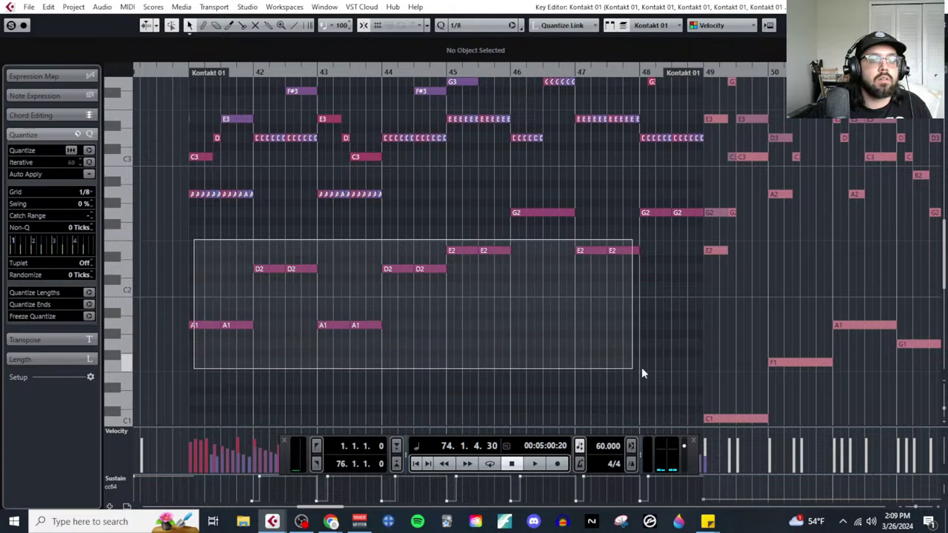
# Step: Marquee-select the low bass and A2 notes in bars 41–43
pyautogui.moveTo(688, 271); pyautogui.dragTo(558, 199)
pyautogui.click(558, 197)
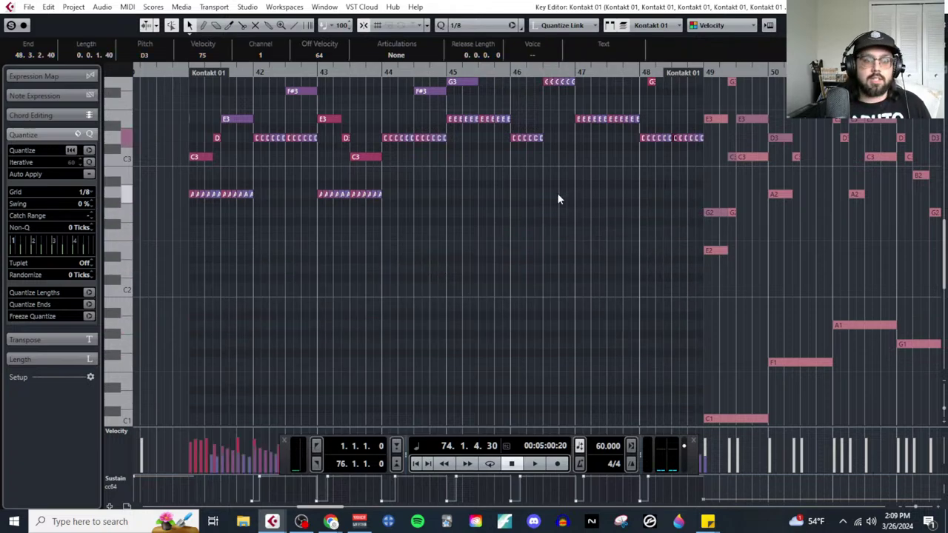
pyautogui.scroll(3, 290, 260)
pyautogui.scroll(2, 230, 263)
pyautogui.hscroll(-4, 237, 222)
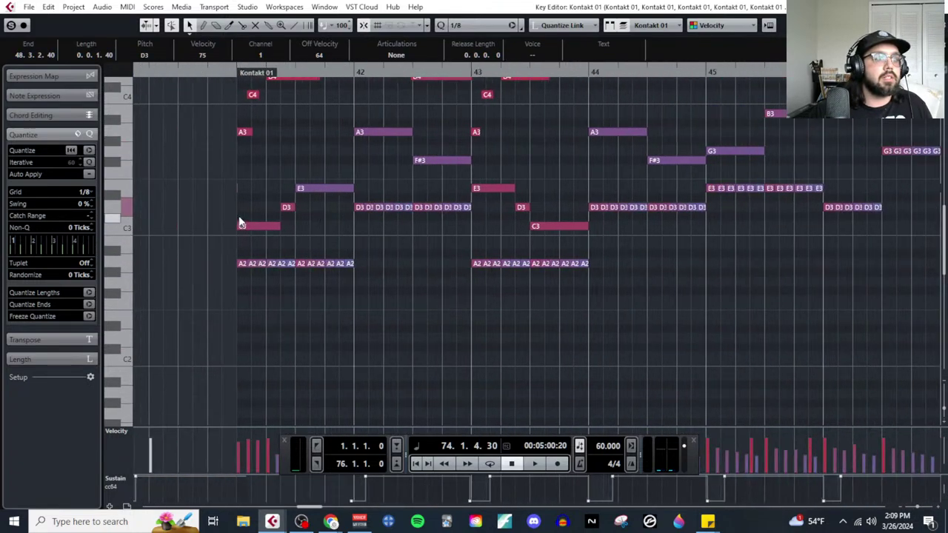
pyautogui.moveTo(501, 282); pyautogui.dragTo(348, 172)
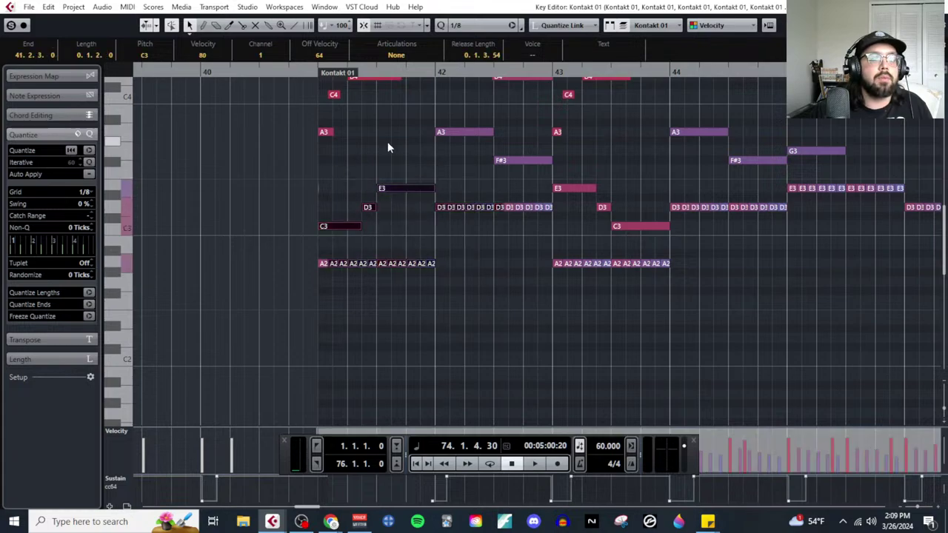
pyautogui.moveTo(404, 121); pyautogui.dragTo(515, 232)
pyautogui.scroll(2, 341, 362)
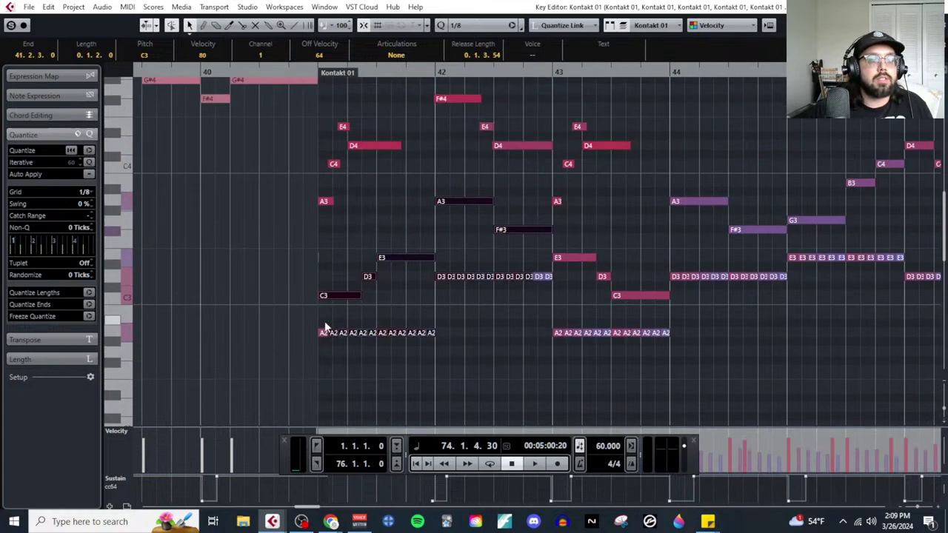
pyautogui.moveTo(341, 361); pyautogui.dragTo(326, 325)
pyautogui.moveTo(530, 241); pyautogui.dragTo(694, 364)
# Step: Add the accompaniment and G3 notes around bars 44–46, then delete the selection
pyautogui.scroll(2, 676, 286)
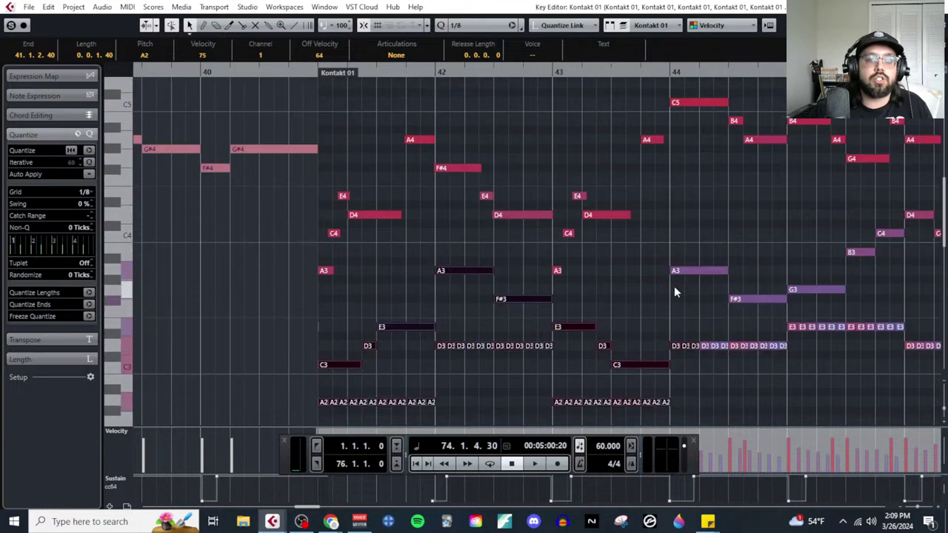
pyautogui.moveTo(677, 252); pyautogui.dragTo(793, 377)
pyautogui.scroll(2, 732, 368)
pyautogui.hscroll(4, 731, 368)
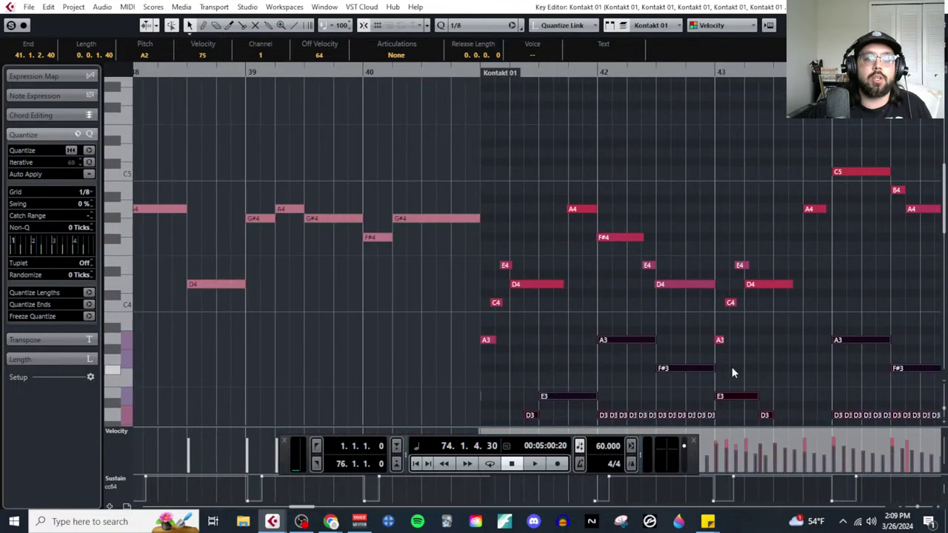
pyautogui.scroll(-2, 482, 250)
pyautogui.moveTo(474, 222); pyautogui.dragTo(643, 371)
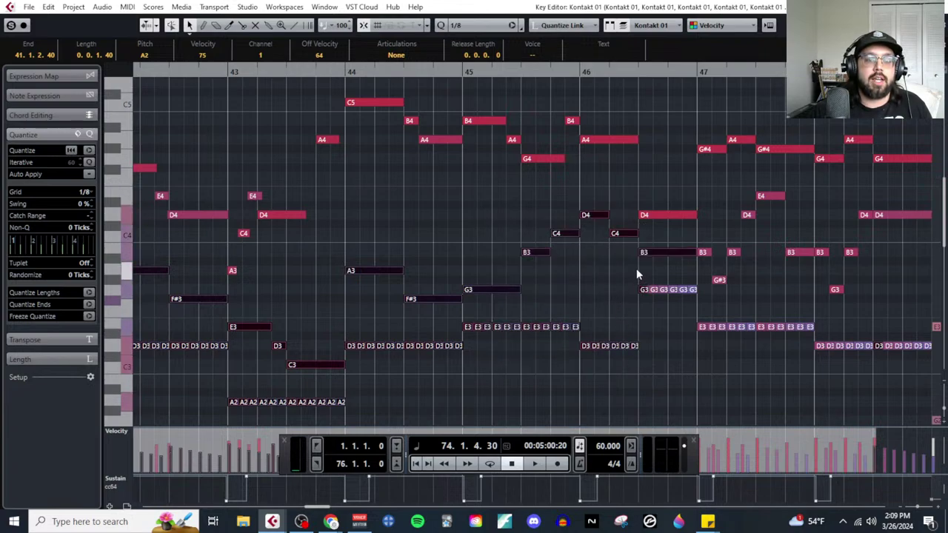
pyautogui.moveTo(637, 275); pyautogui.dragTo(698, 328)
pyautogui.scroll(-2, 539, 363)
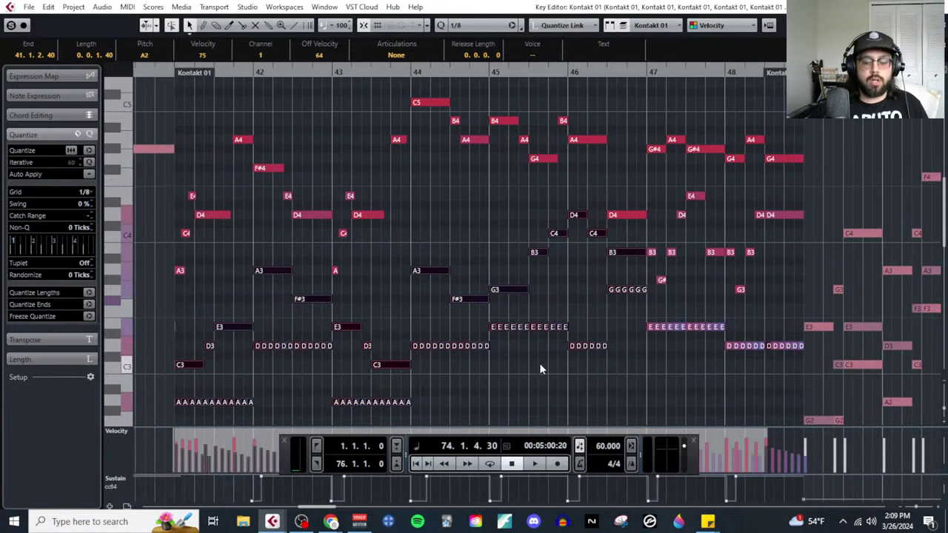
pyautogui.press('Delete')
# Step: Delete the leftover lower notes around bars 47–48
pyautogui.hscroll(4, 539, 368)
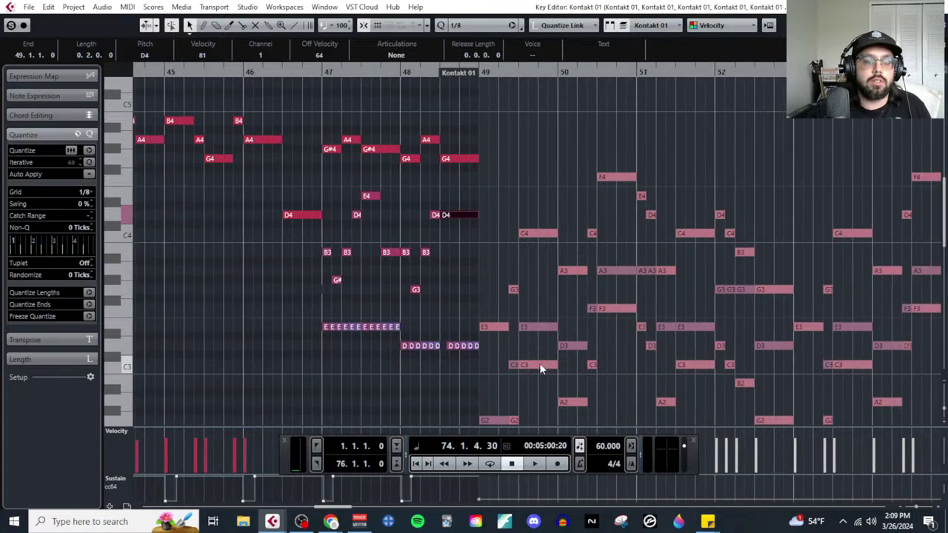
pyautogui.scroll(3, 330, 296)
pyautogui.moveTo(320, 185); pyautogui.dragTo(598, 390)
pyautogui.press('Delete')
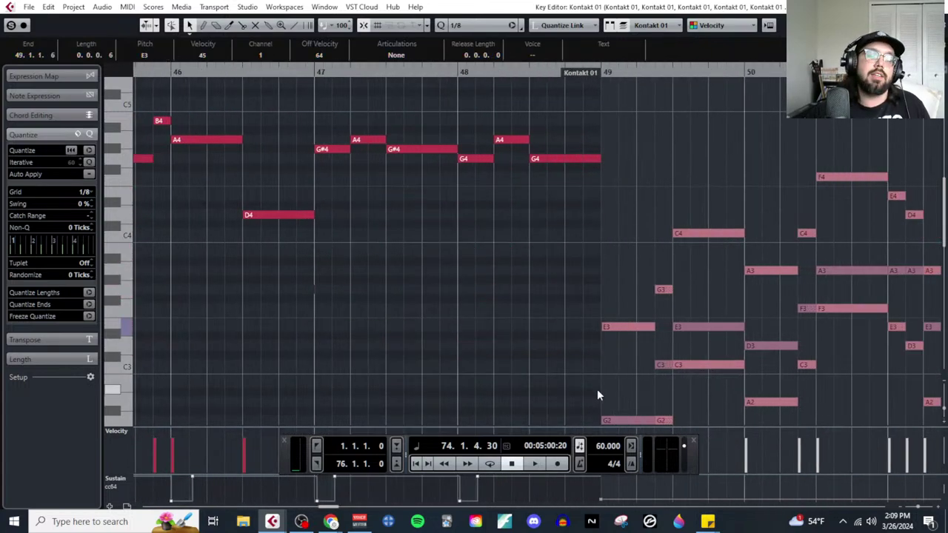
# Step: Select the lower G2, C3, D3, E3 and A3 notes around bars 49–51
pyautogui.scroll(-4, 622, 341)
pyautogui.hscroll(5, 656, 363)
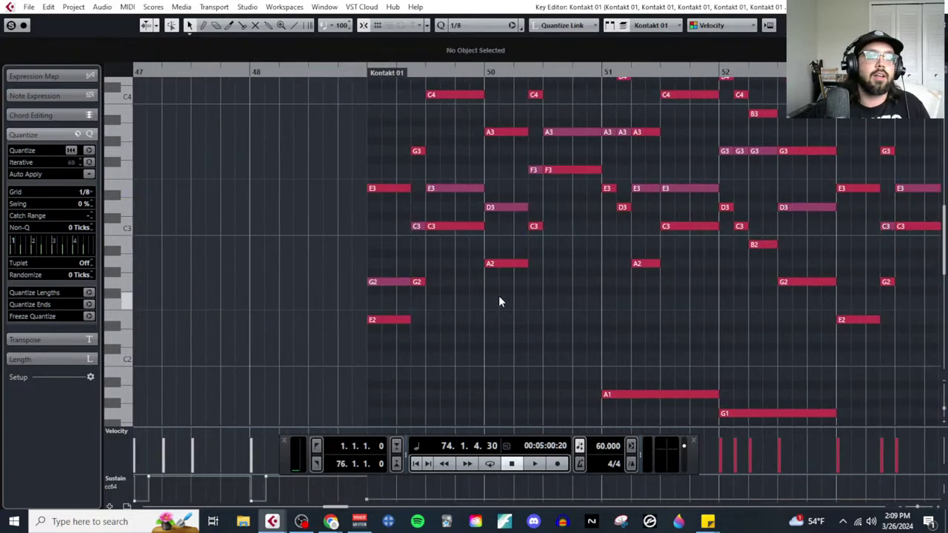
pyautogui.moveTo(392, 258); pyautogui.dragTo(572, 367)
pyautogui.click(478, 358)
pyautogui.scroll(2, 478, 359)
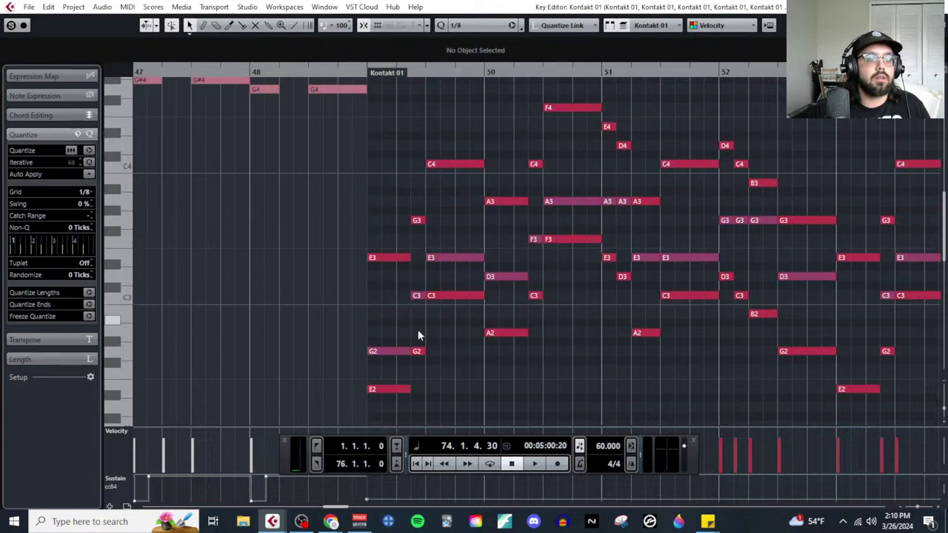
pyautogui.moveTo(382, 325); pyautogui.dragTo(545, 400)
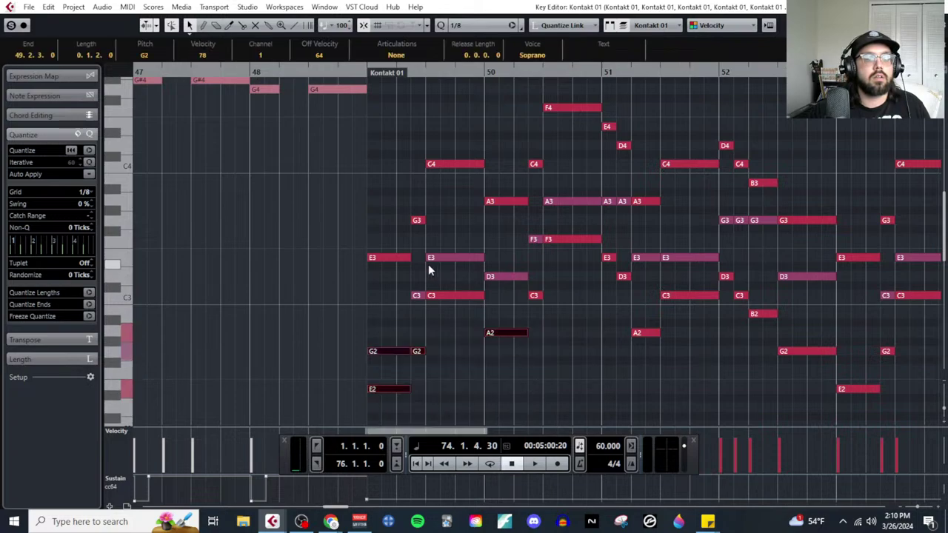
pyautogui.click(427, 361)
pyautogui.moveTo(385, 328); pyautogui.dragTo(393, 349)
pyautogui.moveTo(408, 281); pyautogui.dragTo(430, 275)
pyautogui.keyDown('shift'); pyautogui.click(503, 276); pyautogui.keyUp('shift')
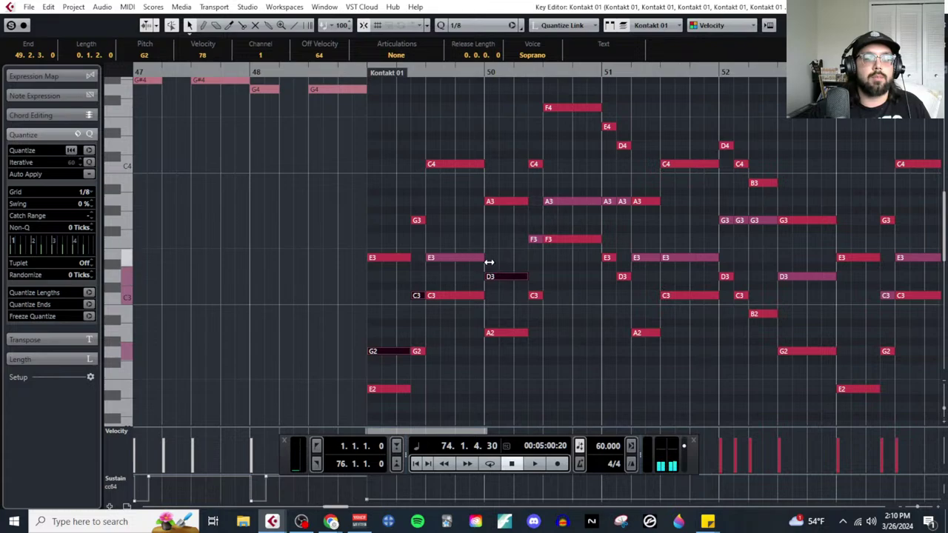
pyautogui.keyDown('shift'); pyautogui.click(466, 257); pyautogui.keyUp('shift')
pyautogui.keyDown('shift'); pyautogui.click(571, 201); pyautogui.keyUp('shift')
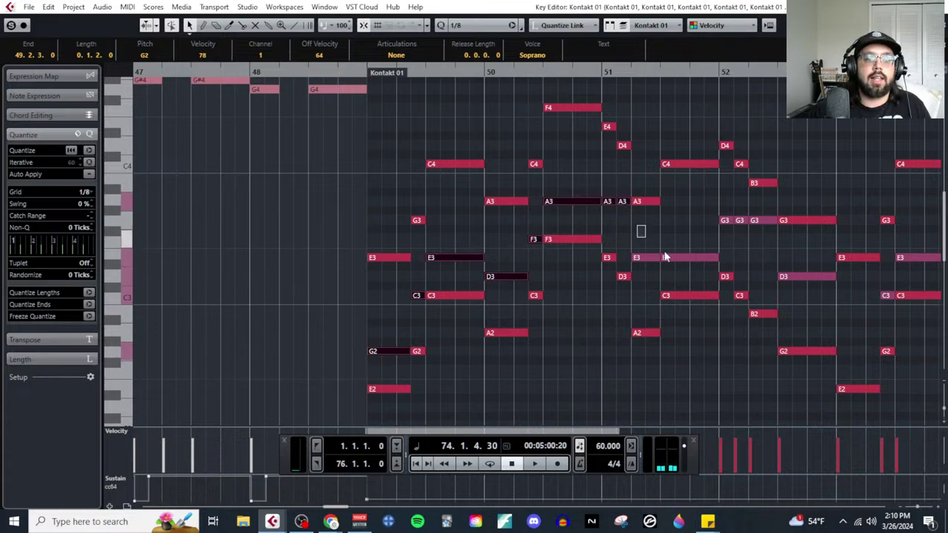
pyautogui.moveTo(637, 225); pyautogui.dragTo(690, 265)
# Step: Add the remaining lower E3, C3 and G3 notes through bars 52–56 to the selection
pyautogui.hscroll(2, 620, 215)
pyautogui.moveTo(617, 209); pyautogui.dragTo(689, 234)
pyautogui.moveTo(705, 248); pyautogui.dragTo(722, 274)
pyautogui.hscroll(4, 643, 336)
pyautogui.moveTo(661, 245); pyautogui.dragTo(642, 296)
pyautogui.moveTo(712, 253); pyautogui.dragTo(736, 281)
pyautogui.moveTo(747, 244); pyautogui.dragTo(776, 193)
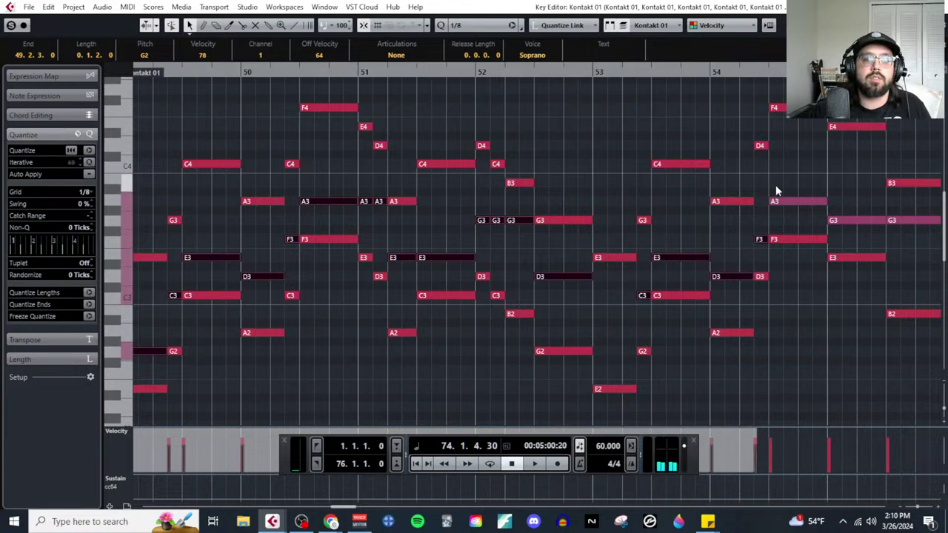
pyautogui.hscroll(6, 680, 267)
pyautogui.moveTo(613, 206); pyautogui.dragTo(715, 244)
# Step: Delete the selected bar 49–56 accompaniment notes, then the low A1–C1 bass notes
pyautogui.moveTo(762, 239); pyautogui.dragTo(784, 280)
pyautogui.press('Delete')
pyautogui.press('g')
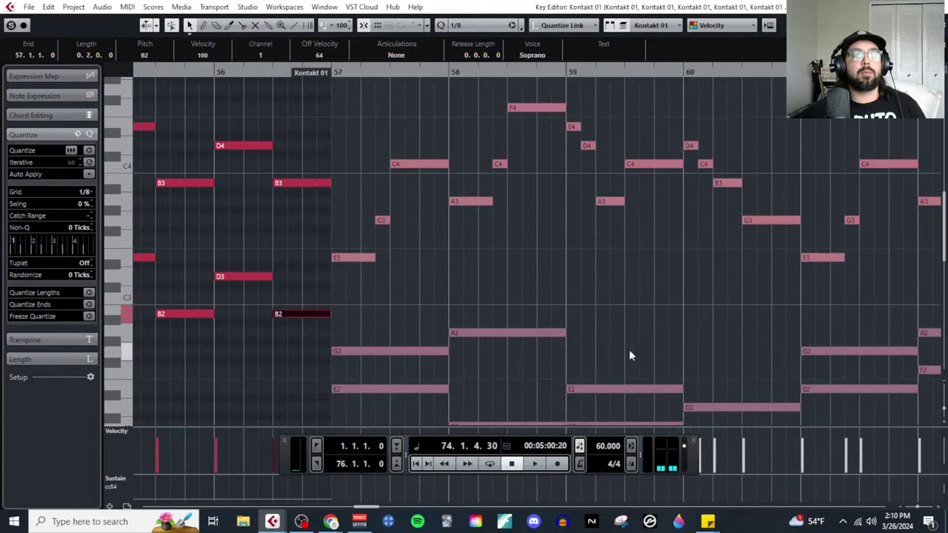
pyautogui.press('g')
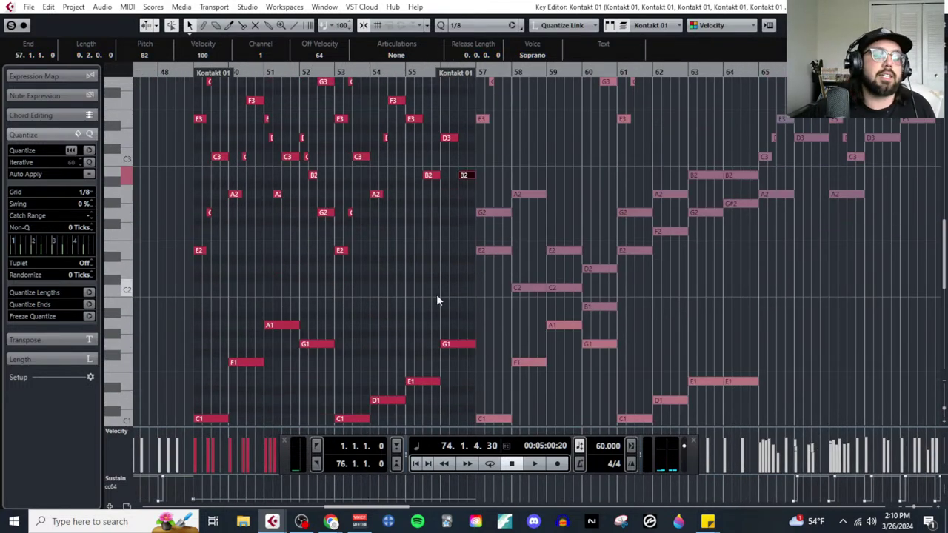
pyautogui.click(423, 298)
pyautogui.scroll(-5, 346, 288)
pyautogui.moveTo(214, 226); pyautogui.dragTo(459, 388)
pyautogui.press('Delete')
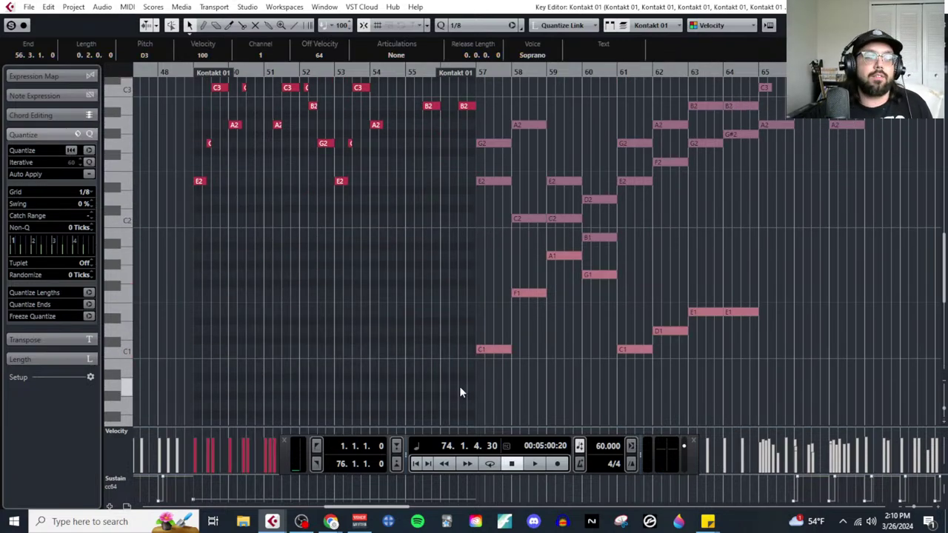
# Step: Delete the lower accompaniment notes, including F1, C1, D1 and E1, in bars 57–64
pyautogui.scroll(6, 459, 348)
pyautogui.click(545, 317)
pyautogui.keyDown('ctrl'); pyautogui.scroll(2, 546, 317); pyautogui.keyUp('ctrl')
pyautogui.scroll(-4, 550, 352)
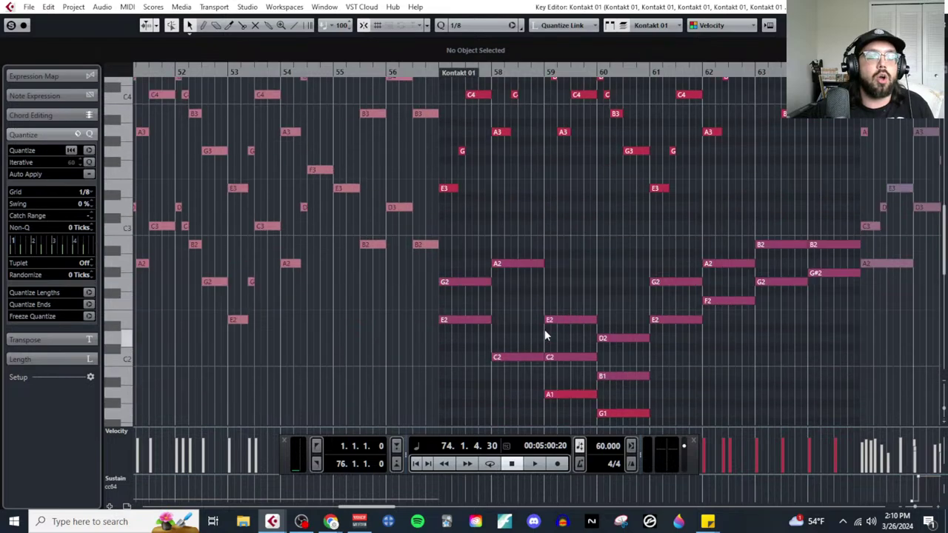
pyautogui.moveTo(470, 208); pyautogui.dragTo(822, 422)
pyautogui.scroll(-3, 656, 300)
pyautogui.moveTo(476, 277); pyautogui.dragTo(839, 393)
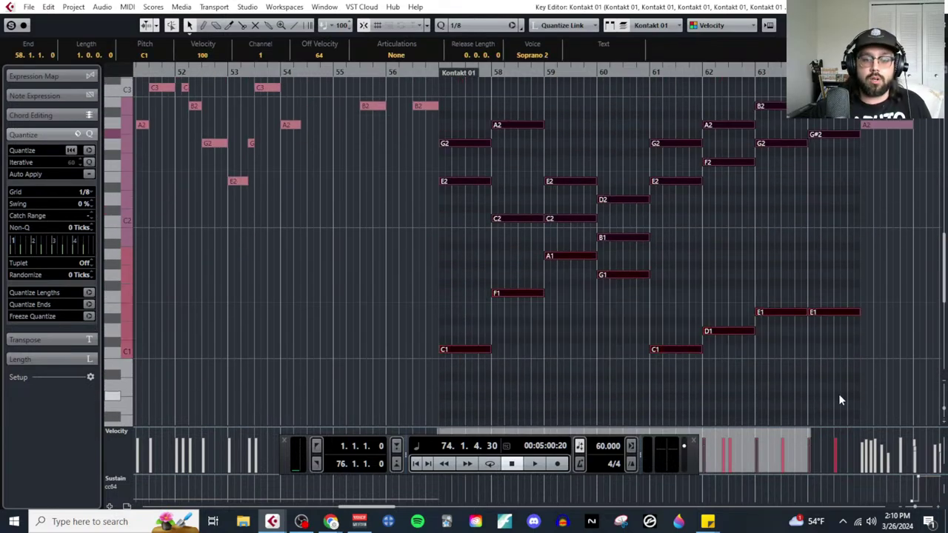
pyautogui.press('Delete')
# Step: Delete the lower accompaniment notes in bars 65–72
pyautogui.scroll(5, 716, 296)
pyautogui.hscroll(6, 642, 349)
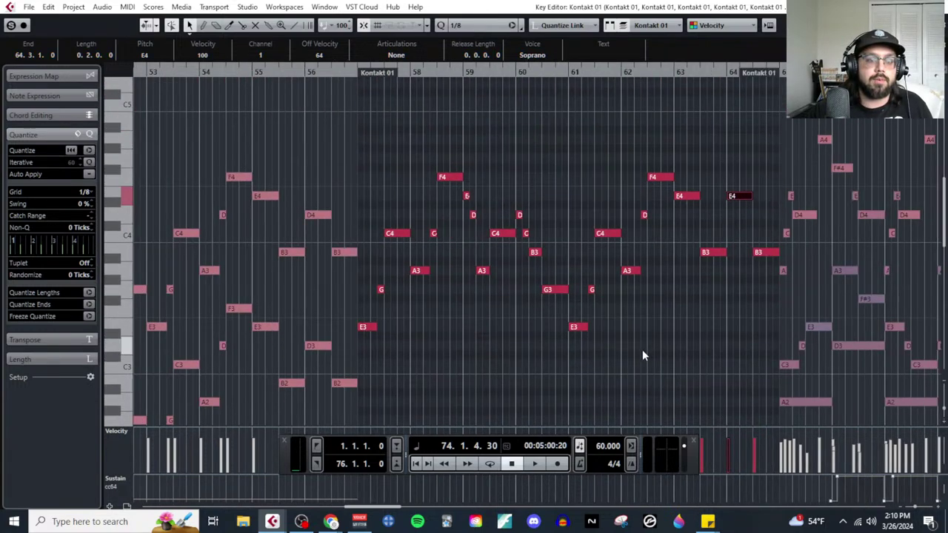
pyautogui.moveTo(380, 279); pyautogui.dragTo(533, 414)
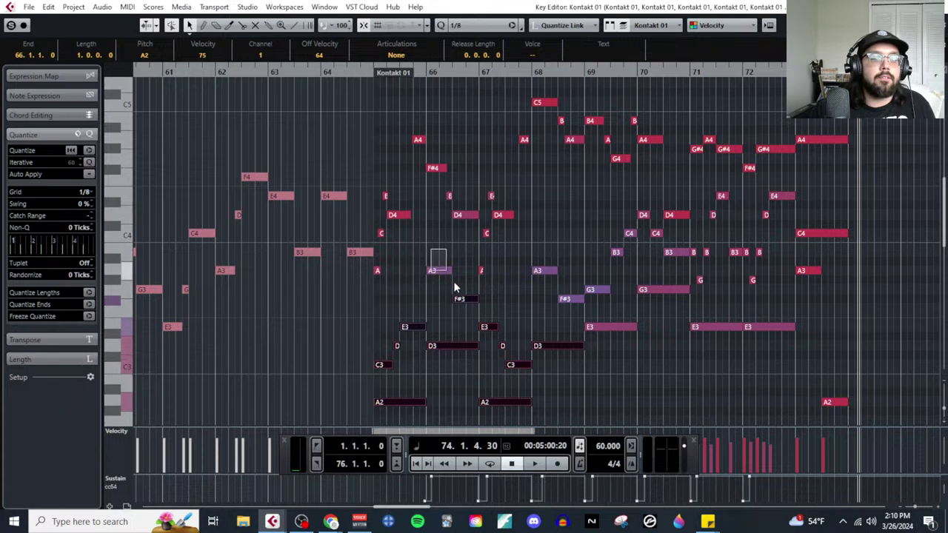
pyautogui.moveTo(540, 235); pyautogui.dragTo(680, 375)
pyautogui.moveTo(636, 184); pyautogui.dragTo(815, 368)
pyautogui.scroll(-3, 806, 341)
pyautogui.moveTo(805, 221); pyautogui.dragTo(840, 287)
pyautogui.press('Delete')
# Step: Scroll back through the part to check that only the melody line remains
pyautogui.scroll(5, 620, 263)
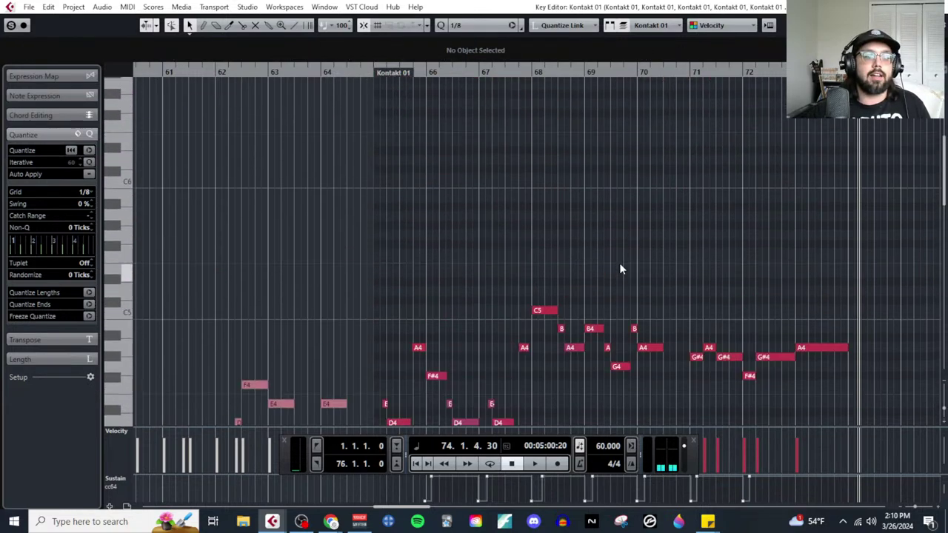
pyautogui.hscroll(-5, 614, 296)
pyautogui.scroll(-3, 615, 337)
pyautogui.scroll(-2, 616, 338)
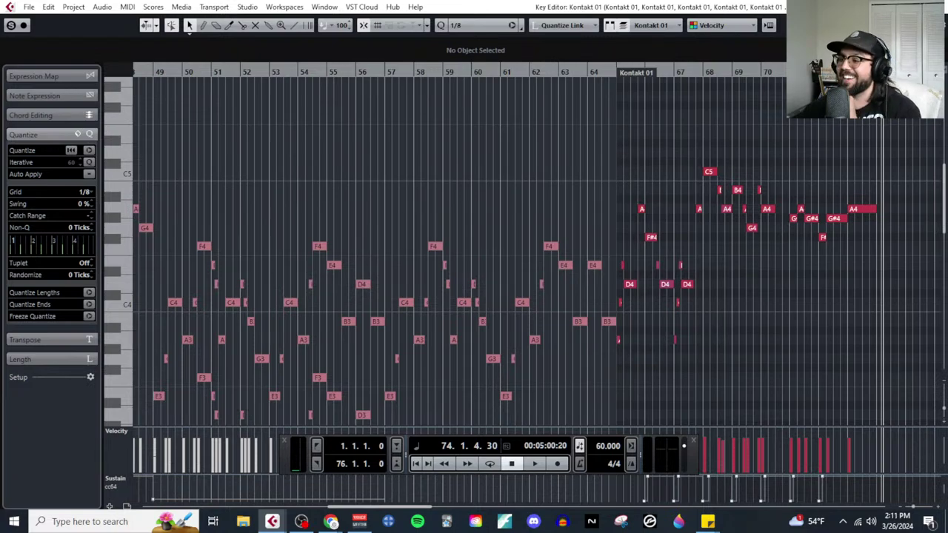
pyautogui.scroll(-3, 637, 303)
pyautogui.scroll(-6, 676, 329)
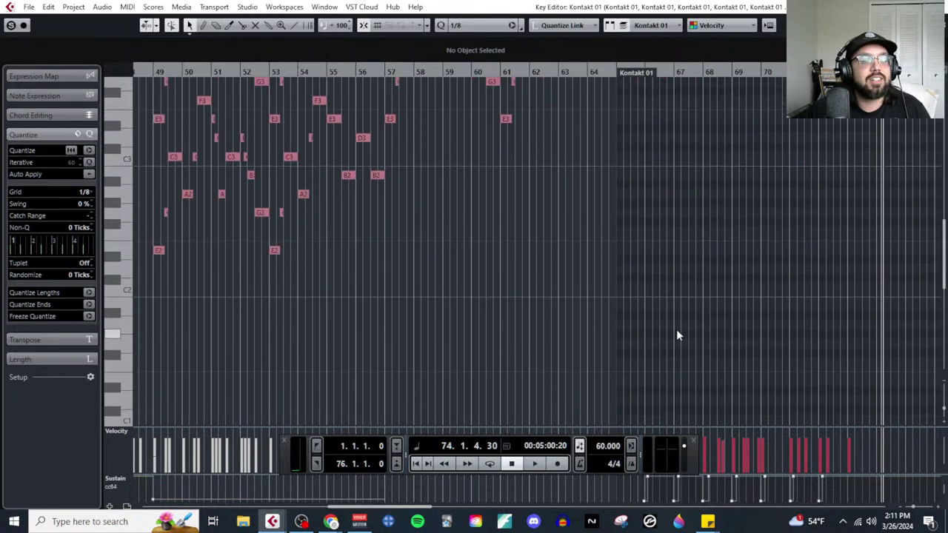
pyautogui.hscroll(-5, 662, 326)
pyautogui.scroll(5, 662, 327)
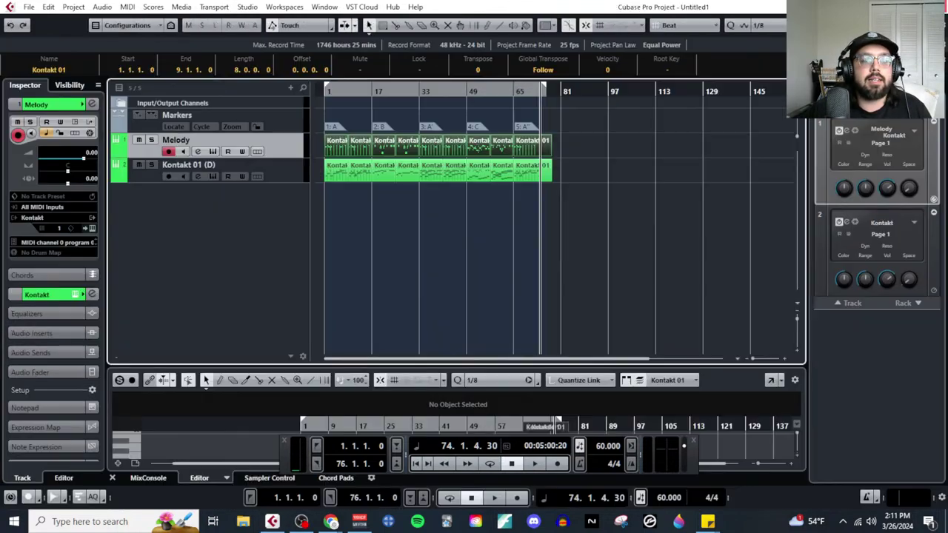
# Step: Duplicate the Kontakt 01 (D) track
pyautogui.keyDown('ctrl'); pyautogui.scroll(3, 384, 213); pyautogui.keyUp('ctrl')
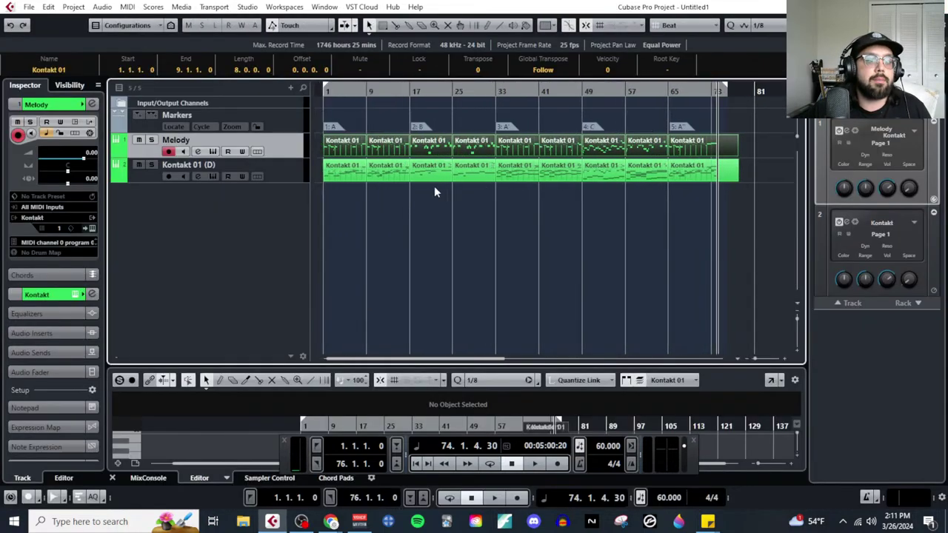
pyautogui.hotkey('ctrl', 'a')
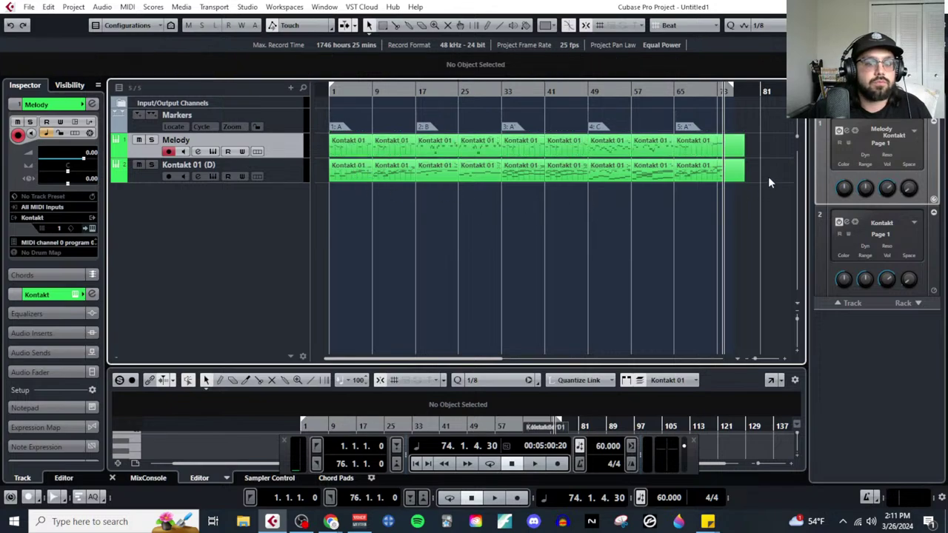
pyautogui.keyDown('ctrl'); pyautogui.click(337, 172); pyautogui.keyUp('ctrl')
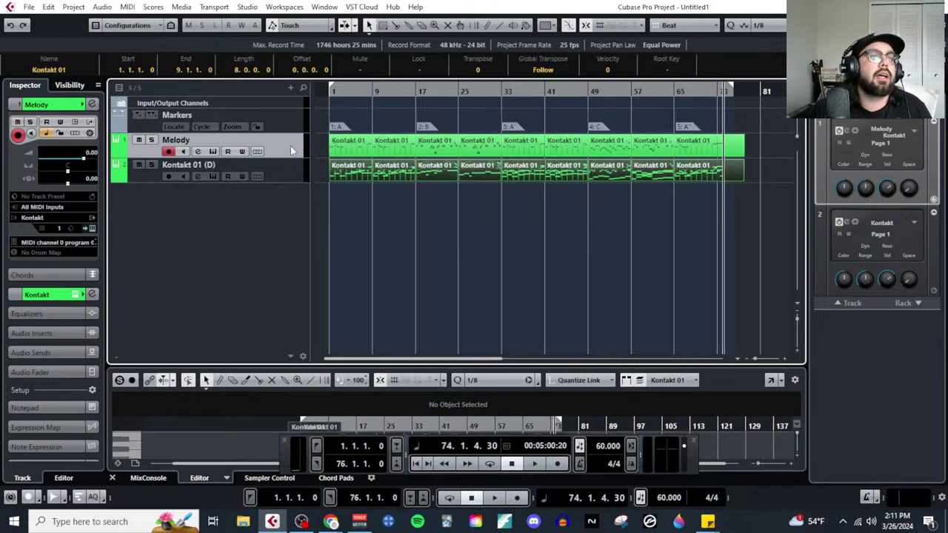
pyautogui.rightClick(277, 169)
pyautogui.click(322, 205)
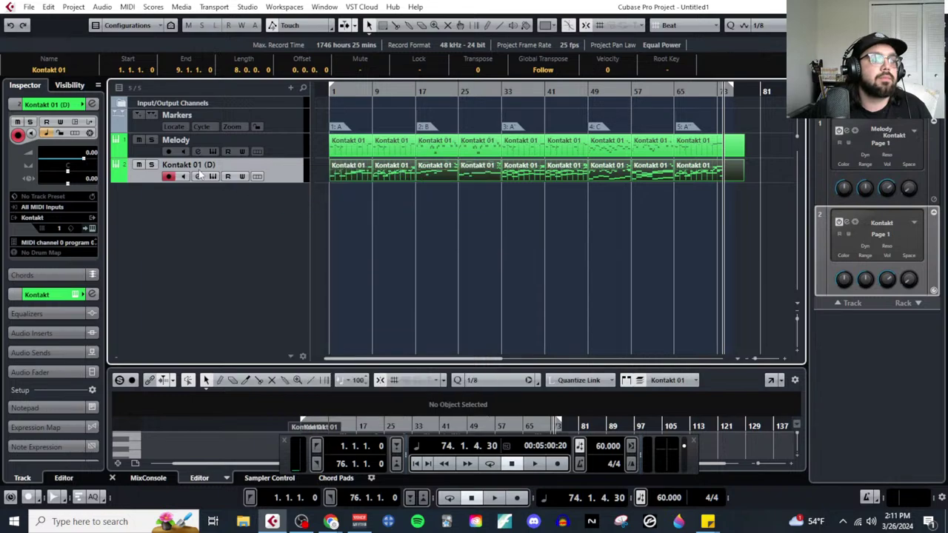
# Step: Rename the second track to 'Bassline'
pyautogui.doubleClick(197, 165)
pyautogui.write('Ba')
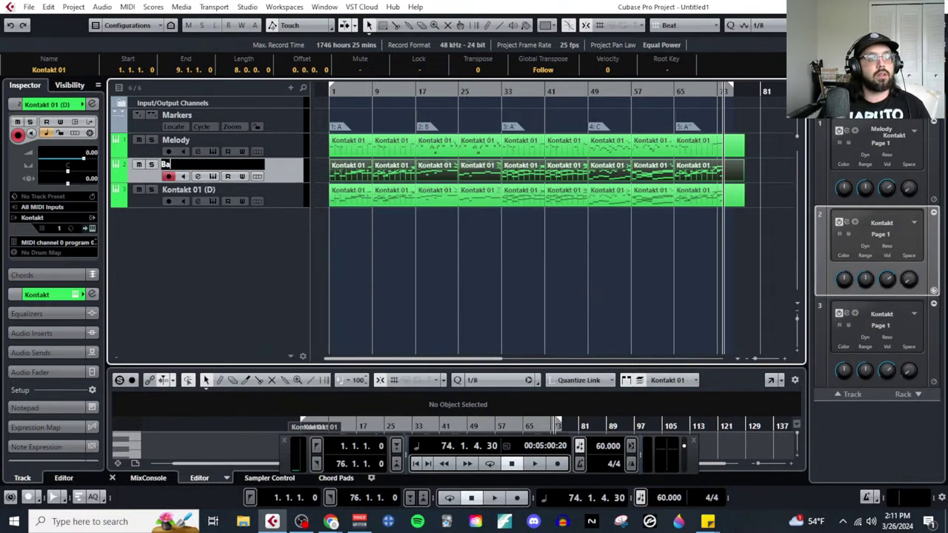
pyautogui.write('ssline')
pyautogui.click(483, 257)
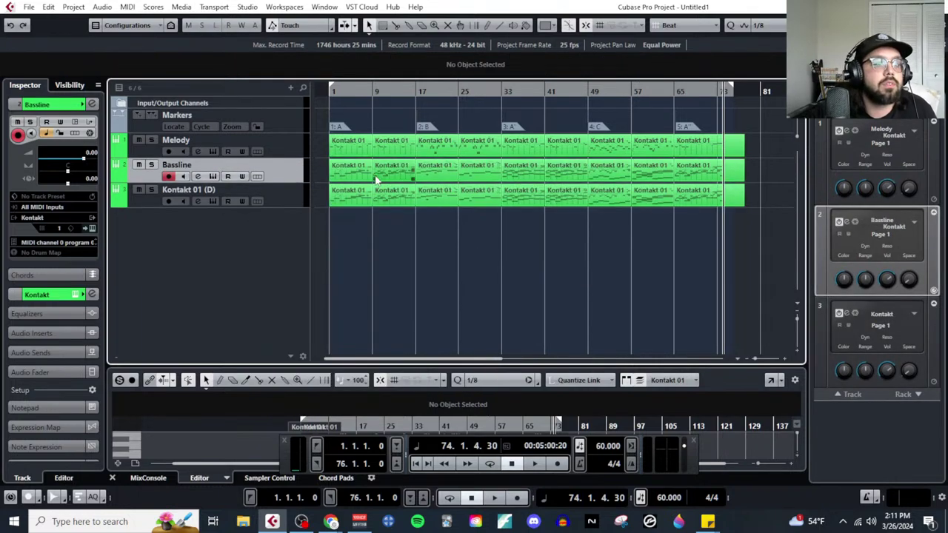
# Step: Select all the Bassline parts and open them in the Key Editor
pyautogui.click(377, 180)
pyautogui.moveTo(769, 158); pyautogui.dragTo(329, 182)
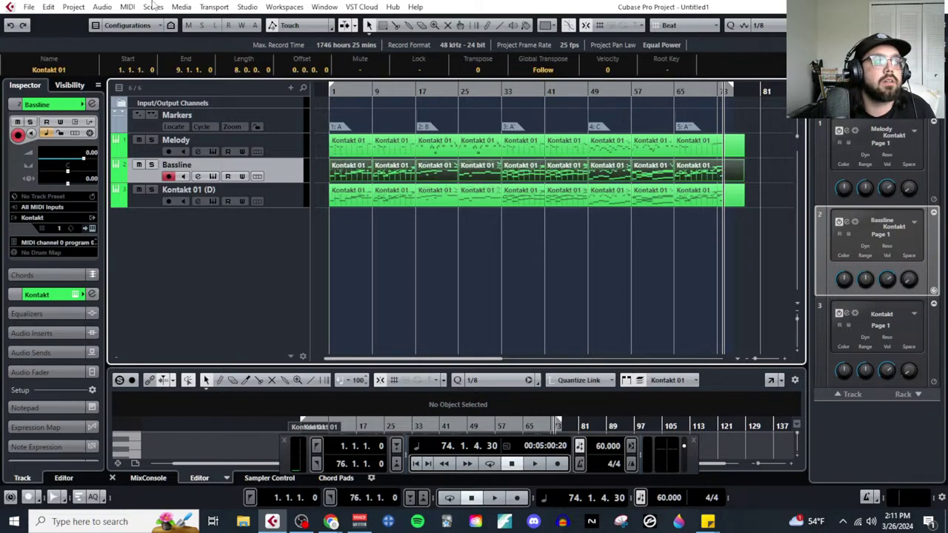
pyautogui.click(128, 6)
pyautogui.click(149, 19)
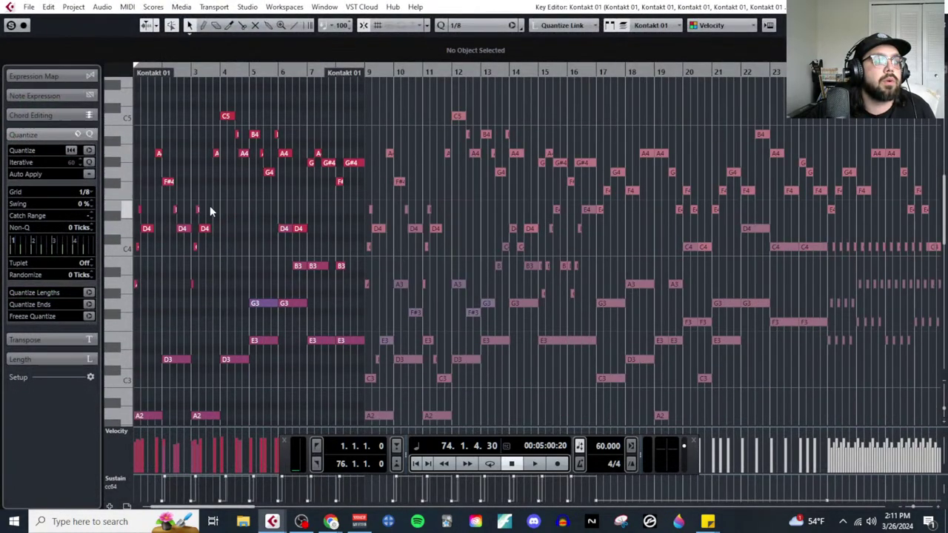
# Step: Delete the high notes at the start of the part, including bars 3–8 and three B3 notes
pyautogui.scroll(-3, 250, 237)
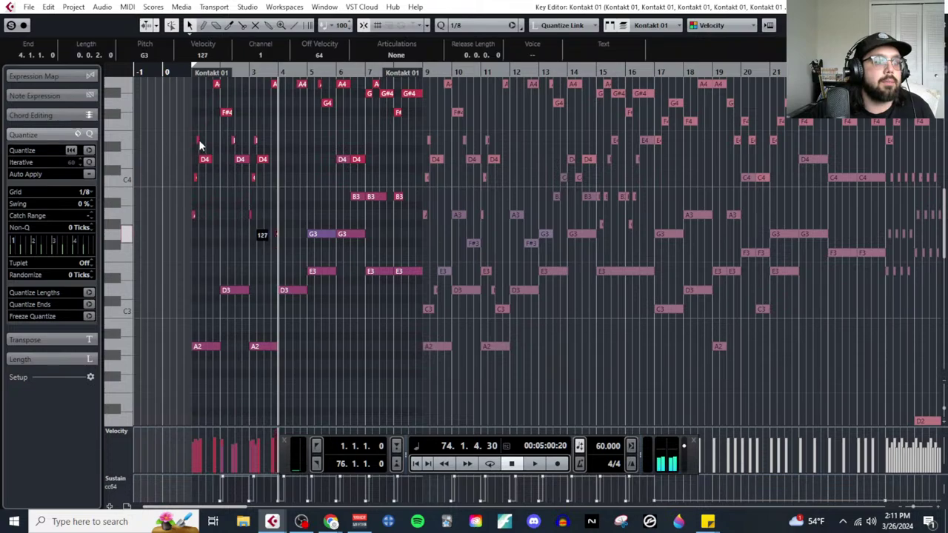
pyautogui.moveTo(285, 234); pyautogui.dragTo(183, 109)
pyautogui.scroll(3, 193, 148)
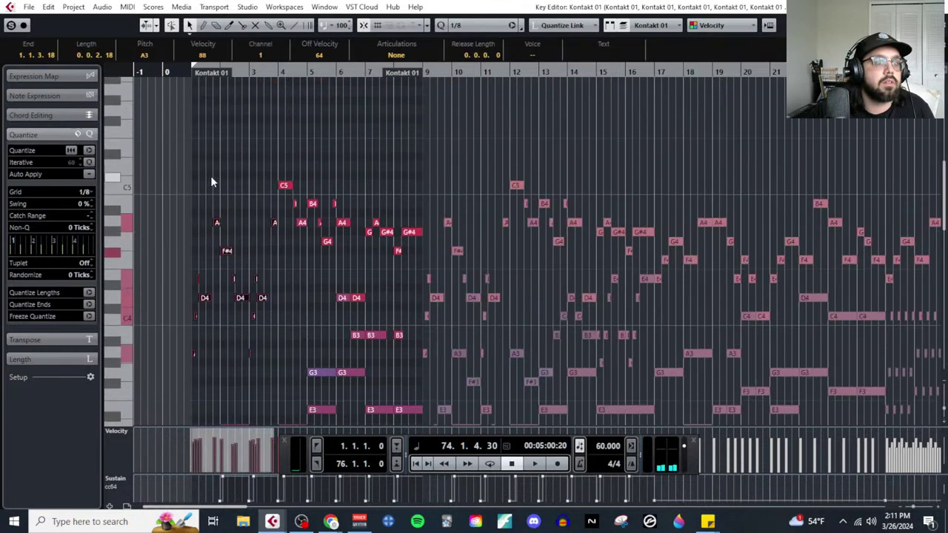
pyautogui.moveTo(212, 160); pyautogui.dragTo(422, 317)
pyautogui.scroll(2, 388, 282)
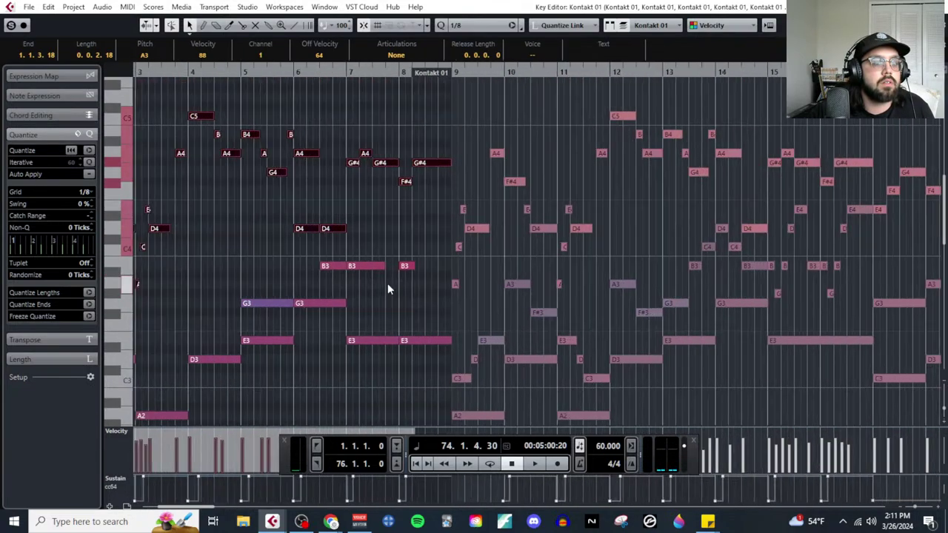
pyautogui.moveTo(332, 245); pyautogui.dragTo(415, 276)
pyautogui.press('Delete')
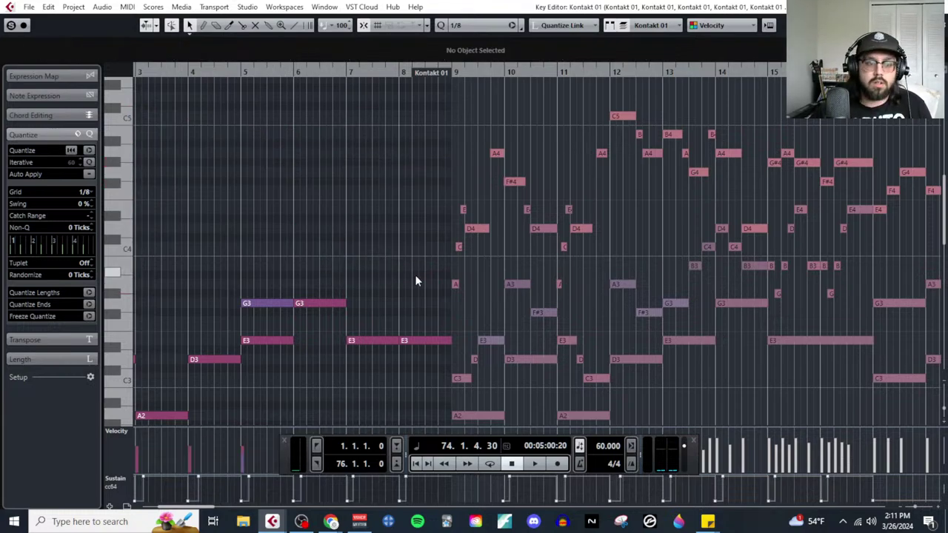
# Step: In the next part, delete the C3, D and E3 notes near bar 9 and bar 11's upper notes
pyautogui.click(457, 286)
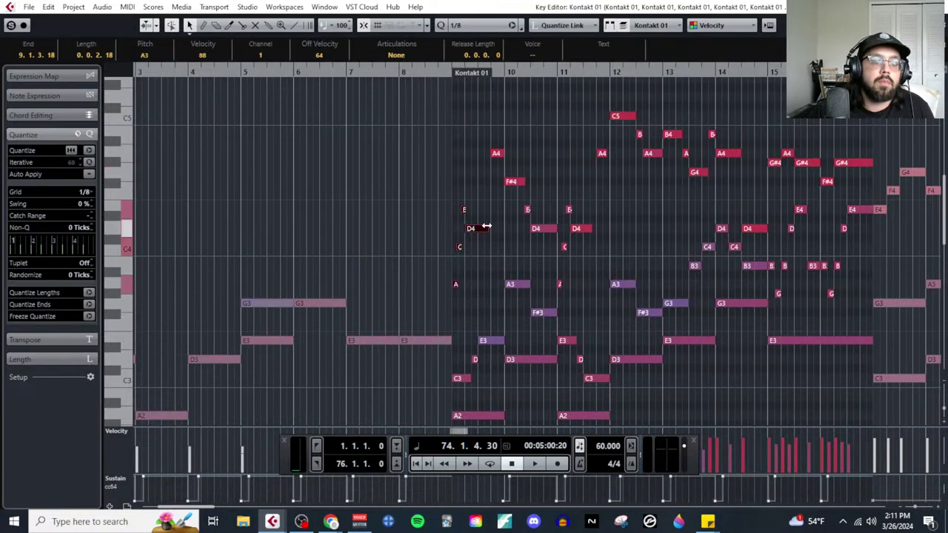
pyautogui.moveTo(491, 144); pyautogui.dragTo(615, 307)
pyautogui.scroll(-3, 534, 319)
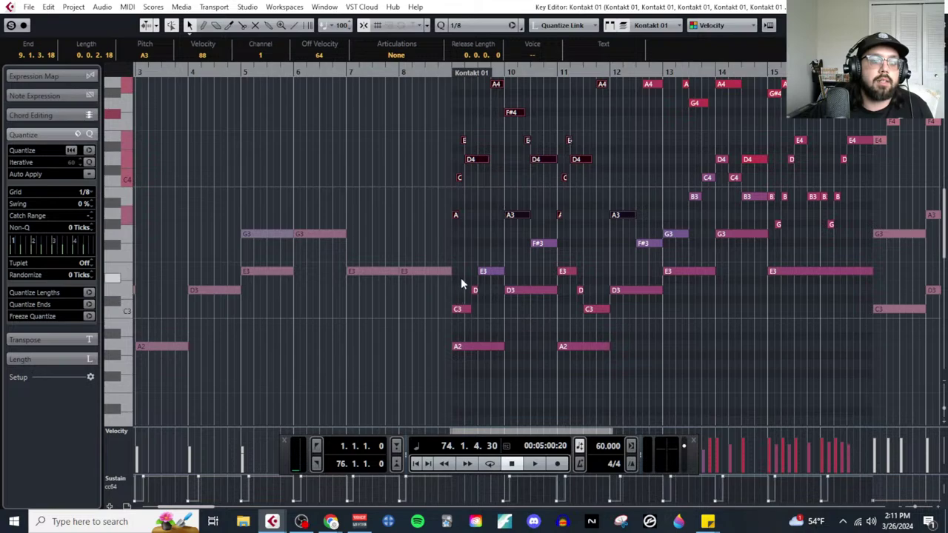
pyautogui.moveTo(461, 277); pyautogui.dragTo(494, 321)
pyautogui.moveTo(506, 271); pyautogui.dragTo(508, 273)
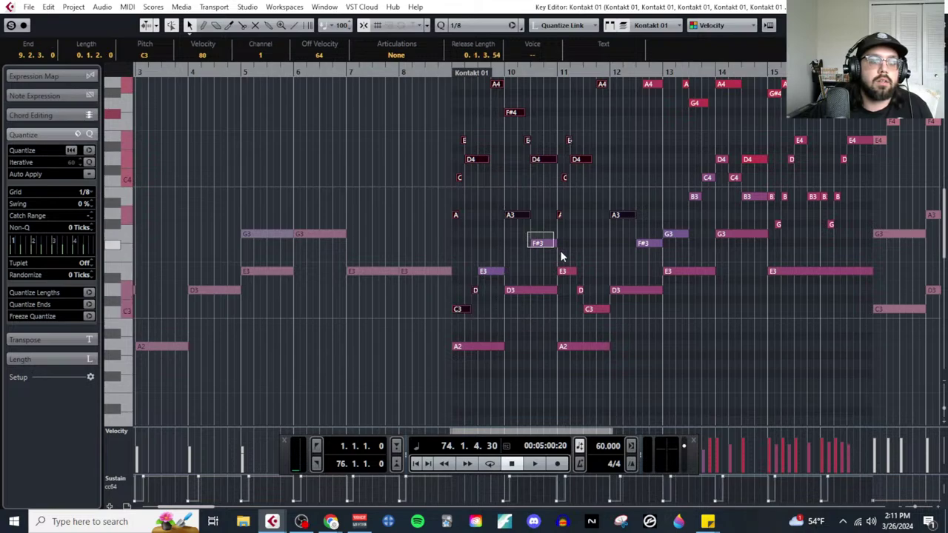
pyautogui.moveTo(568, 253); pyautogui.dragTo(601, 316)
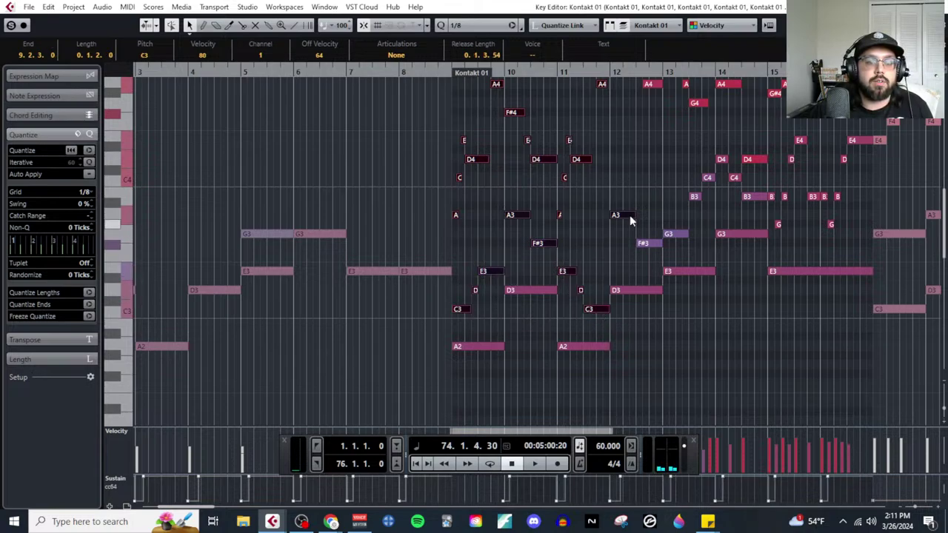
pyautogui.press('Delete')
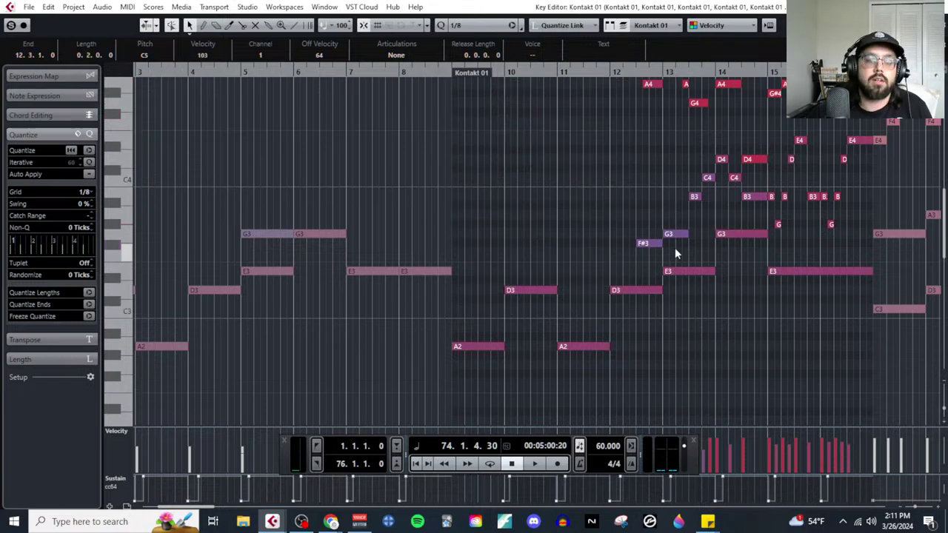
# Step: Delete the non-bass notes in bars 12–16 and the upper notes in bars 17–23
pyautogui.scroll(3, 674, 252)
pyautogui.moveTo(613, 97); pyautogui.dragTo(854, 279)
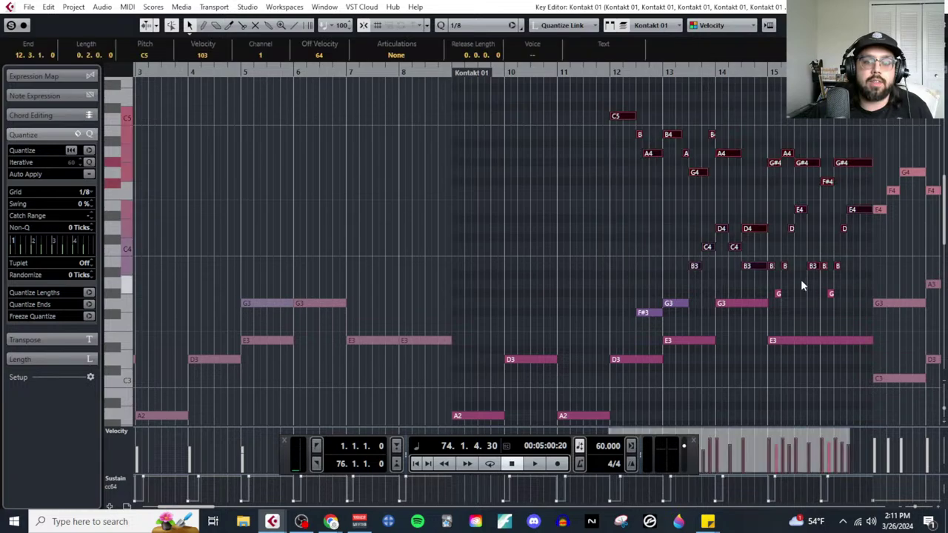
pyautogui.moveTo(682, 319); pyautogui.dragTo(681, 319)
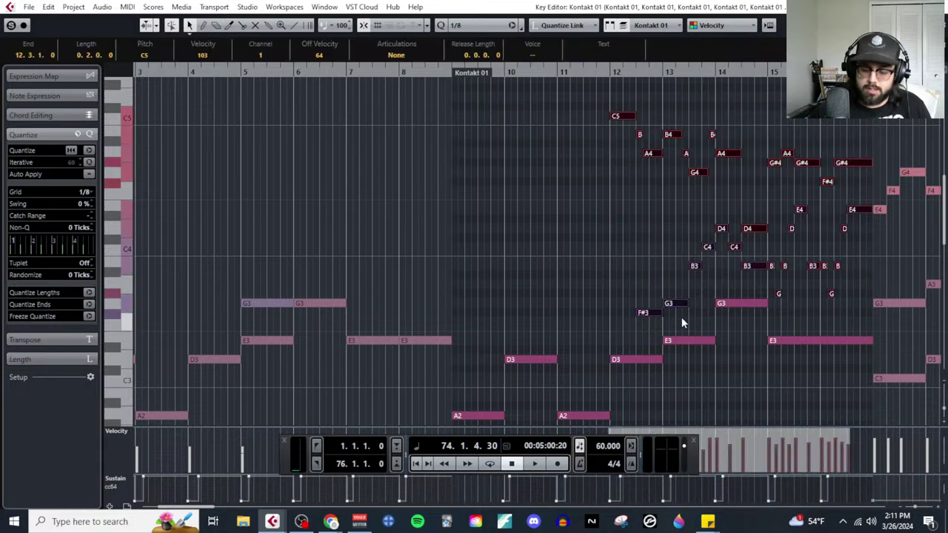
pyautogui.press('Delete')
pyautogui.hscroll(6, 682, 318)
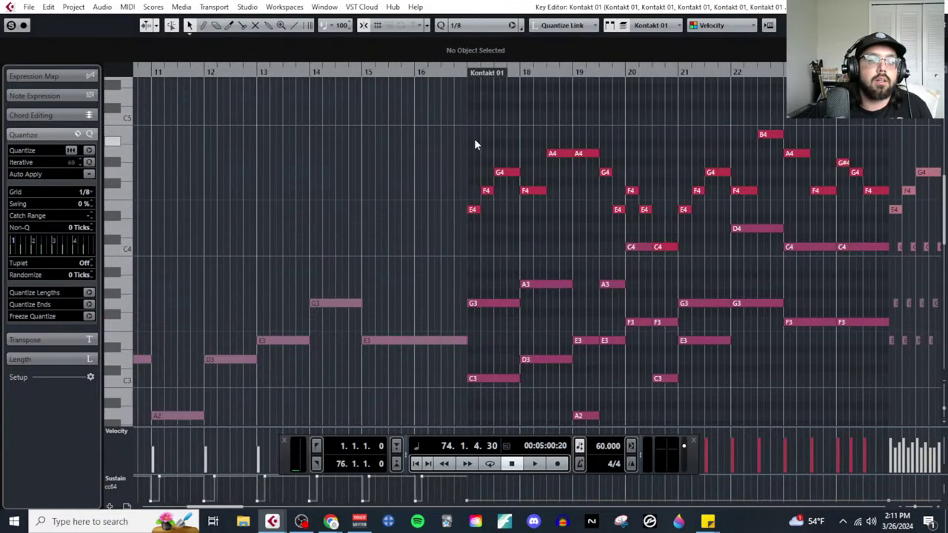
pyautogui.moveTo(476, 140); pyautogui.dragTo(677, 315)
pyautogui.moveTo(664, 137); pyautogui.dragTo(874, 264)
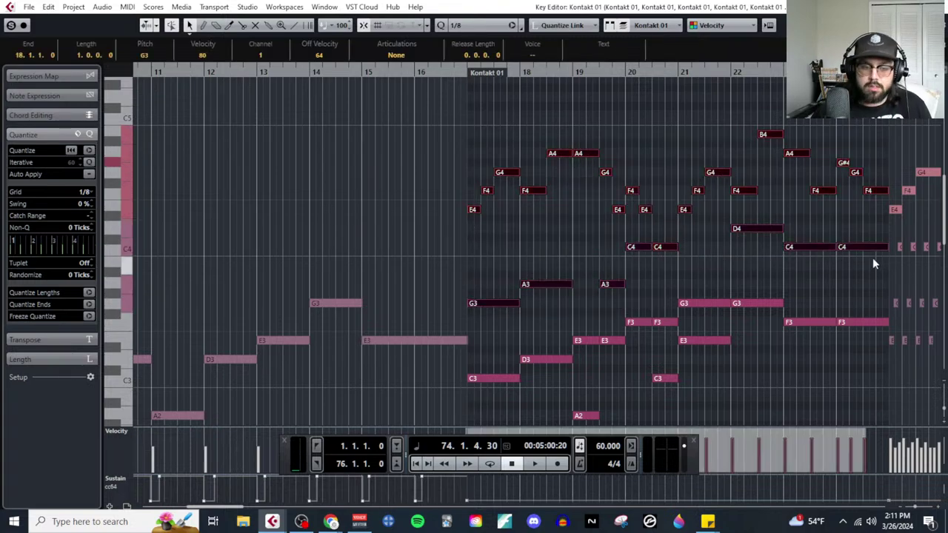
pyautogui.press('Delete')
# Step: Delete the leftover upper notes in bars 19–23, including E3, C4, A4, G4, F4 and E4
pyautogui.scroll(-4, 852, 248)
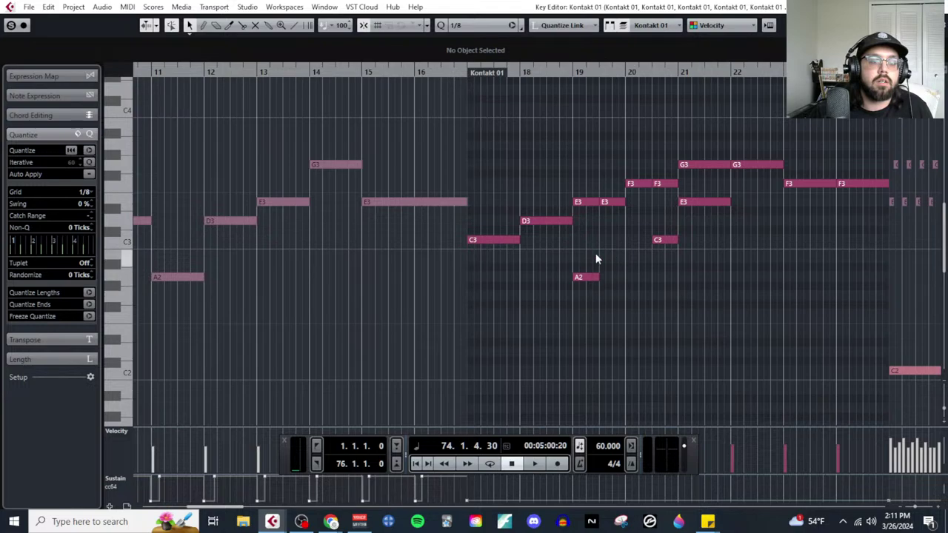
pyautogui.click(591, 201)
pyautogui.scroll(3, 645, 281)
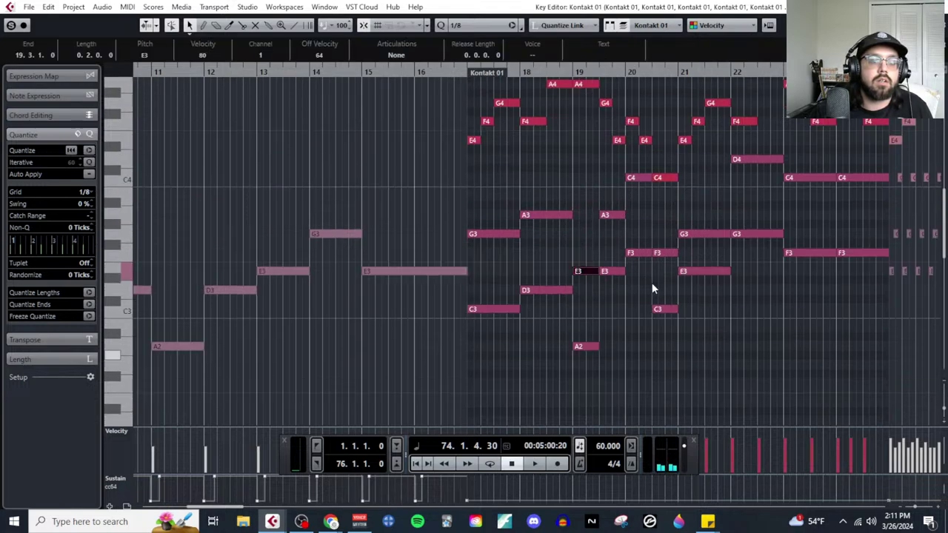
pyautogui.scroll(3, 652, 252)
pyautogui.click(666, 316)
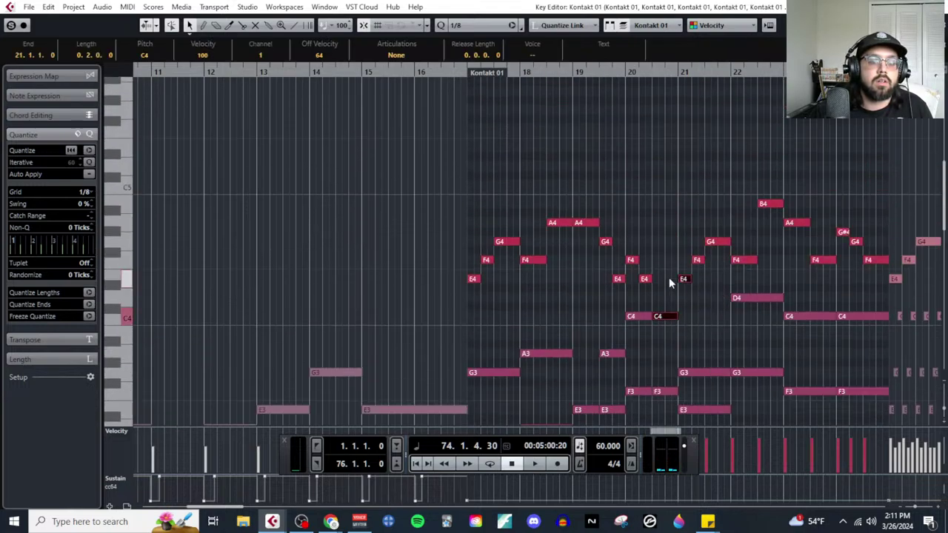
pyautogui.moveTo(663, 294); pyautogui.dragTo(471, 201)
pyautogui.moveTo(624, 165); pyautogui.dragTo(875, 269)
pyautogui.press('Delete')
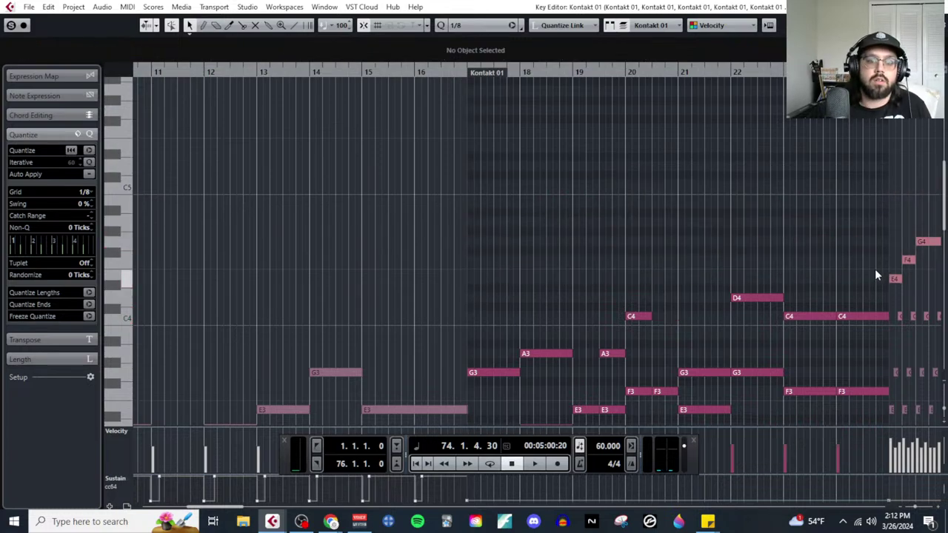
# Step: Select melody notes from bar 25 through bar 33, then clear the selection
pyautogui.hscroll(5, 740, 289)
pyautogui.scroll(2, 615, 259)
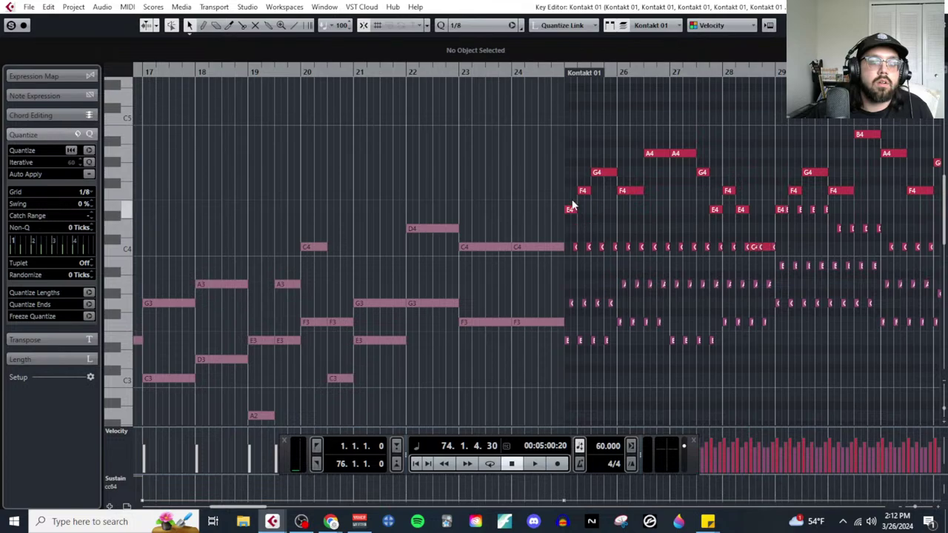
pyautogui.moveTo(571, 148); pyautogui.dragTo(883, 367)
pyautogui.hscroll(4, 751, 363)
pyautogui.moveTo(737, 329); pyautogui.dragTo(593, 94)
pyautogui.moveTo(728, 232); pyautogui.dragTo(741, 252)
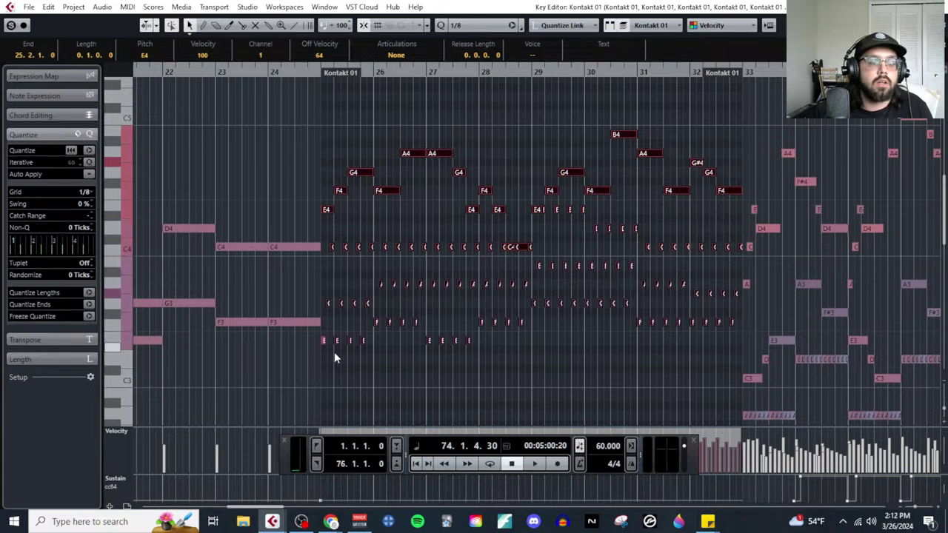
pyautogui.click(323, 341)
pyautogui.scroll(-4, 432, 315)
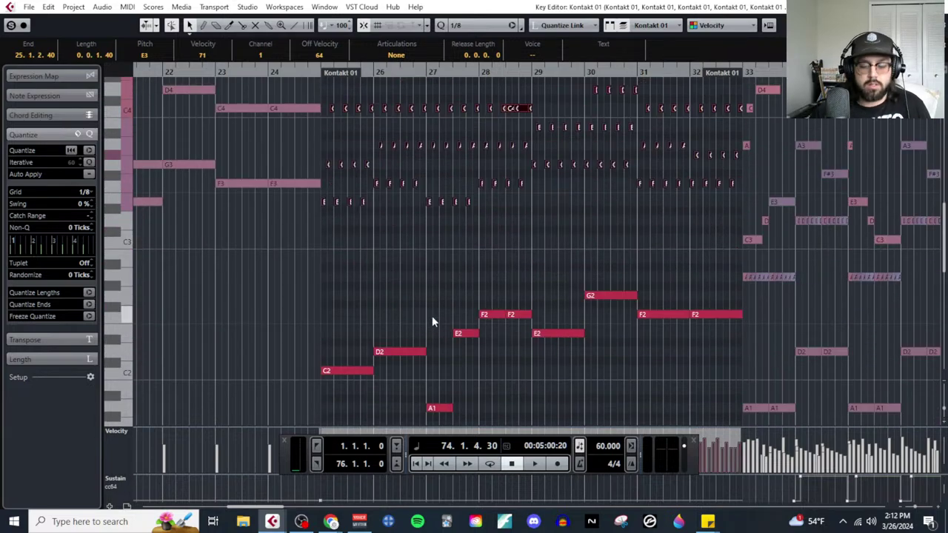
pyautogui.click(431, 315)
# Step: Delete the upper notes in bars 33–40, including C3, D, D4, C4, B3 and G notes
pyautogui.hscroll(6, 432, 316)
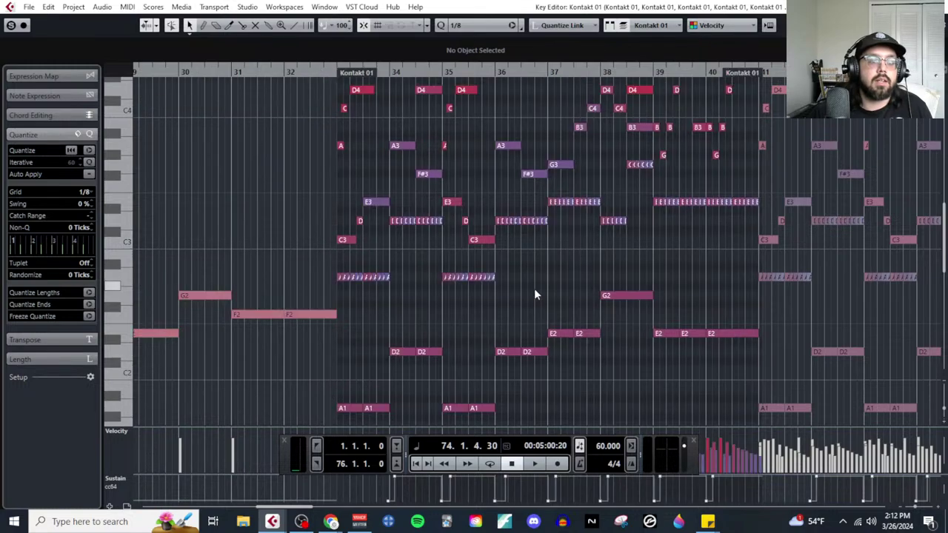
pyautogui.moveTo(534, 289); pyautogui.dragTo(342, 83)
pyautogui.scroll(-2, 398, 302)
pyautogui.click(398, 302)
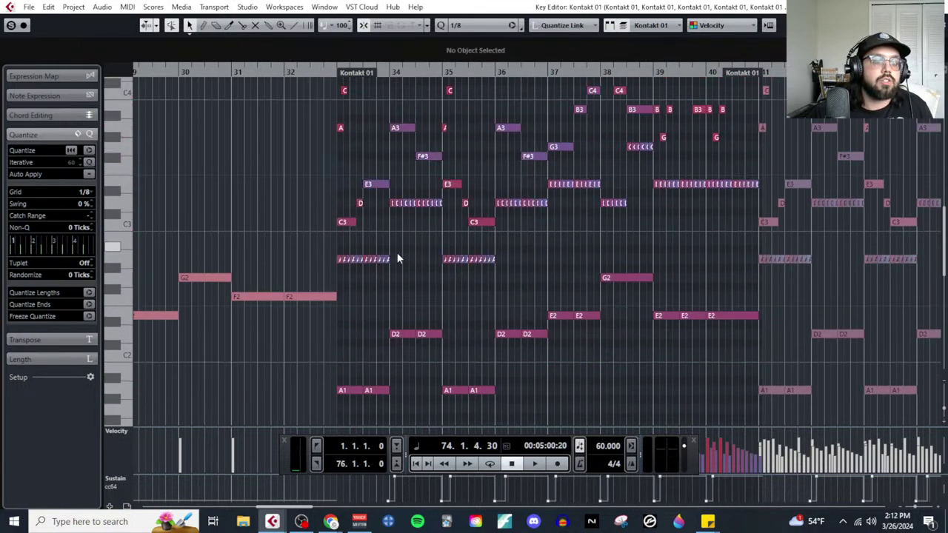
pyautogui.moveTo(387, 232); pyautogui.dragTo(483, 300)
pyautogui.scroll(2, 344, 97)
pyautogui.moveTo(491, 160); pyautogui.dragTo(570, 230)
pyautogui.moveTo(551, 117); pyautogui.dragTo(732, 214)
pyautogui.moveTo(730, 200); pyautogui.dragTo(696, 126)
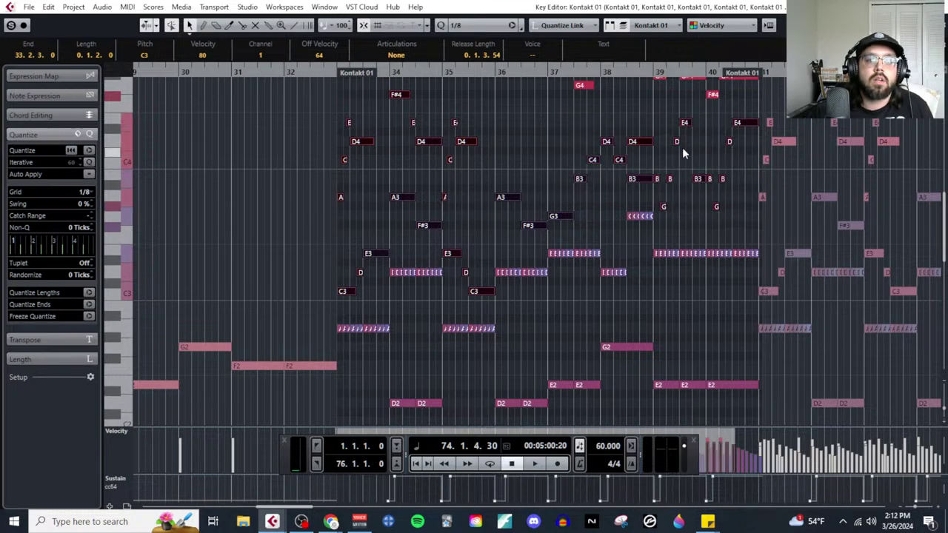
pyautogui.scroll(3, 682, 153)
pyautogui.moveTo(379, 92); pyautogui.dragTo(755, 195)
pyautogui.press('Delete')
# Step: Select the upper notes across bars 41–45
pyautogui.scroll(-6, 586, 341)
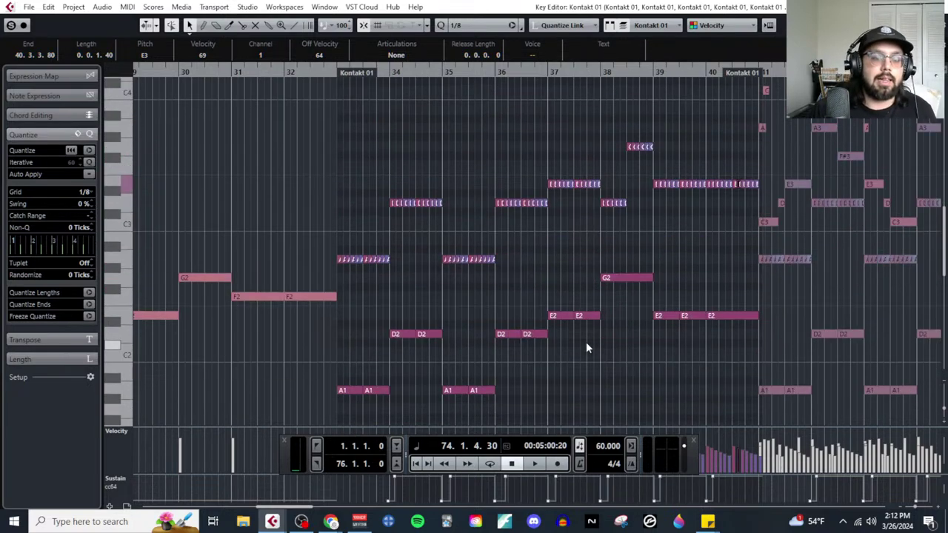
pyautogui.hscroll(6, 543, 375)
pyautogui.scroll(3, 535, 302)
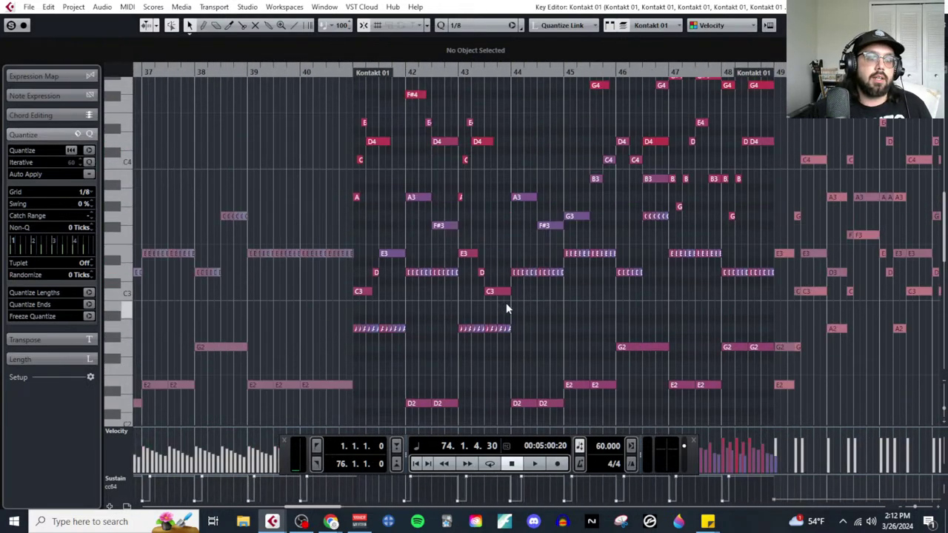
pyautogui.moveTo(545, 336); pyautogui.dragTo(354, 249)
pyautogui.click(522, 303)
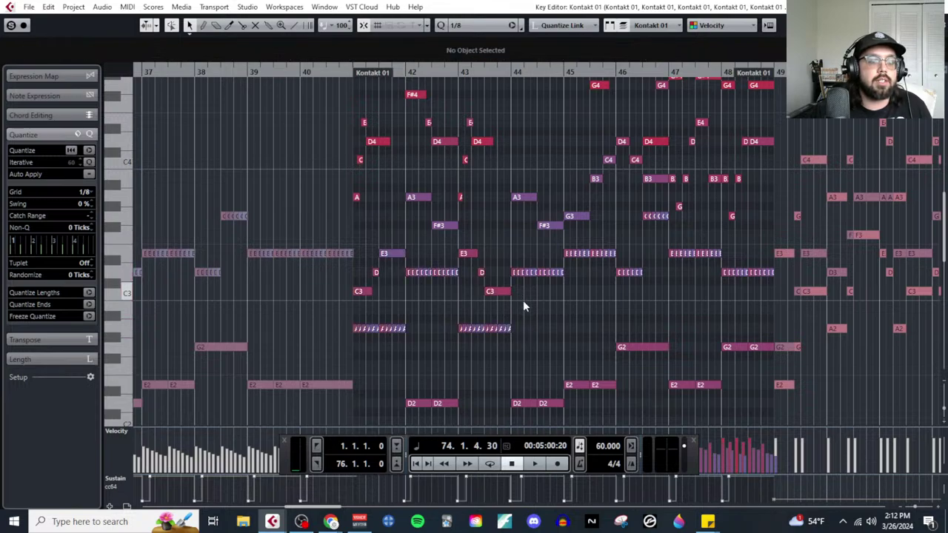
pyautogui.moveTo(523, 304); pyautogui.dragTo(461, 88)
pyautogui.moveTo(395, 78); pyautogui.dragTo(477, 233)
pyautogui.moveTo(389, 194); pyautogui.dragTo(357, 106)
pyautogui.moveTo(365, 239); pyautogui.dragTo(394, 300)
pyautogui.moveTo(506, 176); pyautogui.dragTo(580, 231)
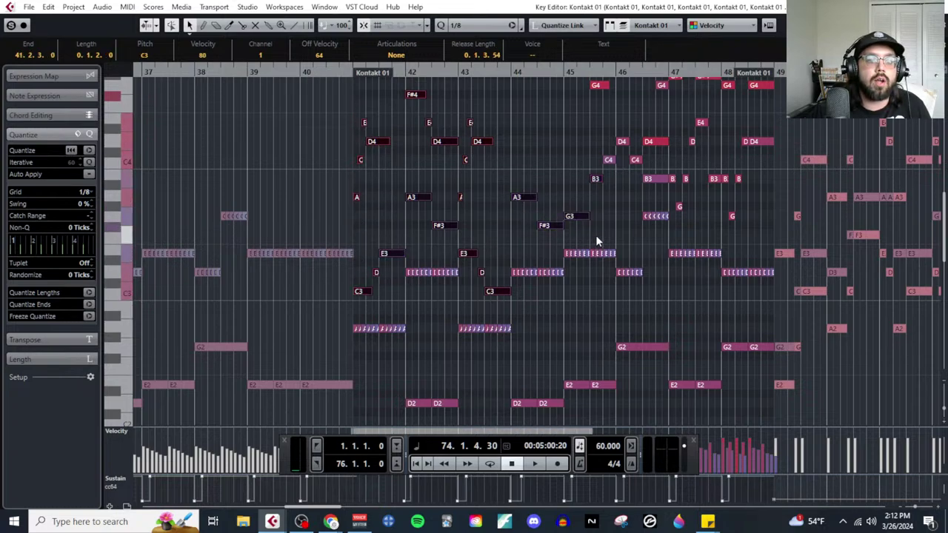
# Step: Extend the selection with further upper notes, including D4 and B3, toward bar 48
pyautogui.scroll(6, 597, 241)
pyautogui.moveTo(365, 153); pyautogui.dragTo(768, 328)
pyautogui.scroll(-4, 663, 304)
pyautogui.moveTo(579, 177); pyautogui.dragTo(753, 262)
pyautogui.moveTo(674, 260); pyautogui.dragTo(744, 285)
pyautogui.scroll(-2, 731, 288)
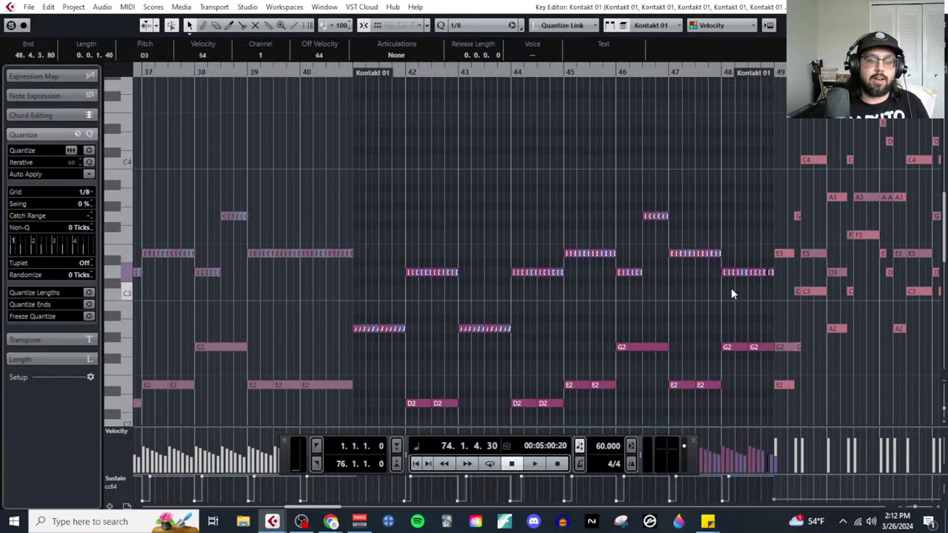
# Step: Select the upper notes around bars 49–56, then clear the selection
pyautogui.scroll(-6, 722, 290)
pyautogui.hscroll(5, 698, 250)
pyautogui.click(599, 360)
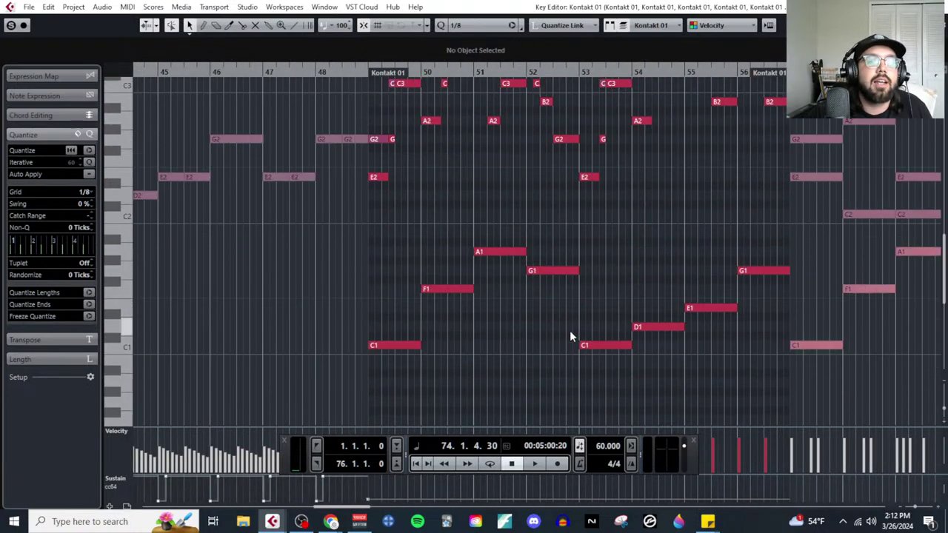
pyautogui.scroll(4, 546, 245)
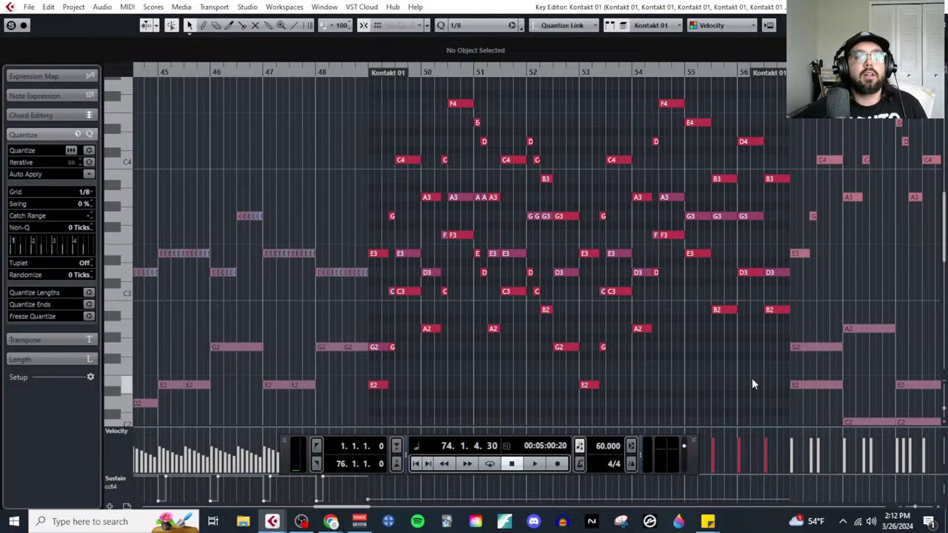
pyautogui.moveTo(774, 377); pyautogui.dragTo(382, 79)
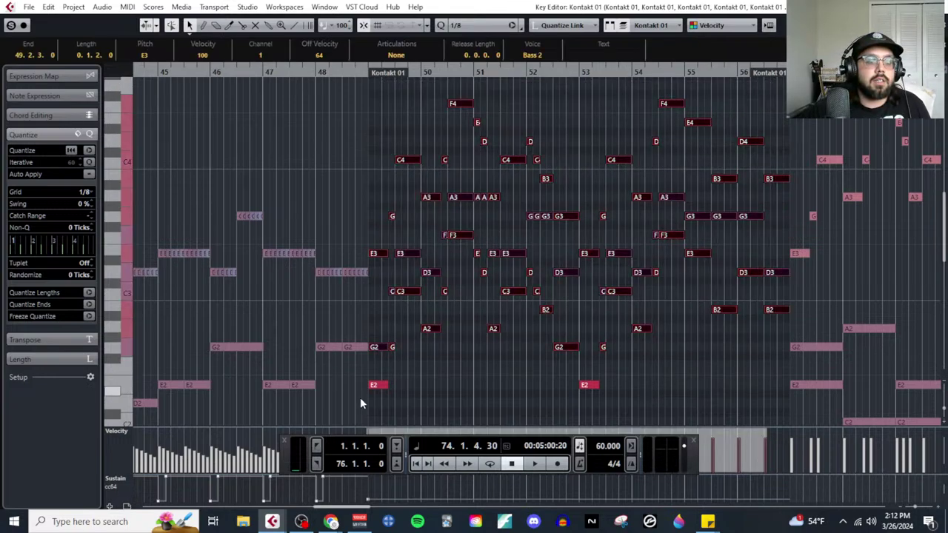
pyautogui.click(611, 420)
# Step: Delete the selected notes in bars 57–64, including G2, A2, E2 and C2
pyautogui.hscroll(5, 618, 367)
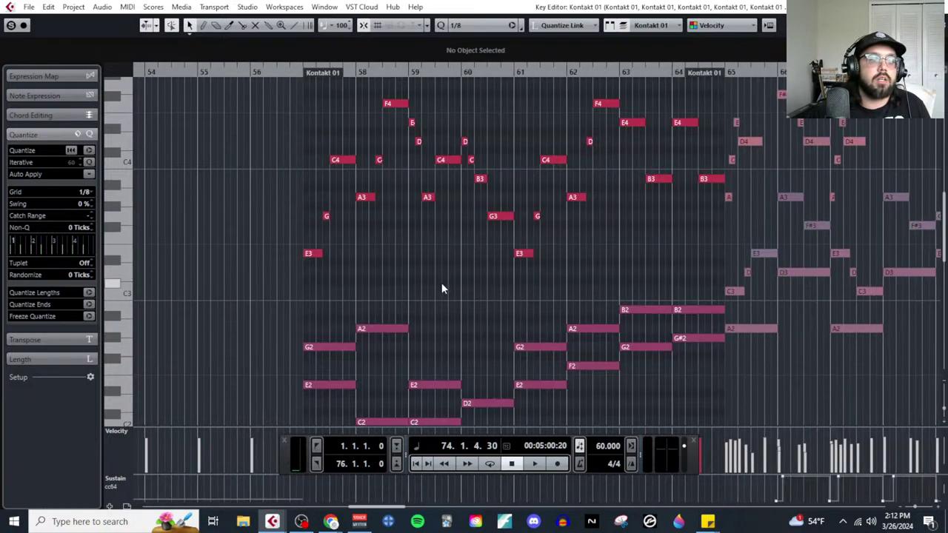
pyautogui.scroll(-5, 441, 289)
pyautogui.moveTo(529, 234); pyautogui.dragTo(476, 163)
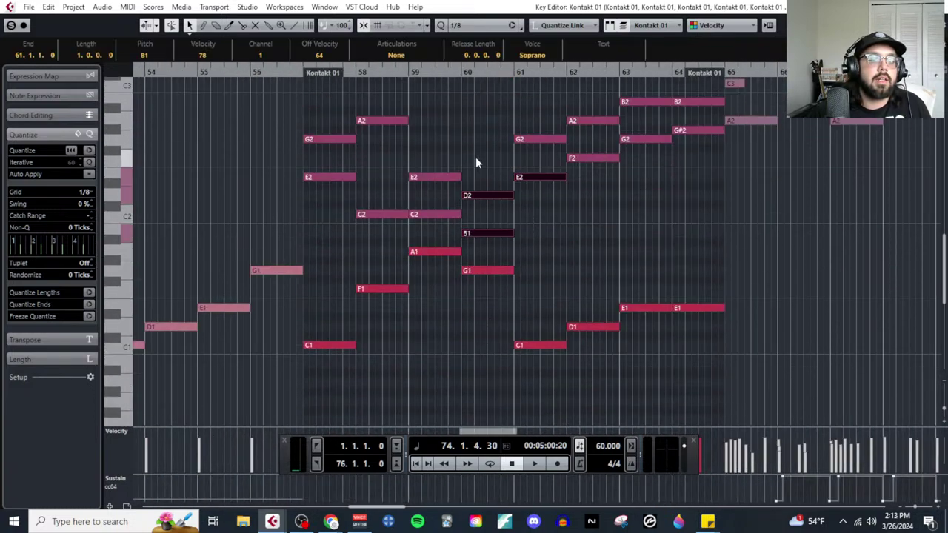
pyautogui.moveTo(480, 216); pyautogui.dragTo(321, 99)
pyautogui.moveTo(515, 102); pyautogui.dragTo(700, 195)
pyautogui.scroll(6, 688, 222)
pyautogui.moveTo(703, 348); pyautogui.dragTo(317, 122)
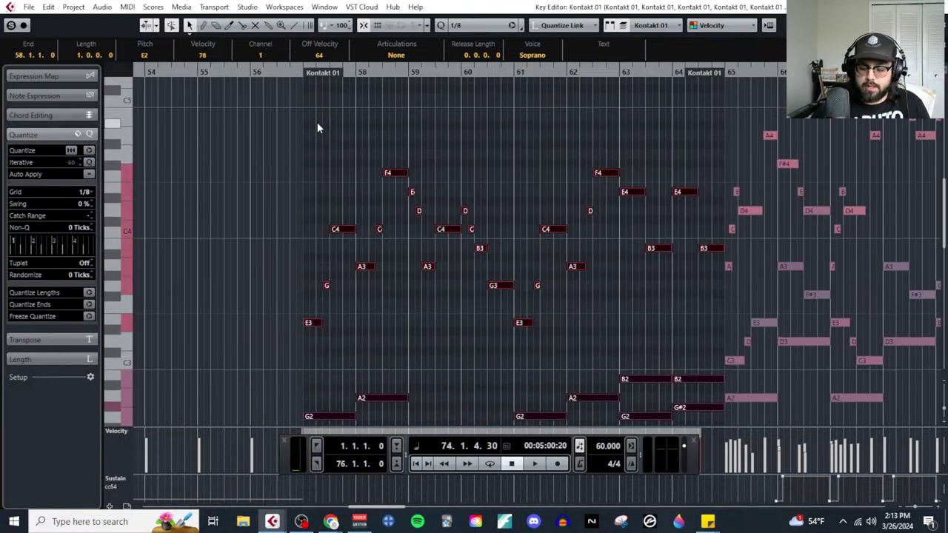
pyautogui.press('Delete')
# Step: Select the short upper notes near bar 65, including A4, F#4, E, D4 and C
pyautogui.scroll(-4, 437, 297)
pyautogui.hscroll(6, 437, 297)
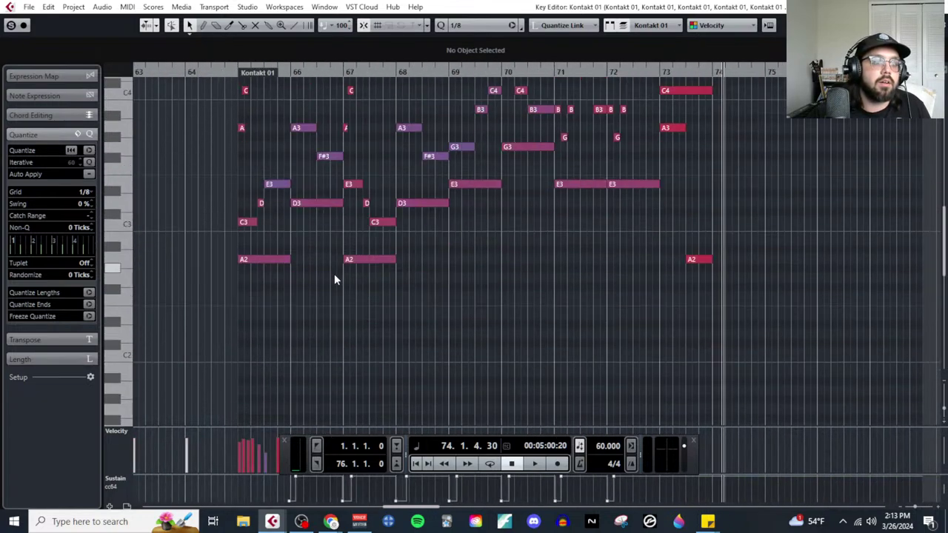
pyautogui.scroll(3, 334, 279)
pyautogui.moveTo(246, 246); pyautogui.dragTo(283, 302)
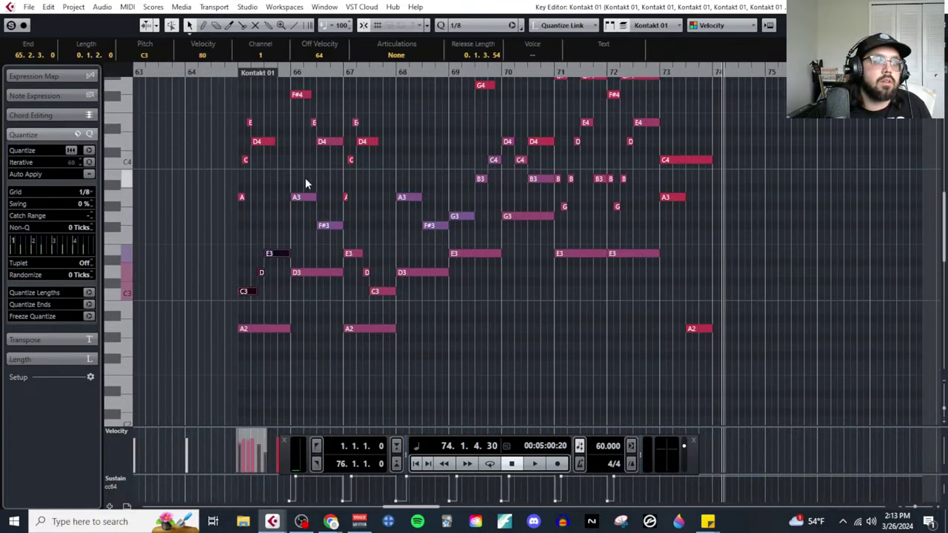
pyautogui.moveTo(305, 183); pyautogui.dragTo(383, 289)
pyautogui.scroll(3, 374, 222)
pyautogui.moveTo(377, 241)
pyautogui.mouseDown()
pyautogui.moveTo(274, 180)
pyautogui.moveTo(245, 110)
pyautogui.mouseUp()
pyautogui.moveTo(271, 237)
pyautogui.mouseDown()
pyautogui.moveTo(248, 328)
pyautogui.moveTo(242, 271)
pyautogui.mouseUp()
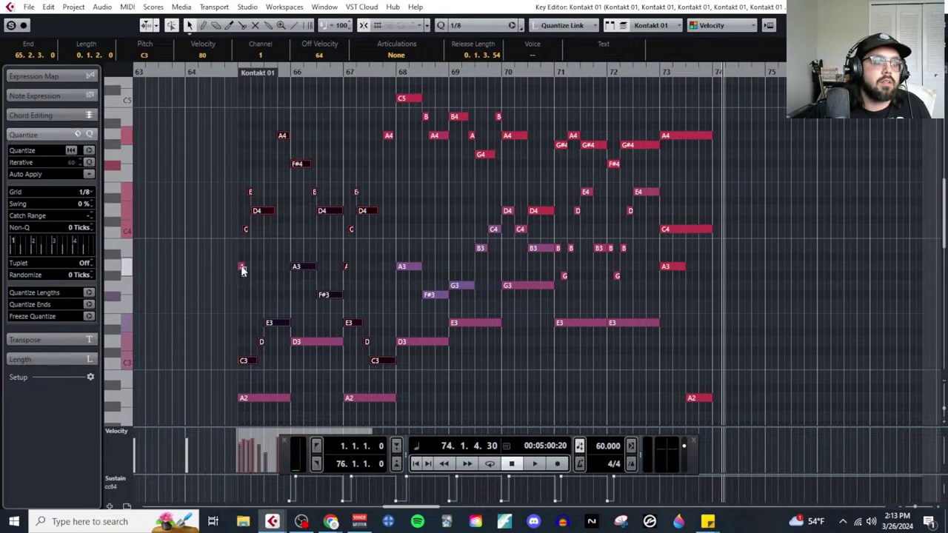
# Step: Add A3, F#3, G3, B3, C4, D4 and G#4 notes, delete them all, and close the Key Editor
pyautogui.moveTo(336, 203); pyautogui.dragTo(468, 298)
pyautogui.moveTo(478, 194); pyautogui.dragTo(568, 262)
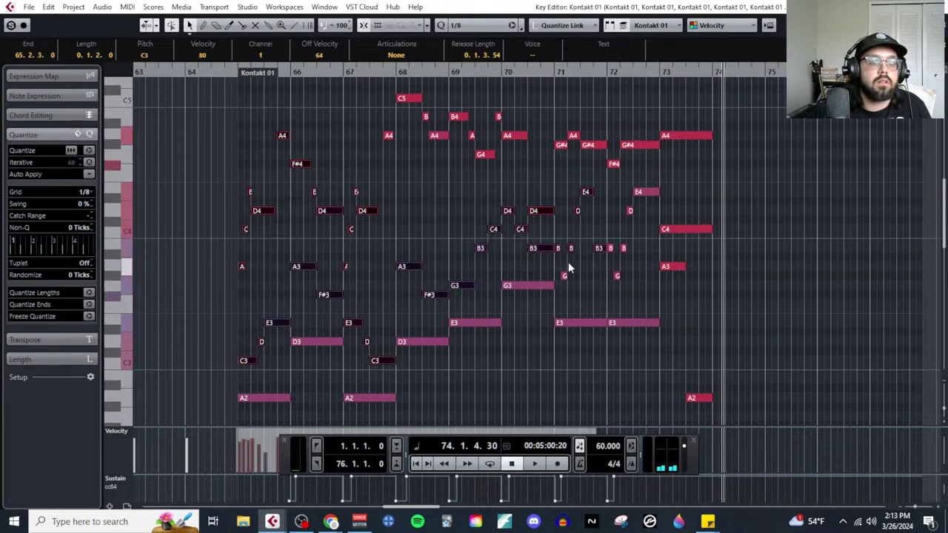
pyautogui.moveTo(642, 285); pyautogui.dragTo(710, 240)
pyautogui.moveTo(559, 175); pyautogui.dragTo(368, 93)
pyautogui.scroll(-3, 444, 189)
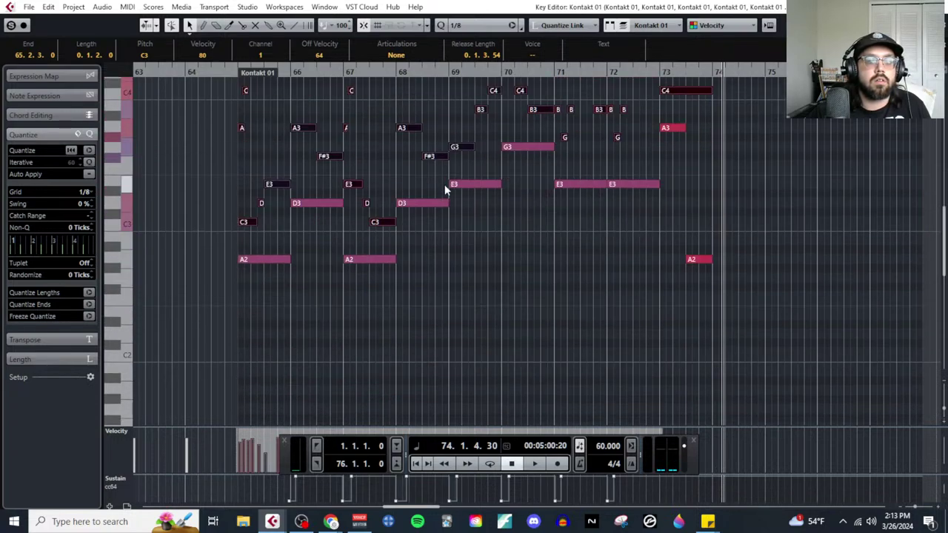
pyautogui.press('Delete')
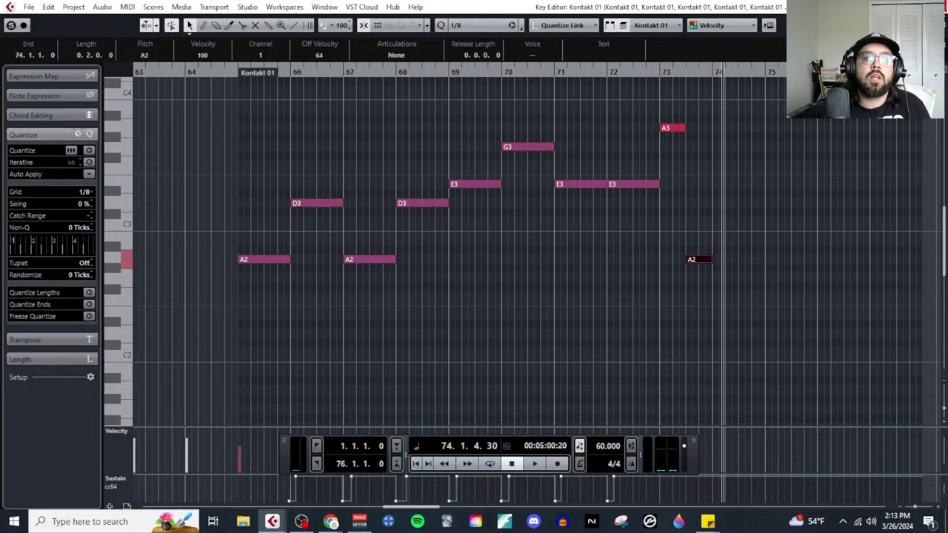
pyautogui.hotkey('ctrl', 'w')
# Step: Duplicate the Kontakt 01 (D) track
pyautogui.click(559, 243)
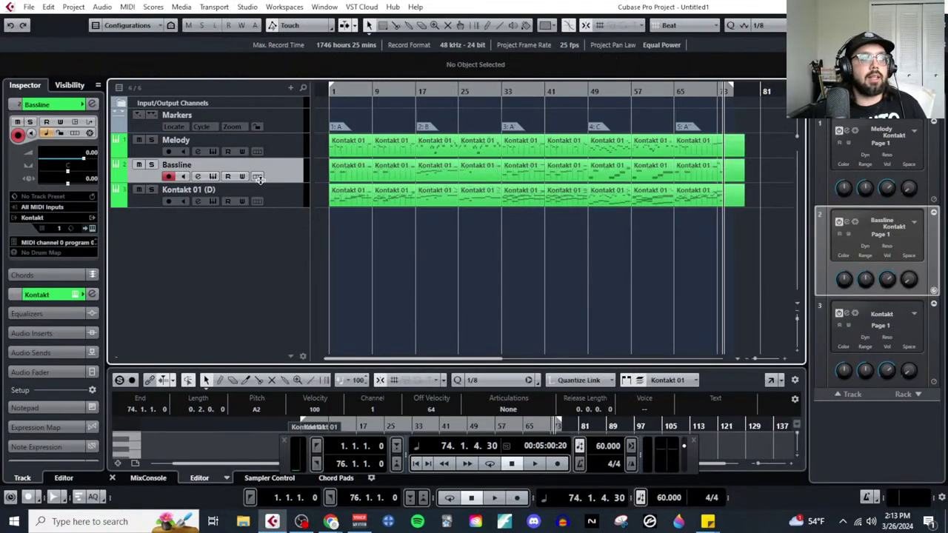
pyautogui.rightClick(278, 204)
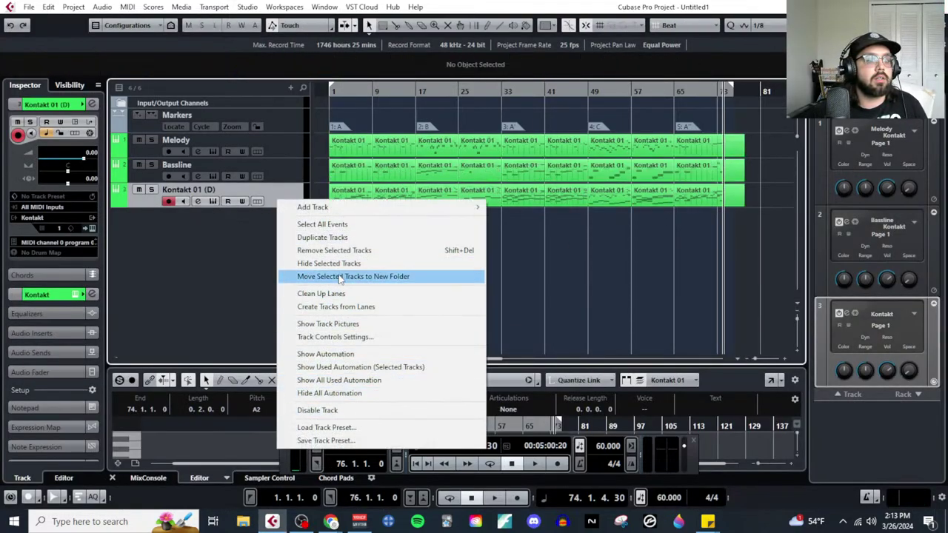
pyautogui.click(343, 238)
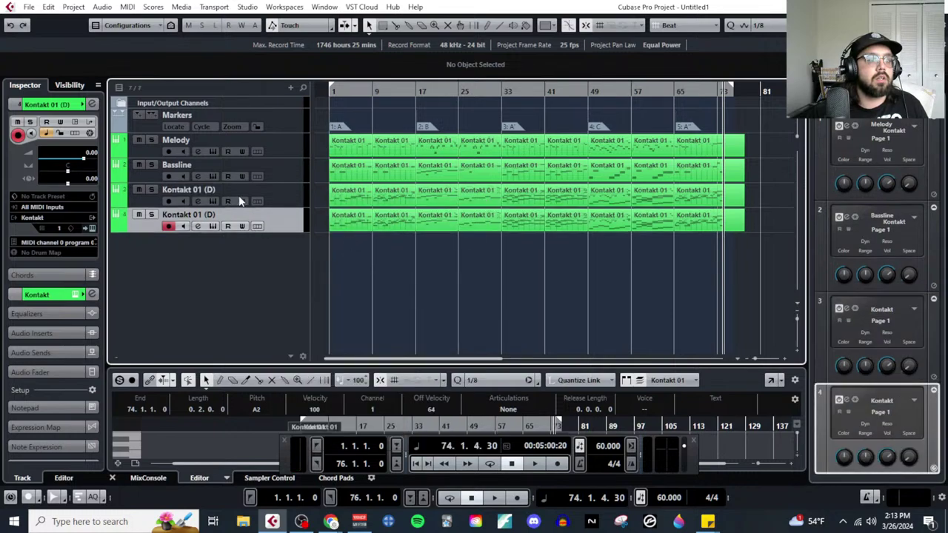
# Step: Rename the new track 3 to 'Mid-Ground' and select its first part
pyautogui.doubleClick(233, 190)
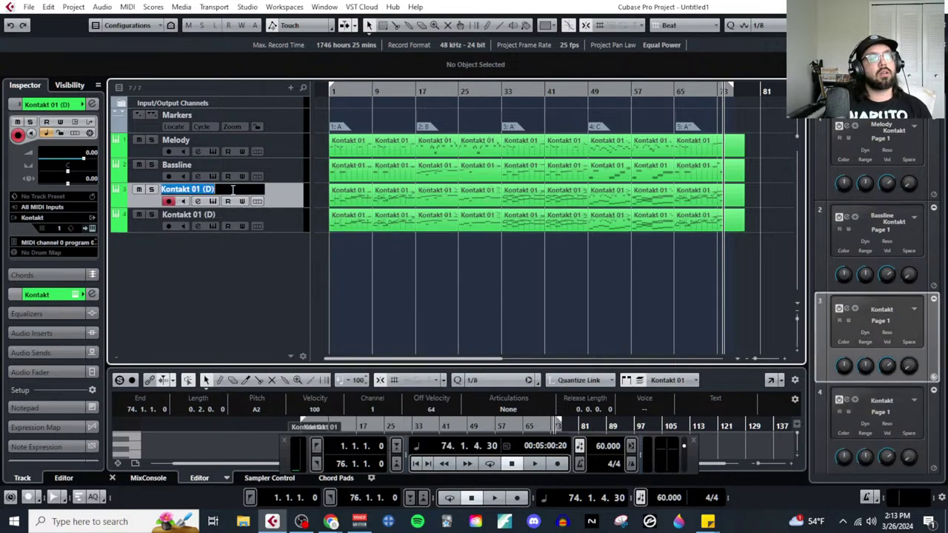
pyautogui.write('Mid-Ground')
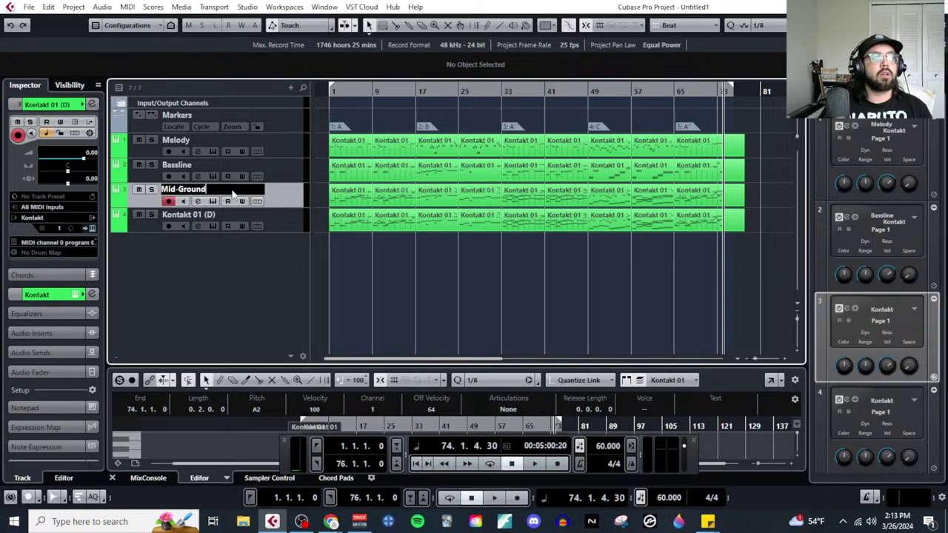
pyautogui.press('Return')
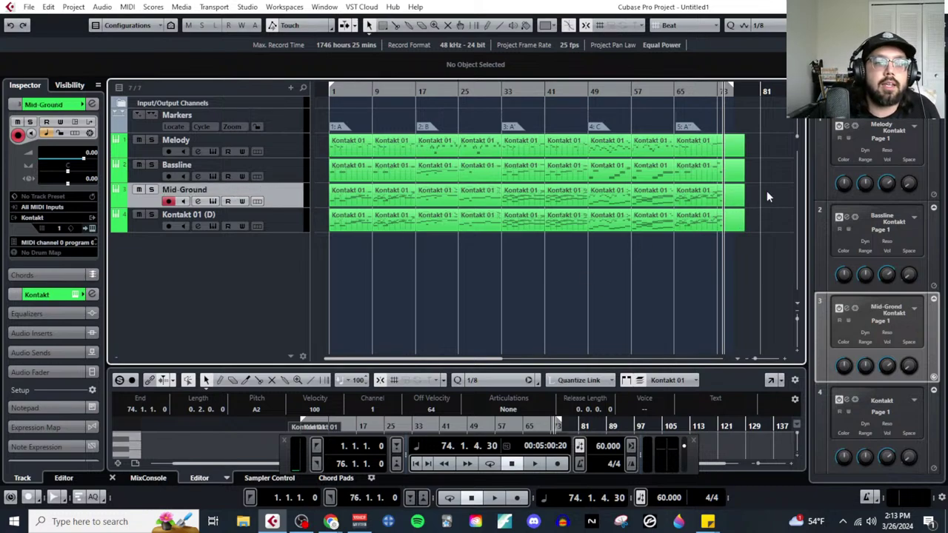
pyautogui.moveTo(506, 198); pyautogui.dragTo(358, 201)
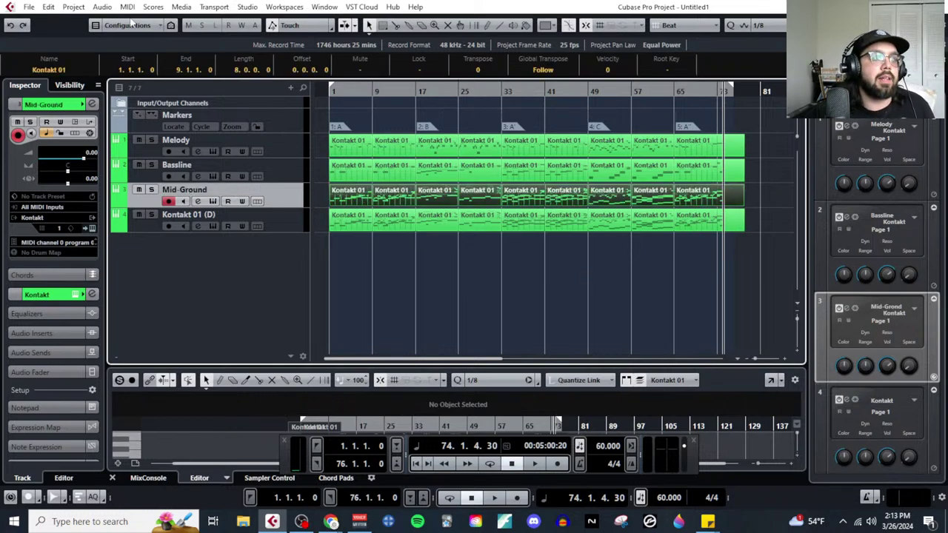
pyautogui.click(351, 200)
# Step: Open the first Mid-Ground part in the Key Editor and select its D3, A2 and E3 notes
pyautogui.click(127, 6)
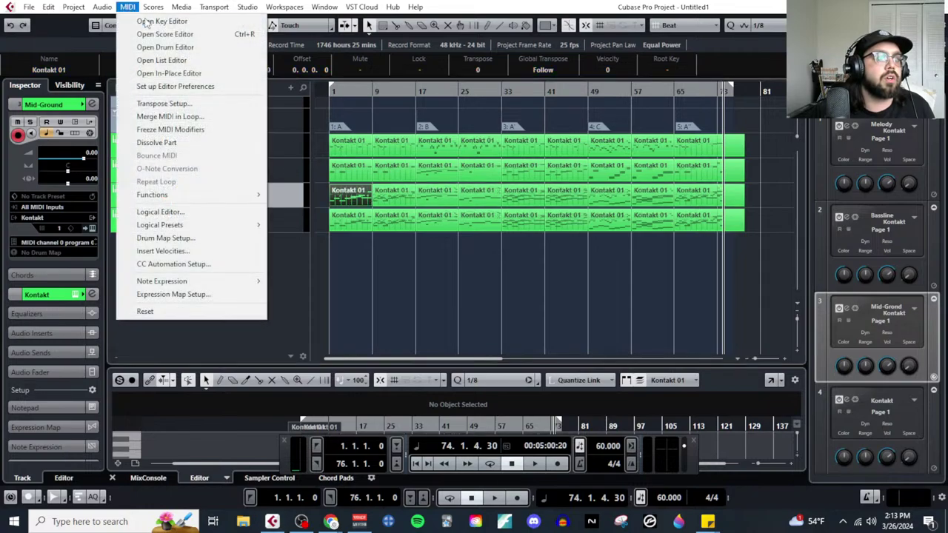
pyautogui.click(148, 19)
pyautogui.scroll(-4, 315, 284)
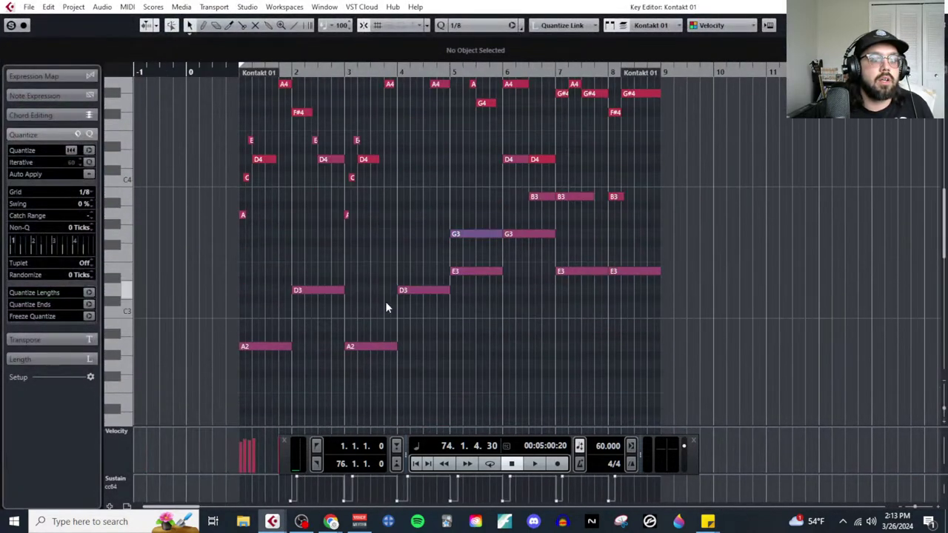
pyautogui.moveTo(640, 327); pyautogui.dragTo(247, 283)
pyautogui.moveTo(268, 318); pyautogui.dragTo(459, 385)
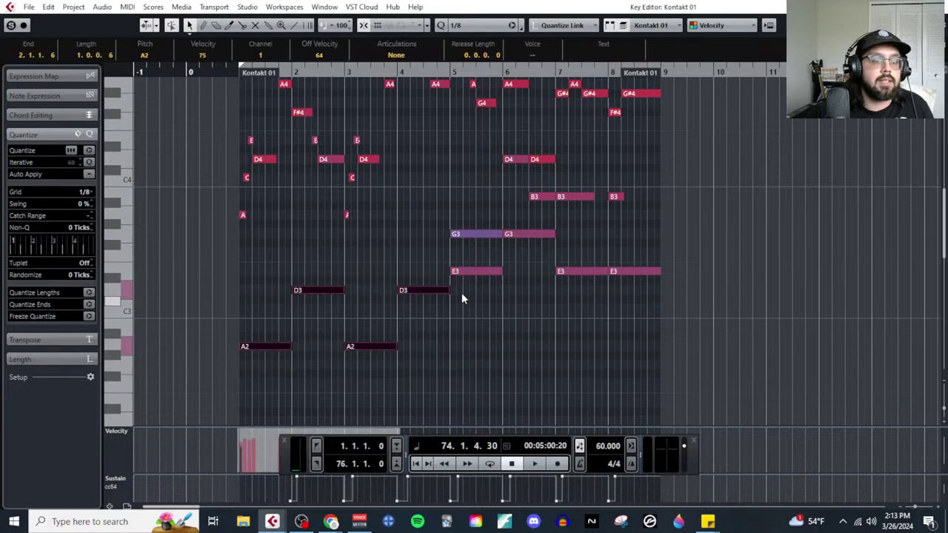
pyautogui.moveTo(444, 259); pyautogui.dragTo(671, 311)
# Step: Add the upper notes except A4, F#4, E, D4, C and low A, delete them, and close the editor
pyautogui.scroll(2, 548, 257)
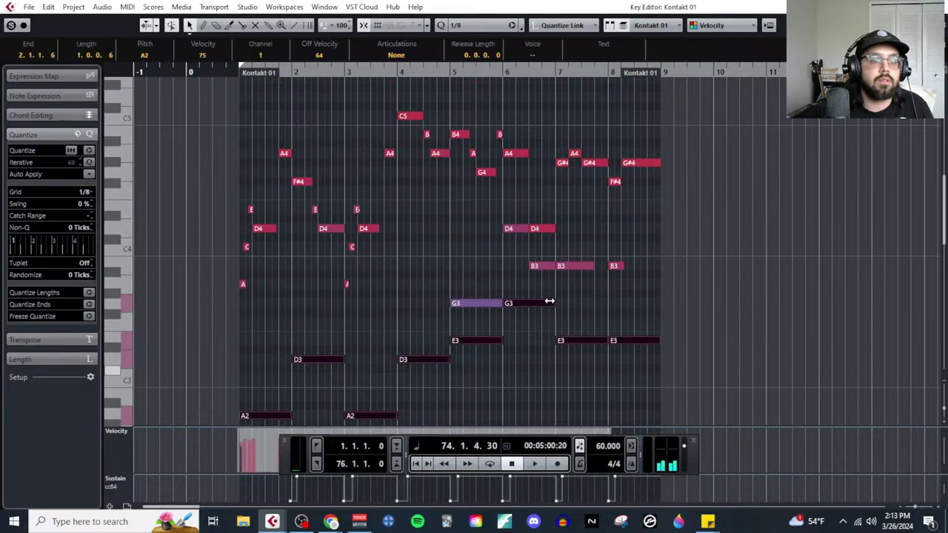
pyautogui.moveTo(553, 231); pyautogui.dragTo(548, 231)
pyautogui.moveTo(469, 117); pyautogui.dragTo(662, 195)
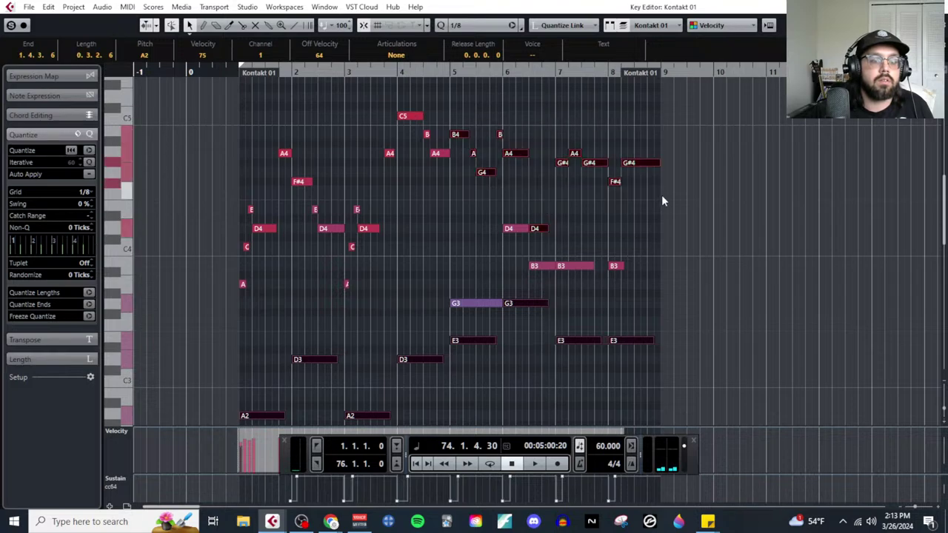
pyautogui.moveTo(545, 190); pyautogui.dragTo(397, 112)
pyautogui.moveTo(247, 143); pyautogui.dragTo(393, 318)
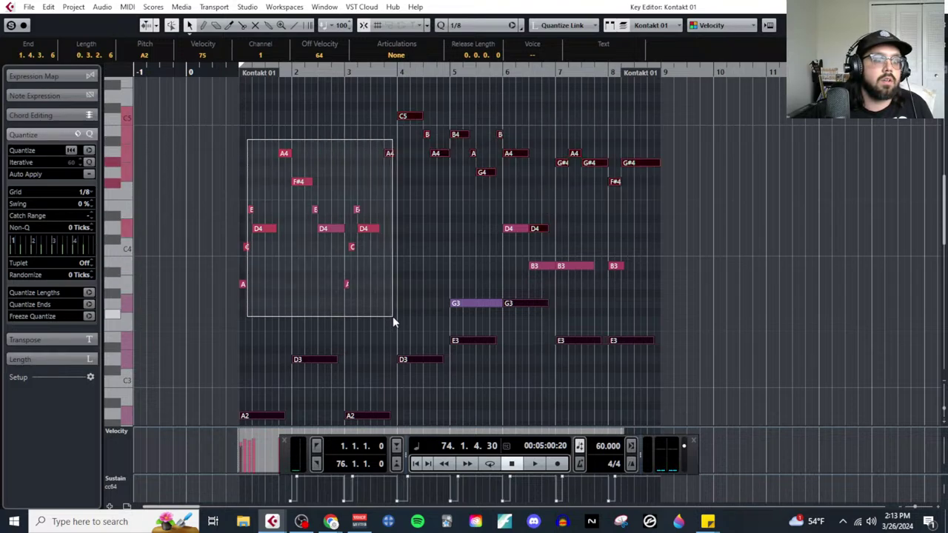
pyautogui.moveTo(308, 304); pyautogui.dragTo(241, 276)
pyautogui.press('Delete')
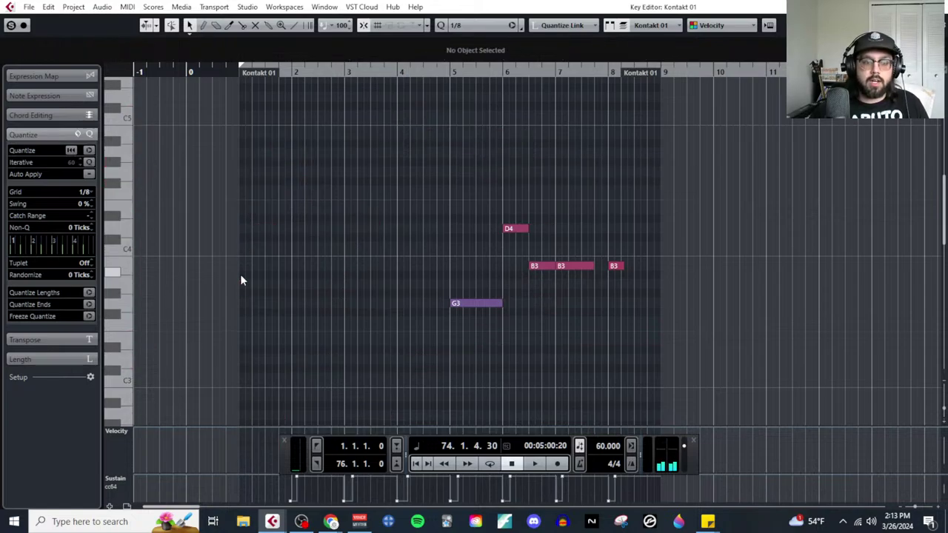
pyautogui.press('Escape')
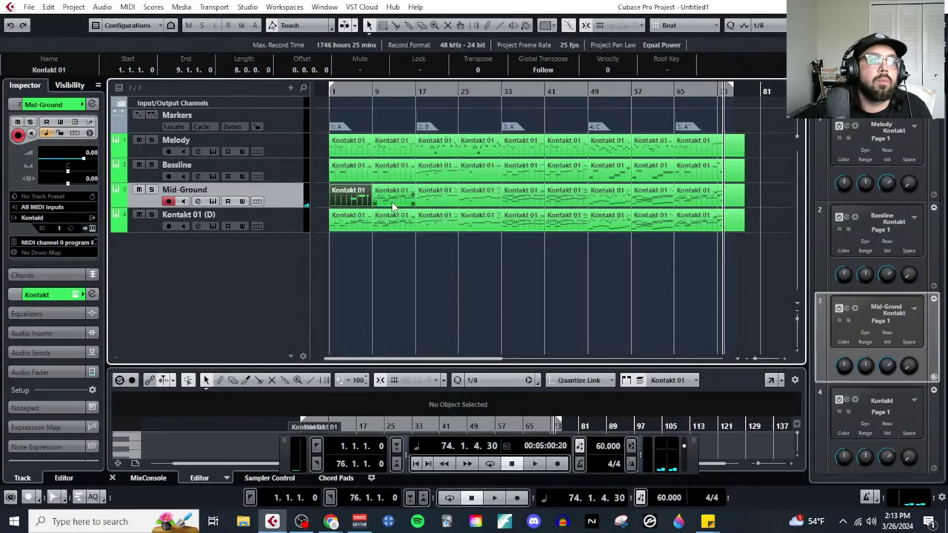
# Step: In the bars 9–17 Mid-Ground part, delete the A2, D3, E3 and G3 bass notes
pyautogui.click(394, 203)
pyautogui.click(127, 6)
pyautogui.click(155, 22)
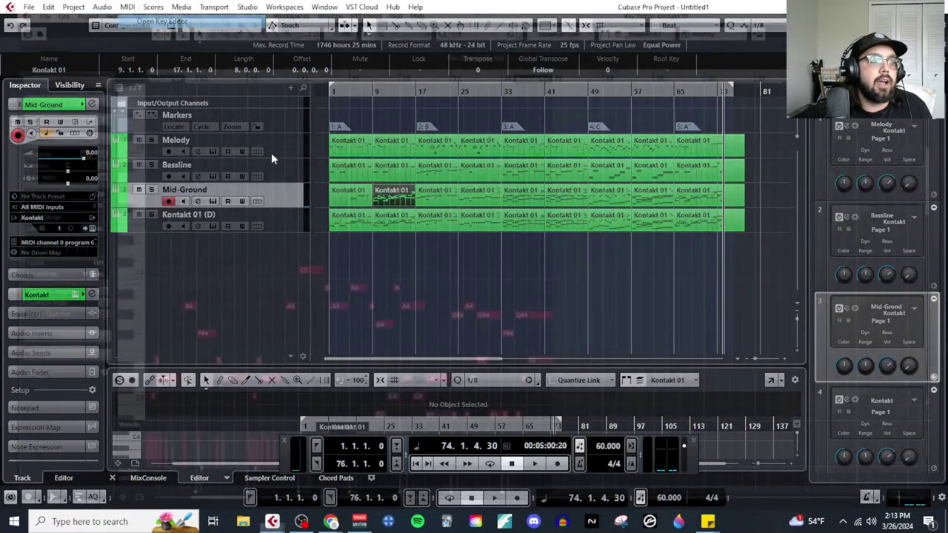
pyautogui.scroll(-5, 445, 289)
pyautogui.keyDown('ctrl'); pyautogui.scroll(2, 488, 319); pyautogui.keyUp('ctrl')
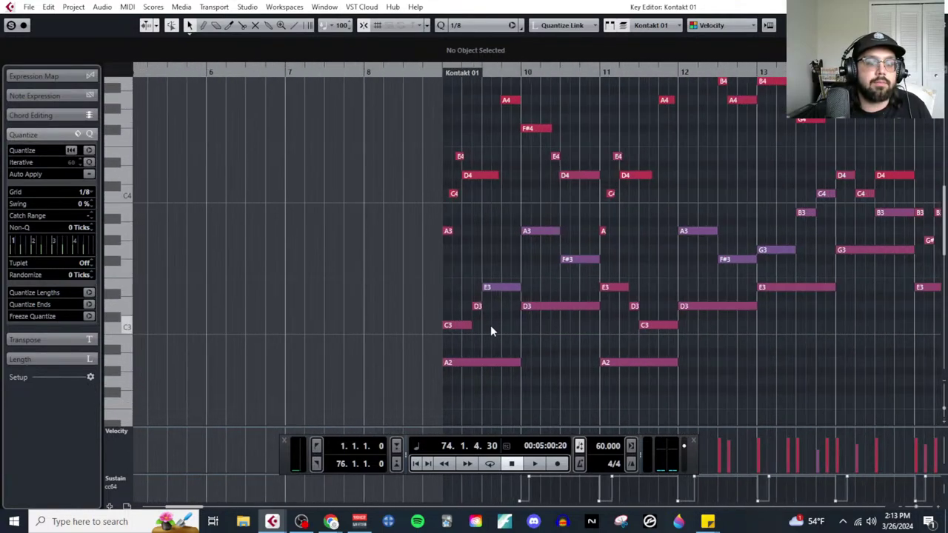
pyautogui.moveTo(494, 329); pyautogui.dragTo(618, 300)
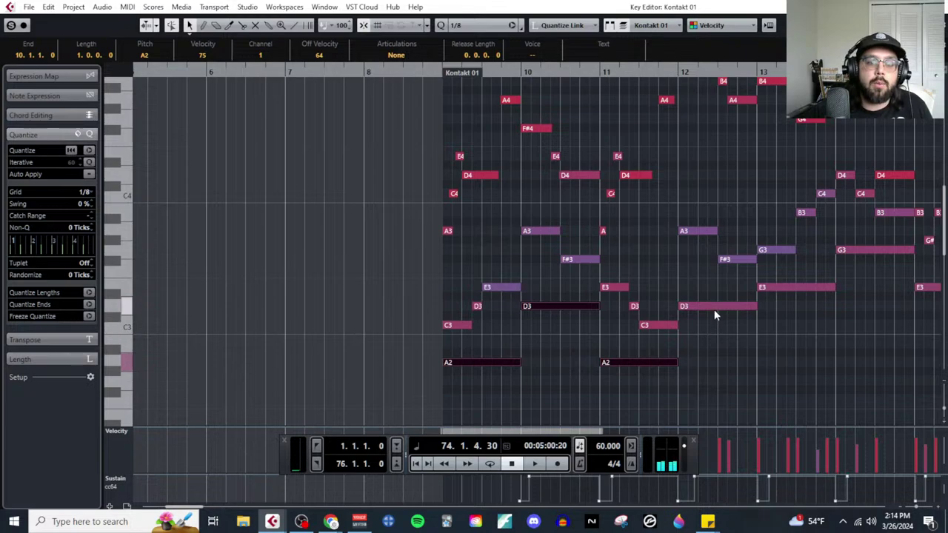
pyautogui.keyDown('shift'); pyautogui.click(710, 306); pyautogui.keyUp('shift')
pyautogui.hscroll(3, 658, 309)
pyautogui.keyDown('shift'); pyautogui.click(565, 290); pyautogui.keyUp('shift')
pyautogui.keyDown('shift'); pyautogui.click(635, 250); pyautogui.keyUp('shift')
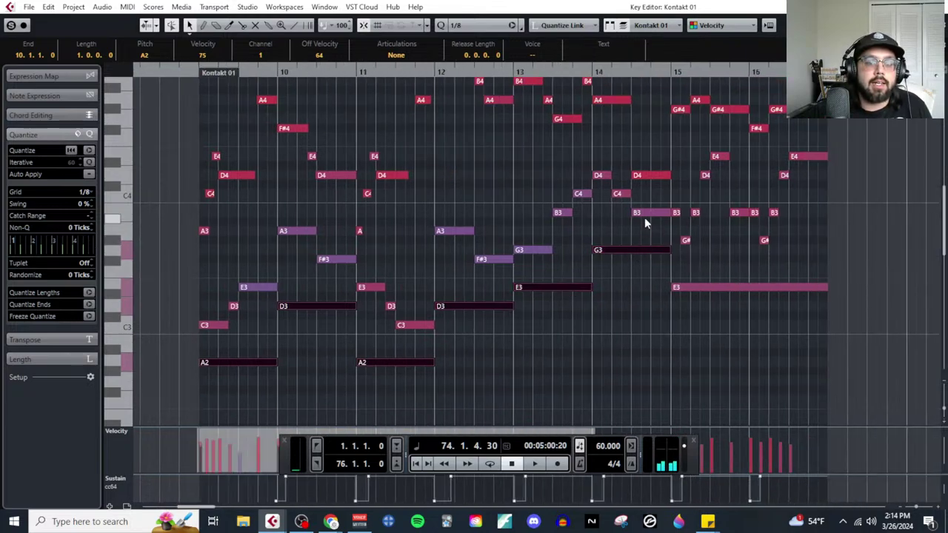
pyautogui.keyDown('shift'); pyautogui.click(685, 286); pyautogui.keyUp('shift')
pyautogui.press('Delete')
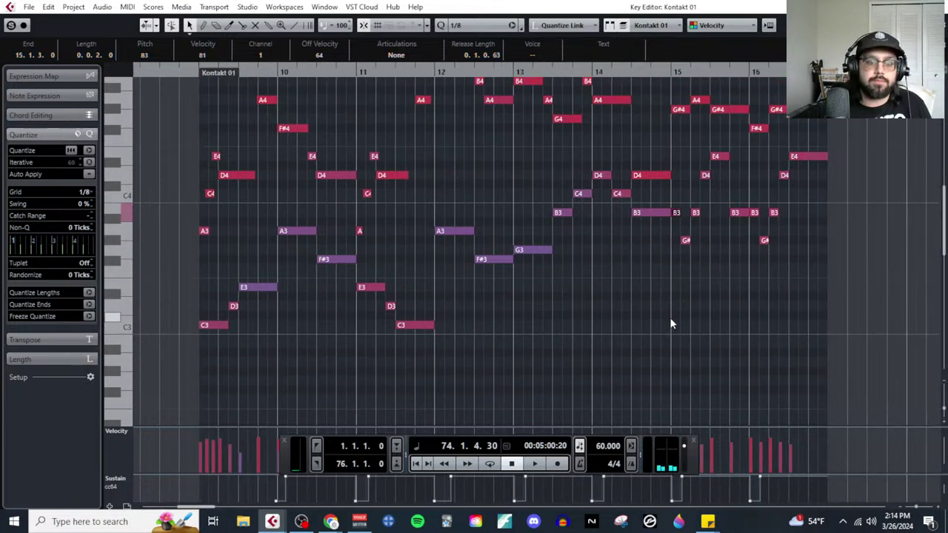
# Step: Delete the upper melody notes (E4, D4, C4, A4, F#4, A3, C5, B4, G4, G#4) and close the editor
pyautogui.scroll(2, 238, 219)
pyautogui.moveTo(207, 209); pyautogui.dragTo(355, 297)
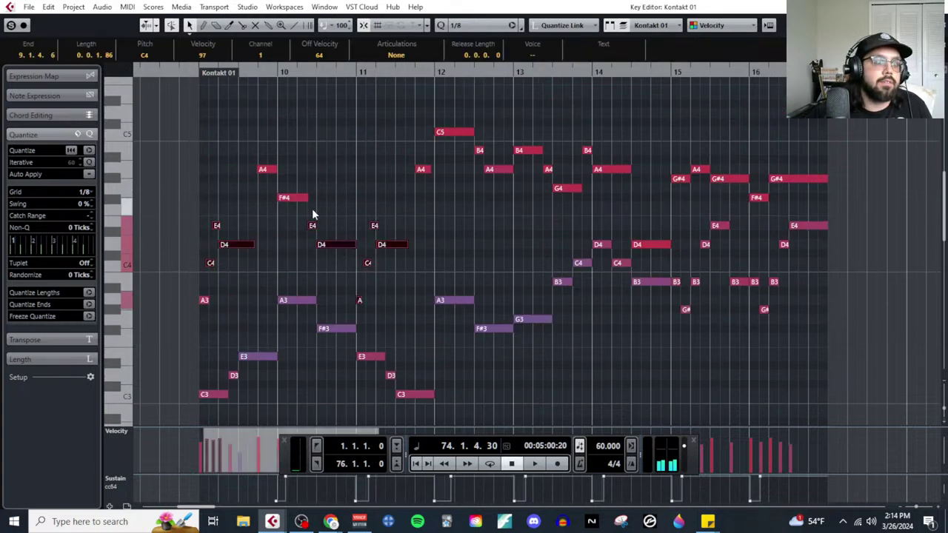
pyautogui.moveTo(311, 211); pyautogui.dragTo(256, 153)
pyautogui.keyDown('shift'); pyautogui.click(207, 299); pyautogui.keyUp('shift')
pyautogui.moveTo(393, 121); pyautogui.dragTo(709, 213)
pyautogui.moveTo(674, 141); pyautogui.dragTo(832, 201)
pyautogui.press('Delete')
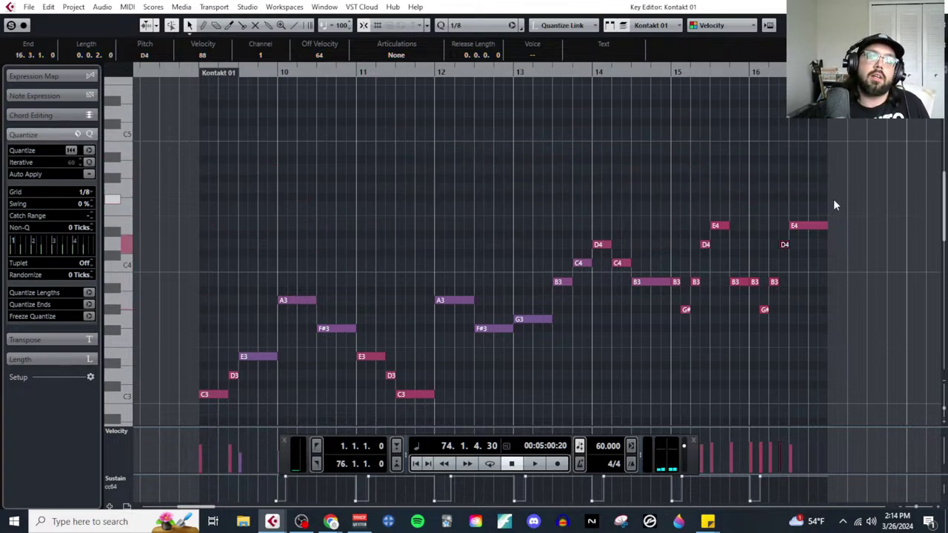
pyautogui.click(937, 6)
# Step: Open the bar 17 Mid-Ground part in the Key Editor and review its notes
pyautogui.click(442, 204)
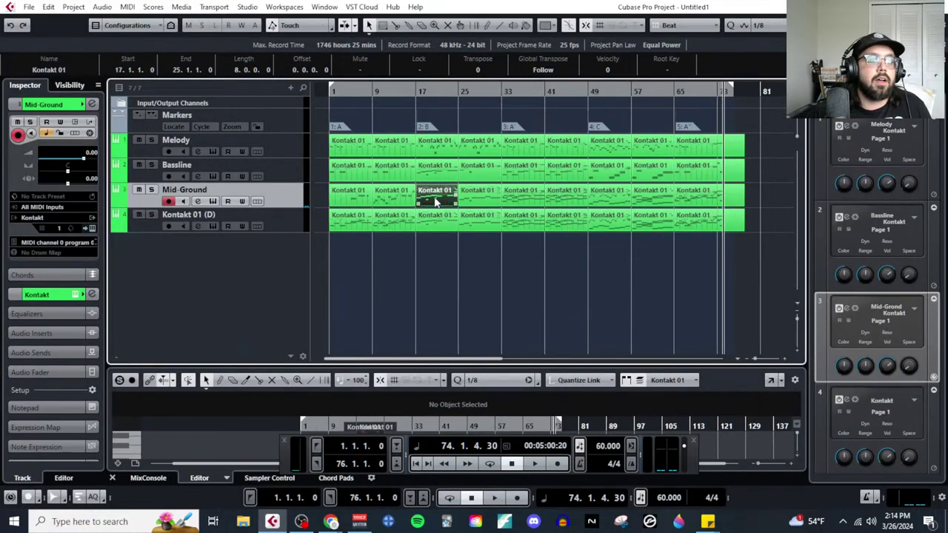
pyautogui.click(127, 6)
pyautogui.click(180, 17)
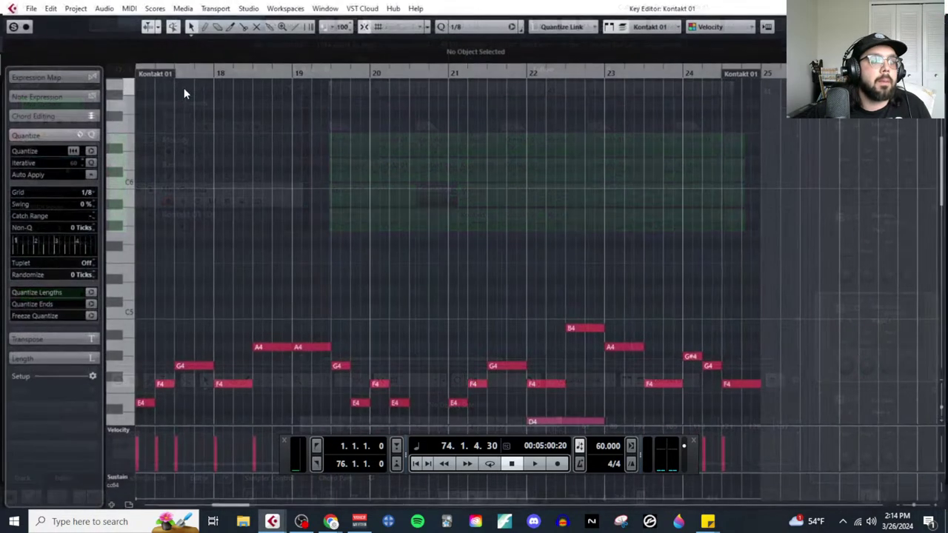
pyautogui.scroll(-4, 539, 296)
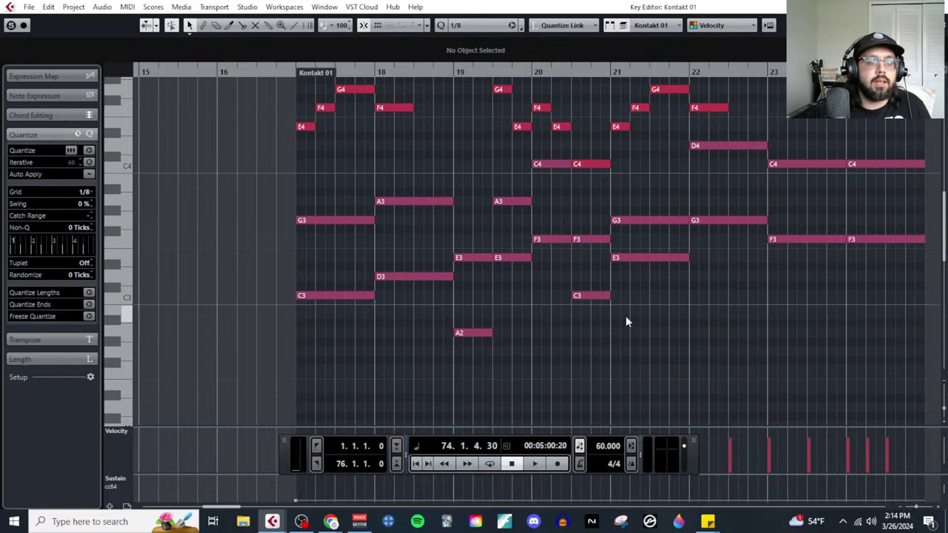
pyautogui.scroll(2, 626, 321)
pyautogui.press('Escape')
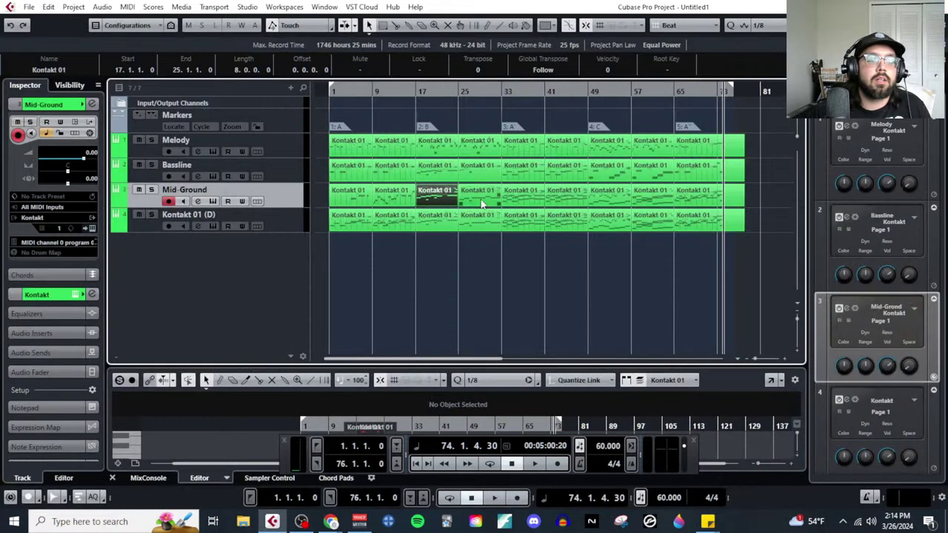
pyautogui.click(129, 7)
pyautogui.click(155, 18)
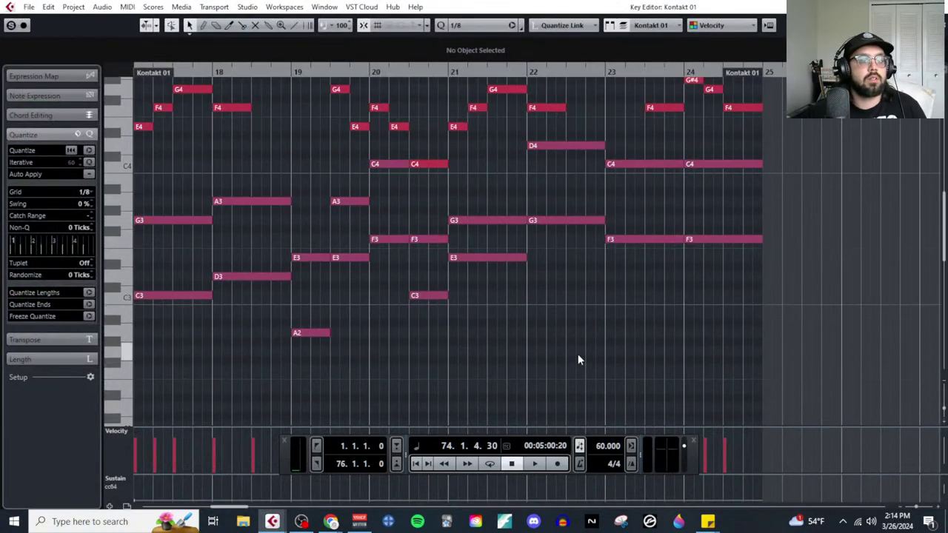
pyautogui.hscroll(-3, 592, 363)
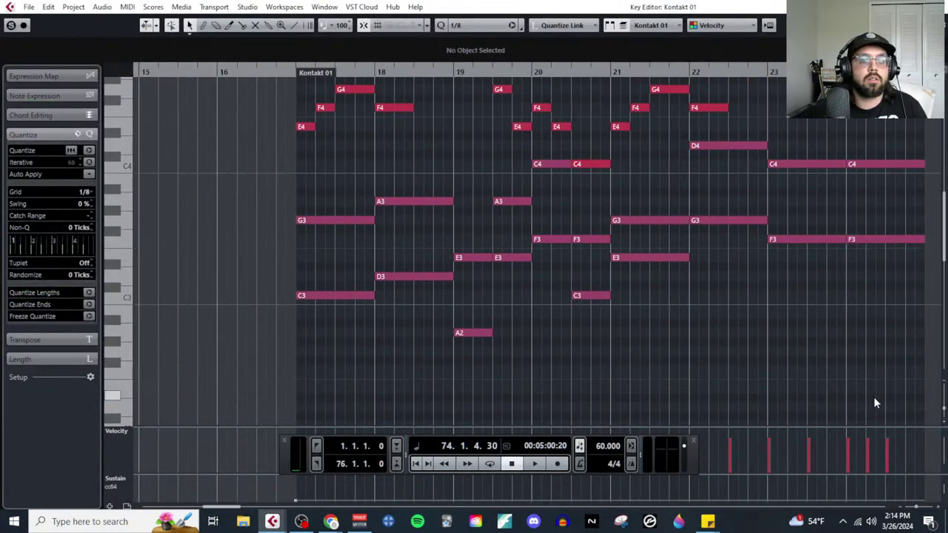
pyautogui.hotkey('ctrl', 'w')
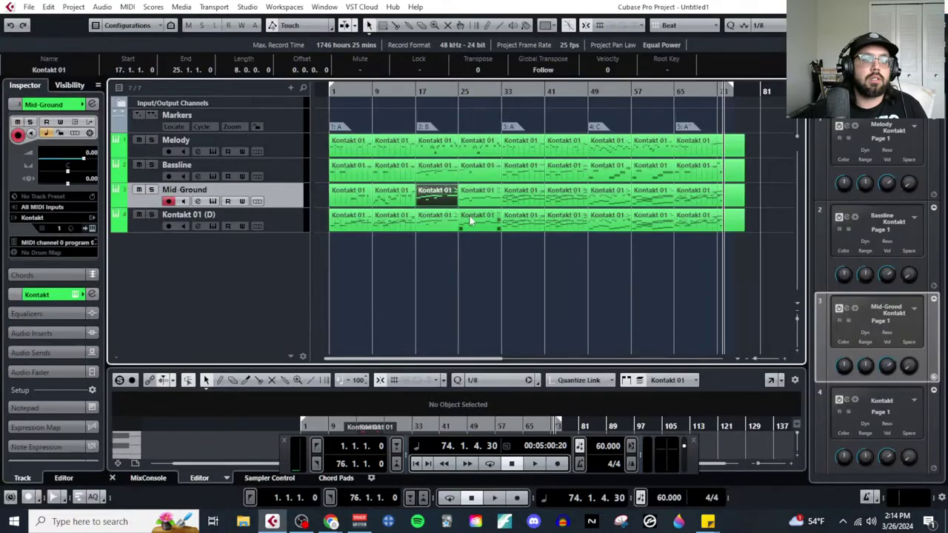
# Step: Open the bar 17 Bassline part in the Key Editor to compare its note range
pyautogui.click(127, 8)
pyautogui.click(152, 20)
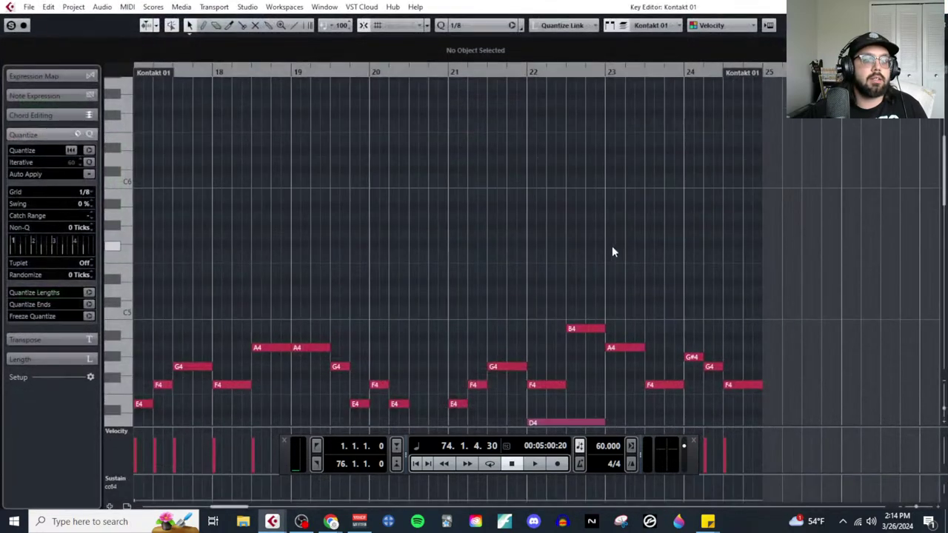
pyautogui.scroll(-5, 518, 281)
pyautogui.hotkey('ctrl', 'w')
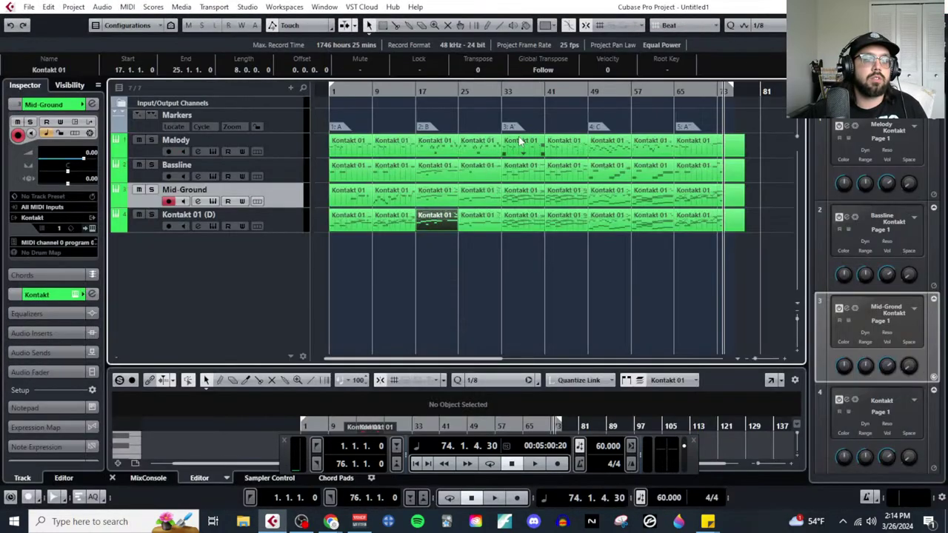
pyautogui.click(131, 8)
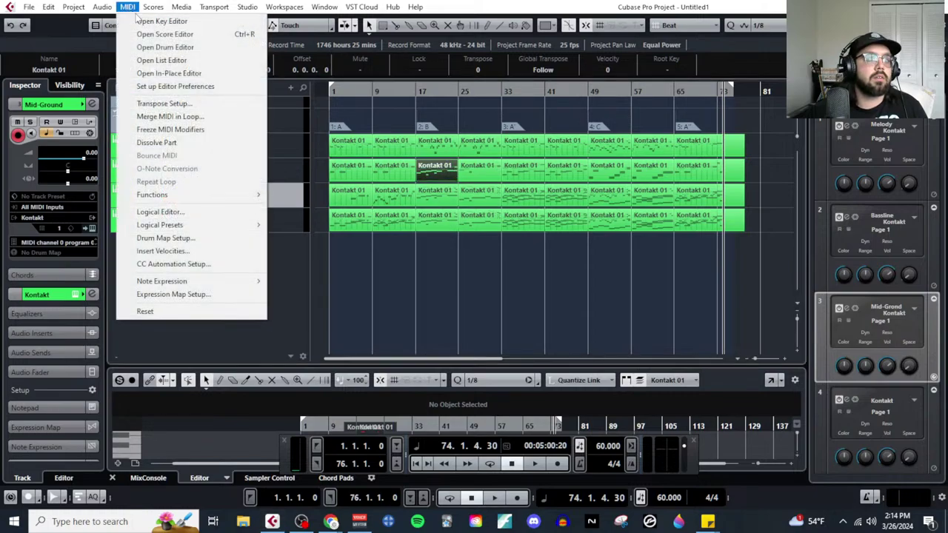
pyautogui.click(152, 19)
pyautogui.hscroll(5, 630, 298)
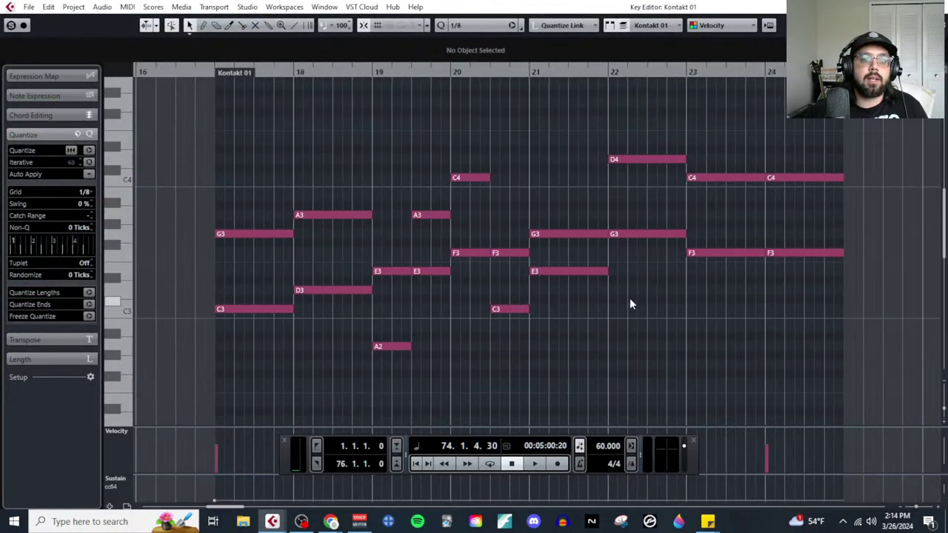
pyautogui.hotkey('ctrl', 'w')
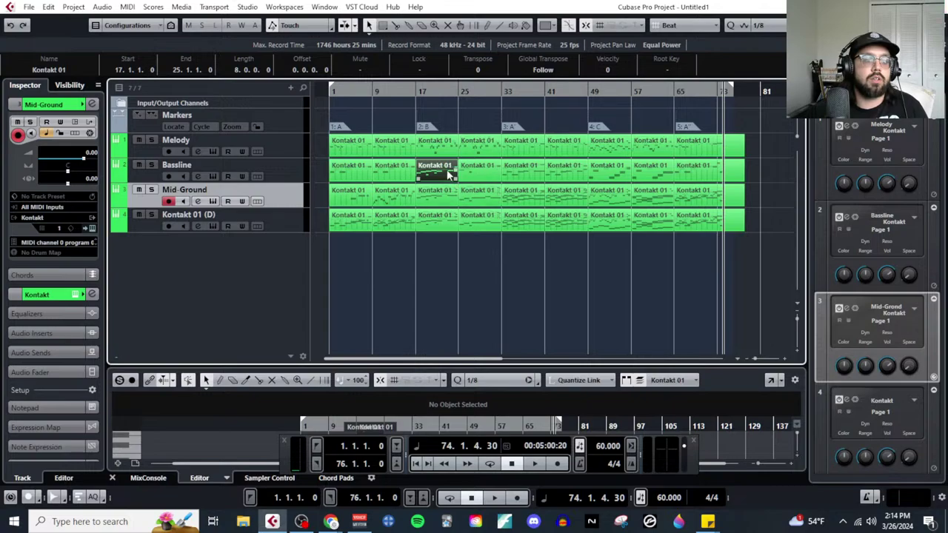
# Step: Marquee-select the low bassline-range notes in the bar 17 Mid-Ground part and delete them
pyautogui.click(442, 200)
pyautogui.click(127, 7)
pyautogui.click(156, 19)
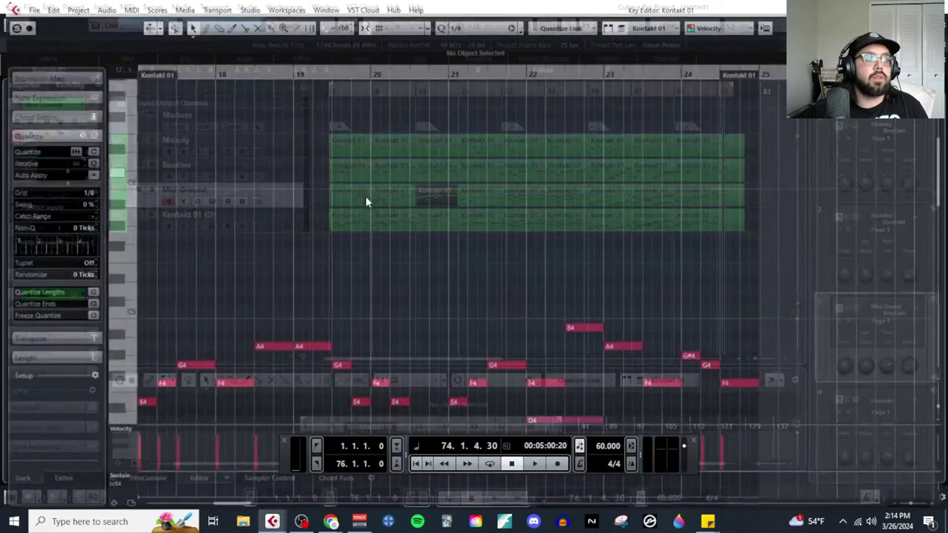
pyautogui.hscroll(-4, 352, 255)
pyautogui.moveTo(302, 181); pyautogui.dragTo(899, 284)
pyautogui.press('Delete')
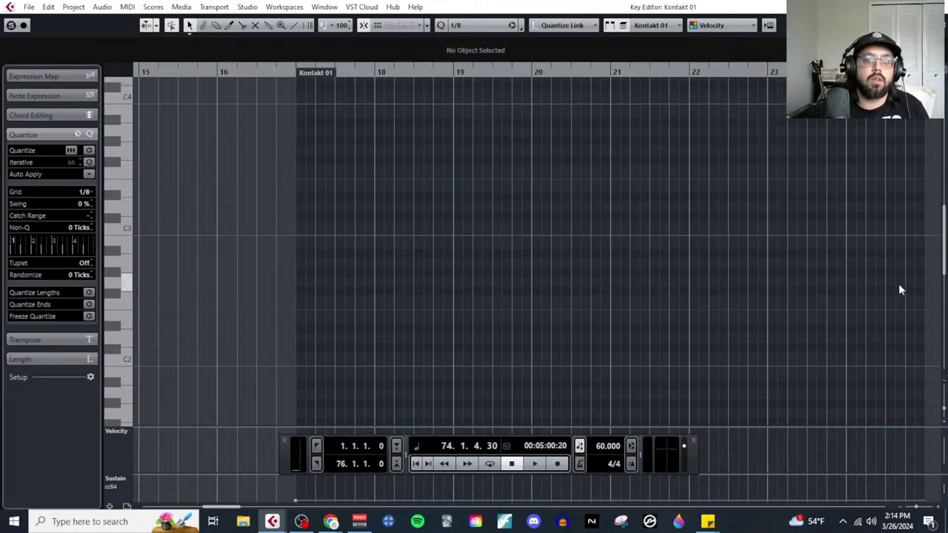
pyautogui.scroll(3, 898, 283)
pyautogui.press('Escape')
# Step: Open the bar 25 Mid-Ground part in the Key Editor and scroll to its notes
pyautogui.click(483, 195)
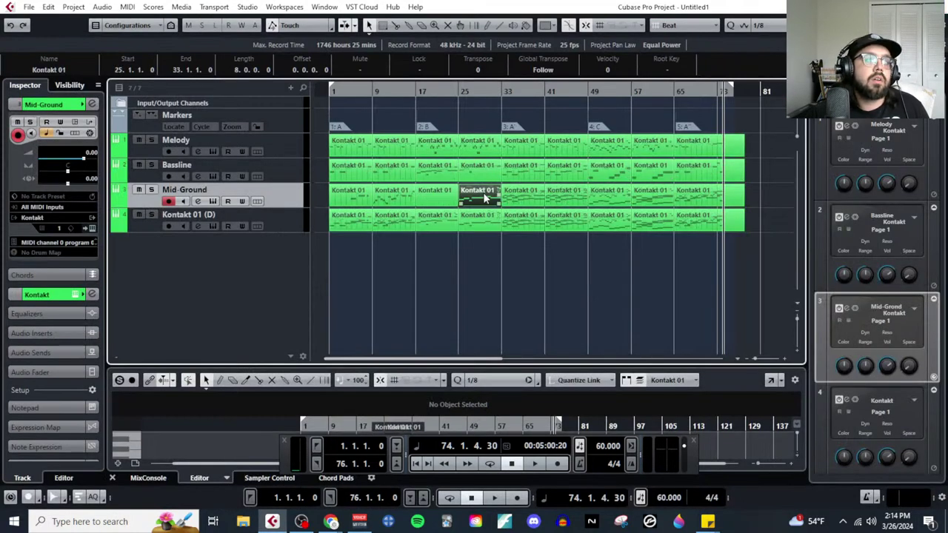
pyautogui.click(127, 6)
pyautogui.click(151, 19)
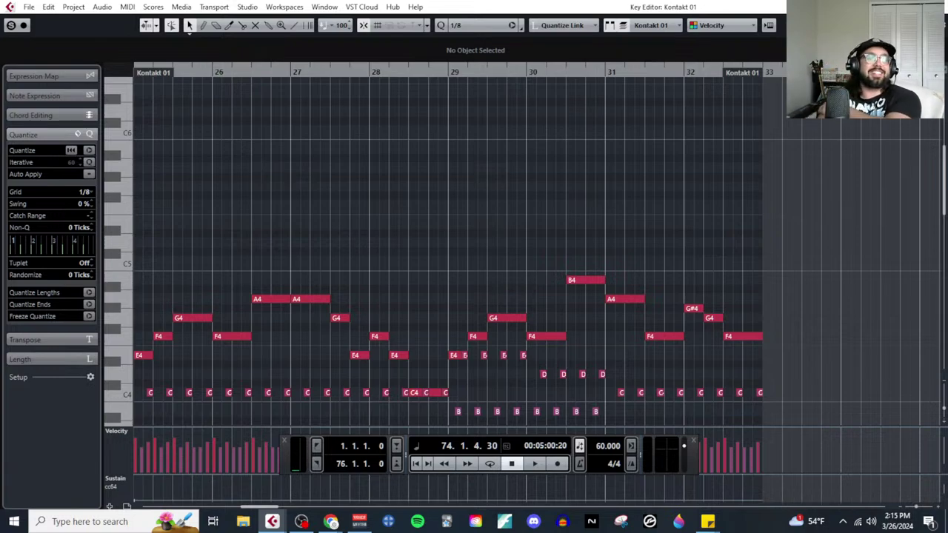
pyautogui.scroll(-5, 585, 237)
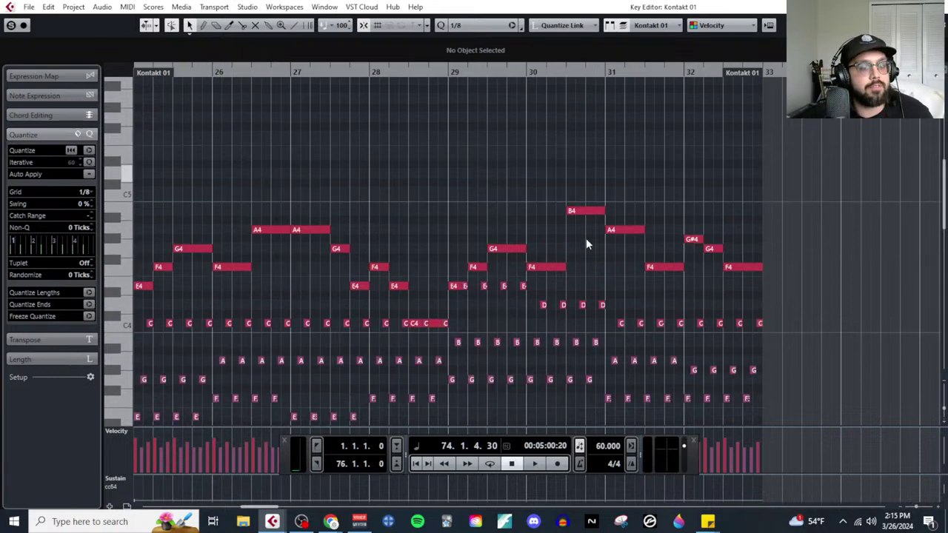
pyautogui.hscroll(-4, 584, 238)
pyautogui.scroll(-6, 508, 293)
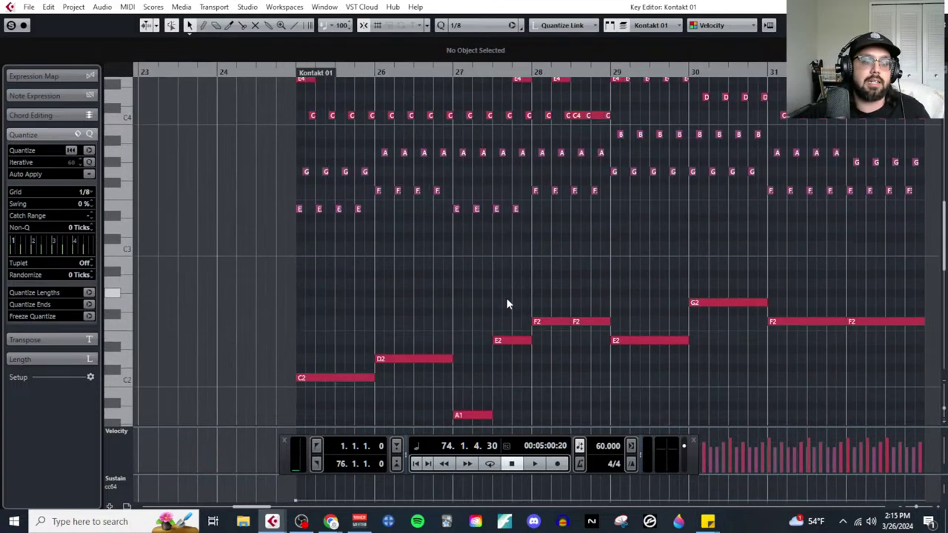
# Step: Select the upper melody notes, including E4, G4 and F4, and delete them
pyautogui.moveTo(353, 150); pyautogui.dragTo(835, 319)
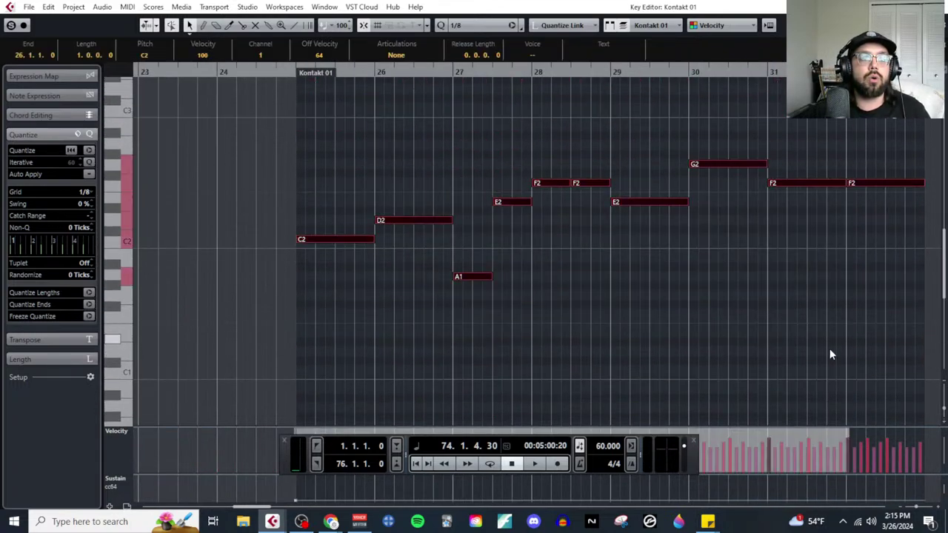
pyautogui.scroll(6, 540, 281)
pyautogui.moveTo(331, 148); pyautogui.dragTo(605, 232)
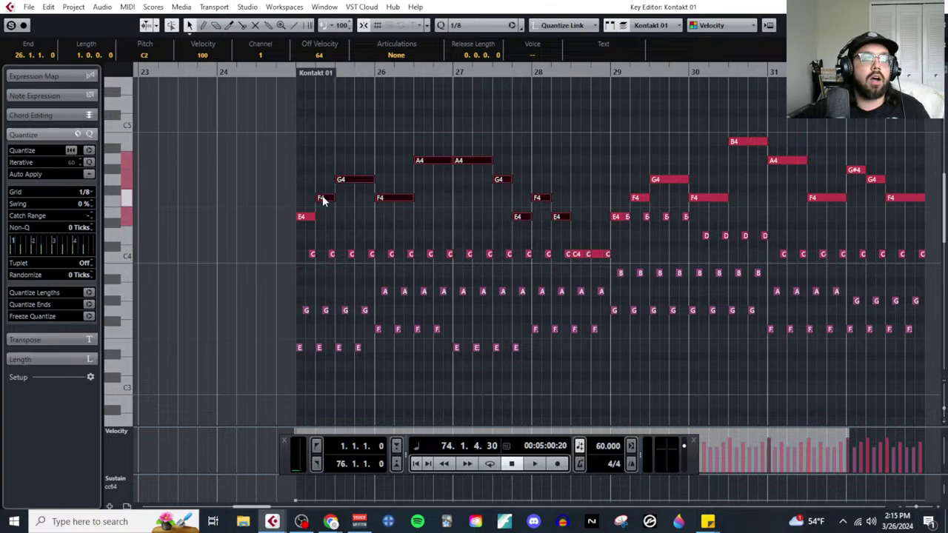
pyautogui.moveTo(324, 219); pyautogui.dragTo(326, 220)
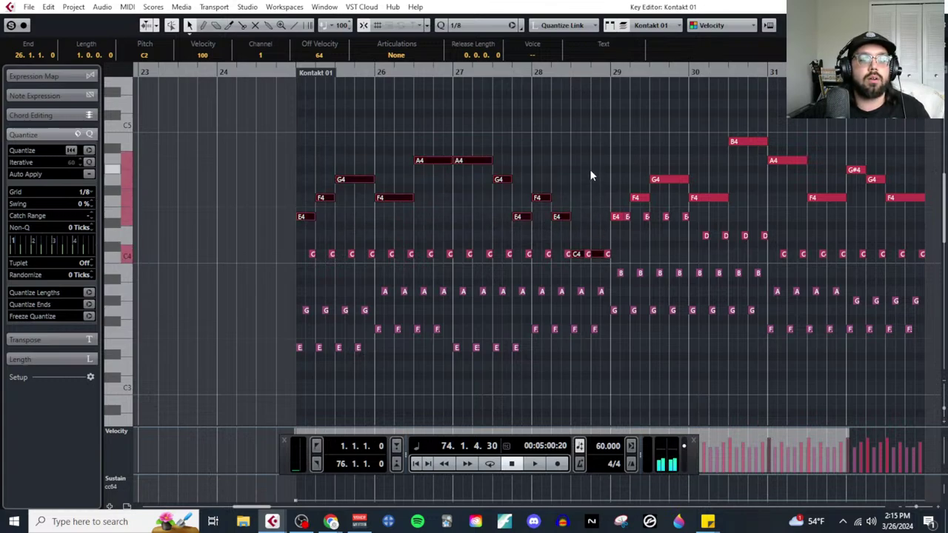
pyautogui.moveTo(590, 171); pyautogui.dragTo(624, 228)
pyautogui.moveTo(625, 157); pyautogui.dragTo(739, 198)
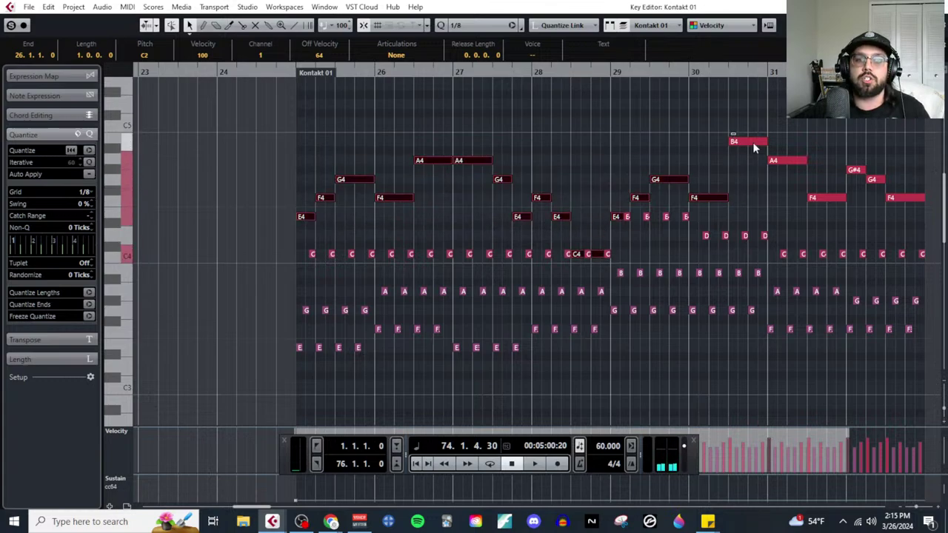
pyautogui.moveTo(730, 133); pyautogui.dragTo(924, 204)
pyautogui.press('Delete')
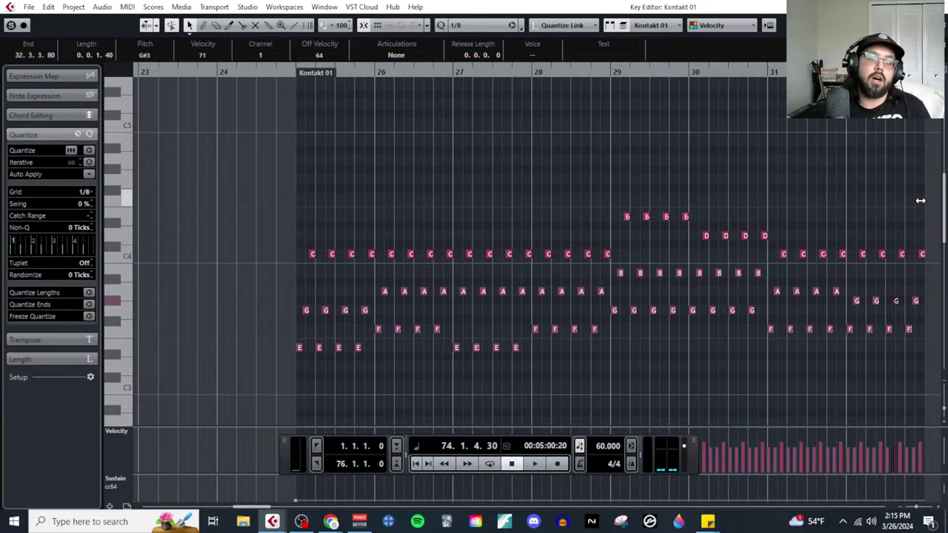
# Step: Return to the project and select the bar 33 Mid-Ground part
pyautogui.scroll(-4, 747, 274)
pyautogui.scroll(7, 696, 308)
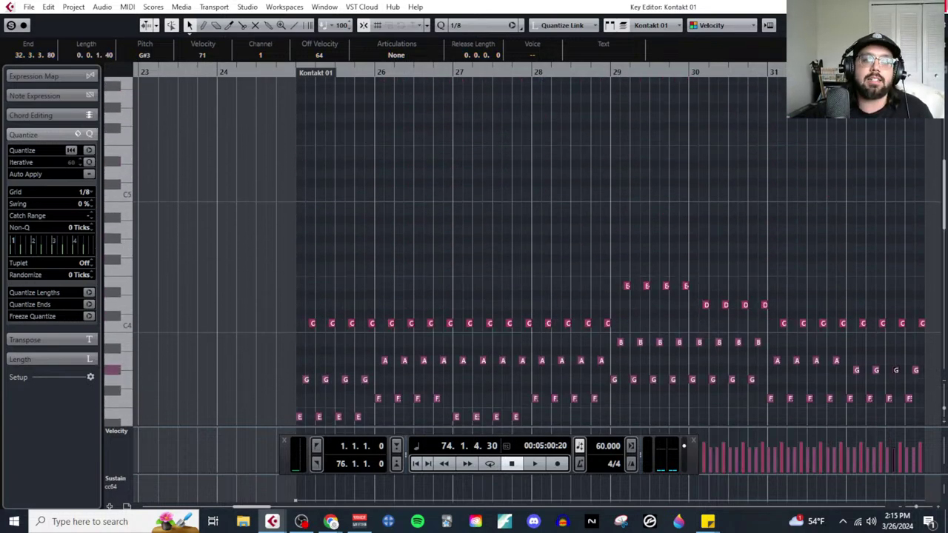
pyautogui.press('Escape')
pyautogui.click(513, 196)
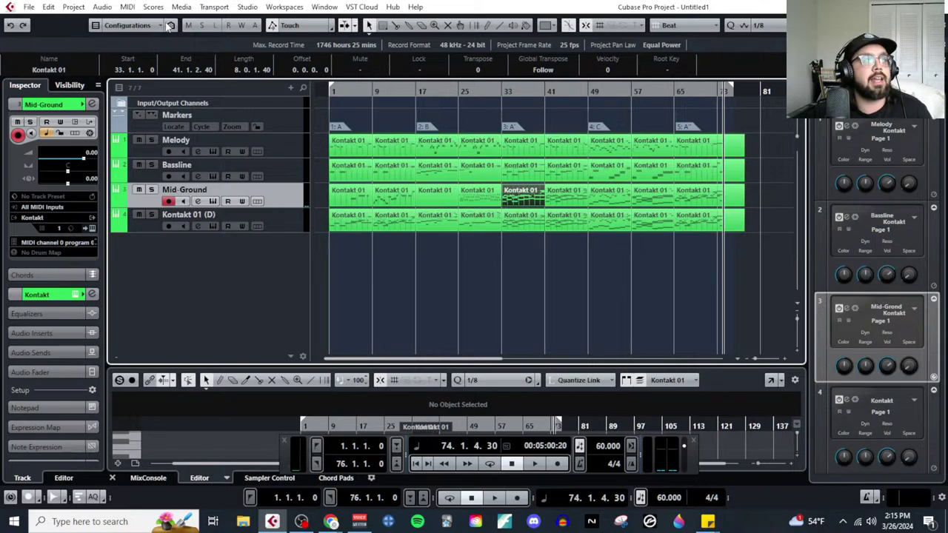
# Step: Open the bar 33 part in the Key Editor and delete the low A1, D2, E2 and G2 notes
pyautogui.click(130, 11)
pyautogui.click(148, 32)
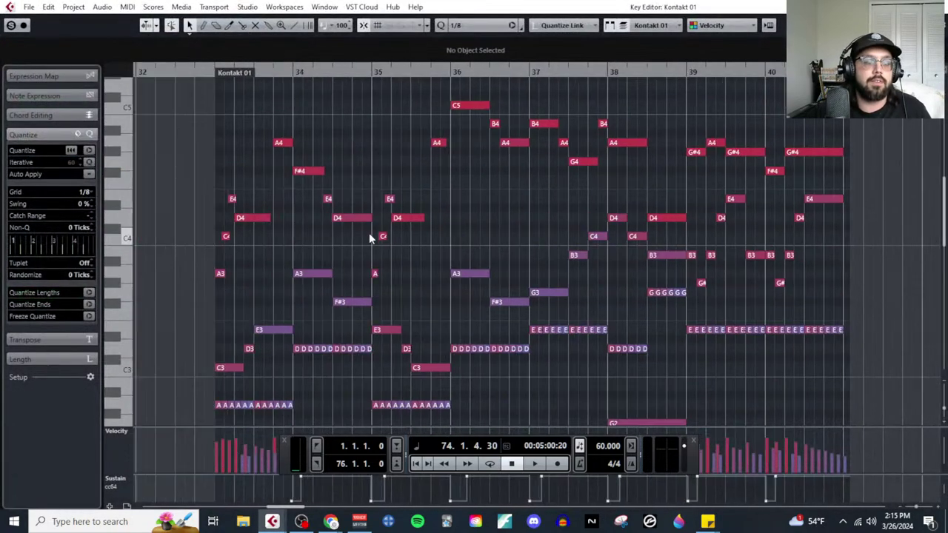
pyautogui.scroll(-4, 414, 273)
pyautogui.scroll(-2, 542, 367)
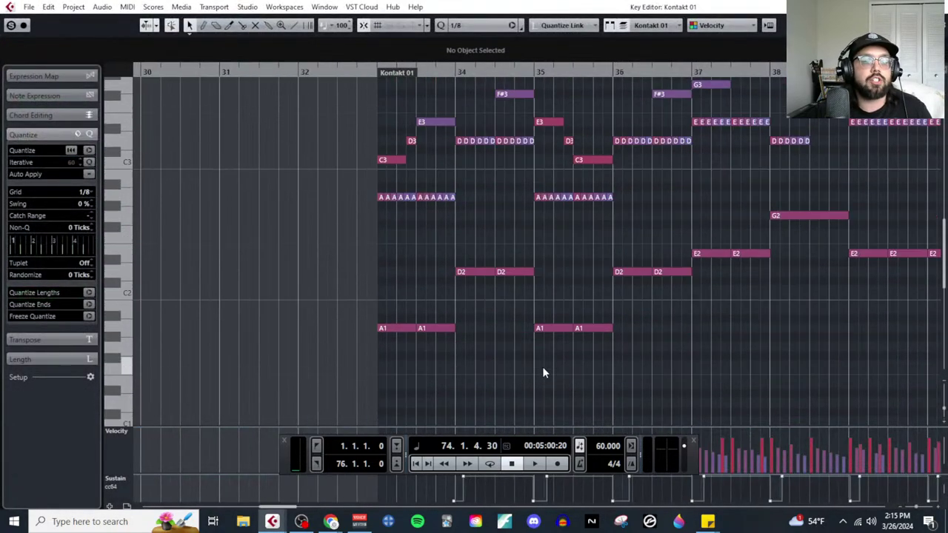
pyautogui.scroll(2, 653, 404)
pyautogui.scroll(-2, 530, 312)
pyautogui.scroll(-2, 575, 345)
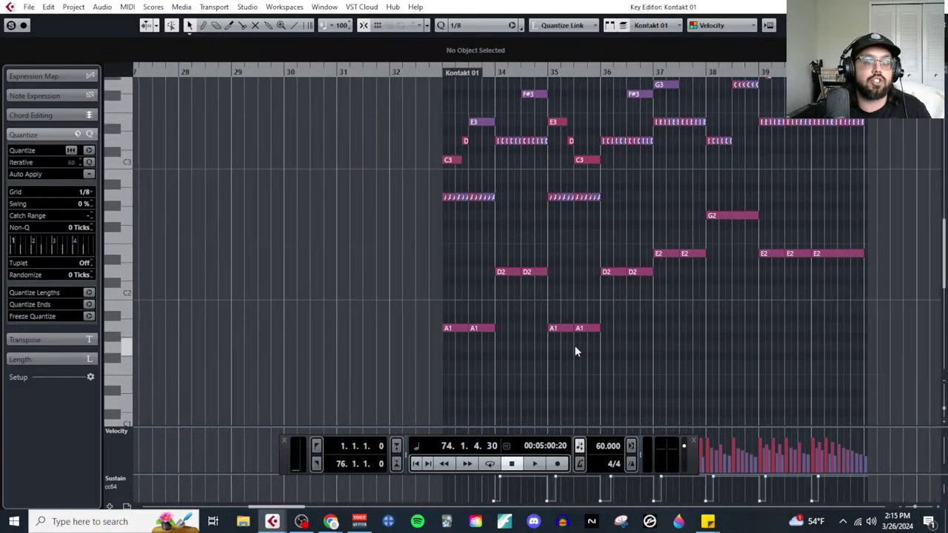
pyautogui.moveTo(823, 372); pyautogui.dragTo(463, 219)
pyautogui.press('Delete')
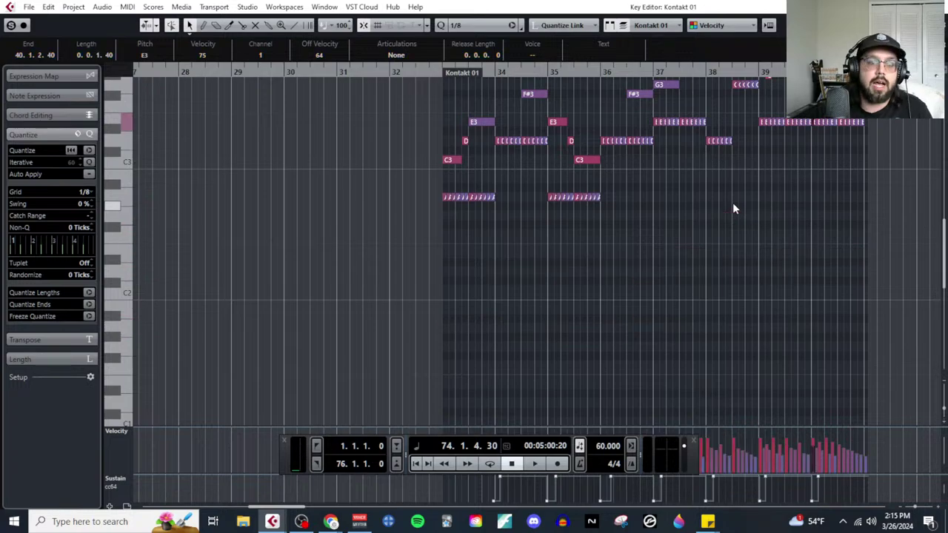
# Step: Delete the upper notes C5, B4, A4, G4, F#4 and D4
pyautogui.scroll(4, 704, 218)
pyautogui.scroll(3, 482, 304)
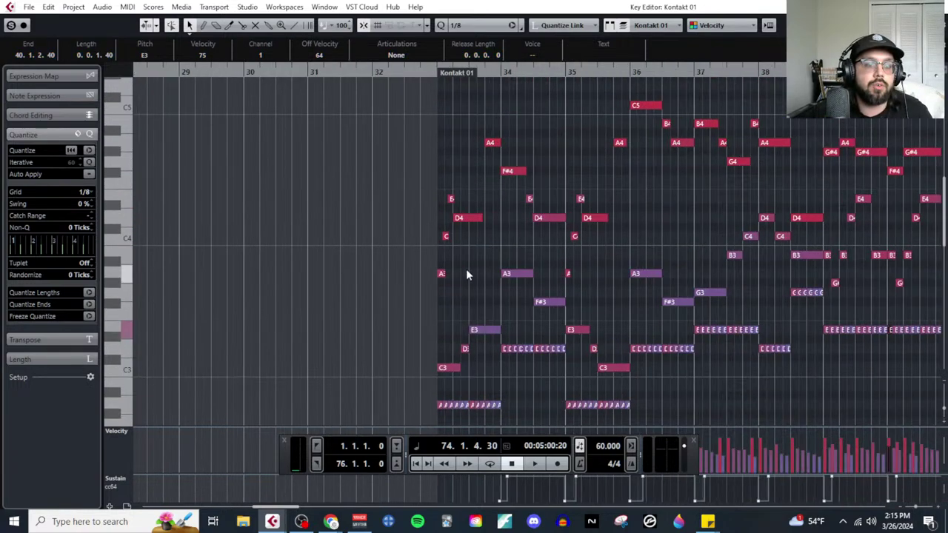
pyautogui.scroll(2, 474, 274)
pyautogui.moveTo(487, 278); pyautogui.dragTo(424, 178)
pyautogui.moveTo(503, 115); pyautogui.dragTo(640, 277)
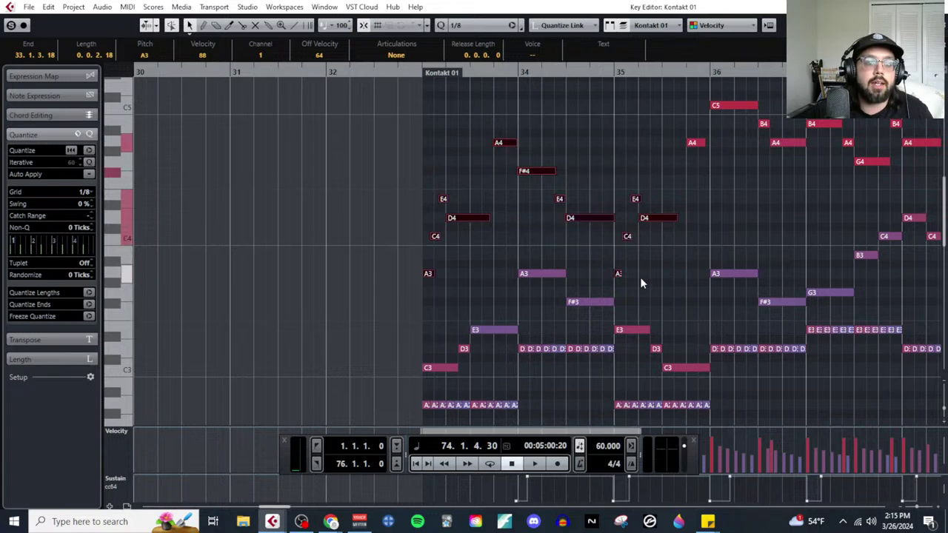
pyautogui.hscroll(5, 640, 277)
pyautogui.moveTo(428, 94); pyautogui.dragTo(748, 224)
pyautogui.hscroll(4, 666, 192)
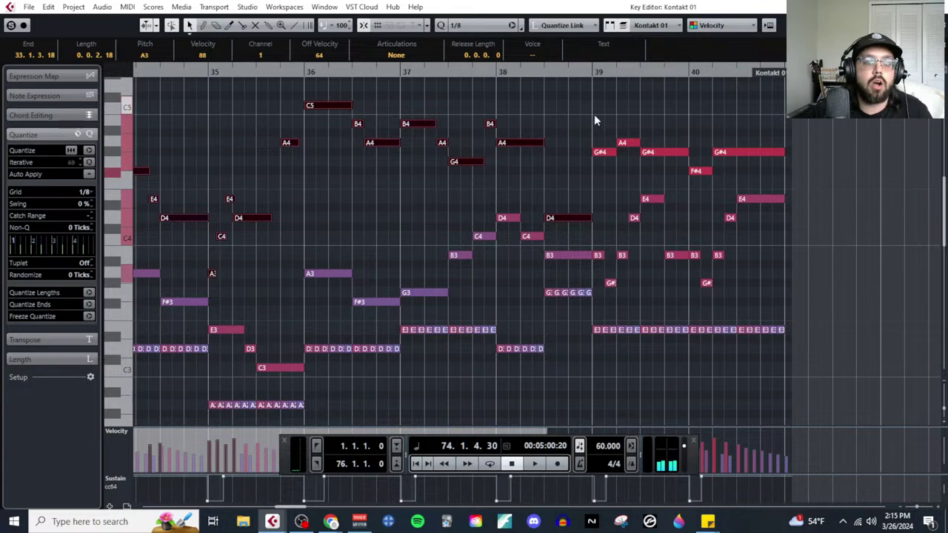
pyautogui.moveTo(587, 106); pyautogui.dragTo(773, 178)
pyautogui.press('Delete')
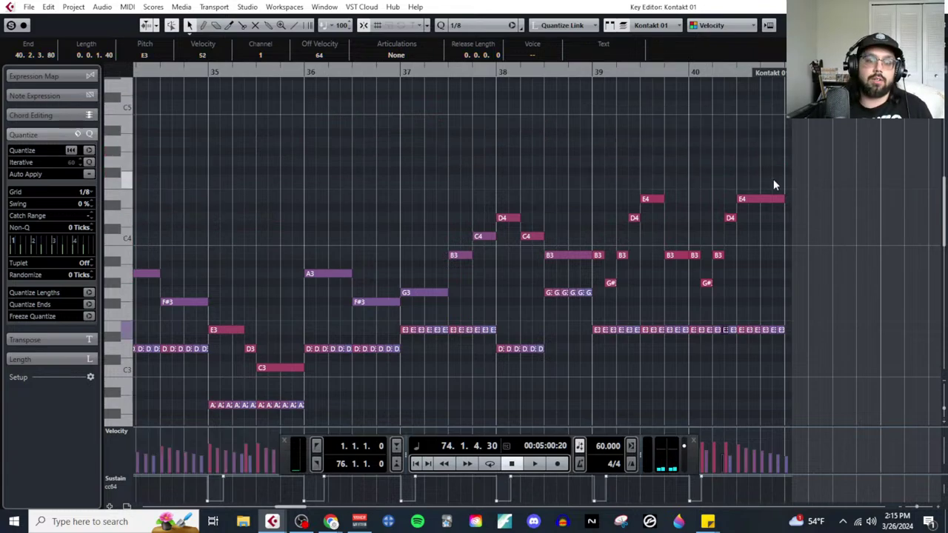
# Step: Delete the repeated-note runs, including the repeated E3 notes in bars 39–40
pyautogui.scroll(-4, 585, 296)
pyautogui.hscroll(-8, 534, 285)
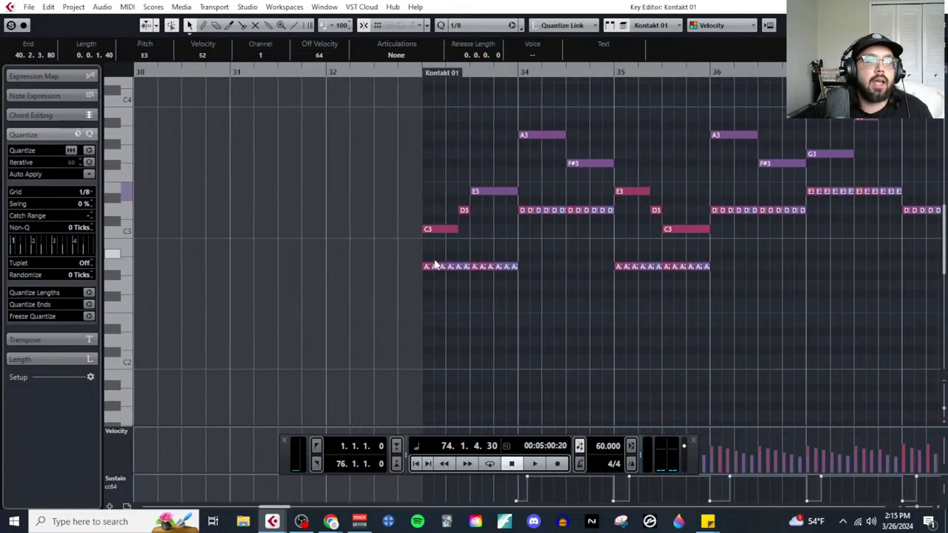
pyautogui.moveTo(426, 259); pyautogui.dragTo(515, 286)
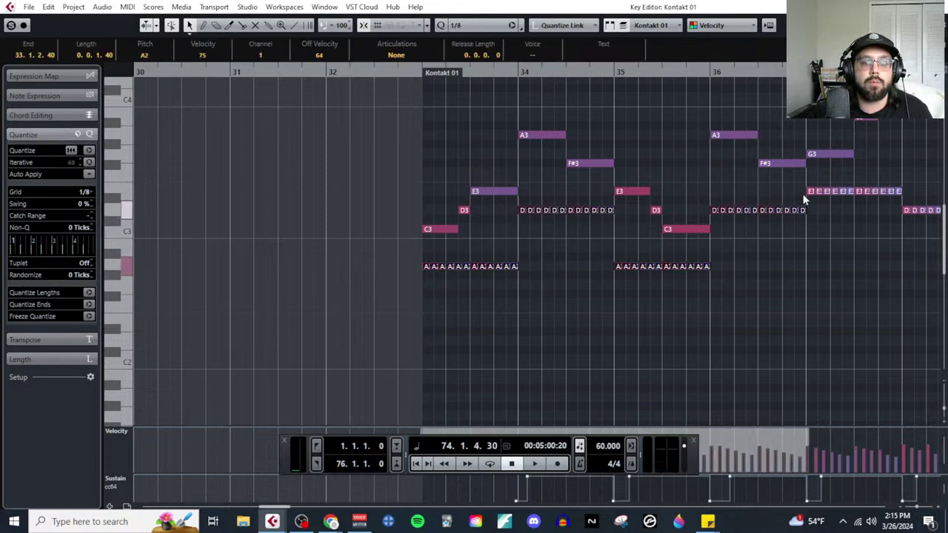
pyautogui.hscroll(6, 891, 220)
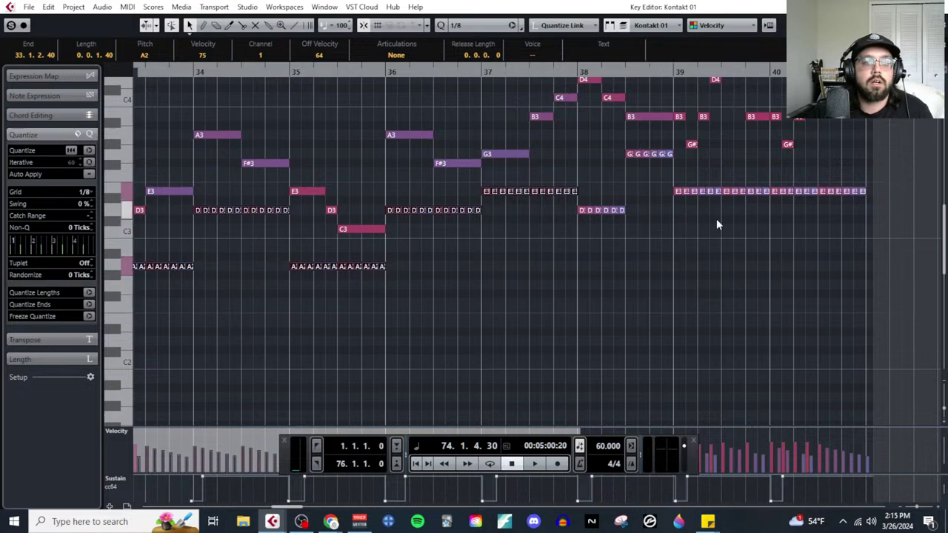
pyautogui.moveTo(667, 170); pyautogui.dragTo(857, 207)
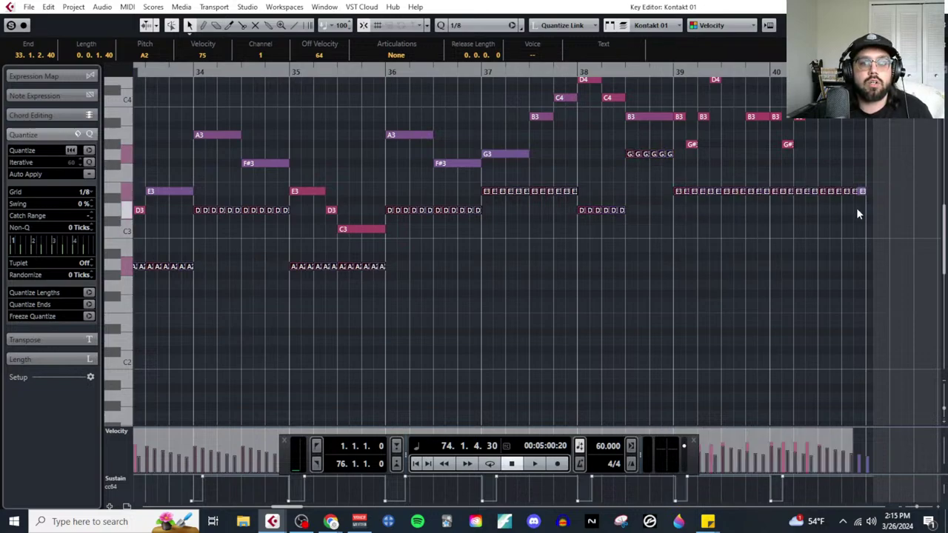
pyautogui.press('Delete')
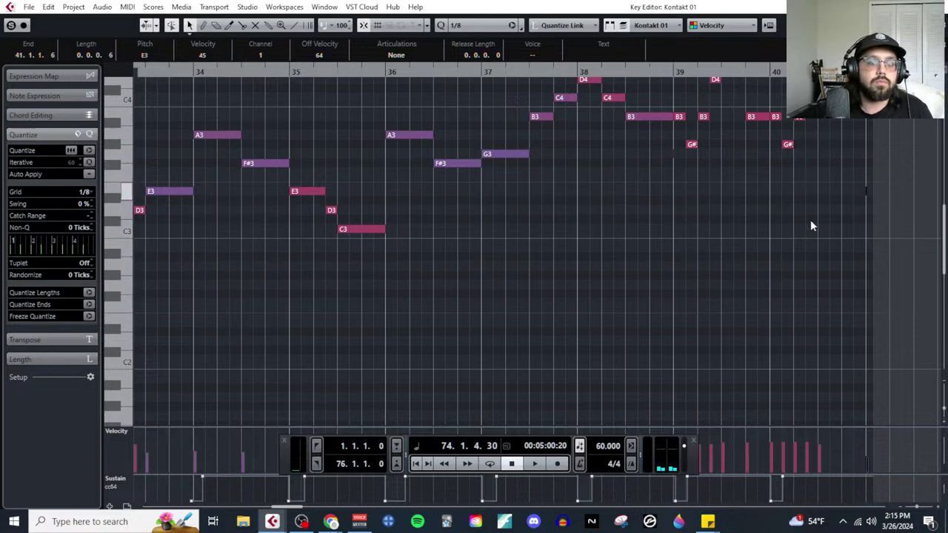
pyautogui.scroll(5, 810, 219)
pyautogui.scroll(-3, 694, 281)
# Step: Open the bar 41 Mid-Ground part in the Key Editor and marquee-select its low bass notes
pyautogui.press('Escape')
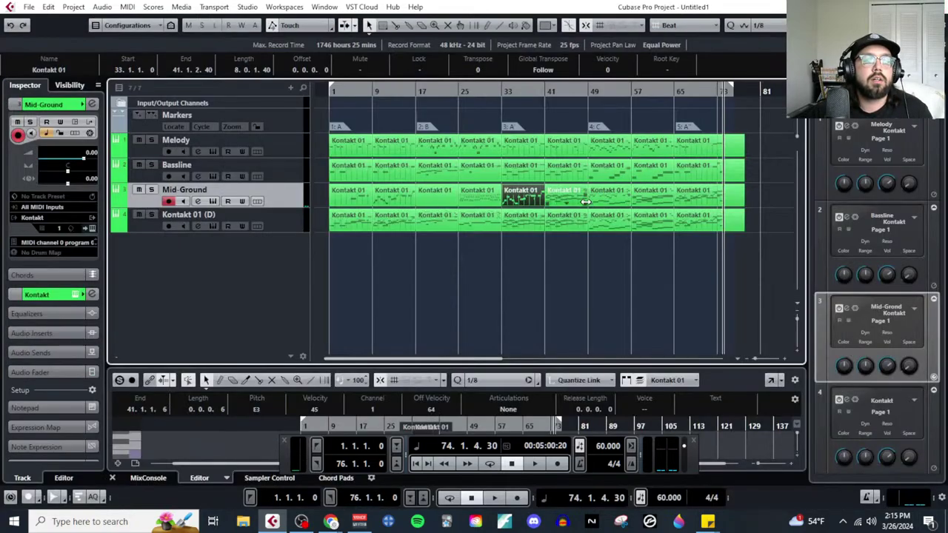
pyautogui.click(128, 7)
pyautogui.click(141, 20)
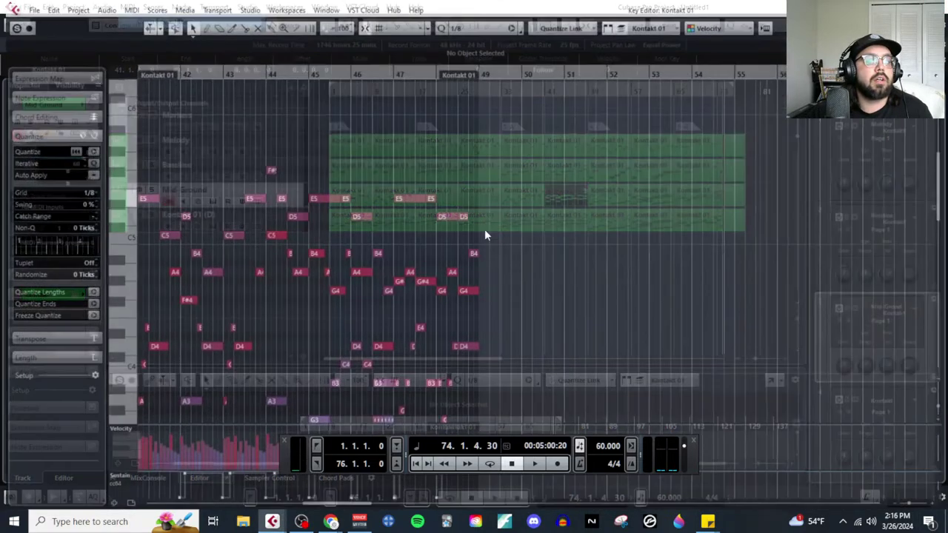
pyautogui.hscroll(-5, 414, 286)
pyautogui.scroll(-5, 667, 301)
pyautogui.scroll(2, 599, 269)
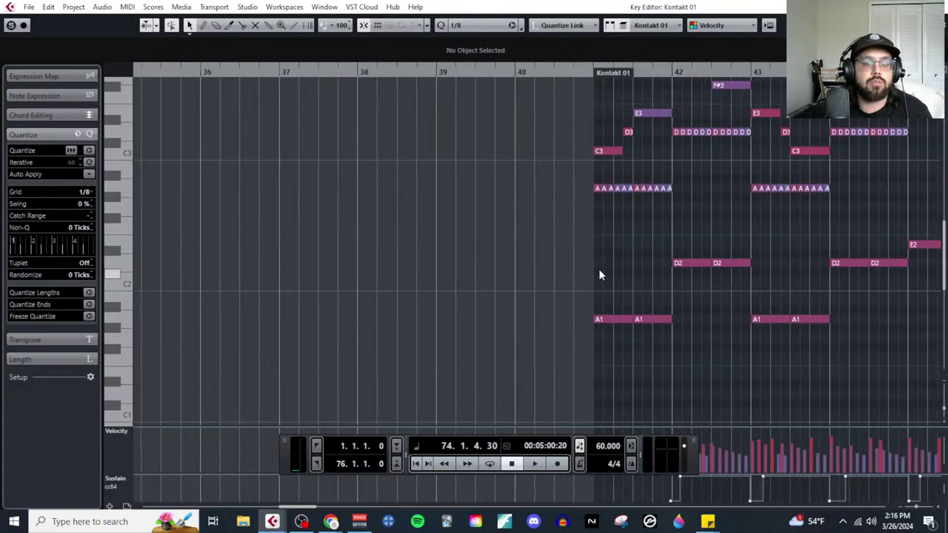
pyautogui.moveTo(605, 257); pyautogui.dragTo(829, 358)
pyautogui.hscroll(3, 733, 351)
pyautogui.hscroll(-2, 814, 311)
pyautogui.moveTo(879, 275); pyautogui.dragTo(548, 212)
pyautogui.scroll(2, 519, 252)
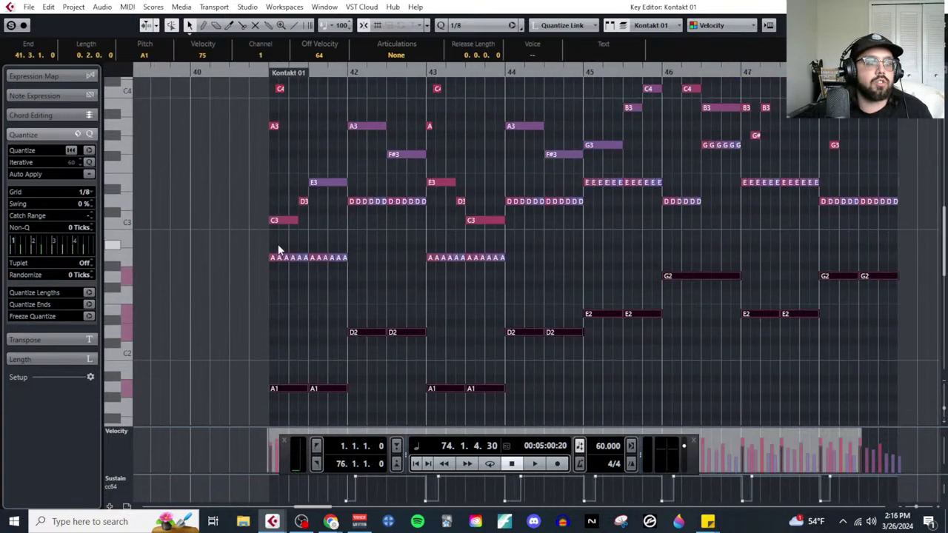
# Step: Add the repeated A, D3, E and G runs from bars 41–45, delete them, then undo
pyautogui.moveTo(273, 250); pyautogui.dragTo(352, 265)
pyautogui.moveTo(343, 197); pyautogui.dragTo(436, 287)
pyautogui.moveTo(508, 192); pyautogui.dragTo(684, 216)
pyautogui.moveTo(635, 194); pyautogui.dragTo(634, 194)
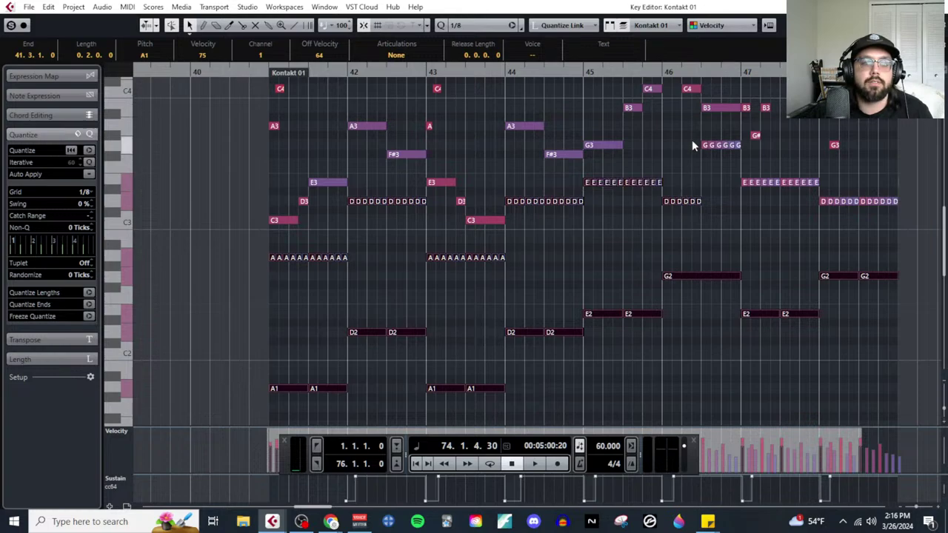
pyautogui.moveTo(694, 140); pyautogui.dragTo(889, 235)
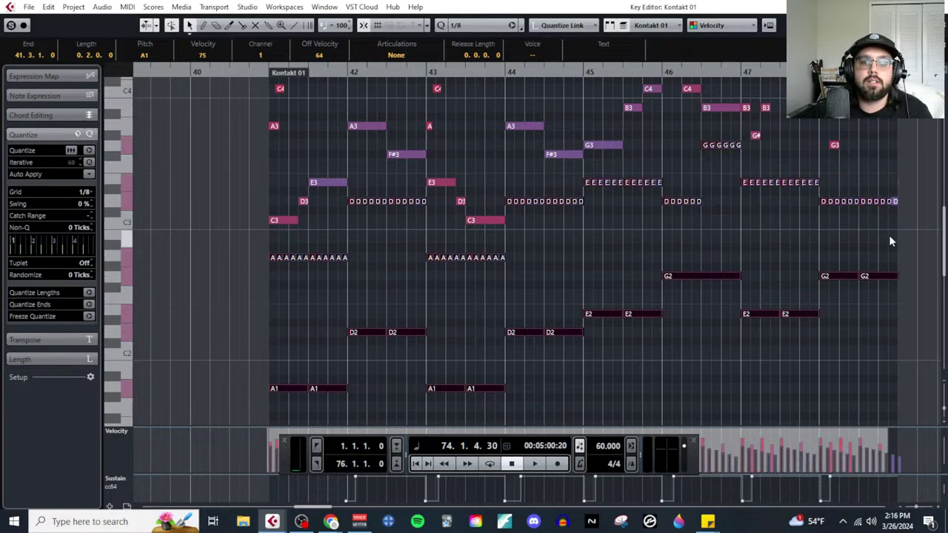
pyautogui.press('Delete')
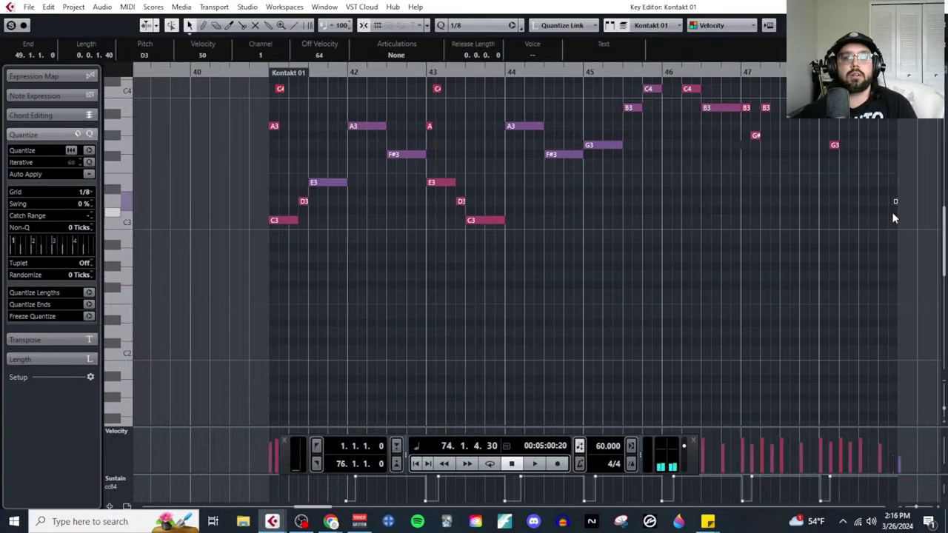
pyautogui.hotkey('ctrl', 'z')
# Step: Select the upper notes E4, D4, C4, A3, A4, F#4, C5 and B4 from bar 41 onward
pyautogui.scroll(5, 604, 304)
pyautogui.keyDown('ctrl'); pyautogui.scroll(2, 315, 322); pyautogui.keyUp('ctrl')
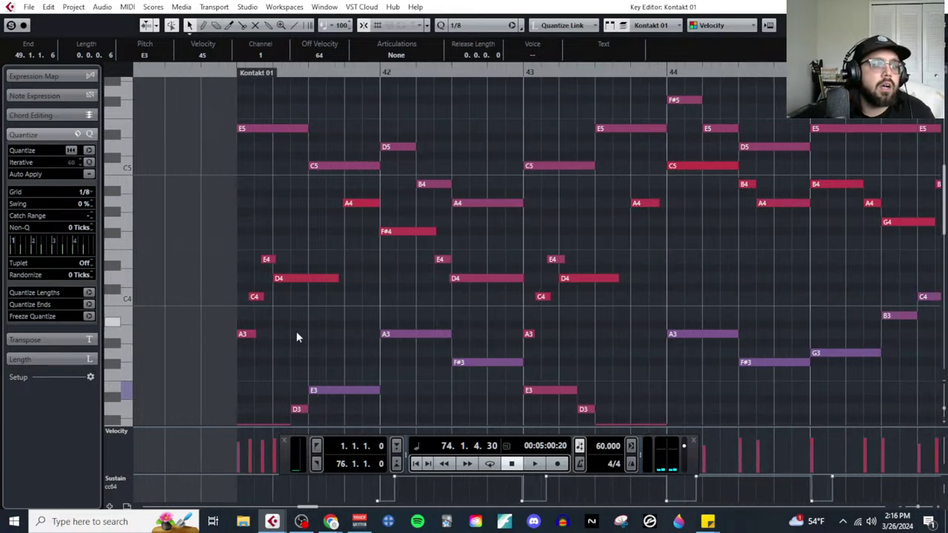
pyautogui.moveTo(292, 339); pyautogui.dragTo(247, 240)
pyautogui.moveTo(353, 209); pyautogui.dragTo(503, 296)
pyautogui.moveTo(516, 249); pyautogui.dragTo(595, 338)
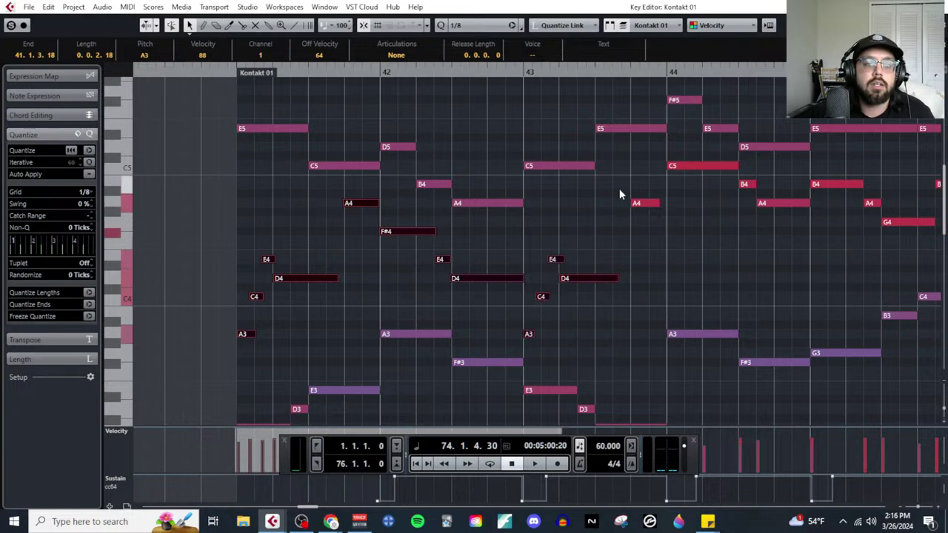
pyautogui.keyDown('shift'); pyautogui.click(636, 203); pyautogui.keyUp('shift')
pyautogui.keyDown('shift'); pyautogui.click(671, 166); pyautogui.keyUp('shift')
pyautogui.keyDown('shift'); pyautogui.click(762, 203); pyautogui.keyUp('shift')
pyautogui.keyDown('shift'); pyautogui.click(814, 182); pyautogui.keyUp('shift')
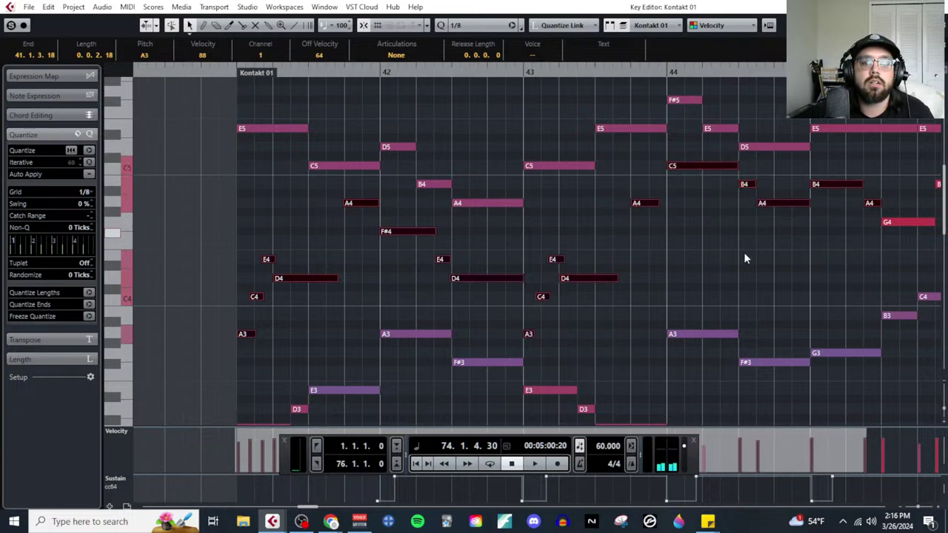
# Step: Add the G4 and A4 notes near bar 48, delete the selection, and pick the bar 49 part
pyautogui.hscroll(3, 743, 252)
pyautogui.moveTo(672, 178); pyautogui.dragTo(812, 284)
pyautogui.hscroll(2, 734, 224)
pyautogui.moveTo(700, 175); pyautogui.dragTo(801, 226)
pyautogui.hscroll(2, 753, 226)
pyautogui.moveTo(677, 185); pyautogui.dragTo(764, 240)
pyautogui.press('Delete')
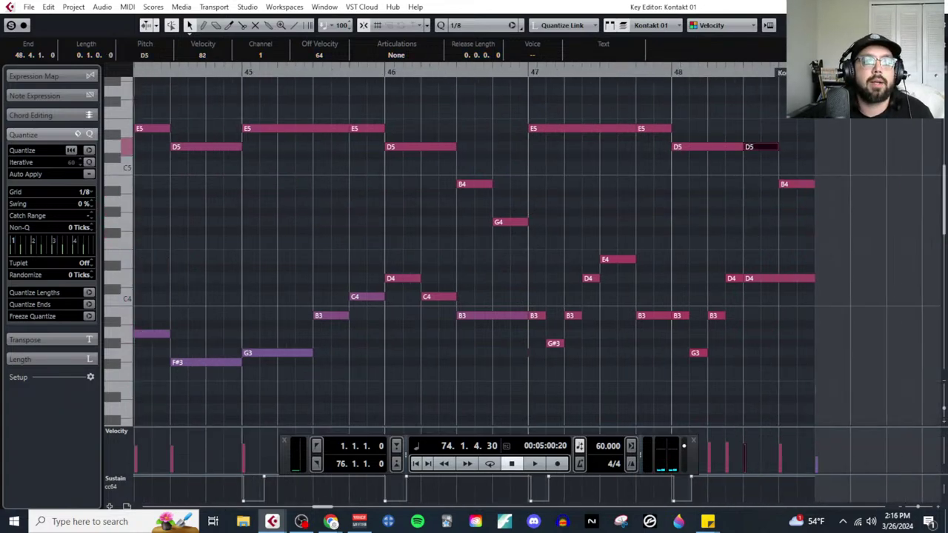
pyautogui.press('Escape')
pyautogui.click(609, 194)
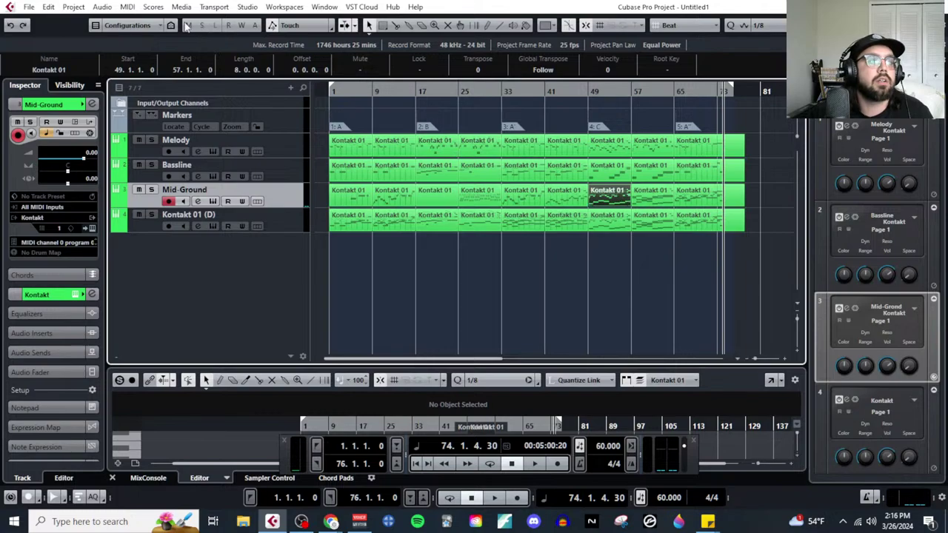
# Step: Open the bar 49 part in the Key Editor and select E3, C4, A3, F4, E4, D4 and G3
pyautogui.click(130, 8)
pyautogui.click(151, 28)
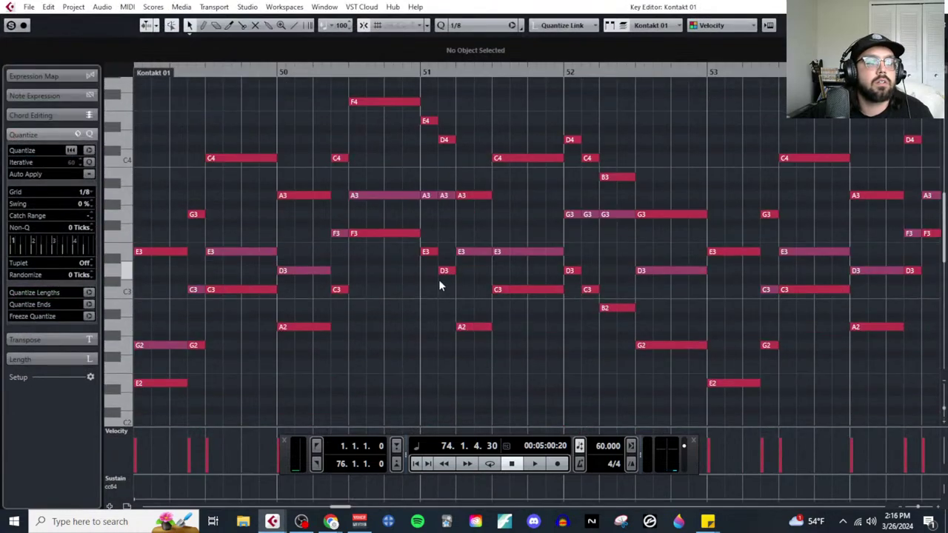
pyautogui.moveTo(228, 197); pyautogui.dragTo(257, 252)
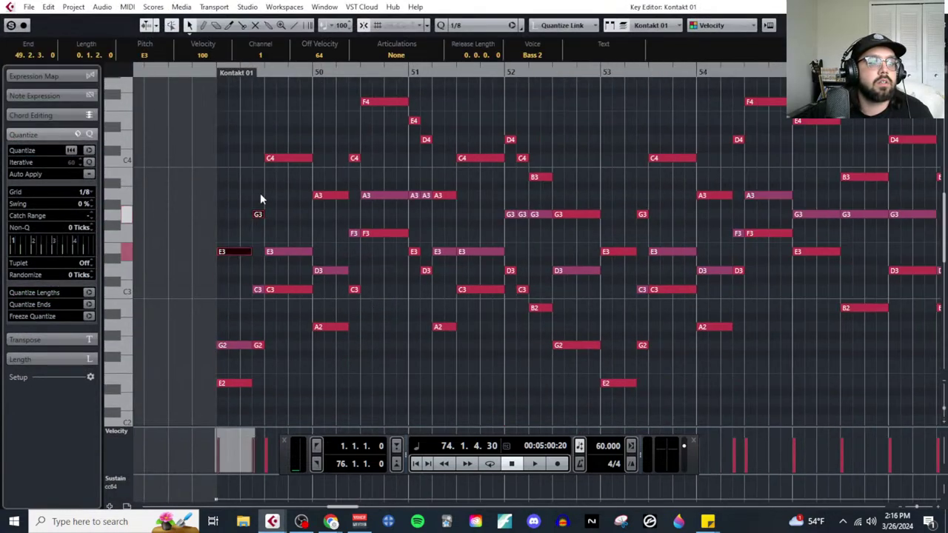
pyautogui.moveTo(295, 125); pyautogui.dragTo(339, 212)
pyautogui.moveTo(357, 93); pyautogui.dragTo(457, 176)
pyautogui.moveTo(497, 137); pyautogui.dragTo(567, 185)
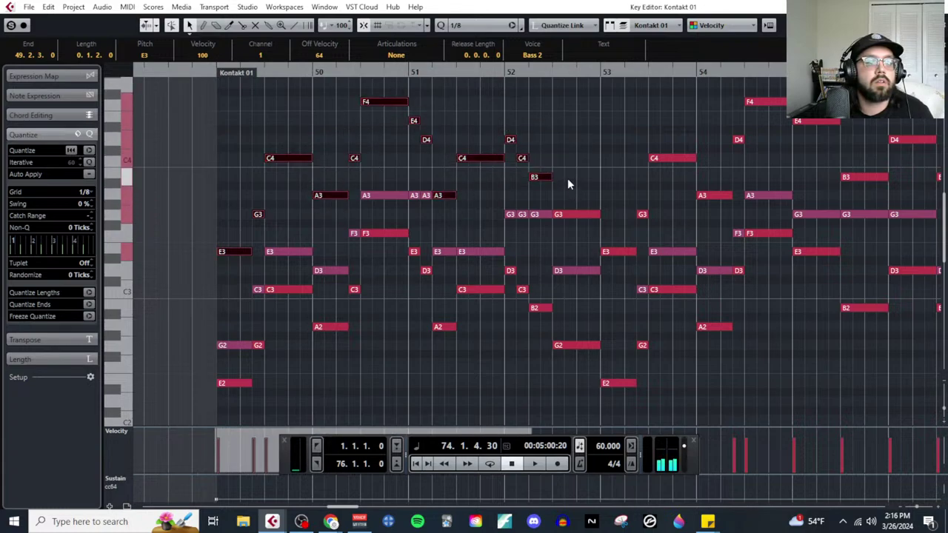
pyautogui.keyDown('shift'); pyautogui.click(577, 214); pyautogui.keyUp('shift')
# Step: Add the low D3, C3, G2, F3, E3 and A2 notes, then delete the whole selection
pyautogui.keyDown('shift'); pyautogui.click(510, 270); pyautogui.keyUp('shift')
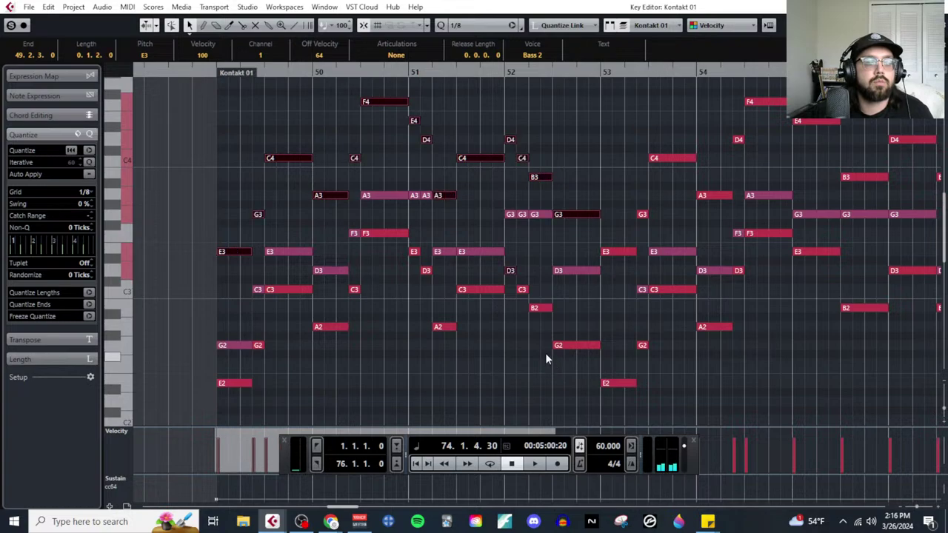
pyautogui.moveTo(571, 357); pyautogui.dragTo(496, 284)
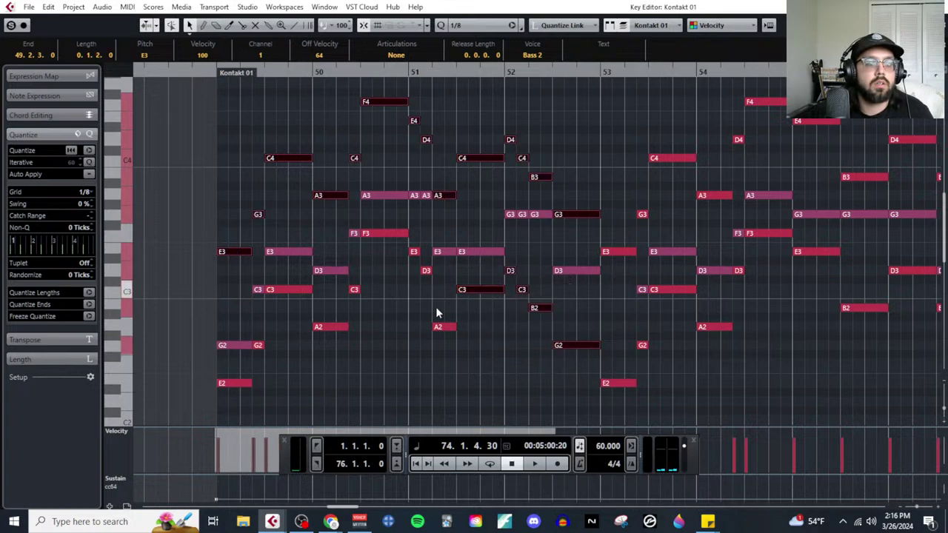
pyautogui.moveTo(375, 227); pyautogui.dragTo(432, 274)
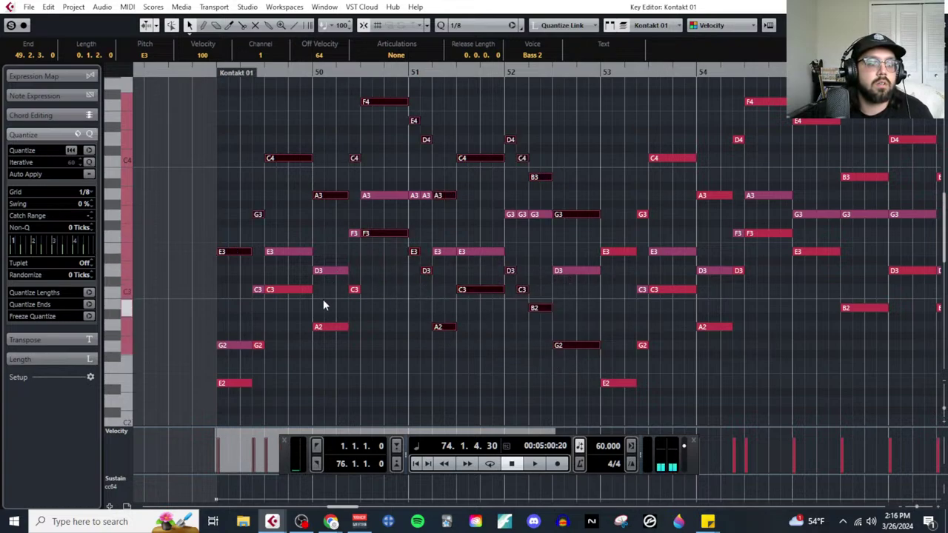
pyautogui.moveTo(323, 299); pyautogui.dragTo(361, 339)
pyautogui.moveTo(326, 290); pyautogui.dragTo(277, 334)
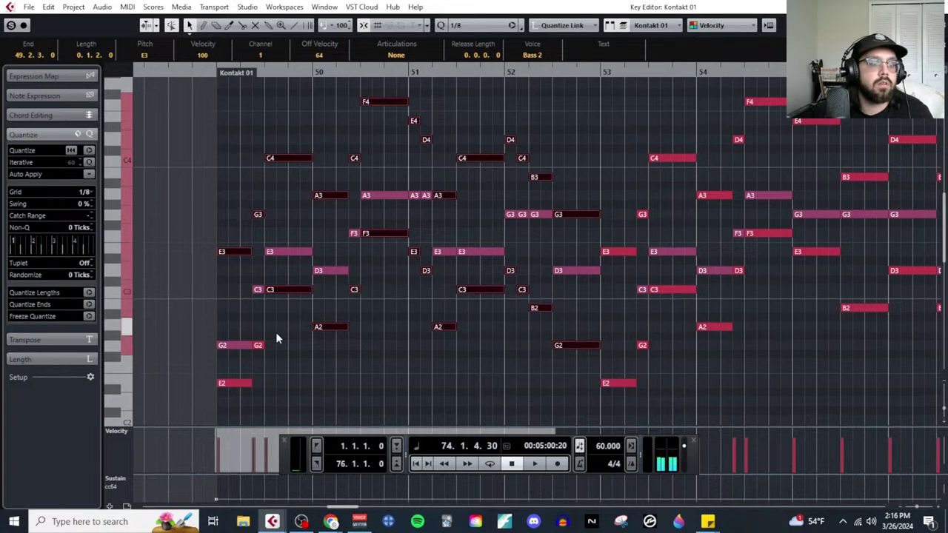
pyautogui.keyDown('shift'); pyautogui.click(259, 345); pyautogui.keyUp('shift')
pyautogui.press('Delete')
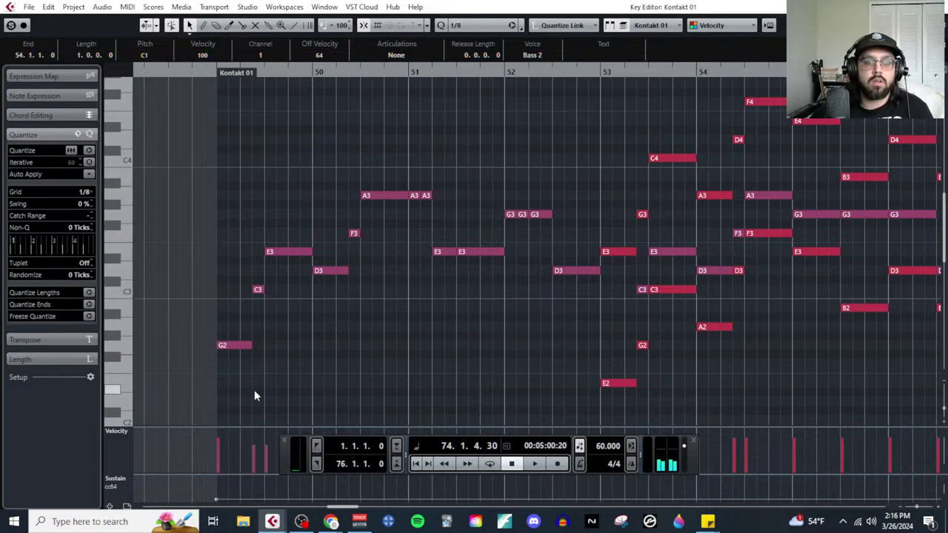
# Step: Select the C4, A3, F4, E4 and D4 notes around bar 53
pyautogui.hscroll(5, 293, 388)
pyautogui.moveTo(292, 210); pyautogui.dragTo(300, 256)
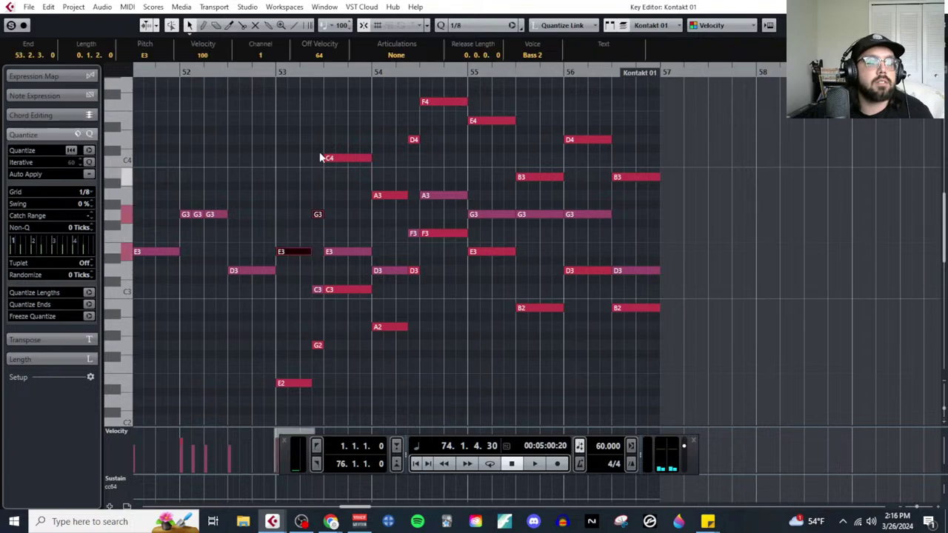
pyautogui.moveTo(323, 137); pyautogui.dragTo(384, 199)
pyautogui.moveTo(409, 95); pyautogui.dragTo(521, 160)
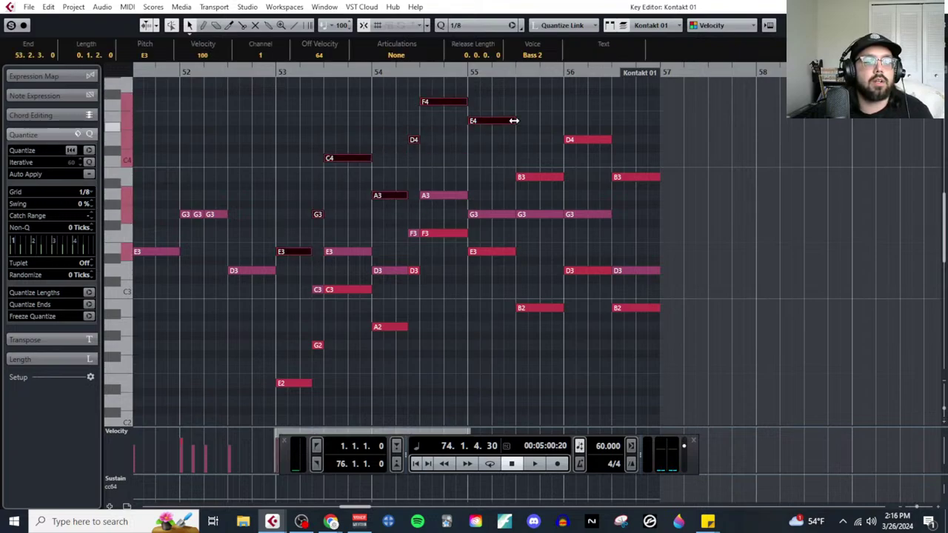
pyautogui.moveTo(523, 126); pyautogui.dragTo(653, 193)
# Step: Add the D4, B3, E2, G2, F3 and B2 notes, delete them, and close the editor
pyautogui.moveTo(277, 339); pyautogui.dragTo(459, 394)
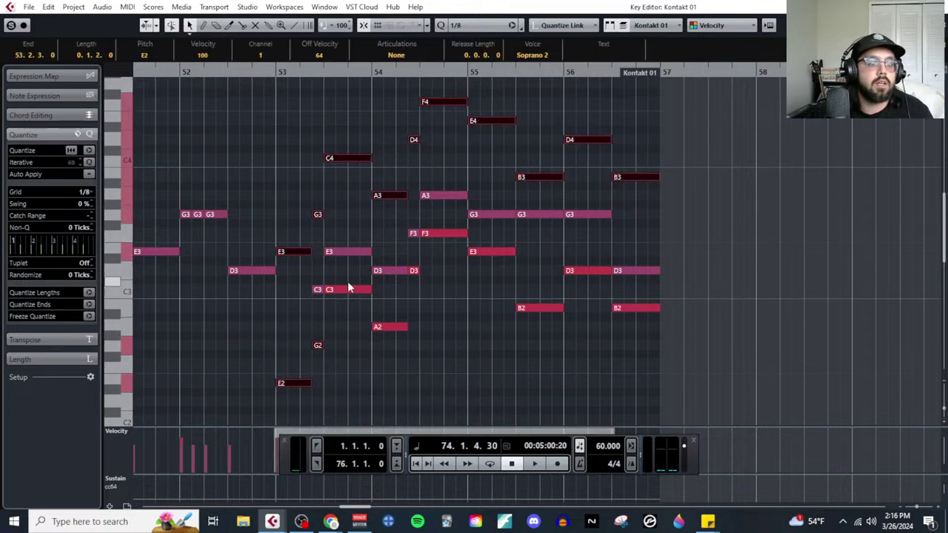
pyautogui.moveTo(346, 275); pyautogui.dragTo(370, 351)
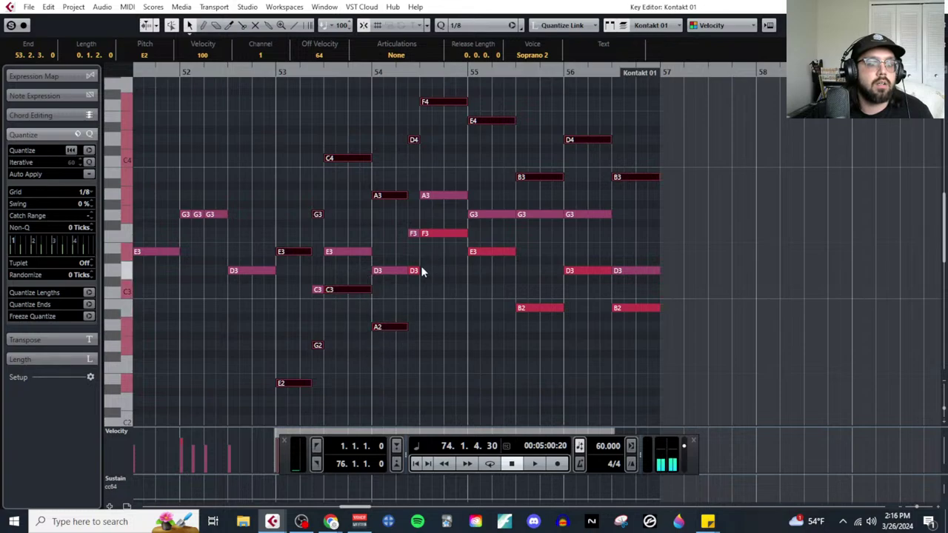
pyautogui.keyDown('shift'); pyautogui.click(456, 234); pyautogui.keyUp('shift')
pyautogui.moveTo(457, 234); pyautogui.dragTo(569, 327)
pyautogui.press('Delete')
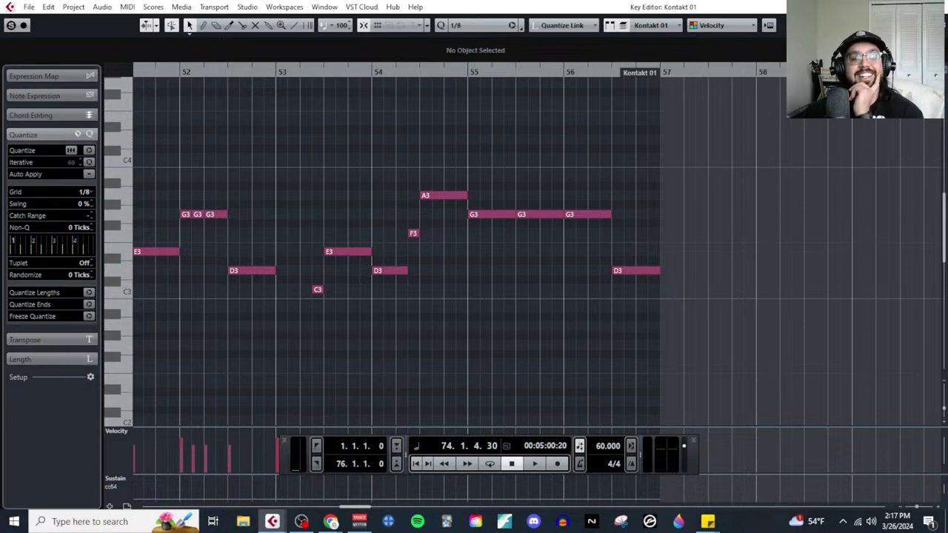
pyautogui.scroll(-3, 400, 359)
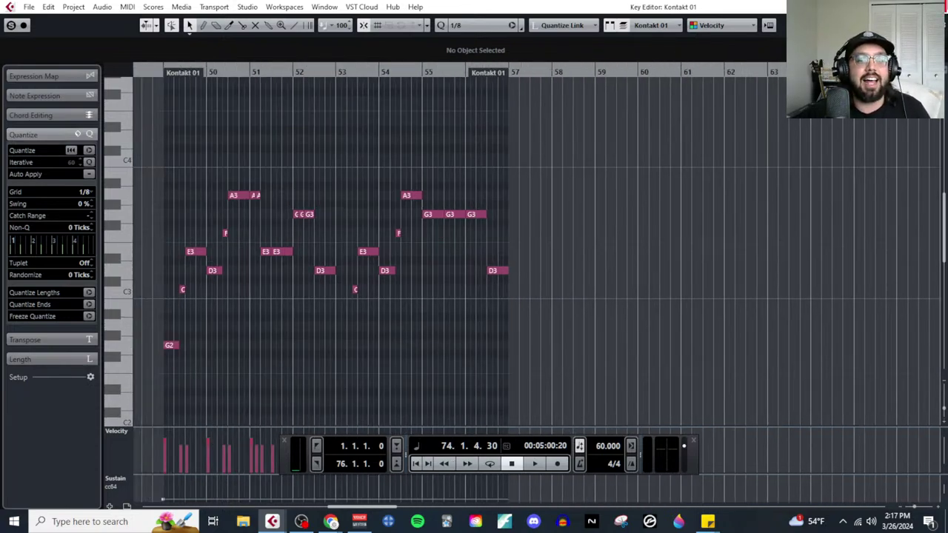
pyautogui.hotkey('ctrl', 'w')
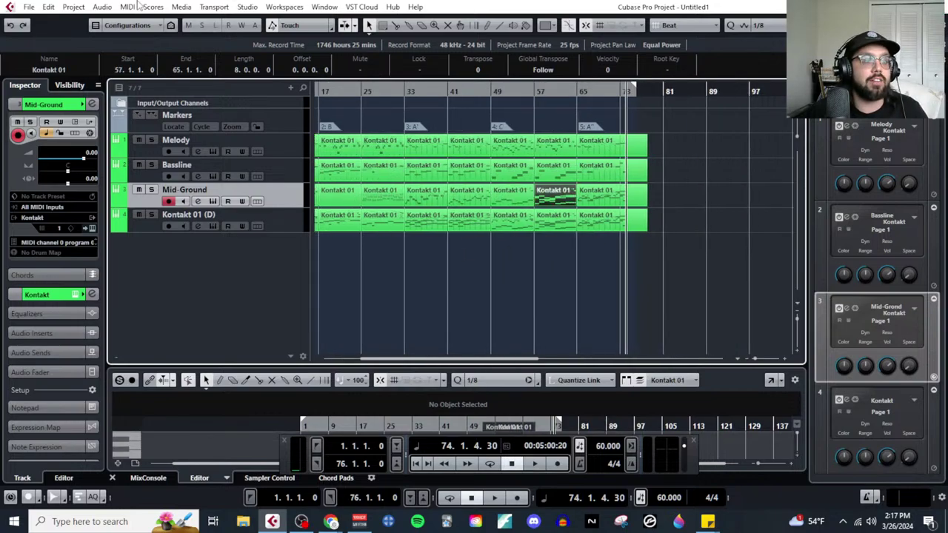
# Step: Open the bars 57–64 Mid-Ground part in the Key Editor and delete its C1–A1 bass notes
pyautogui.click(133, 7)
pyautogui.click(159, 21)
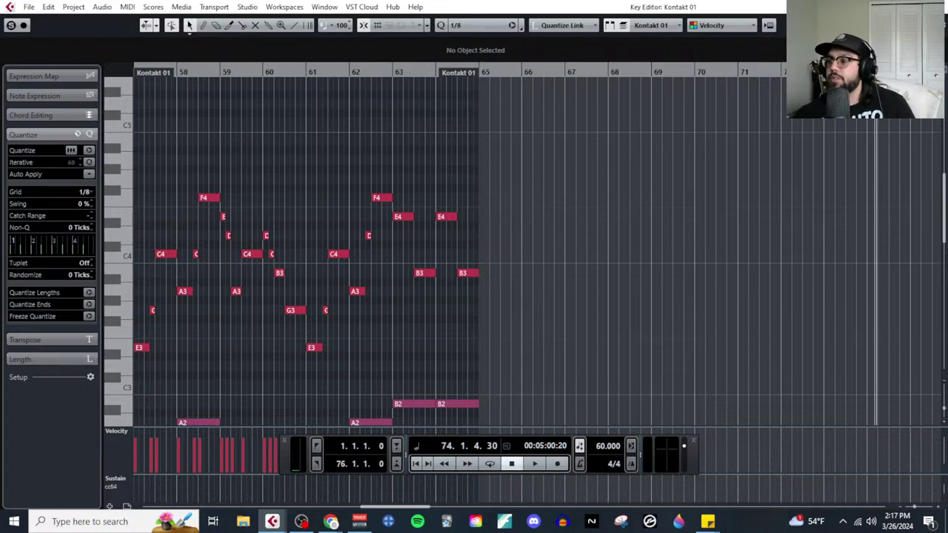
pyautogui.hscroll(-6, 245, 292)
pyautogui.scroll(-3, 546, 320)
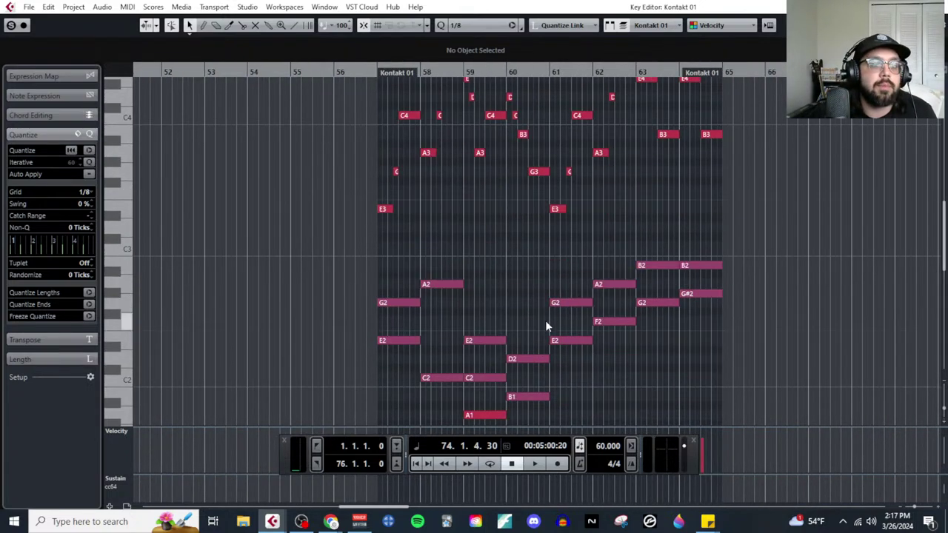
pyautogui.scroll(-3, 545, 326)
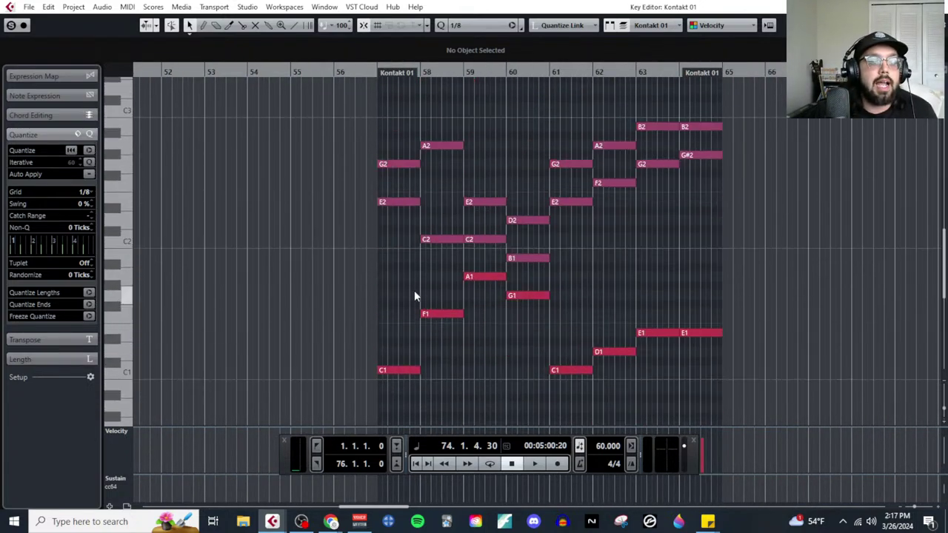
pyautogui.moveTo(381, 271); pyautogui.dragTo(714, 395)
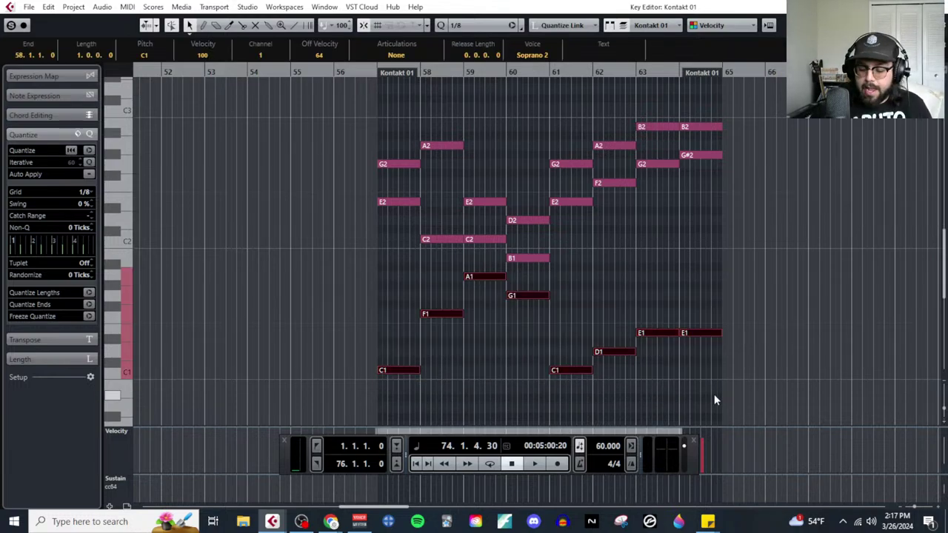
pyautogui.press('Right')
# Step: Delete the upper E3–F4 notes and close the Key Editor
pyautogui.scroll(5, 598, 311)
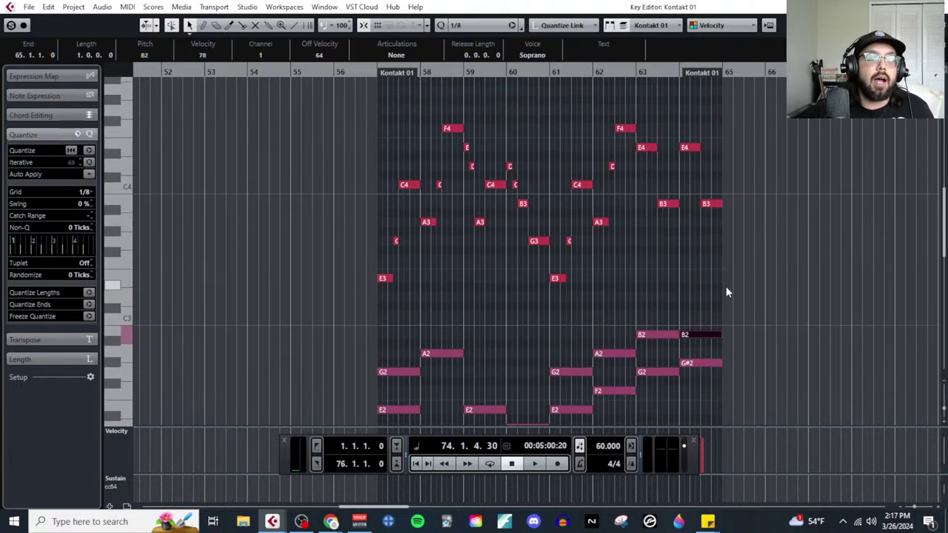
pyautogui.moveTo(720, 287); pyautogui.dragTo(387, 110)
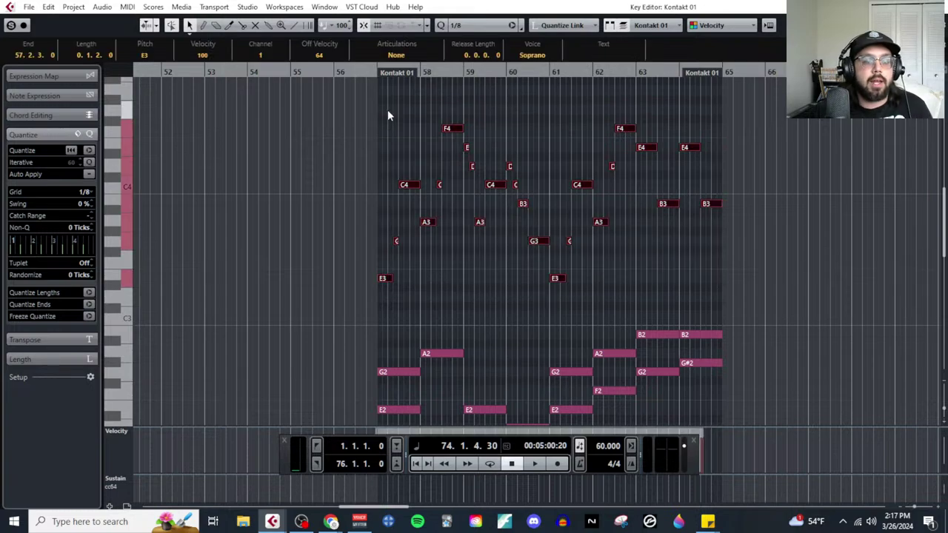
pyautogui.press('Delete')
pyautogui.scroll(-5, 542, 251)
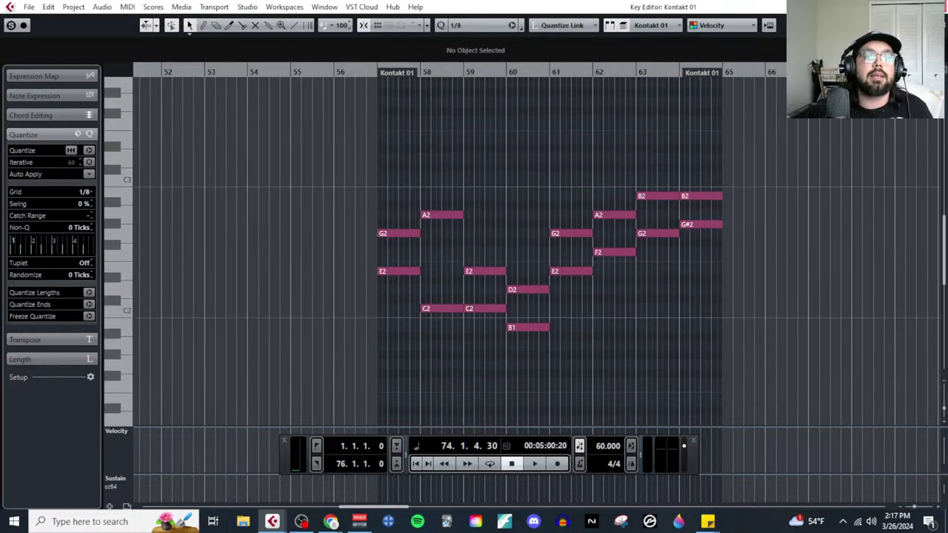
pyautogui.press('Escape')
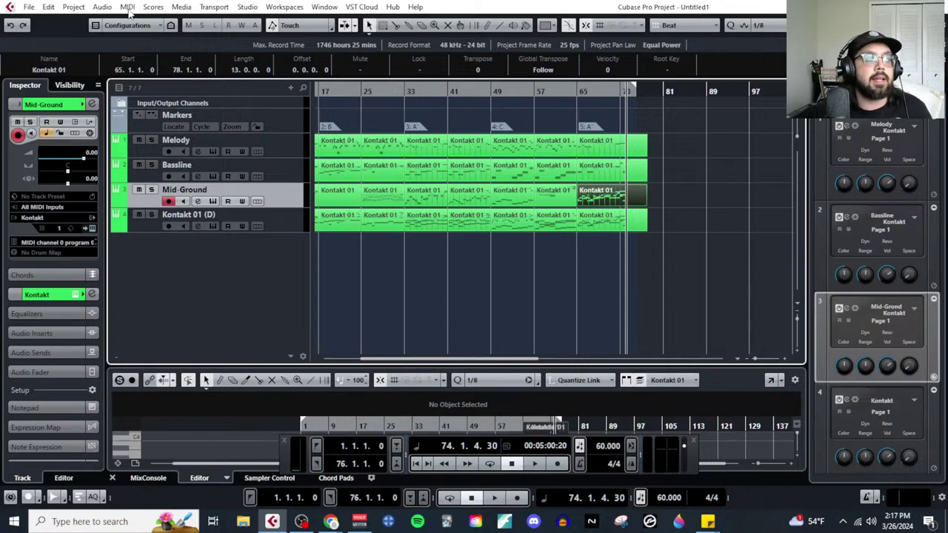
# Step: Open the last Mid-Ground part, at bar 65, in the Key Editor
pyautogui.click(127, 11)
pyautogui.click(148, 32)
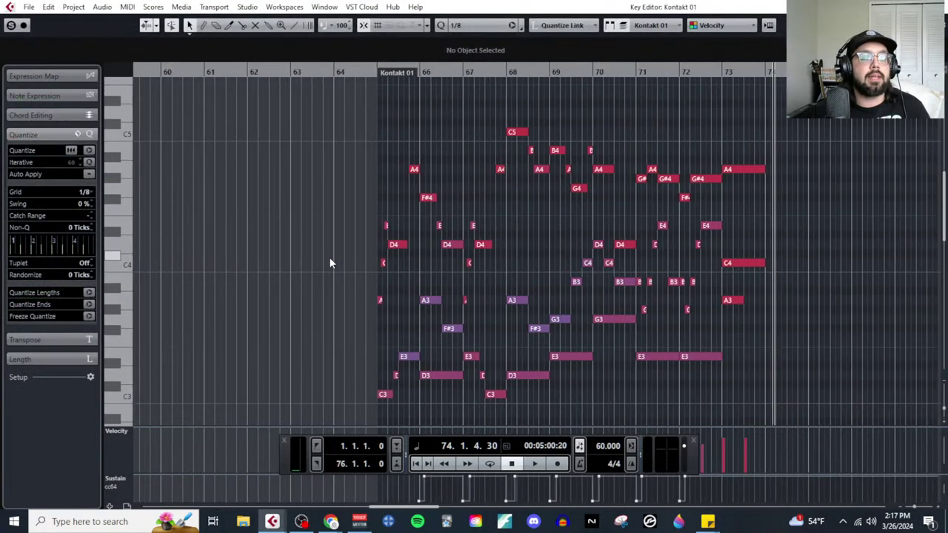
pyautogui.keyDown('ctrl'); pyautogui.scroll(3, 414, 273); pyautogui.keyUp('ctrl')
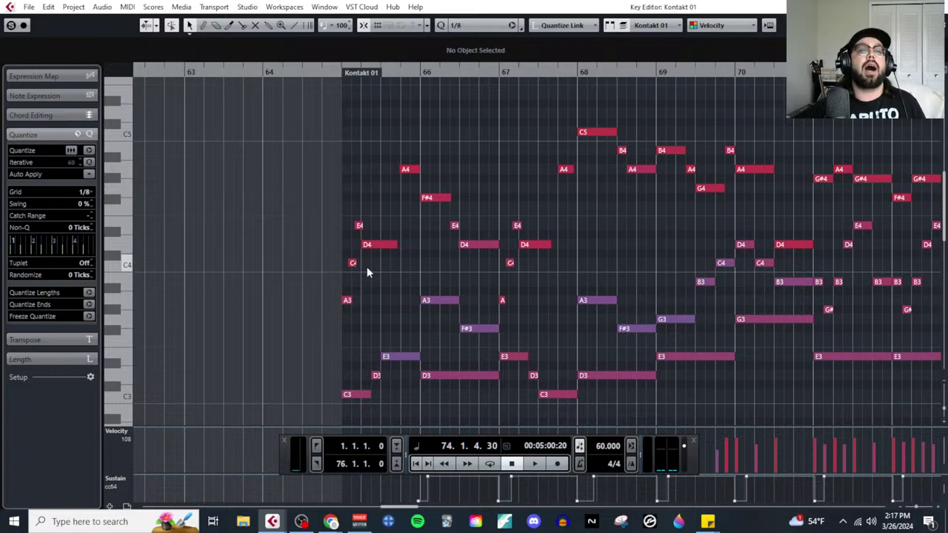
pyautogui.scroll(-3, 380, 278)
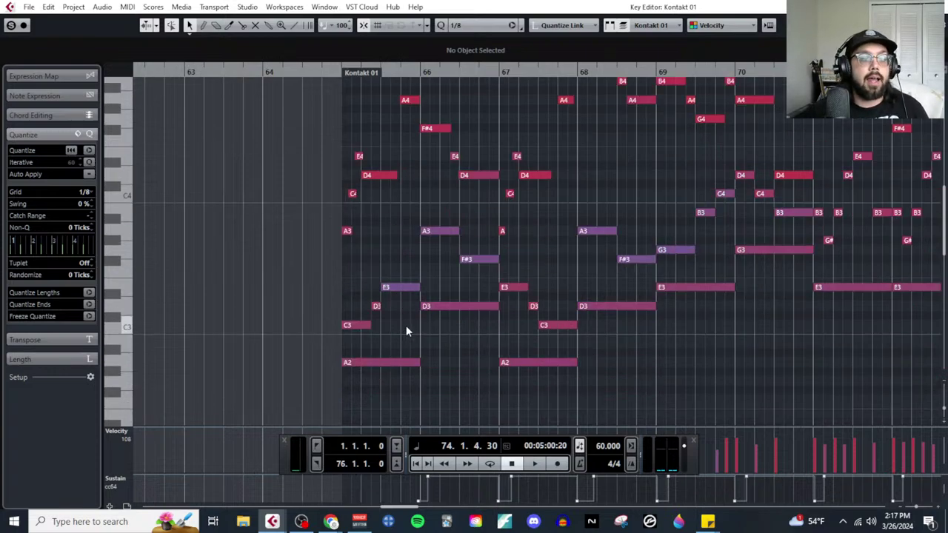
# Step: Select the upper notes from bar 65 through bar 73, leaving out the A3 at bar 73
pyautogui.moveTo(400, 241); pyautogui.dragTo(348, 140)
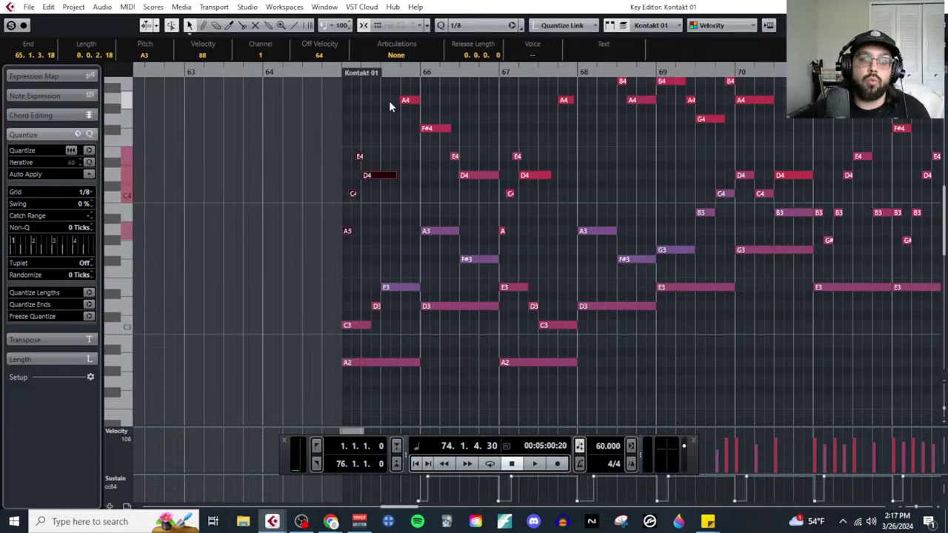
pyautogui.moveTo(389, 101); pyautogui.dragTo(519, 194)
pyautogui.hscroll(3, 479, 237)
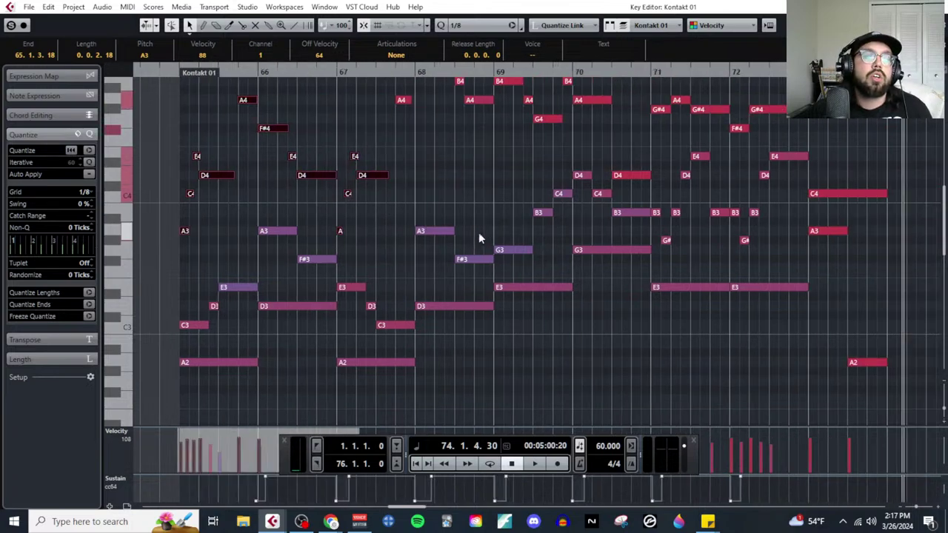
pyautogui.scroll(6, 478, 239)
pyautogui.hscroll(2, 478, 239)
pyautogui.moveTo(278, 160); pyautogui.dragTo(603, 274)
pyautogui.moveTo(537, 291); pyautogui.dragTo(561, 318)
pyautogui.moveTo(571, 206); pyautogui.dragTo(689, 248)
pyautogui.moveTo(751, 207); pyautogui.dragTo(779, 254)
pyautogui.scroll(-3, 770, 276)
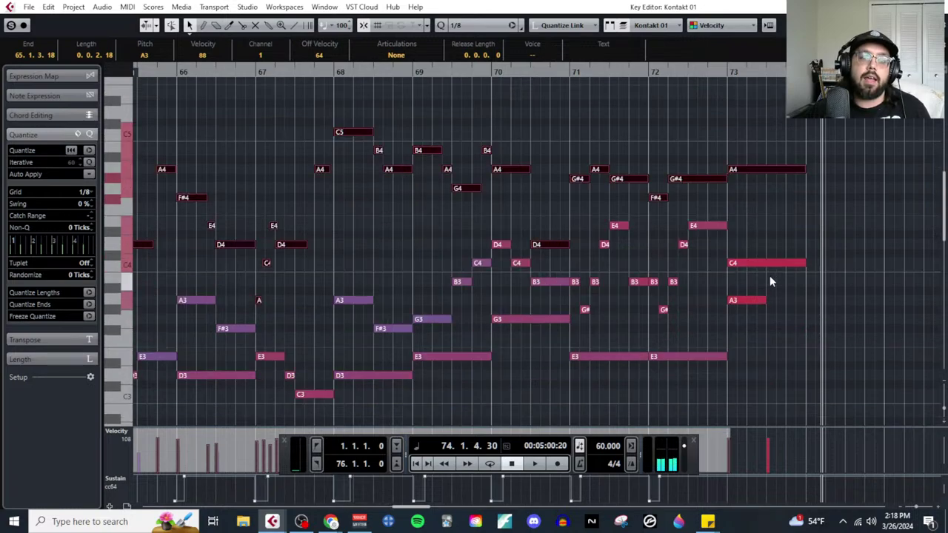
pyautogui.keyDown('shift'); pyautogui.click(748, 300); pyautogui.keyUp('shift')
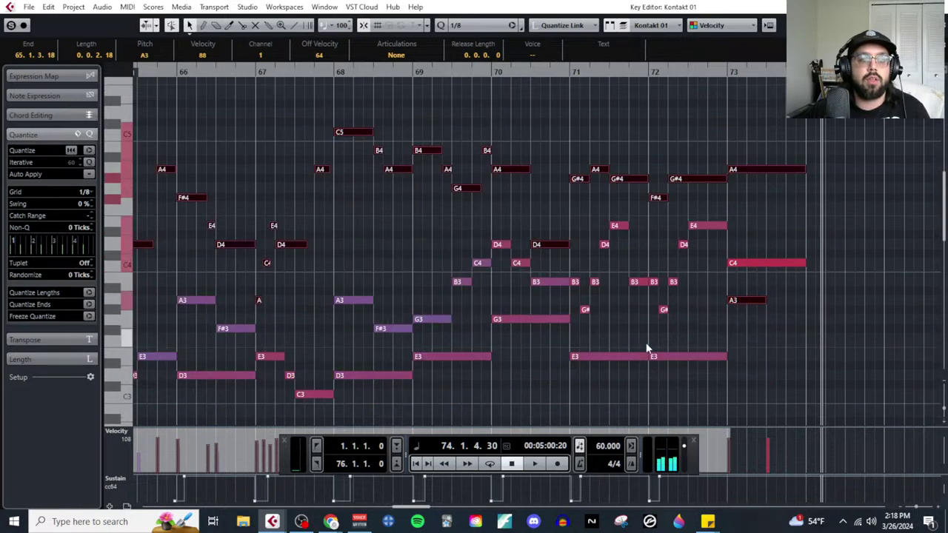
# Step: Add the lower notes to the selection, dropping the G3 near bar 70 and both E3 notes
pyautogui.scroll(-2, 437, 345)
pyautogui.hscroll(-3, 437, 345)
pyautogui.moveTo(392, 333); pyautogui.dragTo(422, 376)
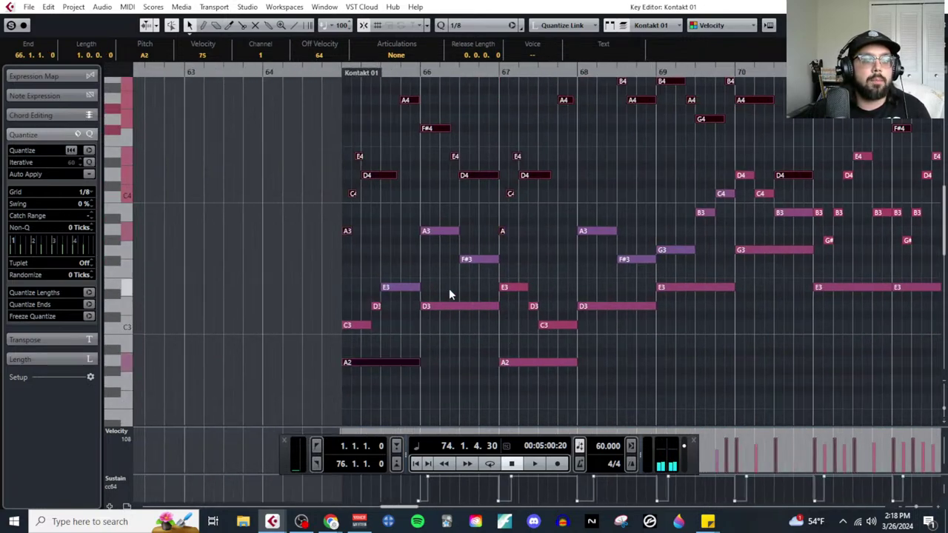
pyautogui.moveTo(490, 347); pyautogui.dragTo(543, 391)
pyautogui.moveTo(577, 282); pyautogui.dragTo(733, 317)
pyautogui.hscroll(2, 679, 342)
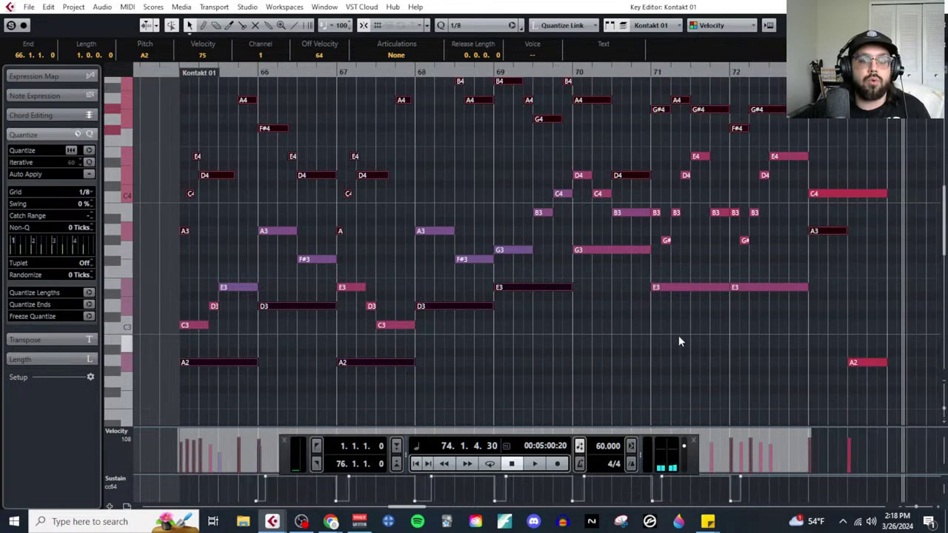
pyautogui.keyDown('shift'); pyautogui.click(612, 250); pyautogui.keyUp('shift')
pyautogui.moveTo(668, 270); pyautogui.dragTo(828, 337)
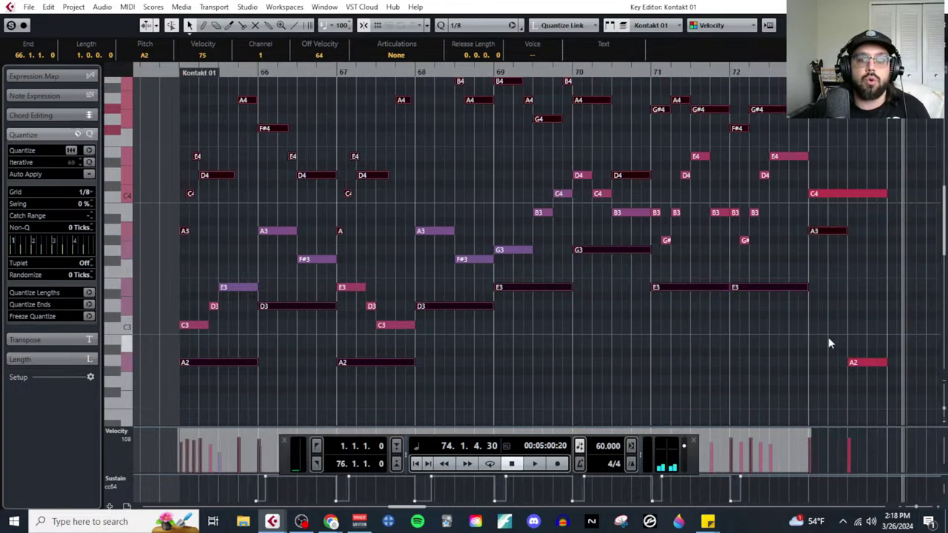
pyautogui.scroll(-3, 845, 298)
# Step: Add the low A2 note, delete the selected notes, and close the Key Editor
pyautogui.moveTo(845, 299); pyautogui.dragTo(863, 308)
pyautogui.press('Delete')
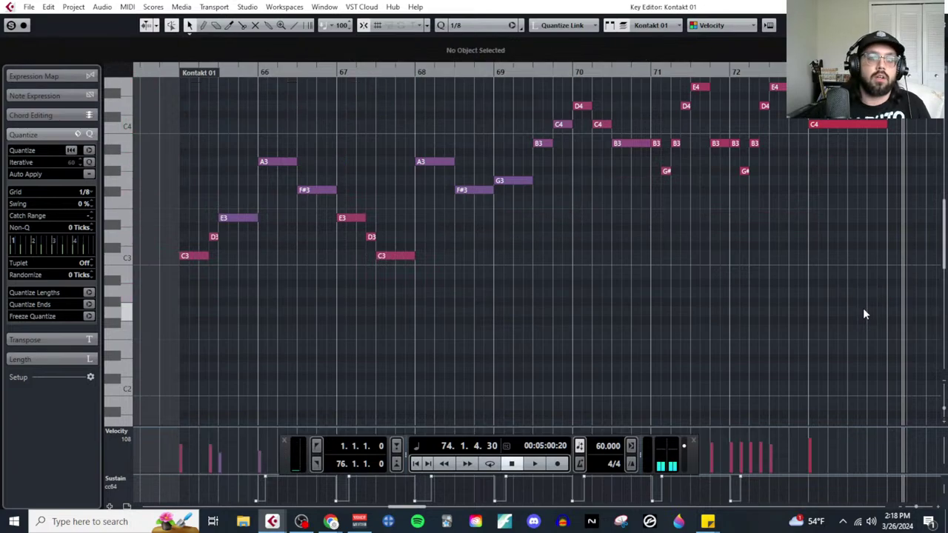
pyautogui.scroll(3, 725, 330)
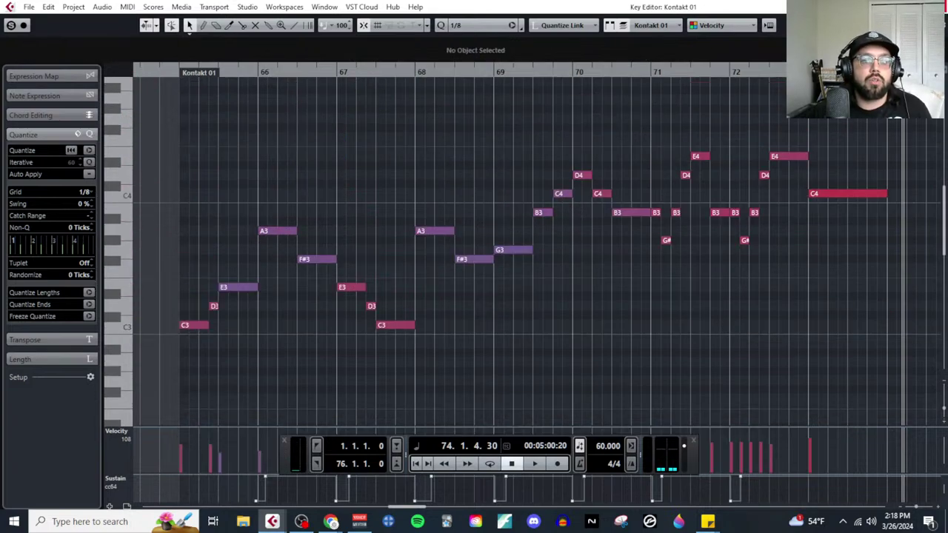
pyautogui.click(937, 7)
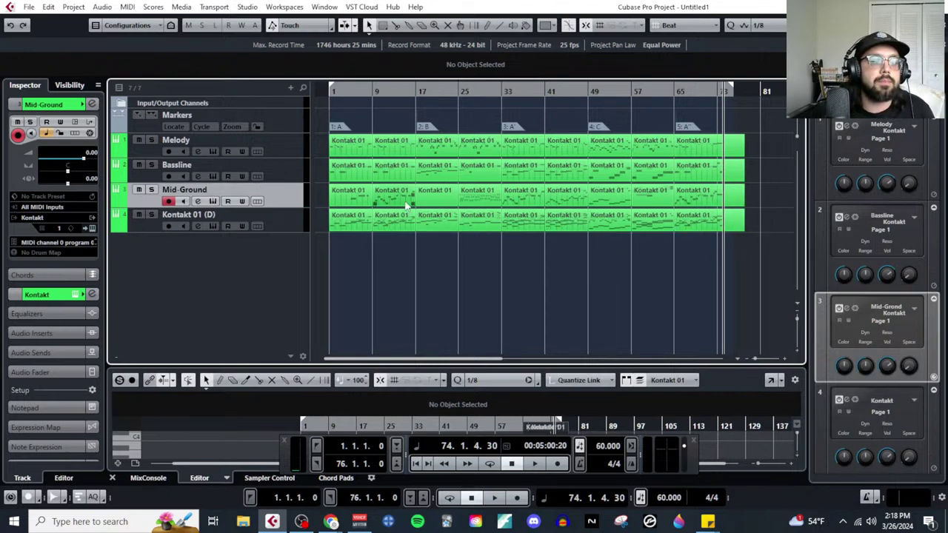
# Step: Glue the Melody clips into one long part, then return to the Object Selection tool
pyautogui.moveTo(751, 151); pyautogui.dragTo(585, 157)
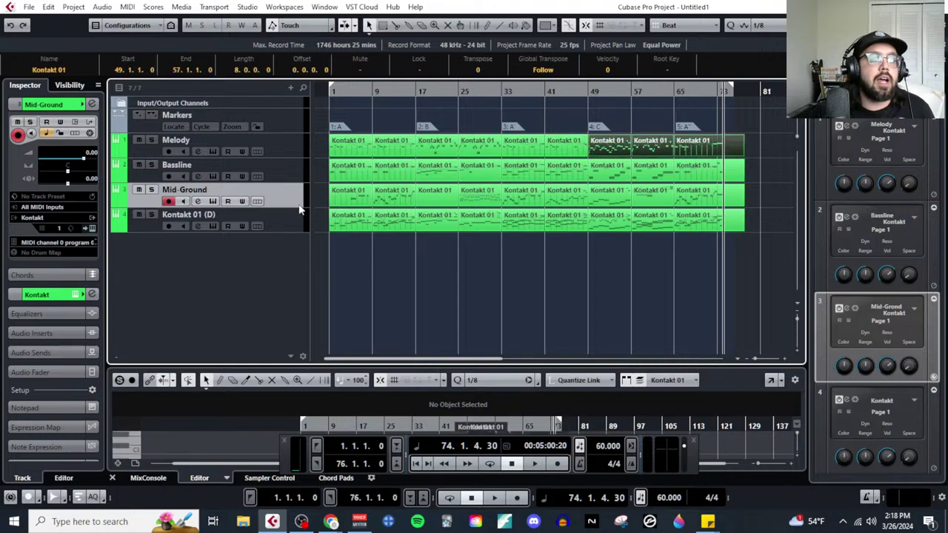
pyautogui.click(318, 153)
pyautogui.rightClick(320, 150)
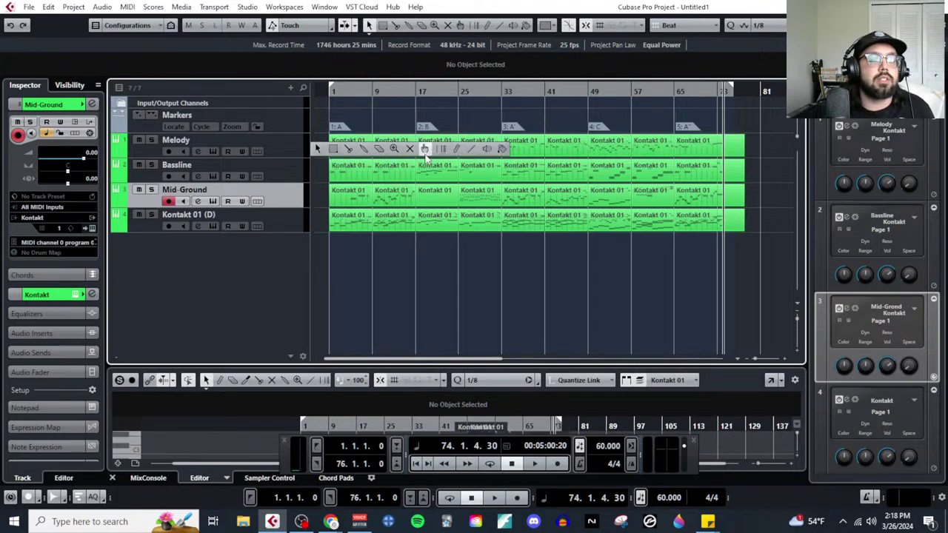
pyautogui.click(364, 150)
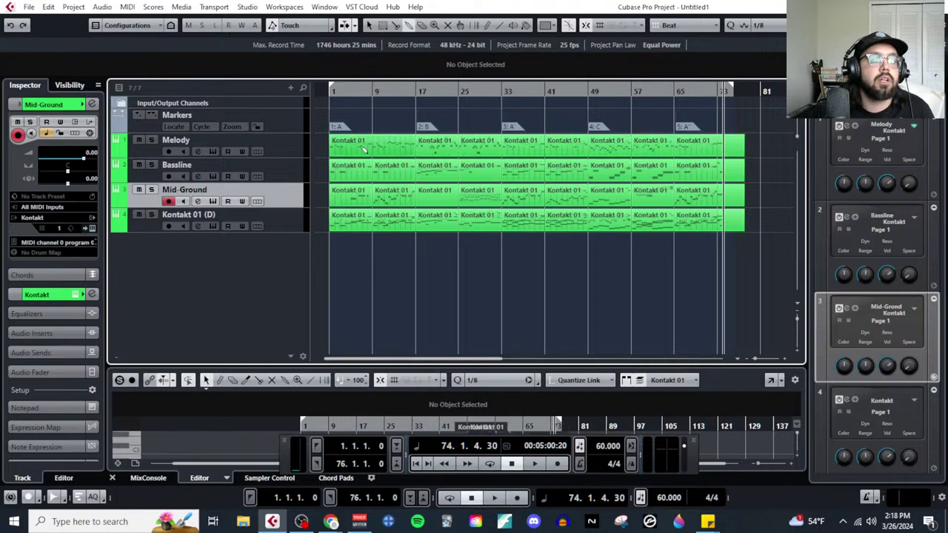
pyautogui.click(363, 148)
pyautogui.click(363, 149)
pyautogui.click(362, 148)
pyautogui.click(363, 148)
pyautogui.click(362, 148)
pyautogui.click(361, 146)
pyautogui.rightClick(360, 146)
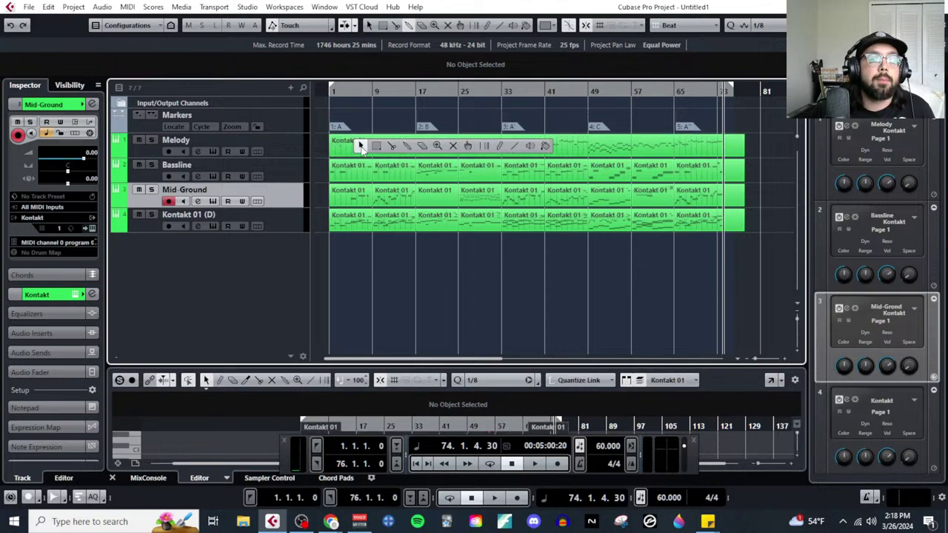
pyautogui.click(360, 145)
pyautogui.click(362, 150)
# Step: Open the joined Melody part in the Key Editor and check its notes and grid values
pyautogui.click(136, 7)
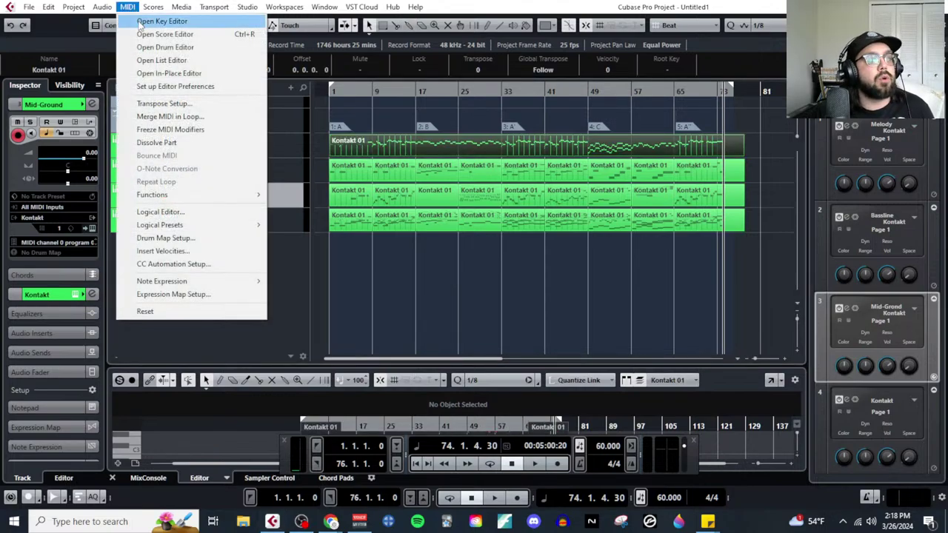
pyautogui.click(140, 22)
pyautogui.scroll(-5, 354, 267)
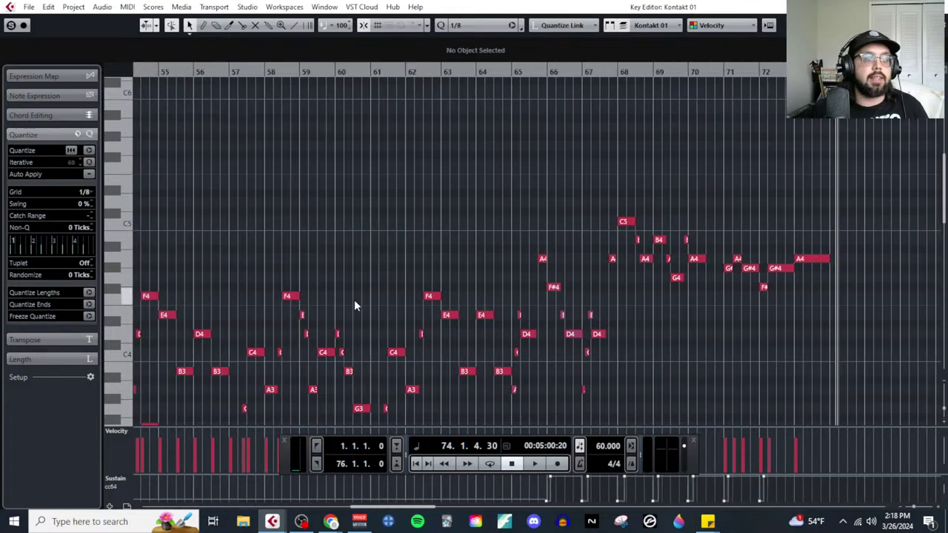
pyautogui.scroll(-4, 355, 254)
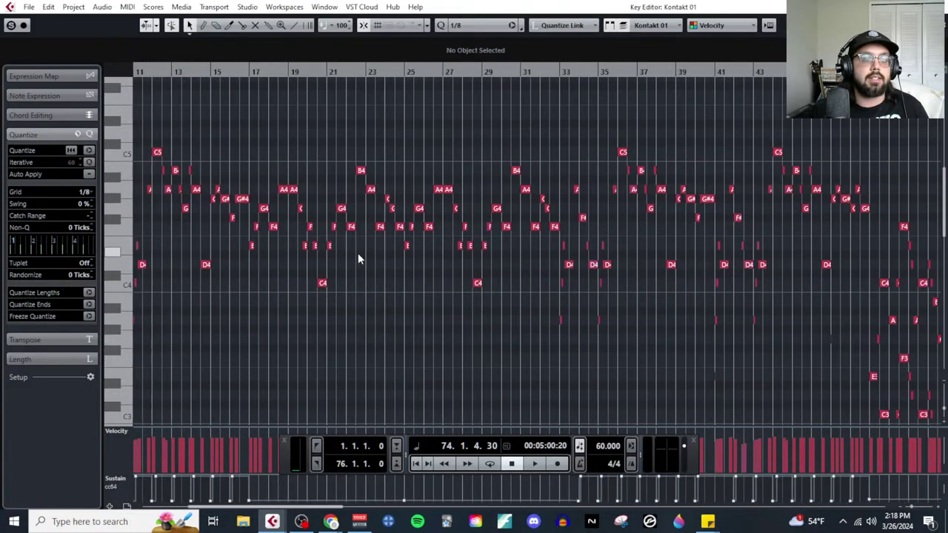
pyautogui.hscroll(-10, 358, 255)
pyautogui.scroll(4, 167, 314)
pyautogui.scroll(5, 269, 286)
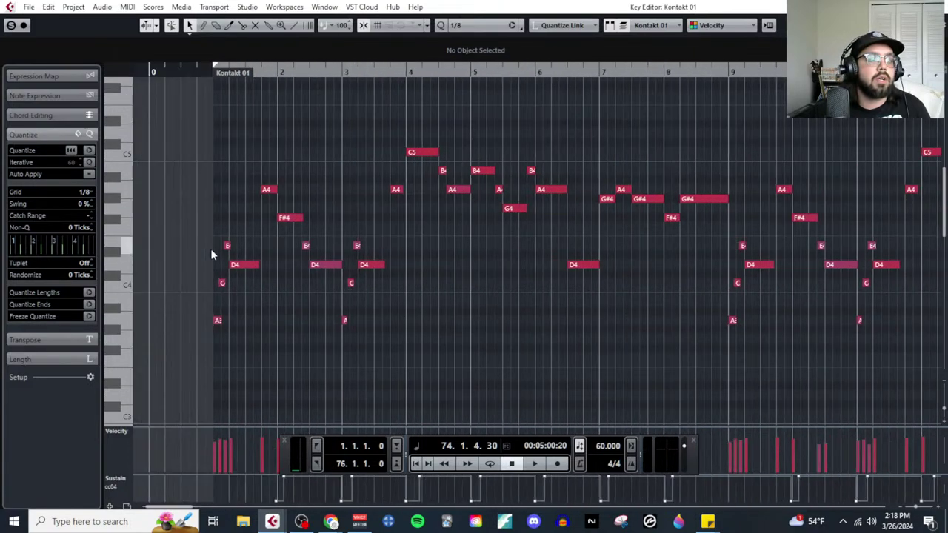
pyautogui.click(89, 191)
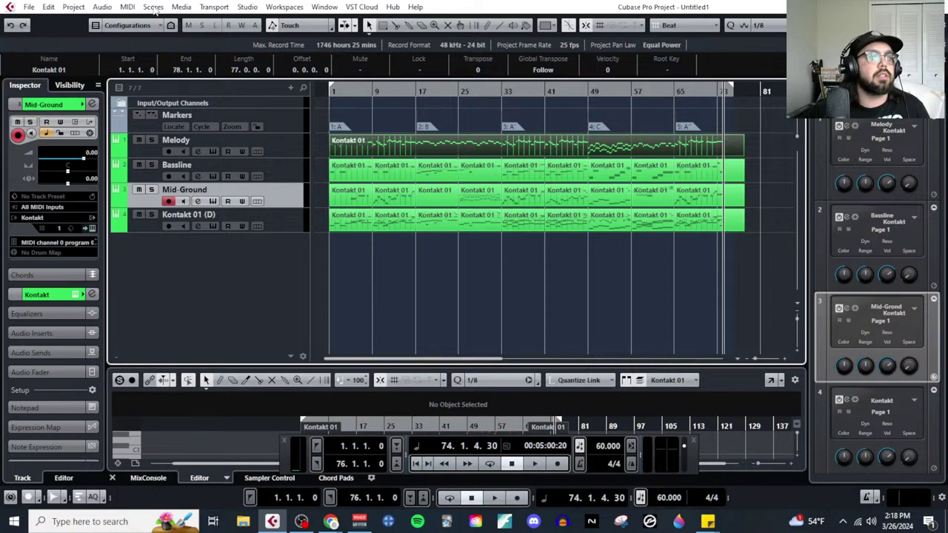
# Step: Select the first Melody part, bars 1–8, in the project window
pyautogui.click(153, 7)
pyautogui.click(485, 282)
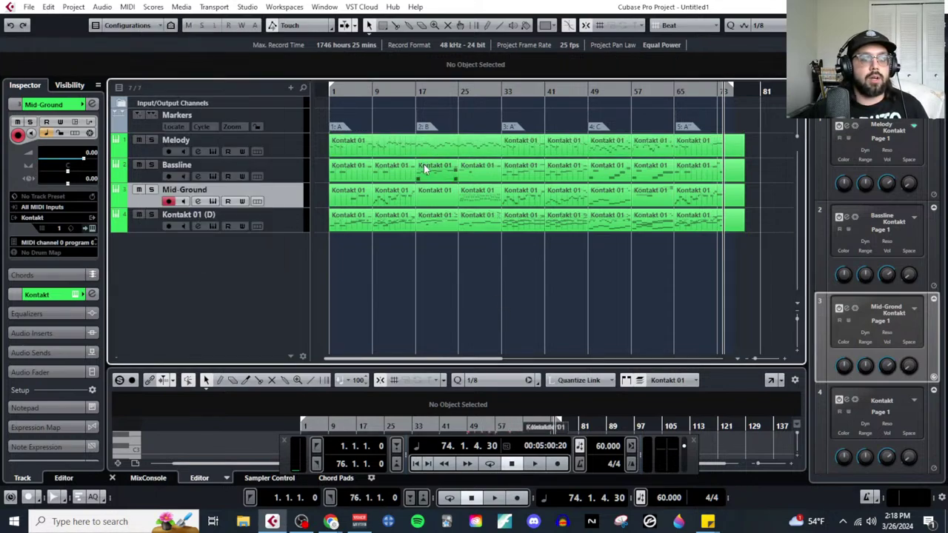
pyautogui.click(363, 152)
pyautogui.click(127, 7)
# Step: Open the first Melody part and quantize all its notes to 1/8 triplets
pyautogui.click(161, 27)
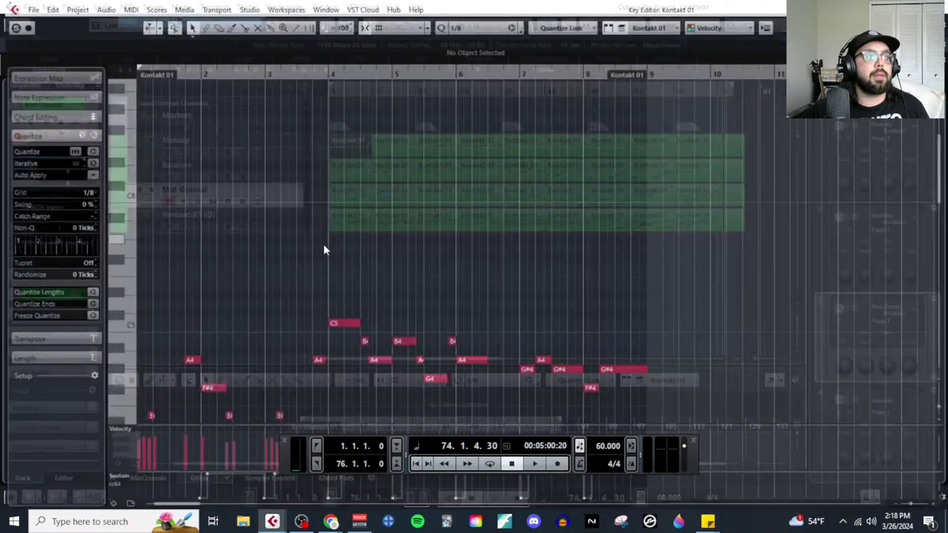
pyautogui.moveTo(216, 159); pyautogui.dragTo(732, 398)
pyautogui.click(87, 195)
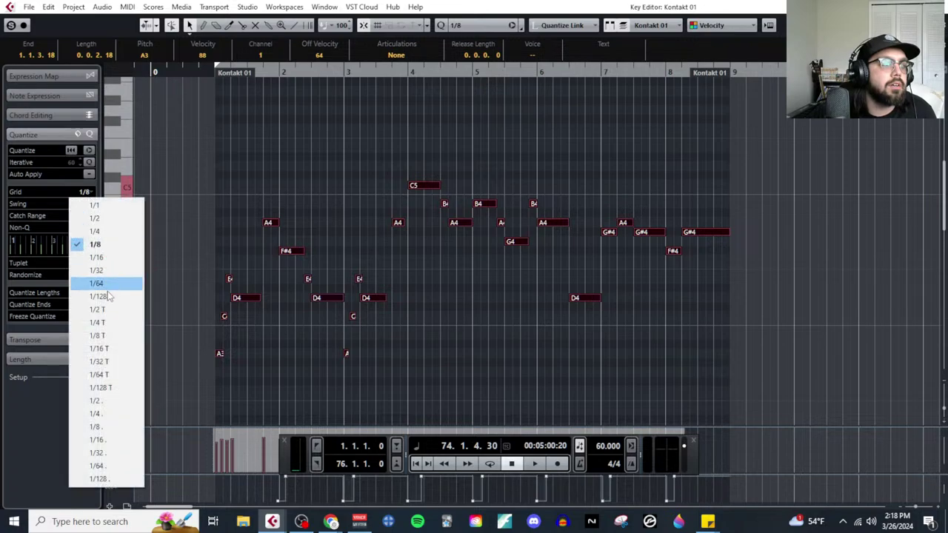
pyautogui.click(93, 335)
pyautogui.click(88, 151)
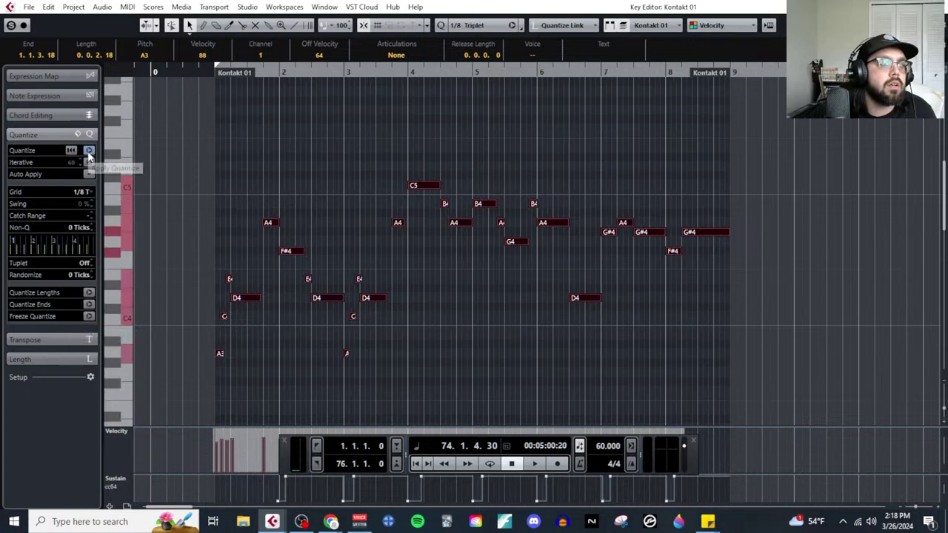
pyautogui.scroll(3, 218, 316)
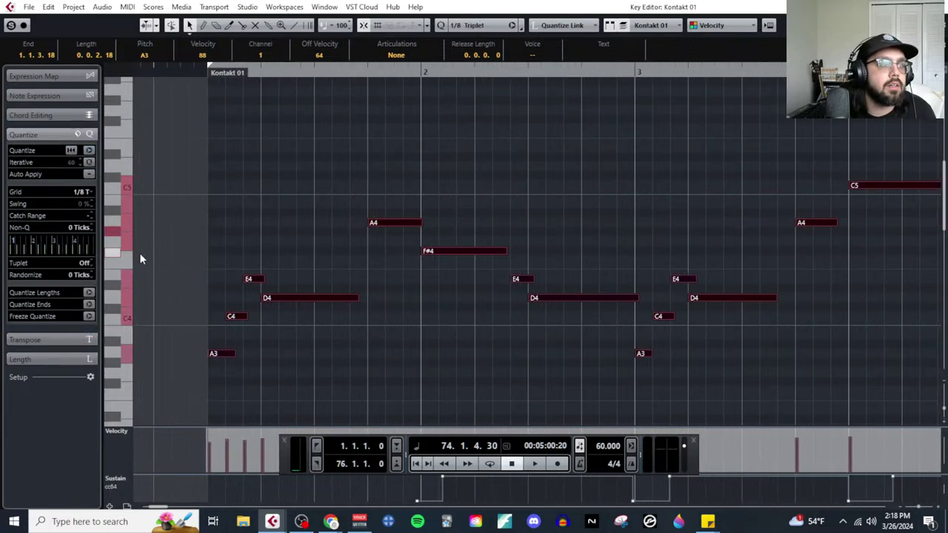
pyautogui.click(80, 198)
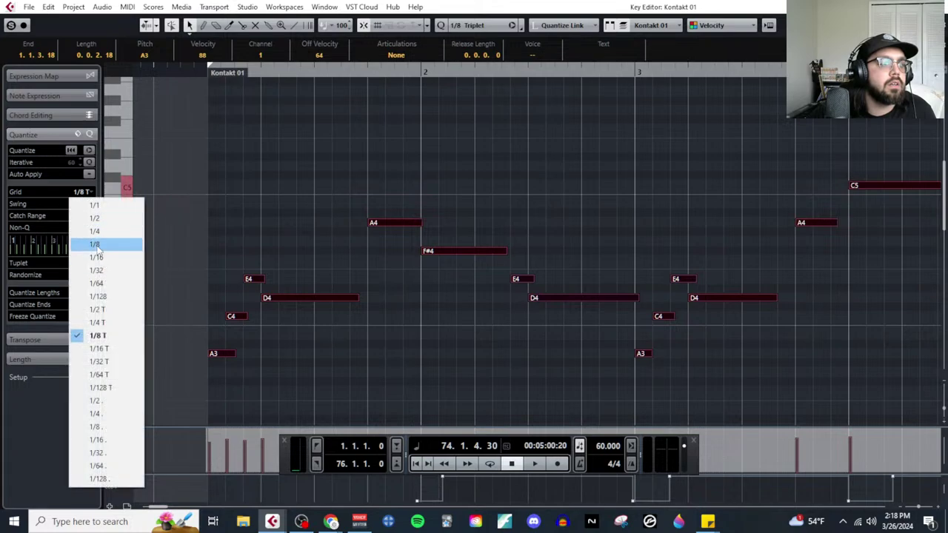
pyautogui.click(347, 258)
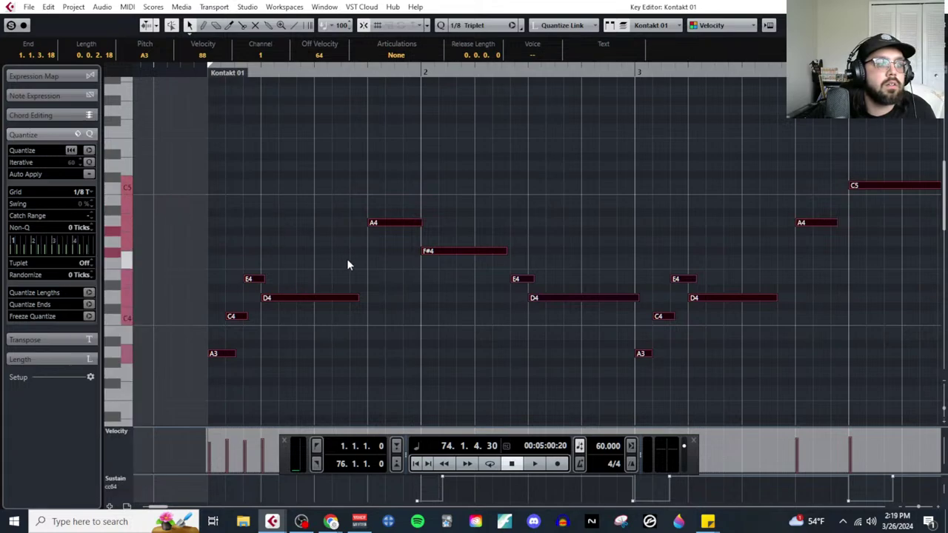
# Step: Shorten the first A3 note and select the D4 note
pyautogui.click(508, 320)
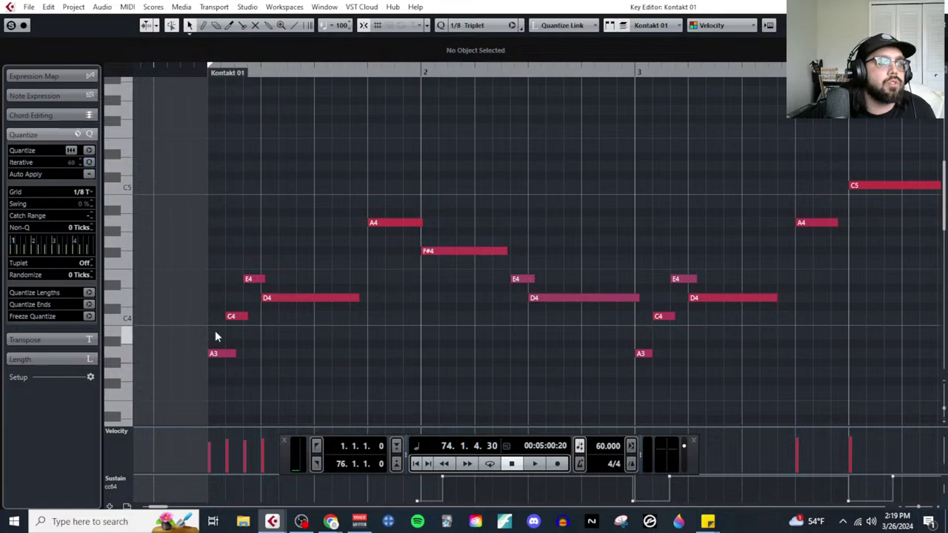
pyautogui.moveTo(222, 264); pyautogui.dragTo(249, 377)
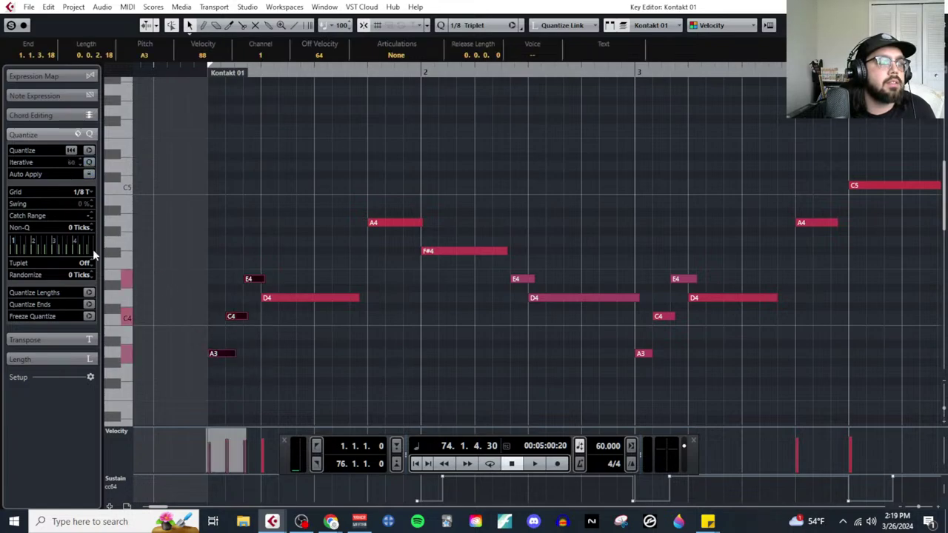
pyautogui.click(366, 367)
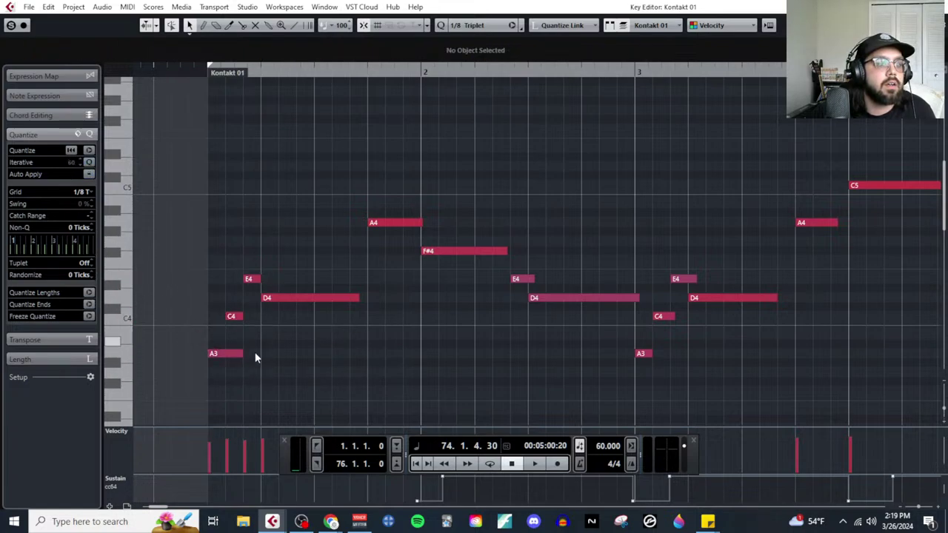
pyautogui.moveTo(241, 354); pyautogui.dragTo(227, 354)
pyautogui.moveTo(328, 268); pyautogui.dragTo(351, 317)
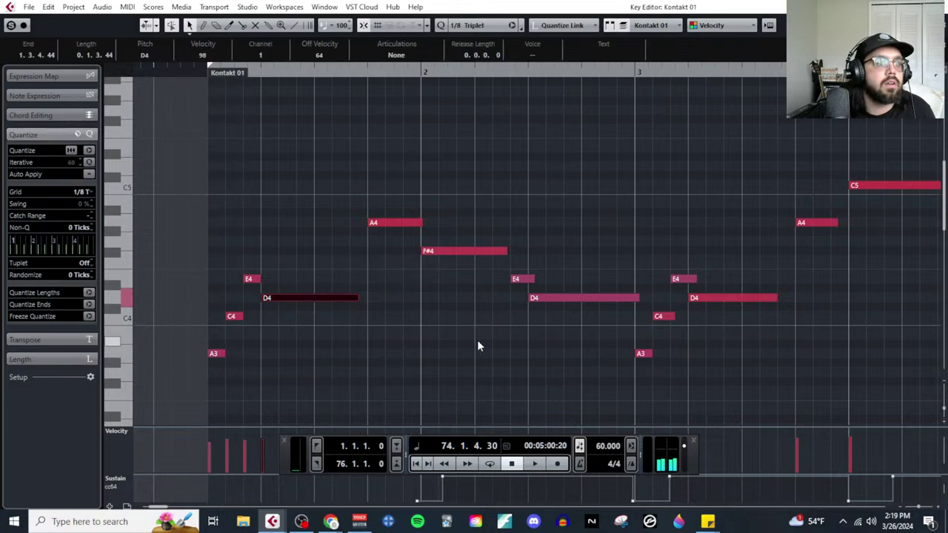
pyautogui.press('g')
pyautogui.press('g')
pyautogui.press('g')
pyautogui.press('g')
pyautogui.press('h')
pyautogui.press('h')
pyautogui.press('h')
# Step: Quantize the notes from A3 through G#4 to the straight 1/8 grid, including note ends
pyautogui.moveTo(332, 250); pyautogui.dragTo(356, 370)
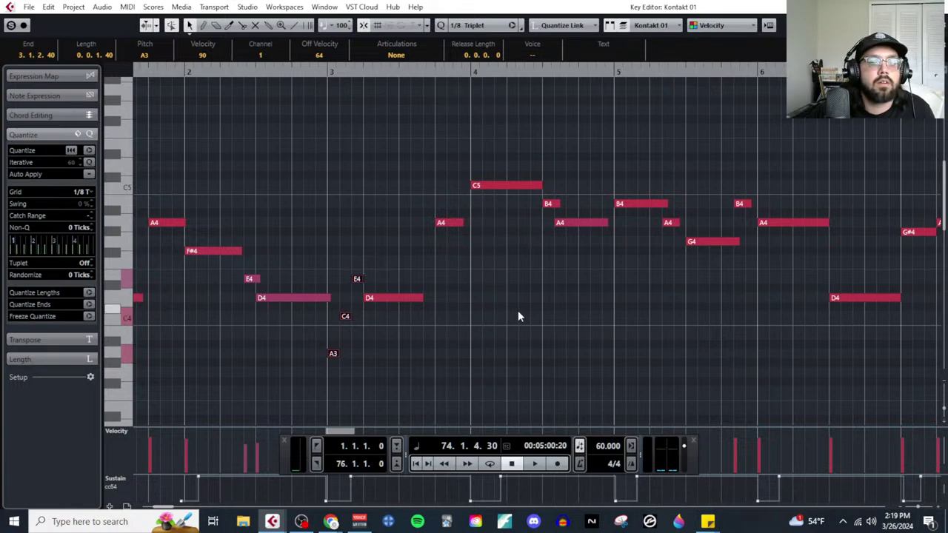
pyautogui.press('g')
pyautogui.press('g')
pyautogui.press('g')
pyautogui.moveTo(301, 205); pyautogui.dragTo(363, 326)
pyautogui.moveTo(425, 165); pyautogui.dragTo(758, 345)
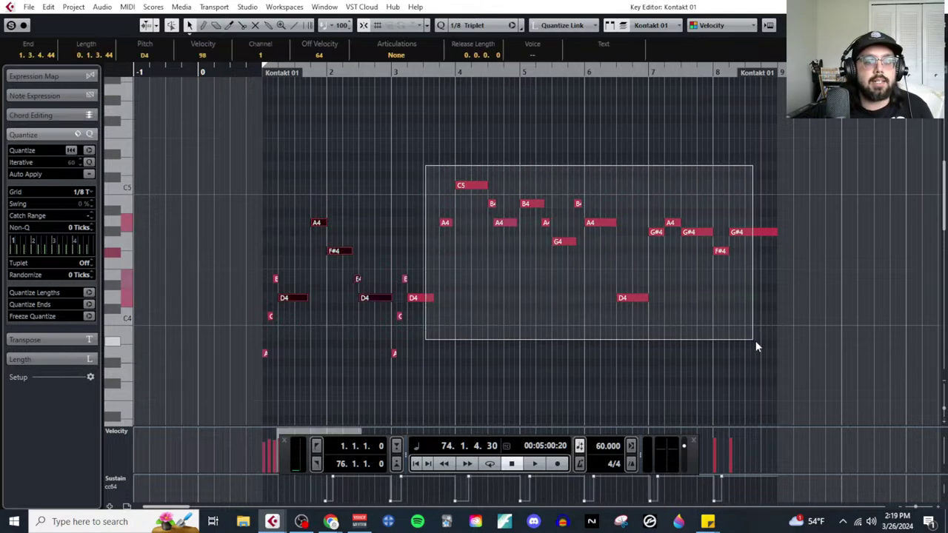
pyautogui.press('h')
pyautogui.click(83, 192)
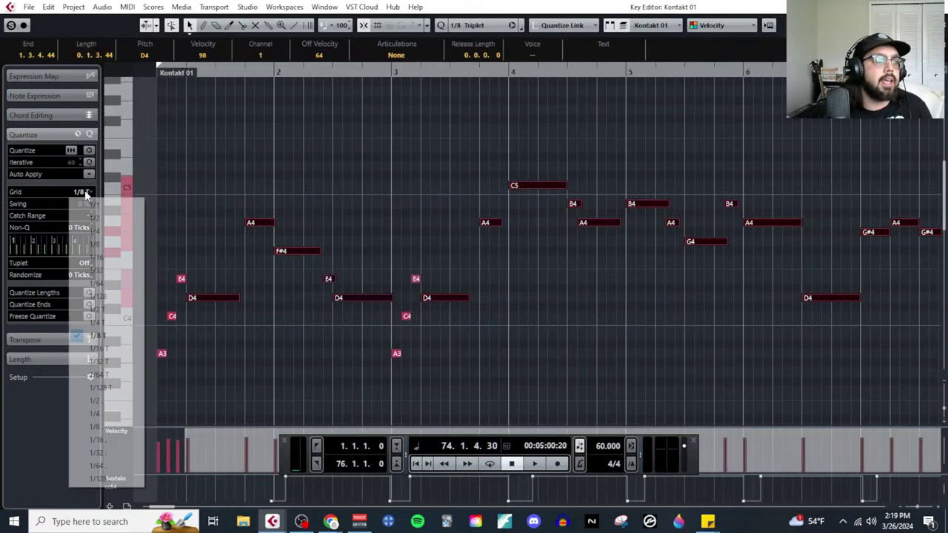
pyautogui.click(134, 244)
pyautogui.press('h')
pyautogui.press('h')
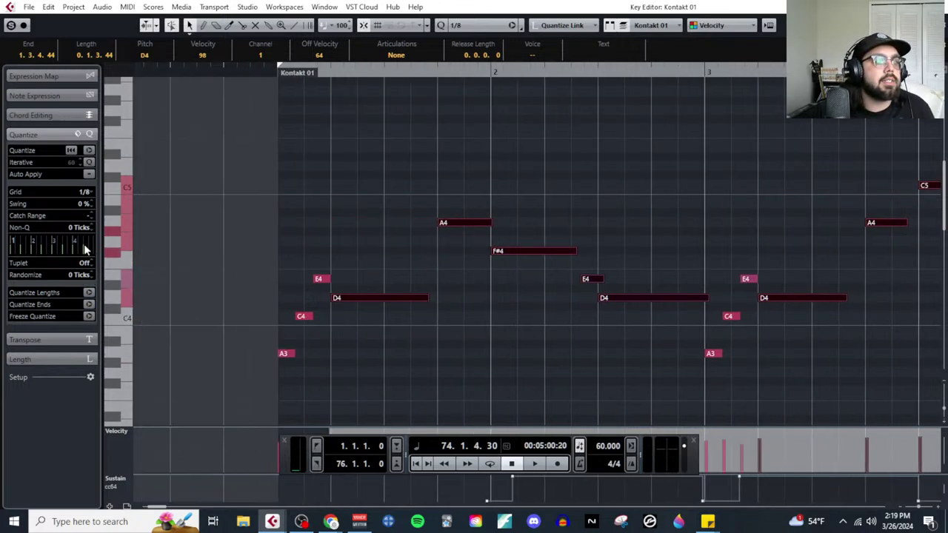
pyautogui.click(90, 151)
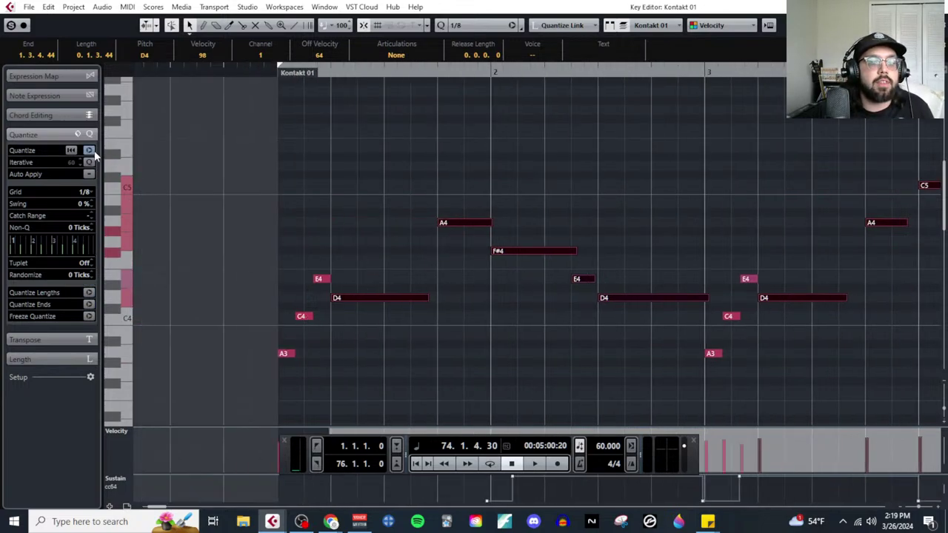
pyautogui.click(89, 306)
pyautogui.click(570, 365)
# Step: Lengthen the bar 3 D4 note to reach bar 4 and close the Key Editor
pyautogui.press('g')
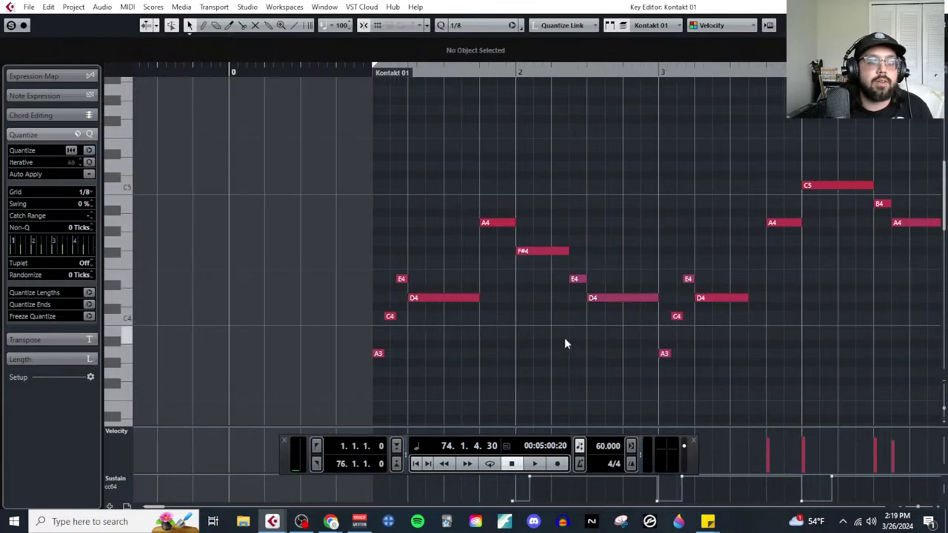
pyautogui.hscroll(3, 548, 339)
pyautogui.moveTo(502, 299); pyautogui.dragTo(523, 299)
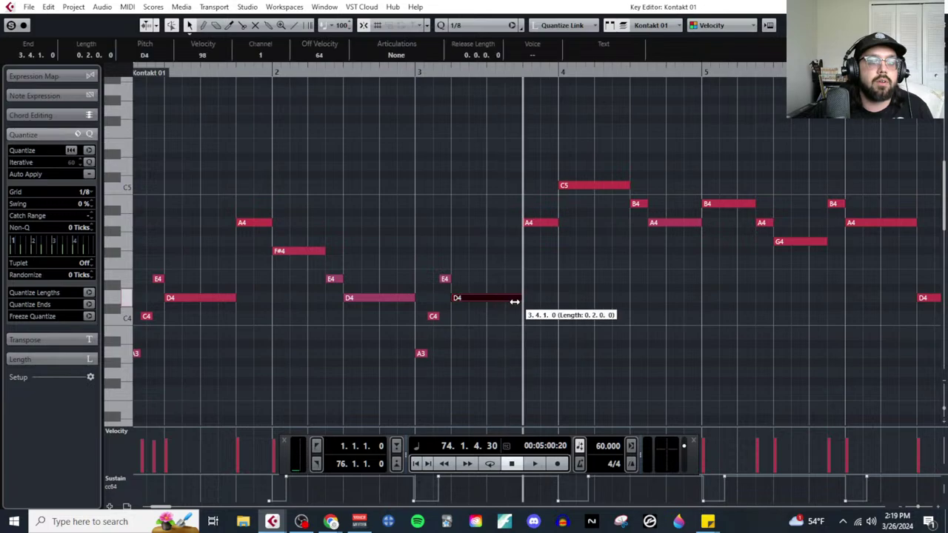
pyautogui.hscroll(4, 534, 293)
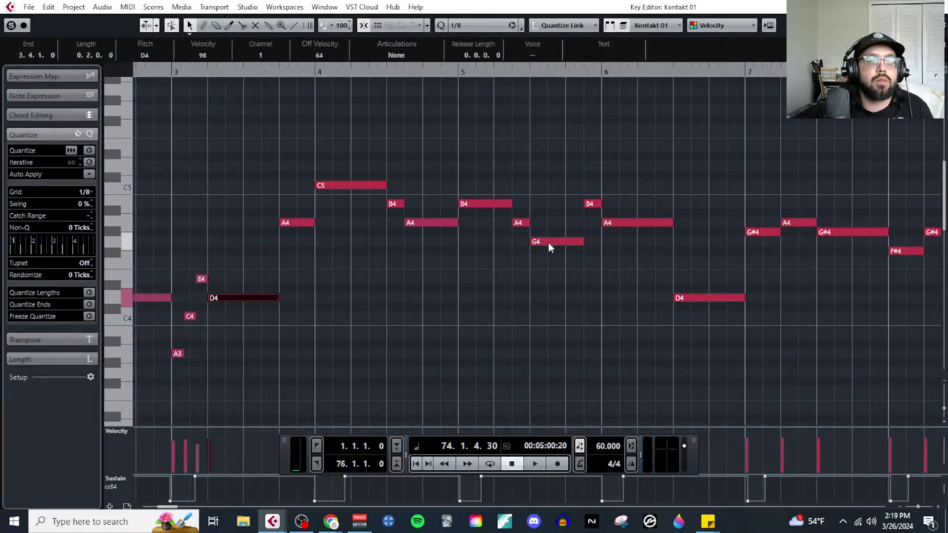
pyautogui.hscroll(3, 618, 288)
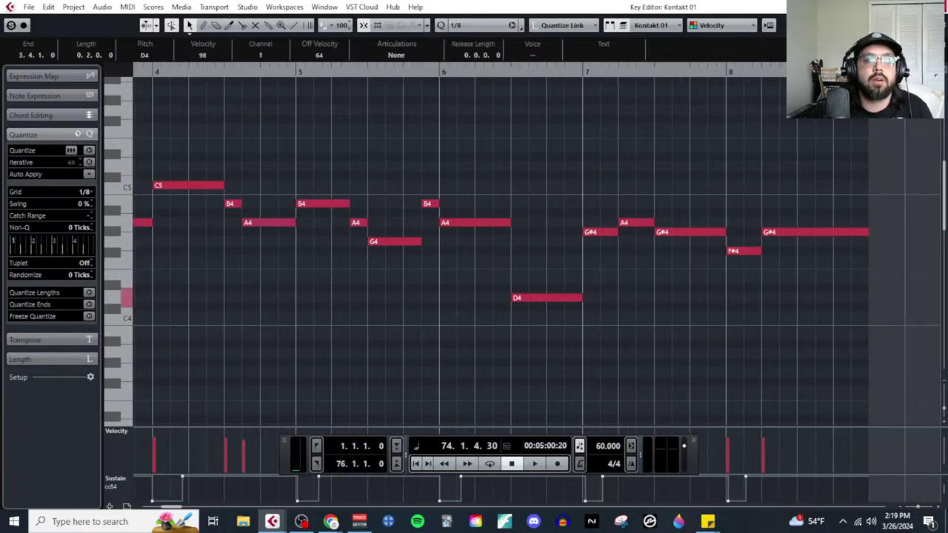
pyautogui.click(939, 6)
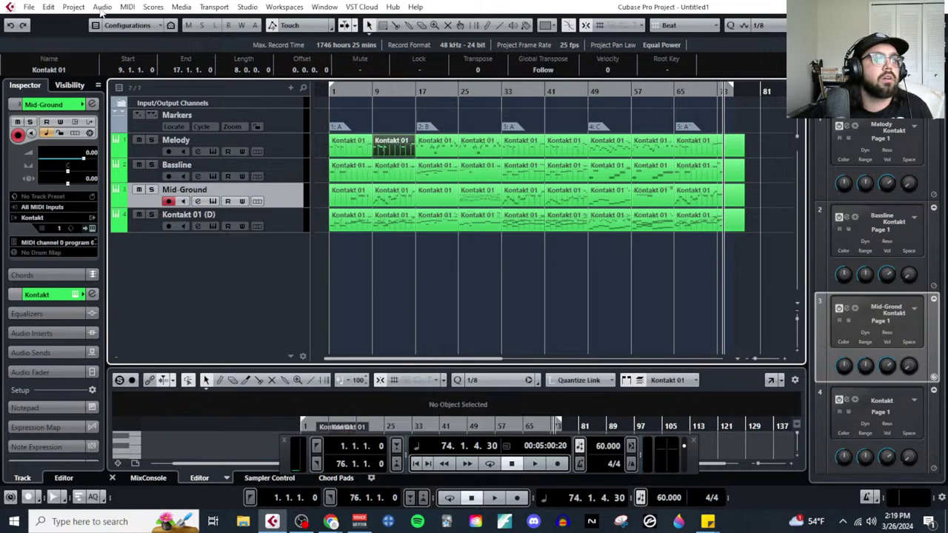
# Step: Open the bars 9–16 Melody part and quantize its opening notes' ends to 1/8 triplets
pyautogui.click(128, 7)
pyautogui.click(141, 18)
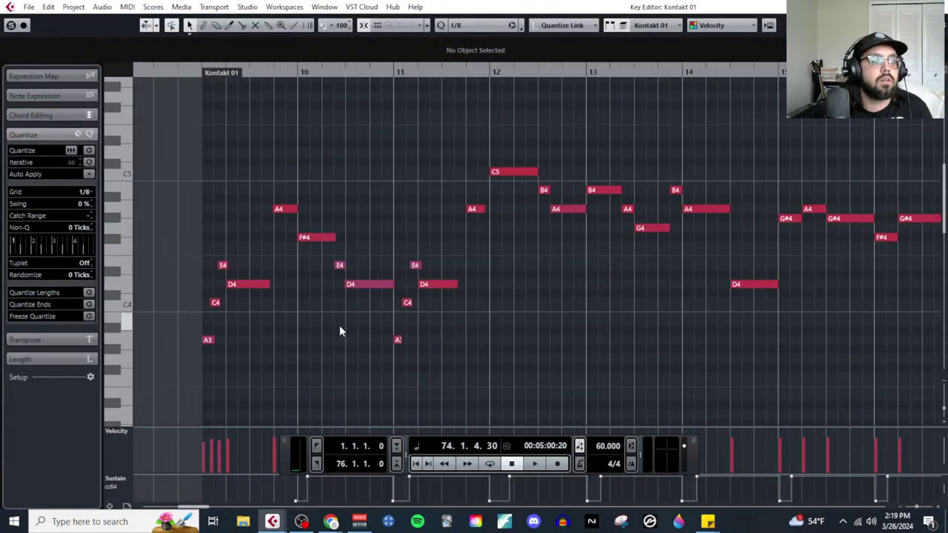
pyautogui.moveTo(205, 256); pyautogui.dragTo(226, 350)
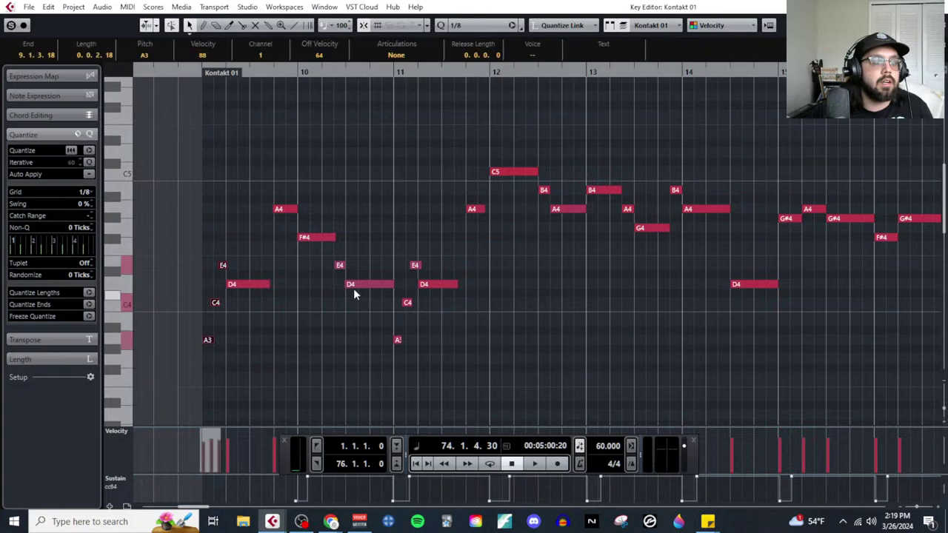
pyautogui.moveTo(391, 253); pyautogui.dragTo(413, 353)
pyautogui.hscroll(3, 507, 337)
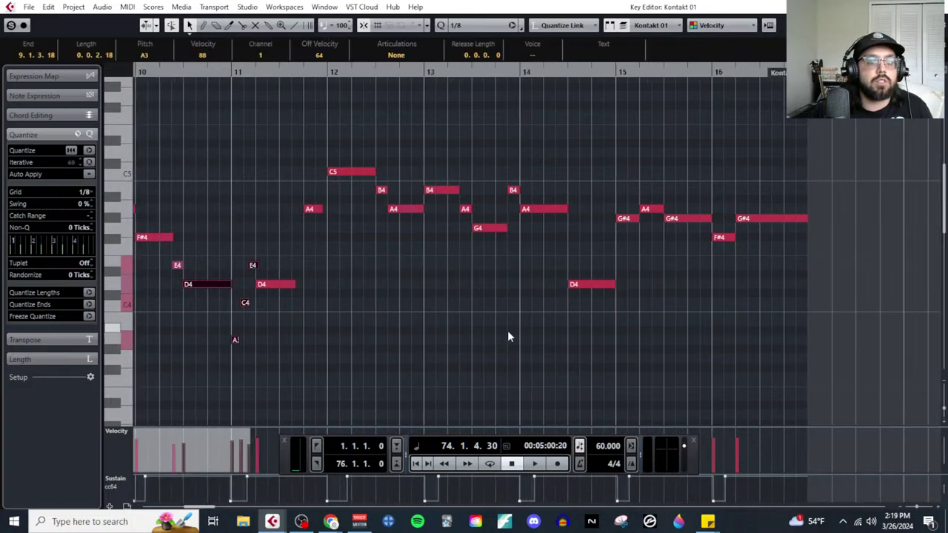
pyautogui.hscroll(-5, 507, 337)
pyautogui.click(84, 192)
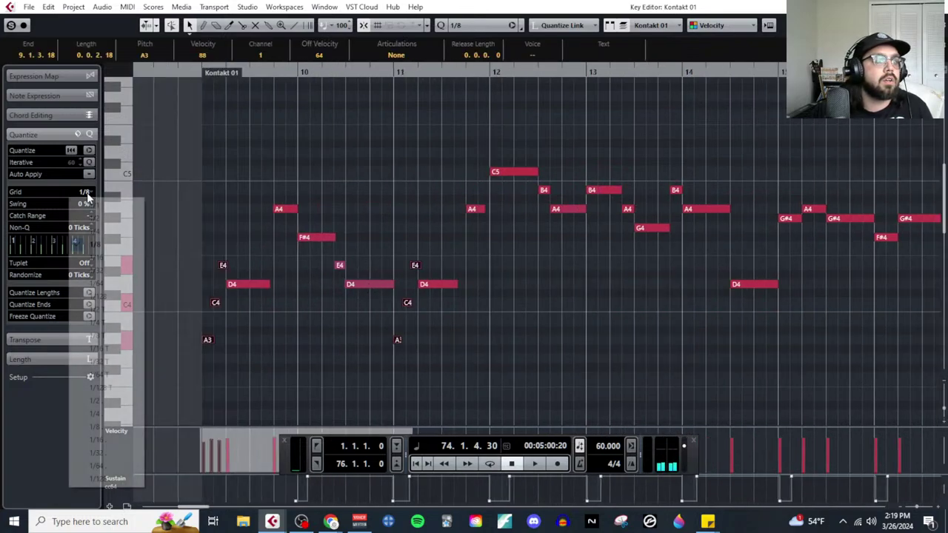
pyautogui.click(111, 336)
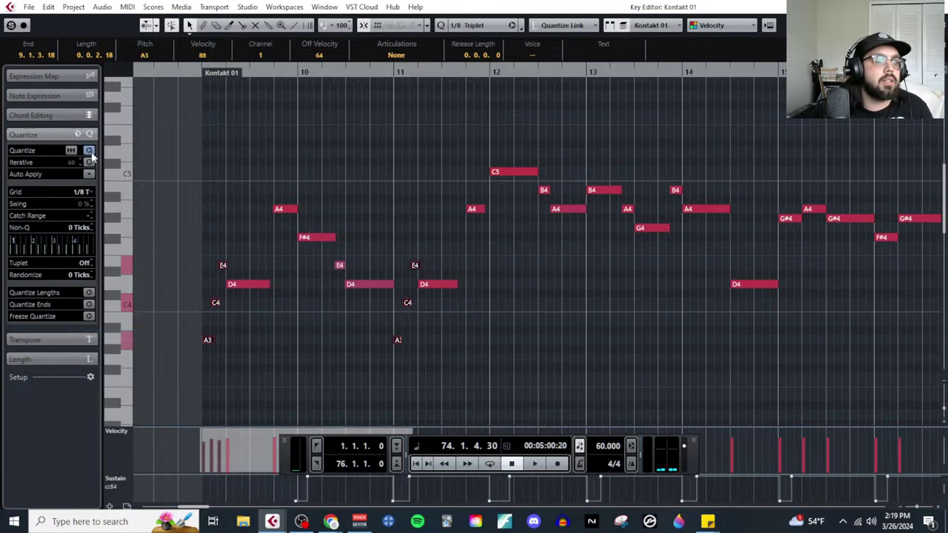
pyautogui.scroll(4, 204, 328)
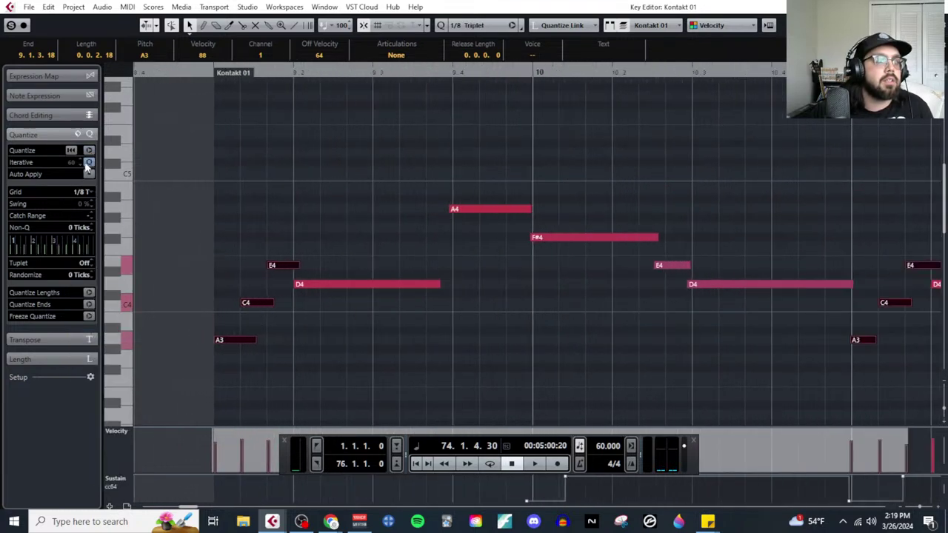
pyautogui.click(89, 304)
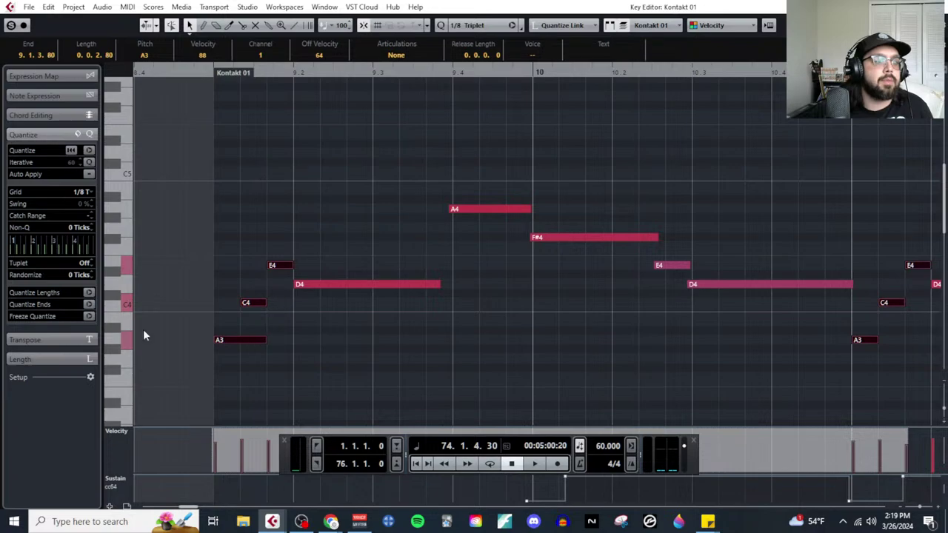
pyautogui.scroll(-3, 400, 378)
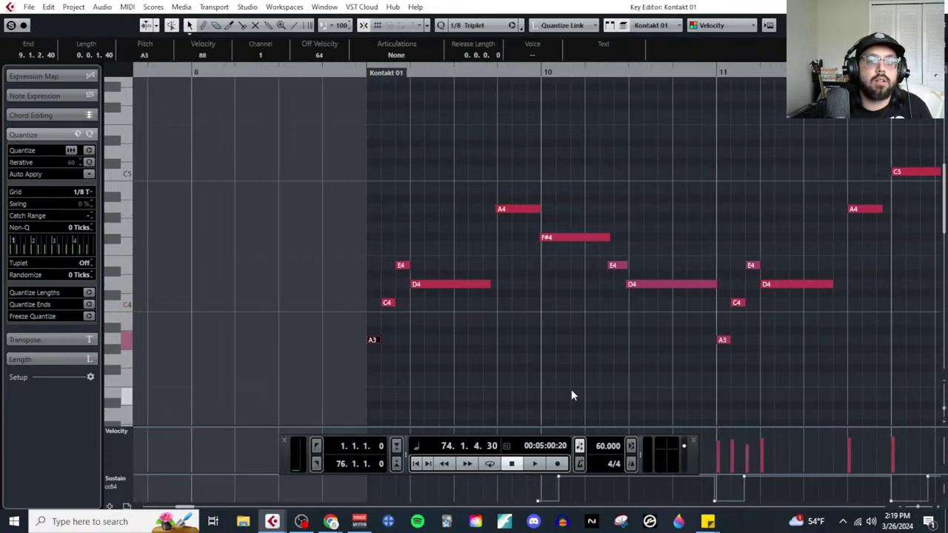
# Step: Select the A4, F#4, D4 and following notes and quantize them to 1/8 triplets
pyautogui.moveTo(474, 187); pyautogui.dragTo(641, 357)
pyautogui.hscroll(3, 640, 358)
pyautogui.hscroll(1, 641, 364)
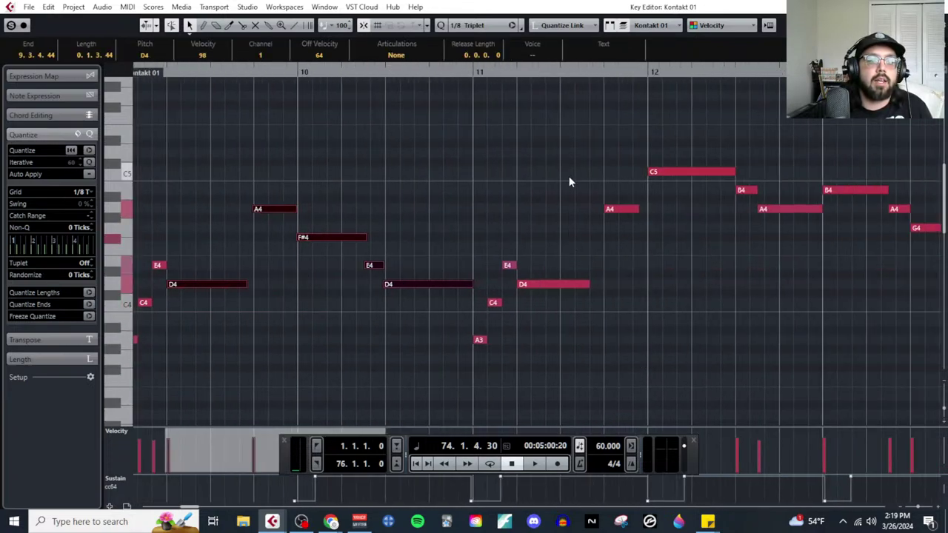
pyautogui.moveTo(569, 177); pyautogui.dragTo(782, 392)
pyautogui.hscroll(3, 711, 349)
pyautogui.moveTo(485, 128); pyautogui.dragTo(722, 303)
pyautogui.hscroll(3, 620, 201)
pyautogui.moveTo(621, 198); pyautogui.dragTo(711, 281)
pyautogui.hscroll(3, 740, 348)
pyautogui.click(90, 151)
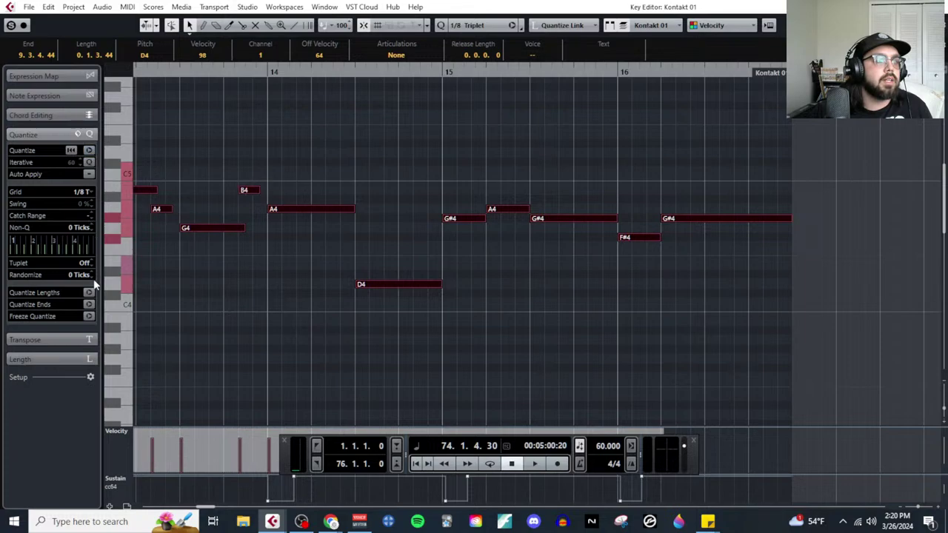
# Step: Set the grid back to 1/8 and deselect all notes
pyautogui.click(82, 192)
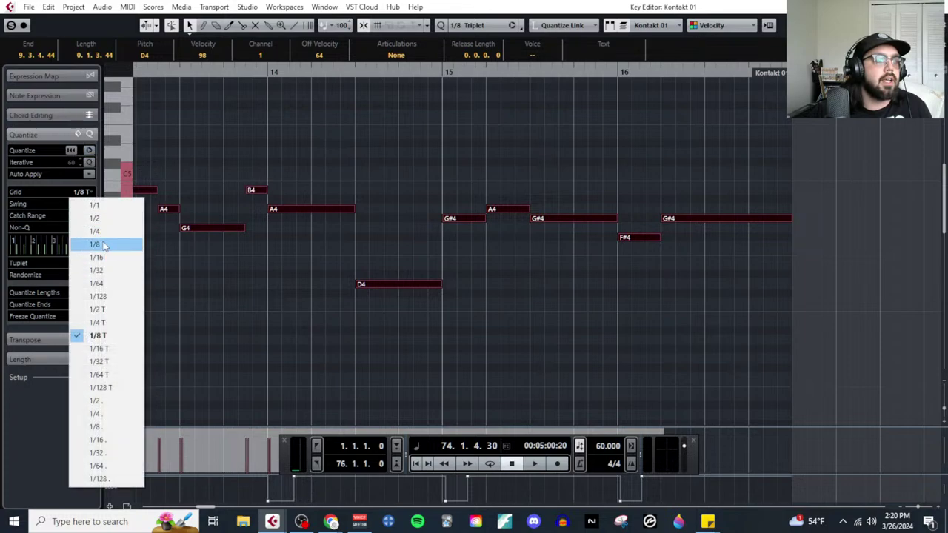
pyautogui.click(103, 245)
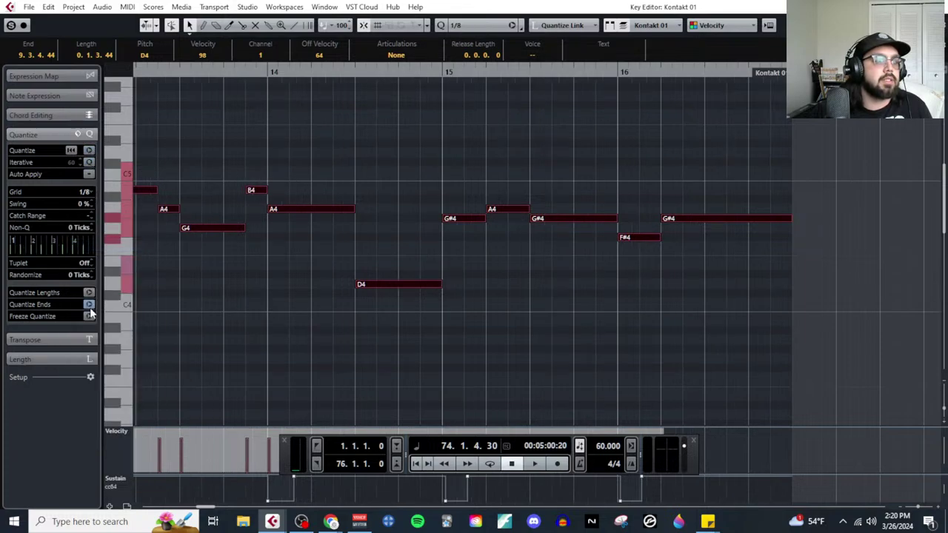
pyautogui.hscroll(-2, 391, 351)
pyautogui.scroll(-3, 419, 314)
pyautogui.click(418, 314)
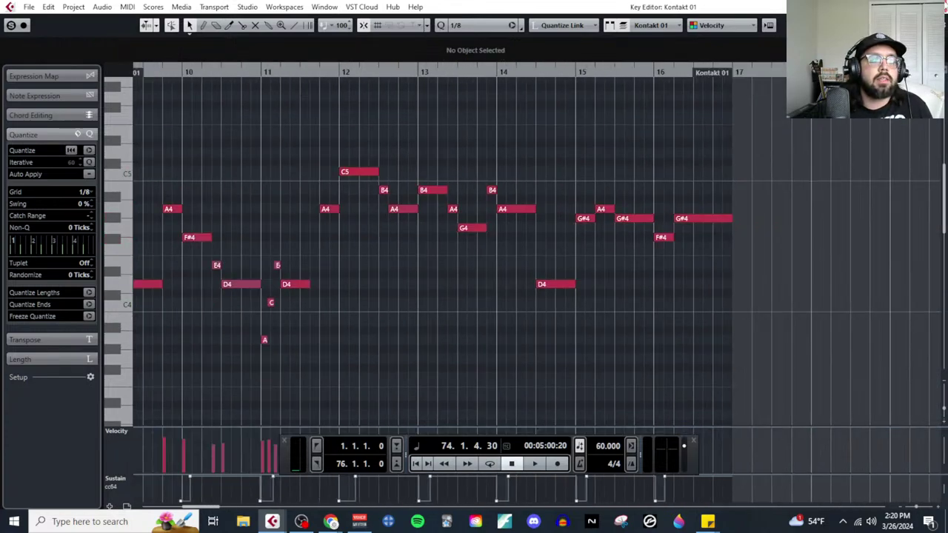
# Step: Select every Melody part and preview them briefly in the Score Editor
pyautogui.hotkey('ctrl', 'w')
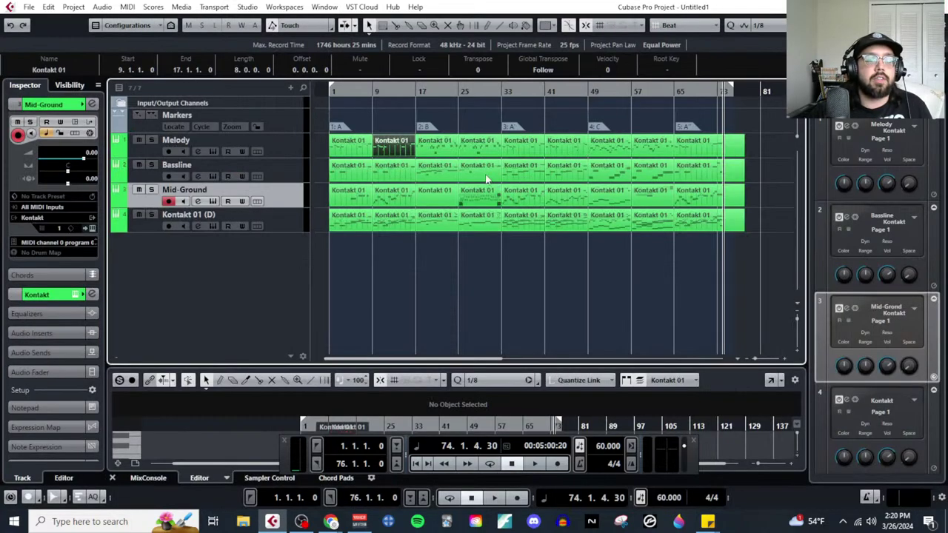
pyautogui.moveTo(747, 148); pyautogui.dragTo(326, 151)
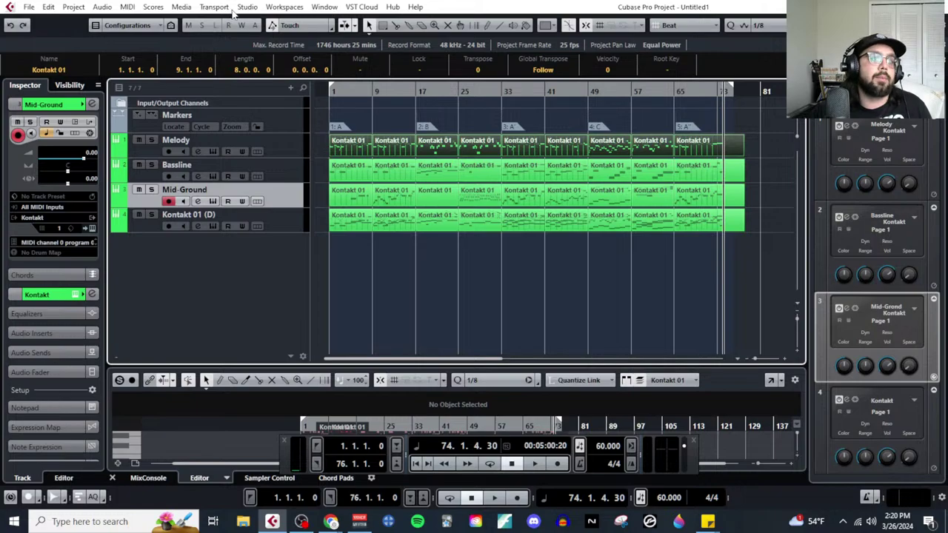
pyautogui.click(165, 8)
pyautogui.click(185, 22)
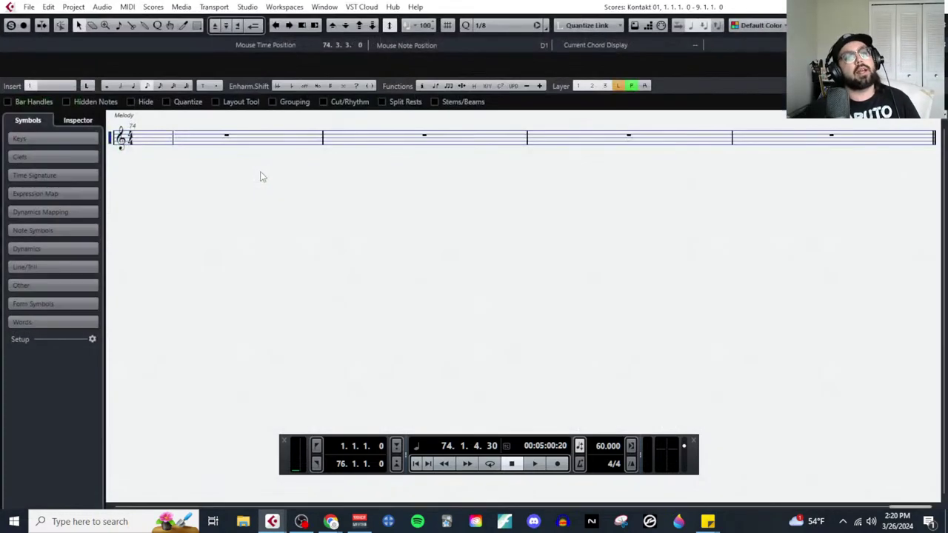
pyautogui.click(417, 463)
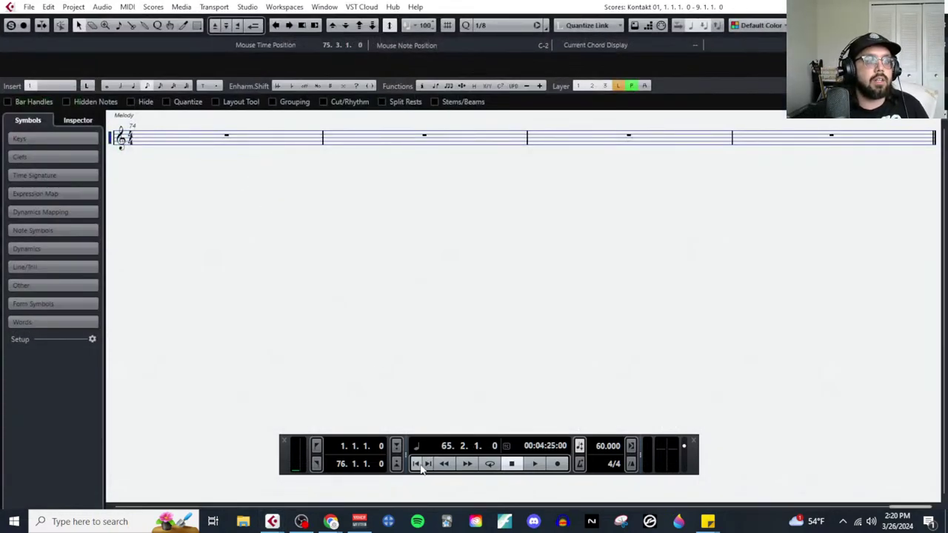
pyautogui.click(417, 464)
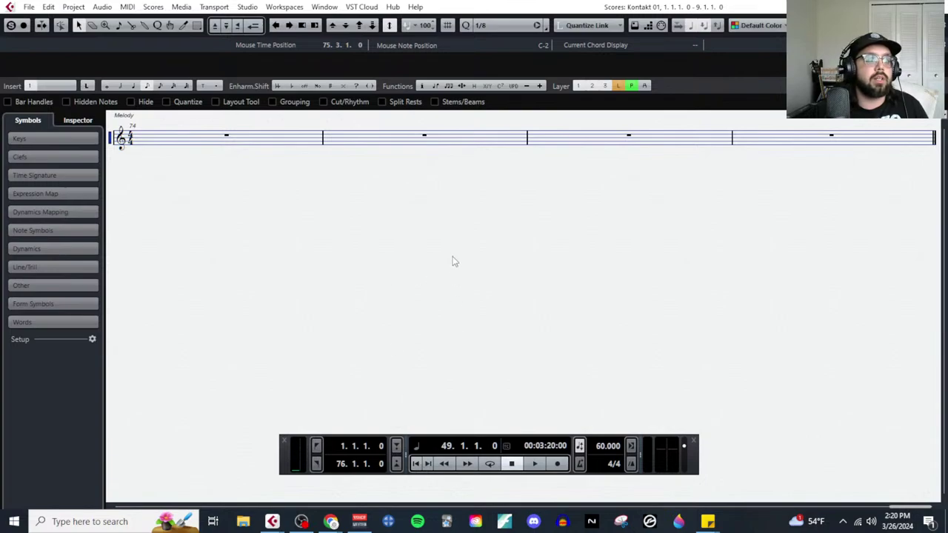
pyautogui.hotkey('ctrl', 'w')
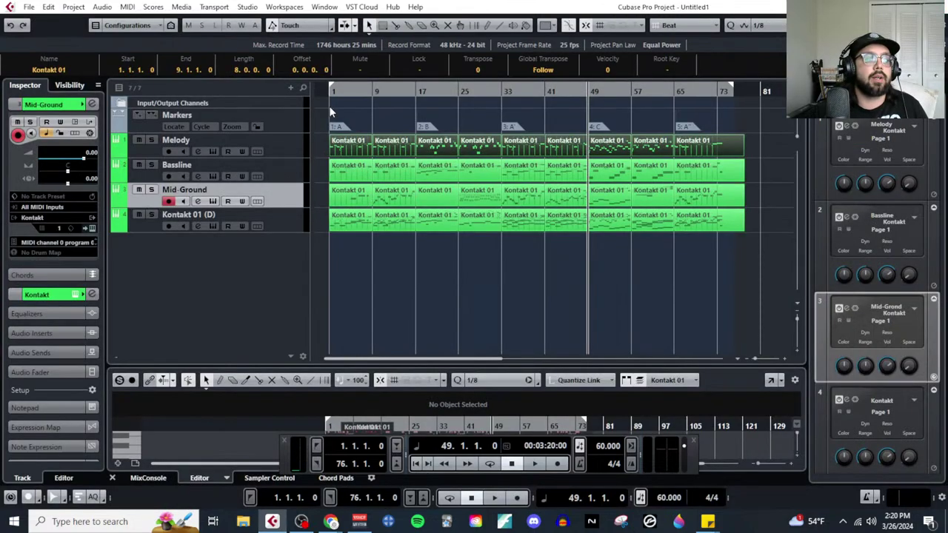
# Step: Select the Melody track, return to the project start, and reopen the Score Editor
pyautogui.click(325, 91)
pyautogui.press('Up')
pyautogui.press('Up')
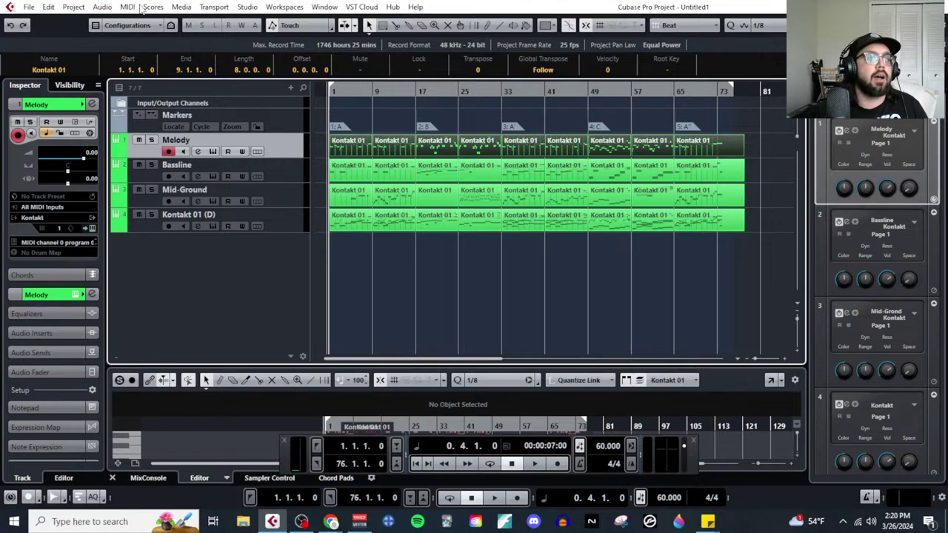
pyautogui.click(153, 7)
pyautogui.click(178, 23)
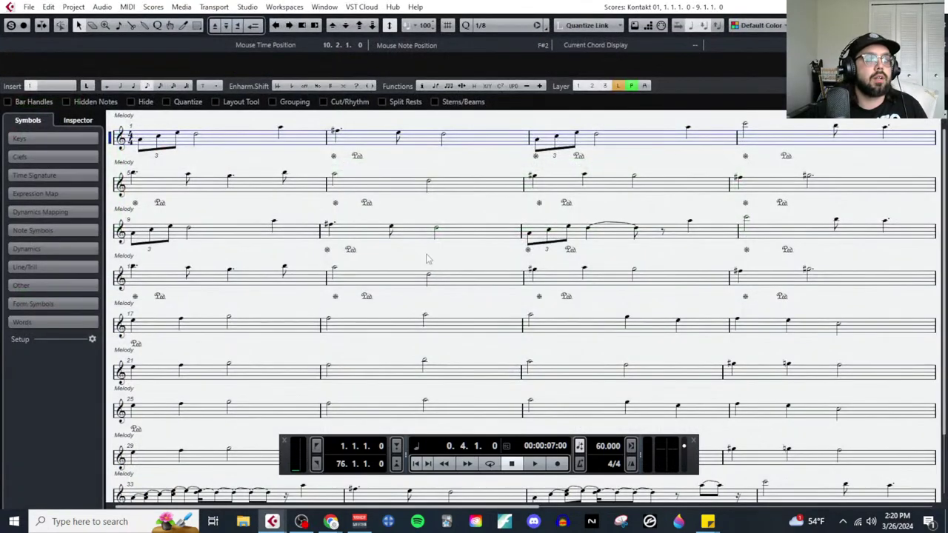
pyautogui.scroll(-2, 733, 236)
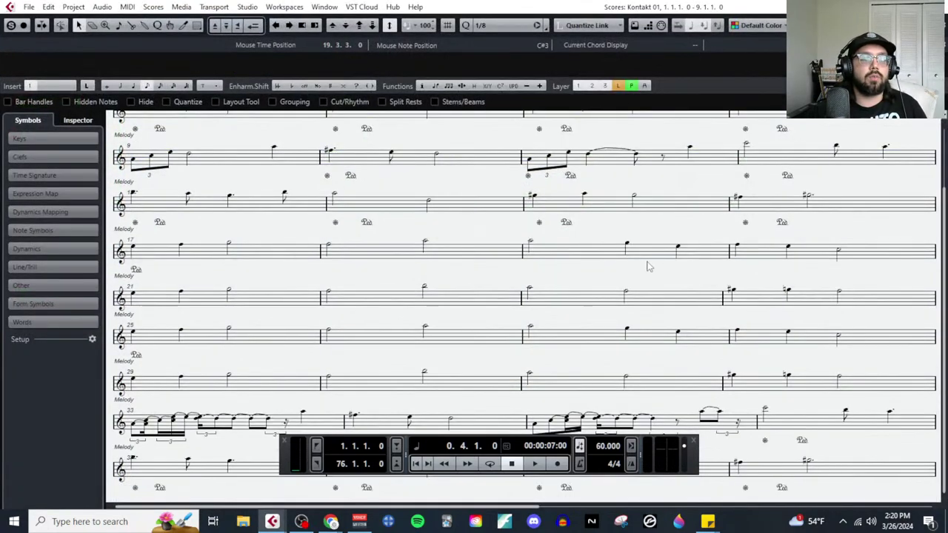
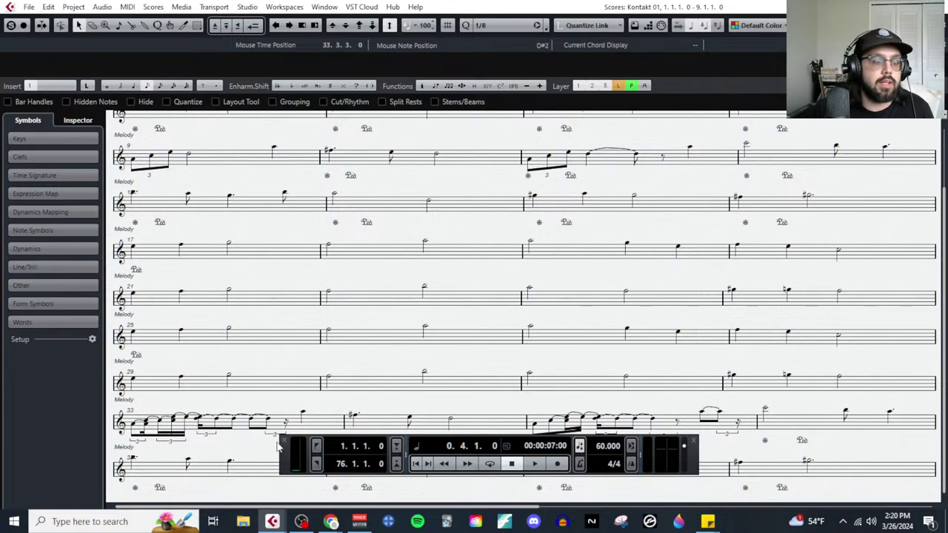
# Step: Close the transport and score views and open the bar 33 Melody part in the Key Editor
pyautogui.press('F2')
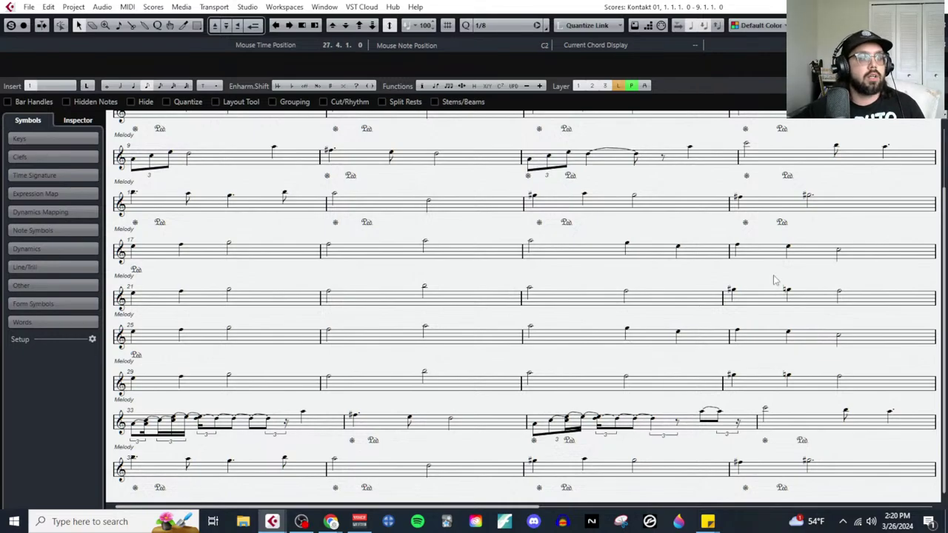
pyautogui.press('Escape')
pyautogui.click(518, 238)
pyautogui.click(514, 146)
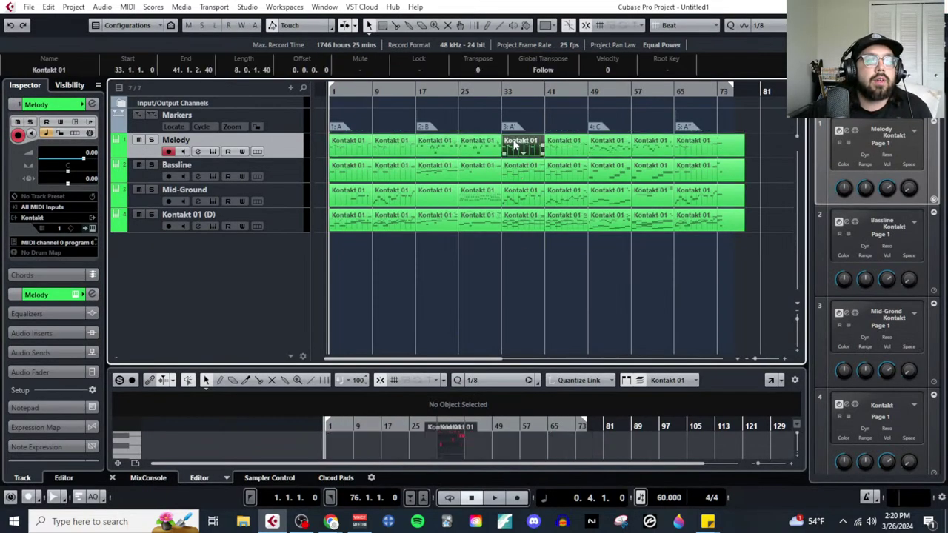
pyautogui.click(127, 6)
pyautogui.click(148, 20)
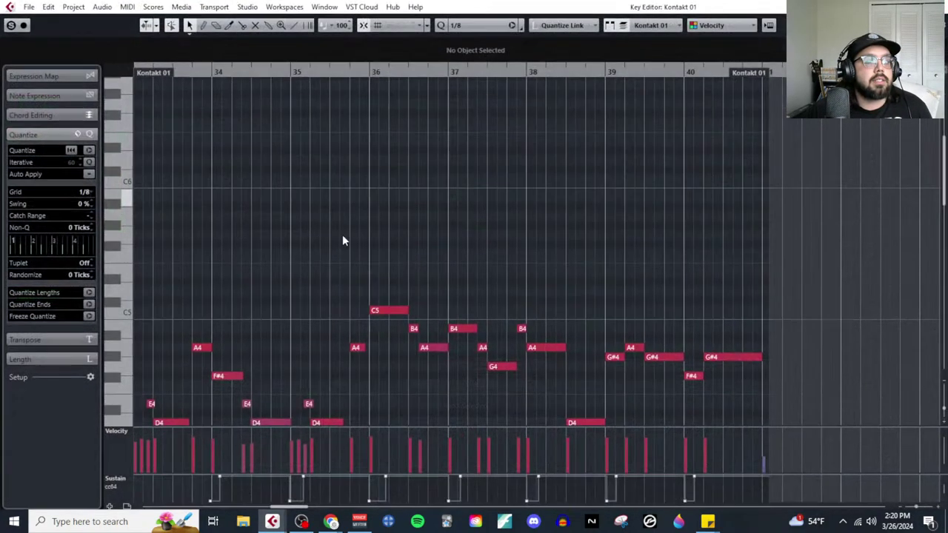
# Step: Close the Key Editor, move the Melody part to bar 1, then paste it back at bar 33
pyautogui.hscroll(2, 701, 193)
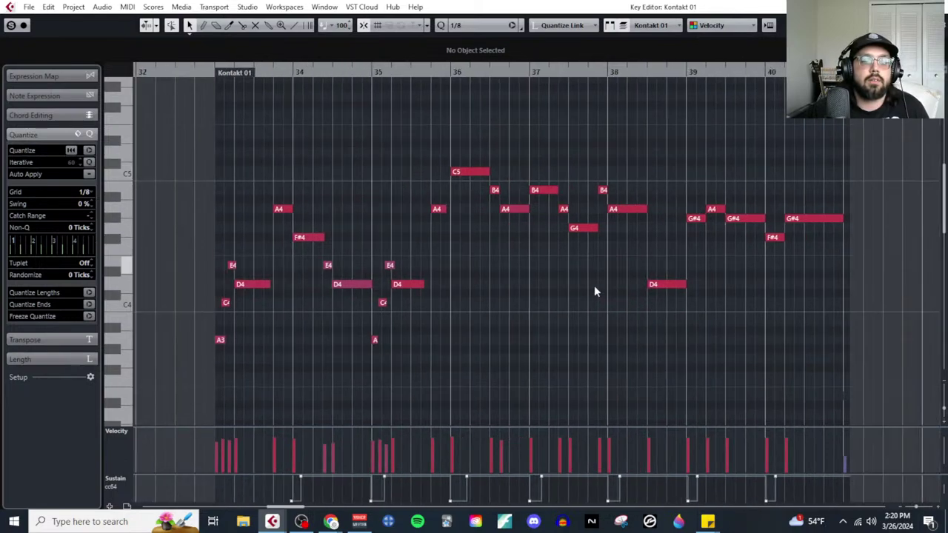
pyautogui.scroll(3, 319, 326)
pyautogui.press('Escape')
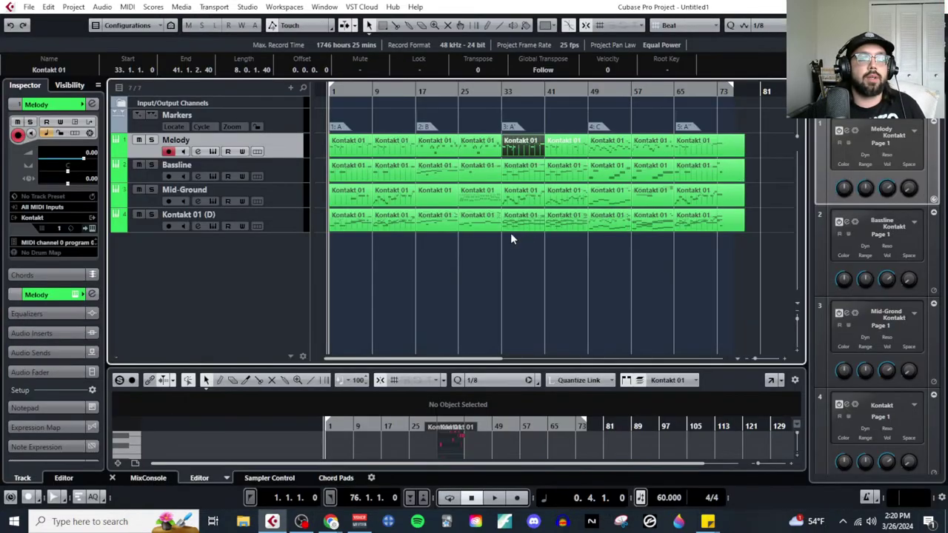
pyautogui.moveTo(522, 151); pyautogui.dragTo(346, 150)
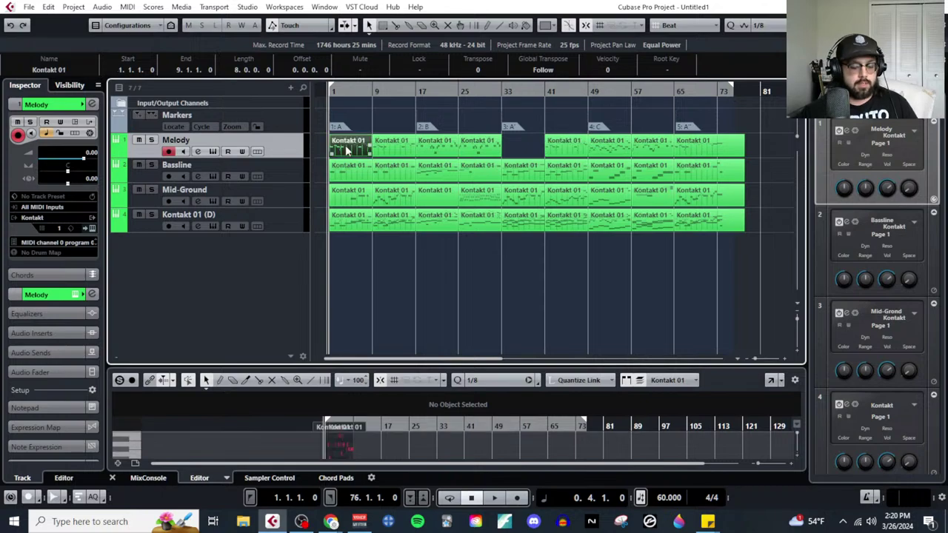
pyautogui.scroll(2, 488, 128)
pyautogui.click(514, 93)
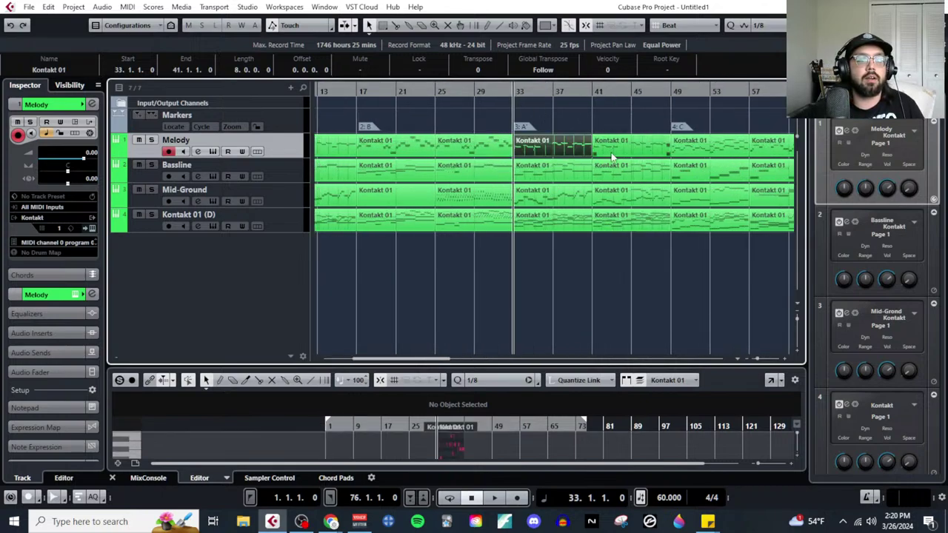
pyautogui.hotkey('ctrl', 'v')
pyautogui.click(628, 151)
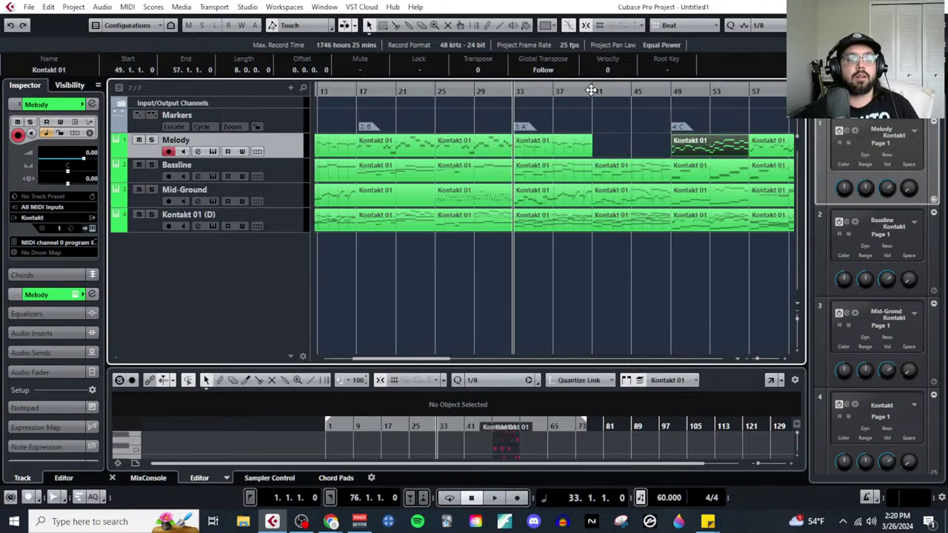
# Step: Select the Melody part starting at bar 65 and open it in the Key Editor
pyautogui.click(591, 91)
pyautogui.hscroll(4, 616, 191)
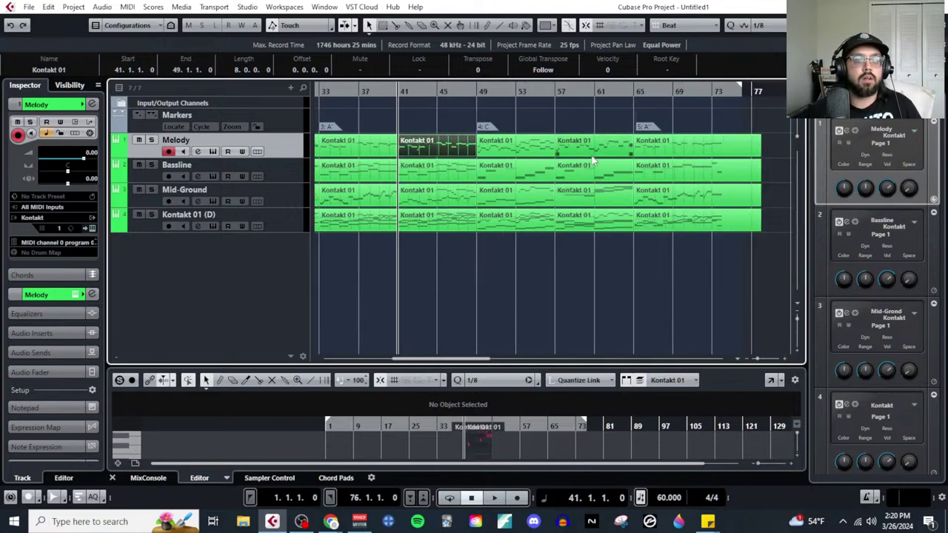
pyautogui.click(683, 145)
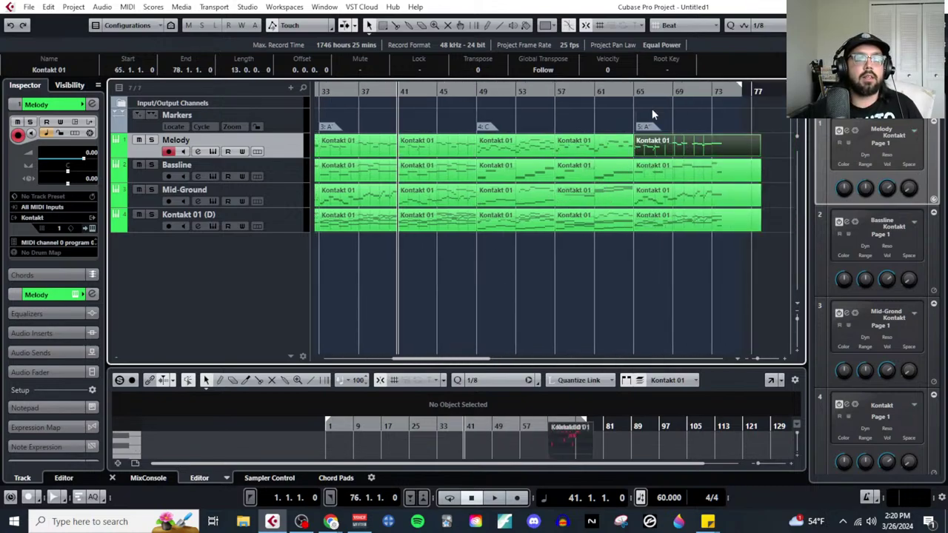
pyautogui.click(130, 7)
pyautogui.click(159, 29)
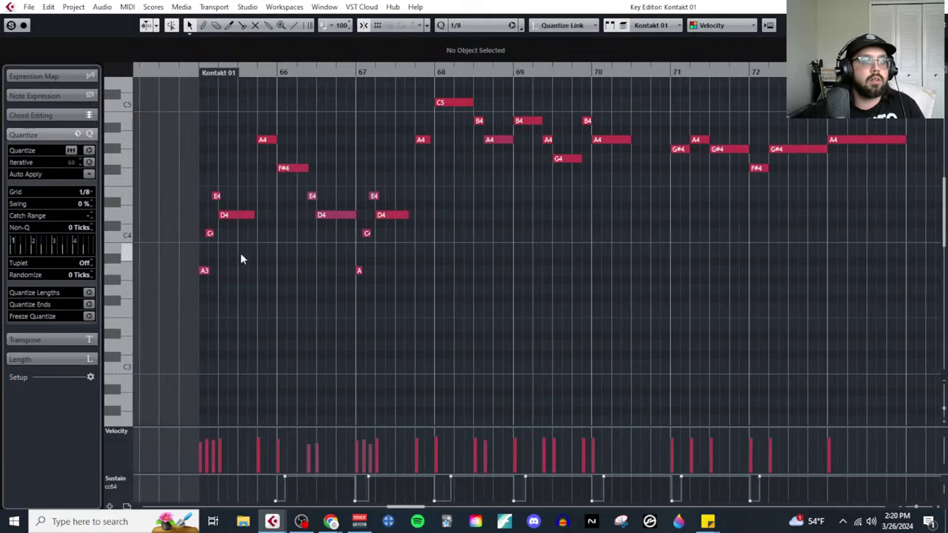
# Step: Set the snap grid to 1/8 triplets and lengthen the opening A3 note
pyautogui.moveTo(196, 176); pyautogui.dragTo(227, 291)
pyautogui.moveTo(546, 172); pyautogui.dragTo(571, 279)
pyautogui.click(95, 193)
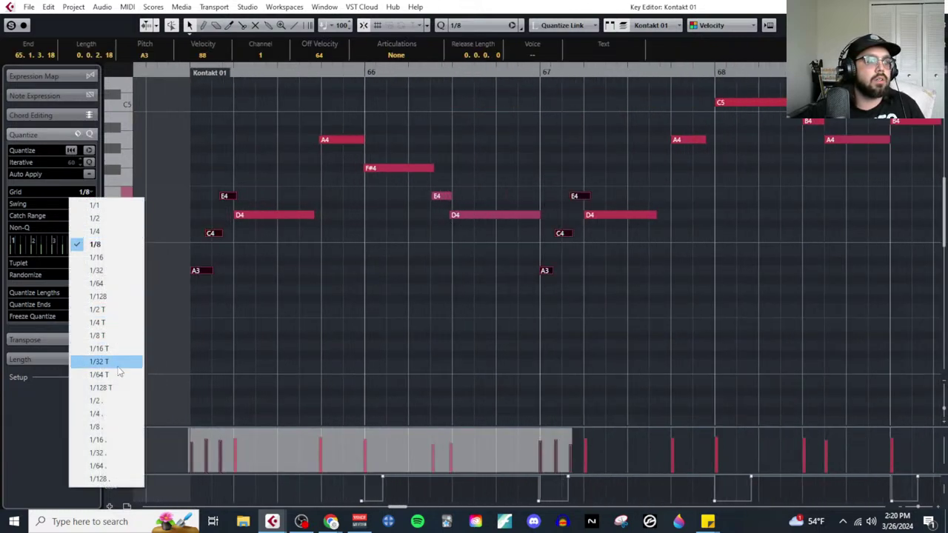
pyautogui.click(107, 335)
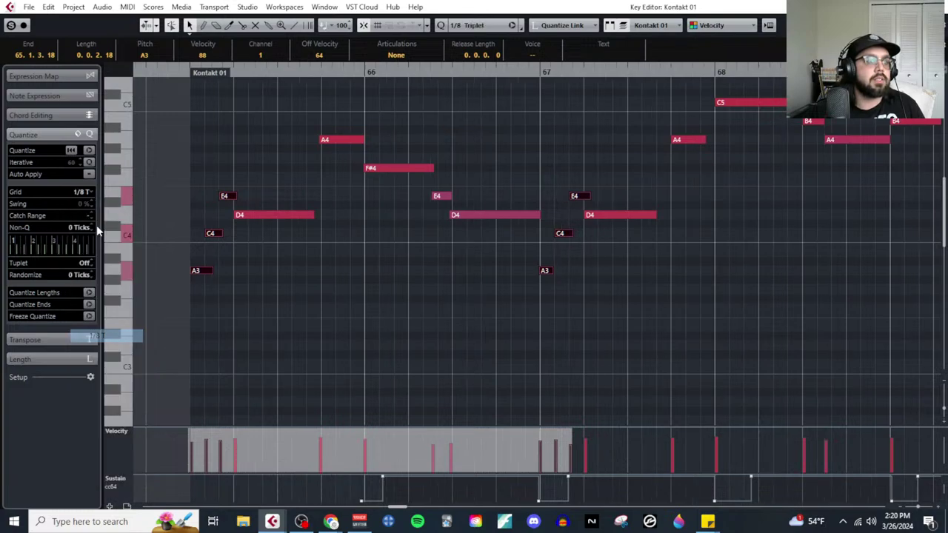
pyautogui.click(252, 296)
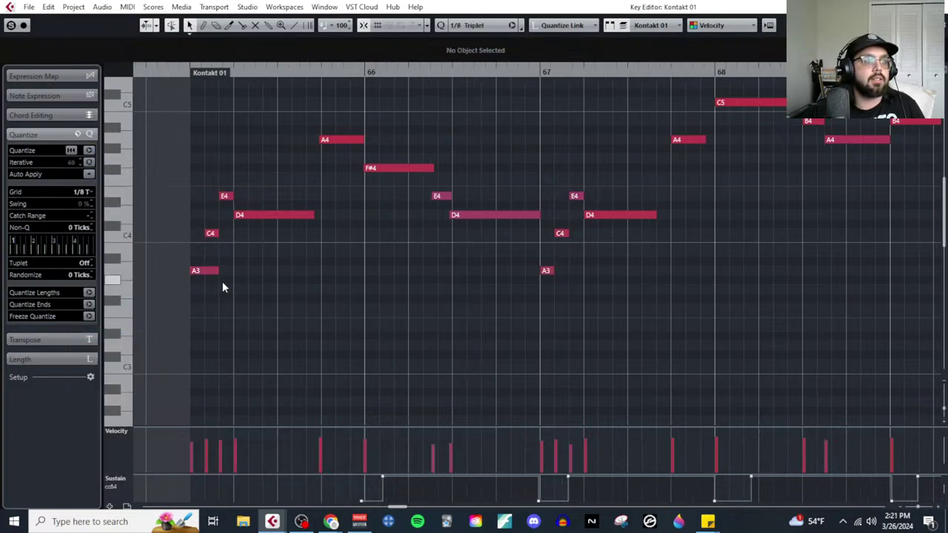
pyautogui.moveTo(206, 271); pyautogui.dragTo(207, 271)
# Step: Select the melody notes across bars 65–67
pyautogui.scroll(-3, 521, 329)
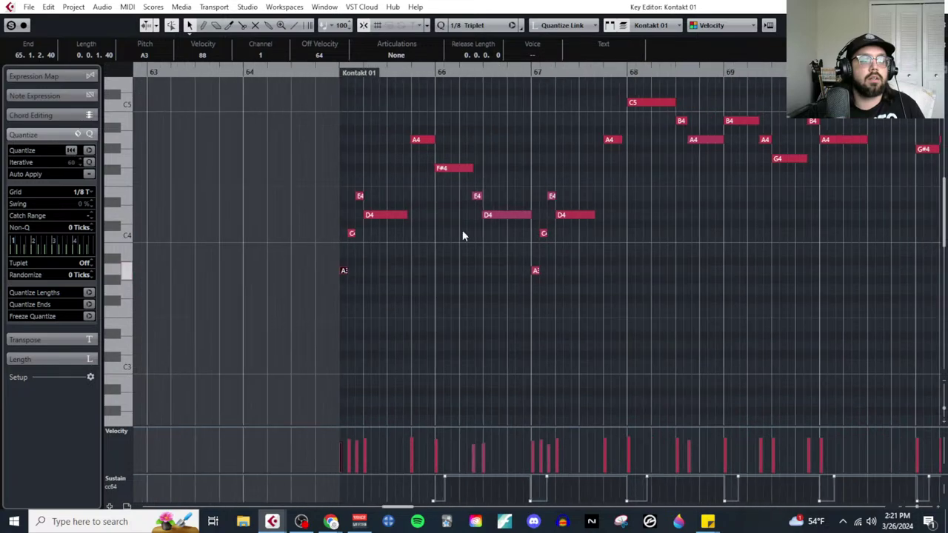
pyautogui.moveTo(394, 128); pyautogui.dragTo(500, 268)
pyautogui.moveTo(581, 111); pyautogui.dragTo(620, 264)
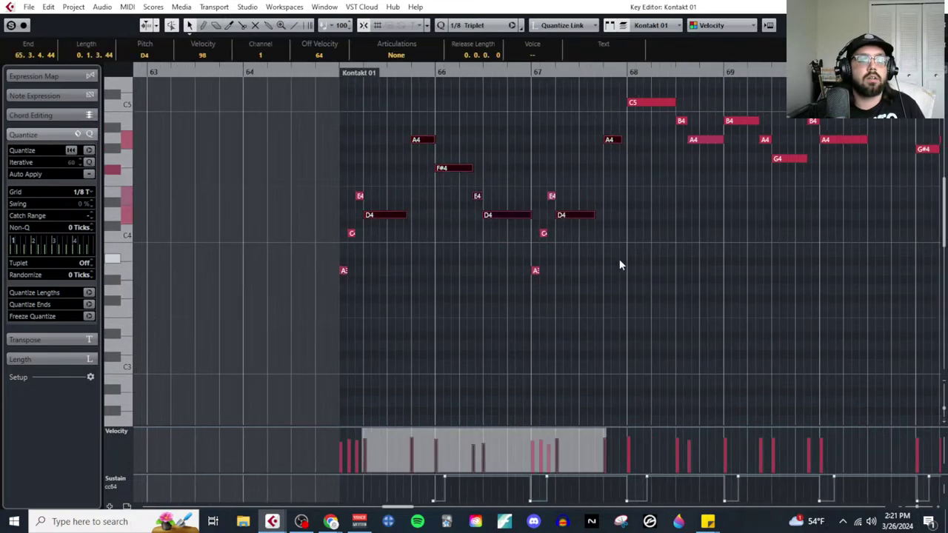
pyautogui.scroll(2, 621, 222)
pyautogui.moveTo(623, 144); pyautogui.dragTo(859, 257)
pyautogui.hscroll(5, 710, 269)
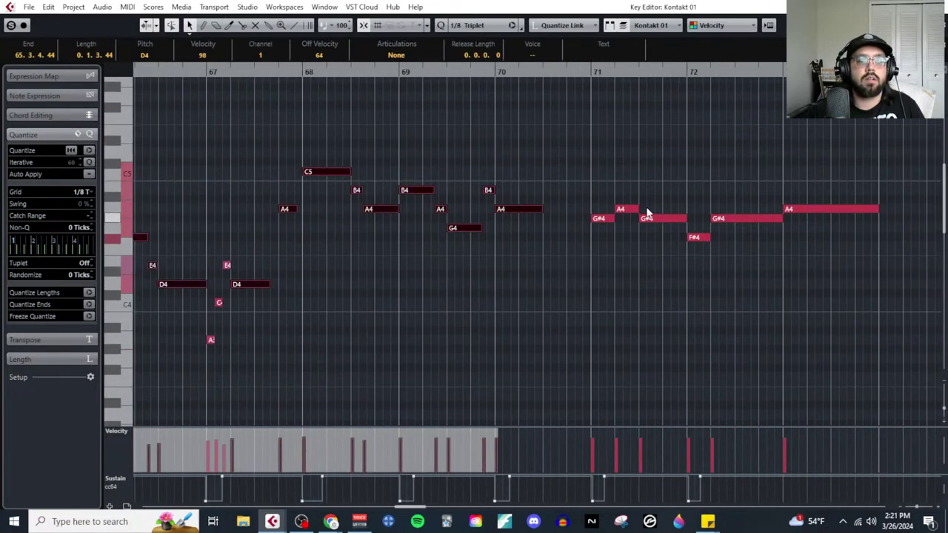
pyautogui.moveTo(599, 170); pyautogui.dragTo(837, 269)
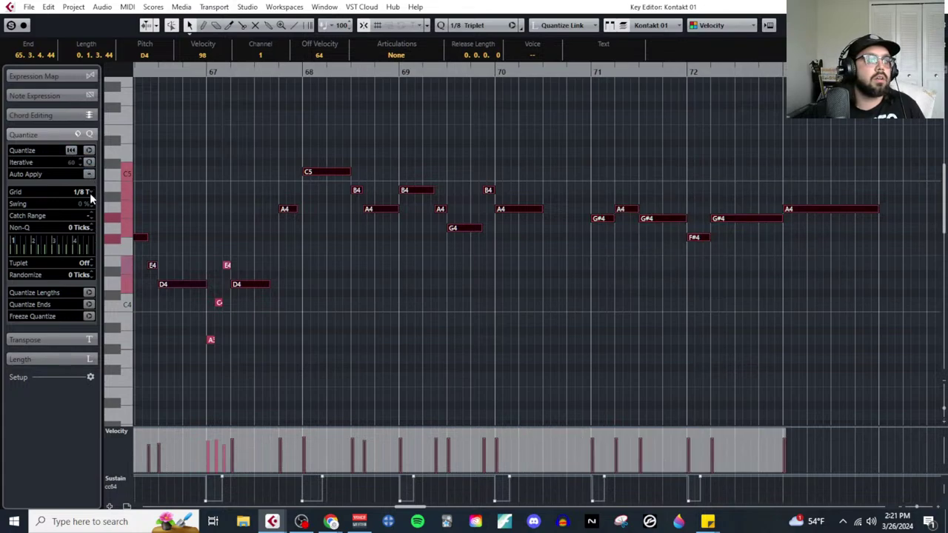
# Step: Set the grid back to straight 1/8, deselect all notes, and close the Key Editor
pyautogui.click(90, 194)
pyautogui.click(103, 246)
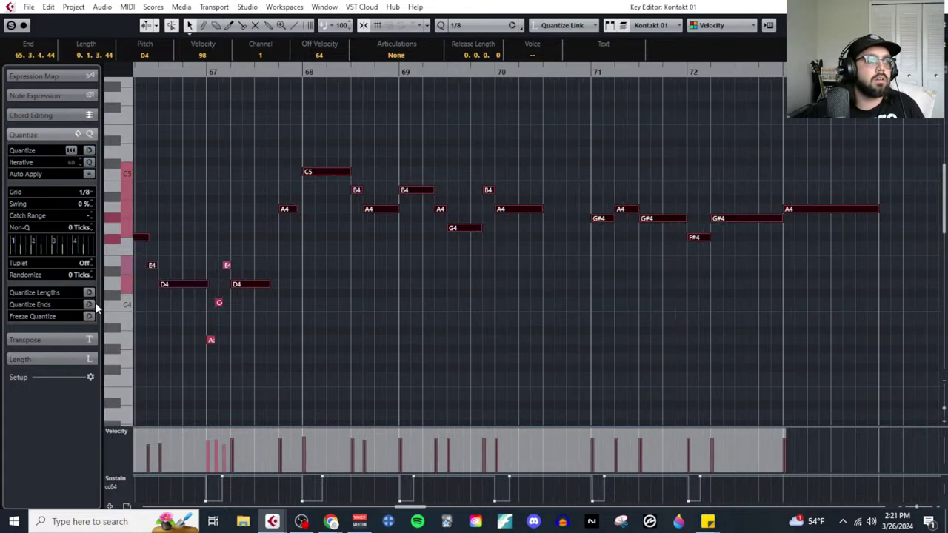
pyautogui.click(393, 351)
pyautogui.hscroll(-3, 392, 351)
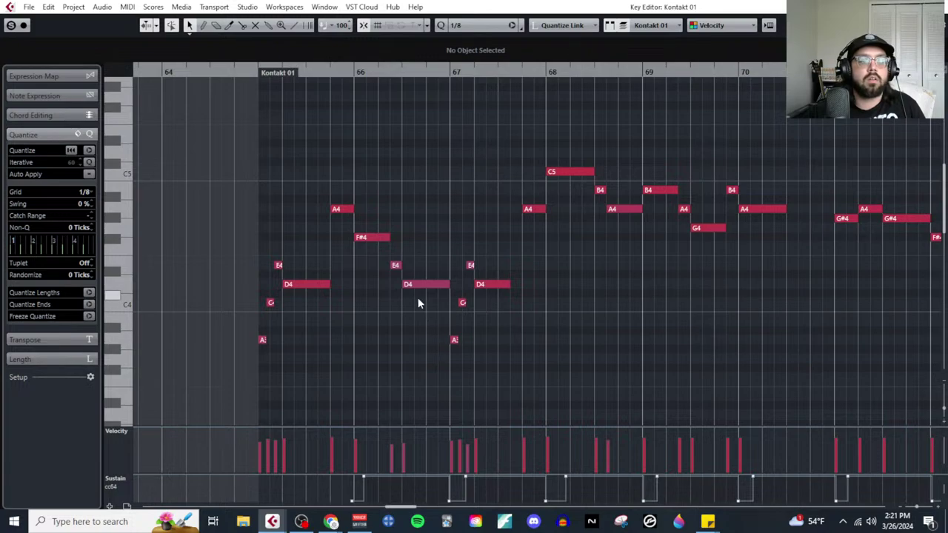
pyautogui.scroll(-2, 418, 302)
pyautogui.press('Return')
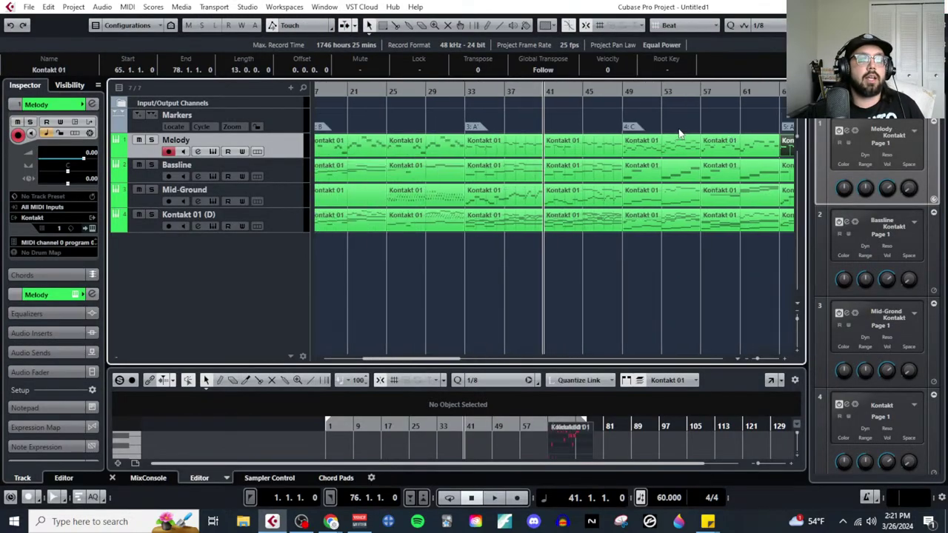
# Step: Select all Melody parts and display them in the Score Editor
pyautogui.click(755, 141)
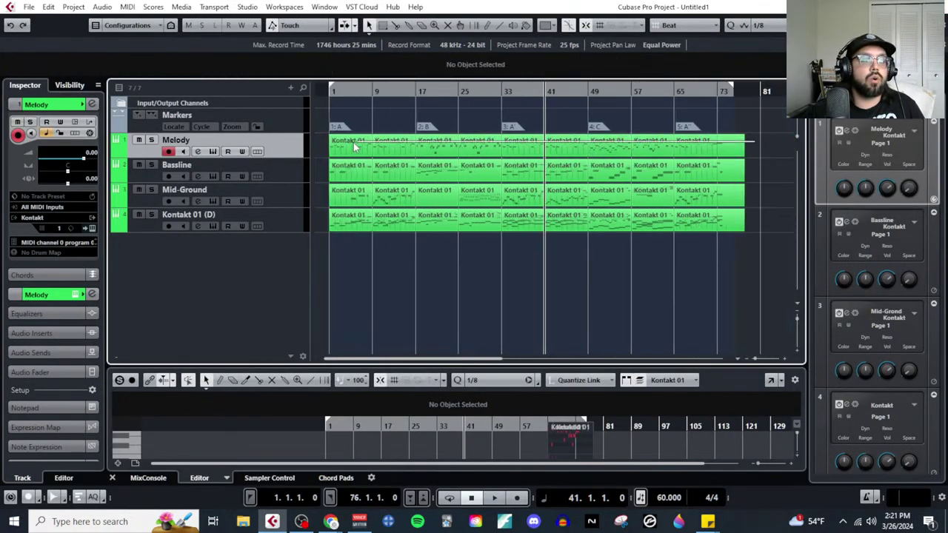
pyautogui.hotkey('ctrl', 'a')
pyautogui.click(154, 7)
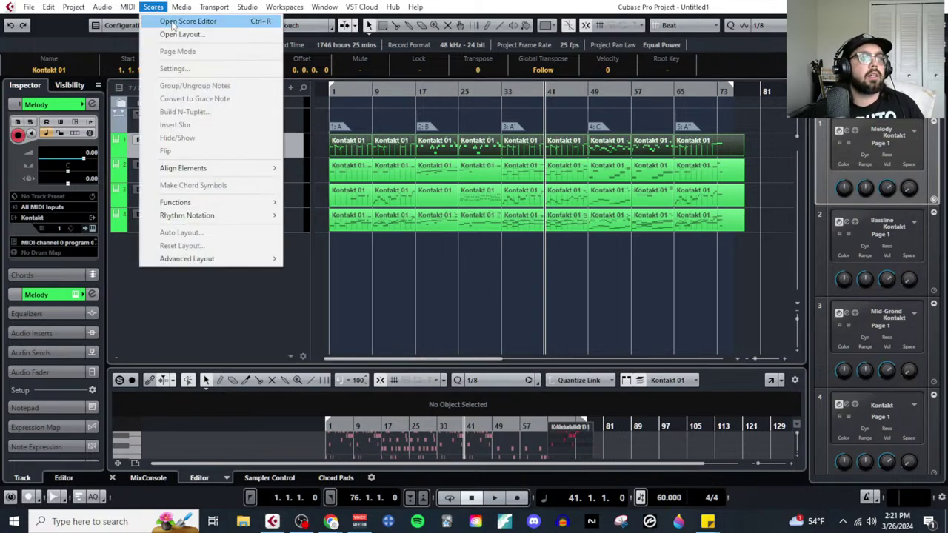
pyautogui.click(171, 24)
pyautogui.scroll(-2, 412, 293)
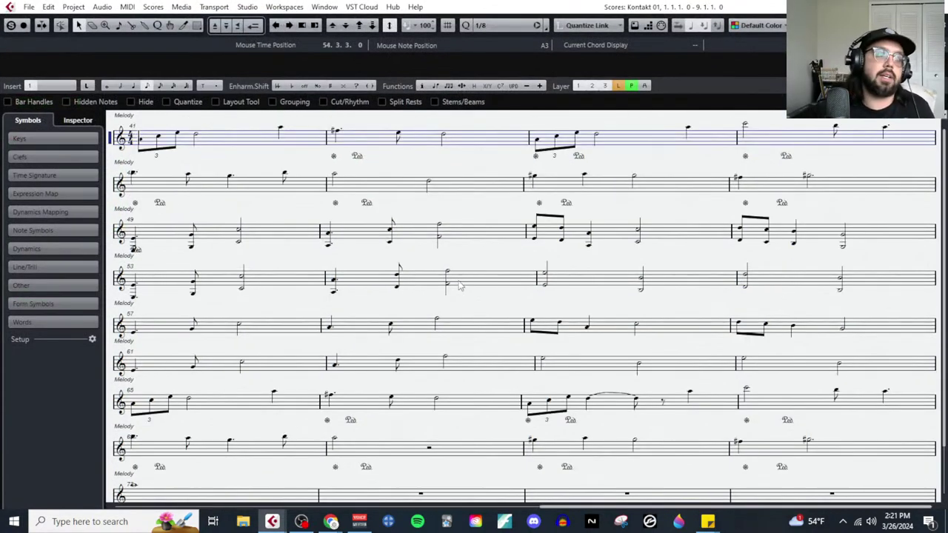
pyautogui.scroll(-1, 668, 265)
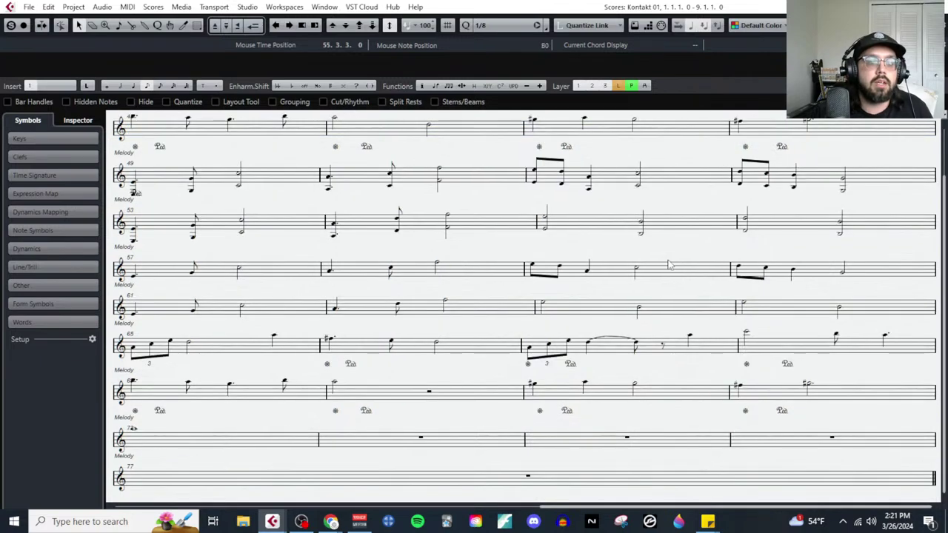
pyautogui.scroll(1, 581, 312)
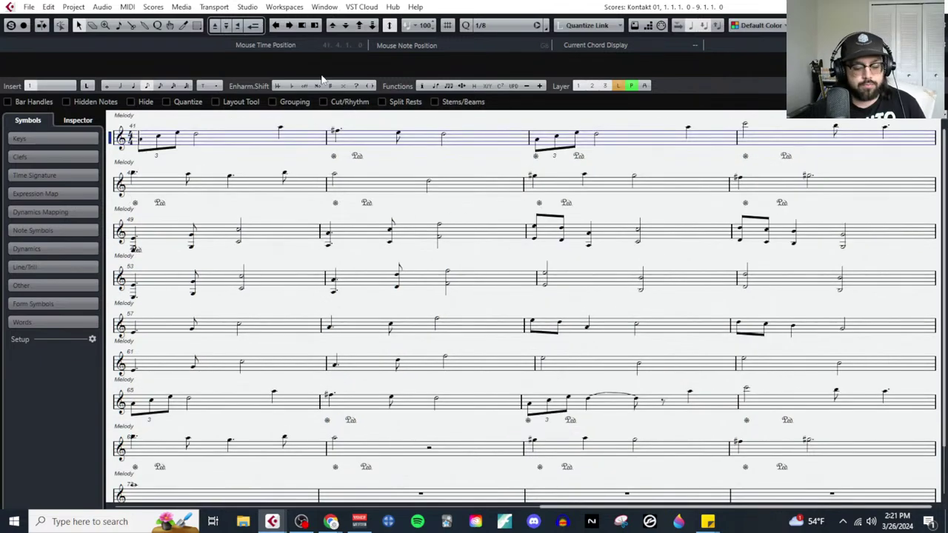
# Step: Play the melody from the start, stop and rewind, then close the score
pyautogui.press('F2')
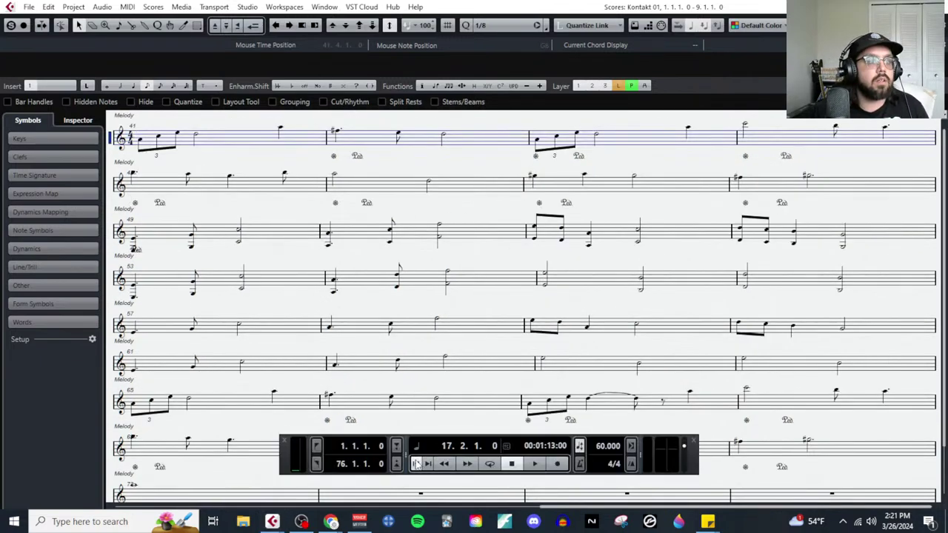
pyautogui.click(416, 464)
pyautogui.click(534, 464)
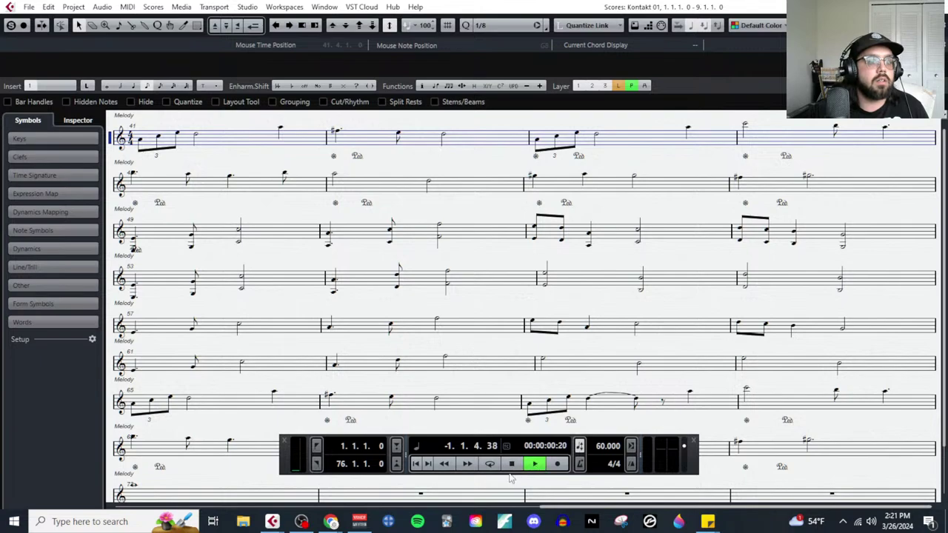
pyautogui.click(511, 464)
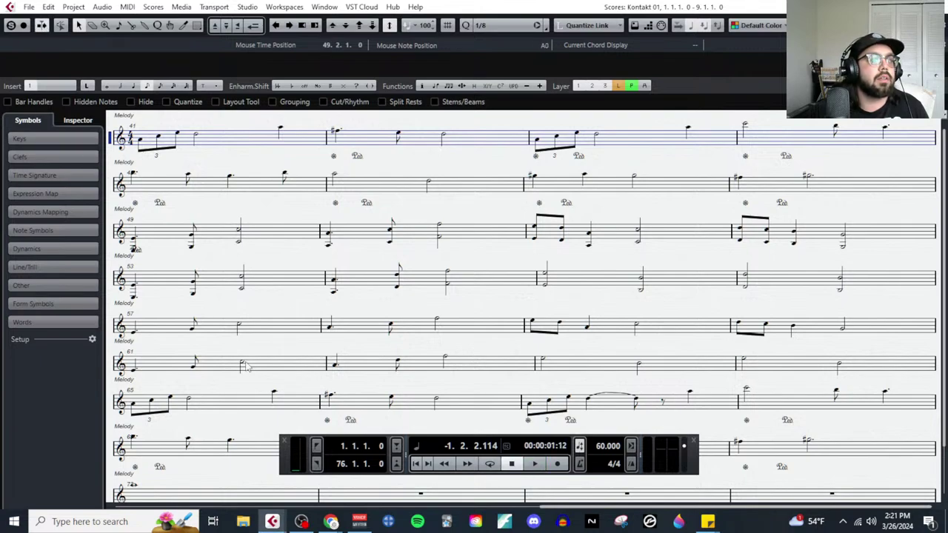
pyautogui.click(416, 464)
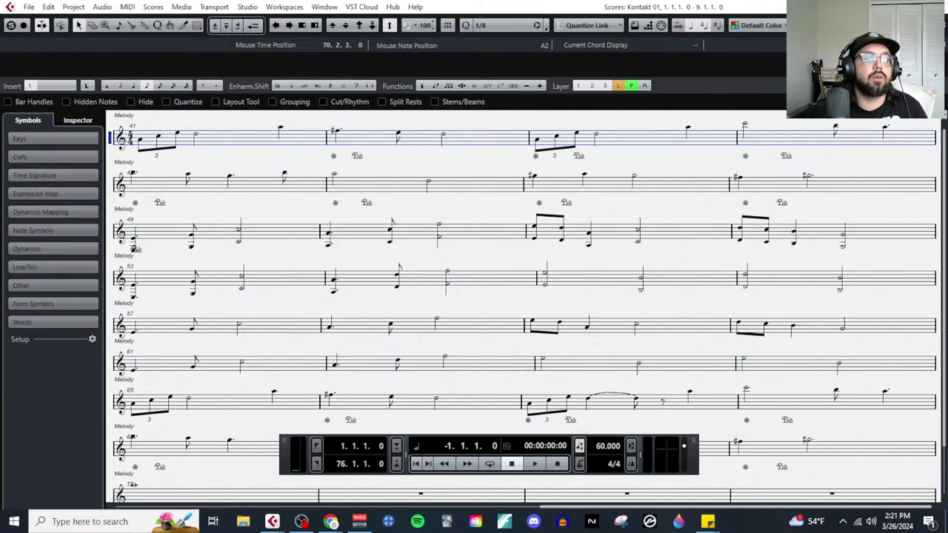
pyautogui.hotkey('ctrl', 'w')
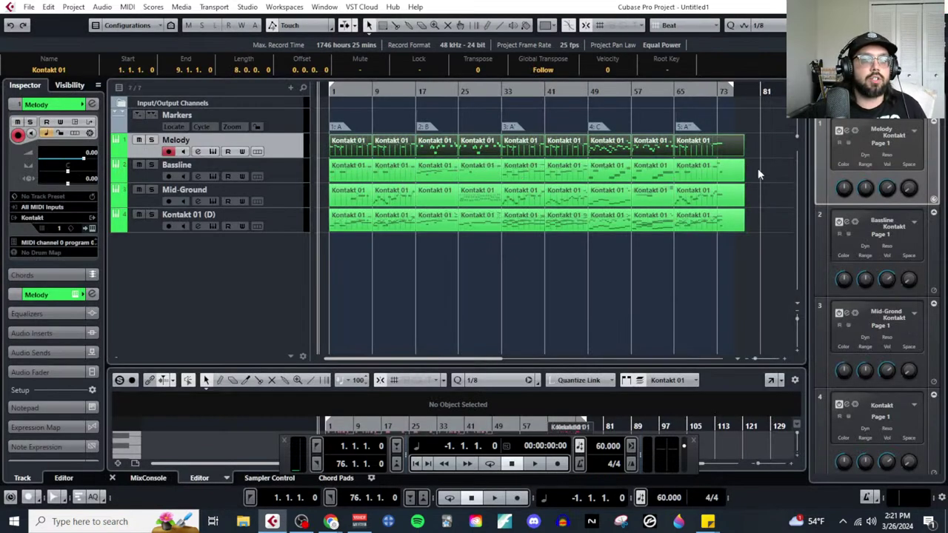
# Step: Select the Bassline track and view it as notation from bar 1
pyautogui.click(294, 177)
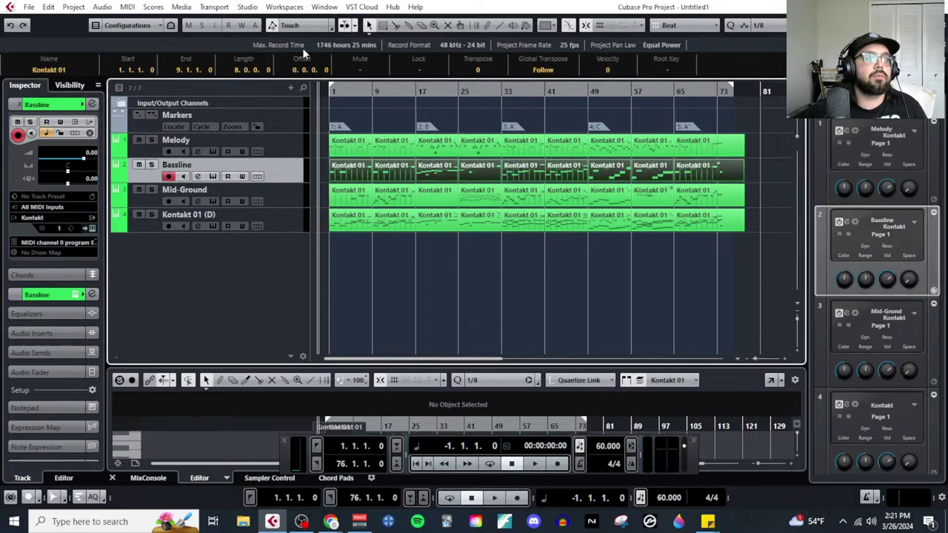
pyautogui.click(328, 91)
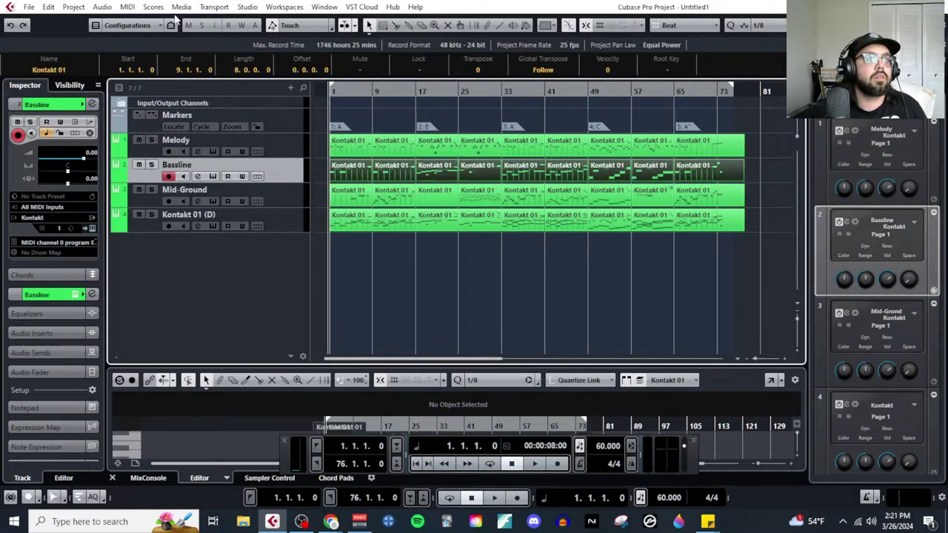
pyautogui.click(154, 6)
pyautogui.click(177, 30)
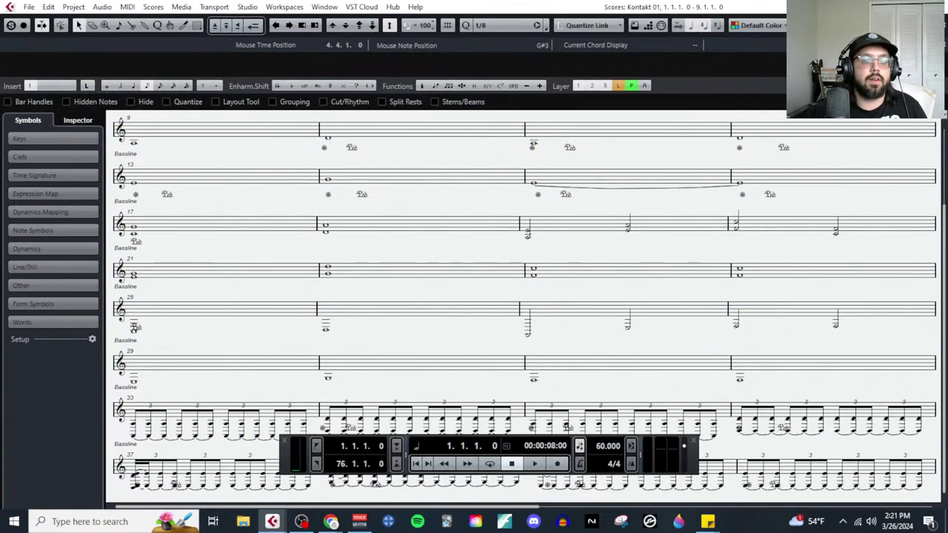
pyautogui.click(940, 7)
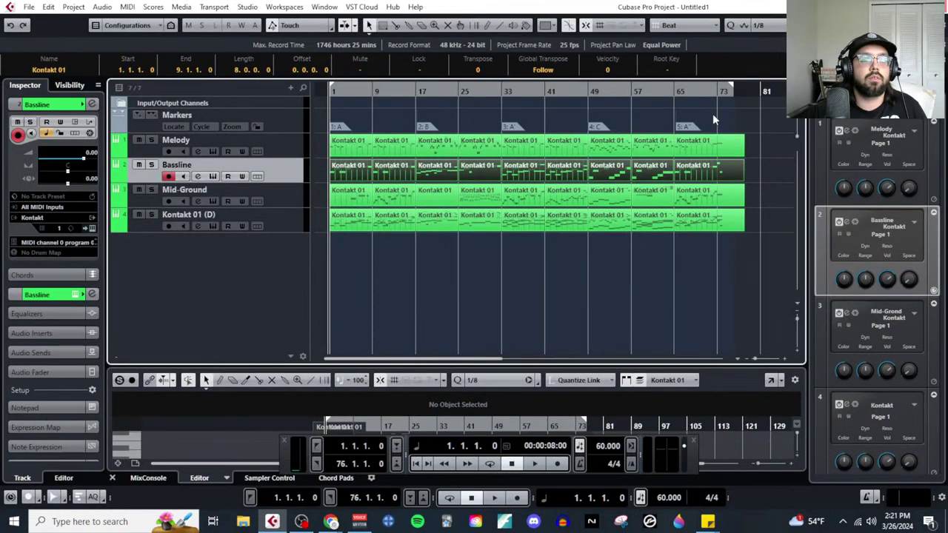
# Step: Open the Bassline parts at bars 33 and 41 in the Key Editor
pyautogui.click(511, 281)
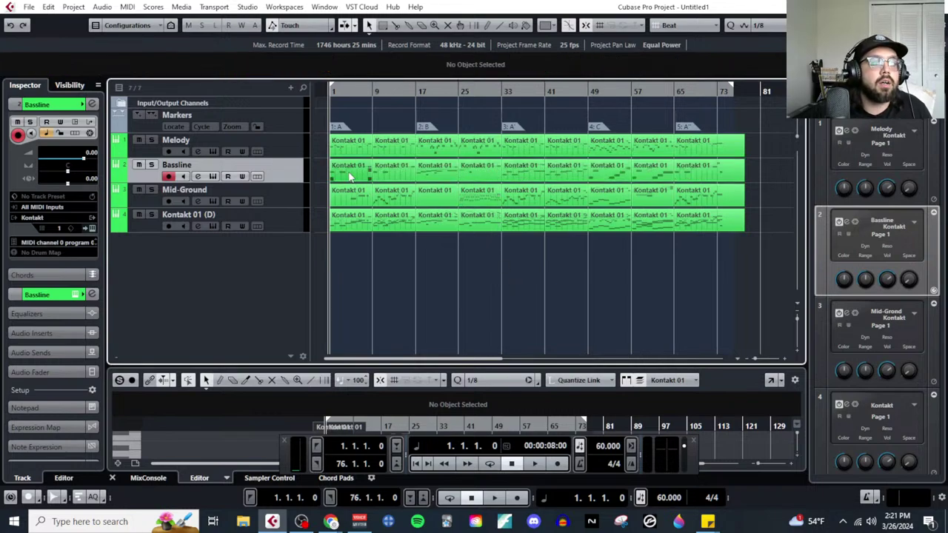
pyautogui.click(351, 176)
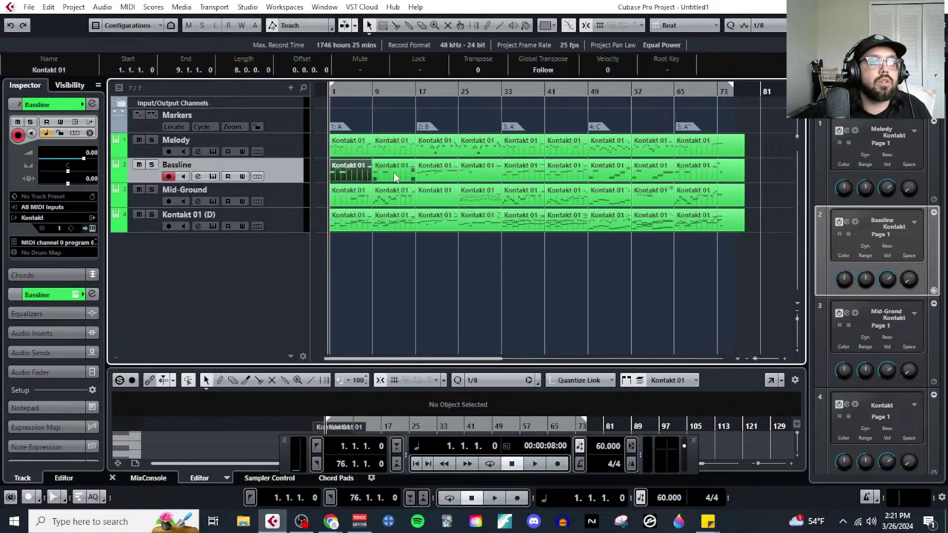
pyautogui.click(128, 6)
pyautogui.click(518, 174)
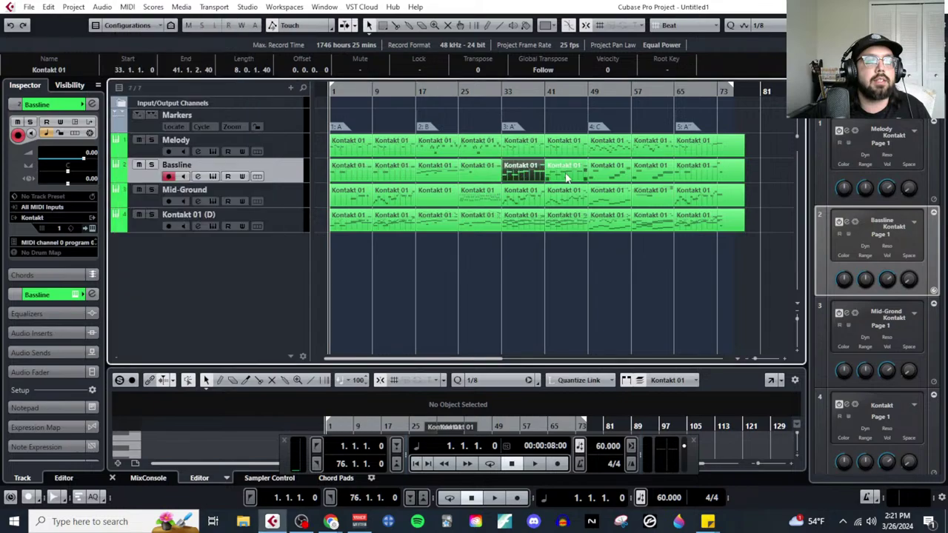
pyautogui.keyDown('shift'); pyautogui.click(562, 172); pyautogui.keyUp('shift')
pyautogui.click(181, 6)
pyautogui.moveTo(133, 7)
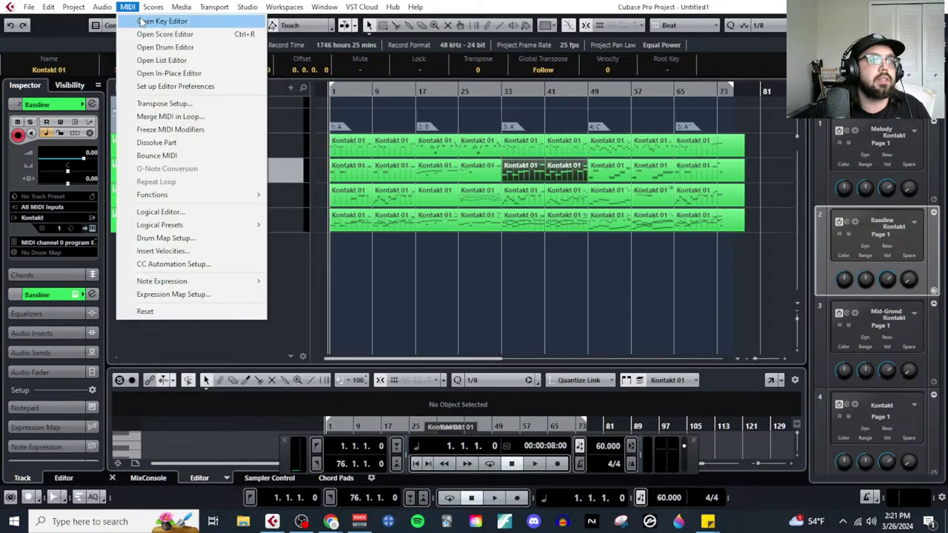
pyautogui.click(161, 21)
# Step: Raise the short D2 note at bar 37 to E2
pyautogui.press('g')
pyautogui.press('g')
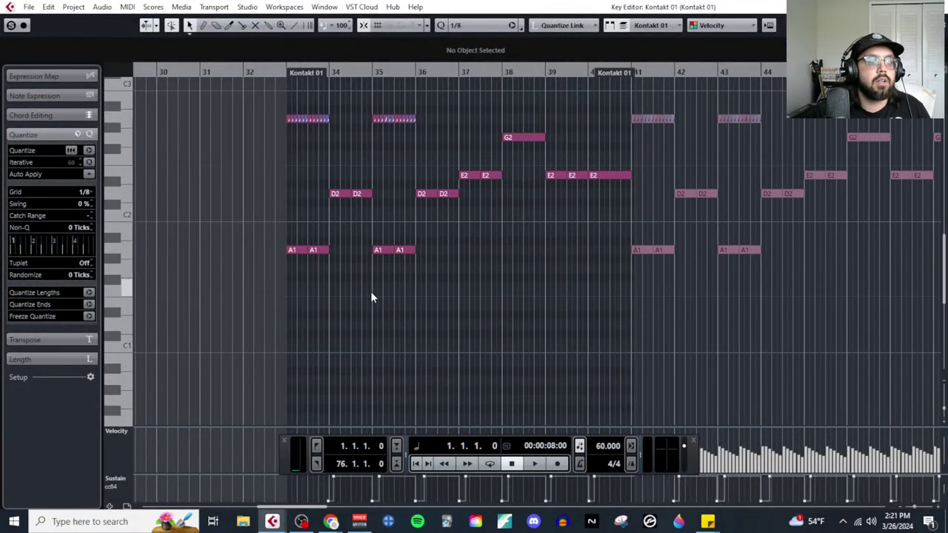
pyautogui.moveTo(364, 160); pyautogui.dragTo(643, 309)
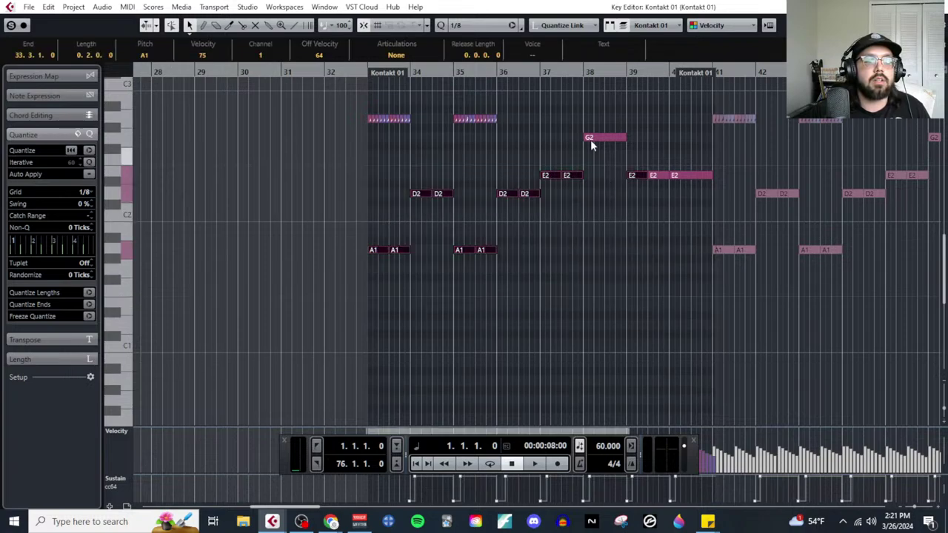
pyautogui.moveTo(584, 127); pyautogui.dragTo(689, 209)
pyautogui.press('h')
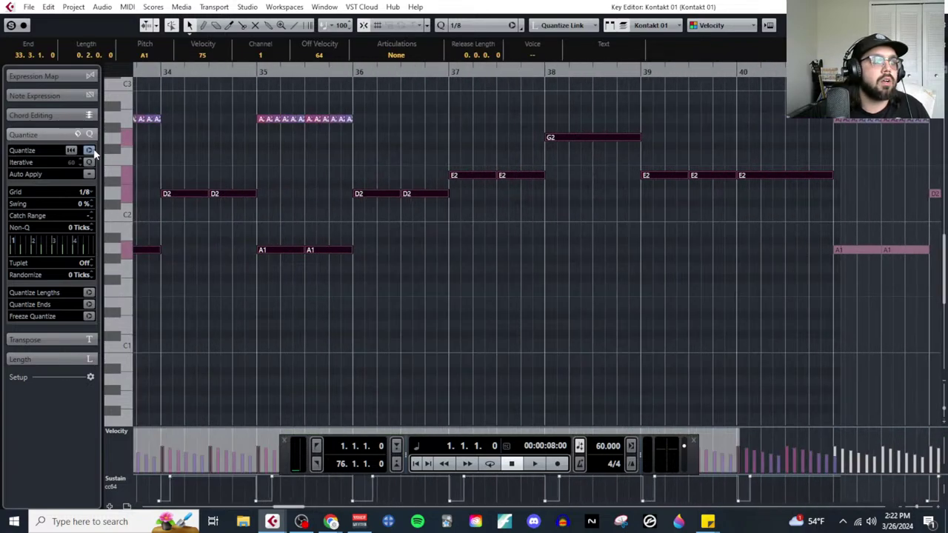
pyautogui.scroll(5, 360, 332)
pyautogui.click(470, 271)
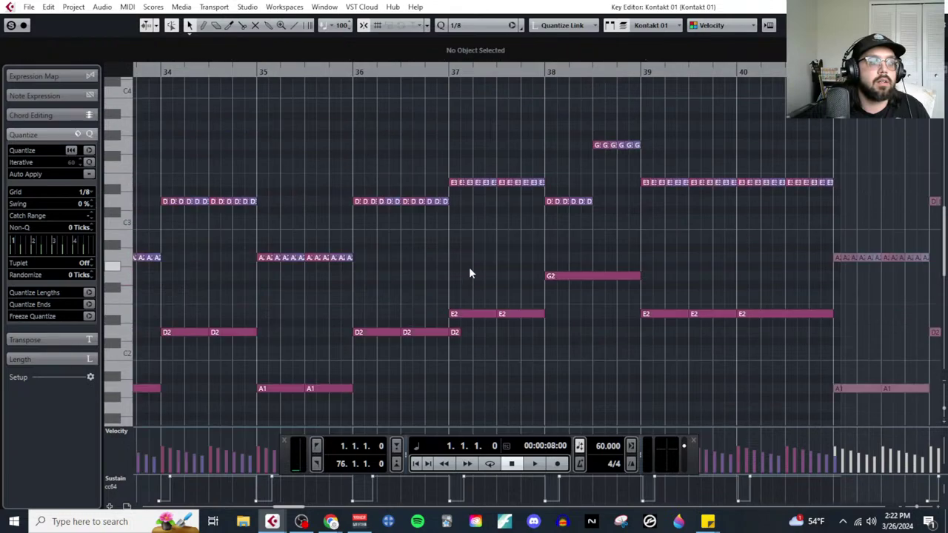
pyautogui.click(455, 332)
pyautogui.press('Up')
pyautogui.press('Up')
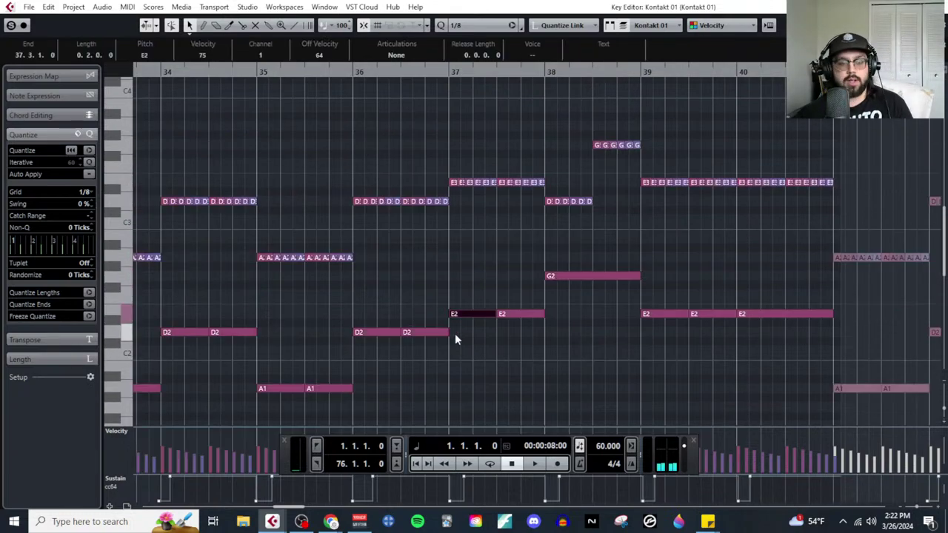
pyautogui.press('g')
# Step: Select the D2, E2, A1 and G2 notes and check them in notation
pyautogui.moveTo(207, 288); pyautogui.dragTo(619, 360)
pyautogui.scroll(-3, 619, 360)
pyautogui.keyDown('shift'); pyautogui.click(548, 199); pyautogui.keyUp('shift')
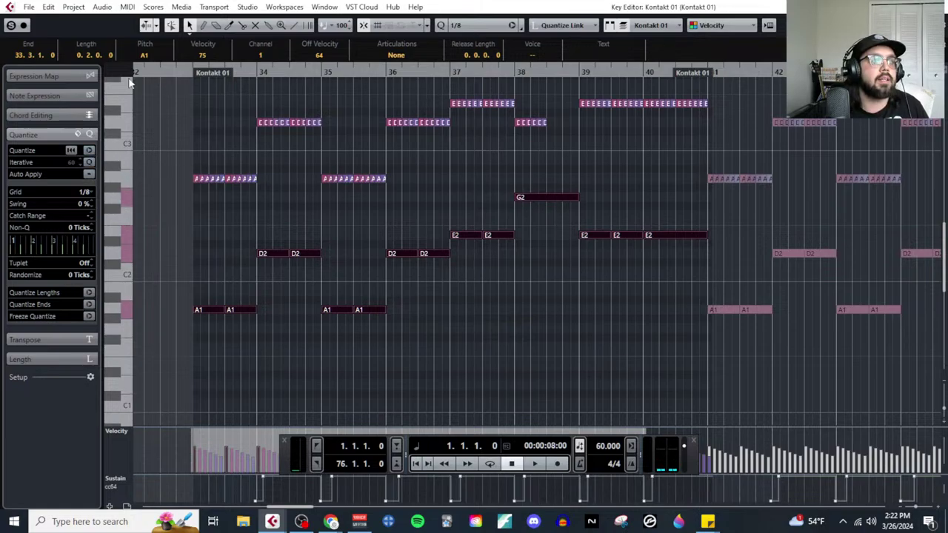
pyautogui.click(152, 7)
pyautogui.click(174, 20)
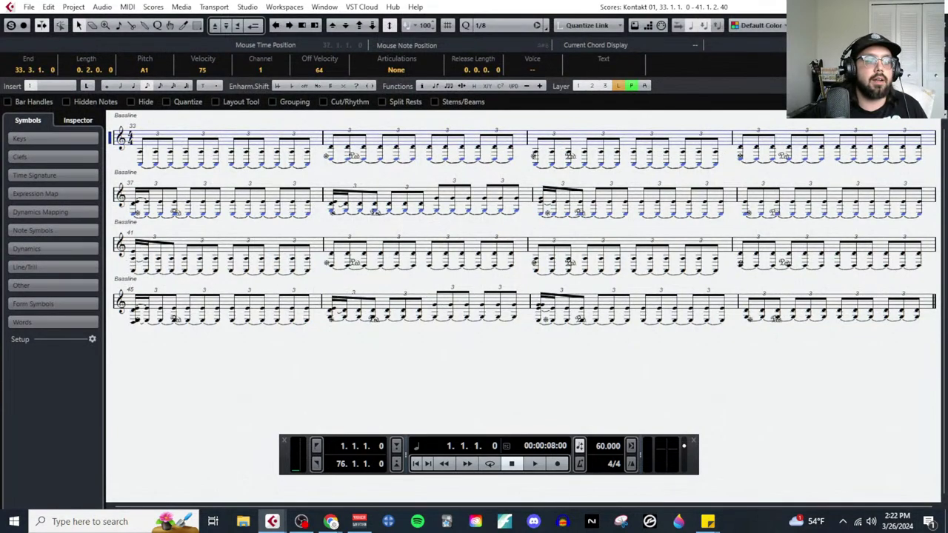
pyautogui.press('Return')
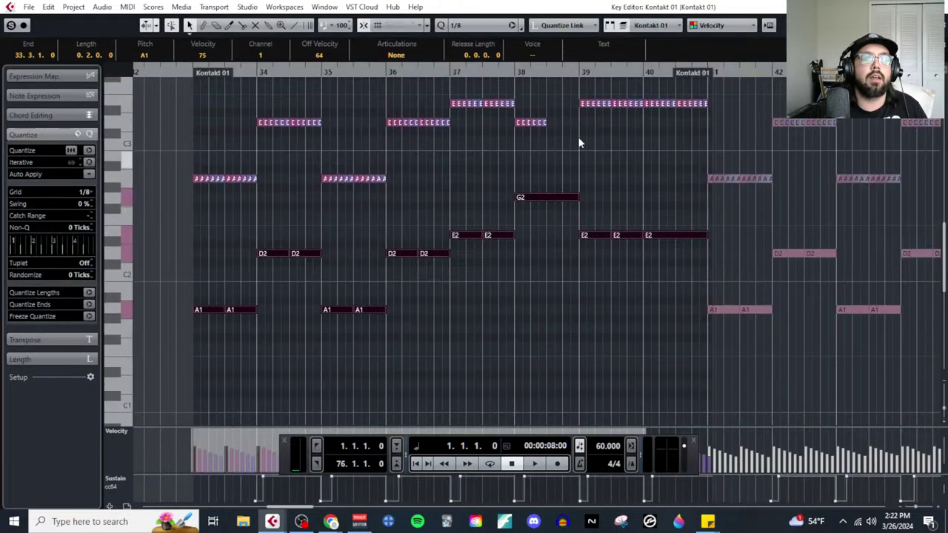
# Step: Remove the tiny stray D2 note and check the bassline in notation
pyautogui.click(581, 311)
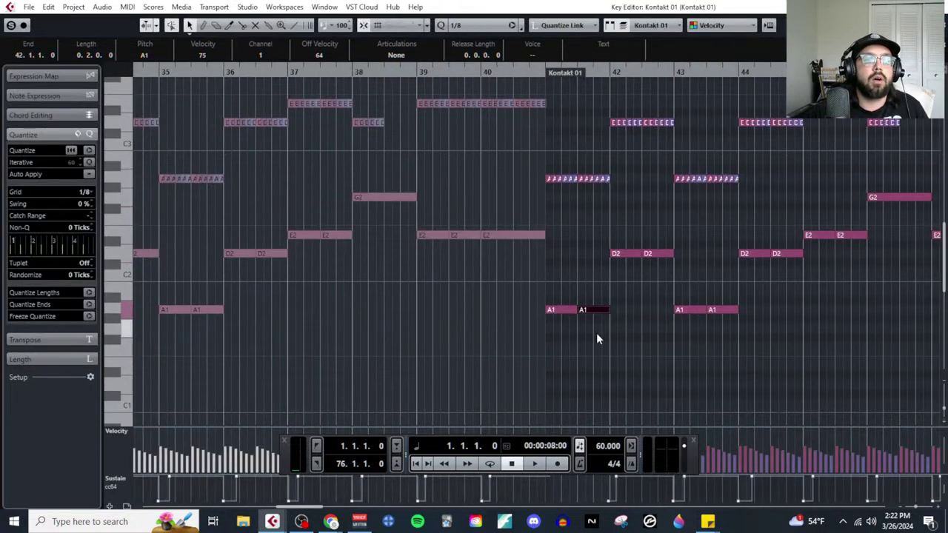
pyautogui.hscroll(4, 589, 326)
pyautogui.moveTo(327, 197); pyautogui.dragTo(796, 398)
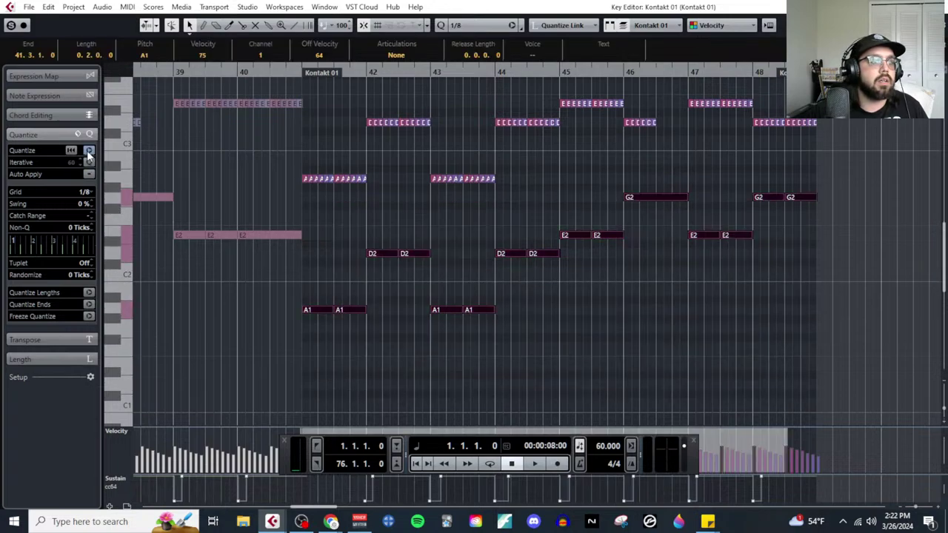
pyautogui.click(720, 291)
pyautogui.click(564, 254)
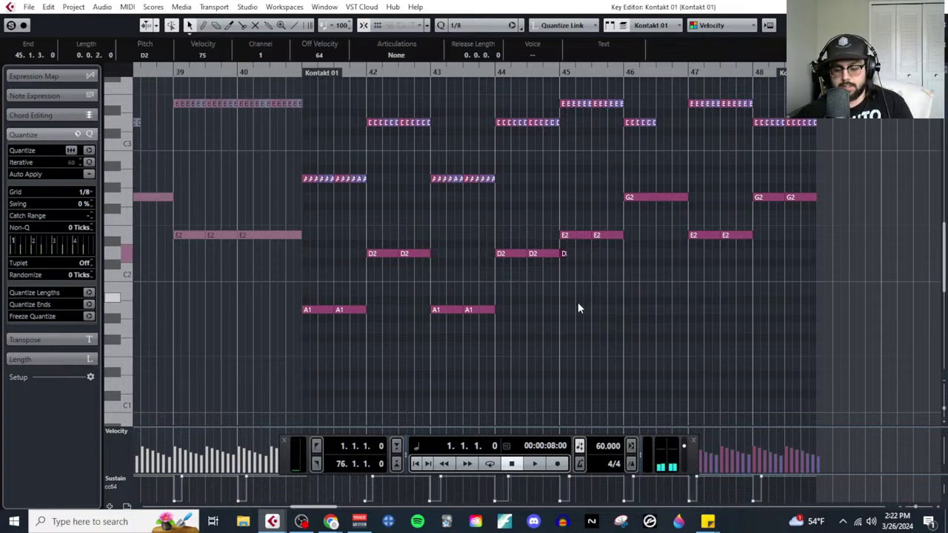
pyautogui.press('Up')
pyautogui.press('Up')
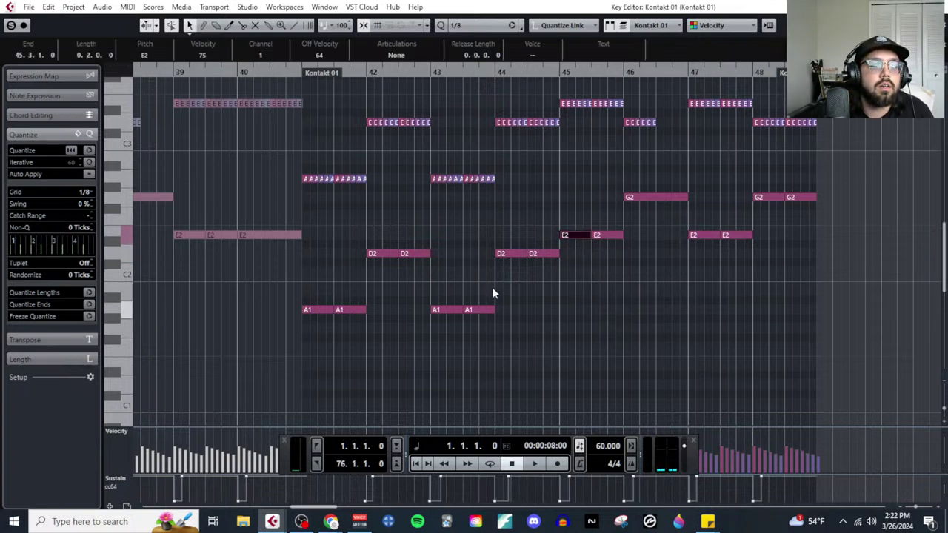
pyautogui.click(155, 8)
pyautogui.click(178, 21)
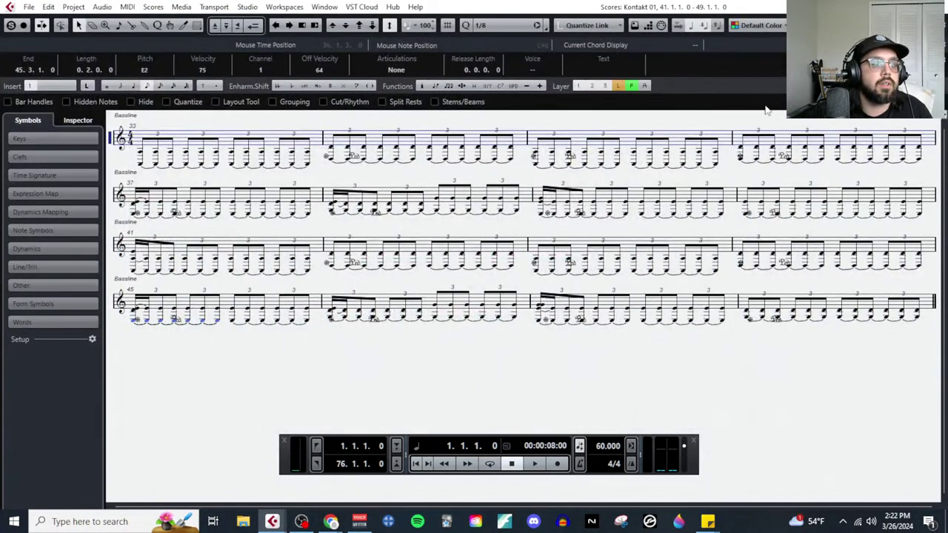
pyautogui.hotkey('ctrl', 'w')
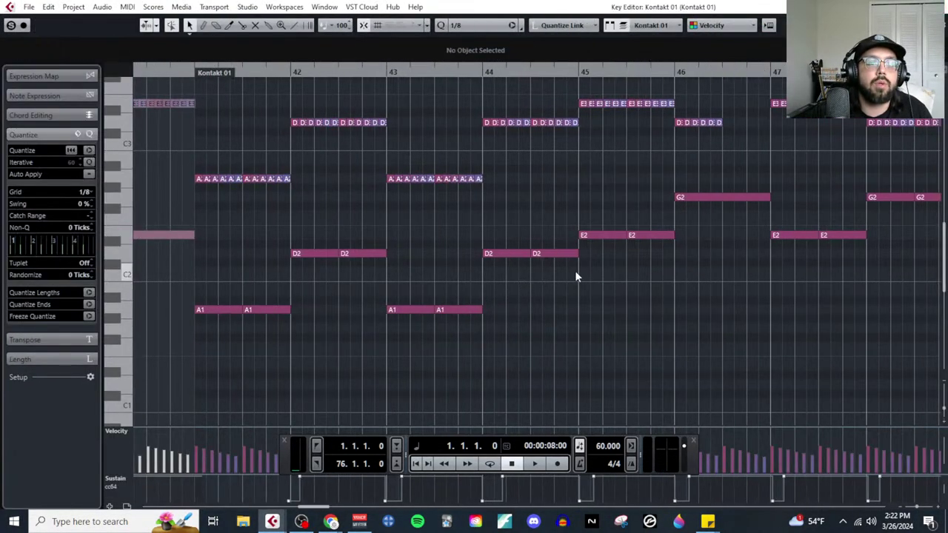
# Step: Inspect the bass notes in bars 41–48, leaving the G2 at bar 46 unchanged
pyautogui.scroll(-2, 566, 262)
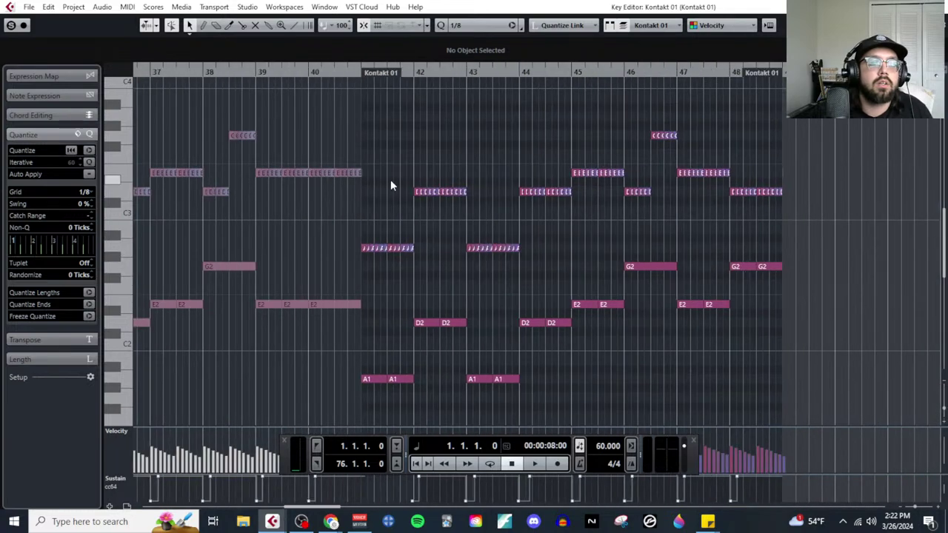
pyautogui.moveTo(369, 201); pyautogui.dragTo(537, 266)
pyautogui.click(548, 323)
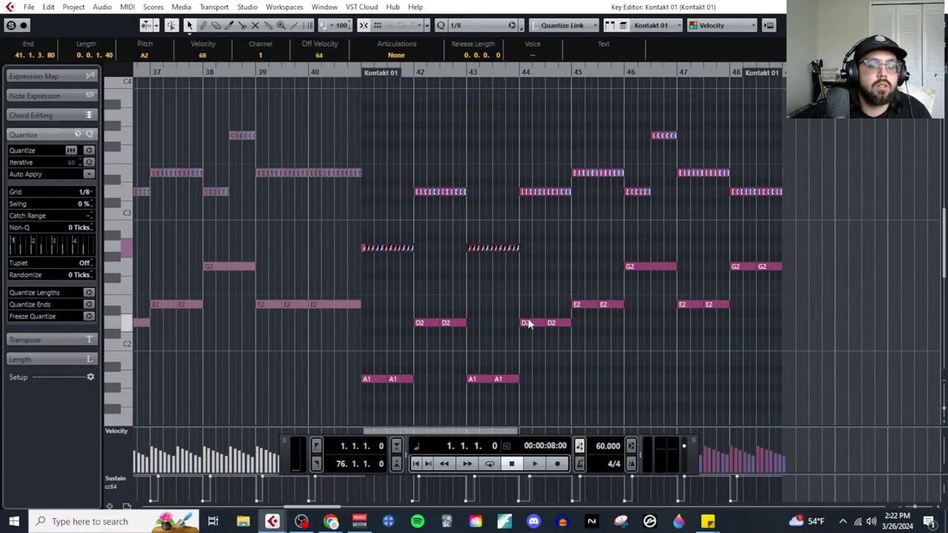
pyautogui.click(636, 265)
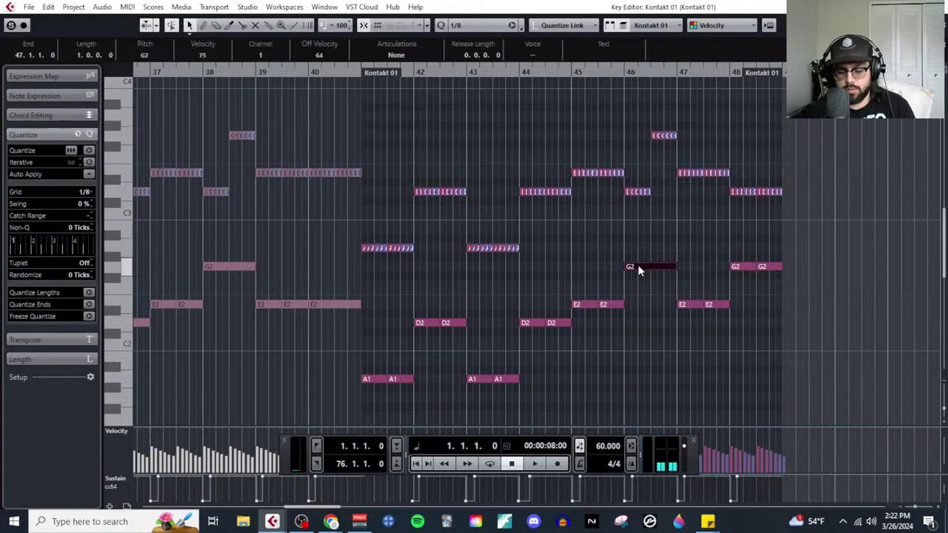
pyautogui.press('Up')
pyautogui.press('Down')
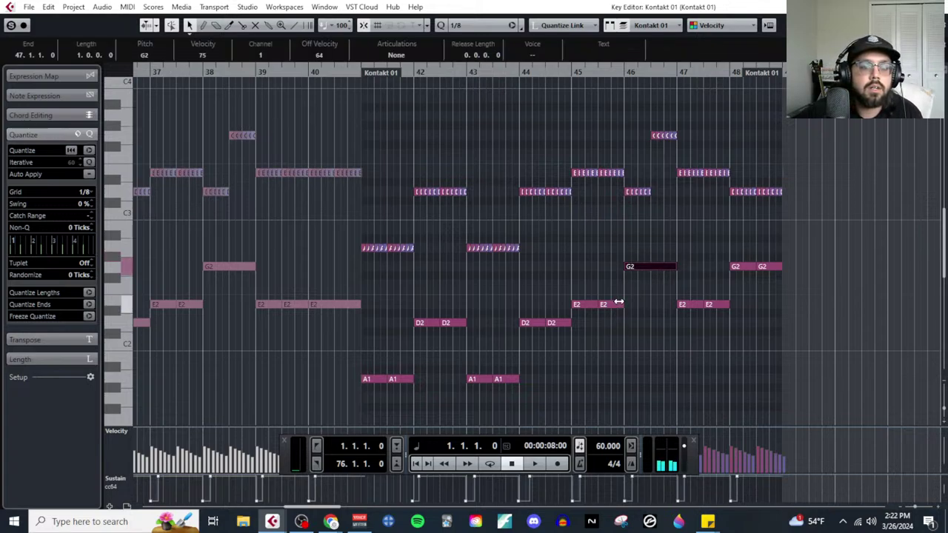
pyautogui.click(616, 305)
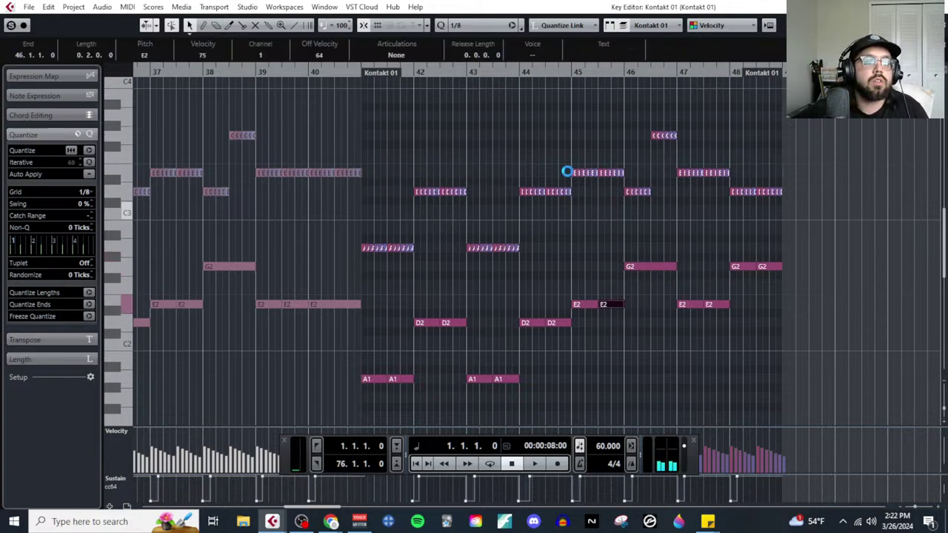
pyautogui.click(715, 233)
pyautogui.moveTo(777, 224); pyautogui.dragTo(521, 115)
pyautogui.keyDown('ctrl'); pyautogui.scroll(3, 518, 163); pyautogui.keyUp('ctrl')
pyautogui.moveTo(579, 273); pyautogui.dragTo(251, 184)
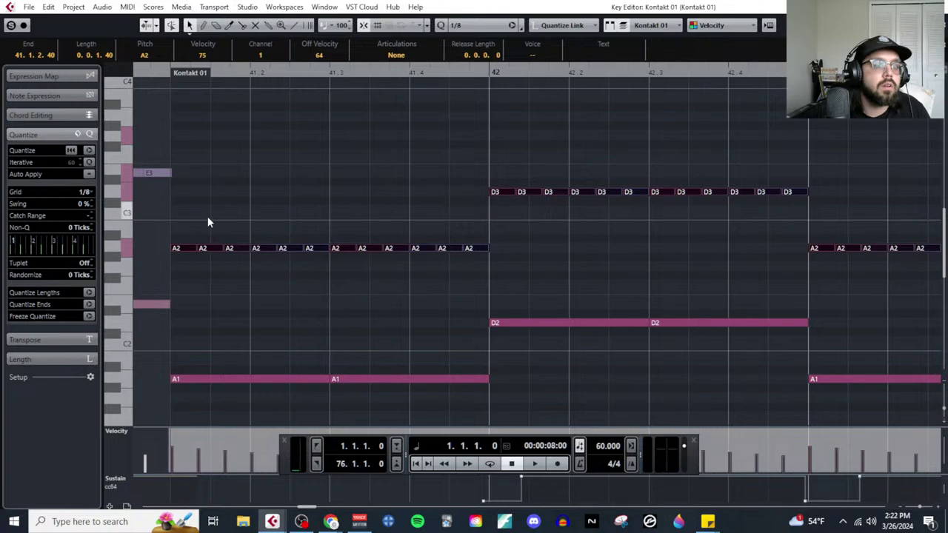
# Step: Set the grid to 1/8 triplets and review the bassline in notation
pyautogui.click(97, 192)
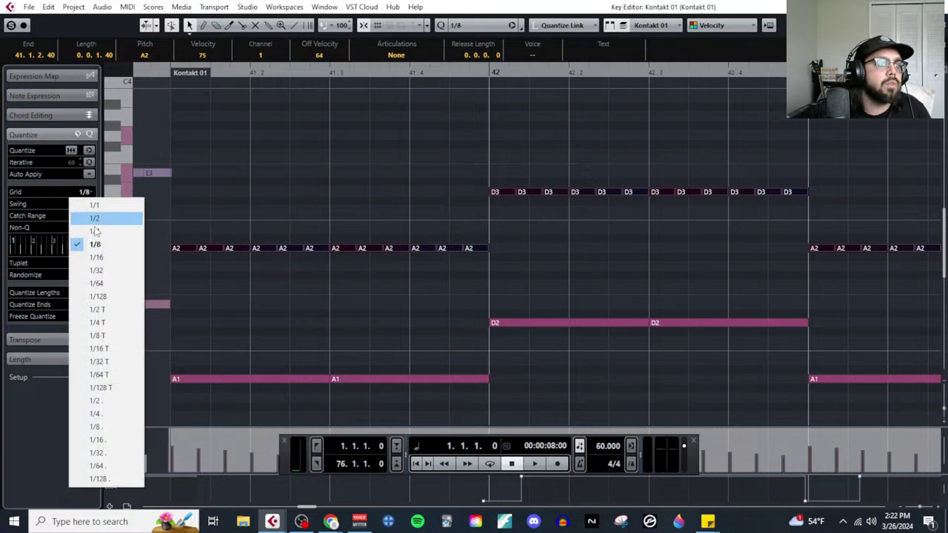
pyautogui.click(117, 335)
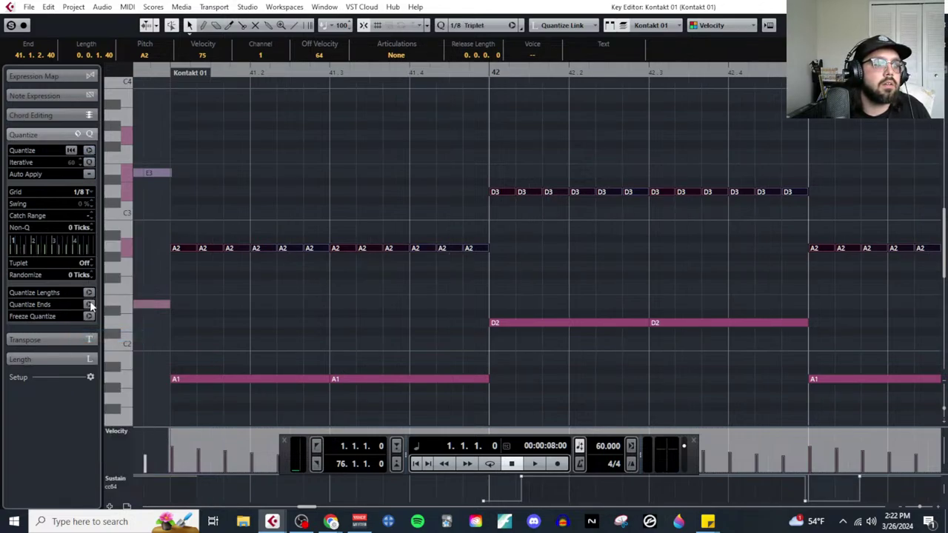
pyautogui.press('g')
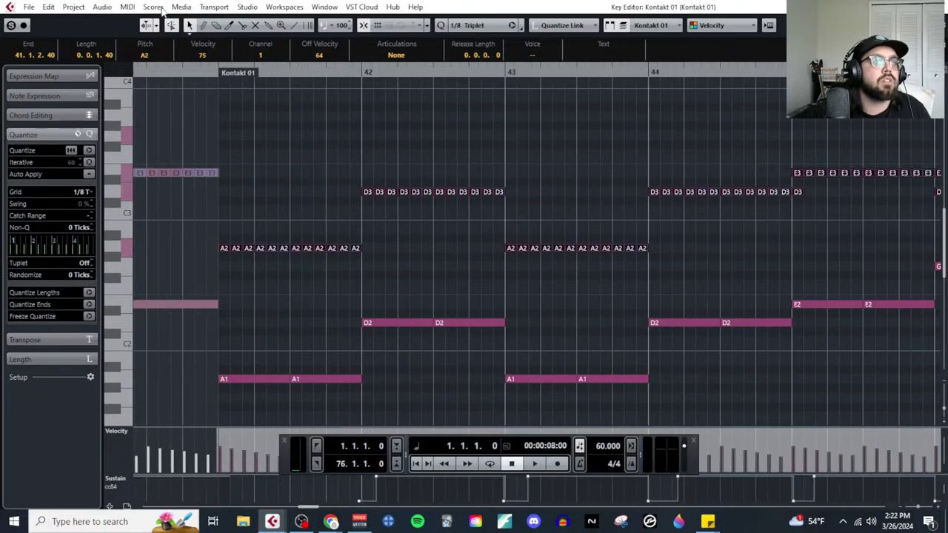
pyautogui.click(154, 7)
pyautogui.click(172, 21)
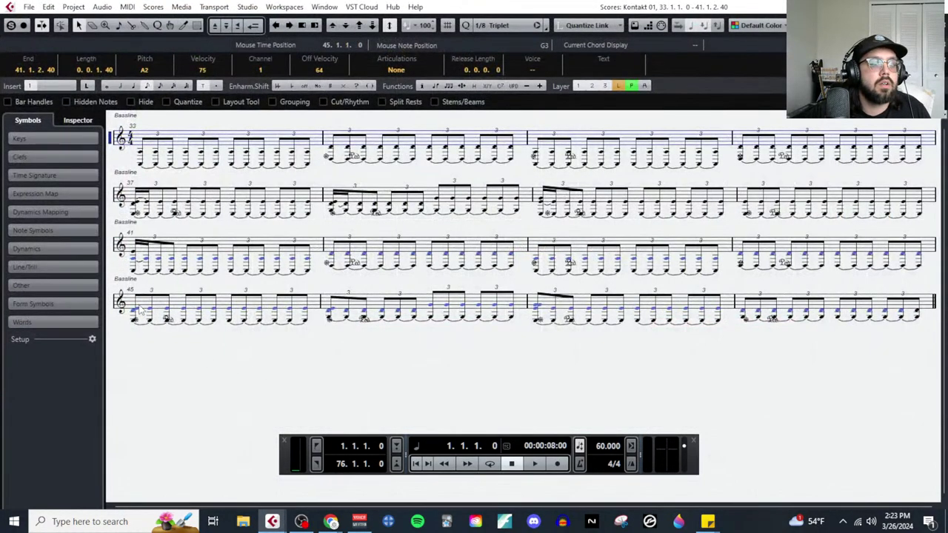
pyautogui.hotkey('ctrl', 'w')
# Step: Select the E3 notes at bar 45 and after bar 47
pyautogui.scroll(3, 518, 287)
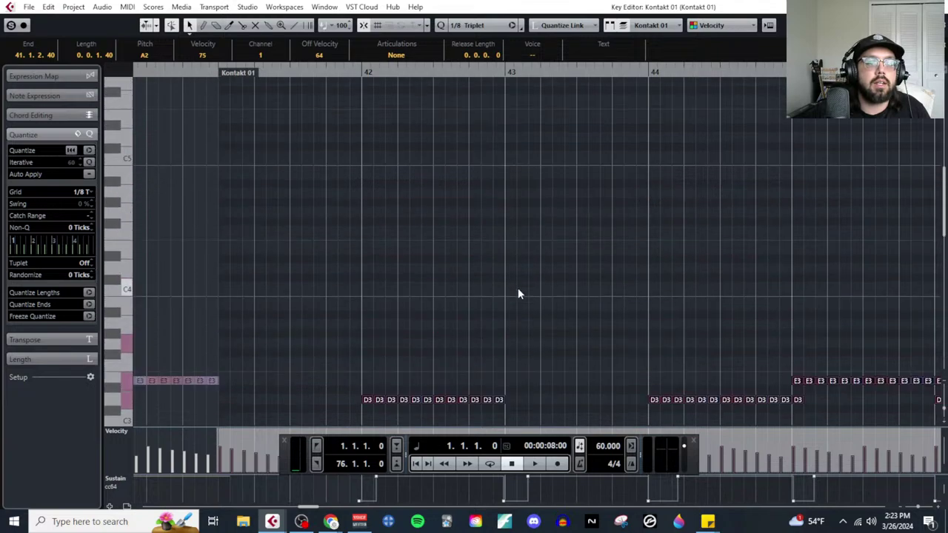
pyautogui.scroll(-1, 659, 215)
pyautogui.click(798, 312)
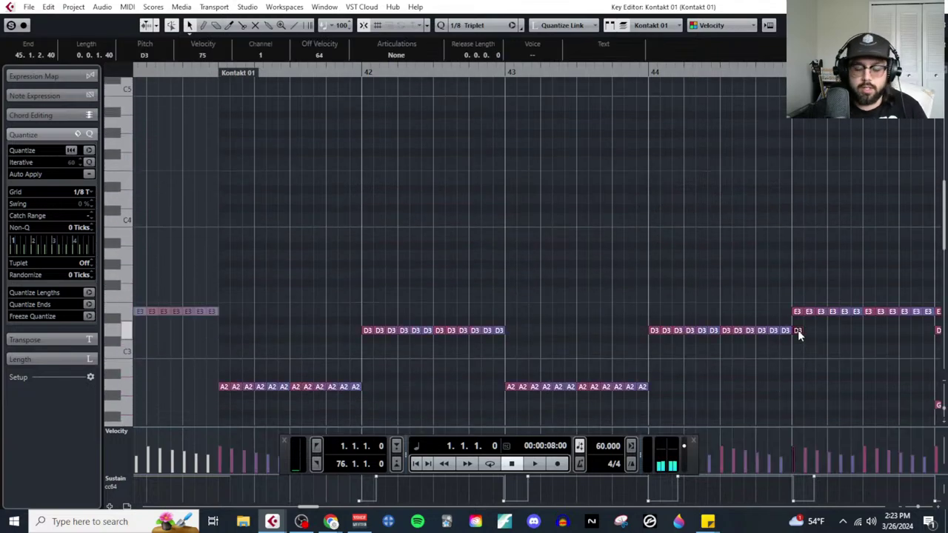
pyautogui.scroll(-2, 624, 390)
pyautogui.hscroll(2, 625, 390)
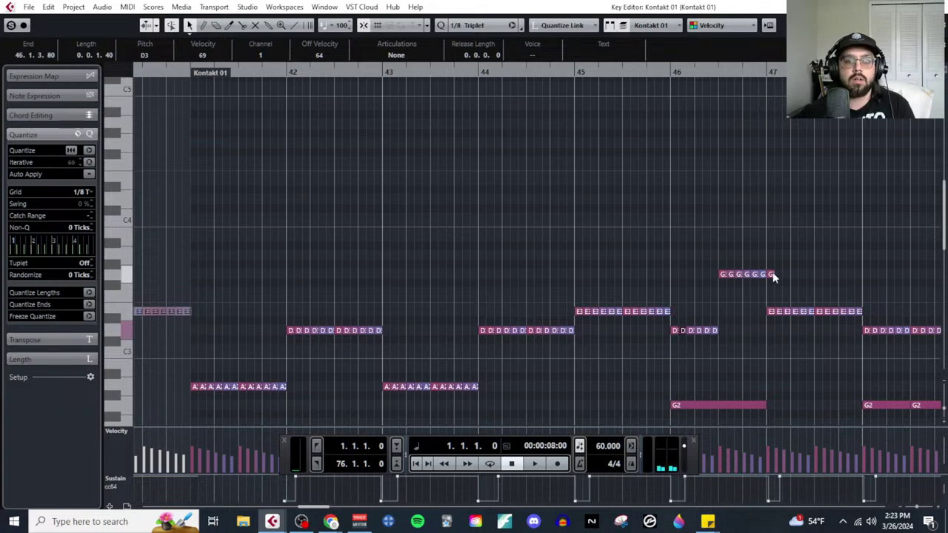
pyautogui.click(776, 312)
pyautogui.scroll(2, 732, 360)
pyautogui.hscroll(2, 733, 354)
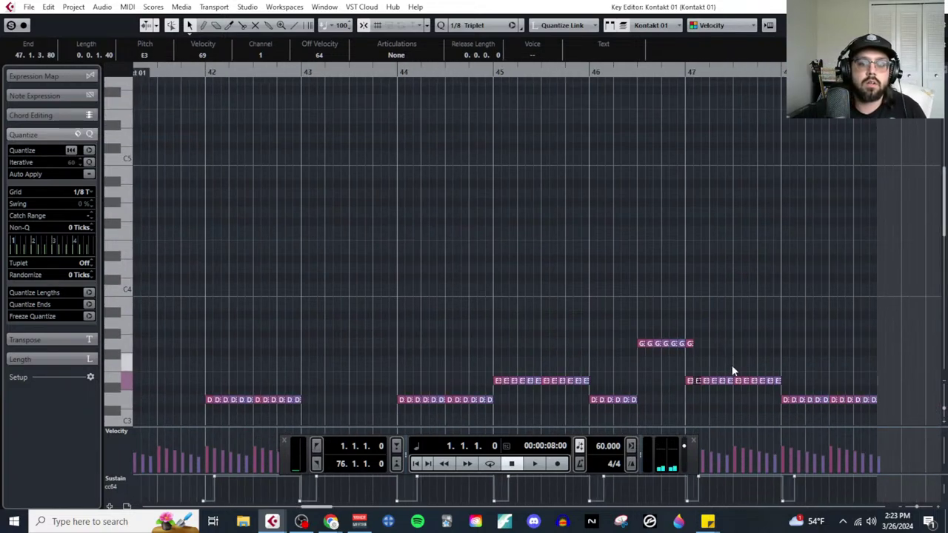
pyautogui.scroll(-4, 726, 358)
pyautogui.scroll(3, 883, 245)
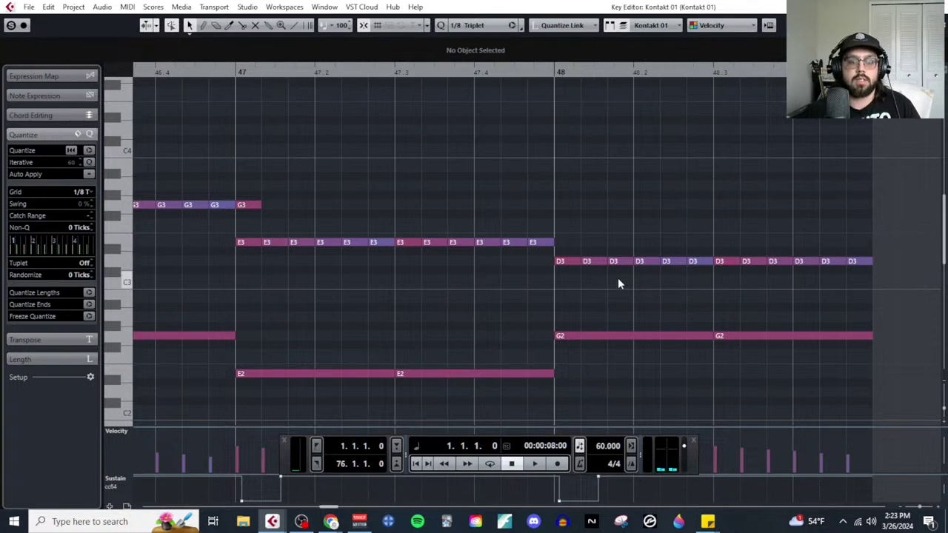
pyautogui.scroll(-6, 420, 283)
pyautogui.scroll(-3, 375, 290)
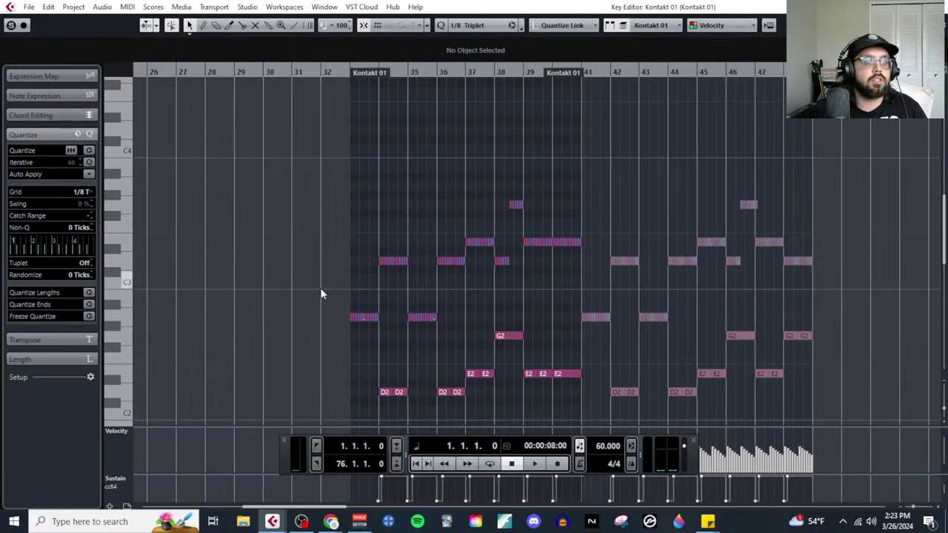
pyautogui.scroll(4, 323, 286)
# Step: Select the triplet-run notes near the part's start, browsing the MIDI menu without choosing
pyautogui.moveTo(412, 192); pyautogui.dragTo(641, 342)
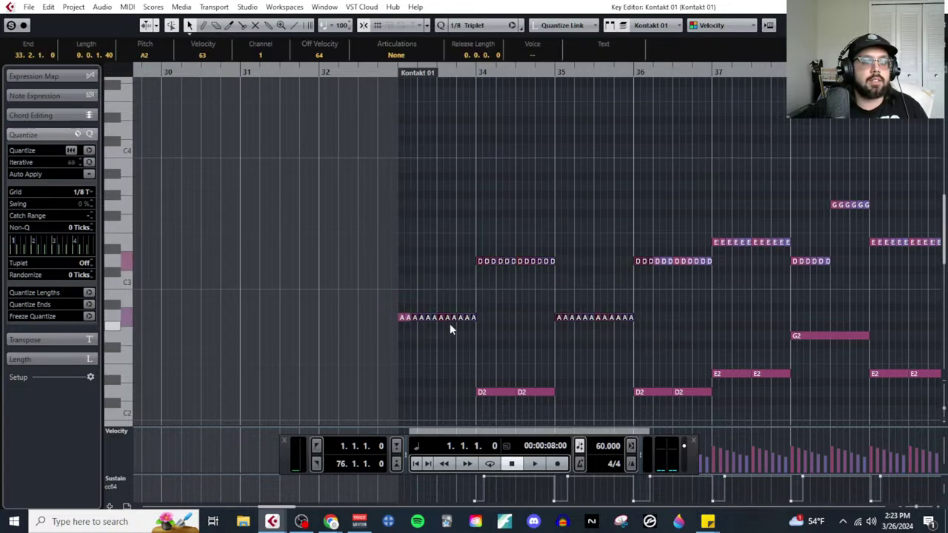
pyautogui.hscroll(3, 533, 311)
pyautogui.moveTo(521, 195); pyautogui.dragTo(859, 298)
pyautogui.moveTo(536, 293); pyautogui.dragTo(467, 237)
pyautogui.click(128, 7)
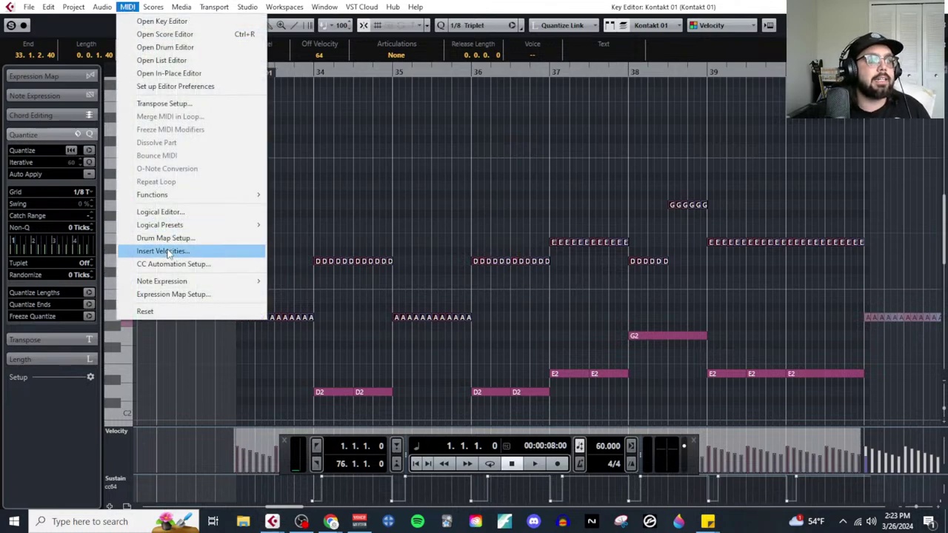
pyautogui.click(91, 152)
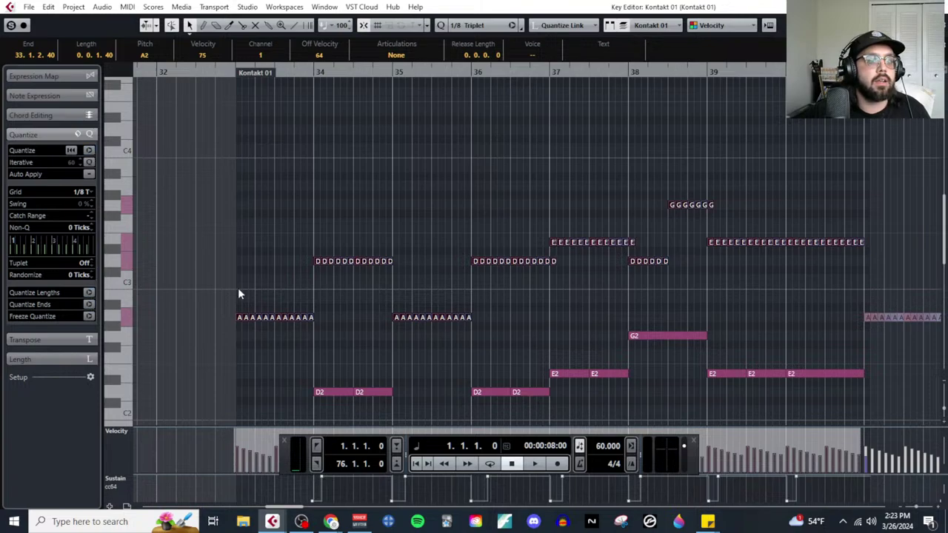
# Step: Move the stray D from bar 37 to 38, delete the extra note, and trim the G run
pyautogui.click(553, 262)
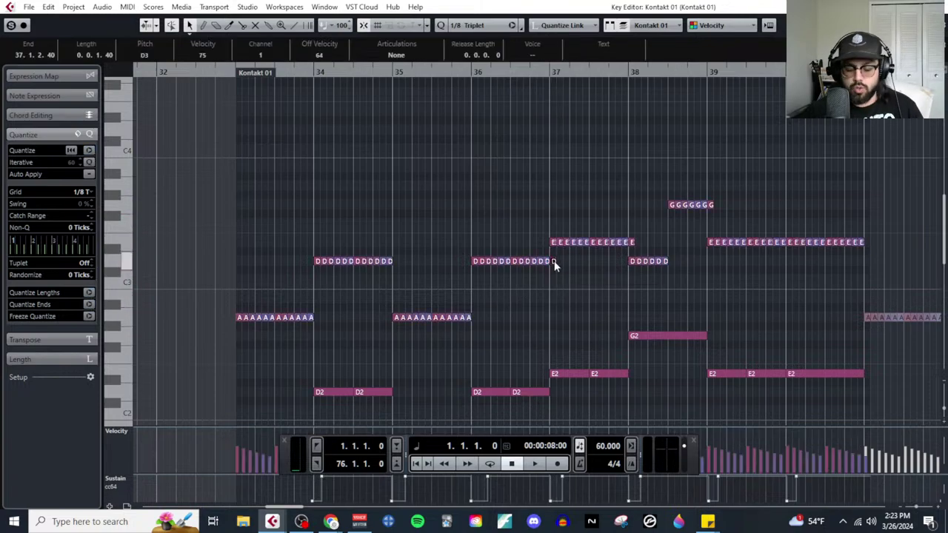
pyautogui.moveTo(554, 261); pyautogui.dragTo(635, 260)
pyautogui.click(631, 242)
pyautogui.press('Delete')
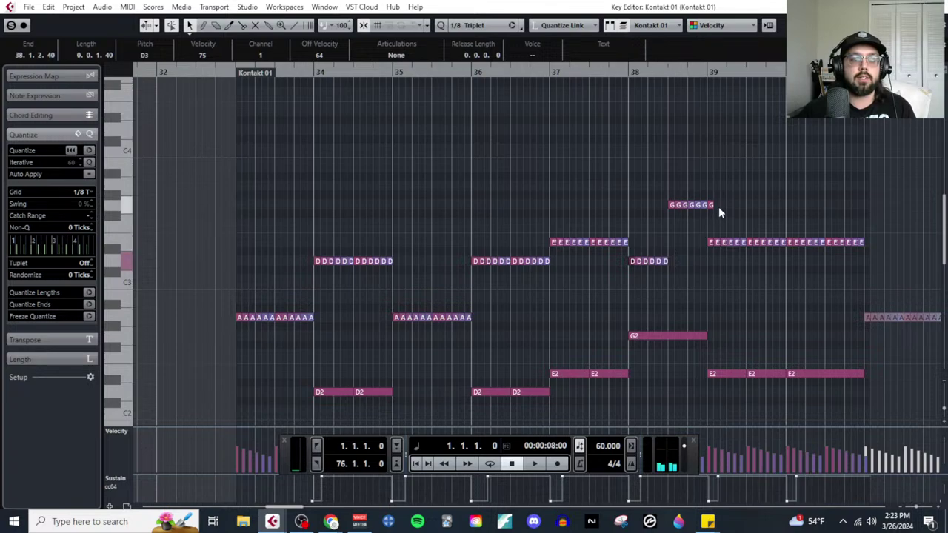
pyautogui.moveTo(714, 205); pyautogui.dragTo(708, 205)
pyautogui.click(732, 247)
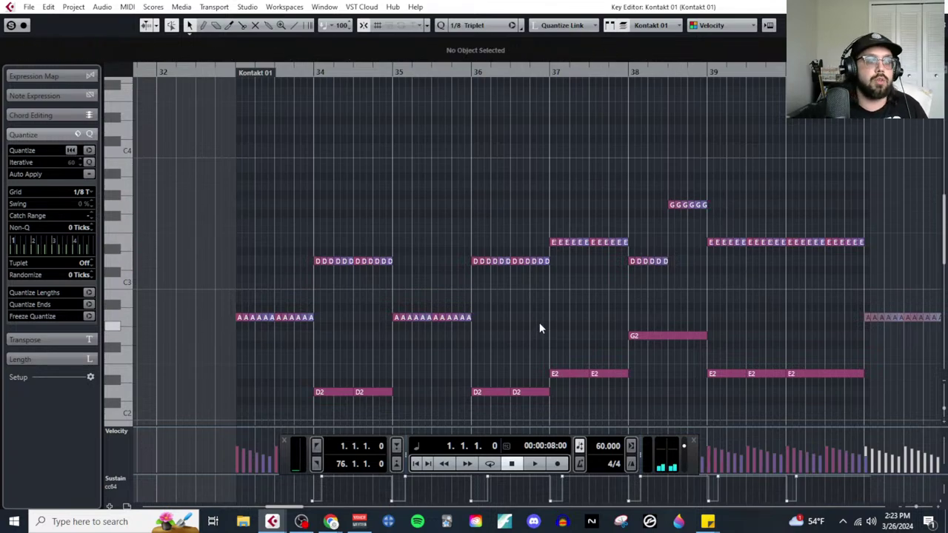
pyautogui.scroll(-3, 539, 322)
# Step: View the Bassline parts at bars 49, 57 and 65 in the Score Editor, then close it
pyautogui.press('g')
pyautogui.hotkey('ctrl', 'w')
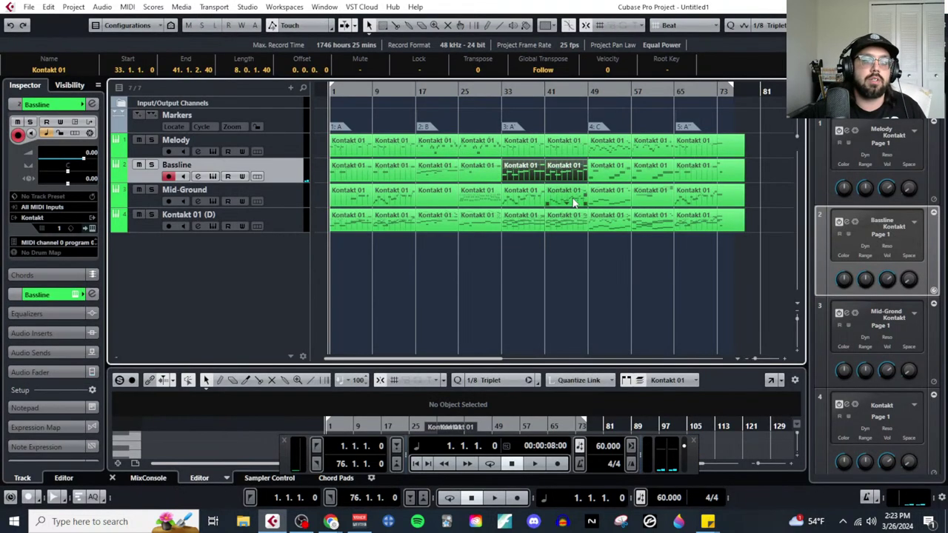
pyautogui.moveTo(614, 176); pyautogui.dragTo(608, 176)
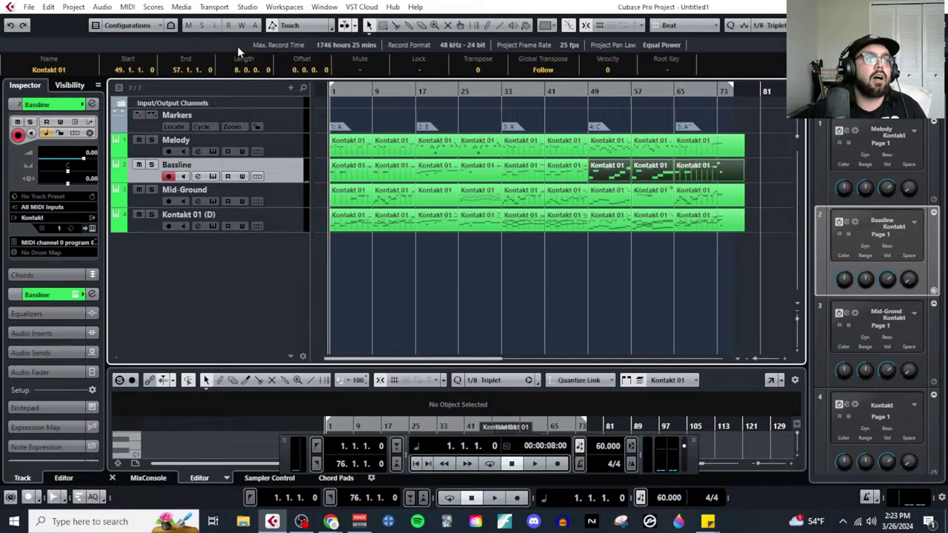
pyautogui.click(587, 91)
pyautogui.click(152, 8)
pyautogui.click(172, 20)
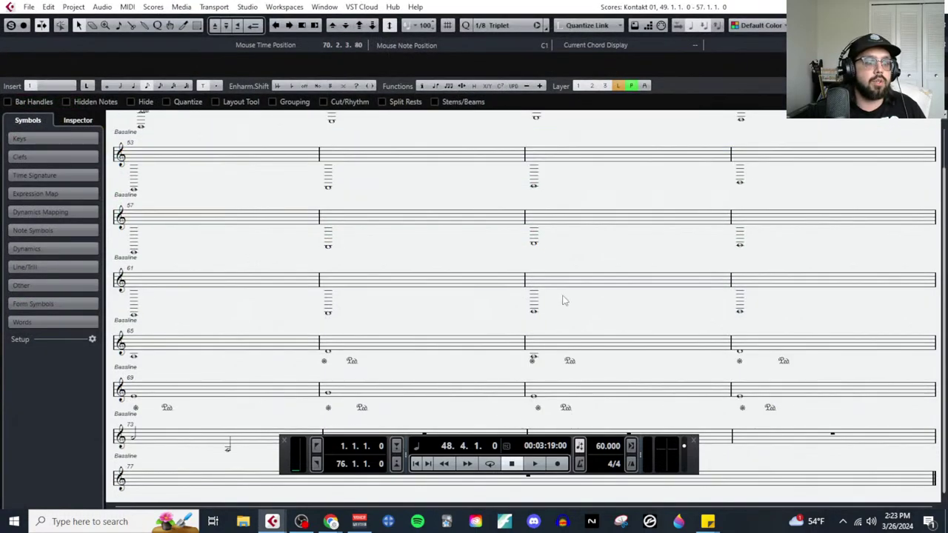
pyautogui.hotkey('ctrl', 'w')
# Step: Select all Mid-Ground parts, return to the start and make Mid-Ground the active track
pyautogui.click(415, 258)
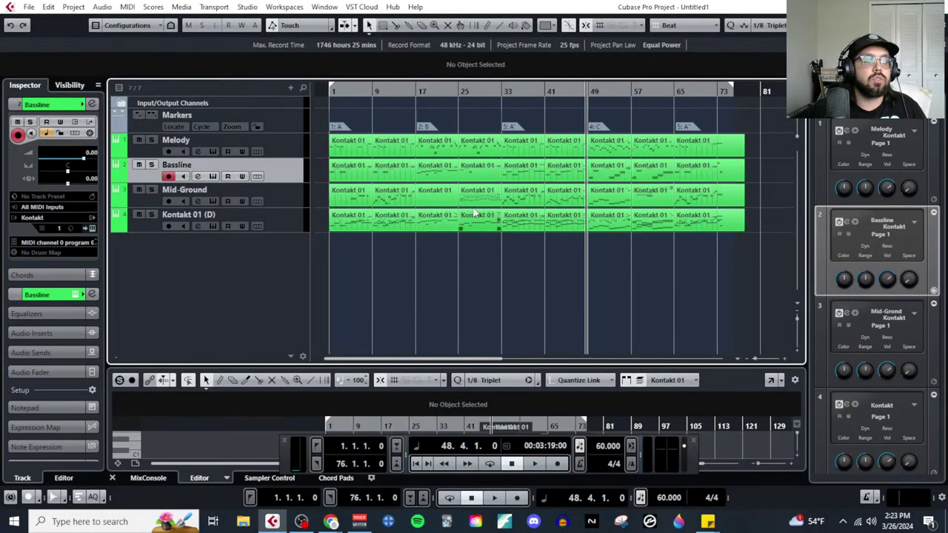
pyautogui.moveTo(400, 191); pyautogui.dragTo(330, 194)
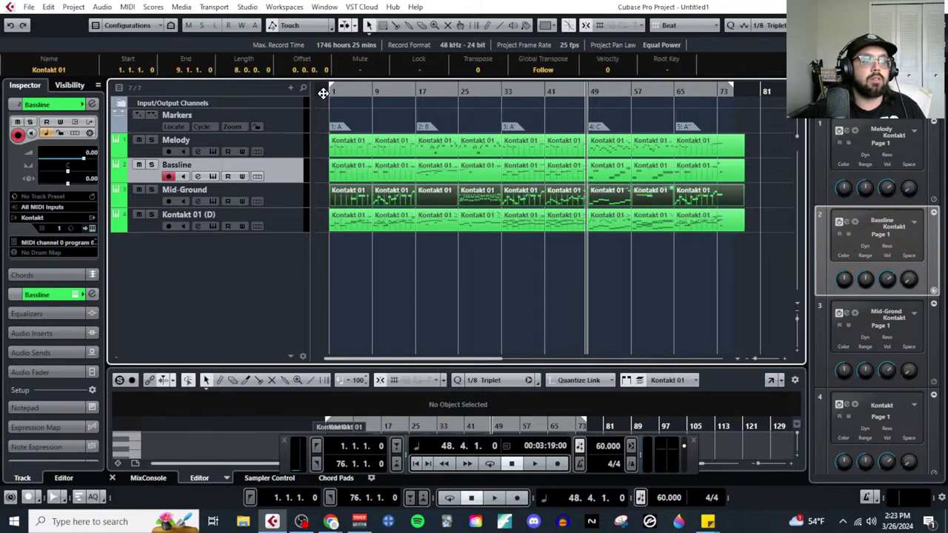
pyautogui.click(323, 93)
pyautogui.click(297, 203)
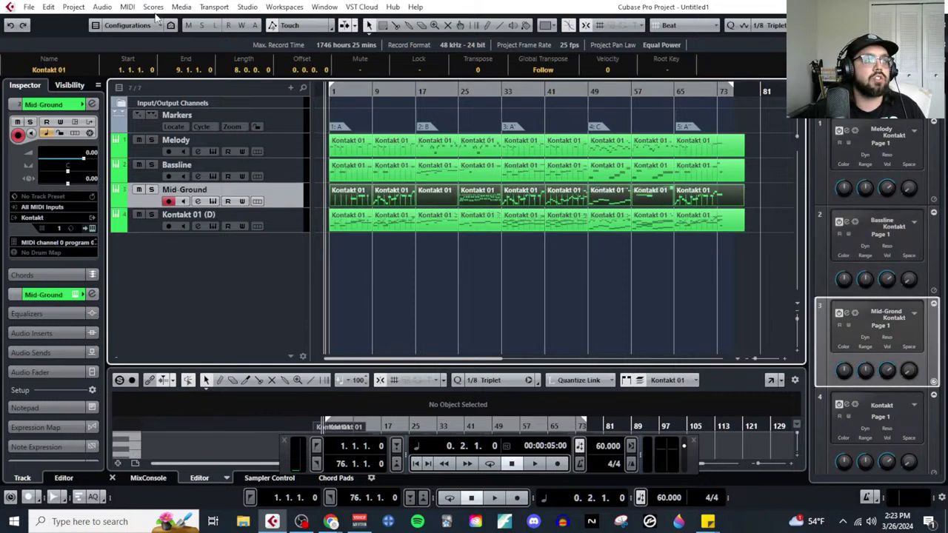
pyautogui.click(248, 7)
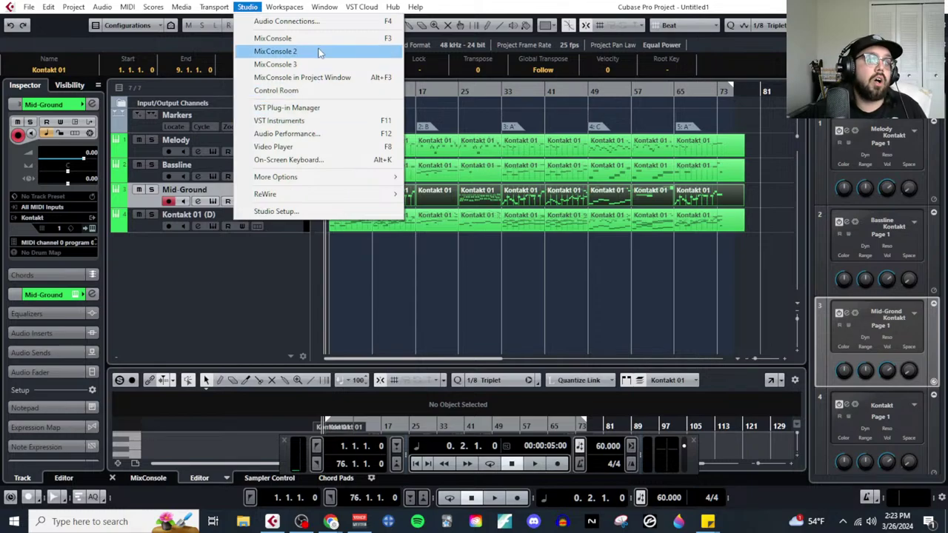
# Step: View the Mid-Ground parts as notation with the Transport panel closed, scrolling through the staves
pyautogui.moveTo(182, 9)
pyautogui.moveTo(153, 7)
pyautogui.click(178, 21)
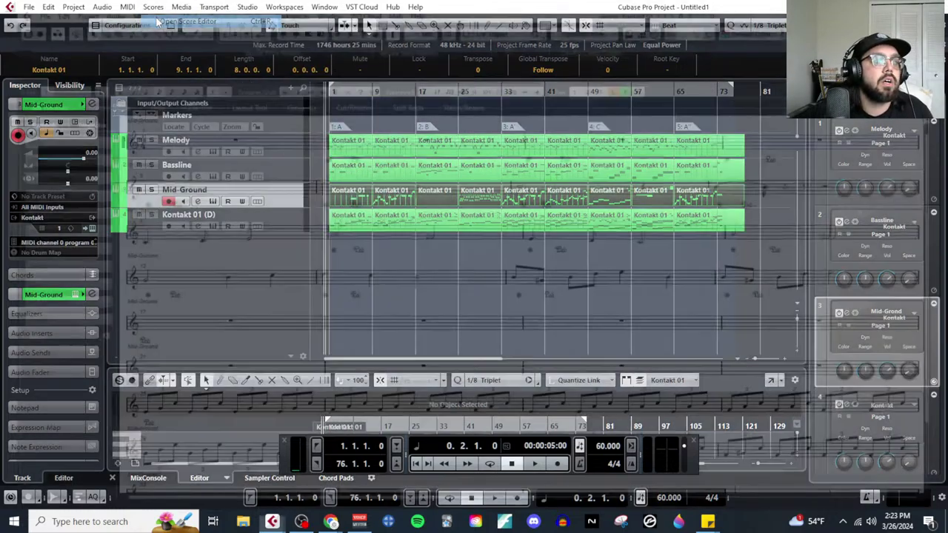
pyautogui.click(280, 443)
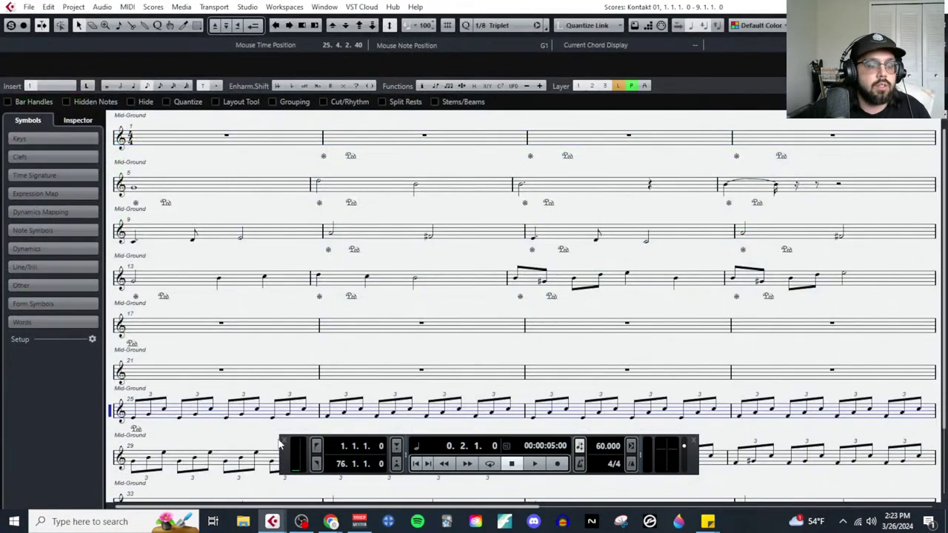
pyautogui.click(284, 442)
pyautogui.scroll(-2, 716, 275)
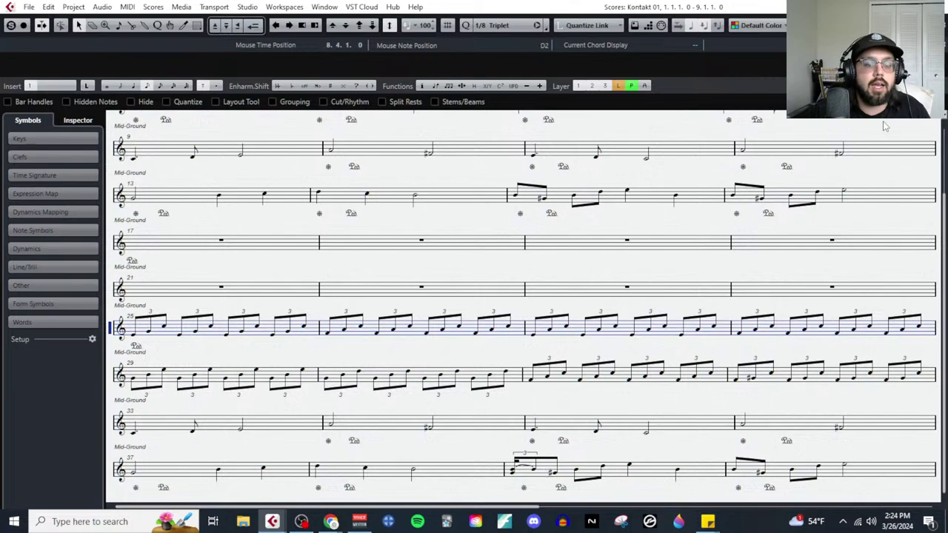
pyautogui.hotkey('ctrl', 'w')
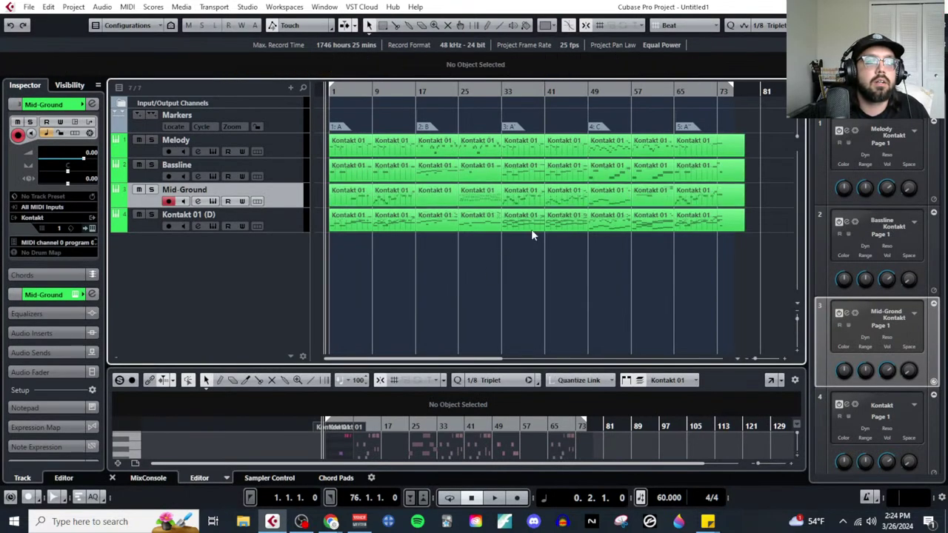
# Step: Open the bar 33–41 Kontakt 01 part in the Key Editor and set the grid to straight 1/8
pyautogui.click(531, 229)
pyautogui.click(127, 7)
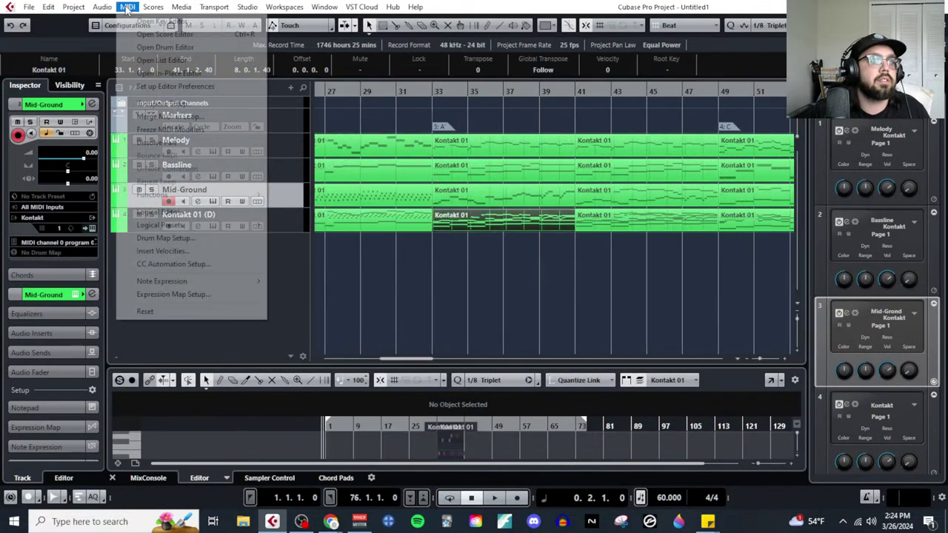
pyautogui.click(162, 20)
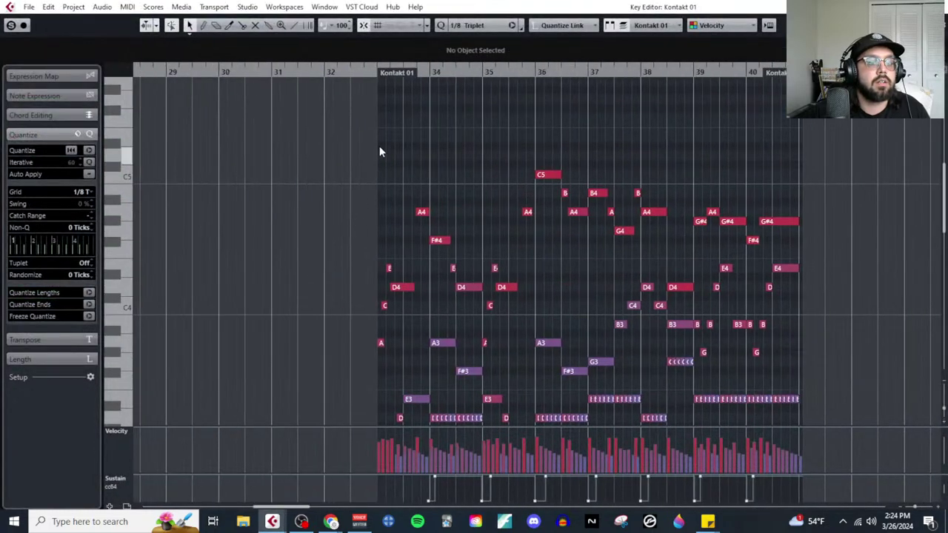
pyautogui.moveTo(380, 77); pyautogui.dragTo(782, 363)
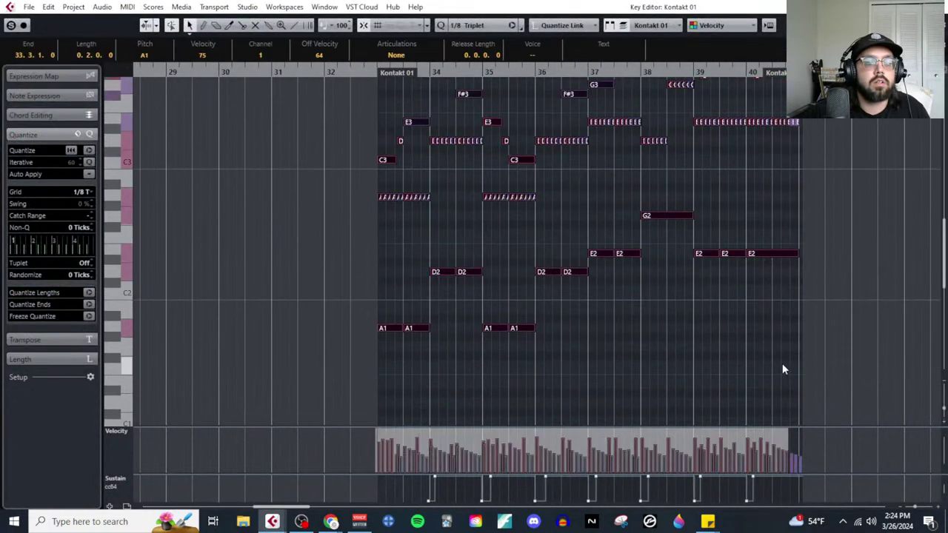
pyautogui.click(782, 363)
pyautogui.moveTo(391, 230); pyautogui.dragTo(700, 381)
pyautogui.moveTo(639, 201); pyautogui.dragTo(754, 276)
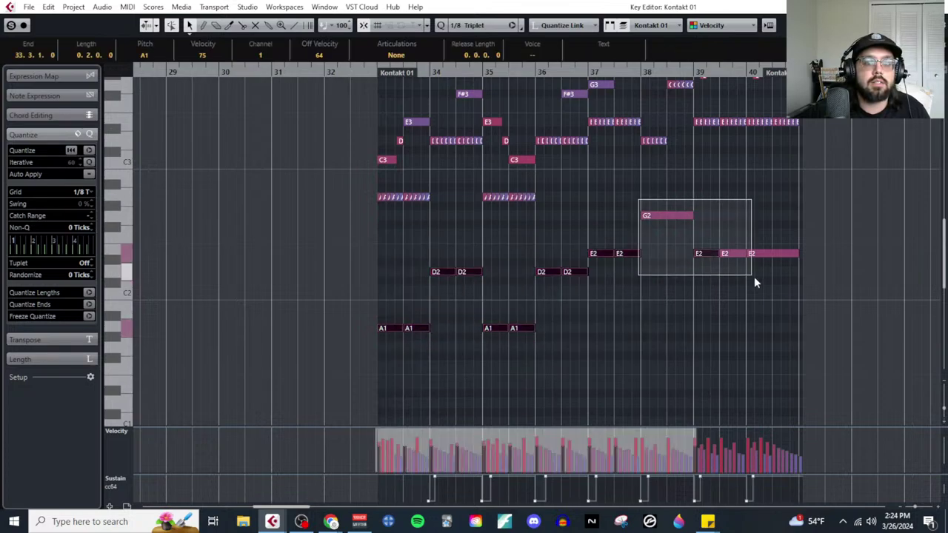
pyautogui.click(84, 191)
pyautogui.click(98, 244)
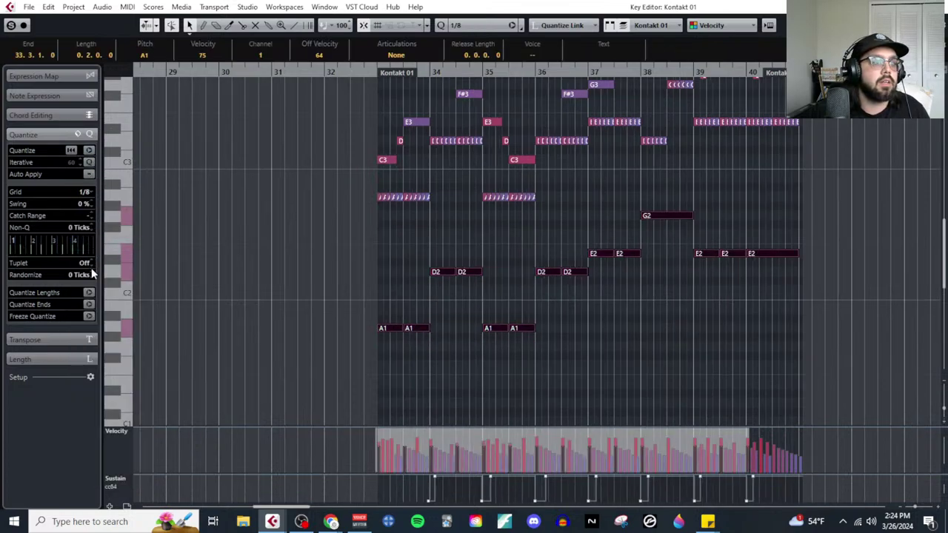
# Step: Raise the short D2 note at bar 37 to E2
pyautogui.click(596, 307)
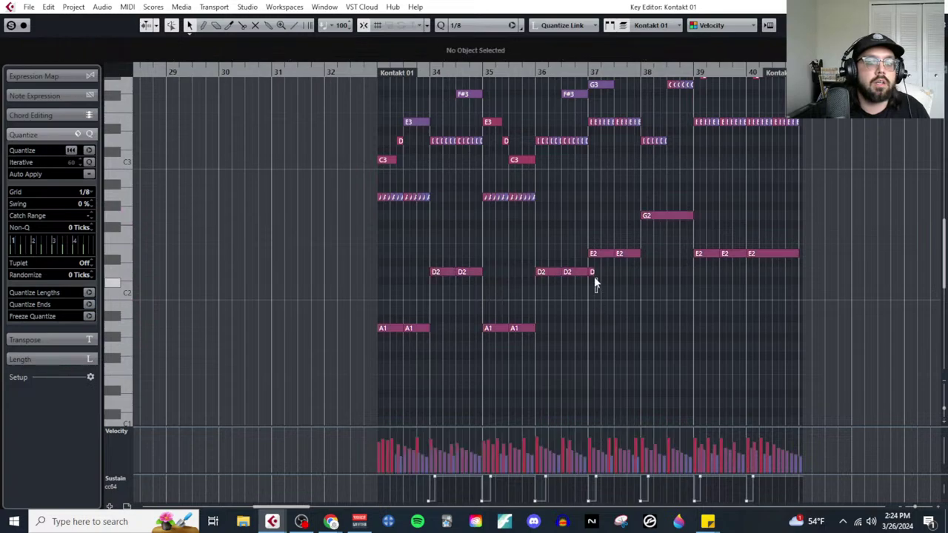
pyautogui.click(592, 273)
pyautogui.press('Up')
pyautogui.press('Up')
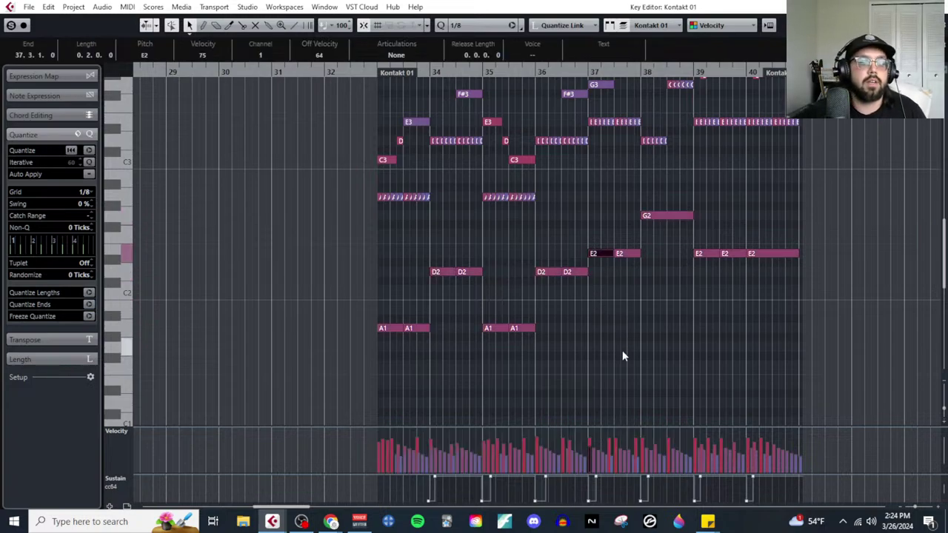
pyautogui.scroll(5, 608, 359)
pyautogui.scroll(2, 592, 358)
# Step: Select the A and D note runs across bars 33–38 and set the grid to 1/8 triplets
pyautogui.moveTo(566, 353); pyautogui.dragTo(397, 334)
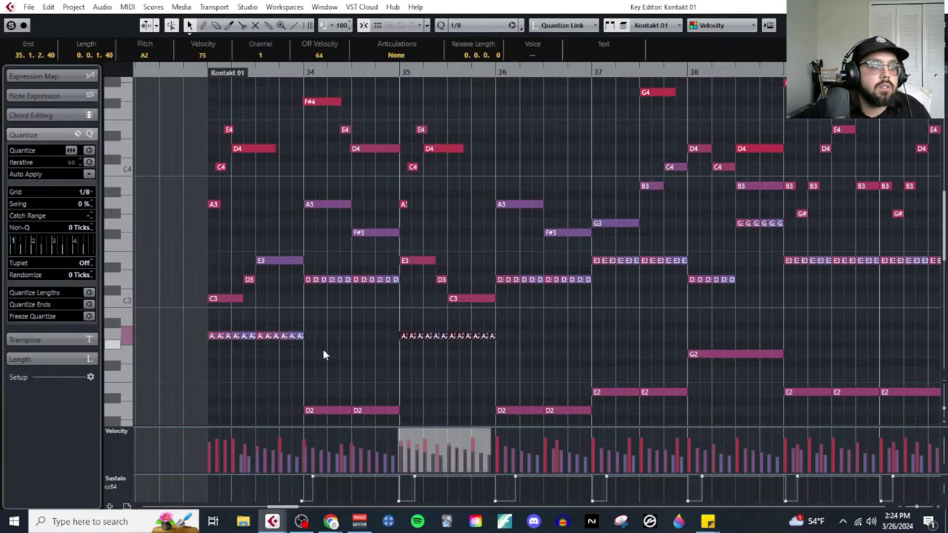
pyautogui.moveTo(323, 349); pyautogui.dragTo(205, 333)
pyautogui.moveTo(292, 274); pyautogui.dragTo(379, 290)
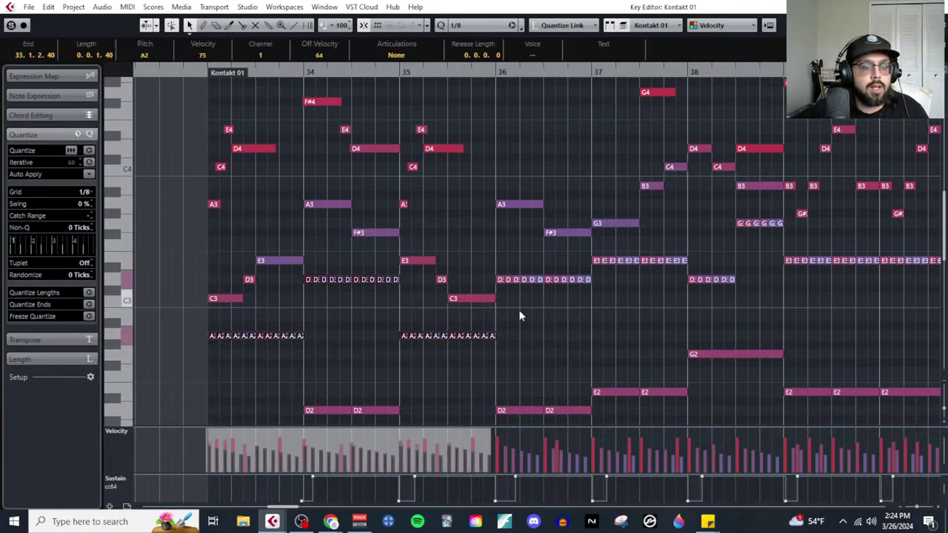
pyautogui.moveTo(500, 265); pyautogui.dragTo(602, 289)
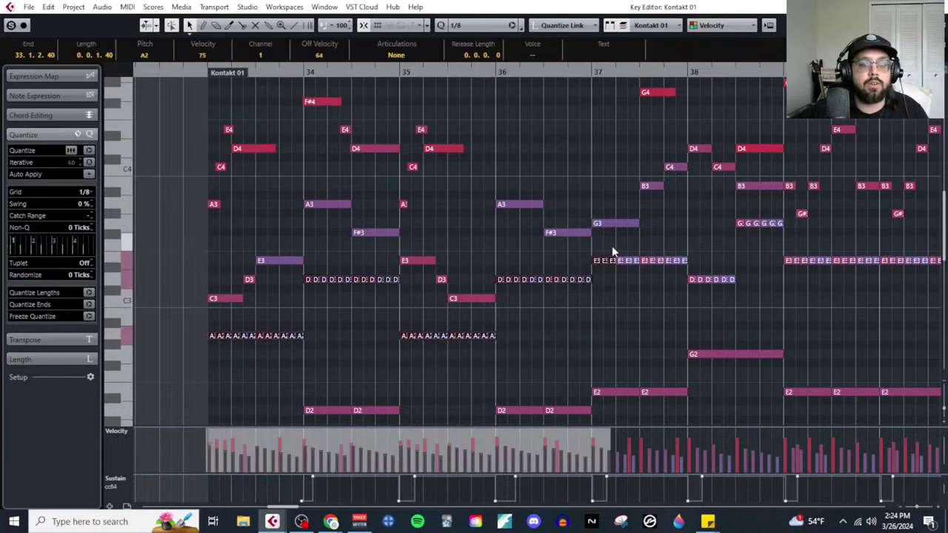
pyautogui.moveTo(611, 250); pyautogui.dragTo(732, 299)
pyautogui.moveTo(726, 229); pyautogui.dragTo(788, 213)
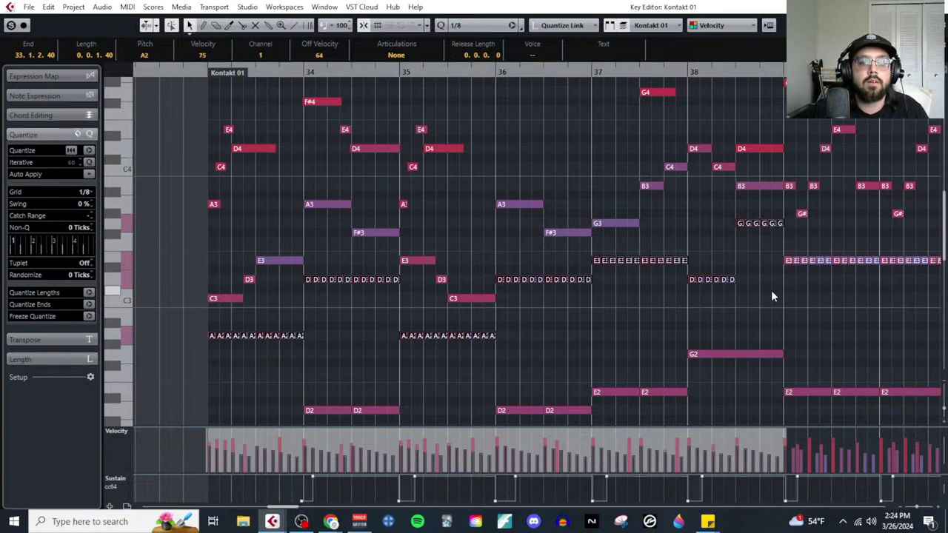
pyautogui.hscroll(3, 775, 294)
pyautogui.moveTo(618, 249); pyautogui.dragTo(813, 282)
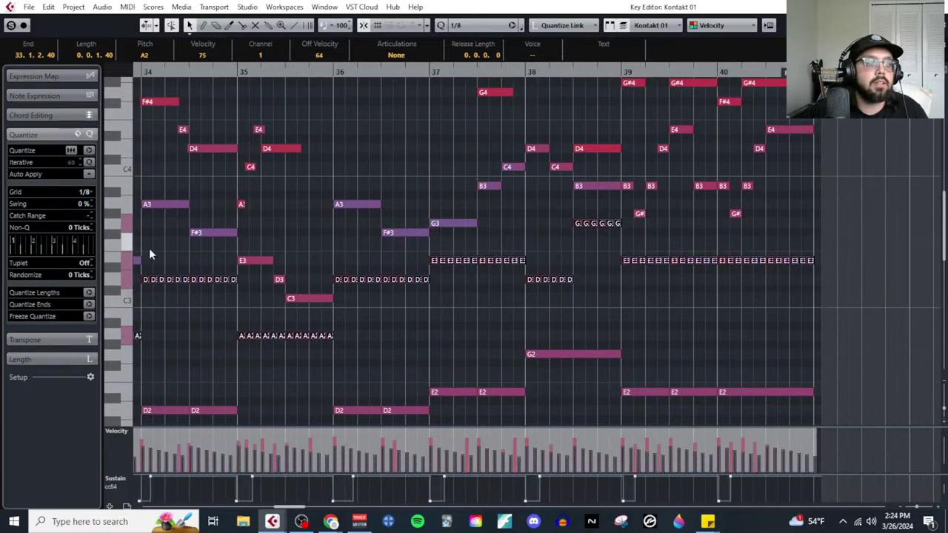
pyautogui.click(92, 194)
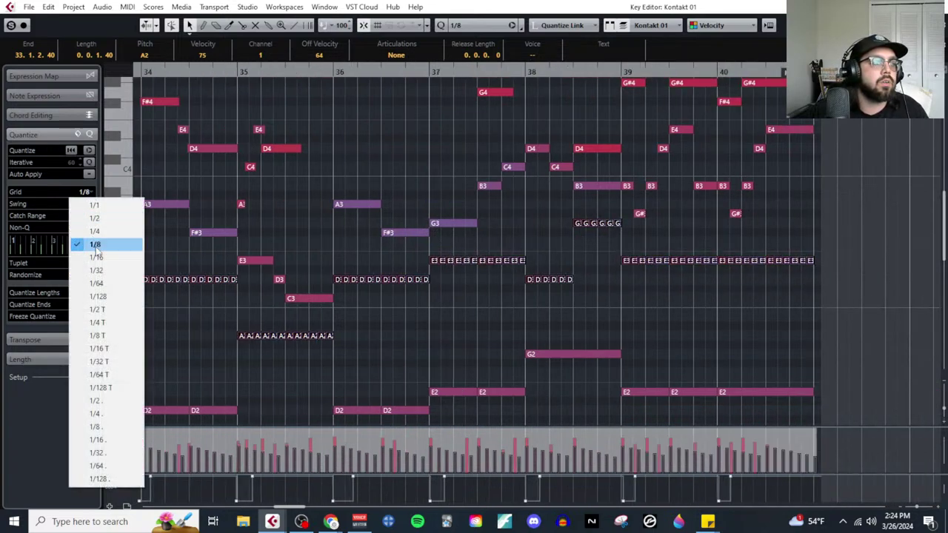
pyautogui.click(112, 337)
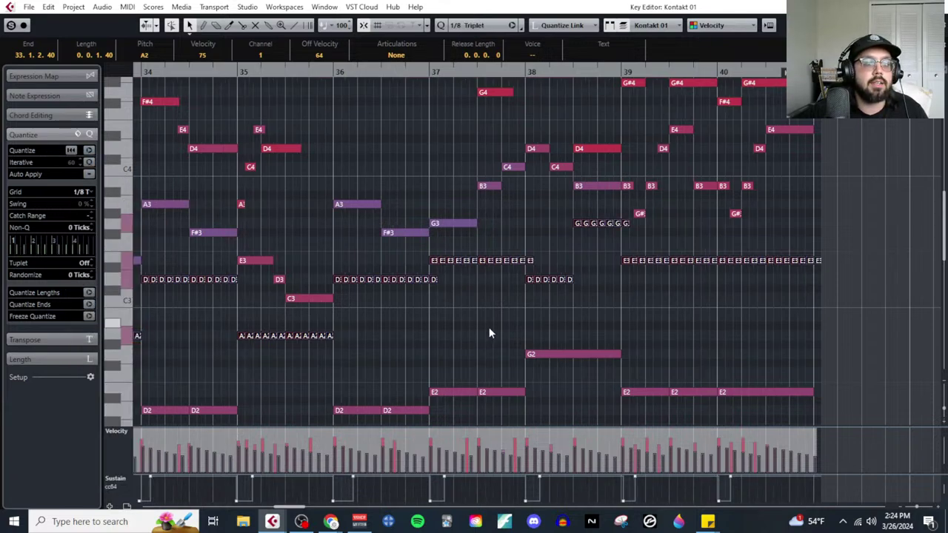
# Step: Move the D3 note from bar 37 to bar 38
pyautogui.hscroll(-5, 518, 322)
pyautogui.click(595, 280)
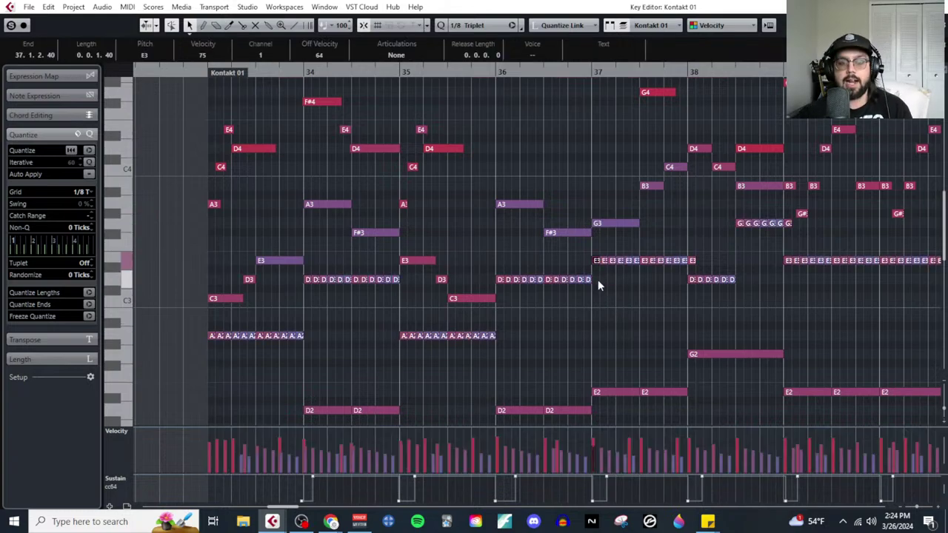
pyautogui.moveTo(597, 279); pyautogui.dragTo(693, 275)
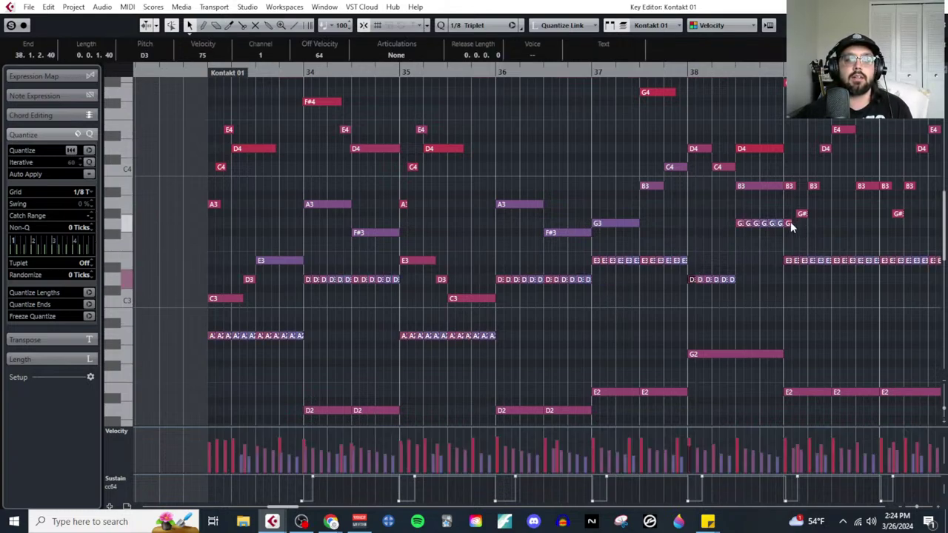
pyautogui.press('Right')
# Step: Check the A3, F#3 and D4 notes at bar 33, then close the Key Editor
pyautogui.hscroll(3, 546, 349)
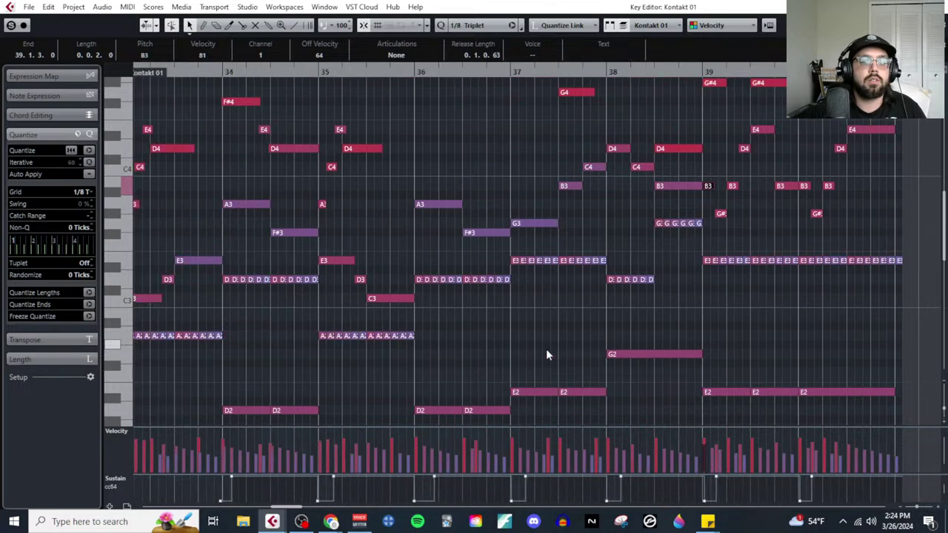
pyautogui.hscroll(-2, 546, 349)
pyautogui.scroll(3, 266, 327)
pyautogui.moveTo(212, 322); pyautogui.dragTo(259, 371)
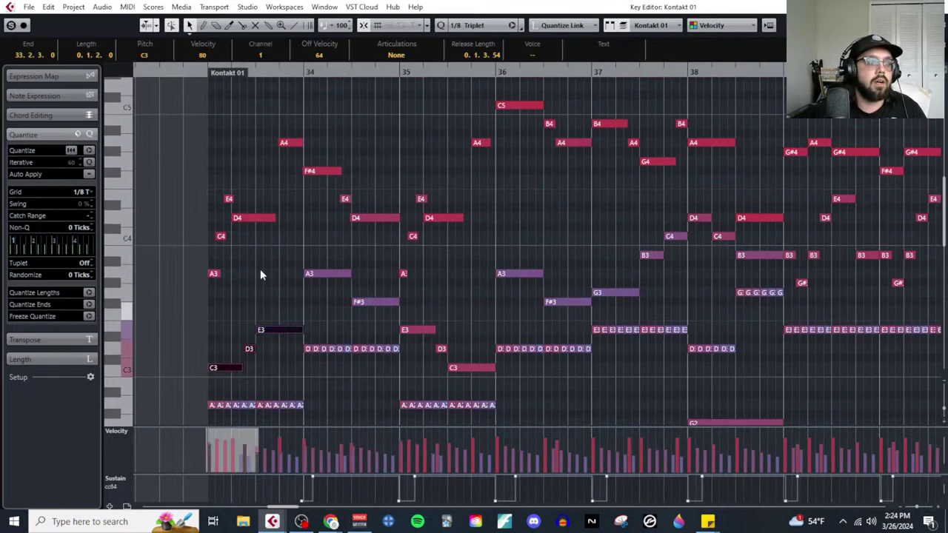
pyautogui.moveTo(313, 259); pyautogui.dragTo(392, 316)
pyautogui.click(254, 231)
pyautogui.click(213, 276)
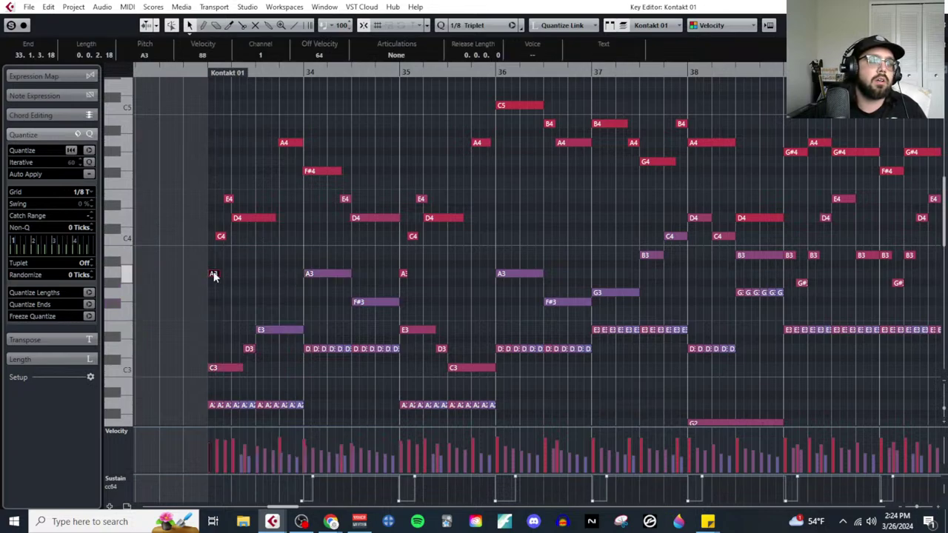
pyautogui.click(239, 207)
pyautogui.click(251, 218)
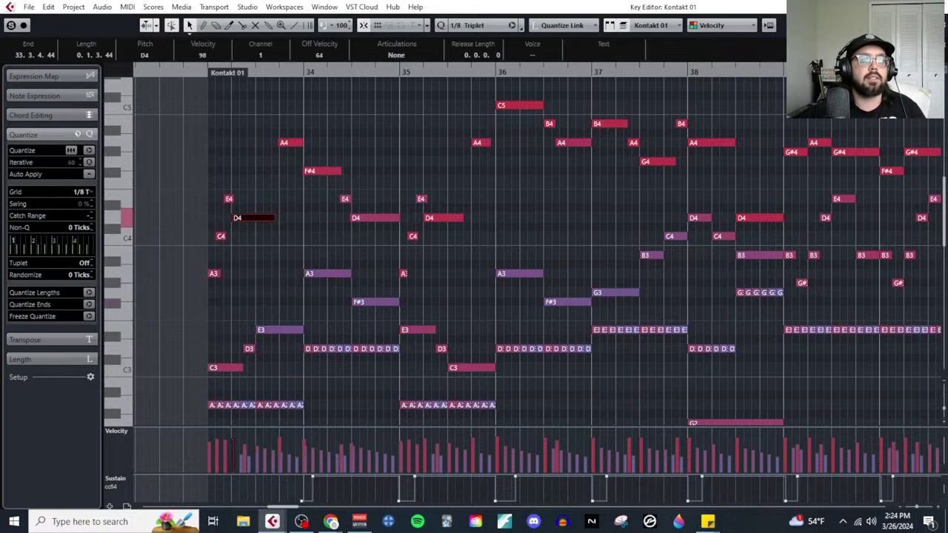
pyautogui.press('Escape')
pyautogui.click(514, 205)
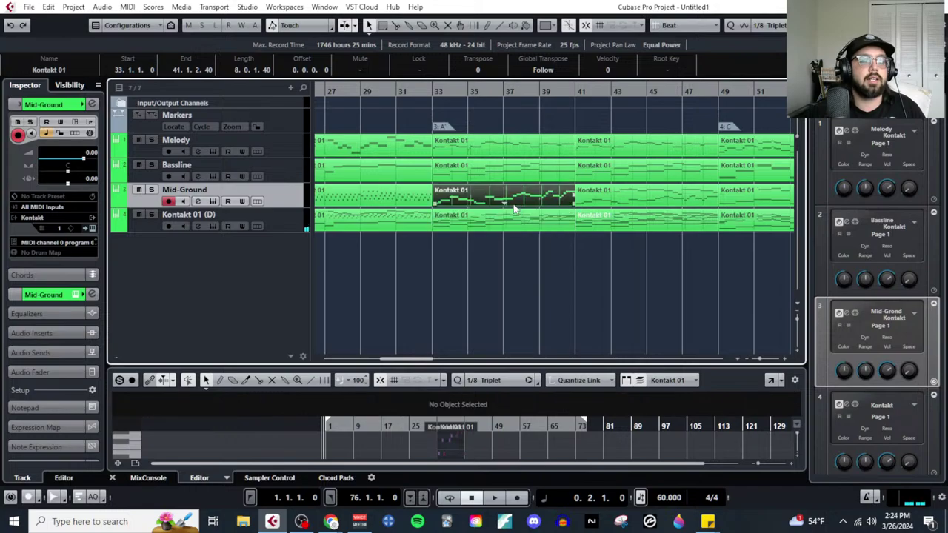
# Step: Select all Mid-Ground notes in the Key Editor and quantize their ends to a straight 1/8 grid
pyautogui.click(128, 7)
pyautogui.click(152, 18)
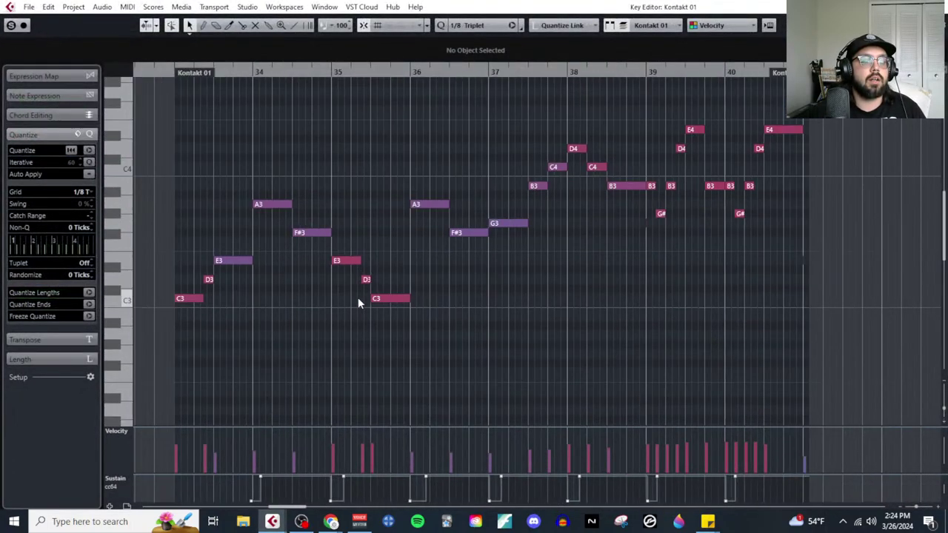
pyautogui.scroll(-2, 357, 296)
pyautogui.moveTo(660, 303); pyautogui.dragTo(235, 117)
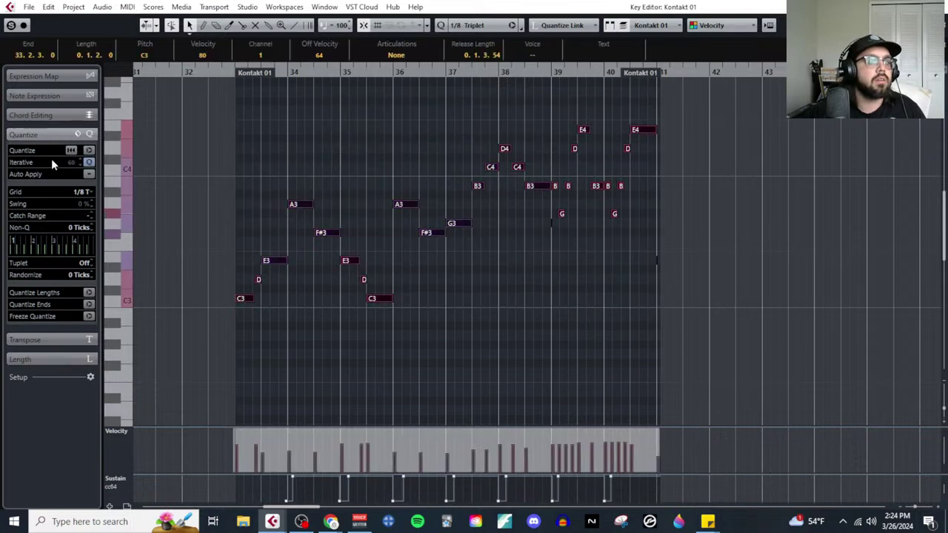
pyautogui.click(83, 192)
pyautogui.click(82, 244)
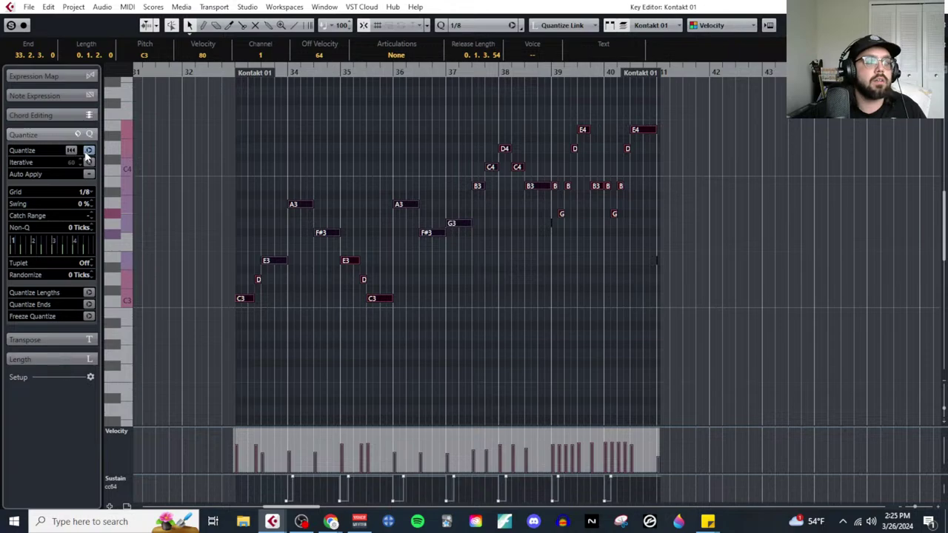
pyautogui.click(89, 304)
# Step: Delete the stray short G3 note, then close the Key Editor
pyautogui.scroll(2, 618, 262)
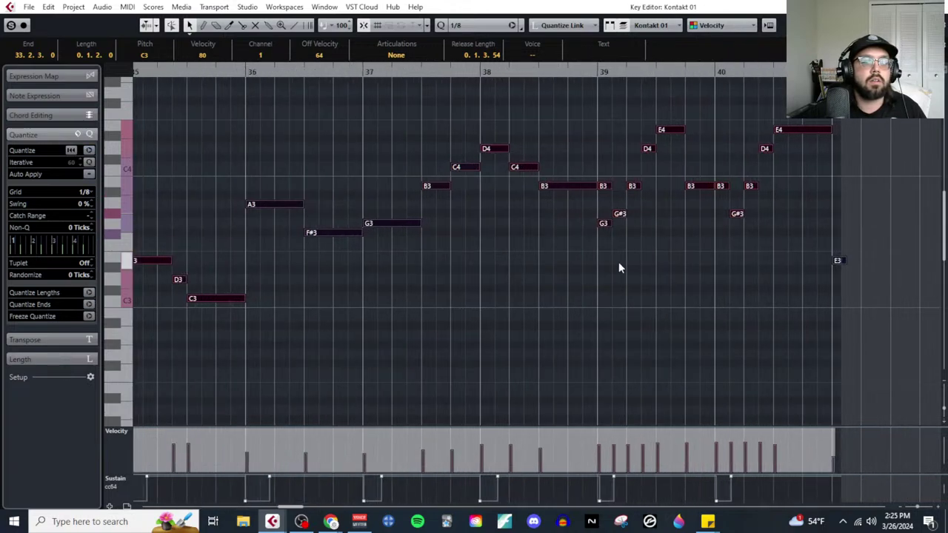
pyautogui.moveTo(620, 234); pyautogui.dragTo(596, 220)
pyautogui.press('Delete')
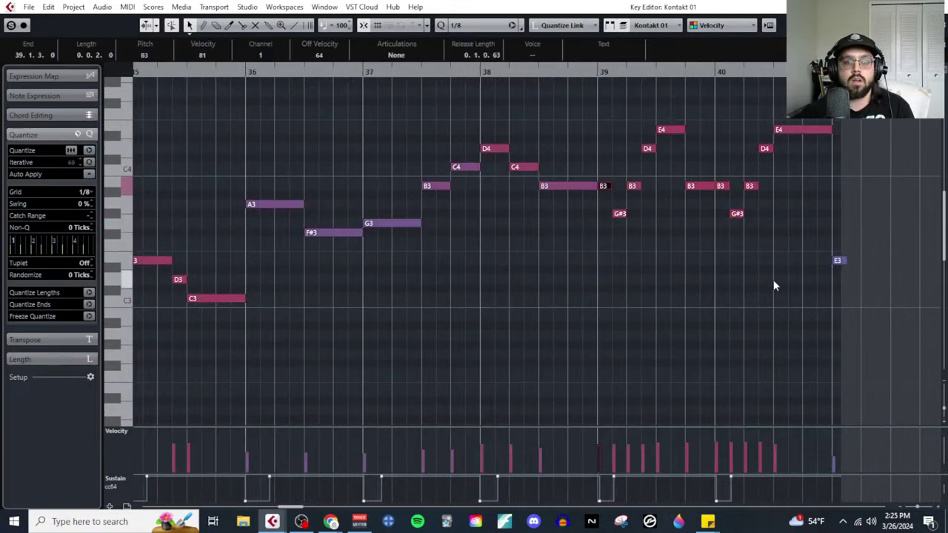
pyautogui.click(838, 262)
pyautogui.press('Delete')
pyautogui.hscroll(-5, 608, 292)
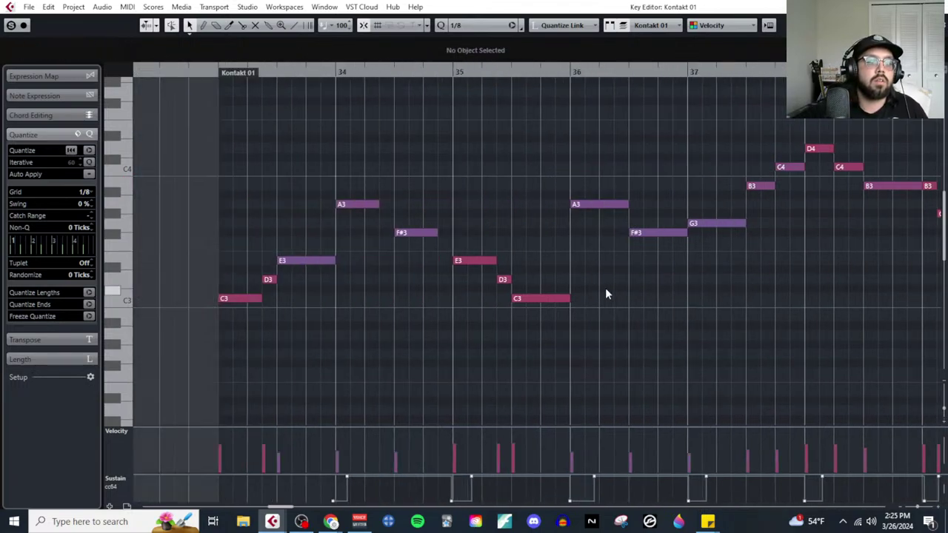
pyautogui.hotkey('ctrl', 'w')
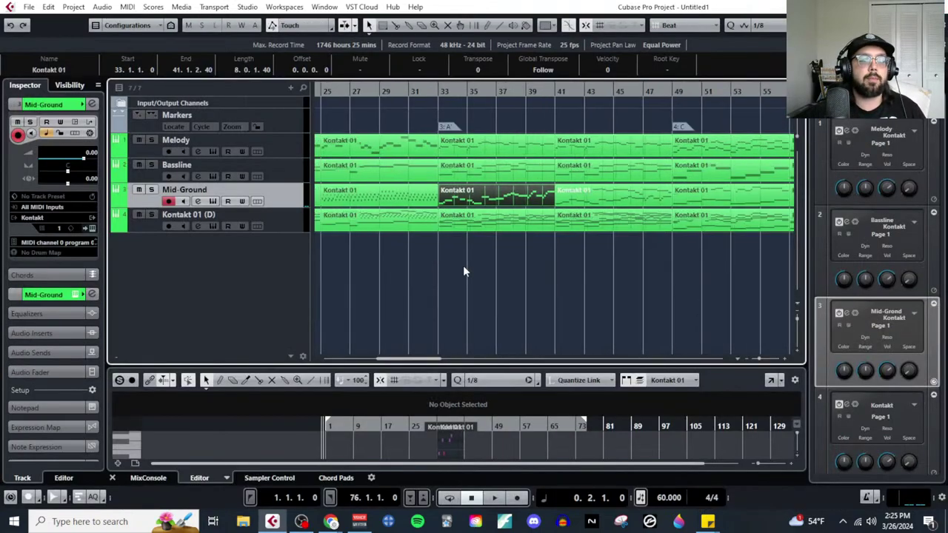
# Step: Zoom out to the whole project, select the Kontakt 01 (D) track and start a MIDI file export
pyautogui.hotkey('shift', 'f')
pyautogui.click(774, 194)
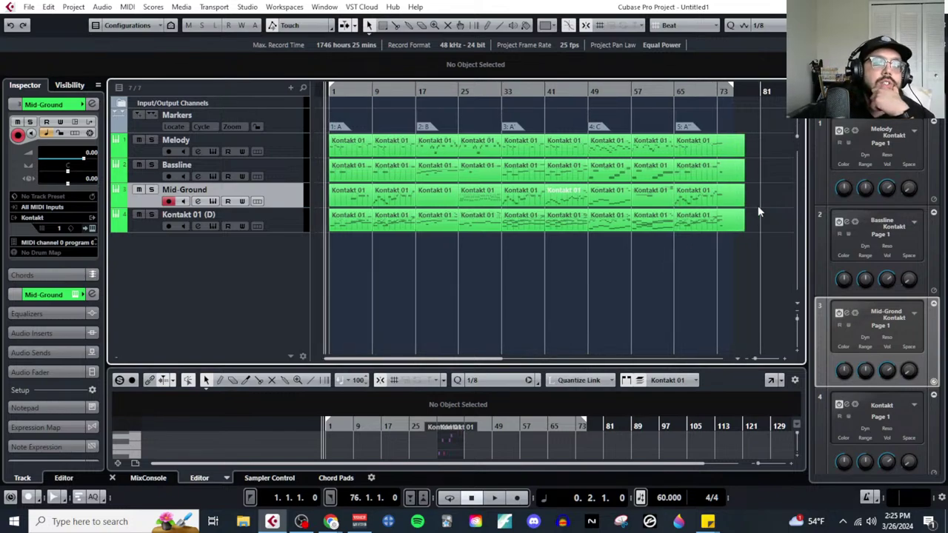
pyautogui.click(276, 223)
pyautogui.rightClick(276, 222)
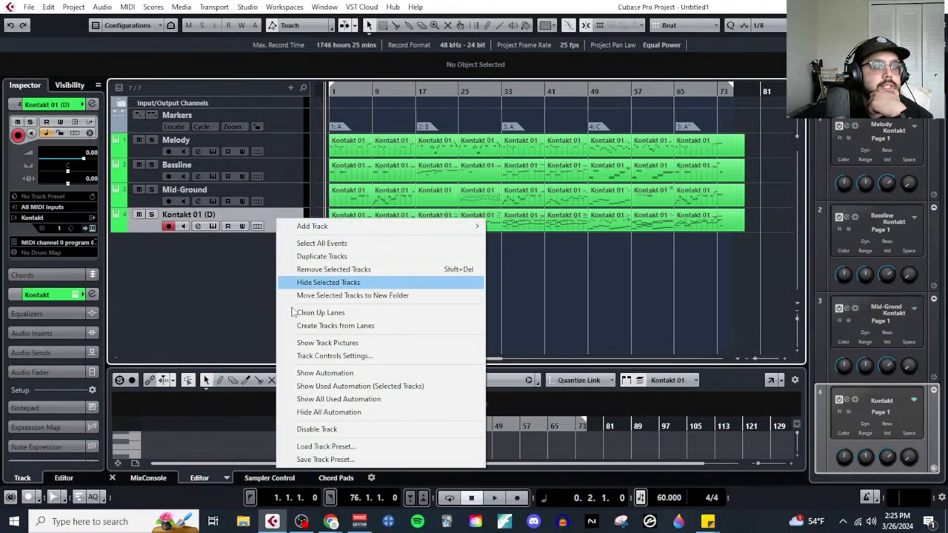
pyautogui.click(551, 318)
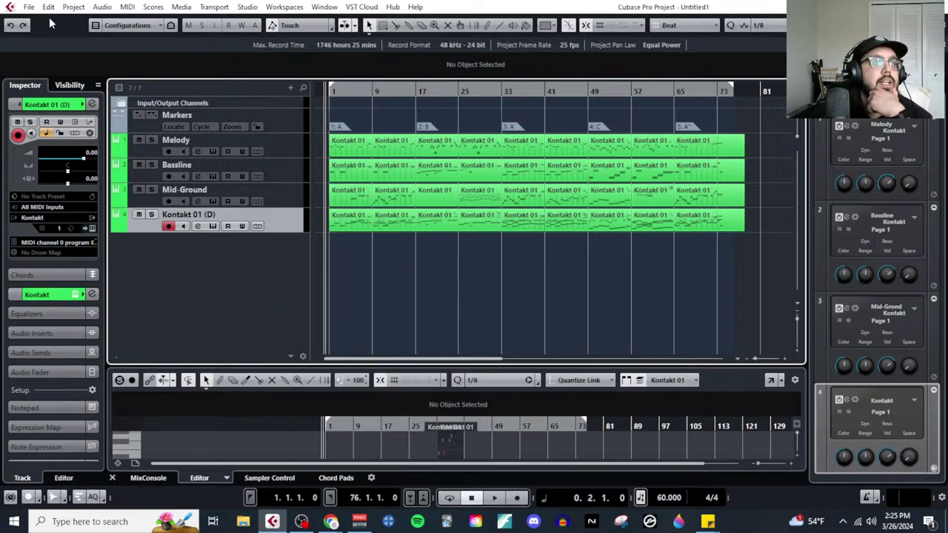
pyautogui.click(29, 8)
pyautogui.moveTo(105, 192)
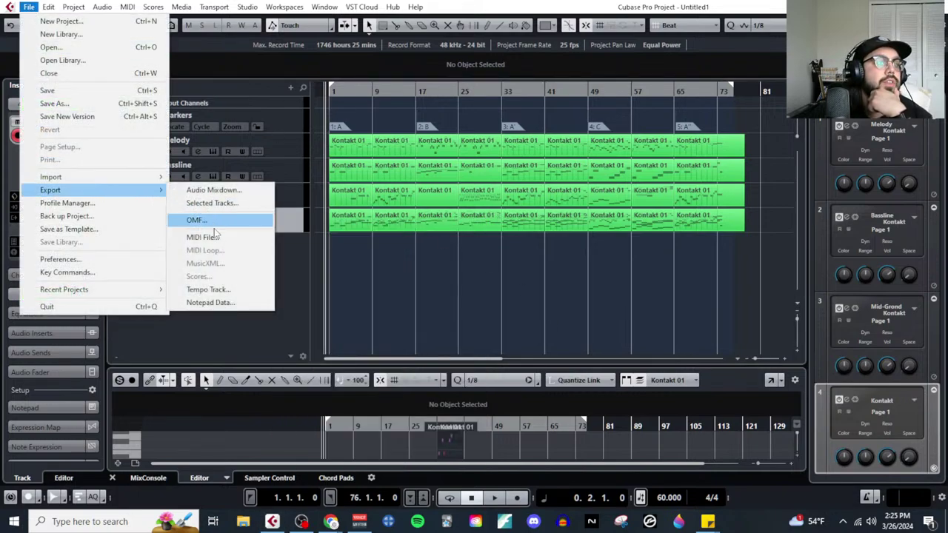
pyautogui.click(236, 238)
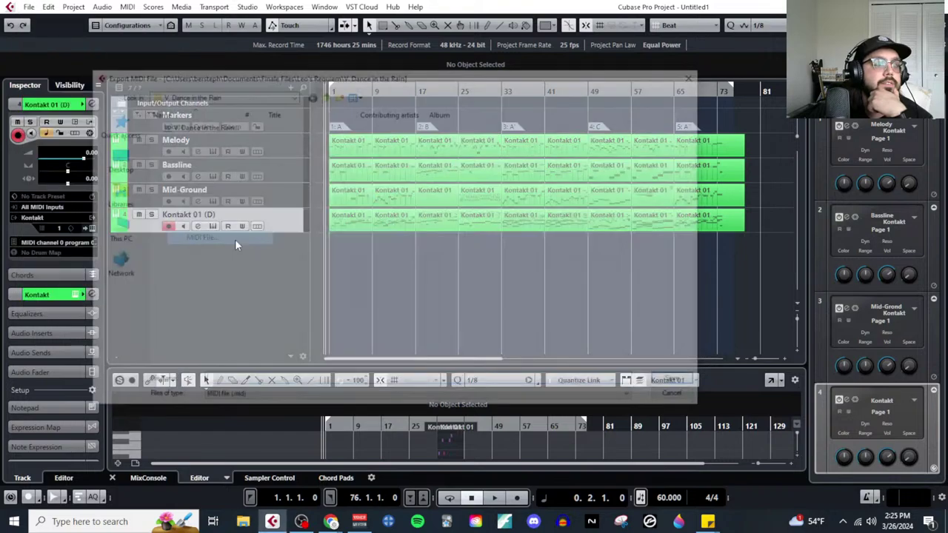
# Step: Browse to K: > Cubase Projects > YouTube Tutorials > Live Streams > 5 year anniversary stream
pyautogui.click(291, 94)
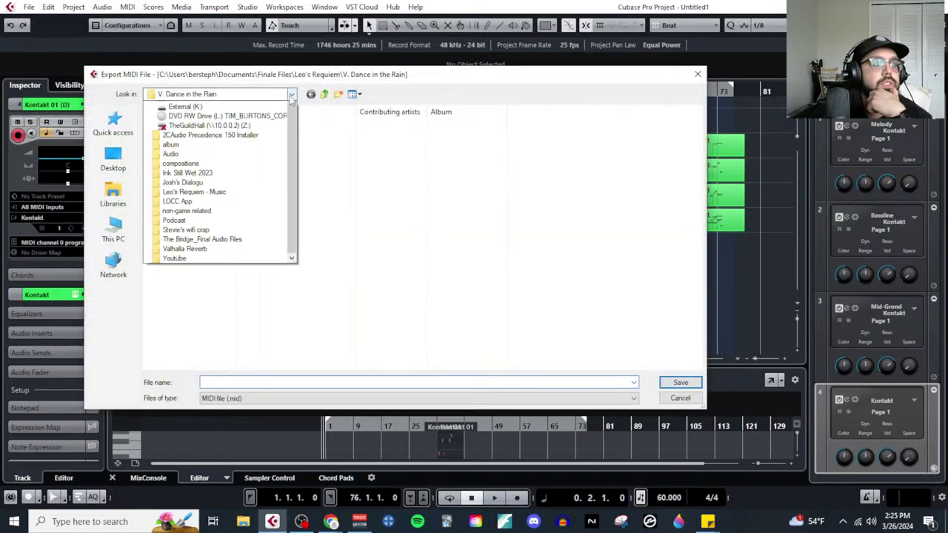
pyautogui.scroll(2, 220, 178)
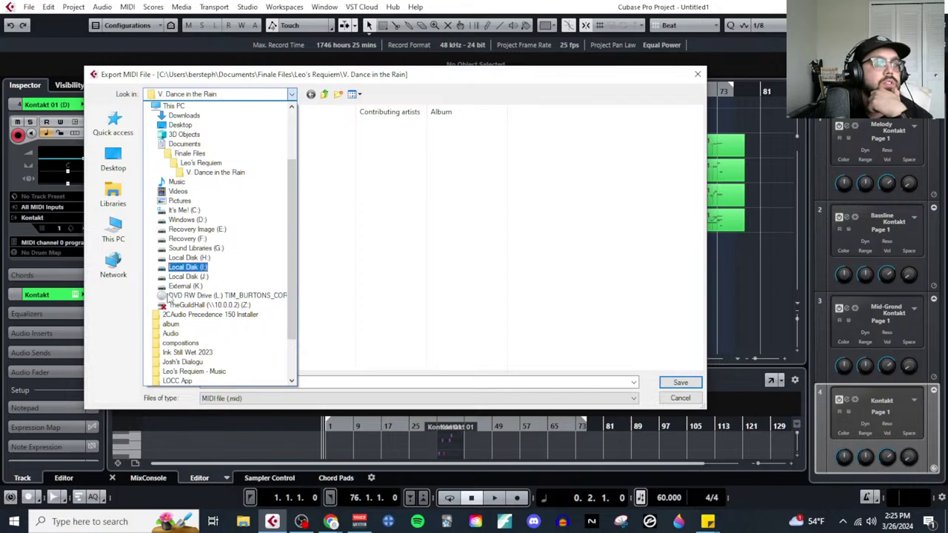
pyautogui.scroll(-2, 198, 339)
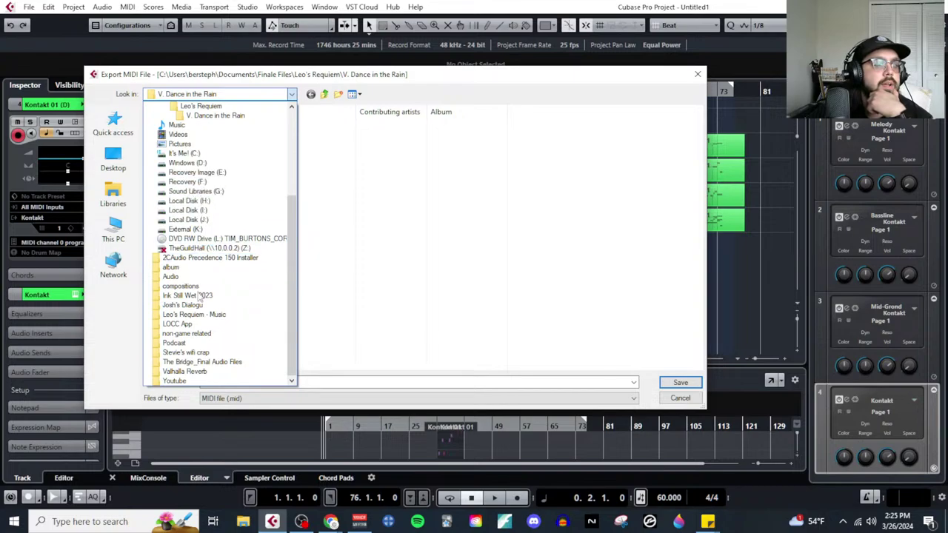
pyautogui.scroll(5, 199, 296)
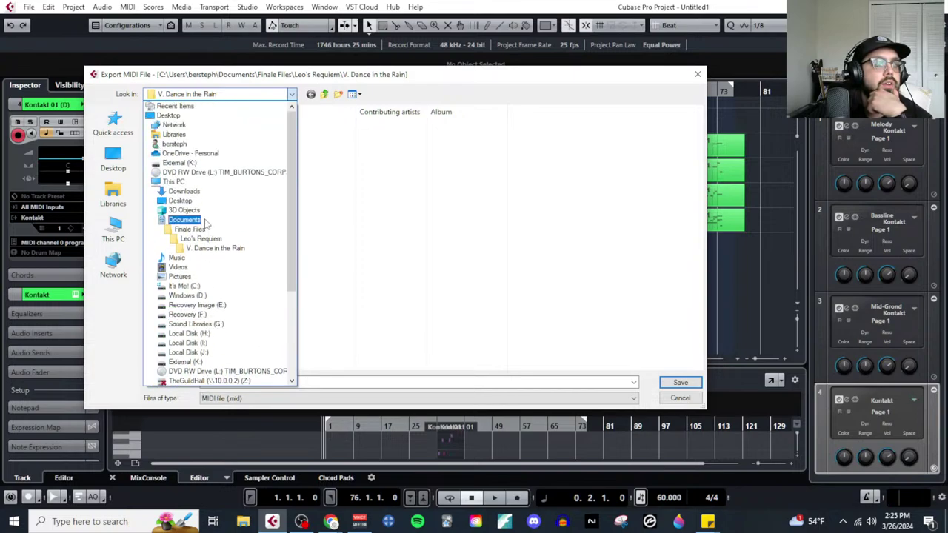
pyautogui.click(184, 163)
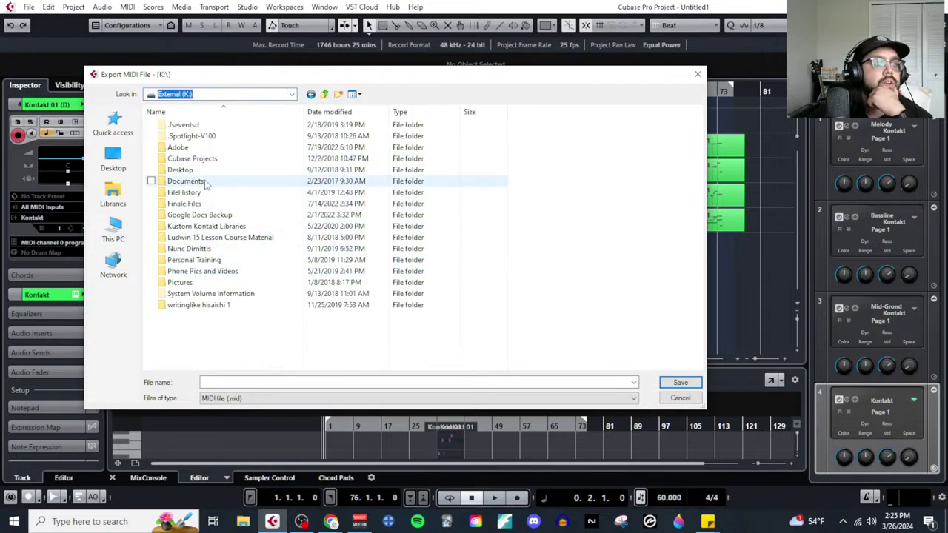
pyautogui.doubleClick(194, 159)
pyautogui.doubleClick(203, 259)
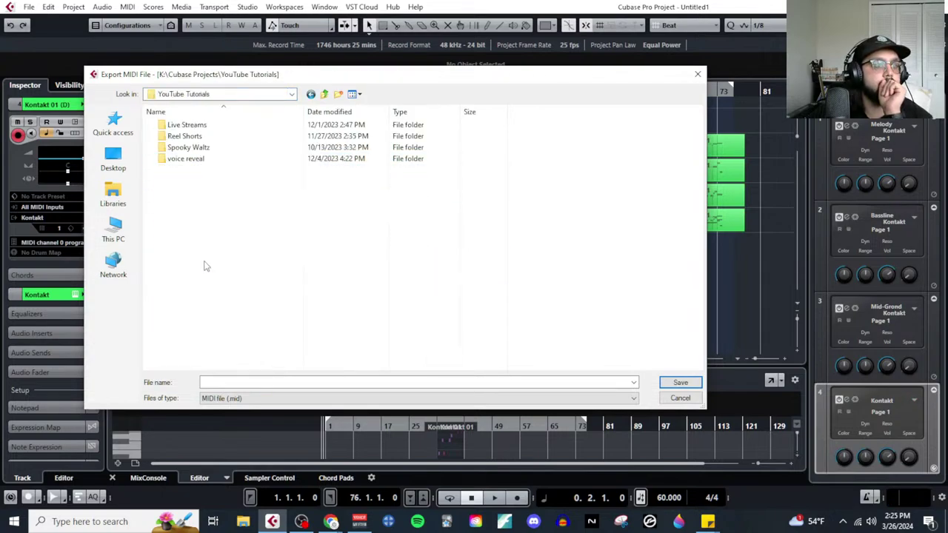
pyautogui.doubleClick(200, 125)
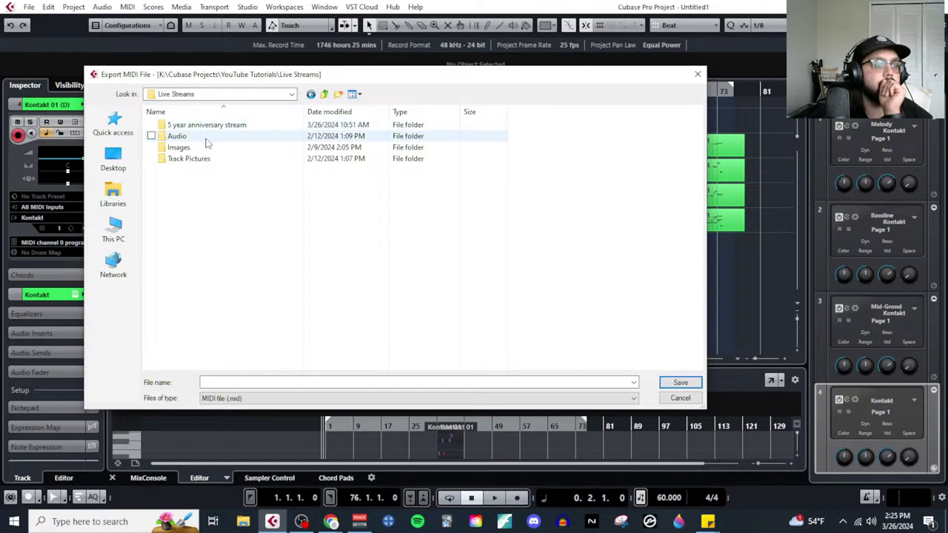
pyautogui.doubleClick(208, 124)
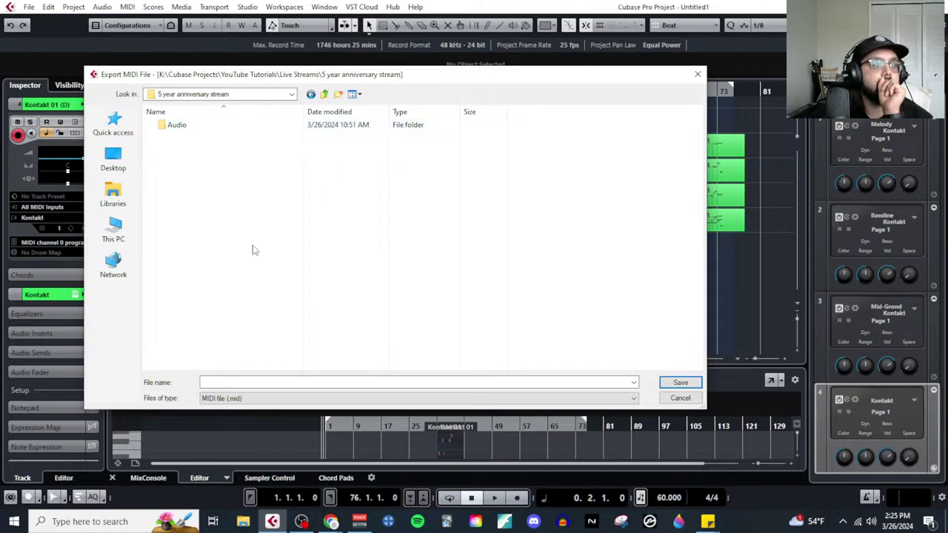
# Step: Name the MIDI file '5 year anniversary sket' and accept the export options
pyautogui.click(283, 385)
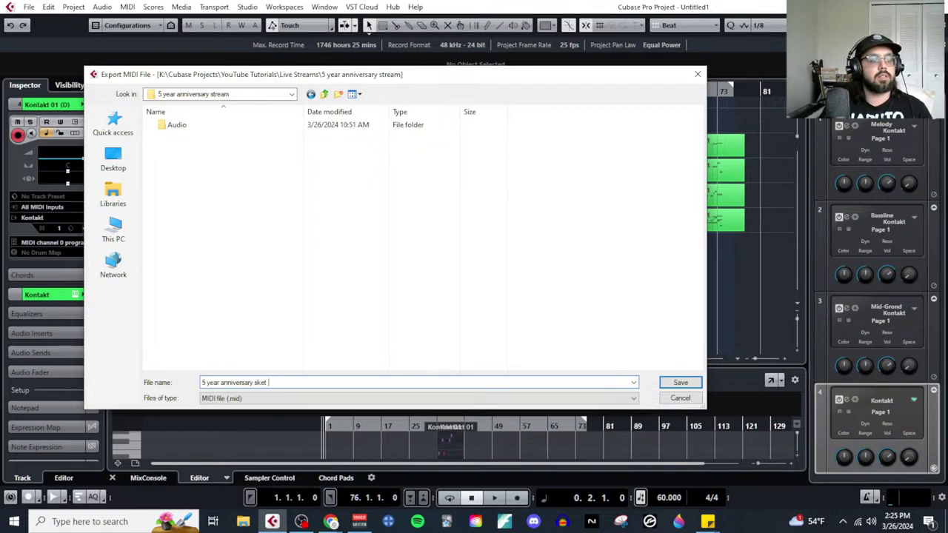
pyautogui.write('5 year anniversary sket')
pyautogui.press('Return')
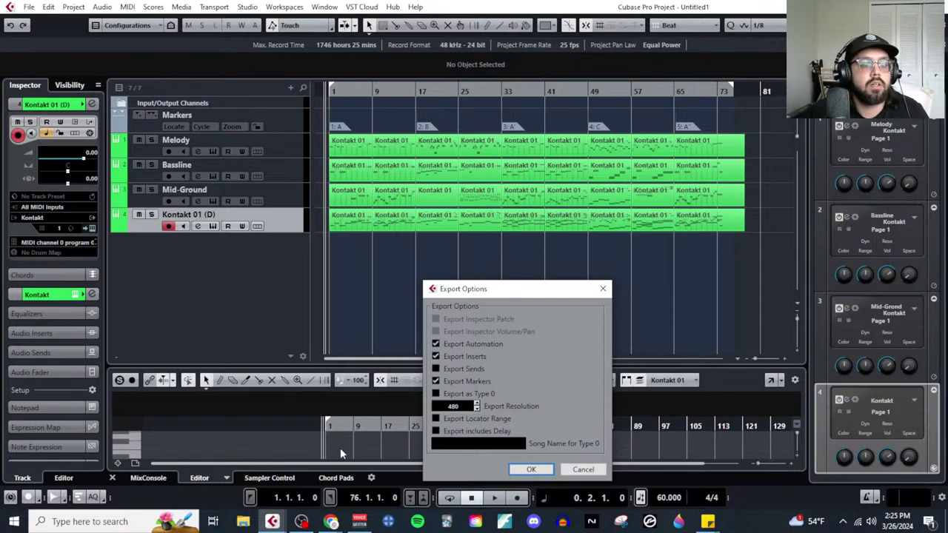
pyautogui.click(531, 469)
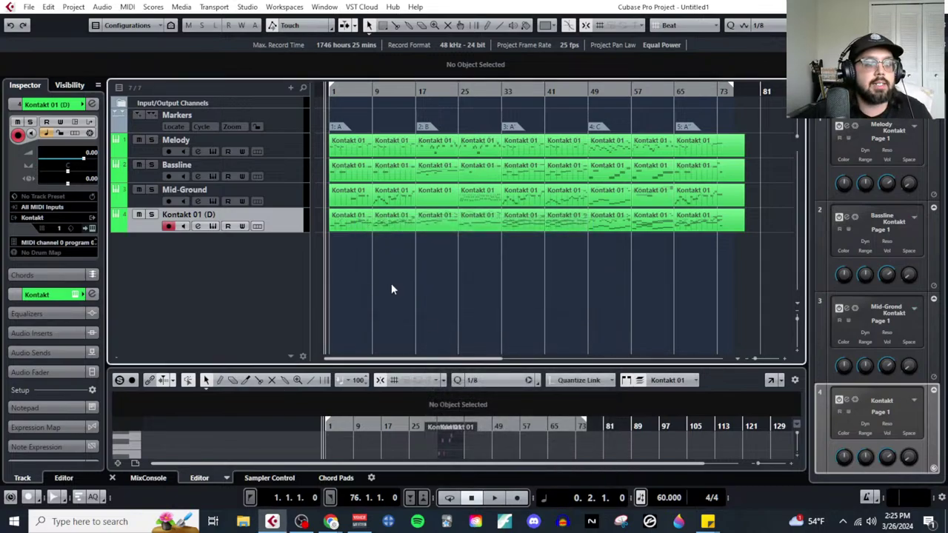
# Step: Save the project under the name '5-year anniversary stream'
pyautogui.click(29, 6)
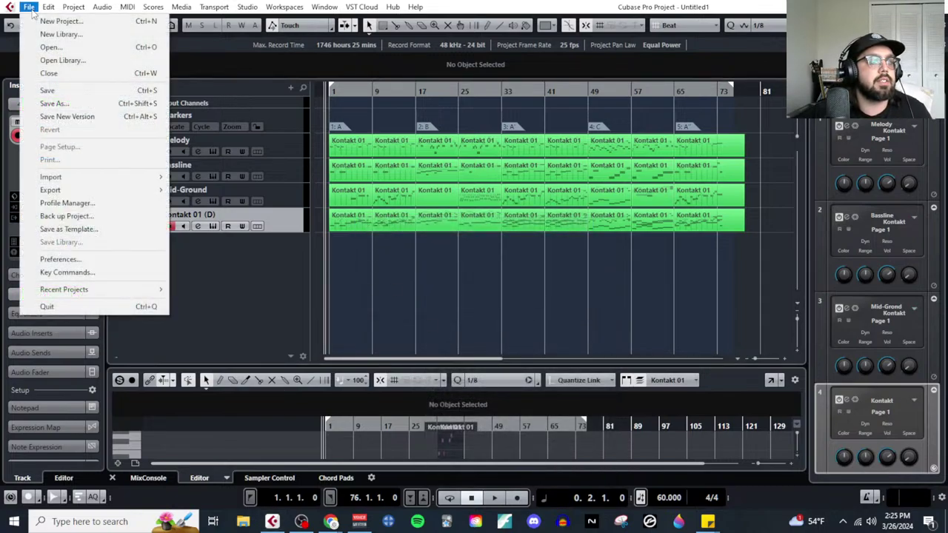
pyautogui.click(44, 87)
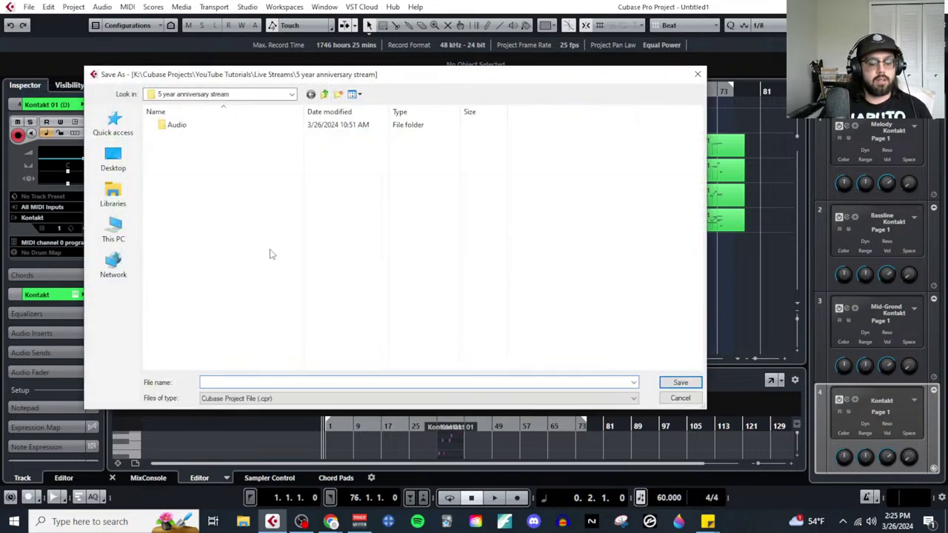
pyautogui.write('5year anniversary')
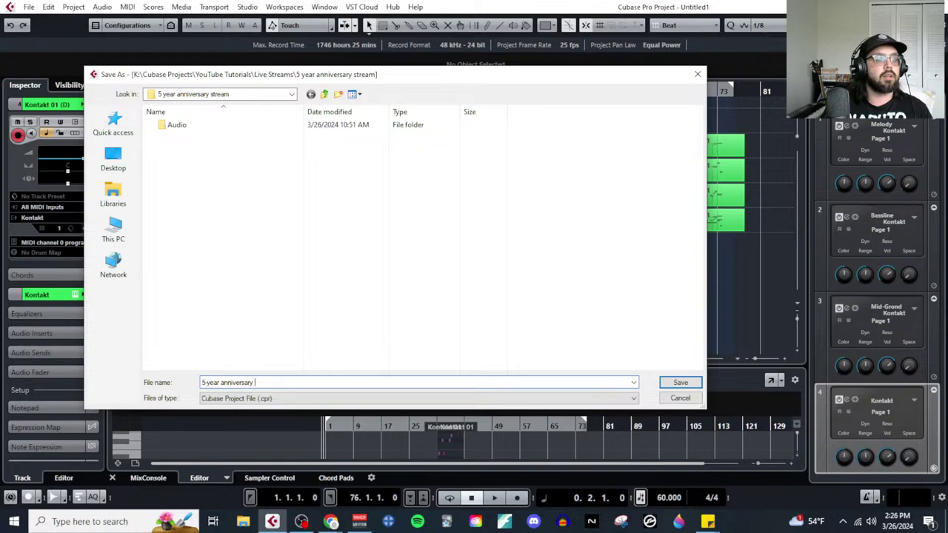
pyautogui.write('-year anniversary stream')
pyautogui.press('Return')
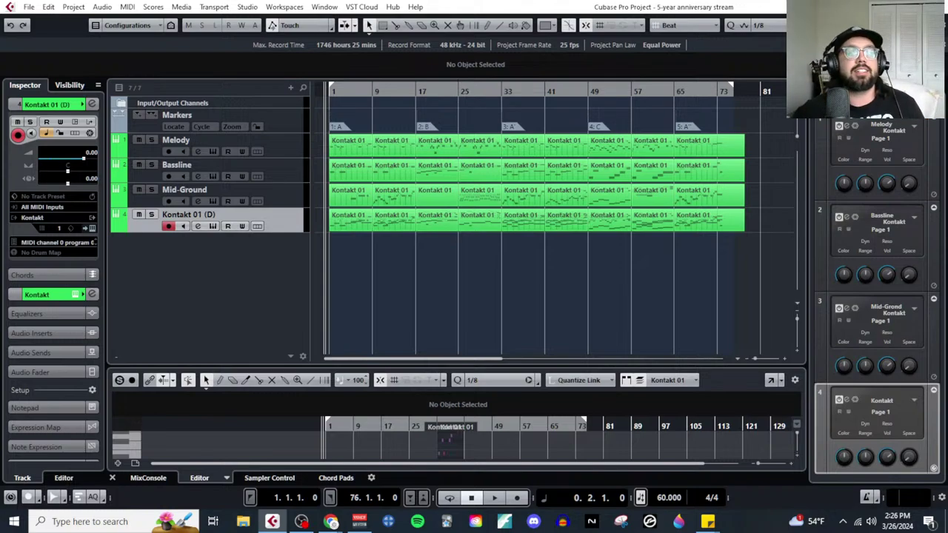
pyautogui.click(633, 292)
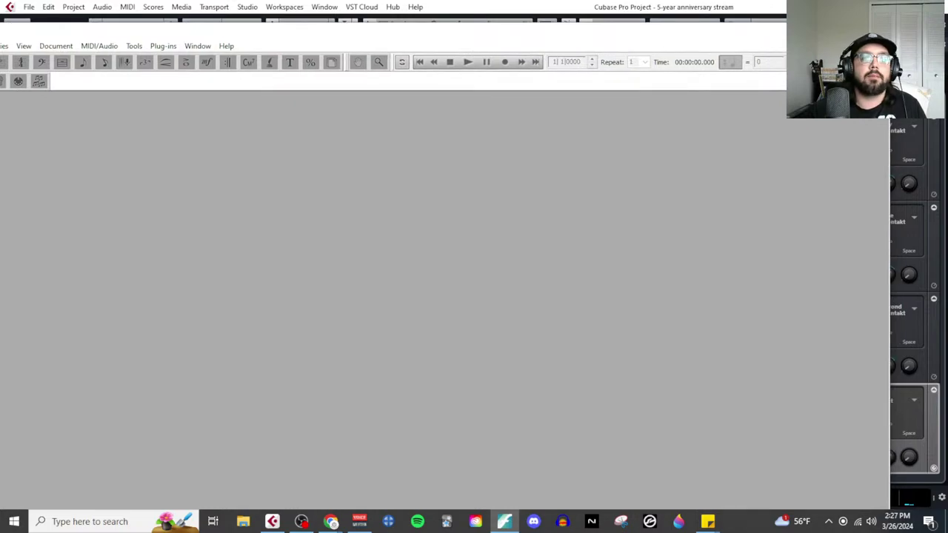
# Step: Create a new document from Orchestral Templates > Studio Orchestra.ftmx
pyautogui.click(10, 19)
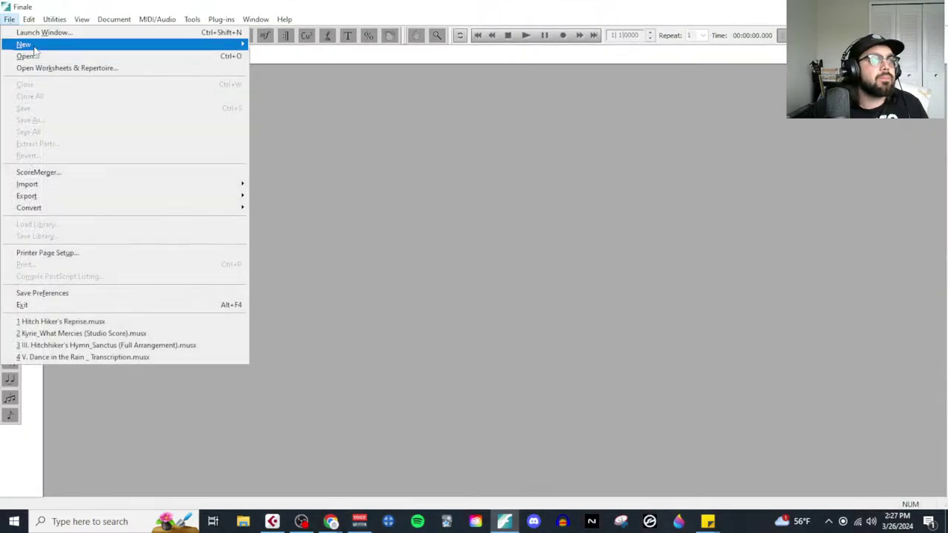
pyautogui.moveTo(52, 46)
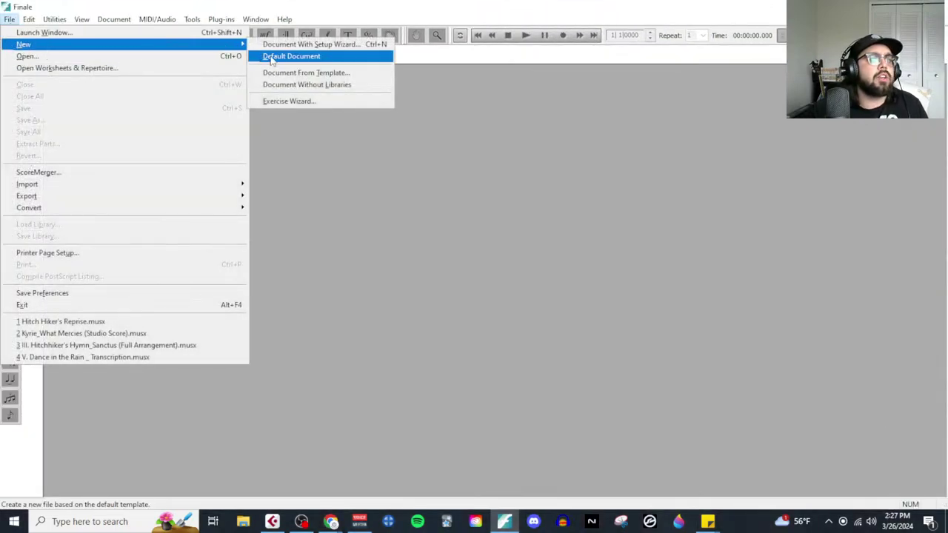
pyautogui.click(312, 74)
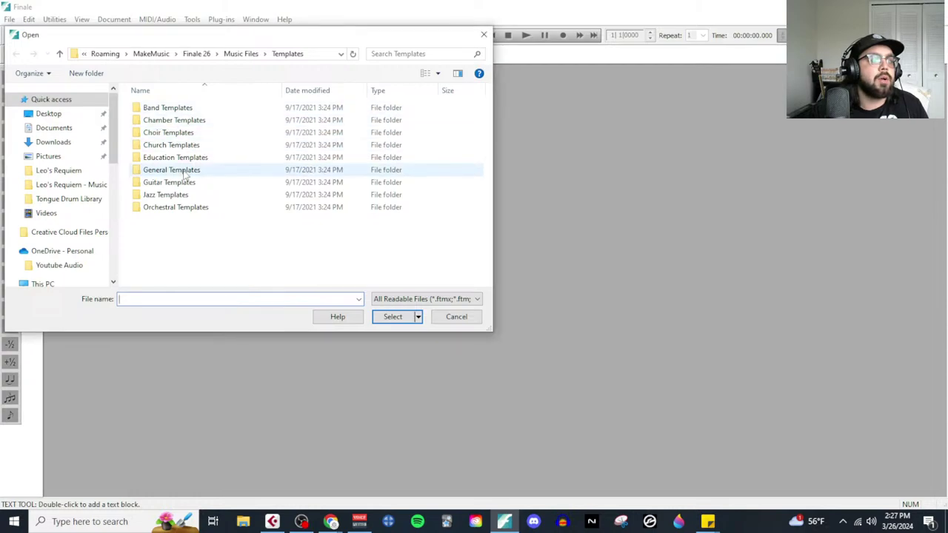
pyautogui.doubleClick(185, 208)
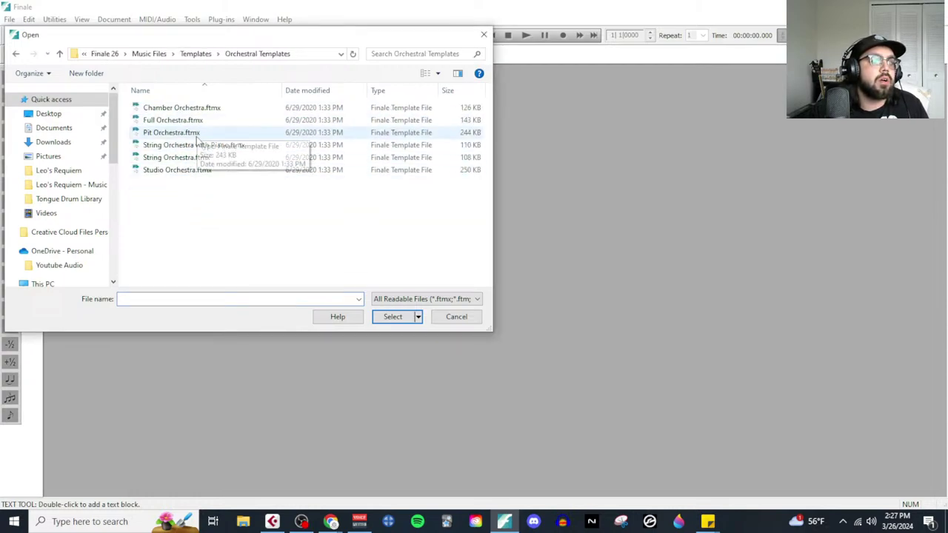
pyautogui.doubleClick(194, 170)
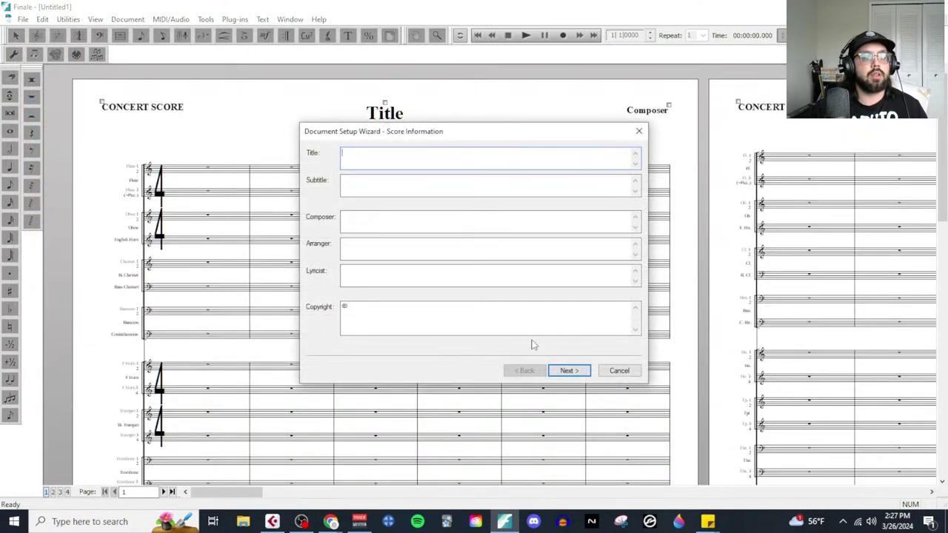
# Step: Enter the title '5-Year Anniversary Video' and subtitle 'Composed Live'
pyautogui.write('5-Y')
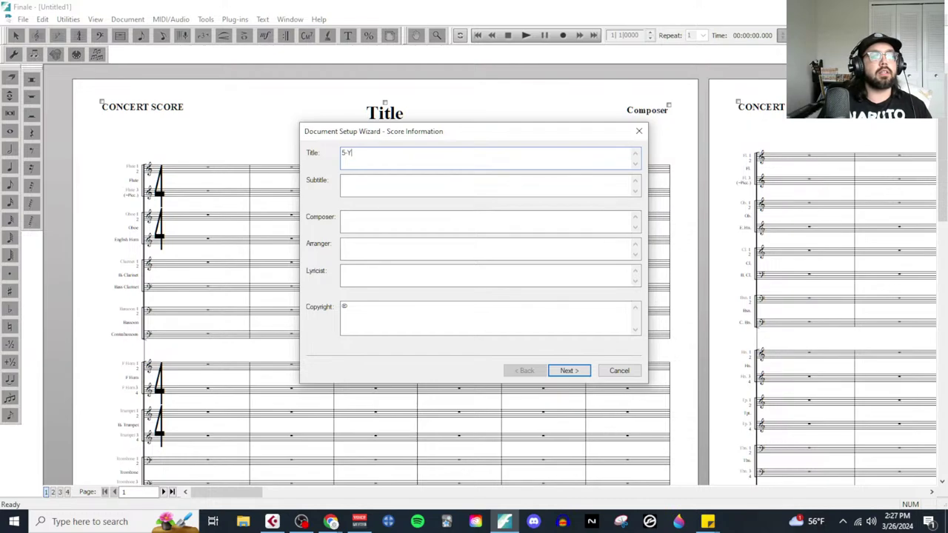
pyautogui.write('ear Annivers')
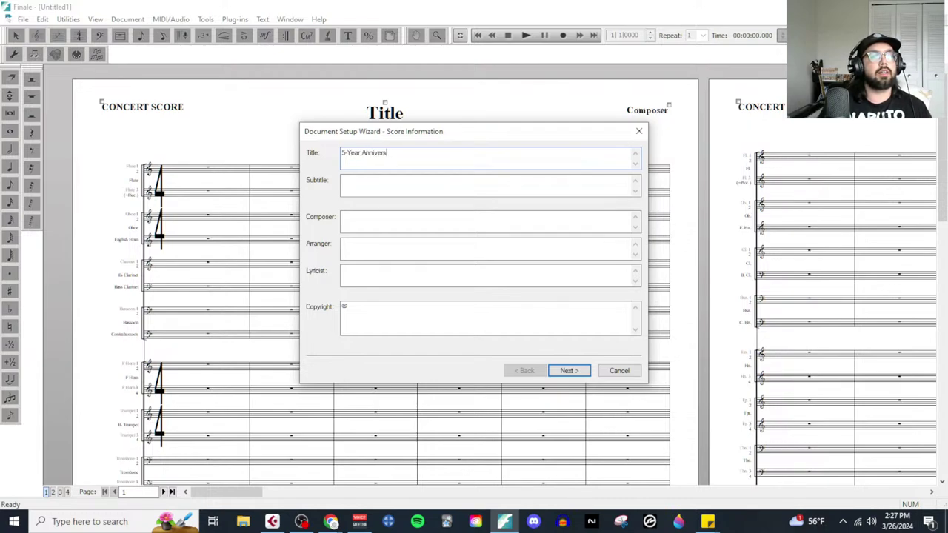
pyautogui.write('aary')
pyautogui.press('BackSpace')
pyautogui.press('BackSpace')
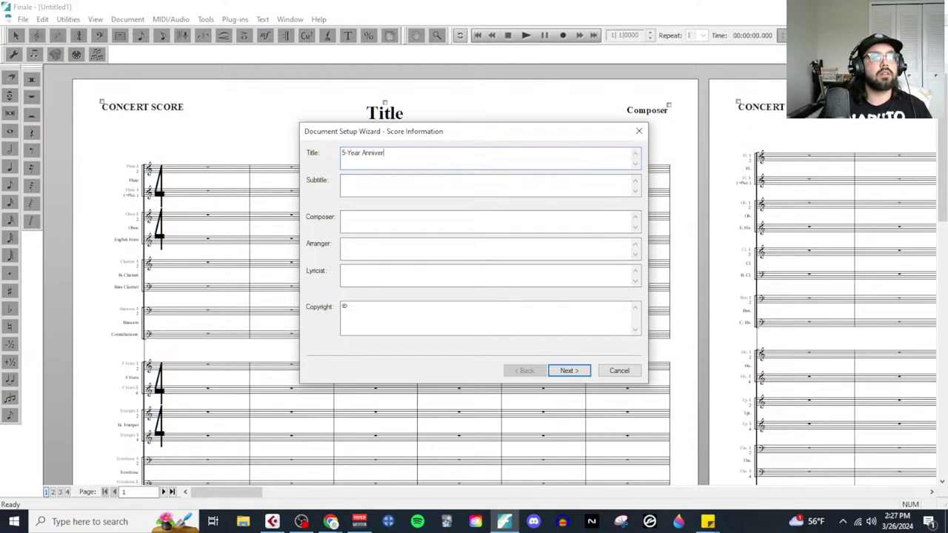
pyautogui.write('ary Video')
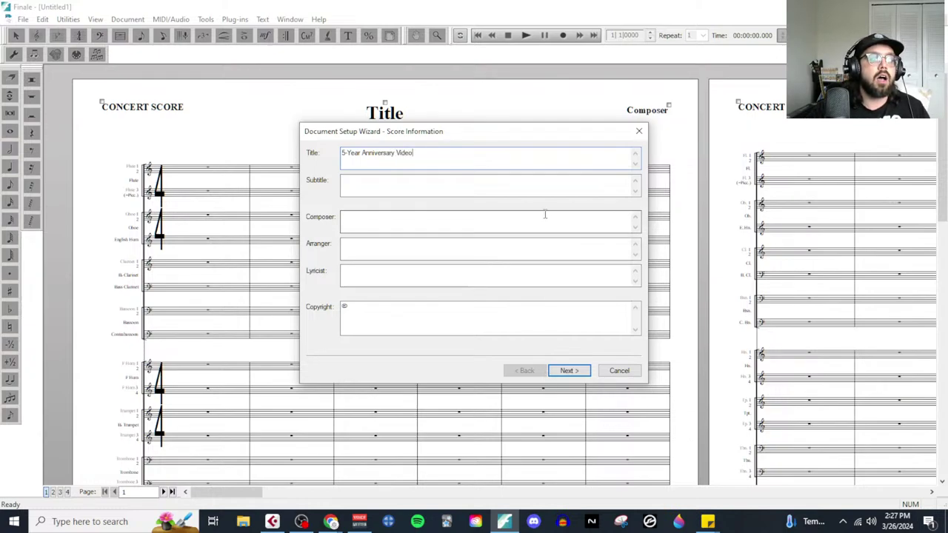
pyautogui.click(546, 191)
pyautogui.write('Composed Live!')
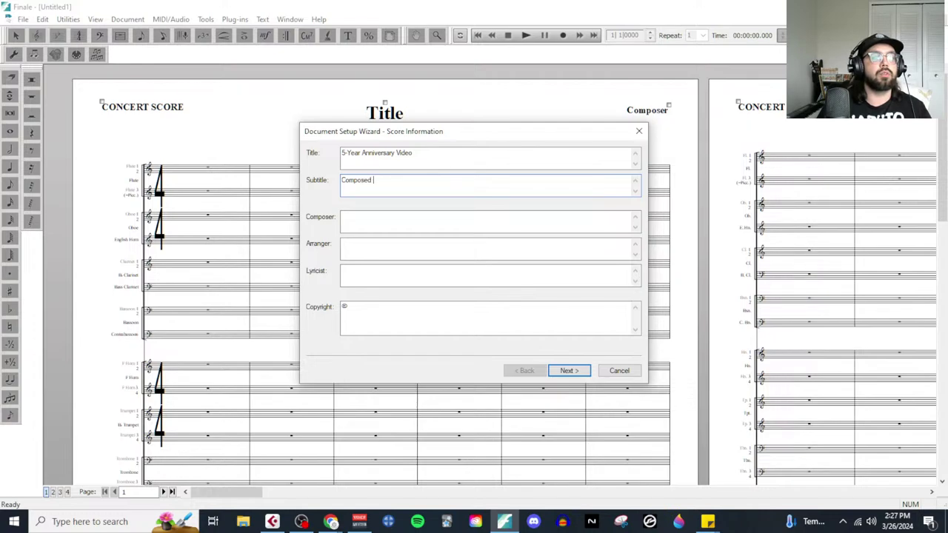
# Step: Fill in the composer's name and the copyright year, then continue to Score Settings
pyautogui.click(423, 220)
pyautogui.write('Stephen Berkme')
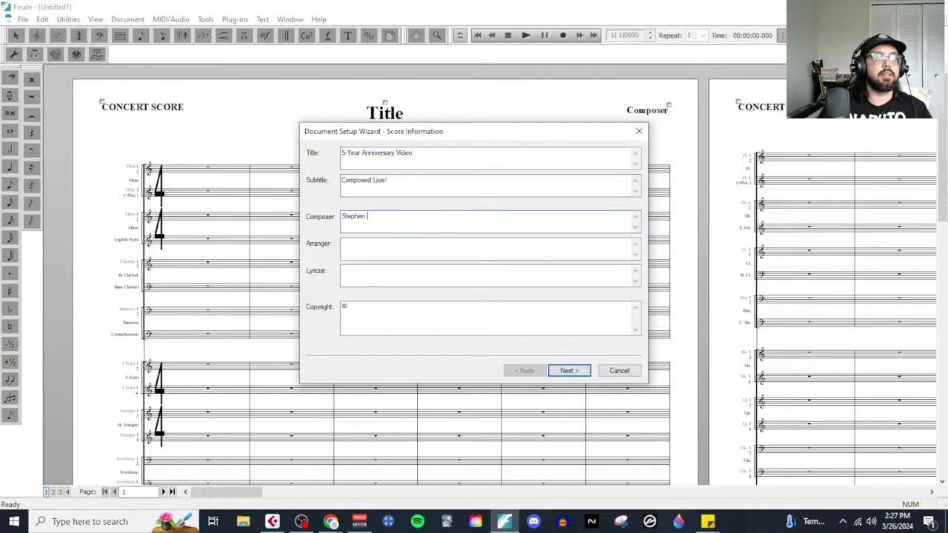
pyautogui.press('BackSpace')
pyautogui.press('BackSpace')
pyautogui.write('erke')
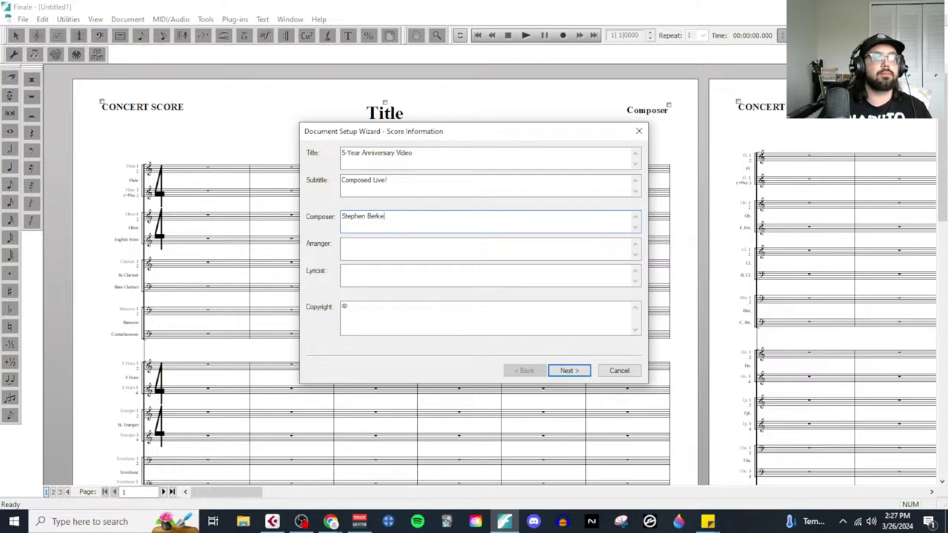
pyautogui.write('meier (tablet')
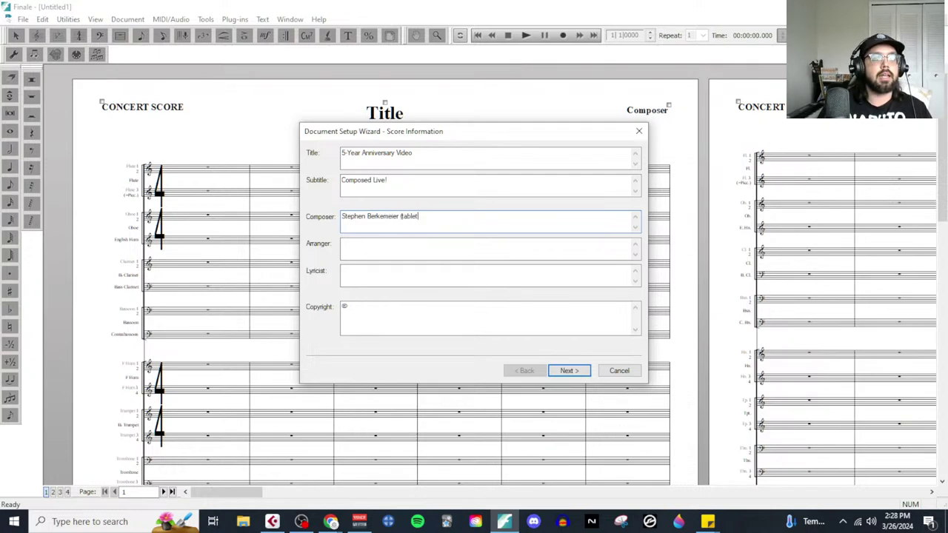
pyautogui.write('opc')
pyautogui.write(' composer')
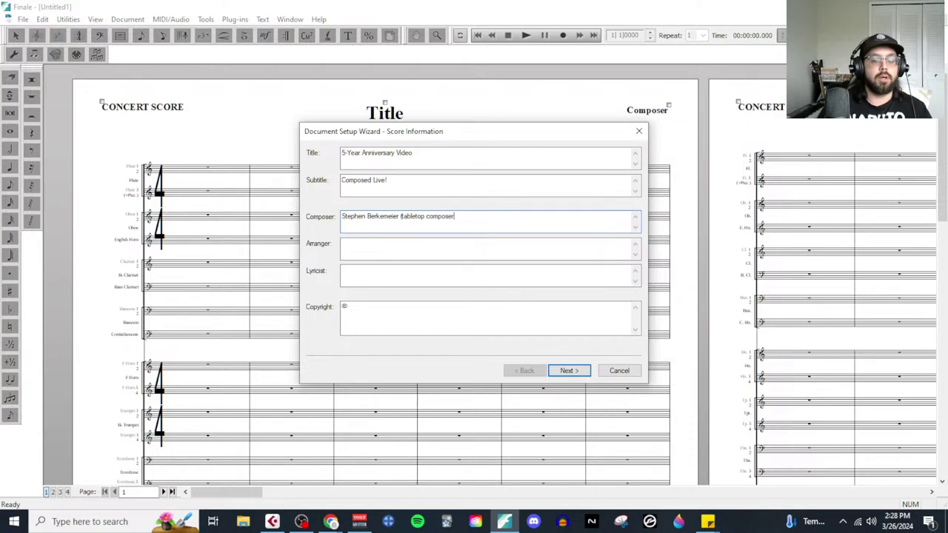
pyautogui.press('Tab')
pyautogui.press('Tab')
pyautogui.press('Tab')
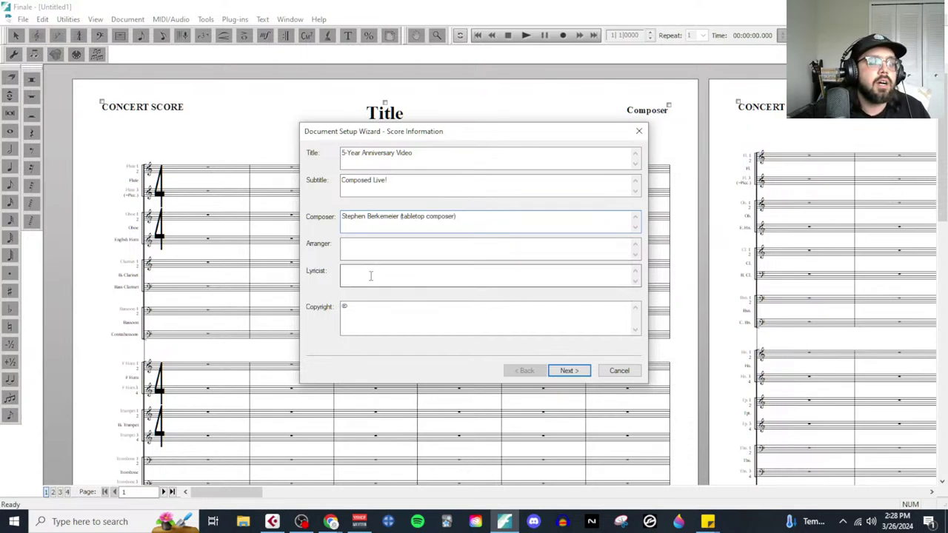
pyautogui.write('2024')
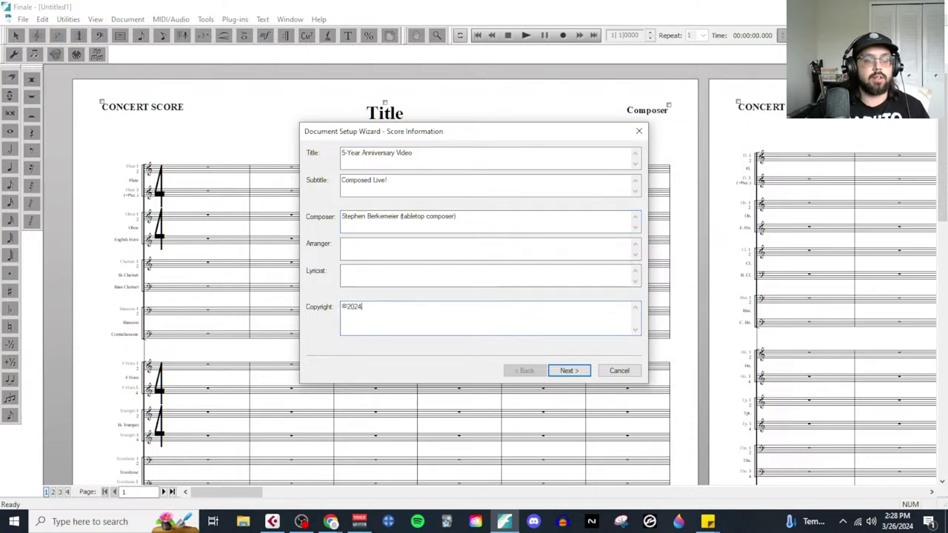
pyautogui.click(567, 370)
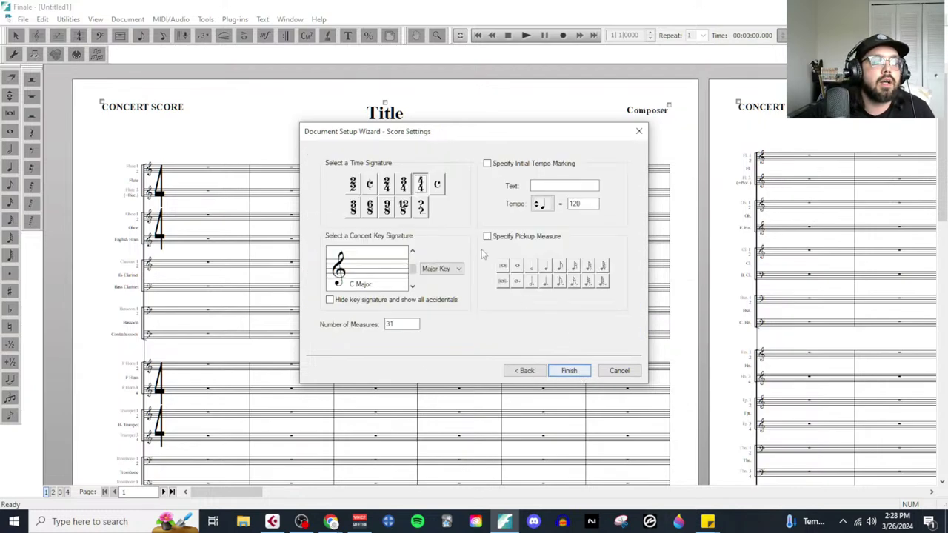
# Step: Set the concert key signature to A minor
pyautogui.click(413, 287)
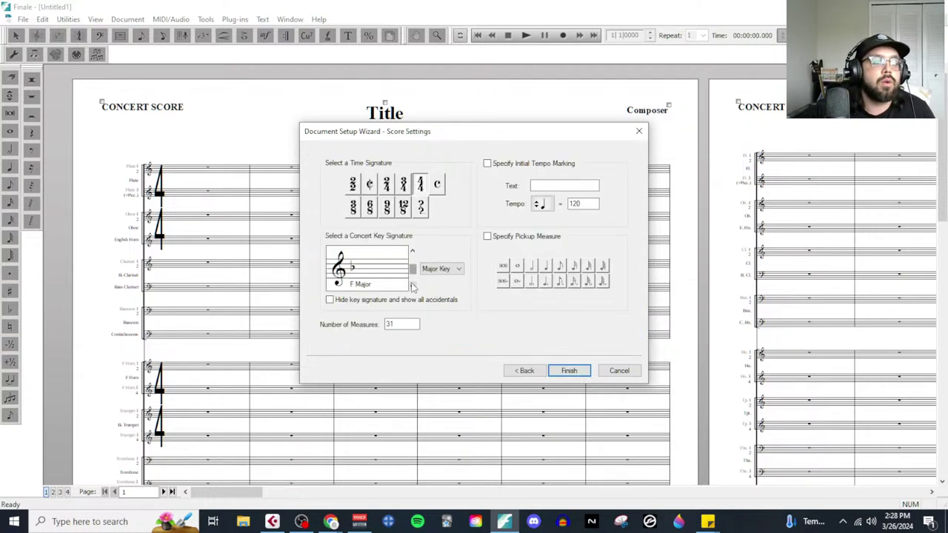
pyautogui.click(413, 286)
pyautogui.click(412, 287)
pyautogui.click(412, 252)
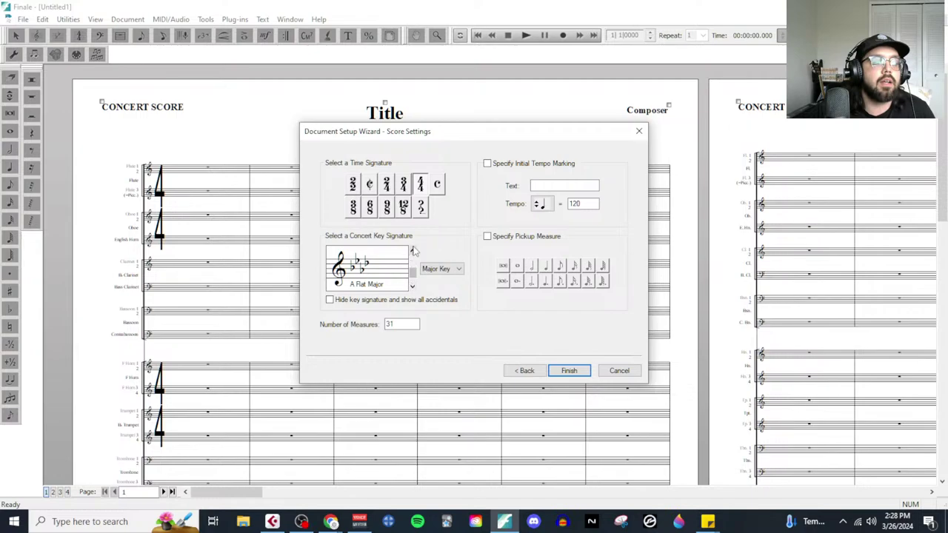
pyautogui.click(413, 251)
pyautogui.click(413, 252)
pyautogui.click(412, 251)
pyautogui.click(441, 269)
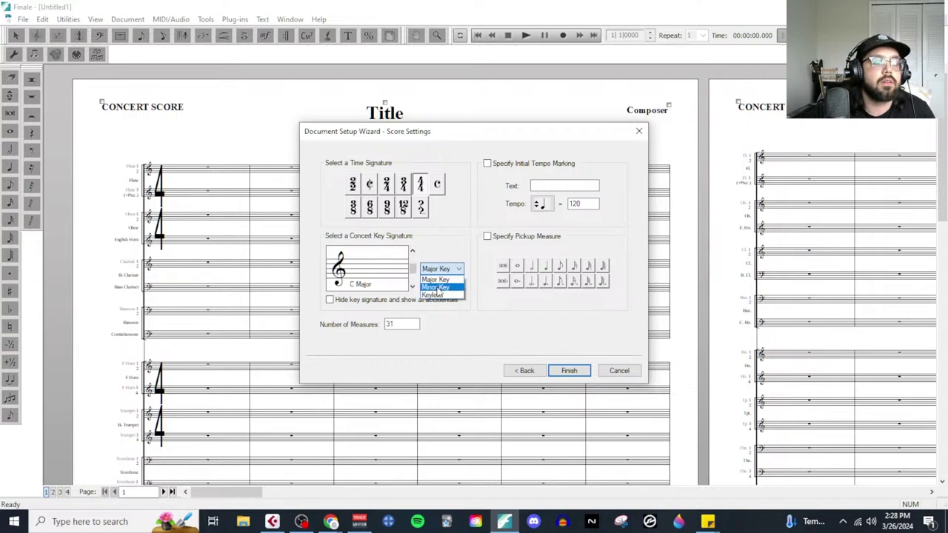
pyautogui.click(441, 285)
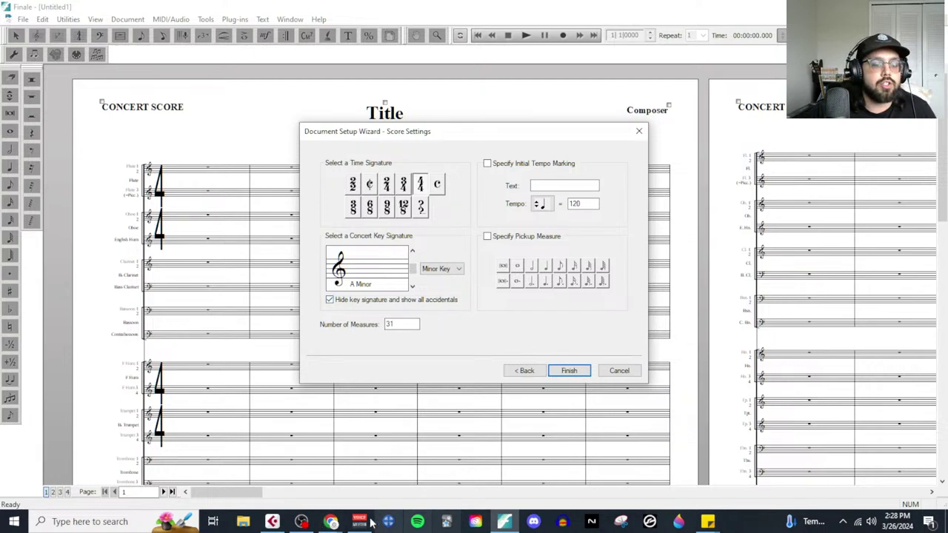
# Step: Specify 75 measures and an initial tempo marking of 60, then finish the setup
pyautogui.moveTo(274, 521)
pyautogui.click(282, 502)
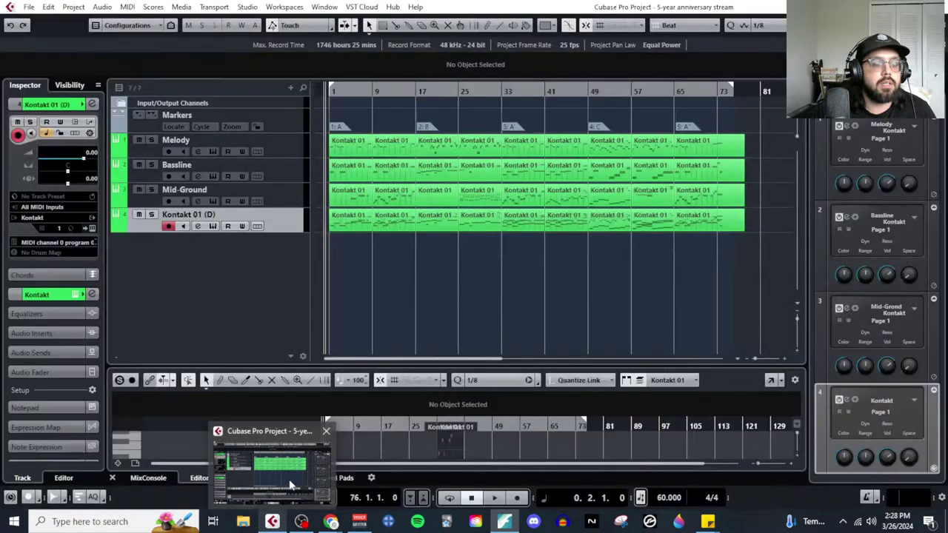
pyautogui.scroll(8, 738, 165)
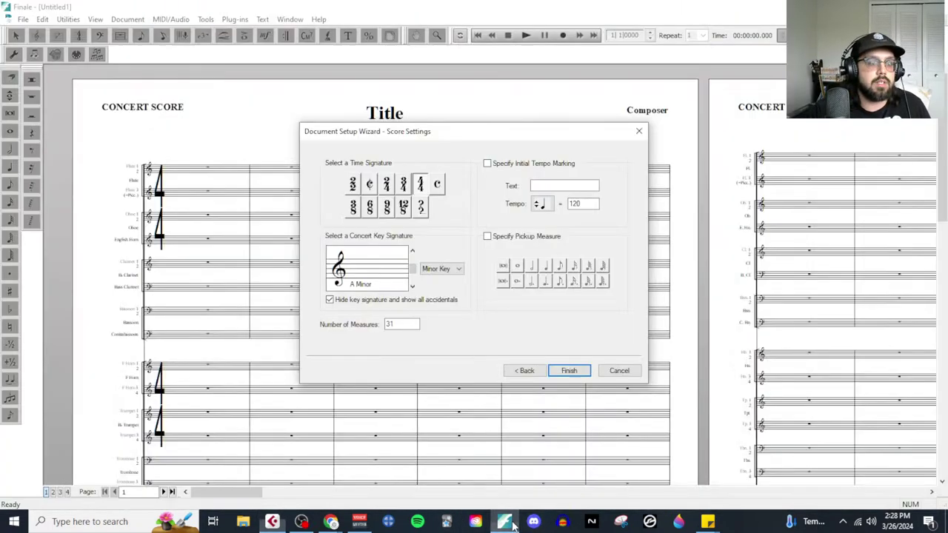
pyautogui.click(504, 522)
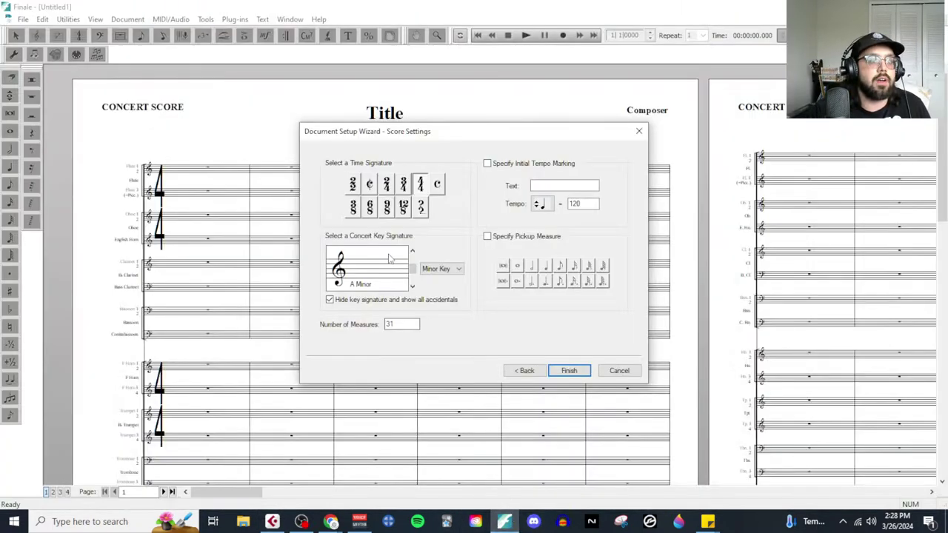
pyautogui.write('75')
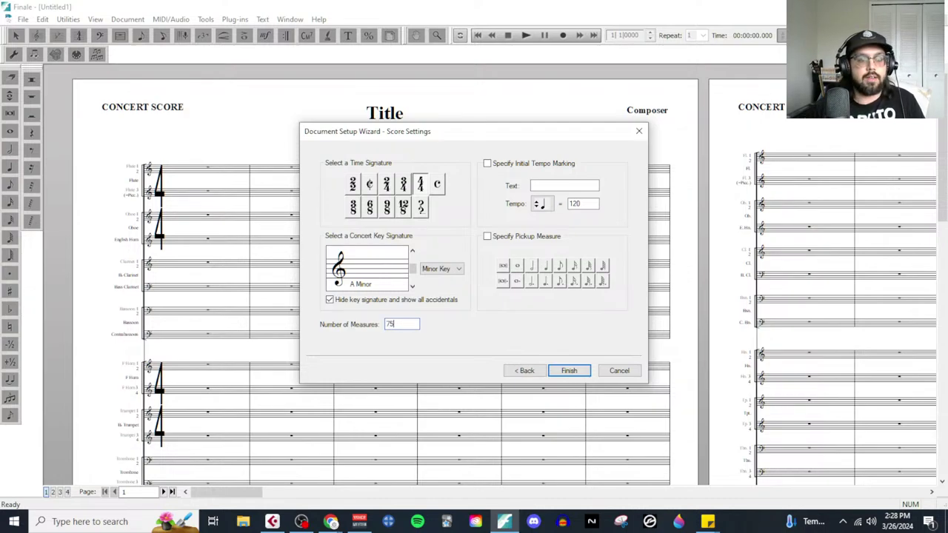
pyautogui.doubleClick(584, 202)
pyautogui.write('1')
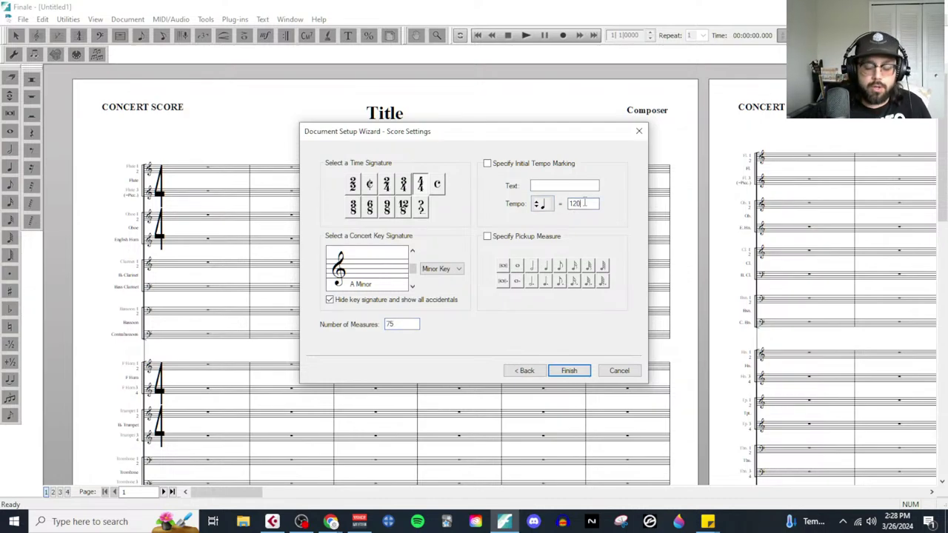
pyautogui.write('60')
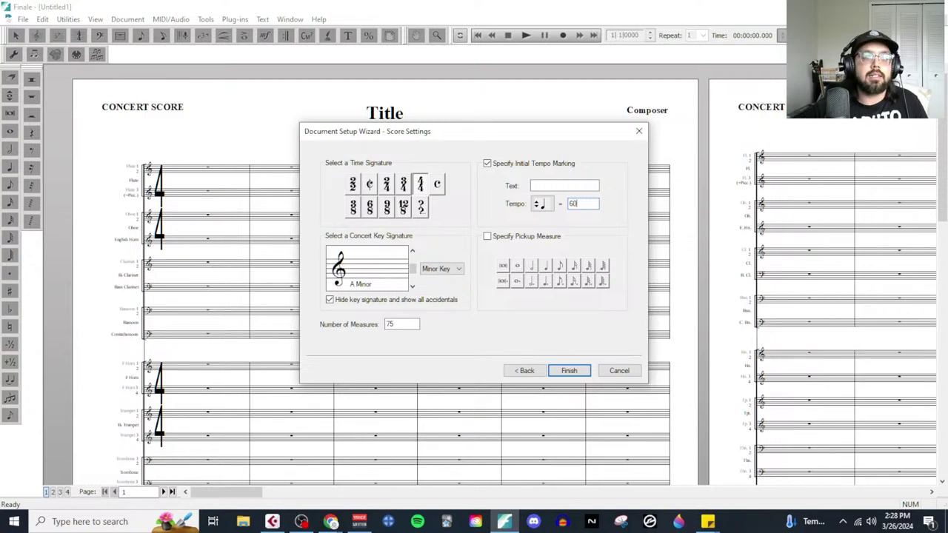
pyautogui.click(569, 371)
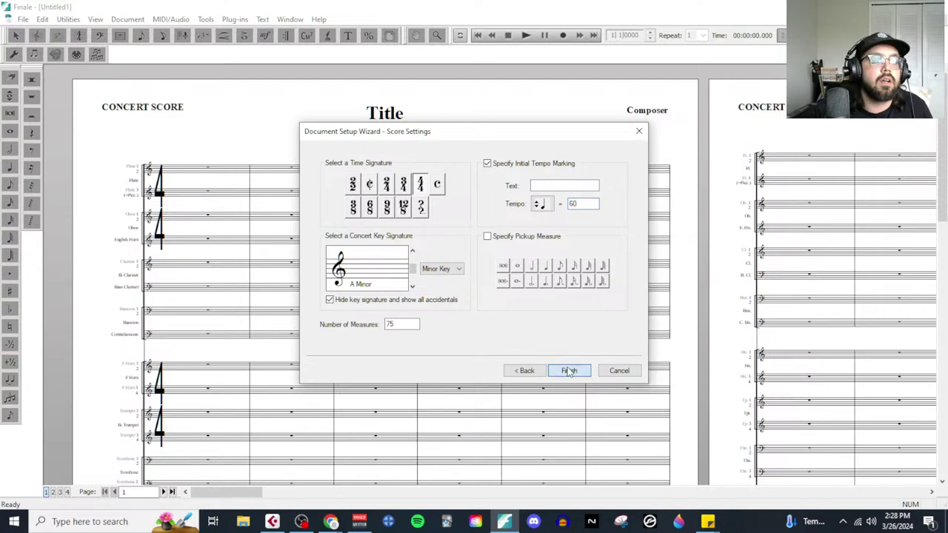
# Step: Switch the score to Scroll View, then open and cancel the Open file browser
pyautogui.click(95, 19)
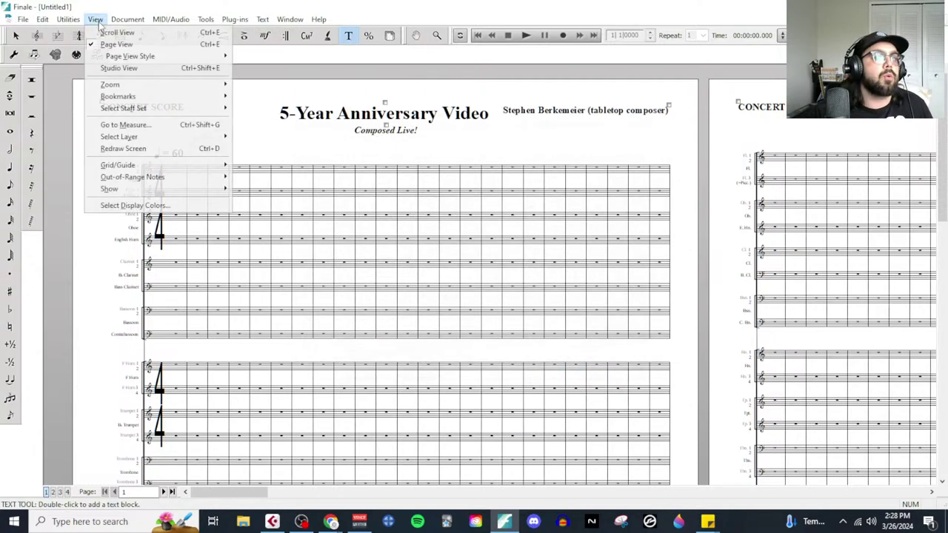
pyautogui.click(111, 31)
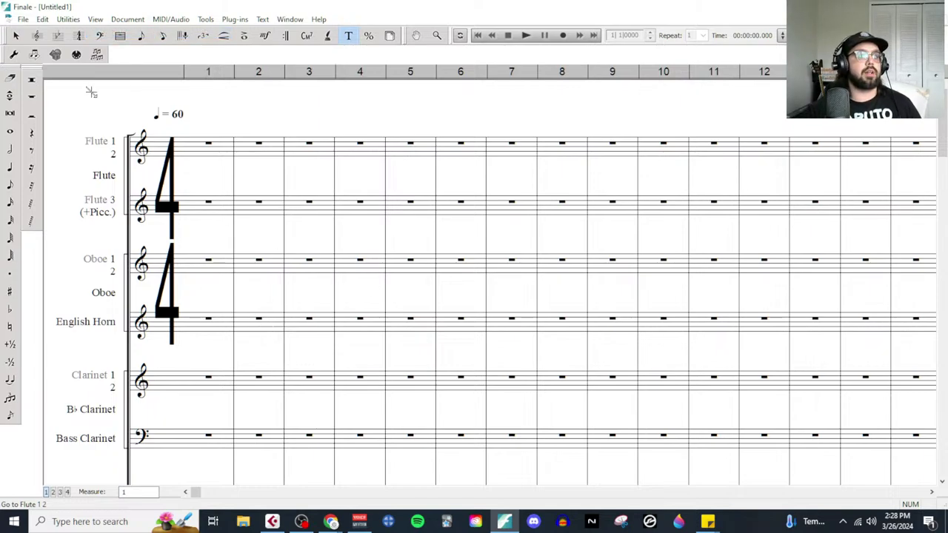
pyautogui.click(23, 19)
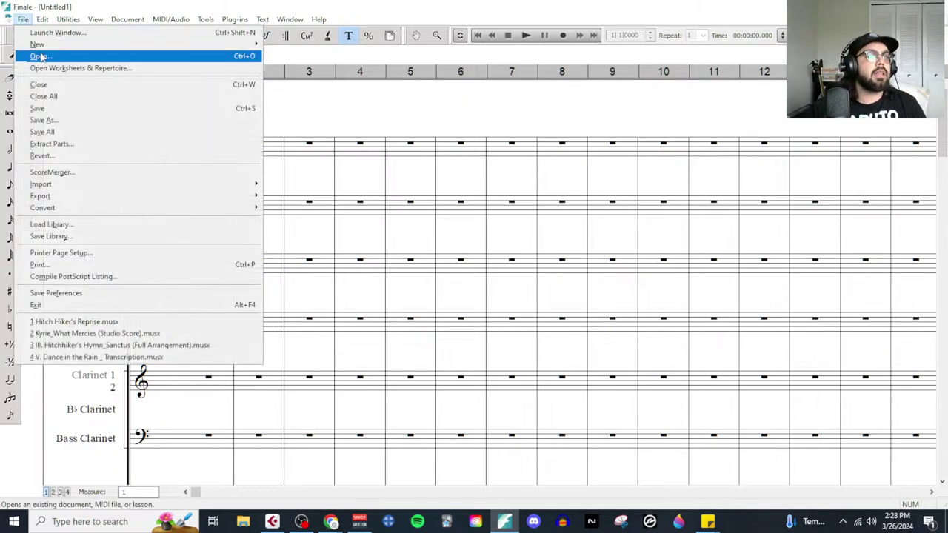
pyautogui.click(40, 56)
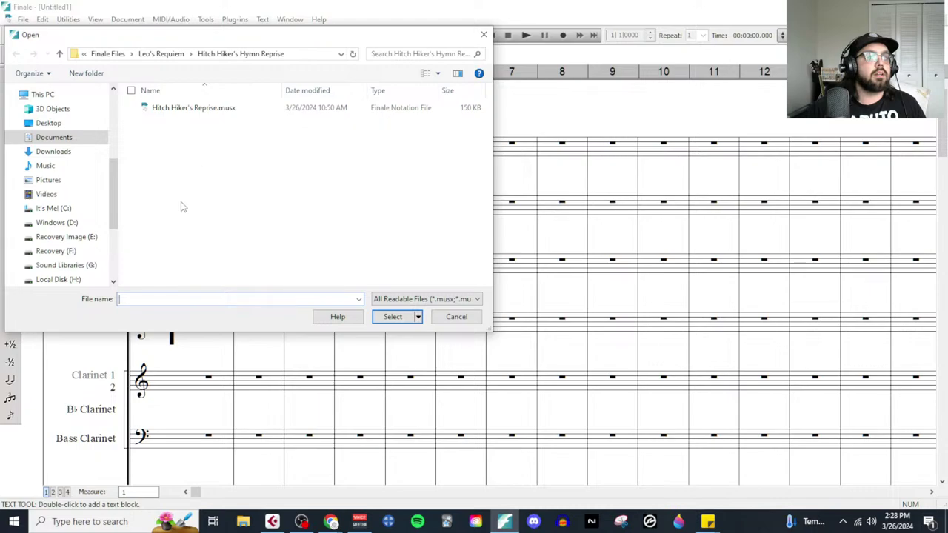
pyautogui.click(468, 319)
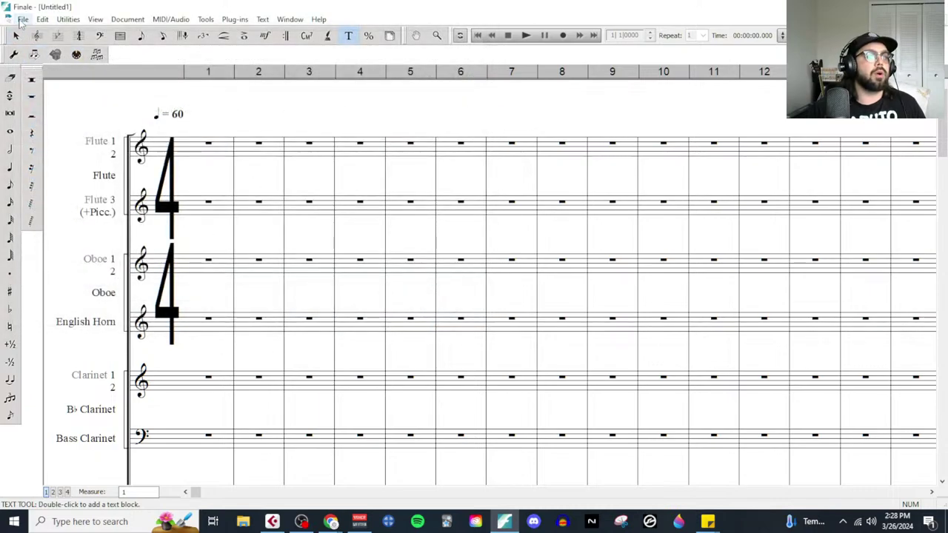
# Step: Look through the File menu's Import and New submenus without choosing anything
pyautogui.click(23, 19)
pyautogui.moveTo(79, 191)
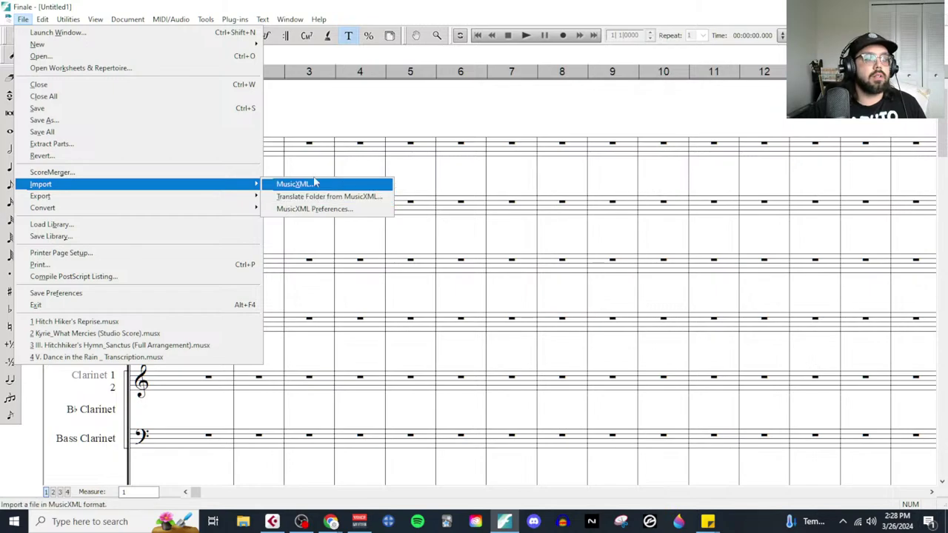
pyautogui.click(23, 19)
pyautogui.click(23, 20)
pyautogui.moveTo(57, 47)
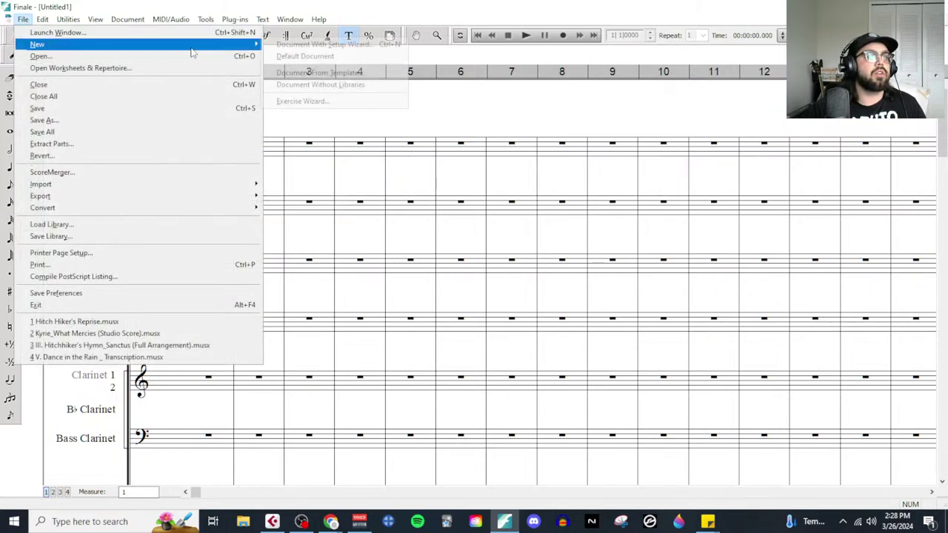
pyautogui.press('Right')
pyautogui.press('Down')
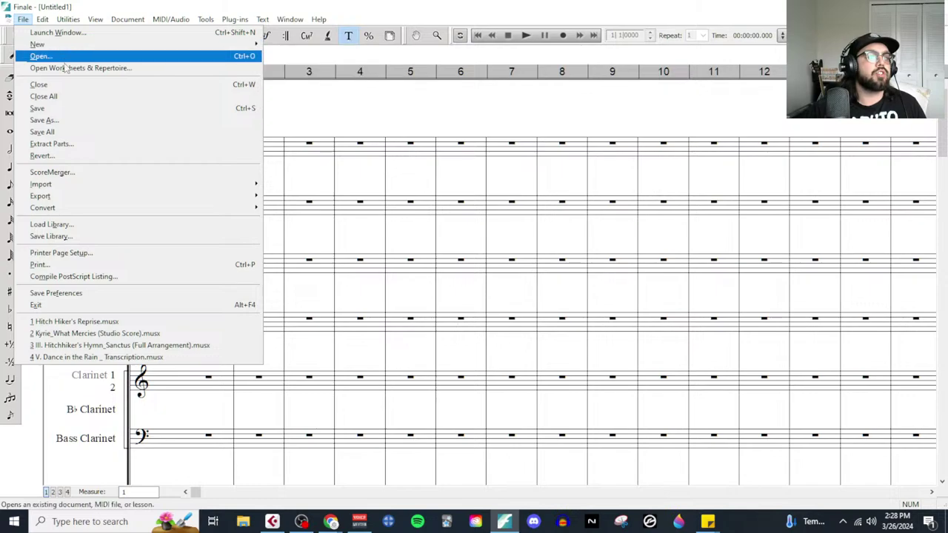
pyautogui.moveTo(93, 189)
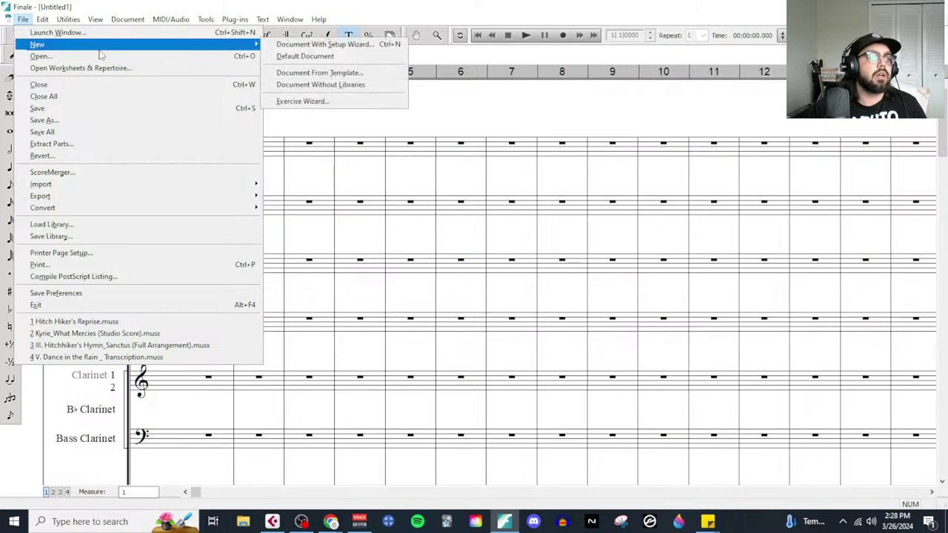
pyautogui.click(406, 134)
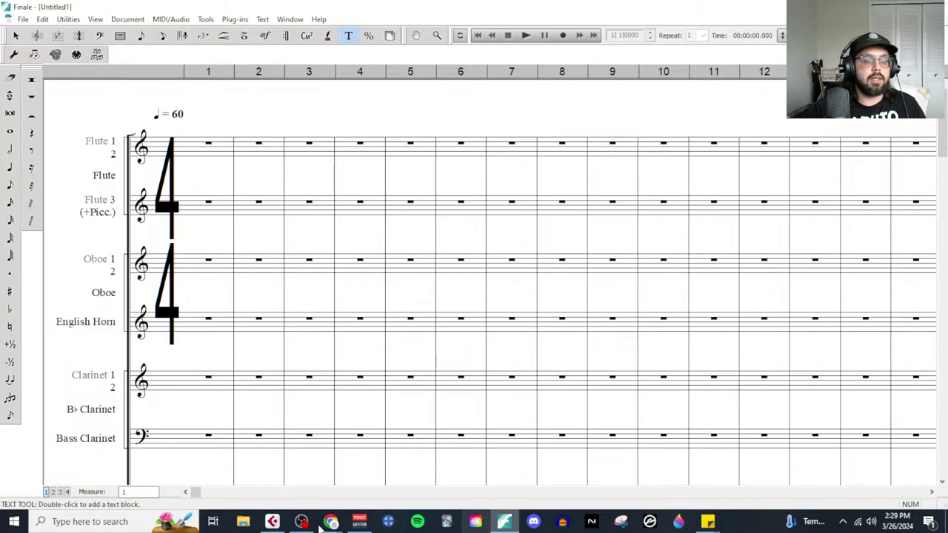
# Step: In Cubase, select the Melody, Bassline and Mid-Ground events and check the export options
pyautogui.click(274, 521)
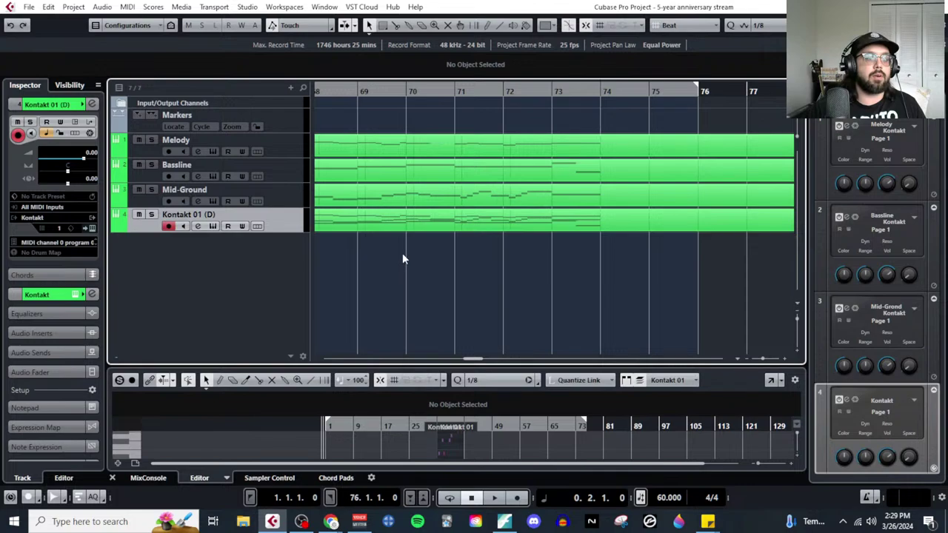
pyautogui.scroll(-6, 404, 244)
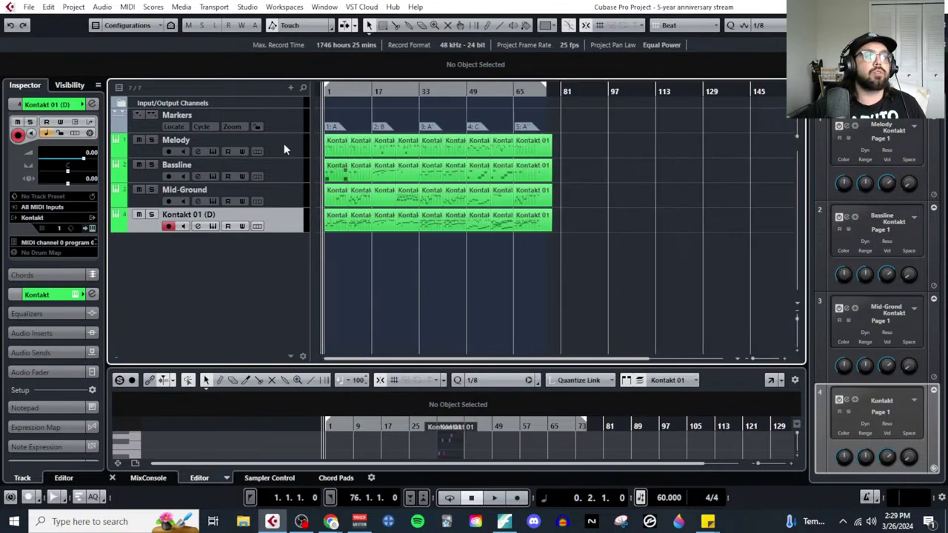
pyautogui.click(28, 7)
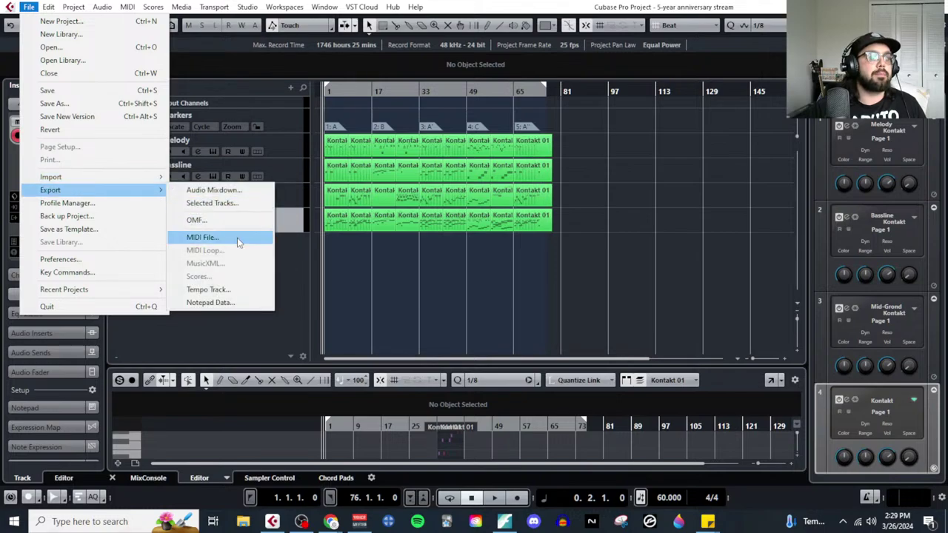
pyautogui.click(439, 254)
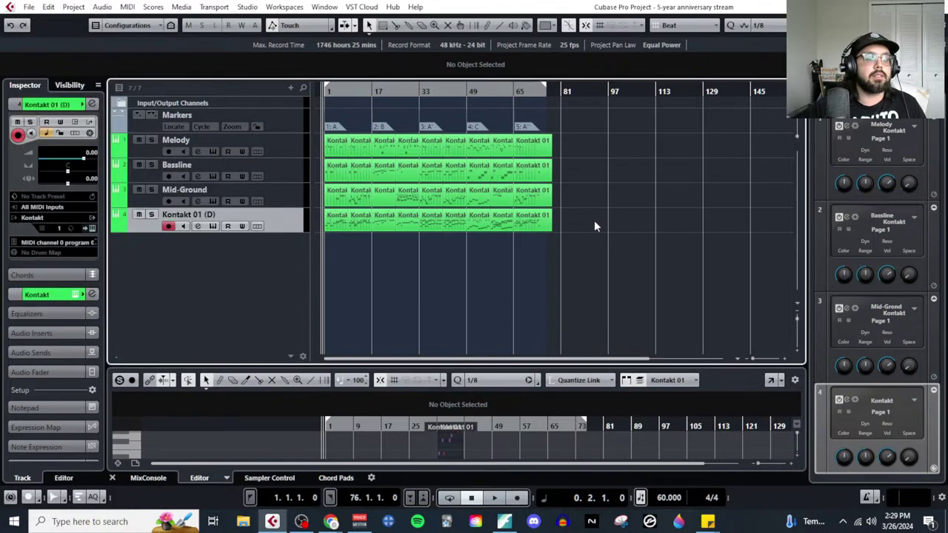
pyautogui.moveTo(591, 203); pyautogui.dragTo(328, 136)
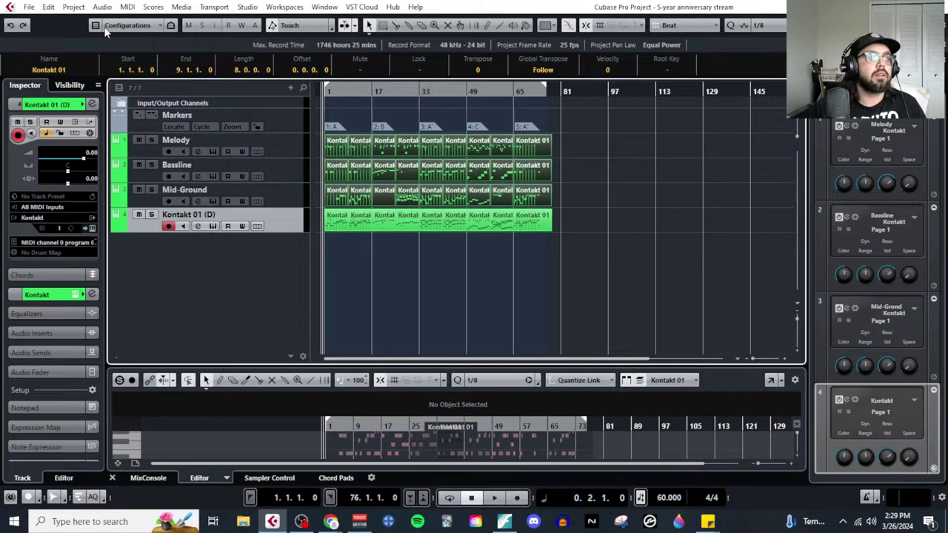
pyautogui.click(29, 7)
pyautogui.moveTo(92, 187)
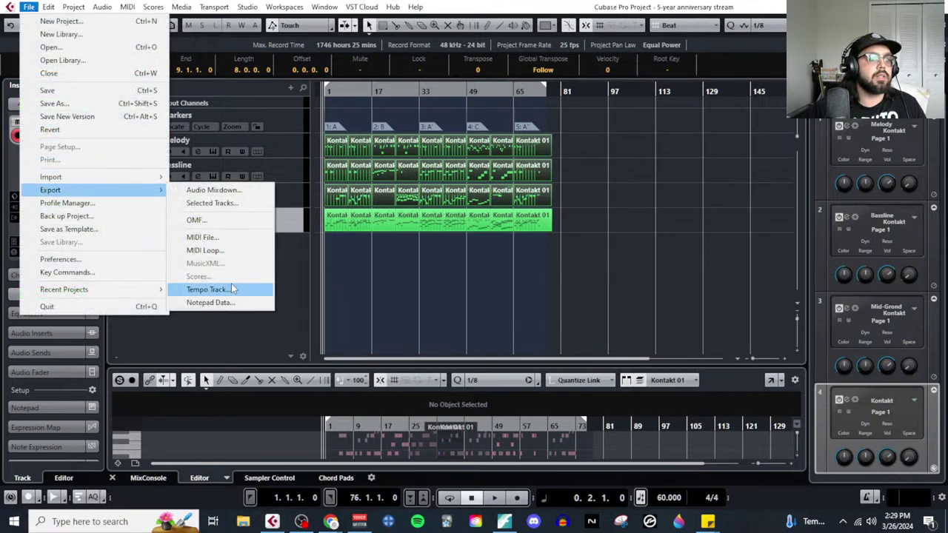
pyautogui.click(467, 226)
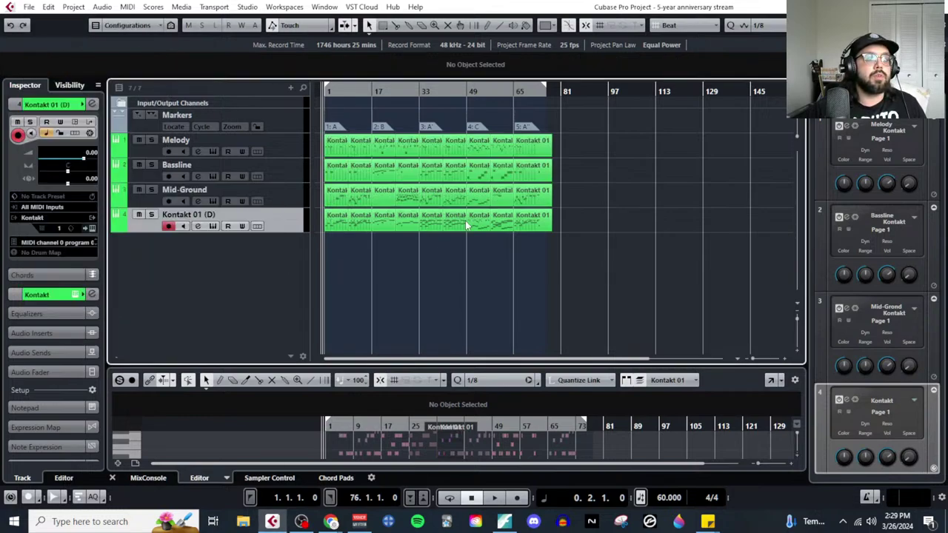
# Step: Reselect the three events and show them in the Score Editor
pyautogui.moveTo(579, 200); pyautogui.dragTo(331, 138)
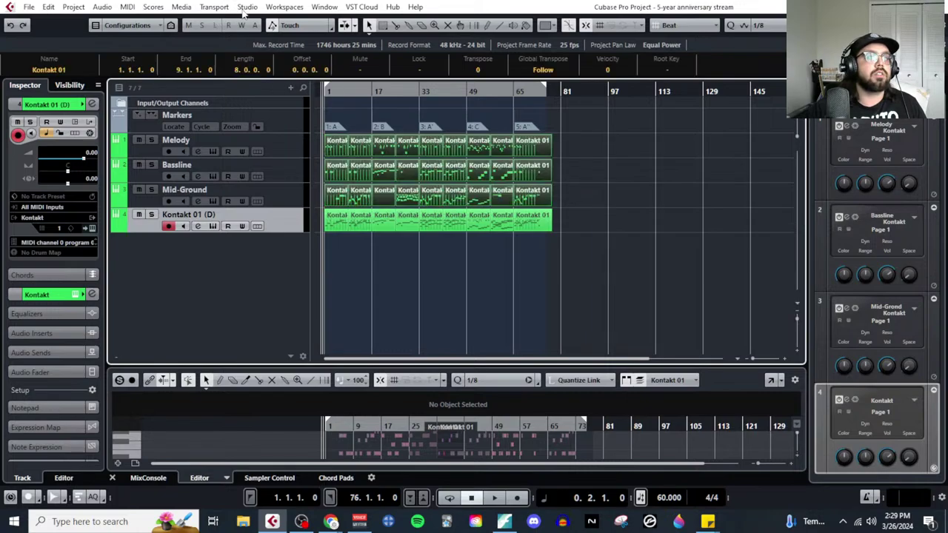
pyautogui.click(153, 7)
pyautogui.click(174, 21)
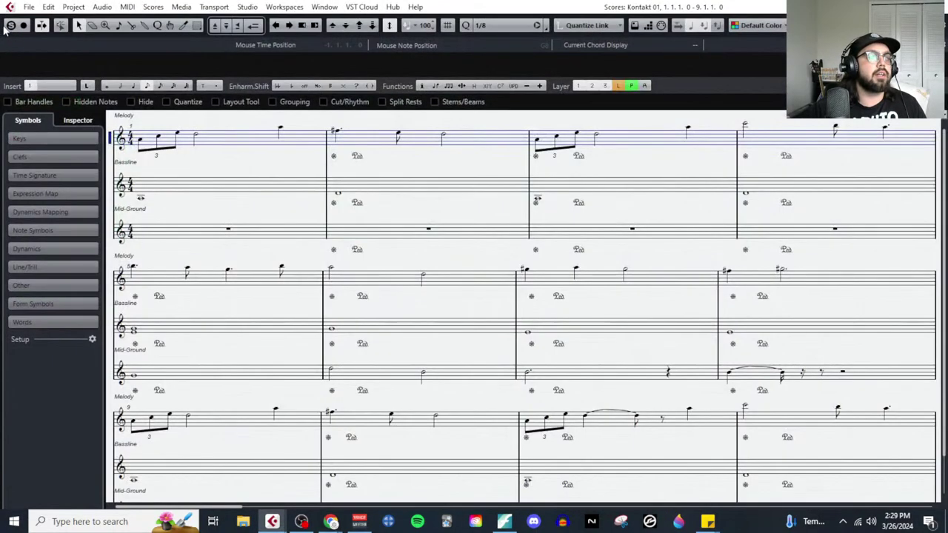
# Step: Open the Bassline staff settings, remove its flat key signature and browse the settings pages
pyautogui.click(215, 193)
pyautogui.doubleClick(113, 191)
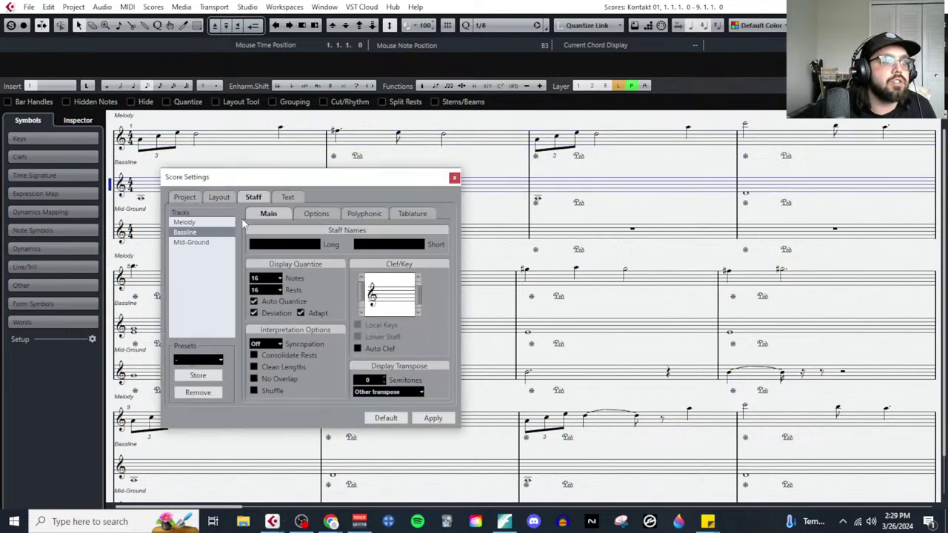
pyautogui.click(417, 312)
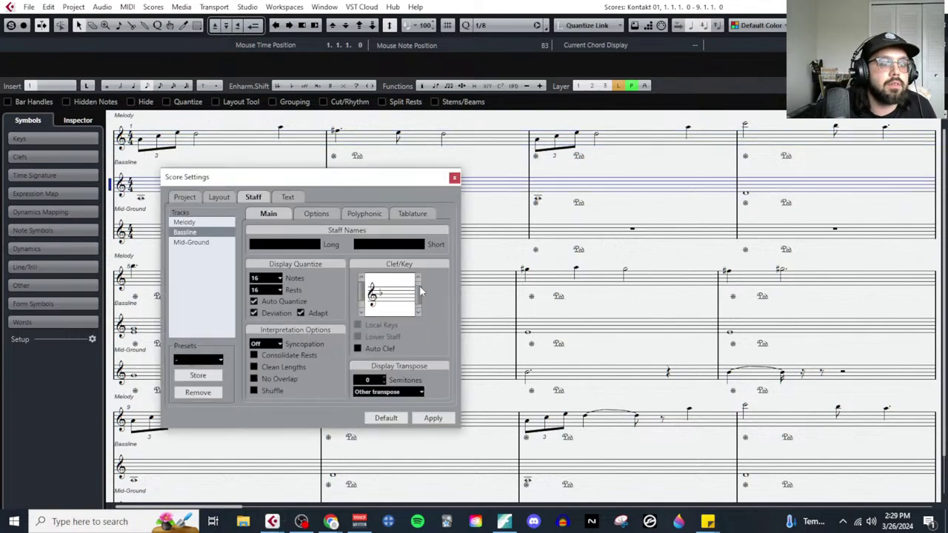
pyautogui.click(331, 215)
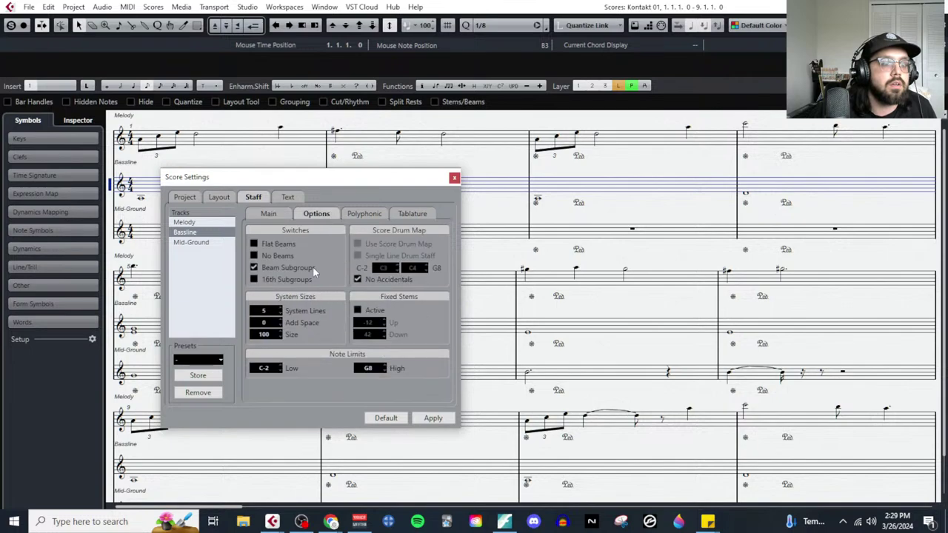
pyautogui.click(196, 197)
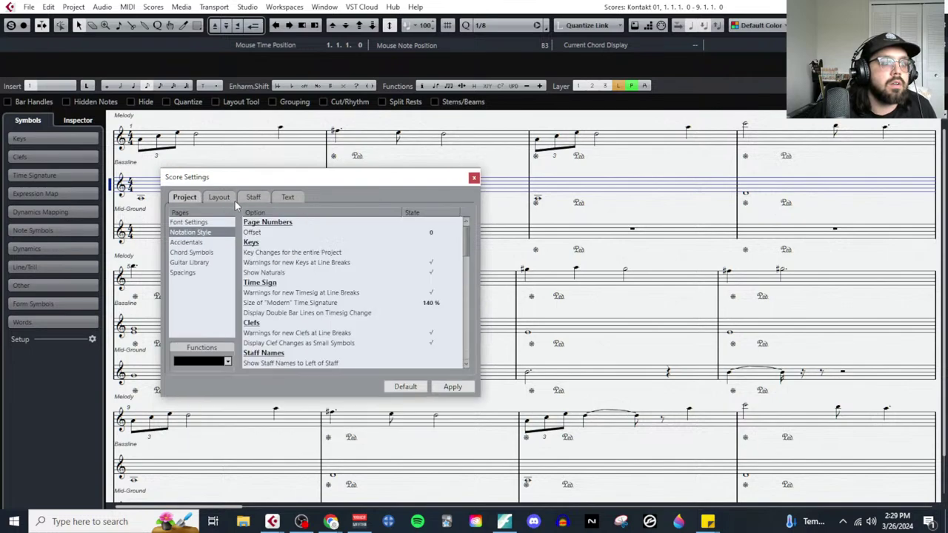
pyautogui.click(473, 178)
# Step: Turn on Auto Clef in the Bassline staff's Main settings and apply it
pyautogui.doubleClick(111, 190)
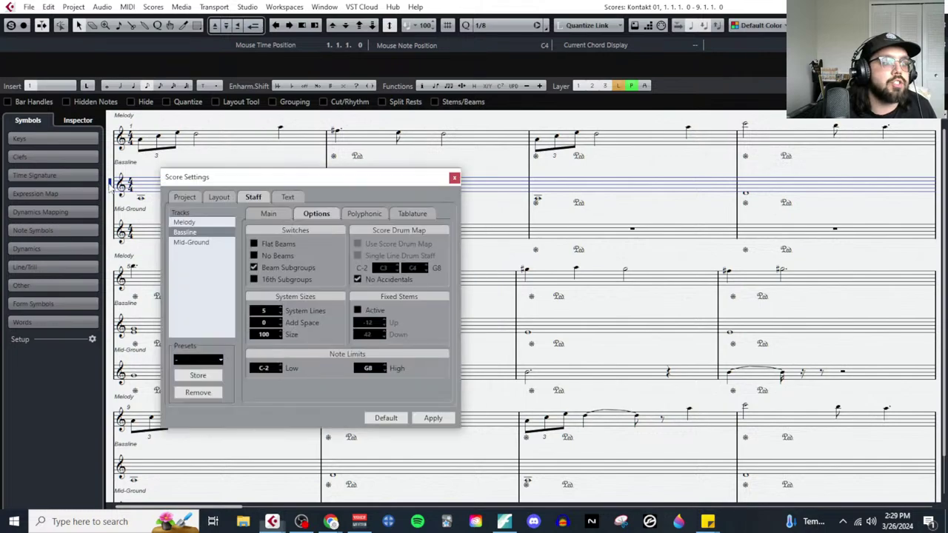
pyautogui.click(265, 215)
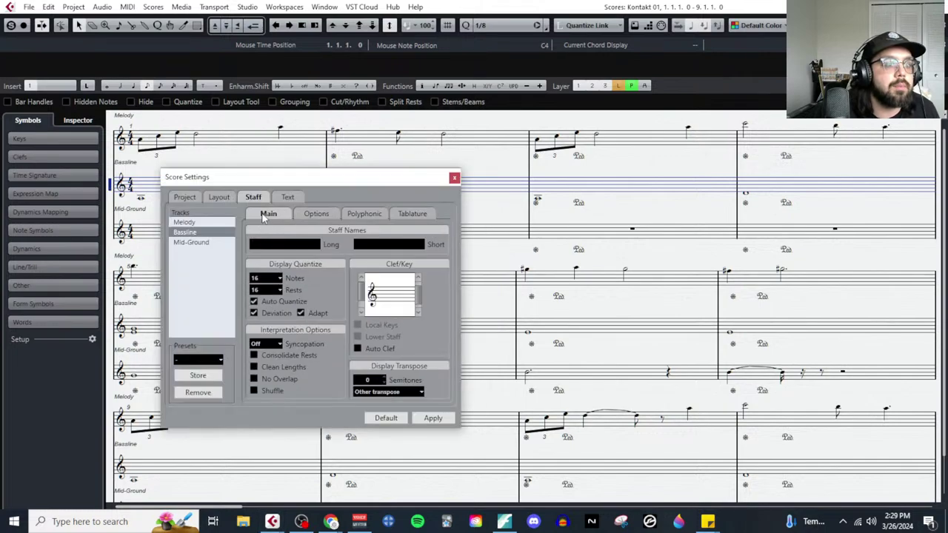
pyautogui.click(357, 348)
pyautogui.click(434, 418)
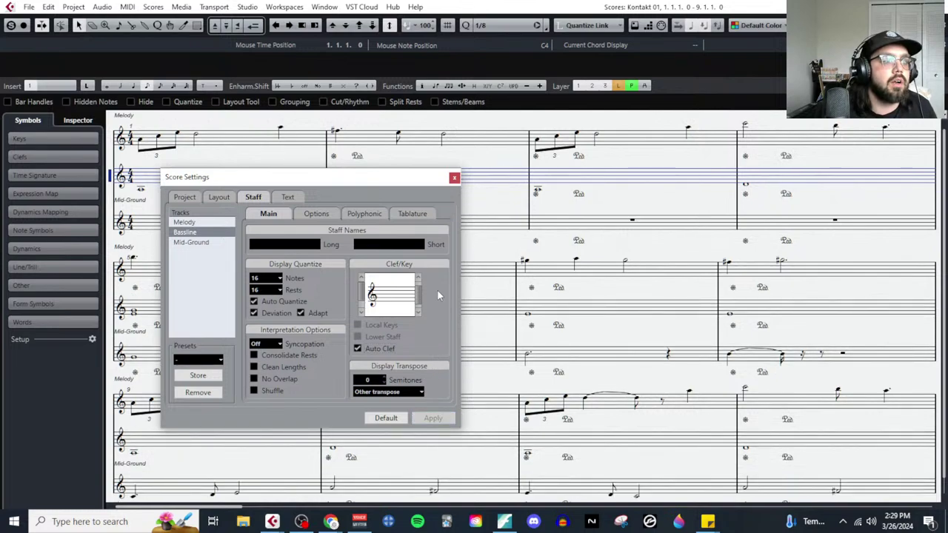
pyautogui.click(454, 177)
# Step: Export the score as MusicXML named '5 years anniversary', then return to Finale
pyautogui.click(25, 6)
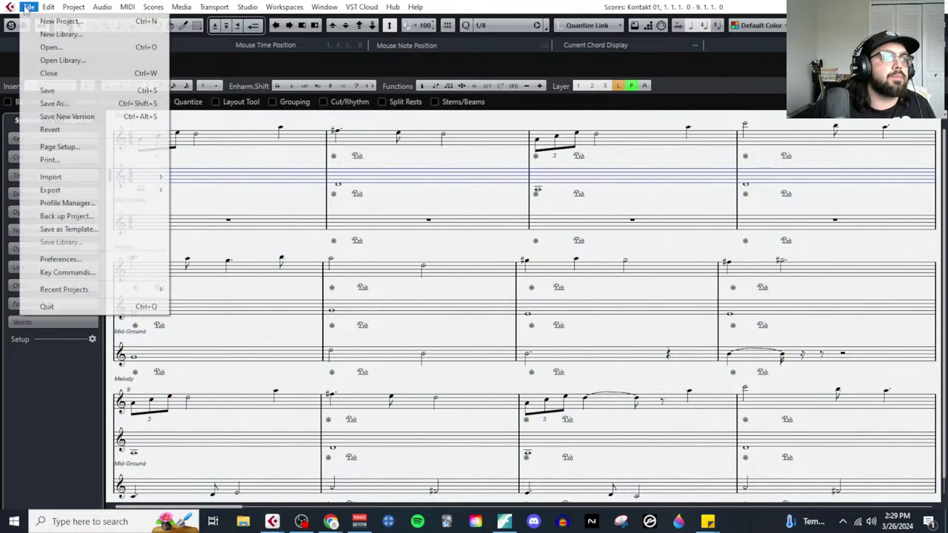
pyautogui.moveTo(82, 189)
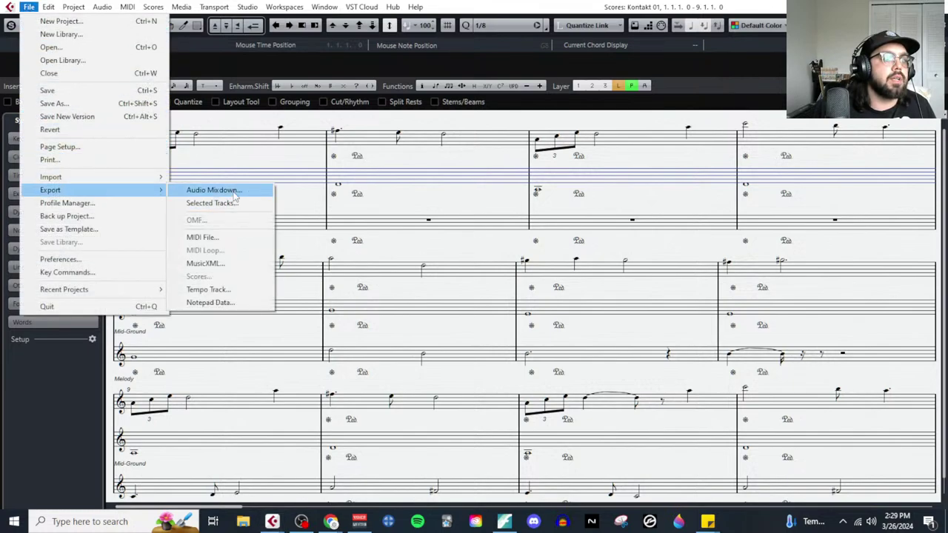
pyautogui.click(215, 263)
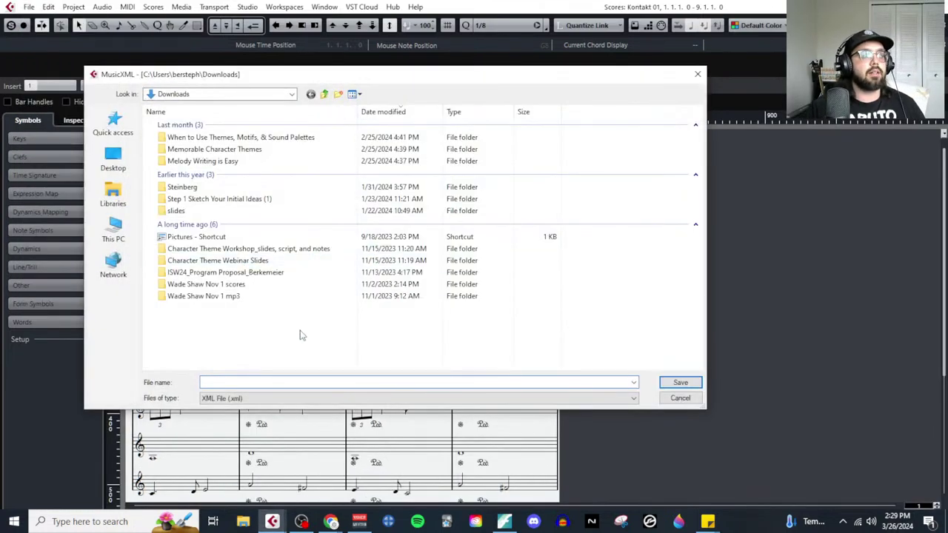
pyautogui.write('5 years anniversary')
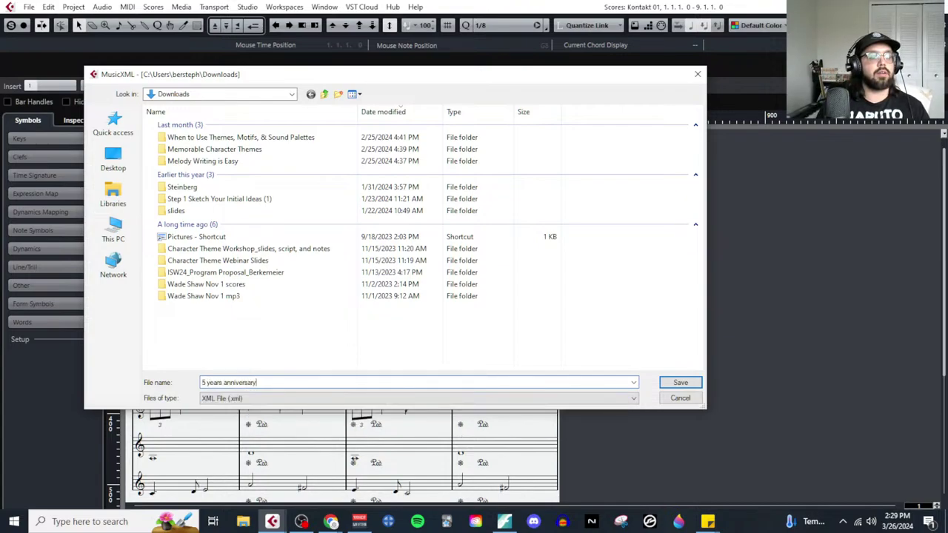
pyautogui.press('Return')
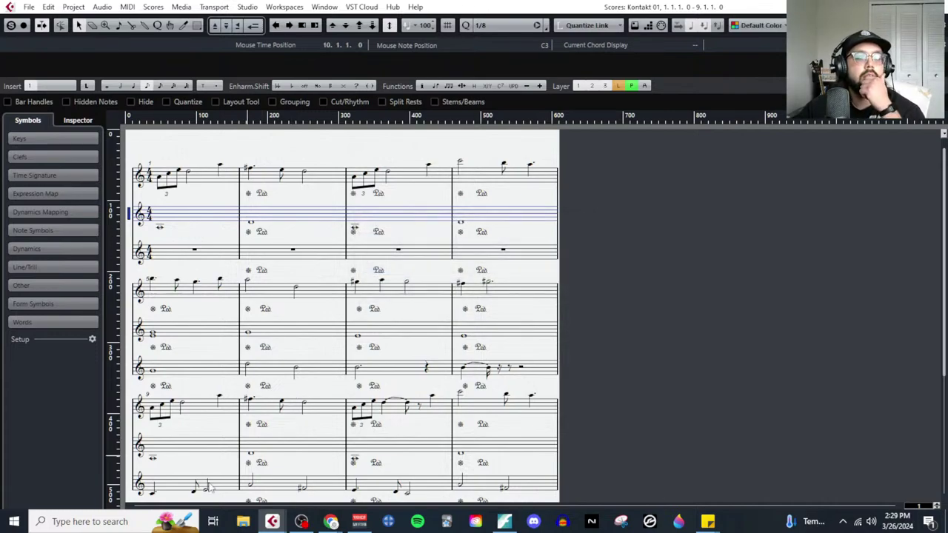
pyautogui.click(504, 521)
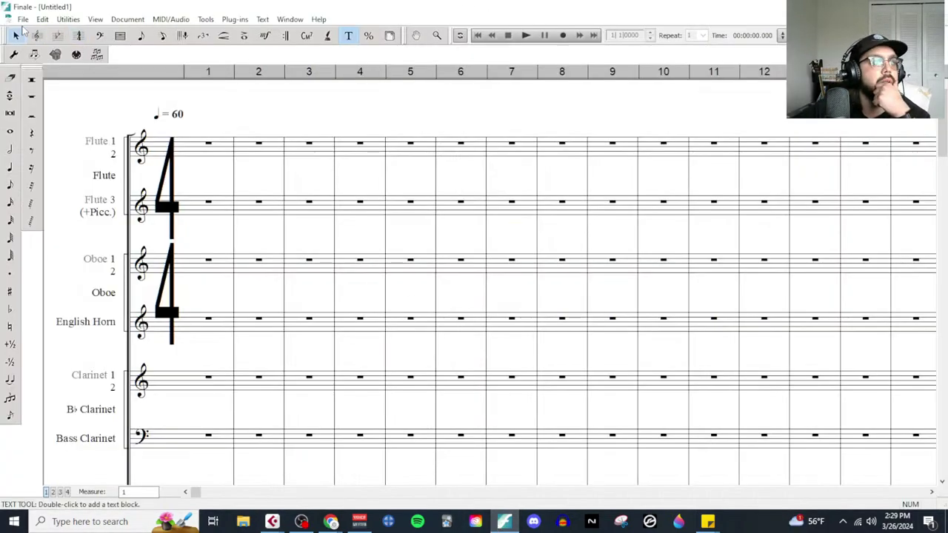
# Step: Import '5 years anniversary.xml' from the Downloads folder as a MusicXML file
pyautogui.click(23, 20)
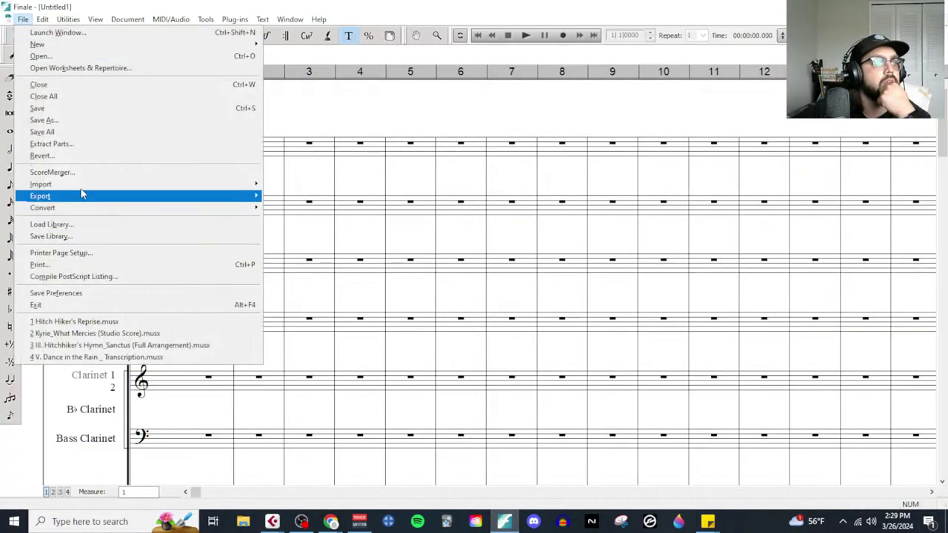
pyautogui.moveTo(82, 189)
pyautogui.click(293, 183)
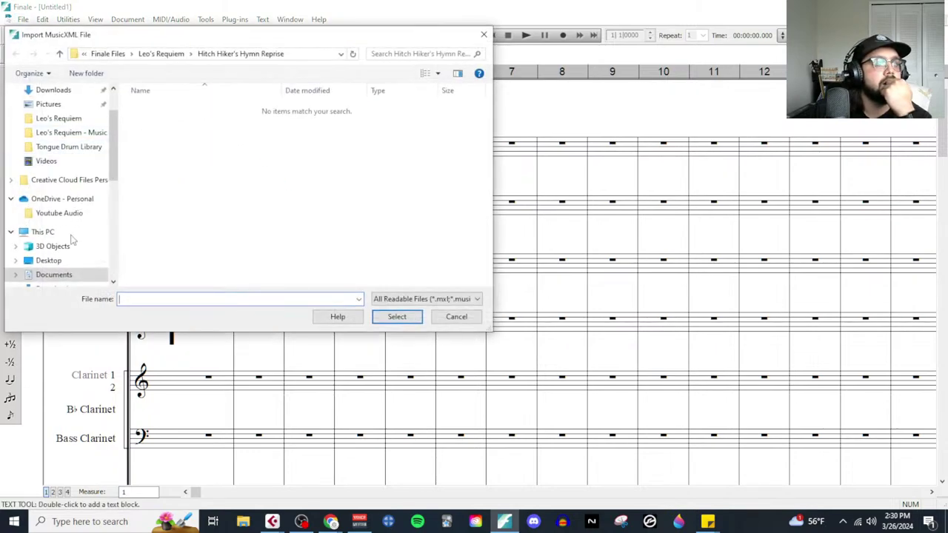
pyautogui.scroll(-1, 69, 266)
pyautogui.click(70, 261)
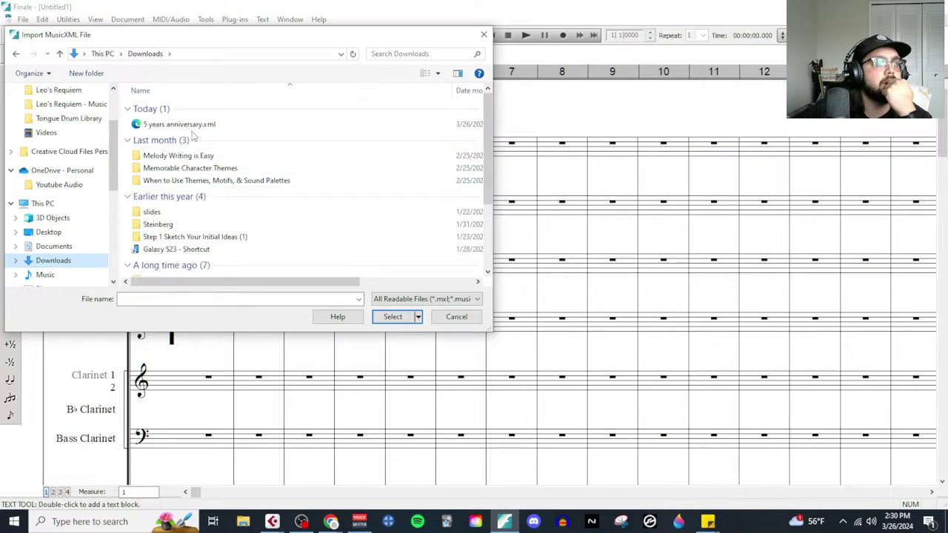
pyautogui.click(222, 123)
pyautogui.click(392, 317)
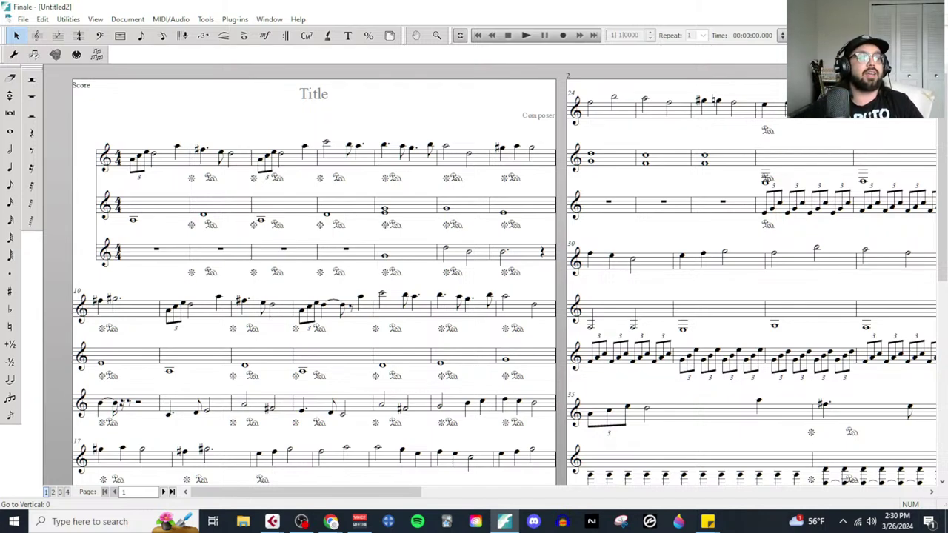
# Step: Switch the imported score to Scroll View and bring up the Score Manager
pyautogui.click(94, 20)
pyautogui.click(115, 32)
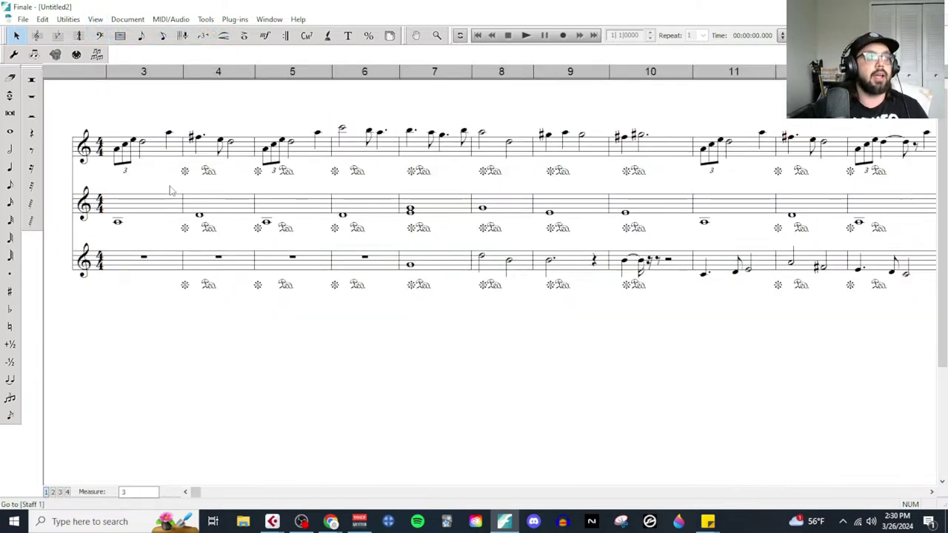
pyautogui.click(270, 20)
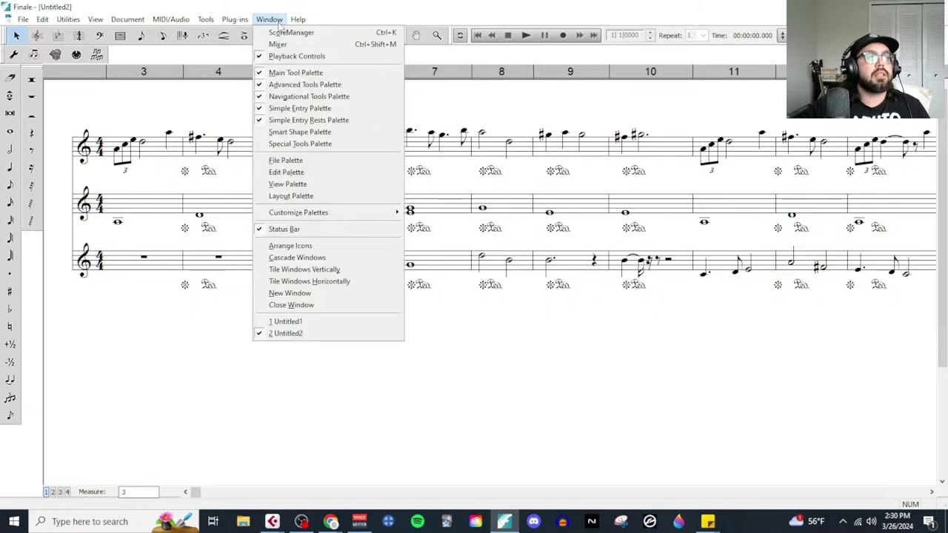
pyautogui.press('Escape')
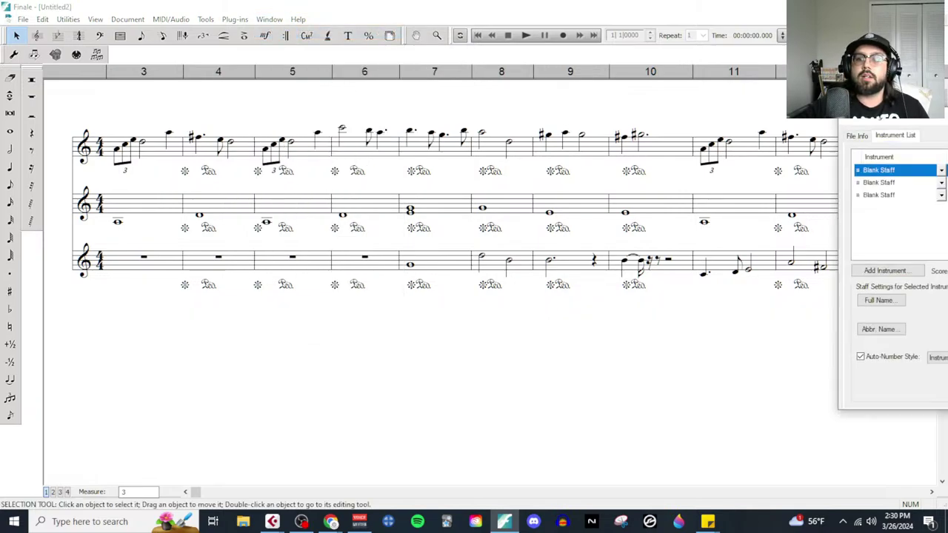
# Step: Give Staff 1 the full name 'Melody' and abbreviated name 'Bassline'
pyautogui.click(146, 305)
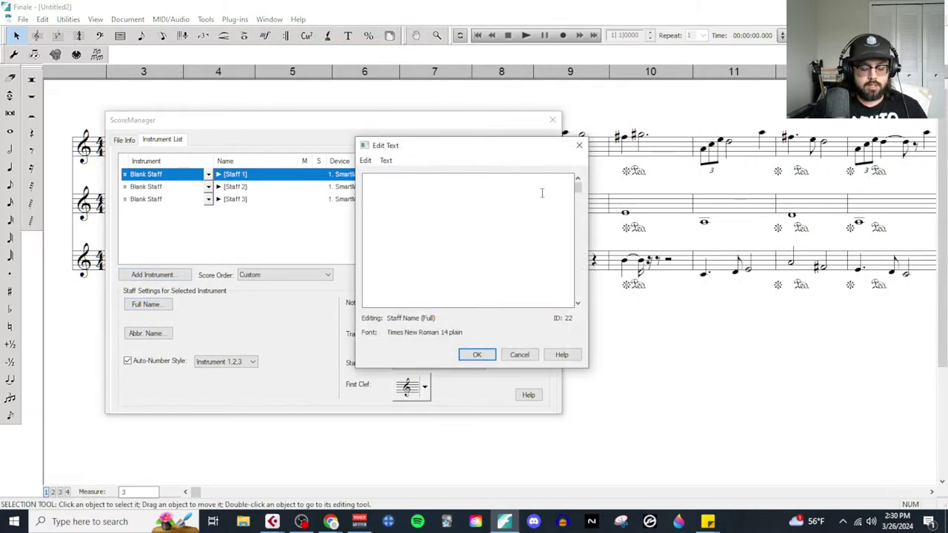
pyautogui.write('Melody')
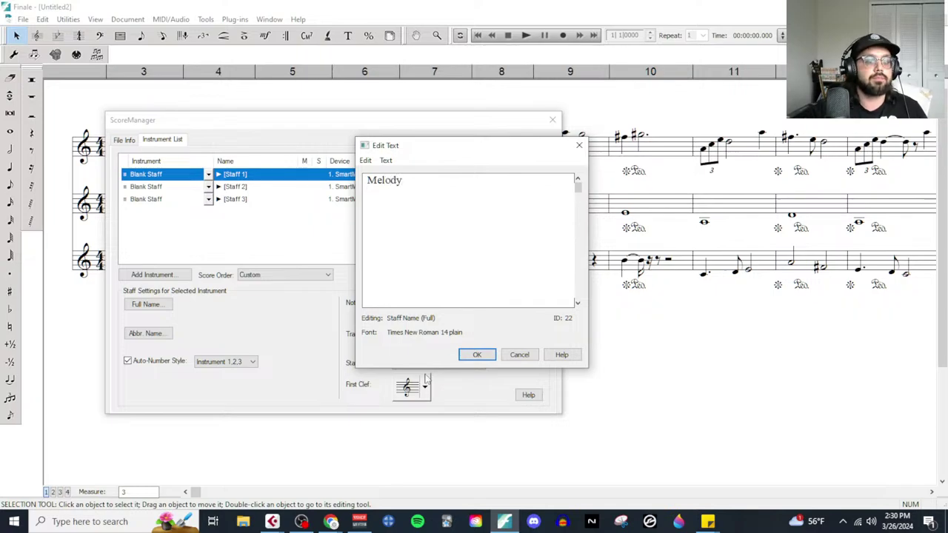
pyautogui.click(477, 354)
pyautogui.click(165, 335)
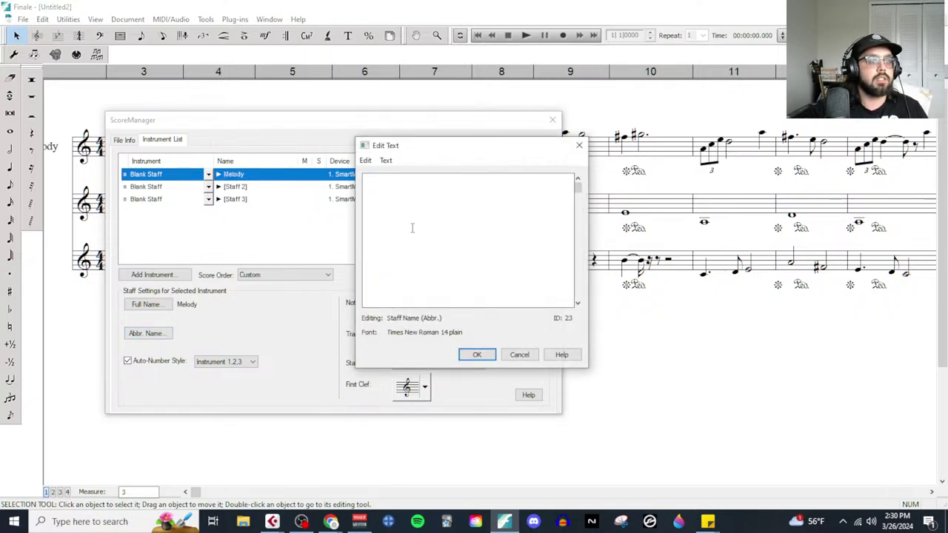
pyautogui.write('Bassline')
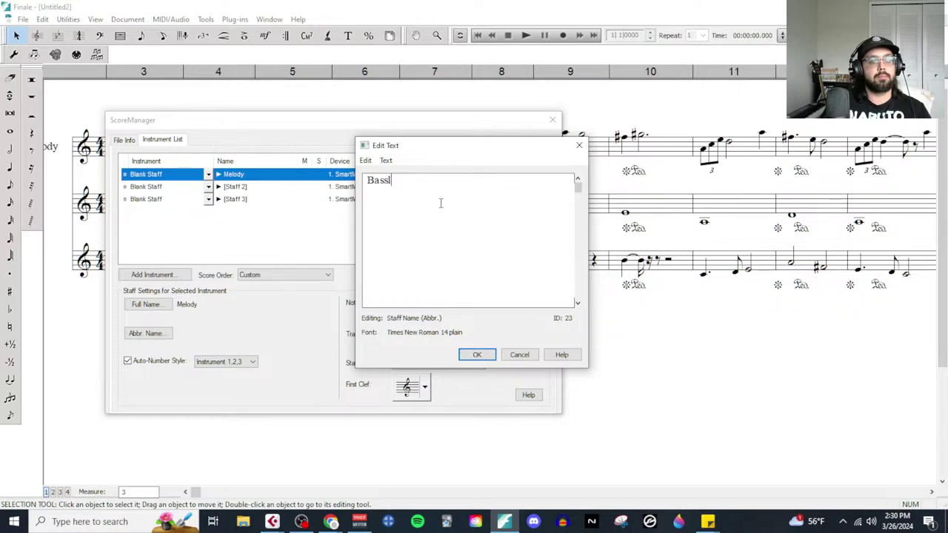
pyautogui.press('Return')
pyautogui.click(477, 355)
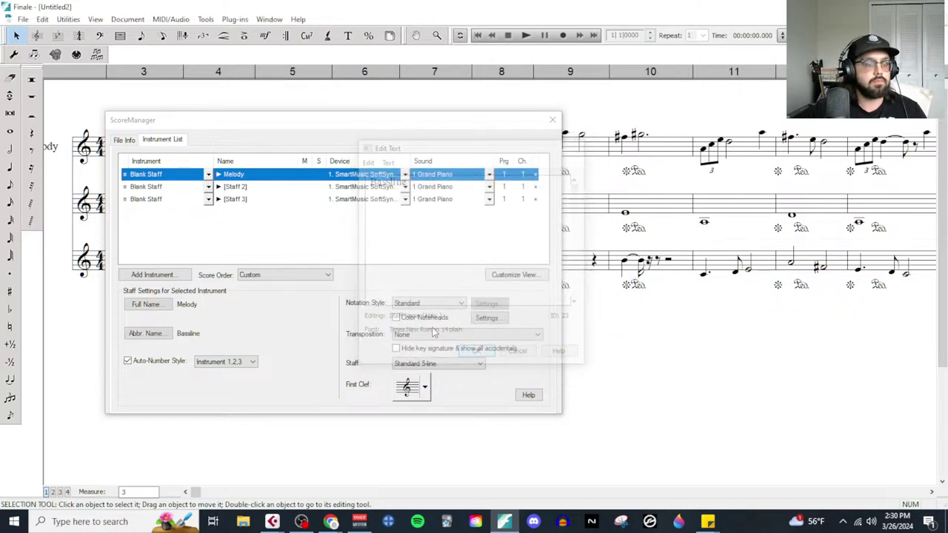
# Step: Name the third staff 'Mid-ground' and close the Score Manager
pyautogui.click(159, 200)
pyautogui.click(194, 352)
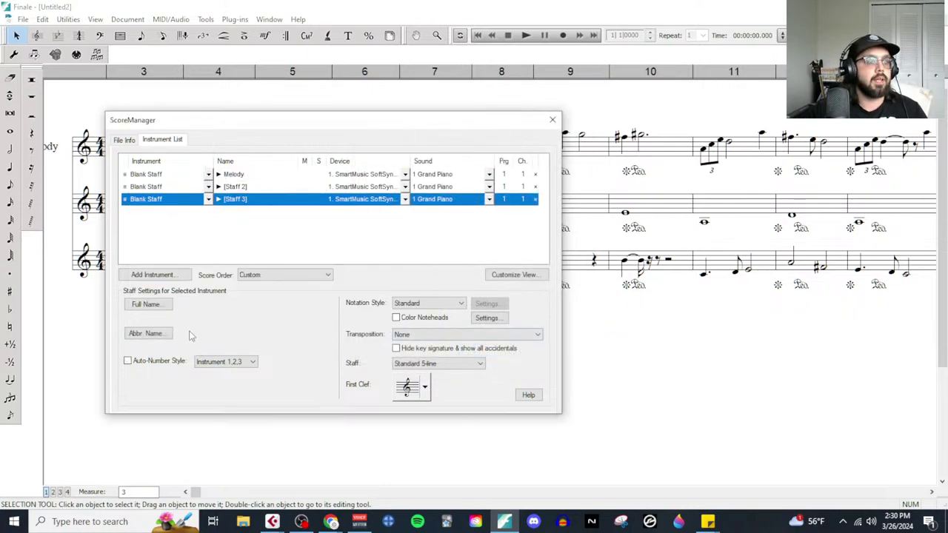
pyautogui.click(160, 307)
pyautogui.write('M')
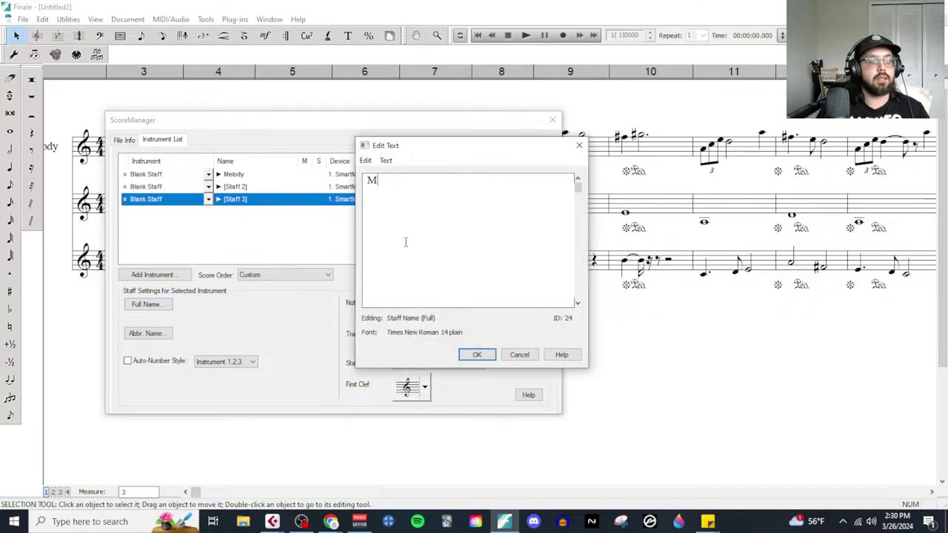
pyautogui.write('id-ground')
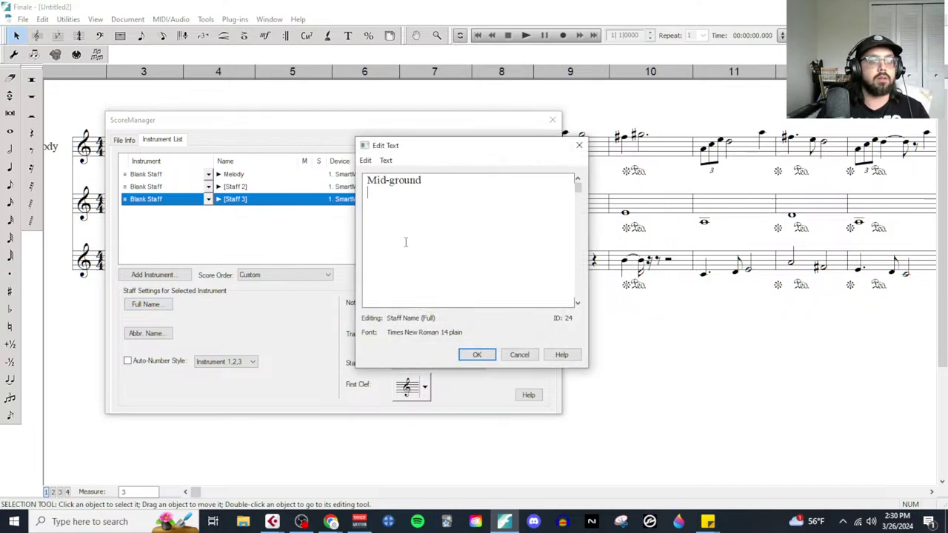
pyautogui.click(480, 354)
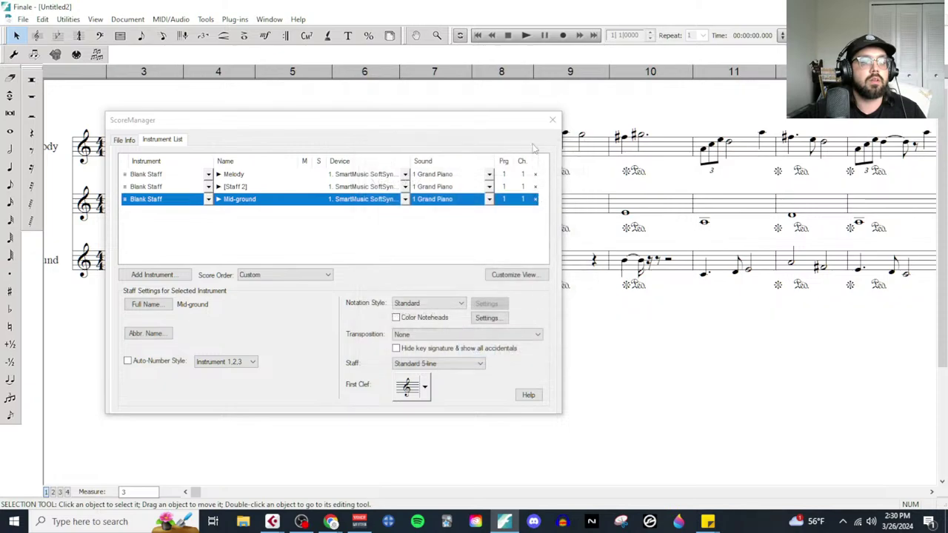
pyautogui.click(551, 120)
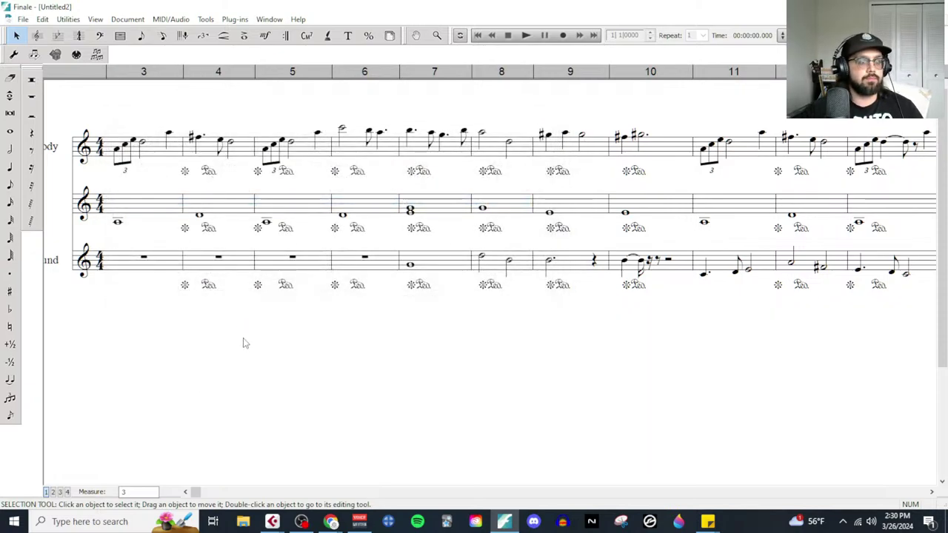
# Step: Restore the sketch window and bring the Untitled1 template forward maximized
pyautogui.hscroll(10, 245, 343)
pyautogui.hscroll(-10, 246, 343)
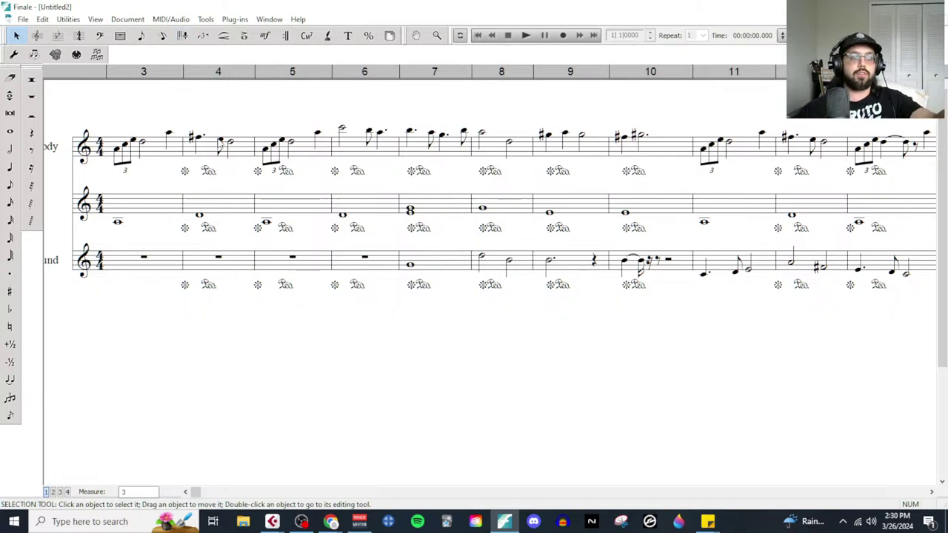
pyautogui.click(922, 19)
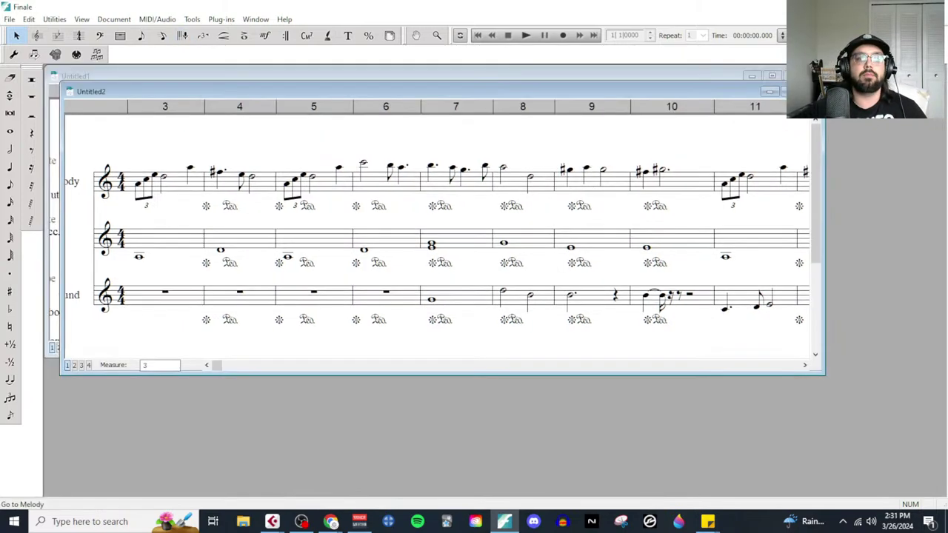
pyautogui.click(733, 75)
pyautogui.click(772, 76)
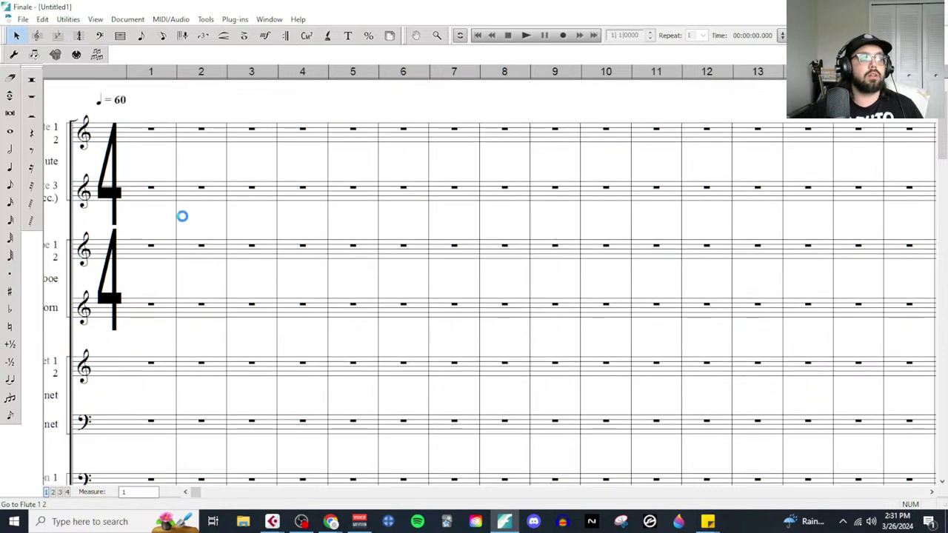
pyautogui.hscroll(5, 182, 216)
pyautogui.hscroll(-5, 178, 235)
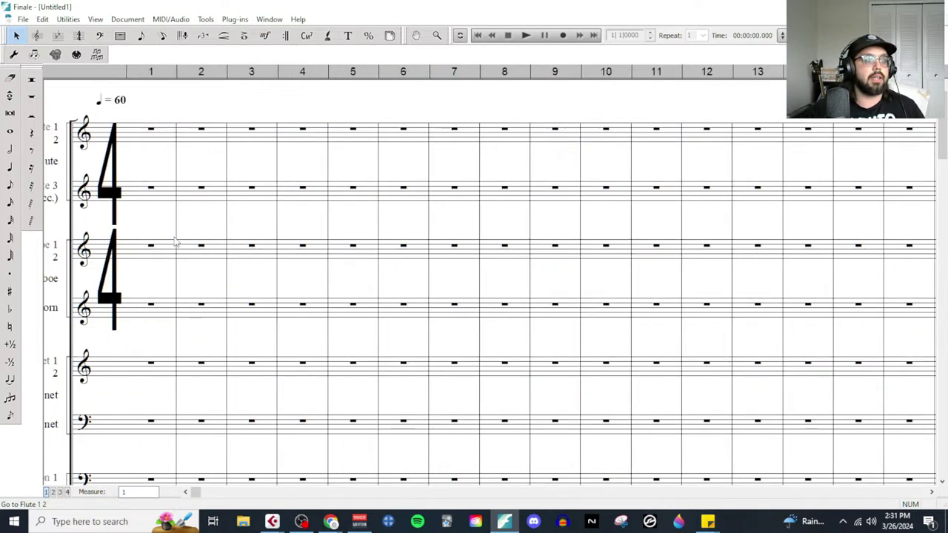
# Step: Zoom out and scroll through all template staves, returning to the flutes
pyautogui.click(437, 35)
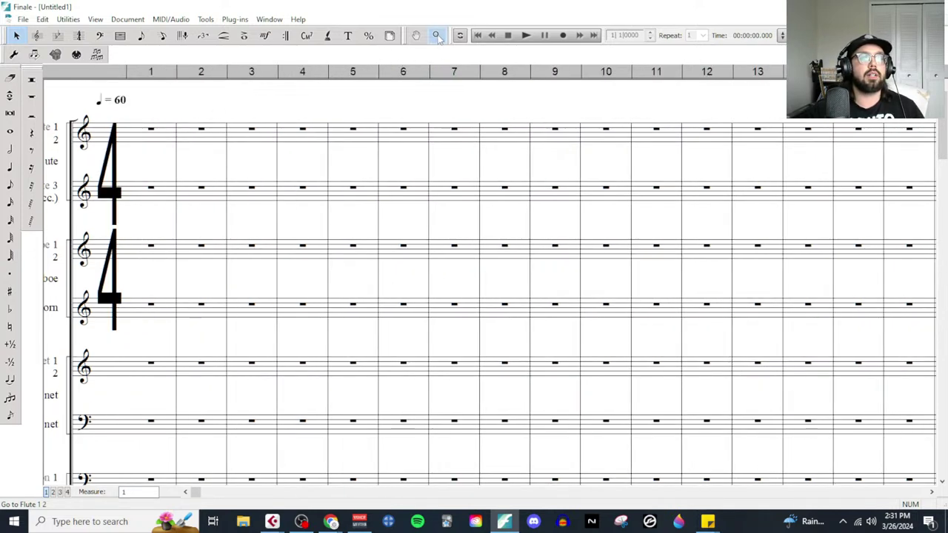
pyautogui.keyDown('ctrl'); pyautogui.click(422, 102); pyautogui.keyUp('ctrl')
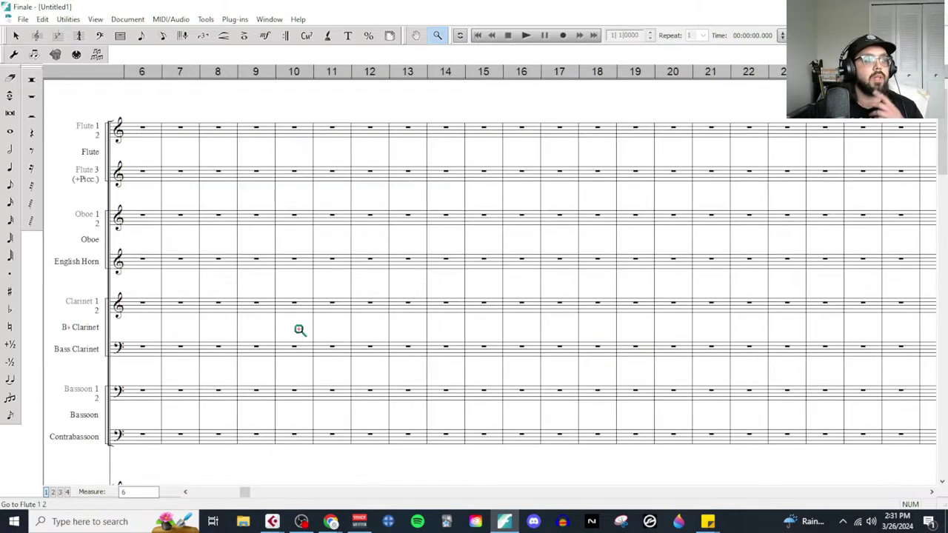
pyautogui.scroll(-3, 298, 333)
pyautogui.scroll(-8, 298, 335)
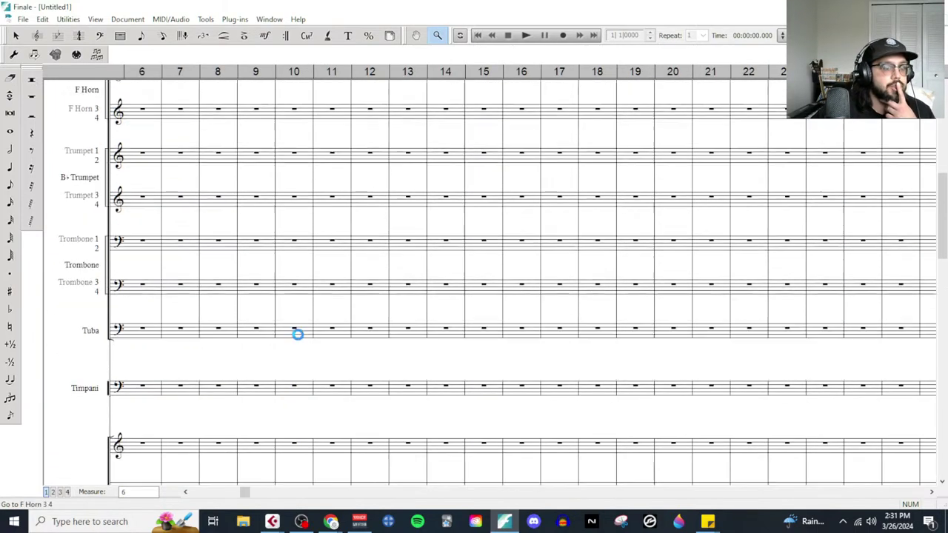
pyautogui.scroll(-6, 299, 335)
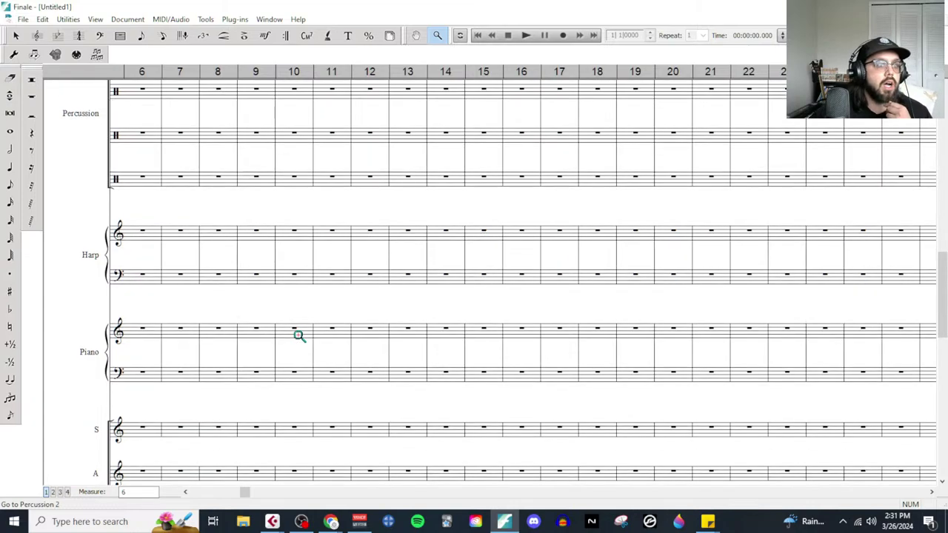
pyautogui.scroll(-6, 182, 338)
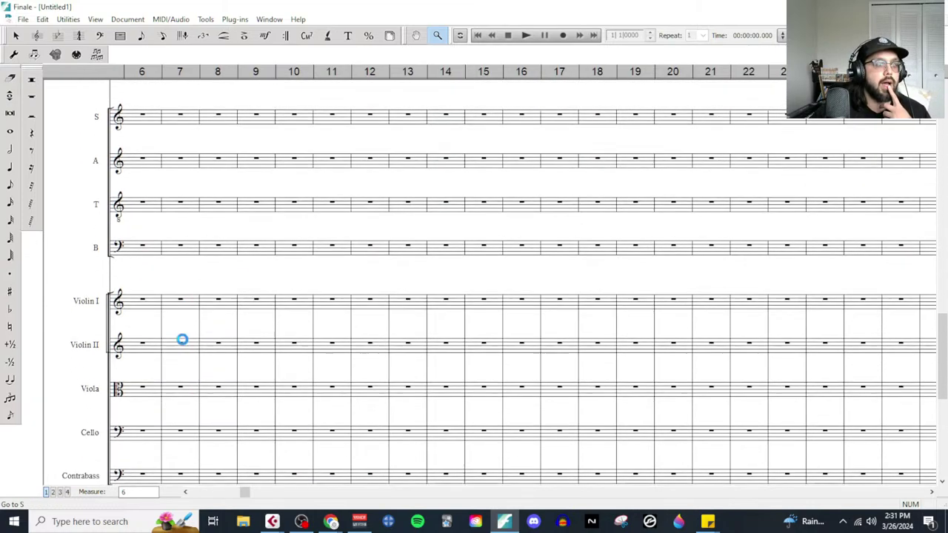
pyautogui.scroll(10, 184, 348)
pyautogui.scroll(10, 185, 356)
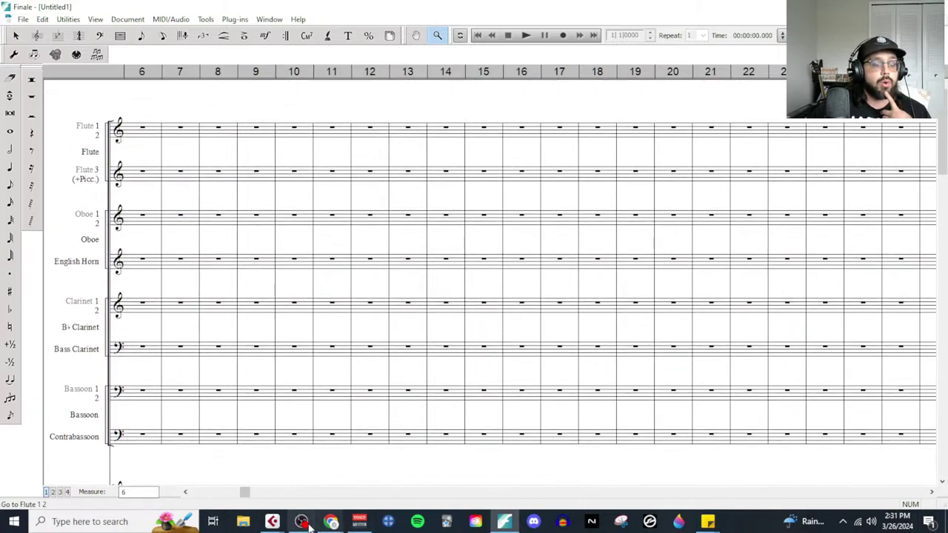
pyautogui.click(331, 521)
pyautogui.click(378, 485)
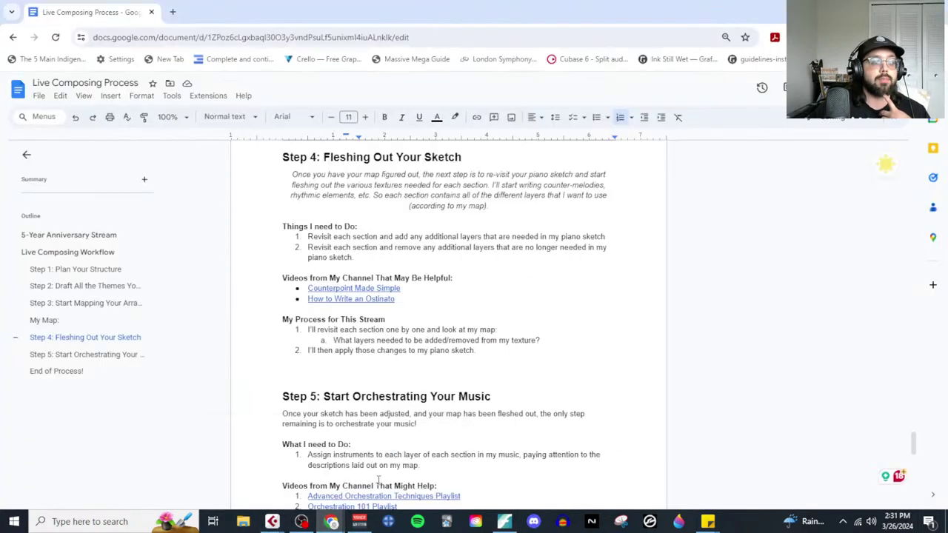
pyautogui.scroll(-8, 403, 383)
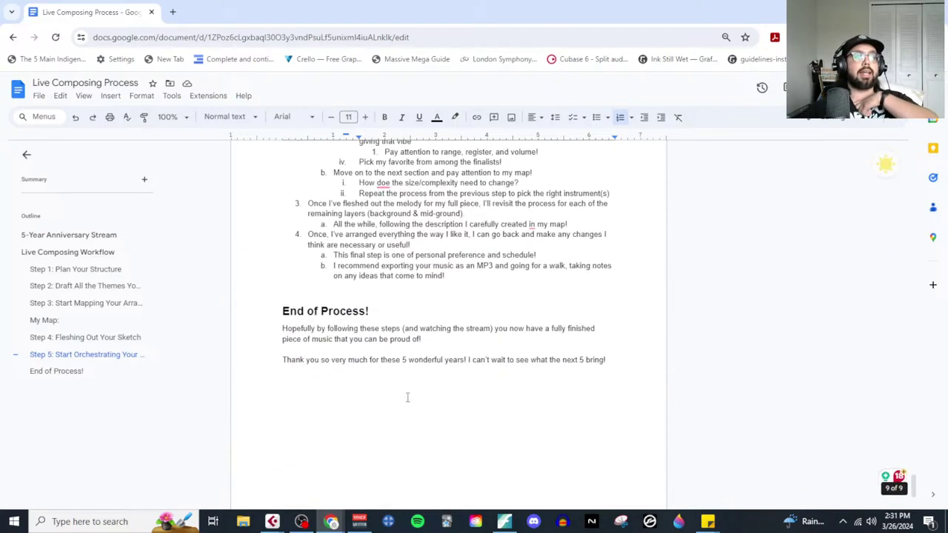
pyautogui.scroll(5, 405, 400)
pyautogui.scroll(2, 406, 406)
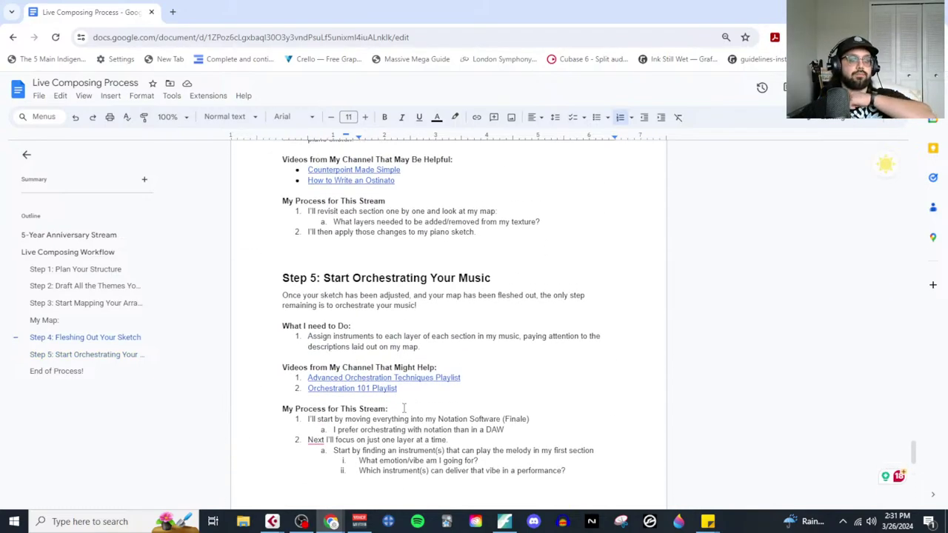
pyautogui.scroll(2, 405, 409)
pyautogui.scroll(2, 405, 408)
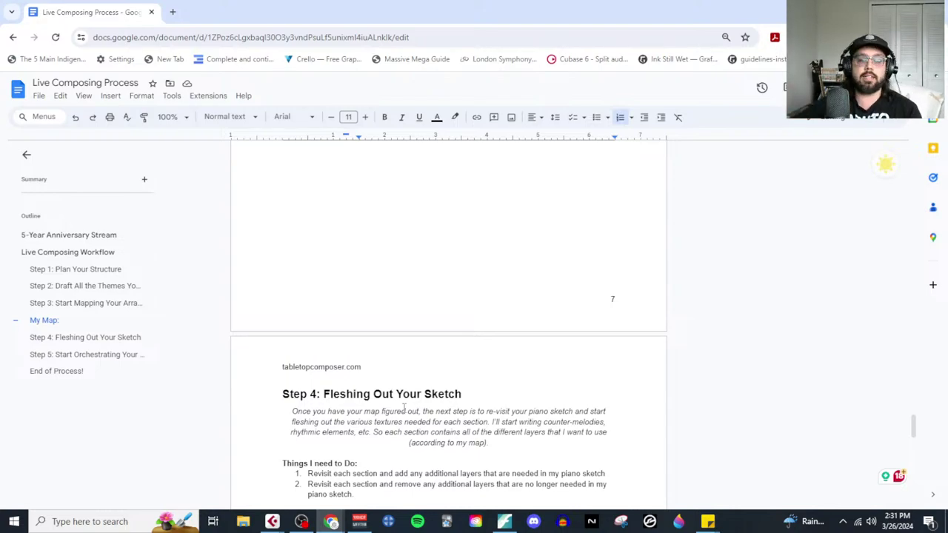
pyautogui.scroll(13, 405, 408)
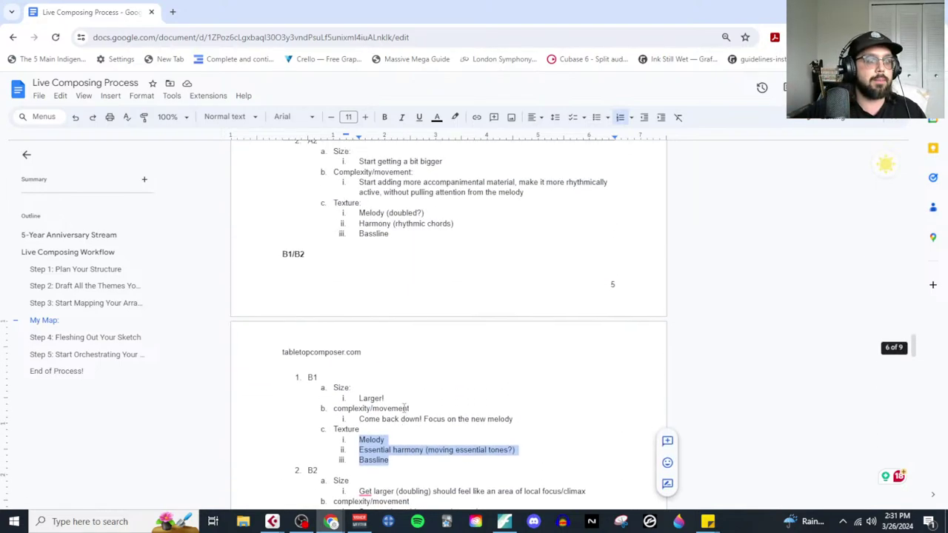
pyautogui.scroll(4, 405, 388)
pyautogui.scroll(-3, 405, 389)
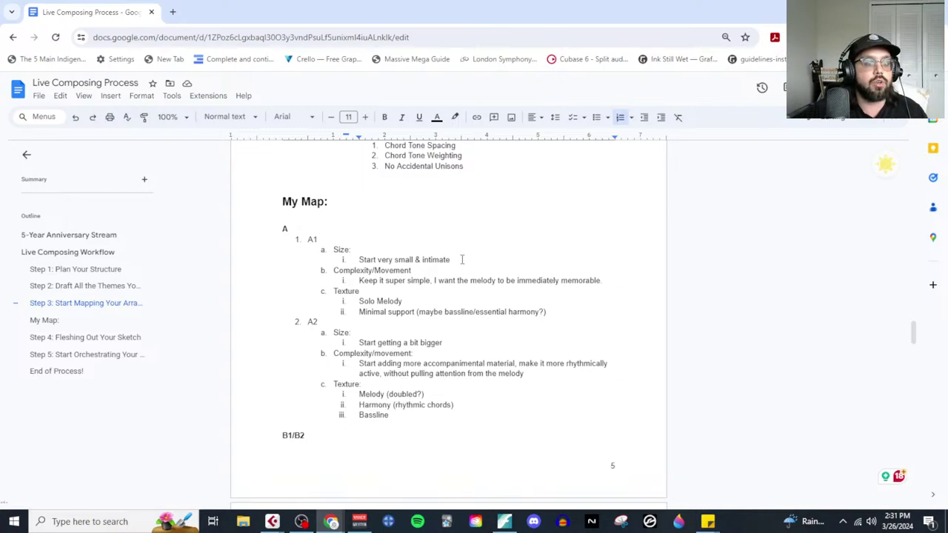
pyautogui.moveTo(461, 259); pyautogui.dragTo(343, 259)
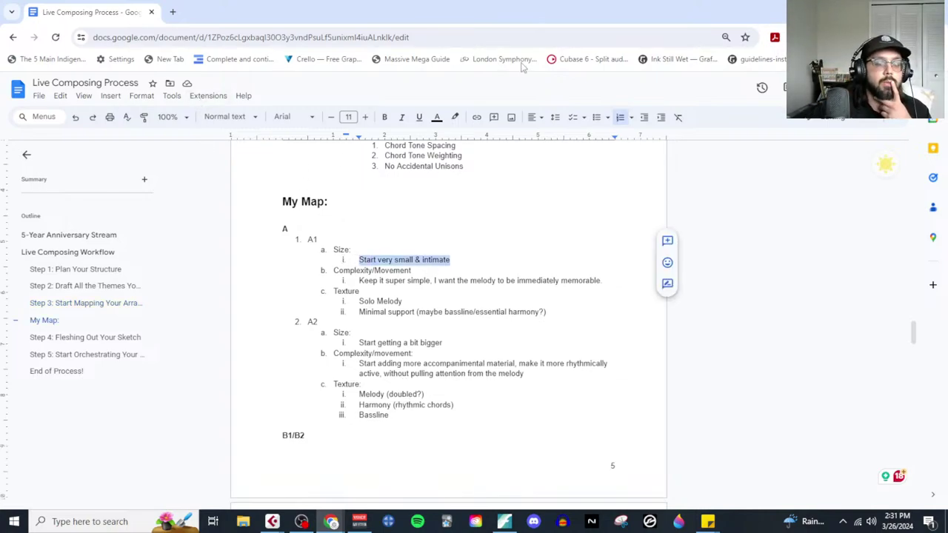
pyautogui.hotkey('alt', 'Tab')
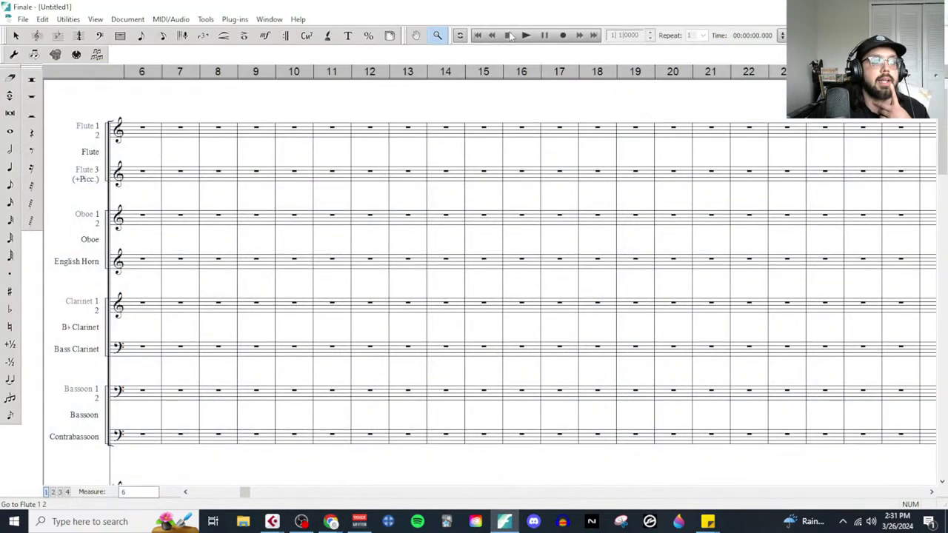
# Step: Bring the Untitled2 sketch forward and select the melody staff's measures
pyautogui.click(924, 19)
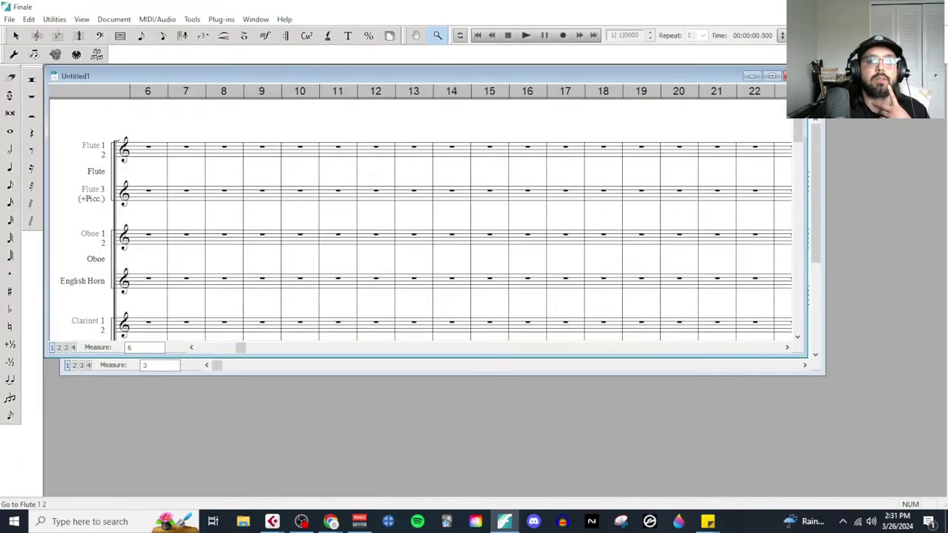
pyautogui.click(808, 134)
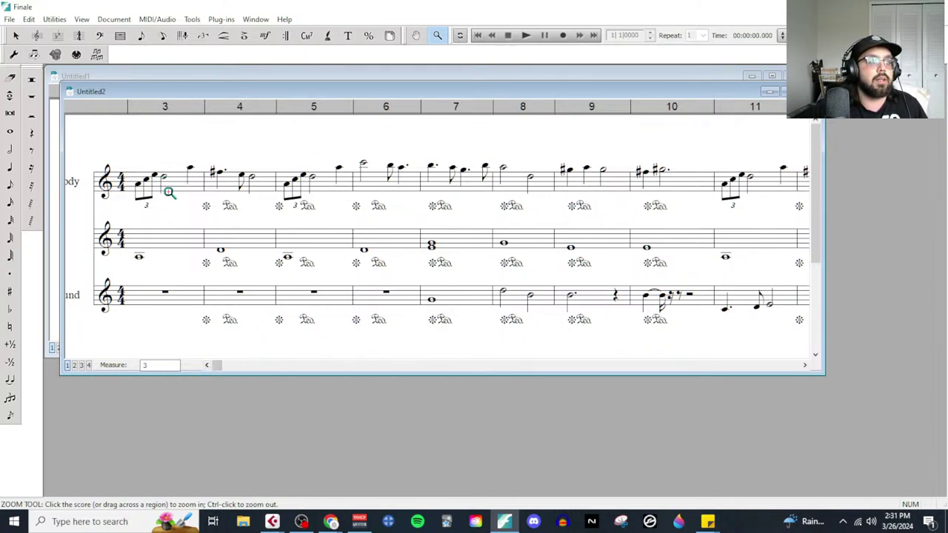
pyautogui.click(15, 35)
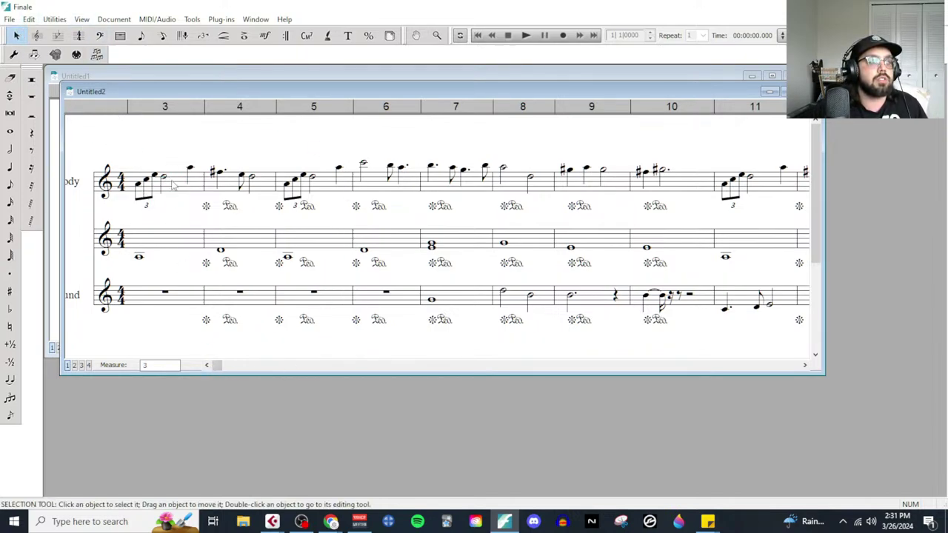
pyautogui.click(175, 185)
pyautogui.moveTo(217, 196); pyautogui.dragTo(681, 194)
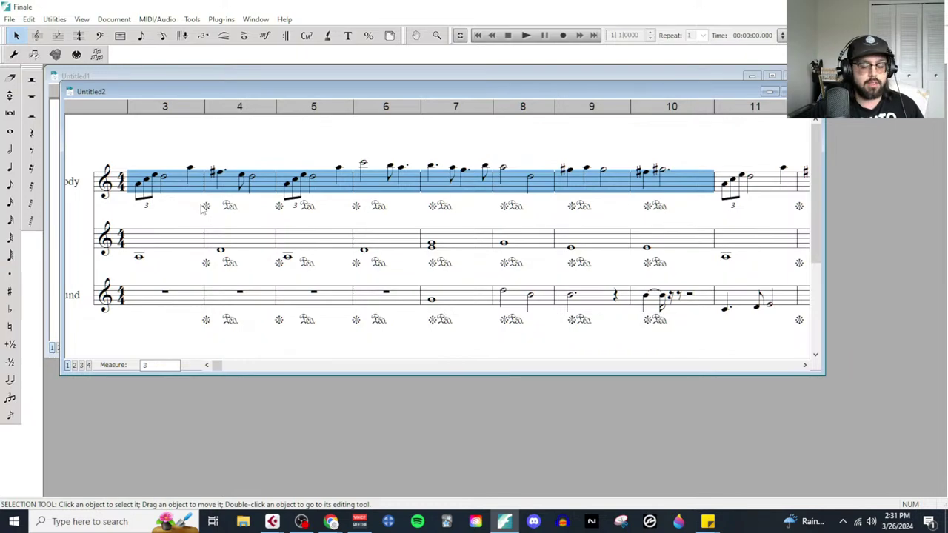
# Step: Paste the melody into Flute 1 2 at measure 1 of Untitled1 and maximize the window
pyautogui.click(707, 77)
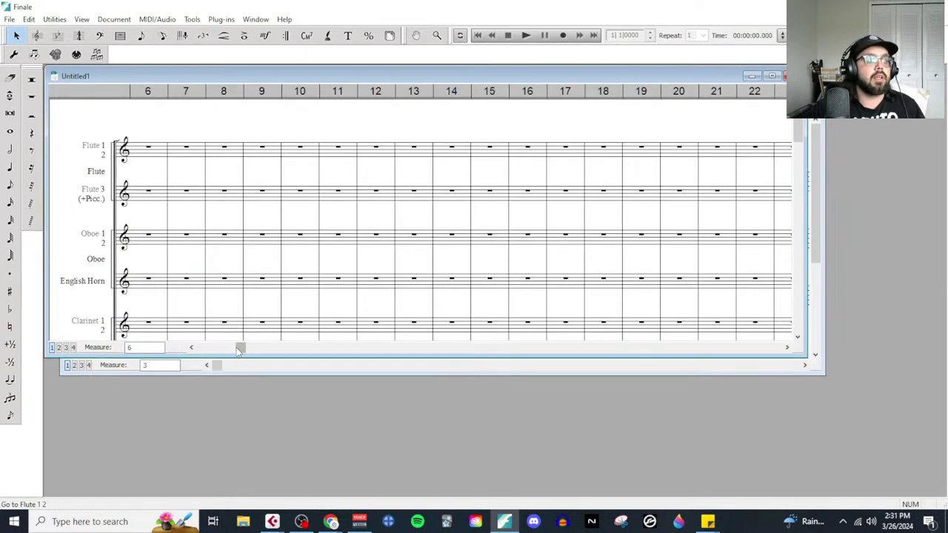
pyautogui.moveTo(239, 351); pyautogui.dragTo(196, 348)
pyautogui.click(177, 153)
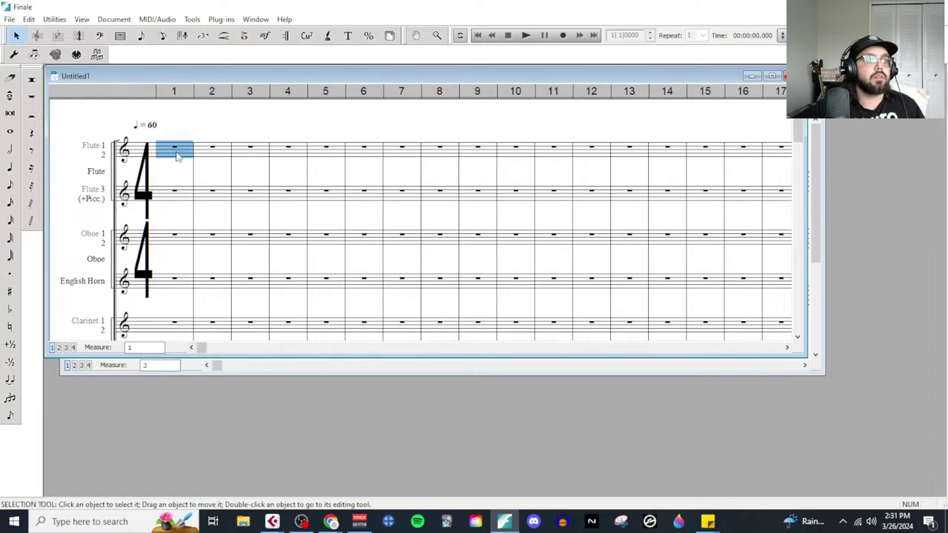
pyautogui.hotkey('ctrl', 'v')
pyautogui.click(772, 76)
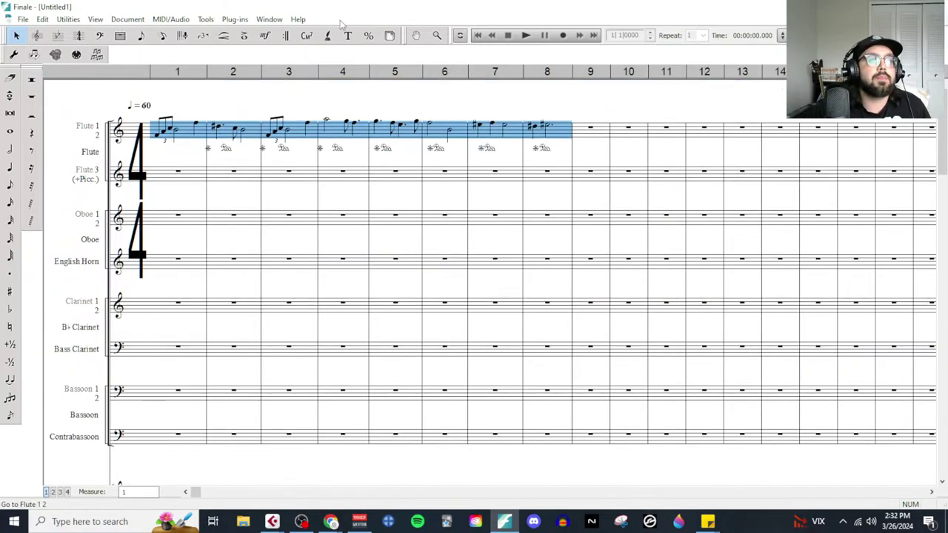
pyautogui.click(269, 19)
# Step: In the Score Manager, set the Device for Flute 1 2 and Flute 3 to NotePerformer
pyautogui.click(296, 28)
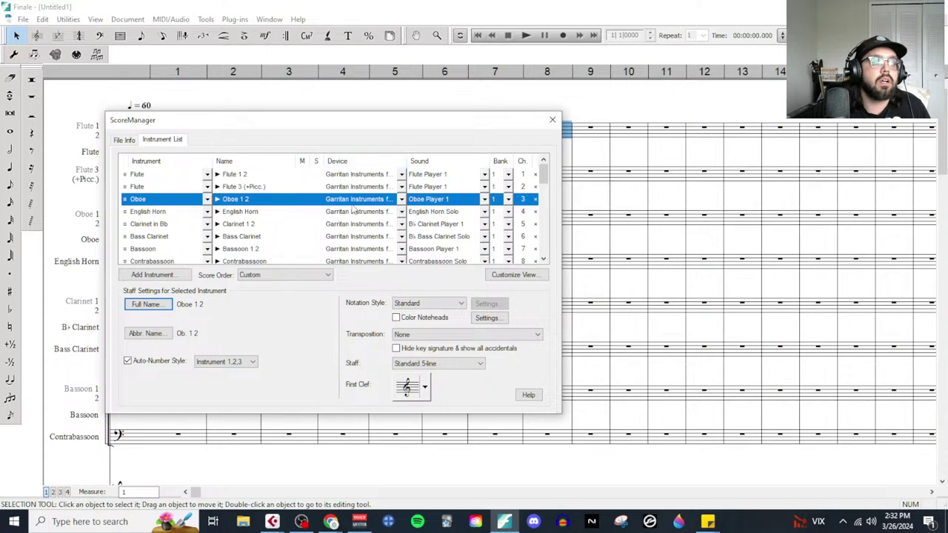
pyautogui.click(356, 175)
pyautogui.click(355, 175)
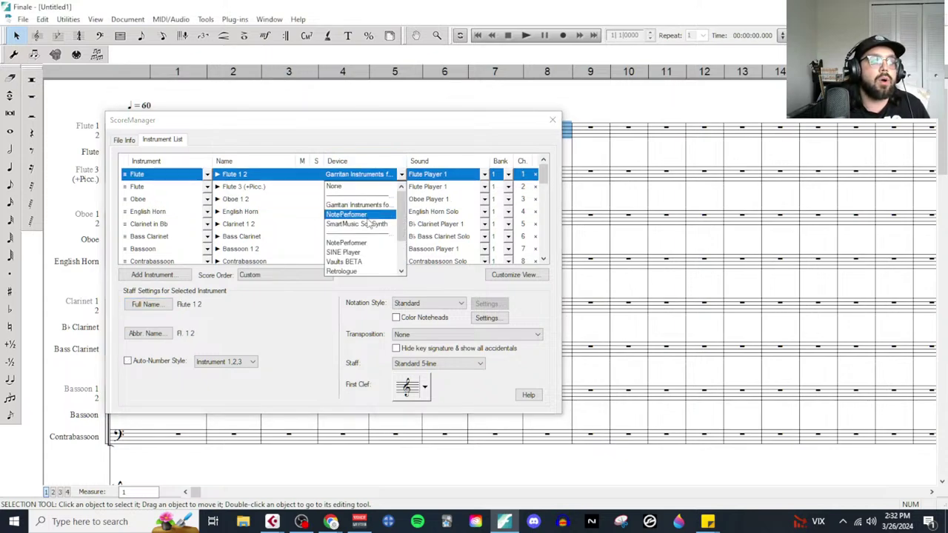
pyautogui.click(366, 216)
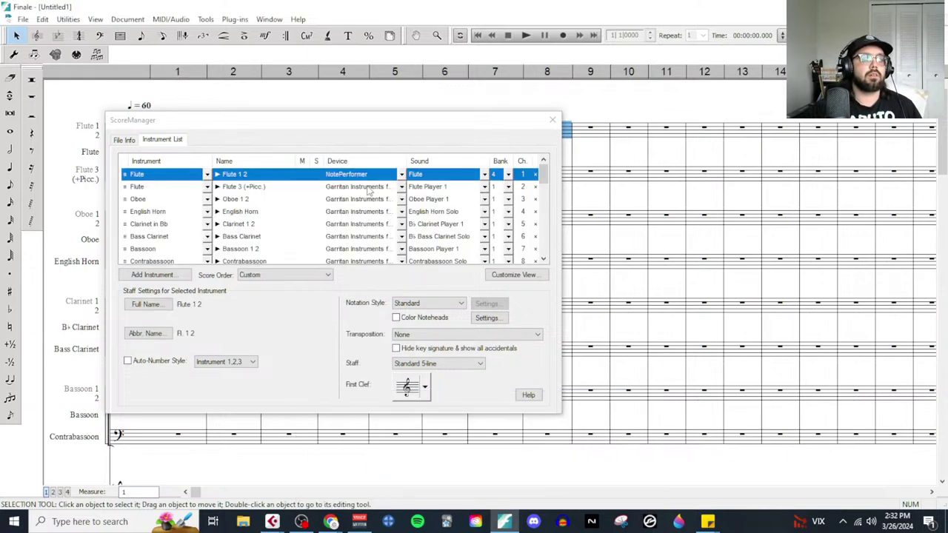
pyautogui.click(355, 187)
pyautogui.click(356, 187)
pyautogui.click(370, 227)
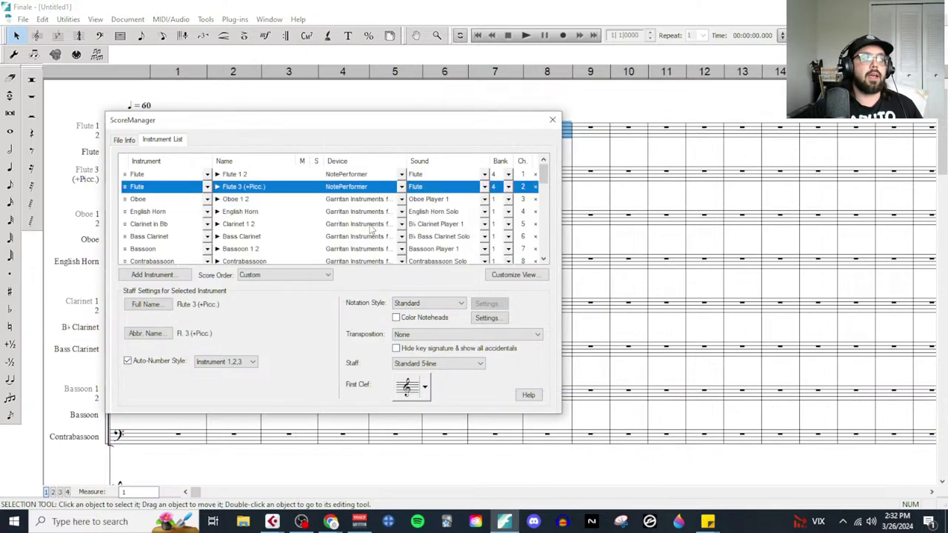
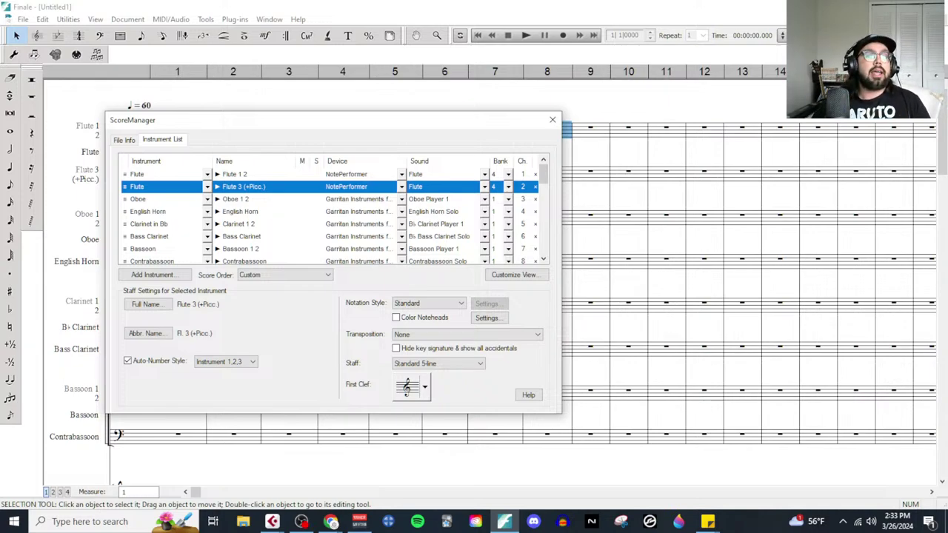
# Step: Set Oboe, English Horn, Clarinet 1 2, Bass Clarinet, Bassoon 1 2 and Contrabassoon to NotePerformer
pyautogui.click(342, 200)
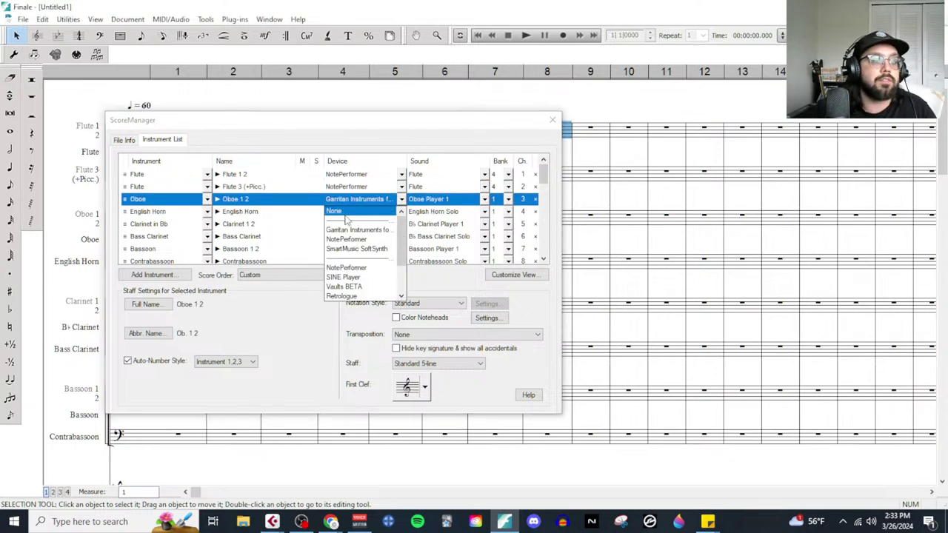
pyautogui.click(351, 268)
pyautogui.click(354, 212)
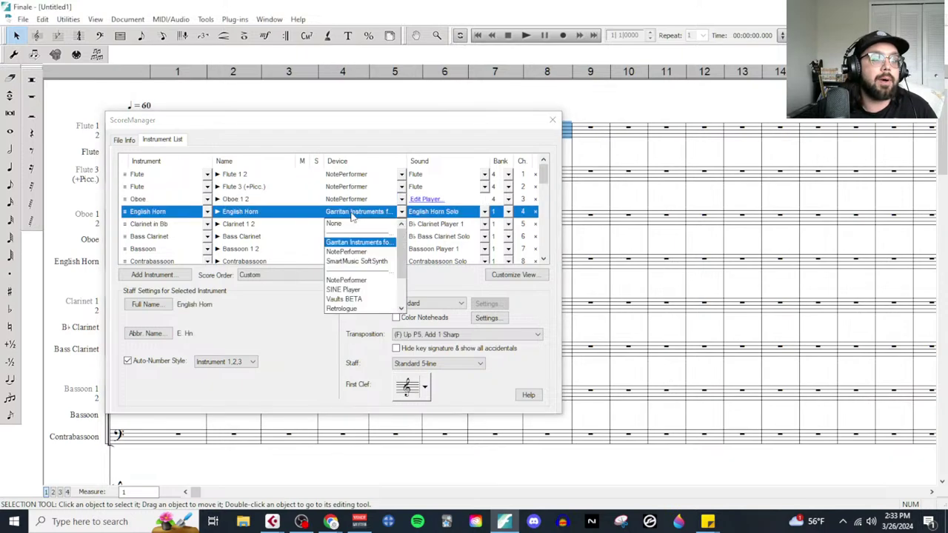
pyautogui.click(347, 280)
pyautogui.click(354, 223)
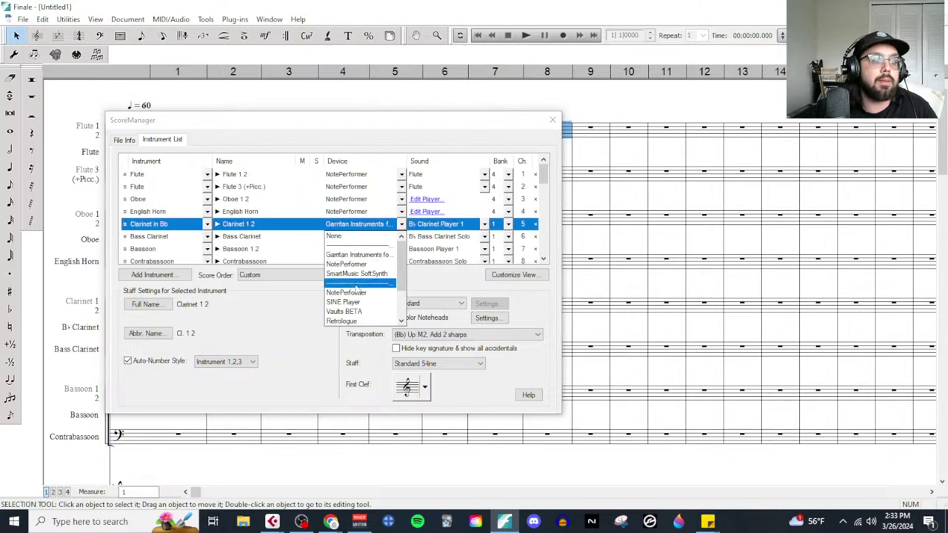
pyautogui.click(348, 281)
pyautogui.click(354, 236)
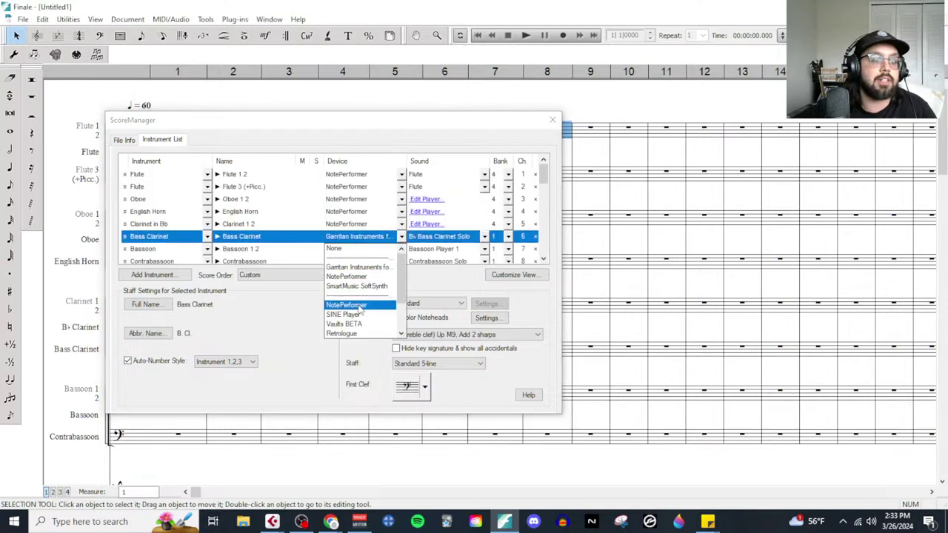
pyautogui.click(358, 300)
pyautogui.click(359, 250)
pyautogui.click(361, 286)
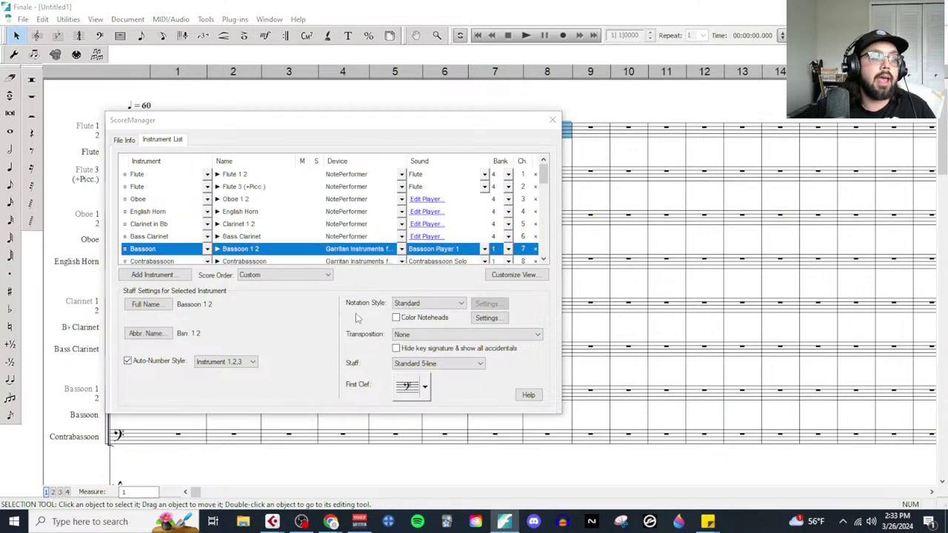
pyautogui.scroll(-1, 358, 265)
pyautogui.click(359, 223)
pyautogui.click(348, 264)
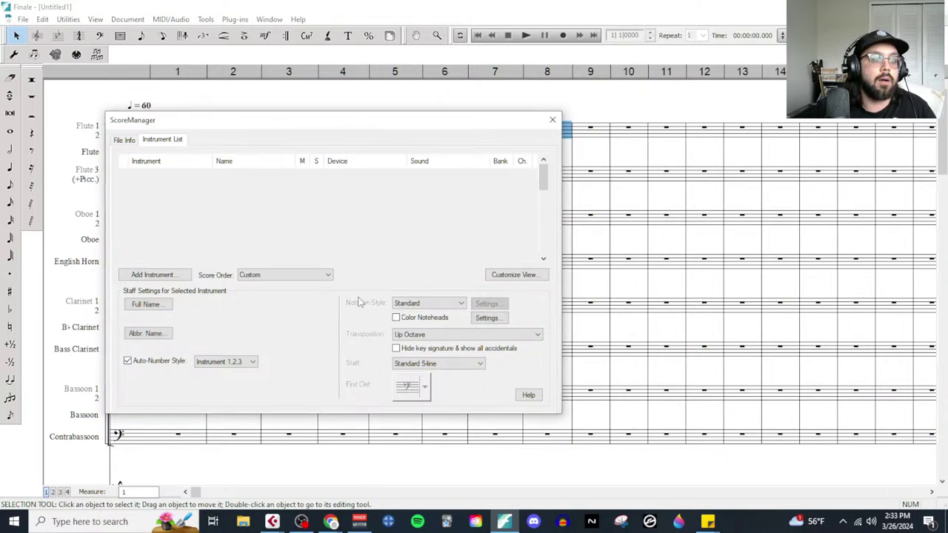
# Step: Set F Horn 1 2, F Horn 3 4, Trumpet 1 2 and Trumpet 3 4 to NotePerformer
pyautogui.click(359, 236)
pyautogui.click(345, 304)
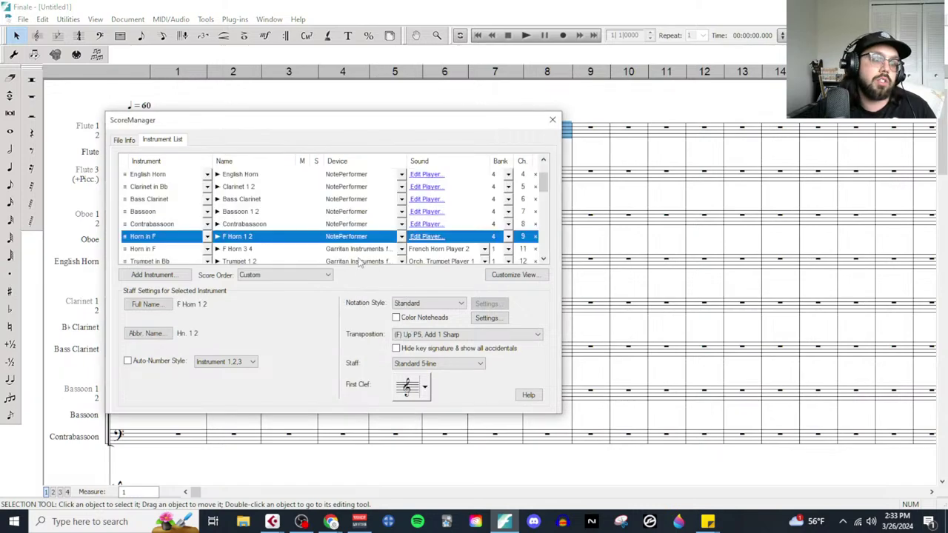
pyautogui.scroll(-1, 355, 282)
pyautogui.click(359, 211)
pyautogui.click(359, 211)
pyautogui.click(346, 280)
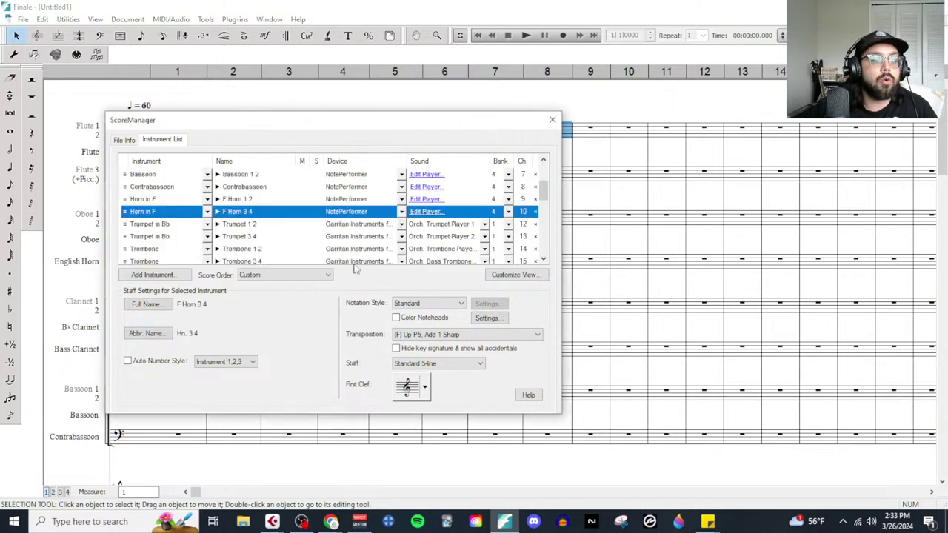
pyautogui.click(346, 225)
pyautogui.click(346, 293)
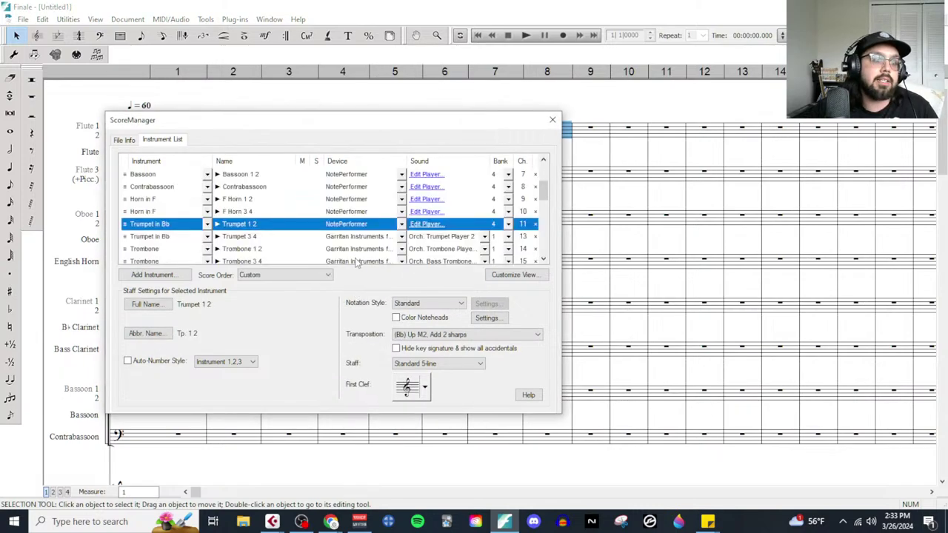
pyautogui.click(346, 236)
pyautogui.click(346, 306)
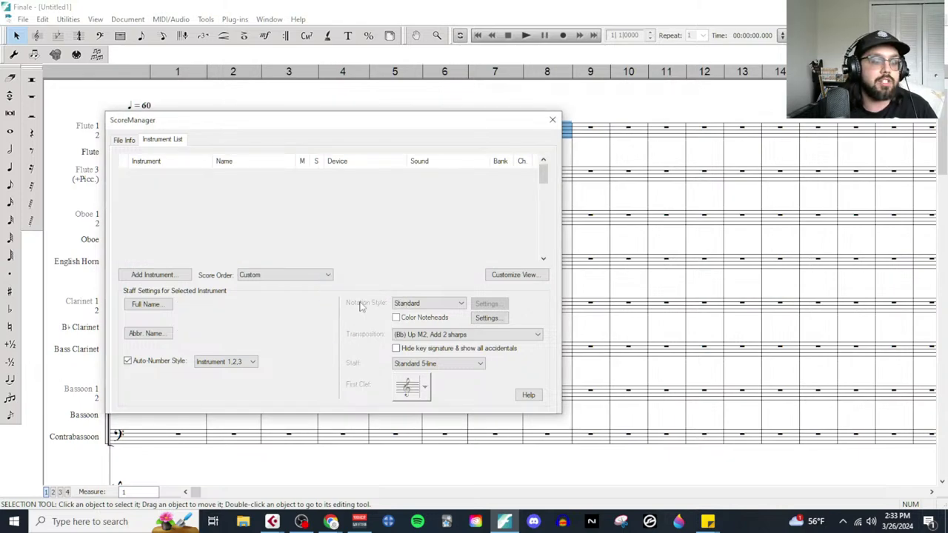
# Step: Set Trombone 1 2, Trombone 3 4, Tuba and Timpani to play through NotePerformer
pyautogui.click(357, 249)
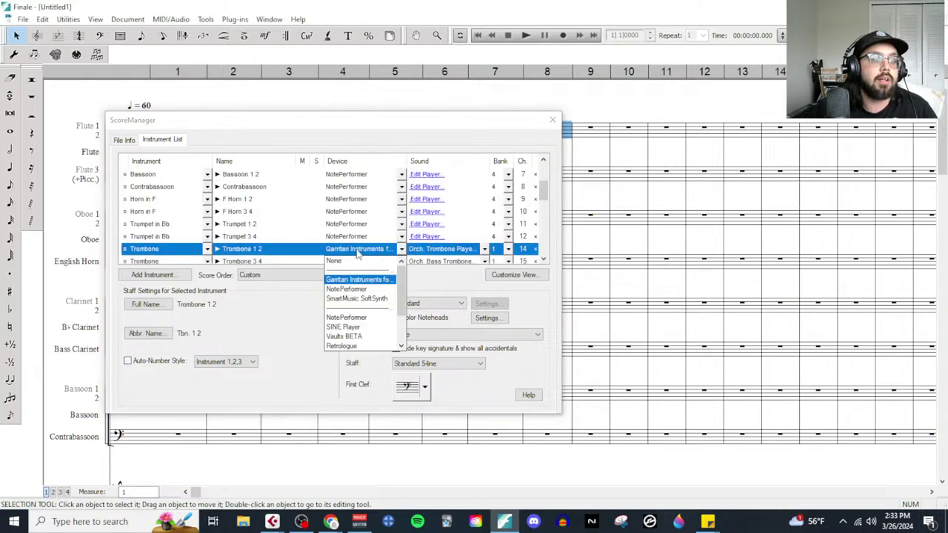
pyautogui.click(363, 290)
pyautogui.scroll(-2, 355, 222)
pyautogui.click(357, 187)
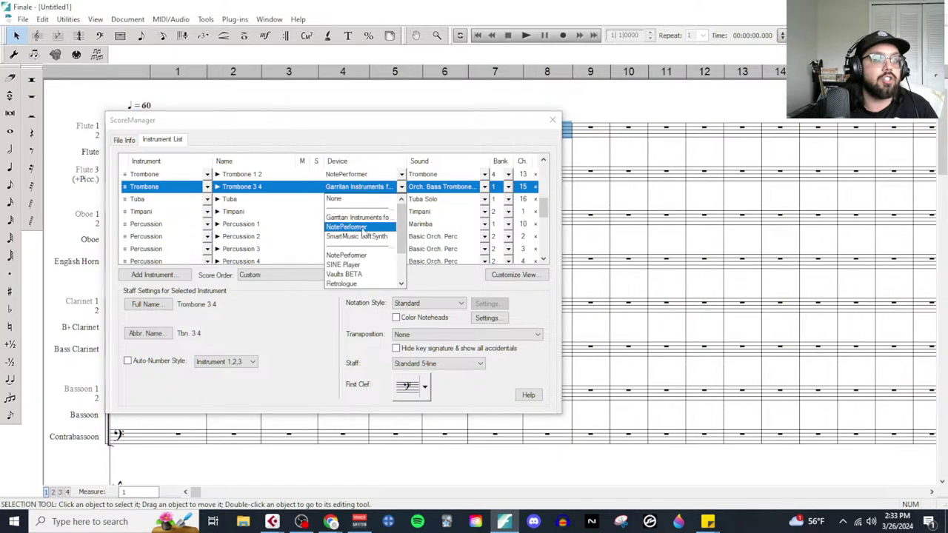
pyautogui.click(365, 257)
pyautogui.click(359, 199)
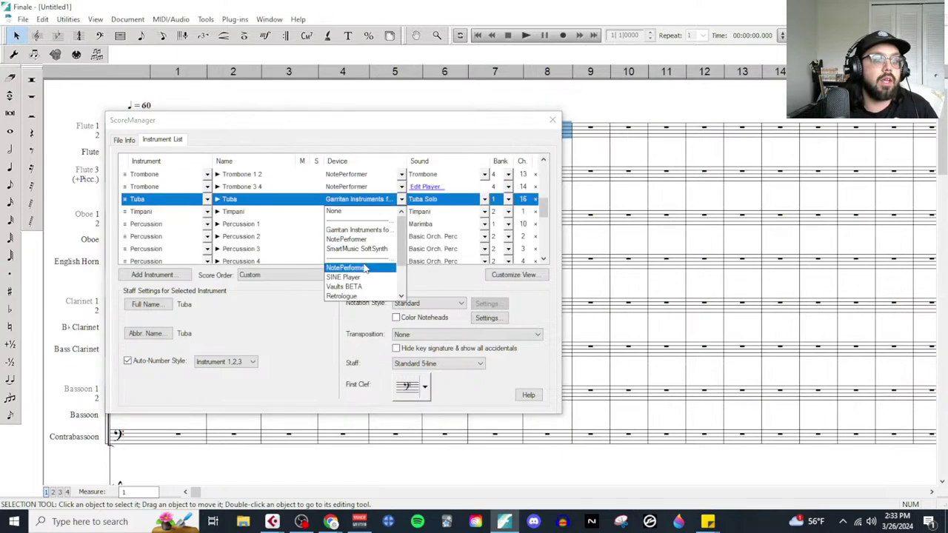
pyautogui.click(366, 268)
pyautogui.click(359, 211)
pyautogui.click(368, 279)
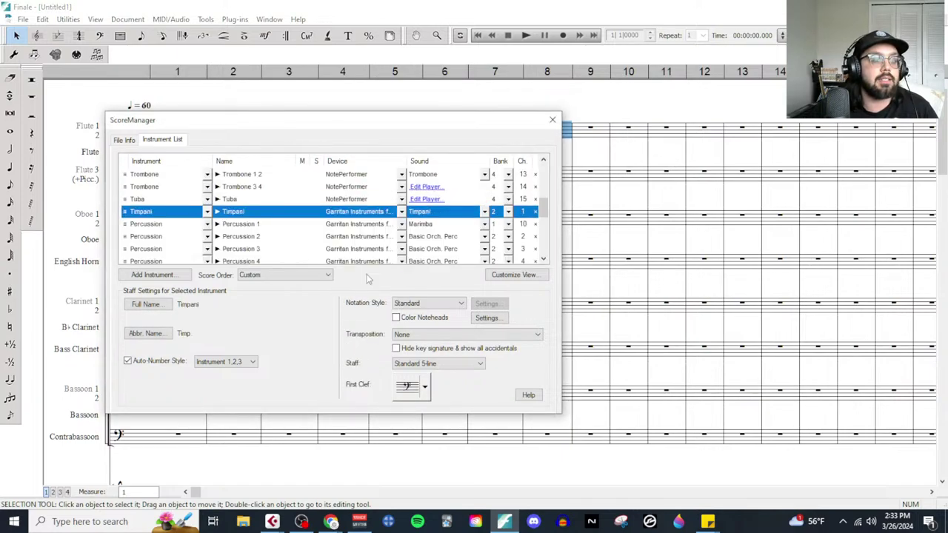
pyautogui.click(360, 212)
pyautogui.click(349, 280)
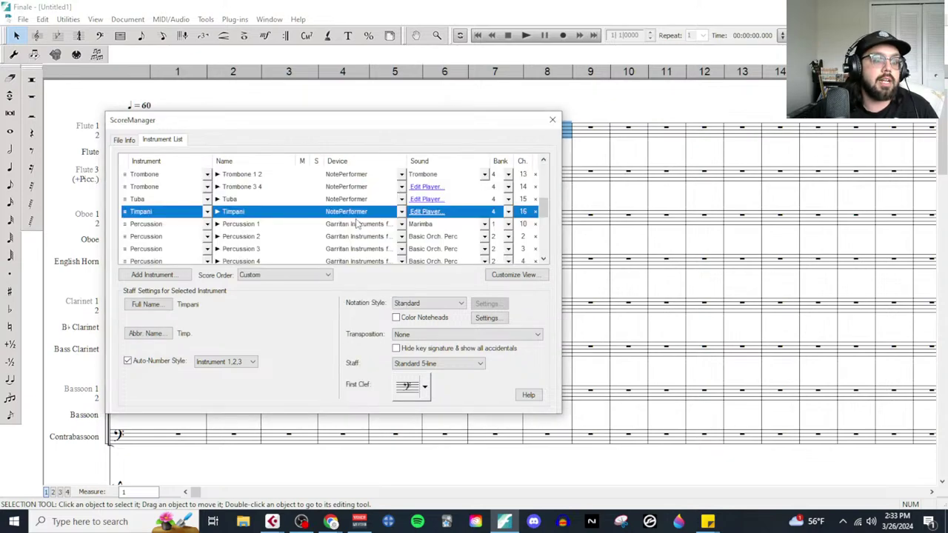
# Step: Set Percussion 1–4, Harp and Piano to play through NotePerformer
pyautogui.click(359, 224)
pyautogui.click(363, 294)
pyautogui.click(359, 237)
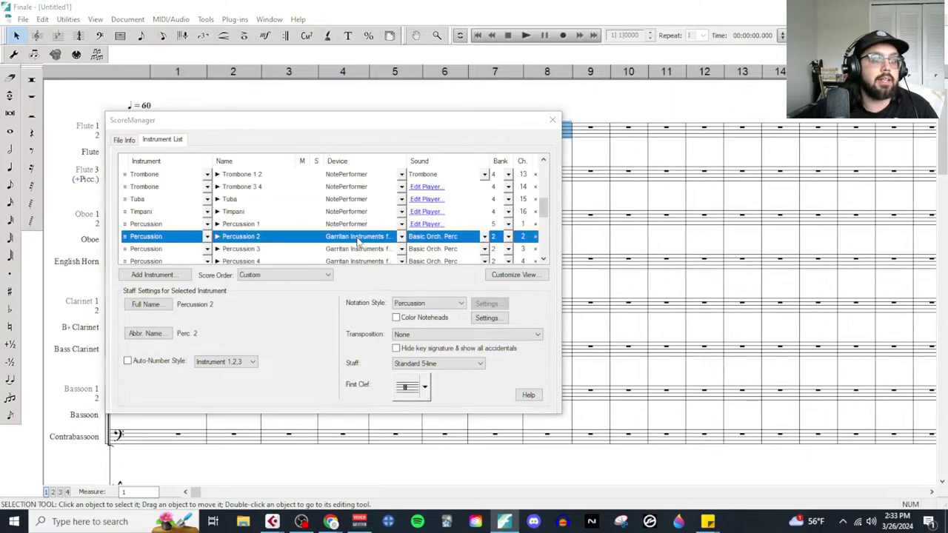
pyautogui.click(360, 236)
pyautogui.click(363, 306)
pyautogui.scroll(-2, 360, 213)
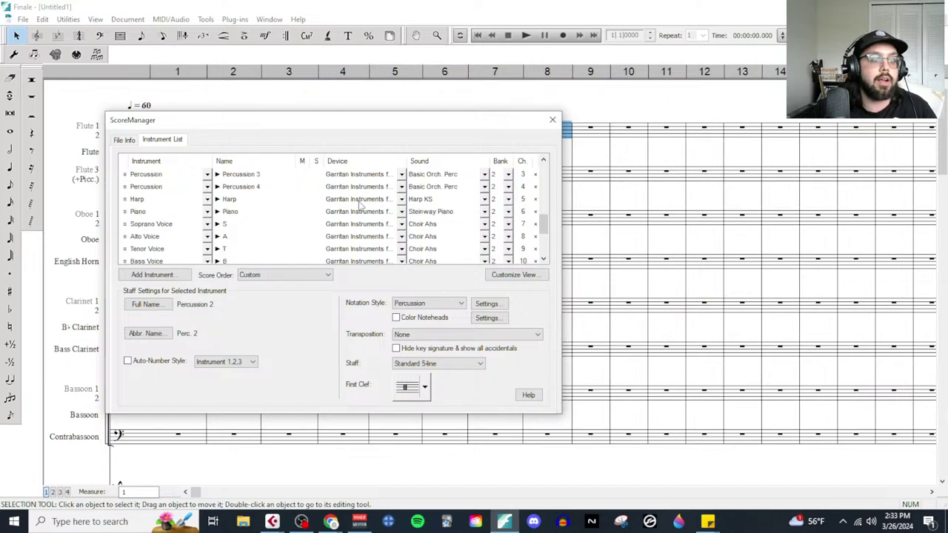
pyautogui.scroll(1, 360, 213)
pyautogui.click(360, 211)
pyautogui.click(355, 281)
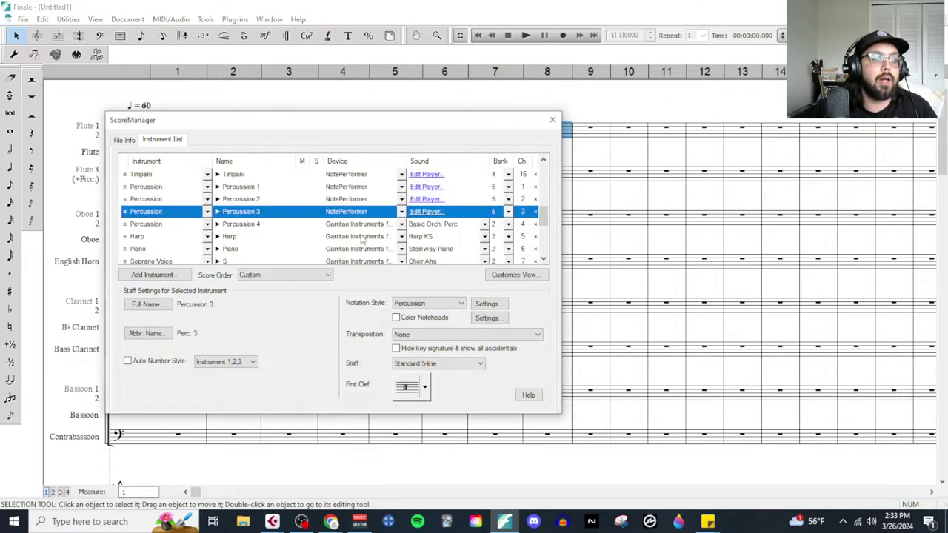
pyautogui.click(359, 223)
pyautogui.click(363, 294)
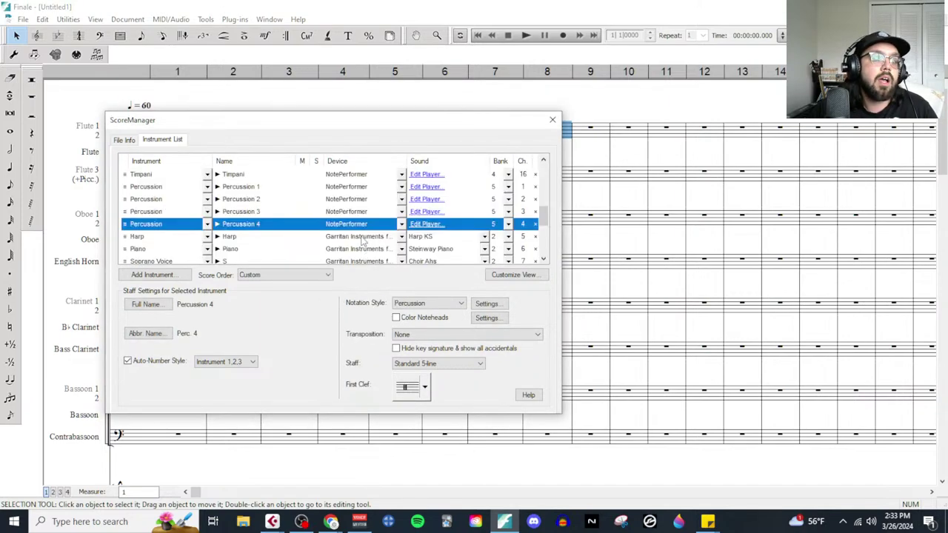
pyautogui.click(362, 236)
pyautogui.click(365, 304)
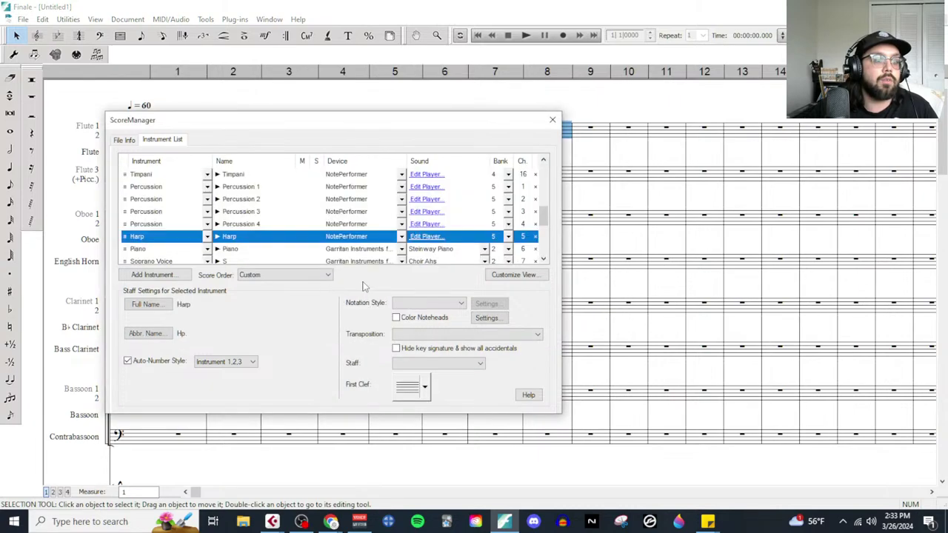
pyautogui.click(362, 250)
pyautogui.click(363, 317)
# Step: Set the Soprano, Alto, Tenor and Bass Voice staves to NotePerformer
pyautogui.scroll(-1, 362, 229)
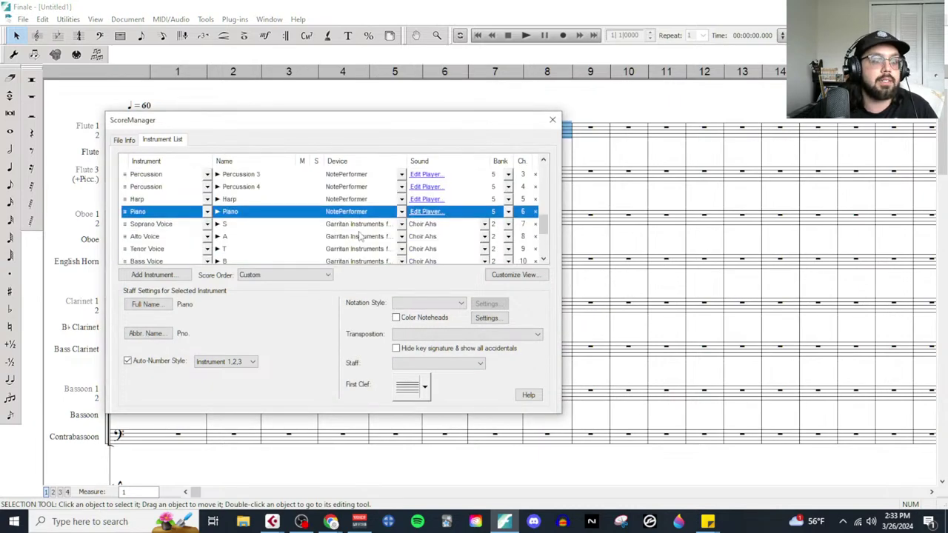
pyautogui.click(361, 225)
pyautogui.click(368, 294)
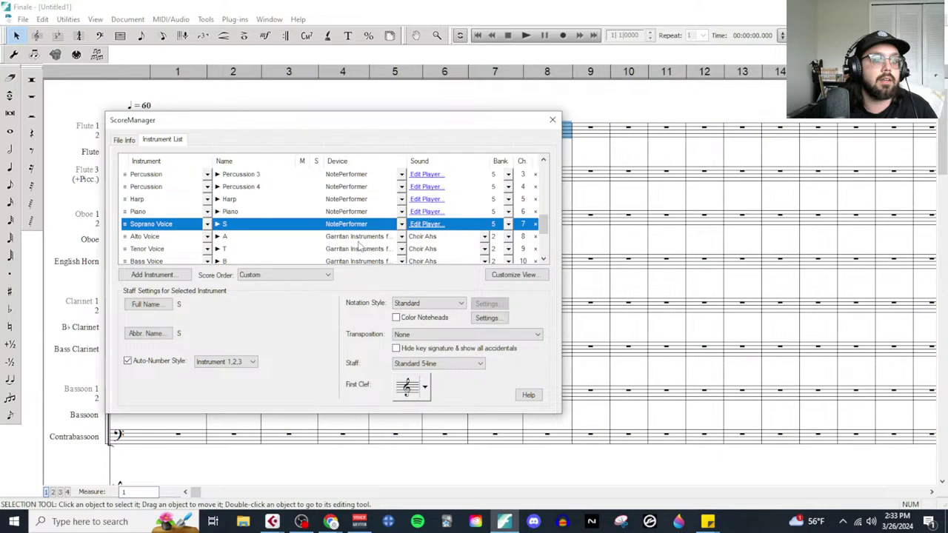
pyautogui.click(361, 236)
pyautogui.click(363, 305)
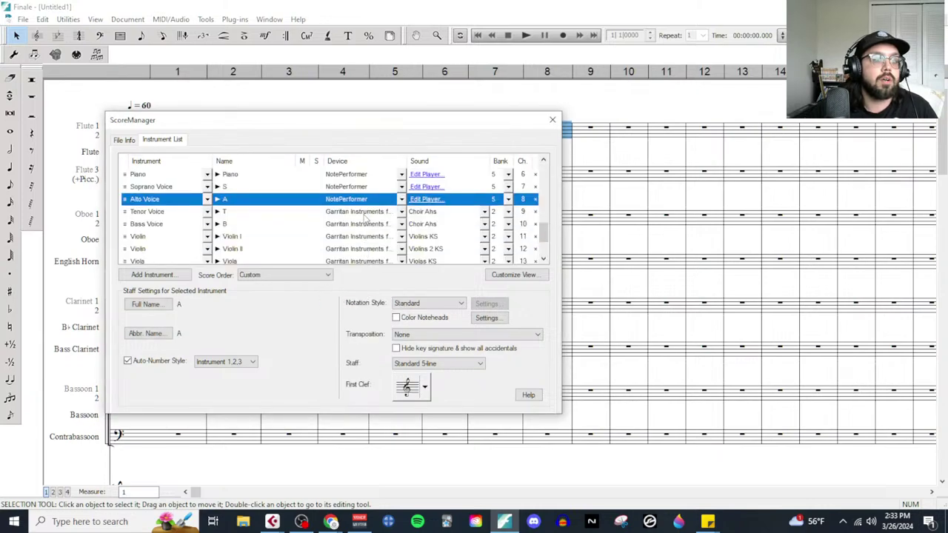
pyautogui.click(365, 214)
pyautogui.click(349, 278)
pyautogui.click(359, 227)
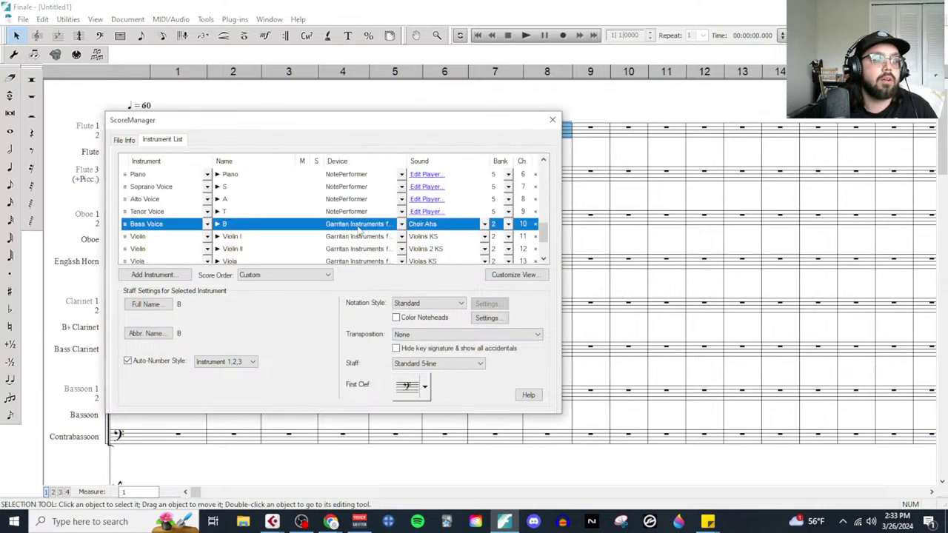
pyautogui.click(359, 227)
pyautogui.click(352, 288)
# Step: Set Violin I, Violin II, Viola, Cello and Double Bass to NotePerformer, then close Score Manager
pyautogui.click(361, 236)
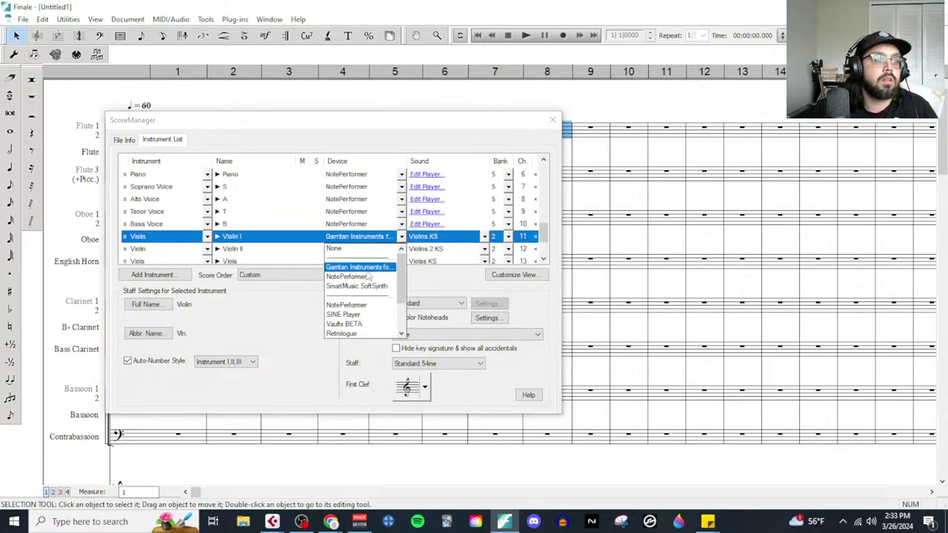
pyautogui.click(345, 304)
pyautogui.click(358, 213)
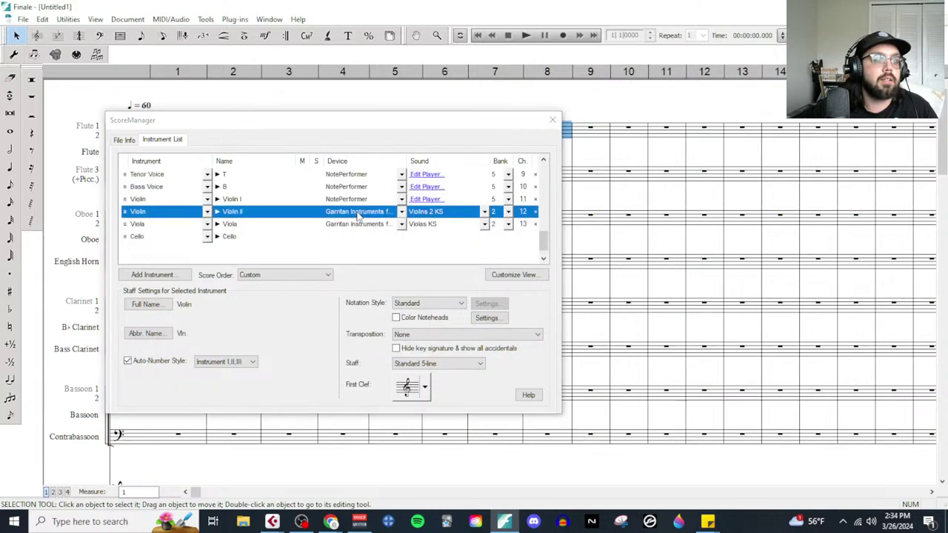
pyautogui.click(358, 212)
pyautogui.click(346, 280)
pyautogui.click(360, 223)
pyautogui.click(360, 224)
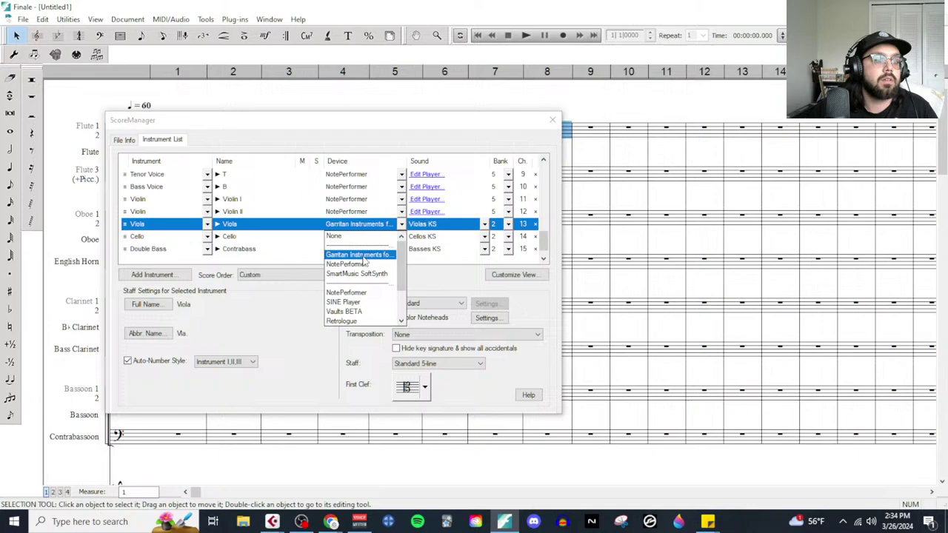
pyautogui.click(362, 294)
pyautogui.click(361, 237)
pyautogui.click(361, 237)
pyautogui.click(349, 305)
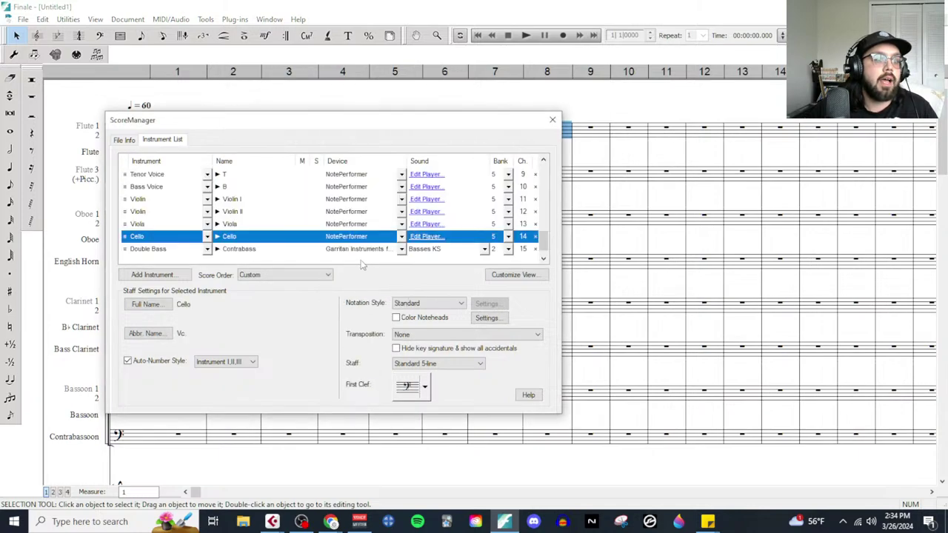
pyautogui.click(361, 249)
pyautogui.click(361, 248)
pyautogui.click(348, 317)
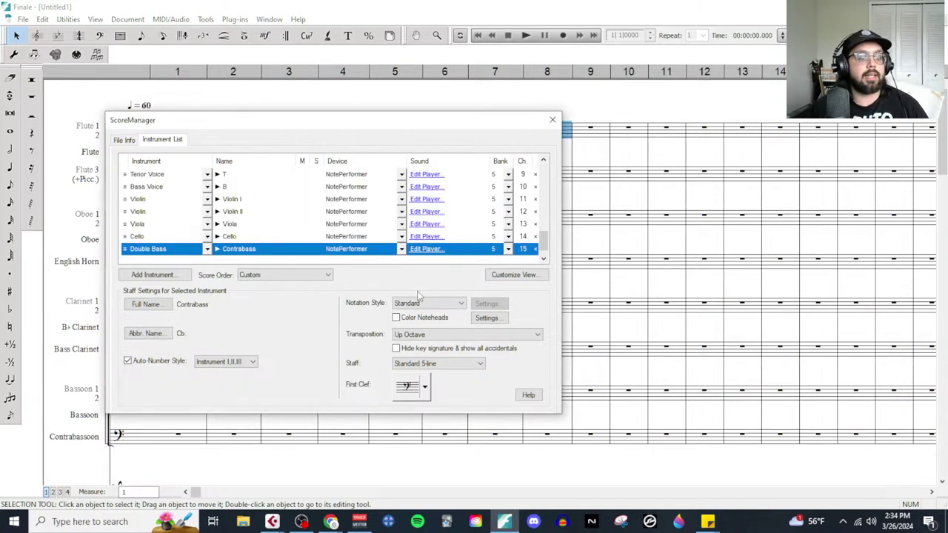
pyautogui.click(551, 119)
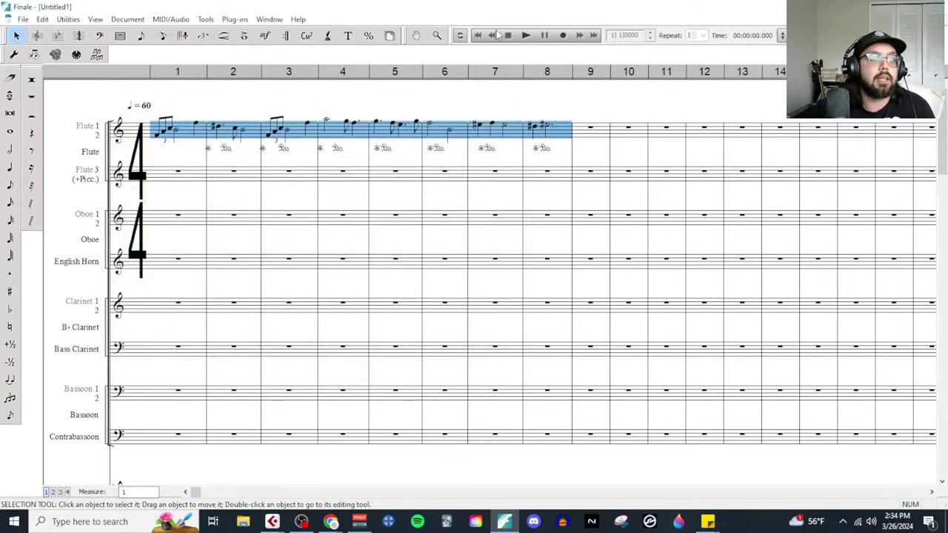
pyautogui.click(525, 36)
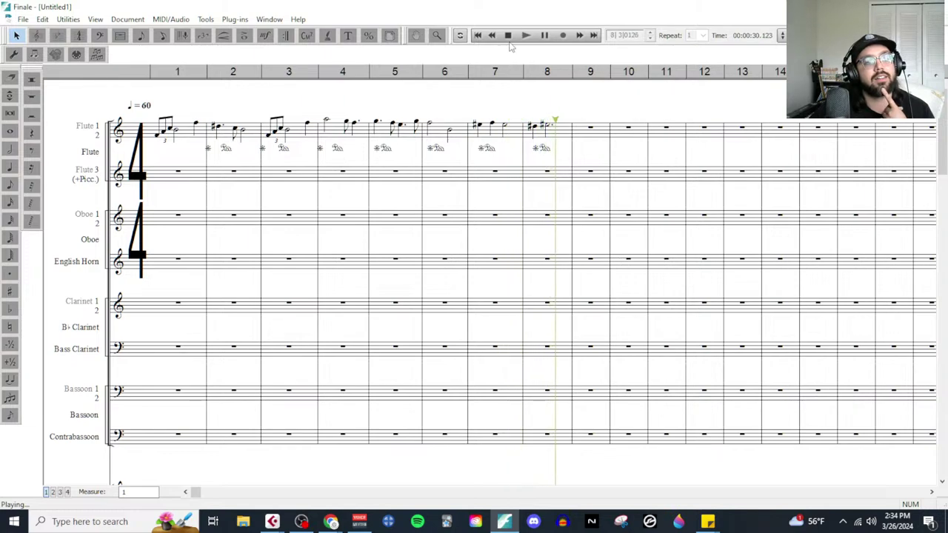
pyautogui.click(508, 43)
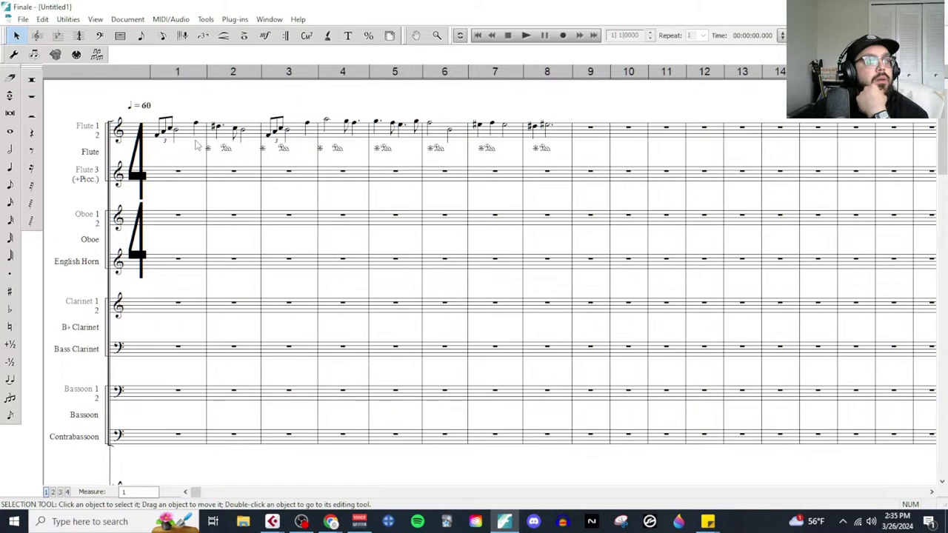
pyautogui.moveTo(282, 520)
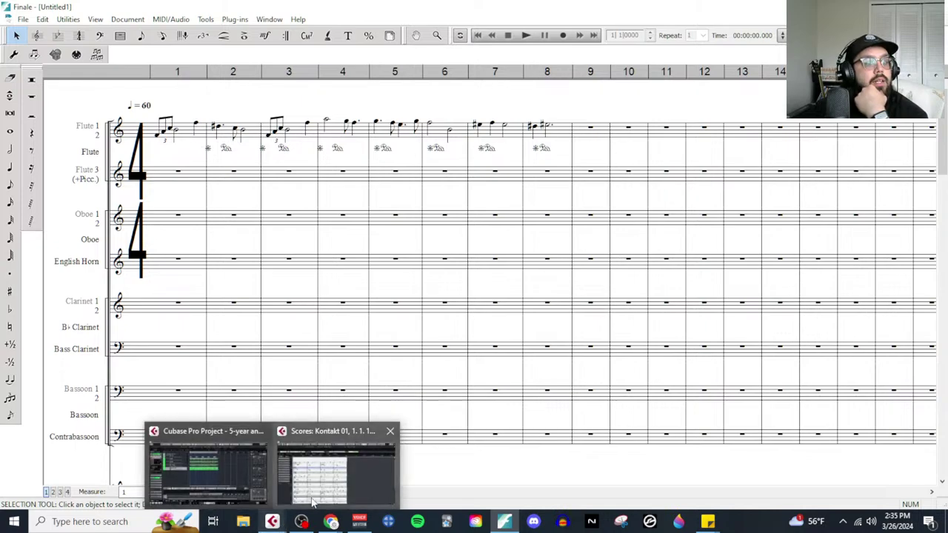
pyautogui.click(312, 504)
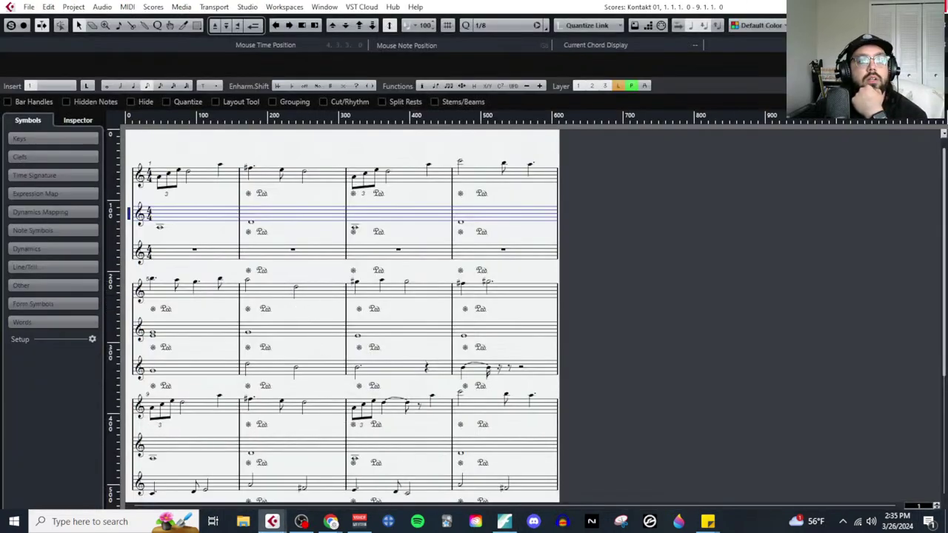
pyautogui.hotkey('ctrl', 'w')
pyautogui.click(571, 146)
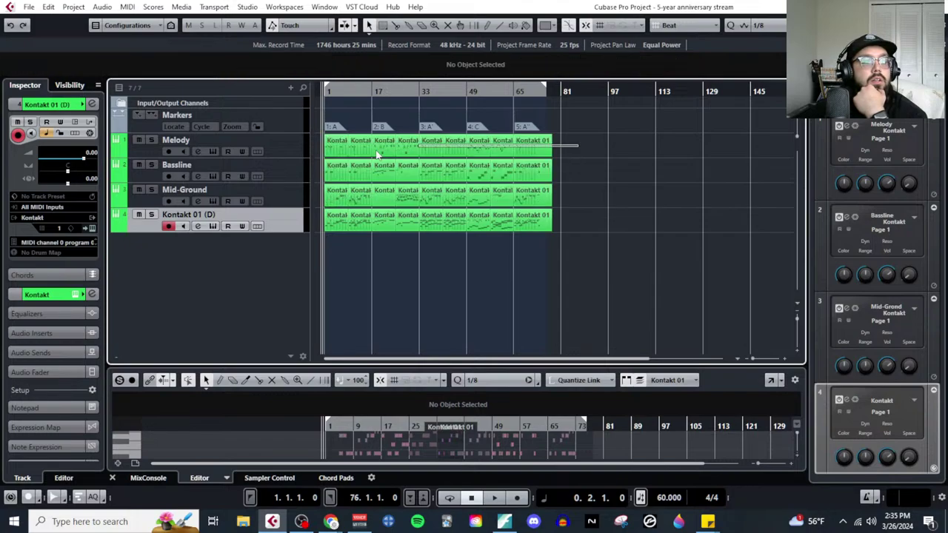
pyautogui.moveTo(377, 154); pyautogui.dragTo(246, 101)
pyautogui.click(126, 8)
pyautogui.click(158, 17)
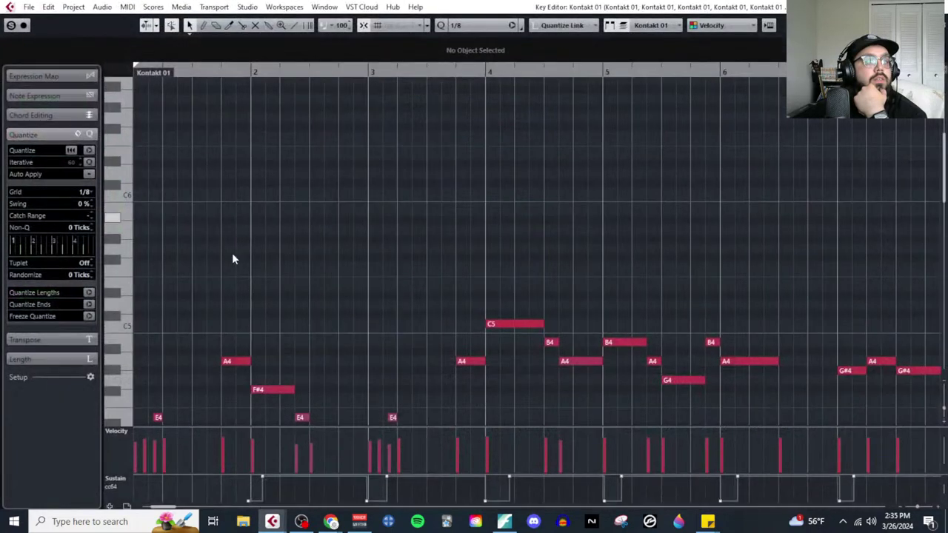
pyautogui.scroll(-5, 237, 296)
pyautogui.hscroll(-3, 242, 296)
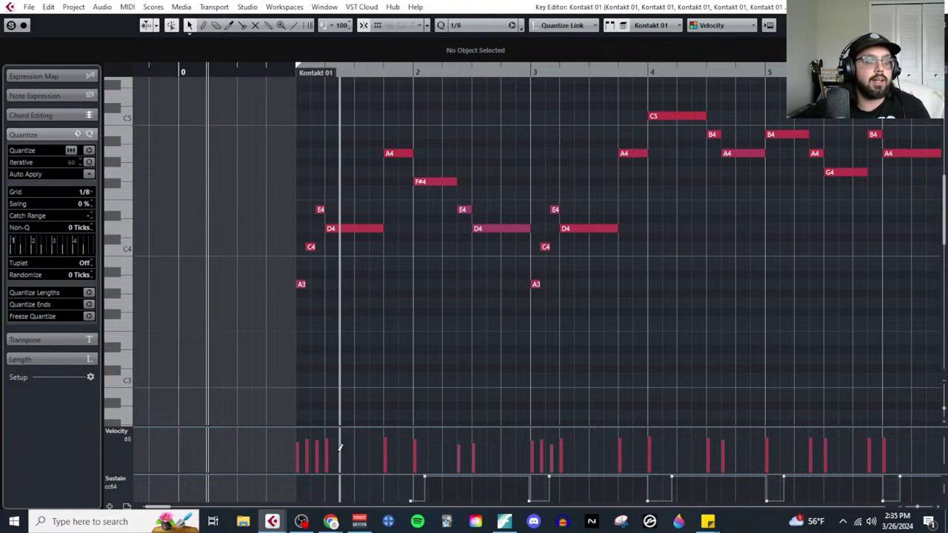
pyautogui.click(511, 522)
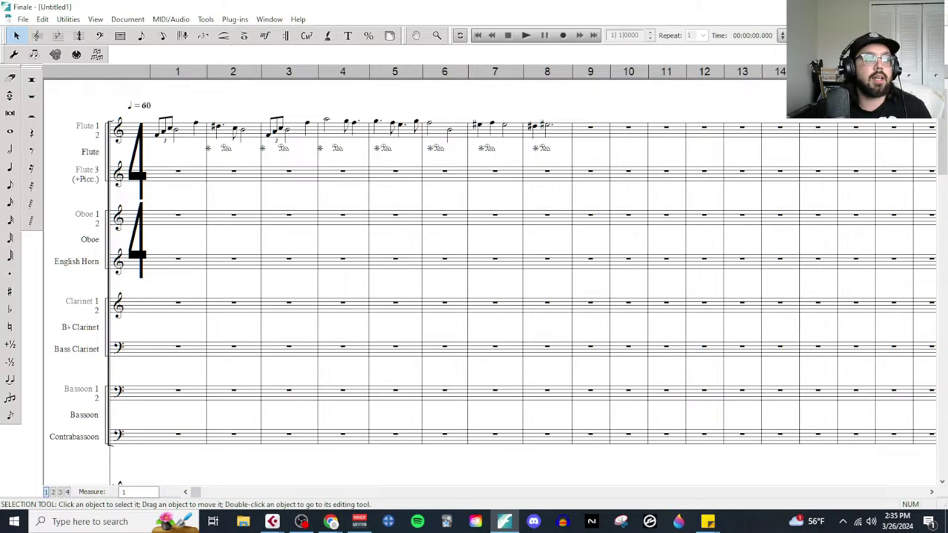
pyautogui.hotkey('ctrl', 'F5')
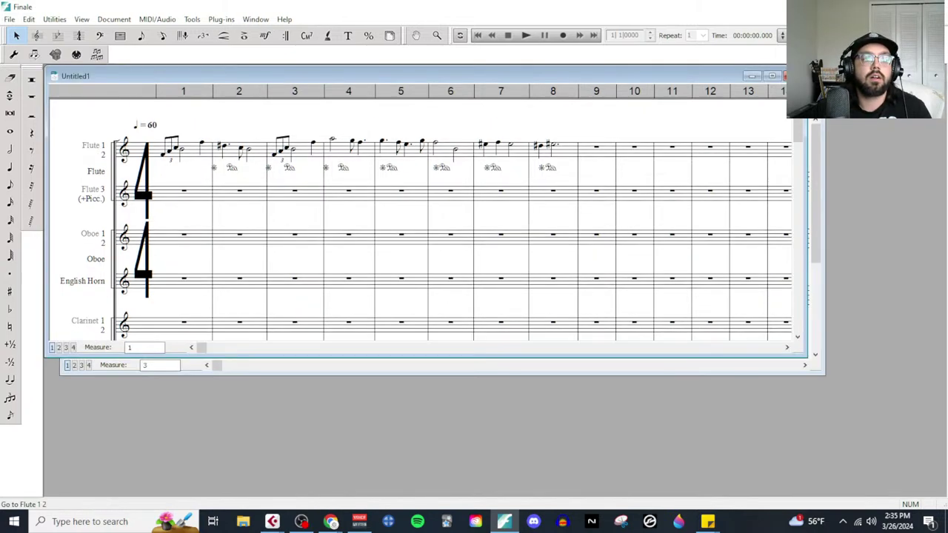
pyautogui.click(814, 145)
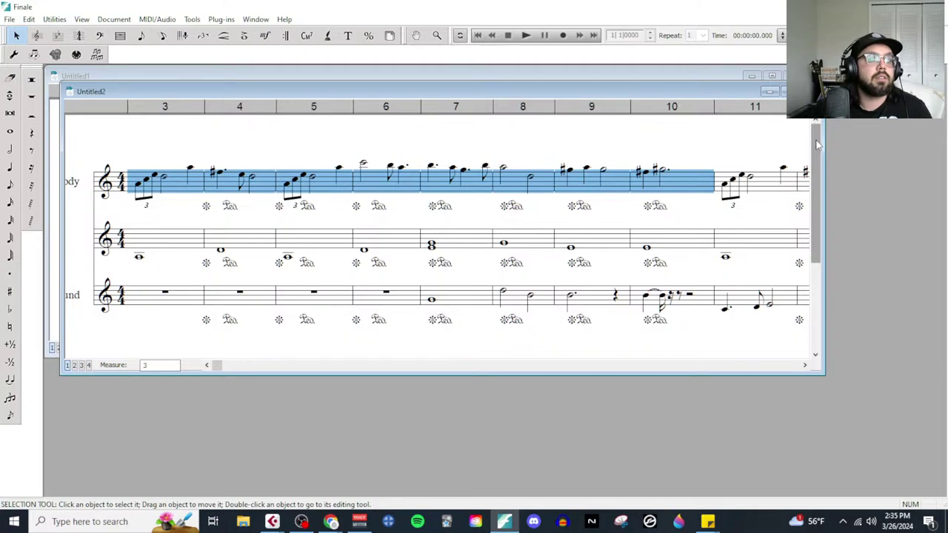
pyautogui.click(723, 74)
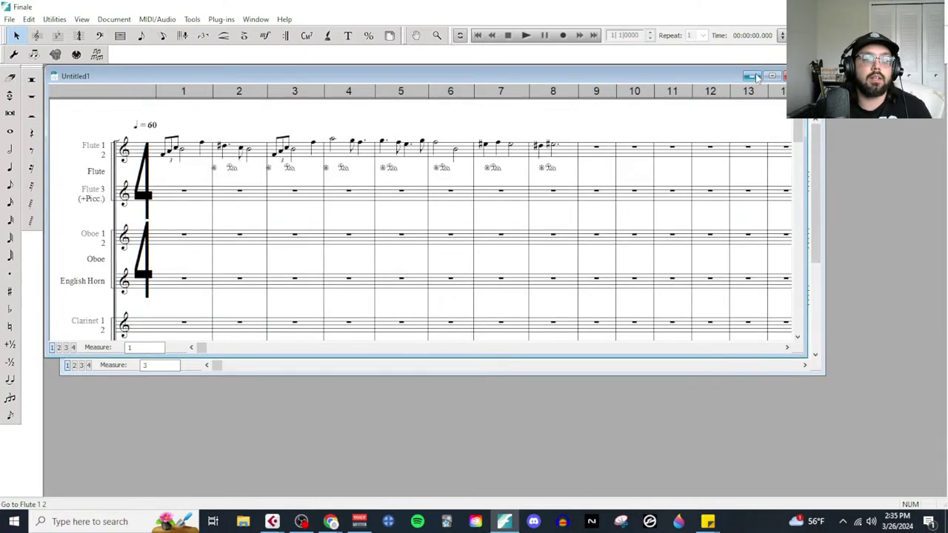
pyautogui.click(772, 76)
pyautogui.click(68, 19)
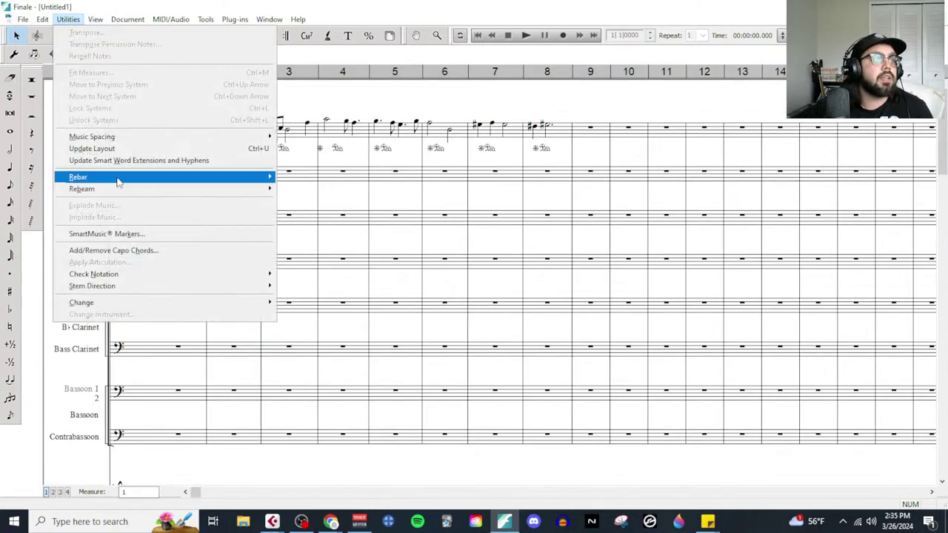
pyautogui.moveTo(96, 19)
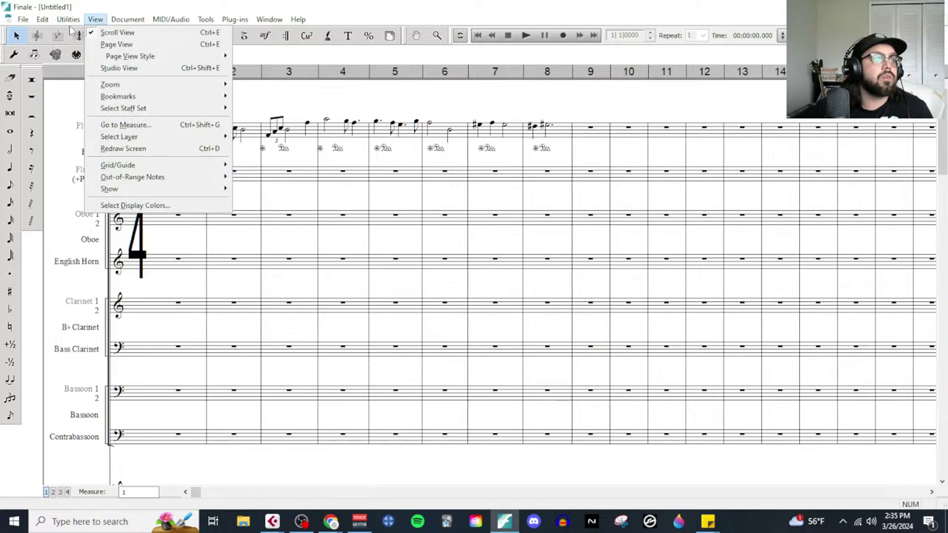
pyautogui.moveTo(46, 22)
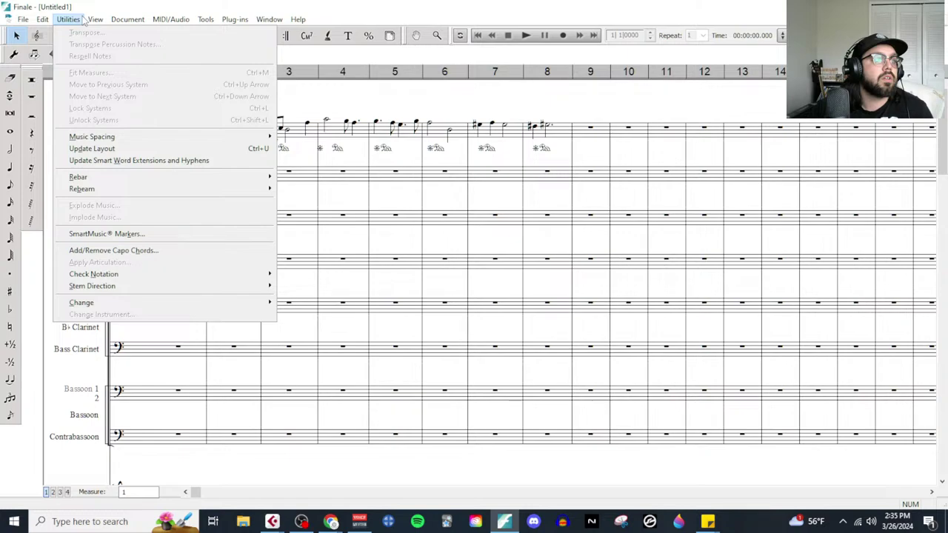
pyautogui.click(170, 19)
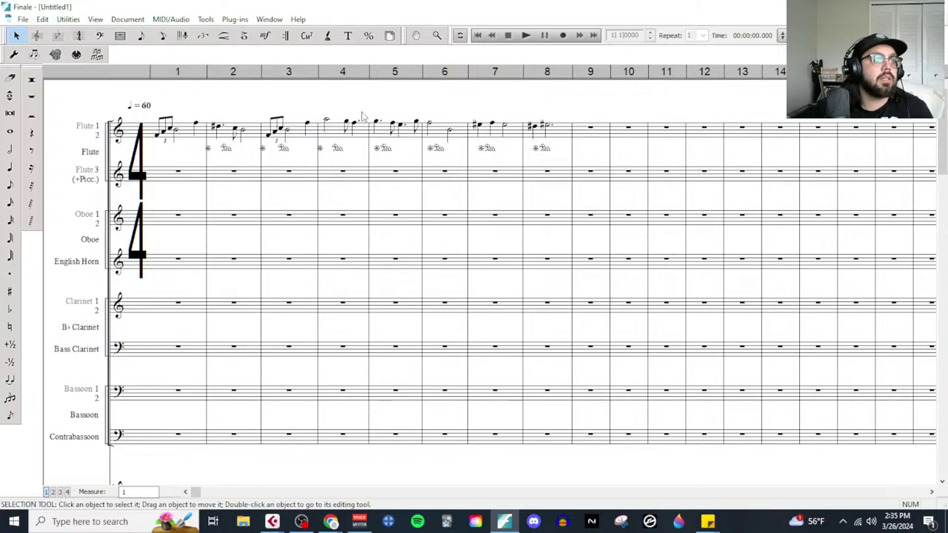
pyautogui.click(112, 20)
pyautogui.click(118, 20)
pyautogui.click(42, 19)
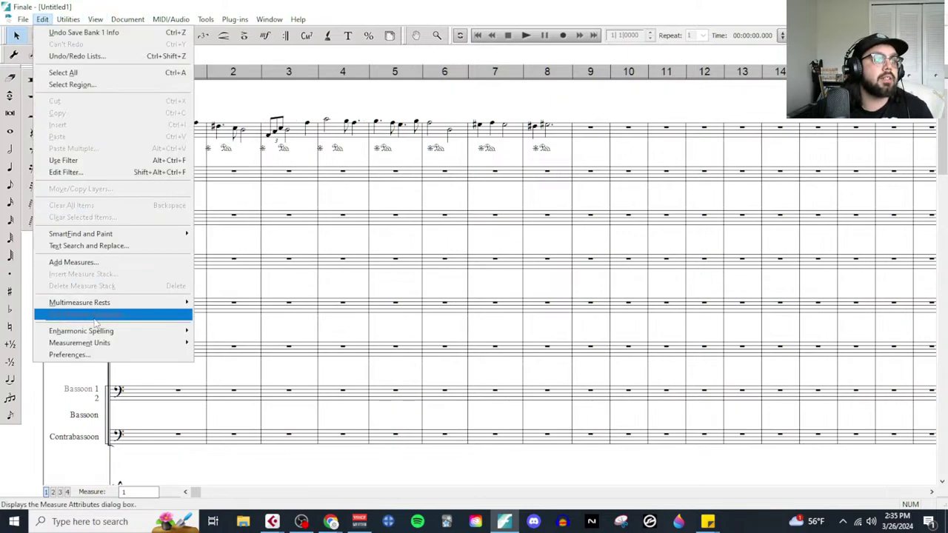
pyautogui.click(92, 355)
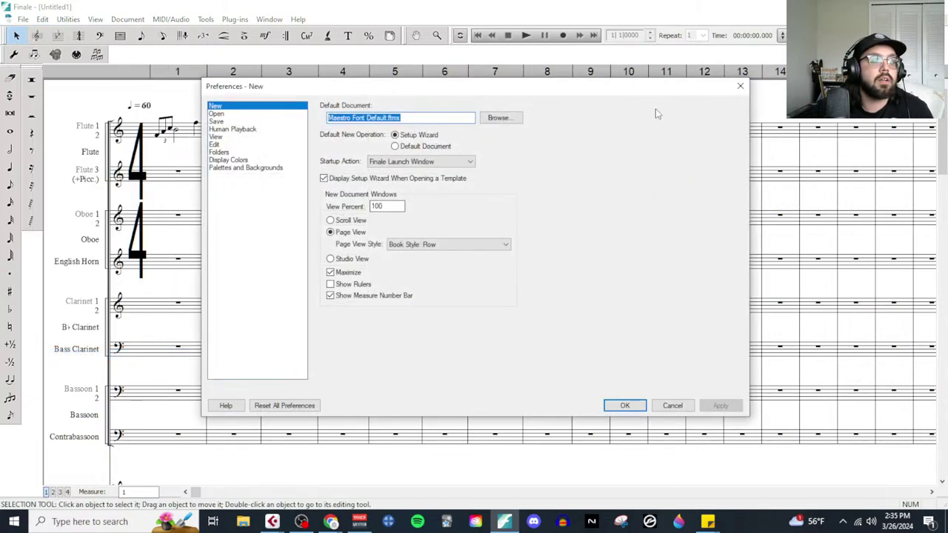
pyautogui.click(740, 86)
pyautogui.click(43, 20)
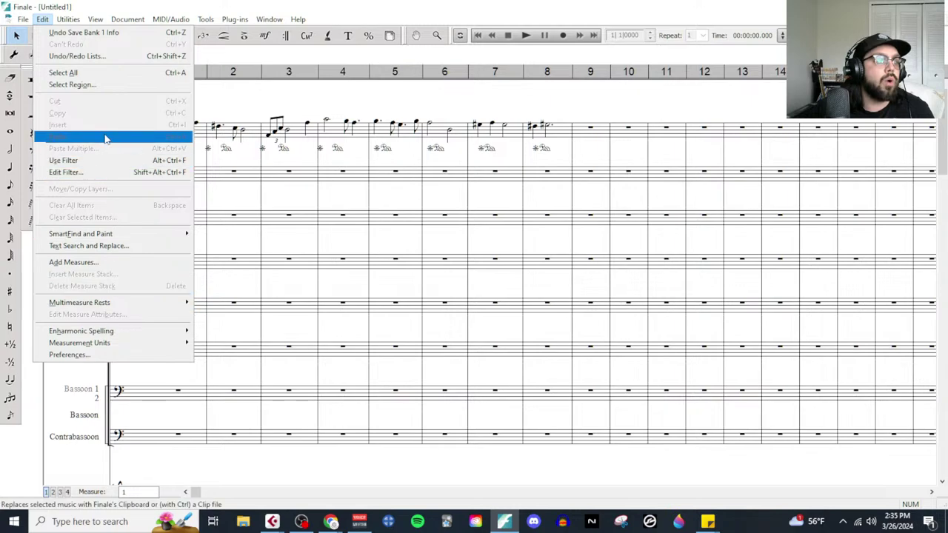
pyautogui.moveTo(67, 19)
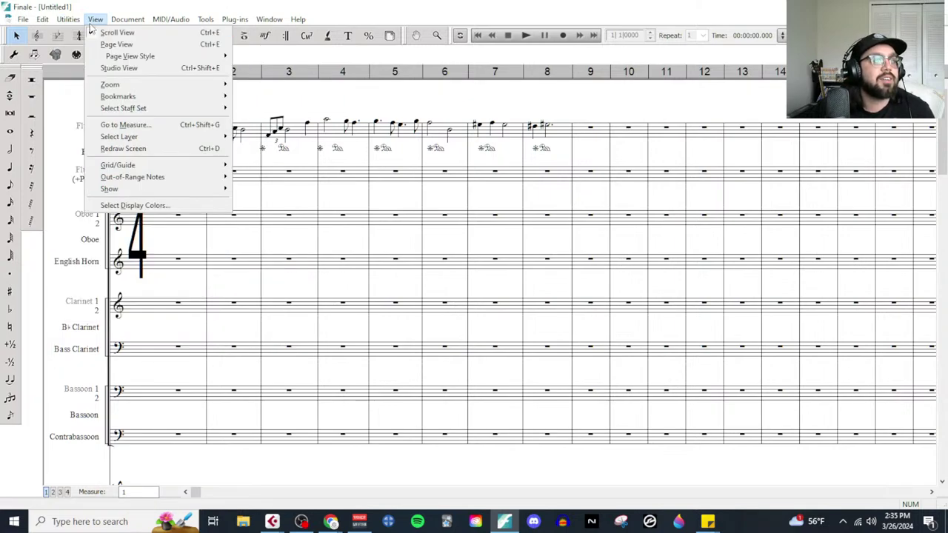
pyautogui.moveTo(126, 22)
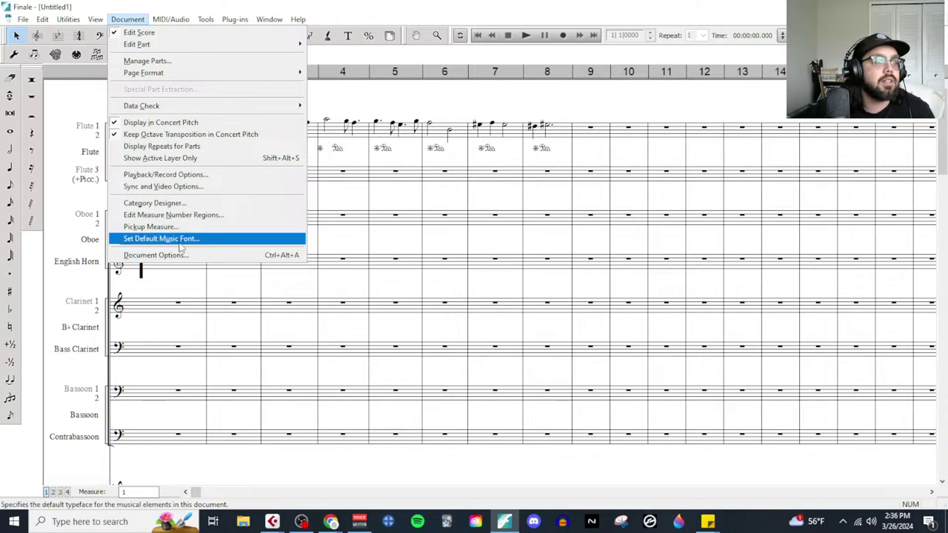
pyautogui.moveTo(31, 14)
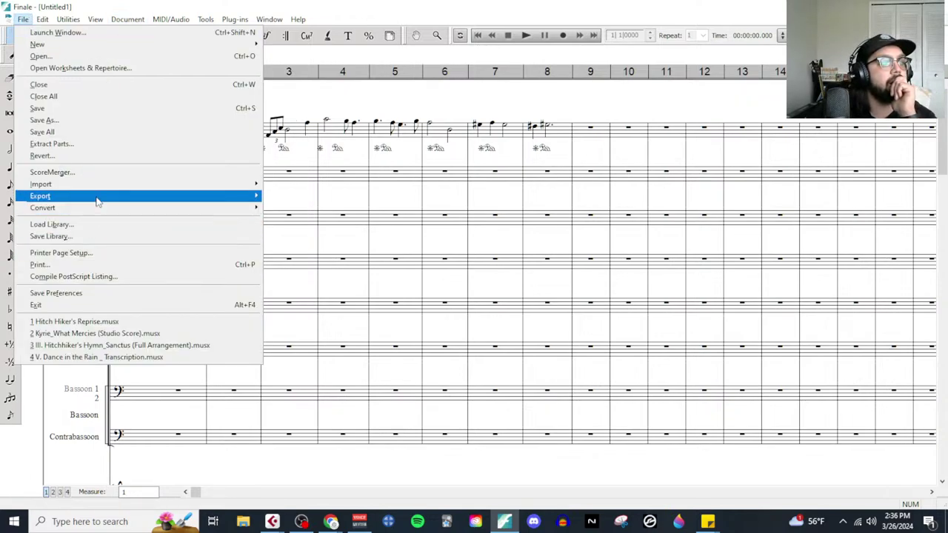
pyautogui.moveTo(98, 187)
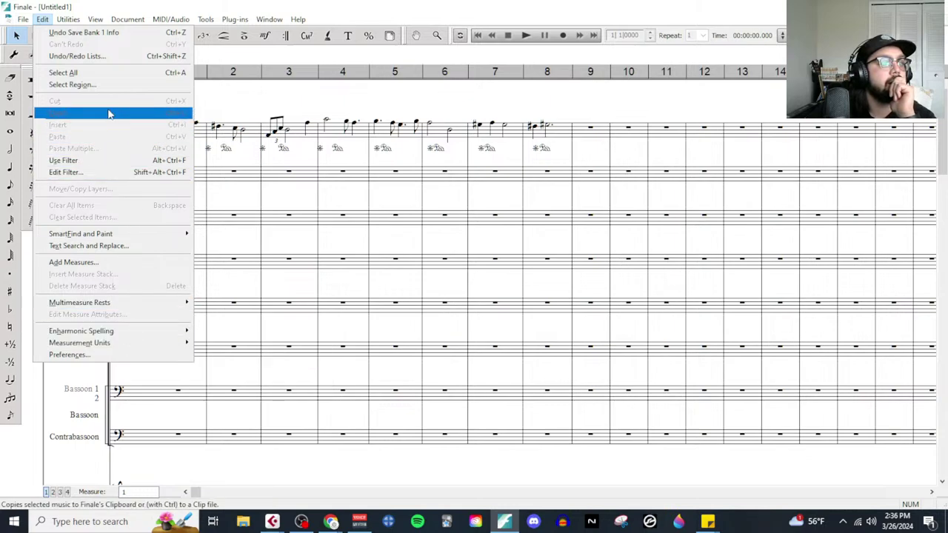
pyautogui.moveTo(74, 24)
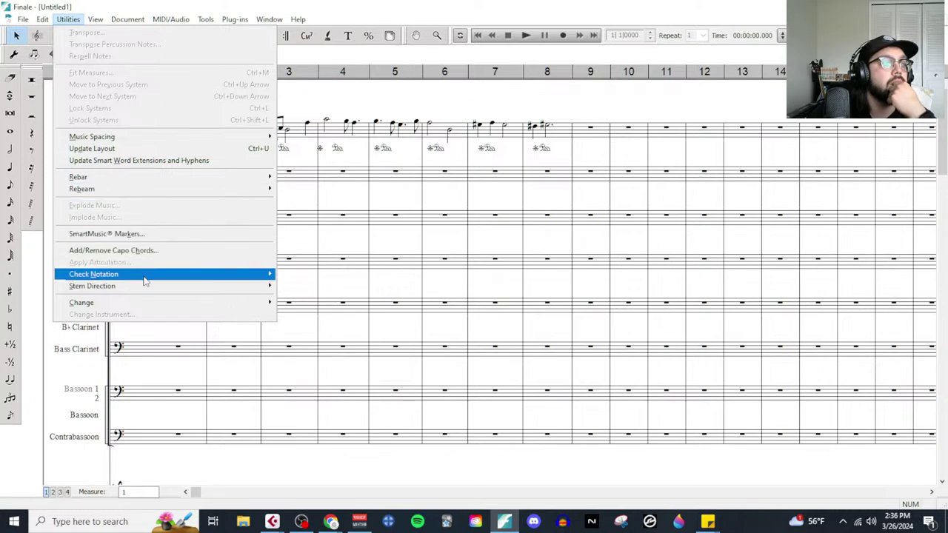
pyautogui.moveTo(144, 277)
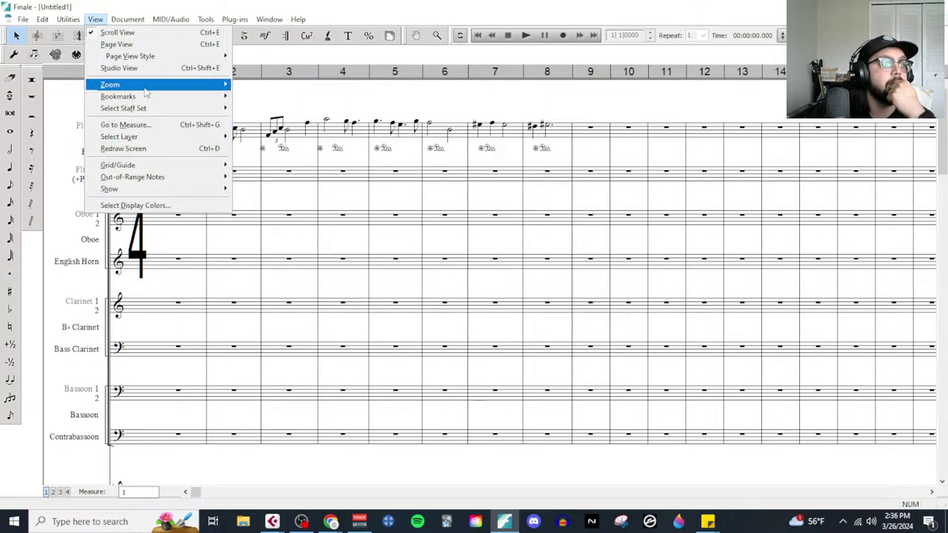
pyautogui.moveTo(145, 86)
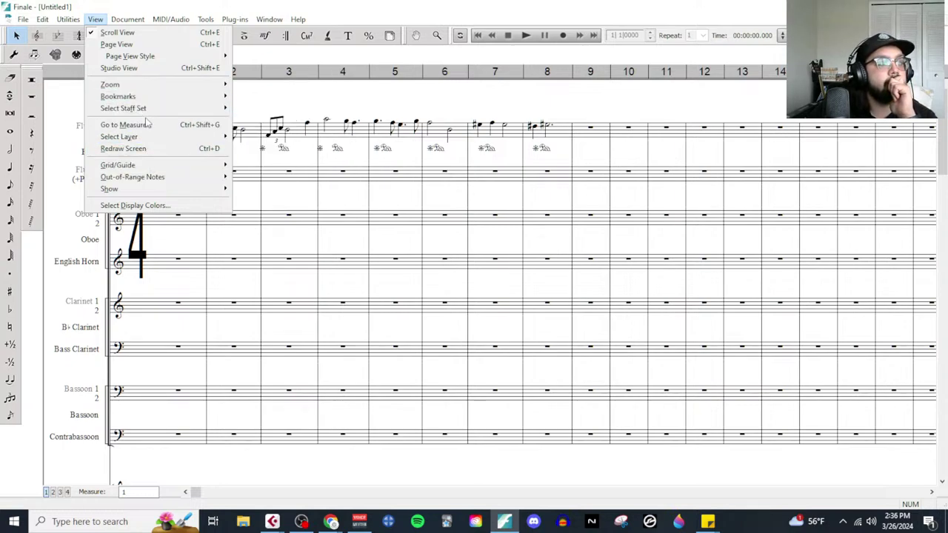
pyautogui.moveTo(128, 20)
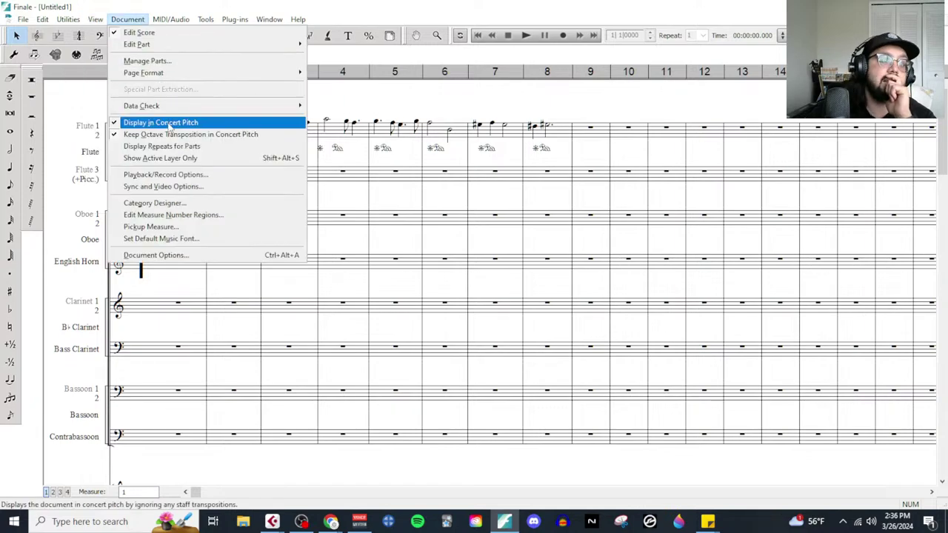
# Step: Check measure 1's time signature and keep its key signature at C Major
pyautogui.click(360, 101)
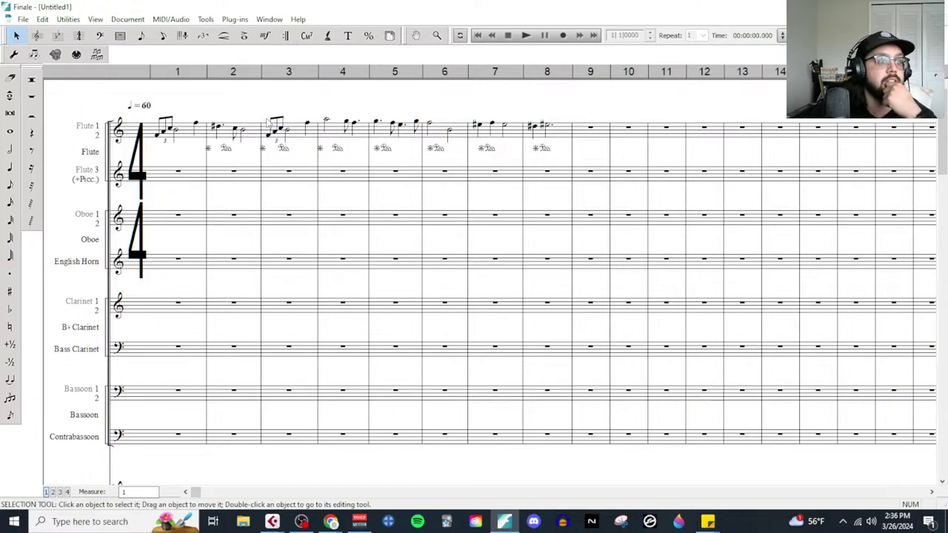
pyautogui.click(191, 139)
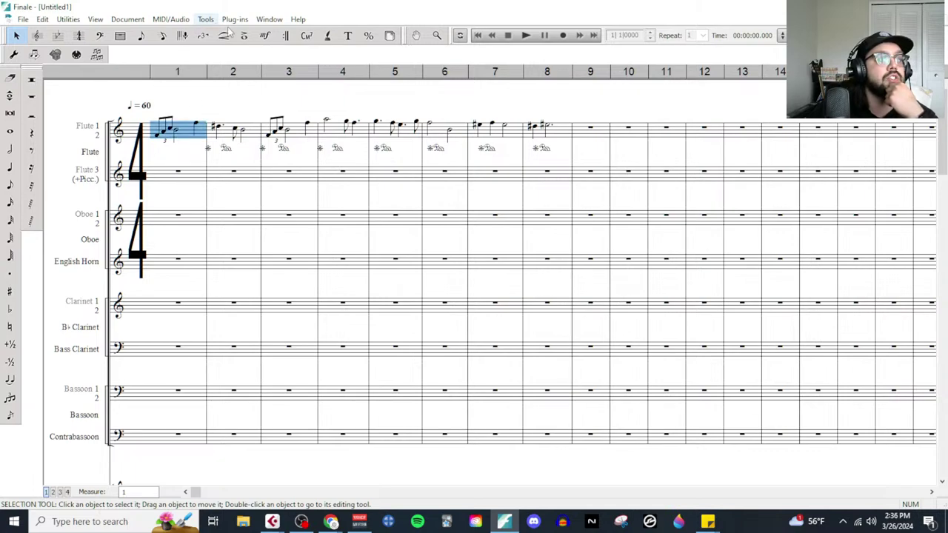
pyautogui.click(78, 36)
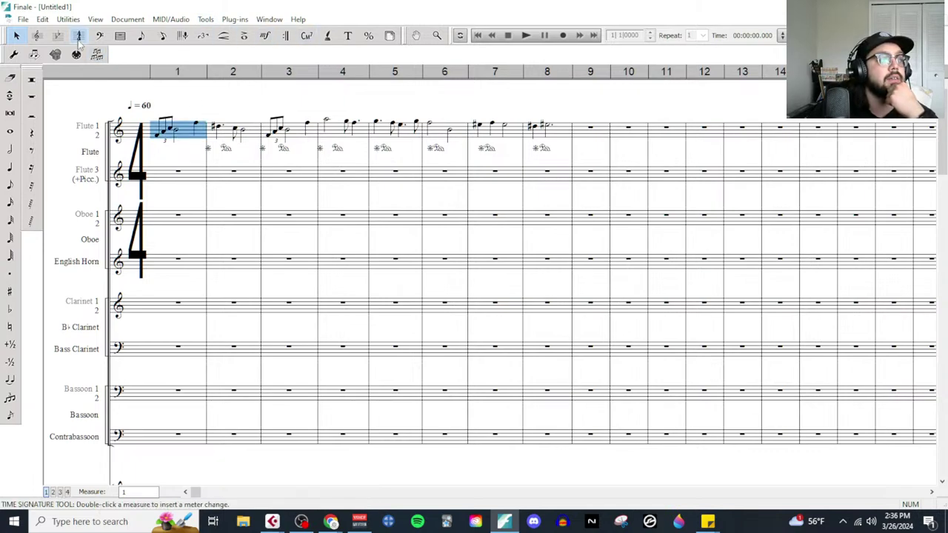
pyautogui.rightClick(195, 134)
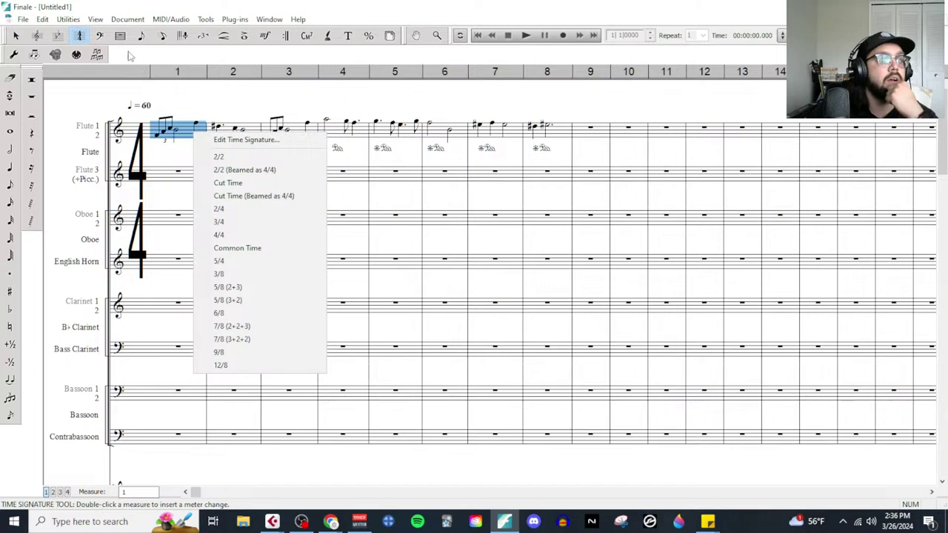
pyautogui.click(57, 35)
pyautogui.rightClick(199, 134)
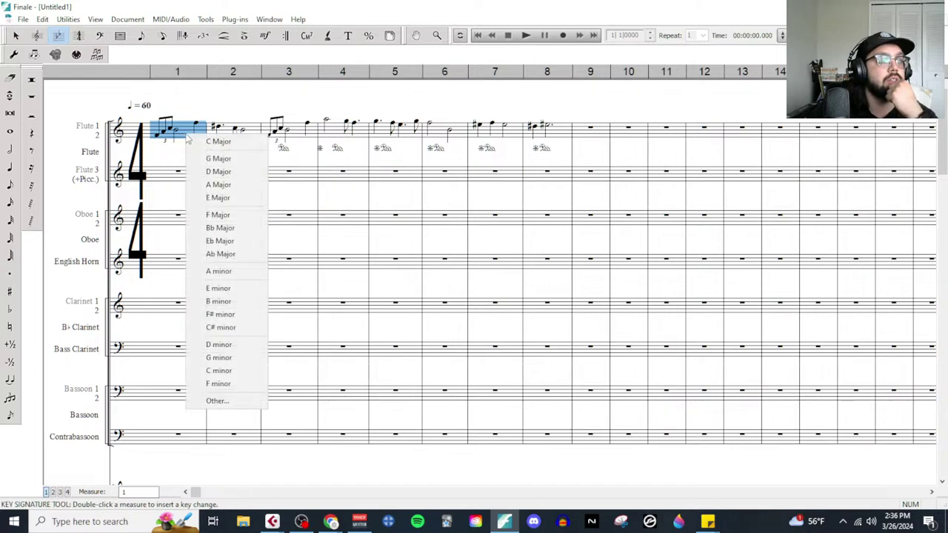
pyautogui.click(226, 154)
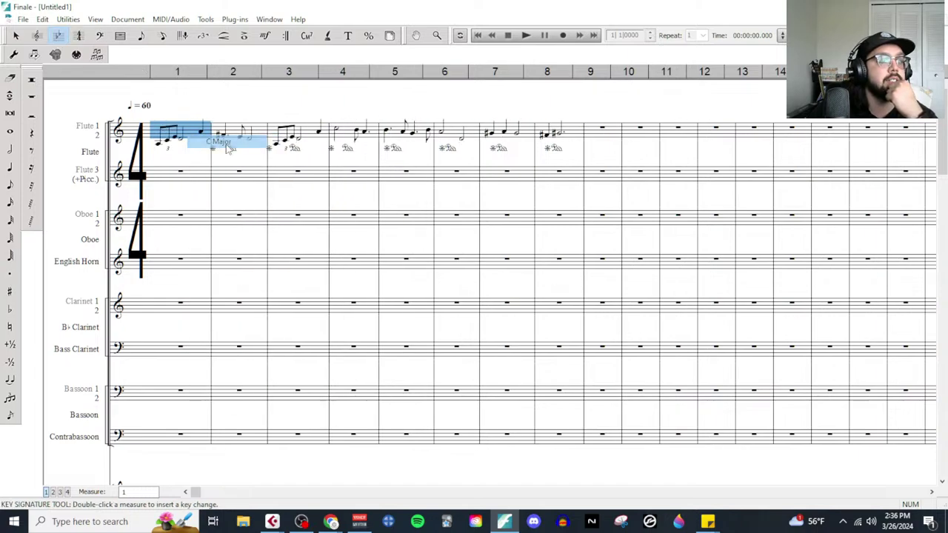
# Step: Transpose Flute 1 2 measures 1–8 up an octave and play the score back
pyautogui.keyDown('shift'); pyautogui.click(577, 134); pyautogui.keyUp('shift')
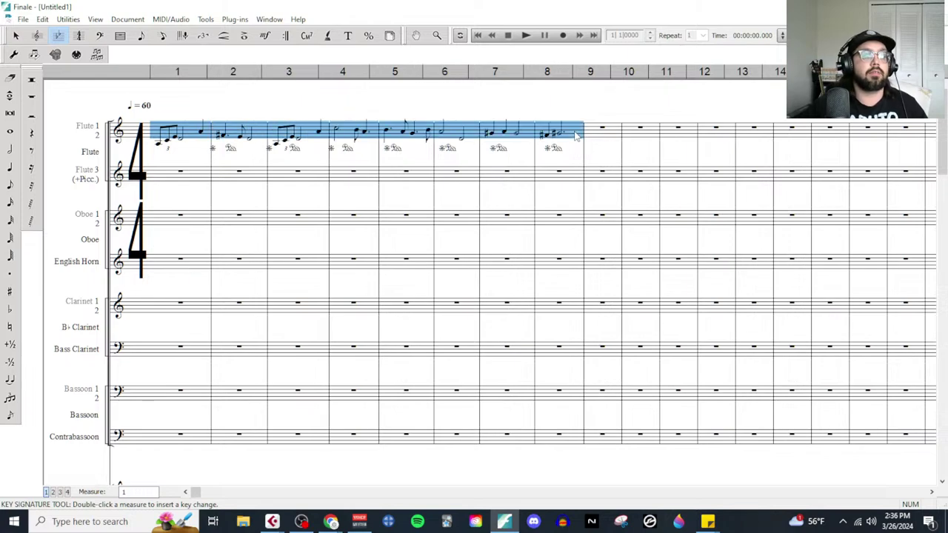
pyautogui.click(95, 19)
pyautogui.click(78, 32)
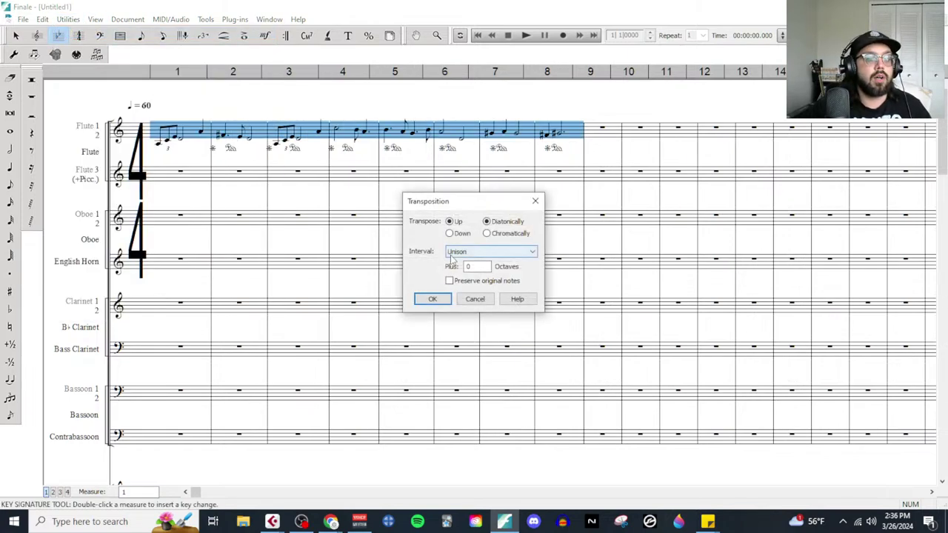
pyautogui.click(463, 252)
pyautogui.click(479, 320)
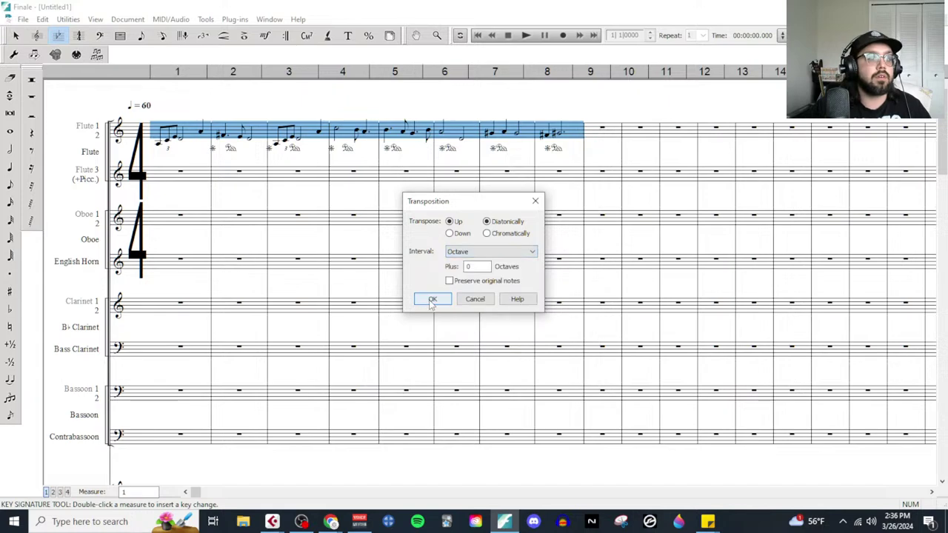
pyautogui.click(432, 299)
pyautogui.click(525, 35)
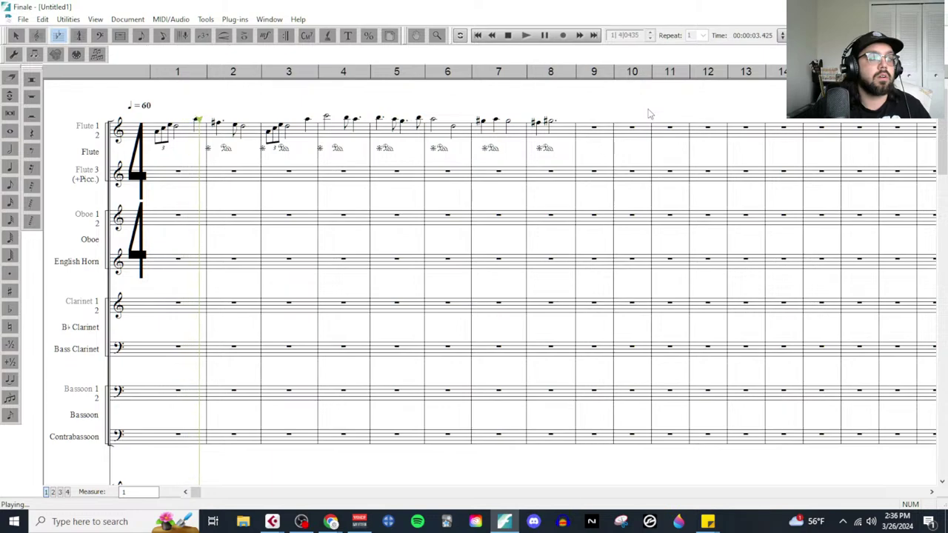
# Step: Stop playback and place an mf dynamic under the flute's first measure
pyautogui.click(508, 35)
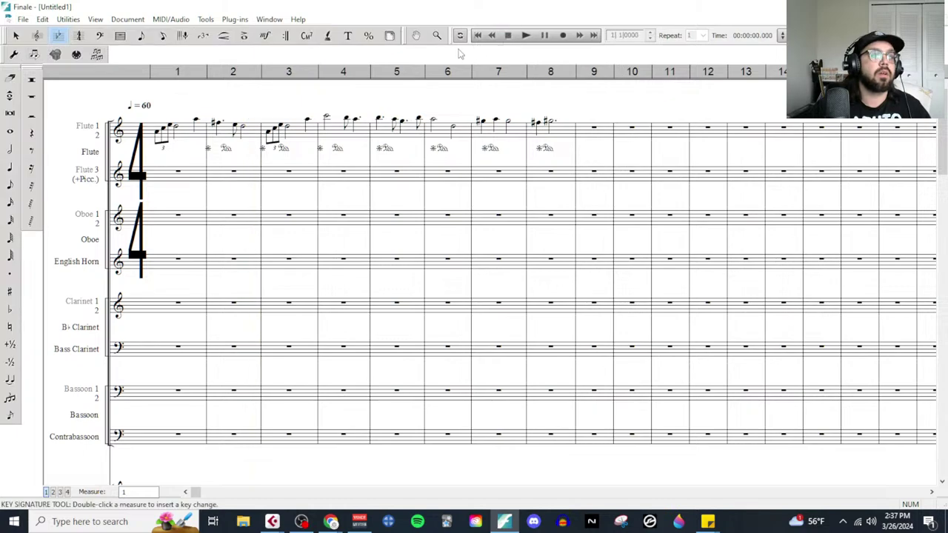
pyautogui.click(265, 36)
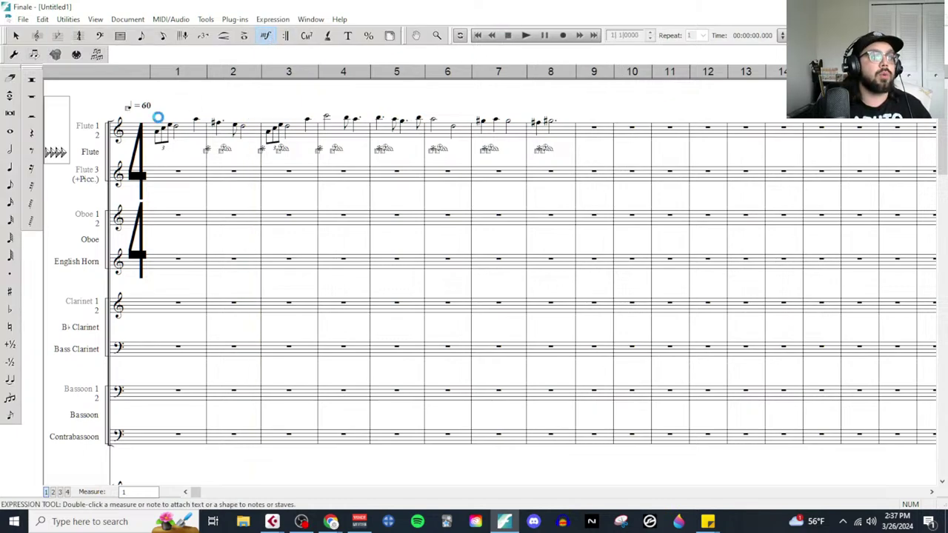
pyautogui.click(546, 144)
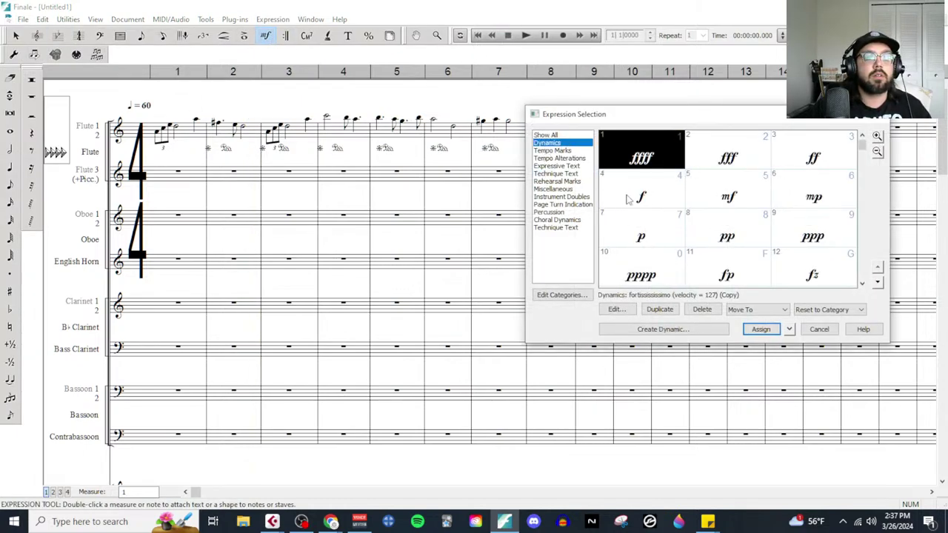
pyautogui.doubleClick(744, 197)
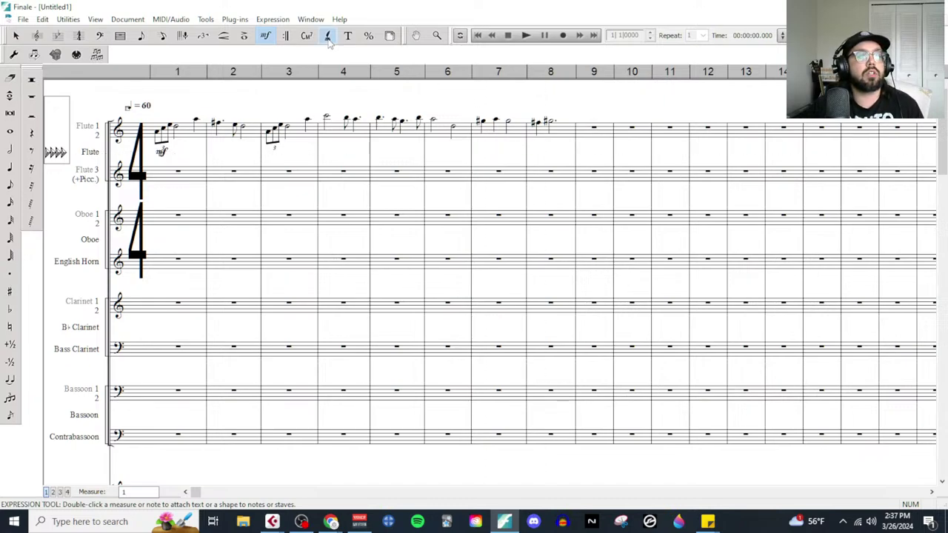
pyautogui.click(225, 34)
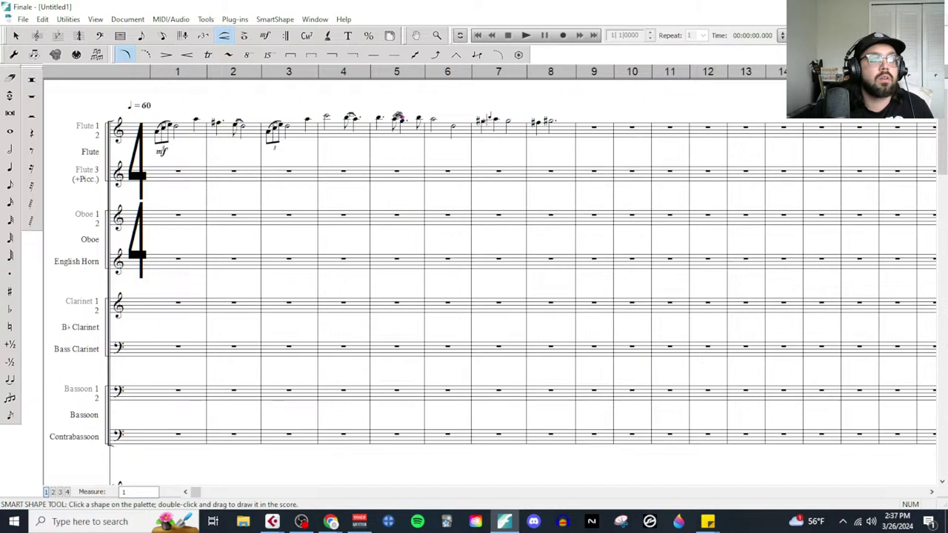
pyautogui.click(525, 35)
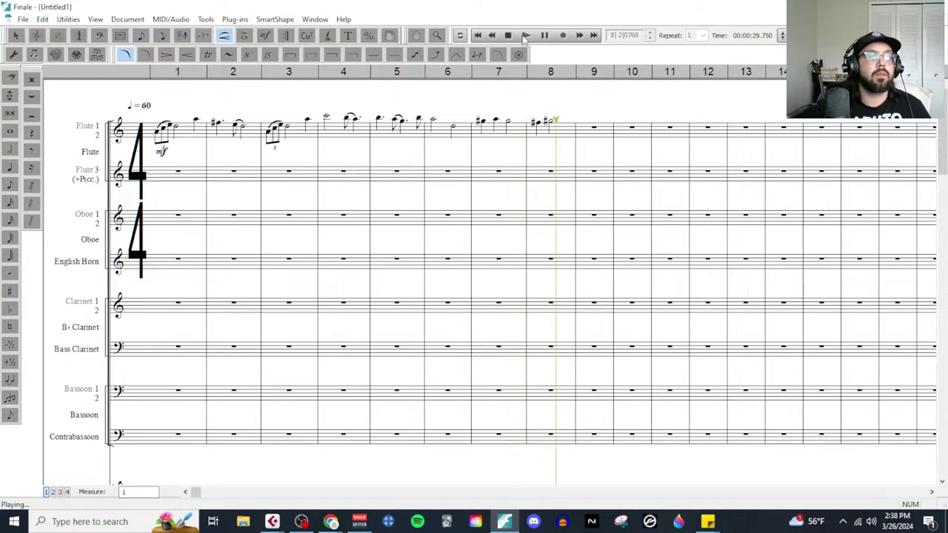
pyautogui.click(511, 34)
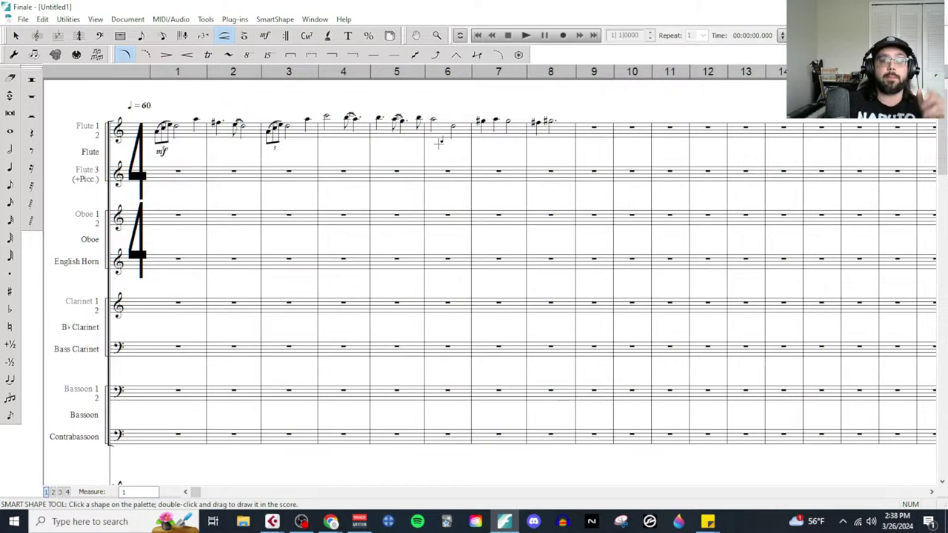
# Step: Raise the MASTER fader slightly in Finale's Mixer
pyautogui.click(315, 19)
pyautogui.click(324, 43)
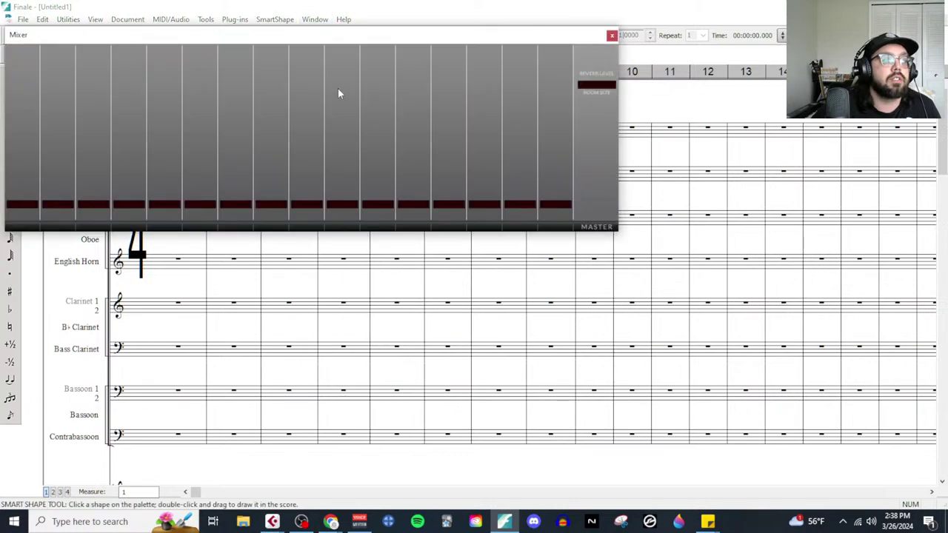
pyautogui.moveTo(596, 153)
pyautogui.mouseDown()
pyautogui.moveTo(596, 143)
pyautogui.moveTo(556, 136)
pyautogui.moveTo(596, 152)
pyautogui.mouseUp()
pyautogui.click(611, 36)
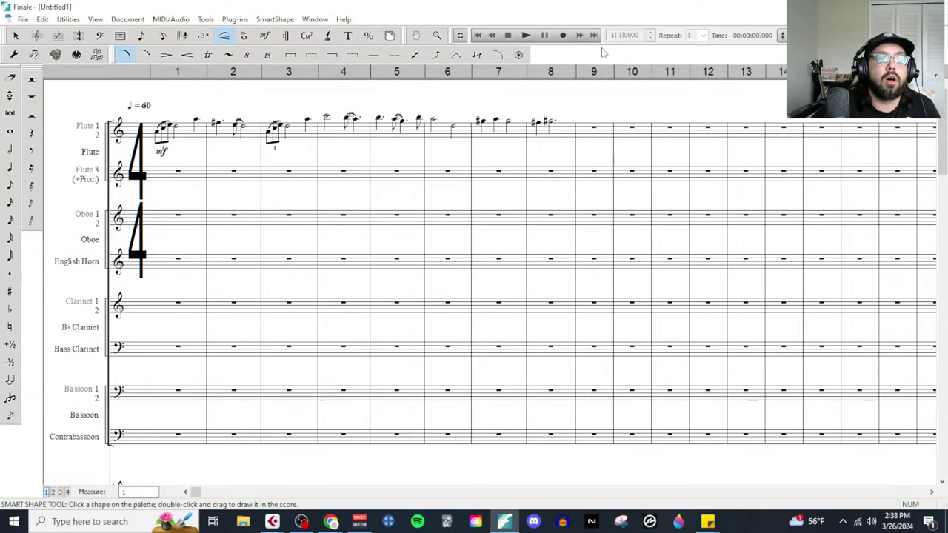
# Step: Play the score, boost VoiceMeeter's virtual input gain, then stop playback
pyautogui.click(525, 36)
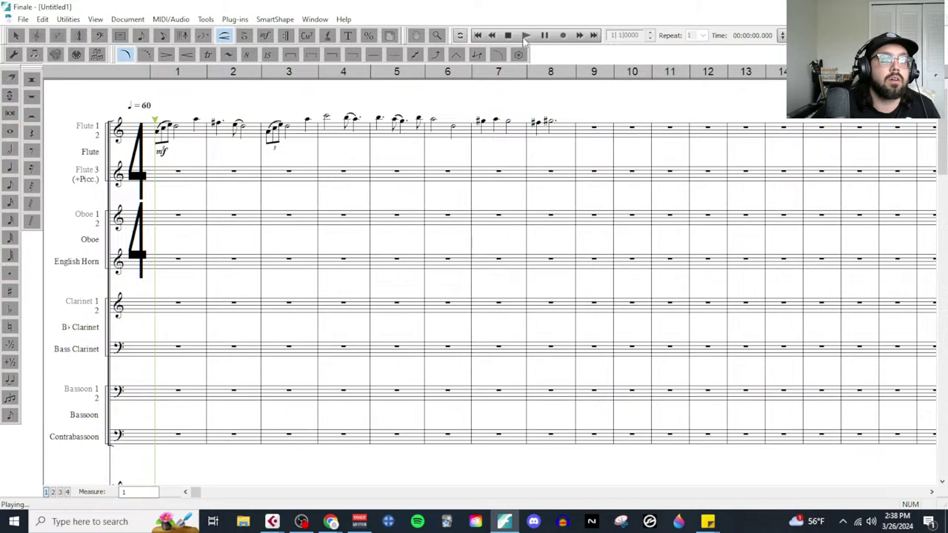
pyautogui.click(359, 522)
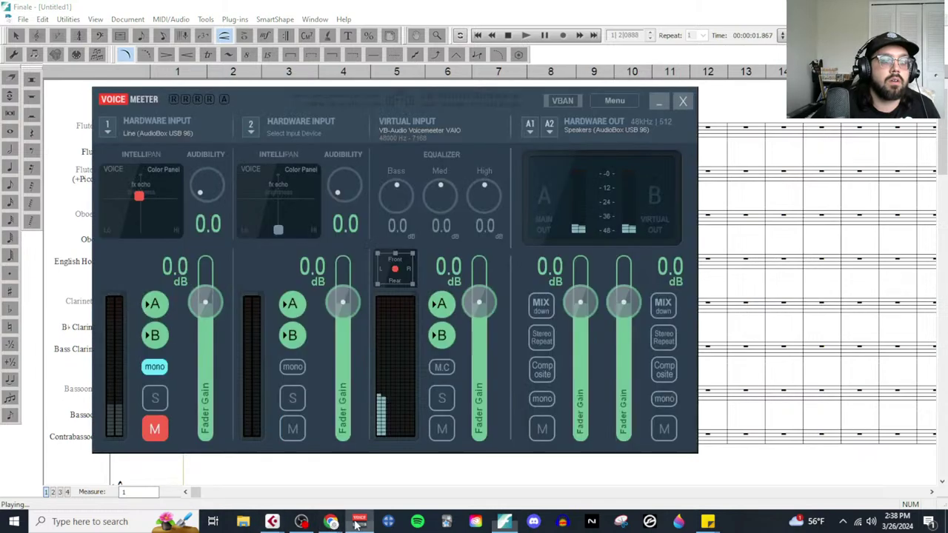
pyautogui.moveTo(480, 304); pyautogui.dragTo(483, 281)
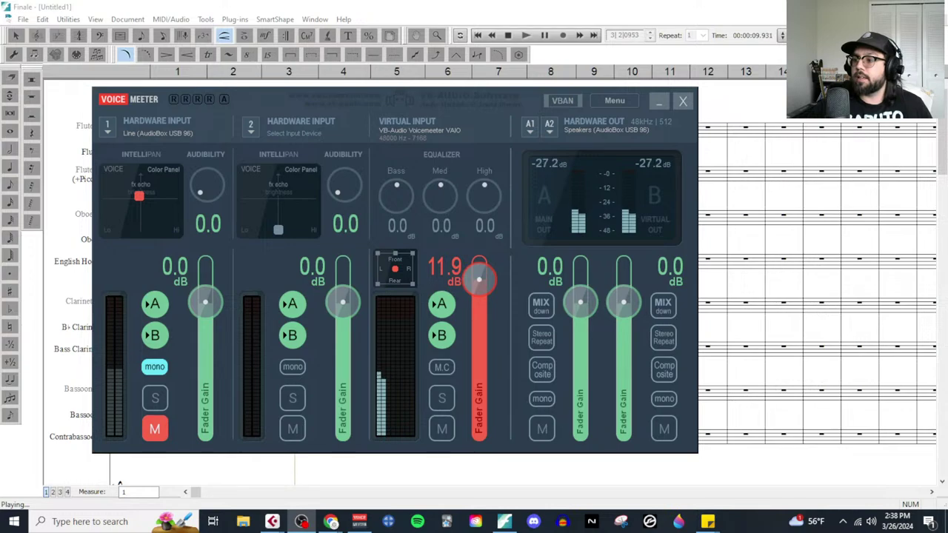
pyautogui.click(659, 102)
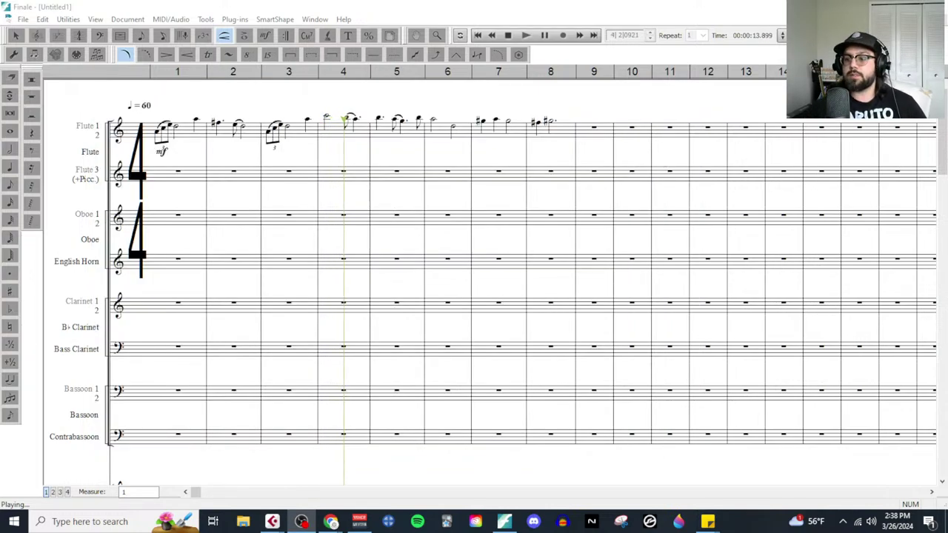
pyautogui.press('super+d')
pyautogui.press('super+d')
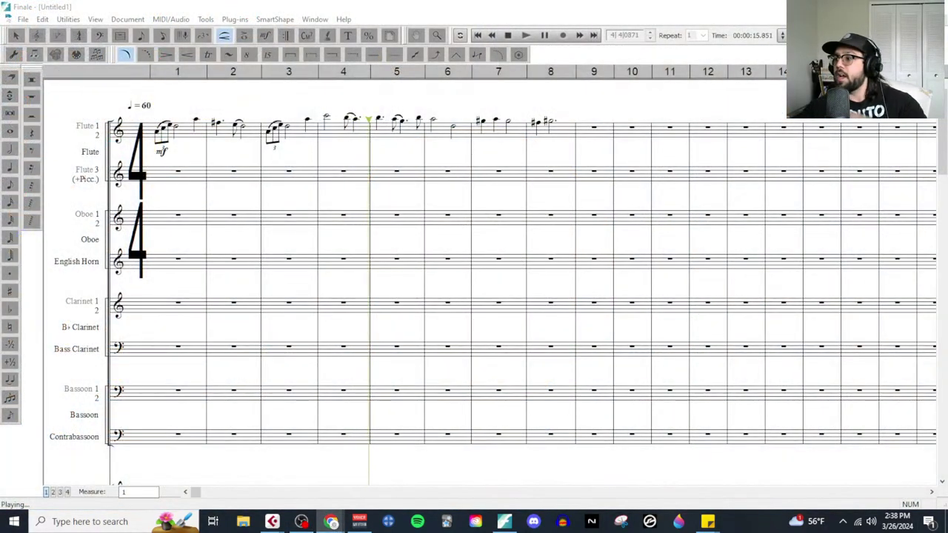
pyautogui.click(507, 37)
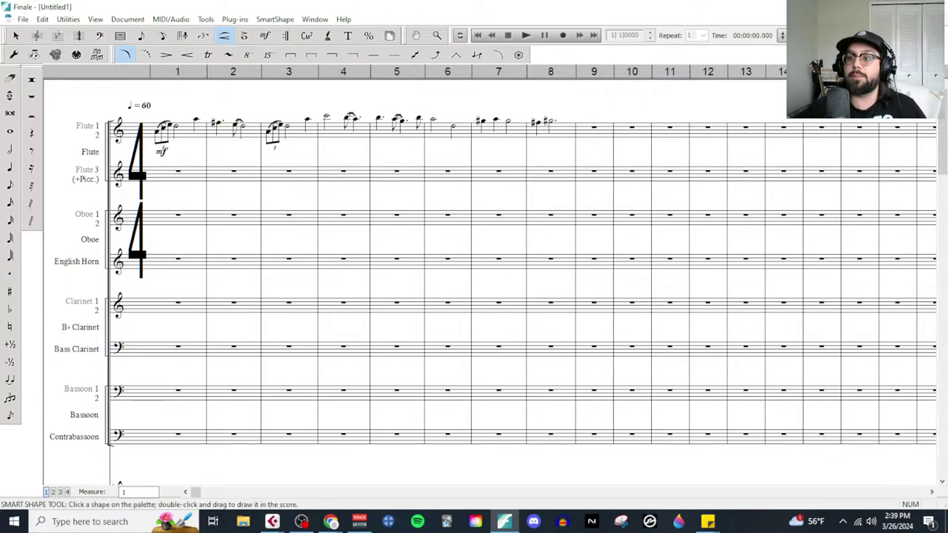
# Step: Open tabletopcomposer.com in a maximized Chrome window and go to its Book Shop page
pyautogui.click(330, 522)
pyautogui.write('tabletopcomposer.com')
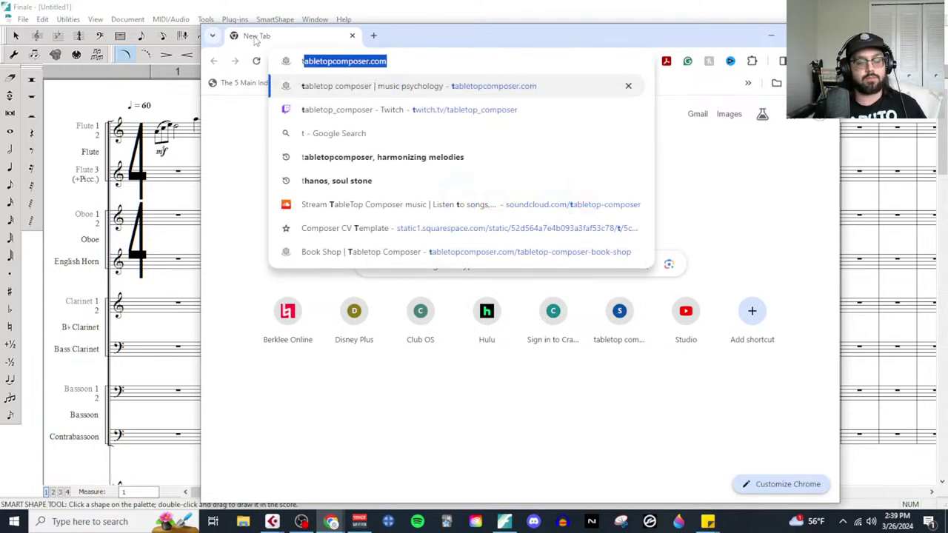
pyautogui.press('Return')
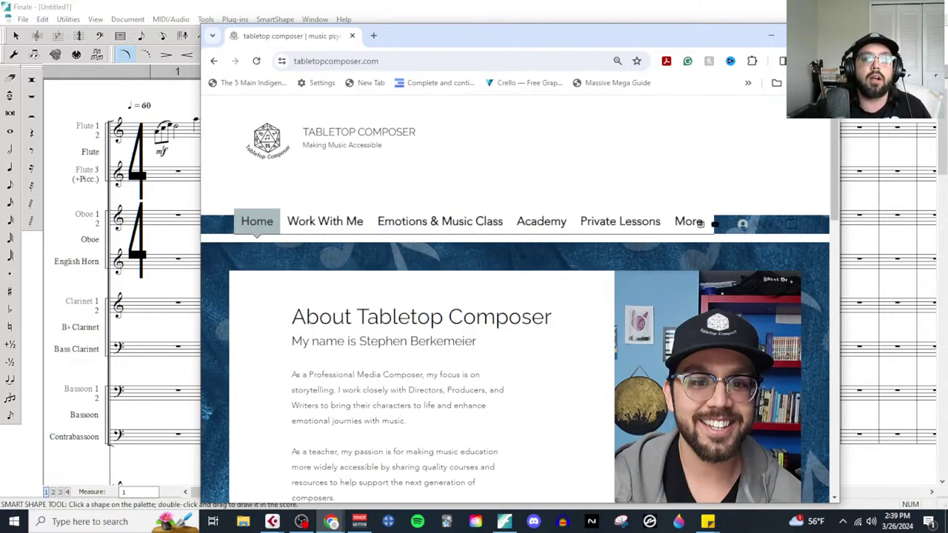
pyautogui.press('super+Up')
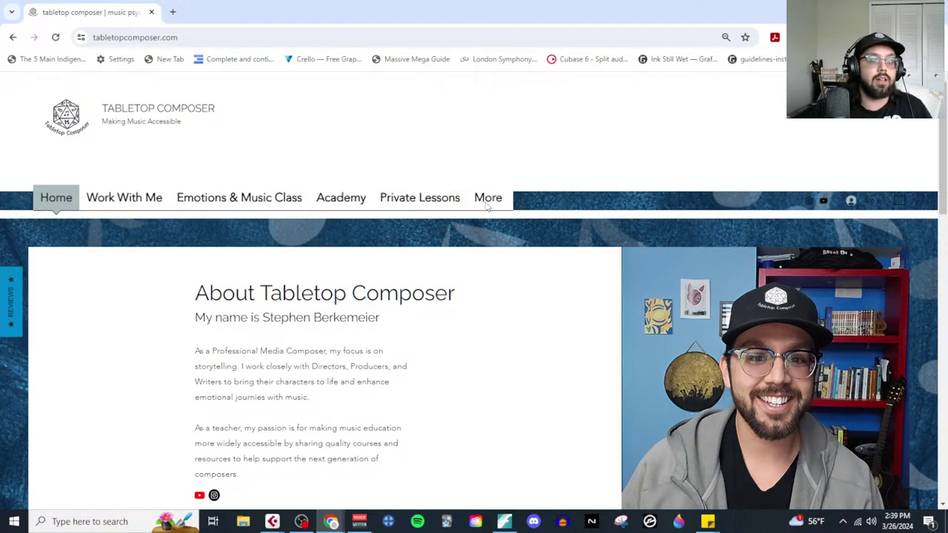
pyautogui.moveTo(488, 199)
pyautogui.click(485, 228)
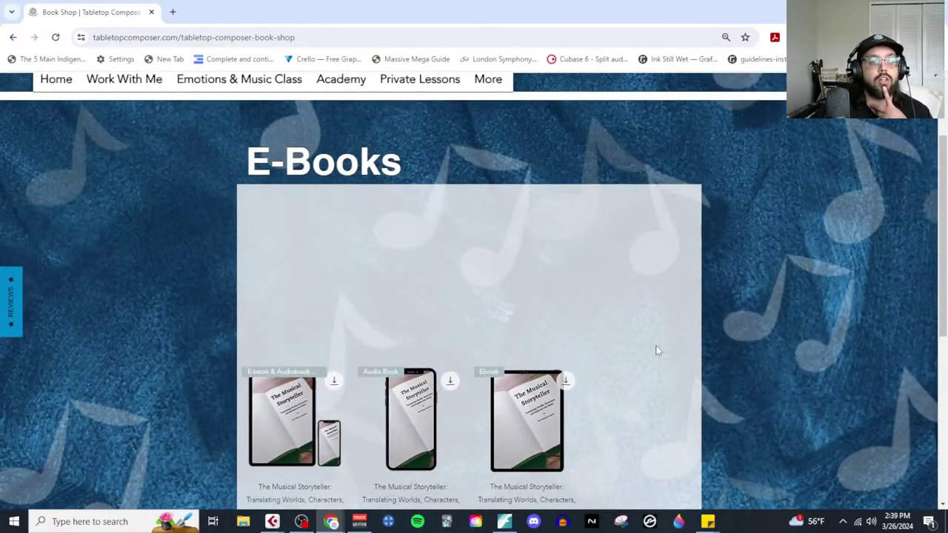
# Step: Scroll the Book Shop page to the E-Books section
pyautogui.scroll(-5, 656, 350)
pyautogui.scroll(2, 645, 373)
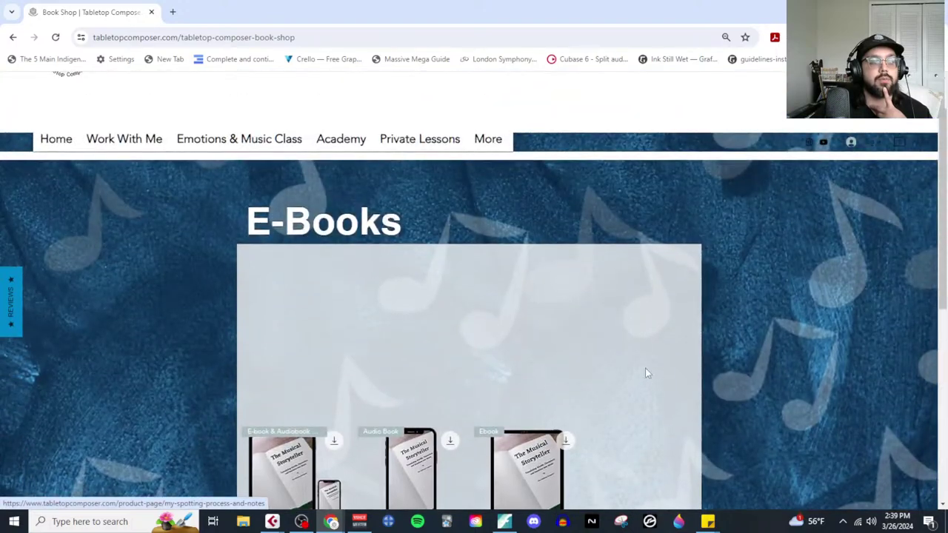
pyautogui.scroll(-1, 645, 373)
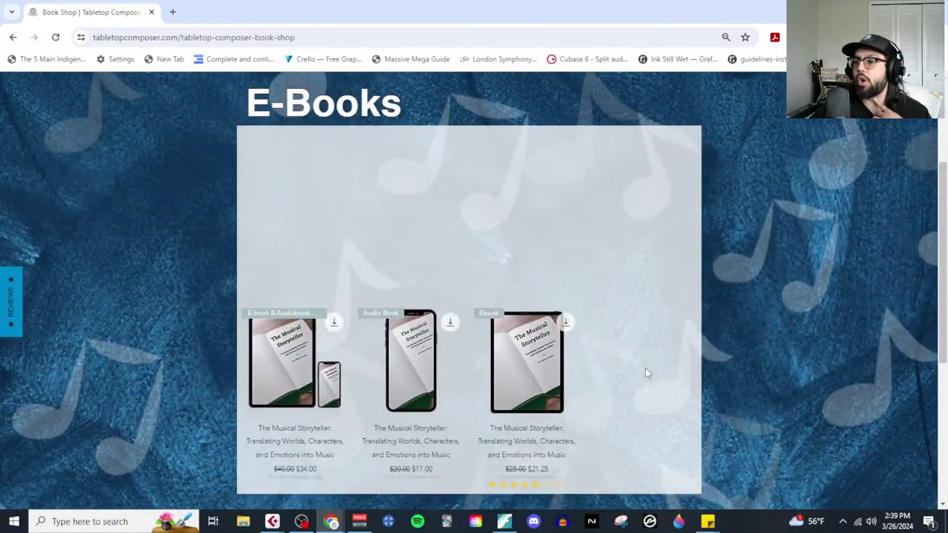
pyautogui.scroll(2, 593, 334)
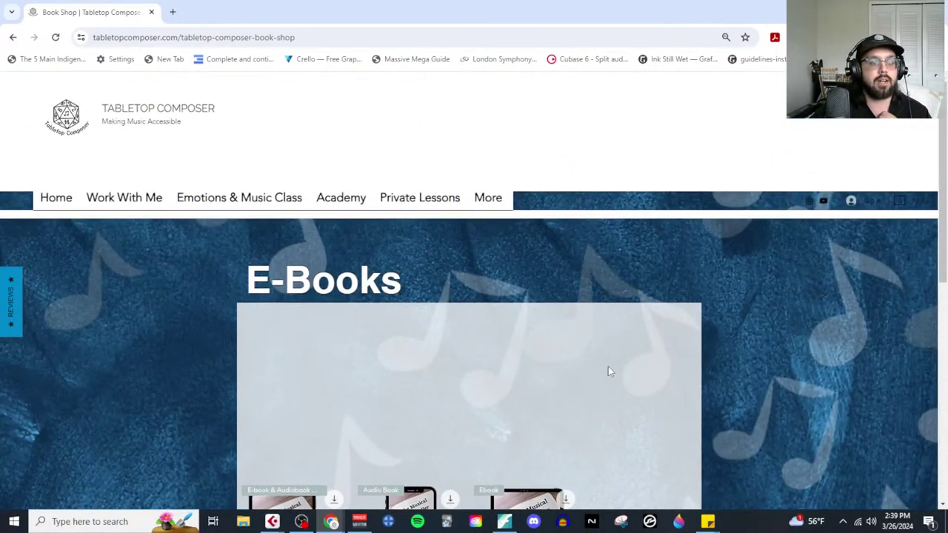
pyautogui.scroll(-3, 613, 409)
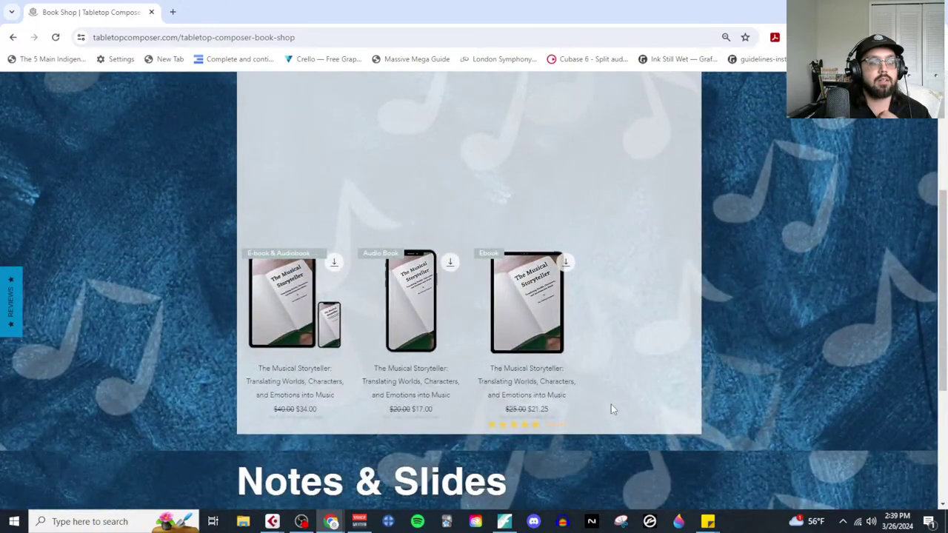
pyautogui.scroll(2, 626, 362)
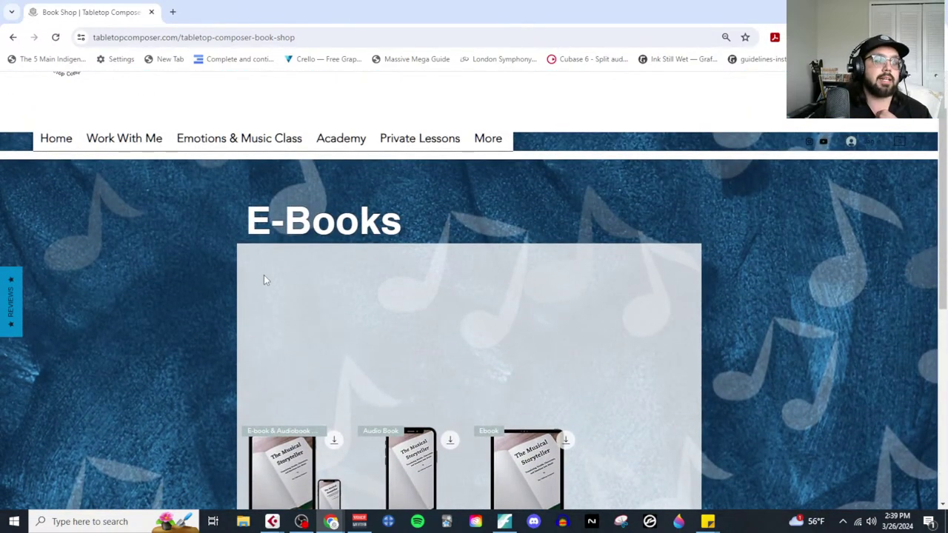
pyautogui.scroll(-2, 265, 276)
pyautogui.scroll(-3, 603, 395)
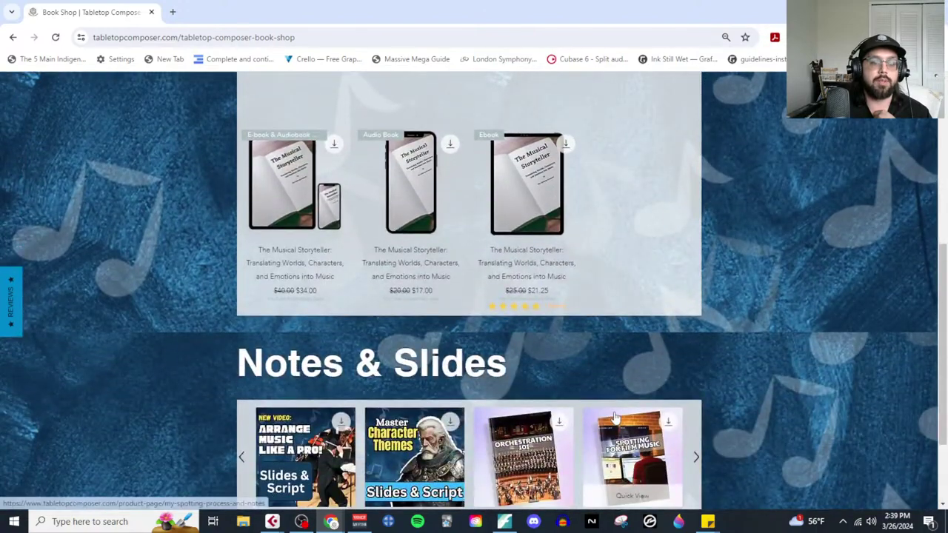
pyautogui.scroll(4, 535, 305)
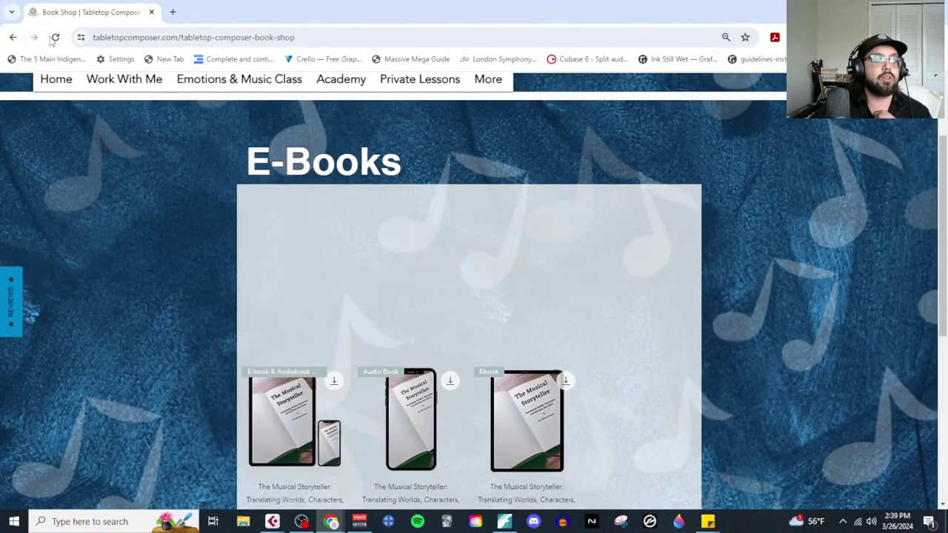
# Step: Reload the Book Shop page, check the E-Books grid, then return to Finale
pyautogui.click(56, 37)
pyautogui.scroll(-3, 476, 261)
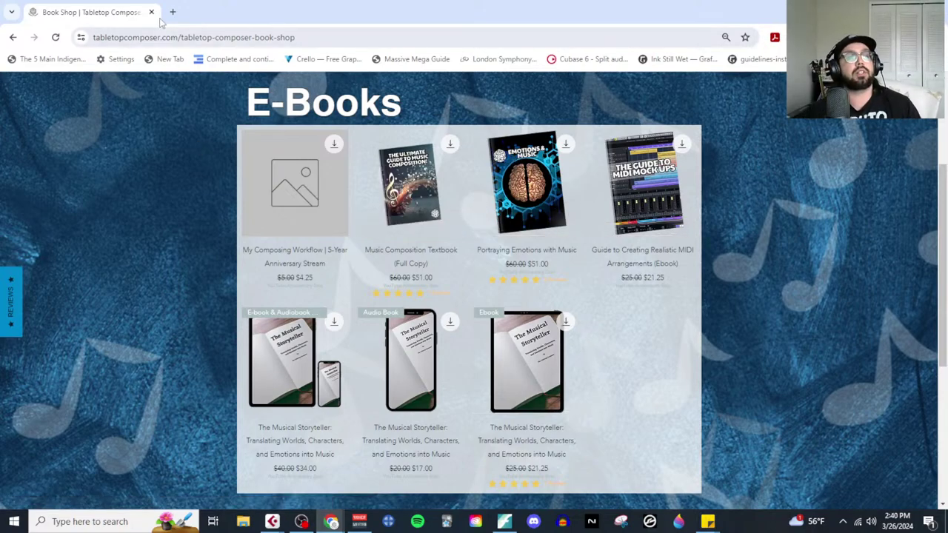
pyautogui.hotkey('alt', 'Tab')
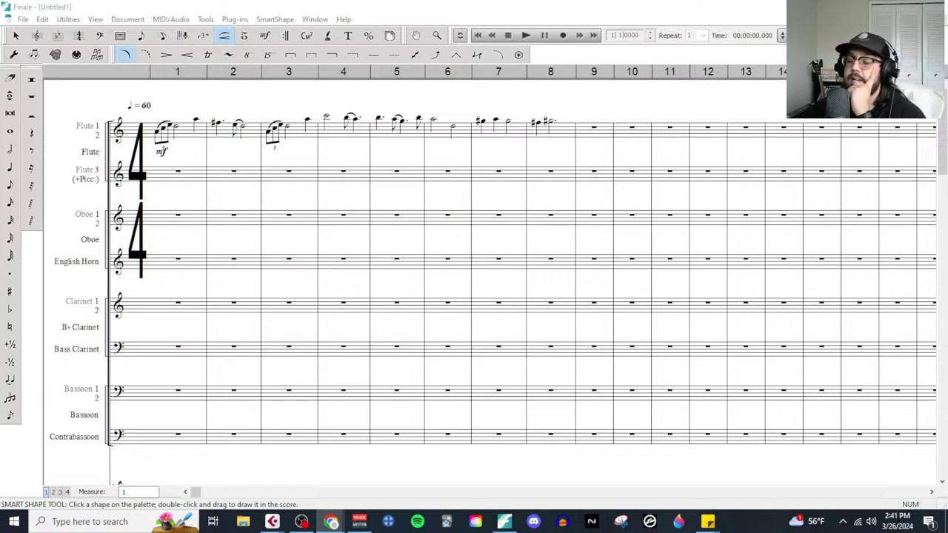
# Step: Play the orchestral score from the start, then switch to the Live Composing Process document
pyautogui.click(183, 20)
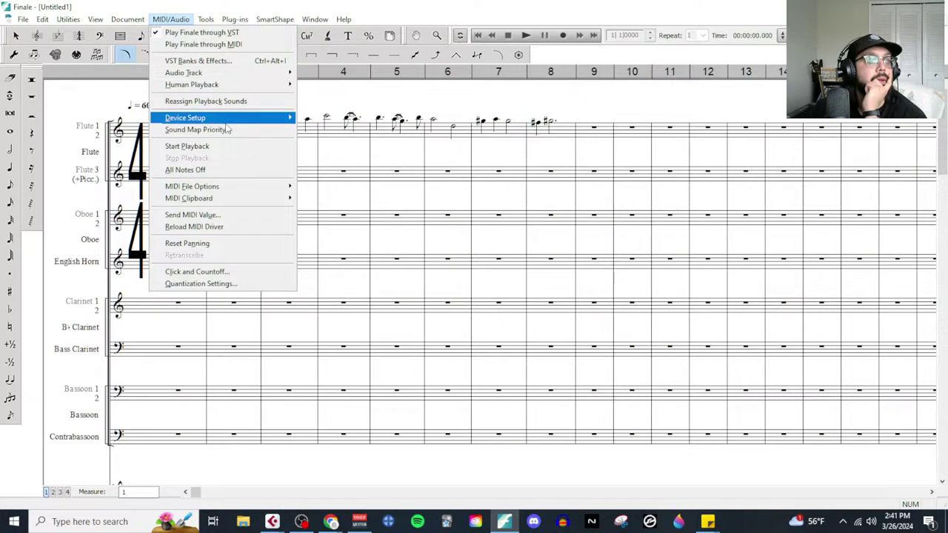
pyautogui.moveTo(226, 125)
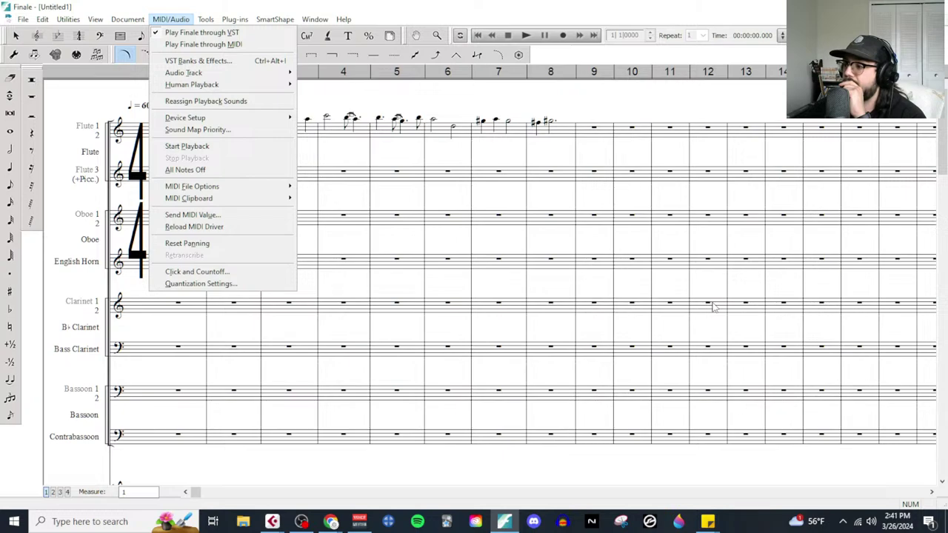
pyautogui.click(661, 102)
pyautogui.click(524, 36)
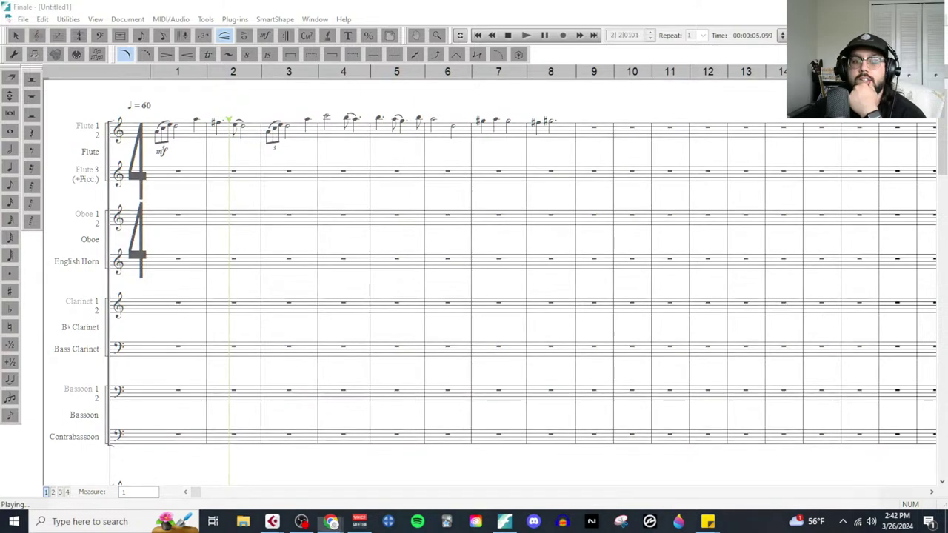
pyautogui.hotkey('alt', 'Tab')
# Step: Highlight the 'Keep it super simple' and Solo Melody/minimal support lines, then return to Finale
pyautogui.moveTo(354, 281); pyautogui.dragTo(604, 281)
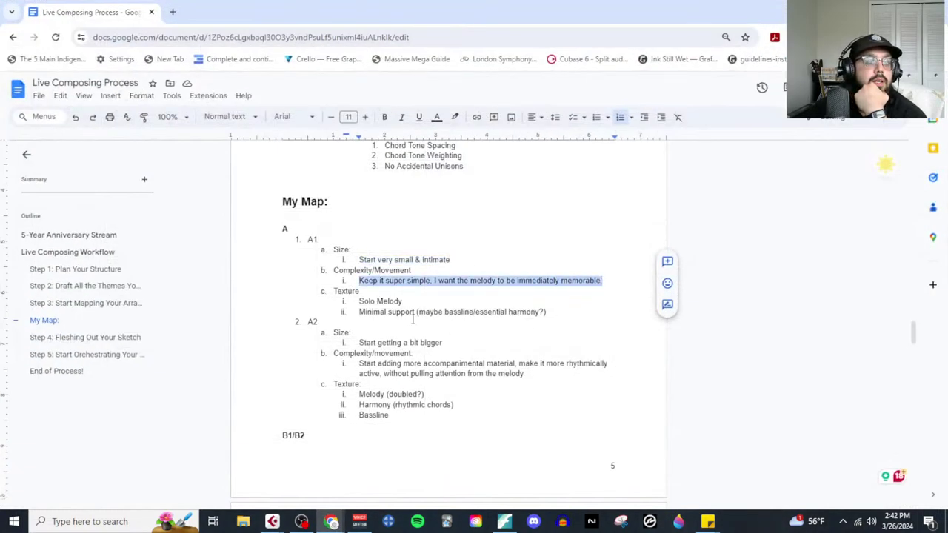
pyautogui.moveTo(353, 303); pyautogui.dragTo(554, 311)
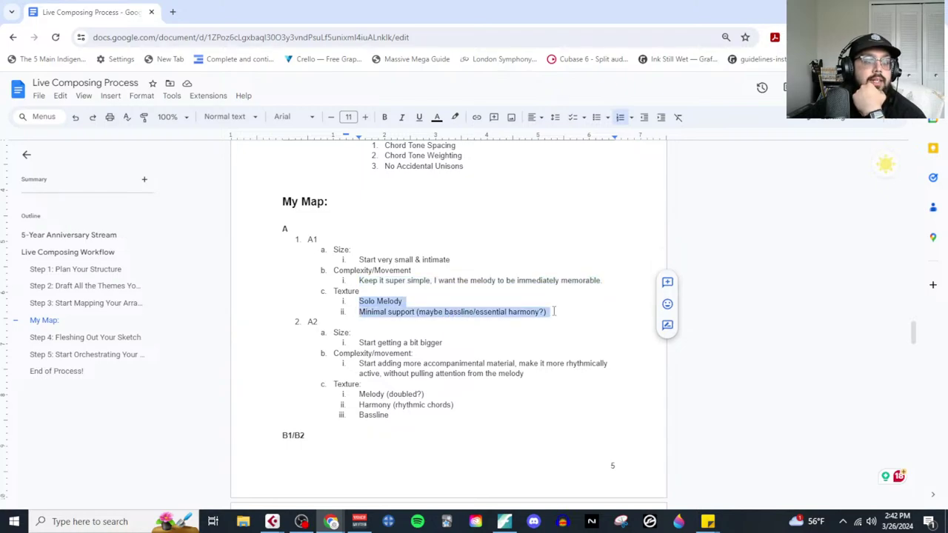
pyautogui.hotkey('alt', 'Tab')
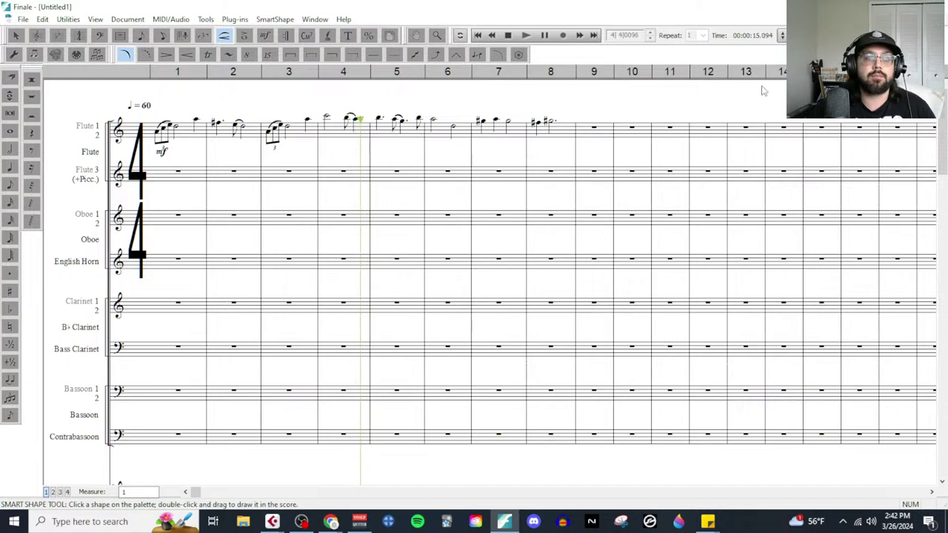
# Step: Stop playback and bring up the Untitled2 sketch maximized in place of Untitled1
pyautogui.press('space')
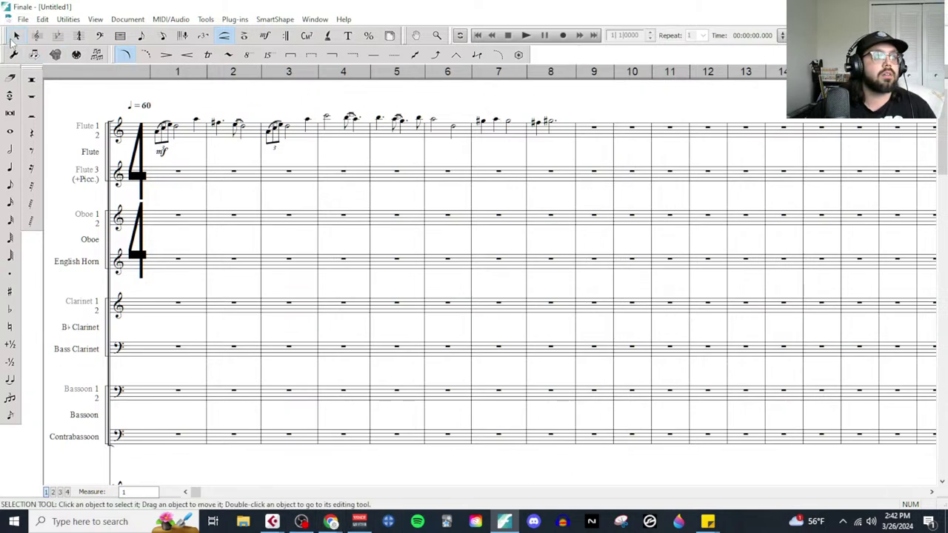
pyautogui.click(15, 36)
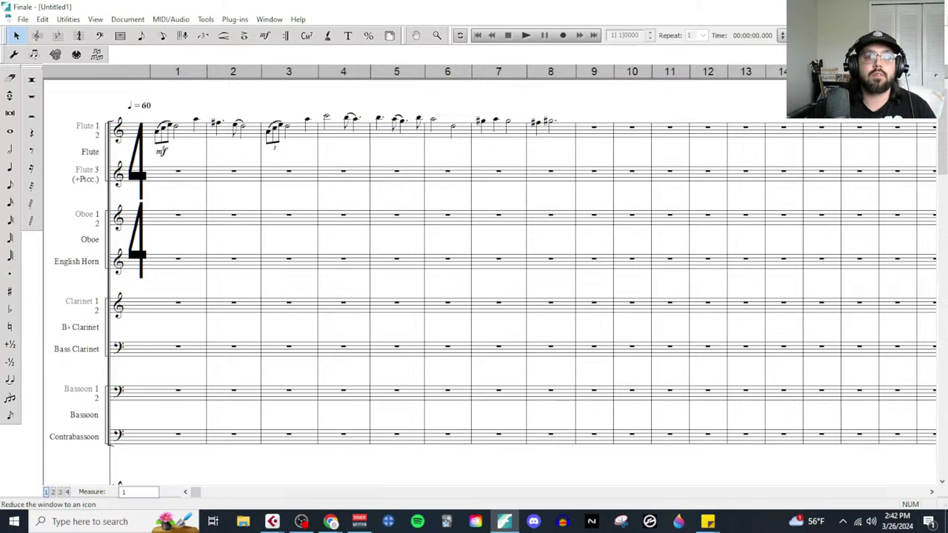
pyautogui.click(902, 19)
pyautogui.moveTo(731, 95); pyautogui.dragTo(782, 112)
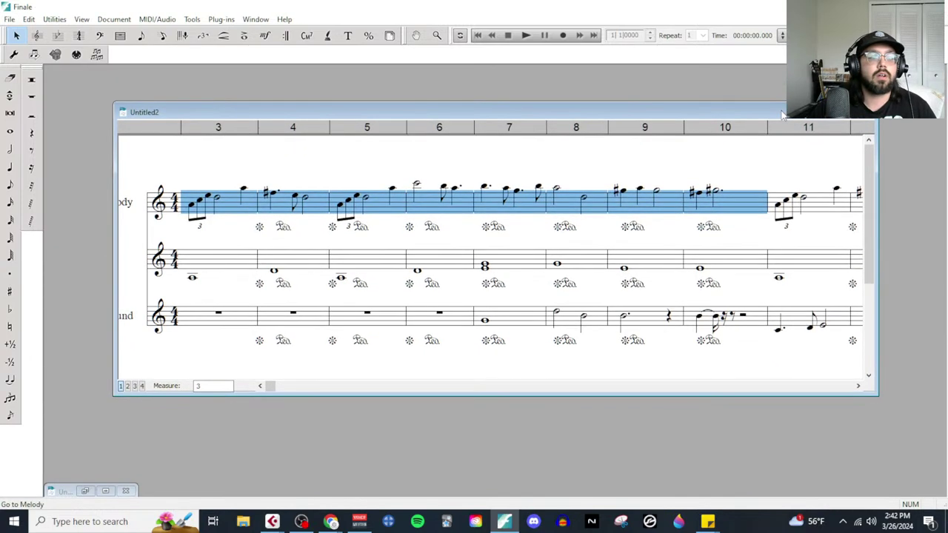
pyautogui.doubleClick(783, 113)
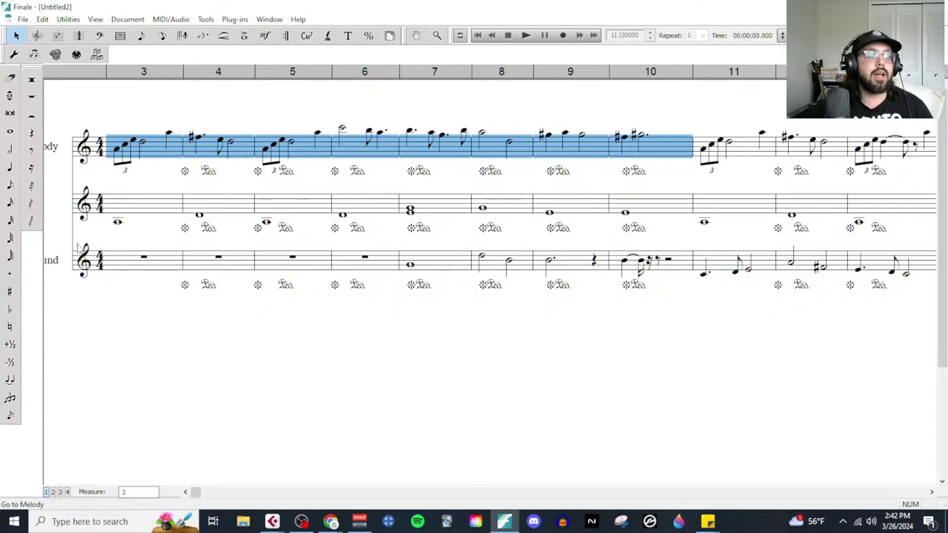
# Step: Select harmony staff measures 3–10 in Untitled2, then restore the Untitled1 score
pyautogui.click(151, 209)
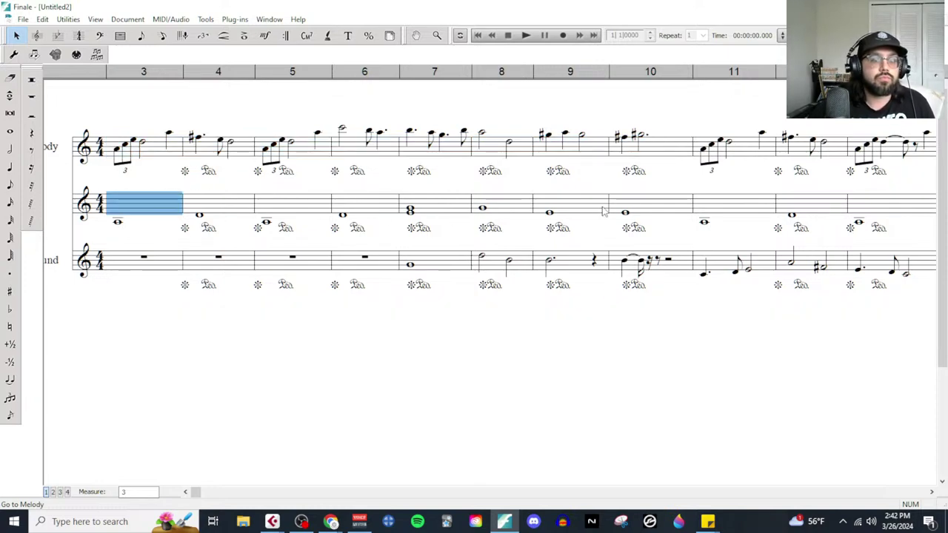
pyautogui.keyDown('shift'); pyautogui.click(637, 210); pyautogui.keyUp('shift')
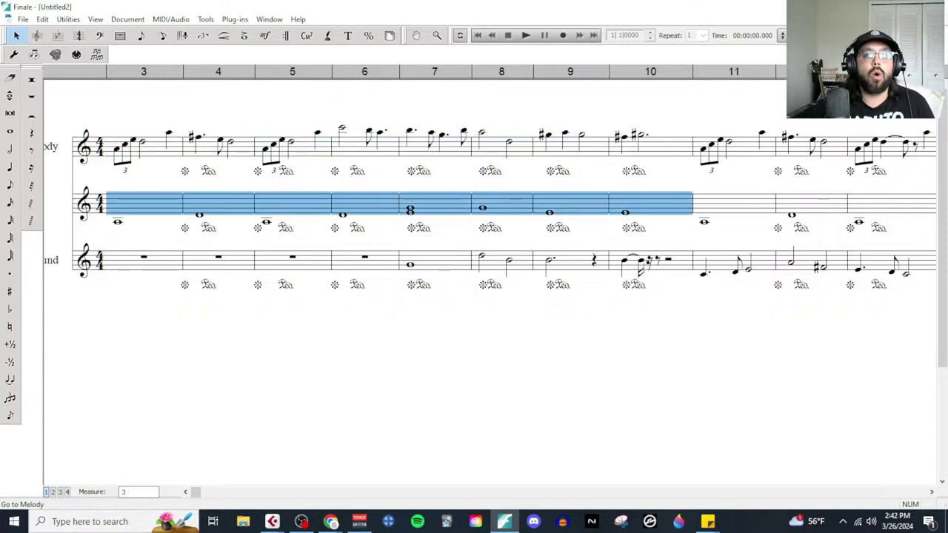
pyautogui.click(919, 20)
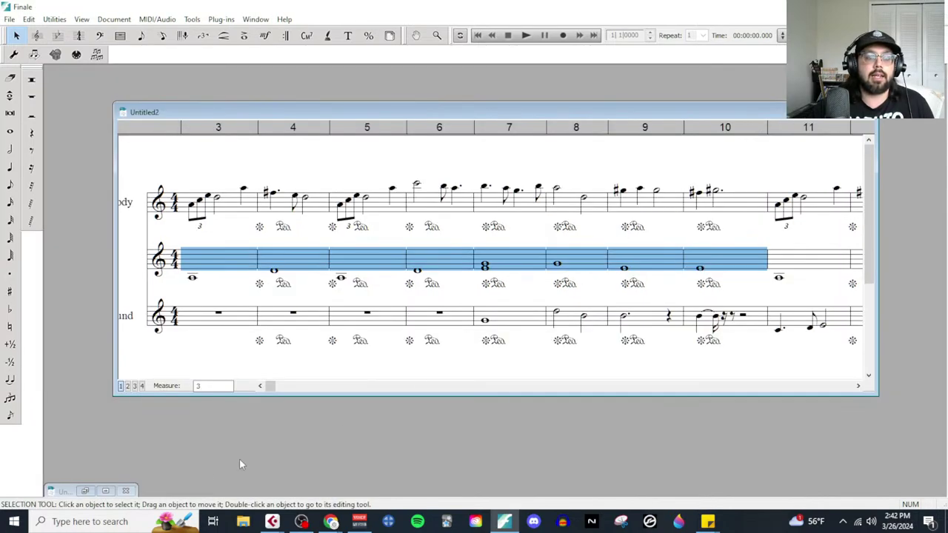
pyautogui.click(105, 491)
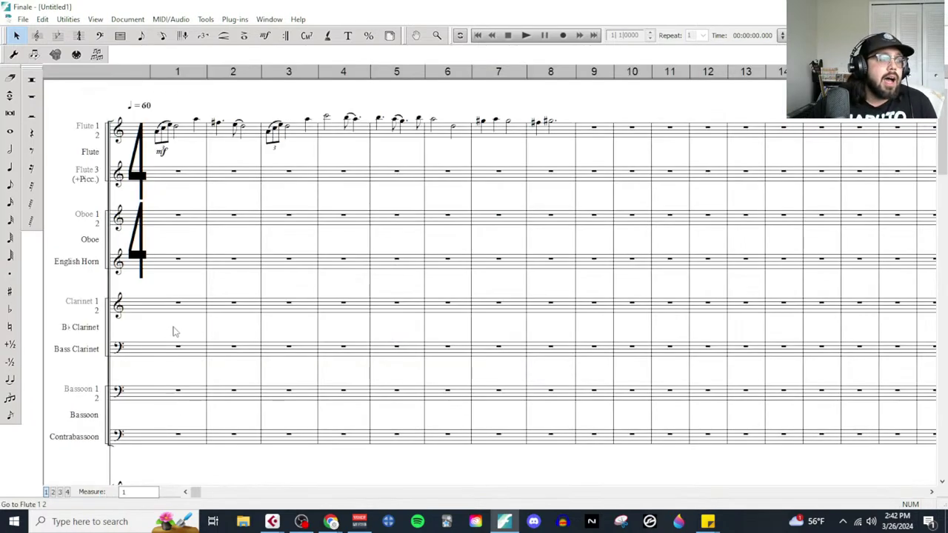
# Step: Paste the copied harmony into the Cello staff starting at measure 1
pyautogui.scroll(-1, 174, 328)
pyautogui.scroll(1, 185, 326)
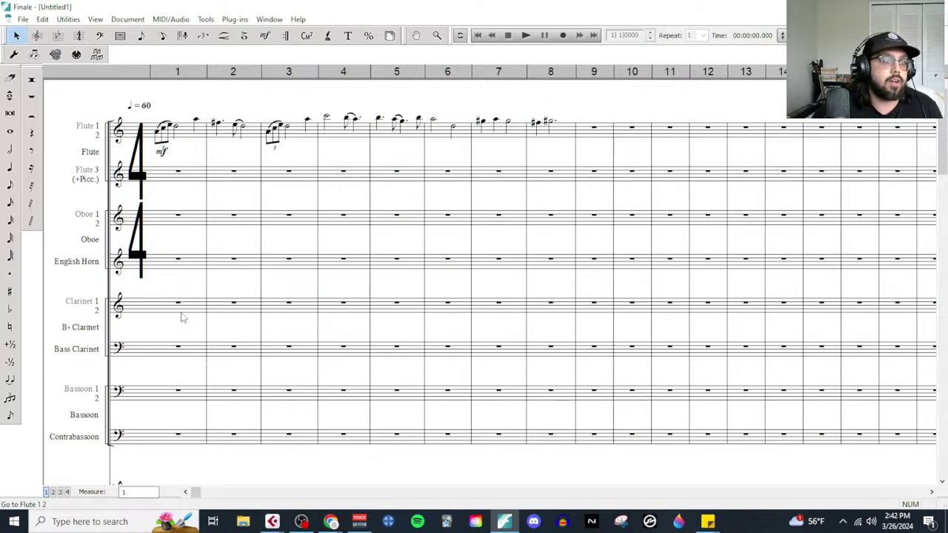
pyautogui.scroll(-2, 176, 390)
pyautogui.scroll(-9, 176, 390)
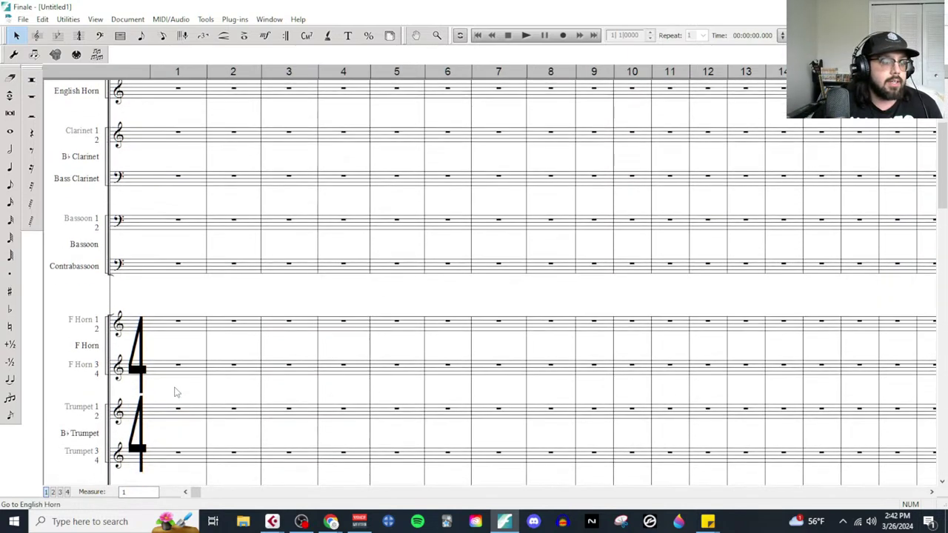
pyautogui.scroll(-15, 174, 391)
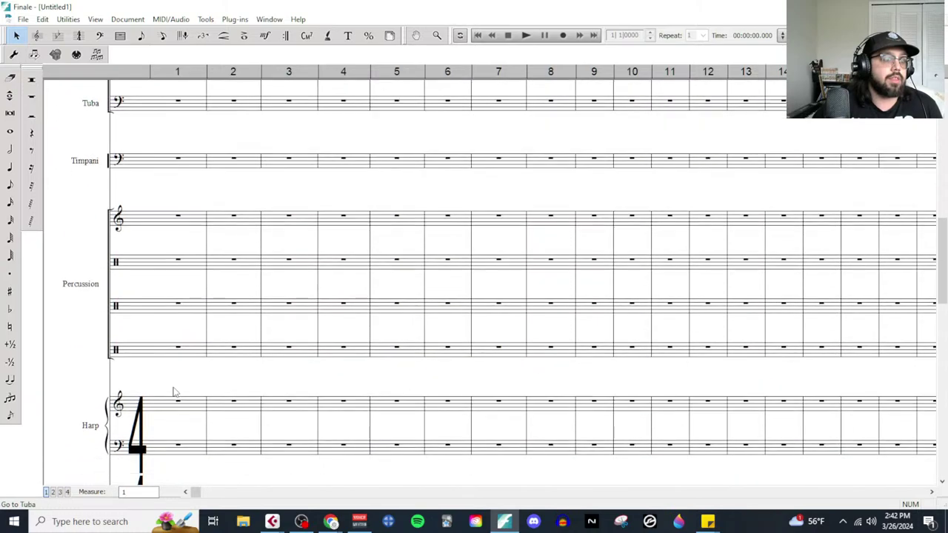
pyautogui.scroll(1, 173, 391)
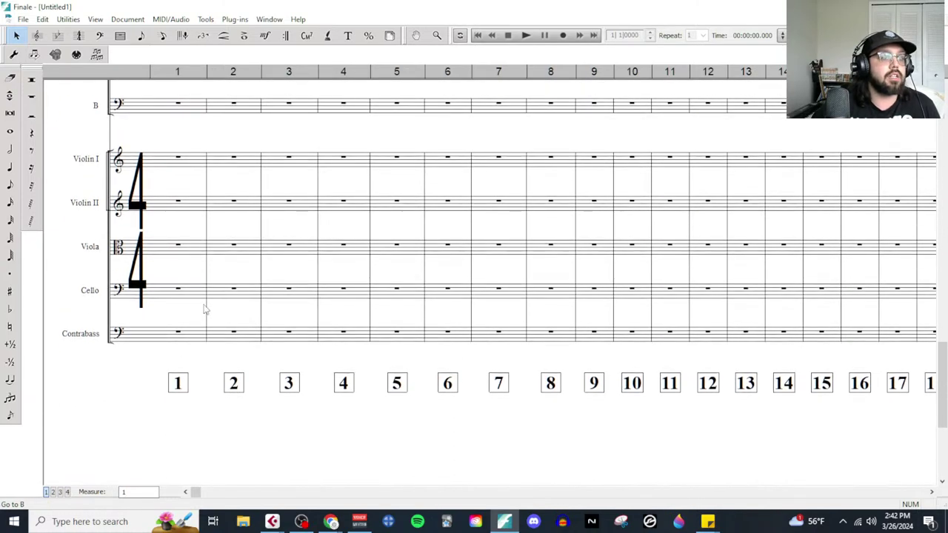
pyautogui.click(192, 296)
pyautogui.hotkey('ctrl', 'v')
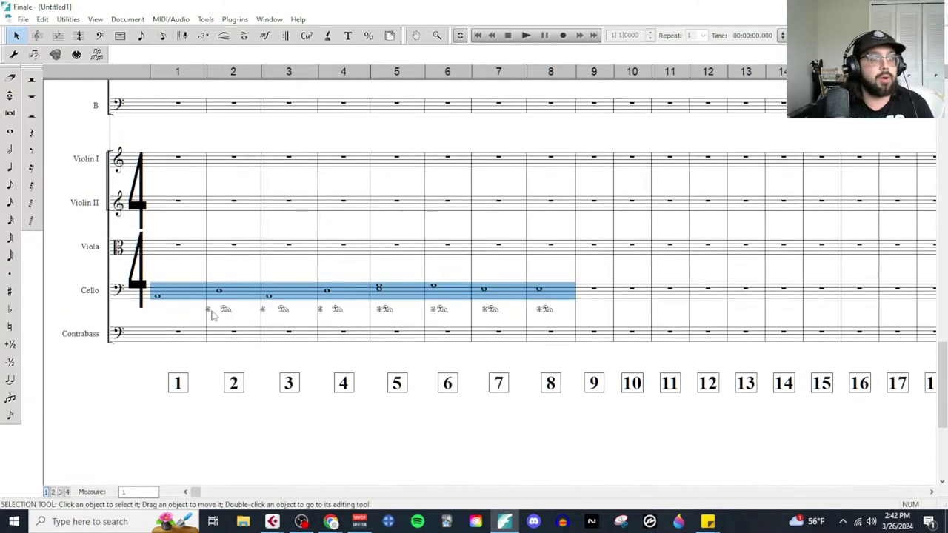
pyautogui.click(196, 320)
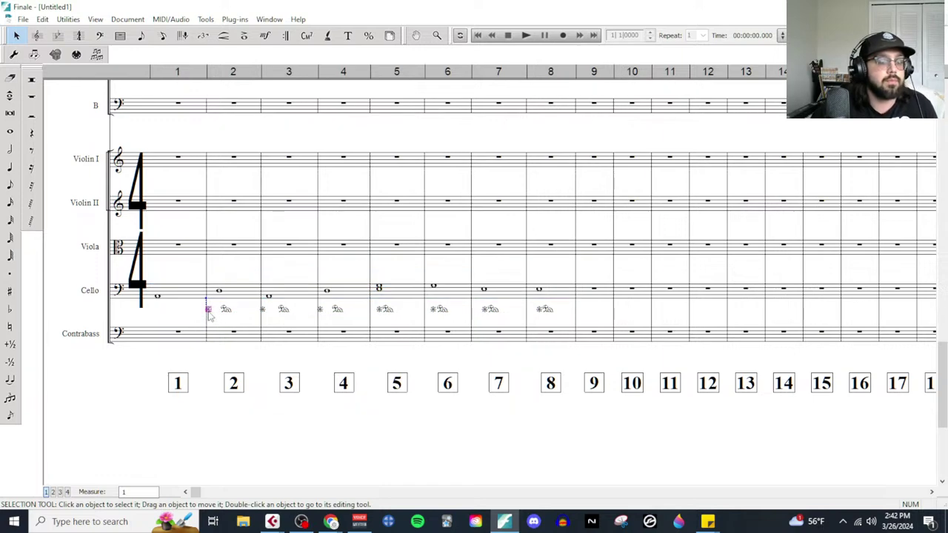
# Step: Delete the Cello chord symbols in measures 2, 8 and 7
pyautogui.click(230, 311)
pyautogui.press('Delete')
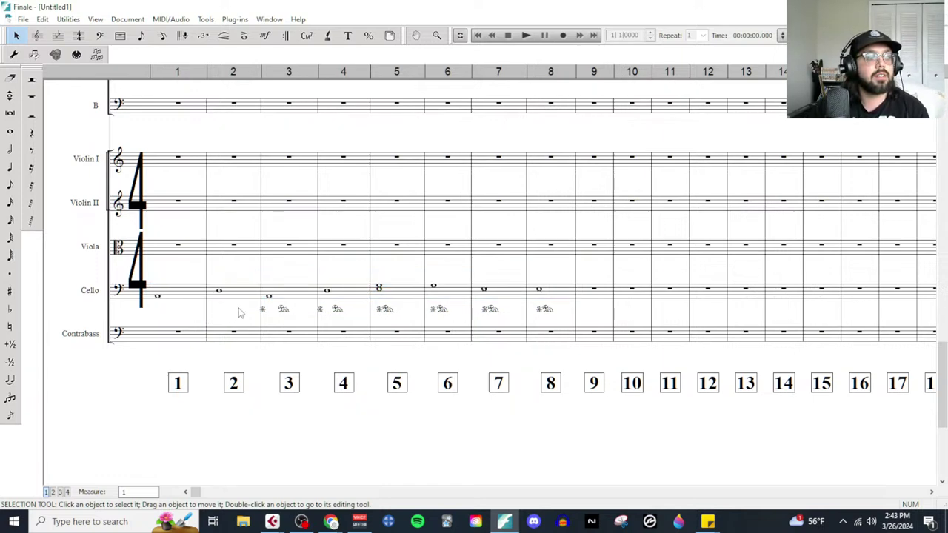
pyautogui.moveTo(239, 307); pyautogui.dragTo(516, 319)
pyautogui.click(544, 310)
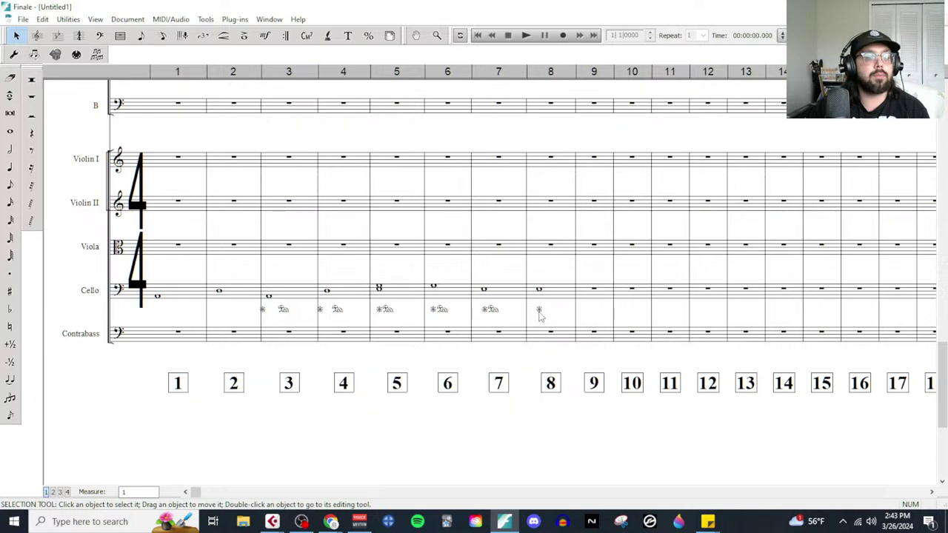
pyautogui.press('Delete')
pyautogui.click(491, 309)
pyautogui.press('Delete')
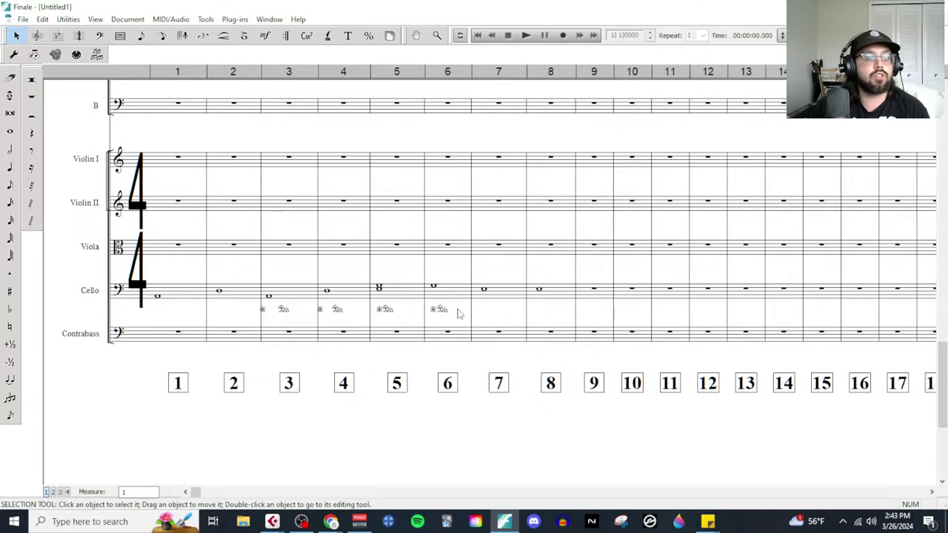
# Step: Delete the remaining Cello chord symbols in measures 6, 5, 4 and 3
pyautogui.click(438, 311)
pyautogui.press('Delete')
pyautogui.click(385, 309)
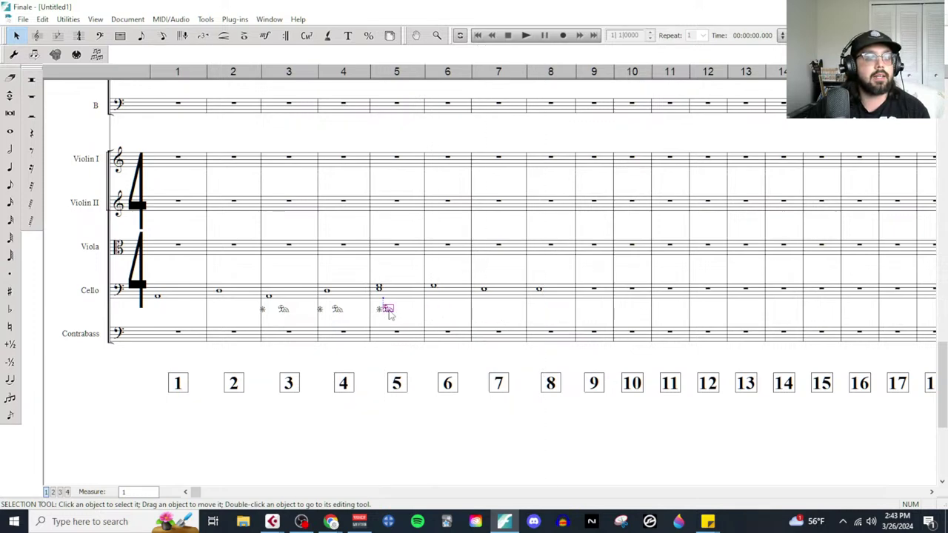
pyautogui.press('Delete')
pyautogui.click(337, 311)
pyautogui.press('Delete')
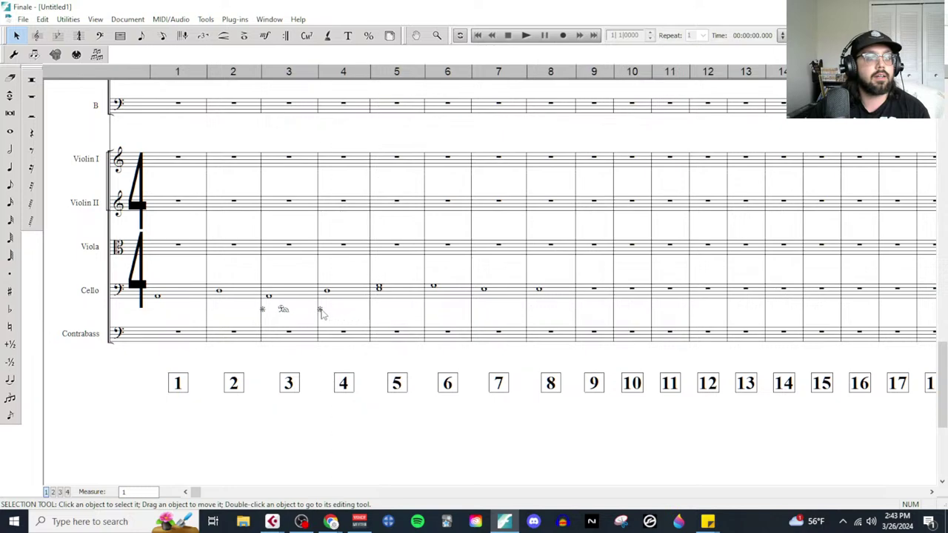
pyautogui.click(265, 310)
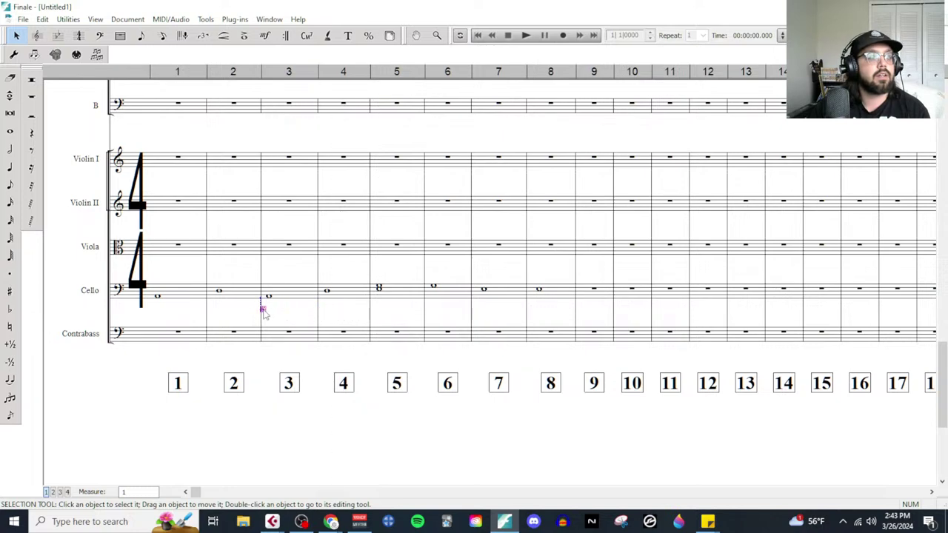
pyautogui.press('Delete')
# Step: Mark Cello measure 1 mp and play the score back to hear the cello
pyautogui.click(265, 34)
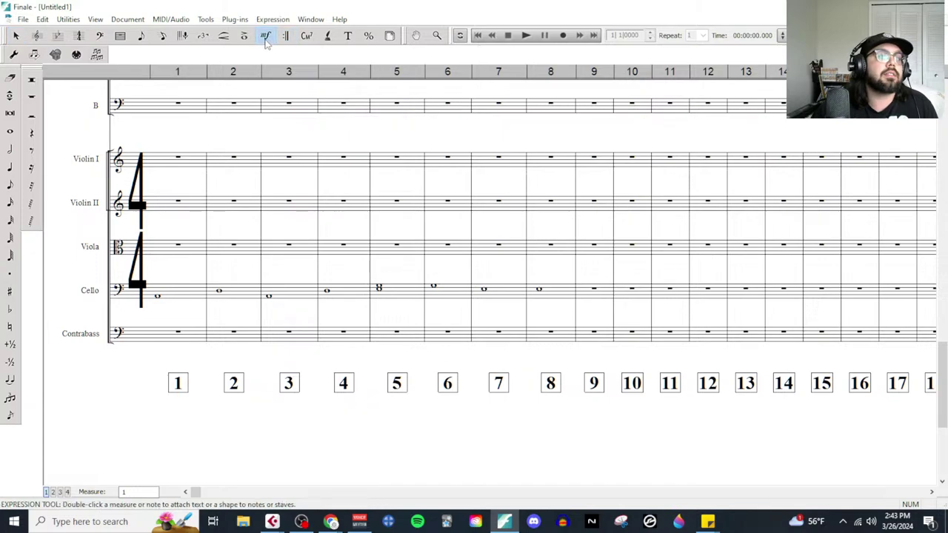
pyautogui.doubleClick(172, 273)
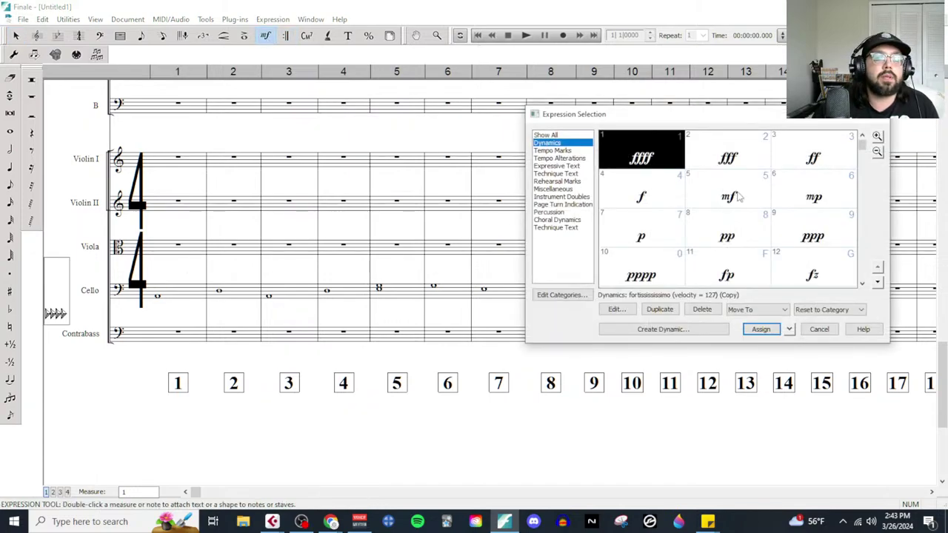
pyautogui.click(798, 198)
pyautogui.doubleClick(798, 198)
pyautogui.click(526, 36)
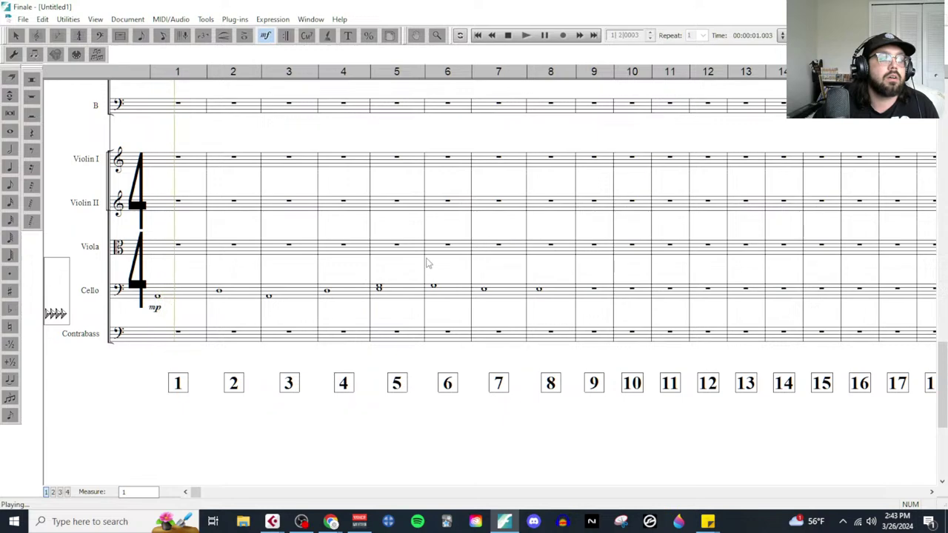
pyautogui.click(508, 36)
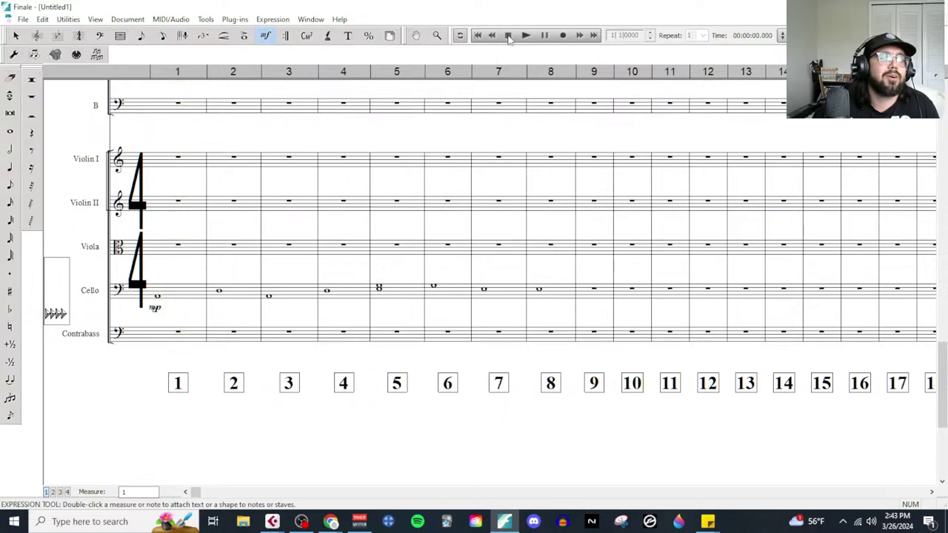
# Step: Inspect the Cello's playback instrument settings in the Score Manager
pyautogui.click(310, 20)
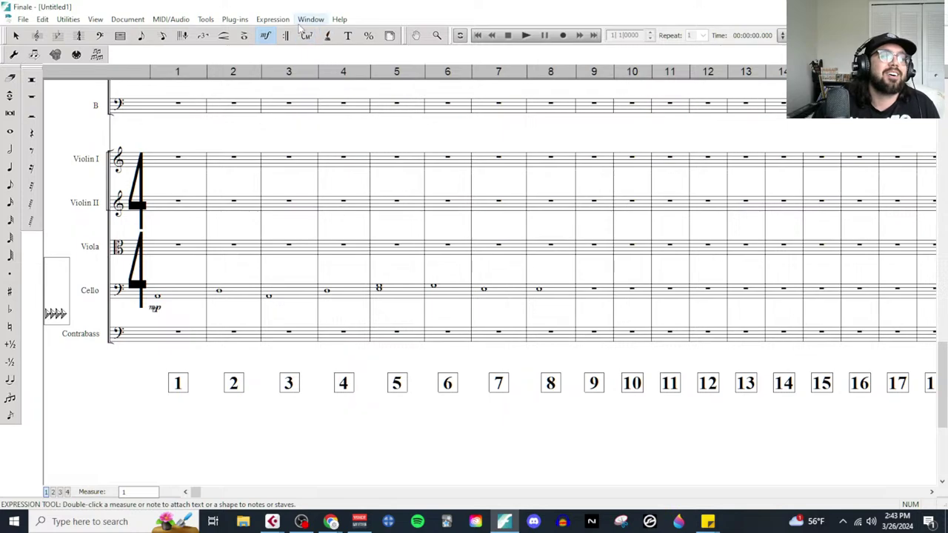
pyautogui.click(326, 33)
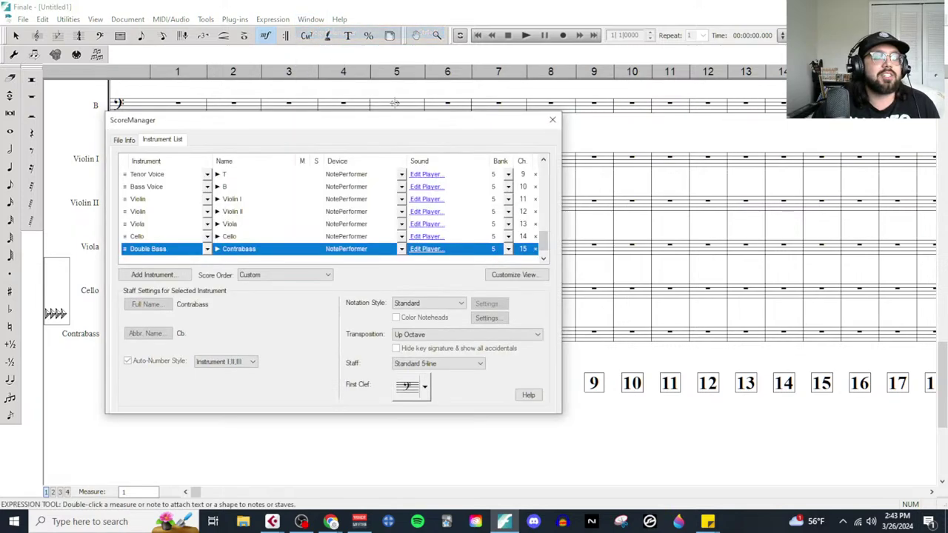
pyautogui.click(354, 261)
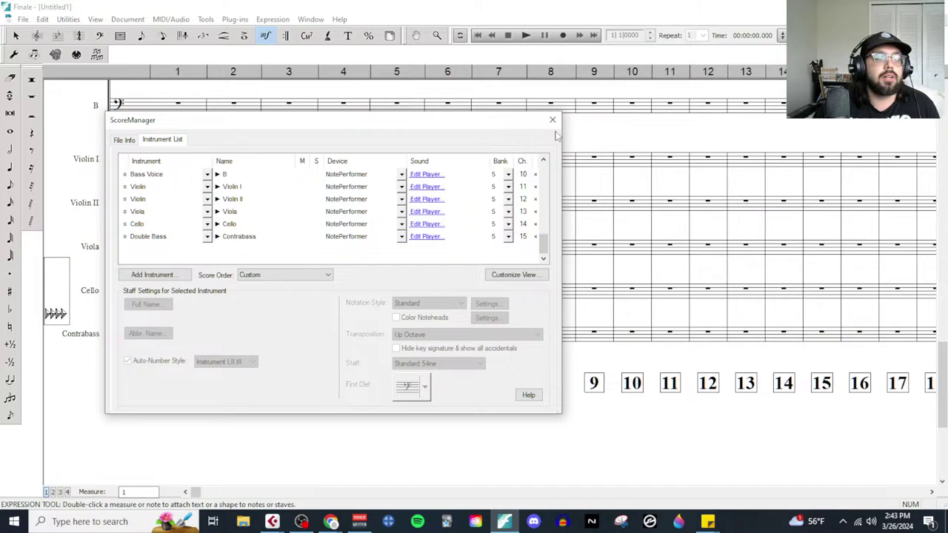
pyautogui.click(435, 225)
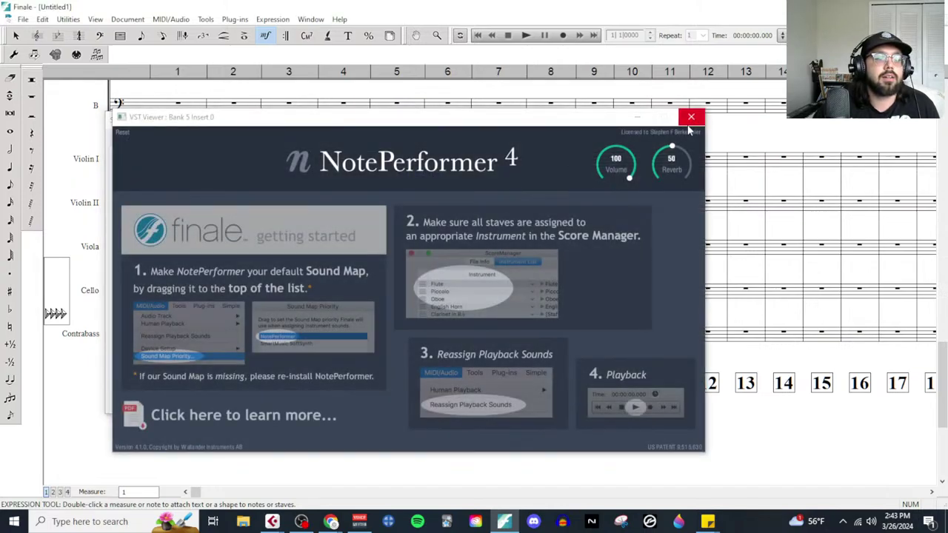
pyautogui.click(690, 121)
pyautogui.click(557, 119)
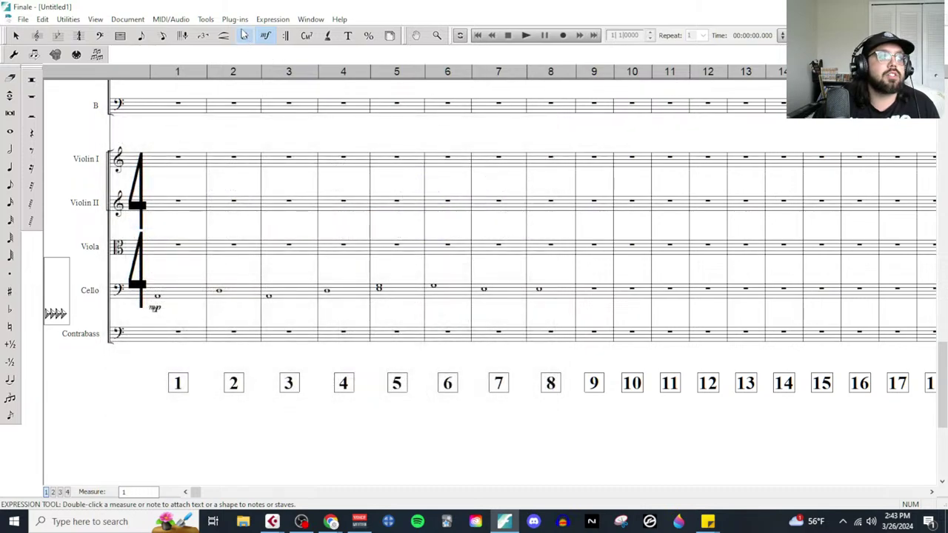
# Step: Reassign playback sounds for all instruments and test playback
pyautogui.click(171, 20)
pyautogui.click(222, 101)
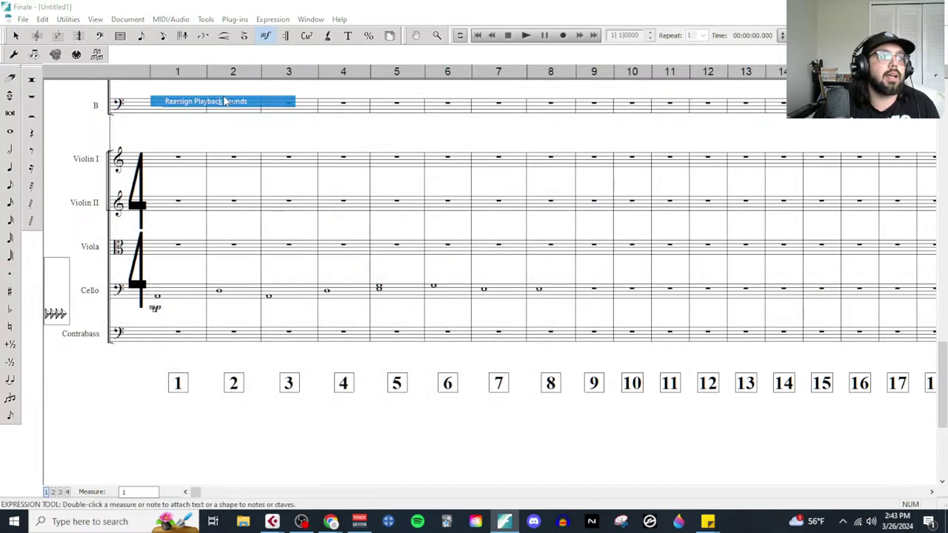
pyautogui.click(497, 287)
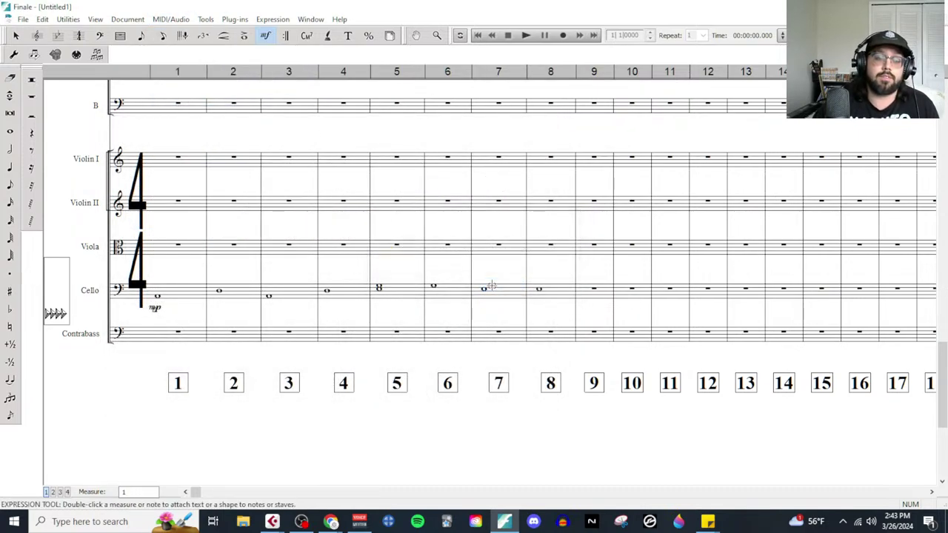
pyautogui.click(524, 34)
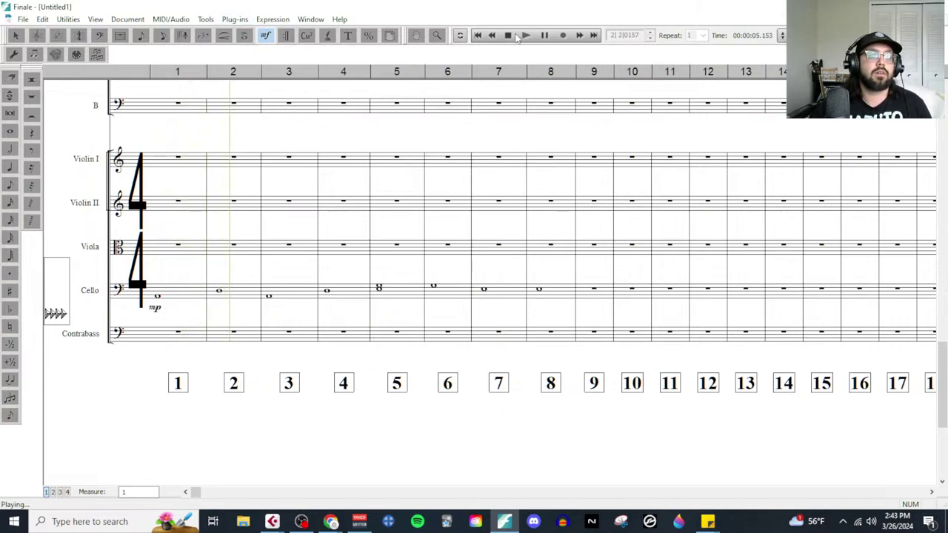
pyautogui.click(509, 36)
# Step: Change the Cello's sound to the full Cellos section and test playback
pyautogui.click(311, 19)
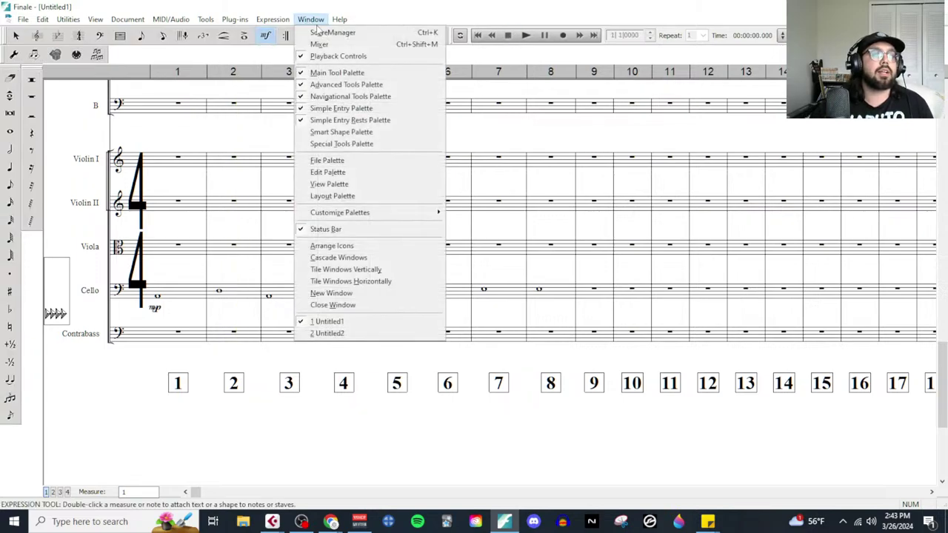
pyautogui.click(326, 34)
pyautogui.click(459, 224)
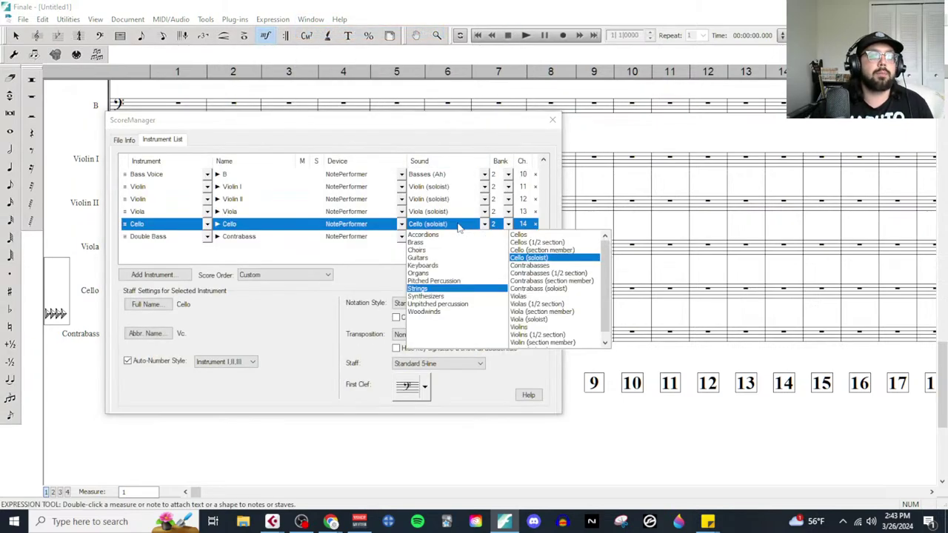
pyautogui.click(549, 236)
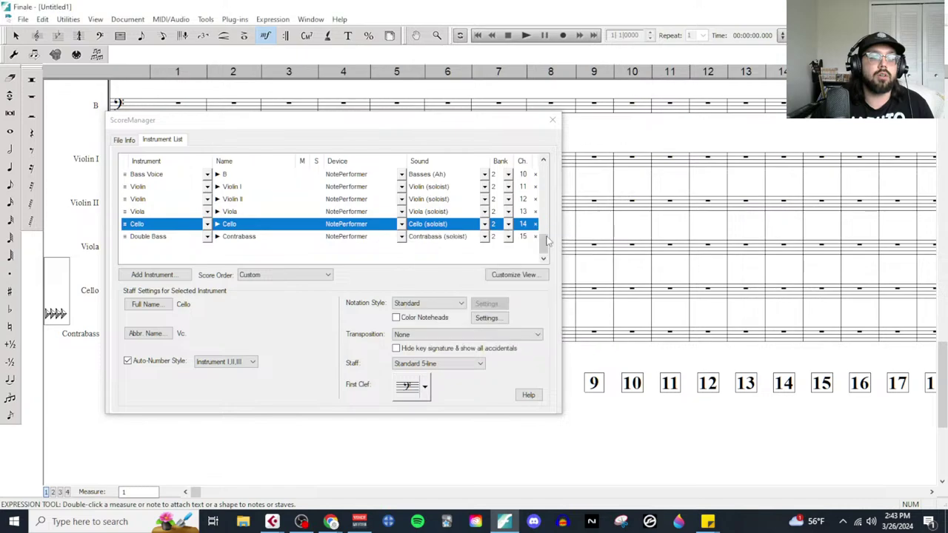
pyautogui.click(552, 119)
pyautogui.press('space')
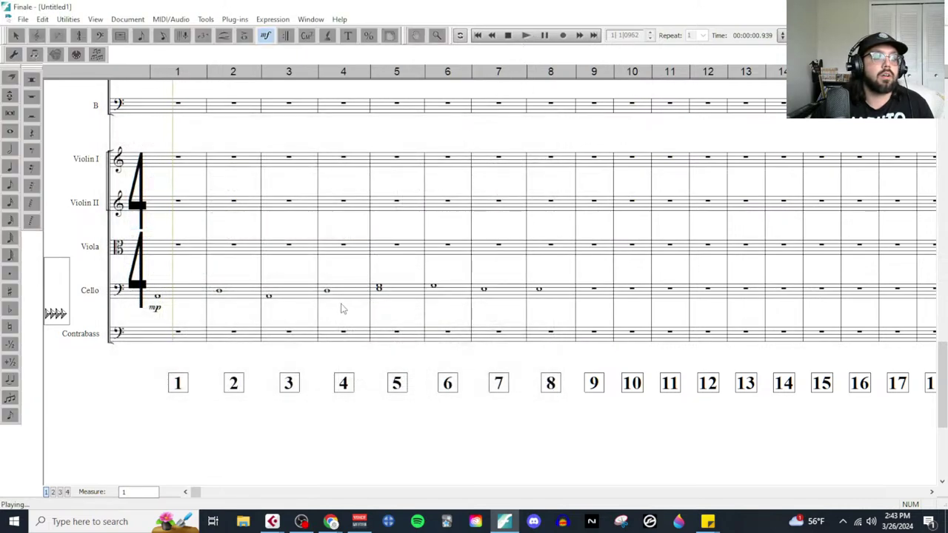
pyautogui.click(507, 36)
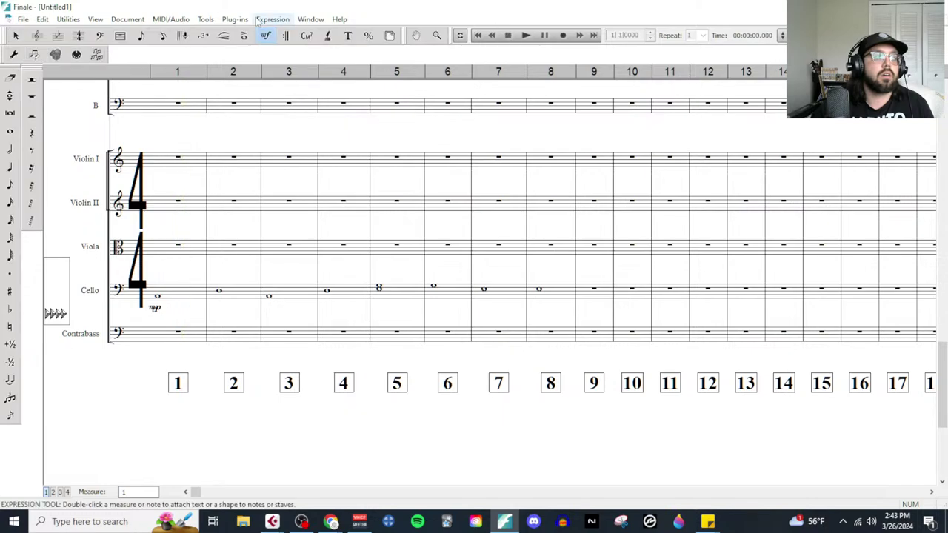
# Step: Recheck the Cello sound, reassign playback sounds again, and start playback
pyautogui.click(170, 19)
pyautogui.click(332, 33)
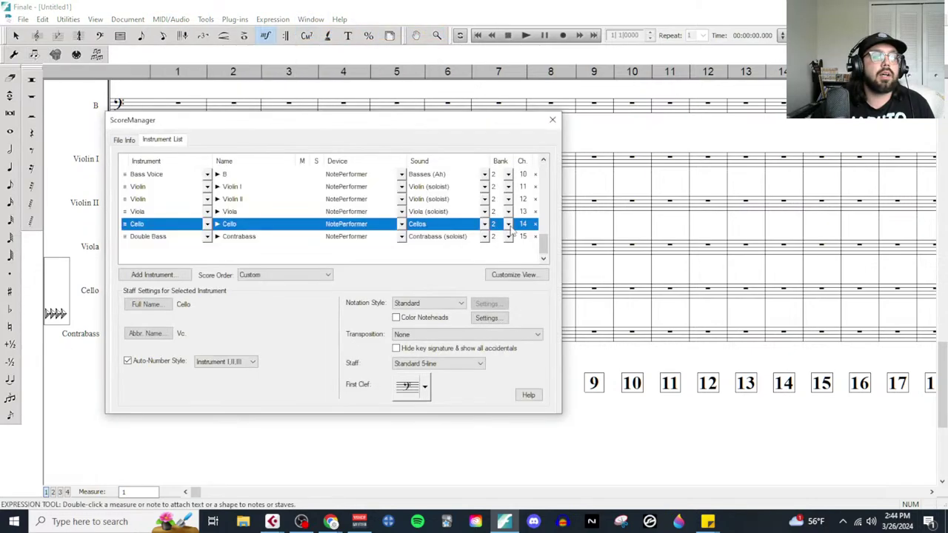
pyautogui.click(552, 119)
pyautogui.click(177, 20)
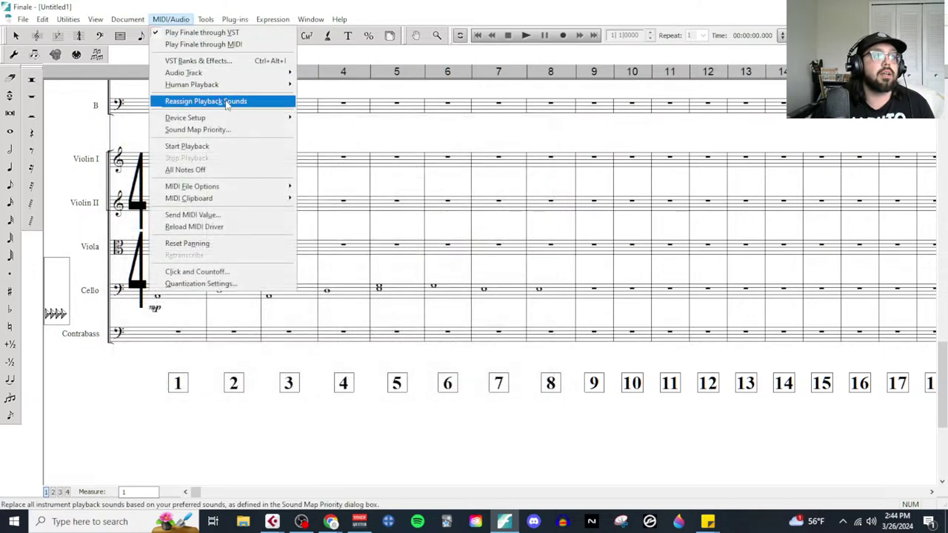
pyautogui.click(245, 101)
pyautogui.click(502, 286)
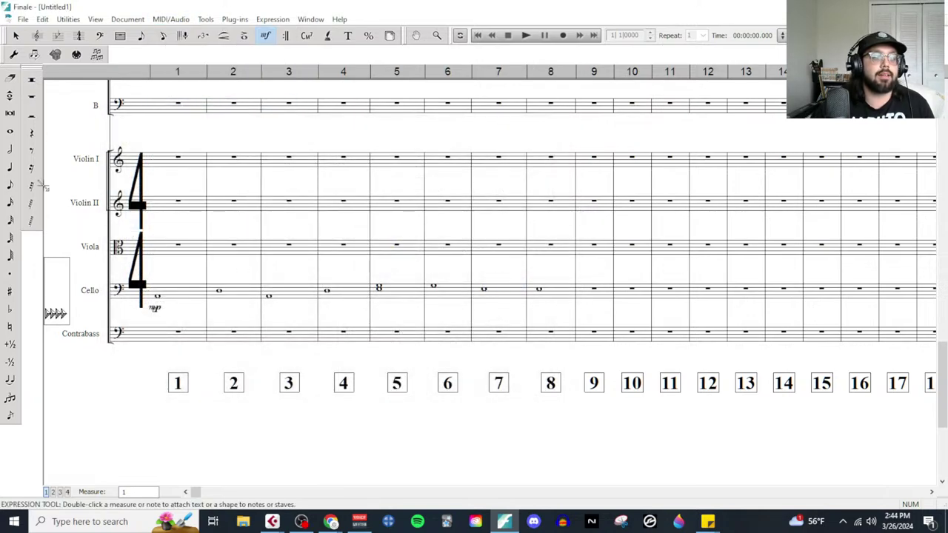
pyautogui.click(525, 36)
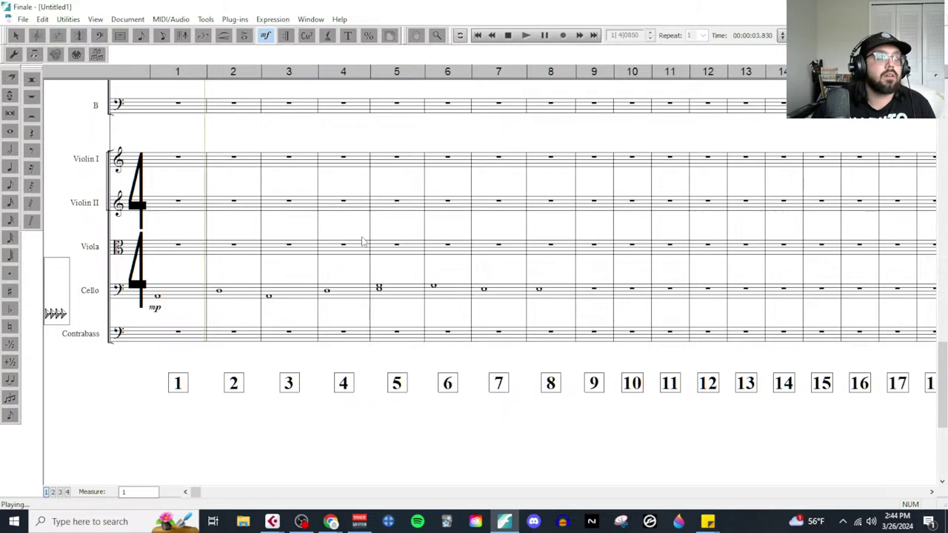
pyautogui.scroll(1, 376, 254)
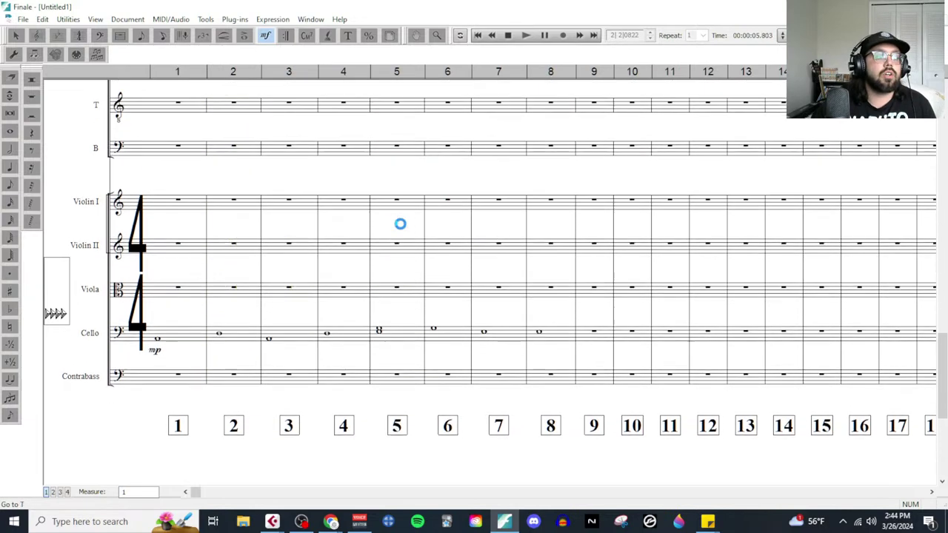
pyautogui.scroll(-1, 400, 223)
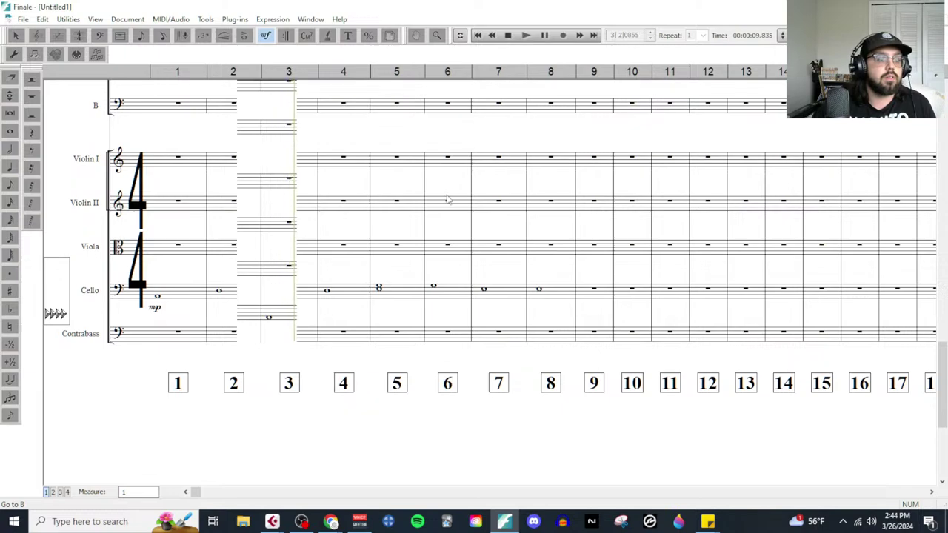
pyautogui.click(509, 38)
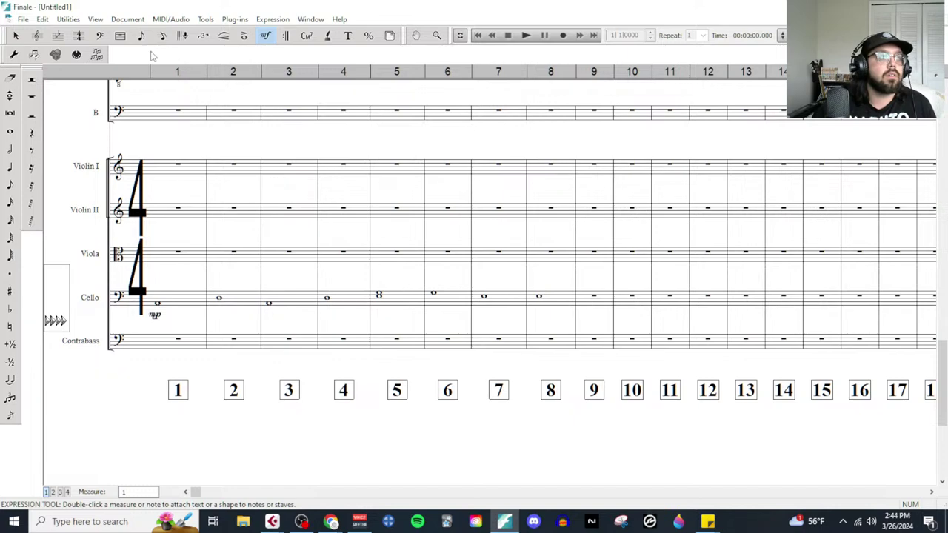
# Step: Change the dynamic under the Cello's first note from mp to p, then back to mp
pyautogui.click(11, 131)
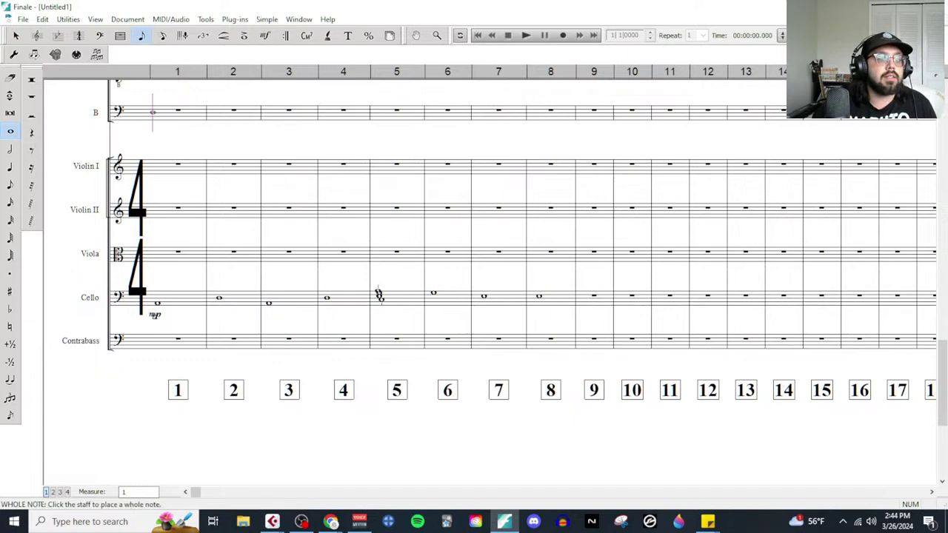
pyautogui.click(380, 295)
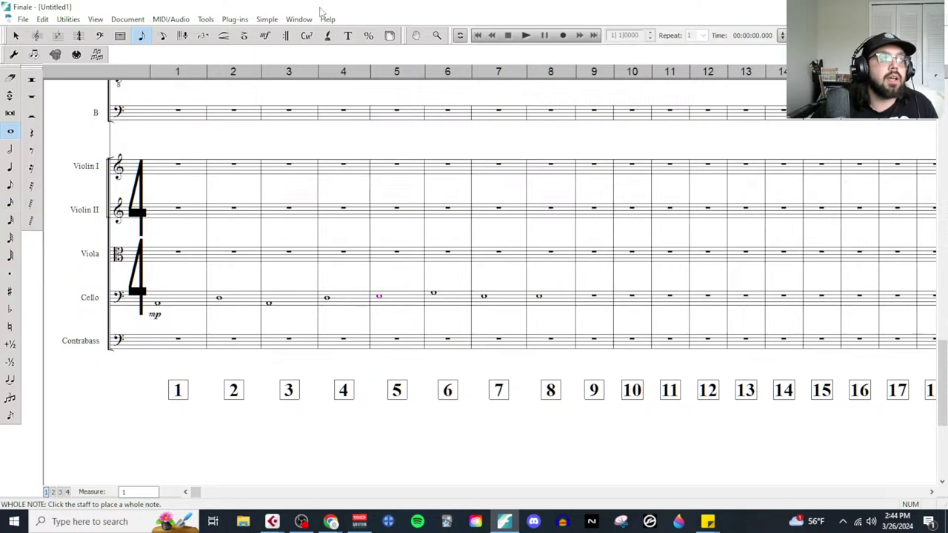
pyautogui.click(265, 35)
pyautogui.click(155, 315)
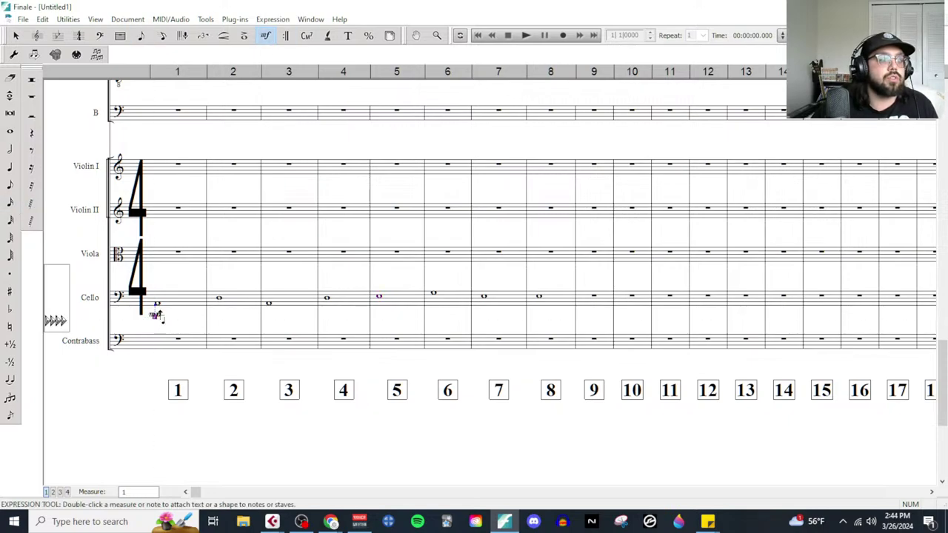
pyautogui.doubleClick(156, 315)
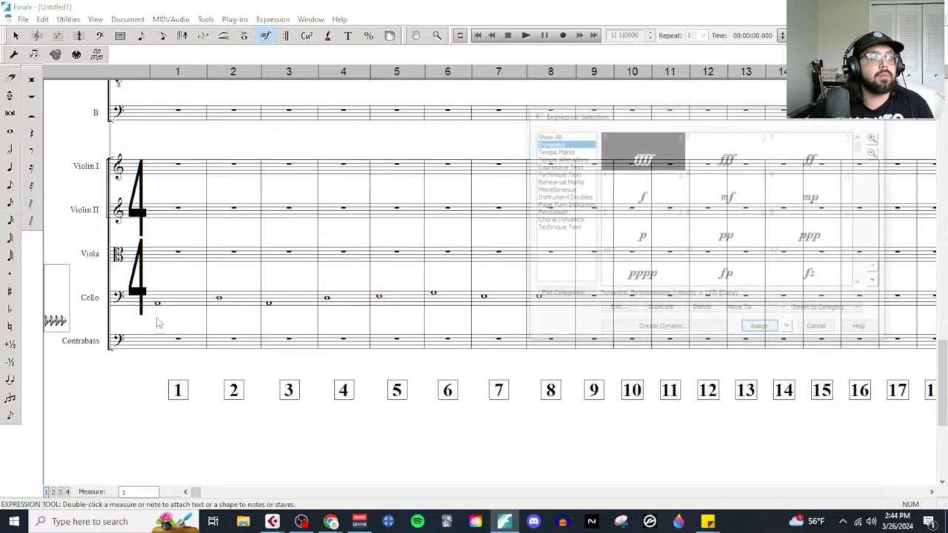
pyautogui.doubleClick(674, 241)
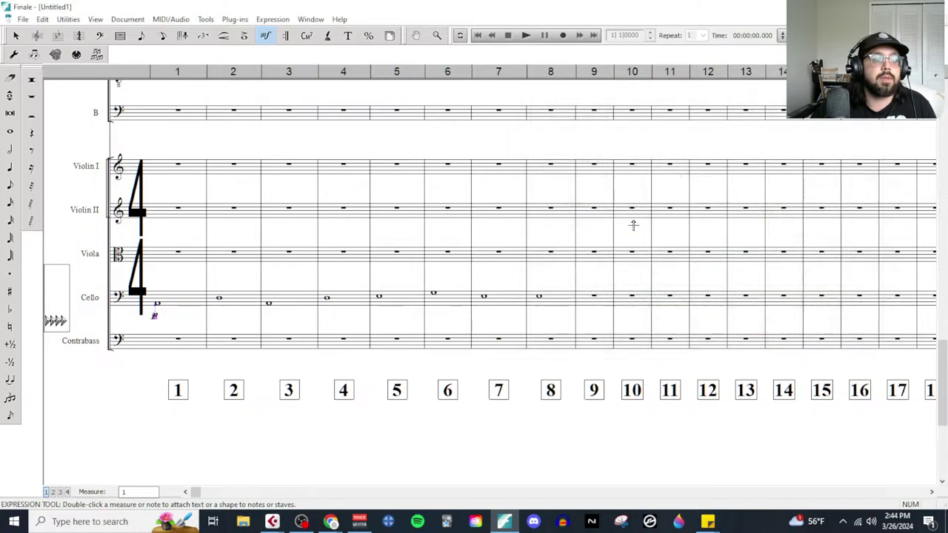
pyautogui.doubleClick(157, 318)
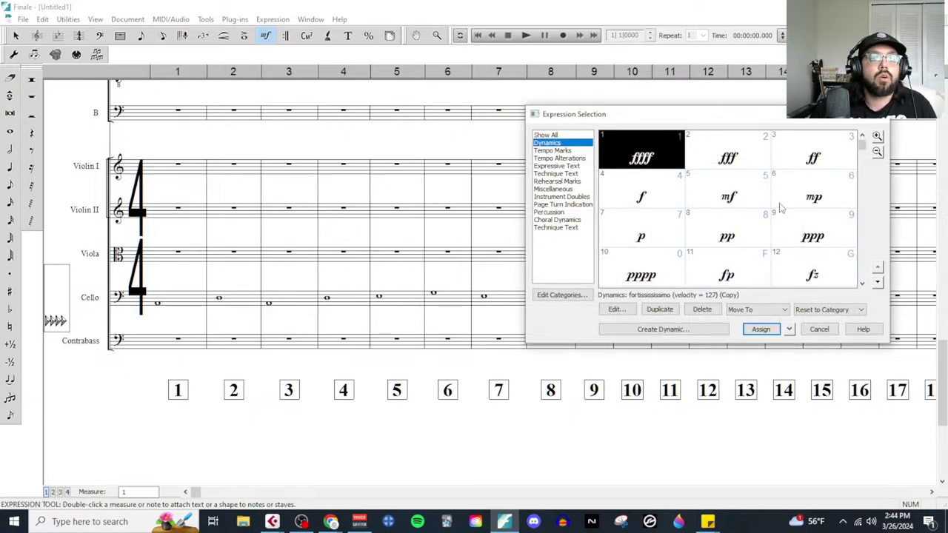
pyautogui.doubleClick(808, 196)
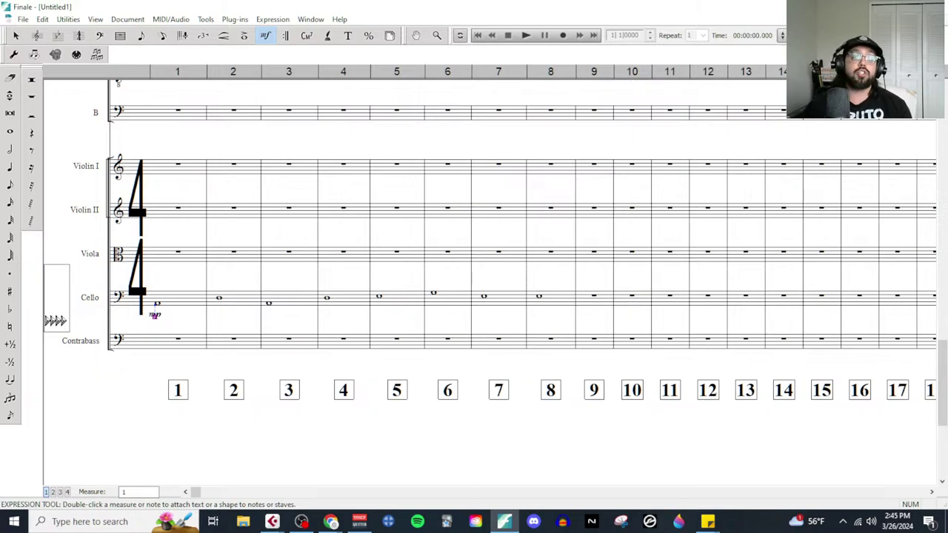
# Step: Scroll up and down through the score to review the current staves
pyautogui.scroll(5, 814, 252)
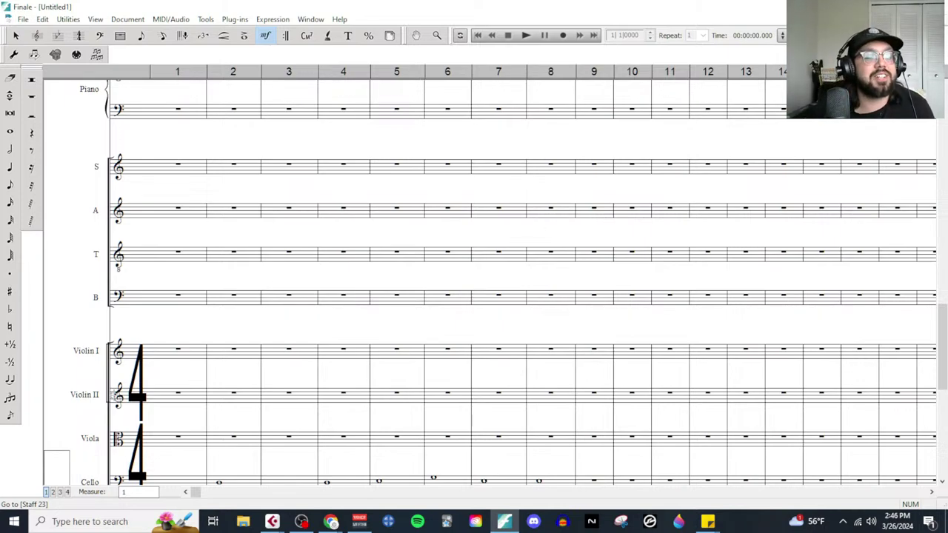
pyautogui.scroll(1, 239, 293)
pyautogui.scroll(-3, 242, 315)
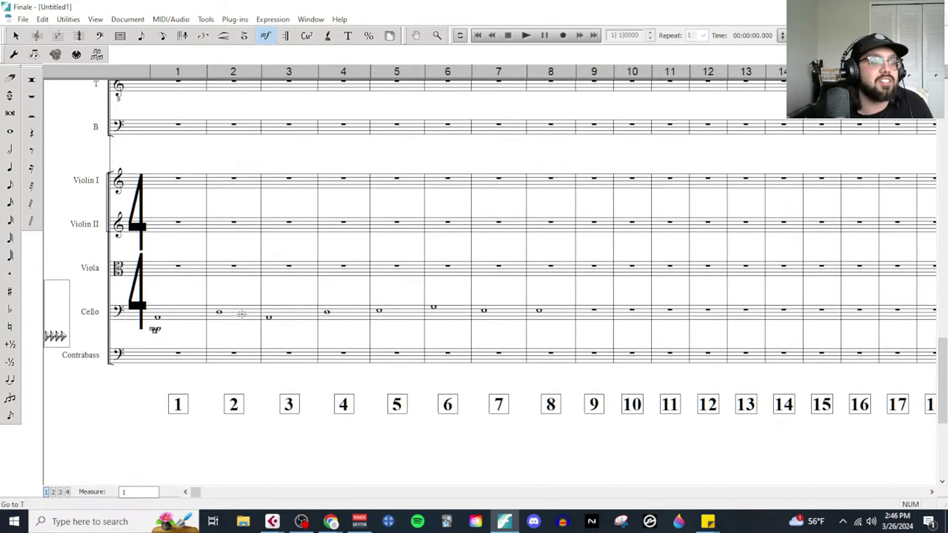
pyautogui.scroll(4, 233, 376)
pyautogui.scroll(-3, 235, 368)
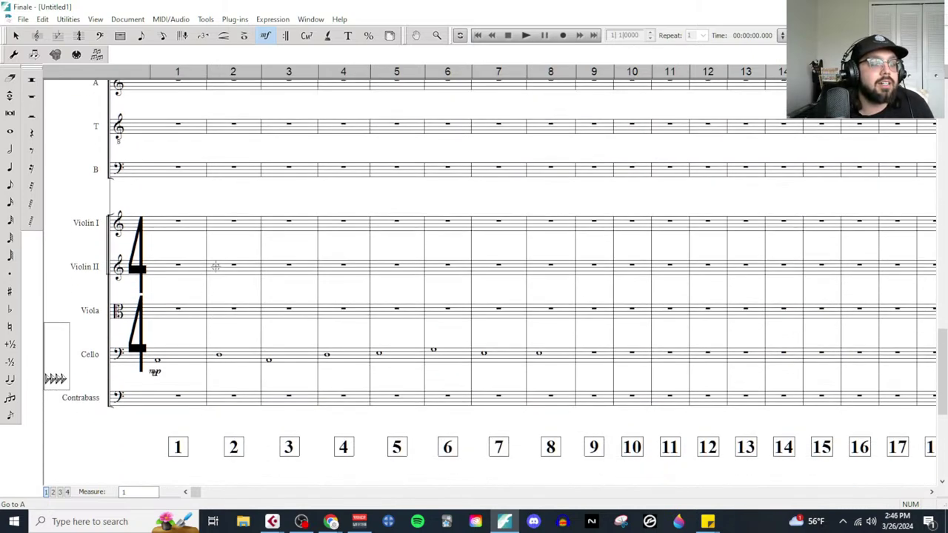
pyautogui.scroll(3, 215, 268)
pyautogui.scroll(15, 224, 280)
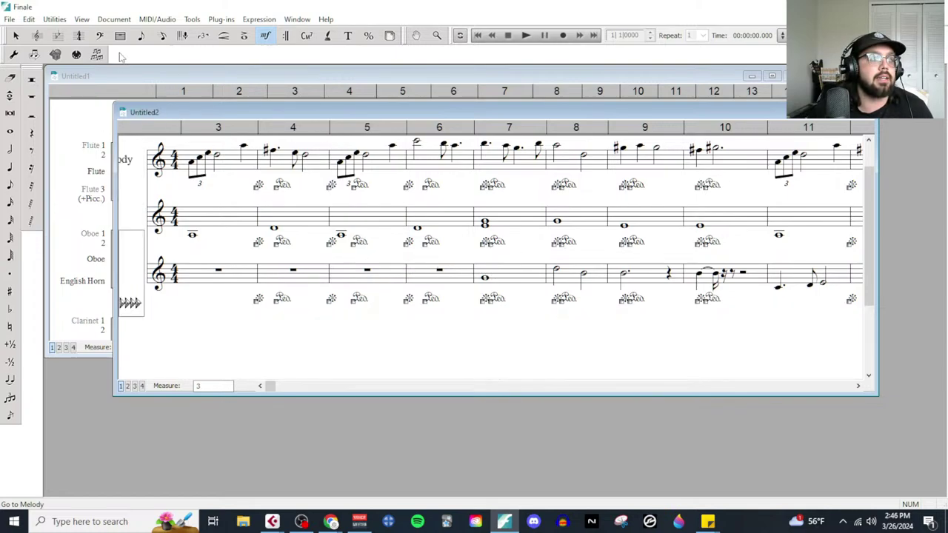
# Step: Copy English Horn measures 7–10 from Untitled2 into Clarinet 1 measure 5 of Untitled1
pyautogui.click(16, 35)
pyautogui.click(496, 278)
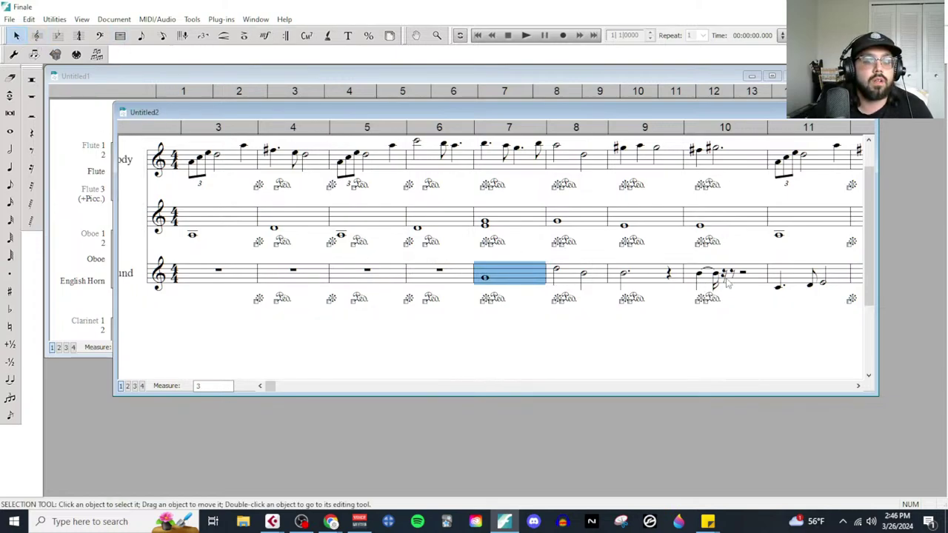
pyautogui.keyDown('shift'); pyautogui.click(752, 282); pyautogui.keyUp('shift')
pyautogui.click(825, 113)
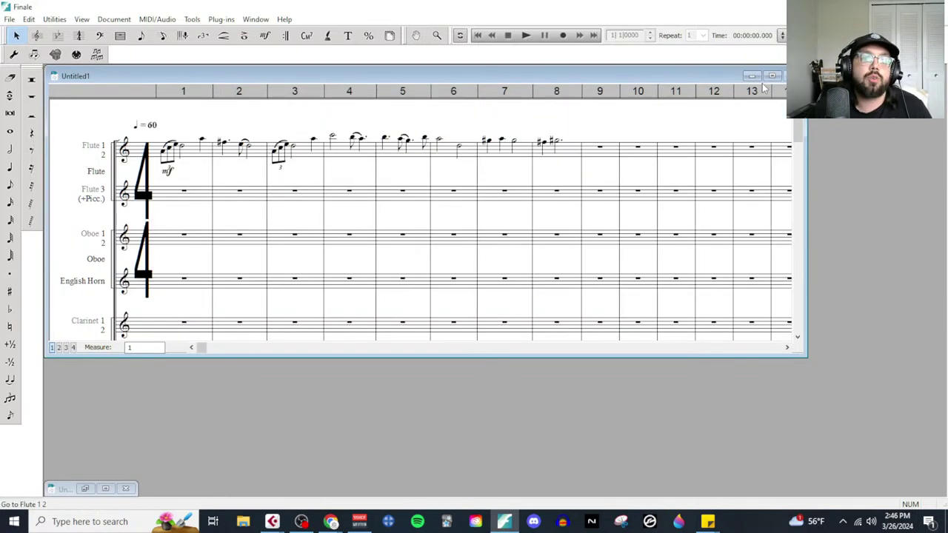
pyautogui.click(772, 75)
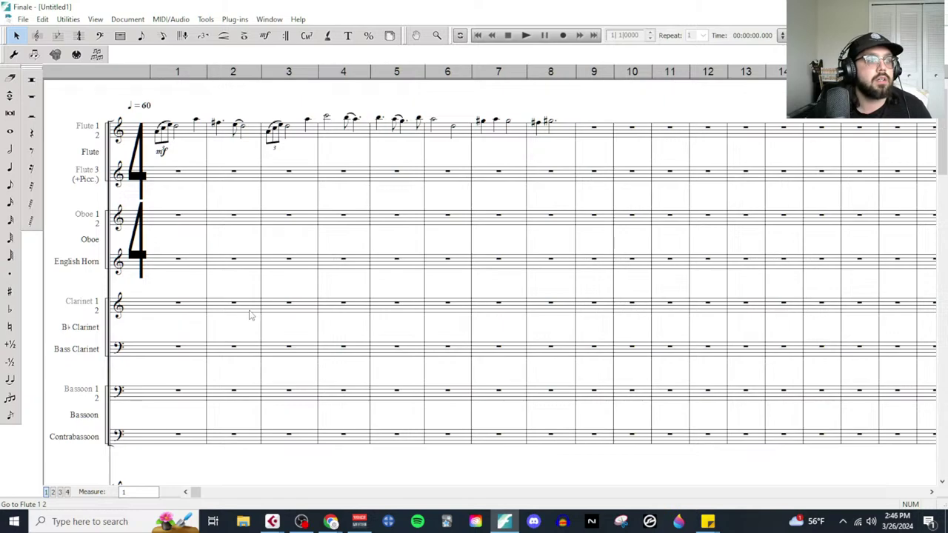
pyautogui.click(389, 311)
pyautogui.hotkey('ctrl', 'v')
pyautogui.click(418, 335)
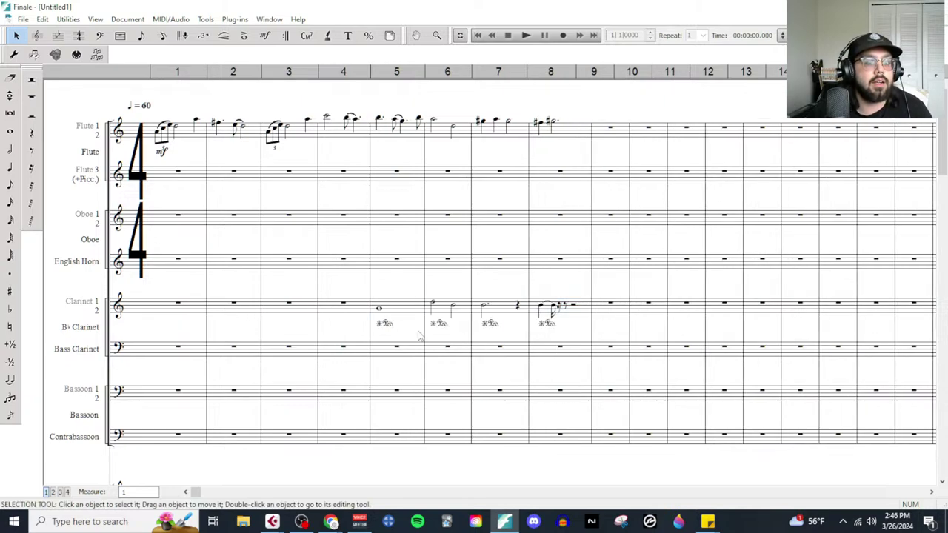
# Step: Delete the pasted pedal marks under clarinet measures 5–8
pyautogui.moveTo(372, 318); pyautogui.dragTo(549, 334)
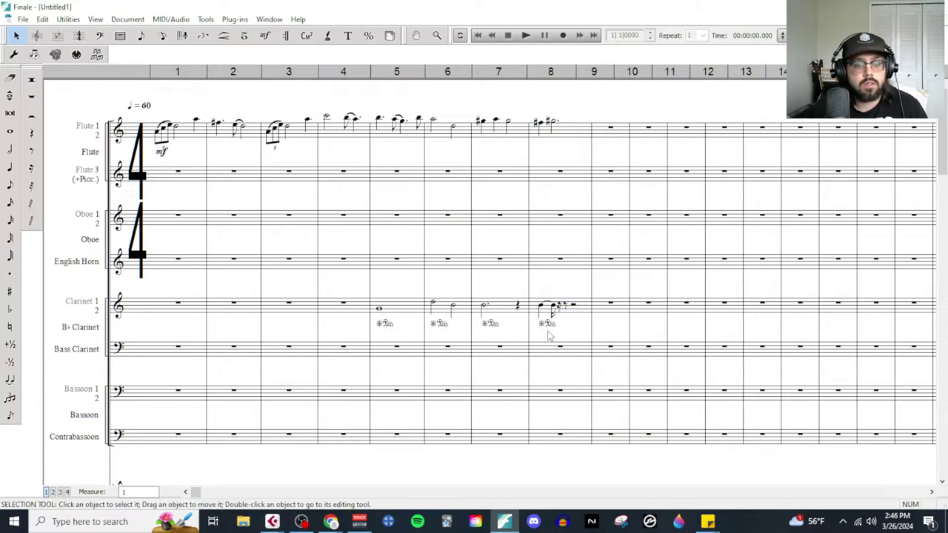
pyautogui.click(549, 325)
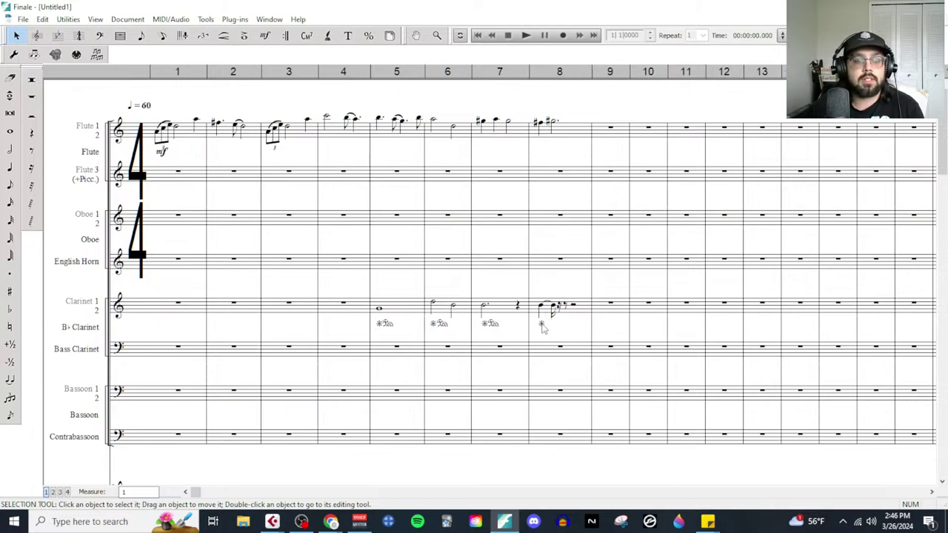
pyautogui.press('Delete')
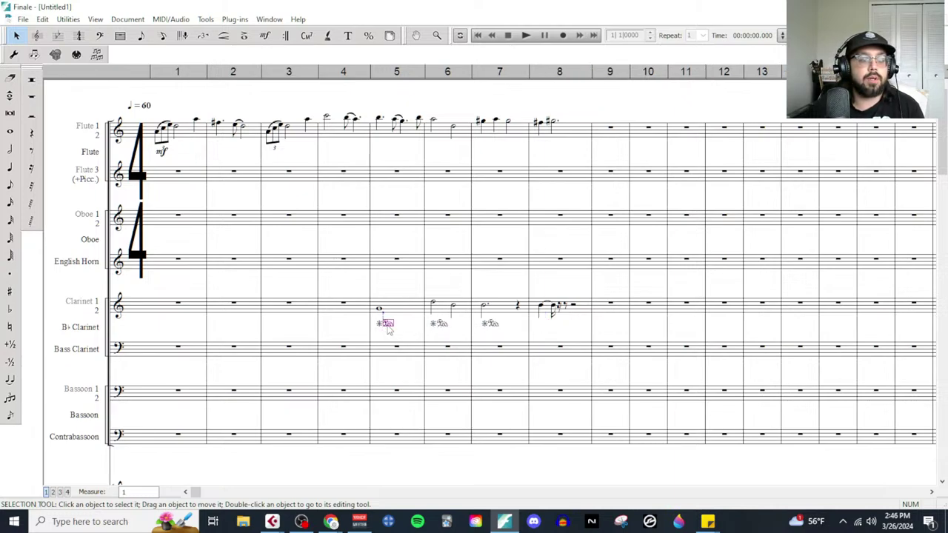
pyautogui.press('Delete')
pyautogui.click(444, 326)
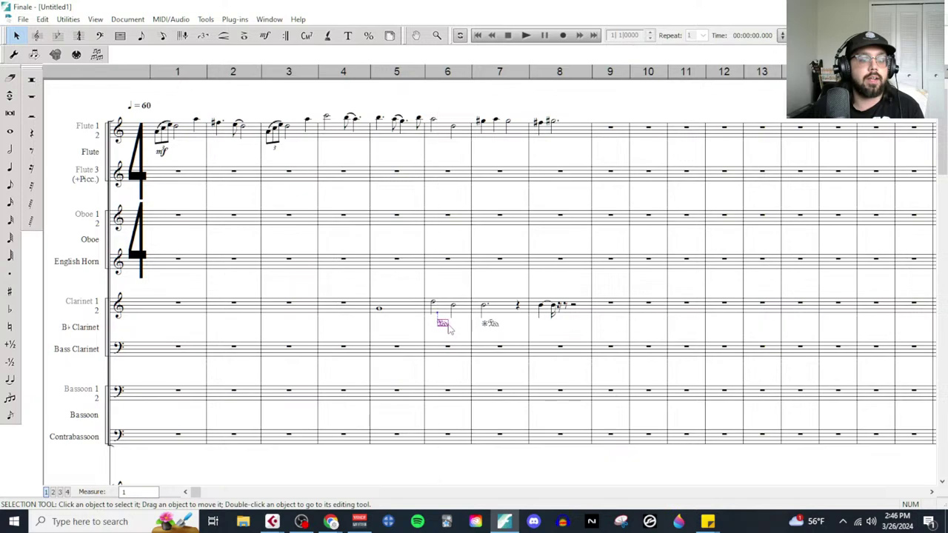
pyautogui.press('Delete')
pyautogui.click(490, 324)
pyautogui.press('Delete')
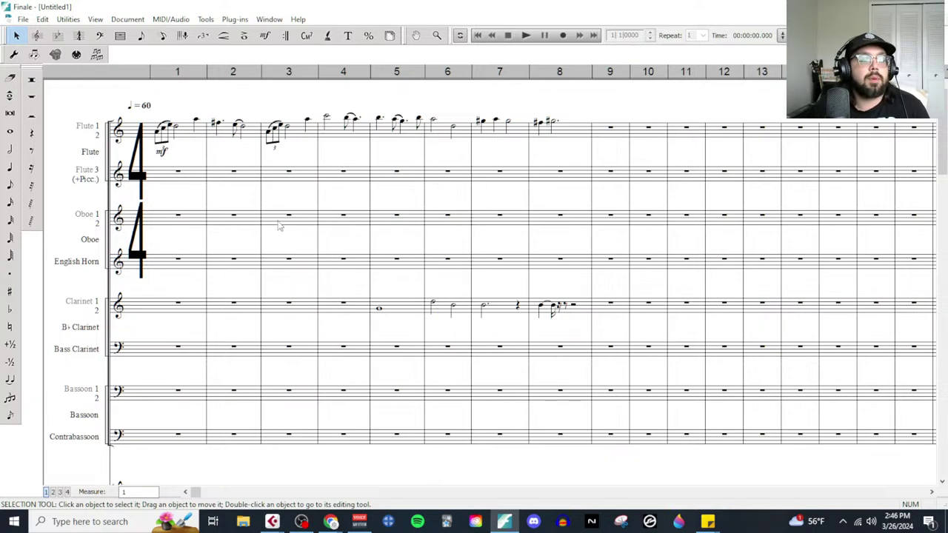
pyautogui.click(558, 315)
# Step: Trim clarinet measure 8 down to a half note followed by a rest
pyautogui.click(10, 149)
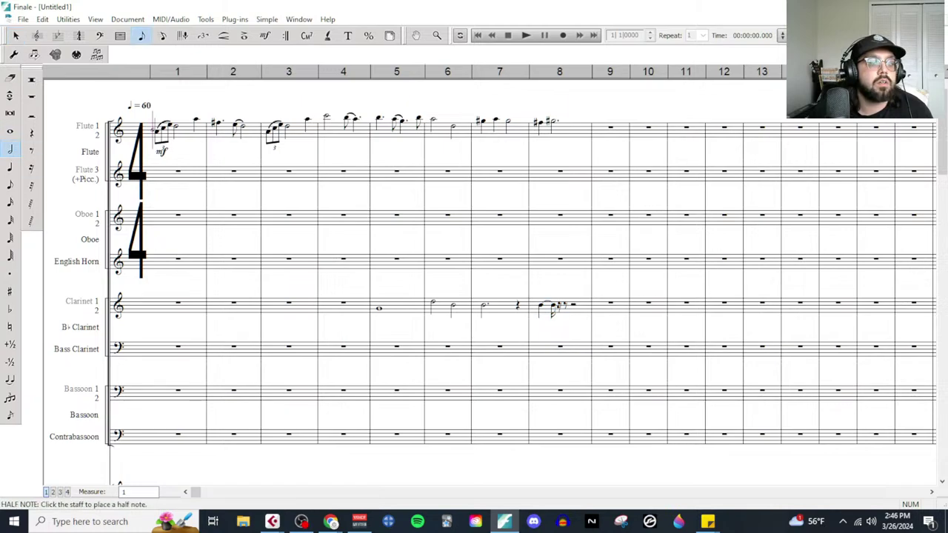
pyautogui.click(541, 305)
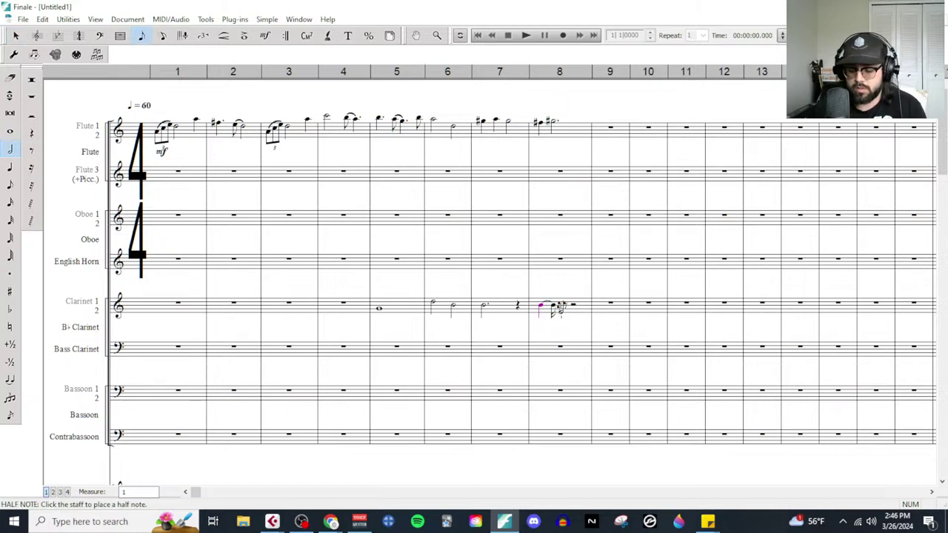
pyautogui.press('Delete')
pyautogui.press('Delete')
pyautogui.press('Delete')
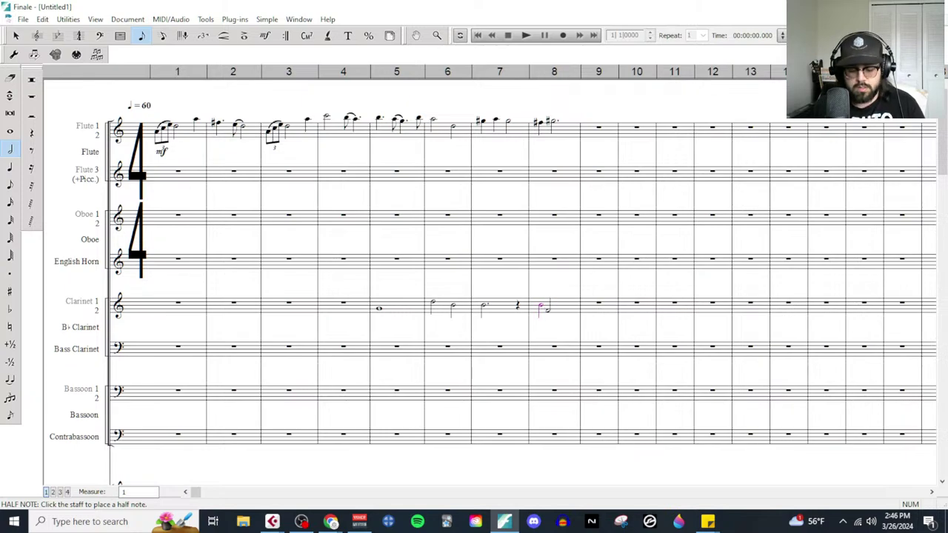
pyautogui.press('Delete')
# Step: Play the passage back to listen to the new clarinet line
pyautogui.click(525, 36)
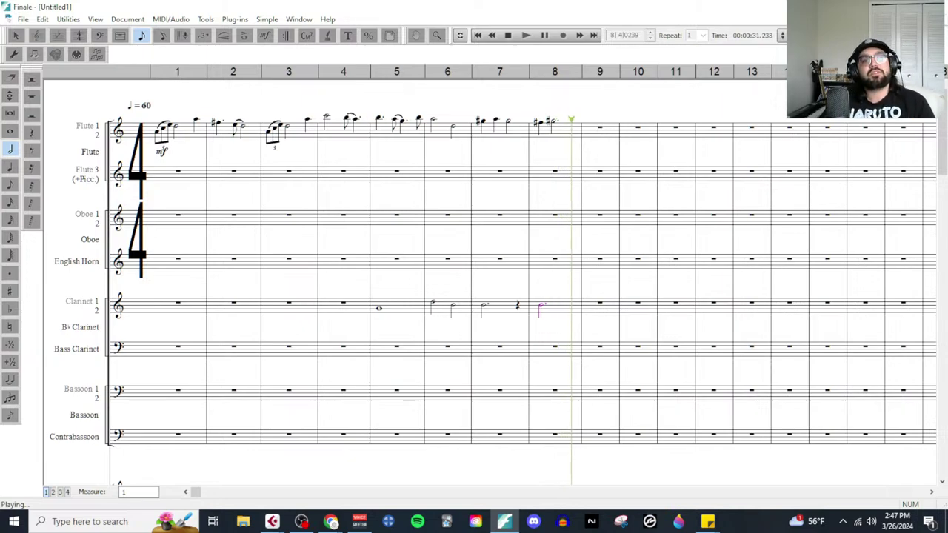
pyautogui.click(508, 35)
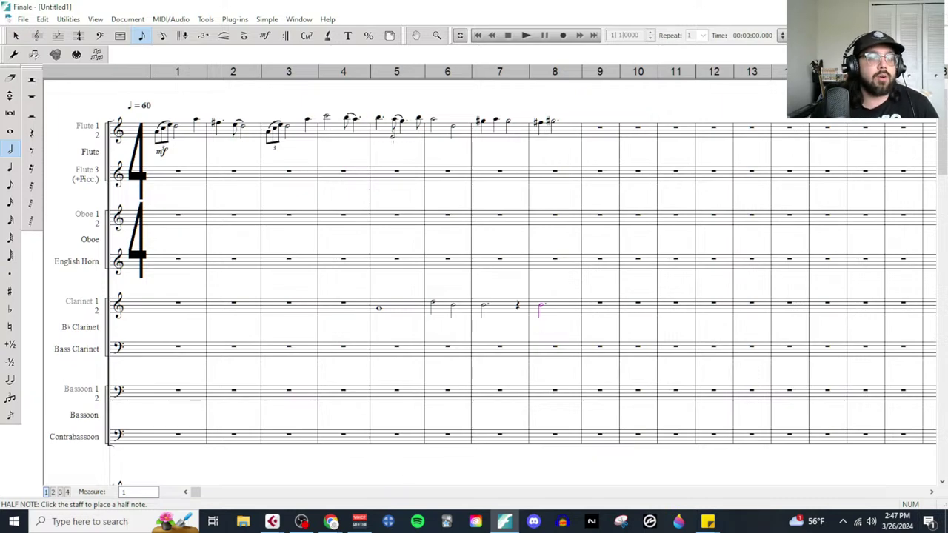
pyautogui.click(265, 35)
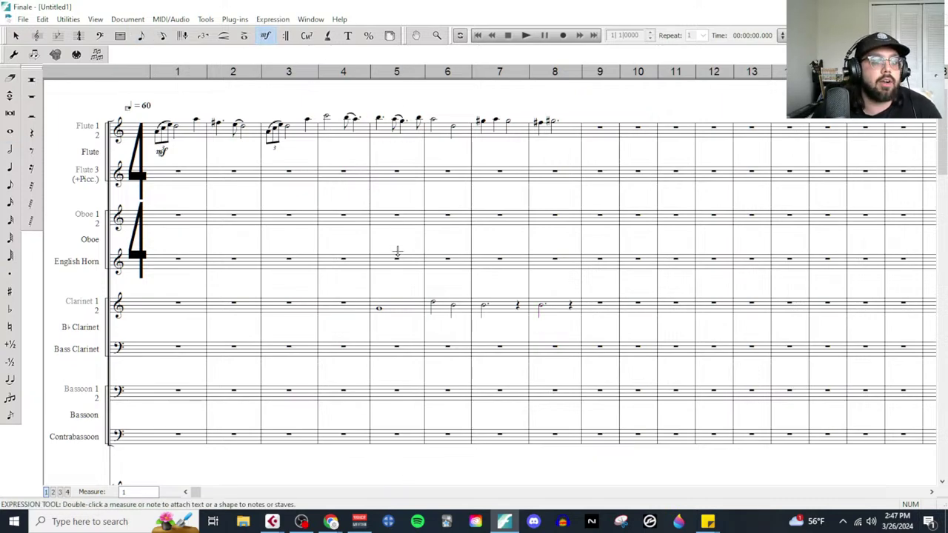
# Step: Add an mf dynamic under clarinet measure 5
pyautogui.doubleClick(379, 290)
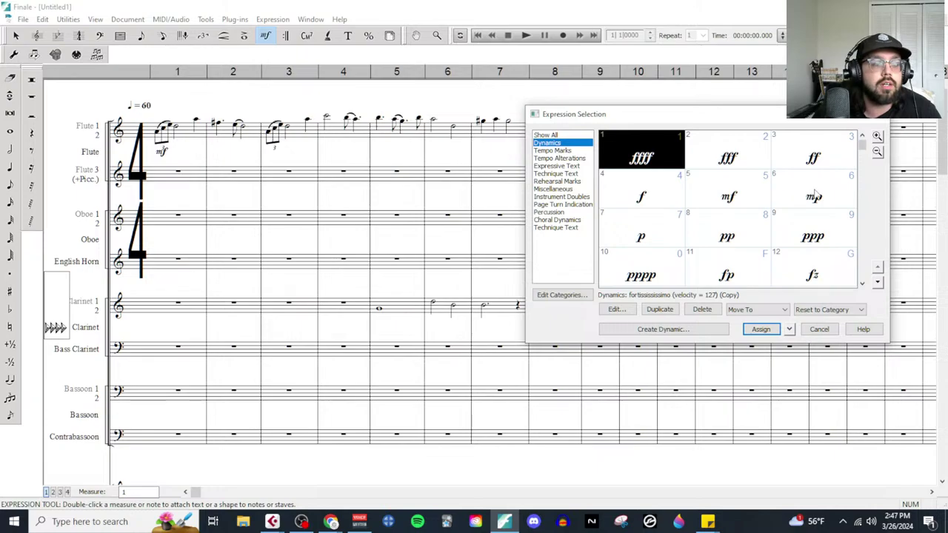
pyautogui.doubleClick(750, 200)
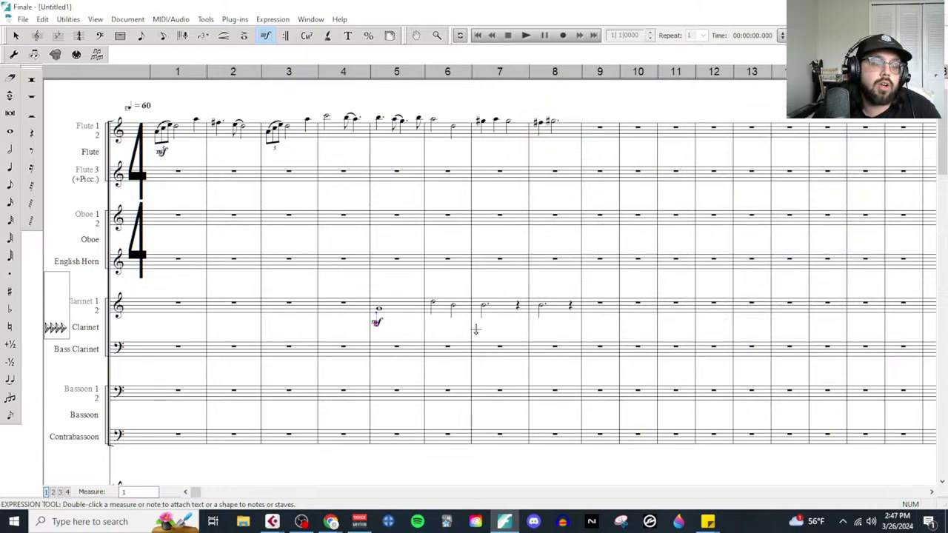
pyautogui.scroll(-10, 477, 331)
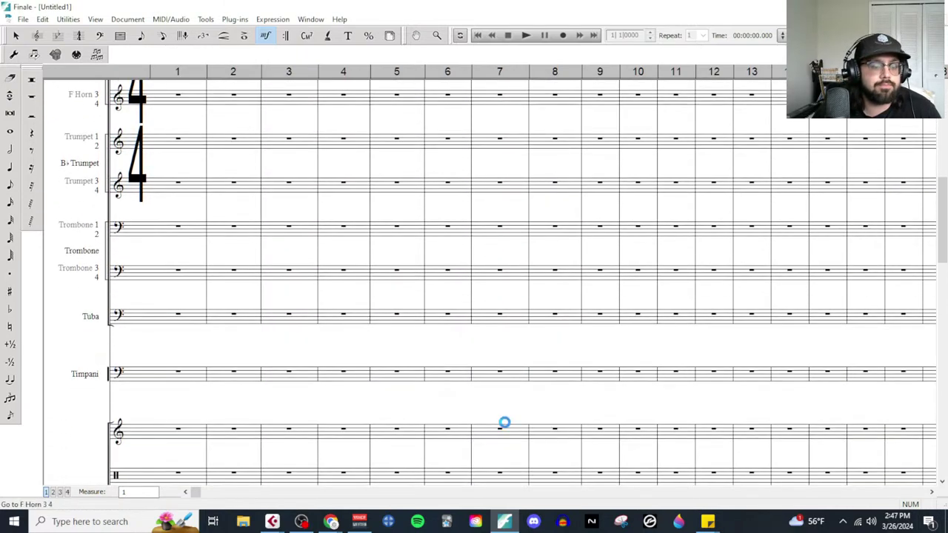
pyautogui.scroll(-5, 503, 423)
pyautogui.scroll(15, 503, 421)
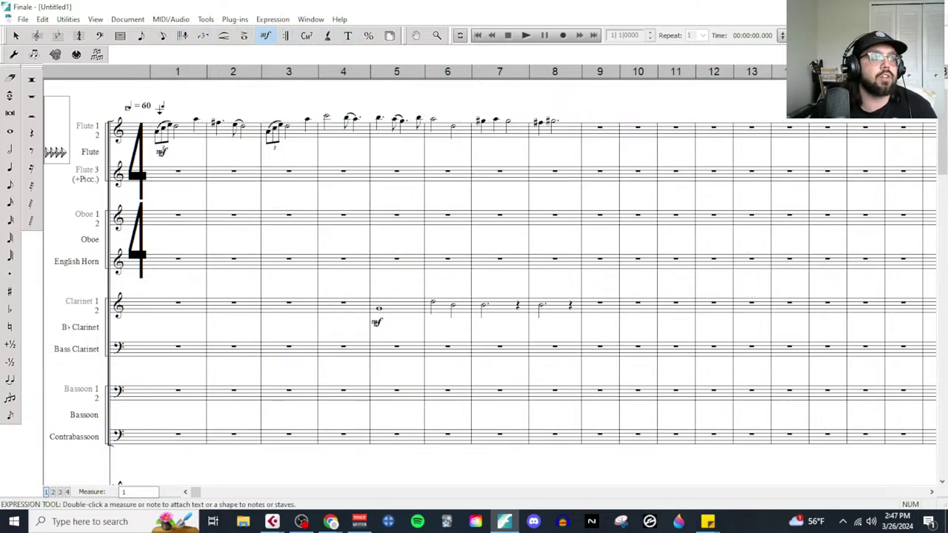
# Step: Place rehearsal mark A above measure 1 and B above measure 9
pyautogui.doubleClick(156, 110)
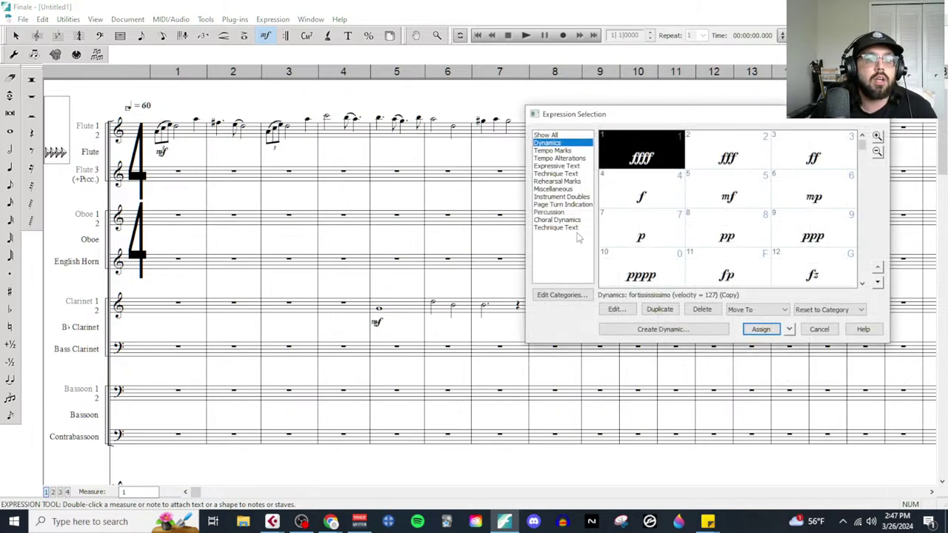
pyautogui.click(569, 182)
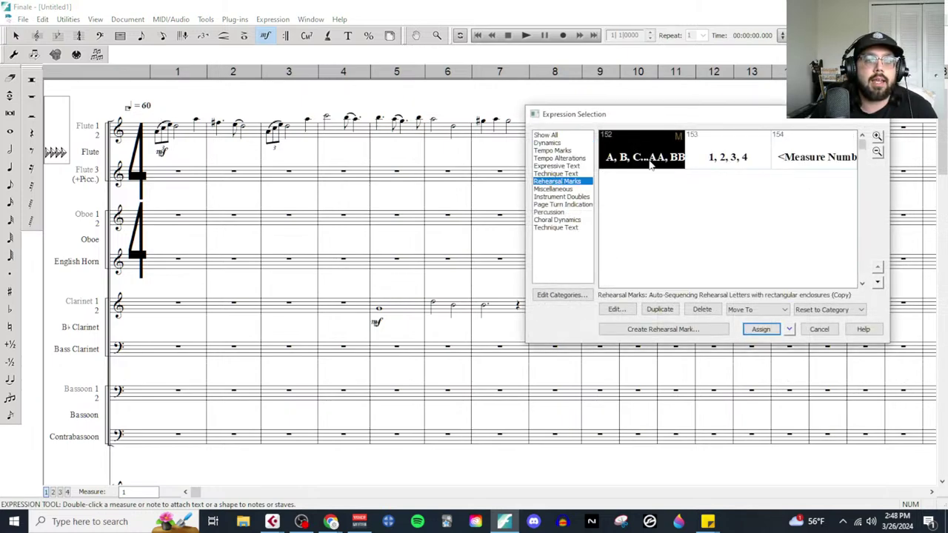
pyautogui.doubleClick(651, 162)
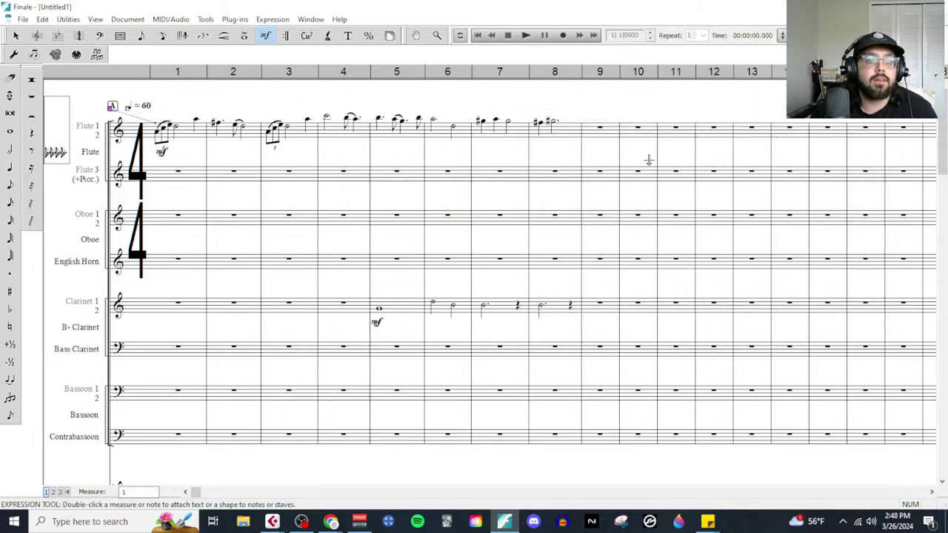
pyautogui.doubleClick(592, 111)
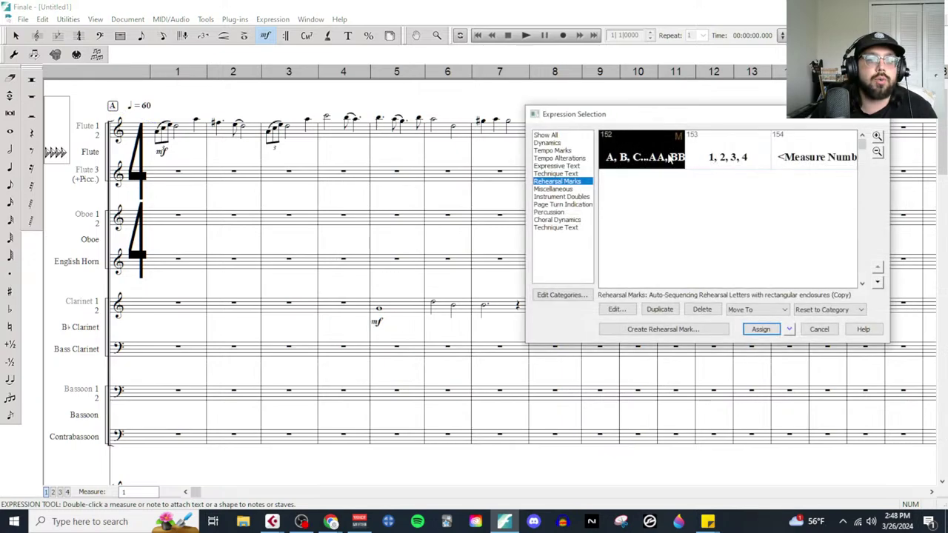
pyautogui.doubleClick(670, 159)
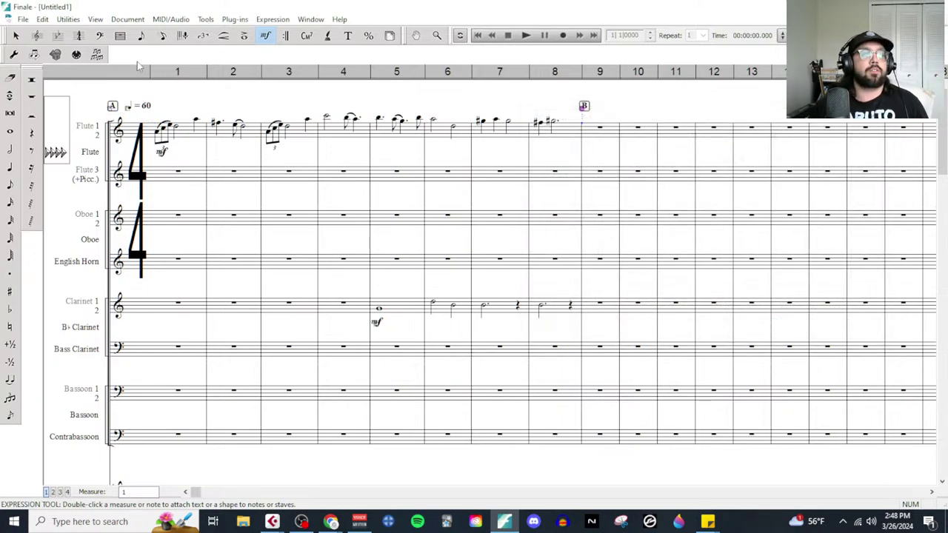
pyautogui.click(23, 19)
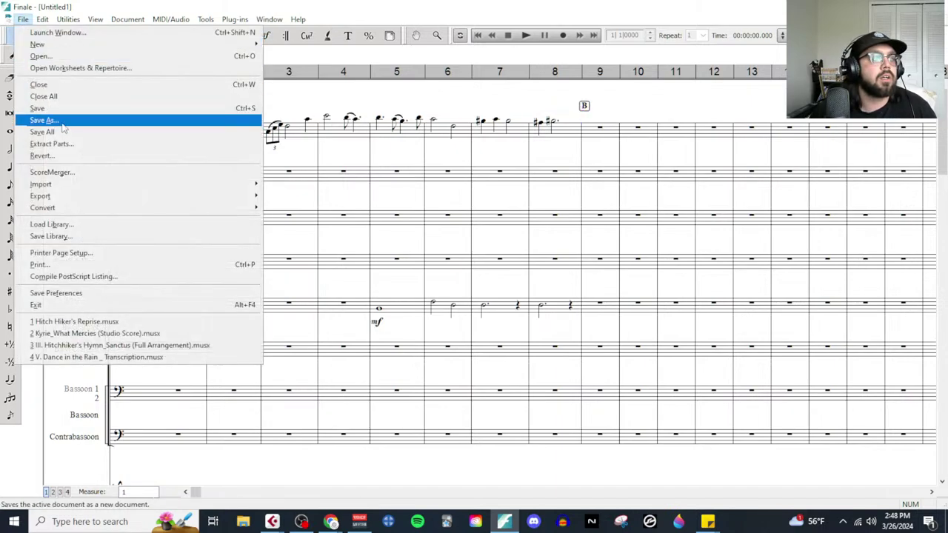
# Step: Save the score as '5 Year Anniversary' in Documents > Finale Files
pyautogui.click(37, 109)
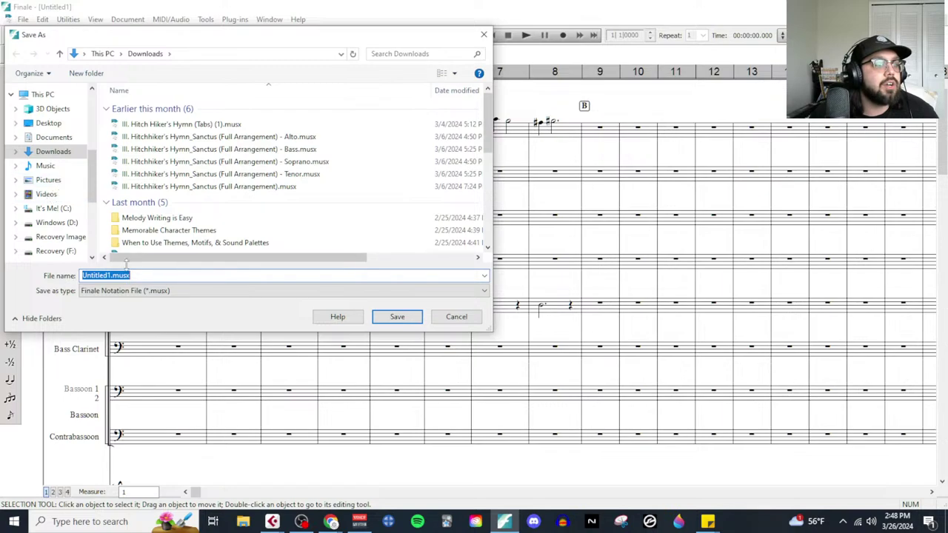
pyautogui.click(56, 139)
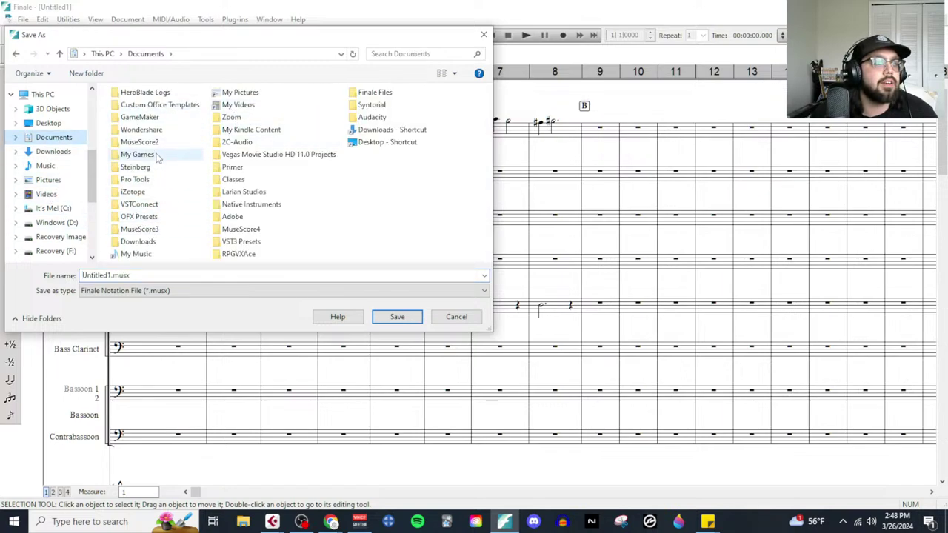
pyautogui.doubleClick(375, 93)
pyautogui.moveTo(226, 273); pyautogui.dragTo(20, 273)
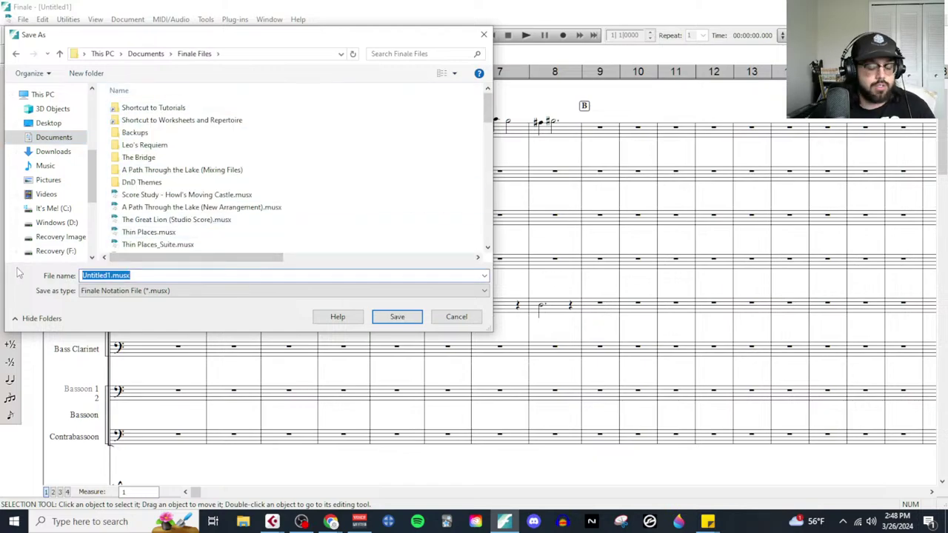
pyautogui.write('S')
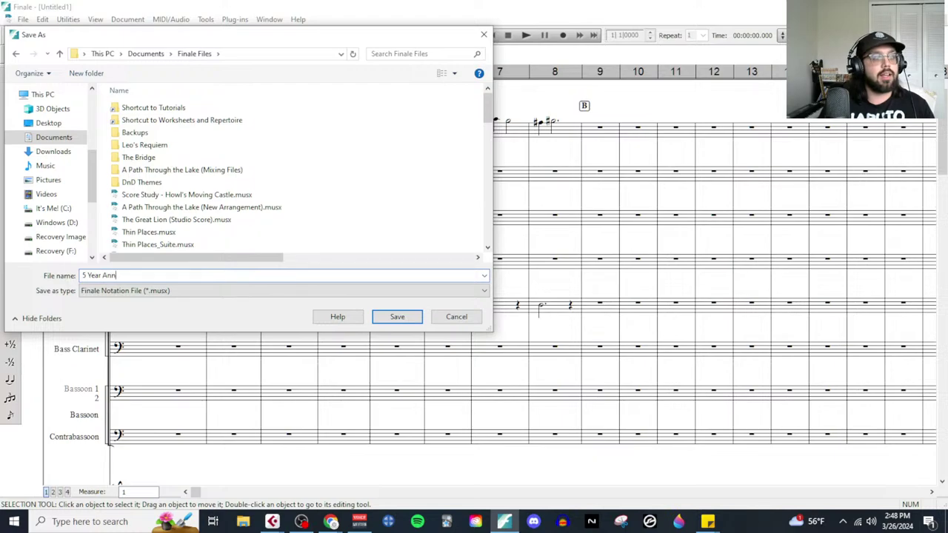
pyautogui.write(' Year Anniversary')
pyautogui.press('Return')
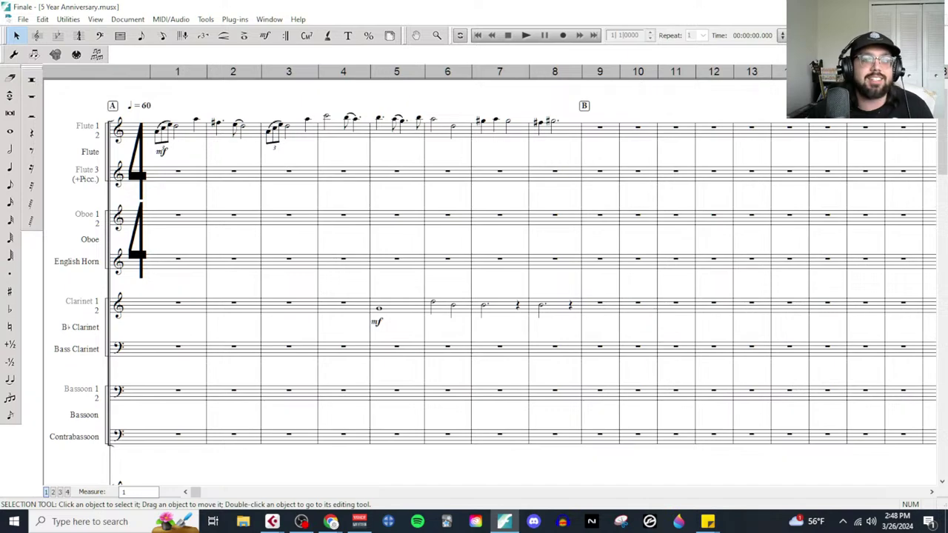
# Step: Select the Untitled2 sketch melody in measures 11–18, then return to the 5 Year Anniversary score
pyautogui.hotkey('ctrl', 'F5')
pyautogui.moveTo(757, 85); pyautogui.dragTo(814, 107)
pyautogui.click(108, 488)
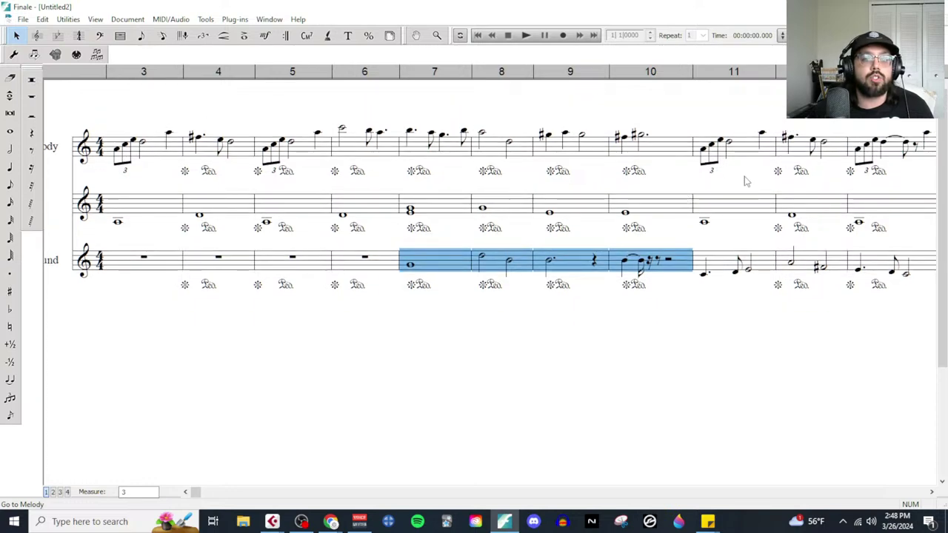
pyautogui.hscroll(2, 747, 194)
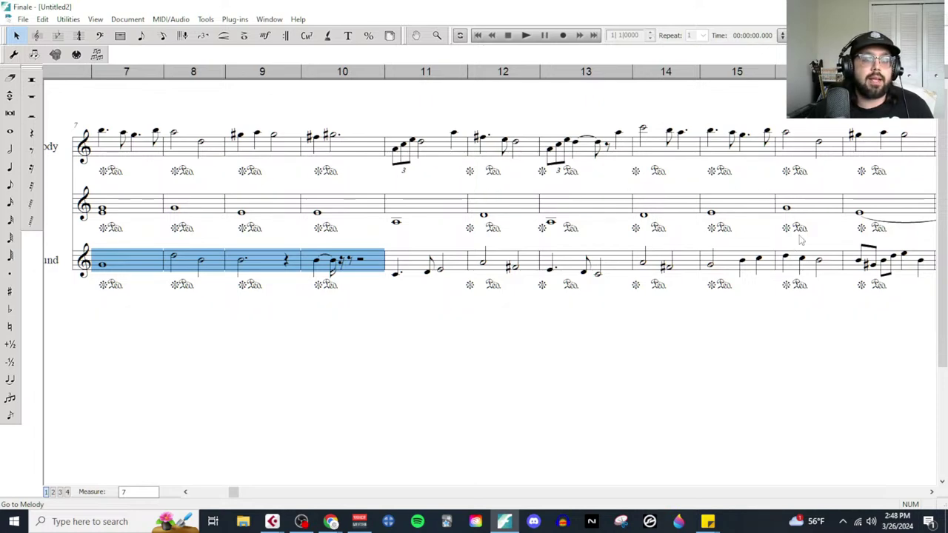
pyautogui.hscroll(1, 800, 239)
pyautogui.click(311, 151)
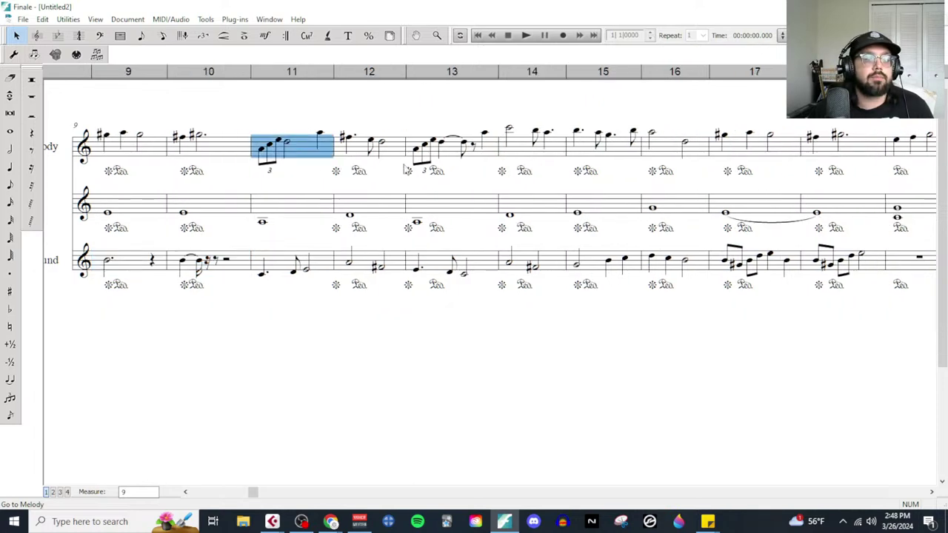
pyautogui.keyDown('shift'); pyautogui.click(857, 155); pyautogui.keyUp('shift')
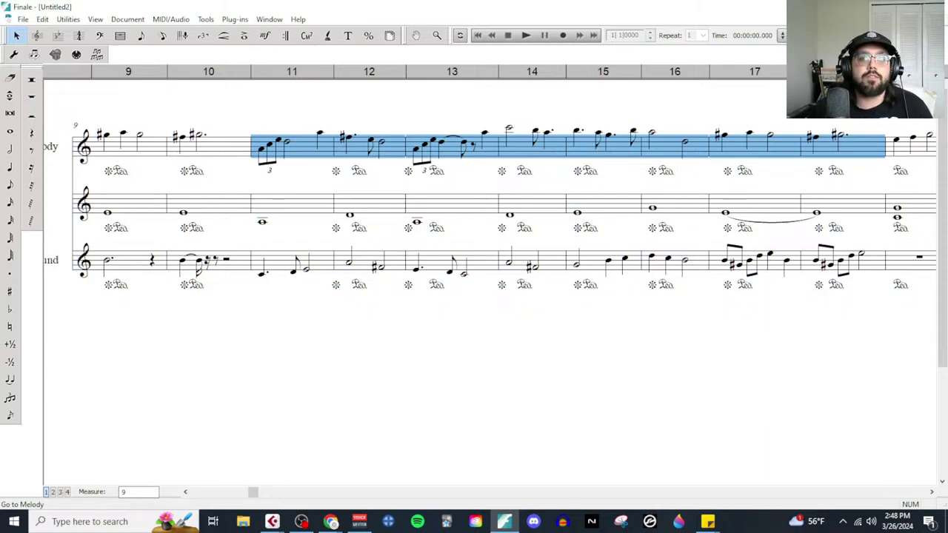
pyautogui.click(924, 19)
pyautogui.doubleClick(659, 98)
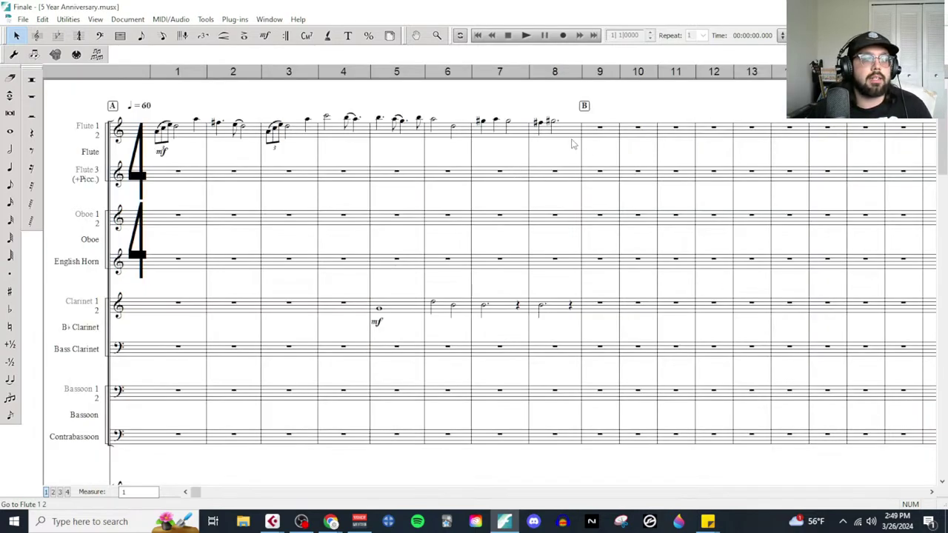
# Step: Copy the Flute 1-2 melody from measures 1–8 into measure 9 onward
pyautogui.click(609, 138)
pyautogui.click(200, 137)
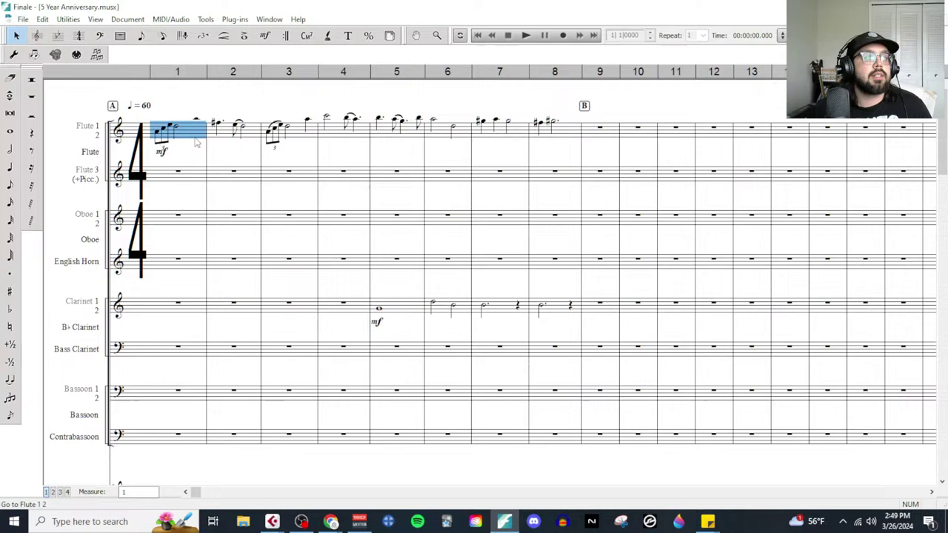
pyautogui.keyDown('shift'); pyautogui.click(567, 135); pyautogui.keyUp('shift')
pyautogui.keyDown('ctrl'); pyautogui.click(601, 132); pyautogui.keyUp('ctrl')
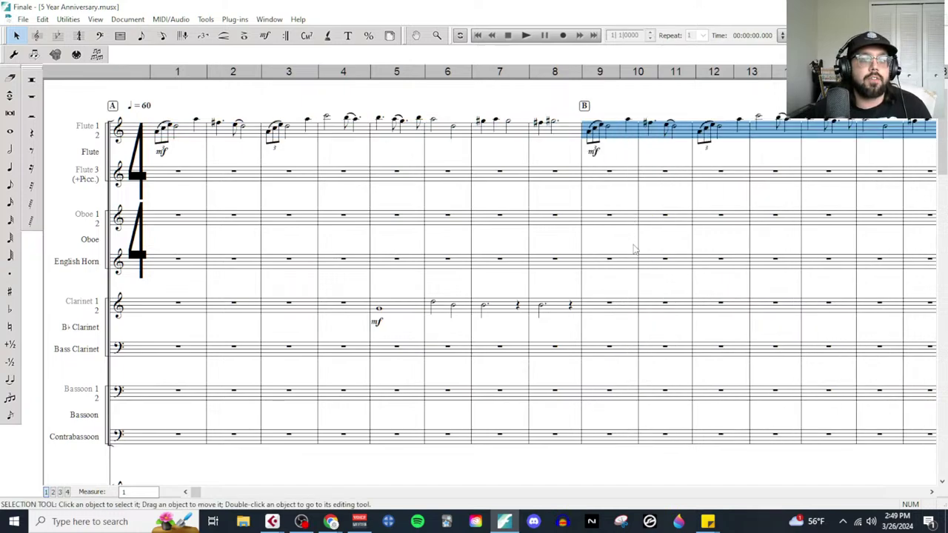
pyautogui.scroll(-15, 627, 339)
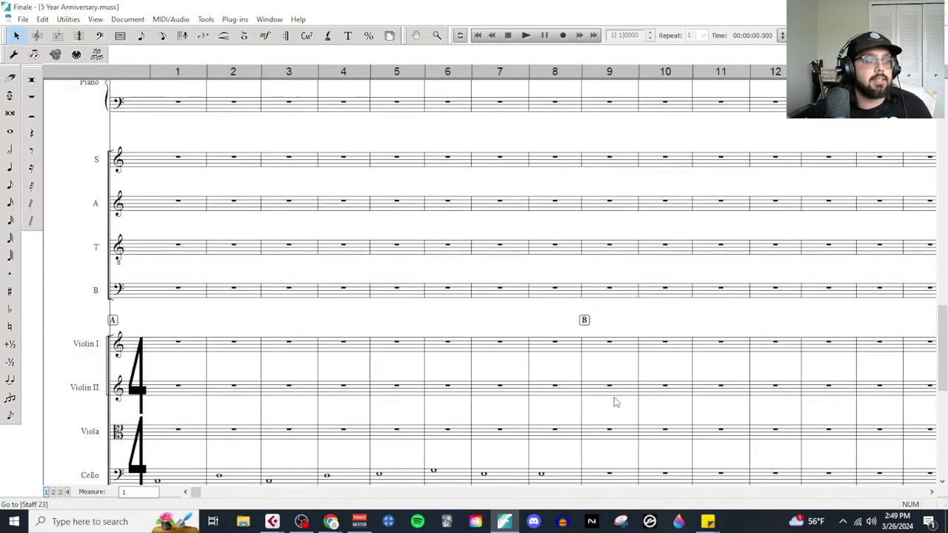
pyautogui.scroll(-5, 614, 402)
pyautogui.scroll(4, 614, 402)
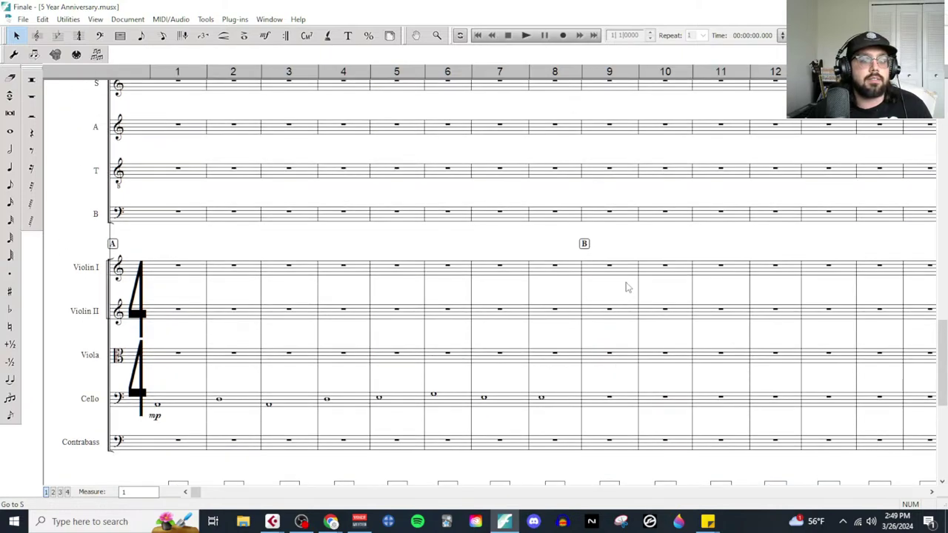
# Step: Copy the melody into Violin I from measure 9 and transpose it up an octave
pyautogui.keyDown('ctrl'); pyautogui.click(626, 271); pyautogui.keyUp('ctrl')
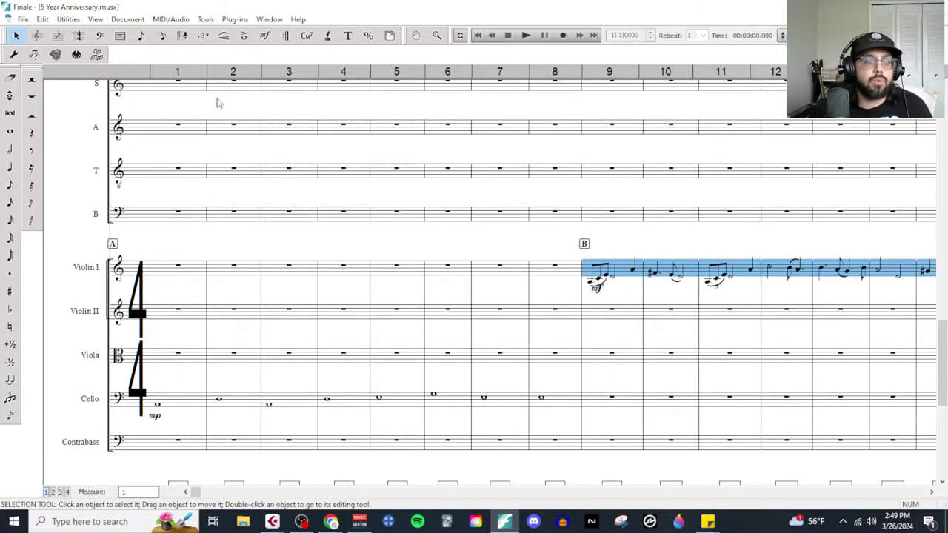
pyautogui.click(68, 19)
pyautogui.click(74, 30)
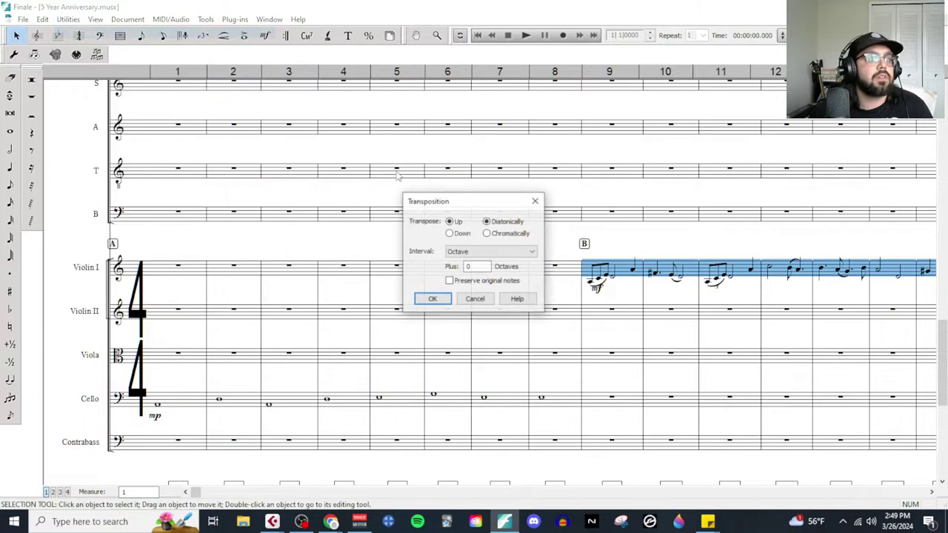
pyautogui.click(432, 299)
pyautogui.press('Escape')
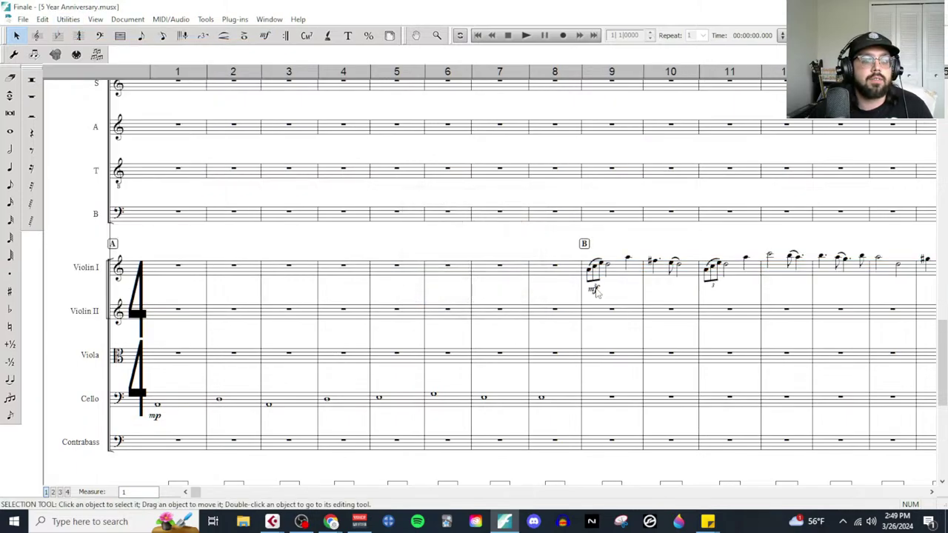
# Step: Copy Cello measures 1–8 into measure 9 and delete the mp there
pyautogui.scroll(20, 625, 281)
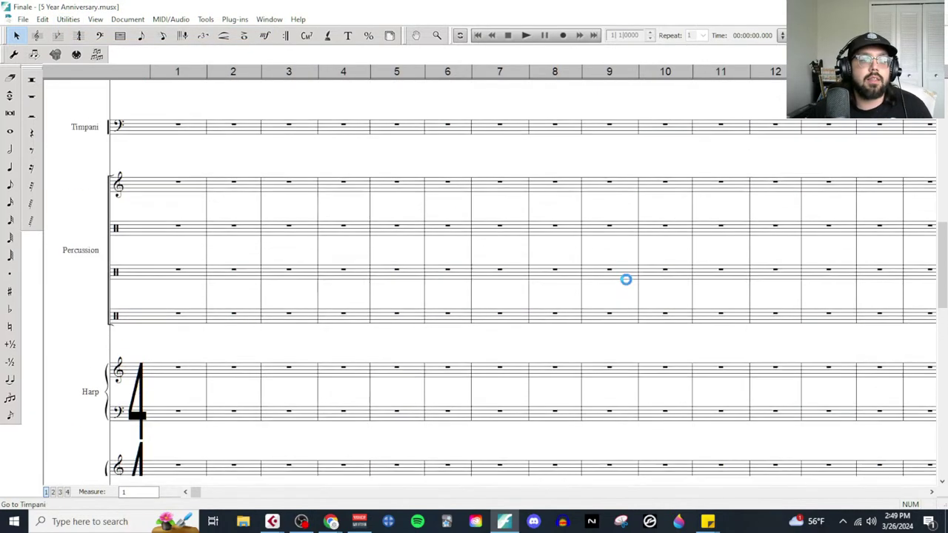
pyautogui.scroll(3, 625, 281)
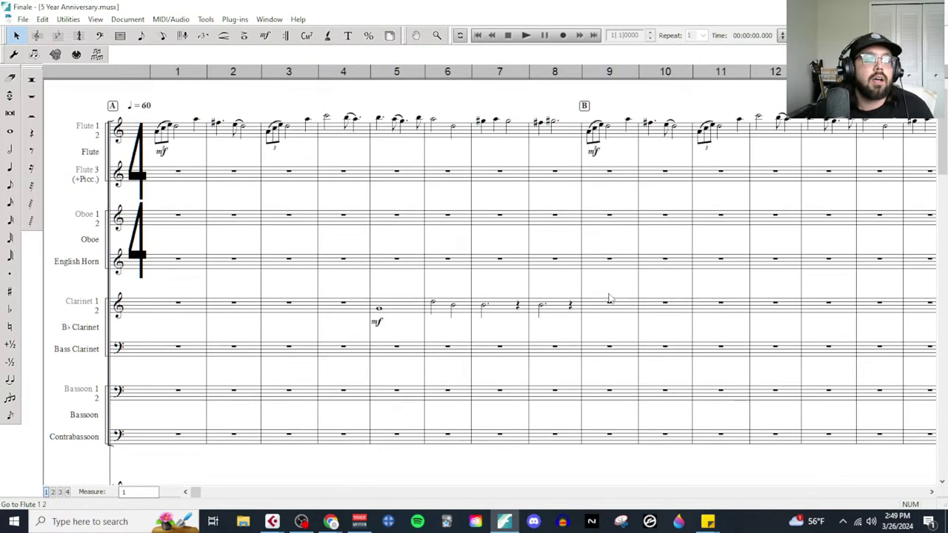
pyautogui.scroll(-15, 610, 296)
pyautogui.scroll(4, 611, 308)
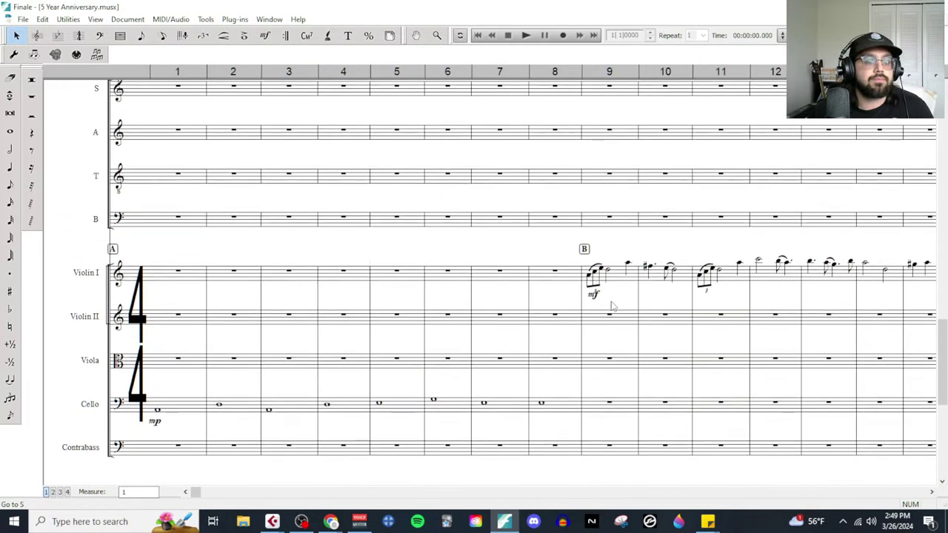
pyautogui.scroll(1, 384, 176)
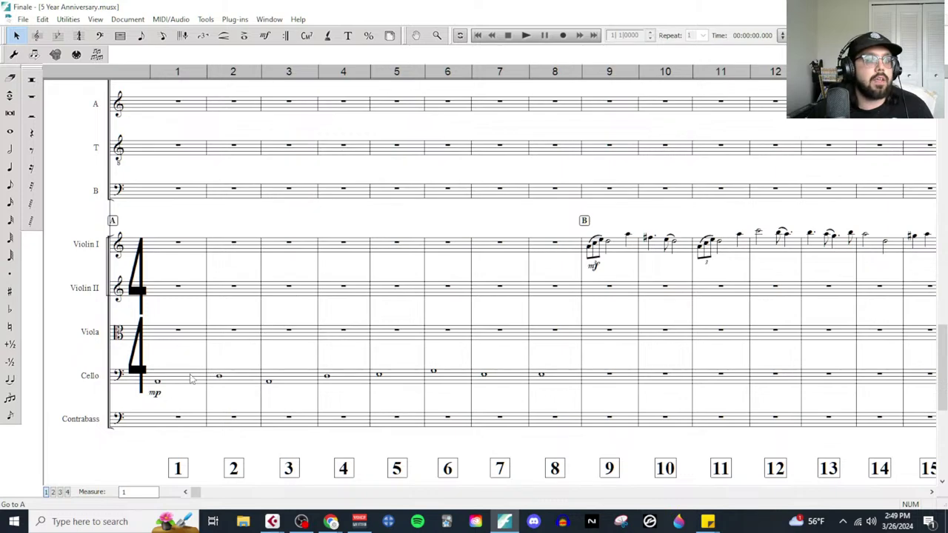
pyautogui.moveTo(191, 379); pyautogui.dragTo(570, 378)
pyautogui.keyDown('ctrl'); pyautogui.click(611, 387); pyautogui.keyUp('ctrl')
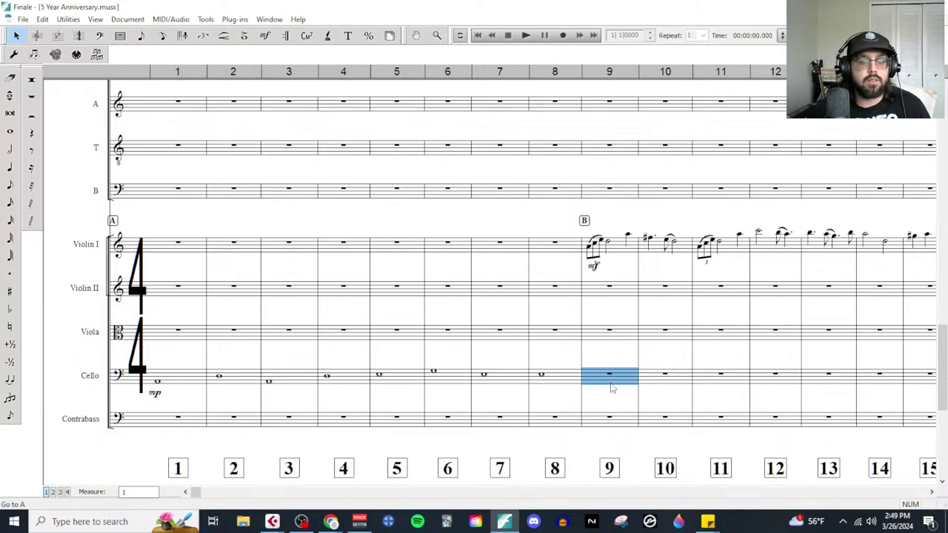
pyautogui.press('Delete')
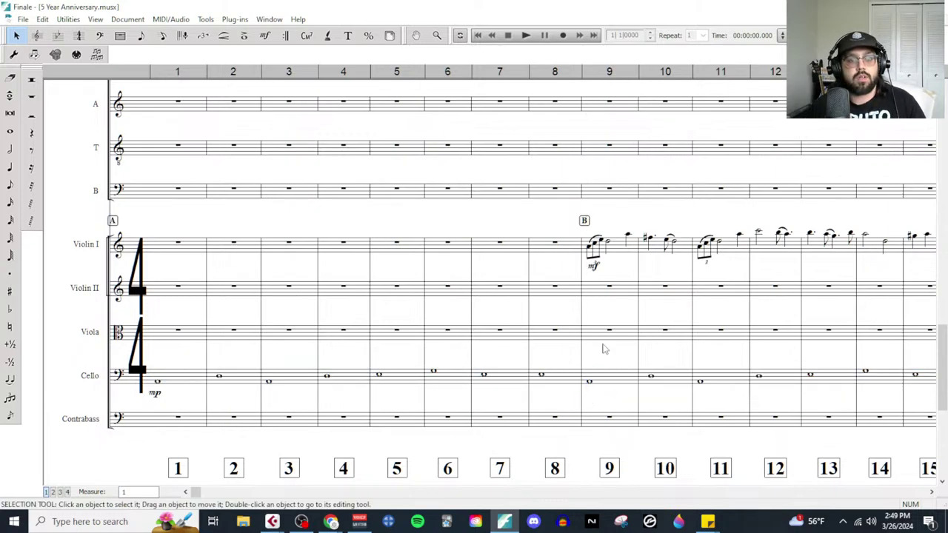
# Step: In the Live Composing Process plan, highlight the A2 complexity note and the Melody, Harmony, Bassline texture list
pyautogui.moveTo(331, 521)
pyautogui.click(394, 475)
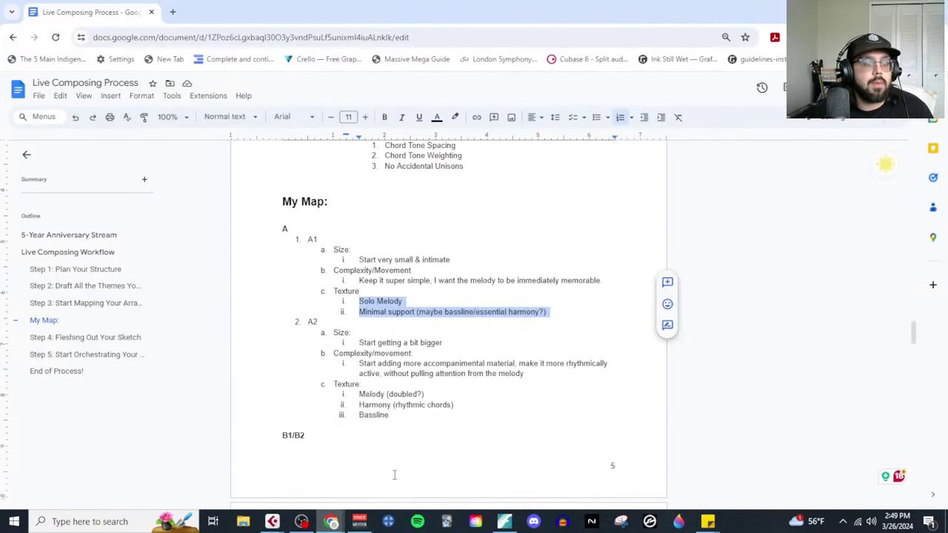
pyautogui.moveTo(355, 342); pyautogui.dragTo(351, 368)
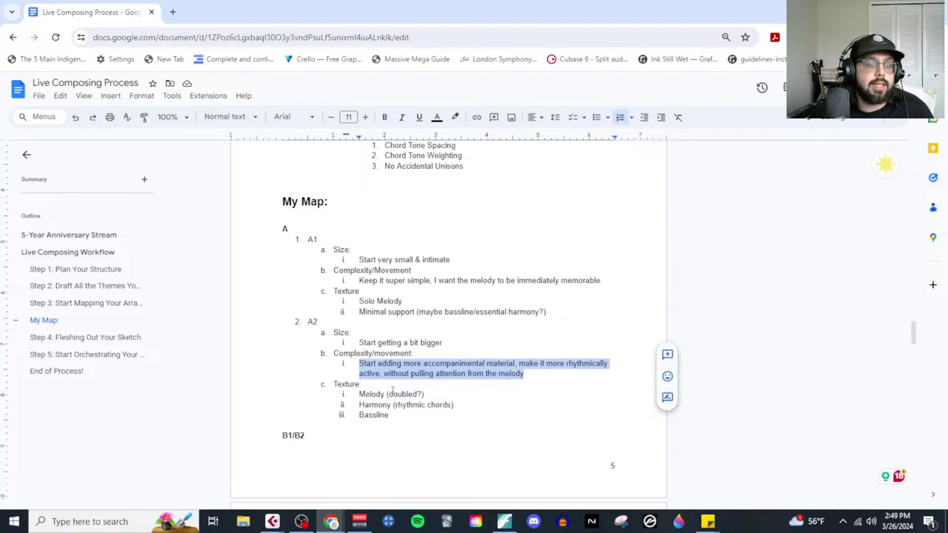
pyautogui.moveTo(407, 417); pyautogui.dragTo(353, 398)
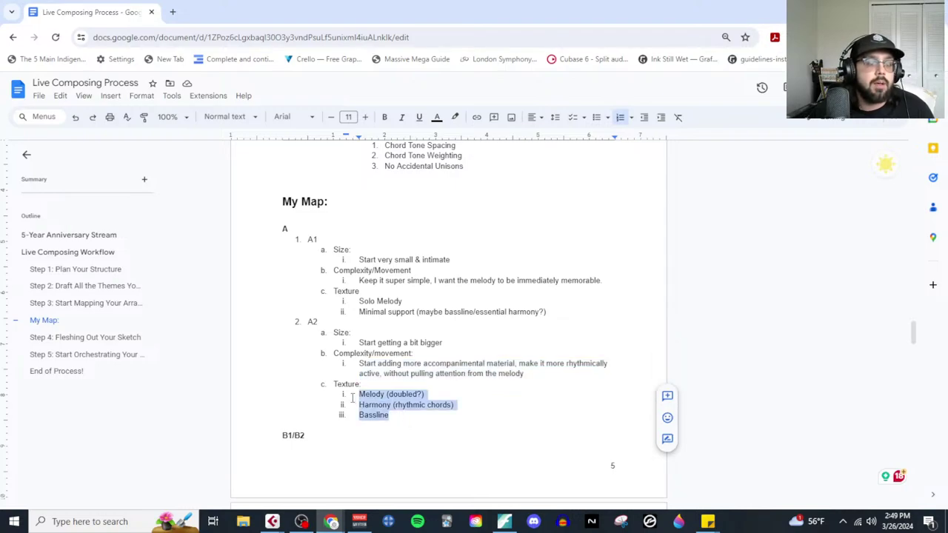
# Step: Switch back through Cubase to the Finale score
pyautogui.moveTo(273, 522)
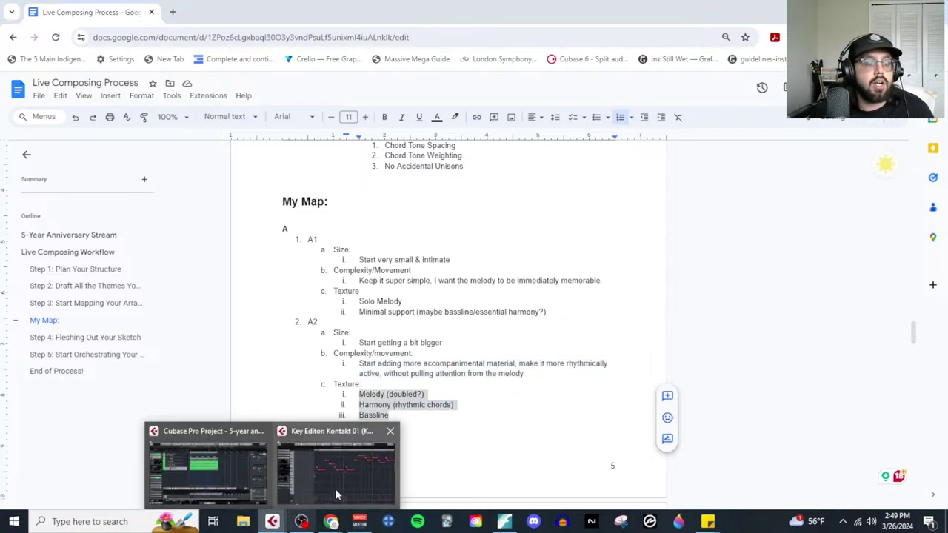
pyautogui.click(344, 483)
pyautogui.click(505, 521)
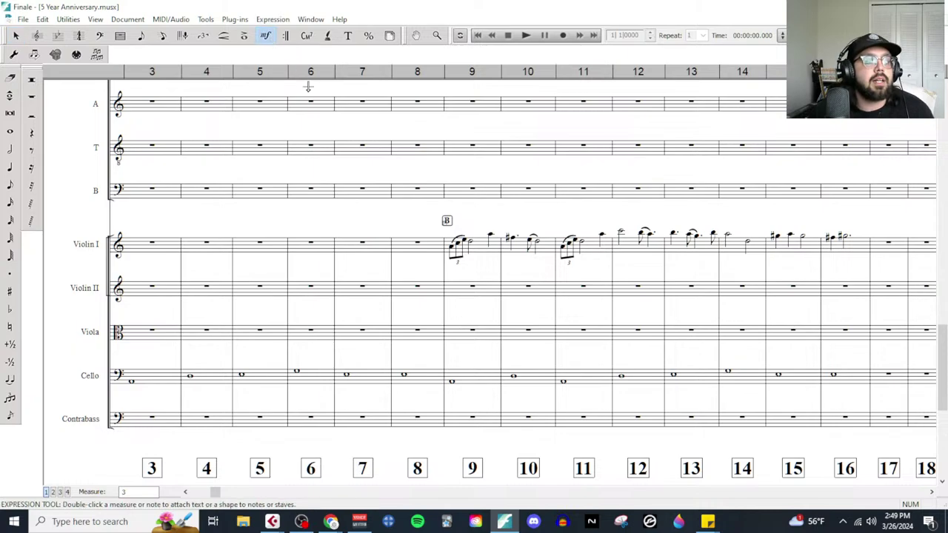
# Step: Add an mp dynamic under Violin I at measure 9
pyautogui.doubleClick(451, 232)
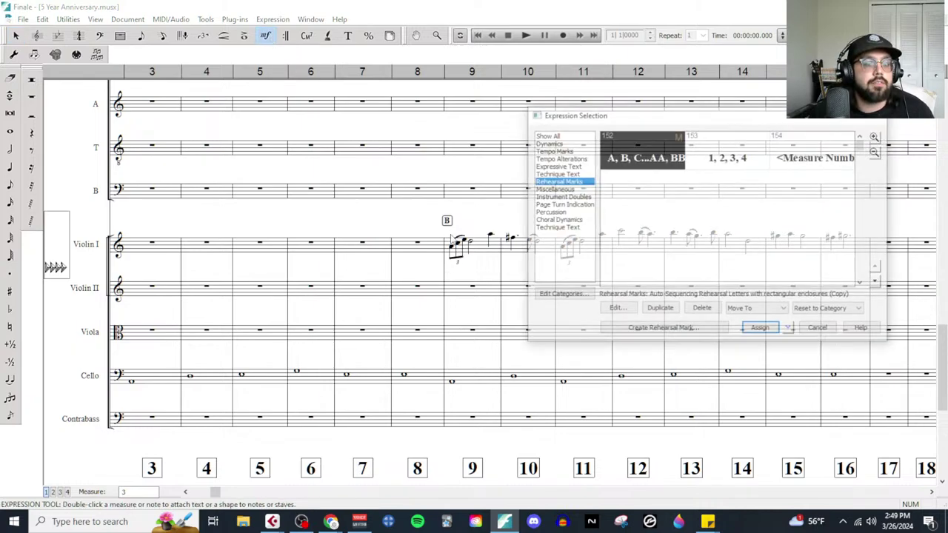
pyautogui.click(550, 144)
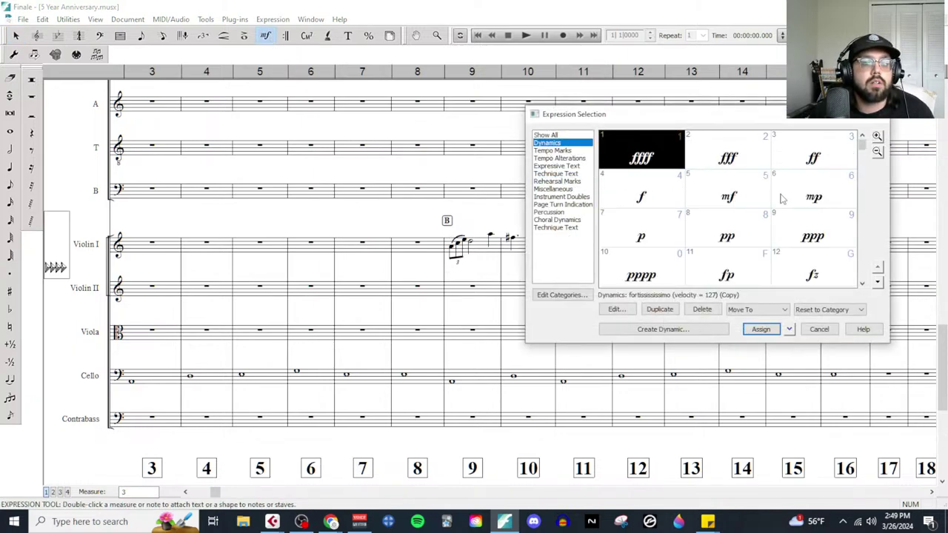
pyautogui.doubleClick(811, 197)
pyautogui.scroll(3, 546, 246)
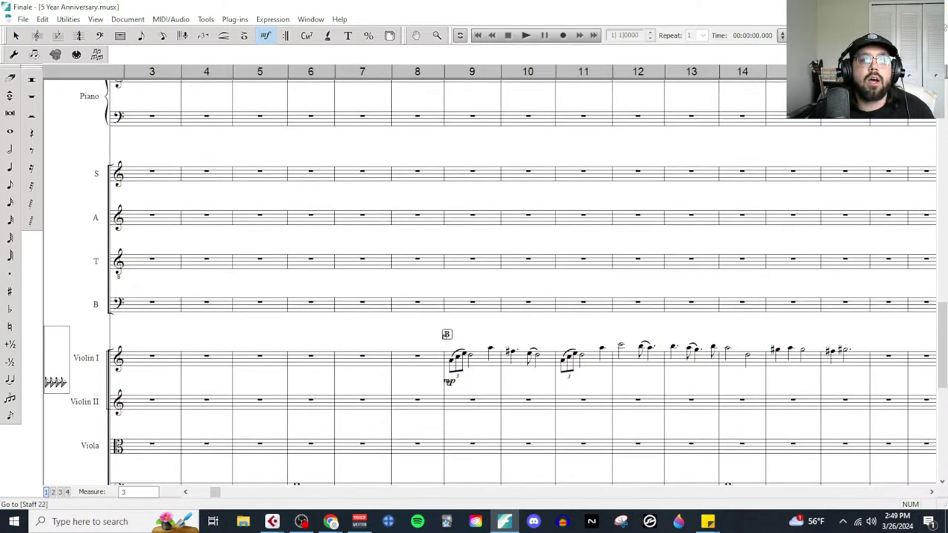
# Step: Bring the Untitled2 sketch forward and make it fill the workspace
pyautogui.hotkey('ctrl', 'F5')
pyautogui.click(874, 168)
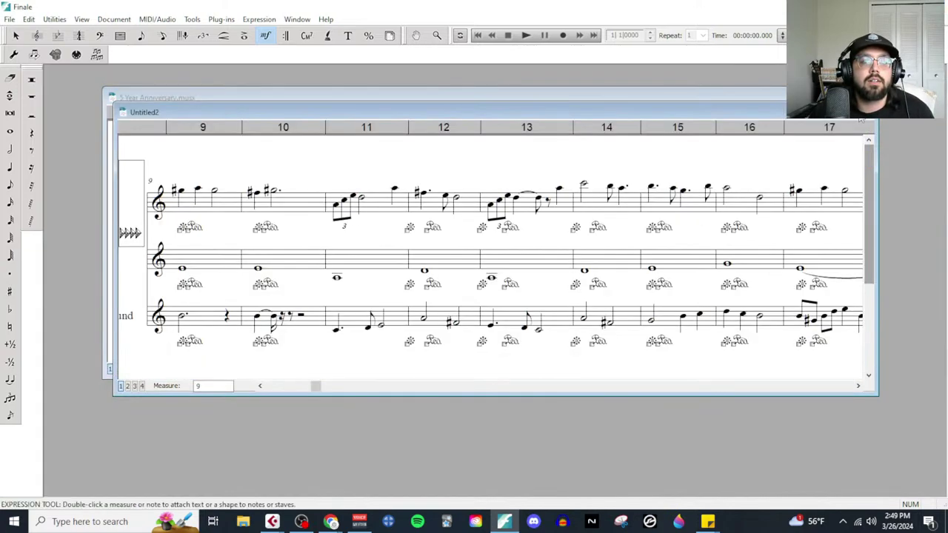
pyautogui.hotkey('ctrl', 'F10')
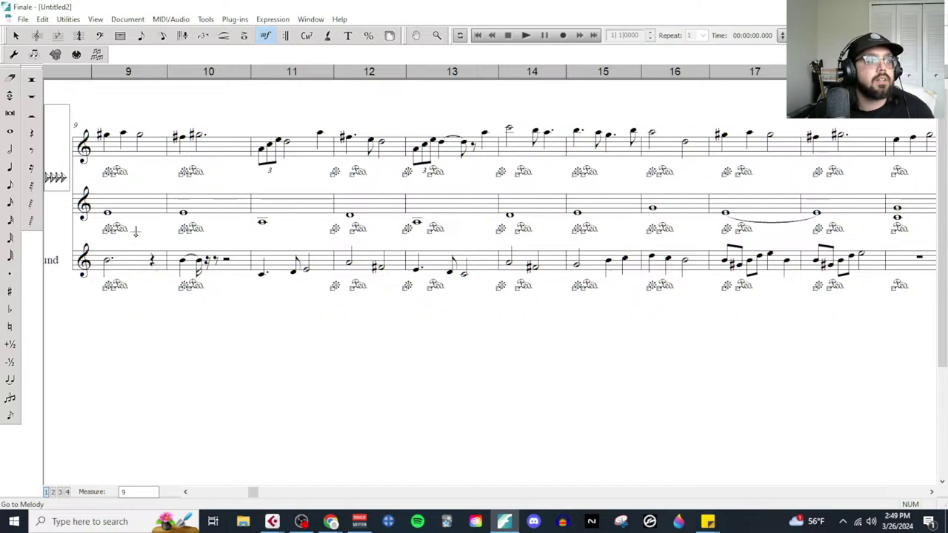
pyautogui.hscroll(-5, 512, 150)
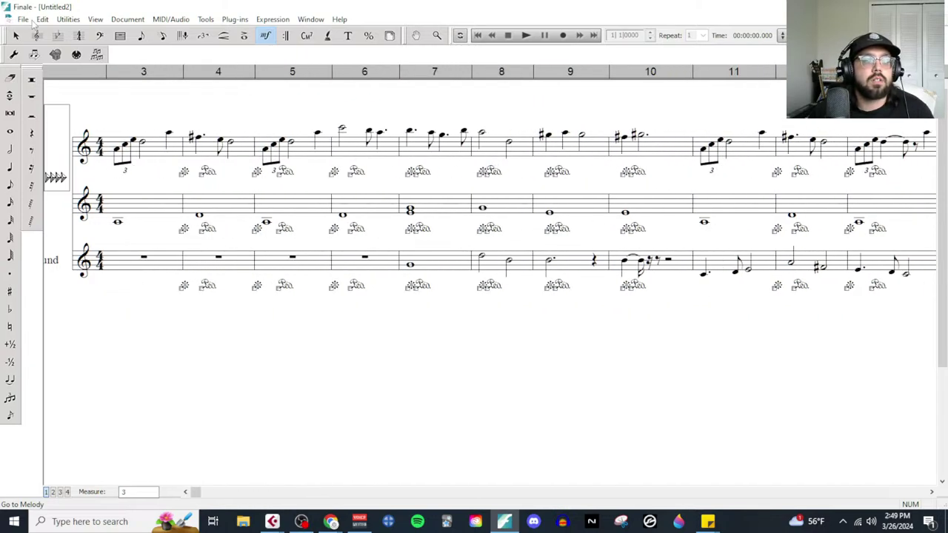
# Step: Select the bottom staff of Untitled2 from measure 11 through measure 17
pyautogui.click(16, 35)
pyautogui.click(700, 270)
pyautogui.hscroll(5, 689, 277)
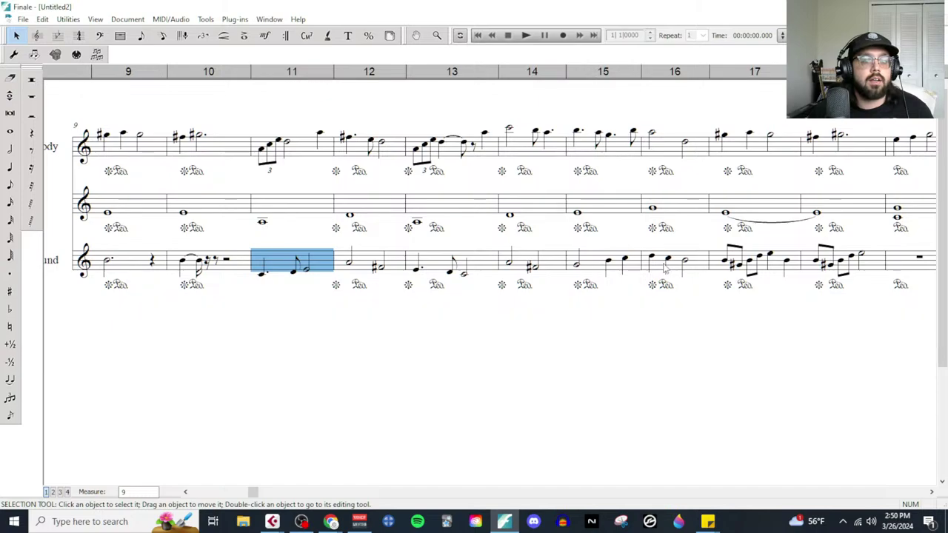
pyautogui.keyDown('shift'); pyautogui.click(866, 272); pyautogui.keyUp('shift')
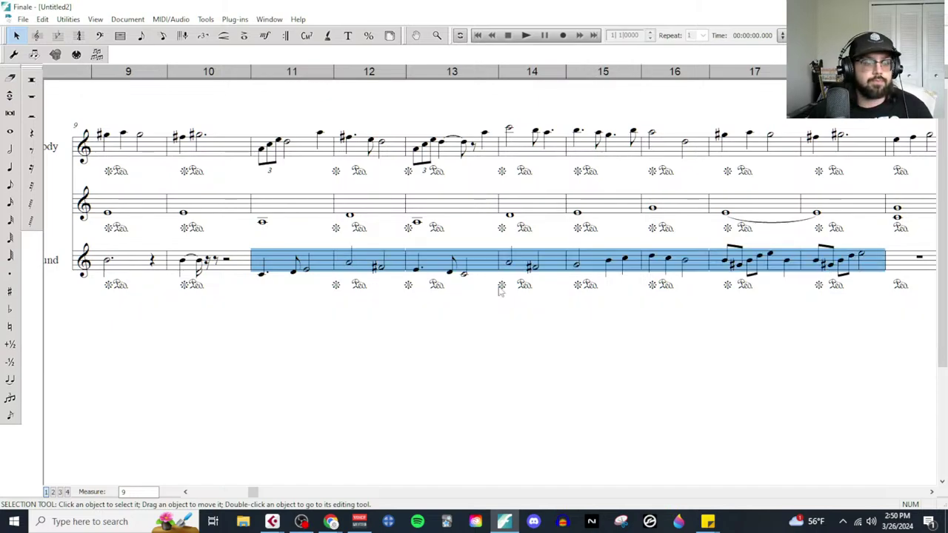
# Step: Back in the maximised anniversary score, paste the countermelody into Clarinet 1-2 at measure 9
pyautogui.hotkey('ctrl', 'Tab')
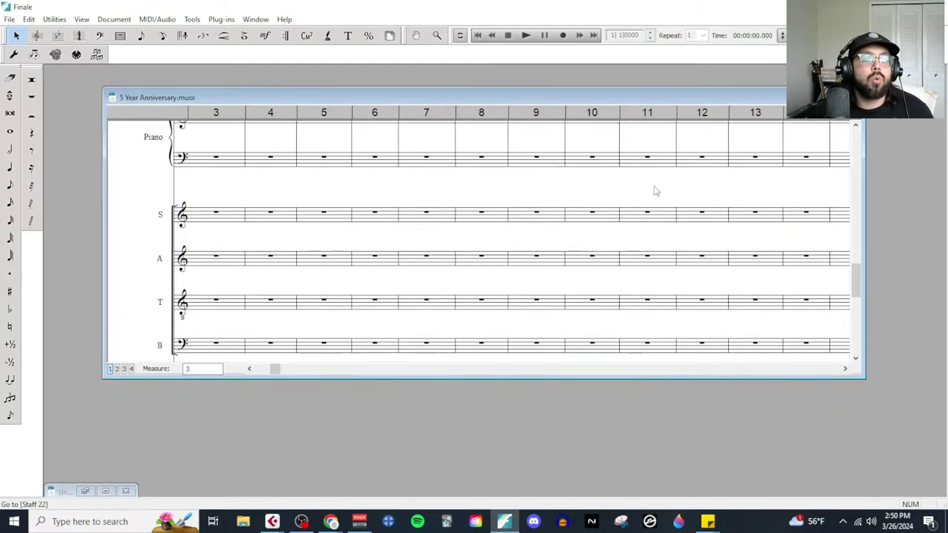
pyautogui.click(839, 97)
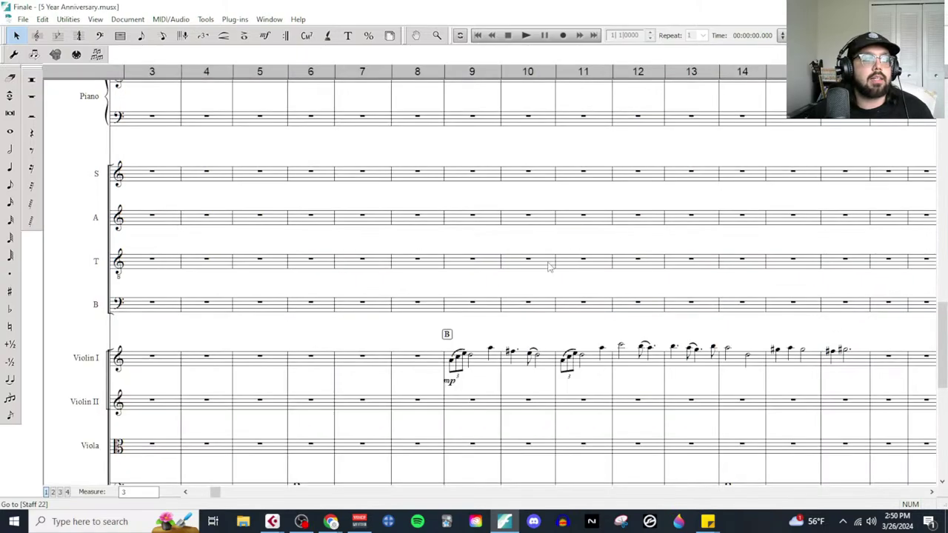
pyautogui.scroll(15, 550, 264)
pyautogui.scroll(3, 541, 277)
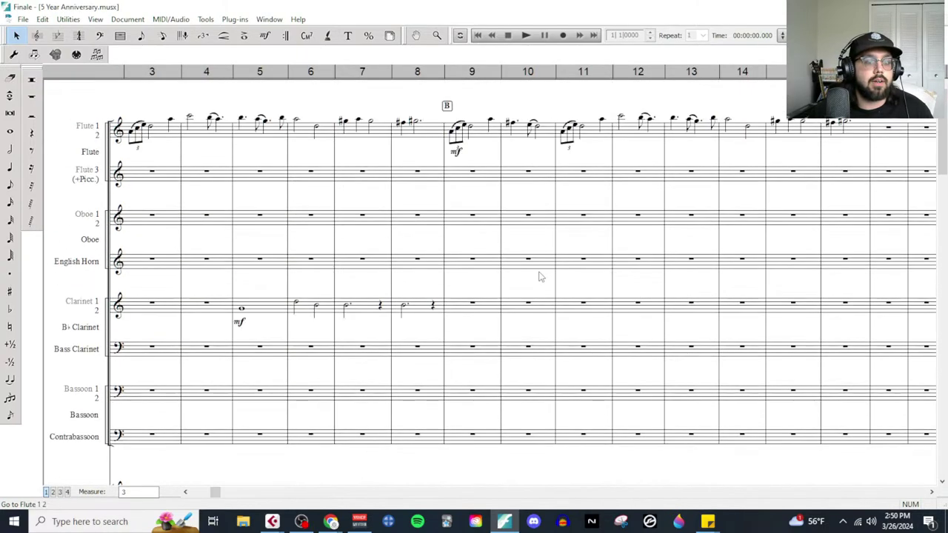
pyautogui.click(475, 316)
pyautogui.hotkey('ctrl', 'v')
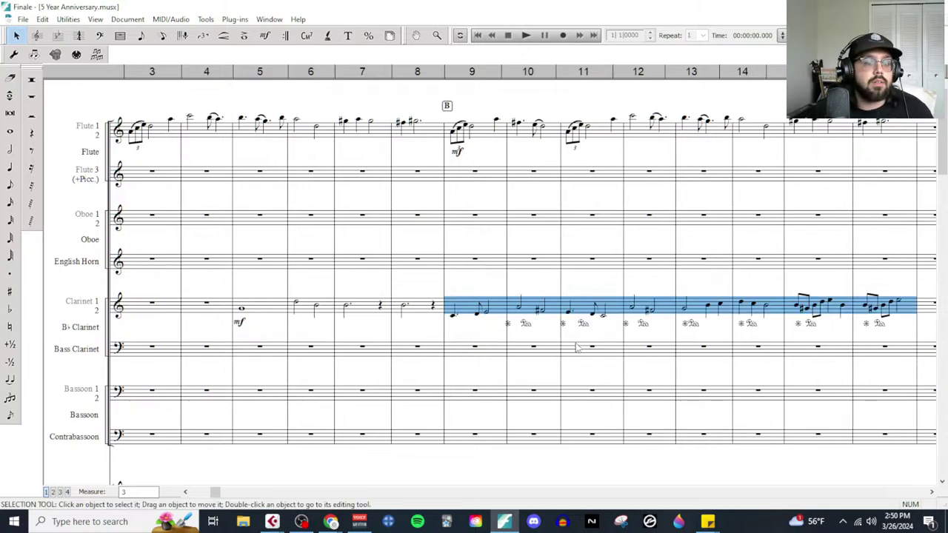
pyautogui.click(501, 337)
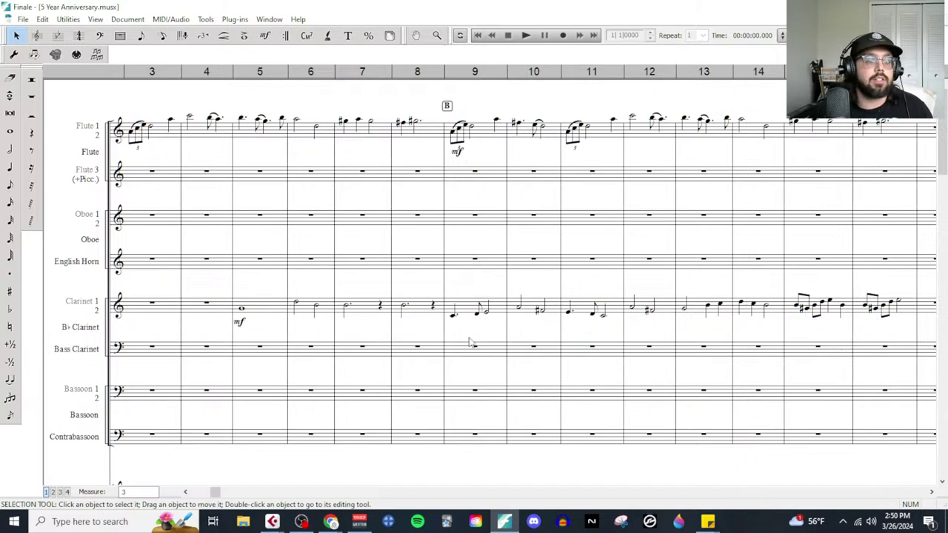
# Step: Paste the countermelody into the Viola at measure 9 and adjust the pedal marking at measure 11
pyautogui.scroll(-10, 470, 342)
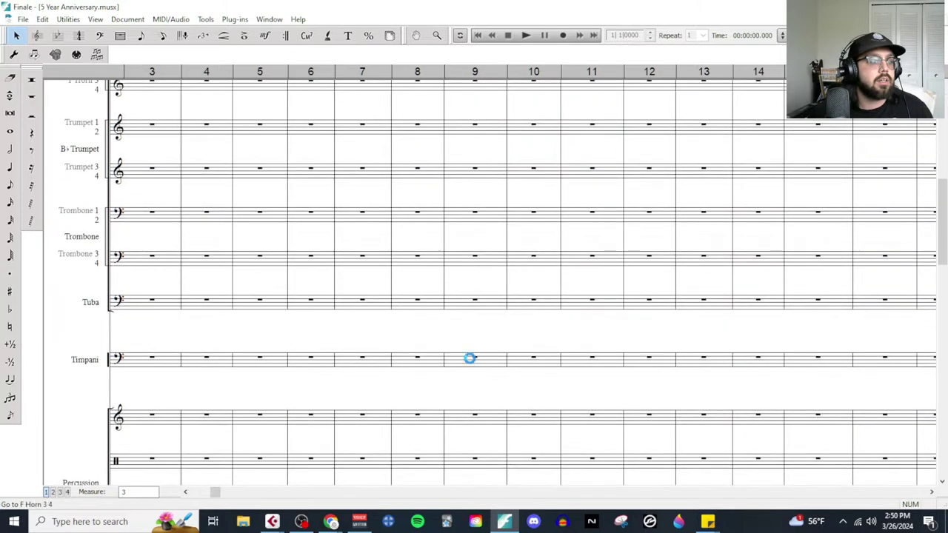
pyautogui.scroll(-10, 469, 359)
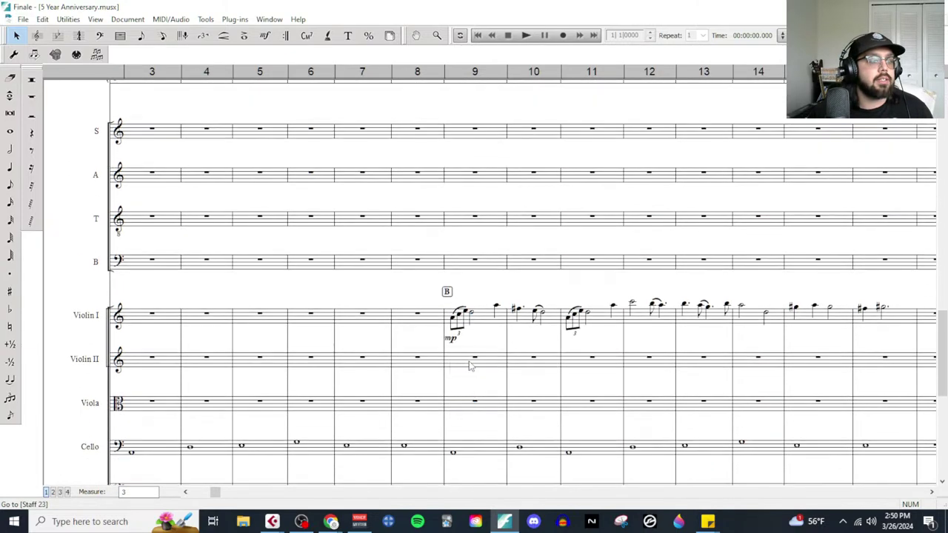
pyautogui.scroll(-2, 470, 366)
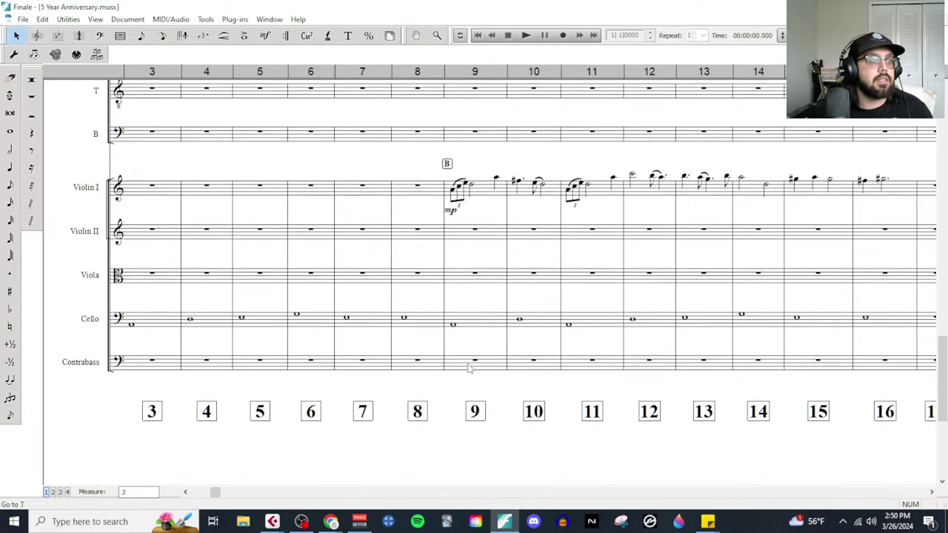
pyautogui.click(487, 288)
pyautogui.hotkey('ctrl', 'v')
pyautogui.click(489, 302)
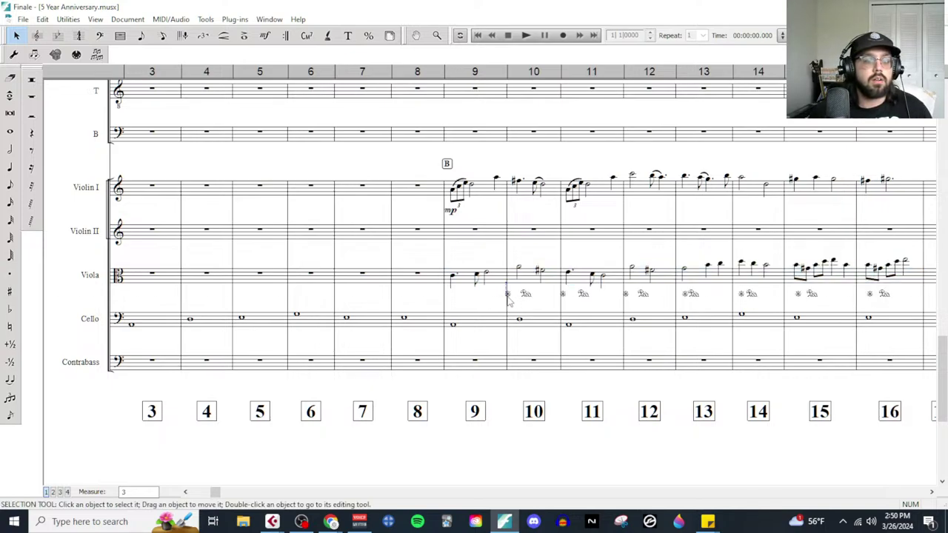
pyautogui.moveTo(560, 294); pyautogui.dragTo(584, 296)
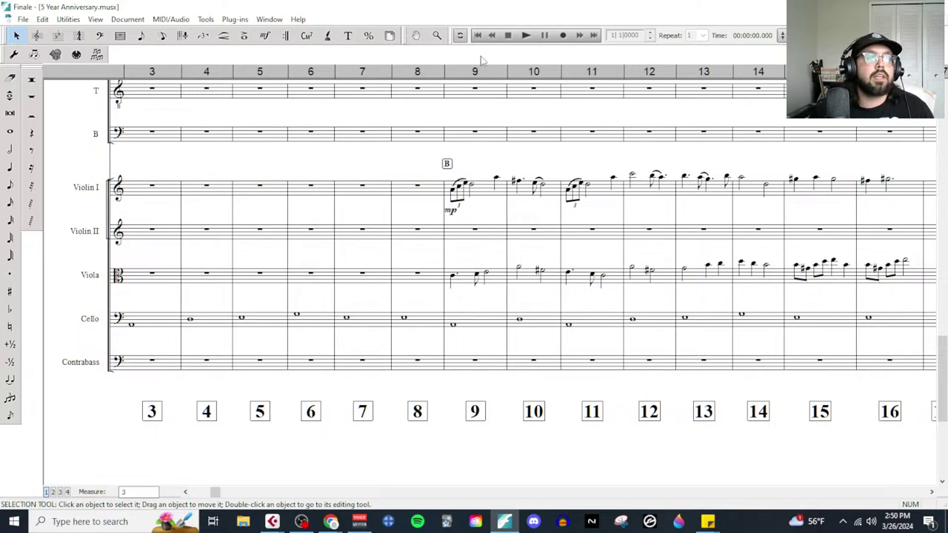
# Step: Mark the Viola mp at measure 9
pyautogui.click(264, 35)
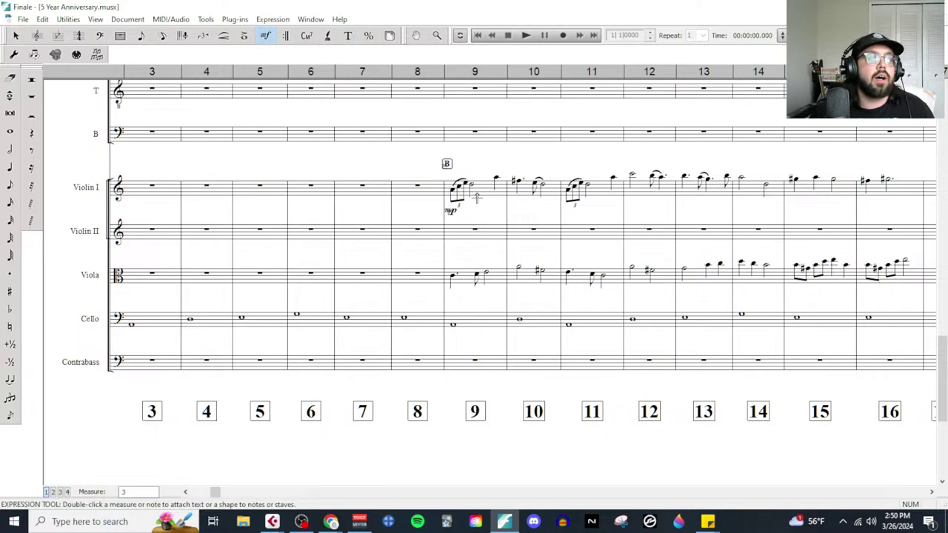
pyautogui.doubleClick(449, 259)
pyautogui.doubleClick(813, 199)
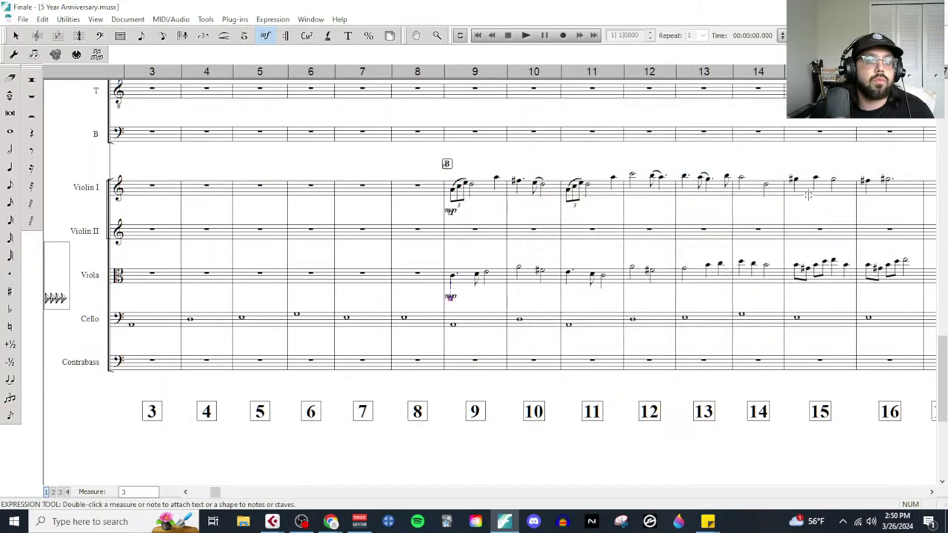
# Step: Play the score back from the beginning
pyautogui.scroll(15, 564, 259)
pyautogui.scroll(10, 561, 264)
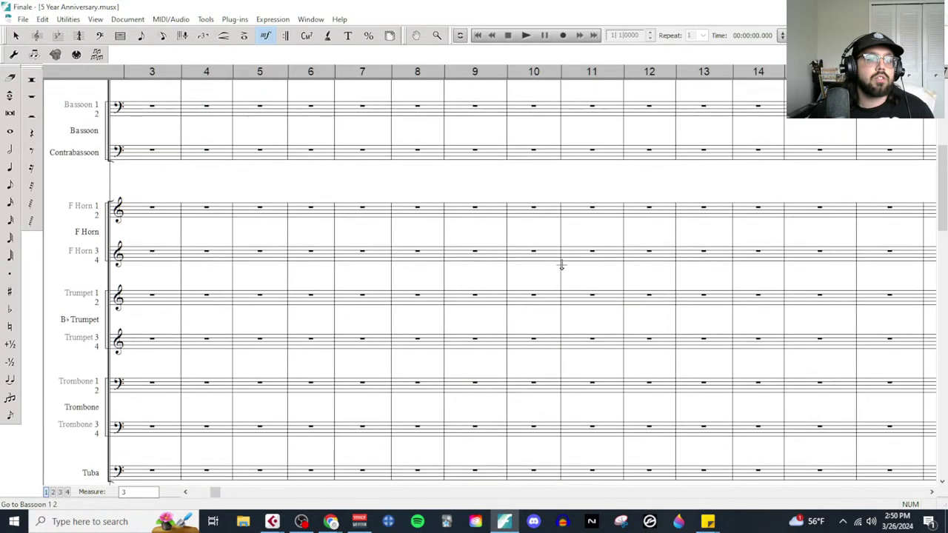
pyautogui.click(525, 36)
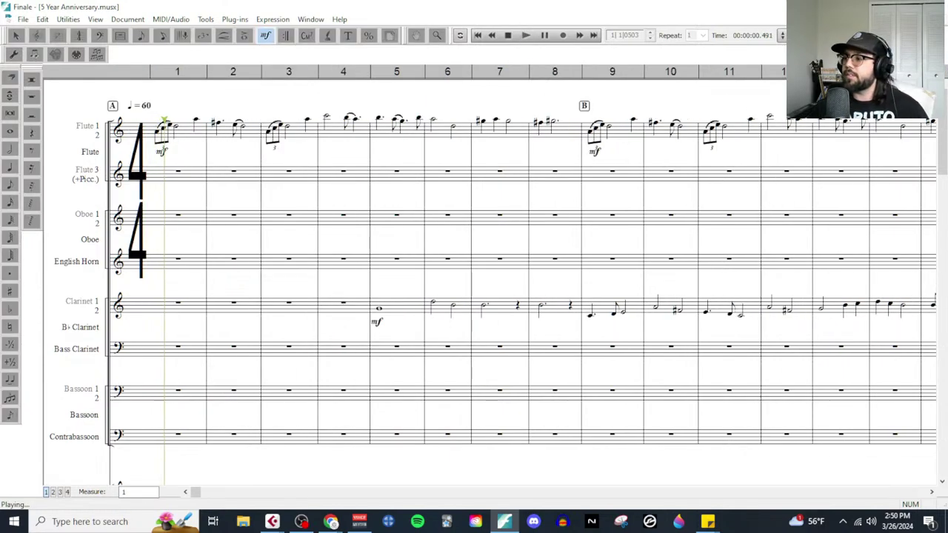
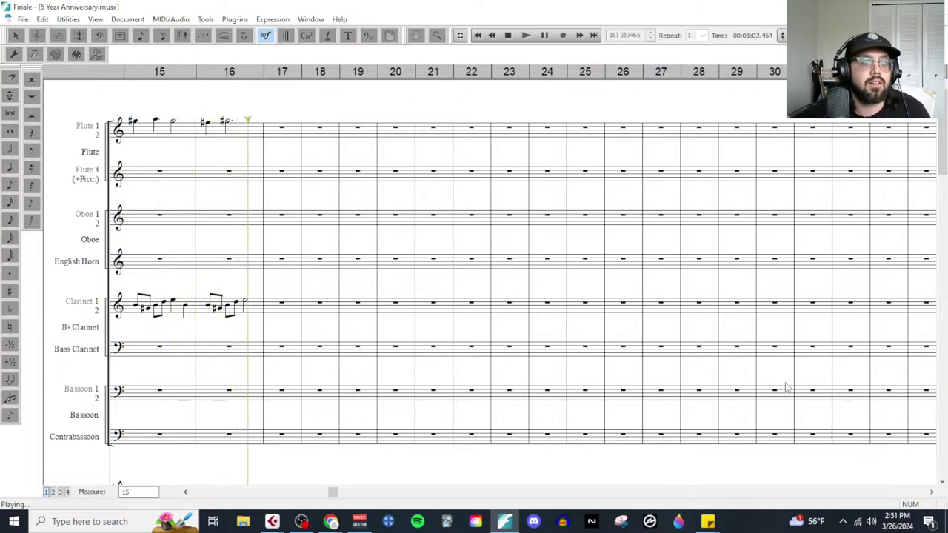
# Step: Stop Finale playback and switch to the Live Composing Process document in Chrome
pyautogui.click(508, 35)
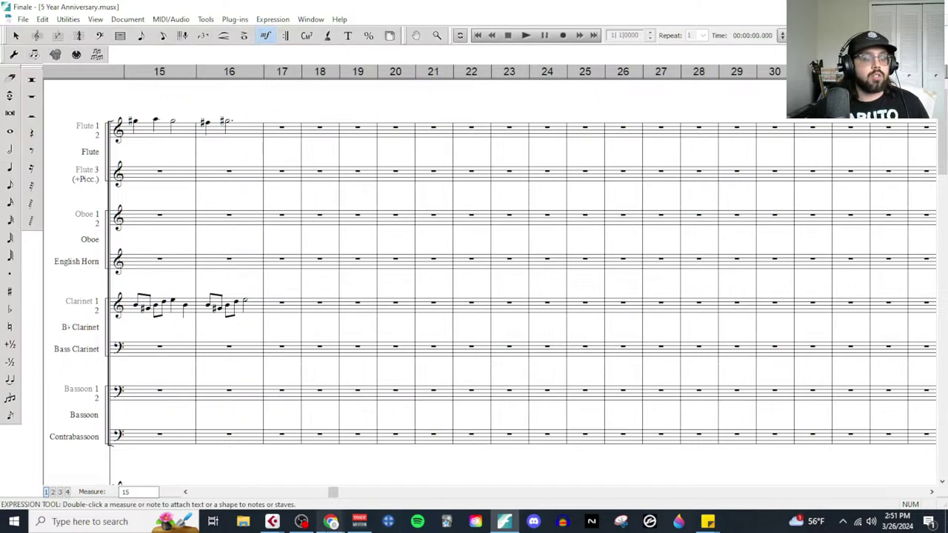
pyautogui.moveTo(333, 522)
pyautogui.click(413, 492)
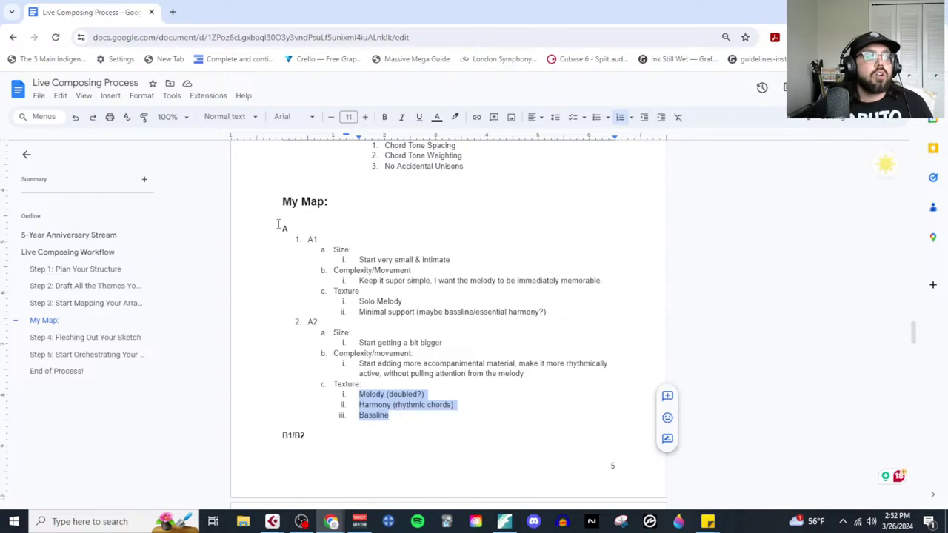
# Step: Select the whole My Map outline for copying
pyautogui.moveTo(279, 224); pyautogui.dragTo(418, 408)
pyautogui.scroll(-7, 445, 353)
pyautogui.scroll(-10, 484, 332)
pyautogui.scroll(3, 449, 310)
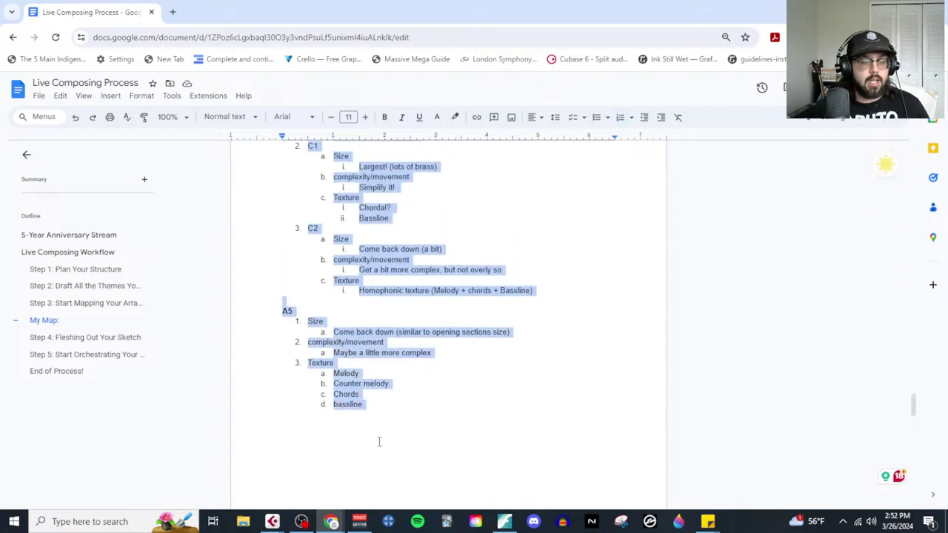
pyautogui.click(399, 407)
pyautogui.press('Return')
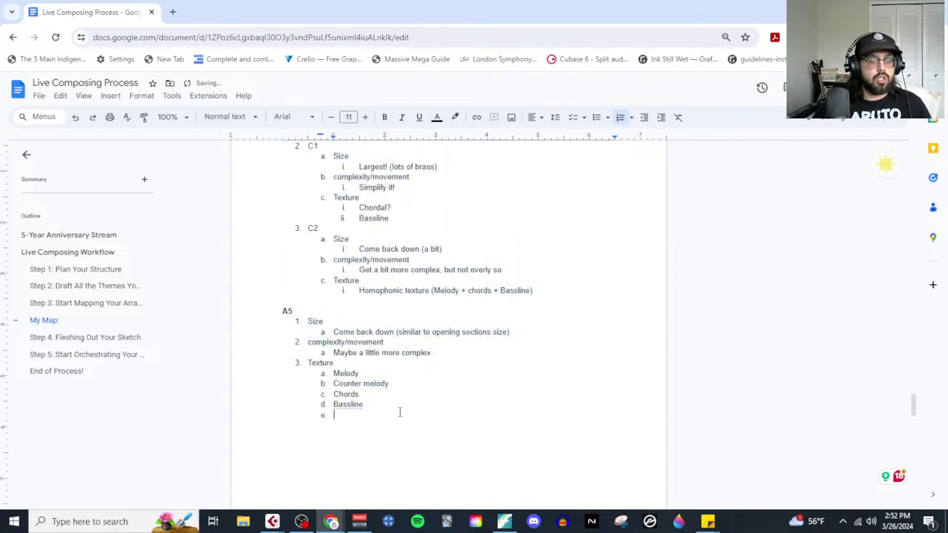
pyautogui.hotkey('ctrl', 'alt', '2')
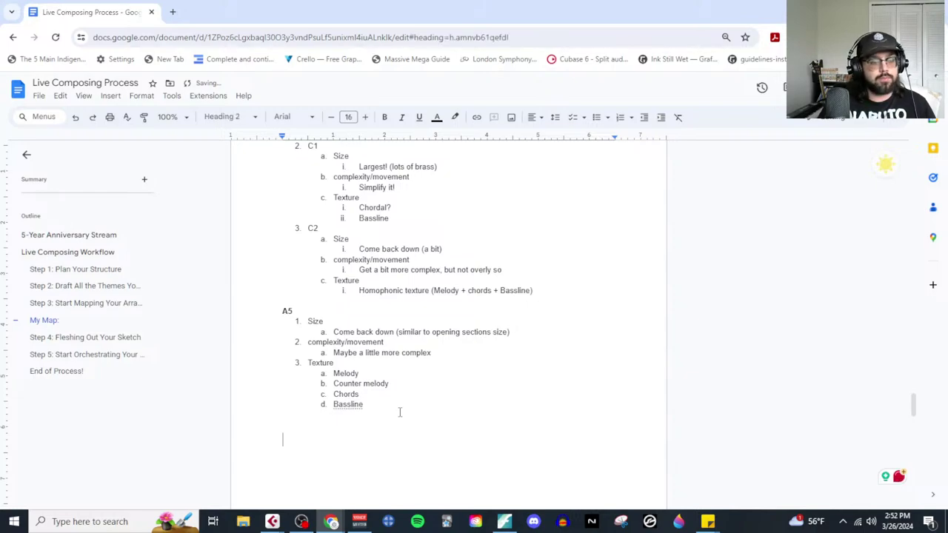
pyautogui.write('Map P')
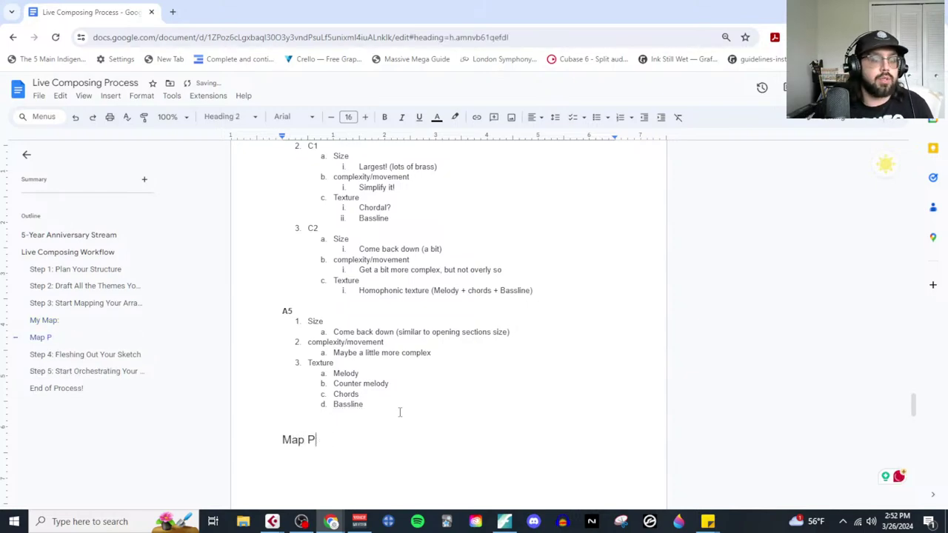
pyautogui.press('BackSpace')
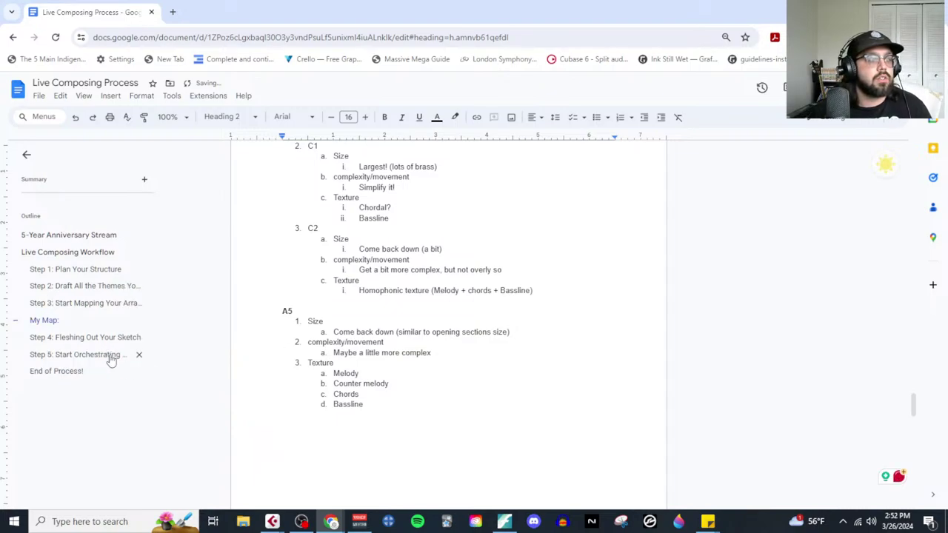
# Step: Paste the map outline on a new line at the end of Step 5, above End of Process!
pyautogui.click(111, 356)
pyautogui.scroll(-10, 450, 415)
pyautogui.scroll(-1, 405, 415)
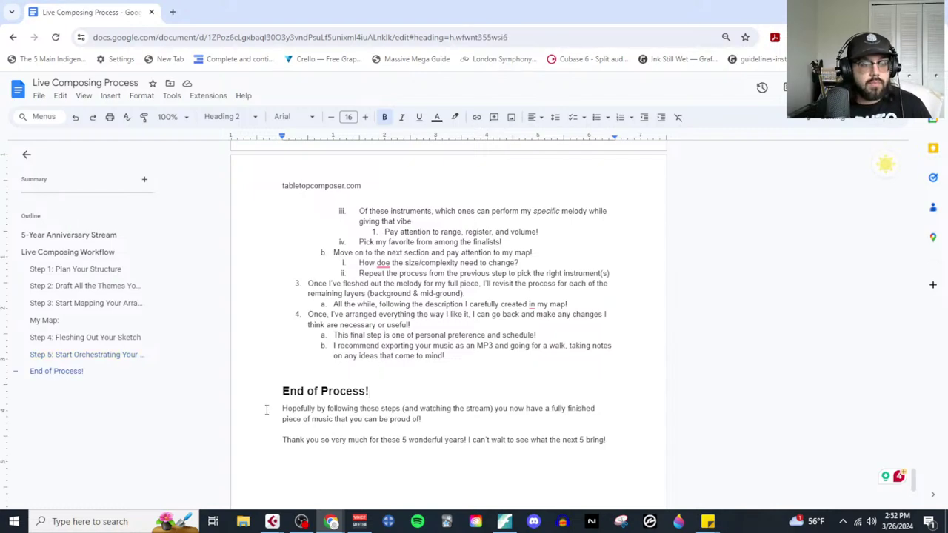
pyautogui.press('Return')
pyautogui.press('Up')
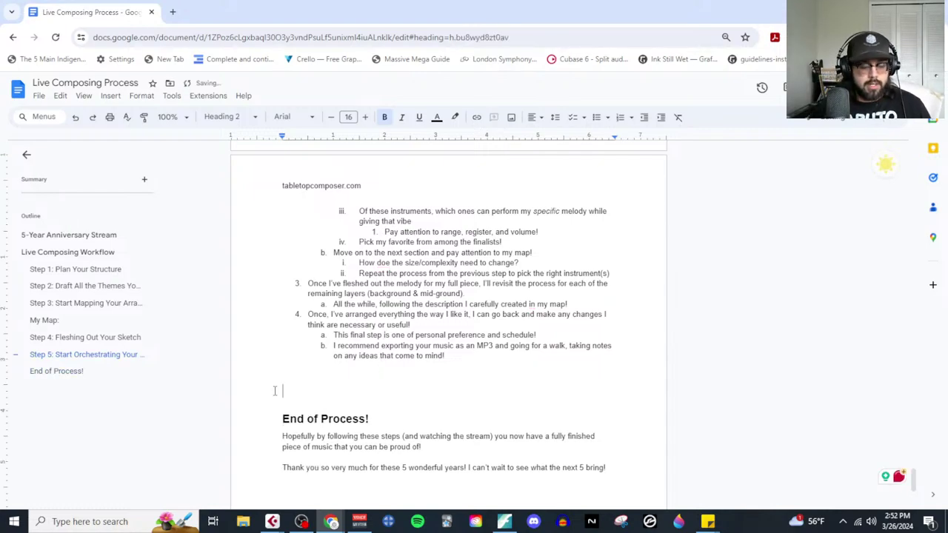
pyautogui.hotkey('ctrl', 'v')
pyautogui.scroll(15, 316, 393)
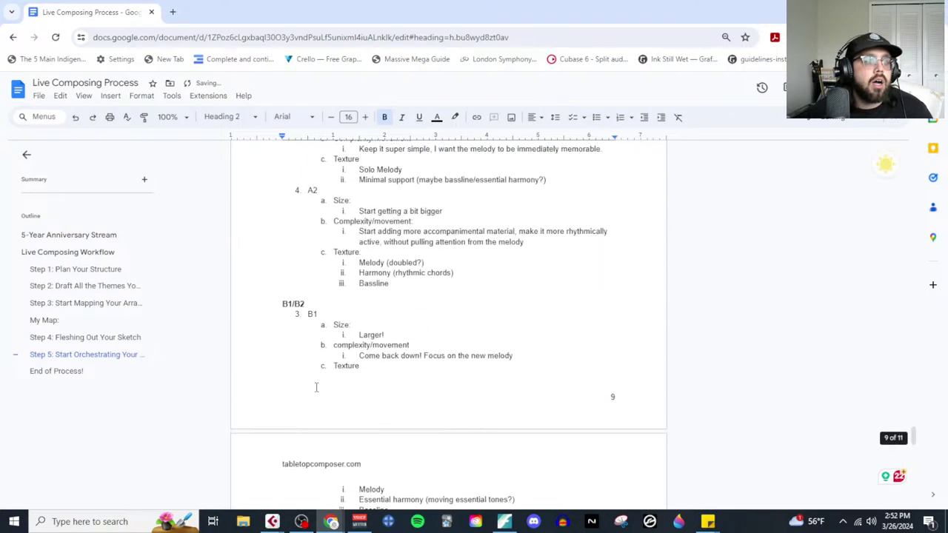
pyautogui.scroll(10, 315, 393)
pyautogui.scroll(-2, 347, 310)
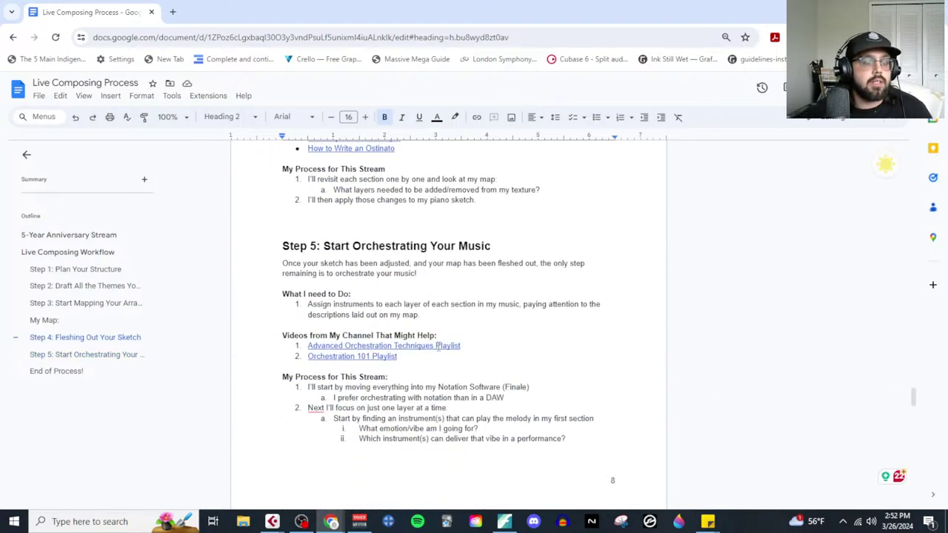
pyautogui.scroll(3, 355, 337)
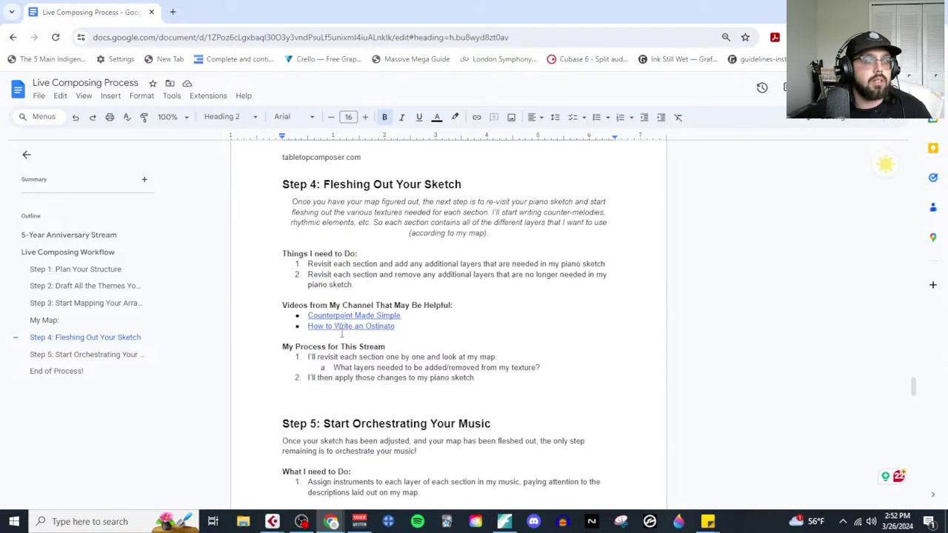
pyautogui.scroll(-10, 342, 335)
pyautogui.scroll(5, 323, 359)
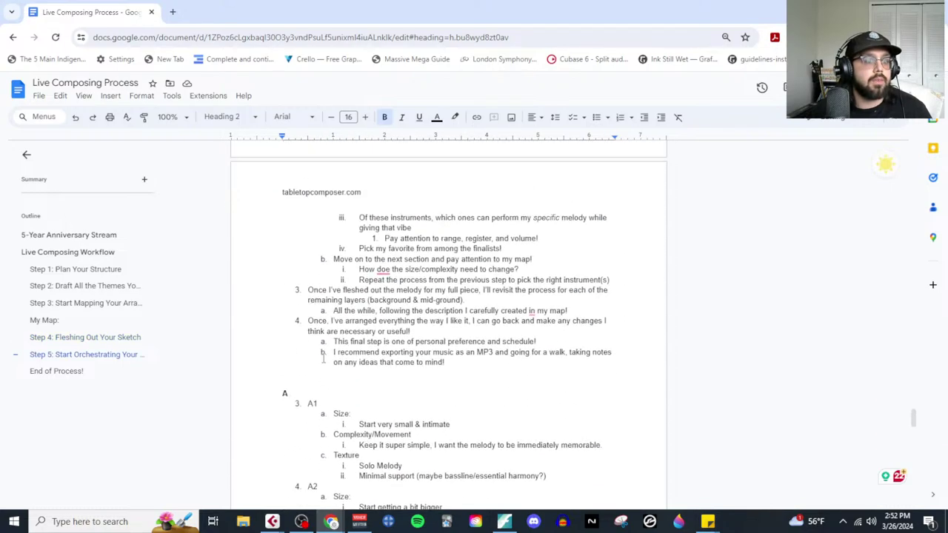
pyautogui.click(284, 383)
pyautogui.scroll(4, 296, 392)
pyautogui.scroll(-4, 333, 403)
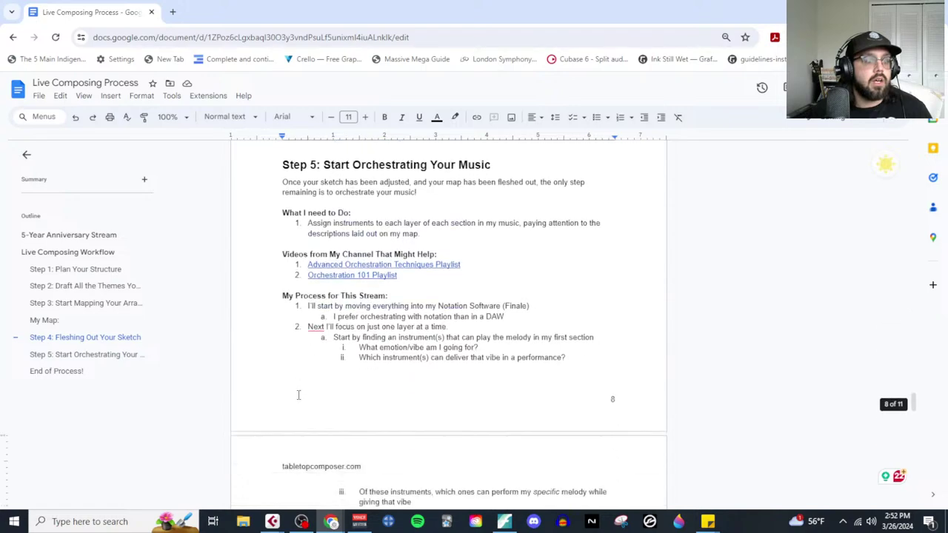
# Step: Make the line above the pasted outline a heading and clear A1's old notes
pyautogui.hotkey('ctrl', 'alt', '2')
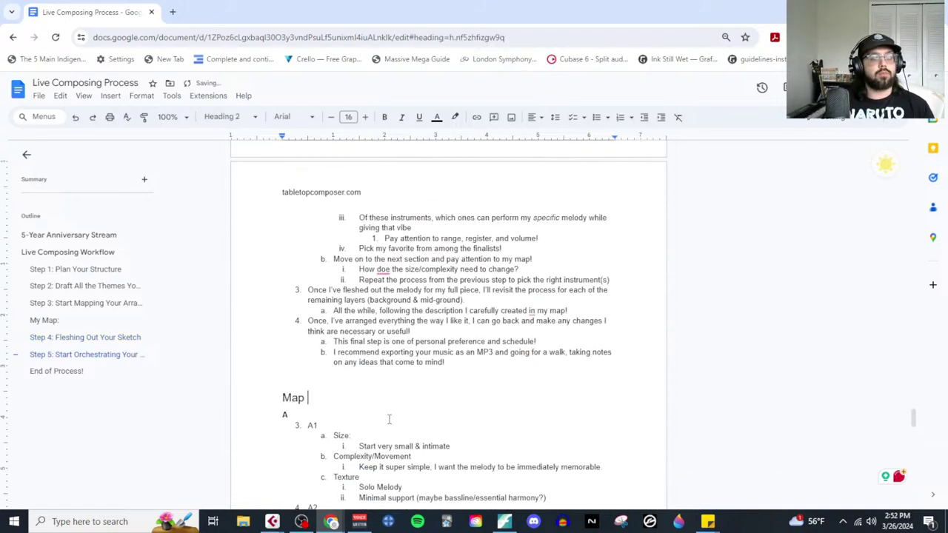
pyautogui.scroll(-3, 389, 419)
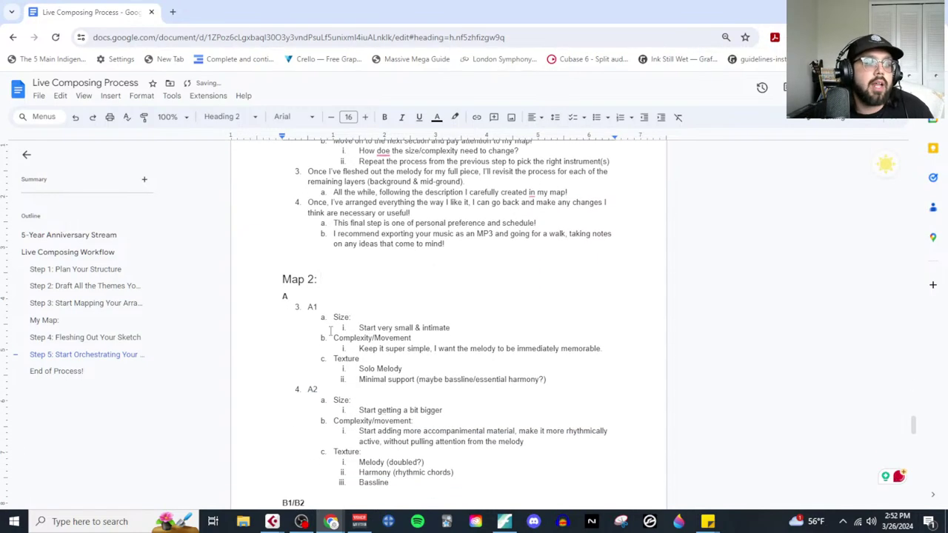
pyautogui.click(363, 317)
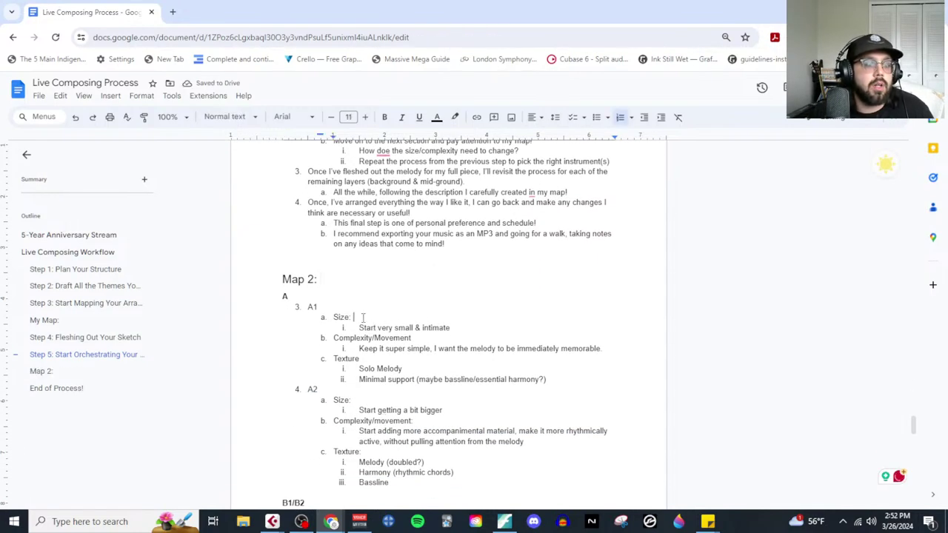
pyautogui.write('= sm')
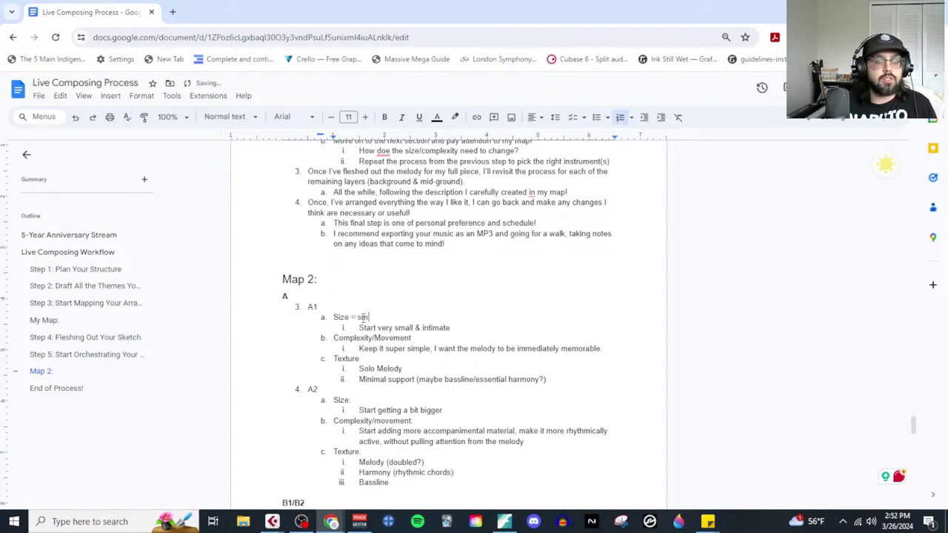
pyautogui.write('all and intimate')
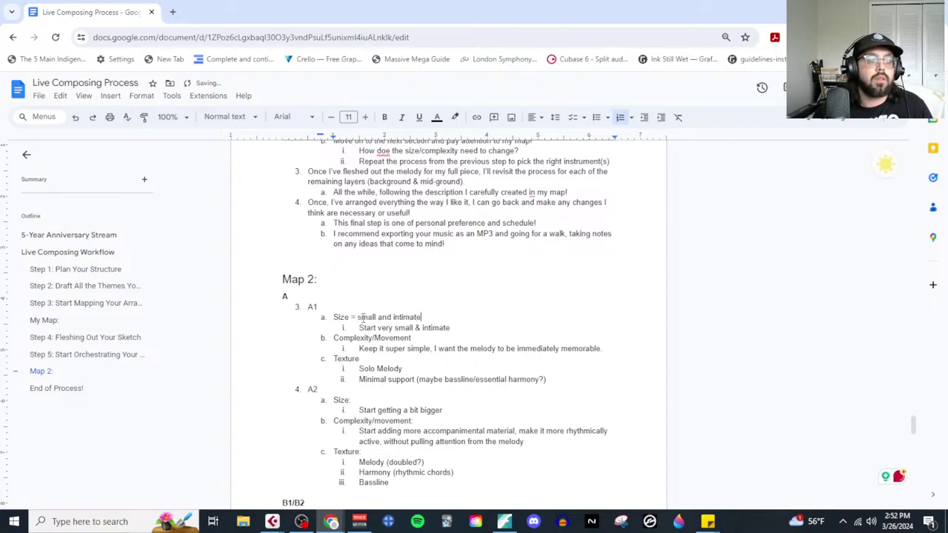
pyautogui.moveTo(477, 326); pyautogui.dragTo(357, 328)
pyautogui.press('BackSpace')
pyautogui.press('BackSpace')
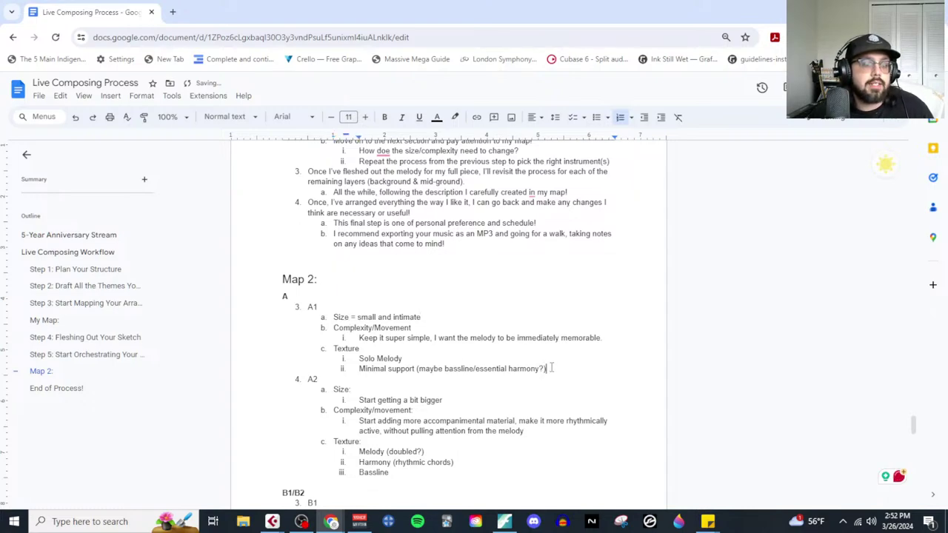
pyautogui.moveTo(551, 368)
pyautogui.mouseDown()
pyautogui.moveTo(327, 335)
pyautogui.moveTo(330, 328)
pyautogui.mouseUp()
pyautogui.press('BackSpace')
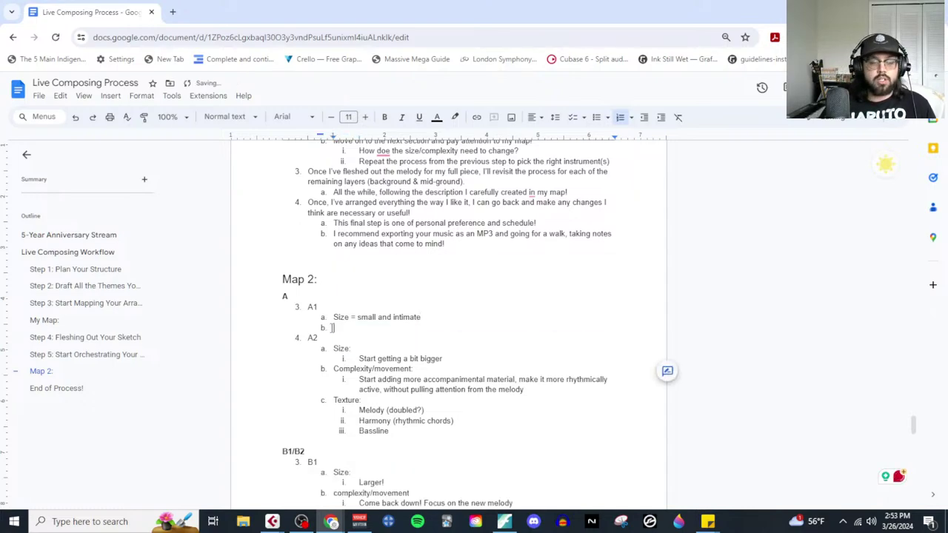
pyautogui.press('BackSpace')
pyautogui.press('BackSpace')
pyautogui.press('BackSpace')
pyautogui.press('BackSpace')
pyautogui.press('BackSpace')
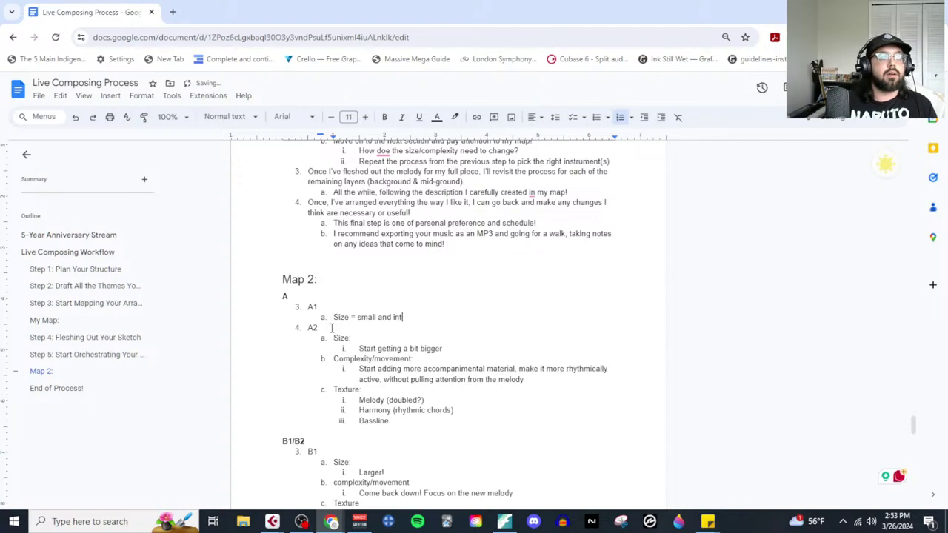
pyautogui.press('BackSpace')
pyautogui.press('BackSpace')
pyautogui.press('BackSpace')
pyautogui.press('BackSpace')
pyautogui.press('BackSpace')
pyautogui.press('BackSpace')
pyautogui.press('BackSpace')
pyautogui.press('BackSpace')
pyautogui.press('BackSpace')
pyautogui.press('BackSpace')
pyautogui.press('BackSpace')
pyautogui.press('BackSpace')
pyautogui.press('BackSpace')
pyautogui.press('BackSpace')
pyautogui.press('BackSpace')
pyautogui.press('BackSpace')
pyautogui.press('BackSpace')
pyautogui.press('BackSpace')
pyautogui.press('BackSpace')
pyautogui.press('BackSpace')
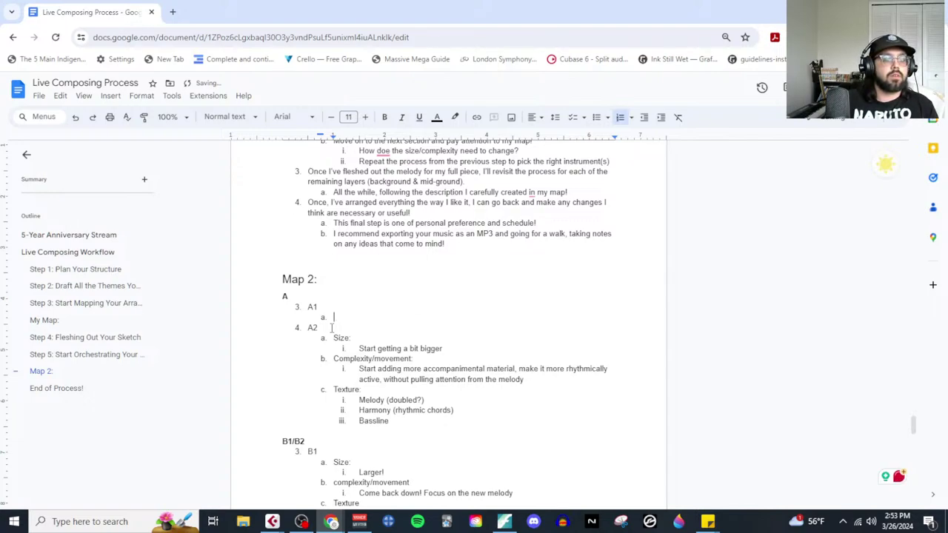
# Step: List A1 as Melody = Solo Flute, Bassline = Celli, Harmony = Clarinet
pyautogui.write('Melody = Sol')
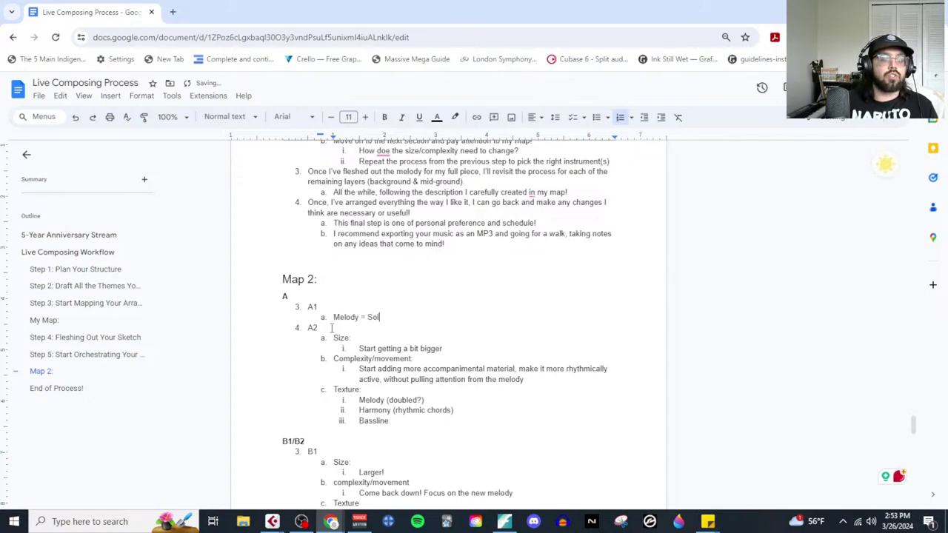
pyautogui.write('o Flute')
pyautogui.press('Return')
pyautogui.write('Bassl')
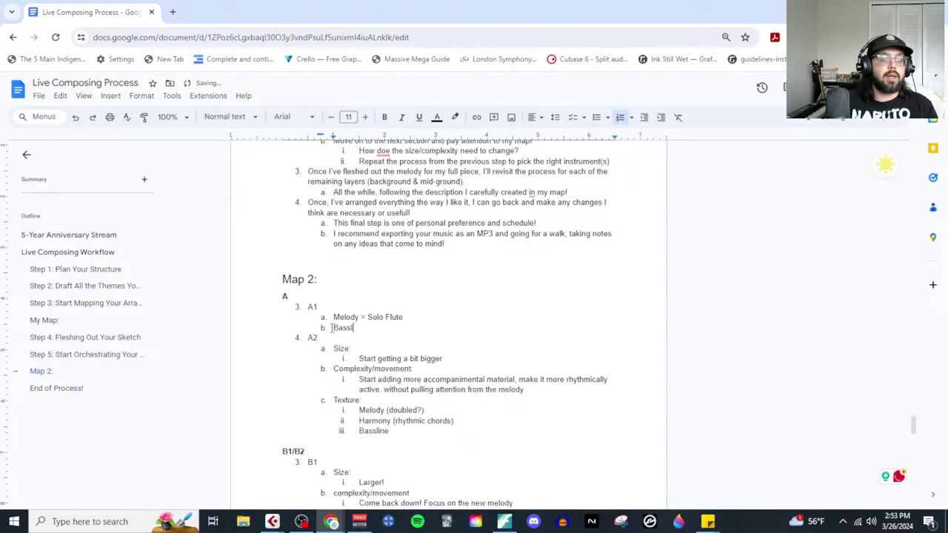
pyautogui.write('ine = Celli')
pyautogui.press('Return')
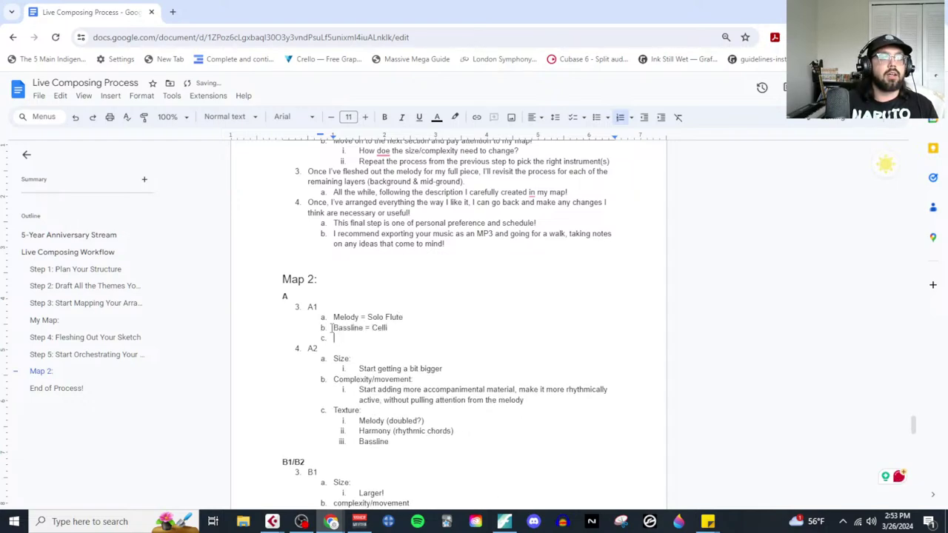
pyautogui.write('C')
pyautogui.press('BackSpace')
pyautogui.write('Harmony = Clarinet')
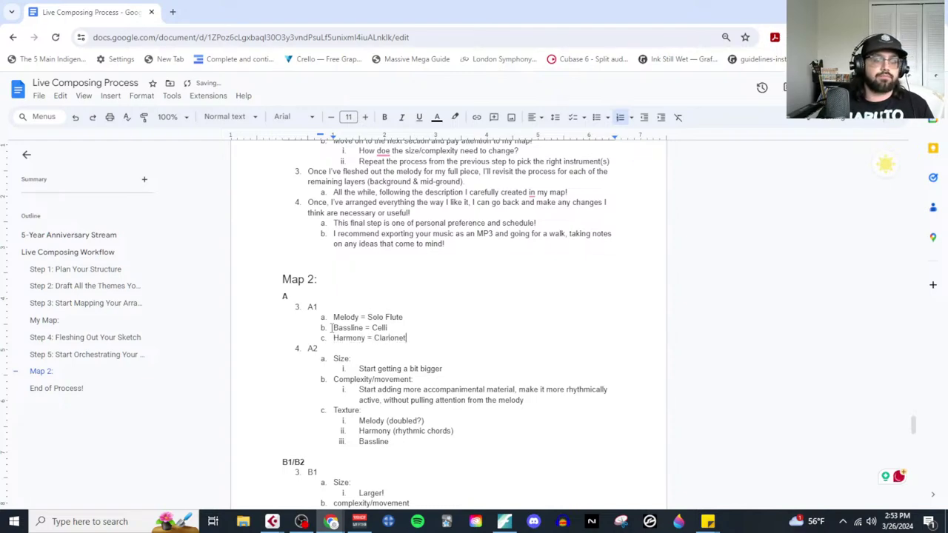
pyautogui.write('net')
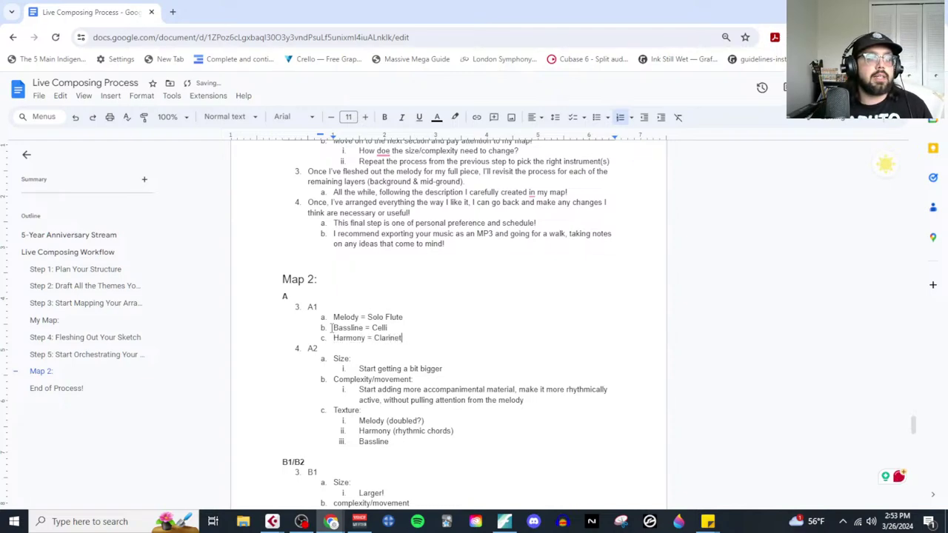
# Step: Add A2 items: Melody = Solo Flute + 1st Violins, Bassline = Celli, Countermelody = Solo Clarinet + Violas
pyautogui.moveTo(454, 368); pyautogui.dragTo(352, 370)
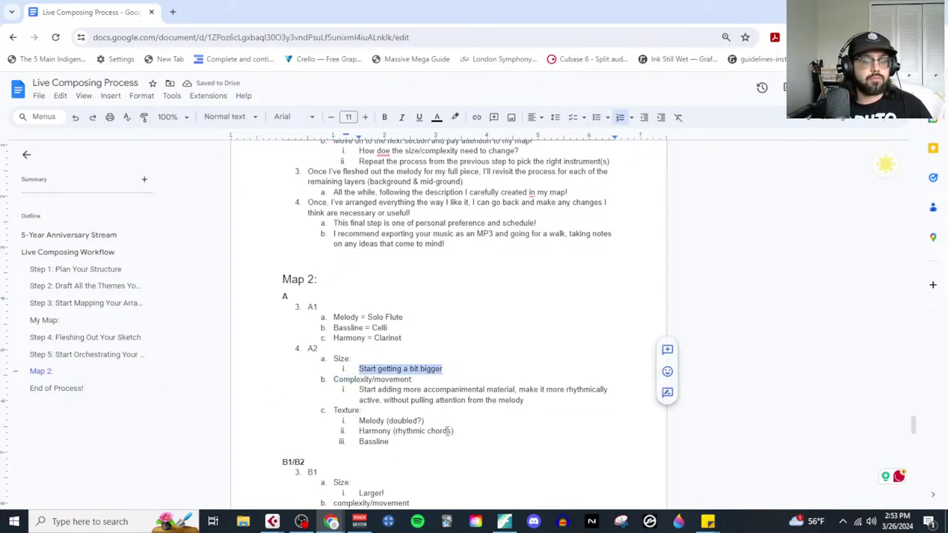
pyautogui.click(334, 359)
pyautogui.press('Return')
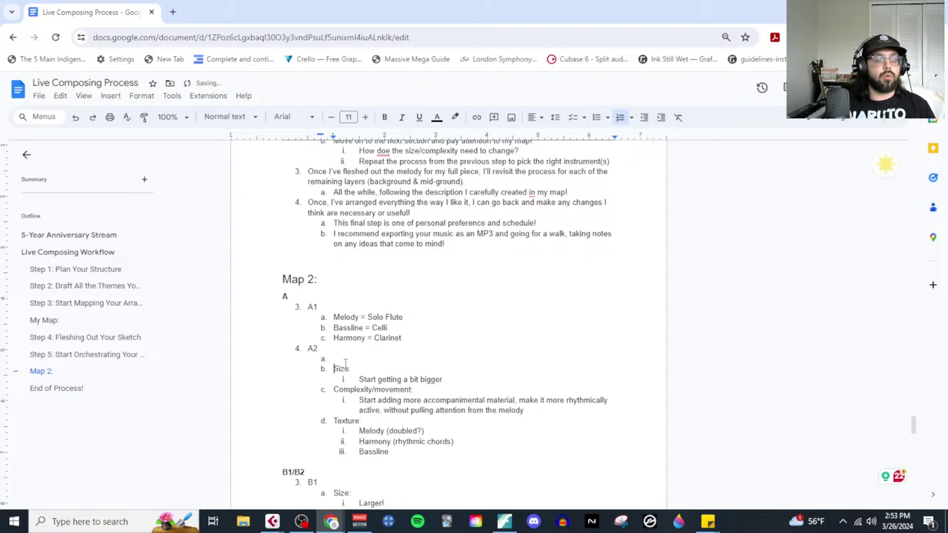
pyautogui.press('Up')
pyautogui.write('Melody ')
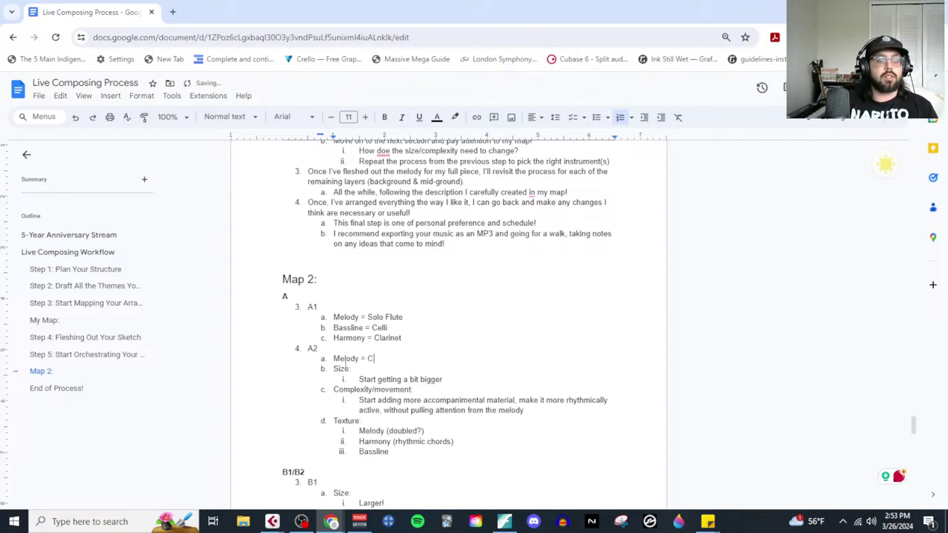
pyautogui.write('= C')
pyautogui.press('BackSpace')
pyautogui.write('Solo Flute ')
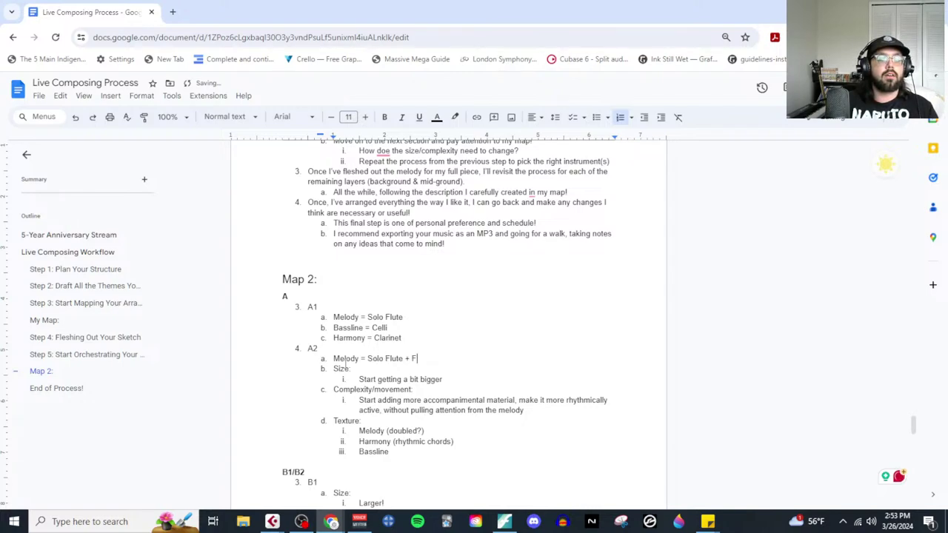
pyautogui.write('+ 1st Violin')
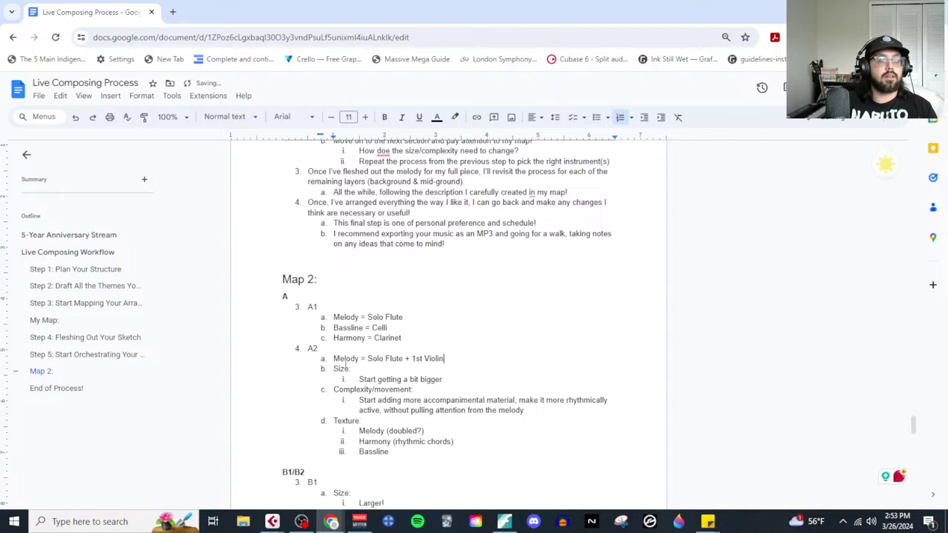
pyautogui.write('s')
pyautogui.press('Return')
pyautogui.write('Bas')
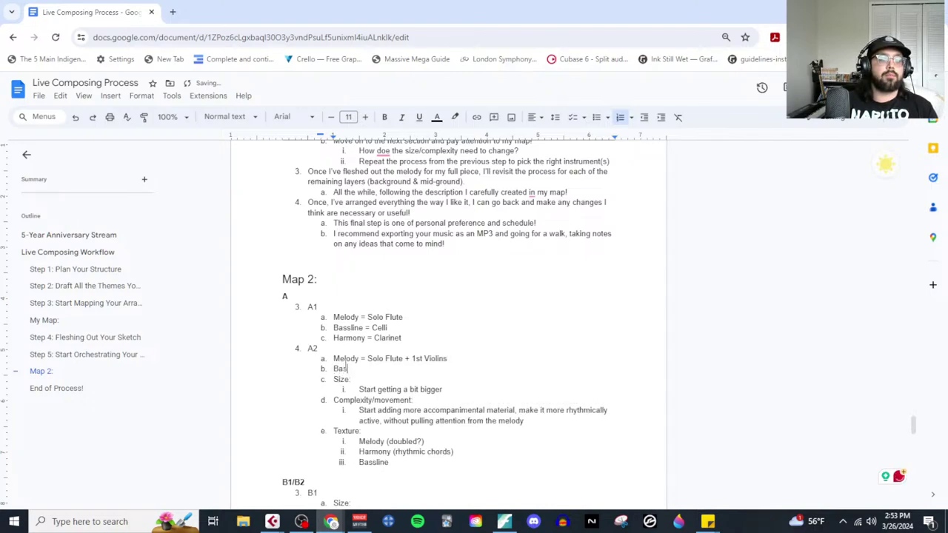
pyautogui.write('sline = Celli')
pyautogui.press('Return')
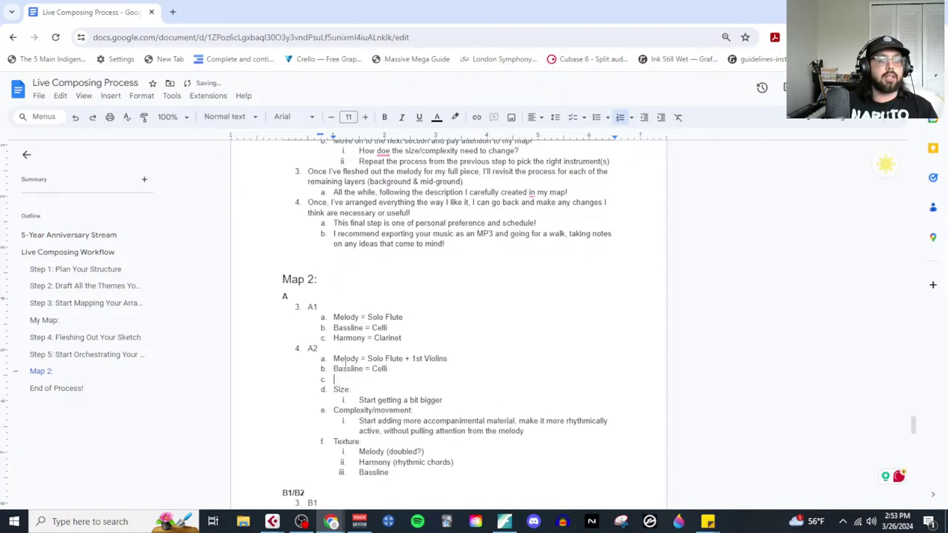
pyautogui.write('Harmo')
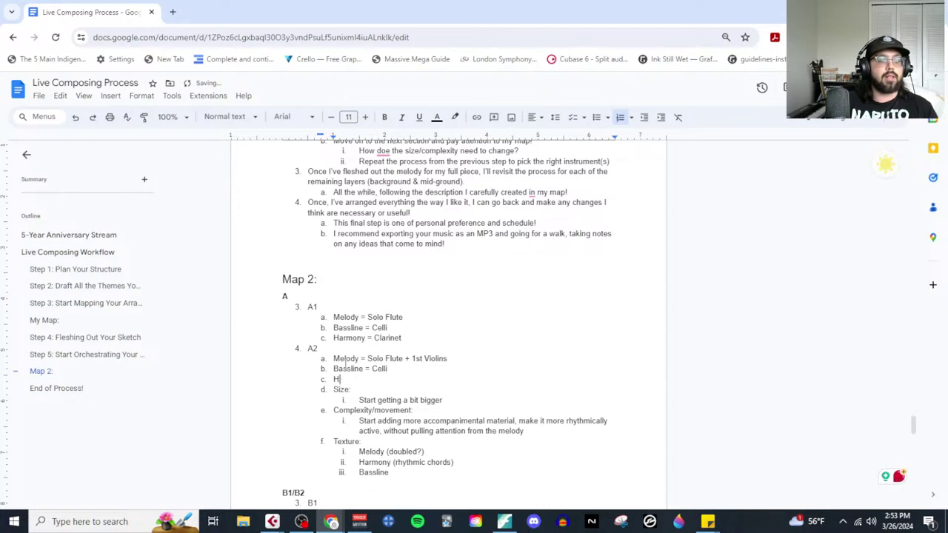
pyautogui.press('BackSpace')
pyautogui.write('Countermelody = Solo Clarinet')
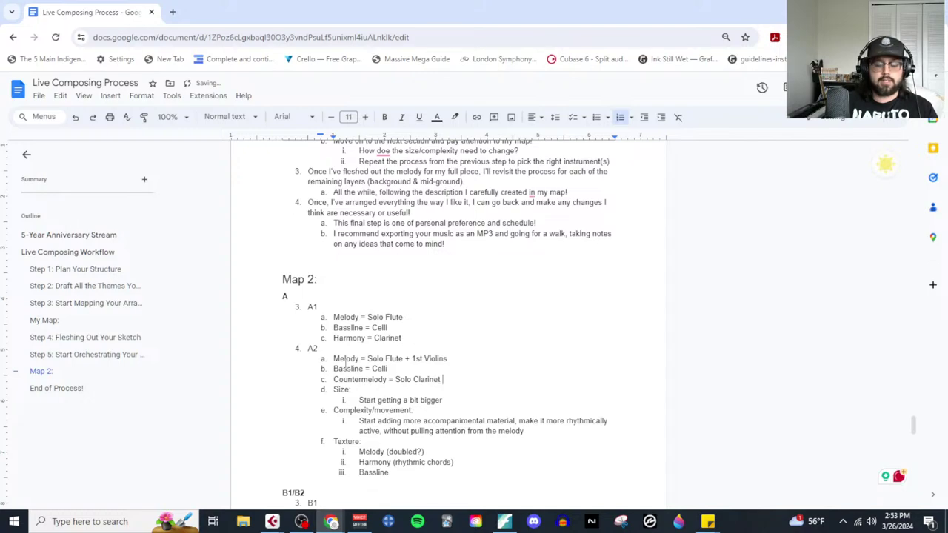
pyautogui.write(' + Violas')
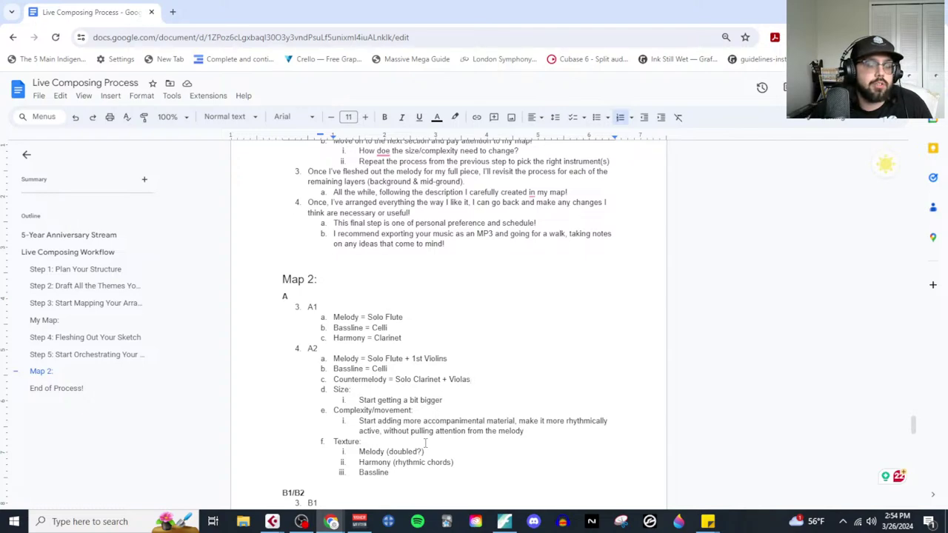
# Step: Delete A2's old Size, Complexity and Texture notes
pyautogui.moveTo(422, 472); pyautogui.dragTo(333, 388)
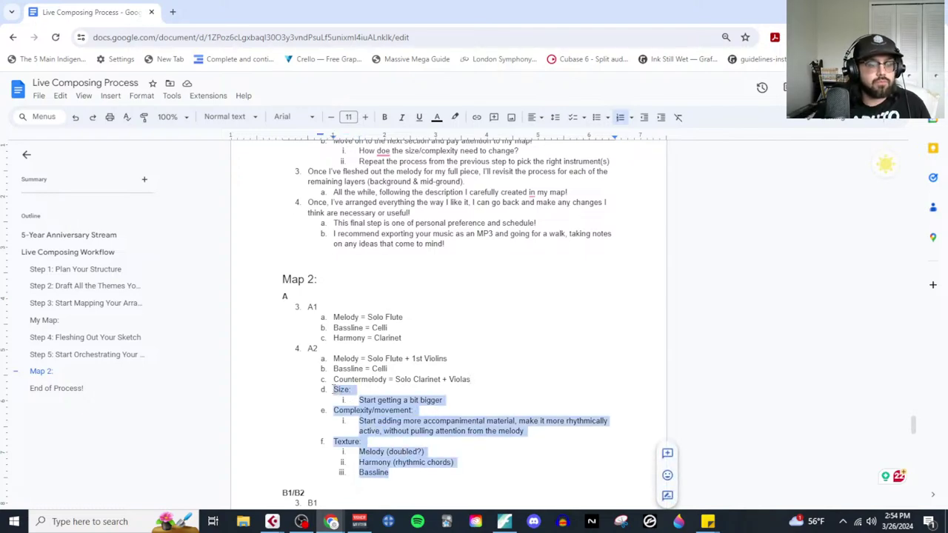
pyautogui.press('BackSpace')
pyautogui.press('BackSpace')
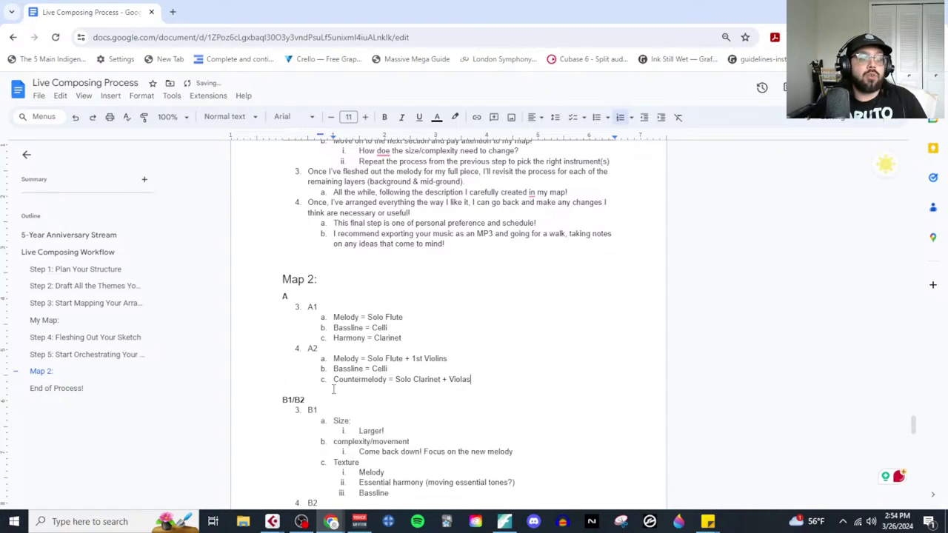
pyautogui.scroll(-2, 346, 463)
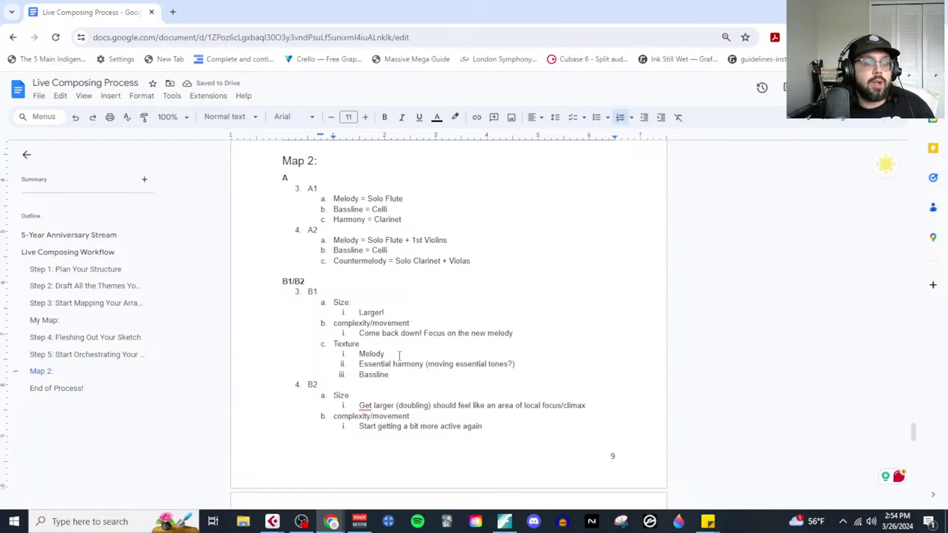
# Step: In the 5 Year Anniversary score, place the first rehearsal mark at Flute measure 17
pyautogui.click(505, 521)
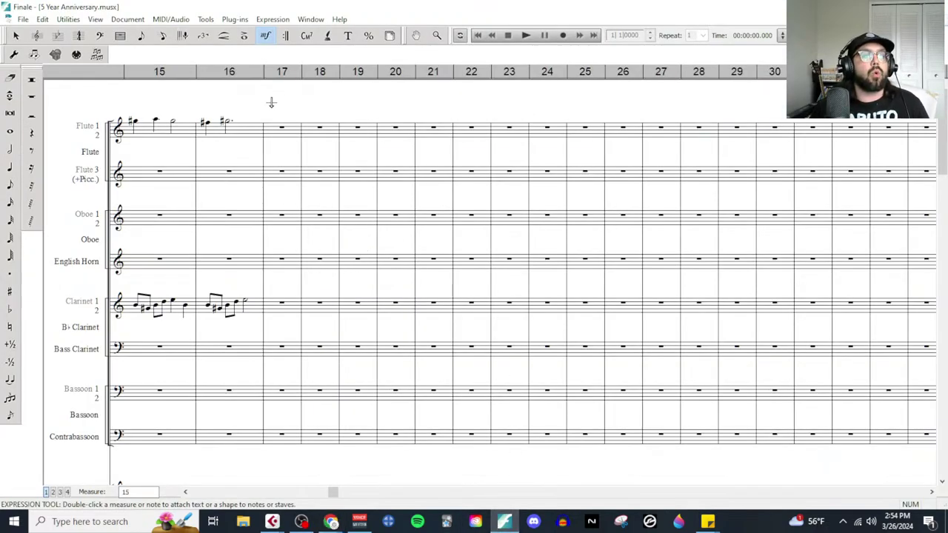
pyautogui.doubleClick(268, 119)
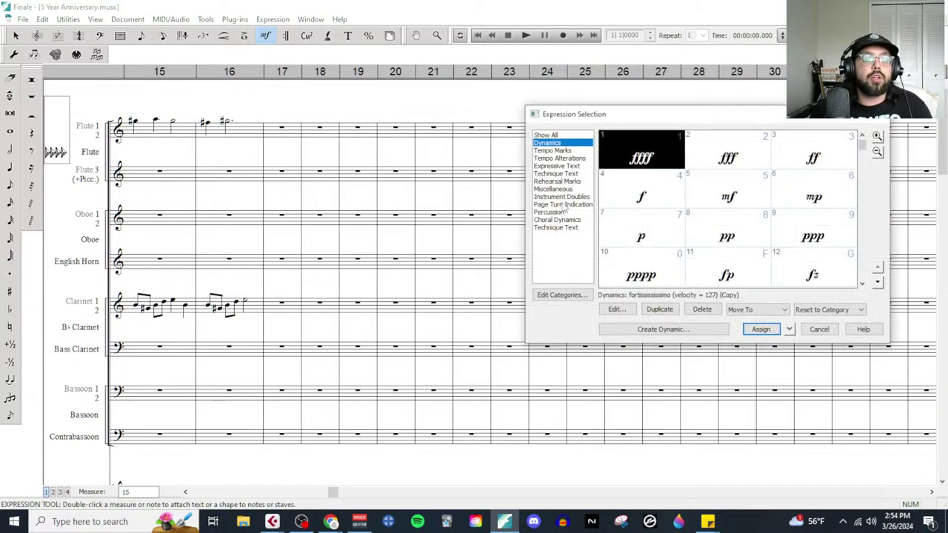
pyautogui.click(561, 181)
pyautogui.doubleClick(648, 148)
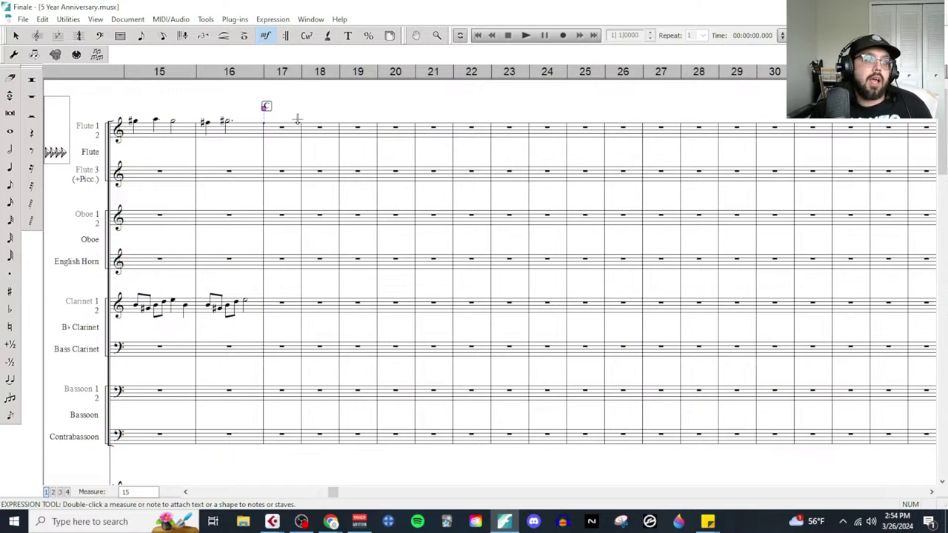
pyautogui.hotkey('ctrl', 'F5')
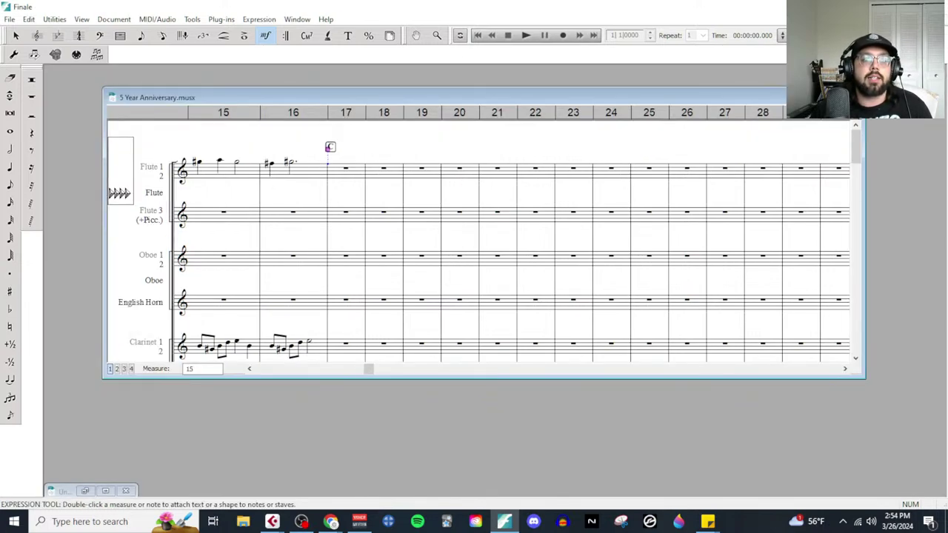
# Step: Maximize the Untitled2 sketch, preview it in Page View, then return to Scroll View
pyautogui.click(106, 490)
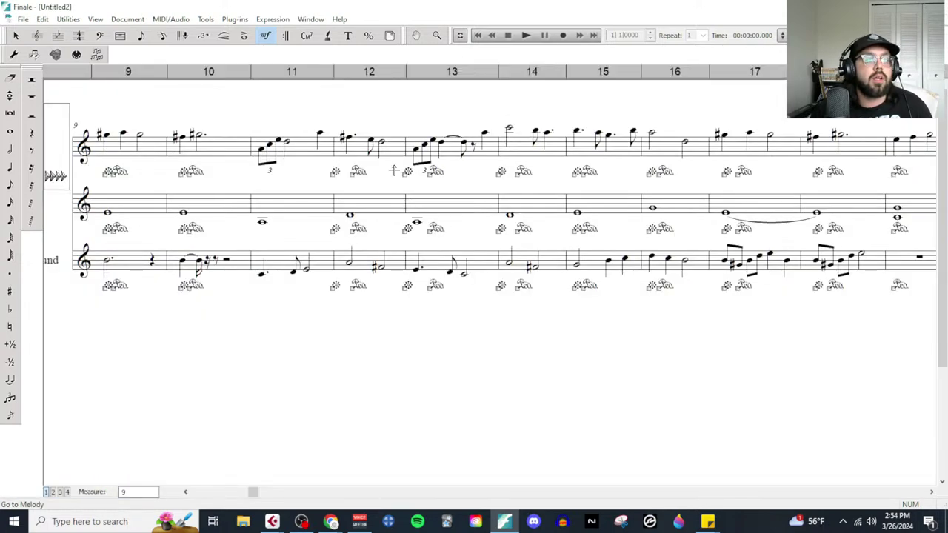
pyautogui.scroll(2, 434, 210)
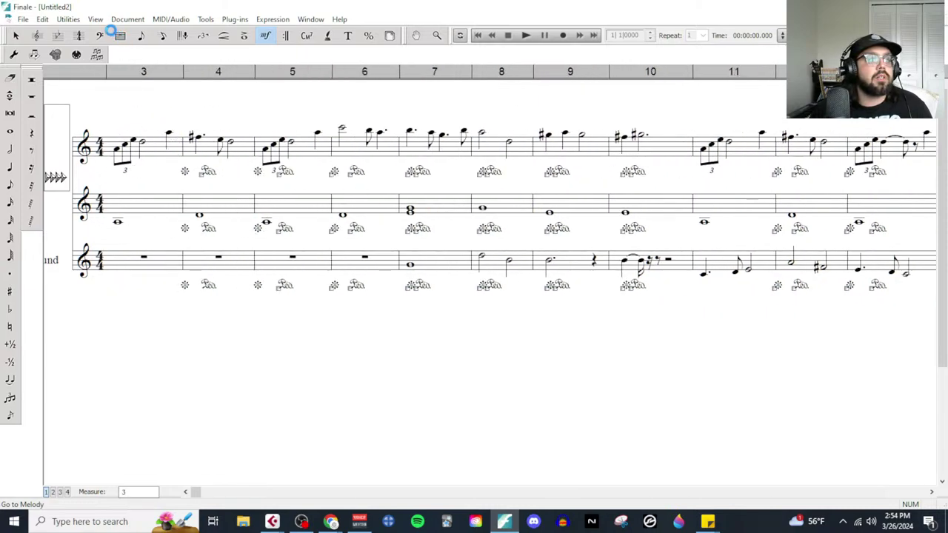
pyautogui.click(120, 21)
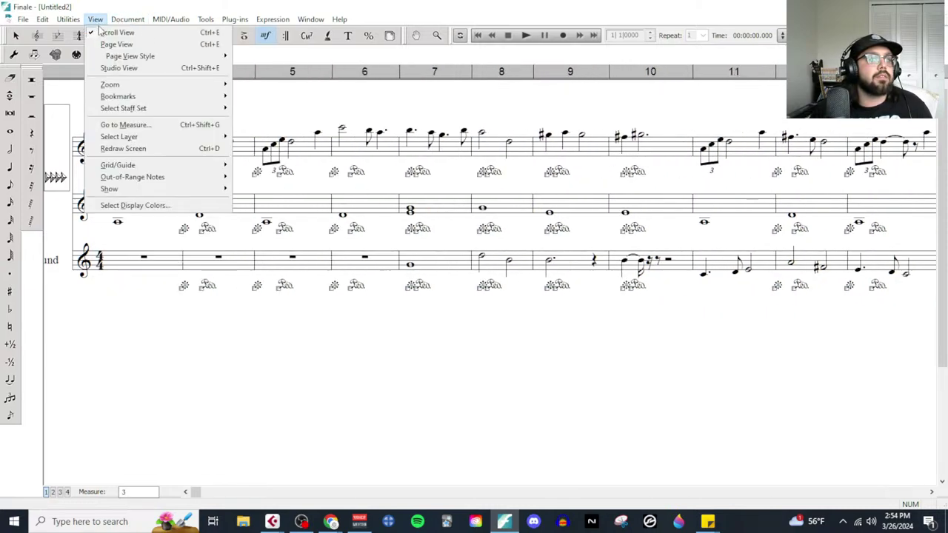
pyautogui.moveTo(81, 26)
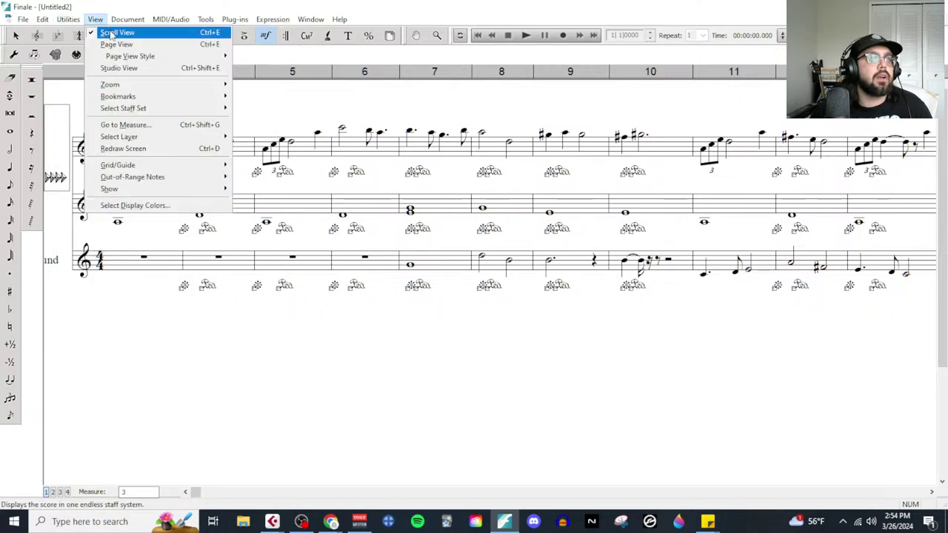
pyautogui.click(90, 43)
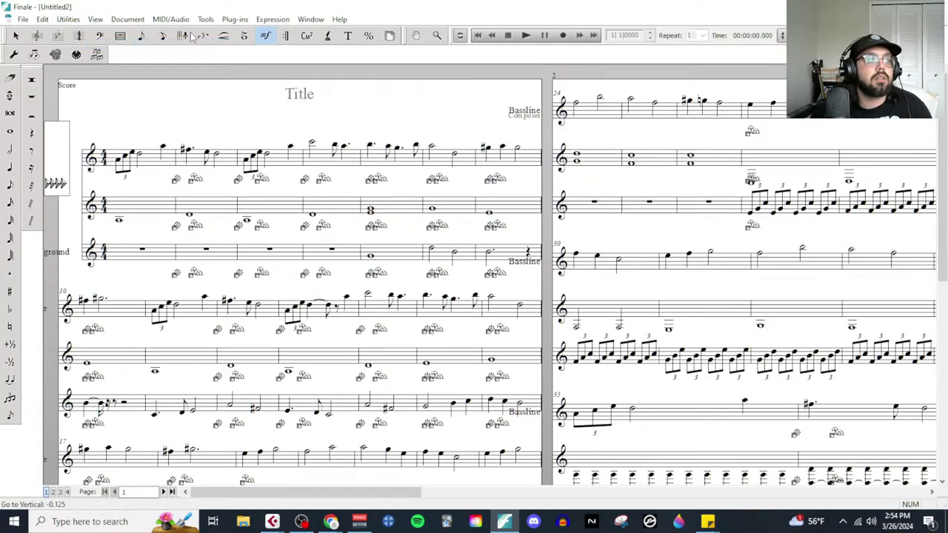
pyautogui.click(96, 20)
pyautogui.click(111, 33)
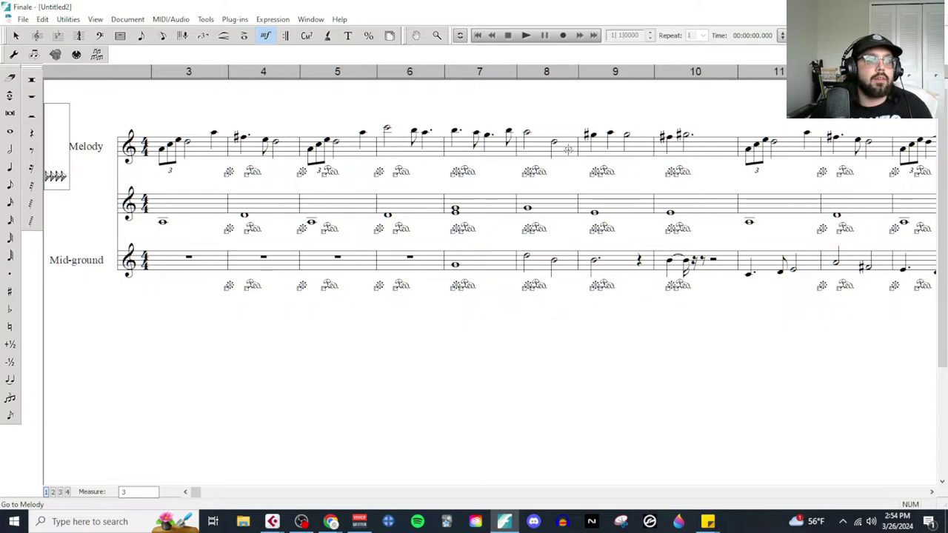
# Step: Add double barlines after measures 10 and 16 of the sketch
pyautogui.rightClick(733, 152)
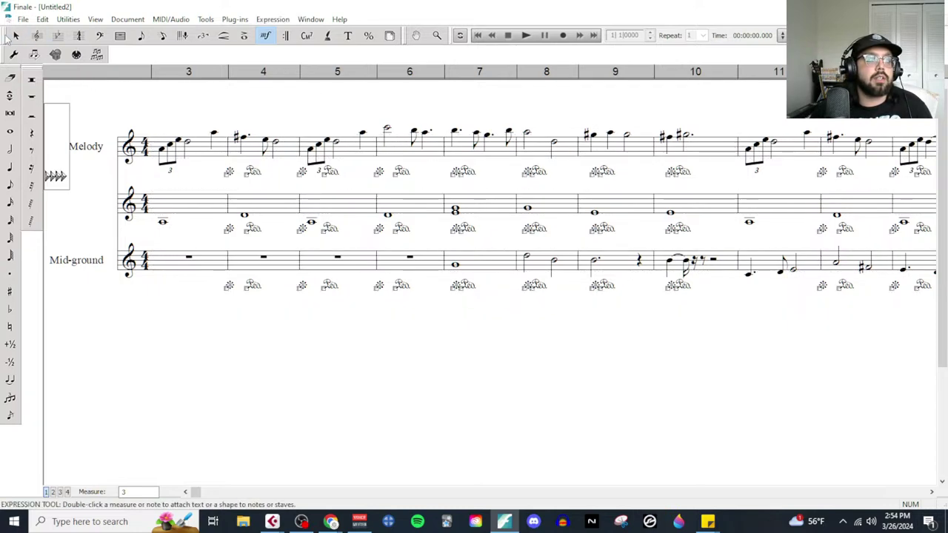
pyautogui.rightClick(725, 152)
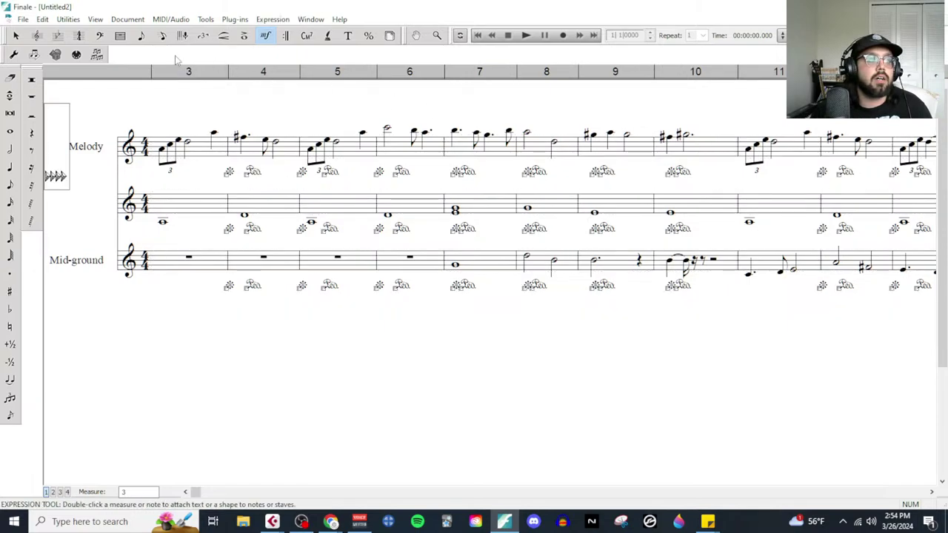
pyautogui.press('Escape')
pyautogui.rightClick(734, 148)
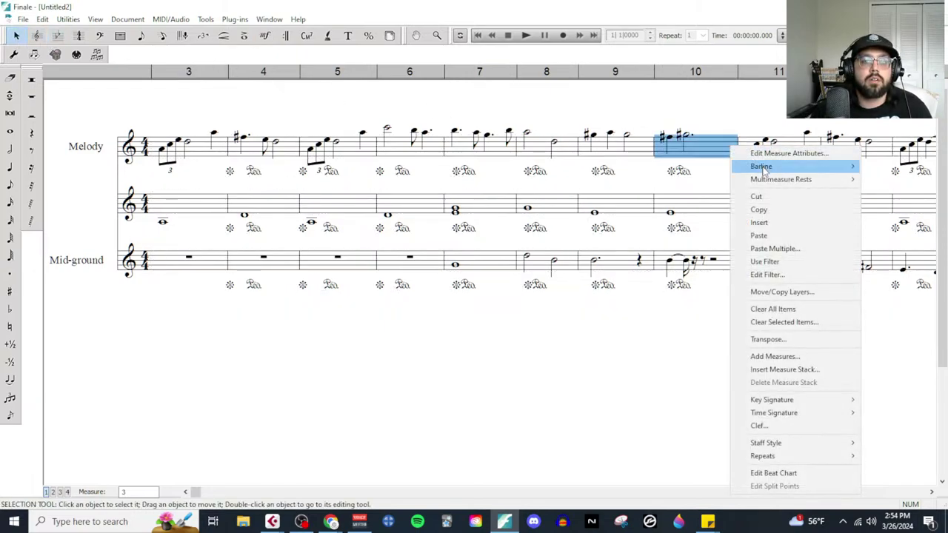
pyautogui.moveTo(773, 165)
pyautogui.click(882, 178)
pyautogui.hscroll(5, 752, 191)
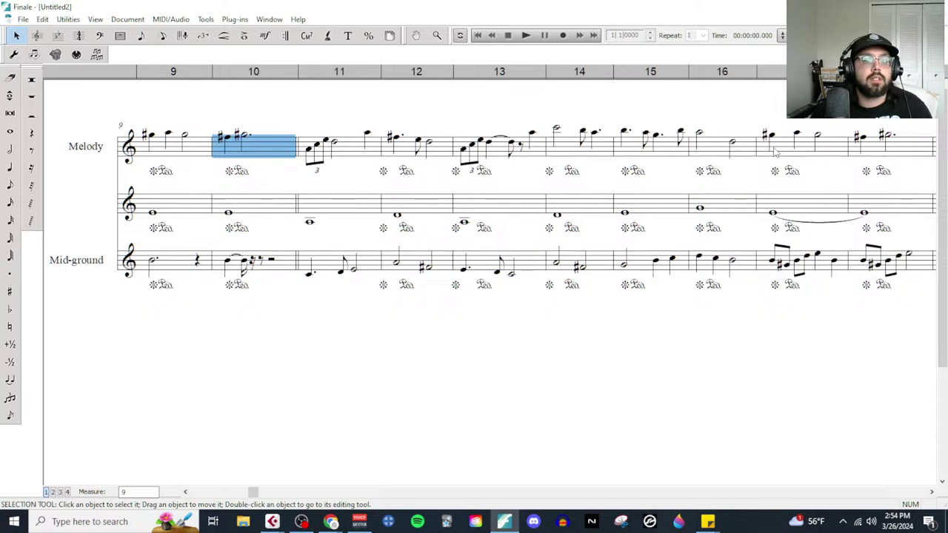
pyautogui.rightClick(850, 149)
pyautogui.moveTo(877, 178)
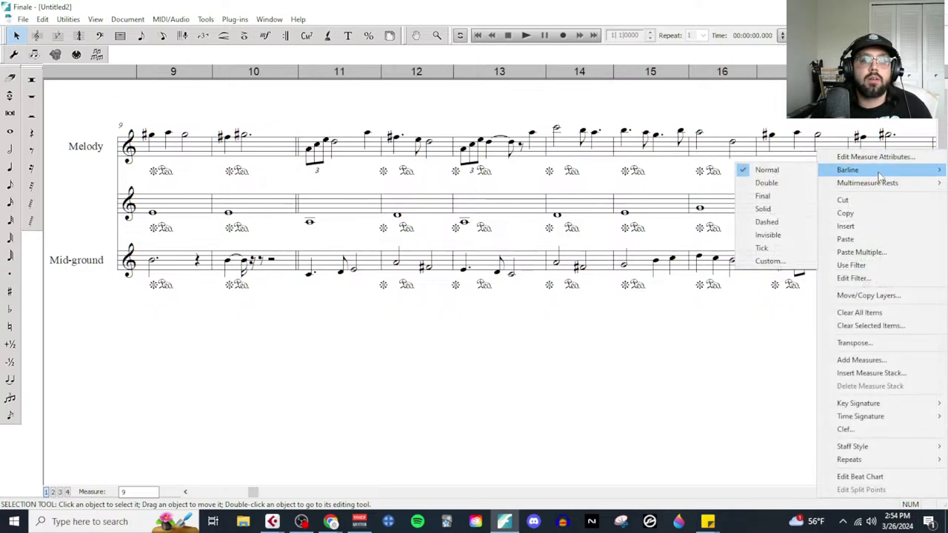
pyautogui.click(759, 183)
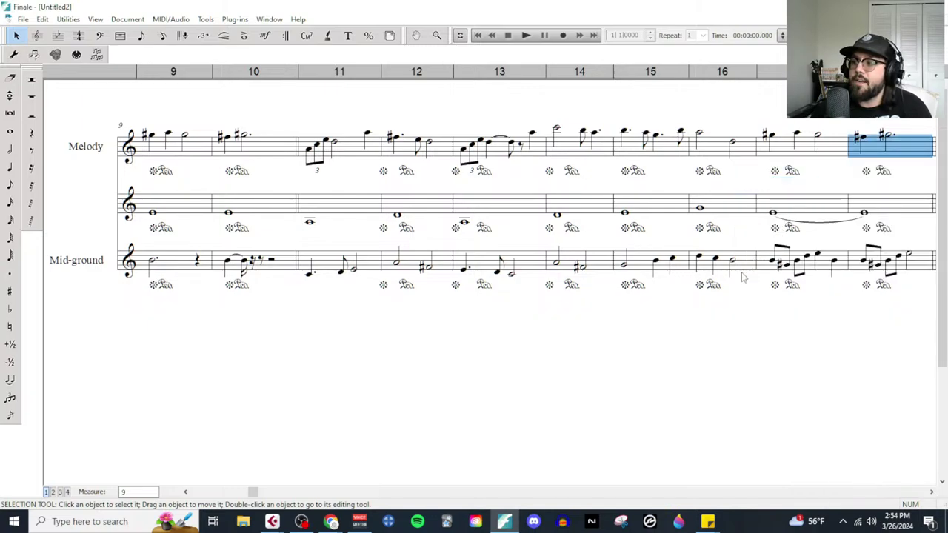
pyautogui.hscroll(5, 742, 277)
# Step: Add a double barline after measure 25 and select Melody measures 19–25
pyautogui.click(511, 153)
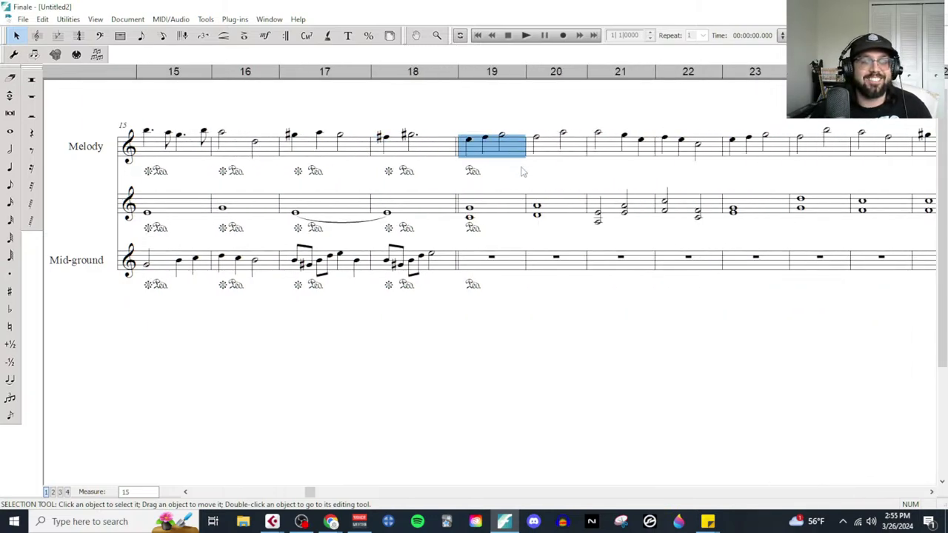
pyautogui.hscroll(2, 521, 172)
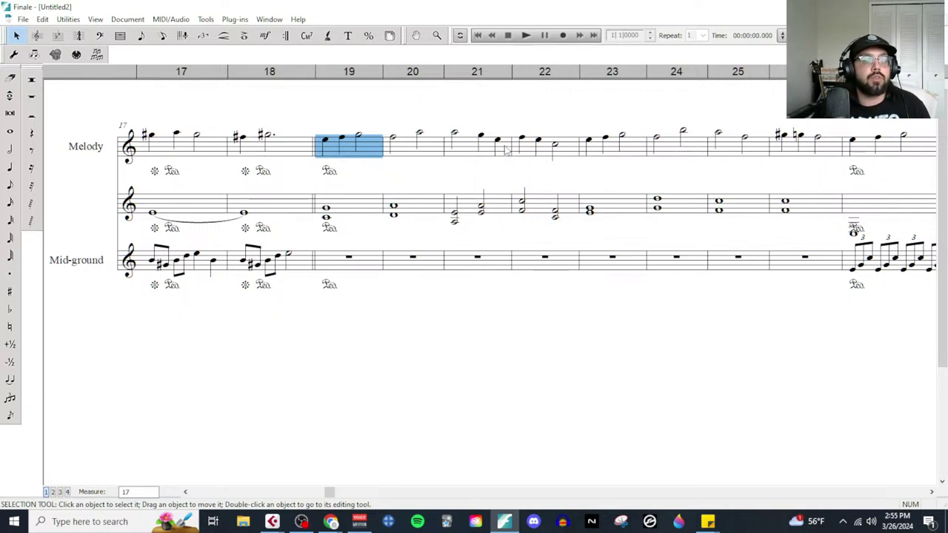
pyautogui.rightClick(834, 152)
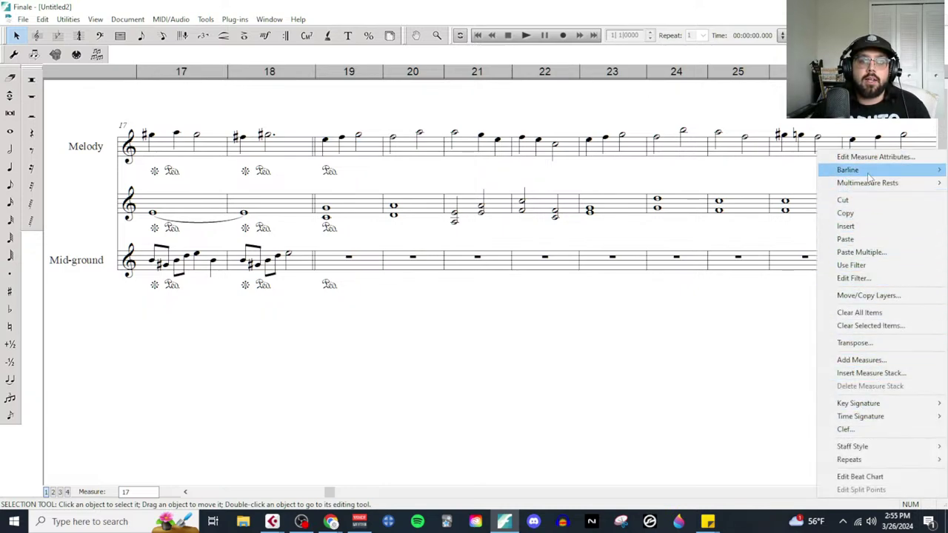
pyautogui.moveTo(852, 171)
pyautogui.click(805, 184)
pyautogui.click(378, 154)
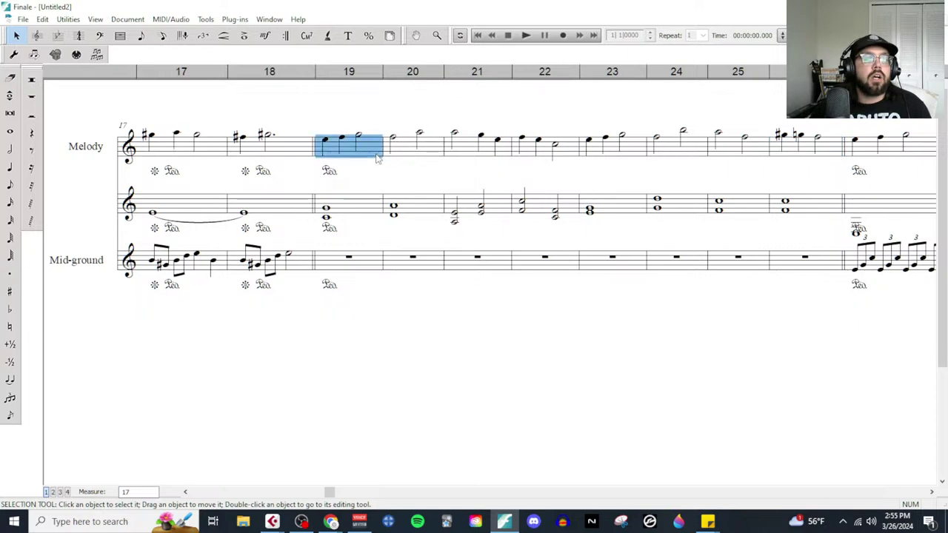
pyautogui.keyDown('shift'); pyautogui.click(789, 154); pyautogui.keyUp('shift')
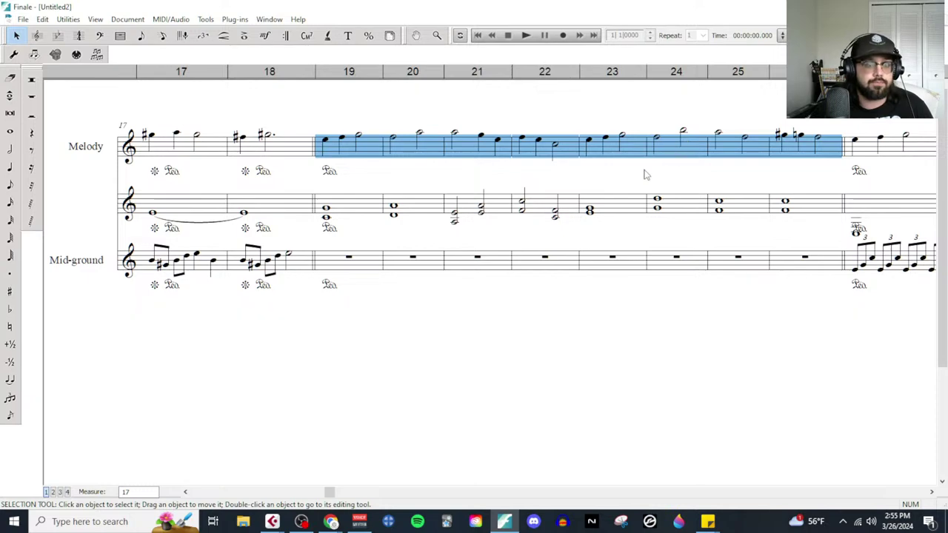
# Step: Copy the selected melody and paste it into F Horn 1-2 from measure 17 of 5 Year Anniversary
pyautogui.rightClick(686, 155)
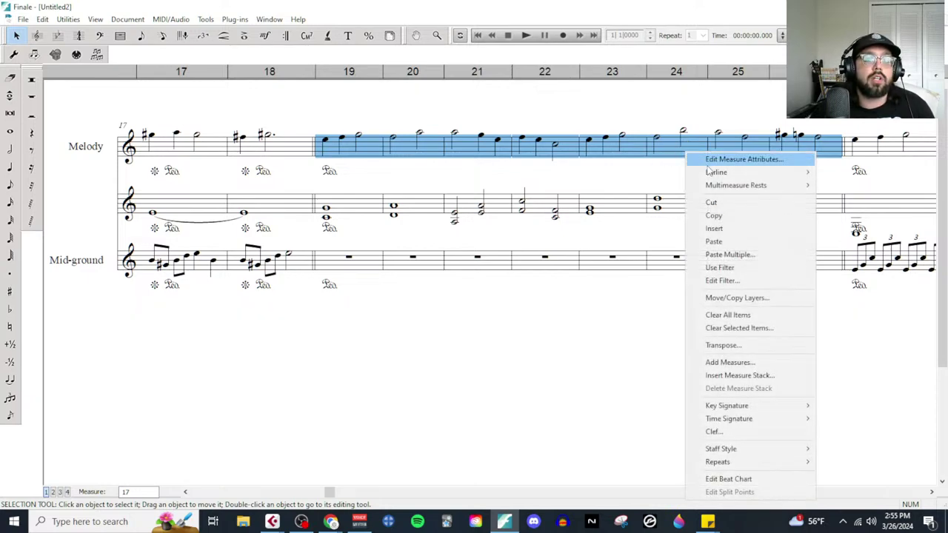
pyautogui.click(752, 222)
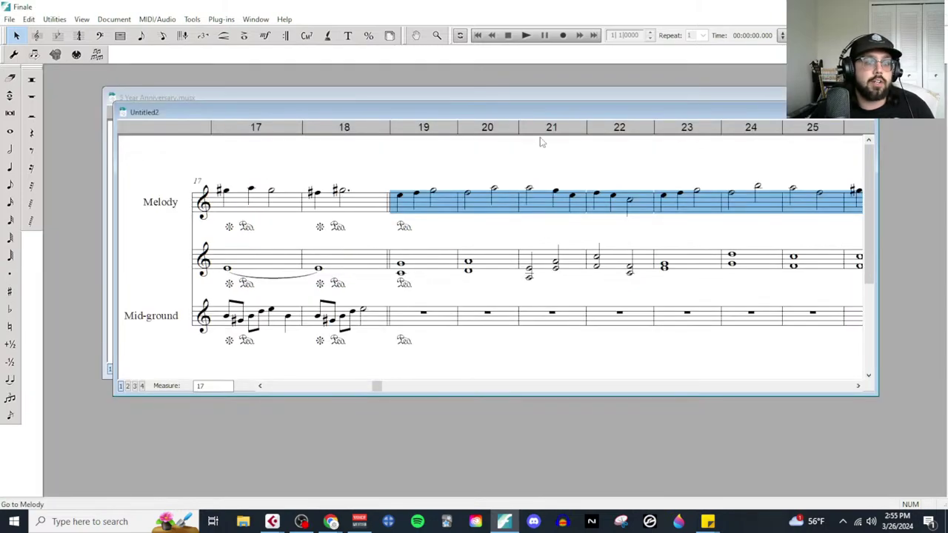
pyautogui.hotkey('ctrl', 'Tab')
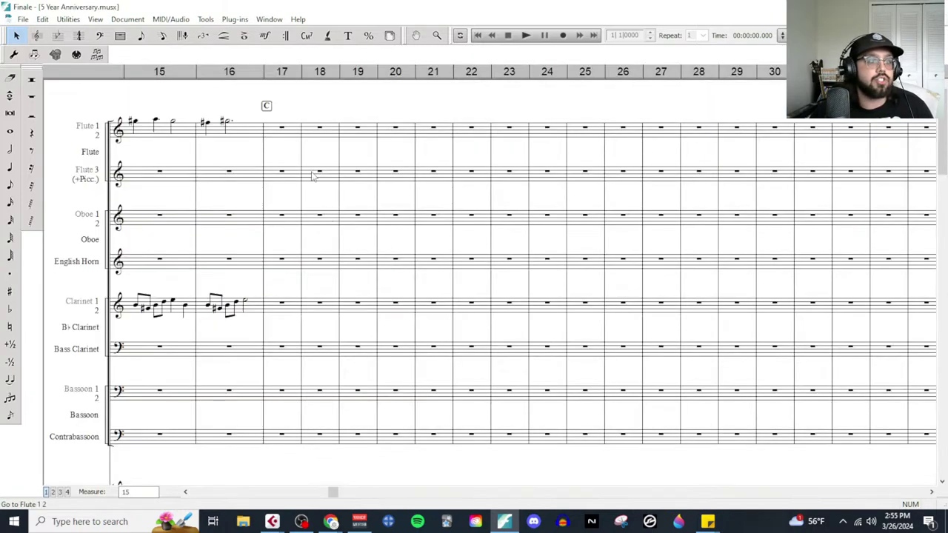
pyautogui.scroll(-5, 307, 342)
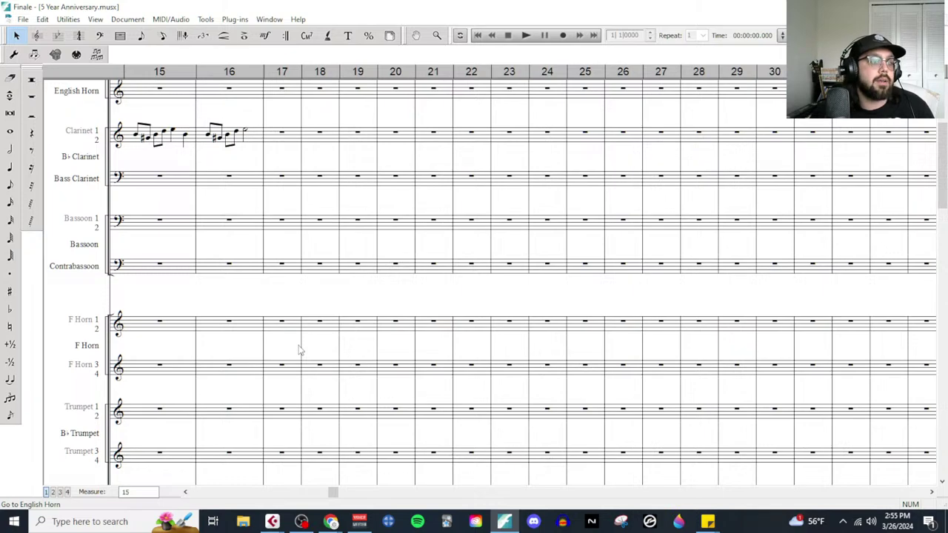
pyautogui.click(296, 326)
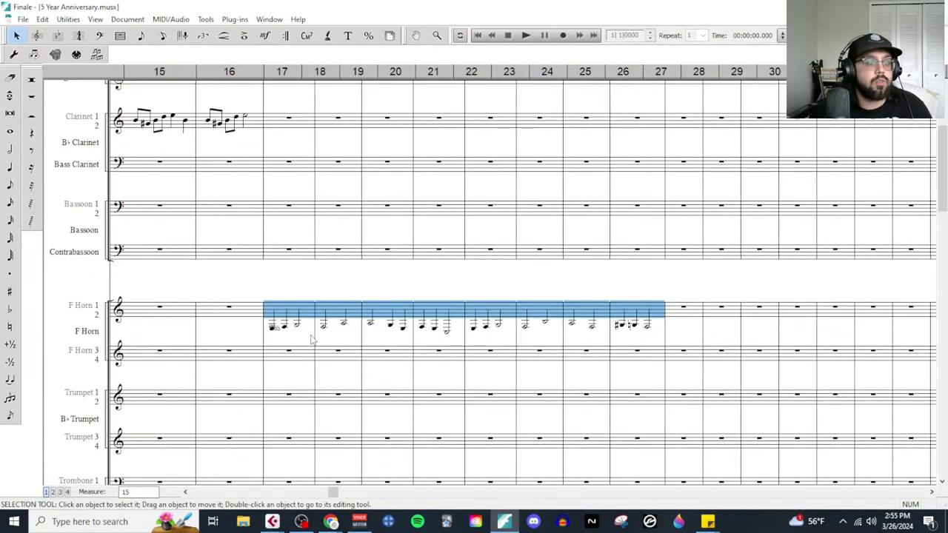
pyautogui.click(311, 339)
pyautogui.click(310, 318)
pyautogui.keyDown('shift'); pyautogui.click(659, 311); pyautogui.keyUp('shift')
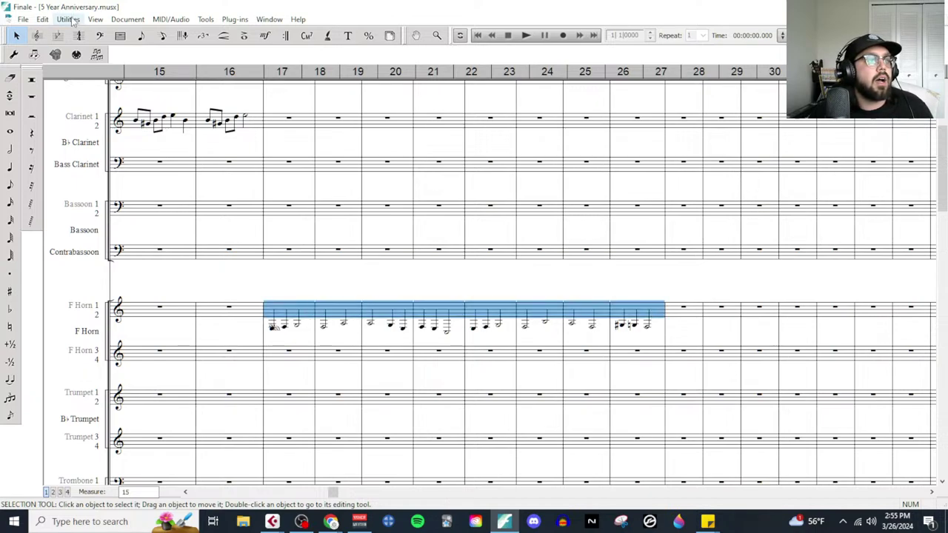
# Step: Transpose the F Horn melody up an octave and delete the stray marking under measure 17
pyautogui.click(71, 21)
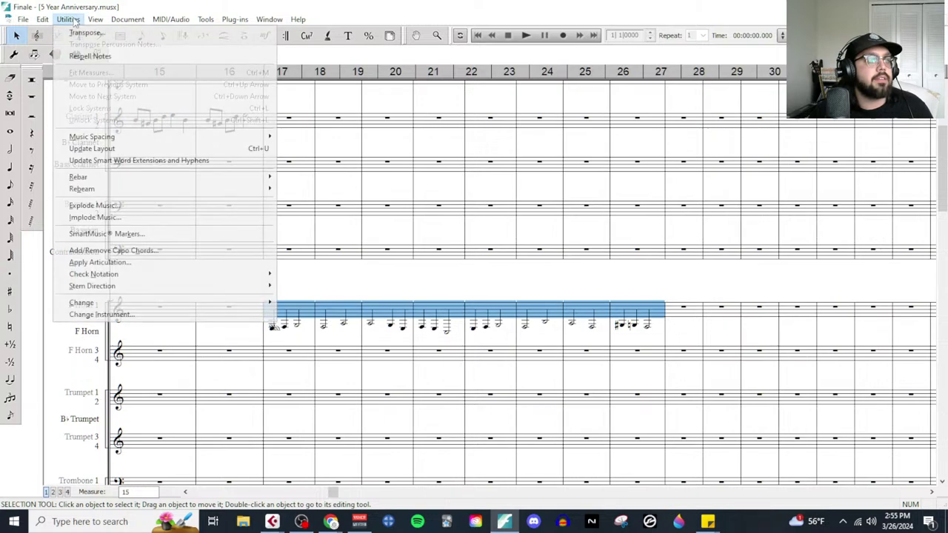
pyautogui.click(86, 30)
pyautogui.click(445, 297)
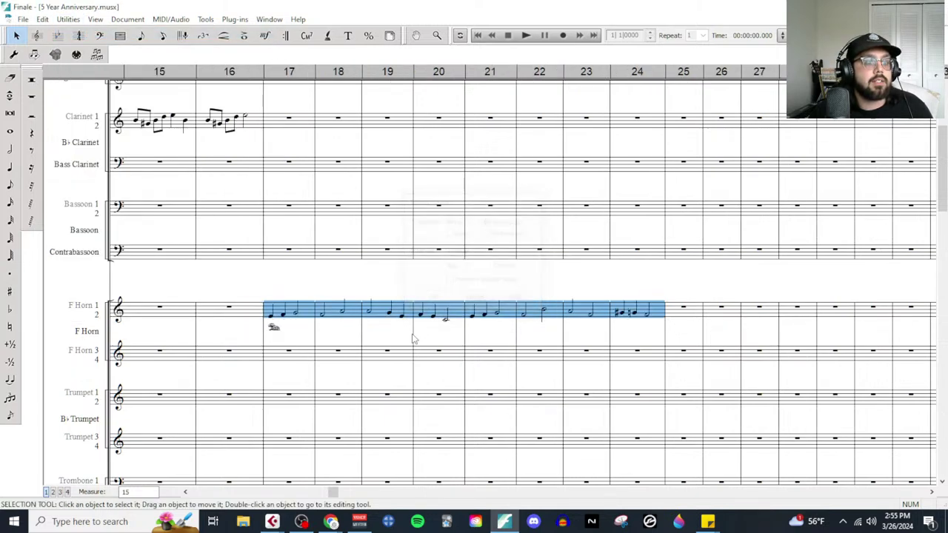
pyautogui.click(274, 330)
pyautogui.press('Delete')
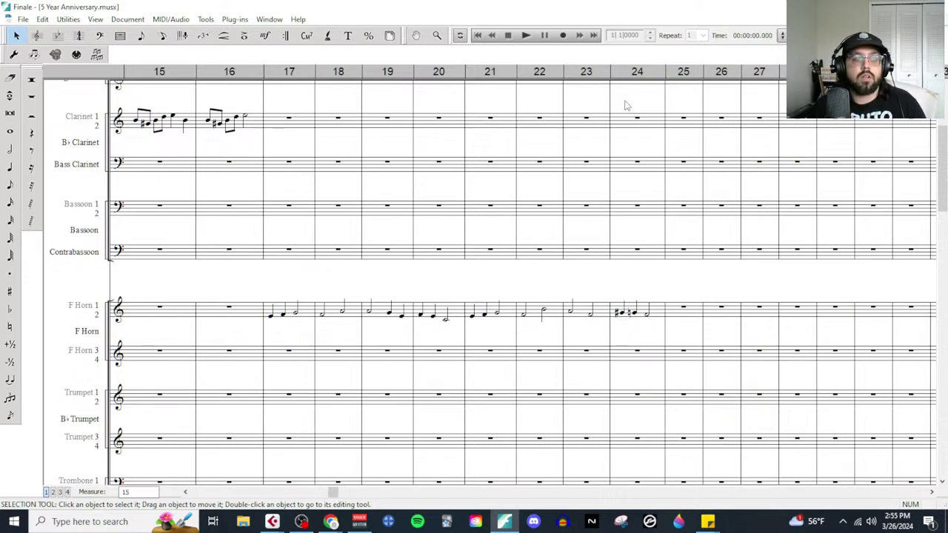
# Step: Set playback to start at measure 17 and listen to the horn melody
pyautogui.click(796, 35)
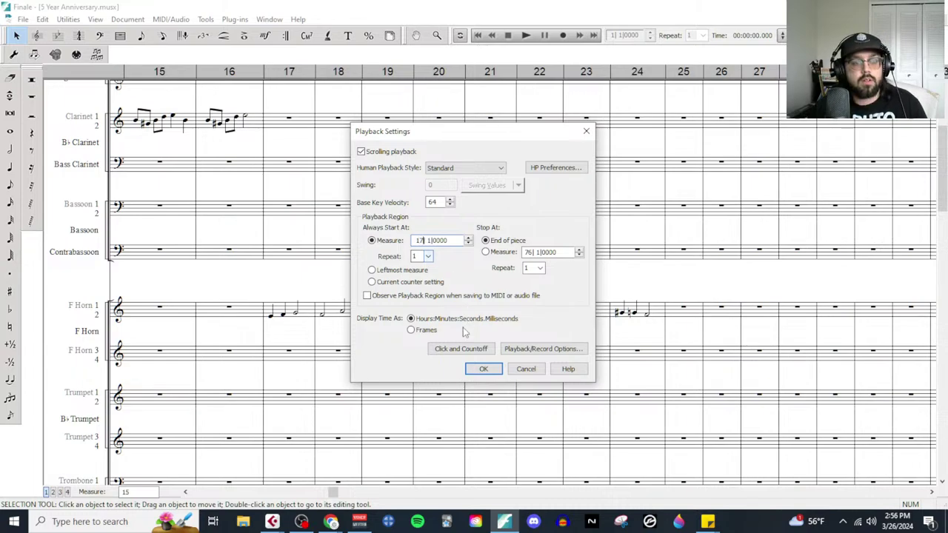
pyautogui.click(483, 368)
pyautogui.click(526, 35)
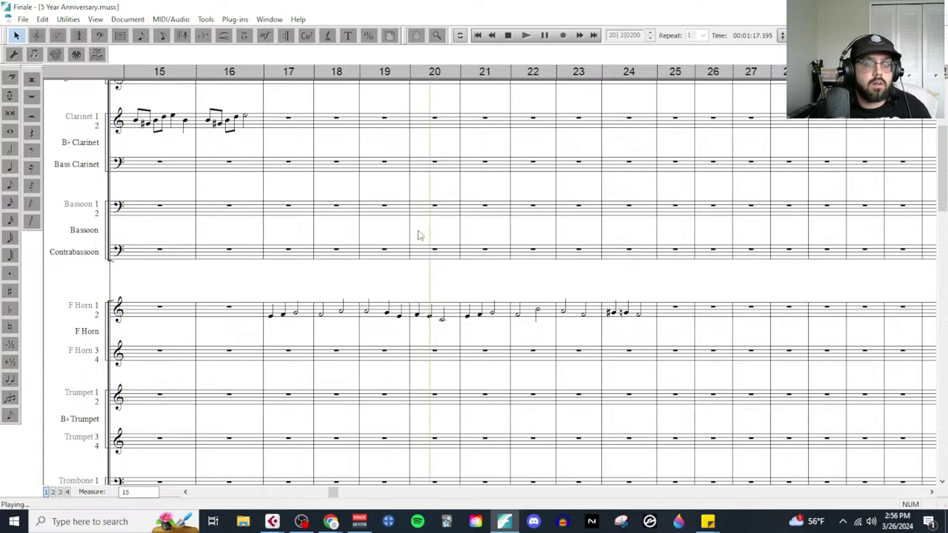
pyautogui.click(508, 34)
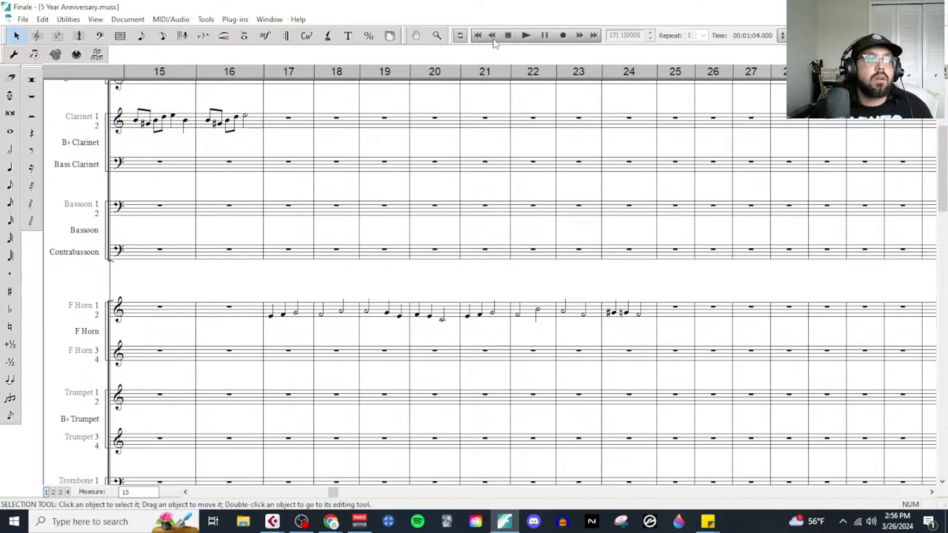
pyautogui.click(223, 36)
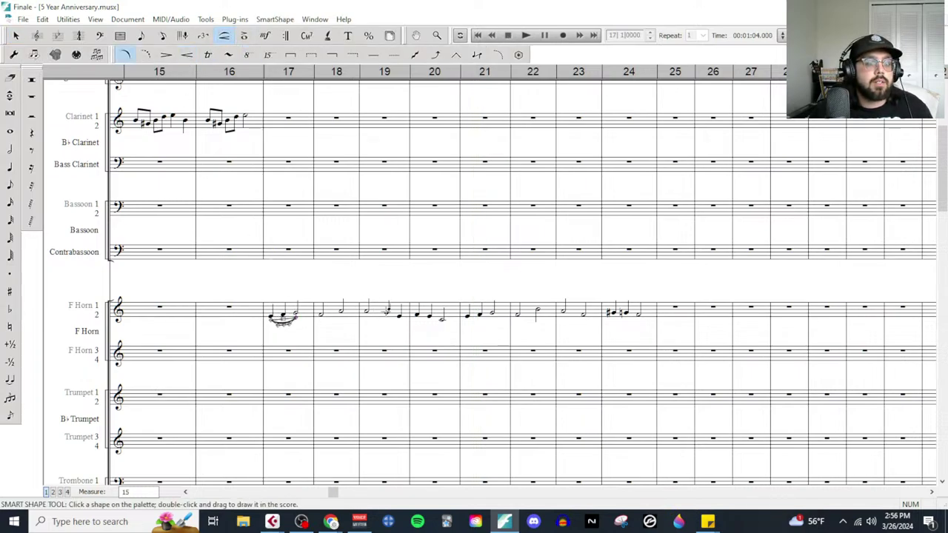
# Step: Draw slurs over the F Horn notes in measures 20 and 21
pyautogui.click(440, 320)
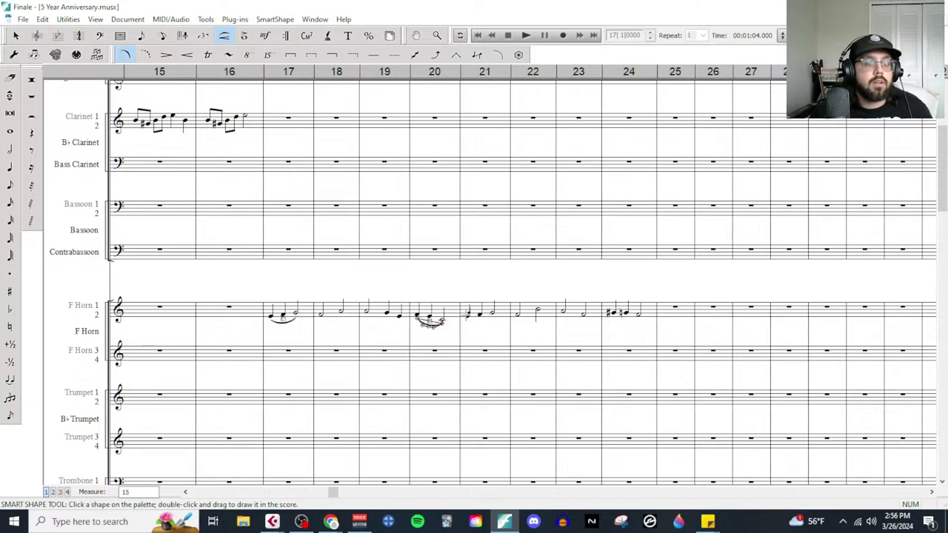
pyautogui.click(478, 315)
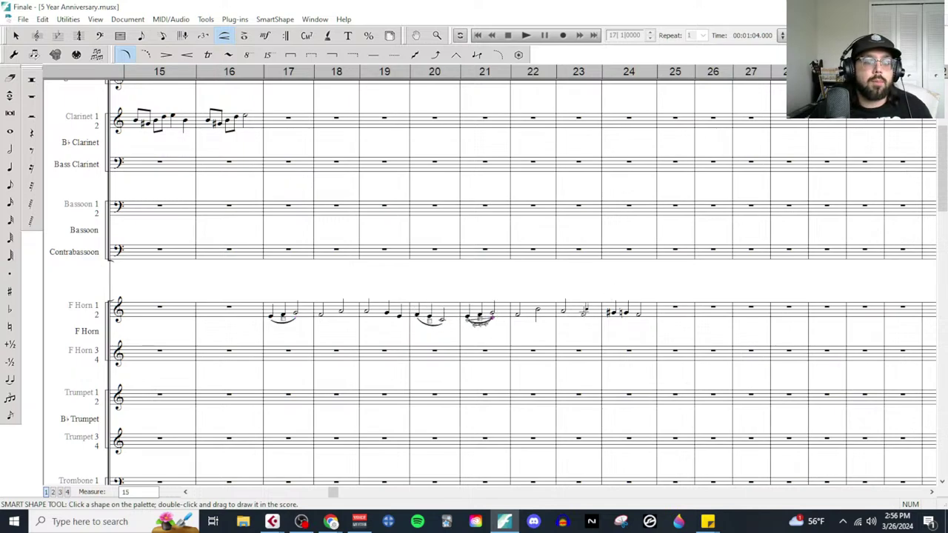
pyautogui.scroll(-2, 474, 311)
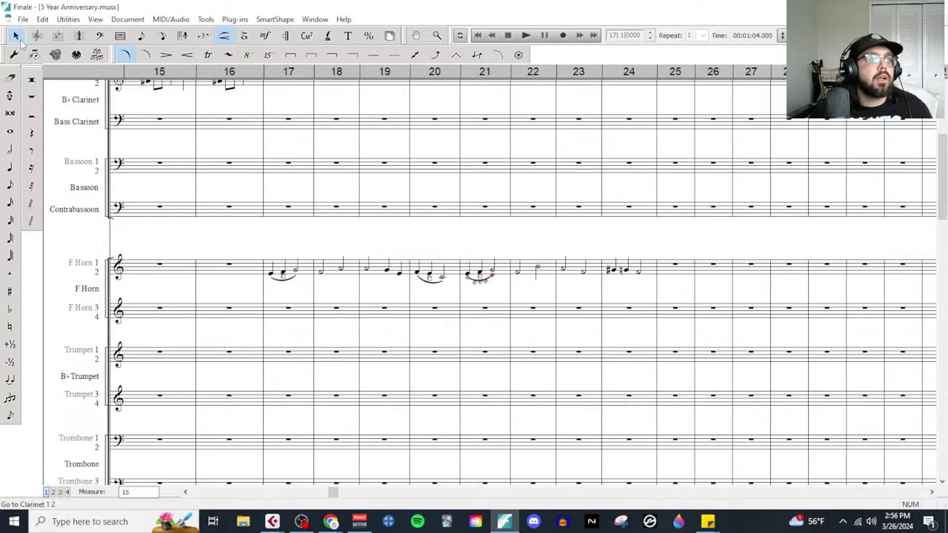
# Step: Copy F Horn measures 17–24 into Cello measure 17 and play back the result
pyautogui.click(16, 35)
pyautogui.click(300, 280)
pyautogui.keyDown('shift'); pyautogui.click(652, 274); pyautogui.keyUp('shift')
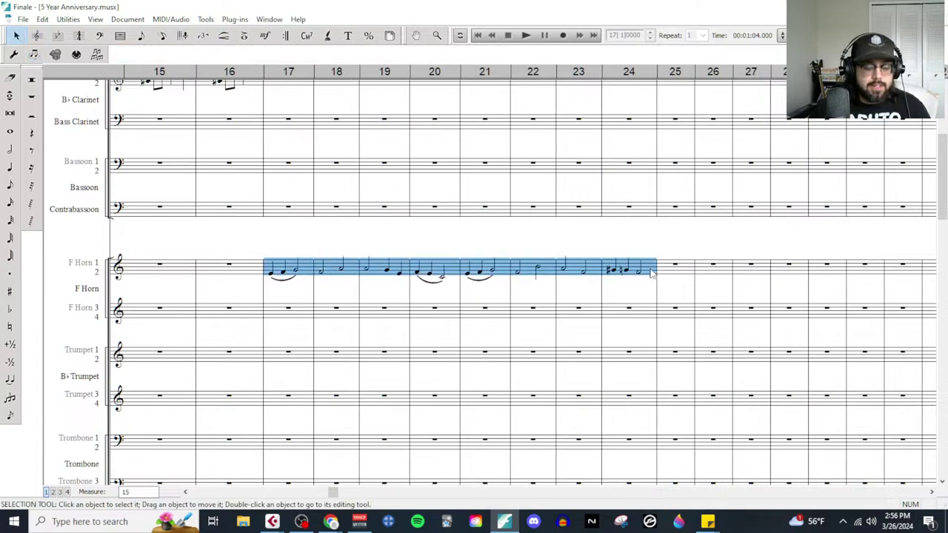
pyautogui.scroll(-4, 274, 313)
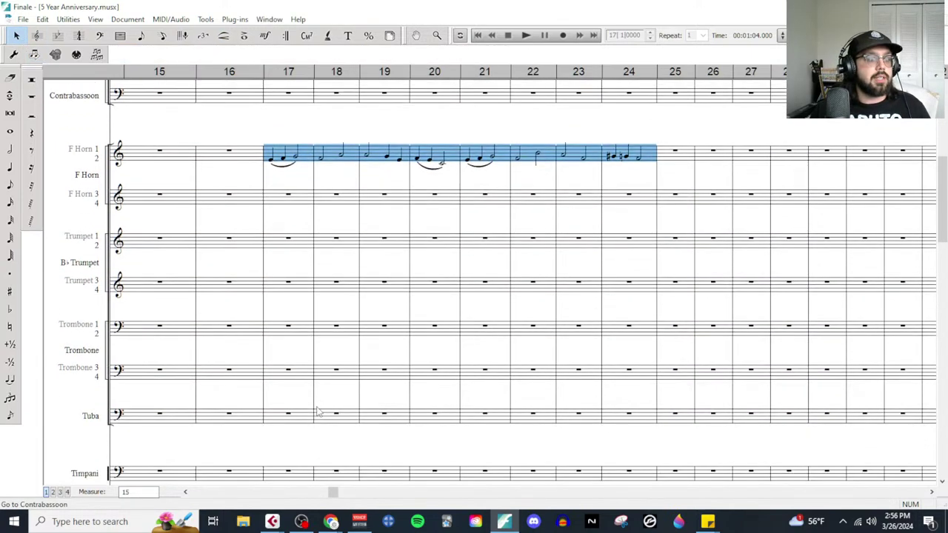
pyautogui.scroll(-15, 317, 412)
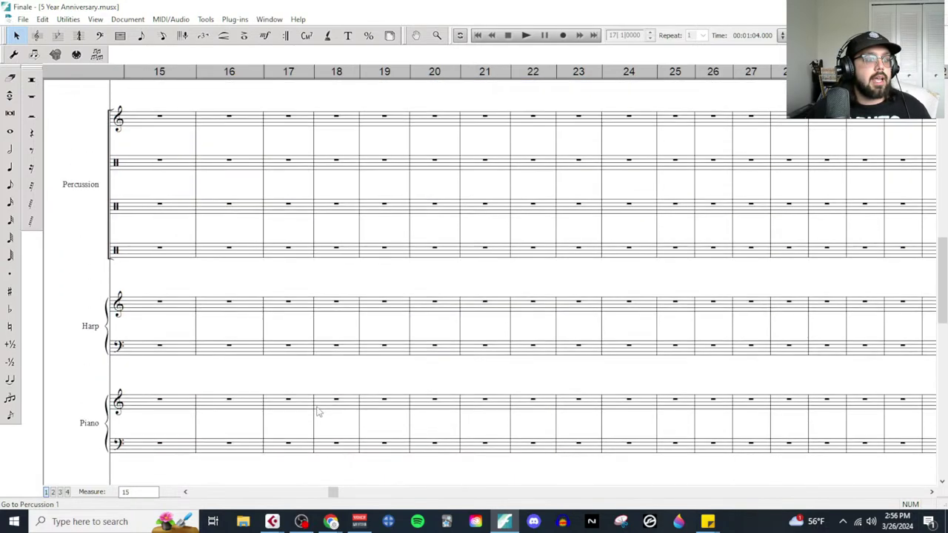
pyautogui.scroll(-10, 317, 412)
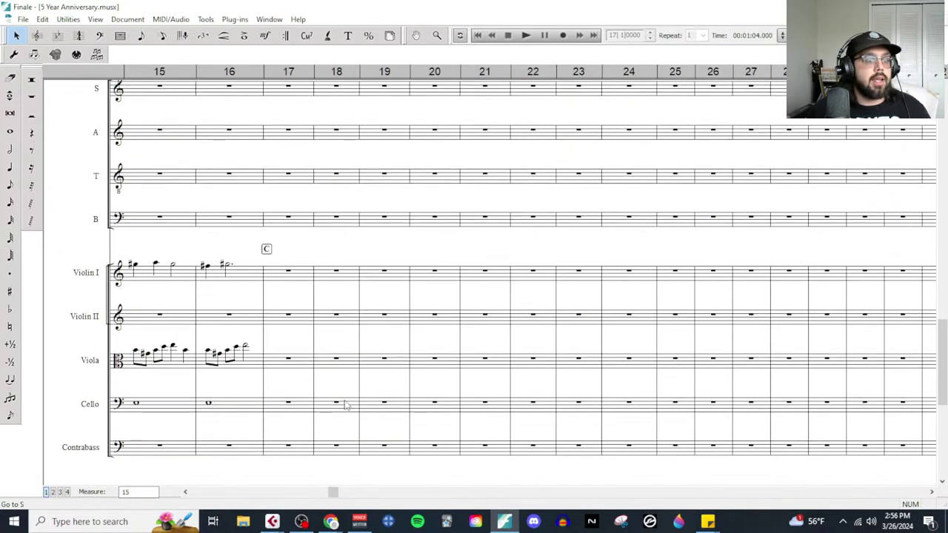
pyautogui.click(305, 406)
pyautogui.hotkey('ctrl', 'v')
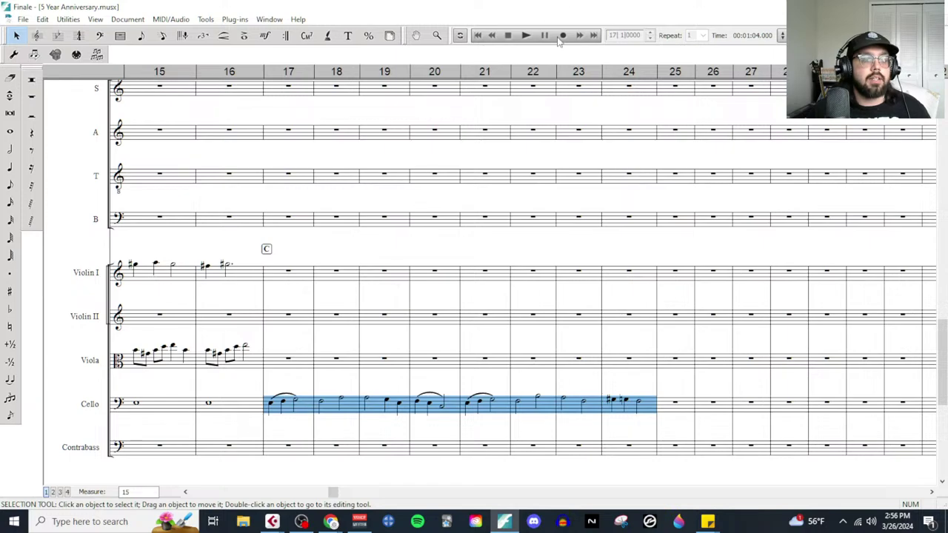
pyautogui.click(526, 35)
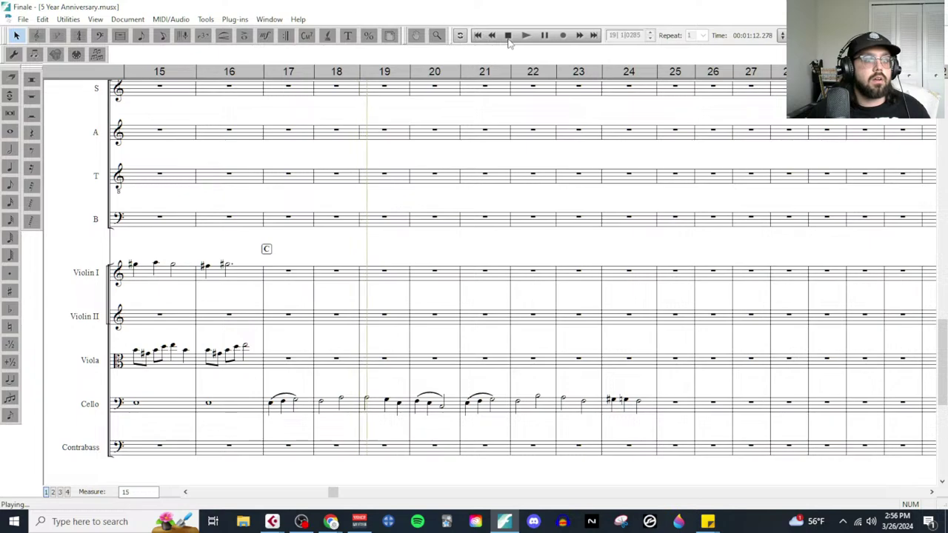
pyautogui.click(508, 35)
pyautogui.click(280, 20)
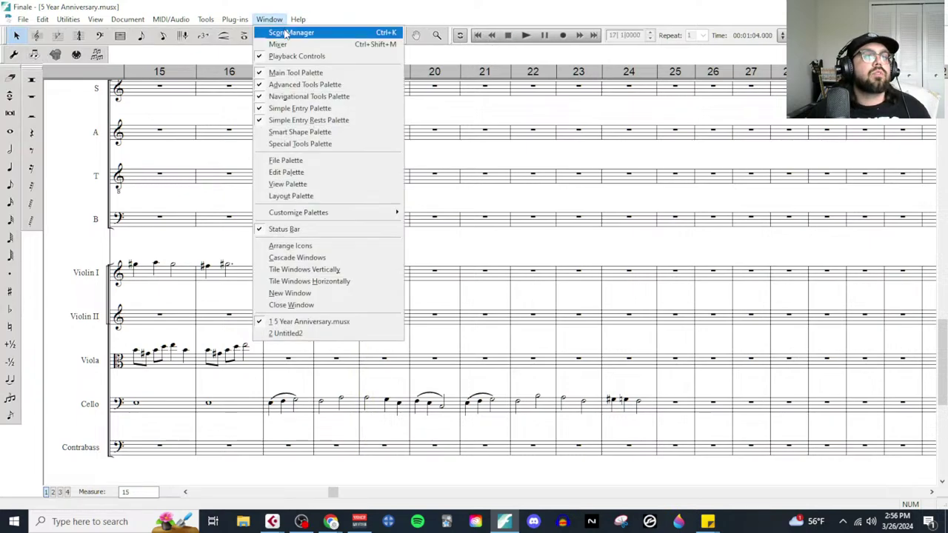
# Step: In Score Manager, set the string sounds to Cellos, Contrabasses, Violas, Violins and Violins
pyautogui.click(287, 33)
pyautogui.click(448, 226)
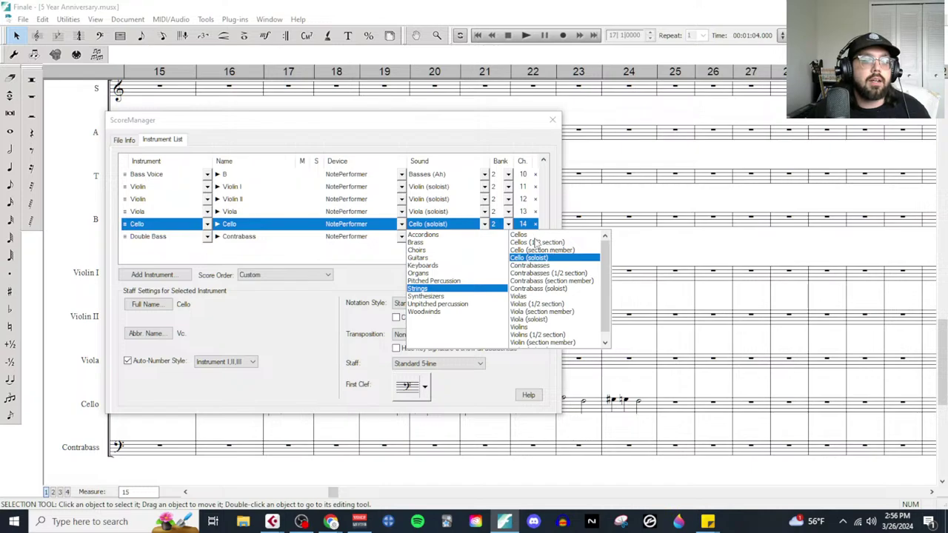
pyautogui.click(533, 234)
pyautogui.click(464, 236)
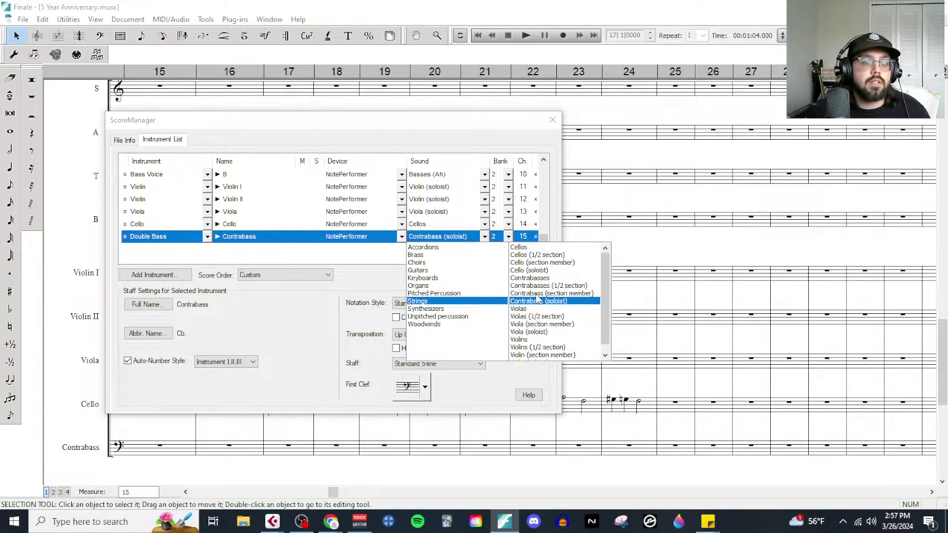
pyautogui.click(541, 286)
pyautogui.click(480, 213)
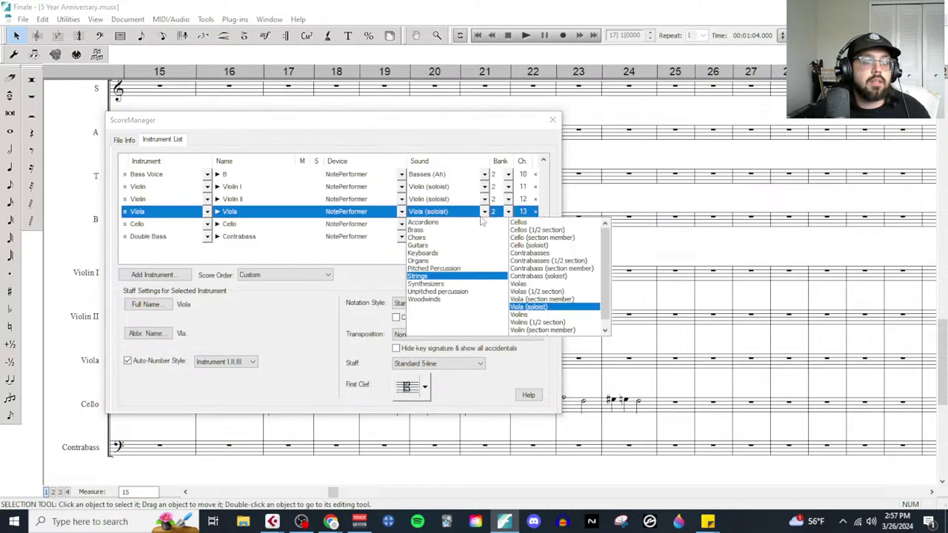
pyautogui.click(530, 285)
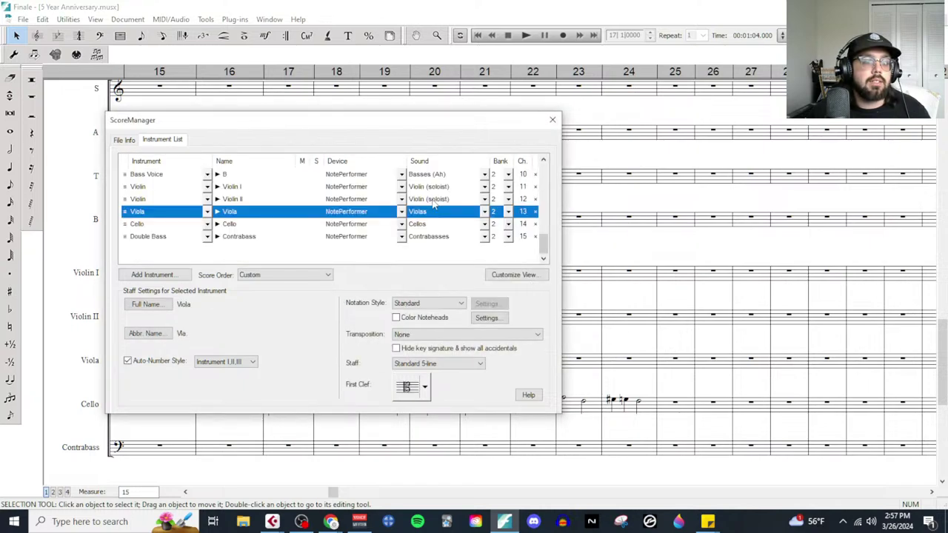
pyautogui.click(435, 200)
pyautogui.click(531, 296)
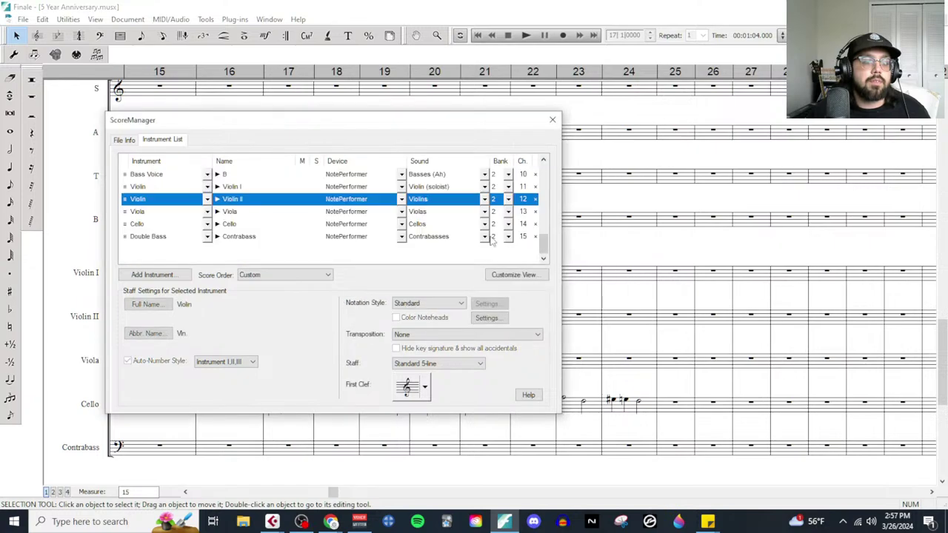
pyautogui.click(435, 187)
pyautogui.click(530, 283)
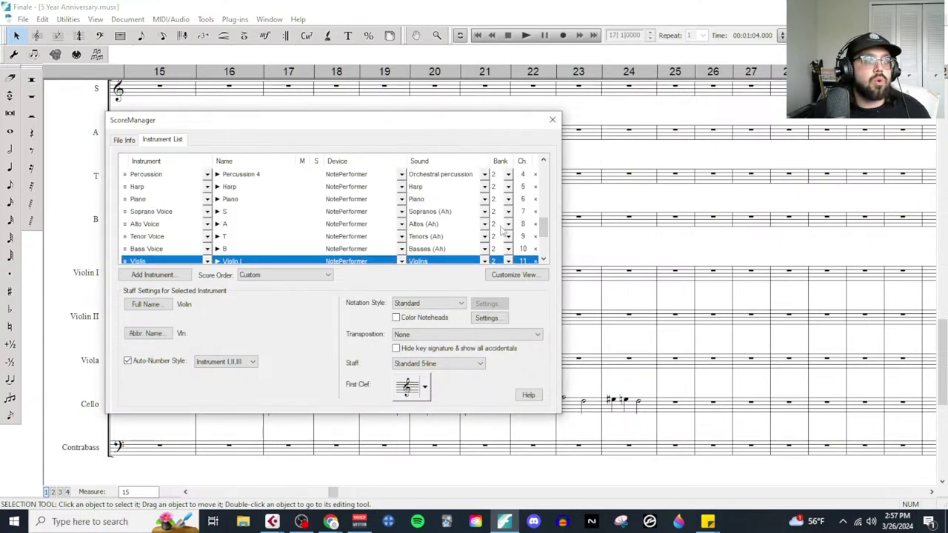
# Step: Delete the Soprano, Alto, Tenor and Bass voice staves, then start playback
pyautogui.click(534, 212)
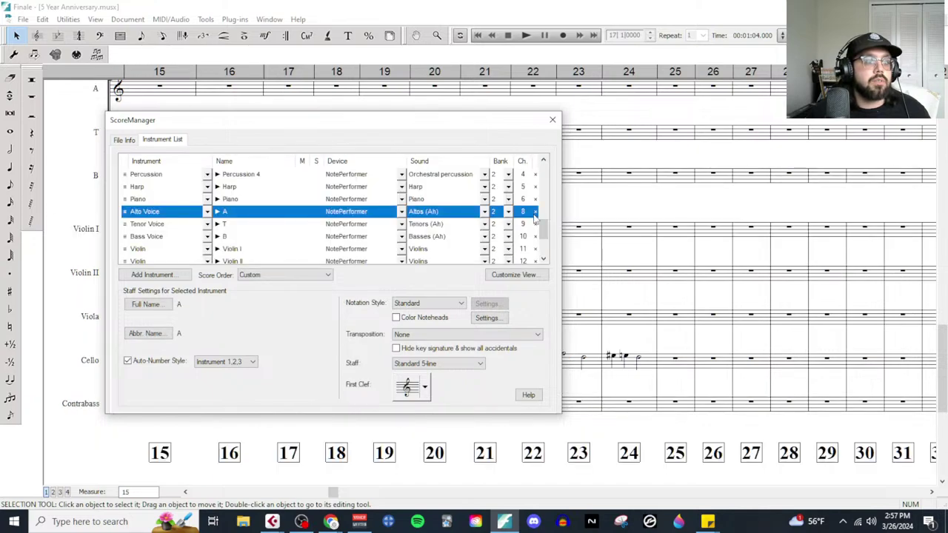
pyautogui.click(534, 212)
pyautogui.click(534, 212)
pyautogui.click(535, 212)
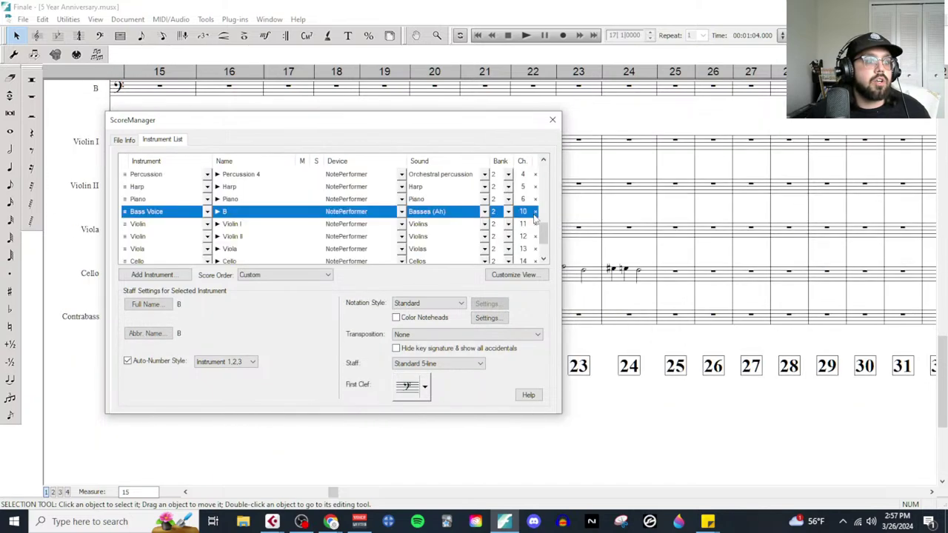
pyautogui.click(552, 119)
pyautogui.press('space')
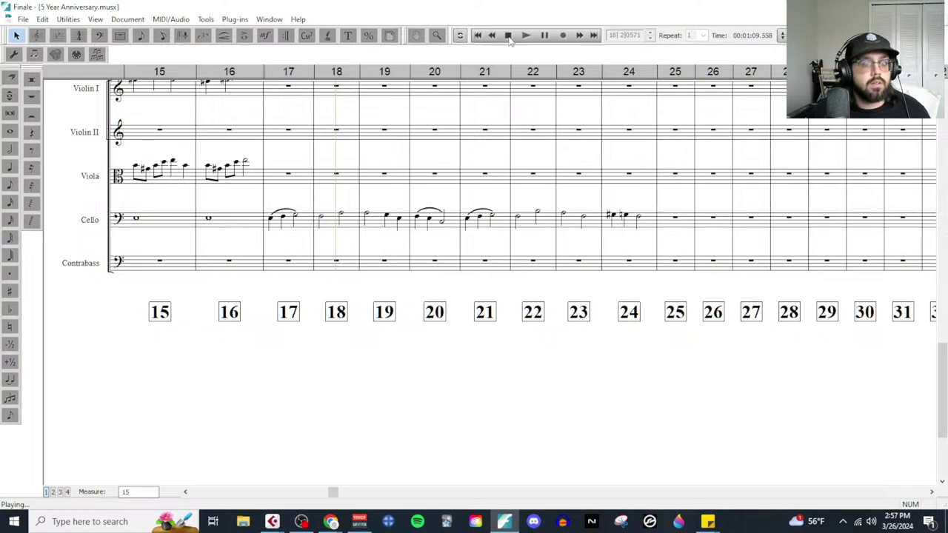
# Step: Stop playback and add a dynamic expression to the horn at measure 17
pyautogui.click(509, 36)
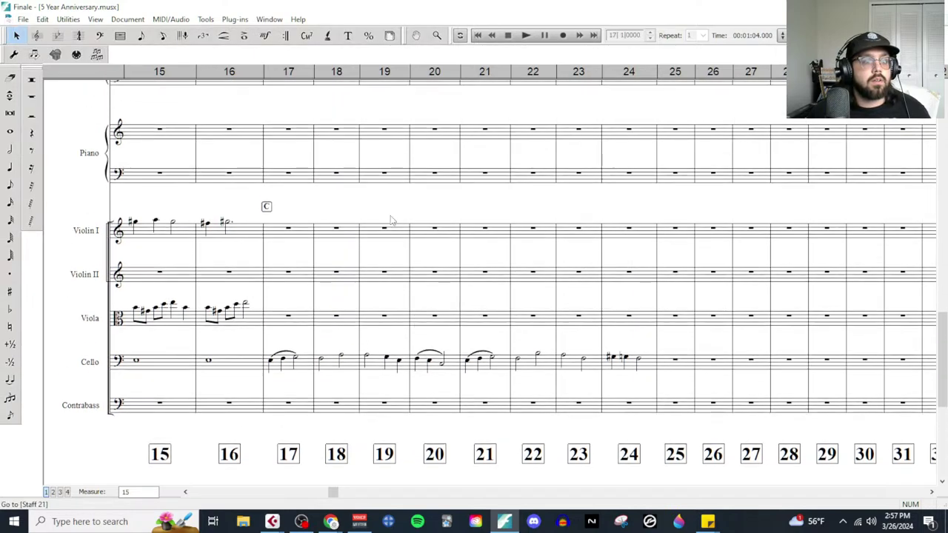
pyautogui.scroll(10, 385, 226)
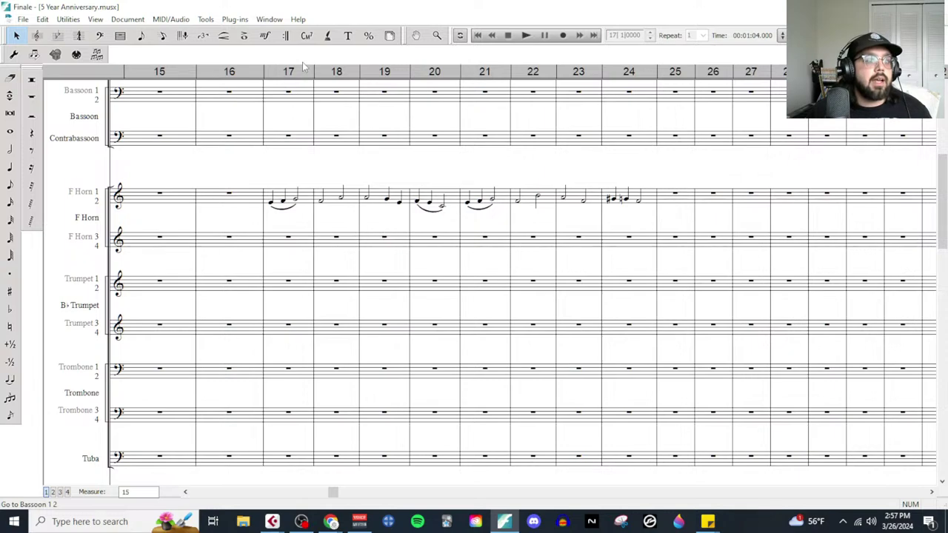
pyautogui.click(265, 36)
pyautogui.doubleClick(275, 178)
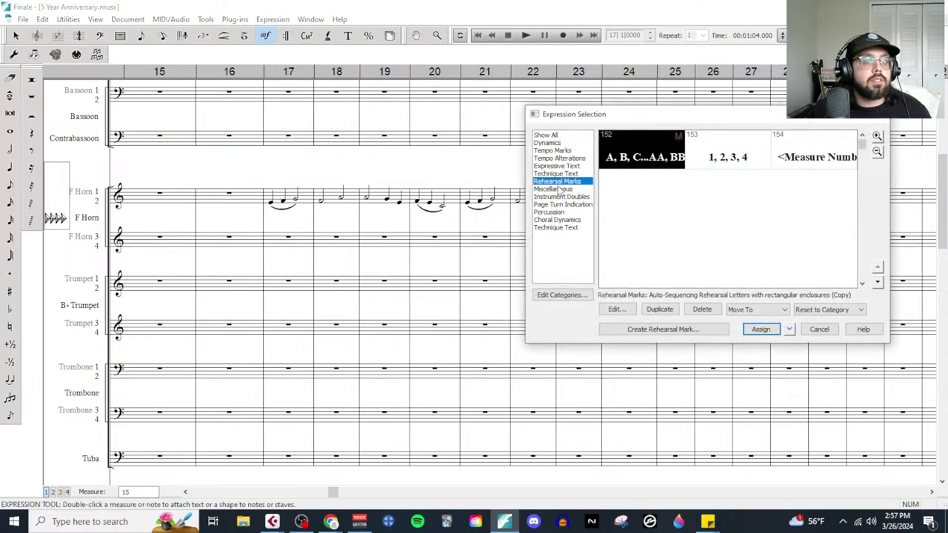
pyautogui.click(548, 143)
pyautogui.doubleClick(704, 190)
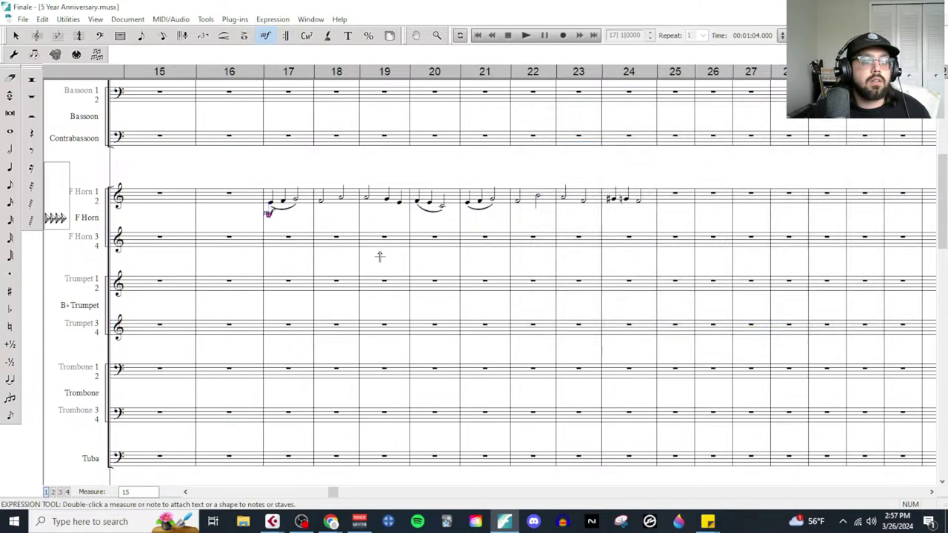
# Step: Place mf under the cello in measure 17 and reopen the Score Manager
pyautogui.scroll(-10, 286, 292)
pyautogui.scroll(-5, 289, 321)
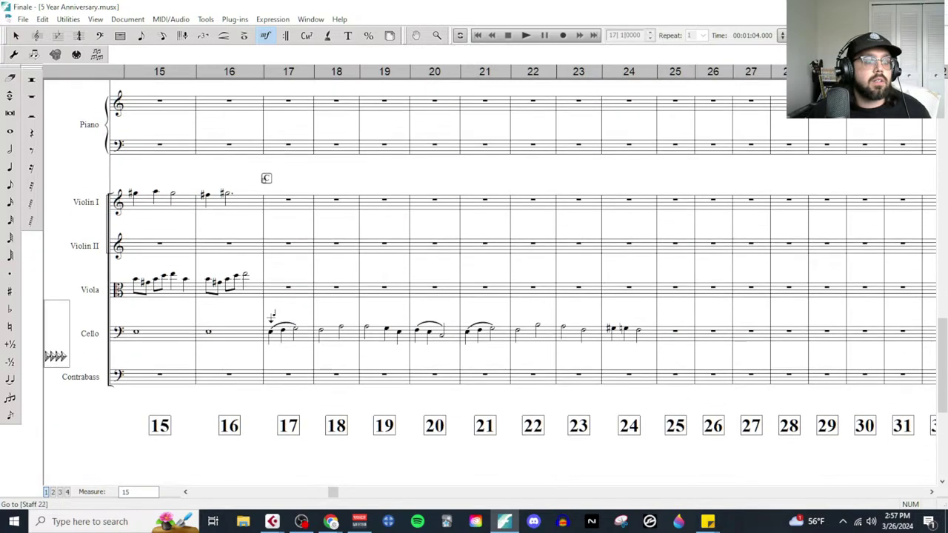
pyautogui.doubleClick(271, 317)
pyautogui.doubleClick(703, 191)
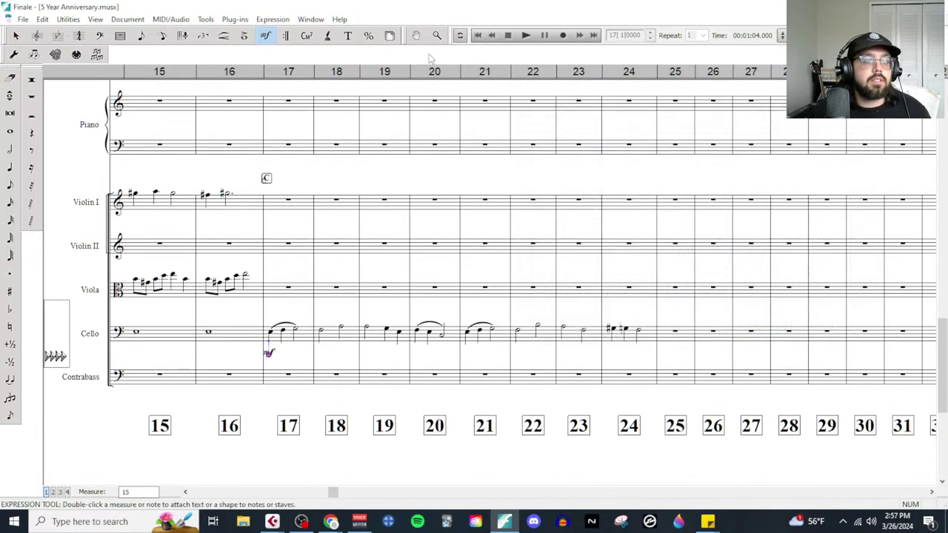
pyautogui.click(311, 19)
pyautogui.click(326, 28)
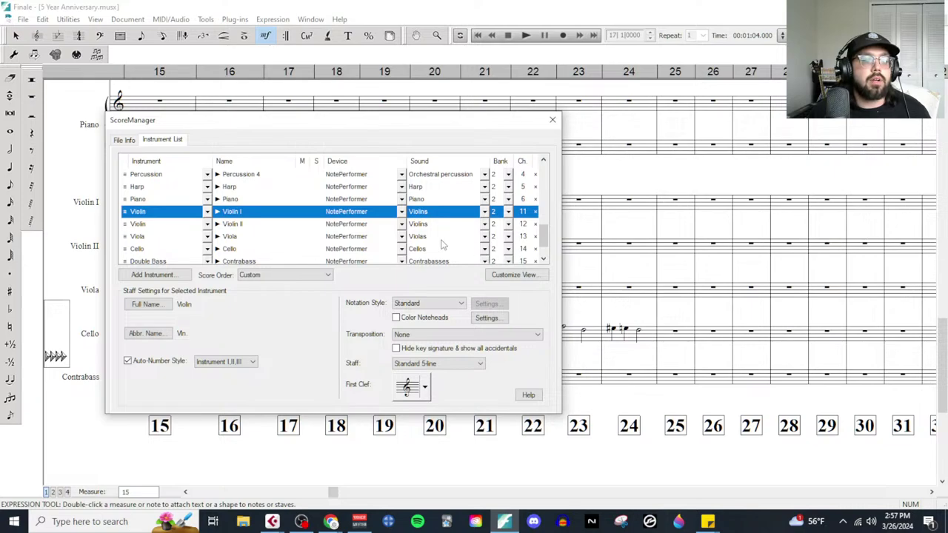
# Step: Route playback through the VST instruments and test-play the strings
pyautogui.scroll(-1, 442, 244)
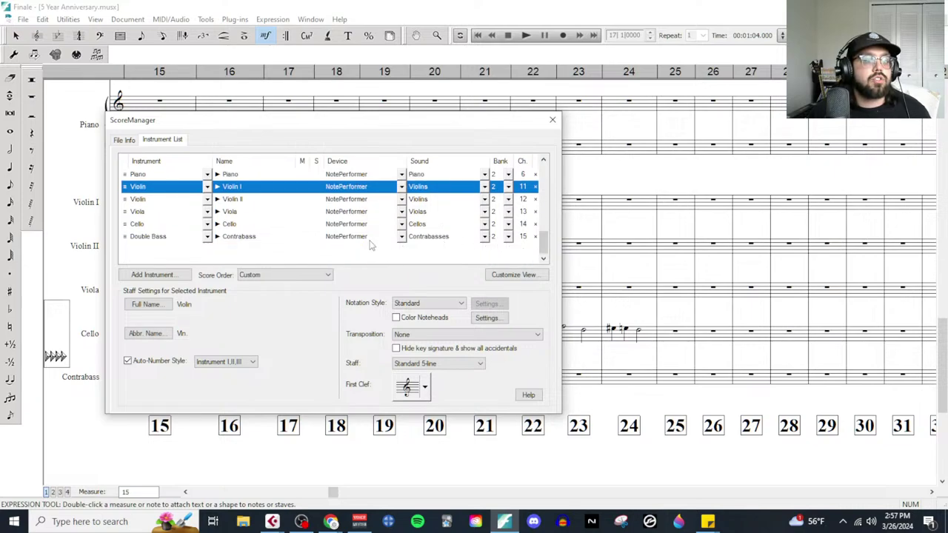
pyautogui.click(552, 119)
pyautogui.click(171, 19)
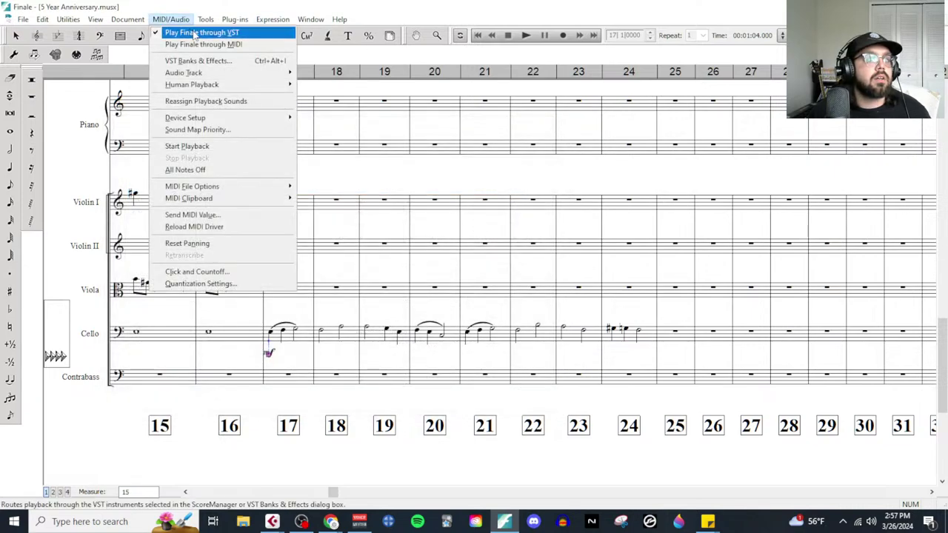
pyautogui.click(186, 32)
pyautogui.click(525, 35)
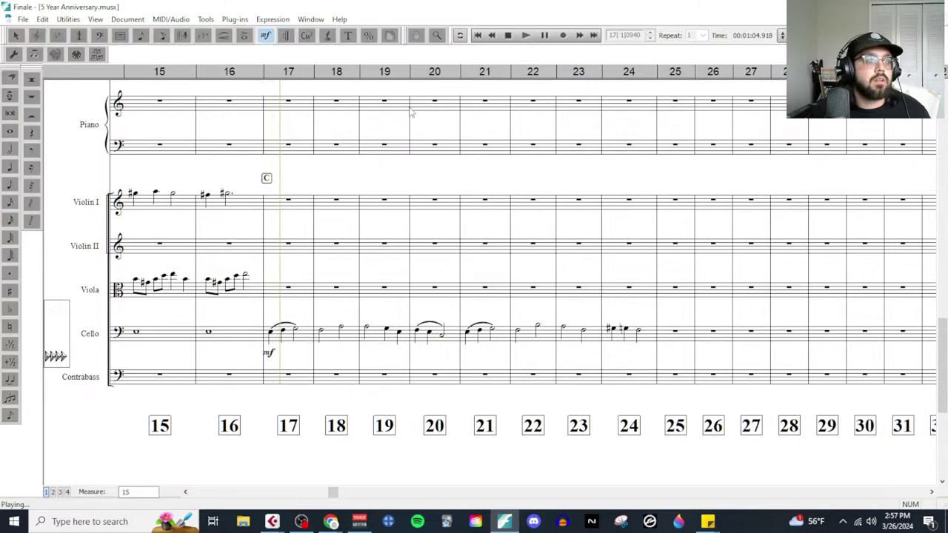
pyautogui.click(508, 36)
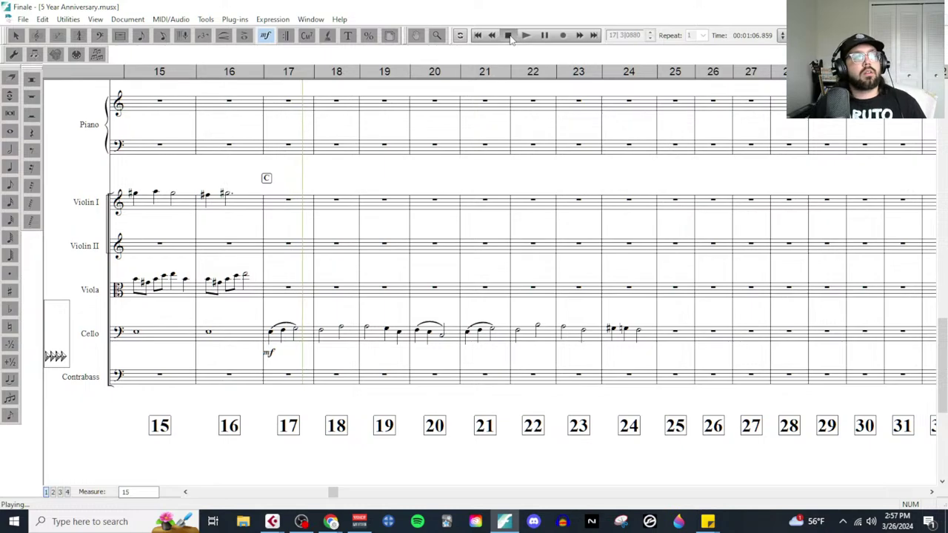
# Step: Reset the Voicemeeter virtual input gain to 0 dB
pyautogui.click(359, 522)
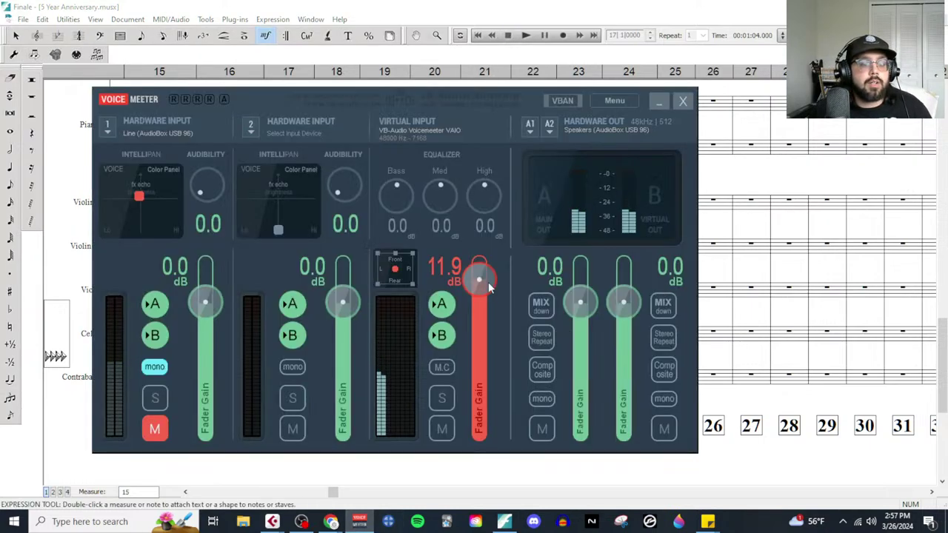
pyautogui.moveTo(488, 281); pyautogui.dragTo(478, 304)
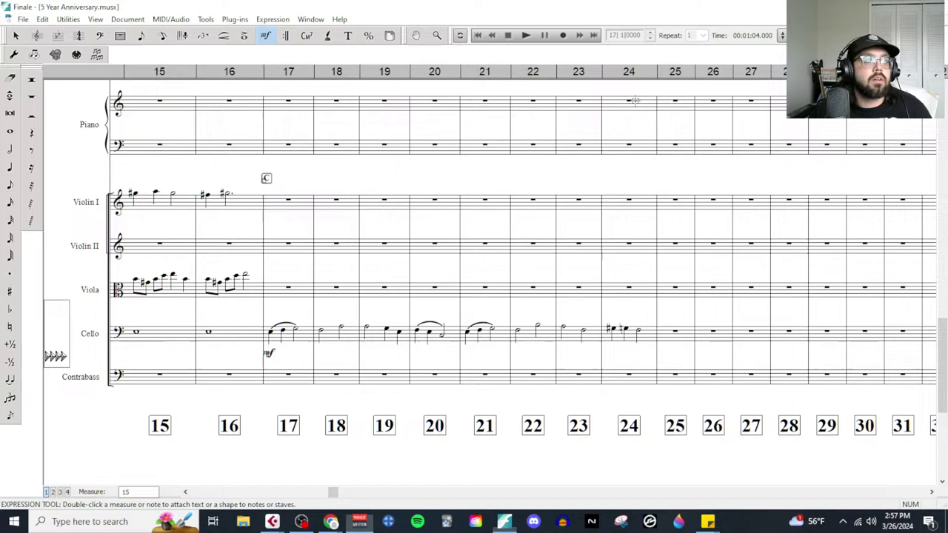
pyautogui.click(658, 100)
# Step: Reassign playback sounds for all staves and reopen the Score Manager
pyautogui.click(188, 21)
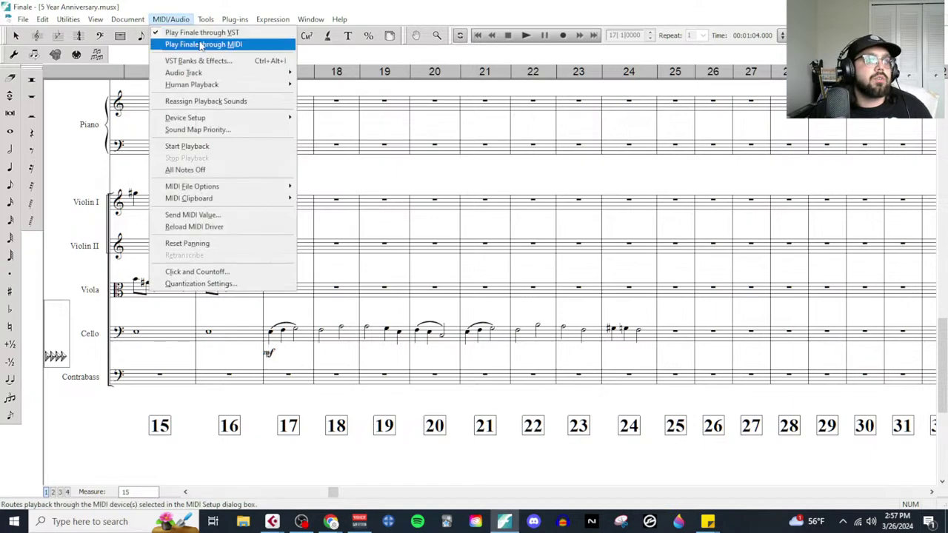
pyautogui.click(210, 101)
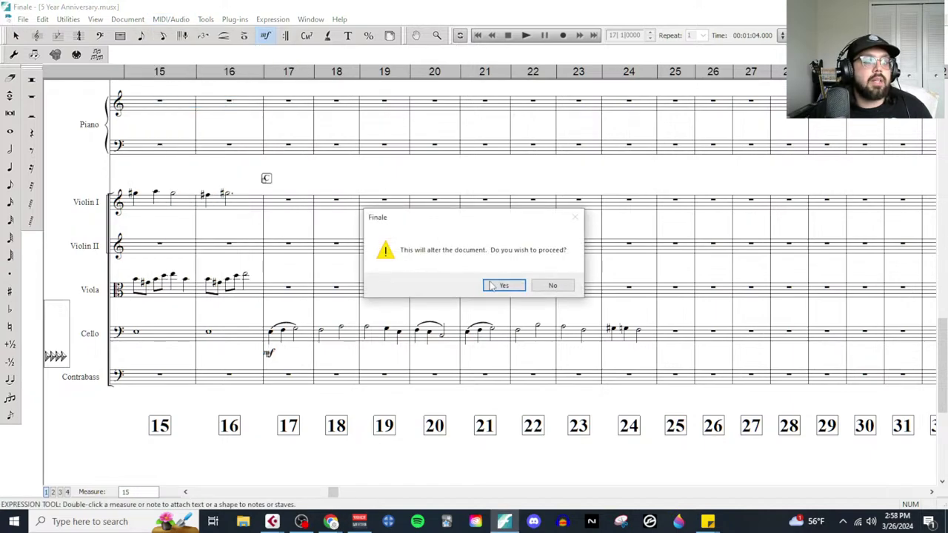
pyautogui.click(494, 286)
pyautogui.click(307, 21)
pyautogui.click(325, 32)
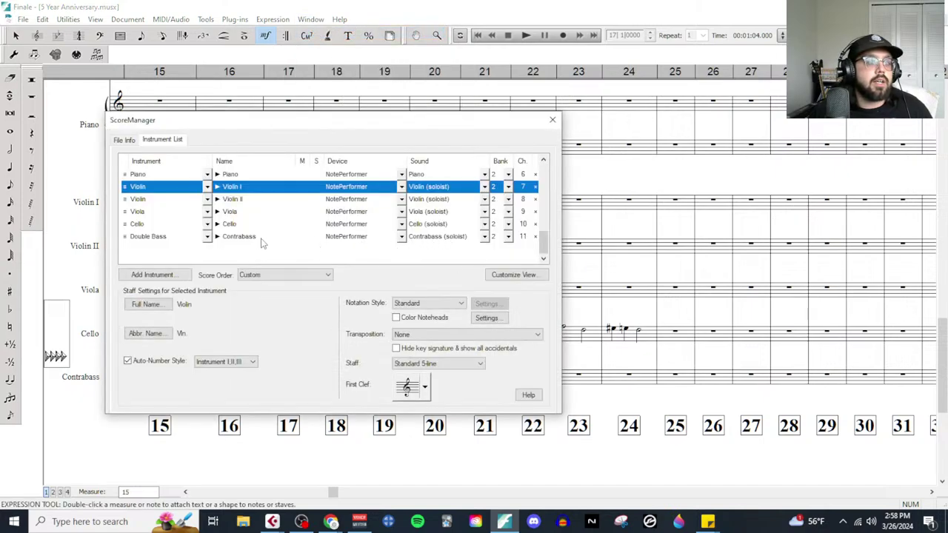
# Step: Make Violin I, Violin II, Viola, Cello and Double Bass section instruments, then play back
pyautogui.click(159, 188)
pyautogui.click(368, 229)
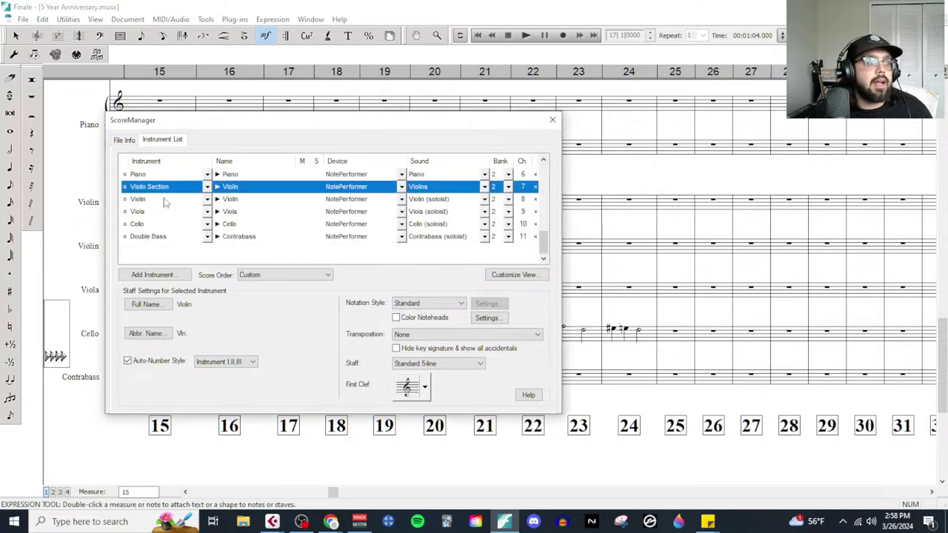
pyautogui.click(167, 200)
pyautogui.click(366, 242)
pyautogui.click(141, 212)
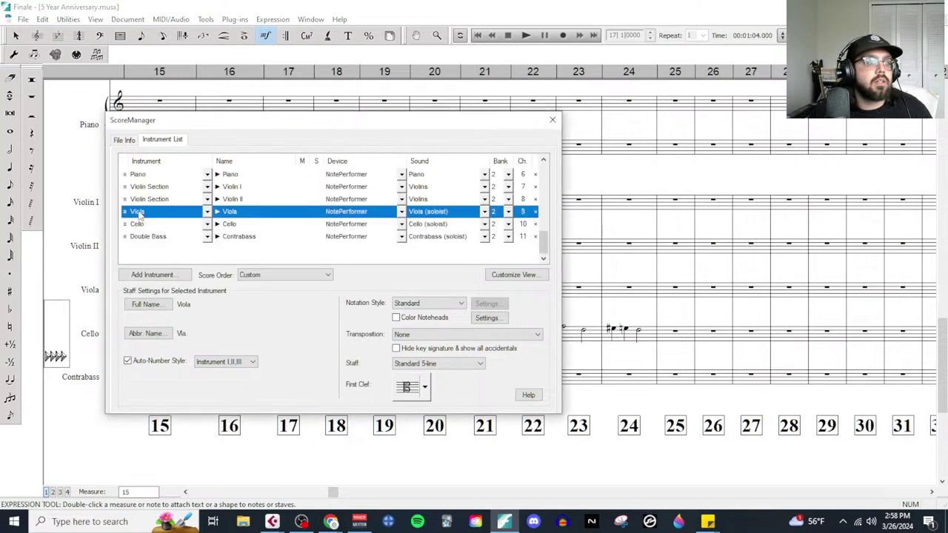
pyautogui.click(371, 261)
pyautogui.click(147, 224)
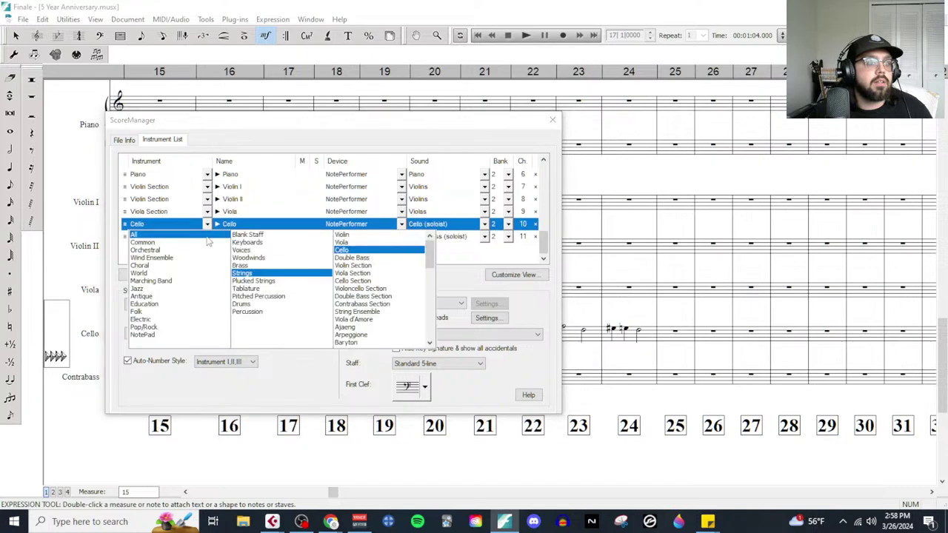
pyautogui.click(362, 282)
pyautogui.click(154, 236)
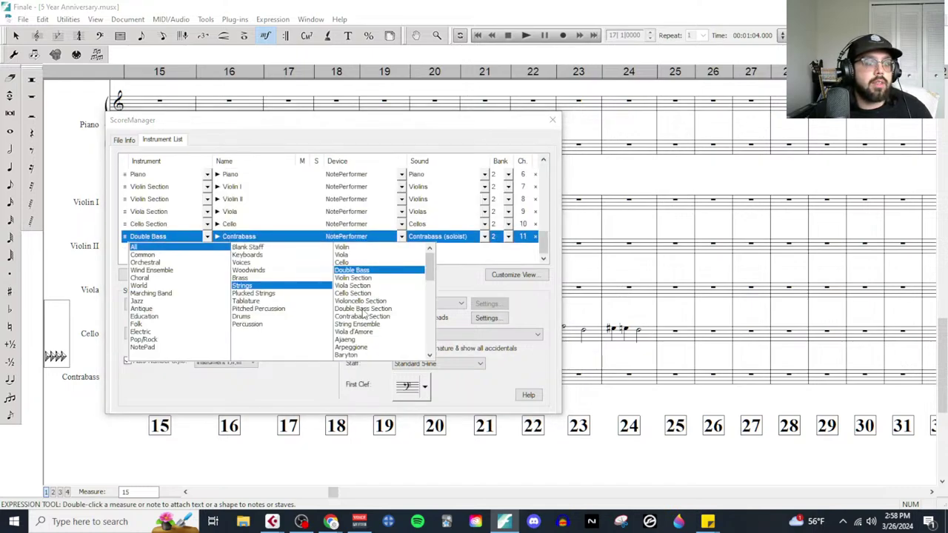
pyautogui.click(362, 309)
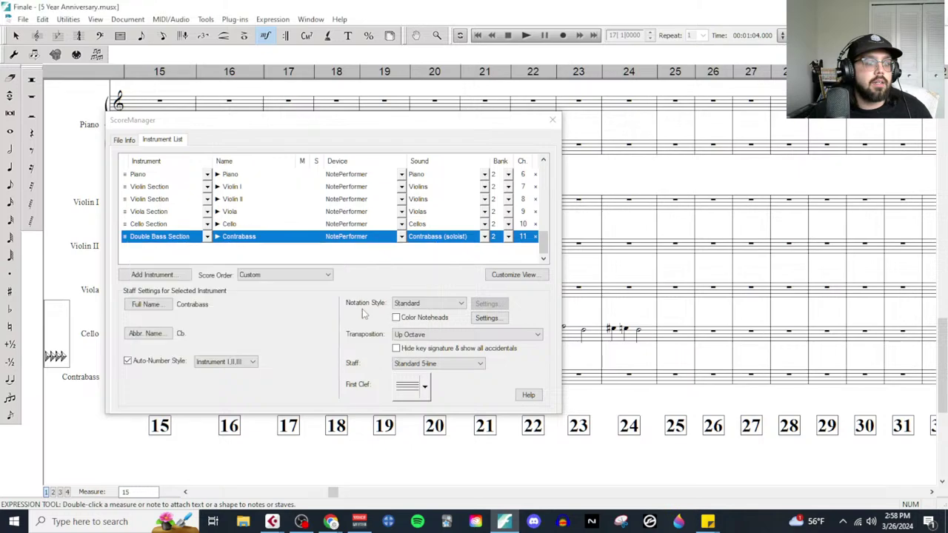
pyautogui.click(552, 120)
pyautogui.click(525, 36)
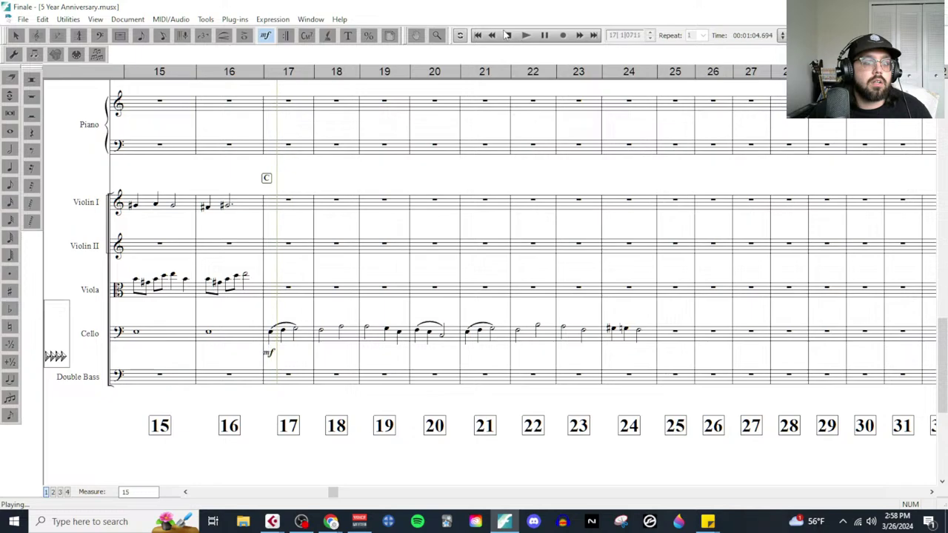
# Step: Stop playback, reassign the playback sounds, and check the Score Manager
pyautogui.click(508, 36)
pyautogui.click(170, 19)
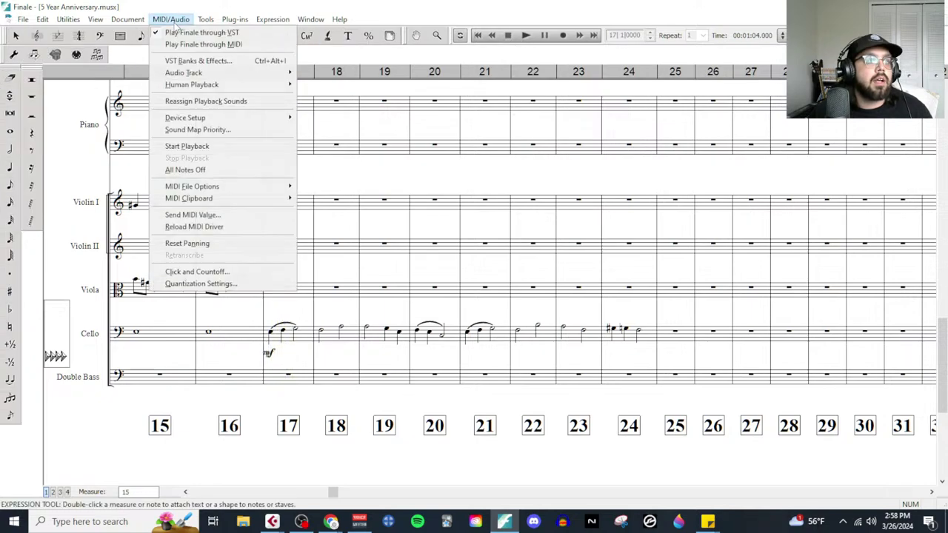
pyautogui.click(205, 101)
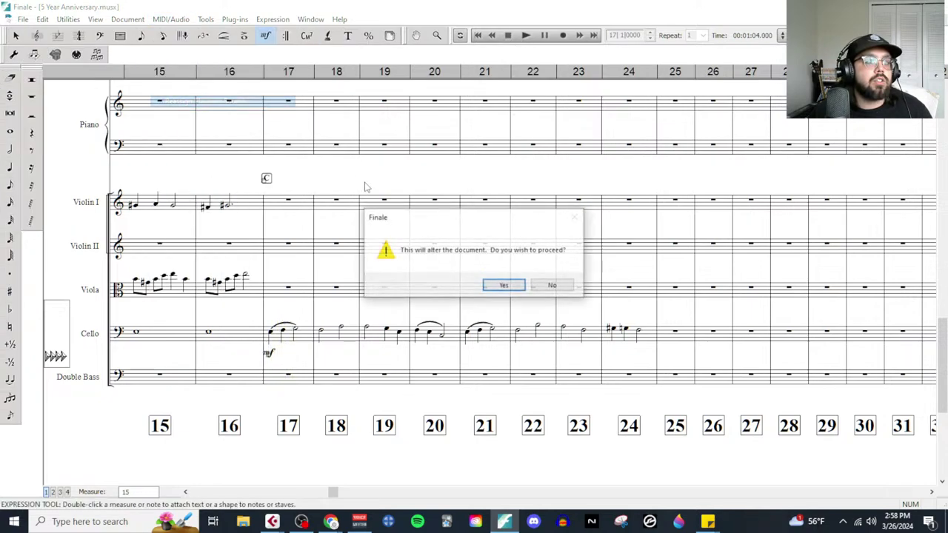
pyautogui.click(504, 286)
pyautogui.click(311, 19)
pyautogui.click(348, 29)
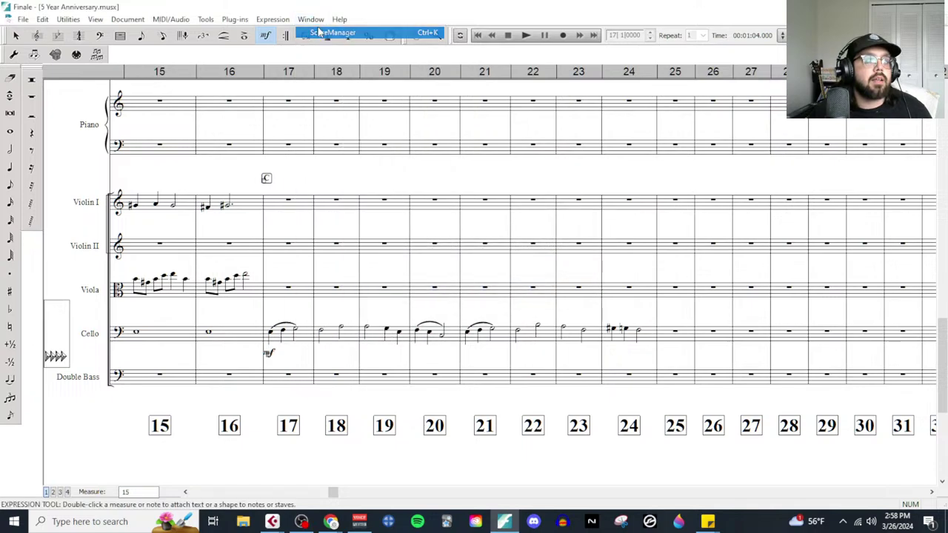
pyautogui.click(552, 120)
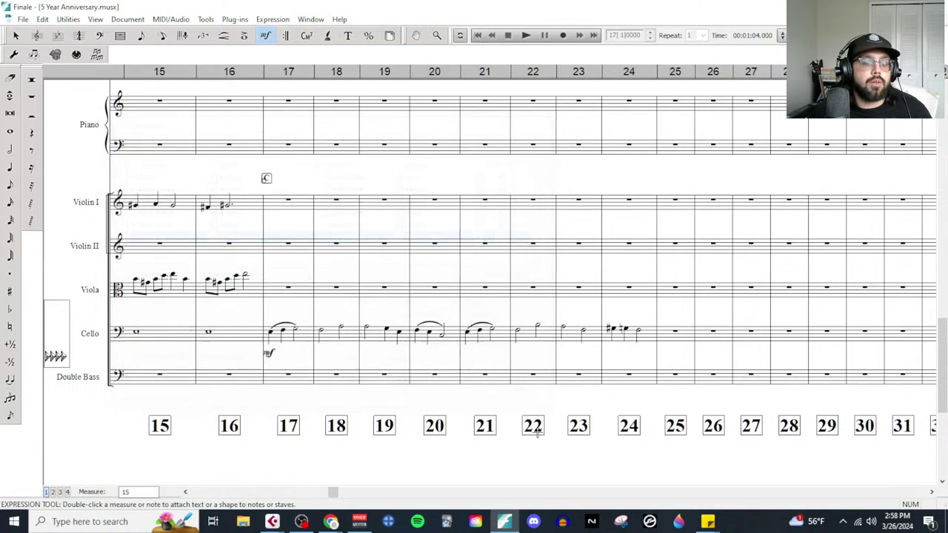
# Step: Raise the Voicemeeter virtual input to 10.1 dB, replay the score, then return to the planning notes
pyautogui.click(359, 521)
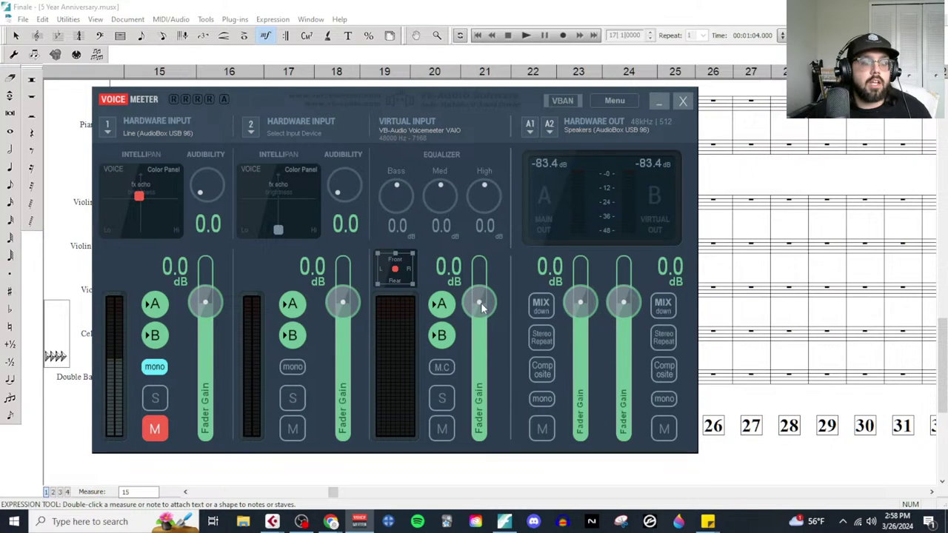
pyautogui.moveTo(480, 302); pyautogui.dragTo(482, 283)
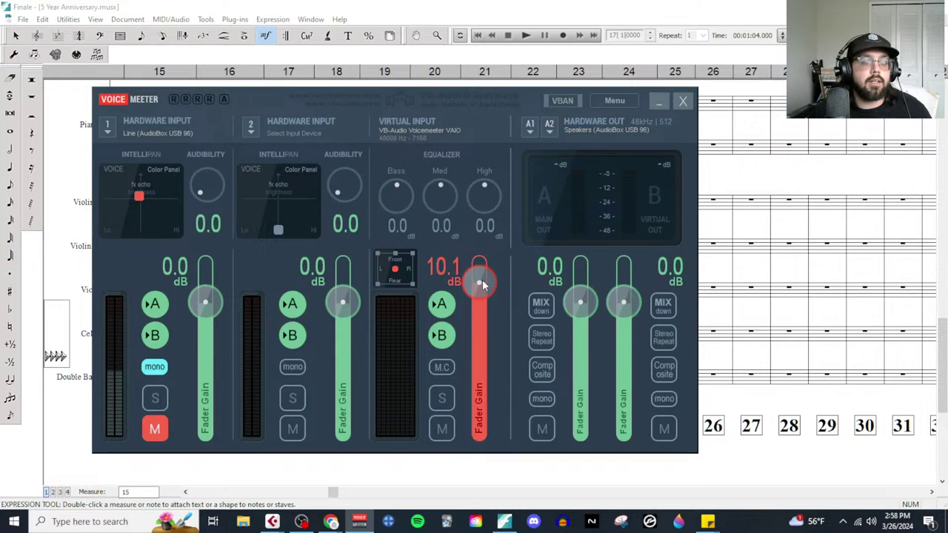
pyautogui.click(658, 102)
pyautogui.press('space')
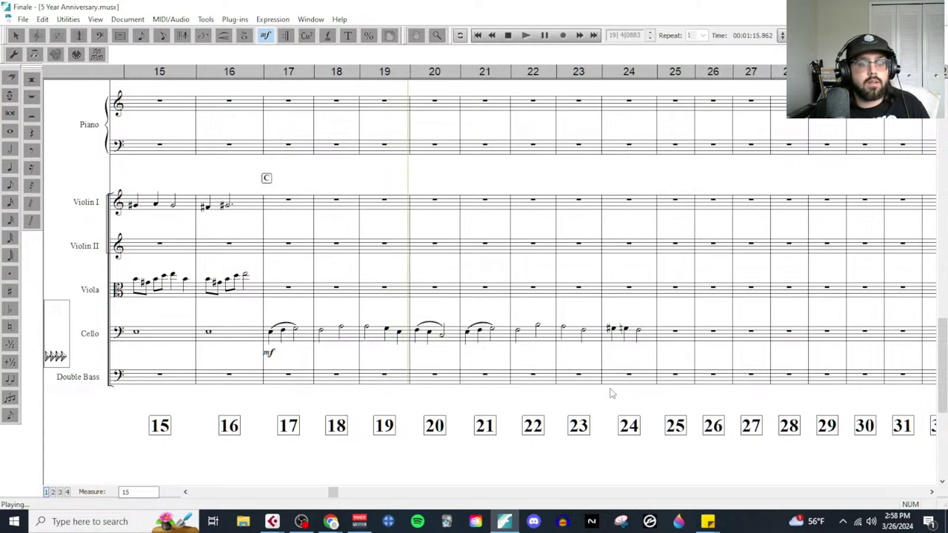
pyautogui.click(508, 42)
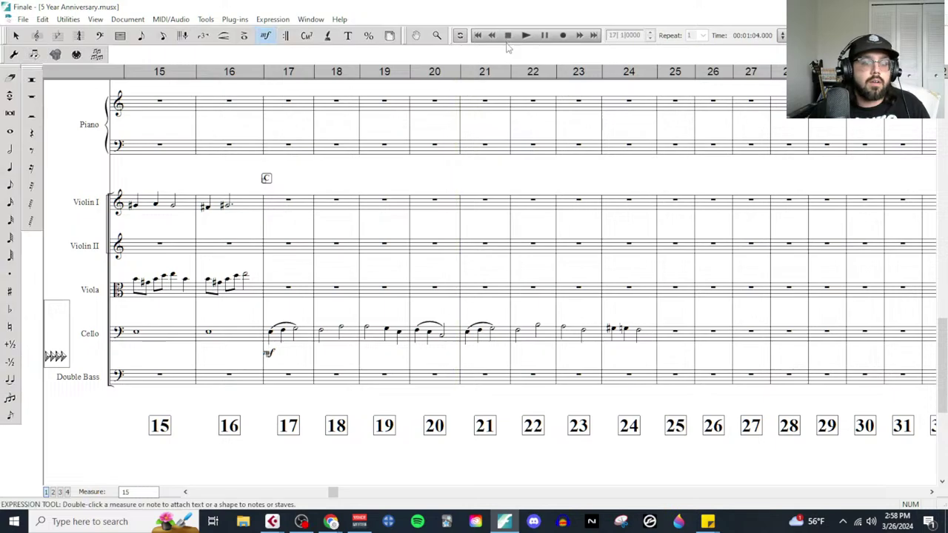
pyautogui.moveTo(331, 522)
pyautogui.click(363, 497)
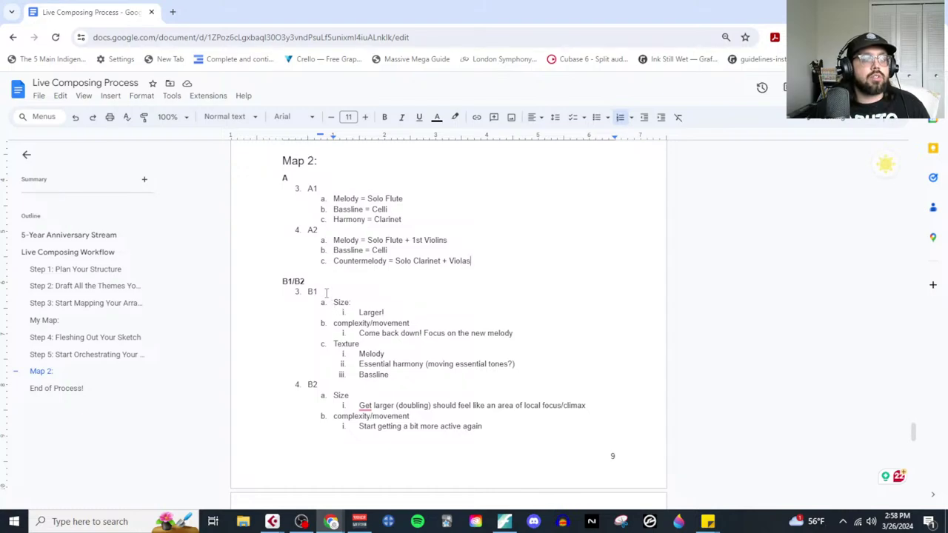
# Step: Add a Melody = Celli + Horns item under B1 and delete the old sub-items through Bassline
pyautogui.press('Return')
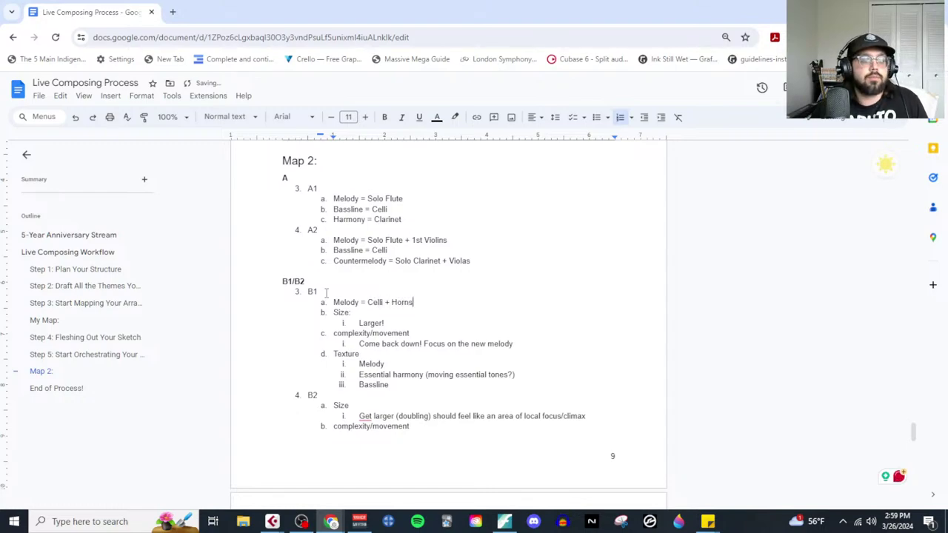
pyautogui.moveTo(404, 386); pyautogui.dragTo(341, 318)
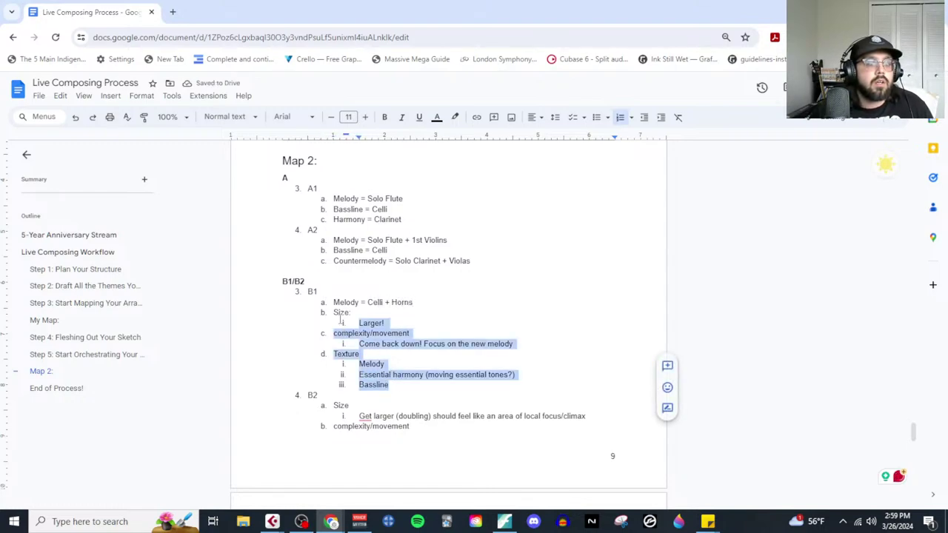
pyautogui.press('BackSpace')
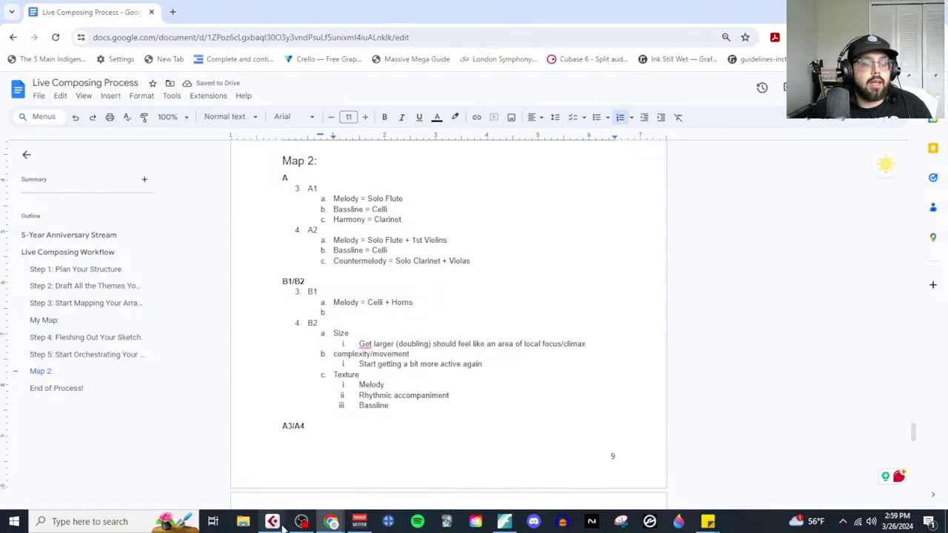
# Step: In Cubase, inspect the bar-17 Kontakt 01 (D) part in the Key Editor, then return to Finale
pyautogui.moveTo(271, 521)
pyautogui.click(222, 469)
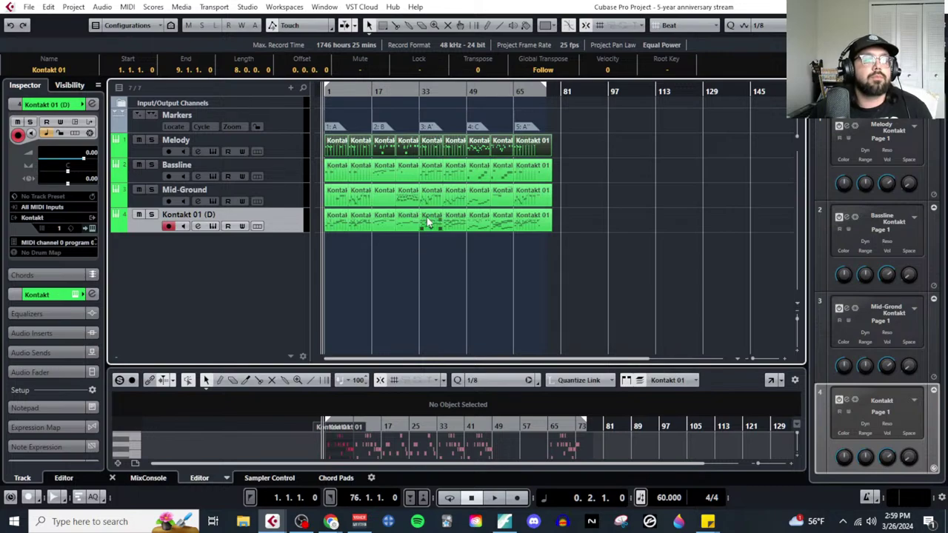
pyautogui.press('h')
pyautogui.press('h')
pyautogui.click(415, 172)
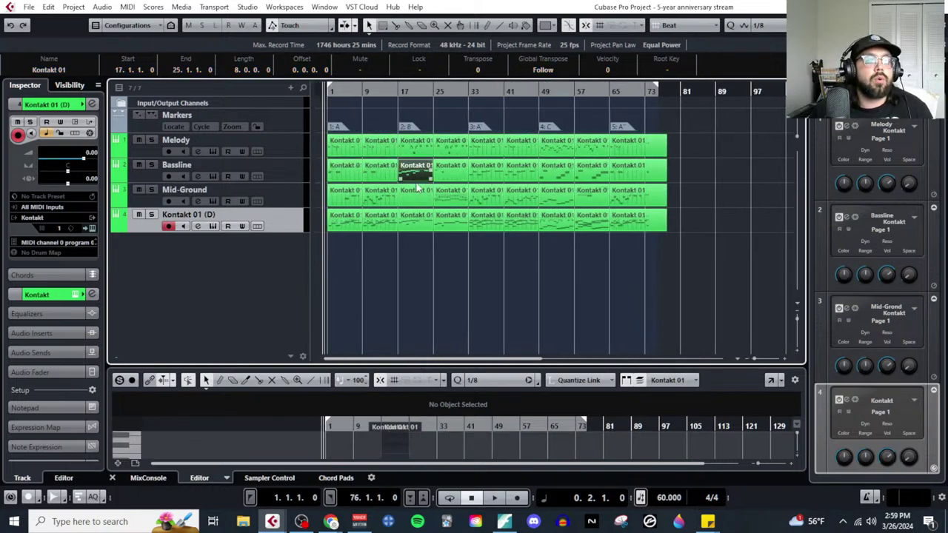
pyautogui.click(414, 226)
pyautogui.click(127, 7)
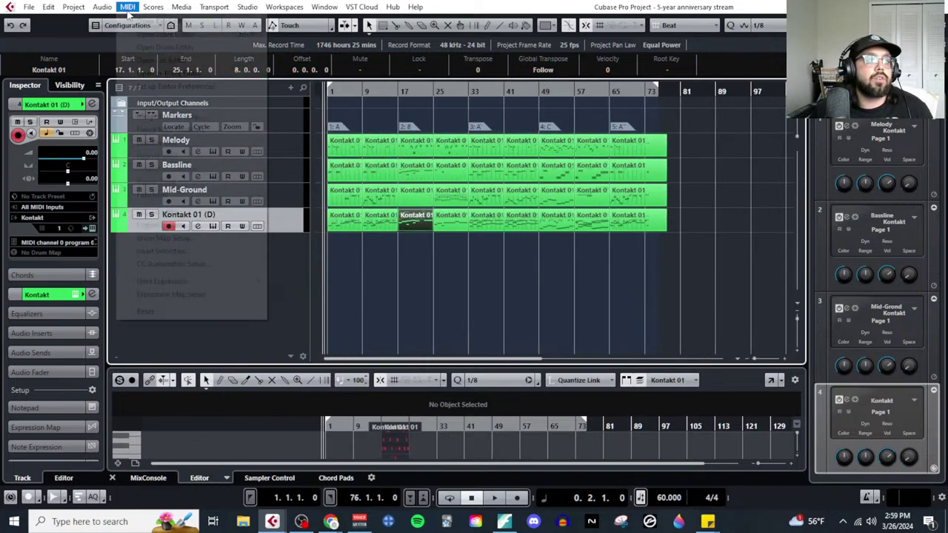
pyautogui.click(155, 27)
pyautogui.scroll(-3, 510, 274)
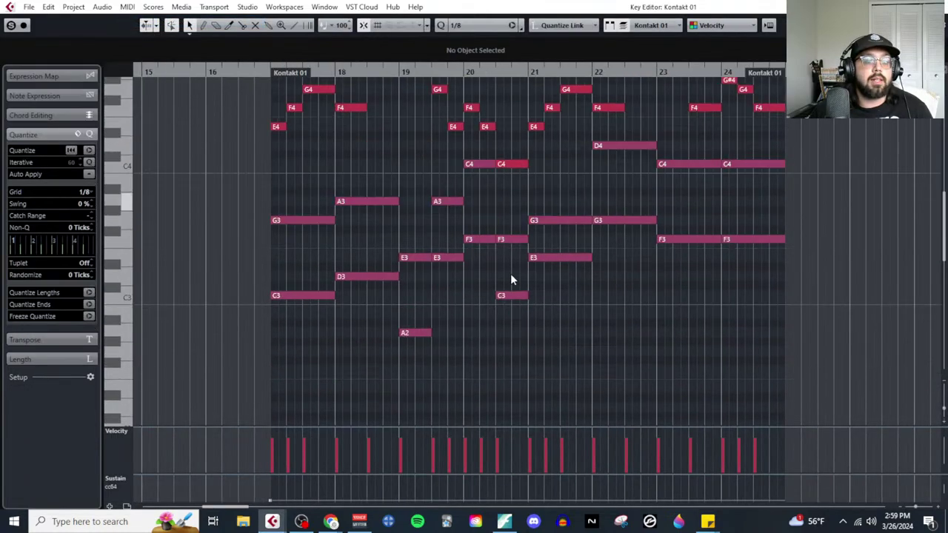
pyautogui.scroll(3, 515, 278)
pyautogui.hotkey('ctrl', 'w')
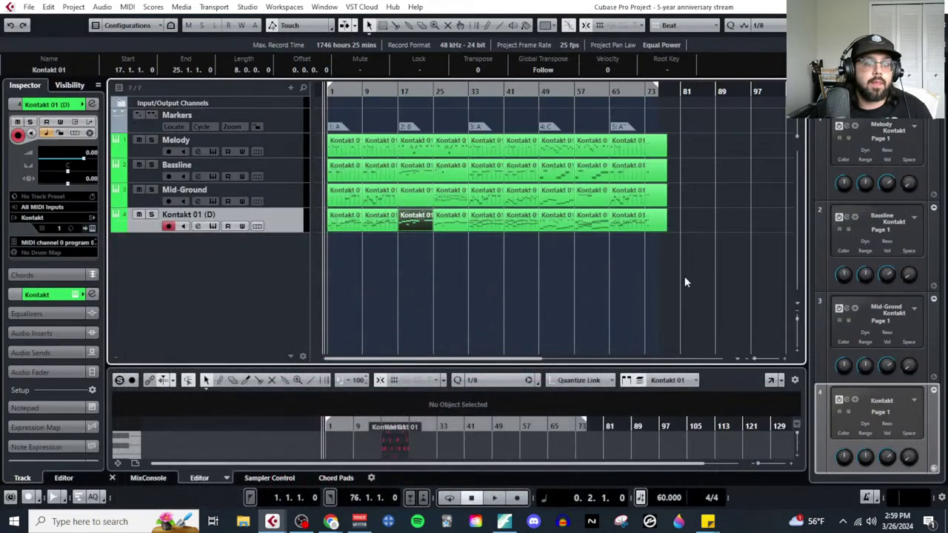
pyautogui.click(504, 522)
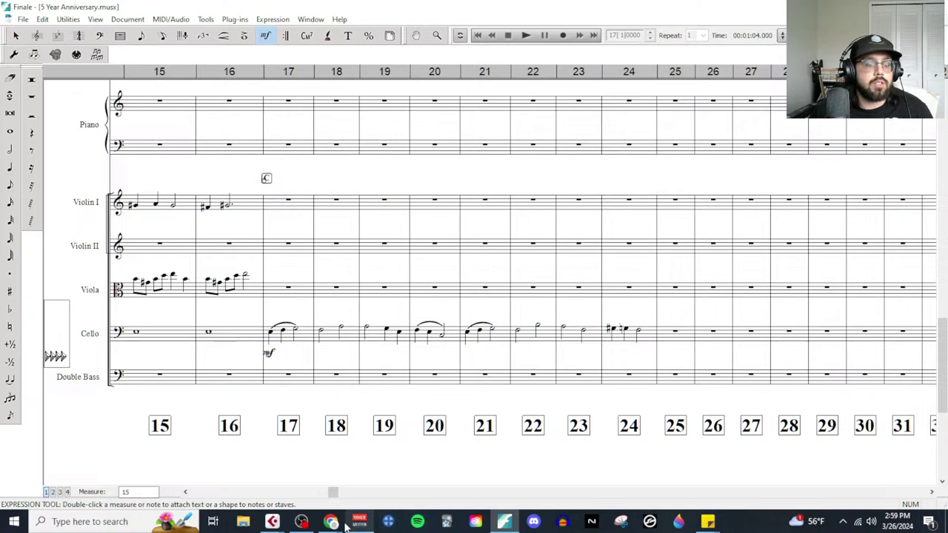
# Step: Fill B1's empty second item with Bassline in the Live Composing Process notes
pyautogui.moveTo(331, 521)
pyautogui.click(397, 461)
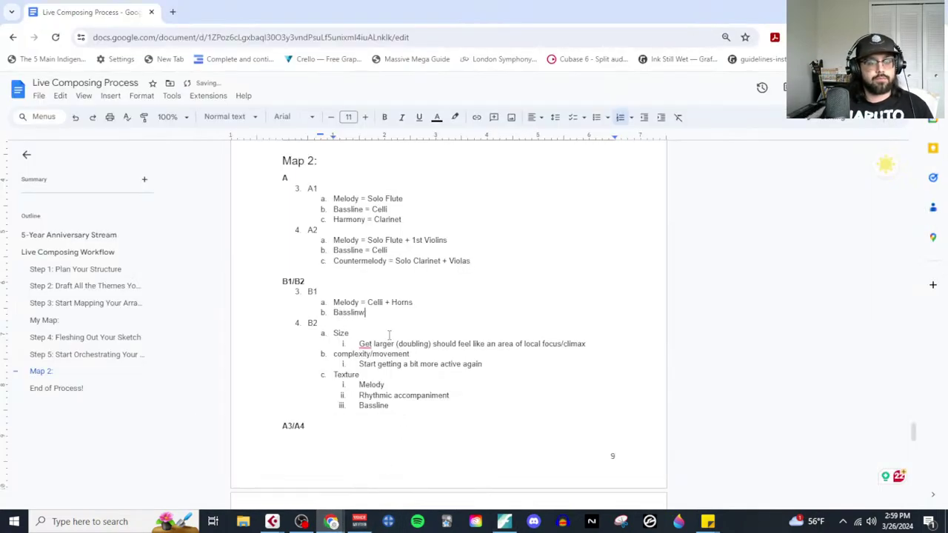
pyautogui.moveTo(363, 342)
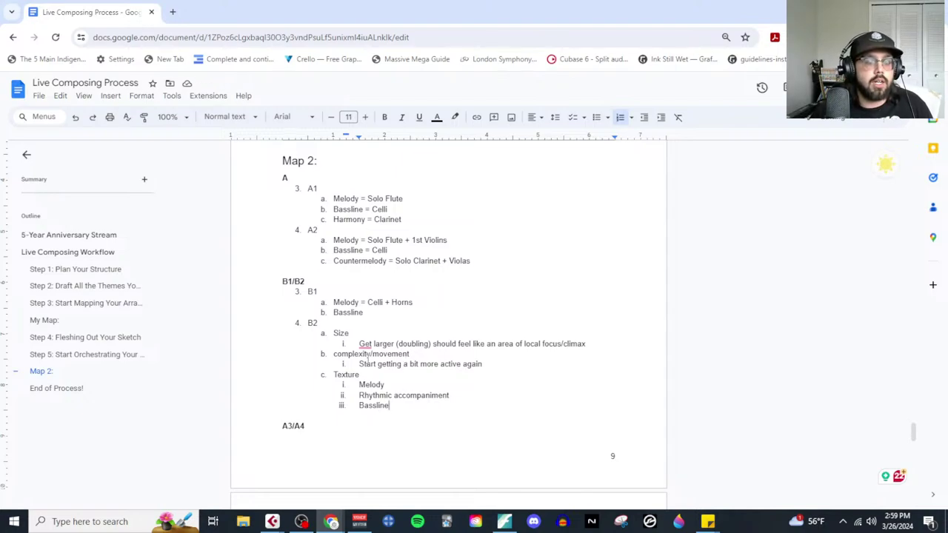
pyautogui.moveTo(363, 342)
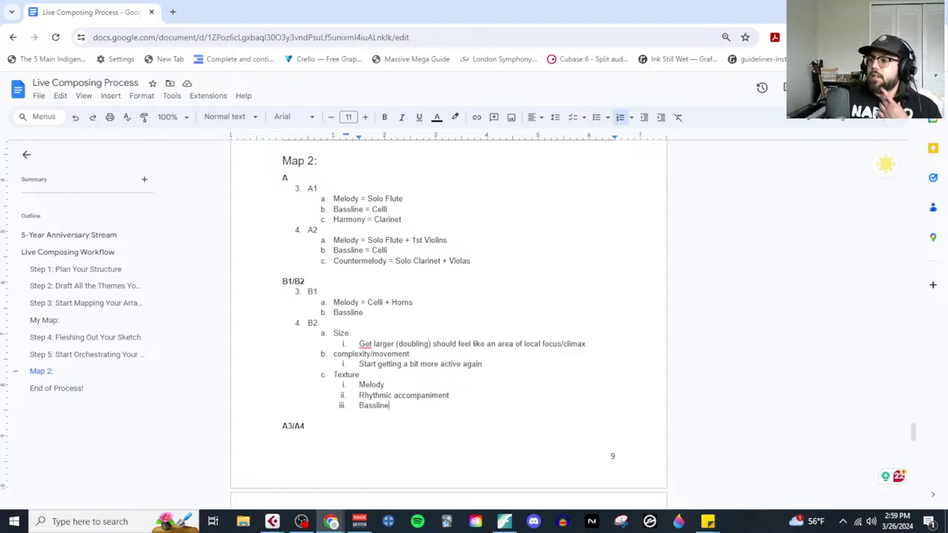
pyautogui.click(385, 378)
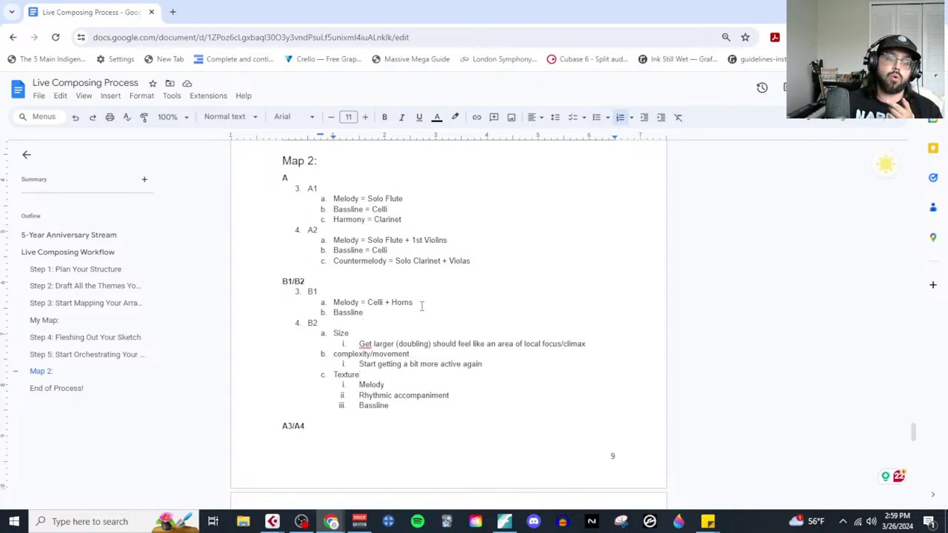
pyautogui.moveTo(364, 345)
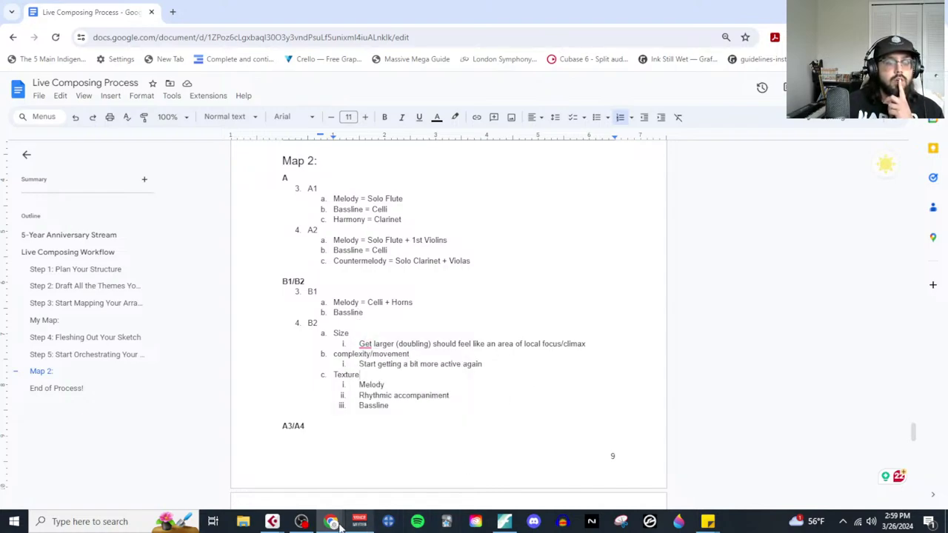
# Step: In Cubase, review the bar-25 Kontakt 01 part's notes in the Key Editor and close it
pyautogui.moveTo(273, 522)
pyautogui.click(236, 470)
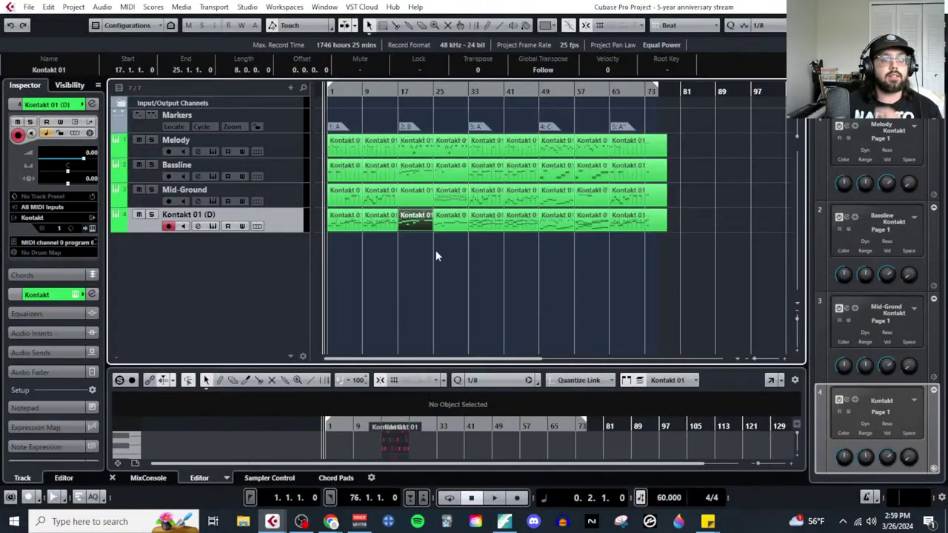
pyautogui.click(127, 7)
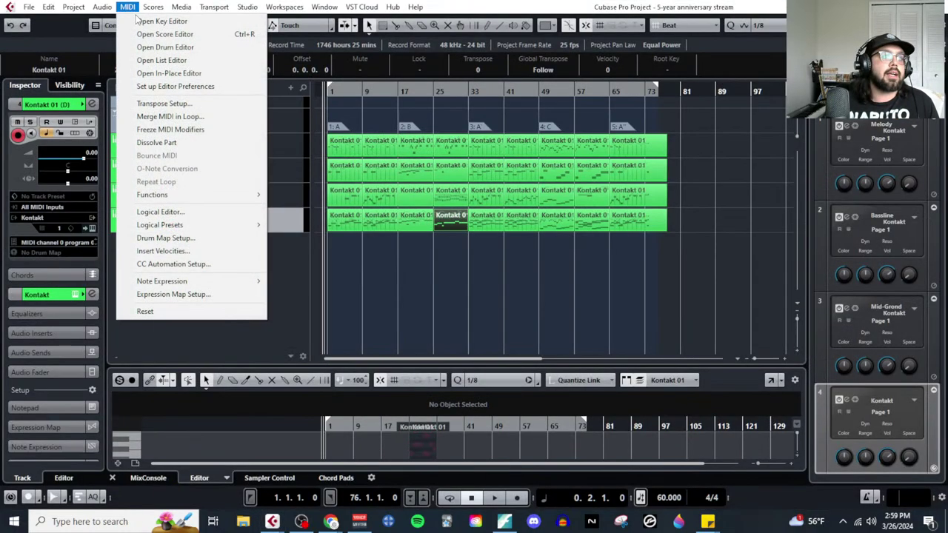
pyautogui.click(148, 19)
pyautogui.scroll(-3, 392, 287)
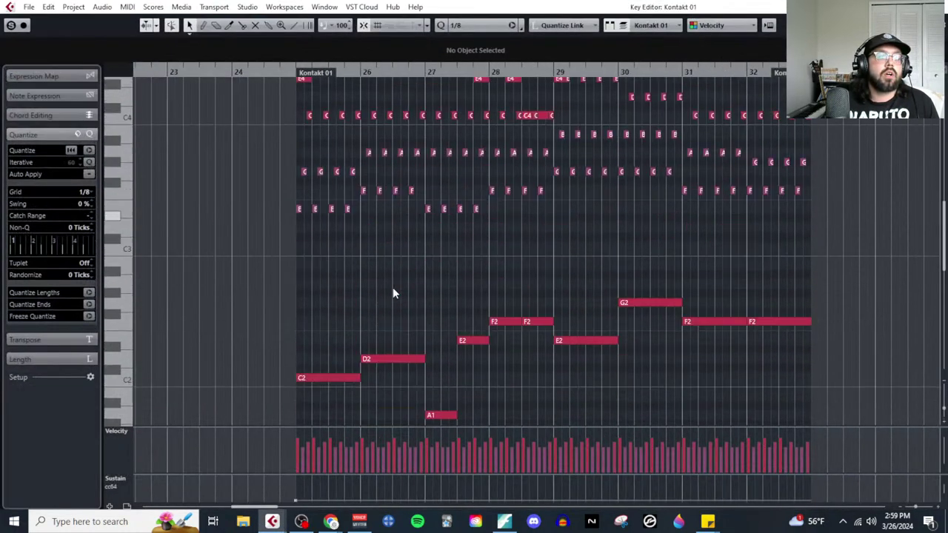
pyautogui.scroll(3, 414, 287)
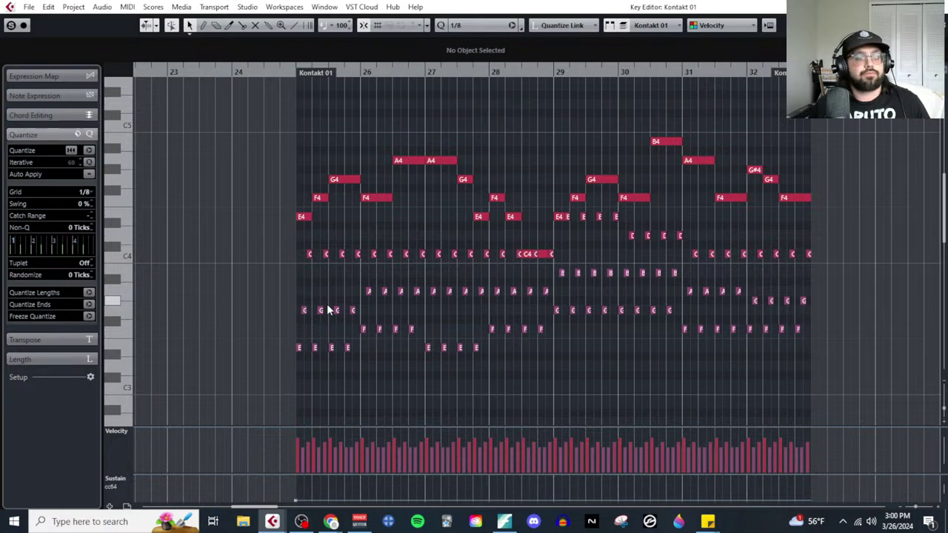
pyautogui.scroll(-5, 385, 311)
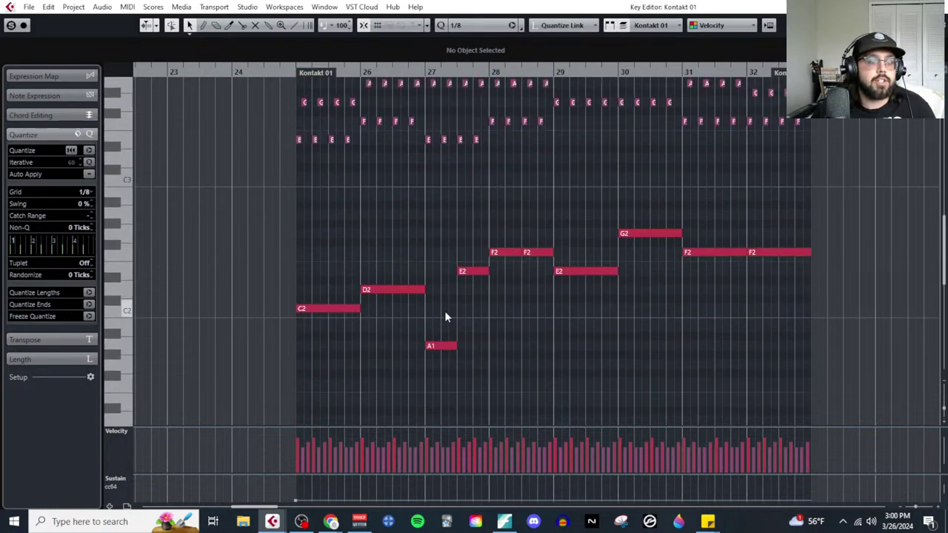
pyautogui.scroll(3, 448, 315)
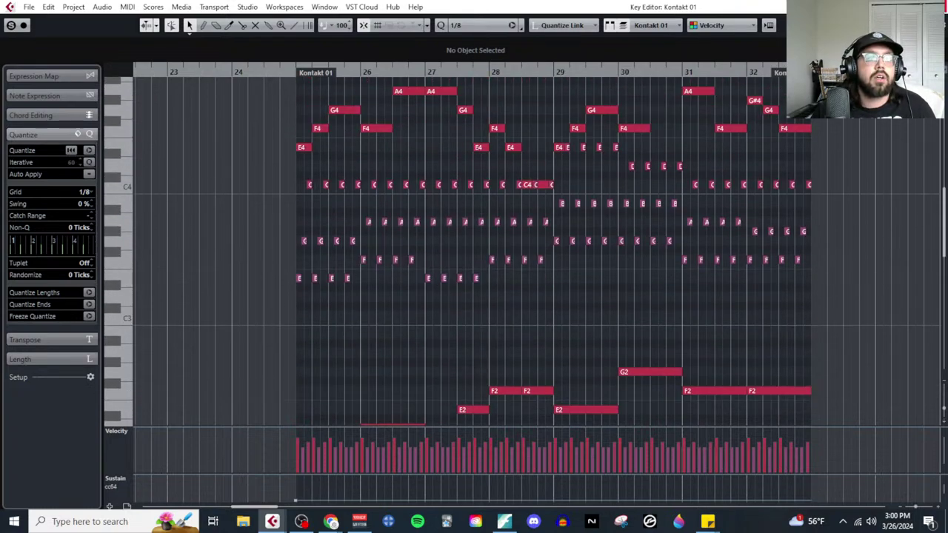
pyautogui.hotkey('ctrl', 'e')
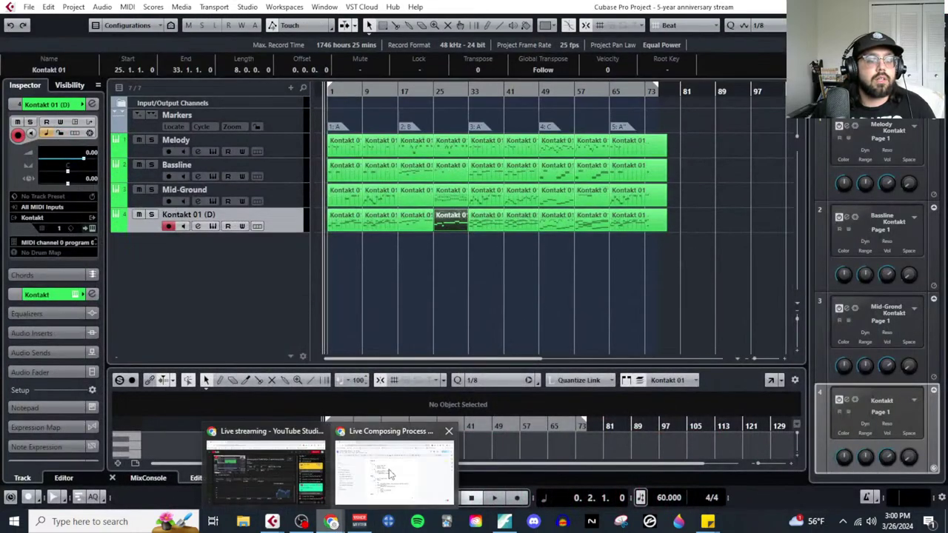
# Step: Copy the F Horn melody from measures 17–24 into measure 25 onward
pyautogui.click(503, 521)
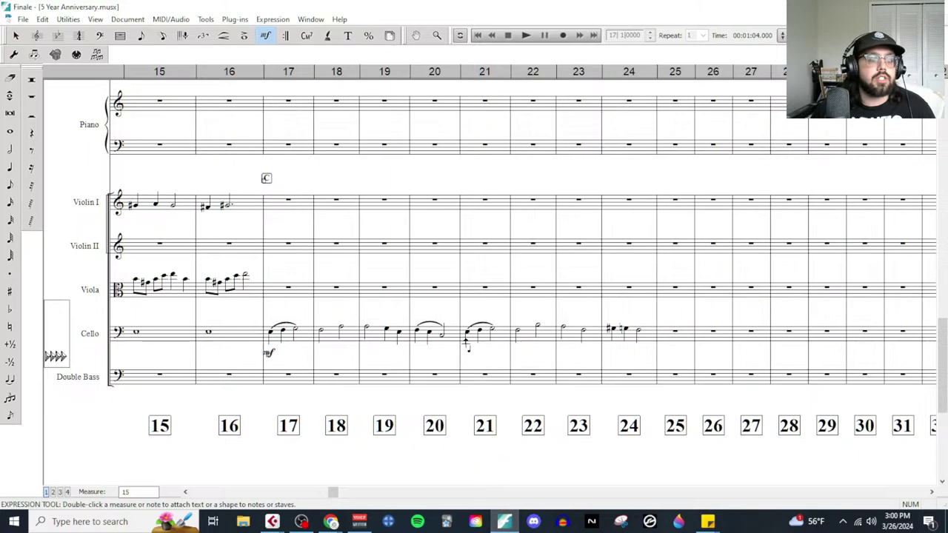
pyautogui.scroll(10, 447, 286)
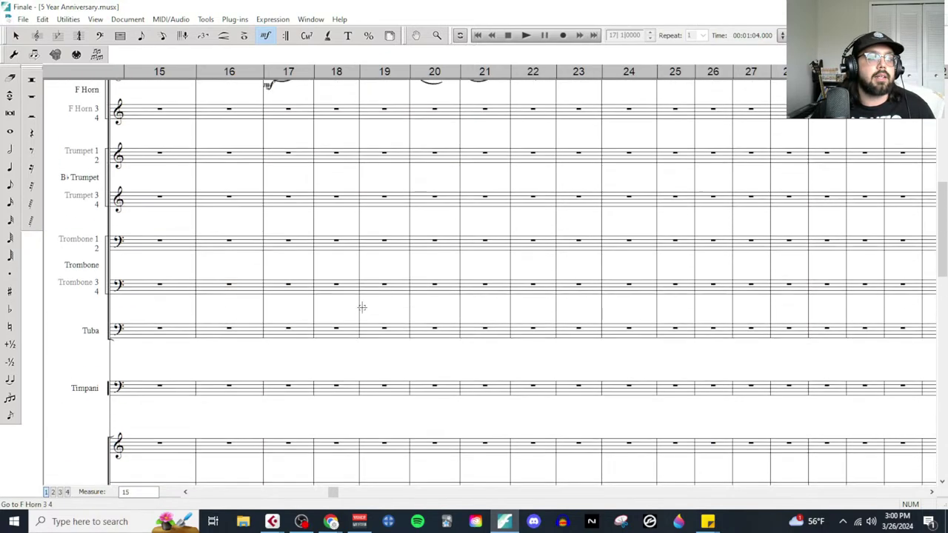
pyautogui.scroll(4, 361, 306)
pyautogui.click(18, 35)
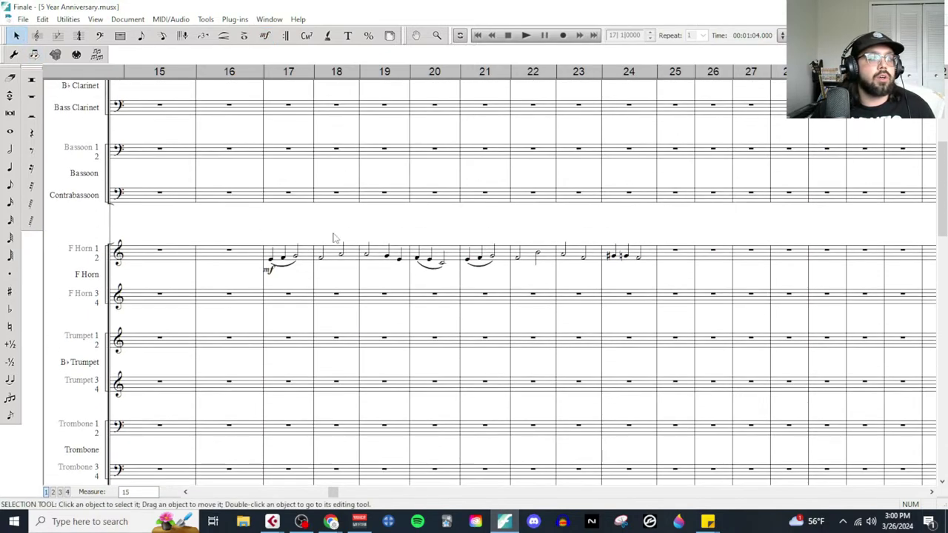
pyautogui.click(301, 265)
pyautogui.keyDown('shift'); pyautogui.click(644, 258); pyautogui.keyUp('shift')
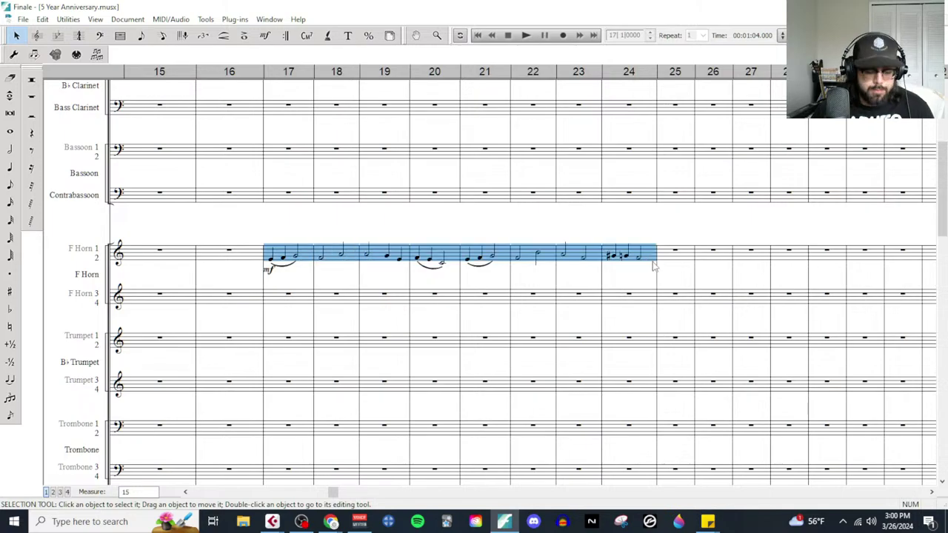
pyautogui.scroll(-1, 709, 324)
pyautogui.keyDown('ctrl'); pyautogui.click(689, 215); pyautogui.keyUp('ctrl')
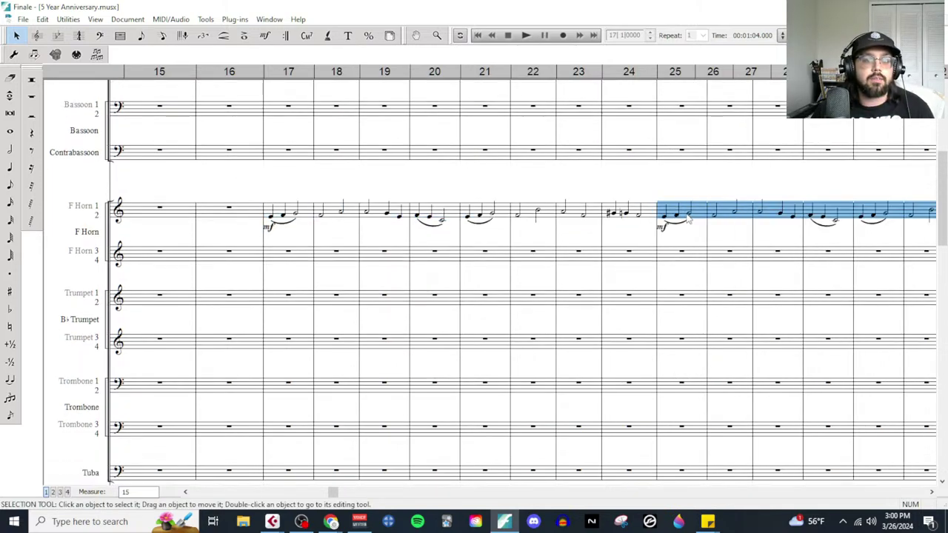
# Step: Paste cello measures 17–24 into Violin I at measure 25, transposed up an octave
pyautogui.scroll(-10, 656, 292)
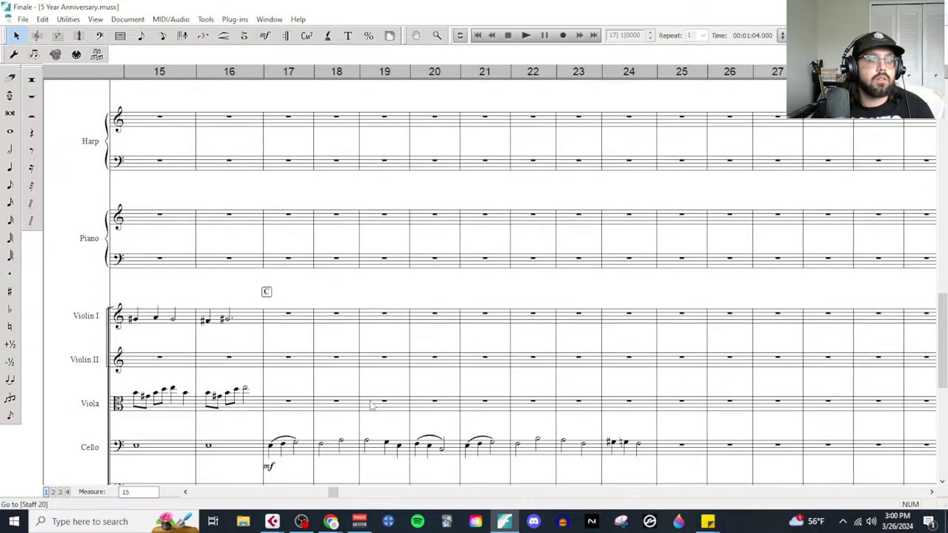
pyautogui.click(300, 396)
pyautogui.keyDown('shift'); pyautogui.click(650, 398); pyautogui.keyUp('shift')
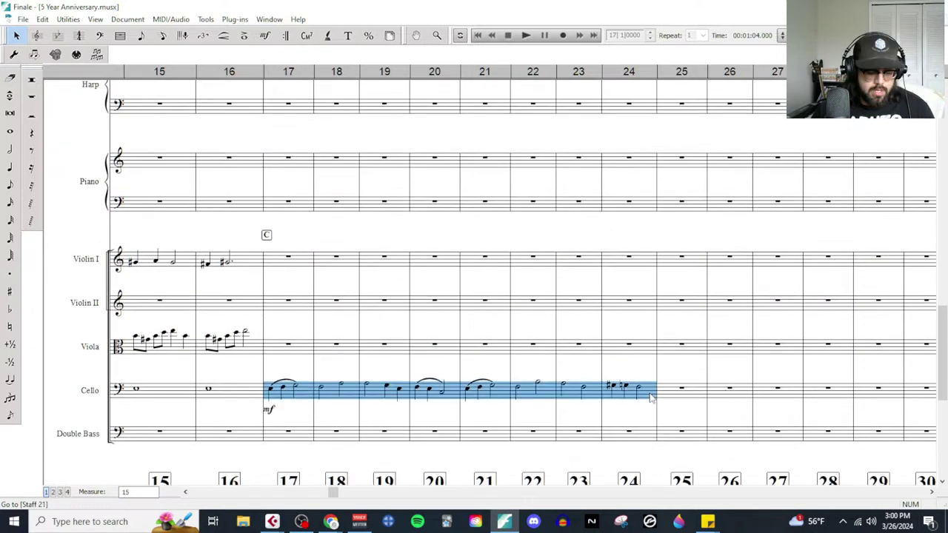
pyautogui.click(688, 260)
pyautogui.hotkey('ctrl', 'v')
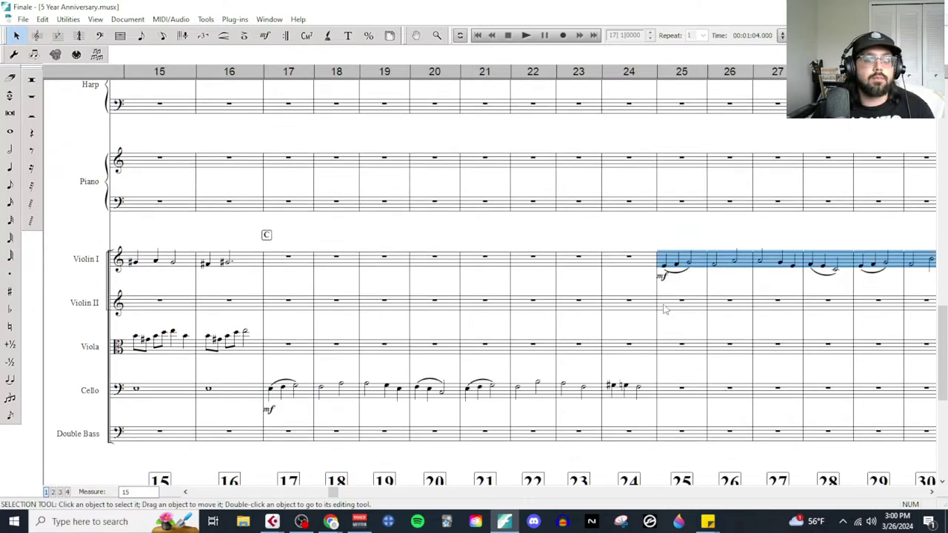
pyautogui.click(68, 20)
pyautogui.click(81, 33)
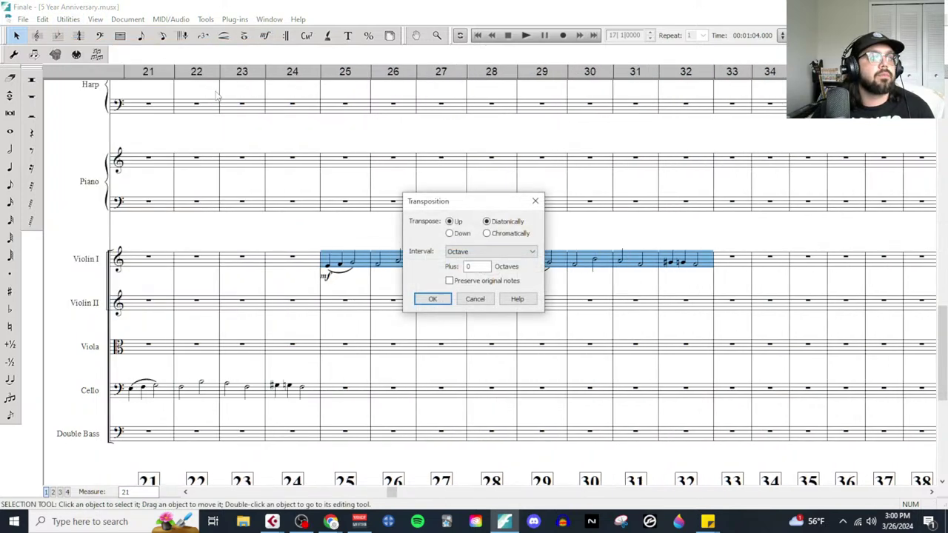
pyautogui.click(432, 299)
# Step: Play back from measure 17, stop, and select Violin I measure 33
pyautogui.click(541, 35)
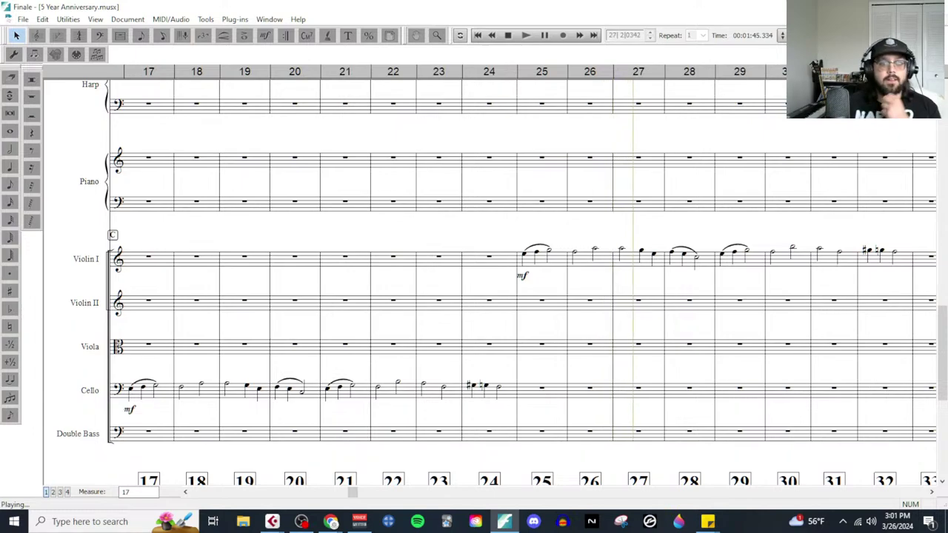
pyautogui.scroll(1, 519, 281)
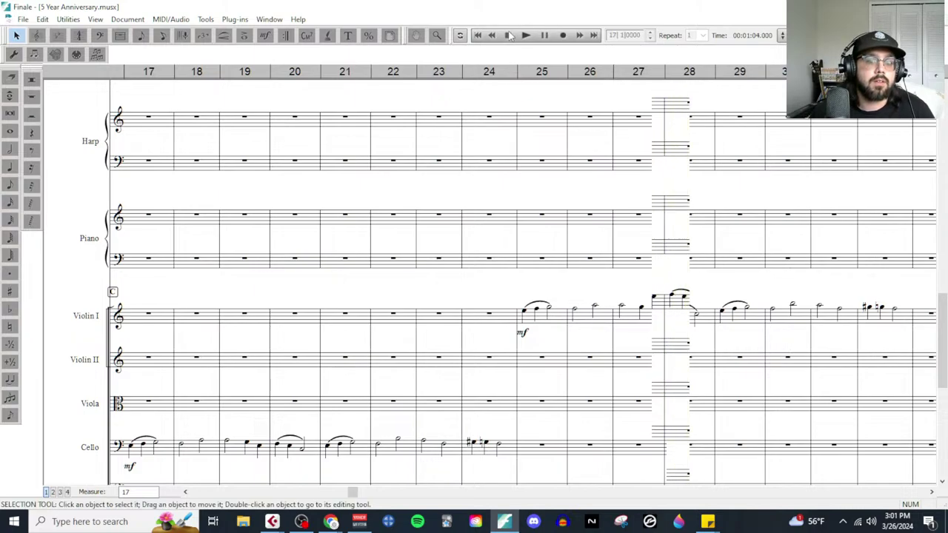
pyautogui.click(687, 309)
pyautogui.scroll(15, 687, 310)
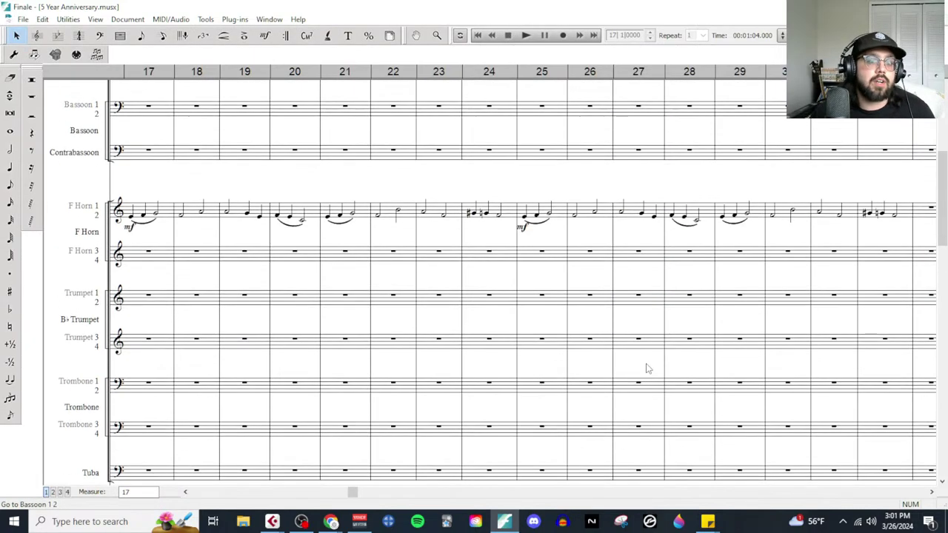
pyautogui.scroll(-12, 596, 382)
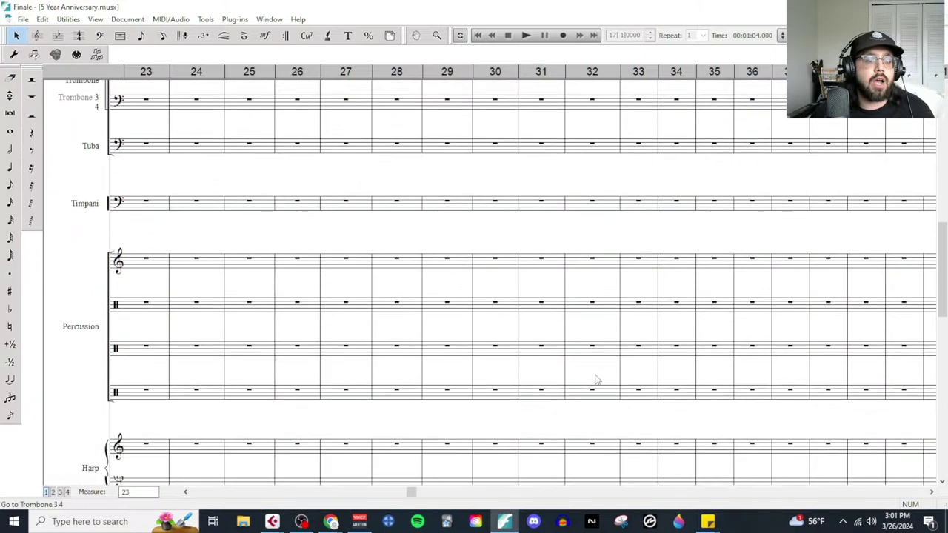
pyautogui.scroll(-2, 596, 382)
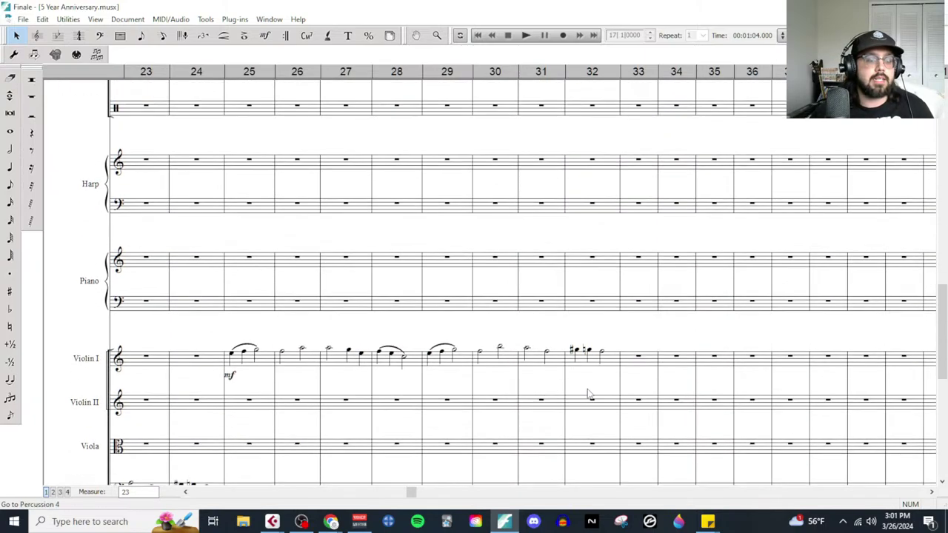
pyautogui.click(640, 368)
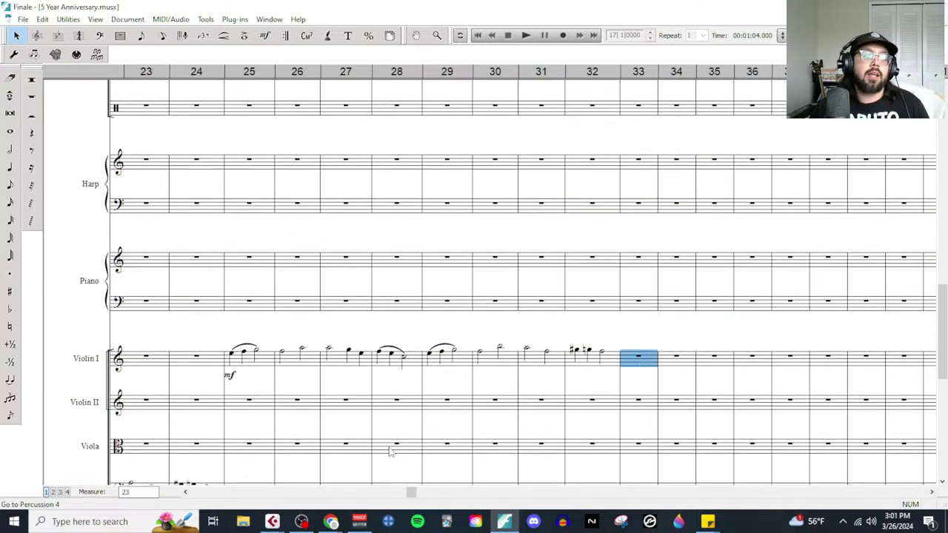
pyautogui.moveTo(280, 525)
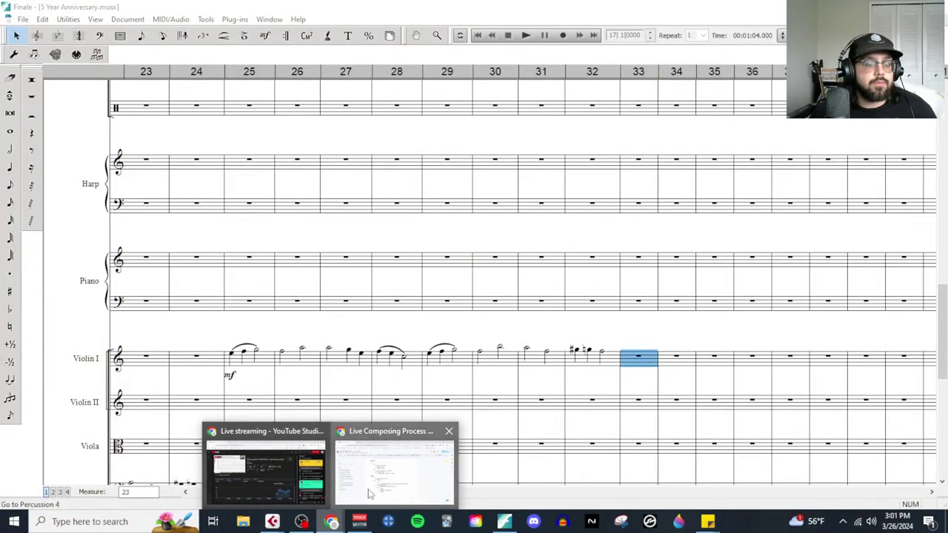
# Step: Replace the B2 notes in the Live Composing Process doc with the list Melody, Arpeggios, Bassline
pyautogui.click(372, 489)
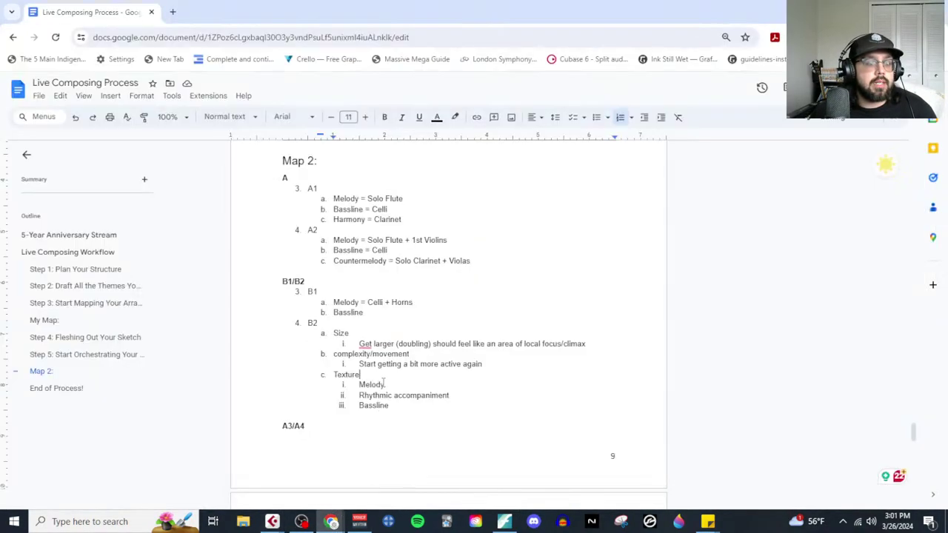
pyautogui.moveTo(372, 346)
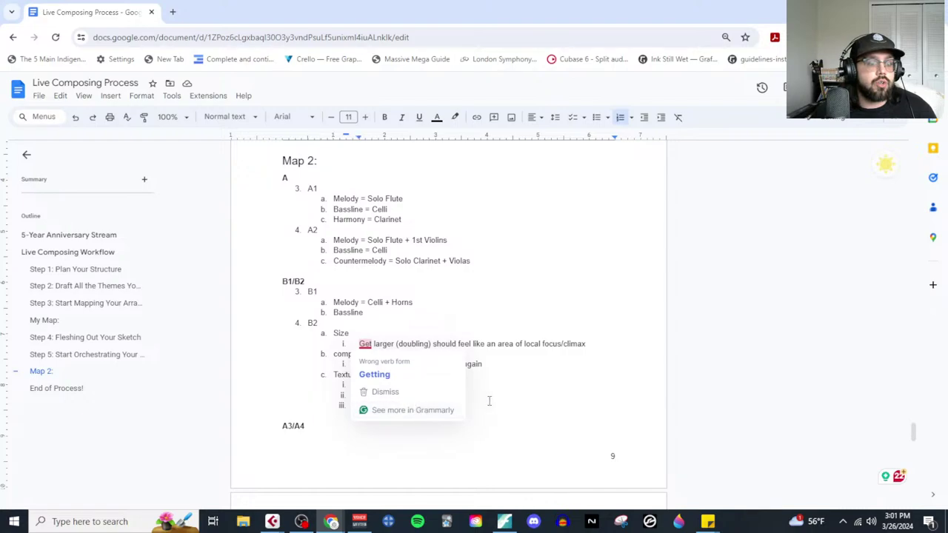
pyautogui.moveTo(438, 402); pyautogui.dragTo(337, 331)
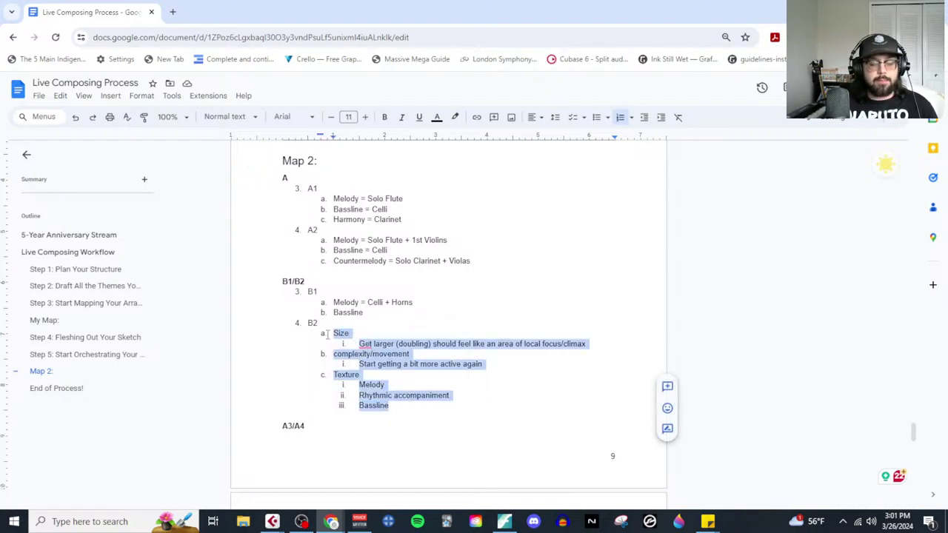
pyautogui.write('Melody')
pyautogui.press('Return')
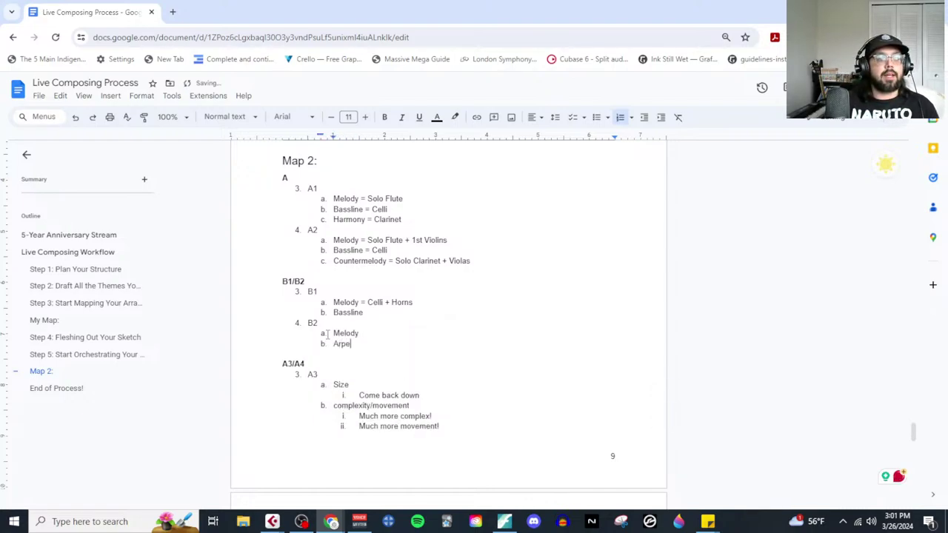
pyautogui.write('Arpeggios')
pyautogui.press('Return')
pyautogui.write('Bassline')
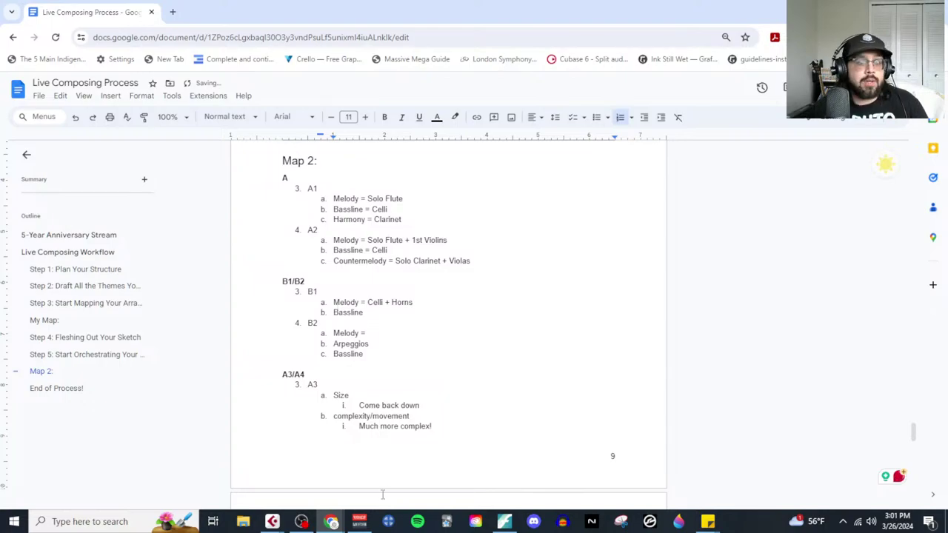
# Step: Copy the Violin I melody of measures 25–32 into Violin II and transpose it down an octave
pyautogui.moveTo(272, 522)
pyautogui.click(319, 489)
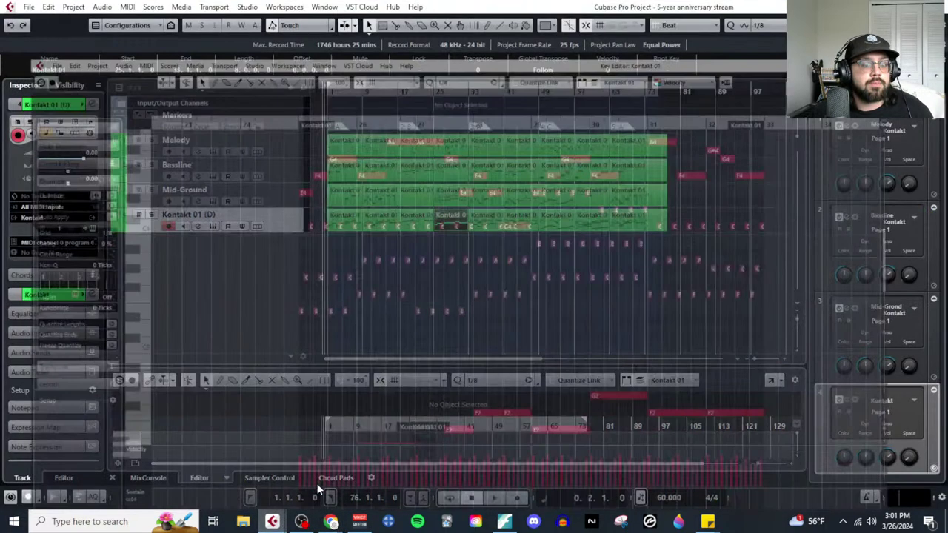
pyautogui.click(504, 522)
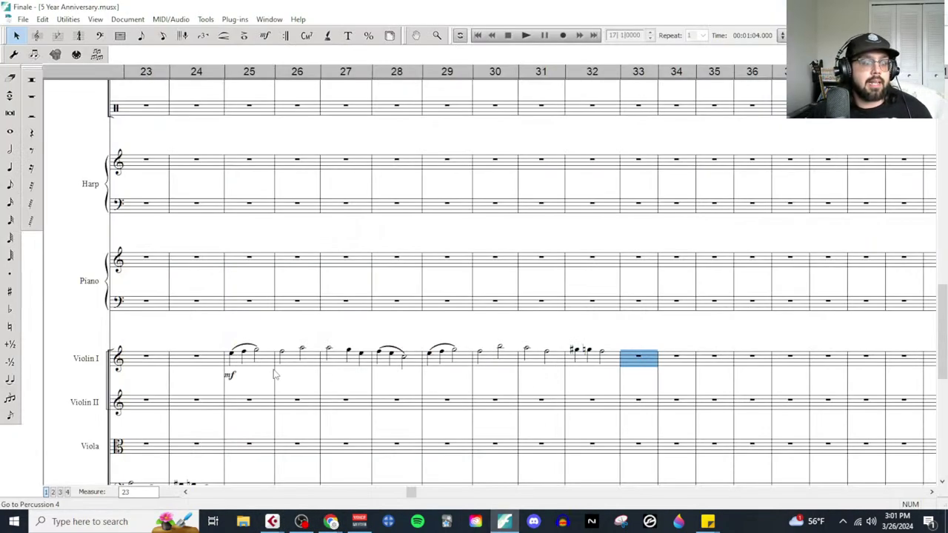
pyautogui.scroll(10, 535, 372)
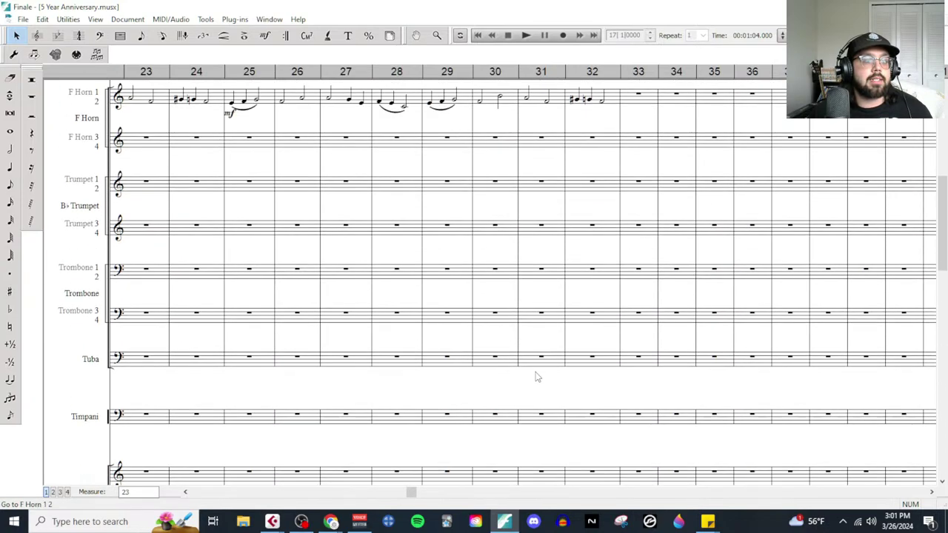
pyautogui.scroll(-7, 535, 372)
pyautogui.scroll(-3, 535, 372)
pyautogui.click(272, 370)
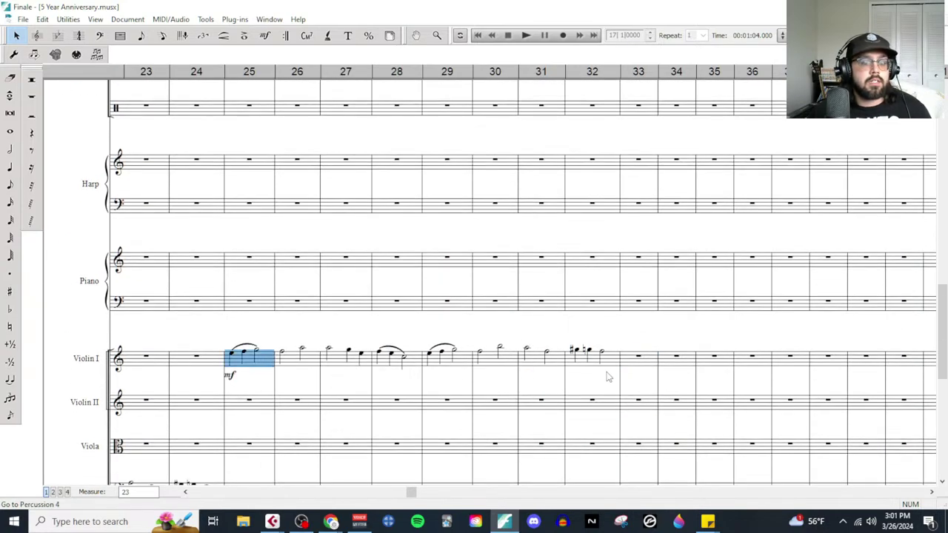
pyautogui.keyDown('shift'); pyautogui.click(612, 368); pyautogui.keyUp('shift')
pyautogui.click(266, 403)
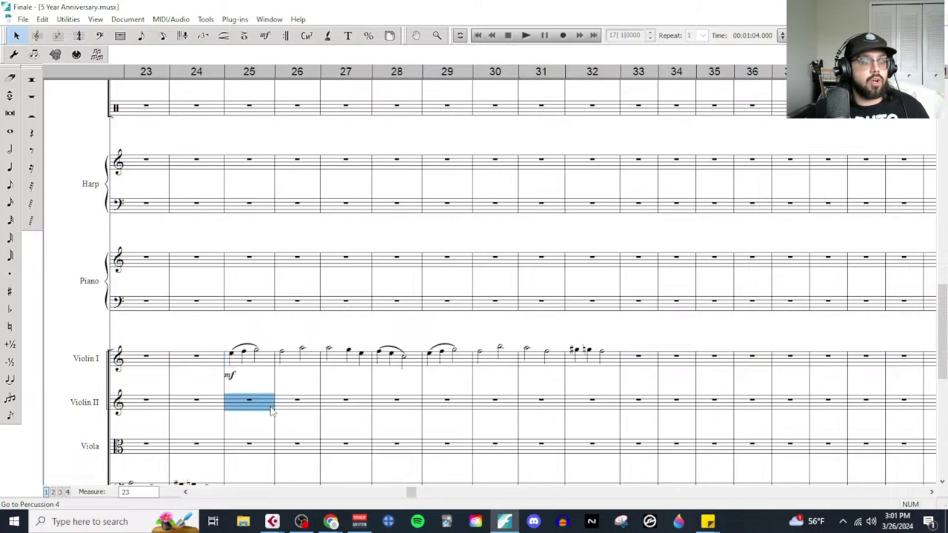
pyautogui.hotkey('ctrl', 'v')
pyautogui.click(68, 19)
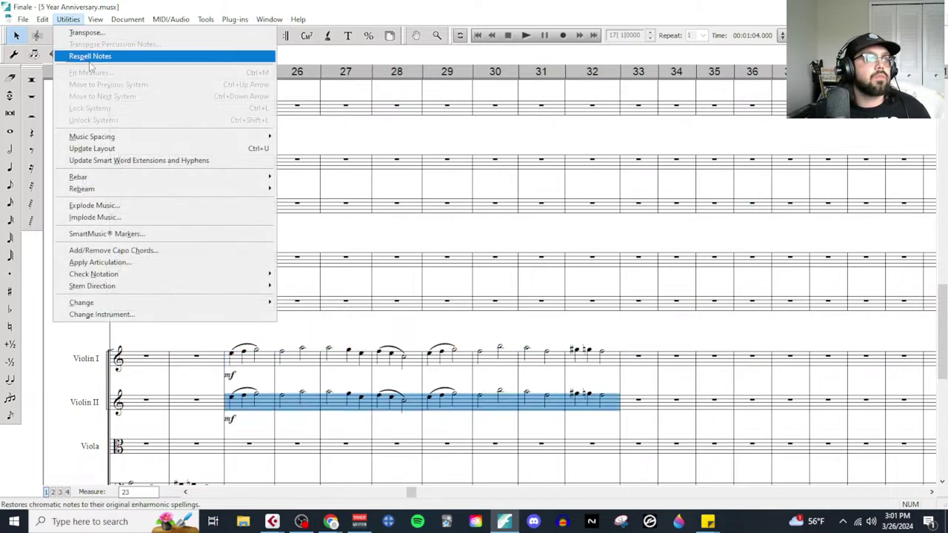
pyautogui.click(82, 31)
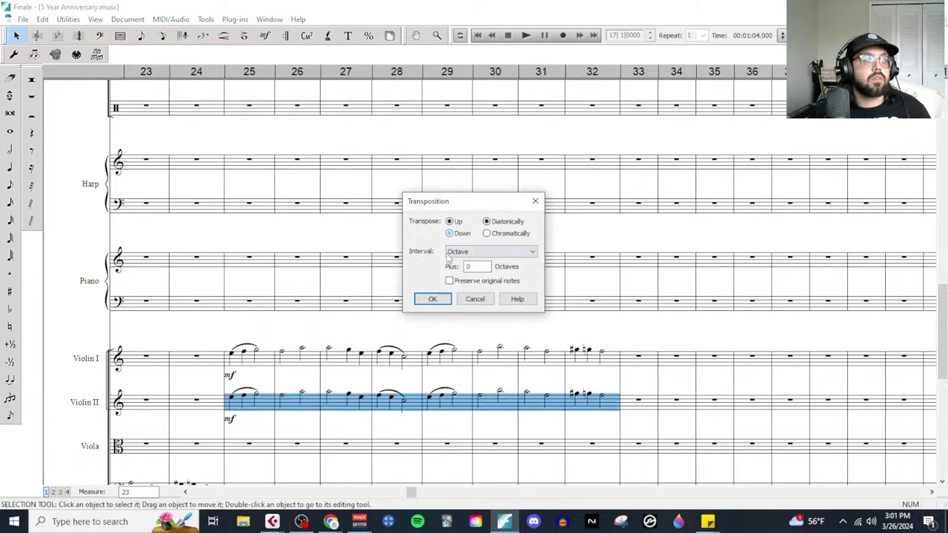
pyautogui.click(432, 299)
# Step: Delete the F Horn 1-2 melody from measures 25–32
pyautogui.scroll(10, 371, 289)
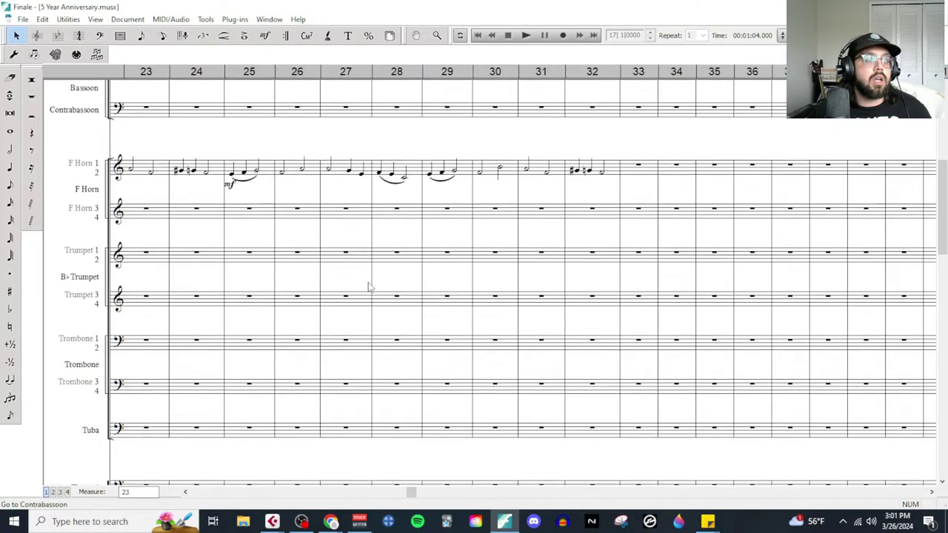
pyautogui.click(262, 217)
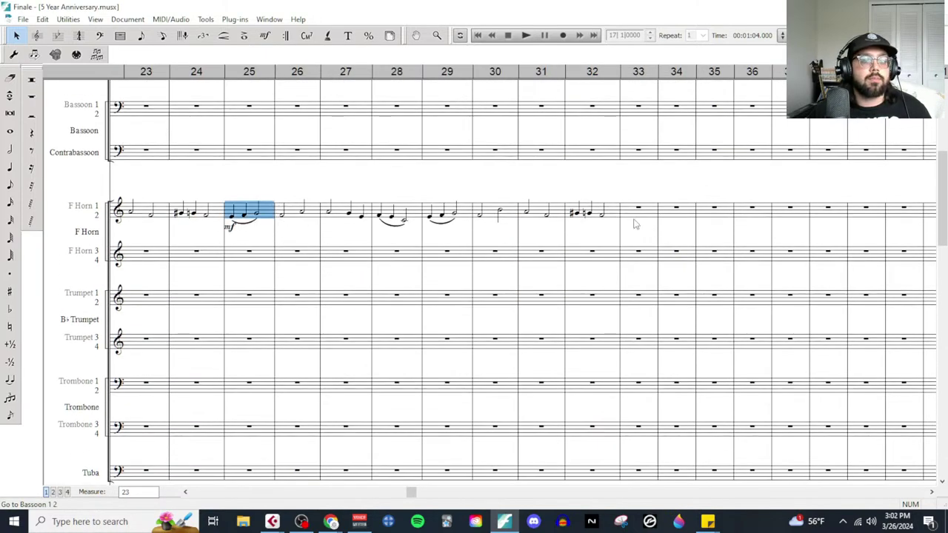
pyautogui.keyDown('shift'); pyautogui.click(611, 219); pyautogui.keyUp('shift')
pyautogui.press('Delete')
pyautogui.hscroll(-6, 607, 224)
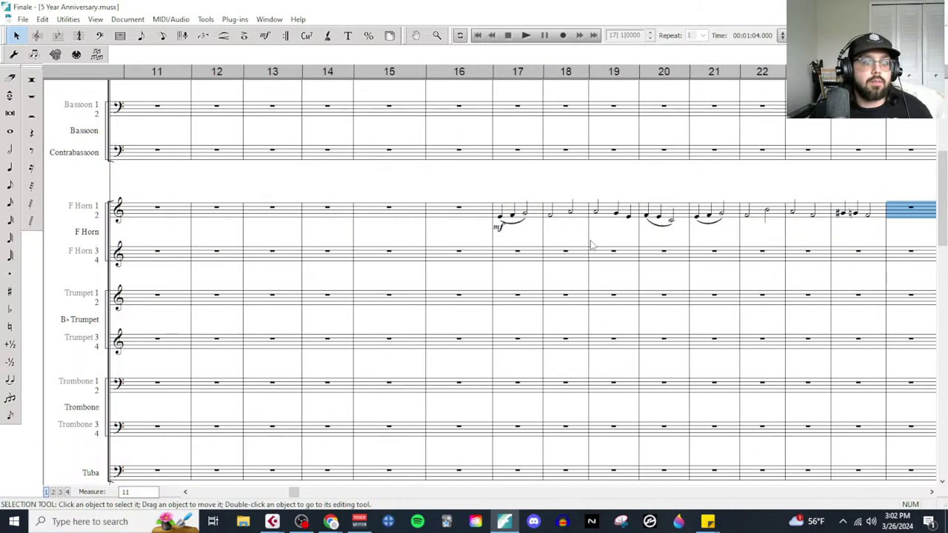
pyautogui.hscroll(3, 610, 275)
pyautogui.scroll(-4, 652, 275)
pyautogui.scroll(-10, 652, 276)
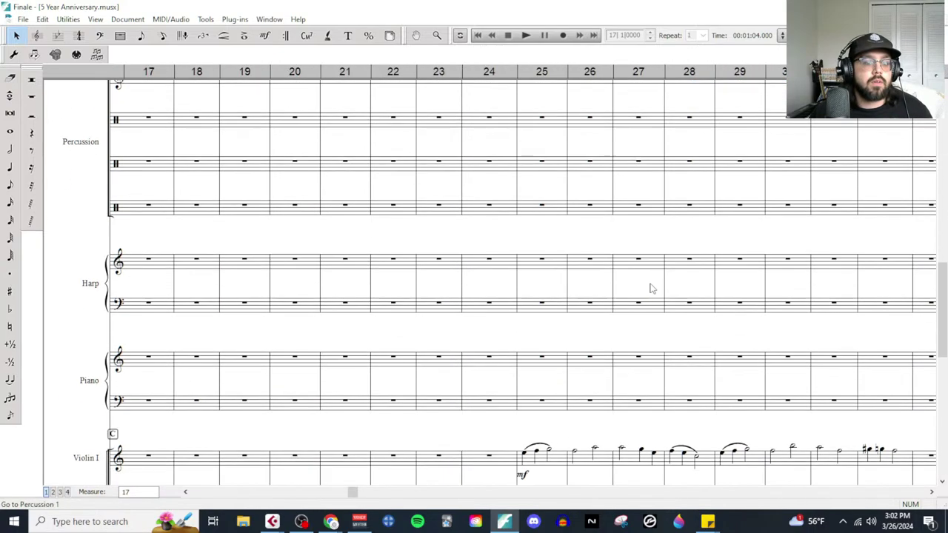
# Step: Check the Map 2 notes, where B2's melody is Violins in Octaves, then return to Finale
pyautogui.moveTo(331, 522)
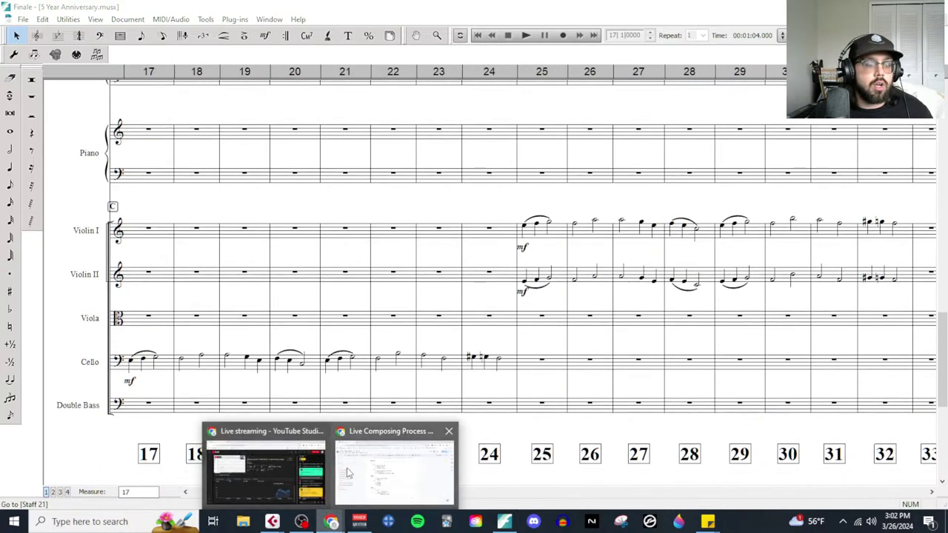
pyautogui.click(397, 442)
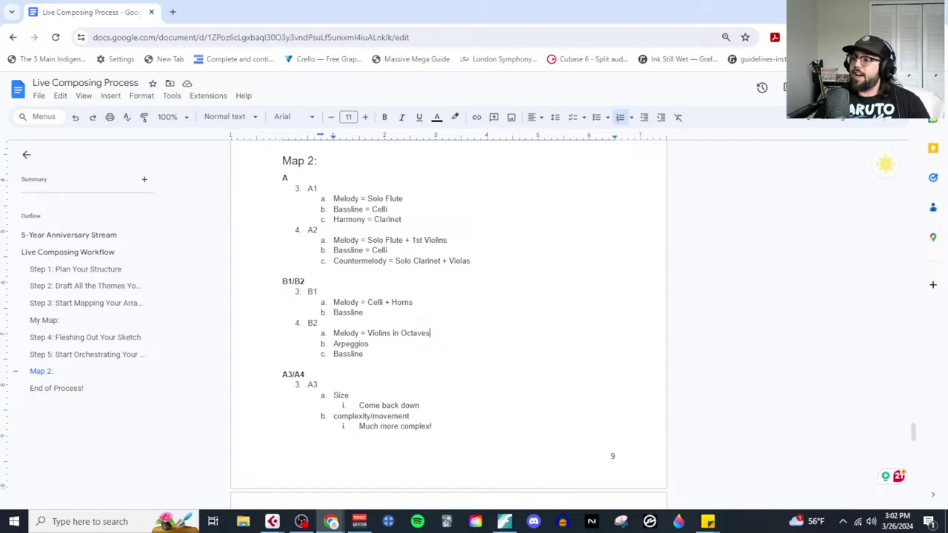
pyautogui.click(504, 522)
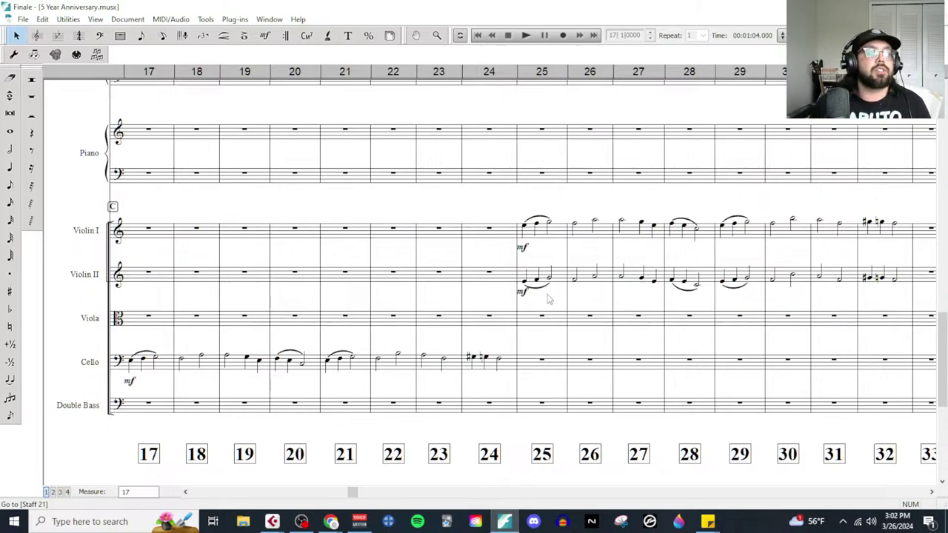
# Step: Paste the horn melody into Bassoon 1-2 starting at measure 25
pyautogui.hscroll(6, 545, 300)
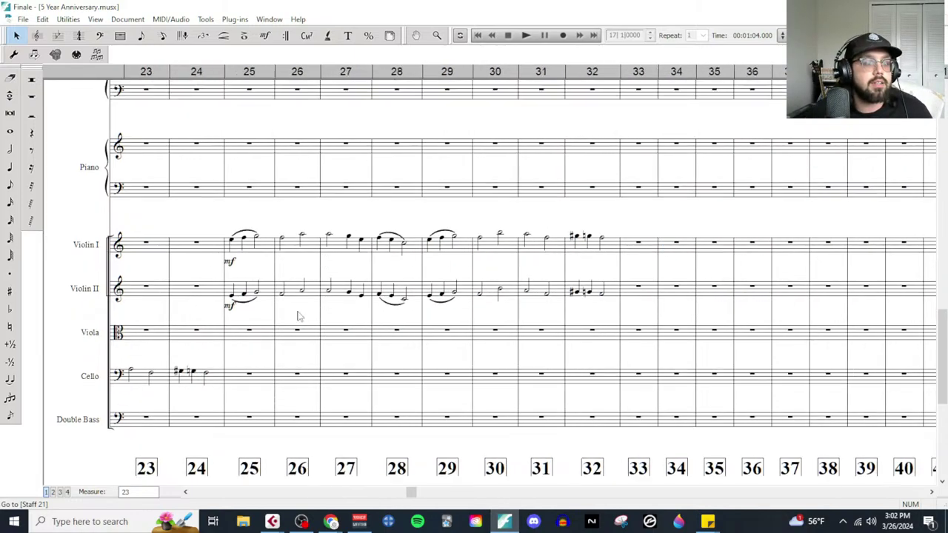
pyautogui.scroll(5, 296, 314)
pyautogui.scroll(8, 295, 317)
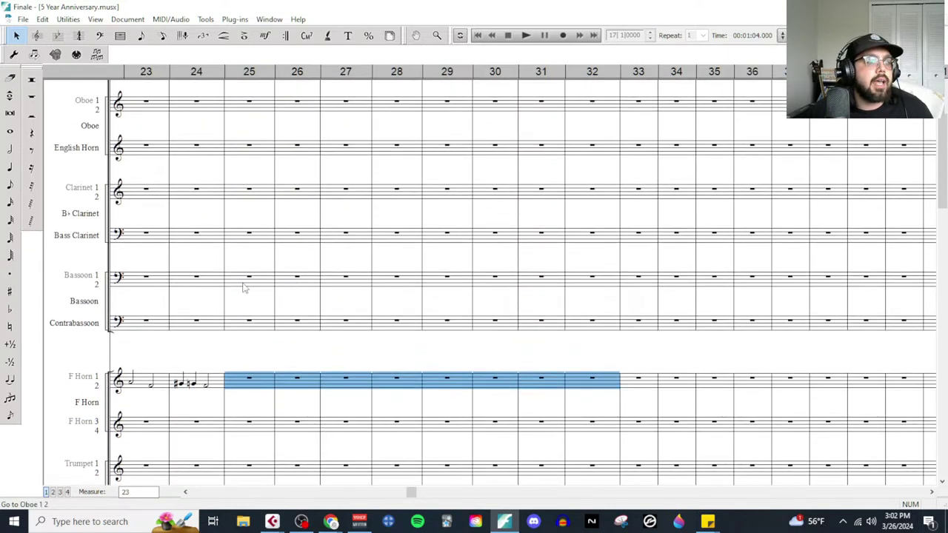
pyautogui.click(247, 285)
pyautogui.hotkey('ctrl', 'v')
pyautogui.click(301, 304)
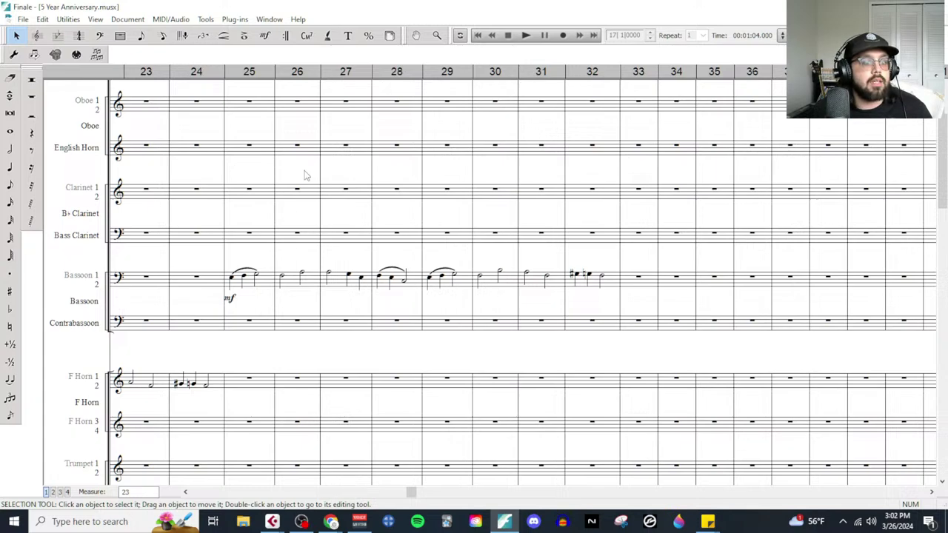
# Step: Set playback to always start at measure 25, then play and stop the bassoon melody
pyautogui.click(781, 35)
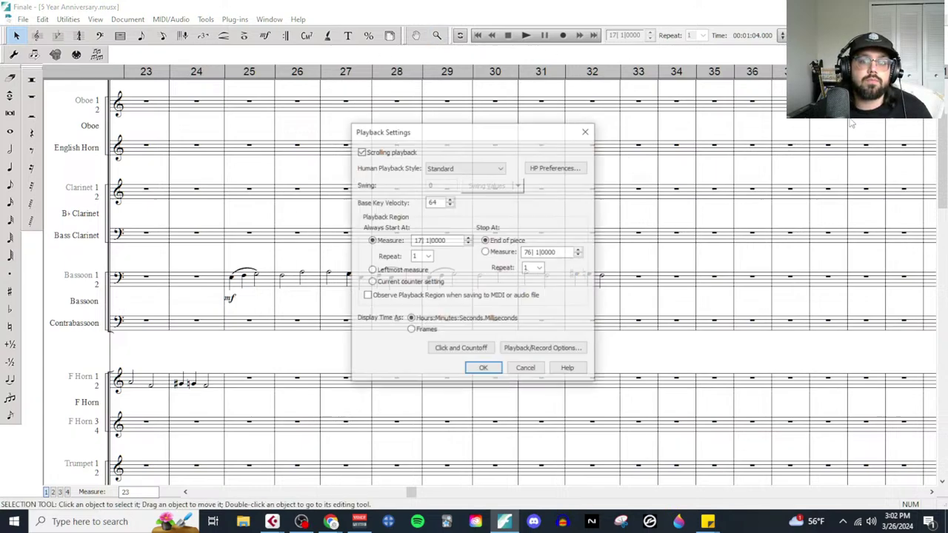
pyautogui.click(483, 369)
pyautogui.click(781, 35)
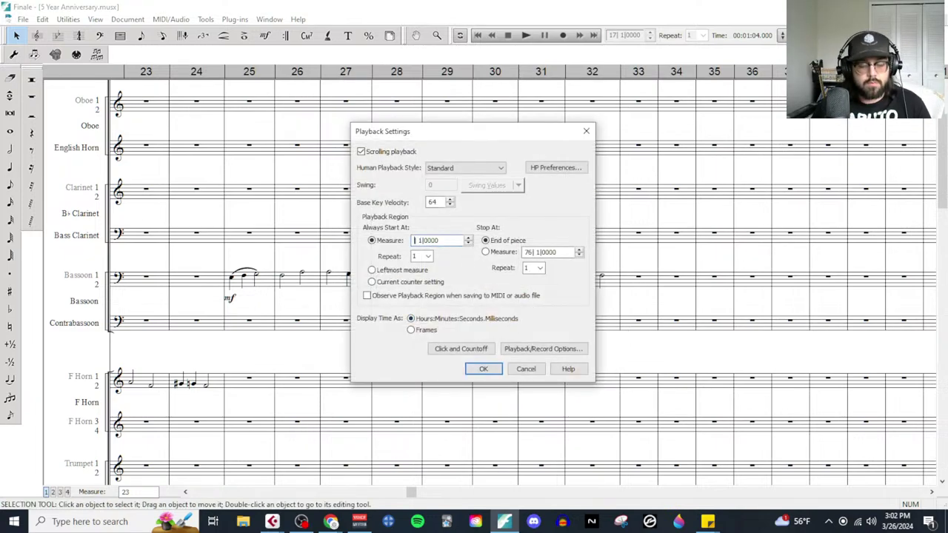
pyautogui.click(482, 369)
pyautogui.click(525, 34)
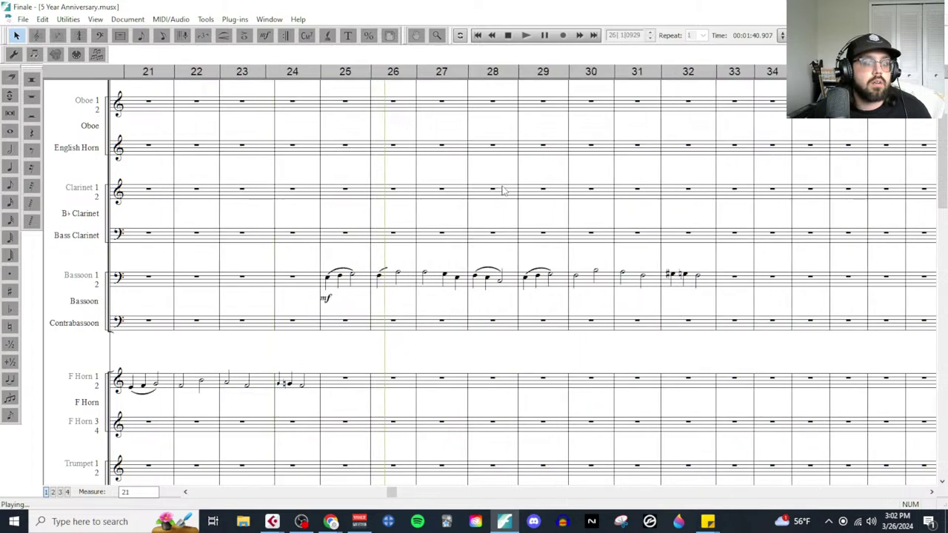
pyautogui.click(508, 36)
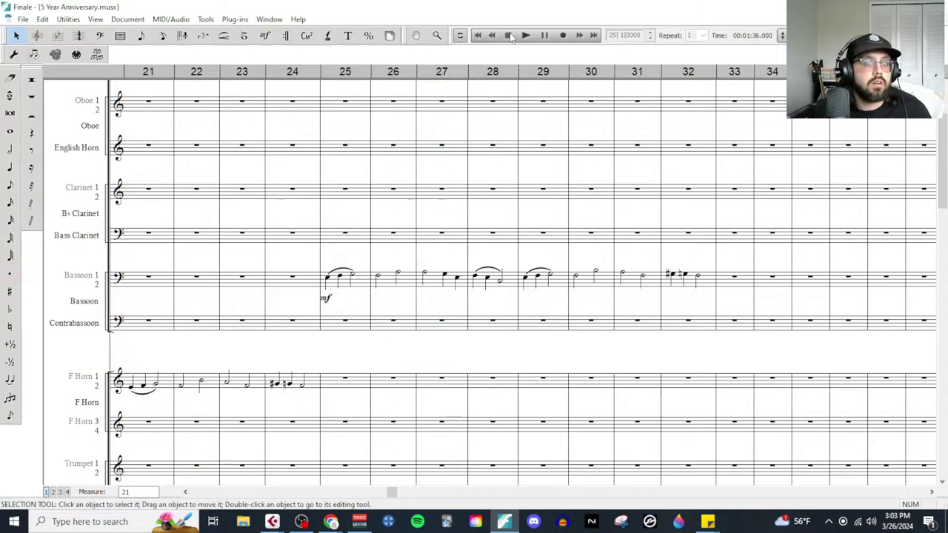
# Step: Transpose the Bassoon 1-2 melody in measures 25–32 up an octave
pyautogui.click(361, 289)
pyautogui.keyDown('shift'); pyautogui.click(698, 286); pyautogui.keyUp('shift')
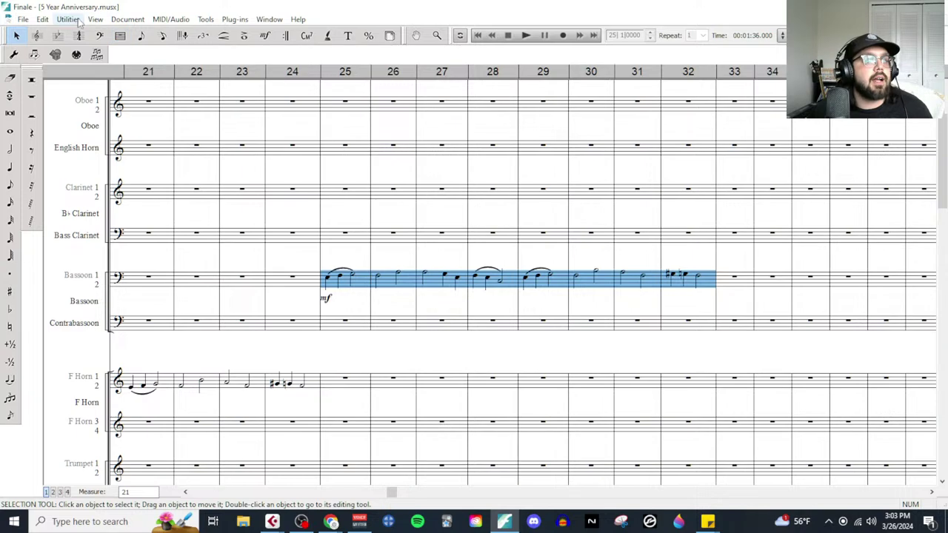
pyautogui.click(68, 19)
pyautogui.click(88, 178)
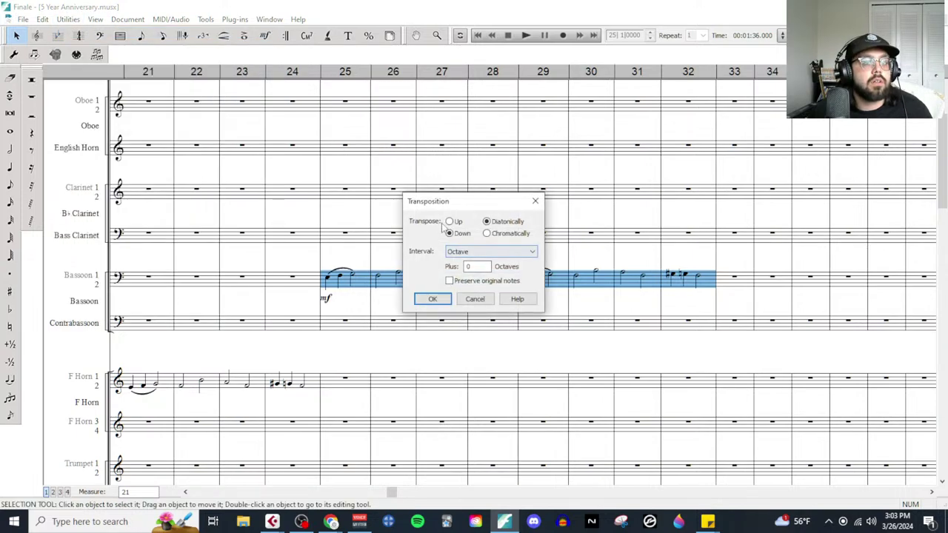
pyautogui.click(433, 299)
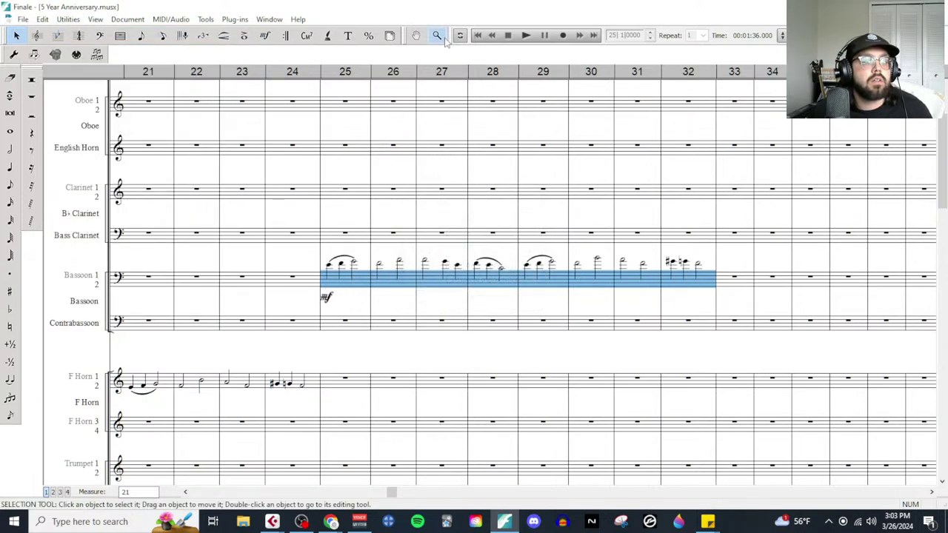
# Step: Change the clef of bassoon measures 25–32 to treble
pyautogui.click(36, 36)
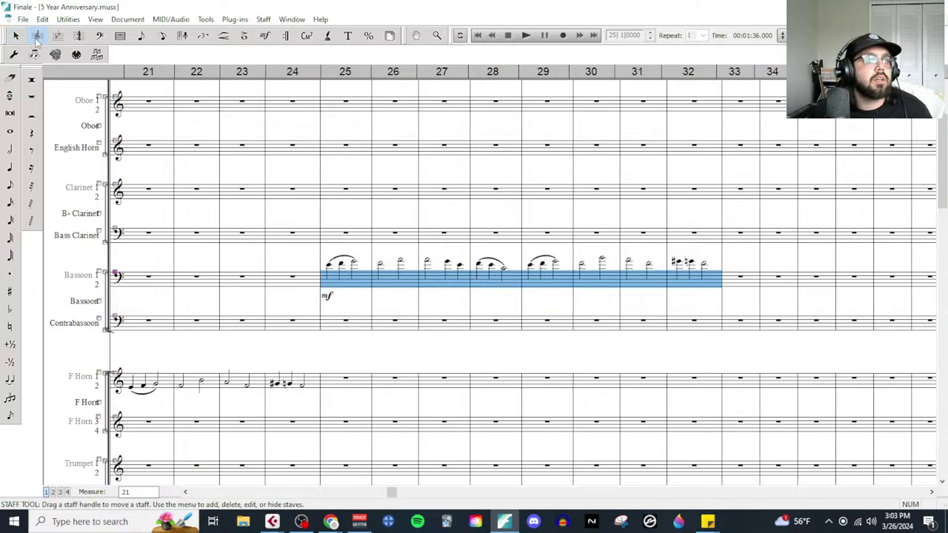
pyautogui.click(99, 36)
pyautogui.rightClick(351, 275)
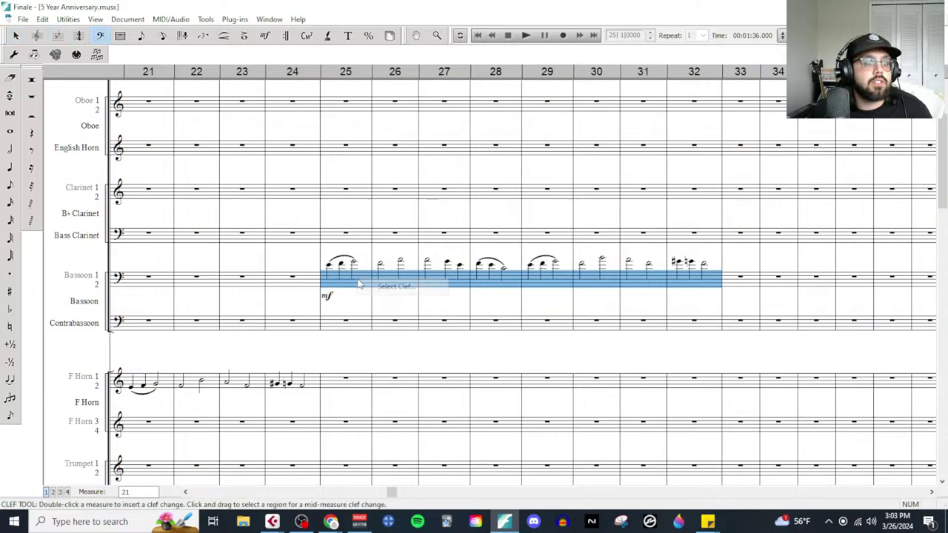
pyautogui.click(426, 287)
pyautogui.click(376, 178)
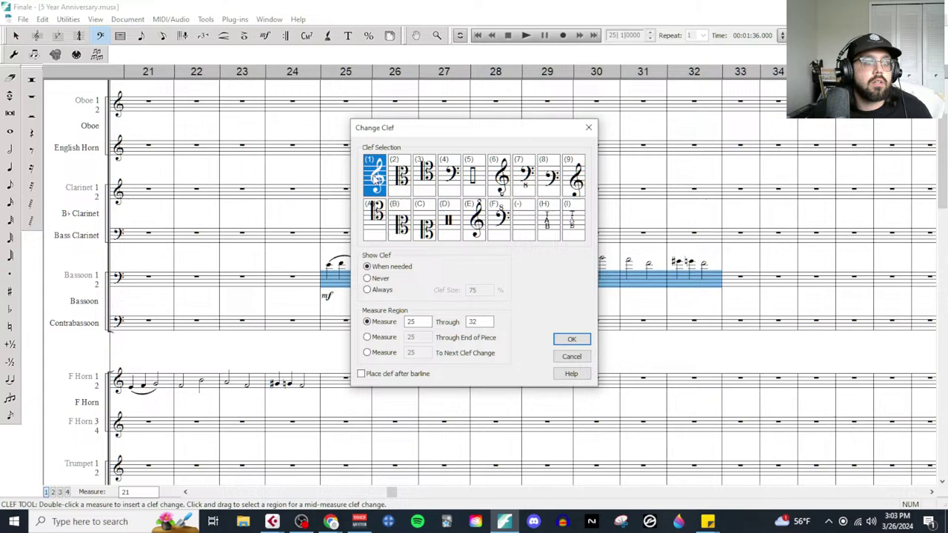
pyautogui.click(571, 340)
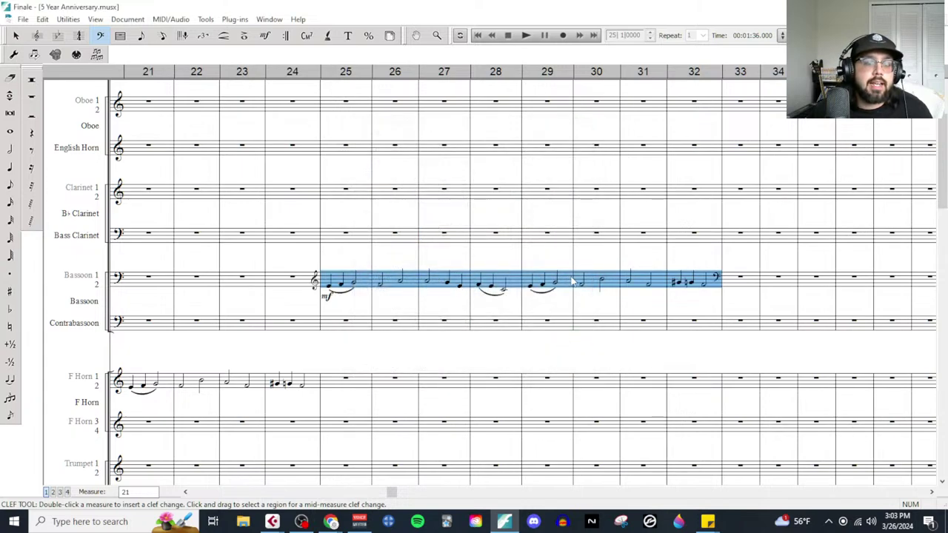
pyautogui.click(605, 287)
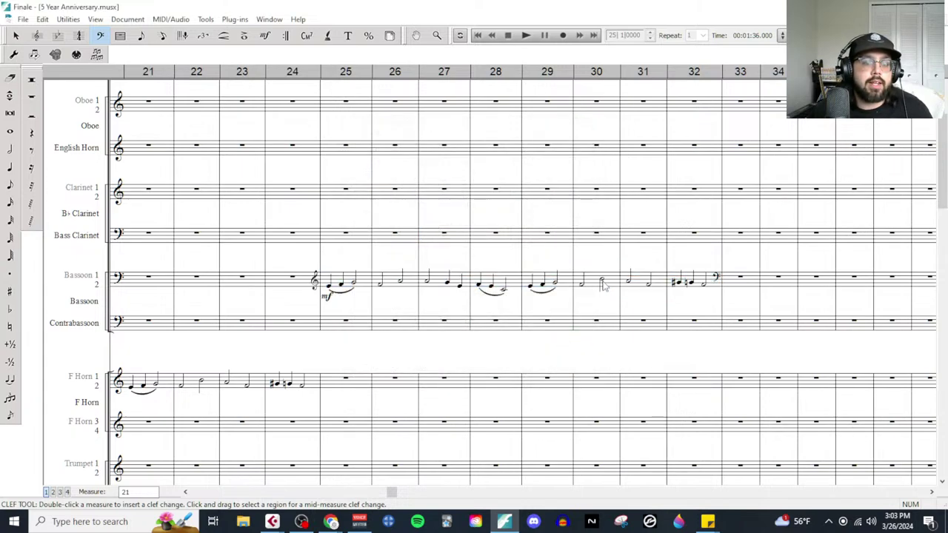
# Step: Play back the revised bassoon passage, then select bassoon measure 33
pyautogui.click(527, 36)
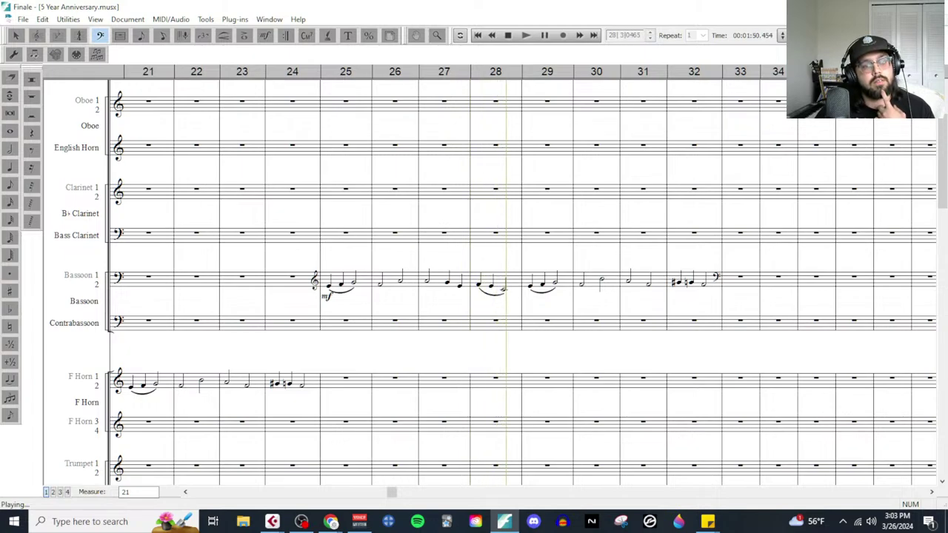
pyautogui.click(509, 36)
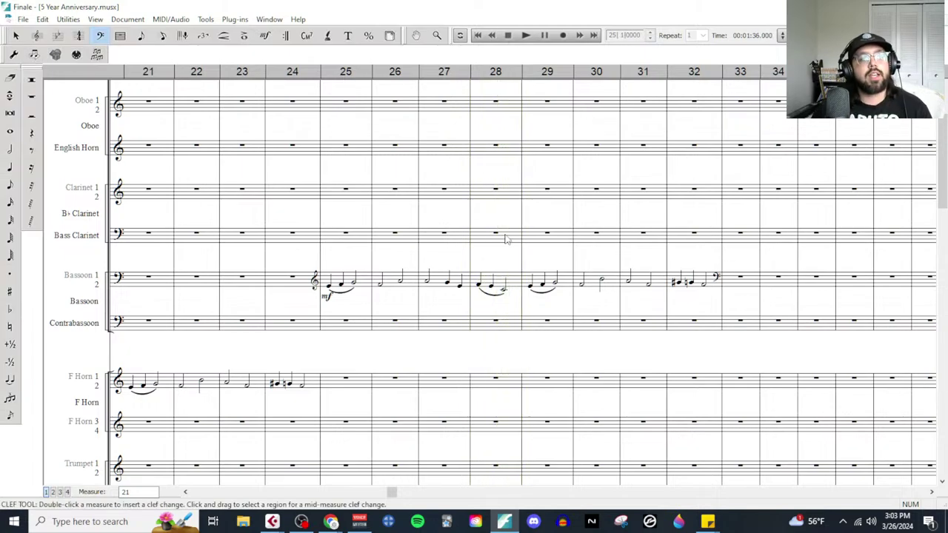
pyautogui.scroll(2, 478, 323)
pyautogui.scroll(-10, 477, 322)
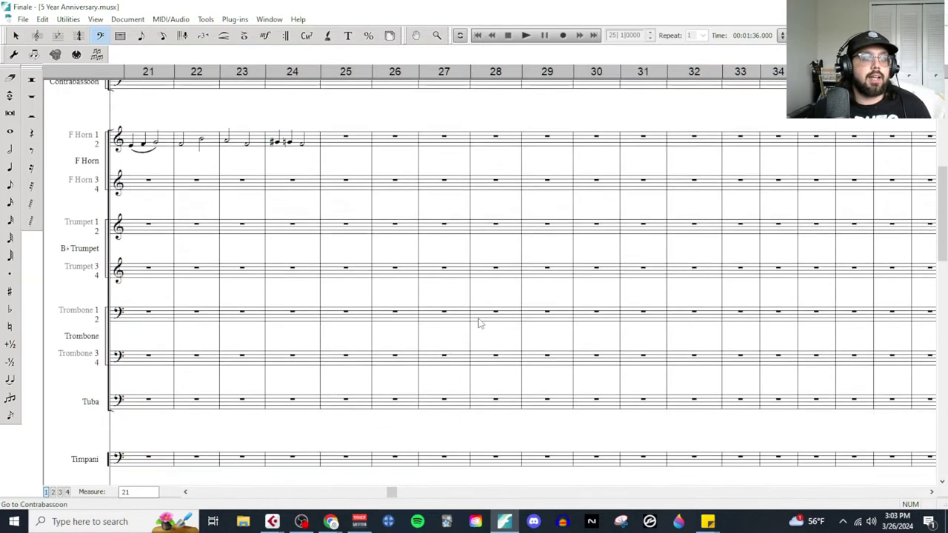
pyautogui.scroll(5, 489, 333)
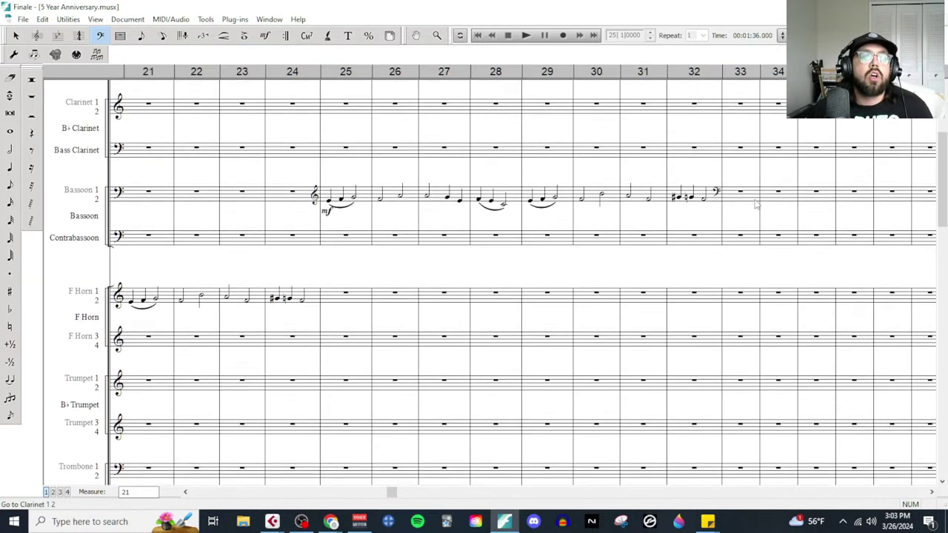
pyautogui.click(755, 205)
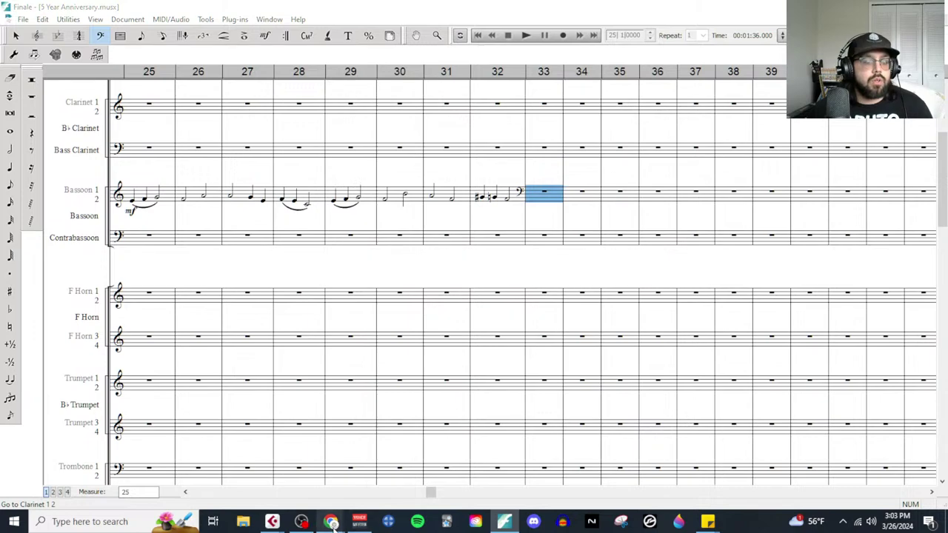
pyautogui.moveTo(331, 522)
pyautogui.click(384, 467)
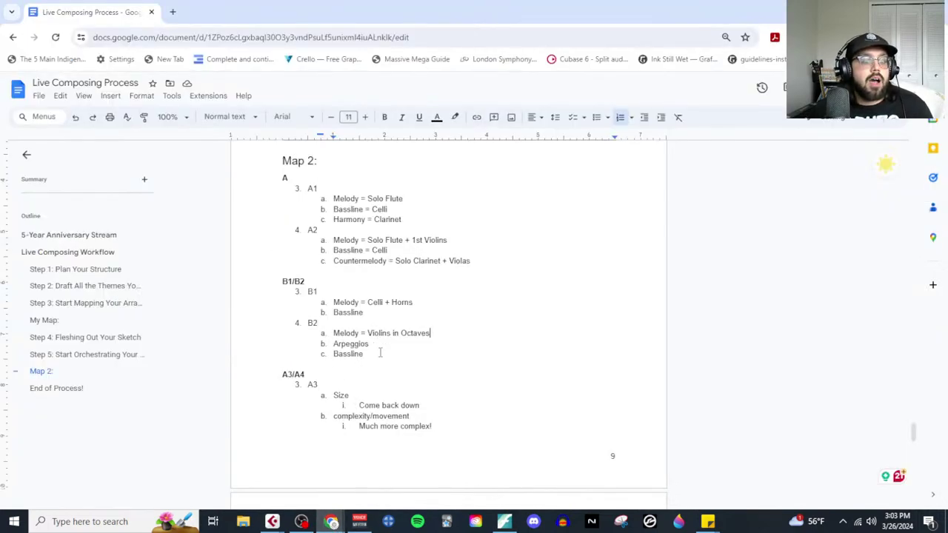
pyautogui.scroll(-2, 341, 334)
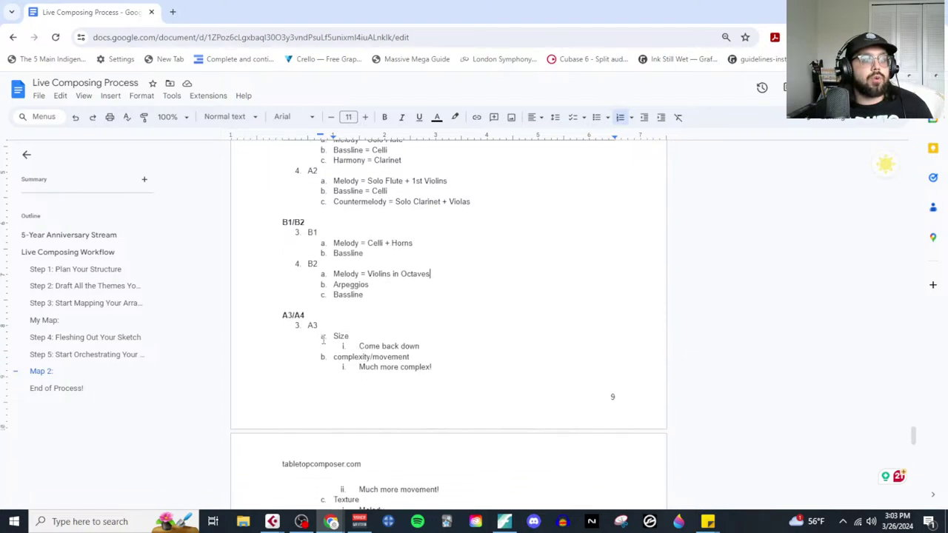
pyautogui.scroll(4, 357, 359)
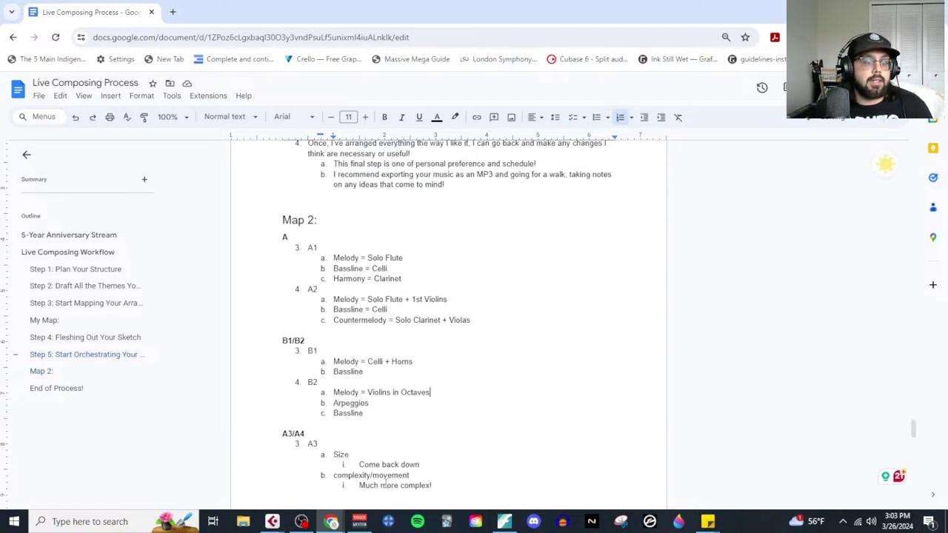
pyautogui.scroll(-6, 385, 484)
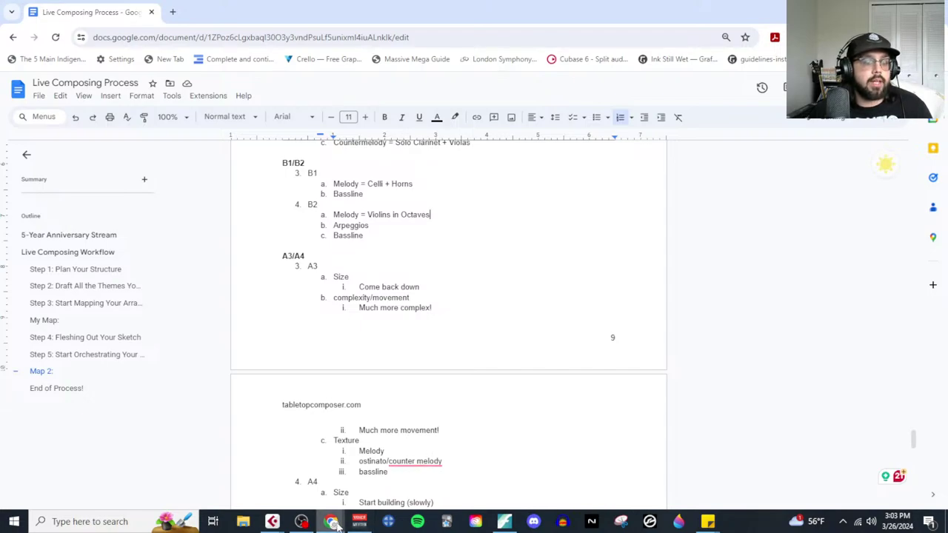
pyautogui.moveTo(272, 521)
pyautogui.click(323, 468)
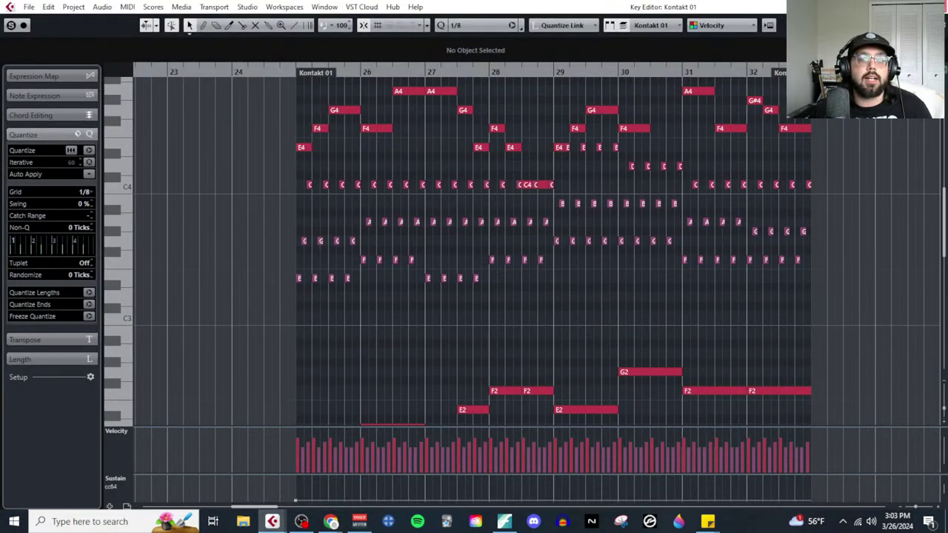
pyautogui.press('Escape')
pyautogui.click(128, 6)
pyautogui.click(152, 21)
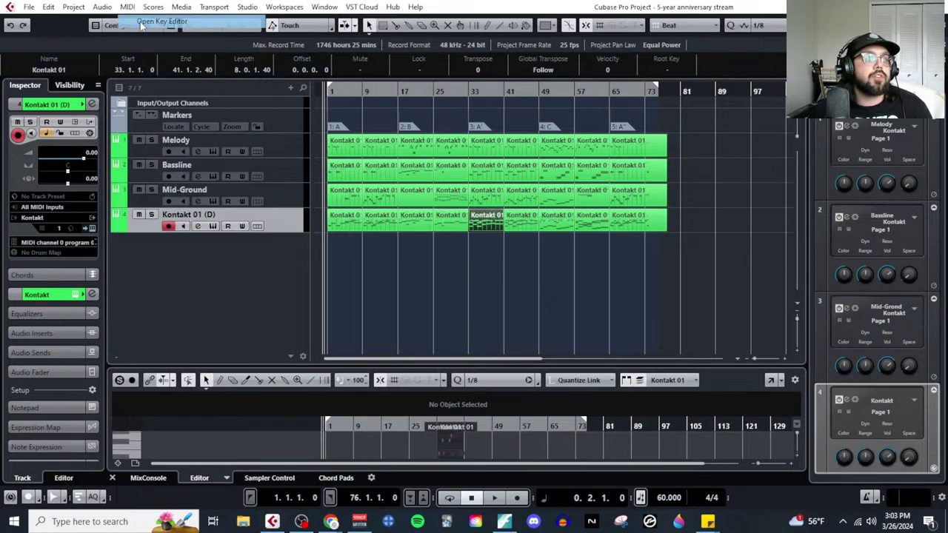
pyautogui.scroll(-3, 268, 305)
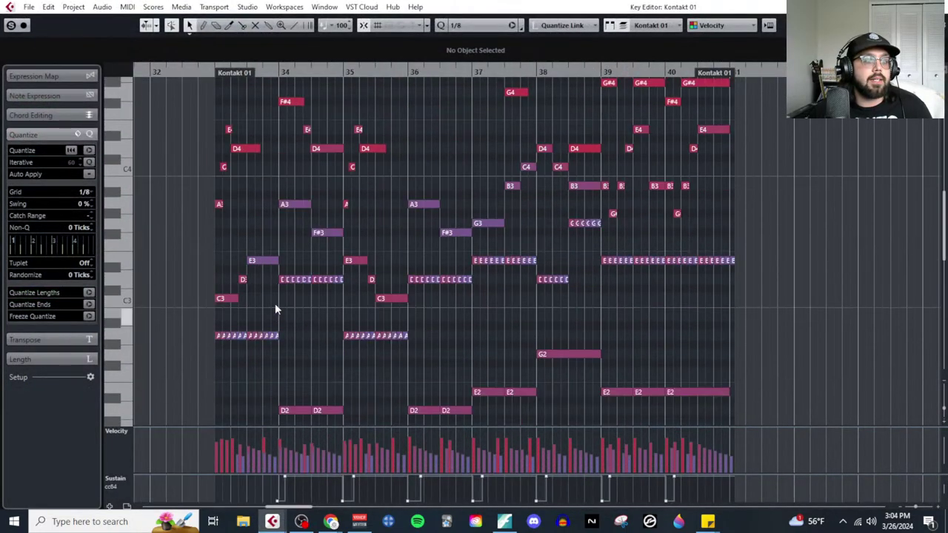
pyautogui.scroll(-6, 373, 302)
pyautogui.scroll(6, 400, 248)
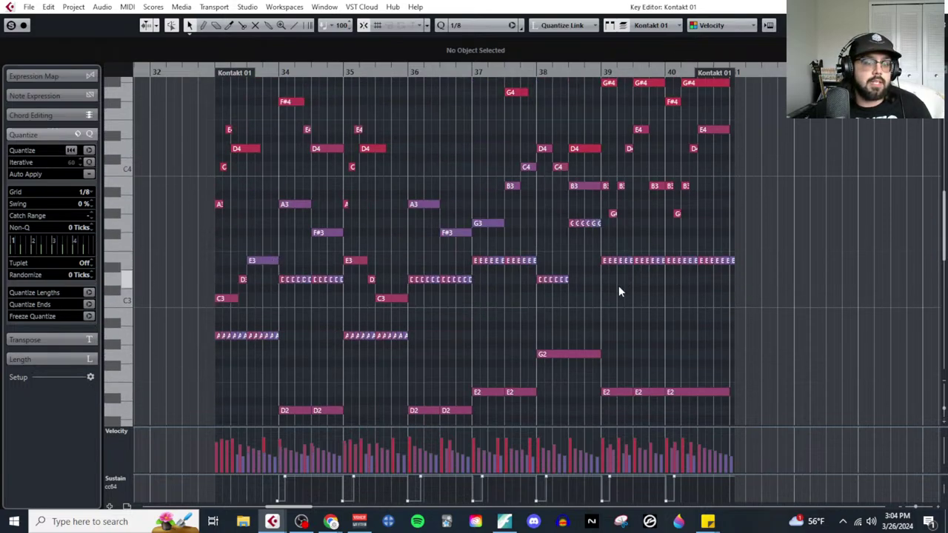
pyautogui.scroll(3, 511, 358)
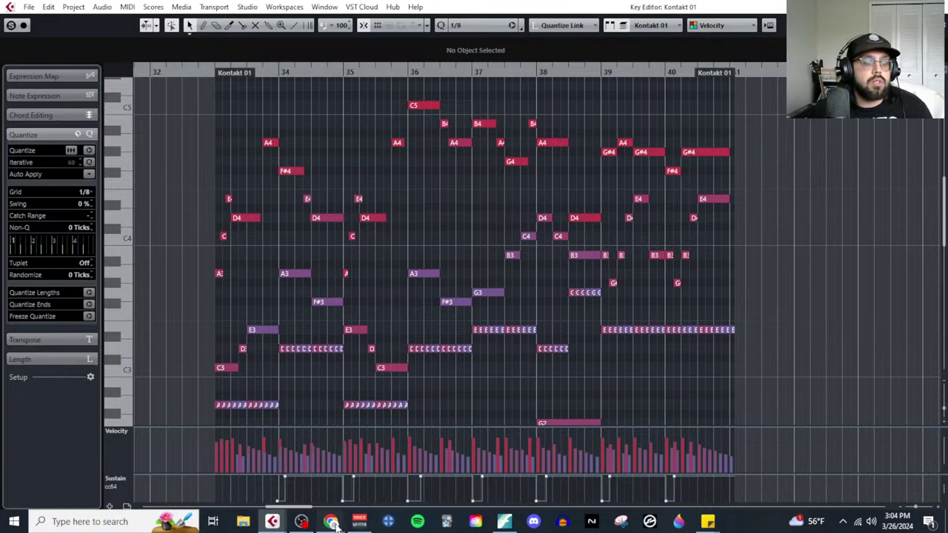
pyautogui.moveTo(330, 521)
pyautogui.click(390, 488)
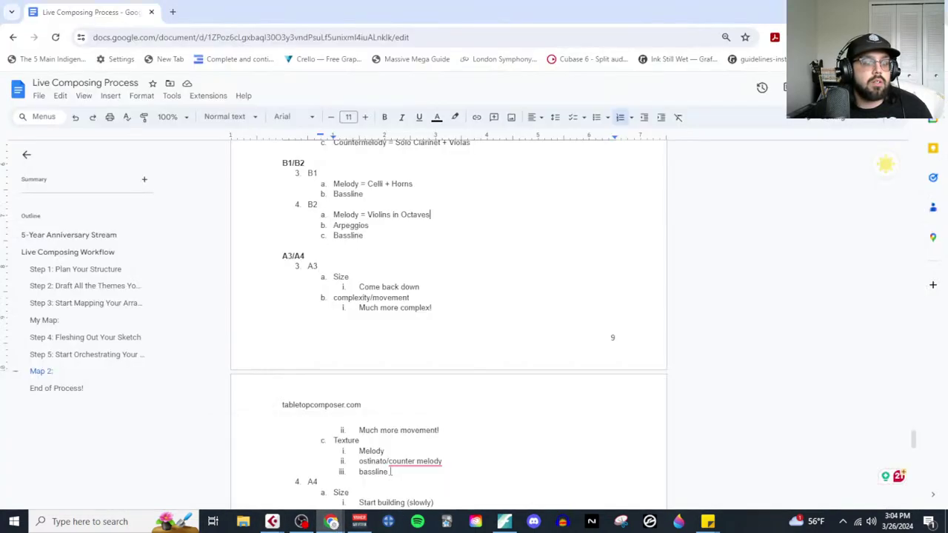
# Step: Select the Flute 1-2 melody in measures 1–8
pyautogui.click(504, 521)
pyautogui.scroll(3, 521, 311)
pyautogui.scroll(1, 521, 311)
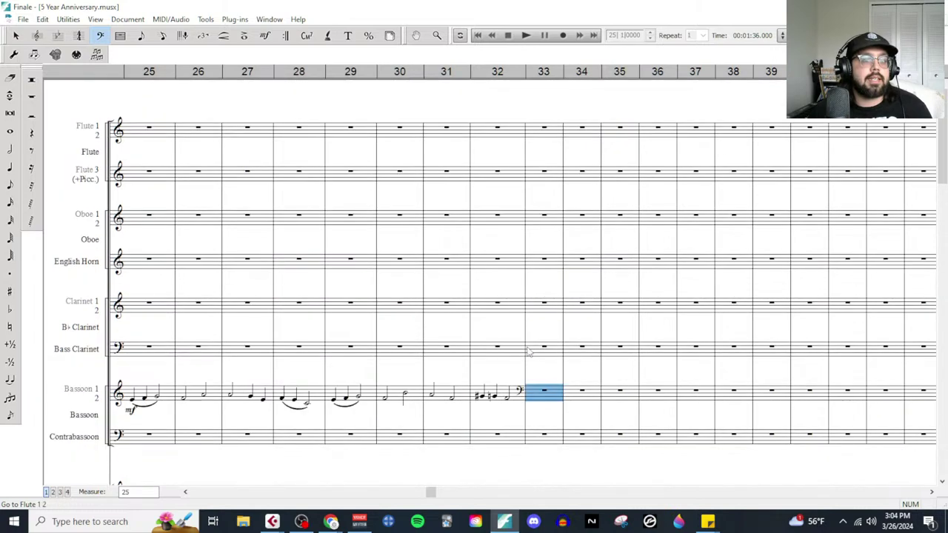
pyautogui.hscroll(-10, 524, 346)
pyautogui.click(211, 126)
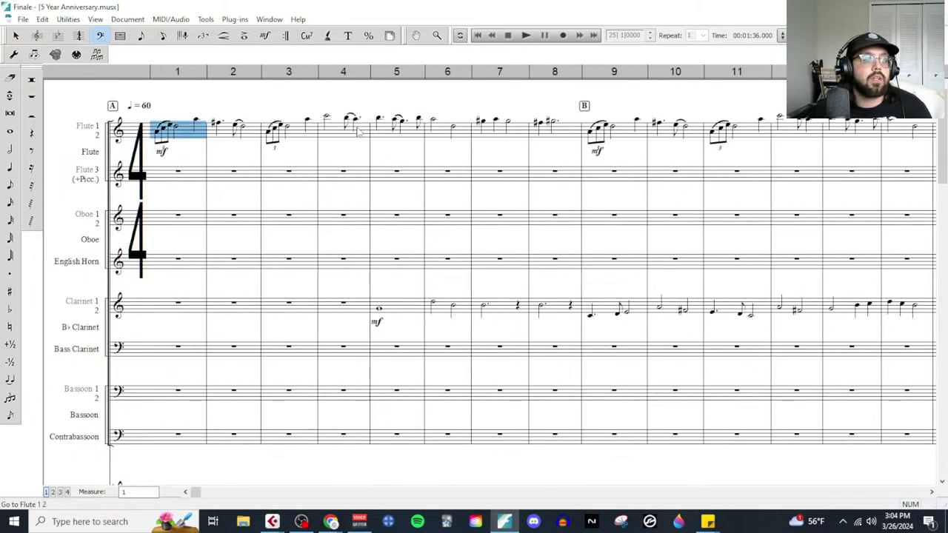
pyautogui.keyDown('shift'); pyautogui.click(551, 135); pyautogui.keyUp('shift')
pyautogui.hscroll(8, 496, 200)
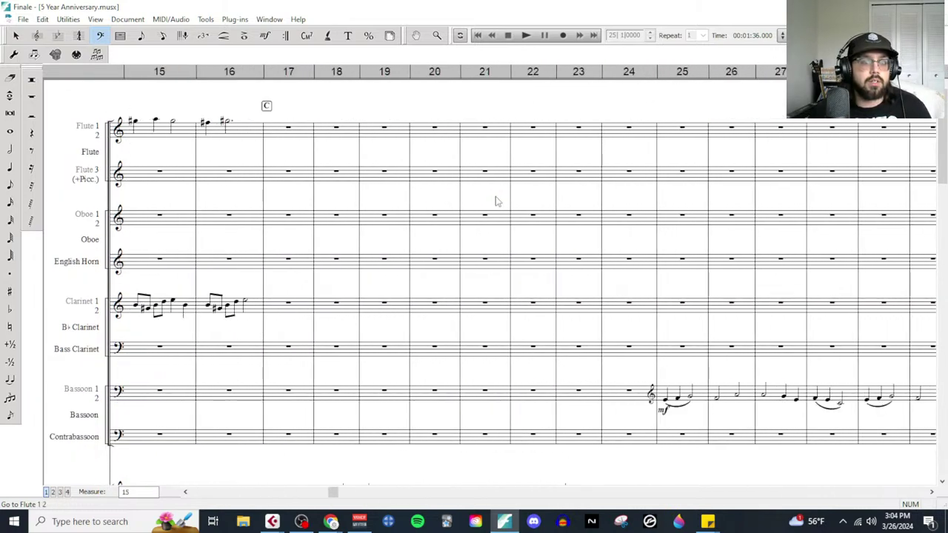
pyautogui.hscroll(2, 519, 221)
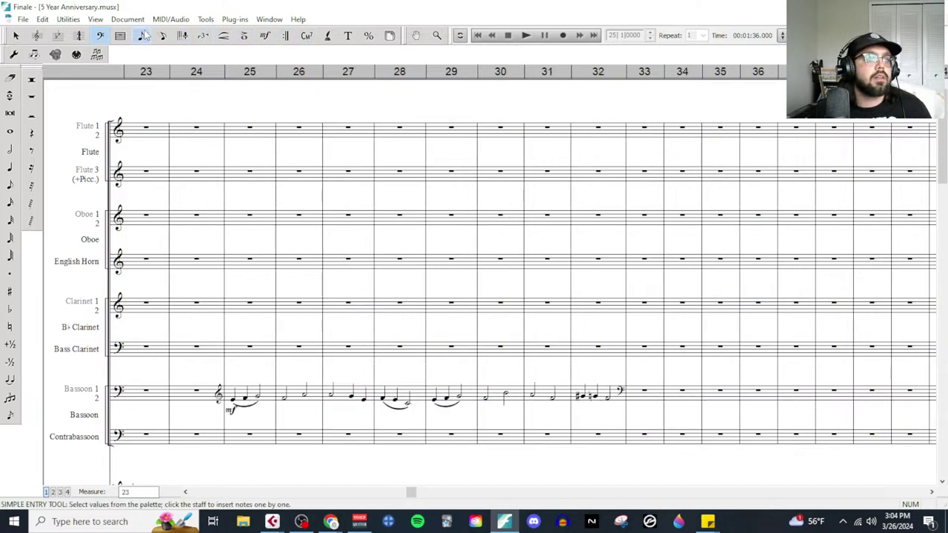
# Step: Place the auto-lettered rehearsal mark D above measure 33 with the Expression Tool
pyautogui.click(265, 35)
pyautogui.scroll(-15, 661, 430)
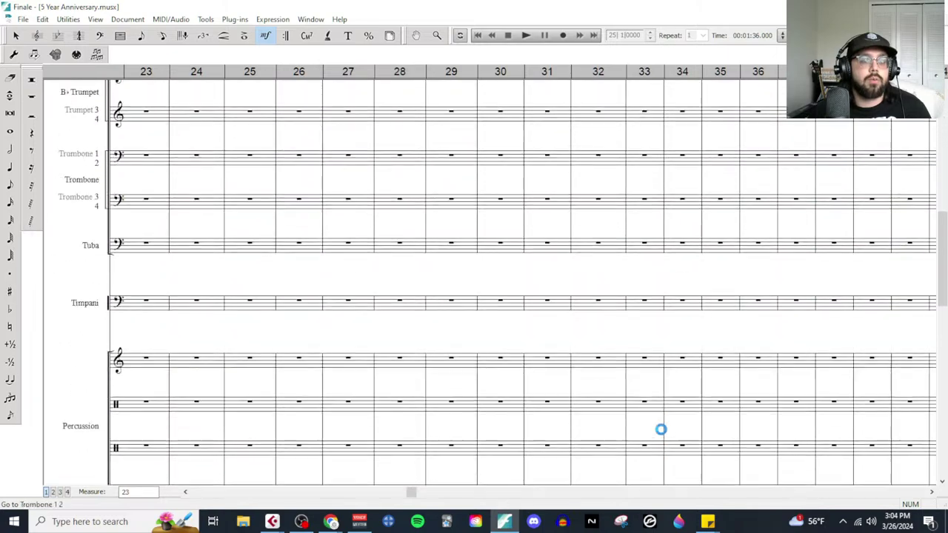
pyautogui.scroll(15, 632, 188)
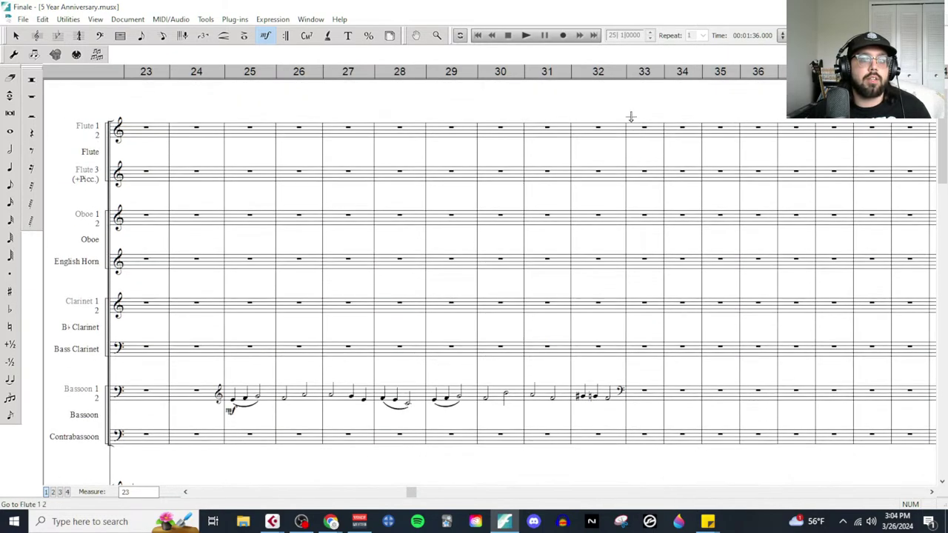
pyautogui.doubleClick(630, 111)
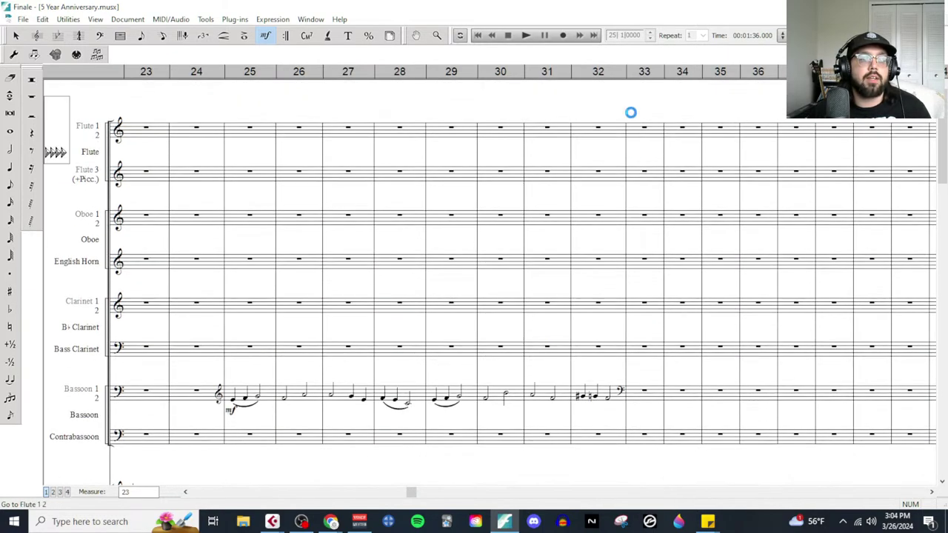
pyautogui.click(559, 182)
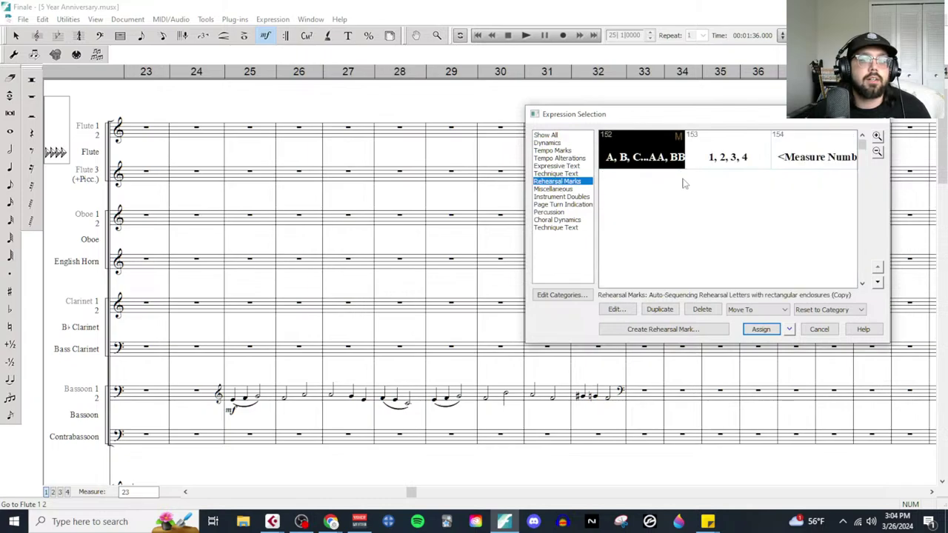
pyautogui.doubleClick(648, 162)
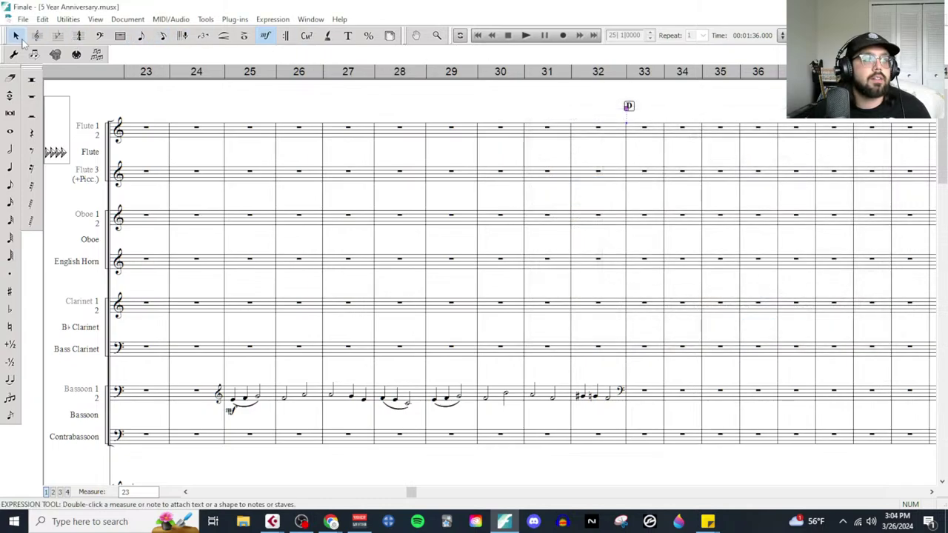
pyautogui.click(20, 37)
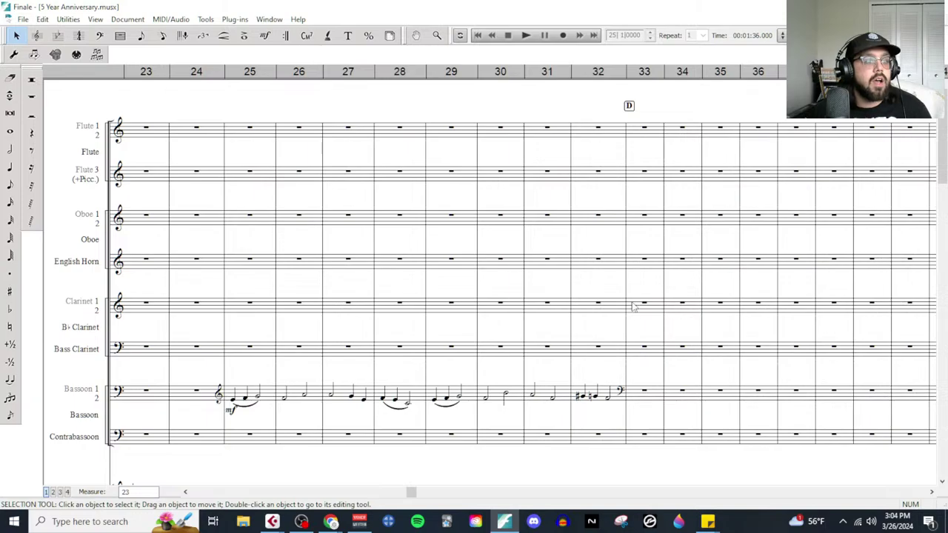
# Step: Paste the melody into Violin I from measure 33 and transpose it up an octave
pyautogui.click(641, 143)
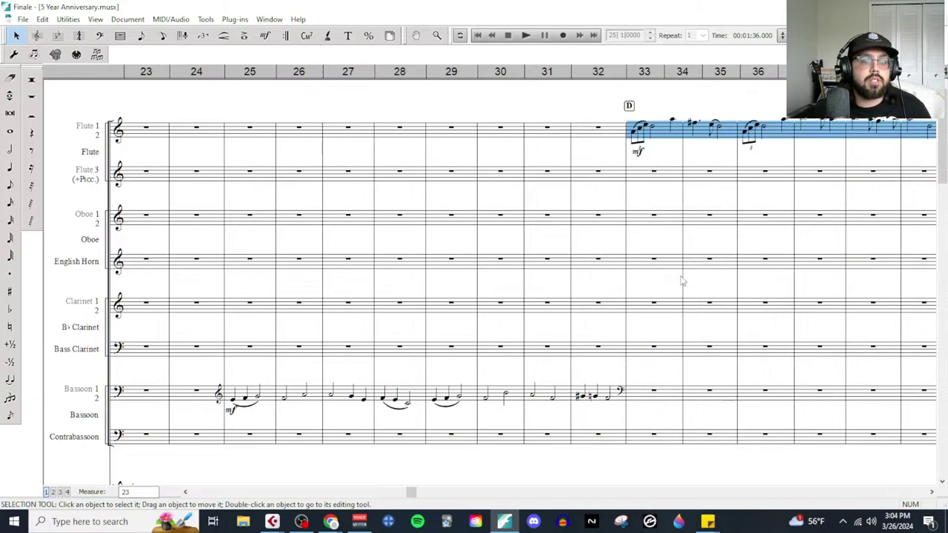
pyautogui.scroll(-5, 681, 275)
pyautogui.scroll(-10, 653, 377)
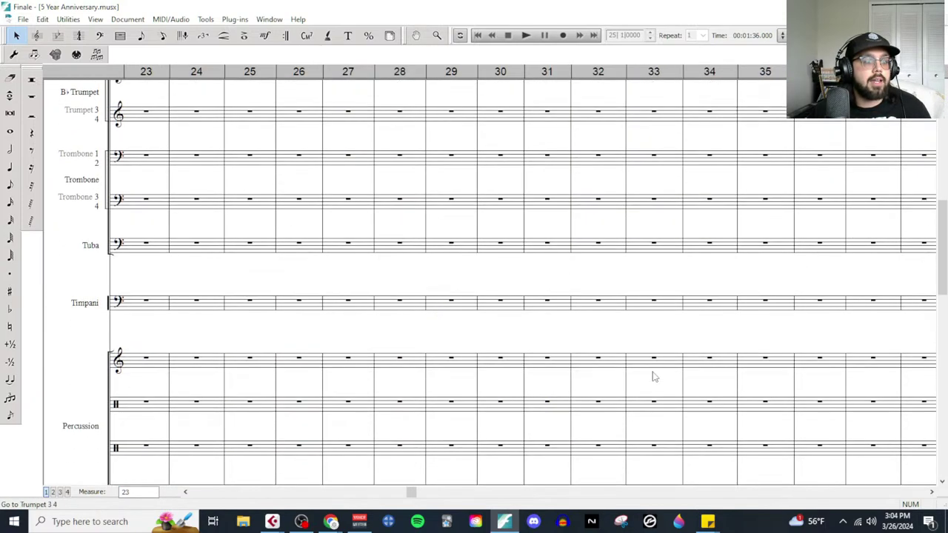
pyautogui.scroll(-5, 652, 377)
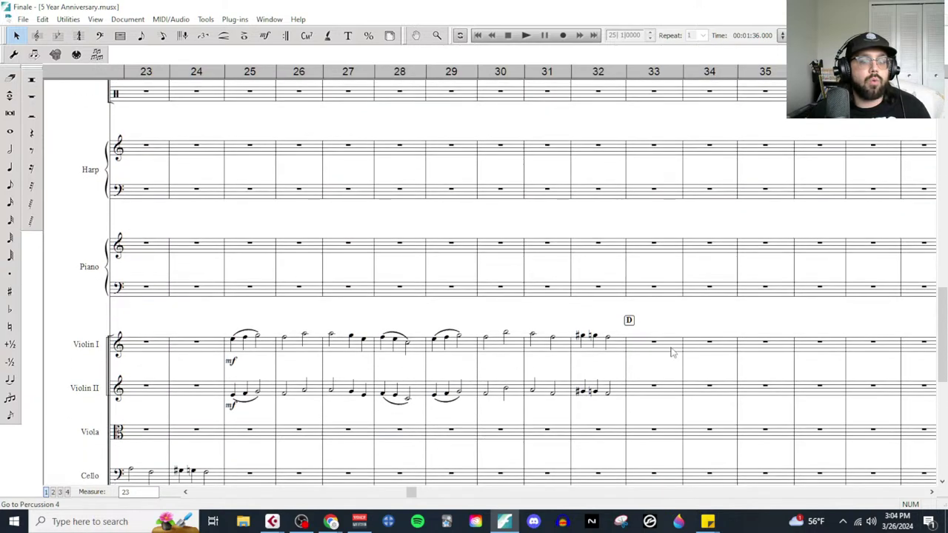
pyautogui.click(668, 353)
pyautogui.hotkey('ctrl', 'shift', 'End')
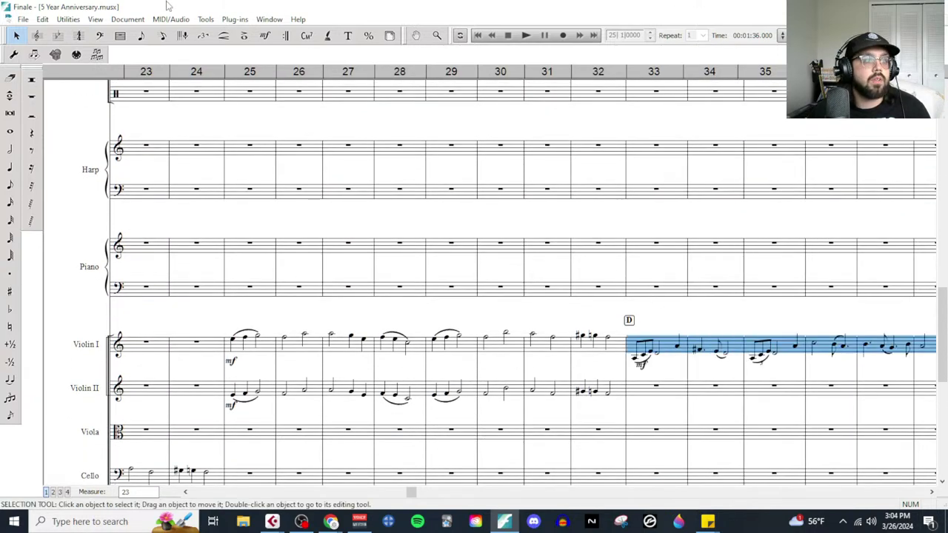
pyautogui.click(69, 19)
pyautogui.click(82, 63)
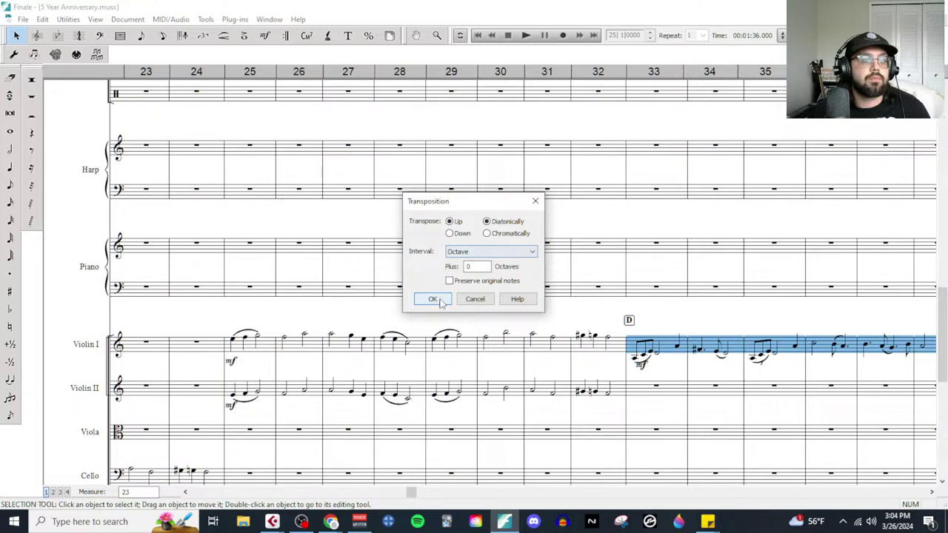
pyautogui.click(434, 299)
# Step: Set playback to start at measure 33 and play the score
pyautogui.hotkey('ctrl', 'space')
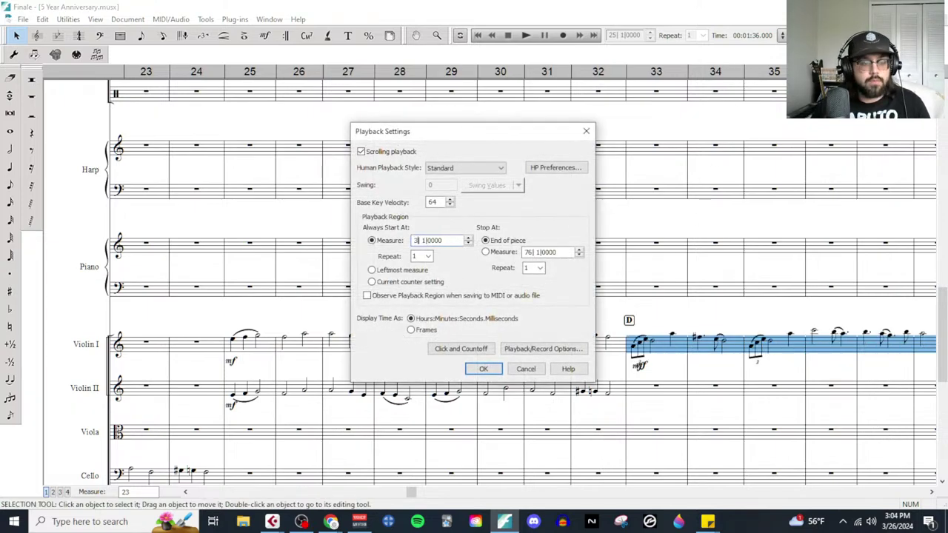
pyautogui.click(485, 369)
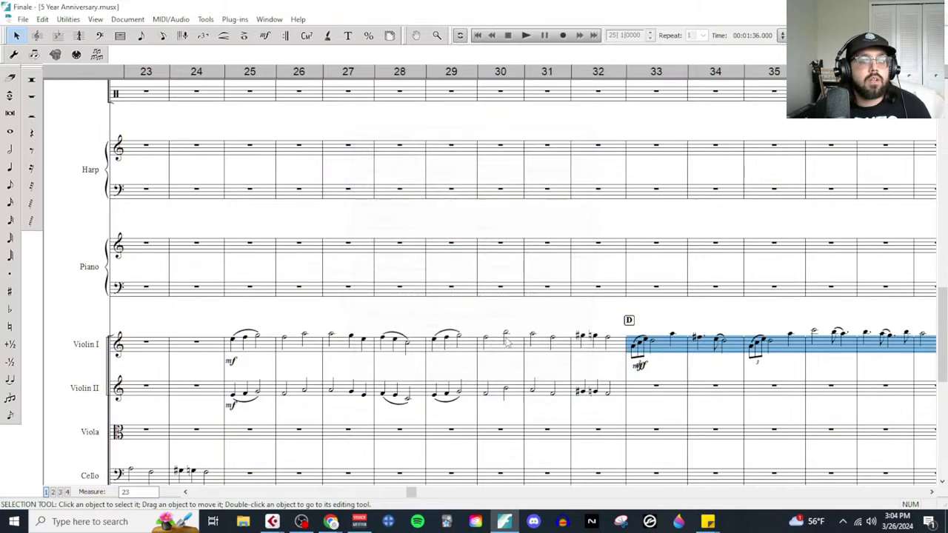
pyautogui.click(526, 37)
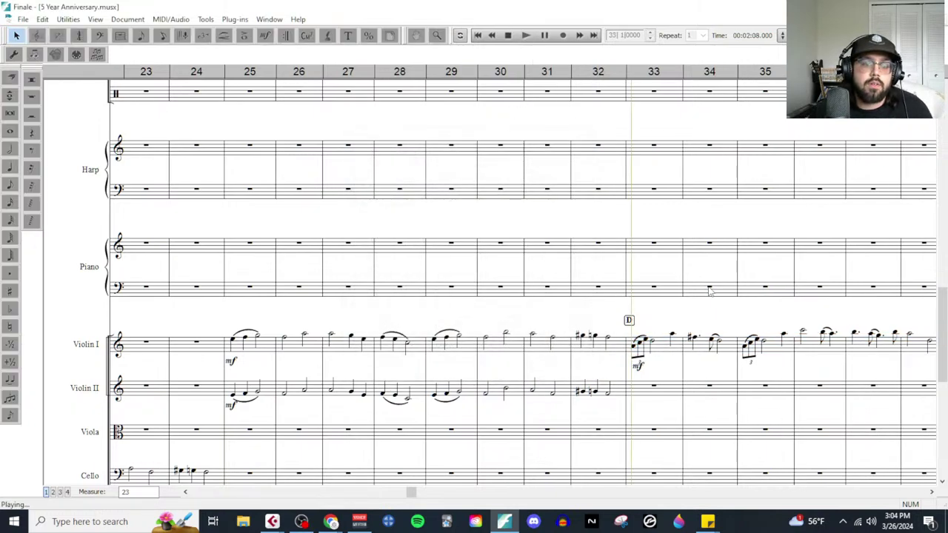
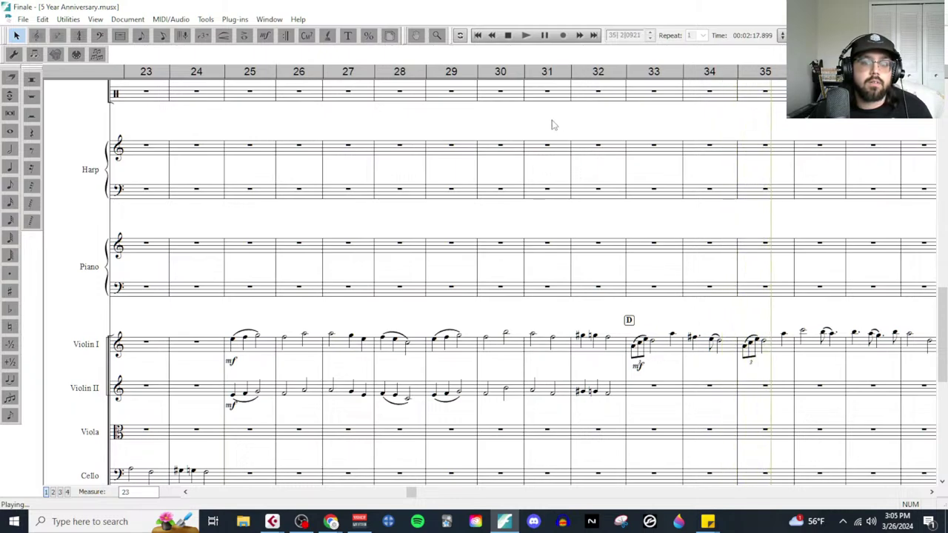
# Step: Stop playback and scroll the score back to rehearsal mark D
pyautogui.click(509, 41)
pyautogui.scroll(3, 790, 377)
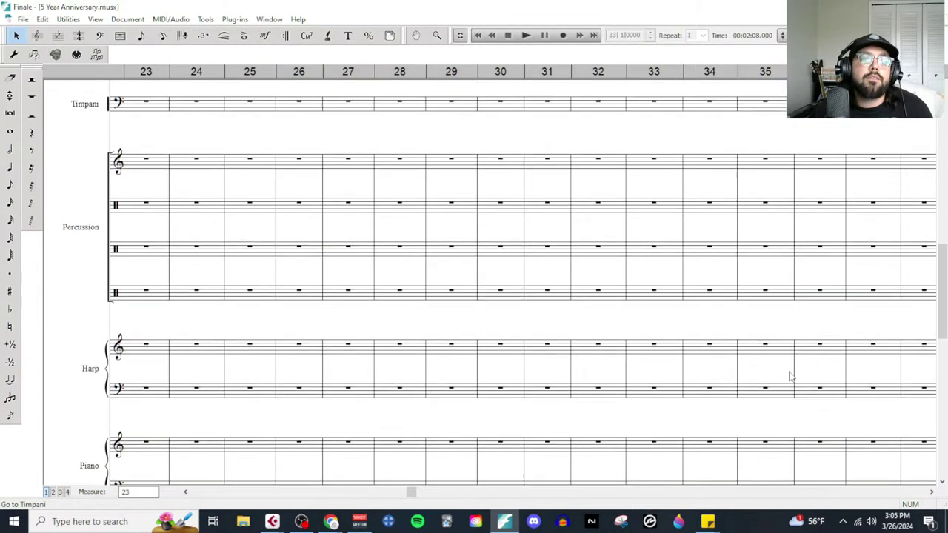
pyautogui.scroll(10, 790, 376)
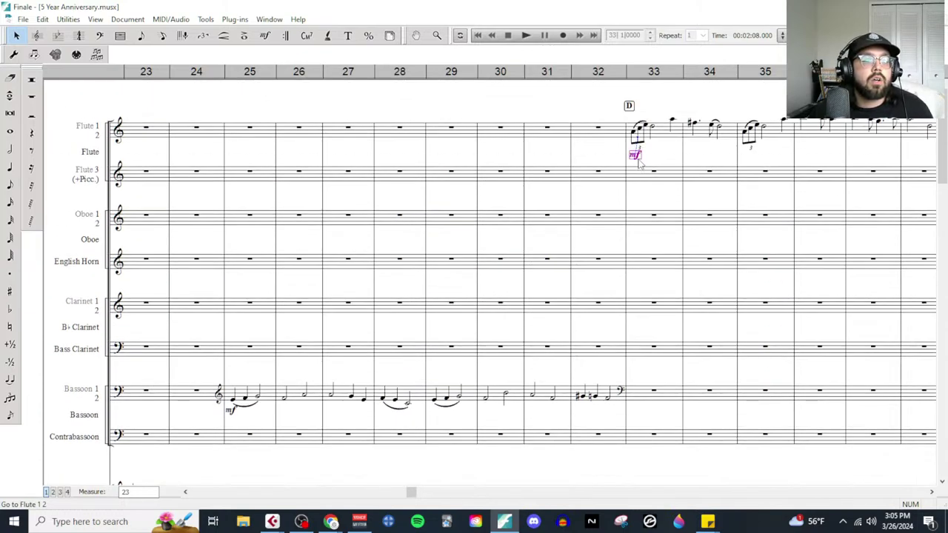
pyautogui.scroll(-12, 686, 250)
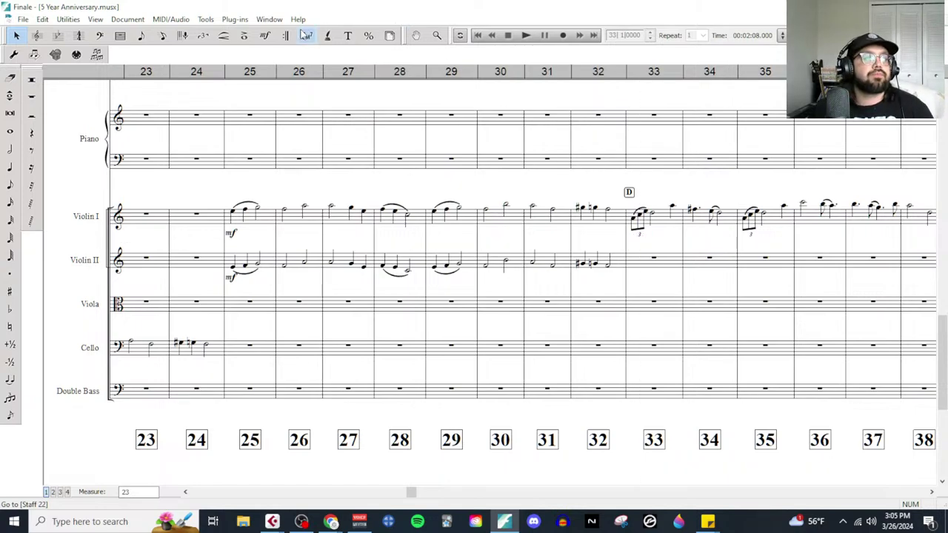
# Step: Add an mp dynamic under Violin I's measure 33 note and play the passage back
pyautogui.click(265, 35)
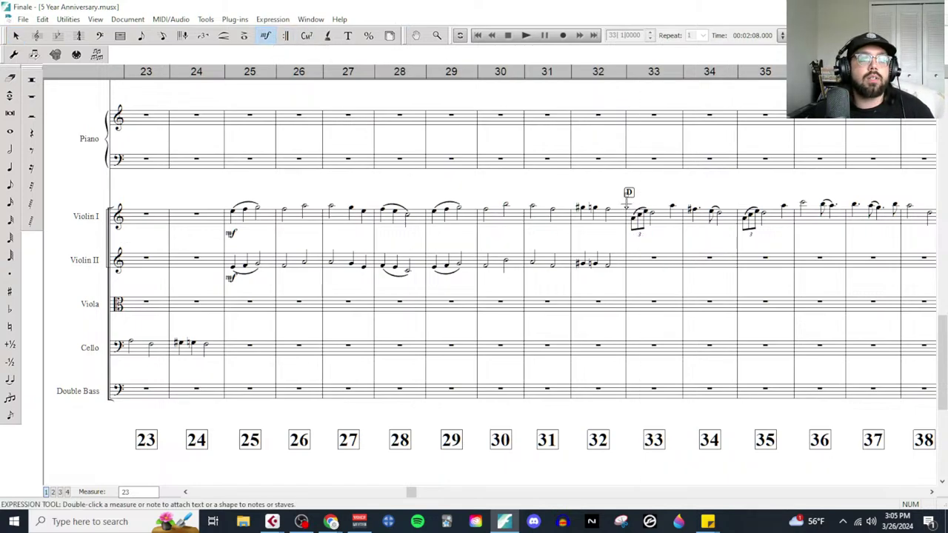
pyautogui.doubleClick(629, 196)
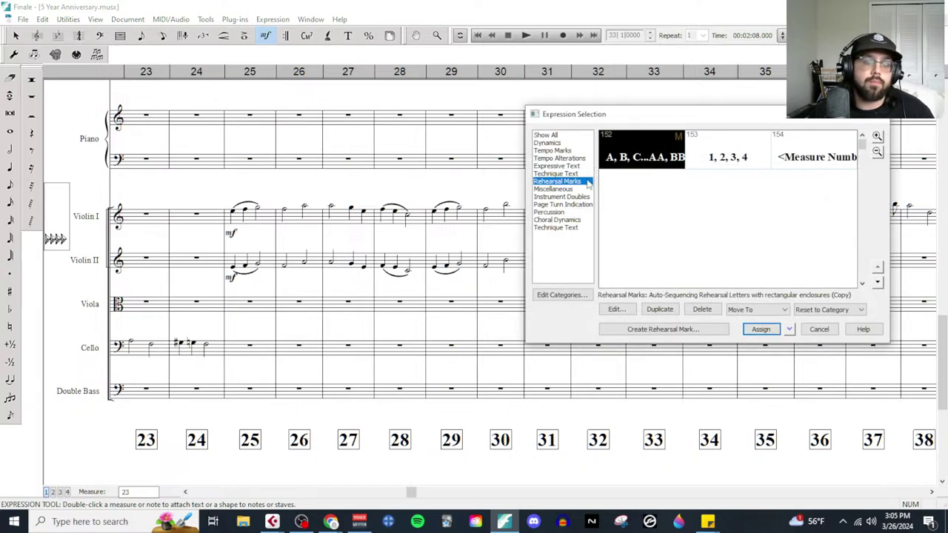
pyautogui.click(811, 330)
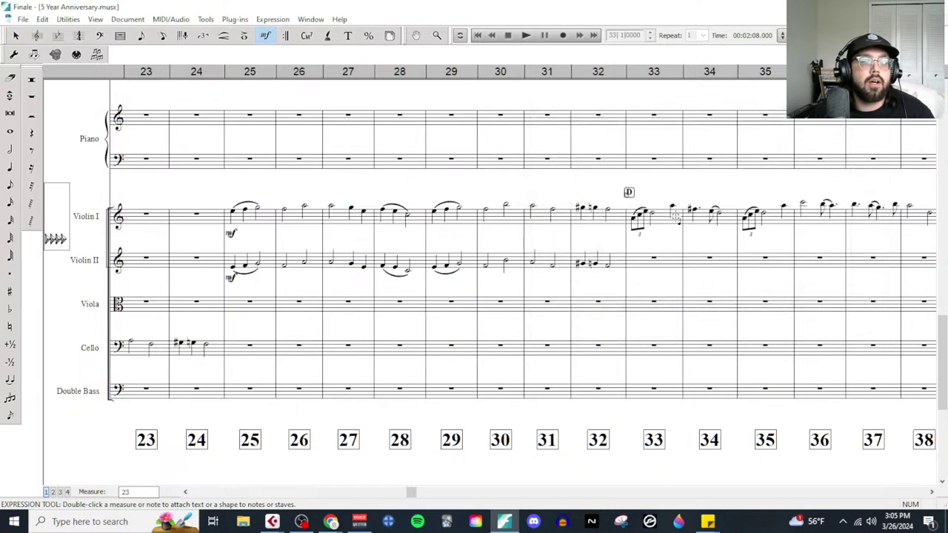
pyautogui.doubleClick(634, 201)
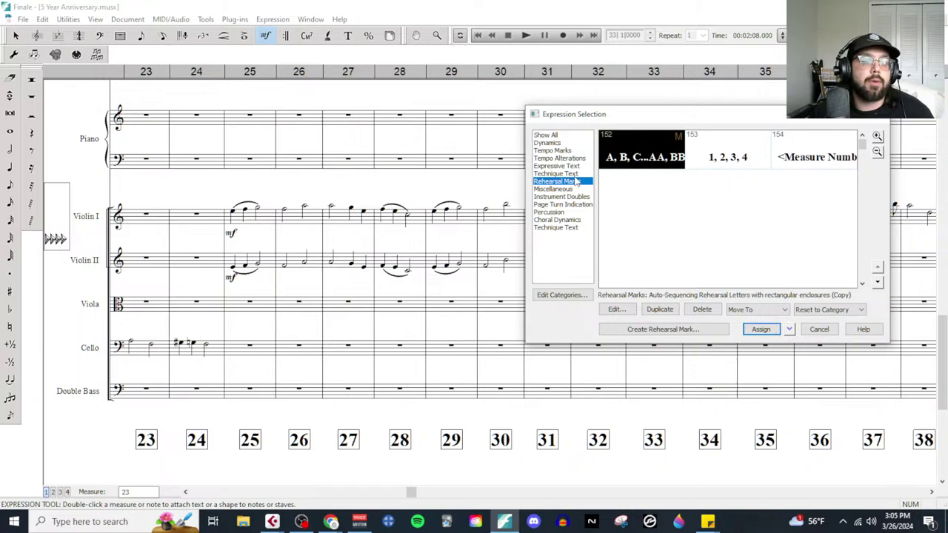
pyautogui.click(561, 143)
pyautogui.doubleClick(796, 194)
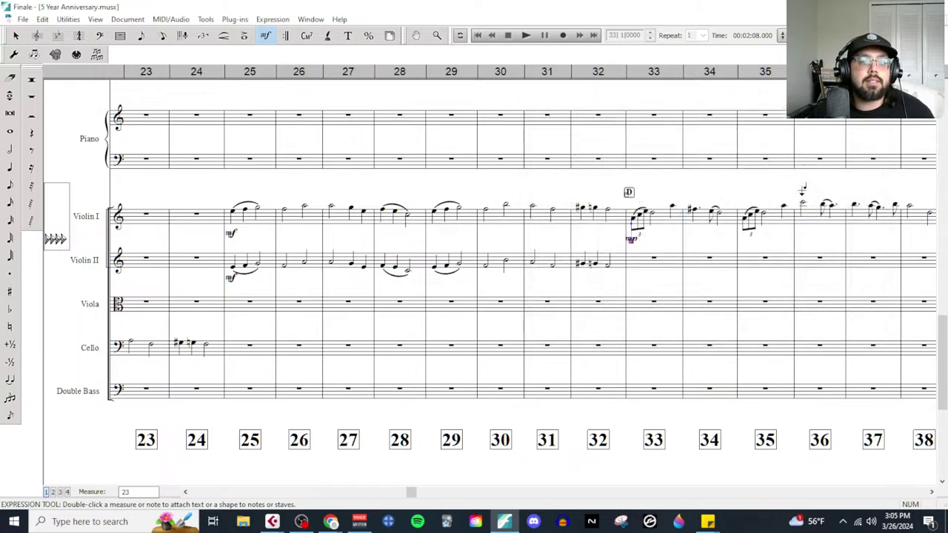
pyautogui.press('Escape')
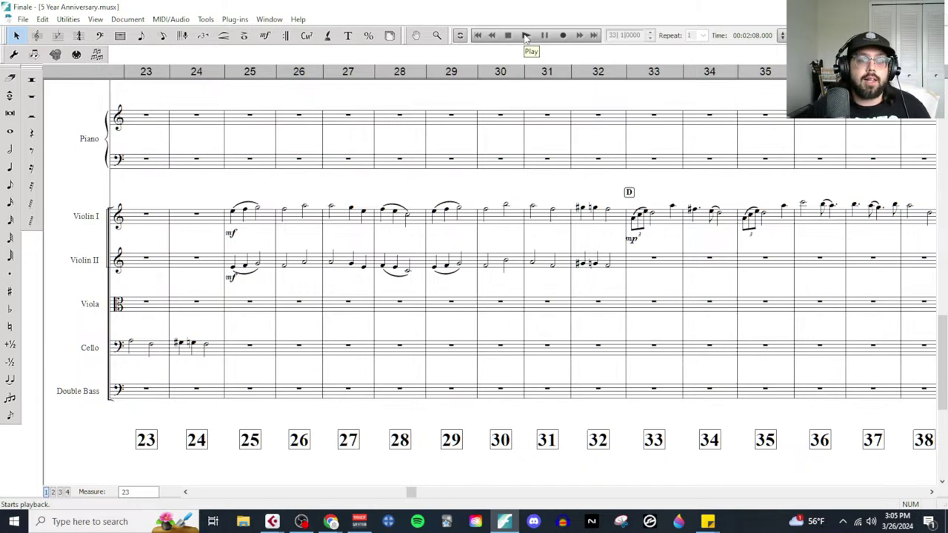
pyautogui.click(525, 36)
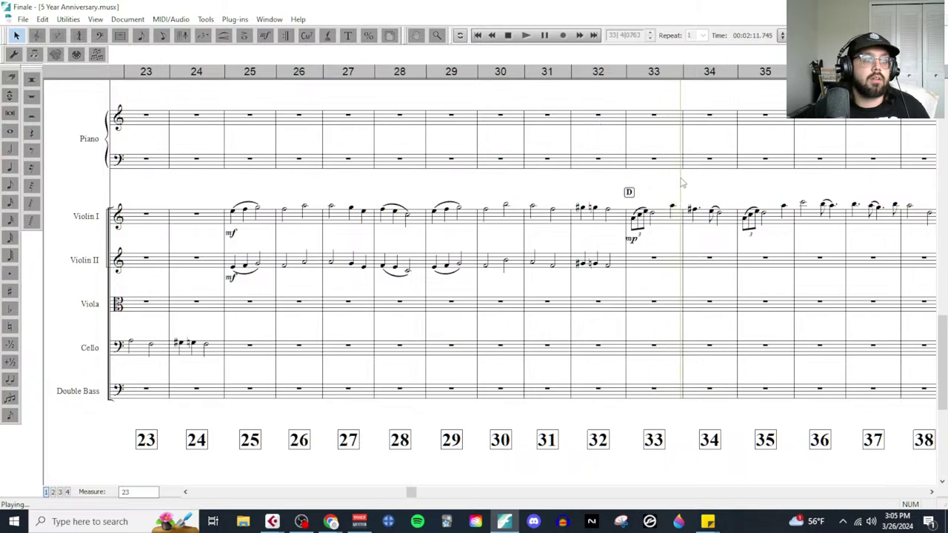
pyautogui.press('space')
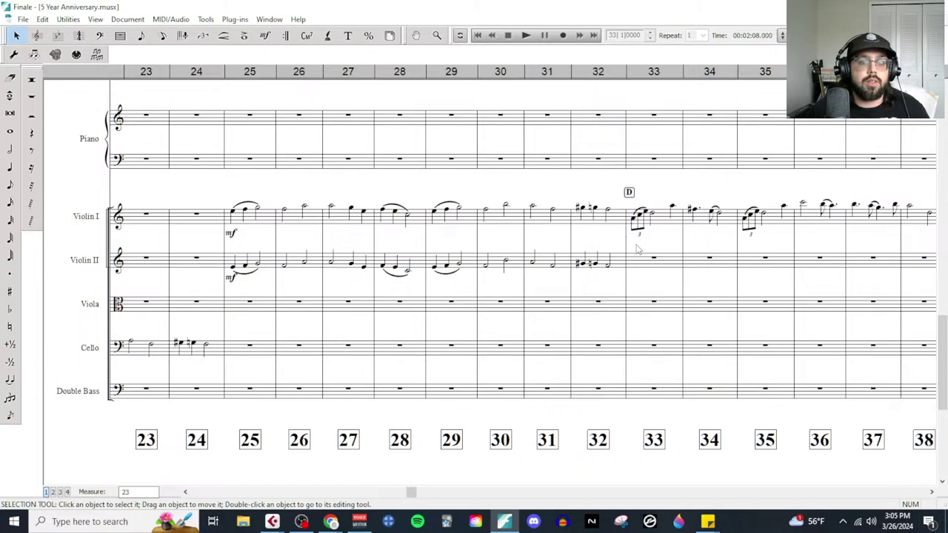
# Step: Place an mp dynamic under the Flute 1-2 entry in measure 33
pyautogui.scroll(15, 637, 249)
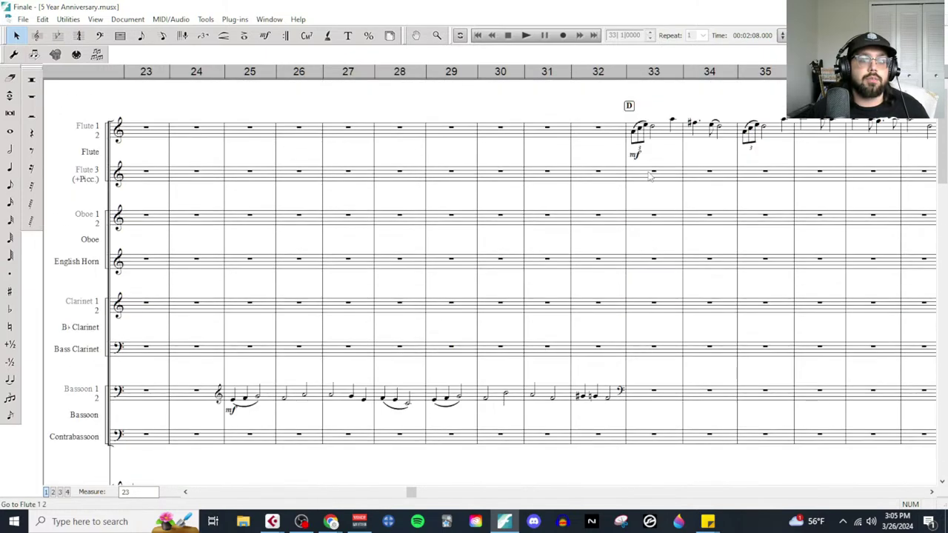
pyautogui.click(266, 37)
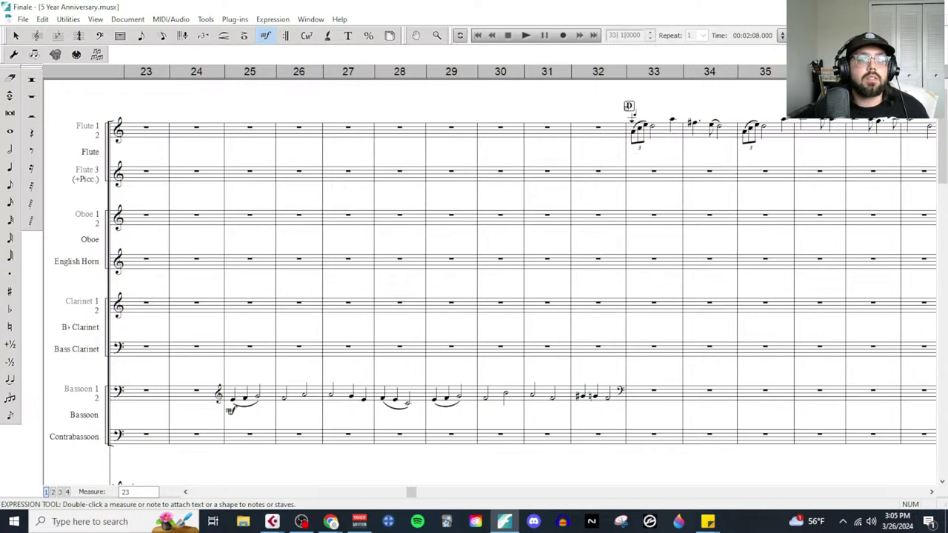
pyautogui.doubleClick(630, 115)
pyautogui.doubleClick(794, 197)
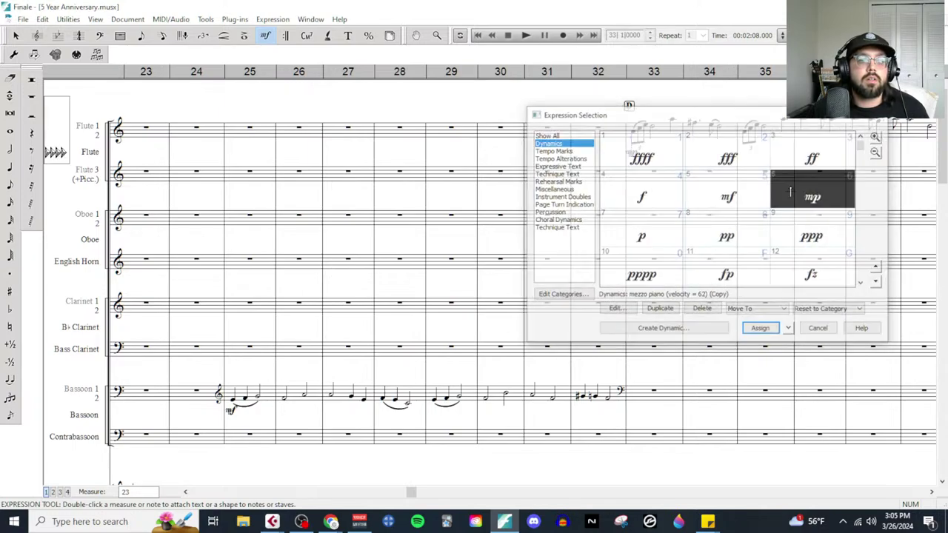
# Step: Play back the passage from measure 33 to check the flute balance
pyautogui.click(525, 36)
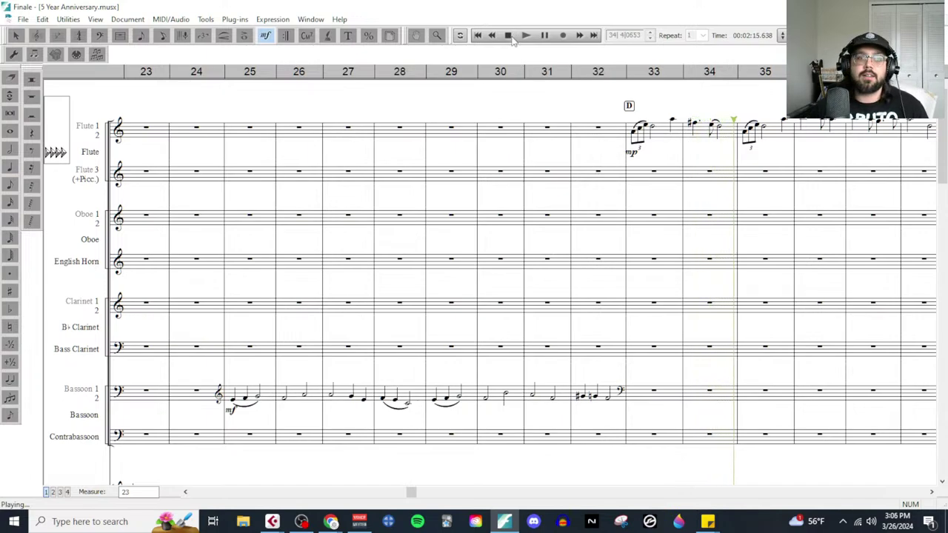
pyautogui.click(511, 37)
pyautogui.scroll(-10, 731, 276)
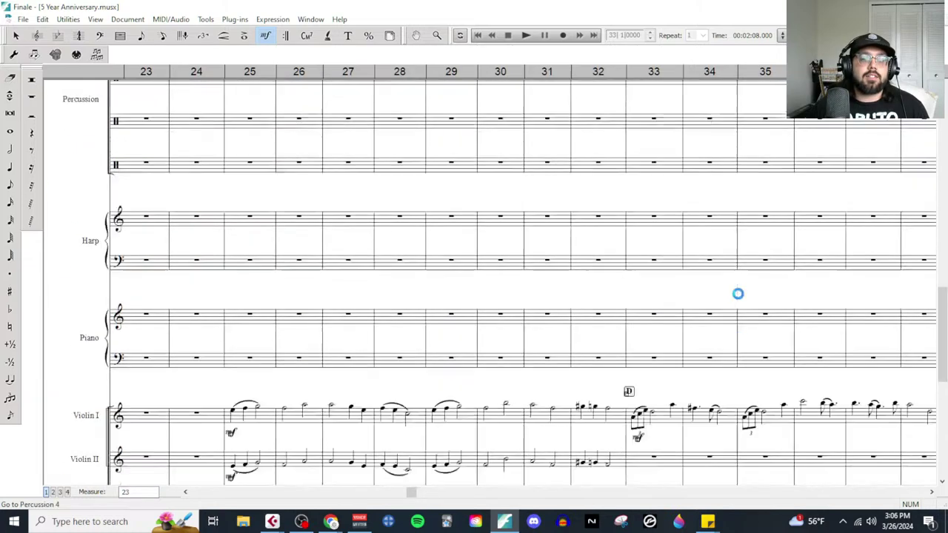
pyautogui.scroll(-4, 737, 294)
pyautogui.scroll(1, 737, 294)
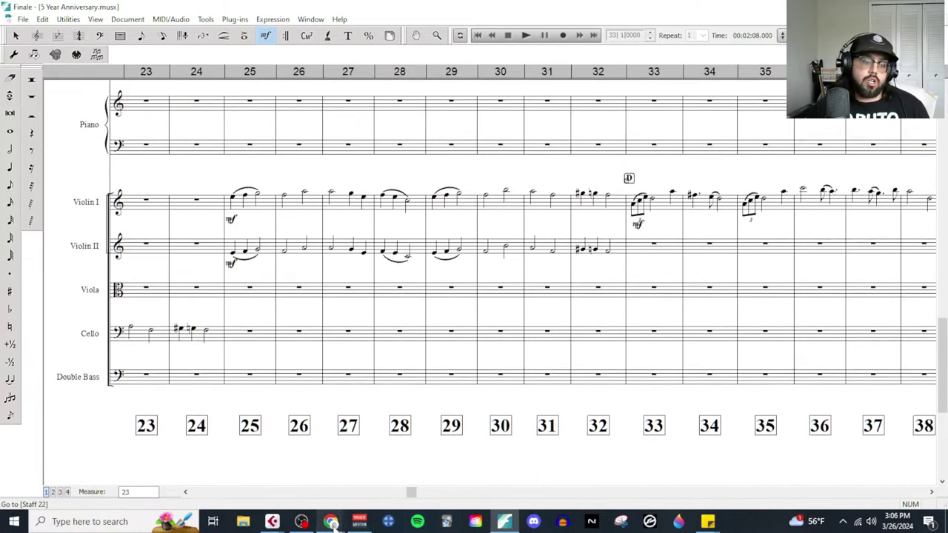
# Step: Add Countermelody, Bassline and Pulsing Bassline list items under A3 in the Live Composing Process doc
pyautogui.moveTo(333, 523)
pyautogui.click(368, 491)
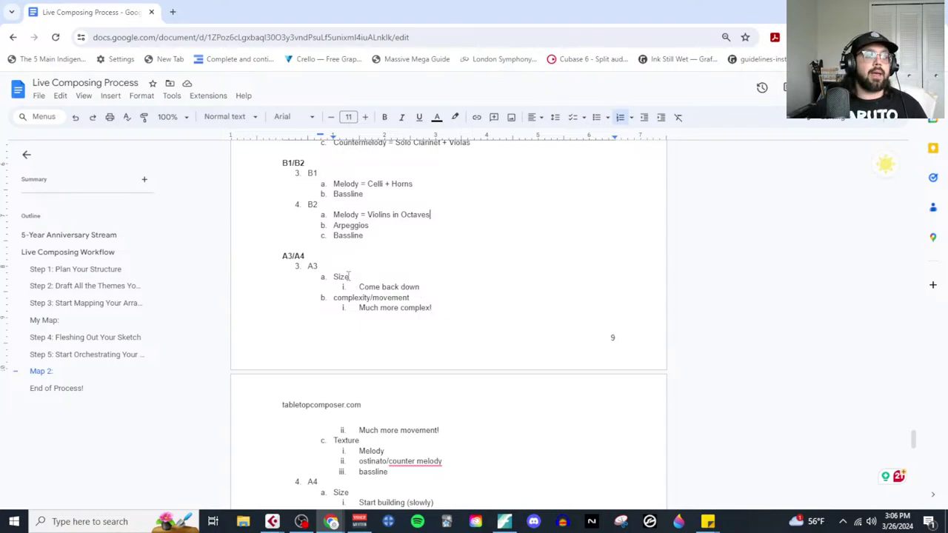
pyautogui.press('Return')
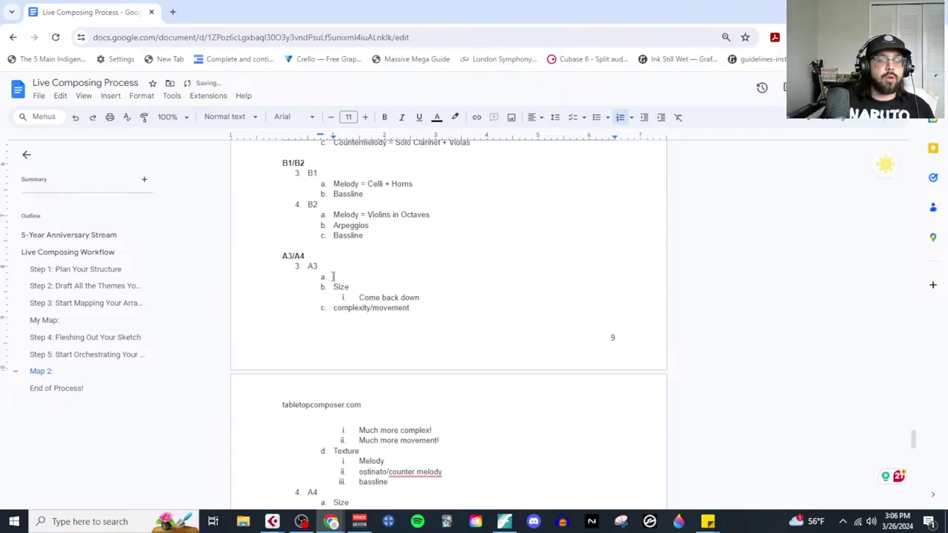
pyautogui.press('Return')
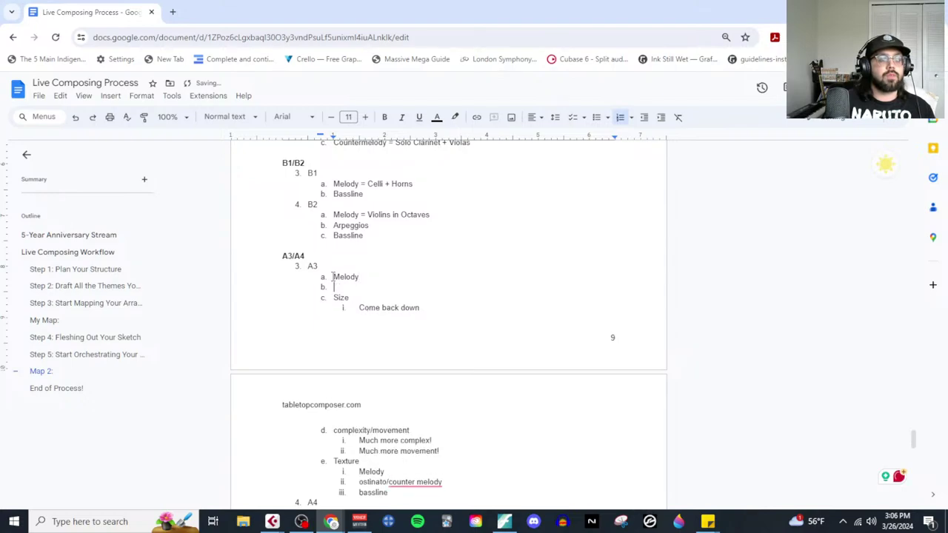
pyautogui.write('Countermelody')
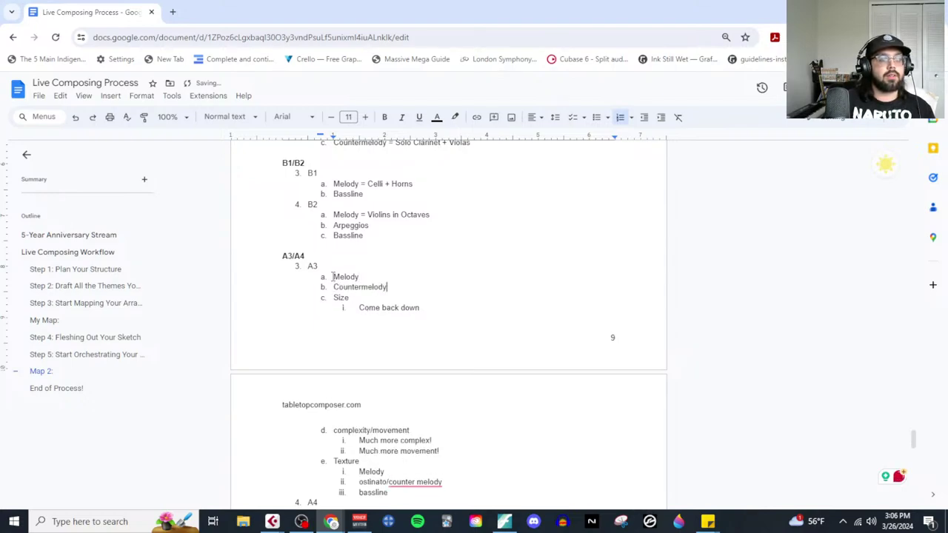
pyautogui.press('Return')
pyautogui.write('Bassline')
pyautogui.press('Return')
pyautogui.write('Rhythmic ')
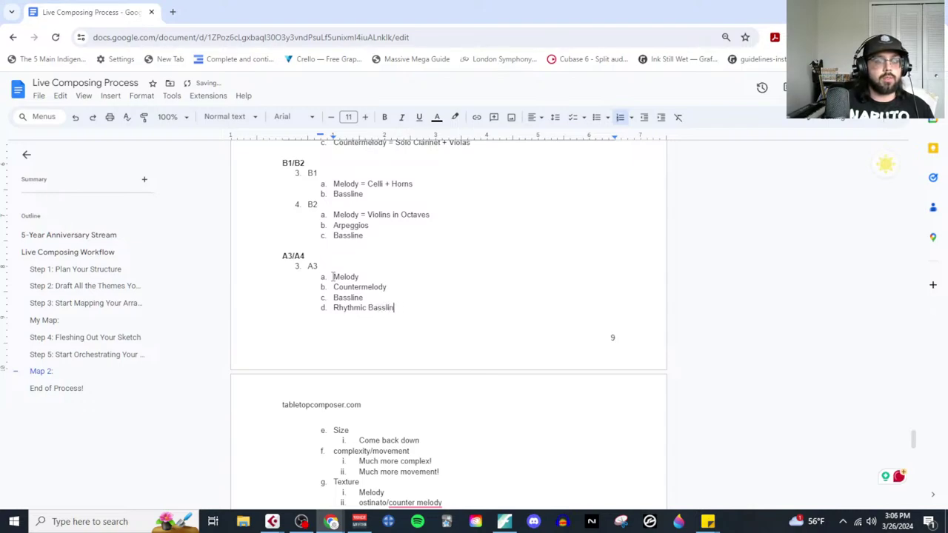
pyautogui.write('Bass')
pyautogui.press('BackSpace')
pyautogui.press('BackSpace')
pyautogui.press('BackSpace')
pyautogui.press('BackSpace')
pyautogui.press('BackSpace')
pyautogui.press('BackSpace')
pyautogui.press('BackSpace')
pyautogui.press('BackSpace')
pyautogui.press('BackSpace')
pyautogui.press('BackSpace')
pyautogui.press('BackSpace')
pyautogui.press('BackSpace')
pyautogui.press('BackSpace')
pyautogui.write('Push')
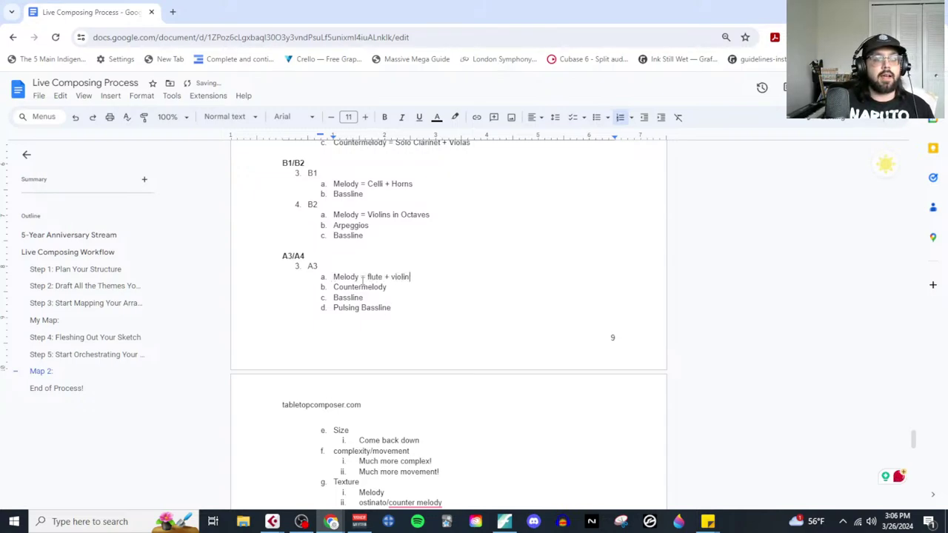
# Step: Delete the old Size, complexity and Texture notes and the leftover empty bullet under A3
pyautogui.scroll(-2, 363, 279)
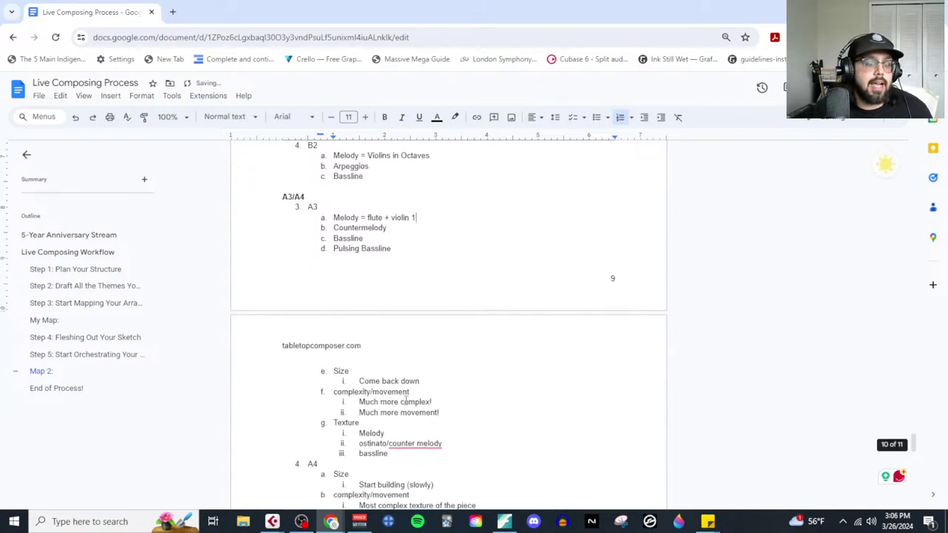
pyautogui.moveTo(417, 451); pyautogui.dragTo(335, 374)
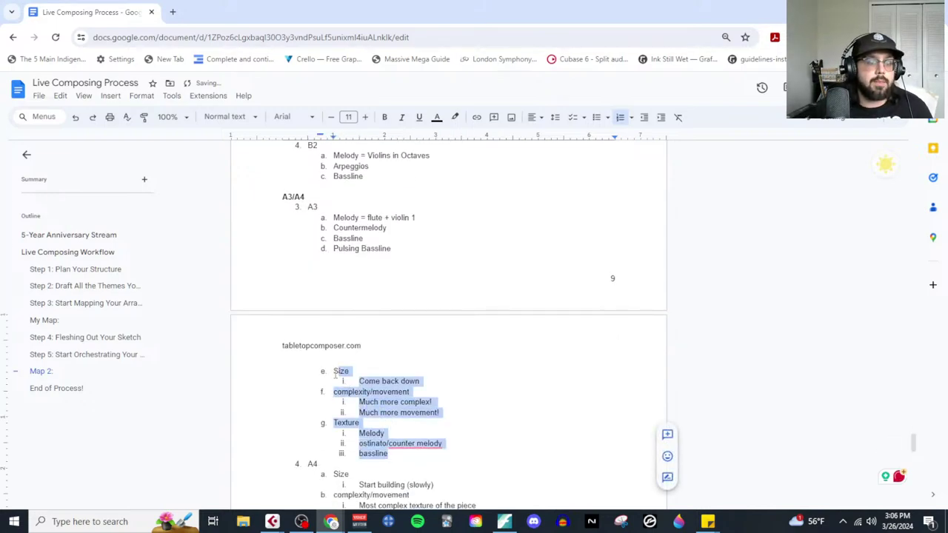
pyautogui.press('BackSpace')
pyautogui.press('BackSpace')
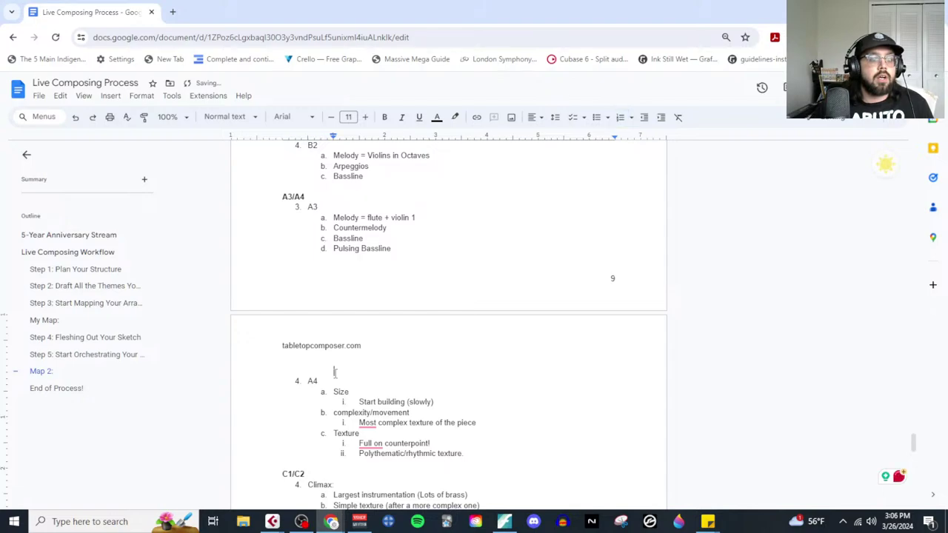
pyautogui.press('BackSpace')
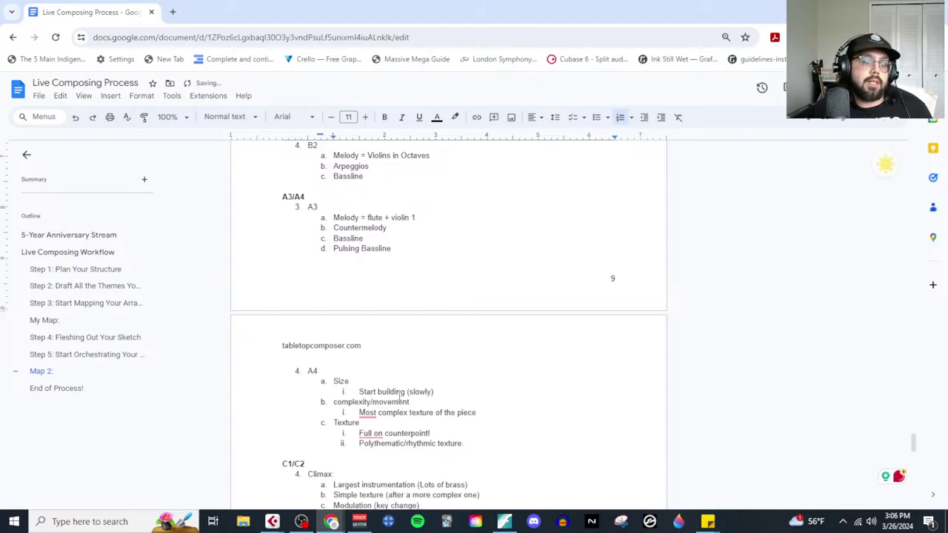
pyautogui.click(453, 395)
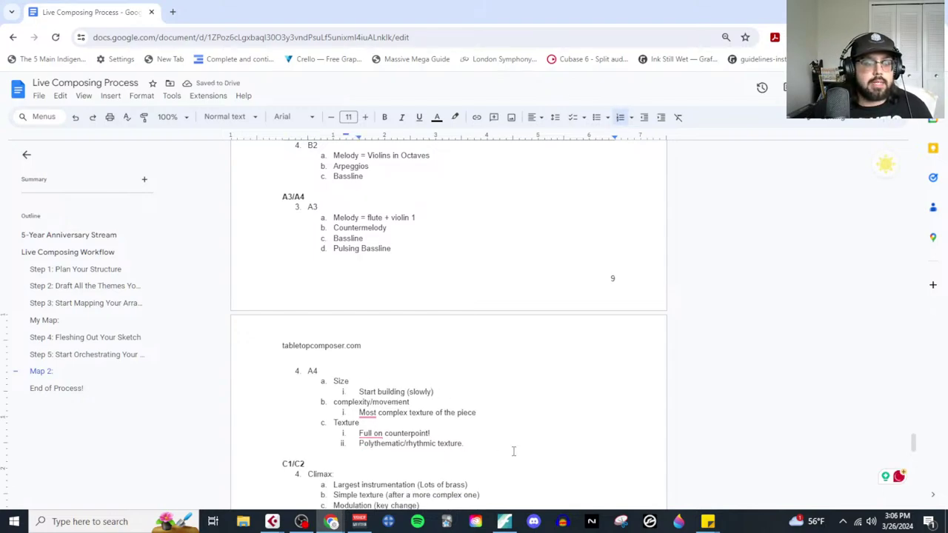
pyautogui.scroll(-1, 436, 429)
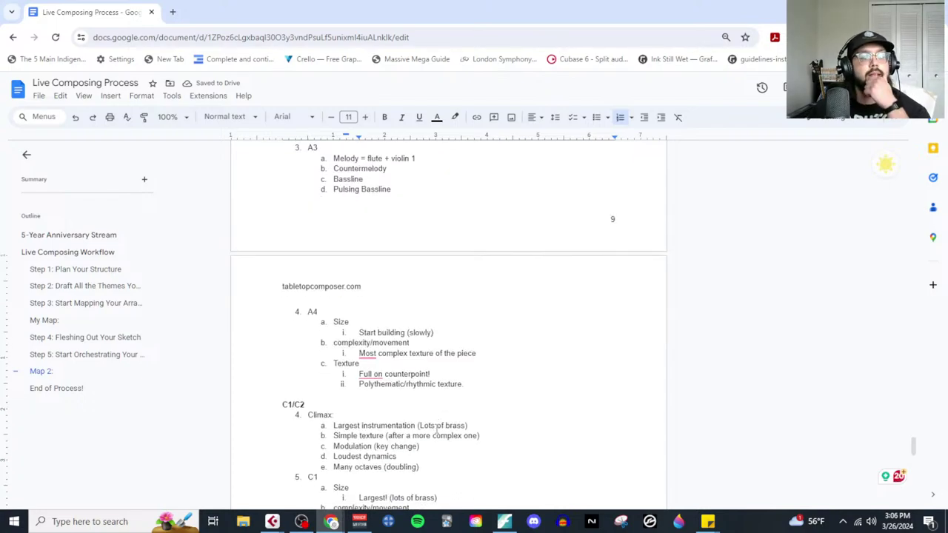
pyautogui.click(503, 522)
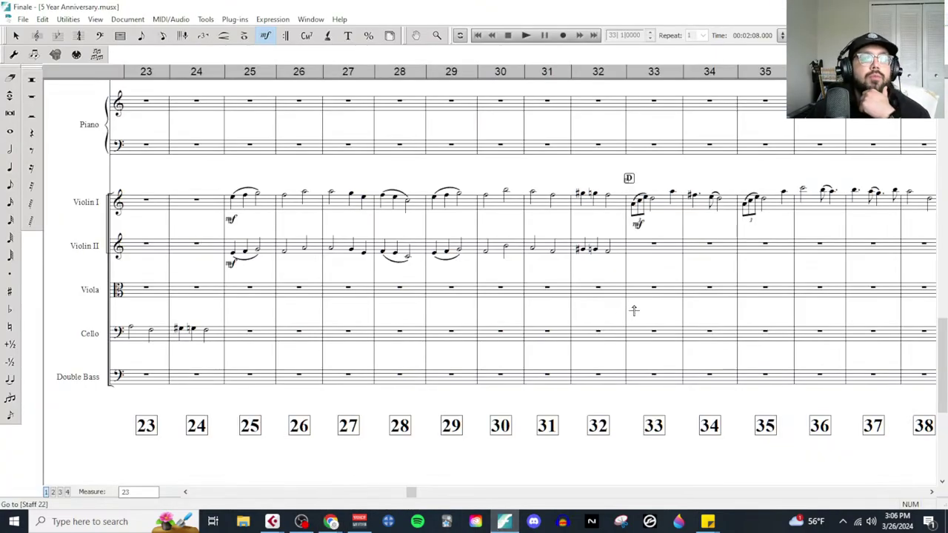
# Step: Copy the Violin I melody from measures 33–40 into measure 41 onward
pyautogui.scroll(3, 635, 309)
pyautogui.hscroll(5, 650, 340)
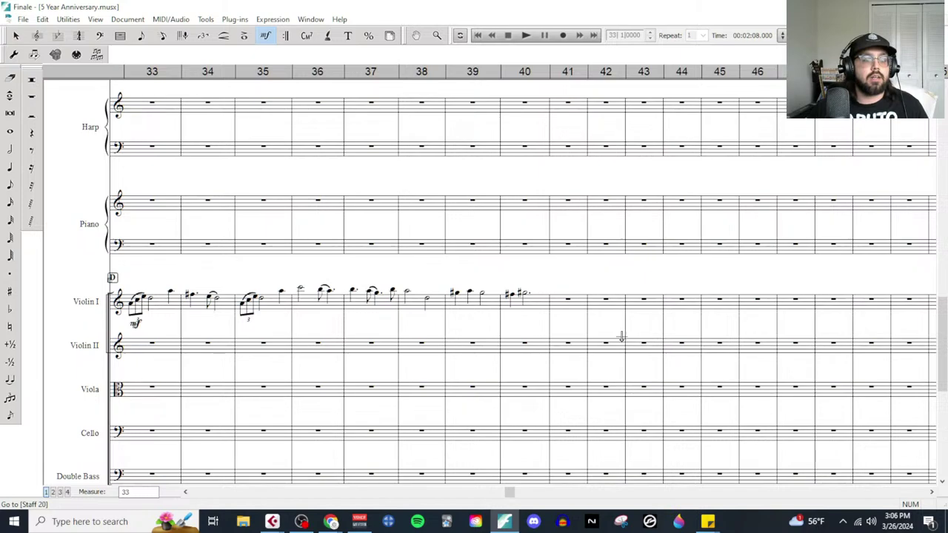
pyautogui.press('Escape')
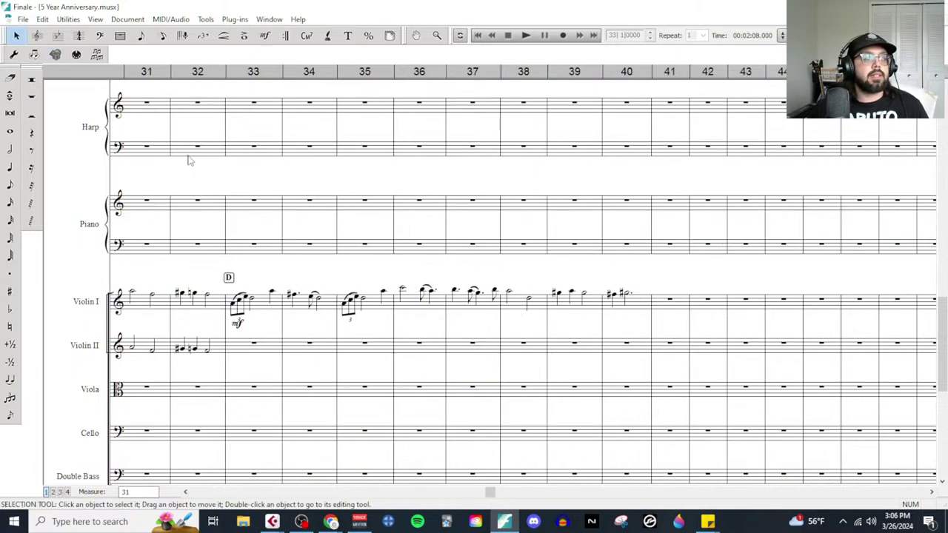
pyautogui.click(277, 306)
pyautogui.keyDown('shift'); pyautogui.click(644, 308); pyautogui.keyUp('shift')
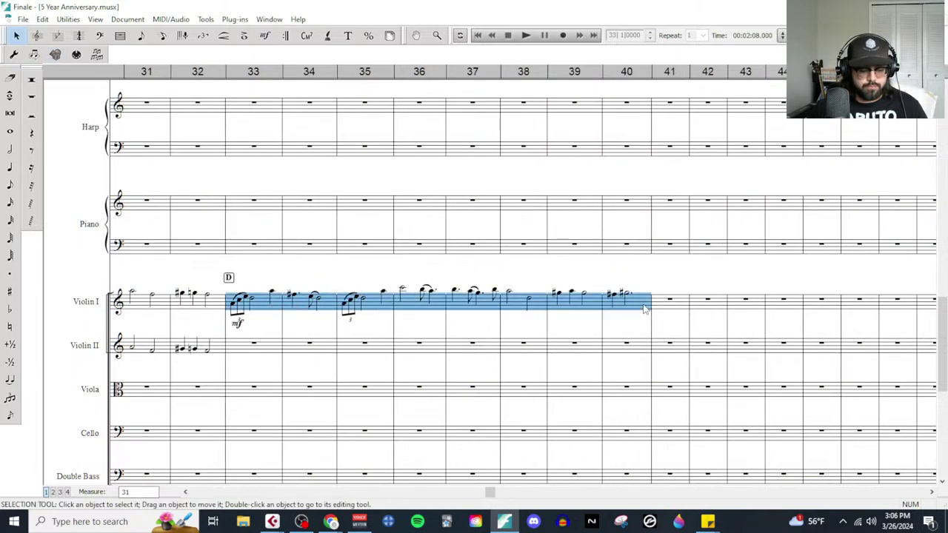
pyautogui.moveTo(645, 308); pyautogui.dragTo(670, 310)
pyautogui.press('Escape')
# Step: Paste the Violin I melody into Violin II starting at measure 41
pyautogui.scroll(15, 681, 311)
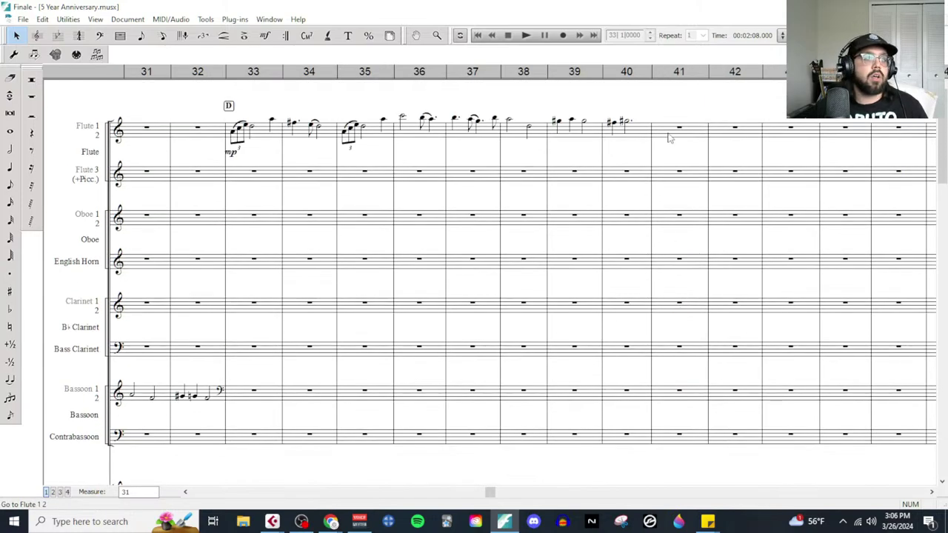
pyautogui.click(670, 134)
pyautogui.hotkey('ctrl', 'shift', 'End')
pyautogui.scroll(-10, 696, 311)
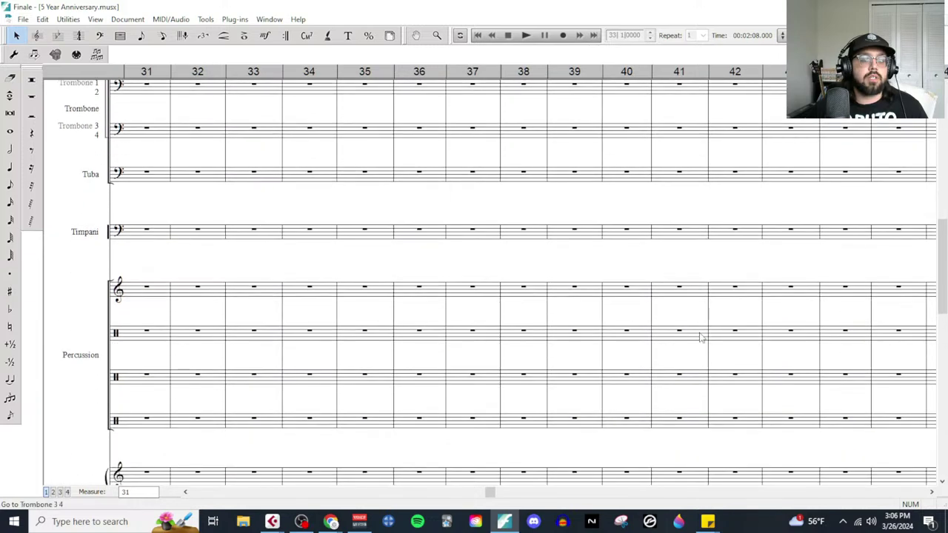
pyautogui.scroll(-5, 701, 337)
pyautogui.click(683, 386)
pyautogui.hotkey('ctrl', 'v')
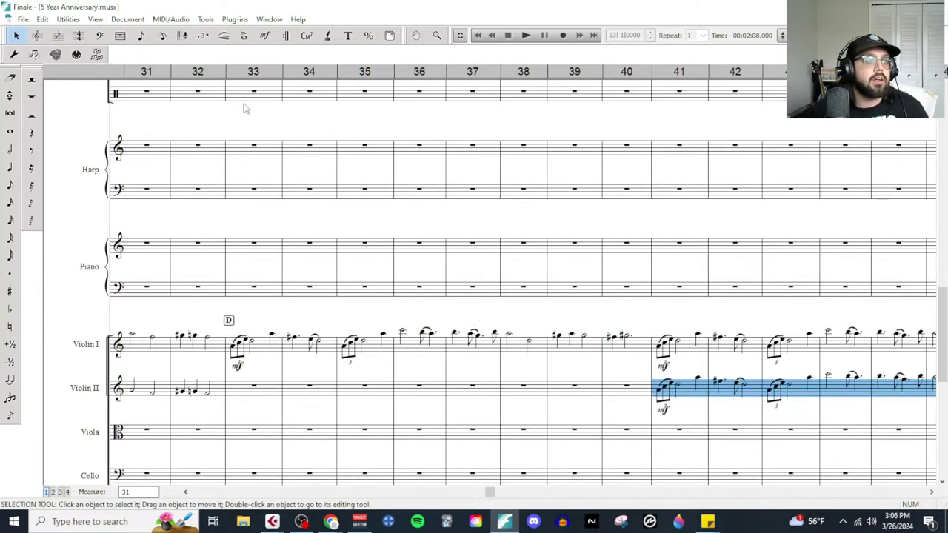
# Step: Transpose the repeated Violin I passage from measure 41 up an octave
pyautogui.click(68, 19)
pyautogui.click(82, 31)
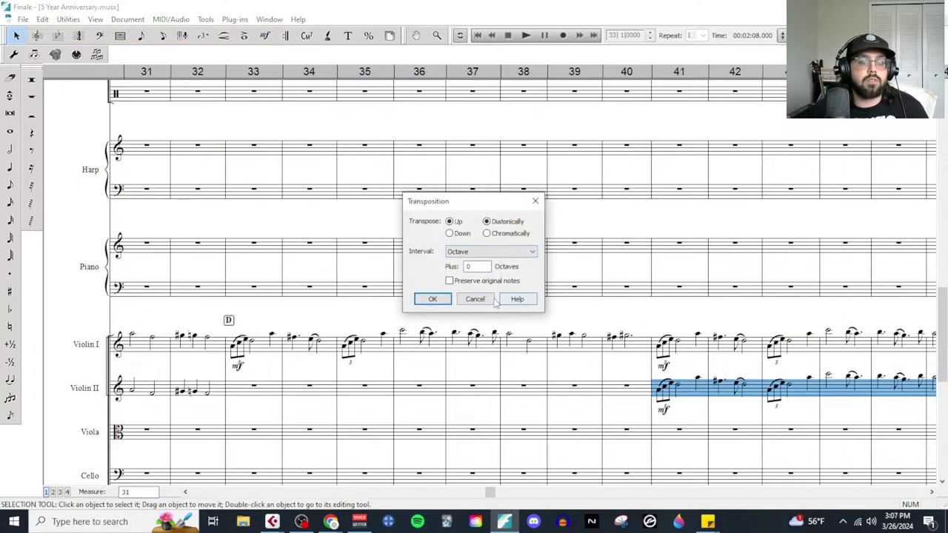
pyautogui.press('Return')
pyautogui.click(467, 342)
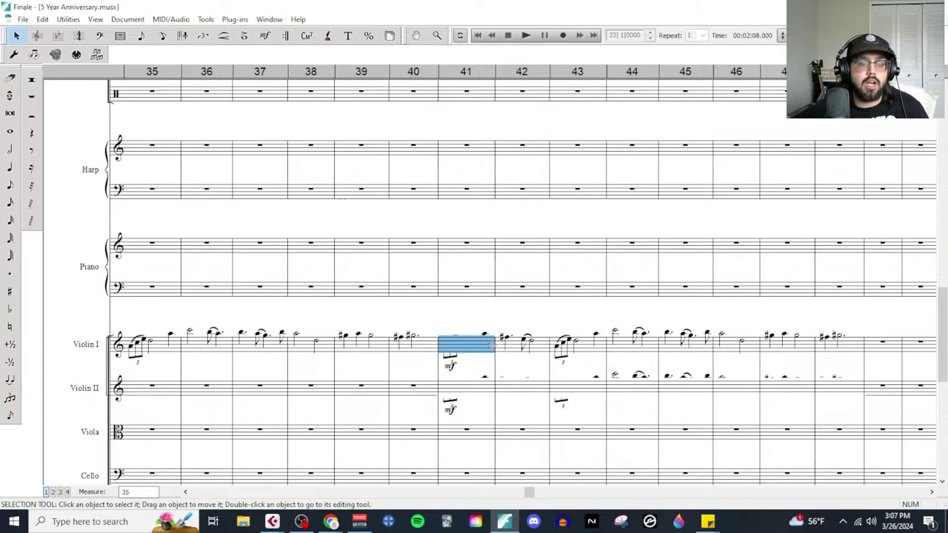
pyautogui.keyDown('shift'); pyautogui.click(840, 342); pyautogui.keyUp('shift')
pyautogui.click(68, 20)
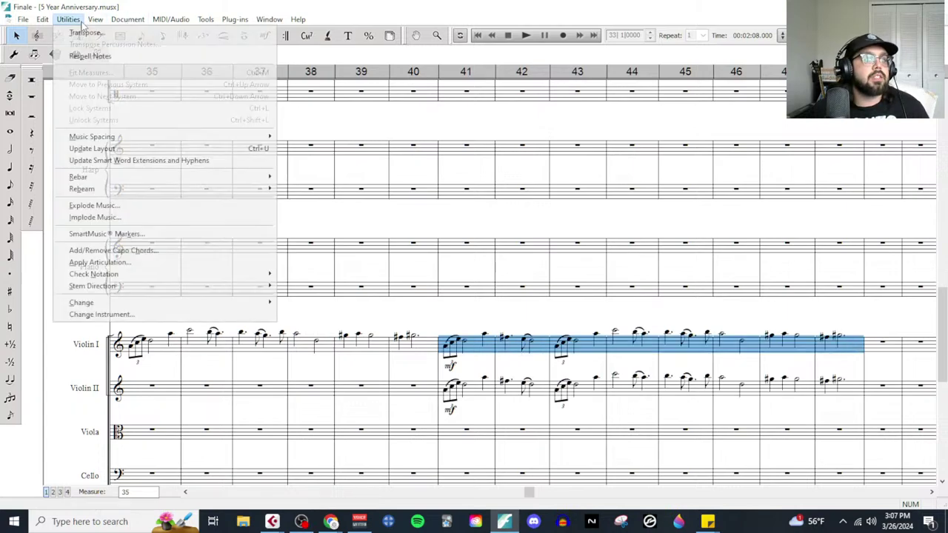
pyautogui.click(82, 31)
pyautogui.click(433, 299)
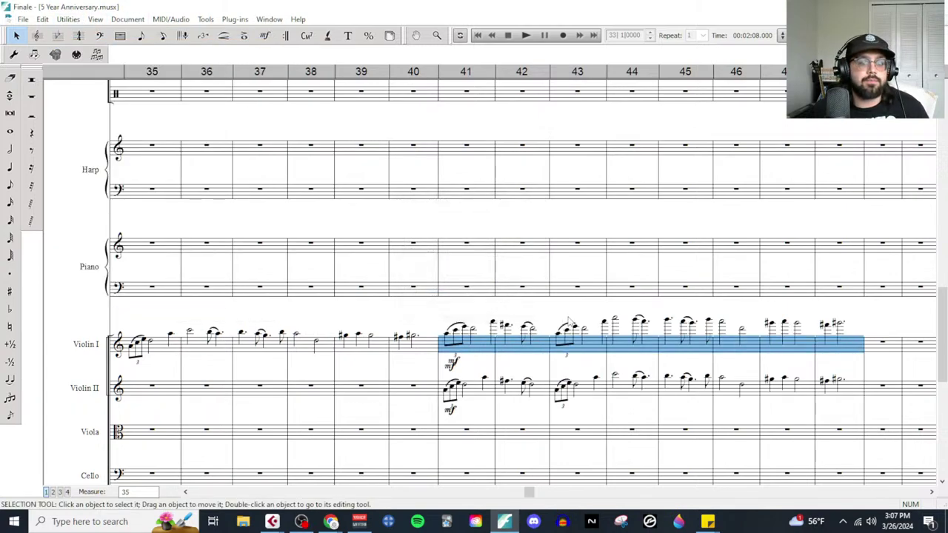
# Step: Copy the Flute 1-2 passage in measures 41–47 into Flute 3
pyautogui.scroll(15, 577, 347)
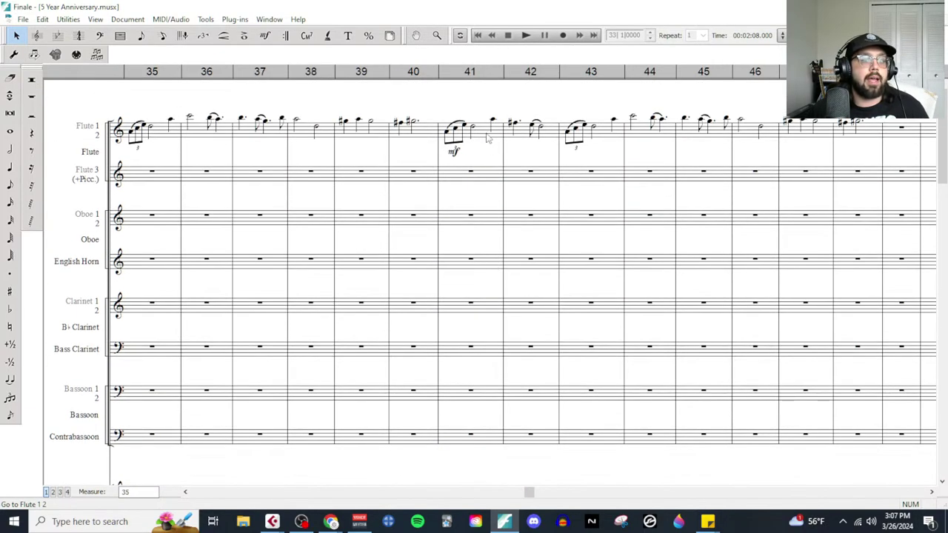
pyautogui.moveTo(488, 139); pyautogui.dragTo(864, 139)
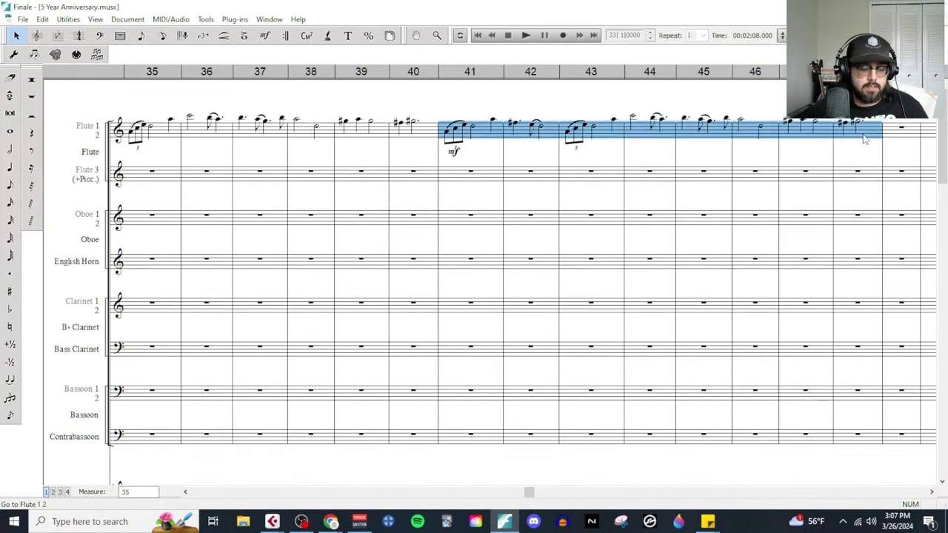
pyautogui.keyDown('ctrl'); pyautogui.click(471, 176); pyautogui.keyUp('ctrl')
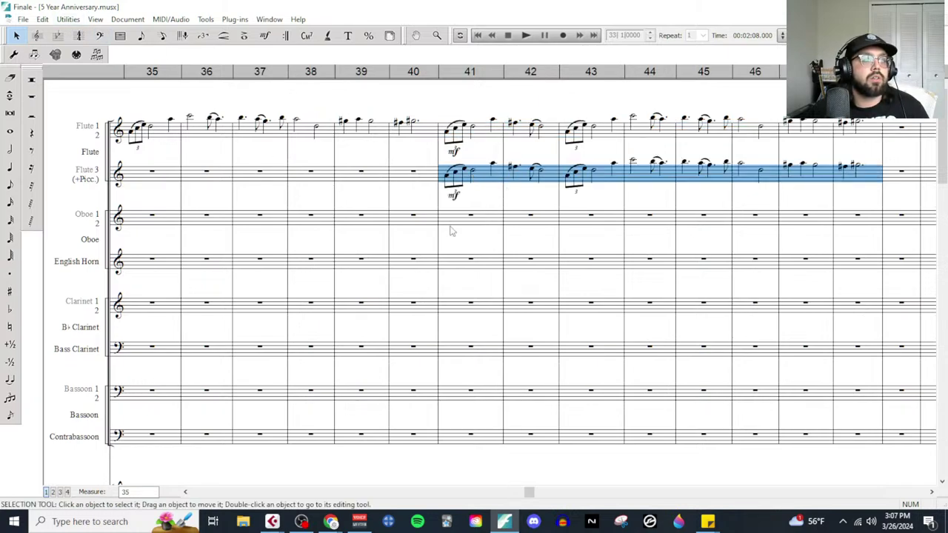
# Step: Set Playback Settings to always start at measure 41 and play the doubled passage
pyautogui.click(525, 35)
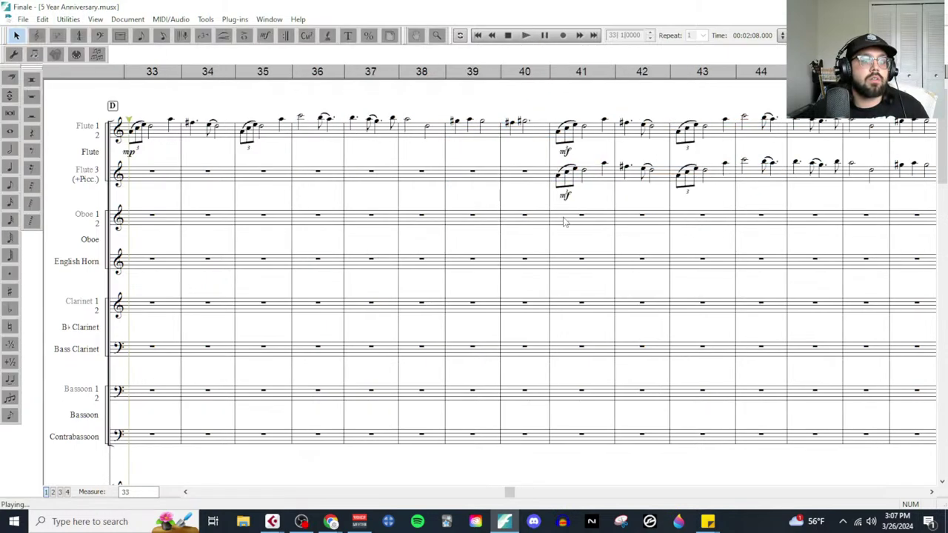
pyautogui.click(507, 36)
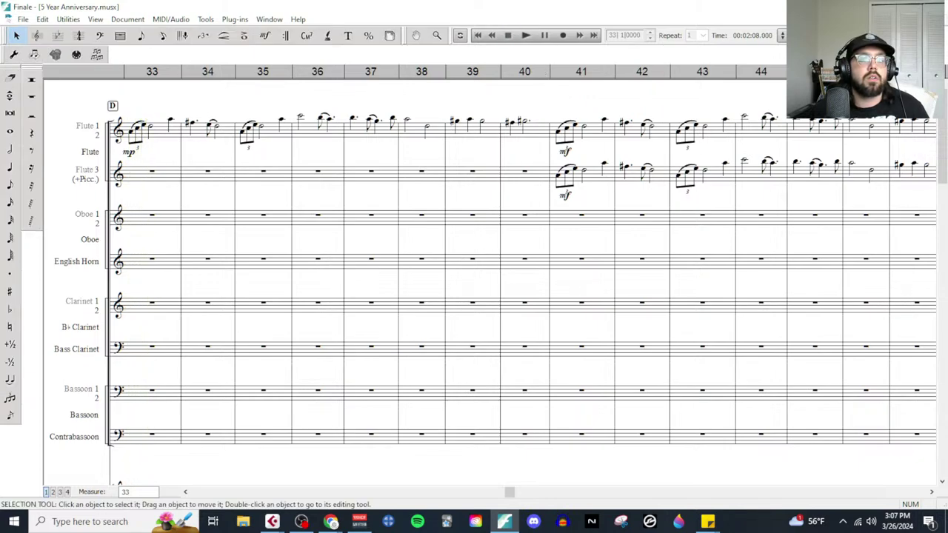
pyautogui.click(459, 35)
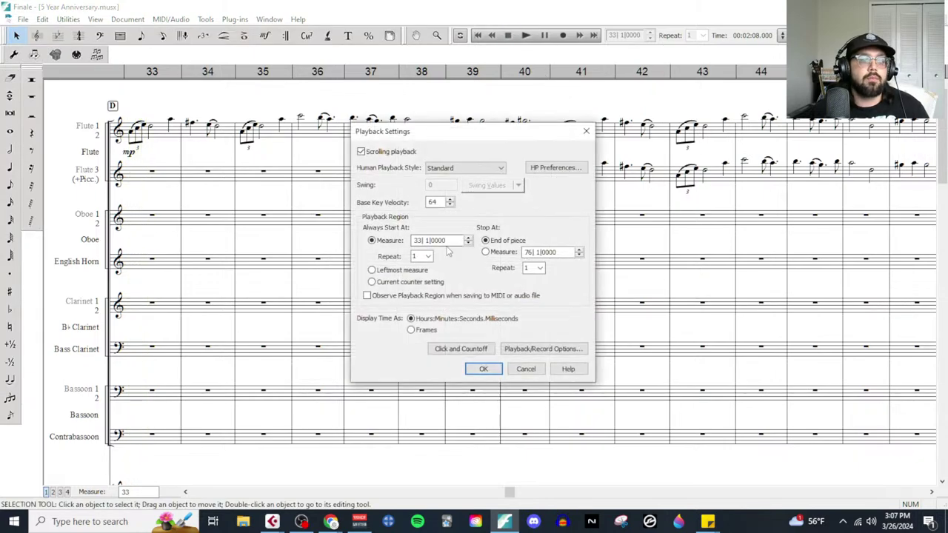
pyautogui.doubleClick(419, 241)
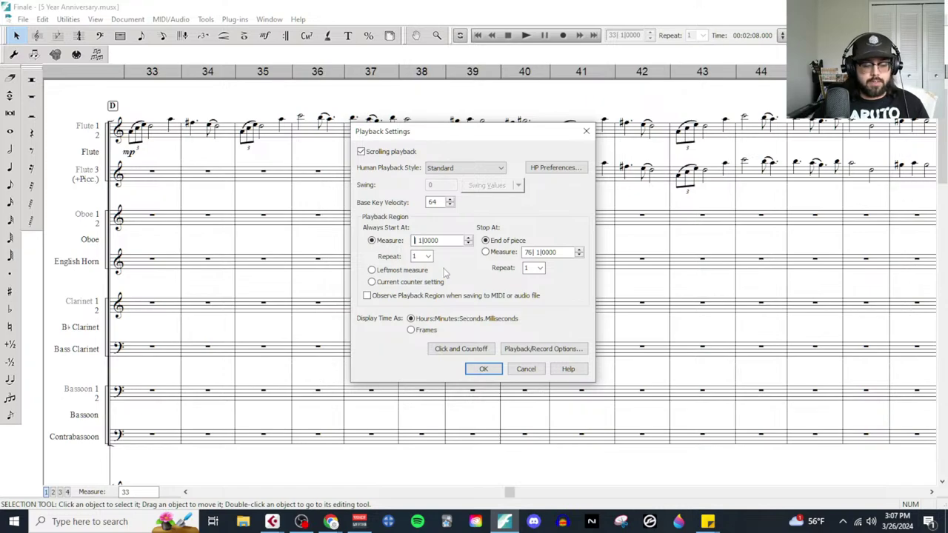
pyautogui.write('41')
pyautogui.click(482, 369)
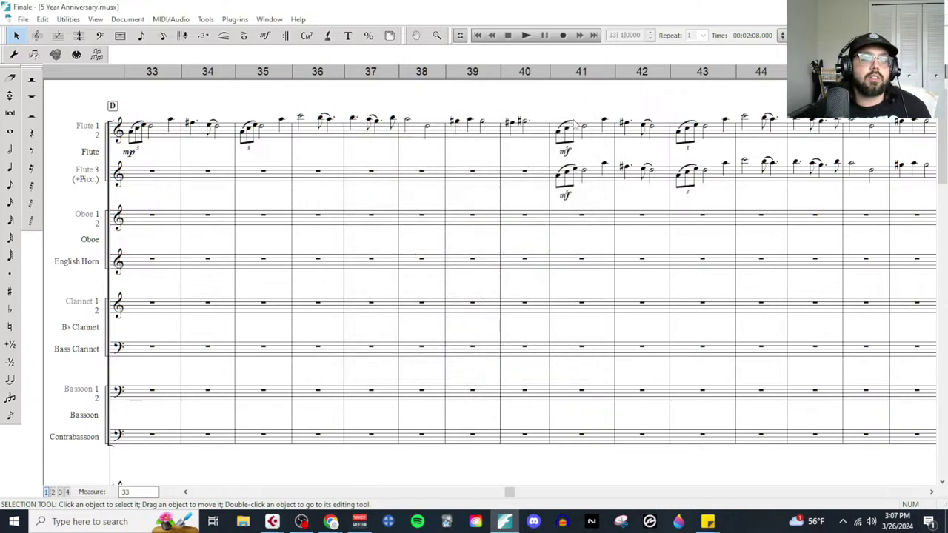
pyautogui.click(526, 35)
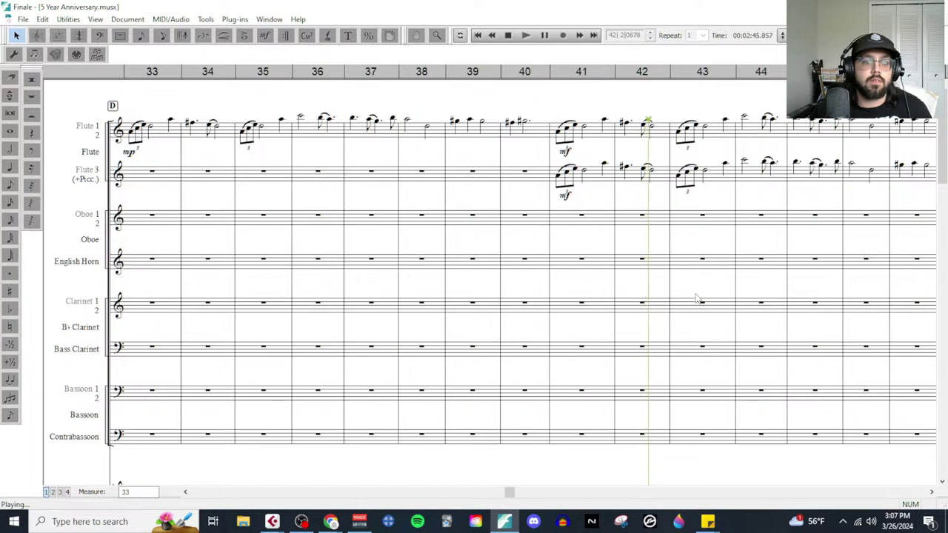
# Step: Place an auto-lettered rehearsal mark E above the flutes at measure 49
pyautogui.click(508, 35)
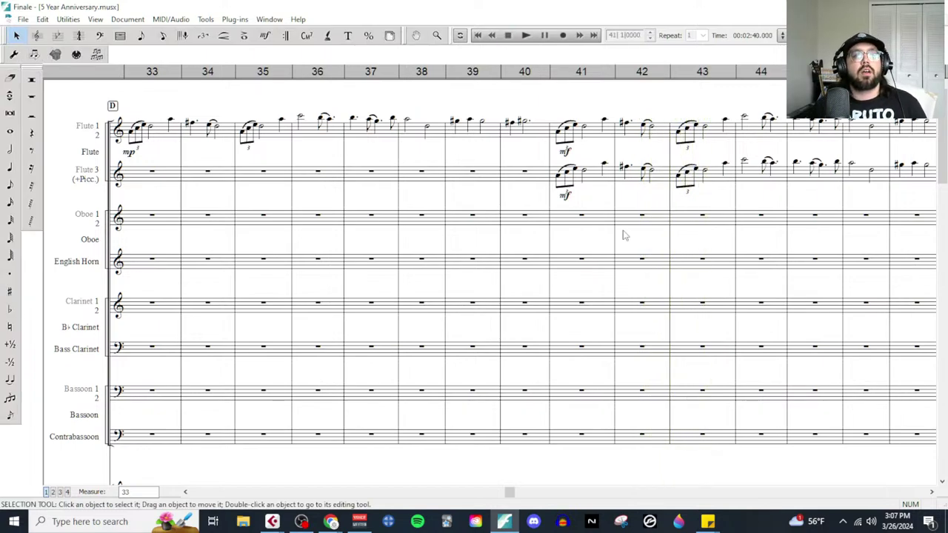
pyautogui.hscroll(3, 624, 236)
pyautogui.click(267, 41)
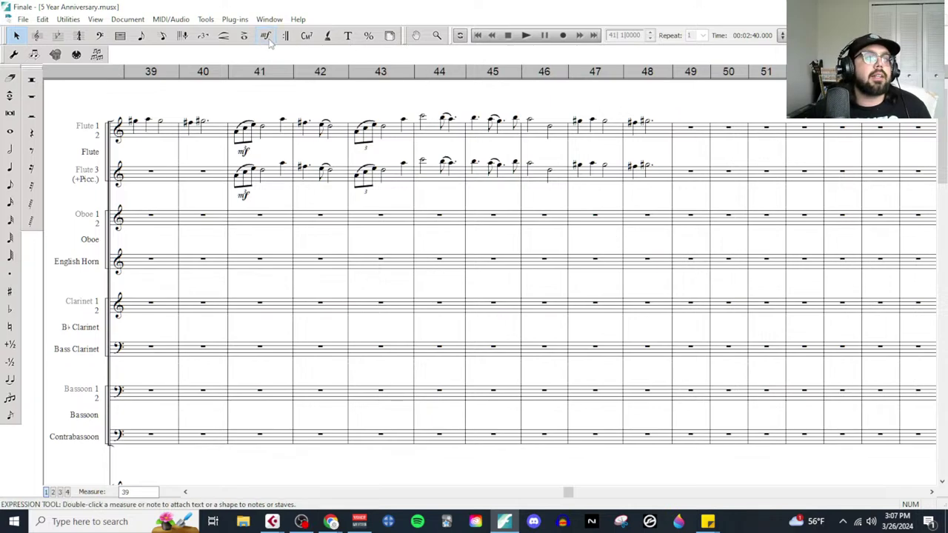
pyautogui.doubleClick(679, 111)
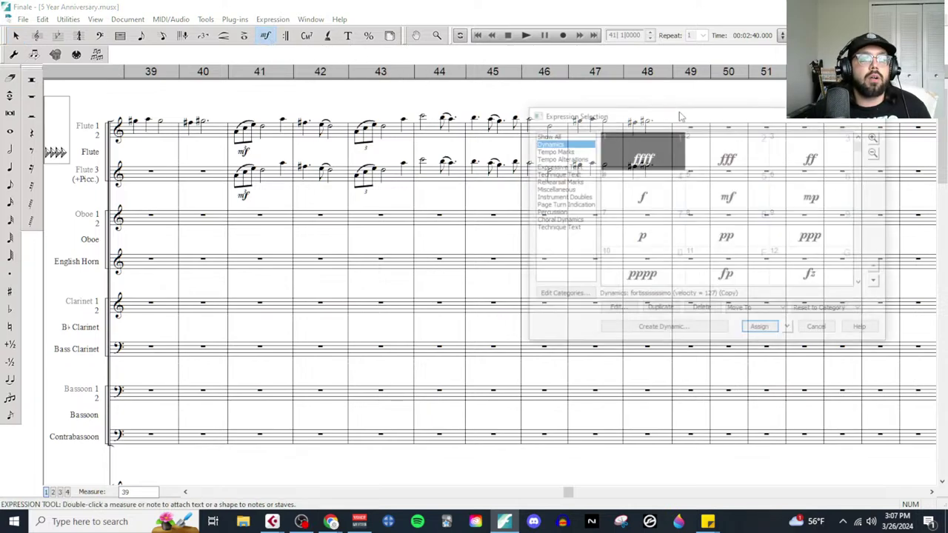
pyautogui.click(559, 182)
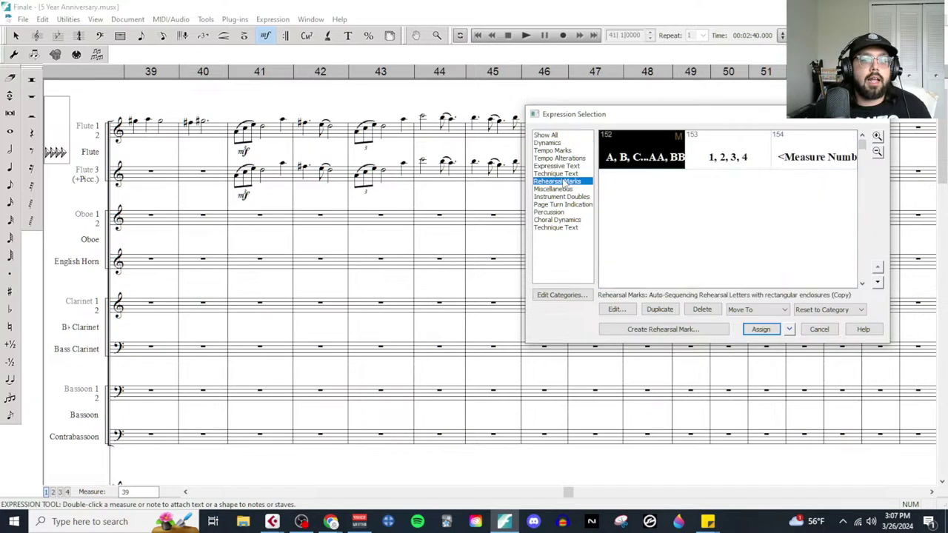
pyautogui.doubleClick(649, 171)
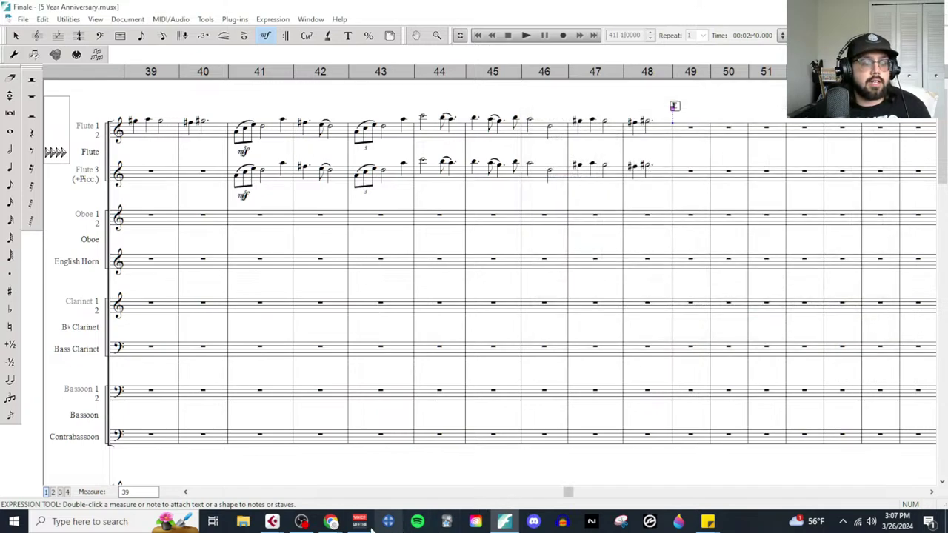
pyautogui.click(330, 522)
# Step: Bring up the Live Composing Process notes and scroll down to the C1/C2 climax section
pyautogui.click(364, 479)
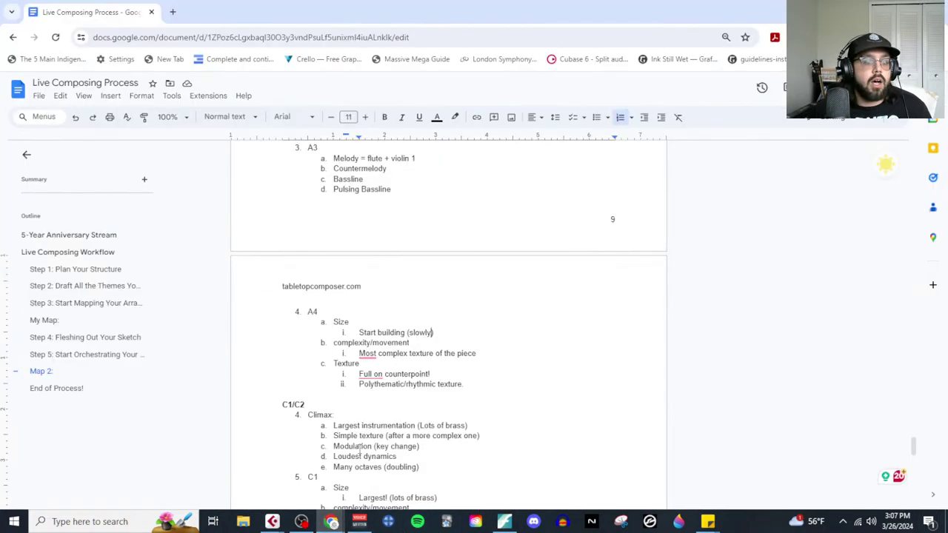
pyautogui.scroll(-3, 294, 249)
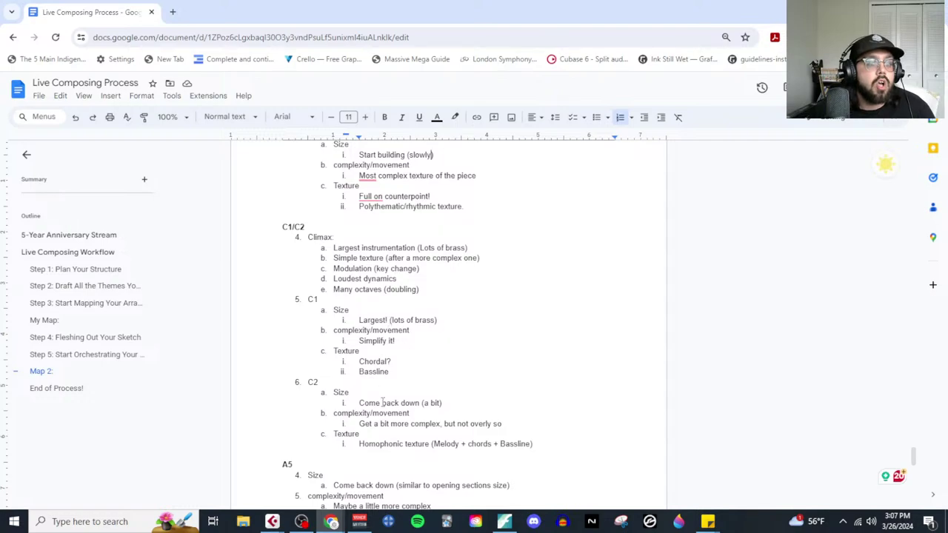
pyautogui.moveTo(272, 521)
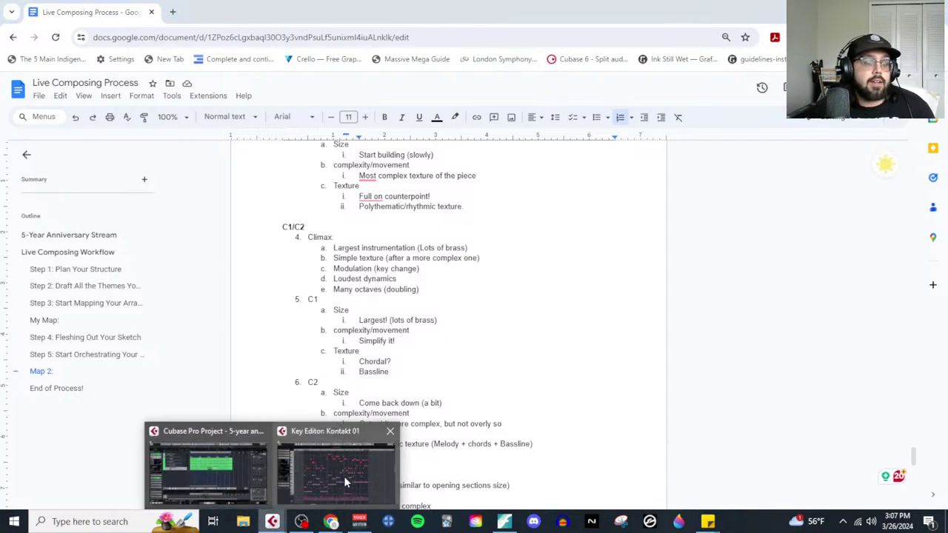
pyautogui.click(343, 476)
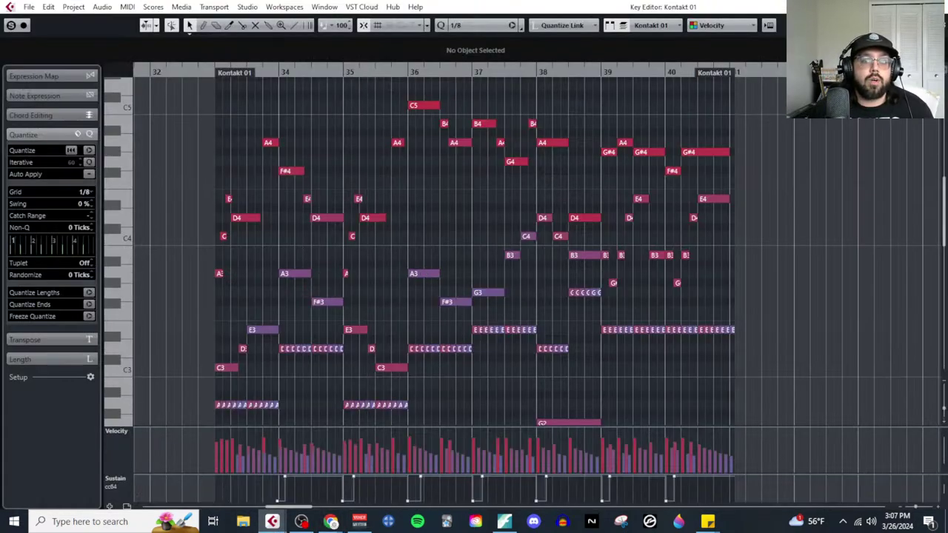
# Step: Open the bar-41 Kontakt part and inspect its E5, C5, D5, B4 and A4 notes
pyautogui.press('Escape')
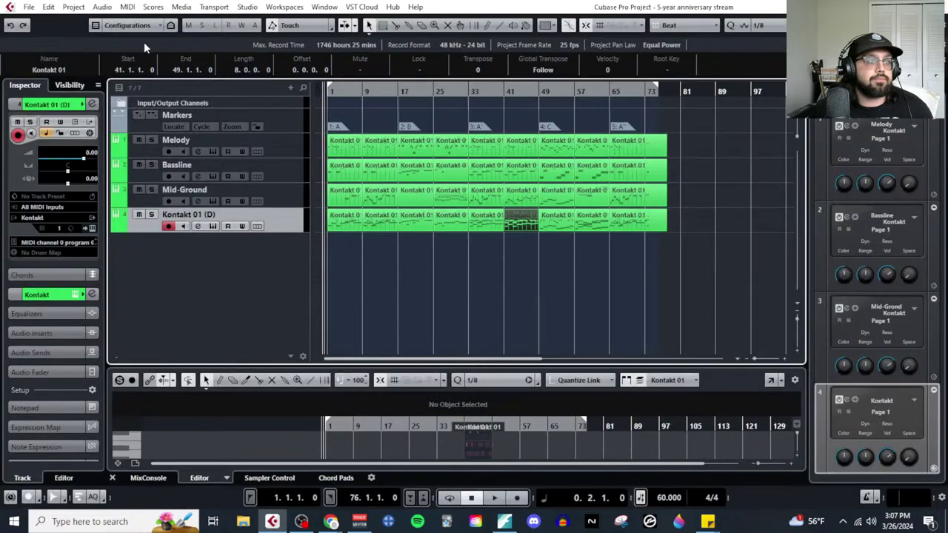
pyautogui.click(127, 7)
pyautogui.click(152, 21)
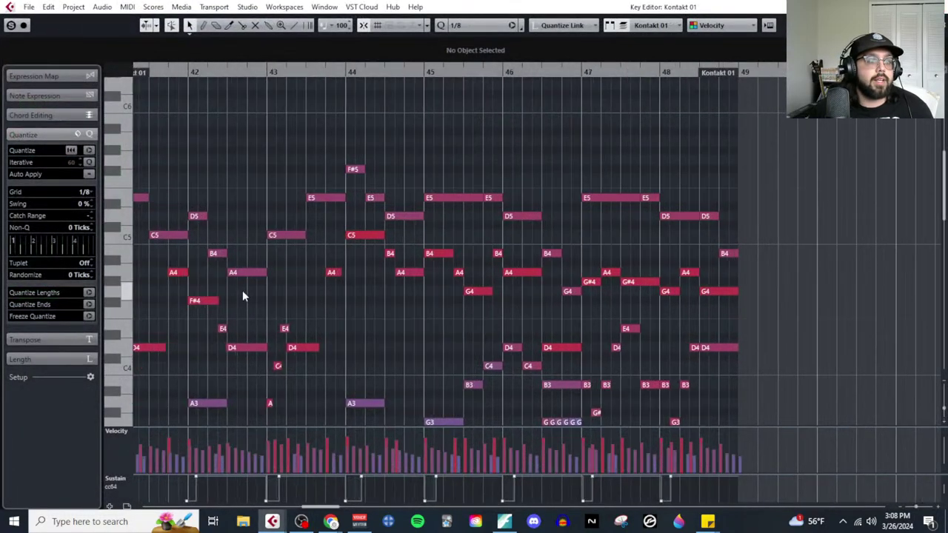
pyautogui.click(256, 200)
pyautogui.click(297, 234)
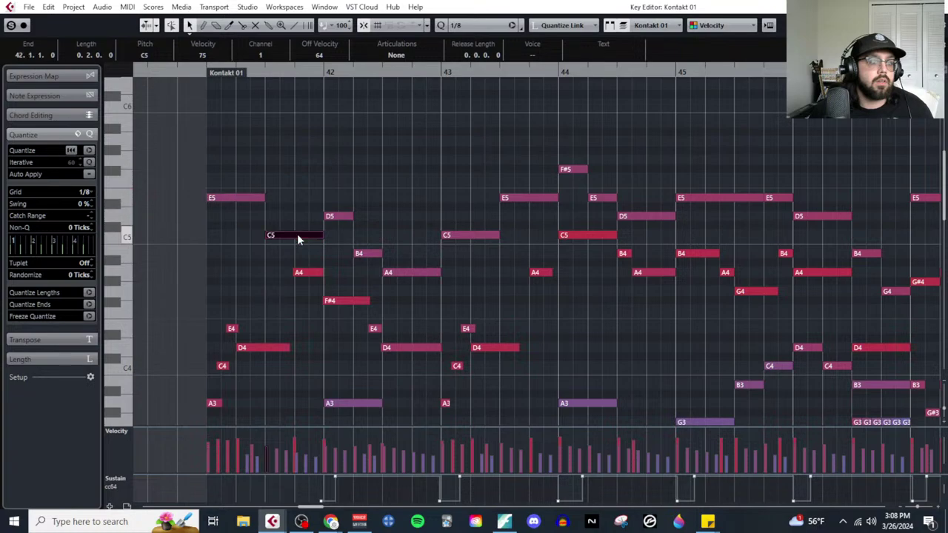
pyautogui.click(334, 217)
pyautogui.click(364, 253)
pyautogui.click(402, 273)
pyautogui.scroll(-5, 363, 290)
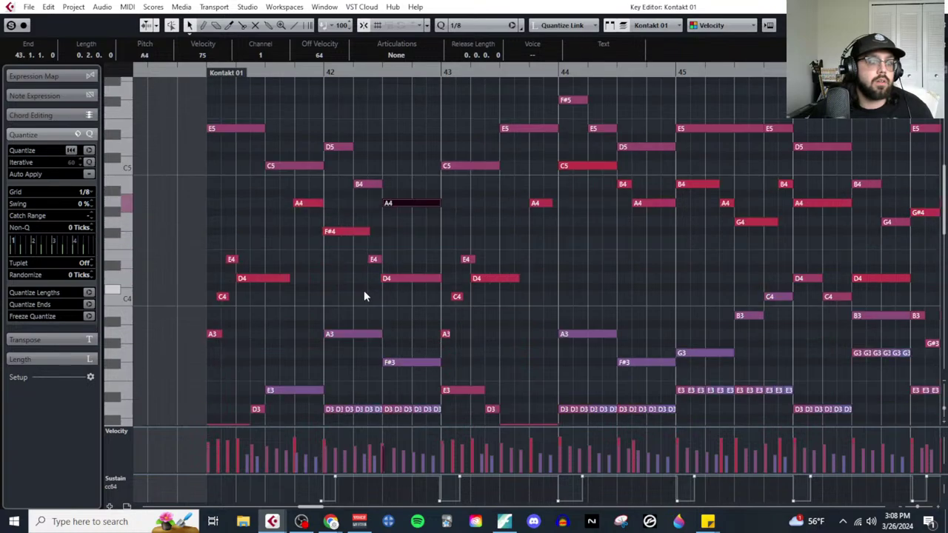
pyautogui.press('Return')
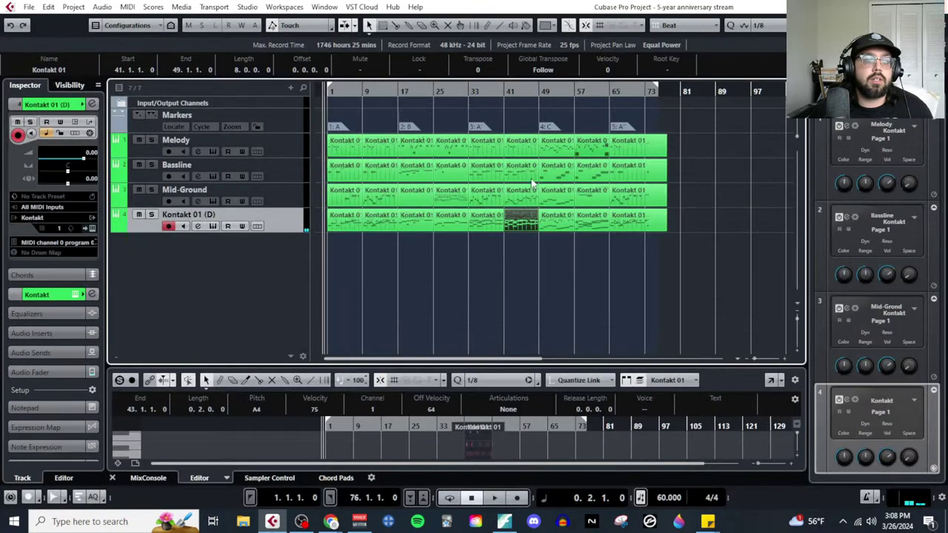
# Step: Open the bar-49 Kontakt part in the Key Editor to look over its notes
pyautogui.click(555, 220)
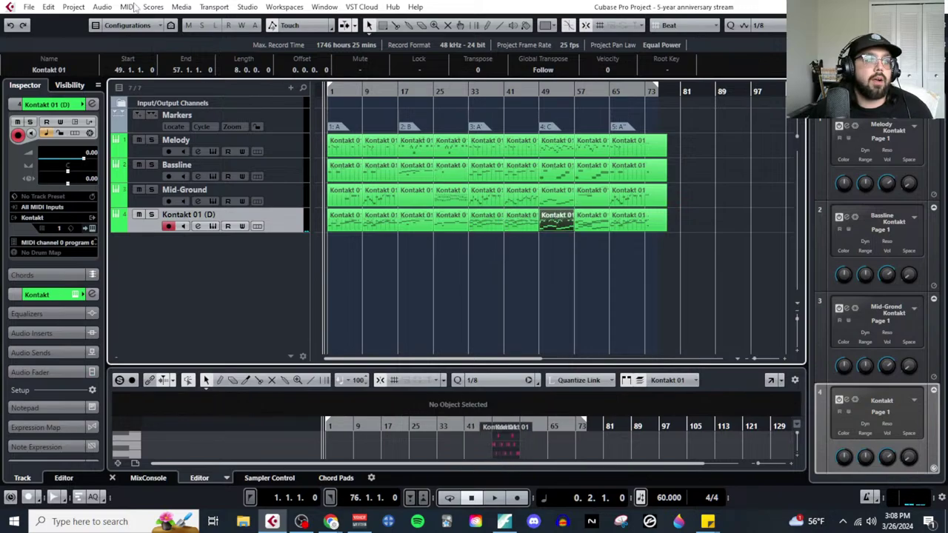
pyautogui.click(127, 7)
pyautogui.click(166, 21)
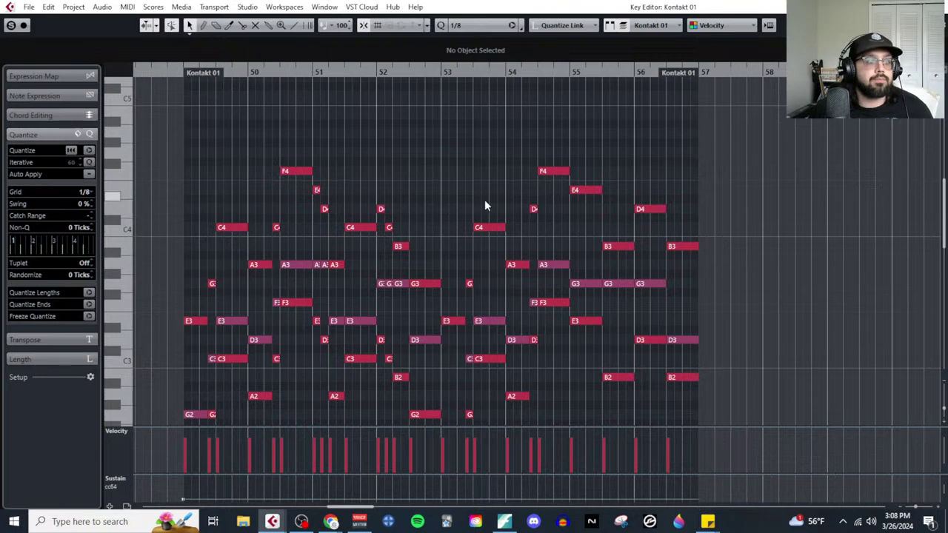
pyautogui.scroll(-3, 552, 284)
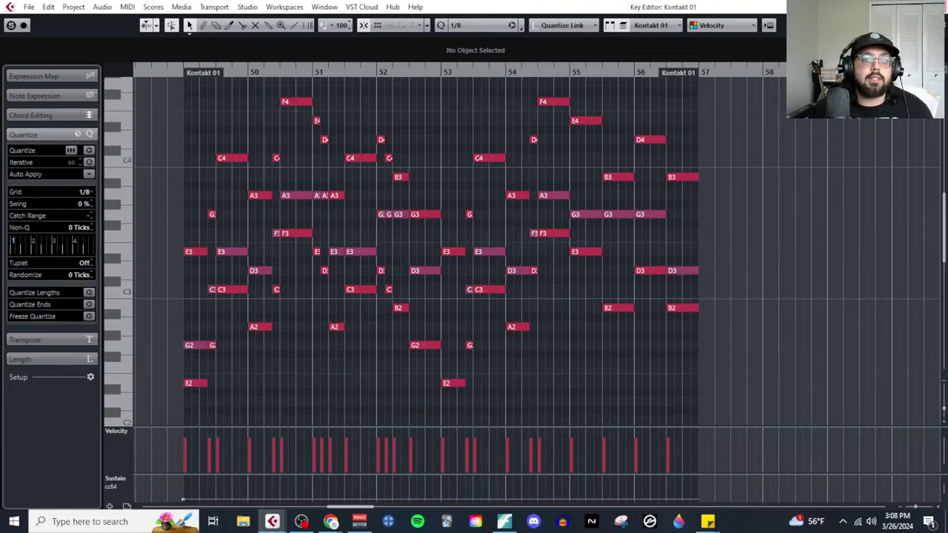
pyautogui.click(503, 522)
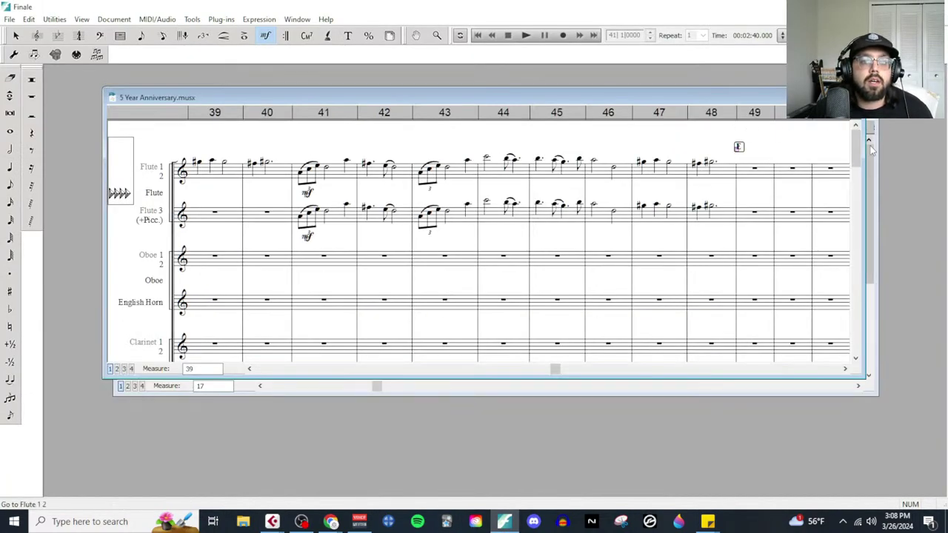
# Step: Minimize the anniversary score and maximize the Untitled2 sketch to browse it
pyautogui.click(871, 97)
pyautogui.click(852, 110)
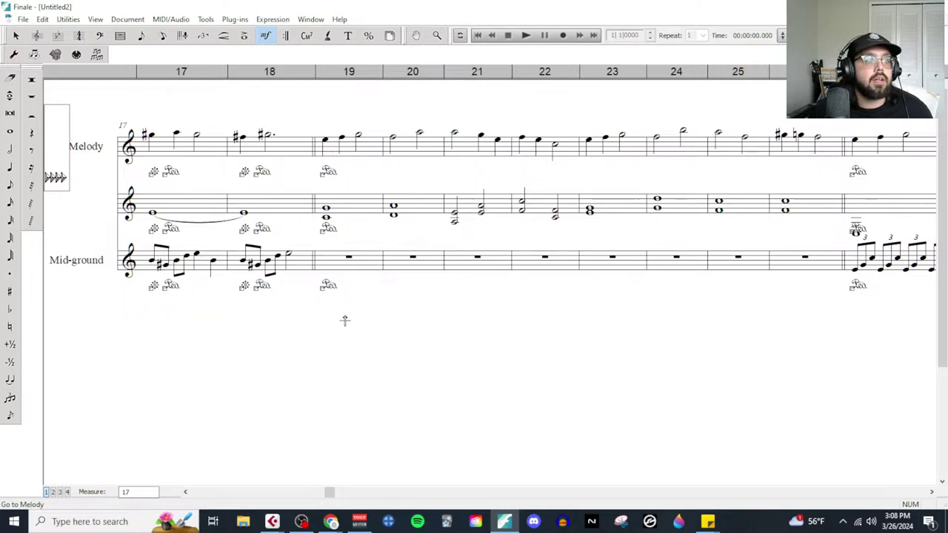
pyautogui.hscroll(10, 579, 230)
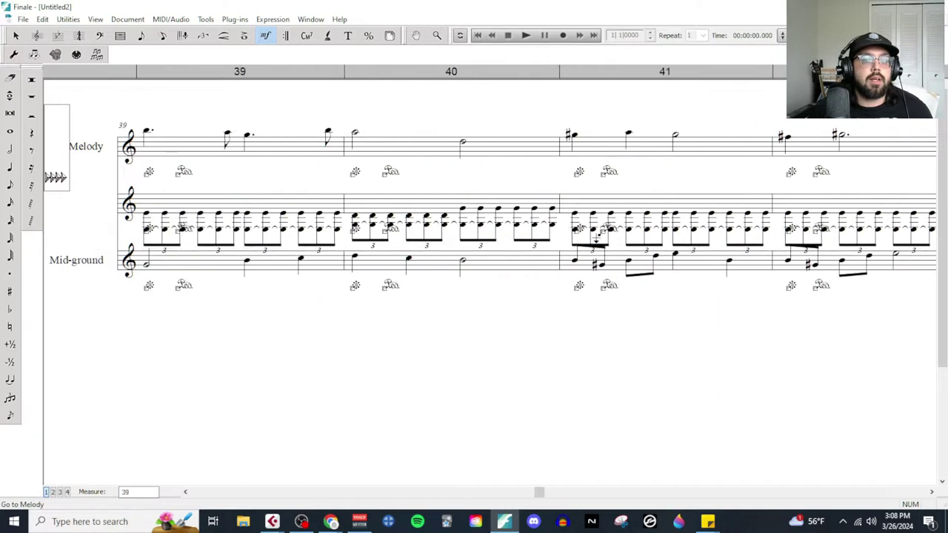
pyautogui.hscroll(-3, 593, 237)
pyautogui.hscroll(5, 593, 237)
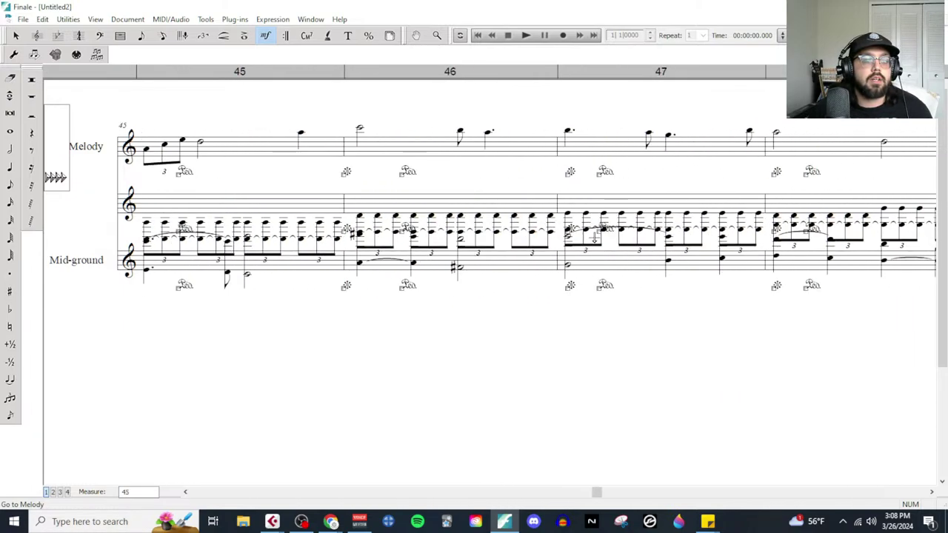
pyautogui.hscroll(-1, 442, 166)
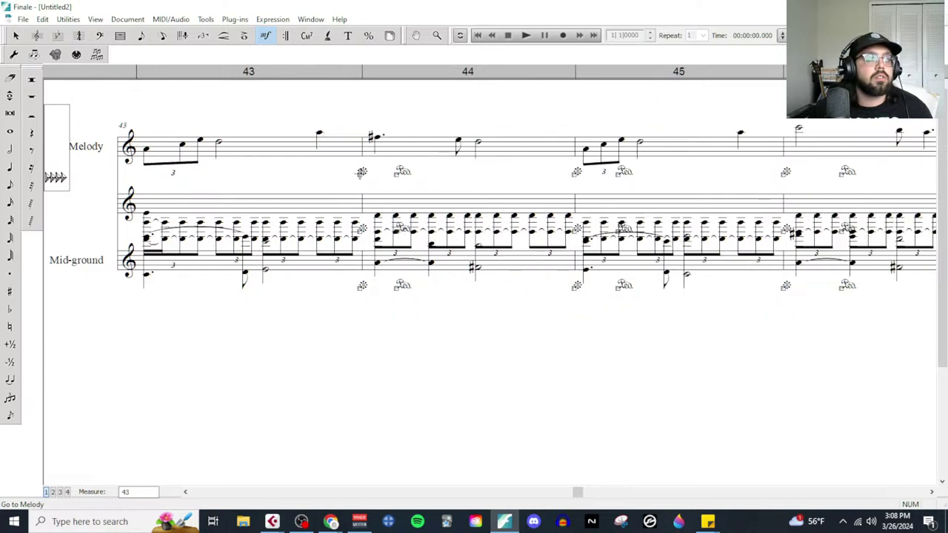
pyautogui.hscroll(-2, 364, 166)
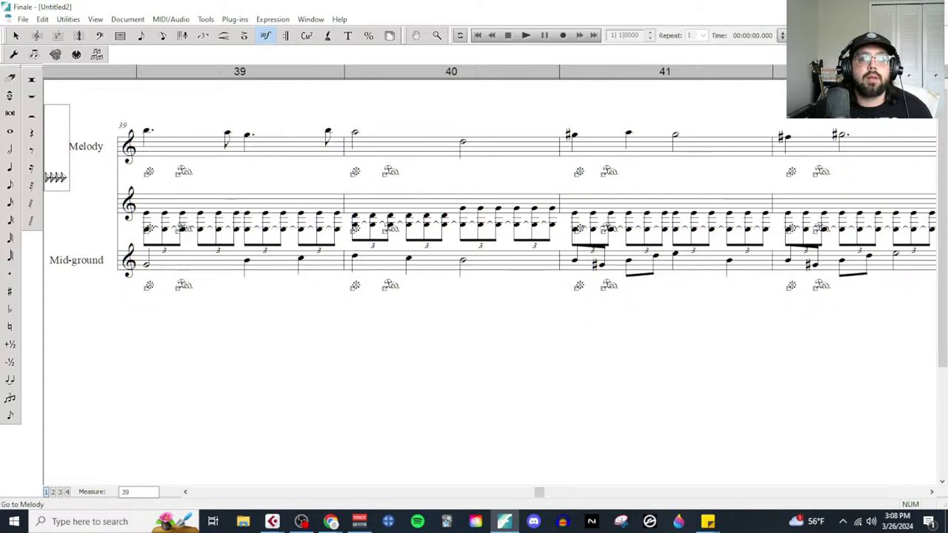
# Step: Restore the windows, then bring Untitled2 back full-screen, scrolled toward measure 51
pyautogui.click(924, 20)
pyautogui.doubleClick(778, 97)
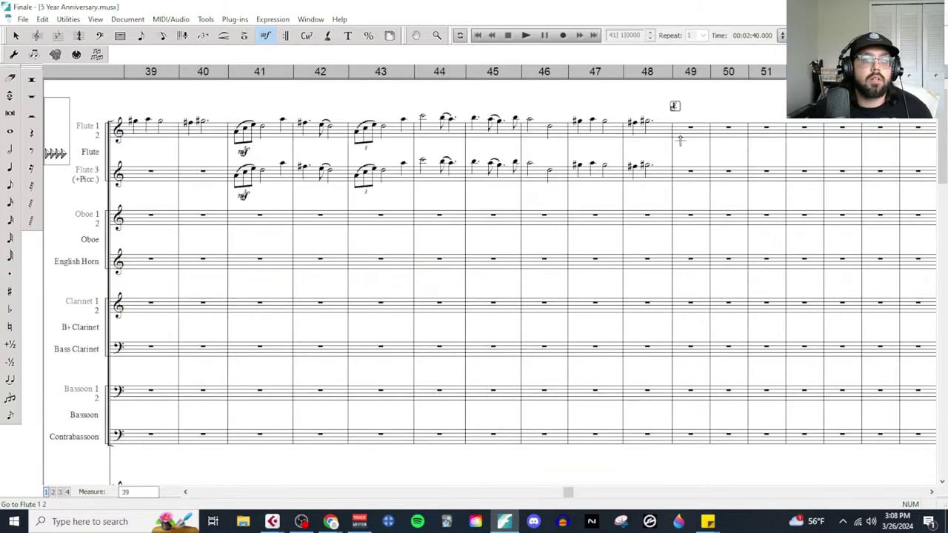
pyautogui.click(924, 19)
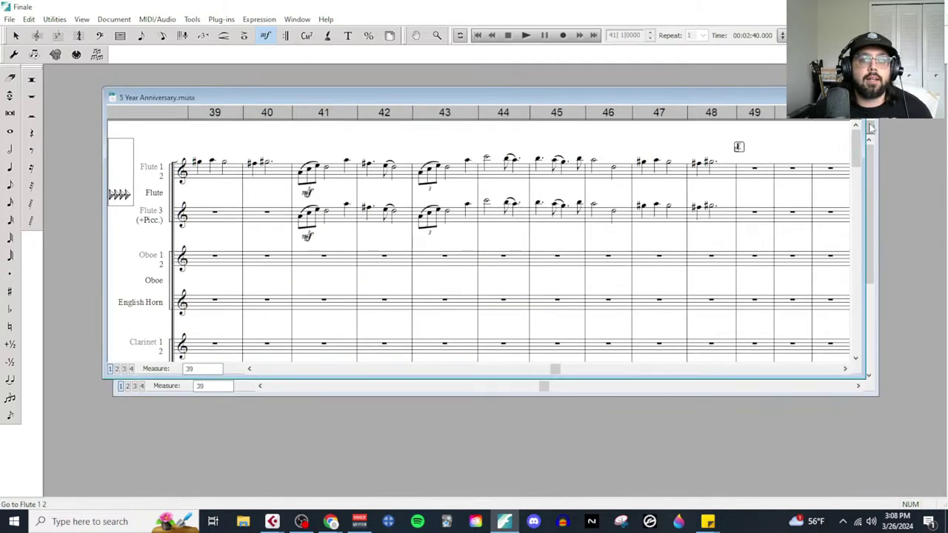
pyautogui.click(866, 97)
pyautogui.click(850, 110)
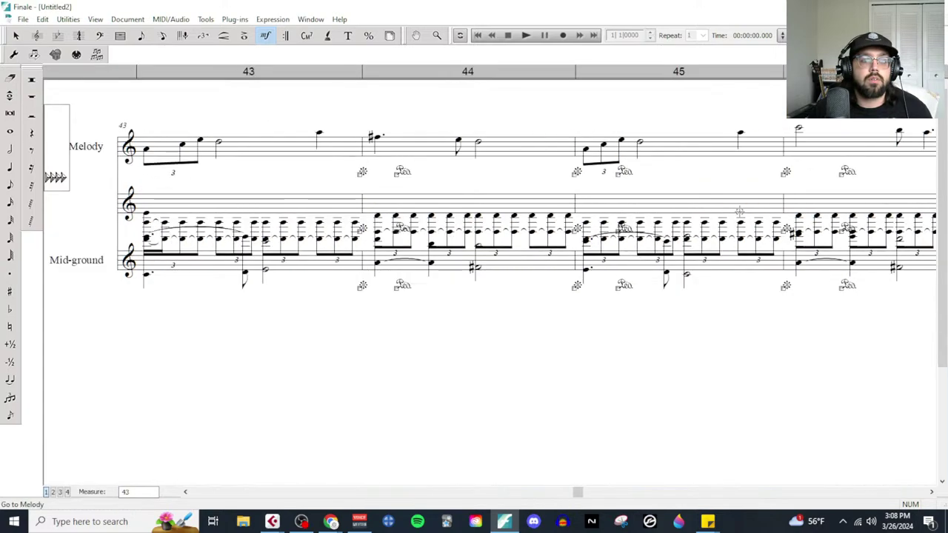
pyautogui.hscroll(5, 740, 211)
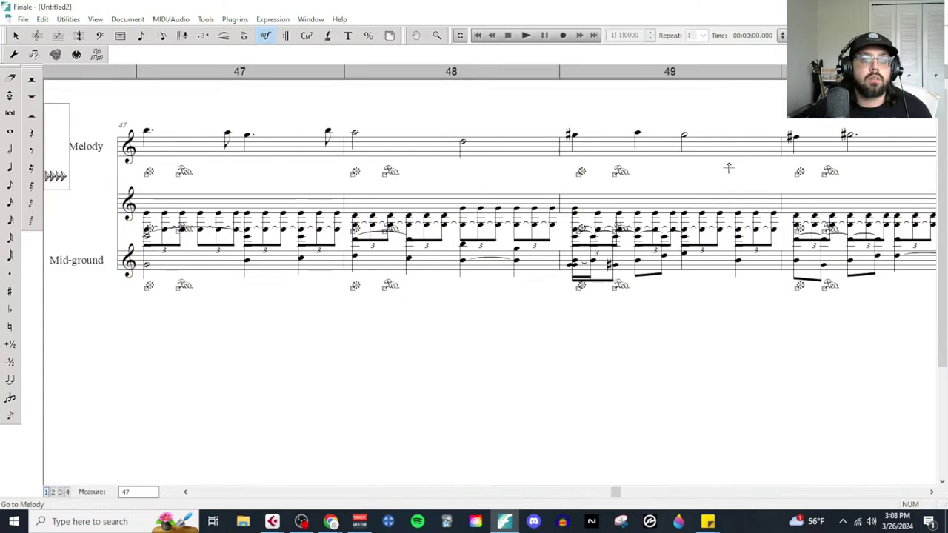
pyautogui.hscroll(3, 826, 153)
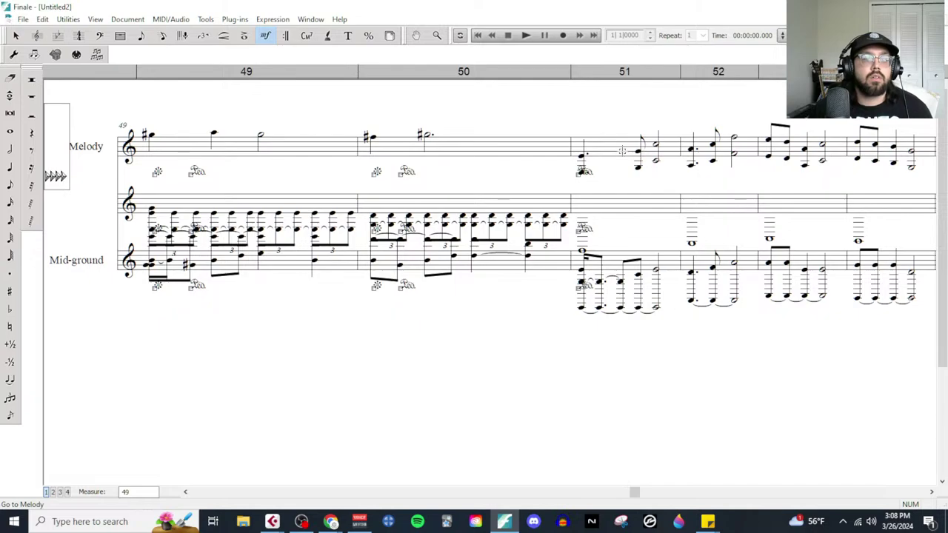
# Step: Select the Melody staff's measures 51–55 in the Untitled2 sketch
pyautogui.click(17, 36)
pyautogui.click(606, 157)
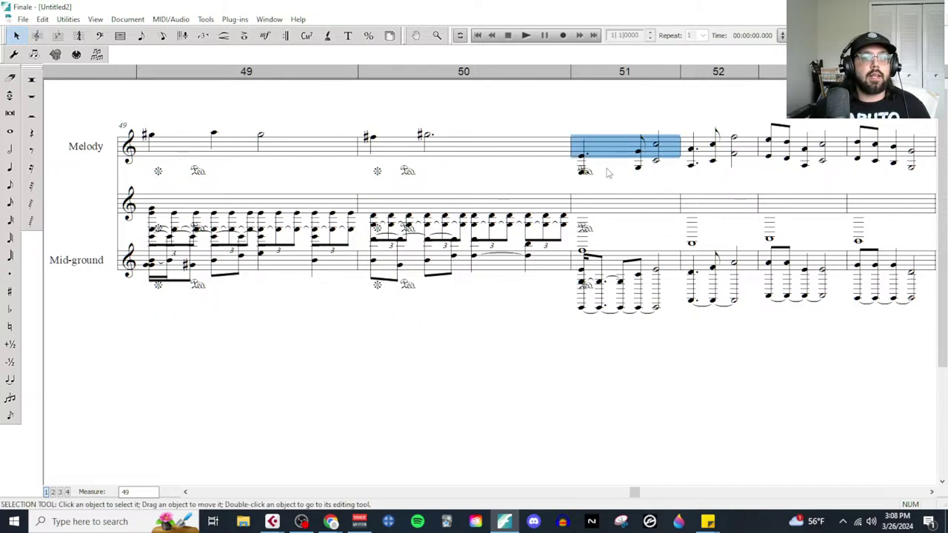
pyautogui.hscroll(2, 607, 172)
pyautogui.moveTo(290, 153); pyautogui.dragTo(798, 157)
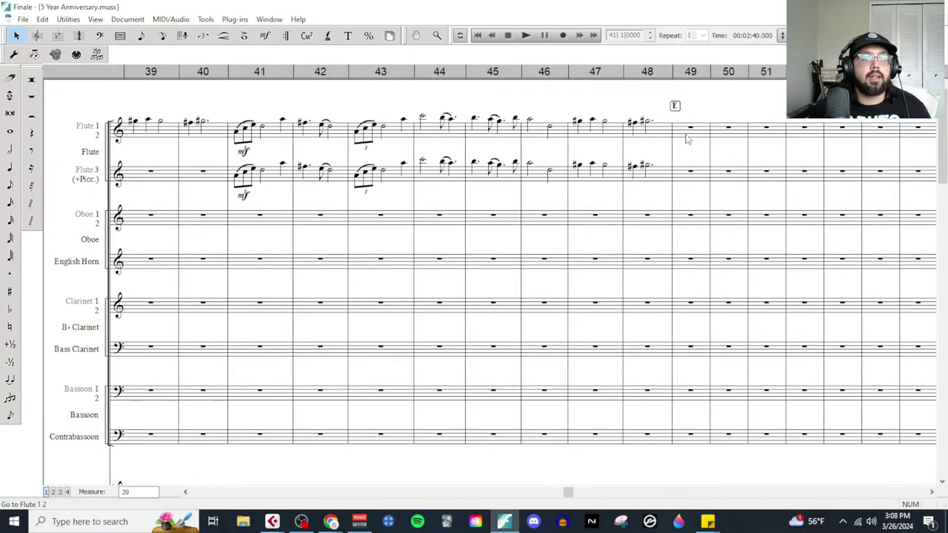
# Step: Copy the Untitled2 Melody measures 51–55 and paste them into Trumpet 1 2 from measure 48
pyautogui.click(676, 101)
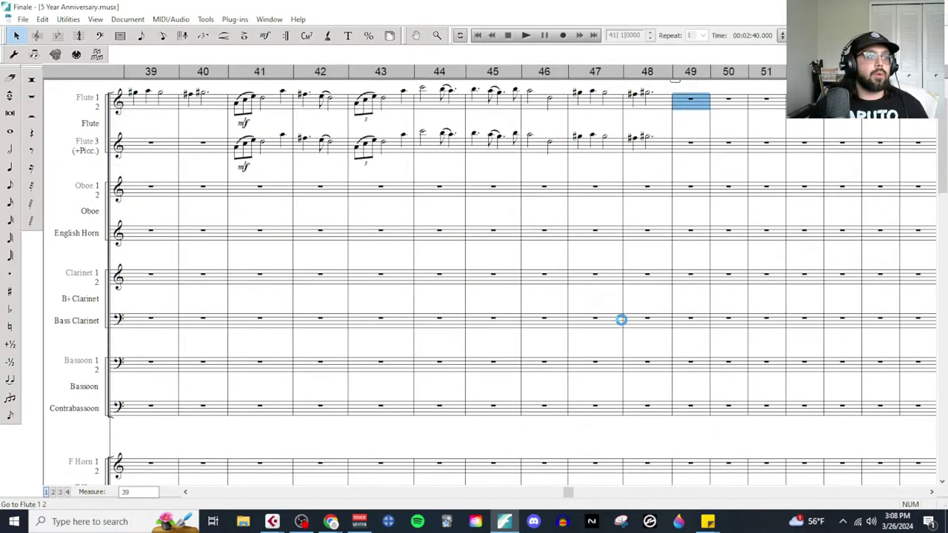
pyautogui.scroll(-8, 620, 320)
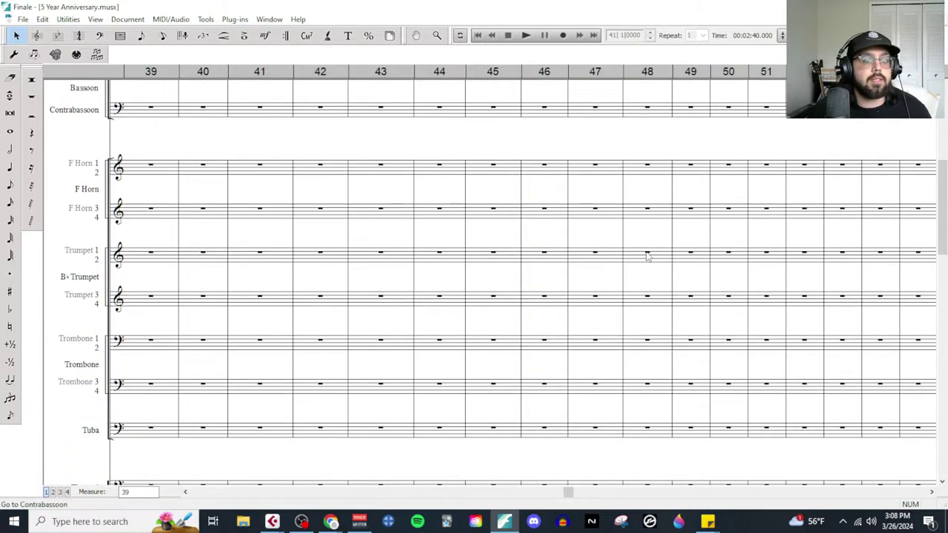
pyautogui.click(654, 263)
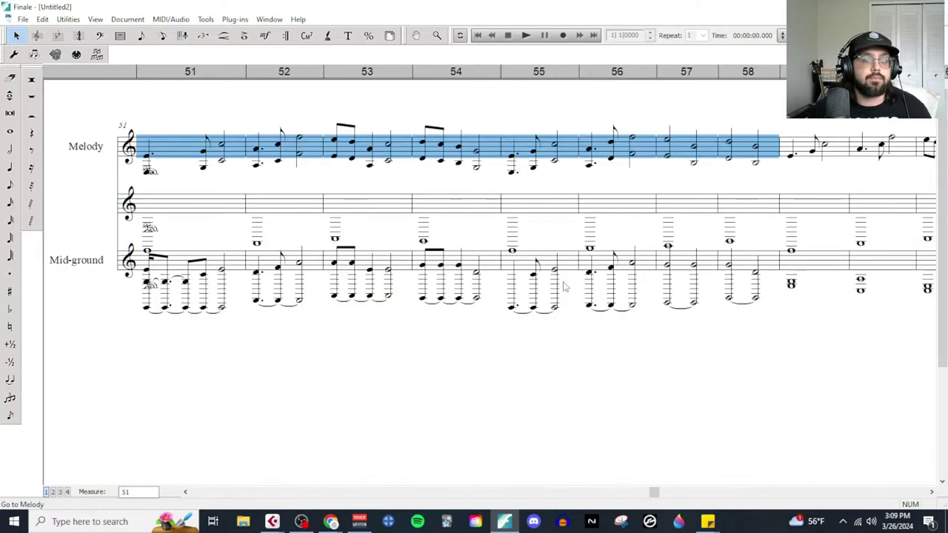
pyautogui.rightClick(594, 149)
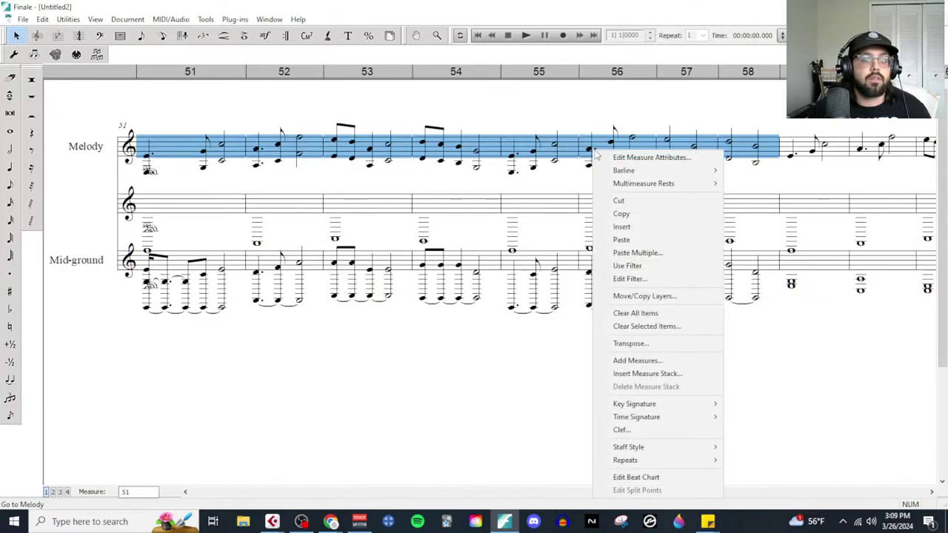
pyautogui.click(637, 215)
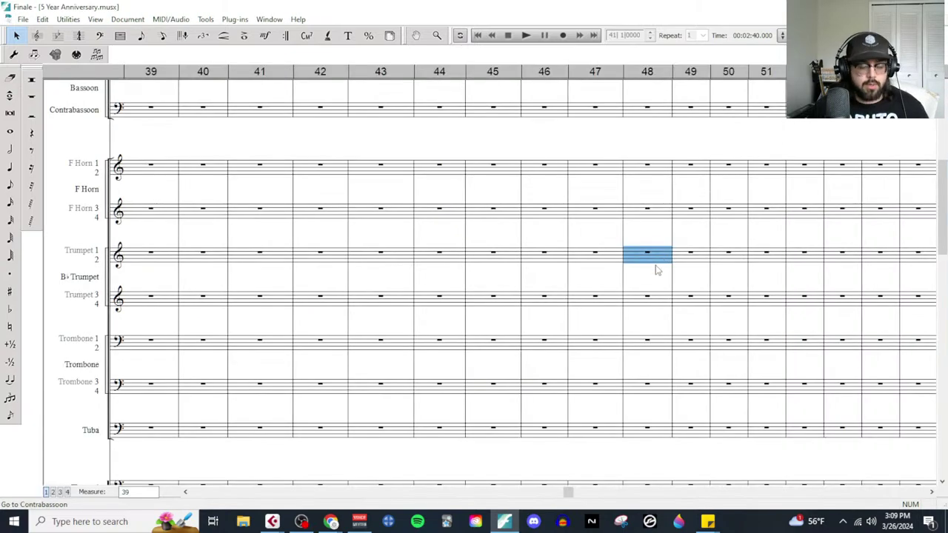
pyautogui.hotkey('ctrl', 'v')
pyautogui.press('Escape')
pyautogui.hscroll(2, 519, 251)
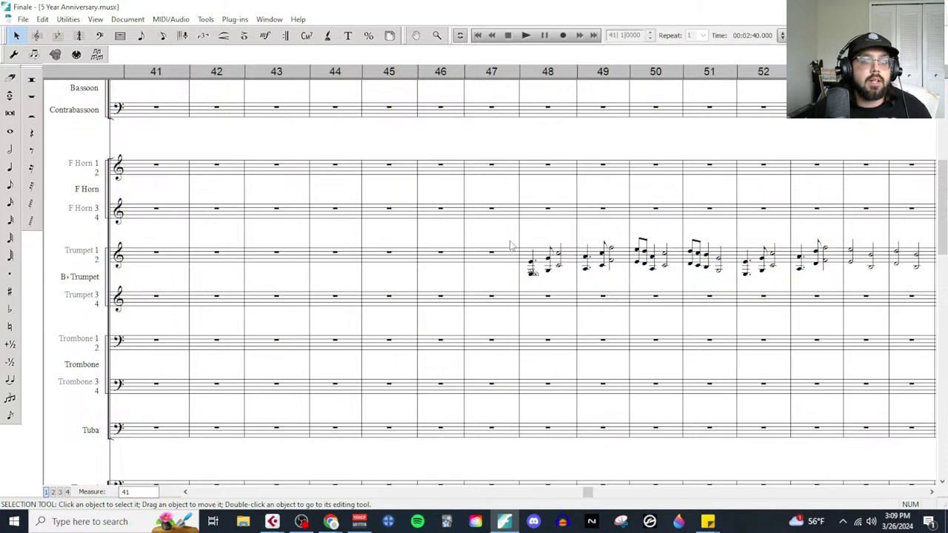
# Step: Step through the trumpet chords from measure 48, deleting the lower note of the measure 53 chord
pyautogui.click(533, 272)
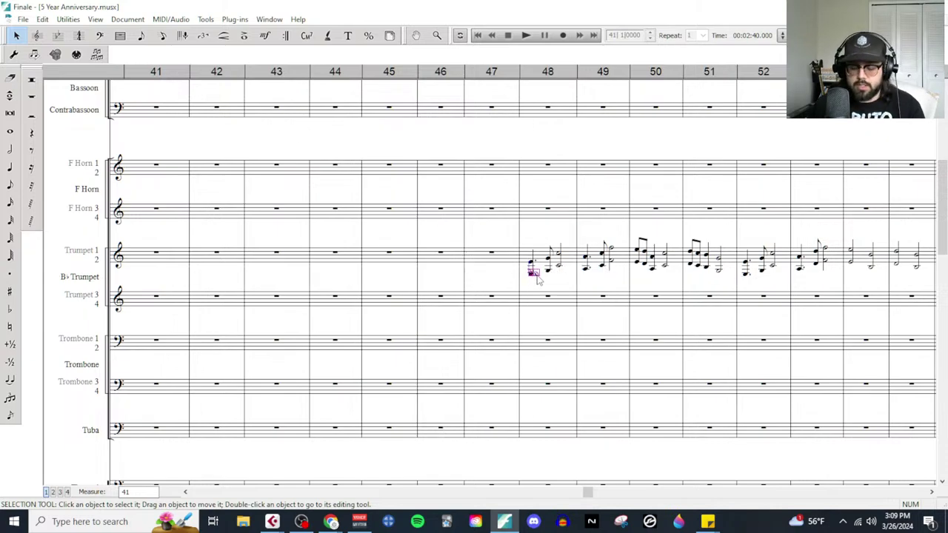
pyautogui.click(535, 278)
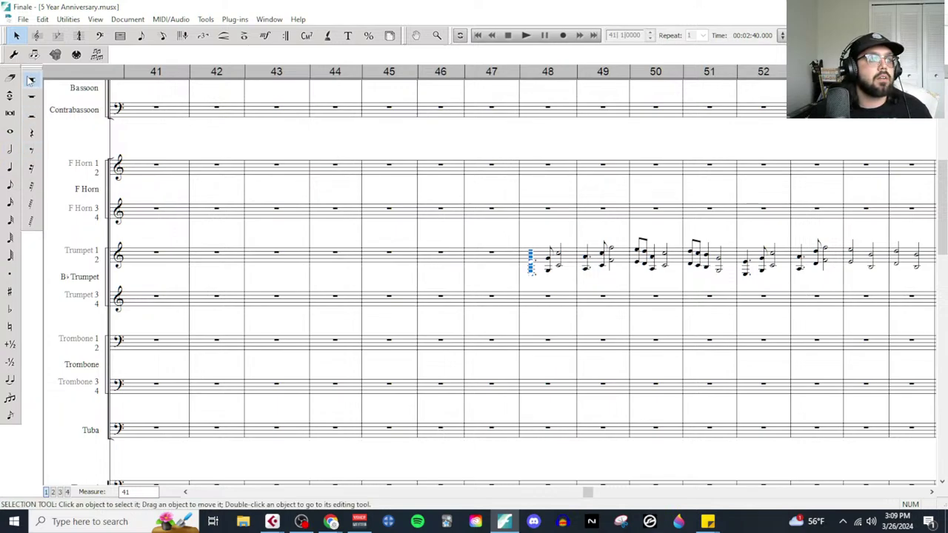
pyautogui.click(10, 167)
pyautogui.click(539, 273)
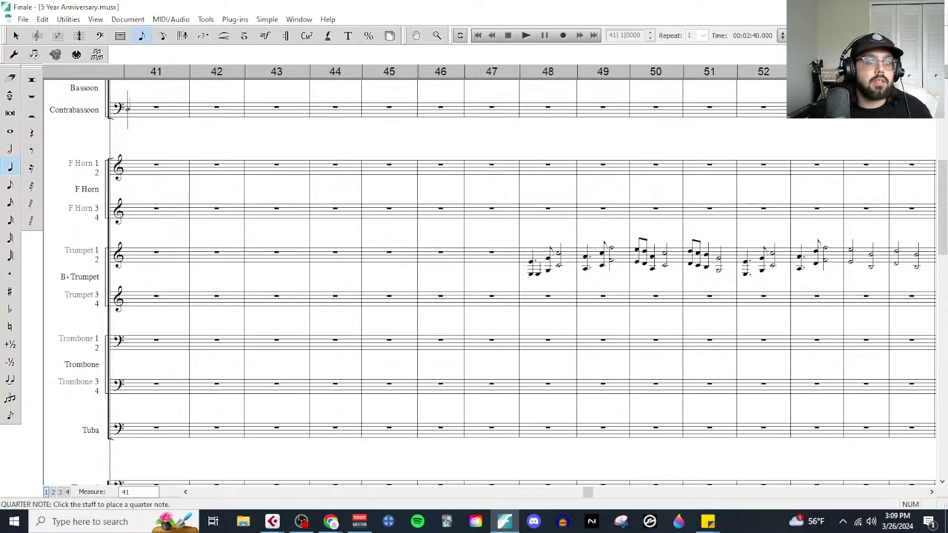
pyautogui.click(531, 270)
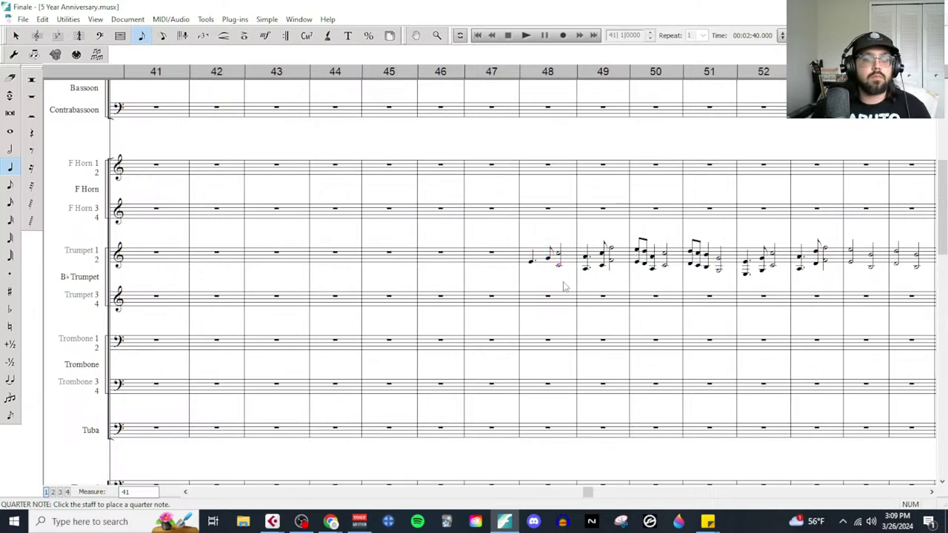
pyautogui.press('Right')
pyautogui.press('Right')
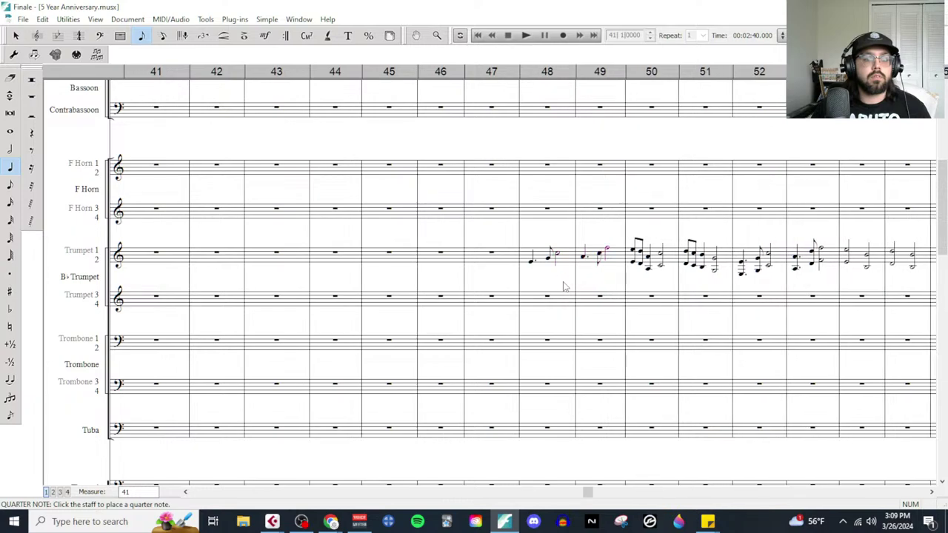
pyautogui.press('Right')
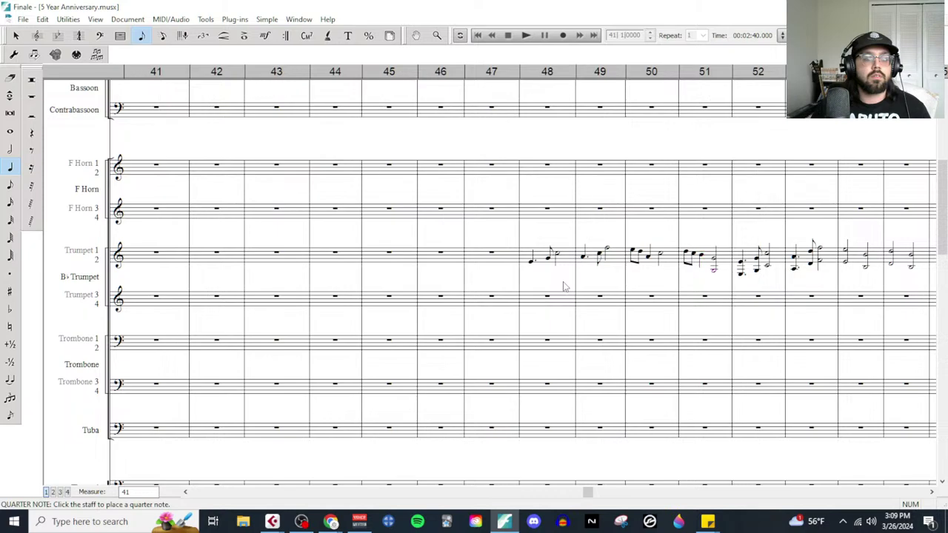
pyautogui.press('Right')
pyautogui.press('Right')
pyautogui.press('Right')
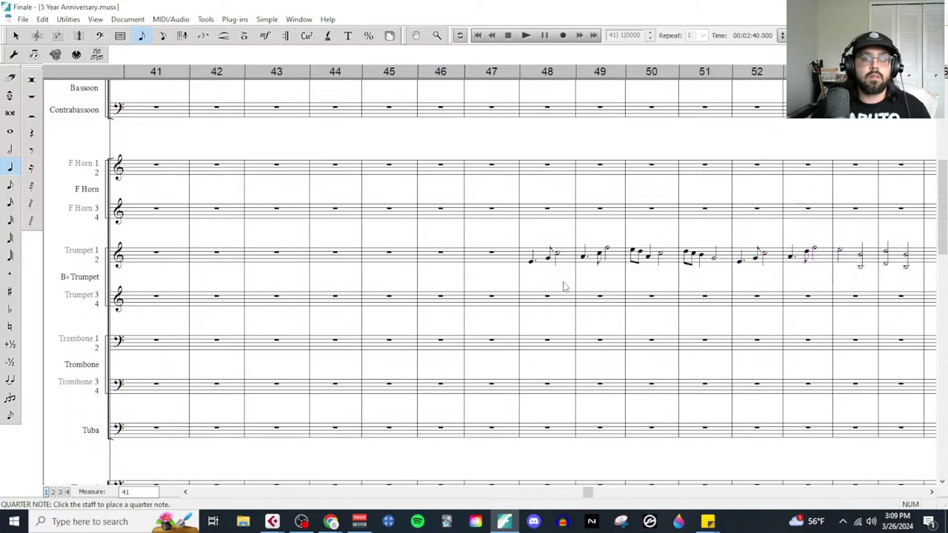
pyautogui.press('Delete')
pyautogui.press('Right')
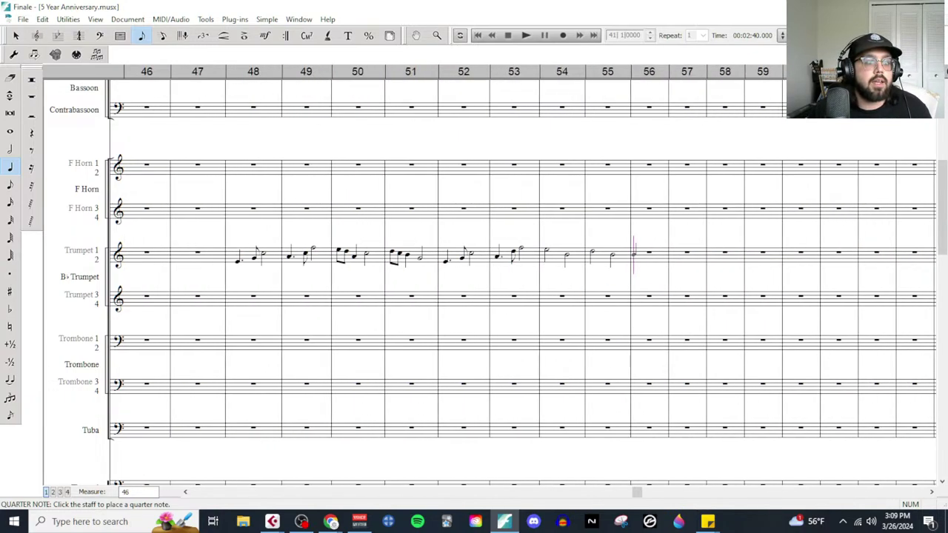
# Step: Set playback to always start at measure 48 and play the trumpet melody back
pyautogui.click(459, 34)
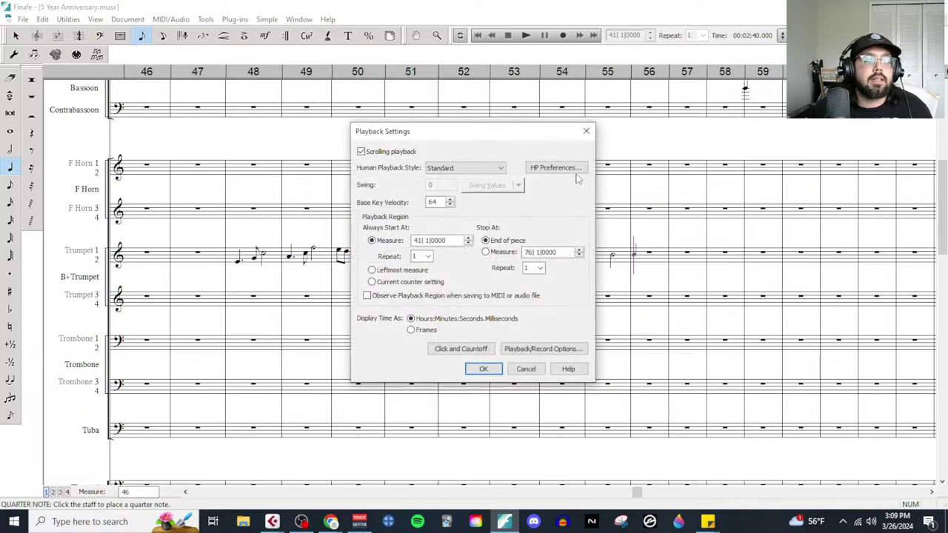
pyautogui.doubleClick(418, 240)
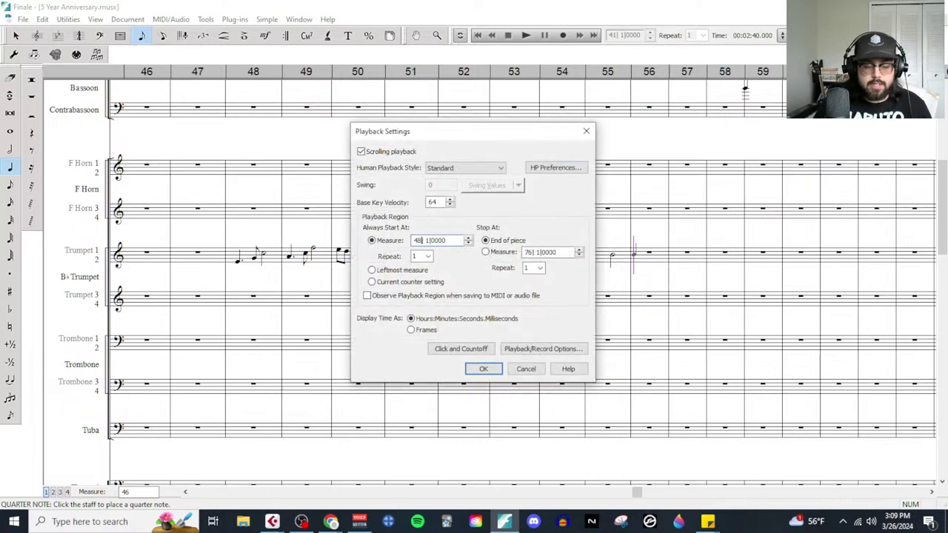
pyautogui.press('Return')
pyautogui.click(525, 36)
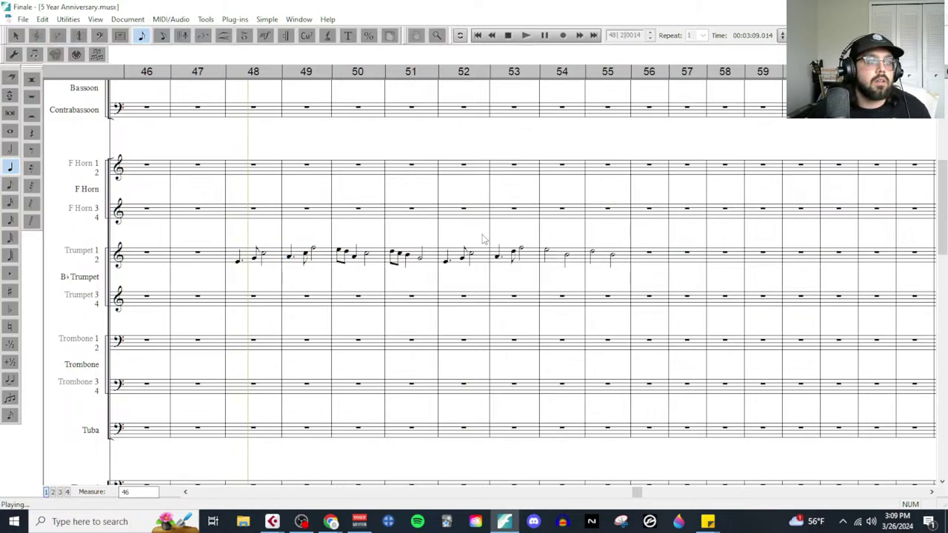
pyautogui.click(370, 254)
pyautogui.scroll(5, 366, 255)
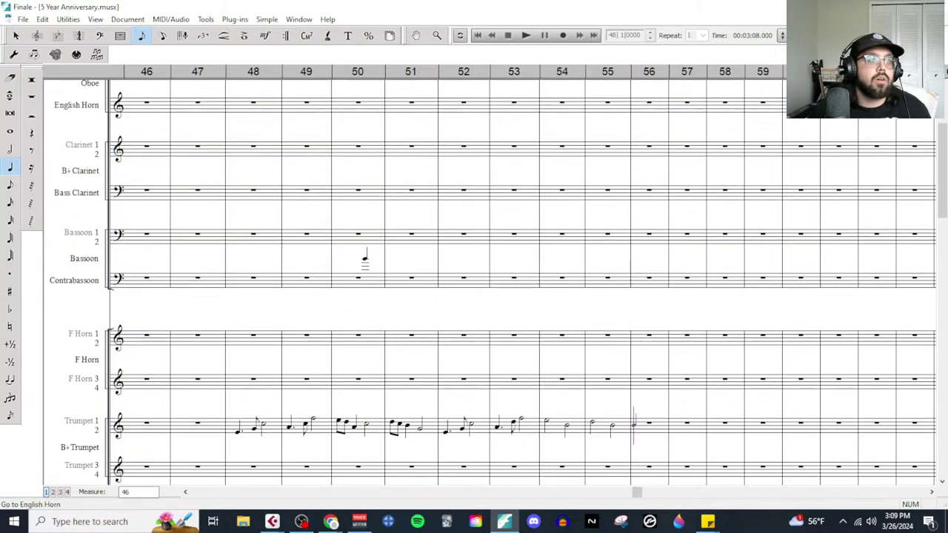
pyautogui.scroll(-5, 362, 261)
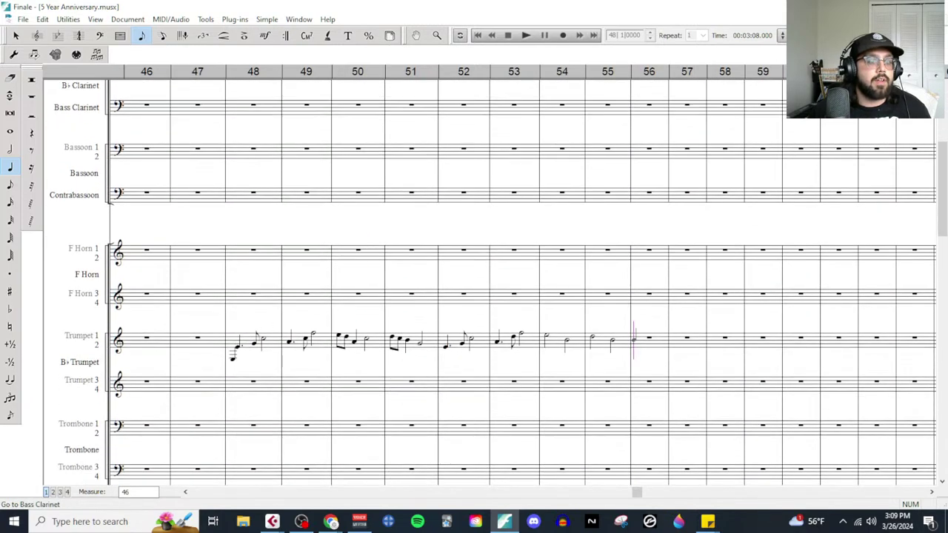
pyautogui.click(16, 36)
pyautogui.click(274, 342)
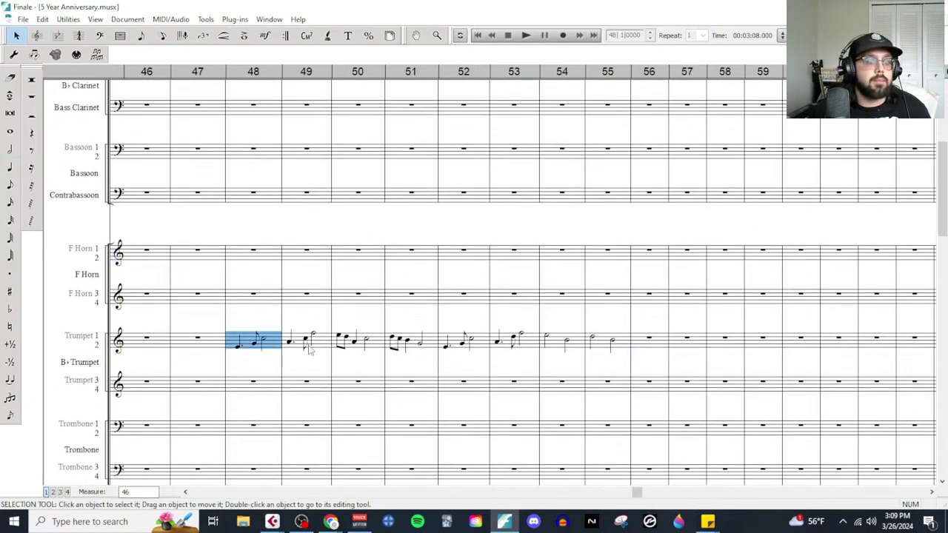
# Step: Cut trumpet measures 48–55 and paste them starting at measure 49
pyautogui.keyDown('shift'); pyautogui.click(601, 339); pyautogui.keyUp('shift')
pyautogui.hotkey('ctrl', 'x')
pyautogui.click(321, 340)
pyautogui.hotkey('ctrl', 'v')
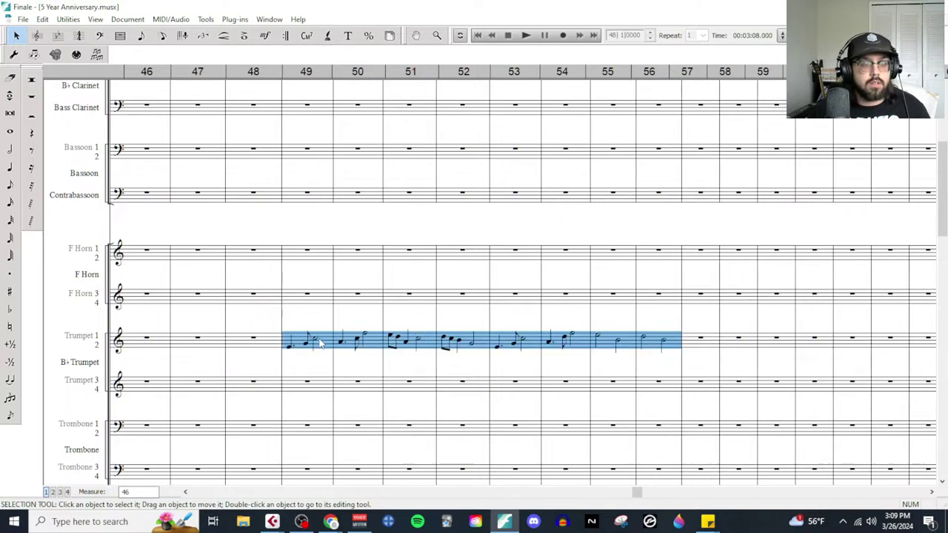
# Step: Mark the measure 49 trumpet entry forte and play the score back
pyautogui.click(265, 36)
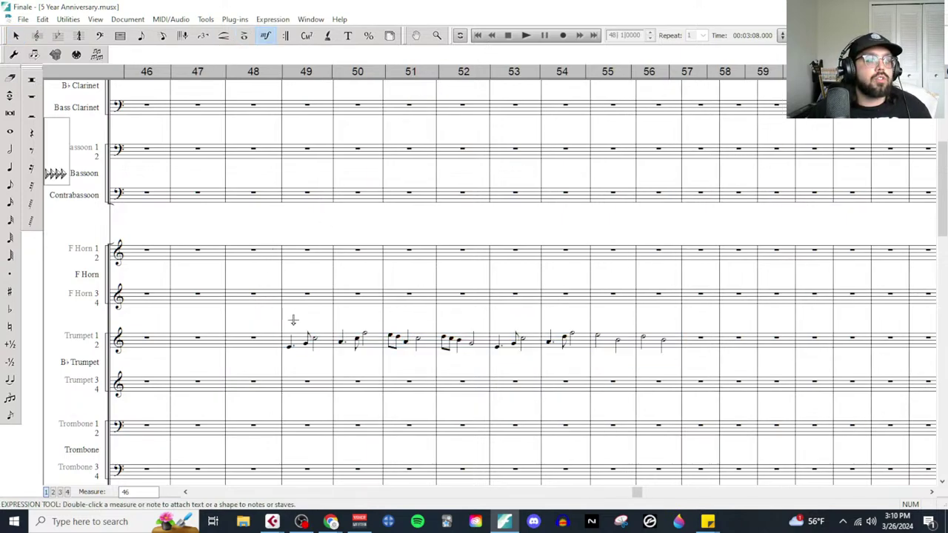
pyautogui.doubleClick(290, 321)
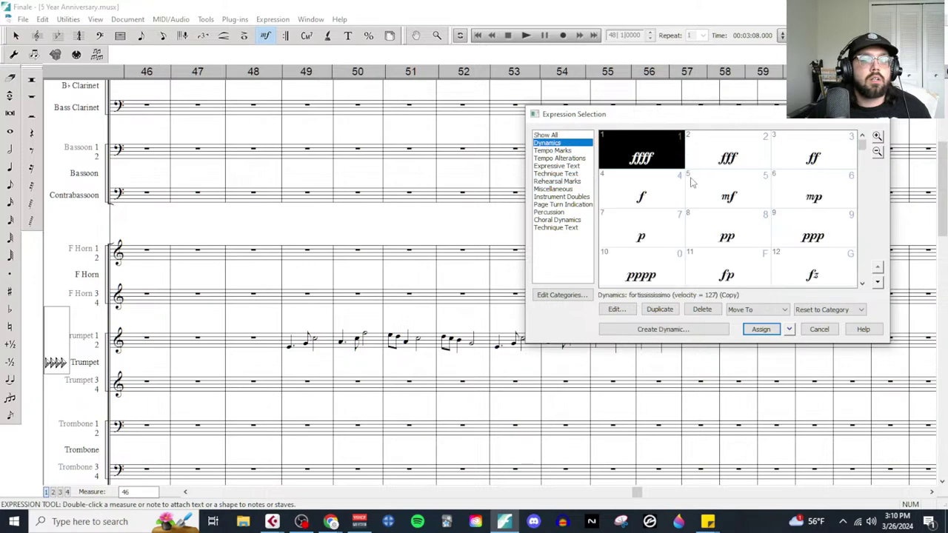
pyautogui.doubleClick(648, 190)
pyautogui.press('space')
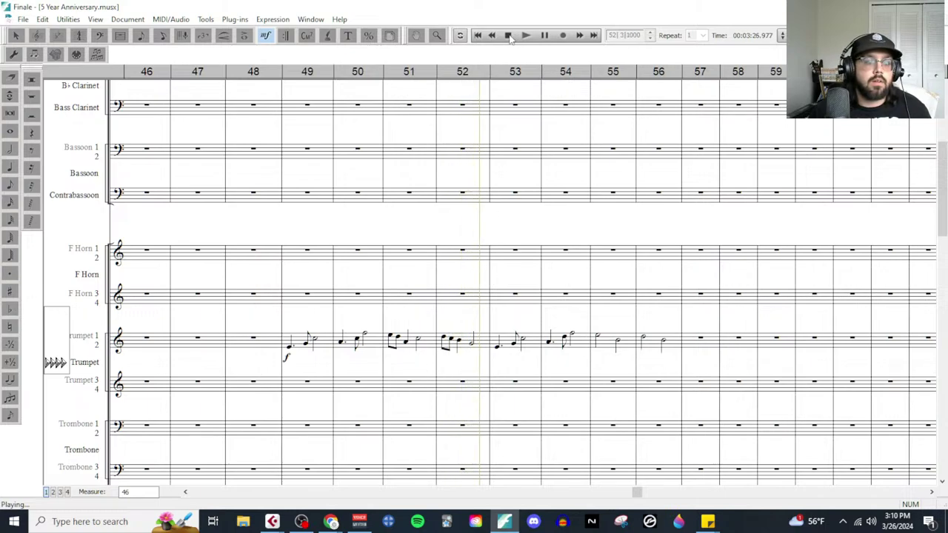
pyautogui.click(428, 182)
pyautogui.click(224, 37)
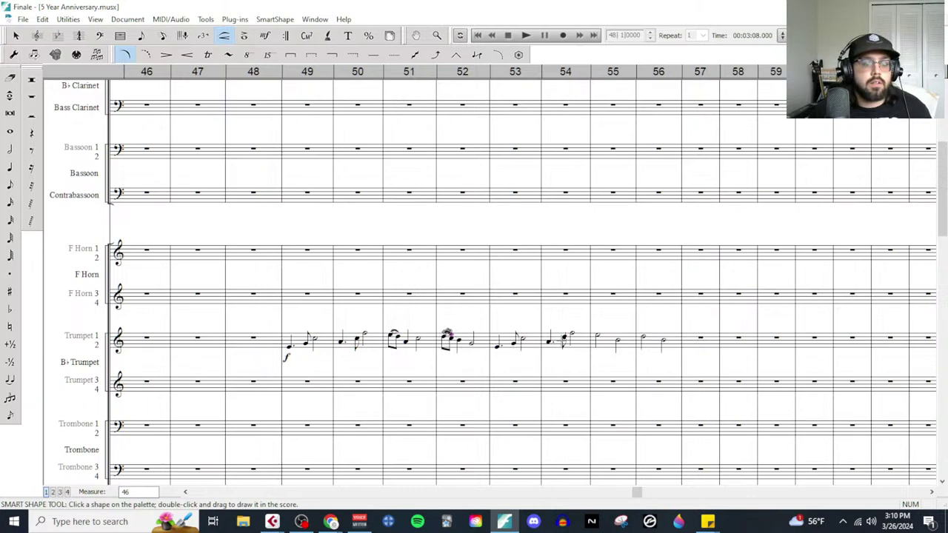
# Step: Add slurs over the paired half notes in trumpet measures 55 and 56
pyautogui.doubleClick(597, 334)
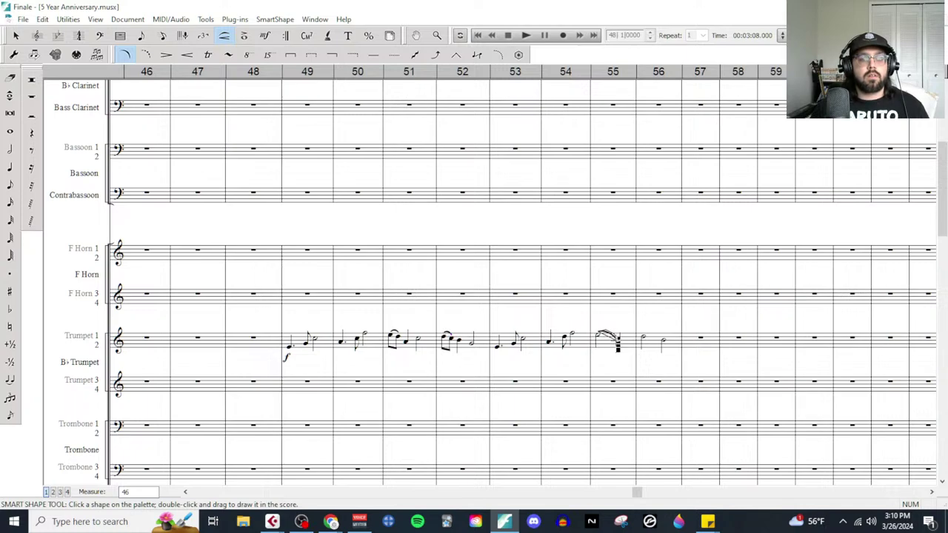
pyautogui.doubleClick(642, 336)
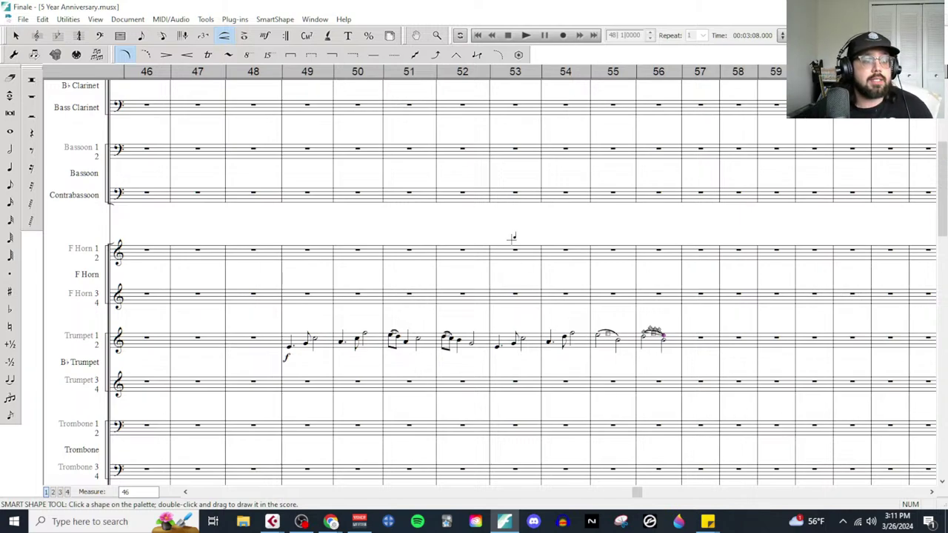
pyautogui.click(266, 40)
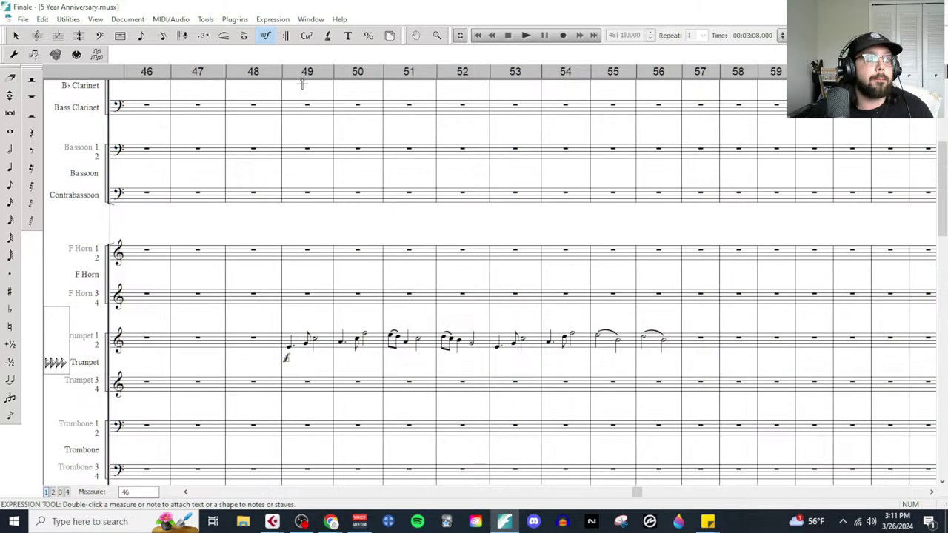
# Step: Place the a2 technique text marking on the measure 49 trumpet note
pyautogui.doubleClick(291, 324)
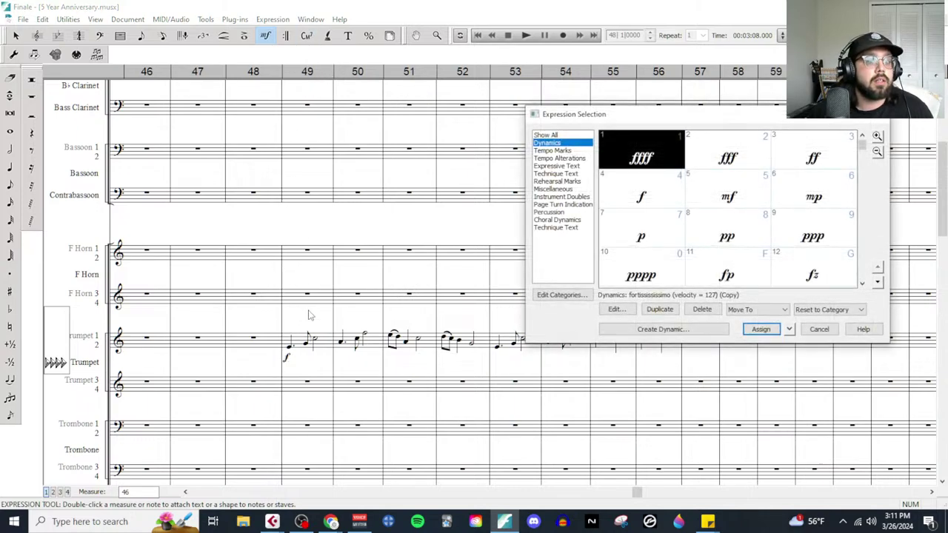
pyautogui.click(561, 191)
pyautogui.click(562, 167)
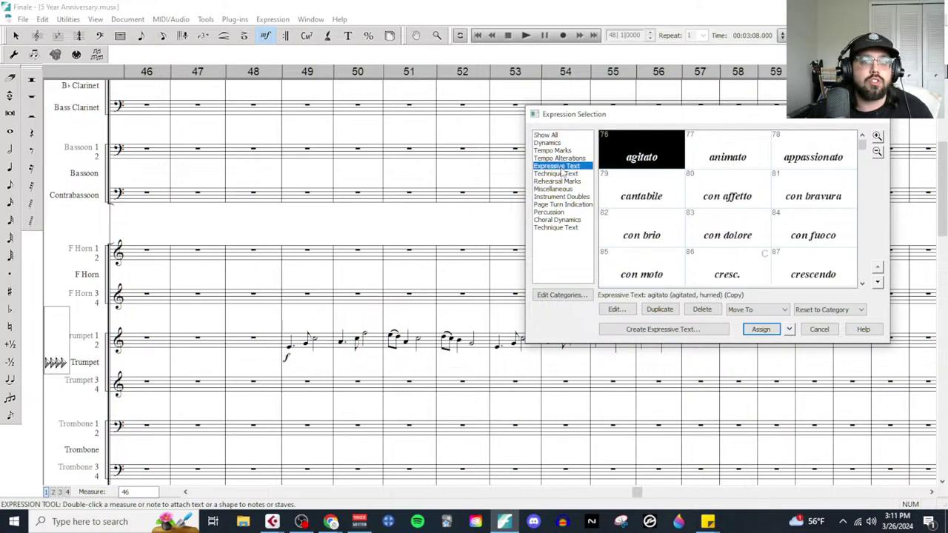
pyautogui.click(563, 228)
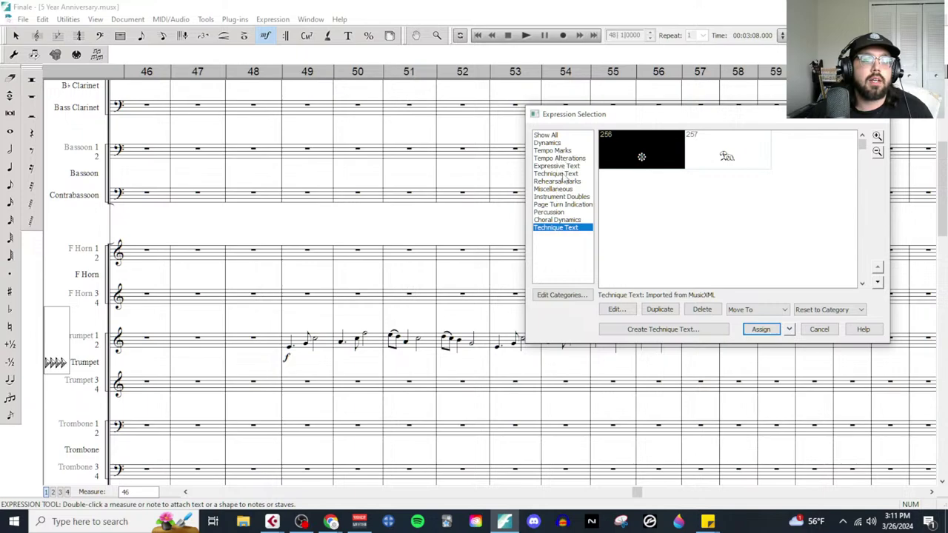
pyautogui.click(563, 189)
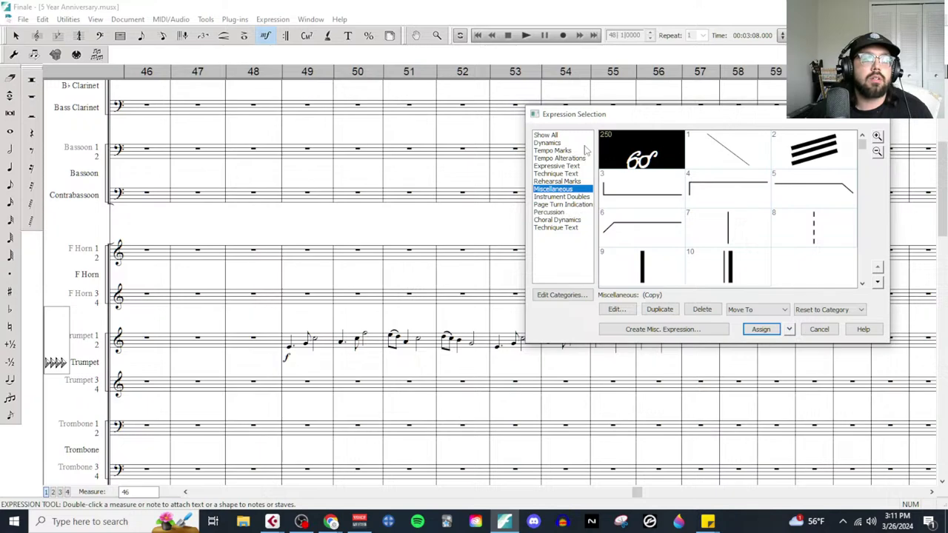
pyautogui.click(561, 143)
pyautogui.click(561, 151)
pyautogui.click(562, 174)
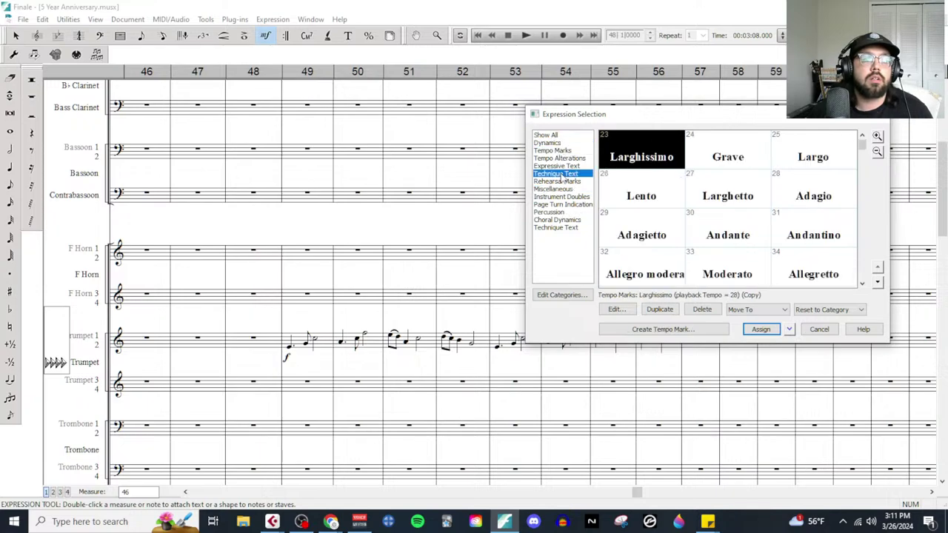
pyautogui.scroll(1, 776, 222)
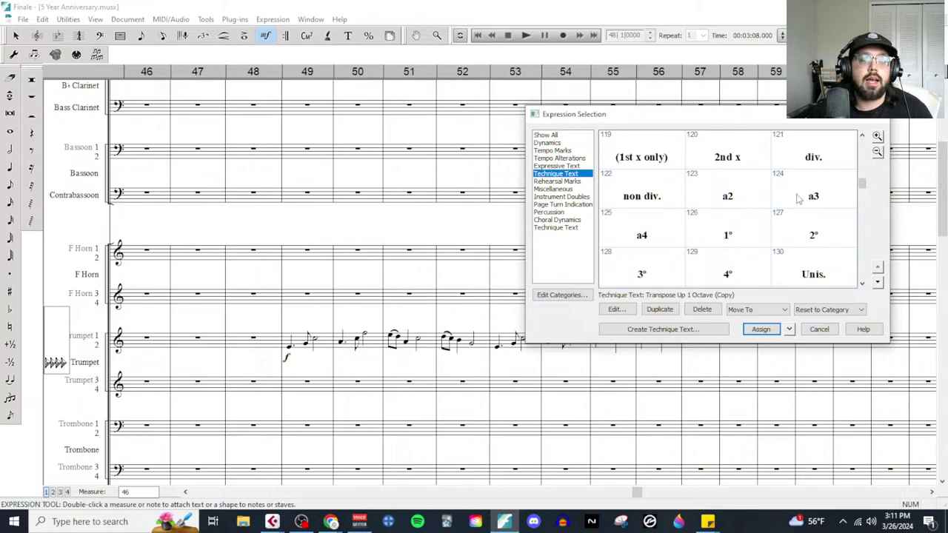
pyautogui.doubleClick(748, 195)
pyautogui.click(310, 19)
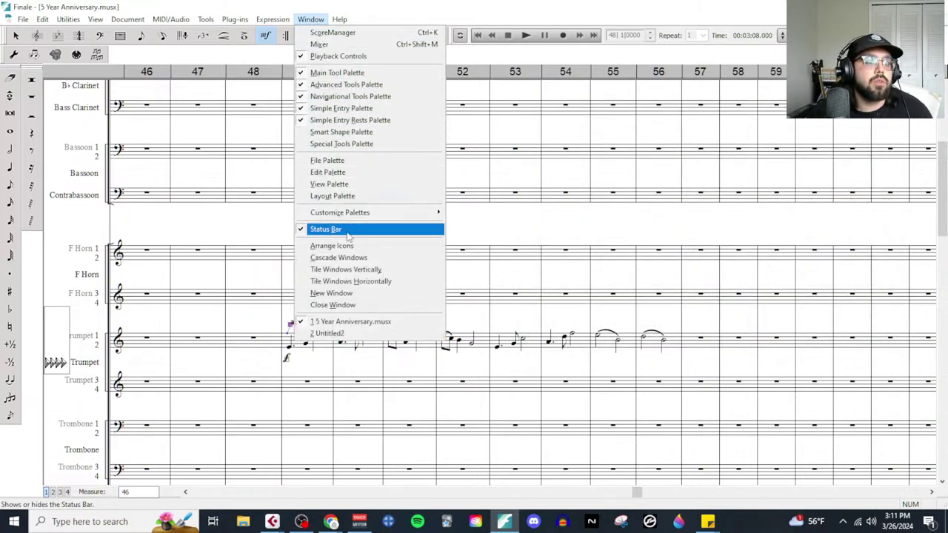
# Step: Run the a2 unison FinaleScript to apply the a2 playback effect, then close the script editor and palette
pyautogui.moveTo(356, 22)
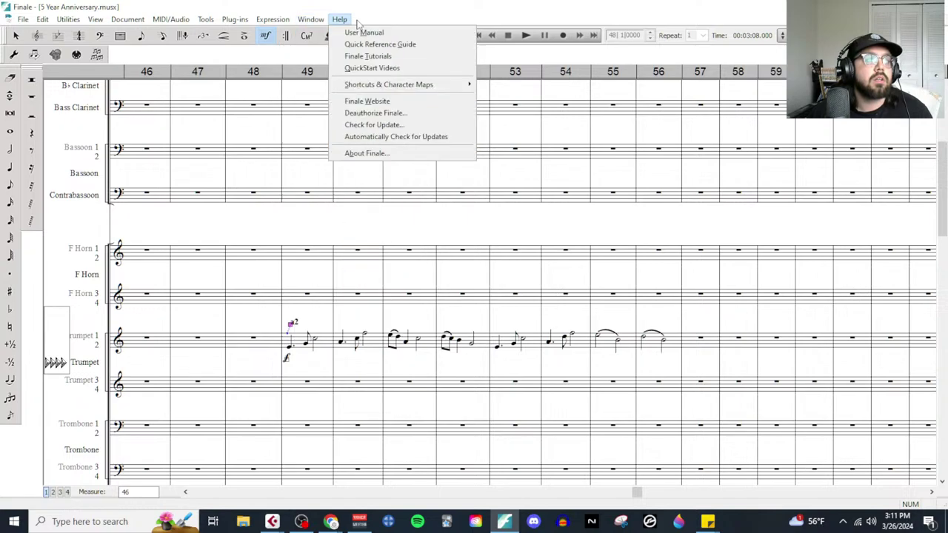
pyautogui.moveTo(235, 21)
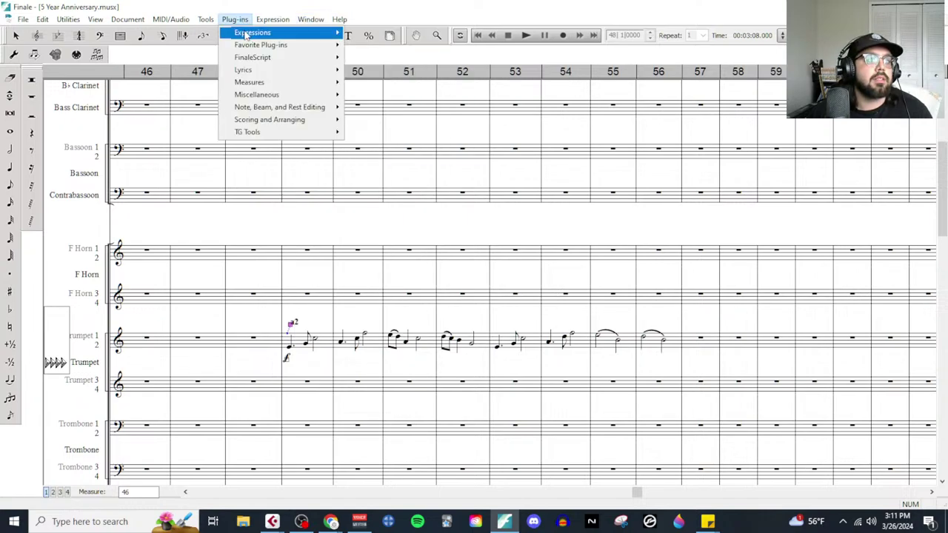
pyautogui.moveTo(252, 57)
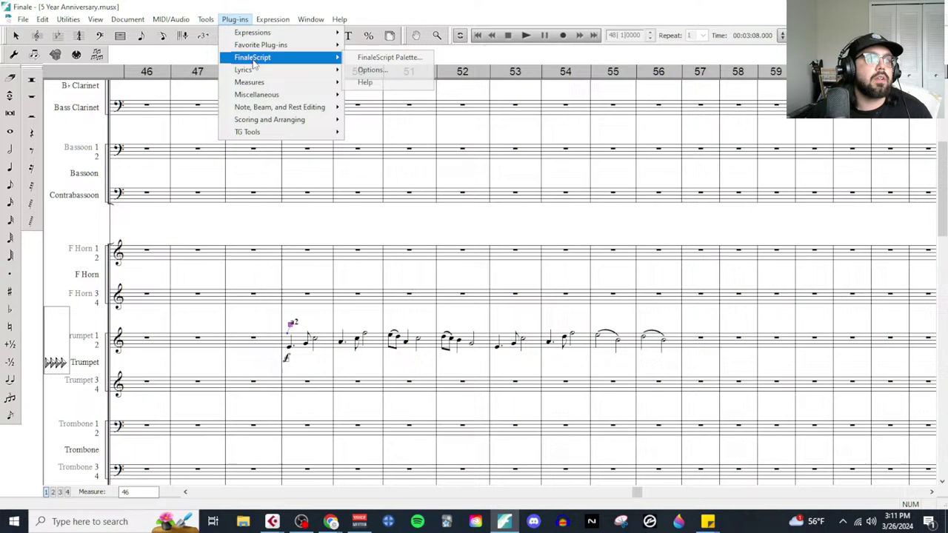
pyautogui.click(385, 58)
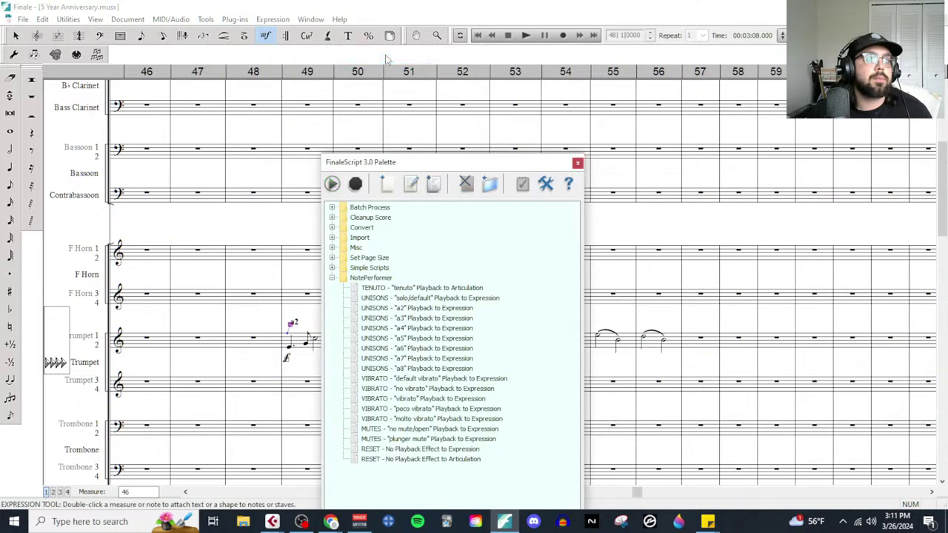
pyautogui.doubleClick(423, 310)
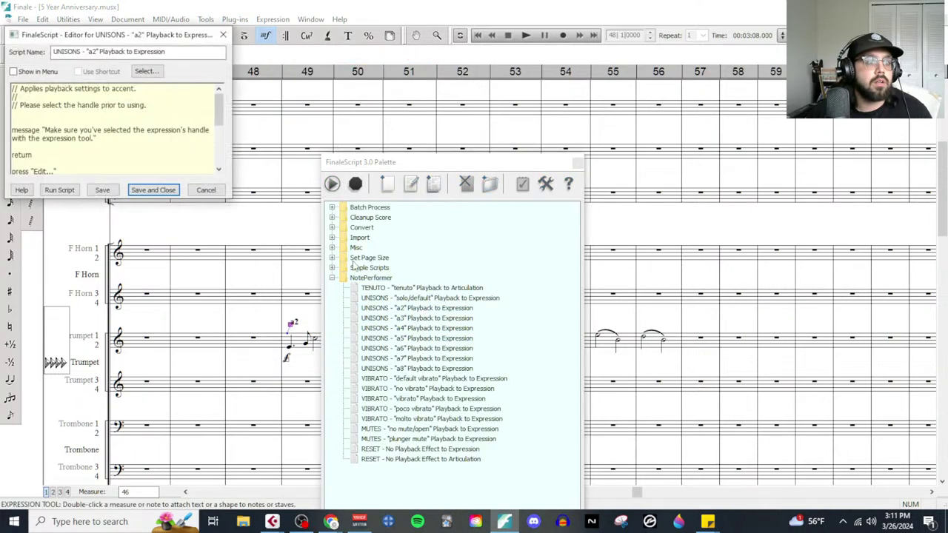
pyautogui.click(59, 189)
pyautogui.click(528, 286)
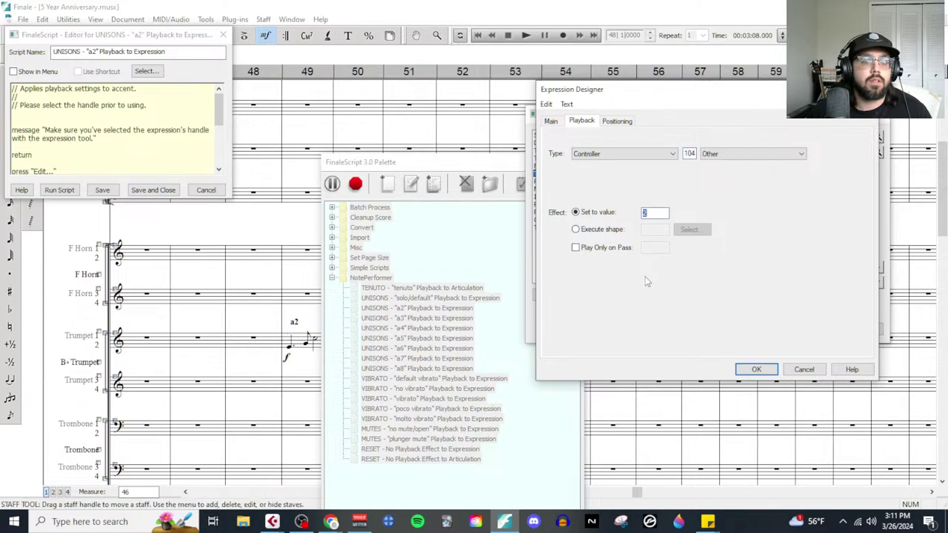
pyautogui.click(757, 370)
pyautogui.click(453, 285)
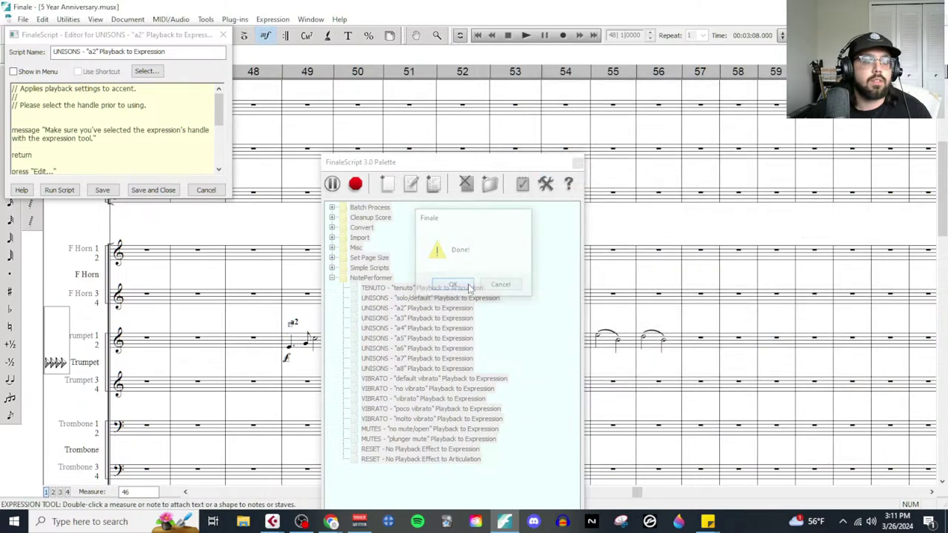
pyautogui.click(222, 35)
pyautogui.click(577, 164)
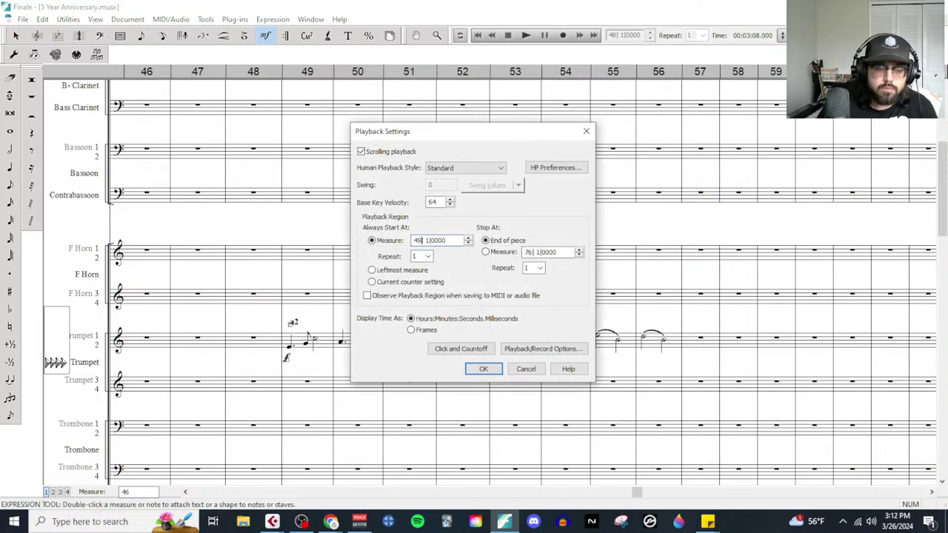
# Step: Play the score from measure 49, then stop playback
pyautogui.press('Return')
pyautogui.click(526, 34)
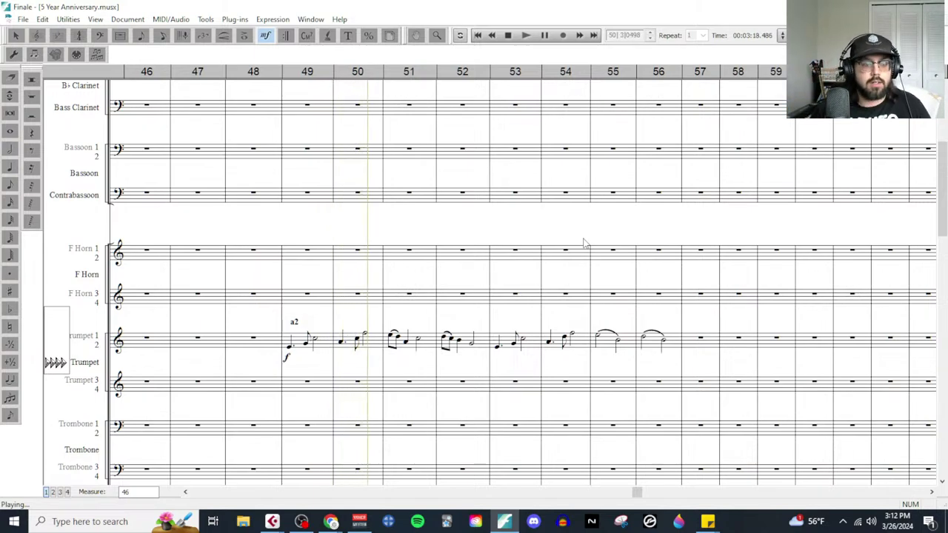
pyautogui.click(508, 36)
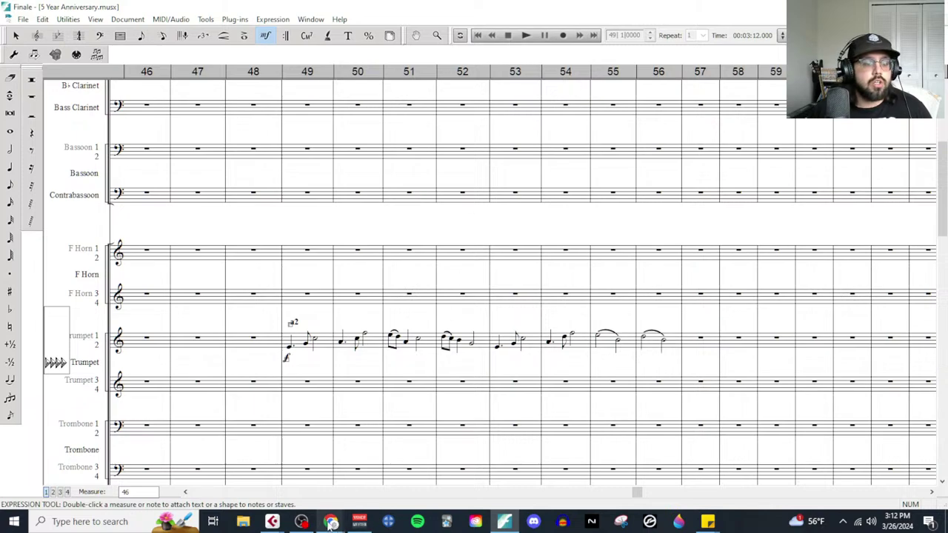
pyautogui.moveTo(331, 522)
pyautogui.click(374, 492)
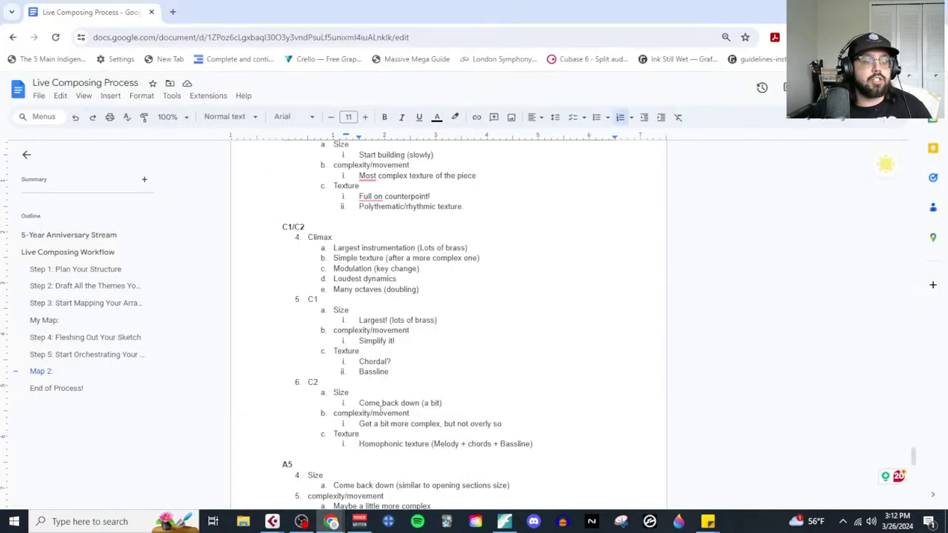
# Step: Insert list items Melody, Chordal Melody and Bassline above 'Size' under C1
pyautogui.scroll(3, 385, 325)
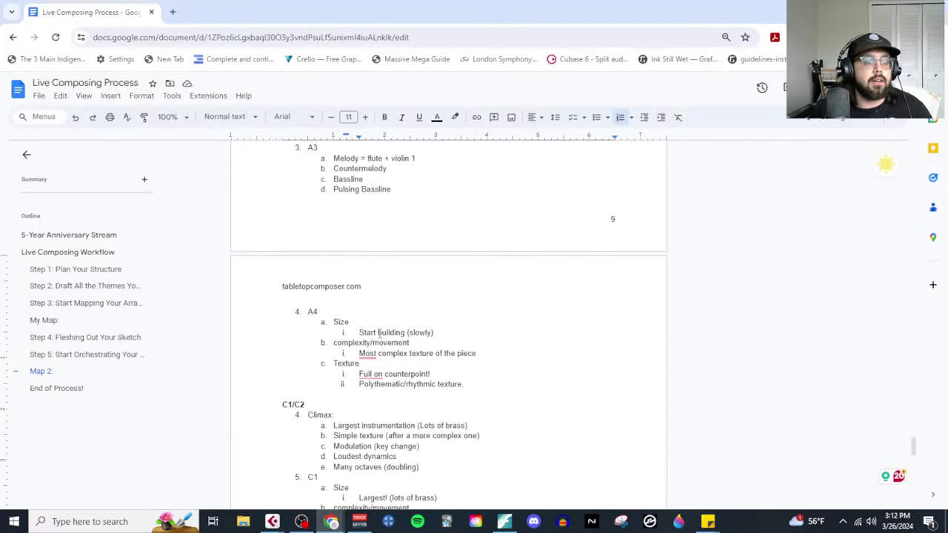
pyautogui.scroll(2, 378, 333)
pyautogui.scroll(-3, 378, 341)
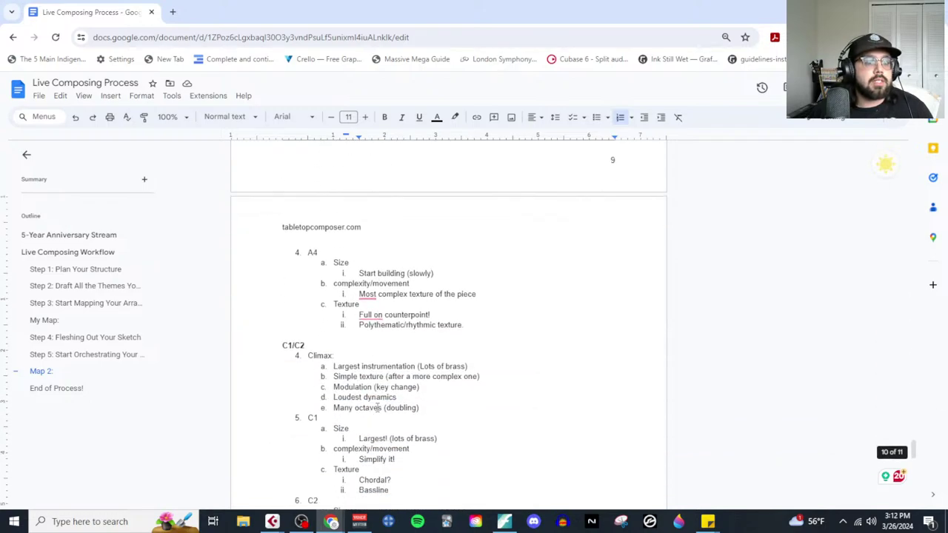
pyautogui.scroll(-1, 379, 411)
pyautogui.click(332, 369)
pyautogui.press('Return')
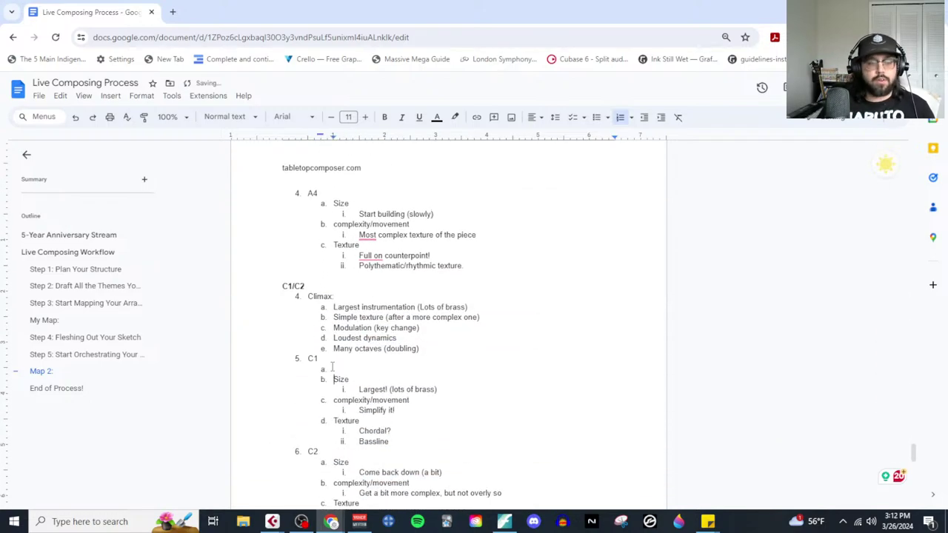
pyautogui.write('Melo')
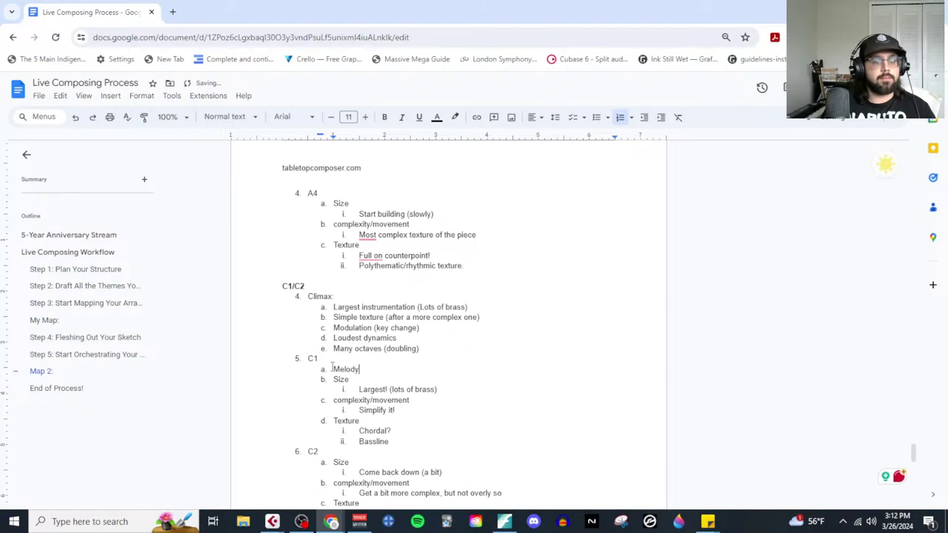
pyautogui.write('dy')
pyautogui.press('Return')
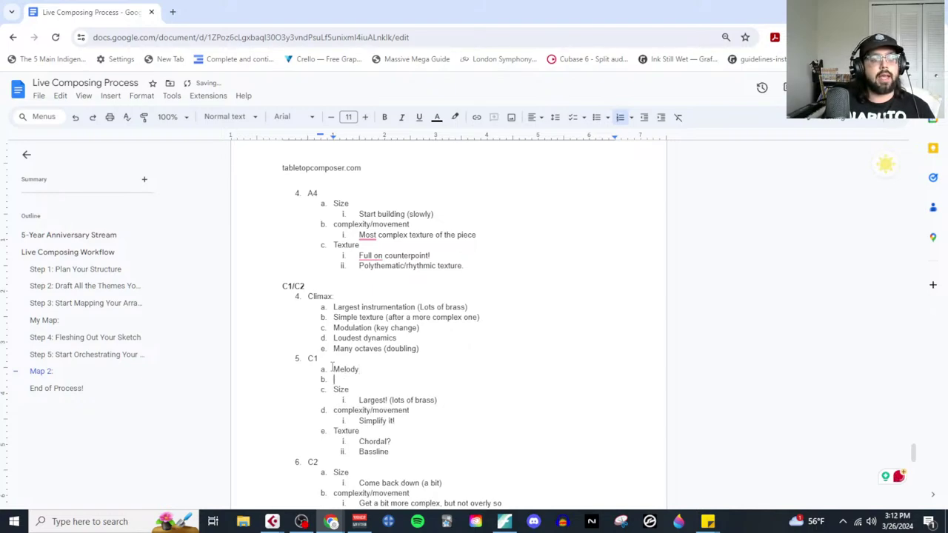
pyautogui.write('Chordal ')
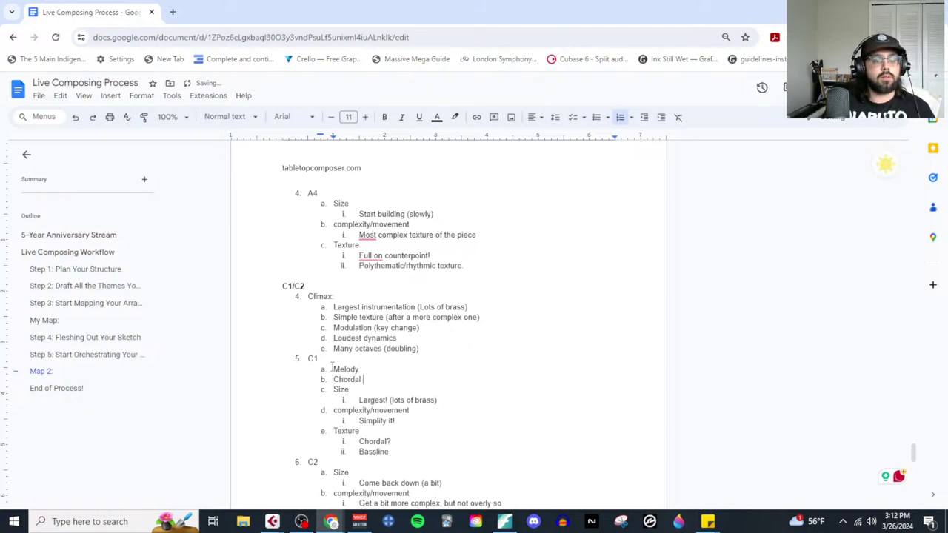
pyautogui.write('Melody')
pyautogui.press('Return')
pyautogui.write('Bassline')
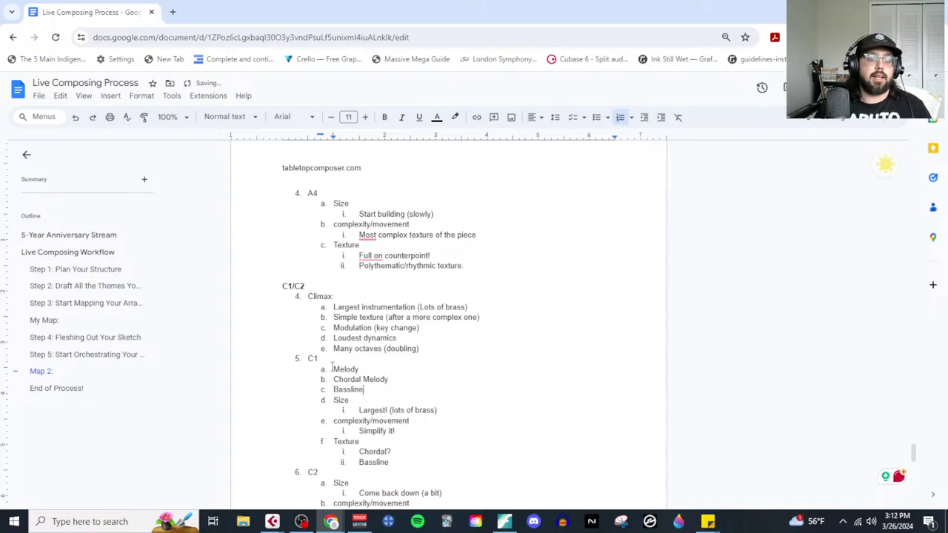
# Step: Paste trumpet measures 49–56 into Trombone 1/2 starting at measure 49
pyautogui.click(505, 521)
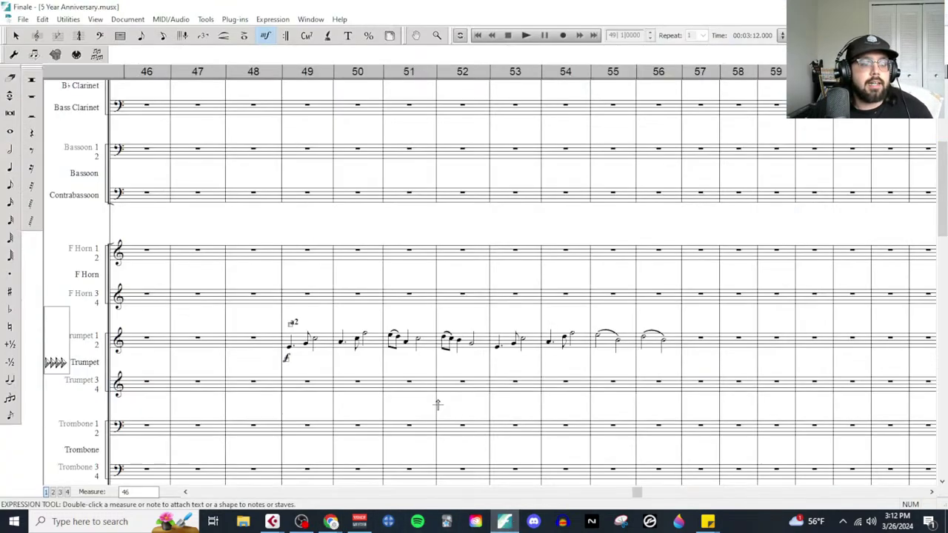
pyautogui.click(16, 35)
pyautogui.click(329, 347)
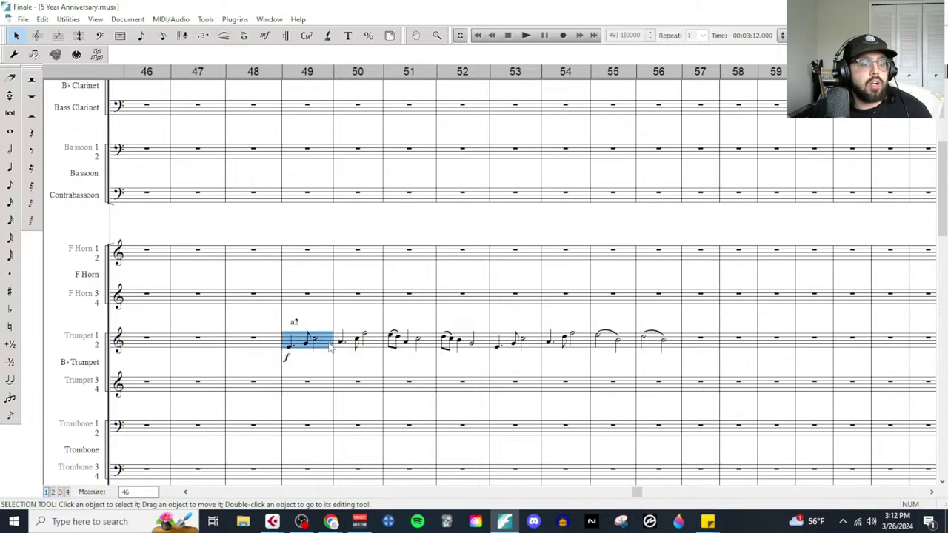
pyautogui.keyDown('shift'); pyautogui.click(671, 350); pyautogui.keyUp('shift')
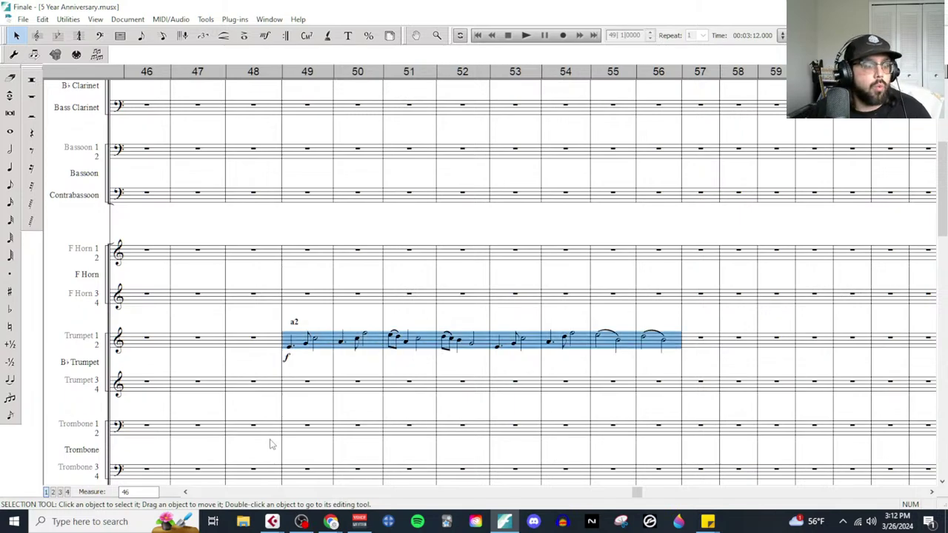
pyautogui.scroll(-1, 270, 444)
pyautogui.click(285, 404)
pyautogui.hotkey('ctrl', 'v')
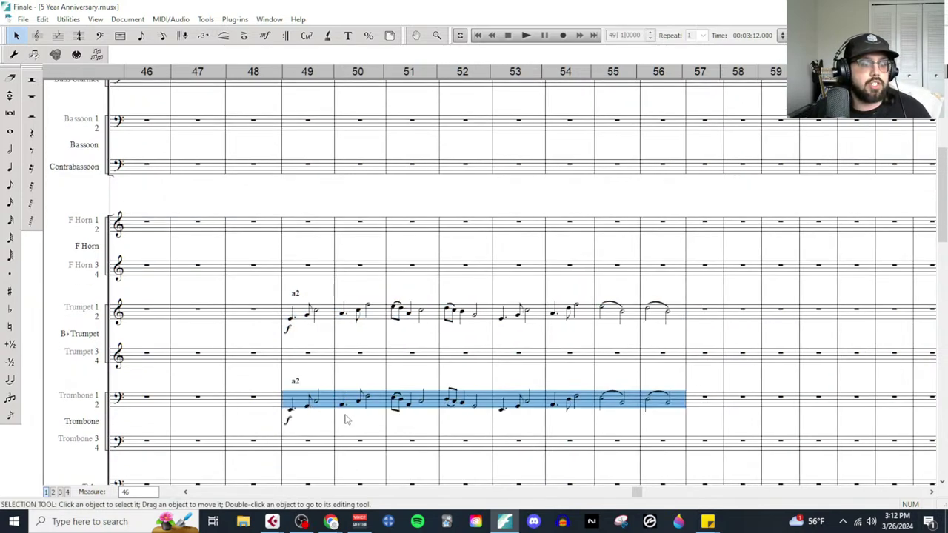
pyautogui.click(353, 428)
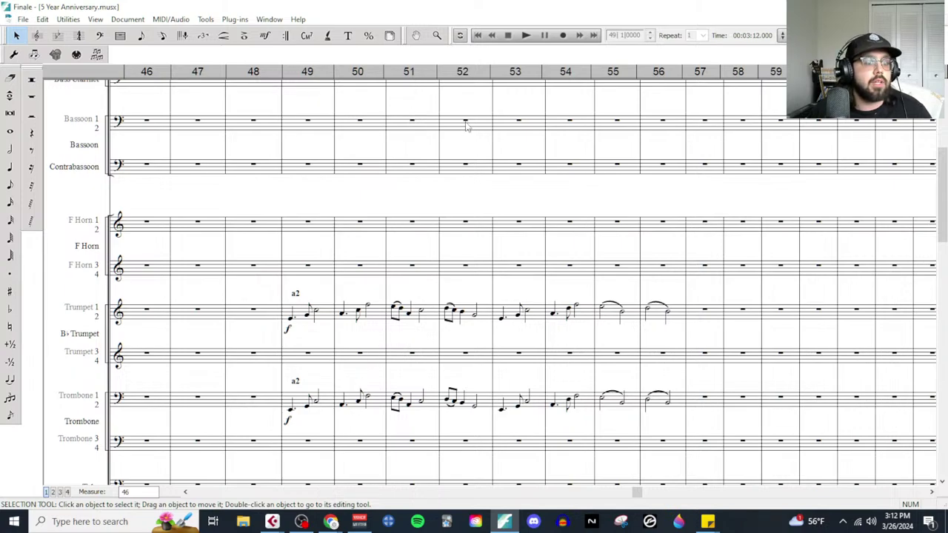
# Step: Transpose trombone measures 49–56 up an octave and play the passage back
pyautogui.click(302, 412)
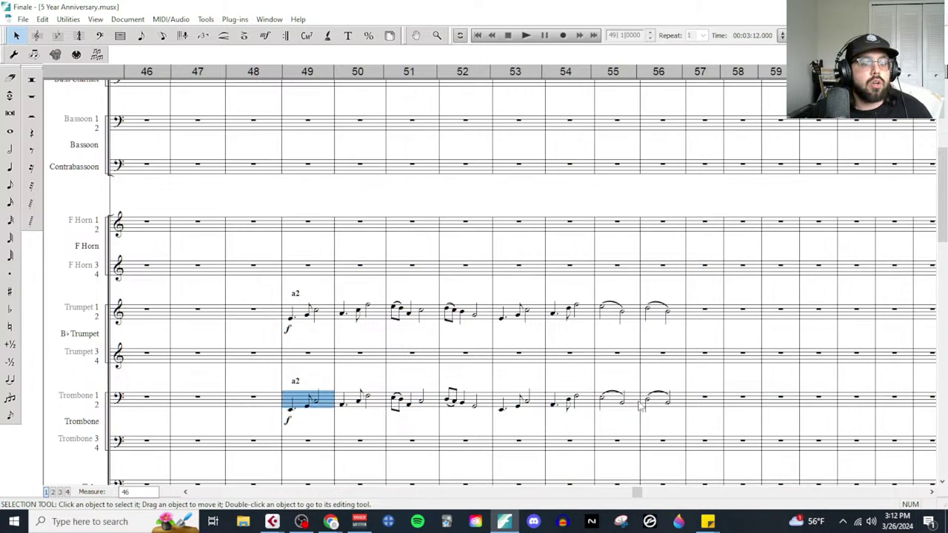
pyautogui.keyDown('shift'); pyautogui.click(668, 407); pyautogui.keyUp('shift')
pyautogui.click(68, 19)
pyautogui.click(83, 33)
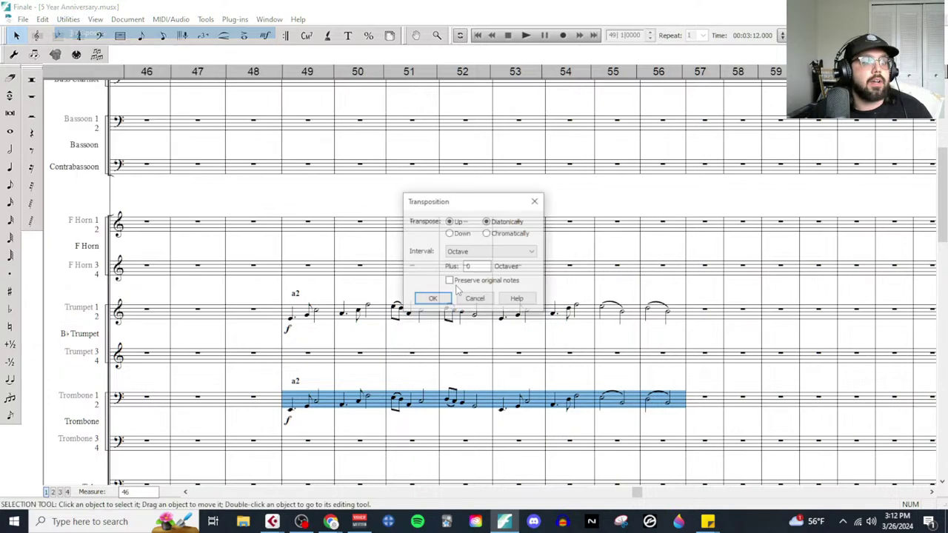
pyautogui.click(443, 296)
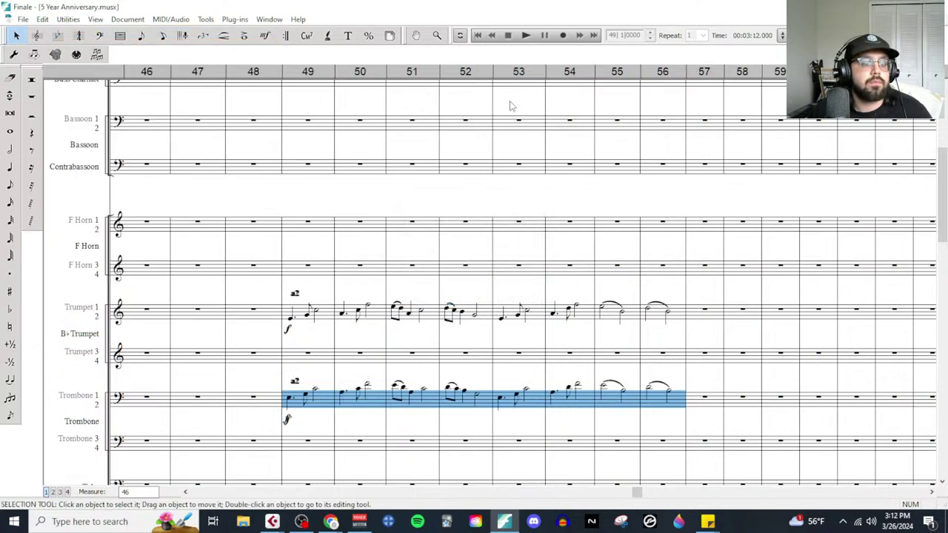
pyautogui.click(526, 34)
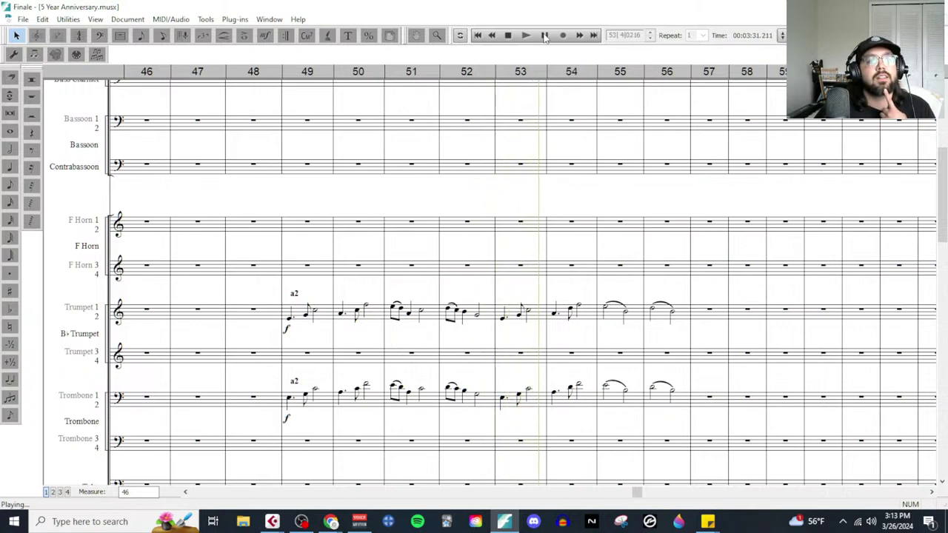
pyautogui.click(561, 328)
pyautogui.scroll(-1, 561, 328)
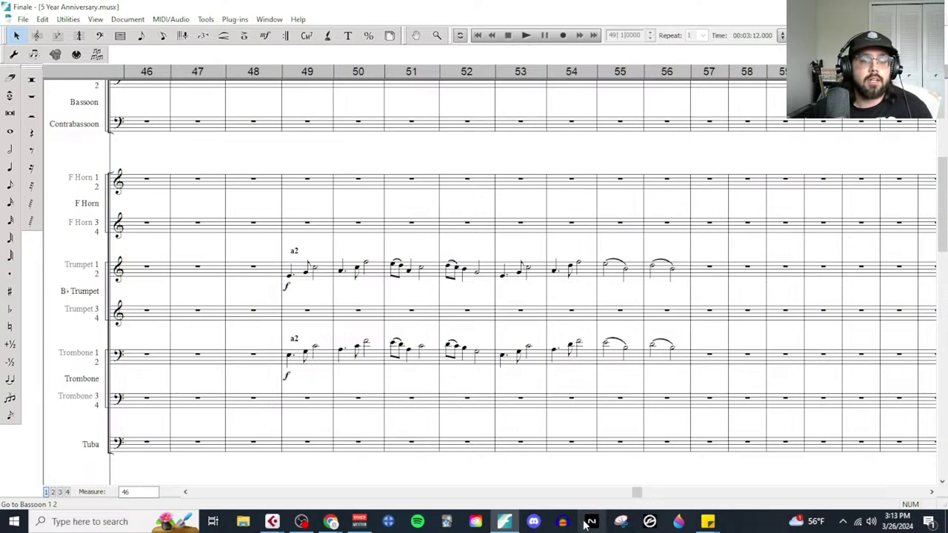
# Step: Delete the Size, complexity/movement and Texture notes from the C1 outline
pyautogui.moveTo(335, 523)
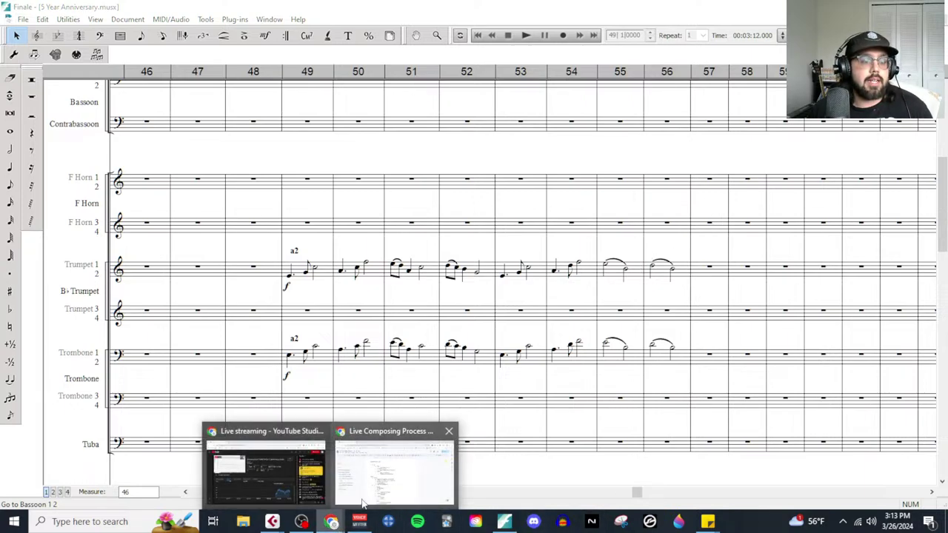
pyautogui.click(393, 474)
pyautogui.scroll(-1, 363, 434)
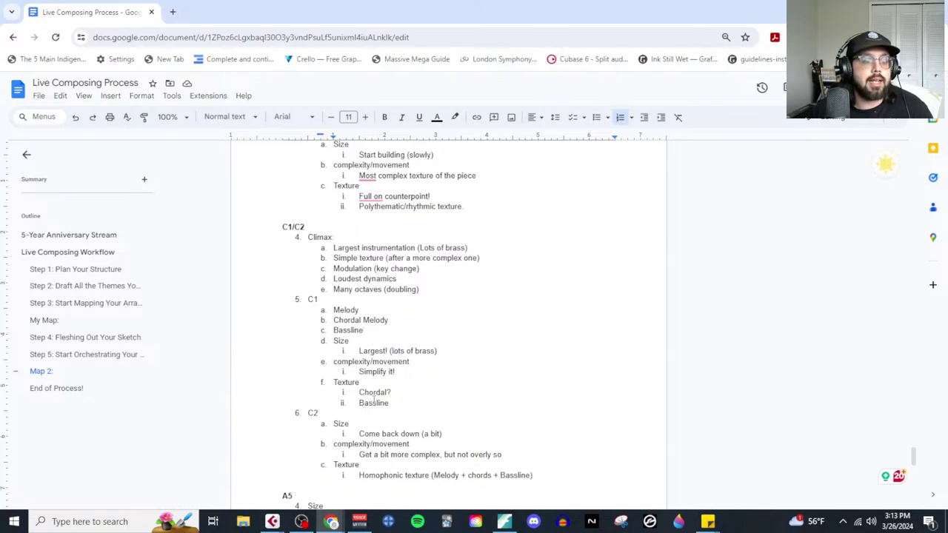
pyautogui.moveTo(431, 434); pyautogui.dragTo(355, 436)
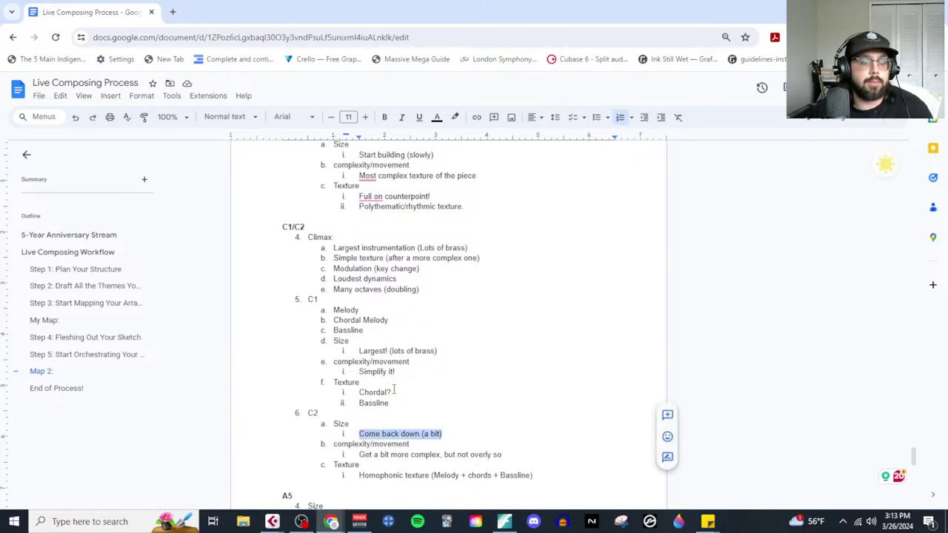
pyautogui.moveTo(405, 406); pyautogui.dragTo(332, 342)
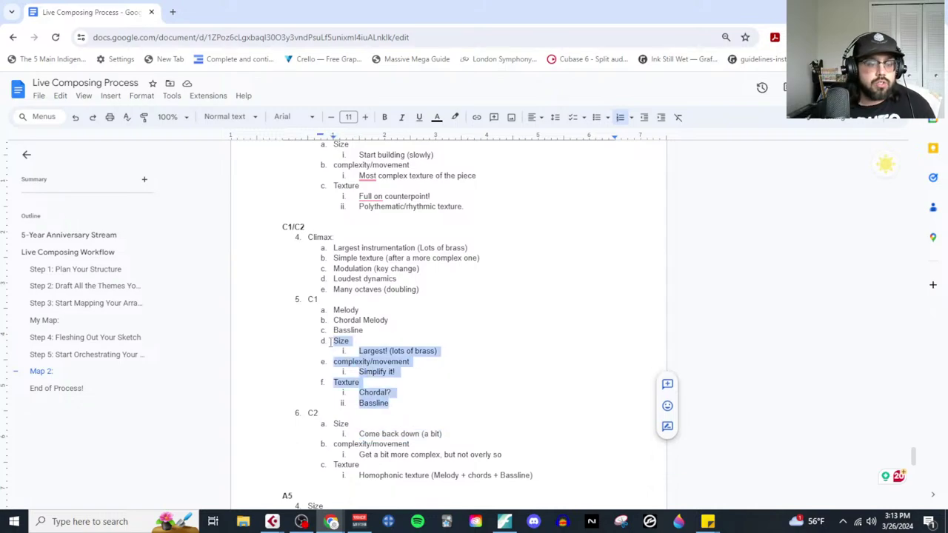
pyautogui.press('BackSpace')
pyautogui.press('BackSpace')
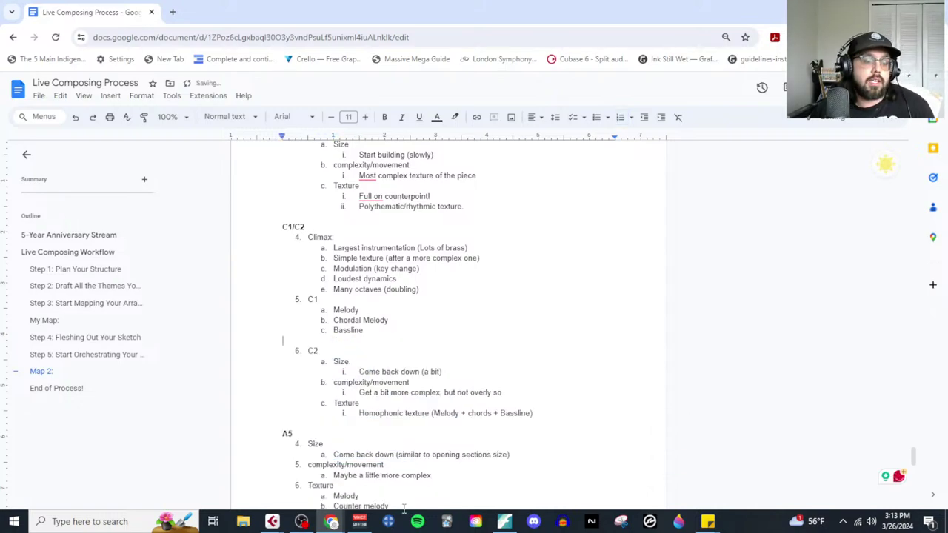
pyautogui.click(369, 444)
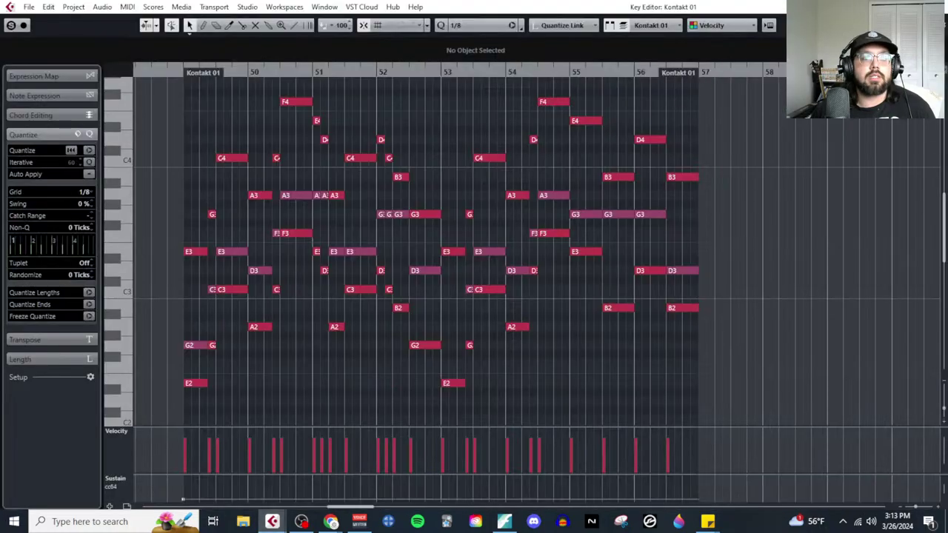
# Step: Review the Kontakt 01 part's notes in the Key Editor, then close it and return to Finale
pyautogui.hotkey('ctrl', 'w')
pyautogui.click(128, 7)
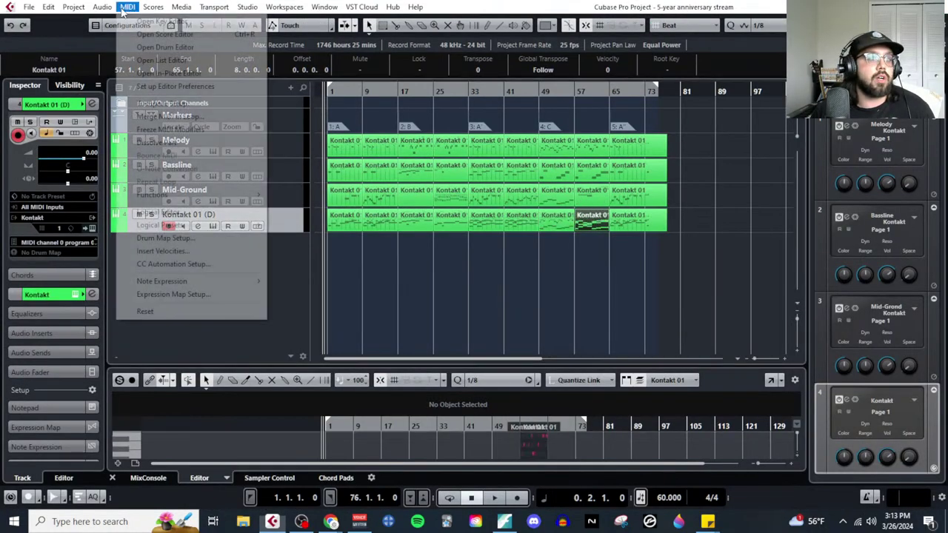
pyautogui.click(152, 22)
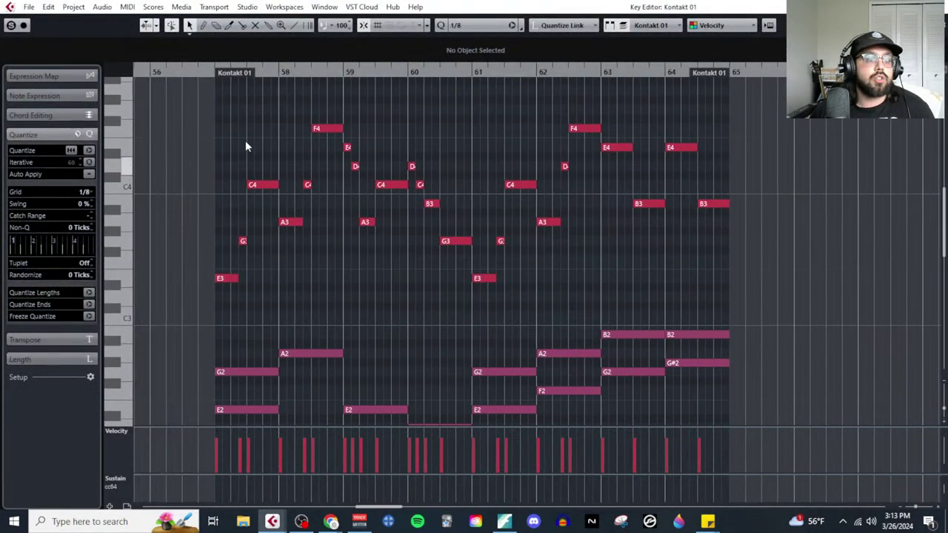
pyautogui.scroll(-3, 246, 146)
pyautogui.scroll(5, 267, 193)
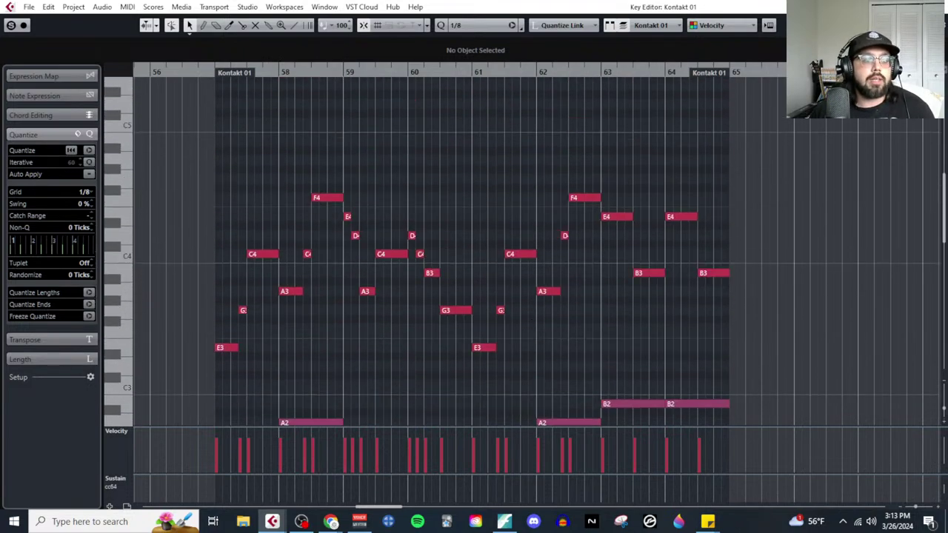
pyautogui.hotkey('ctrl', 'w')
pyautogui.click(504, 522)
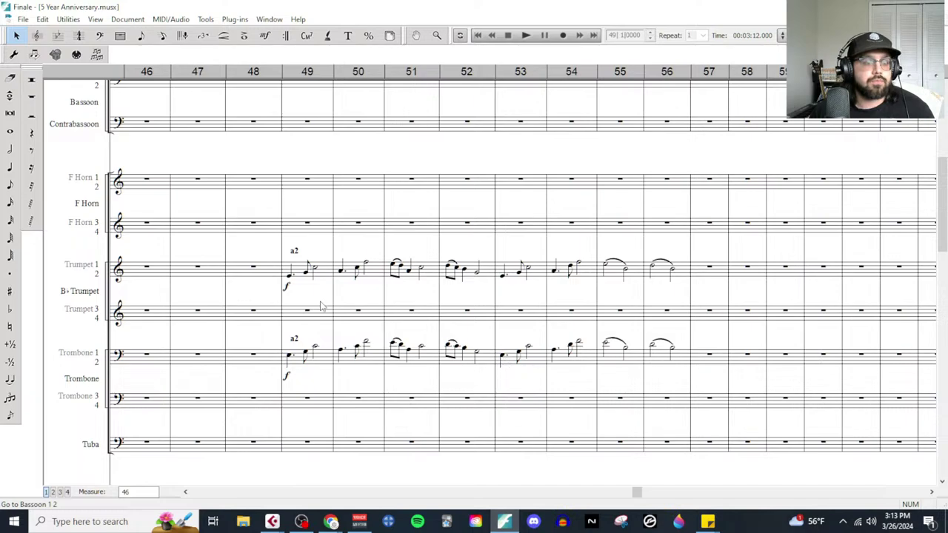
# Step: Paste Trumpet 1-2 measures 49–56 into F Horn 1-2 and F Horn 3-4 at measure 57
pyautogui.click(331, 272)
pyautogui.keyDown('shift'); pyautogui.click(661, 276); pyautogui.keyUp('shift')
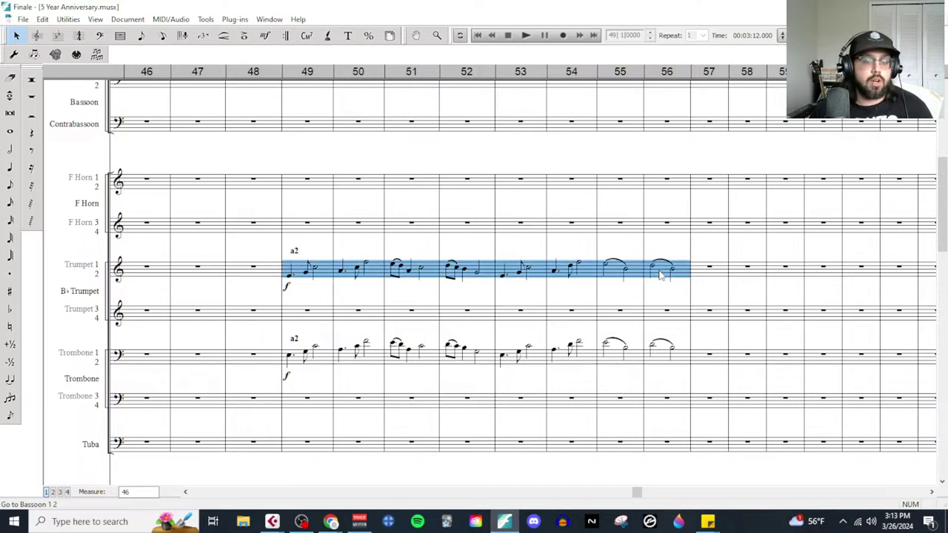
pyautogui.click(717, 190)
pyautogui.hotkey('ctrl', 'v')
pyautogui.click(717, 225)
pyautogui.hotkey('ctrl', 'v')
pyautogui.hscroll(5, 693, 260)
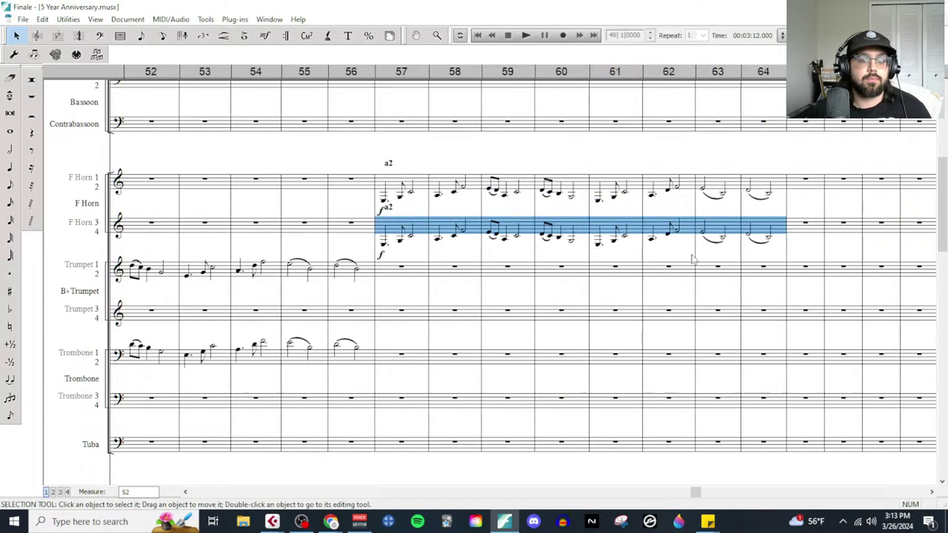
# Step: Transpose F Horn 1-2 measures 57–64 up an octave
pyautogui.click(427, 189)
pyautogui.click(68, 19)
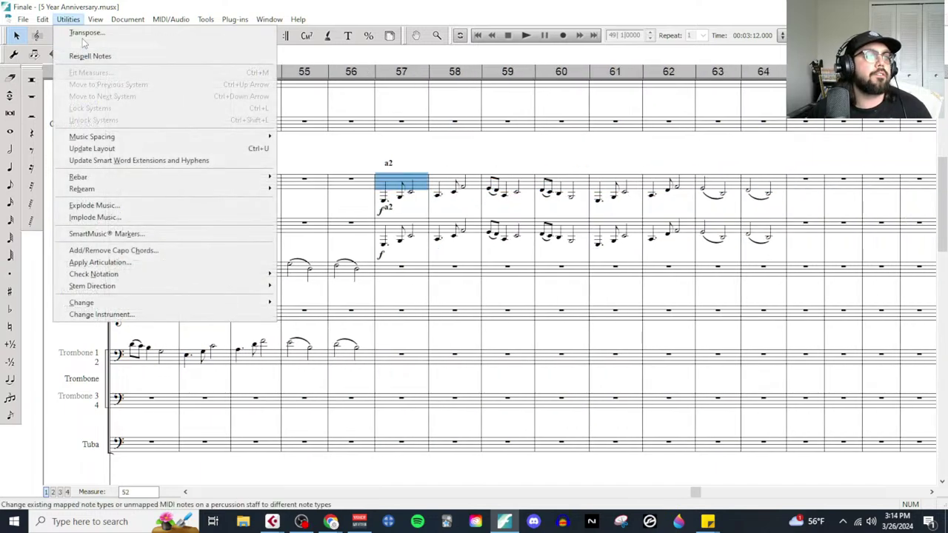
pyautogui.click(85, 33)
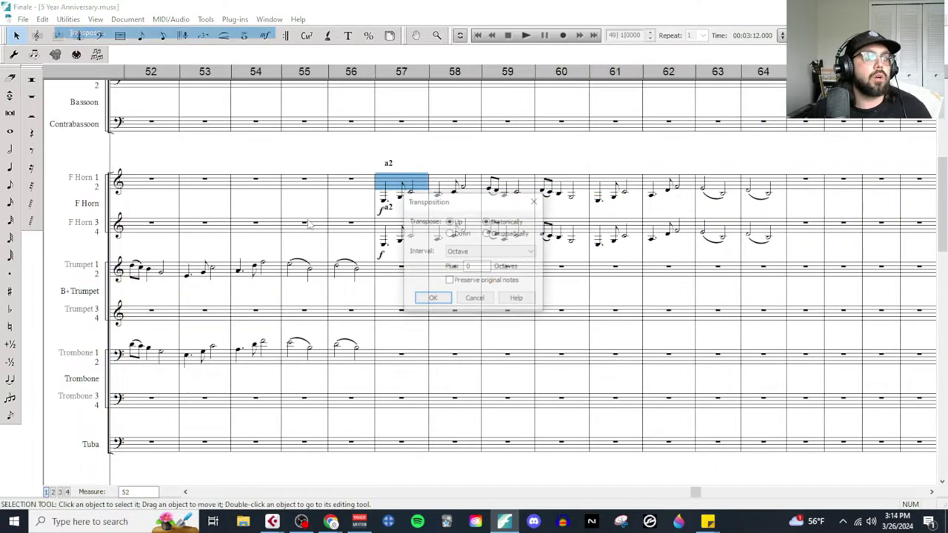
pyautogui.click(434, 300)
pyautogui.click(454, 185)
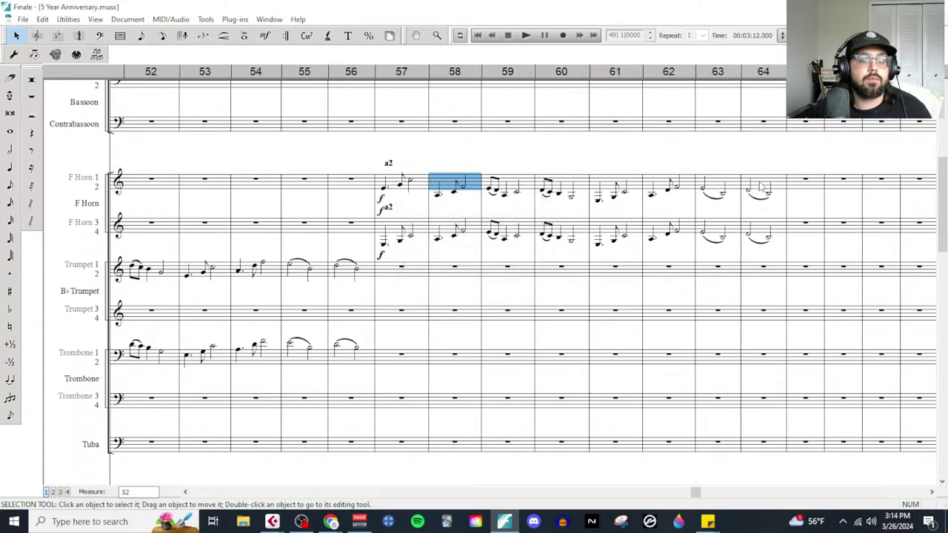
pyautogui.keyDown('shift'); pyautogui.click(763, 186); pyautogui.keyUp('shift')
pyautogui.click(69, 19)
pyautogui.click(81, 32)
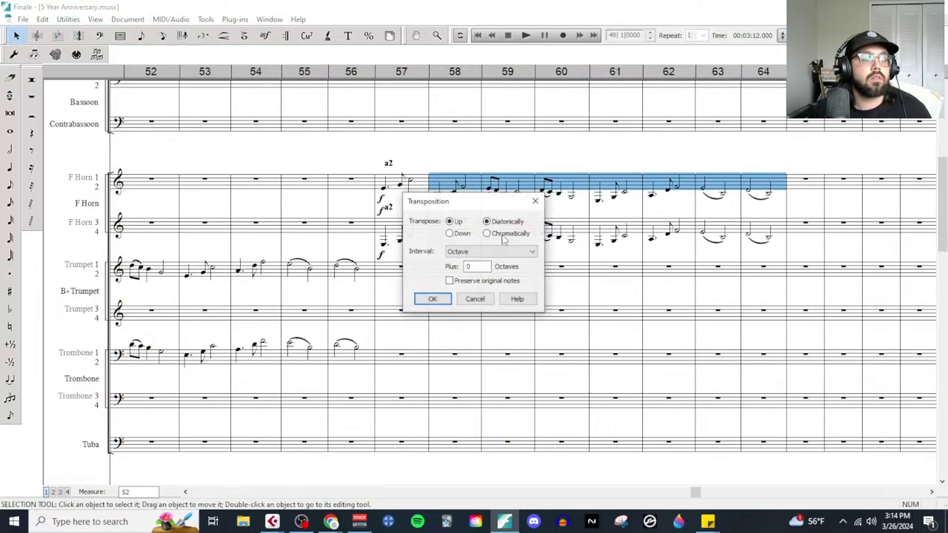
pyautogui.click(433, 299)
# Step: Transpose F Horn 3-4 measures 57–64 up an octave
pyautogui.click(415, 228)
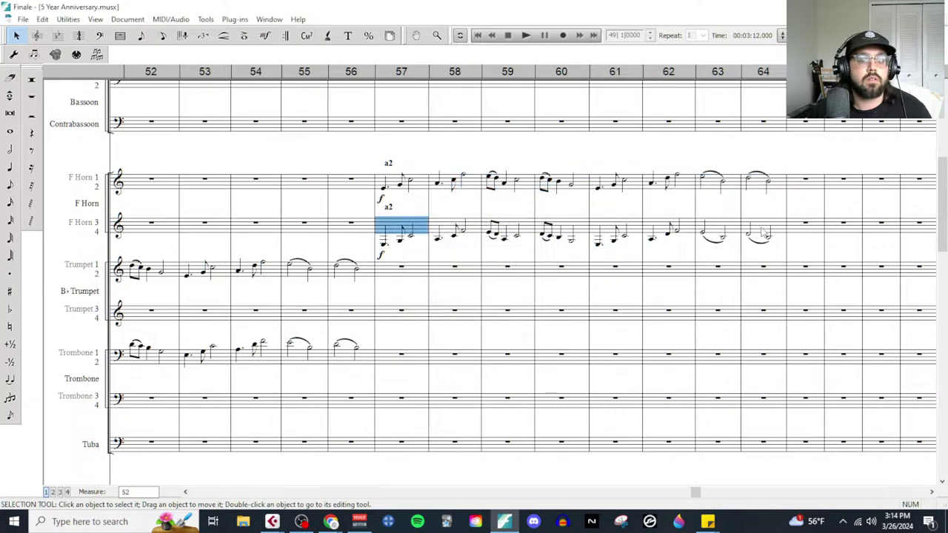
pyautogui.keyDown('shift'); pyautogui.click(763, 230); pyautogui.keyUp('shift')
pyautogui.click(68, 19)
pyautogui.click(81, 32)
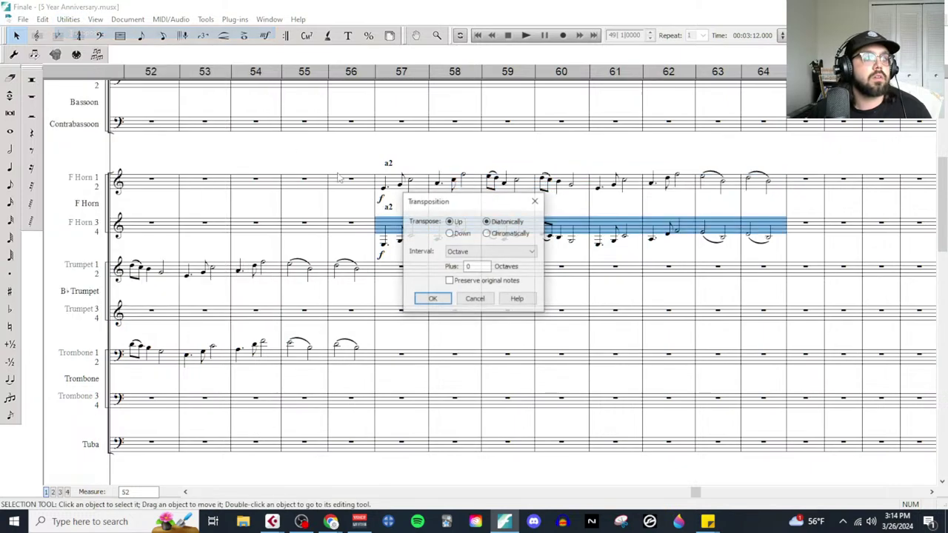
pyautogui.click(444, 300)
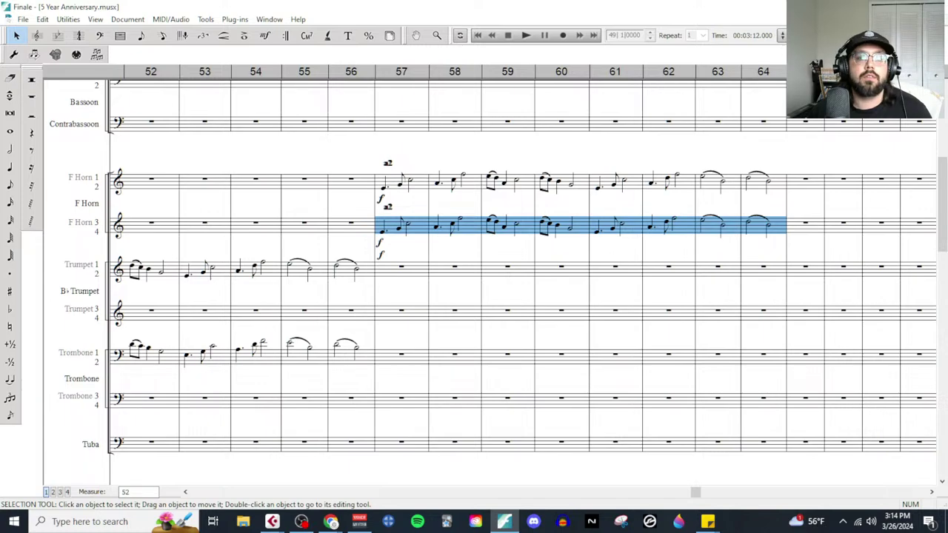
# Step: Set playback to start at measure 57
pyautogui.hotkey('ctrl', 'shift', 'p')
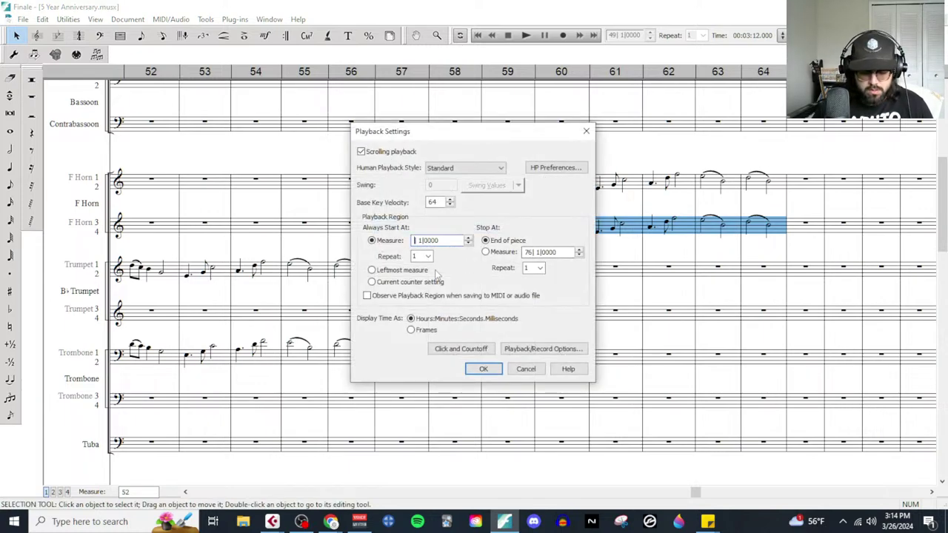
pyautogui.write('57')
pyautogui.click(481, 368)
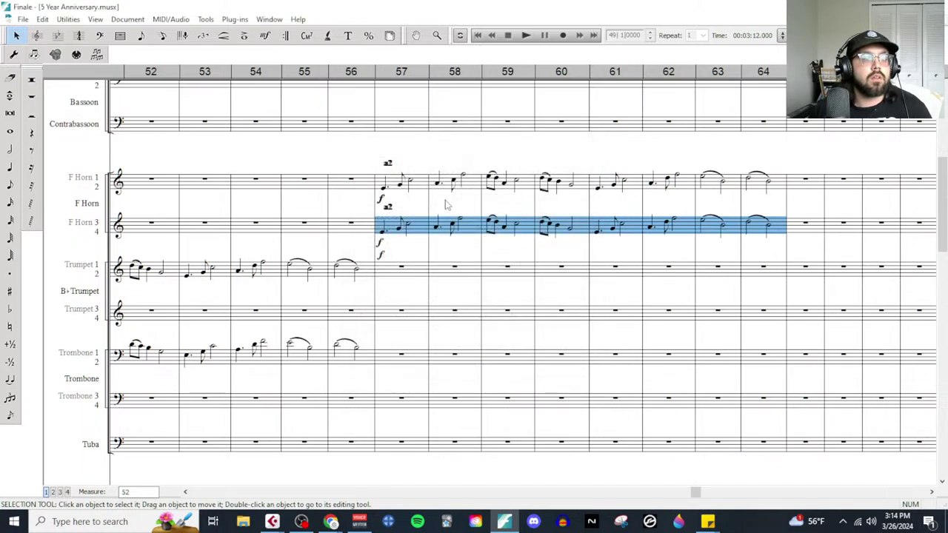
# Step: Audition from measure 57, then copy F Horn 1-2 measures 57–64 into Violin I
pyautogui.click(523, 35)
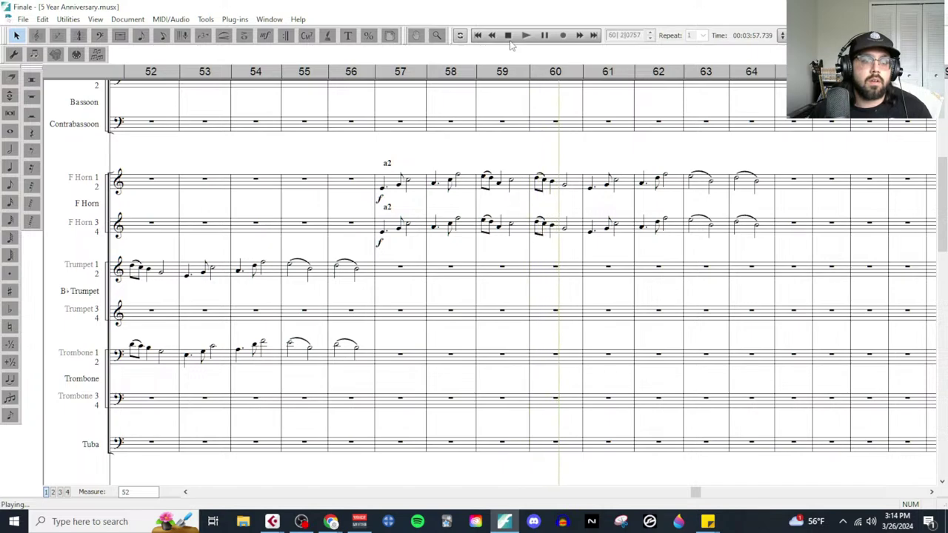
pyautogui.click(508, 36)
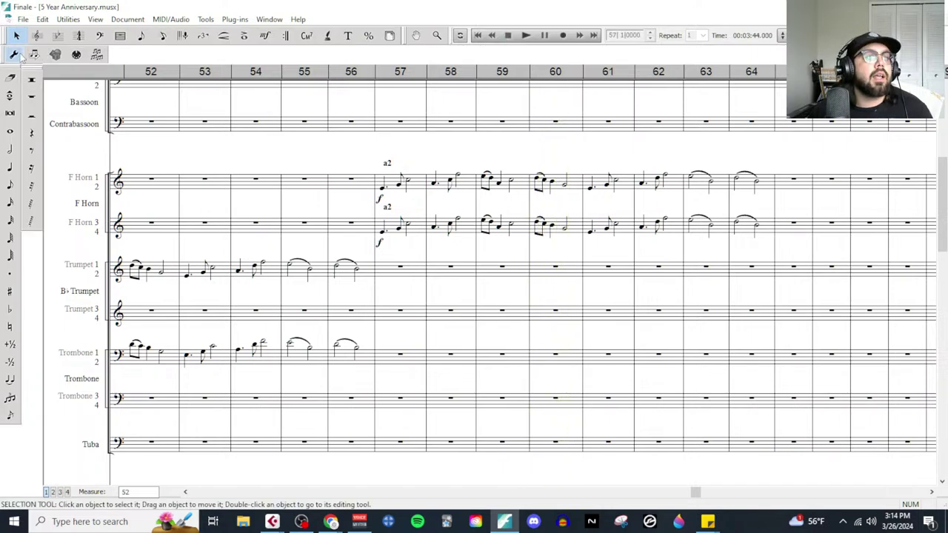
pyautogui.click(408, 184)
pyautogui.keyDown('shift'); pyautogui.click(739, 187); pyautogui.keyUp('shift')
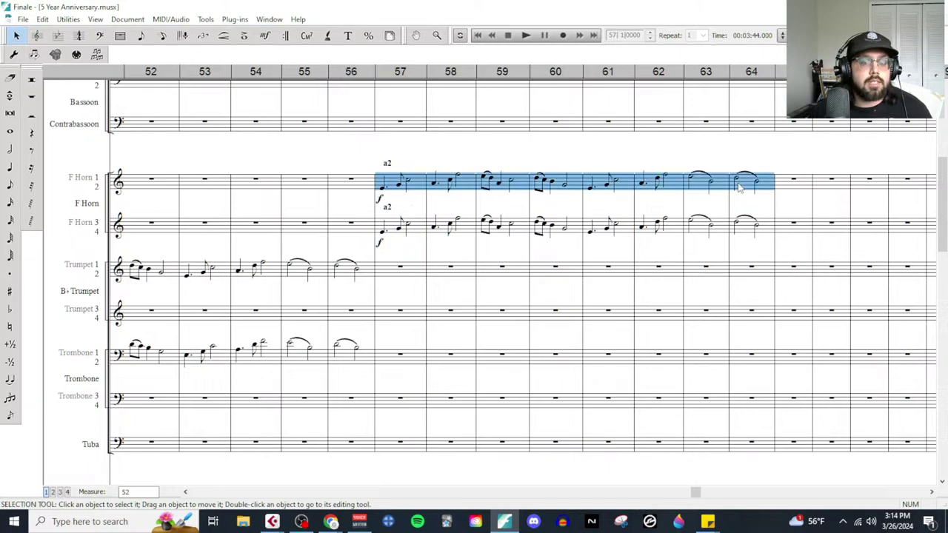
pyautogui.scroll(-8, 436, 380)
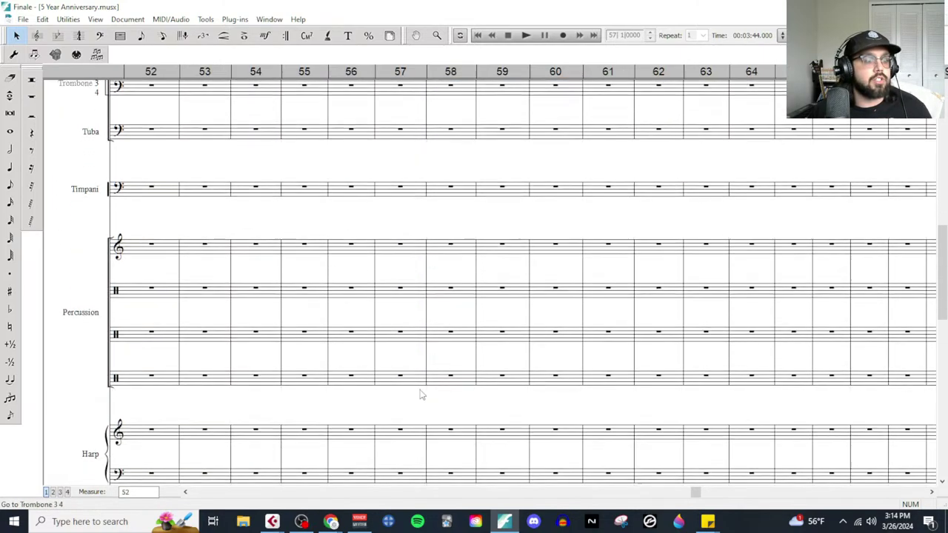
pyautogui.scroll(-5, 416, 388)
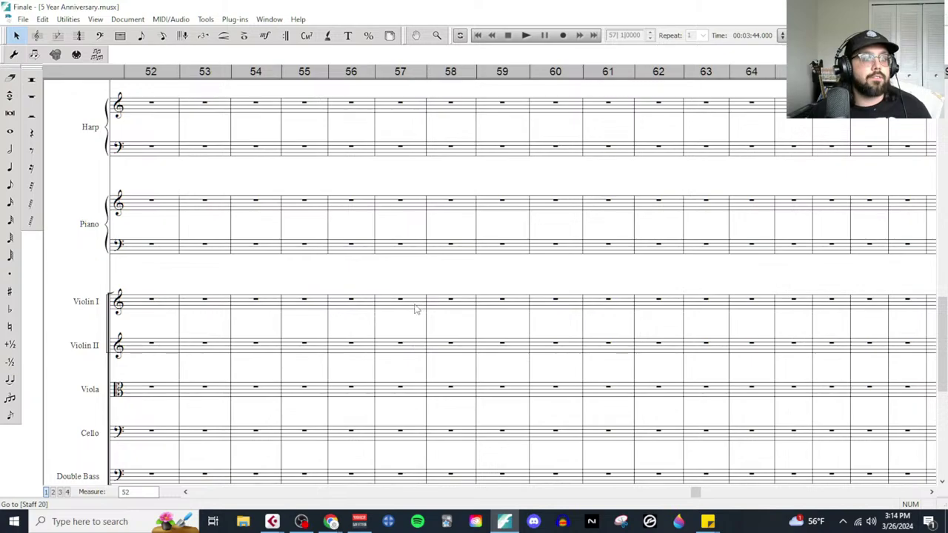
pyautogui.scroll(12, 407, 326)
pyautogui.scroll(-10, 406, 337)
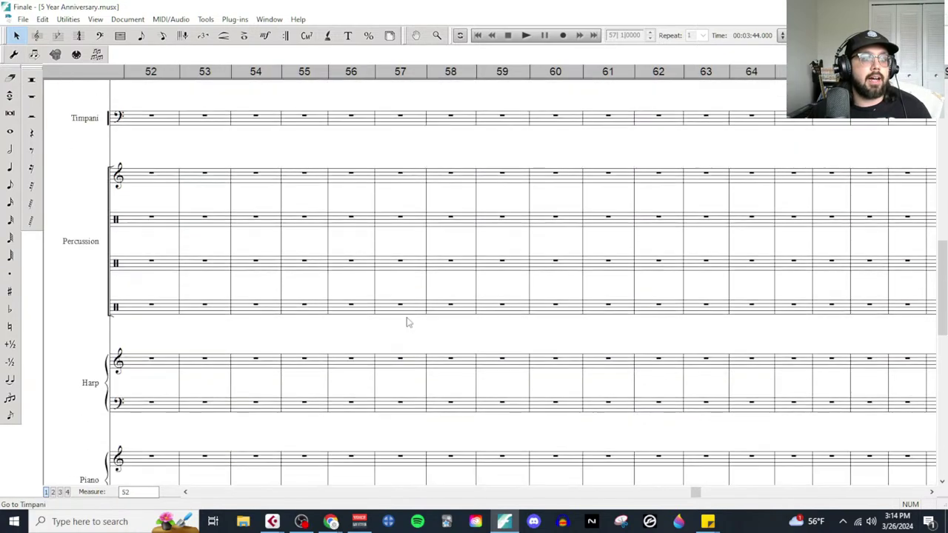
pyautogui.click(398, 428)
pyautogui.hotkey('ctrl', 'v')
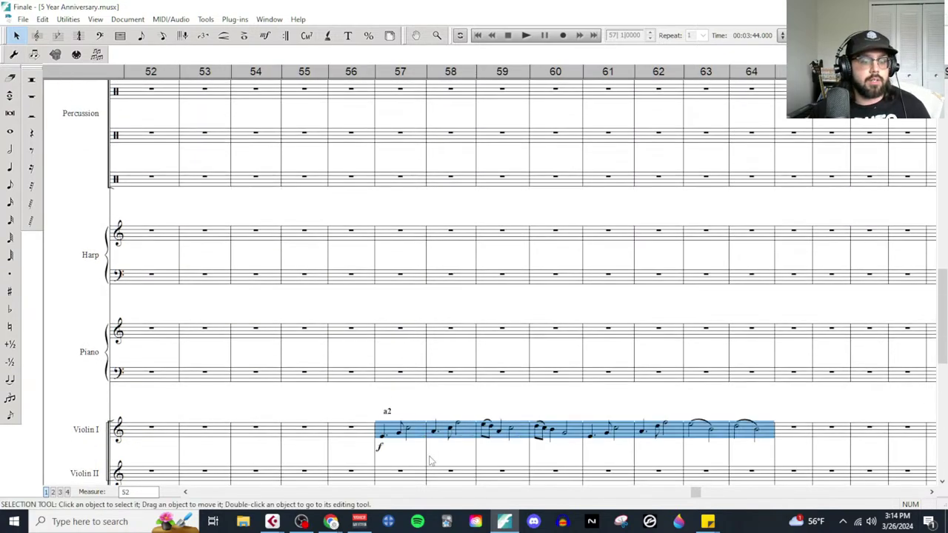
# Step: Transpose the Violin I melody up an octave and delete its a2 marking
pyautogui.click(68, 19)
pyautogui.click(81, 32)
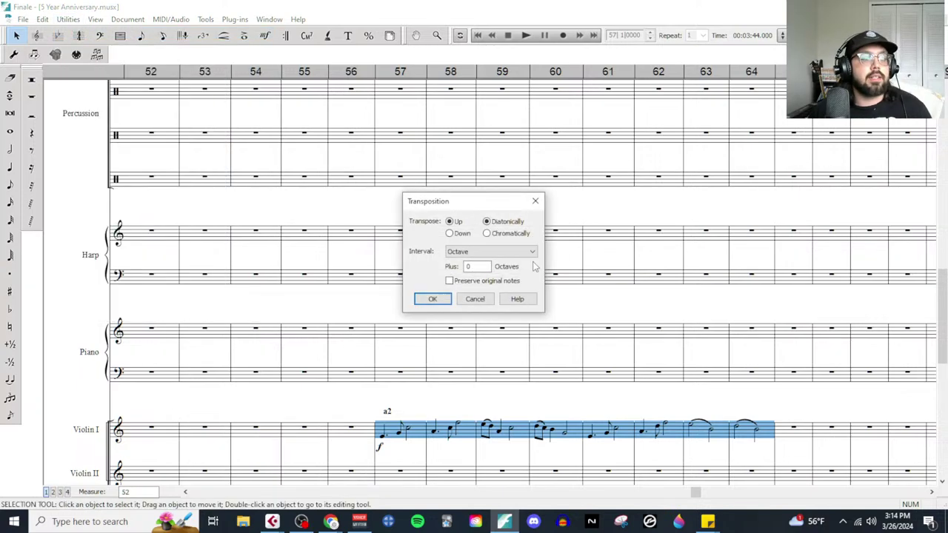
pyautogui.click(435, 300)
pyautogui.click(385, 414)
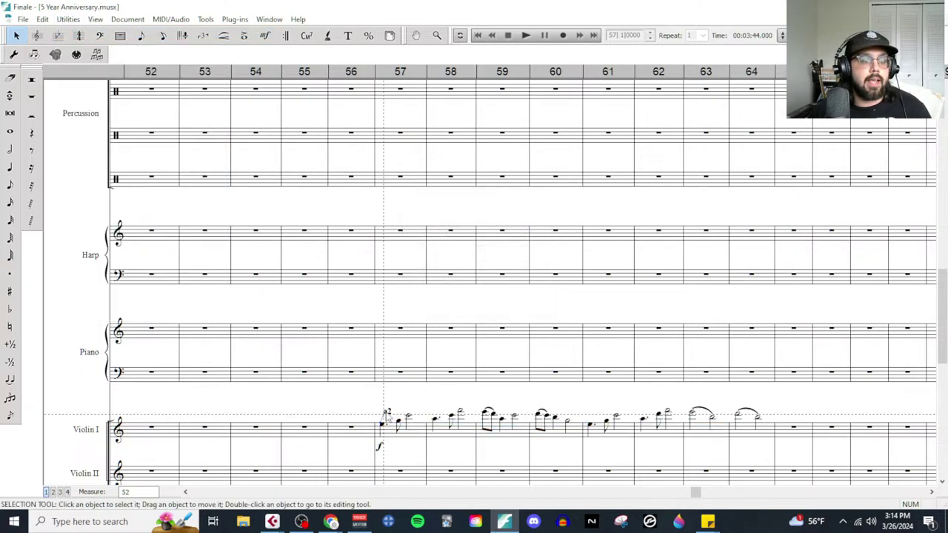
pyautogui.press('Delete')
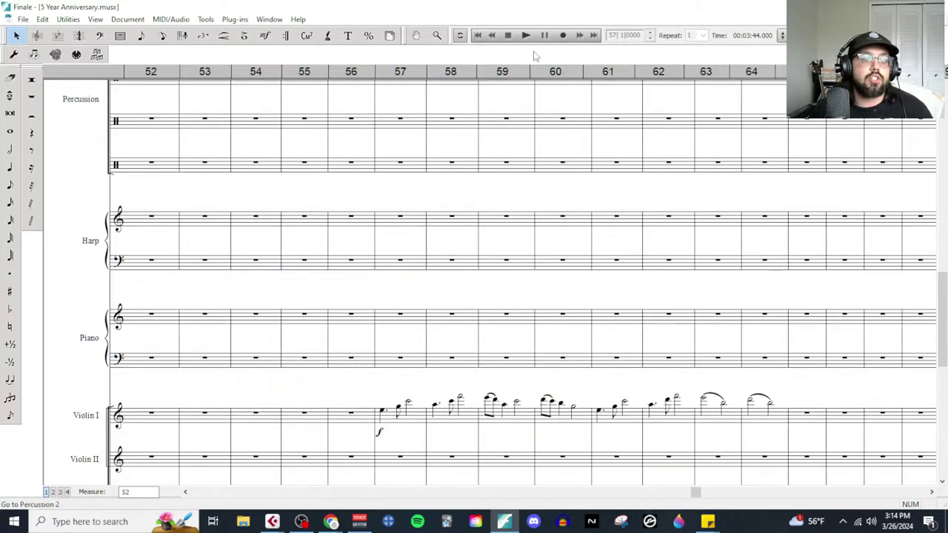
# Step: Play the doubled passage from measure 57 and stop it
pyautogui.click(526, 37)
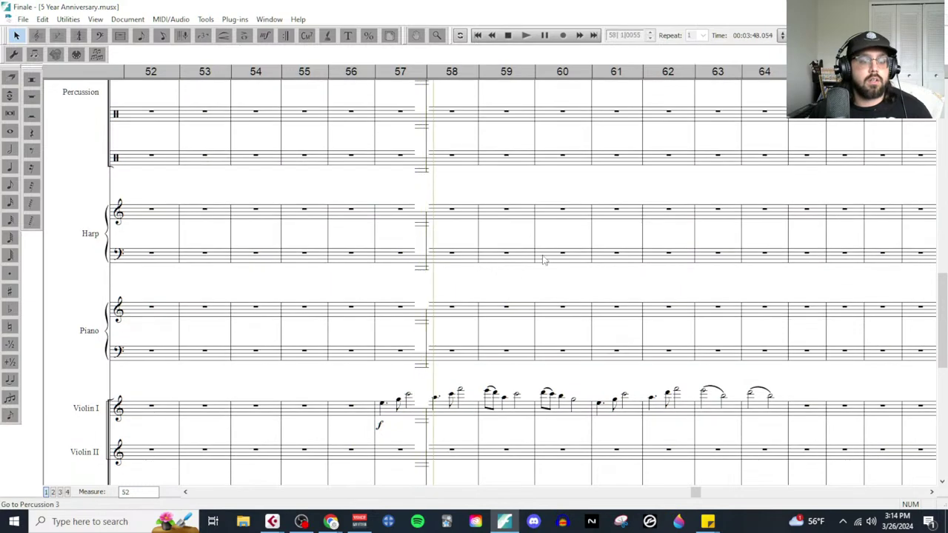
pyautogui.click(508, 35)
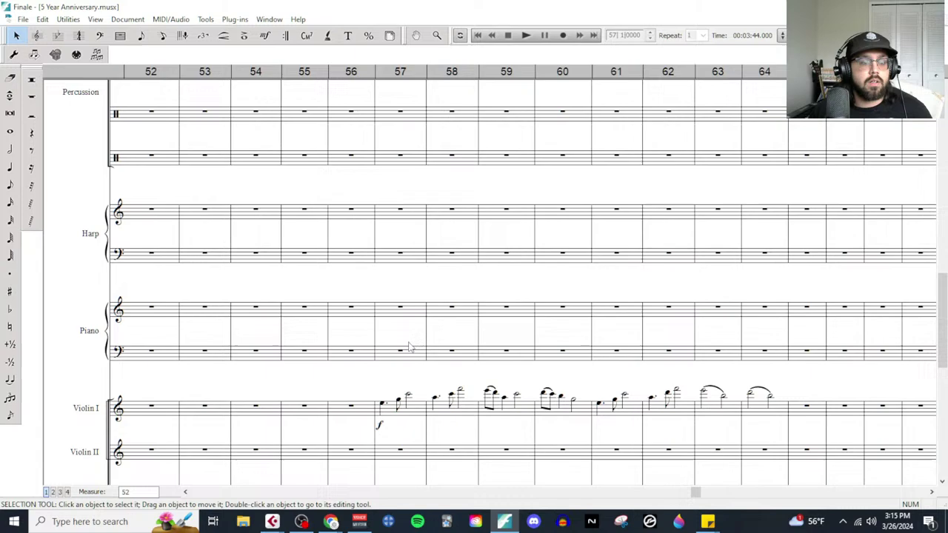
pyautogui.click(224, 37)
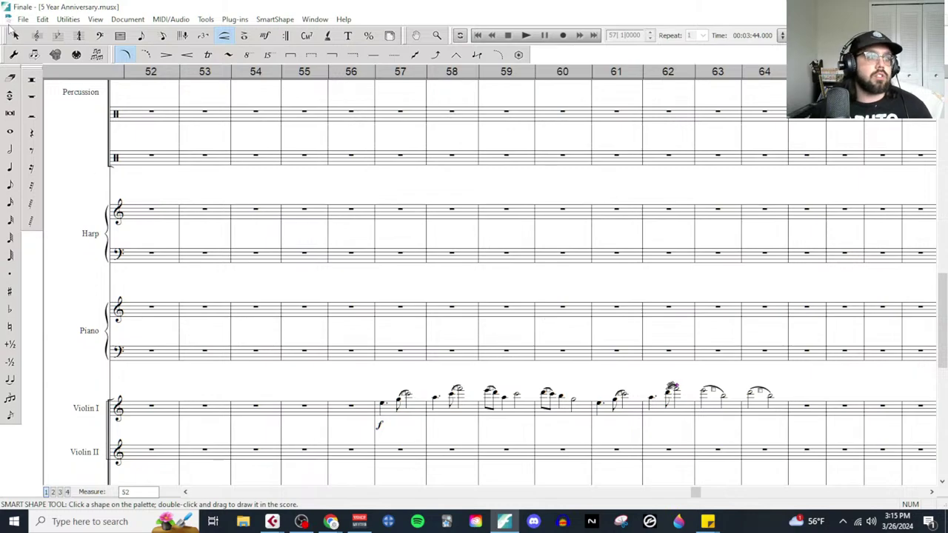
# Step: Play the Violin I passage from measure 57 with the Selection tool, then stop
pyautogui.click(16, 35)
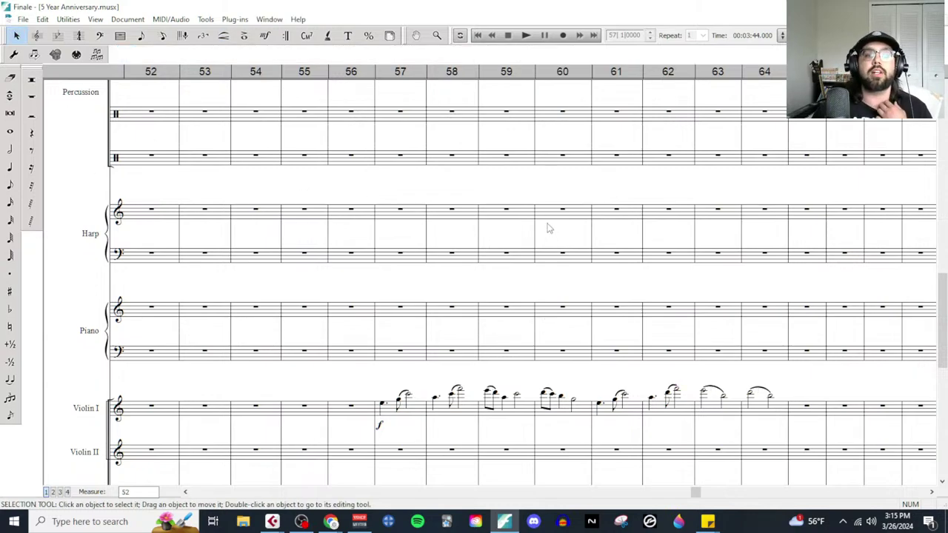
pyautogui.click(526, 36)
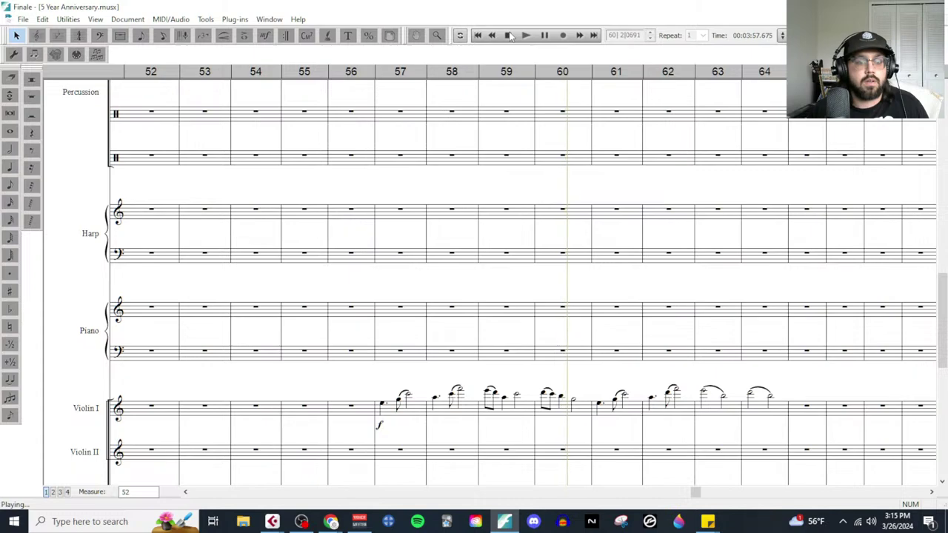
pyautogui.click(508, 35)
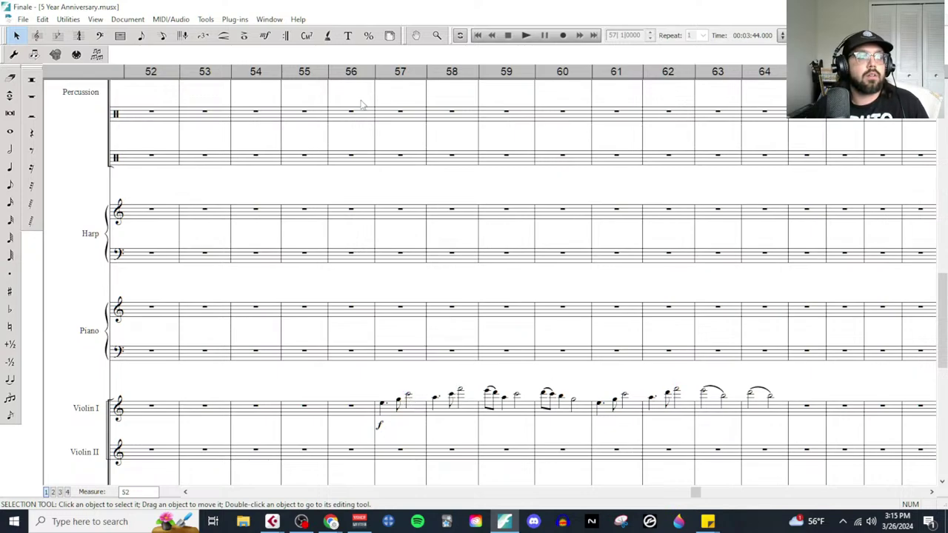
# Step: Add slurs over the opening Violin I notes of measures 57, 58, 60 and 62, then play from 57
pyautogui.click(224, 36)
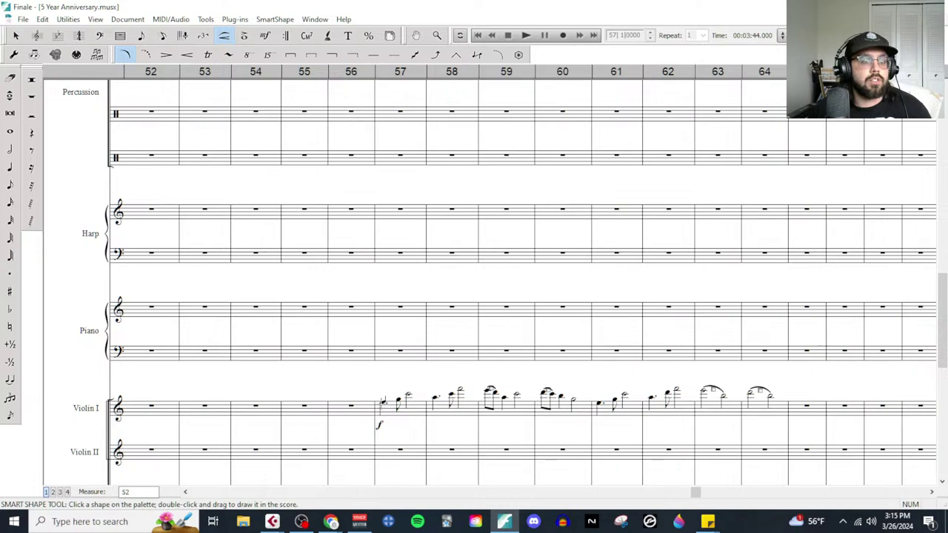
pyautogui.doubleClick(382, 402)
pyautogui.doubleClick(434, 397)
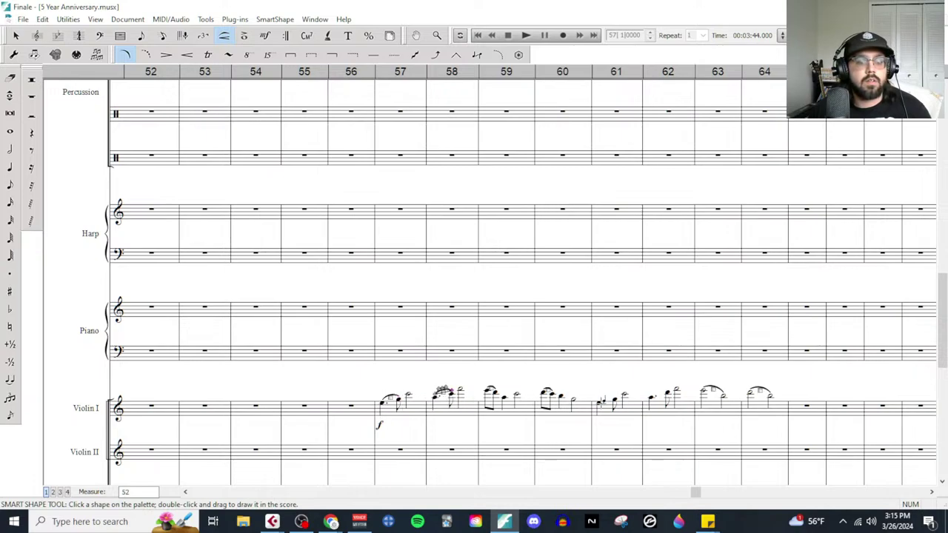
pyautogui.doubleClick(600, 401)
pyautogui.doubleClick(651, 400)
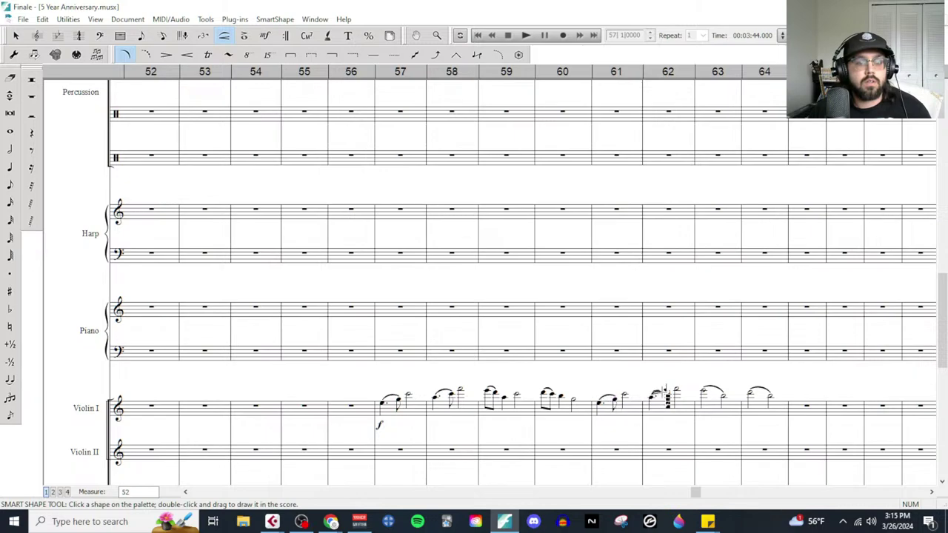
pyautogui.click(526, 36)
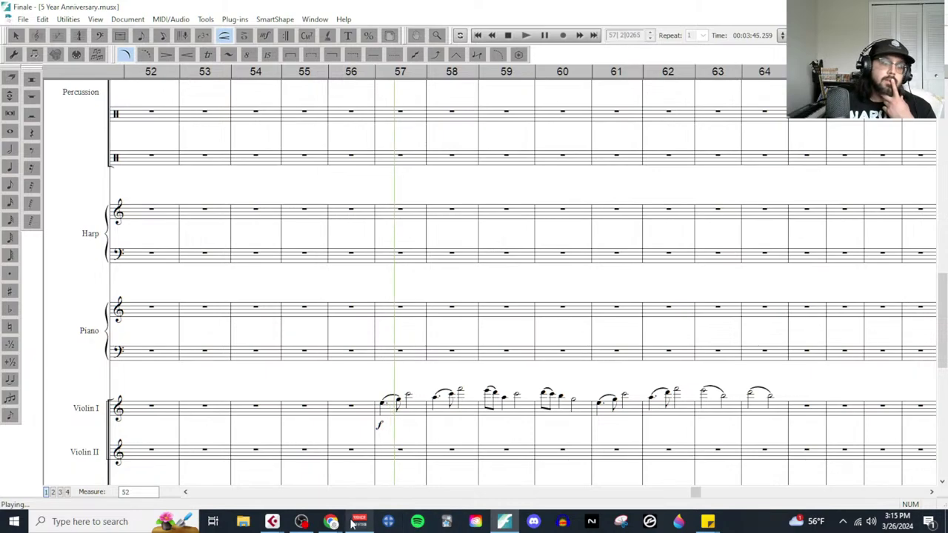
# Step: Replace the old C2 outline items with Melody, Chords and Bassline, then return to Finale and stop playback
pyautogui.moveTo(330, 521)
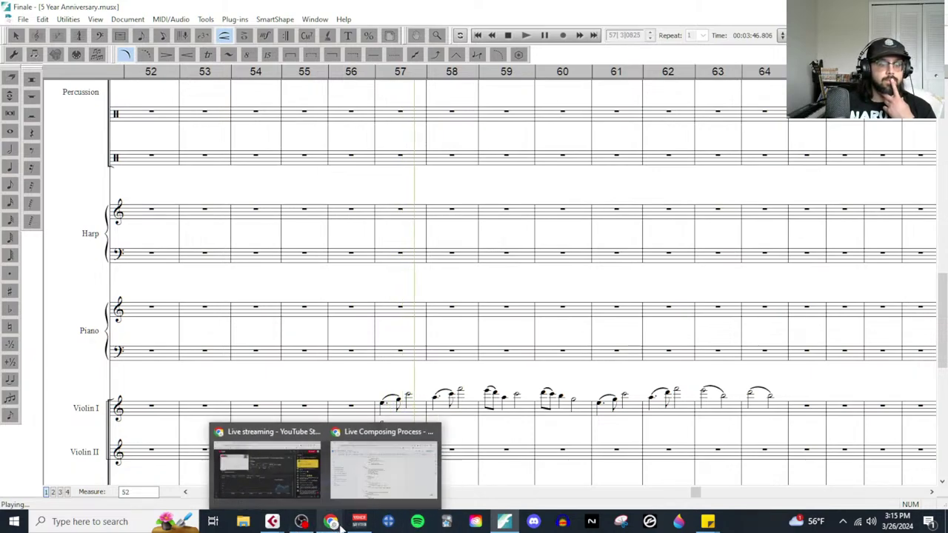
pyautogui.click(352, 489)
pyautogui.scroll(-1, 354, 413)
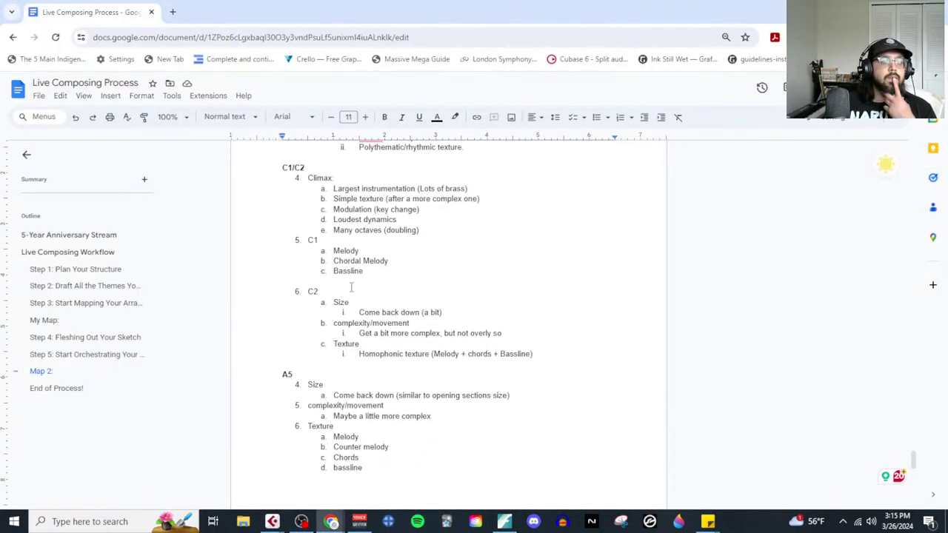
pyautogui.moveTo(543, 353); pyautogui.dragTo(334, 303)
pyautogui.write('Melody')
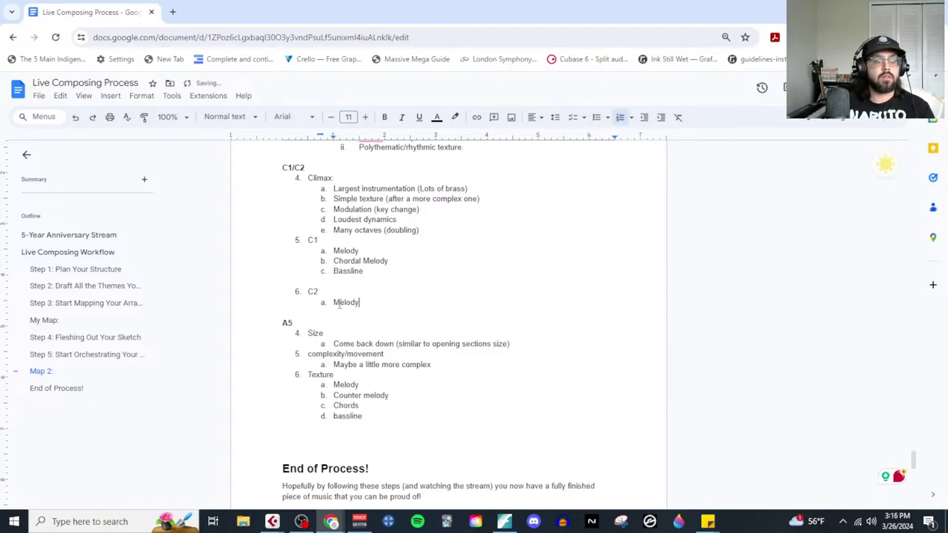
pyautogui.press('Return')
pyautogui.write('Chords')
pyautogui.press('Return')
pyautogui.write('Bassline')
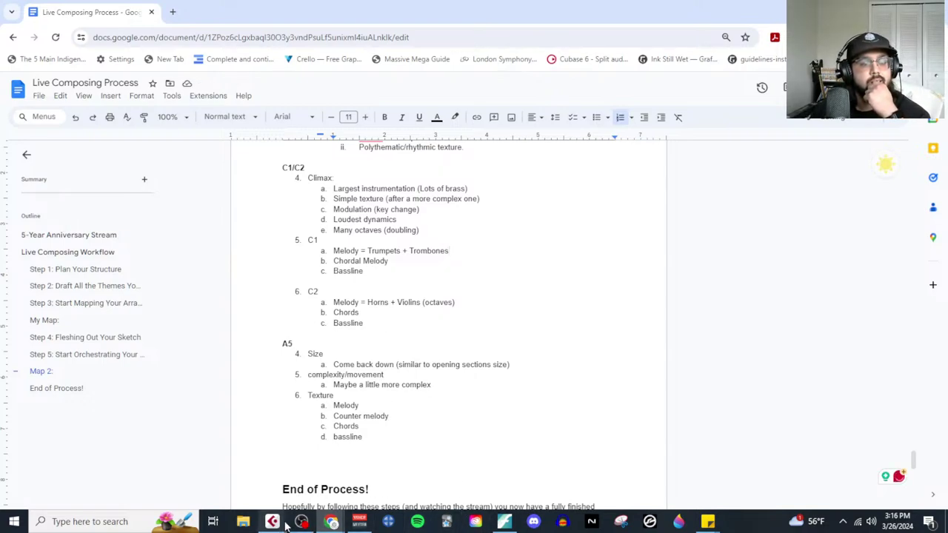
pyautogui.click(503, 521)
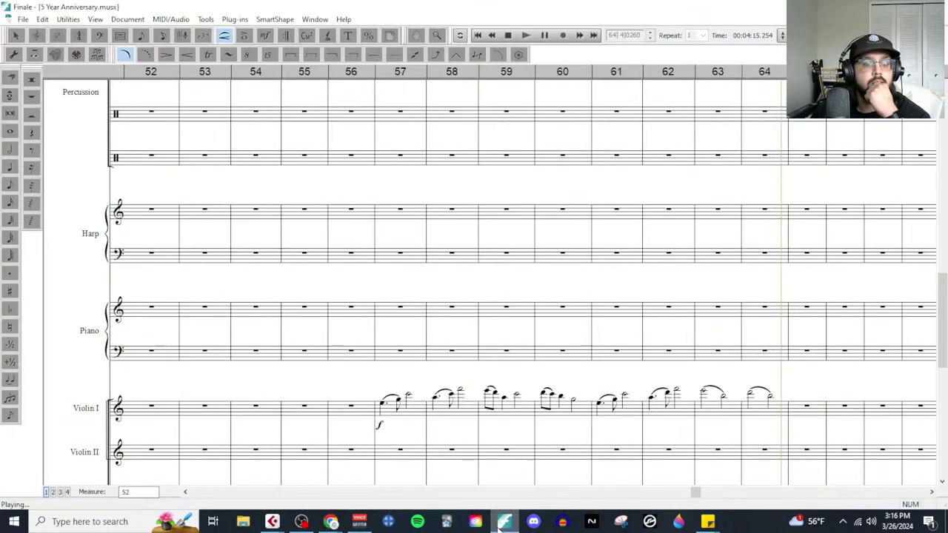
pyautogui.press('space')
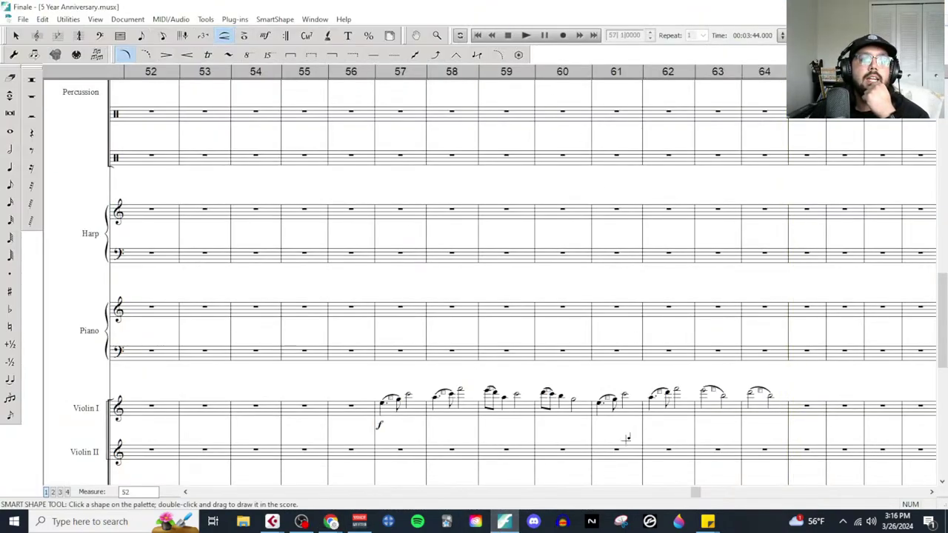
# Step: In Cubase, review the Kontakt 01 notes from bar 65 in the Key Editor, then close it
pyautogui.moveTo(272, 521)
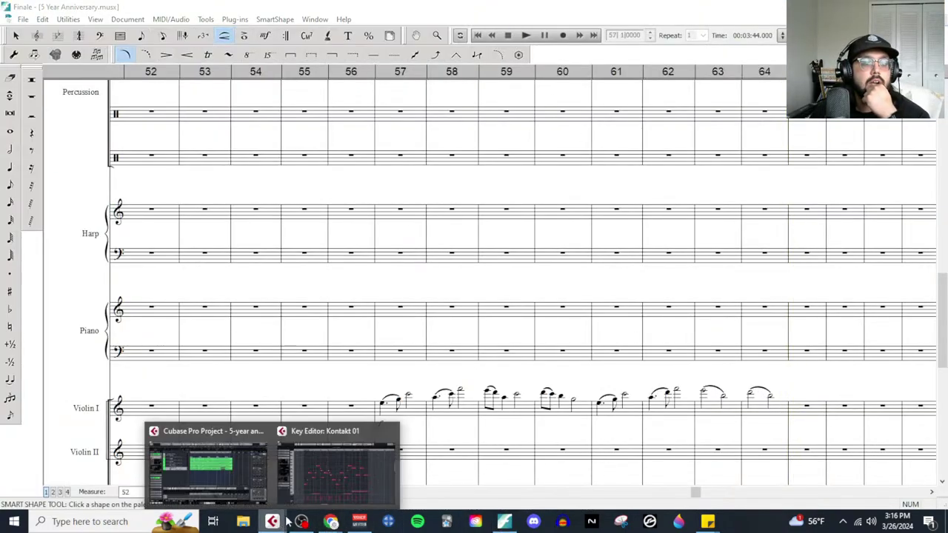
pyautogui.click(215, 466)
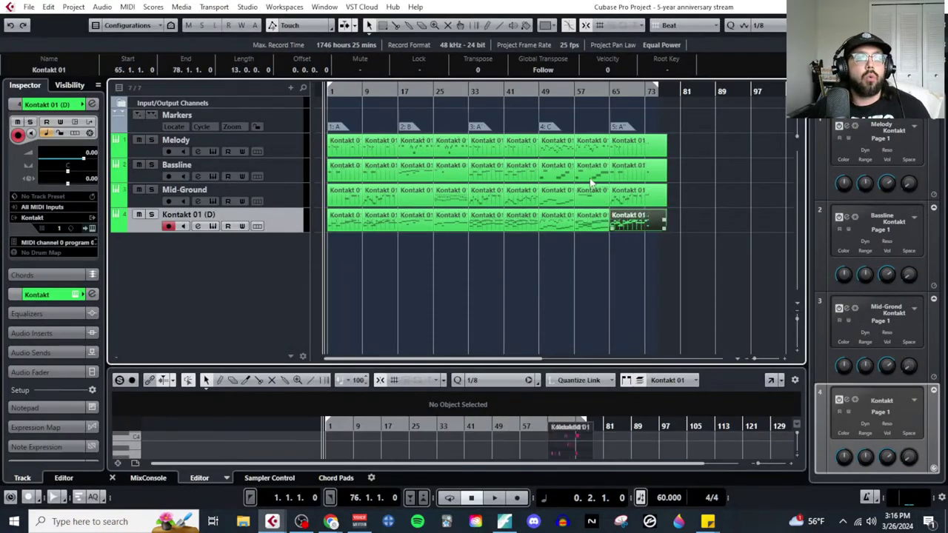
pyautogui.click(127, 7)
pyautogui.click(156, 19)
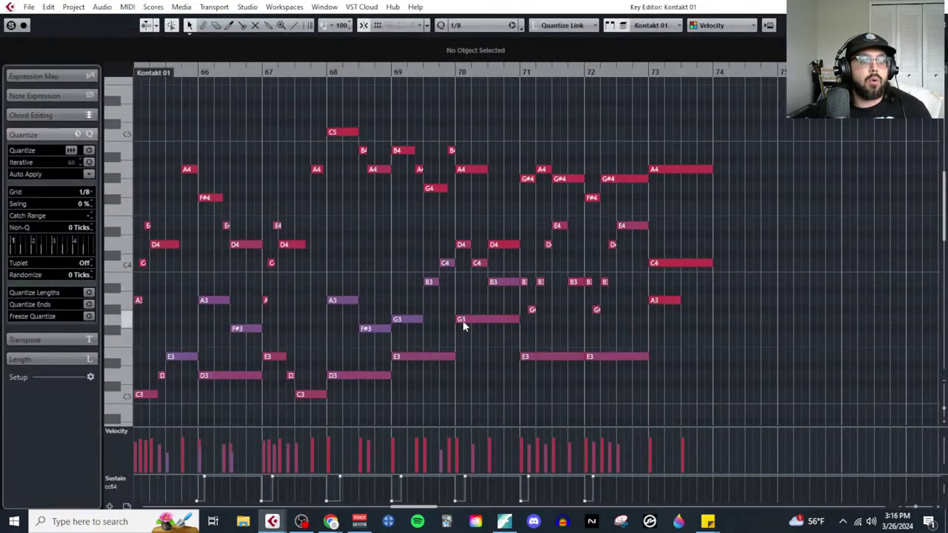
pyautogui.scroll(4, 386, 296)
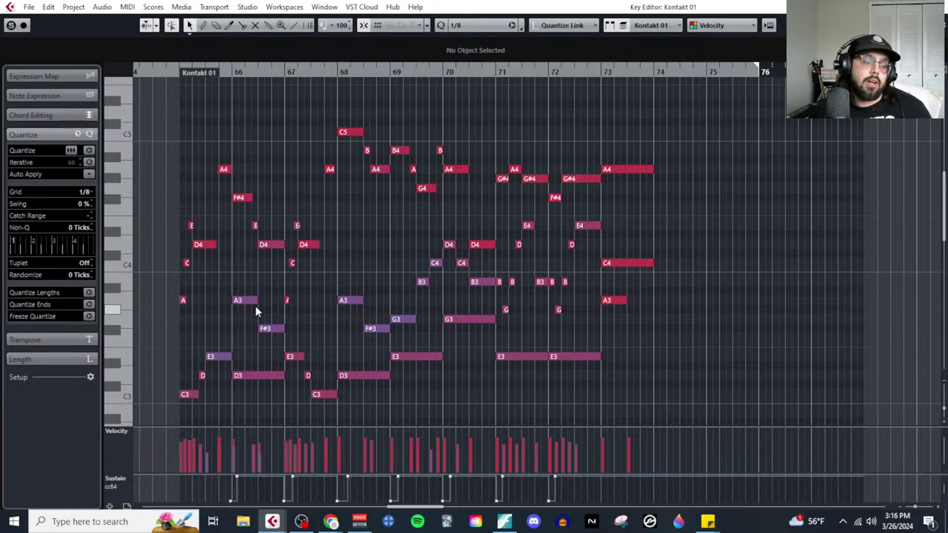
pyautogui.scroll(-3, 231, 262)
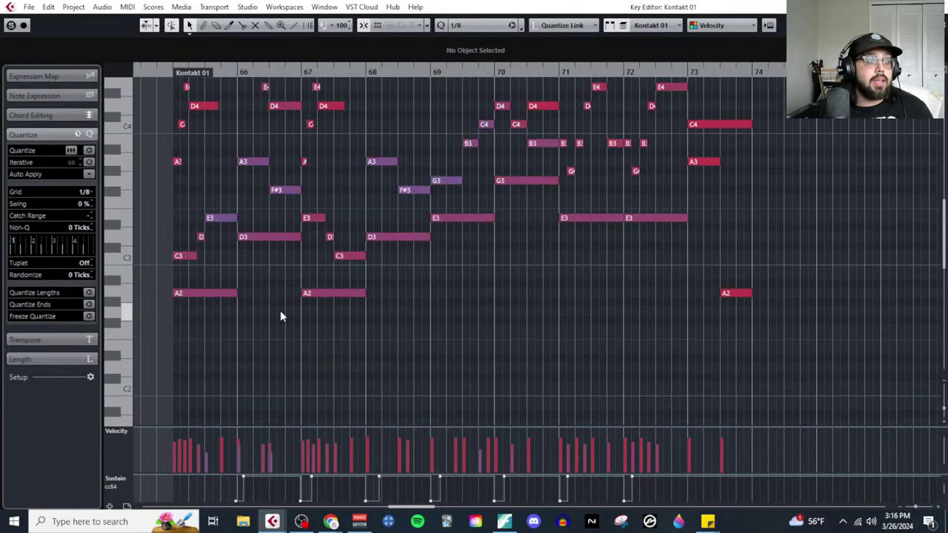
pyautogui.scroll(3, 280, 311)
pyautogui.hotkey('ctrl', 'w')
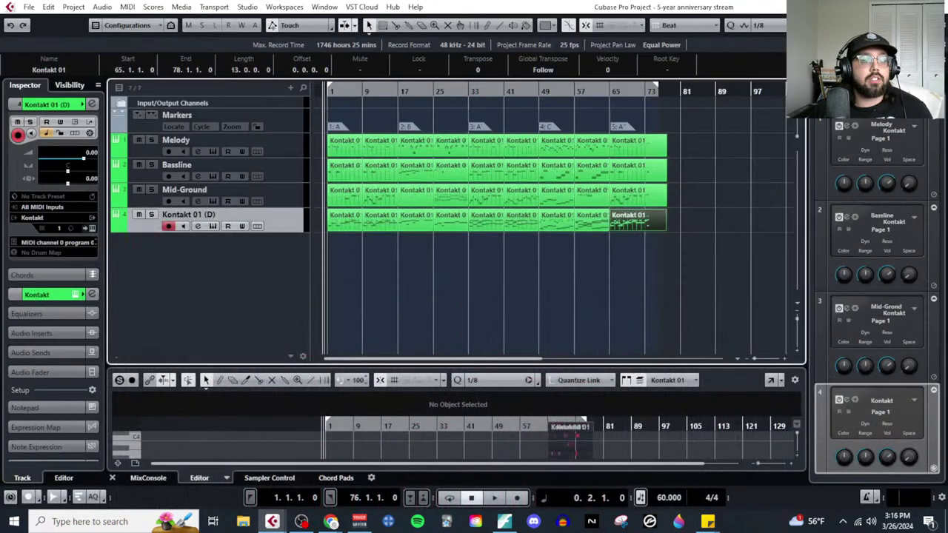
# Step: Bring Finale back and scroll the score to the melody in measures 33–40
pyautogui.click(508, 521)
pyautogui.hscroll(-15, 451, 347)
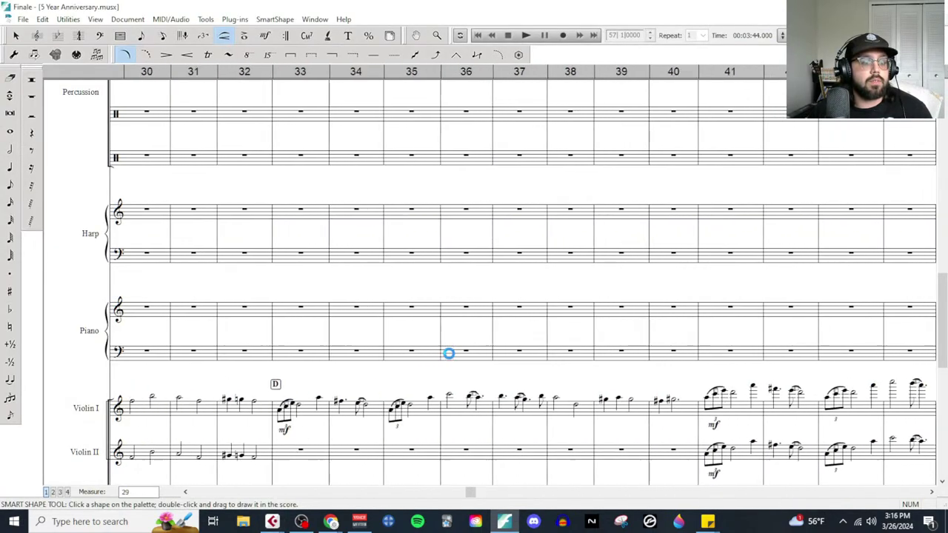
pyautogui.hscroll(-4, 448, 378)
pyautogui.hscroll(4, 456, 389)
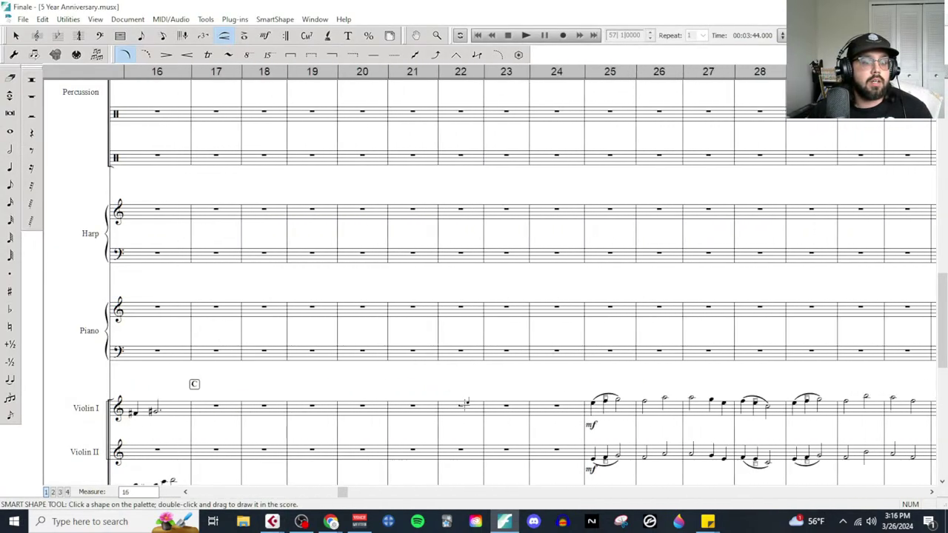
pyautogui.scroll(-2, 581, 408)
pyautogui.scroll(20, 646, 367)
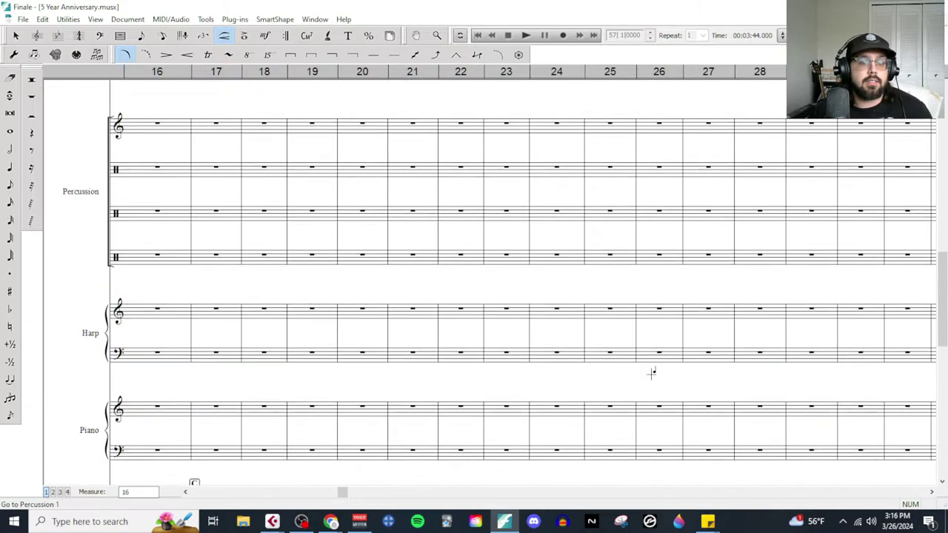
pyautogui.hscroll(-6, 607, 359)
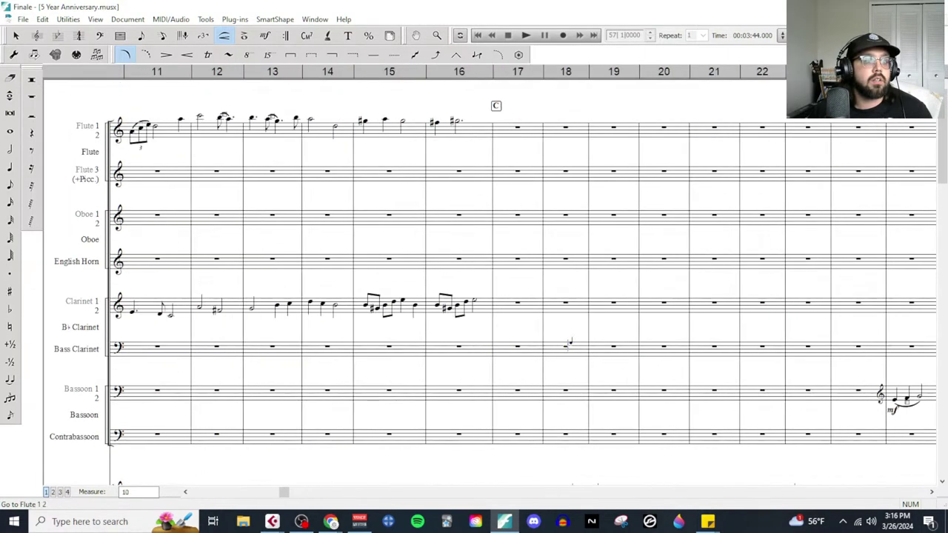
pyautogui.hscroll(4, 567, 345)
pyautogui.hscroll(7, 542, 306)
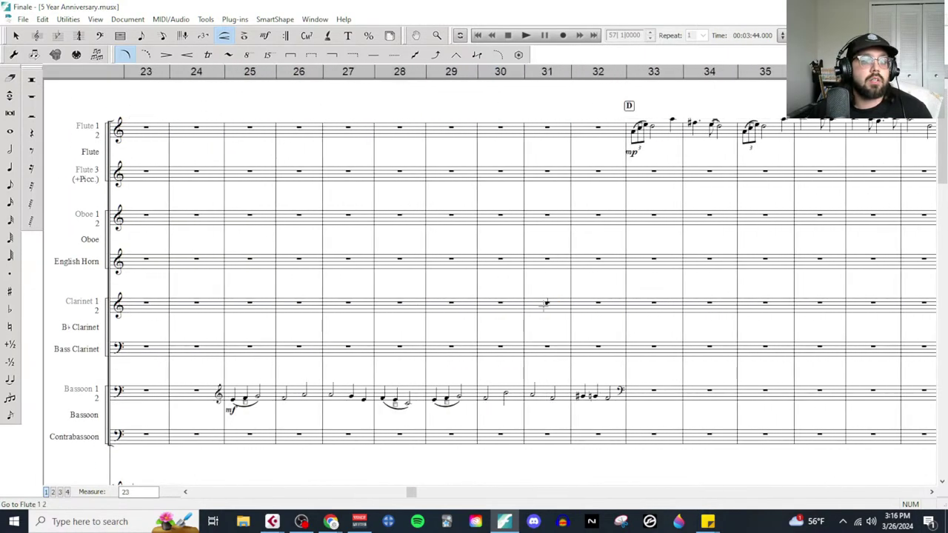
# Step: Select measures 33–40 from Flute 1-2 down through Violin I
pyautogui.click(16, 35)
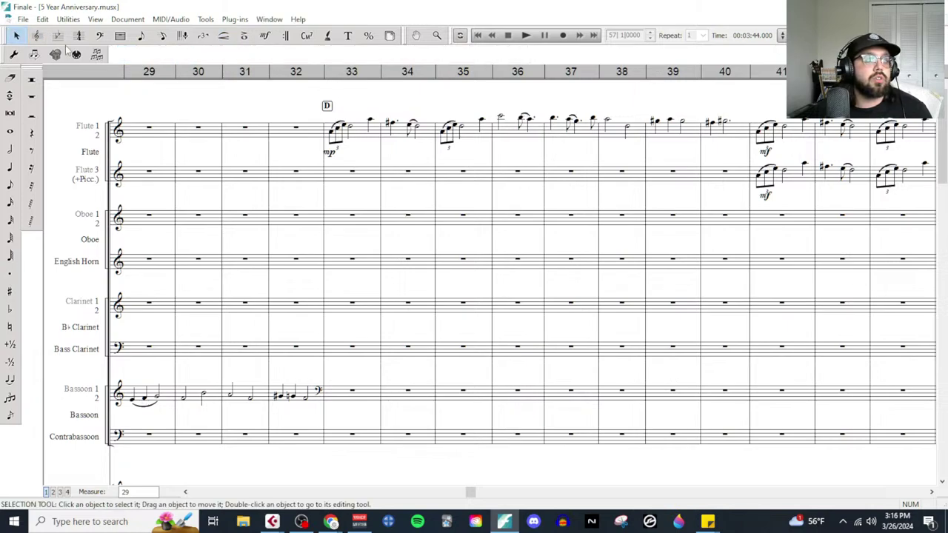
pyautogui.click(371, 141)
pyautogui.keyDown('shift'); pyautogui.click(728, 135); pyautogui.keyUp('shift')
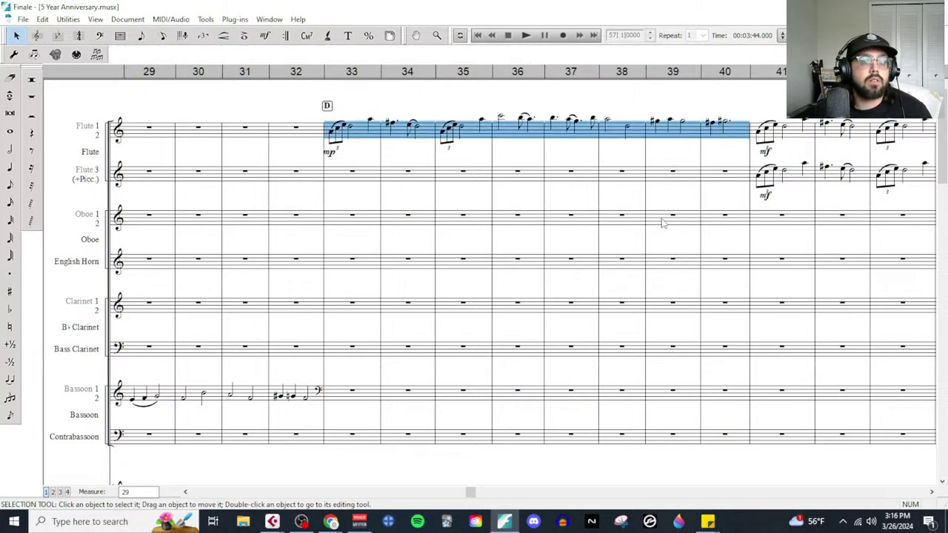
pyautogui.scroll(-15, 587, 295)
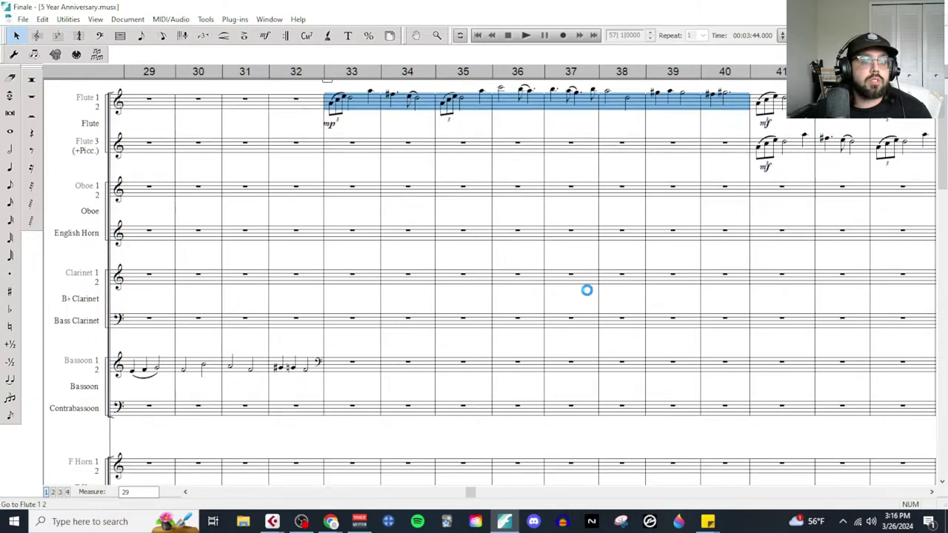
pyautogui.scroll(-5, 534, 337)
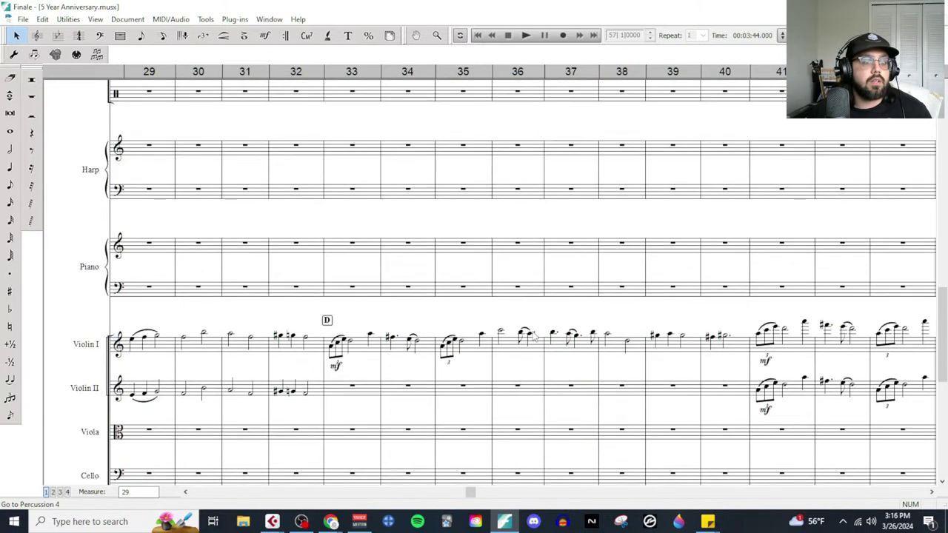
pyautogui.keyDown('shift'); pyautogui.click(361, 354); pyautogui.keyUp('shift')
pyautogui.hscroll(15, 737, 360)
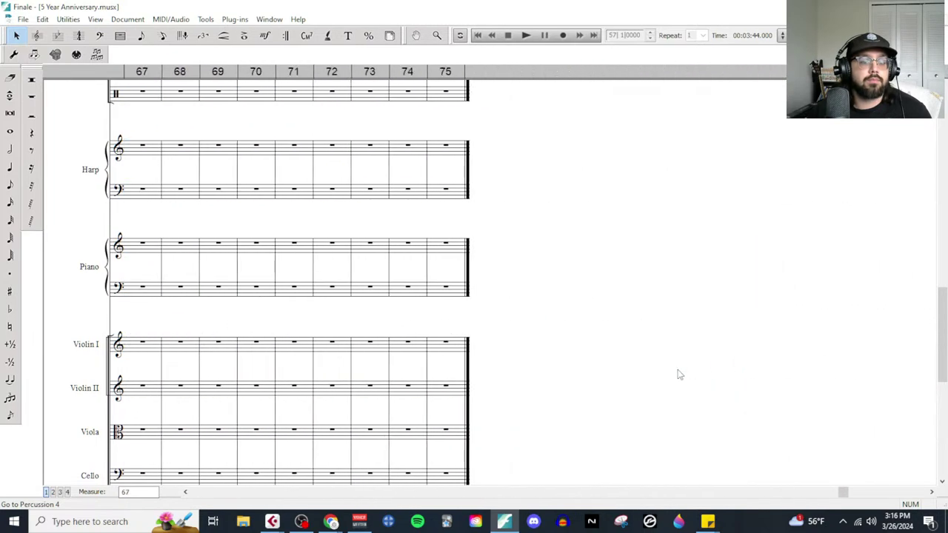
pyautogui.hscroll(-5, 629, 375)
pyautogui.scroll(15, 578, 370)
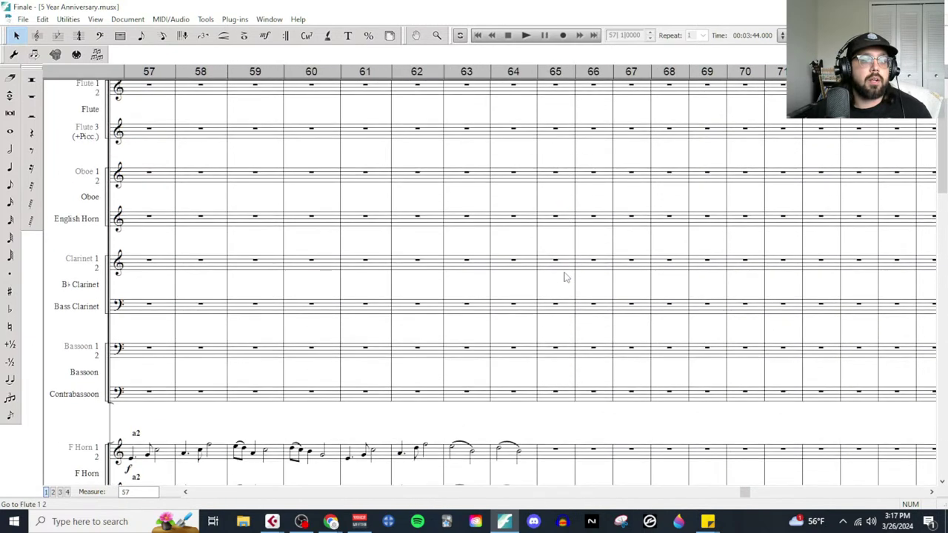
pyautogui.scroll(1, 565, 276)
# Step: Paste the copied melody into Flute 1-2 starting at measure 65
pyautogui.click(554, 131)
pyautogui.hotkey('ctrl', 'v')
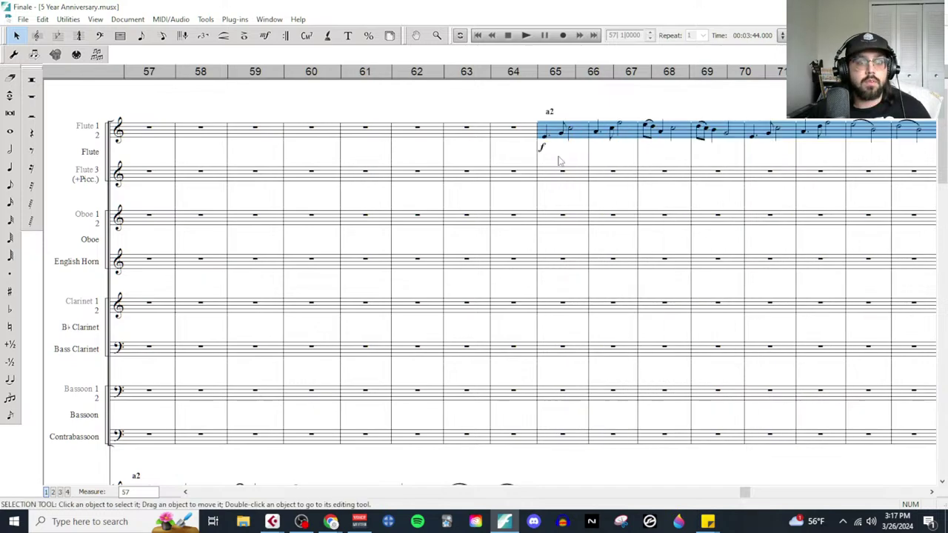
pyautogui.press('Escape')
# Step: Set the playback start measure to 65 in Playback Settings
pyautogui.click(459, 35)
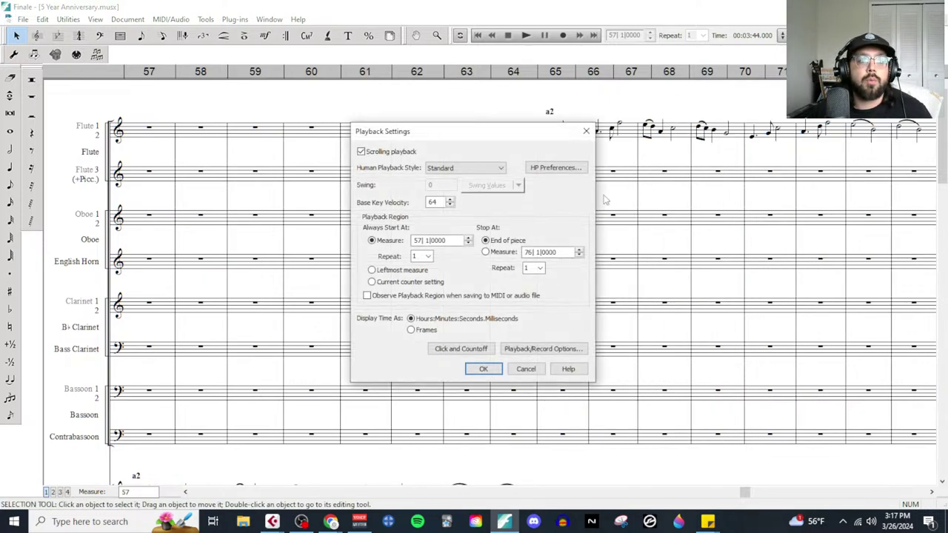
pyautogui.doubleClick(418, 240)
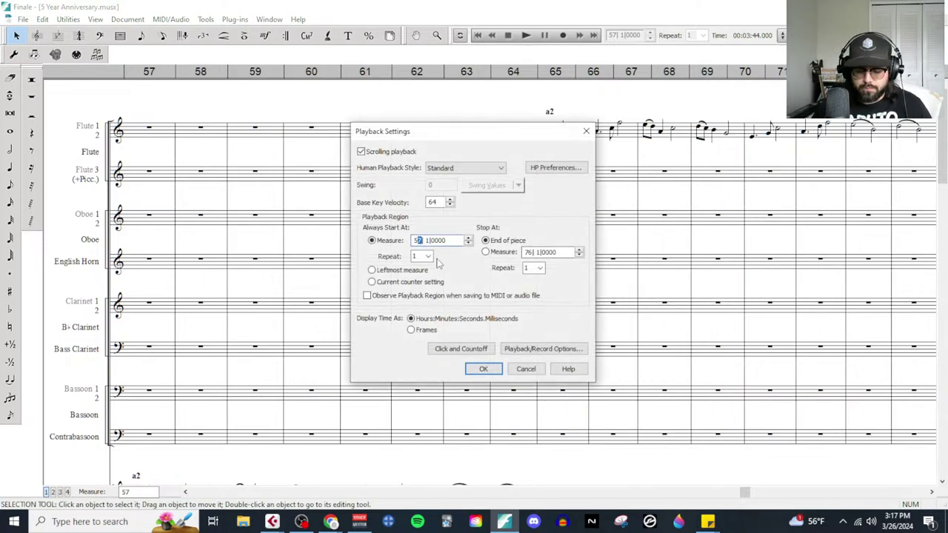
pyautogui.write('65')
pyautogui.click(481, 368)
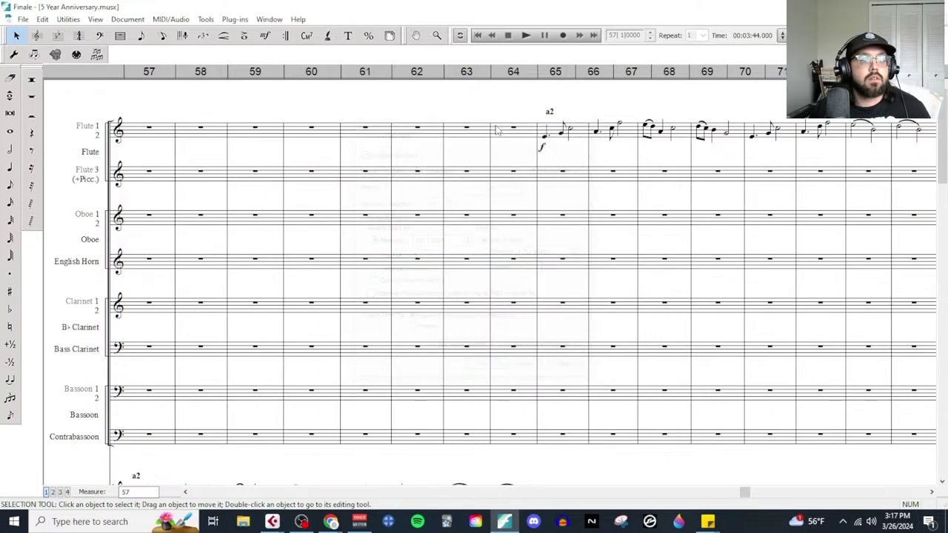
# Step: Play from measure 65, stop, and select Flute 1-2 measure 65
pyautogui.click(526, 35)
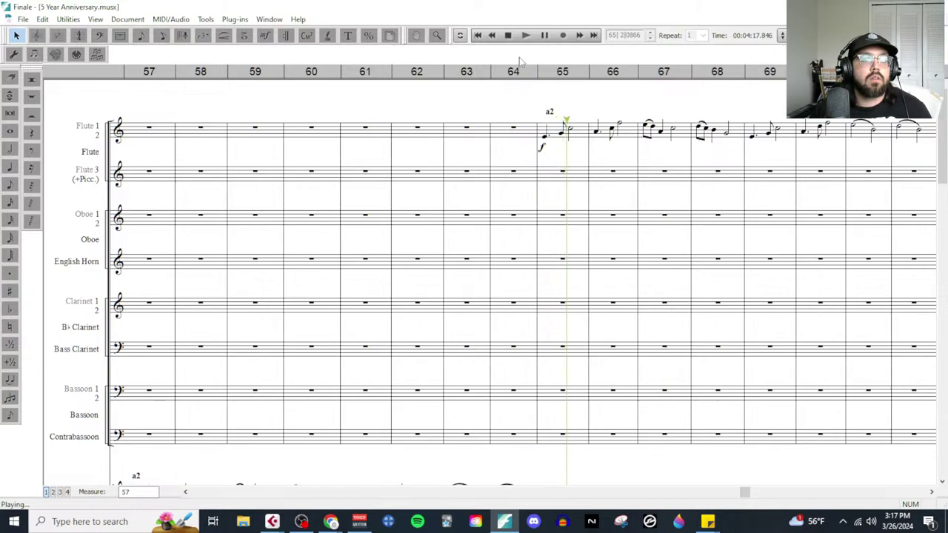
pyautogui.click(633, 307)
pyautogui.scroll(-10, 632, 306)
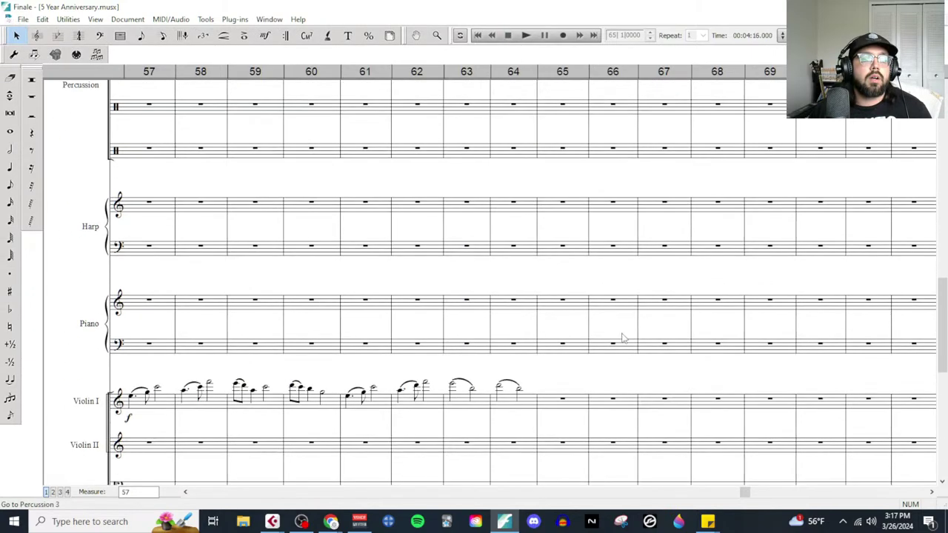
pyautogui.scroll(-5, 622, 339)
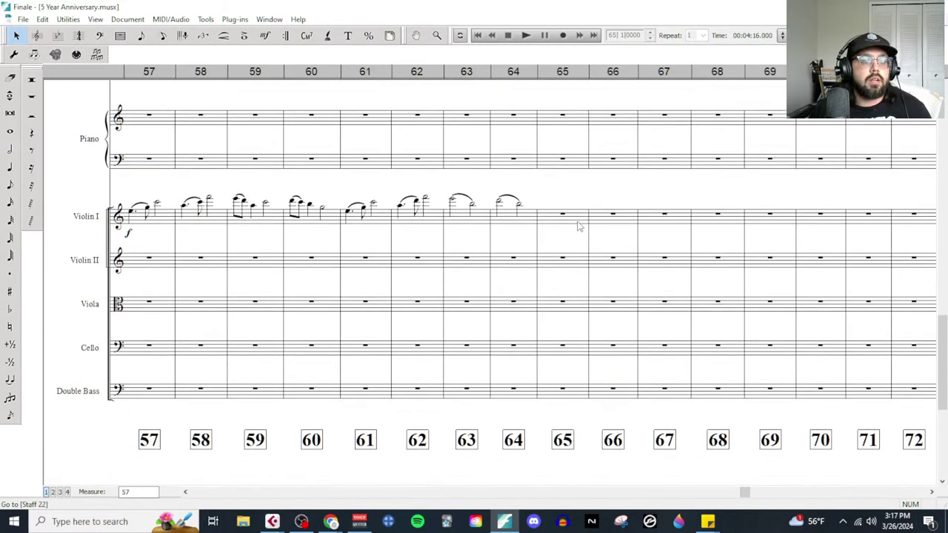
pyautogui.scroll(15, 599, 289)
pyautogui.click(583, 151)
pyautogui.hscroll(5, 560, 173)
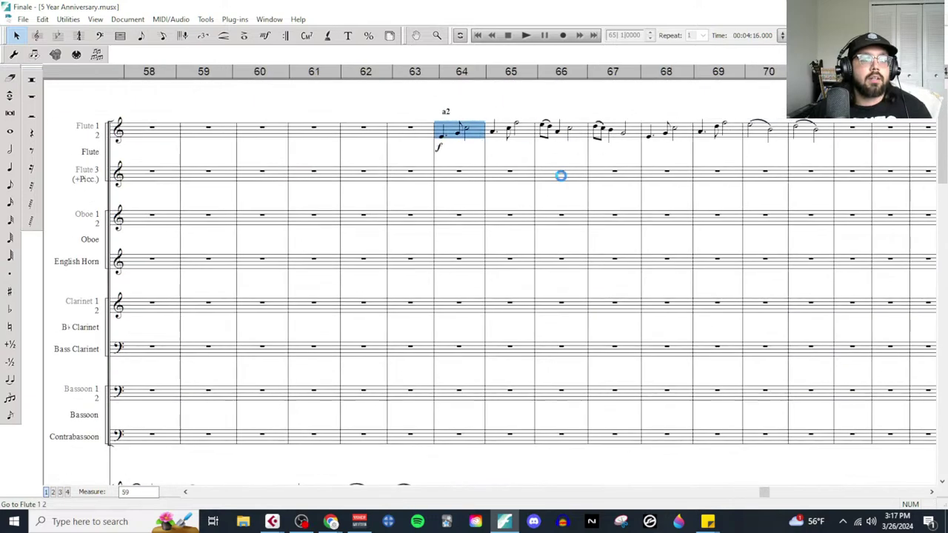
# Step: Clear Flute 1-2 measures 65–72 to rests and select the section D flute melody, measures 33–40
pyautogui.keyDown('shift'); pyautogui.click(597, 137); pyautogui.keyUp('shift')
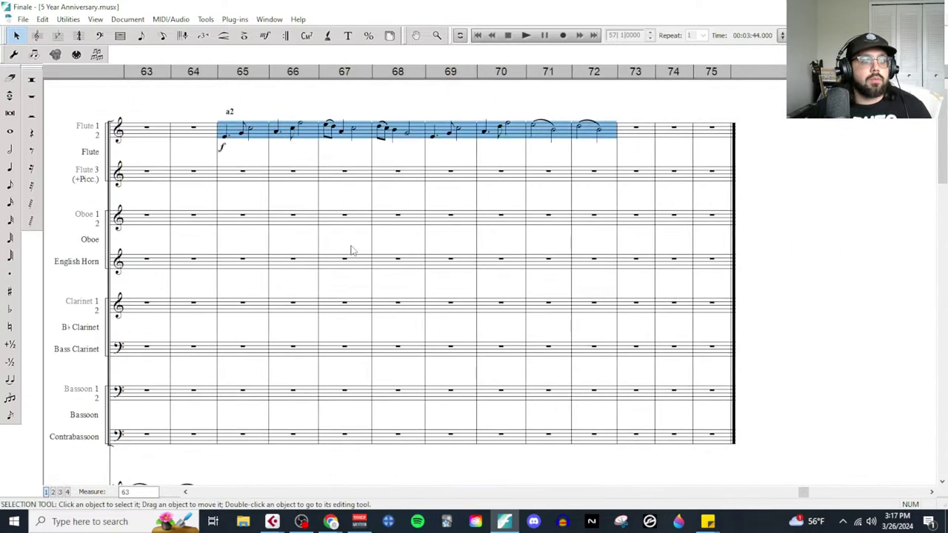
pyautogui.press('Delete')
pyautogui.hscroll(-10, 349, 232)
pyautogui.hscroll(-6, 348, 232)
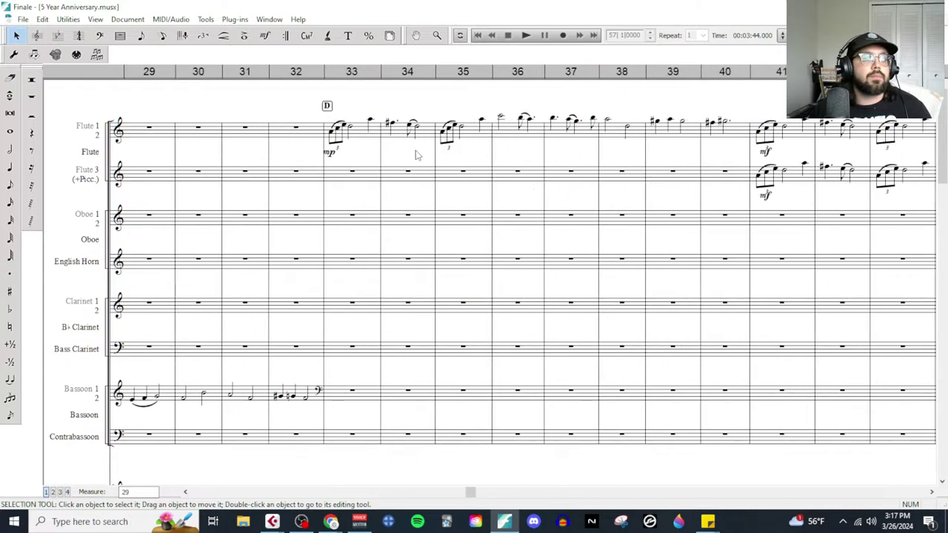
pyautogui.click(376, 142)
pyautogui.keyDown('shift'); pyautogui.click(715, 134); pyautogui.keyUp('shift')
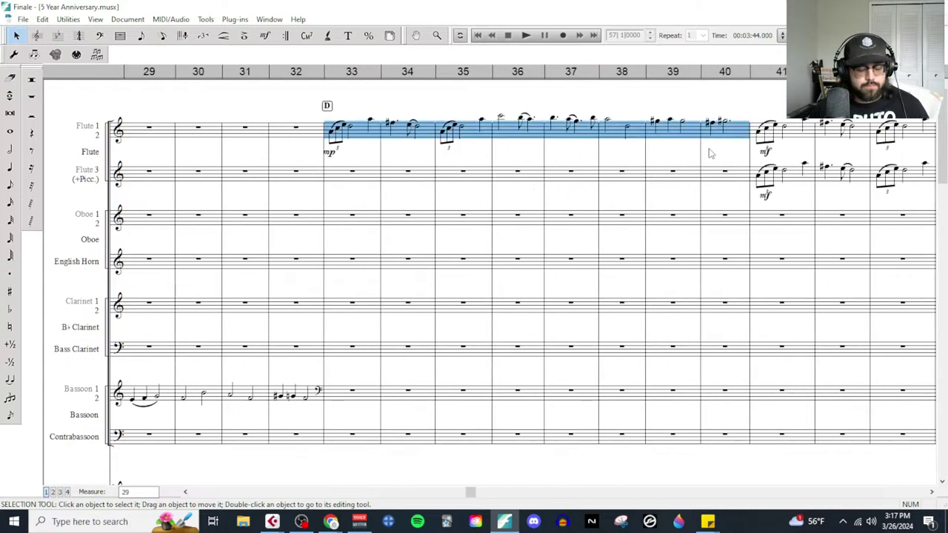
# Step: Paste the section D melody into Flute 1 and Violin I at measure 65
pyautogui.hscroll(13, 663, 205)
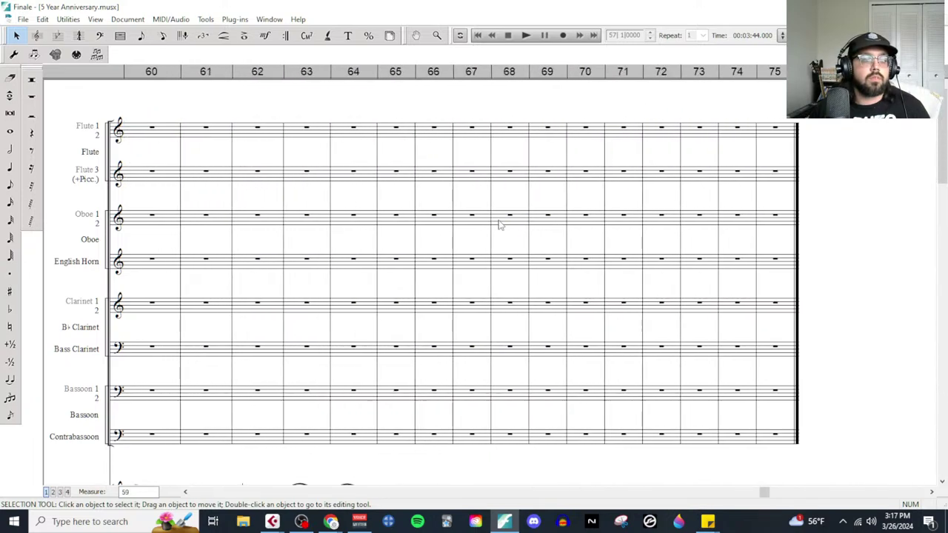
pyautogui.scroll(-3, 499, 225)
pyautogui.click(652, 353)
pyautogui.scroll(3, 659, 311)
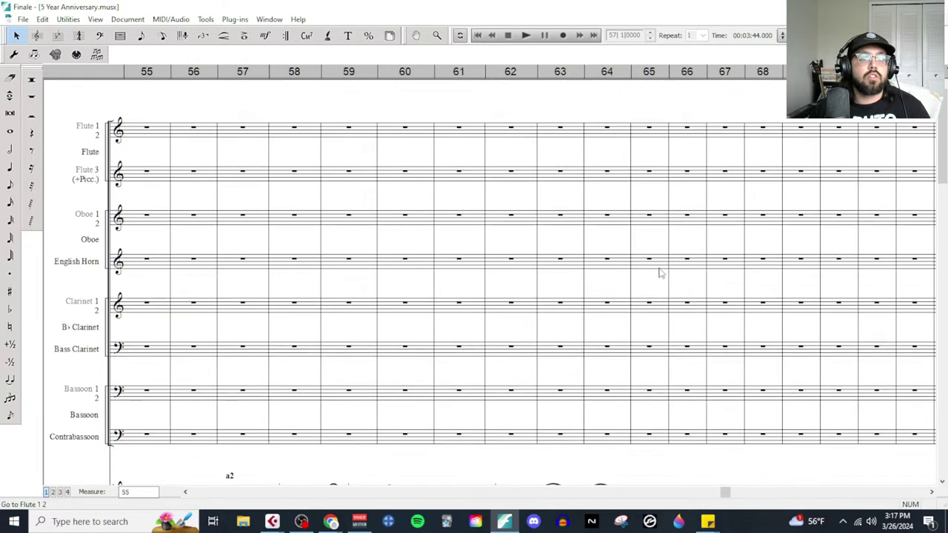
pyautogui.click(659, 144)
pyautogui.hotkey('ctrl', 'v')
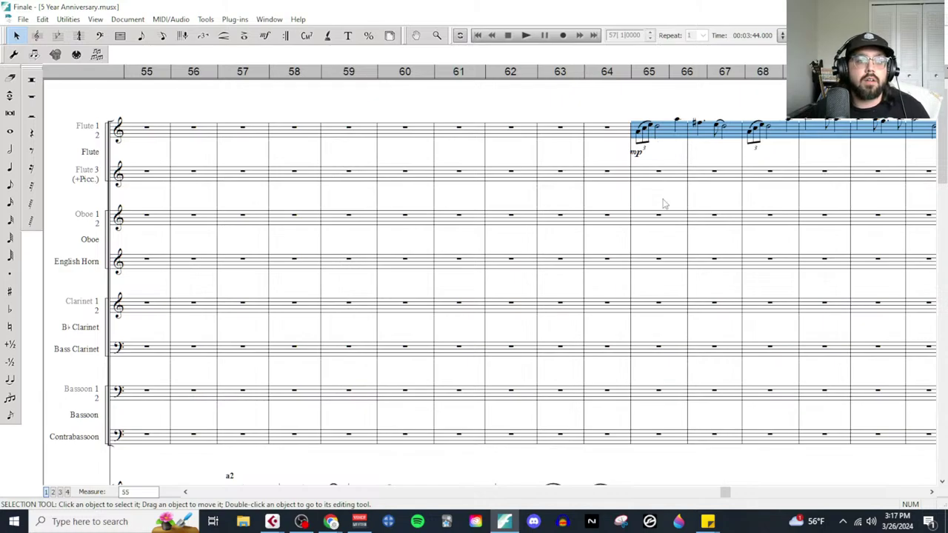
pyautogui.scroll(-8, 664, 204)
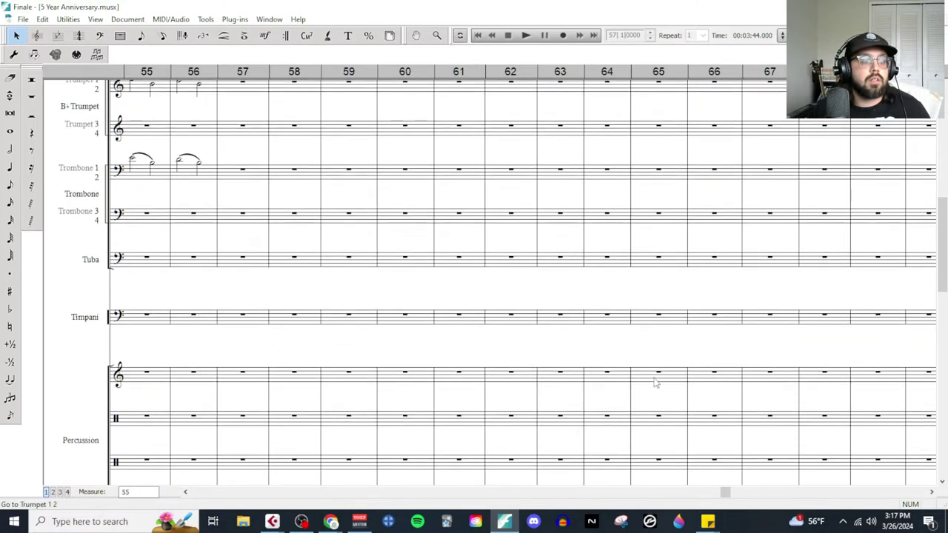
pyautogui.scroll(-8, 655, 383)
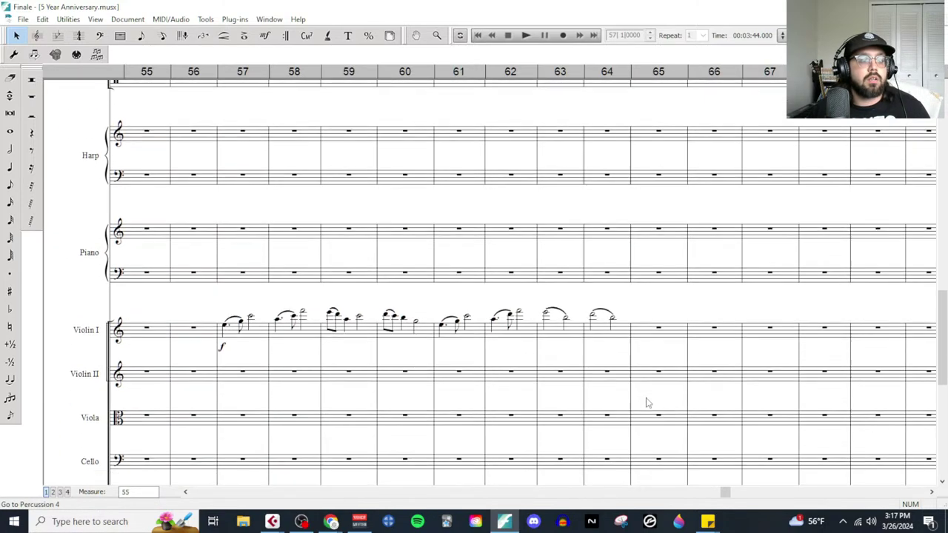
pyautogui.click(660, 343)
pyautogui.hotkey('ctrl', 'v')
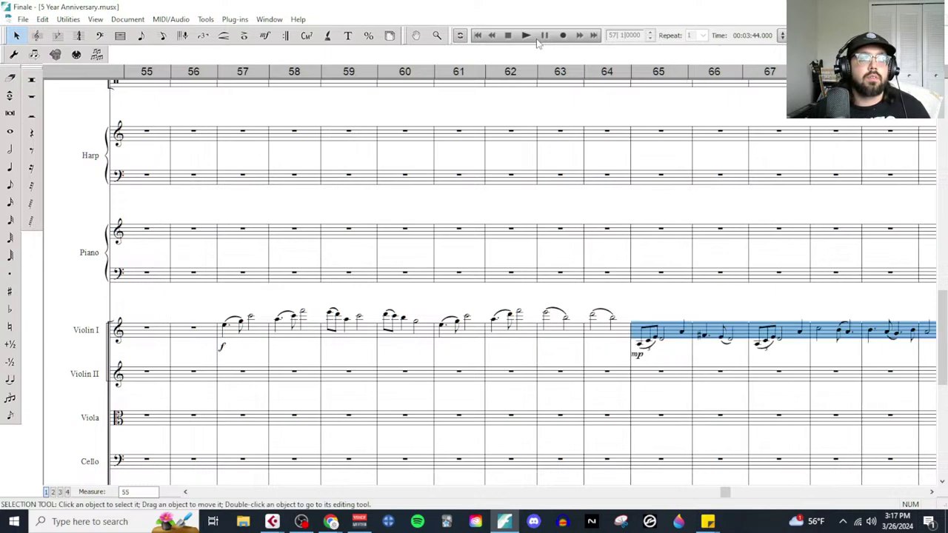
# Step: Play back the new lines, stop, and select Violin I measures 65–72
pyautogui.click(526, 36)
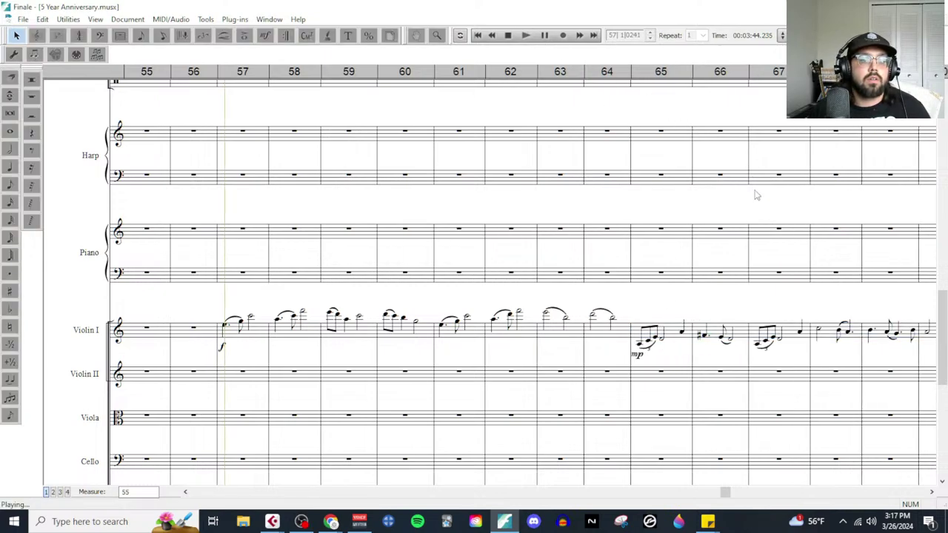
pyautogui.press('space')
pyautogui.click(676, 340)
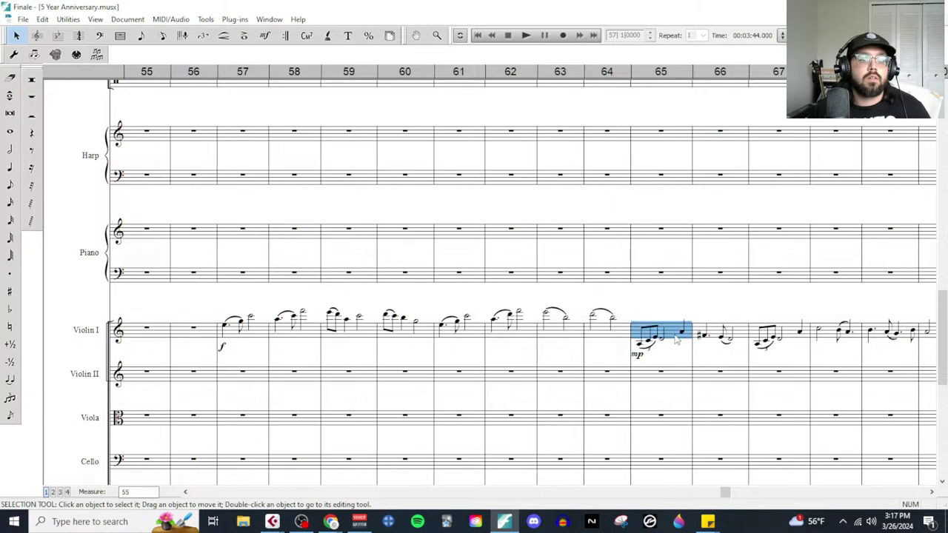
pyautogui.hscroll(3, 706, 336)
pyautogui.keyDown('shift'); pyautogui.click(743, 339); pyautogui.keyUp('shift')
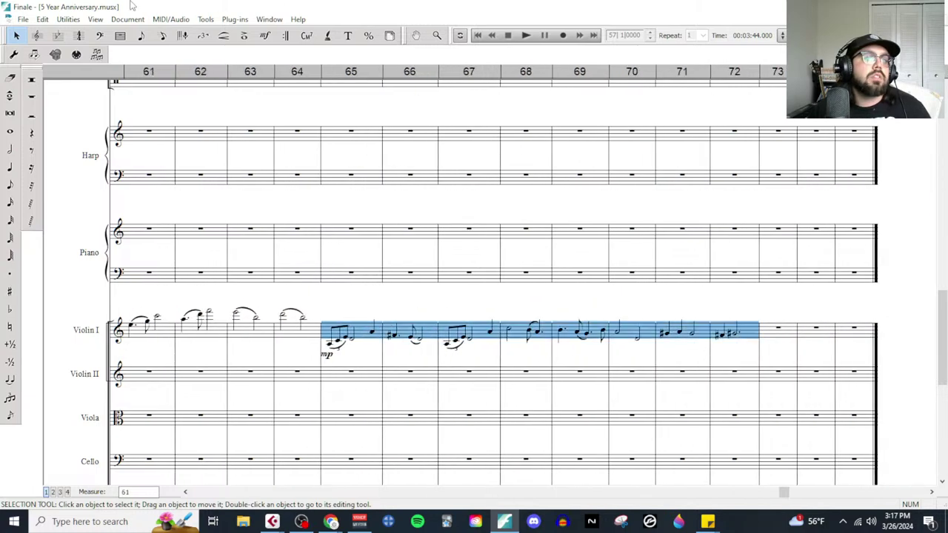
# Step: Transpose the selected Violin I measures 65–72 up an octave
pyautogui.click(69, 20)
pyautogui.click(81, 34)
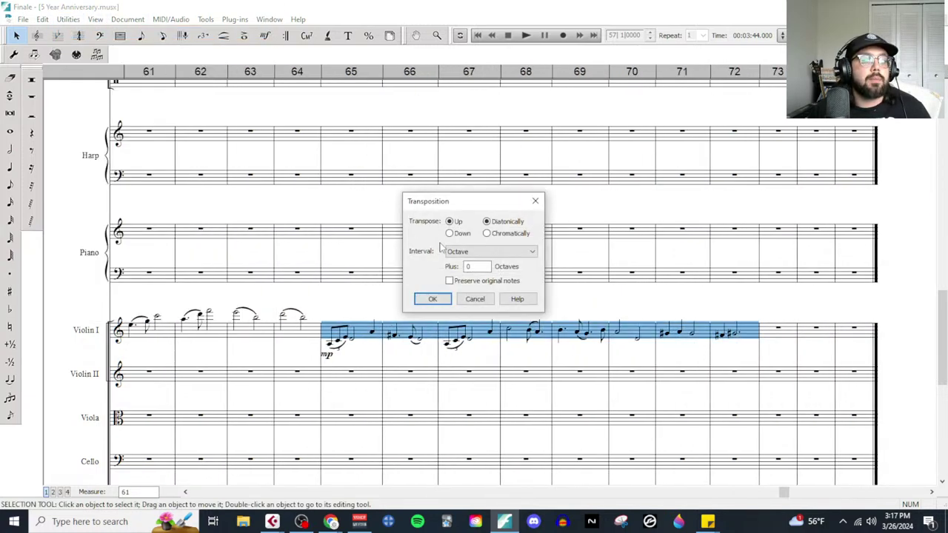
pyautogui.click(433, 298)
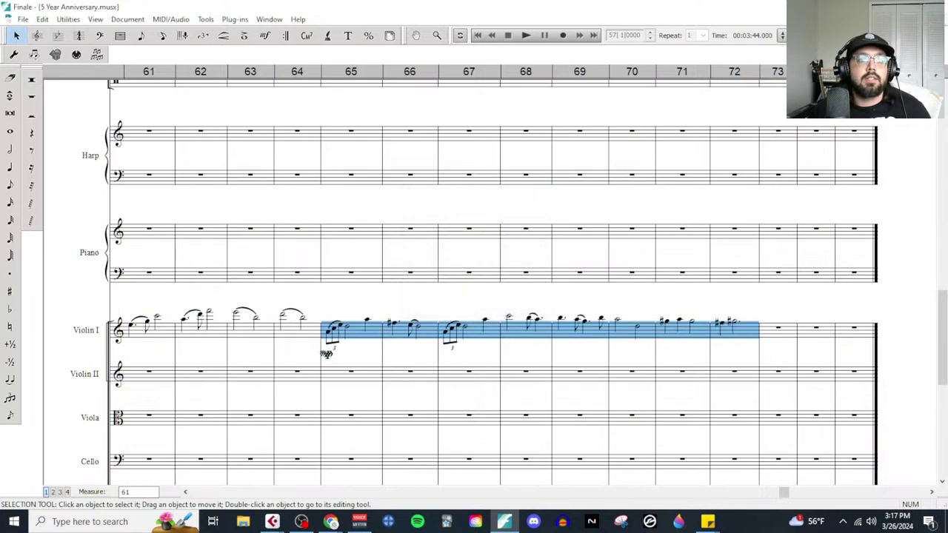
# Step: Set playback to start at measure 65, play the passage, and stop
pyautogui.click(459, 34)
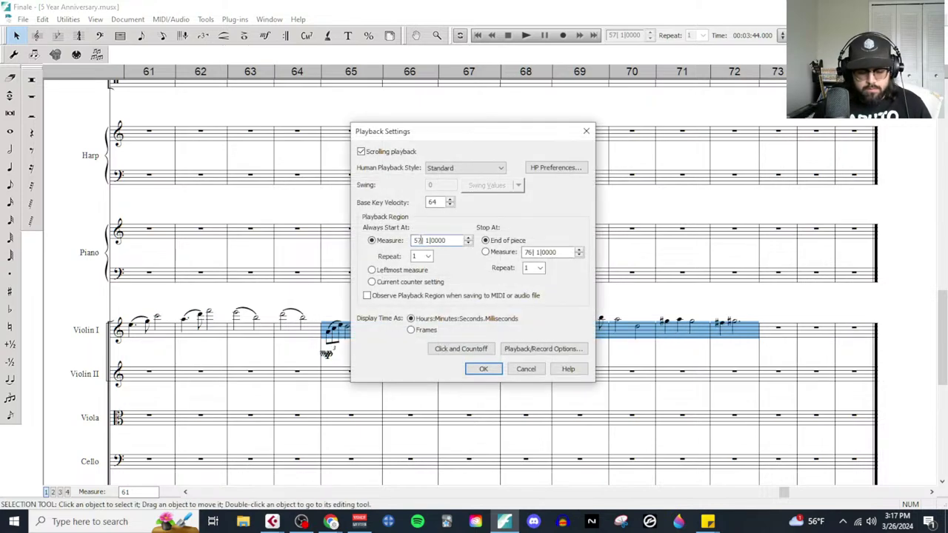
pyautogui.doubleClick(418, 240)
pyautogui.write('65')
pyautogui.click(482, 368)
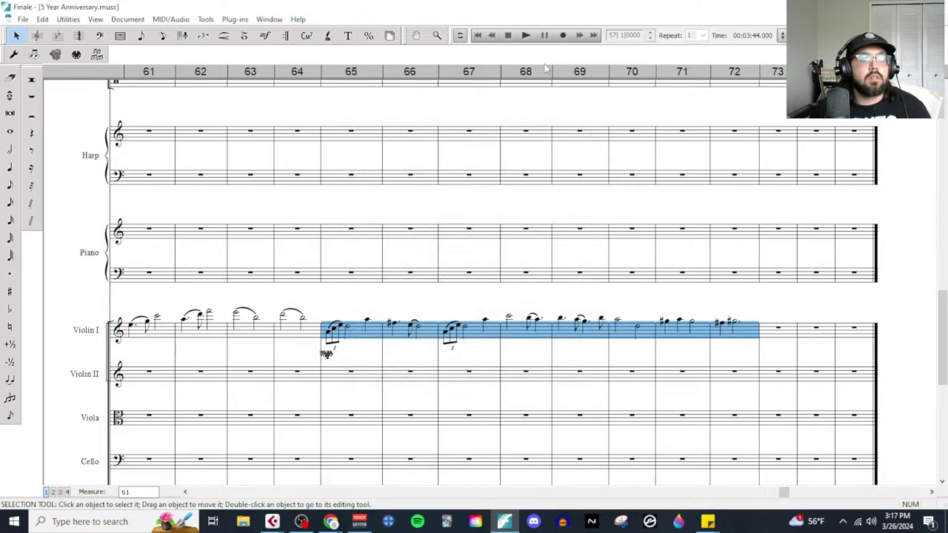
pyautogui.press('space')
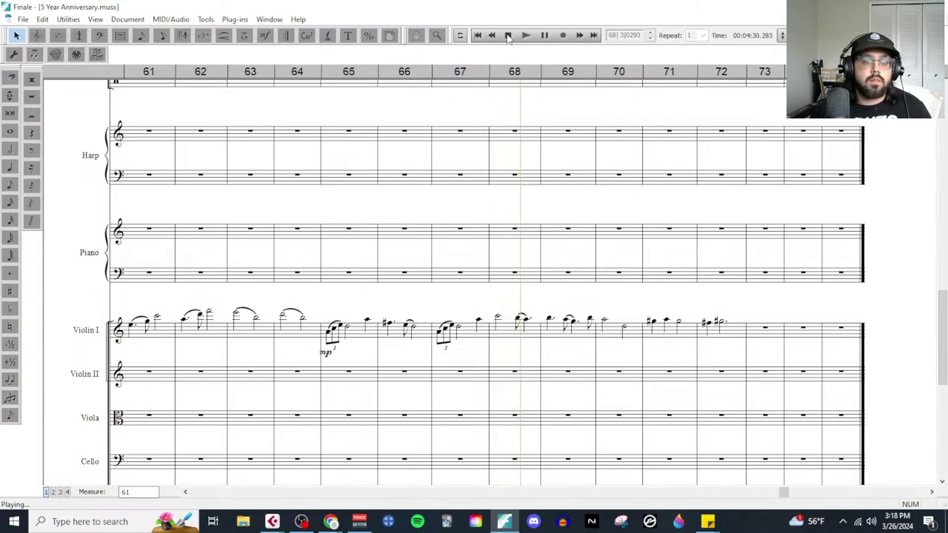
pyautogui.click(508, 36)
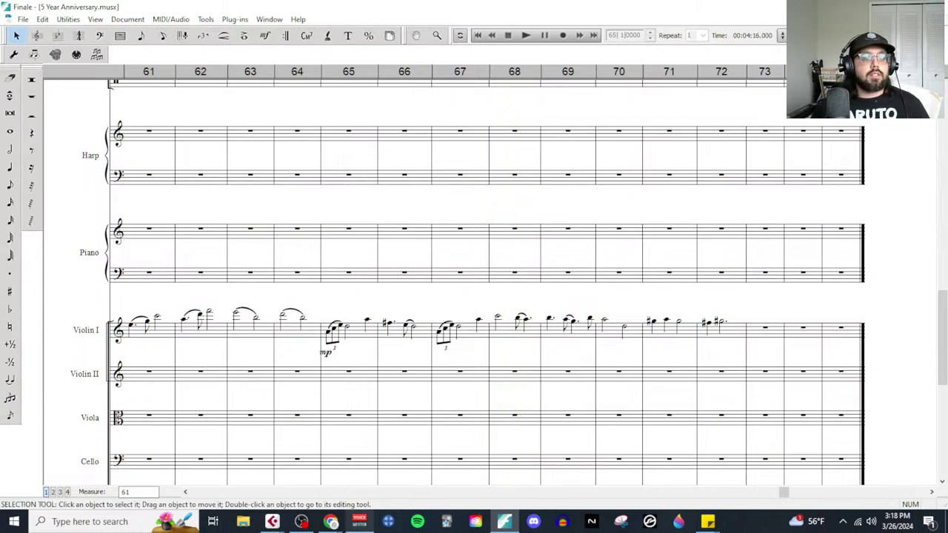
# Step: Look over the A5 texture notes in the Google Doc, then scroll through Cubase's Key Editor sketch
pyautogui.moveTo(331, 521)
pyautogui.click(385, 443)
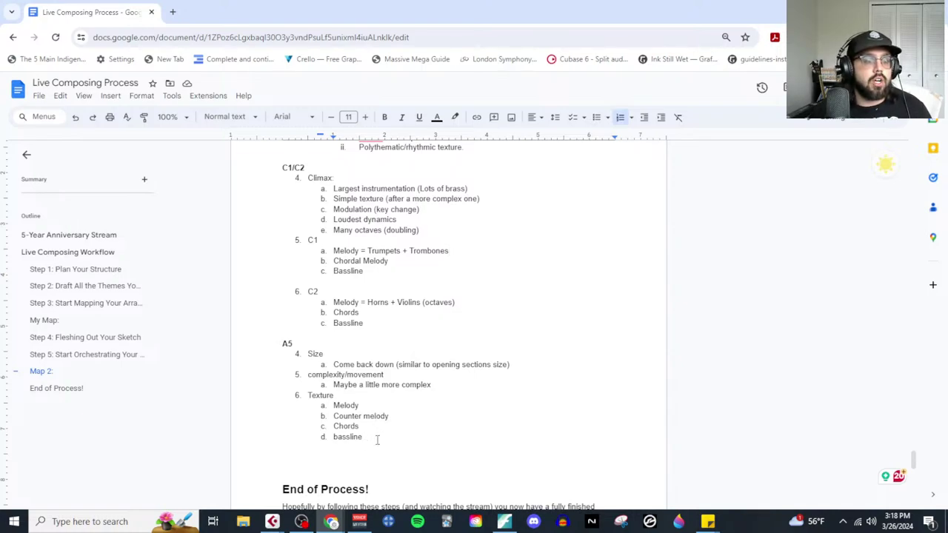
pyautogui.moveTo(377, 440); pyautogui.dragTo(328, 375)
pyautogui.click(332, 383)
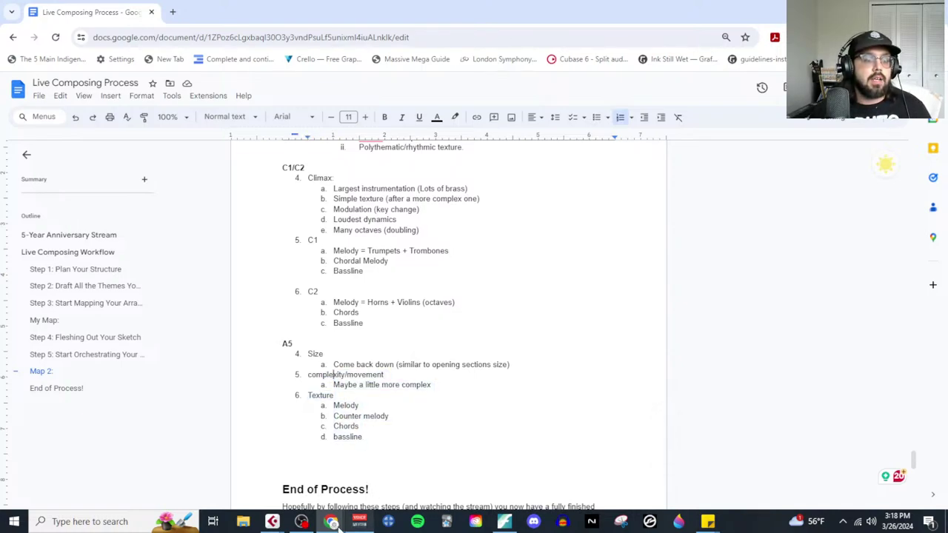
pyautogui.moveTo(272, 521)
pyautogui.click(365, 470)
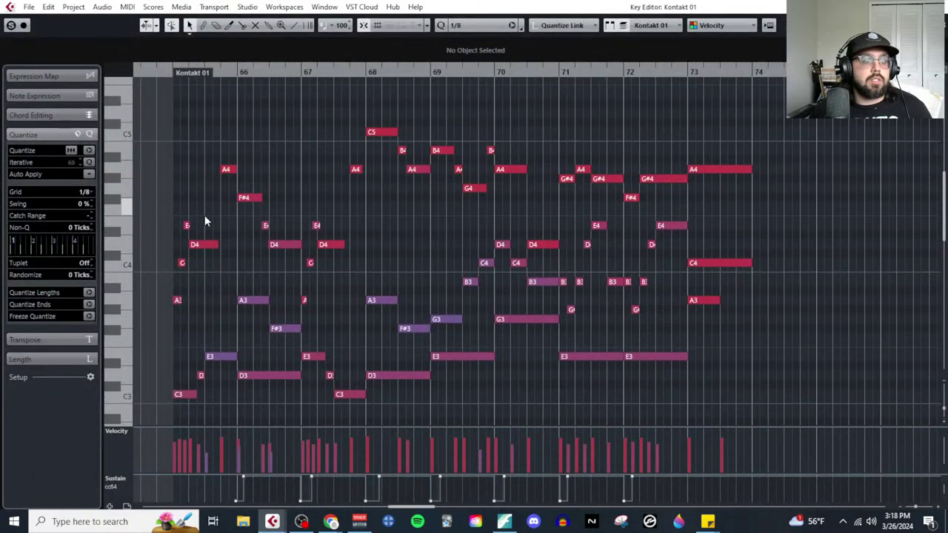
pyautogui.scroll(-2, 361, 259)
pyautogui.scroll(-4, 326, 327)
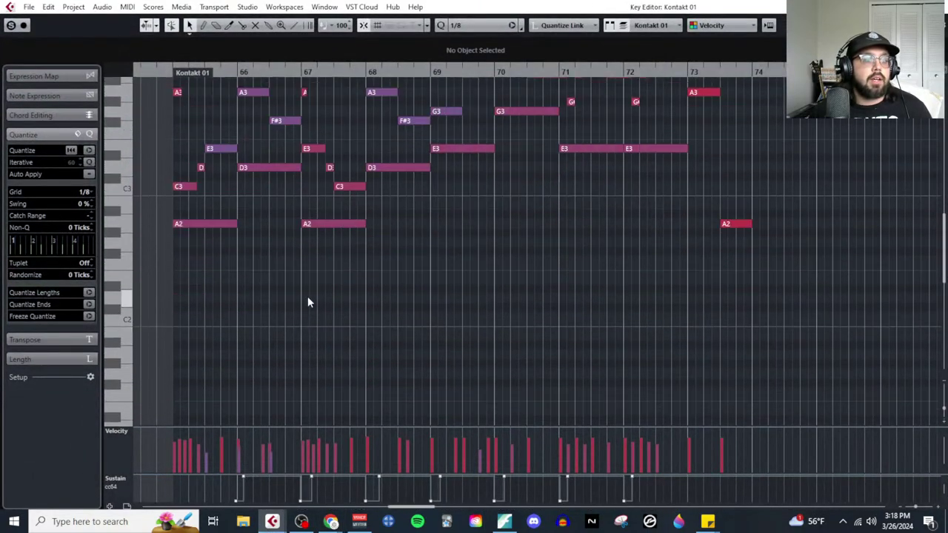
pyautogui.scroll(-4, 360, 291)
pyautogui.scroll(10, 362, 298)
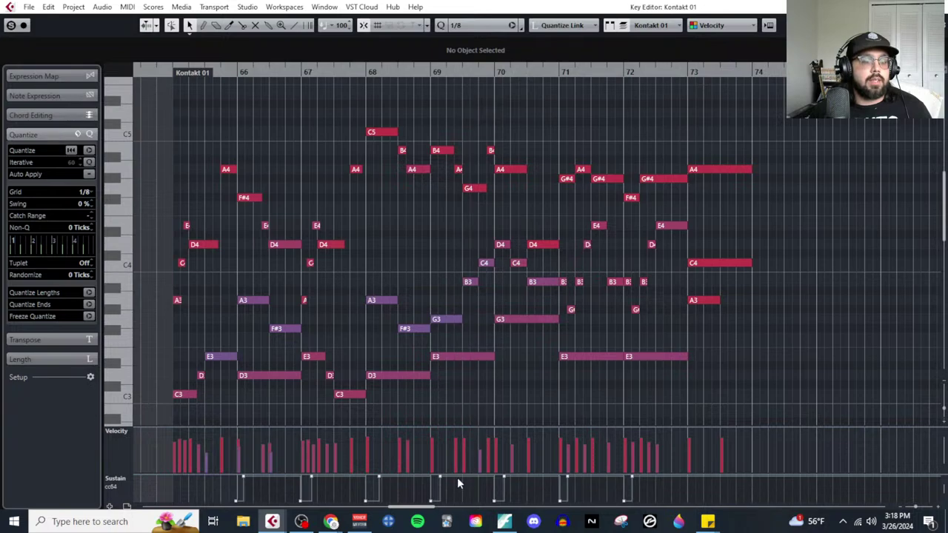
# Step: Replace the A5 notes with Melody = Solo Flute + Violin I, Countermelody and Bassline
pyautogui.moveTo(330, 521)
pyautogui.click(353, 483)
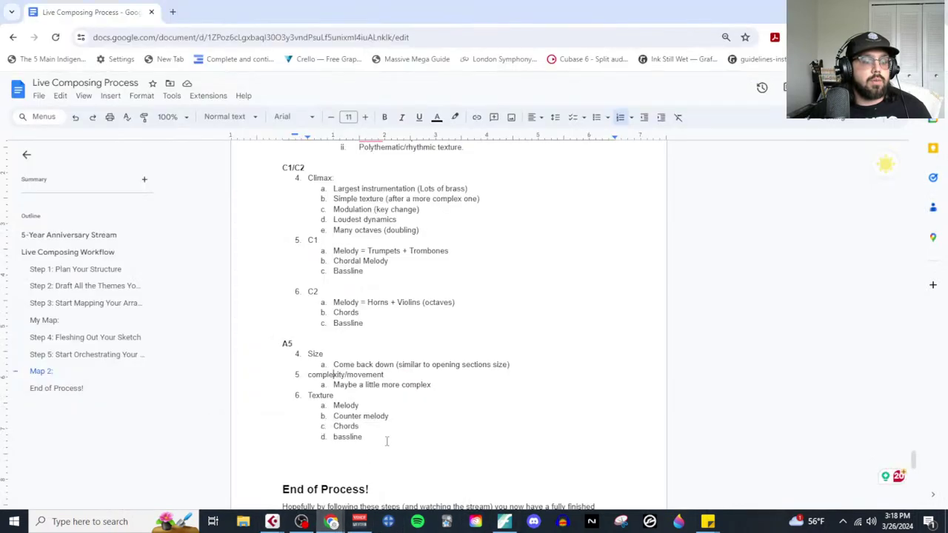
pyautogui.moveTo(370, 439); pyautogui.dragTo(320, 358)
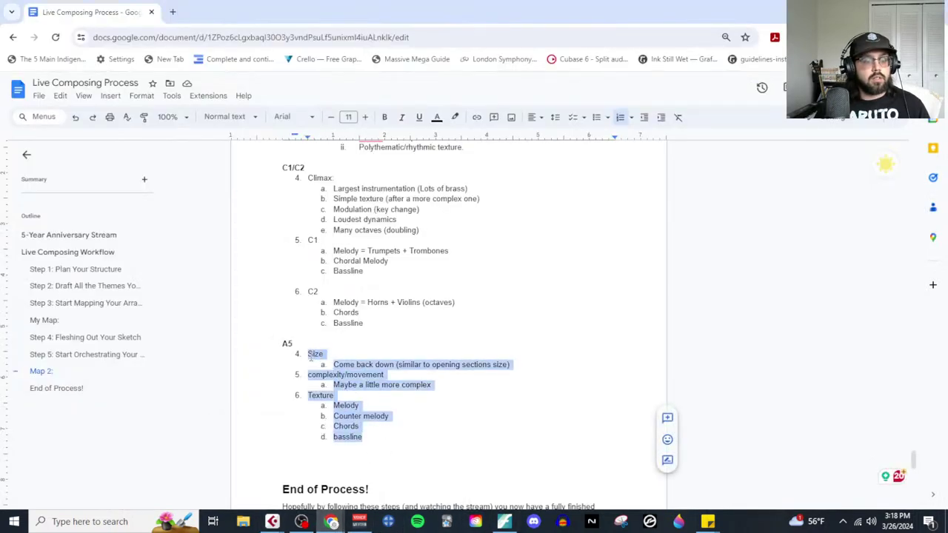
pyautogui.write('mle')
pyautogui.write('ody')
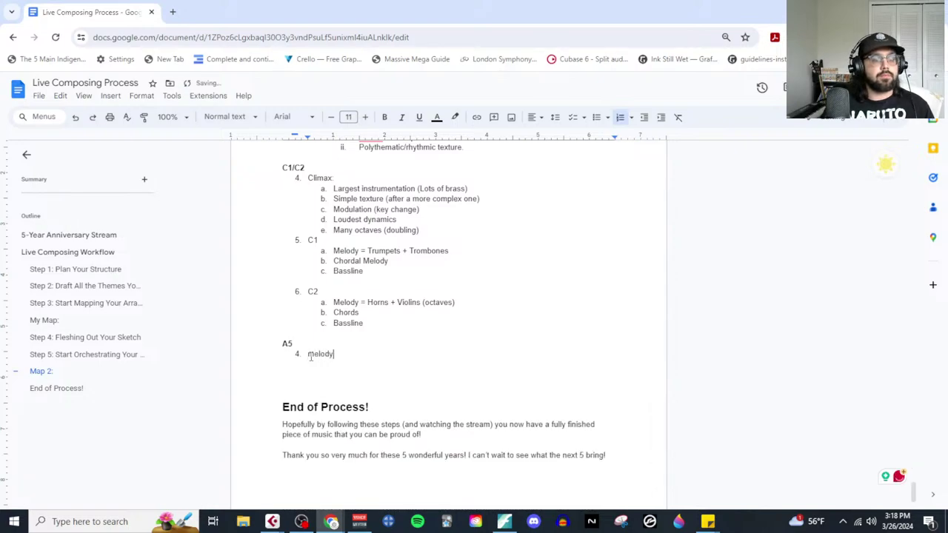
pyautogui.press('Return')
pyautogui.write('Countermelody')
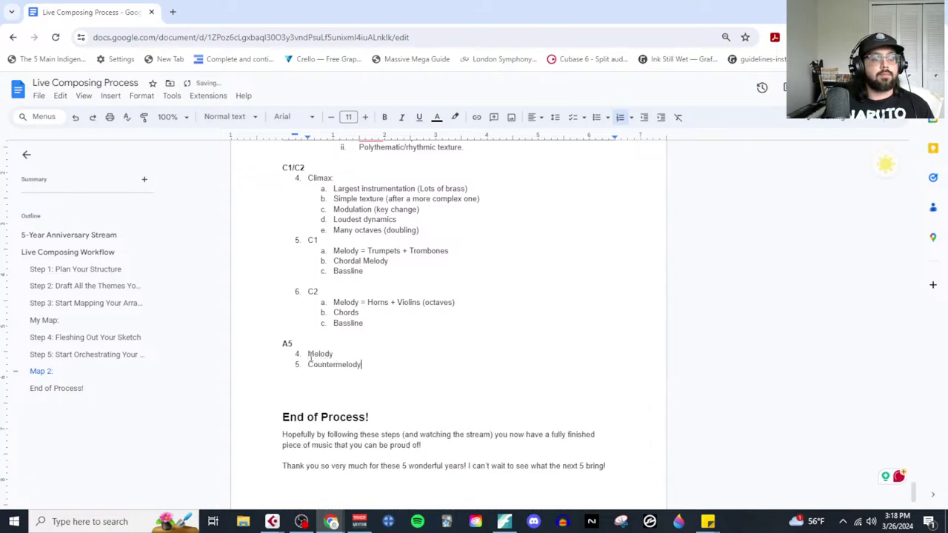
pyautogui.press('Return')
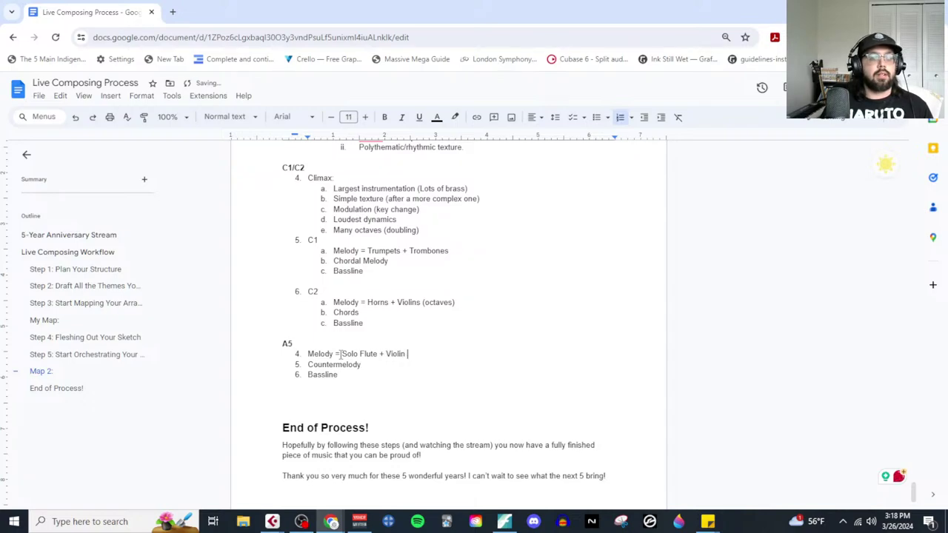
pyautogui.write('I')
pyautogui.press('Return')
pyautogui.press('BackSpace')
pyautogui.press('BackSpace')
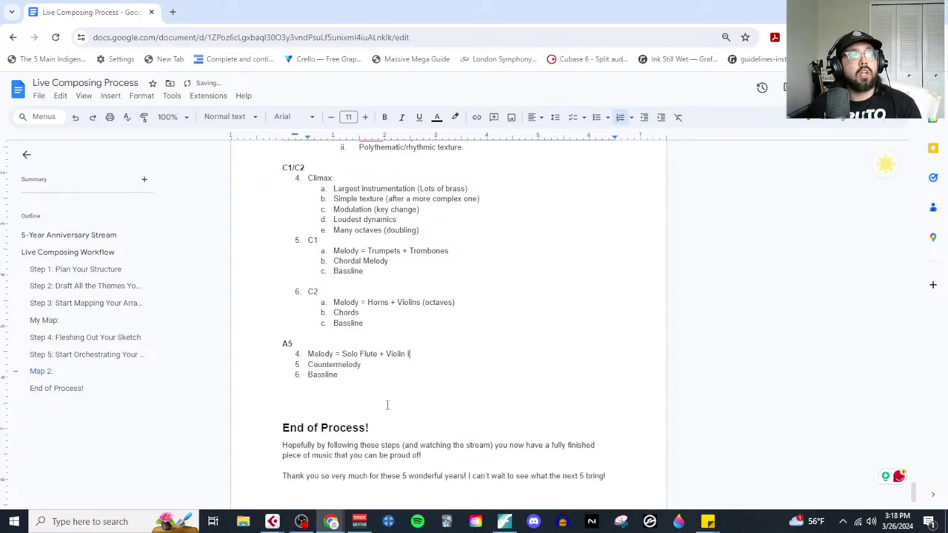
# Step: Review Map 2, highlighting the A1, A2 and B1 melody entries and the B1–B2 items
pyautogui.scroll(10, 385, 392)
pyautogui.scroll(12, 384, 381)
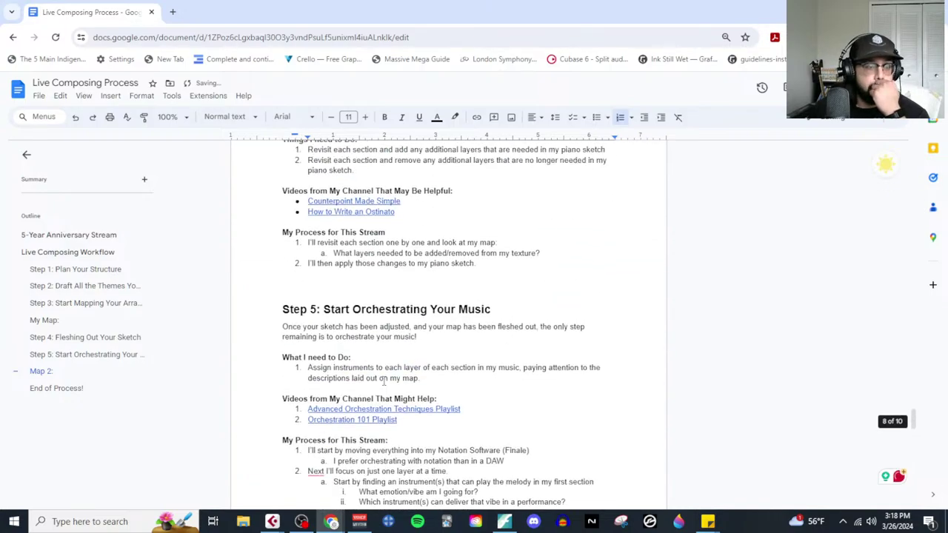
pyautogui.scroll(-7, 384, 381)
pyautogui.scroll(-5, 384, 381)
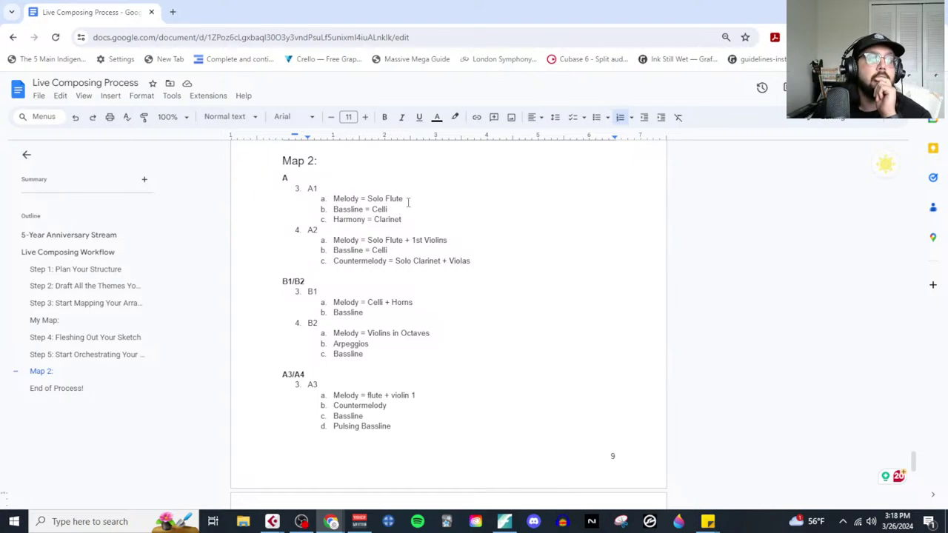
pyautogui.moveTo(407, 202); pyautogui.dragTo(323, 200)
pyautogui.moveTo(400, 209); pyautogui.dragTo(334, 210)
pyautogui.moveTo(402, 242); pyautogui.dragTo(334, 241)
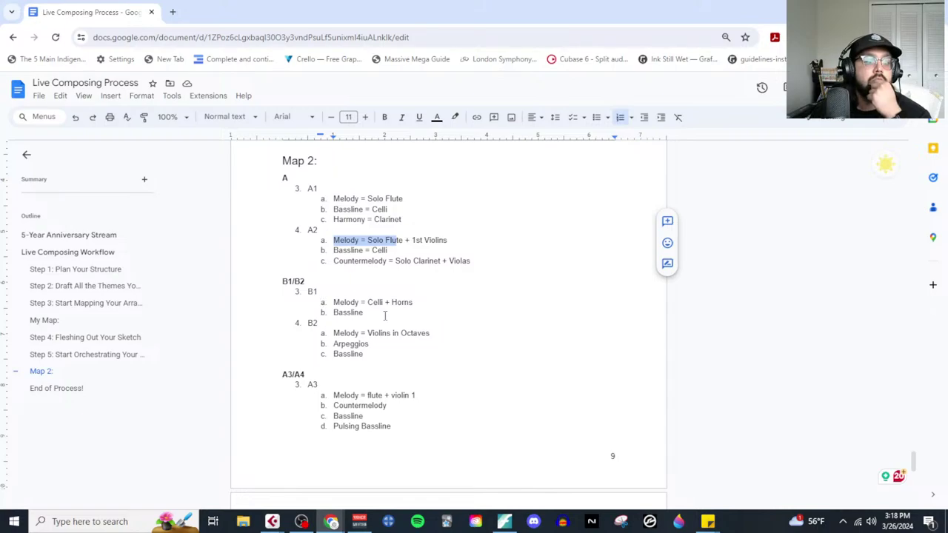
pyautogui.scroll(-1, 371, 308)
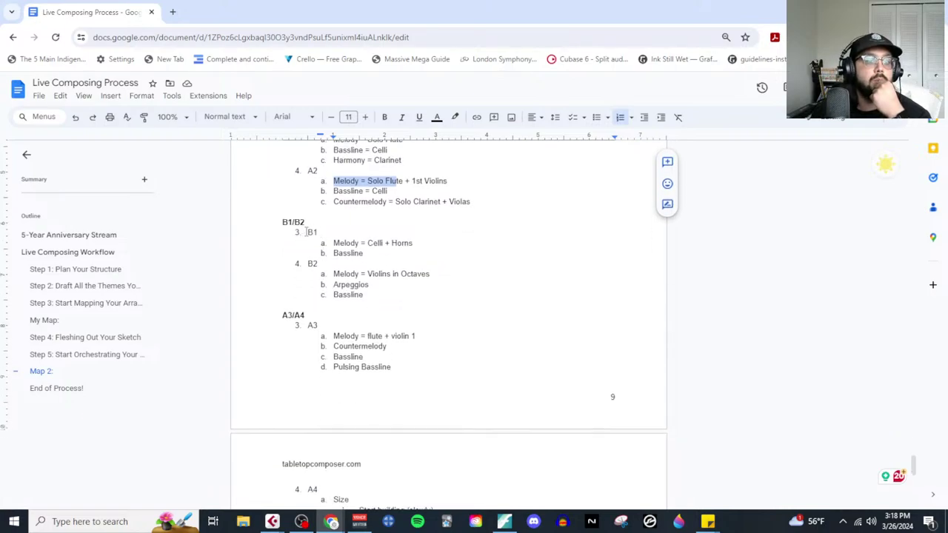
pyautogui.moveTo(334, 244)
pyautogui.mouseDown()
pyautogui.moveTo(417, 247)
pyautogui.moveTo(325, 252)
pyautogui.mouseUp()
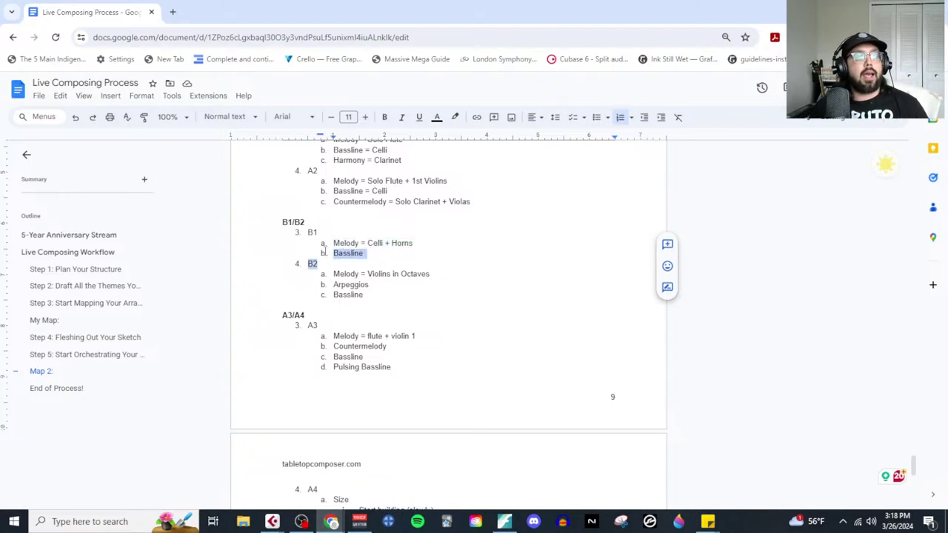
pyautogui.click(323, 252)
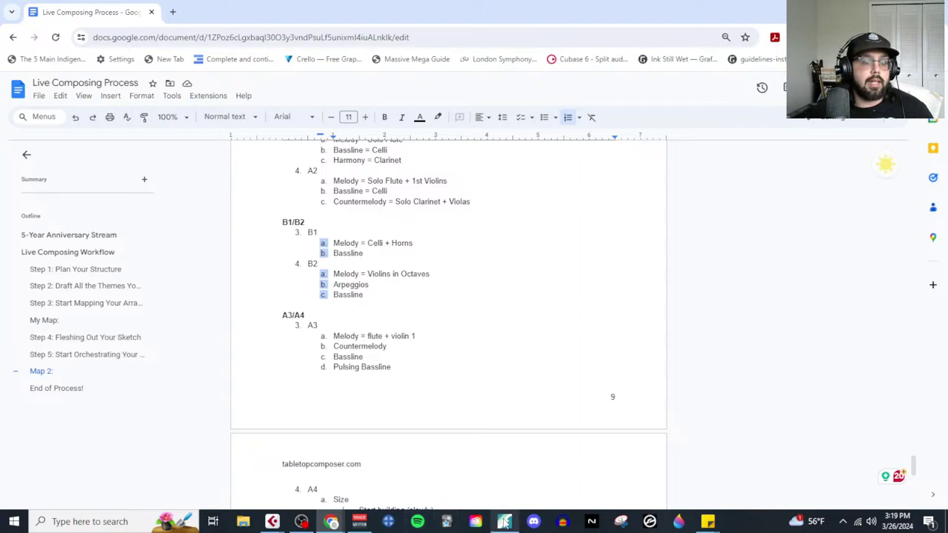
# Step: In Cubase, open the Kontakt 01 part at bar 9 in the Key Editor to view its chords
pyautogui.moveTo(272, 522)
pyautogui.click(241, 476)
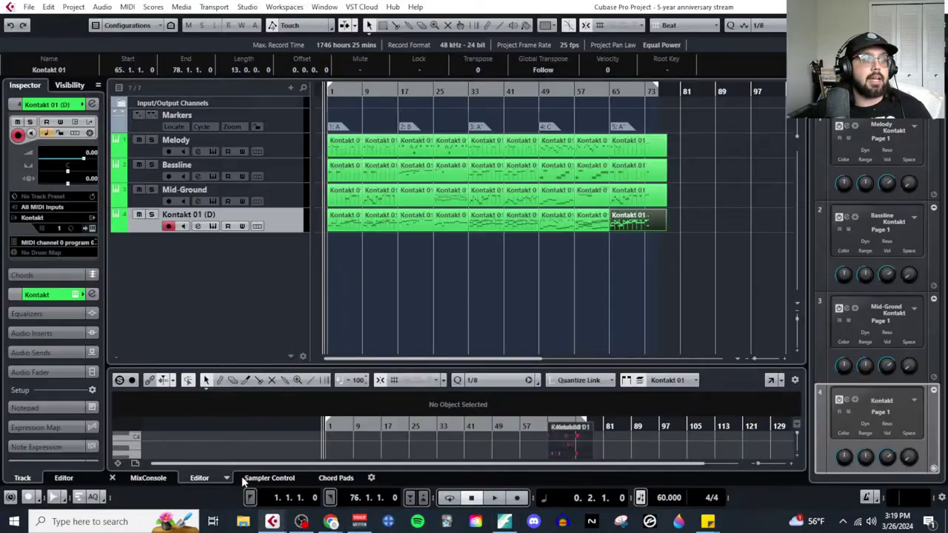
pyautogui.click(387, 231)
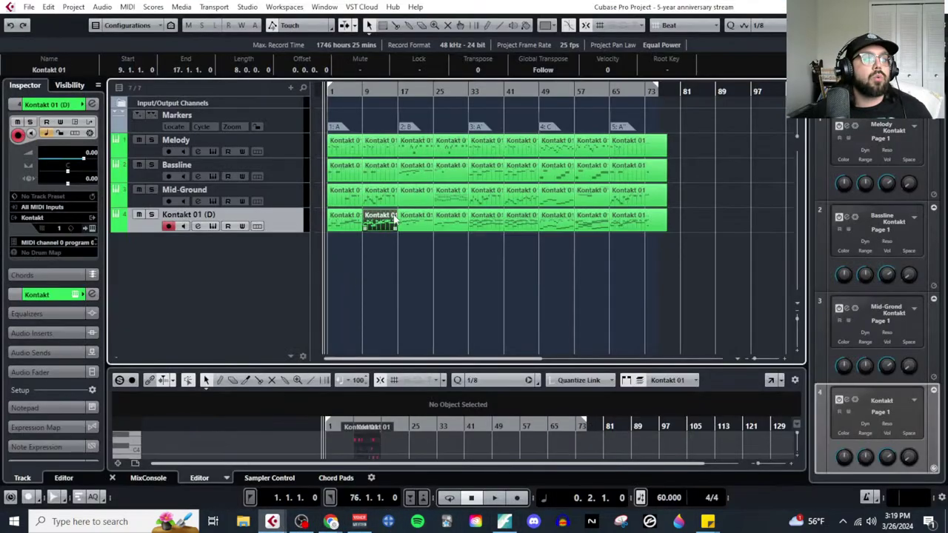
pyautogui.click(127, 7)
pyautogui.click(152, 20)
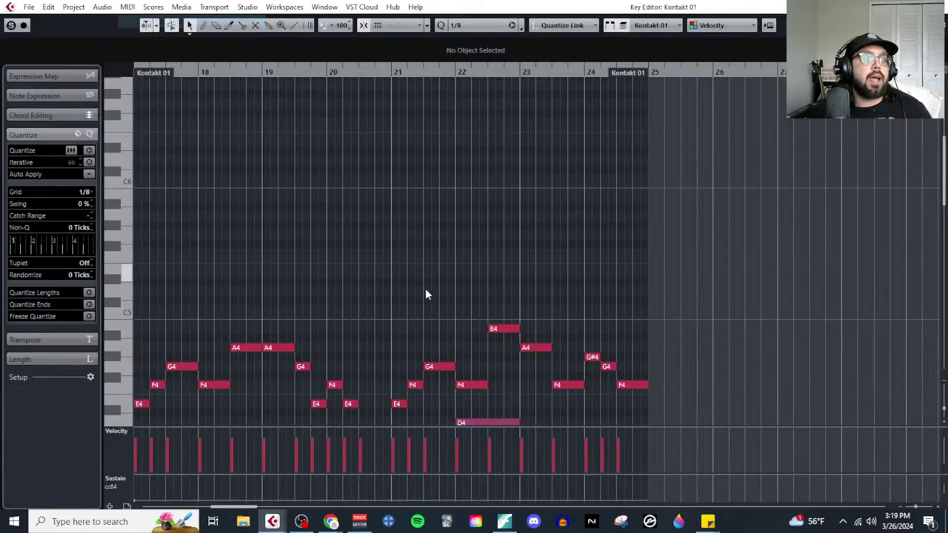
pyautogui.scroll(-5, 243, 316)
pyautogui.hscroll(-2, 272, 300)
pyautogui.scroll(-3, 310, 291)
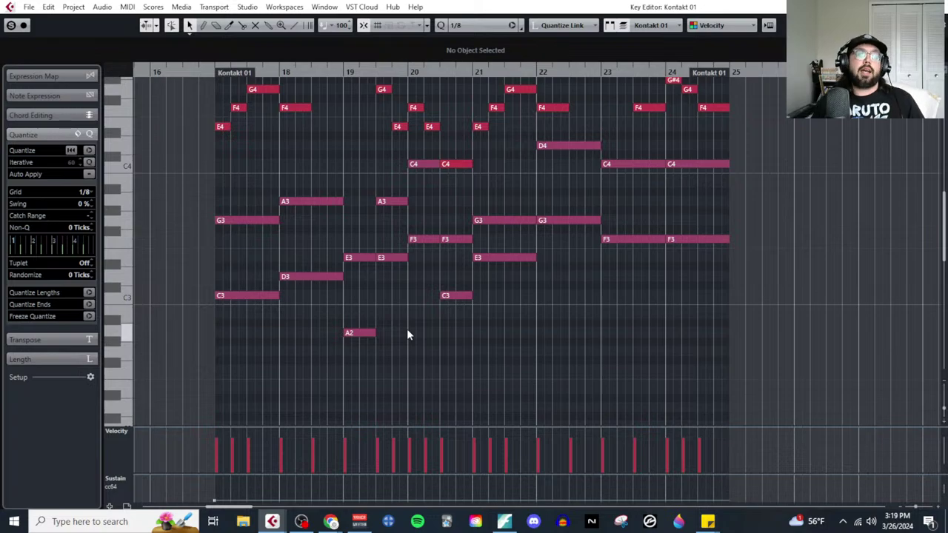
# Step: Return to Finale and scroll the 5 Year Anniversary score to rehearsal mark C
pyautogui.click(504, 522)
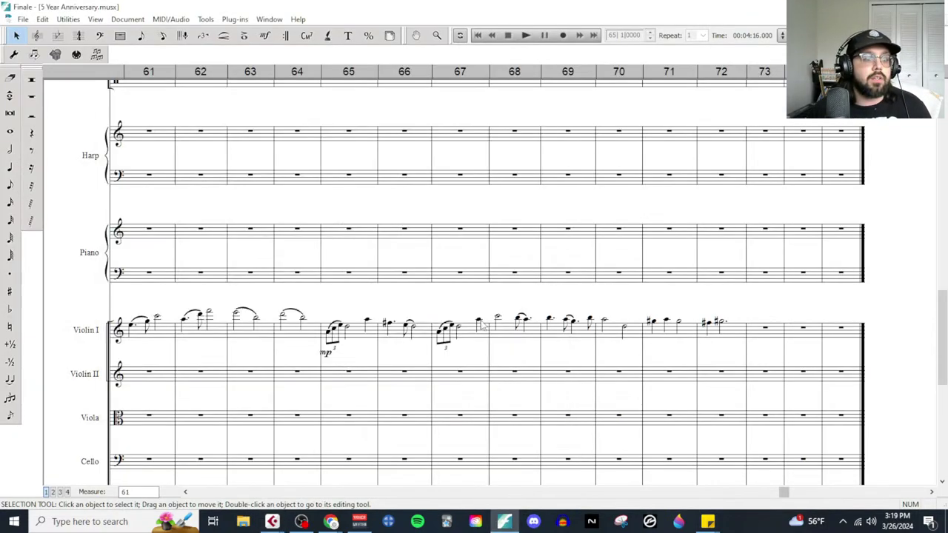
pyautogui.hscroll(-15, 368, 275)
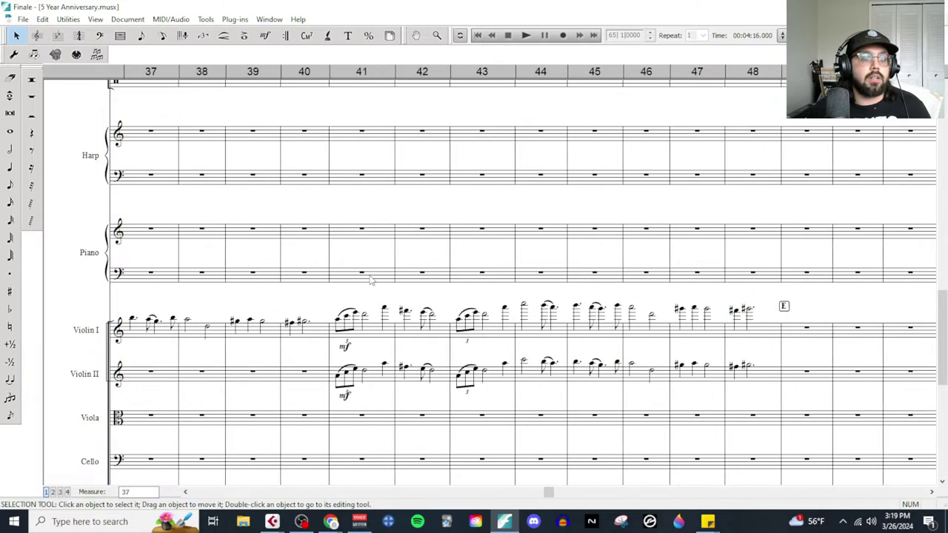
pyautogui.hscroll(-10, 369, 275)
pyautogui.scroll(-5, 495, 333)
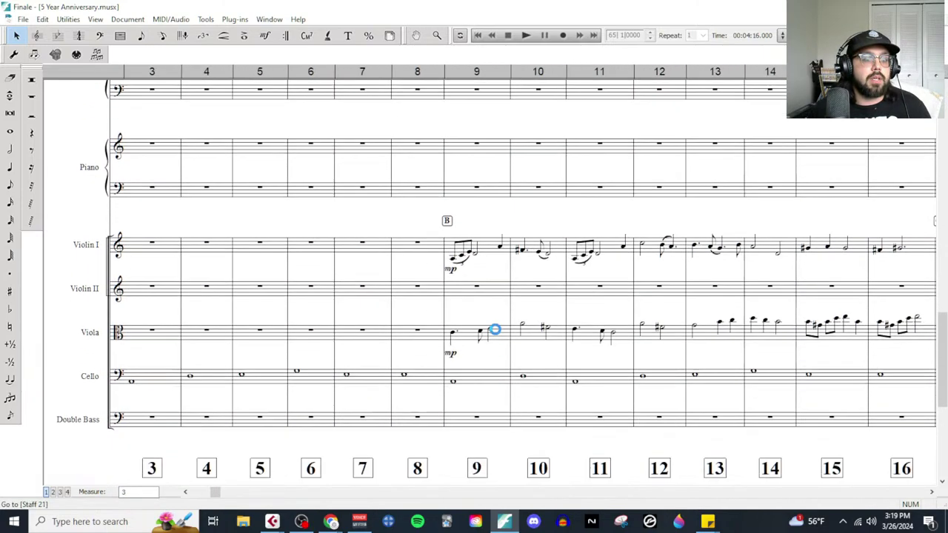
pyautogui.hscroll(6, 496, 333)
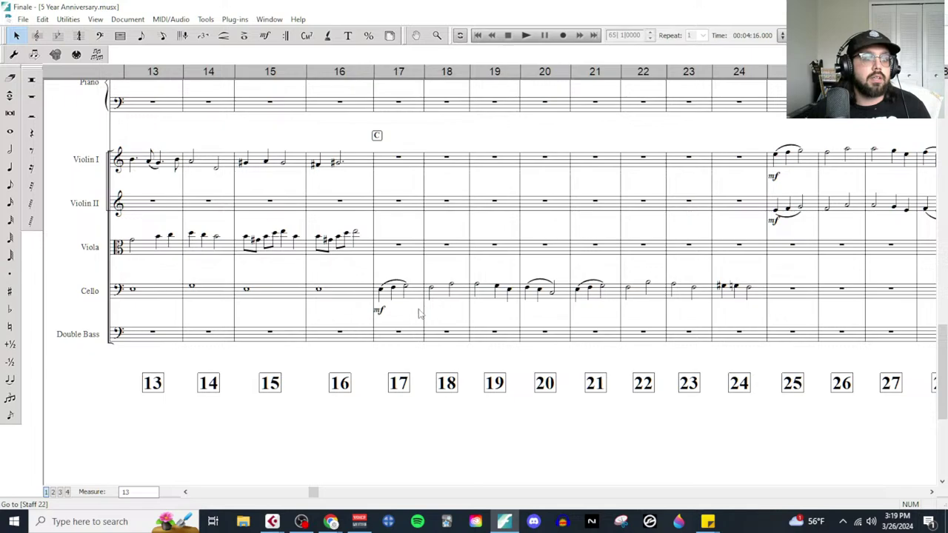
pyautogui.scroll(1, 420, 314)
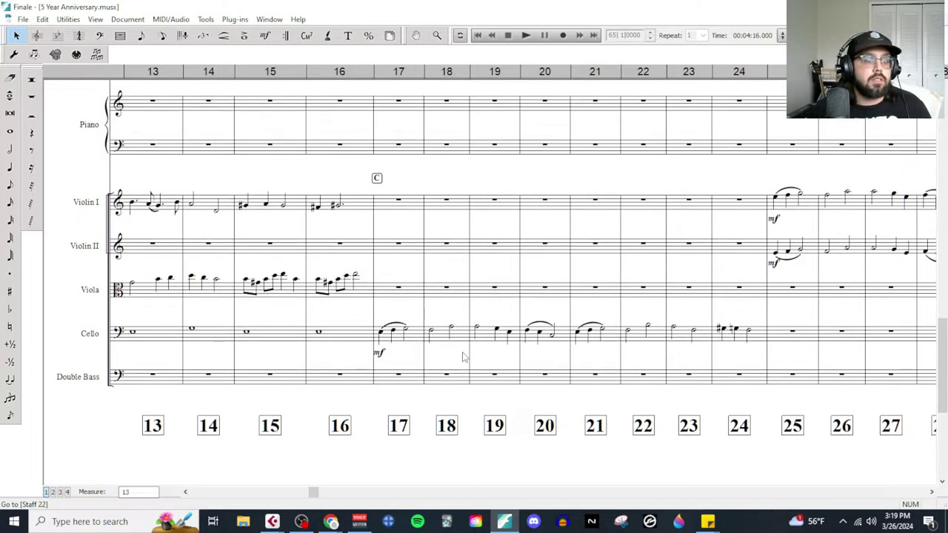
pyautogui.scroll(1, 462, 355)
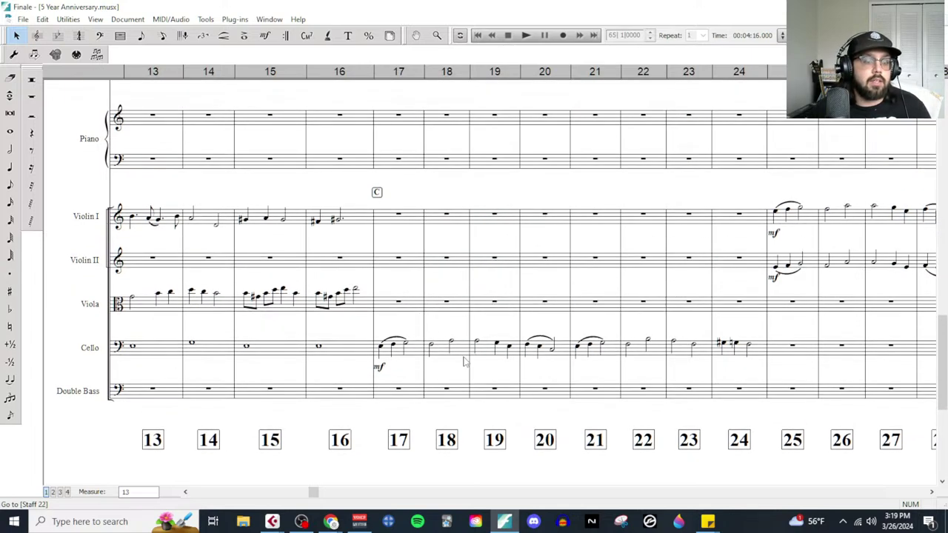
pyautogui.scroll(5, 464, 360)
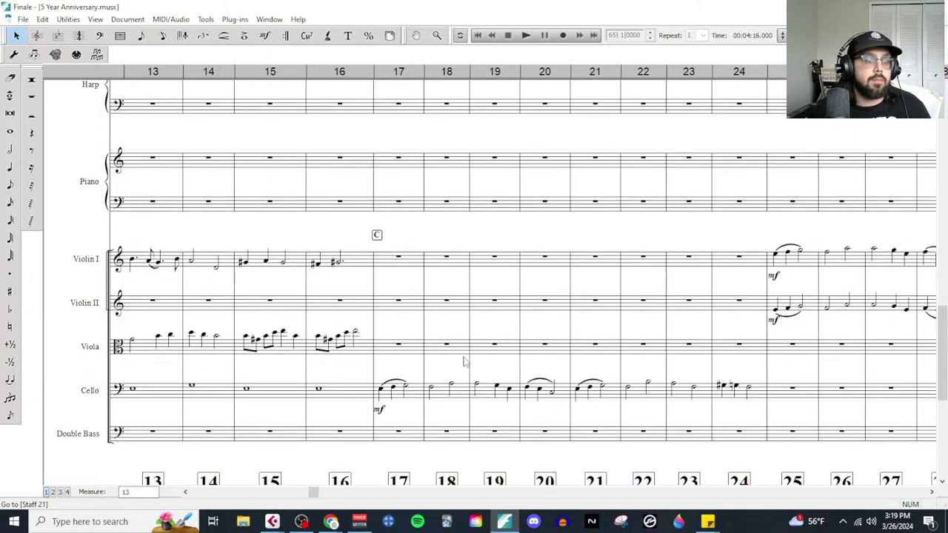
pyautogui.scroll(-5, 464, 359)
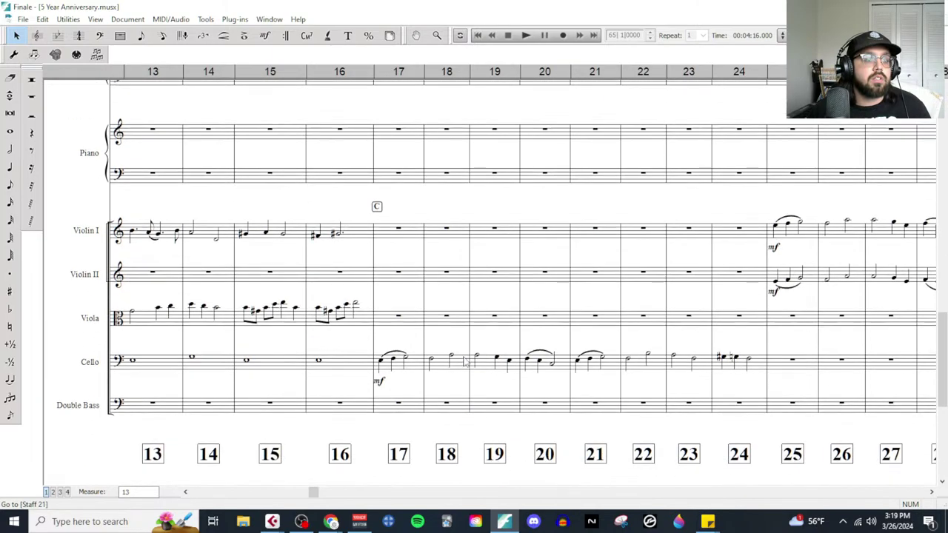
# Step: Select the Cello staff in measures 17–24
pyautogui.click(420, 372)
pyautogui.press('Escape')
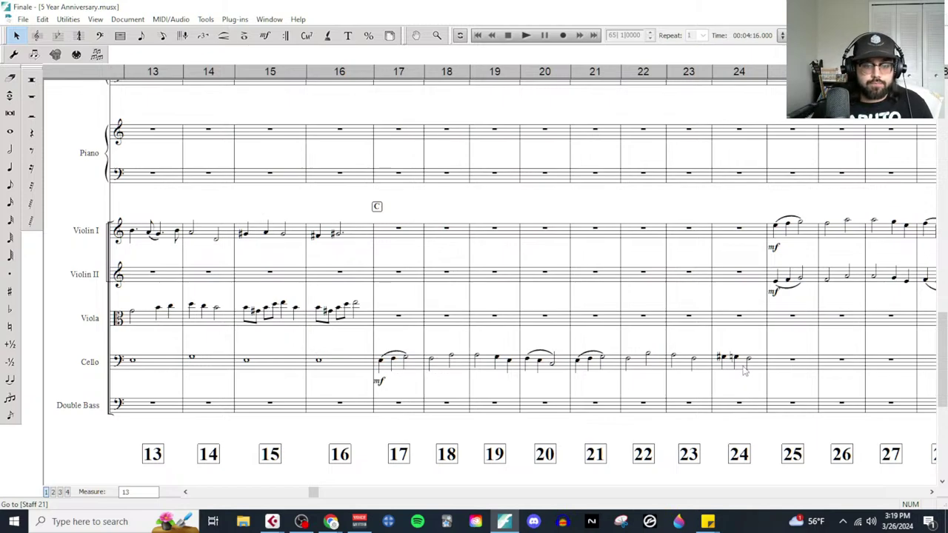
pyautogui.moveTo(744, 372); pyautogui.dragTo(415, 365)
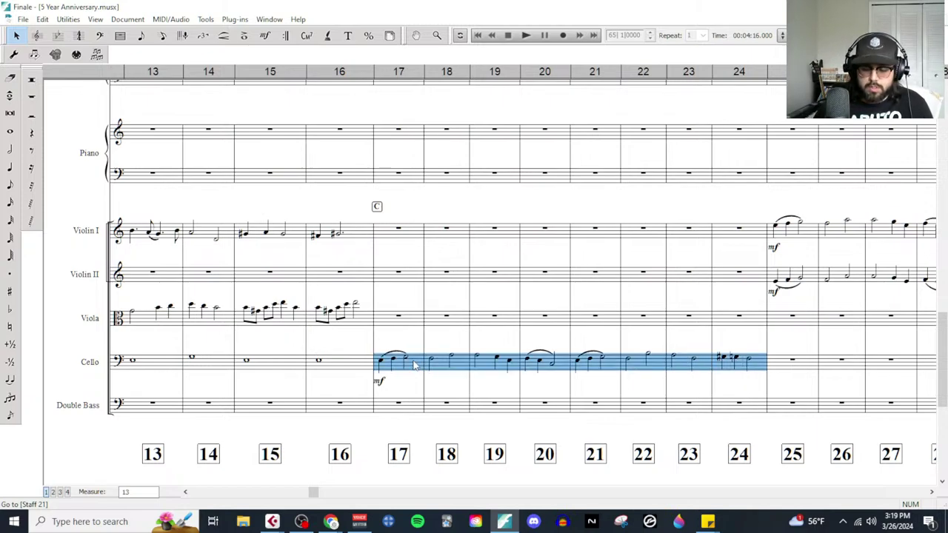
# Step: Clear the Cello notes in measures 17–24 and bring up the Untitled2 sketch
pyautogui.press('Delete')
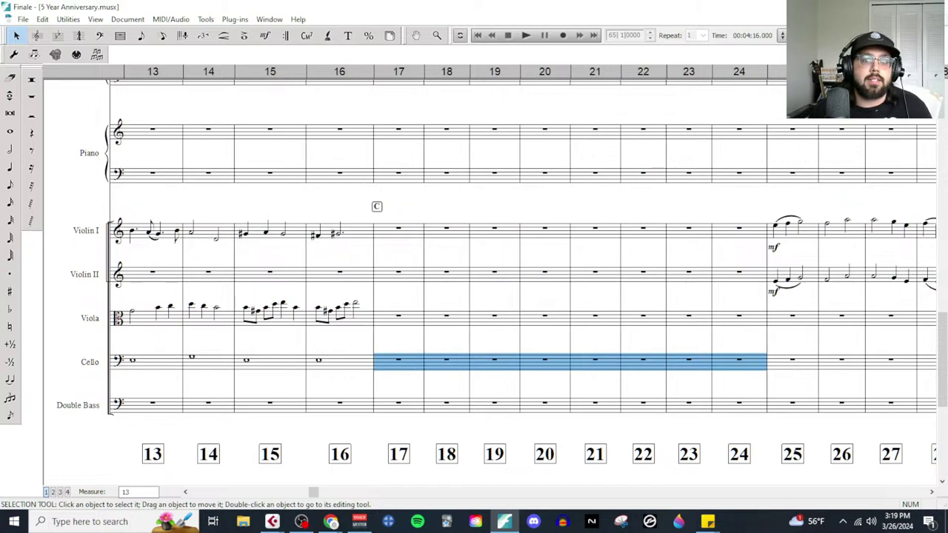
pyautogui.click(927, 19)
pyautogui.click(105, 491)
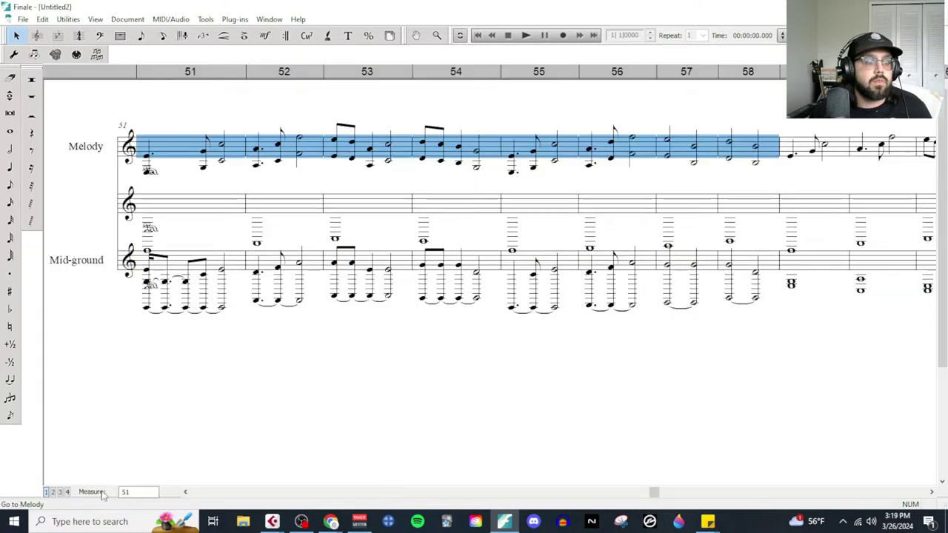
# Step: Select the Untitled2 middle-staff pad chords in measures 19–26
pyautogui.hscroll(-15, 263, 259)
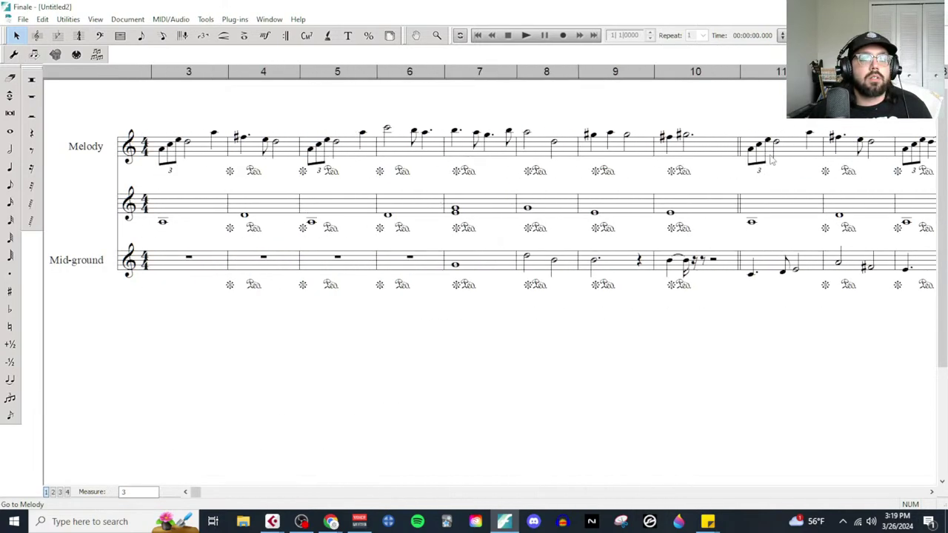
pyautogui.click(785, 157)
pyautogui.hscroll(5, 726, 182)
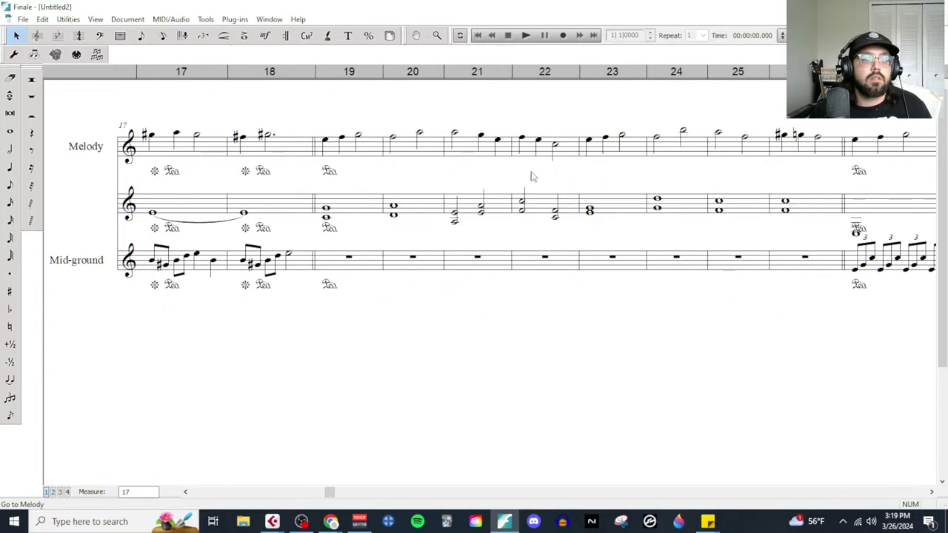
pyautogui.click(376, 211)
pyautogui.hscroll(1, 380, 237)
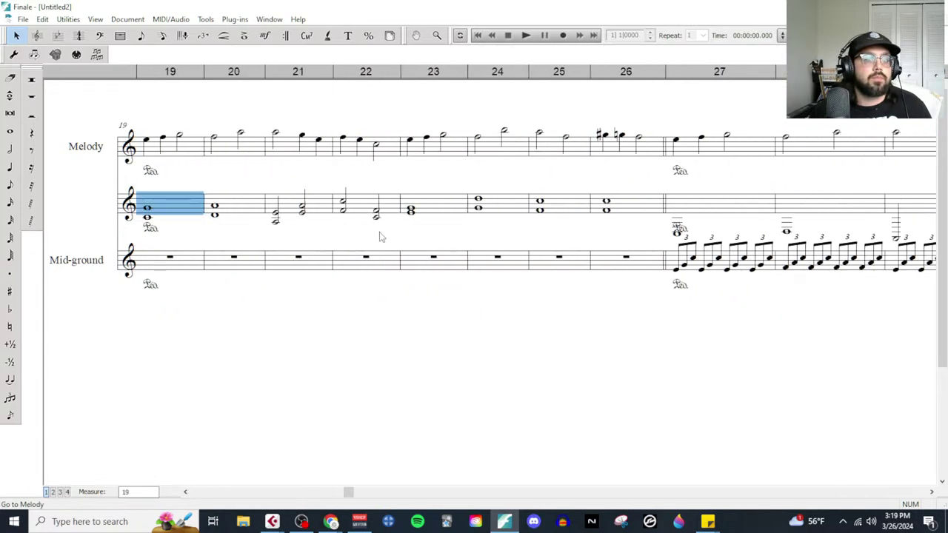
pyautogui.keyDown('shift'); pyautogui.click(664, 209); pyautogui.keyUp('shift')
pyautogui.click(667, 212)
pyautogui.click(622, 211)
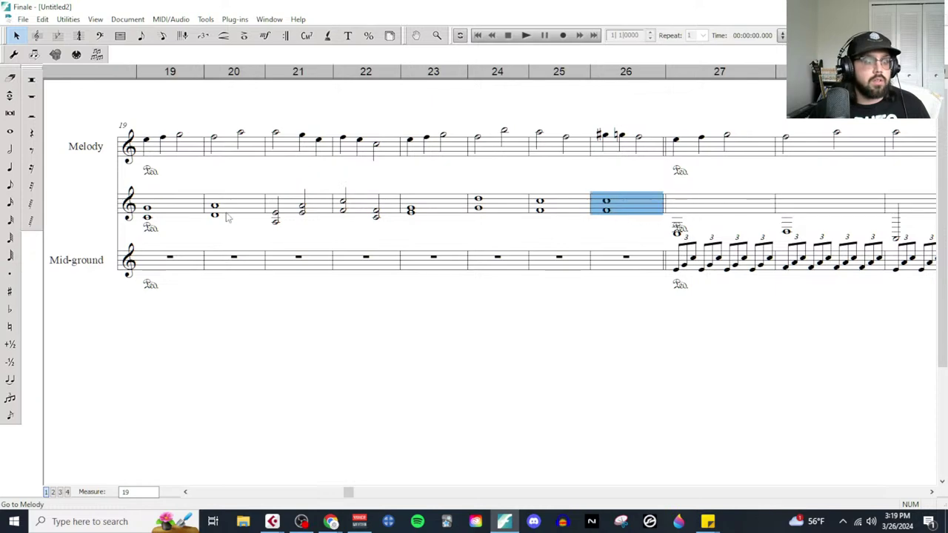
pyautogui.keyDown('shift'); pyautogui.click(194, 215); pyautogui.keyUp('shift')
# Step: Return to the 5 Year Anniversary score
pyautogui.hscroll(-1, 218, 233)
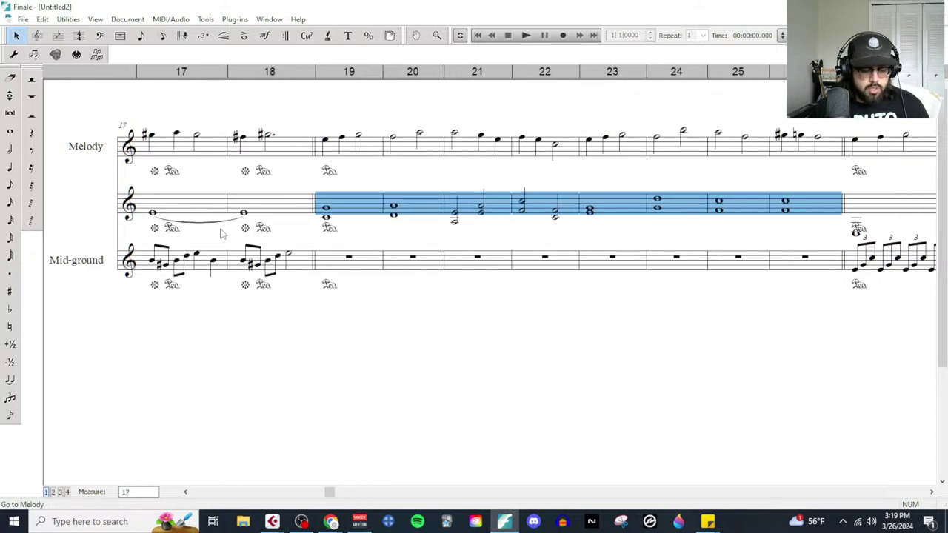
pyautogui.click(920, 18)
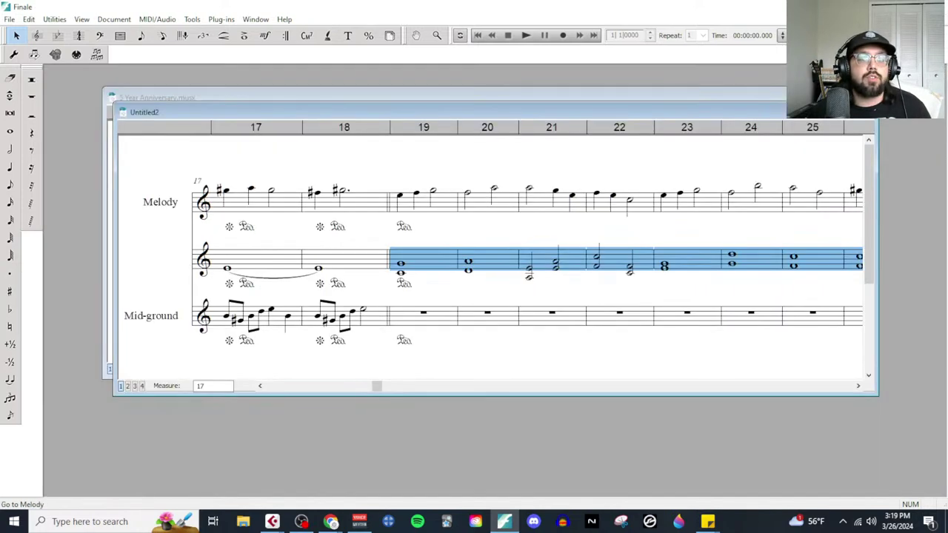
pyautogui.hotkey('ctrl', 'Tab')
# Step: Paste the sketch chords into Cello measures 17–24 and thin them to single notes
pyautogui.hotkey('ctrl', 'v')
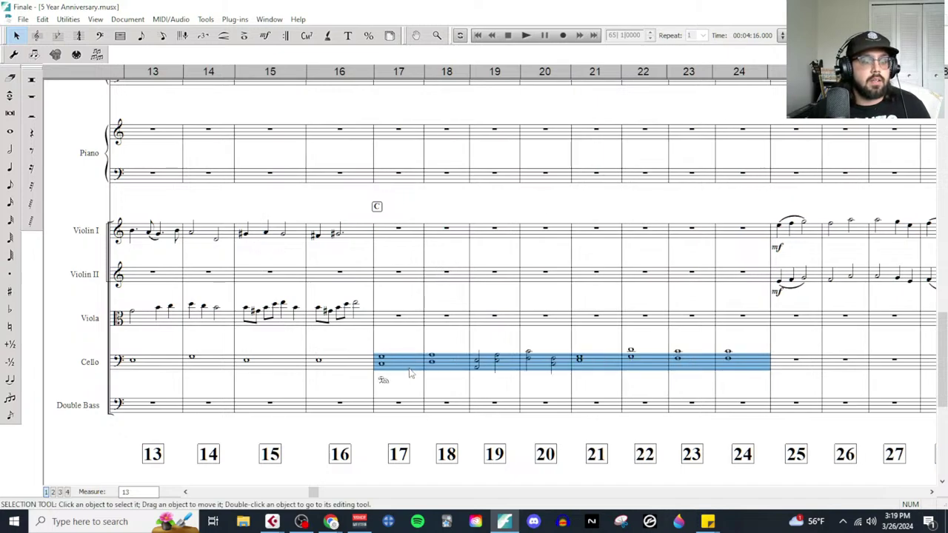
pyautogui.click(433, 406)
pyautogui.click(10, 132)
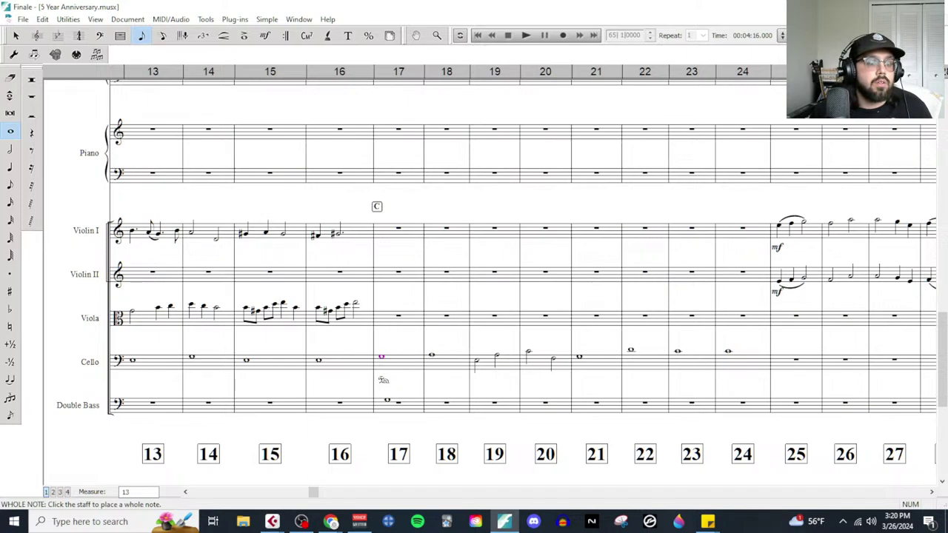
pyautogui.click(15, 36)
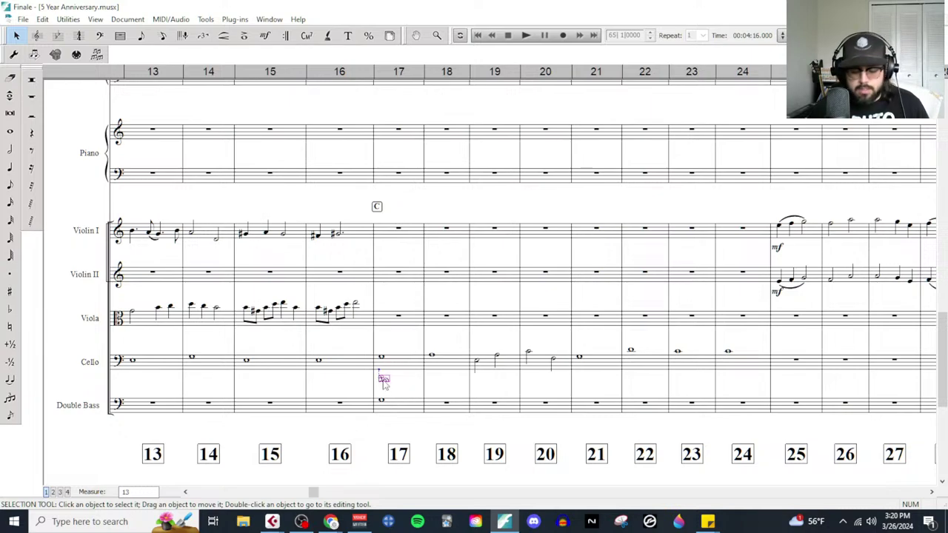
pyautogui.click(382, 406)
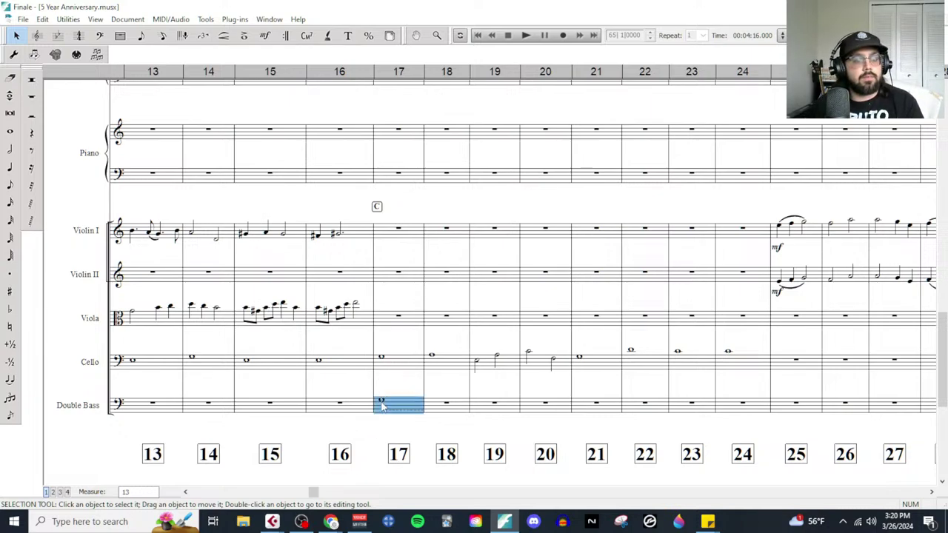
# Step: Paste the cello line into Double Bass measures 17–24 and remove extra notes
pyautogui.hotkey('ctrl', 'v')
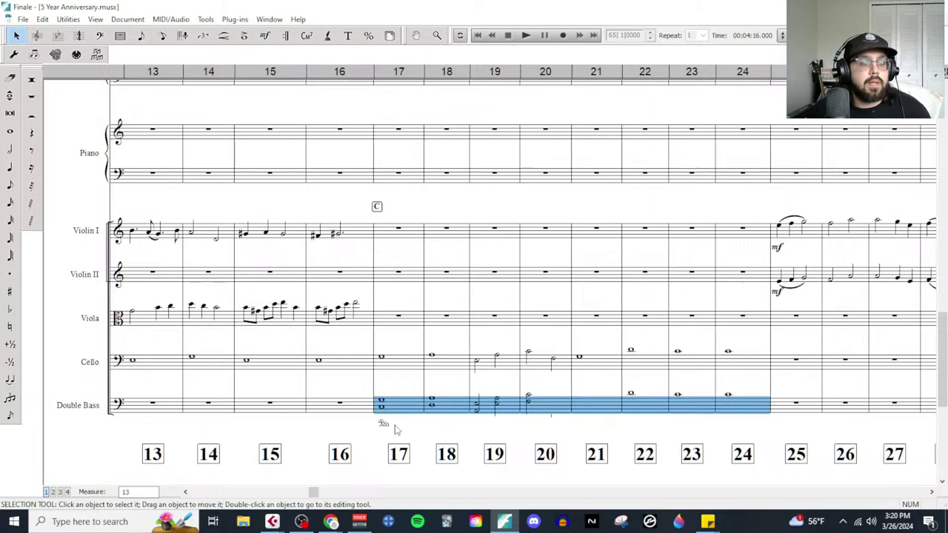
pyautogui.press('Escape')
pyautogui.click(10, 131)
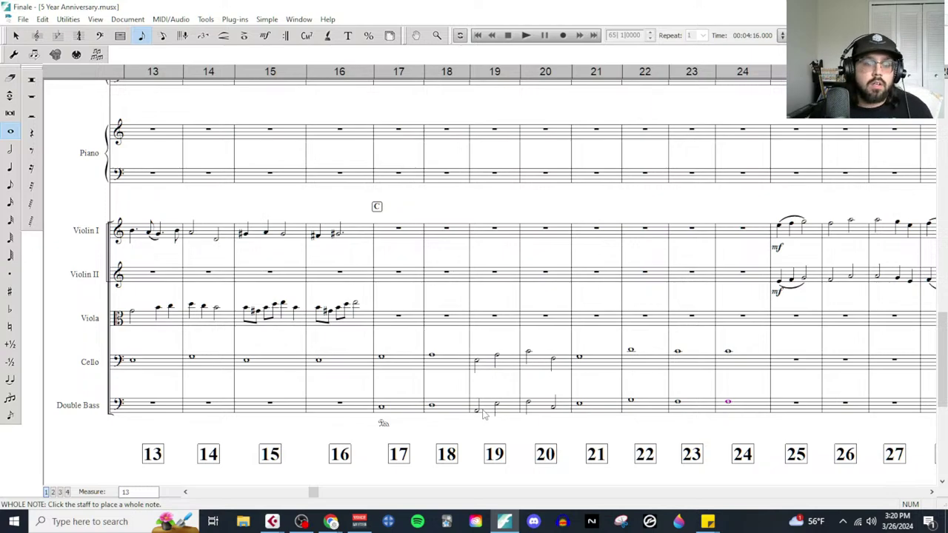
pyautogui.press('Escape')
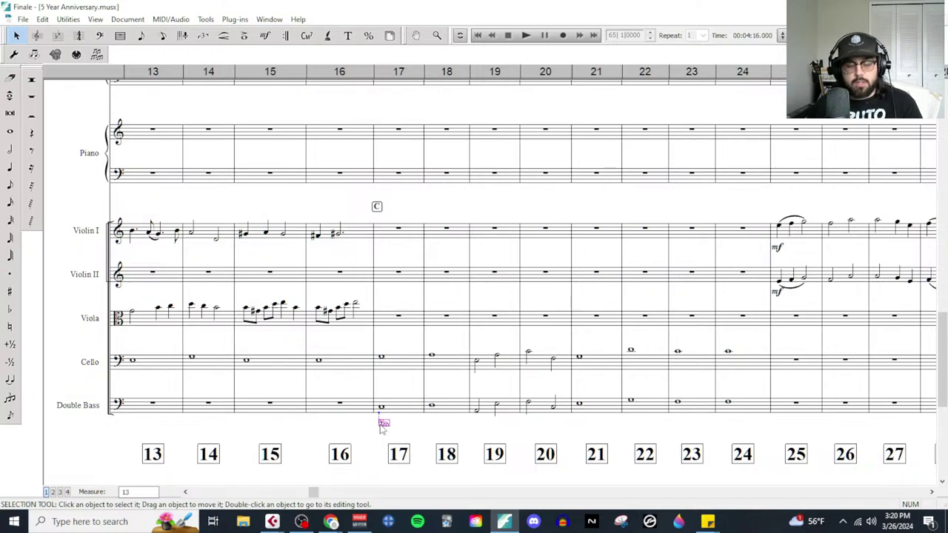
# Step: Transpose Double Bass measures 17–24 up an octave
pyautogui.click(398, 411)
pyautogui.keyDown('shift'); pyautogui.click(718, 413); pyautogui.keyUp('shift')
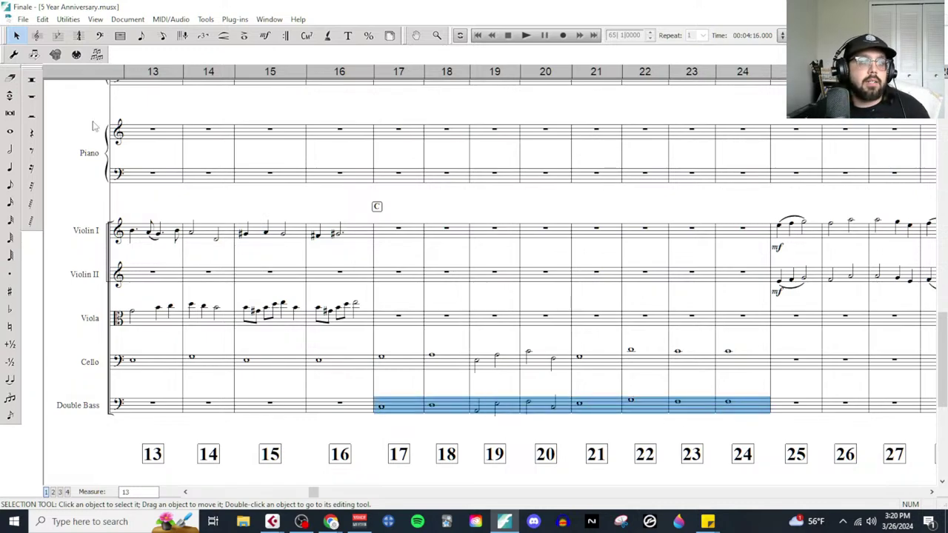
pyautogui.click(74, 18)
pyautogui.click(83, 32)
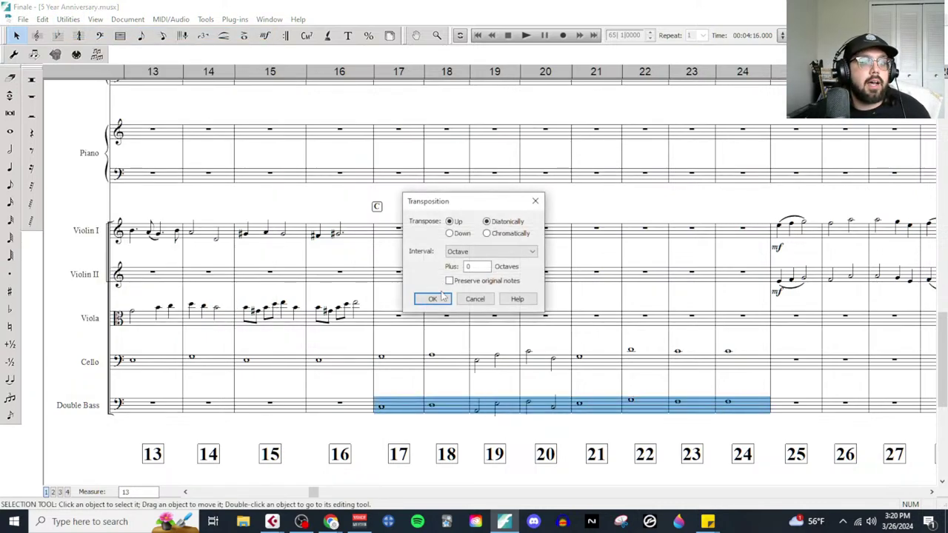
pyautogui.click(434, 299)
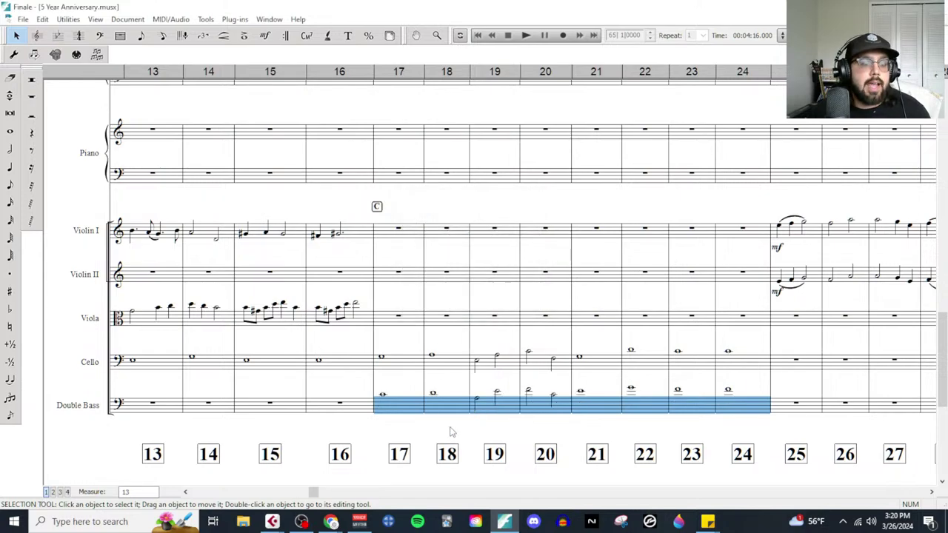
pyautogui.click(439, 412)
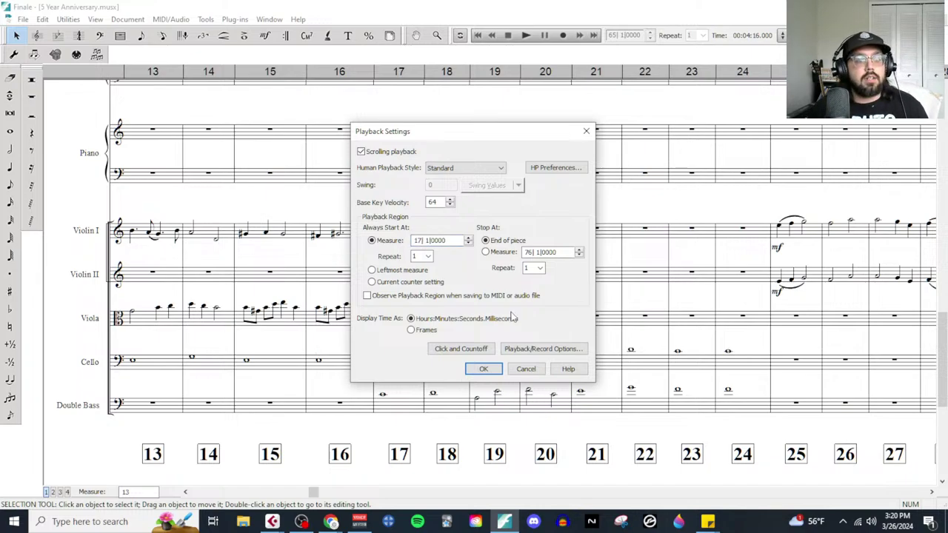
# Step: Play the score from measure 17, stop, and scroll up to the horns
pyautogui.click(480, 368)
pyautogui.click(525, 36)
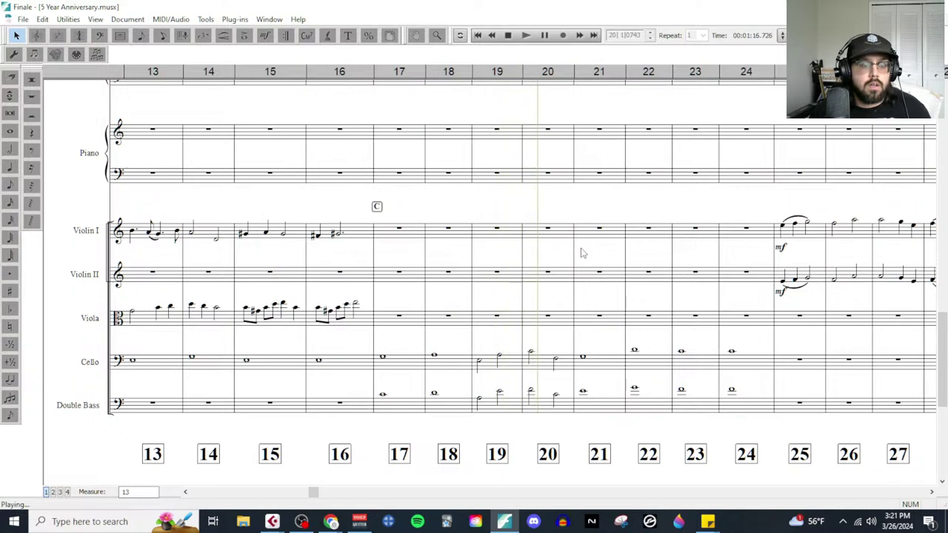
pyautogui.click(508, 36)
pyautogui.scroll(10, 468, 394)
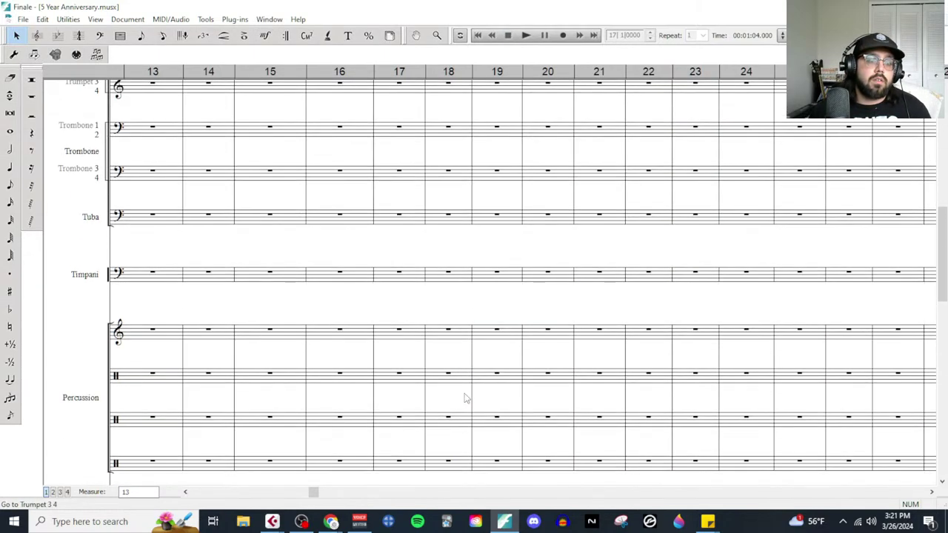
pyautogui.scroll(4, 459, 377)
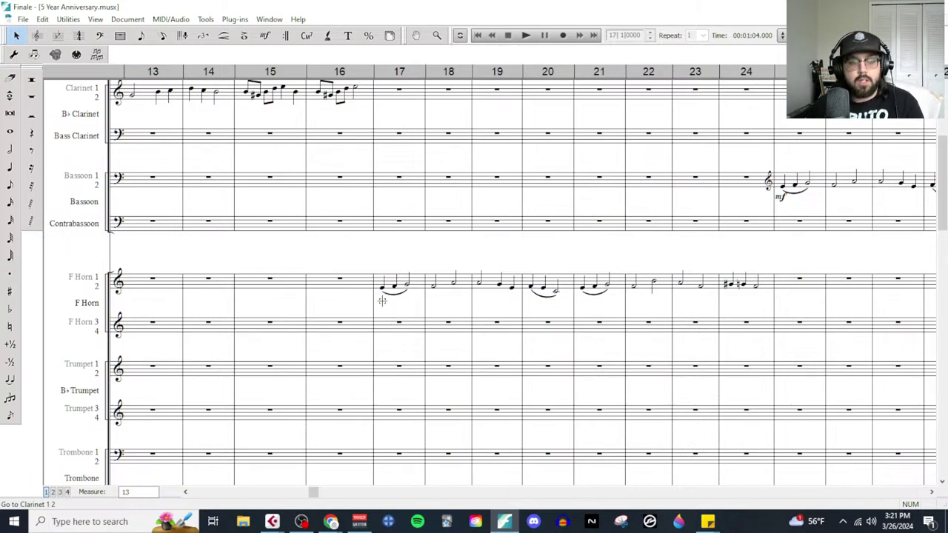
# Step: Mark the F Horn melody forte at measure 17
pyautogui.click(265, 36)
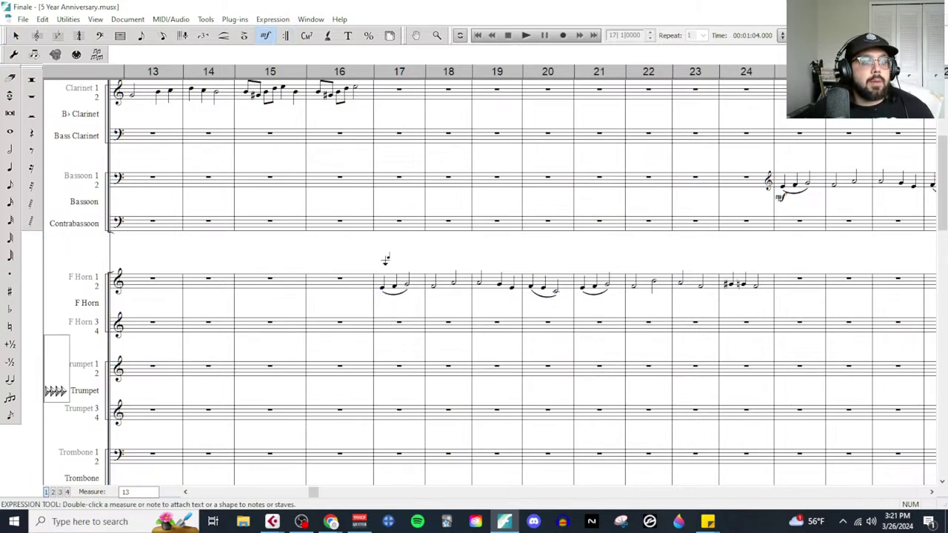
pyautogui.doubleClick(385, 259)
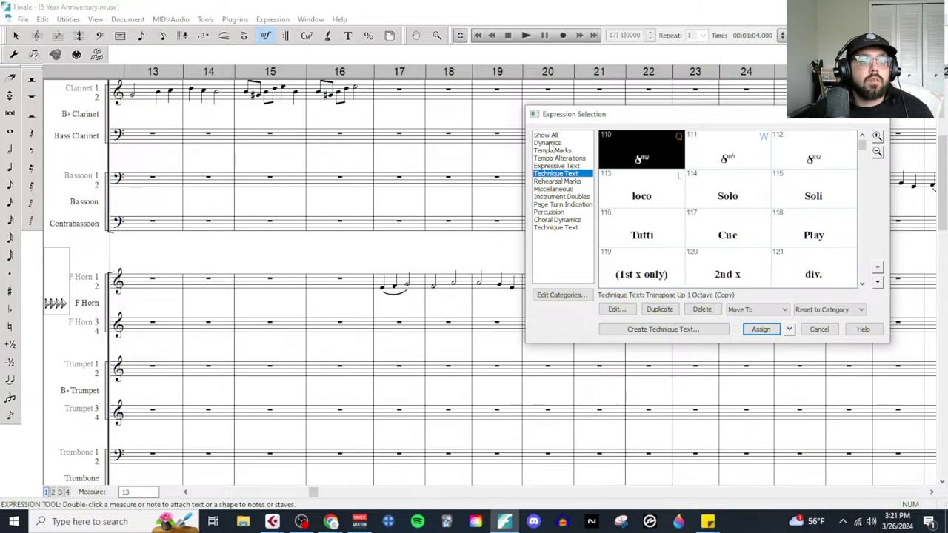
pyautogui.click(548, 143)
pyautogui.doubleClick(667, 195)
# Step: Add mf dynamics to the Cello and Double Bass at measure 17
pyautogui.scroll(-10, 399, 362)
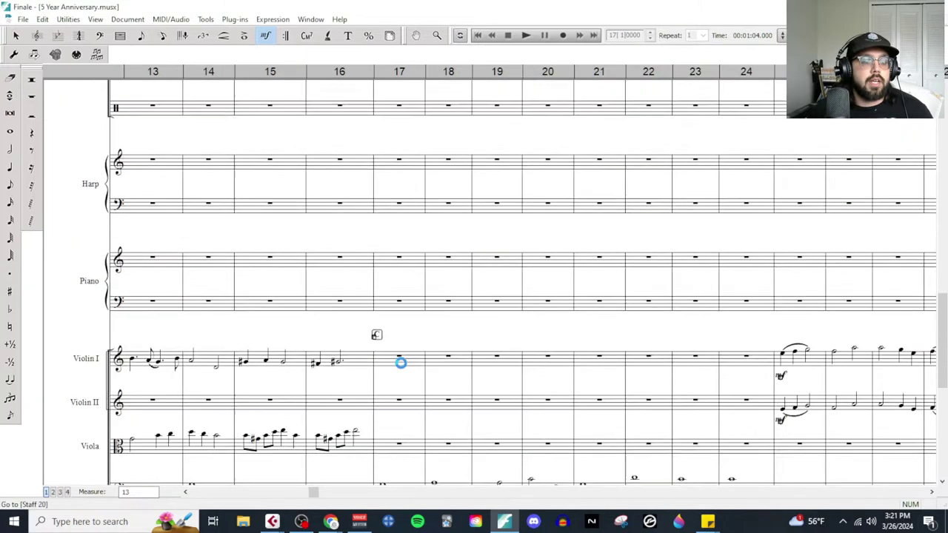
pyautogui.scroll(-3, 400, 363)
pyautogui.doubleClick(383, 331)
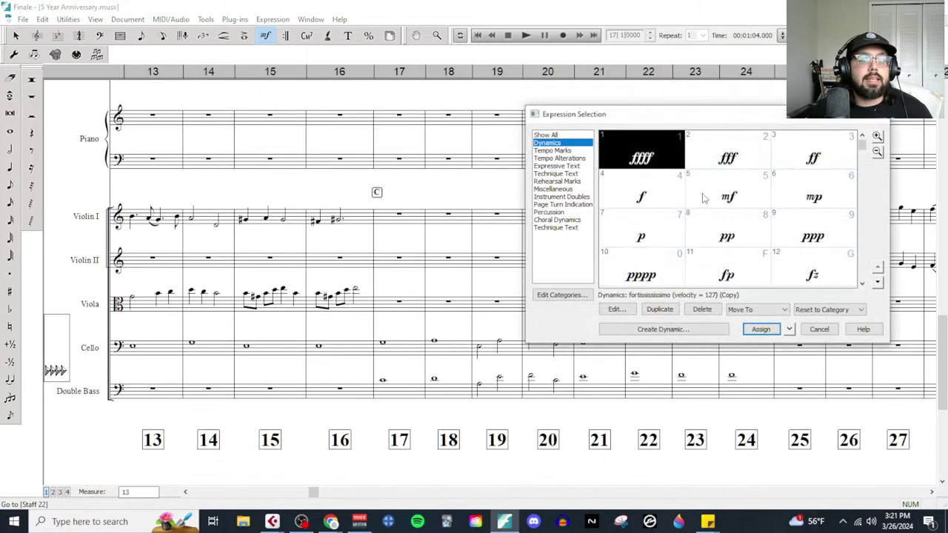
pyautogui.click(733, 196)
pyautogui.doubleClick(737, 198)
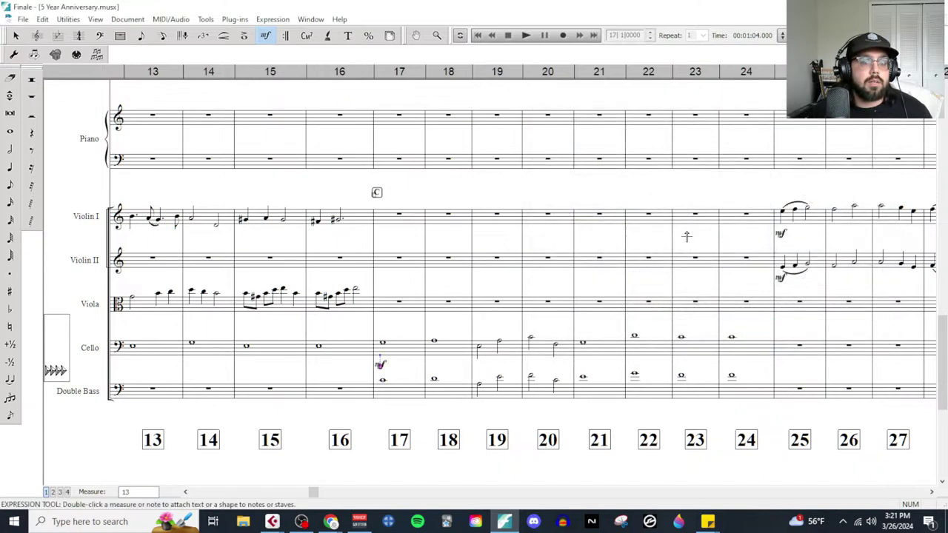
pyautogui.doubleClick(395, 378)
pyautogui.doubleClick(719, 196)
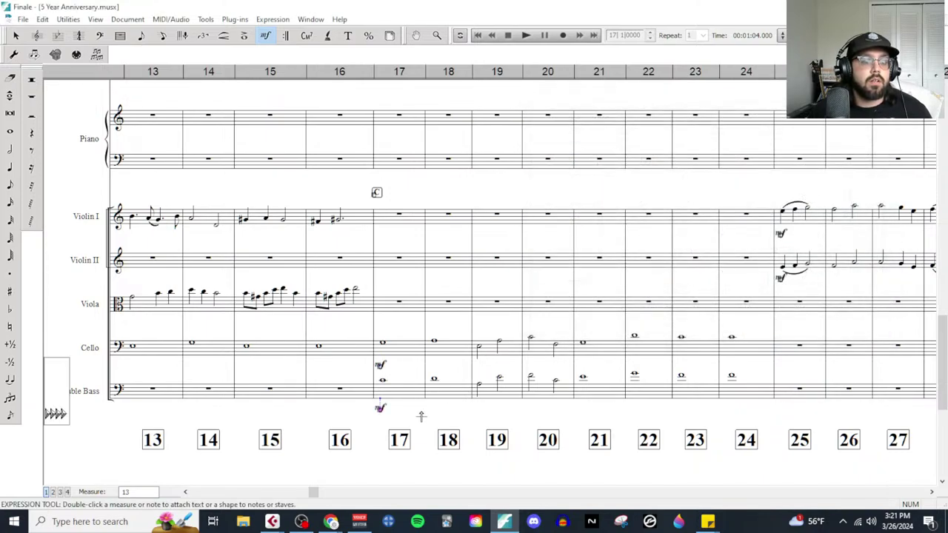
# Step: Scroll back up and bring up Playback Settings
pyautogui.scroll(15, 421, 414)
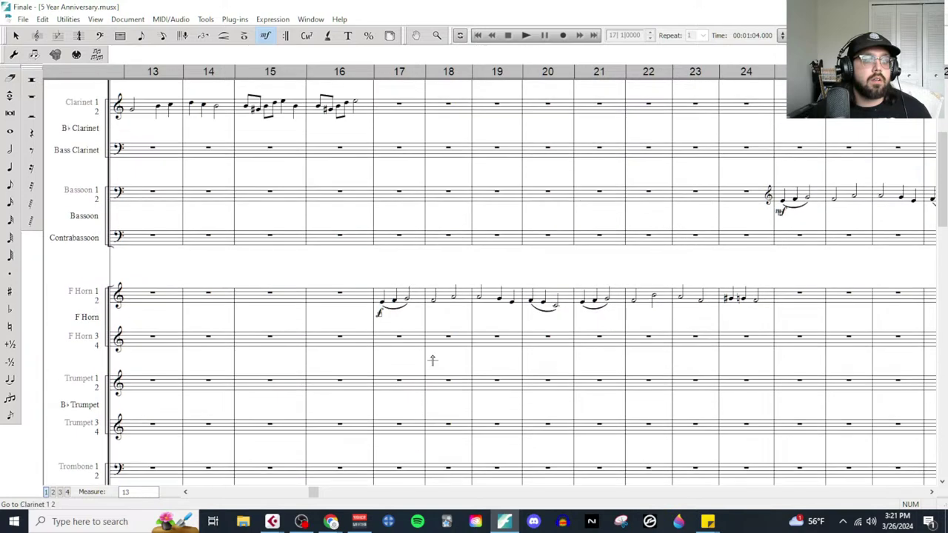
pyautogui.scroll(5, 433, 361)
pyautogui.click(459, 35)
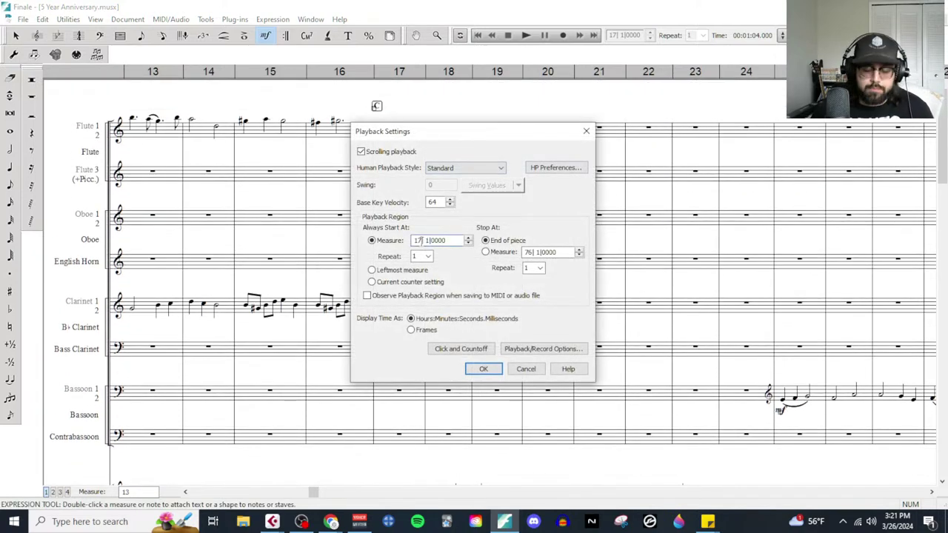
# Step: Set playback to start at measure 1 and play the whole score
pyautogui.doubleClick(418, 241)
pyautogui.click(483, 369)
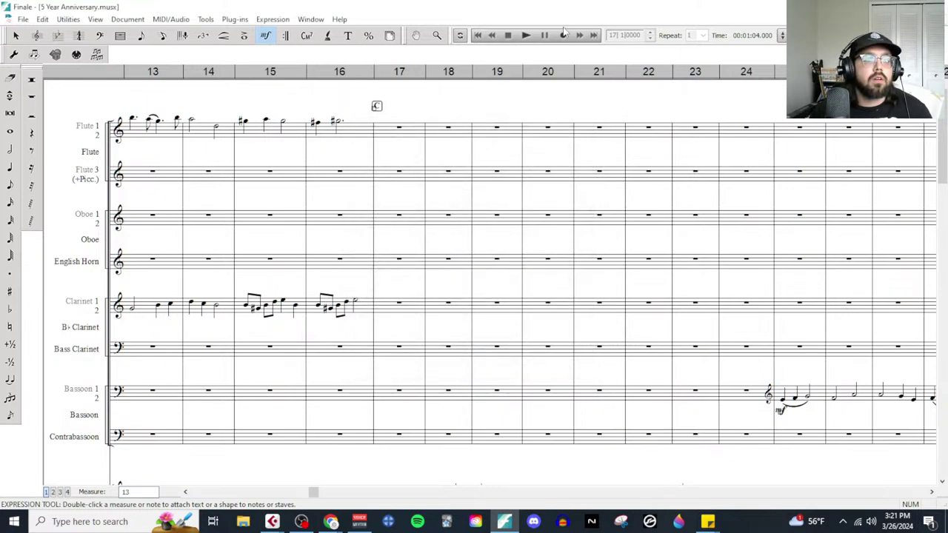
pyautogui.click(526, 34)
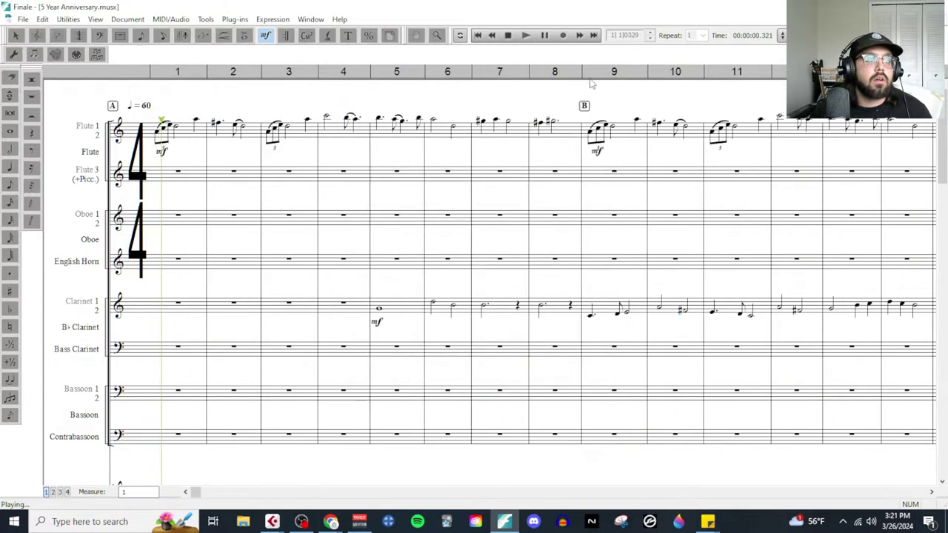
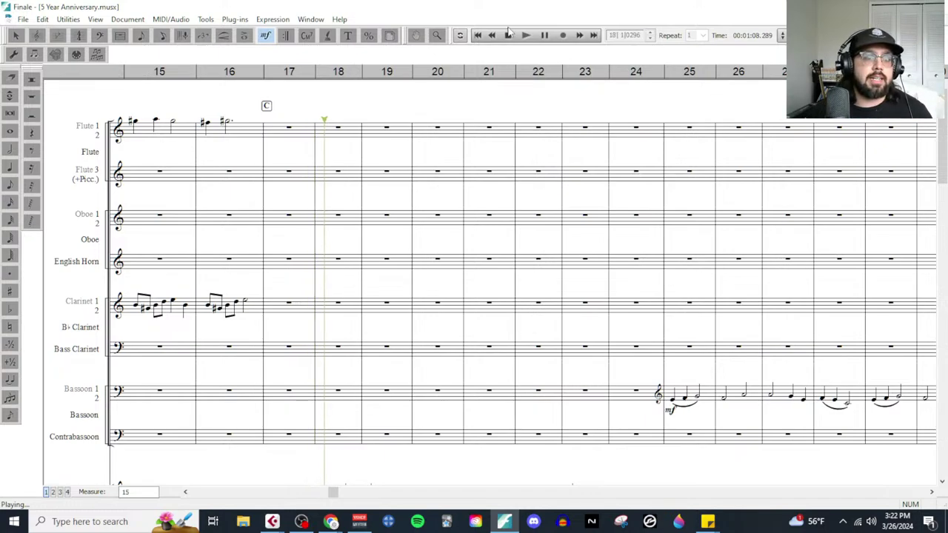
# Step: Stop playback and return to the selection tool
pyautogui.click(487, 108)
pyautogui.hscroll(-6, 371, 291)
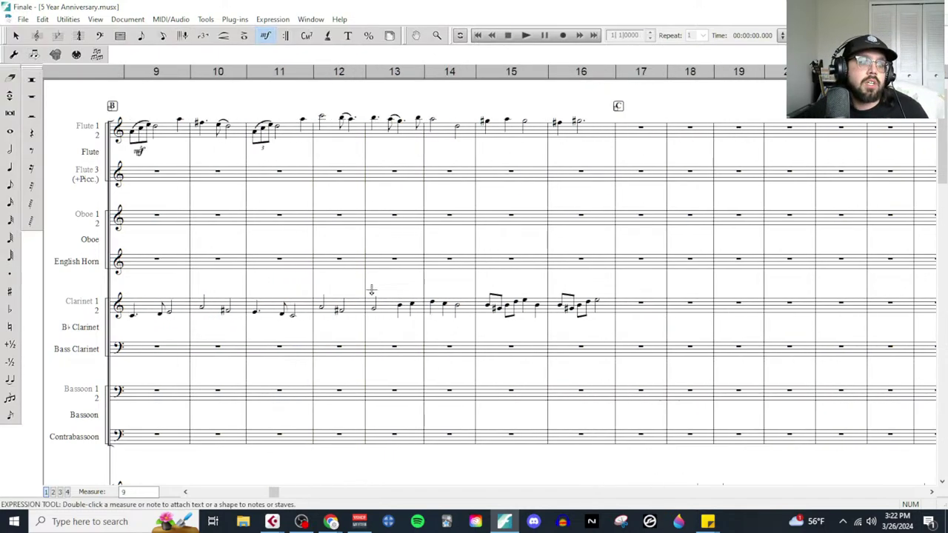
pyautogui.hscroll(-2, 372, 290)
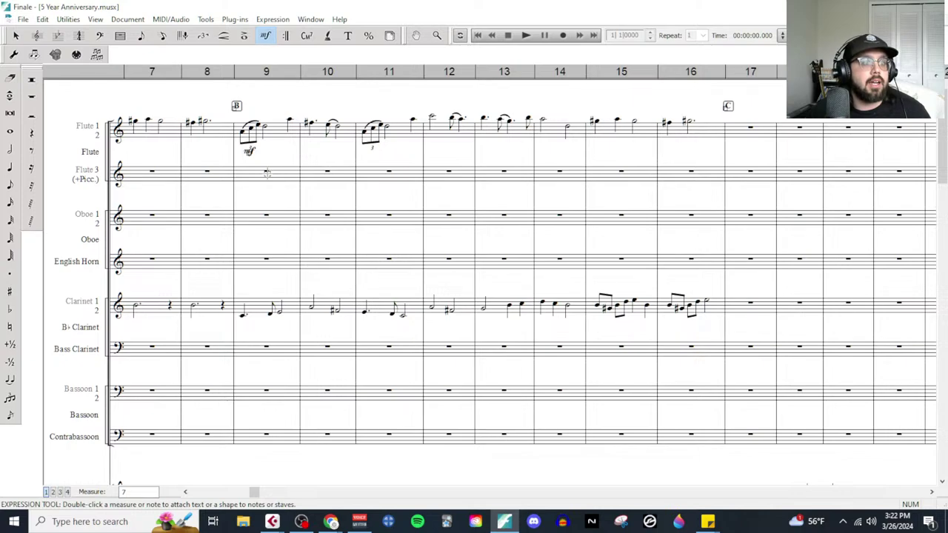
pyautogui.press('Escape')
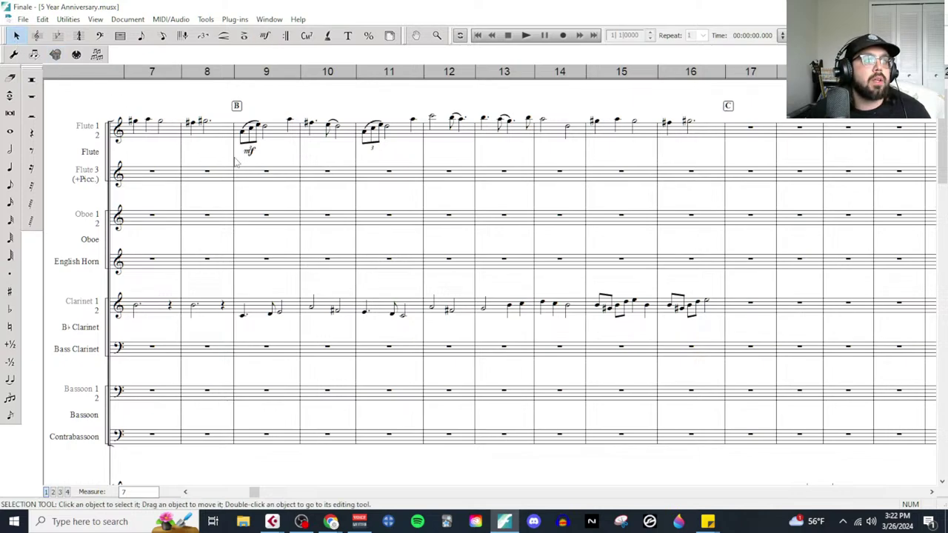
# Step: Add an f dynamic to the Flute and Clarinet at rehearsal B, measure 9
pyautogui.click(265, 36)
pyautogui.doubleClick(241, 111)
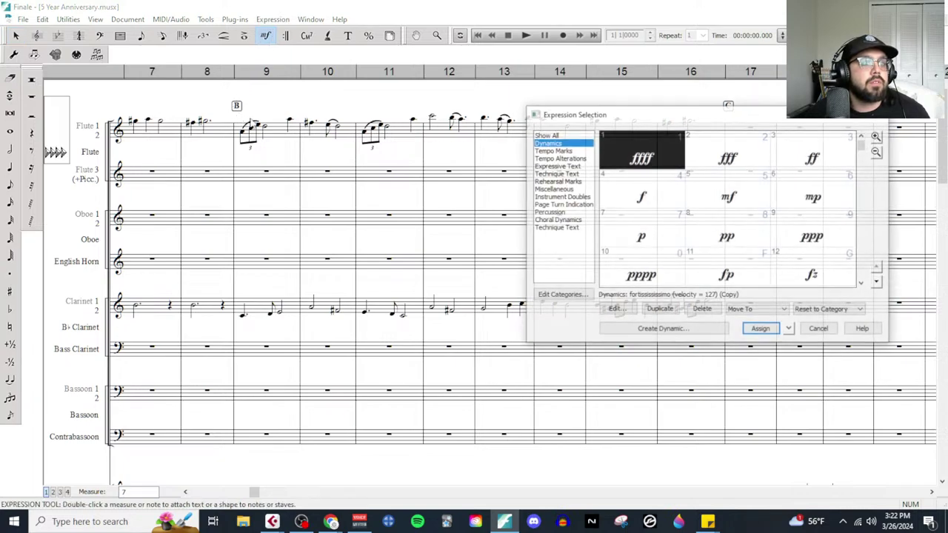
pyautogui.press('Return')
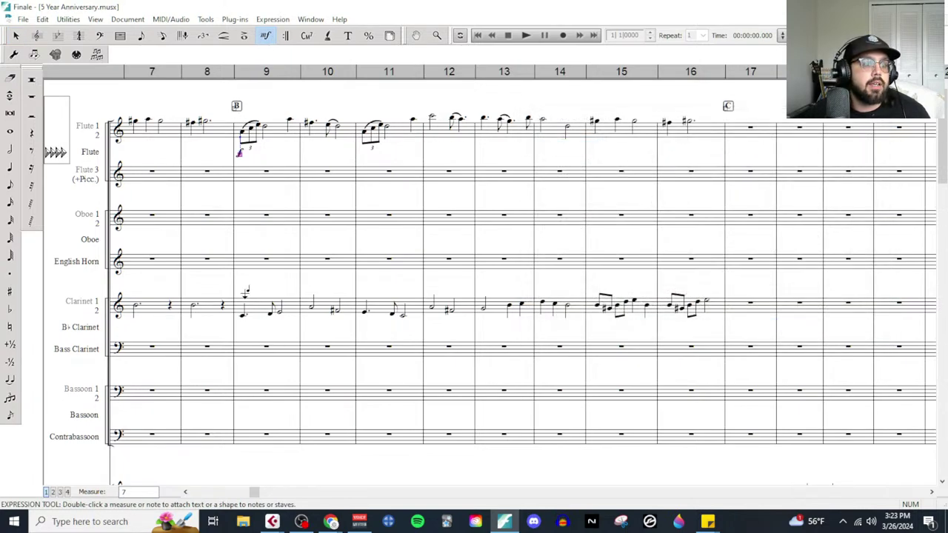
pyautogui.doubleClick(243, 311)
pyautogui.press('Return')
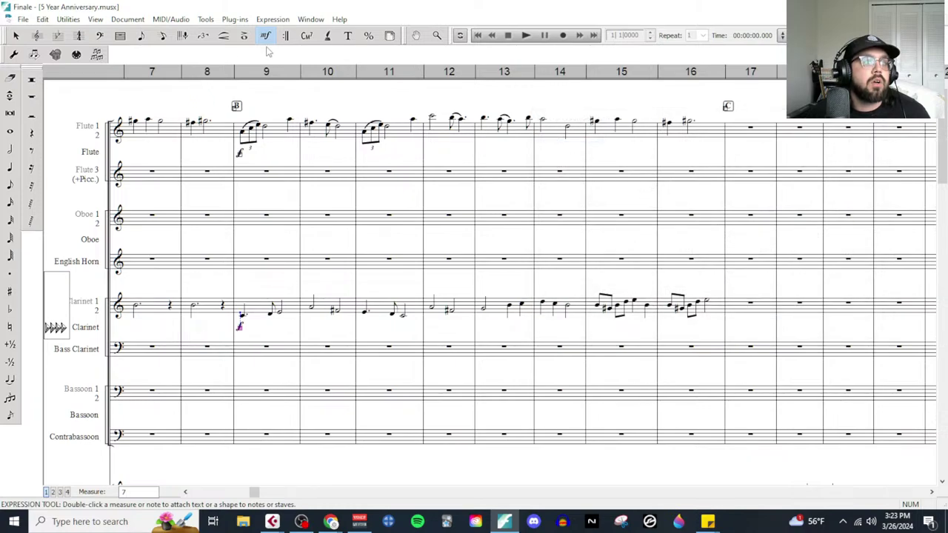
# Step: Place cresc. (Expressive Text) under the Flute and Clarinet in measure 8
pyautogui.doubleClick(194, 112)
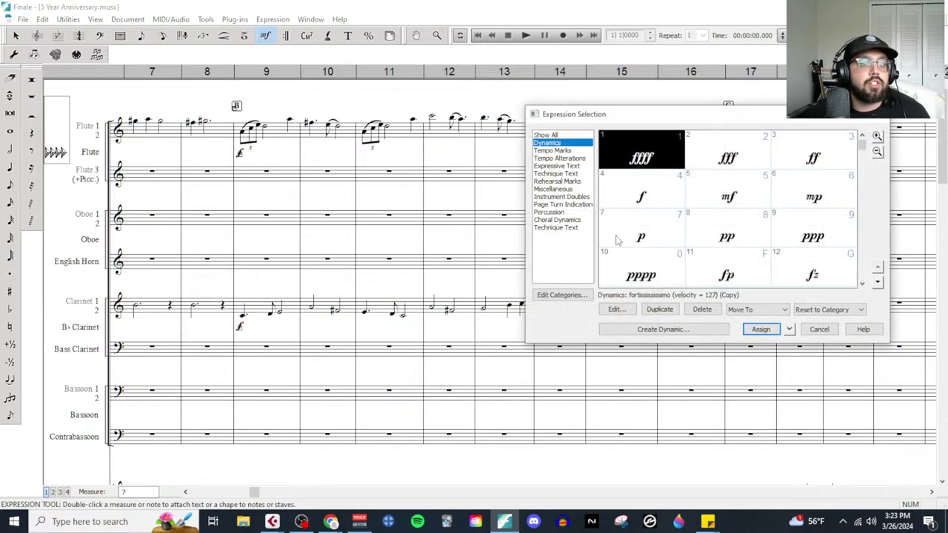
pyautogui.click(559, 167)
pyautogui.doubleClick(711, 278)
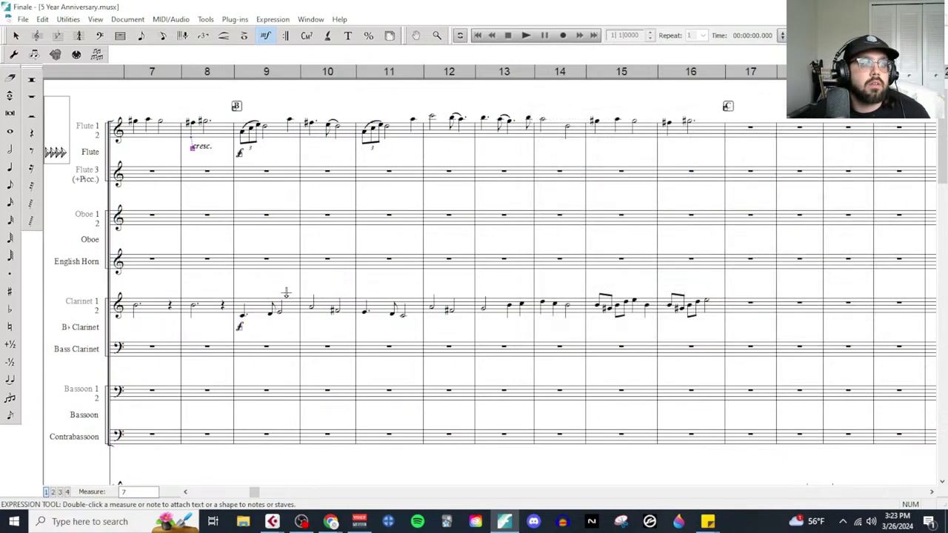
pyautogui.doubleClick(194, 288)
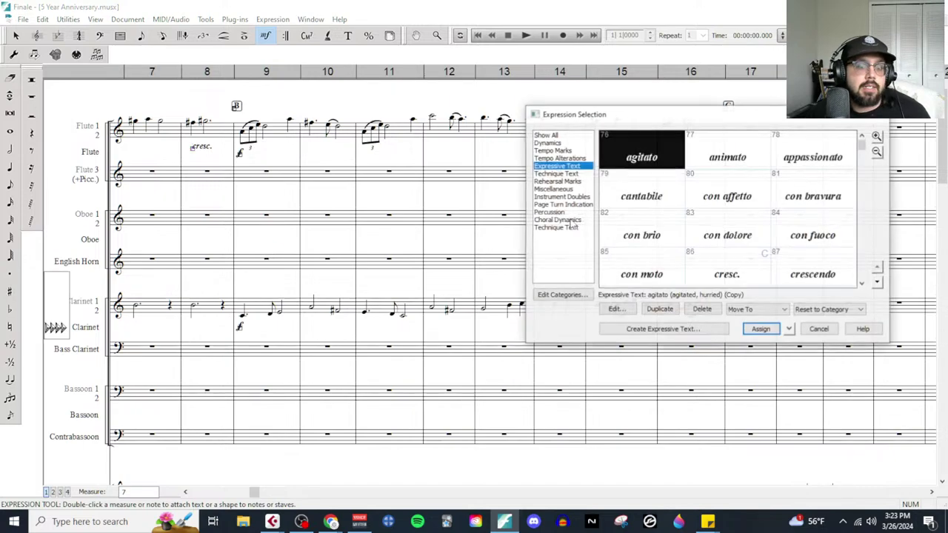
pyautogui.doubleClick(718, 259)
pyautogui.hscroll(-10, 213, 176)
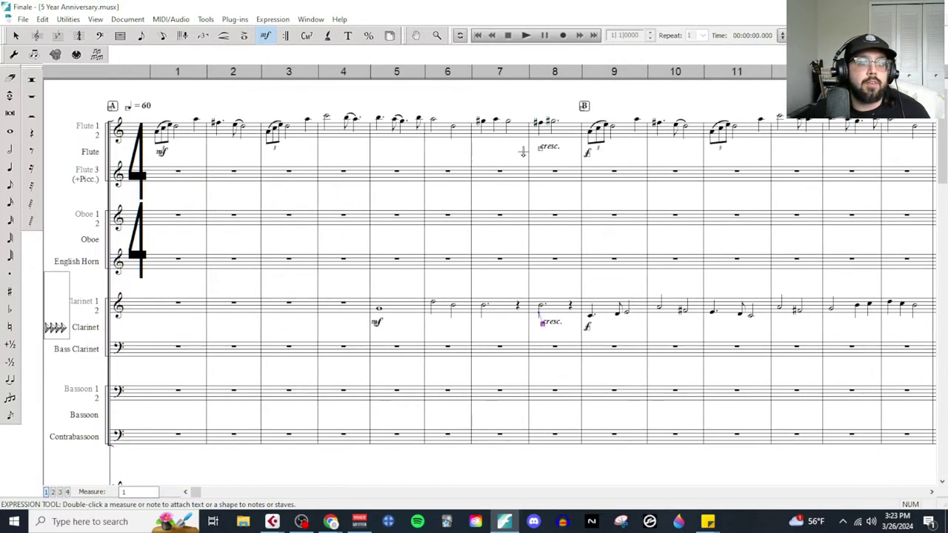
pyautogui.scroll(-10, 621, 296)
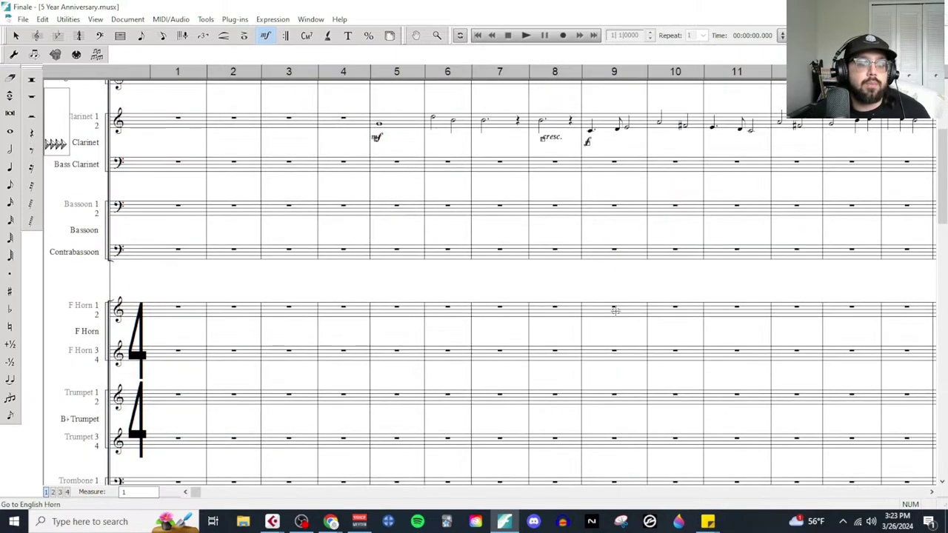
pyautogui.scroll(-10, 614, 319)
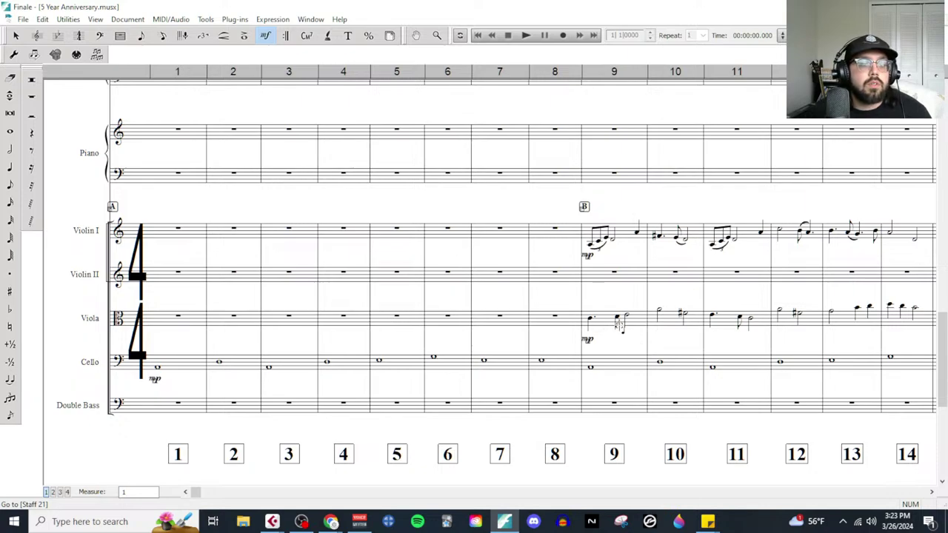
pyautogui.hscroll(2, 634, 348)
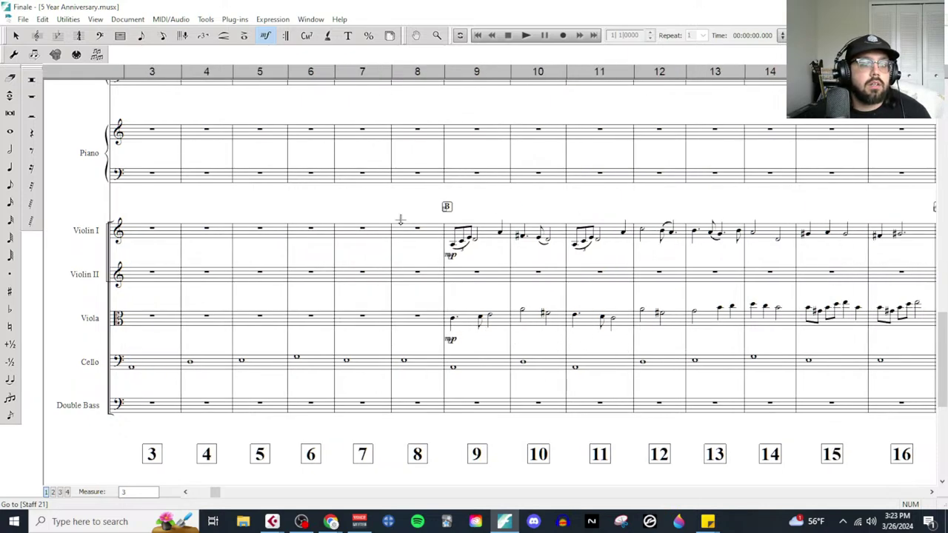
# Step: Transpose Violin I measures 9–16 up an octave
pyautogui.click(16, 37)
pyautogui.click(450, 236)
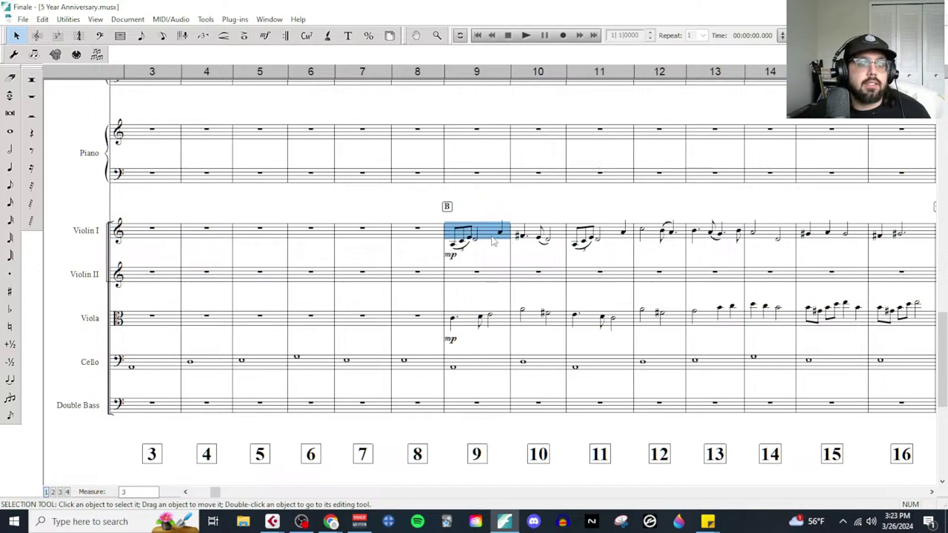
pyautogui.hscroll(2, 508, 261)
pyautogui.keyDown('shift'); pyautogui.click(813, 243); pyautogui.keyUp('shift')
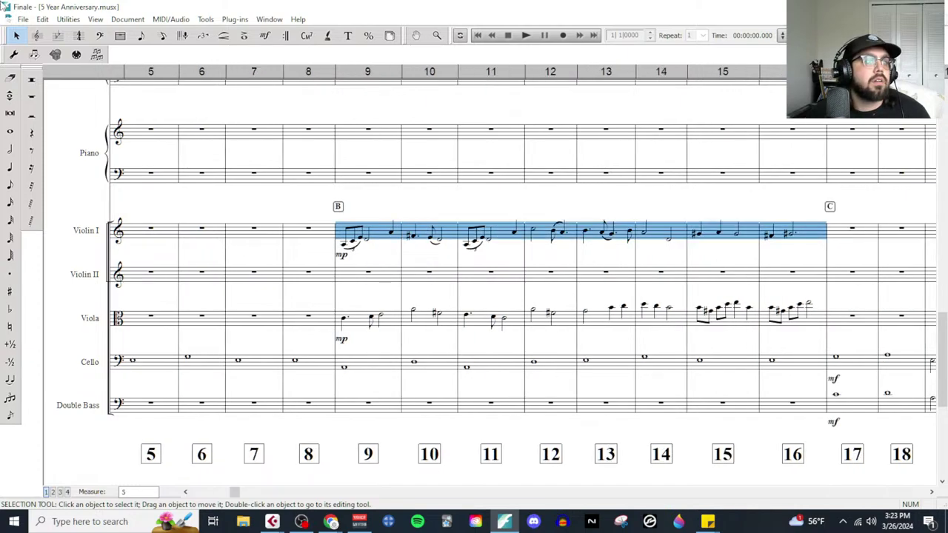
pyautogui.click(69, 19)
pyautogui.click(82, 30)
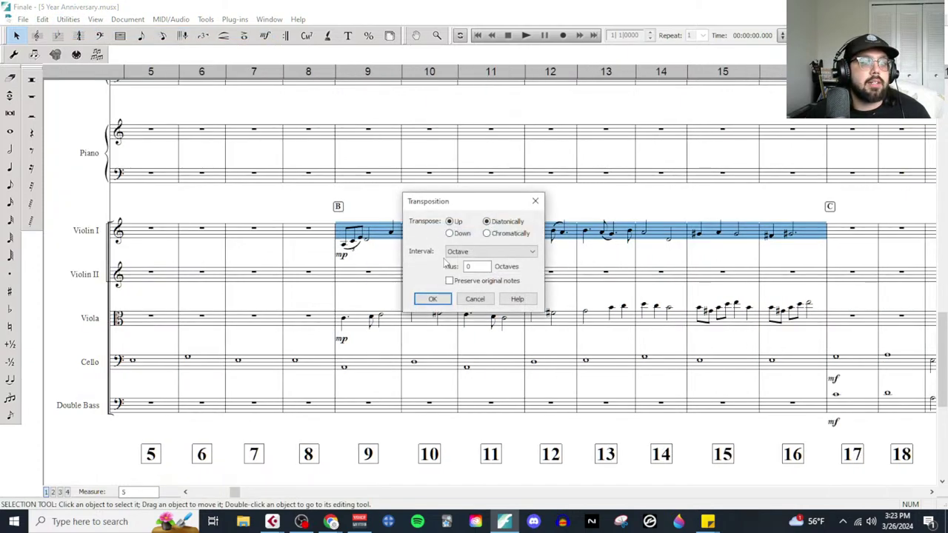
pyautogui.click(433, 299)
pyautogui.click(420, 208)
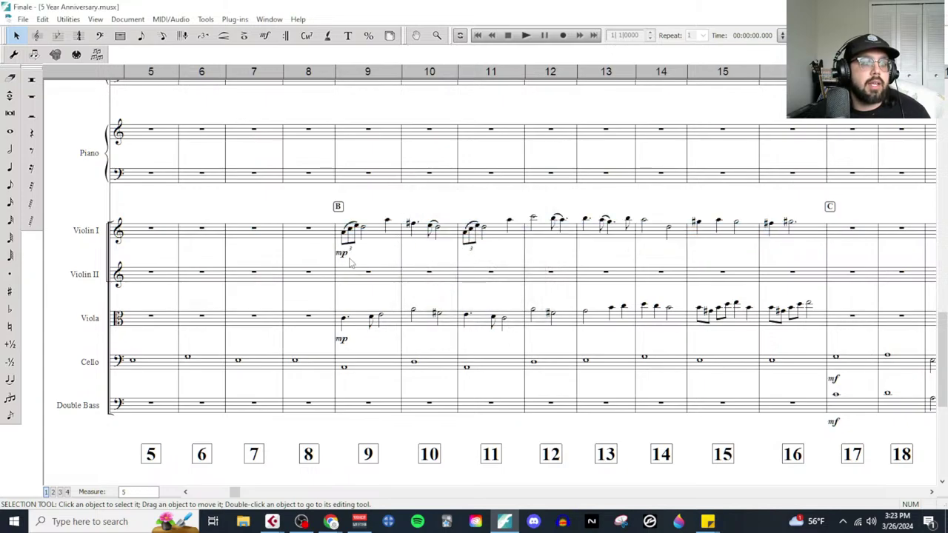
# Step: Set the playback start measure to 5
pyautogui.scroll(15, 355, 260)
pyautogui.scroll(-1, 361, 260)
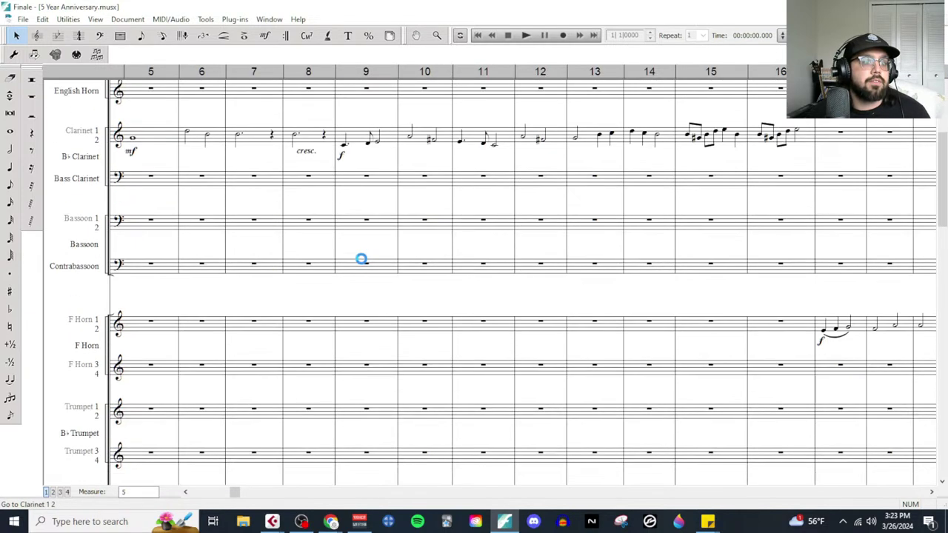
pyautogui.scroll(-15, 360, 259)
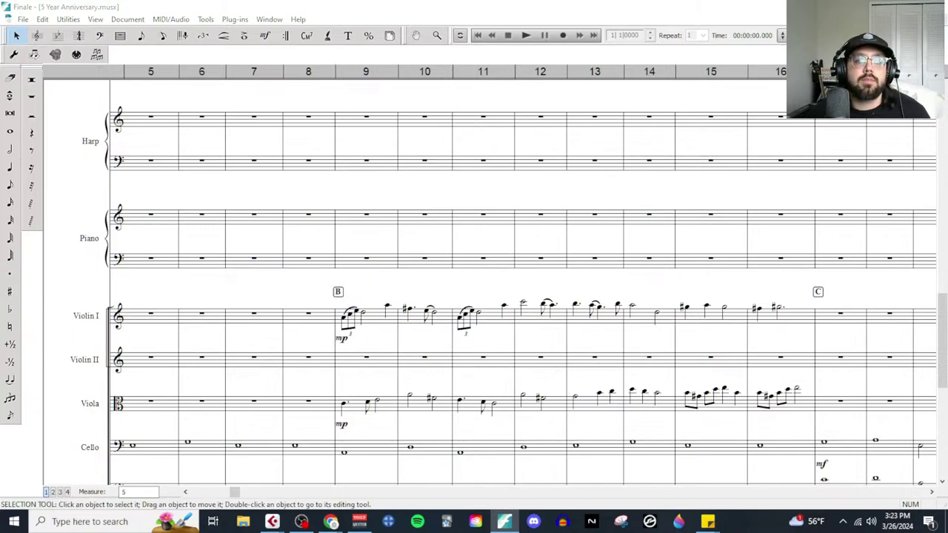
pyautogui.write('5')
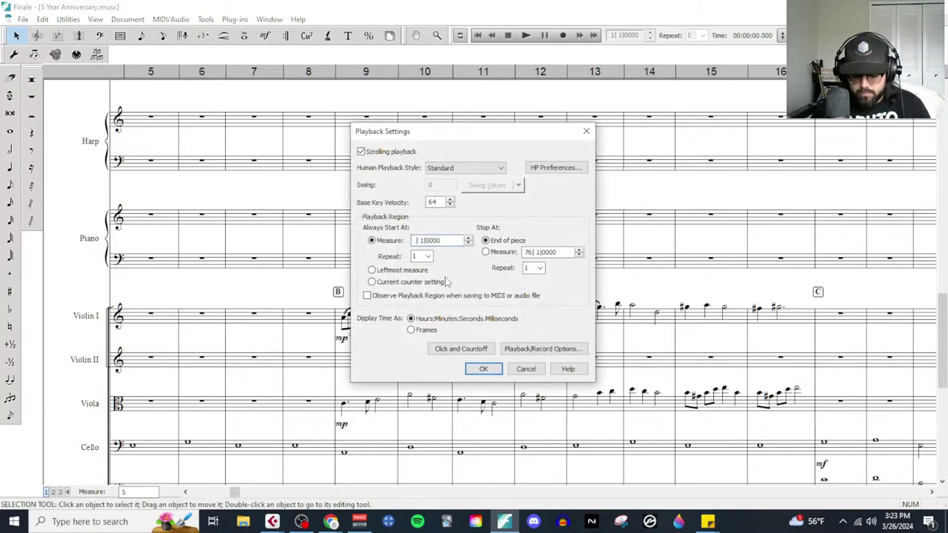
pyautogui.press('Return')
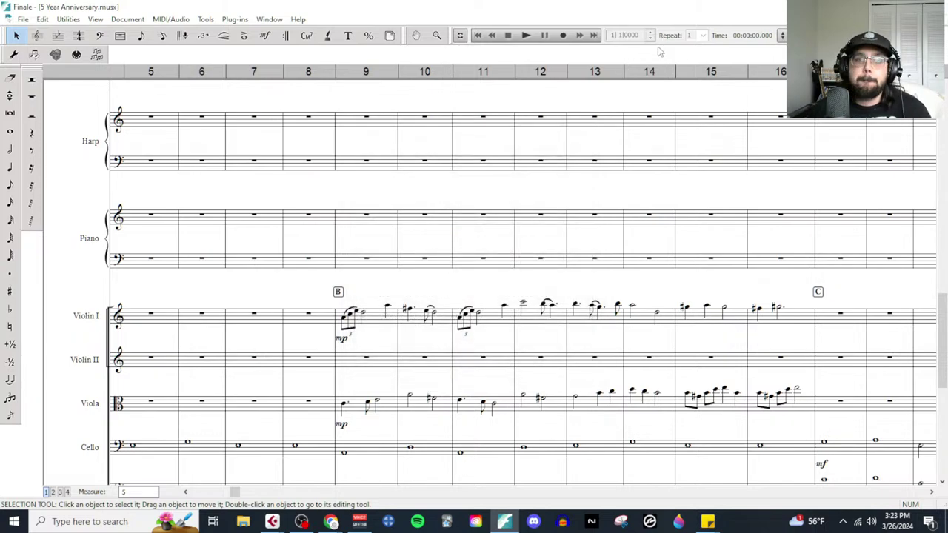
pyautogui.click(525, 35)
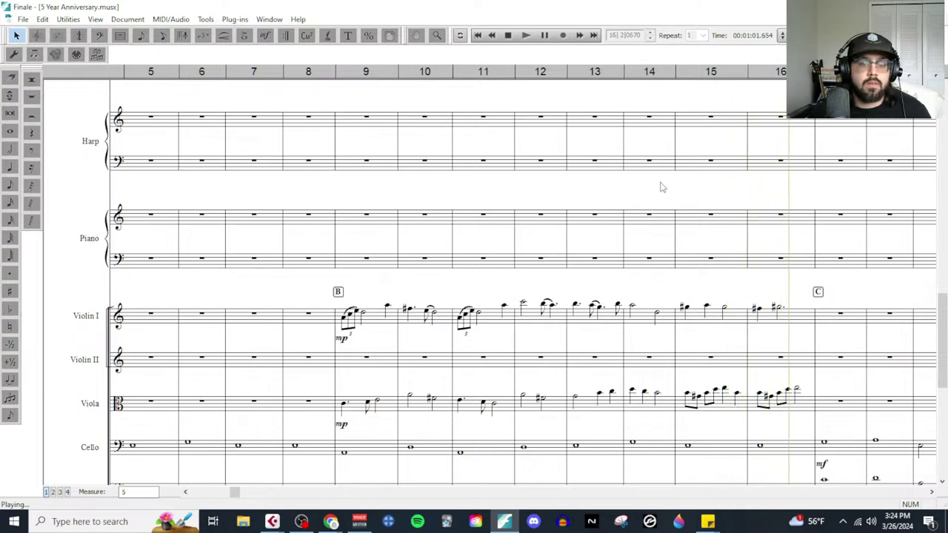
pyautogui.click(548, 106)
pyautogui.scroll(3, 634, 254)
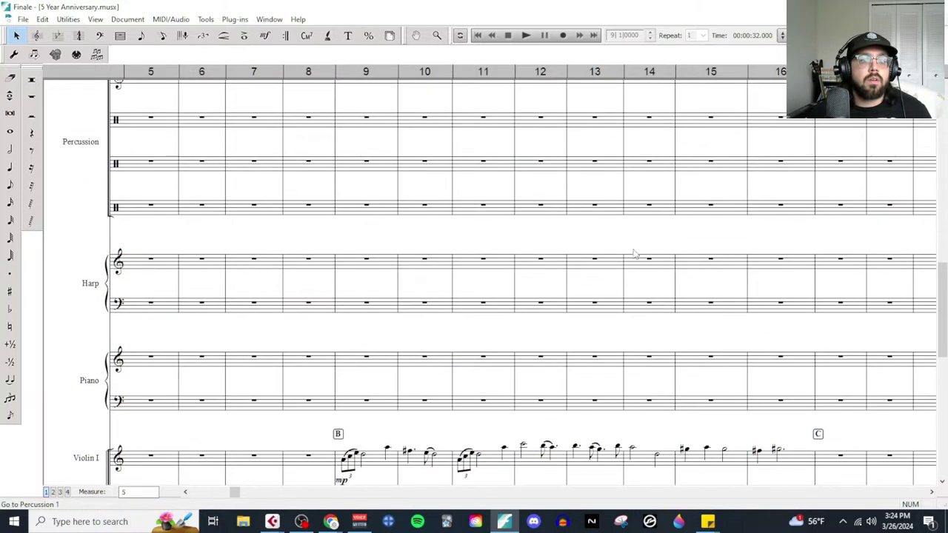
pyautogui.scroll(15, 634, 254)
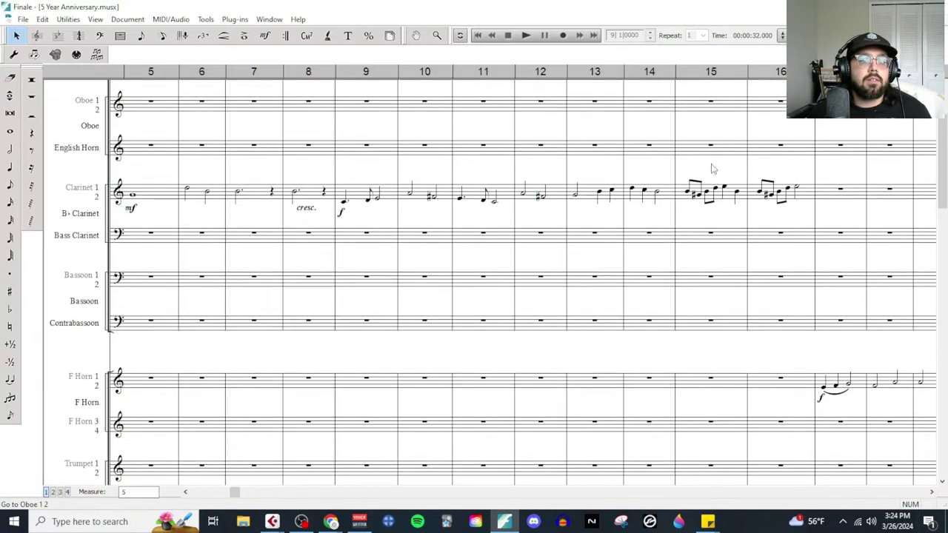
# Step: Slur the Clarinet figure in measure 15, then pick the Simple Entry whole note
pyautogui.click(225, 37)
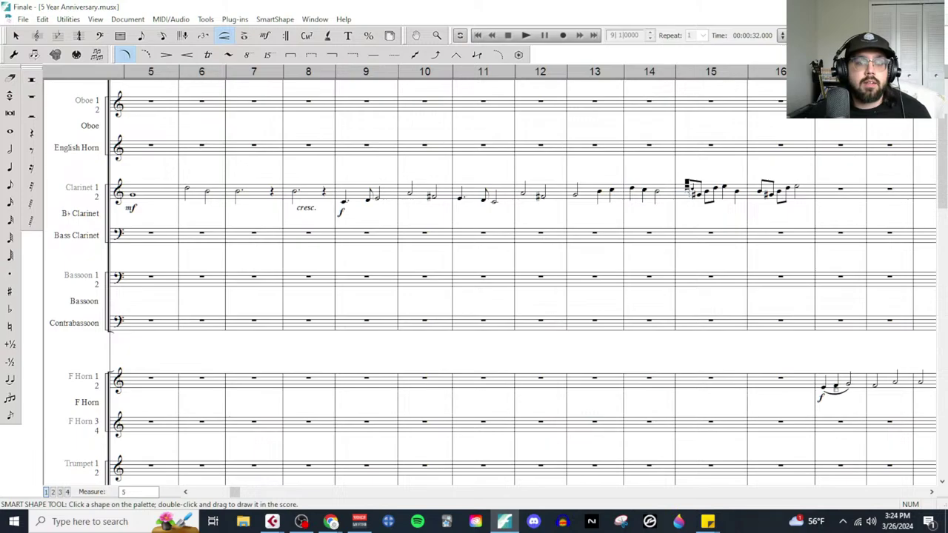
pyautogui.moveTo(738, 195); pyautogui.dragTo(737, 189)
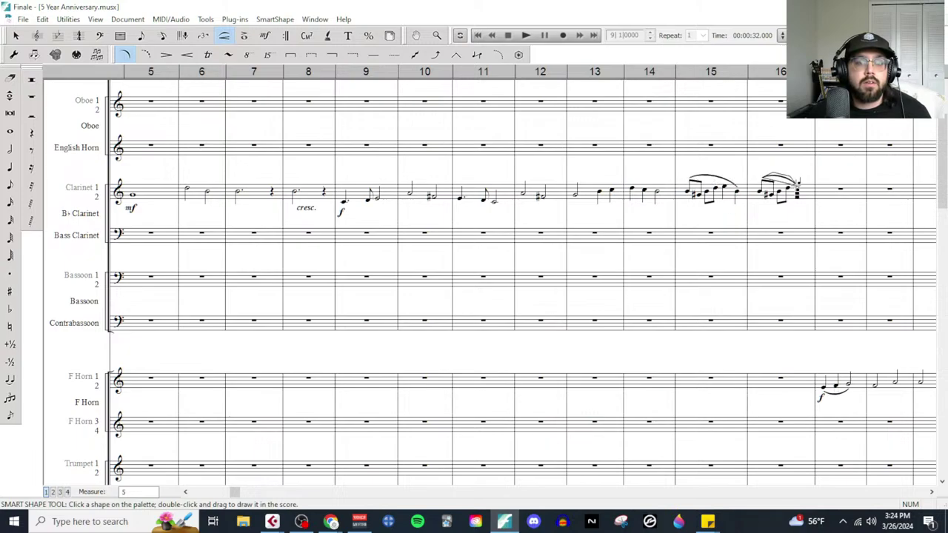
pyautogui.scroll(-12, 688, 271)
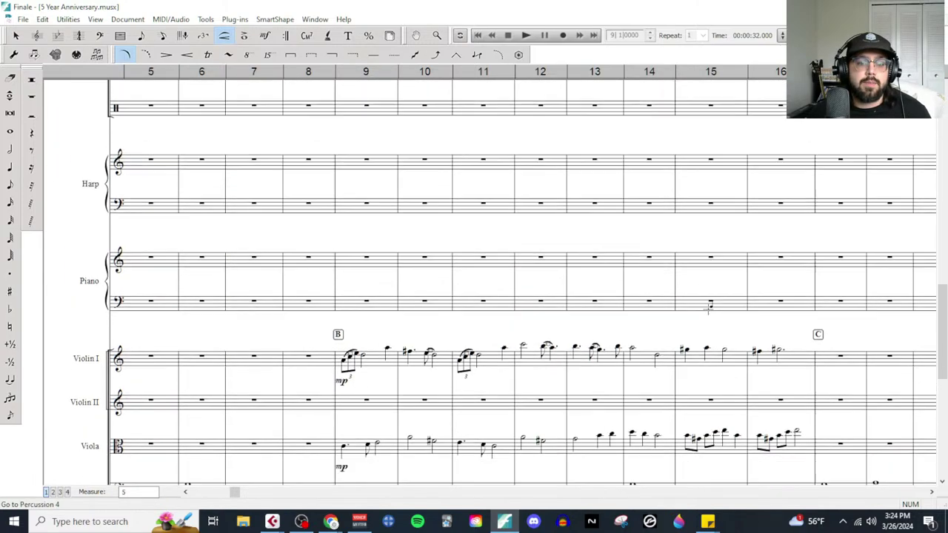
pyautogui.scroll(-2, 708, 309)
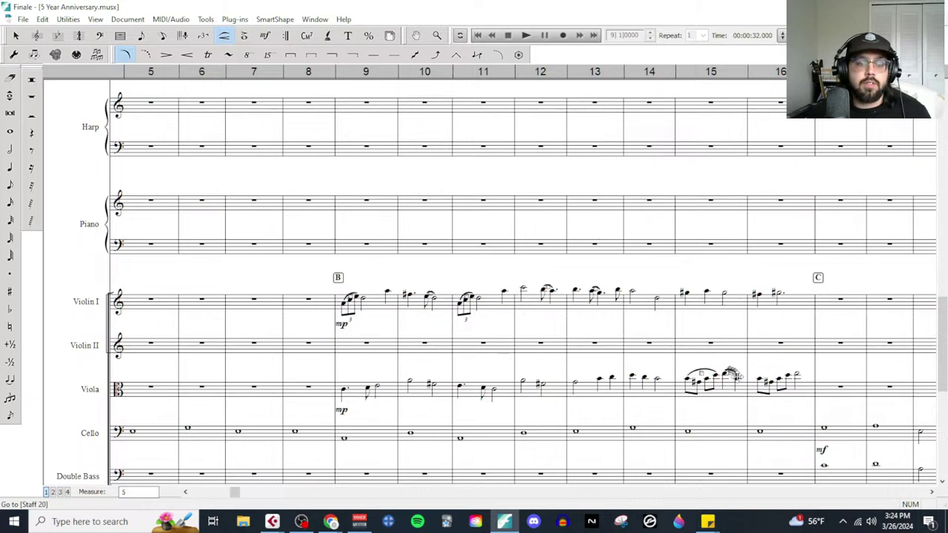
pyautogui.scroll(-3, 791, 379)
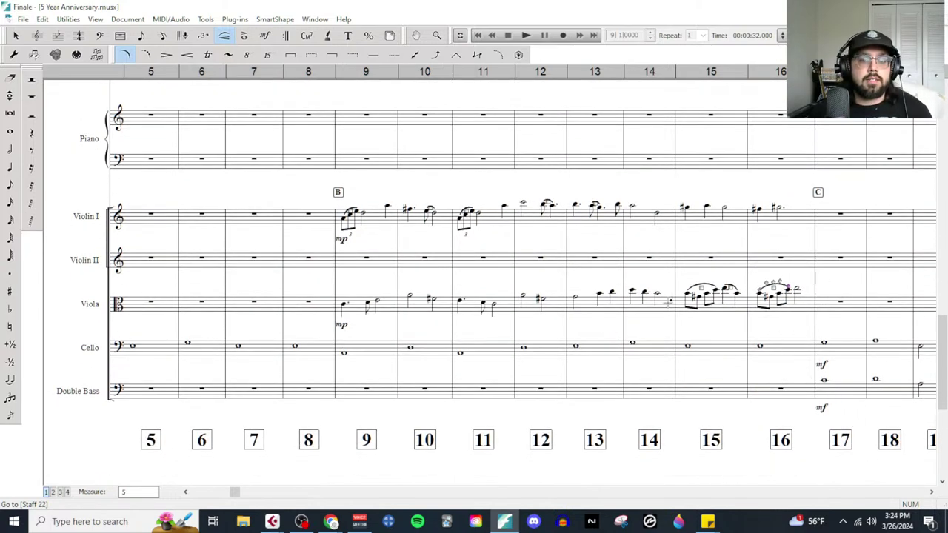
pyautogui.click(9, 129)
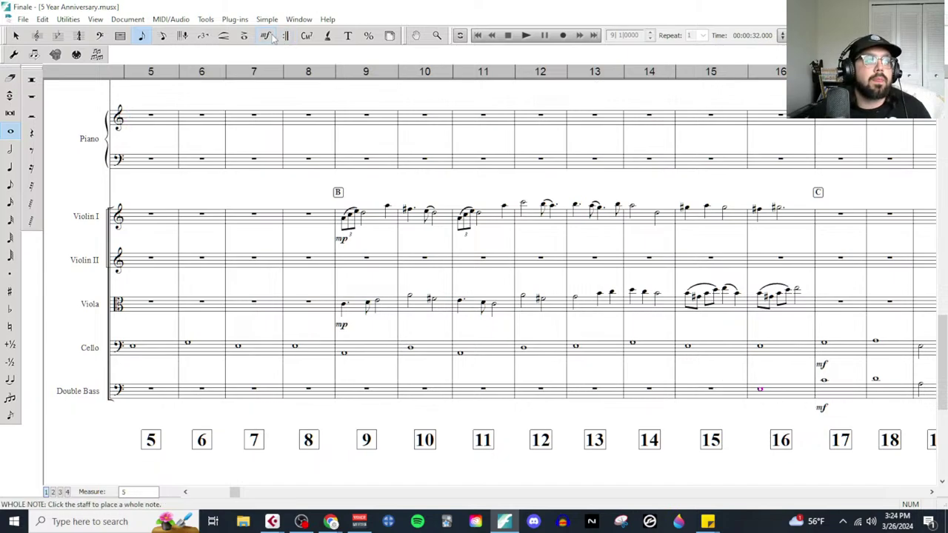
# Step: Place a p dynamic under the Double Bass in measure 16
pyautogui.click(267, 36)
pyautogui.doubleClick(755, 410)
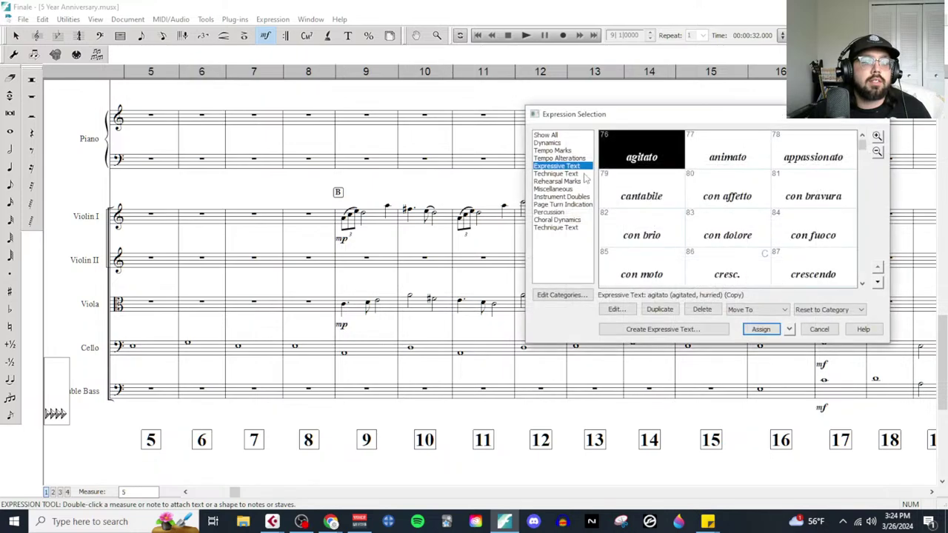
pyautogui.click(546, 143)
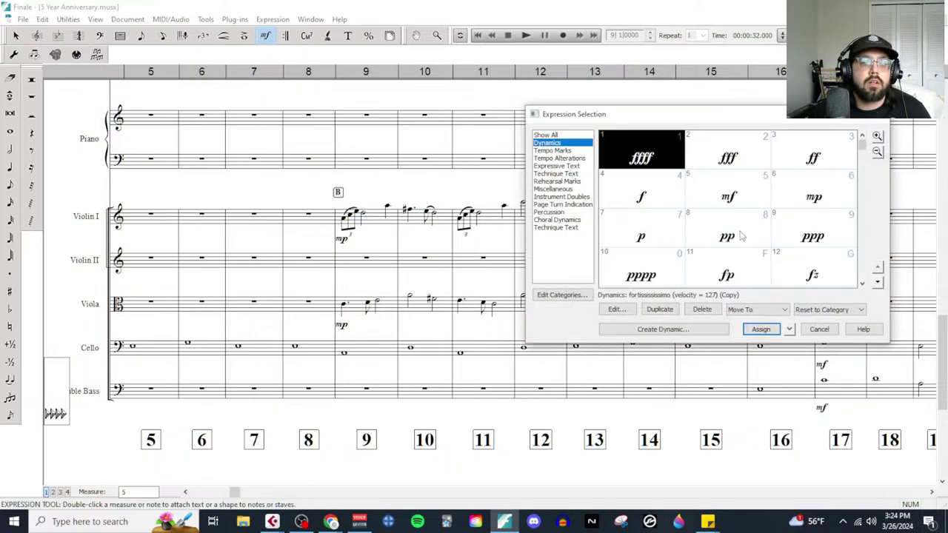
pyautogui.doubleClick(656, 237)
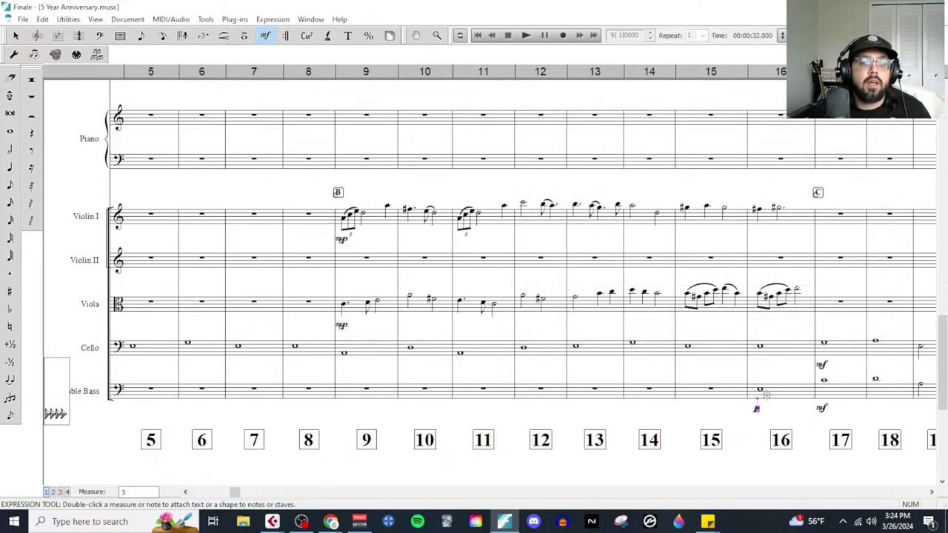
# Step: Add cresc. after the p in Double Bass measure 16
pyautogui.doubleClick(770, 407)
pyautogui.scroll(-5, 722, 266)
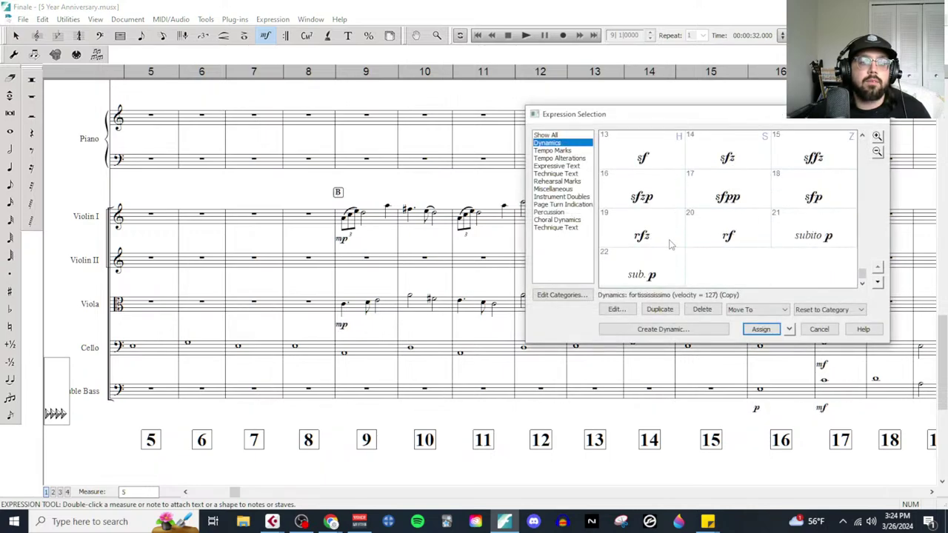
pyautogui.scroll(5, 670, 244)
pyautogui.click(557, 166)
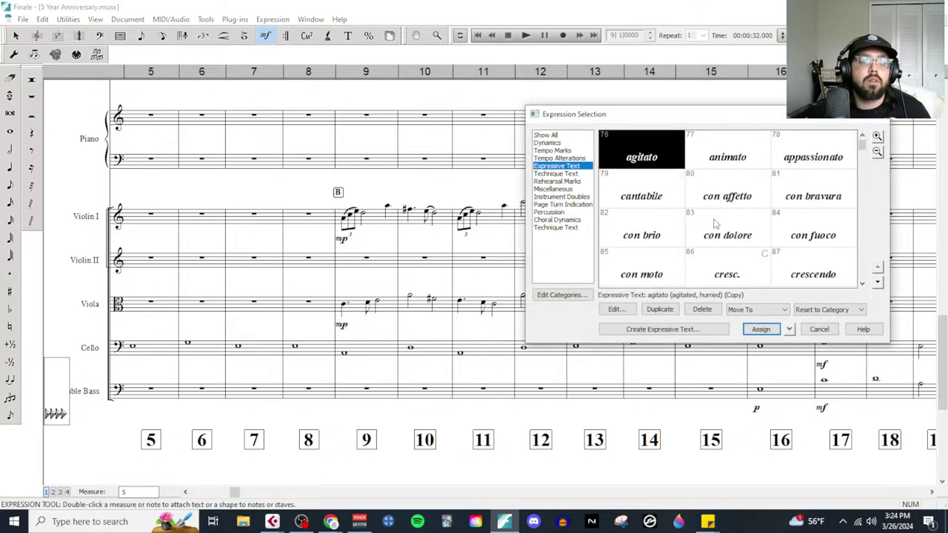
pyautogui.doubleClick(728, 274)
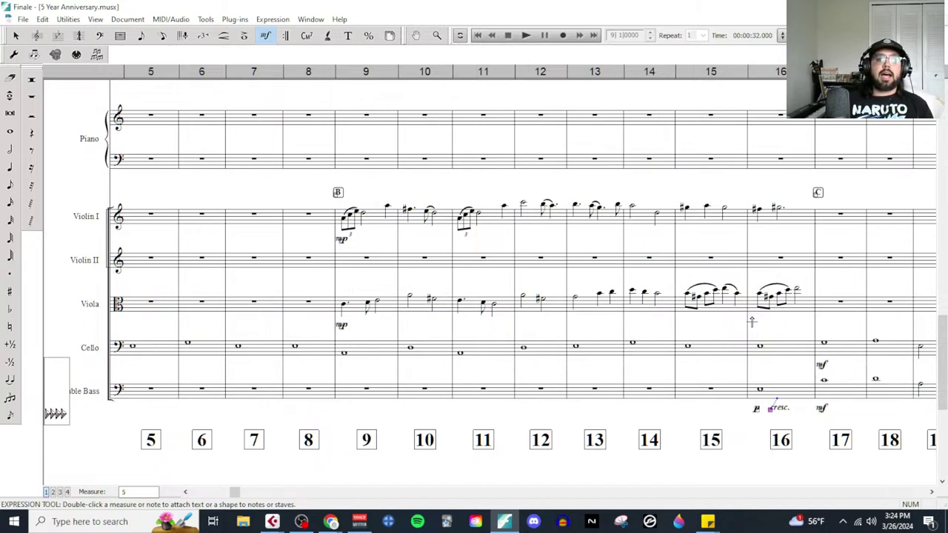
# Step: Play the score back from measure 9
pyautogui.hscroll(5, 642, 254)
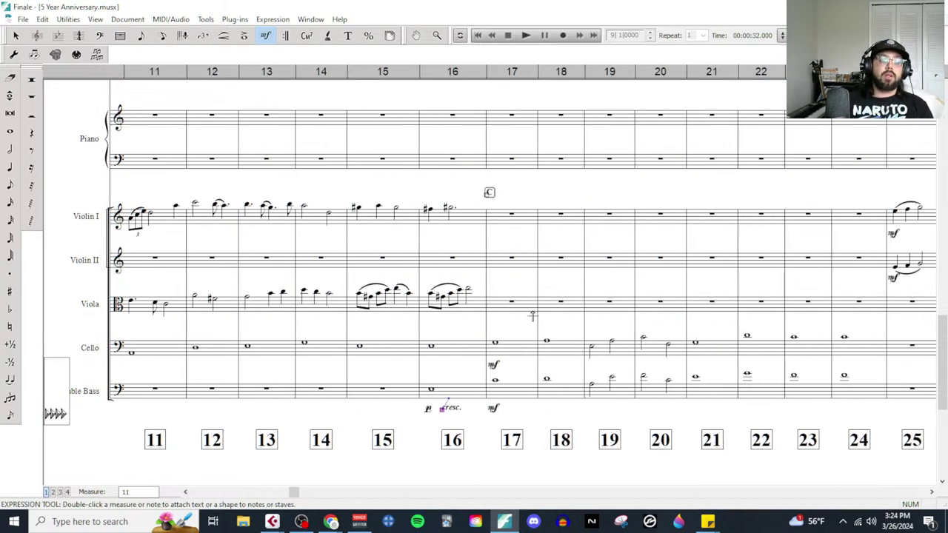
pyautogui.scroll(15, 567, 369)
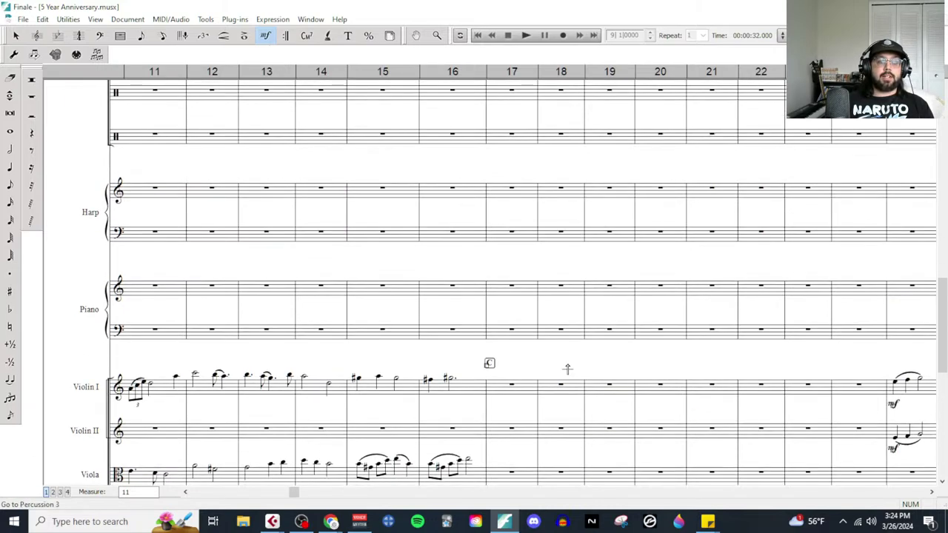
pyautogui.scroll(4, 436, 181)
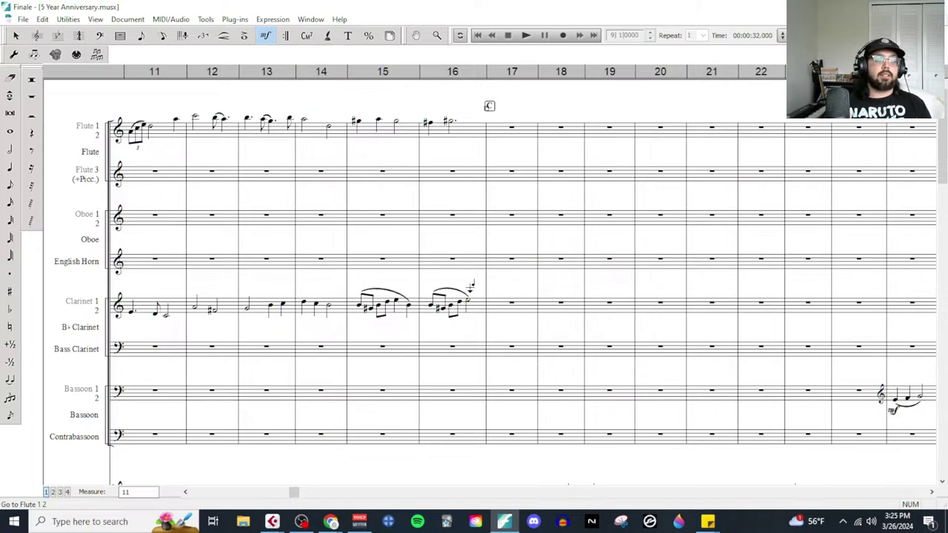
pyautogui.scroll(-10, 474, 285)
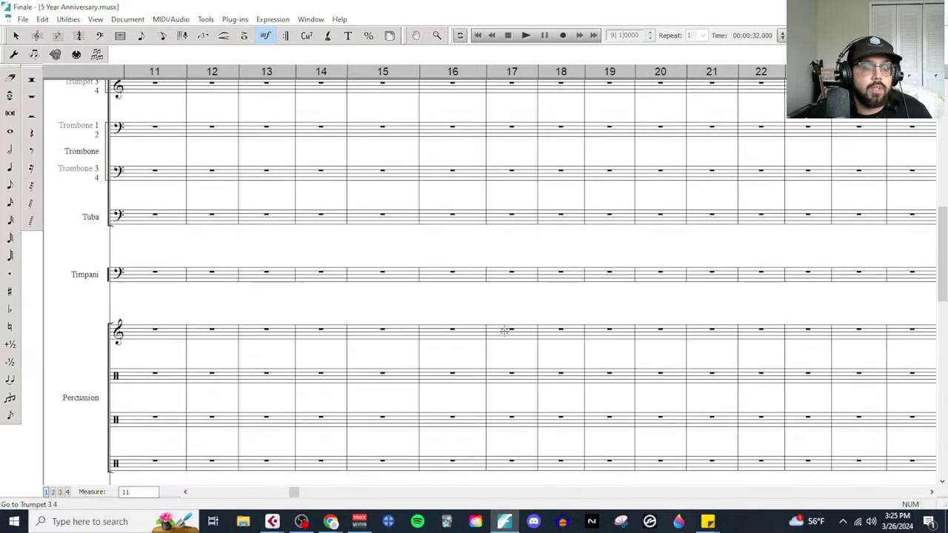
pyautogui.scroll(-10, 503, 330)
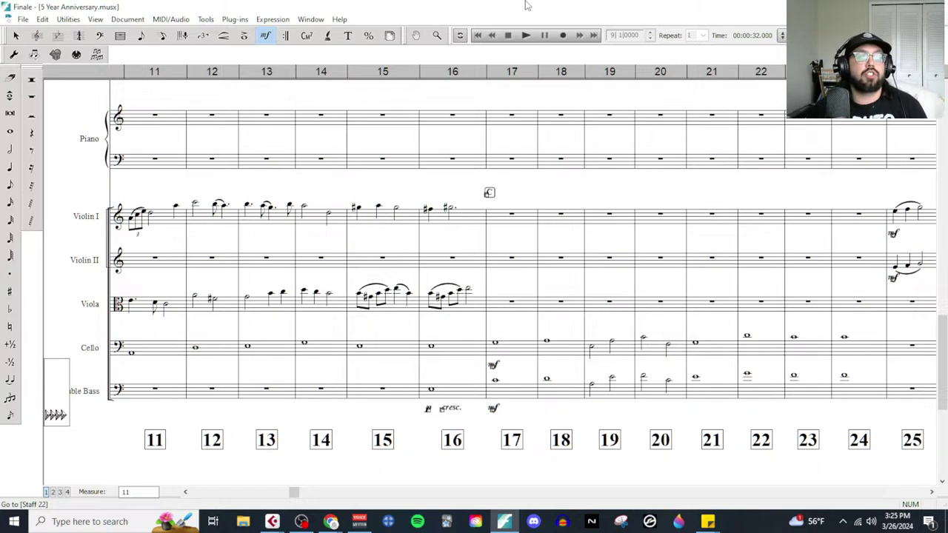
pyautogui.click(530, 42)
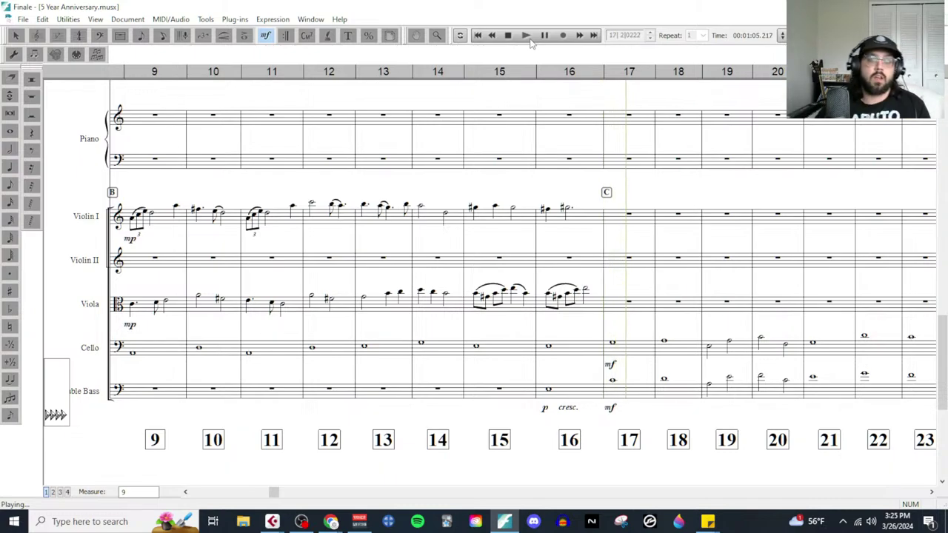
# Step: Stop playback and scroll through the clarinet and horn staves from measure 9
pyautogui.click(508, 37)
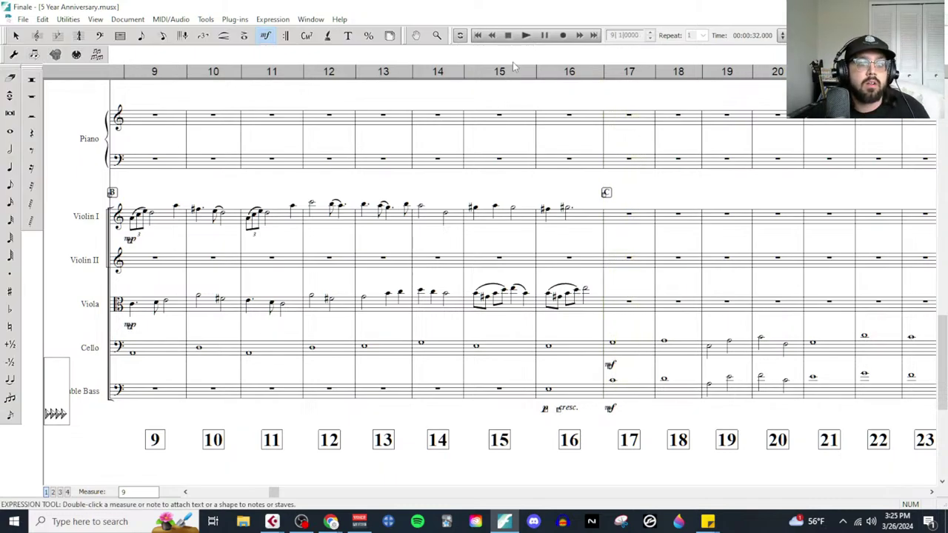
pyautogui.scroll(15, 606, 310)
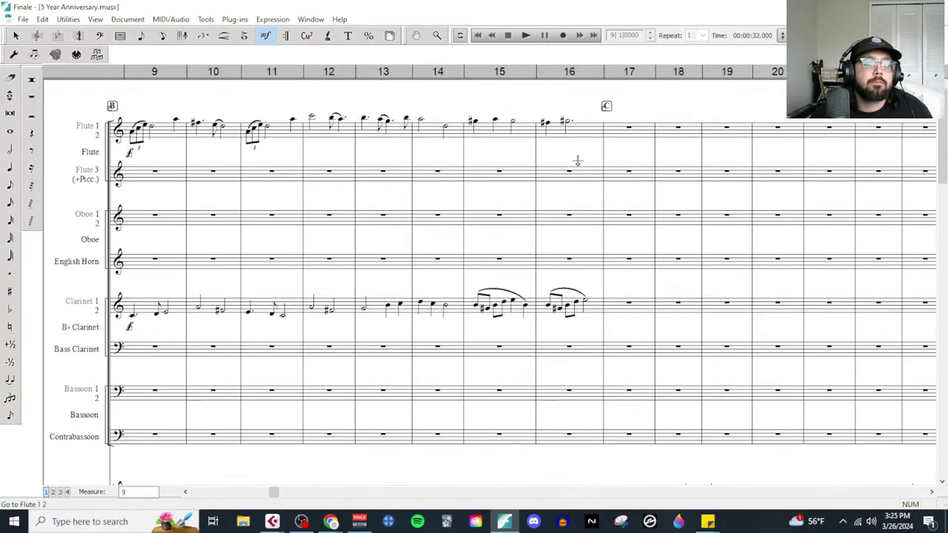
pyautogui.scroll(-3, 627, 170)
pyautogui.scroll(-7, 613, 274)
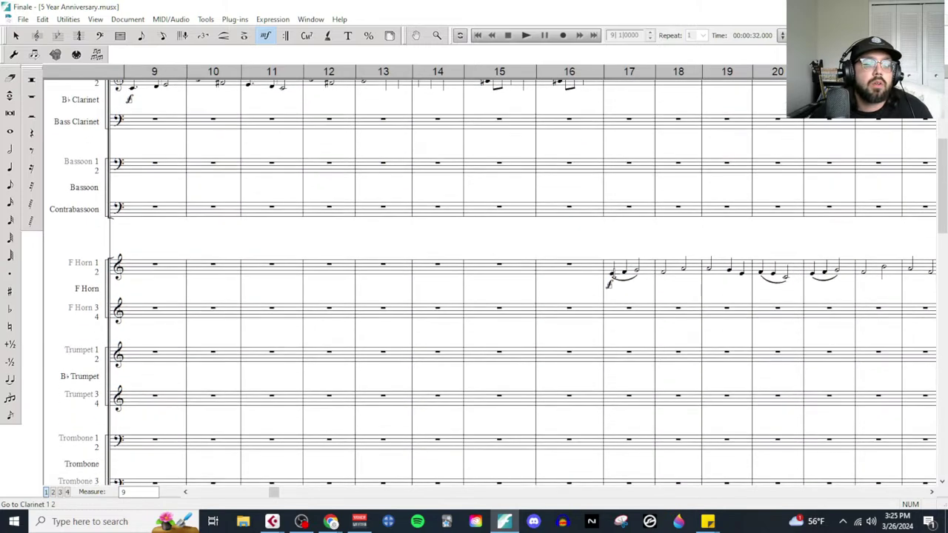
pyautogui.scroll(-10, 624, 282)
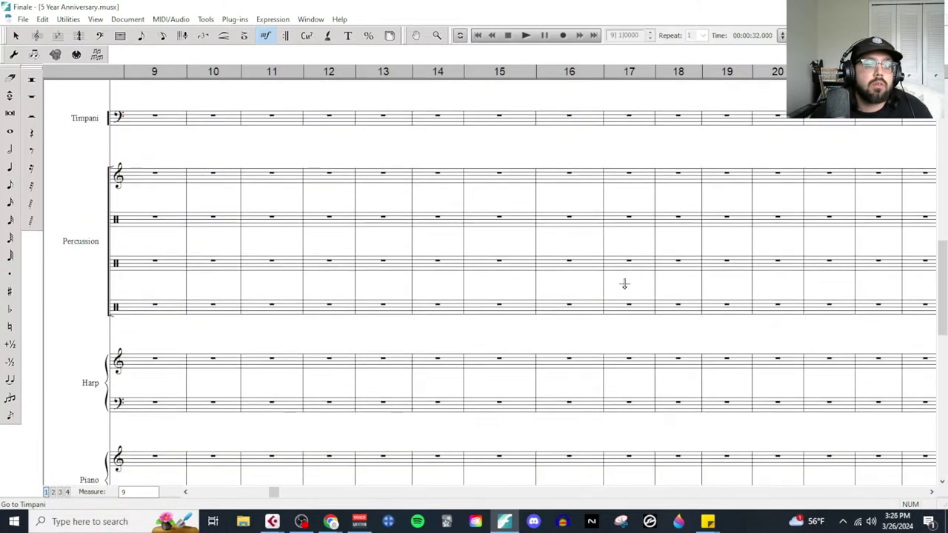
pyautogui.scroll(20, 624, 281)
pyautogui.scroll(1, 607, 277)
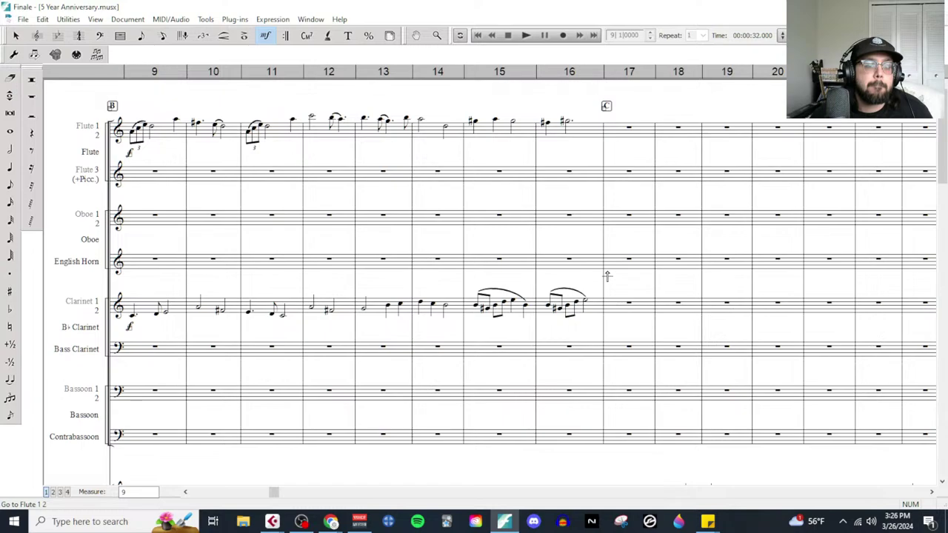
pyautogui.scroll(-5, 607, 276)
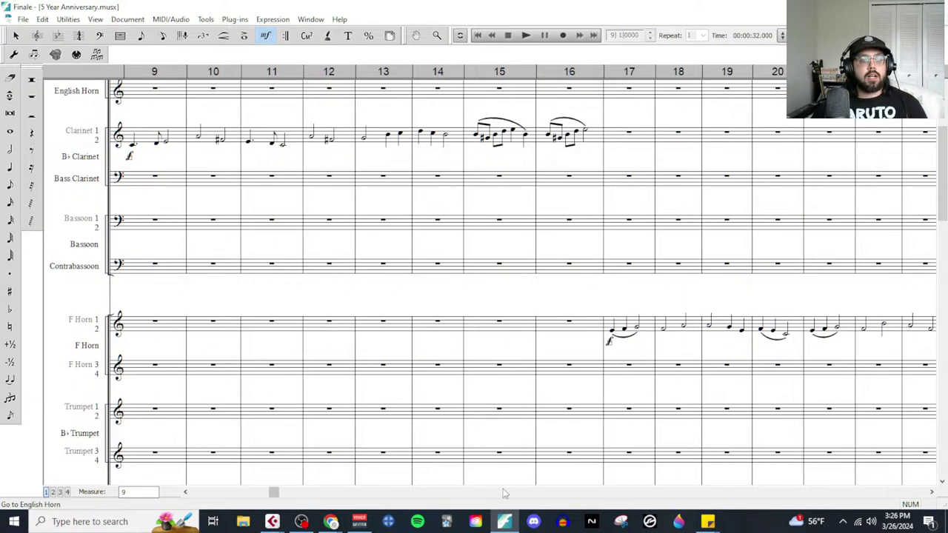
# Step: In the Live Composing Process doc, delete 'Celli +' so the B1 melody is Horns
pyautogui.moveTo(331, 521)
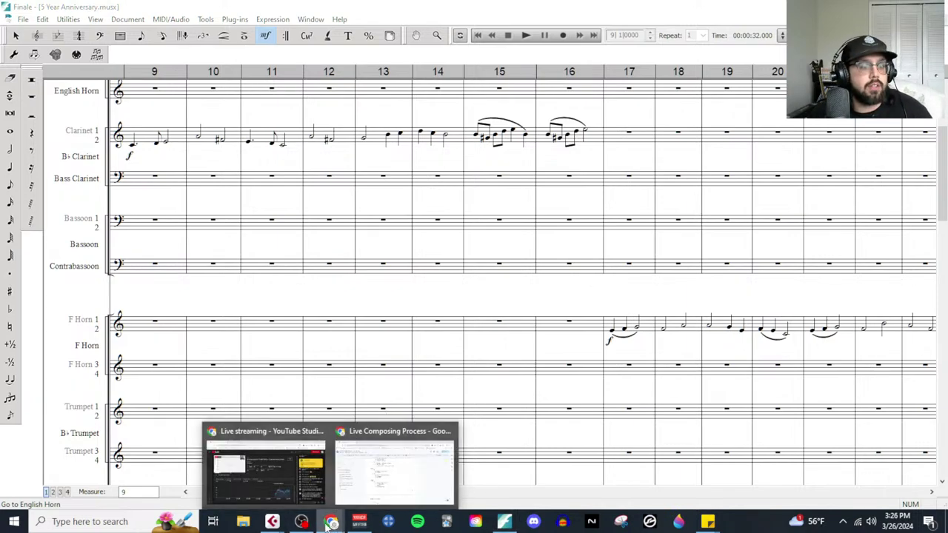
pyautogui.click(363, 481)
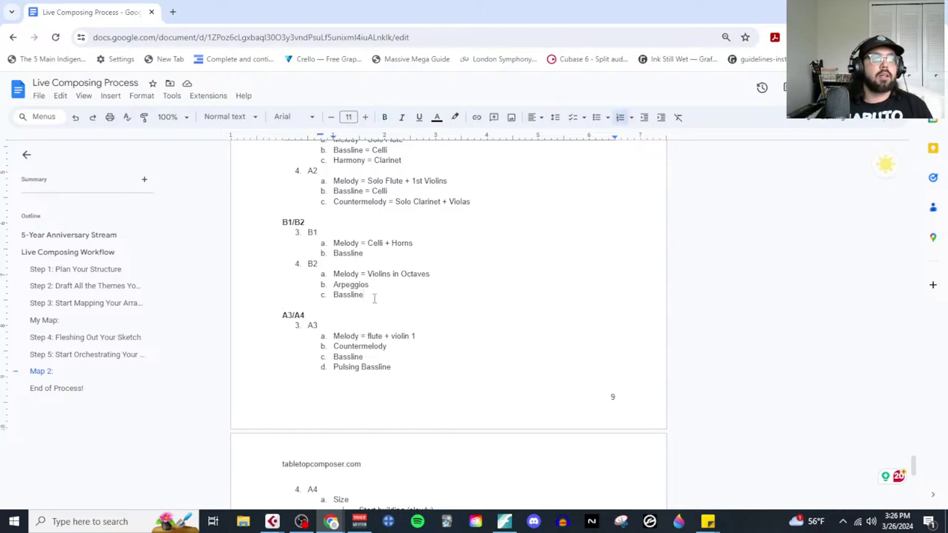
pyautogui.scroll(2, 374, 298)
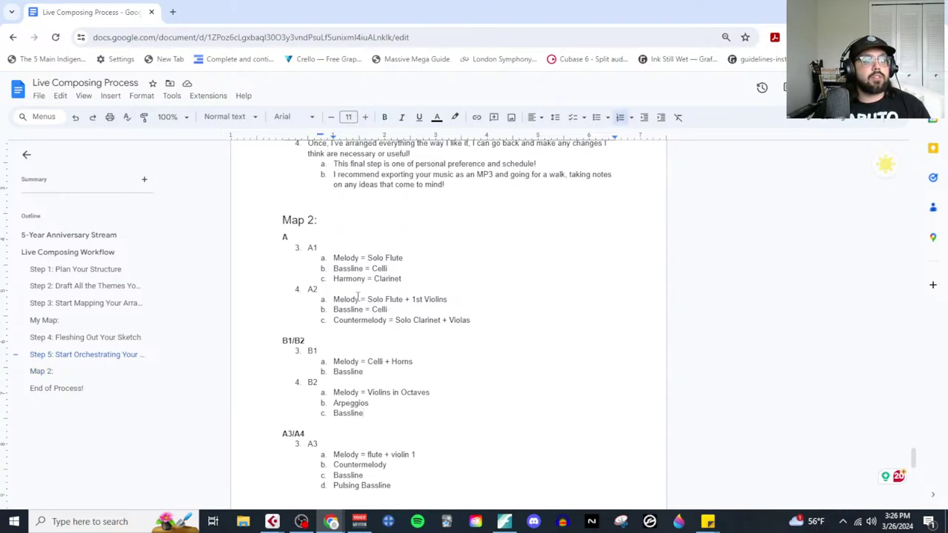
pyautogui.moveTo(412, 362); pyautogui.dragTo(368, 362)
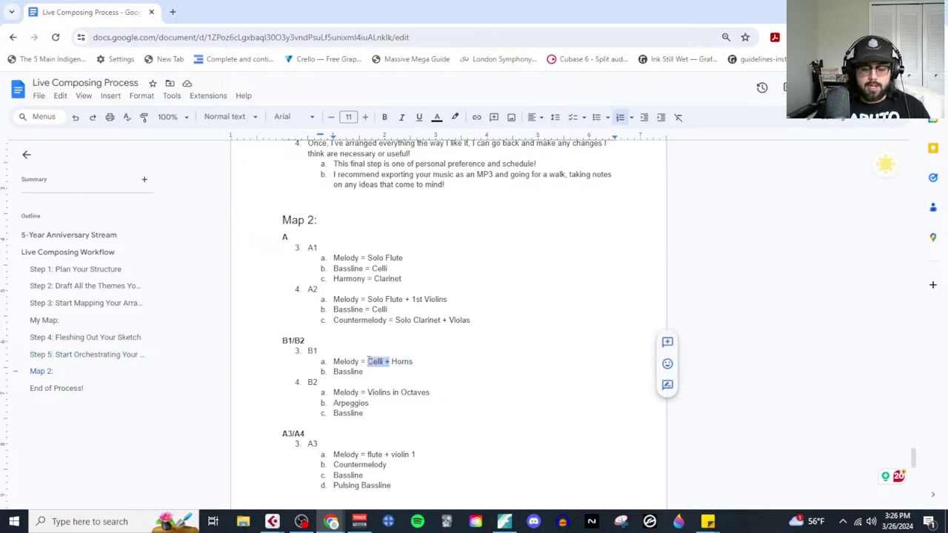
pyautogui.press('BackSpace')
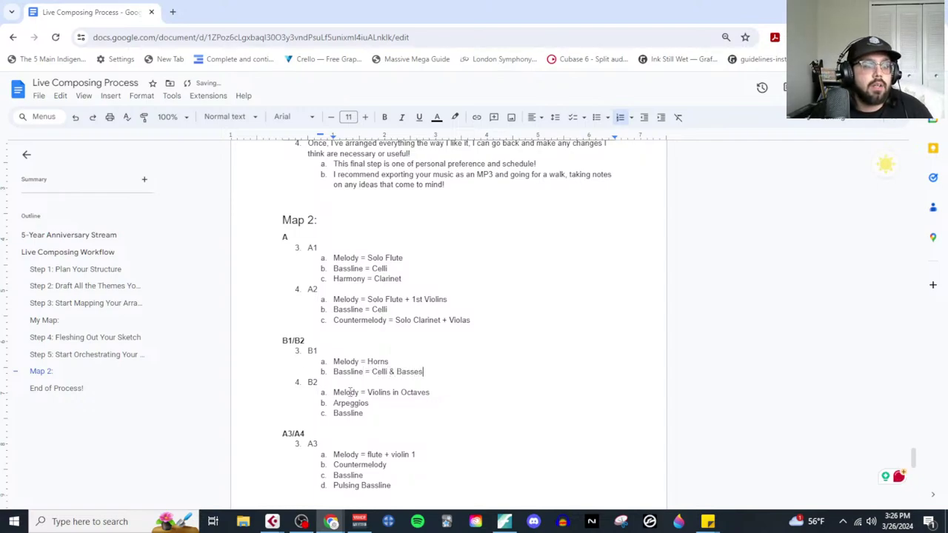
# Step: Review the My Map section, selecting the B2 size note
pyautogui.scroll(-1, 386, 367)
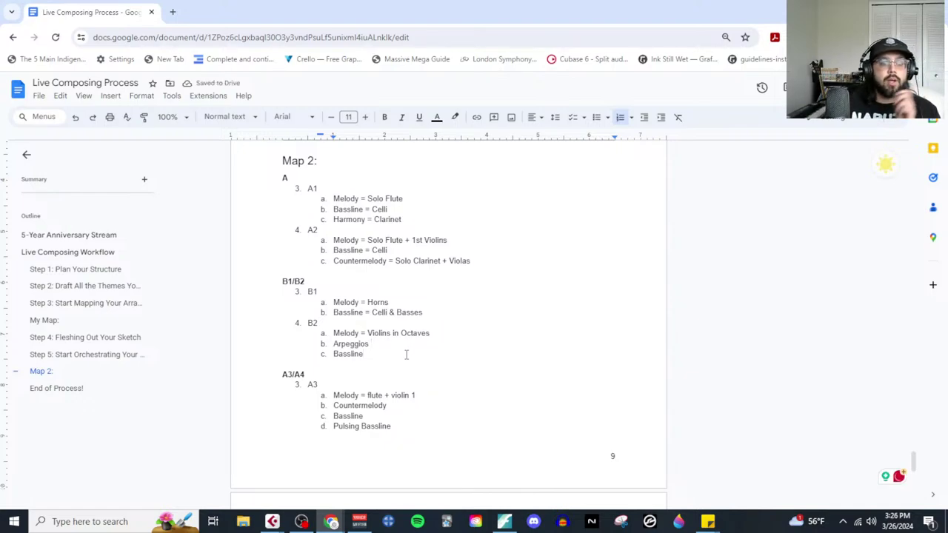
pyautogui.scroll(10, 385, 338)
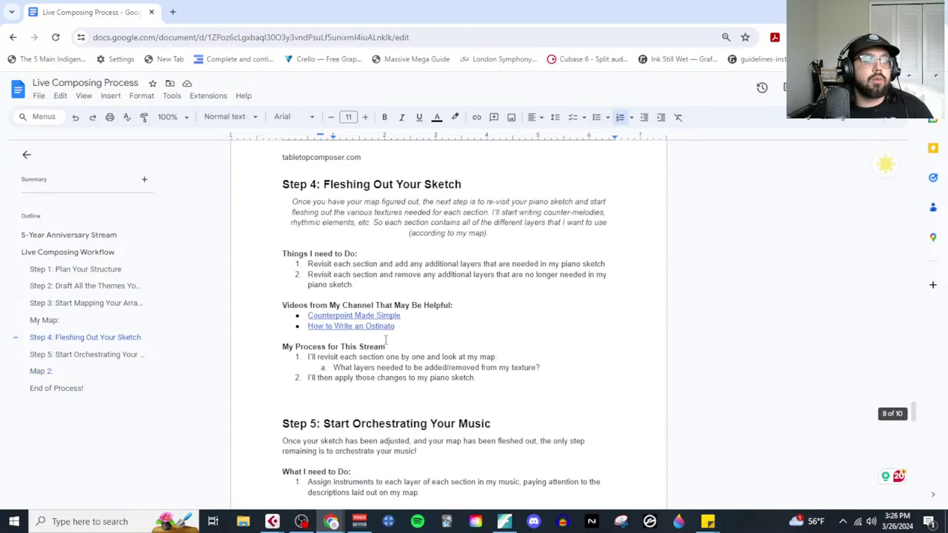
pyautogui.scroll(-6, 385, 339)
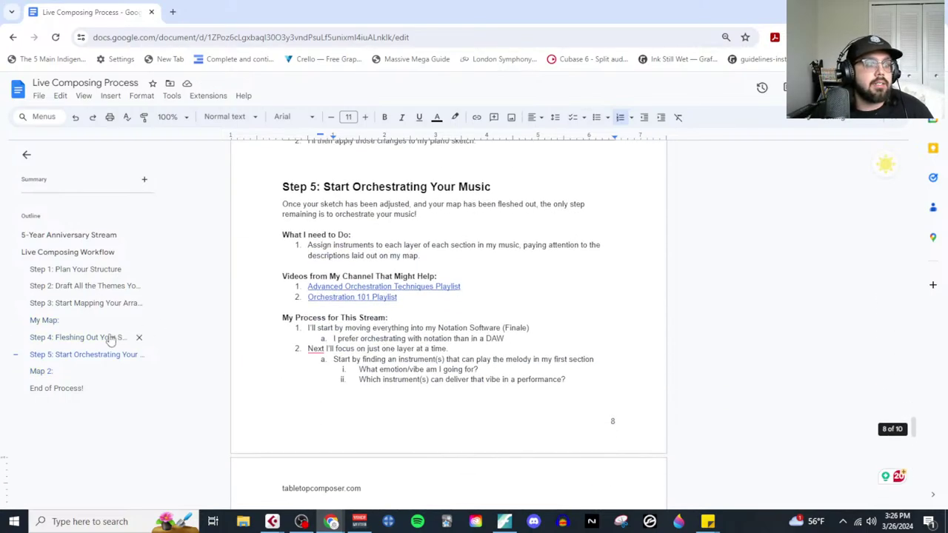
pyautogui.click(45, 320)
pyautogui.scroll(-2, 354, 346)
pyautogui.scroll(-2, 353, 346)
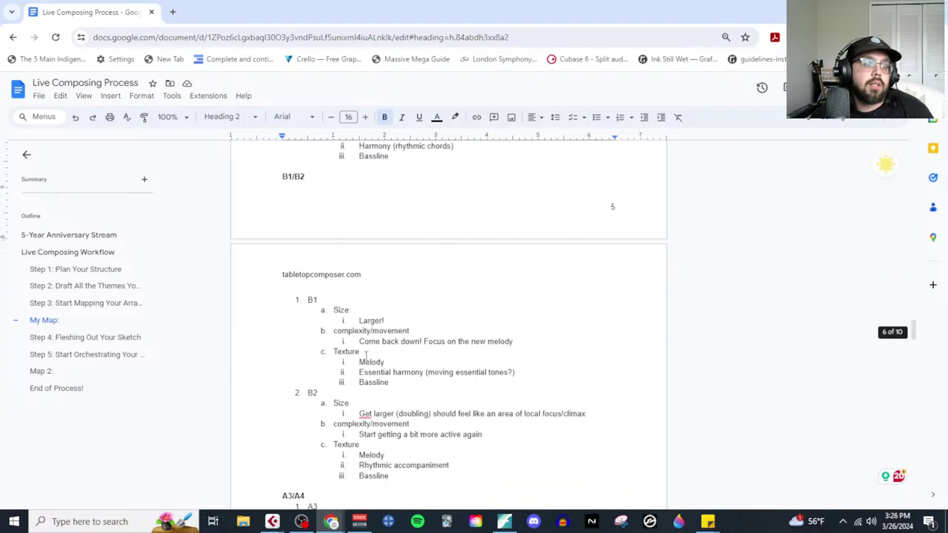
pyautogui.moveTo(359, 414); pyautogui.dragTo(577, 414)
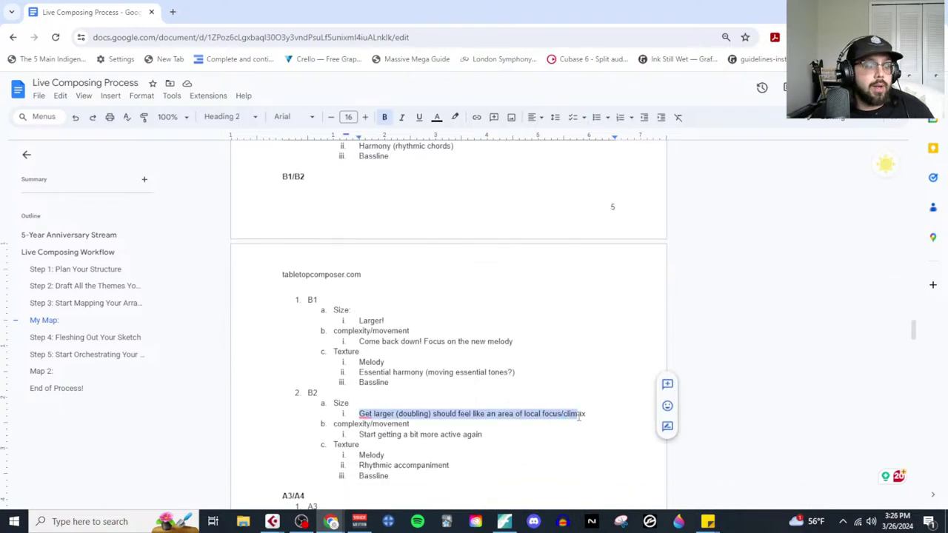
# Step: Look over the Map 2 section, then bring the Cubase project forward
pyautogui.click(53, 372)
pyautogui.scroll(-5, 378, 380)
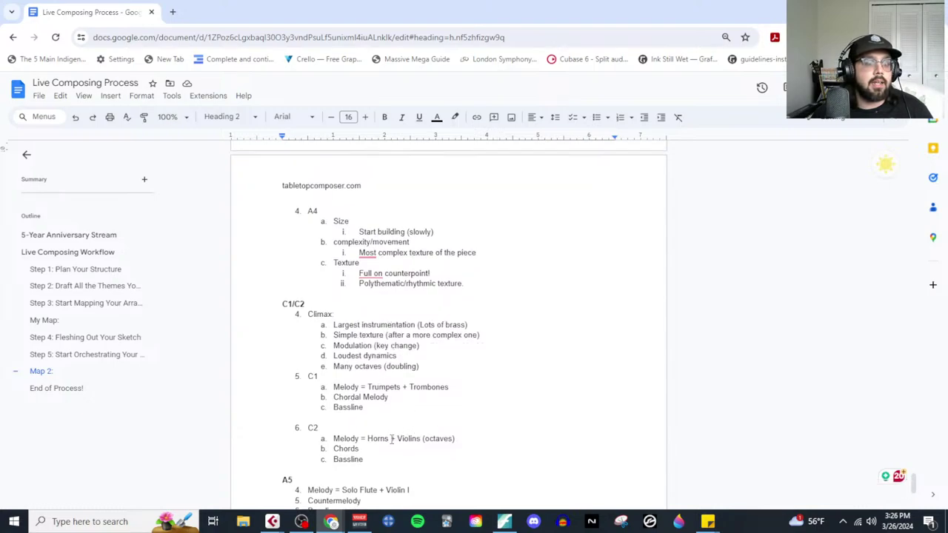
pyautogui.scroll(-1, 392, 437)
pyautogui.scroll(3, 375, 421)
pyautogui.scroll(6, 374, 400)
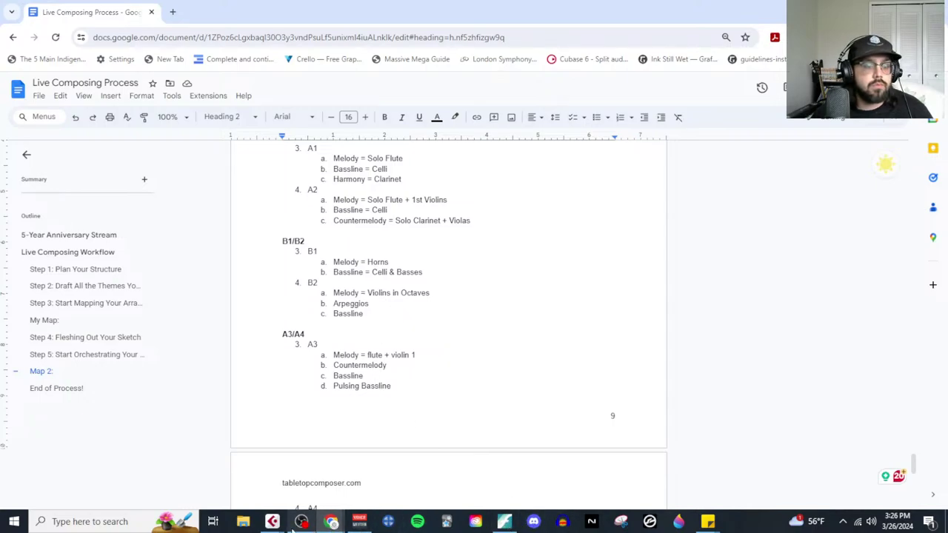
pyautogui.moveTo(300, 521)
pyautogui.click(209, 467)
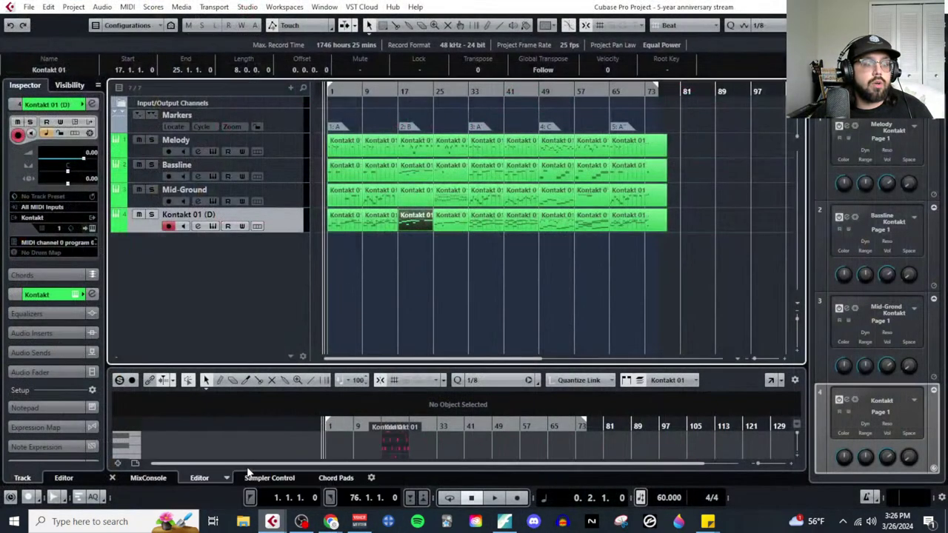
# Step: Inspect the Kontakt 01 part at bar 25 in the Key Editor, then close it
pyautogui.click(438, 229)
pyautogui.click(127, 7)
pyautogui.click(144, 20)
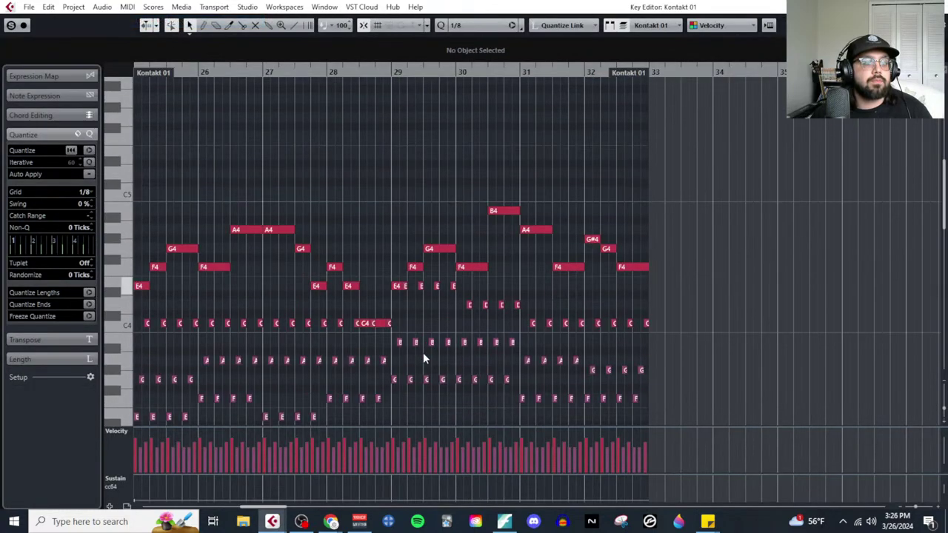
pyautogui.scroll(-10, 423, 359)
pyautogui.hscroll(-2, 370, 298)
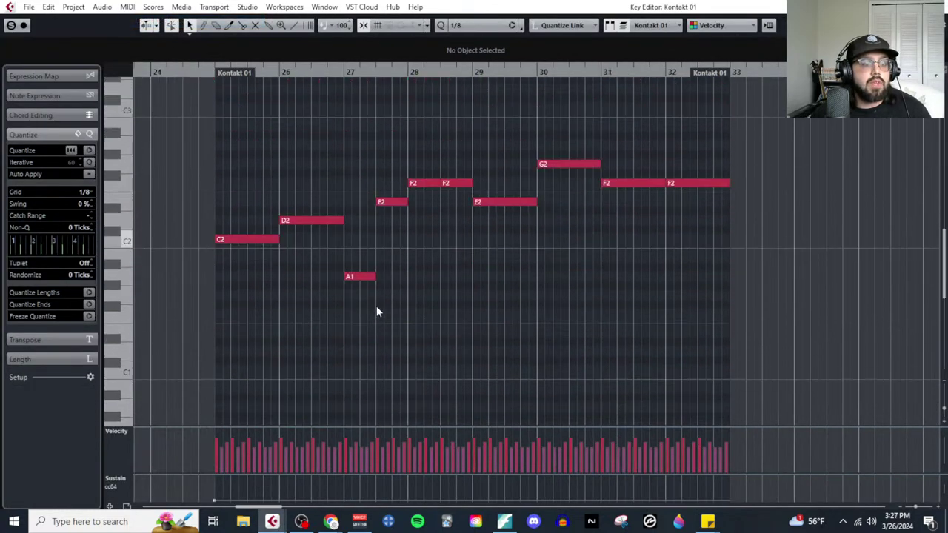
pyautogui.scroll(3, 386, 311)
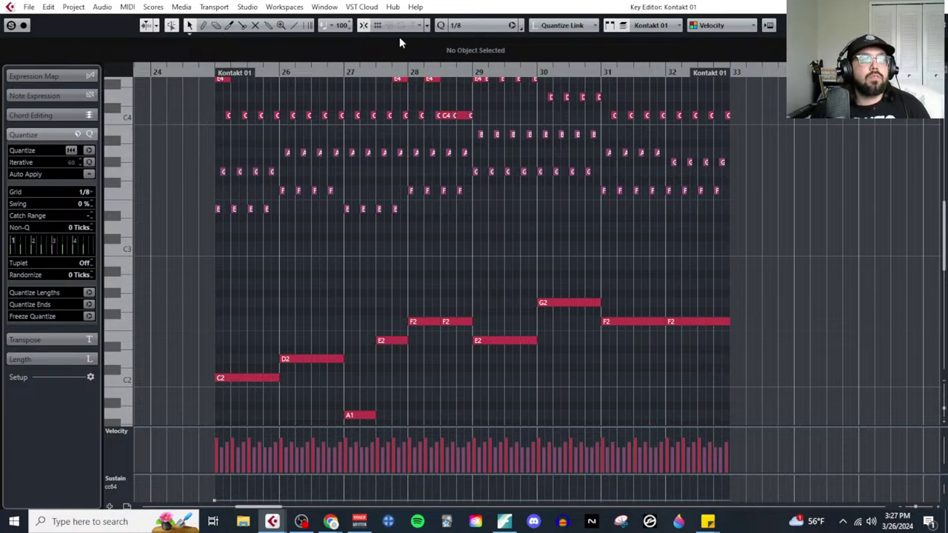
pyautogui.click(414, 7)
pyautogui.press('Escape')
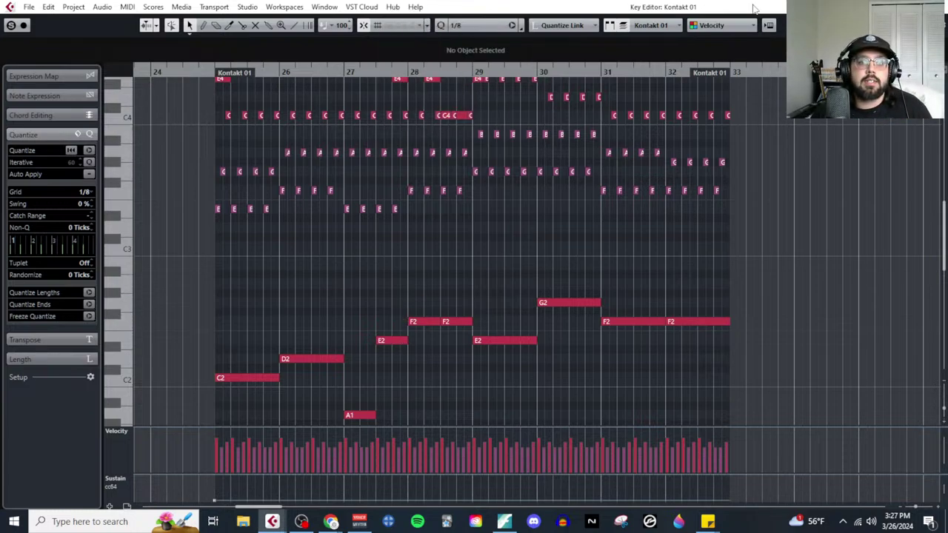
pyautogui.hotkey('ctrl', 'w')
# Step: Back in Finale, choose the whole-note entry tool and scroll down to the string staves
pyautogui.click(505, 523)
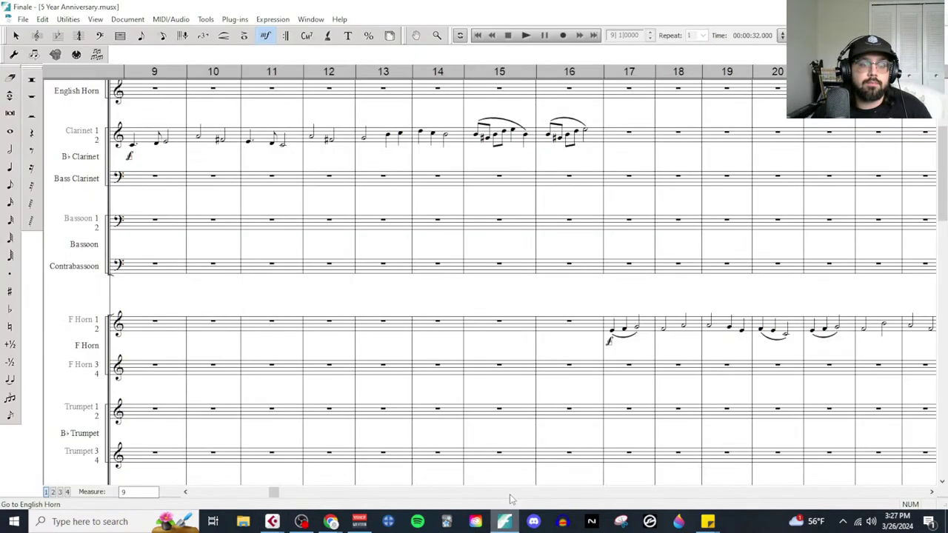
pyautogui.scroll(-3, 602, 343)
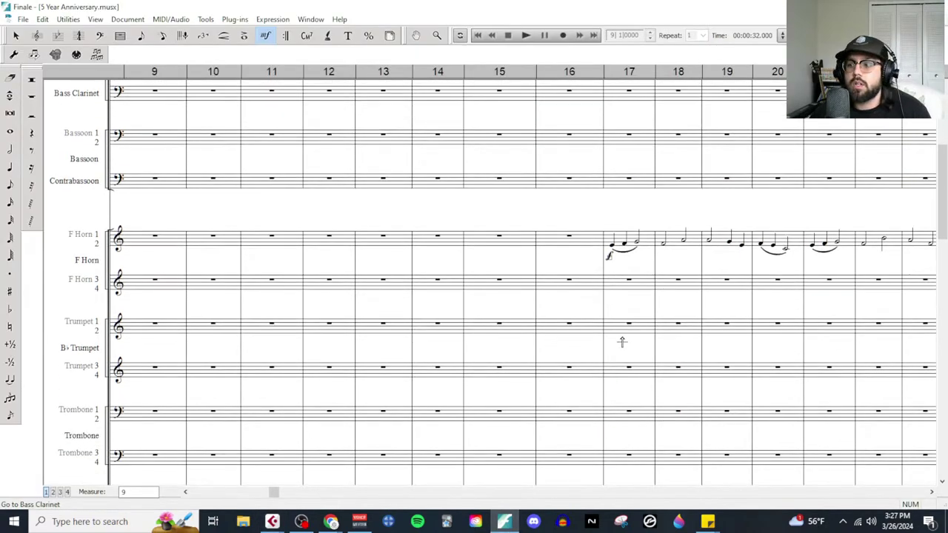
pyautogui.hscroll(6, 625, 342)
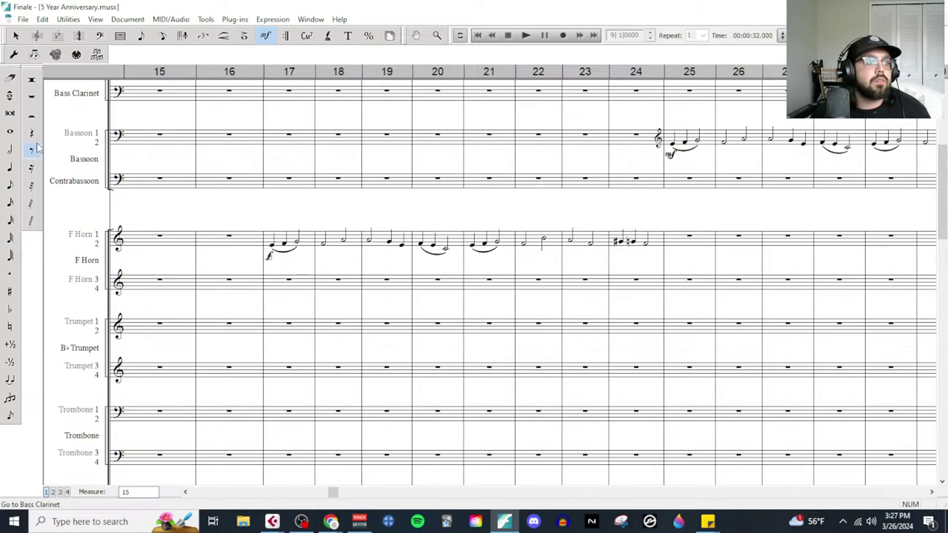
pyautogui.click(10, 133)
pyautogui.scroll(-3, 300, 403)
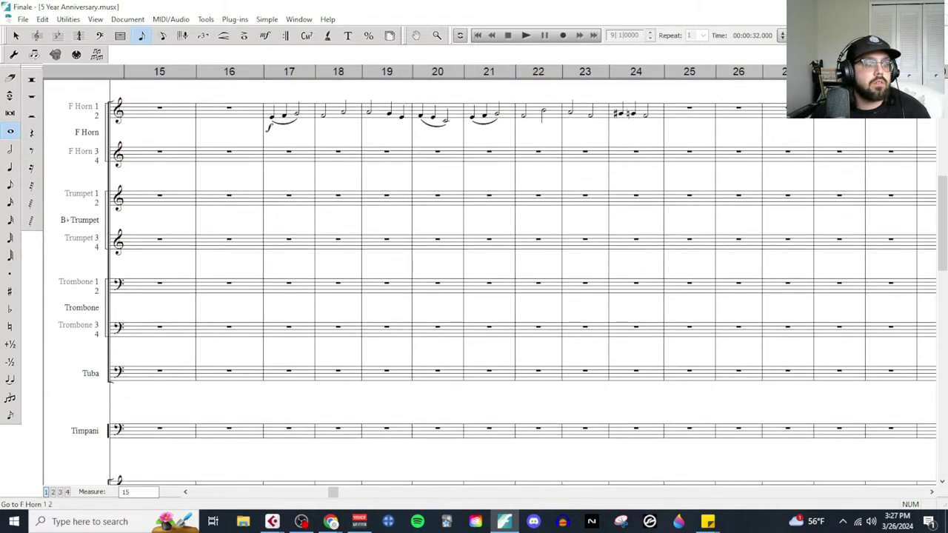
pyautogui.scroll(-2, 283, 403)
pyautogui.scroll(-4, 285, 407)
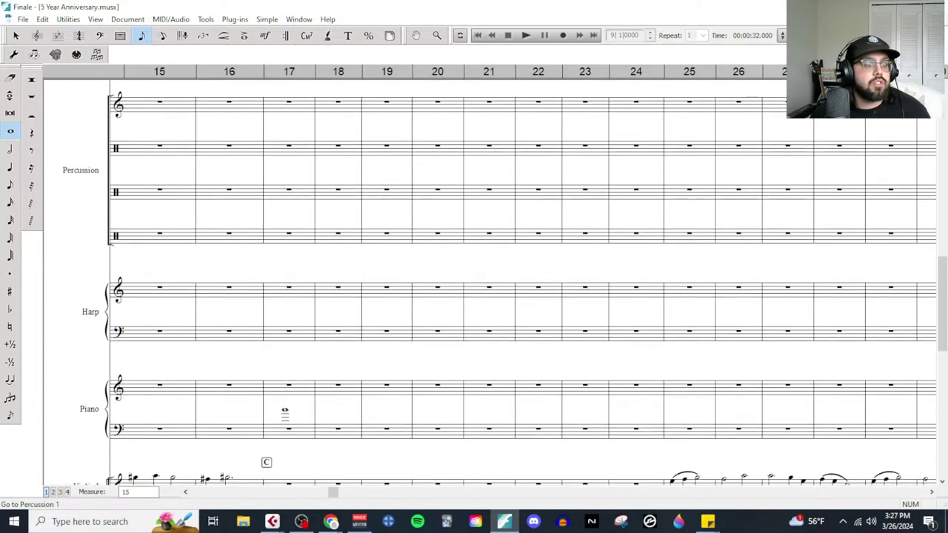
pyautogui.scroll(-5, 284, 412)
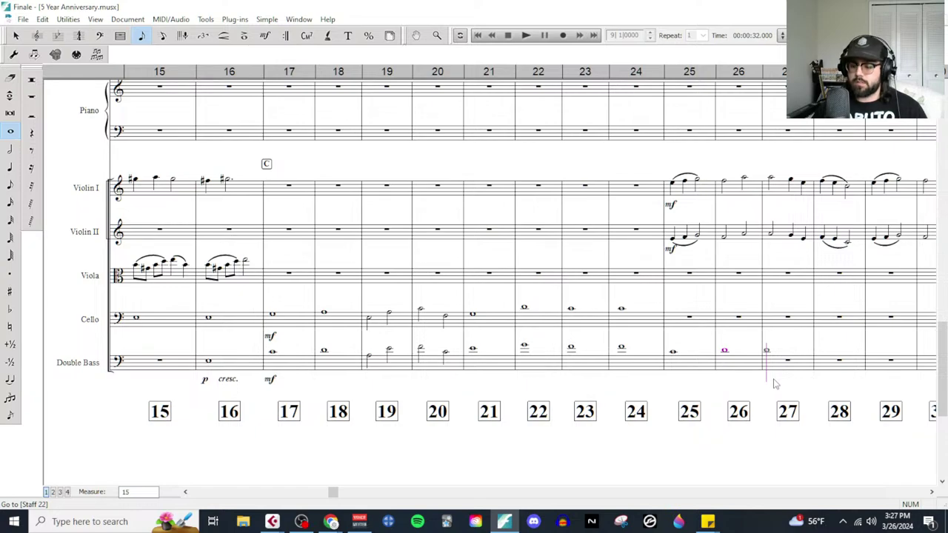
# Step: Enter half notes in Double Bass measures 27–28, checking the Cubase bassline
pyautogui.press('6')
pyautogui.press('Return')
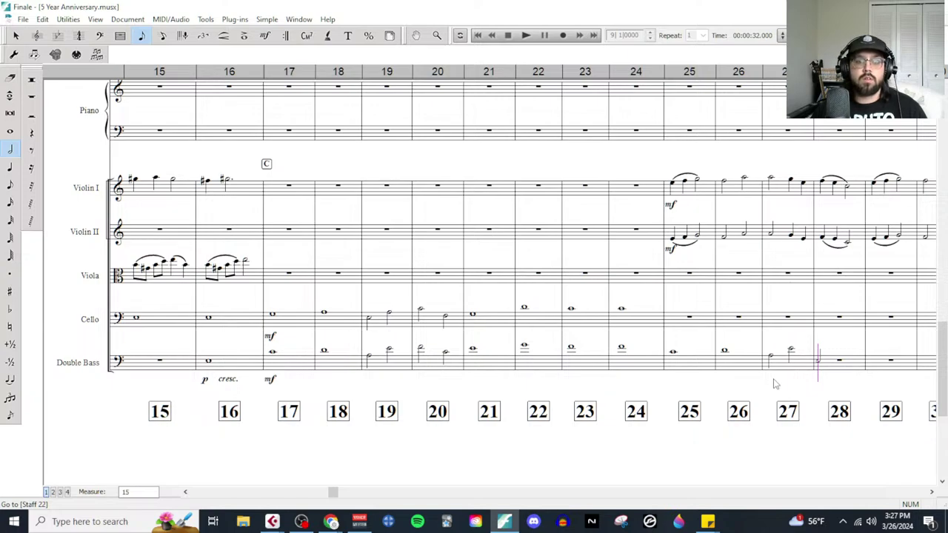
pyautogui.press('Return')
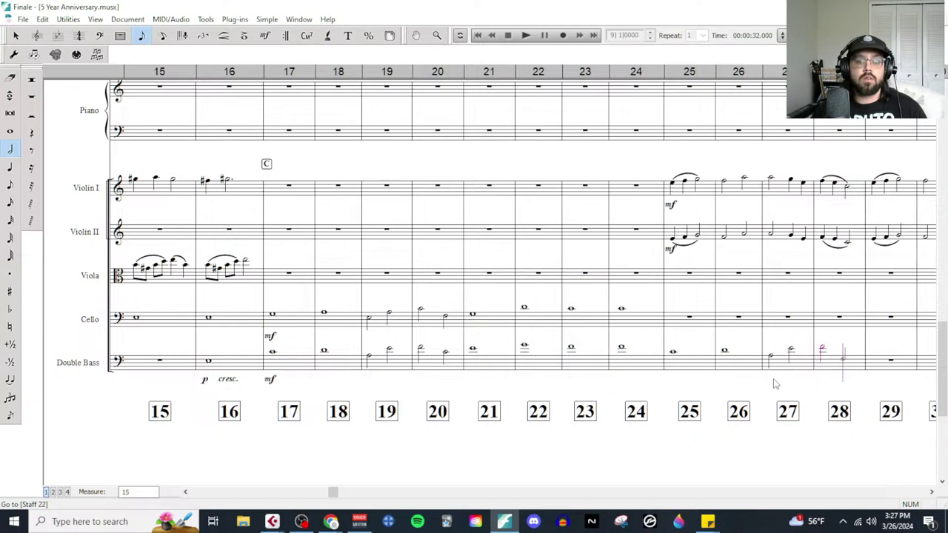
pyautogui.press('Return')
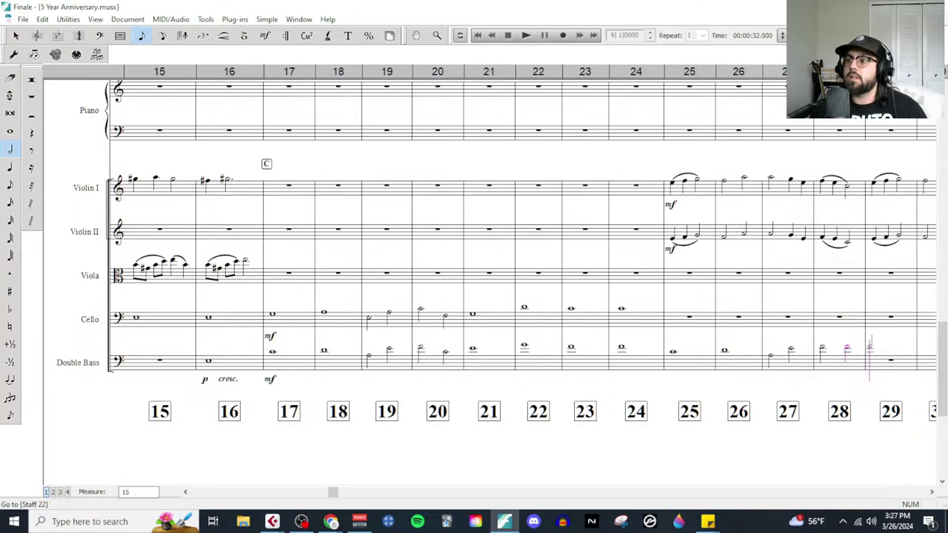
pyautogui.hotkey('alt', 'Tab')
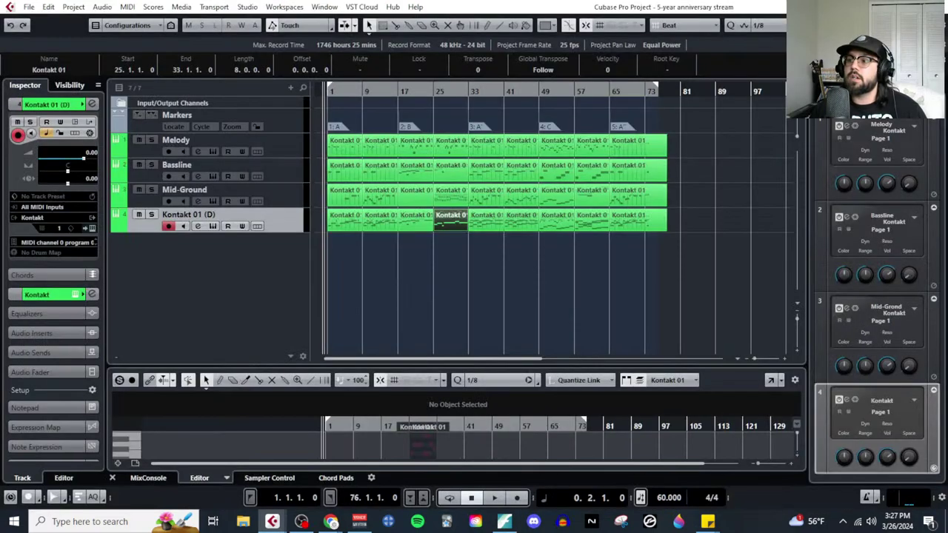
pyautogui.hotkey('alt', 'Tab')
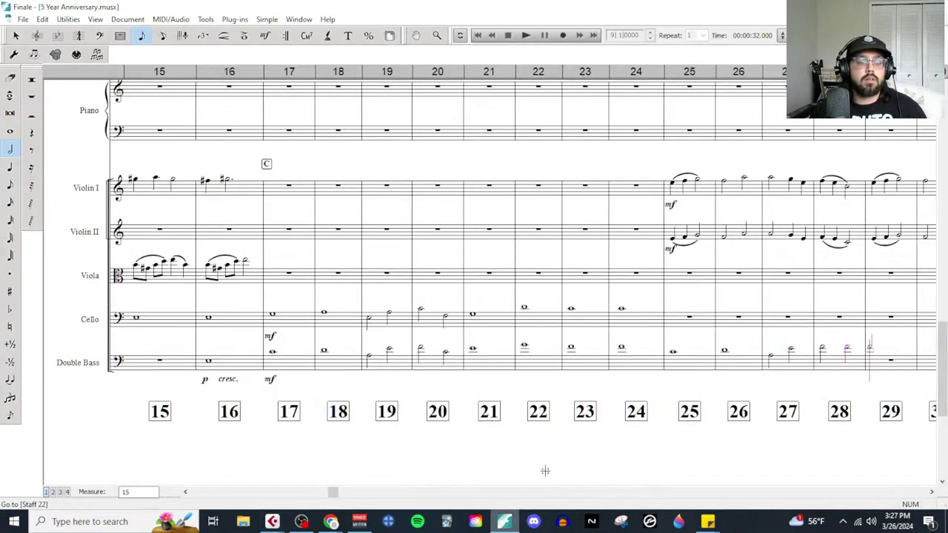
# Step: Enter whole notes in Double Bass measures 29–32
pyautogui.press('7')
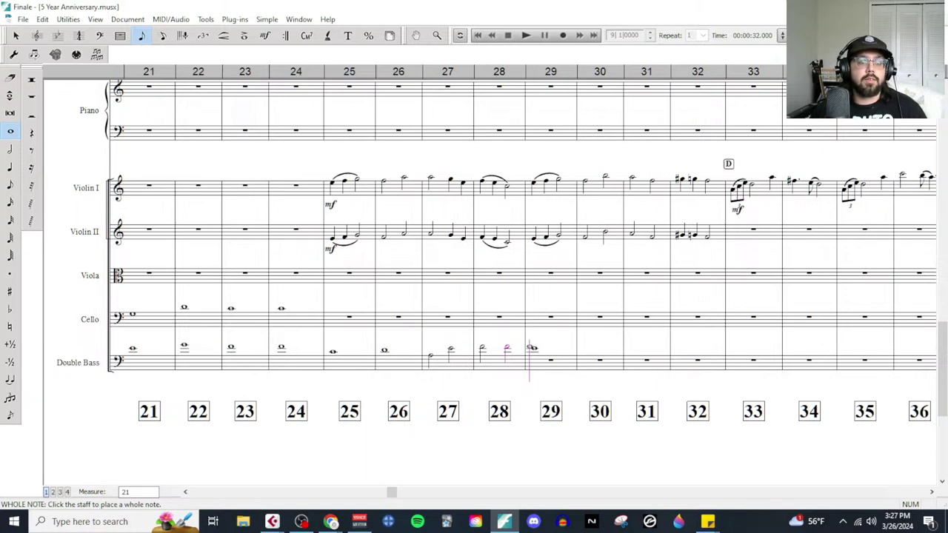
pyautogui.press('Return')
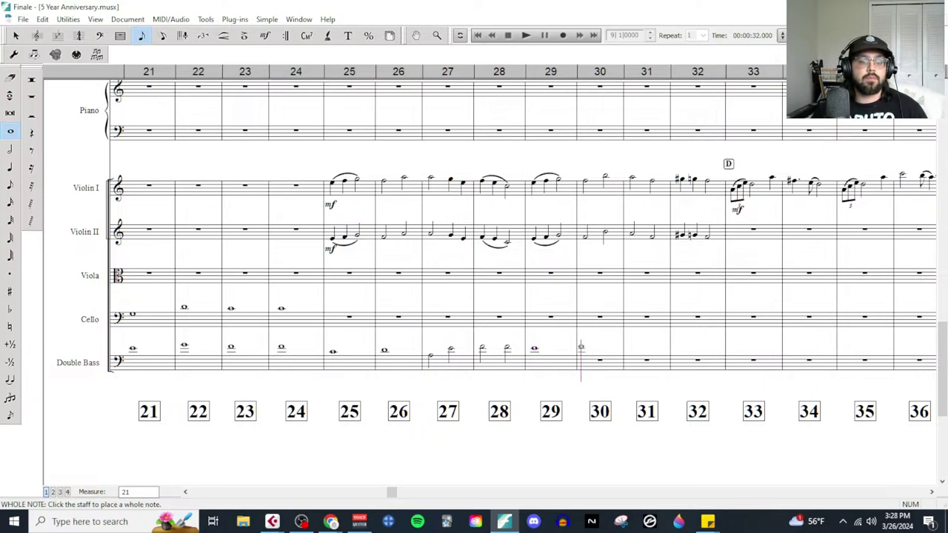
pyautogui.press('Return')
pyautogui.press('Return')
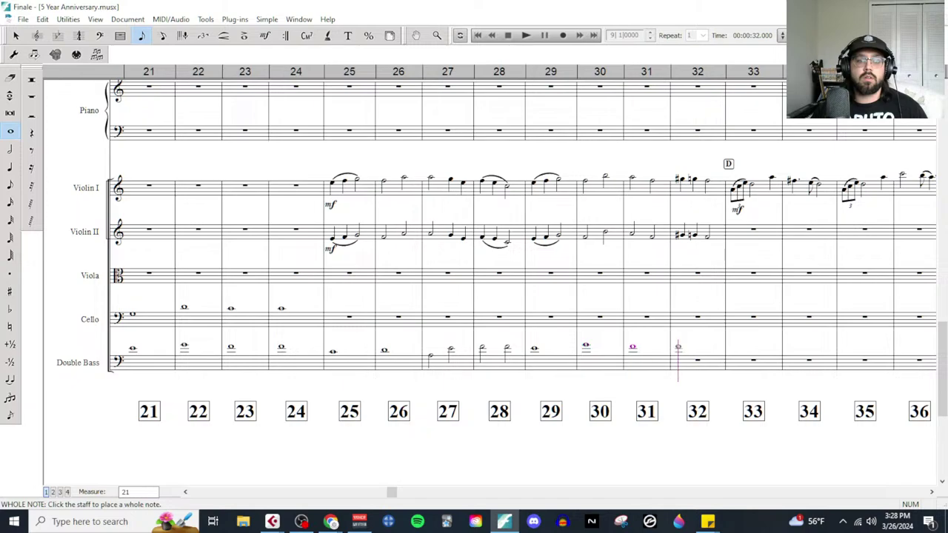
pyautogui.press('Return')
# Step: Copy Double Bass measures 27–32 into the Cello staff
pyautogui.click(16, 35)
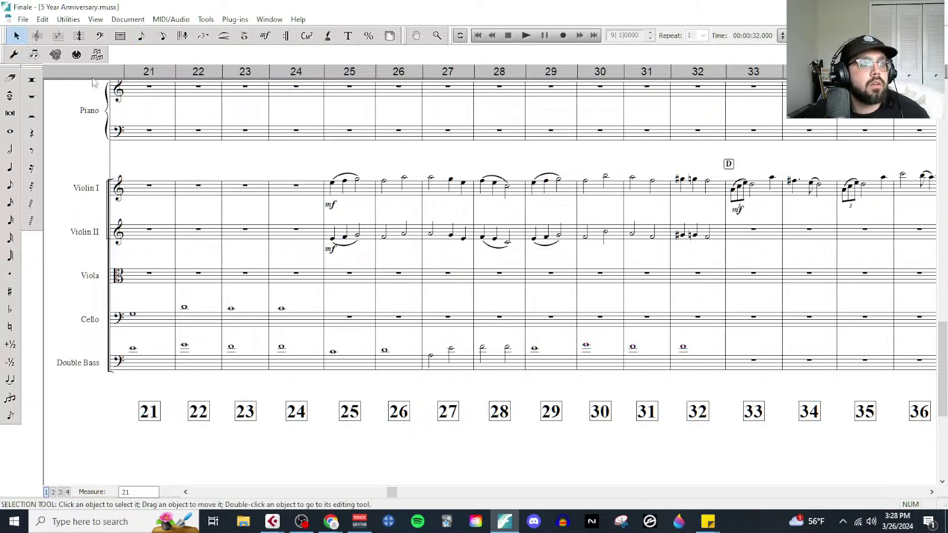
pyautogui.moveTo(472, 363); pyautogui.dragTo(682, 365)
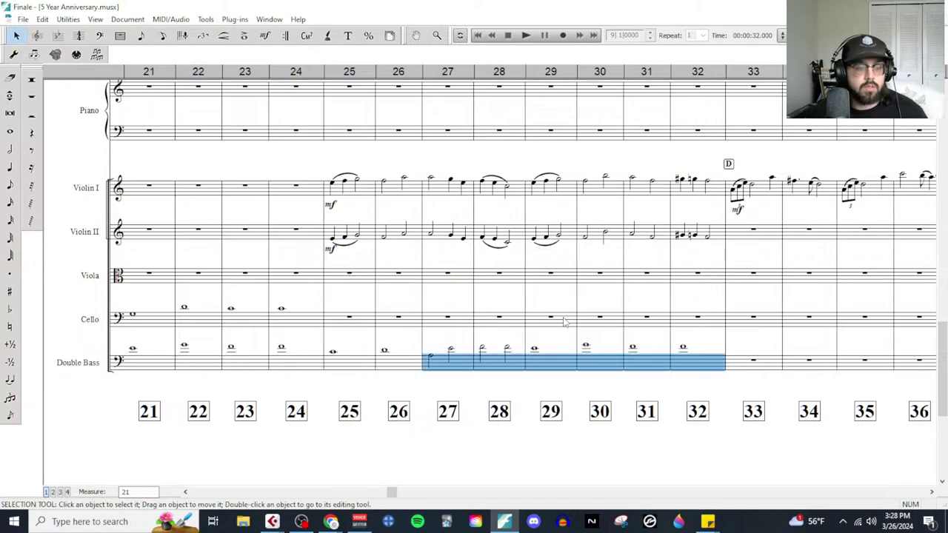
pyautogui.keyDown('ctrl'); pyautogui.click(457, 328); pyautogui.keyUp('ctrl')
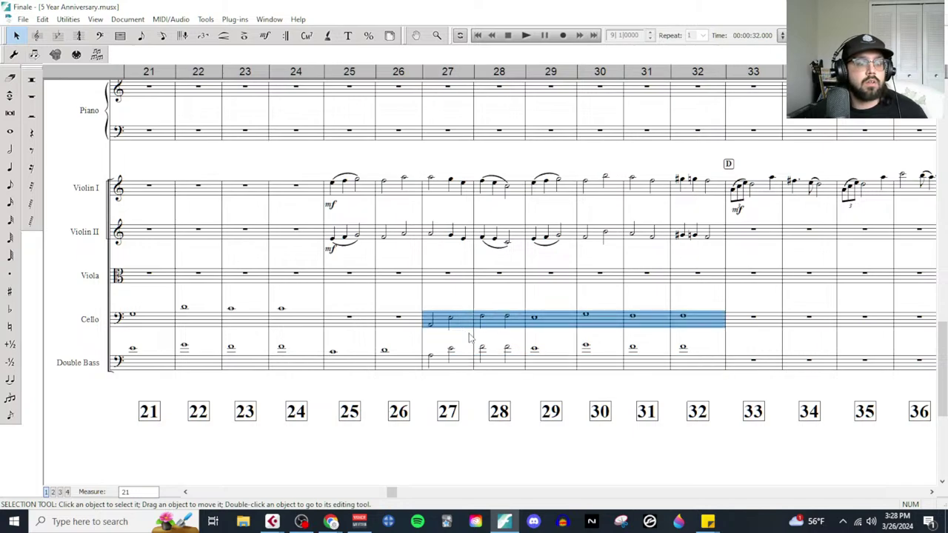
pyautogui.press('Escape')
pyautogui.moveTo(459, 372); pyautogui.dragTo(690, 373)
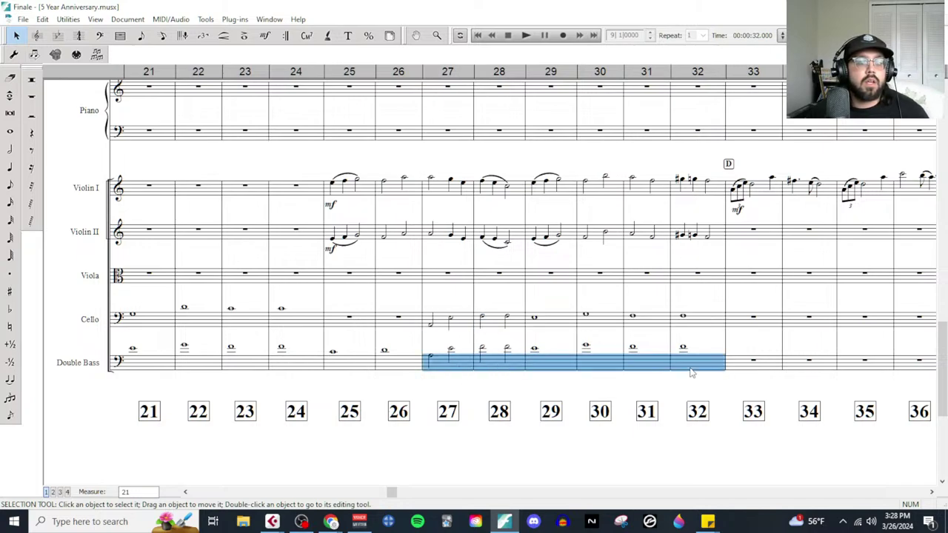
# Step: Transpose Double Bass measures 27–32 down an octave
pyautogui.click(67, 18)
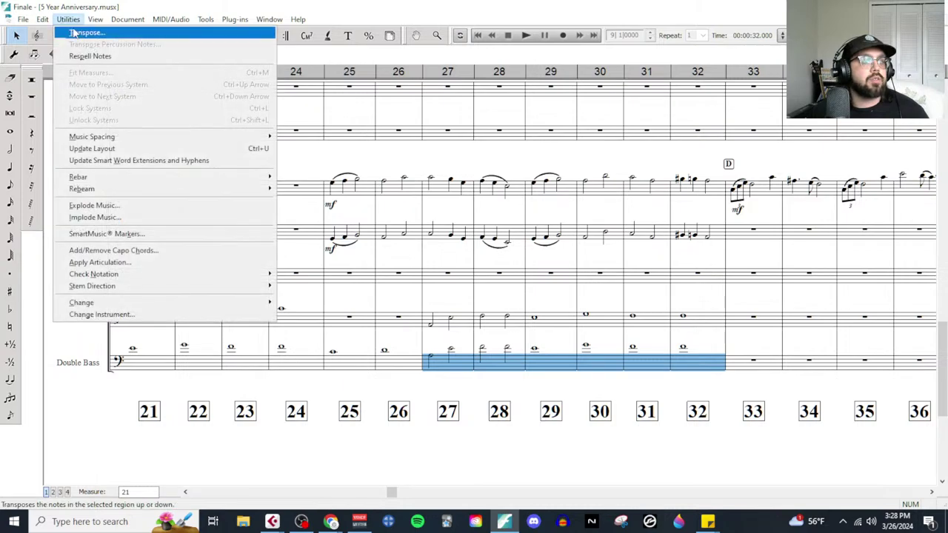
pyautogui.click(80, 26)
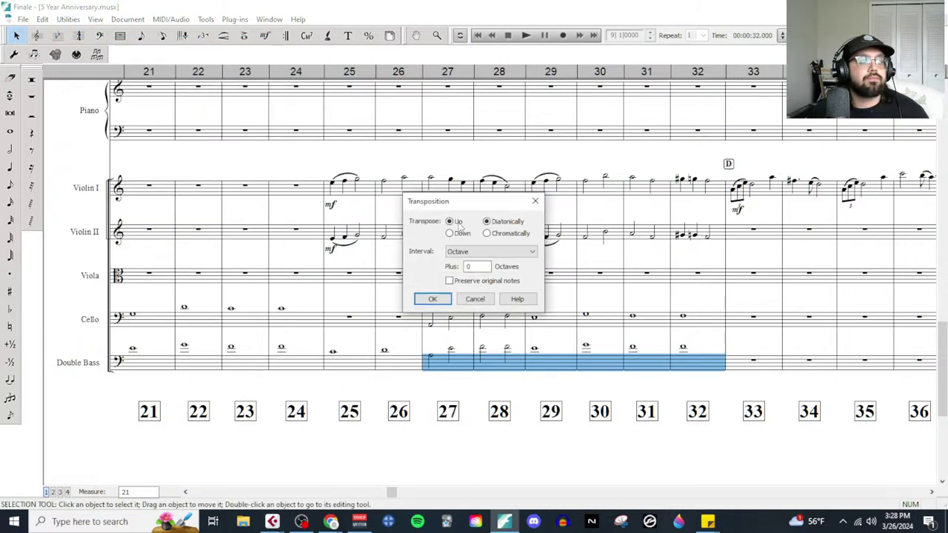
pyautogui.click(432, 299)
pyautogui.press('Escape')
# Step: Scroll up to show woodwind measures 13–24, including rehearsal C
pyautogui.hscroll(-2, 442, 217)
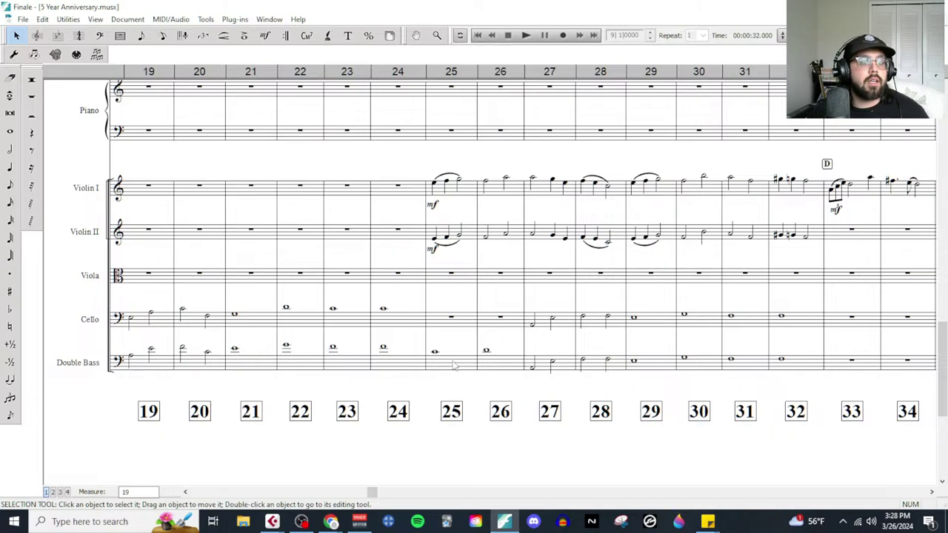
pyautogui.scroll(10, 452, 356)
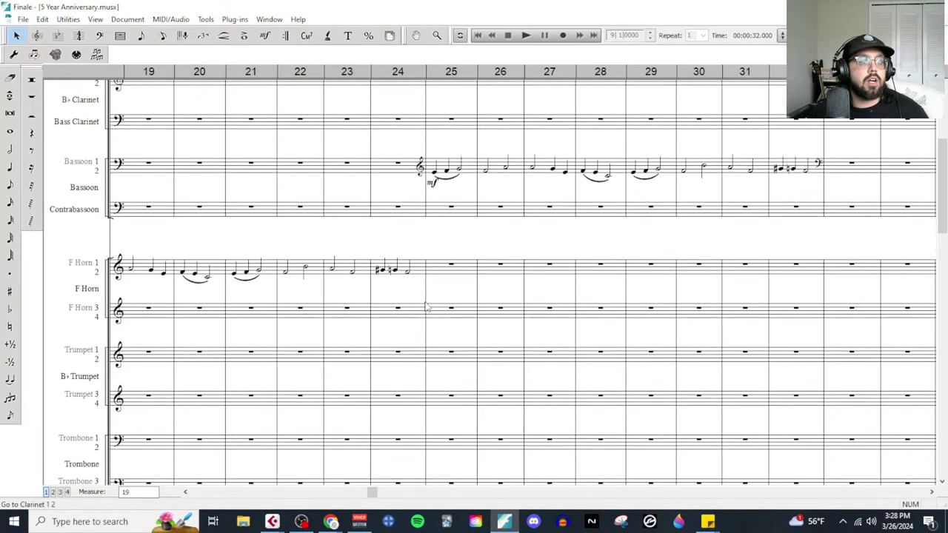
pyautogui.scroll(1, 426, 306)
pyautogui.hscroll(-2, 423, 303)
pyautogui.scroll(6, 461, 304)
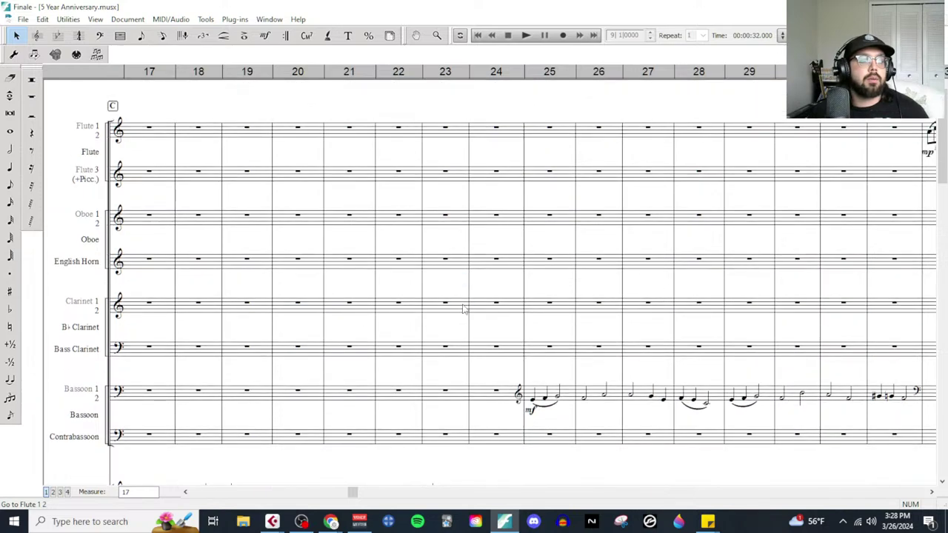
pyautogui.hscroll(2, 480, 308)
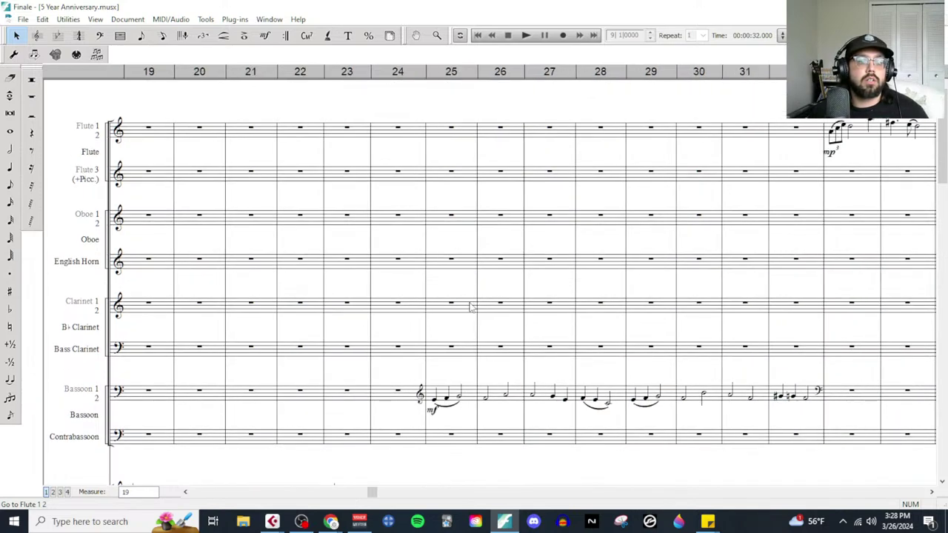
pyautogui.hscroll(-6, 470, 306)
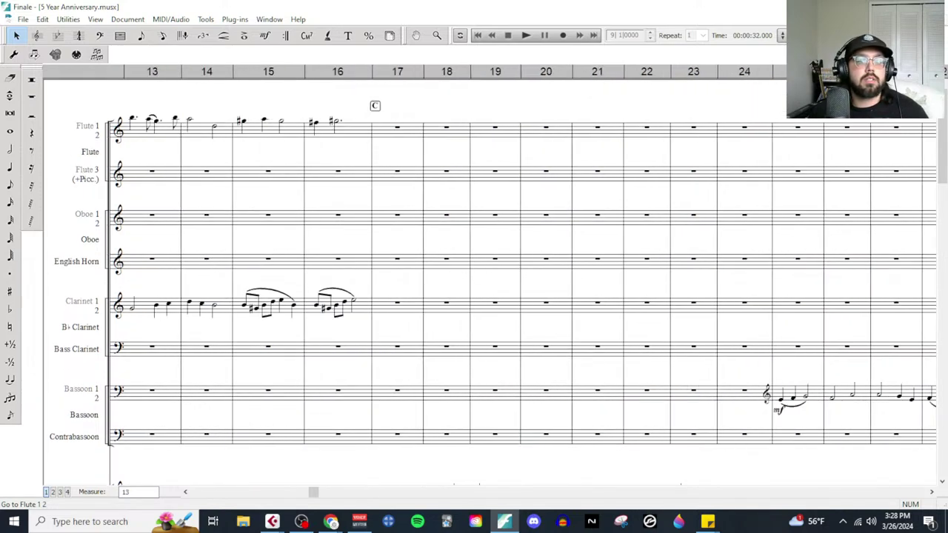
# Step: Set playback to always start at measure 17, play the score from there, and switch to Cubase
pyautogui.click(525, 35)
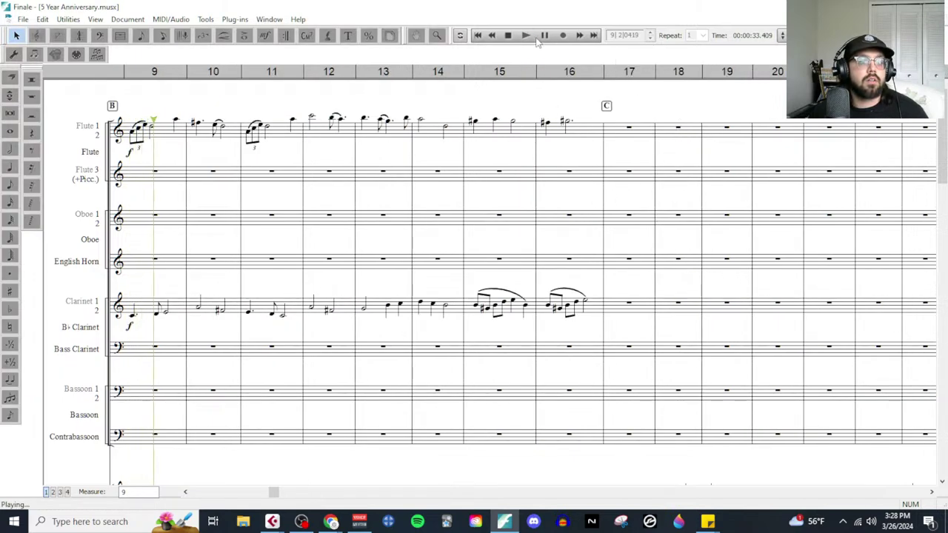
pyautogui.click(508, 36)
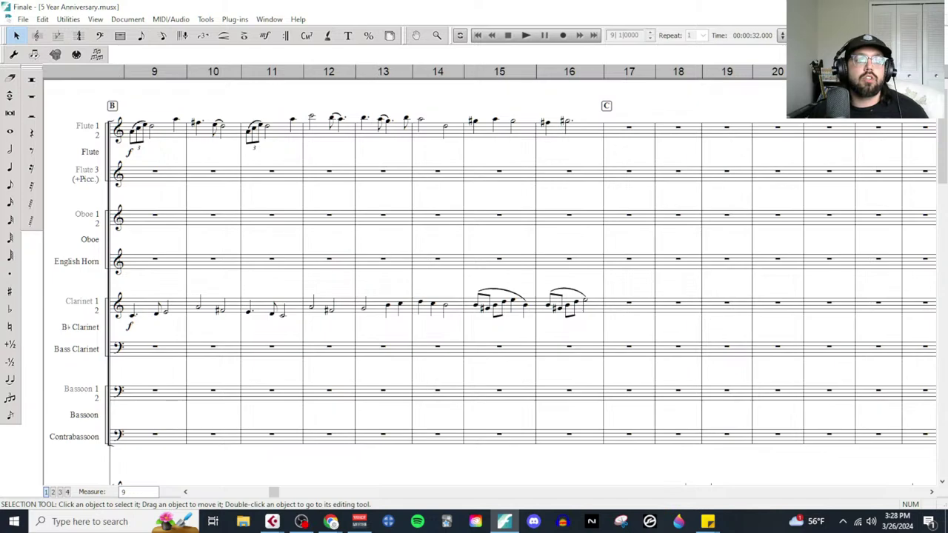
pyautogui.click(460, 36)
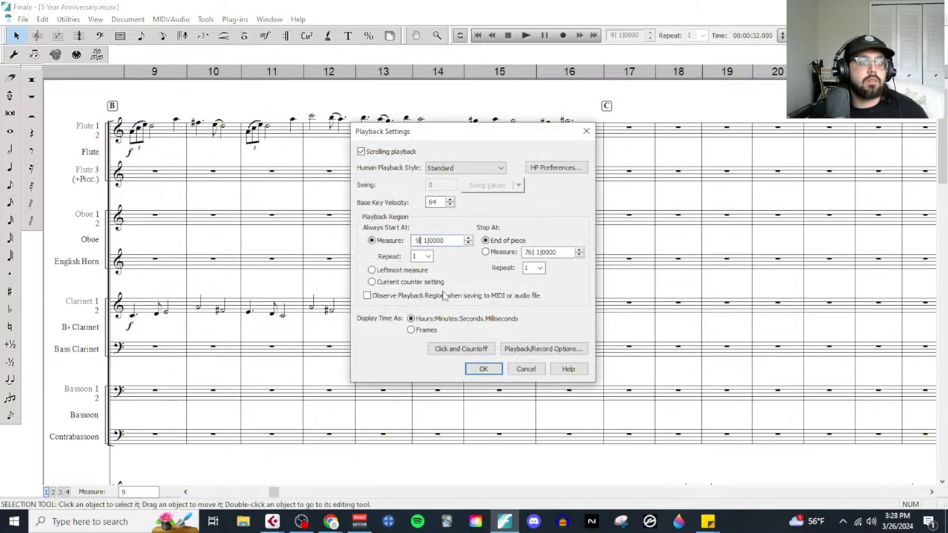
pyautogui.write('17')
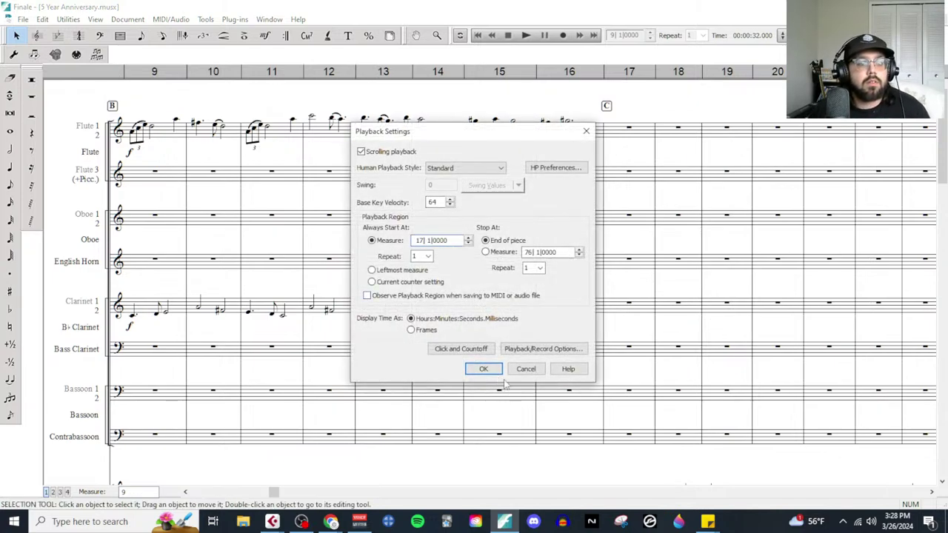
pyautogui.click(491, 369)
pyautogui.click(524, 36)
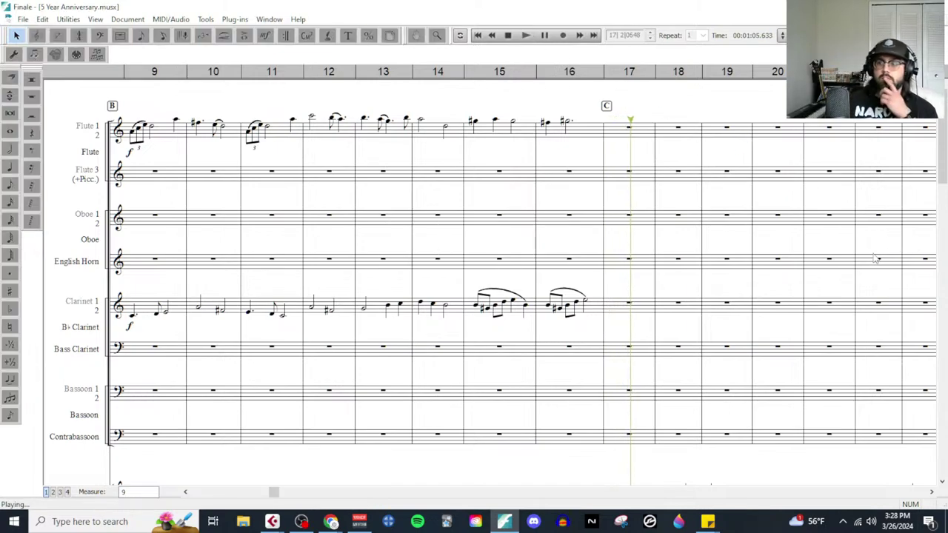
pyautogui.hotkey('alt', 'Tab')
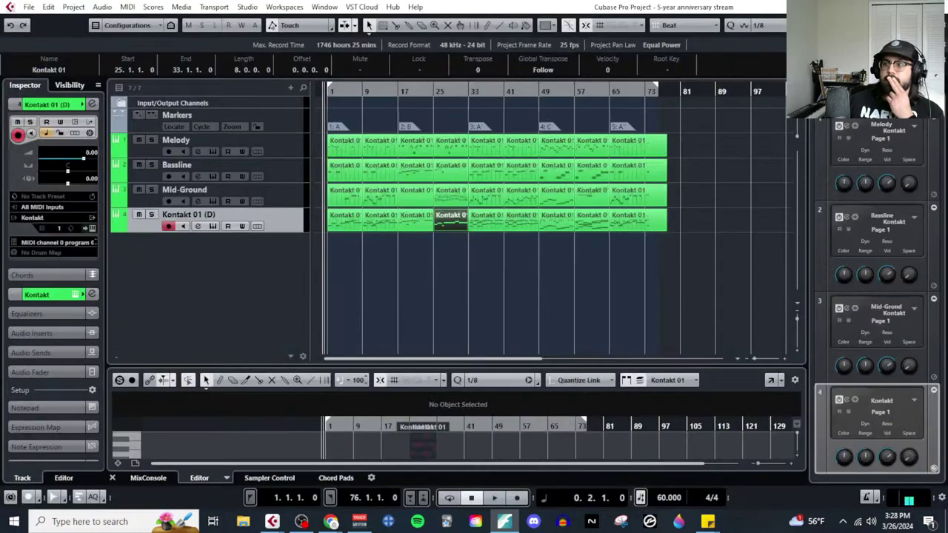
# Step: Bring the Finale score back in front while playback continues past measure 25
pyautogui.click(504, 521)
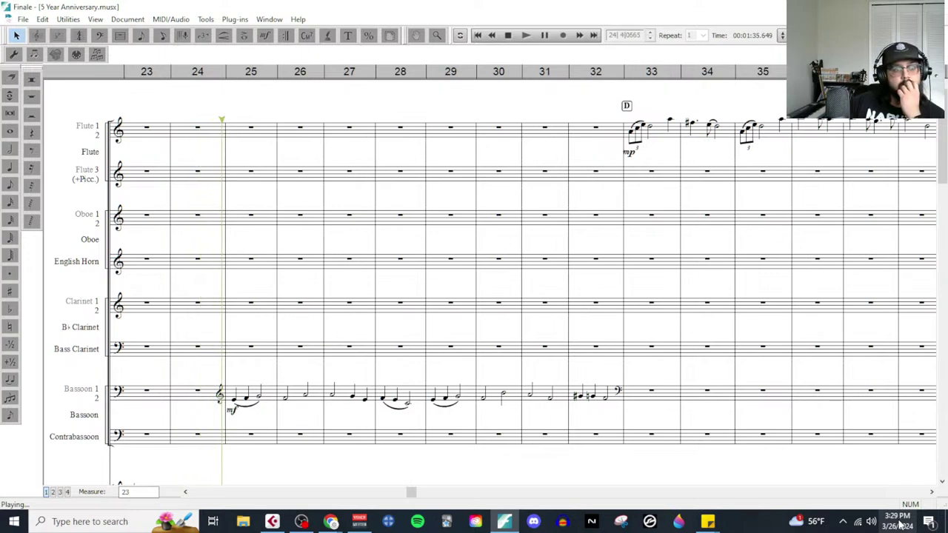
# Step: Stop playback and scroll through the score
pyautogui.click(508, 35)
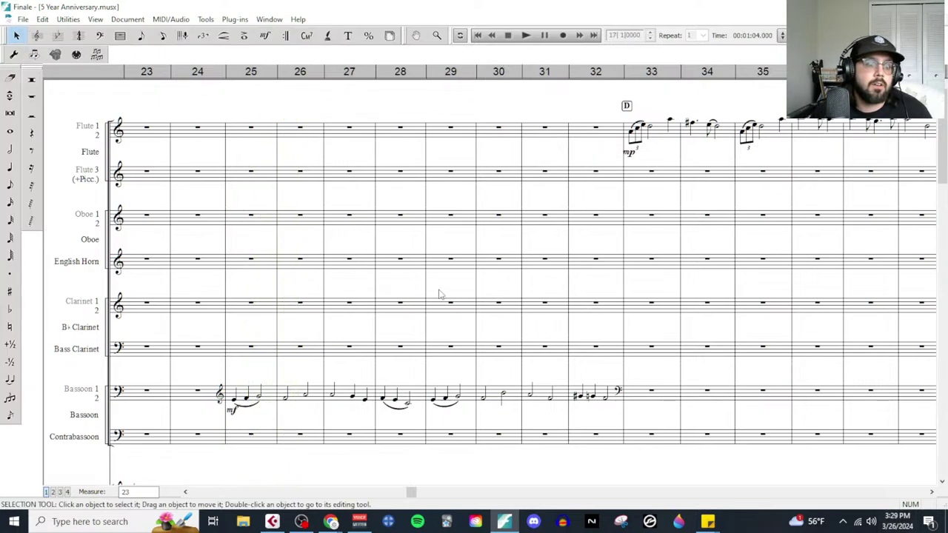
pyautogui.scroll(-5, 404, 364)
pyautogui.scroll(-10, 403, 364)
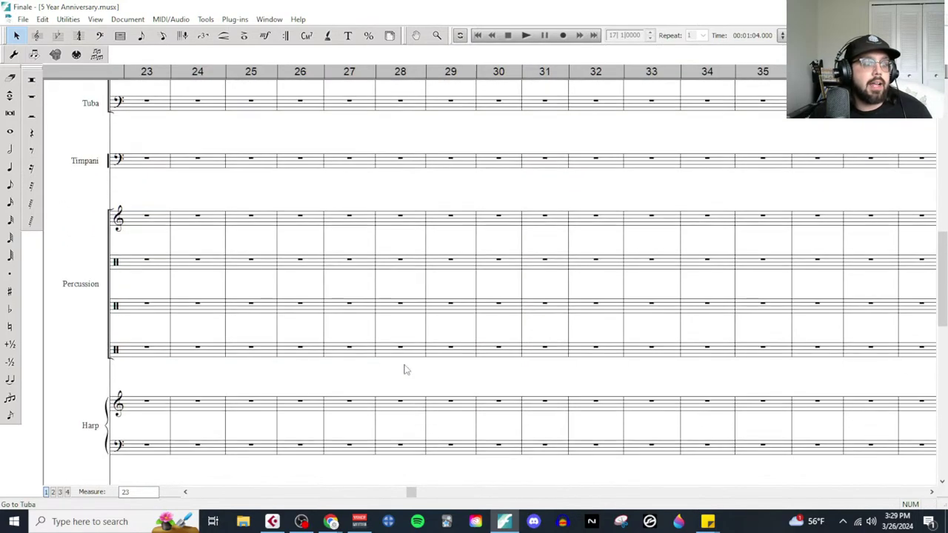
pyautogui.scroll(15, 401, 376)
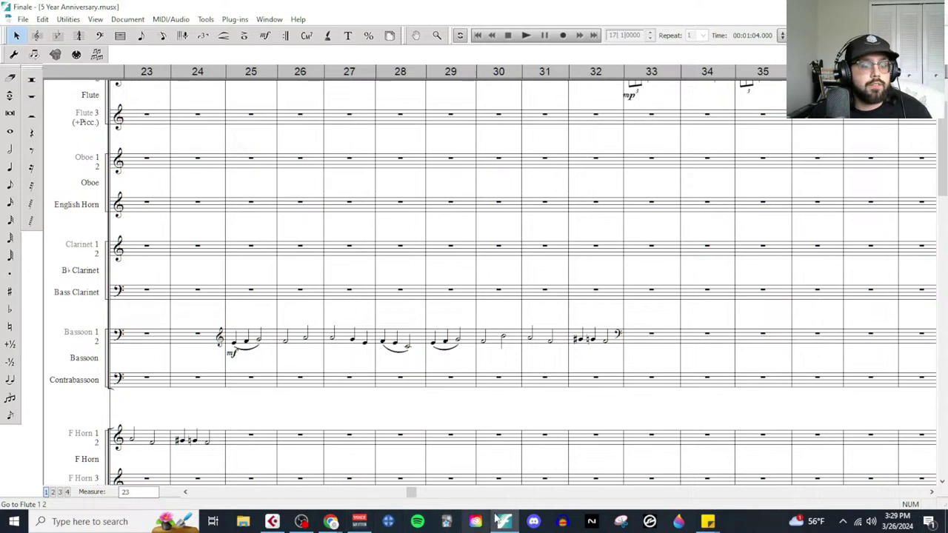
# Step: In the composing plan, make the B2 melody read 'Violins in Octaves + Bassoons', then return to Finale
pyautogui.moveTo(331, 521)
pyautogui.click(392, 470)
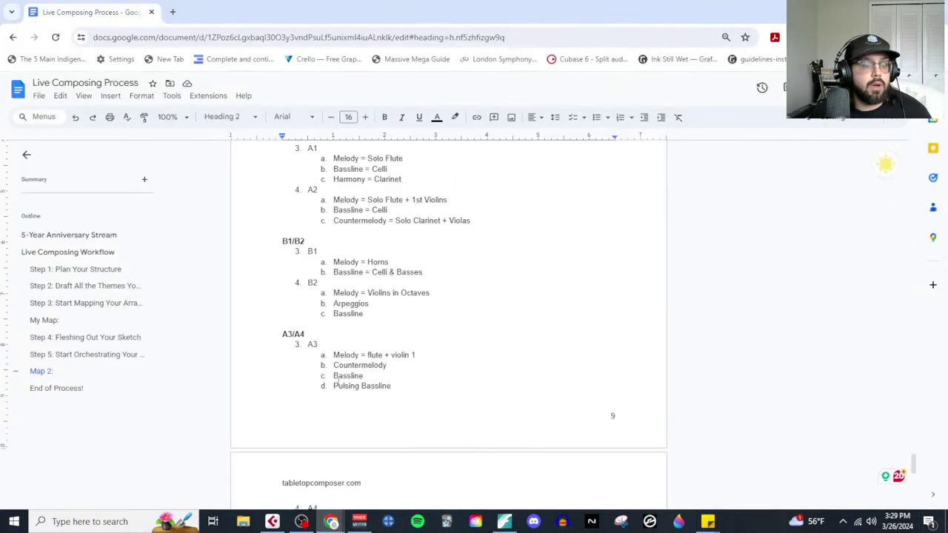
pyautogui.click(434, 291)
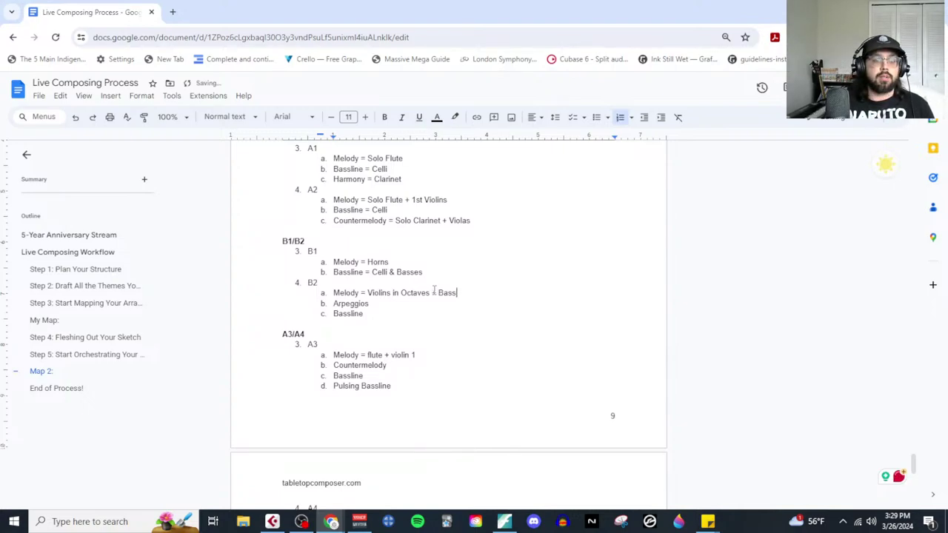
pyautogui.write('+ Bassoons')
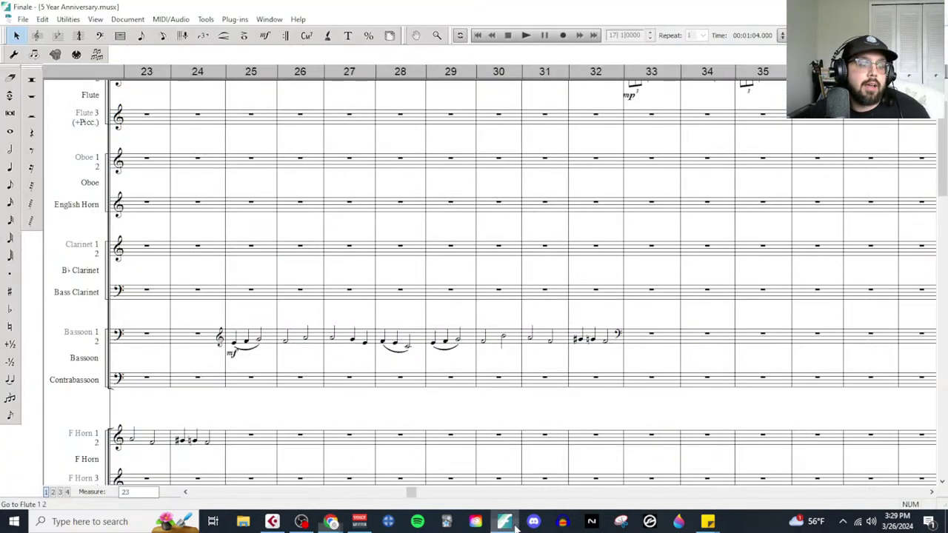
pyautogui.click(504, 522)
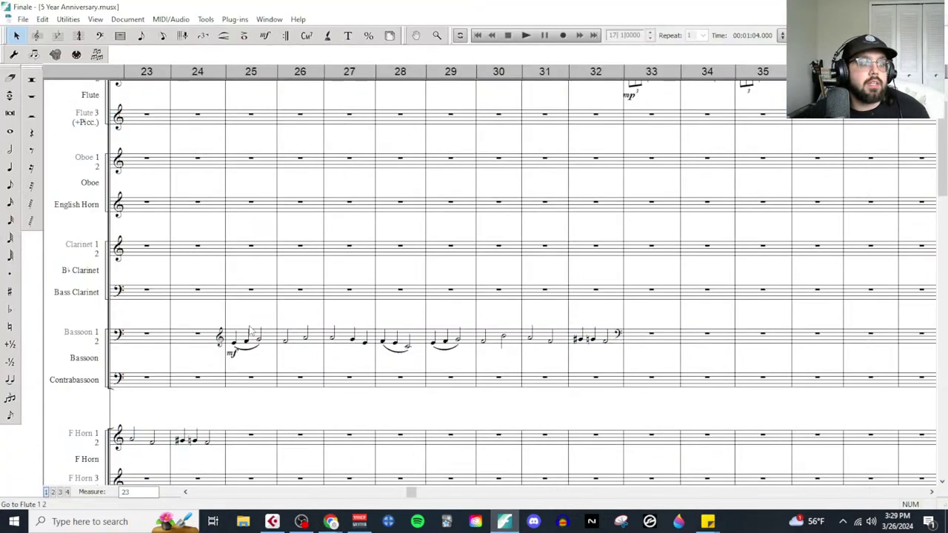
# Step: Add an 'a2' technique marking above the Bassoon 1–2 entry at measure 25
pyautogui.click(262, 38)
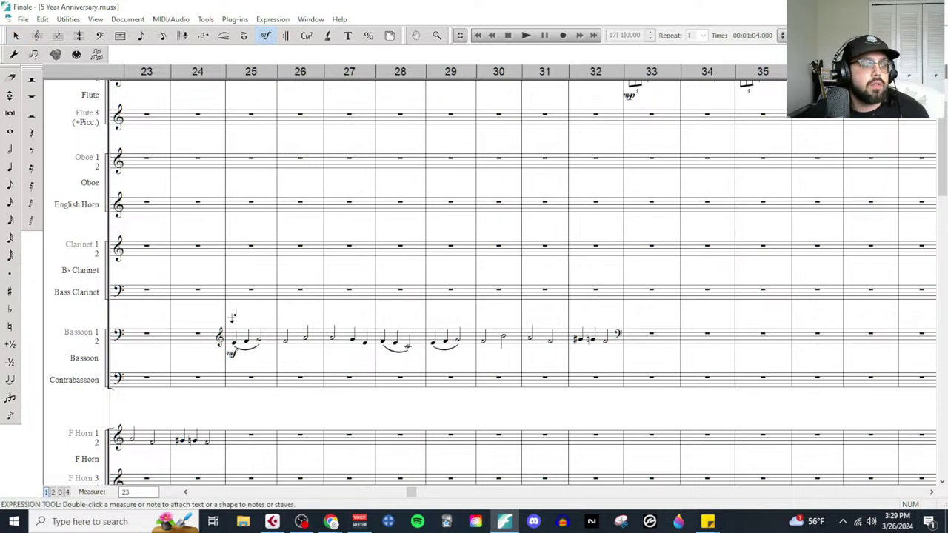
pyautogui.doubleClick(232, 316)
pyautogui.click(549, 143)
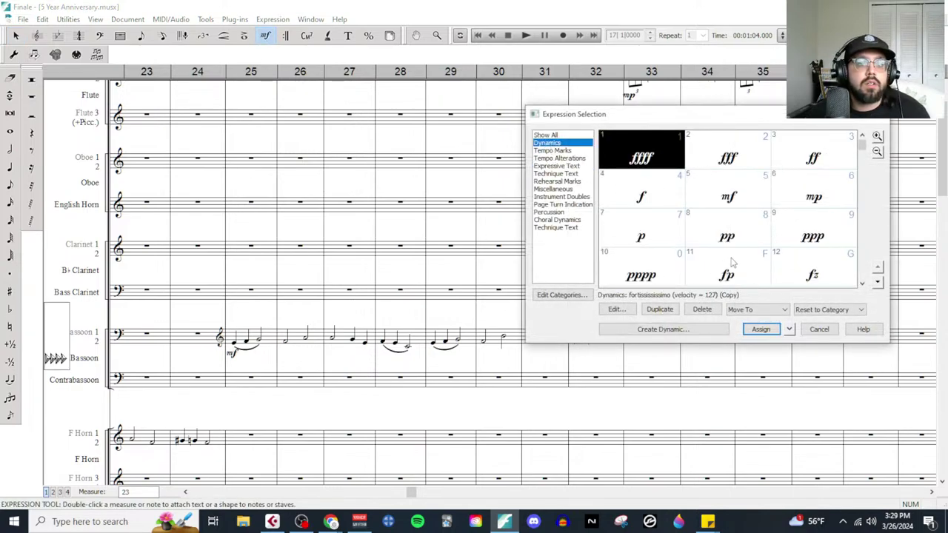
pyautogui.scroll(-4, 735, 265)
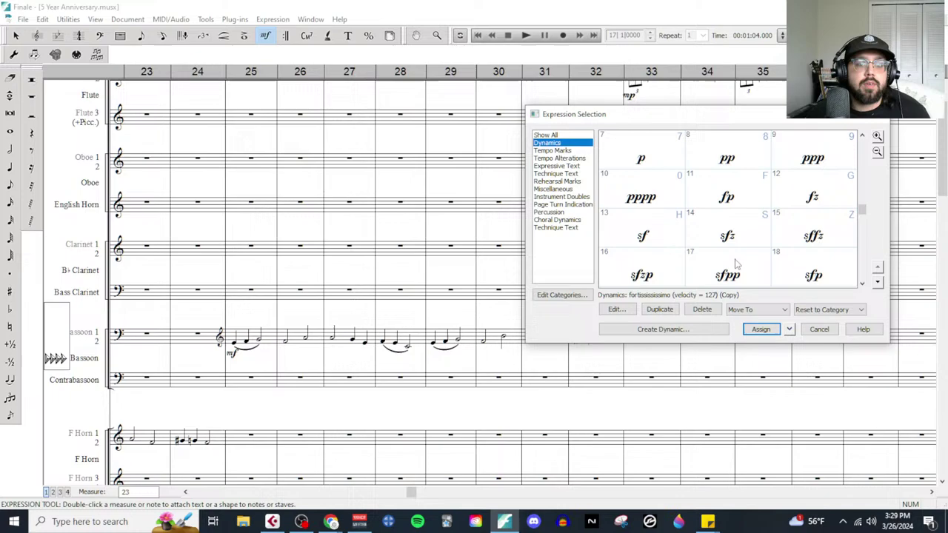
pyautogui.click(568, 168)
pyautogui.click(557, 173)
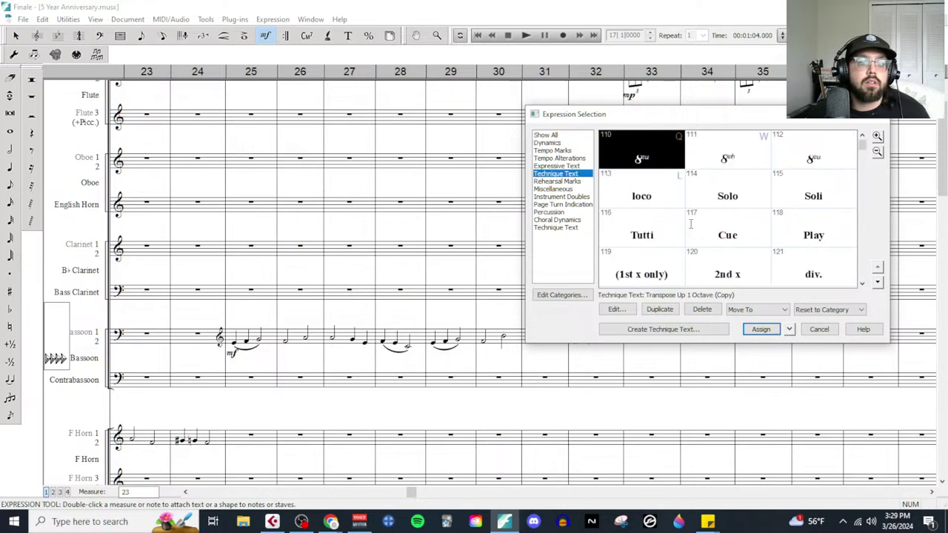
pyautogui.scroll(-1, 733, 244)
pyautogui.doubleClick(727, 273)
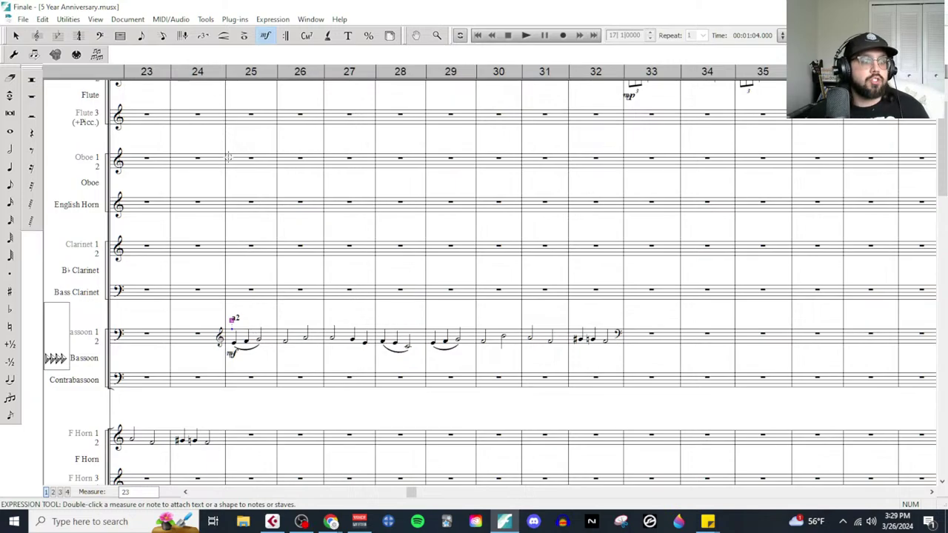
# Step: Switch to the Selection tool and bring the string staves for measures 19–34 into view
pyautogui.click(17, 35)
pyautogui.scroll(-5, 245, 371)
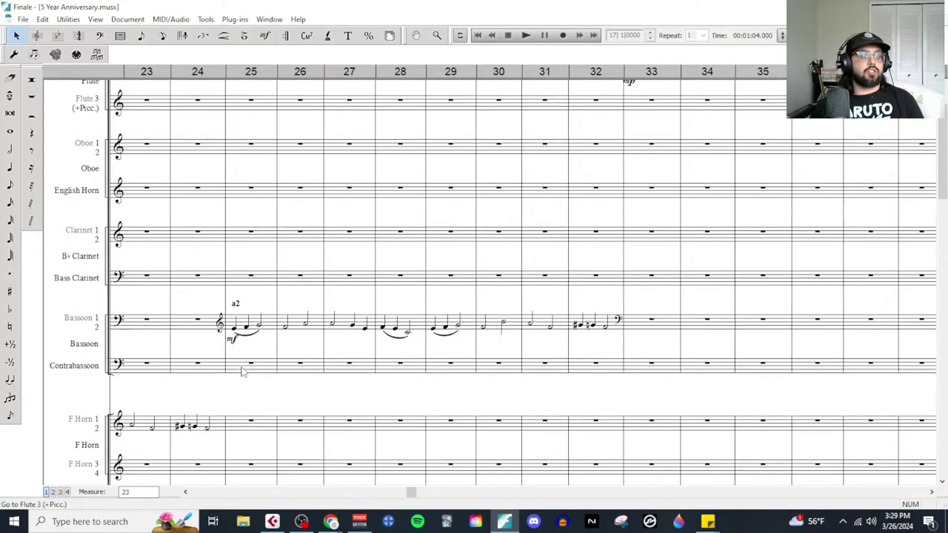
pyautogui.scroll(-20, 258, 395)
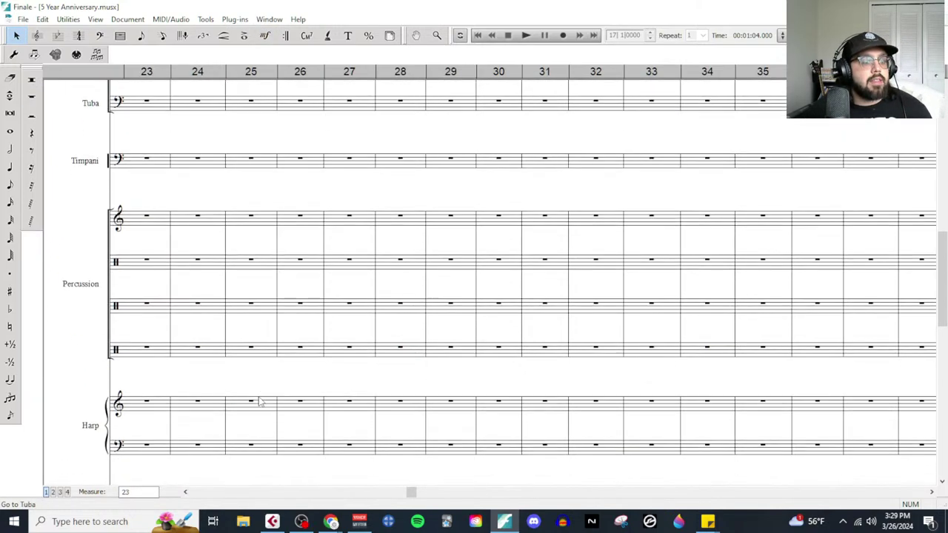
pyautogui.hscroll(-3, 263, 404)
pyautogui.scroll(-4, 486, 423)
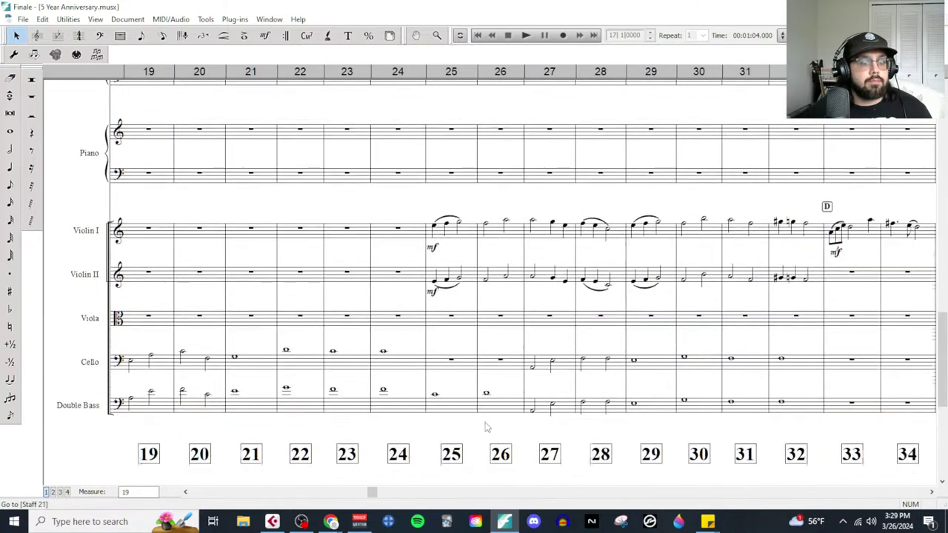
pyautogui.hscroll(-5, 457, 370)
pyautogui.hscroll(3, 457, 372)
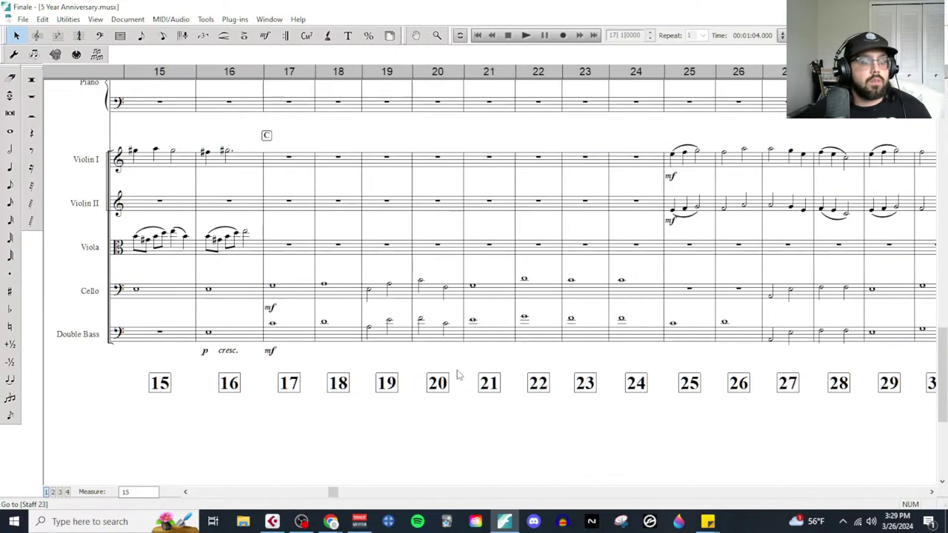
pyautogui.hscroll(4, 640, 343)
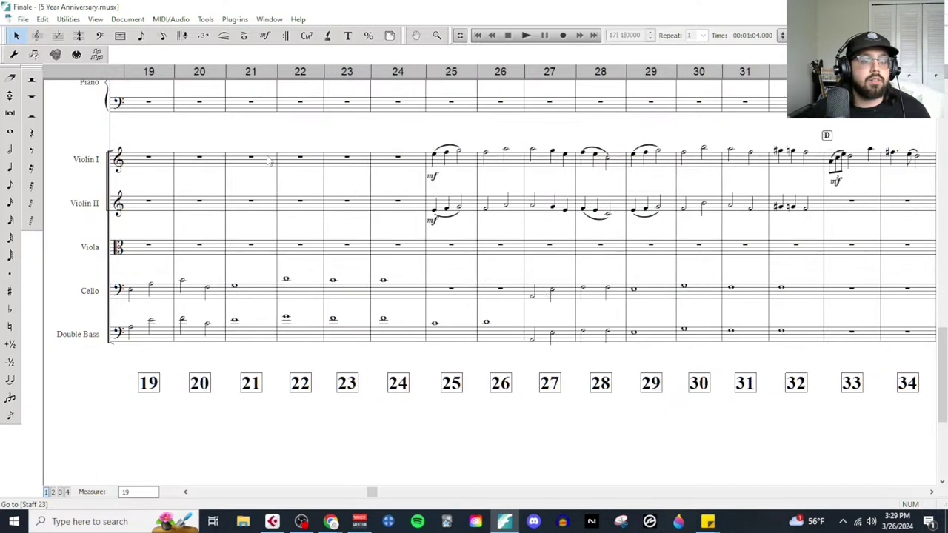
# Step: Copy Double Bass measures 25–26 into the Cello staff by dragging, then clear the selection
pyautogui.click(466, 340)
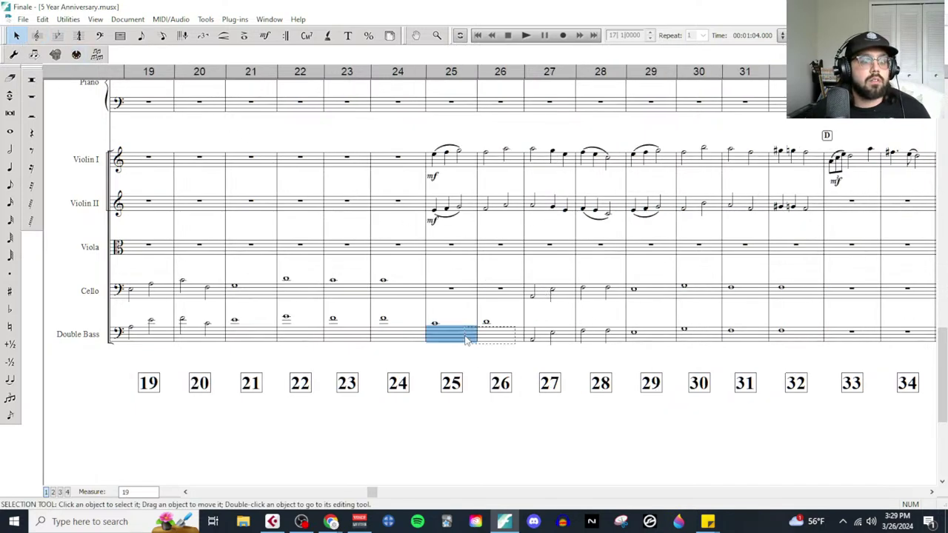
pyautogui.keyDown('shift'); pyautogui.click(498, 338); pyautogui.keyUp('shift')
pyautogui.moveTo(487, 320); pyautogui.dragTo(462, 296)
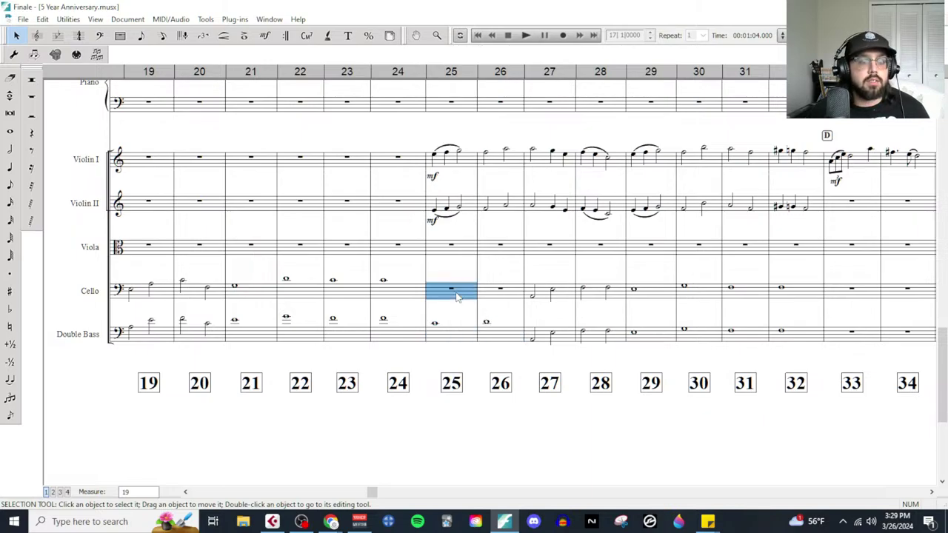
pyautogui.scroll(15, 500, 354)
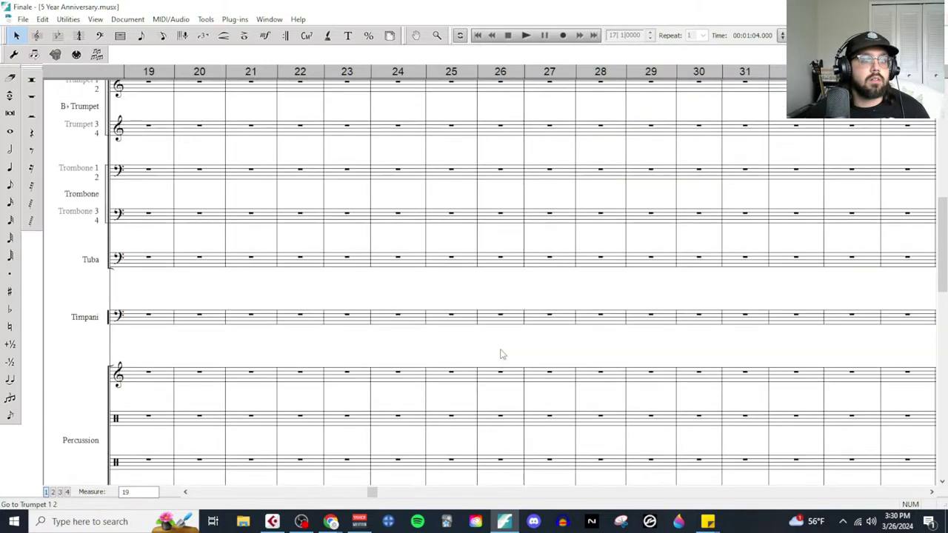
pyautogui.scroll(1, 502, 354)
pyautogui.scroll(-3, 502, 354)
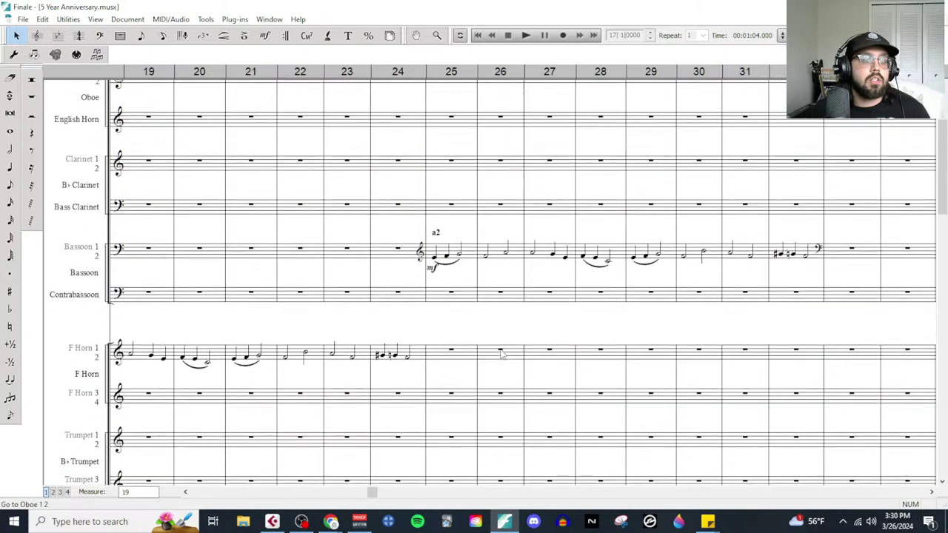
pyautogui.scroll(-12, 501, 354)
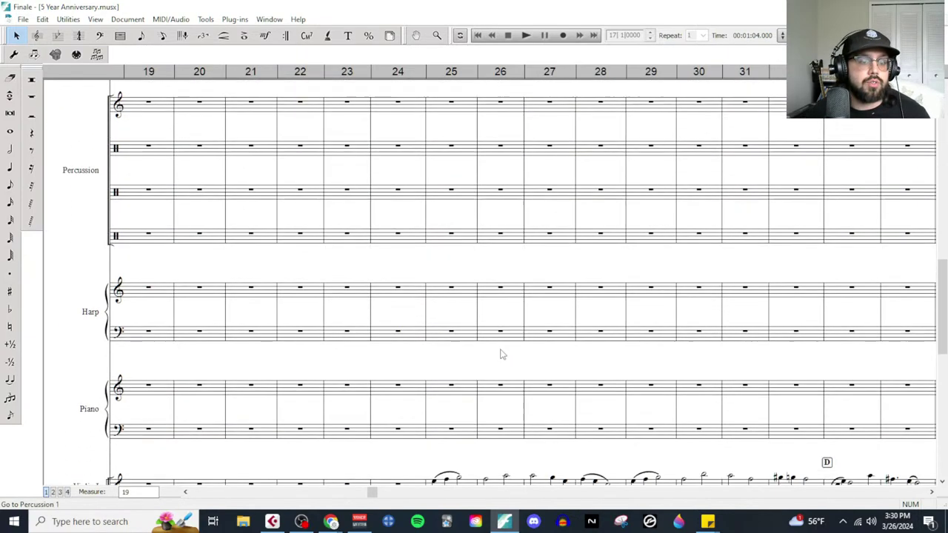
pyautogui.scroll(-3, 501, 354)
pyautogui.click(523, 412)
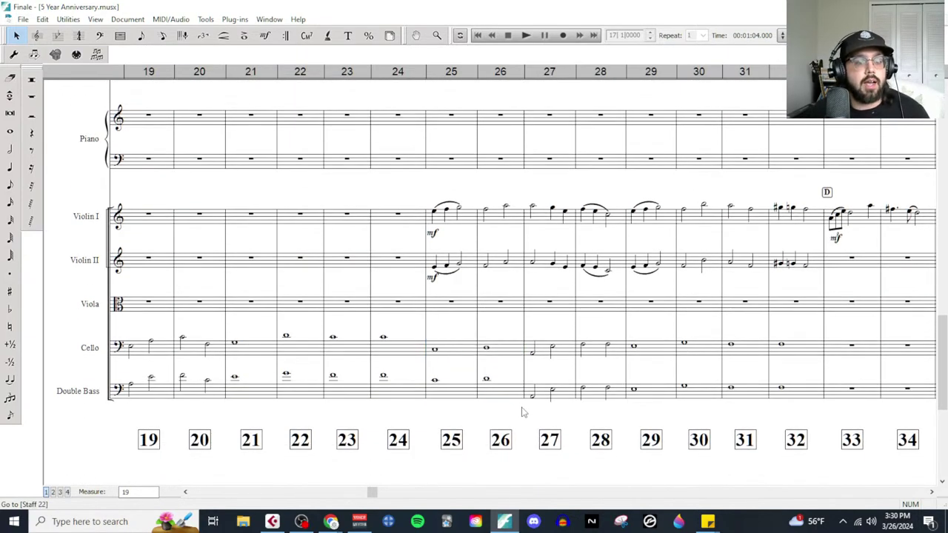
# Step: Paste the Cello line from measures 25–32 into the Bass Clarinet staff starting at measure 25
pyautogui.click(464, 353)
pyautogui.keyDown('shift'); pyautogui.click(779, 357); pyautogui.keyUp('shift')
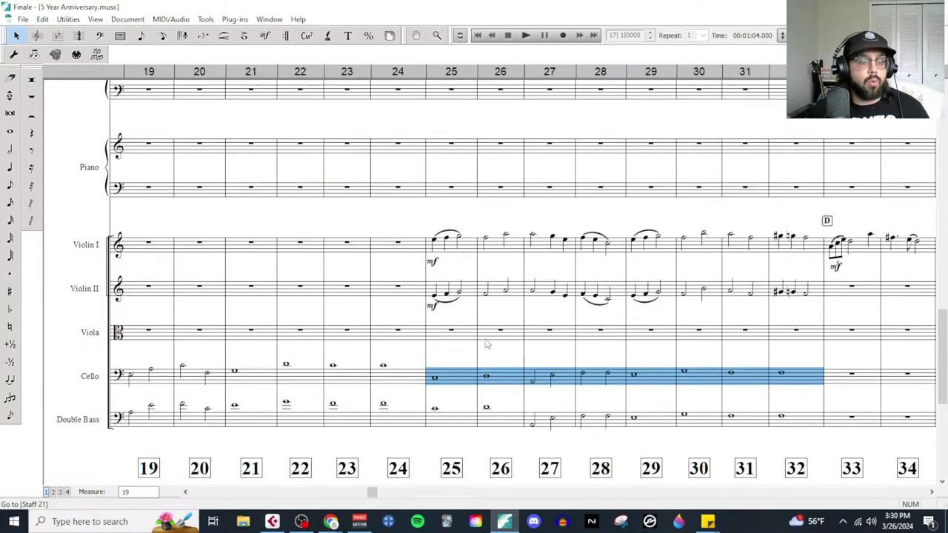
pyautogui.scroll(5, 487, 355)
pyautogui.scroll(10, 485, 354)
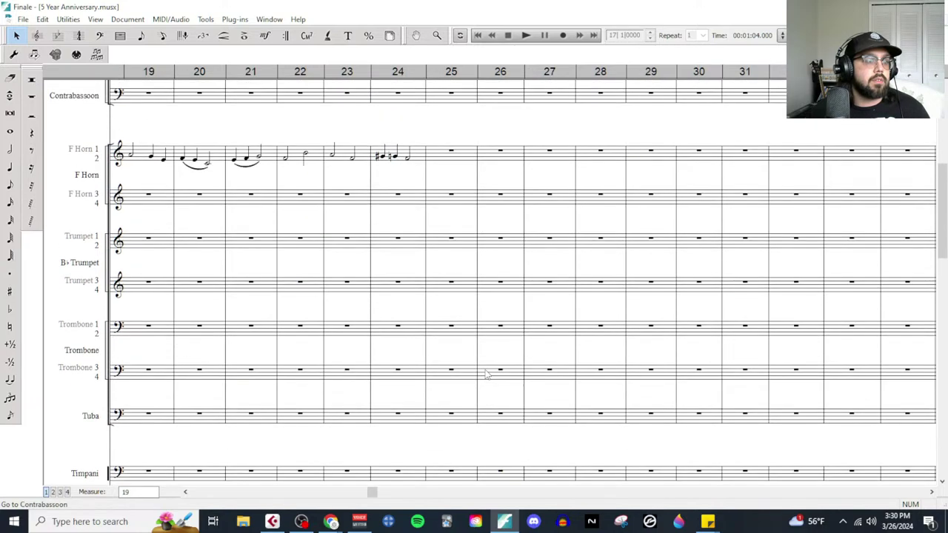
pyautogui.scroll(1, 450, 283)
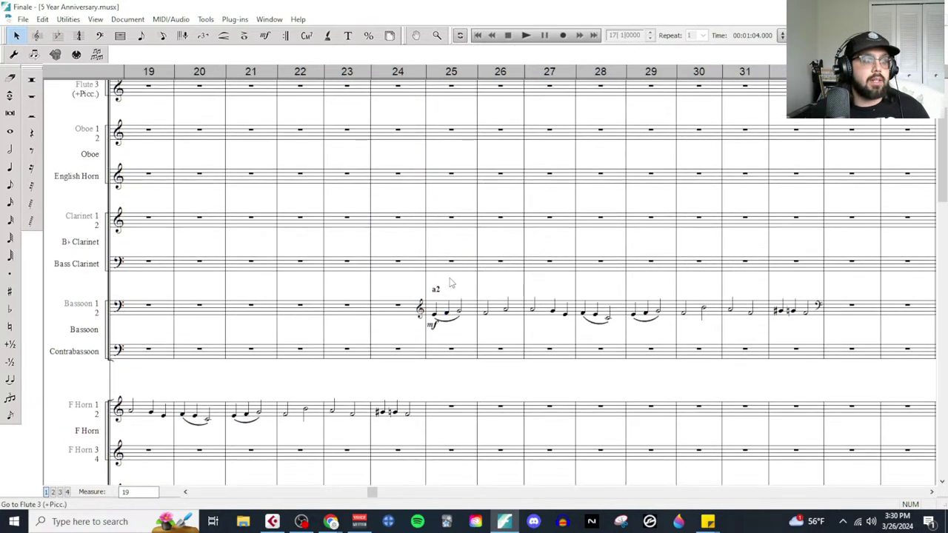
pyautogui.click(453, 272)
pyautogui.hotkey('ctrl', 'v')
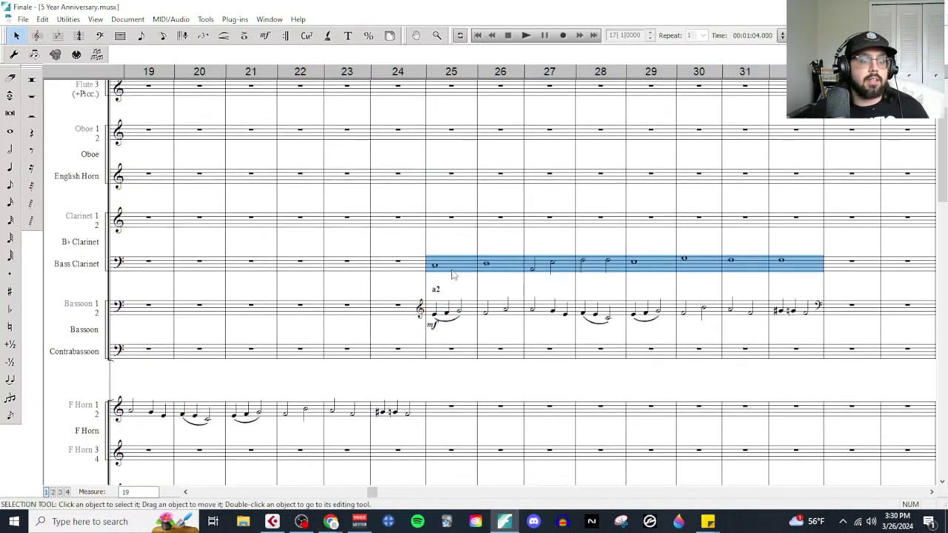
pyautogui.press('Escape')
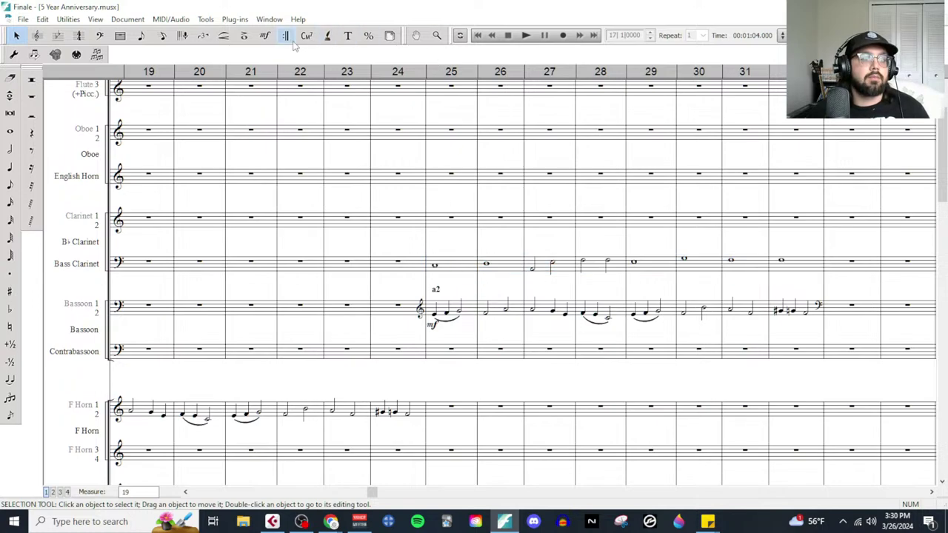
pyautogui.click(265, 36)
# Step: Add an mf dynamic to Bass Clarinet measure 25 and play the score back from measure 17
pyautogui.doubleClick(433, 248)
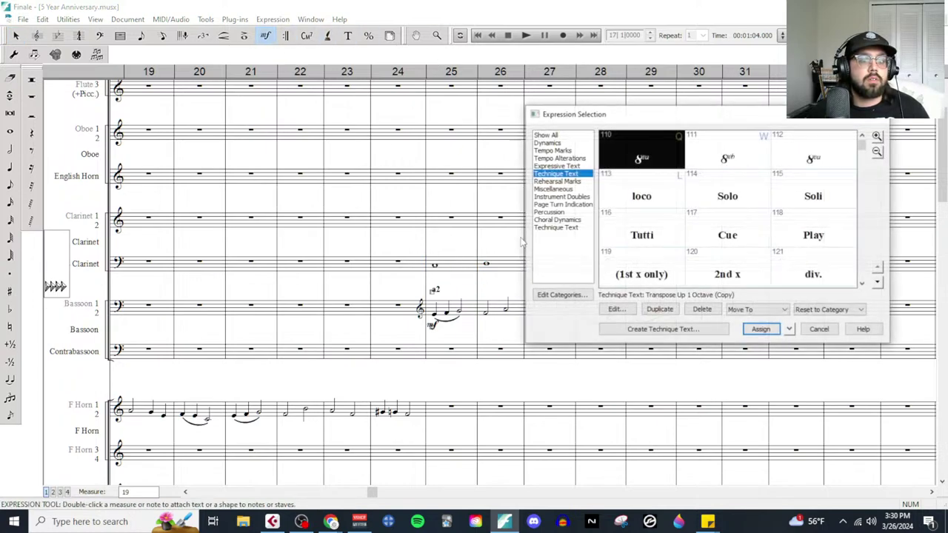
pyautogui.click(548, 151)
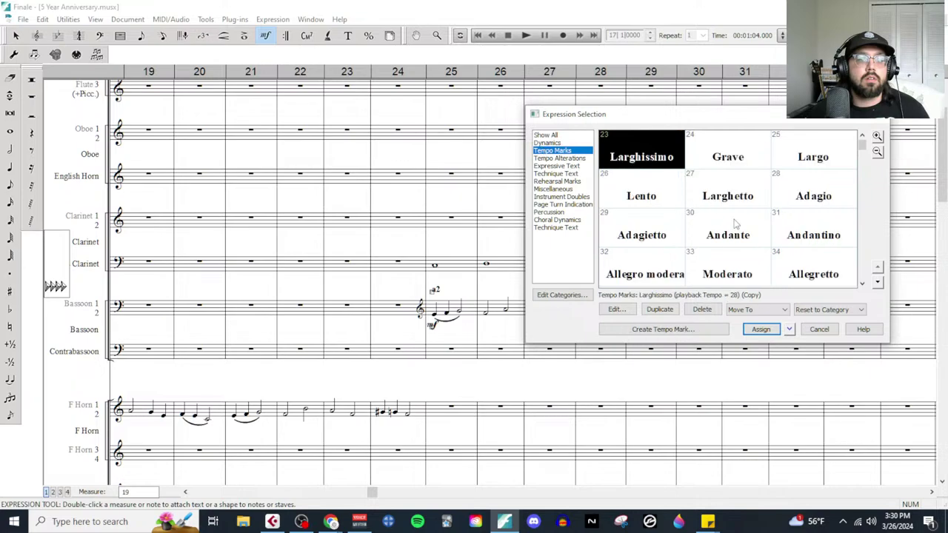
pyautogui.click(547, 143)
pyautogui.doubleClick(730, 196)
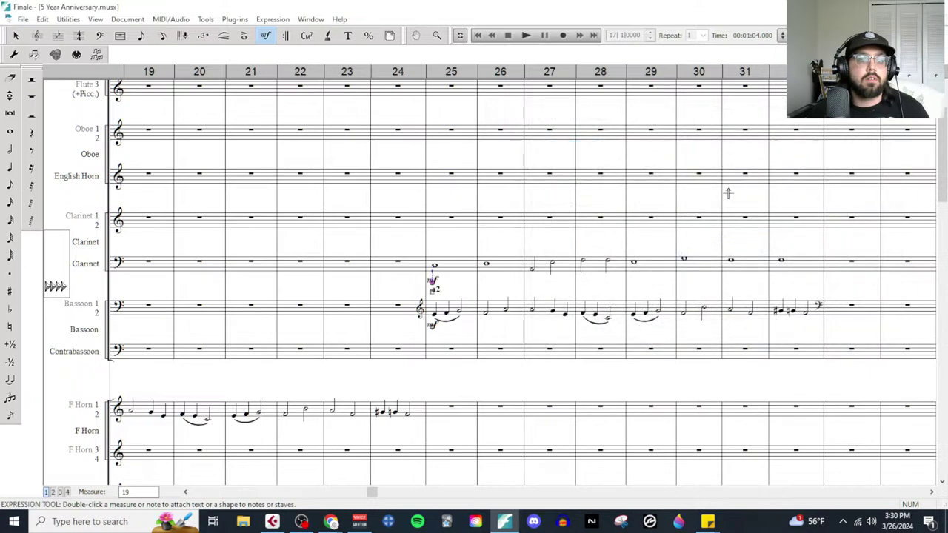
pyautogui.click(525, 36)
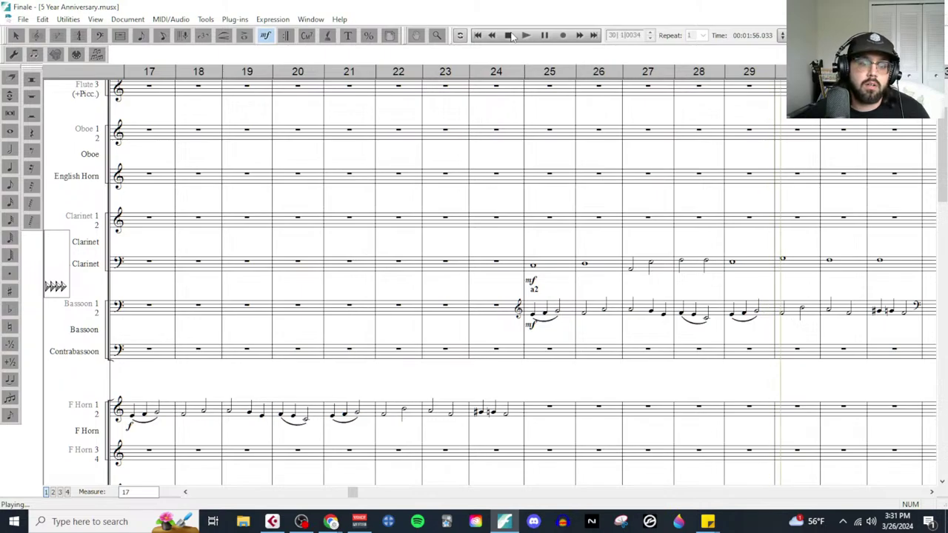
# Step: Stop playback and scroll to the Double Bass staff around measures 25–26
pyautogui.click(510, 35)
pyautogui.scroll(-10, 711, 382)
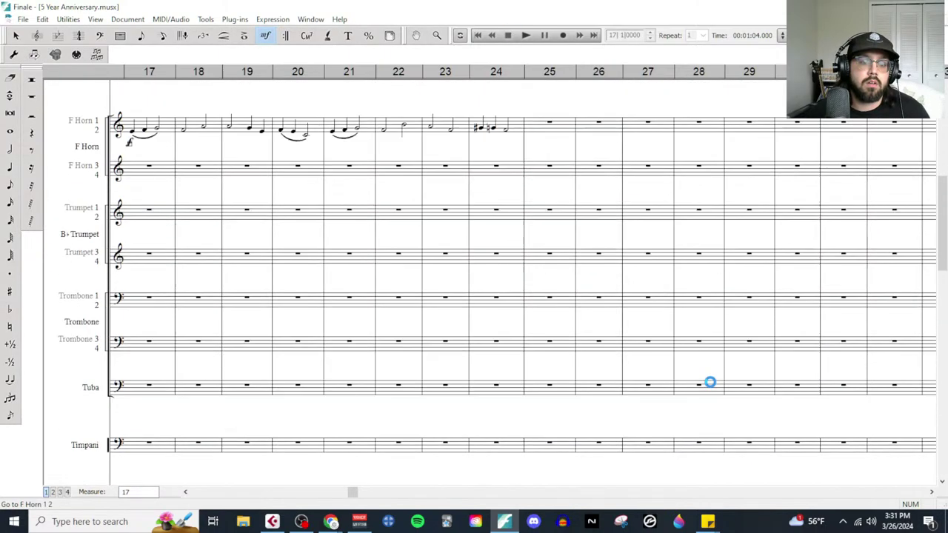
pyautogui.scroll(-5, 710, 383)
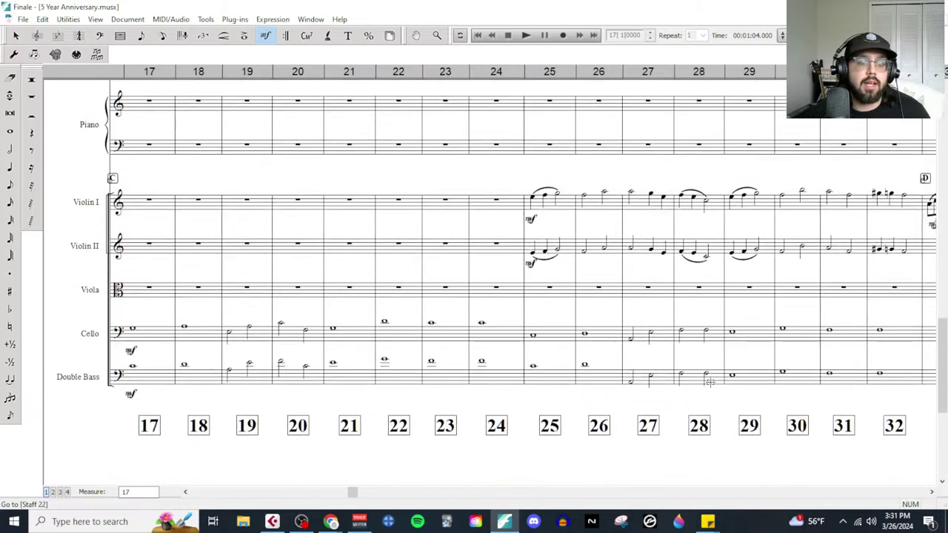
pyautogui.hscroll(4, 663, 389)
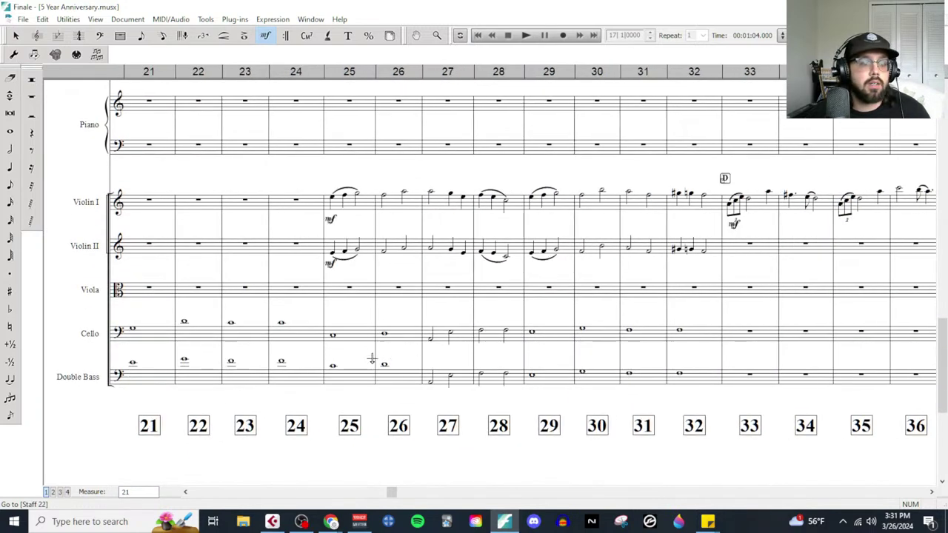
# Step: Transpose the Double Bass notes in measures 25–26 down an octave
pyautogui.click(23, 35)
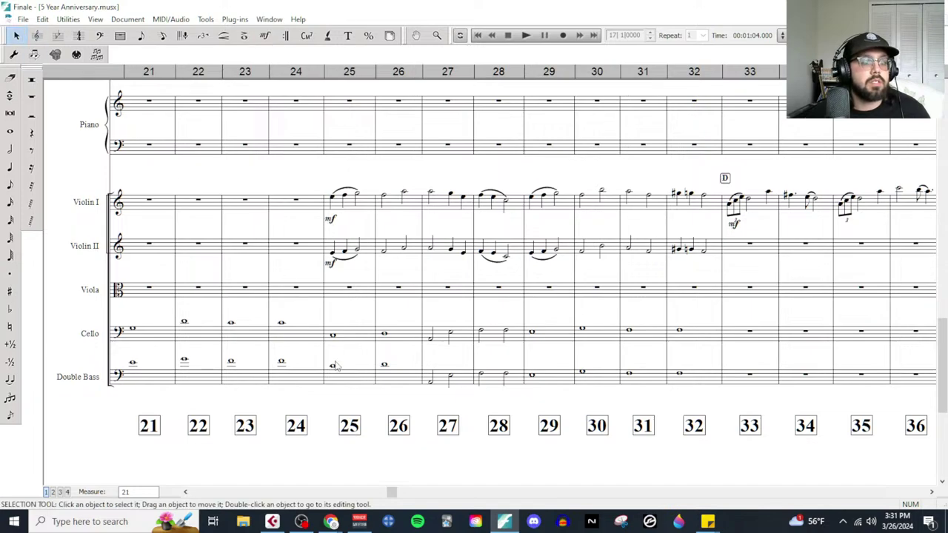
pyautogui.moveTo(346, 386); pyautogui.dragTo(391, 372)
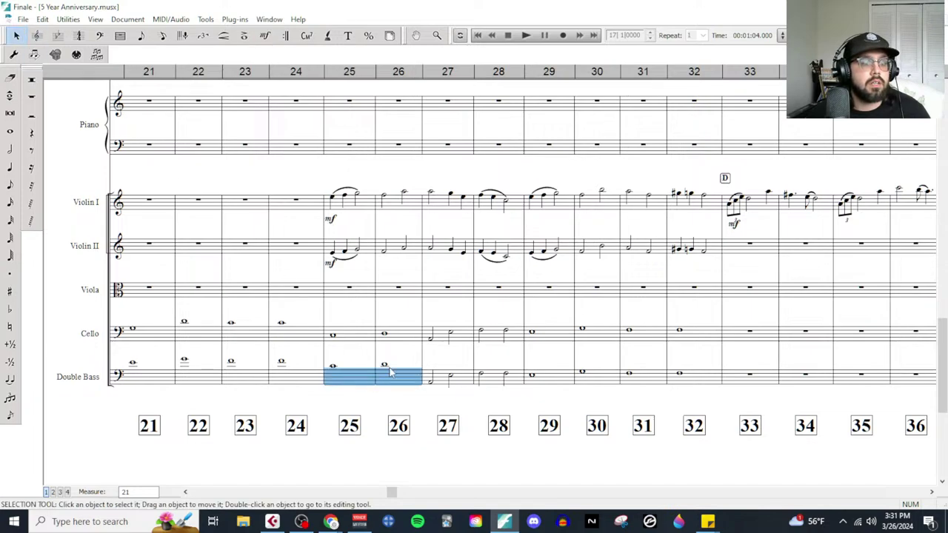
pyautogui.click(74, 20)
pyautogui.click(93, 34)
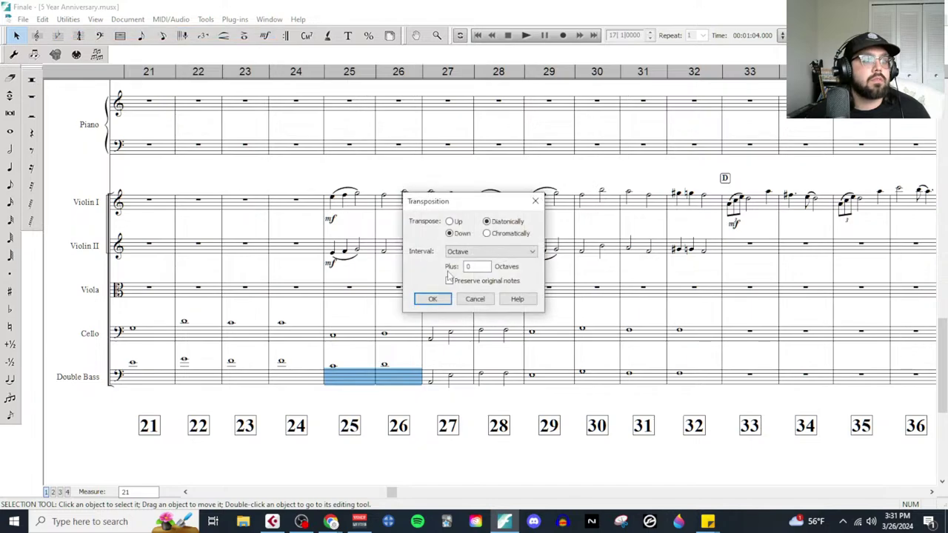
pyautogui.click(437, 298)
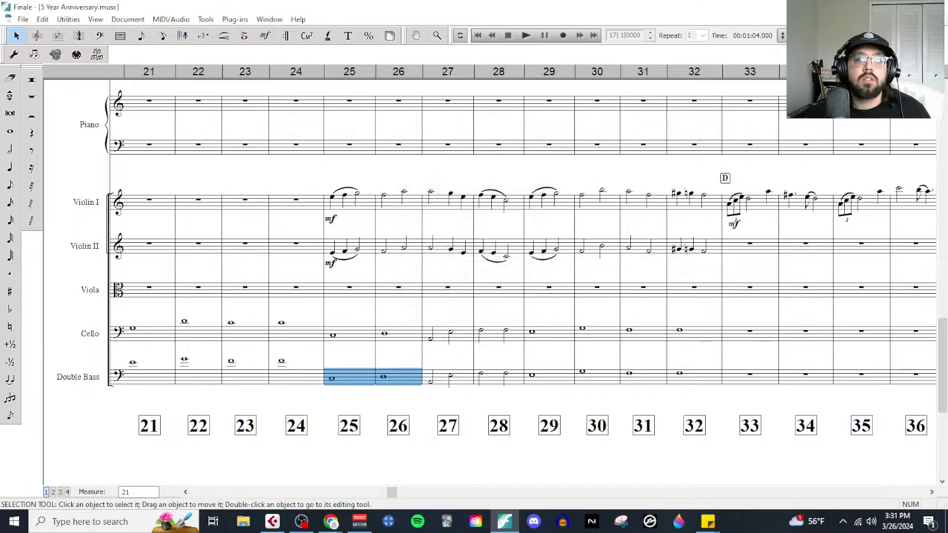
pyautogui.click(460, 34)
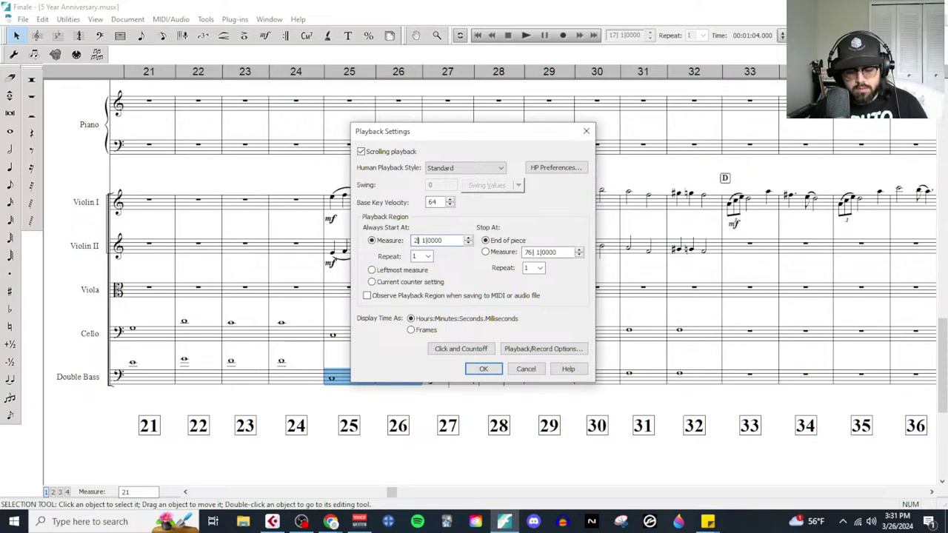
# Step: Confirm playback starting at measure 25, play the strings into measure 29, and stop
pyautogui.press('Return')
pyautogui.click(525, 35)
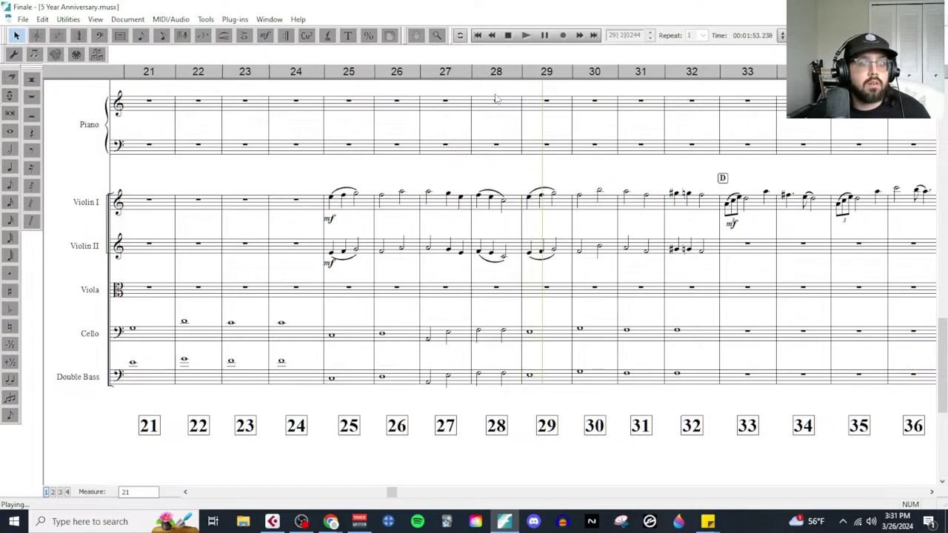
pyautogui.click(507, 36)
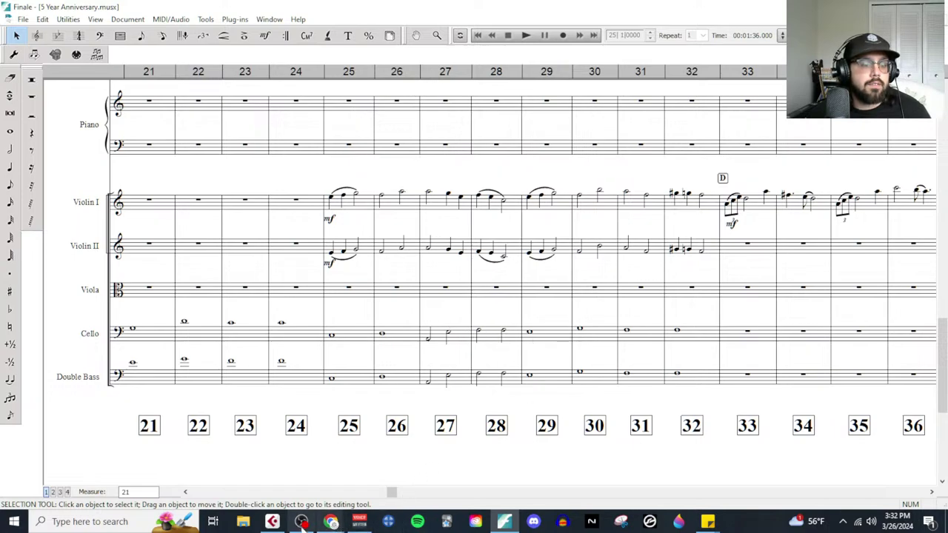
pyautogui.click(272, 521)
pyautogui.click(443, 250)
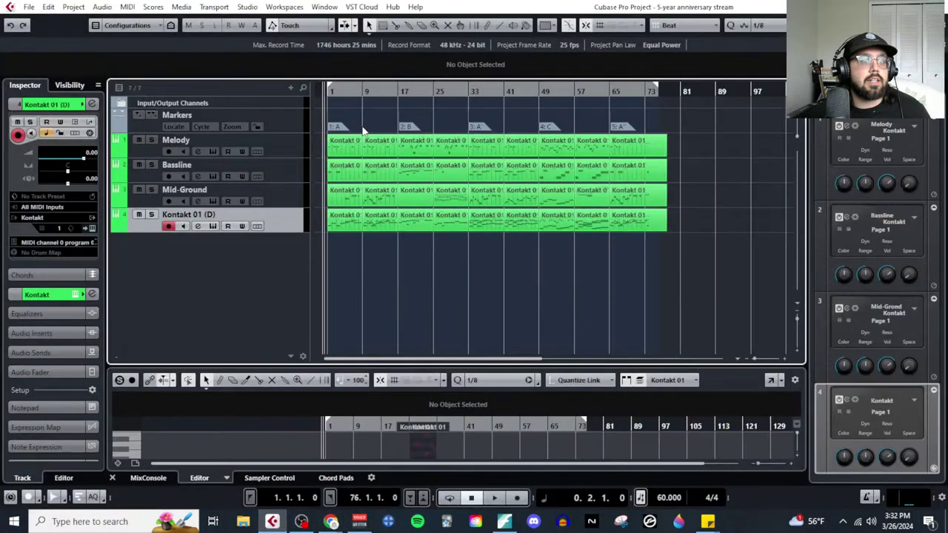
pyautogui.click(452, 228)
pyautogui.click(435, 92)
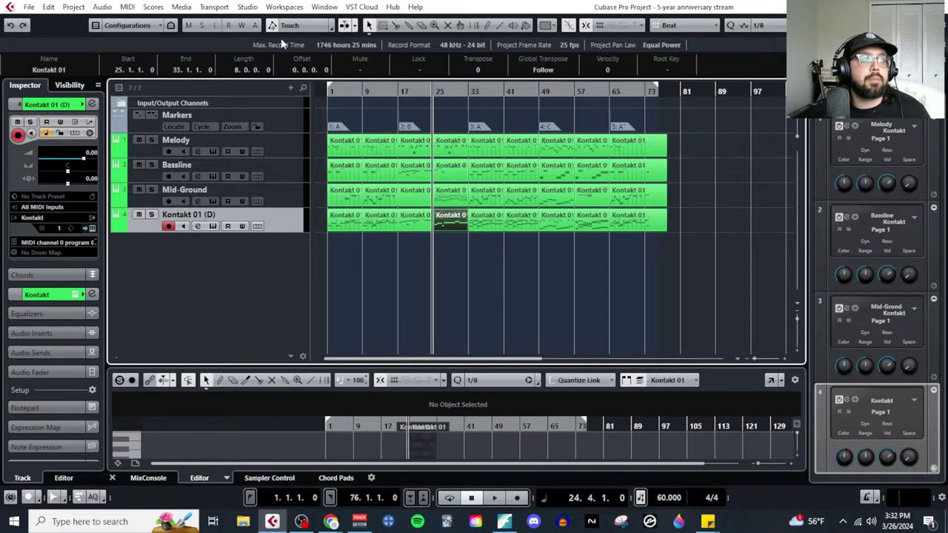
pyautogui.click(128, 7)
pyautogui.click(621, 267)
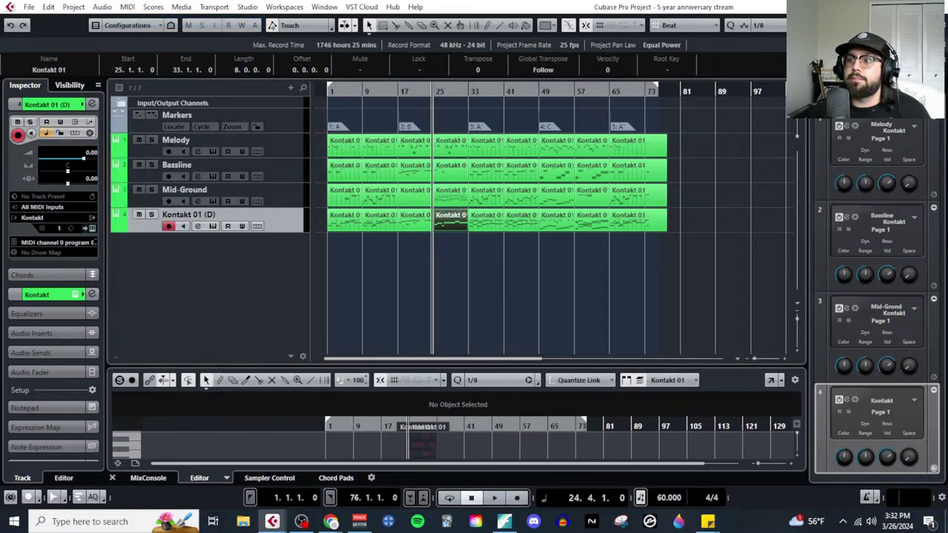
pyautogui.hotkey('ctrl', 'e')
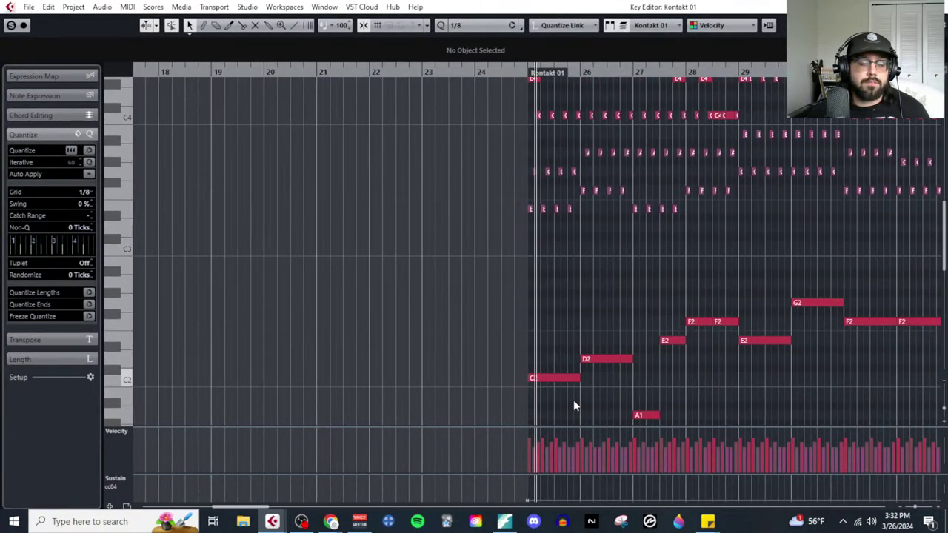
pyautogui.click(360, 522)
pyautogui.doubleClick(480, 285)
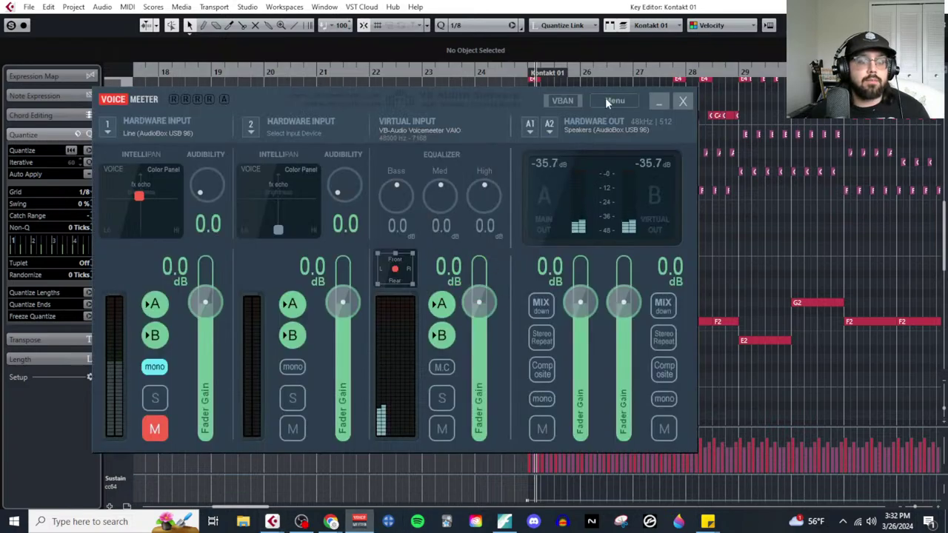
pyautogui.click(657, 102)
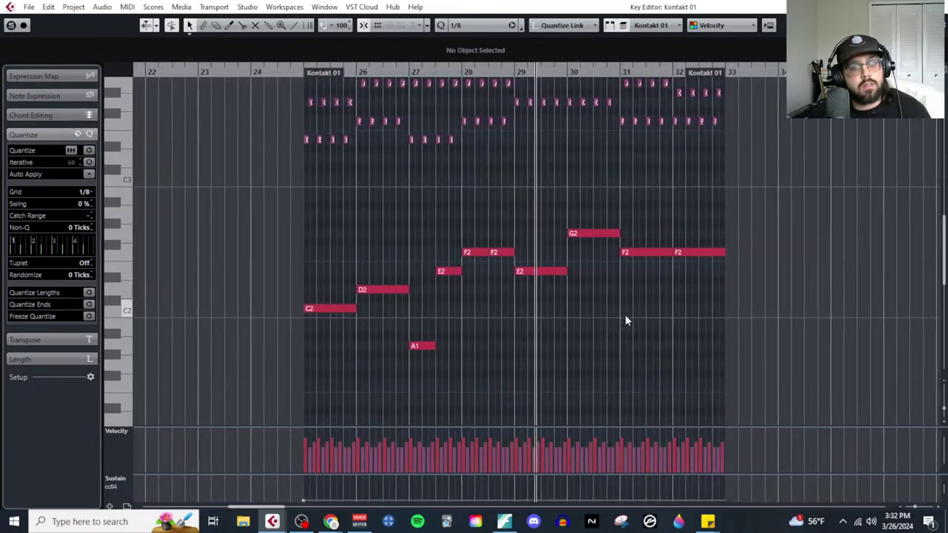
pyautogui.scroll(3, 625, 321)
pyautogui.scroll(2, 625, 321)
pyautogui.scroll(-4, 625, 320)
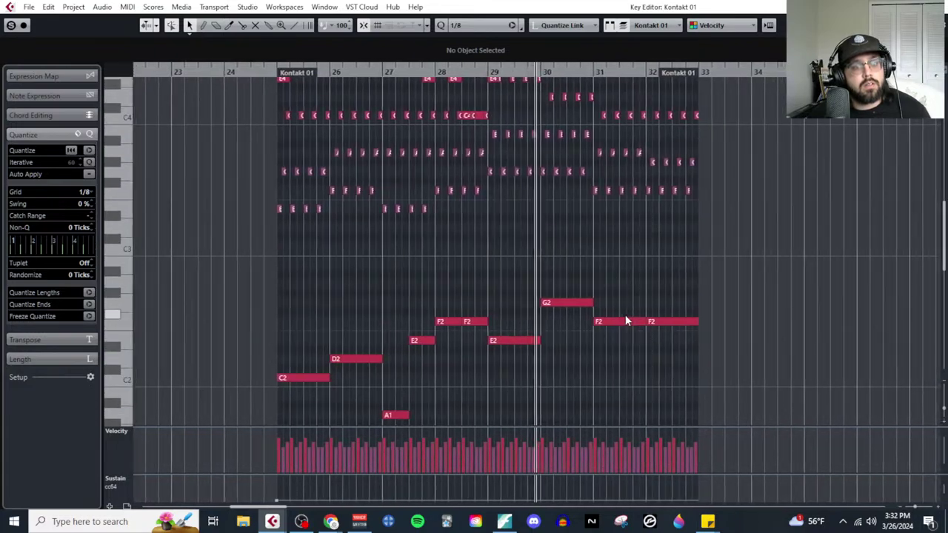
pyautogui.scroll(-3, 608, 320)
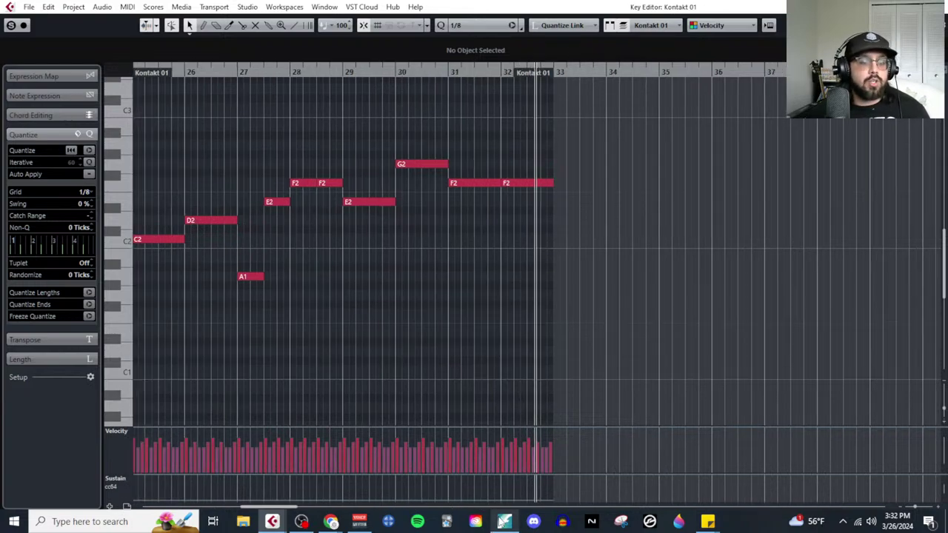
pyautogui.click(503, 522)
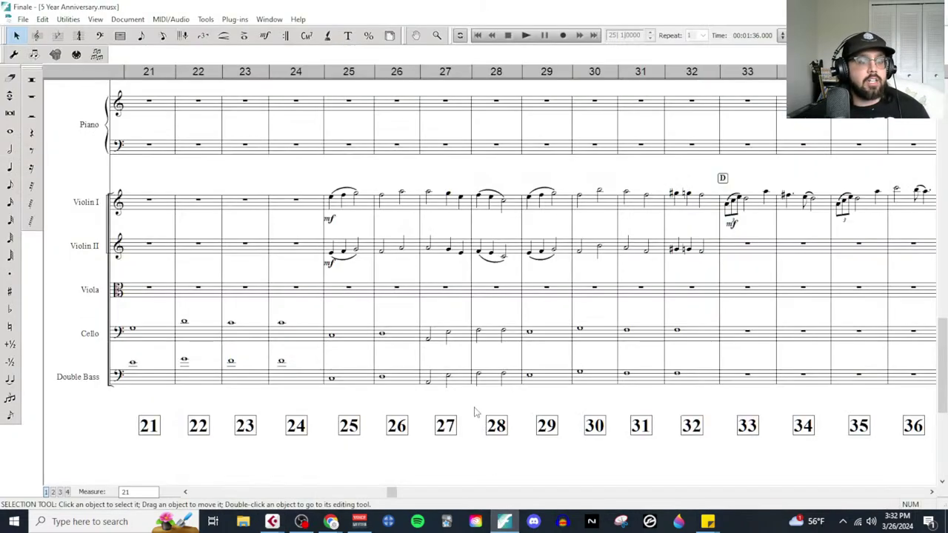
pyautogui.click(23, 19)
pyautogui.click(70, 108)
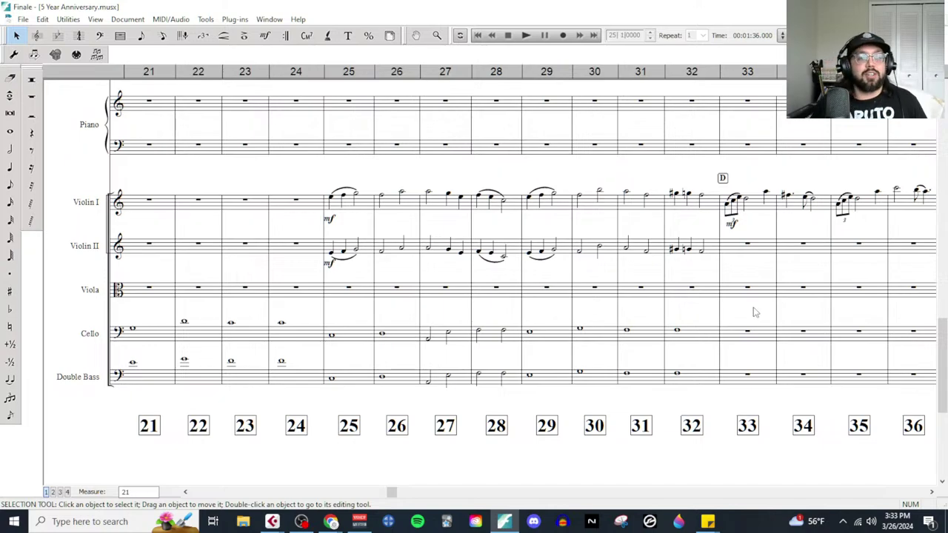
pyautogui.hscroll(8, 731, 293)
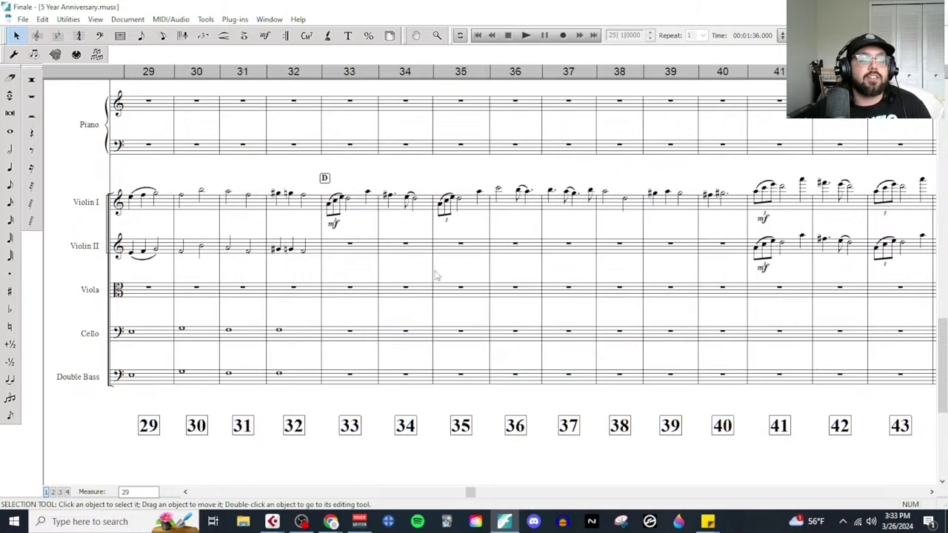
pyautogui.hscroll(6, 562, 338)
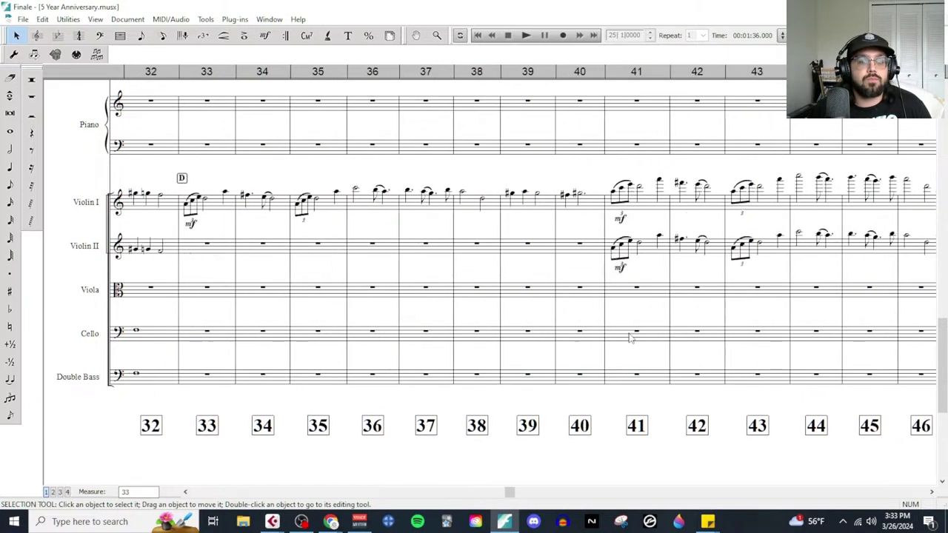
pyautogui.hscroll(-20, 622, 338)
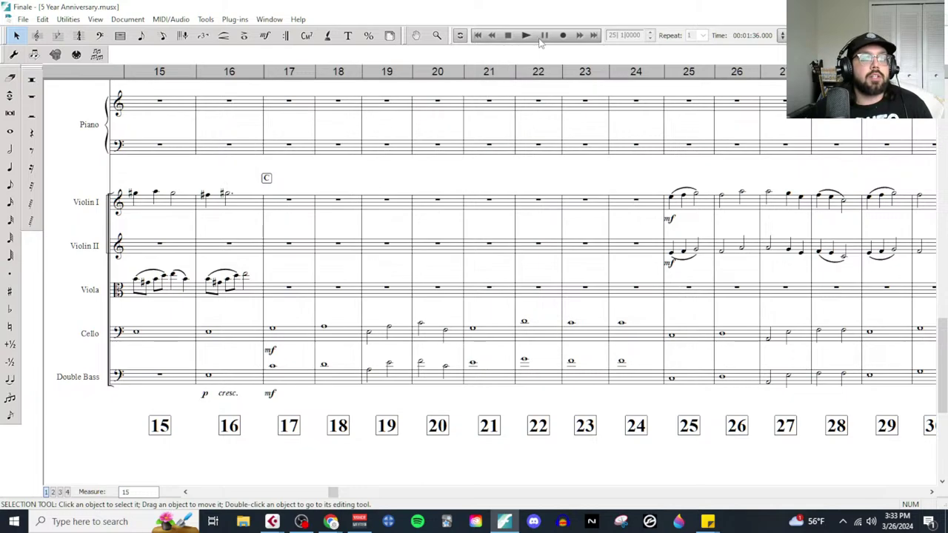
pyautogui.click(526, 36)
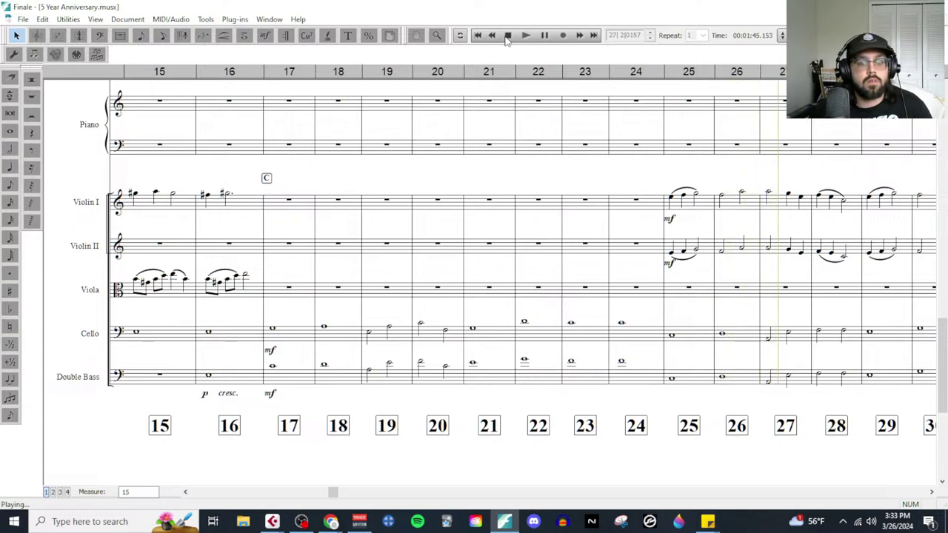
pyautogui.click(507, 37)
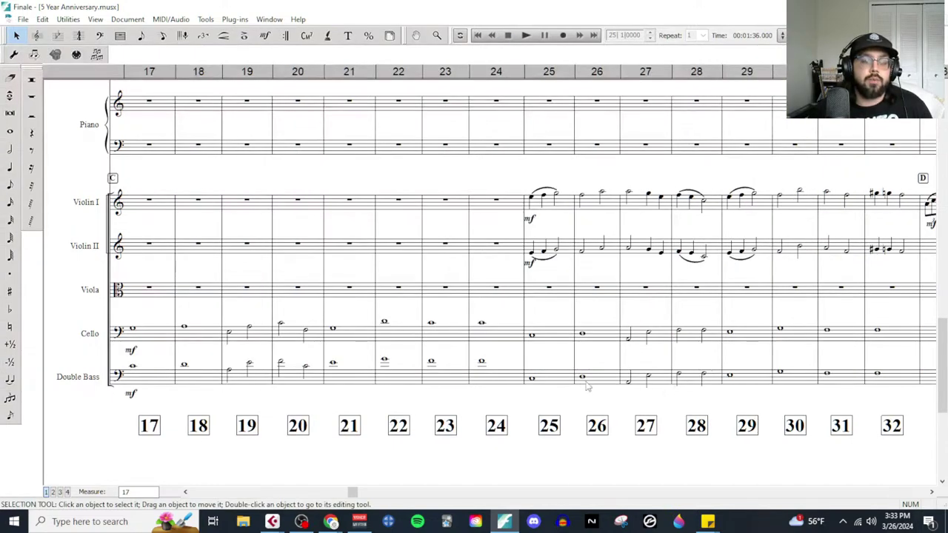
pyautogui.click(568, 379)
# Step: Delete the Double Bass notes in bars 25–28, leaving rests
pyautogui.moveTo(568, 379); pyautogui.dragTo(707, 381)
pyautogui.press('Delete')
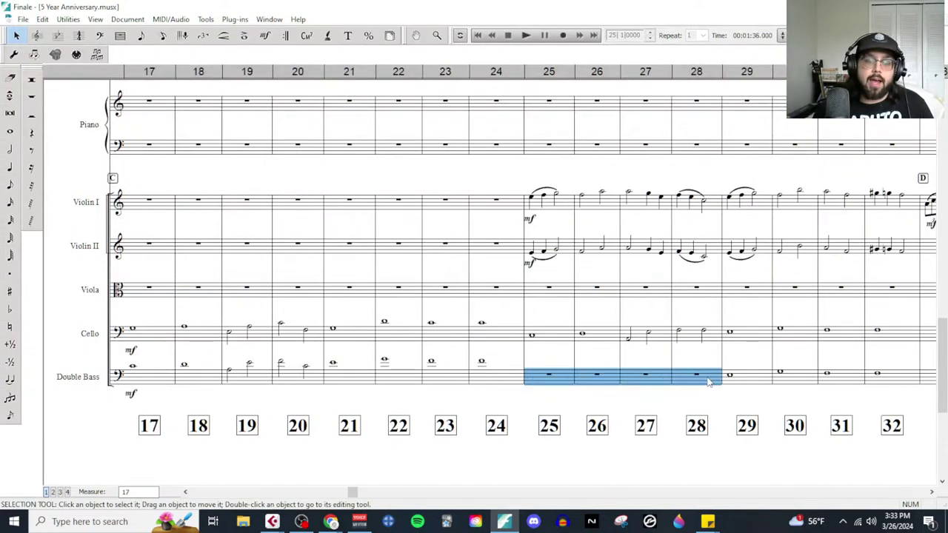
pyautogui.click(733, 400)
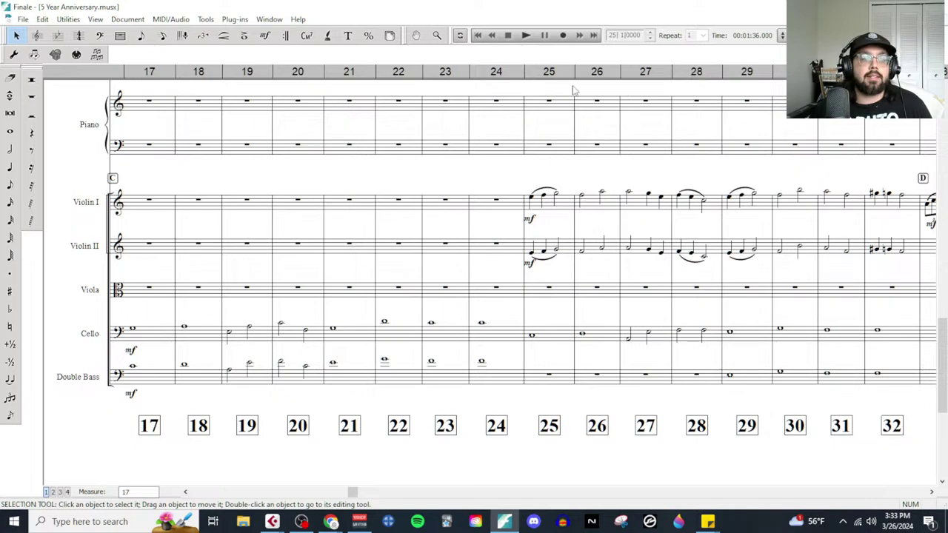
# Step: Play the passage from bar 25, raise the Voicemeeter virtual input gain to 9.7 dB, then stop
pyautogui.click(526, 35)
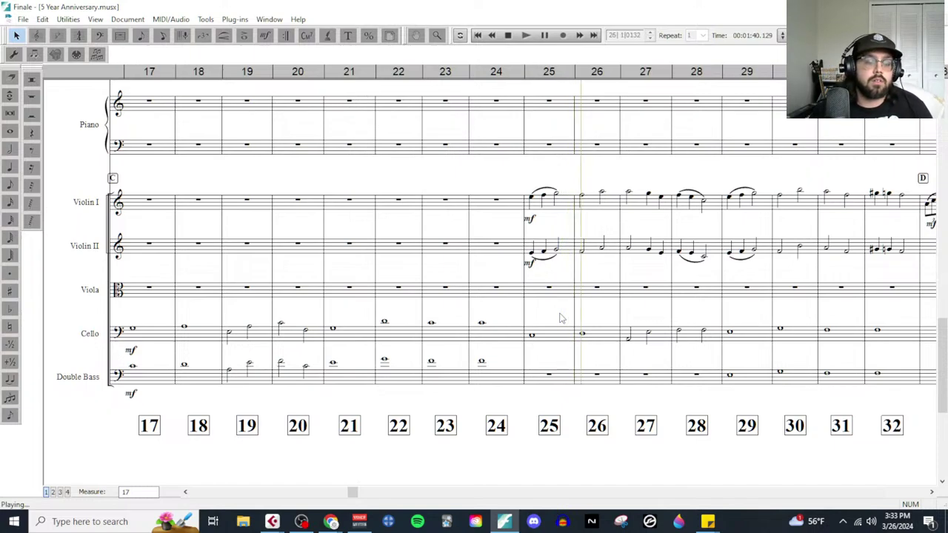
pyautogui.click(359, 521)
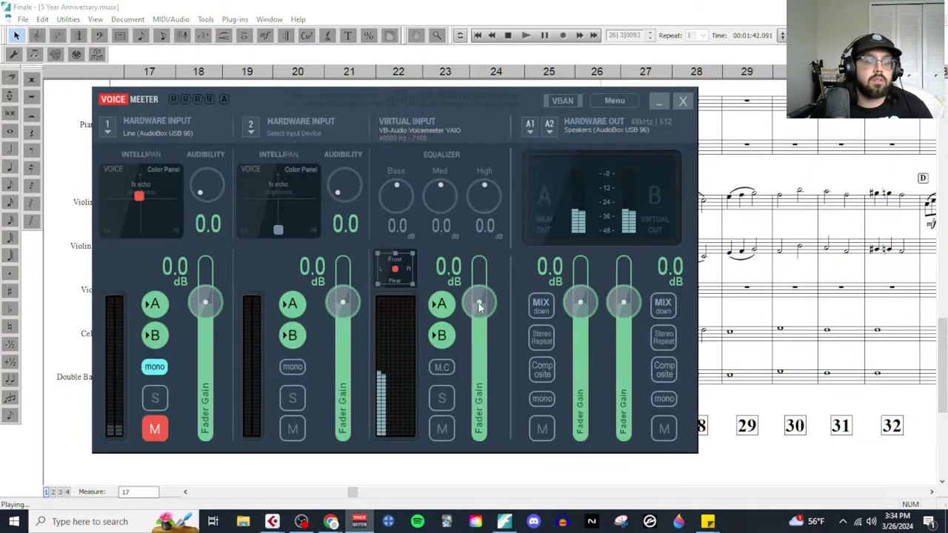
pyautogui.moveTo(479, 303); pyautogui.dragTo(478, 283)
pyautogui.click(659, 102)
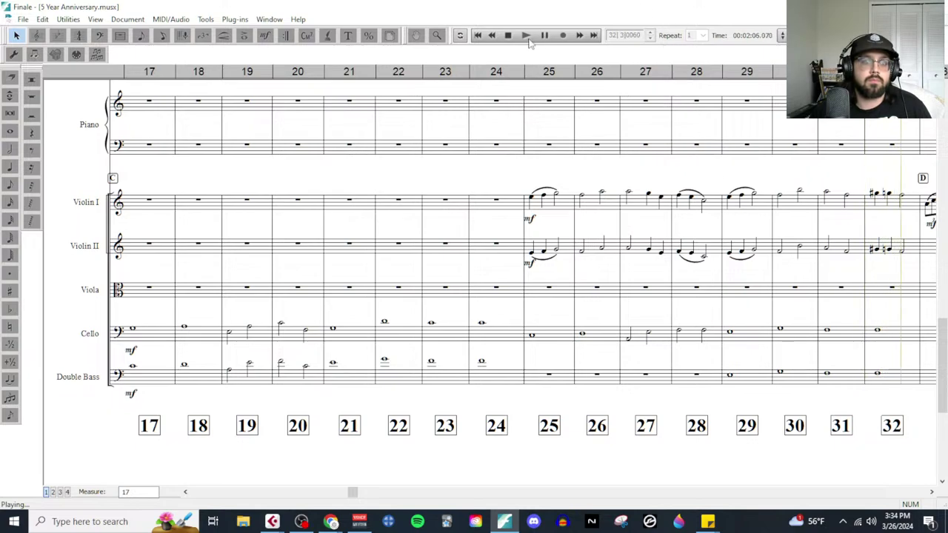
pyautogui.press('space')
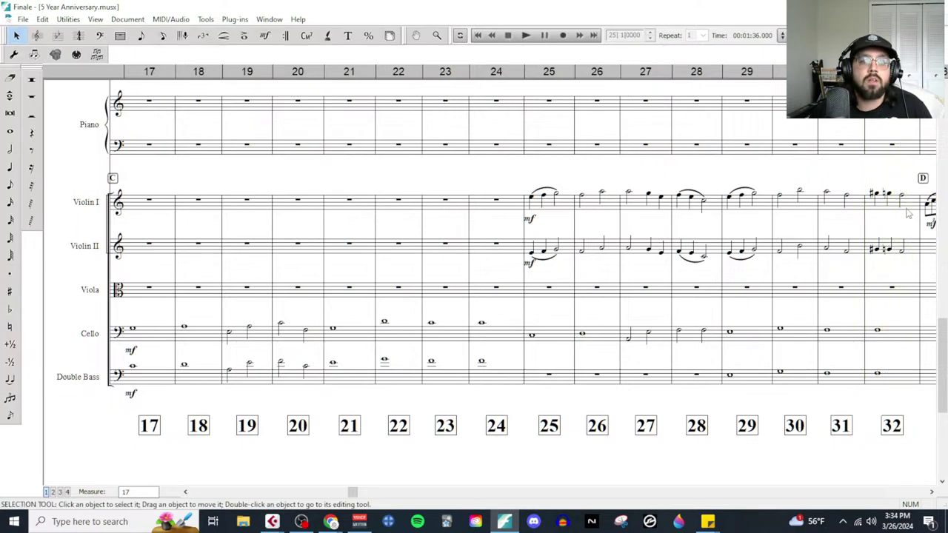
# Step: Slur the bar 32 figures in Violin I, Violin II and Bassoon, and the F Horn figure in bar 24
pyautogui.click(224, 36)
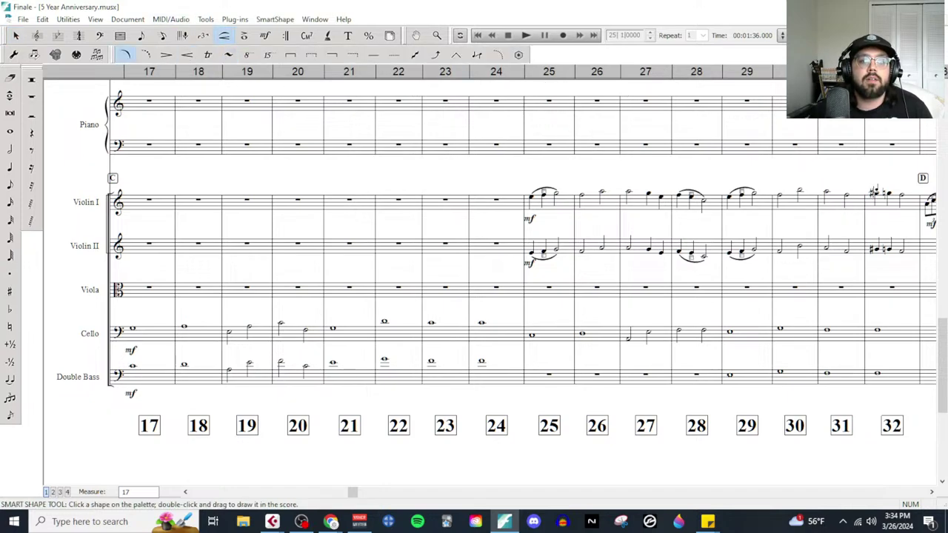
pyautogui.moveTo(875, 194); pyautogui.dragTo(902, 194)
pyautogui.moveTo(876, 249); pyautogui.dragTo(902, 249)
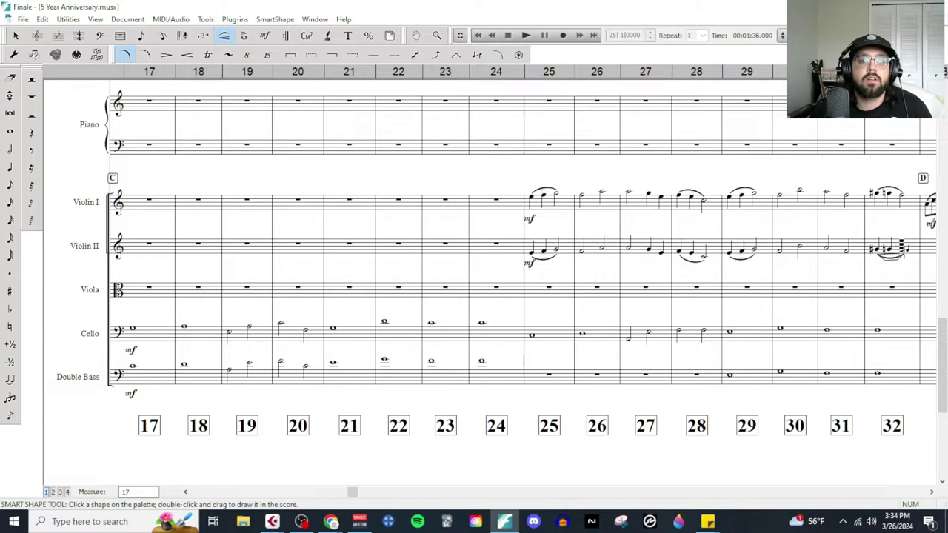
pyautogui.scroll(15, 879, 222)
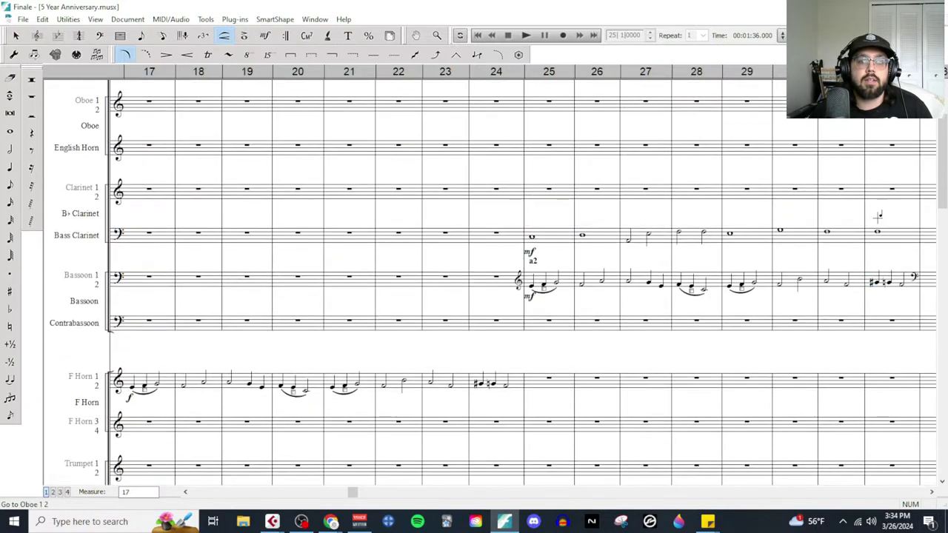
pyautogui.moveTo(875, 281); pyautogui.dragTo(901, 286)
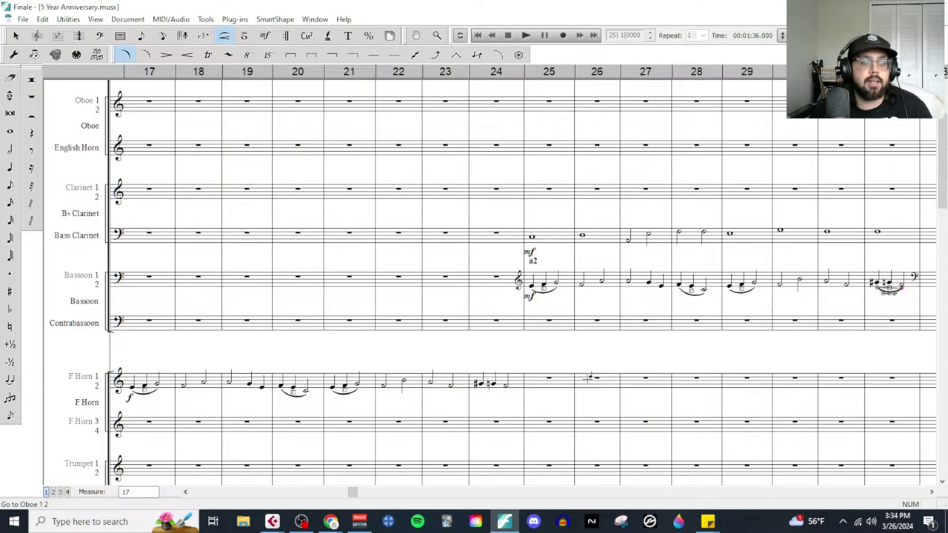
pyautogui.moveTo(480, 379); pyautogui.dragTo(506, 388)
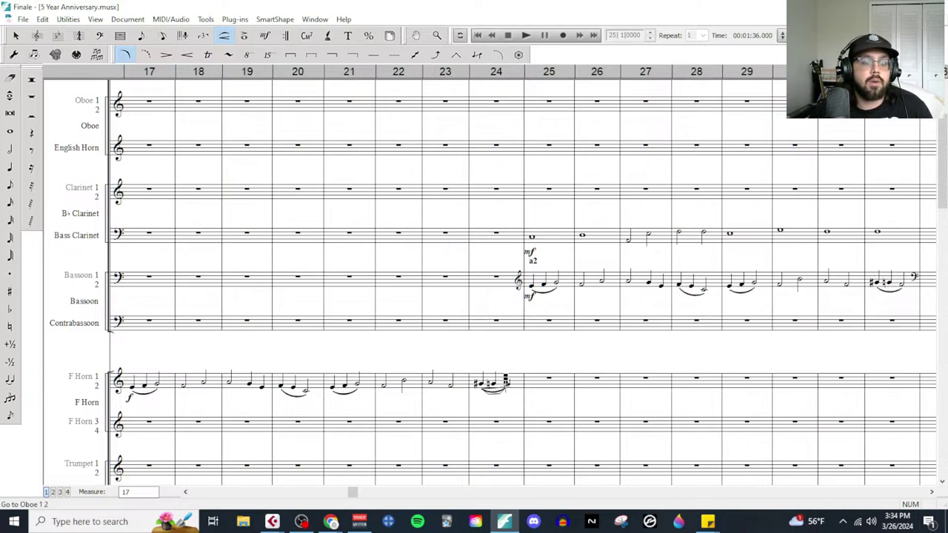
pyautogui.hscroll(5, 567, 394)
pyautogui.hscroll(3, 567, 394)
pyautogui.scroll(3, 482, 290)
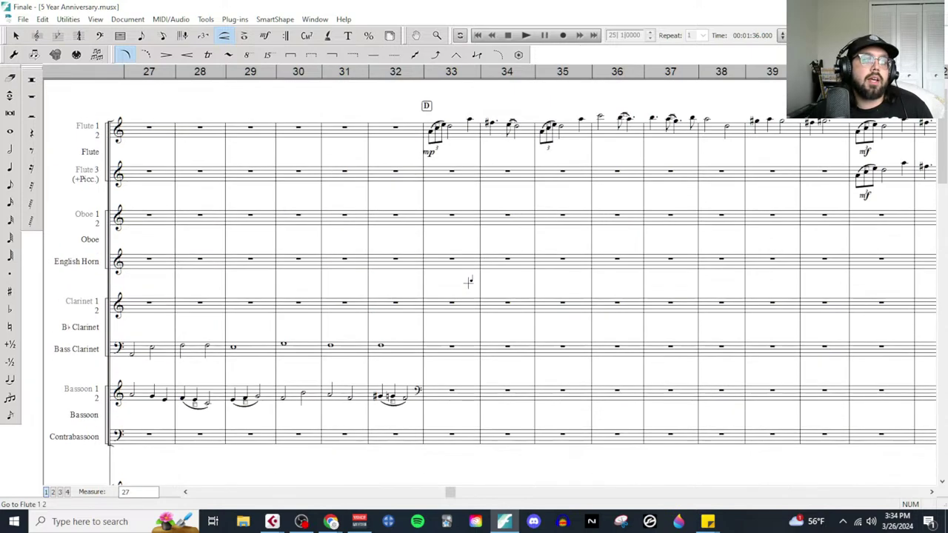
# Step: Enter 3 in the Playback Settings dialog and close it
pyautogui.hotkey('ctrl', 'shift', 'p')
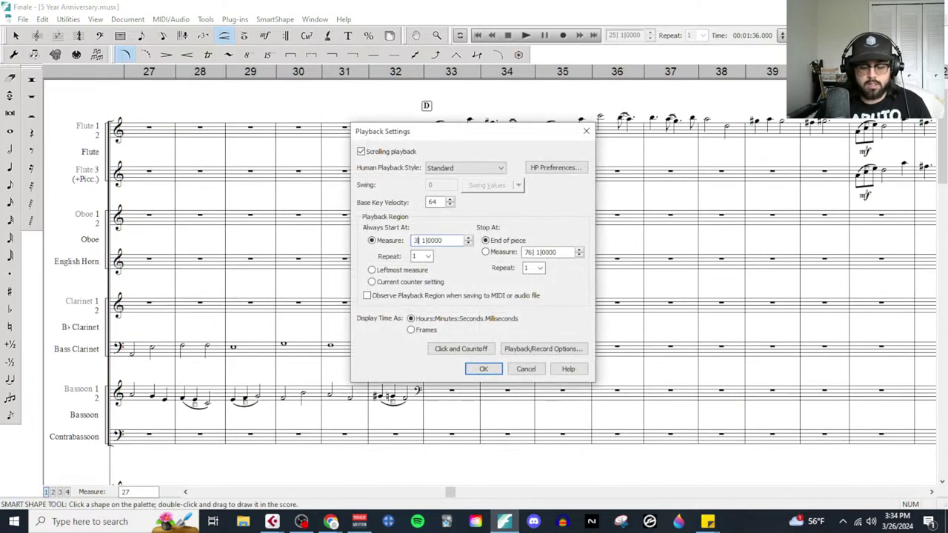
pyautogui.write('3')
pyautogui.press('Return')
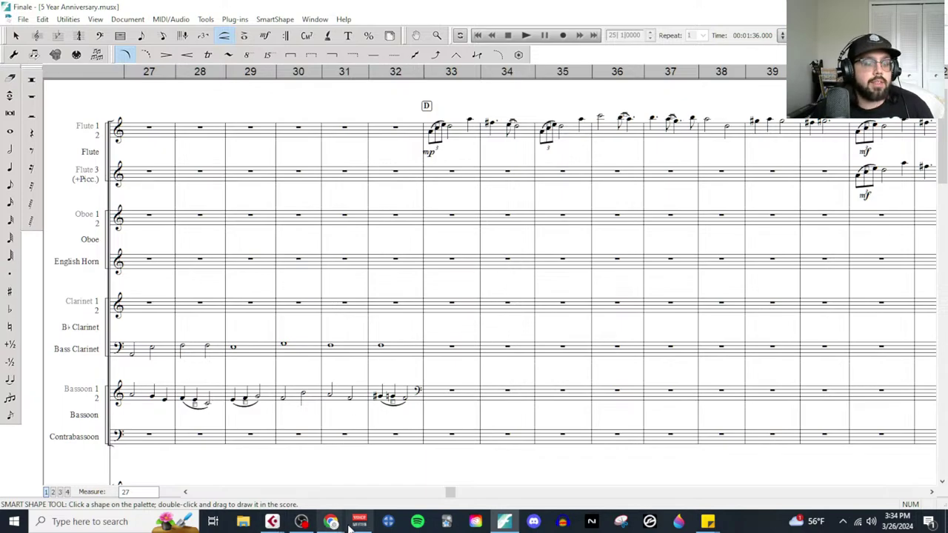
# Step: Add '= Celli & Basses' after Bassline under B2 in the Live Composing Process doc, then return to Finale
pyautogui.click(359, 521)
pyautogui.moveTo(331, 521)
pyautogui.click(393, 467)
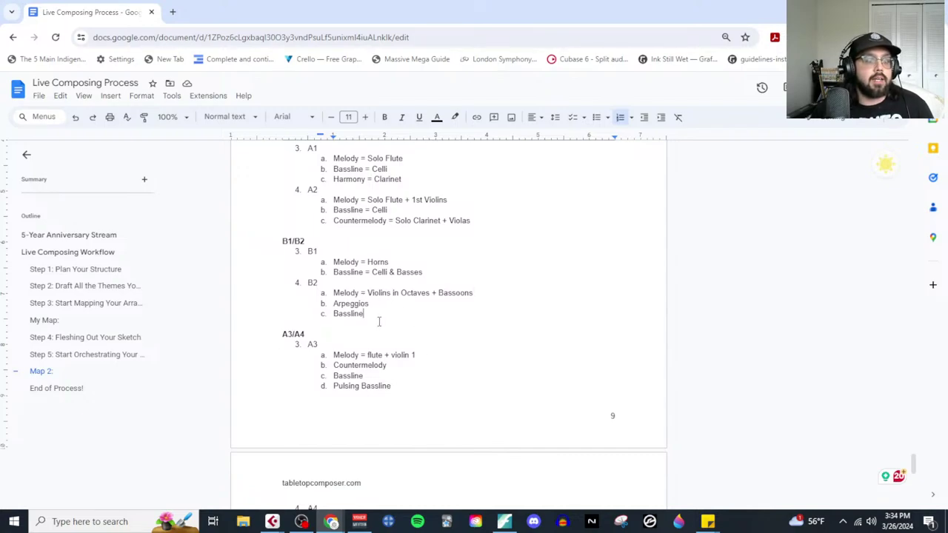
pyautogui.write('= Celli & Basses')
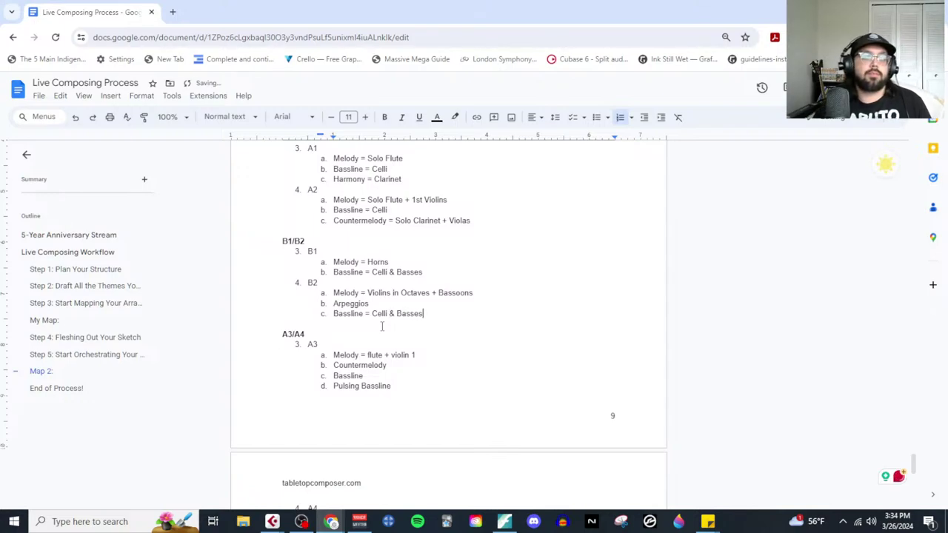
pyautogui.scroll(-3, 372, 376)
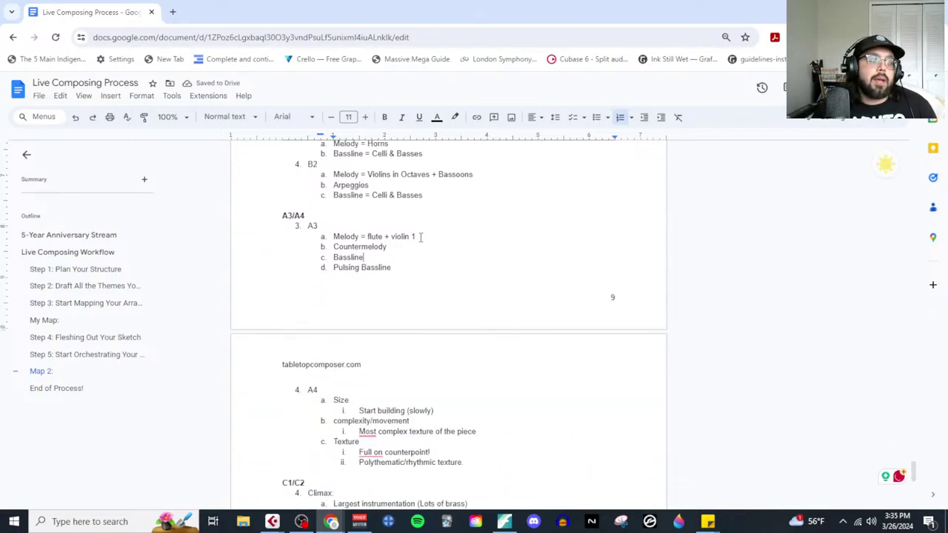
pyautogui.moveTo(419, 236); pyautogui.dragTo(368, 236)
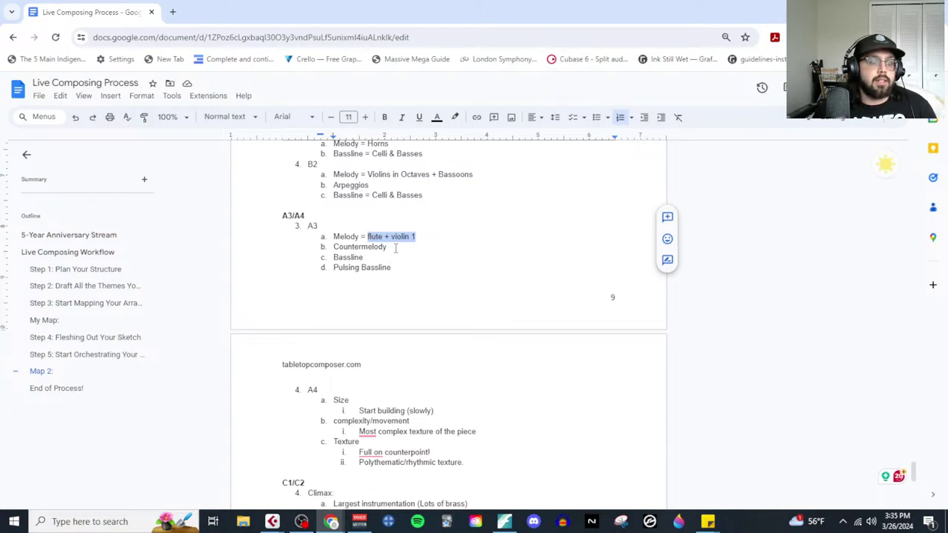
pyautogui.click(395, 248)
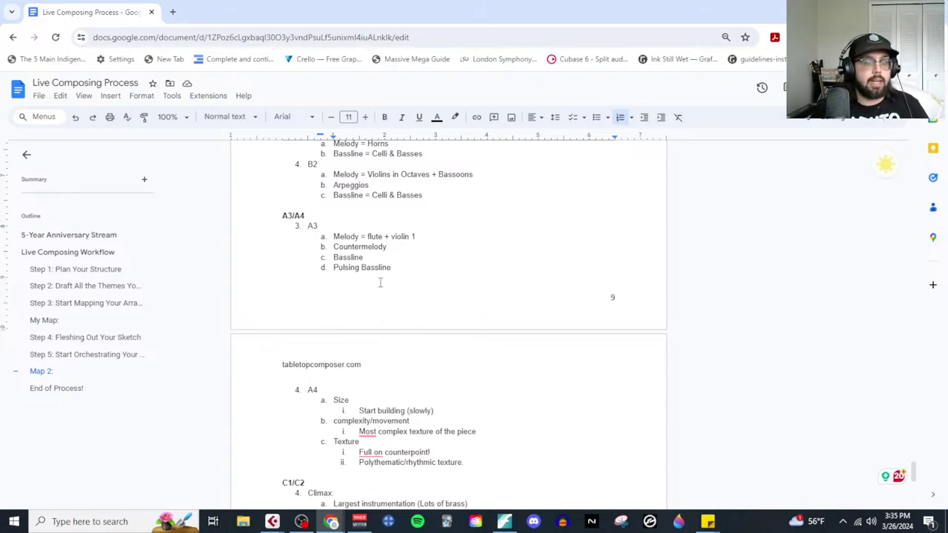
pyautogui.click(504, 522)
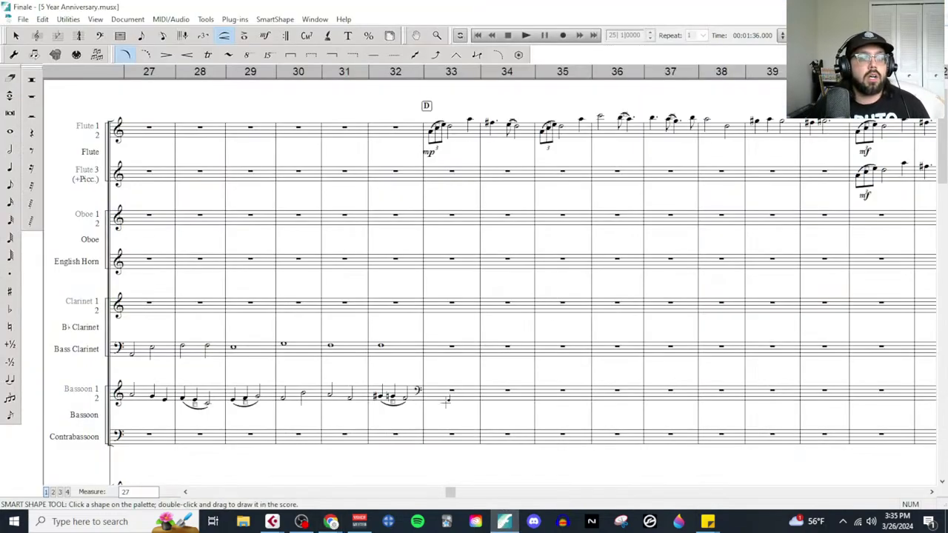
# Step: Bring the Untitled2 sketch score to the front, maximized, and scroll to the Mid-ground passage
pyautogui.hotkey('ctrl', 'F5')
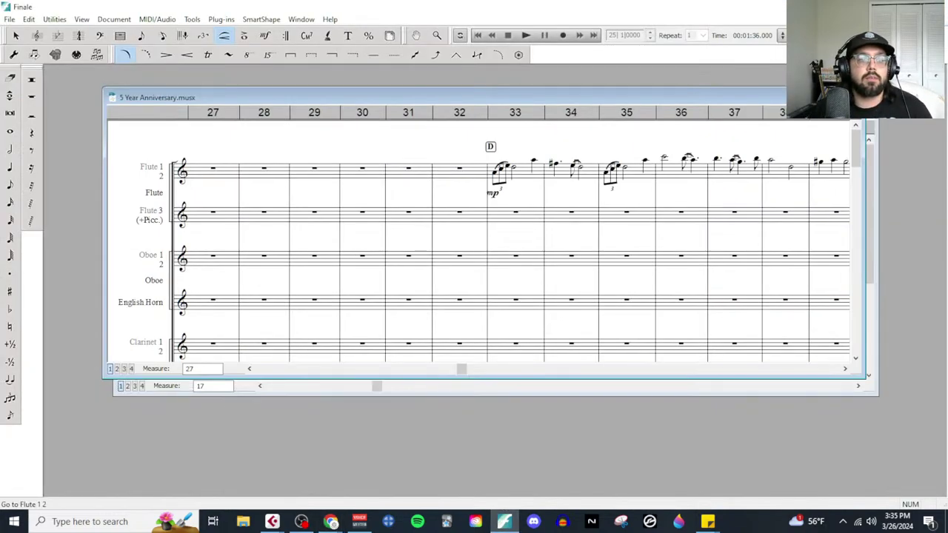
pyautogui.click(675, 390)
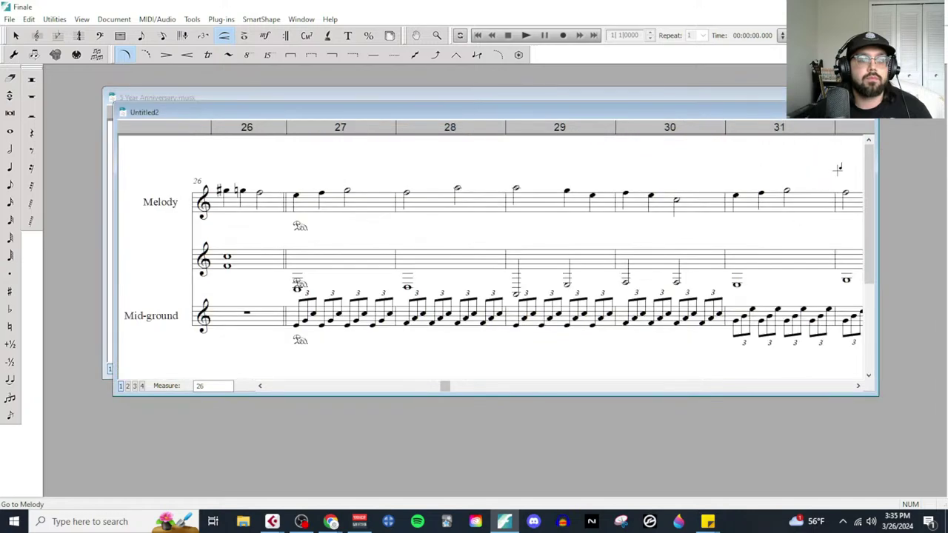
pyautogui.click(847, 122)
pyautogui.hscroll(6, 546, 275)
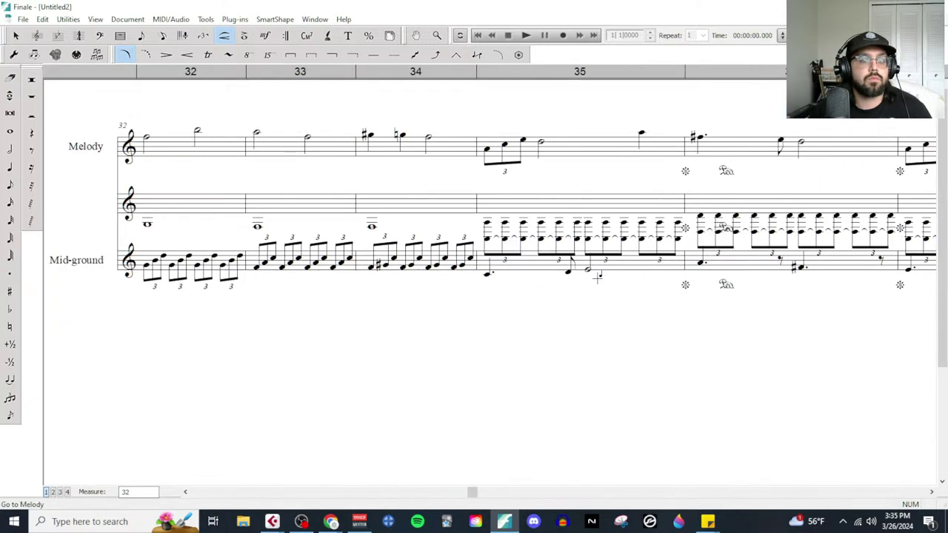
pyautogui.hscroll(2, 598, 277)
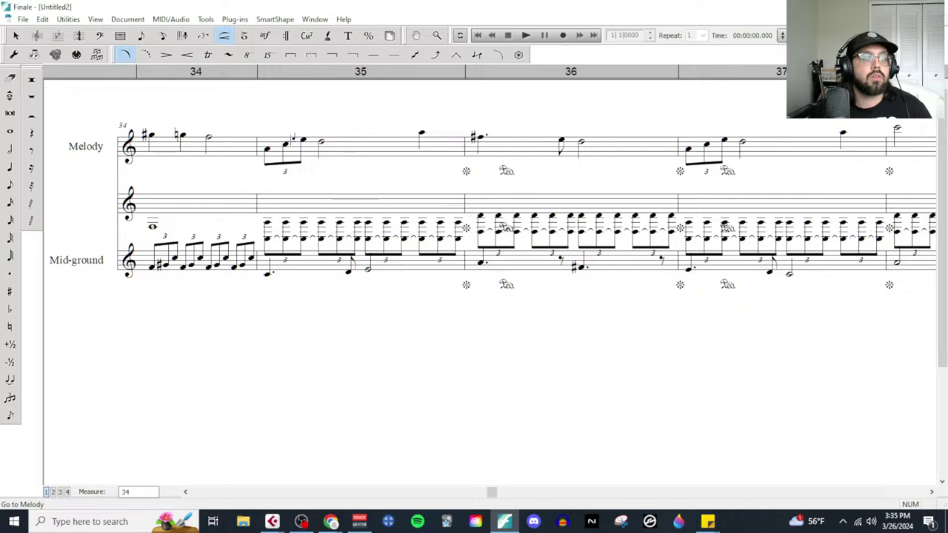
# Step: Select the sketch's Mid-ground staff from measure 35 through 42, then bring '5 Year Anniversary' forward
pyautogui.click(16, 36)
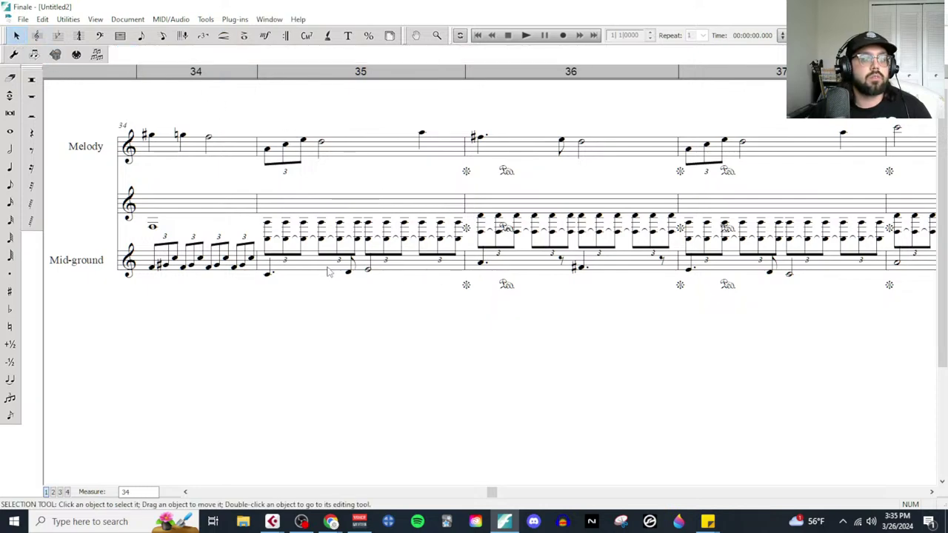
pyautogui.click(328, 271)
pyautogui.keyDown('shift'); pyautogui.click(609, 272); pyautogui.keyUp('shift')
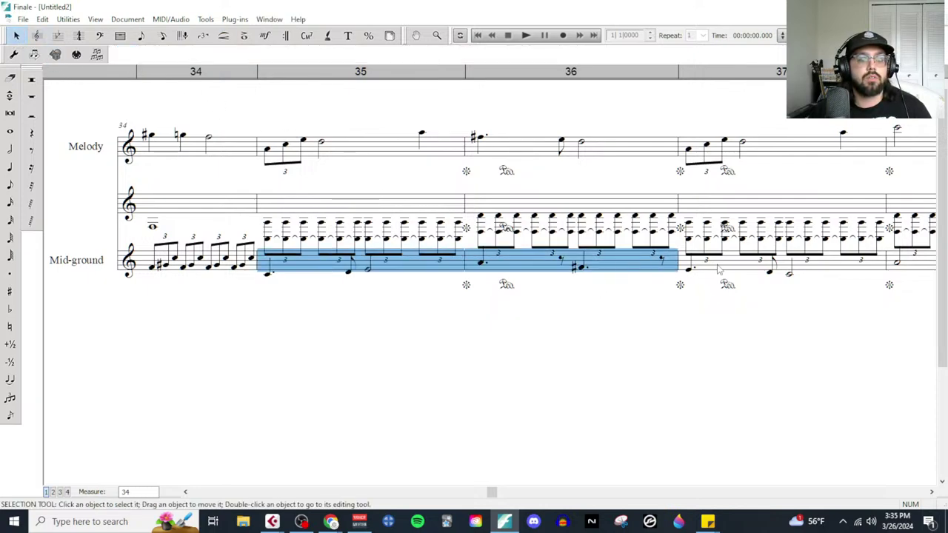
pyautogui.keyDown('shift'); pyautogui.click(711, 278); pyautogui.keyUp('shift')
pyautogui.hscroll(2, 711, 286)
pyautogui.keyDown('shift'); pyautogui.click(694, 288); pyautogui.keyUp('shift')
pyautogui.hscroll(2, 694, 289)
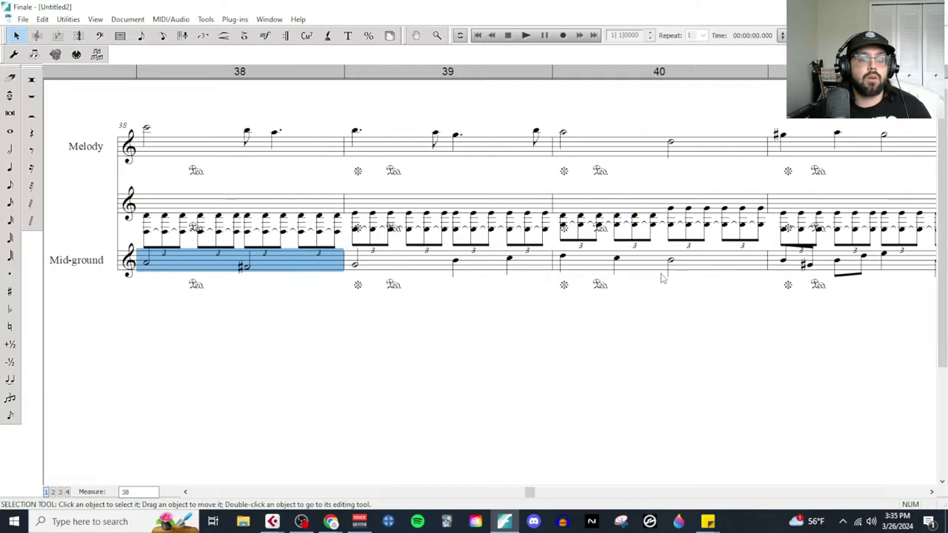
pyautogui.keyDown('shift'); pyautogui.click(518, 271); pyautogui.keyUp('shift')
pyautogui.keyDown('shift'); pyautogui.click(774, 270); pyautogui.keyUp('shift')
pyautogui.keyDown('shift'); pyautogui.click(790, 269); pyautogui.keyUp('shift')
pyautogui.hscroll(3, 759, 299)
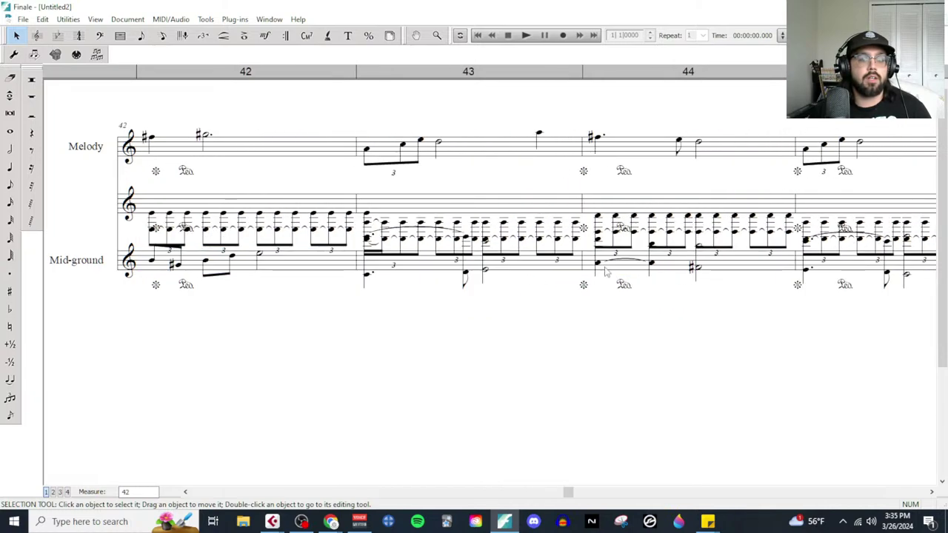
pyautogui.hscroll(-1, 601, 276)
pyautogui.keyDown('shift'); pyautogui.click(711, 273); pyautogui.keyUp('shift')
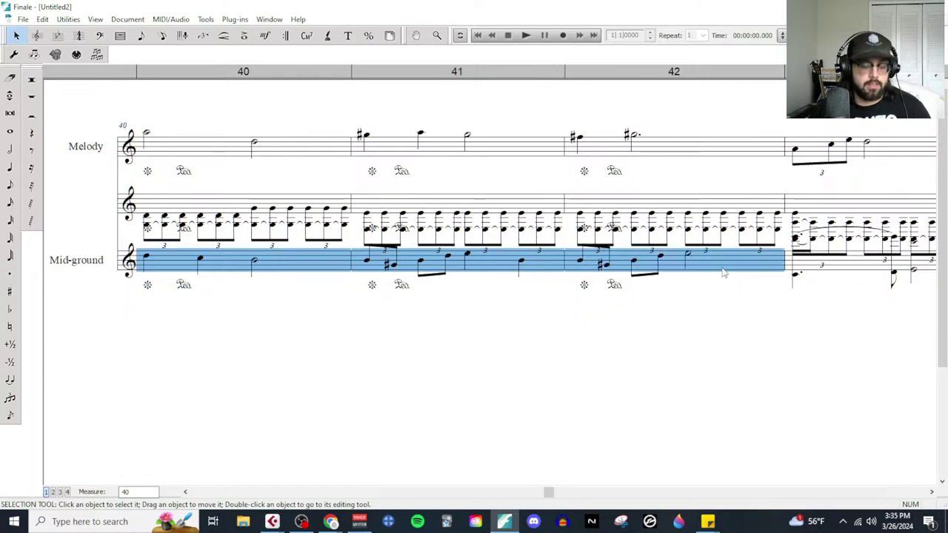
pyautogui.click(922, 19)
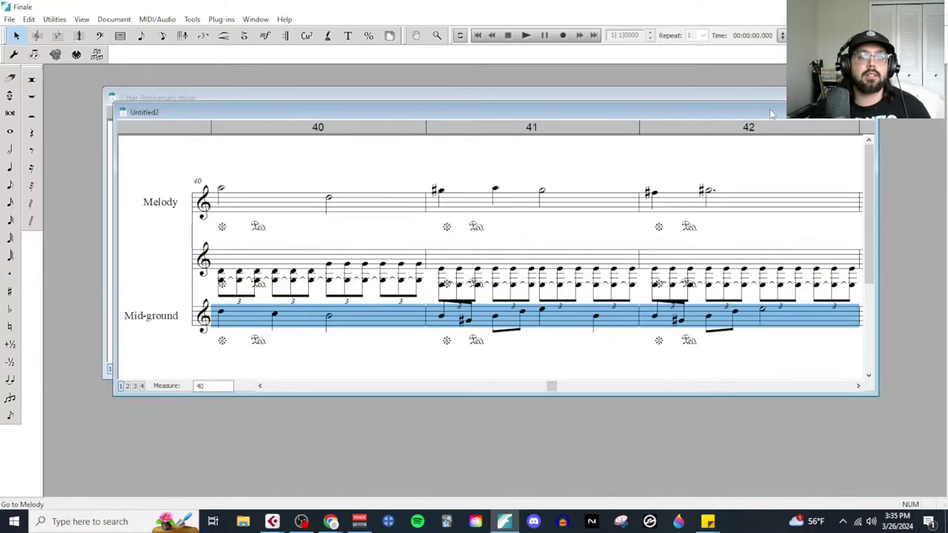
pyautogui.doubleClick(333, 97)
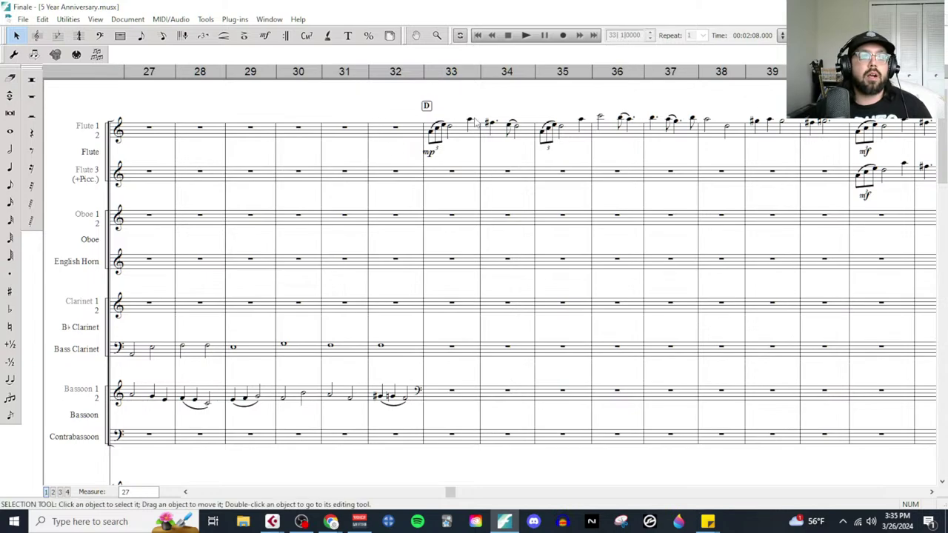
# Step: Paste the countermelody into Clarinet 1-2 starting at measure 33, rehearsal D
pyautogui.scroll(-2, 478, 367)
pyautogui.scroll(2, 470, 375)
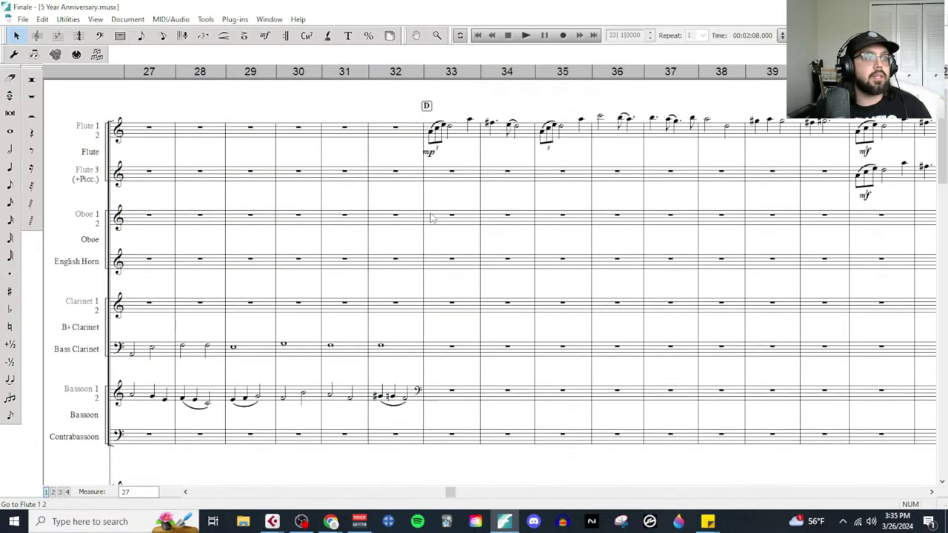
pyautogui.click(454, 305)
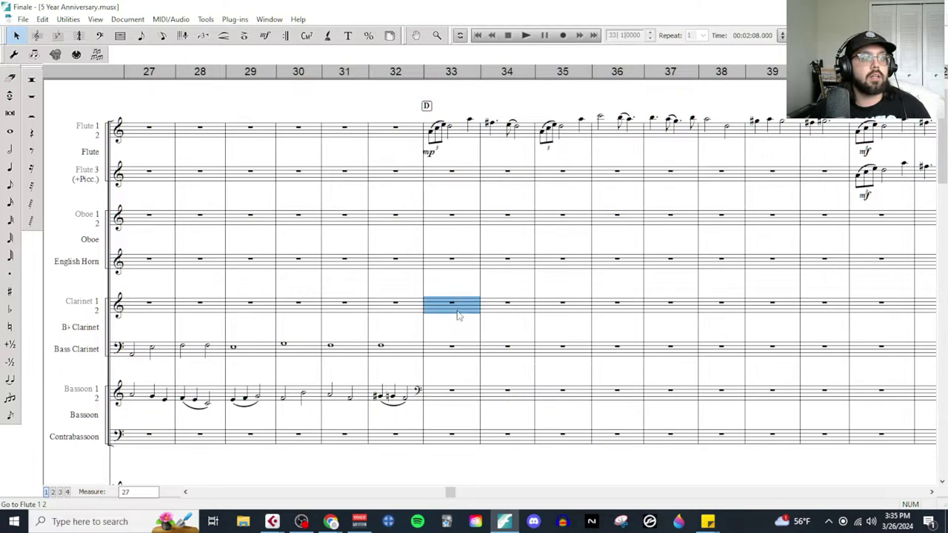
pyautogui.hotkey('ctrl', 'v')
# Step: Delete every pasted chord symbol under the clarinet part in measures 34 through 40
pyautogui.click(478, 339)
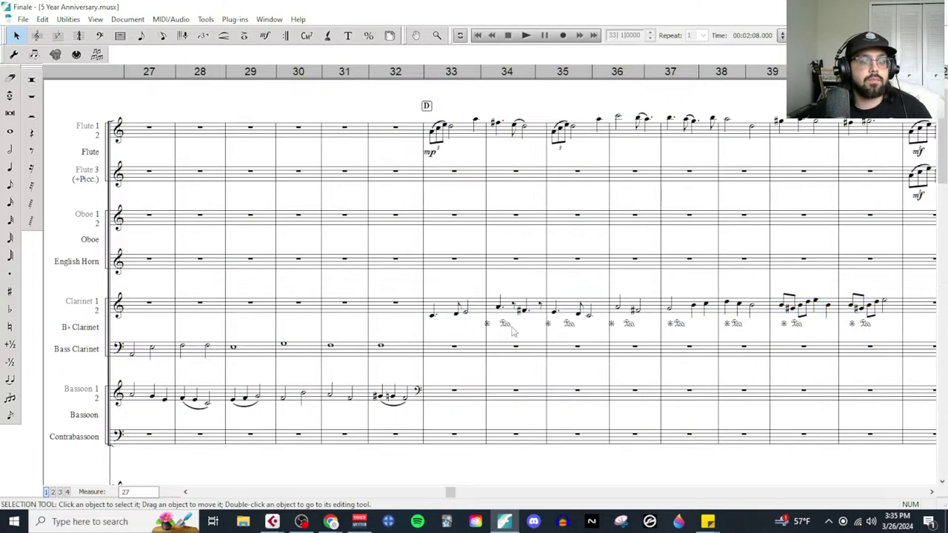
pyautogui.click(506, 324)
pyautogui.press('Delete')
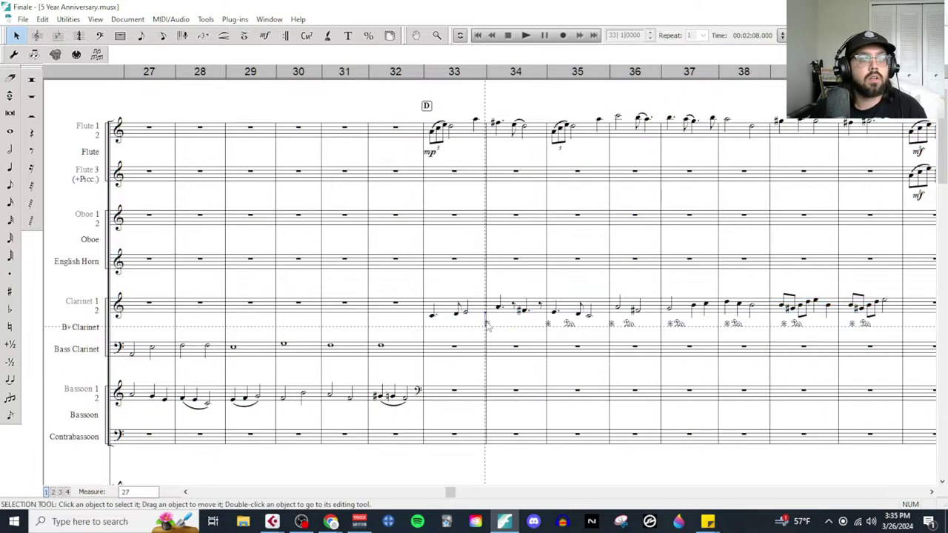
pyautogui.click(548, 324)
pyautogui.press('Delete')
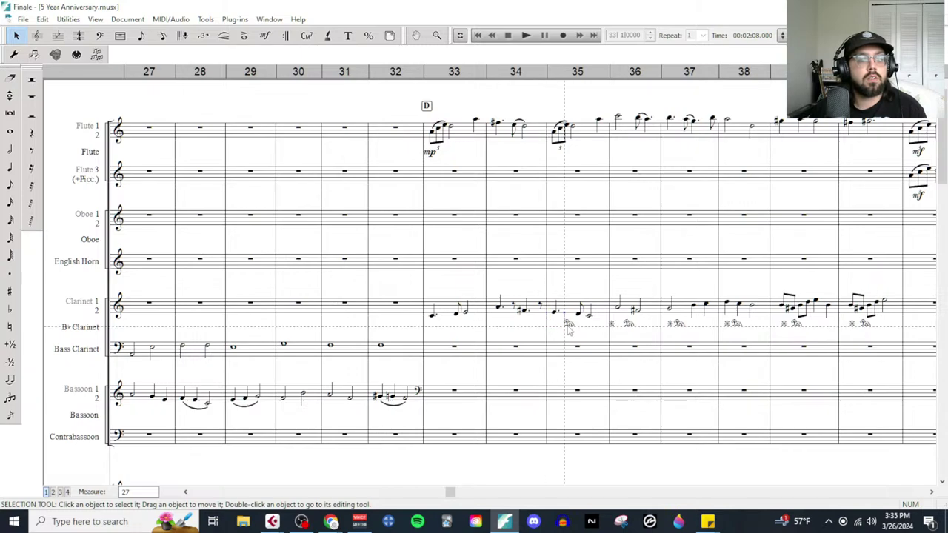
pyautogui.click(568, 324)
pyautogui.press('Delete')
pyautogui.click(612, 323)
pyautogui.press('Delete')
pyautogui.click(628, 324)
pyautogui.press('Delete')
pyautogui.click(674, 325)
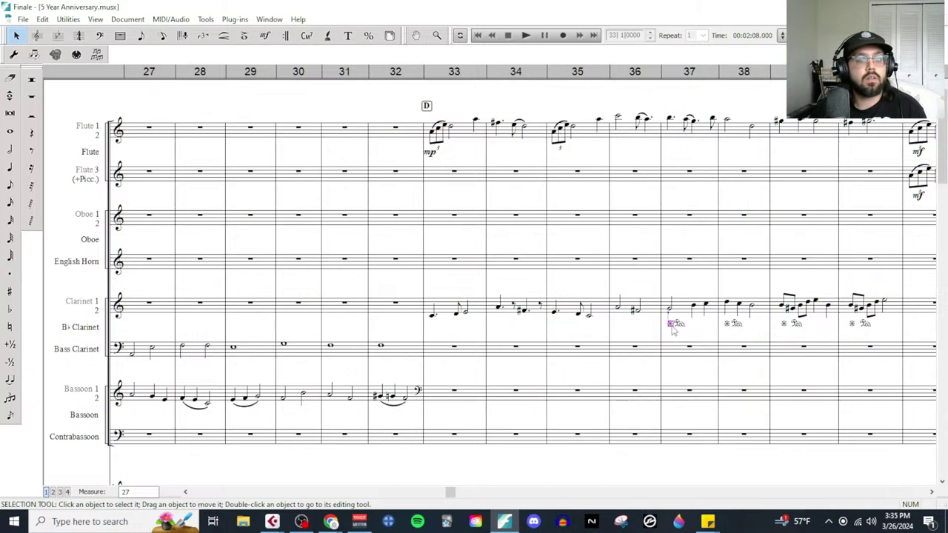
pyautogui.press('Delete')
pyautogui.click(733, 323)
pyautogui.press('Delete')
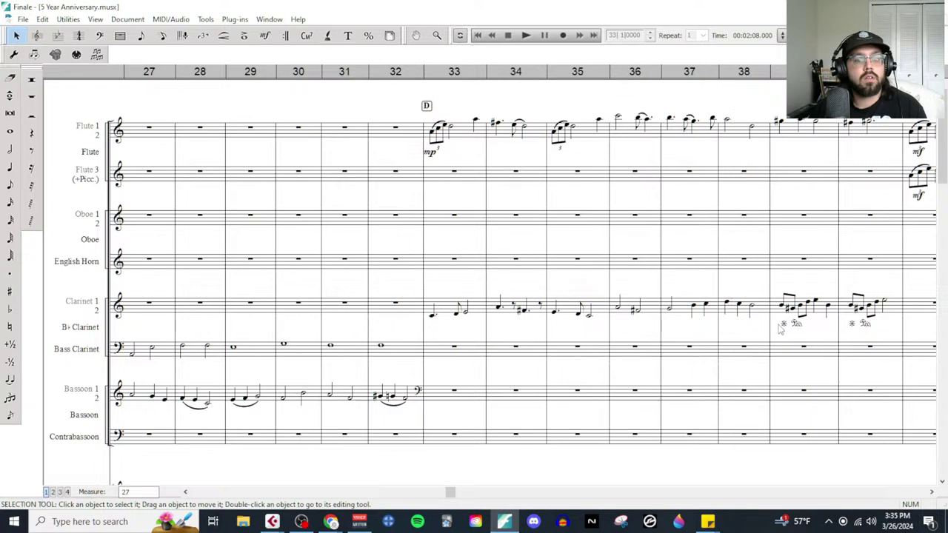
pyautogui.click(783, 323)
pyautogui.press('Delete')
pyautogui.click(796, 324)
pyautogui.press('Delete')
pyautogui.click(852, 323)
pyautogui.press('Delete')
pyautogui.click(863, 325)
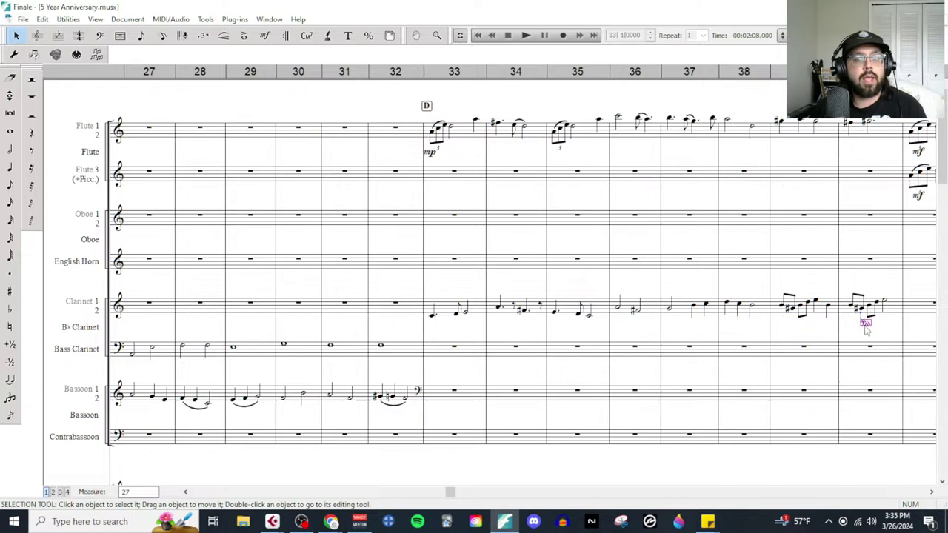
pyautogui.press('Delete')
# Step: Add an mp dynamic under the first clarinet note in measure 33
pyautogui.click(265, 36)
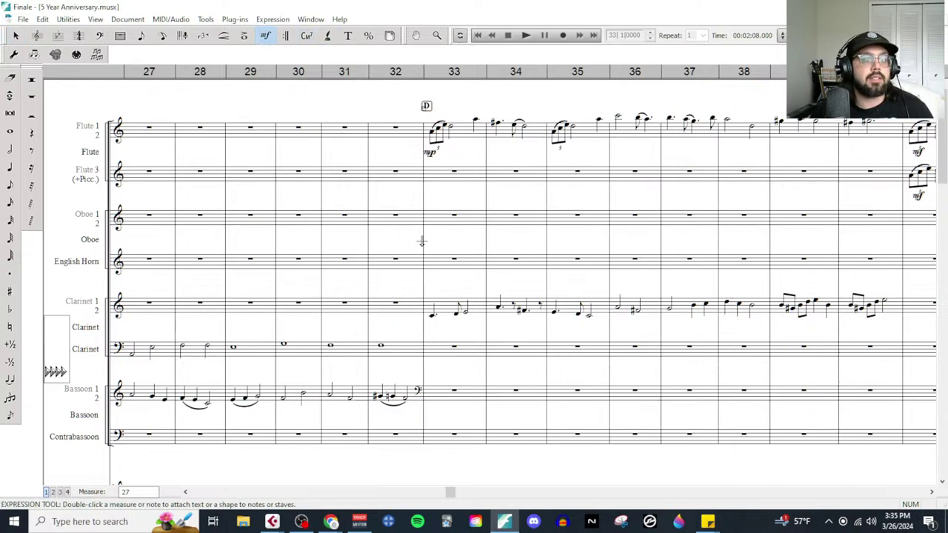
pyautogui.doubleClick(436, 299)
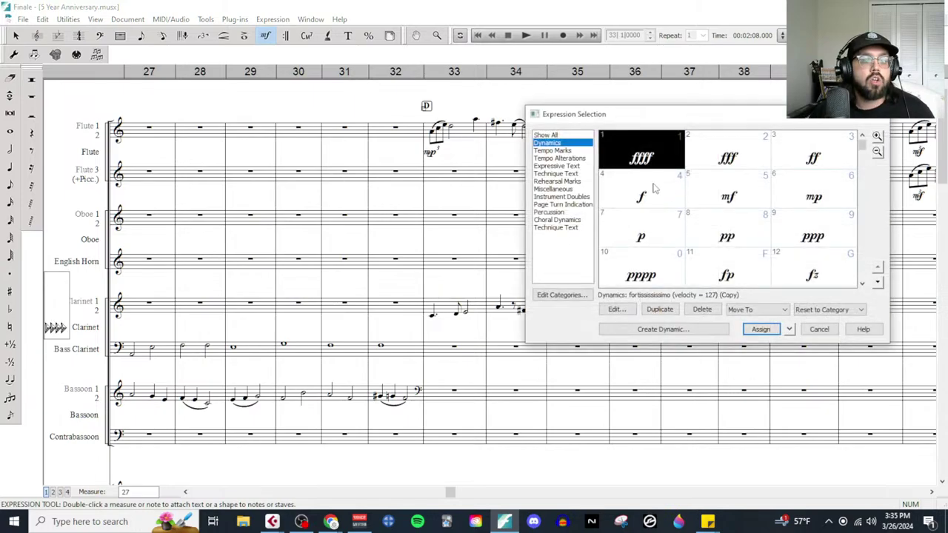
pyautogui.doubleClick(805, 195)
pyautogui.scroll(-10, 462, 365)
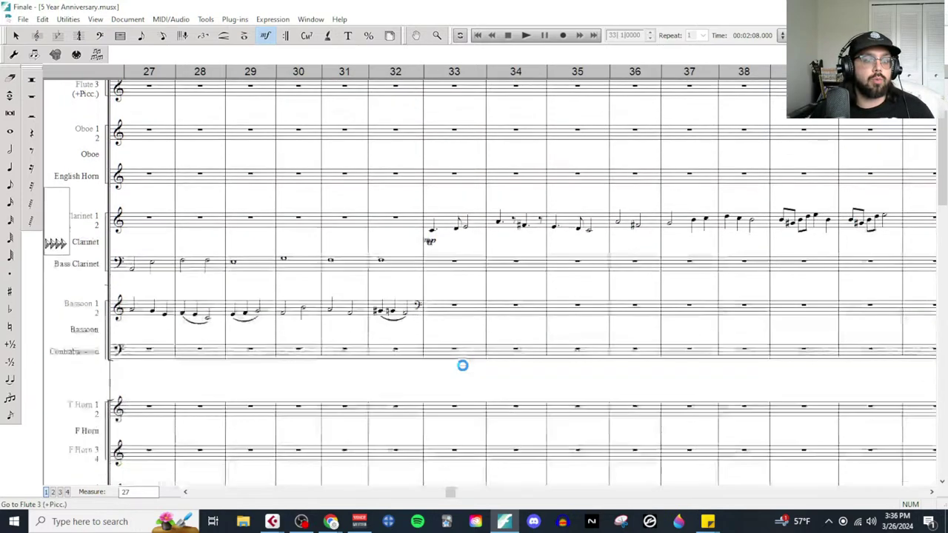
pyautogui.scroll(-8, 461, 370)
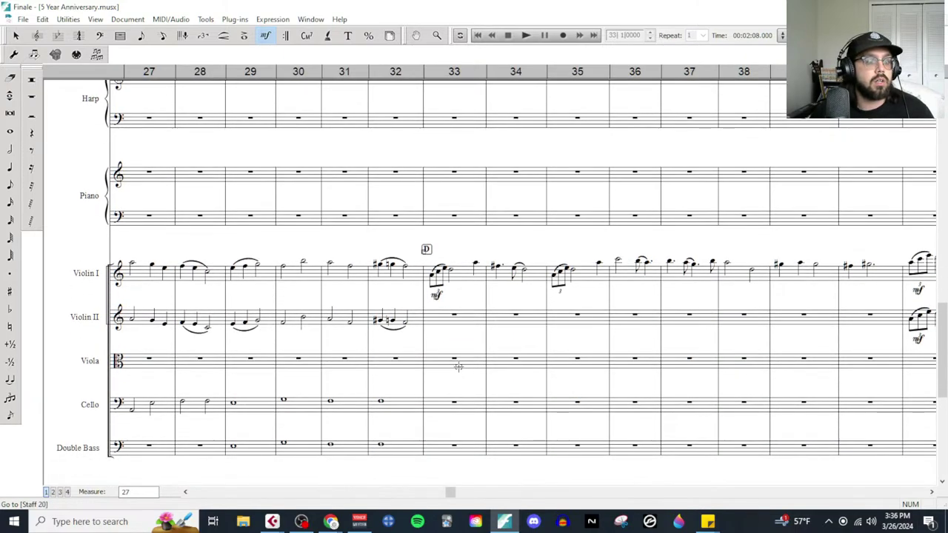
pyautogui.scroll(20, 512, 317)
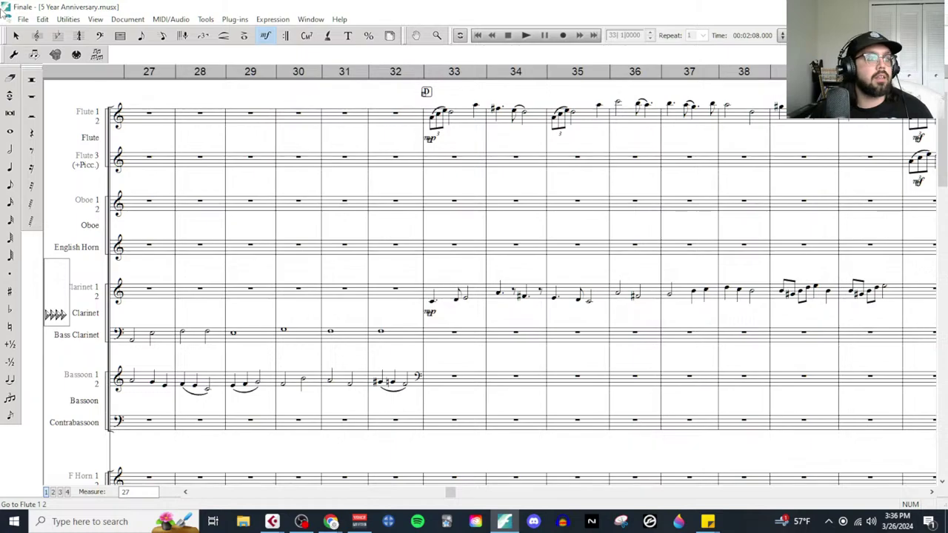
pyautogui.click(16, 35)
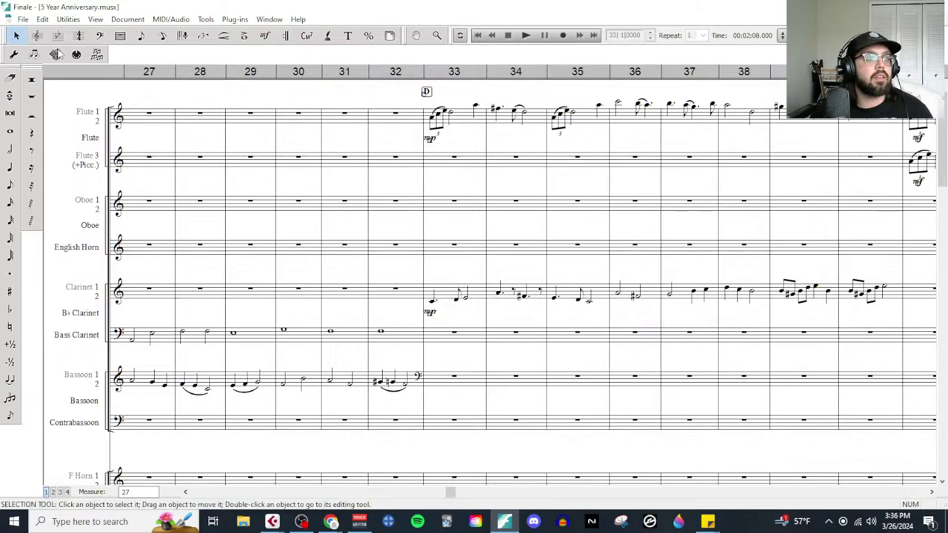
# Step: Paste the clarinet countermelody (measures 33–38) into Violin II at measure 33, removing the copied mp
pyautogui.click(481, 301)
pyautogui.keyDown('shift'); pyautogui.click(891, 296); pyautogui.keyUp('shift')
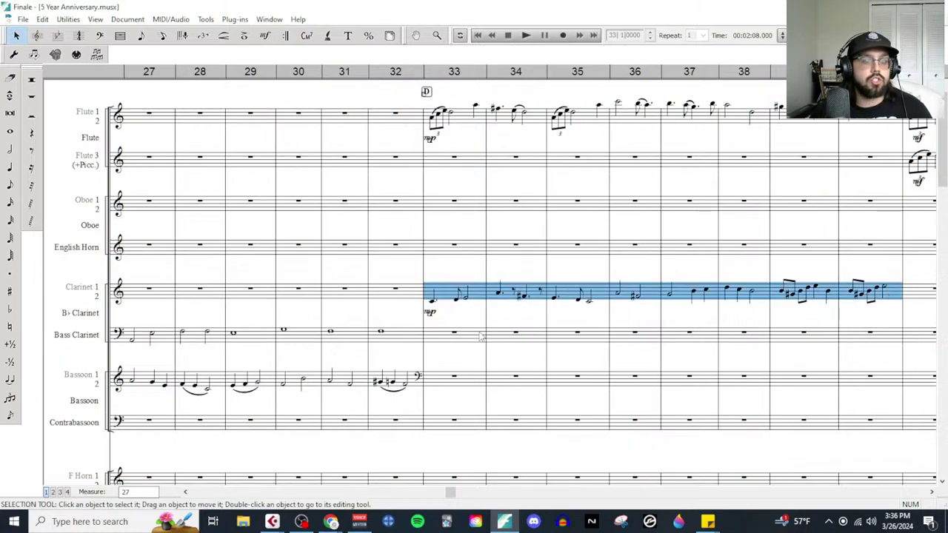
pyautogui.scroll(-3, 461, 319)
pyautogui.scroll(-6, 464, 373)
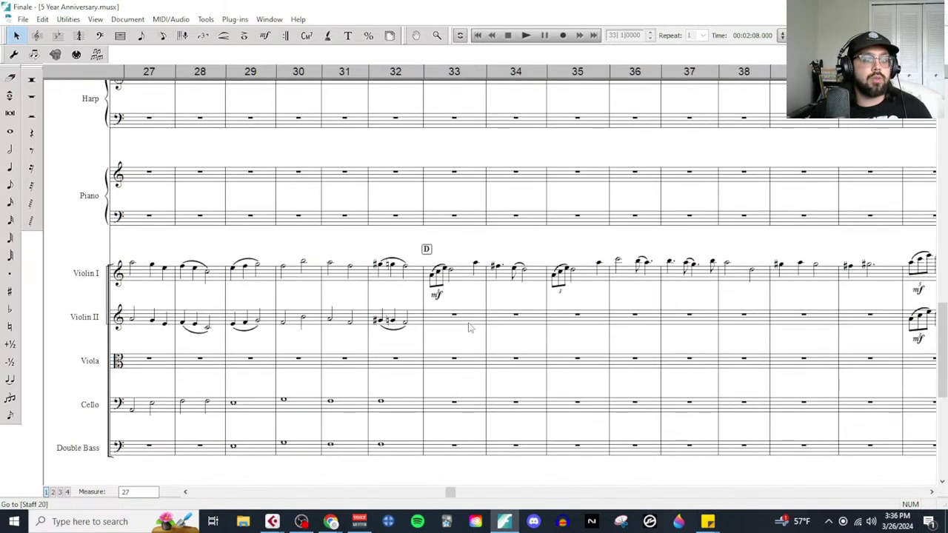
pyautogui.click(468, 328)
pyautogui.hotkey('ctrl', 'v')
pyautogui.press('Escape')
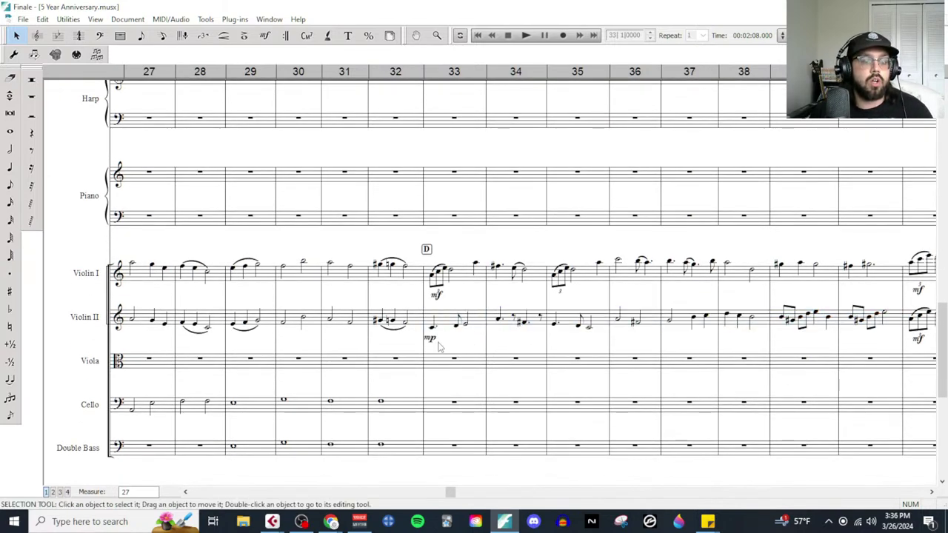
pyautogui.press('Delete')
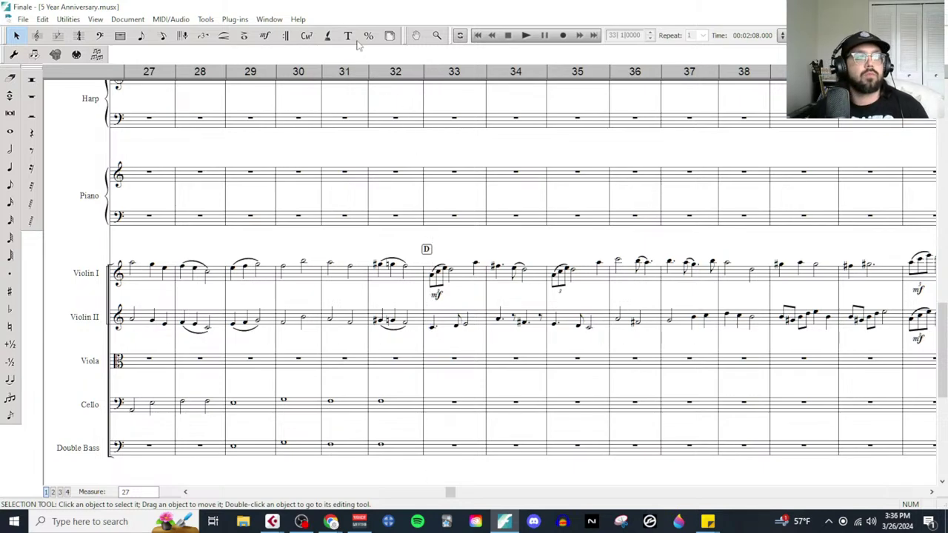
# Step: Mark Violin II measure 33 mf and play back the score from rehearsal D
pyautogui.click(264, 36)
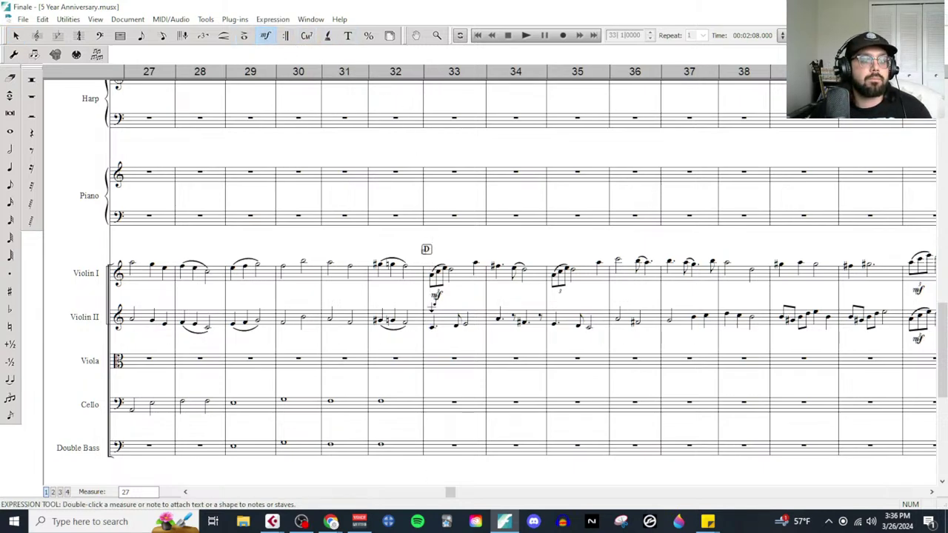
pyautogui.doubleClick(432, 305)
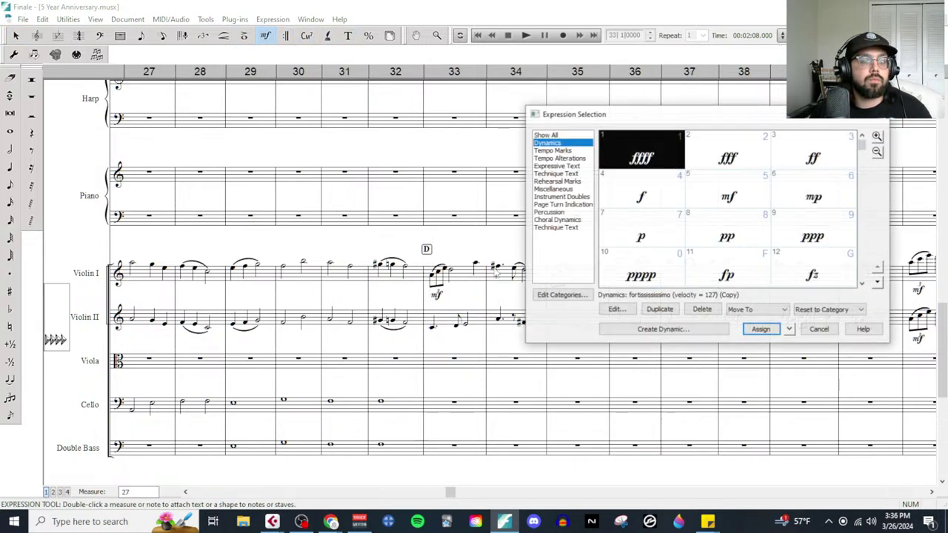
pyautogui.doubleClick(730, 199)
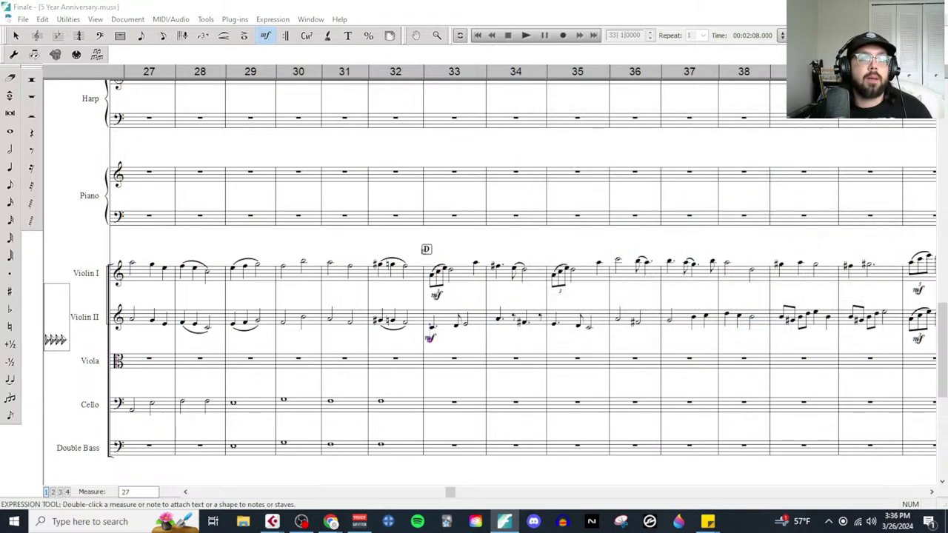
pyautogui.click(460, 35)
pyautogui.press('Return')
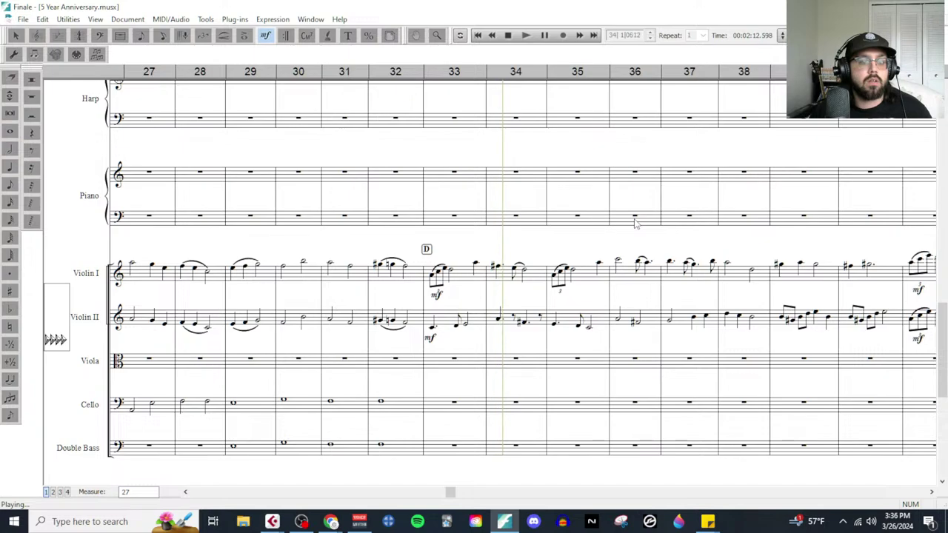
pyautogui.click(507, 36)
# Step: Re-enter Violin II measure 34 as two half notes, the second one sharpened
pyautogui.scroll(1, 511, 236)
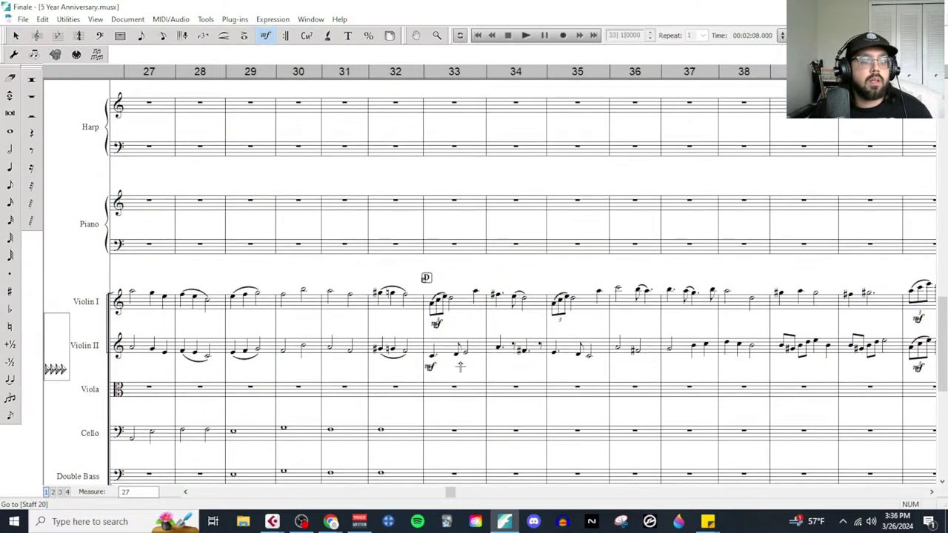
pyautogui.click(10, 148)
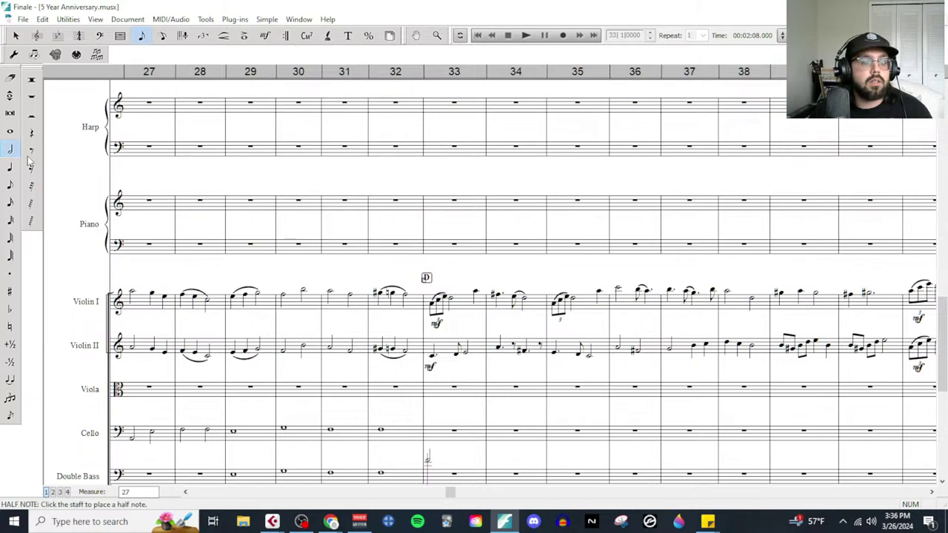
pyautogui.click(31, 150)
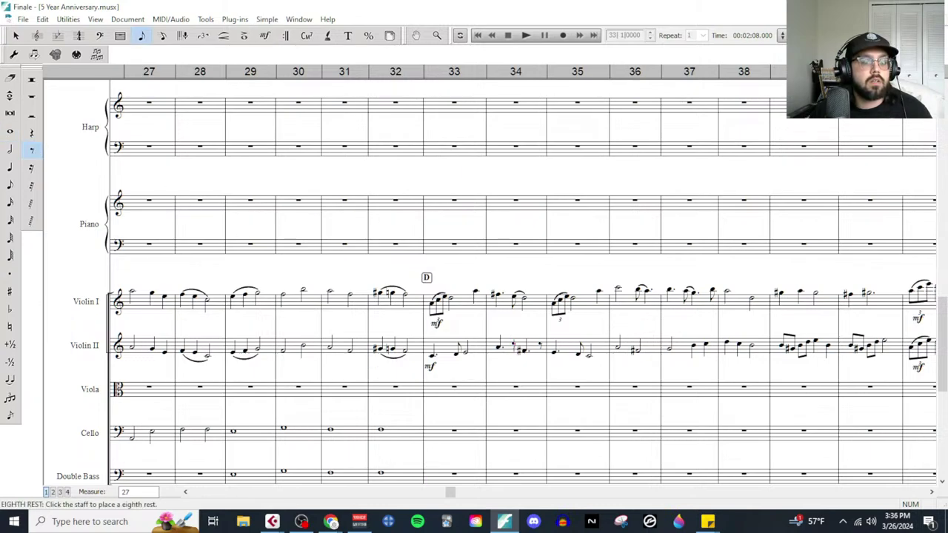
pyautogui.click(528, 354)
pyautogui.hotkey('alt', '6')
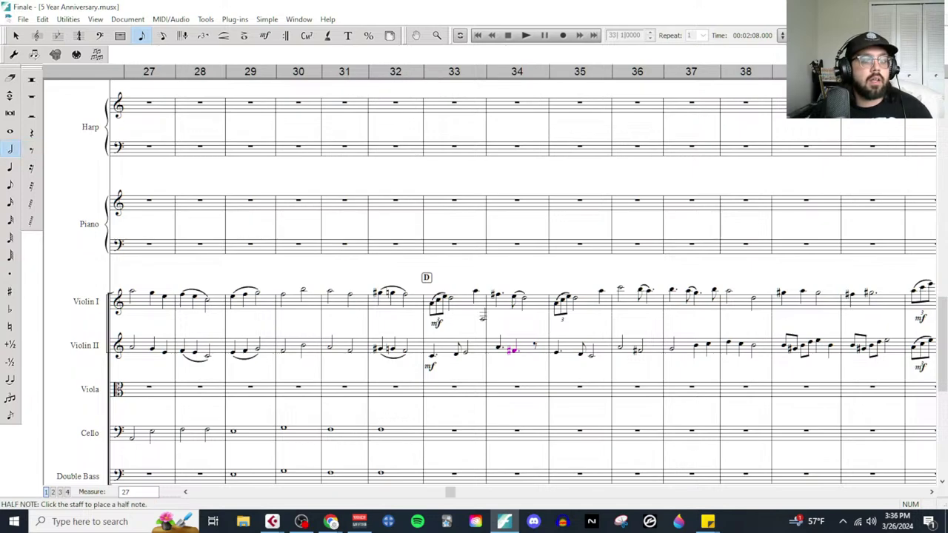
pyautogui.click(501, 347)
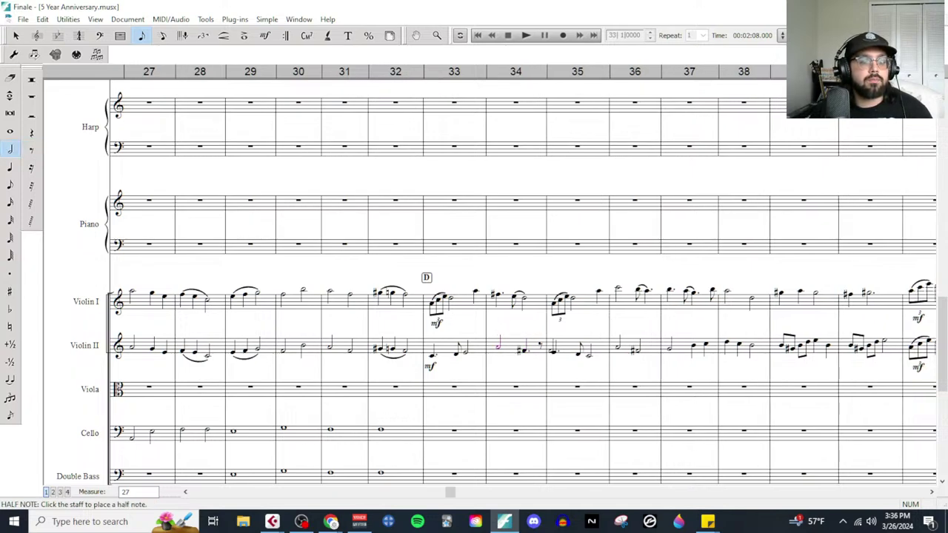
pyautogui.click(31, 151)
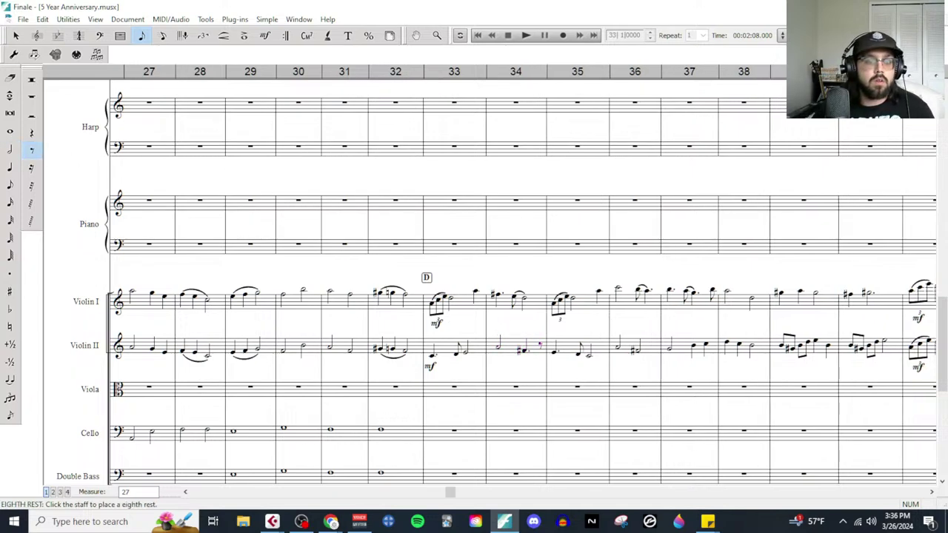
pyautogui.click(537, 346)
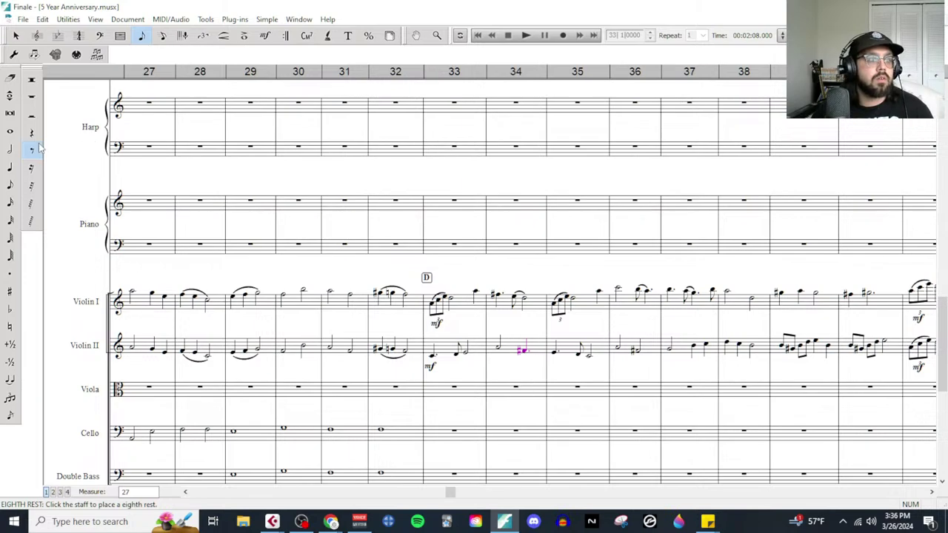
pyautogui.click(10, 148)
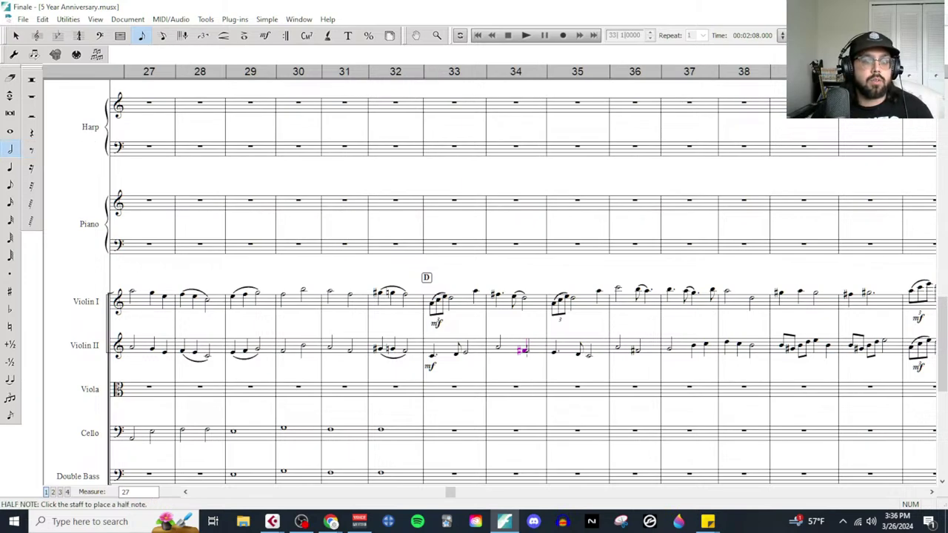
pyautogui.scroll(-3, 560, 379)
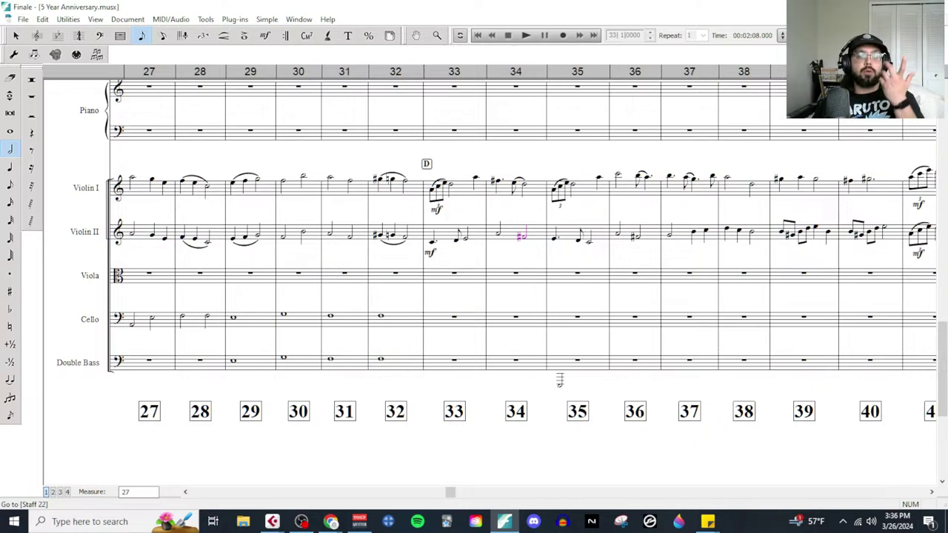
pyautogui.moveTo(331, 522)
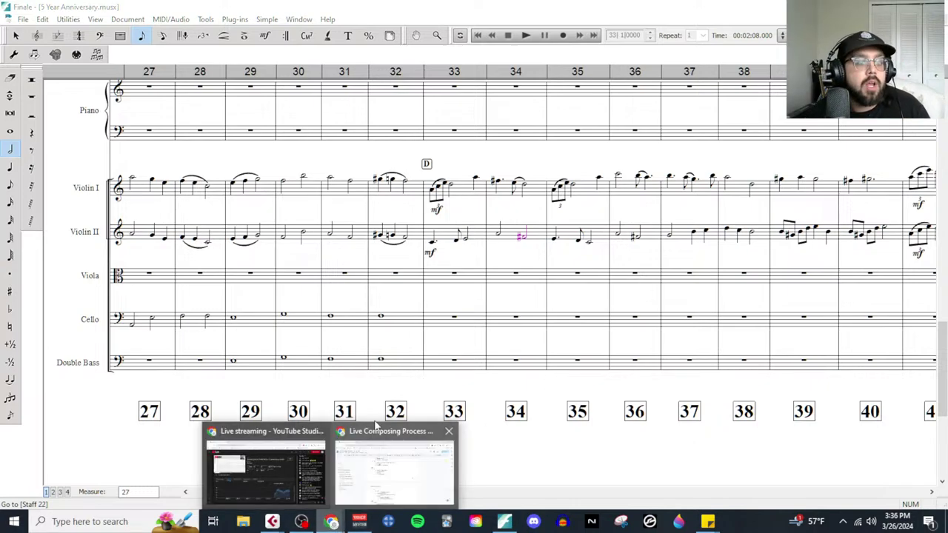
pyautogui.click(386, 459)
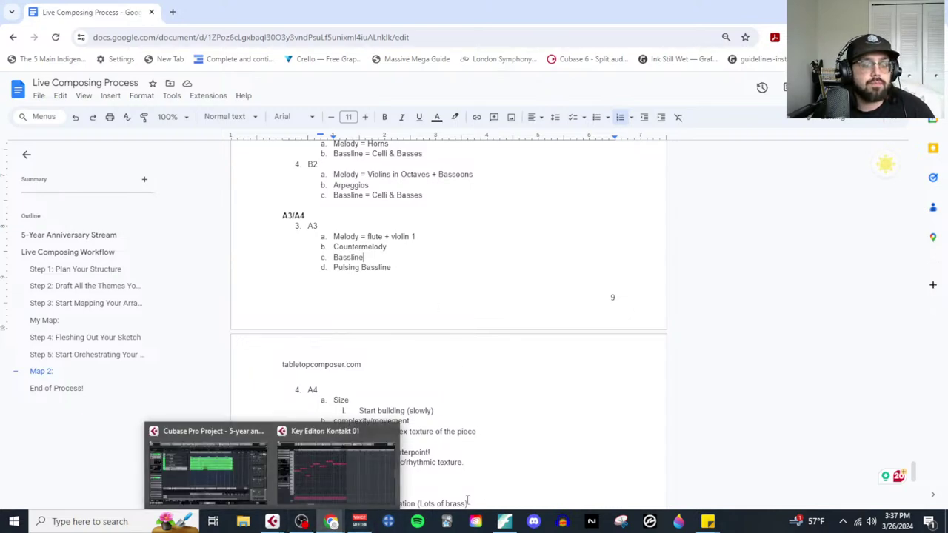
pyautogui.click(503, 521)
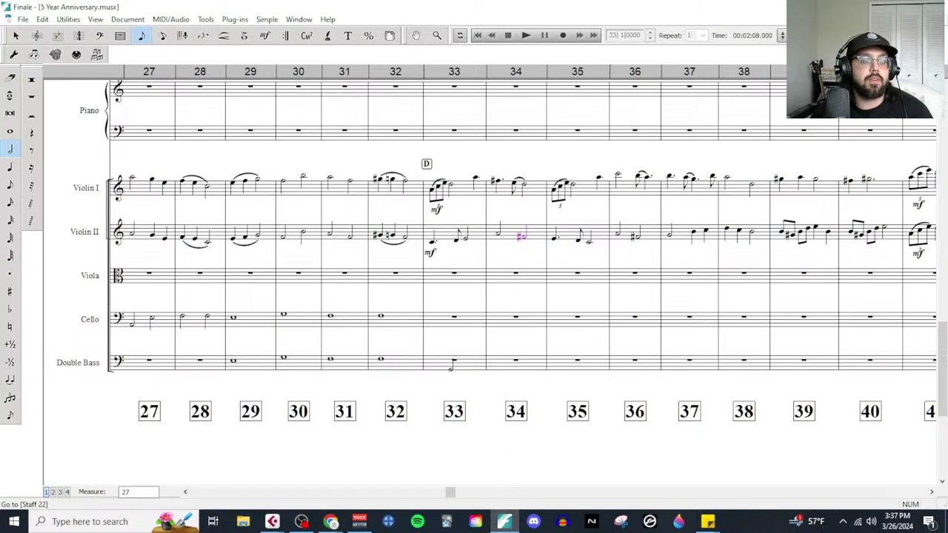
pyautogui.hotkey('ctrl', 'F5')
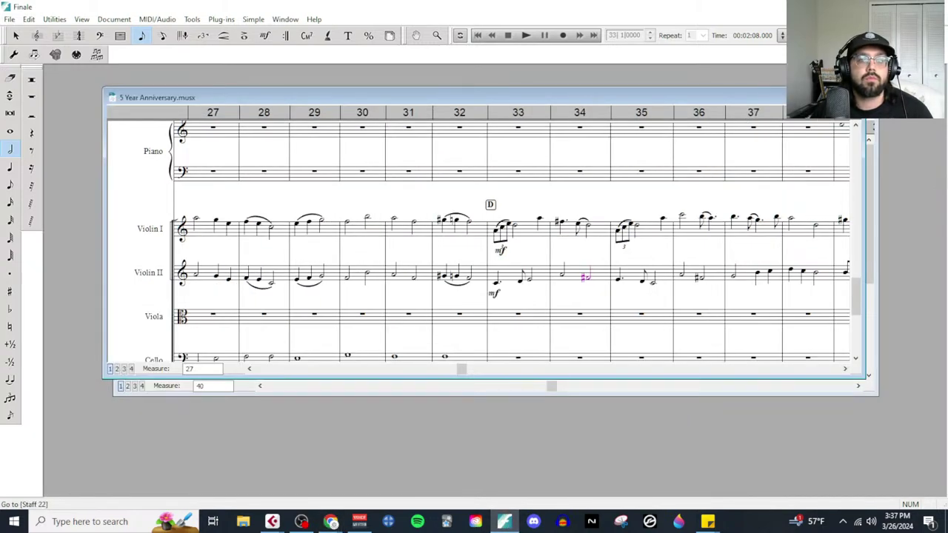
pyautogui.hotkey('ctrl', 'F6')
pyautogui.hotkey('ctrl', 'F10')
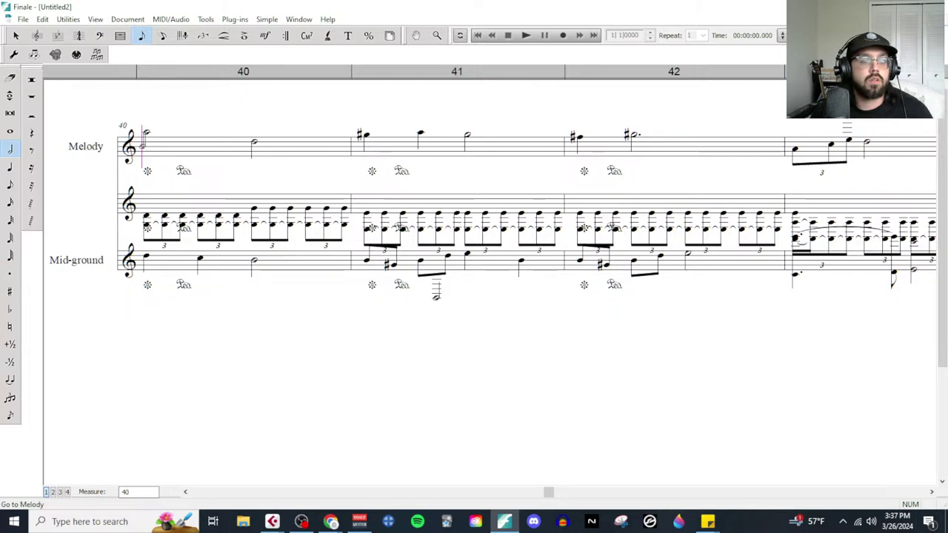
pyautogui.hotkey('ctrl', 'Left')
pyautogui.hotkey('ctrl', 'Left')
pyautogui.hotkey('ctrl', 'Left')
pyautogui.hotkey('ctrl', 'Left')
pyautogui.hotkey('ctrl', 'Left')
pyautogui.hotkey('ctrl', 'Left')
pyautogui.hotkey('ctrl', 'Left')
pyautogui.hotkey('ctrl', 'Left')
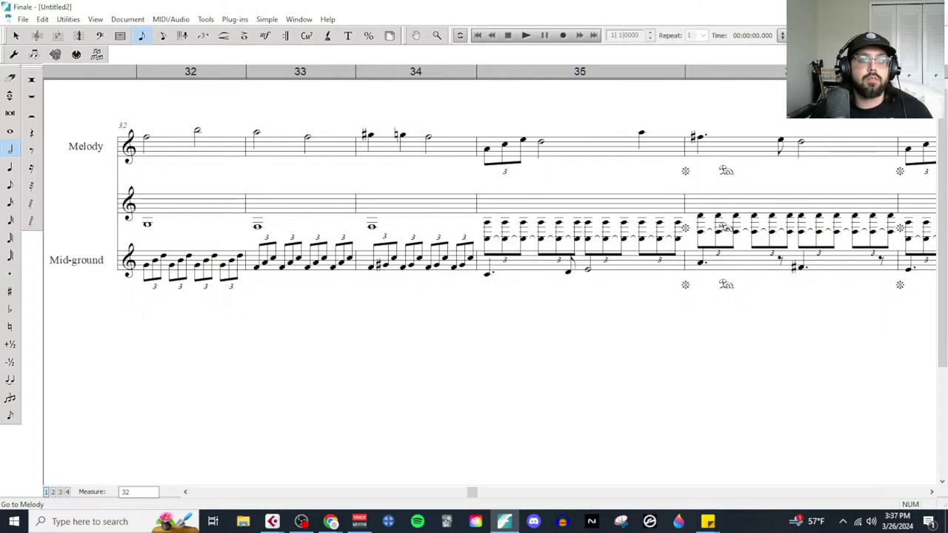
pyautogui.hotkey('ctrl', 'Right')
pyautogui.hotkey('ctrl', 'Right')
pyautogui.hotkey('ctrl', 'Right')
pyautogui.hotkey('ctrl', 'Right')
pyautogui.hotkey('ctrl', 'Right')
pyautogui.hotkey('ctrl', 'Right')
pyautogui.hotkey('ctrl', 'Right')
pyautogui.hotkey('ctrl', 'Right')
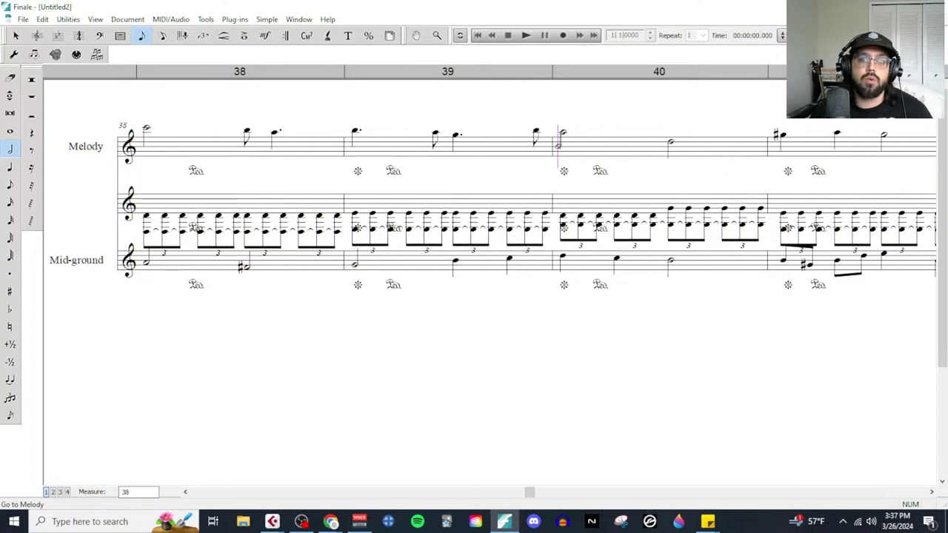
pyautogui.hotkey('ctrl', 'Tab')
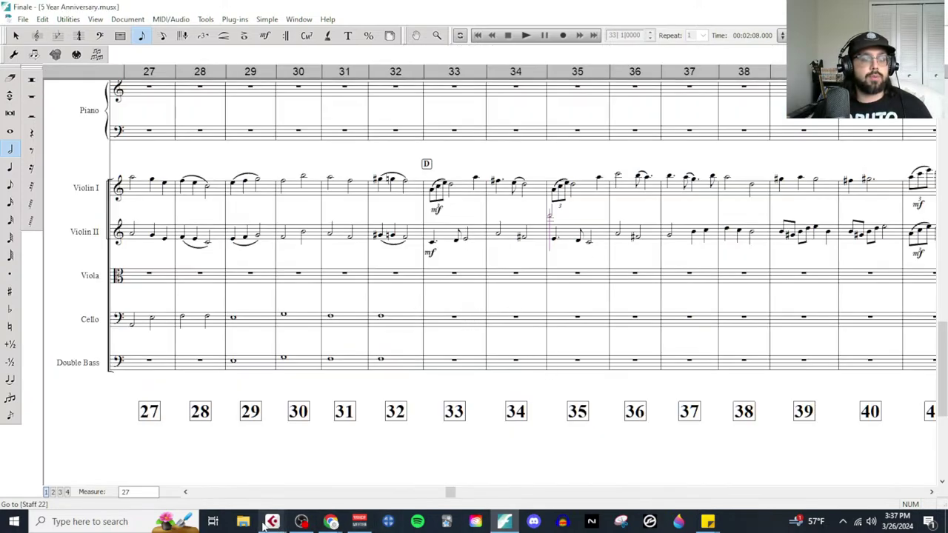
# Step: Check the Bassline event's notes at bar 33 (A1, D2, E2, G2) in Cubase's Key Editor, then close it
pyautogui.moveTo(272, 522)
pyautogui.click(300, 489)
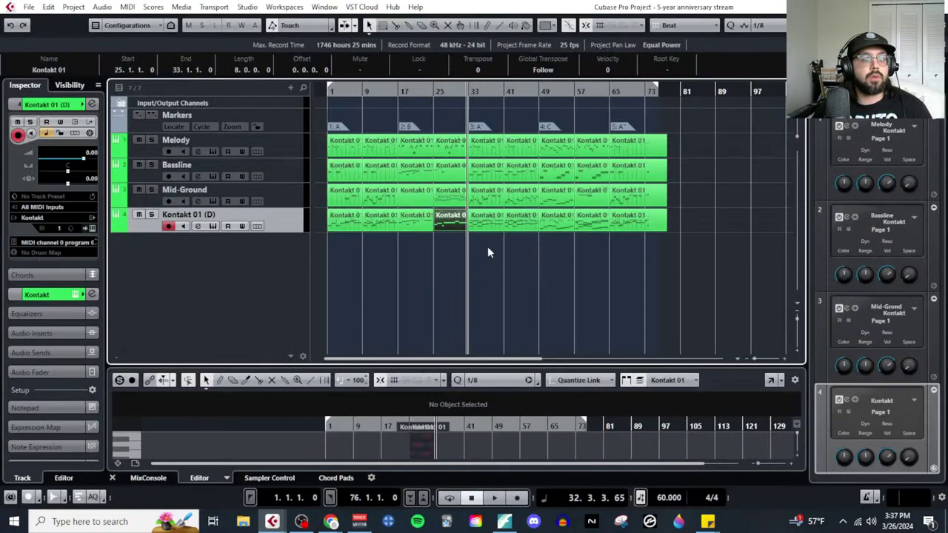
pyautogui.click(482, 196)
pyautogui.press('Up')
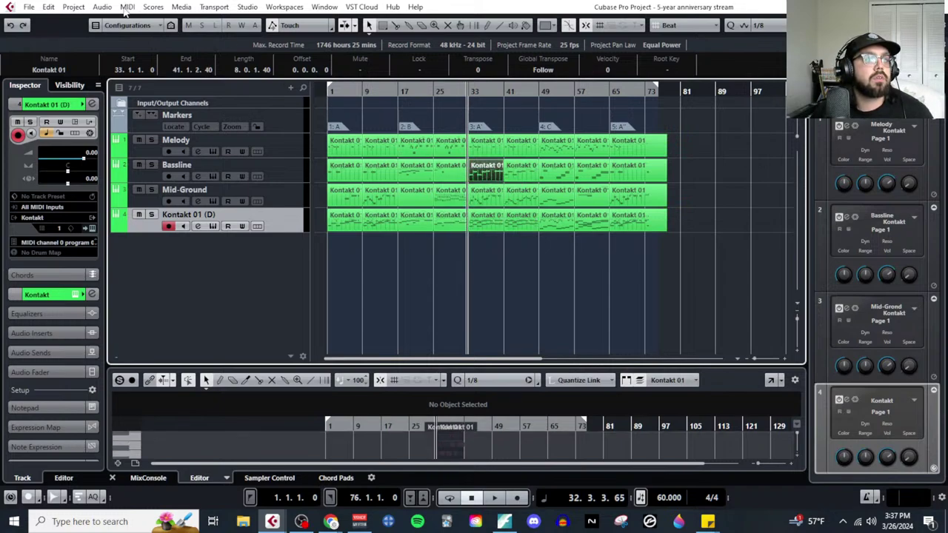
pyautogui.click(127, 6)
pyautogui.click(145, 22)
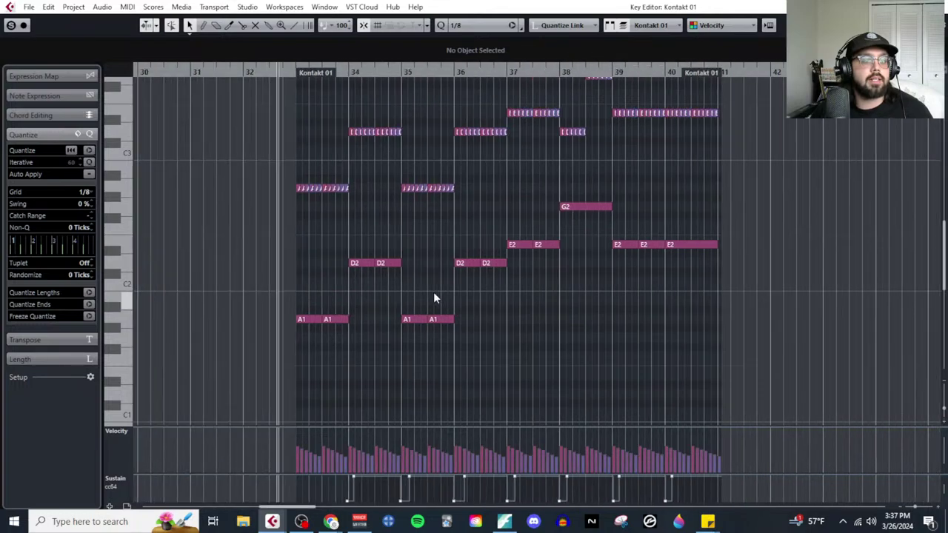
pyautogui.hotkey('ctrl', 'w')
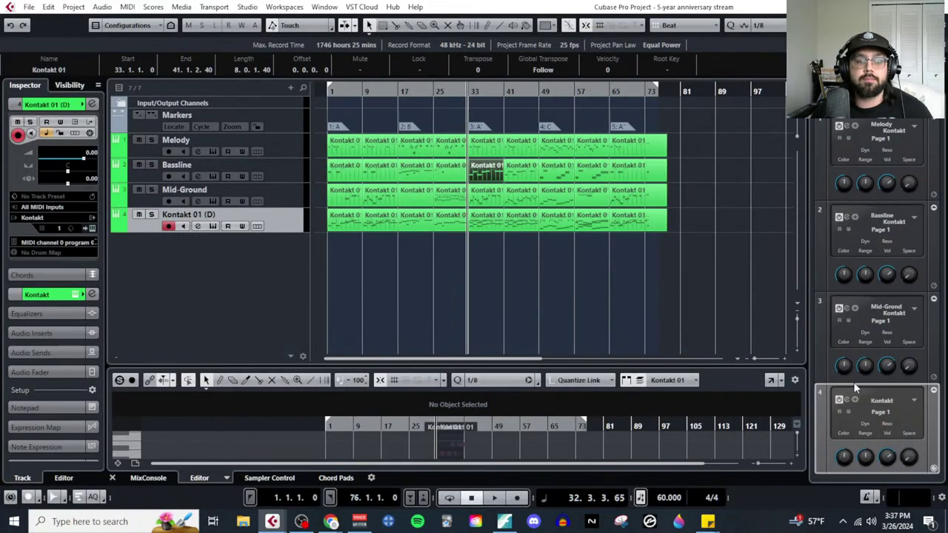
pyautogui.click(503, 522)
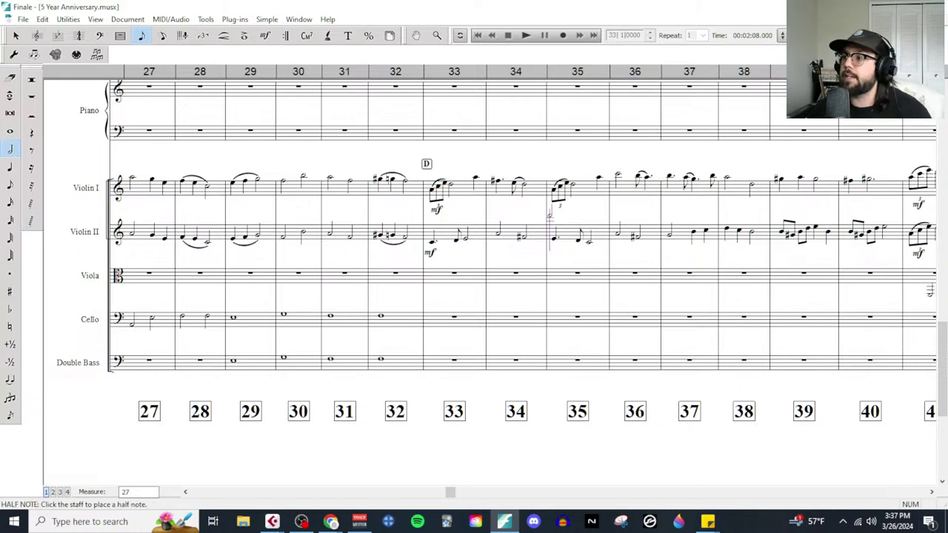
pyautogui.hotkey('alt', 'Tab')
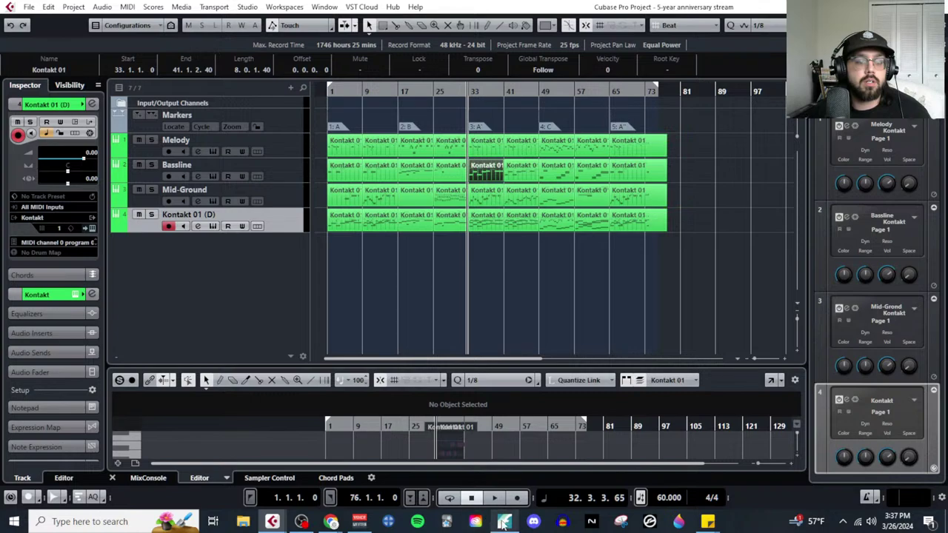
# Step: Enter two half notes per bar in the cello staff from measure 33 onward, following the Cubase bassline
pyautogui.click(503, 522)
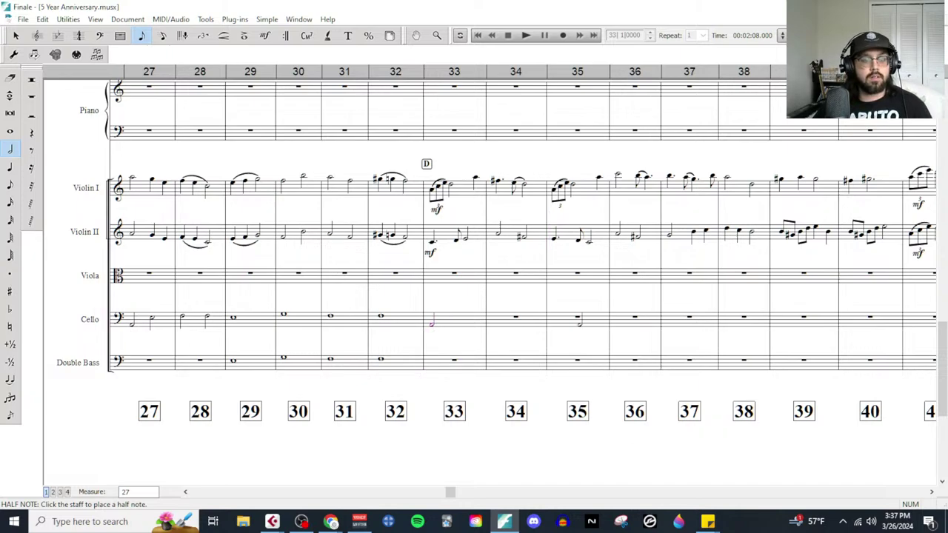
pyautogui.click(461, 321)
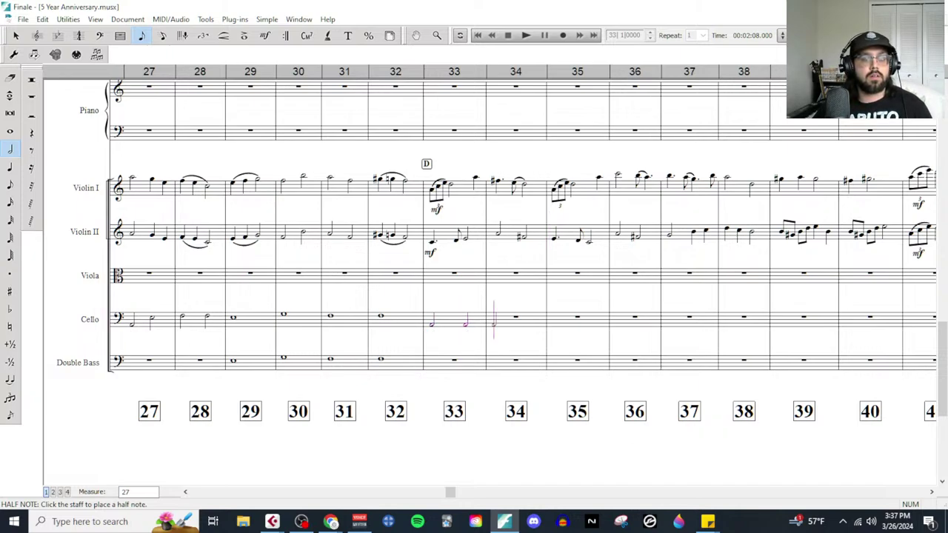
pyautogui.click(496, 321)
pyautogui.click(522, 320)
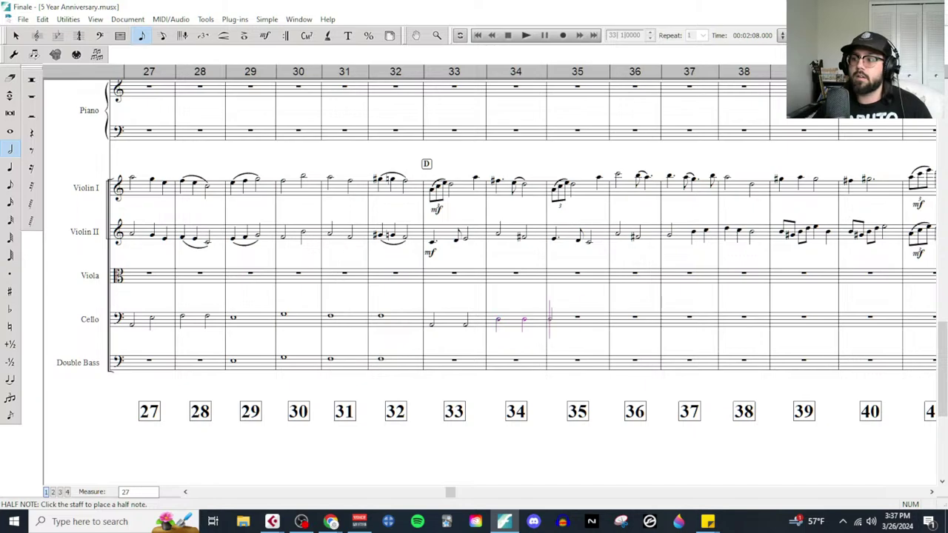
pyautogui.click(553, 322)
pyautogui.click(588, 320)
pyautogui.click(616, 320)
pyautogui.click(635, 320)
pyautogui.click(668, 319)
pyautogui.click(693, 320)
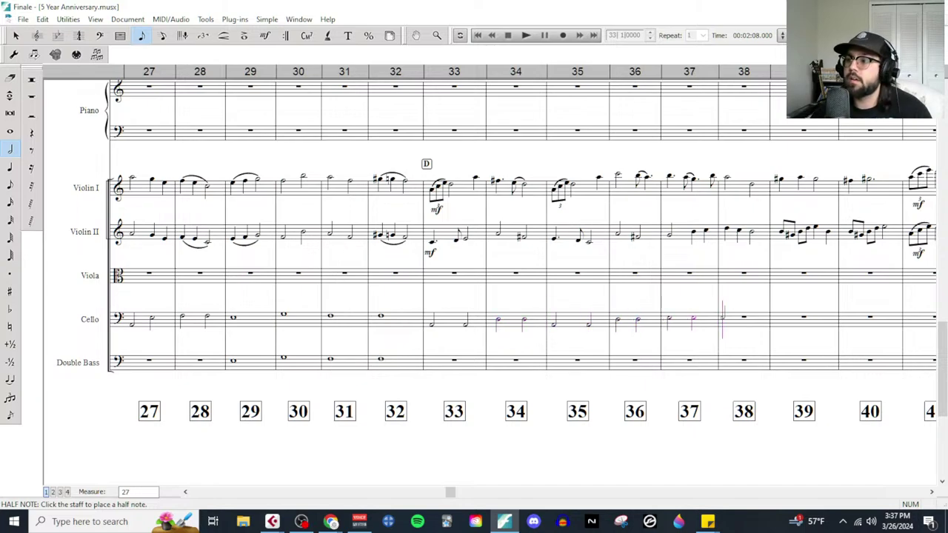
pyautogui.click(725, 317)
pyautogui.click(751, 314)
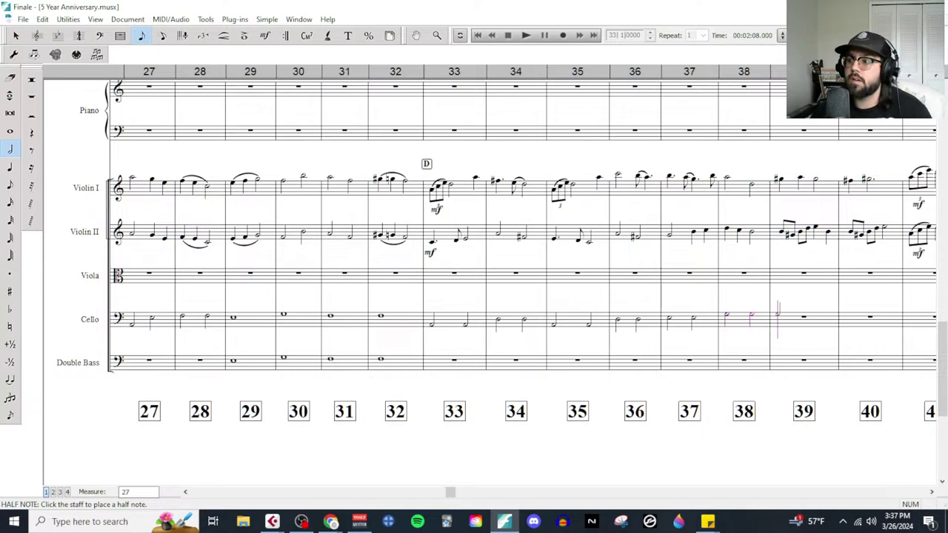
pyautogui.click(780, 318)
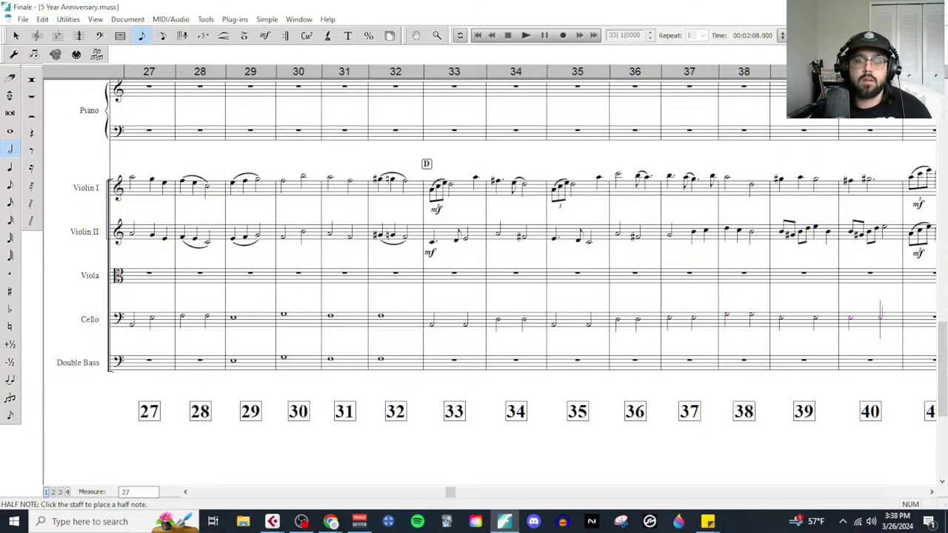
pyautogui.hscroll(5, 881, 318)
pyautogui.hscroll(-5, 474, 222)
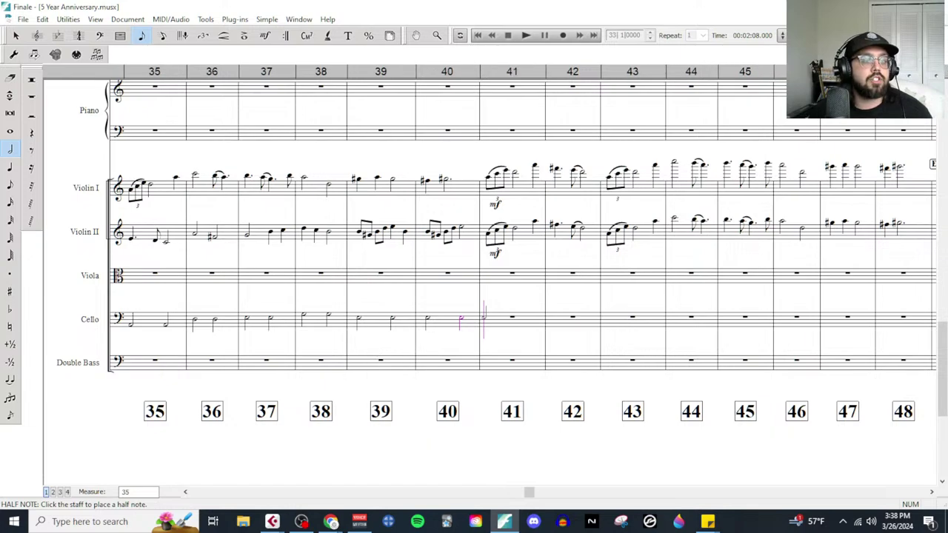
# Step: Mark cello measure 33 mf and paste cello measures 33–40 into the Double Bass
pyautogui.click(265, 35)
pyautogui.doubleClick(239, 301)
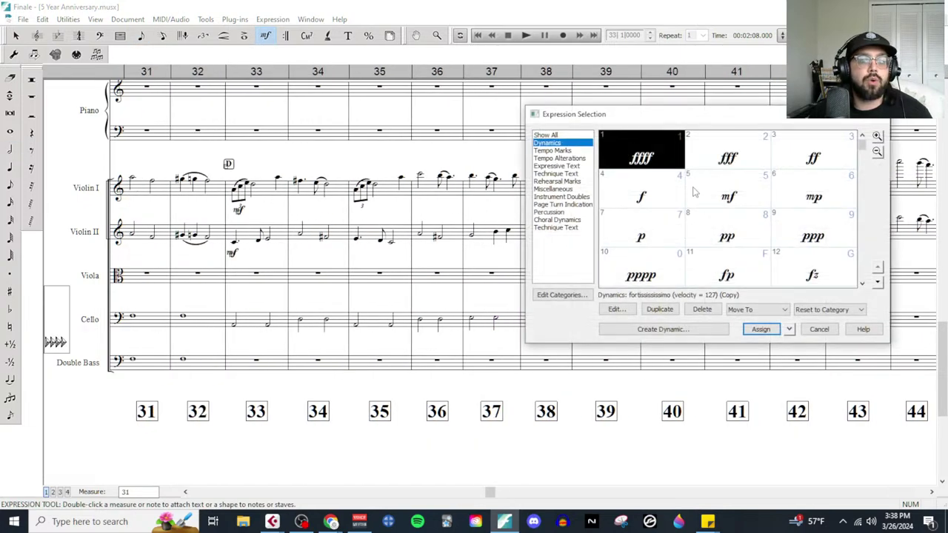
pyautogui.doubleClick(694, 193)
pyautogui.click(16, 36)
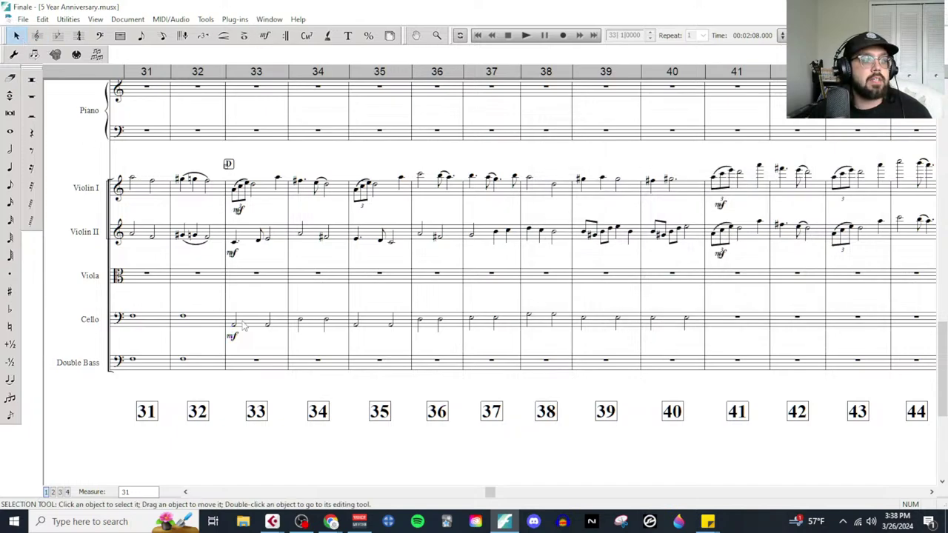
pyautogui.moveTo(242, 326); pyautogui.dragTo(671, 323)
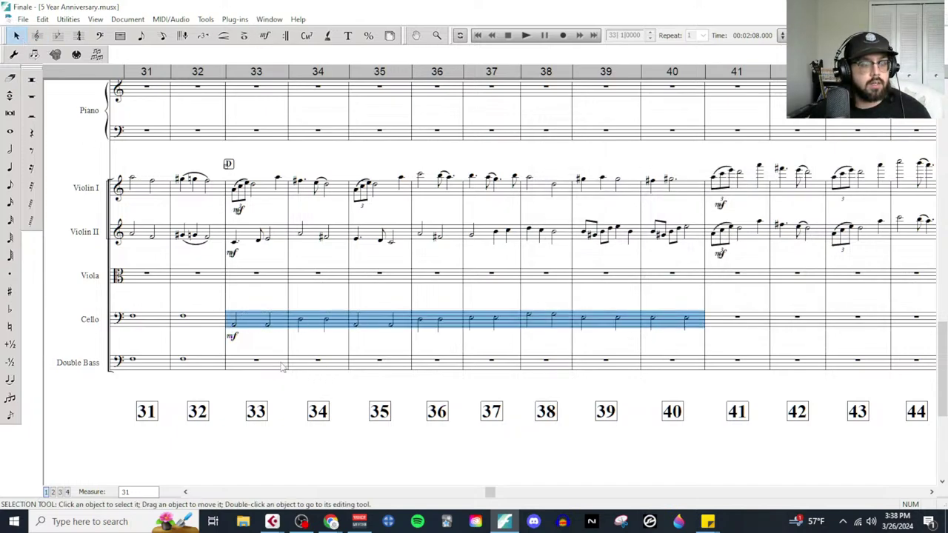
pyautogui.click(281, 367)
pyautogui.hotkey('ctrl', 'v')
# Step: Add pizz. technique text at Double Bass measure 33 and play back from there
pyautogui.click(255, 362)
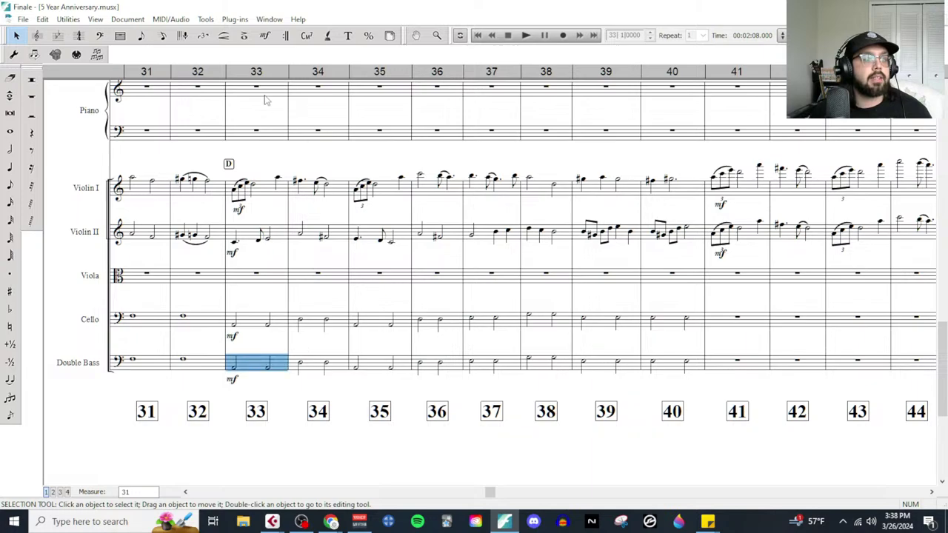
pyautogui.click(265, 35)
pyautogui.doubleClick(238, 348)
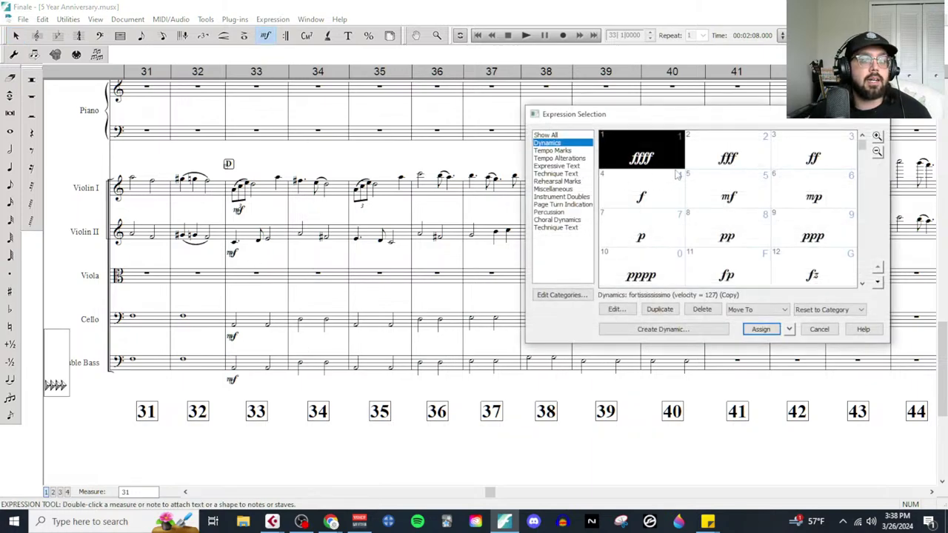
pyautogui.click(557, 174)
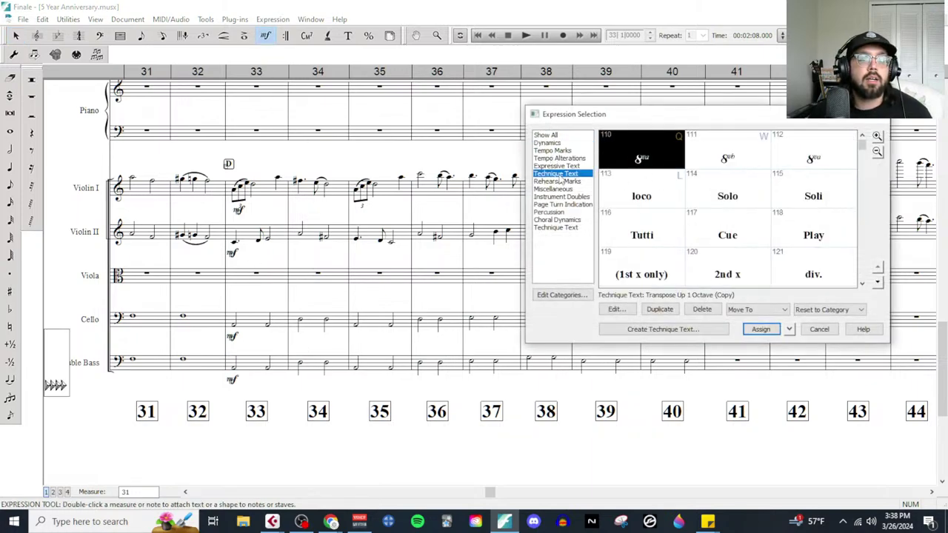
pyautogui.scroll(-5, 753, 250)
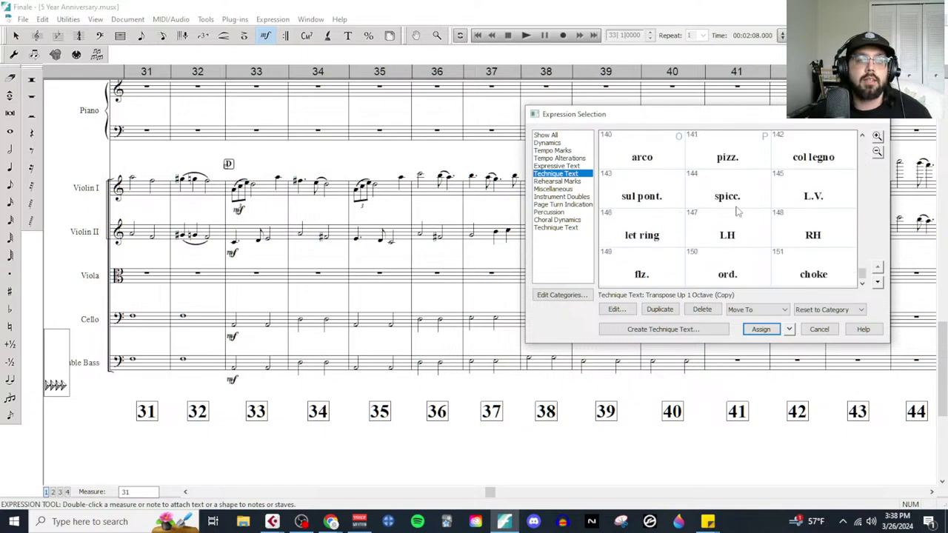
pyautogui.doubleClick(736, 165)
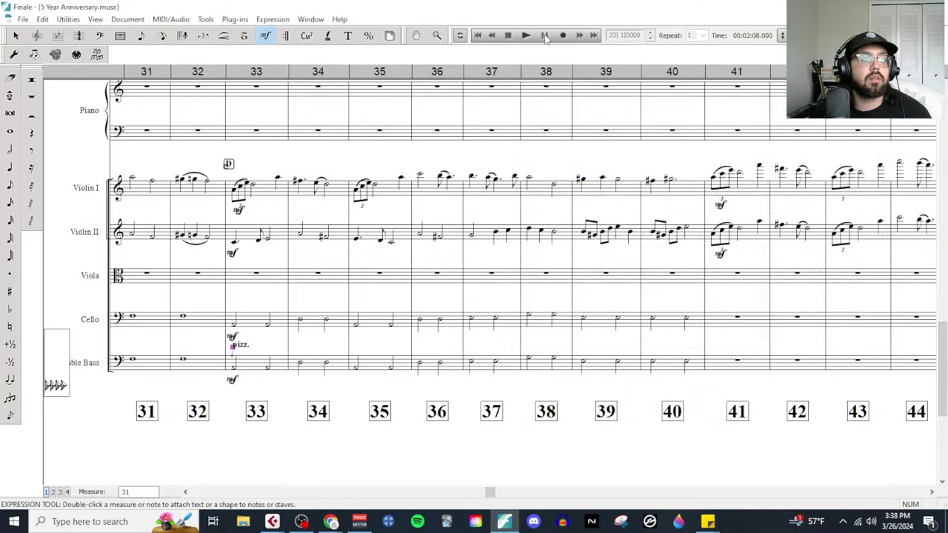
pyautogui.click(526, 37)
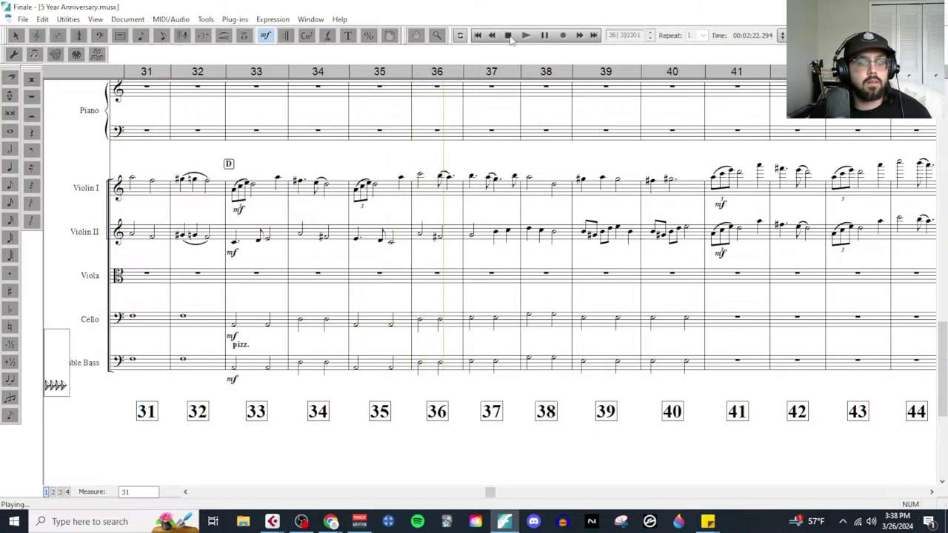
pyautogui.click(508, 36)
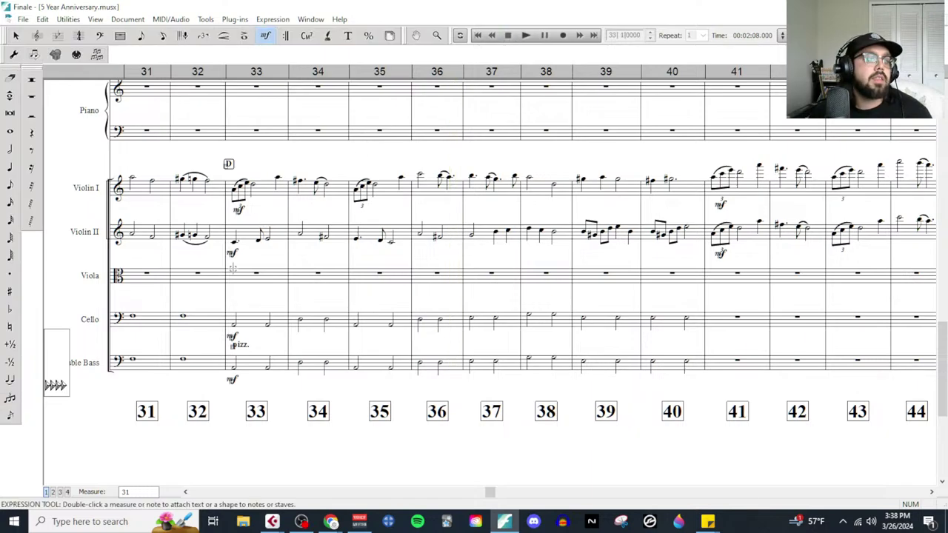
# Step: Paste the cello line with its mf into Viola measures 33–40, then open Cubase's Kontakt 01 part for editing
pyautogui.click(16, 37)
pyautogui.click(247, 275)
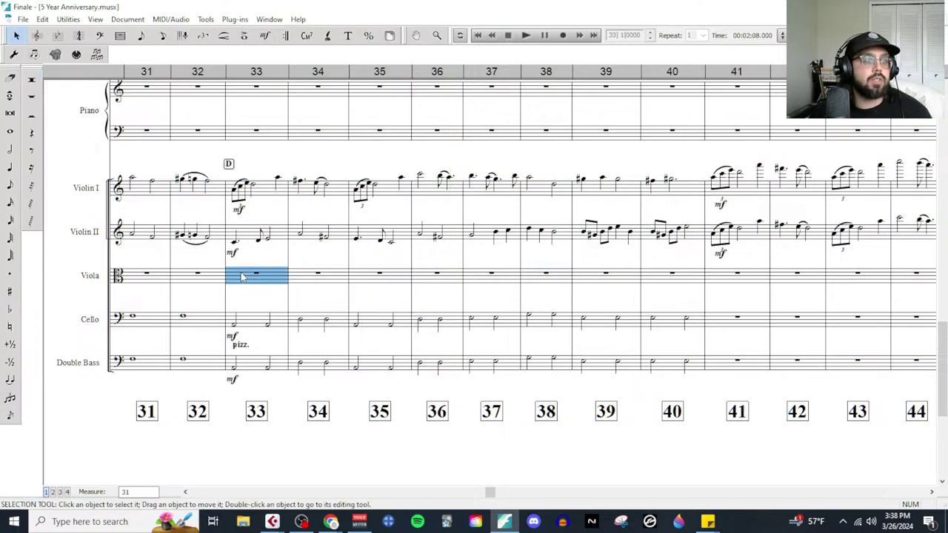
pyautogui.hotkey('ctrl', 'v')
pyautogui.click(272, 311)
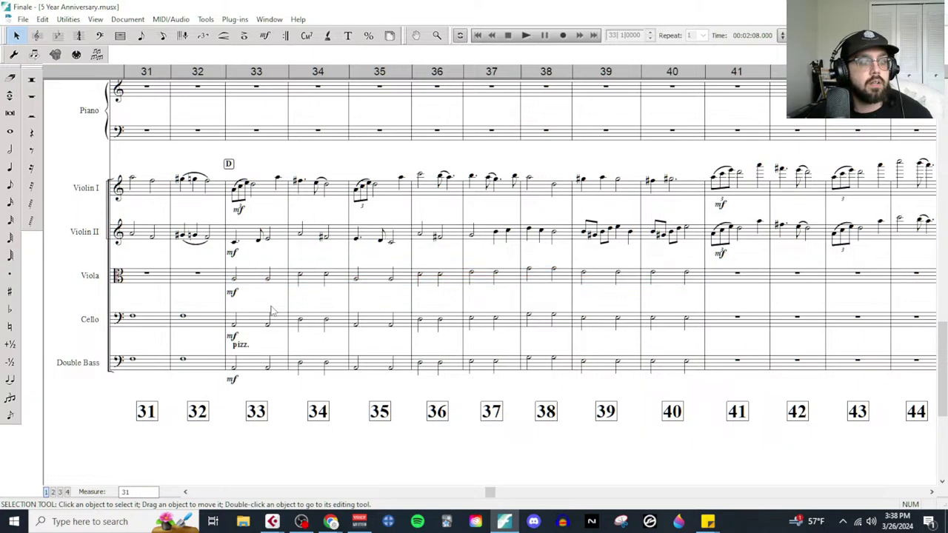
pyautogui.click(243, 282)
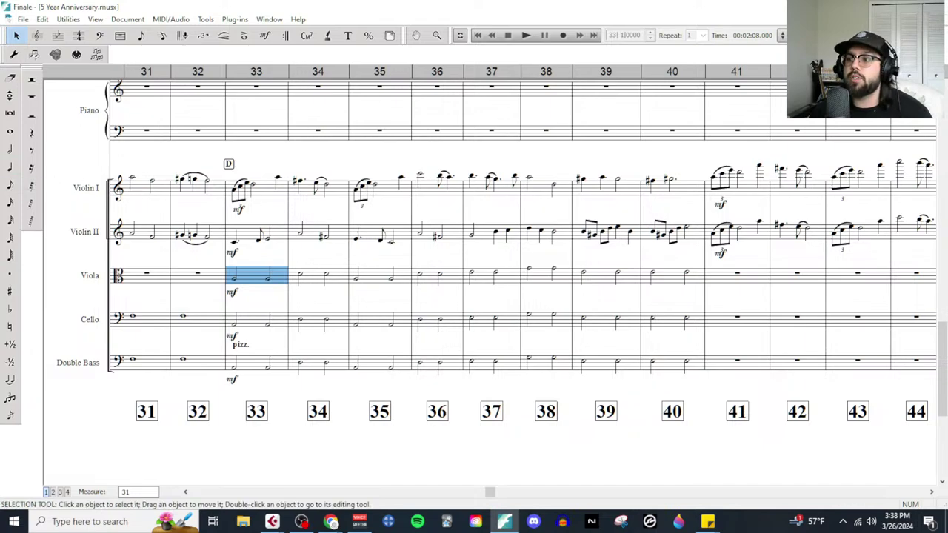
pyautogui.hotkey('alt', 'Tab')
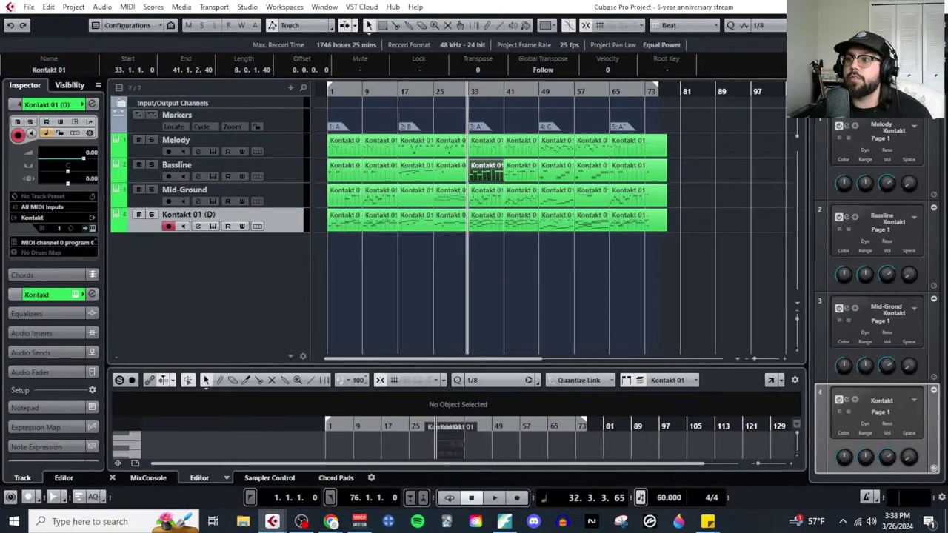
pyautogui.hotkey('ctrl', 'e')
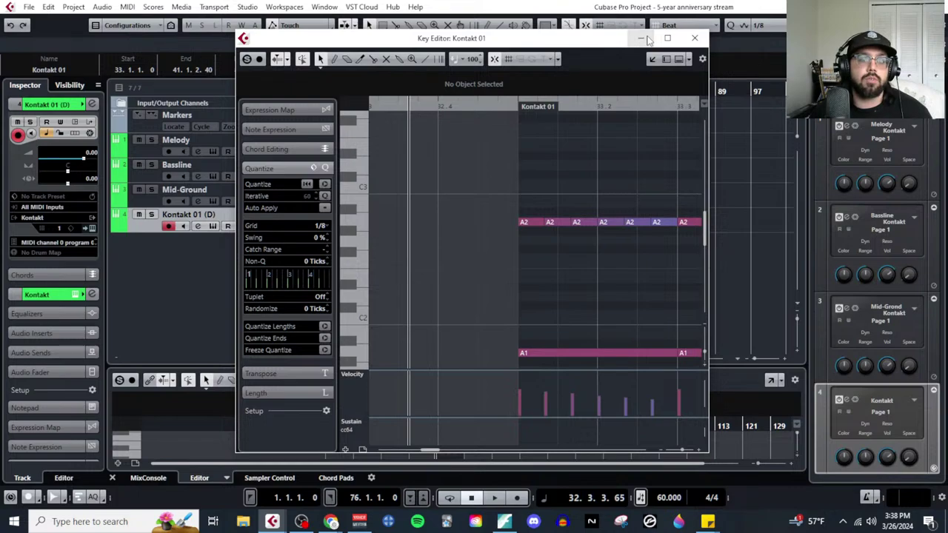
# Step: Back in Finale, enter the first eighth-note triplet at the start of viola measure 33
pyautogui.click(641, 38)
pyautogui.hotkey('alt', 'Tab')
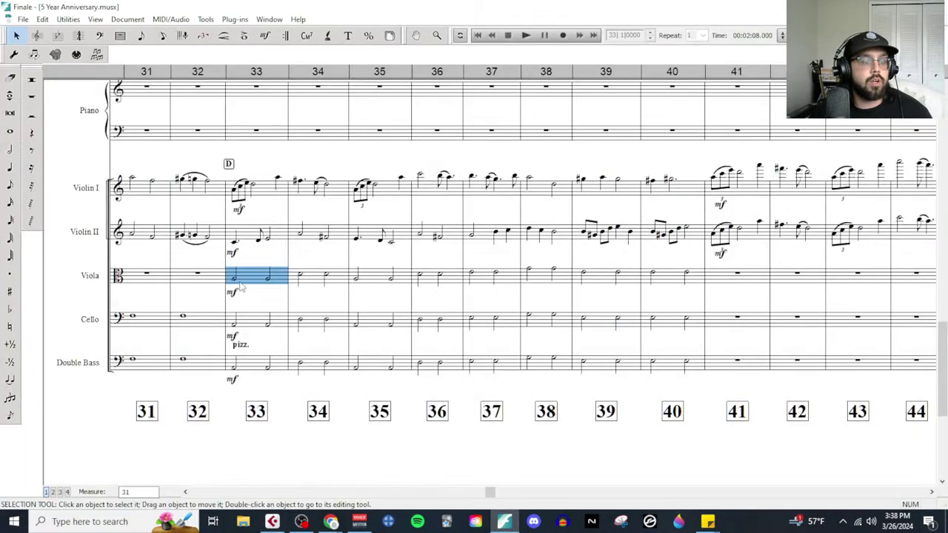
pyautogui.click(10, 185)
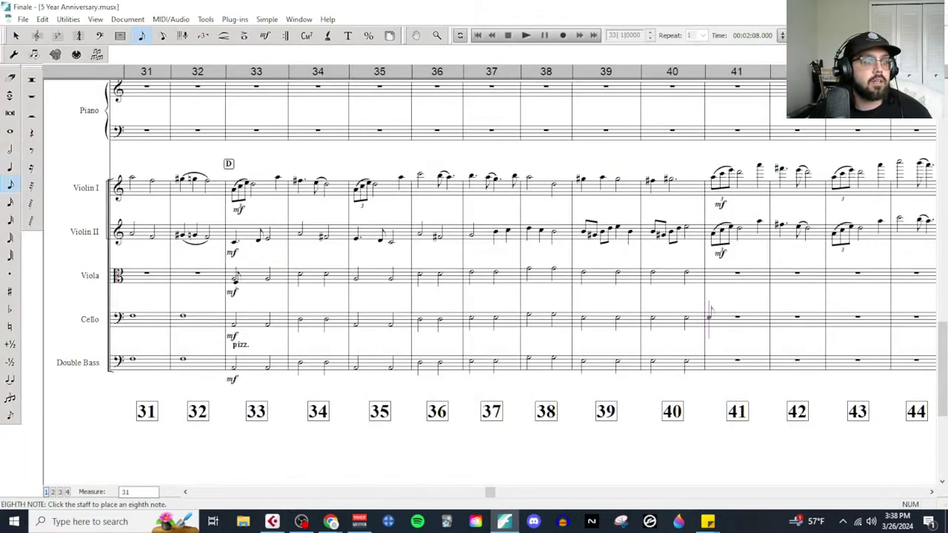
pyautogui.click(235, 275)
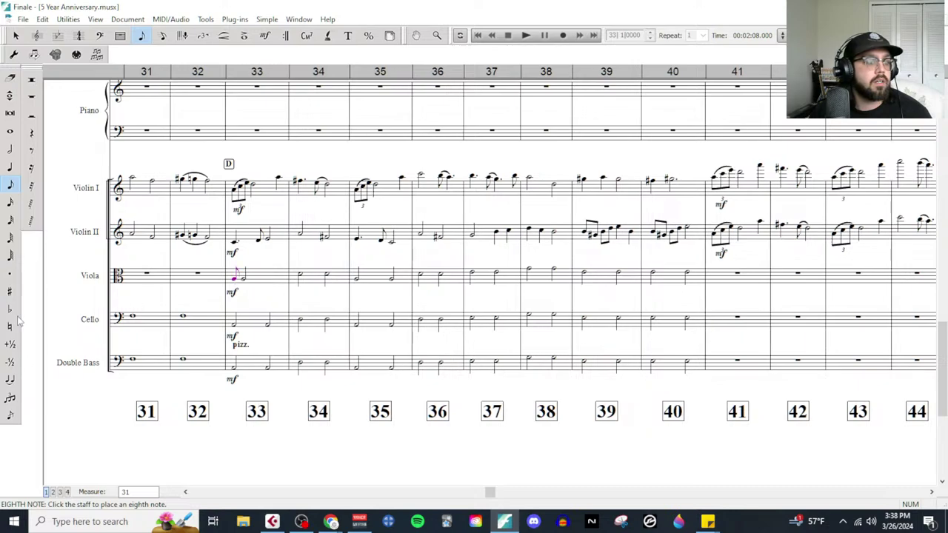
pyautogui.click(11, 398)
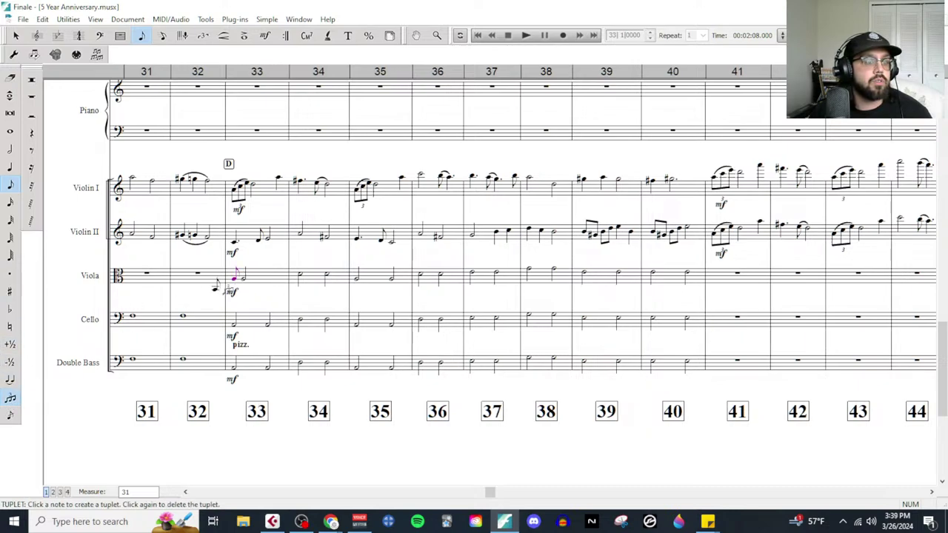
pyautogui.click(235, 275)
pyautogui.click(254, 279)
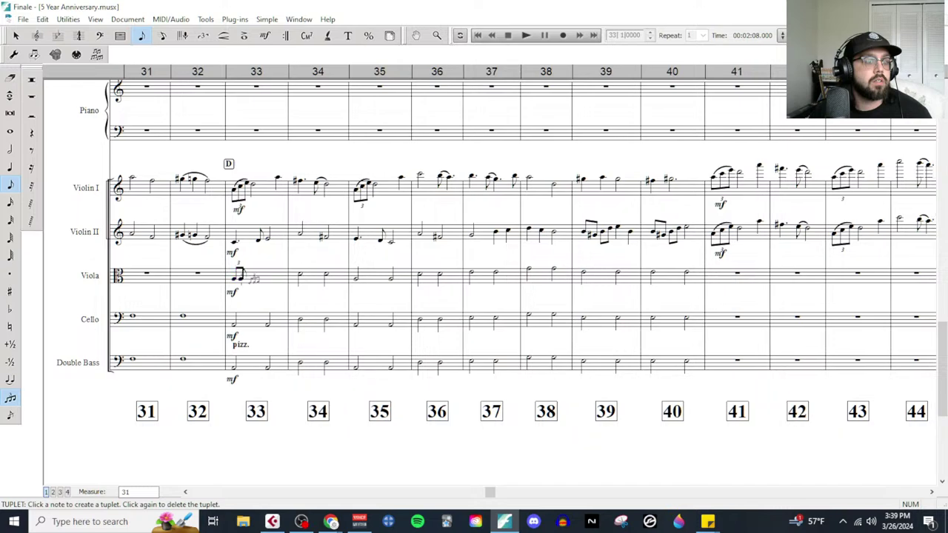
pyautogui.click(259, 278)
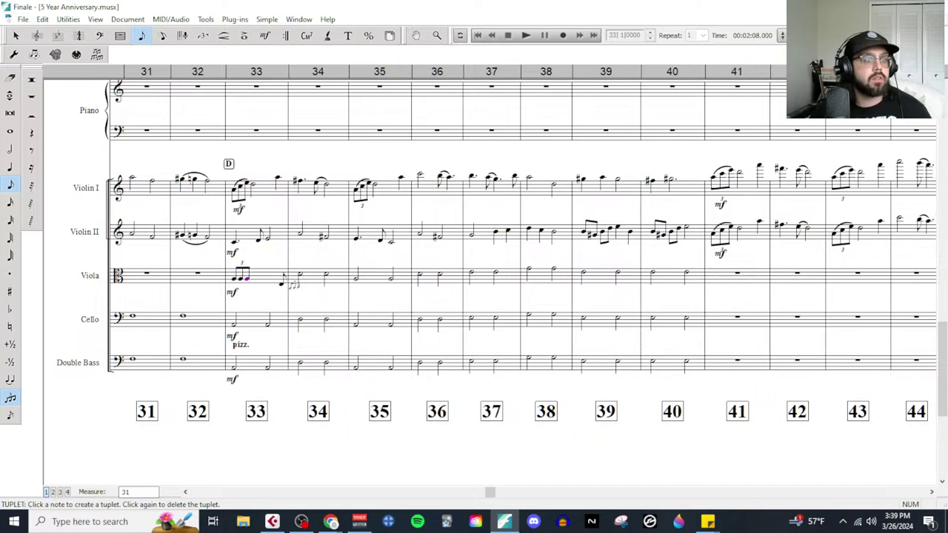
# Step: Fill the rest of viola measure 33 with repeated eighth-note triplets
pyautogui.click(291, 280)
pyautogui.click(286, 277)
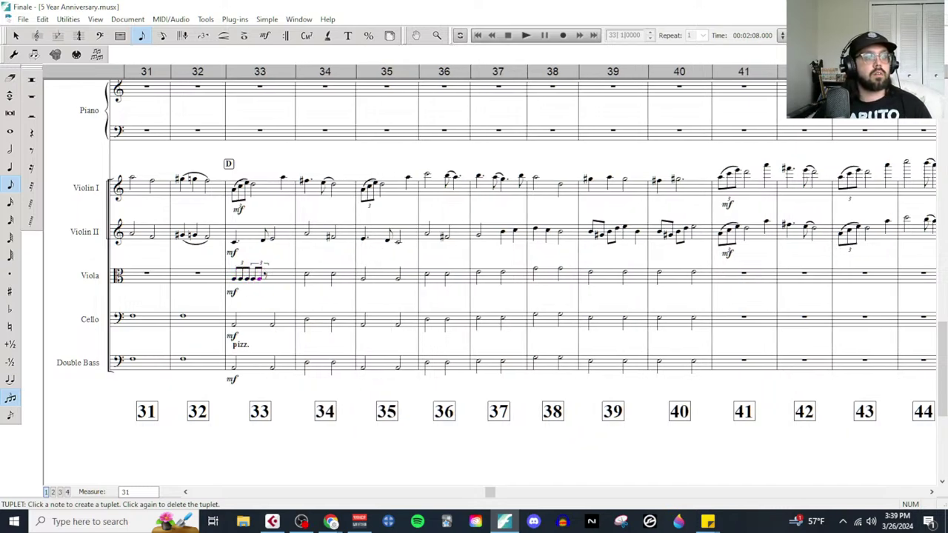
pyautogui.click(283, 275)
pyautogui.click(280, 275)
pyautogui.click(286, 275)
pyautogui.click(293, 275)
pyautogui.click(300, 275)
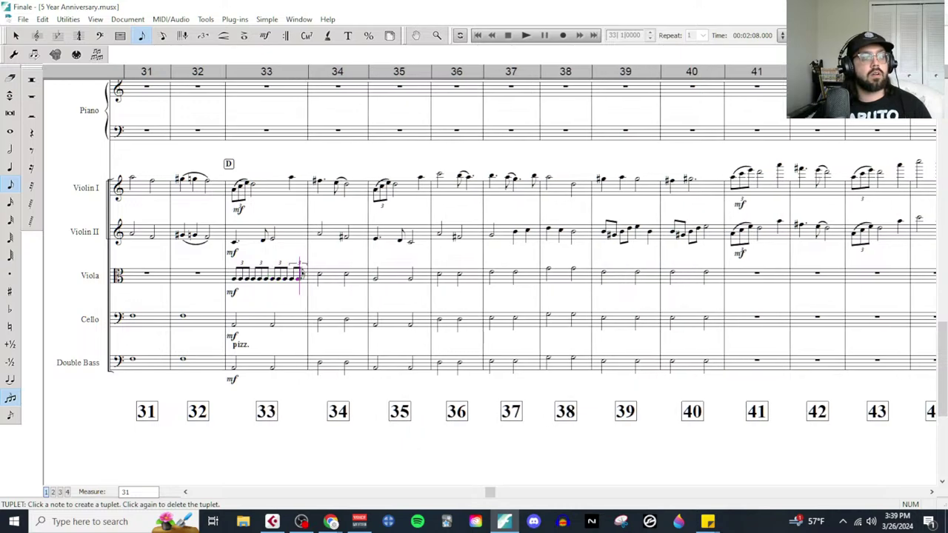
pyautogui.click(308, 275)
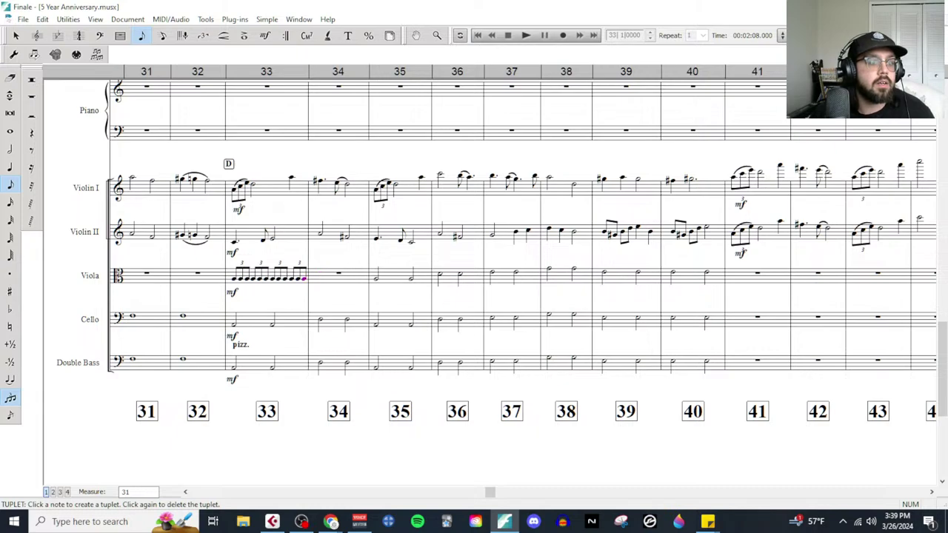
# Step: Fill viola measure 34 with repeated eighth-note triplets
pyautogui.click(319, 276)
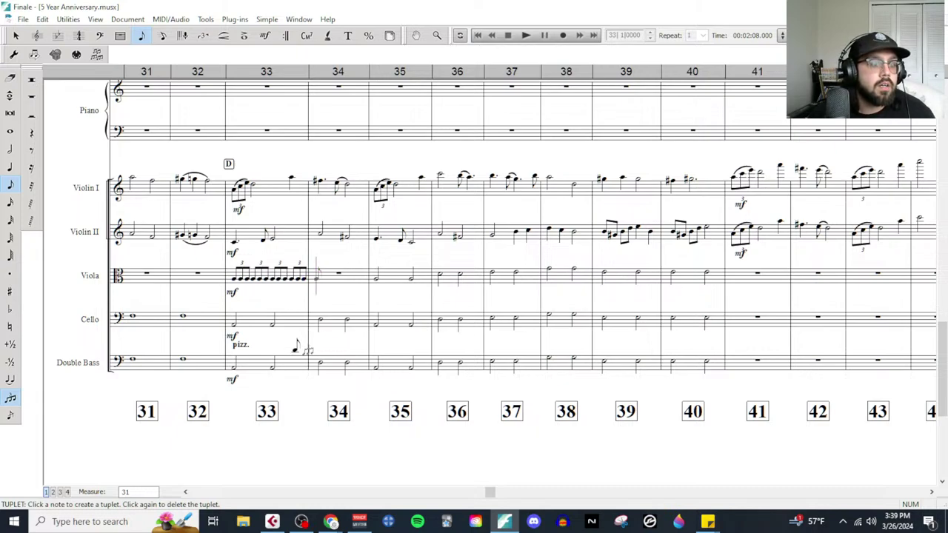
pyautogui.click(330, 275)
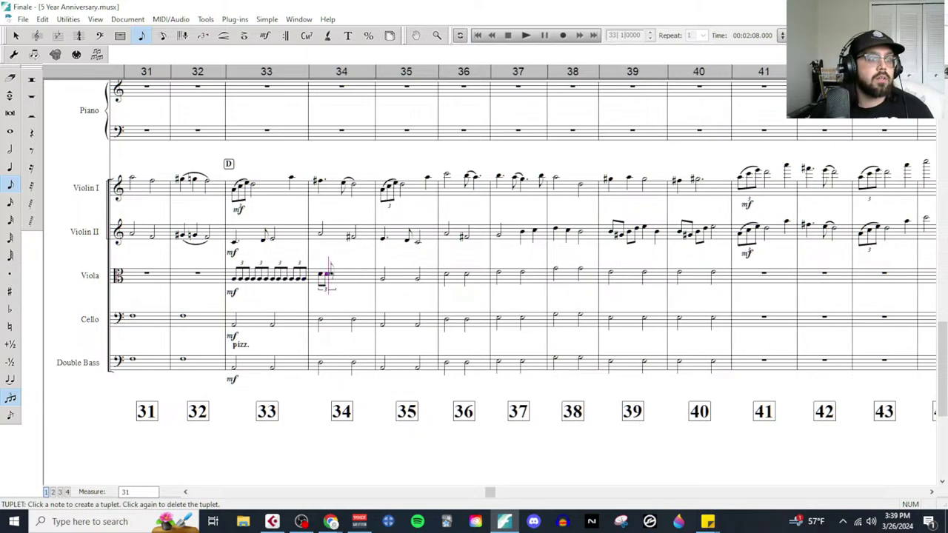
pyautogui.click(337, 275)
pyautogui.click(344, 276)
pyautogui.click(352, 275)
pyautogui.click(361, 275)
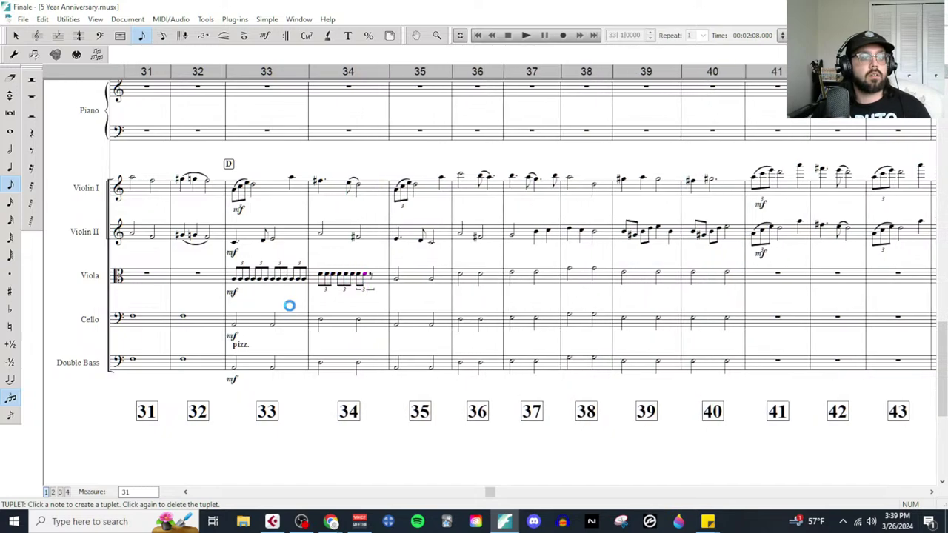
pyautogui.click(368, 275)
pyautogui.click(376, 276)
pyautogui.click(383, 276)
pyautogui.click(391, 275)
# Step: Start the eighth-note triplets in viola measure 35
pyautogui.click(403, 275)
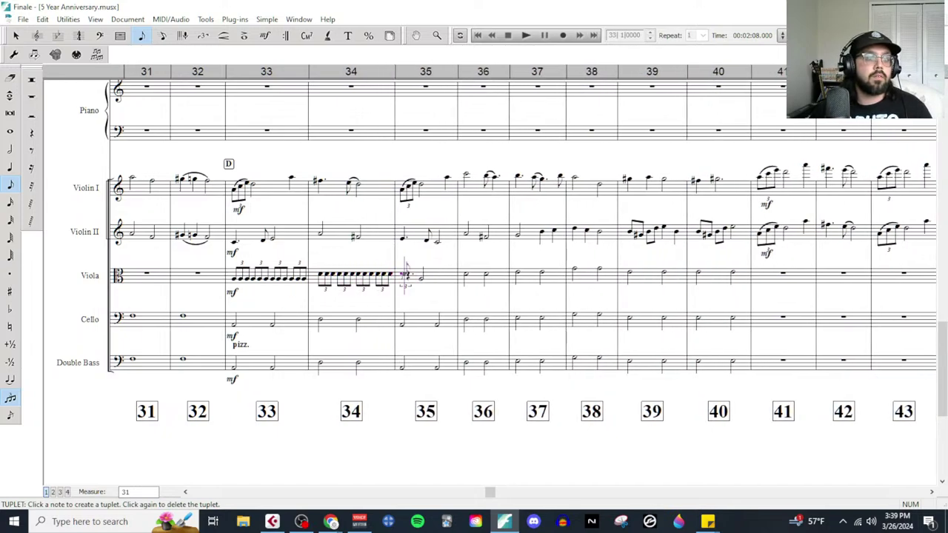
pyautogui.click(411, 275)
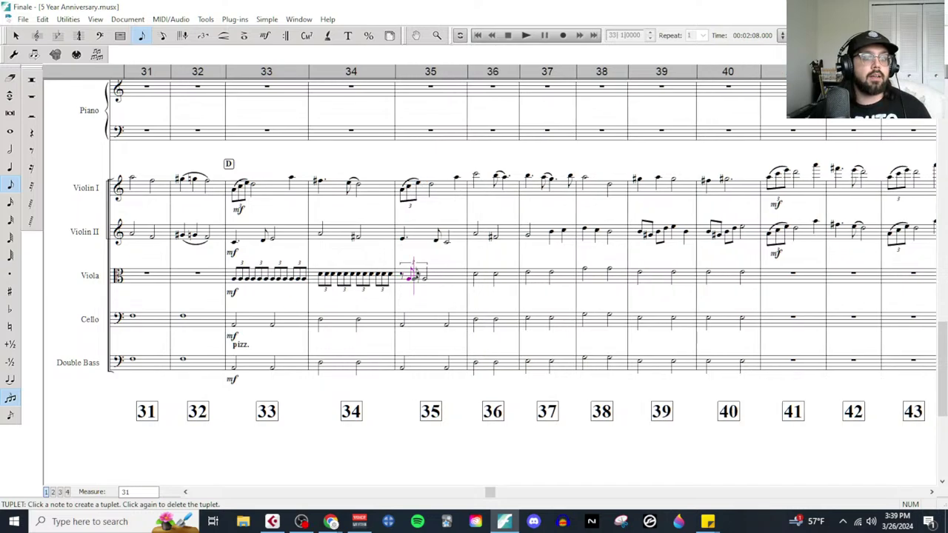
pyautogui.click(417, 275)
pyautogui.click(413, 277)
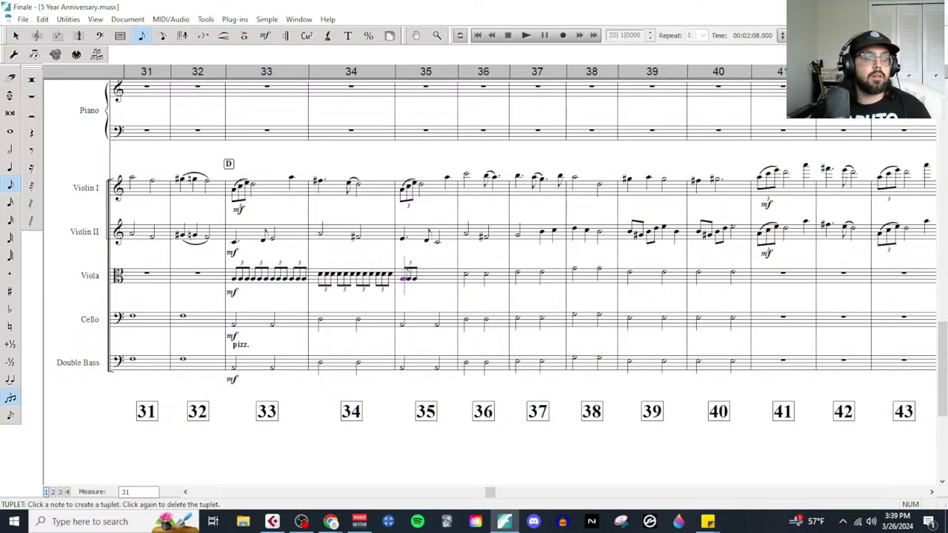
pyautogui.click(420, 275)
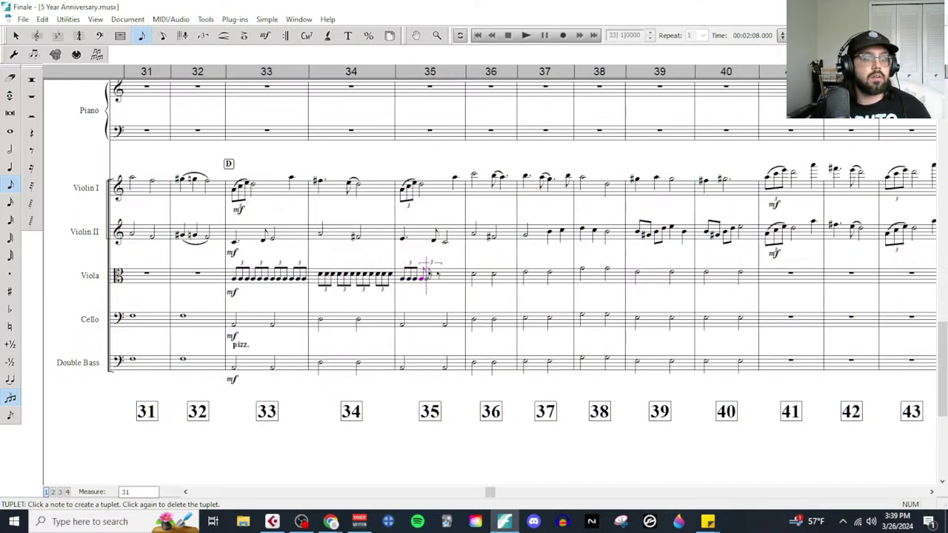
pyautogui.click(428, 276)
pyautogui.click(437, 276)
# Step: Complete viola measure 35's triplets and return to the Selection Tool
pyautogui.click(446, 277)
pyautogui.click(450, 276)
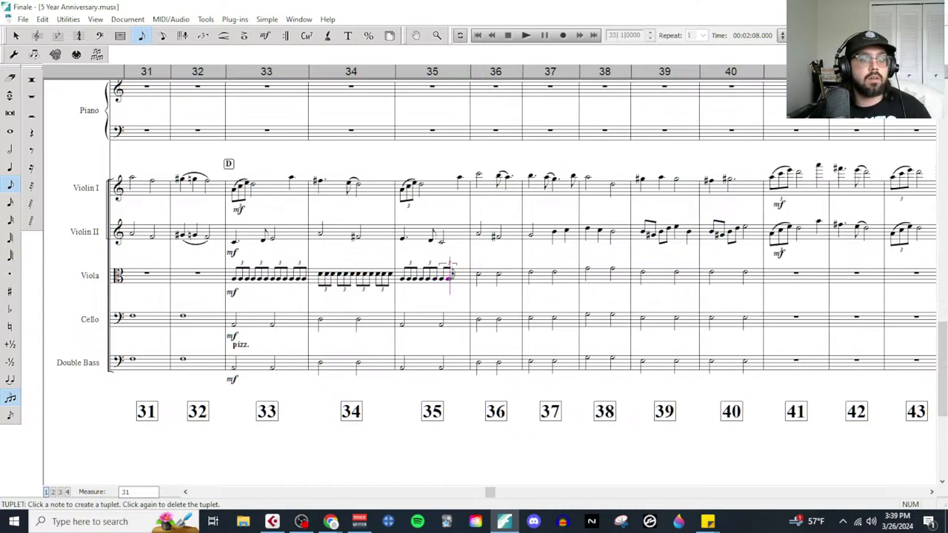
pyautogui.click(456, 275)
pyautogui.click(463, 276)
pyautogui.click(471, 276)
pyautogui.click(480, 277)
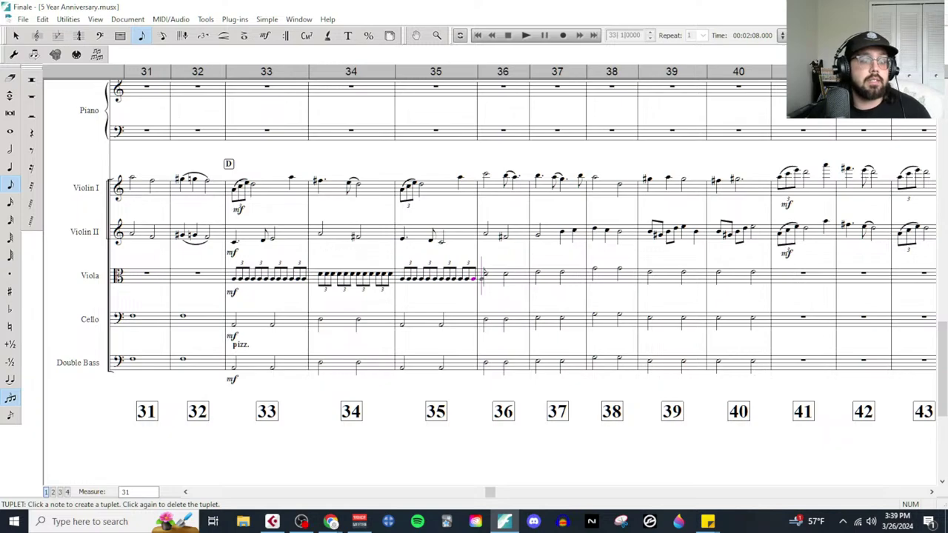
pyautogui.click(16, 35)
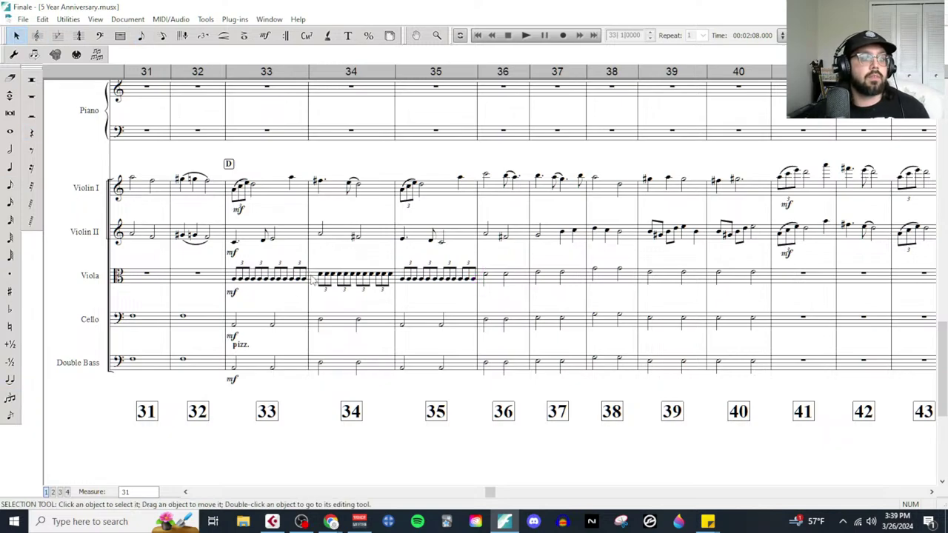
# Step: Copy viola measure 34's eighth-note triplets into measure 36
pyautogui.click(312, 279)
pyautogui.moveTo(312, 278); pyautogui.dragTo(511, 286)
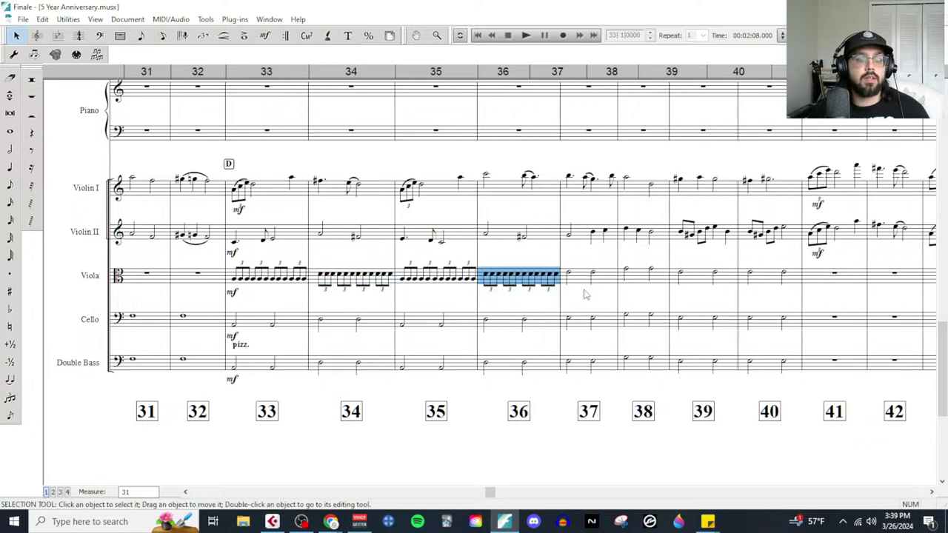
pyautogui.click(585, 295)
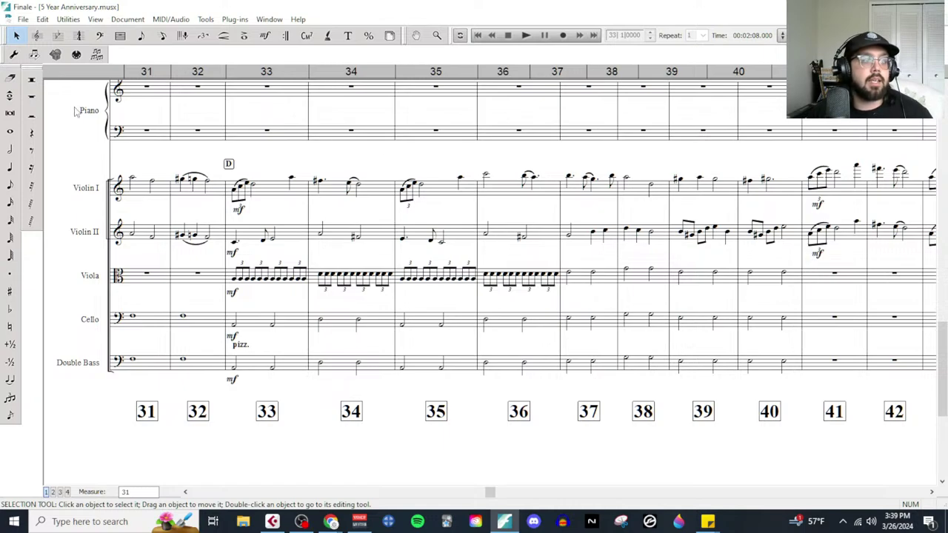
# Step: Enter repeated eighth-note triplets across viola measure 37
pyautogui.click(9, 186)
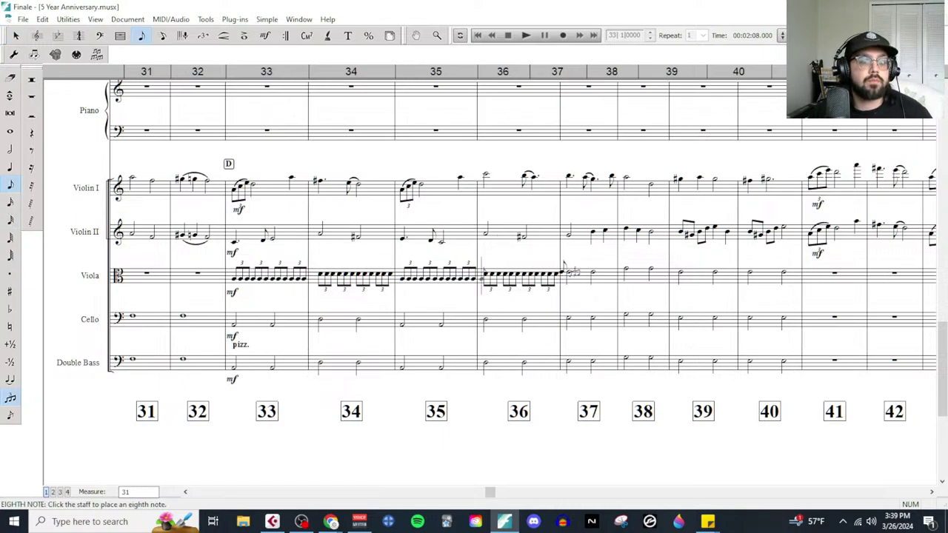
pyautogui.click(567, 272)
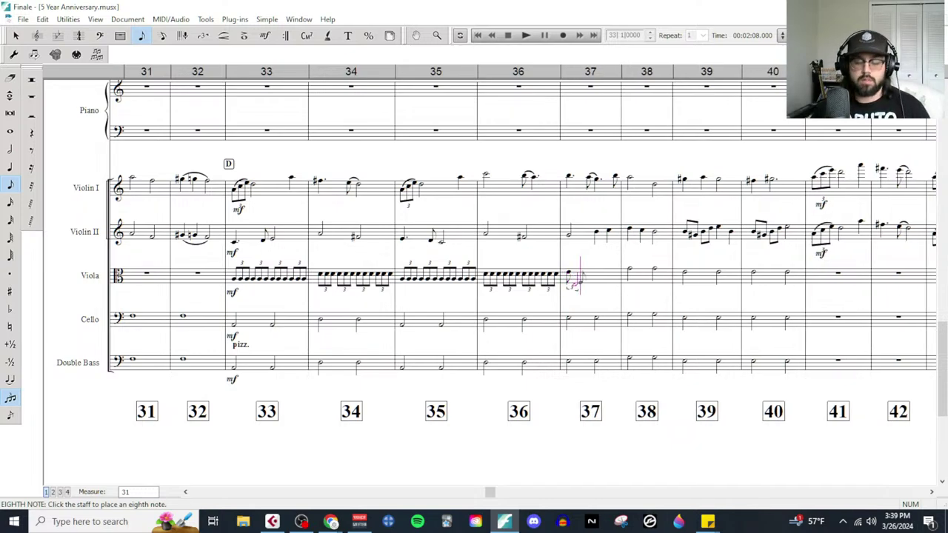
pyautogui.click(580, 276)
pyautogui.click(591, 274)
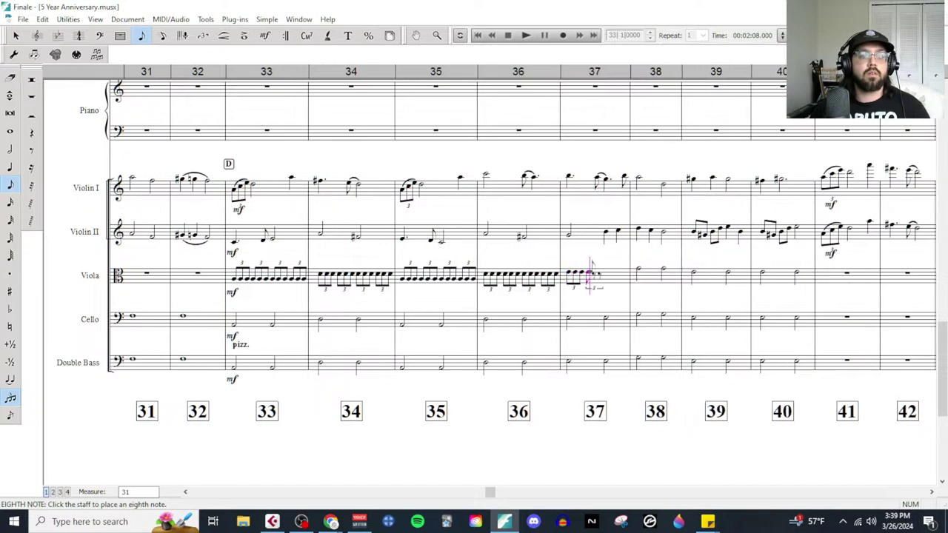
pyautogui.click(600, 274)
pyautogui.click(616, 274)
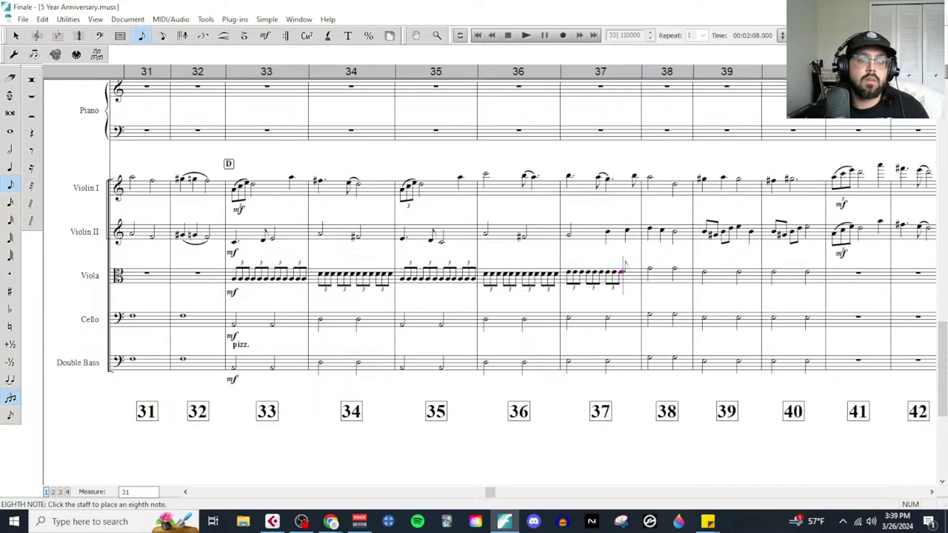
pyautogui.click(629, 273)
pyautogui.click(644, 271)
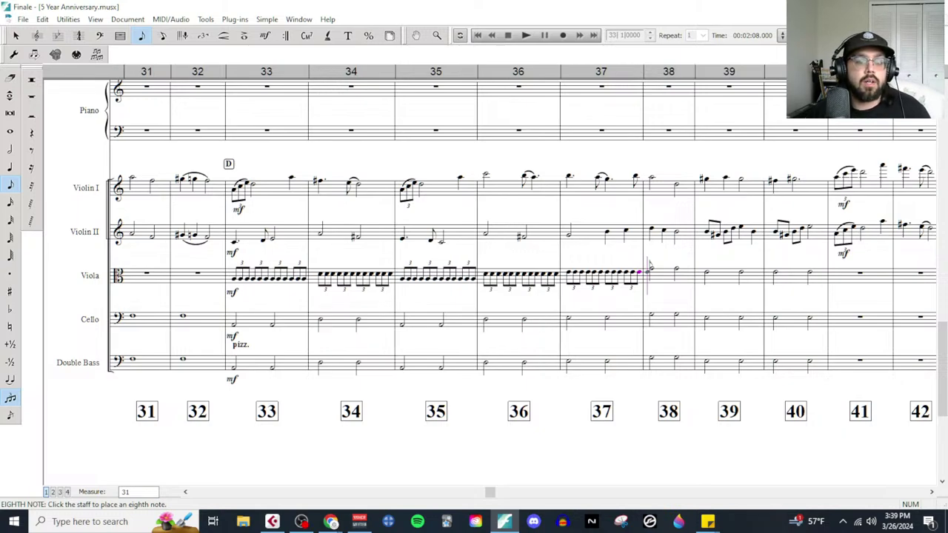
# Step: Enter repeated eighth-note triplets across viola measure 38
pyautogui.press('Right')
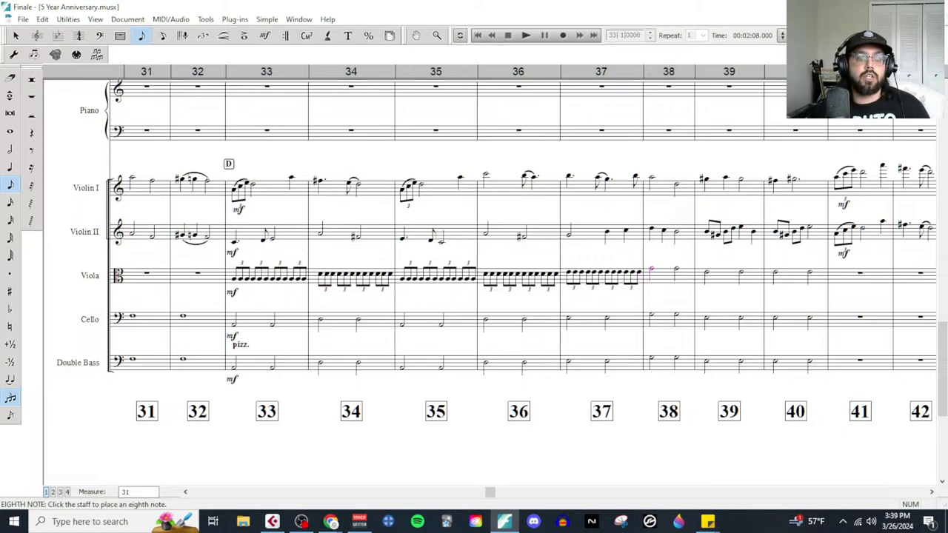
pyautogui.click(648, 271)
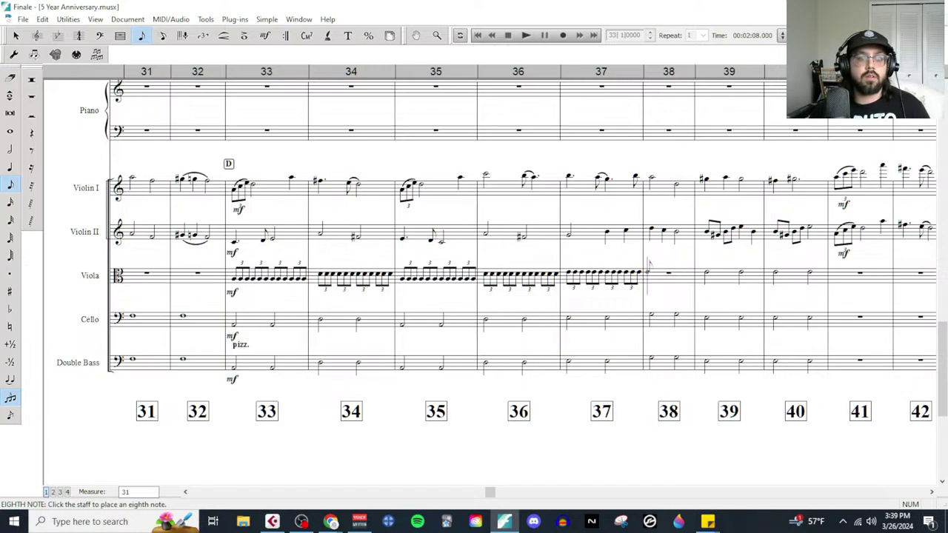
pyautogui.click(657, 271)
pyautogui.click(663, 271)
pyautogui.click(672, 271)
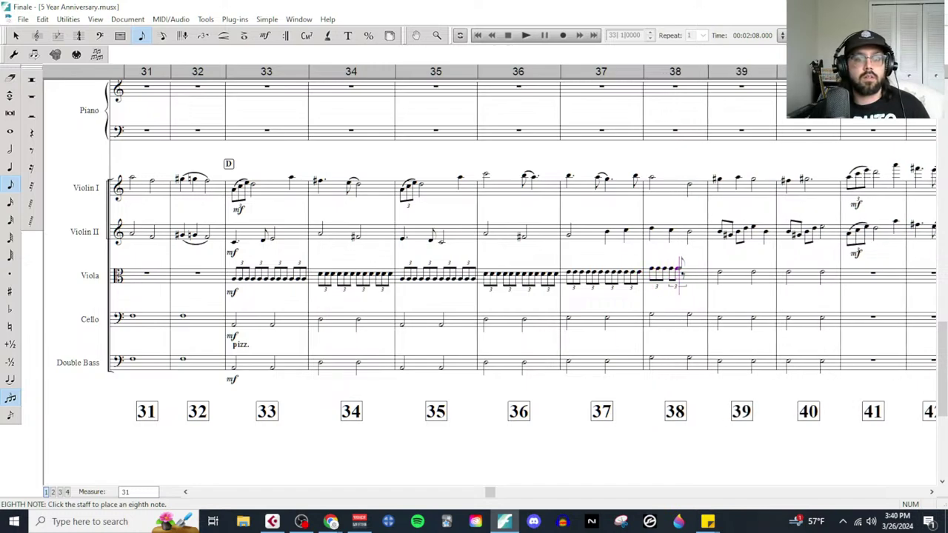
pyautogui.click(679, 271)
pyautogui.click(689, 271)
pyautogui.click(698, 271)
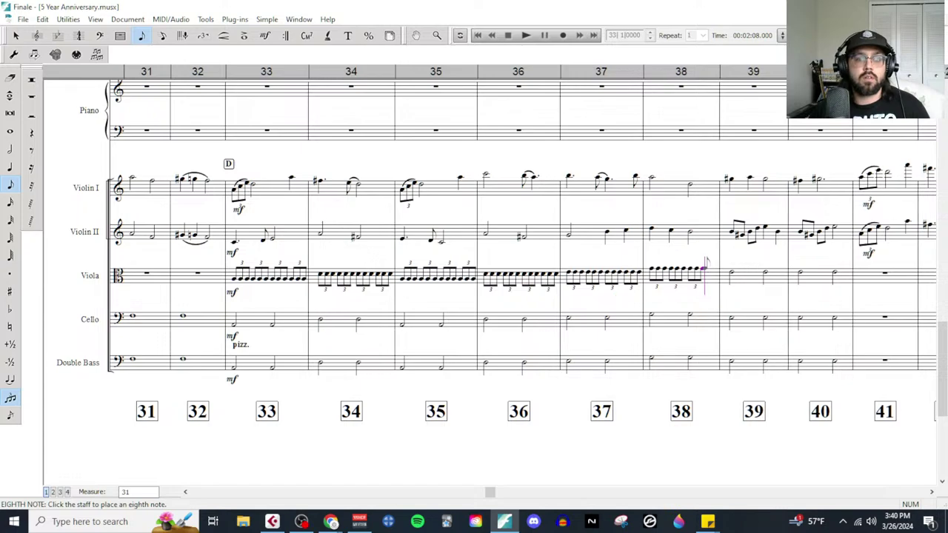
pyautogui.click(707, 271)
pyautogui.click(716, 271)
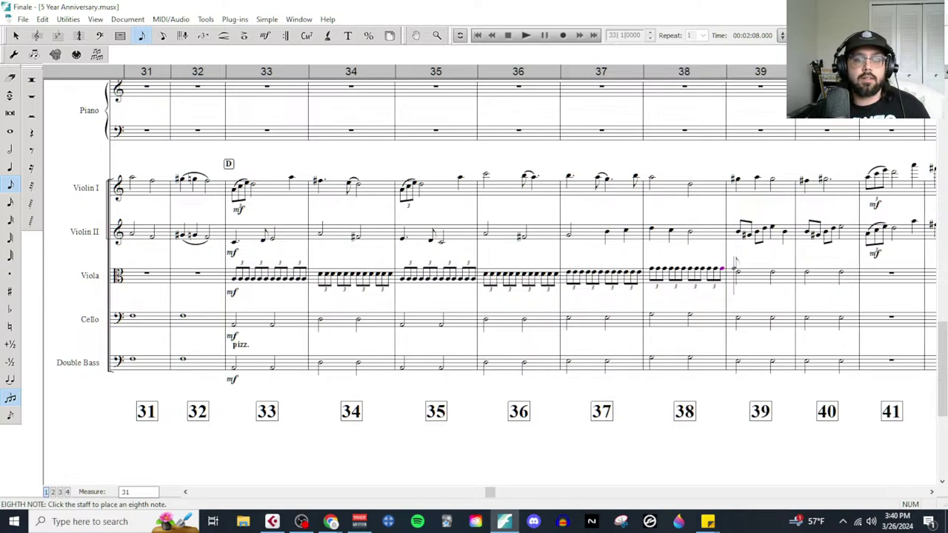
# Step: Replace viola measure 39's half notes with repeated eighth-note triplets
pyautogui.click(734, 263)
pyautogui.click(736, 272)
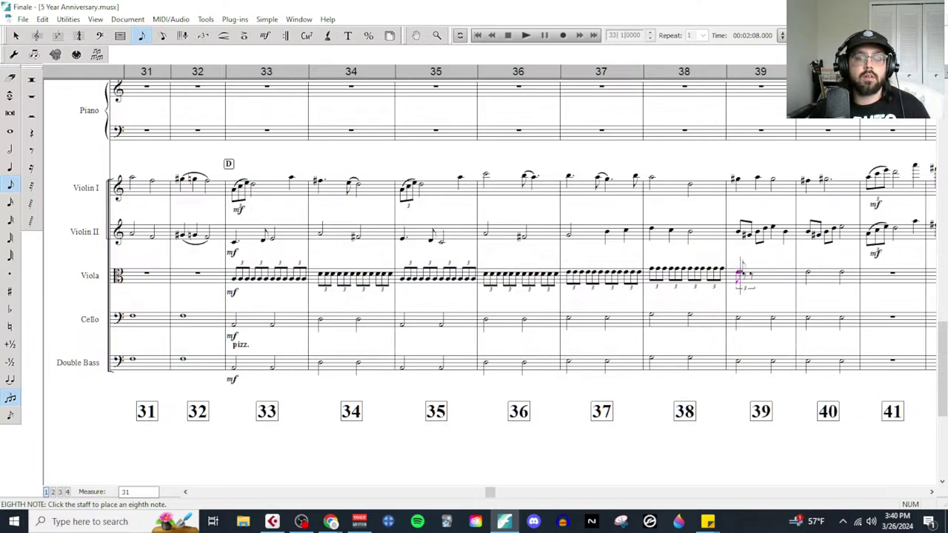
pyautogui.click(744, 273)
pyautogui.click(751, 272)
pyautogui.click(760, 273)
pyautogui.click(767, 273)
pyautogui.click(776, 273)
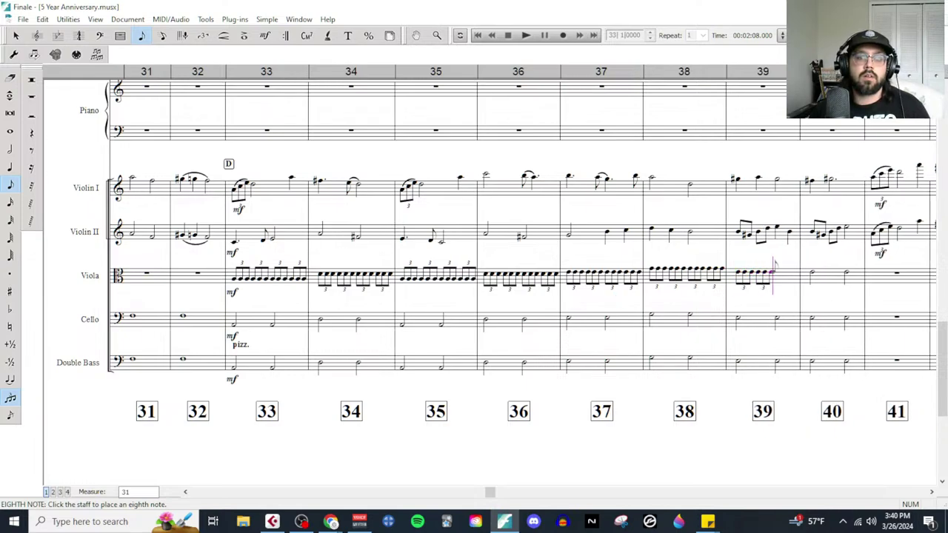
pyautogui.click(786, 273)
pyautogui.click(804, 272)
pyautogui.click(811, 273)
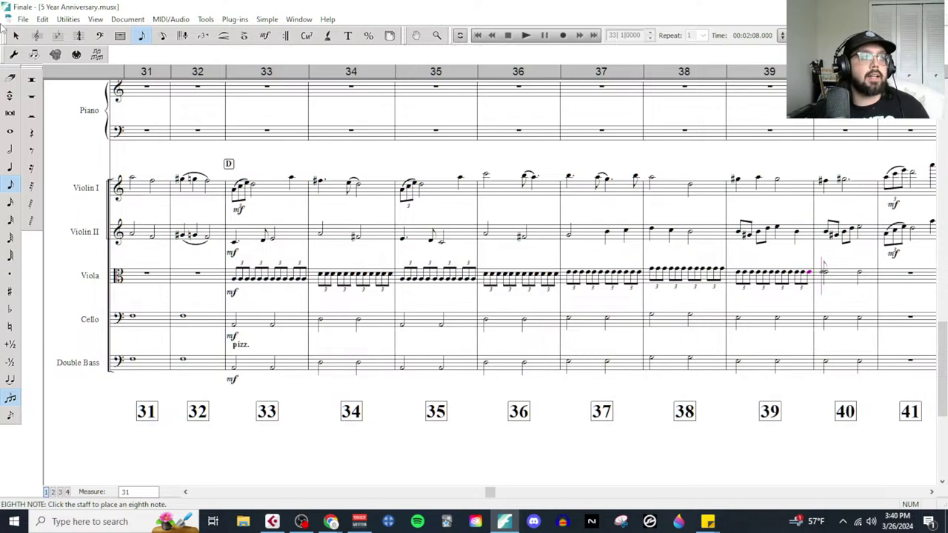
# Step: Copy viola measure 39's triplets into measure 40
pyautogui.click(16, 34)
pyautogui.click(732, 280)
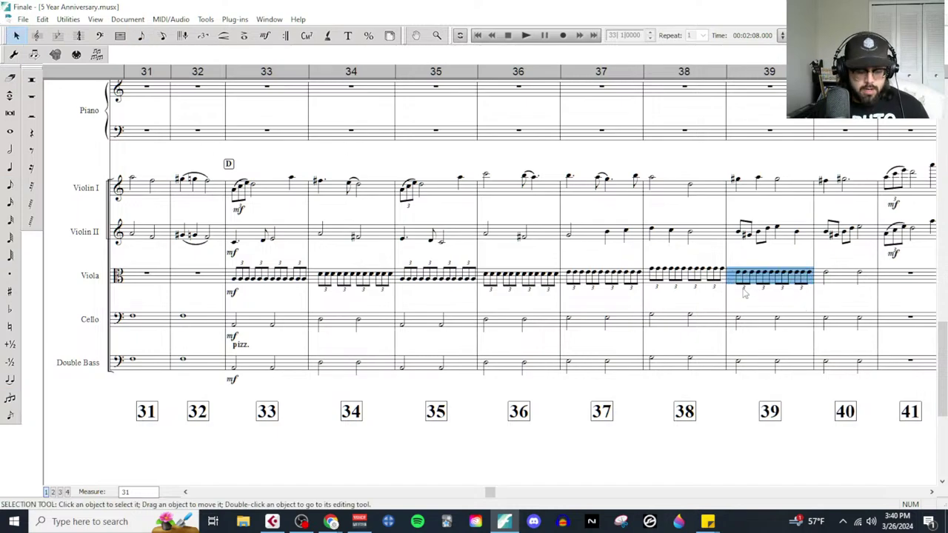
pyautogui.moveTo(746, 288); pyautogui.dragTo(843, 281)
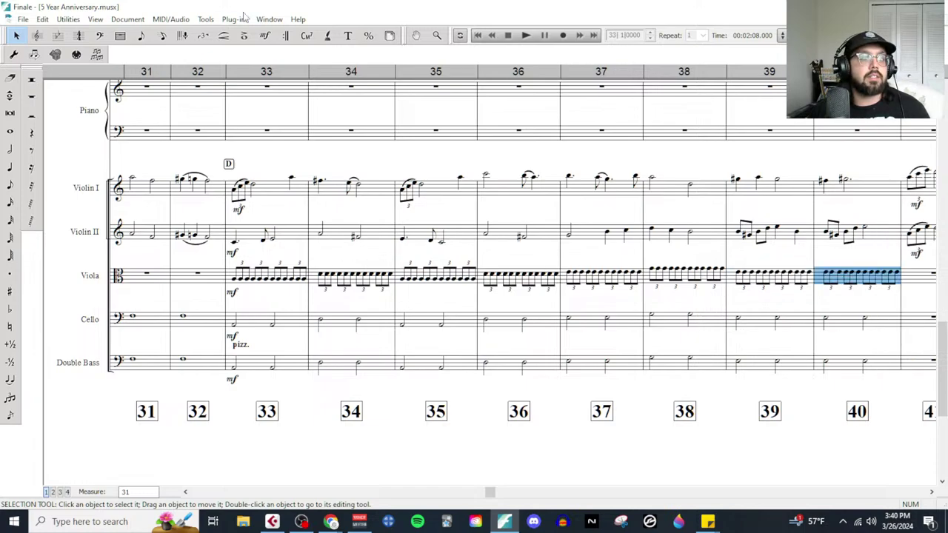
# Step: Place a pizz. technique marking at measure 33, rehearsal D, and play the passage back
pyautogui.click(265, 35)
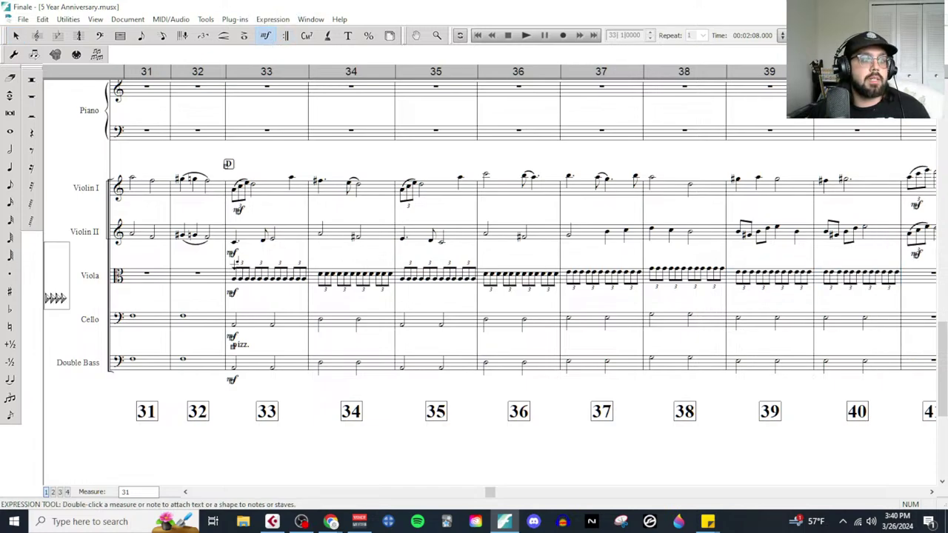
pyautogui.doubleClick(234, 268)
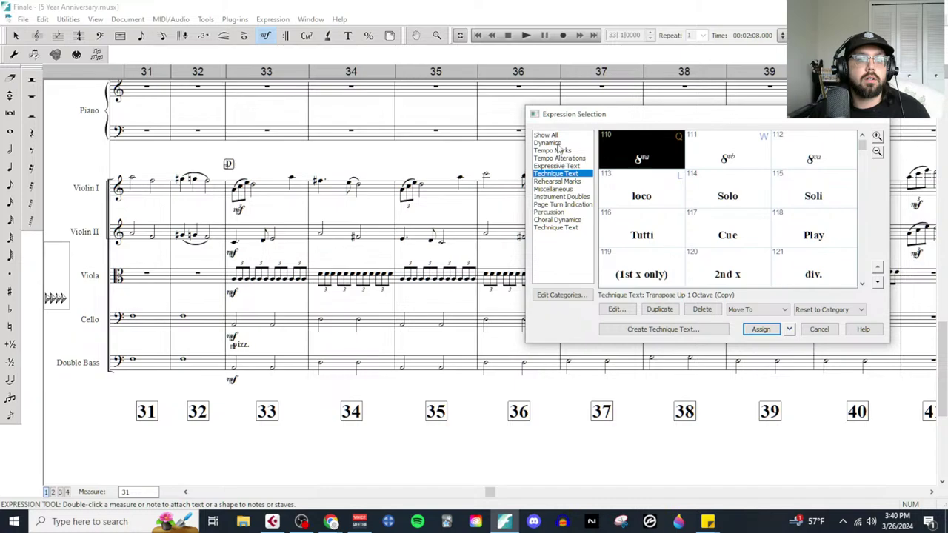
pyautogui.scroll(-2, 712, 245)
pyautogui.scroll(-6, 712, 245)
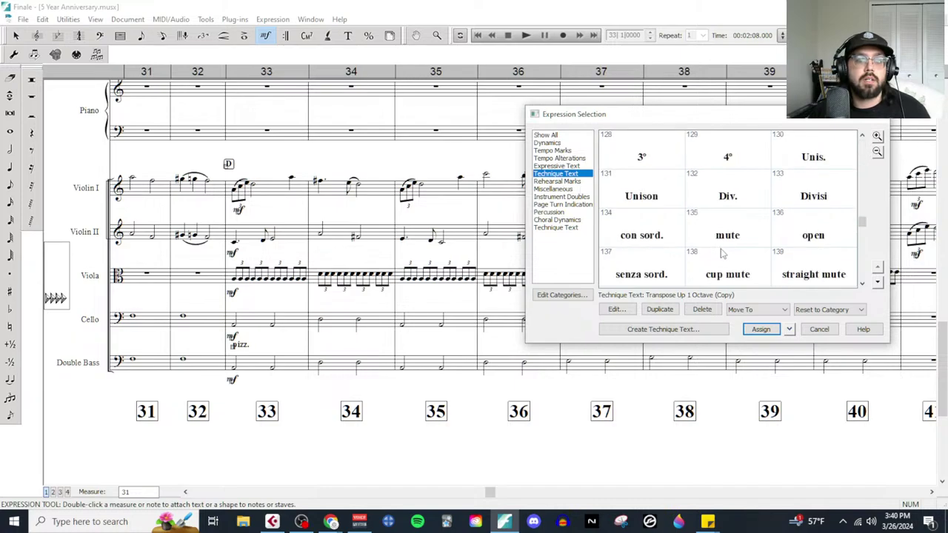
pyautogui.doubleClick(730, 231)
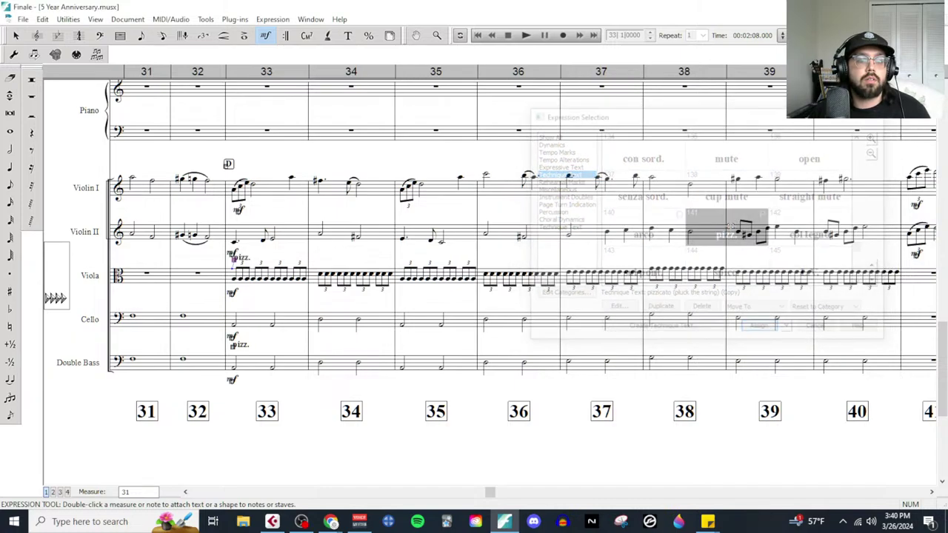
pyautogui.click(527, 34)
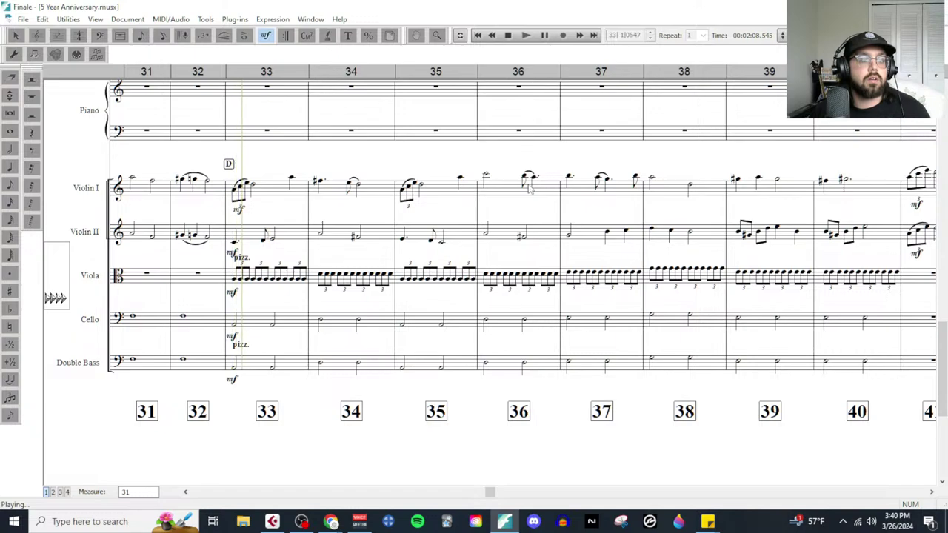
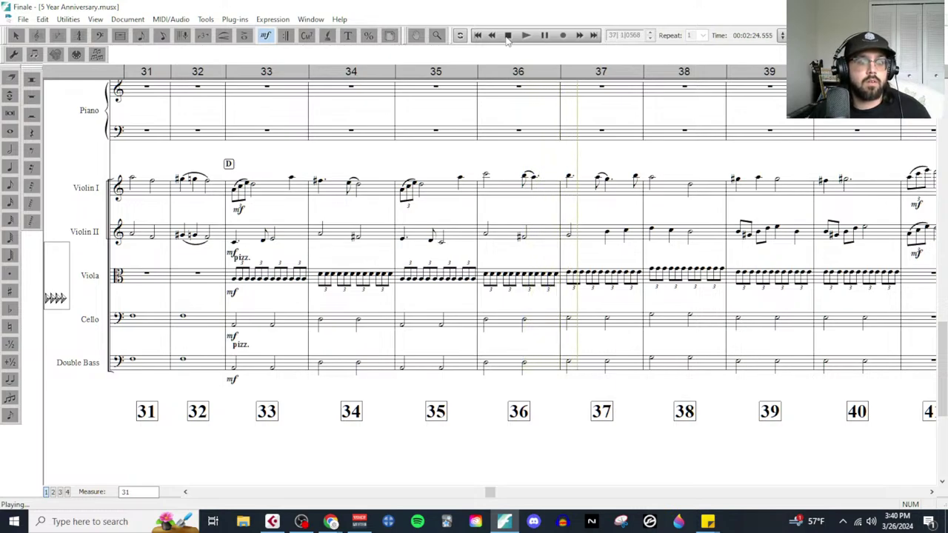
# Step: Replace the viola's mf with an f dynamic in measure 33
pyautogui.click(508, 35)
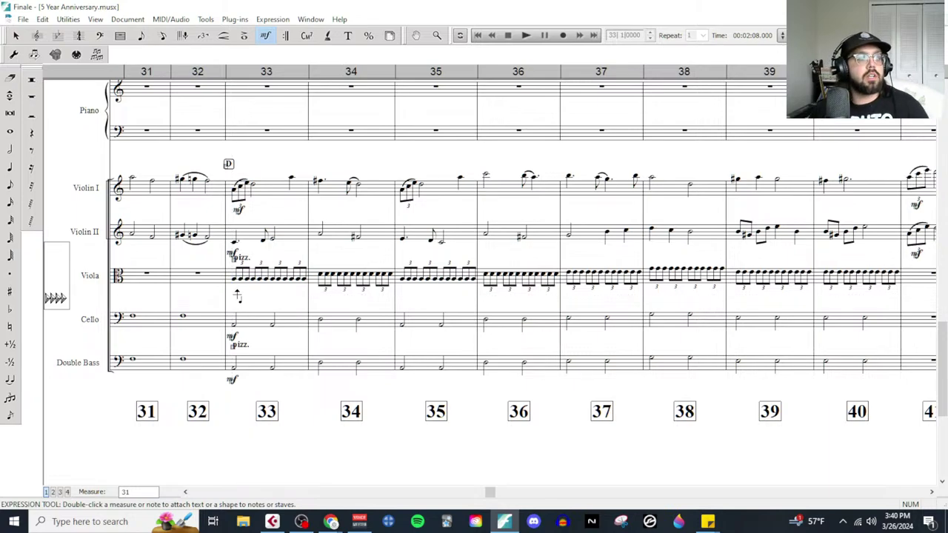
pyautogui.doubleClick(344, 277)
pyautogui.click(555, 144)
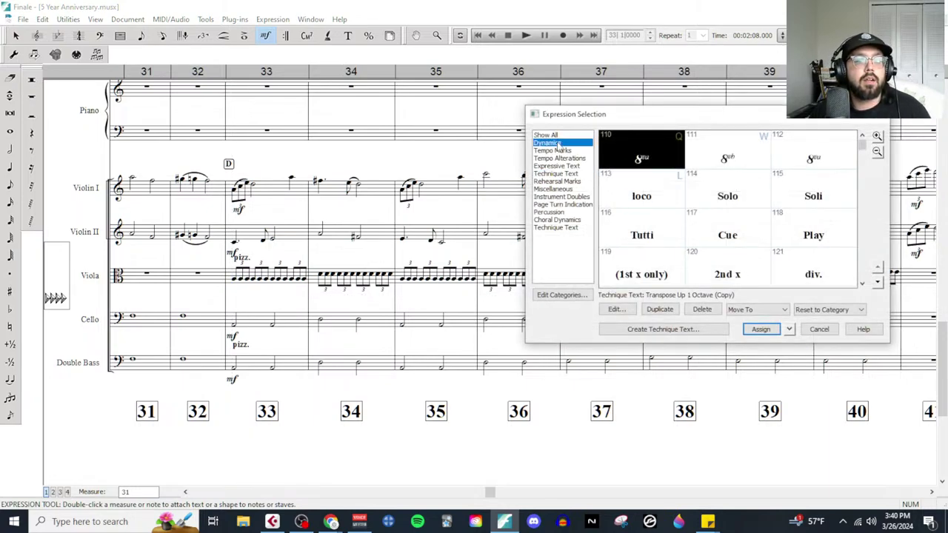
pyautogui.doubleClick(645, 198)
# Step: Play back the passage from measure 33, stop it, and bring up the composing-process notes
pyautogui.click(526, 36)
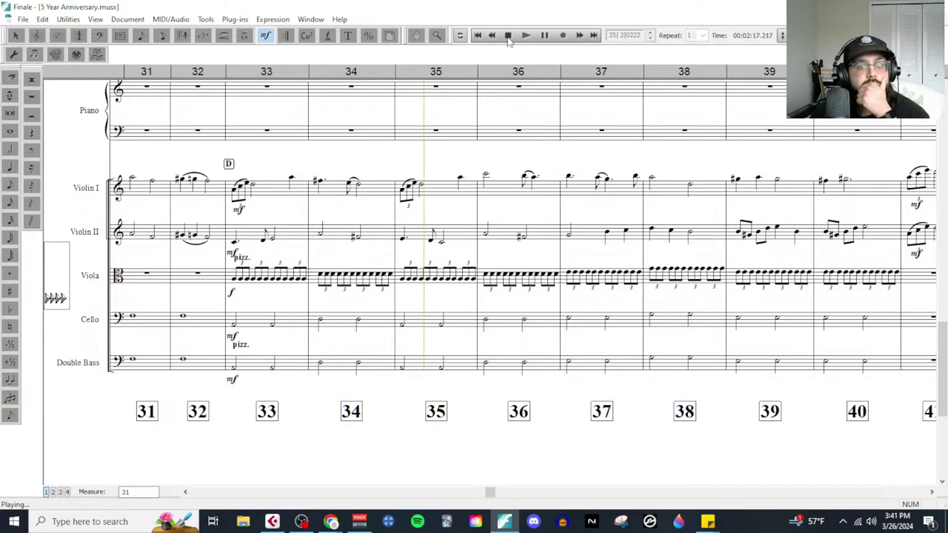
pyautogui.click(508, 37)
pyautogui.moveTo(330, 522)
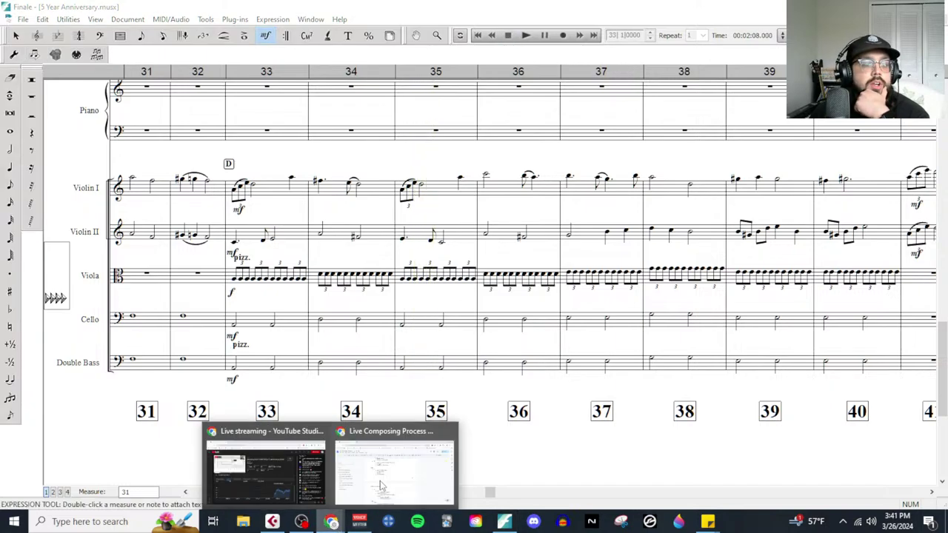
pyautogui.click(390, 472)
# Step: Mark the A3 Bassline as '= Celli' and the Pulsing Bassline as 'Violas & Basses (pizz.)'
pyautogui.click(413, 261)
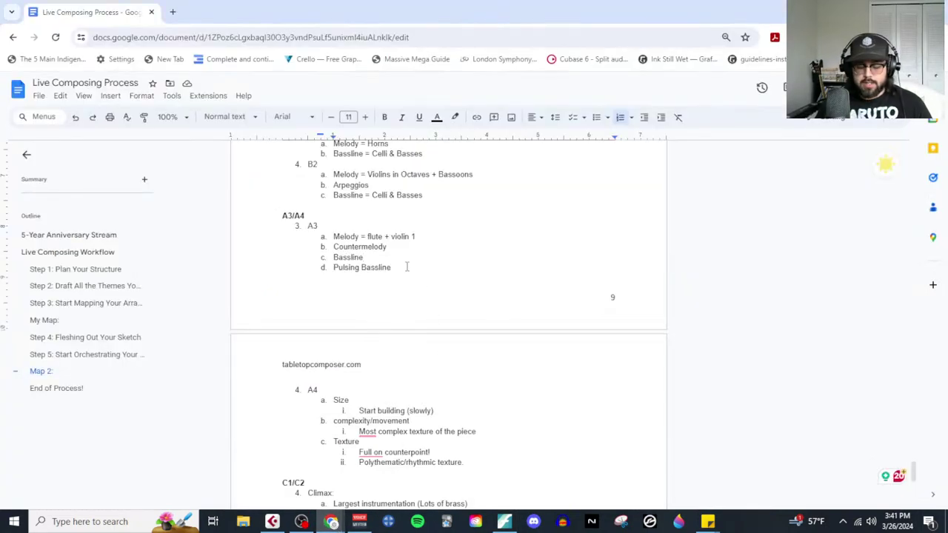
pyautogui.hotkey('alt', 'f')
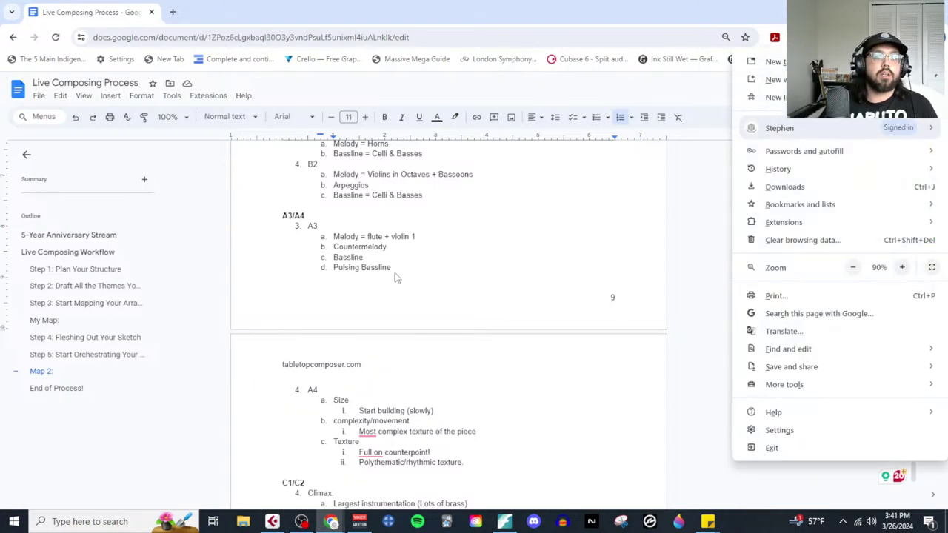
pyautogui.click(393, 257)
pyautogui.write('= Celli')
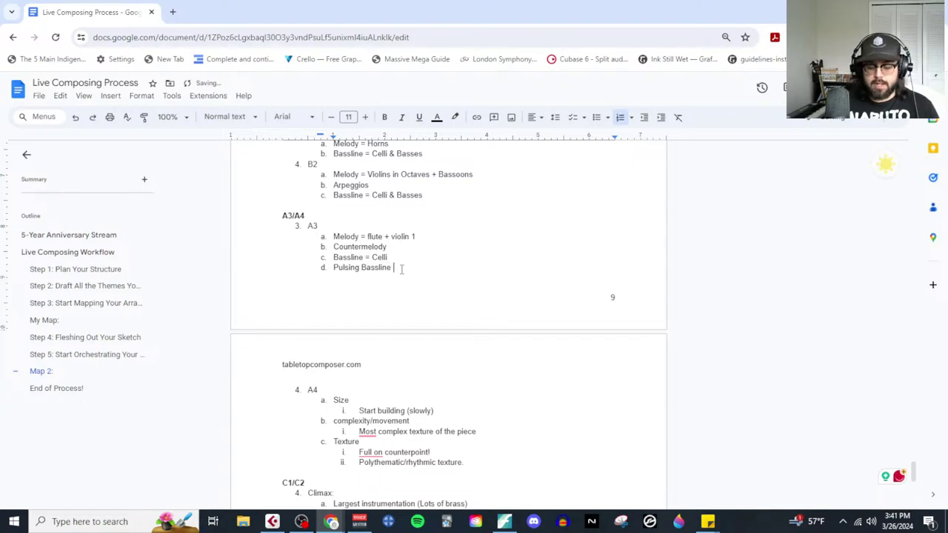
pyautogui.write('Violas & ')
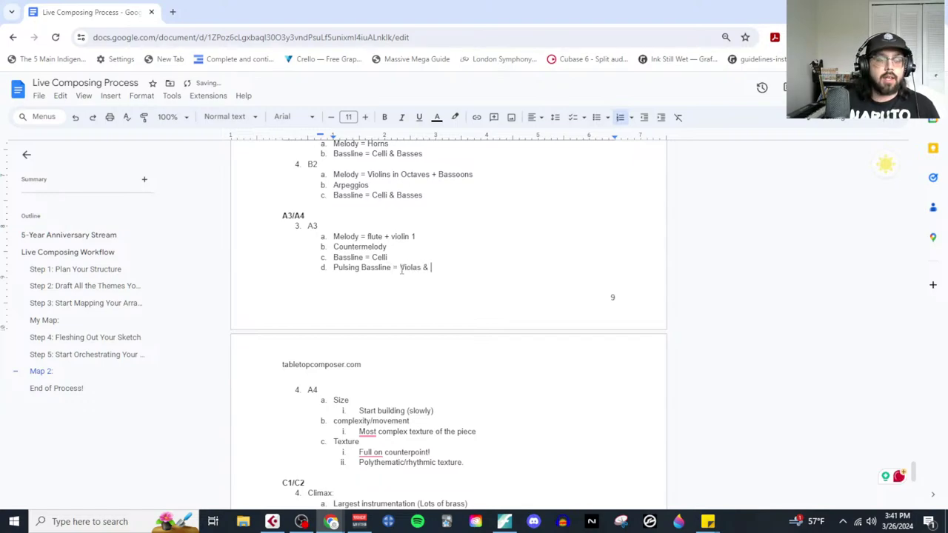
pyautogui.write('Basses (pizz.')
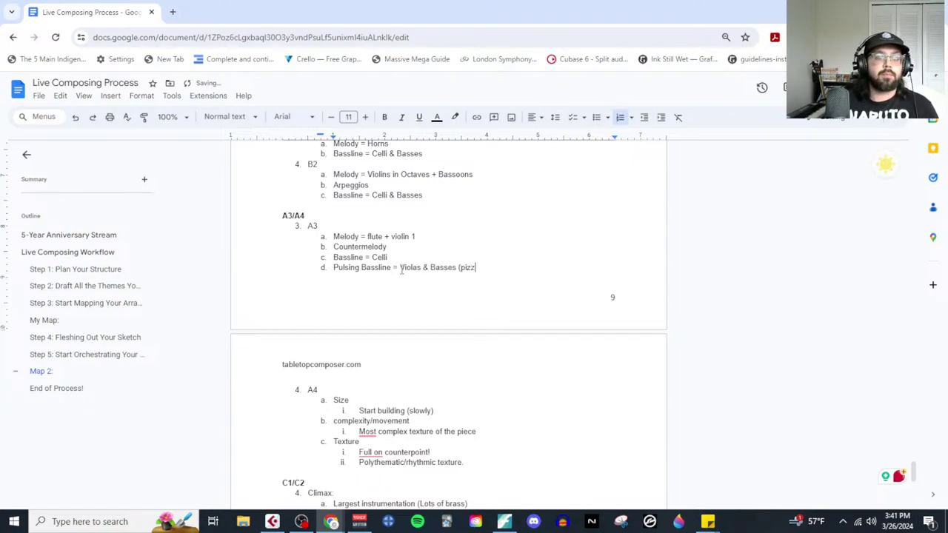
pyautogui.click(393, 401)
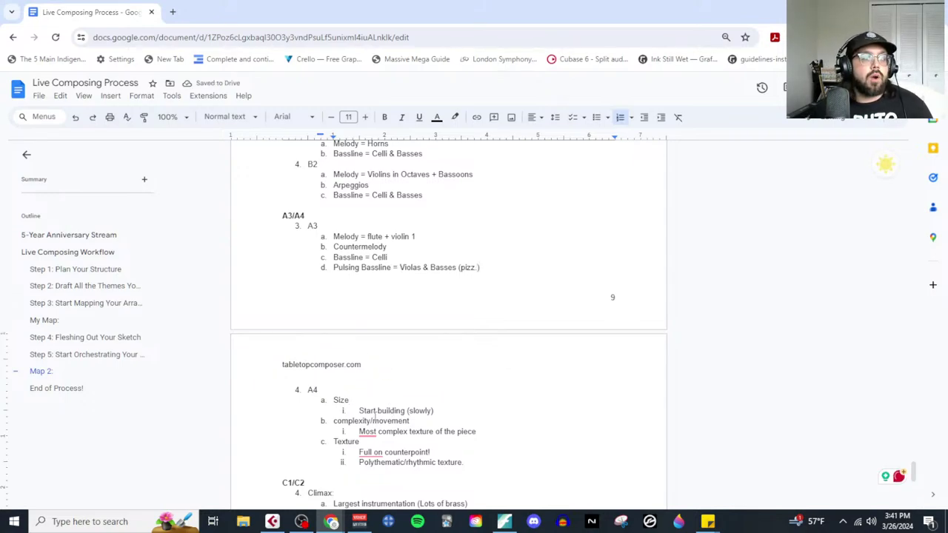
pyautogui.scroll(-1, 389, 436)
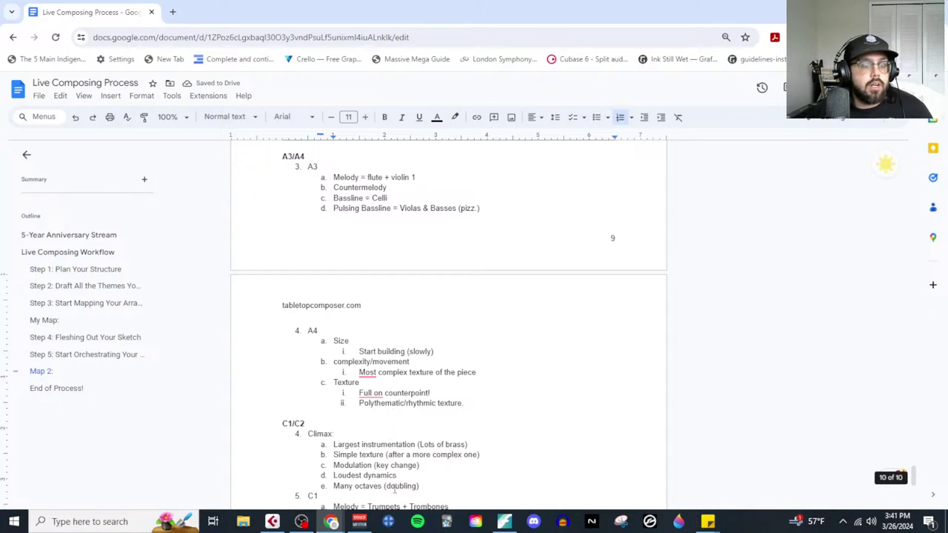
pyautogui.scroll(-1, 394, 490)
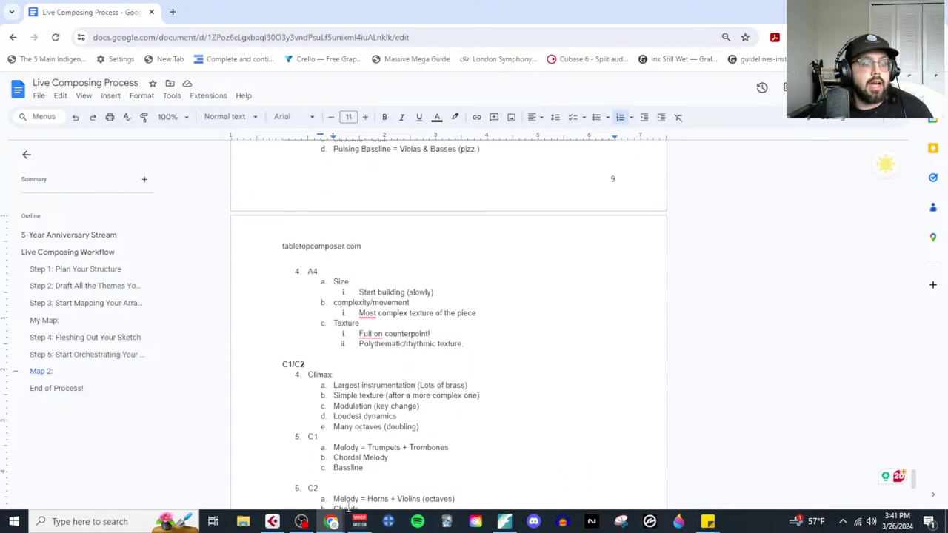
pyautogui.moveTo(273, 521)
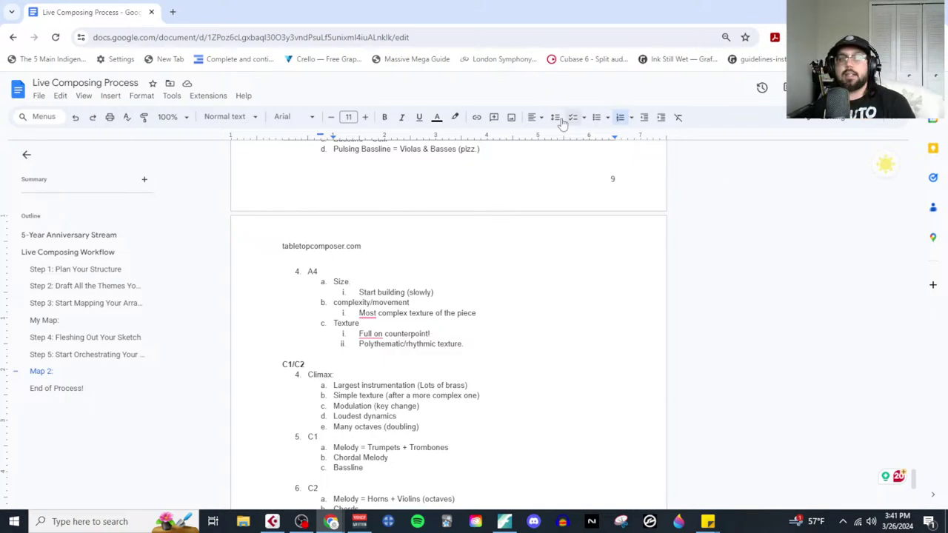
# Step: Back in Finale, save the 5 Year Anniversary score with File > Save
pyautogui.click(504, 522)
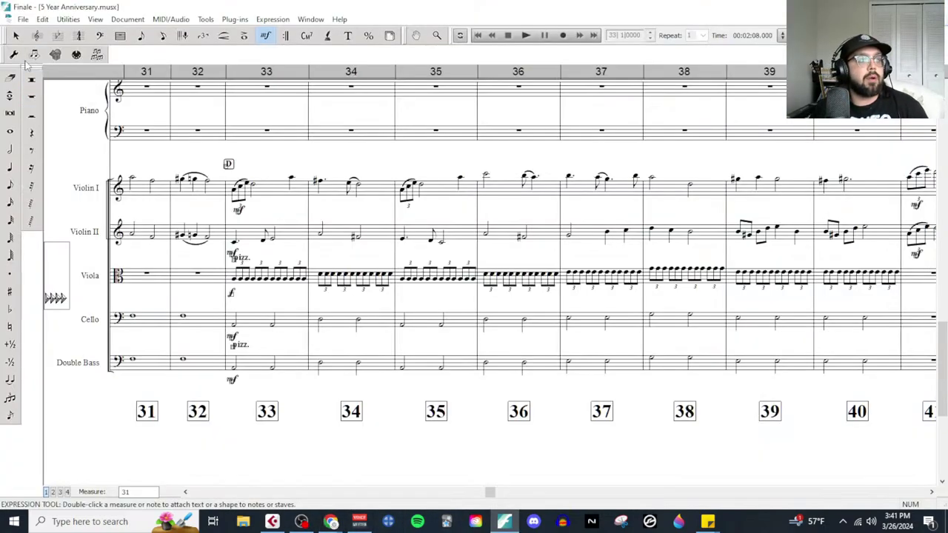
pyautogui.click(23, 19)
pyautogui.click(57, 111)
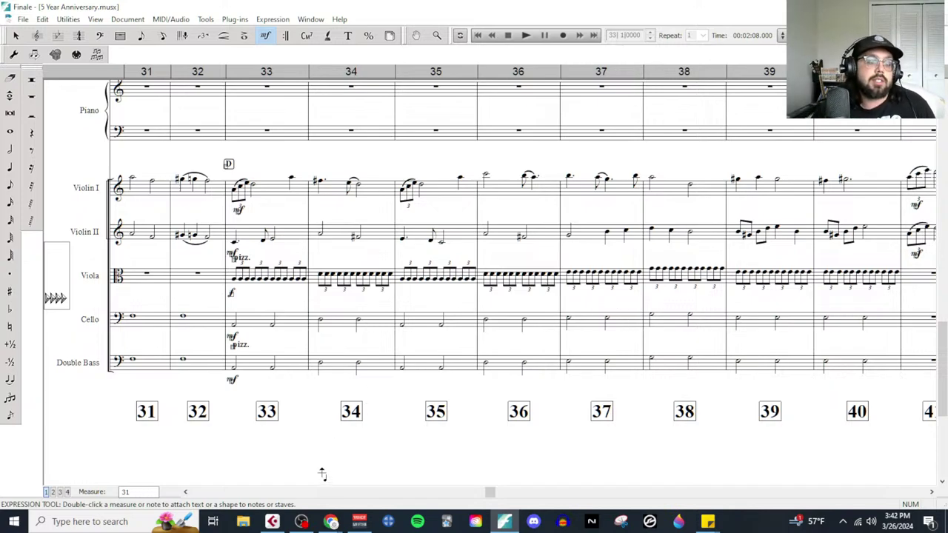
# Step: Read the Kontakt 01 part's notes from bar 41 in Cubase's full-screen key editor
pyautogui.click(281, 522)
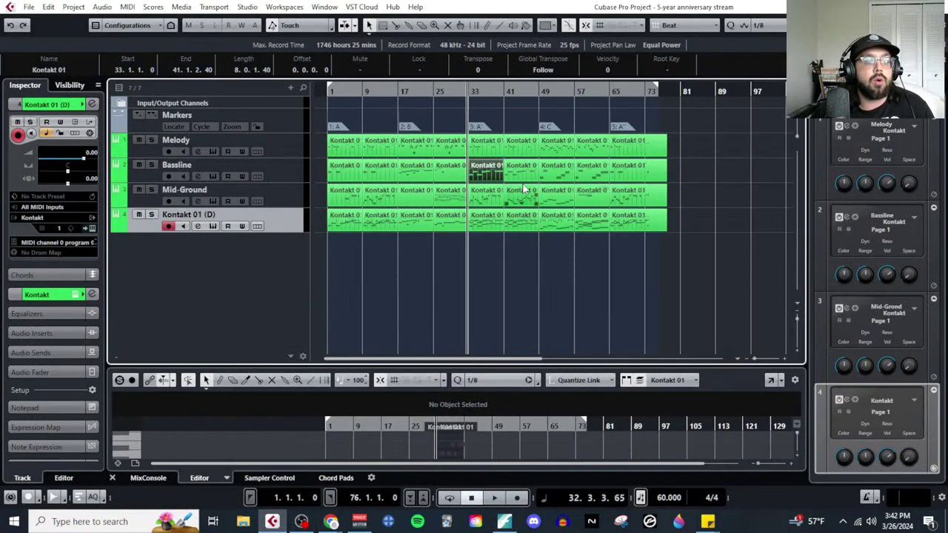
pyautogui.click(522, 226)
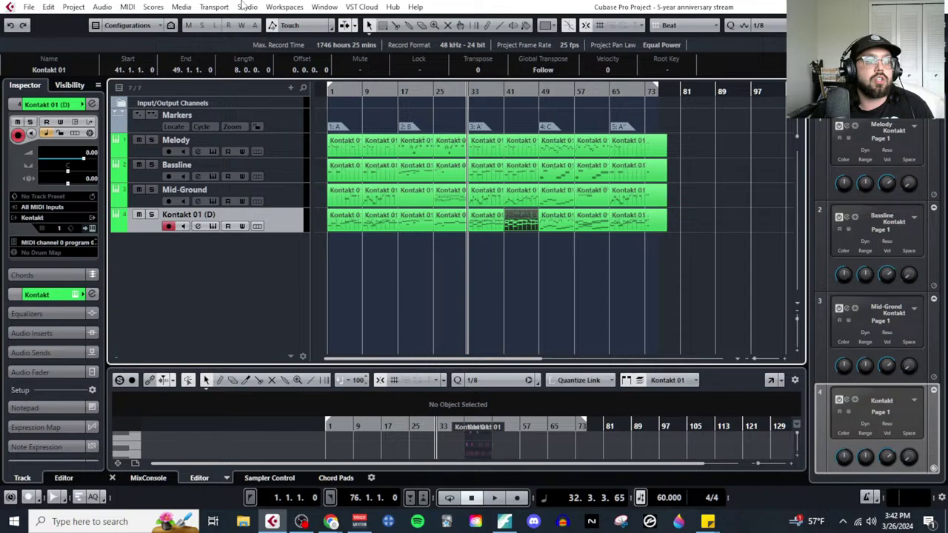
pyautogui.click(127, 7)
pyautogui.click(151, 18)
pyautogui.click(667, 38)
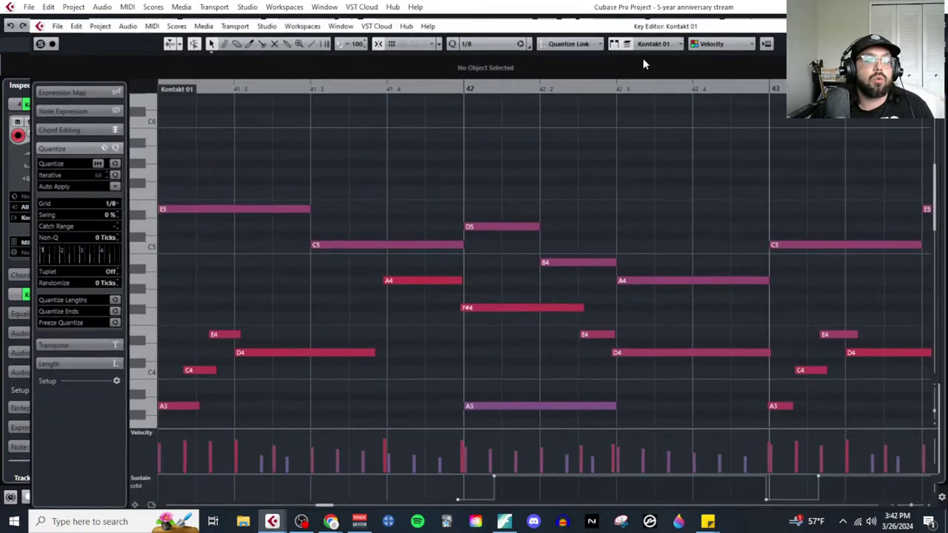
pyautogui.scroll(-5, 481, 255)
pyautogui.hscroll(2, 470, 271)
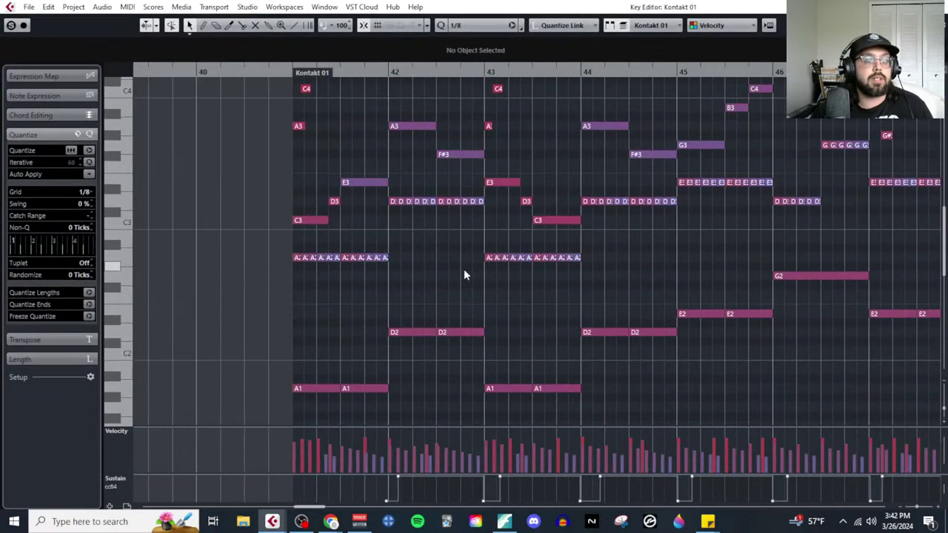
pyautogui.hscroll(2, 387, 300)
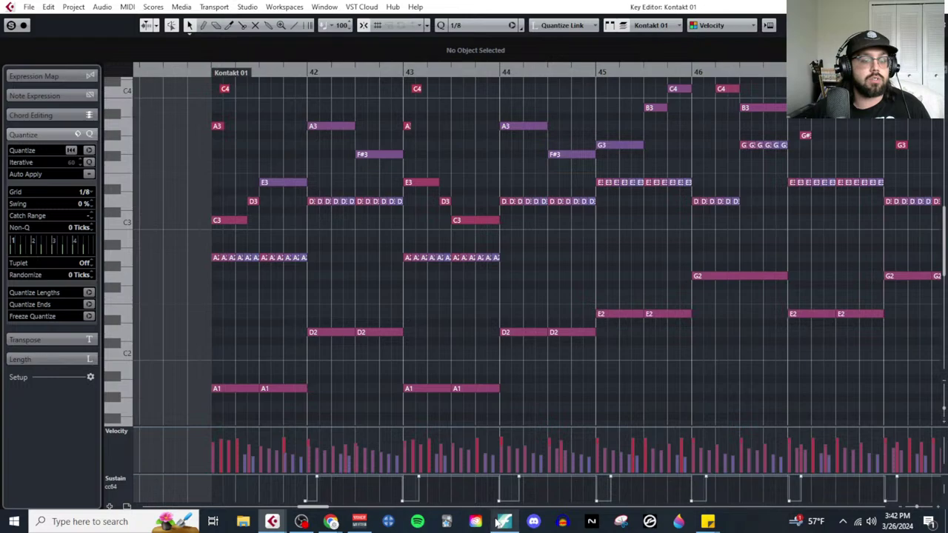
pyautogui.click(483, 479)
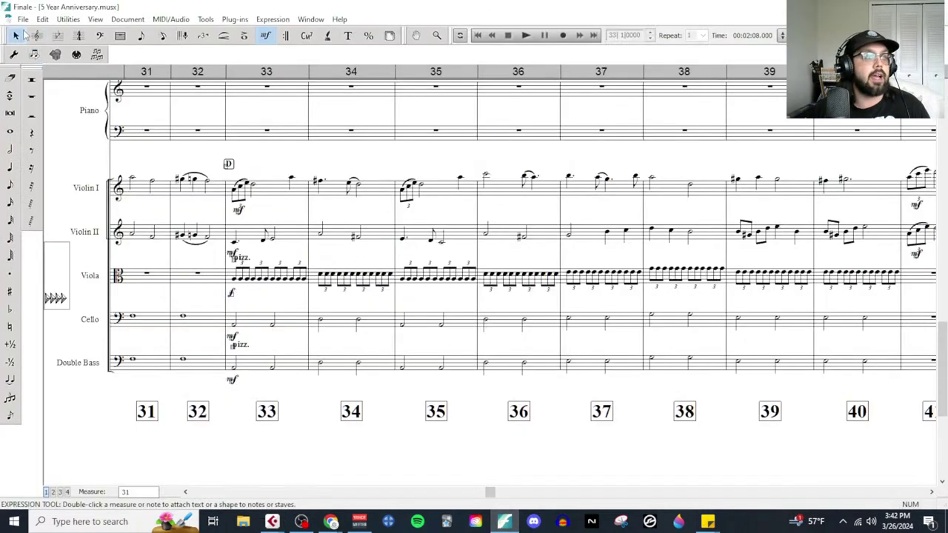
# Step: Copy the viola, cello and bass measures 33–40 and paste them starting at measure 41
pyautogui.click(16, 36)
pyautogui.click(277, 288)
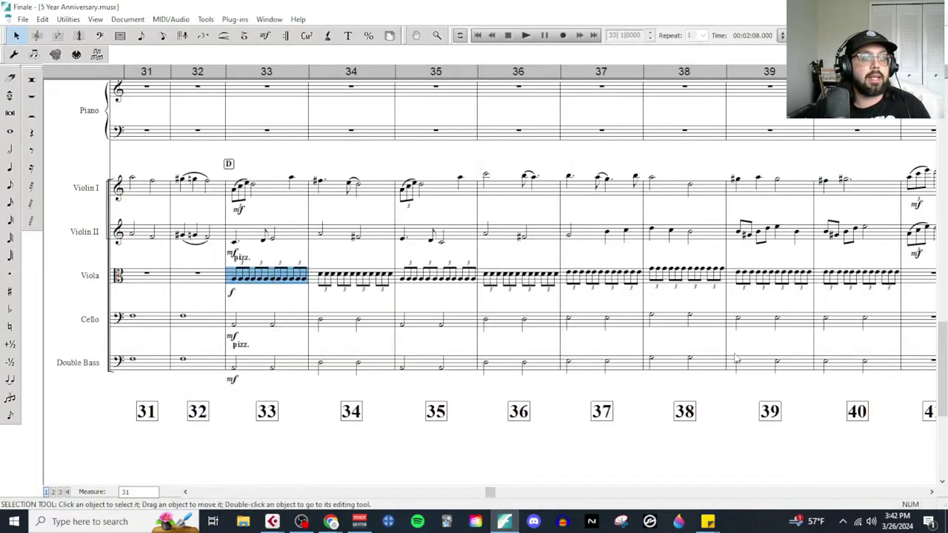
pyautogui.keyDown('shift'); pyautogui.click(877, 370); pyautogui.keyUp('shift')
pyautogui.hotkey('ctrl', 'c')
pyautogui.hscroll(5, 798, 349)
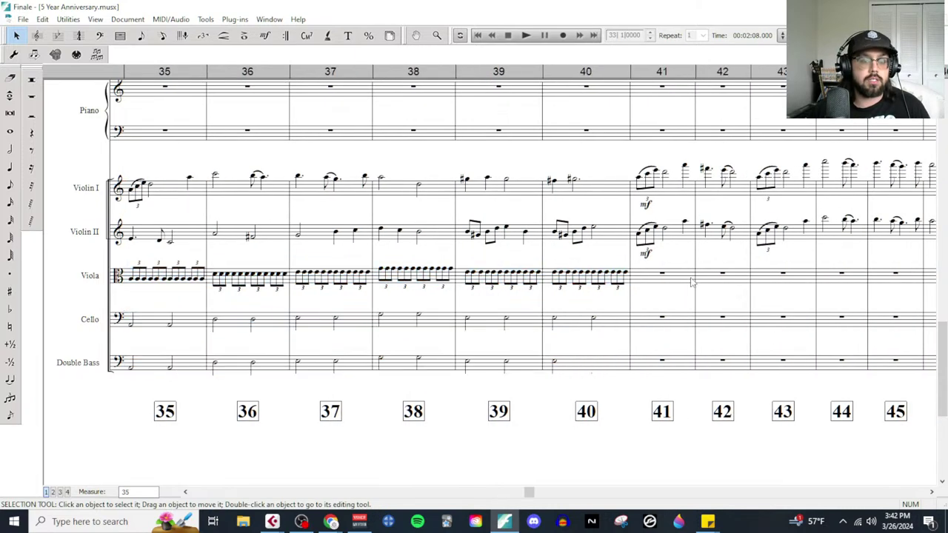
pyautogui.click(651, 278)
pyautogui.hotkey('ctrl', 'v')
# Step: Remove the duplicated viola f and bass mf at measure 41, then play from measure 33
pyautogui.hscroll(2, 642, 333)
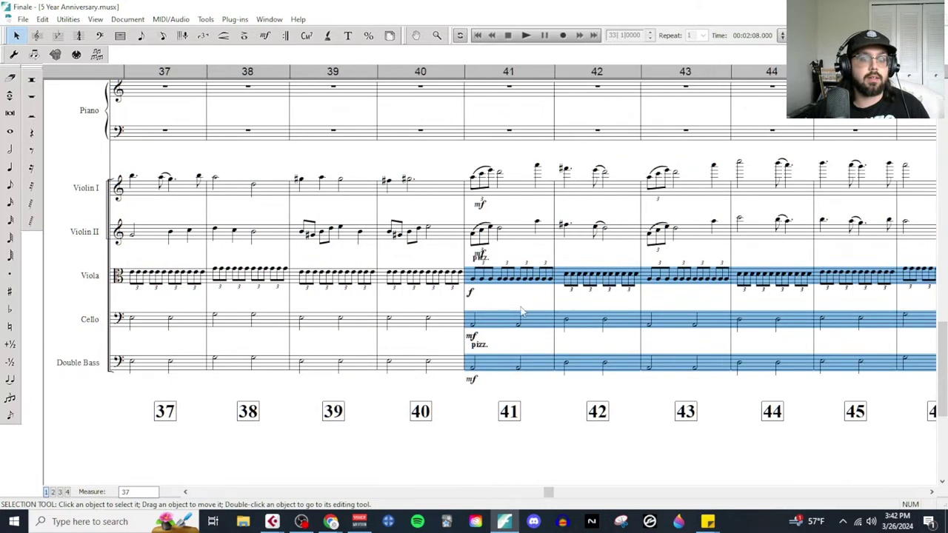
pyautogui.click(470, 294)
pyautogui.moveTo(469, 295); pyautogui.dragTo(472, 339)
pyautogui.moveTo(474, 384); pyautogui.dragTo(476, 373)
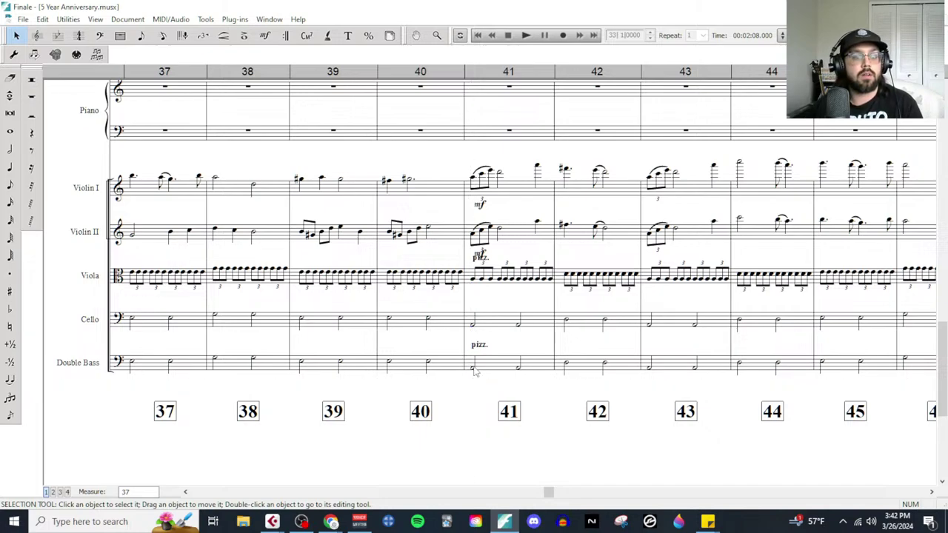
pyautogui.hscroll(-5, 478, 293)
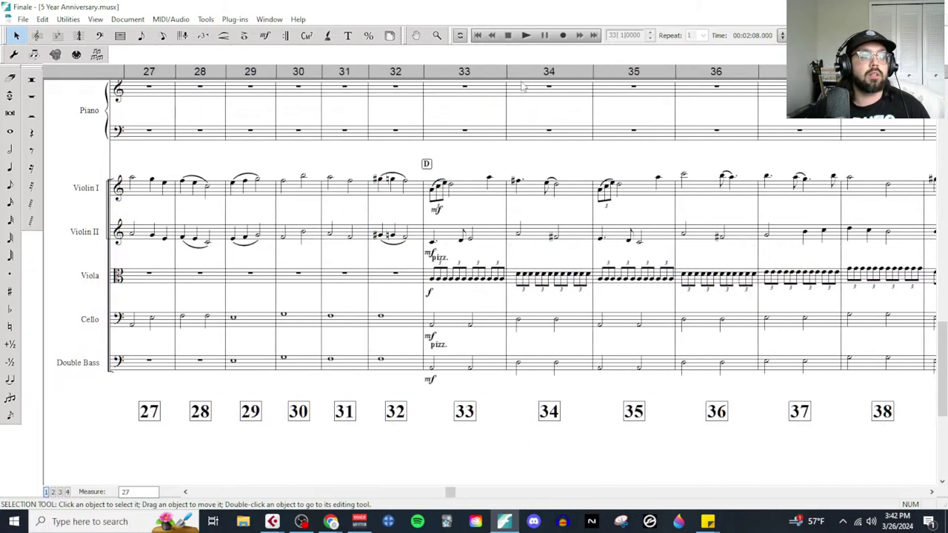
pyautogui.press('space')
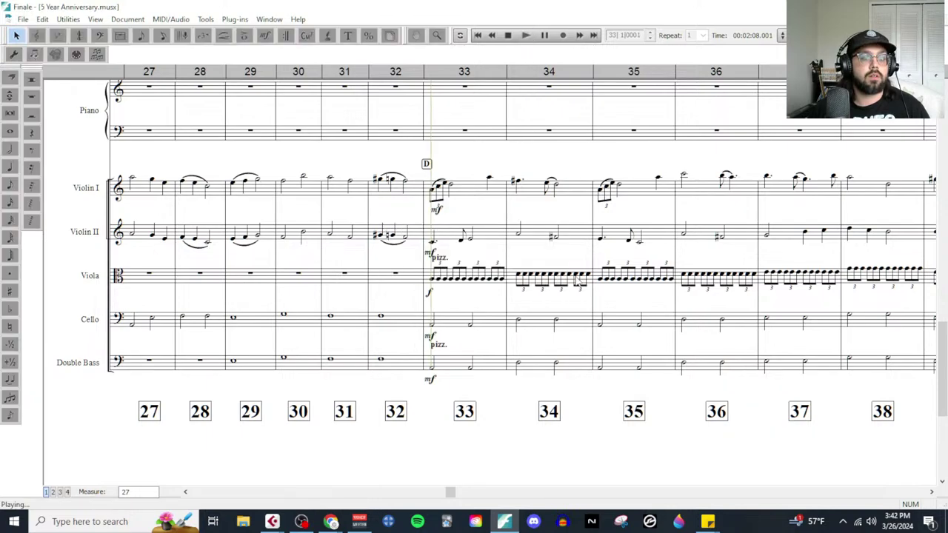
# Step: Replace the old A4 notes (Size to texture) with a 'Melody' item
pyautogui.moveTo(337, 522)
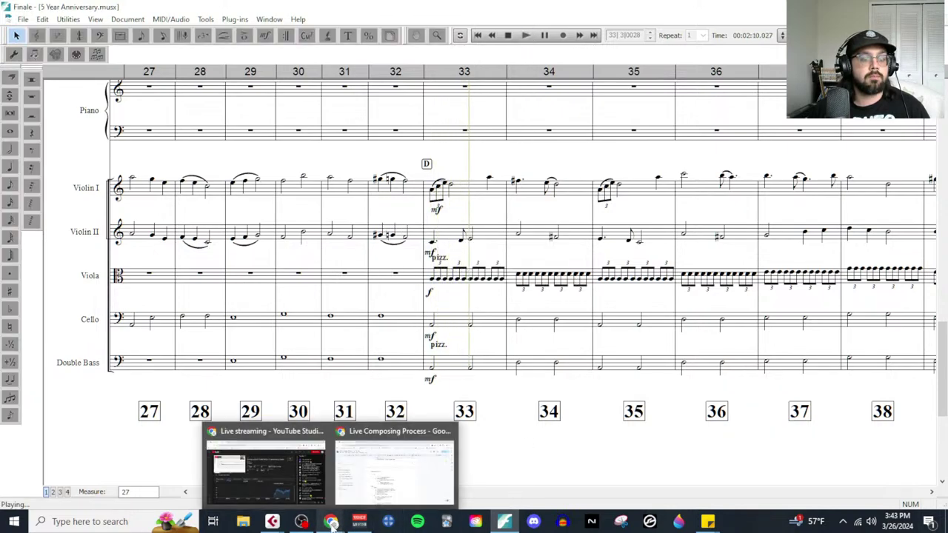
pyautogui.click(396, 445)
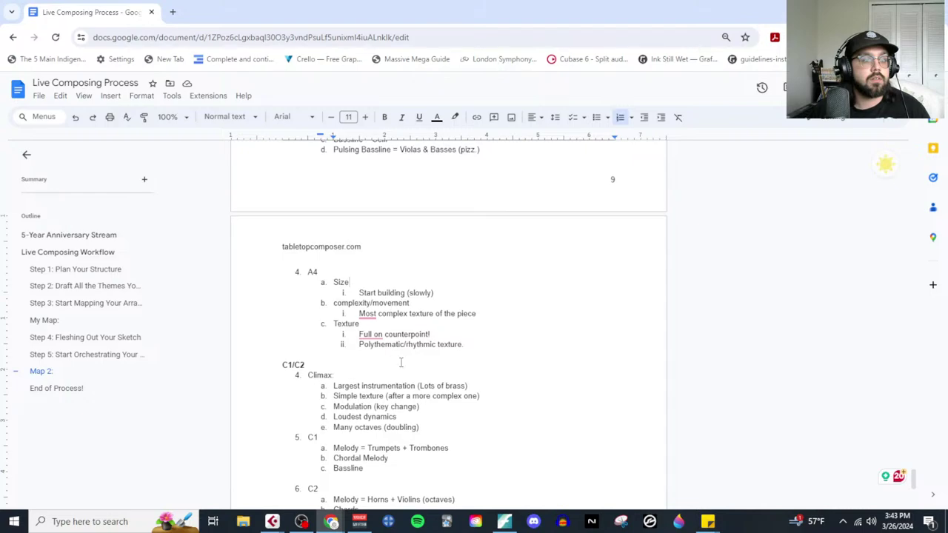
pyautogui.scroll(3, 419, 389)
pyautogui.moveTo(466, 463); pyautogui.dragTo(337, 406)
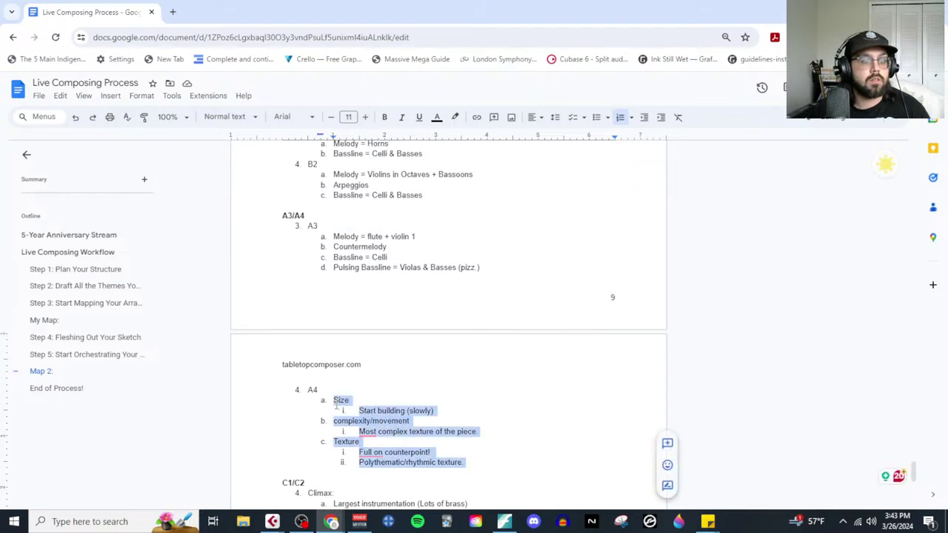
pyautogui.write('Melody')
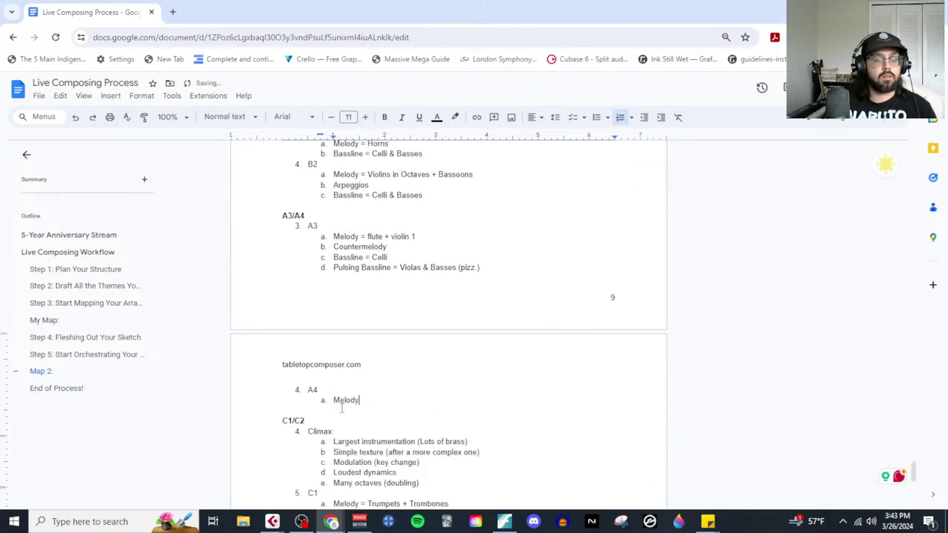
# Step: Add CM1, CM2, Bassline and Pulsing Bassline as new A4 list items below Melody
pyautogui.press('Return')
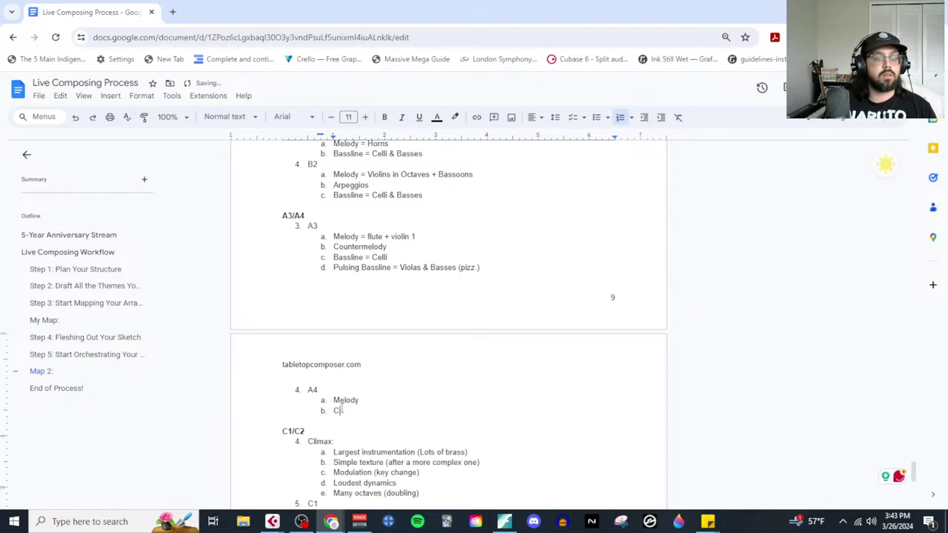
pyautogui.write('CM1')
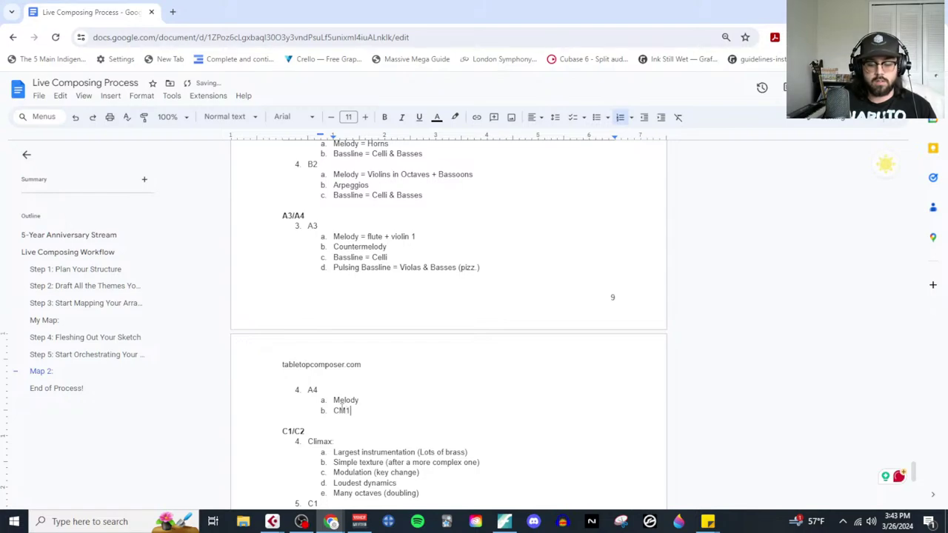
pyautogui.press('Return')
pyautogui.write('CM2')
pyautogui.press('Return')
pyautogui.write('B')
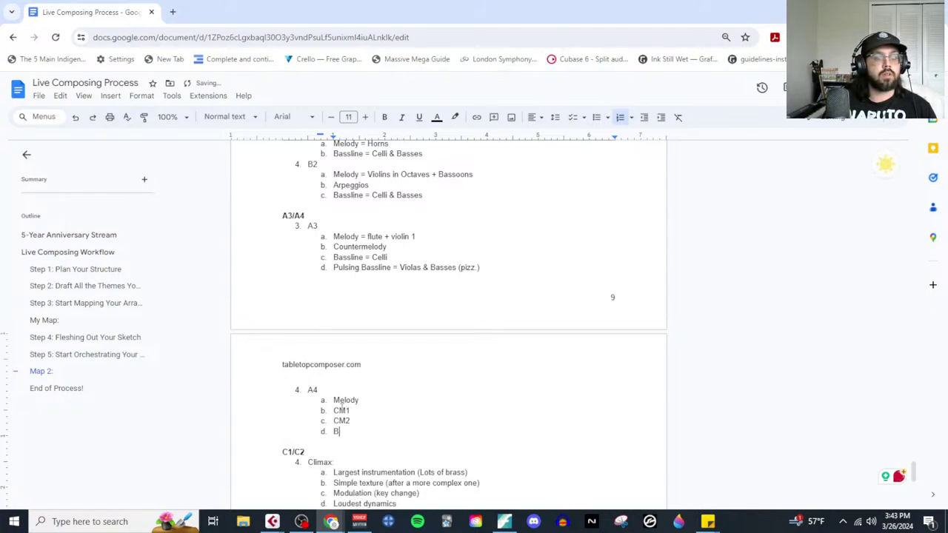
pyautogui.write('assline')
pyautogui.press('Return')
pyautogui.write('P')
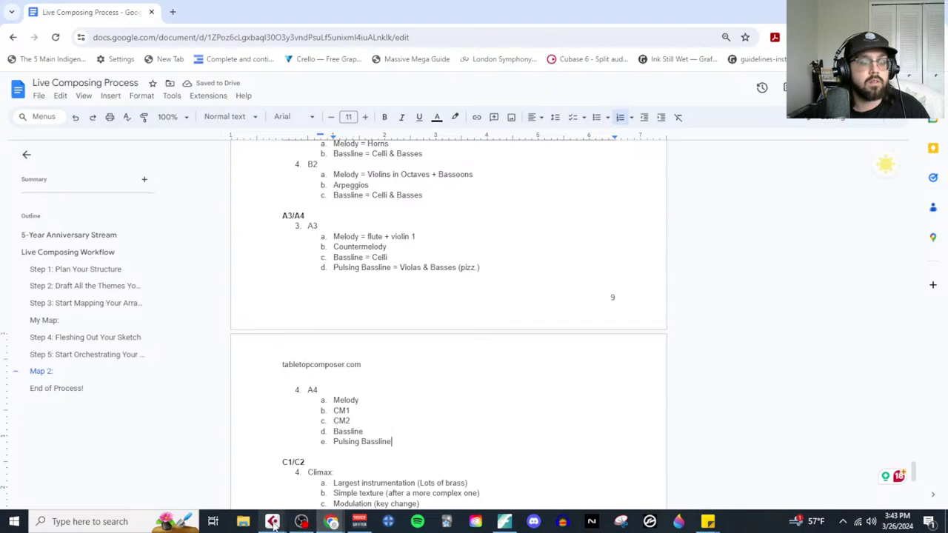
pyautogui.moveTo(273, 523)
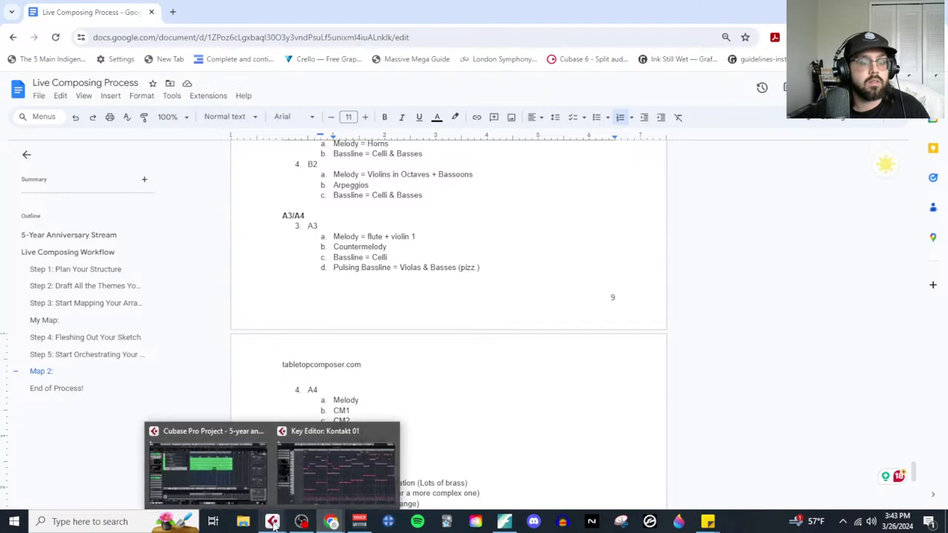
pyautogui.click(504, 521)
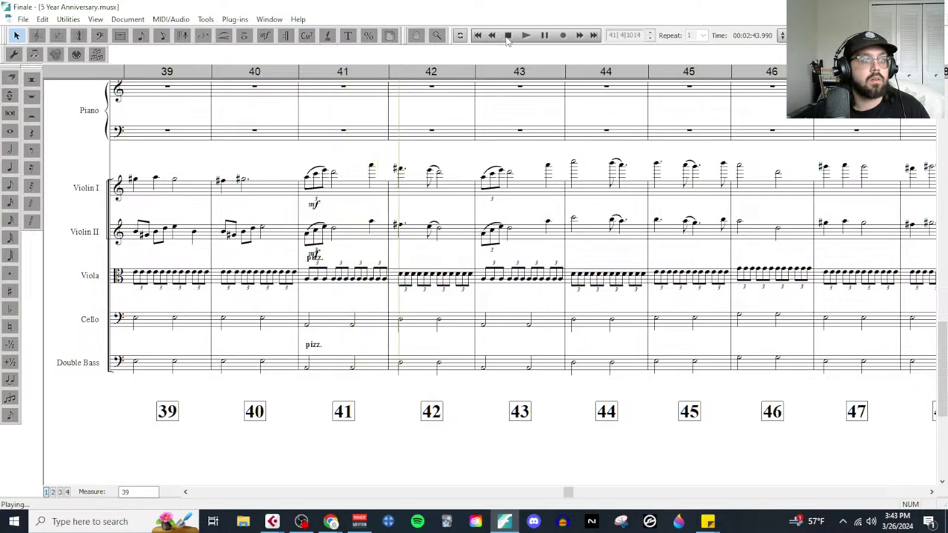
# Step: Stop playback and scroll through the string and woodwind staves around measures 37–46
pyautogui.click(508, 36)
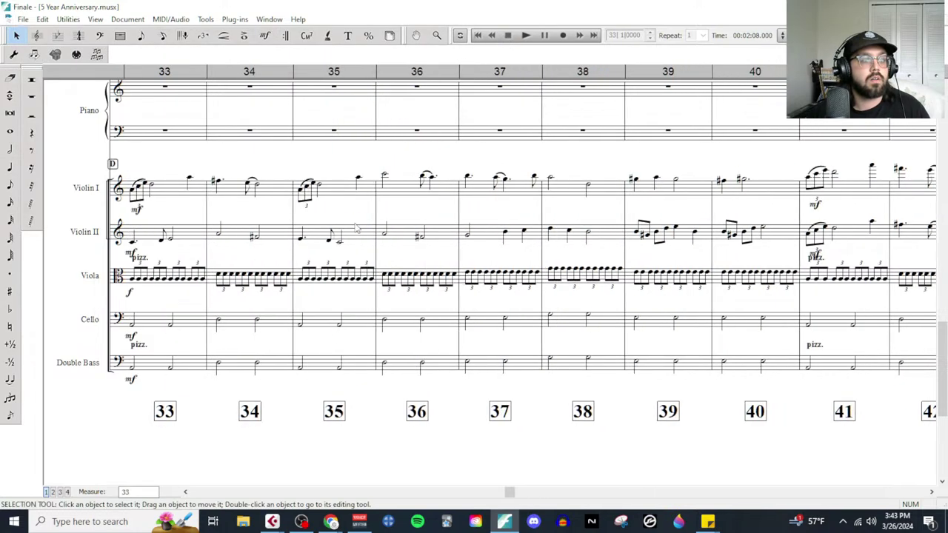
pyautogui.hscroll(-2, 355, 228)
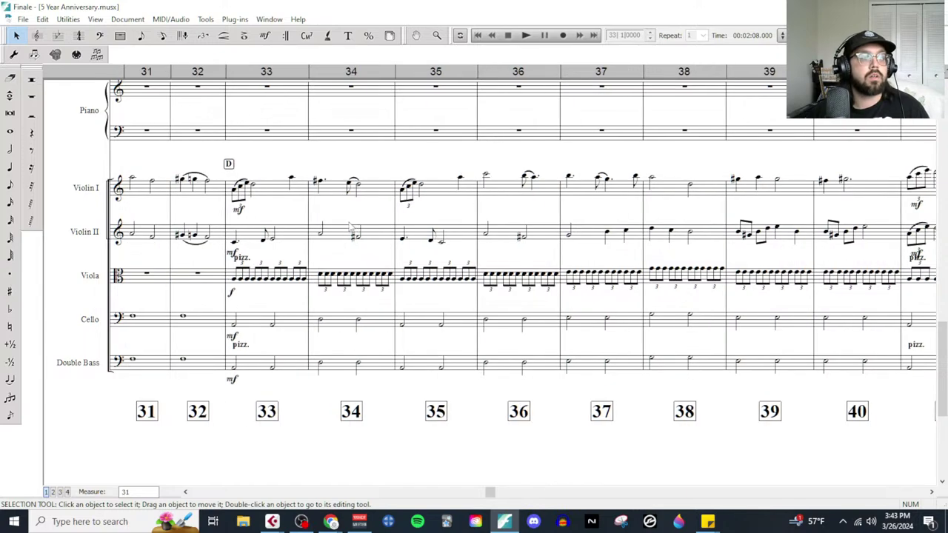
pyautogui.hscroll(4, 674, 257)
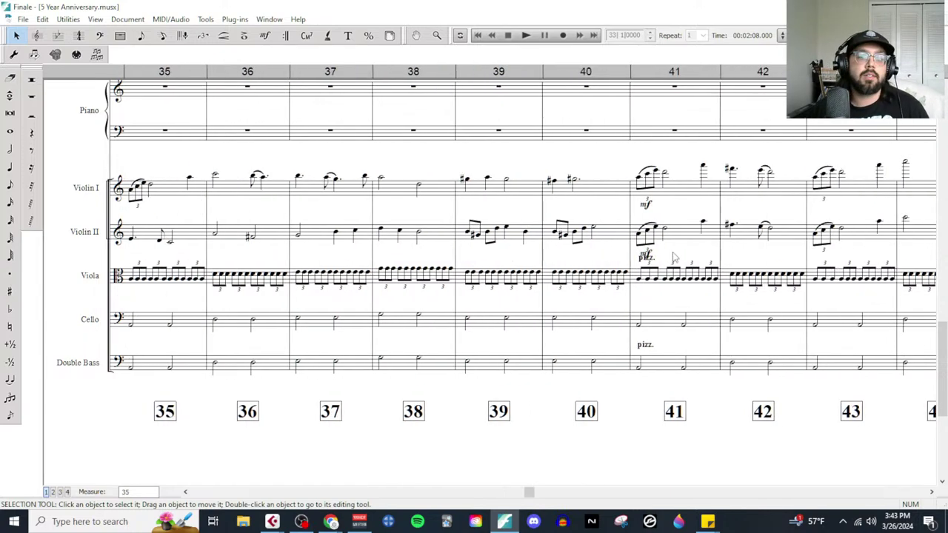
pyautogui.hscroll(2, 657, 234)
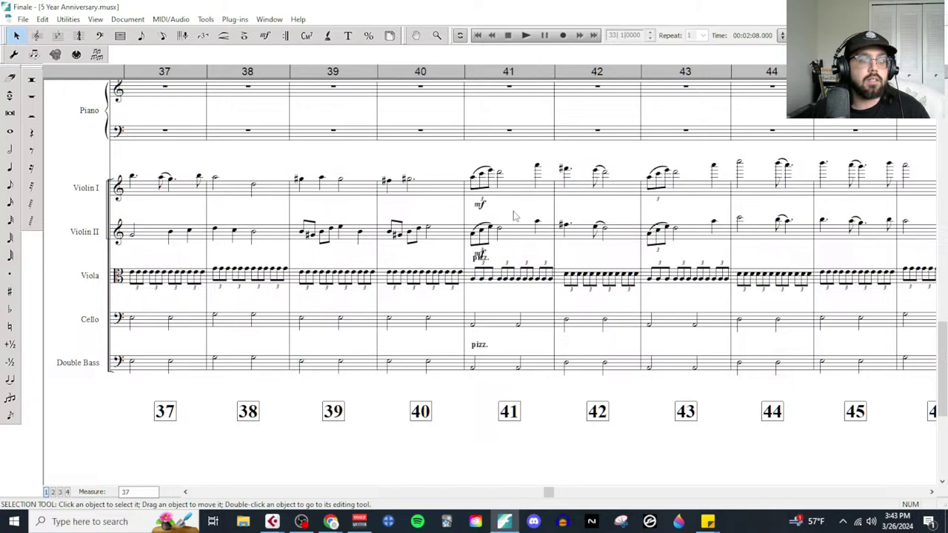
pyautogui.scroll(5, 516, 192)
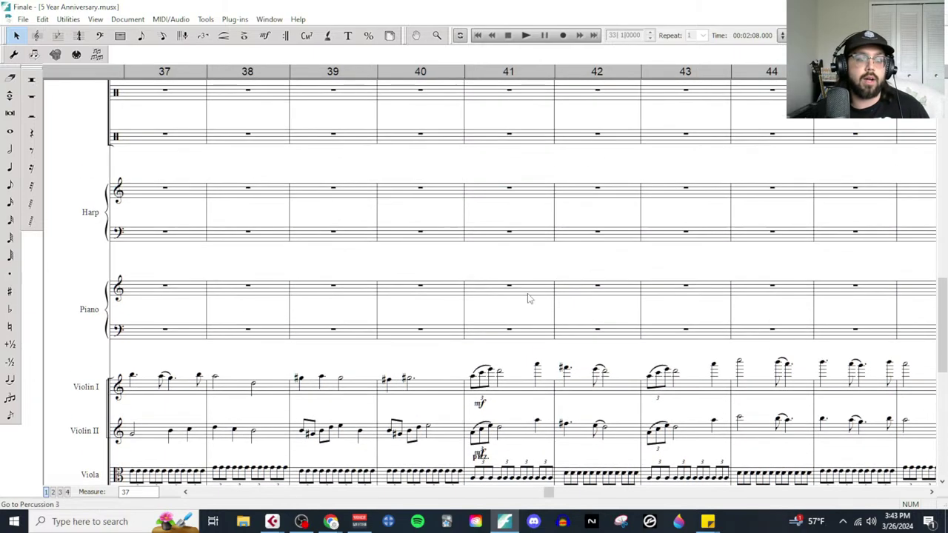
pyautogui.scroll(-1, 538, 378)
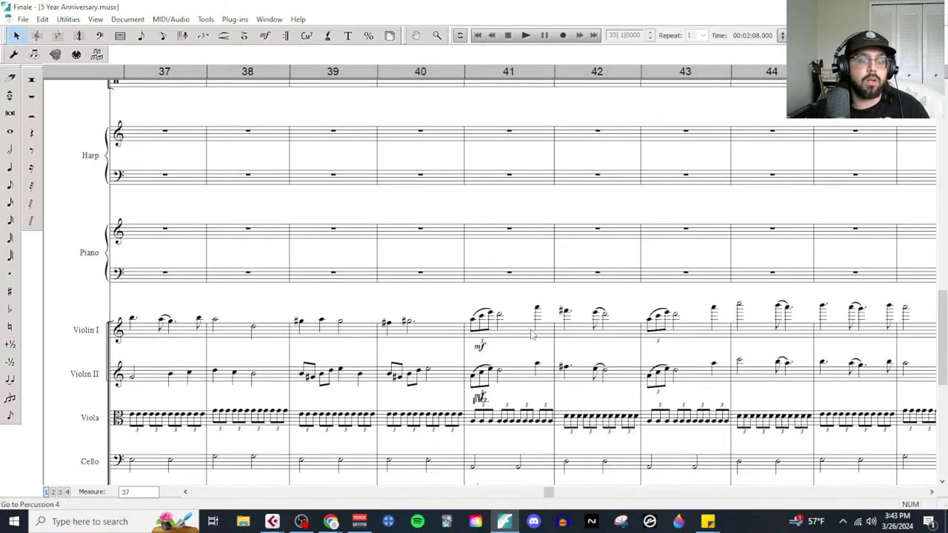
pyautogui.scroll(20, 531, 334)
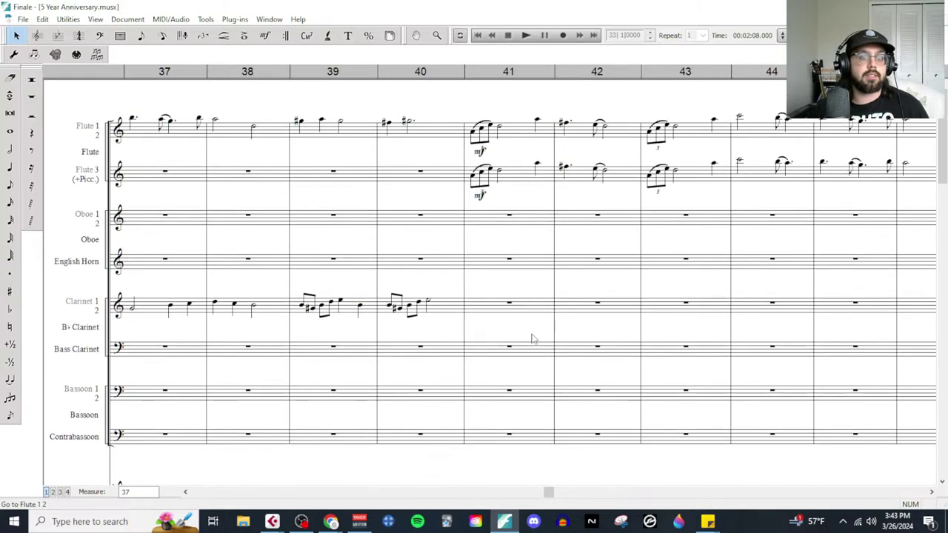
pyautogui.hscroll(2, 501, 215)
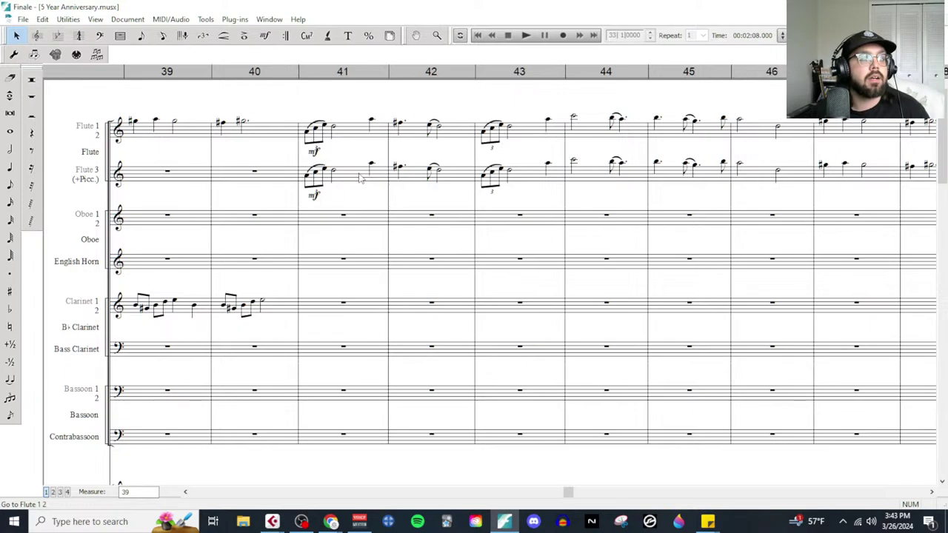
# Step: Clear Violin I's notes in measures 41–48, leaving rests
pyautogui.scroll(-15, 376, 201)
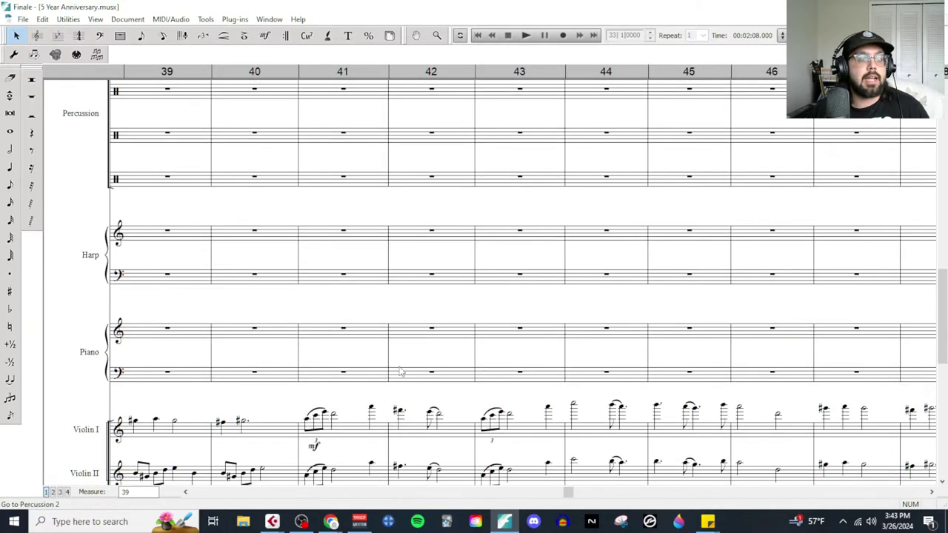
pyautogui.scroll(-3, 399, 372)
pyautogui.click(354, 298)
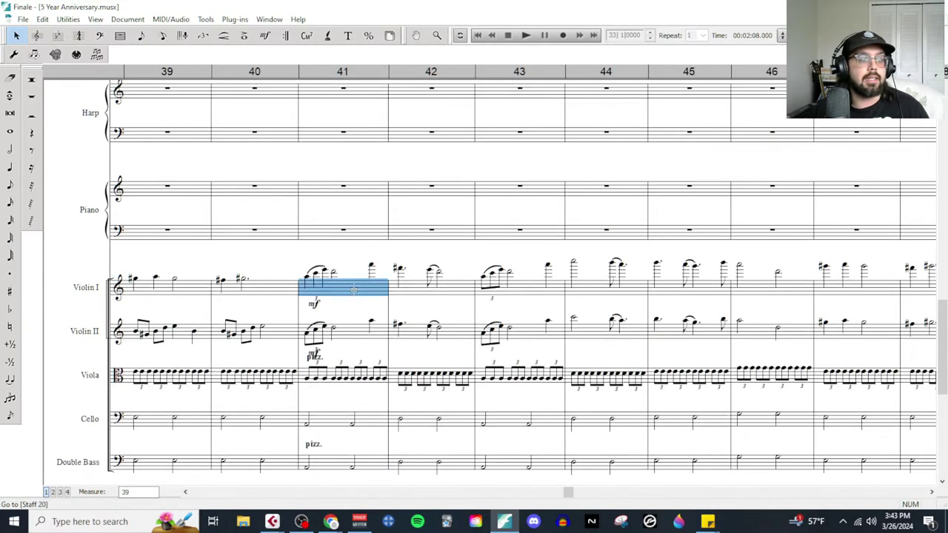
pyautogui.hscroll(4, 393, 331)
pyautogui.keyDown('shift'); pyautogui.click(576, 292); pyautogui.keyUp('shift')
pyautogui.press('Delete')
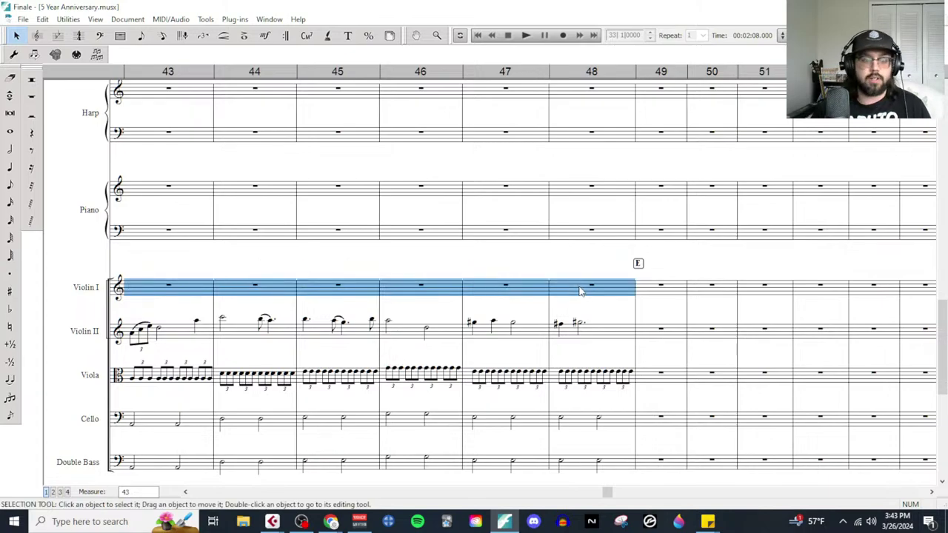
# Step: Clear Flute 3's notes in measures 41–48, then bring up the planning document
pyautogui.hscroll(-8, 589, 295)
pyautogui.scroll(15, 671, 300)
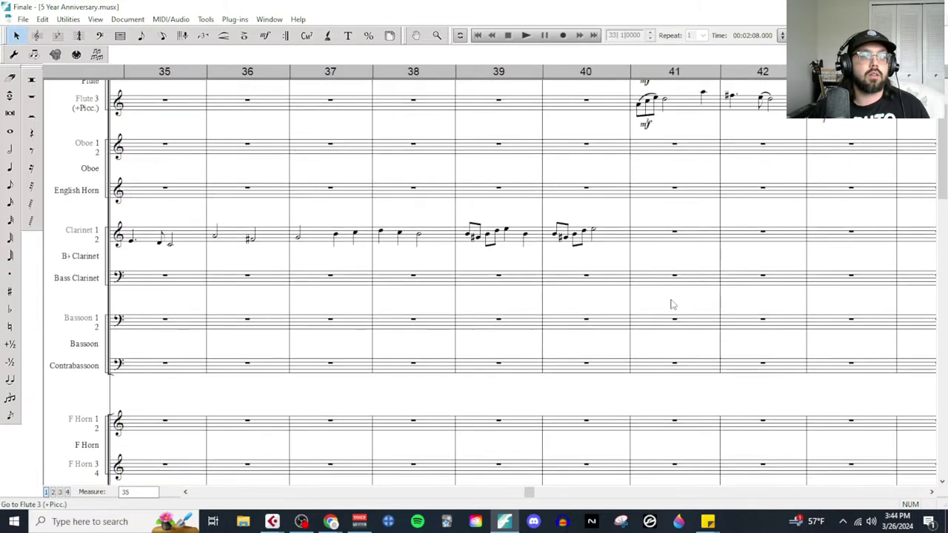
pyautogui.scroll(3, 672, 304)
pyautogui.keyDown('shift'); pyautogui.click(678, 141); pyautogui.keyUp('shift')
pyautogui.hscroll(2, 671, 144)
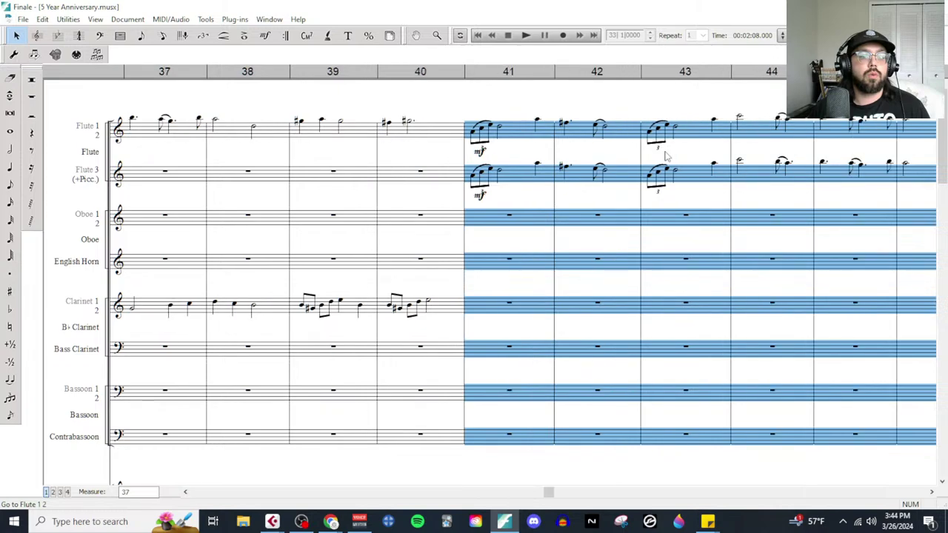
pyautogui.press('Escape')
pyautogui.click(538, 185)
pyautogui.hscroll(4, 542, 190)
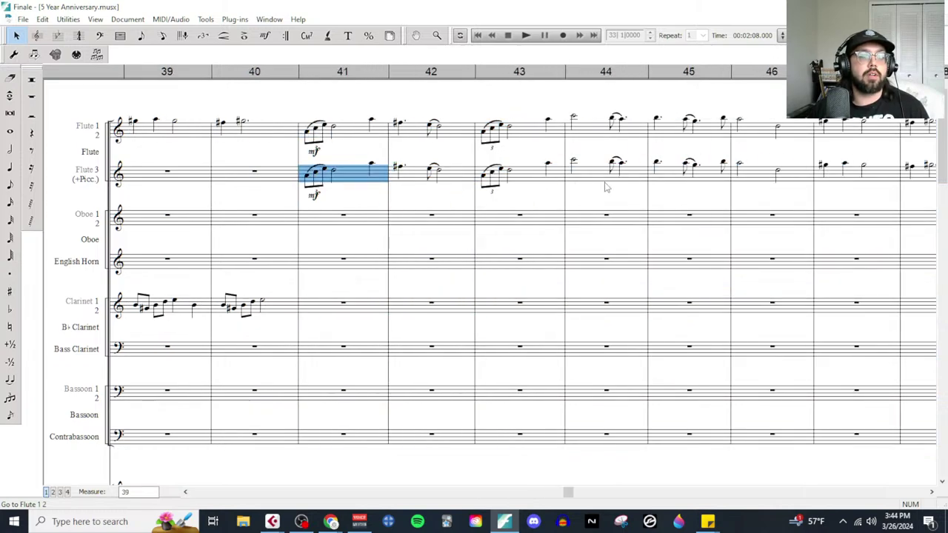
pyautogui.keyDown('shift'); pyautogui.click(774, 186); pyautogui.keyUp('shift')
pyautogui.press('Delete')
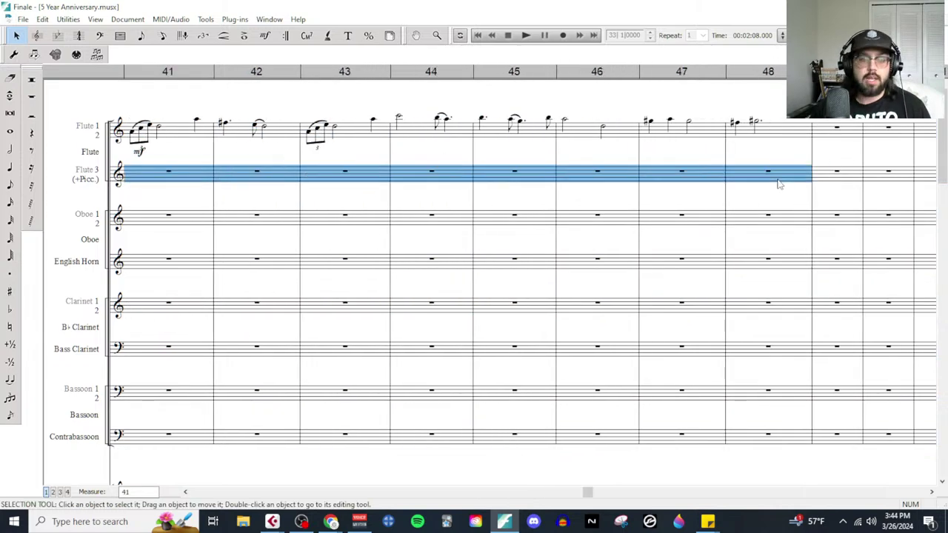
pyautogui.hscroll(-8, 647, 236)
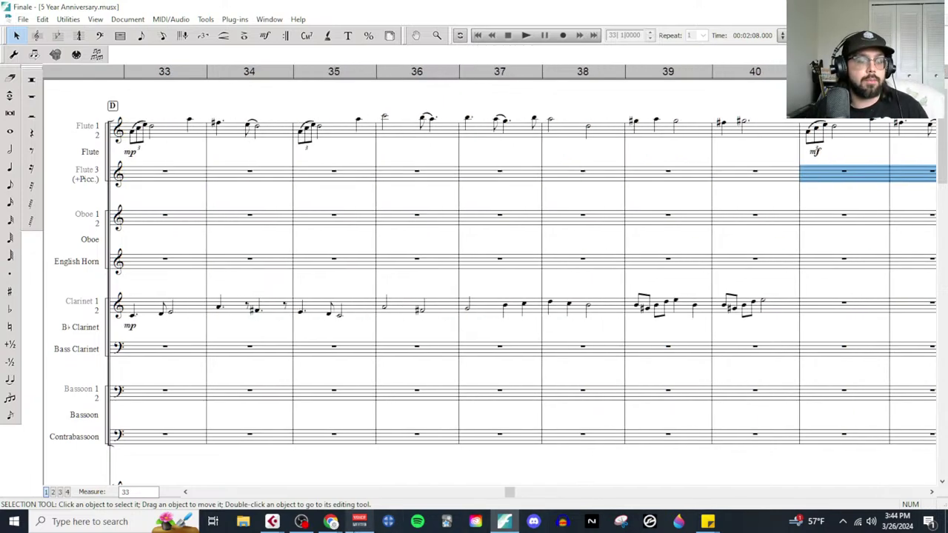
pyautogui.moveTo(334, 522)
pyautogui.click(374, 500)
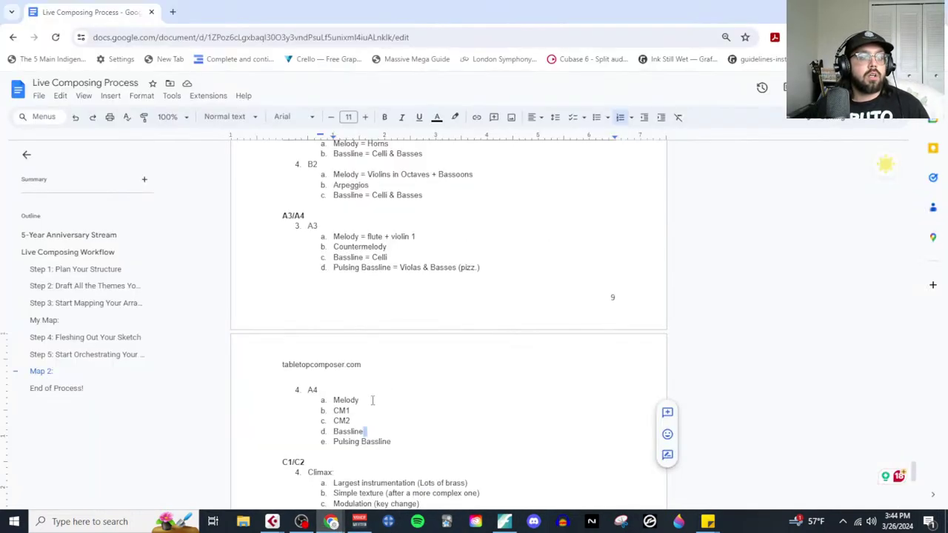
# Step: Append '= Violin 1 & Flute' to the A4 Melody item and look over the C1 entries
pyautogui.click(373, 399)
pyautogui.write('= ')
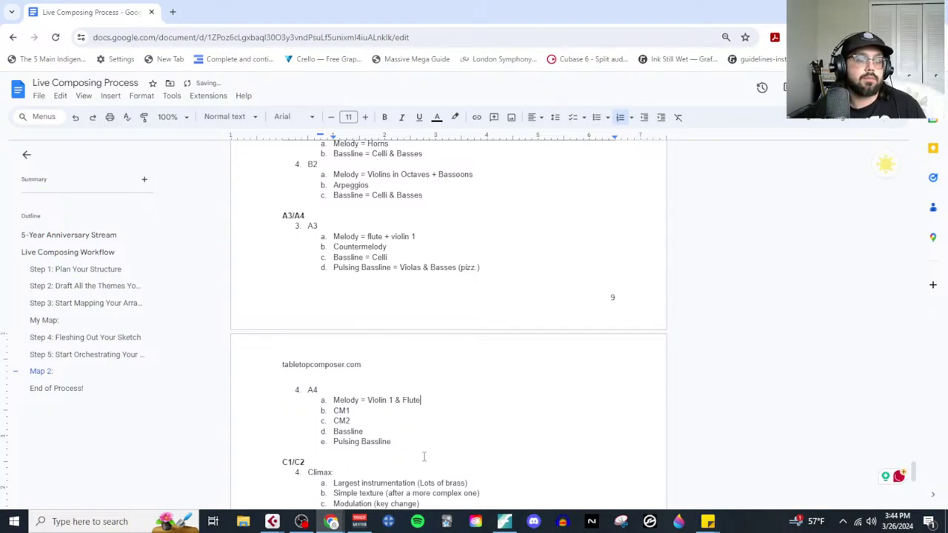
pyautogui.write('Violin 1 & Flute')
pyautogui.scroll(-4, 419, 444)
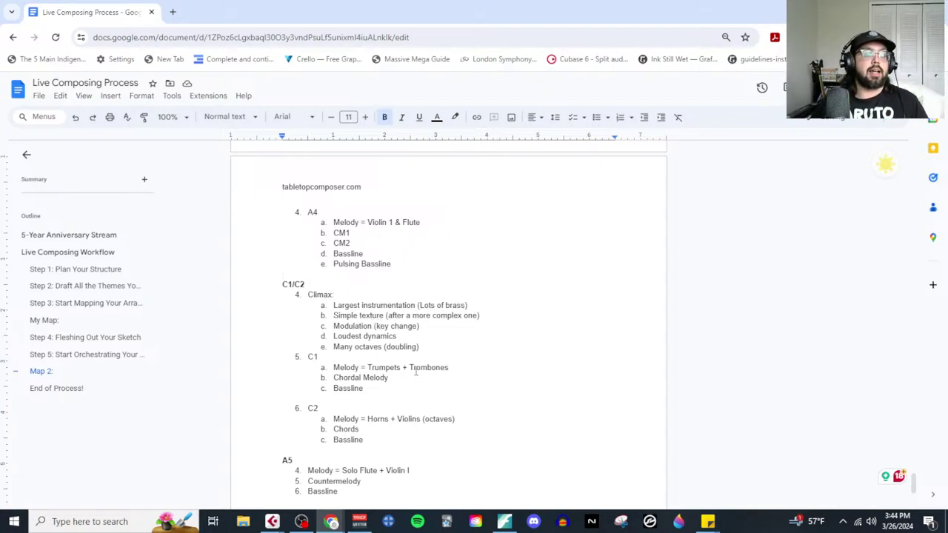
pyautogui.click(378, 359)
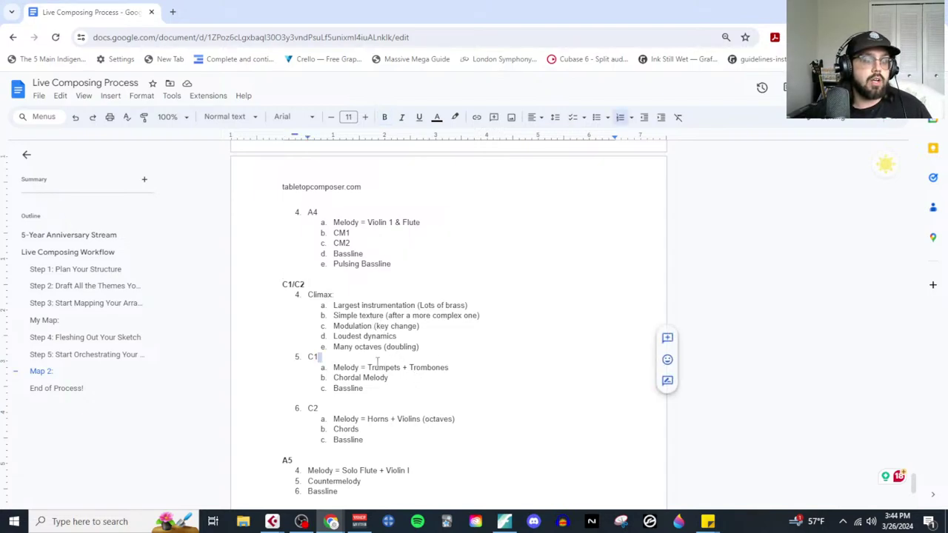
pyautogui.moveTo(368, 368); pyautogui.dragTo(467, 368)
pyautogui.click(374, 388)
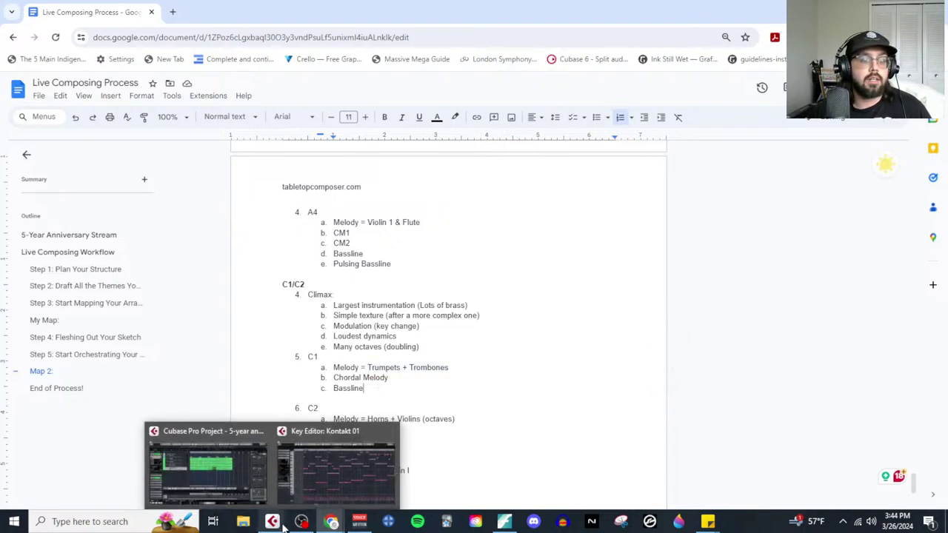
pyautogui.click(505, 521)
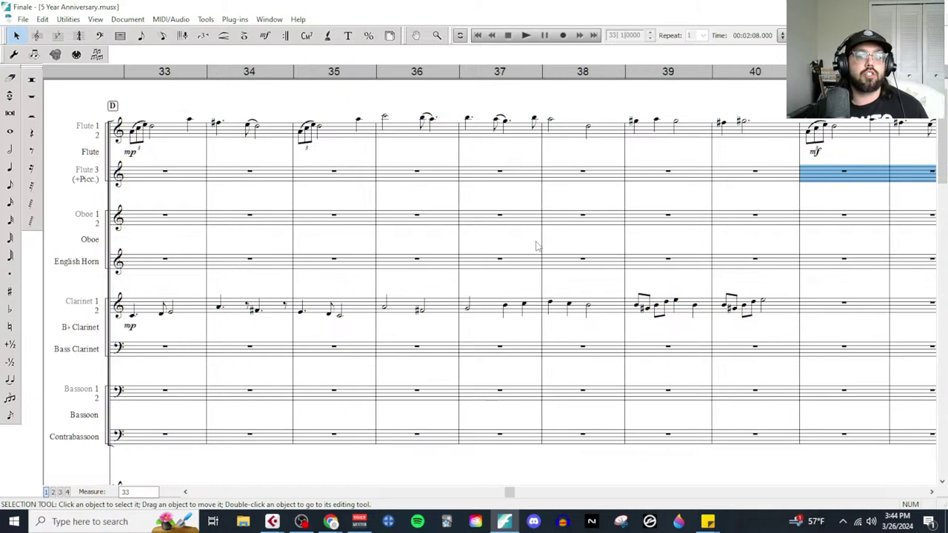
# Step: Scroll through all staves at the empty measures 47–58, then open the Live Composing Process document
pyautogui.hscroll(10, 555, 311)
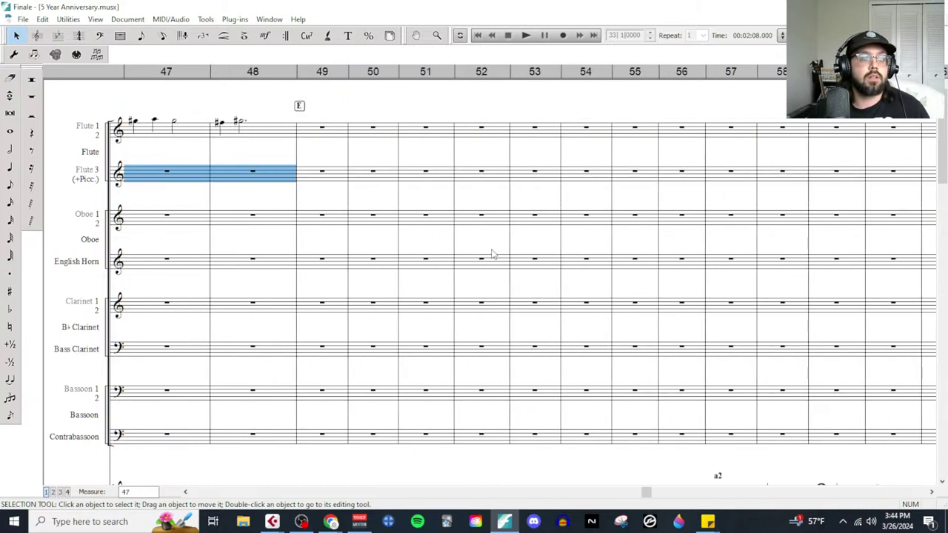
pyautogui.click(341, 139)
pyautogui.scroll(-8, 400, 334)
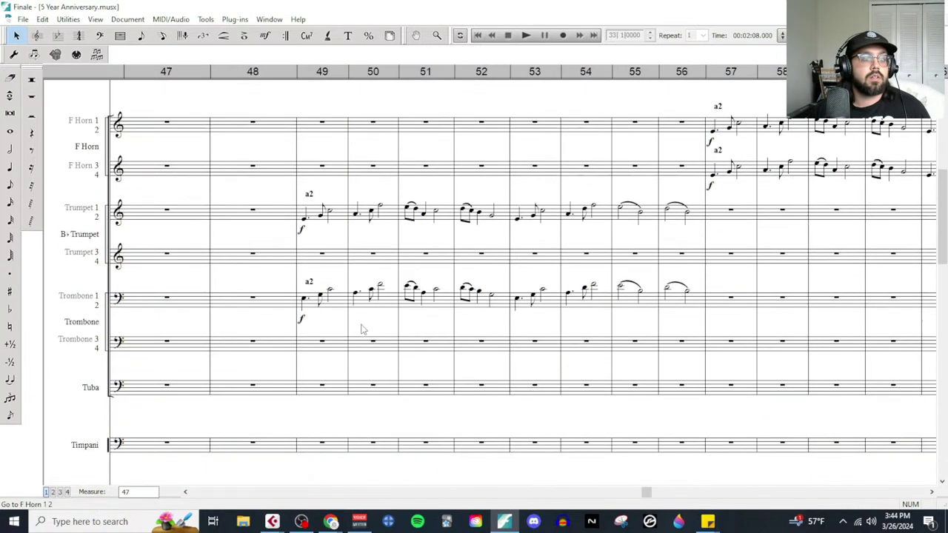
pyautogui.scroll(-10, 362, 330)
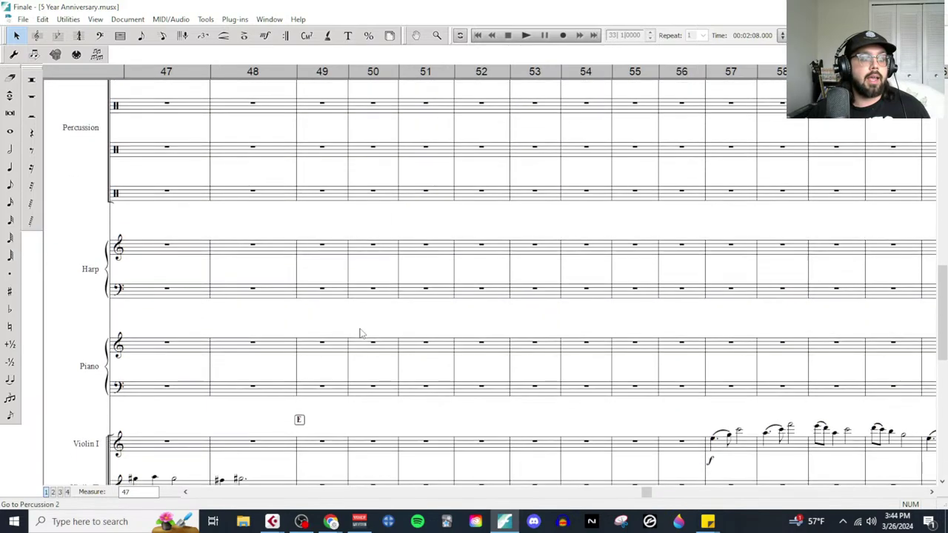
pyautogui.scroll(-4, 361, 333)
pyautogui.scroll(7, 356, 342)
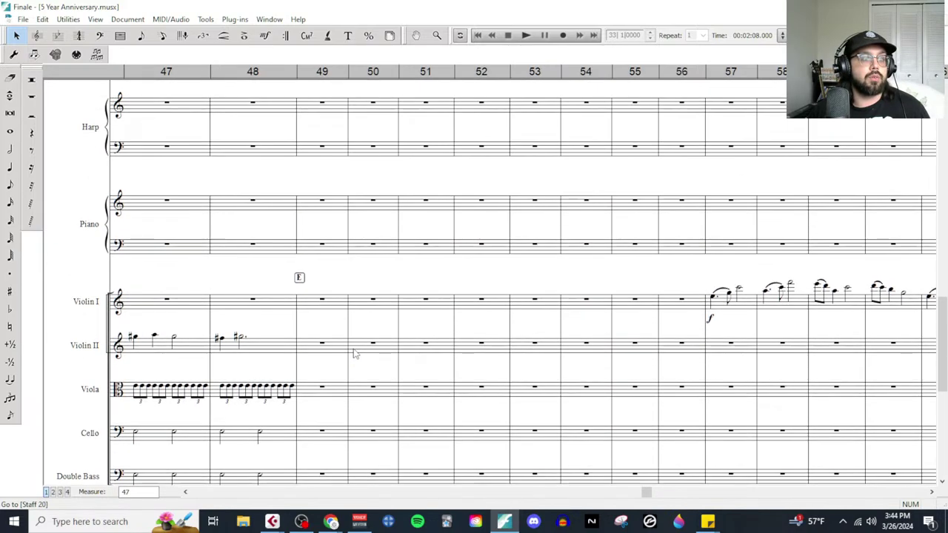
pyautogui.scroll(5, 354, 349)
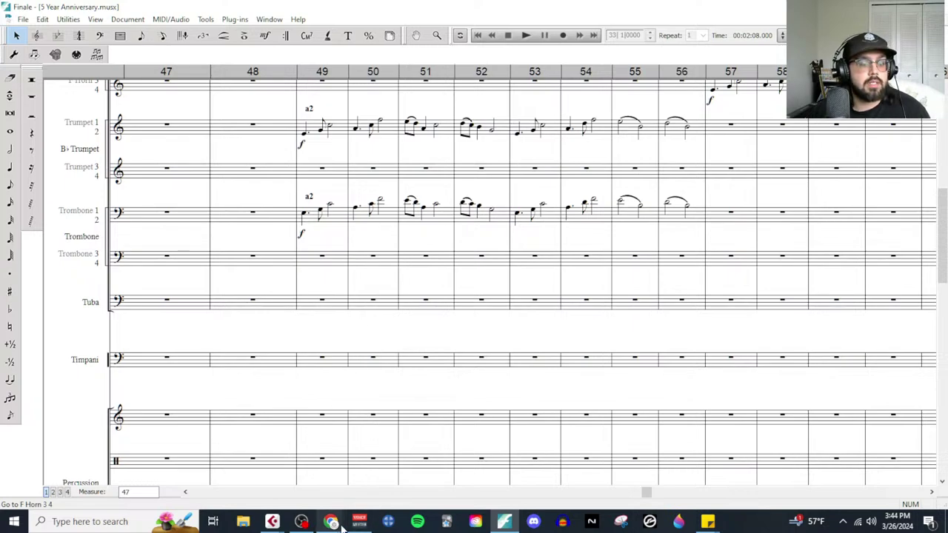
pyautogui.moveTo(341, 527)
pyautogui.click(394, 466)
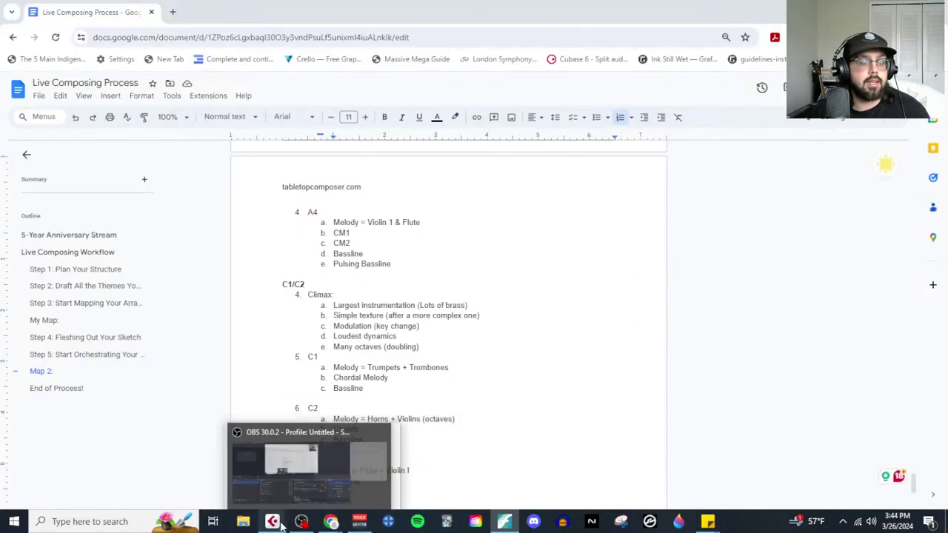
# Step: In Cubase, open the bar-49 Kontakt 01 part in the Key Editor
pyautogui.moveTo(272, 521)
pyautogui.click(331, 487)
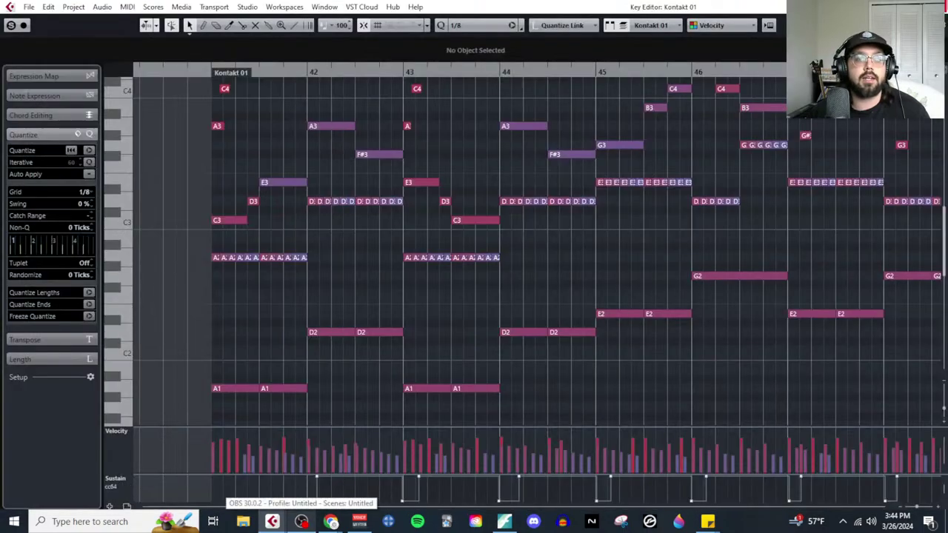
pyautogui.press('Escape')
pyautogui.click(564, 226)
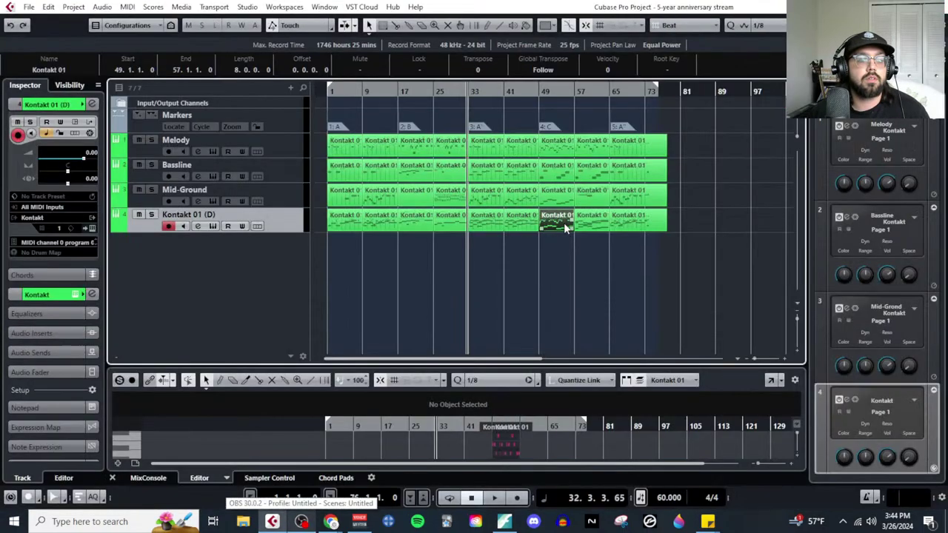
pyautogui.click(127, 7)
pyautogui.click(159, 18)
# Step: Scroll through the part's bass notes, close the editor and return to Finale
pyautogui.scroll(3, 406, 311)
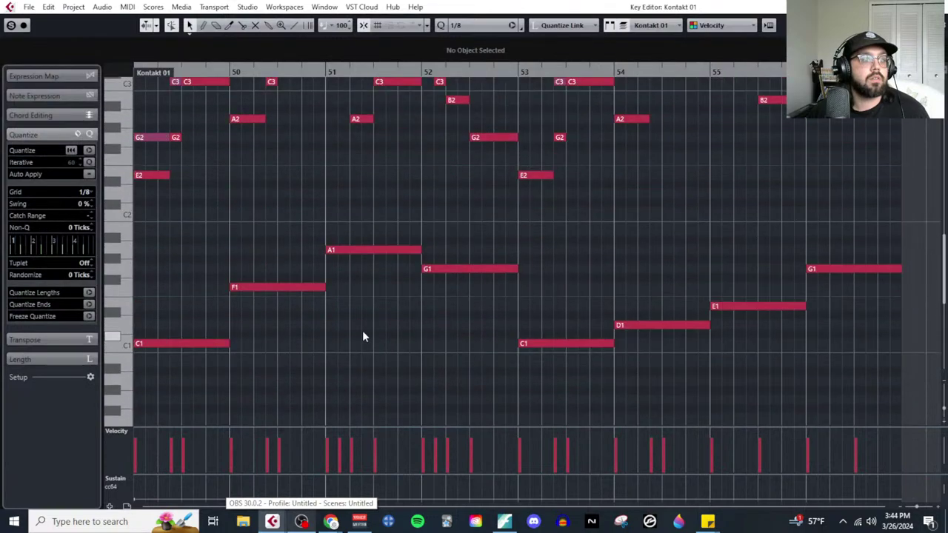
pyautogui.scroll(-2, 358, 346)
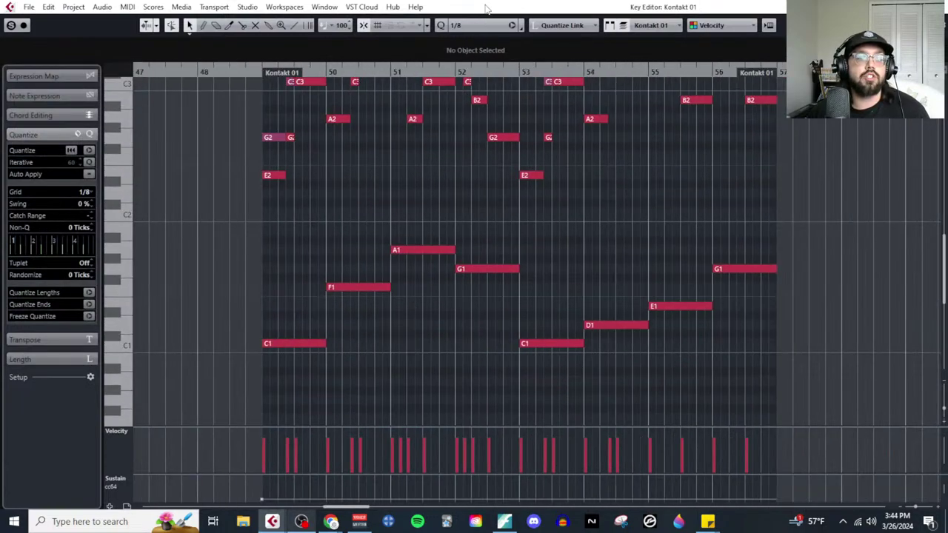
pyautogui.hotkey('ctrl', 'w')
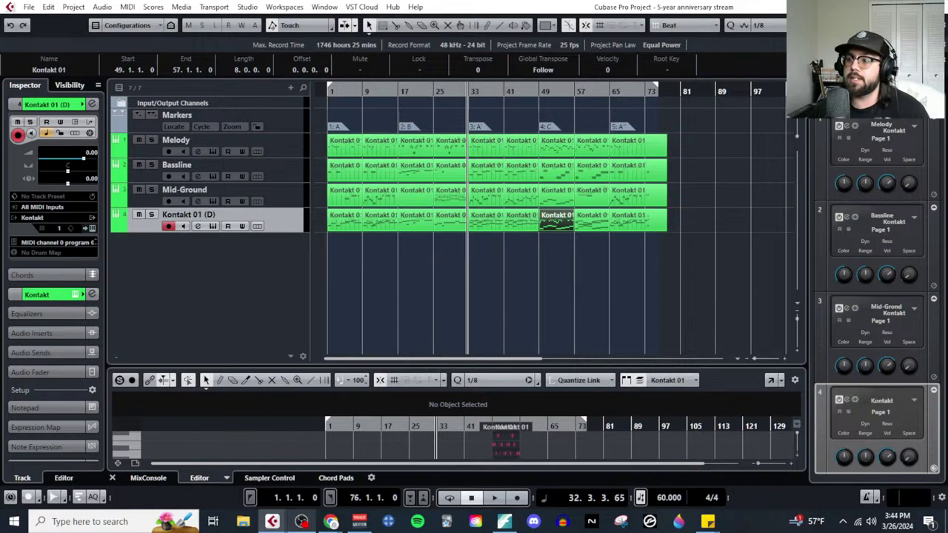
pyautogui.click(504, 521)
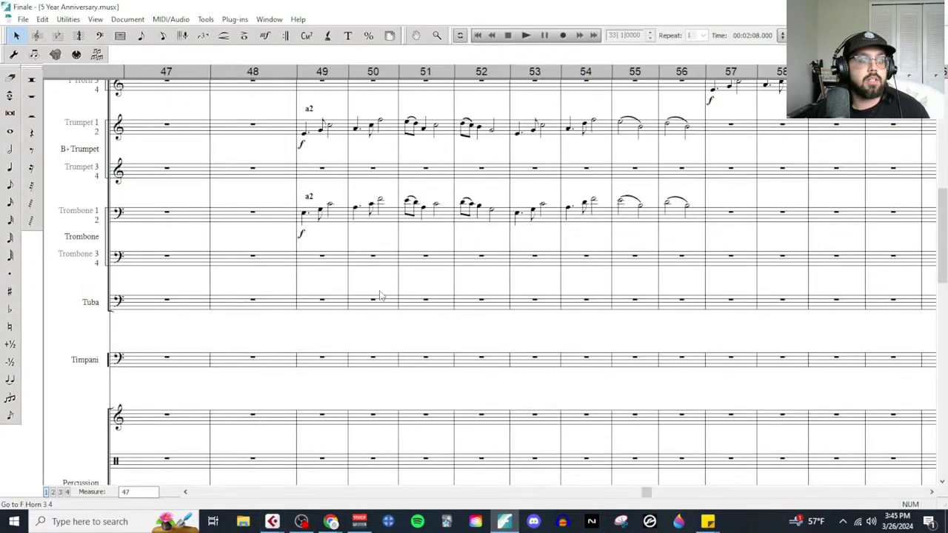
# Step: Enter whole notes in the Tuba for measures 49–56, lowering the notes in 53 and 54
pyautogui.click(10, 131)
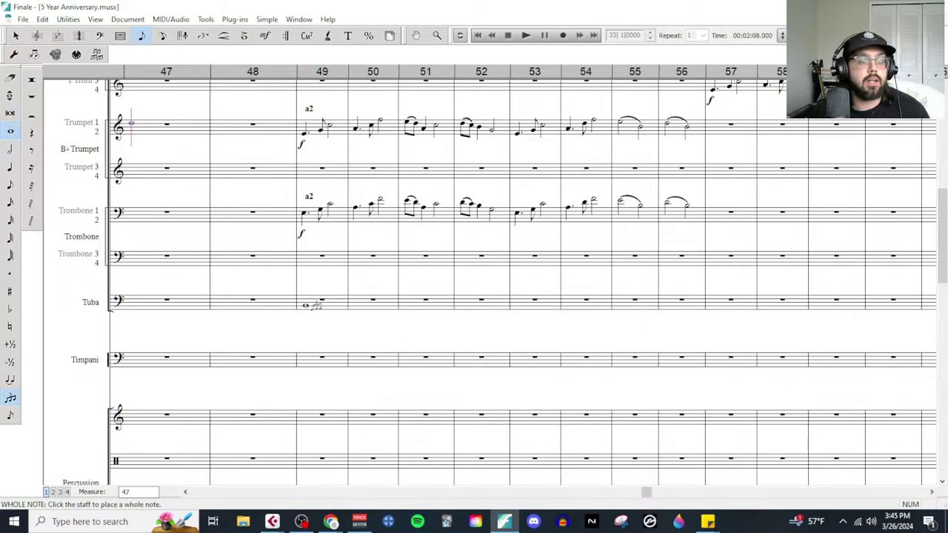
pyautogui.click(10, 397)
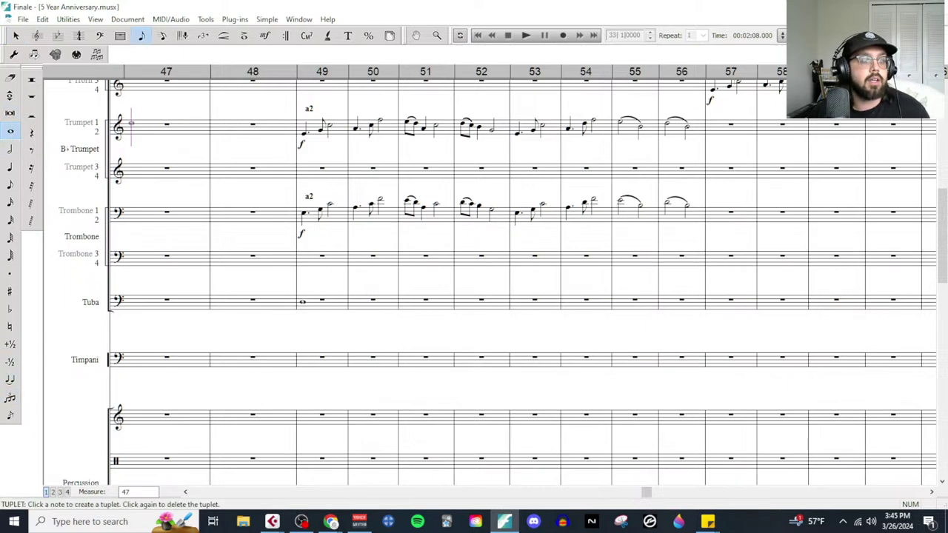
pyautogui.click(304, 303)
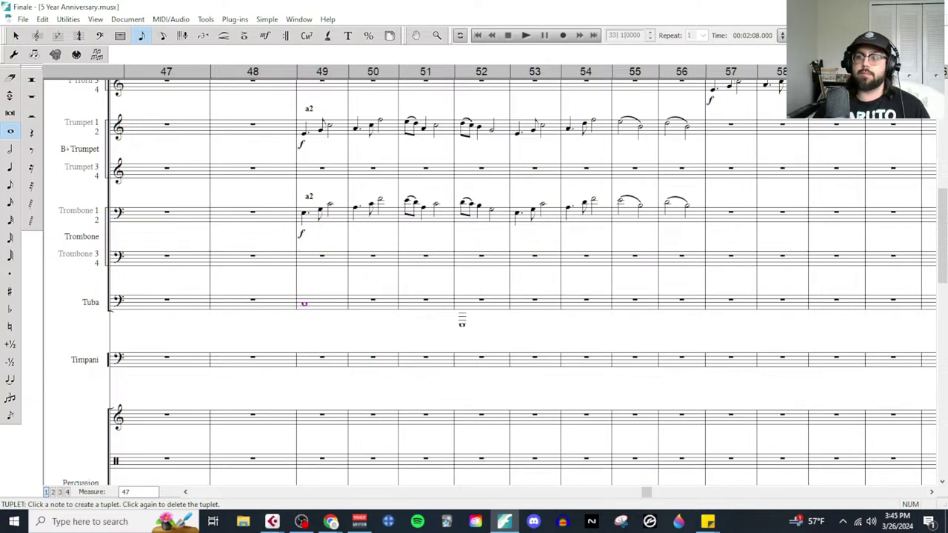
pyautogui.click(354, 299)
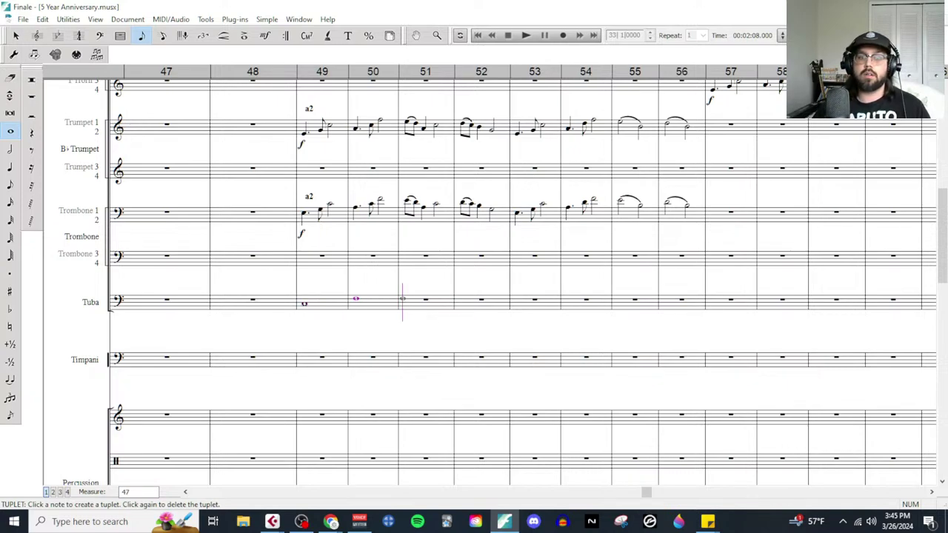
pyautogui.click(404, 297)
pyautogui.click(458, 296)
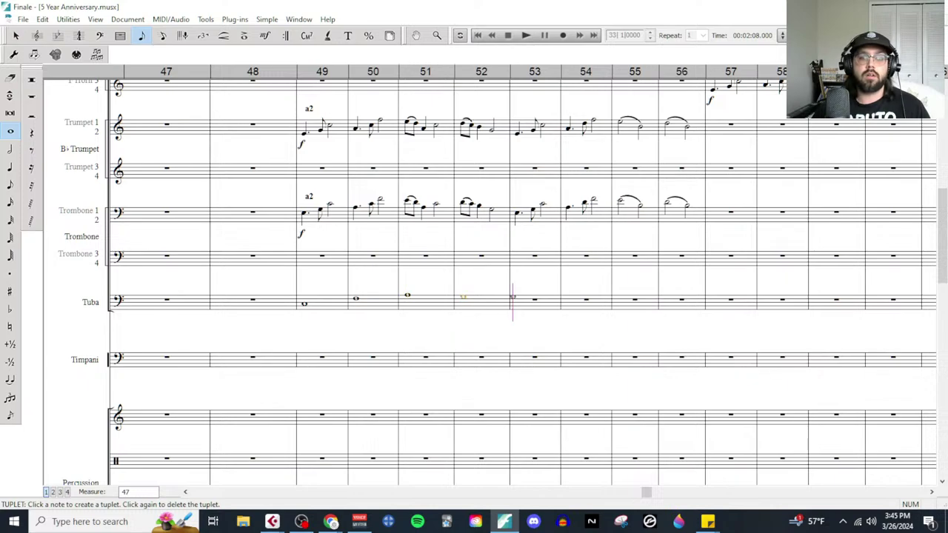
pyautogui.click(512, 293)
pyautogui.press('Down')
pyautogui.press('Down')
pyautogui.press('Down')
pyautogui.press('Down')
pyautogui.press('Down')
pyautogui.press('Down')
pyautogui.press('Down')
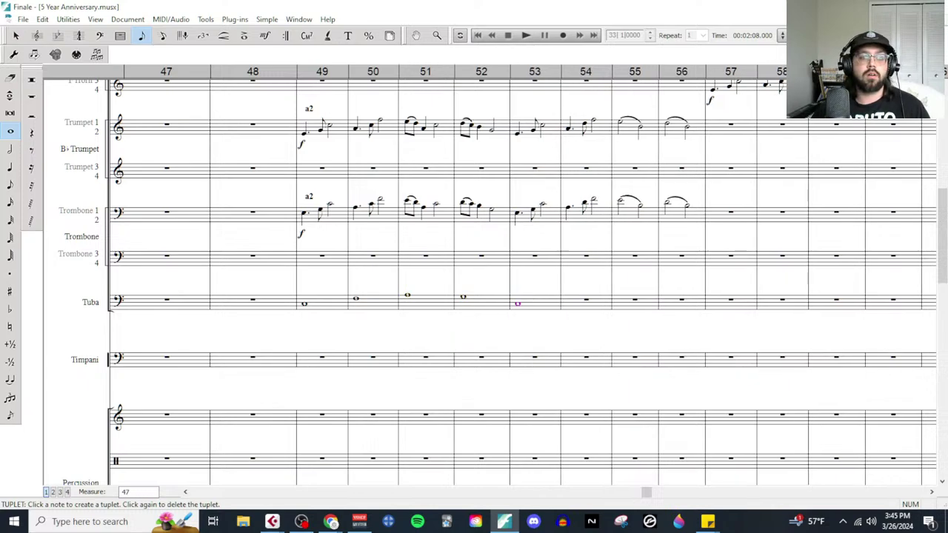
pyautogui.click(562, 292)
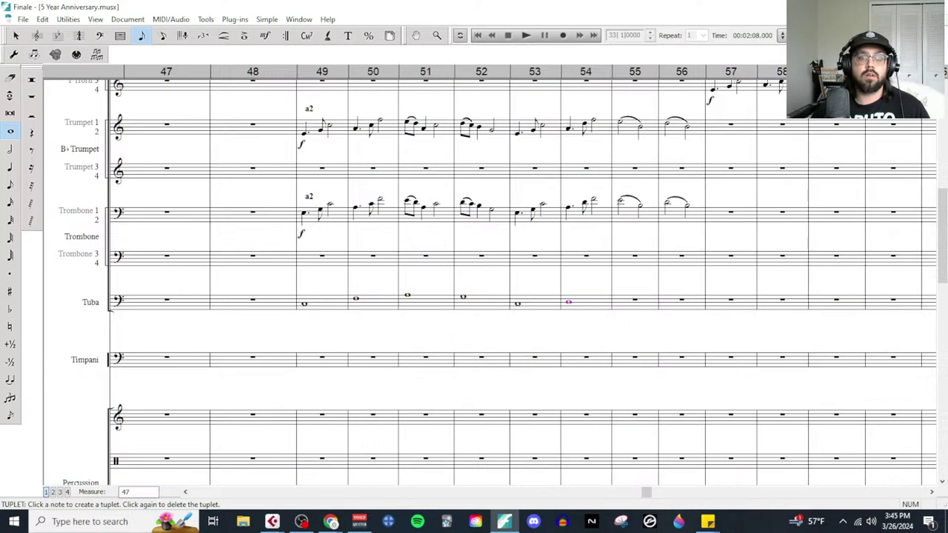
pyautogui.press('Down')
pyautogui.press('Down')
pyautogui.press('Down')
pyautogui.press('Down')
pyautogui.press('Down')
pyautogui.press('Down')
pyautogui.press('Down')
pyautogui.press('7')
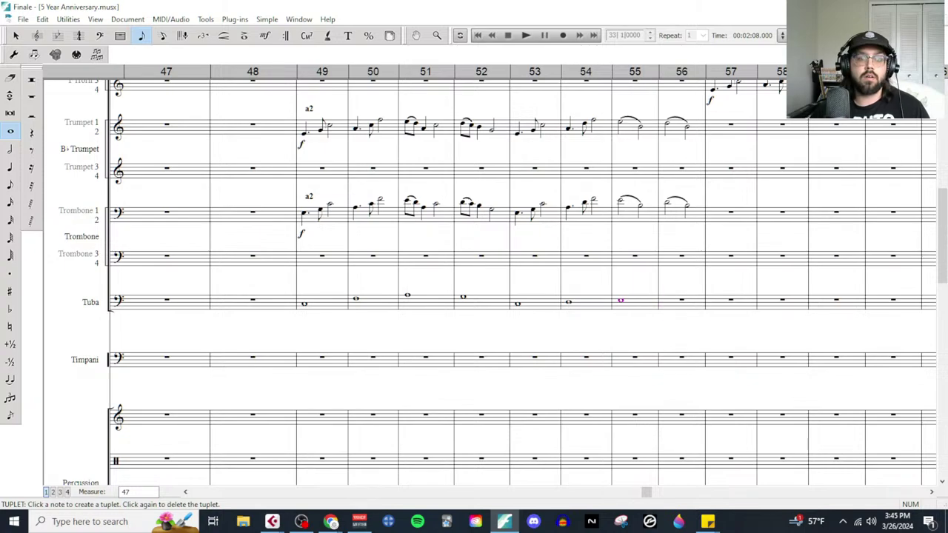
# Step: Transpose Tuba measures 49–56 down an octave
pyautogui.click(16, 36)
pyautogui.click(337, 307)
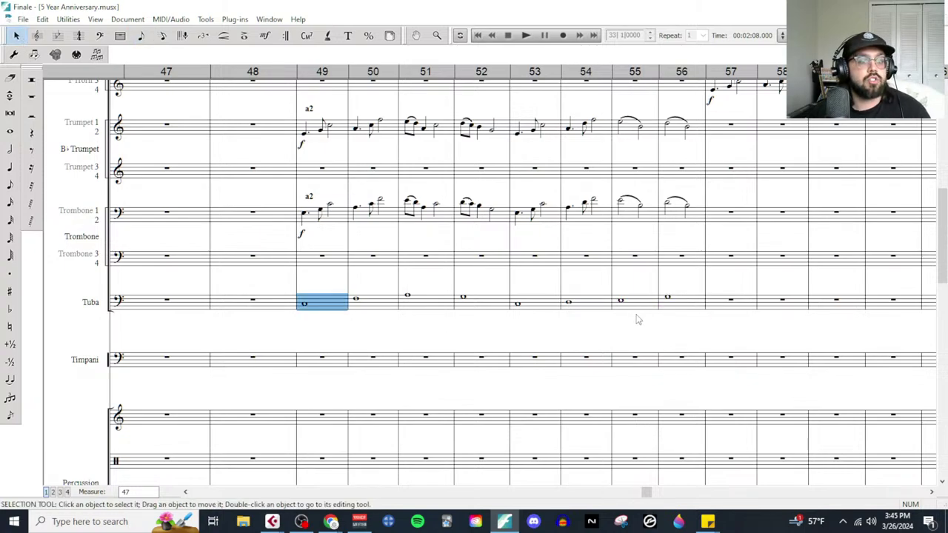
pyautogui.keyDown('shift'); pyautogui.click(674, 313); pyautogui.keyUp('shift')
pyautogui.click(68, 19)
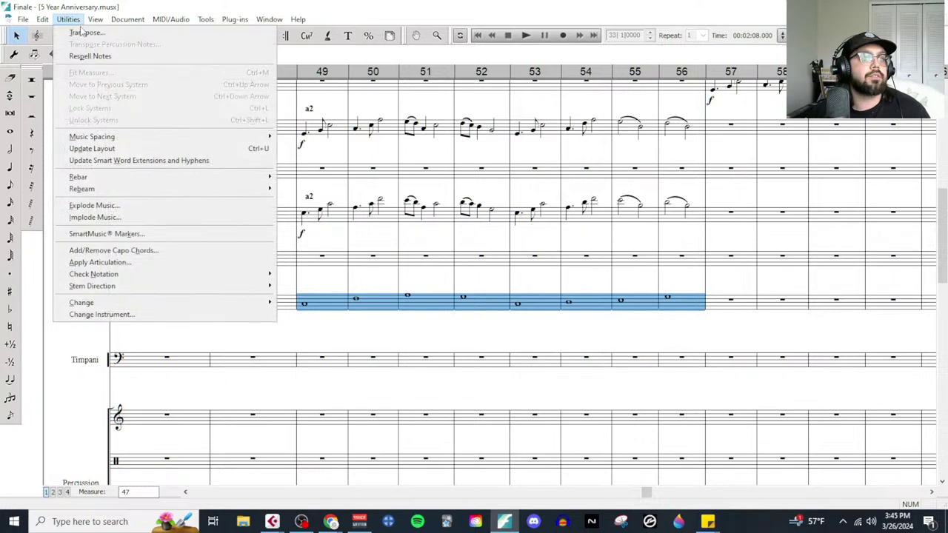
pyautogui.click(81, 33)
pyautogui.click(433, 299)
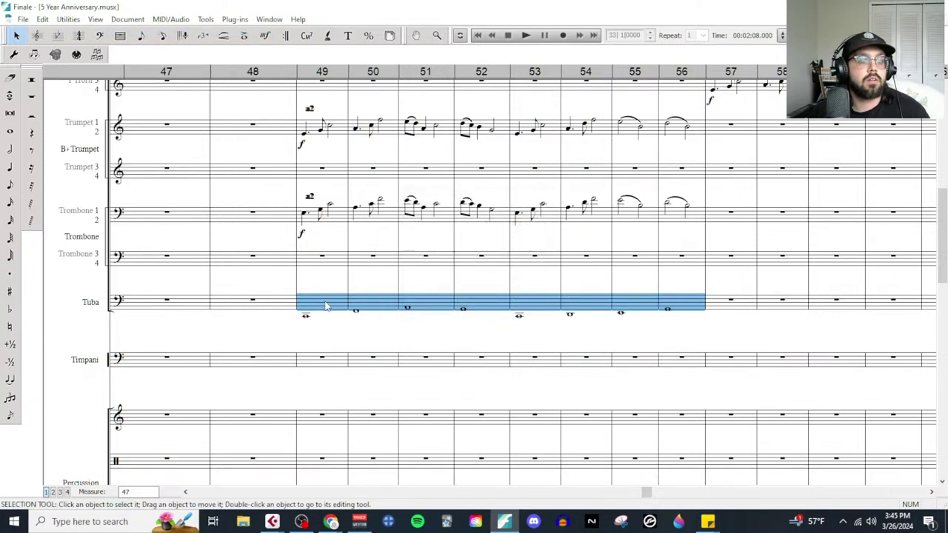
# Step: Paste the Tuba bassline into Double Bass measures 49–56
pyautogui.click(331, 257)
pyautogui.scroll(2, 324, 285)
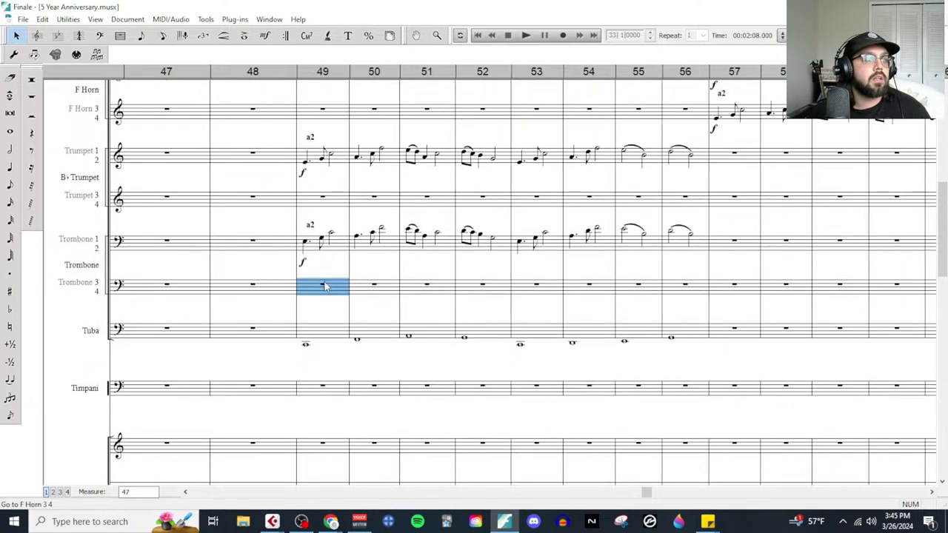
pyautogui.scroll(-4, 323, 307)
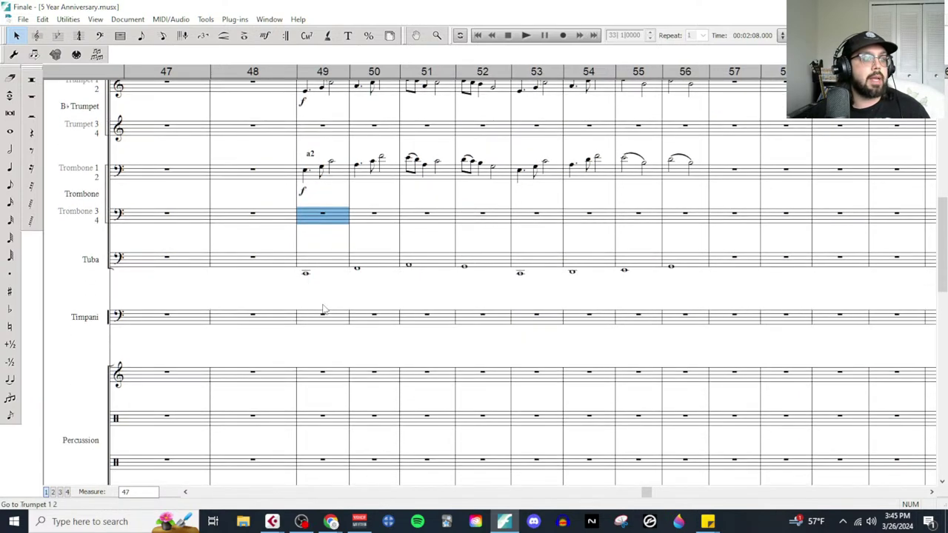
pyautogui.scroll(-8, 322, 306)
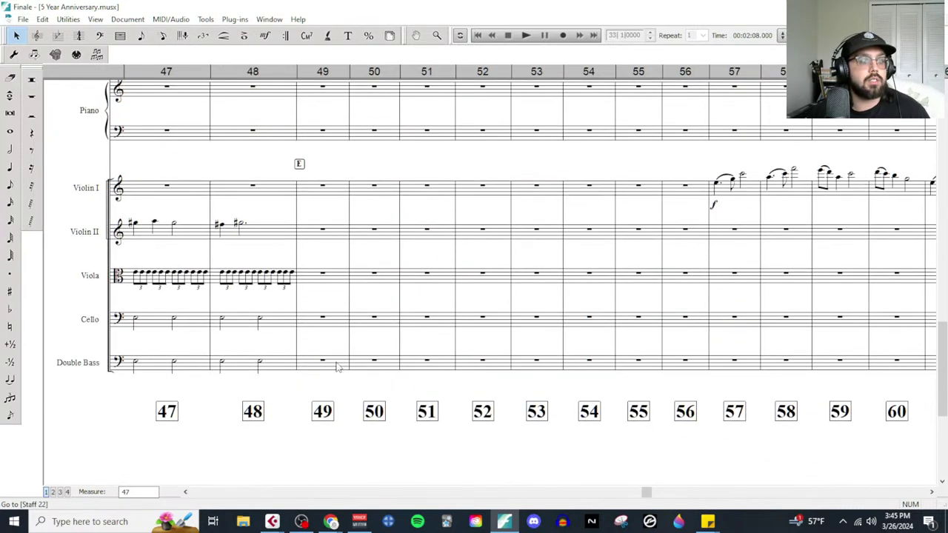
pyautogui.click(337, 367)
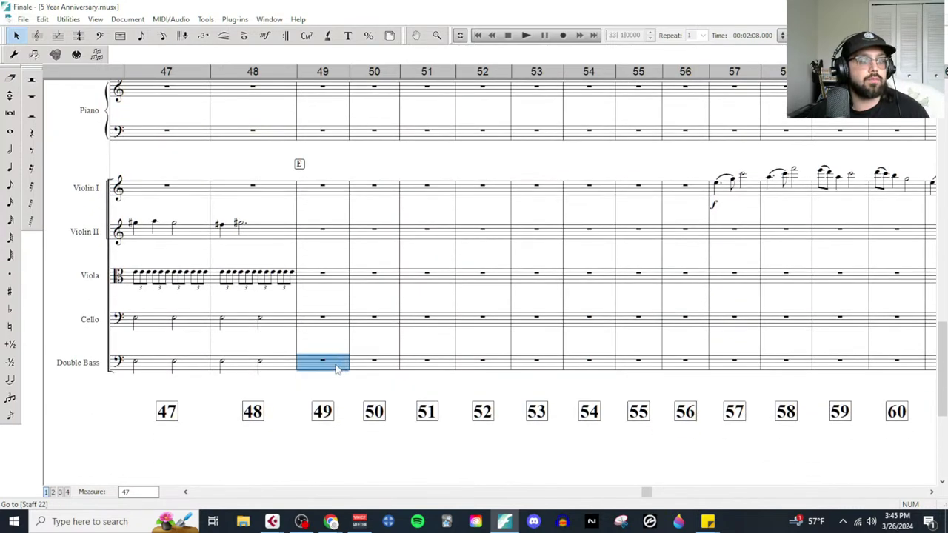
pyautogui.hotkey('ctrl', 'v')
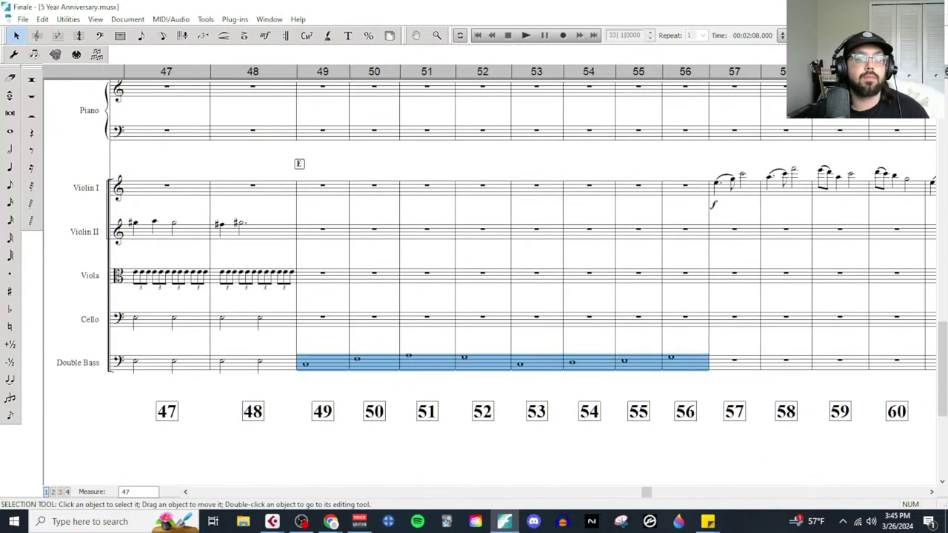
# Step: Set playback to start at measure 49 and play the score
pyautogui.click(459, 35)
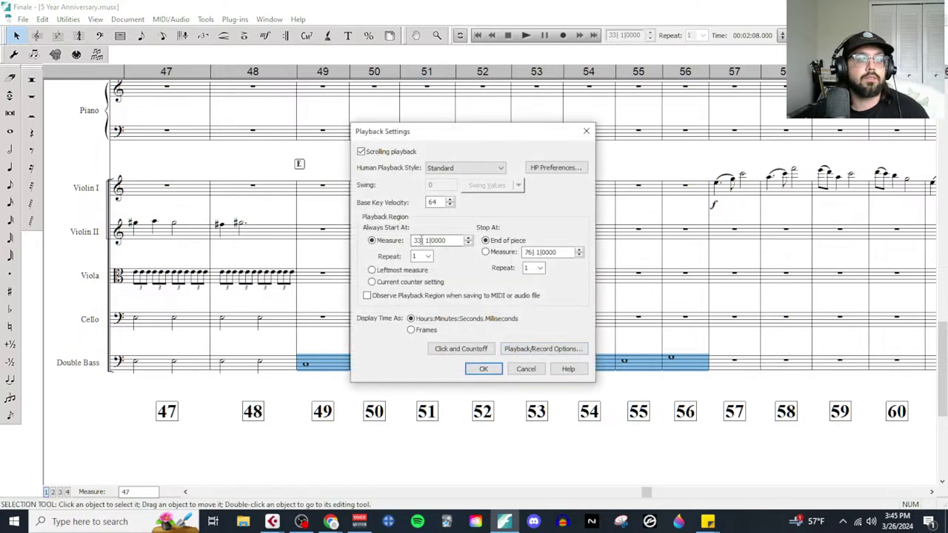
pyautogui.write('49')
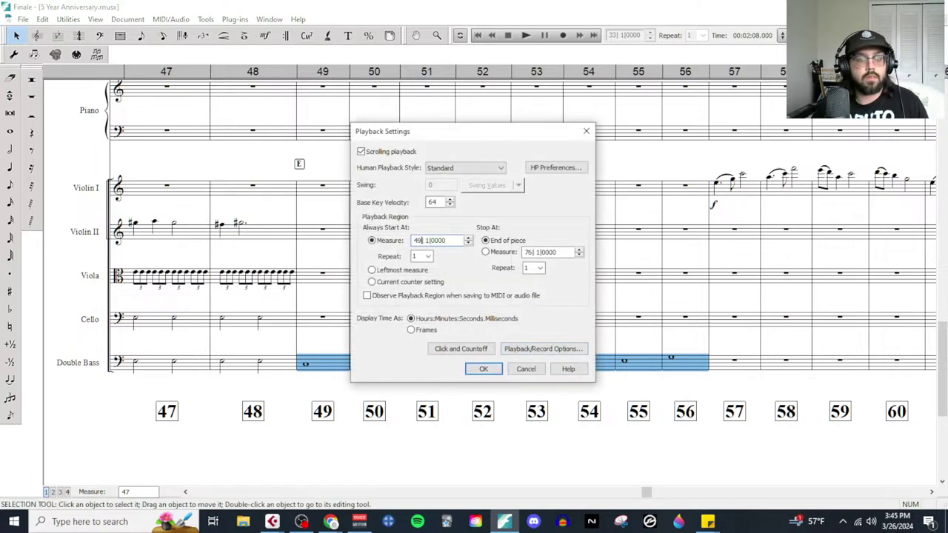
pyautogui.click(483, 369)
pyautogui.click(525, 34)
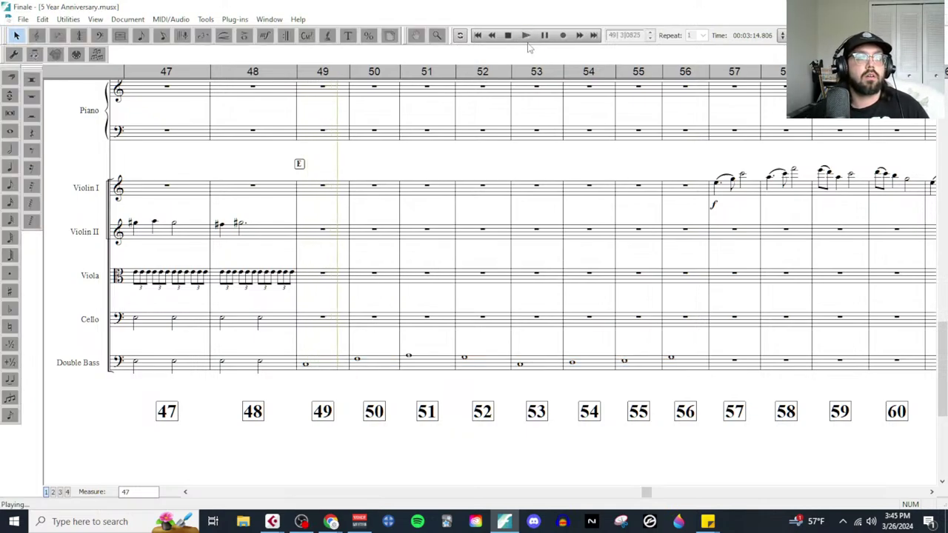
# Step: Stop playback, mark the Tuba and Double Bass f at measure 49, then play and stop again
pyautogui.click(508, 35)
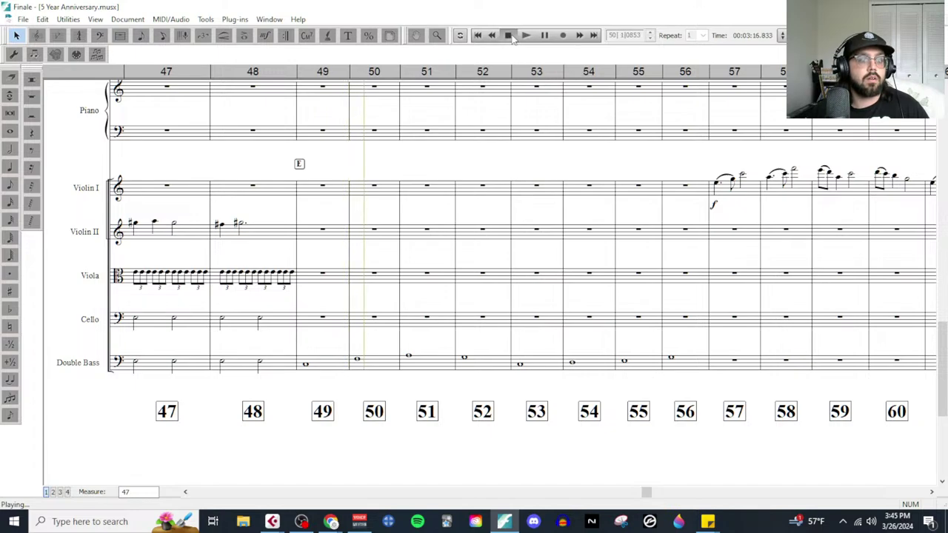
pyautogui.scroll(5, 315, 262)
pyautogui.scroll(3, 321, 274)
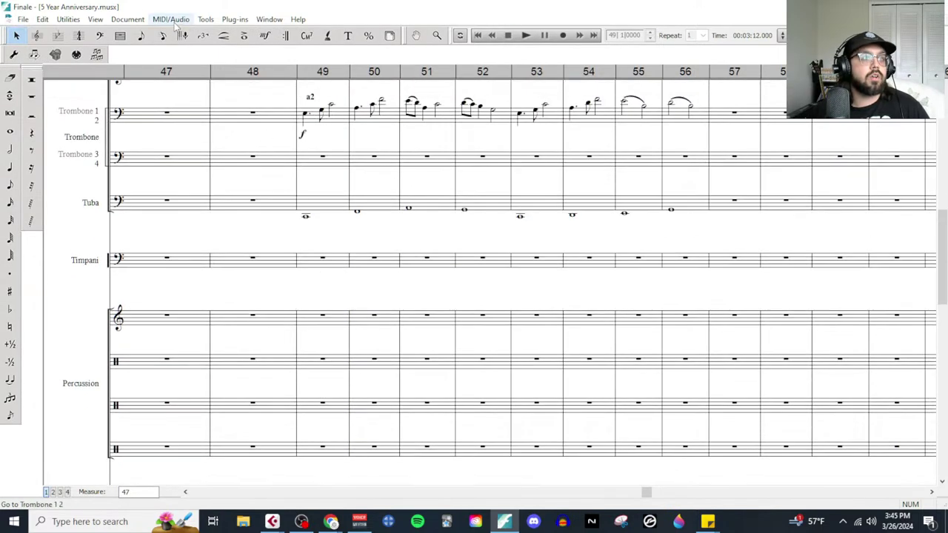
pyautogui.click(265, 35)
pyautogui.doubleClick(309, 194)
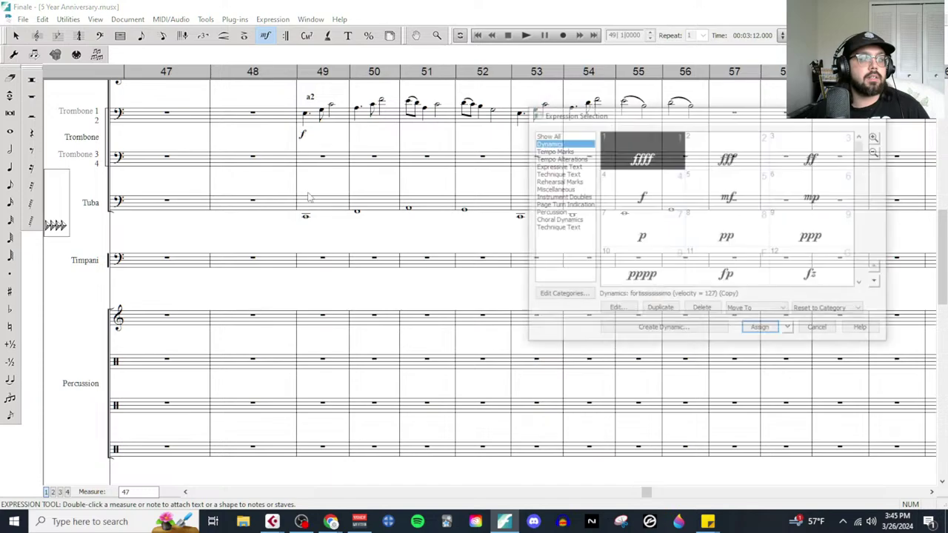
pyautogui.doubleClick(646, 194)
pyautogui.scroll(-8, 302, 363)
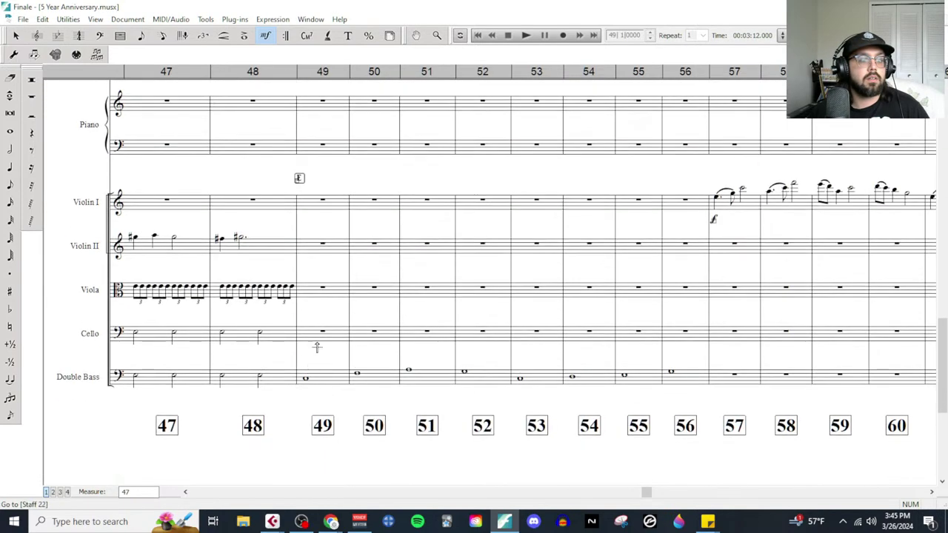
pyautogui.doubleClick(308, 359)
pyautogui.doubleClick(639, 249)
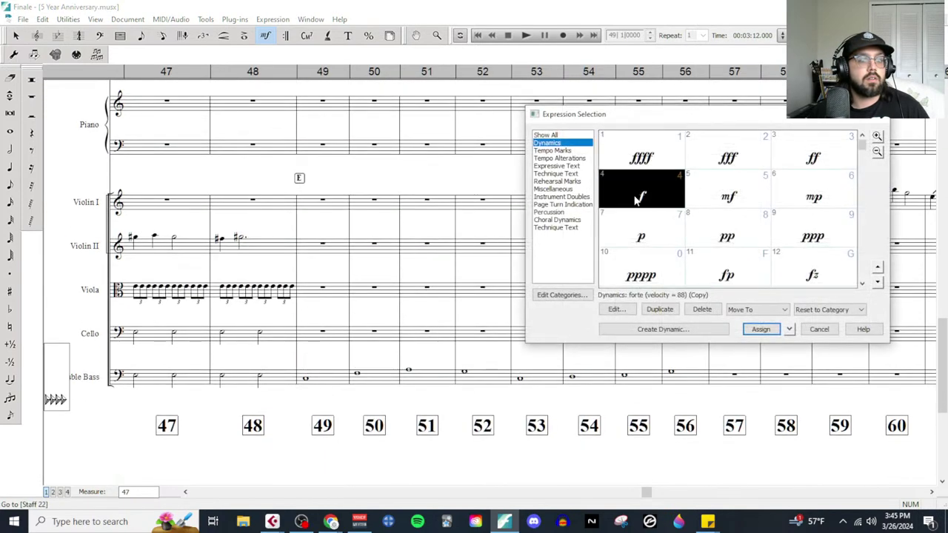
pyautogui.click(526, 35)
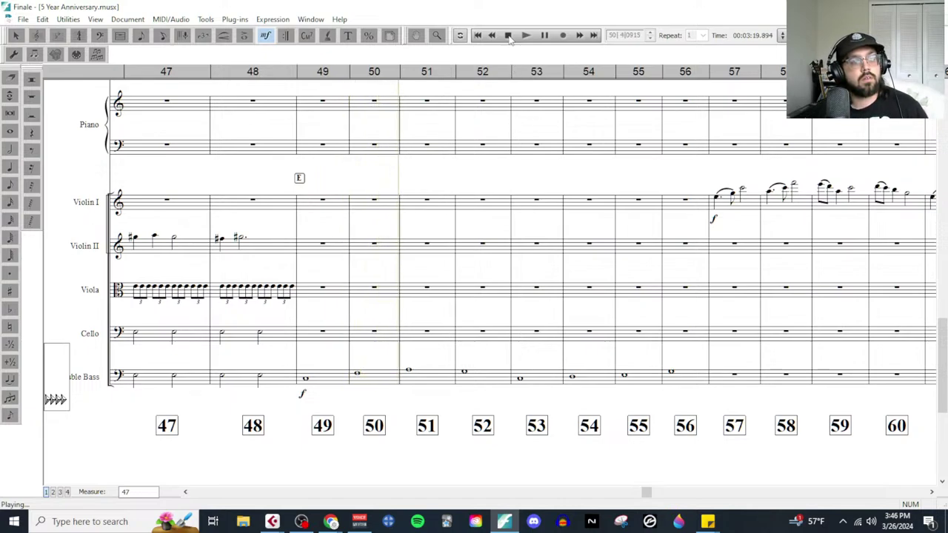
pyautogui.click(508, 35)
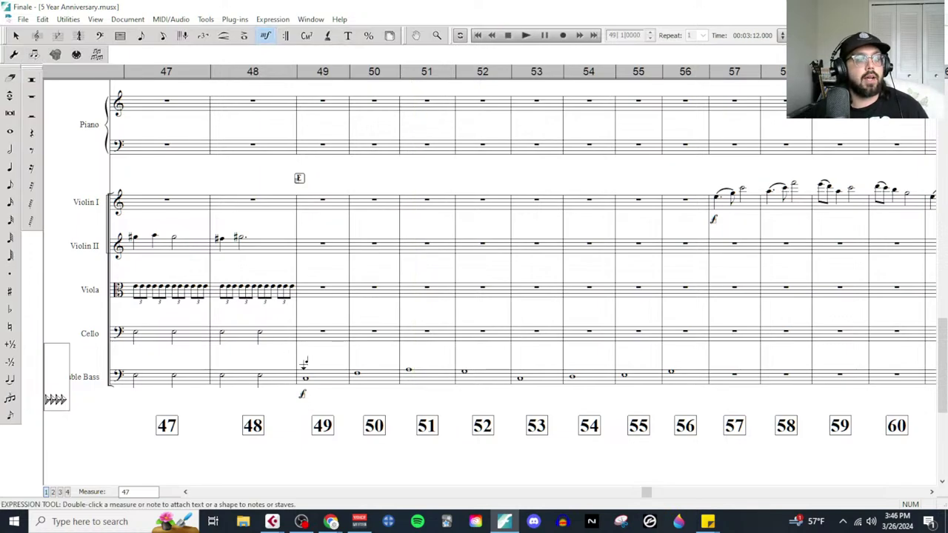
# Step: Add an arco technique marking to the Double Bass at measure 49
pyautogui.doubleClick(303, 366)
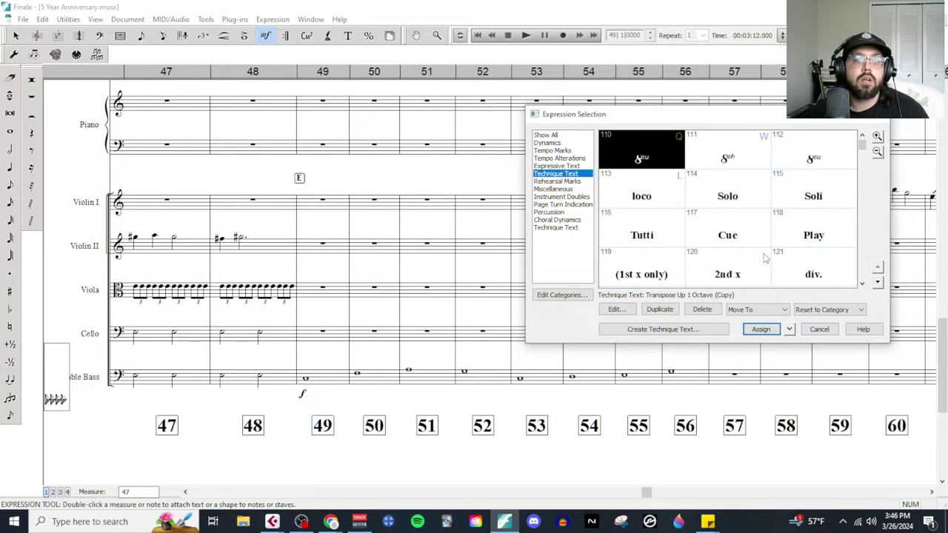
pyautogui.scroll(-7, 773, 279)
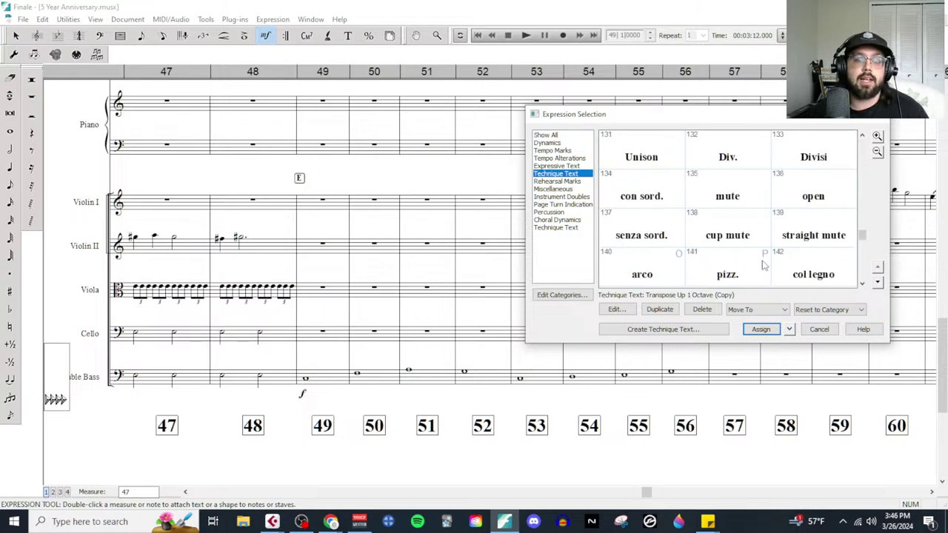
pyautogui.doubleClick(642, 272)
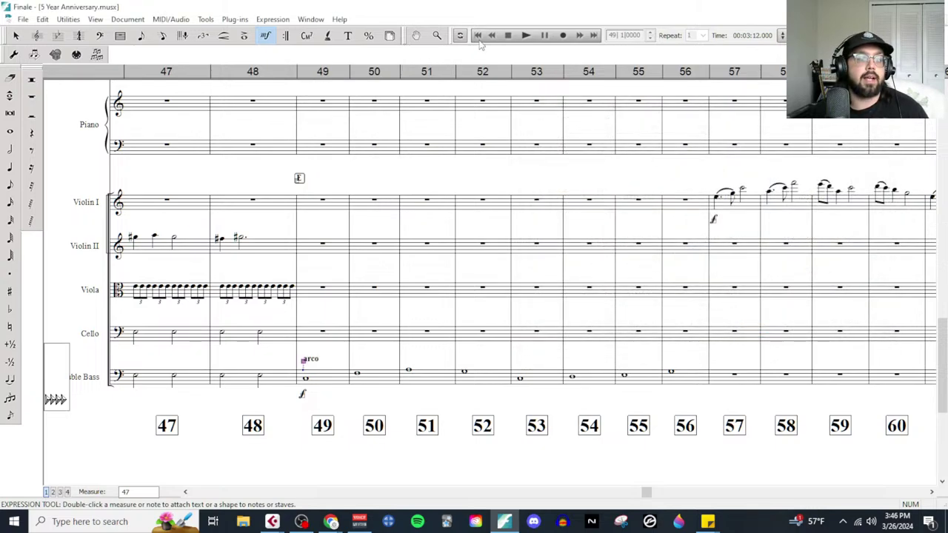
# Step: Play back from measure 49, check the planning document and Cubase, then stop playback
pyautogui.click(524, 36)
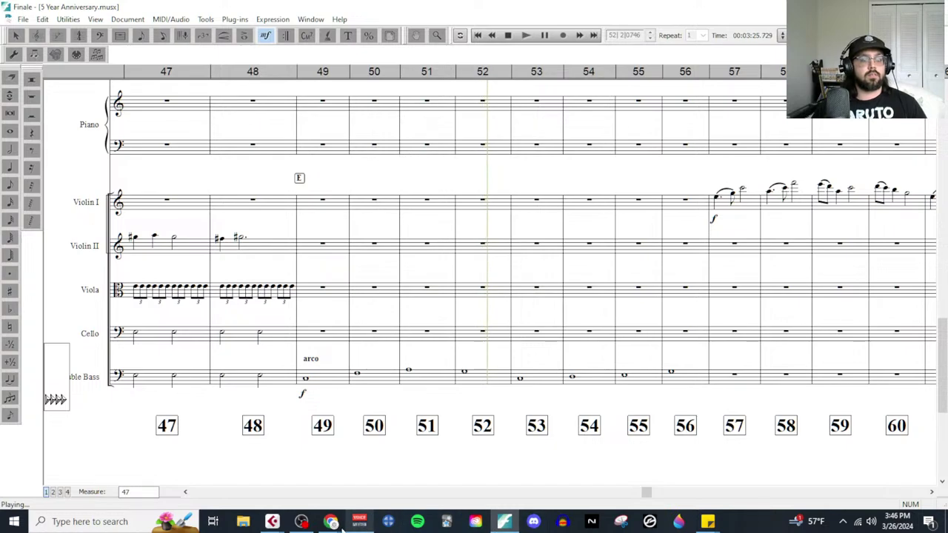
pyautogui.moveTo(337, 523)
pyautogui.click(412, 467)
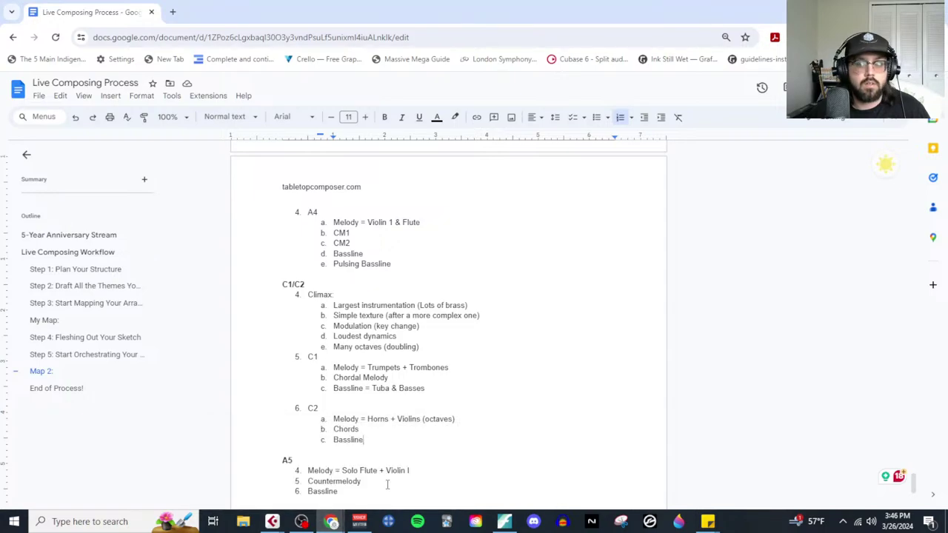
pyautogui.hotkey('alt', 'Tab')
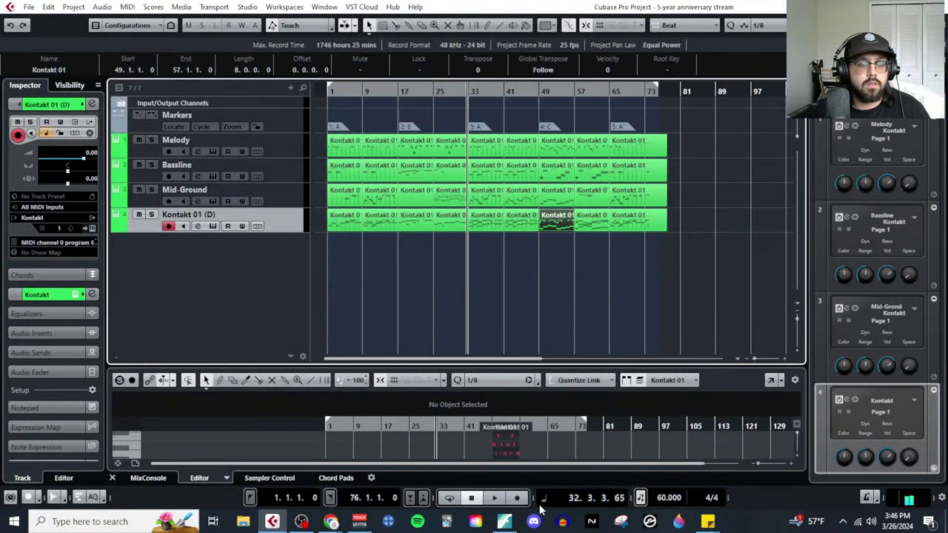
pyautogui.click(504, 521)
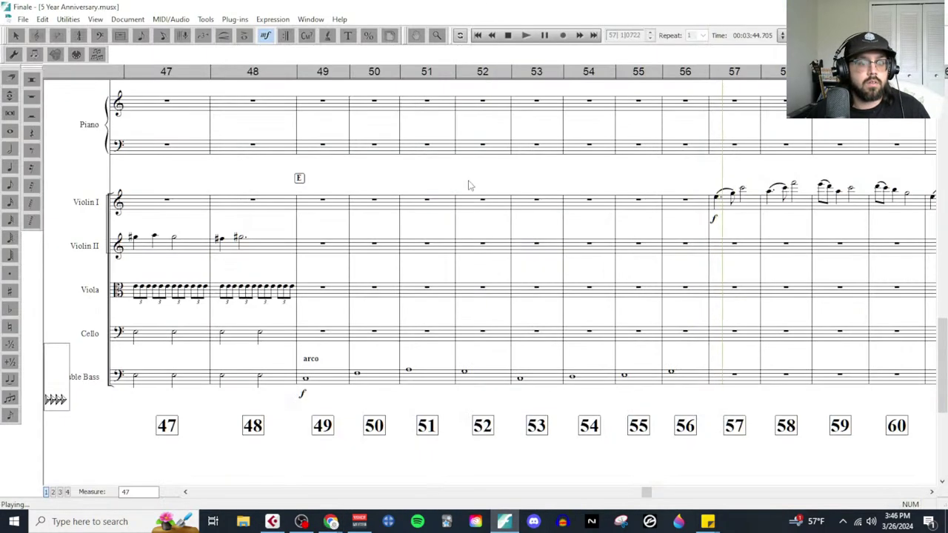
pyautogui.click(508, 37)
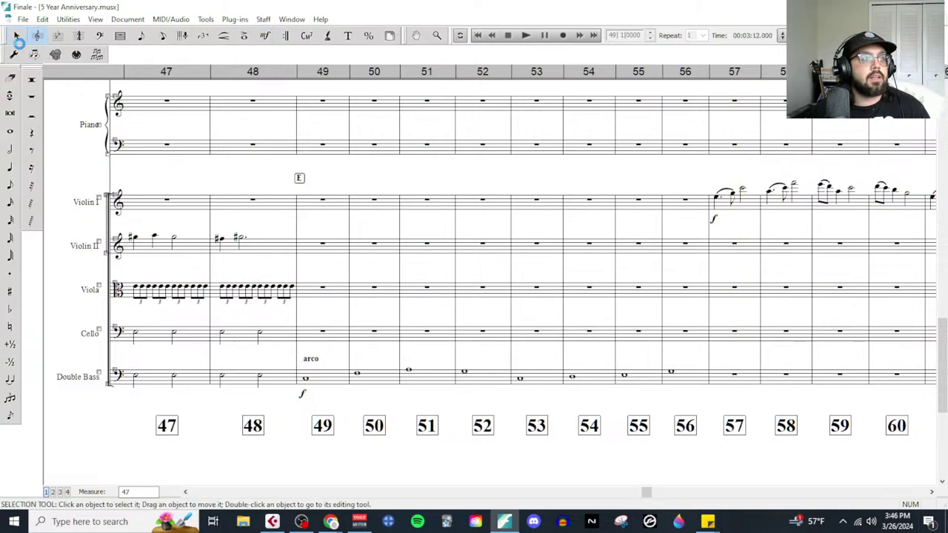
# Step: Copy Double Bass measures 49–56 into the Double Bass and Cello at measure 57
pyautogui.click(17, 35)
pyautogui.moveTo(305, 389); pyautogui.dragTo(685, 386)
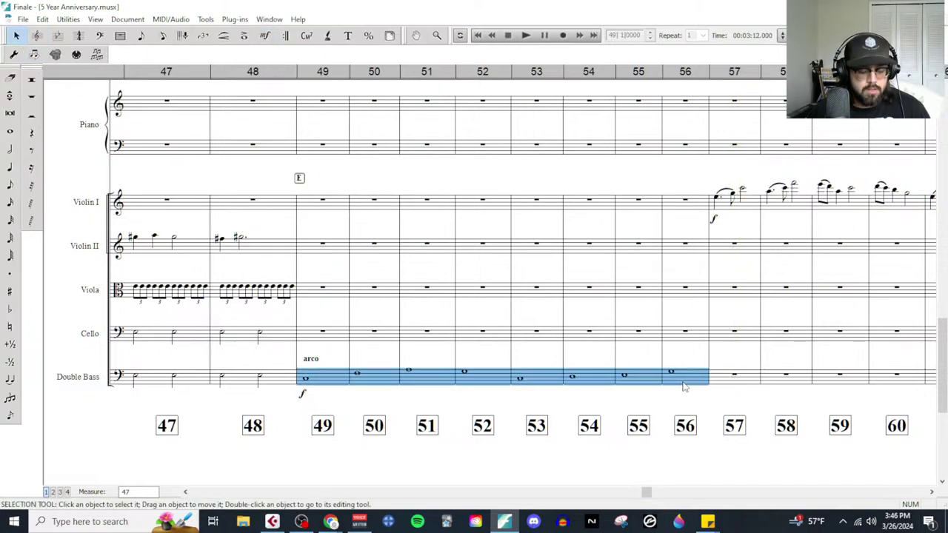
pyautogui.click(737, 379)
pyautogui.hotkey('ctrl', 'v')
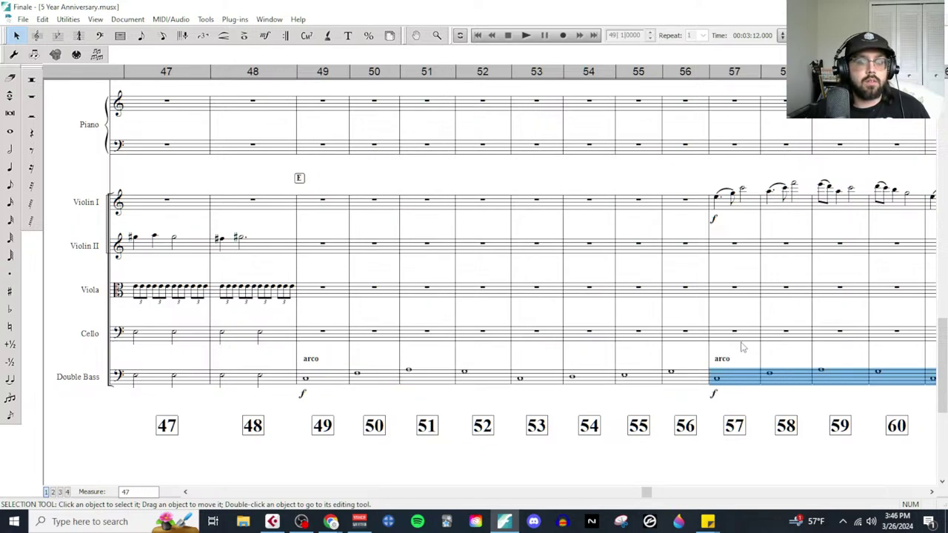
pyautogui.click(742, 345)
pyautogui.hotkey('ctrl', 'v')
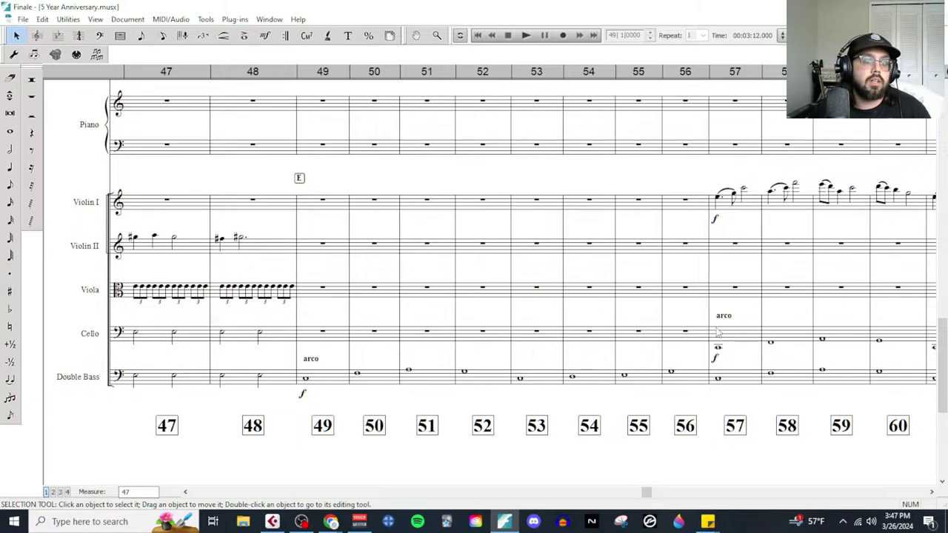
# Step: Repeat Tuba measures 49–56 from measure 57, then switch to the planning document
pyautogui.scroll(10, 717, 333)
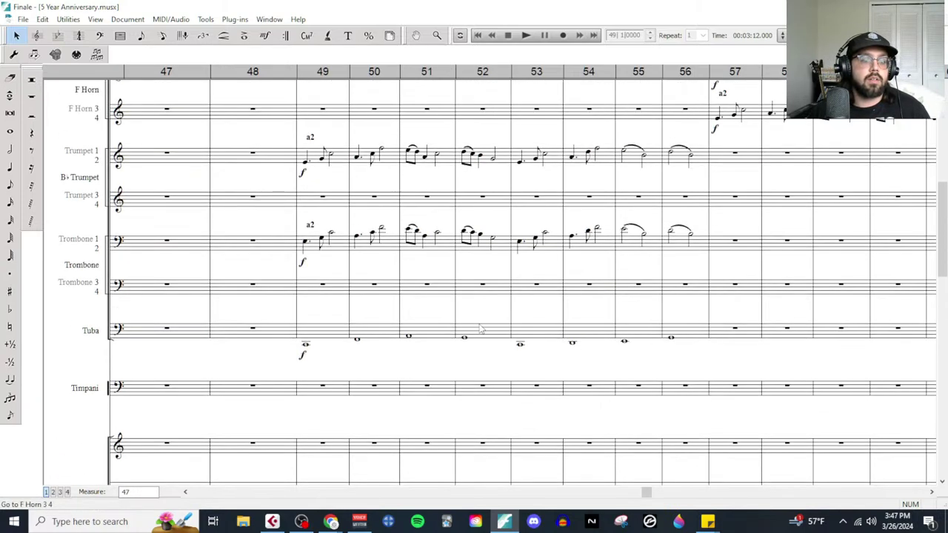
pyautogui.moveTo(339, 335); pyautogui.dragTo(519, 357)
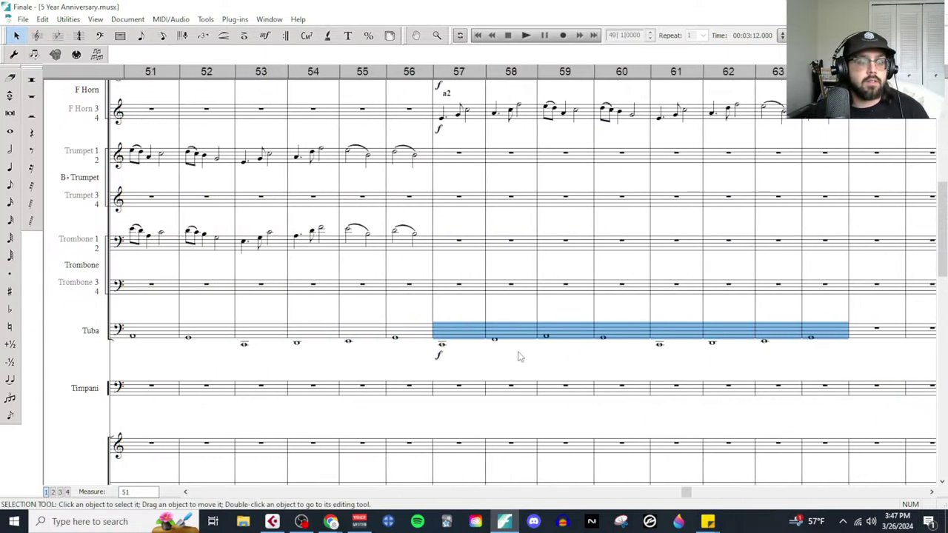
pyautogui.click(519, 357)
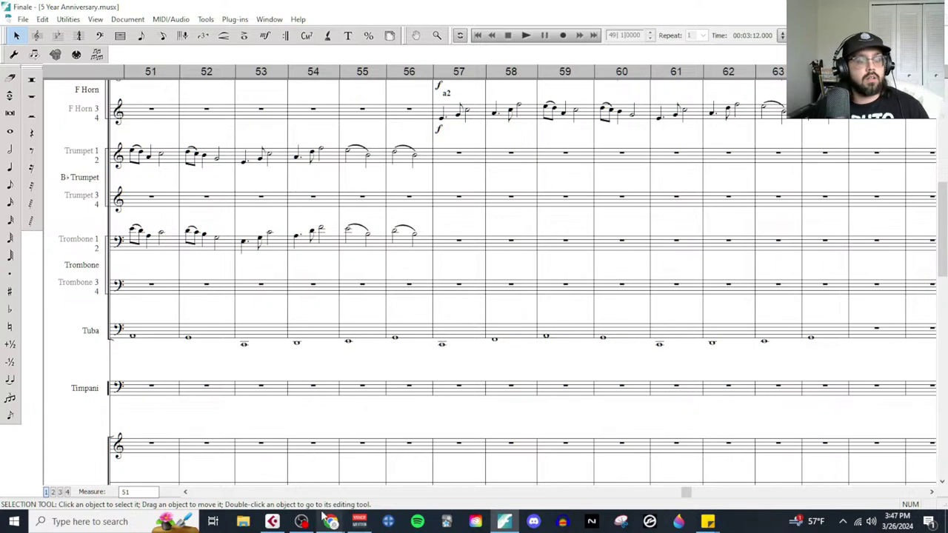
pyautogui.moveTo(331, 522)
pyautogui.click(419, 464)
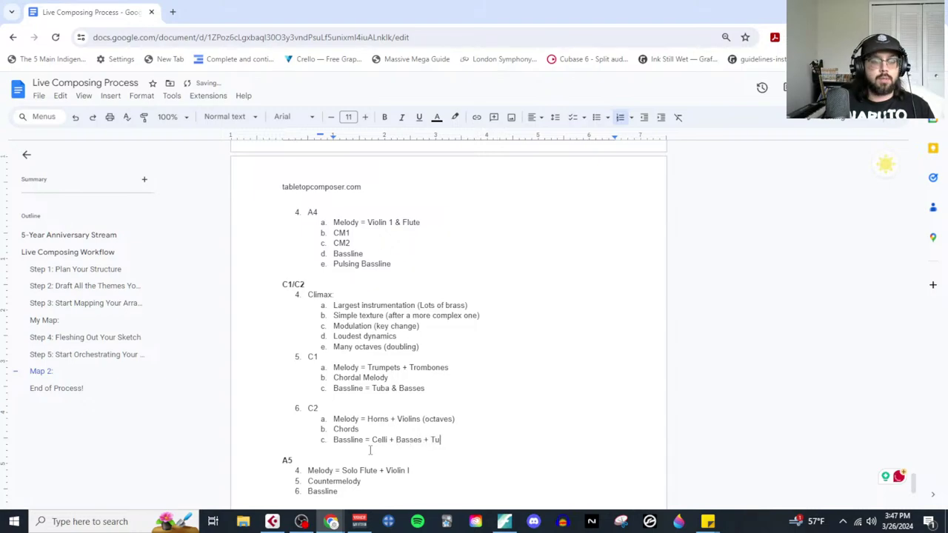
# Step: Finish C2's Bassline as 'Celli + Basses + Tuba', review Map 2, and return to Finale
pyautogui.scroll(-3, 370, 444)
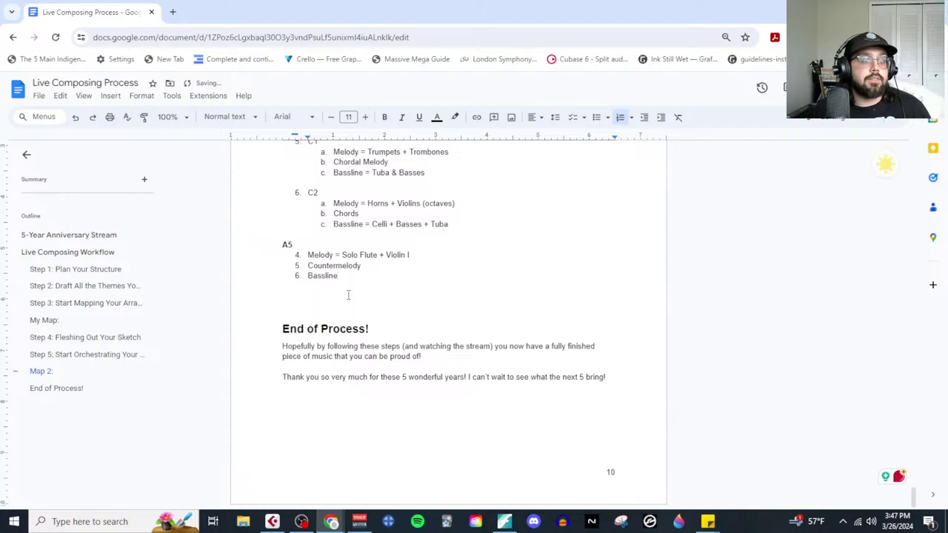
pyautogui.scroll(10, 349, 288)
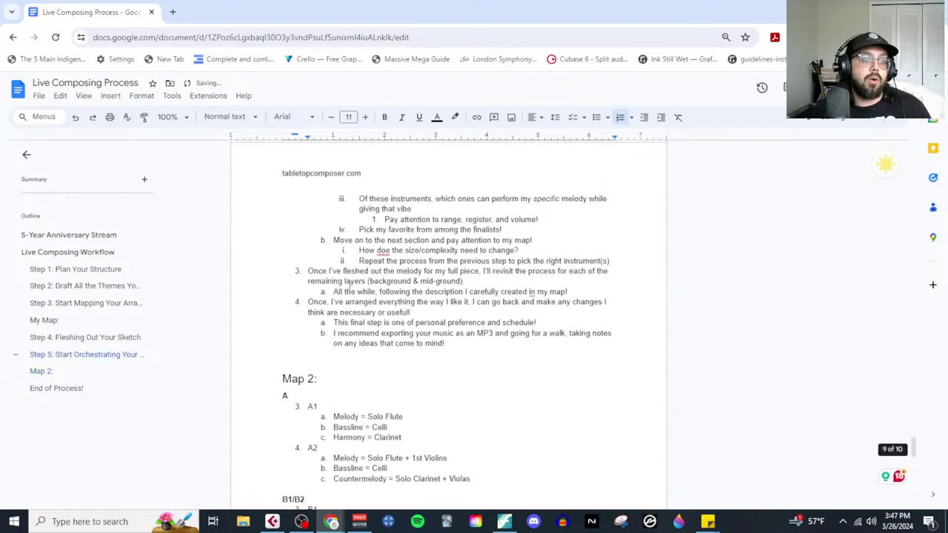
pyautogui.scroll(-6, 349, 288)
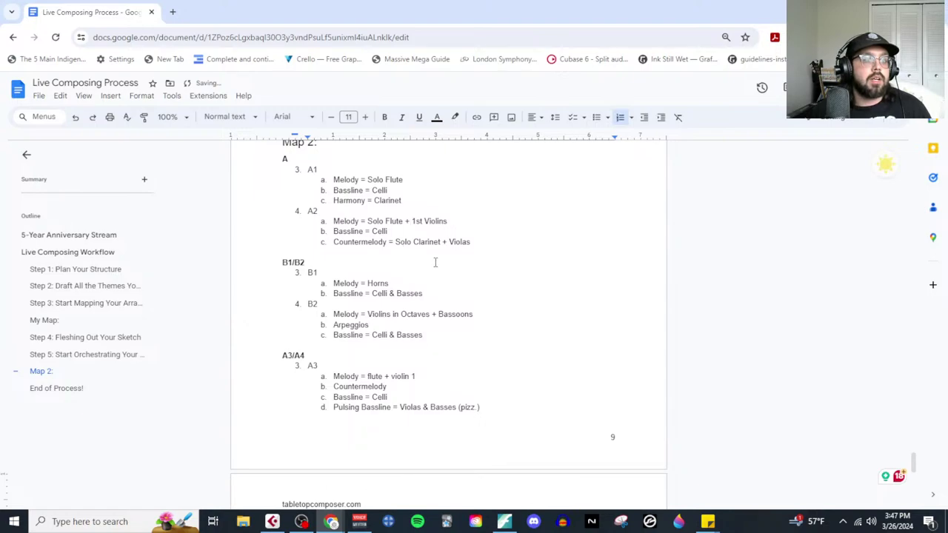
pyautogui.scroll(-10, 379, 244)
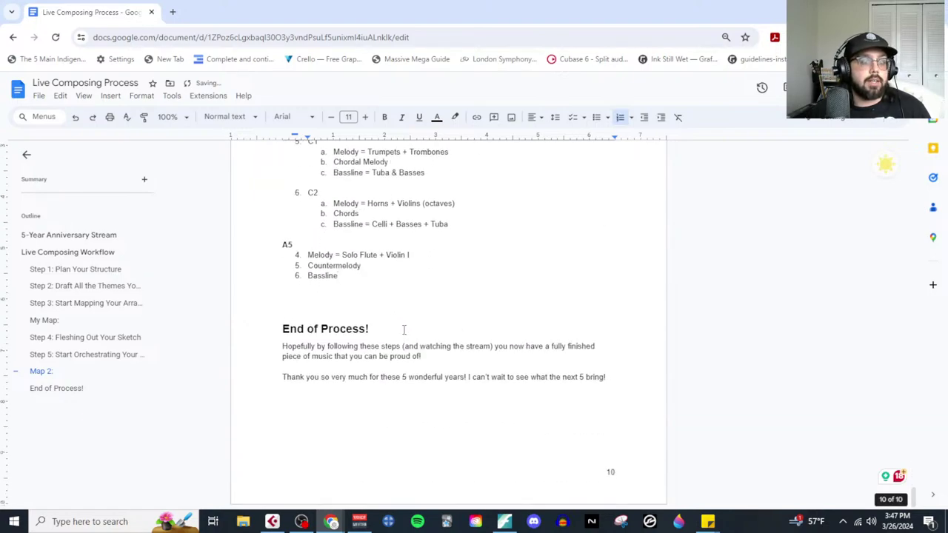
pyautogui.click(504, 522)
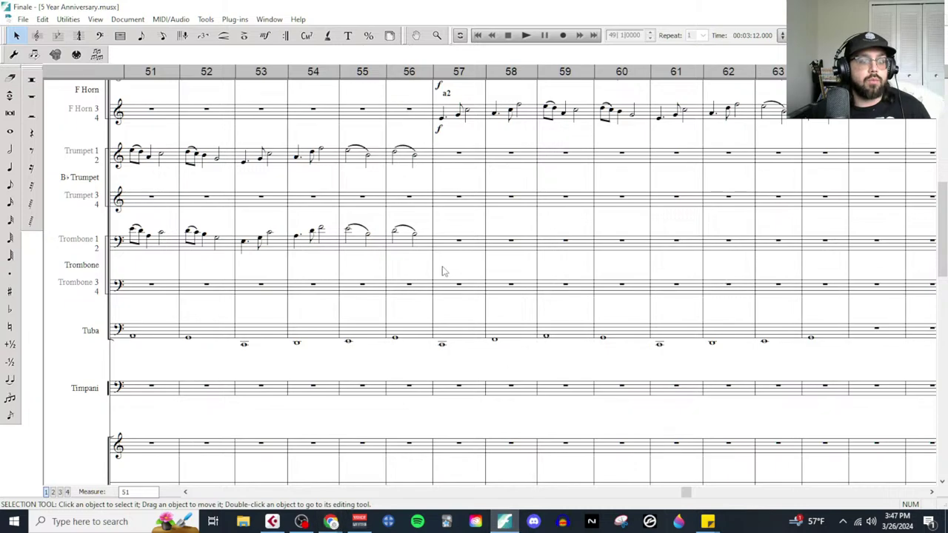
pyautogui.scroll(1, 482, 249)
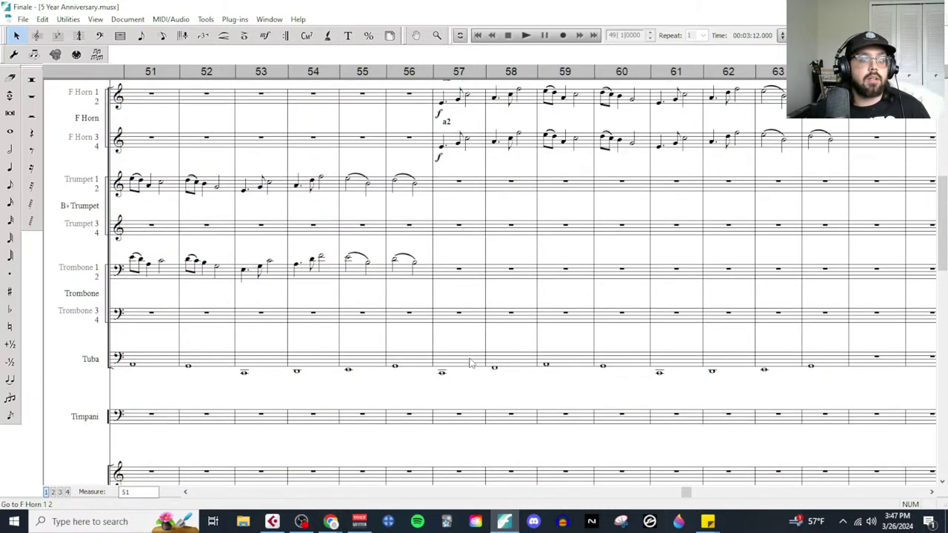
pyautogui.hscroll(3, 468, 360)
pyautogui.scroll(6, 468, 360)
pyautogui.hscroll(-10, 504, 359)
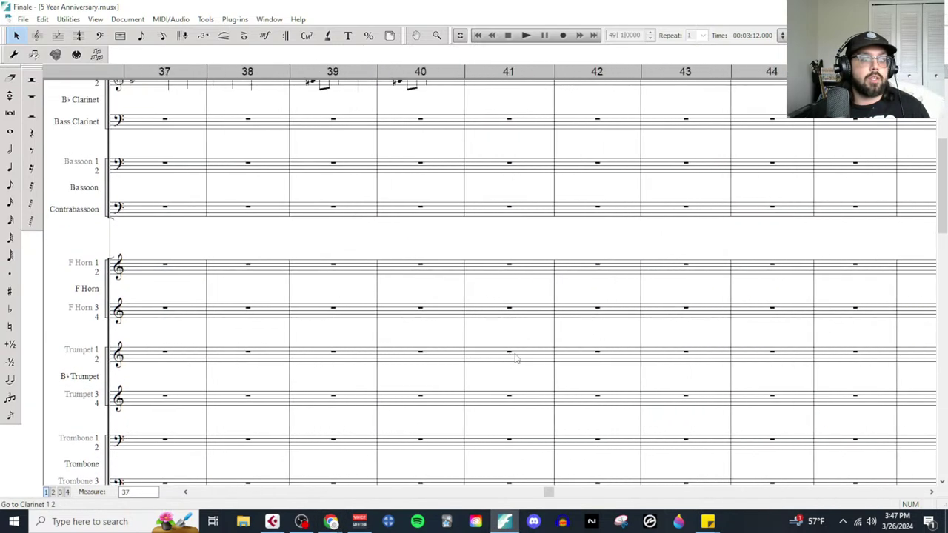
pyautogui.hscroll(-10, 516, 359)
pyautogui.scroll(6, 516, 358)
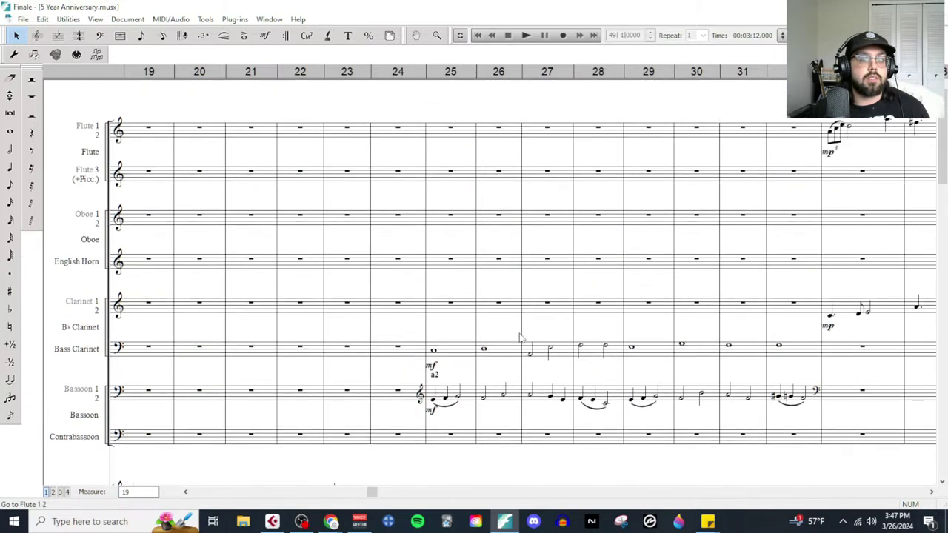
pyautogui.hscroll(5, 521, 338)
pyautogui.scroll(-8, 484, 341)
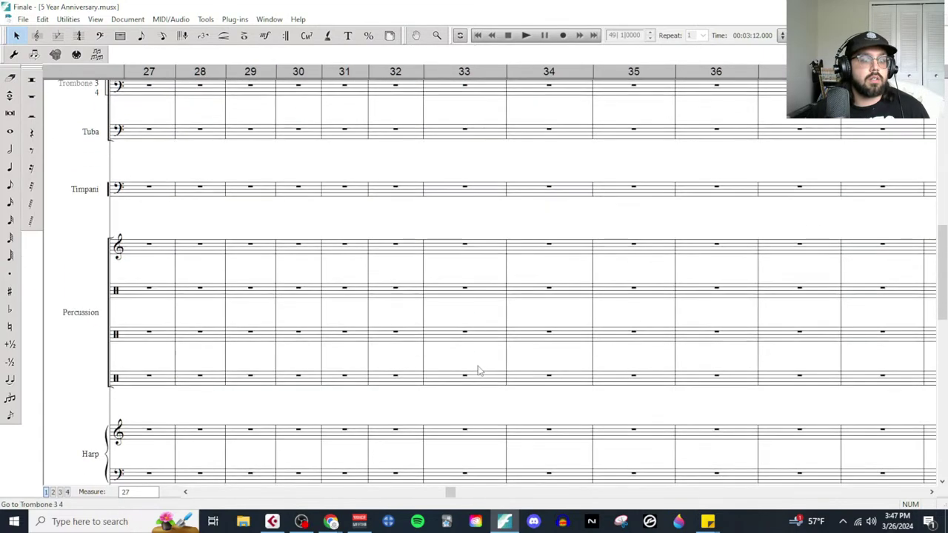
pyautogui.scroll(-8, 477, 370)
pyautogui.scroll(4, 468, 363)
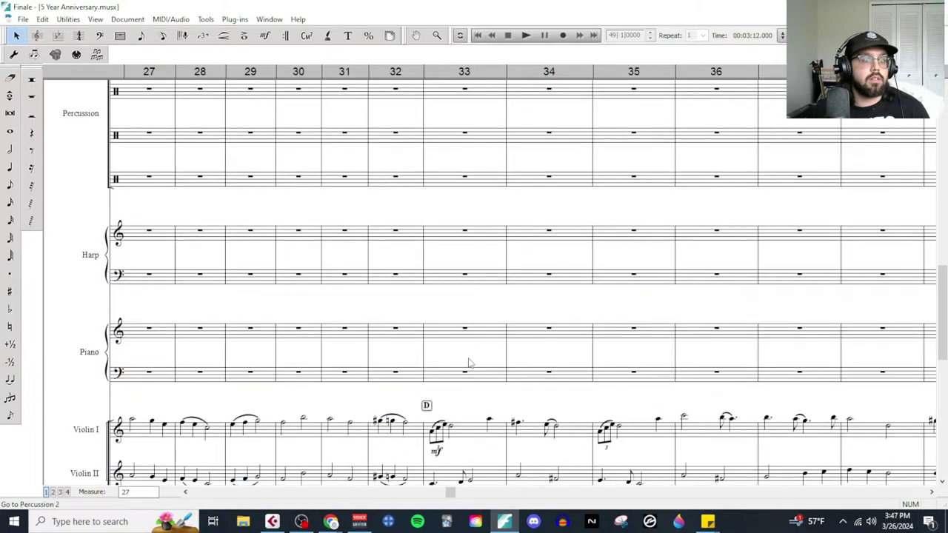
pyautogui.scroll(8, 468, 361)
pyautogui.hscroll(-8, 423, 337)
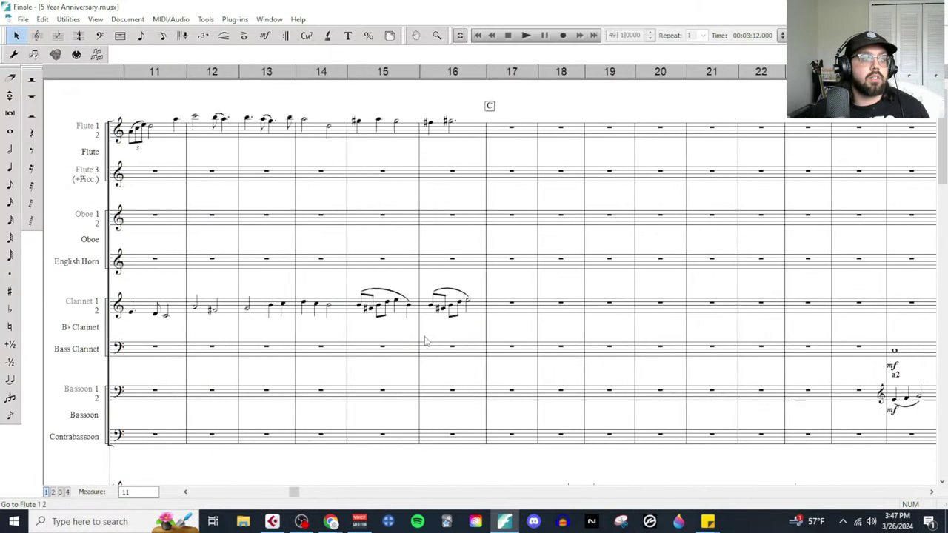
pyautogui.hscroll(-2, 423, 337)
pyautogui.scroll(-8, 281, 348)
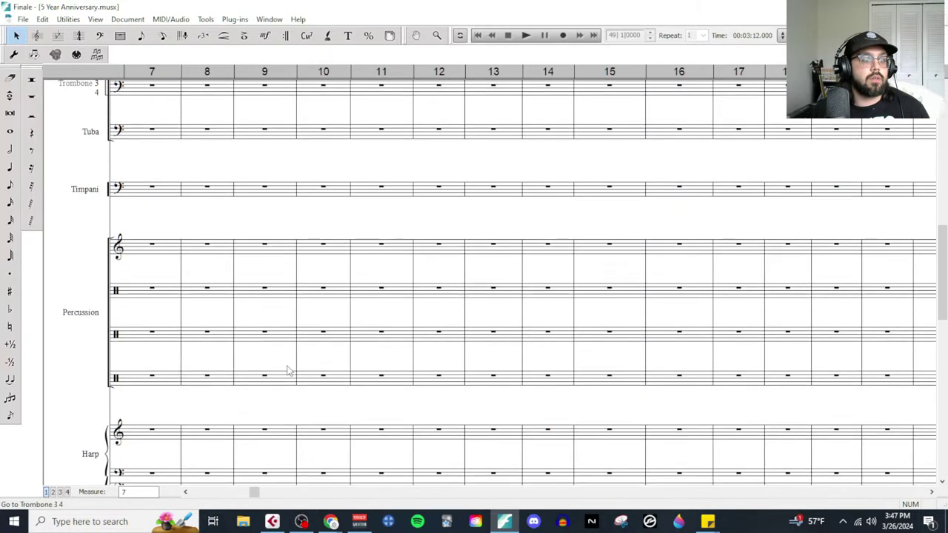
pyautogui.scroll(-6, 285, 371)
pyautogui.click(271, 378)
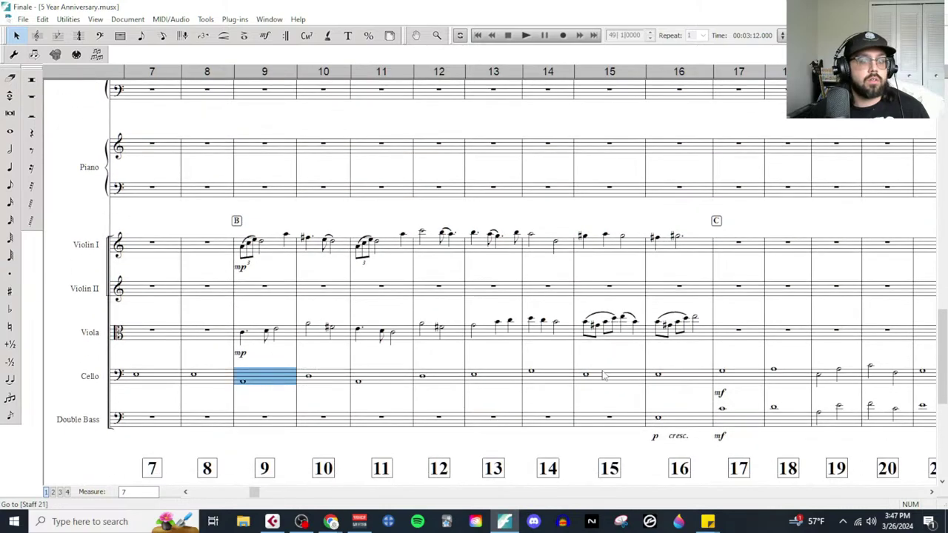
pyautogui.keyDown('shift'); pyautogui.click(666, 382); pyautogui.keyUp('shift')
pyautogui.hscroll(15, 637, 383)
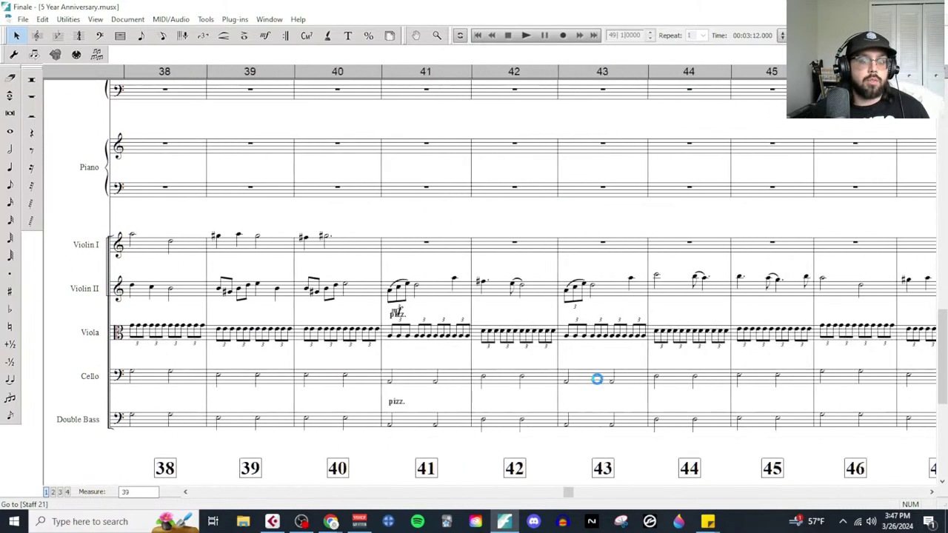
pyautogui.hscroll(-5, 599, 385)
pyautogui.hscroll(1, 578, 388)
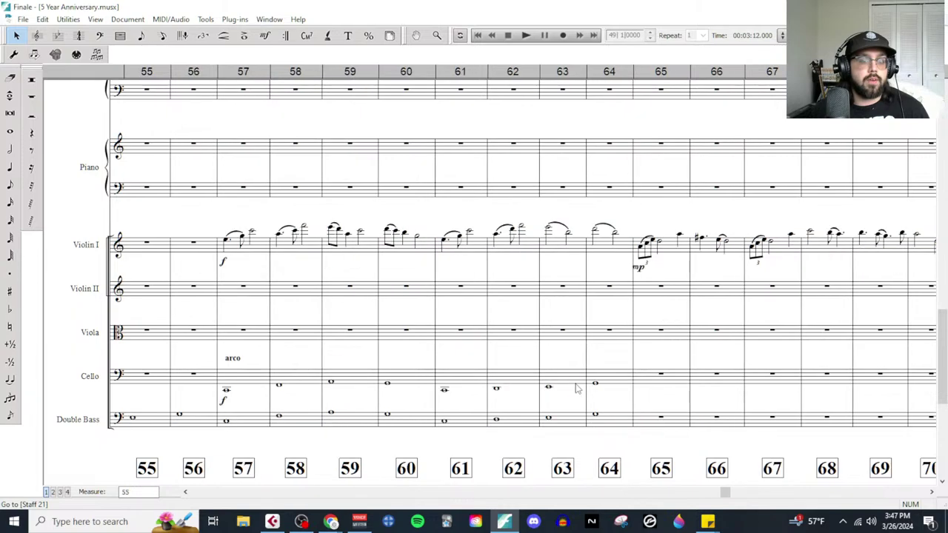
# Step: Add an mp dynamic to the cello at measure 65
pyautogui.click(659, 388)
pyautogui.hotkey('ctrl', 'shift', 'End')
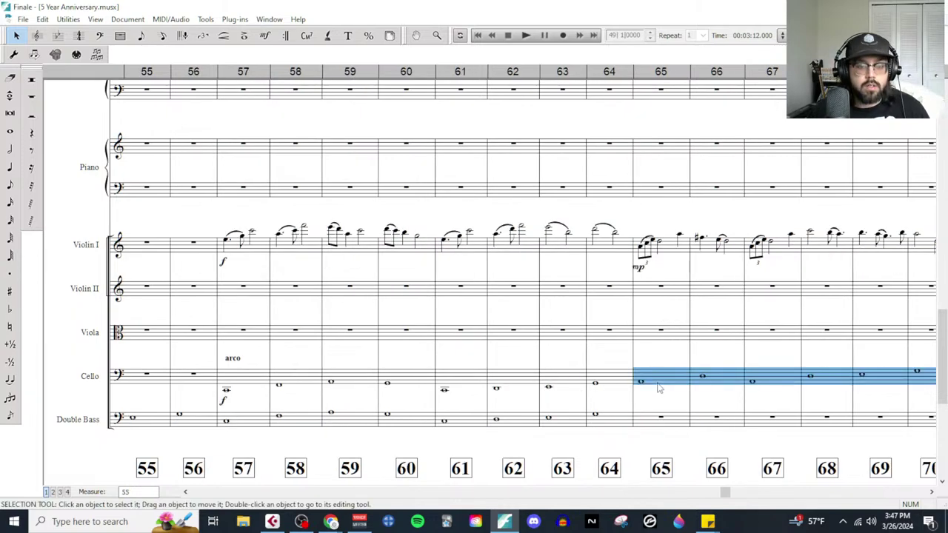
pyautogui.click(265, 36)
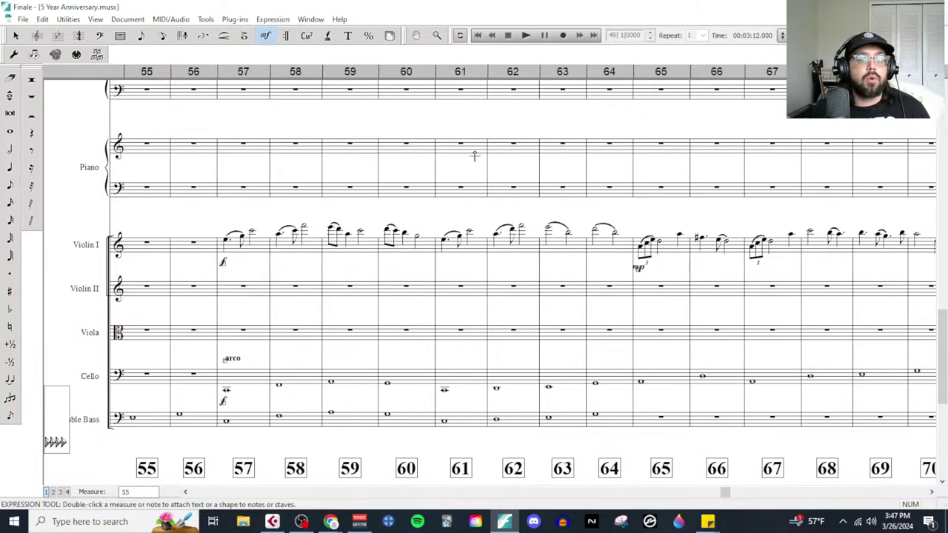
pyautogui.doubleClick(643, 363)
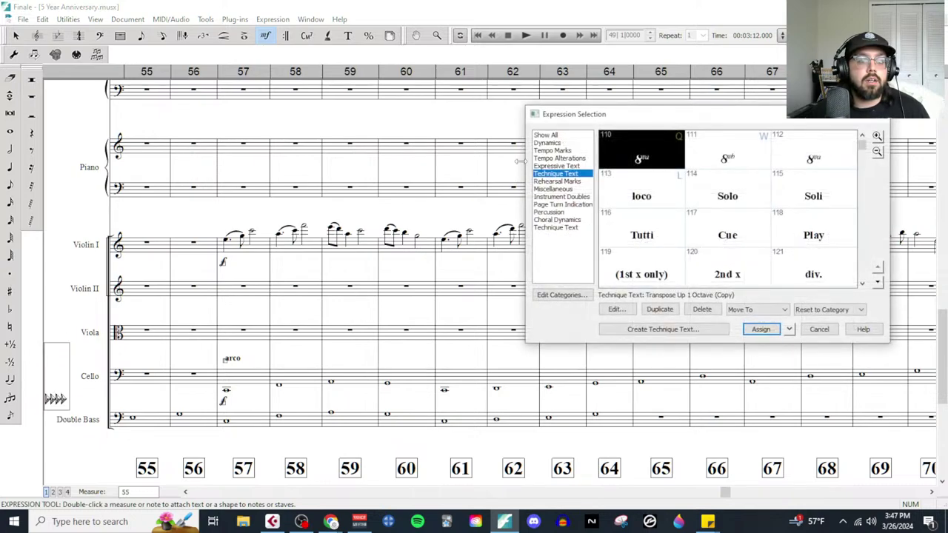
pyautogui.doubleClick(810, 212)
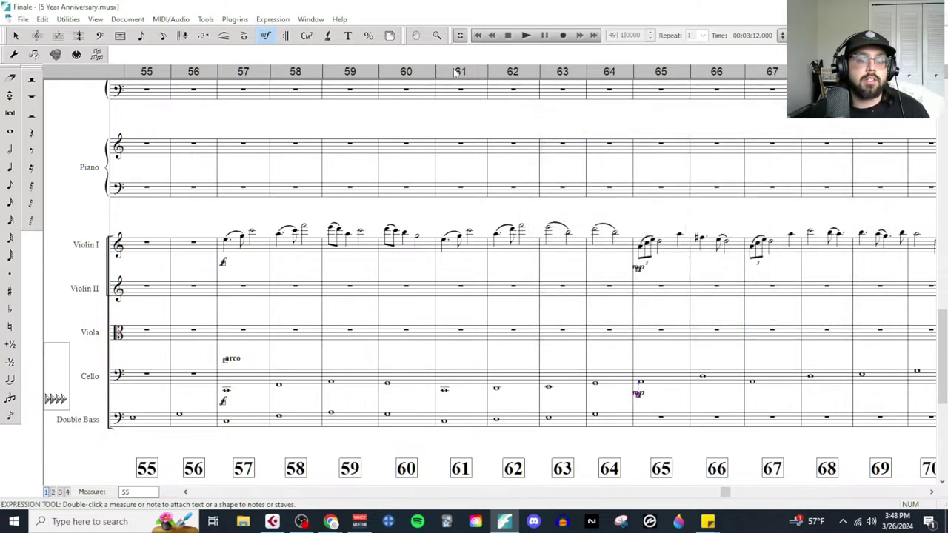
# Step: Play the score back from measure 49, briefly checking the sticky note
pyautogui.click(525, 36)
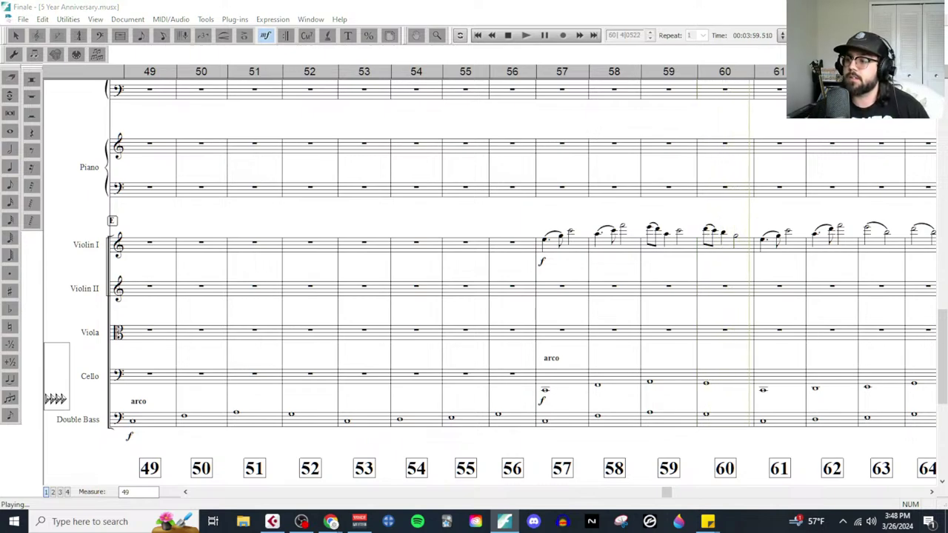
pyautogui.hotkey('alt', 'Tab')
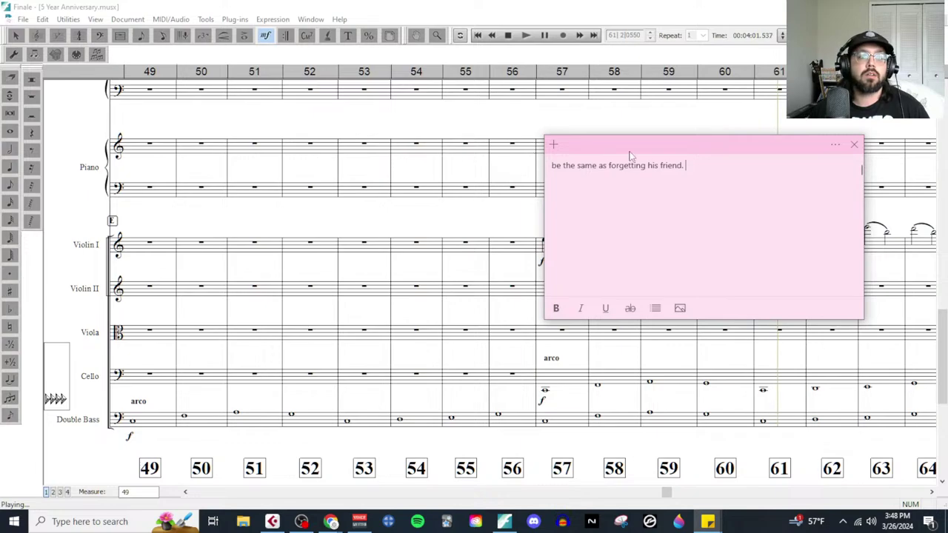
pyautogui.hotkey('alt', 'Tab')
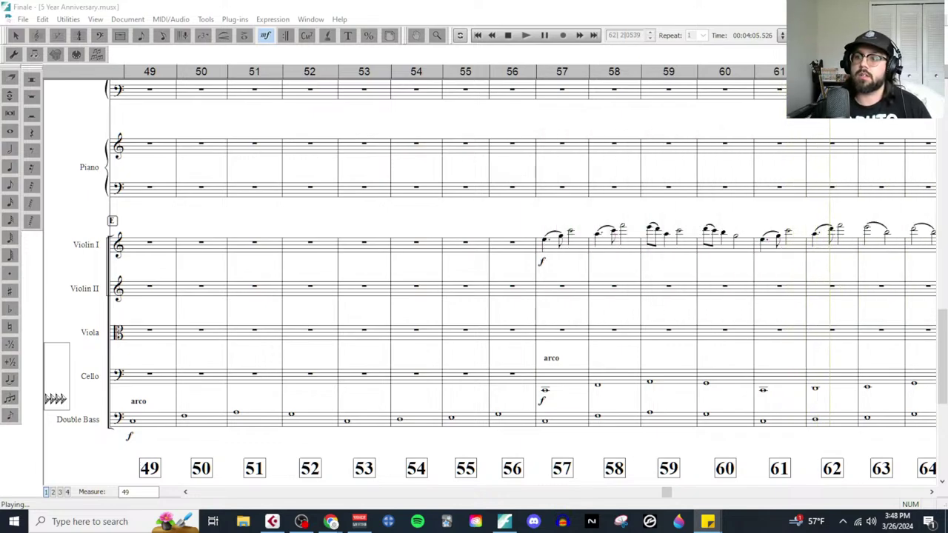
# Step: Empty the sticky note of all text, move it aside, and stop Finale's playback
pyautogui.hotkey('alt', 'Tab')
pyautogui.scroll(-5, 485, 150)
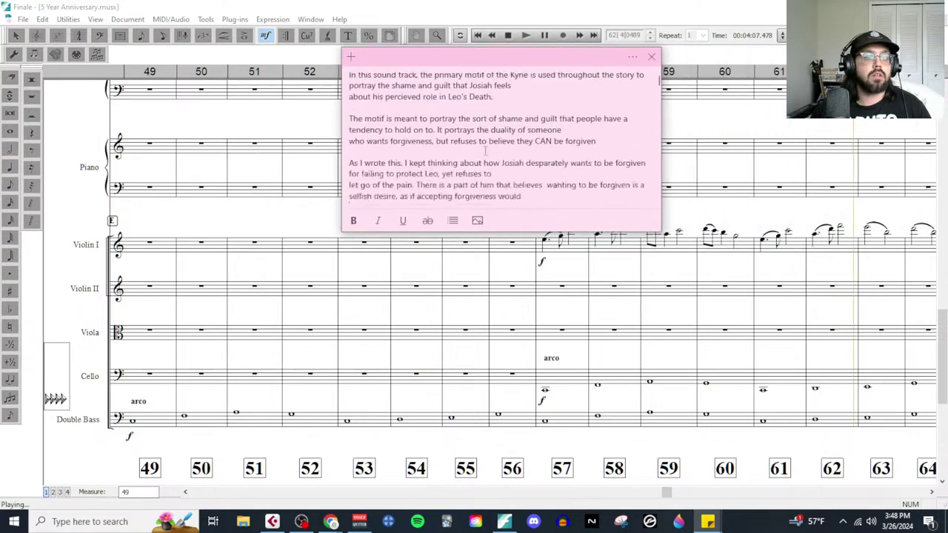
pyautogui.scroll(-4, 485, 150)
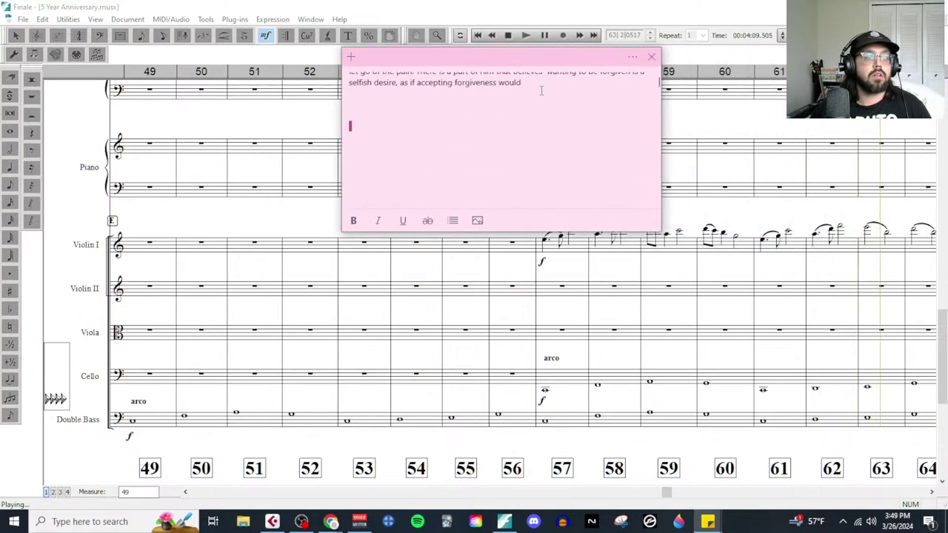
pyautogui.moveTo(540, 89); pyautogui.dragTo(345, 112)
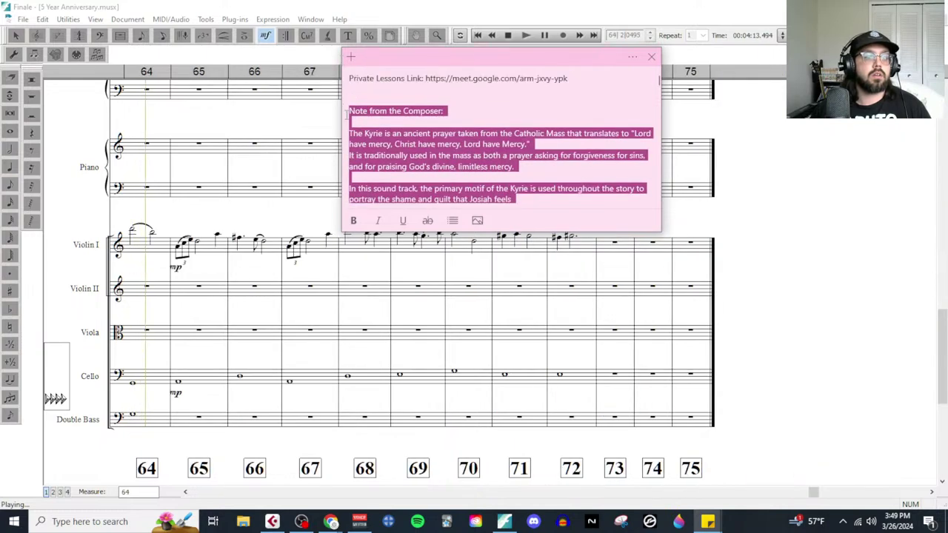
pyautogui.press('BackSpace')
pyautogui.hotkey('ctrl', 'a')
pyautogui.press('BackSpace')
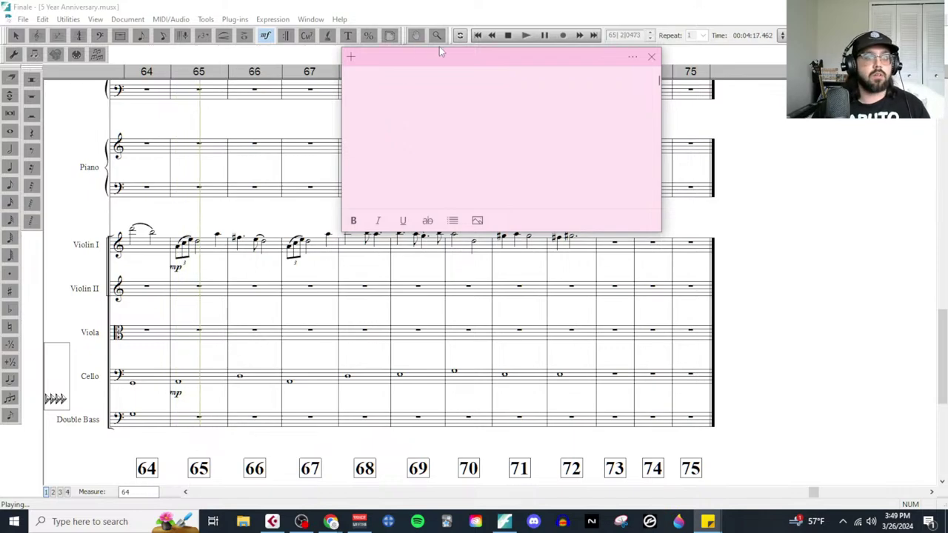
pyautogui.moveTo(439, 46); pyautogui.dragTo(589, 141)
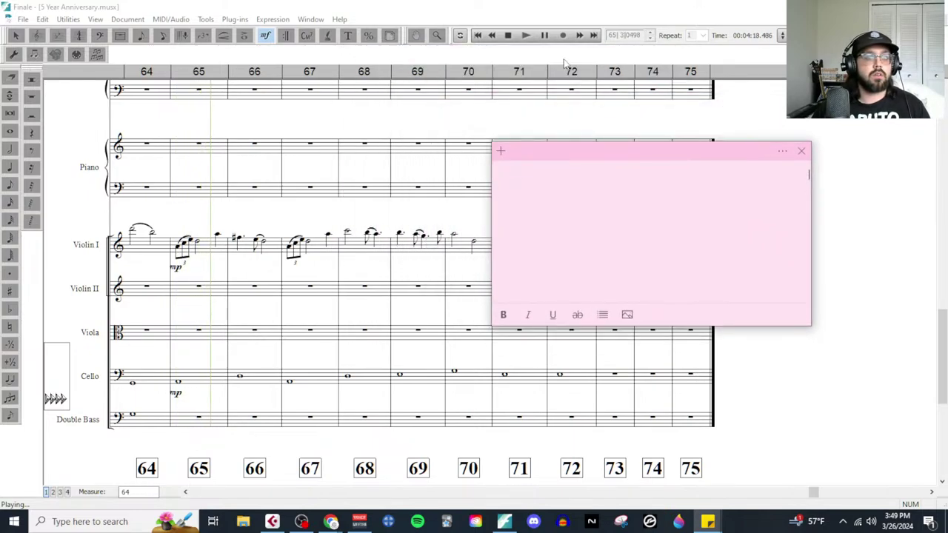
pyautogui.click(508, 35)
# Step: Make the sticky note read 'Quick 5 minute break! I will be back!' in bold, then open Playback Settings
pyautogui.moveTo(708, 522)
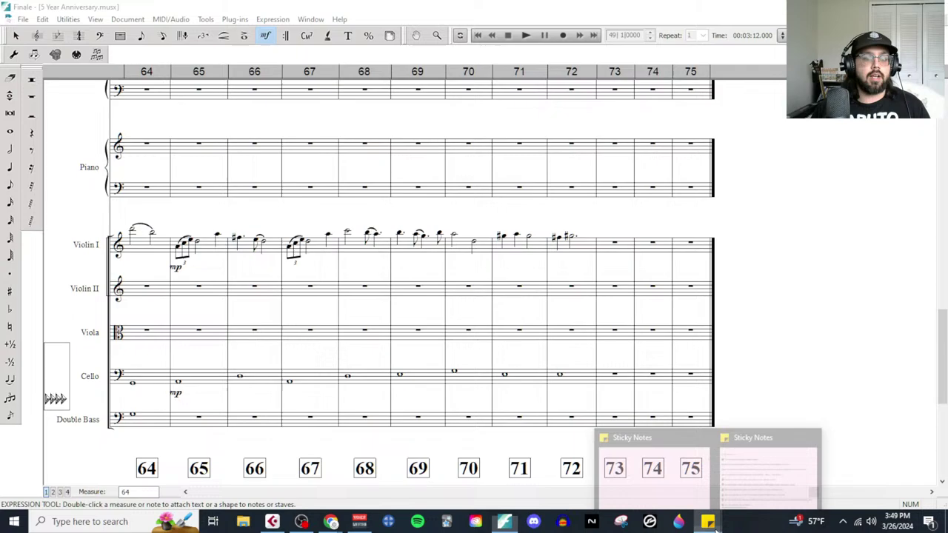
pyautogui.click(690, 471)
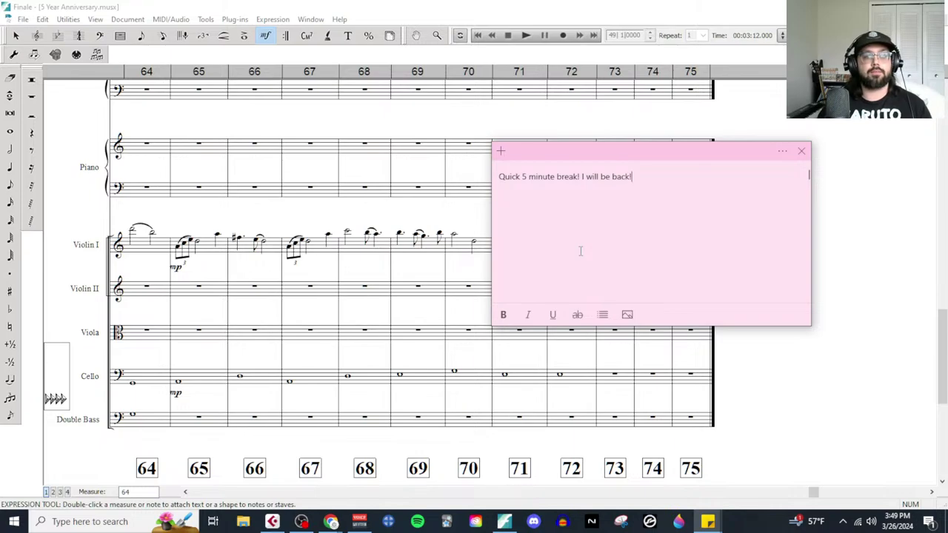
pyautogui.moveTo(632, 177); pyautogui.dragTo(516, 171)
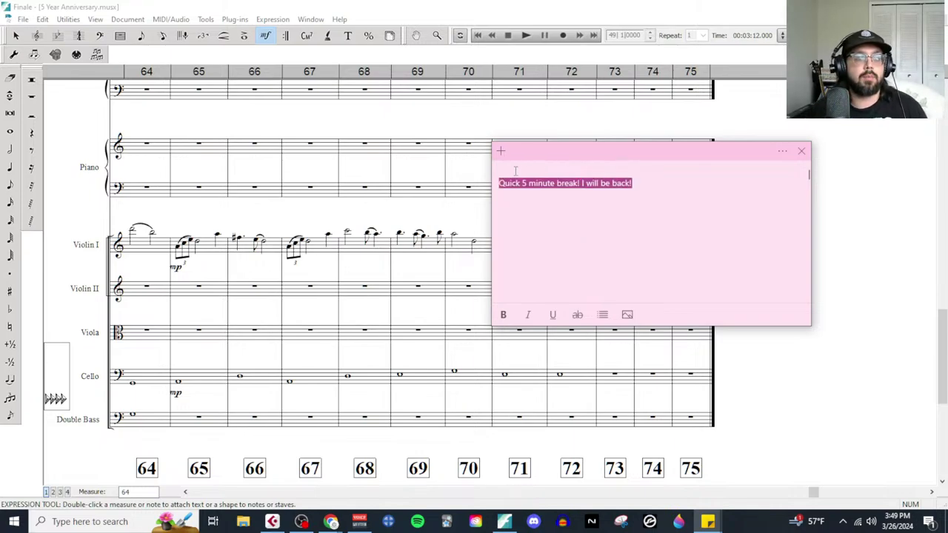
pyautogui.click(504, 314)
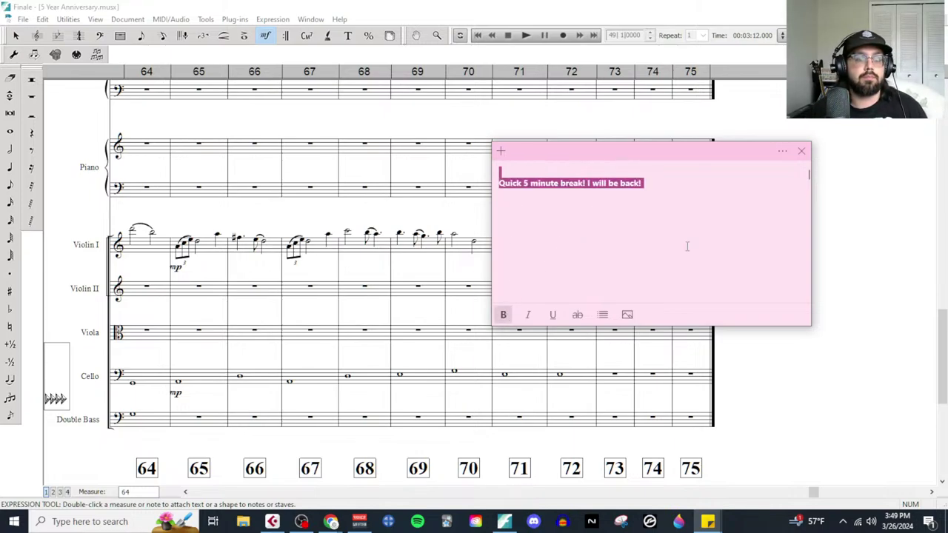
pyautogui.click(690, 255)
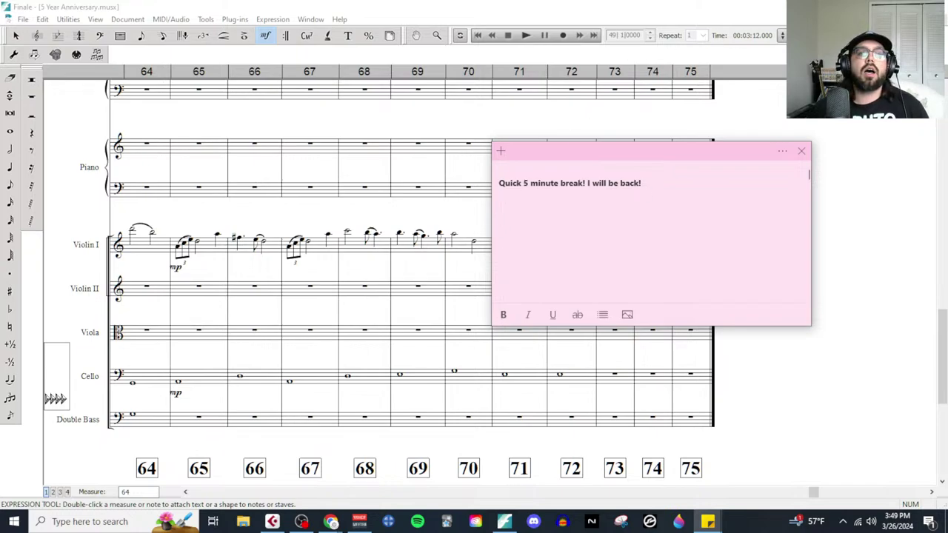
pyautogui.hotkey('ctrl', 'shift', 'p')
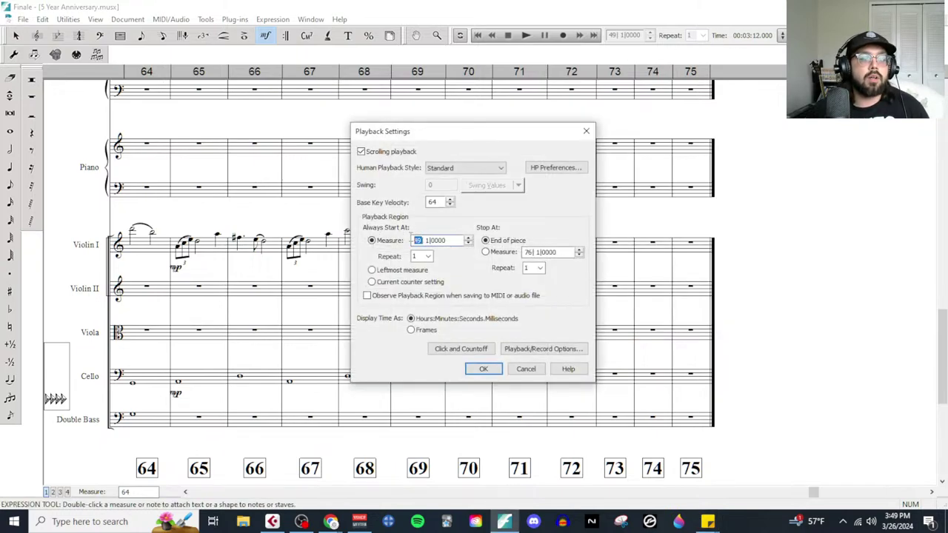
# Step: Confirm playback to always start at measure 1
pyautogui.click(482, 369)
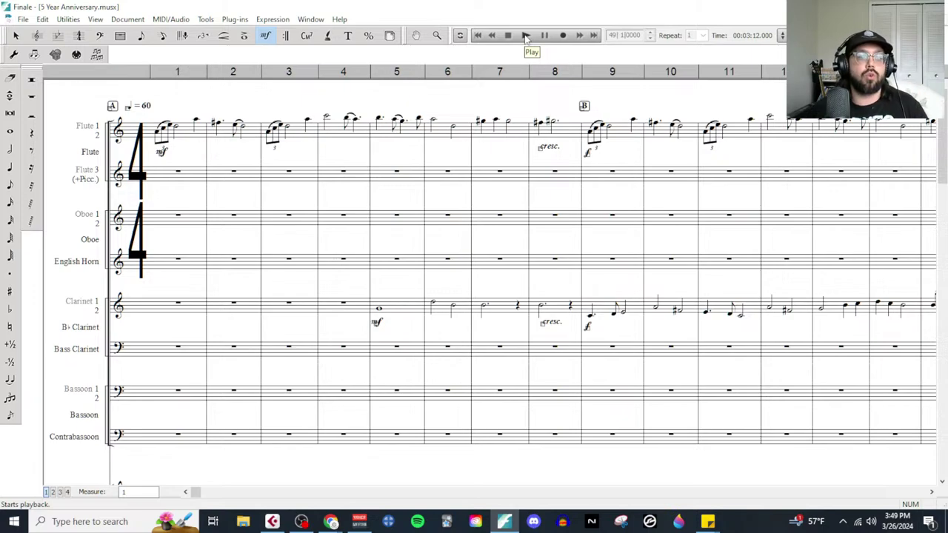
# Step: Play the score from measure 1 with the bold break note shown over it
pyautogui.click(525, 37)
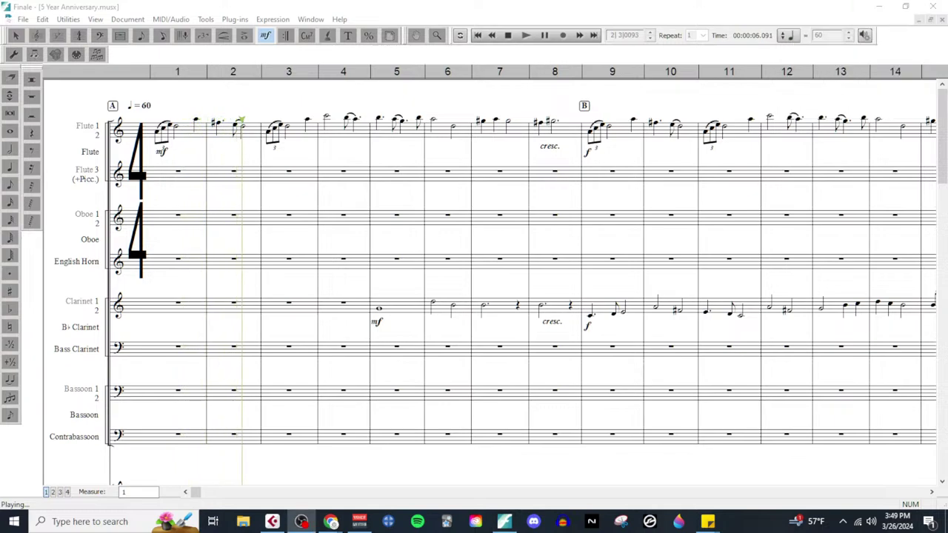
pyautogui.hotkey('alt', 'Tab')
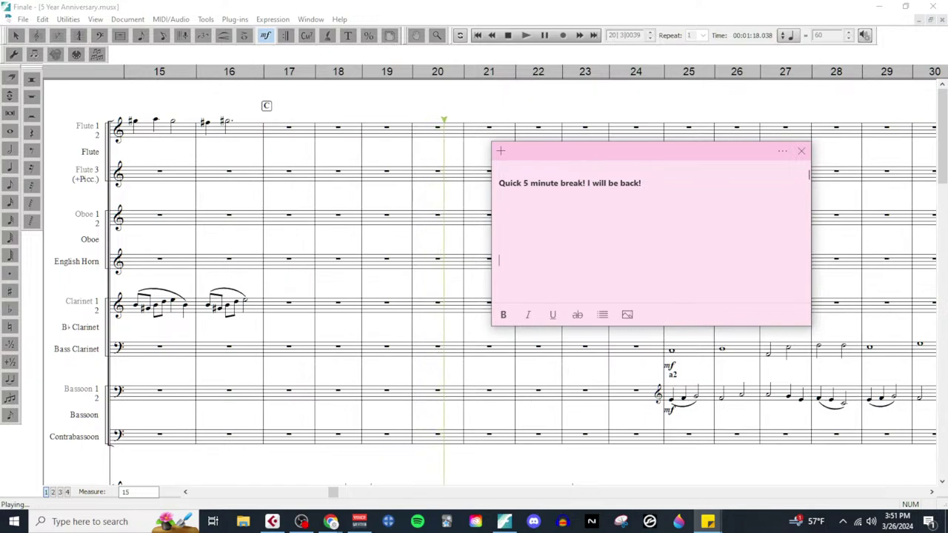
# Step: Bring the score back over the break note and play from measure 22 into section E
pyautogui.hotkey('alt', 'Tab')
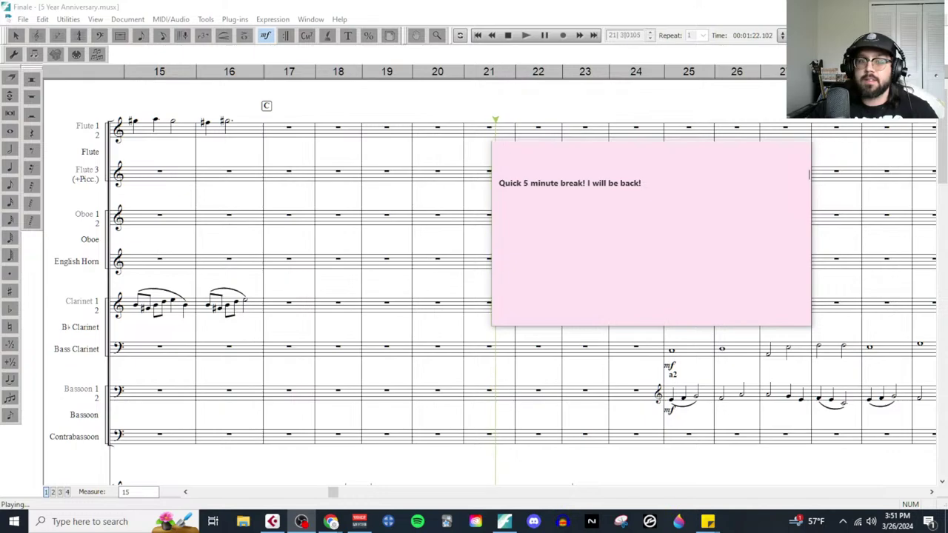
pyautogui.scroll(1, 662, 228)
pyautogui.click(676, 150)
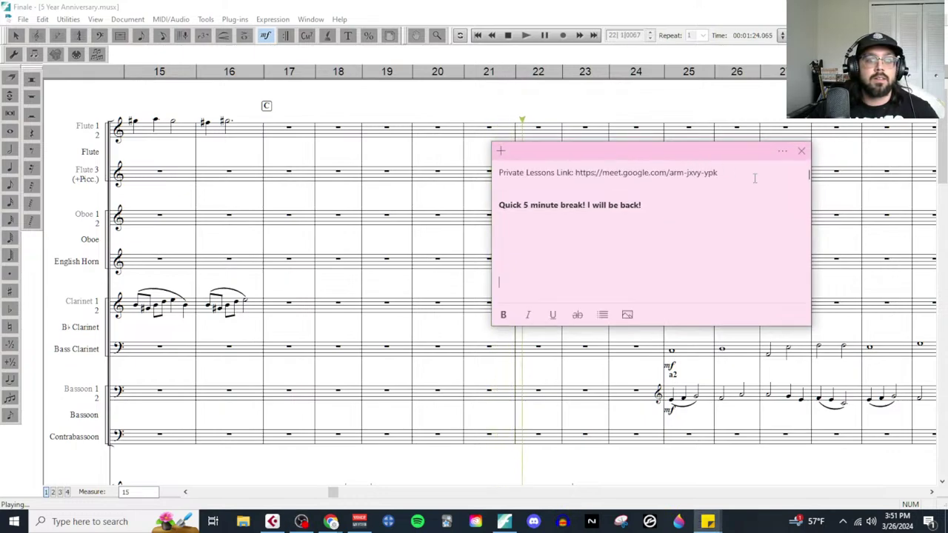
pyautogui.hotkey('alt', 'Tab')
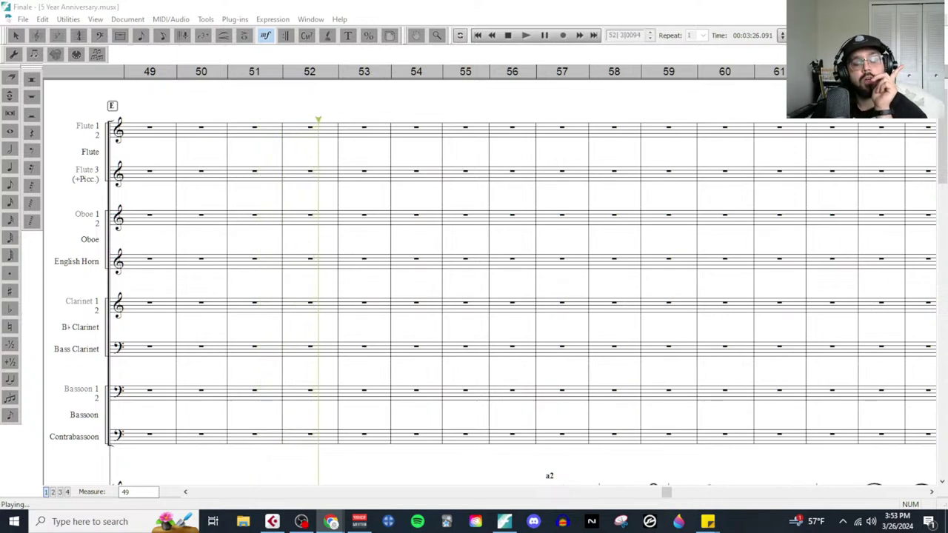
# Step: Stop playback at measure 43, look over the string staves, and switch to Cubase
pyautogui.click(508, 35)
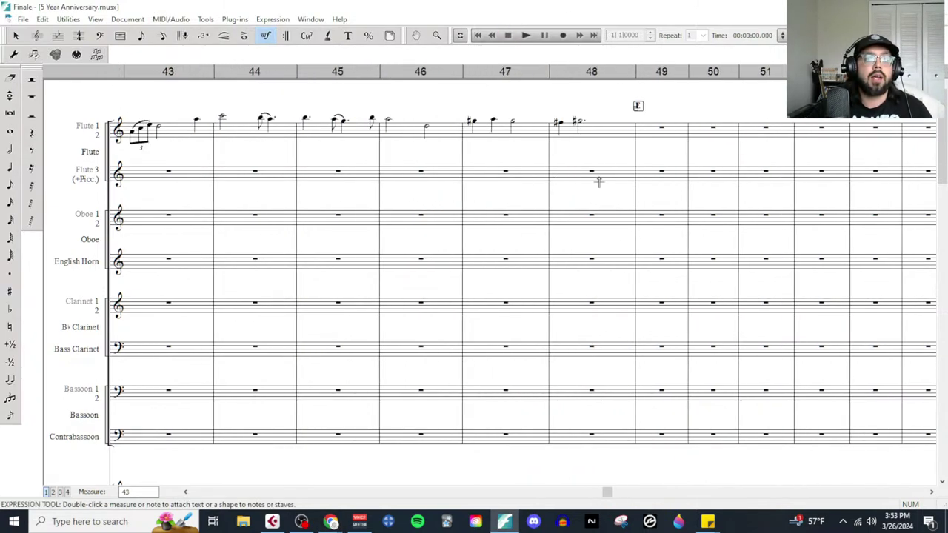
pyautogui.scroll(-15, 599, 181)
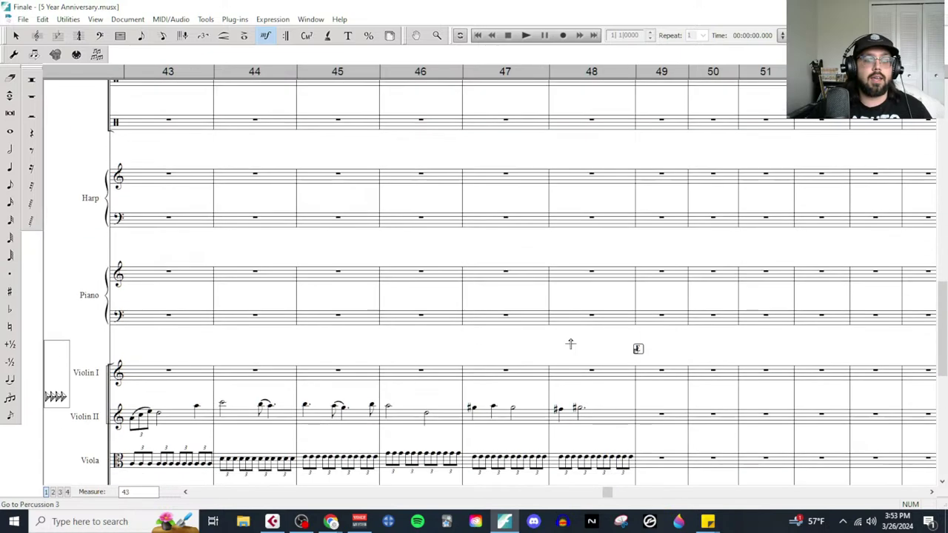
pyautogui.scroll(-3, 571, 344)
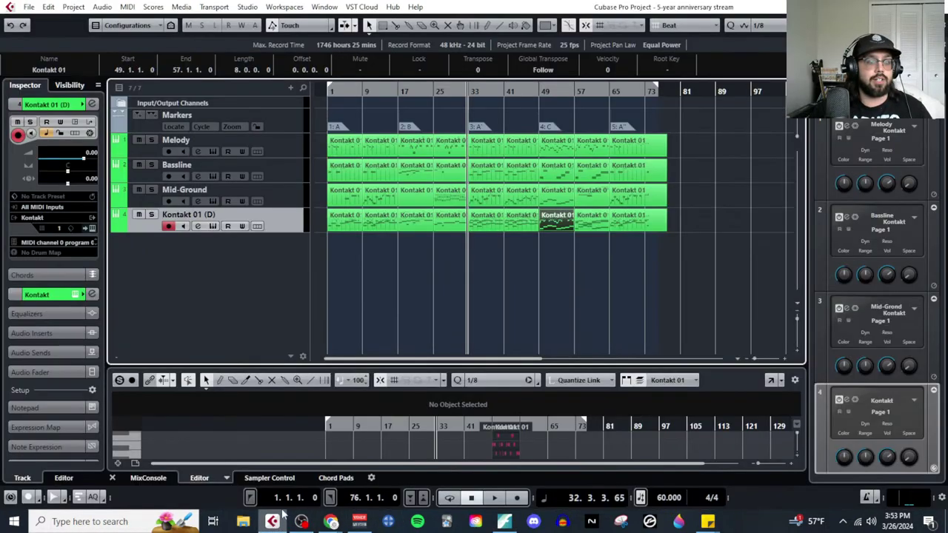
pyautogui.click(272, 521)
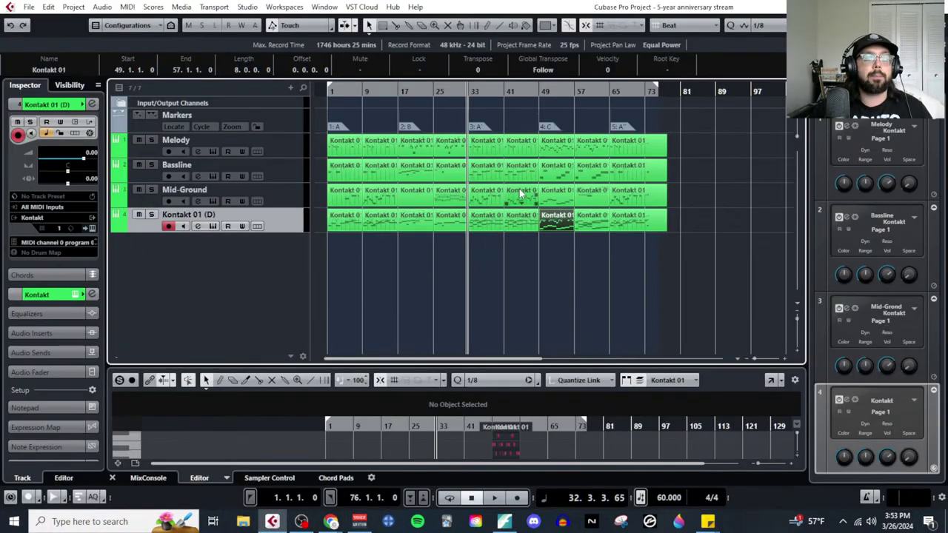
# Step: Open the bar-41 Kontakt 01 part in a maximized Key Editor
pyautogui.click(520, 225)
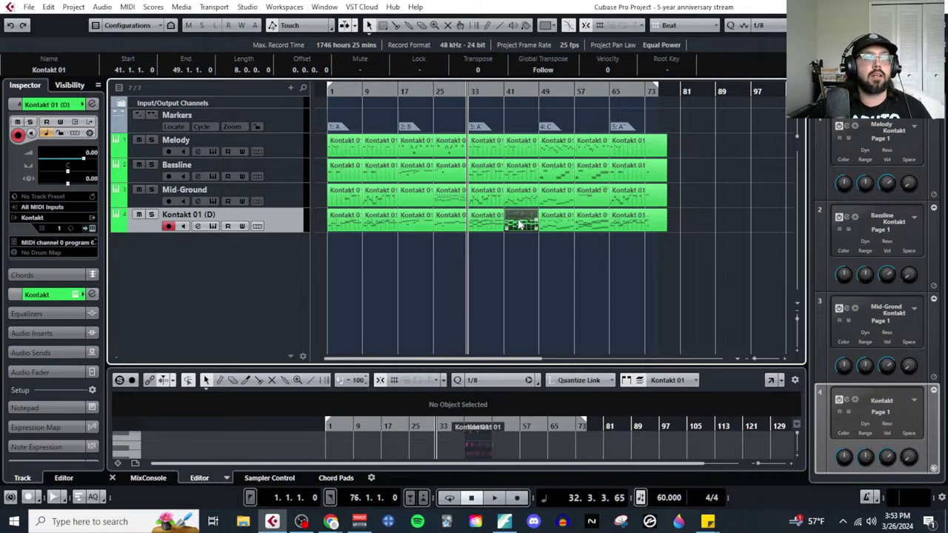
pyautogui.click(127, 7)
pyautogui.click(495, 243)
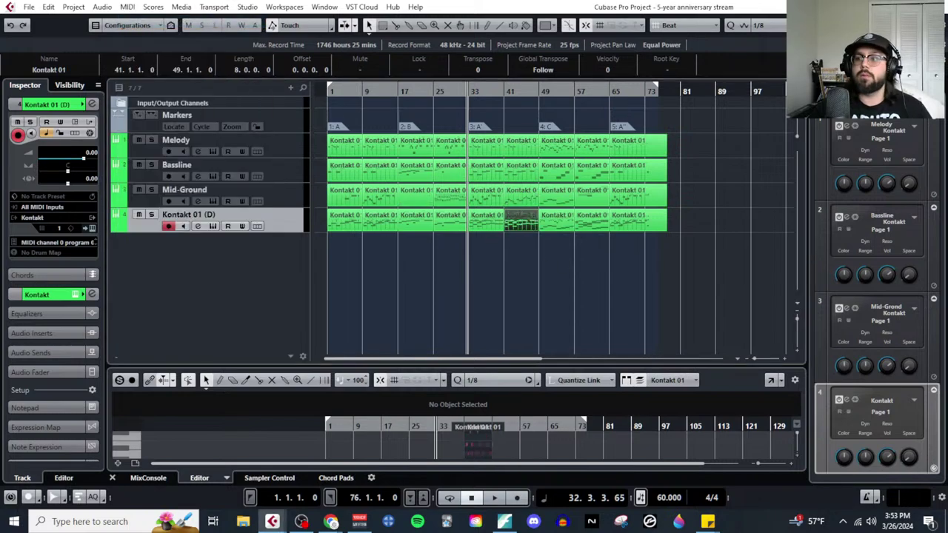
pyautogui.press('Return')
pyautogui.scroll(3, 484, 323)
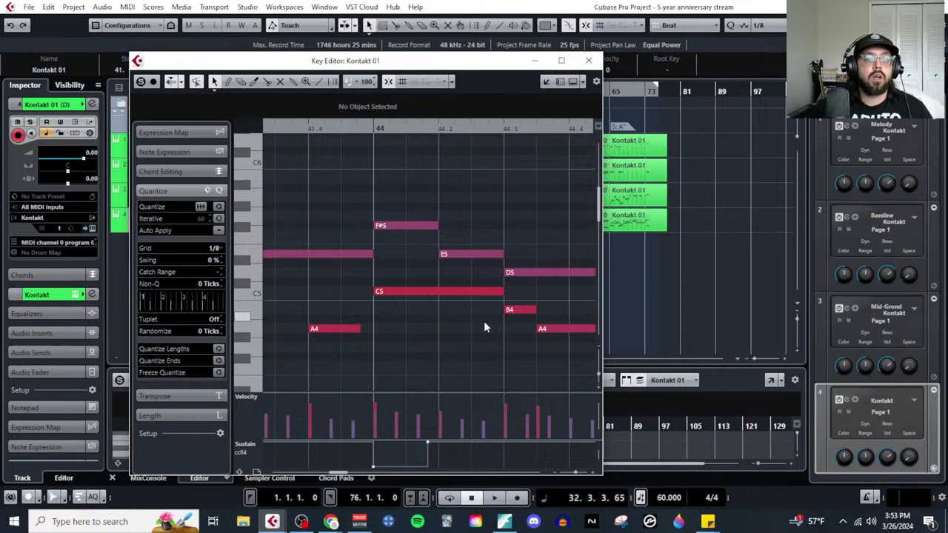
pyautogui.click(567, 64)
# Step: Read the bar 46–48 notes, selecting the bar-48 G4, then return to Finale
pyautogui.scroll(-5, 678, 278)
pyautogui.hscroll(5, 647, 276)
pyautogui.scroll(3, 683, 272)
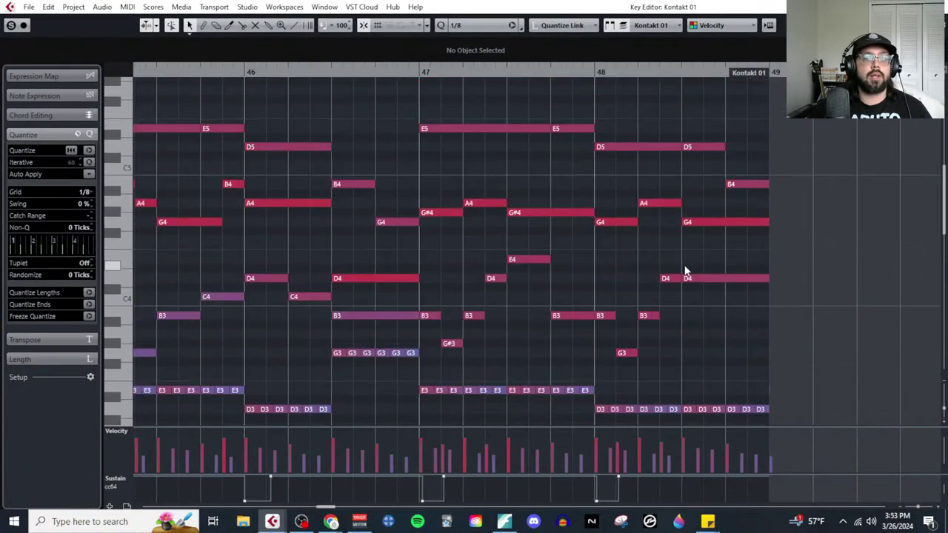
pyautogui.scroll(1, 665, 274)
pyautogui.scroll(2, 619, 141)
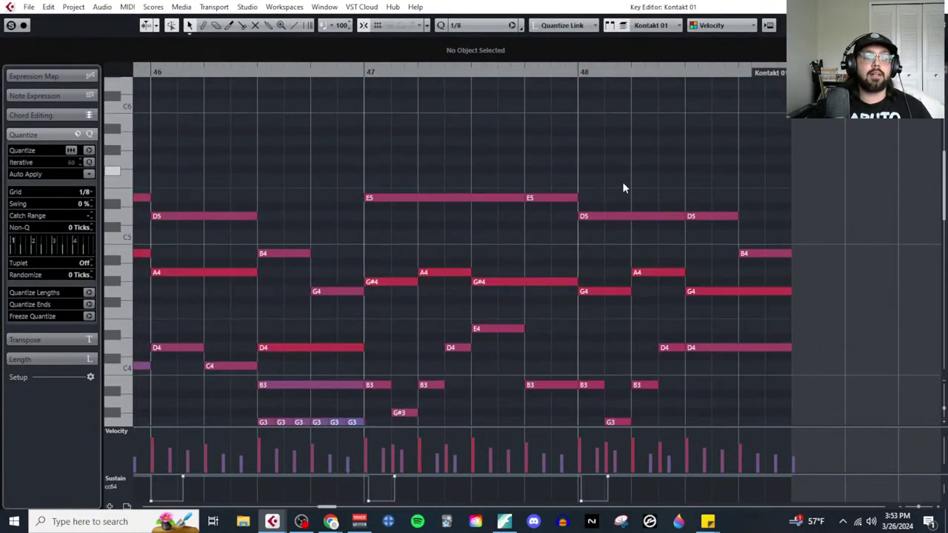
pyautogui.click(609, 291)
pyautogui.scroll(-2, 683, 311)
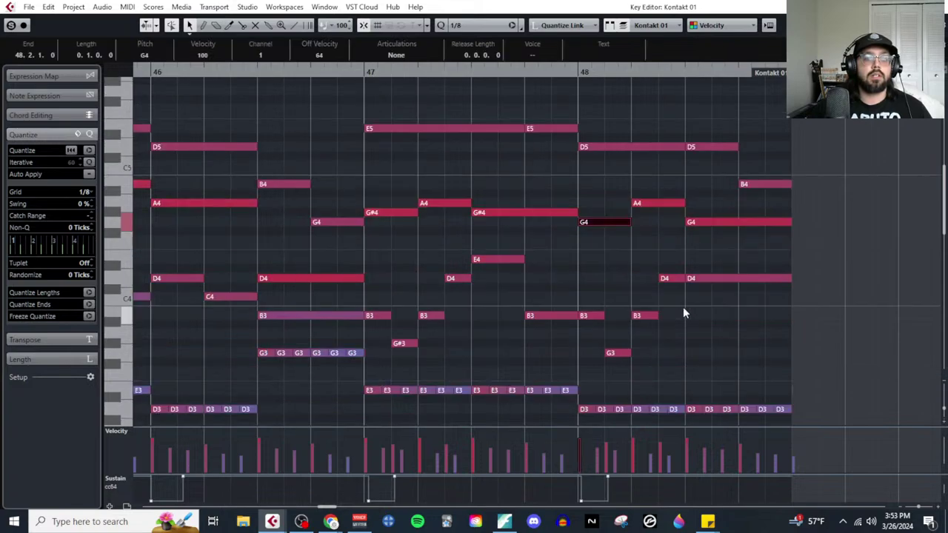
pyautogui.click(507, 522)
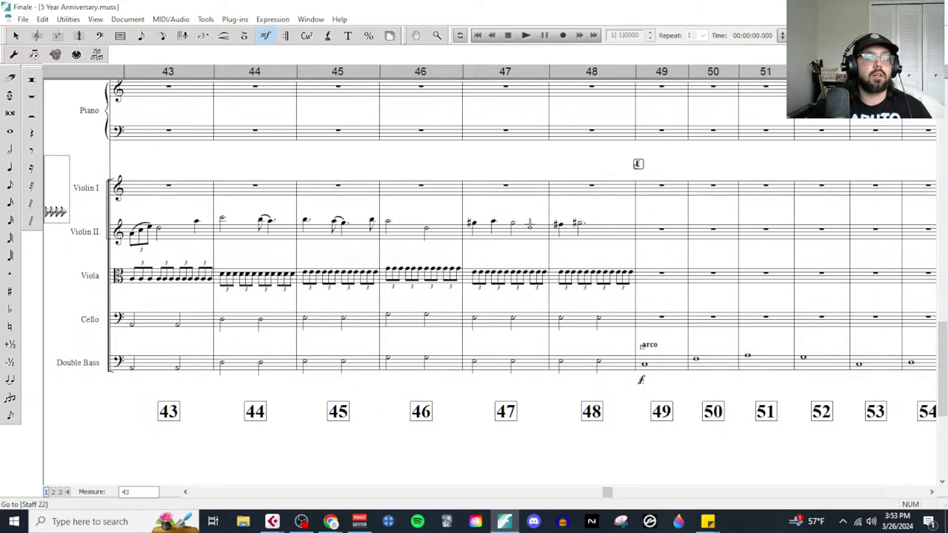
# Step: Enter a quarter note in Violin II measure 48 and compare it with the Cubase sketch
pyautogui.click(12, 168)
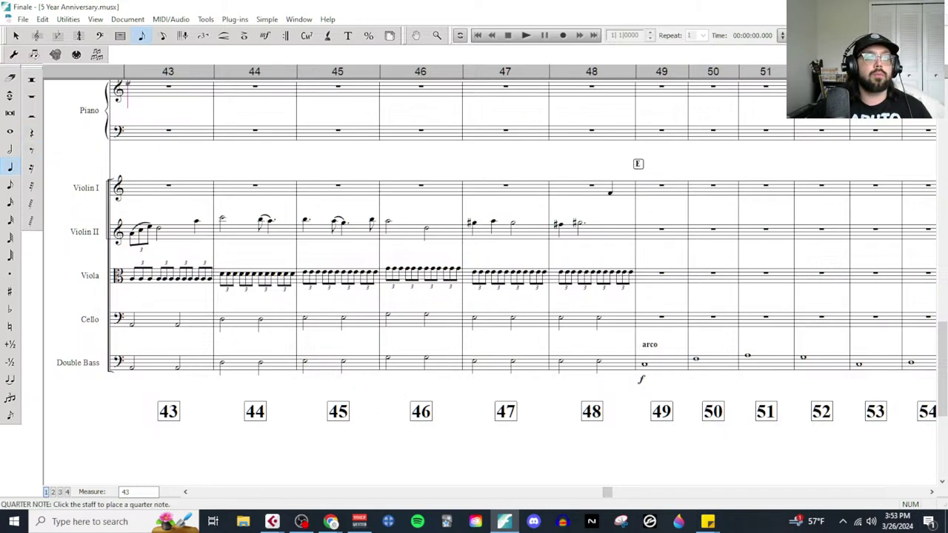
pyautogui.click(567, 224)
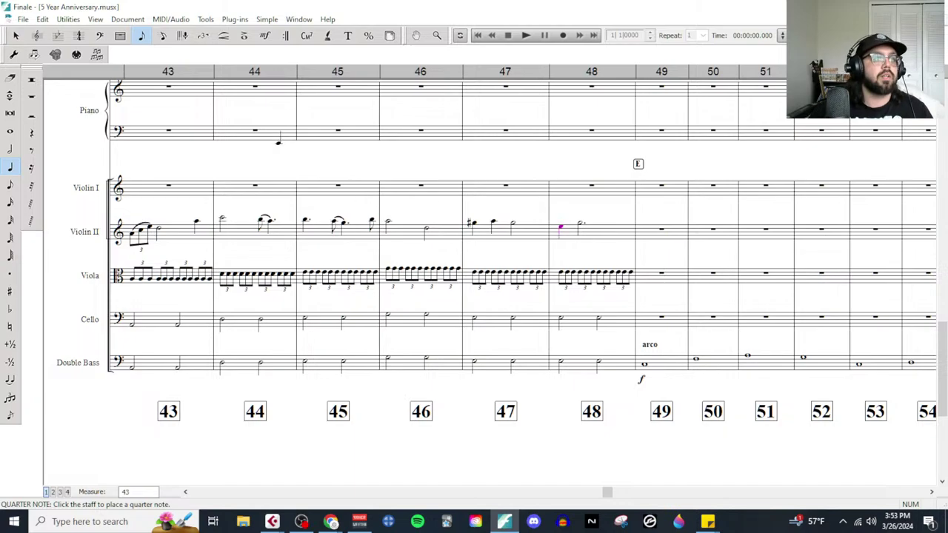
pyautogui.click(15, 36)
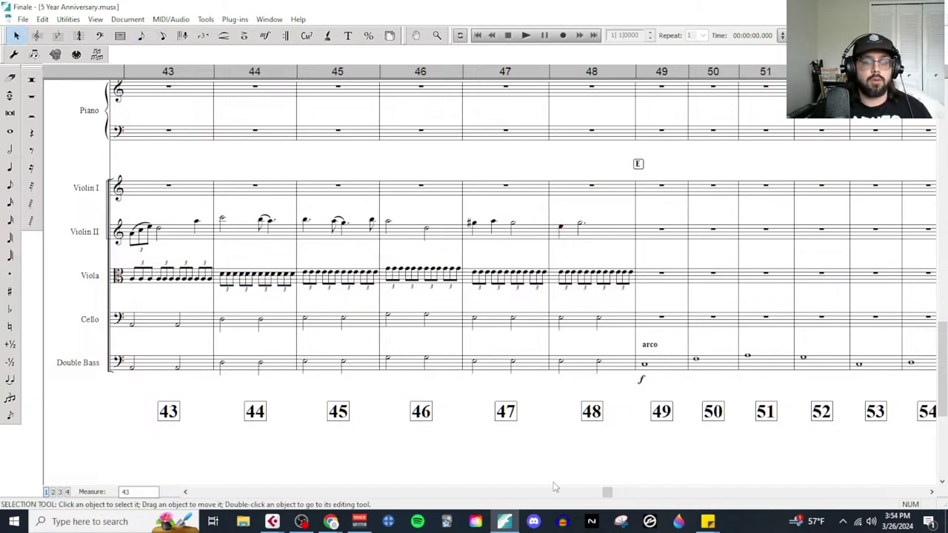
pyautogui.moveTo(272, 521)
pyautogui.click(380, 468)
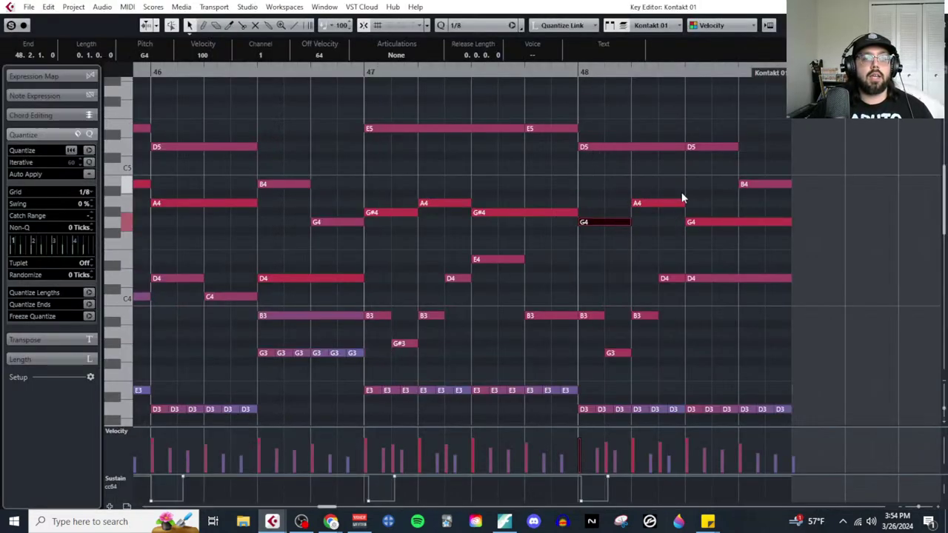
pyautogui.hotkey('alt', 'Tab')
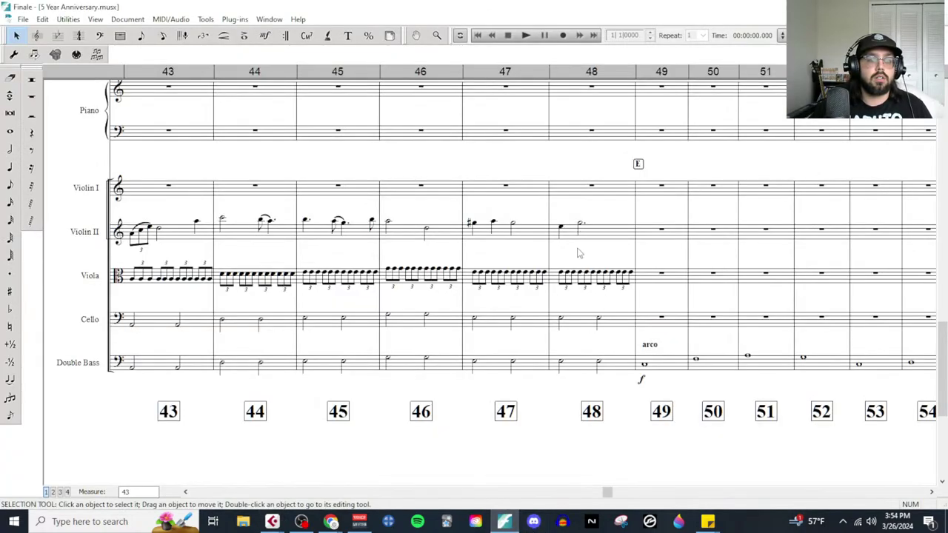
# Step: Continue entering quarter notes in Violin II bar 48, rechecking the Cubase notes
pyautogui.scroll(1, 579, 254)
pyautogui.scroll(1, 559, 261)
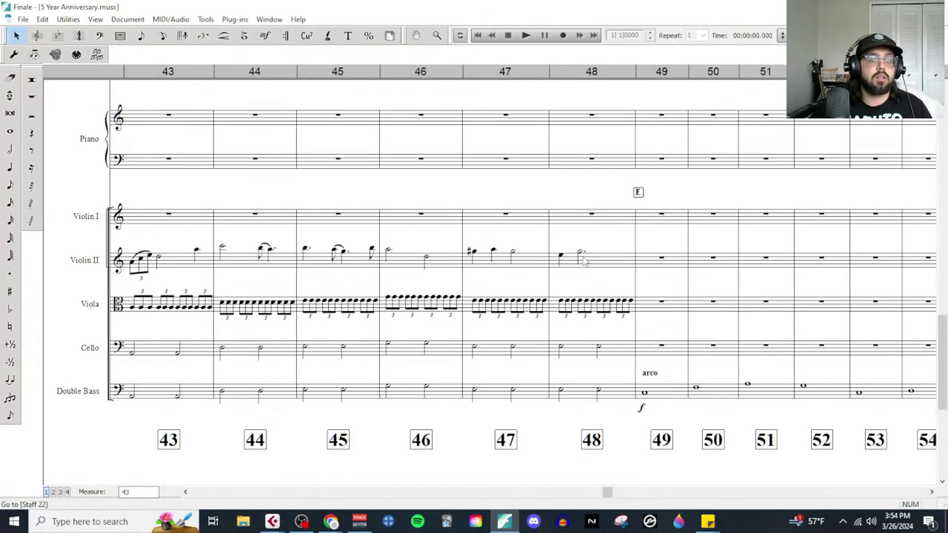
pyautogui.scroll(6, 580, 277)
pyautogui.click(10, 166)
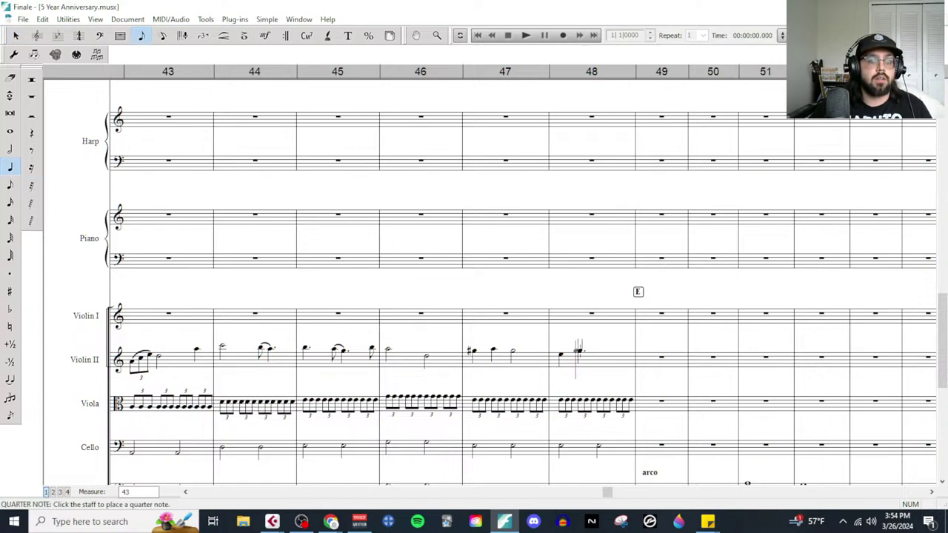
pyautogui.scroll(5, 591, 306)
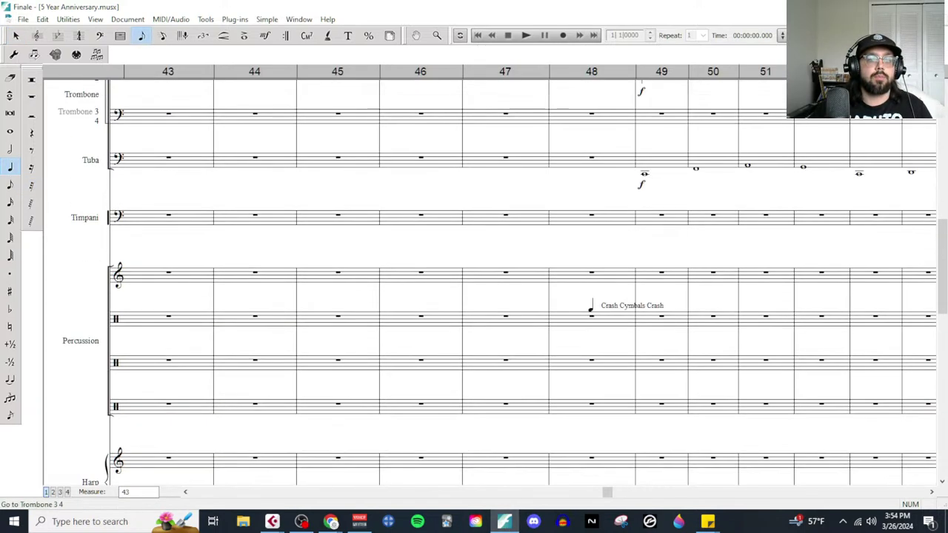
pyautogui.scroll(-5, 590, 313)
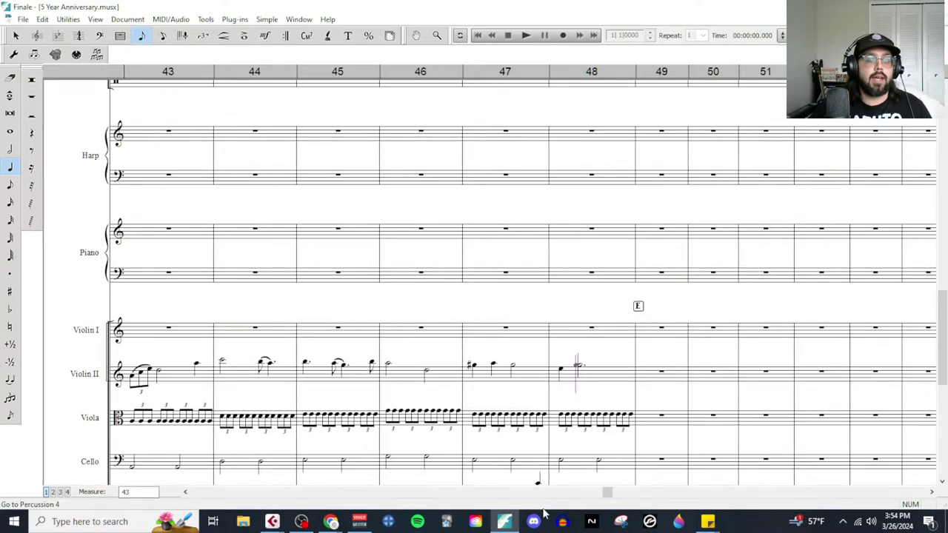
pyautogui.click(505, 518)
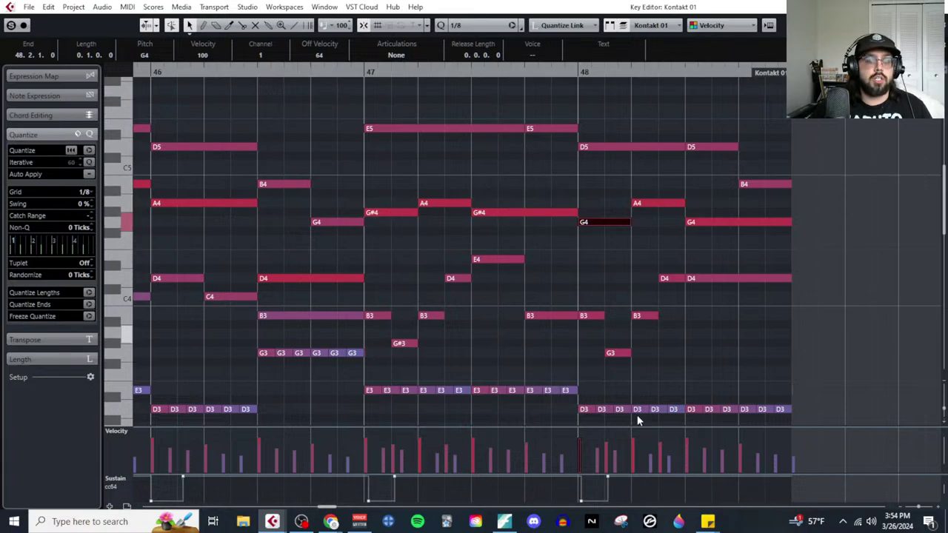
pyautogui.click(504, 521)
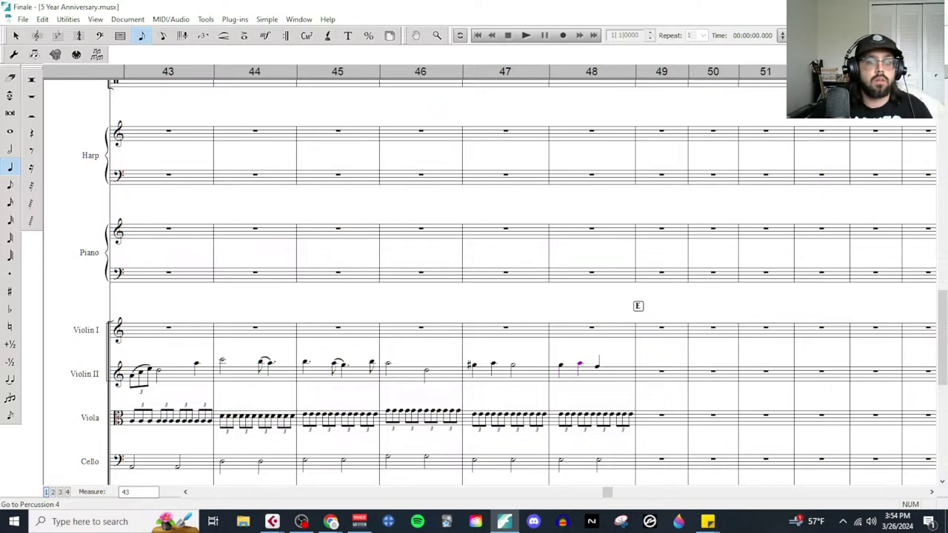
# Step: Close Violin II bar 48 with a half note, then select measure 48 of Violin II and Flute 1-2
pyautogui.click(9, 150)
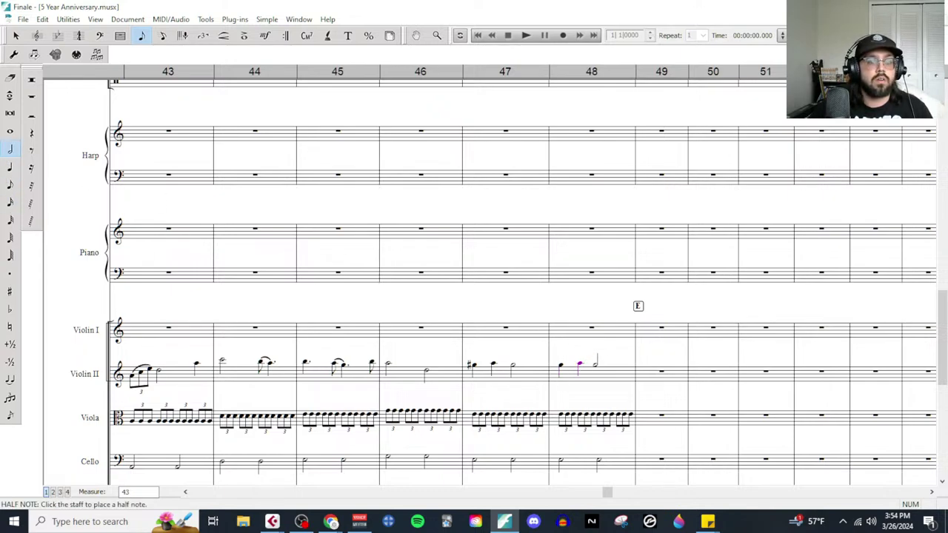
pyautogui.scroll(10, 596, 363)
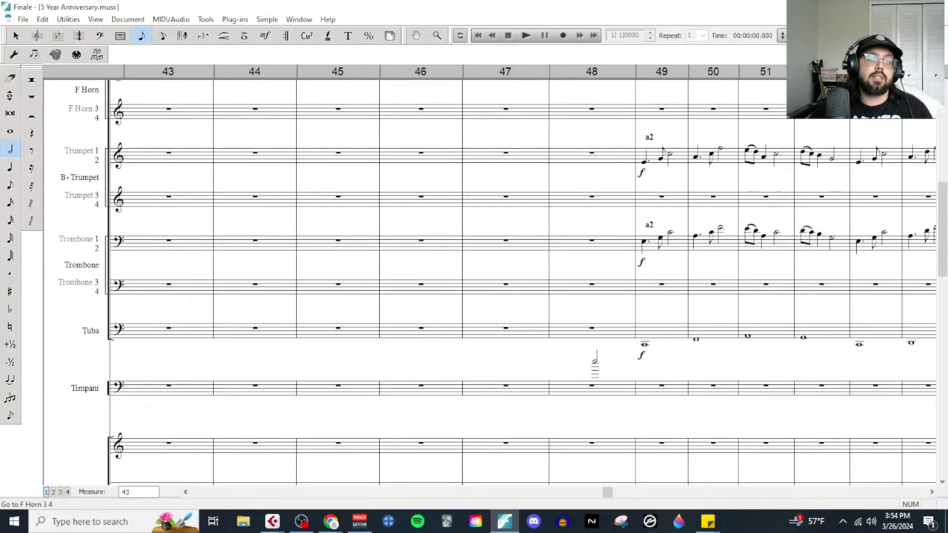
pyautogui.scroll(3, 594, 362)
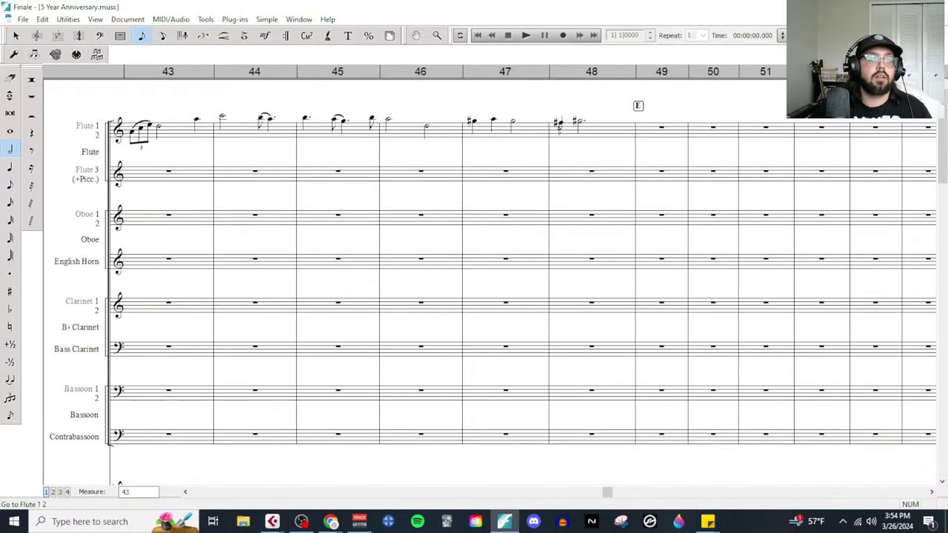
pyautogui.click(14, 35)
pyautogui.scroll(-15, 592, 370)
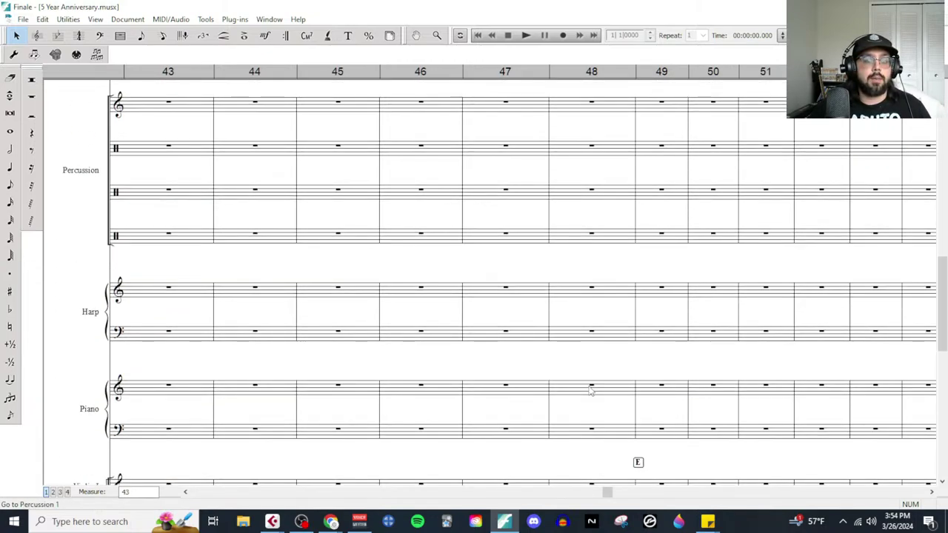
pyautogui.scroll(-3, 590, 391)
pyautogui.click(615, 388)
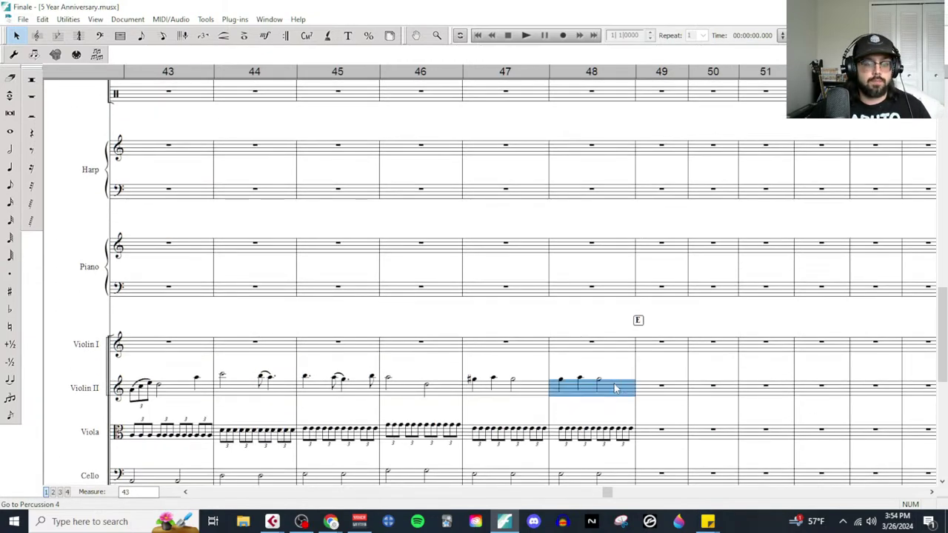
pyautogui.scroll(18, 609, 370)
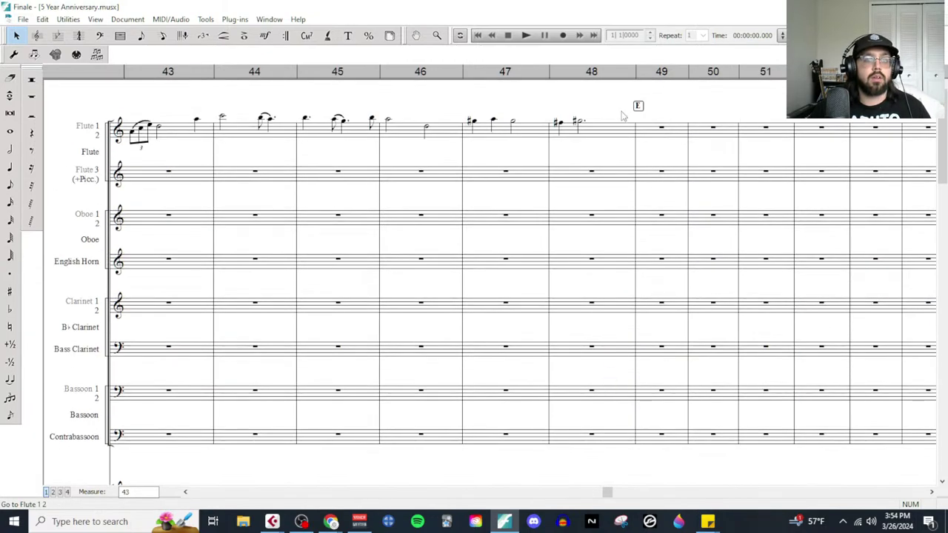
pyautogui.click(620, 139)
# Step: Paste over the Flute 1-2 notes in measure 48
pyautogui.hotkey('ctrl', 'v')
pyautogui.scroll(-15, 592, 302)
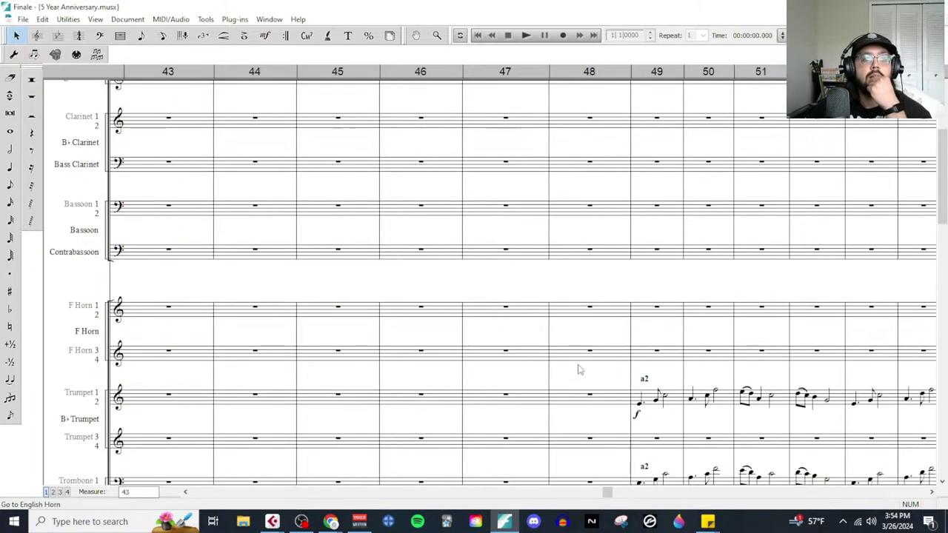
pyautogui.scroll(-5, 573, 419)
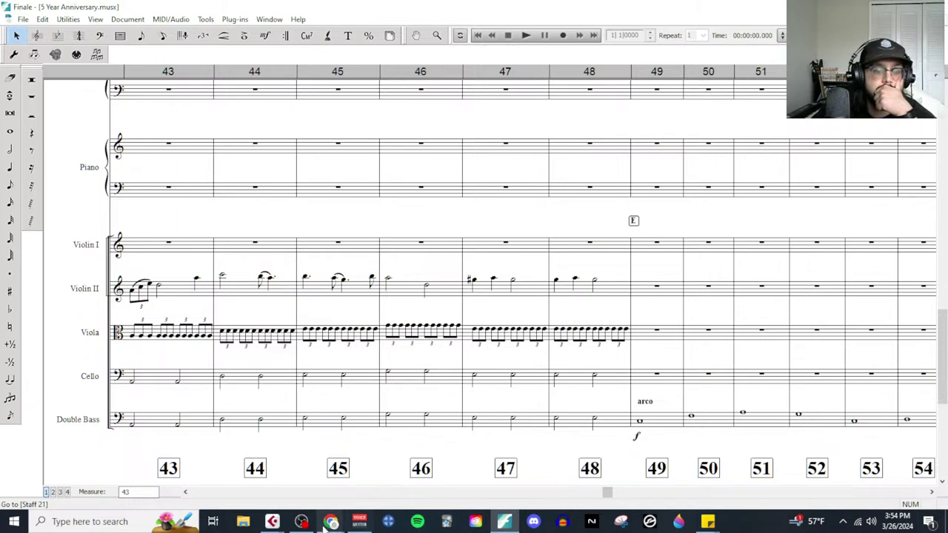
# Step: Read the Kontakt 01 low-register notes for bars 46–48 in Cubase, then return to Finale
pyautogui.moveTo(273, 521)
pyautogui.click(336, 479)
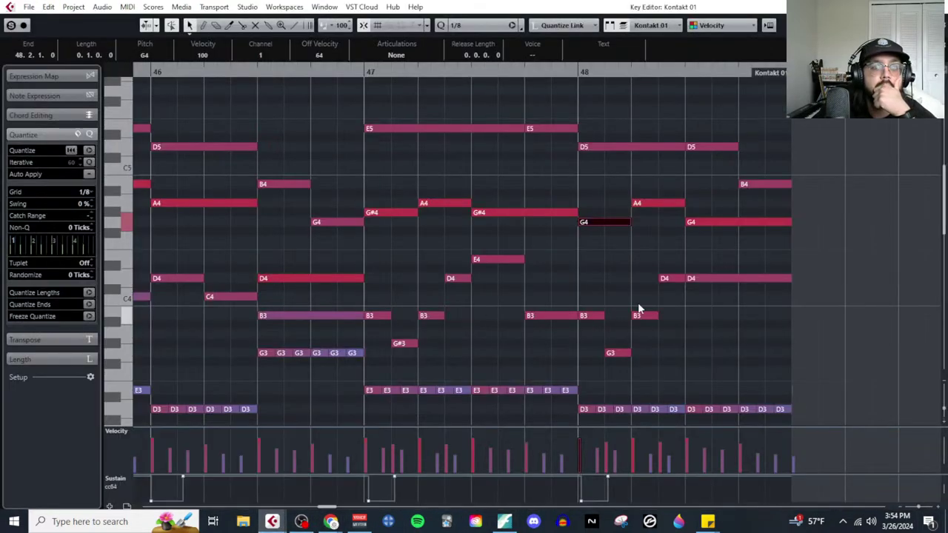
pyautogui.scroll(-5, 628, 227)
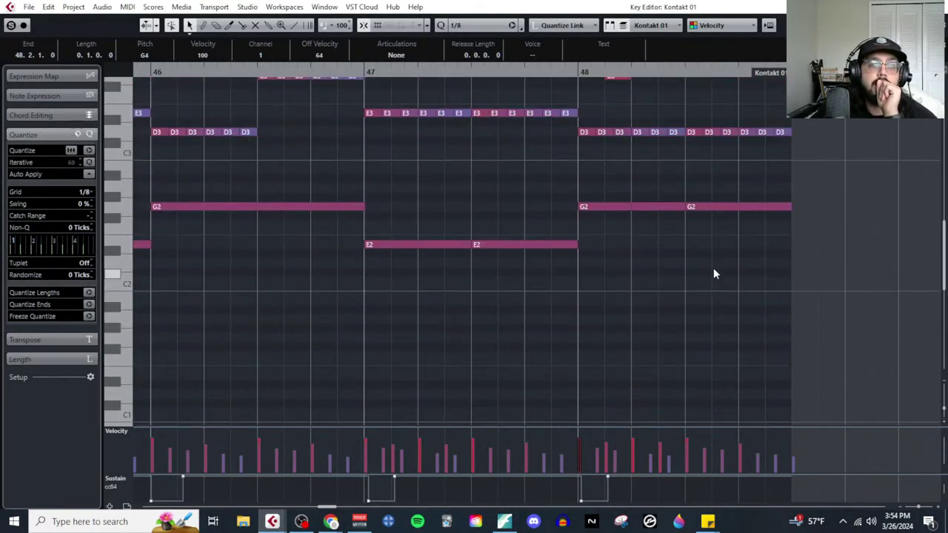
pyautogui.scroll(2, 714, 268)
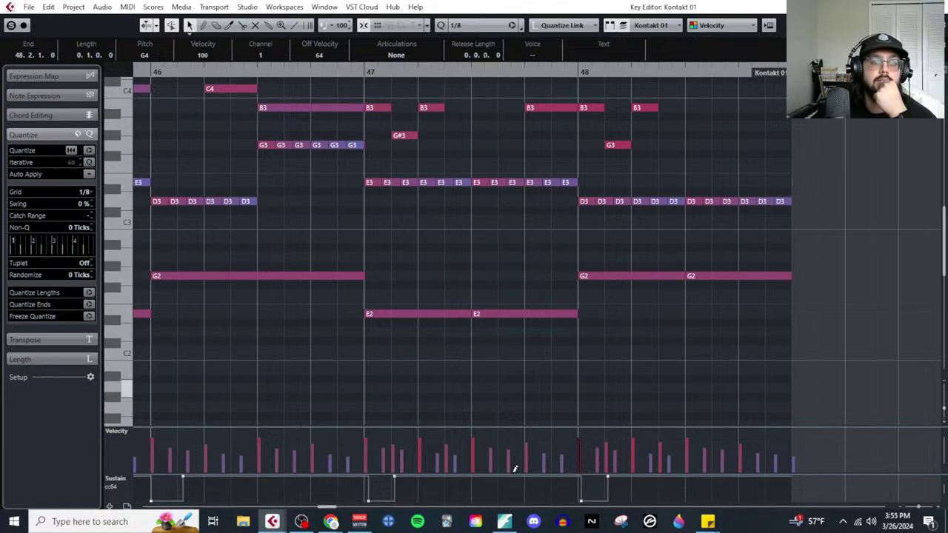
pyautogui.moveTo(503, 523)
pyautogui.click(501, 419)
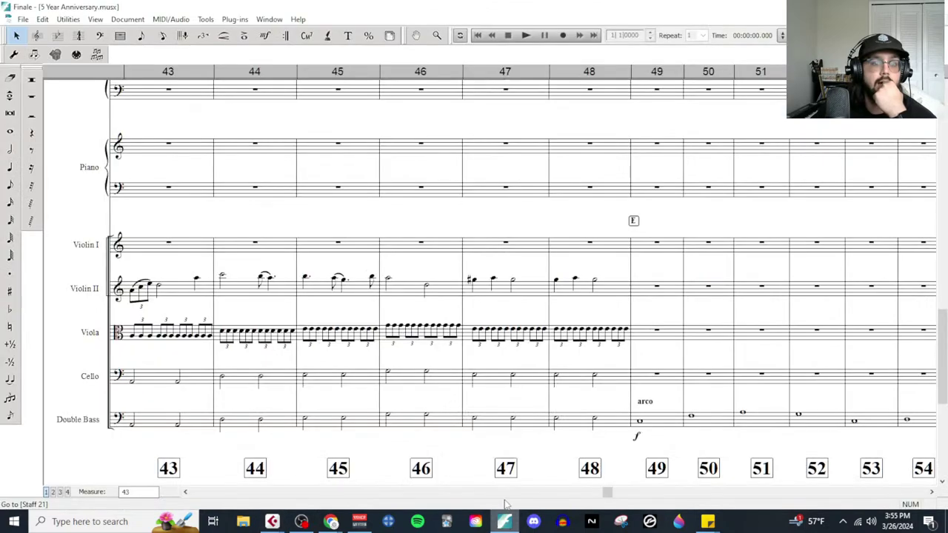
# Step: Enter half notes through viola measure 48
pyautogui.click(11, 150)
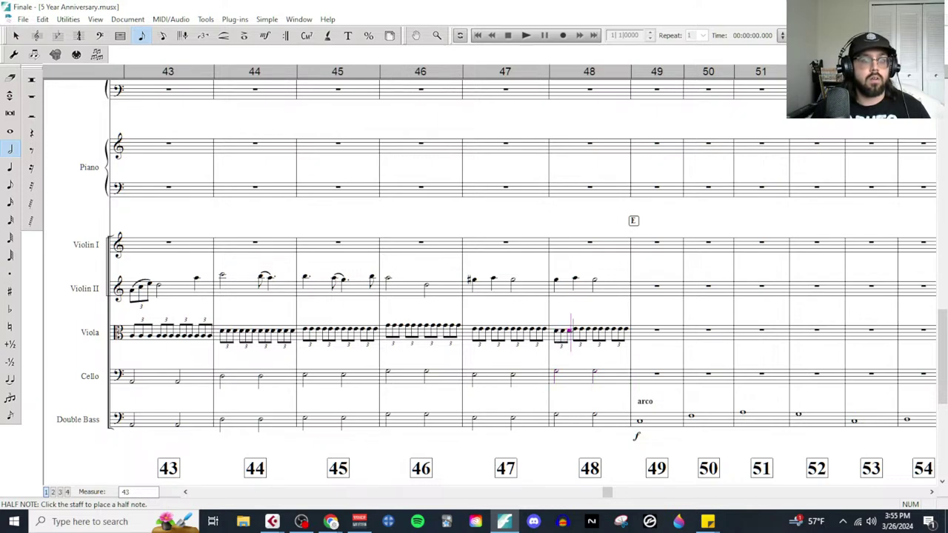
pyautogui.click(581, 329)
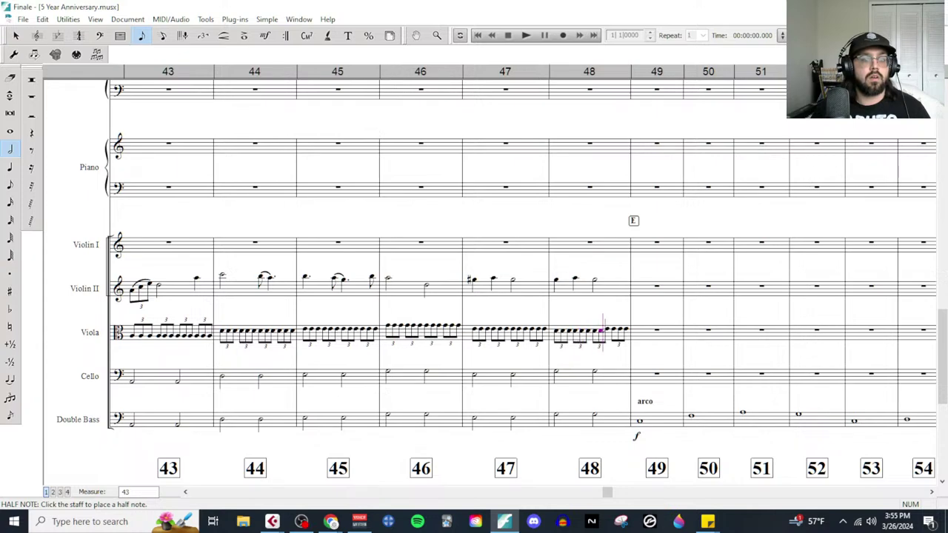
pyautogui.click(619, 329)
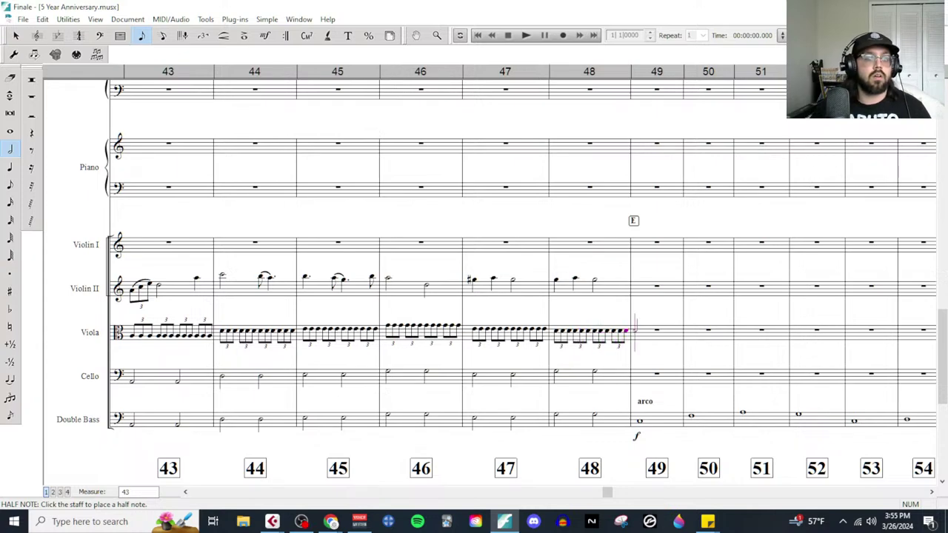
pyautogui.click(16, 36)
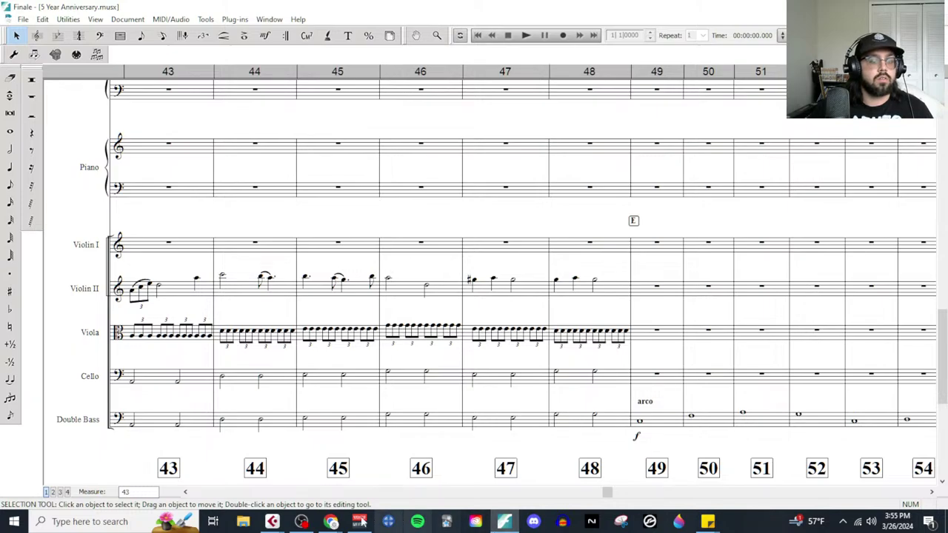
# Step: Recheck and close the Cubase piano roll, then open Finale's Playback Settings
pyautogui.moveTo(272, 521)
pyautogui.click(321, 478)
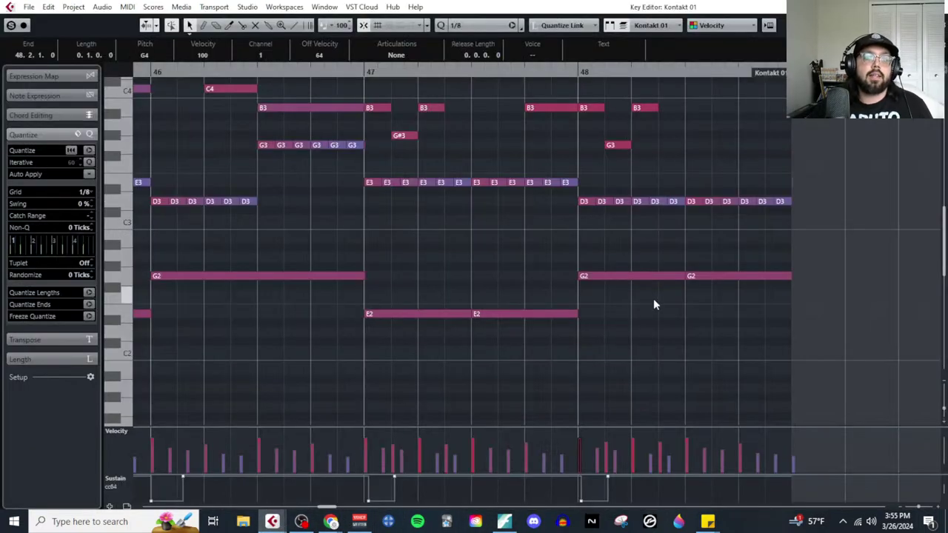
pyautogui.scroll(5, 654, 307)
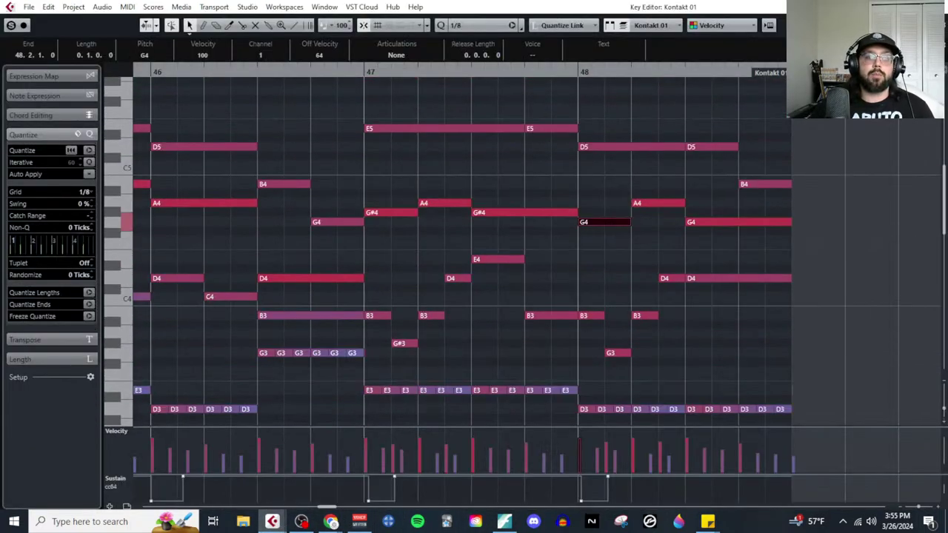
pyautogui.press('Escape')
pyautogui.click(507, 523)
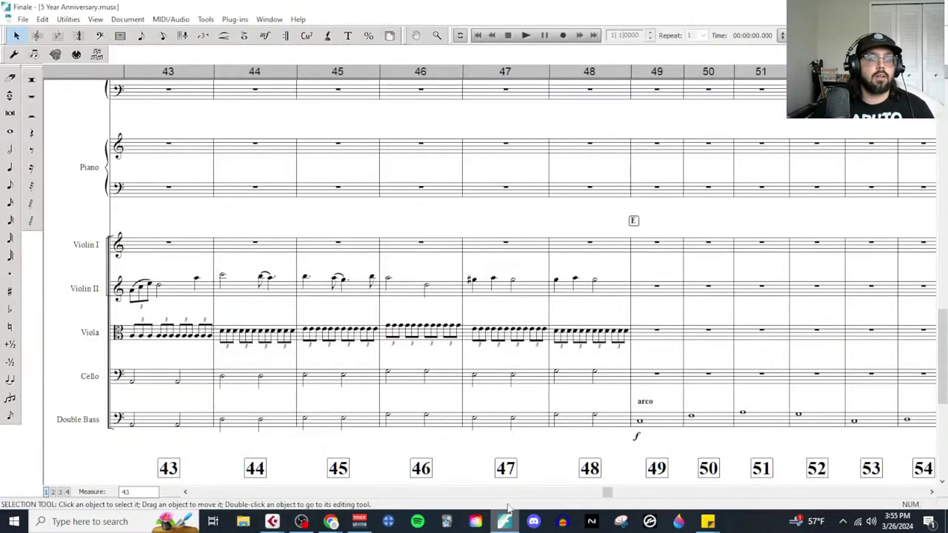
pyautogui.click(459, 35)
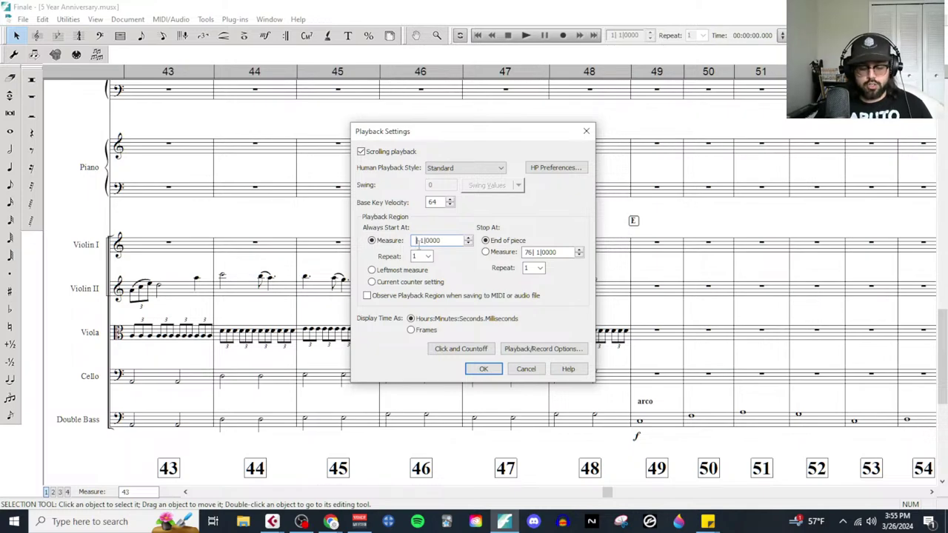
# Step: Confirm playback from measure 1 to the end, play to about measure 57, and view woodwinds and horns
pyautogui.click(482, 369)
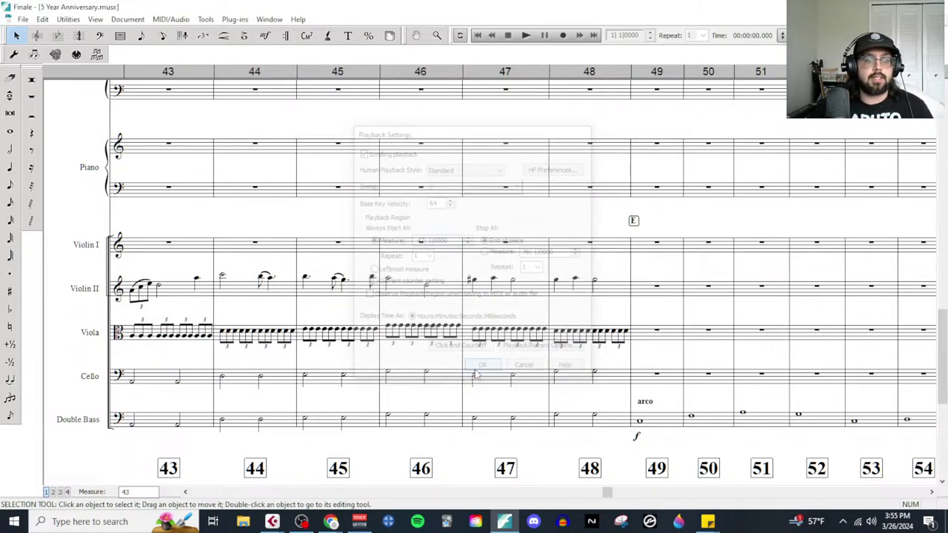
pyautogui.click(526, 36)
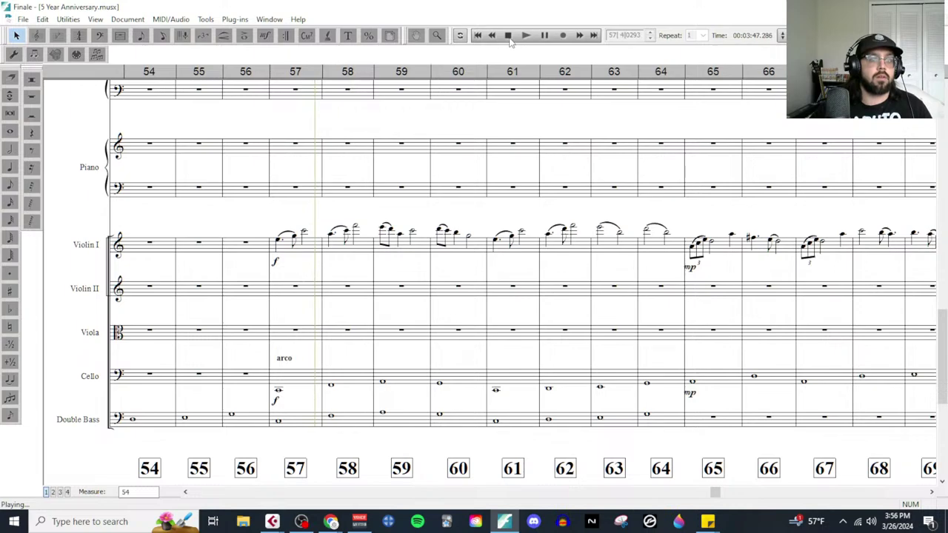
pyautogui.click(508, 36)
pyautogui.scroll(5, 463, 315)
pyautogui.scroll(5, 464, 315)
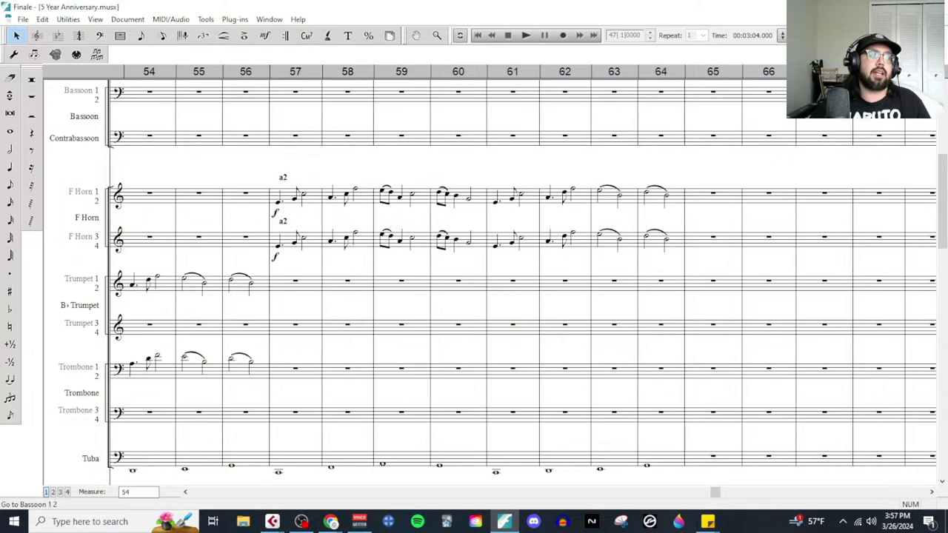
pyautogui.scroll(5, 483, 381)
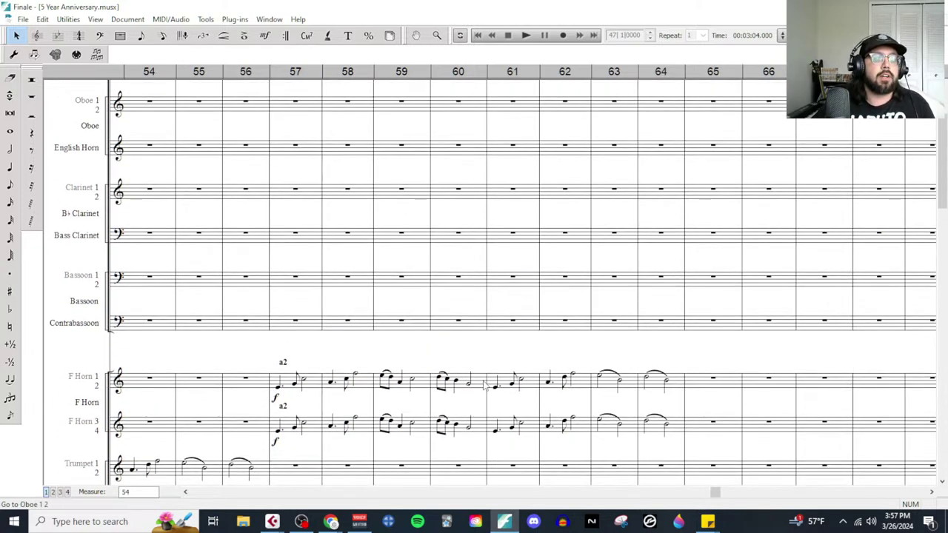
pyautogui.scroll(-1, 485, 384)
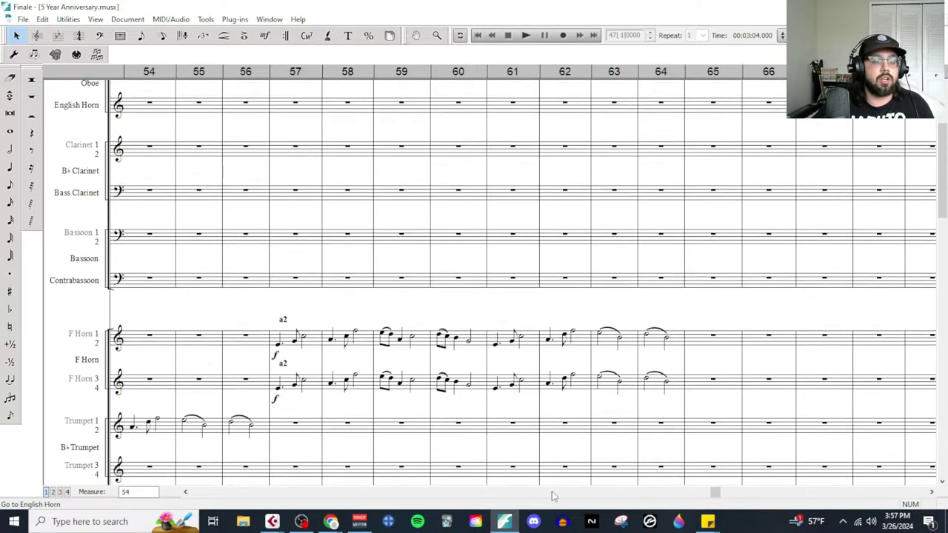
# Step: Move the sticky note to mid-screen and delete its old break message
pyautogui.click(708, 522)
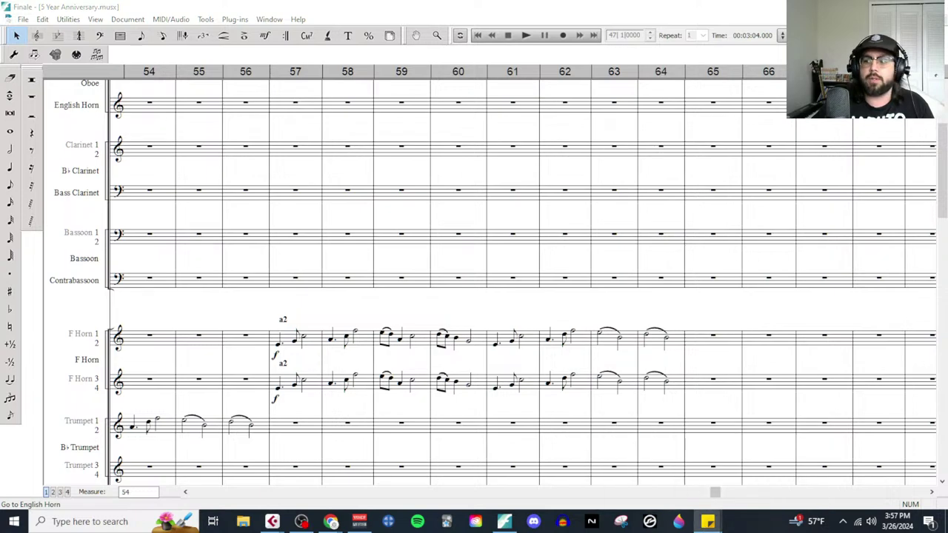
pyautogui.moveTo(859, 234); pyautogui.dragTo(529, 191)
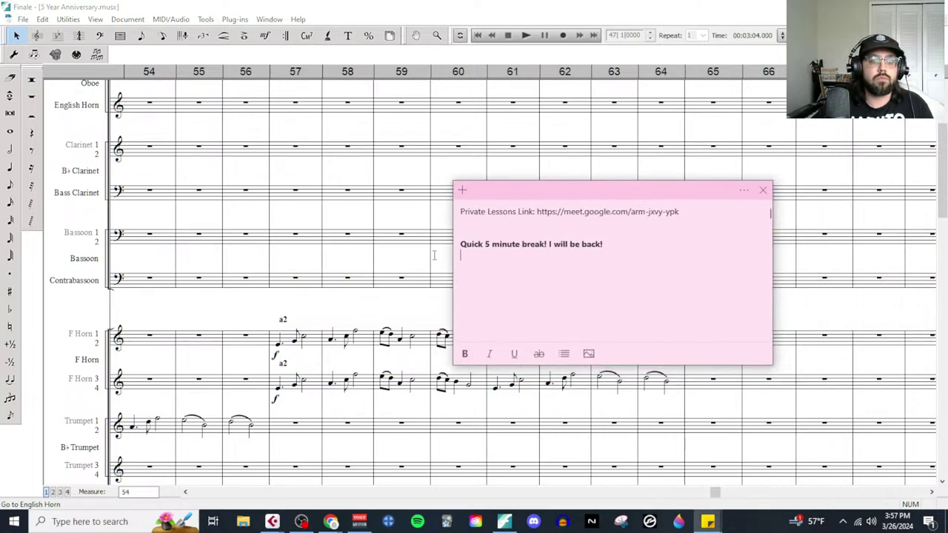
pyautogui.moveTo(608, 241); pyautogui.dragTo(430, 249)
pyautogui.press('BackSpace')
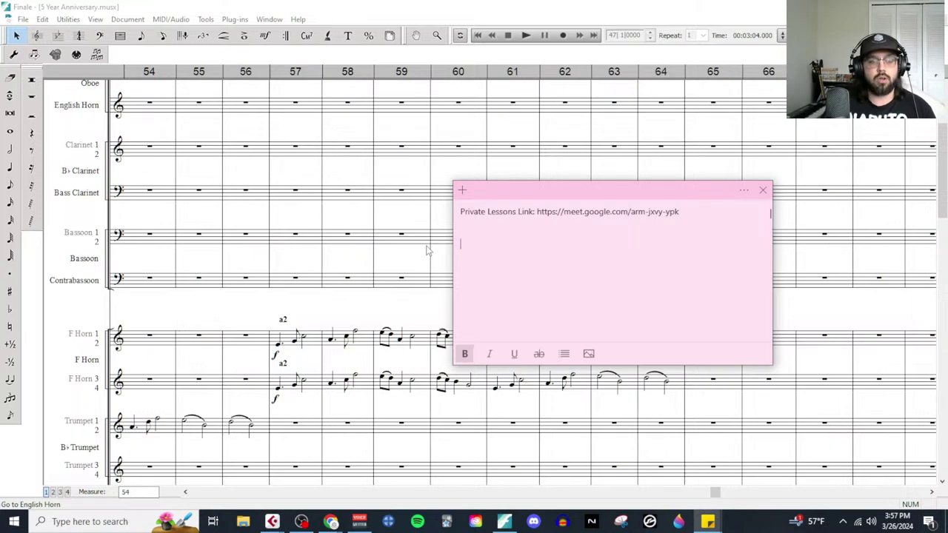
# Step: Write the legend pp super soft, p soft, mp kinda soft, mf kinda loud, f loud, ff super loud; close the note
pyautogui.write('P')
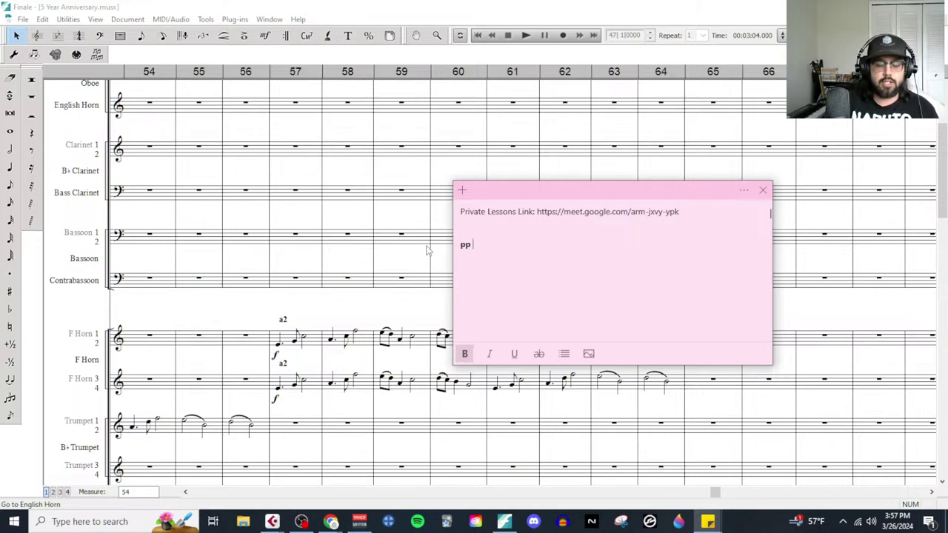
pyautogui.write('p = super soft')
pyautogui.press('Return')
pyautogui.write('p')
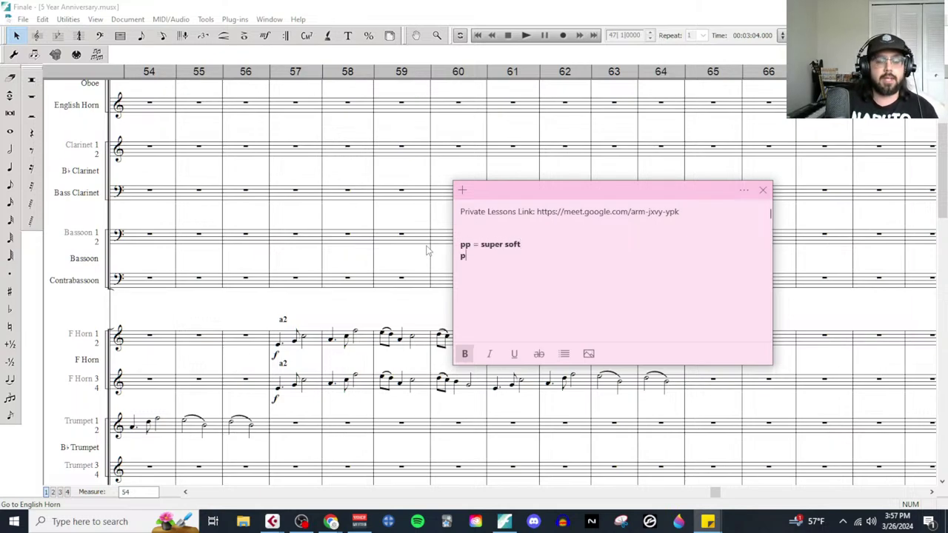
pyautogui.write(' = soft mp')
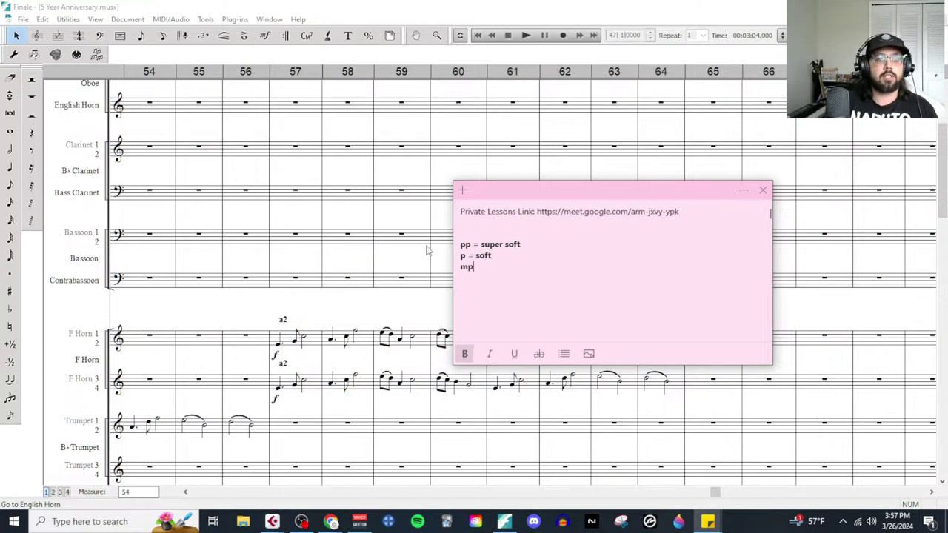
pyautogui.write(' = kinda soft')
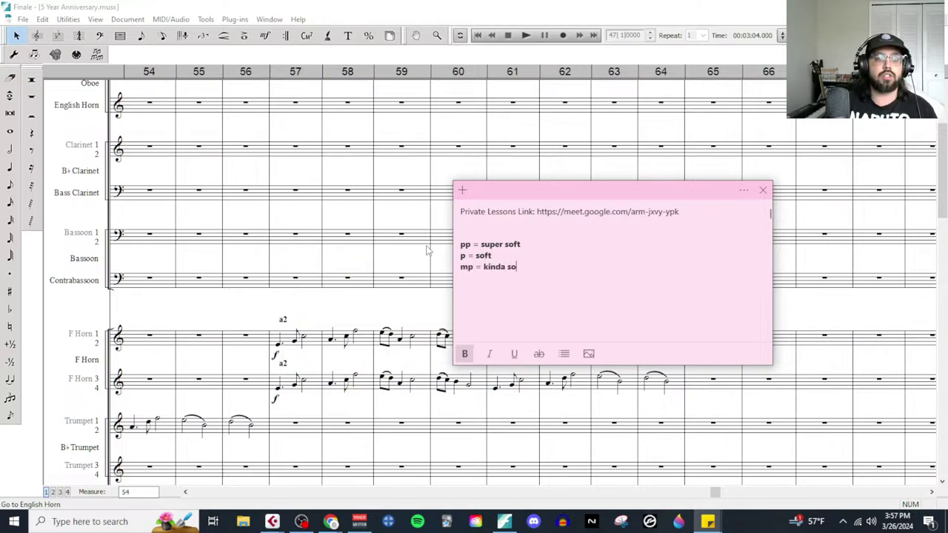
pyautogui.press('Return')
pyautogui.write('mf = kind')
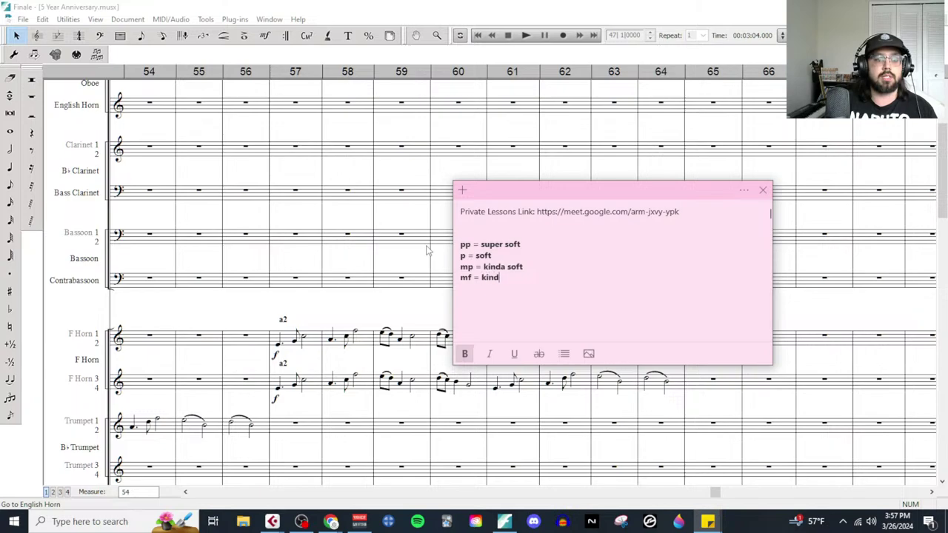
pyautogui.write('a loud')
pyautogui.press('Return')
pyautogui.write('f')
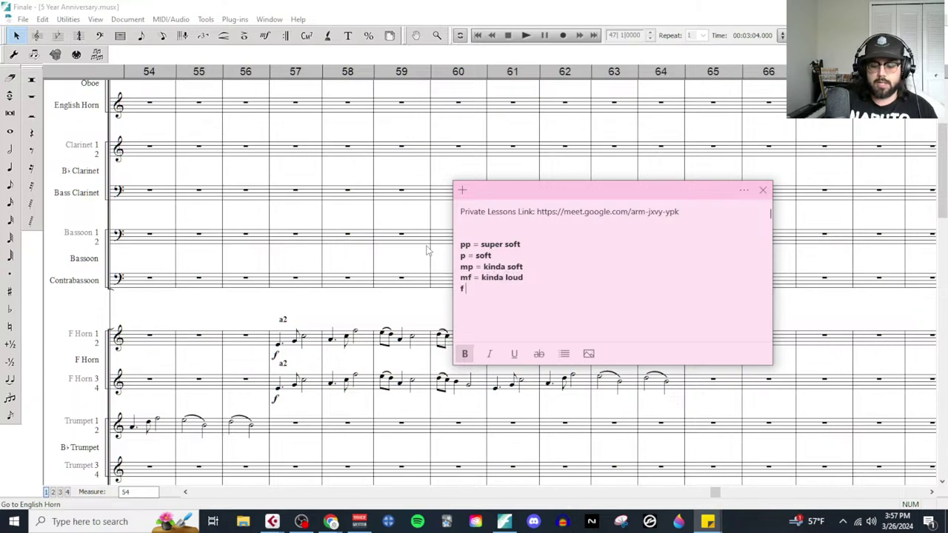
pyautogui.write(' = loud')
pyautogui.press('Return')
pyautogui.write('ff')
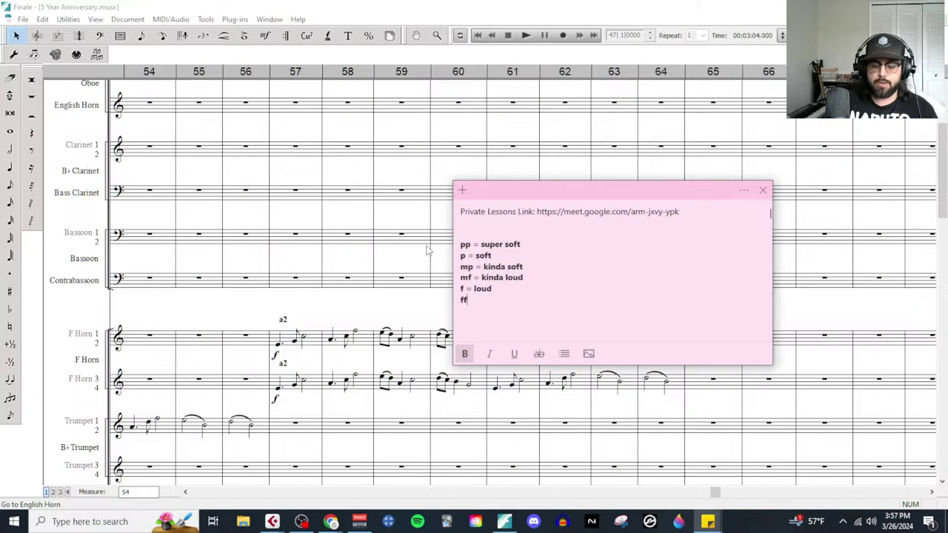
pyautogui.write('= super loud')
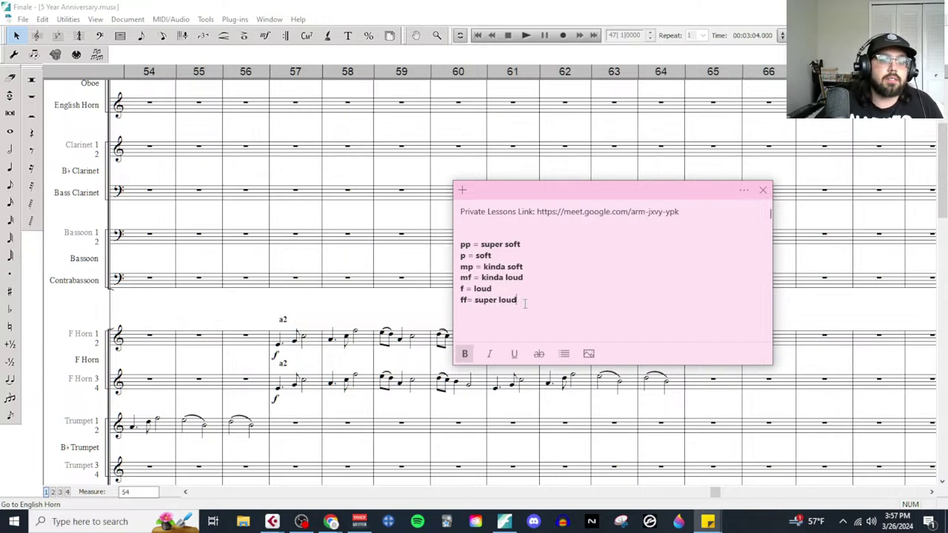
pyautogui.moveTo(518, 301); pyautogui.dragTo(453, 234)
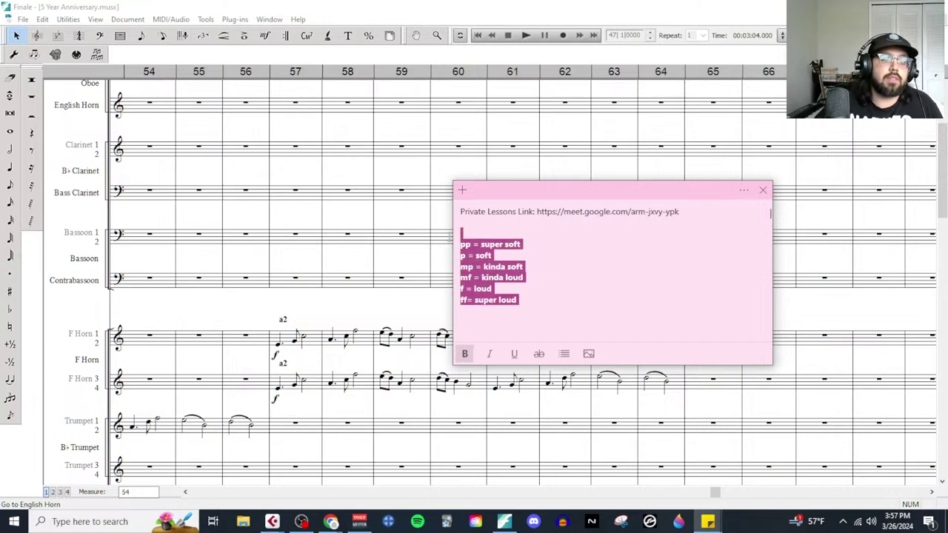
pyautogui.click(543, 309)
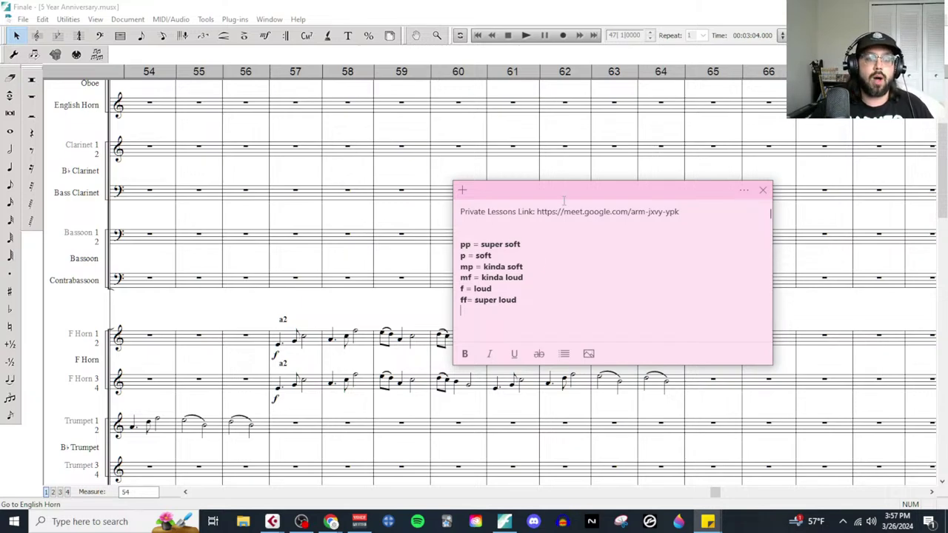
pyautogui.click(896, 342)
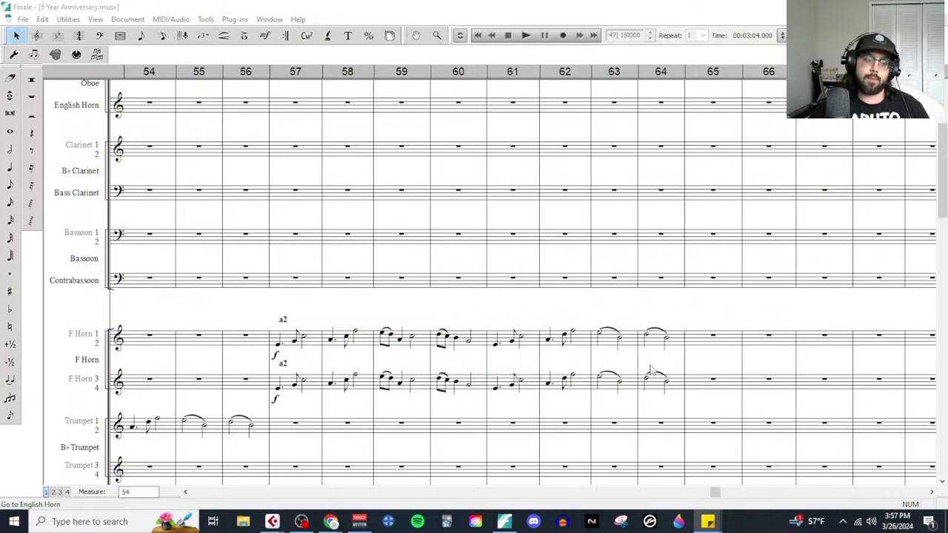
# Step: Scroll the score back to measure 1, where Flutes 1–2 enter mf
pyautogui.scroll(-1, 656, 415)
pyautogui.scroll(-2, 601, 419)
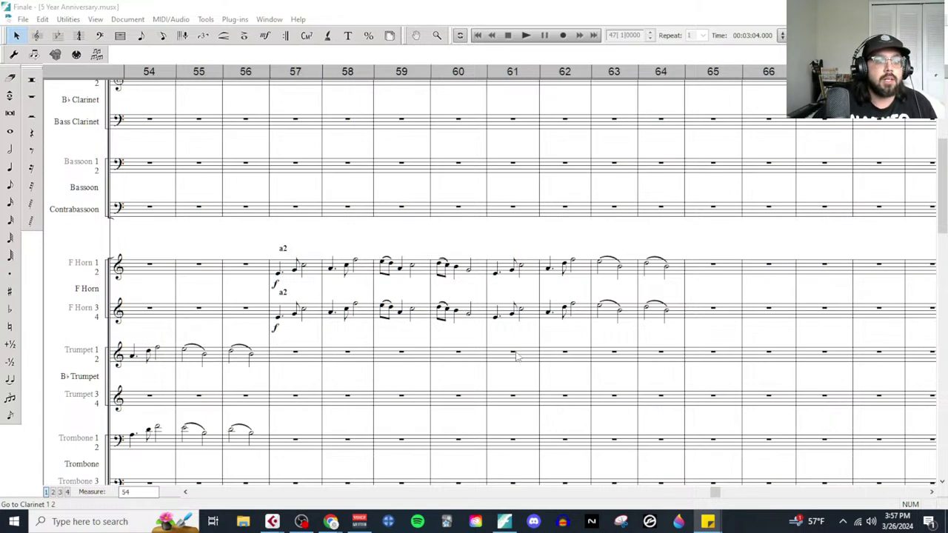
pyautogui.hscroll(-3, 600, 373)
pyautogui.hscroll(-10, 599, 373)
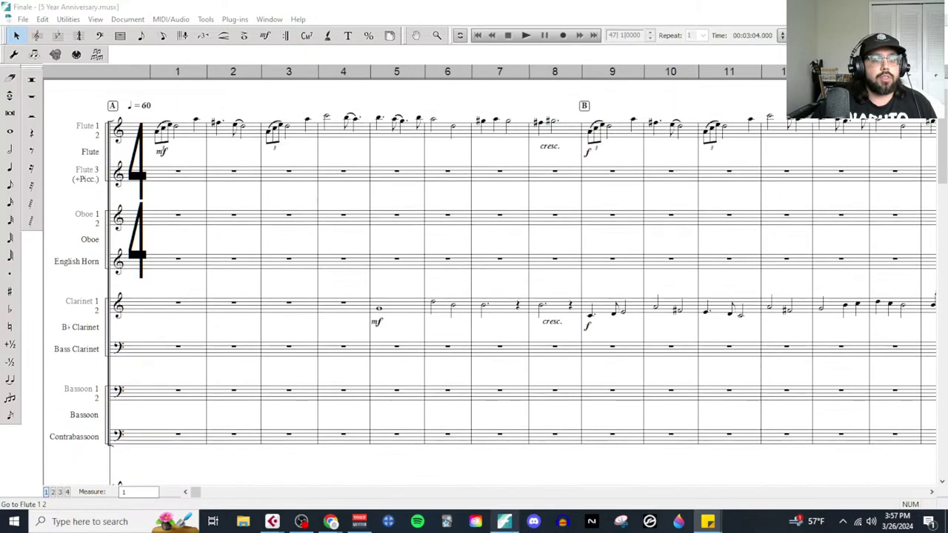
# Step: Bring up the Live Composing Process document and scroll through the planning notes
pyautogui.moveTo(331, 521)
pyautogui.click(363, 492)
pyautogui.scroll(15, 366, 341)
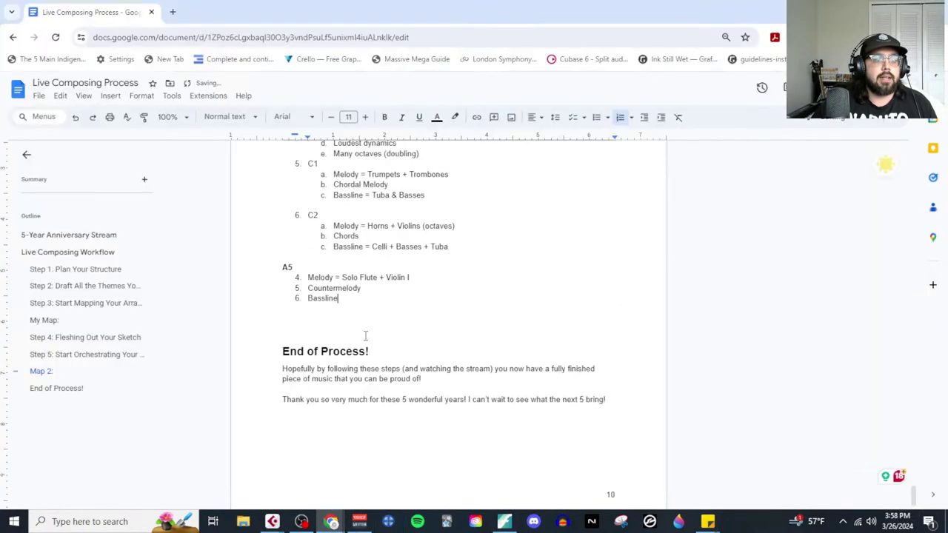
pyautogui.scroll(-10, 371, 362)
pyautogui.scroll(-4, 371, 366)
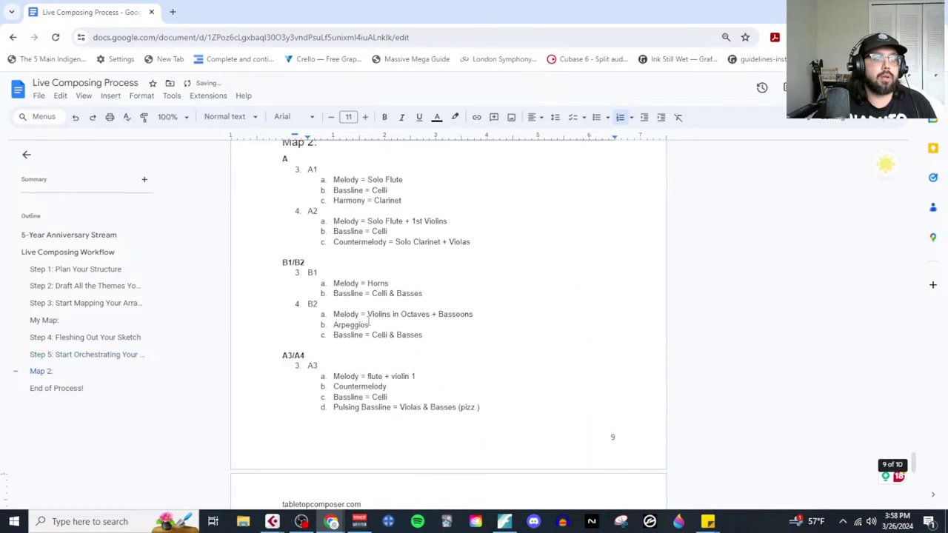
pyautogui.scroll(6, 381, 373)
pyautogui.scroll(20, 381, 373)
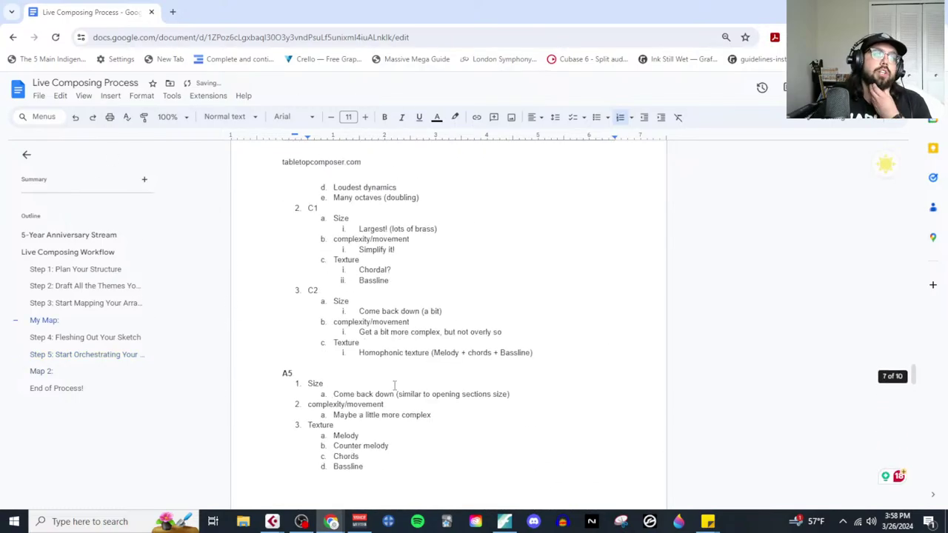
pyautogui.scroll(-20, 394, 386)
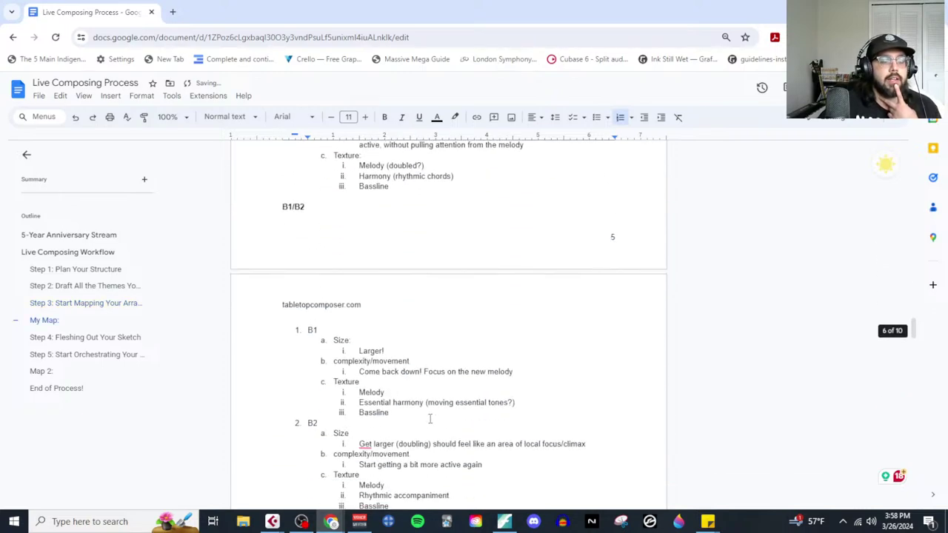
pyautogui.scroll(-1, 430, 419)
pyautogui.scroll(7, 437, 416)
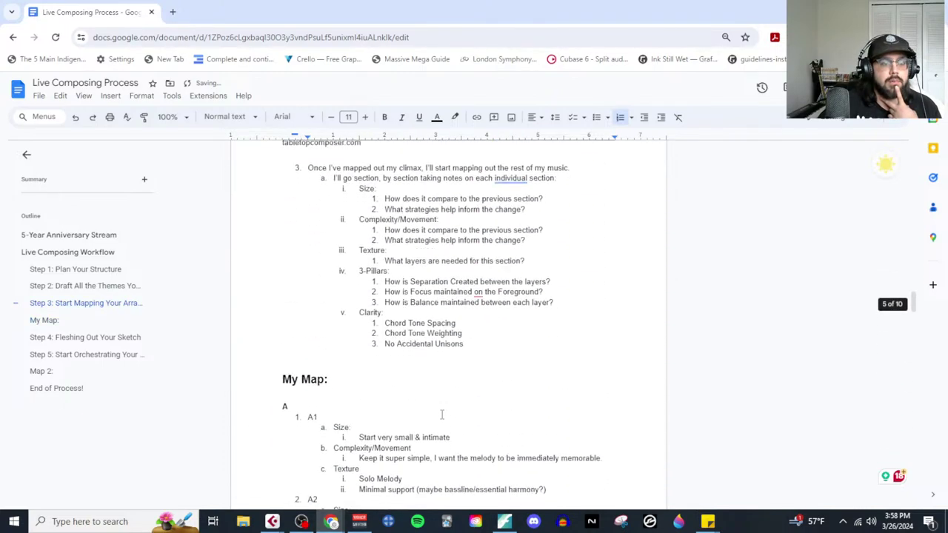
pyautogui.scroll(-3, 441, 415)
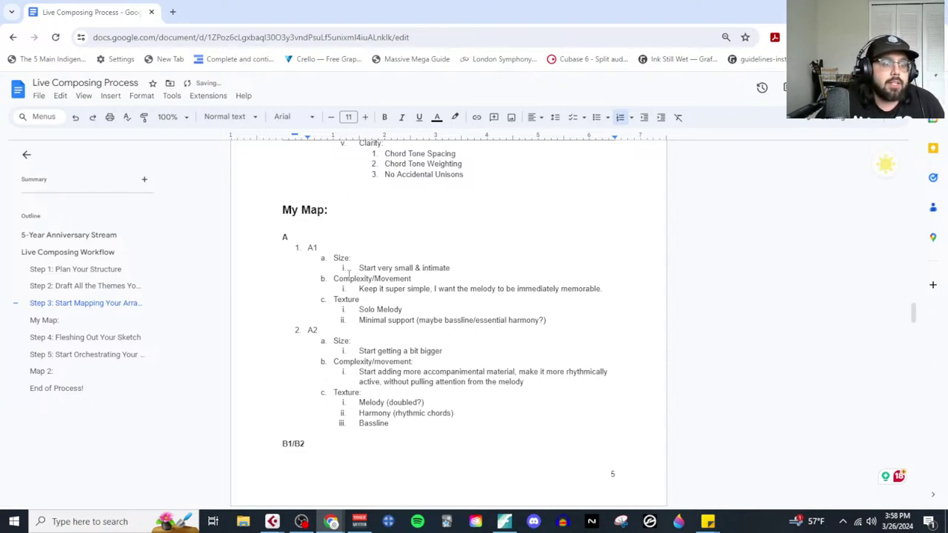
pyautogui.scroll(-1, 390, 398)
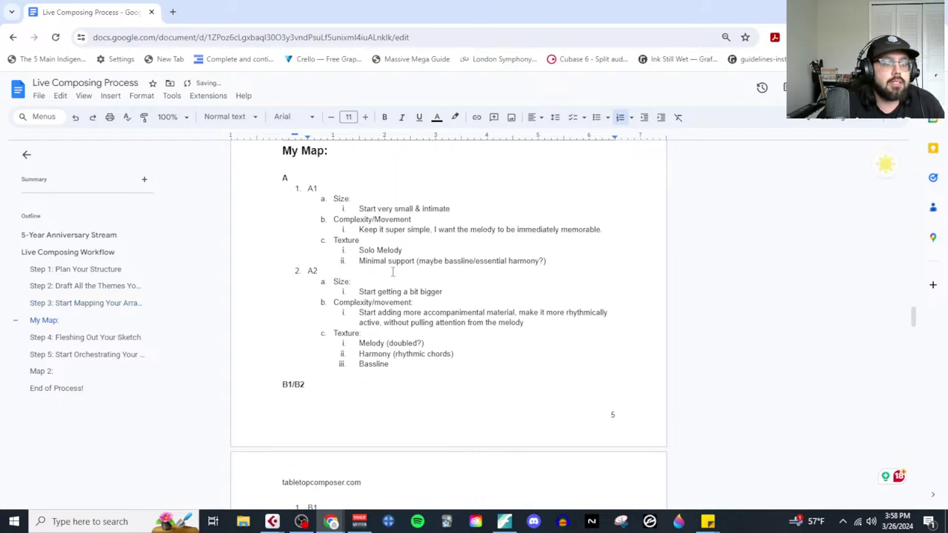
pyautogui.scroll(-8, 412, 307)
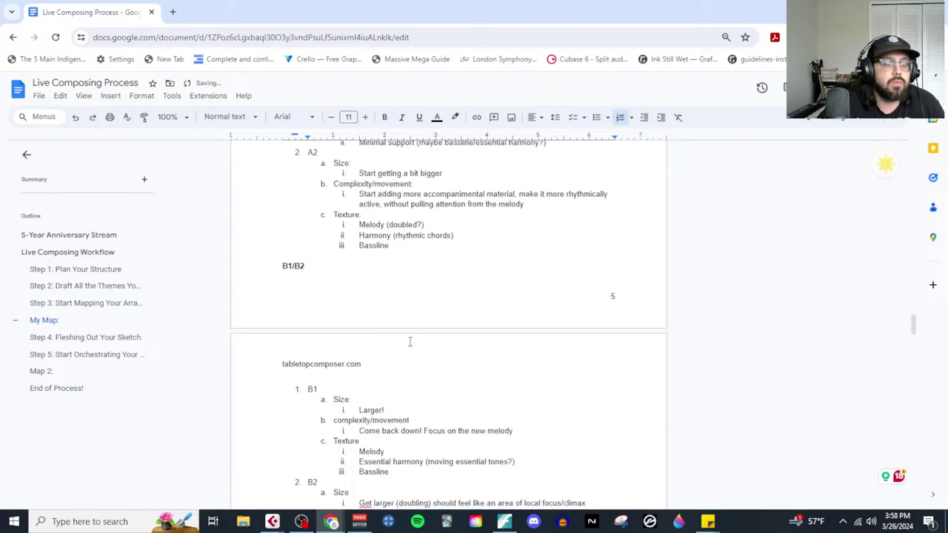
# Step: In Map 2, review the A1, A2 and B1 lines, then add '=' after B2 Arpeggios
pyautogui.click(33, 372)
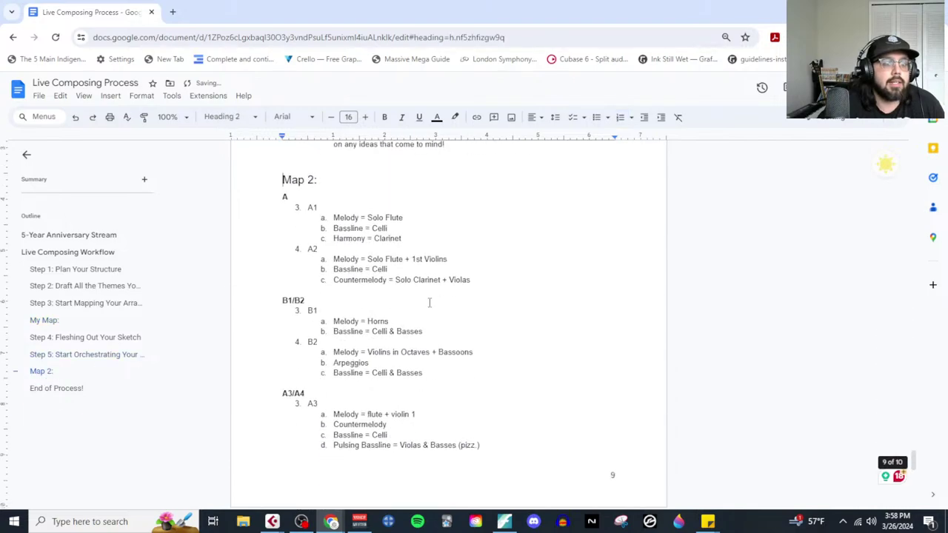
pyautogui.moveTo(416, 238); pyautogui.dragTo(332, 218)
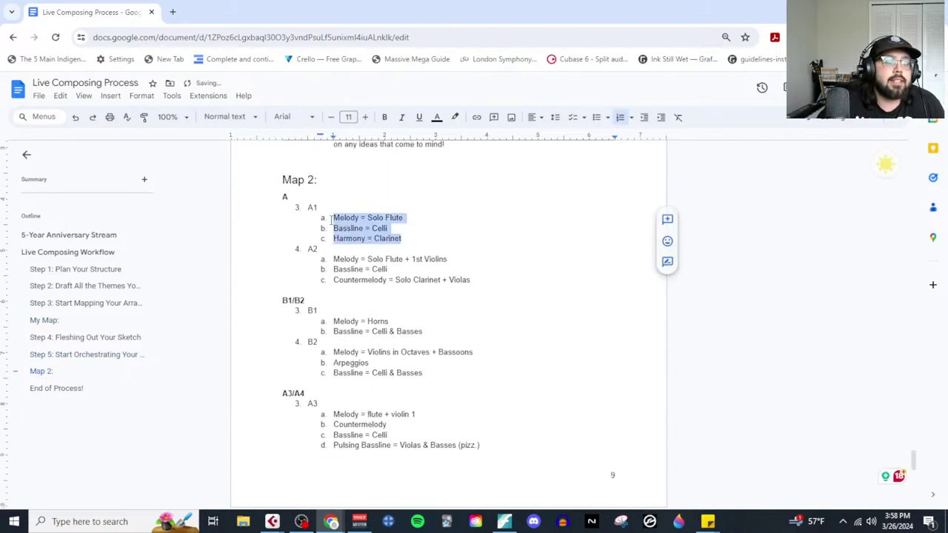
pyautogui.moveTo(478, 279); pyautogui.dragTo(326, 261)
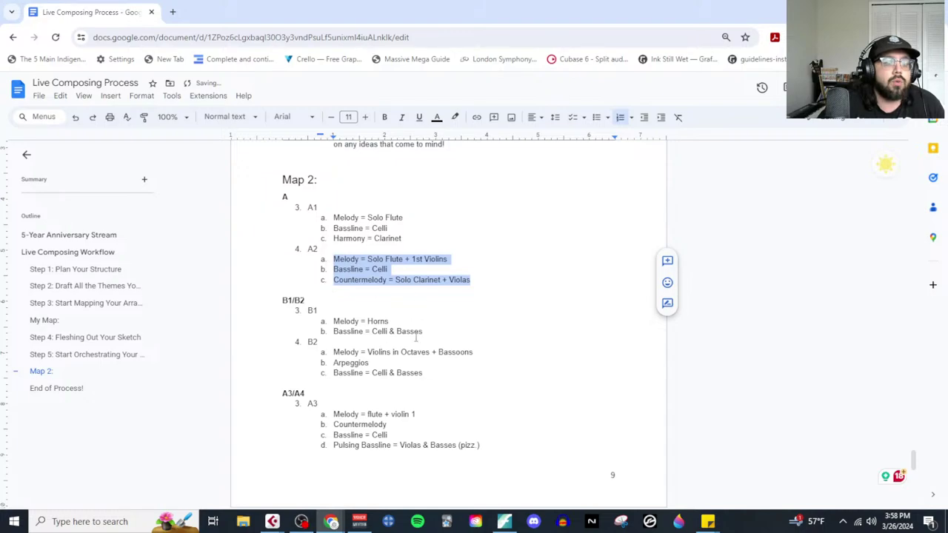
pyautogui.moveTo(425, 331); pyautogui.dragTo(333, 320)
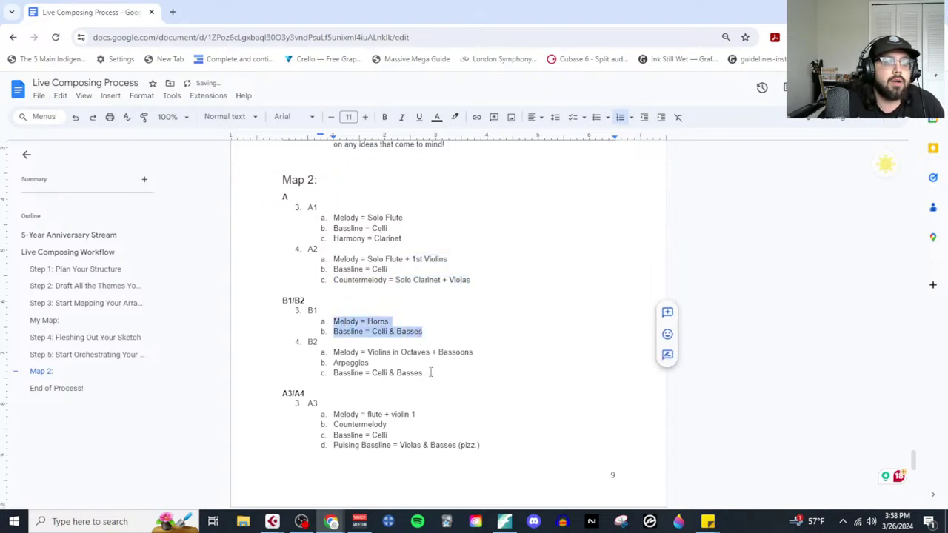
pyautogui.click(393, 362)
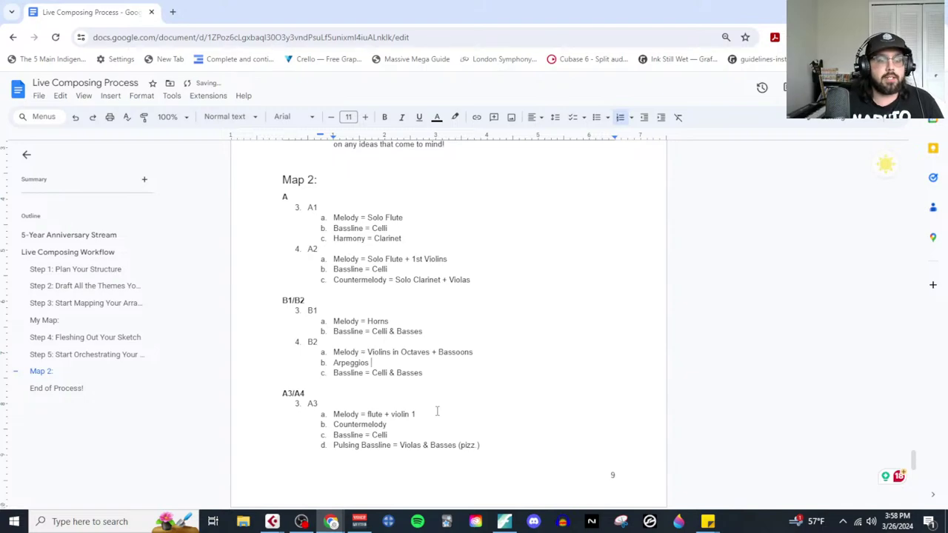
pyautogui.write('=')
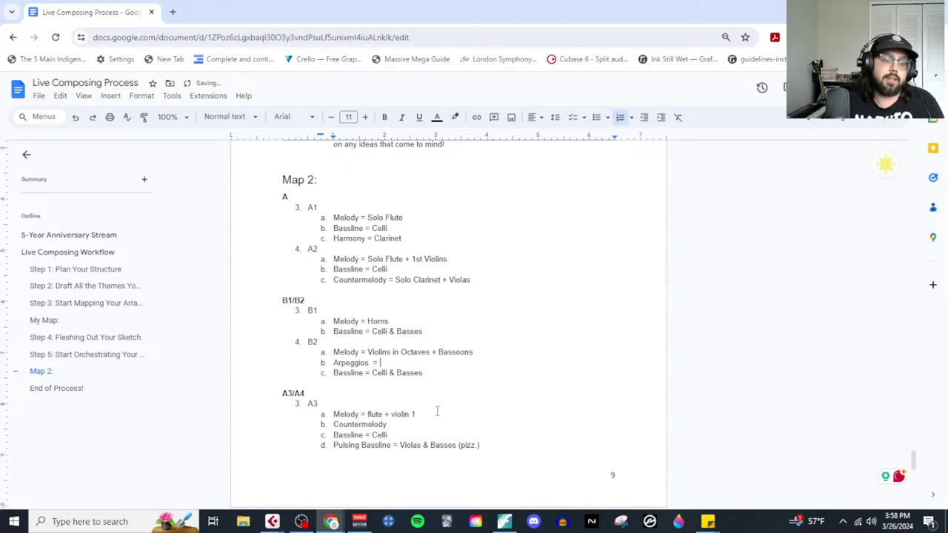
pyautogui.click(505, 523)
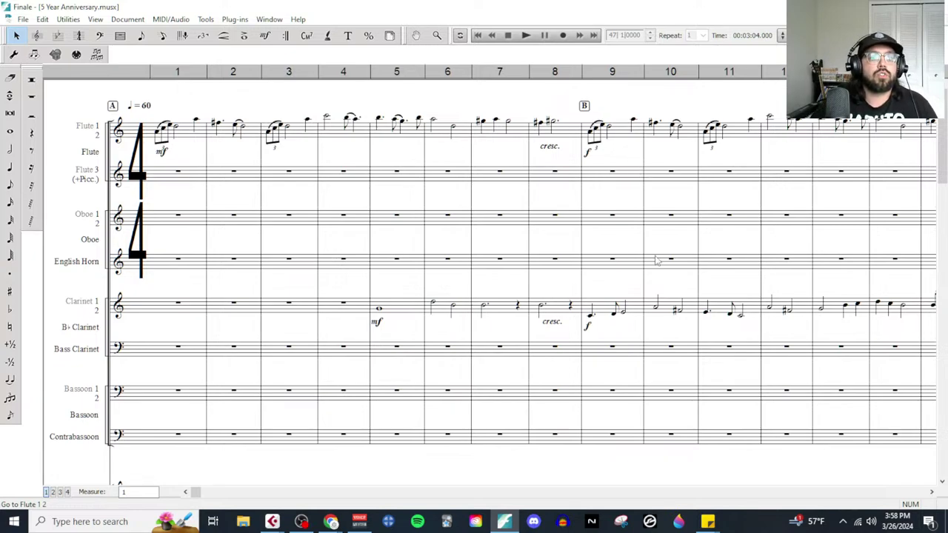
# Step: Add rehearsal mark D at measure 24 where the bassoons enter
pyautogui.hscroll(5, 636, 263)
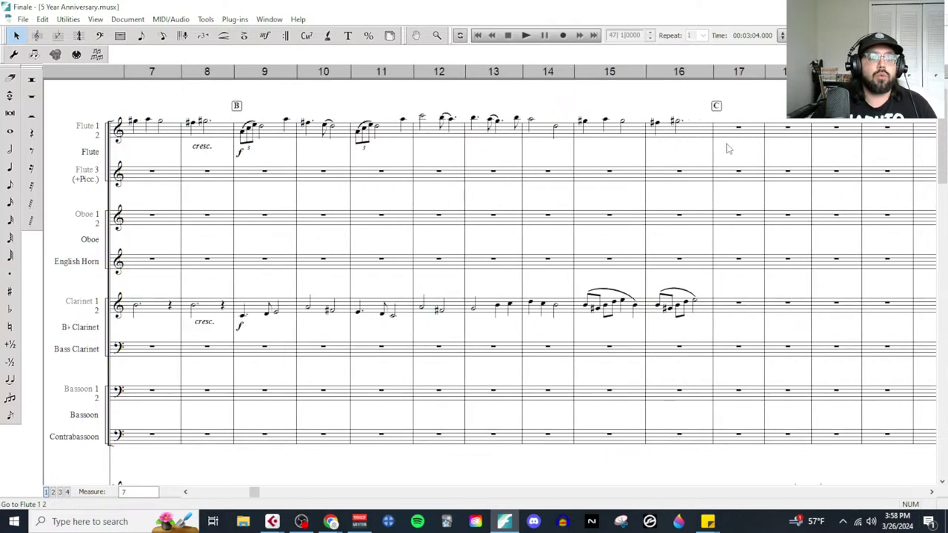
pyautogui.click(730, 144)
pyautogui.hscroll(5, 731, 174)
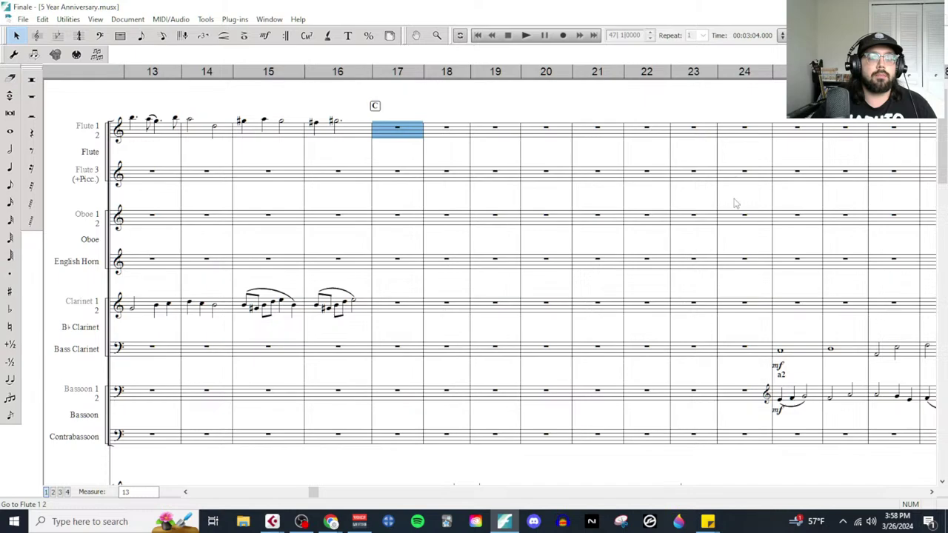
pyautogui.click(264, 35)
pyautogui.doubleClick(778, 111)
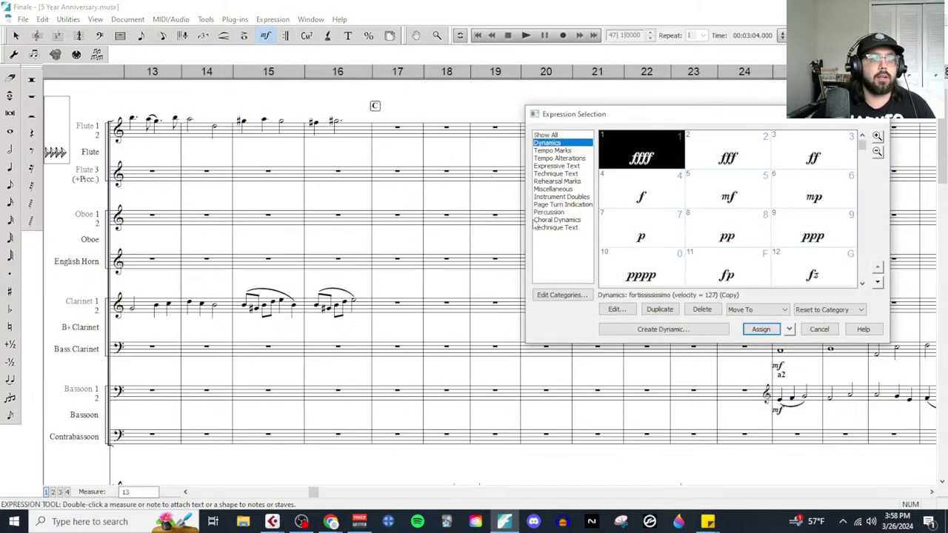
pyautogui.click(559, 182)
pyautogui.doubleClick(646, 160)
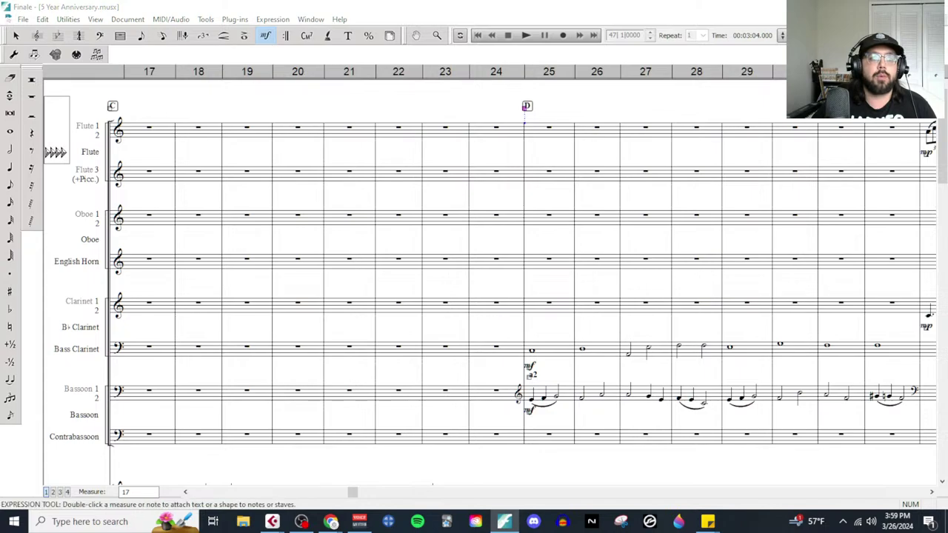
# Step: Set playback to start at measure 24, play, then stop
pyautogui.click(460, 35)
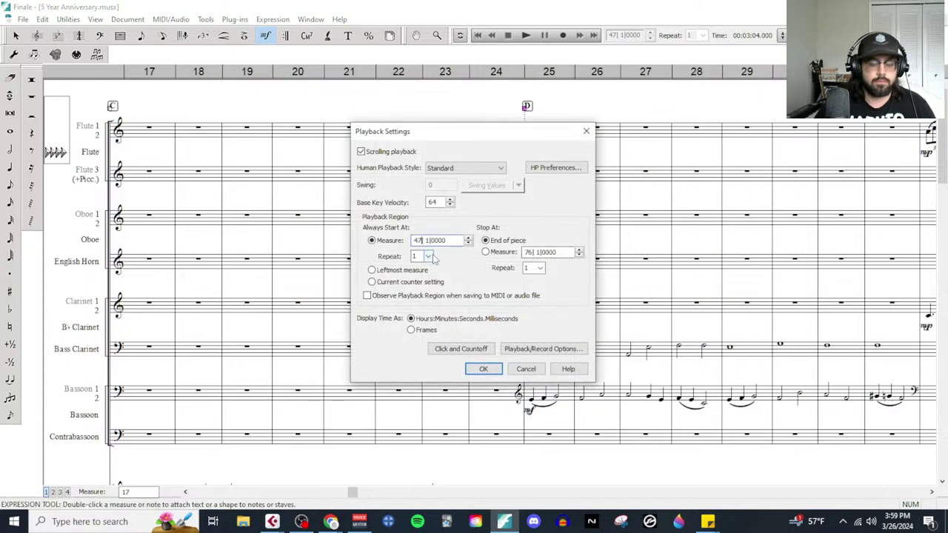
pyautogui.press('BackSpace')
pyautogui.press('BackSpace')
pyautogui.write('24')
pyautogui.press('Return')
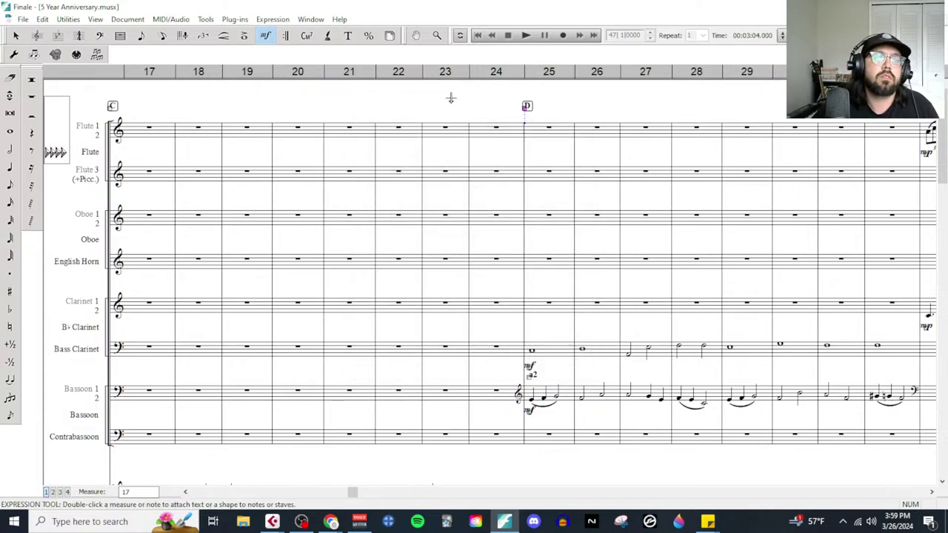
pyautogui.click(525, 35)
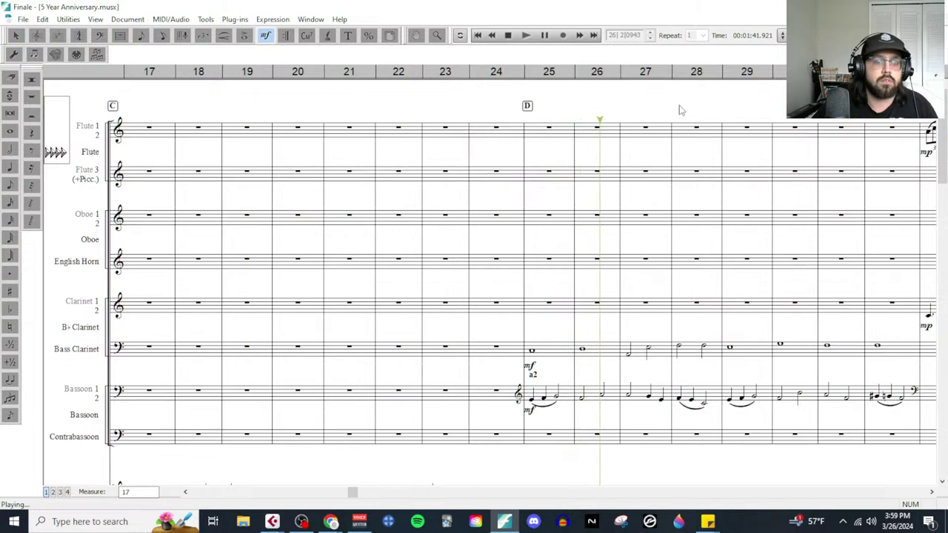
pyautogui.press('space')
# Step: Bring the Live Composing Process document back to the front
pyautogui.click(620, 364)
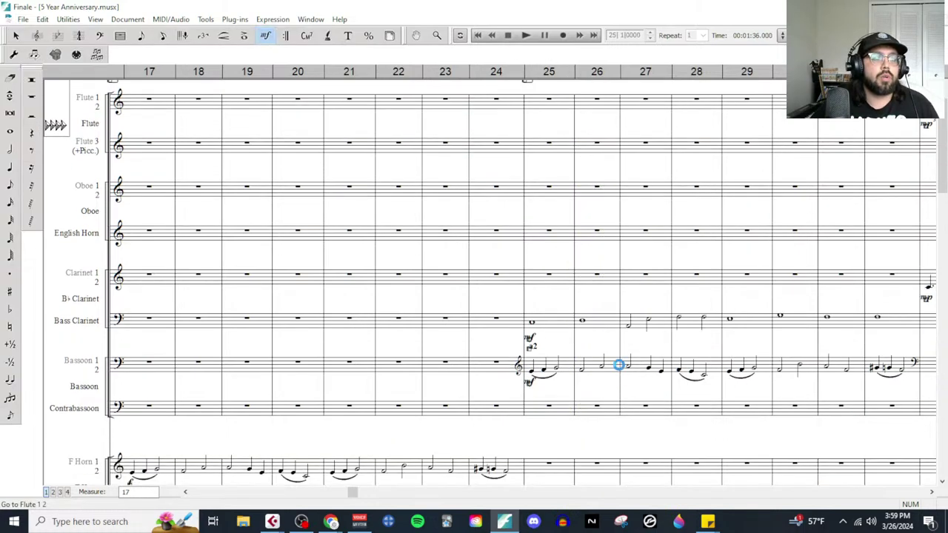
pyautogui.scroll(-10, 620, 364)
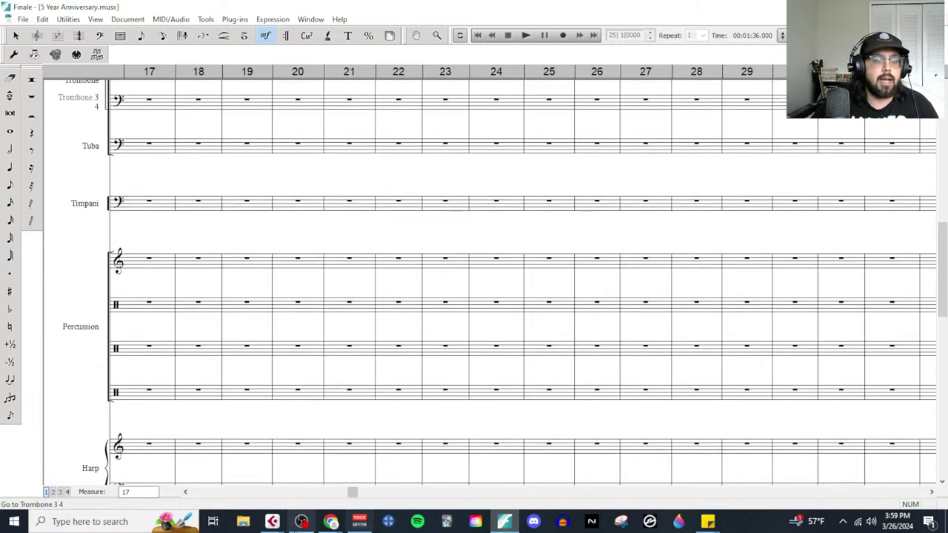
pyautogui.moveTo(330, 521)
pyautogui.click(380, 489)
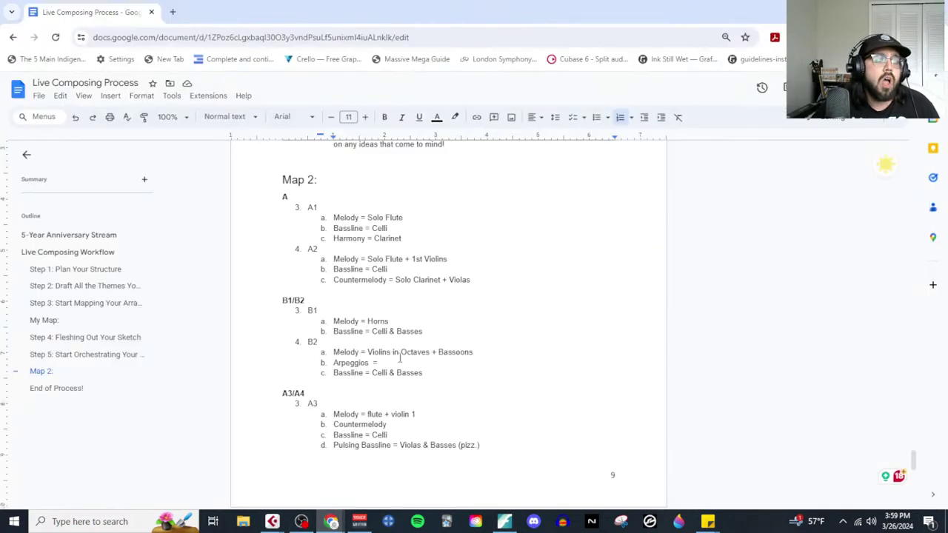
# Step: Append '+ bass clarinet' after Celli & Basses in Map 2's B2 Bassline
pyautogui.moveTo(474, 352); pyautogui.dragTo(368, 352)
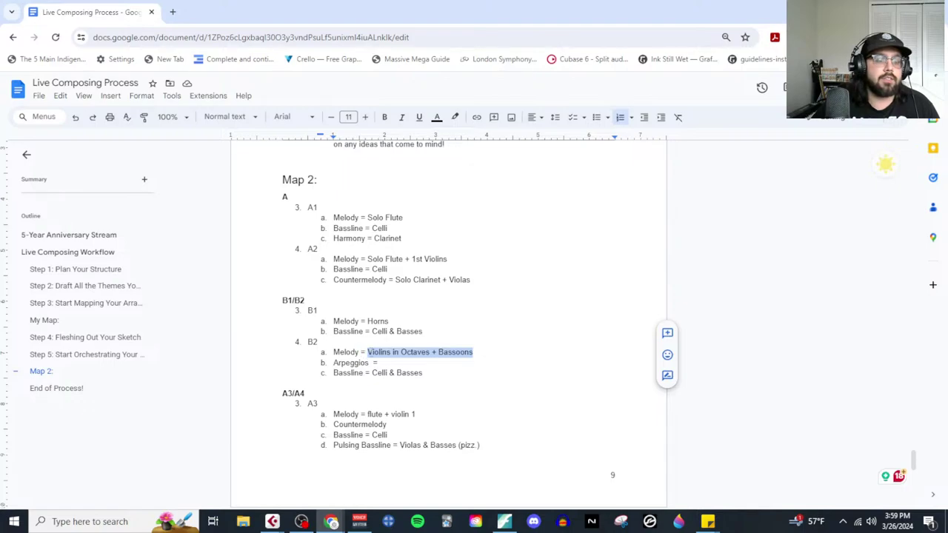
pyautogui.moveTo(424, 372); pyautogui.dragTo(371, 373)
pyautogui.click(426, 375)
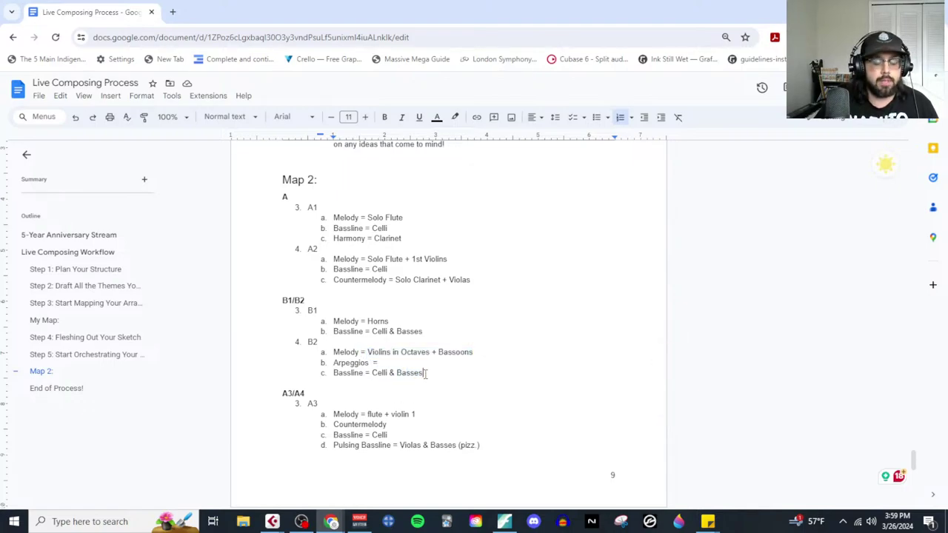
pyautogui.write('+ bass clarinet')
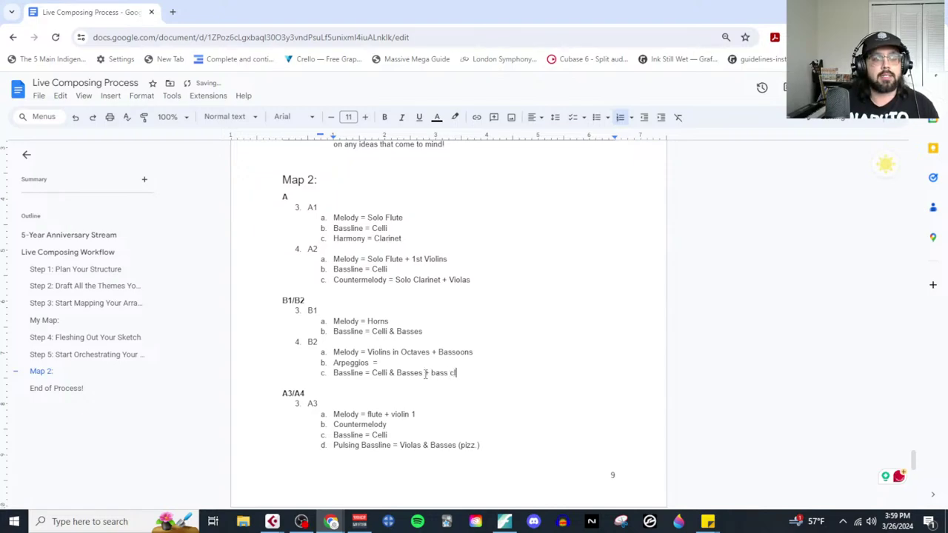
pyautogui.click(504, 521)
# Step: Scroll through the woodwind, brass and string parts around rehearsal D
pyautogui.scroll(-5, 627, 407)
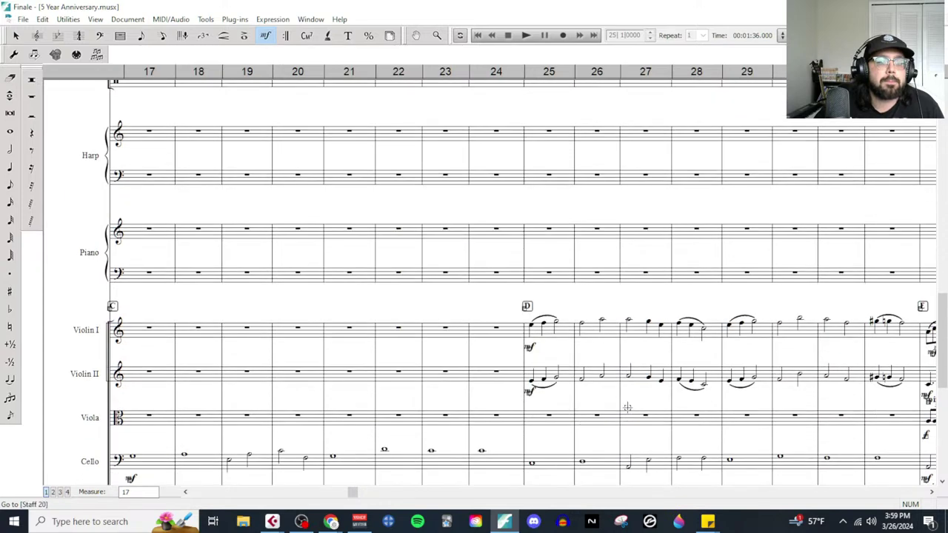
pyautogui.hscroll(2, 585, 339)
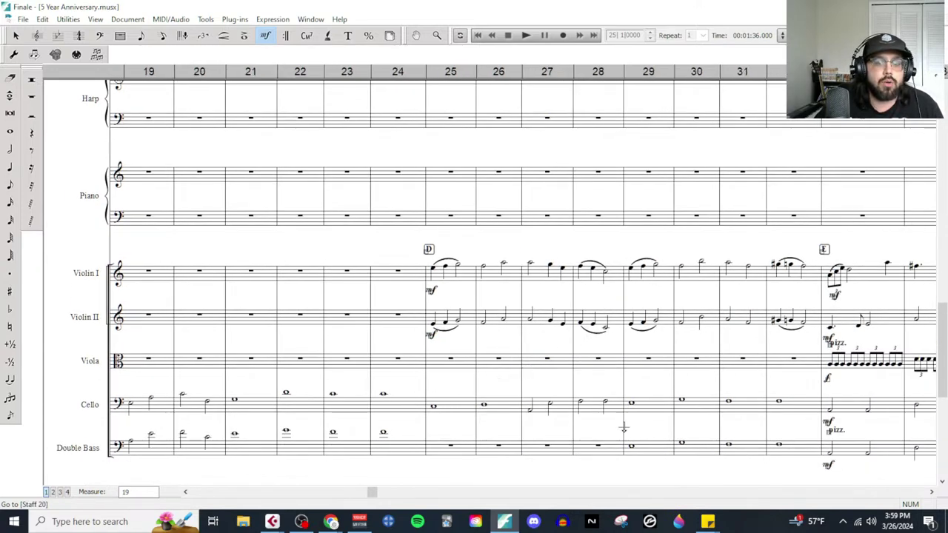
pyautogui.scroll(20, 667, 448)
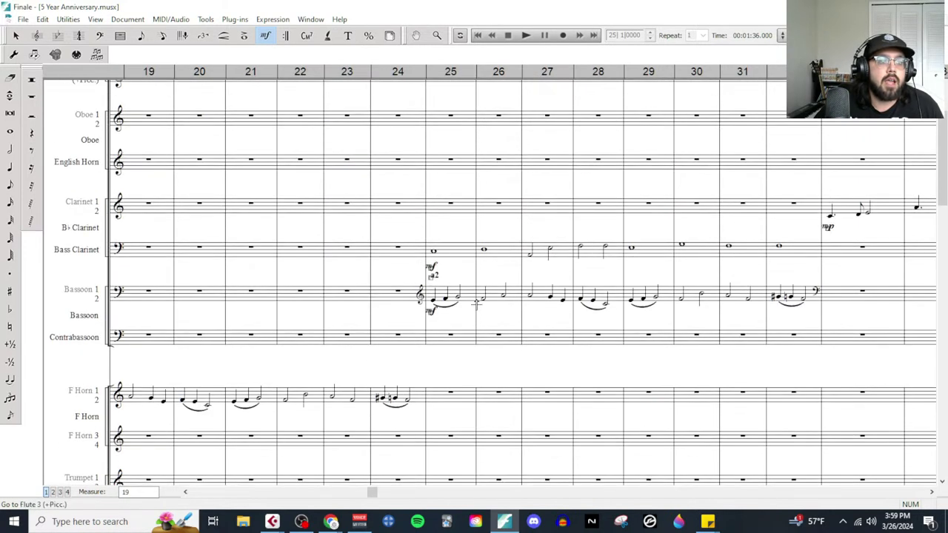
pyautogui.scroll(3, 474, 317)
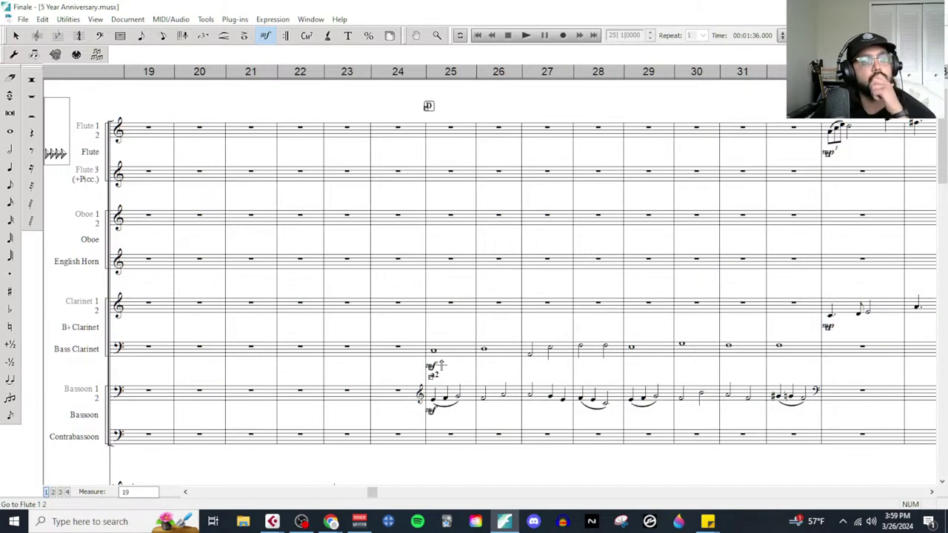
pyautogui.scroll(-1, 435, 324)
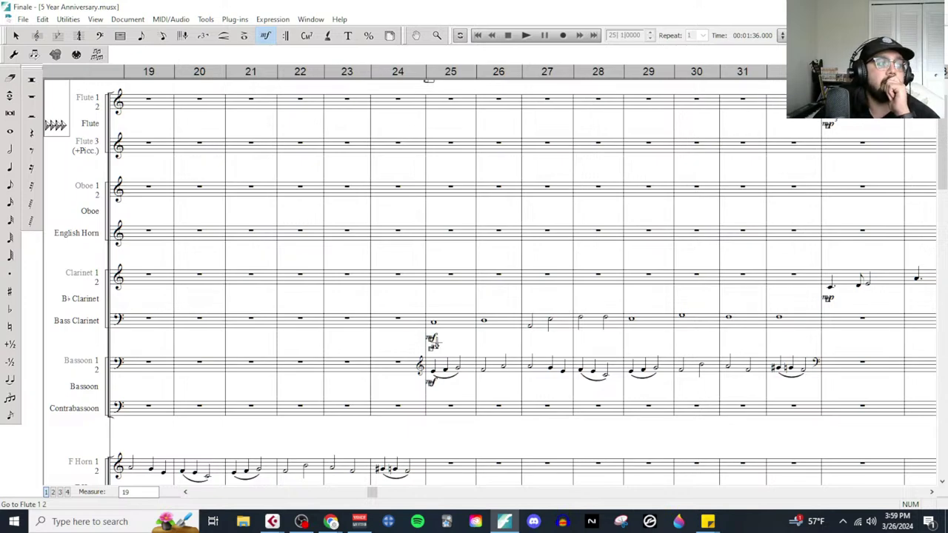
pyautogui.scroll(-5, 445, 356)
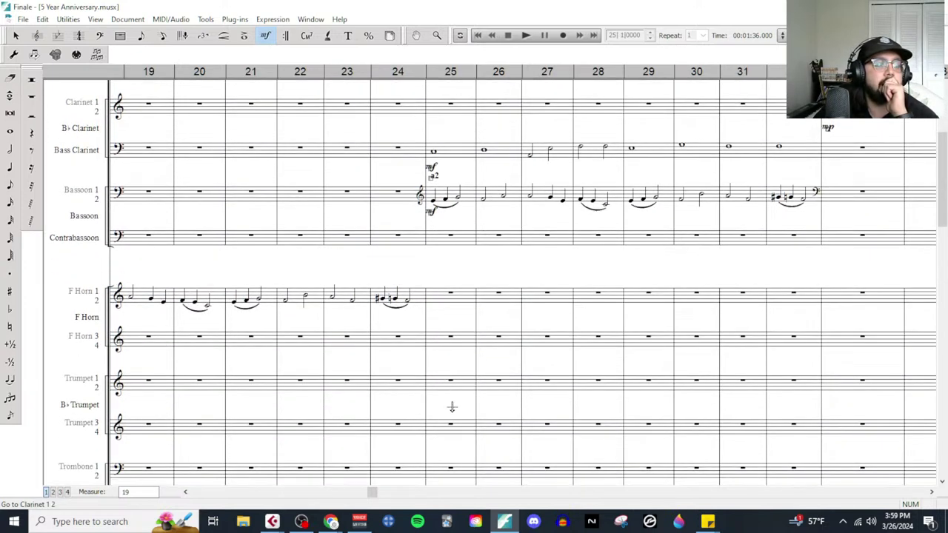
pyautogui.scroll(-10, 452, 406)
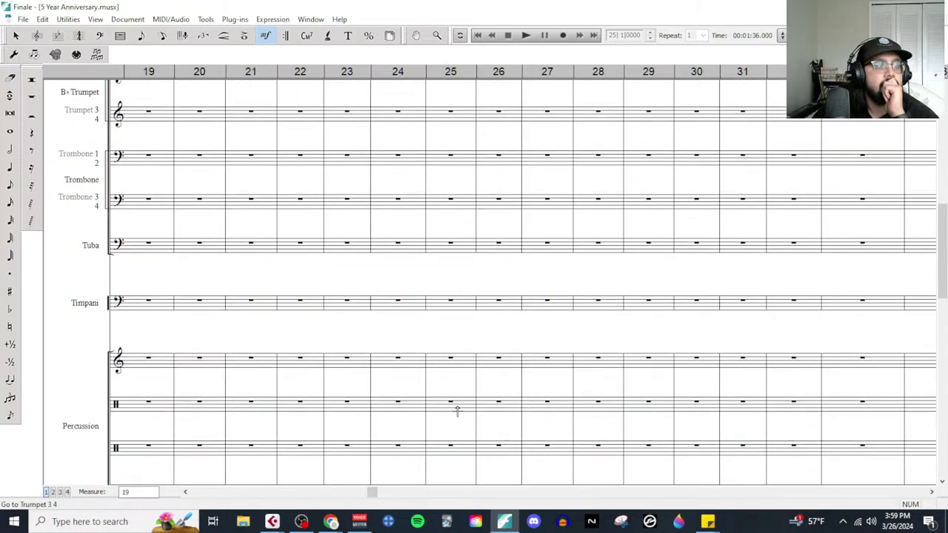
pyautogui.scroll(-10, 457, 410)
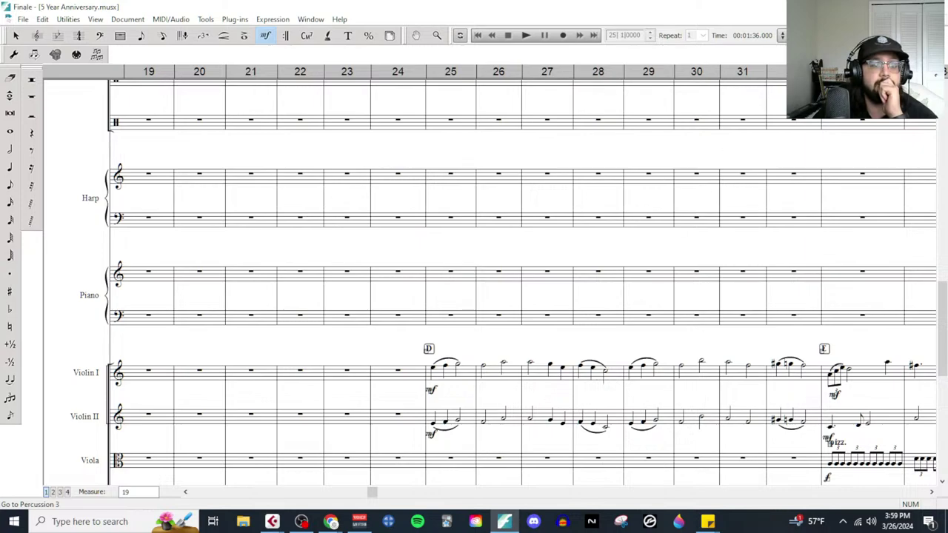
# Step: Check Playback Settings without changes and restore the score to a smaller window
pyautogui.click(460, 35)
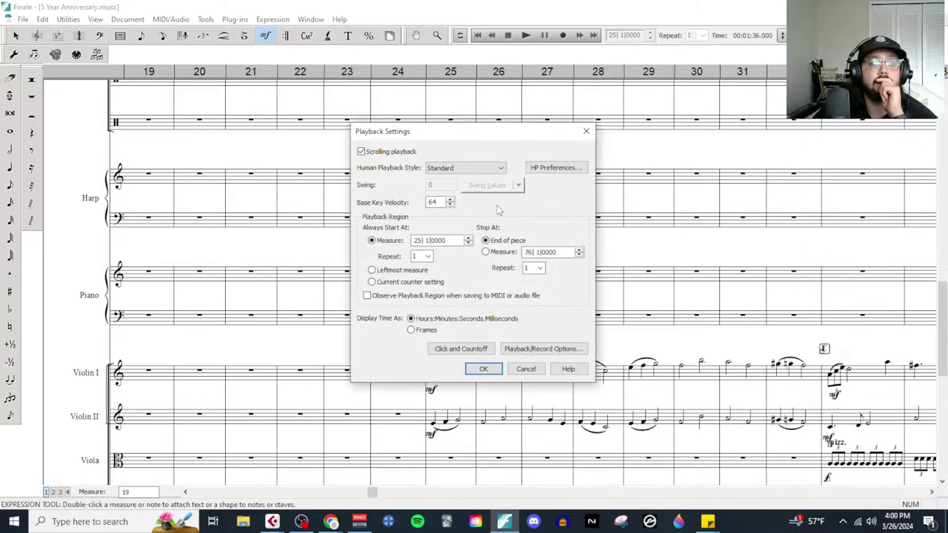
pyautogui.click(526, 368)
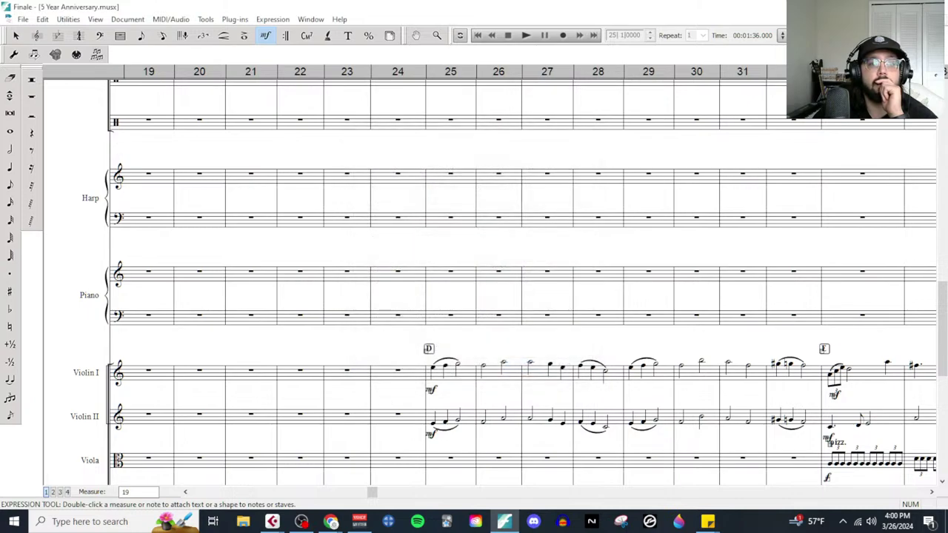
pyautogui.click(923, 19)
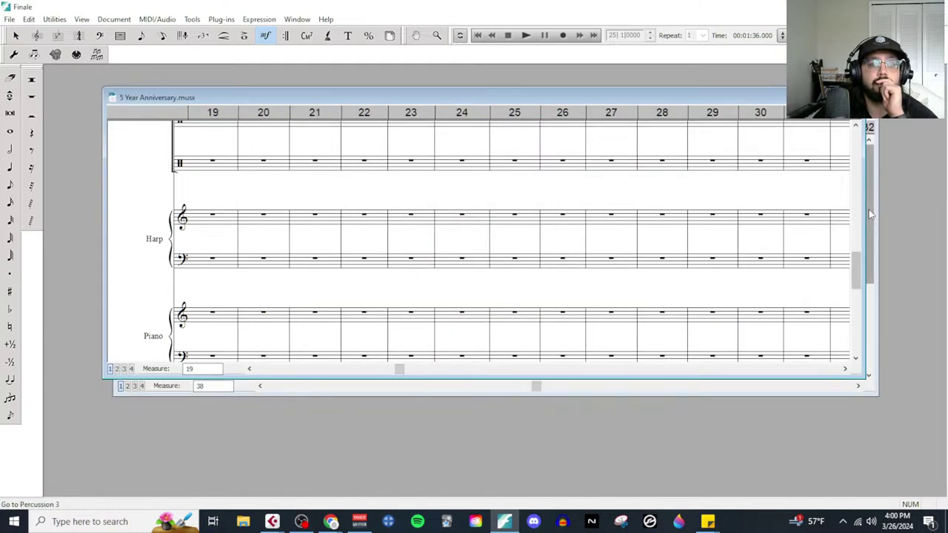
# Step: Bring the Untitled2 sketch to the front and maximize it
pyautogui.click(870, 97)
pyautogui.click(848, 110)
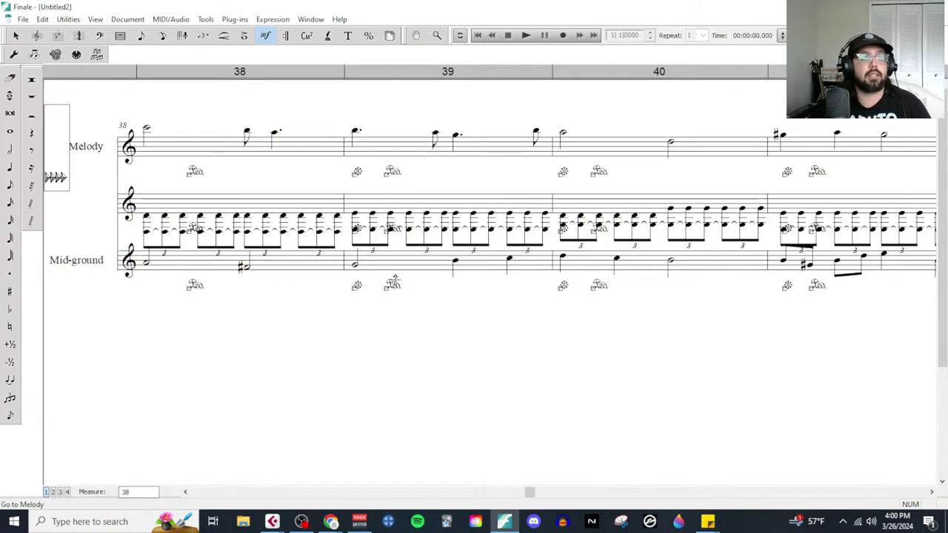
pyautogui.hscroll(-15, 393, 280)
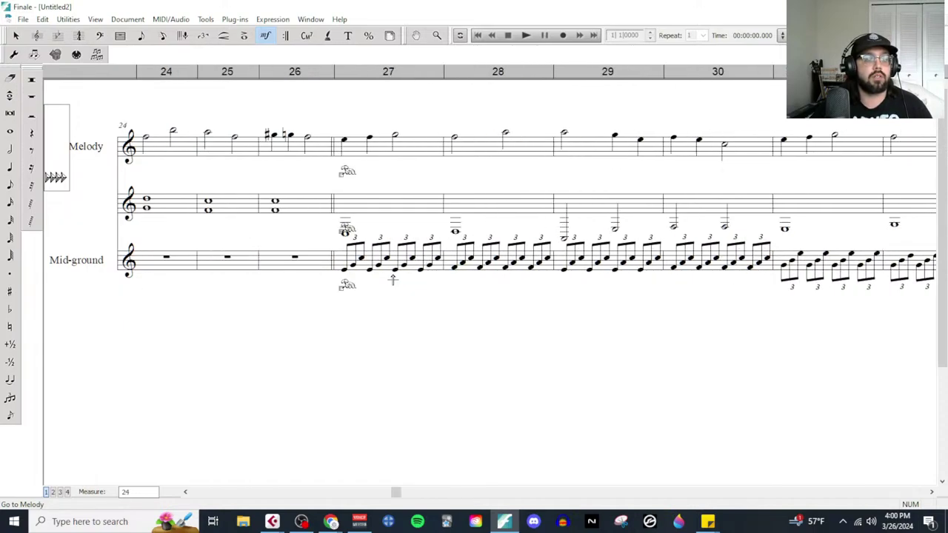
# Step: Select Mid-ground measures 27–34 in the sketch and return to the orchestral score
pyautogui.click(16, 36)
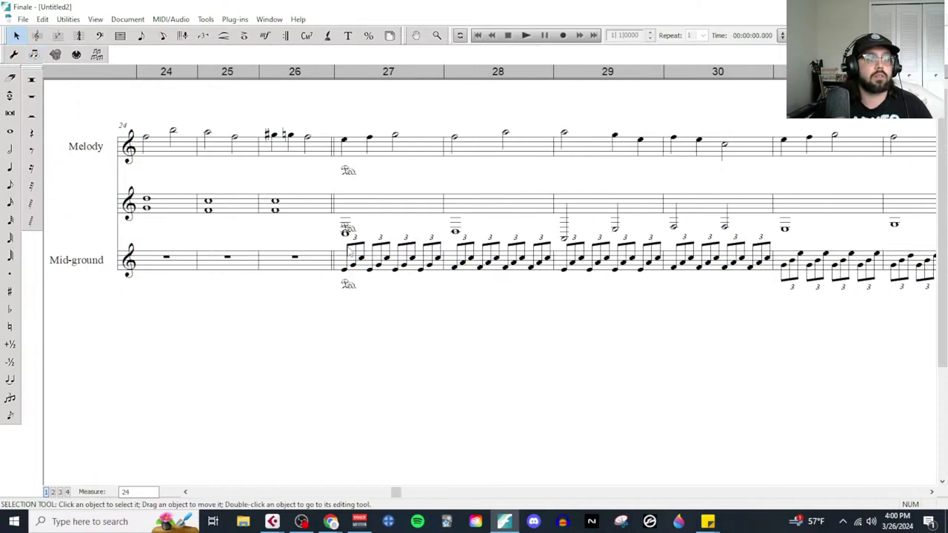
pyautogui.click(364, 271)
pyautogui.hscroll(5, 430, 291)
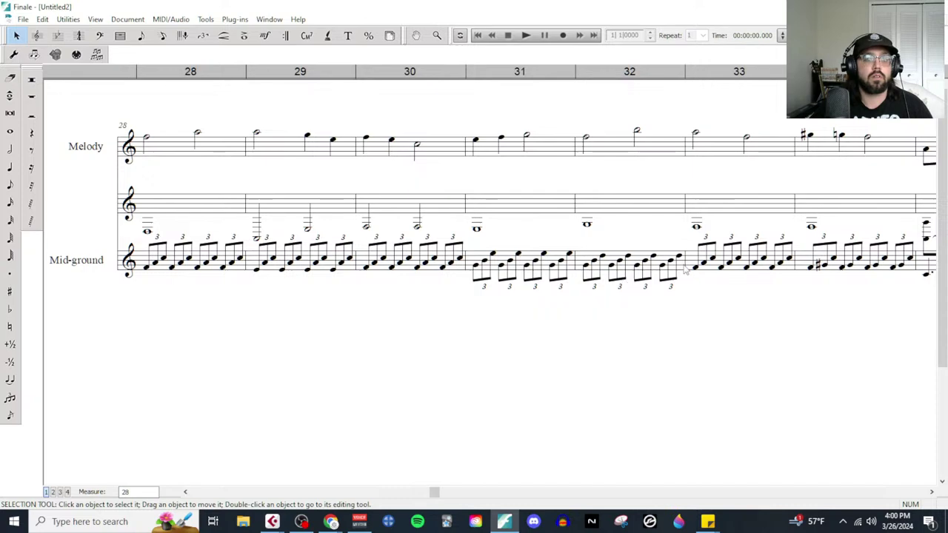
pyautogui.keyDown('shift'); pyautogui.click(684, 269); pyautogui.keyUp('shift')
pyautogui.hscroll(-3, 637, 272)
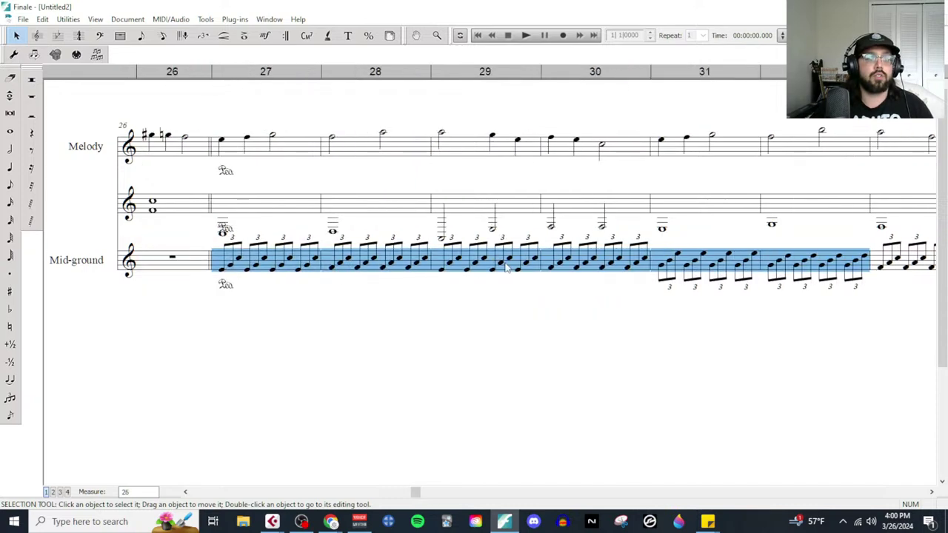
pyautogui.hscroll(4, 810, 289)
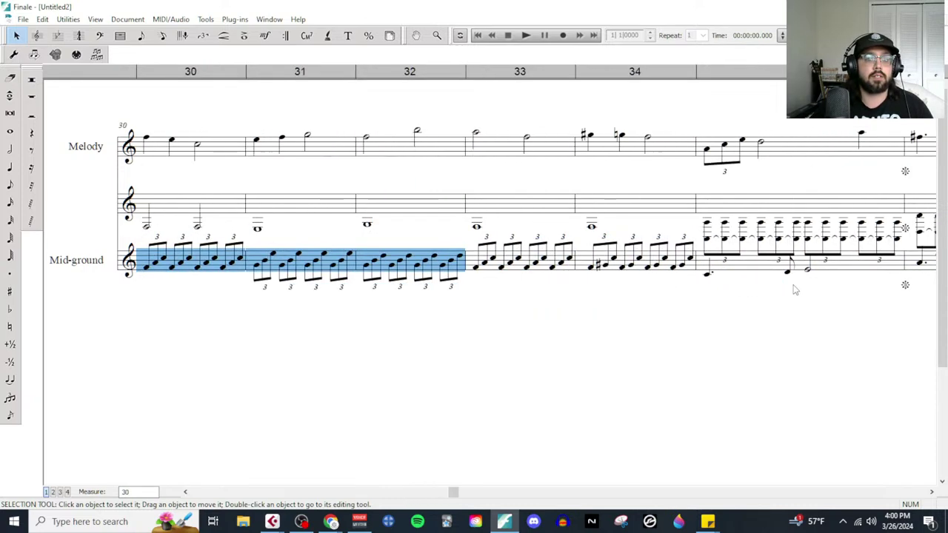
pyautogui.keyDown('shift'); pyautogui.click(566, 268); pyautogui.keyUp('shift')
pyautogui.keyDown('shift'); pyautogui.click(592, 268); pyautogui.keyUp('shift')
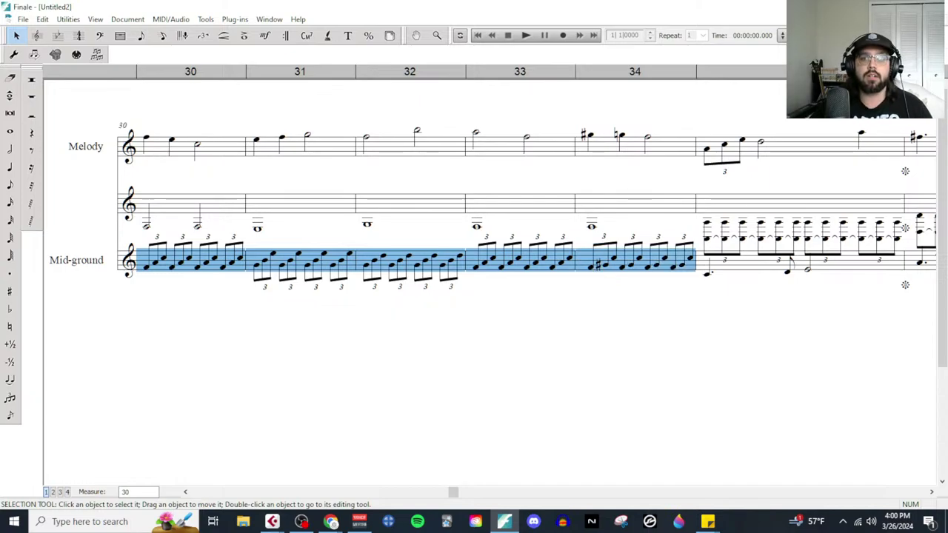
pyautogui.hotkey('ctrl', 'Tab')
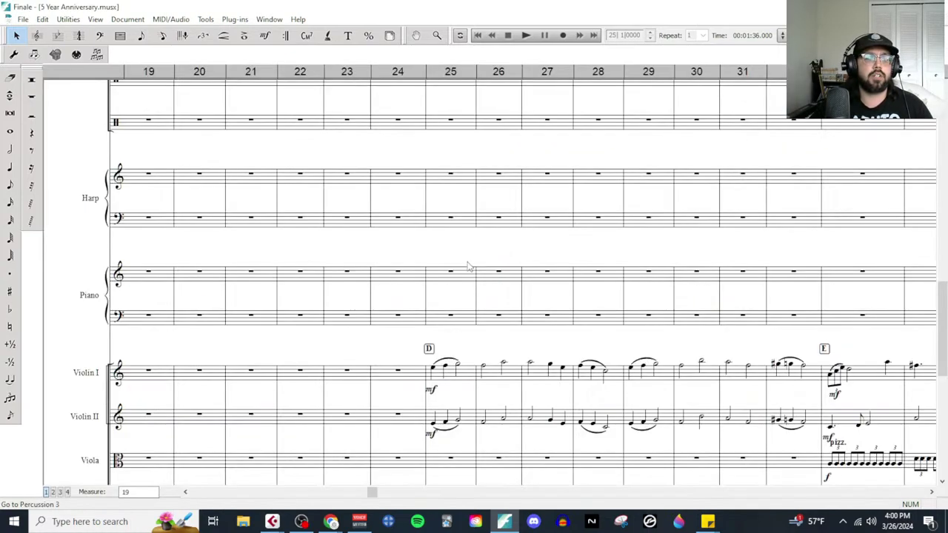
# Step: Paste the arpeggios into harp measure 25 and delete the unwanted pasted marking
pyautogui.scroll(-5, 476, 328)
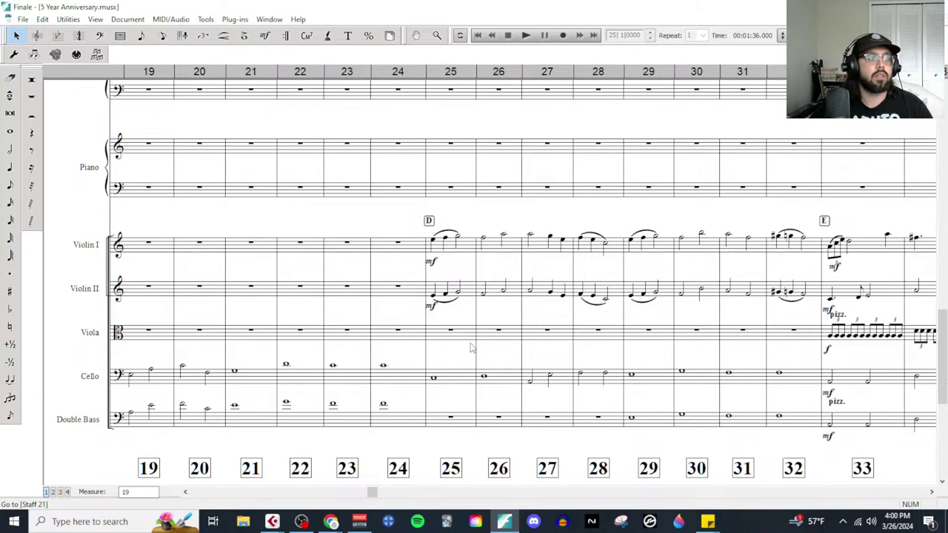
pyautogui.scroll(10, 471, 347)
pyautogui.click(457, 311)
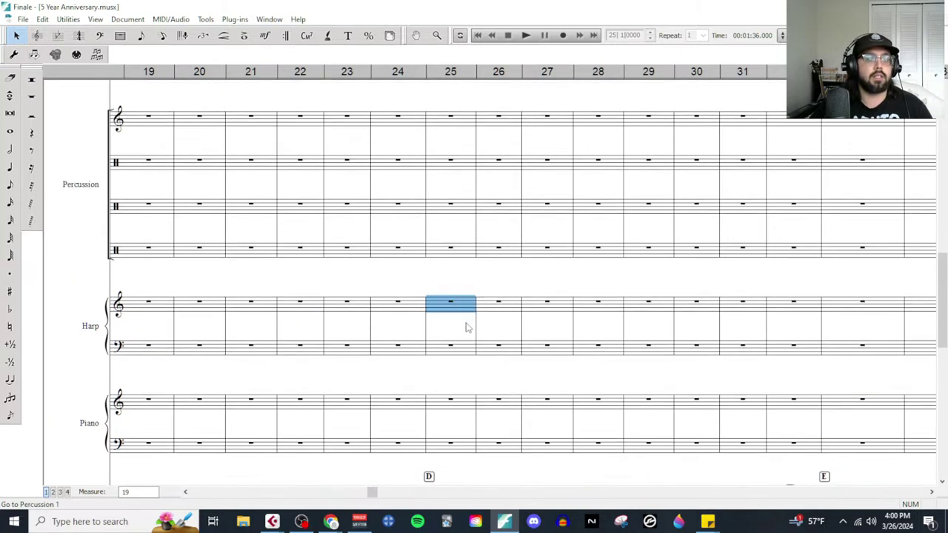
pyautogui.hotkey('ctrl', 'v')
pyautogui.click(437, 324)
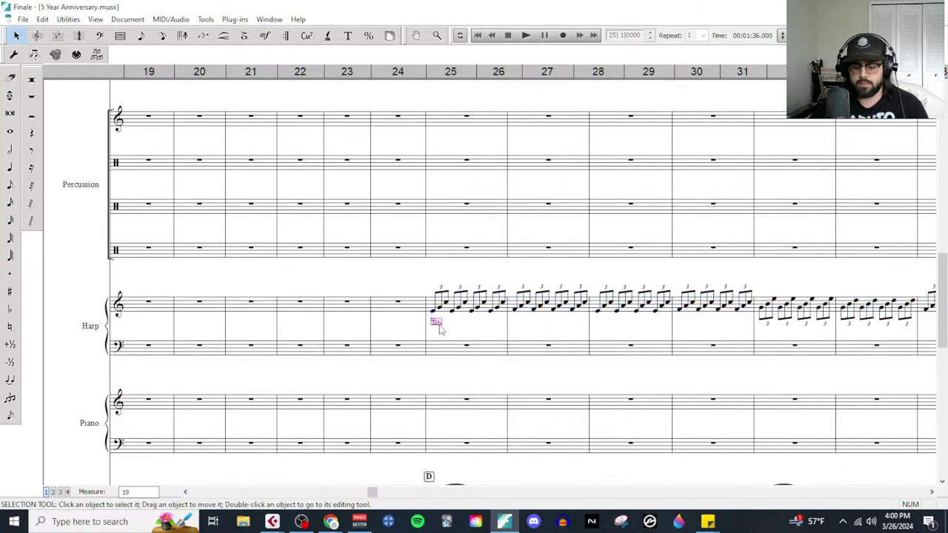
pyautogui.press('Delete')
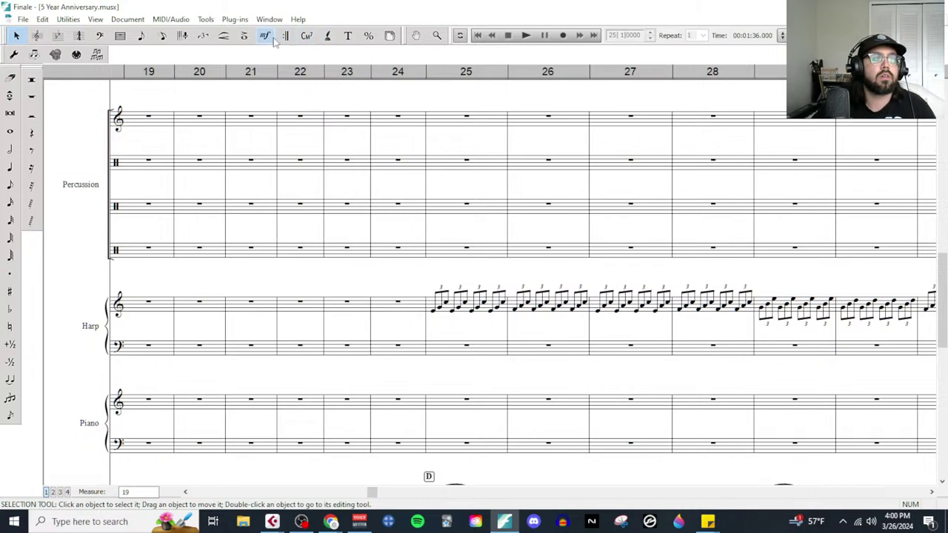
# Step: Add an mf dynamic to harp measure 25 and play back from there
pyautogui.click(269, 38)
pyautogui.doubleClick(429, 323)
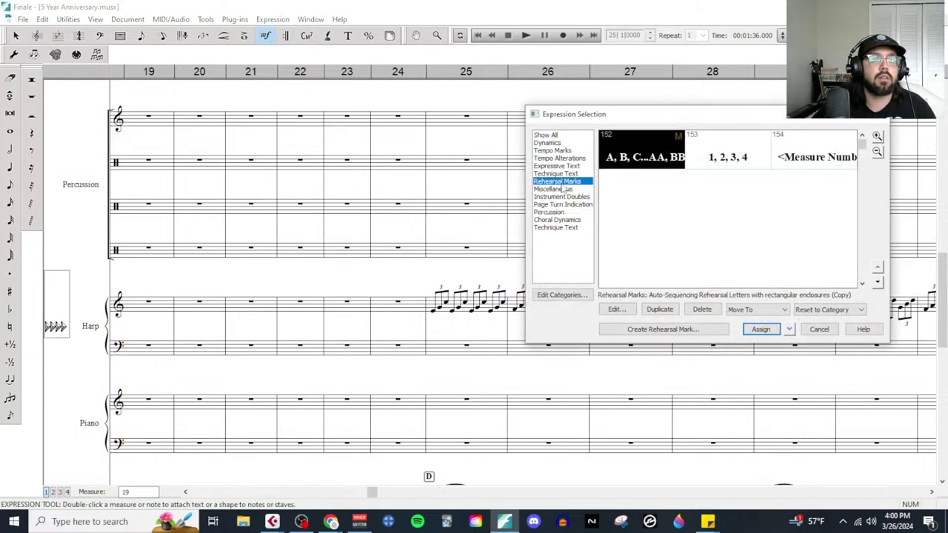
pyautogui.click(547, 143)
pyautogui.doubleClick(722, 194)
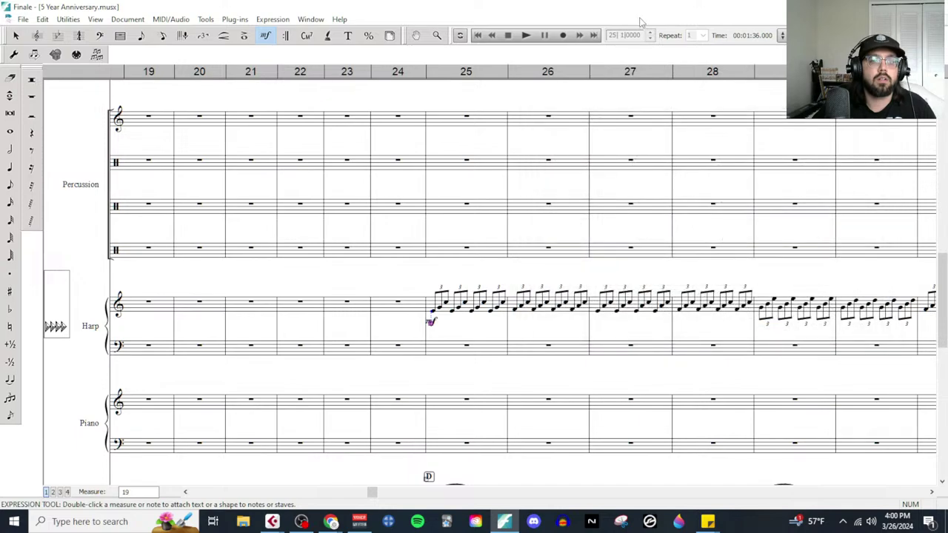
pyautogui.click(529, 37)
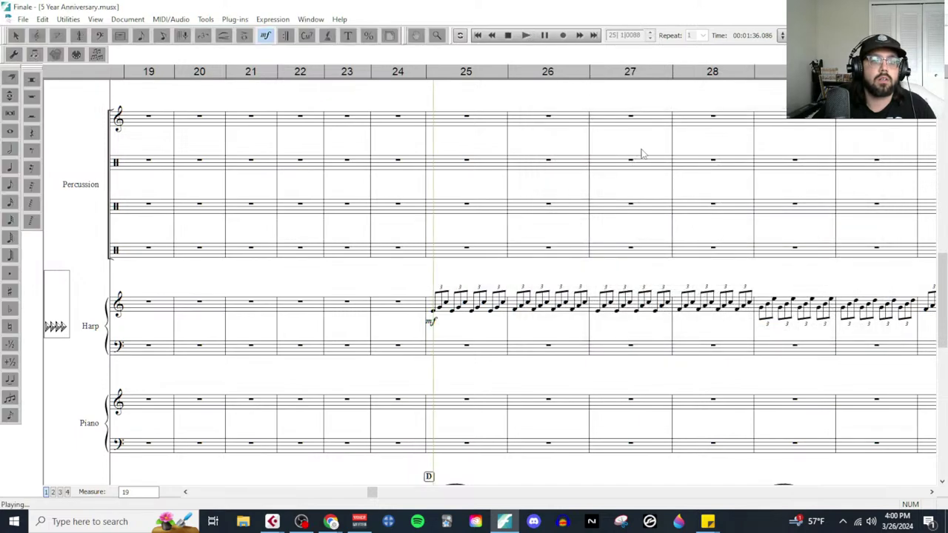
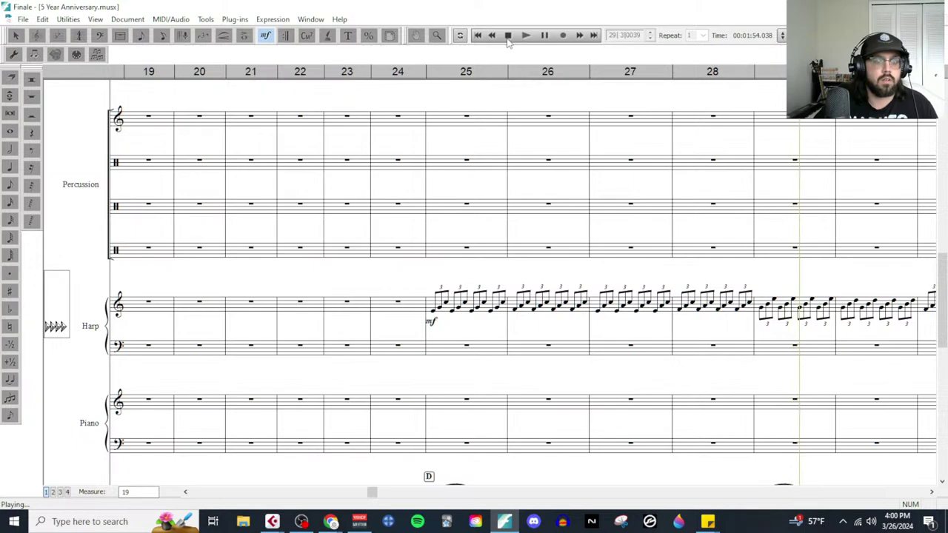
# Step: Move the harp's triplet accompaniment in measures 25–32 into the piano's upper staff
pyautogui.click(508, 37)
pyautogui.hscroll(5, 502, 348)
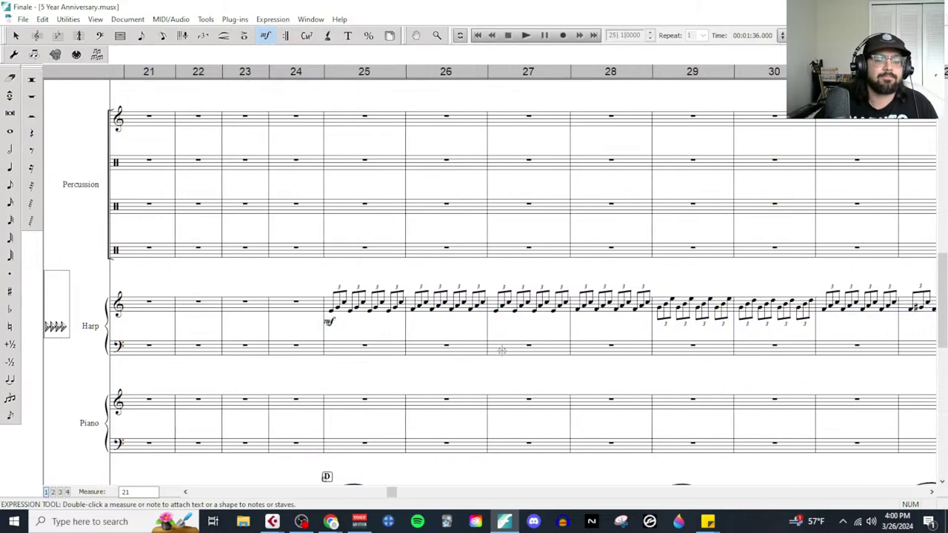
pyautogui.click(16, 36)
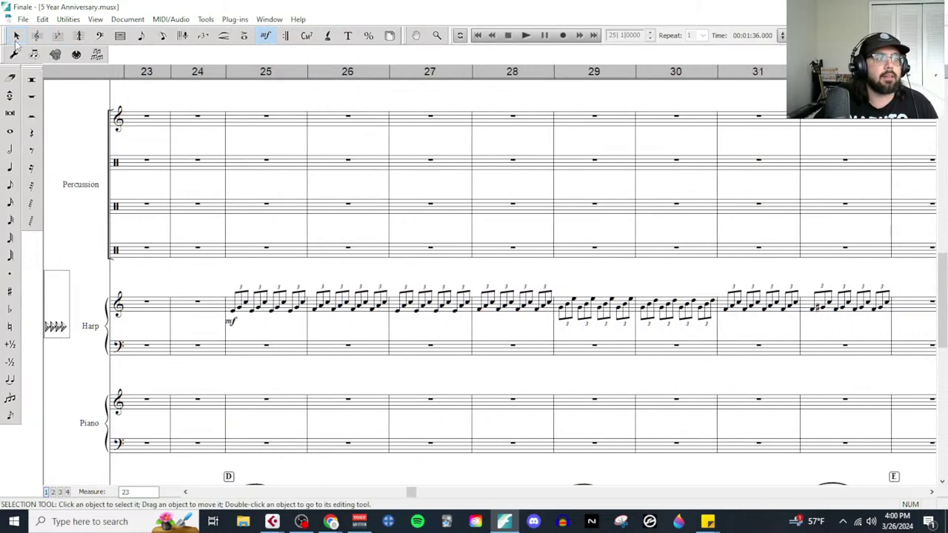
pyautogui.click(271, 314)
pyautogui.keyDown('shift'); pyautogui.click(870, 318); pyautogui.keyUp('shift')
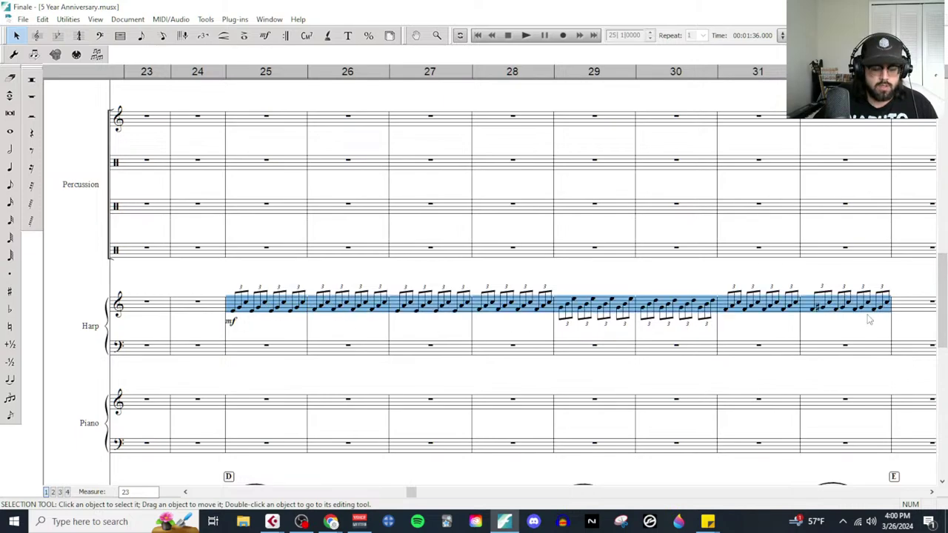
pyautogui.press('Delete')
pyautogui.scroll(-1, 310, 401)
pyautogui.scroll(-5, 310, 401)
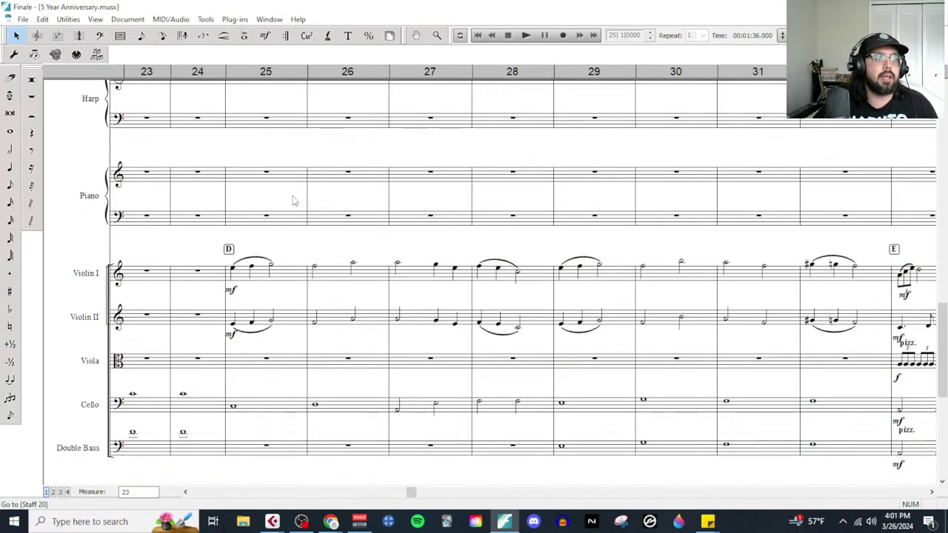
pyautogui.click(294, 185)
pyautogui.hotkey('ctrl', 'v')
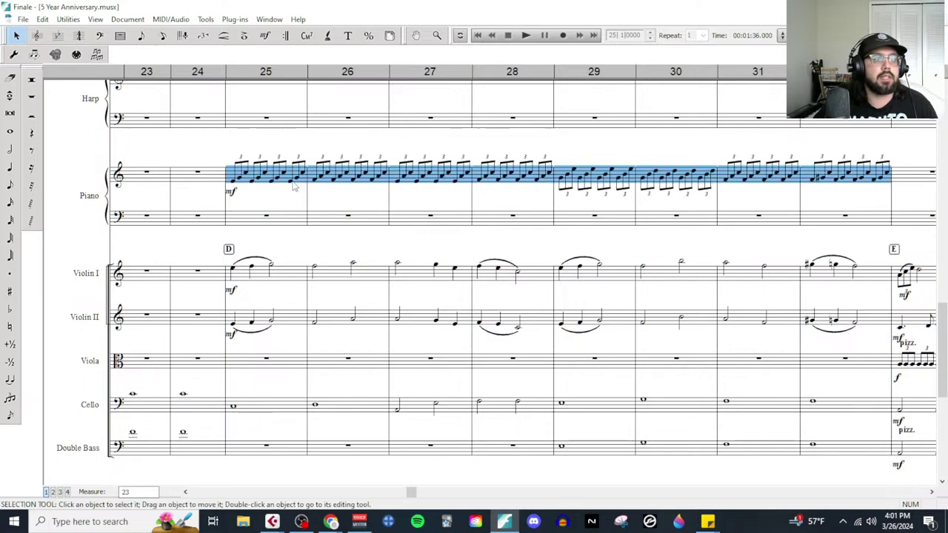
# Step: Play back the new piano part, then select the piano treble triplet passage from measure 25
pyautogui.click(526, 35)
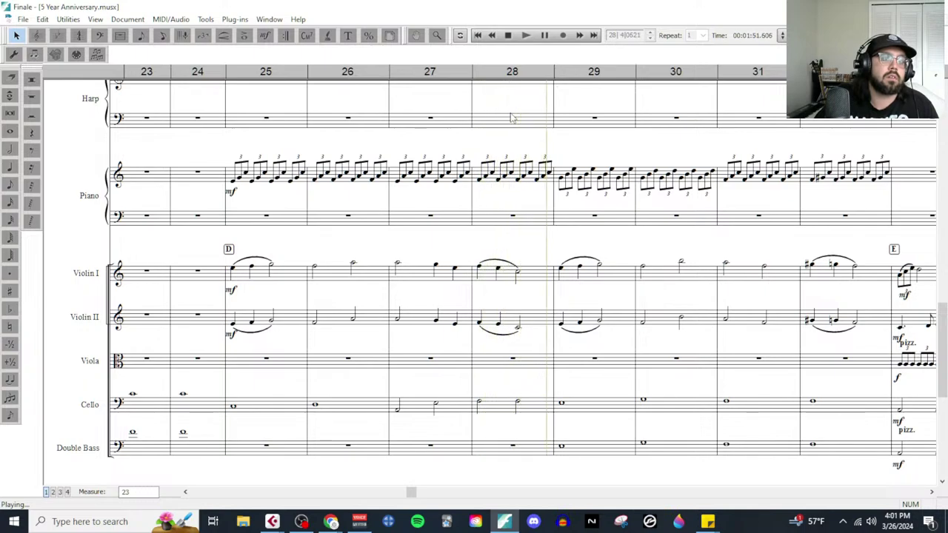
pyautogui.click(508, 36)
pyautogui.click(303, 178)
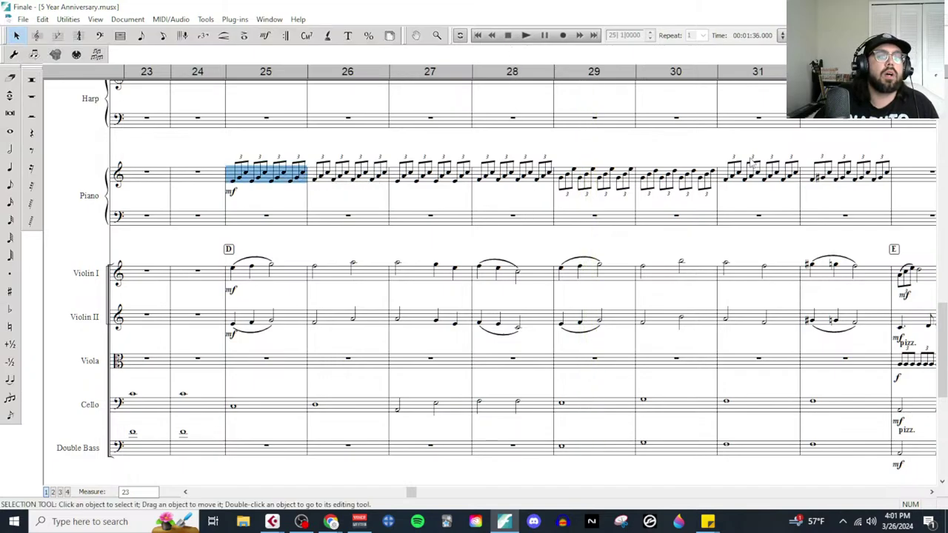
pyautogui.keyDown('shift'); pyautogui.click(827, 177); pyautogui.keyUp('shift')
pyautogui.moveTo(272, 521)
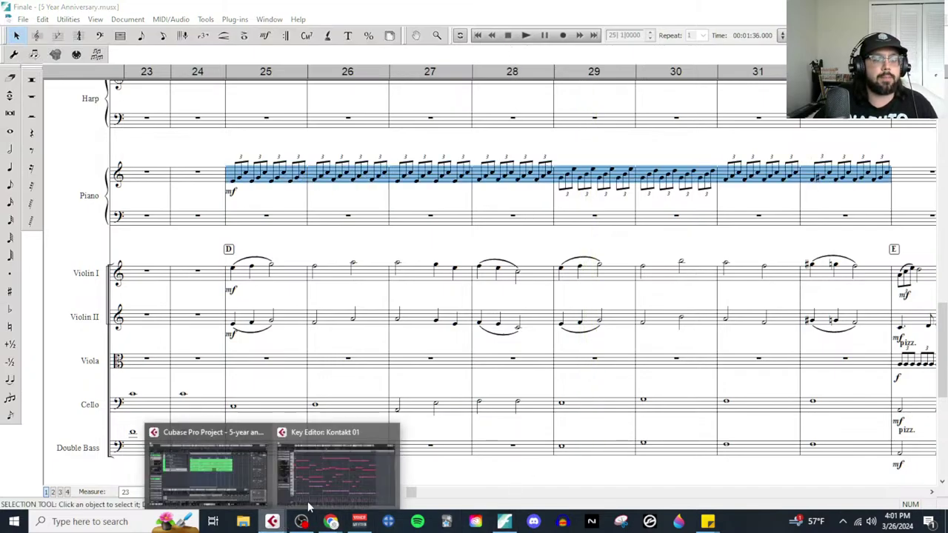
pyautogui.click(365, 425)
pyautogui.hscroll(-6, 362, 297)
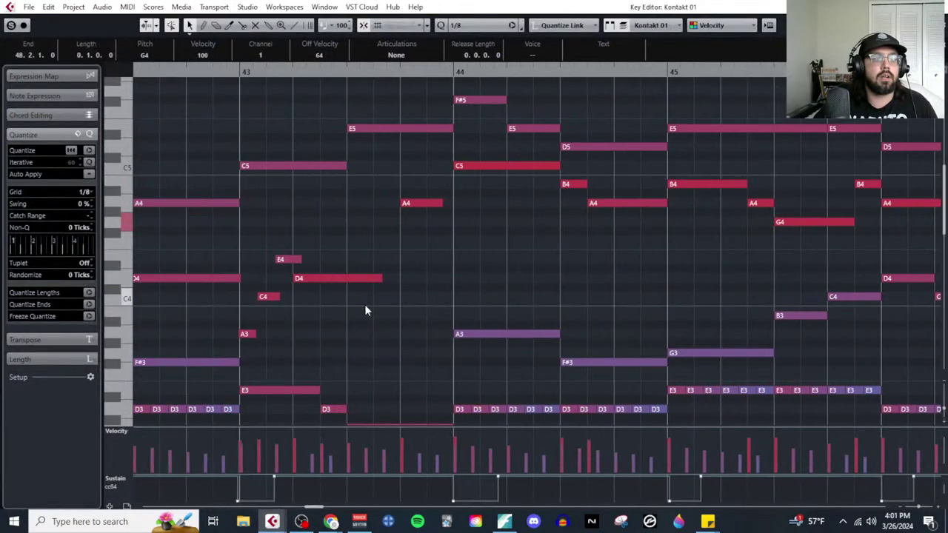
pyautogui.scroll(-4, 356, 311)
pyautogui.hotkey('ctrl', 'w')
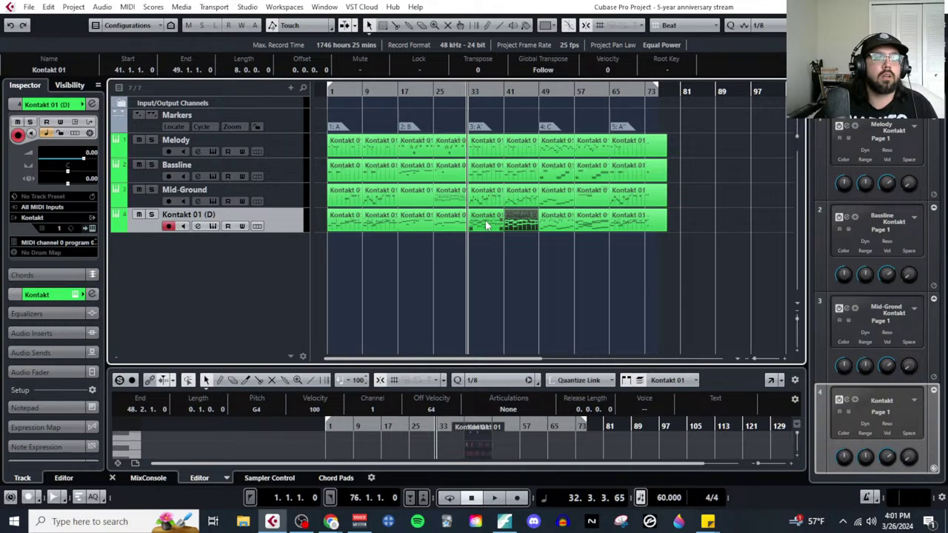
pyautogui.click(486, 225)
pyautogui.click(128, 7)
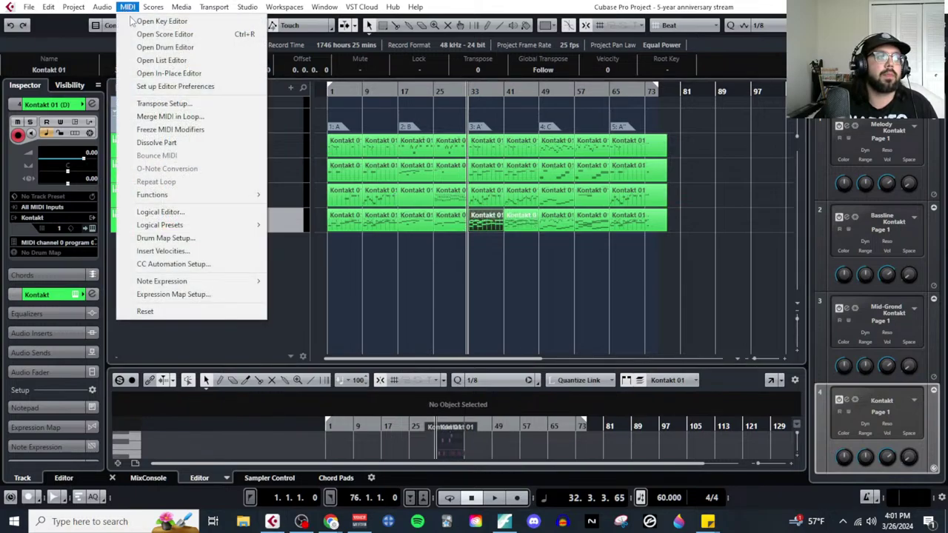
pyautogui.click(155, 20)
pyautogui.hscroll(-3, 349, 351)
pyautogui.scroll(3, 341, 344)
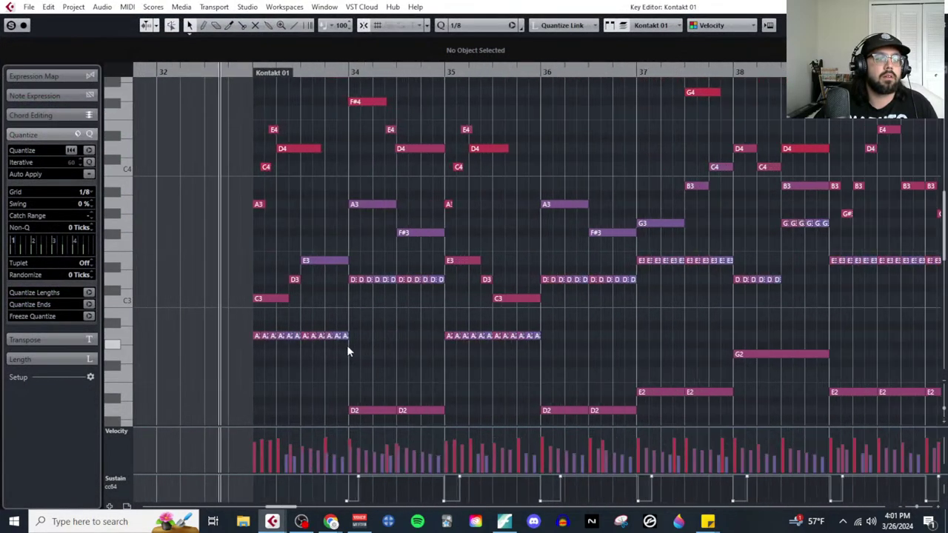
pyautogui.scroll(-2, 346, 345)
pyautogui.hotkey('ctrl', 'w')
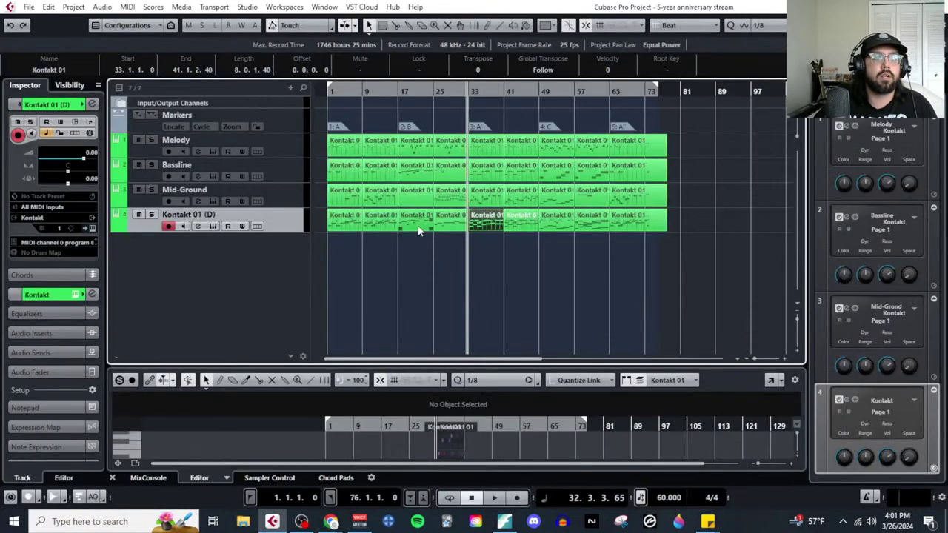
pyautogui.click(418, 229)
pyautogui.click(127, 6)
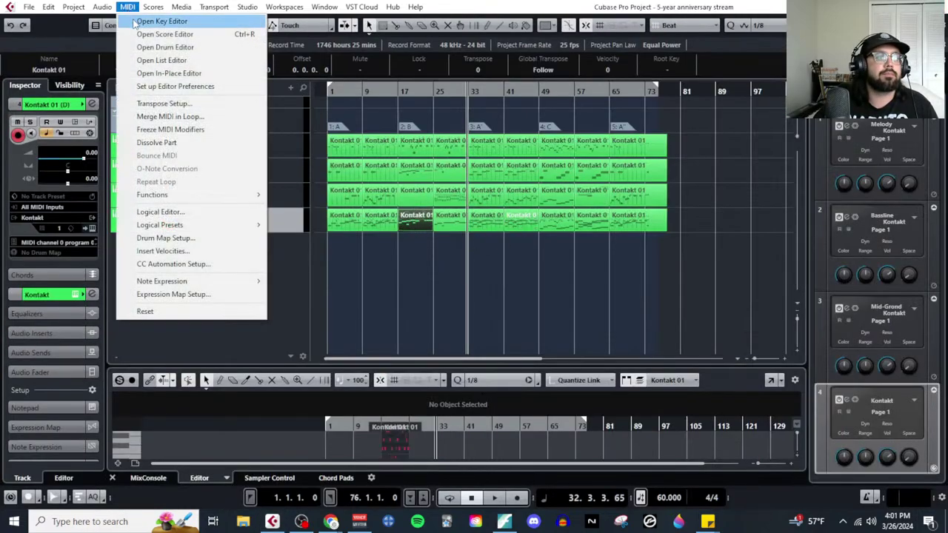
pyautogui.click(144, 18)
pyautogui.hotkey('ctrl', 'w')
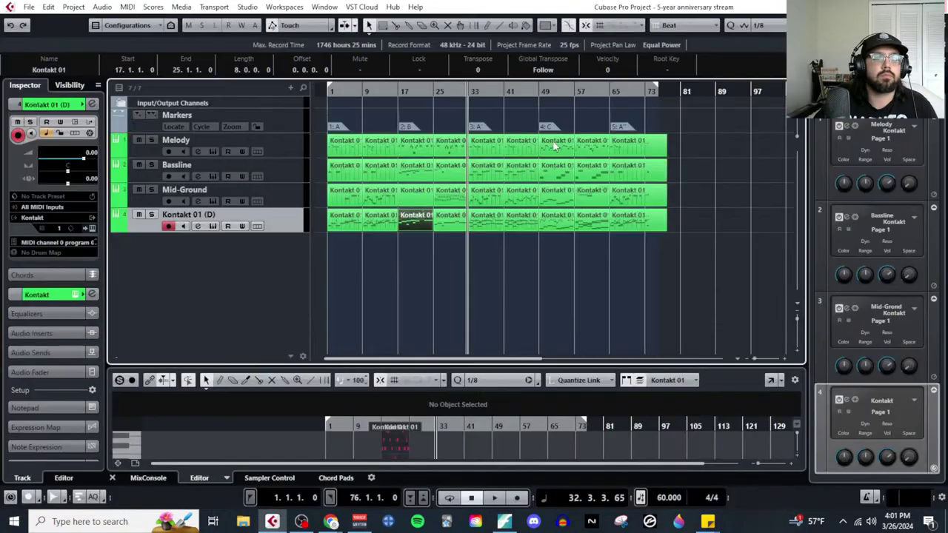
pyautogui.click(448, 222)
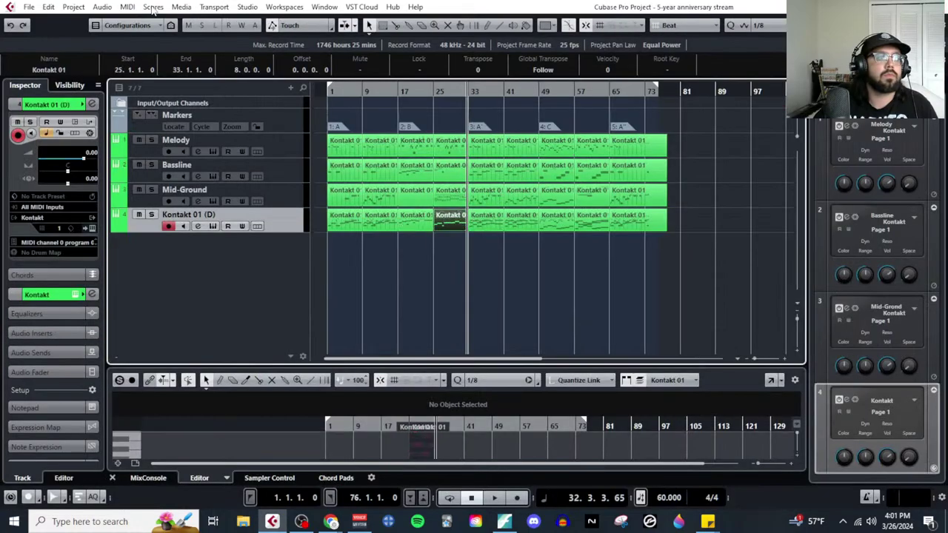
pyautogui.click(128, 9)
pyautogui.click(145, 19)
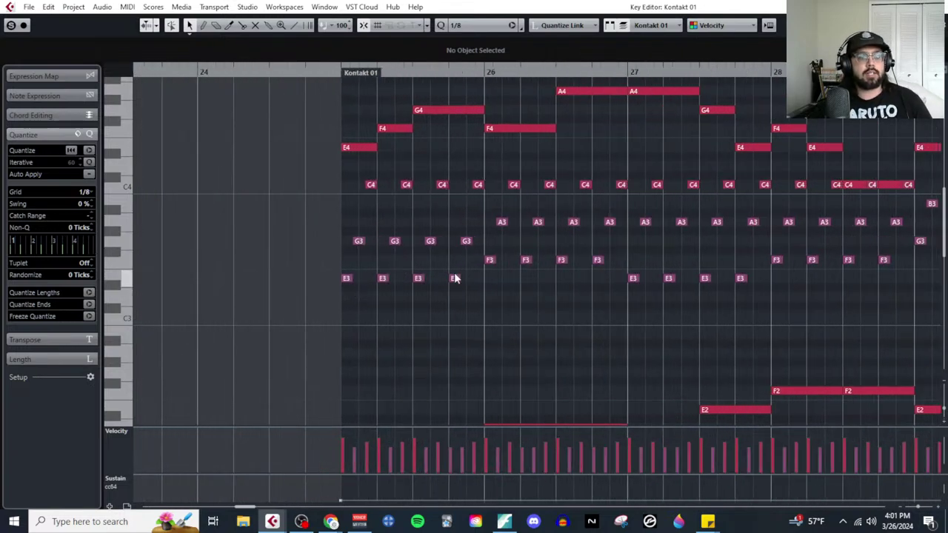
pyautogui.scroll(-6, 454, 280)
pyautogui.scroll(2, 512, 296)
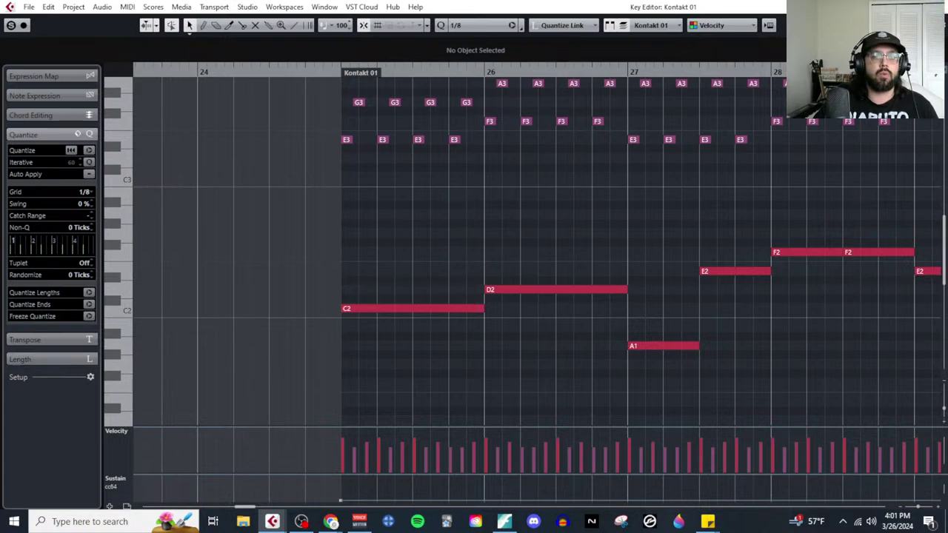
pyautogui.press('Escape')
pyautogui.click(503, 521)
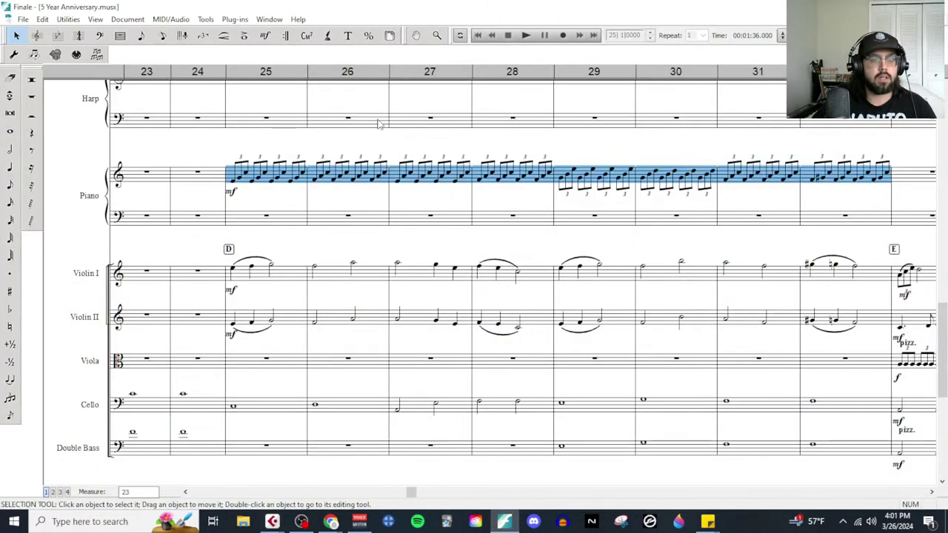
# Step: Move the piano triplets into the bass staff and transpose them down an octave
pyautogui.hotkey('ctrl', 'x')
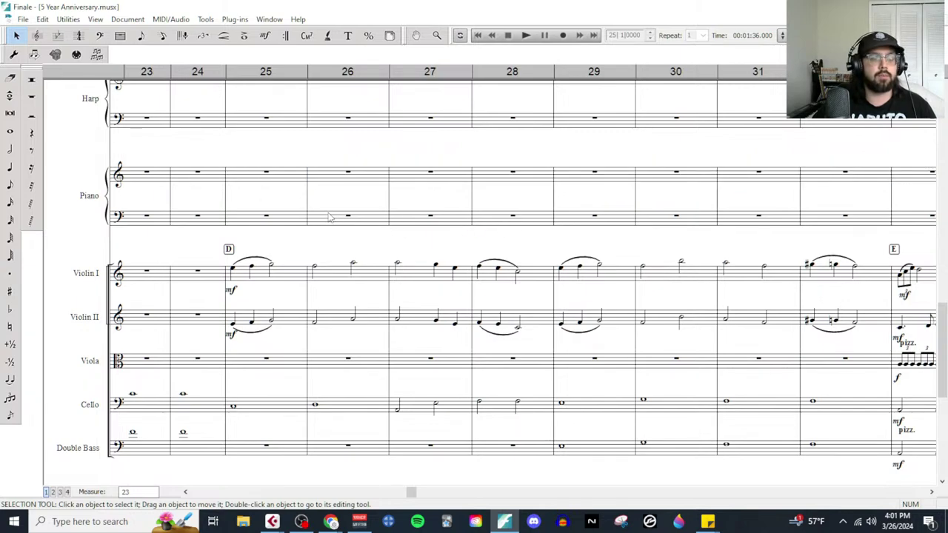
pyautogui.click(301, 216)
pyautogui.hotkey('ctrl', 'v')
pyautogui.click(68, 18)
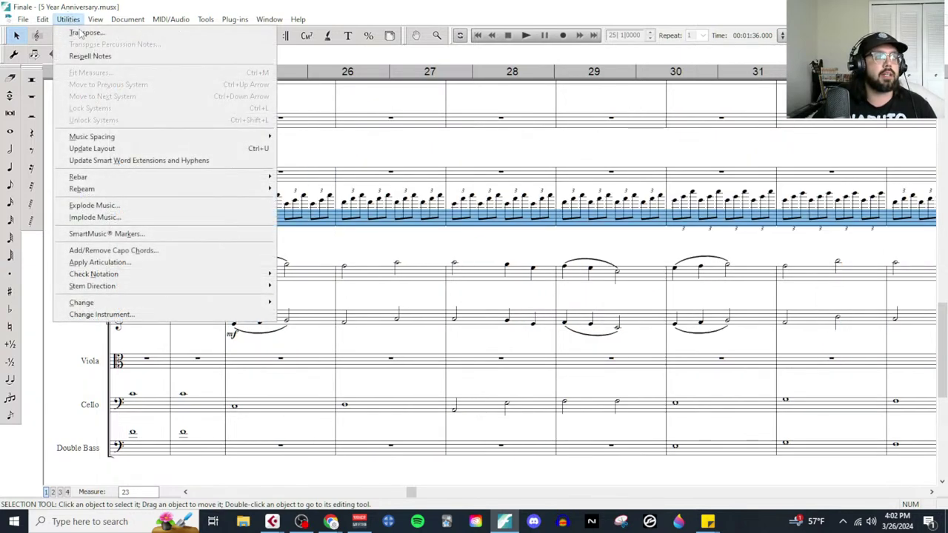
pyautogui.click(80, 32)
pyautogui.click(442, 299)
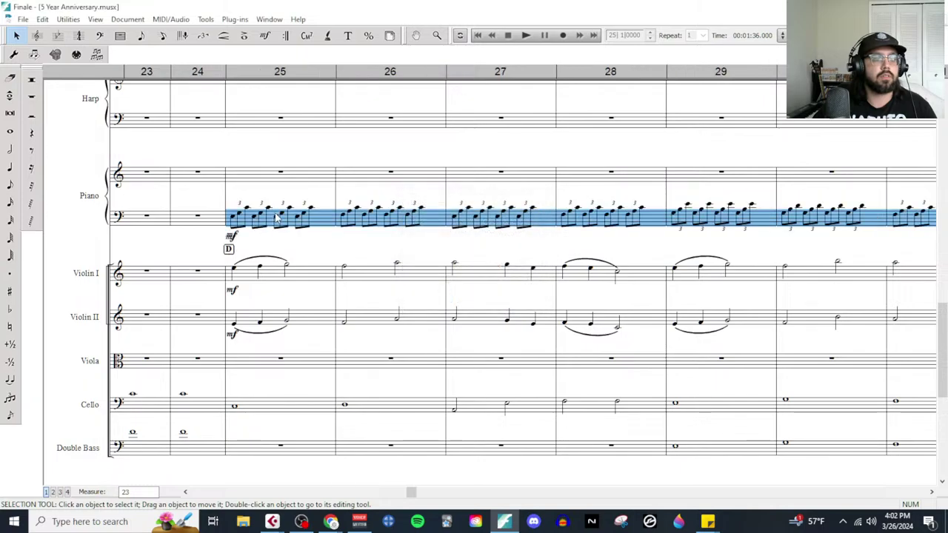
# Step: Paste the Bassoon melody from measure 25 into the piano's upper staff
pyautogui.scroll(10, 276, 216)
pyautogui.scroll(3, 276, 217)
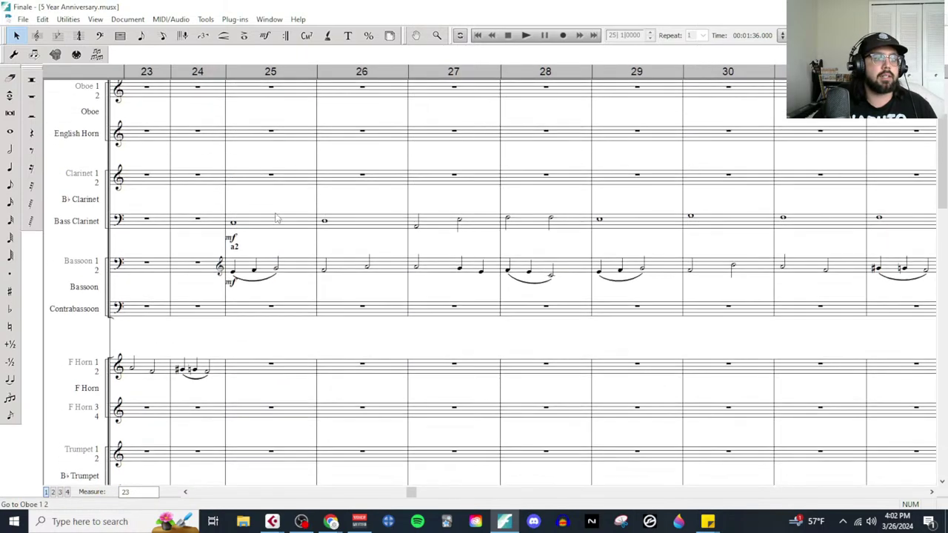
pyautogui.click(304, 316)
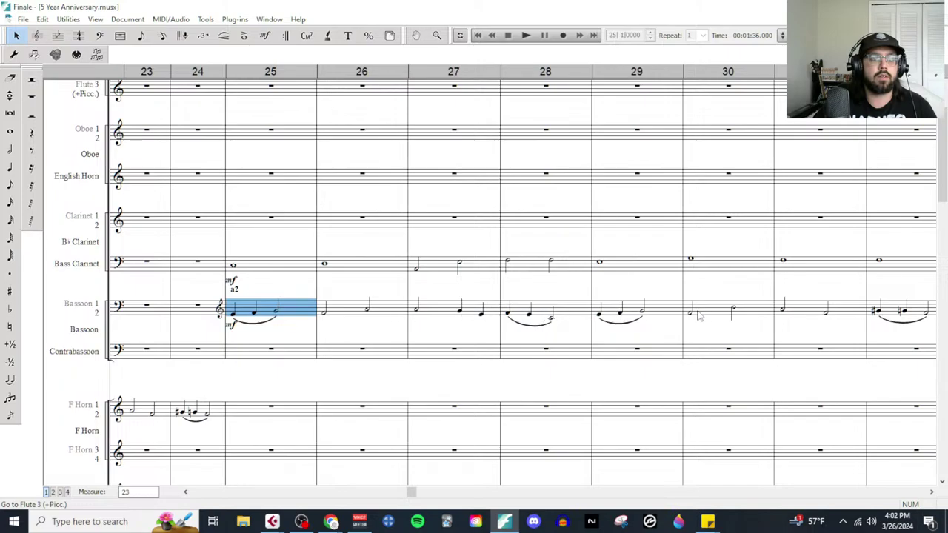
pyautogui.keyDown('shift'); pyautogui.click(896, 313); pyautogui.keyUp('shift')
pyautogui.scroll(-10, 294, 389)
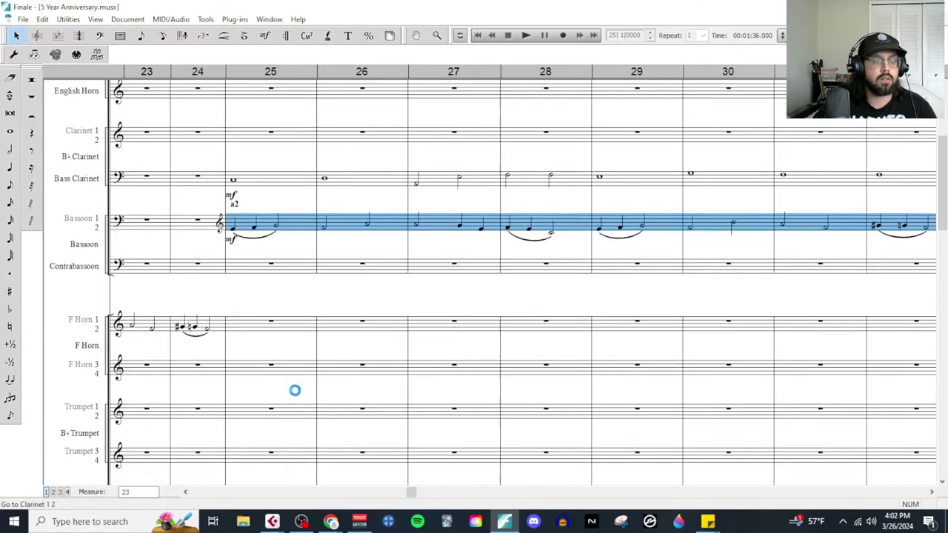
pyautogui.scroll(-3, 263, 400)
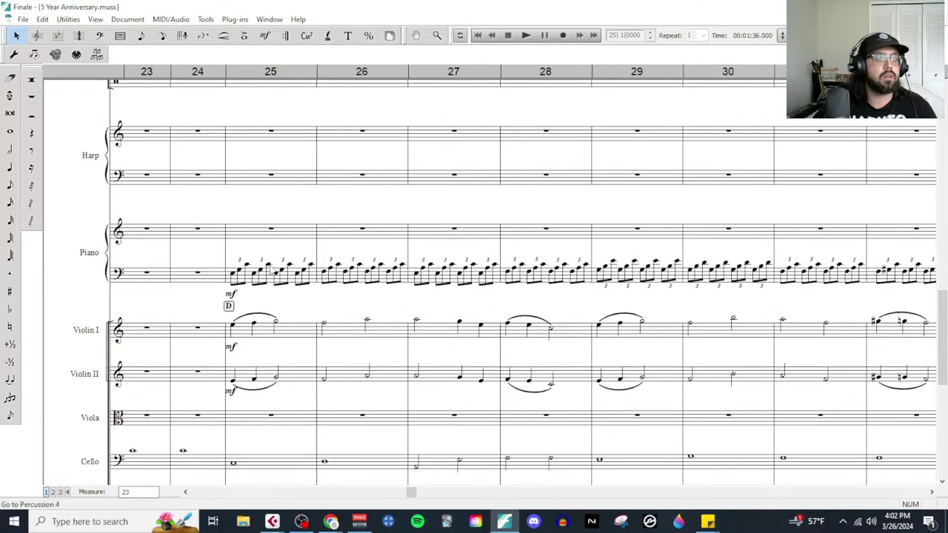
pyautogui.click(287, 235)
pyautogui.hotkey('ctrl', 'v')
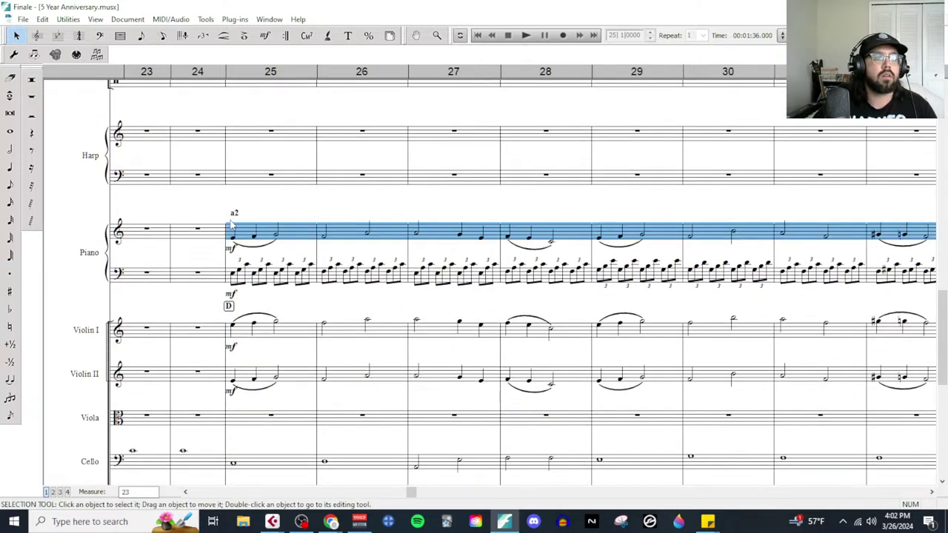
pyautogui.click(234, 214)
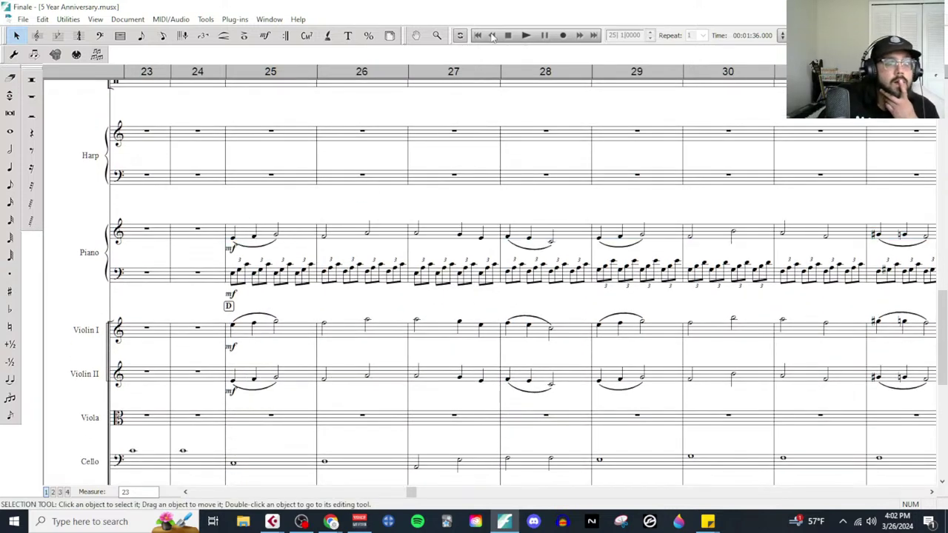
# Step: Play back the revised piano part, then select measure 25 of the piano right hand
pyautogui.click(526, 34)
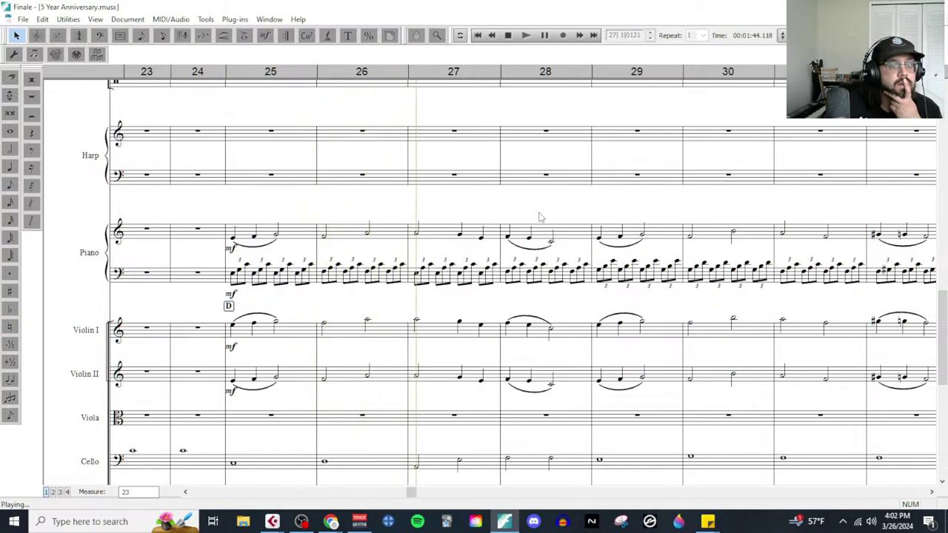
pyautogui.press('space')
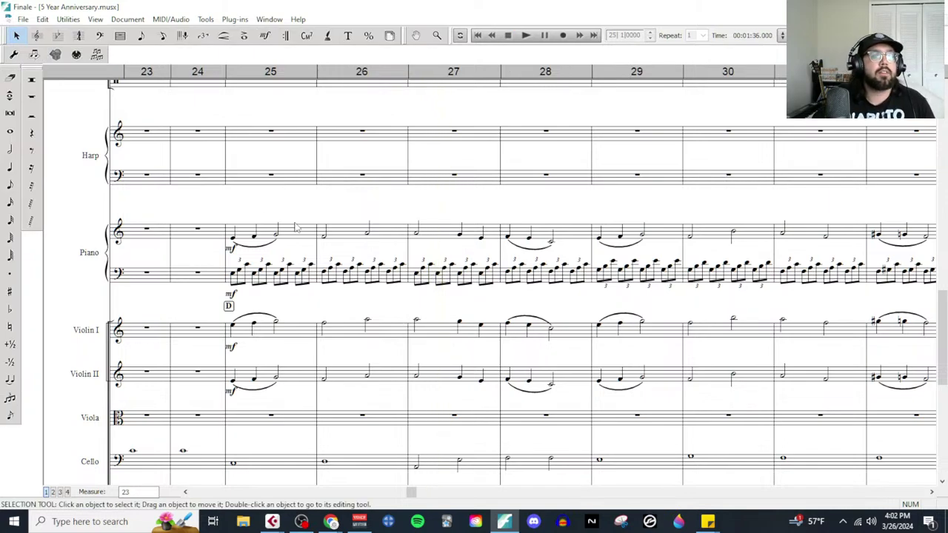
pyautogui.click(299, 232)
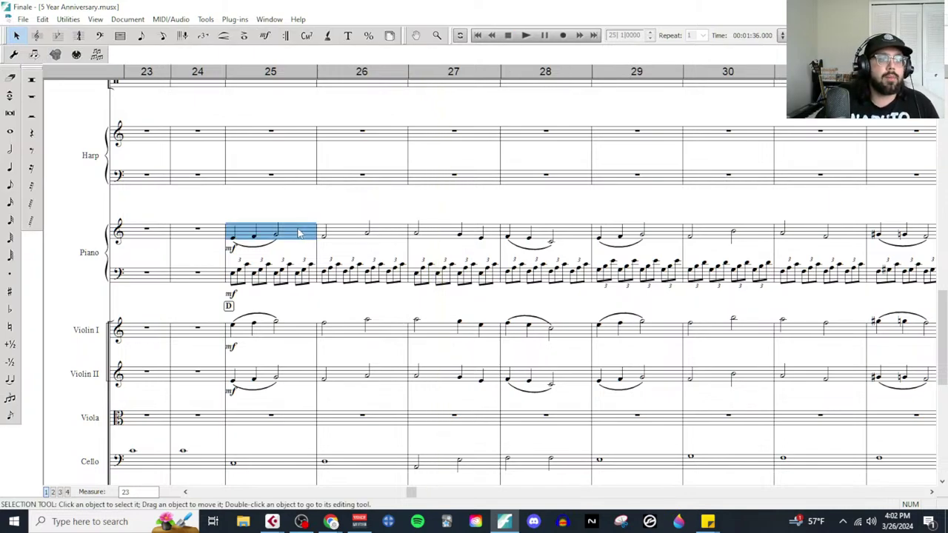
# Step: Transpose the piano right-hand melody from measure 25 to the end upward, then listen
pyautogui.keyDown('shift'); pyautogui.click(895, 234); pyautogui.keyUp('shift')
pyautogui.click(68, 20)
pyautogui.click(81, 31)
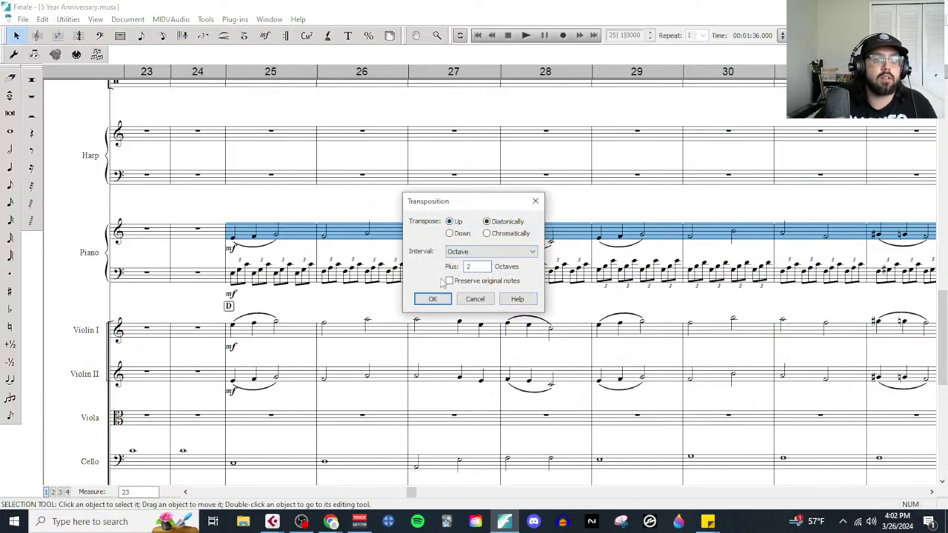
pyautogui.click(433, 298)
pyautogui.press('Escape')
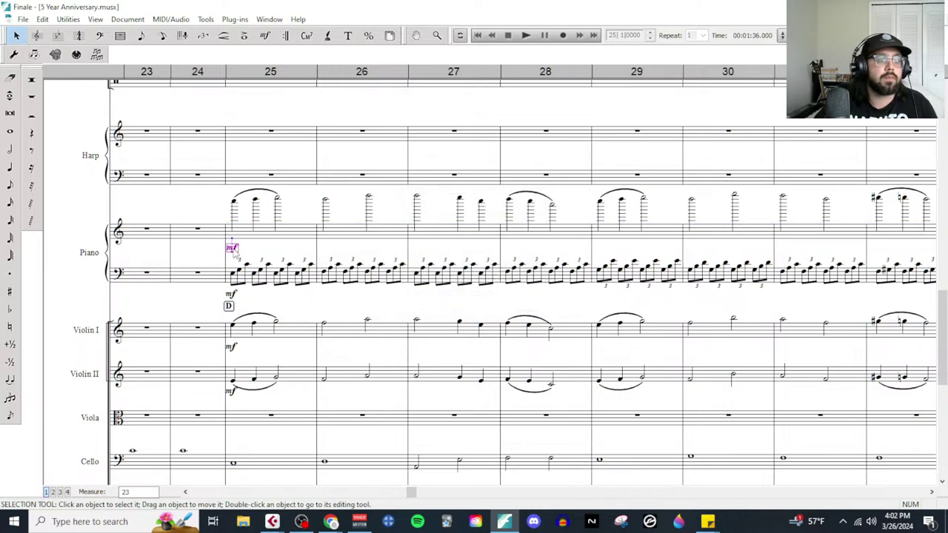
pyautogui.click(526, 35)
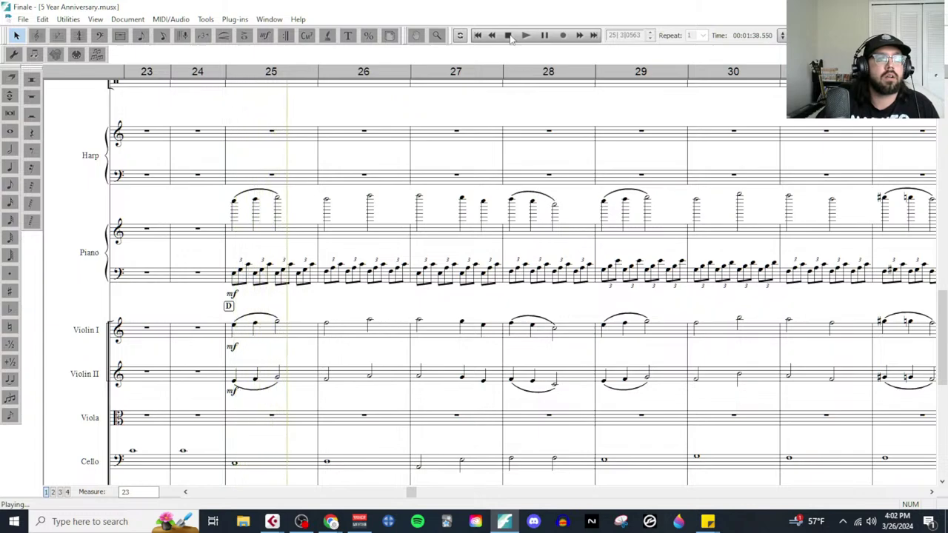
pyautogui.click(419, 136)
# Step: Transpose the piano melody back down an octave and play the passage to check its register
pyautogui.click(315, 227)
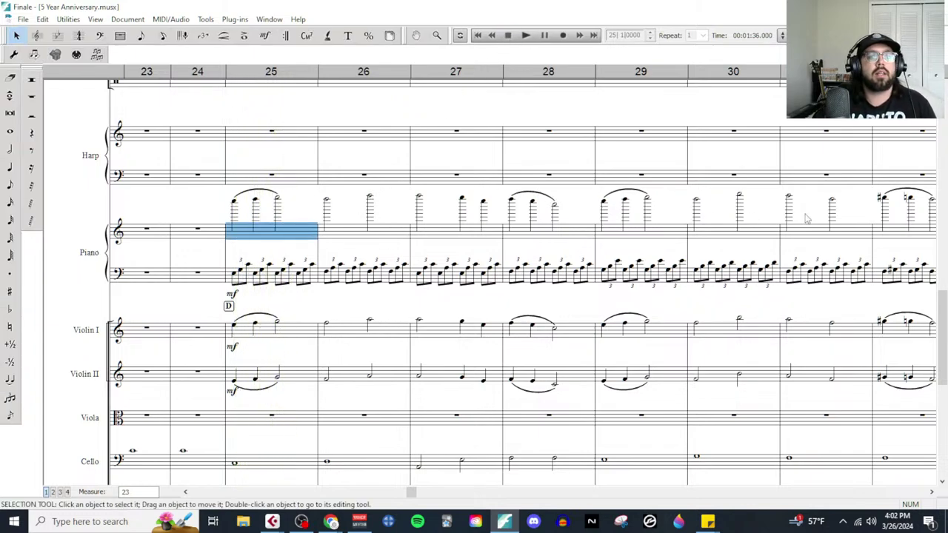
pyautogui.keyDown('shift'); pyautogui.click(911, 239); pyautogui.keyUp('shift')
pyautogui.click(68, 19)
pyautogui.click(74, 30)
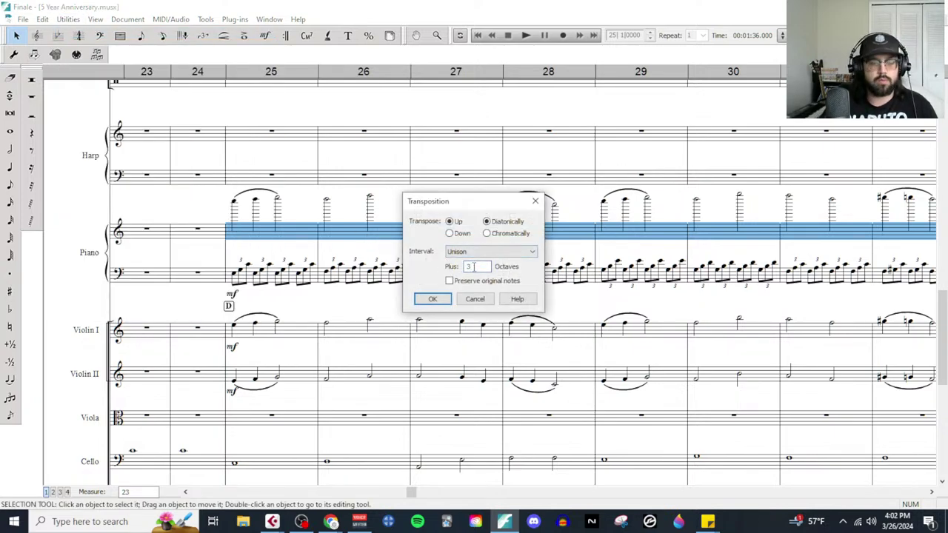
pyautogui.click(456, 235)
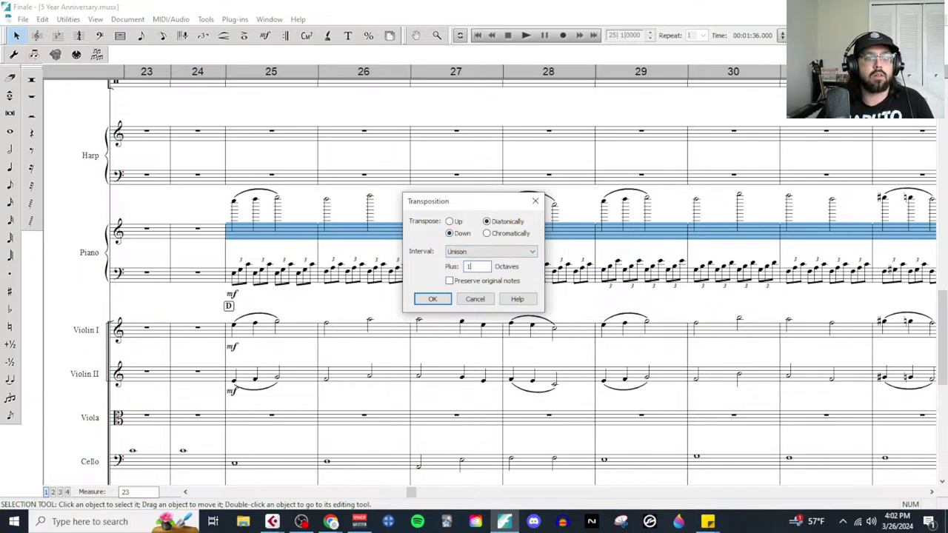
pyautogui.click(489, 251)
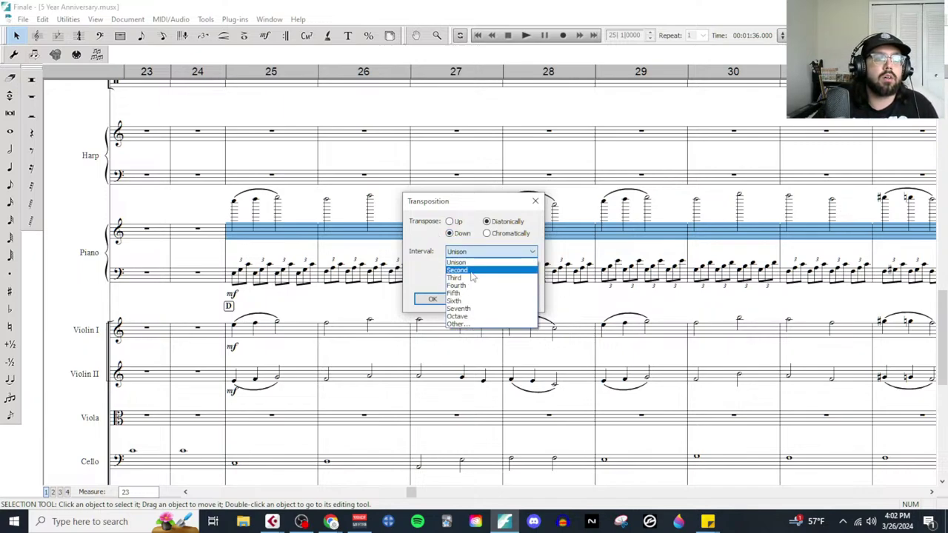
pyautogui.click(478, 316)
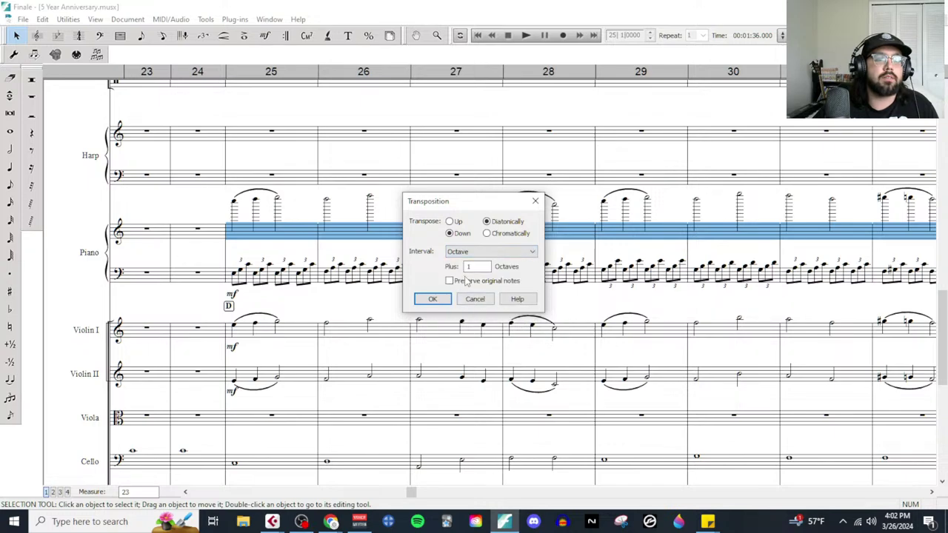
pyautogui.click(431, 299)
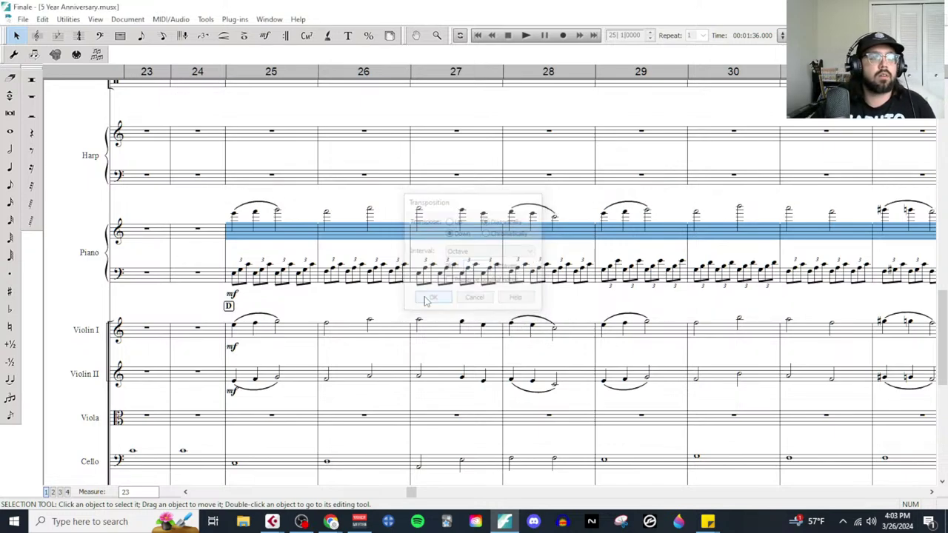
pyautogui.click(527, 36)
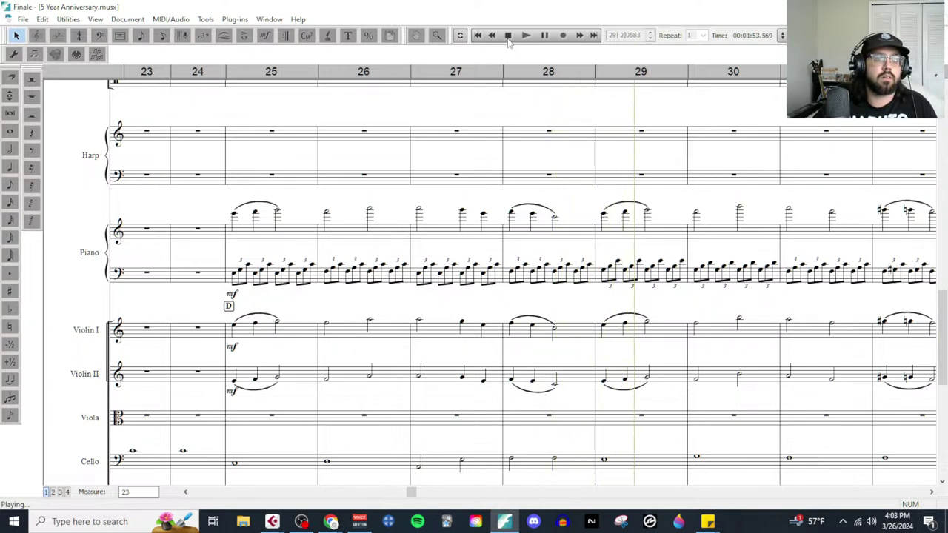
# Step: Stop playback and delete the mf dynamic under the piano's measure 25
pyautogui.click(508, 37)
pyautogui.click(233, 295)
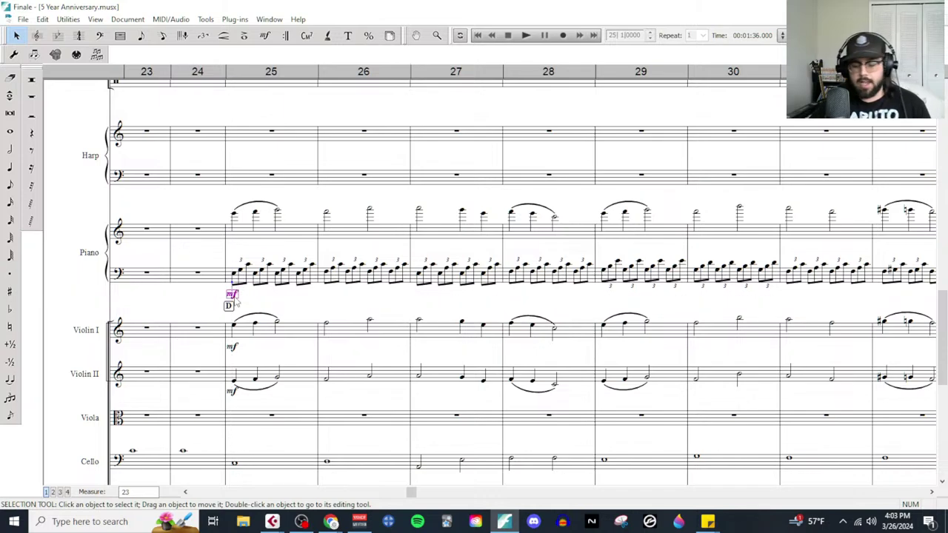
pyautogui.press('Delete')
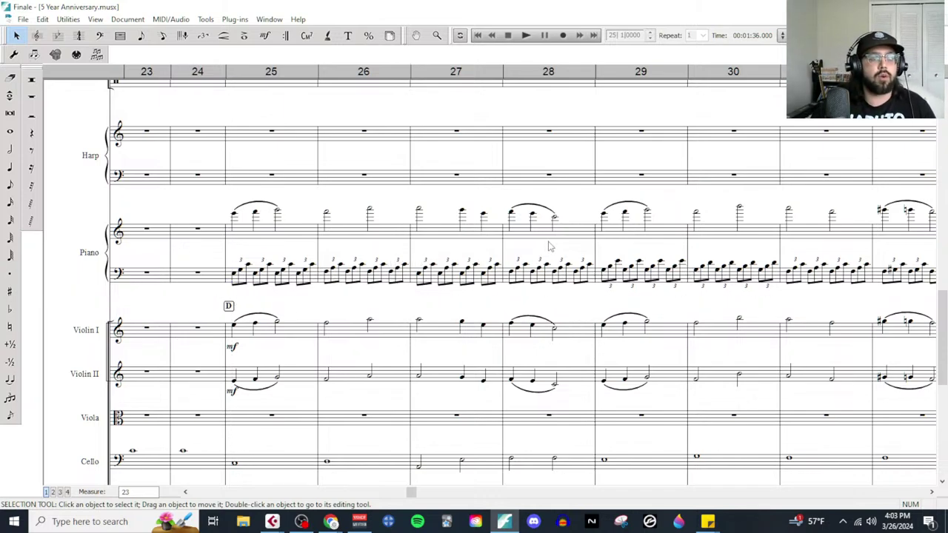
# Step: Copy the piano's triplet bass in measures 29–32 into the harp bass staff and play the section
pyautogui.click(641, 279)
pyautogui.hscroll(3, 641, 279)
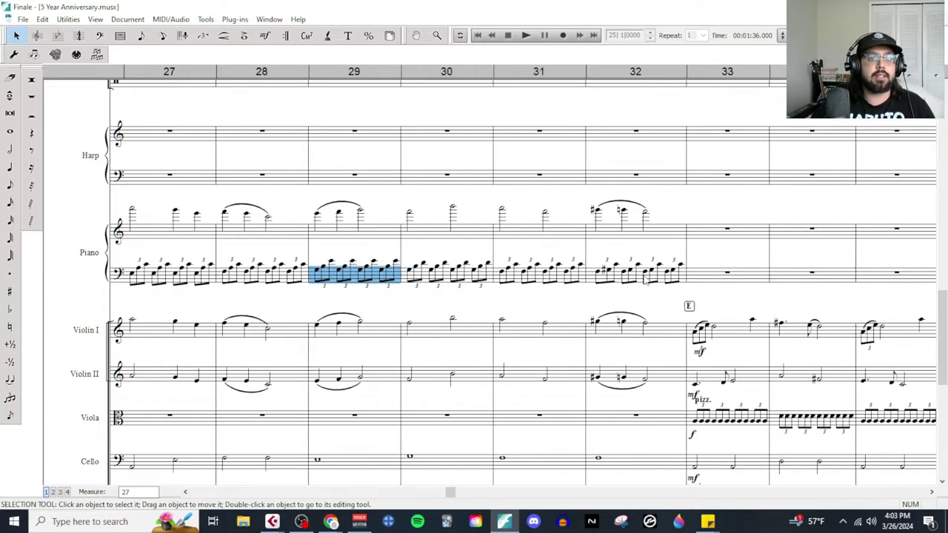
pyautogui.hotkey('shift', 'Right')
pyautogui.hotkey('shift', 'Right')
pyautogui.hotkey('shift', 'Right')
pyautogui.hscroll(-3, 459, 242)
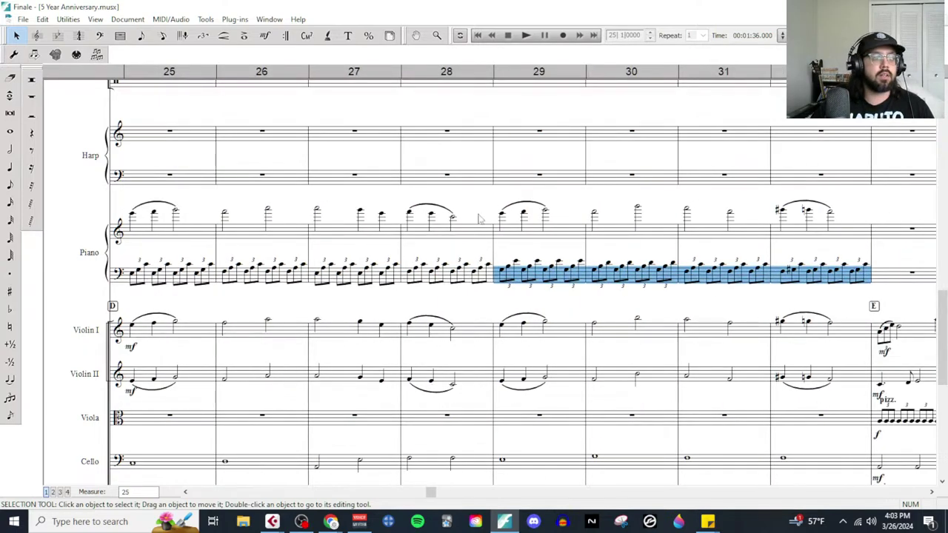
pyautogui.click(555, 183)
pyautogui.hotkey('shift', 'Right')
pyautogui.hotkey('shift', 'Right')
pyautogui.hotkey('shift', 'Right')
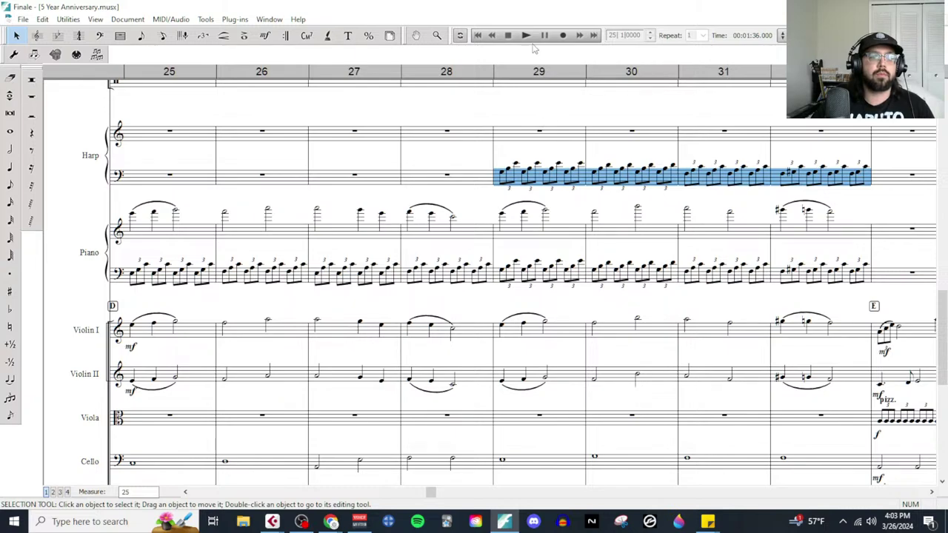
pyautogui.click(526, 34)
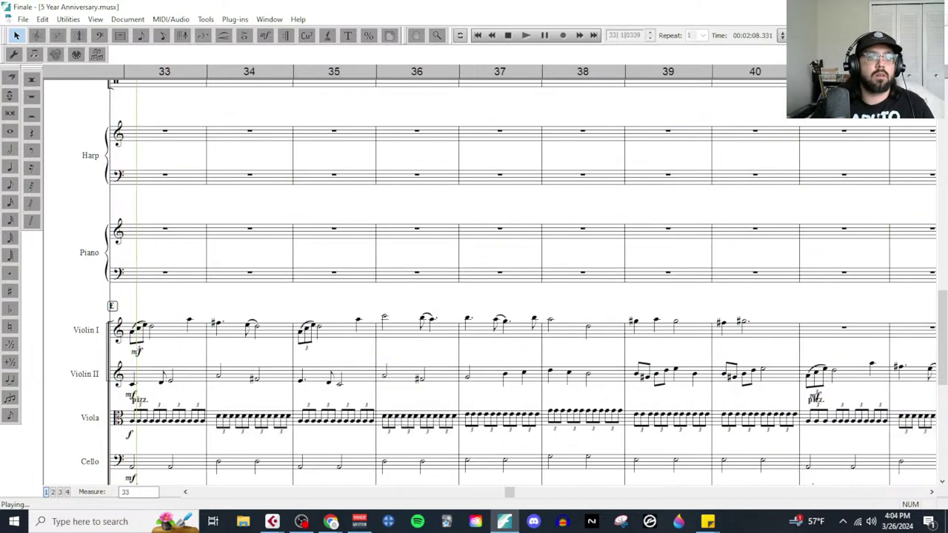
pyautogui.click(508, 35)
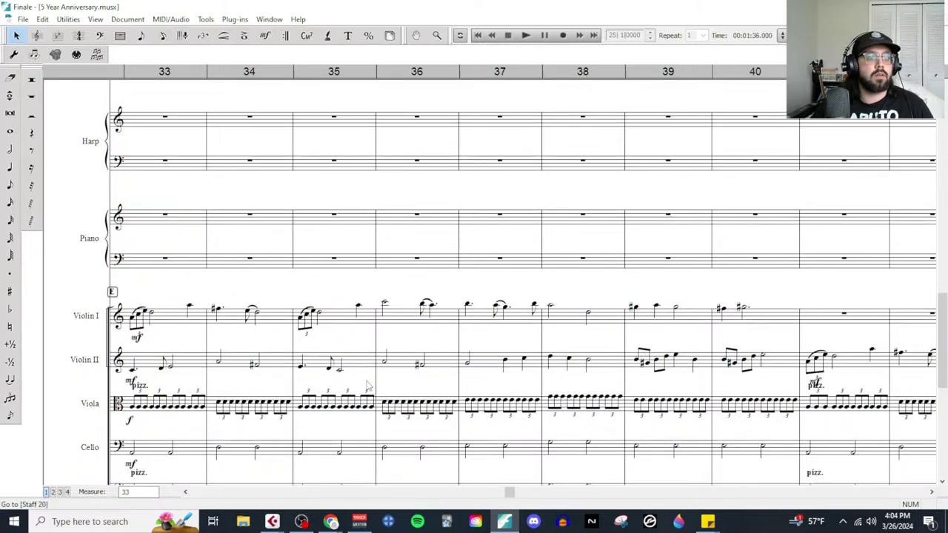
pyautogui.scroll(2, 422, 366)
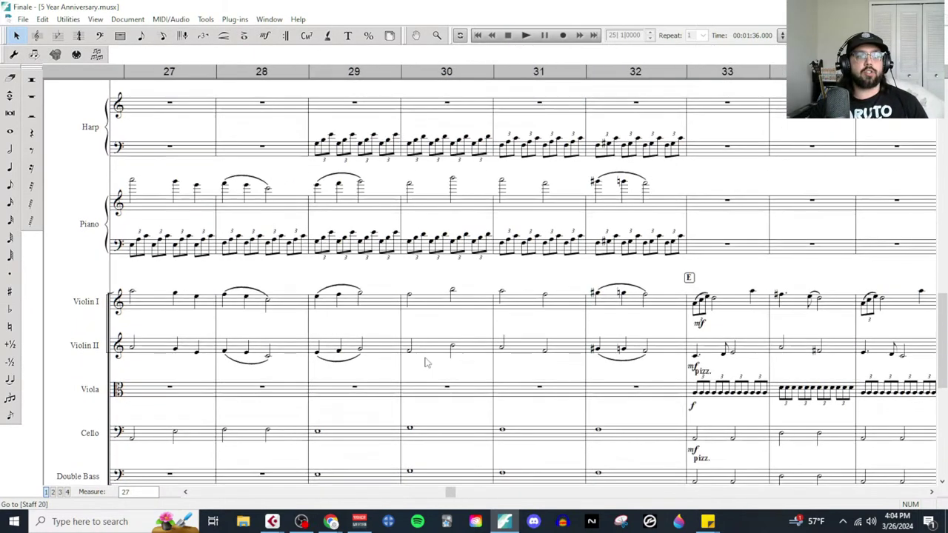
# Step: In the Live Composing Process document, type '&' after Piano in the B2 Arpeggios line
pyautogui.moveTo(333, 523)
pyautogui.click(393, 474)
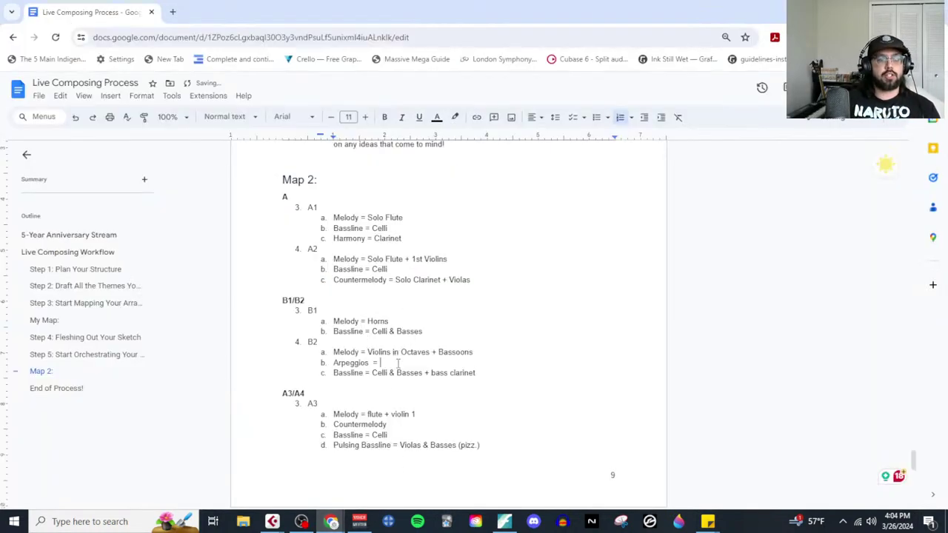
pyautogui.write('& Harp')
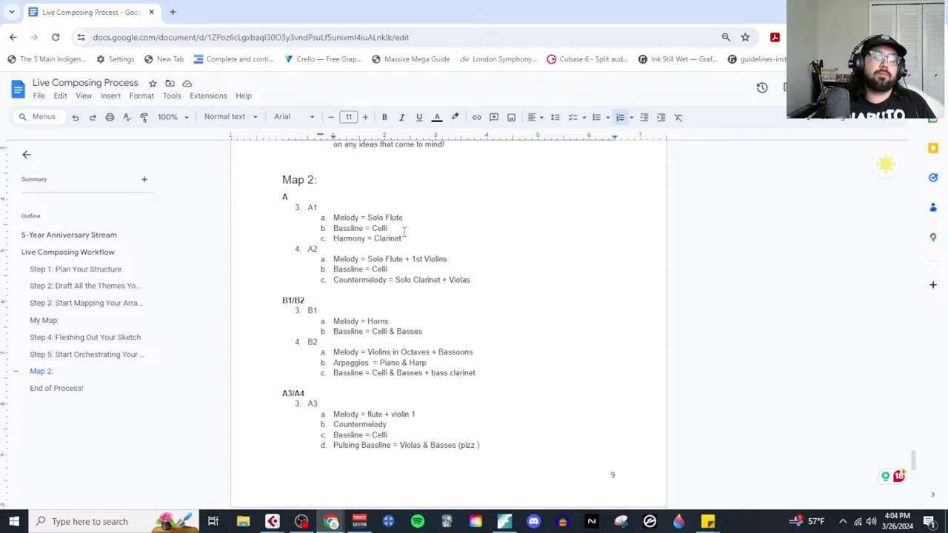
pyautogui.click(503, 521)
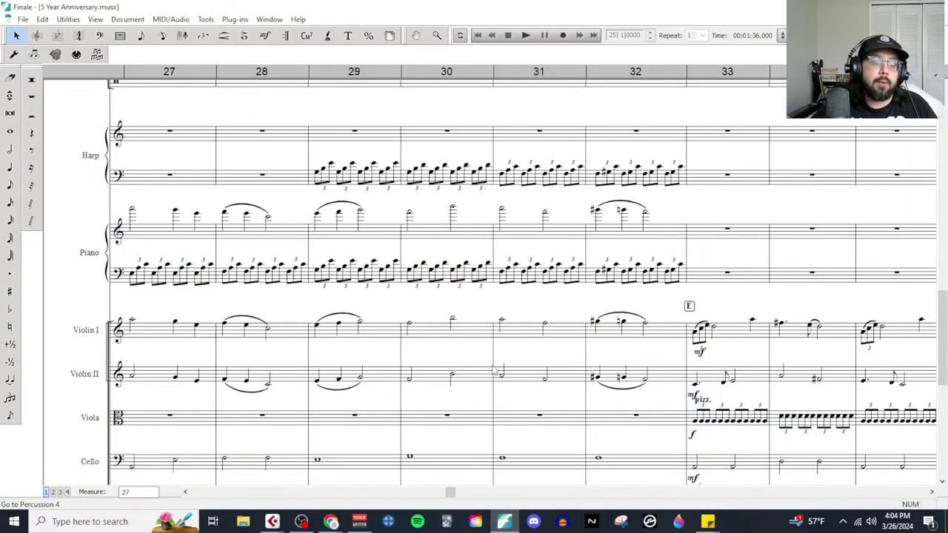
pyautogui.hscroll(-2, 163, 280)
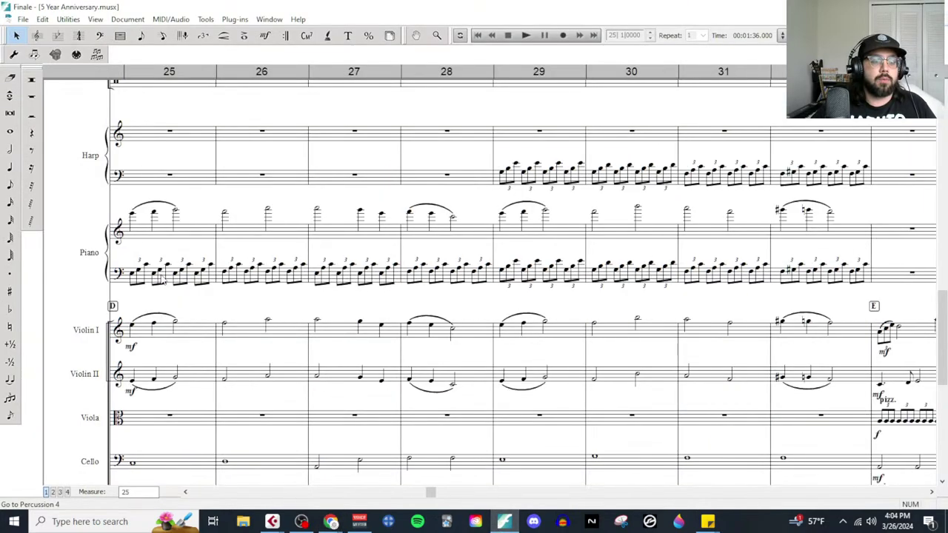
pyautogui.hscroll(-2, 226, 282)
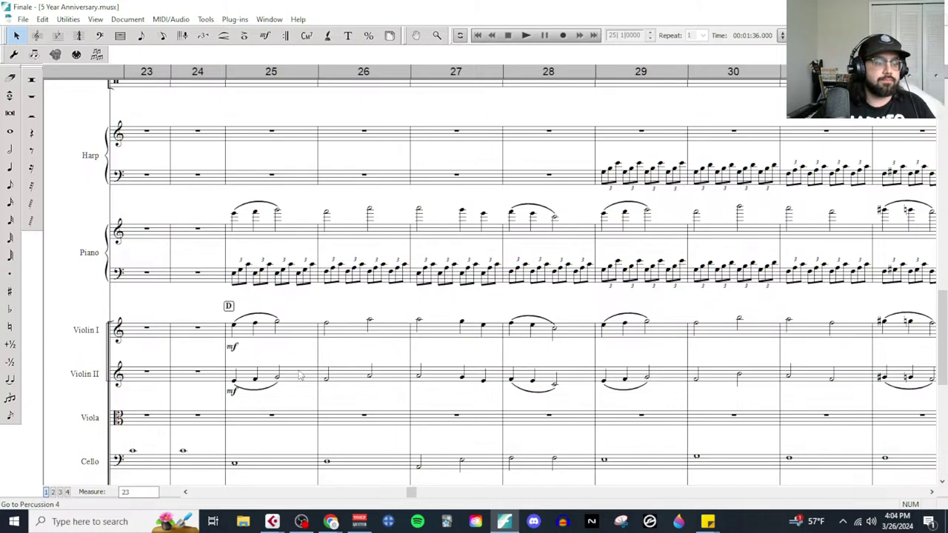
pyautogui.scroll(-3, 308, 411)
pyautogui.scroll(6, 314, 409)
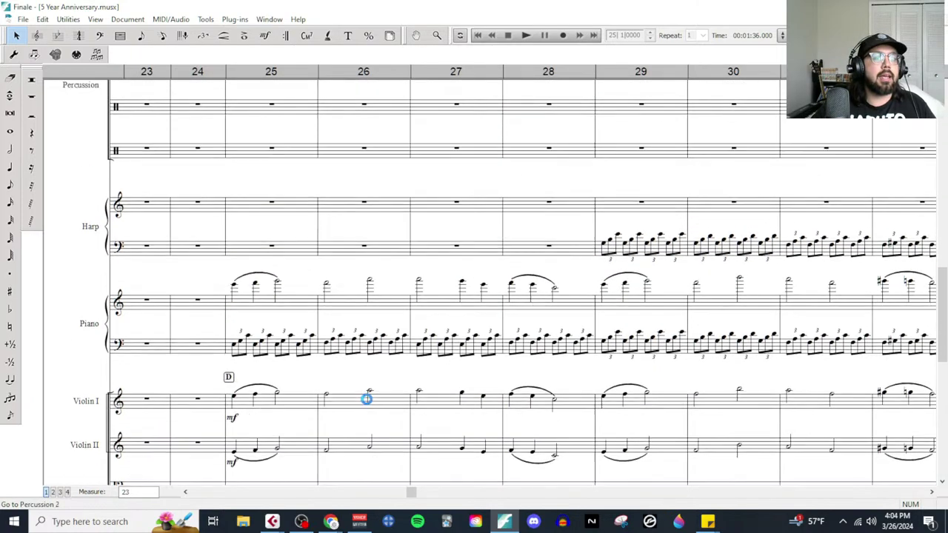
pyautogui.scroll(6, 363, 408)
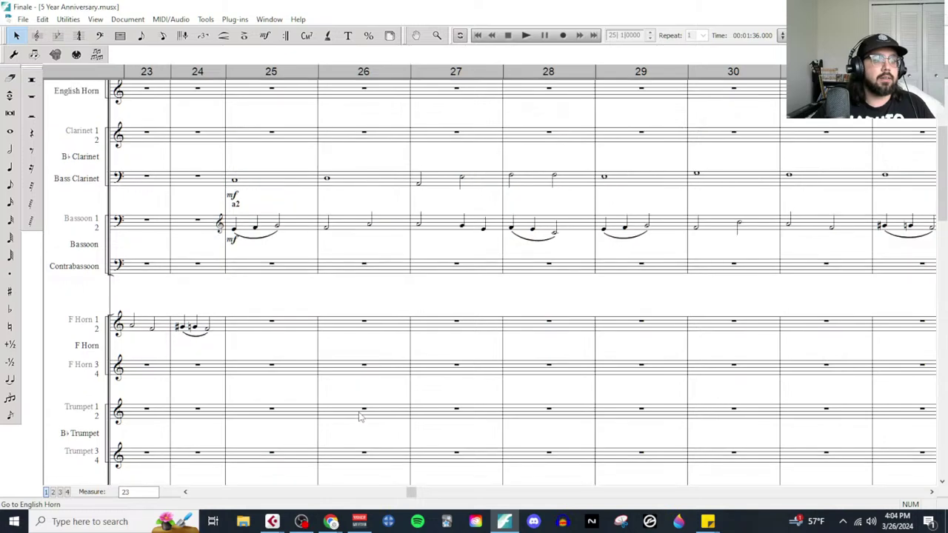
pyautogui.scroll(1, 359, 416)
pyautogui.scroll(5, 353, 385)
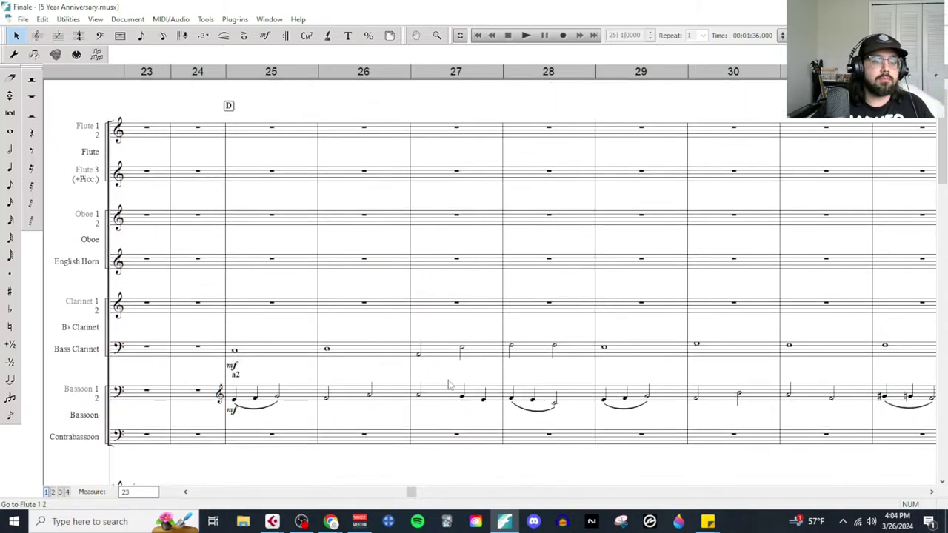
pyautogui.hscroll(2, 639, 361)
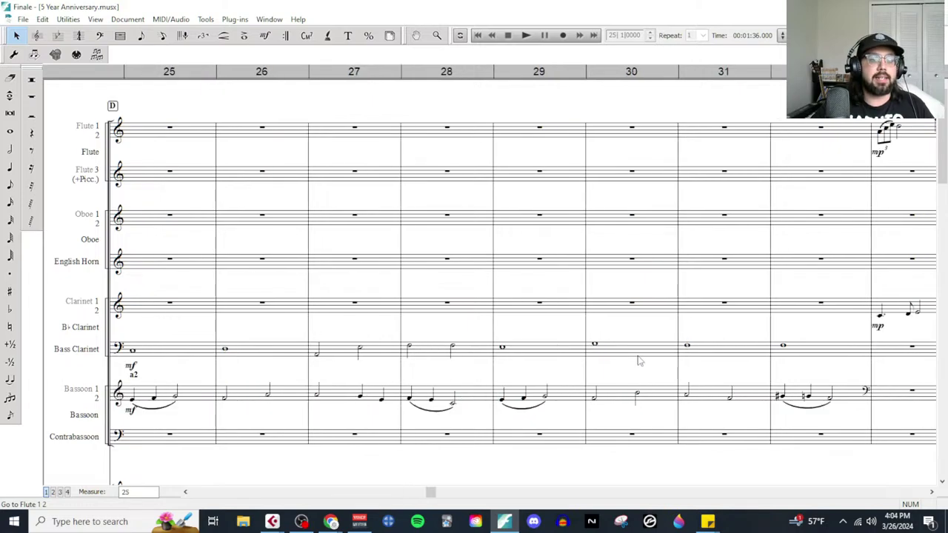
pyautogui.hscroll(-2, 585, 367)
pyautogui.scroll(-5, 517, 368)
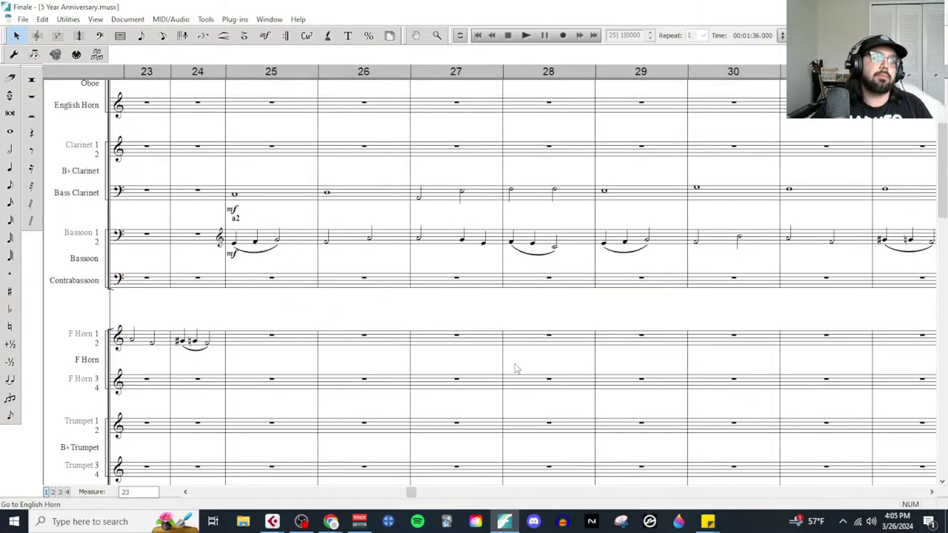
pyautogui.scroll(-10, 517, 369)
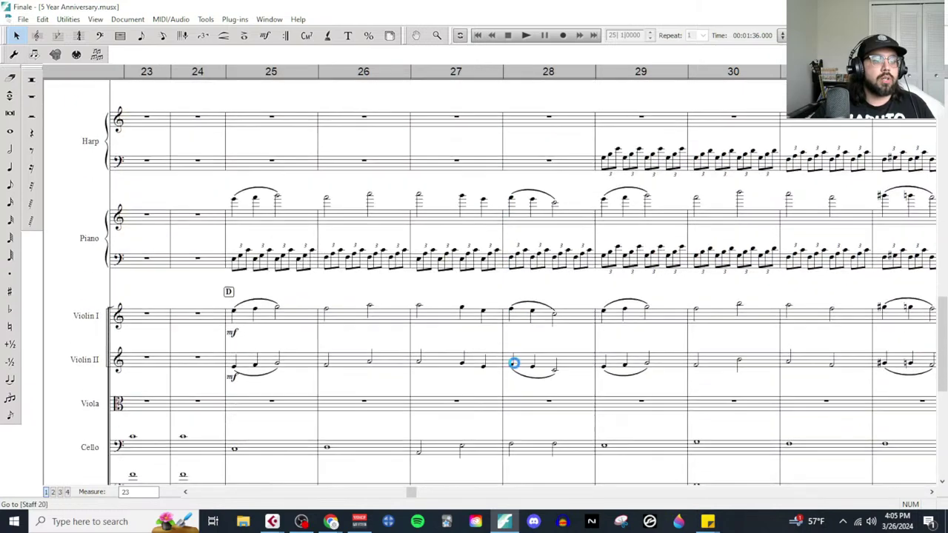
pyautogui.scroll(-3, 516, 368)
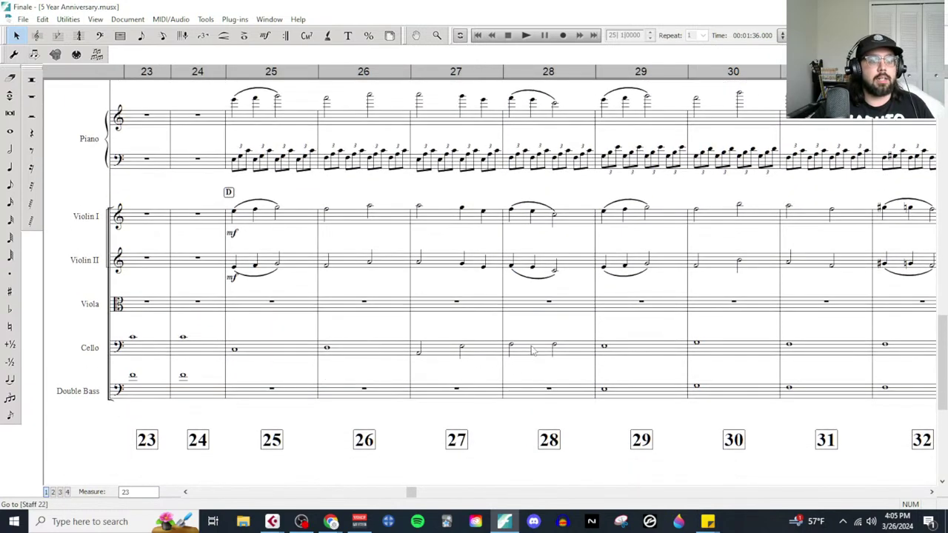
pyautogui.scroll(1, 254, 283)
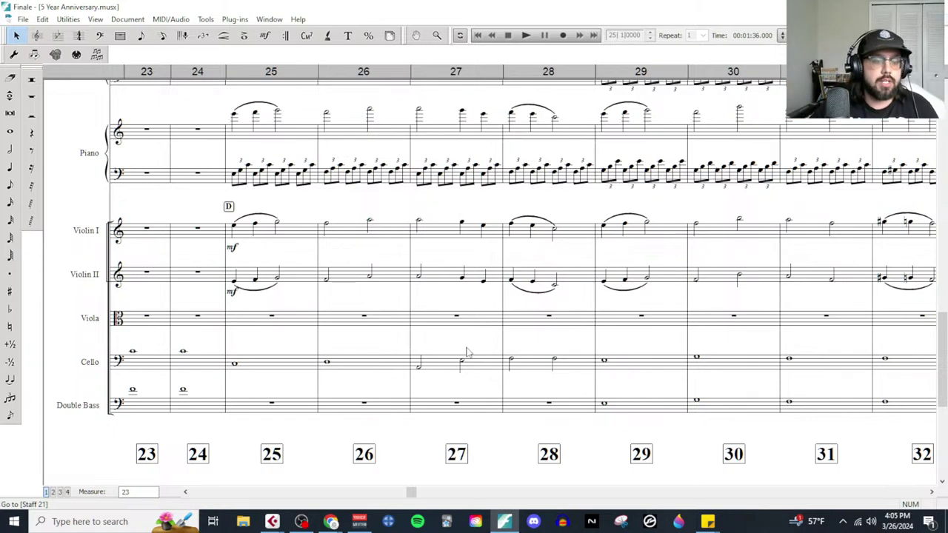
pyautogui.scroll(5, 466, 350)
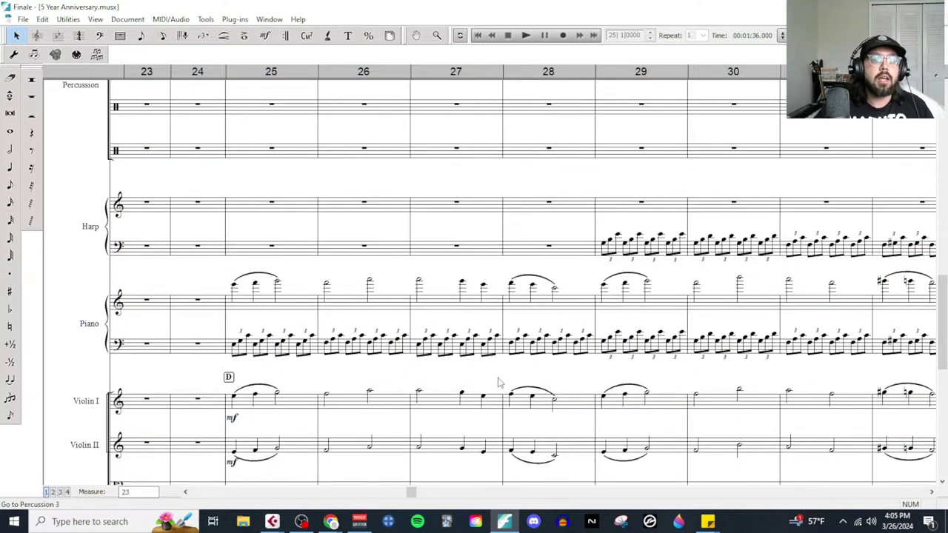
pyautogui.hscroll(3, 500, 381)
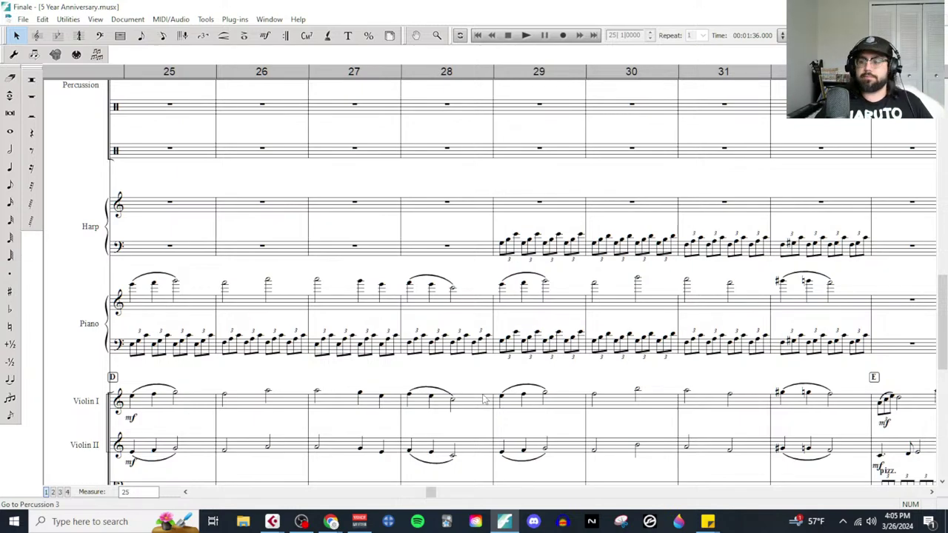
pyautogui.scroll(-1, 296, 413)
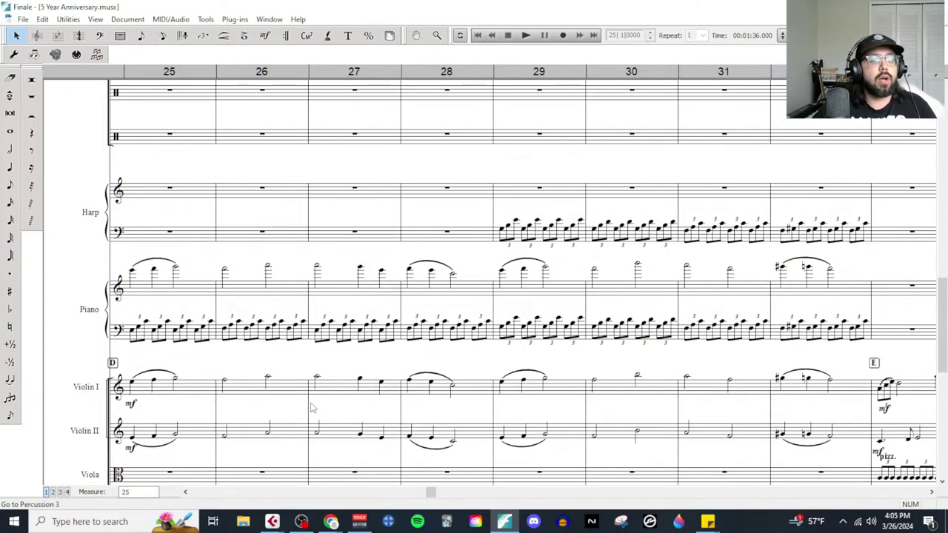
pyautogui.hscroll(-3, 311, 404)
pyautogui.hscroll(6, 358, 421)
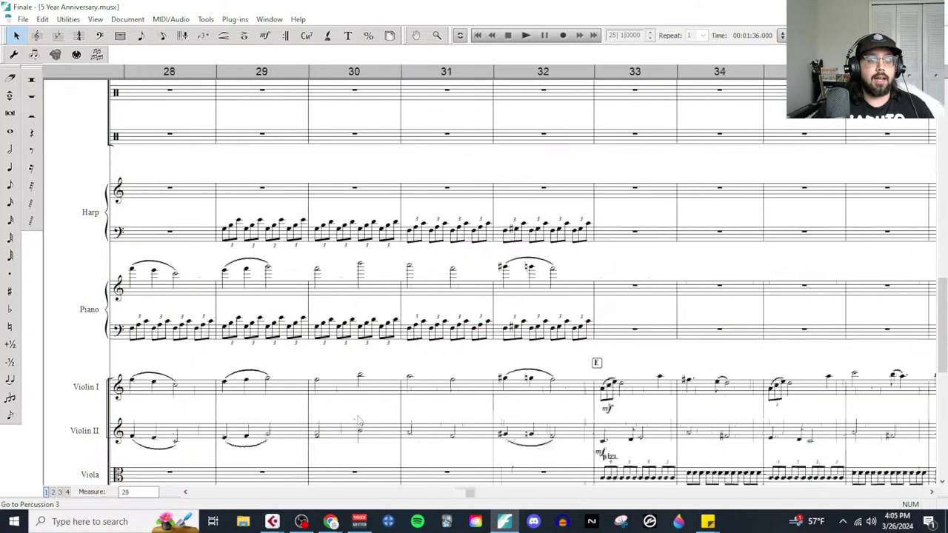
pyautogui.scroll(-2, 547, 398)
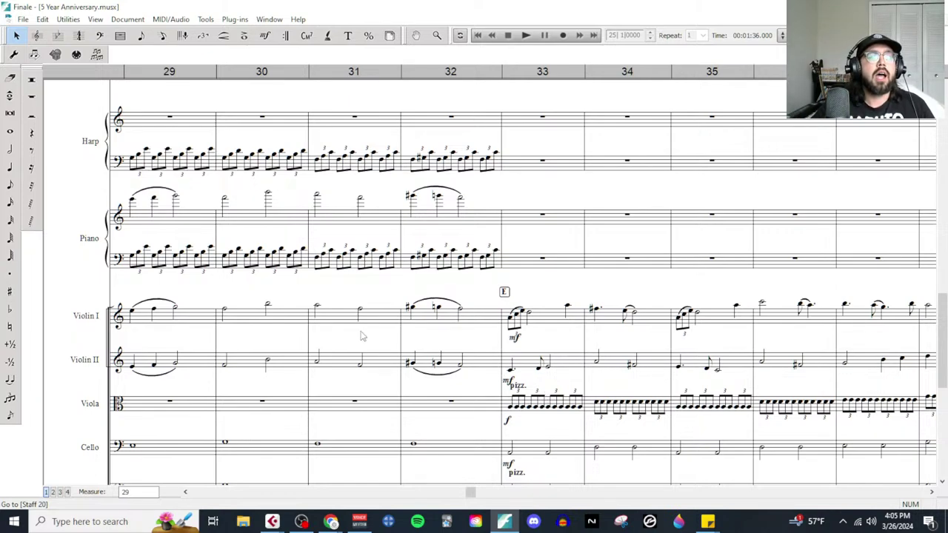
pyautogui.scroll(-2, 374, 359)
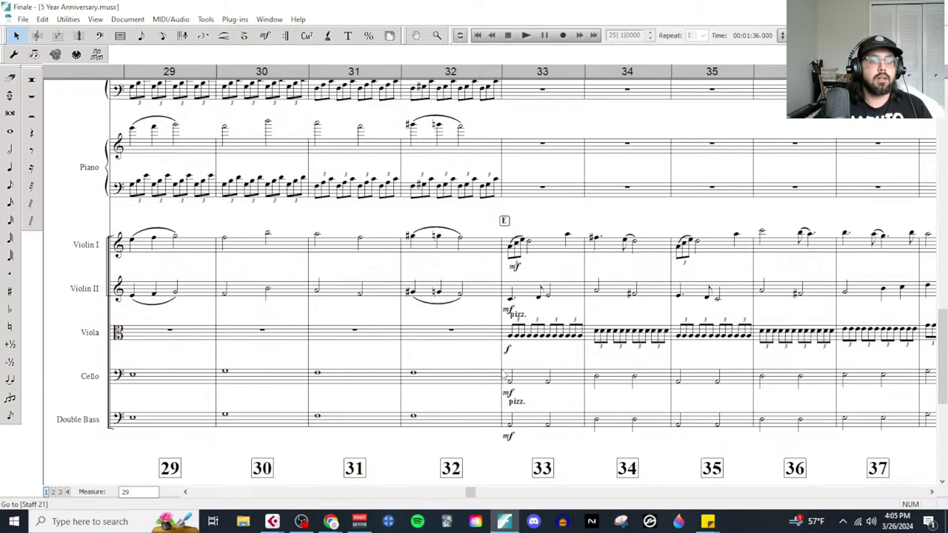
pyautogui.hscroll(2, 510, 396)
pyautogui.hscroll(2, 663, 389)
pyautogui.hscroll(-2, 664, 392)
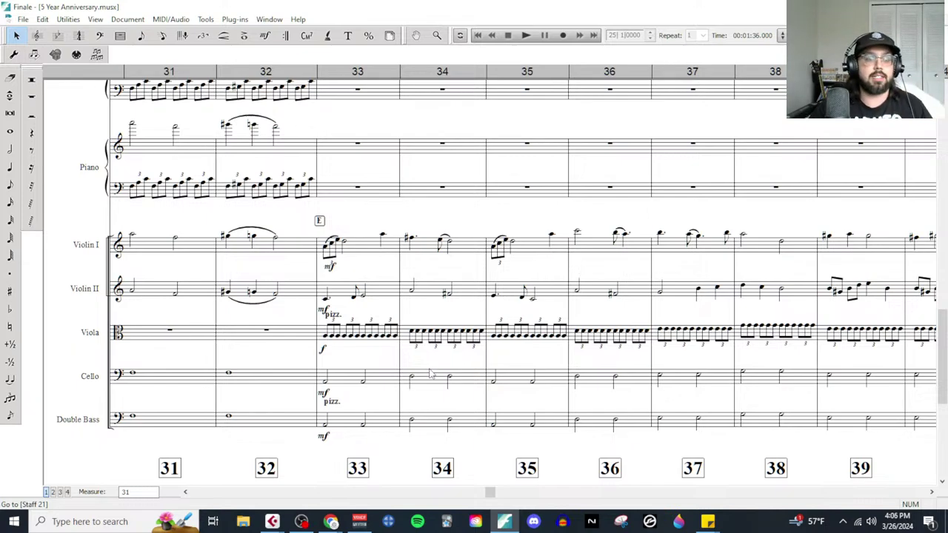
pyautogui.moveTo(331, 523)
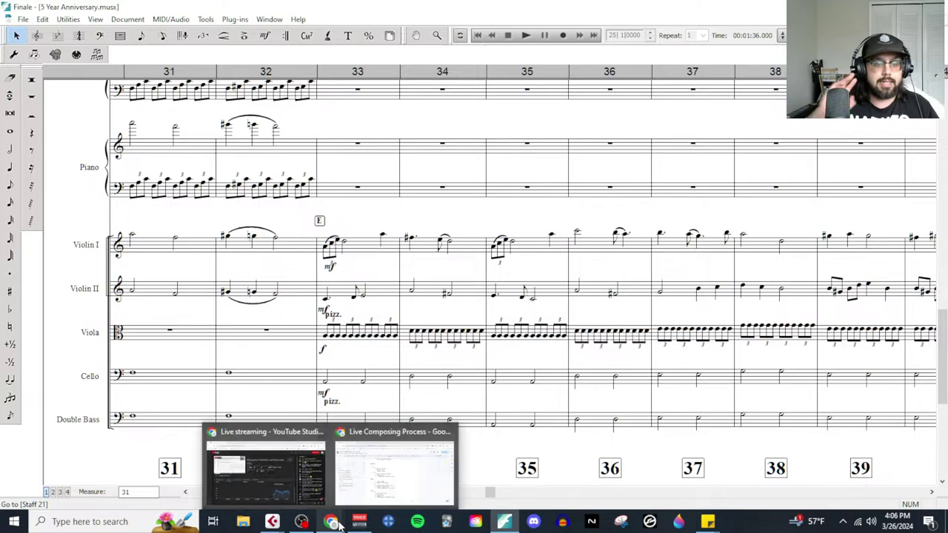
pyautogui.click(382, 492)
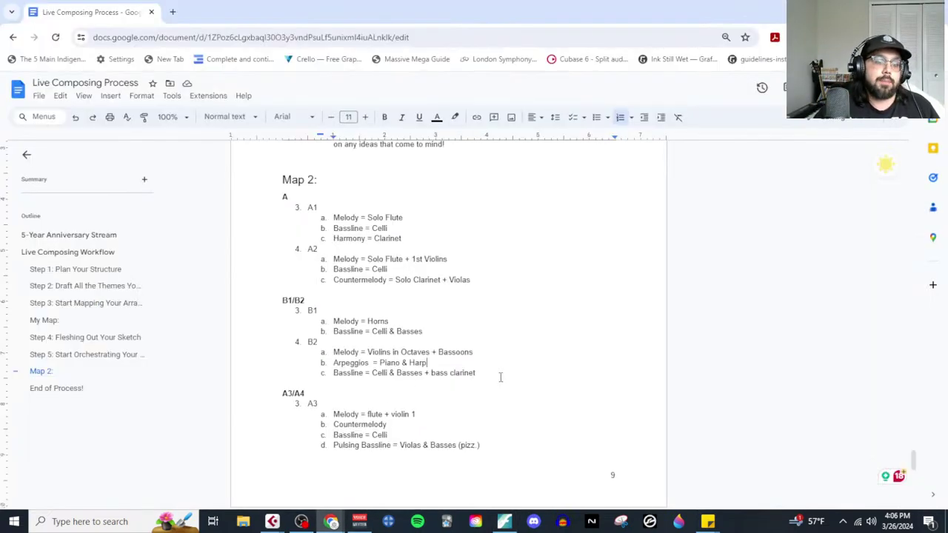
pyautogui.scroll(-3, 467, 416)
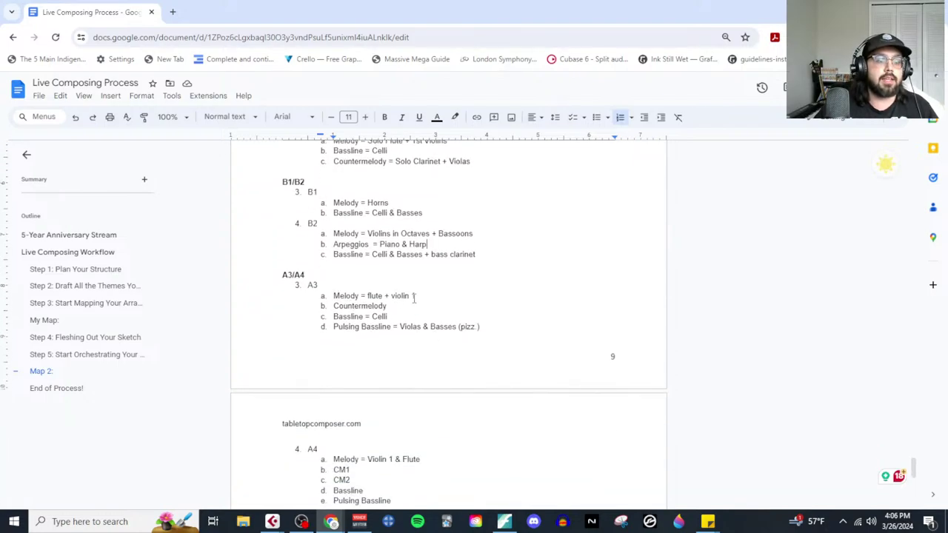
pyautogui.moveTo(416, 295); pyautogui.dragTo(366, 297)
pyautogui.click(392, 306)
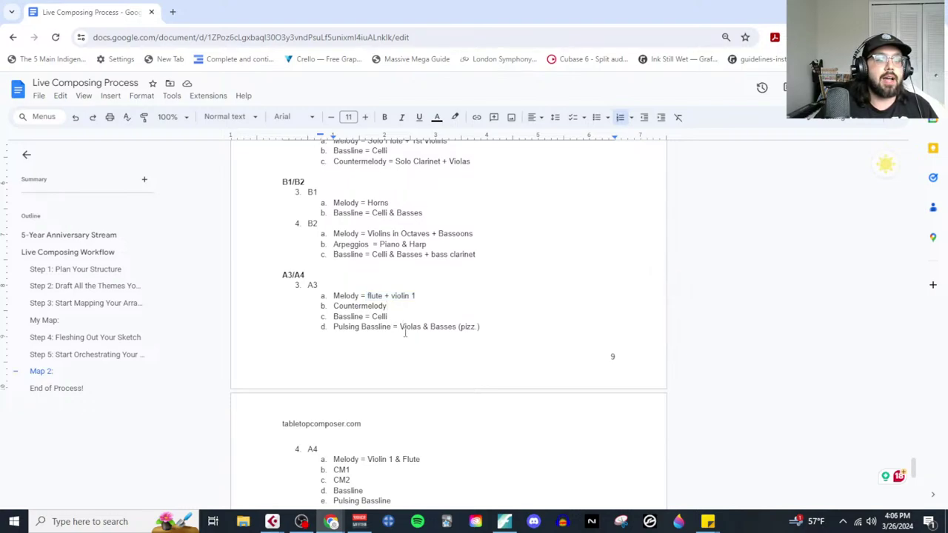
pyautogui.moveTo(482, 330); pyautogui.dragTo(400, 328)
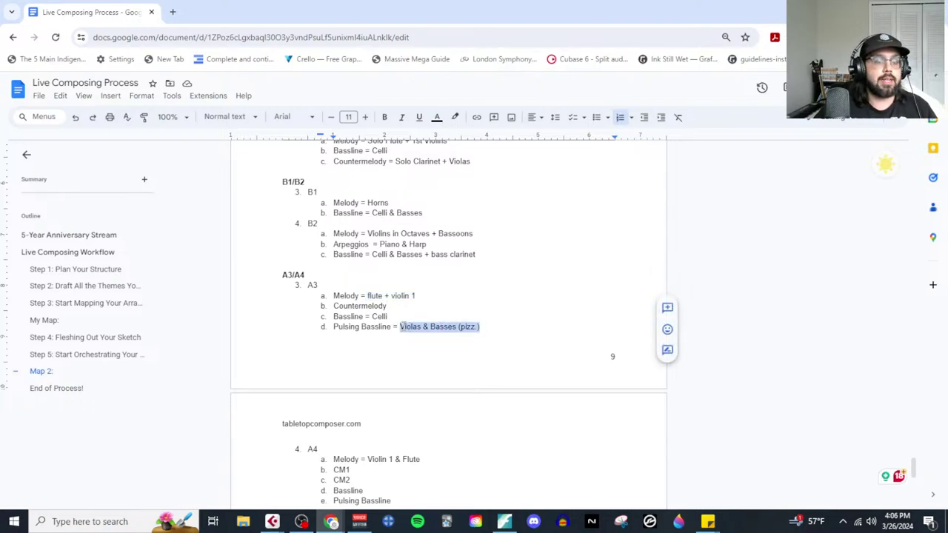
pyautogui.scroll(-1, 404, 341)
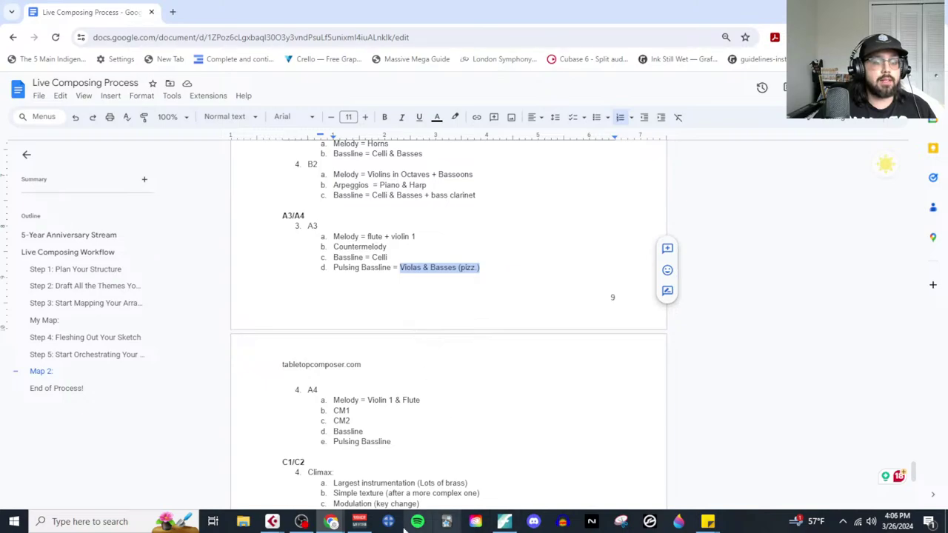
pyautogui.click(273, 522)
pyautogui.click(367, 489)
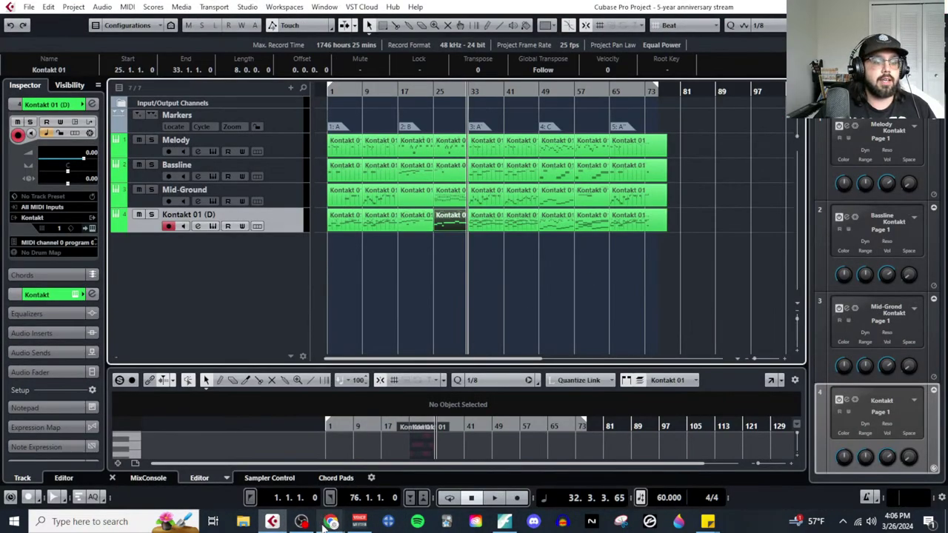
pyautogui.moveTo(331, 521)
pyautogui.click(407, 469)
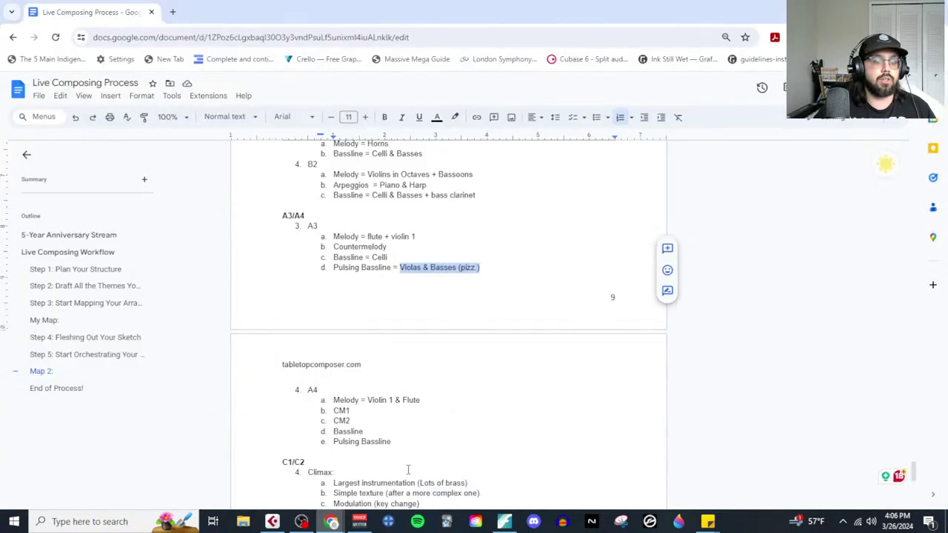
pyautogui.click(505, 522)
pyautogui.scroll(10, 485, 374)
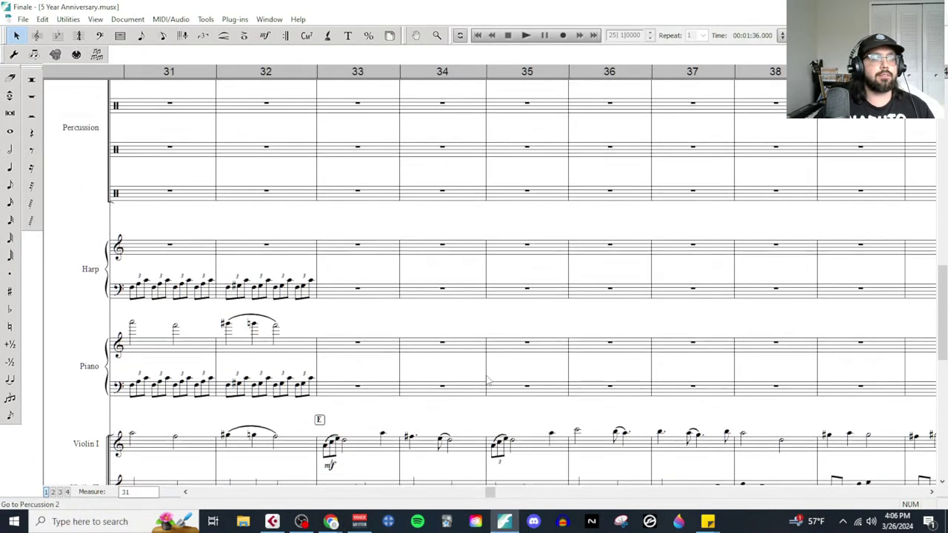
pyautogui.scroll(2, 485, 377)
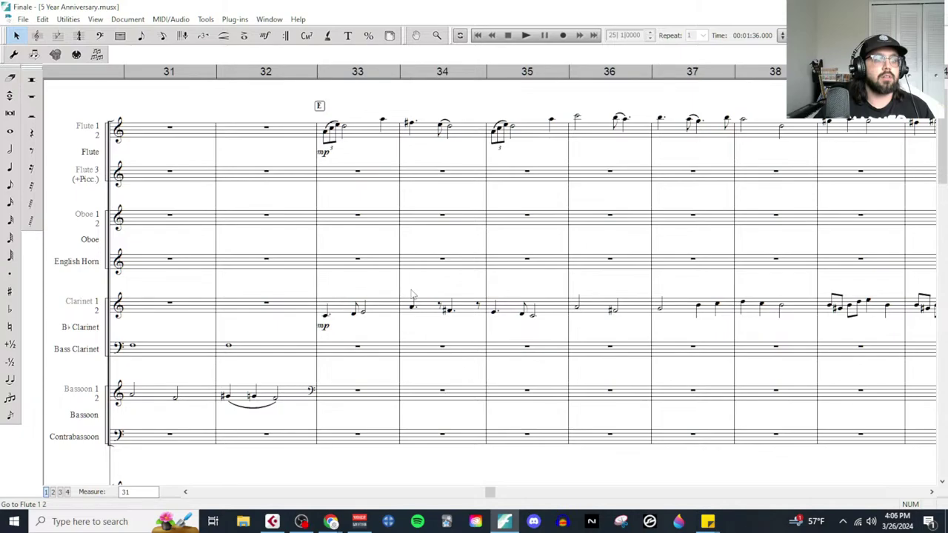
pyautogui.click(383, 317)
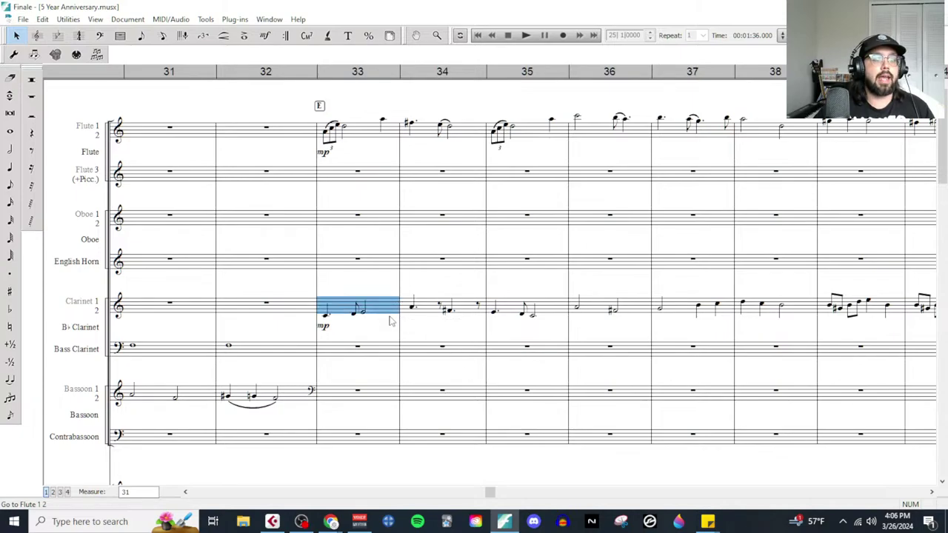
pyautogui.scroll(-12, 495, 321)
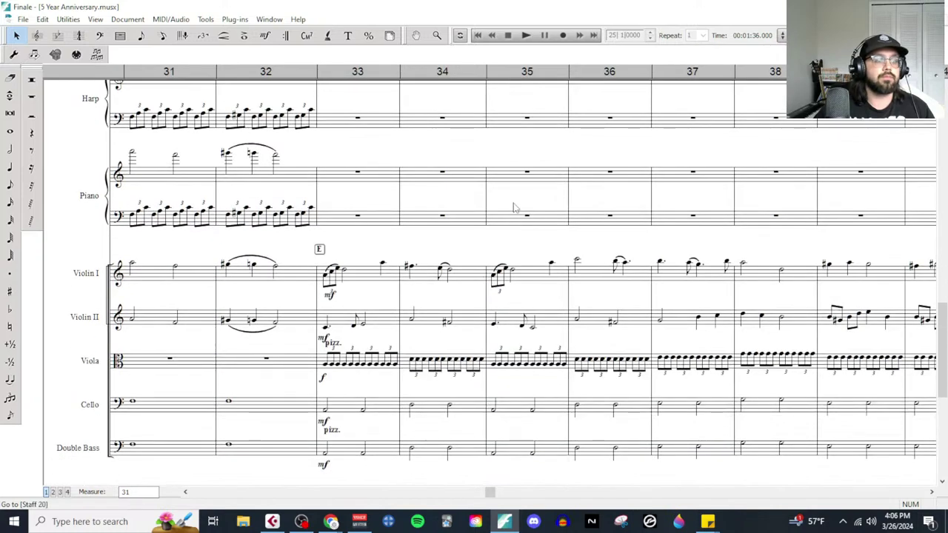
pyautogui.click(526, 35)
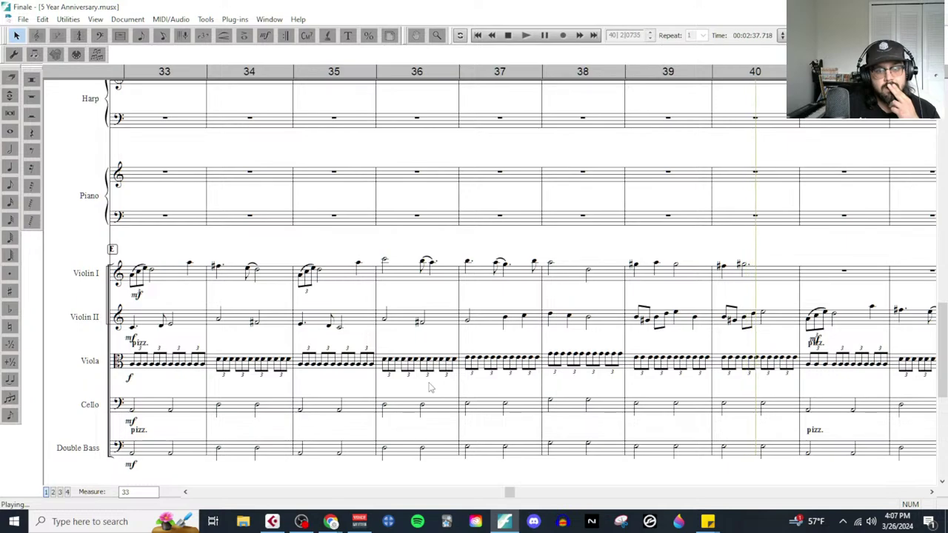
# Step: Place rehearsal mark F above measure 43 using the Rehearsal Marks expressions
pyautogui.click(507, 36)
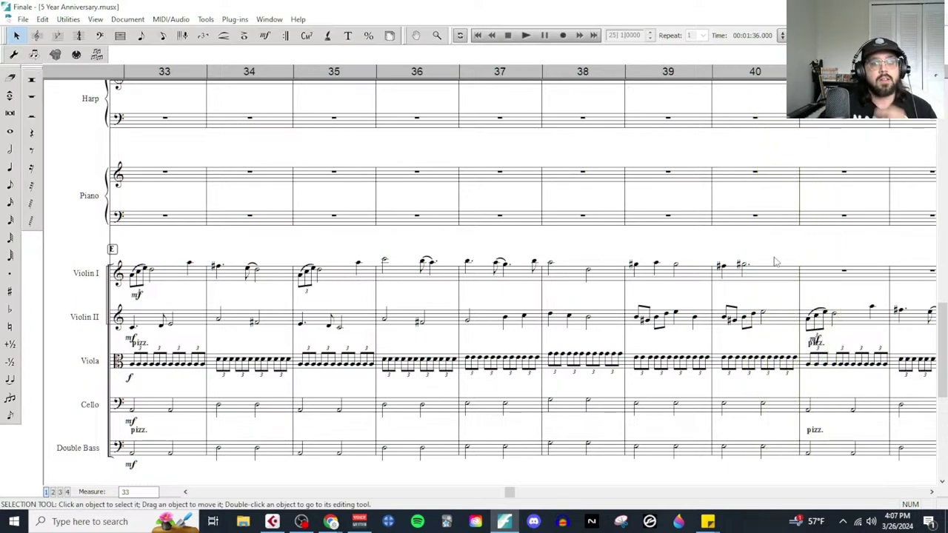
pyautogui.hscroll(5, 709, 326)
pyautogui.scroll(3, 383, 352)
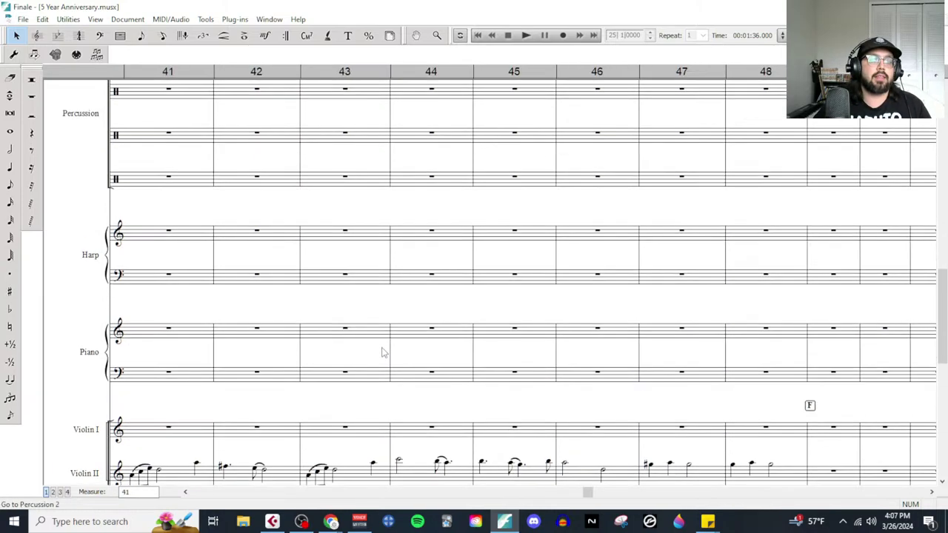
pyautogui.scroll(10, 383, 352)
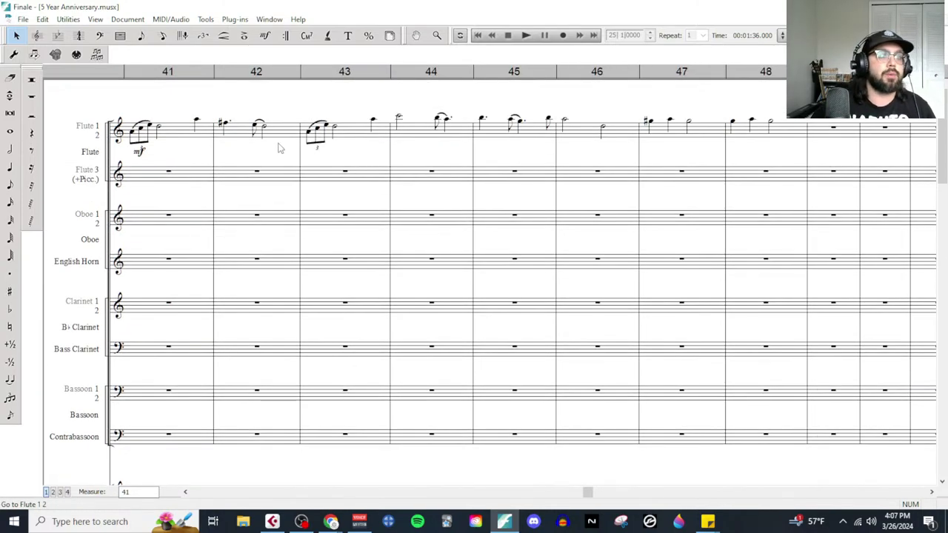
pyautogui.click(265, 37)
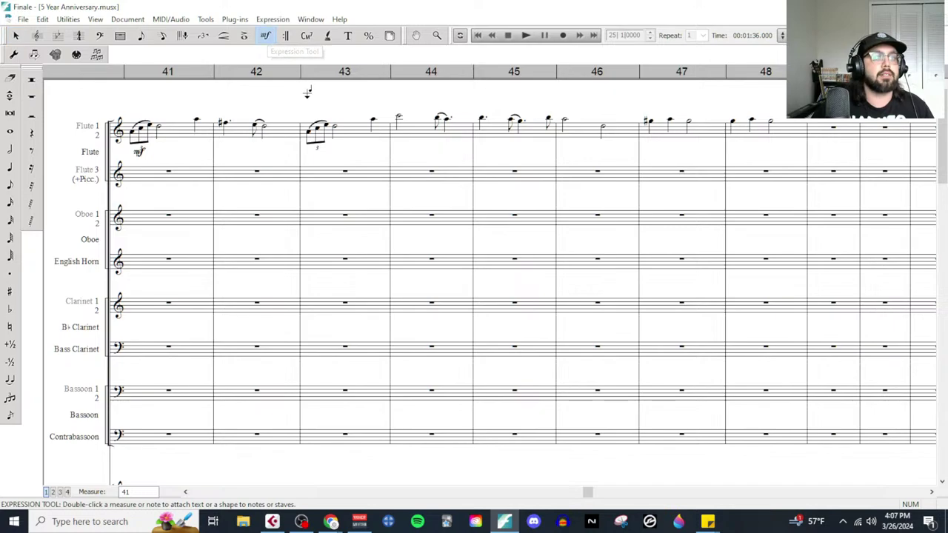
pyautogui.doubleClick(309, 111)
pyautogui.click(563, 183)
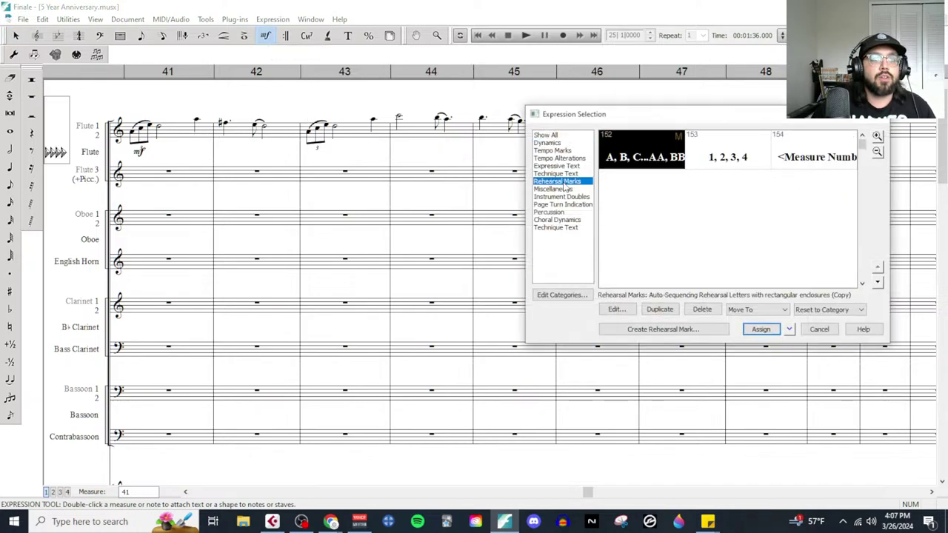
pyautogui.doubleClick(633, 164)
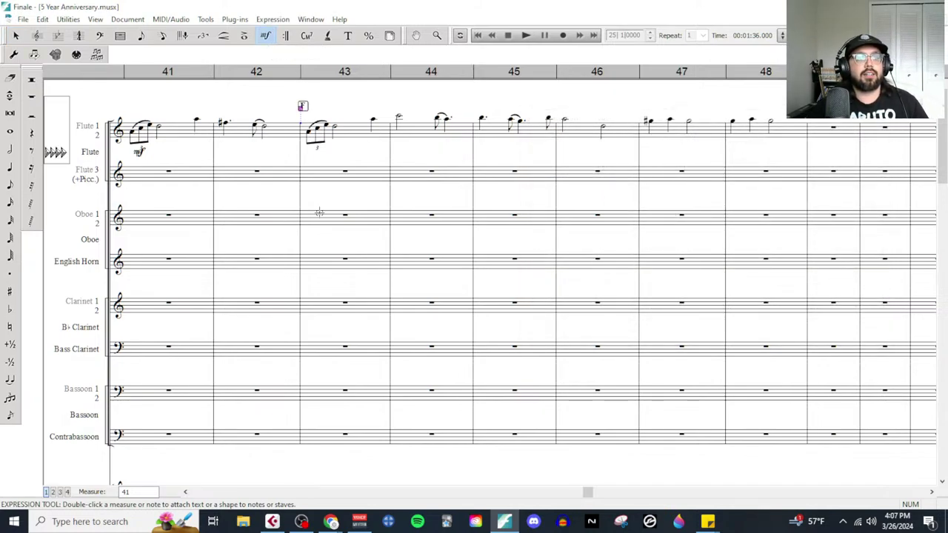
# Step: Switch to the Live Composing Process notes document in Chrome
pyautogui.scroll(-5, 359, 247)
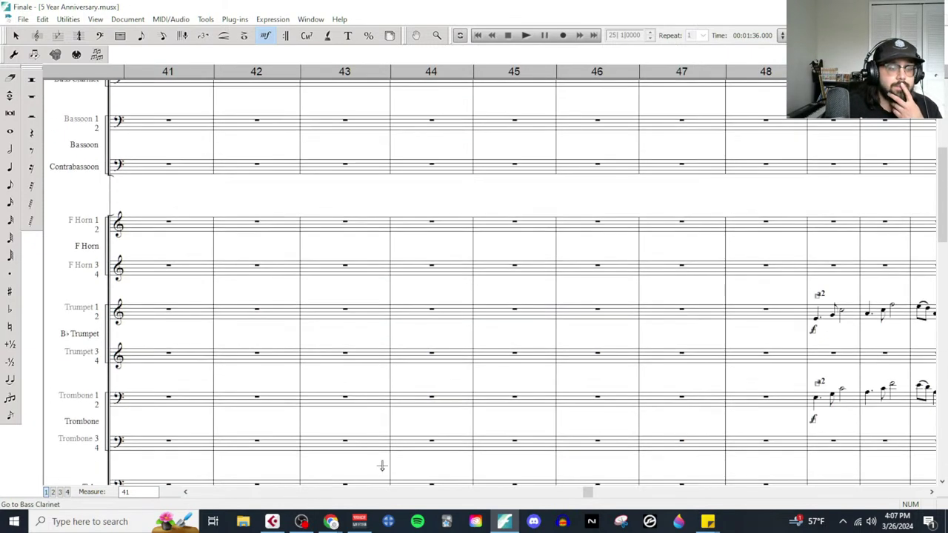
pyautogui.moveTo(331, 521)
pyautogui.click(383, 437)
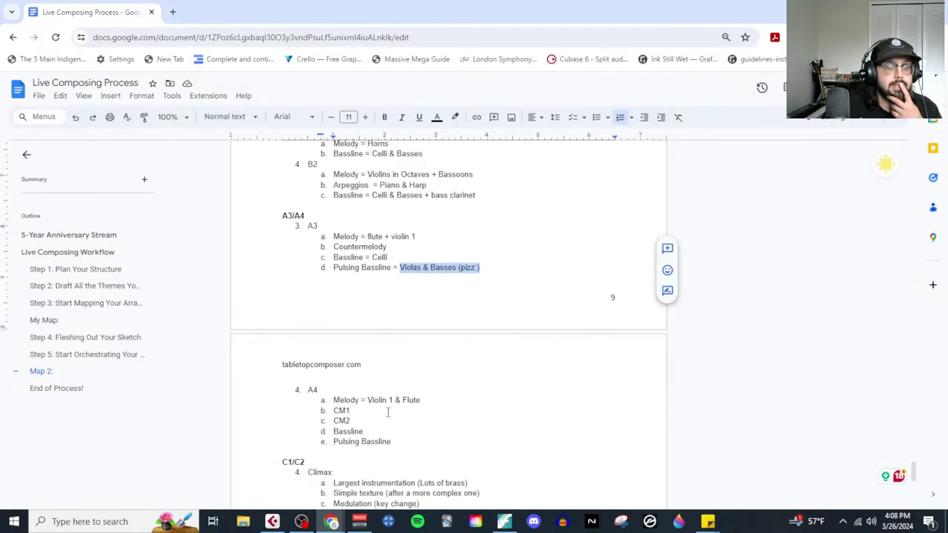
# Step: Change the A4 Melody line from Violin 1 to Violin 2, then switch to Cubase
pyautogui.click(388, 413)
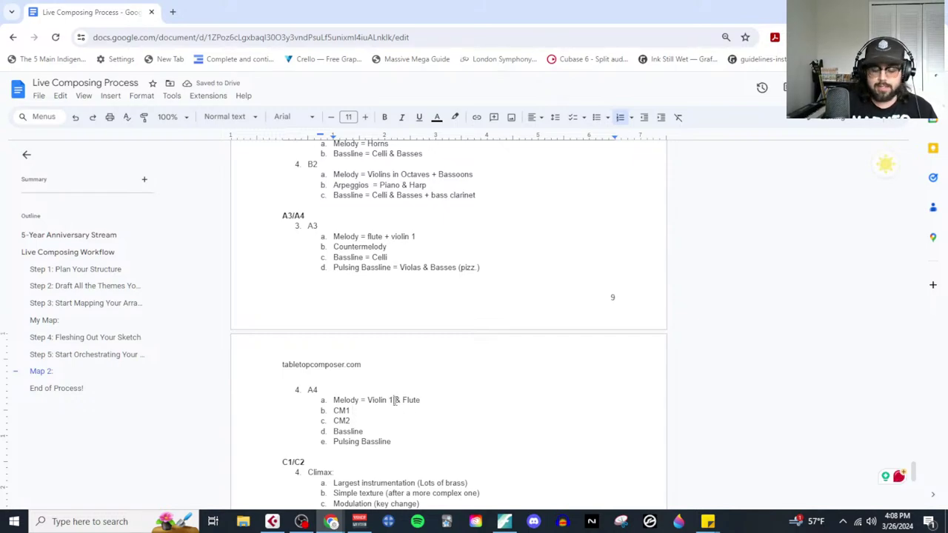
pyautogui.press('Delete')
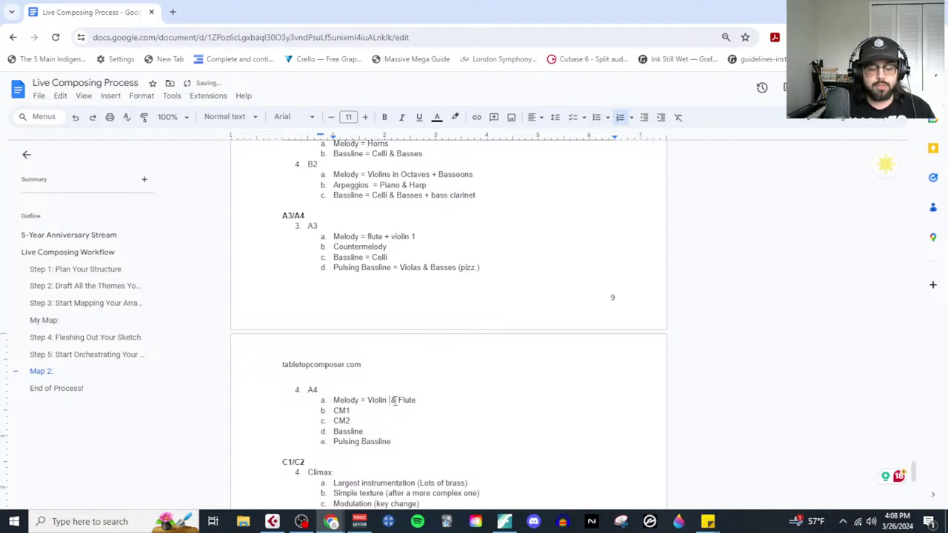
pyautogui.write('2')
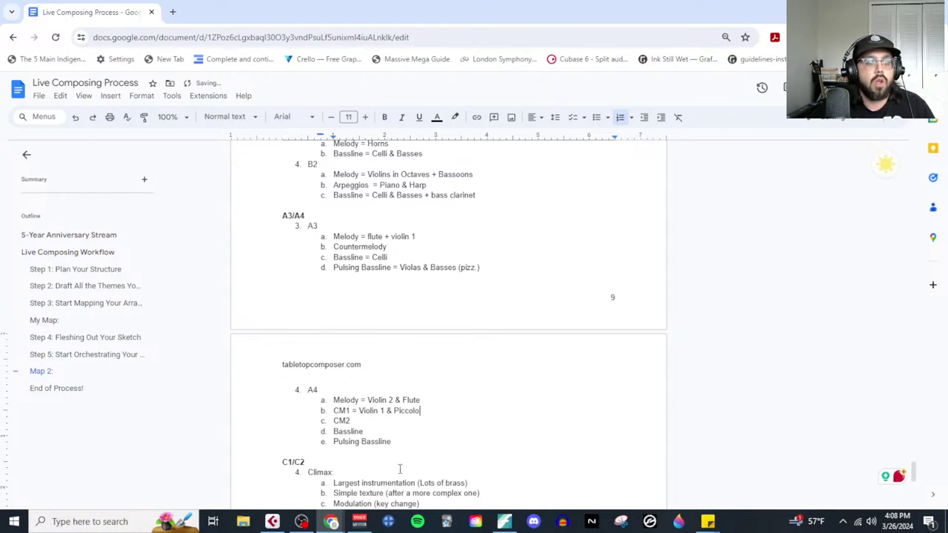
pyautogui.click(272, 521)
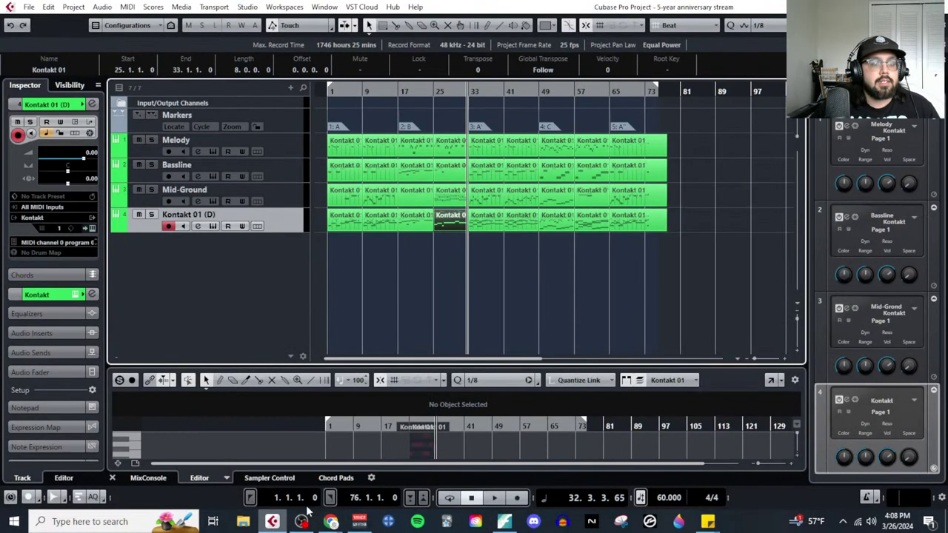
# Step: Inspect the bar 41 Mid-Ground part's G4–F#5 notes in the Key Editor, then return to Finale
pyautogui.click(513, 197)
pyautogui.click(128, 7)
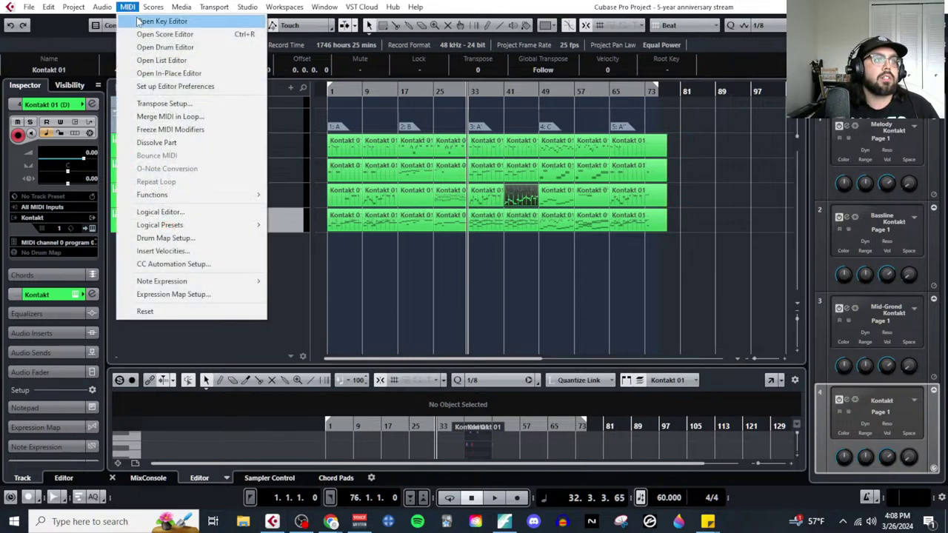
pyautogui.click(160, 19)
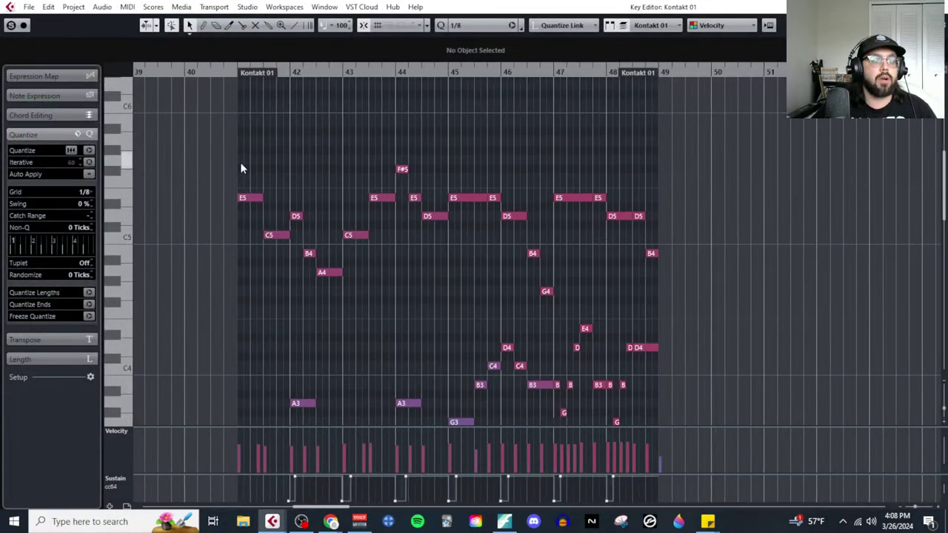
pyautogui.moveTo(236, 157); pyautogui.dragTo(664, 303)
pyautogui.scroll(-5, 453, 302)
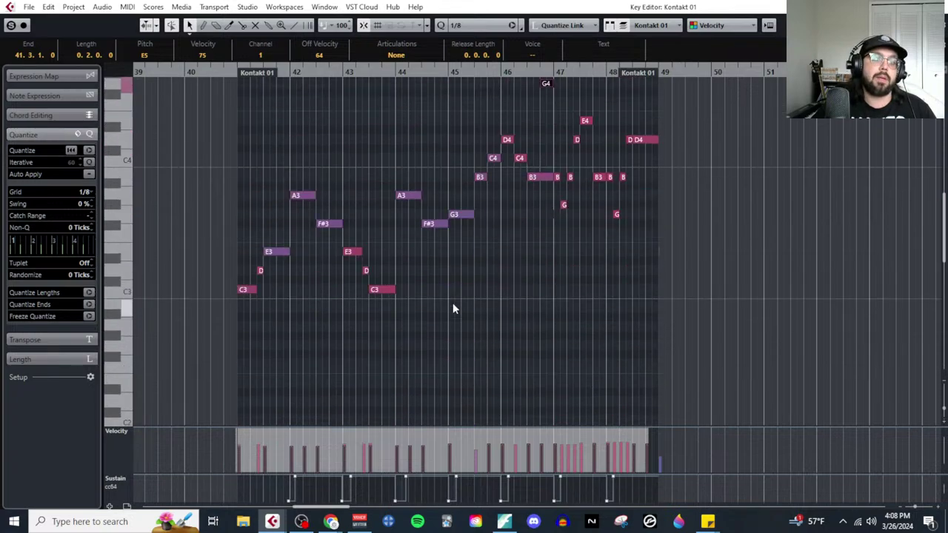
pyautogui.scroll(3, 387, 313)
pyautogui.scroll(2, 375, 289)
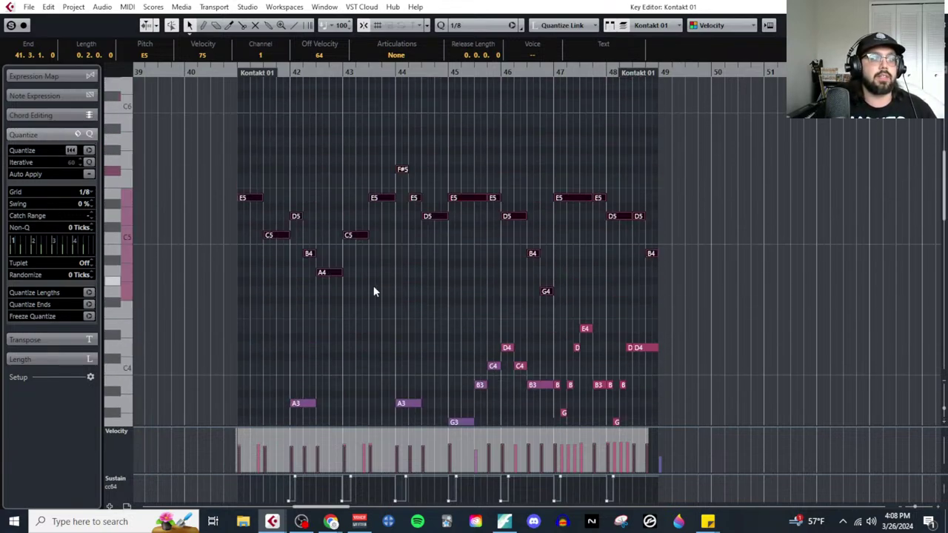
pyautogui.scroll(2, 322, 280)
pyautogui.hotkey('ctrl', 'w')
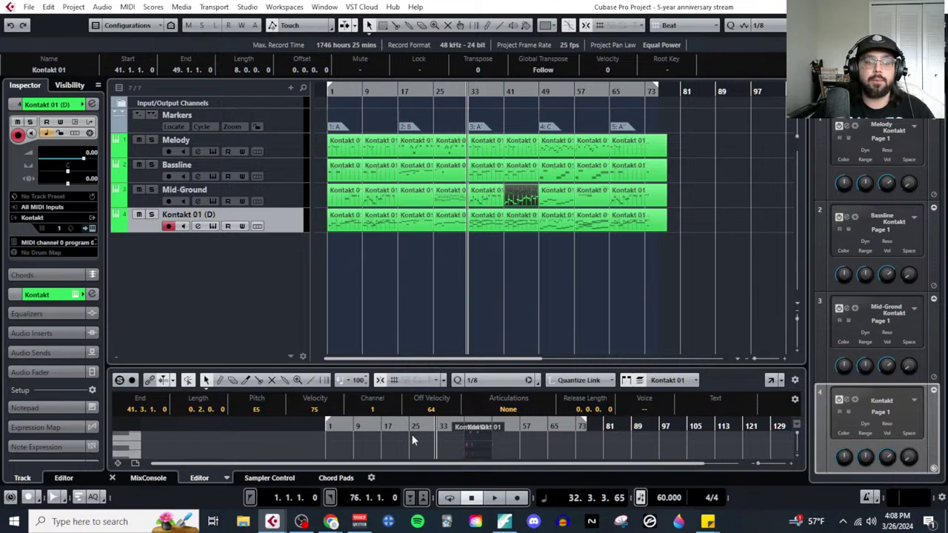
pyautogui.click(505, 520)
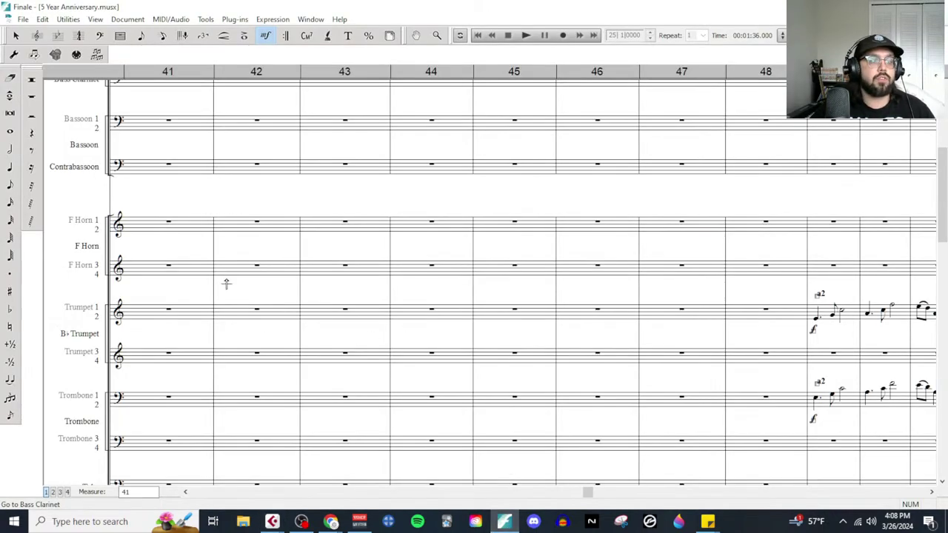
# Step: Enter a half note in Flute 3 measure 43, then two quarters and a half note in measure 44
pyautogui.scroll(-10, 226, 284)
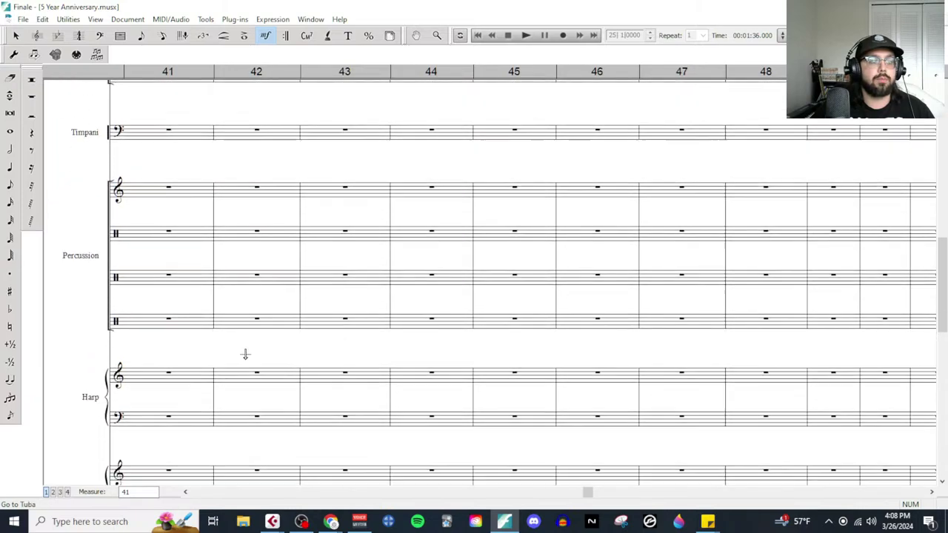
pyautogui.scroll(-5, 245, 355)
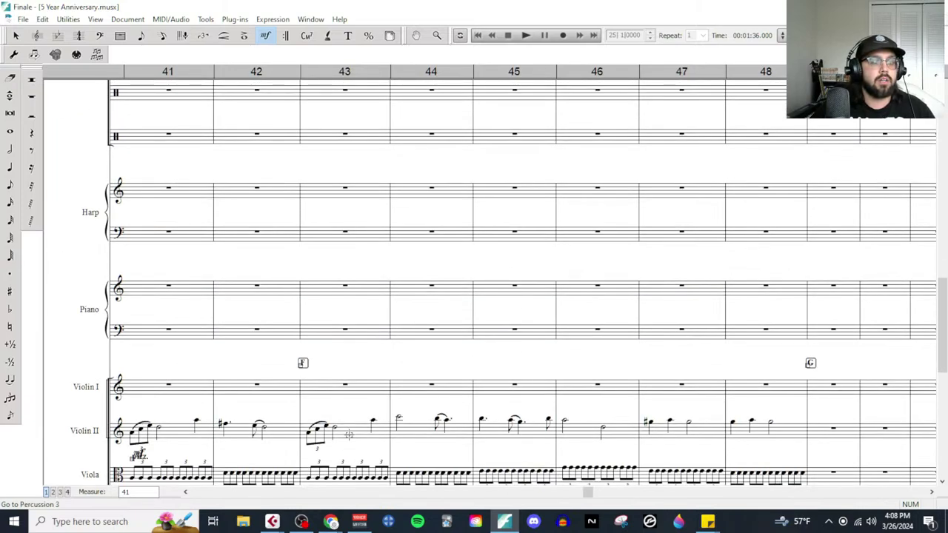
pyautogui.scroll(15, 348, 435)
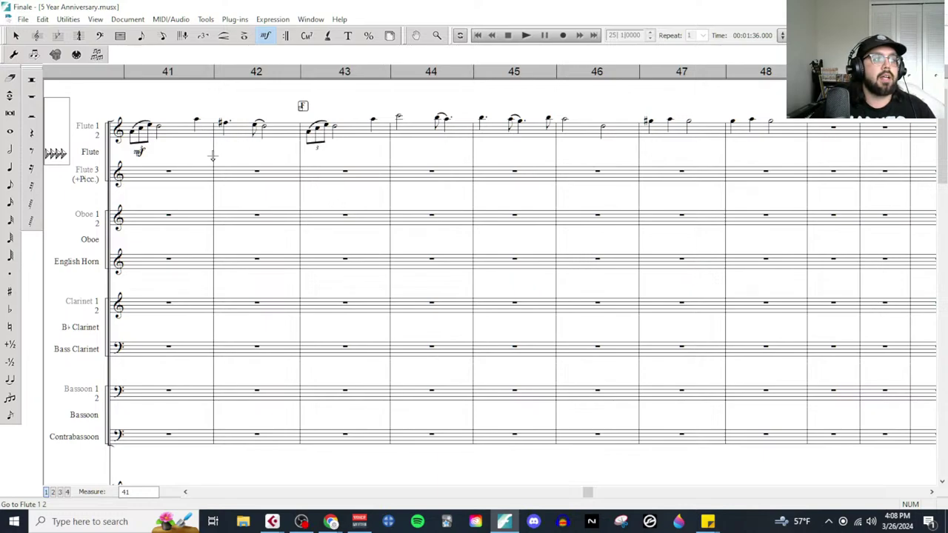
pyautogui.click(10, 149)
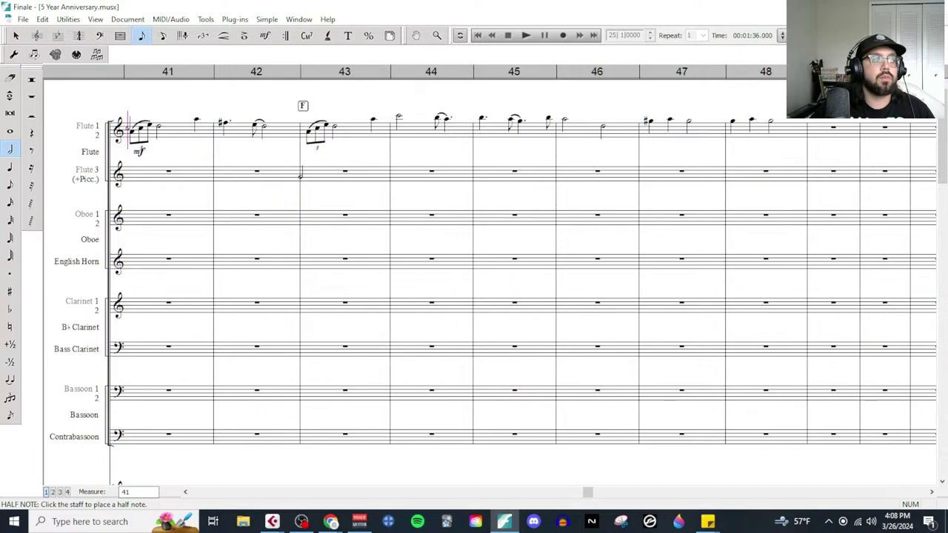
pyautogui.click(314, 164)
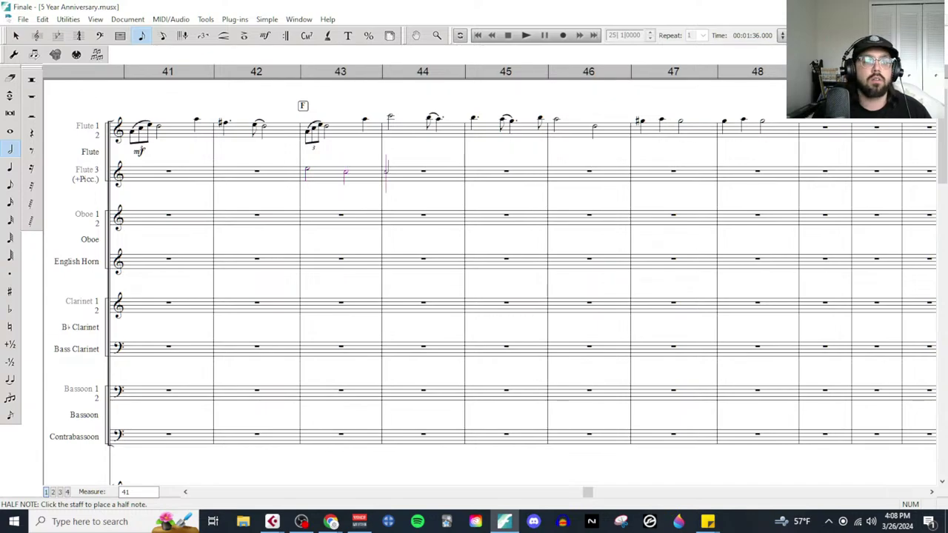
pyautogui.press('5')
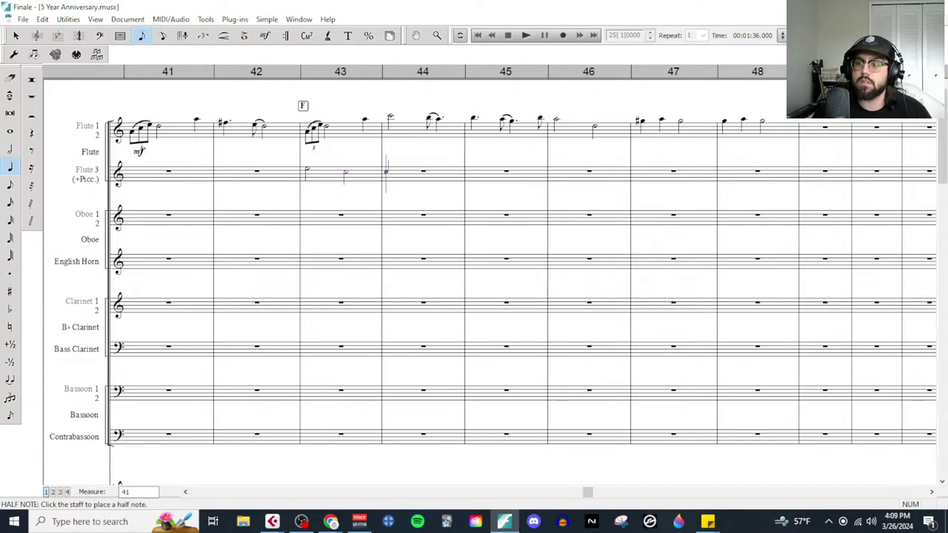
pyautogui.click(388, 171)
pyautogui.click(407, 174)
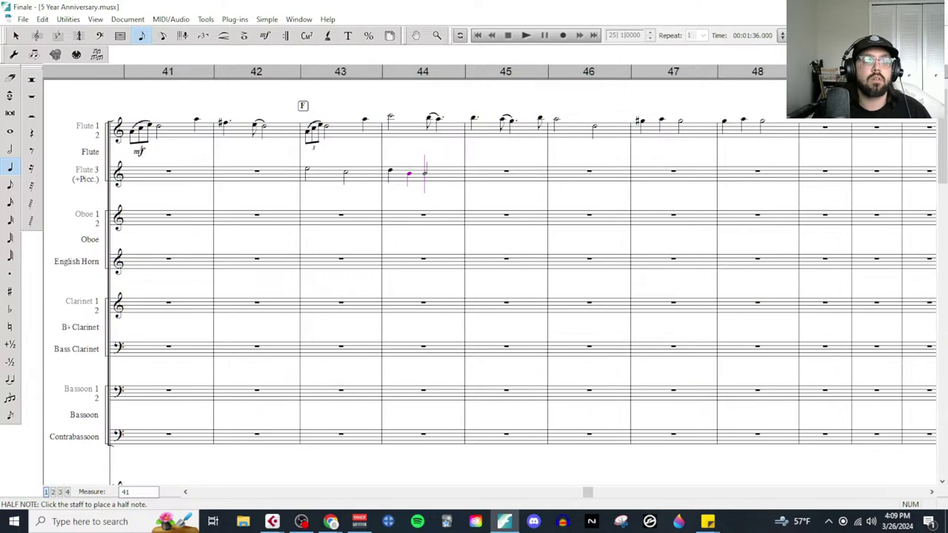
pyautogui.click(427, 174)
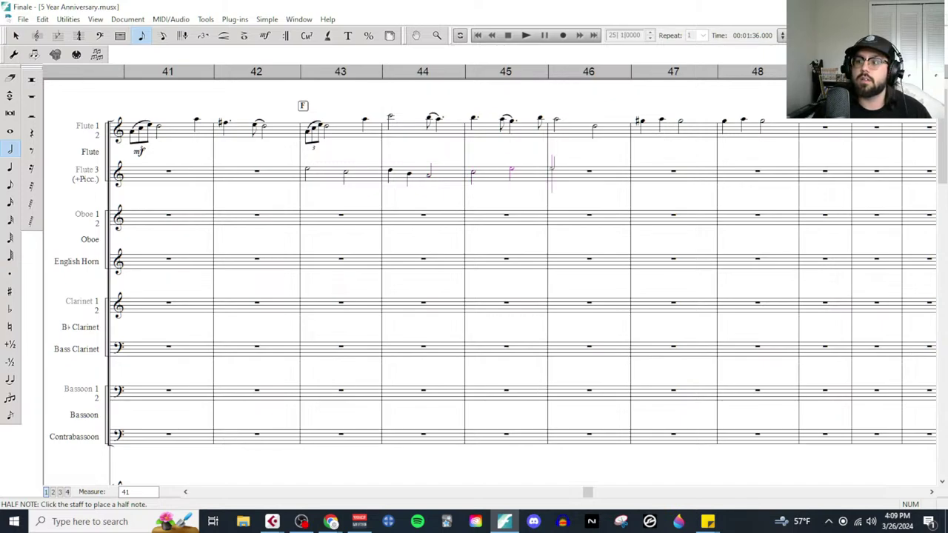
# Step: Add a sharpened quarter and a half note in measure 46 and a quarter in measure 47
pyautogui.press('5')
pyautogui.press('+')
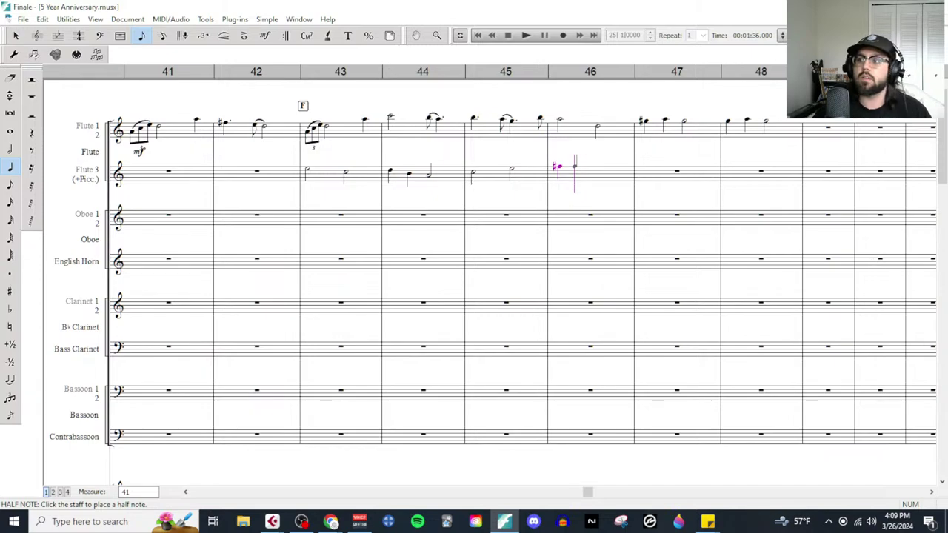
pyautogui.click(575, 168)
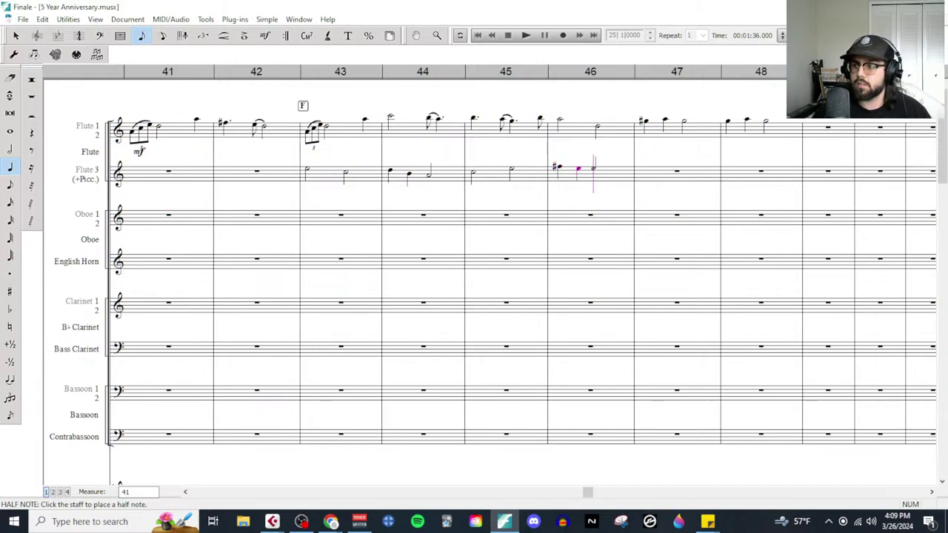
pyautogui.click(593, 169)
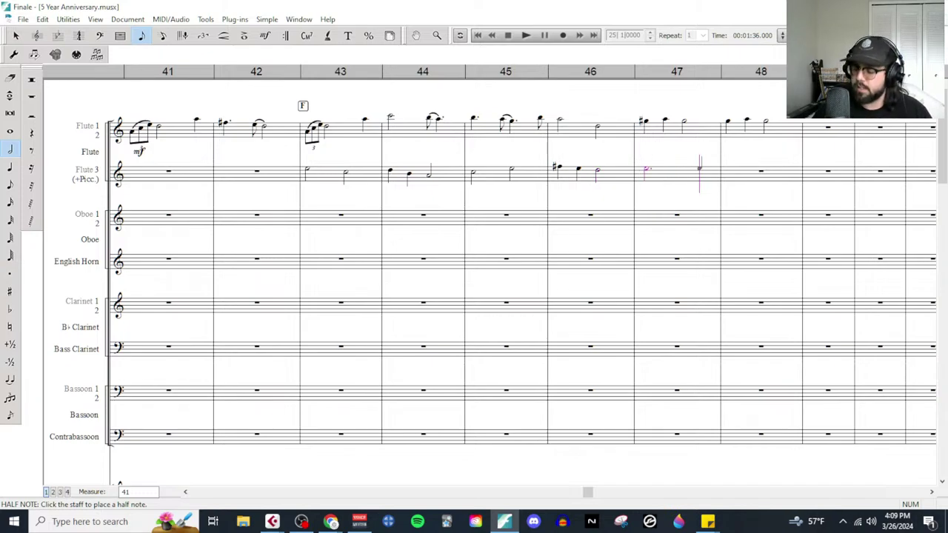
pyautogui.press('5')
pyautogui.click(701, 169)
# Step: Enter a quarter and a raised dotted half in measure 48, then continue the Flute 3 line
pyautogui.press('6')
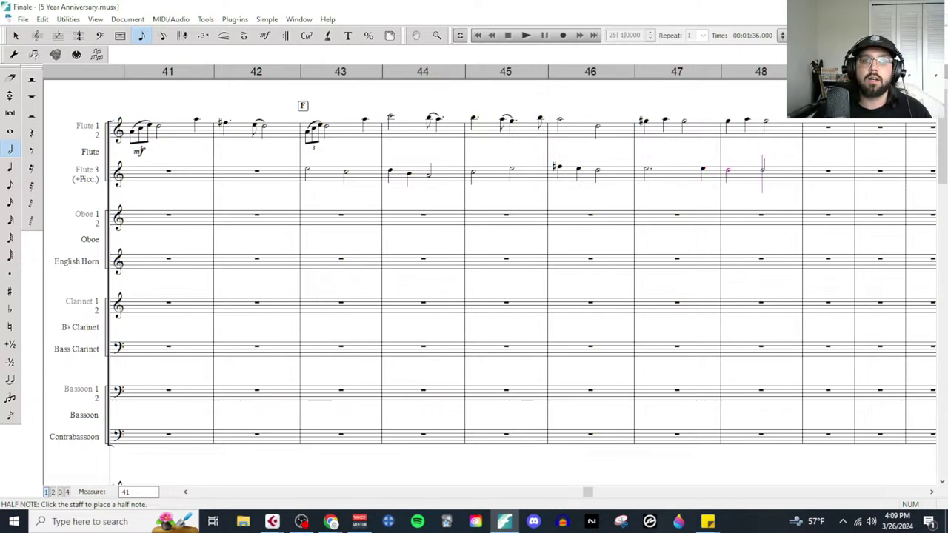
pyautogui.press('5')
pyautogui.click(783, 176)
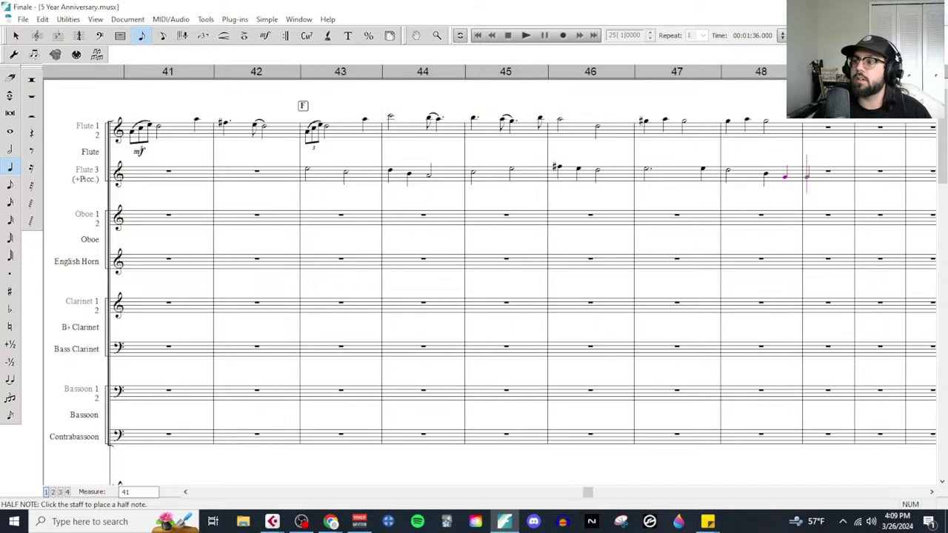
pyautogui.click(811, 180)
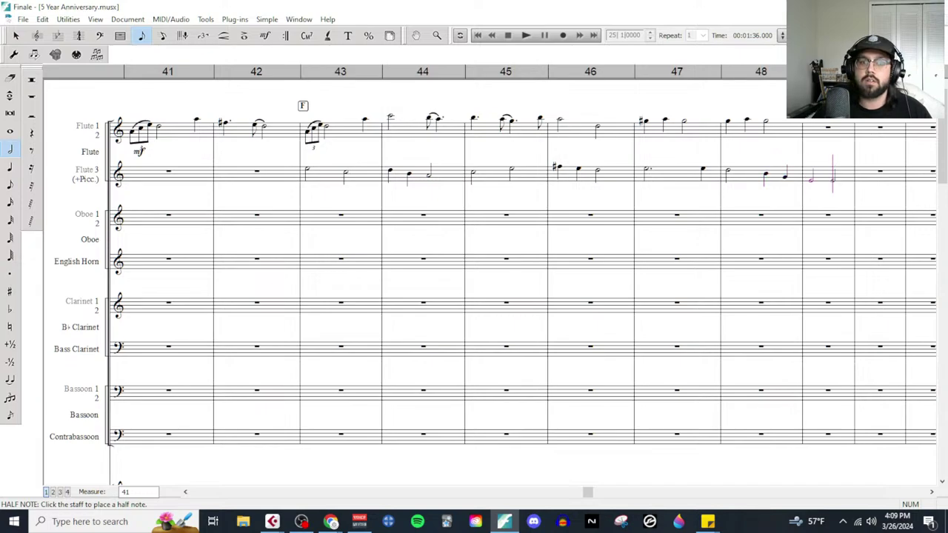
pyautogui.press('Up')
pyautogui.press('Up')
pyautogui.press('Up')
pyautogui.press('Up')
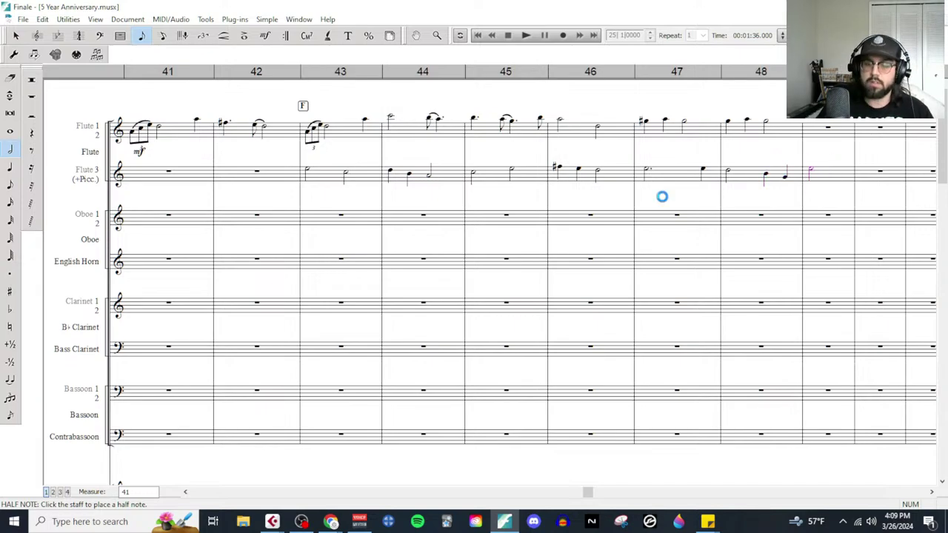
pyautogui.press('.')
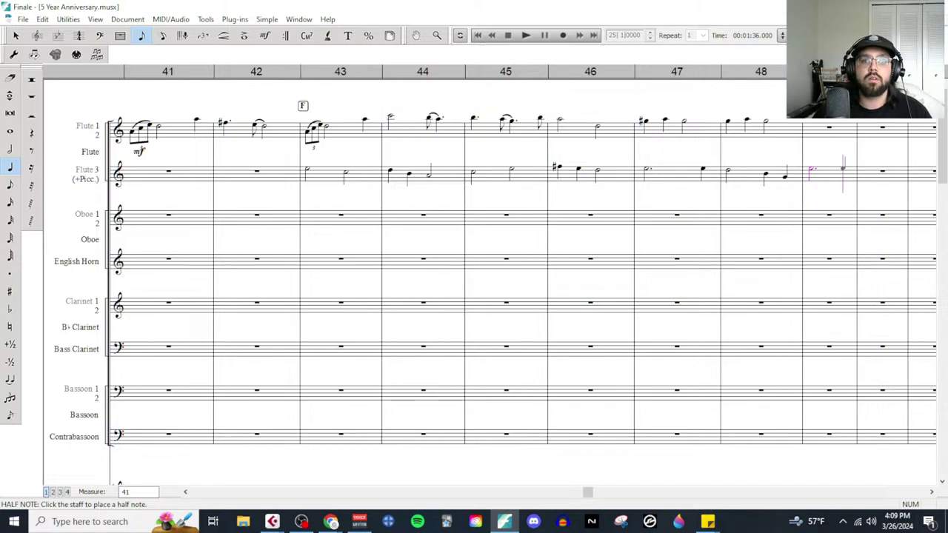
pyautogui.click(843, 169)
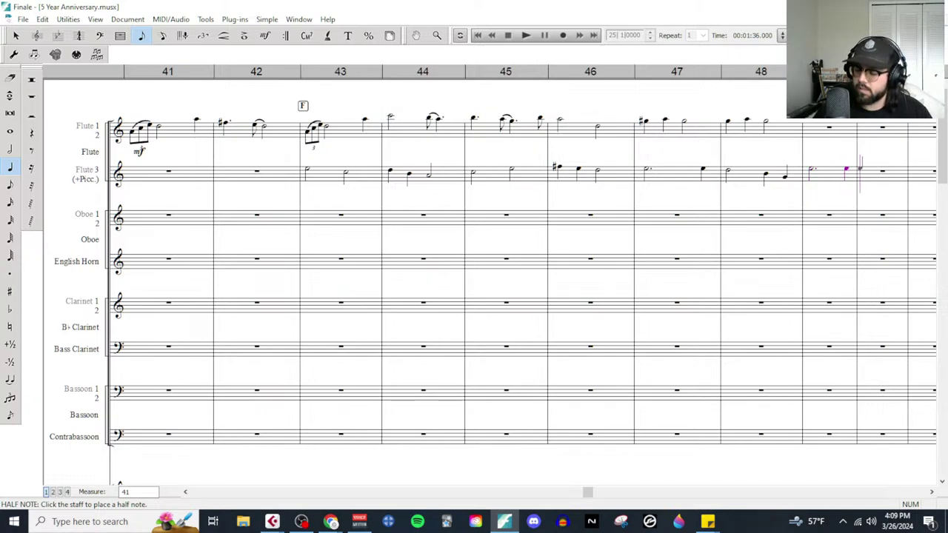
pyautogui.click(863, 170)
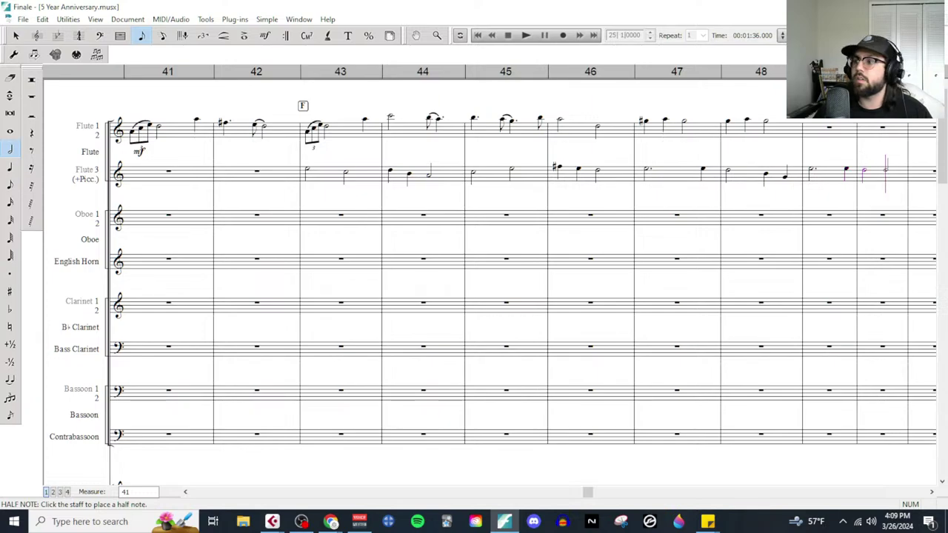
pyautogui.hscroll(5, 127, 174)
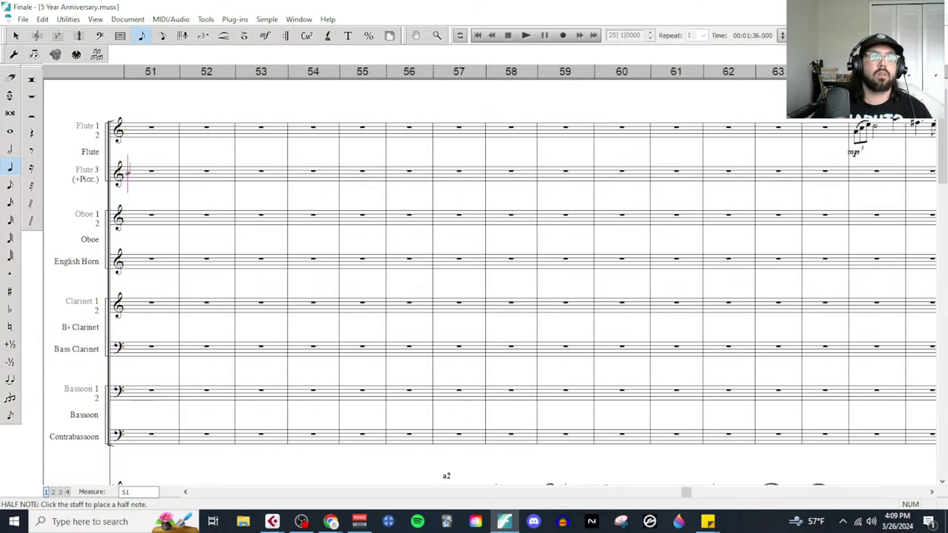
# Step: Drag rehearsal mark F to measure 41
pyautogui.hscroll(3, 442, 203)
pyautogui.hscroll(-8, 442, 202)
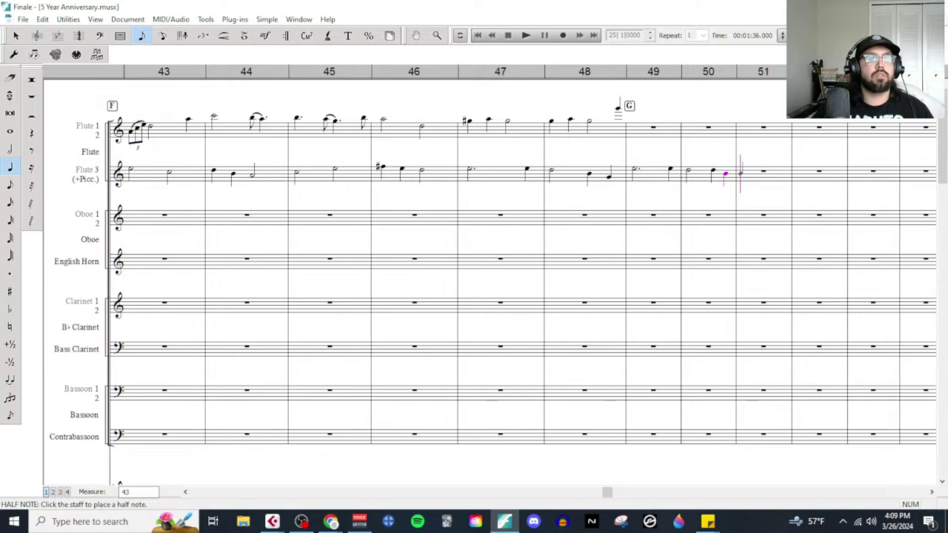
pyautogui.click(21, 36)
pyautogui.scroll(-4, 635, 326)
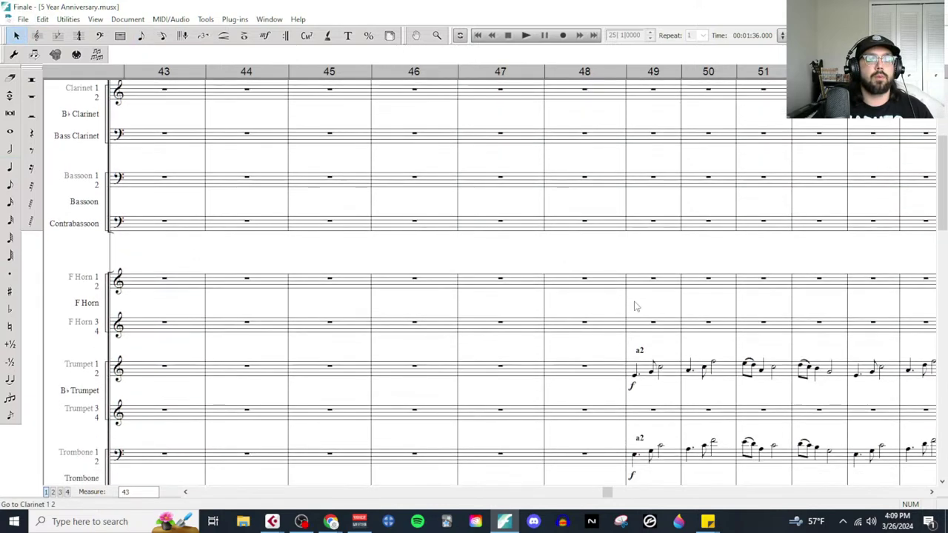
pyautogui.scroll(4, 640, 314)
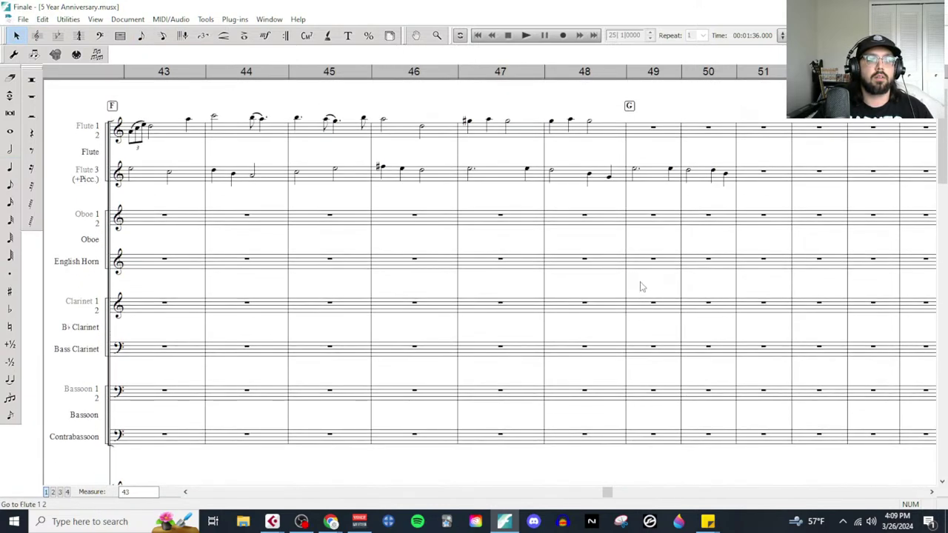
pyautogui.hscroll(-2, 599, 241)
pyautogui.scroll(-1, 461, 232)
pyautogui.scroll(1, 461, 233)
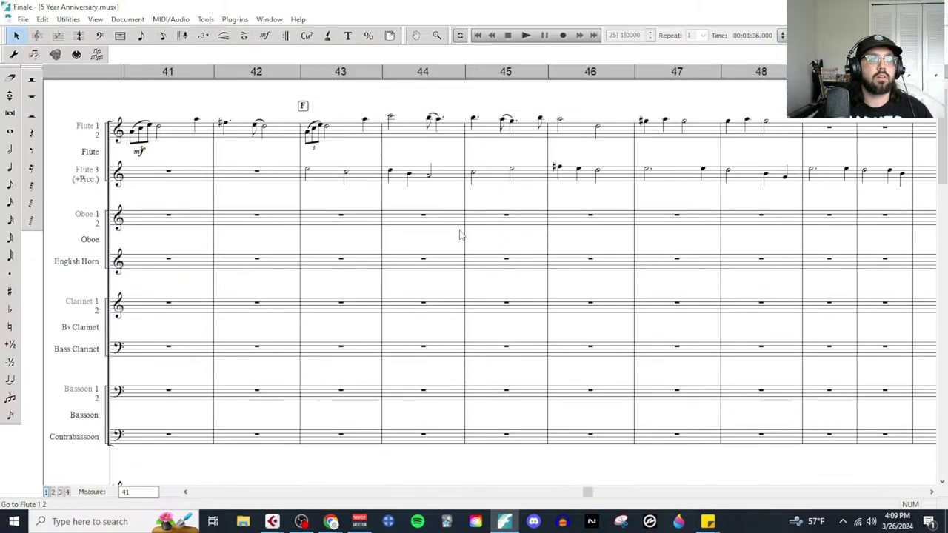
pyautogui.scroll(-4, 340, 282)
pyautogui.scroll(-10, 340, 288)
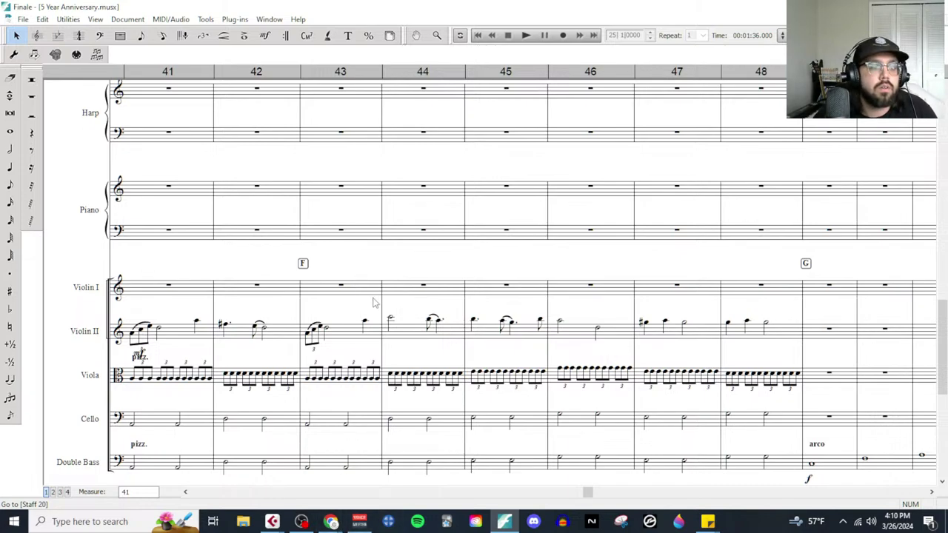
pyautogui.hscroll(-2, 343, 362)
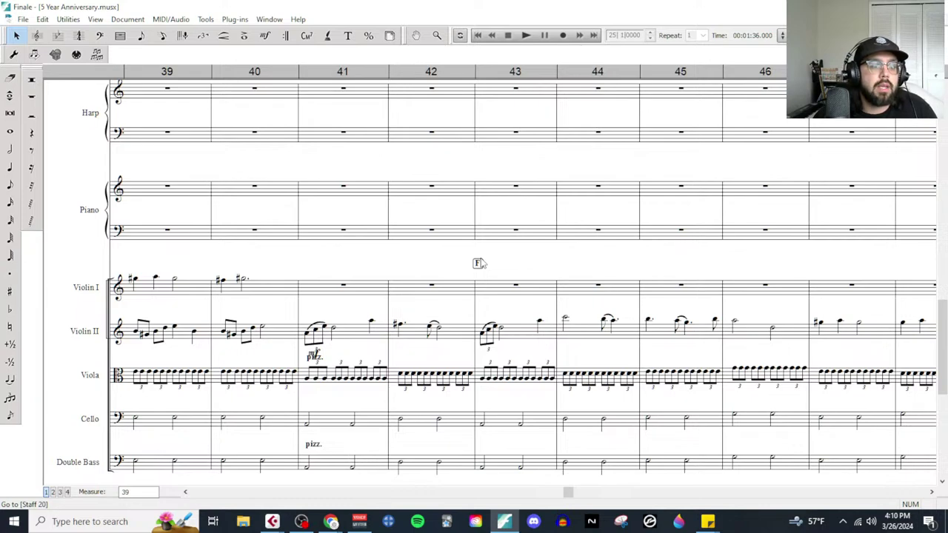
pyautogui.doubleClick(478, 263)
pyautogui.moveTo(478, 263); pyautogui.dragTo(302, 270)
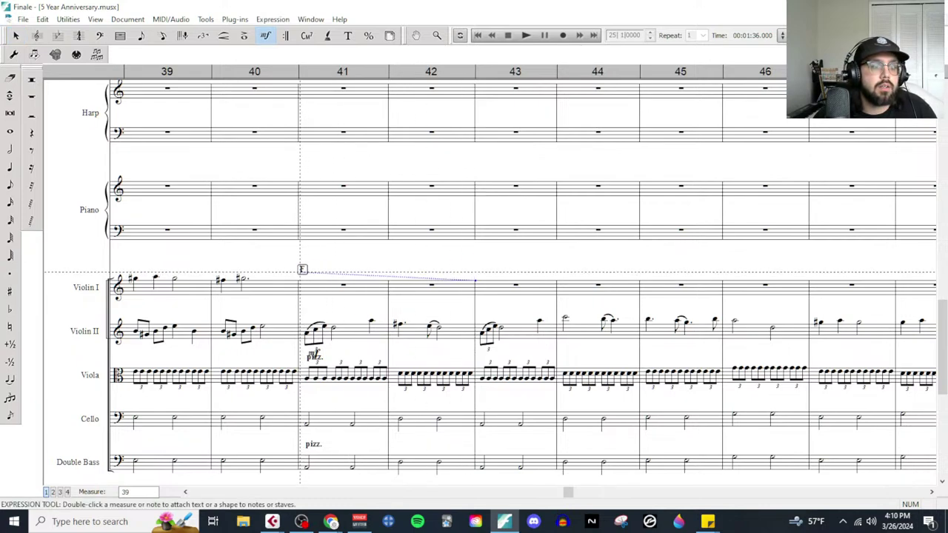
# Step: Check rehearsal mark F's settings and close them unchanged
pyautogui.click(301, 270)
pyautogui.doubleClick(301, 271)
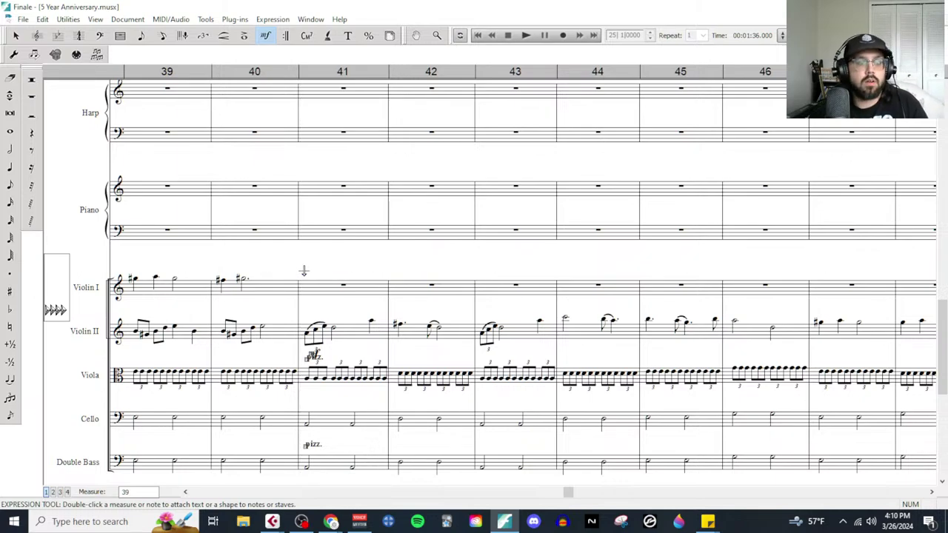
pyautogui.press('Escape')
pyautogui.scroll(20, 359, 265)
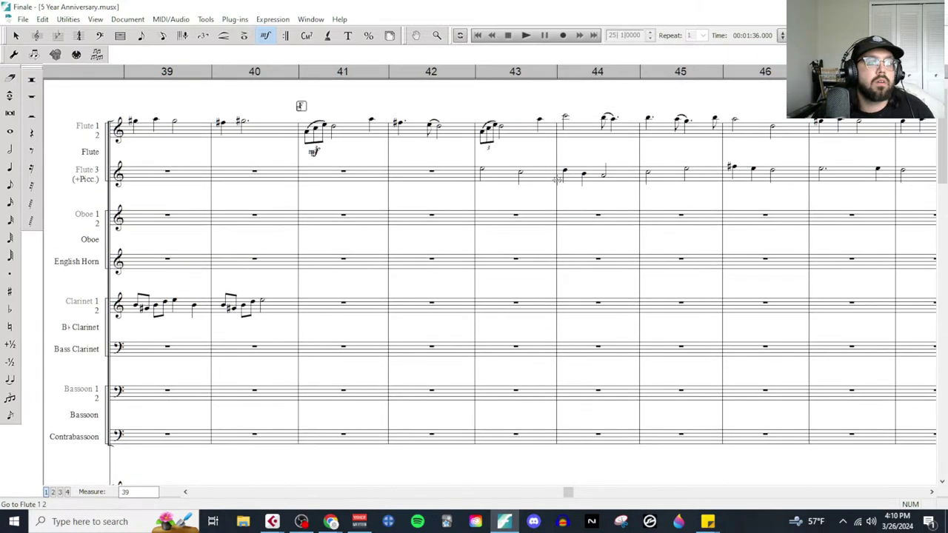
# Step: Move the Flute 3 notes from measures 43–50 so they start at measure 41
pyautogui.press('Escape')
pyautogui.click(536, 175)
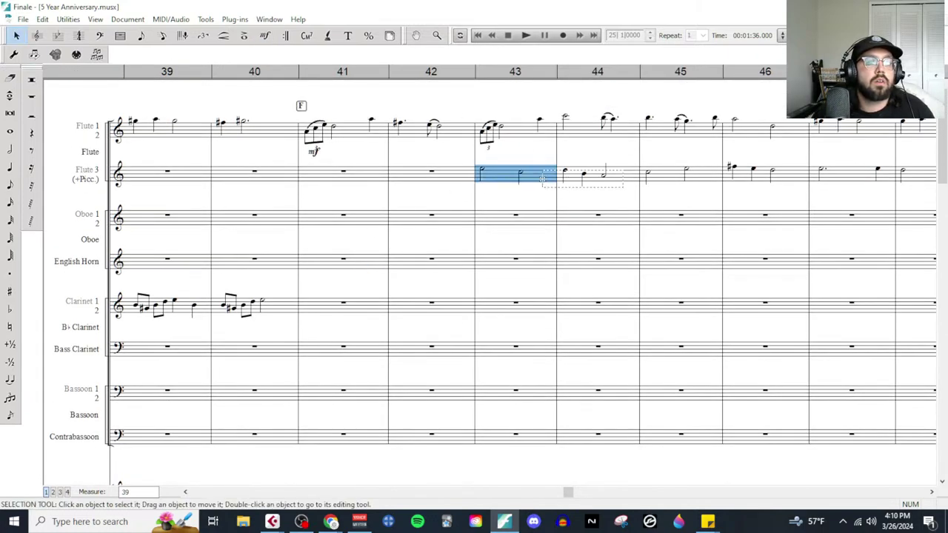
pyautogui.hscroll(4, 540, 178)
pyautogui.keyDown('shift'); pyautogui.click(705, 179); pyautogui.keyUp('shift')
pyautogui.press('Delete')
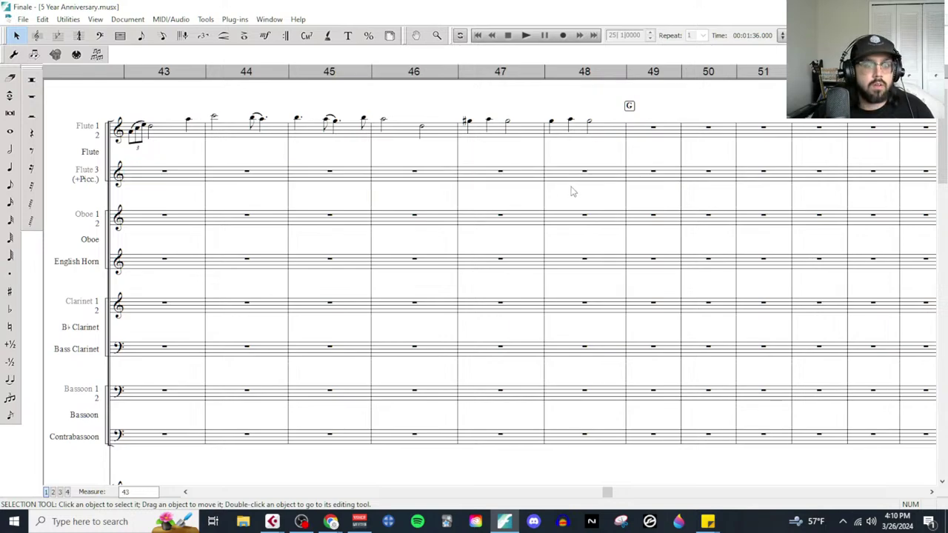
pyautogui.hscroll(-5, 519, 191)
pyautogui.click(649, 179)
pyautogui.hotkey('ctrl', 'v')
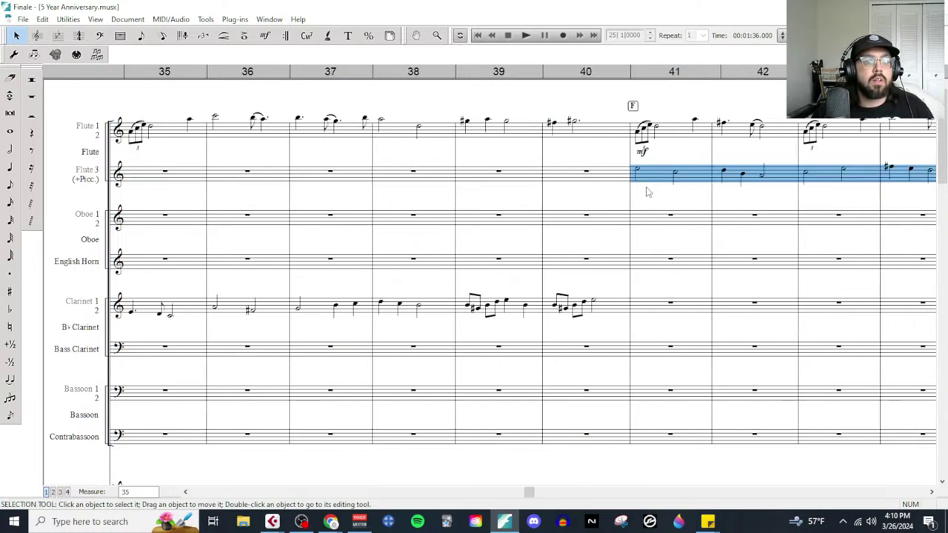
pyautogui.press('Escape')
# Step: Reselect Flute 3 measure 41 and check the instrument list in the Score Manager
pyautogui.click(651, 190)
pyautogui.click(89, 194)
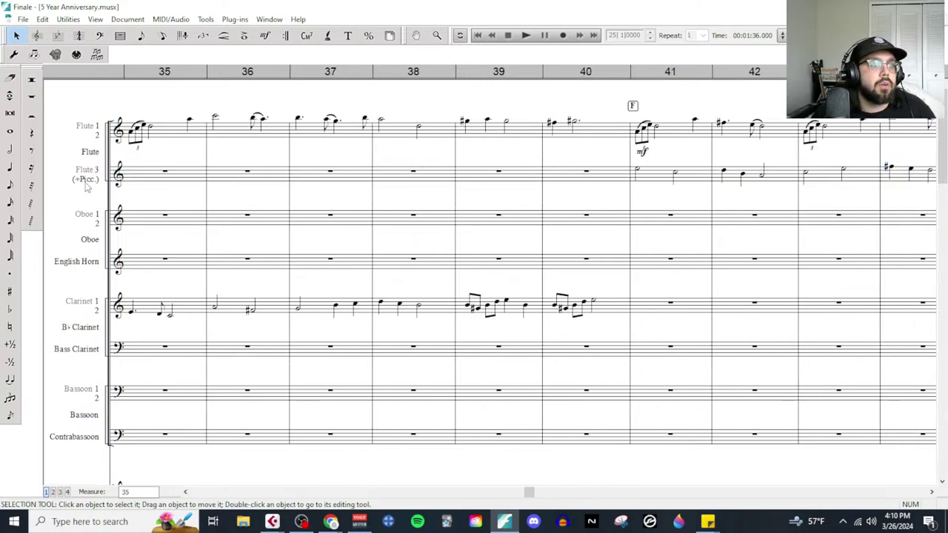
pyautogui.click(670, 184)
pyautogui.click(270, 19)
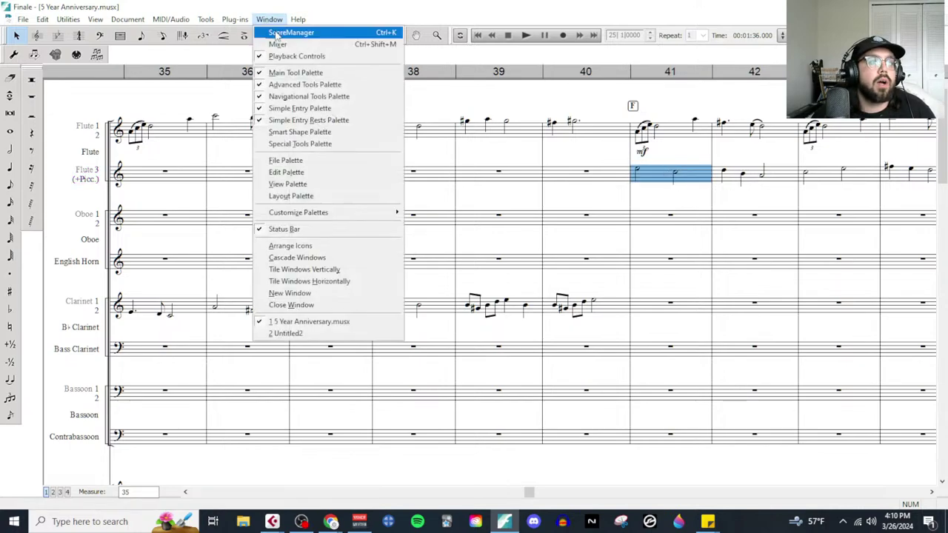
pyautogui.click(280, 30)
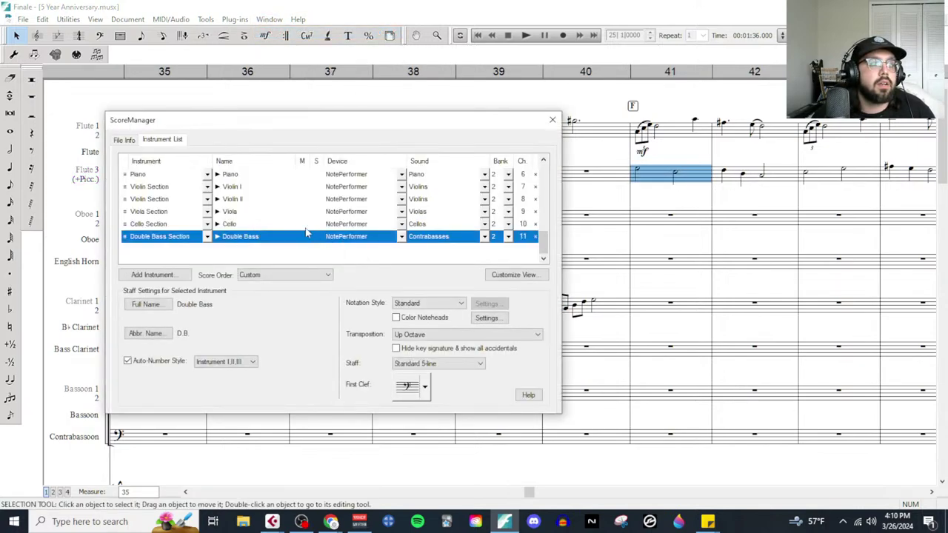
pyautogui.scroll(10, 307, 229)
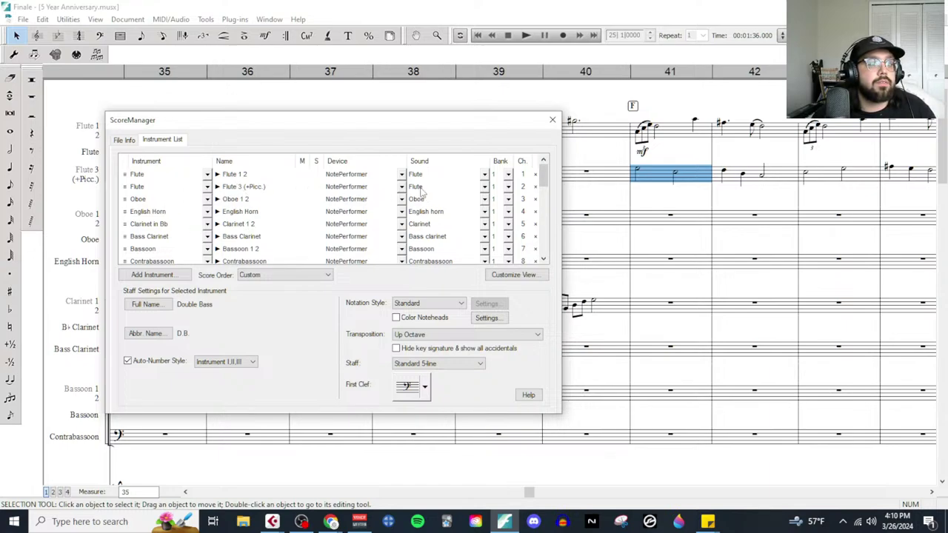
pyautogui.click(551, 120)
pyautogui.hscroll(-15, 476, 218)
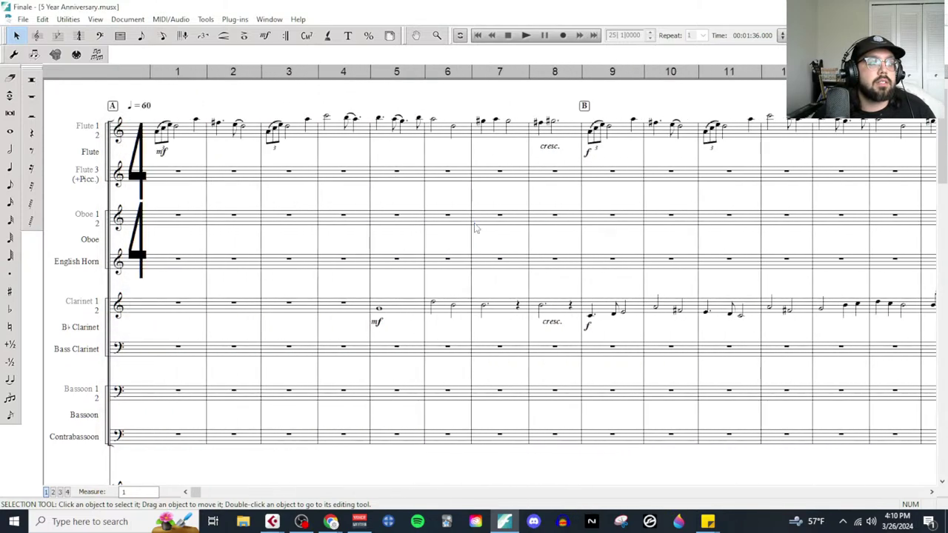
pyautogui.hscroll(15, 476, 228)
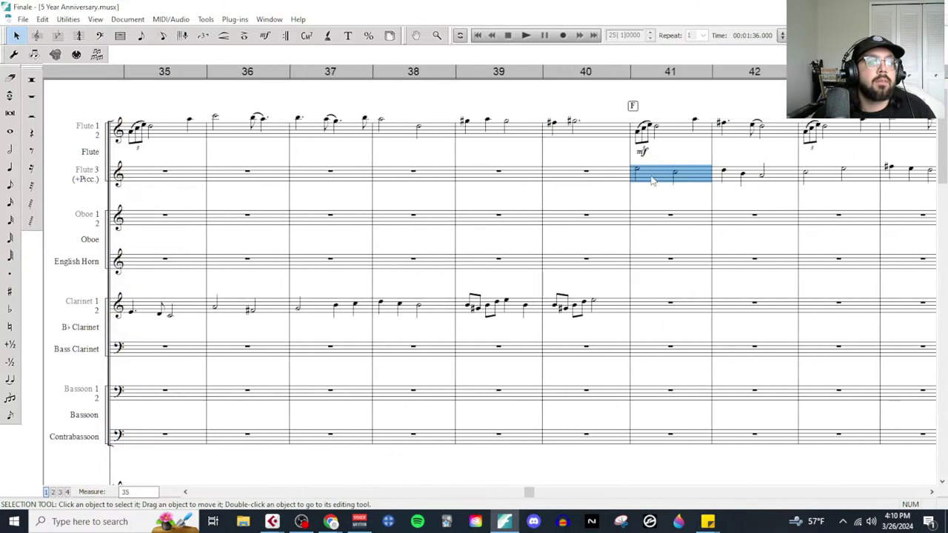
# Step: Change the Flute 3 passage at measure 41 to Piccolo and start playback
pyautogui.click(68, 19)
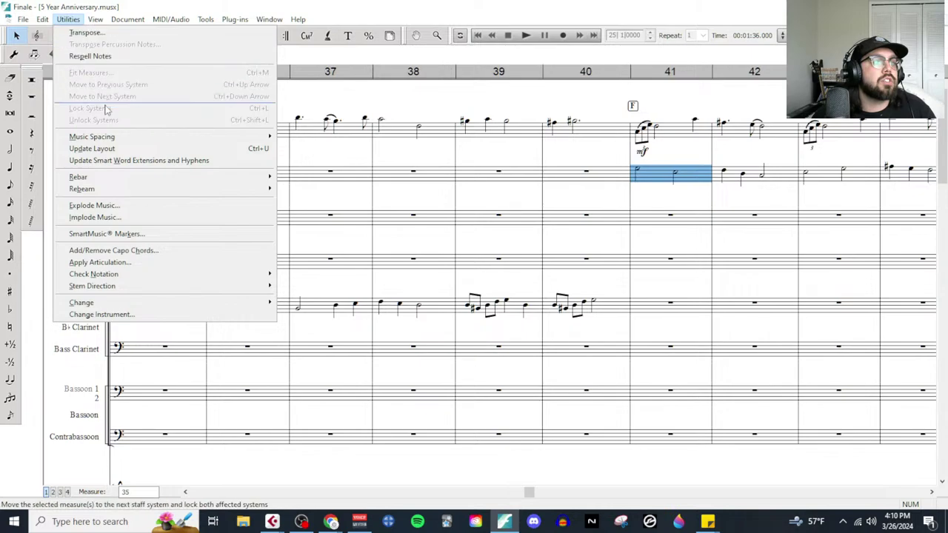
pyautogui.click(127, 315)
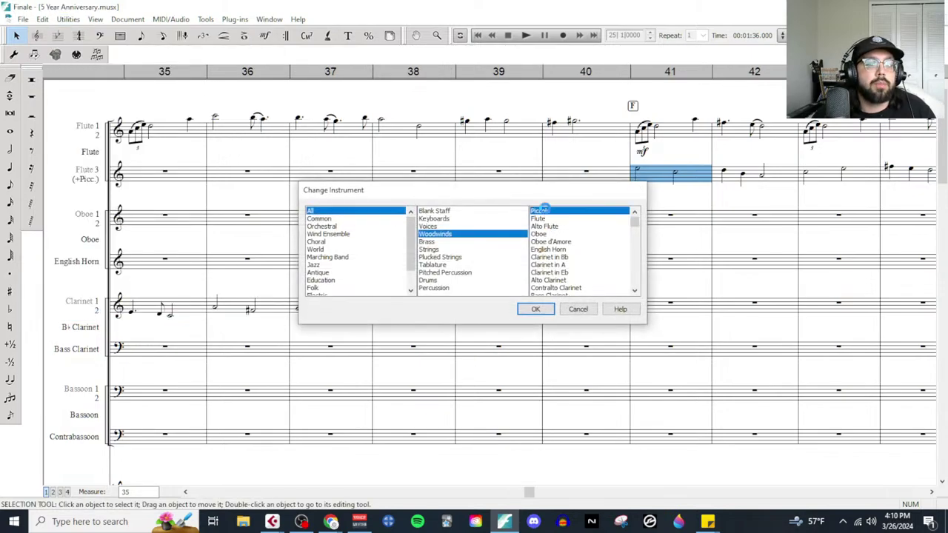
pyautogui.doubleClick(545, 211)
pyautogui.click(526, 37)
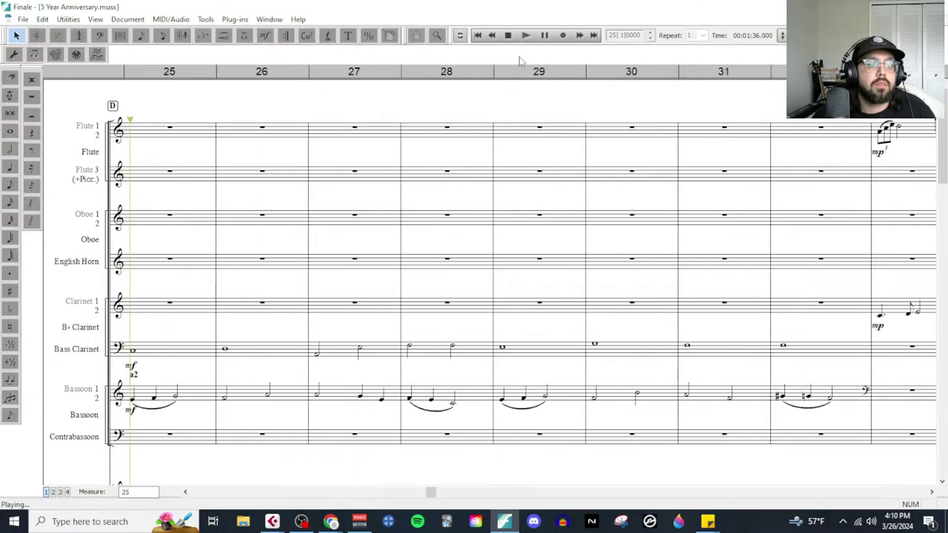
# Step: Set the playback start measure to 41 and play the score from there
pyautogui.click(508, 36)
pyautogui.hscroll(8, 650, 247)
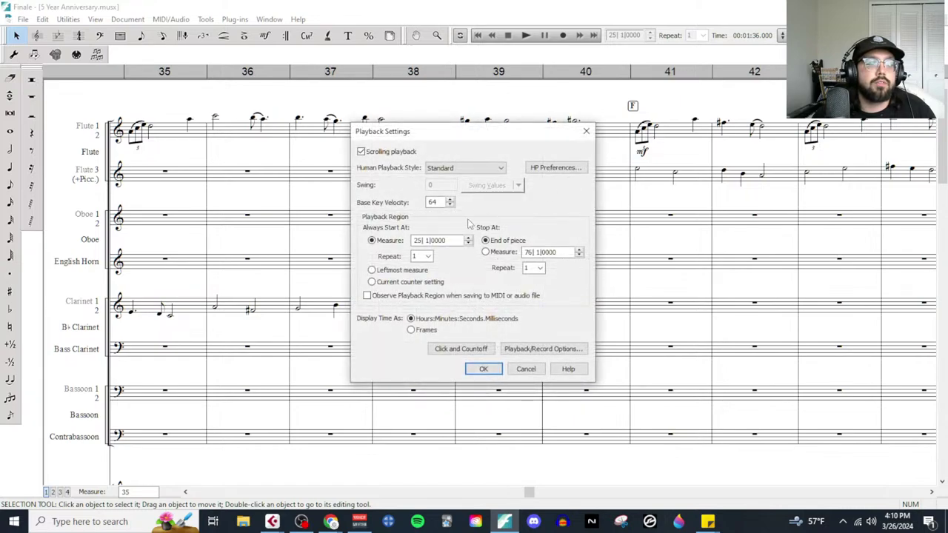
pyautogui.write('24')
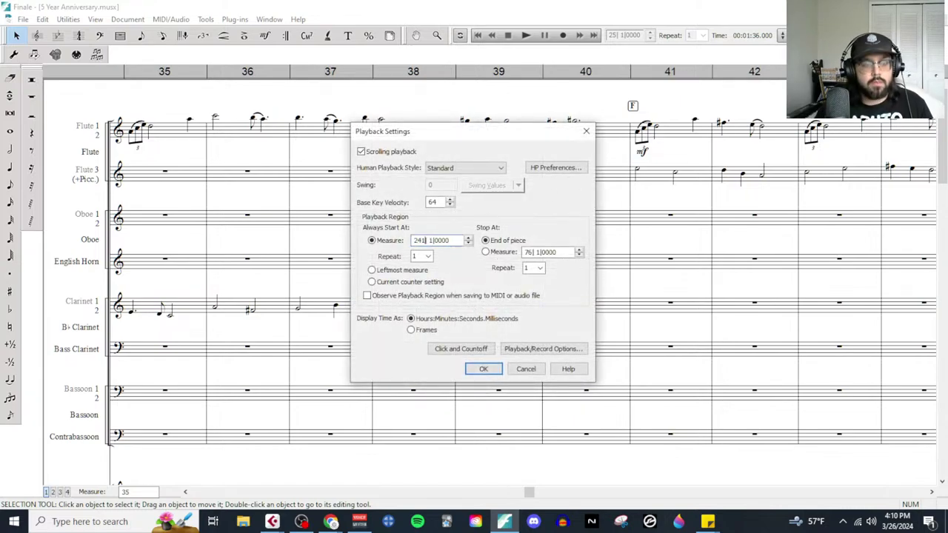
pyautogui.press('BackSpace')
pyautogui.press('BackSpace')
pyautogui.write('41')
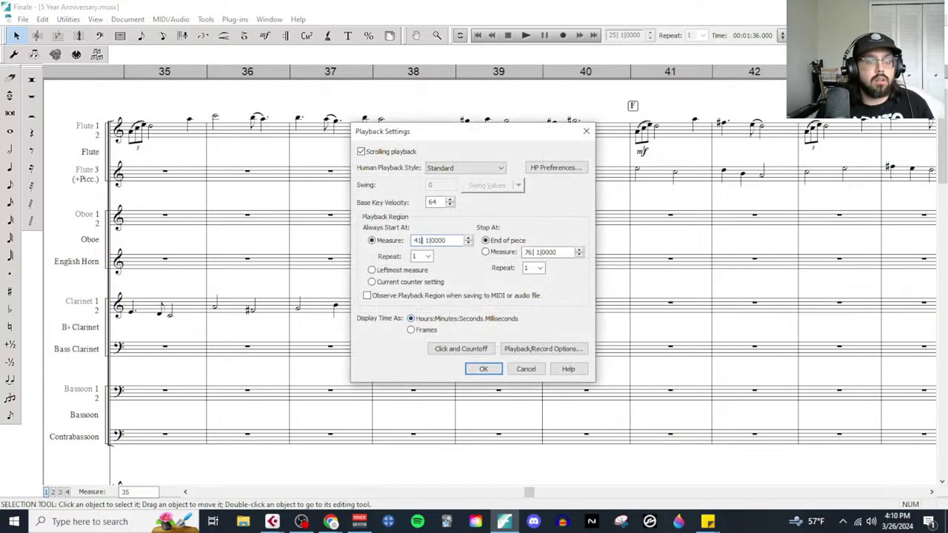
pyautogui.click(482, 369)
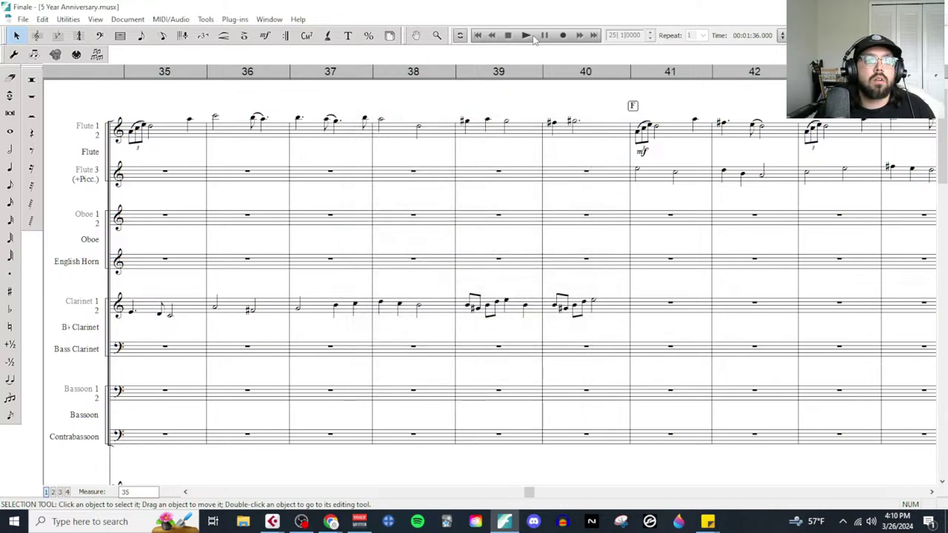
pyautogui.click(526, 35)
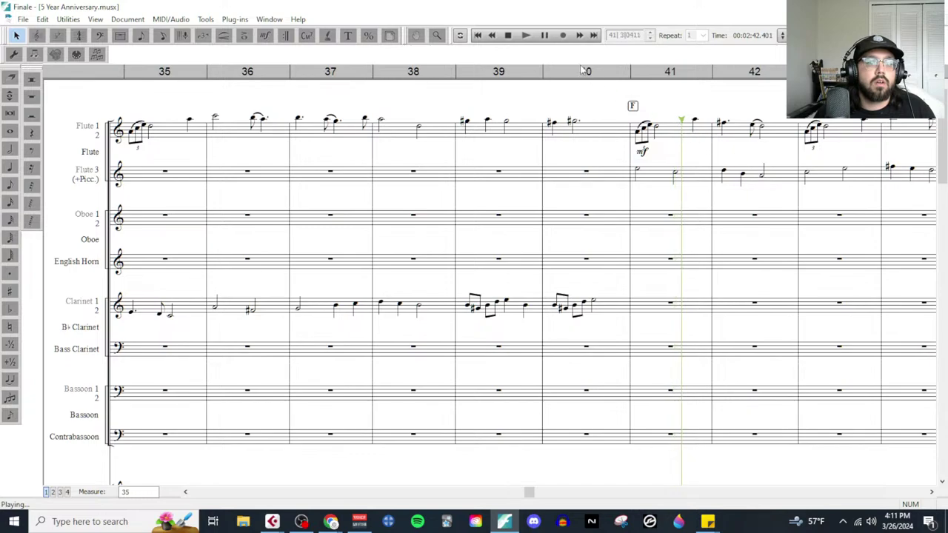
# Step: Stop playback and add mf to Flute 3 at measure 41
pyautogui.click(598, 182)
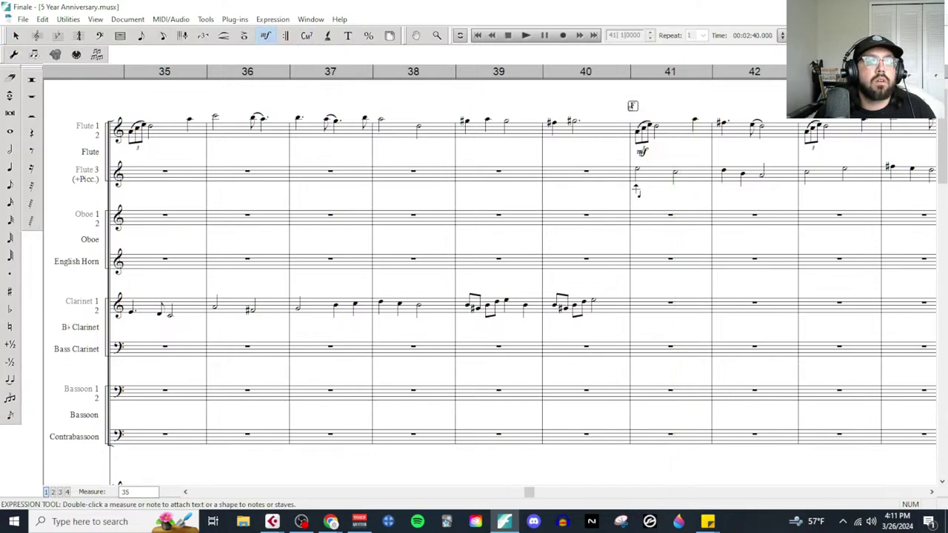
pyautogui.doubleClick(635, 191)
pyautogui.click(548, 142)
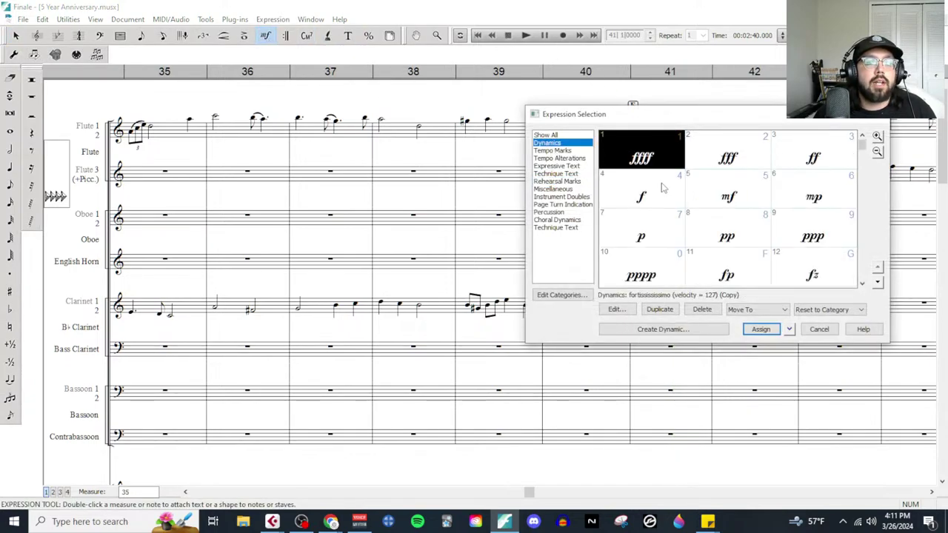
pyautogui.doubleClick(731, 199)
# Step: Change Flute 1's dynamic at measure 41 from mf to f
pyautogui.click(641, 153)
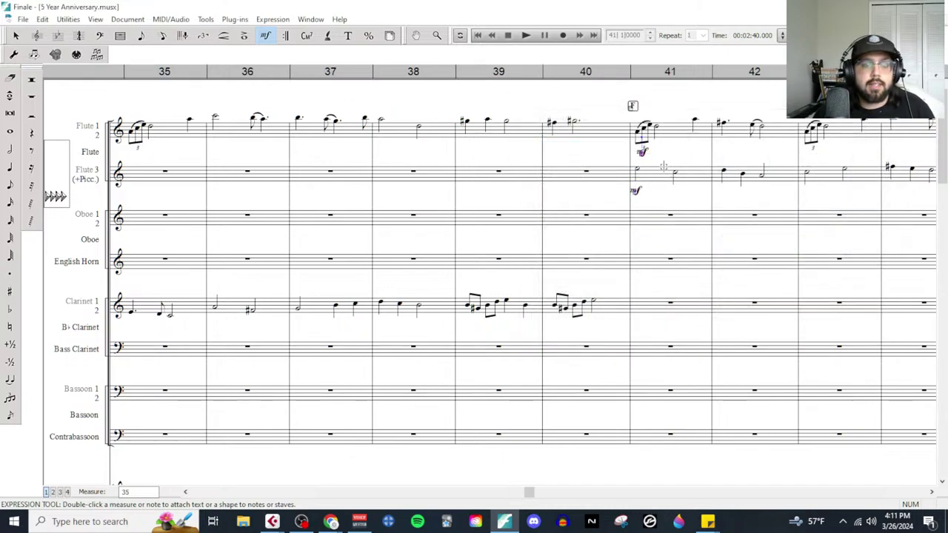
pyautogui.doubleClick(648, 148)
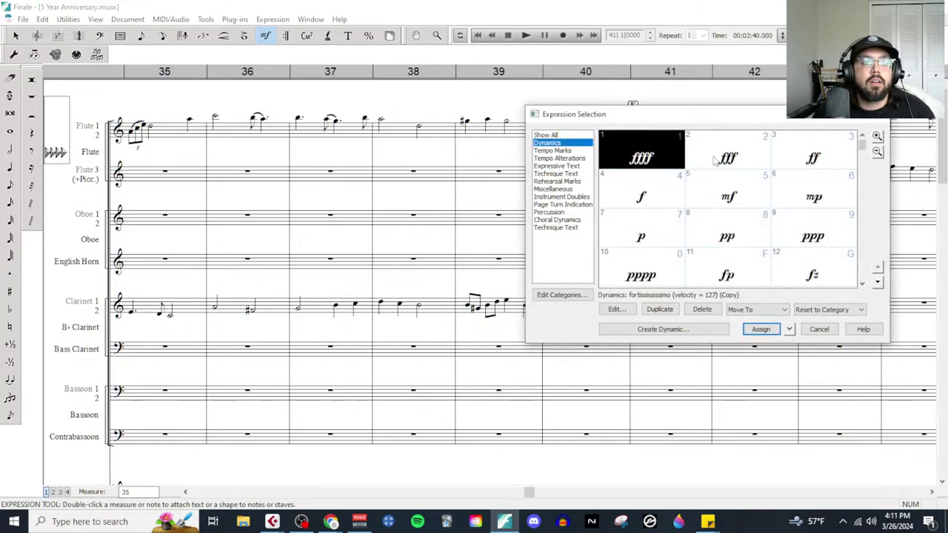
pyautogui.click(642, 196)
pyautogui.doubleClick(641, 196)
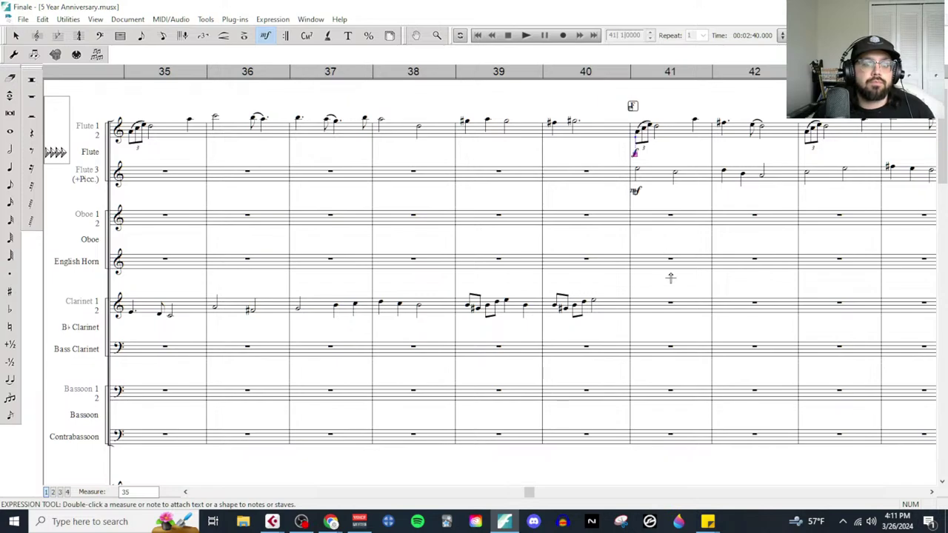
# Step: Switch to Cubase, then bring up the Live Composing Process notes
pyautogui.hotkey('alt', 'Tab')
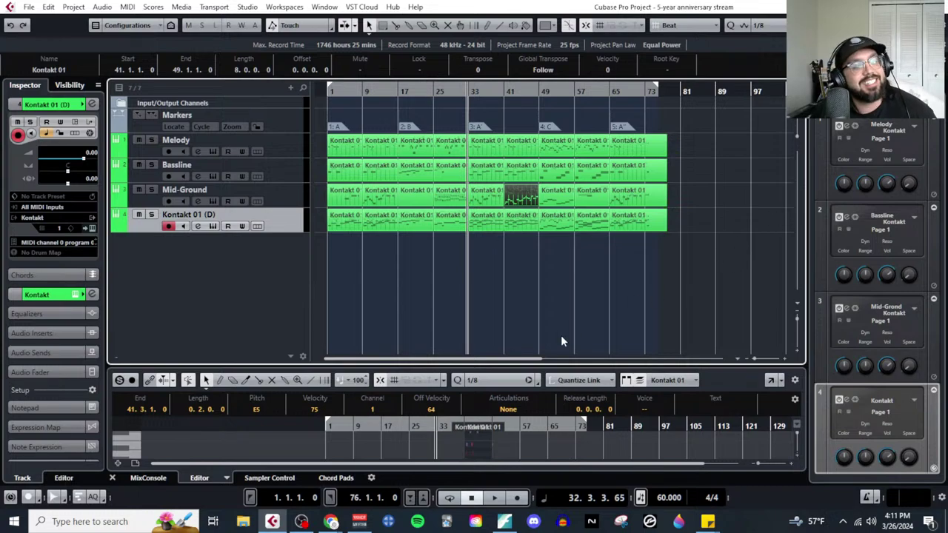
pyautogui.moveTo(330, 522)
pyautogui.click(397, 467)
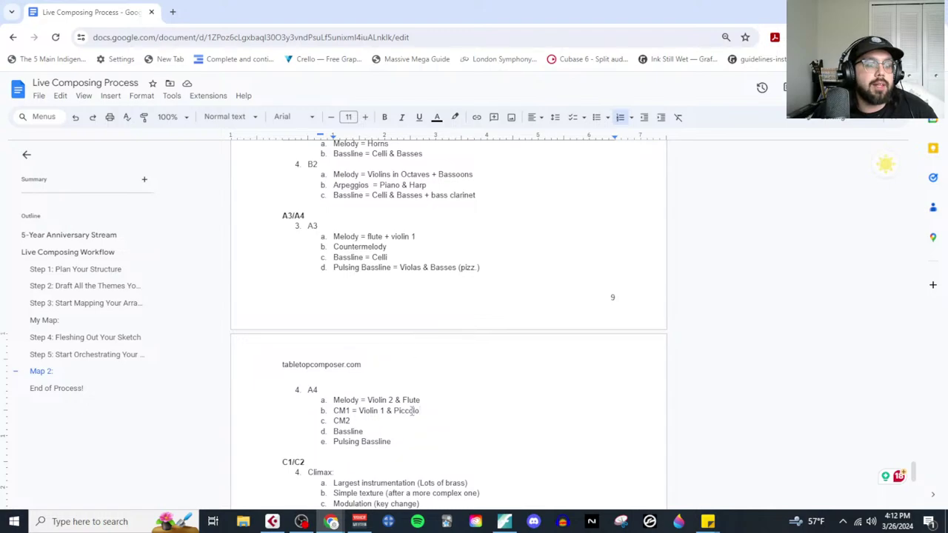
# Step: Paste the Flute 3 section F line into Violin I starting at measure 41
pyautogui.click(504, 521)
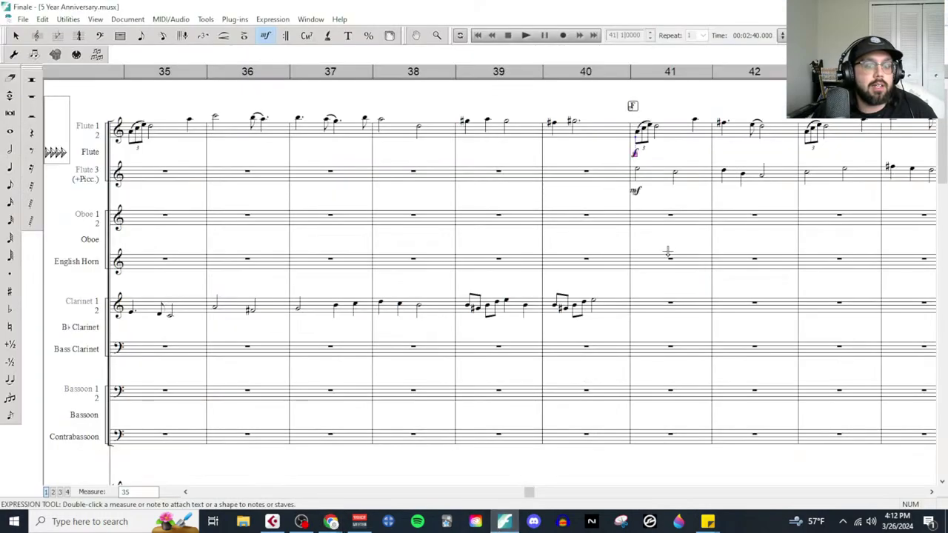
pyautogui.press('Escape')
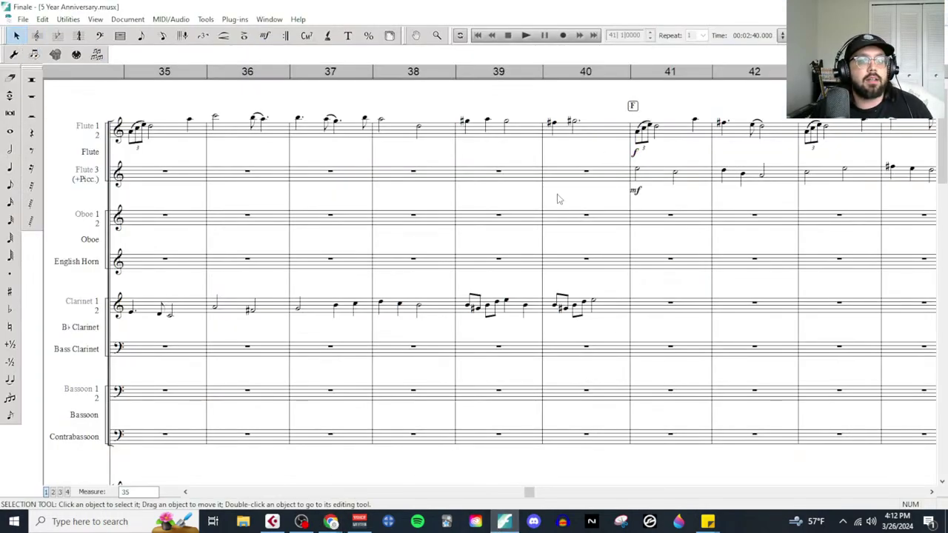
pyautogui.click(665, 183)
pyautogui.hscroll(4, 652, 204)
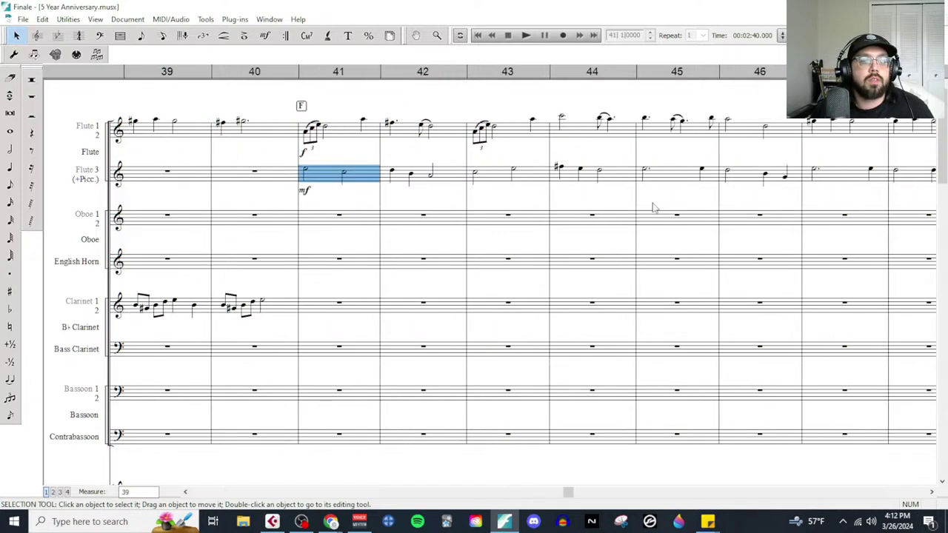
pyautogui.keyDown('shift'); pyautogui.click(735, 185); pyautogui.keyUp('shift')
pyautogui.hscroll(-3, 593, 282)
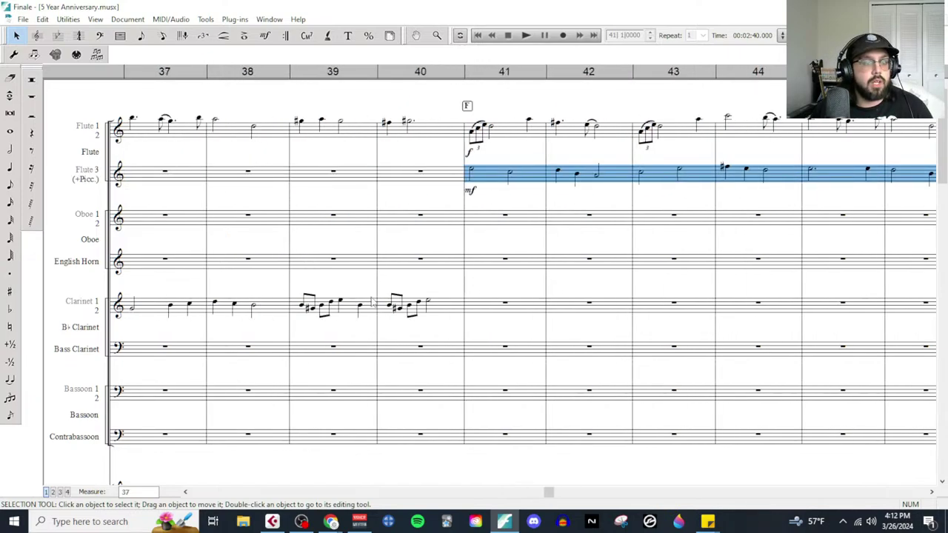
pyautogui.scroll(-4, 533, 328)
pyautogui.scroll(-10, 520, 361)
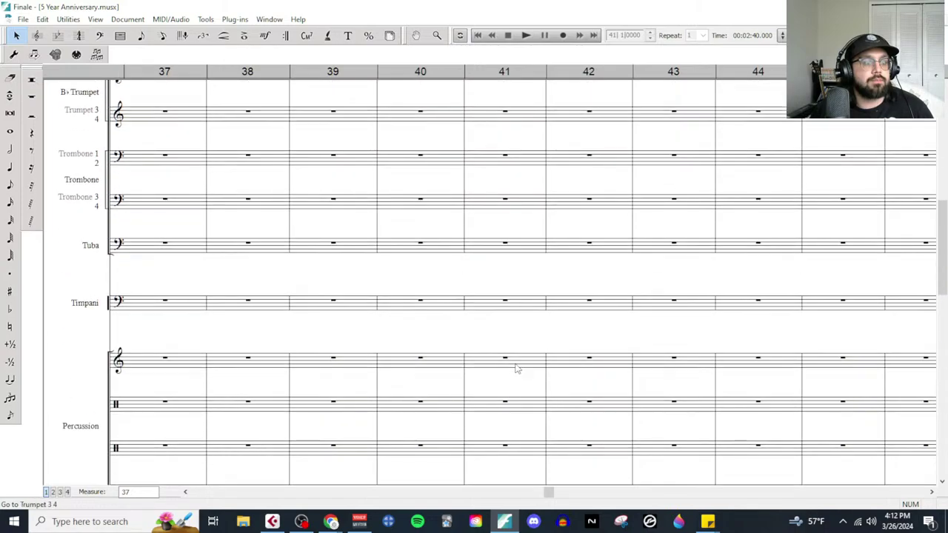
pyautogui.scroll(-3, 517, 368)
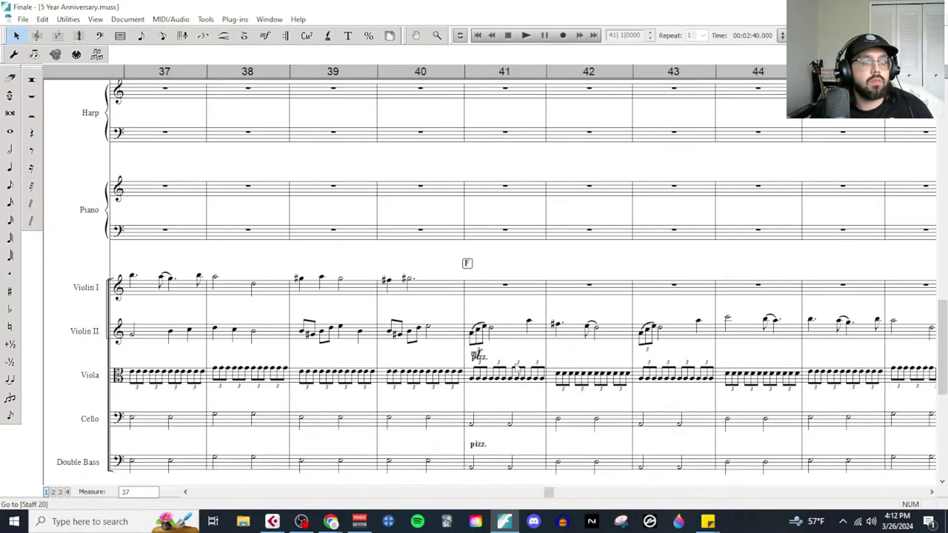
pyautogui.click(585, 291)
pyautogui.click(499, 288)
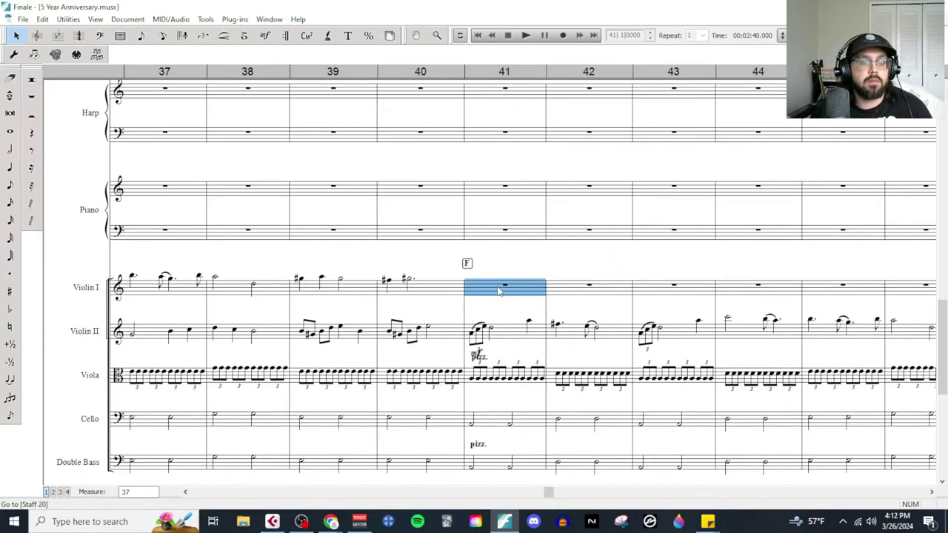
pyautogui.hotkey('ctrl', 'v')
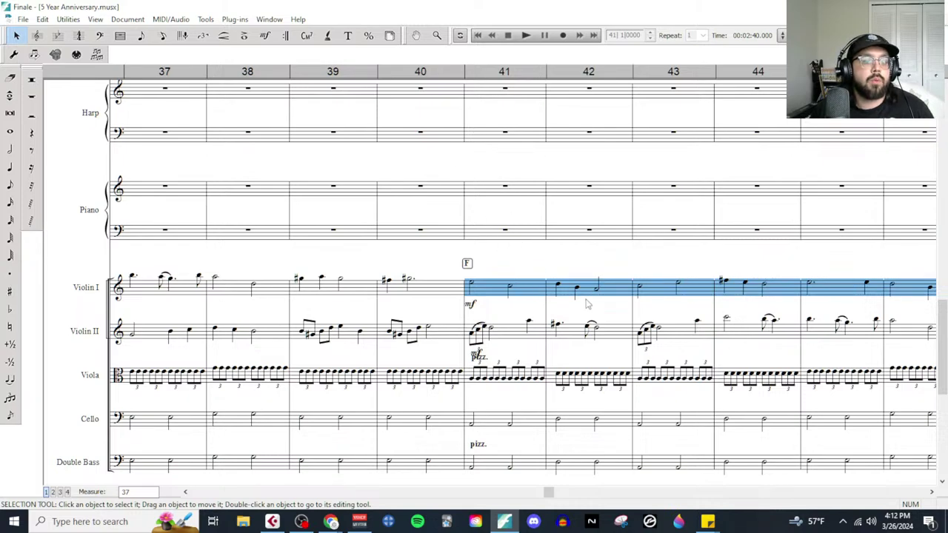
# Step: Transpose the pasted Violin I notes up an octave and play the score
pyautogui.hscroll(4, 585, 304)
pyautogui.click(70, 20)
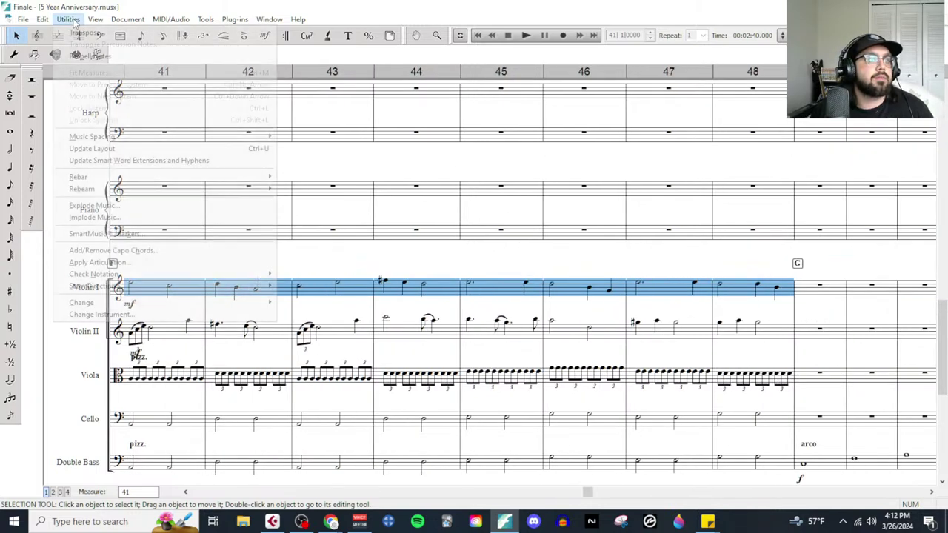
pyautogui.click(83, 32)
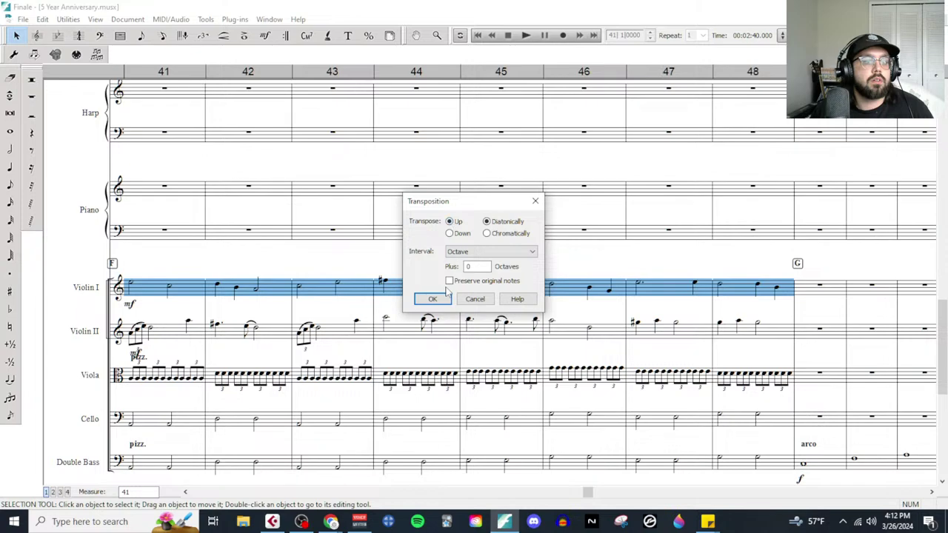
pyautogui.click(443, 298)
pyautogui.hscroll(-4, 437, 302)
pyautogui.click(440, 311)
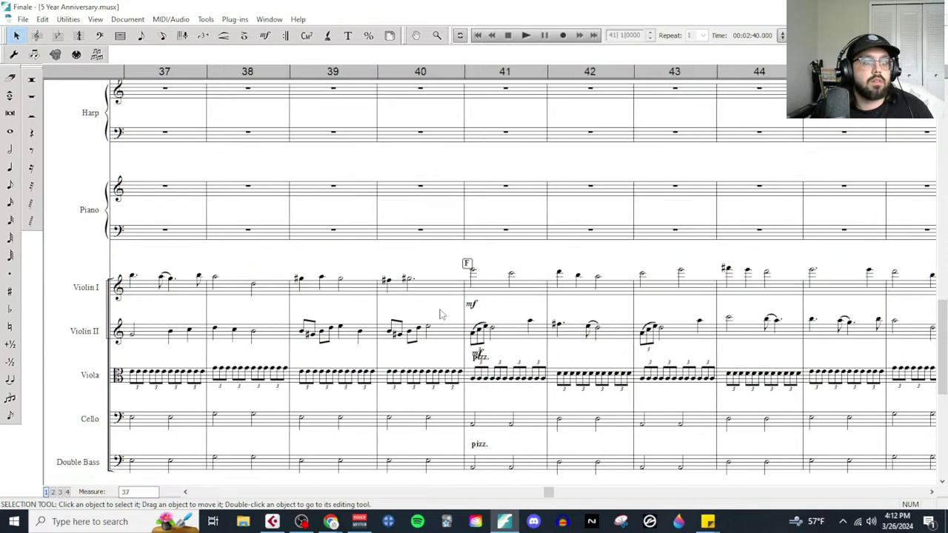
pyautogui.click(526, 35)
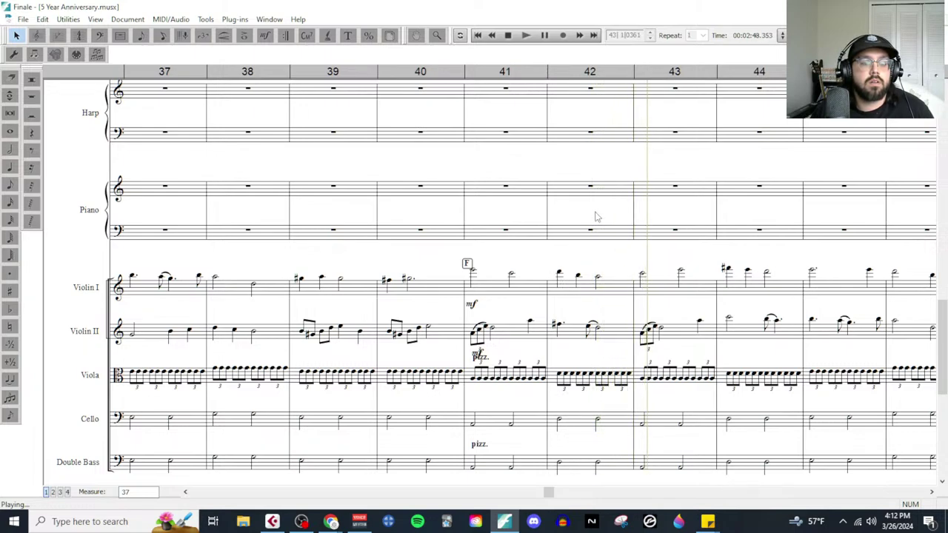
# Step: Push the Viola and lower staves down to make room under Violin II
pyautogui.click(507, 36)
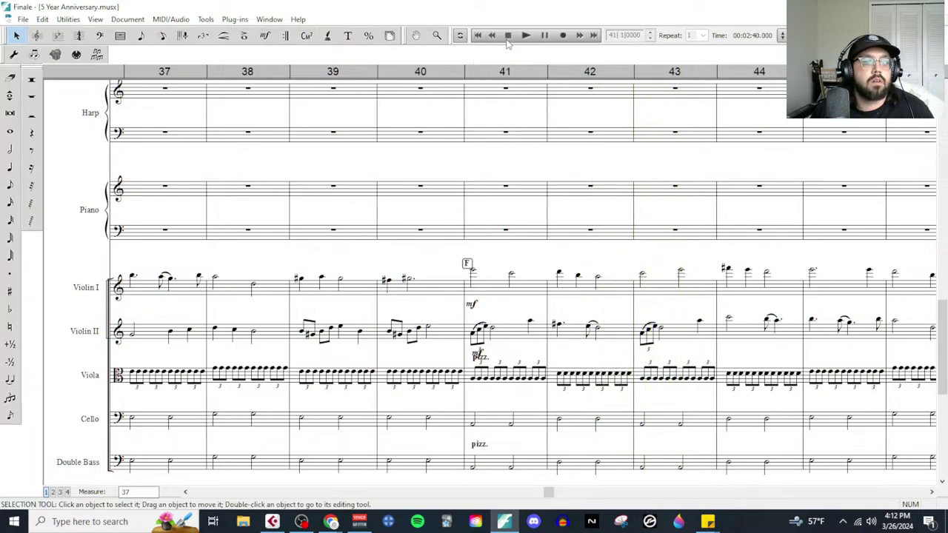
pyautogui.click(478, 354)
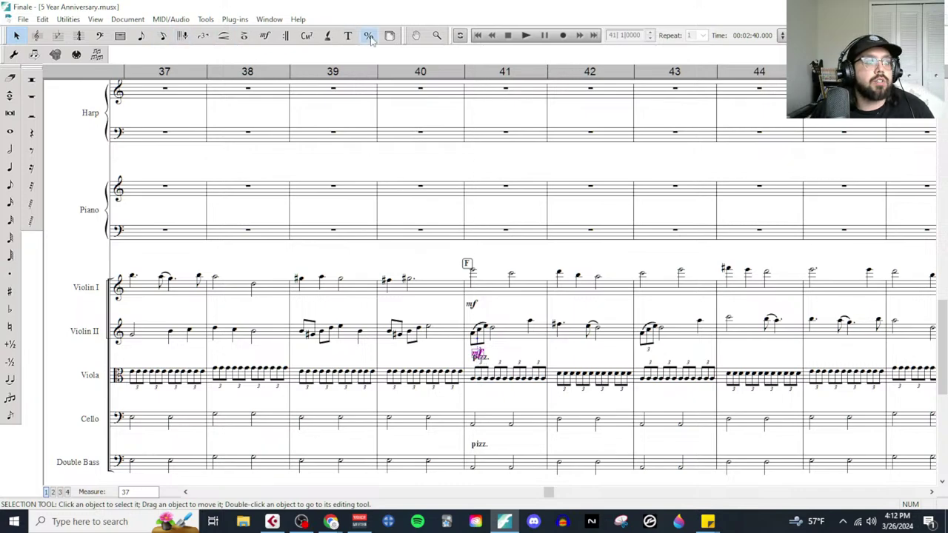
pyautogui.click(37, 36)
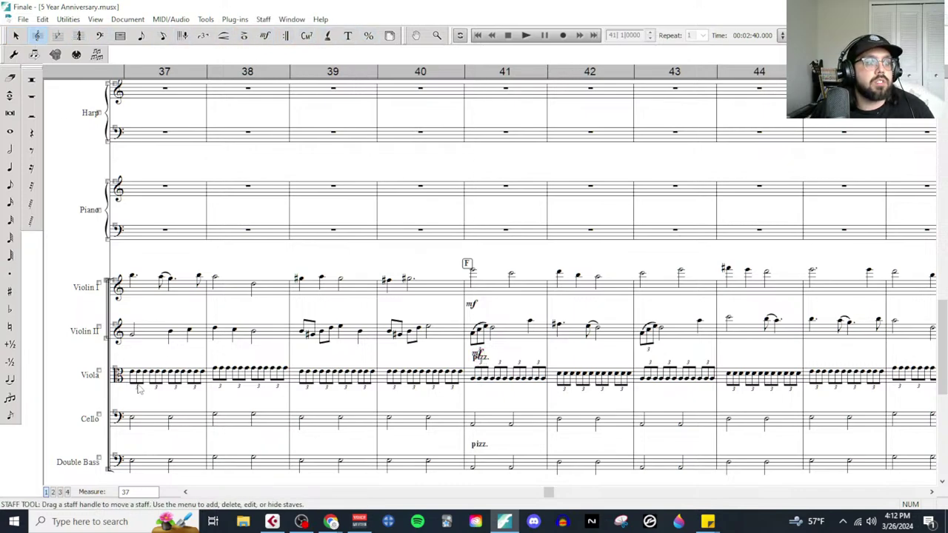
pyautogui.moveTo(115, 370); pyautogui.dragTo(114, 393)
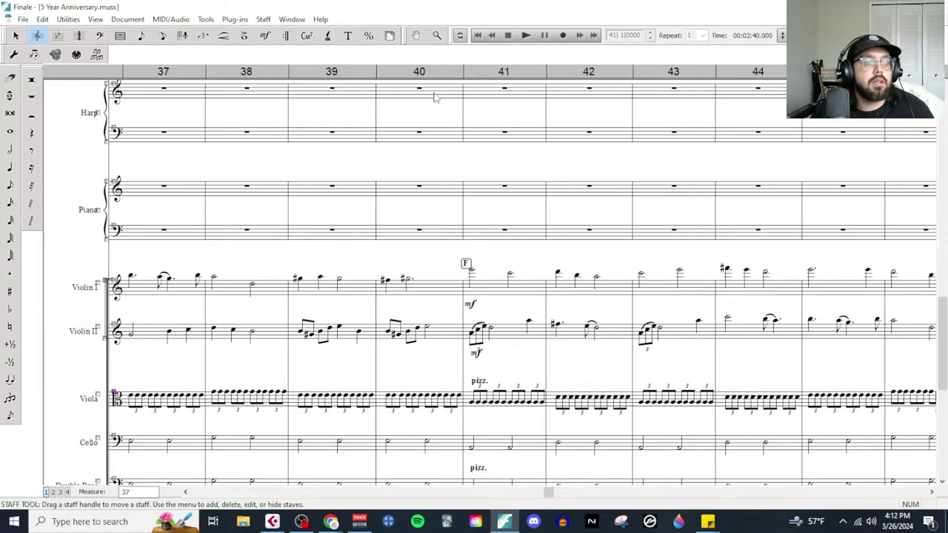
pyautogui.click(265, 36)
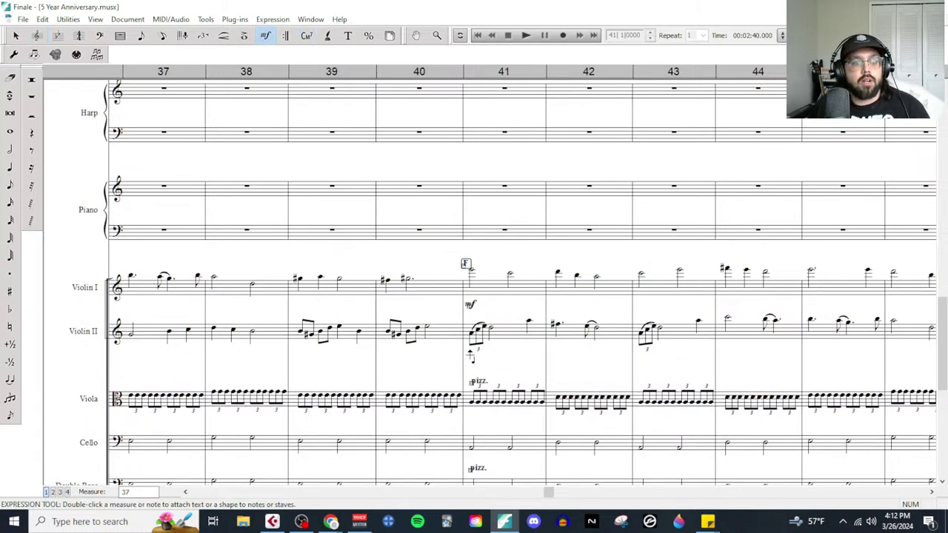
# Step: Add an f to Violin II at measure 41 and play the section back
pyautogui.doubleClick(472, 354)
pyautogui.doubleClick(635, 186)
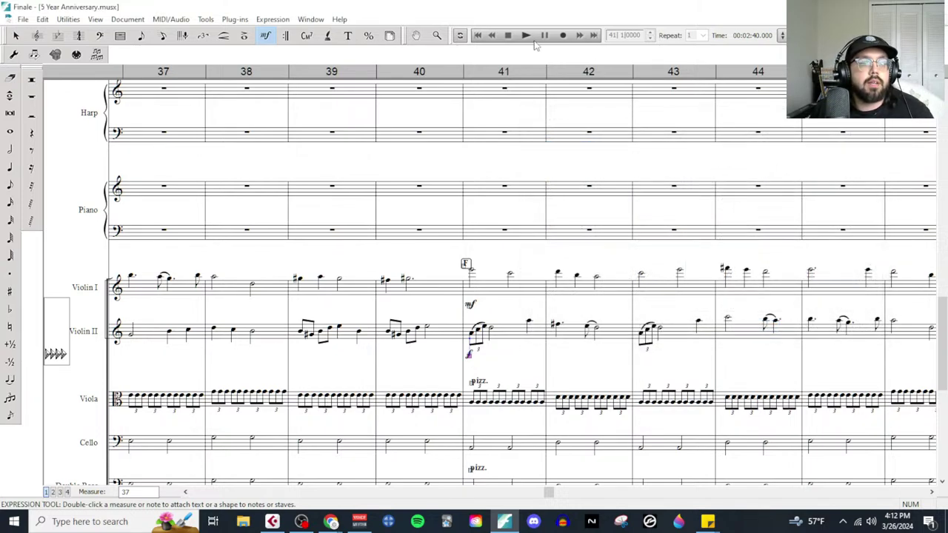
pyautogui.press('space')
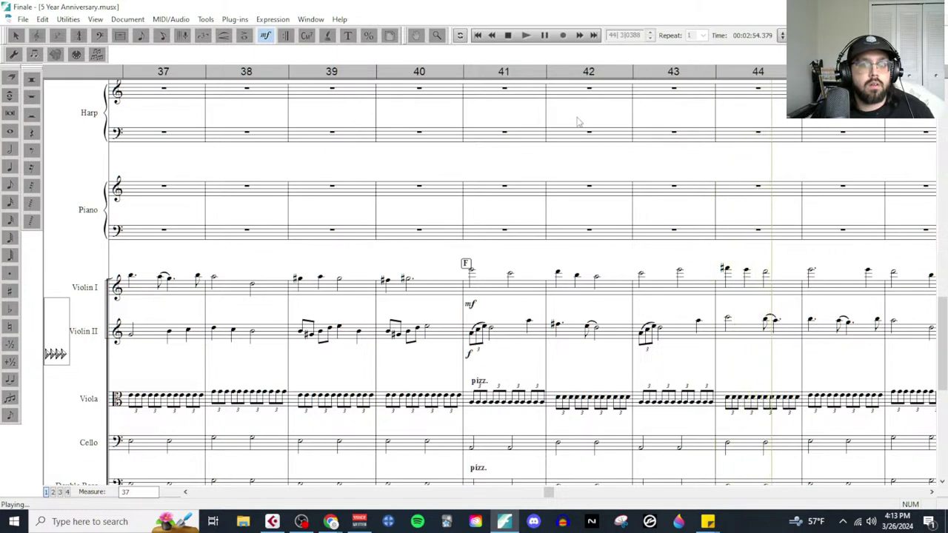
pyautogui.click(671, 339)
# Step: Return to the Live Composing Process notes in Google Docs
pyautogui.scroll(15, 671, 339)
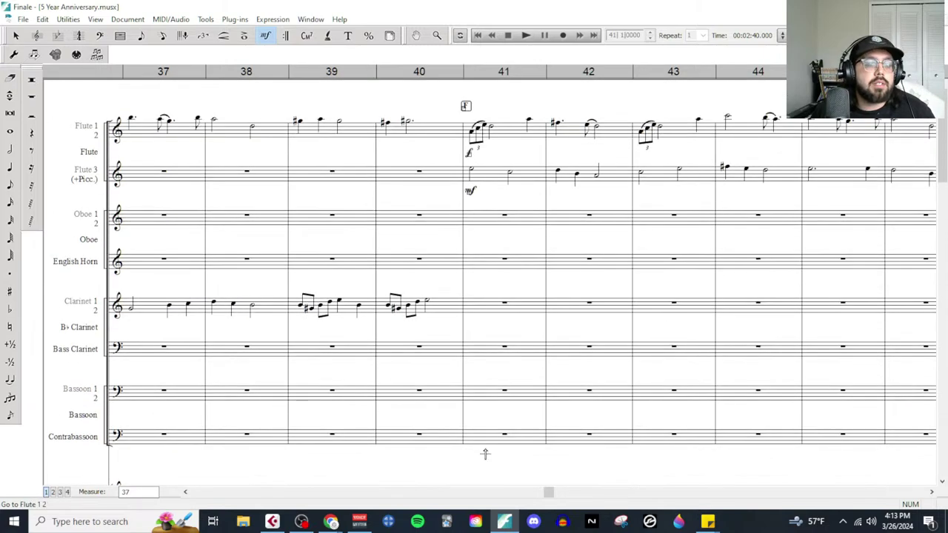
pyautogui.moveTo(331, 522)
pyautogui.click(389, 490)
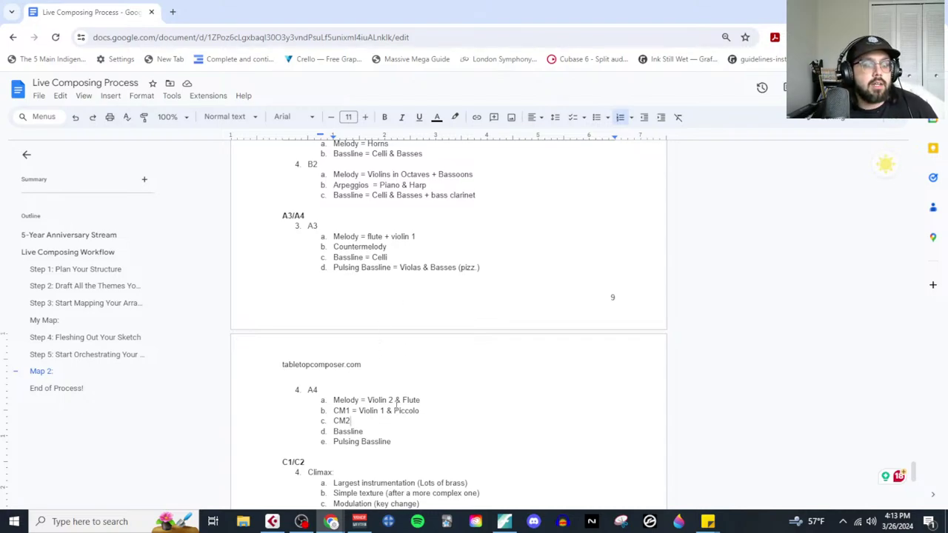
# Step: Add ' =' after CM2 in the A4 plan, then bring Cubase to the front
pyautogui.moveTo(419, 400)
pyautogui.mouseDown()
pyautogui.moveTo(363, 411)
pyautogui.moveTo(425, 410)
pyautogui.mouseUp()
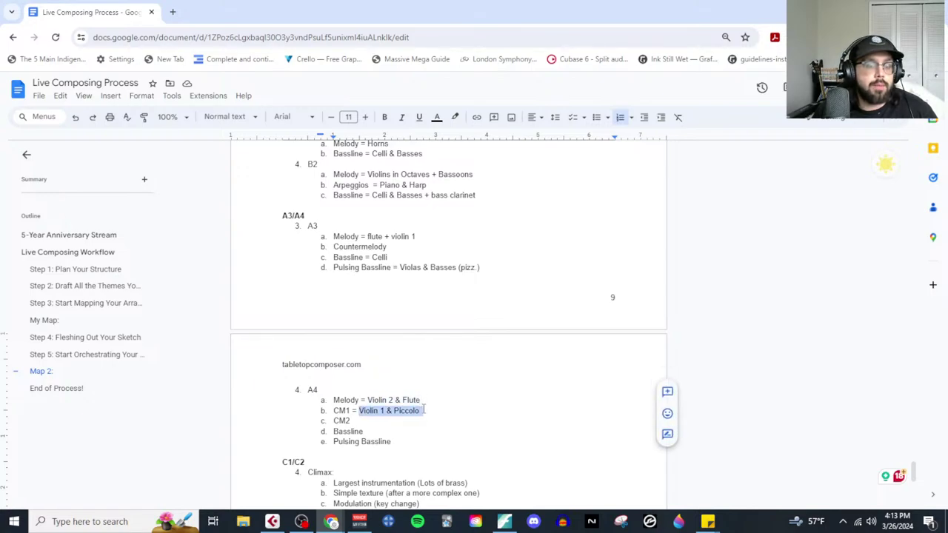
pyautogui.click(392, 428)
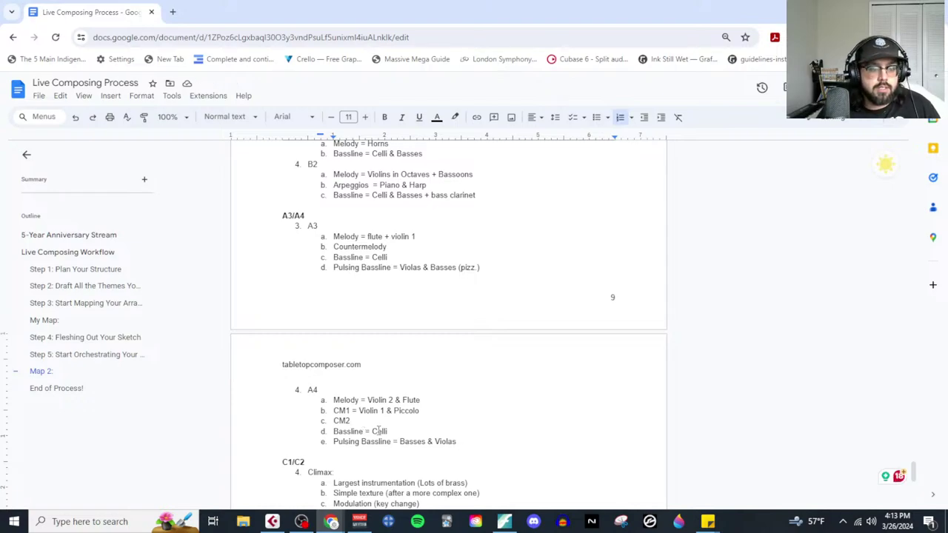
pyautogui.write('=')
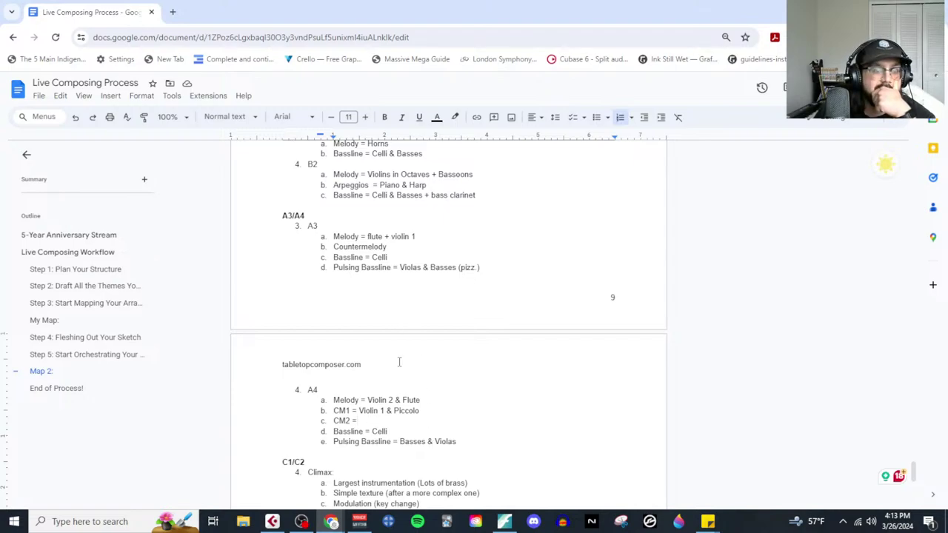
pyautogui.click(273, 522)
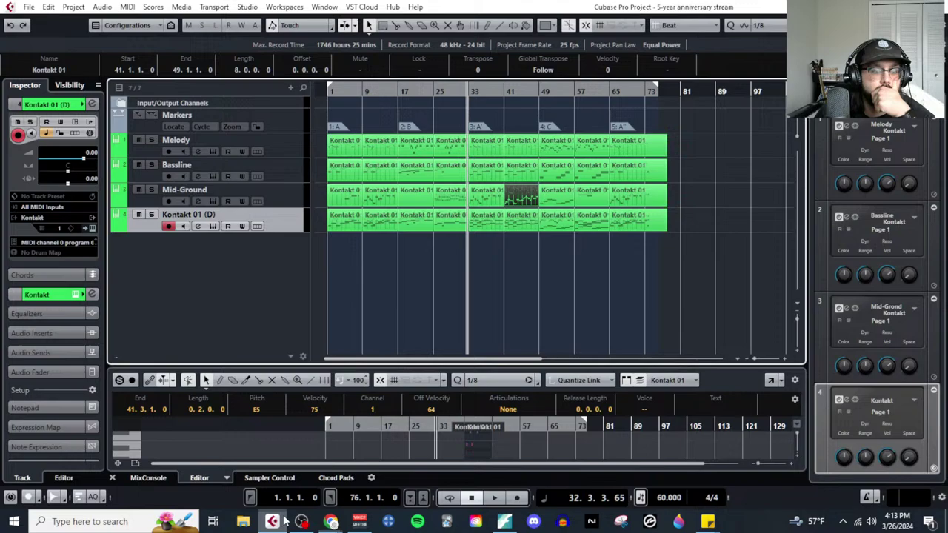
# Step: Inspect the Mid-Ground part's bass and middle notes in the Key Editor, then return to Finale
pyautogui.click(127, 7)
pyautogui.press('Escape')
pyautogui.hotkey('ctrl', 'e')
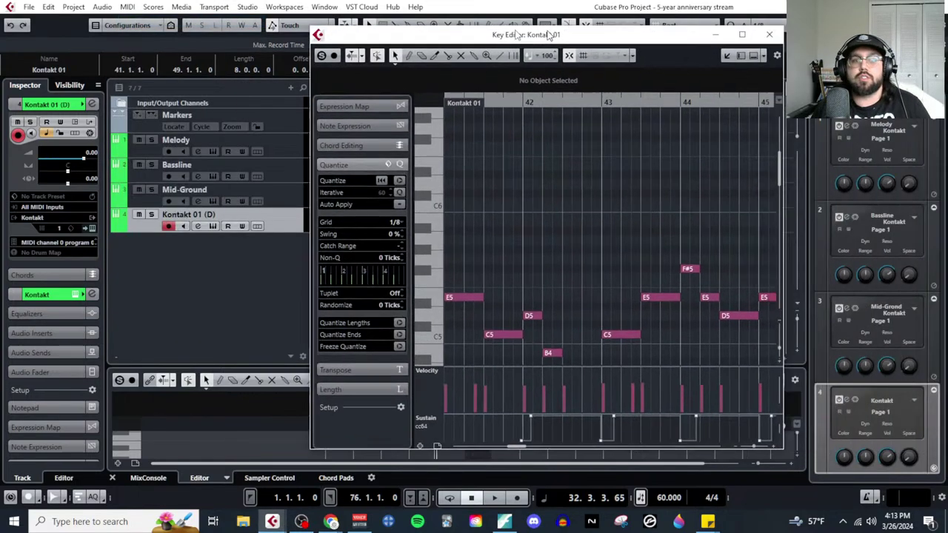
pyautogui.click(605, 34)
pyautogui.scroll(-5, 337, 294)
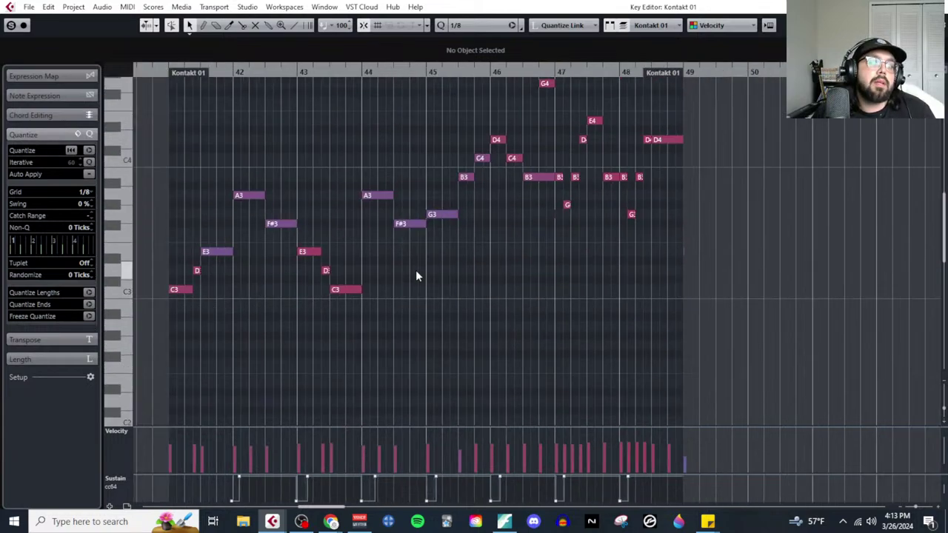
pyautogui.scroll(2, 435, 266)
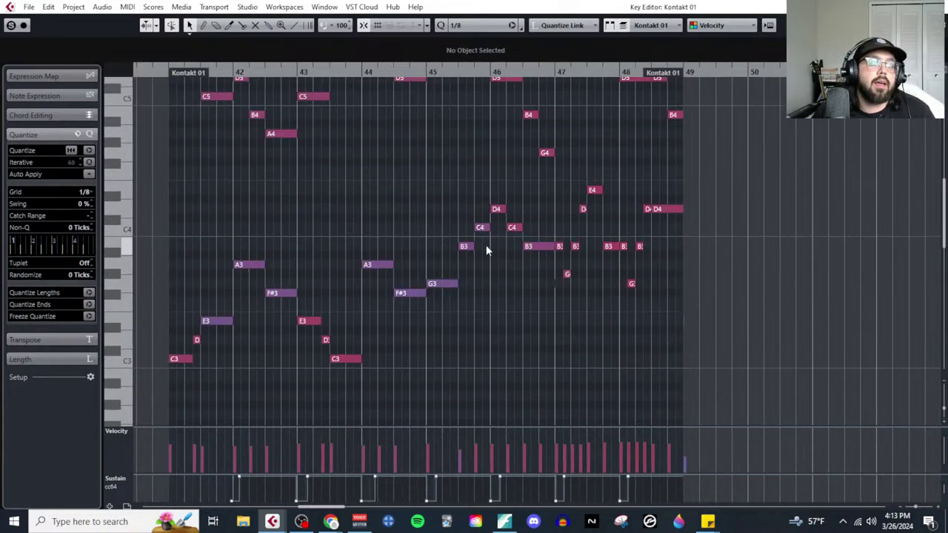
pyautogui.moveTo(143, 256); pyautogui.dragTo(635, 379)
pyautogui.moveTo(495, 189); pyautogui.dragTo(548, 243)
pyautogui.moveTo(450, 195); pyautogui.dragTo(503, 273)
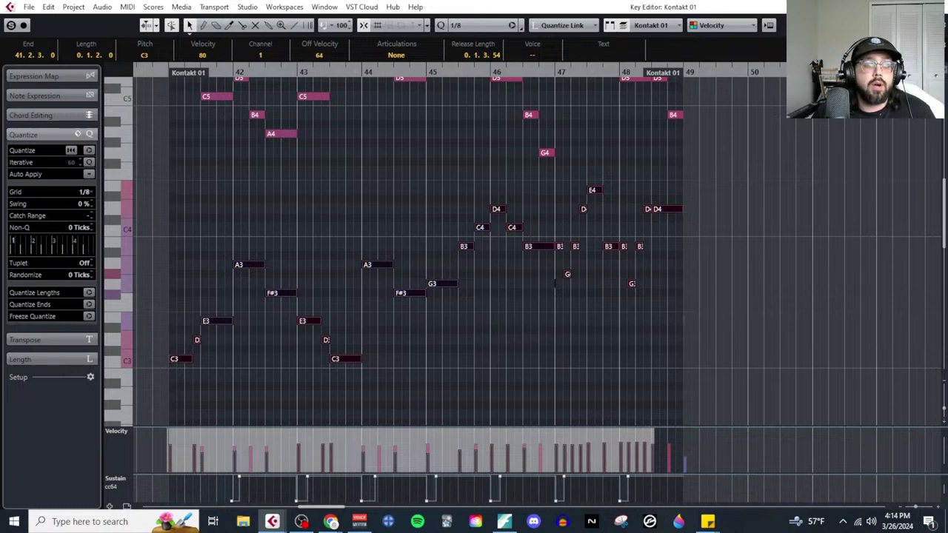
pyautogui.scroll(3, 647, 279)
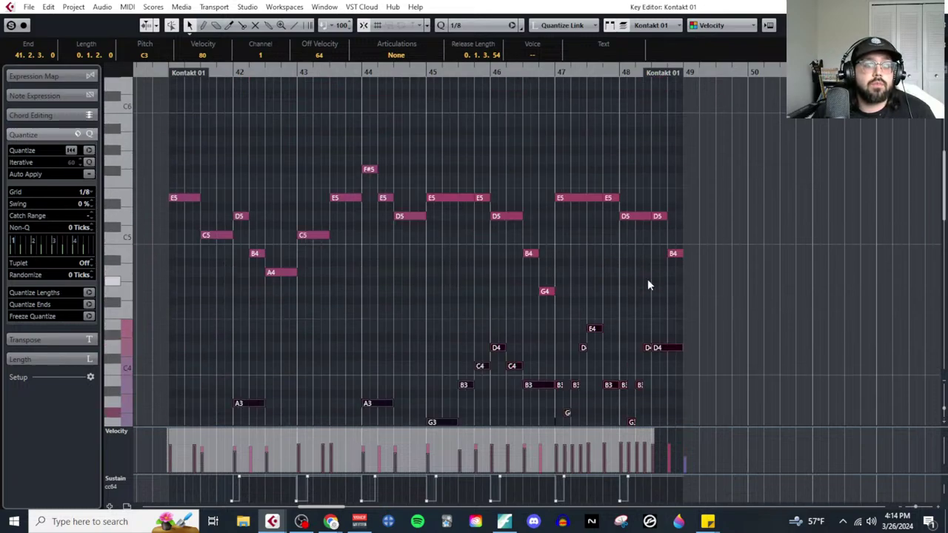
pyautogui.scroll(3, 642, 286)
pyautogui.scroll(-5, 648, 296)
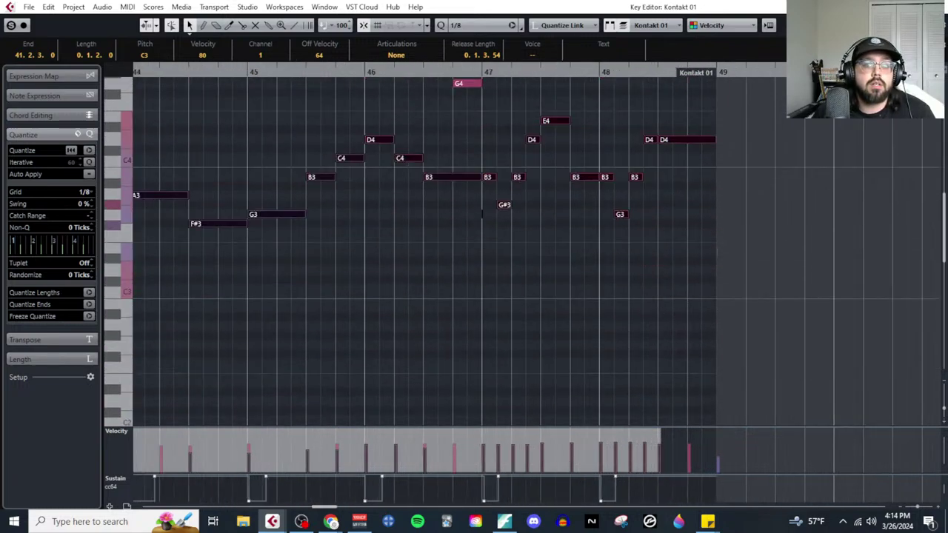
pyautogui.press('Escape')
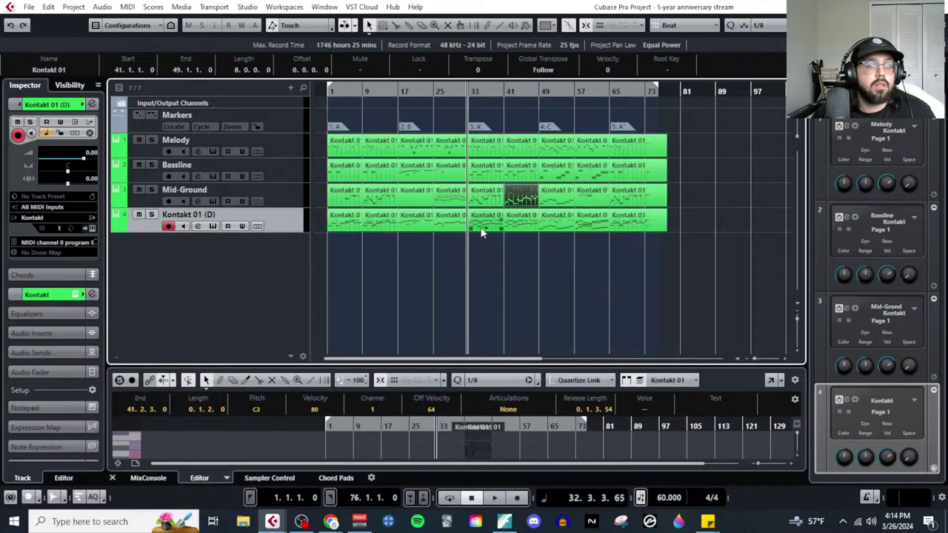
pyautogui.click(505, 522)
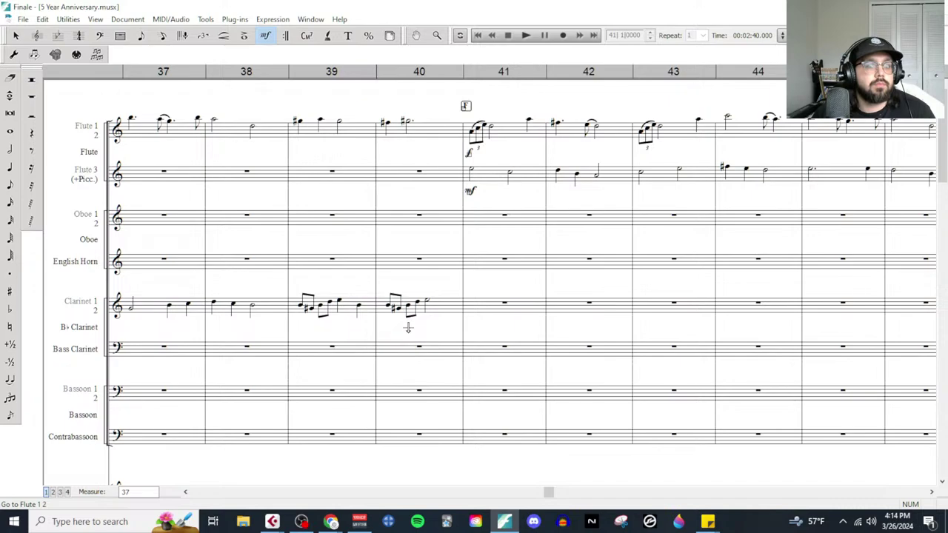
# Step: Delete the clarinet's mp dynamic at rehearsal F
pyautogui.hscroll(-4, 328, 324)
pyautogui.hscroll(-2, 326, 320)
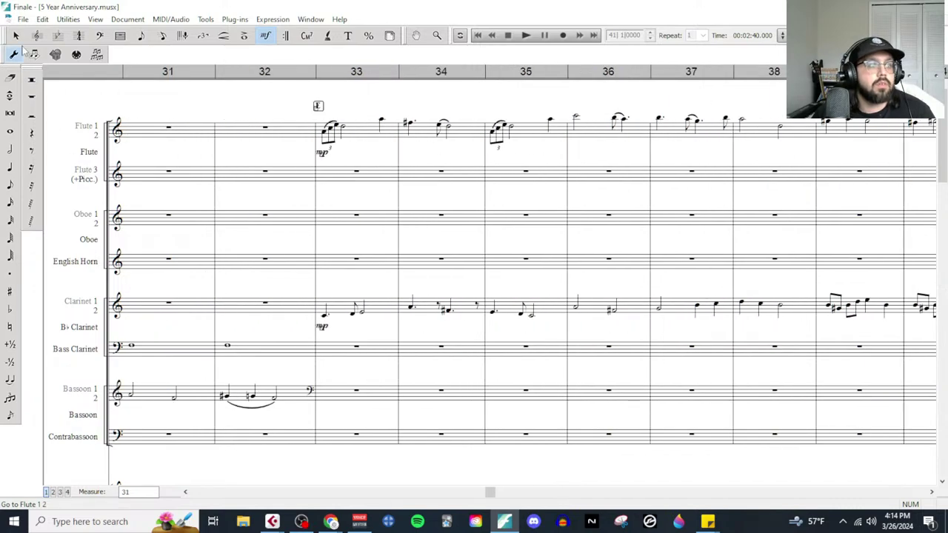
pyautogui.press('Escape')
pyautogui.click(348, 317)
pyautogui.hscroll(2, 398, 329)
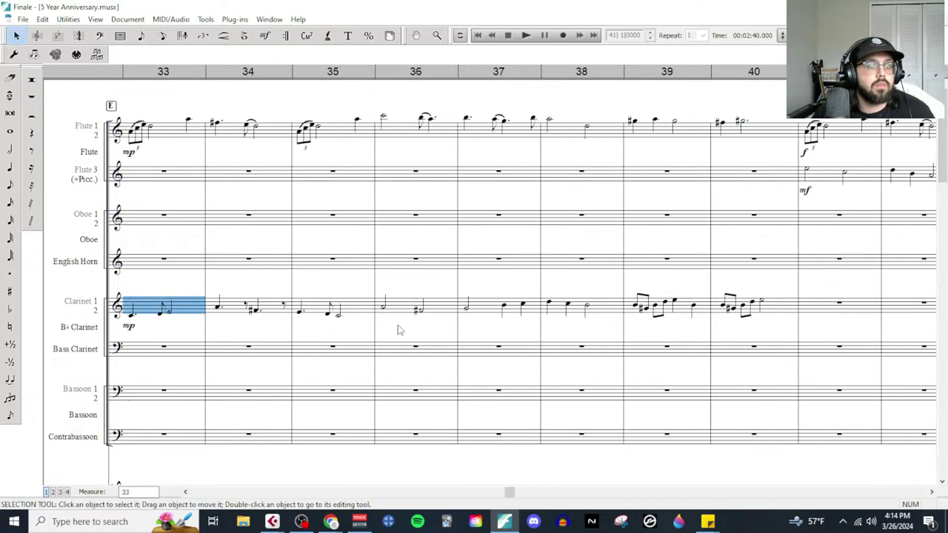
pyautogui.keyDown('shift'); pyautogui.click(779, 302); pyautogui.keyUp('shift')
pyautogui.moveTo(820, 311); pyautogui.dragTo(748, 333)
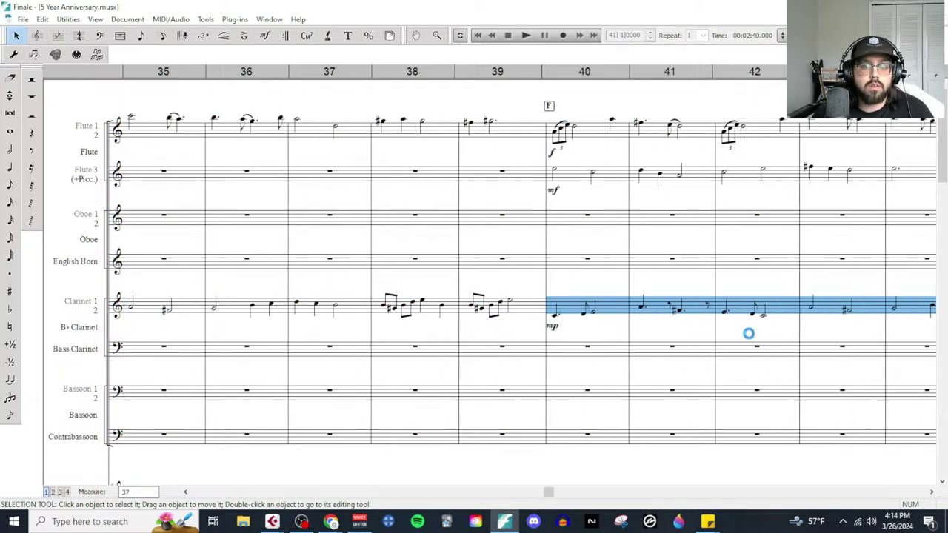
pyautogui.click(470, 328)
pyautogui.press('Delete')
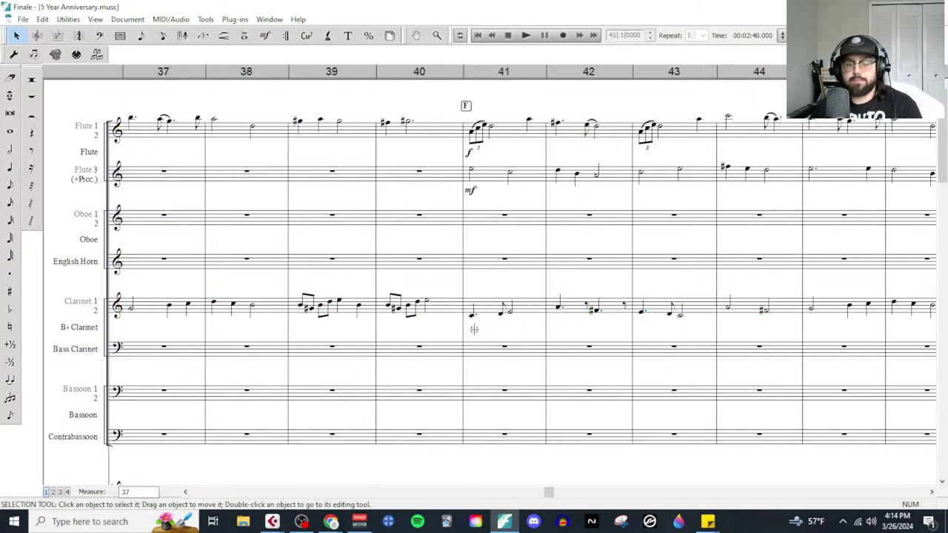
# Step: Add mf to the clarinet at measure 41
pyautogui.click(264, 35)
pyautogui.doubleClick(473, 291)
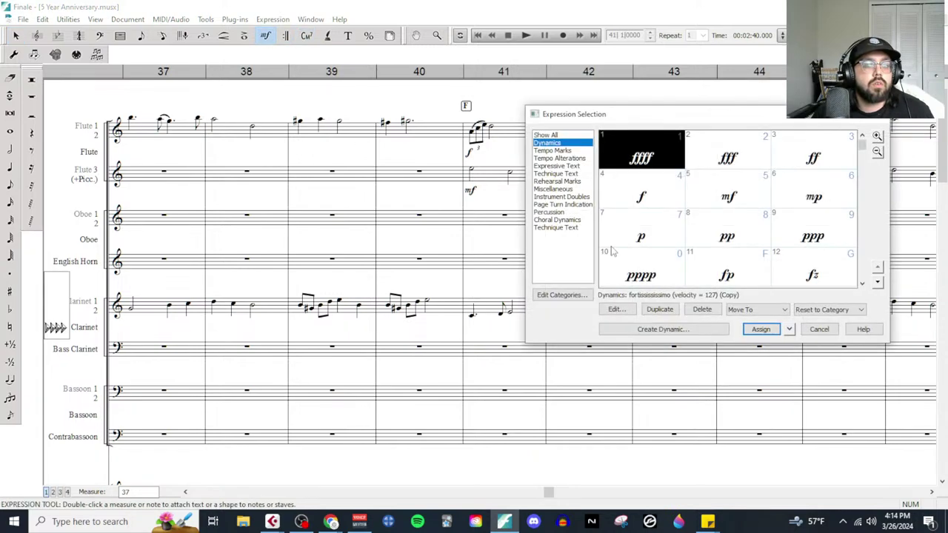
pyautogui.doubleClick(729, 199)
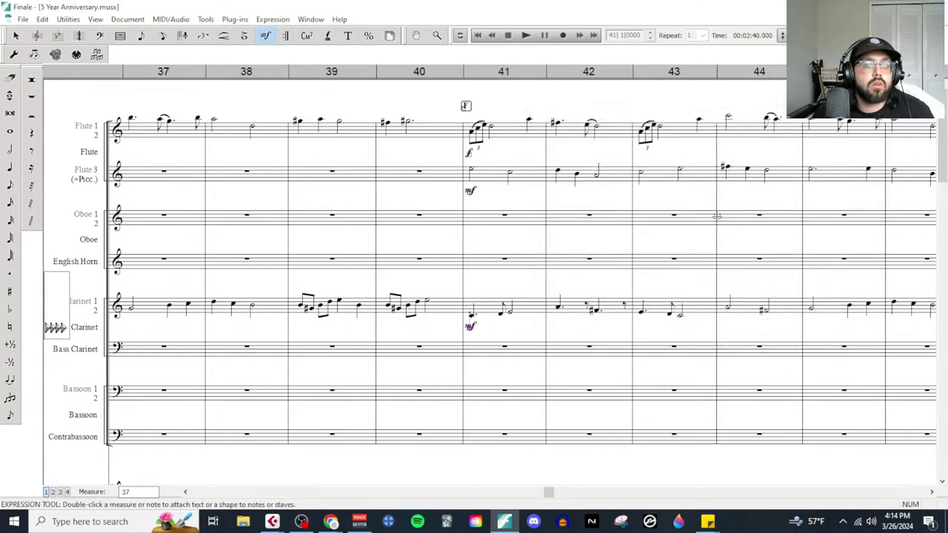
# Step: Turn both clarinet notes in measure 42 into half notes
pyautogui.click(10, 168)
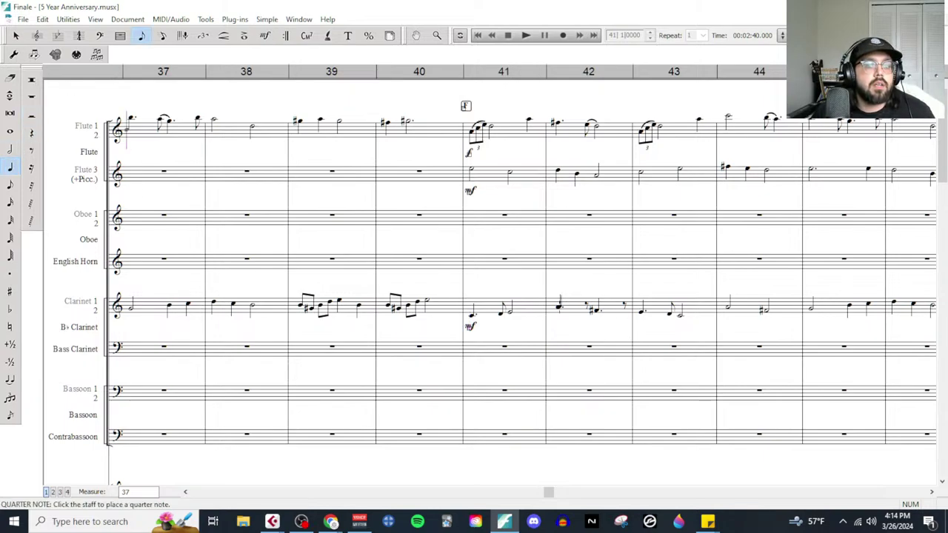
pyautogui.click(558, 303)
pyautogui.press('Right')
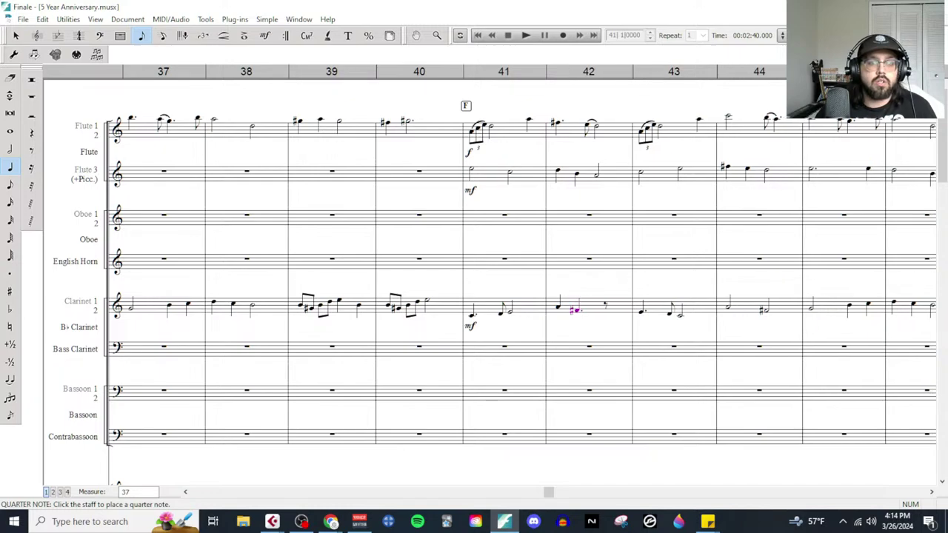
pyautogui.press('6')
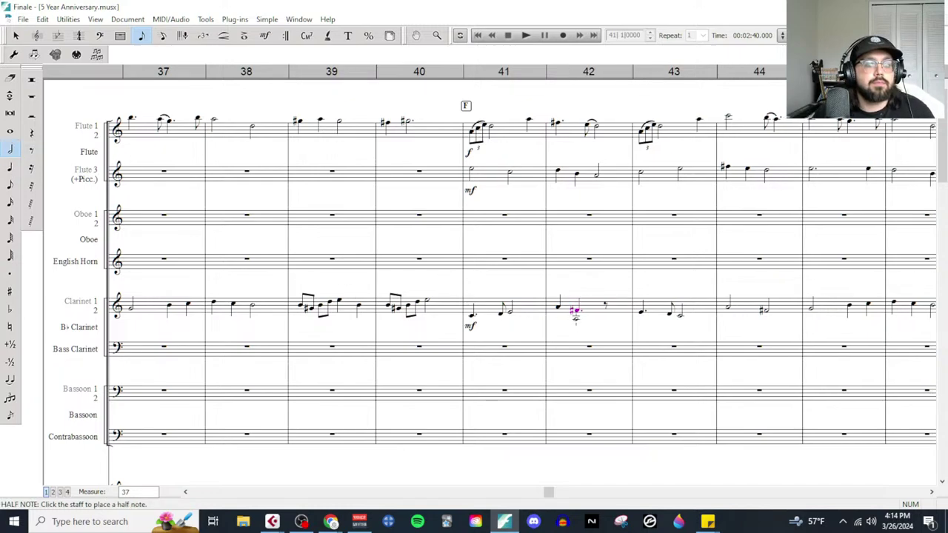
pyautogui.click(558, 304)
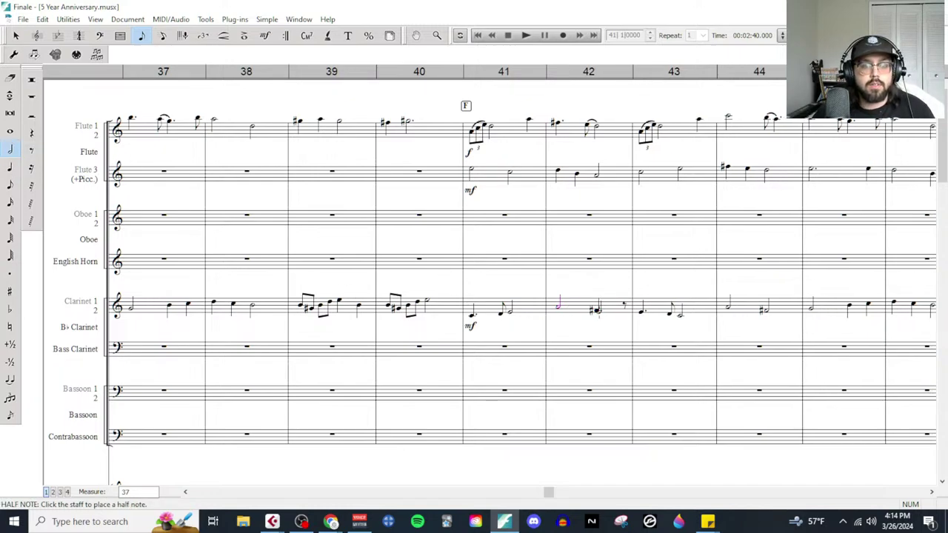
pyautogui.keyDown('ctrl'); pyautogui.click(594, 310); pyautogui.keyUp('ctrl')
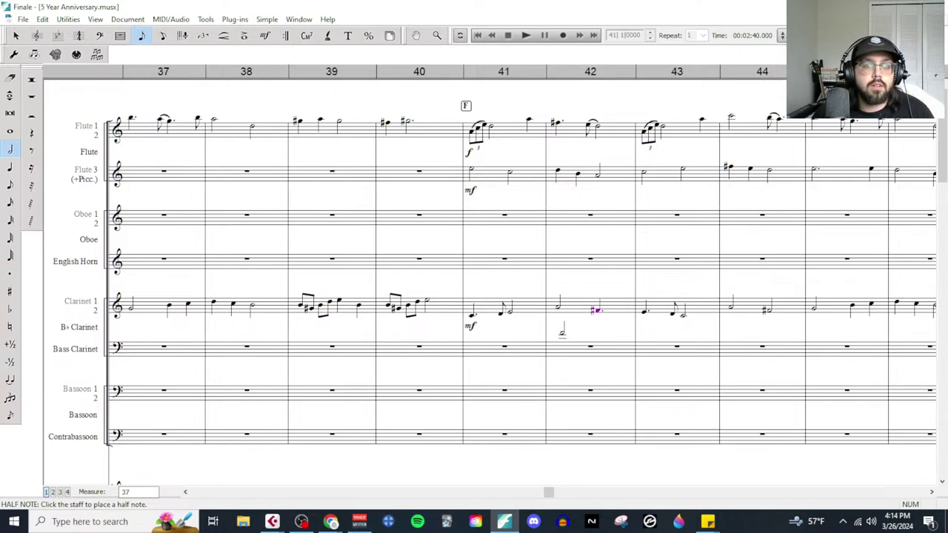
pyautogui.press('6')
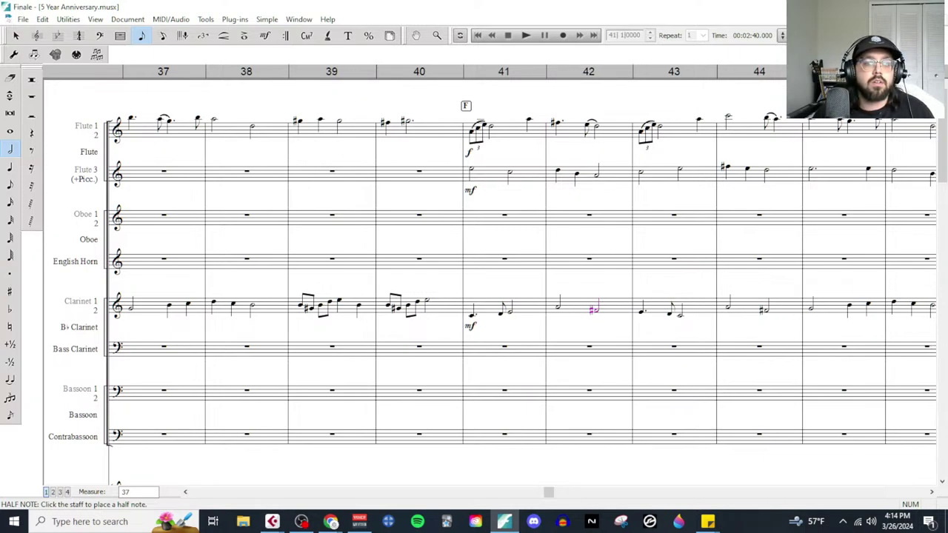
# Step: Play back the score from measure 41 and stop
pyautogui.click(525, 35)
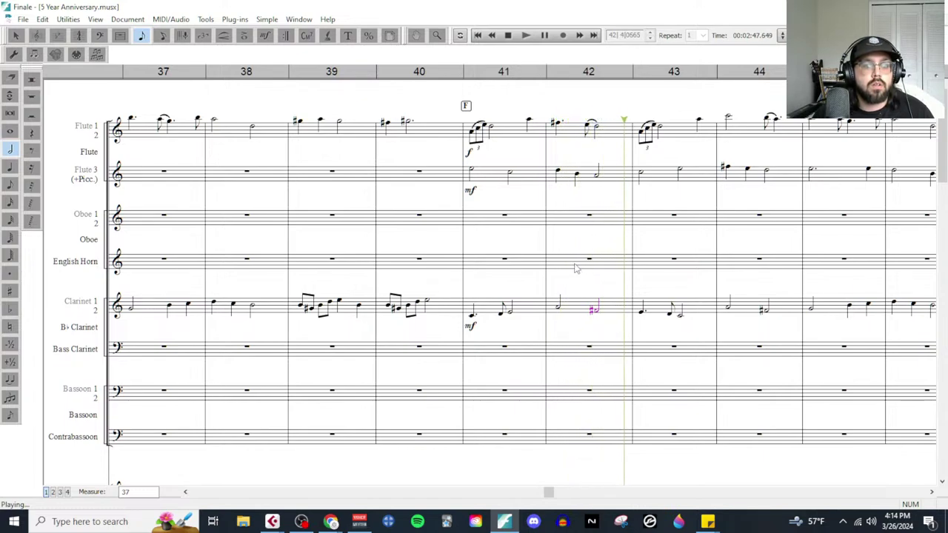
pyautogui.click(508, 35)
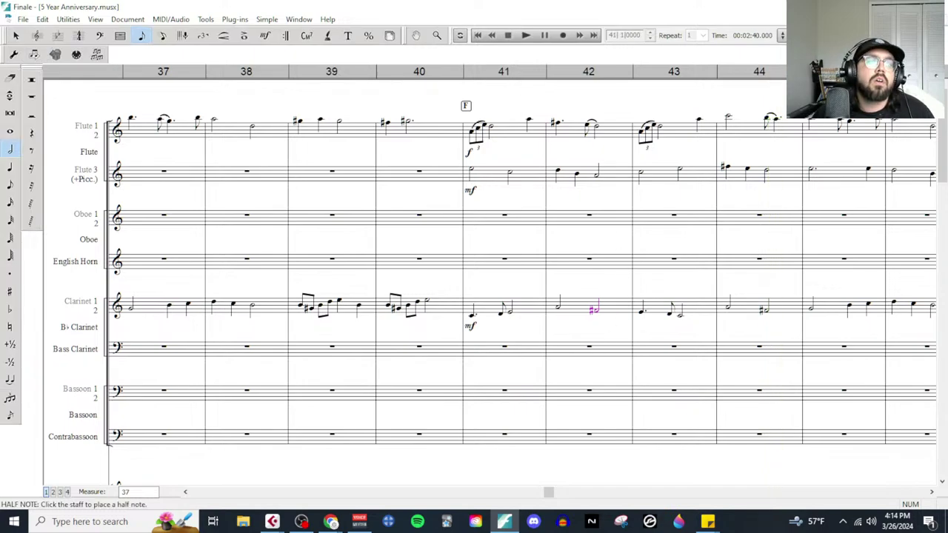
pyautogui.scroll(-1, 561, 342)
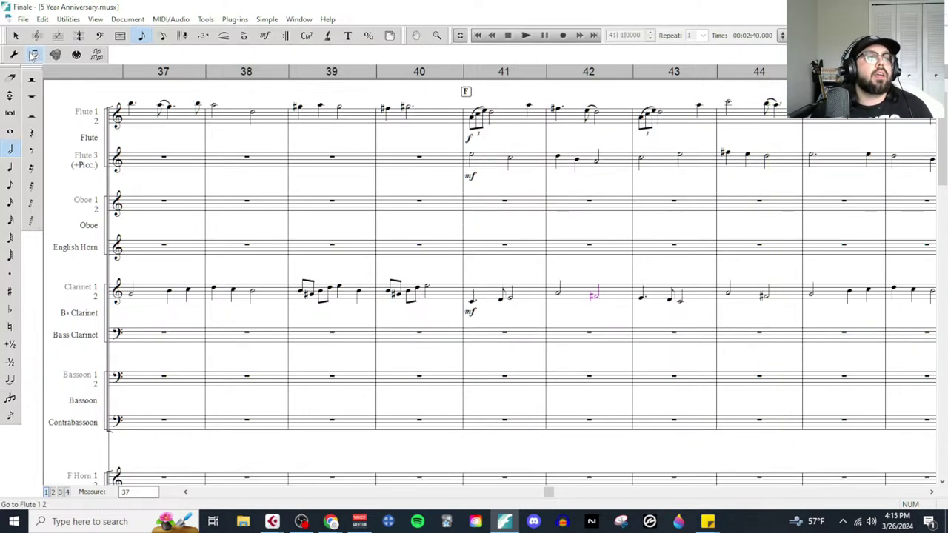
# Step: Select Clarinet measures 41–48 and compare their pitches against Cubase's Key Editor
pyautogui.click(16, 35)
pyautogui.click(535, 293)
pyautogui.hscroll(2, 529, 332)
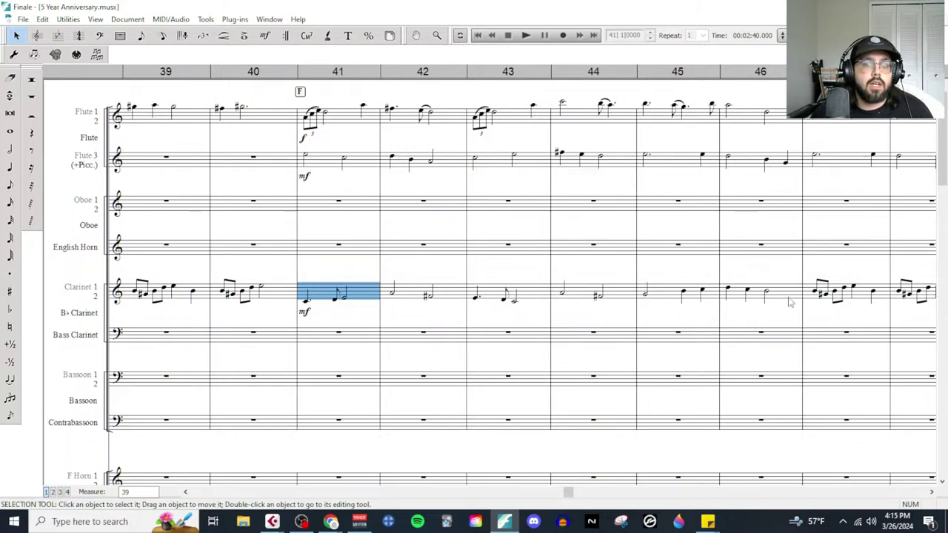
pyautogui.hscroll(2, 791, 333)
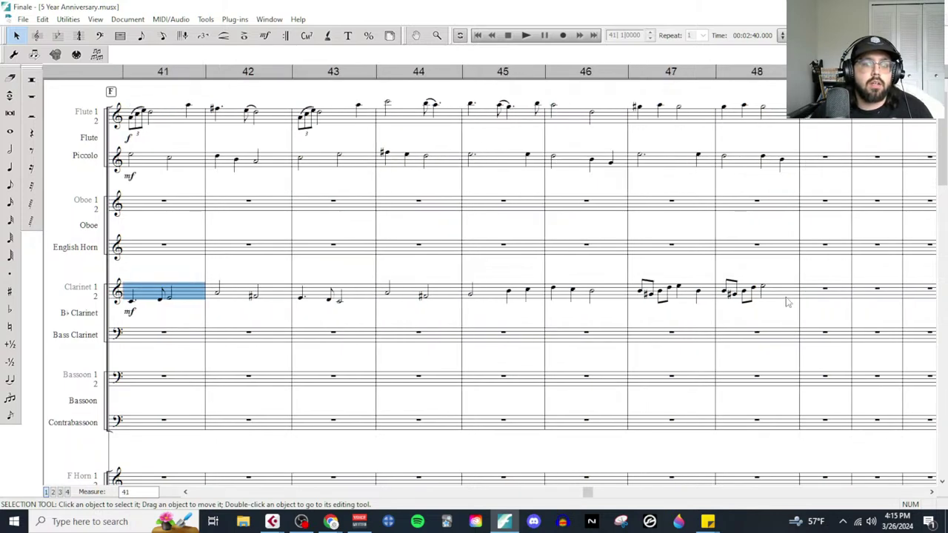
pyautogui.click(787, 302)
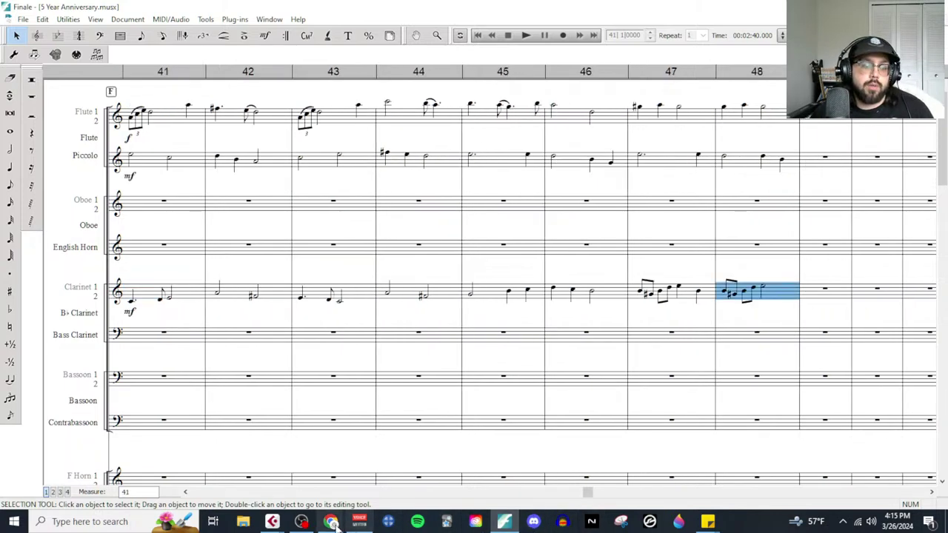
pyautogui.moveTo(290, 514)
pyautogui.click(333, 474)
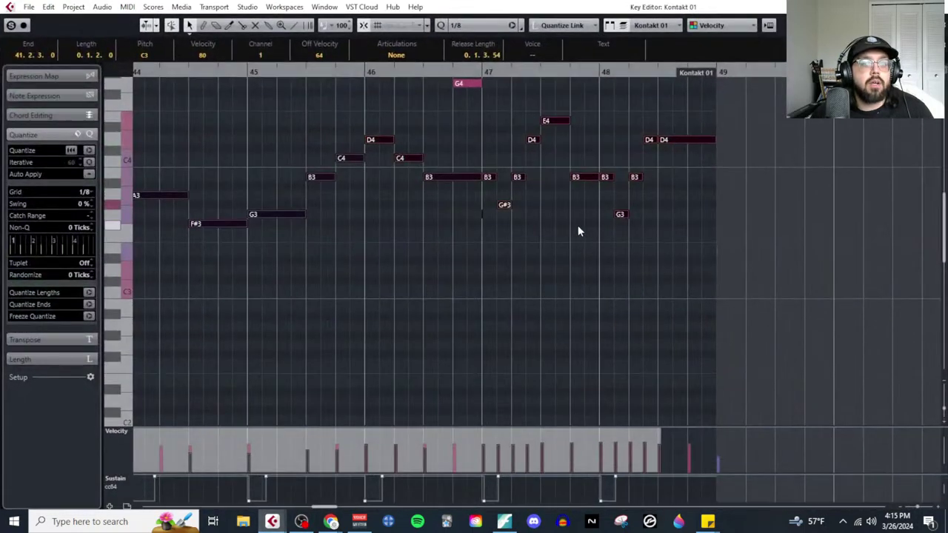
pyautogui.click(547, 302)
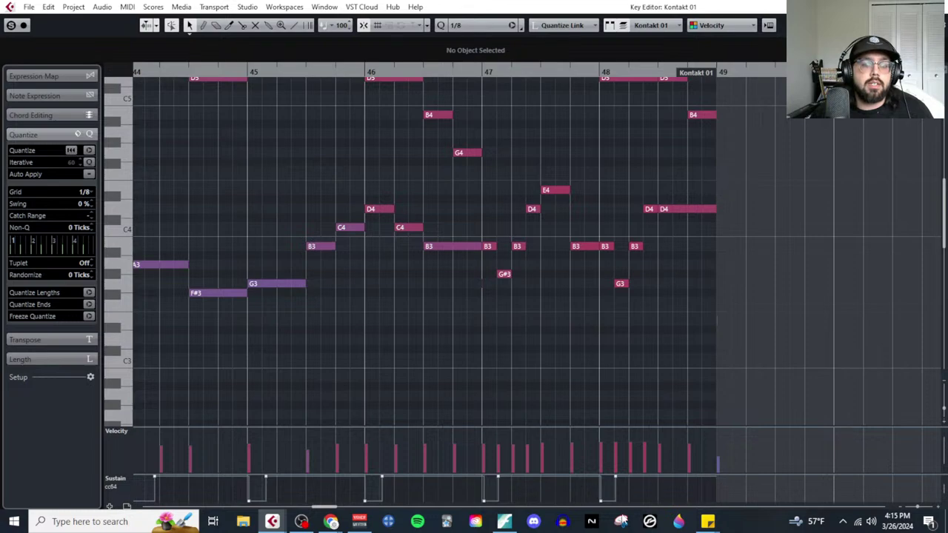
pyautogui.click(503, 521)
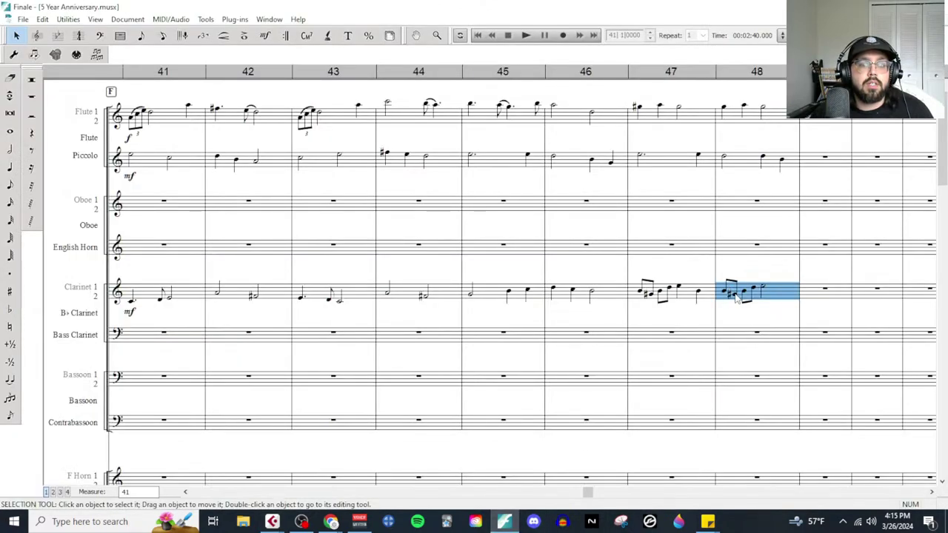
# Step: With the Eighth Note tool, strip the accidental from the measure 48 Clarinet note
pyautogui.click(12, 186)
pyautogui.click(732, 294)
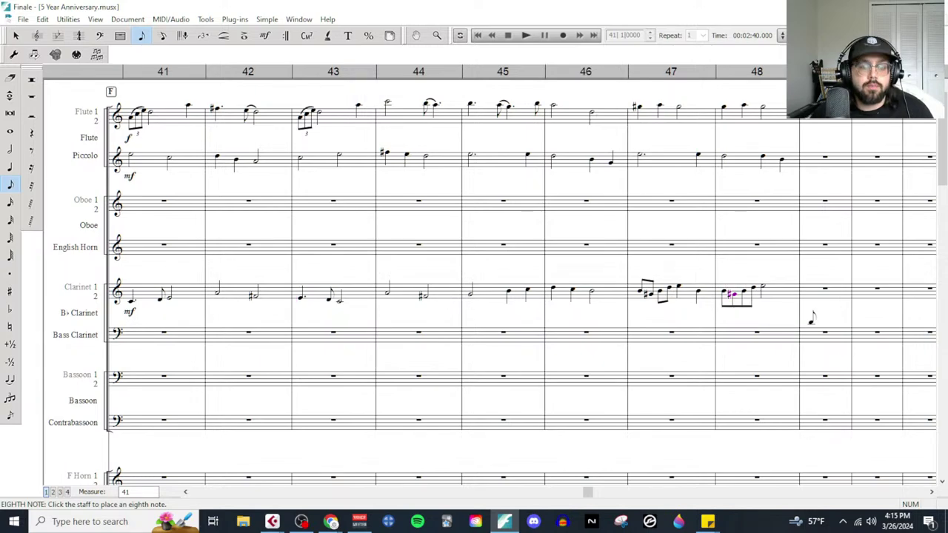
pyautogui.press('-')
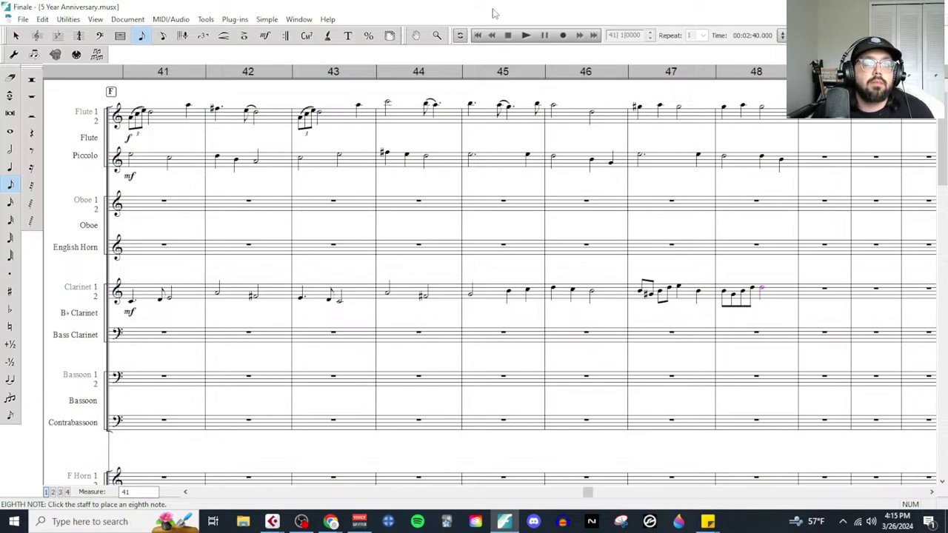
pyautogui.hscroll(-3, 427, 325)
pyautogui.press('Escape')
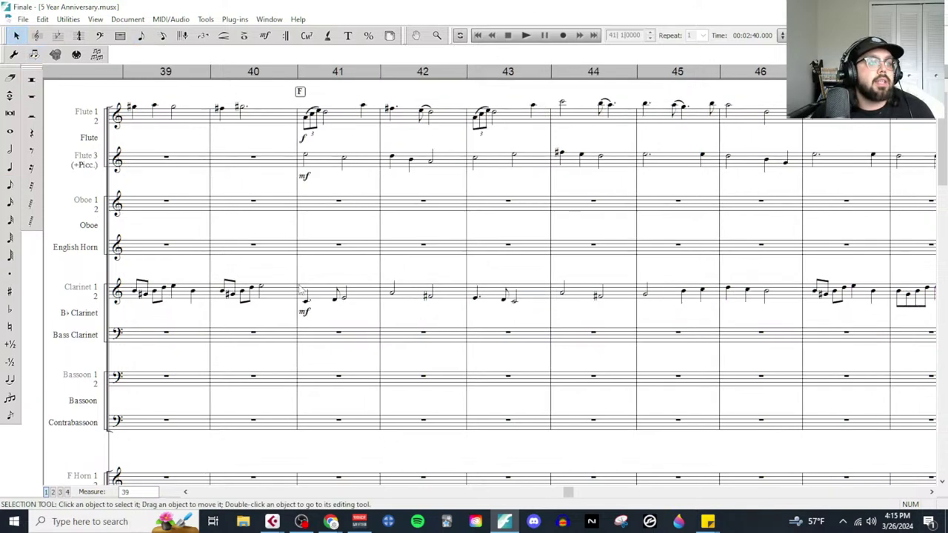
# Step: Copy the Clarinet melody of measures 41–48 into the Viola starting at measure 41
pyautogui.click(371, 296)
pyautogui.hscroll(3, 371, 296)
pyautogui.keyDown('shift'); pyautogui.click(770, 300); pyautogui.keyUp('shift')
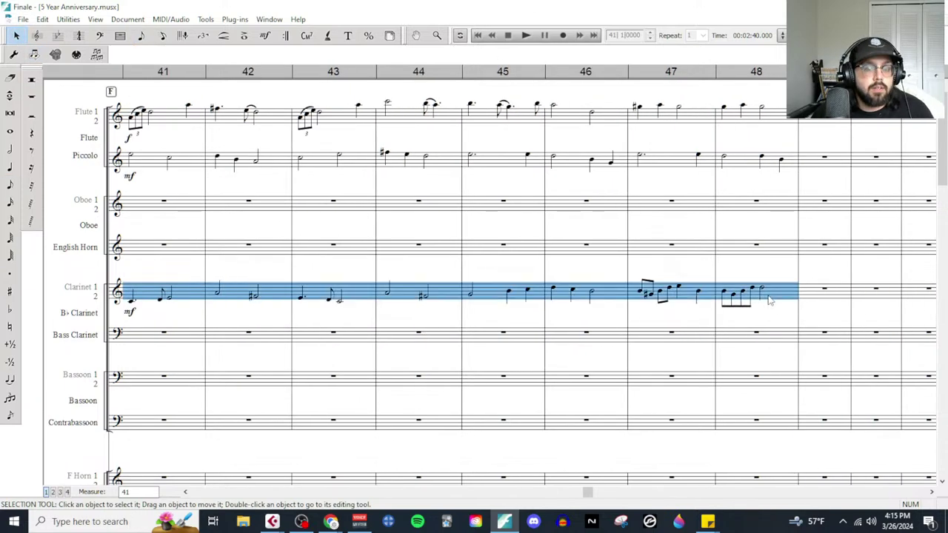
pyautogui.scroll(-3, 266, 324)
pyautogui.hscroll(-3, 278, 335)
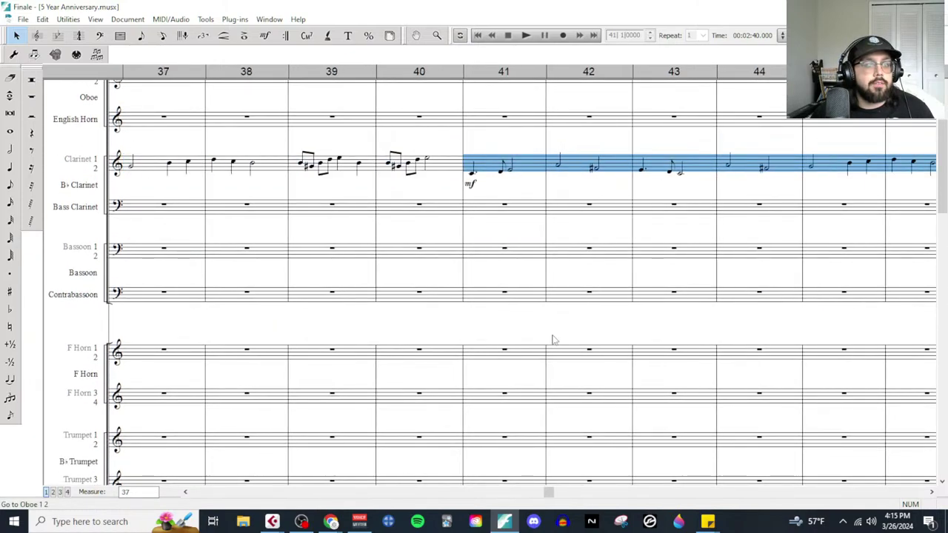
pyautogui.scroll(-15, 548, 400)
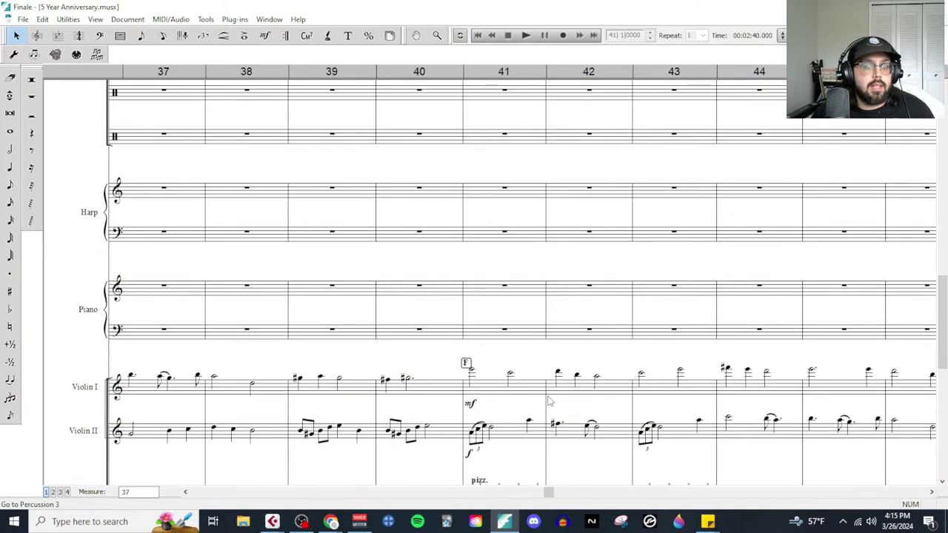
pyautogui.scroll(-3, 548, 400)
pyautogui.click(529, 332)
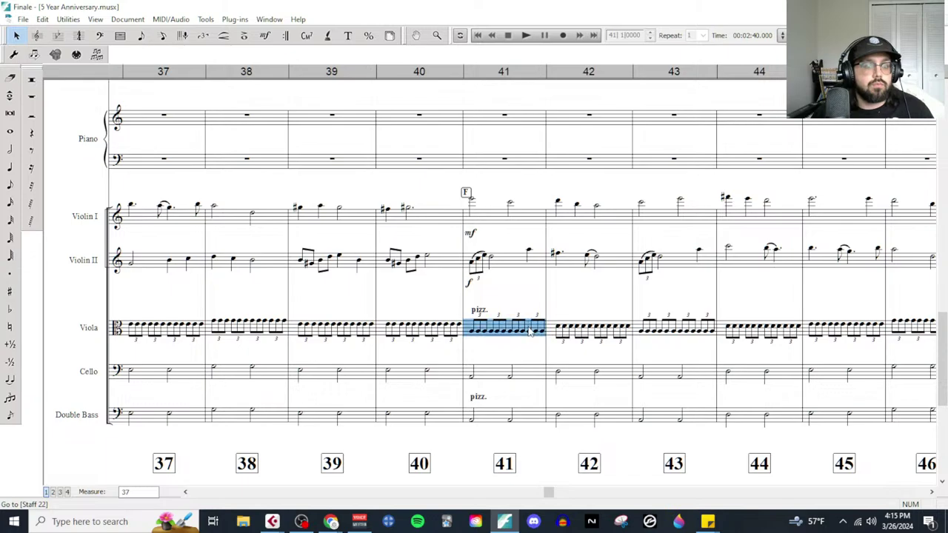
pyautogui.hotkey('ctrl', 'v')
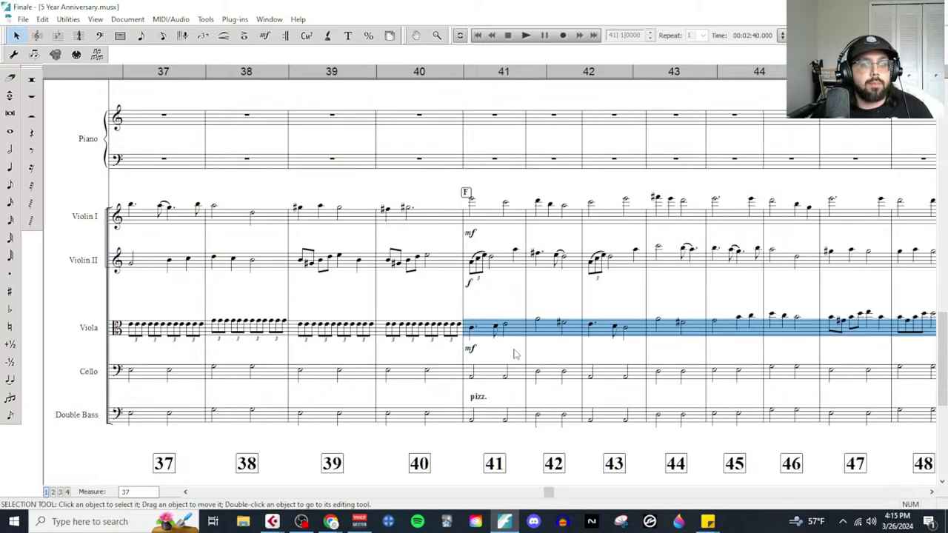
pyautogui.hscroll(5, 516, 354)
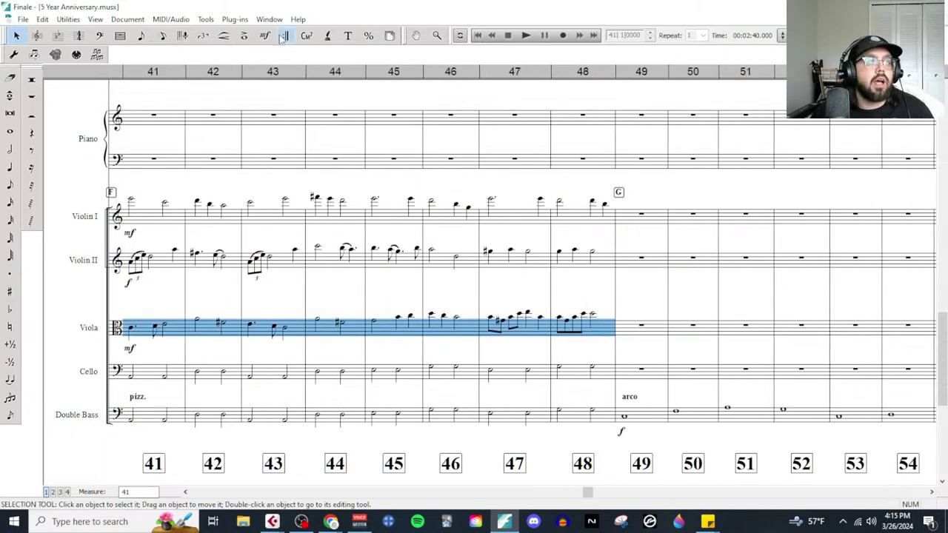
# Step: Add the Technique Text marking 'arco' to the Viola at measure 41
pyautogui.click(265, 35)
pyautogui.hscroll(-2, 333, 331)
pyautogui.doubleClick(306, 316)
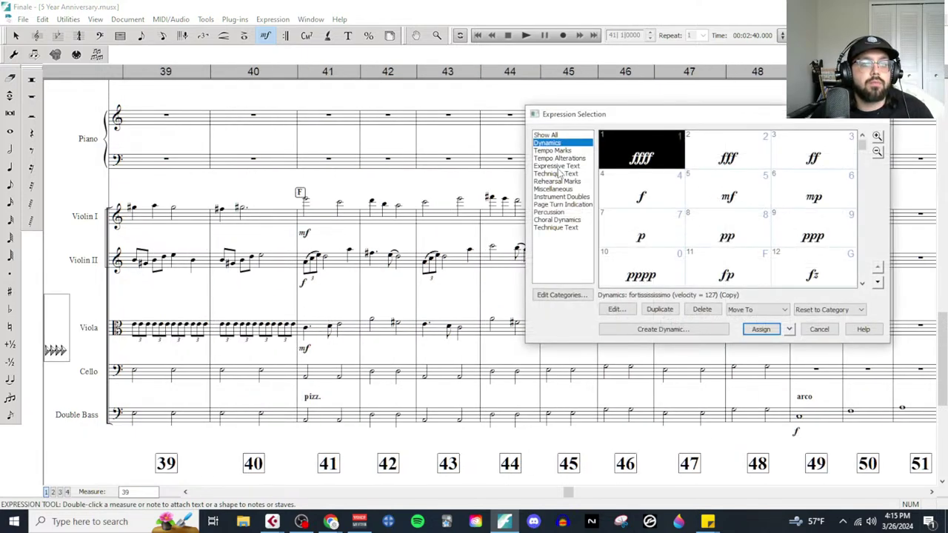
pyautogui.click(557, 174)
pyautogui.scroll(-3, 707, 224)
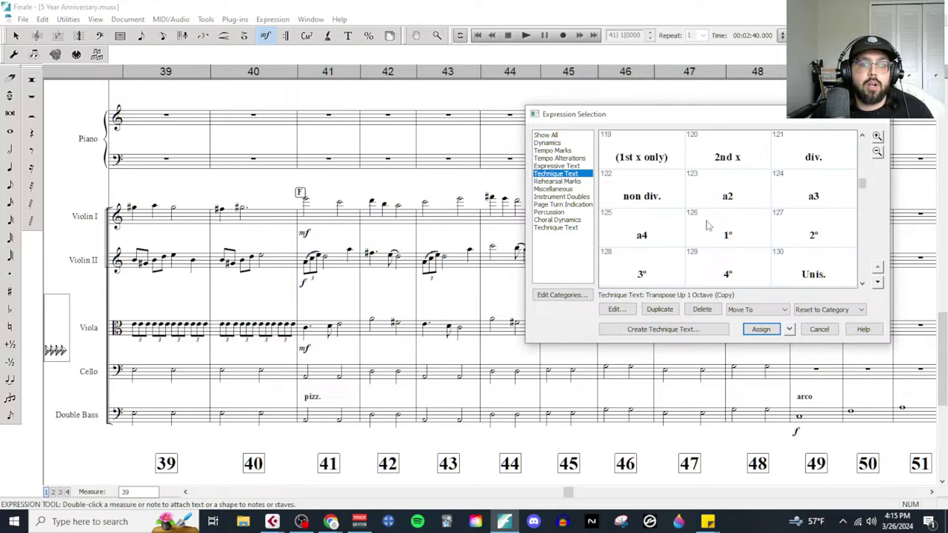
pyautogui.scroll(-7, 707, 225)
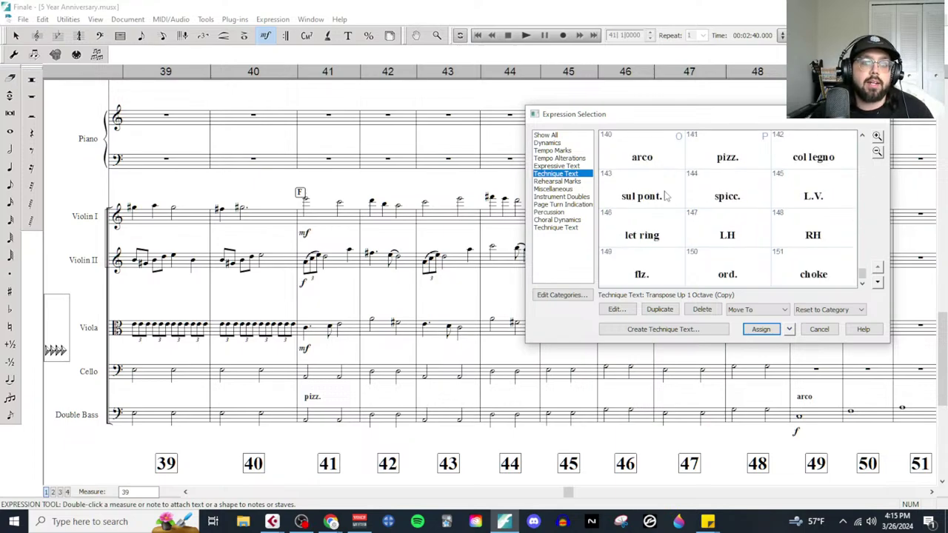
pyautogui.doubleClick(642, 157)
pyautogui.scroll(3, 366, 347)
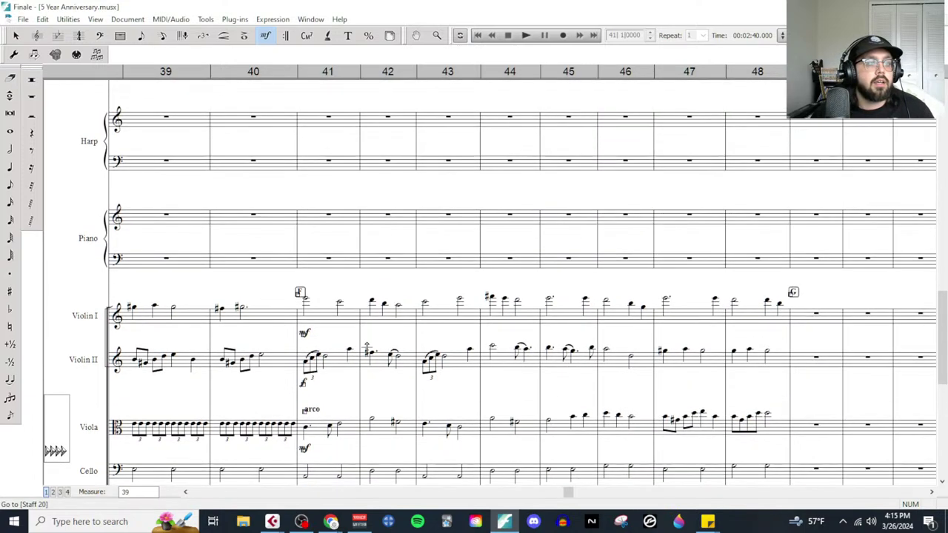
pyautogui.scroll(10, 365, 347)
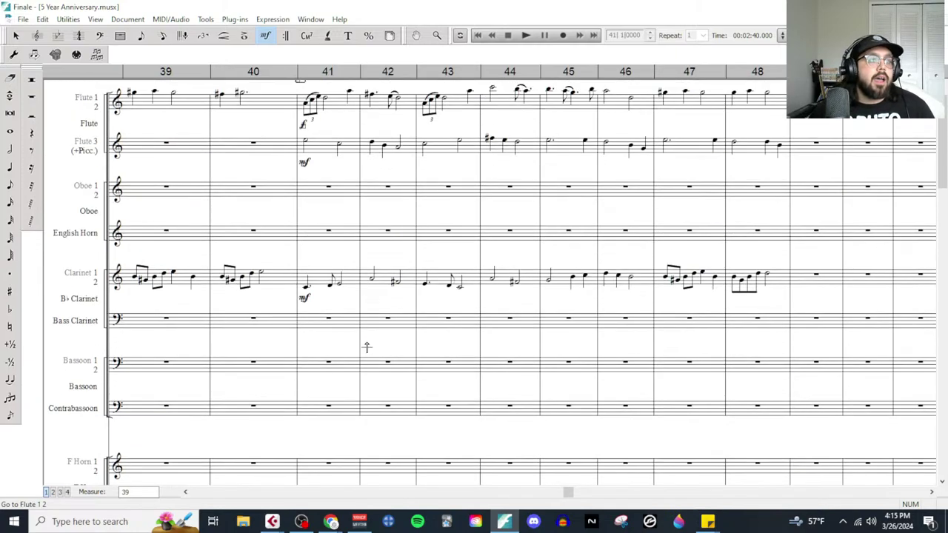
# Step: Copy the Viola triplet accompaniment from measures 33–40 into the Harp bass staff at measure 41
pyautogui.scroll(1, 366, 347)
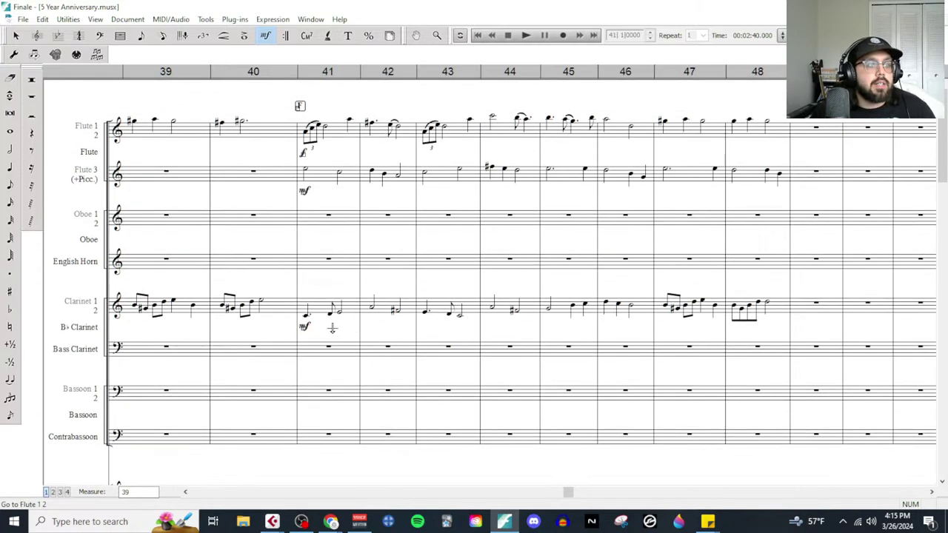
pyautogui.scroll(-11, 352, 354)
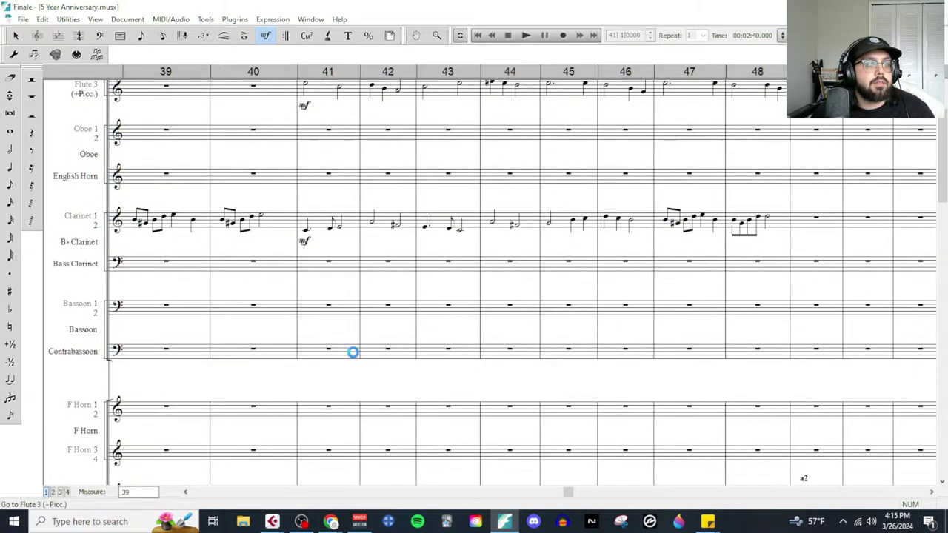
pyautogui.scroll(-20, 352, 353)
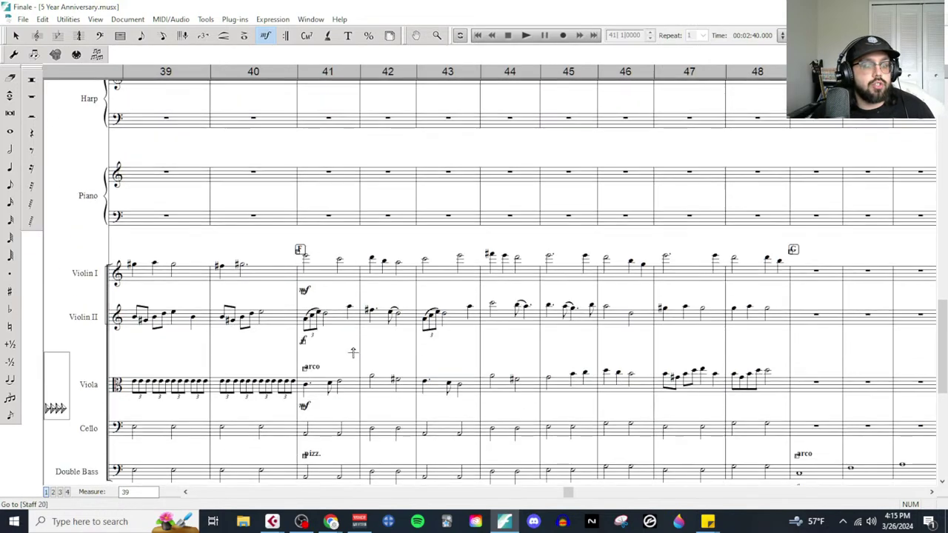
pyautogui.hscroll(-5, 300, 292)
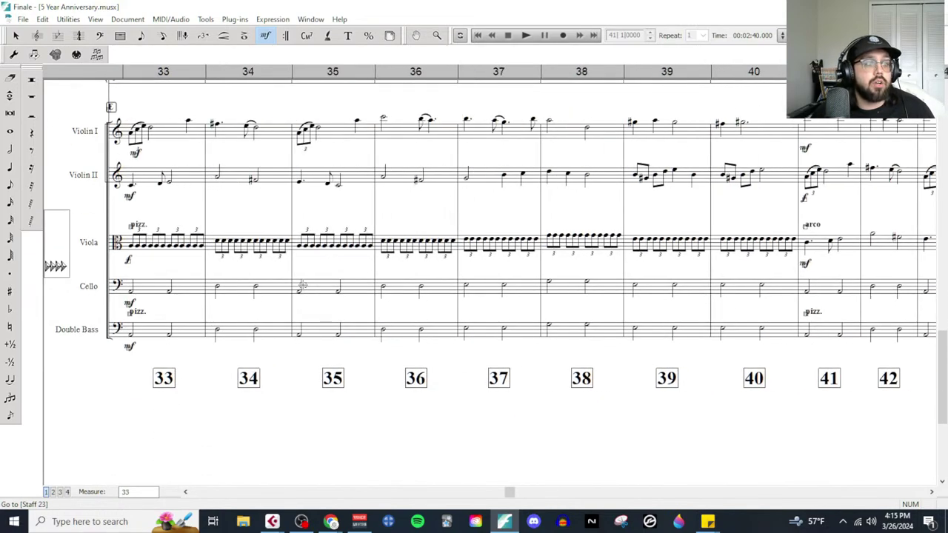
pyautogui.click(16, 35)
pyautogui.click(194, 241)
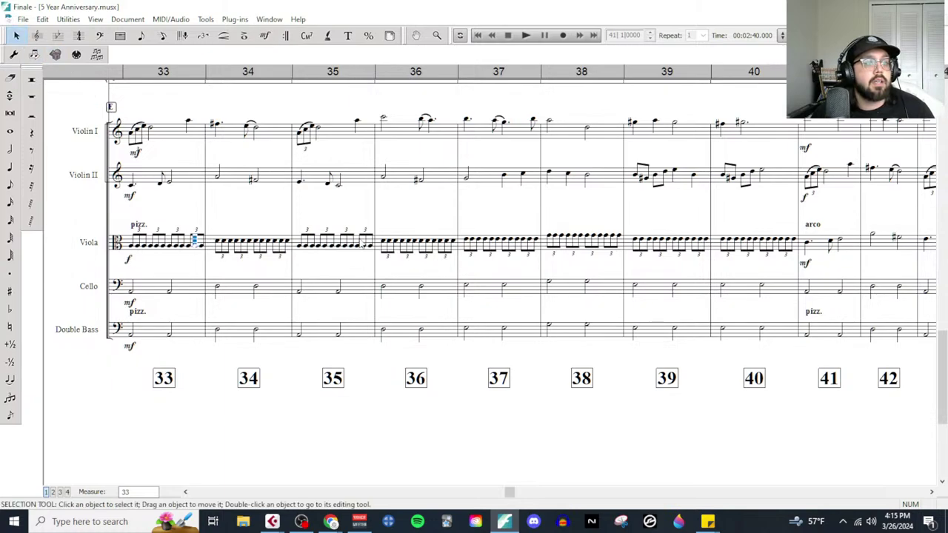
pyautogui.click(194, 241)
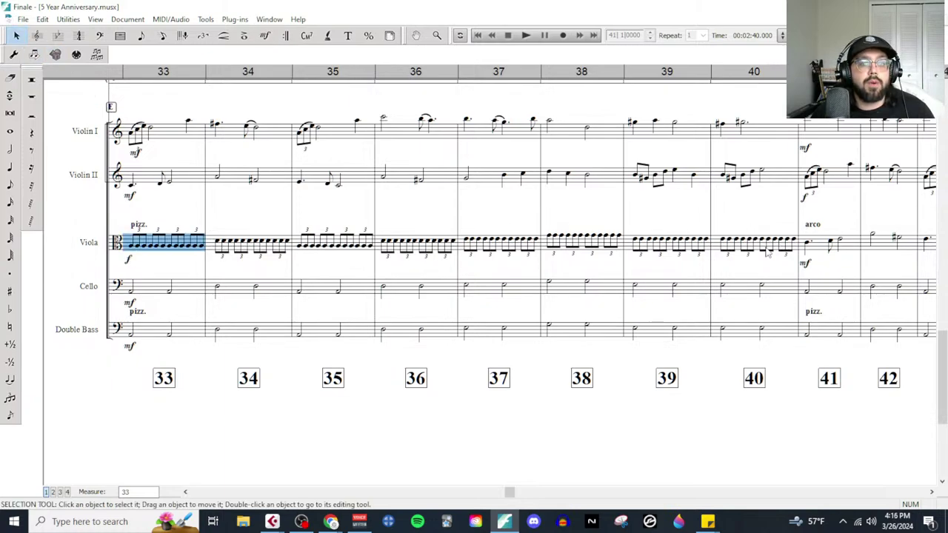
pyautogui.keyDown('shift'); pyautogui.click(761, 250); pyautogui.keyUp('shift')
pyautogui.scroll(4, 833, 285)
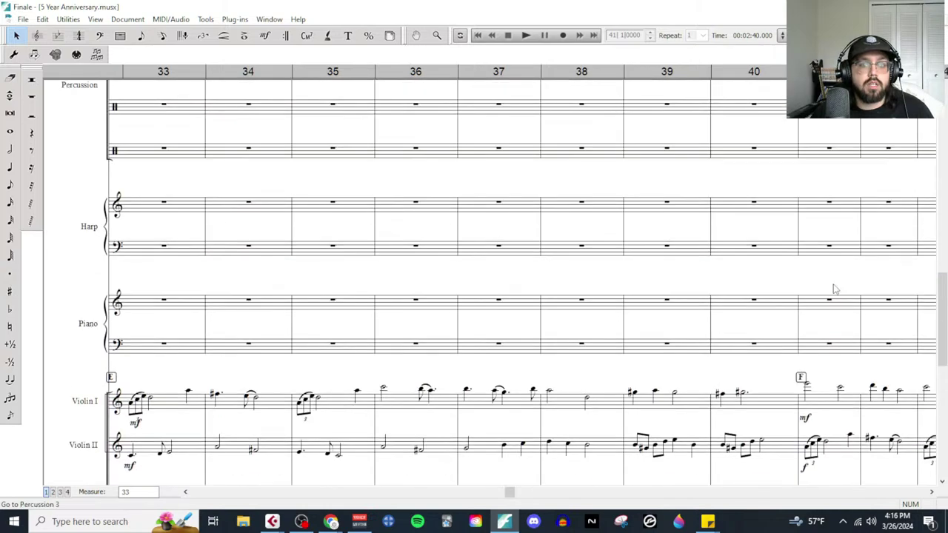
pyautogui.click(813, 214)
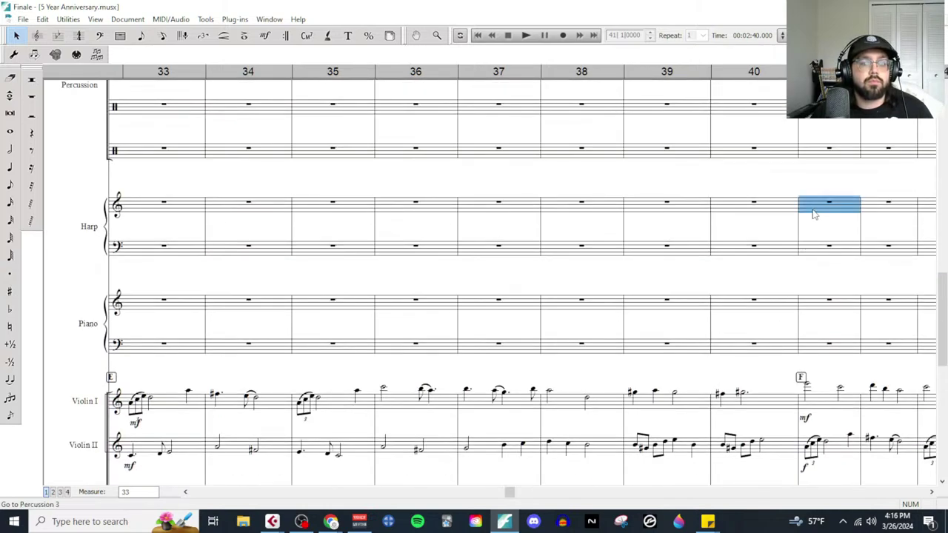
pyautogui.click(825, 248)
pyautogui.hotkey('ctrl', 'v')
# Step: Delete the pizz. marking and the f dynamic from the harp at measure 41
pyautogui.hscroll(4, 804, 273)
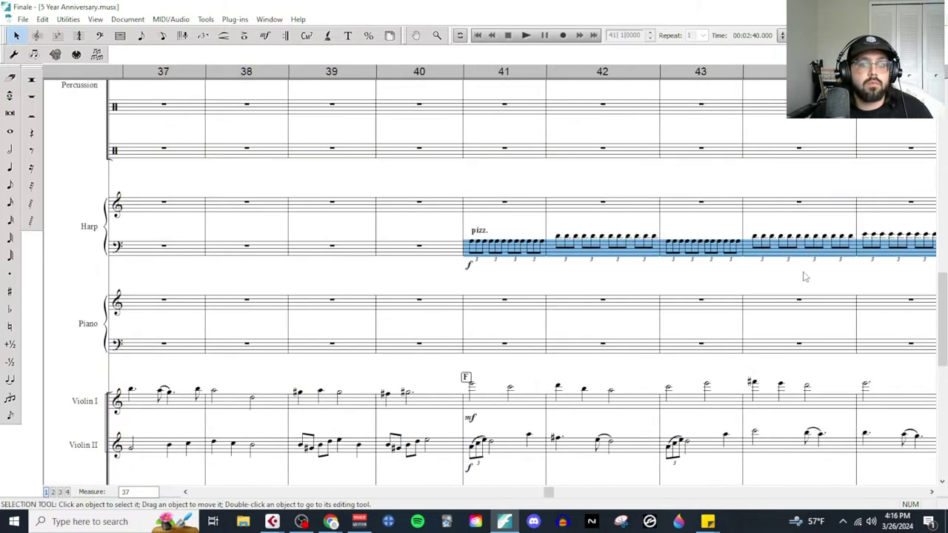
pyautogui.click(488, 233)
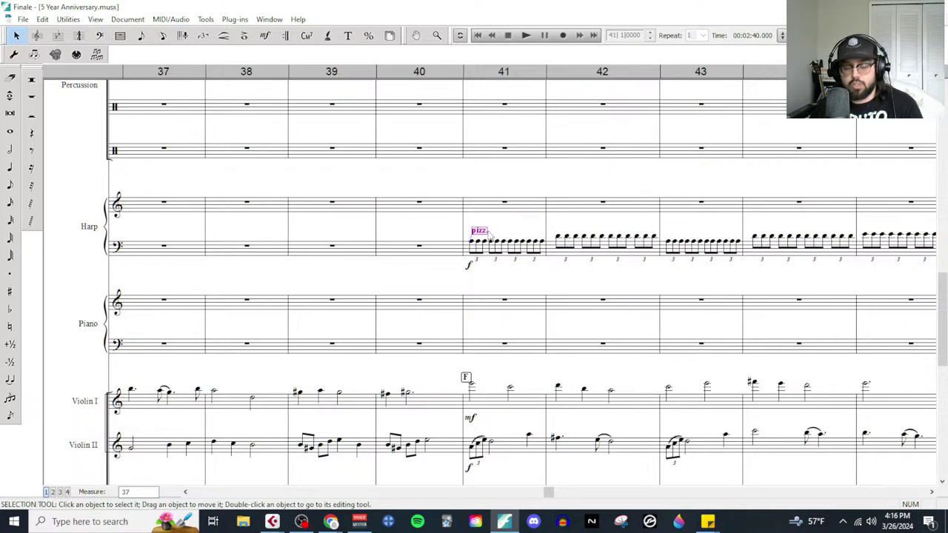
pyautogui.press('Delete')
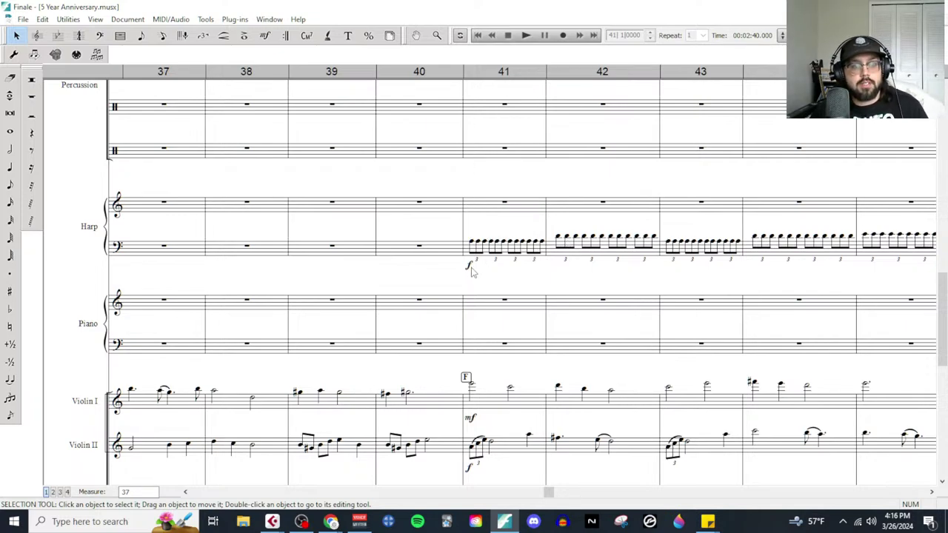
pyautogui.press('Delete')
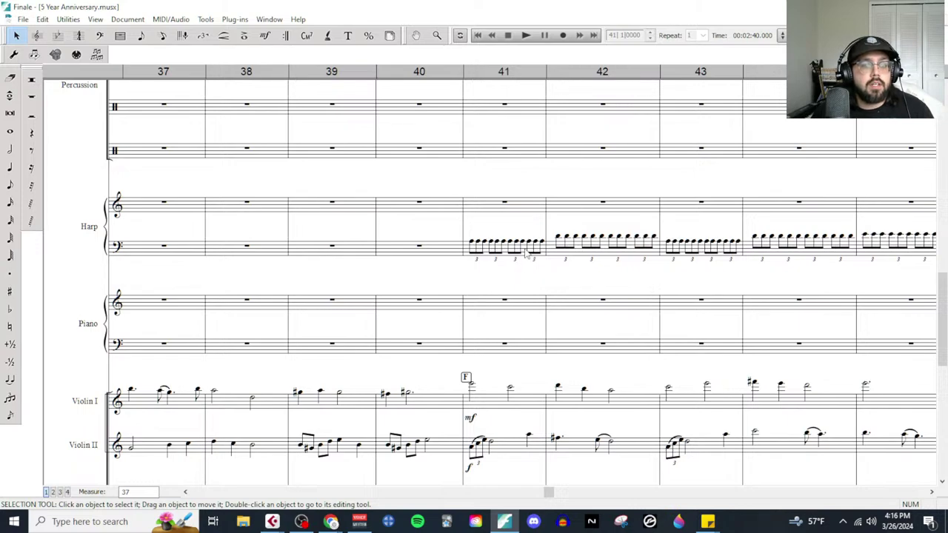
# Step: Cut the harp bass triplets from measures 41–48 and paste them into both harp staves
pyautogui.click(526, 253)
pyautogui.hscroll(4, 525, 267)
pyautogui.hscroll(3, 770, 264)
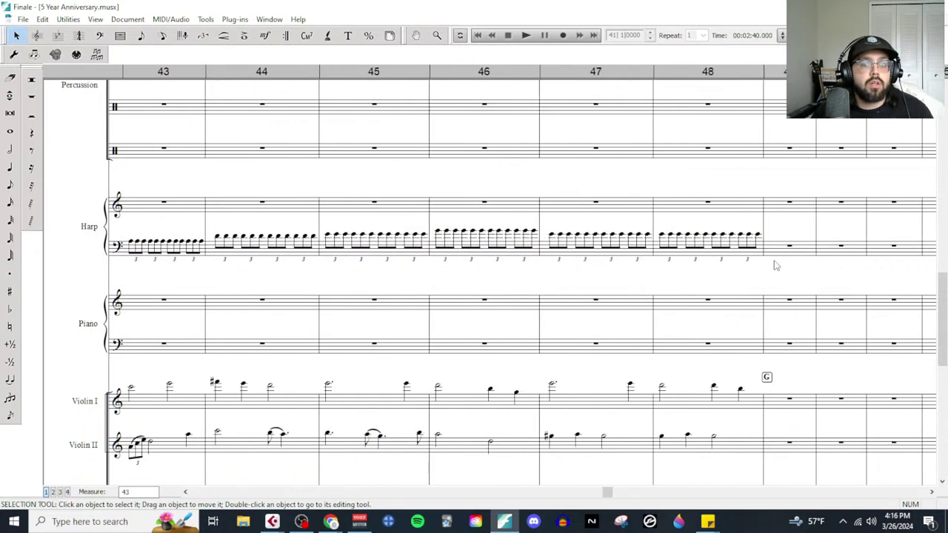
pyautogui.keyDown('shift'); pyautogui.click(757, 257); pyautogui.keyUp('shift')
pyautogui.hscroll(-4, 333, 261)
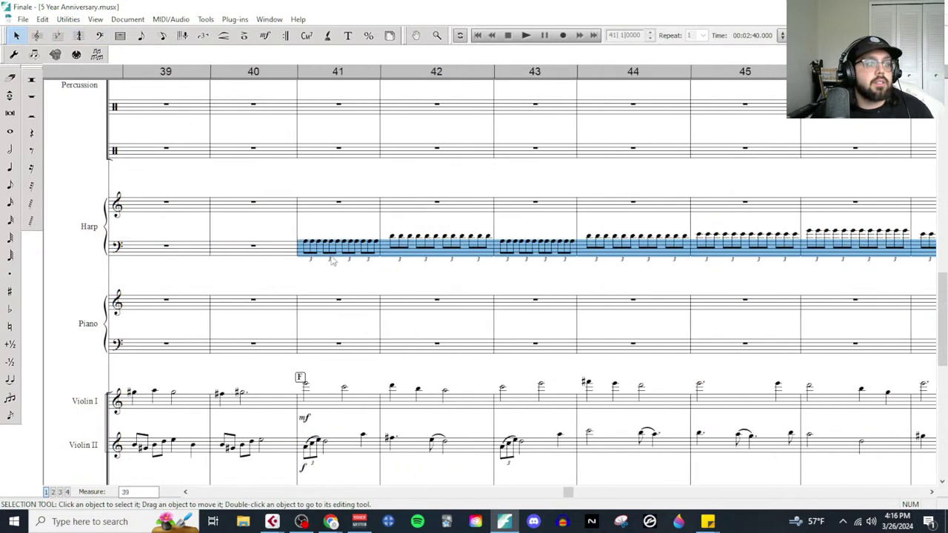
pyautogui.hotkey('ctrl', 'x')
pyautogui.click(372, 214)
pyautogui.hotkey('ctrl', 'v')
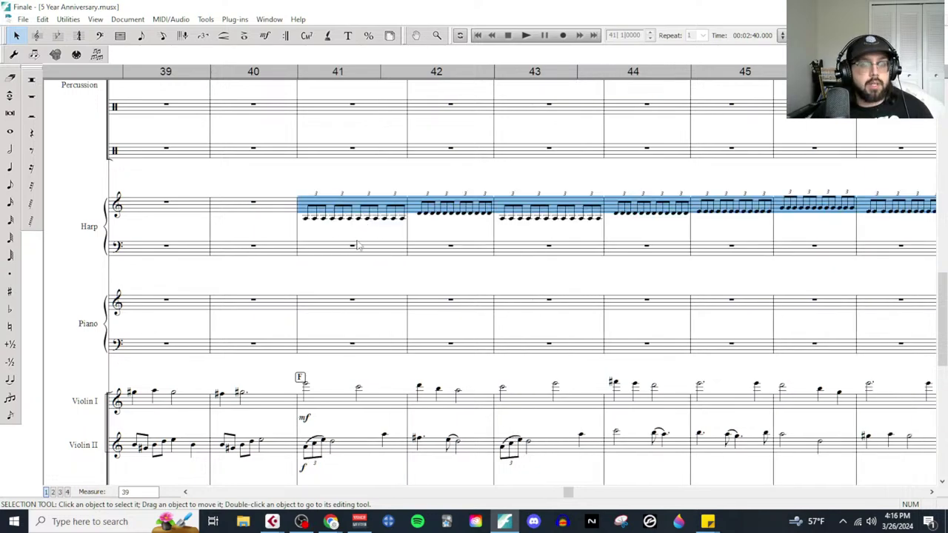
pyautogui.press('Escape')
pyautogui.click(363, 250)
pyautogui.hotkey('ctrl', 'v')
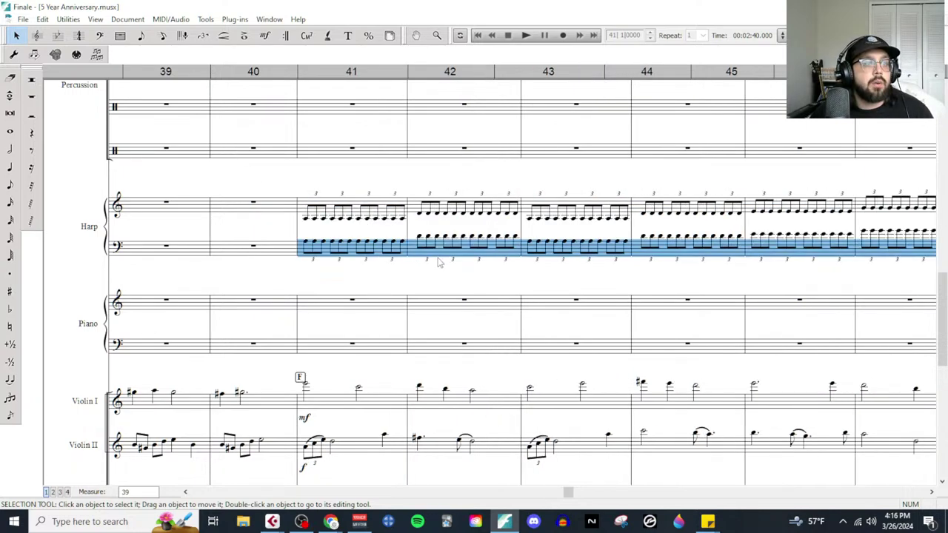
# Step: Transpose the harp bass triplets by an octave with Utilities > Transpose
pyautogui.click(68, 20)
pyautogui.click(82, 28)
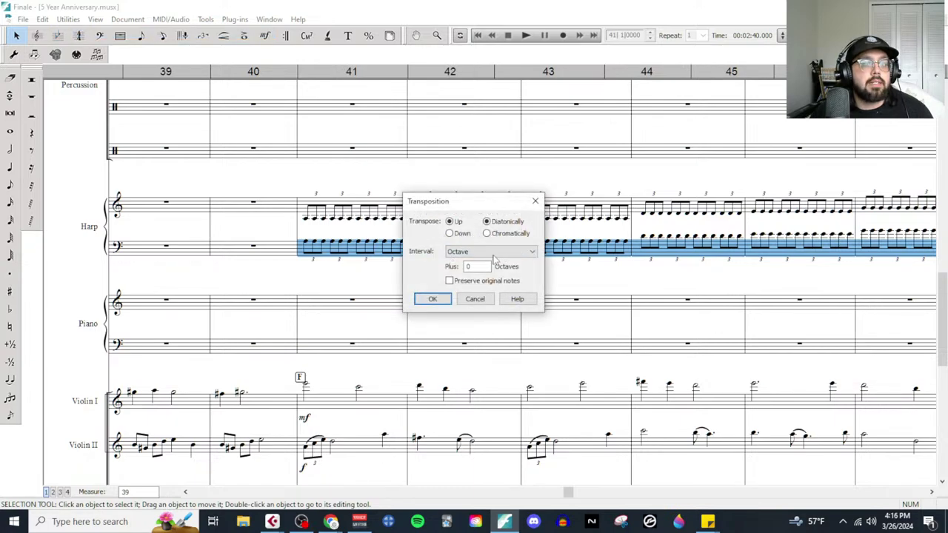
pyautogui.click(433, 299)
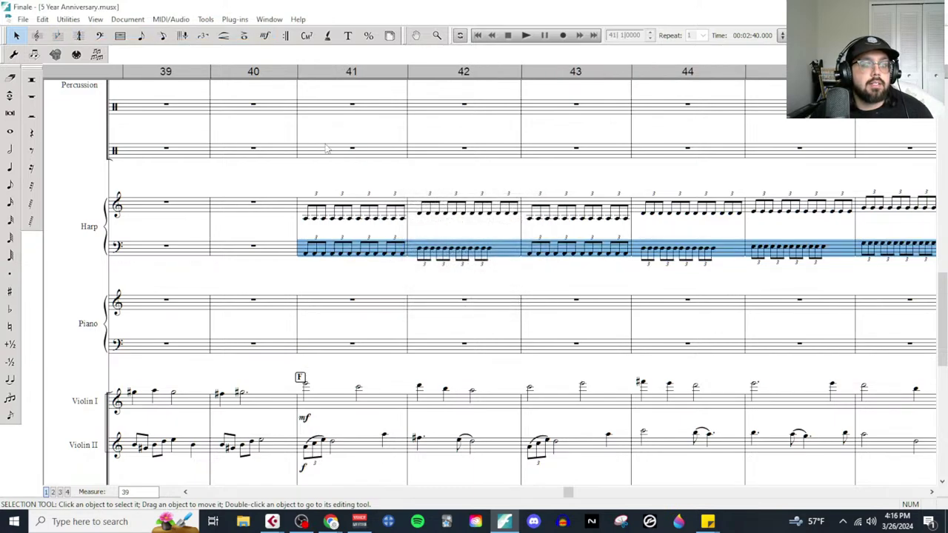
# Step: Mark the harp mf at measure 41 and play back the new accompaniment
pyautogui.click(265, 36)
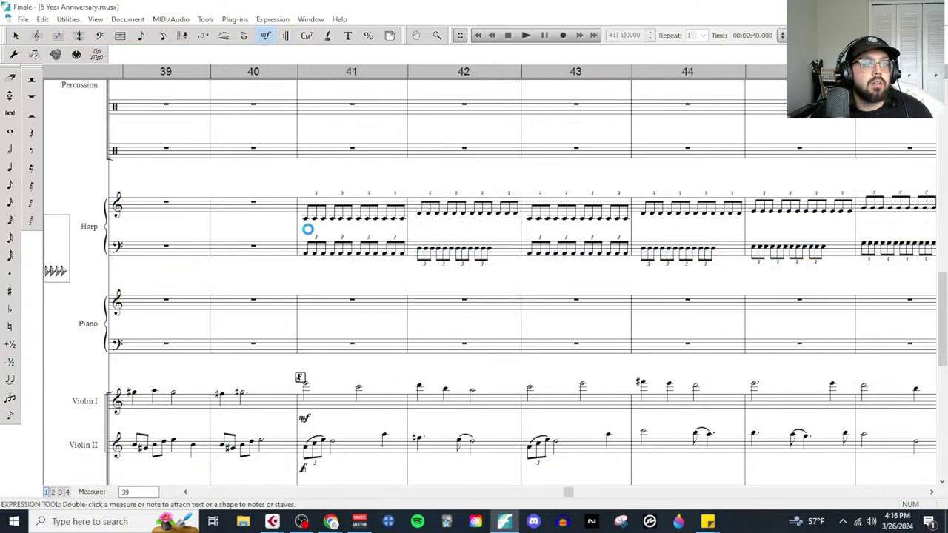
pyautogui.click(546, 142)
pyautogui.doubleClick(708, 196)
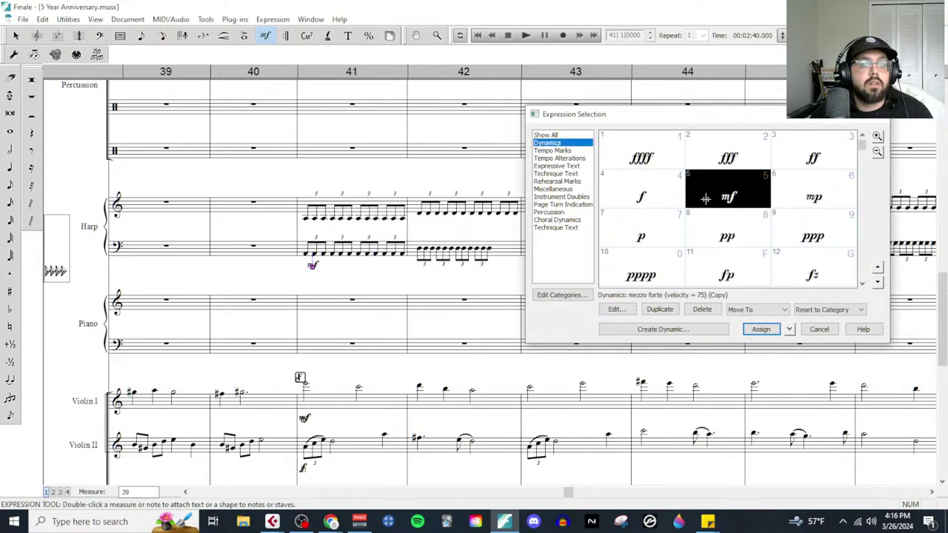
pyautogui.click(526, 35)
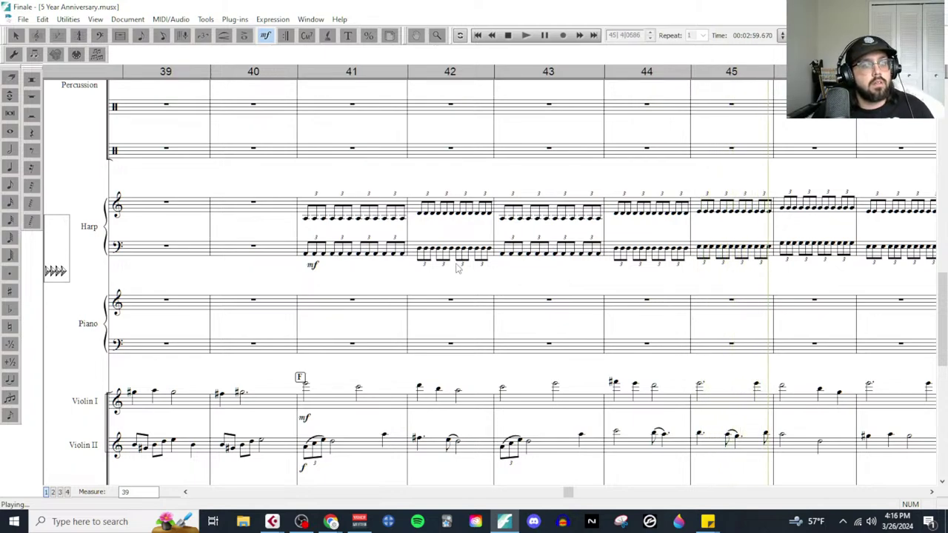
pyautogui.press('space')
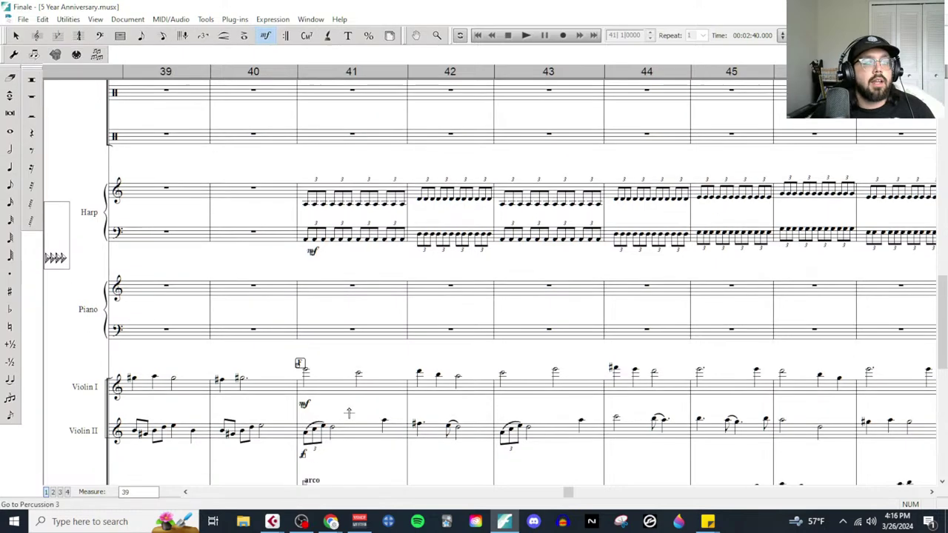
# Step: Copy the Violin II melody of measures 41–48 into the piano treble staff
pyautogui.scroll(-3, 349, 412)
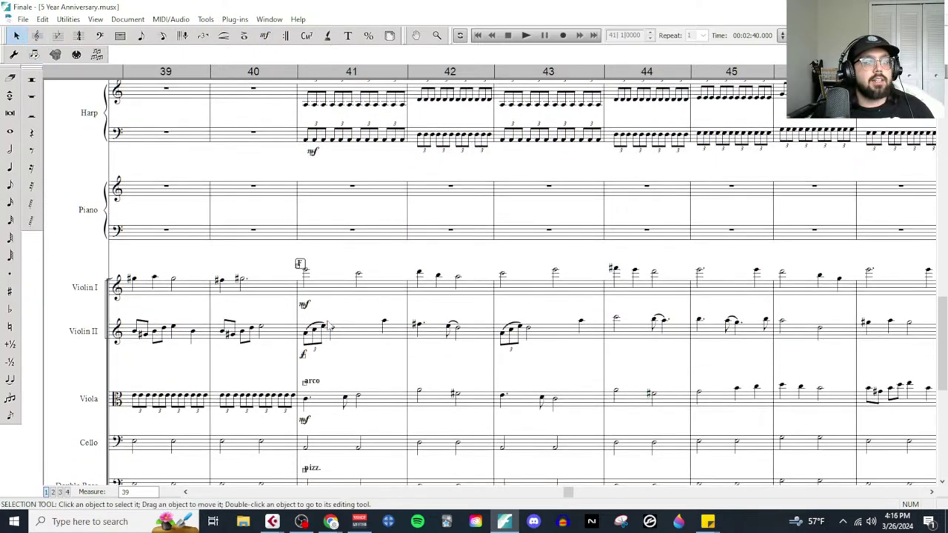
pyautogui.click(385, 335)
pyautogui.hscroll(5, 434, 380)
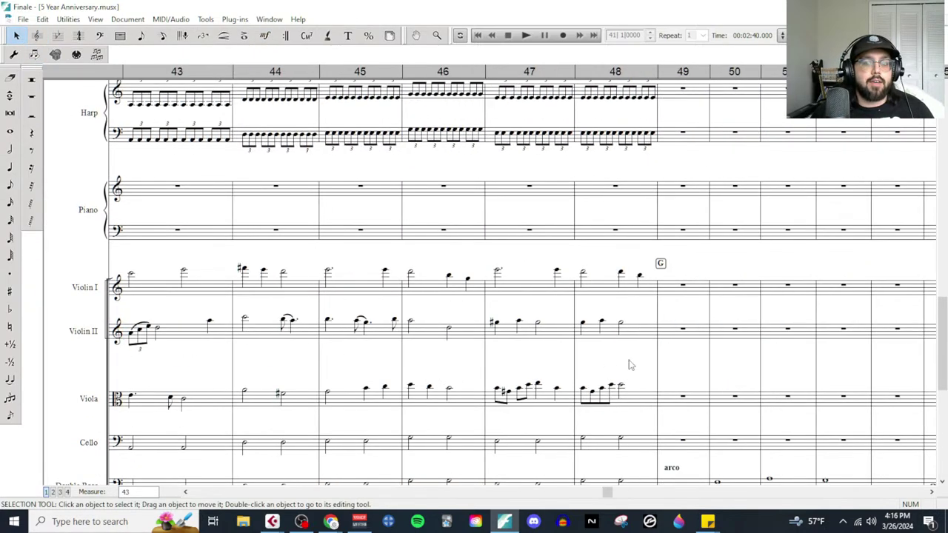
pyautogui.keyDown('shift'); pyautogui.click(650, 335); pyautogui.keyUp('shift')
pyautogui.hscroll(-10, 593, 296)
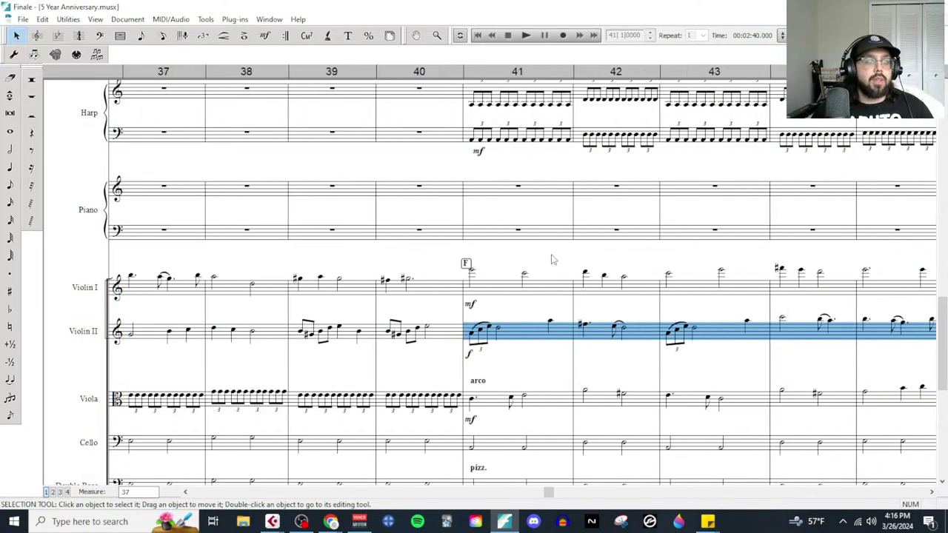
pyautogui.click(545, 194)
pyautogui.hotkey('ctrl', 'v')
pyautogui.press('Escape')
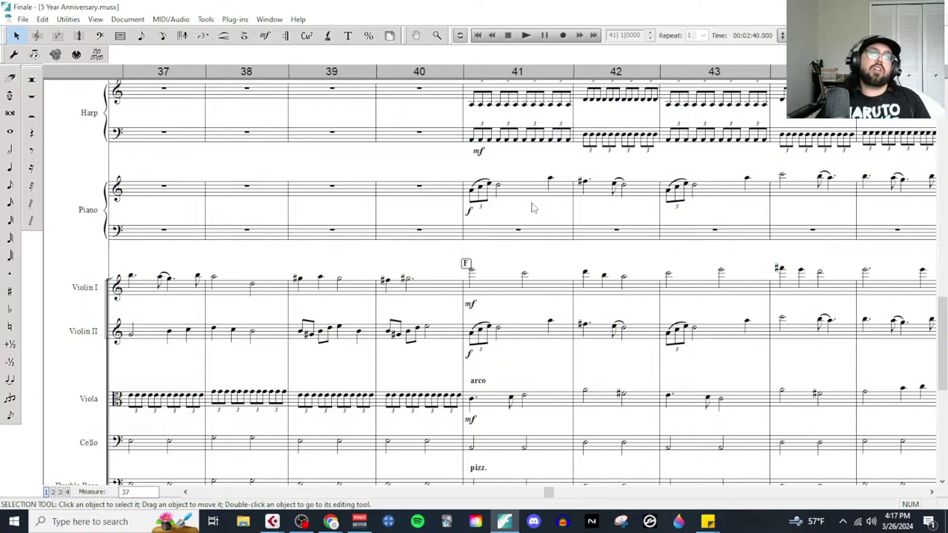
# Step: Clear the harp bass staff notes in measures 41–48
pyautogui.scroll(1, 532, 208)
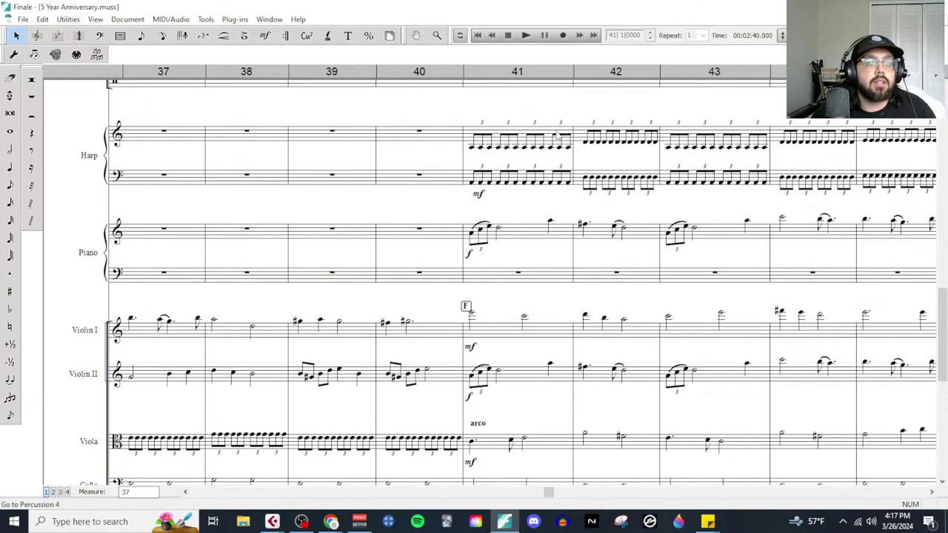
pyautogui.hscroll(3, 539, 170)
pyautogui.click(396, 187)
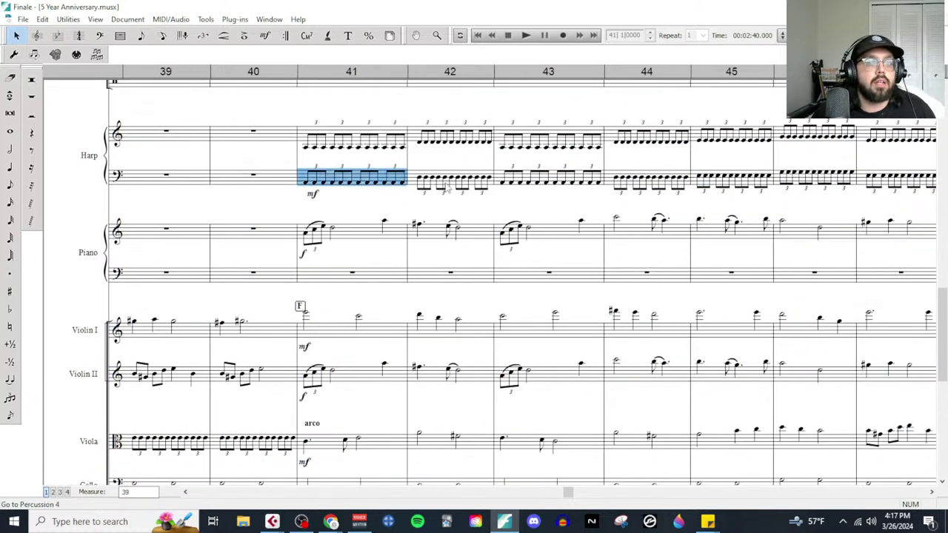
pyautogui.hscroll(3, 688, 183)
pyautogui.keyDown('shift'); pyautogui.click(780, 180); pyautogui.keyUp('shift')
pyautogui.press('Delete')
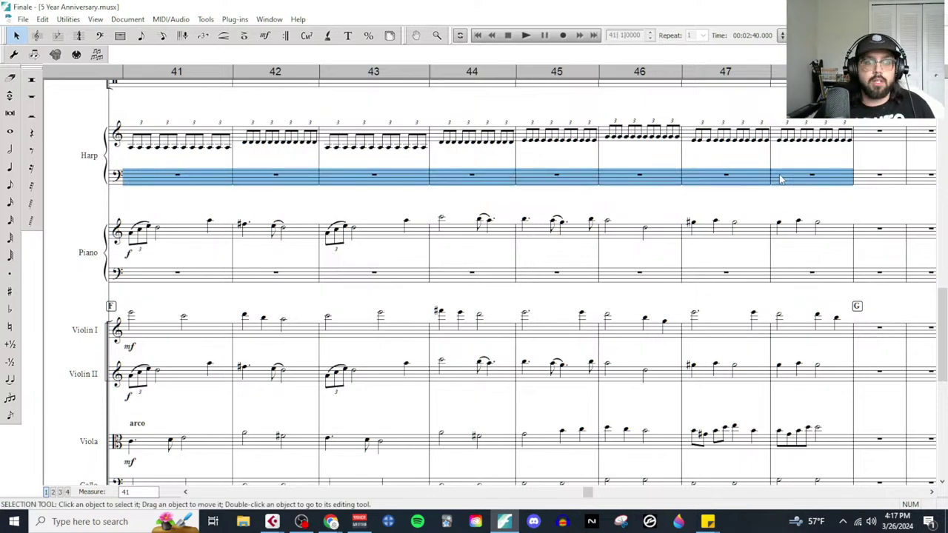
# Step: Copy the harp treble triplets of measures 41–48 into the piano bass staff and play it back
pyautogui.hscroll(-6, 733, 164)
pyautogui.click(544, 141)
pyautogui.hscroll(6, 748, 152)
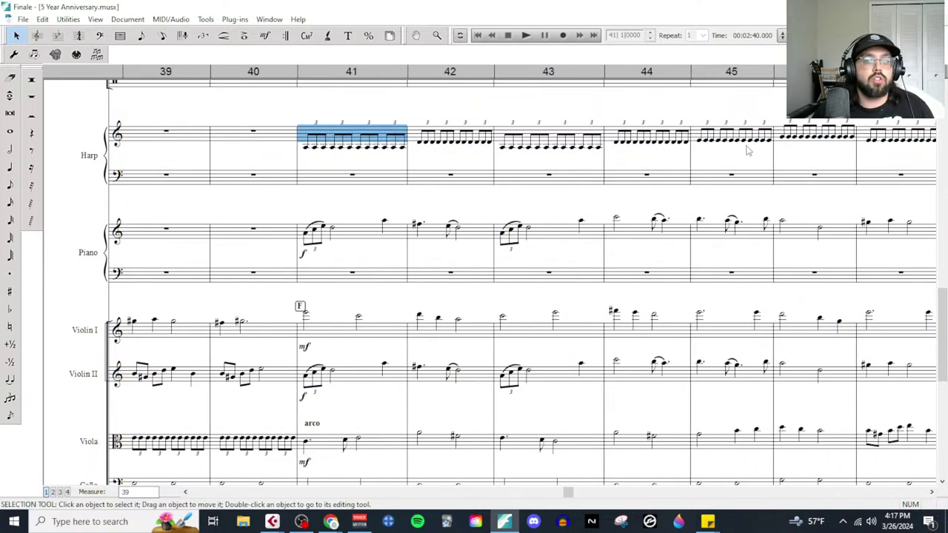
pyautogui.keyDown('shift'); pyautogui.click(799, 145); pyautogui.keyUp('shift')
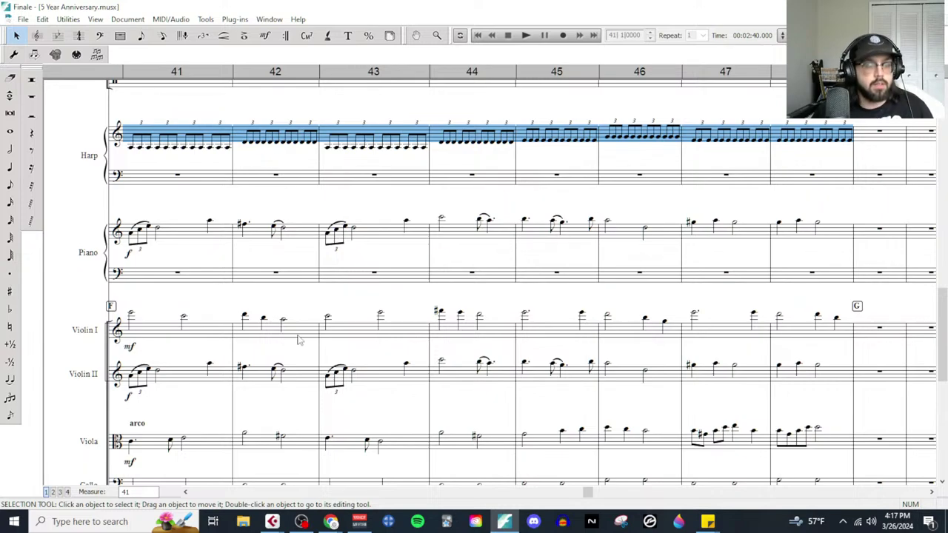
pyautogui.hscroll(-6, 298, 340)
pyautogui.click(483, 280)
pyautogui.hotkey('ctrl', 'v')
pyautogui.press('Escape')
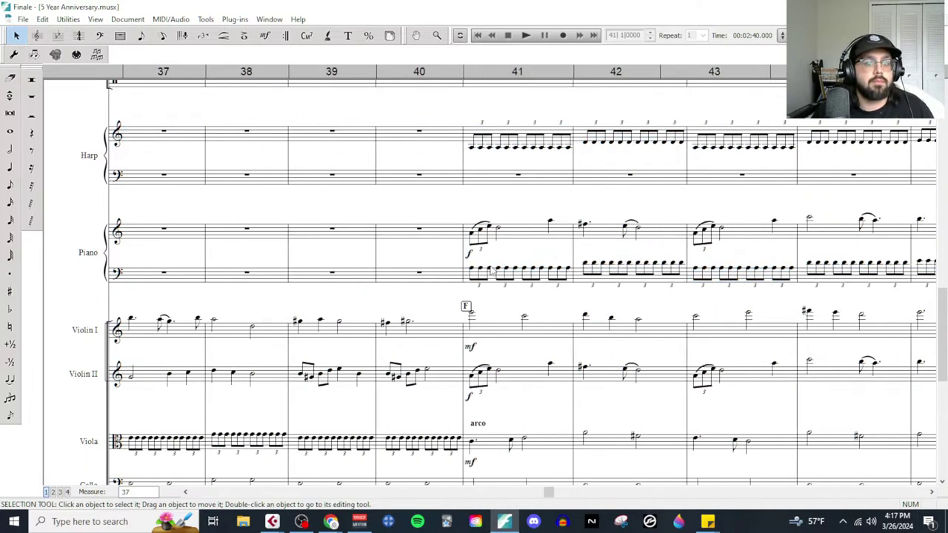
pyautogui.click(525, 37)
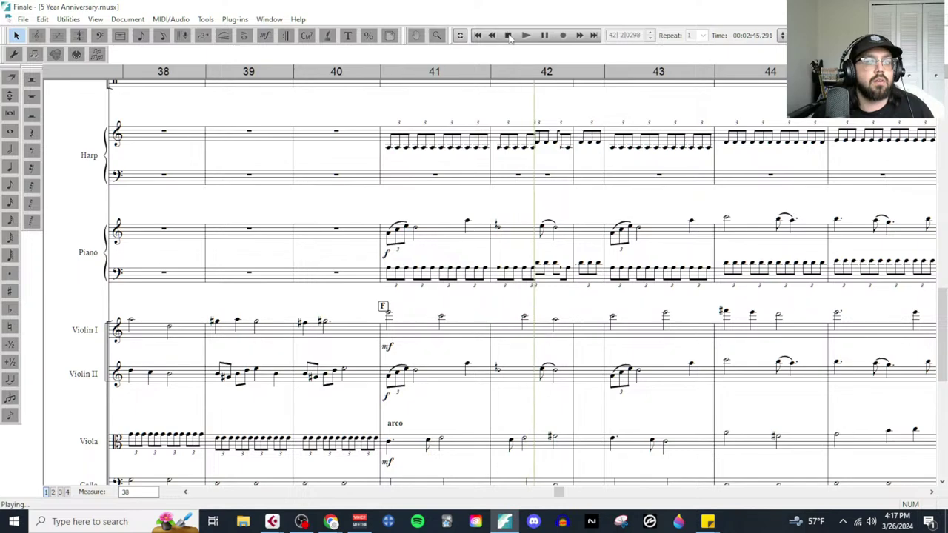
pyautogui.click(445, 202)
# Step: Transpose the piano treble melody in measures 41–48 up an octave and replay the passage
pyautogui.click(448, 230)
pyautogui.hscroll(6, 463, 249)
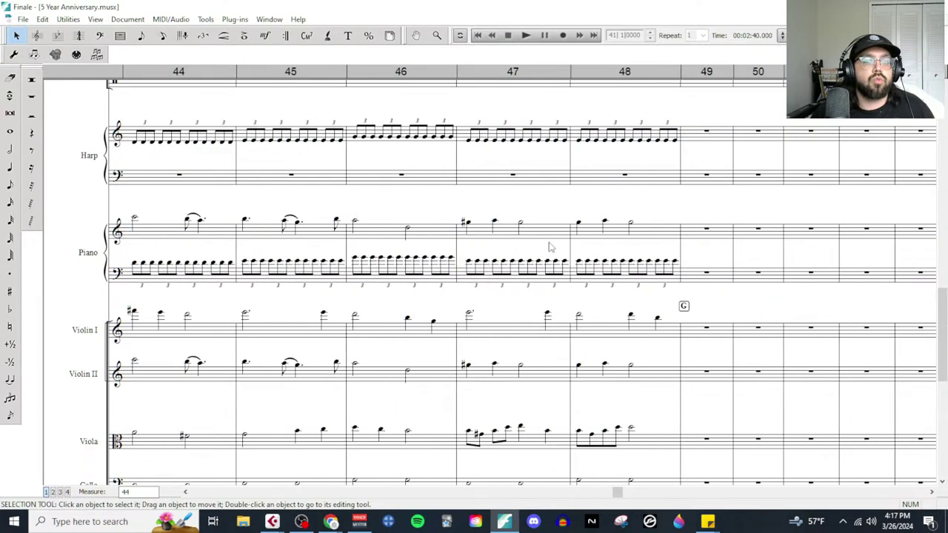
pyautogui.keyDown('shift'); pyautogui.click(598, 241); pyautogui.keyUp('shift')
pyautogui.hscroll(-6, 550, 237)
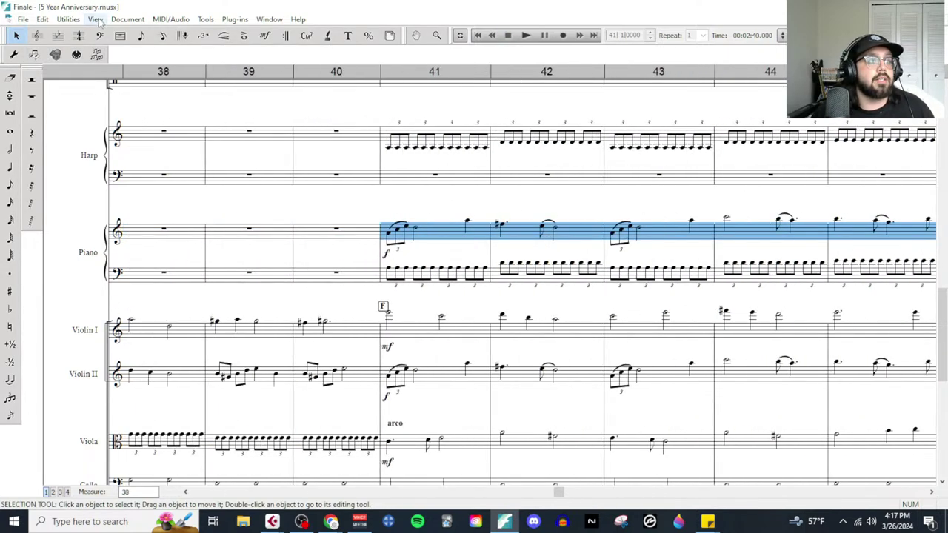
pyautogui.click(68, 19)
pyautogui.click(81, 152)
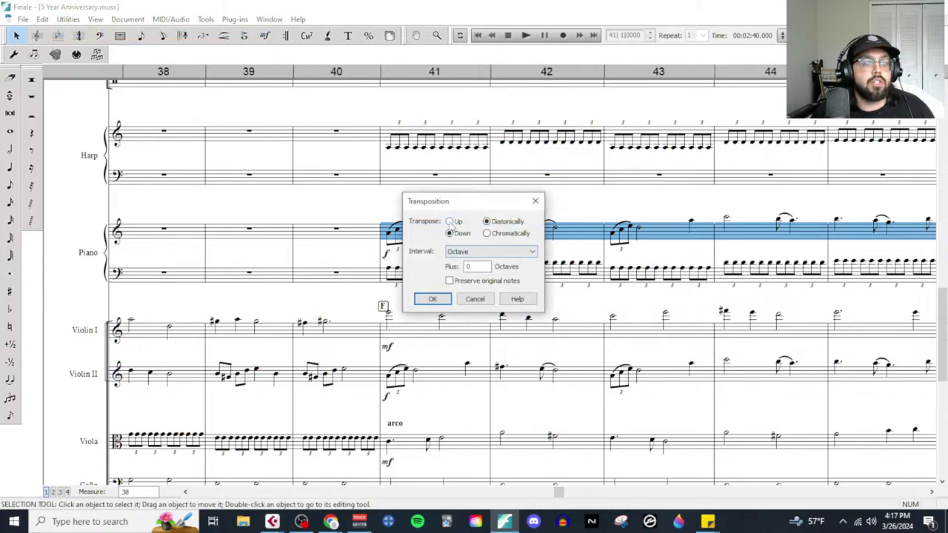
pyautogui.click(434, 300)
pyautogui.press('Escape')
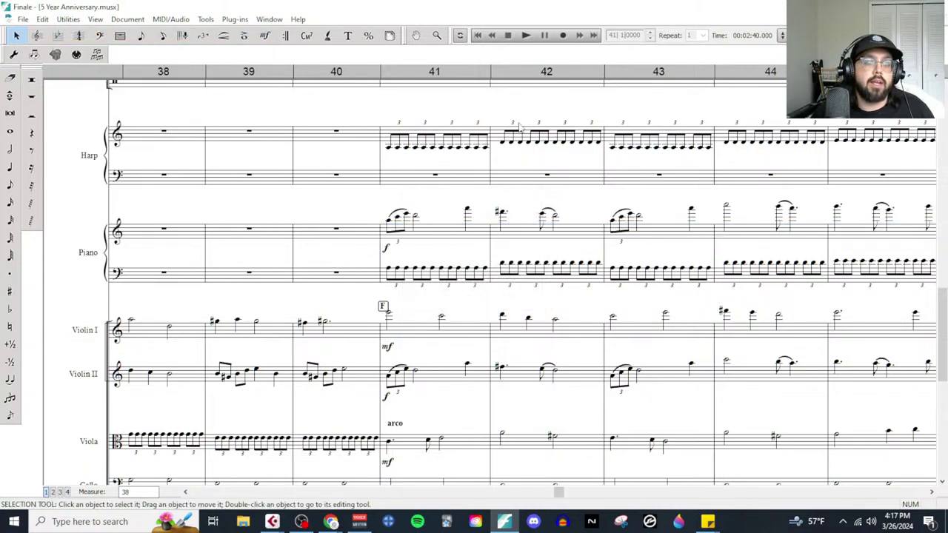
pyautogui.click(525, 35)
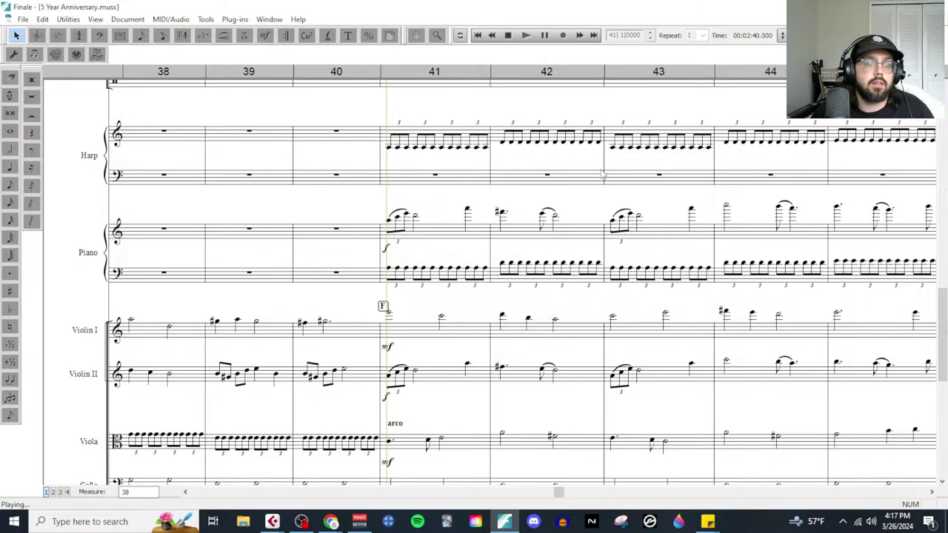
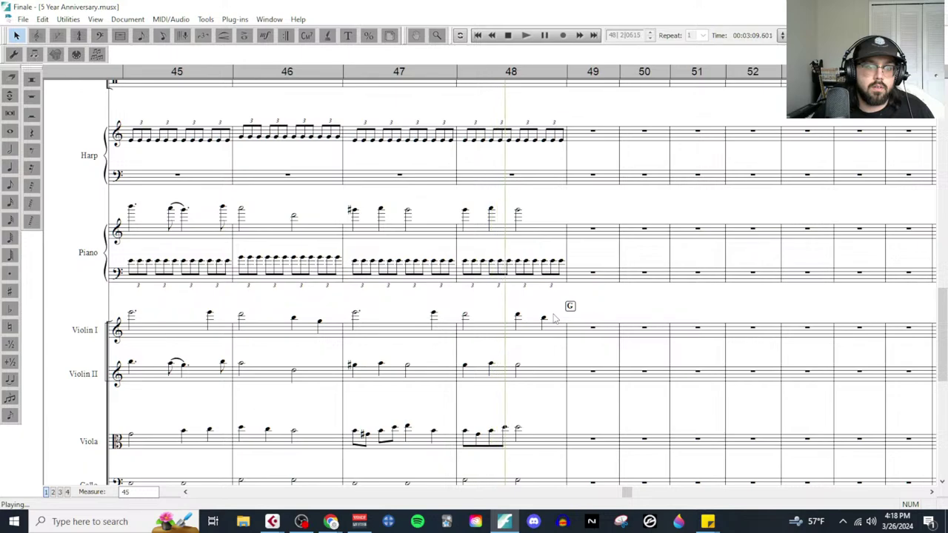
# Step: Stop playback and scroll through the score to review measures 33–57
pyautogui.click(509, 36)
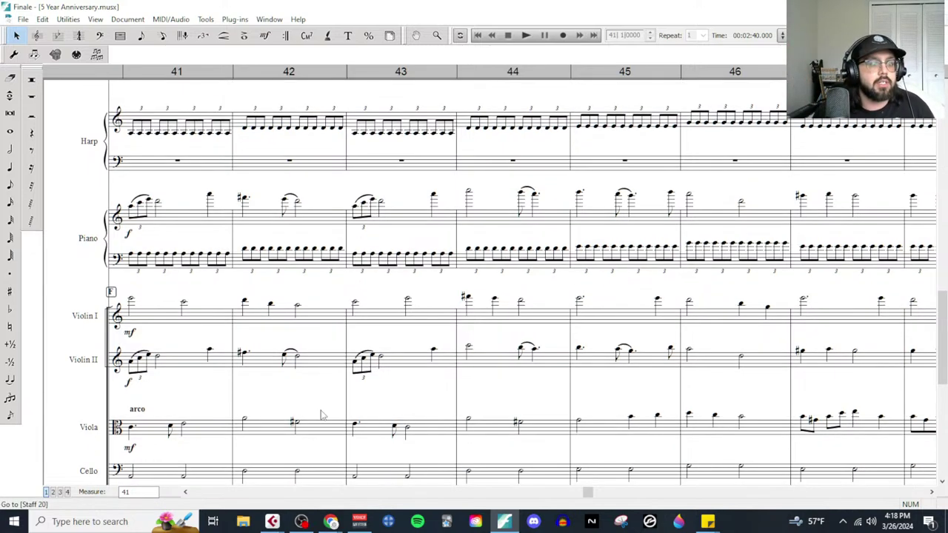
pyautogui.scroll(-5, 322, 414)
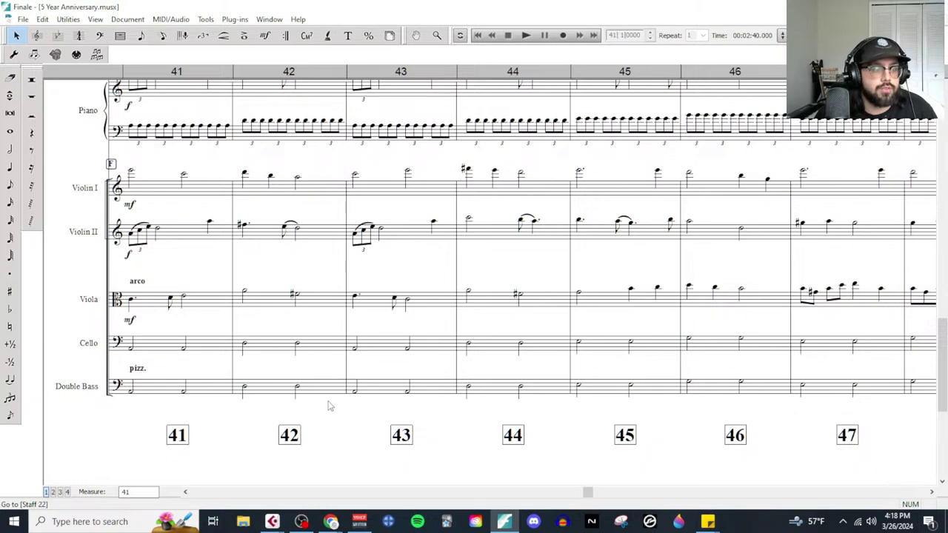
pyautogui.hscroll(-8, 352, 385)
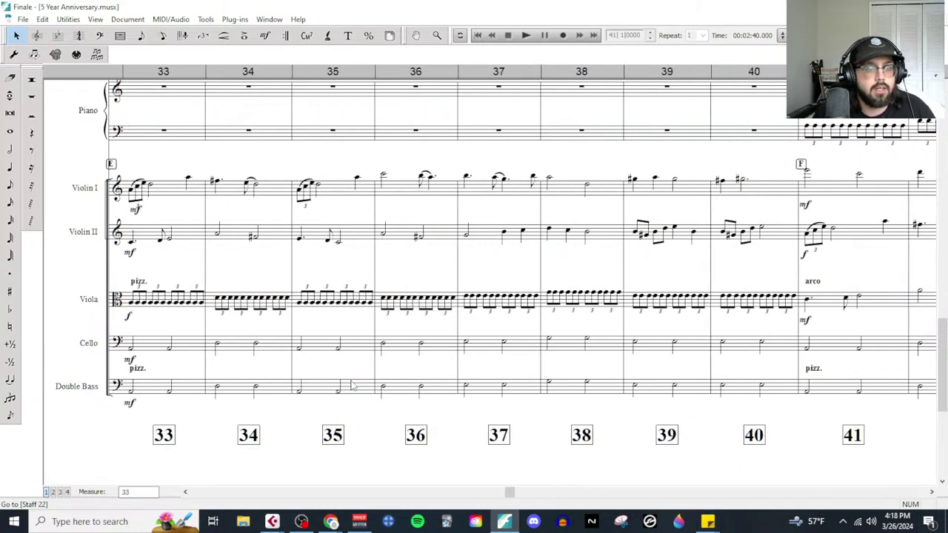
pyautogui.hscroll(10, 352, 385)
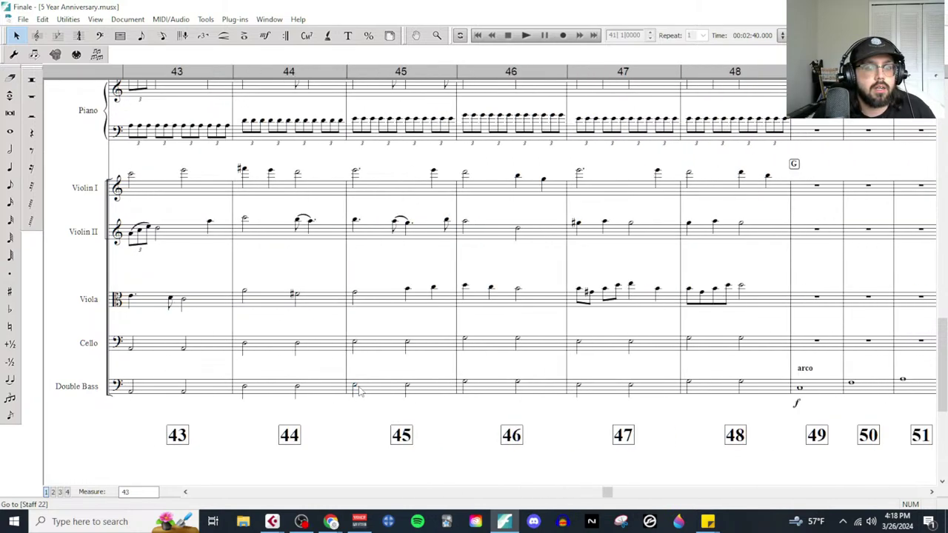
pyautogui.scroll(15, 378, 381)
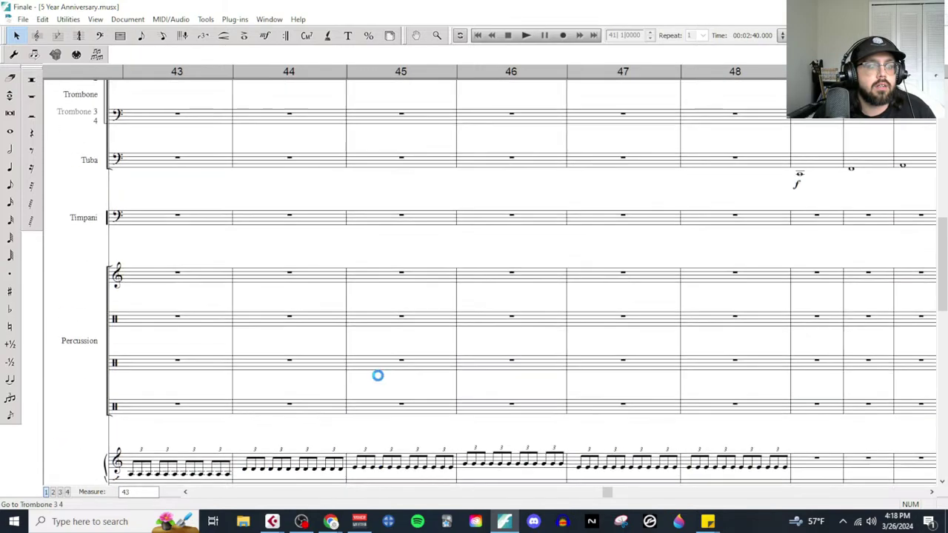
pyautogui.scroll(8, 378, 381)
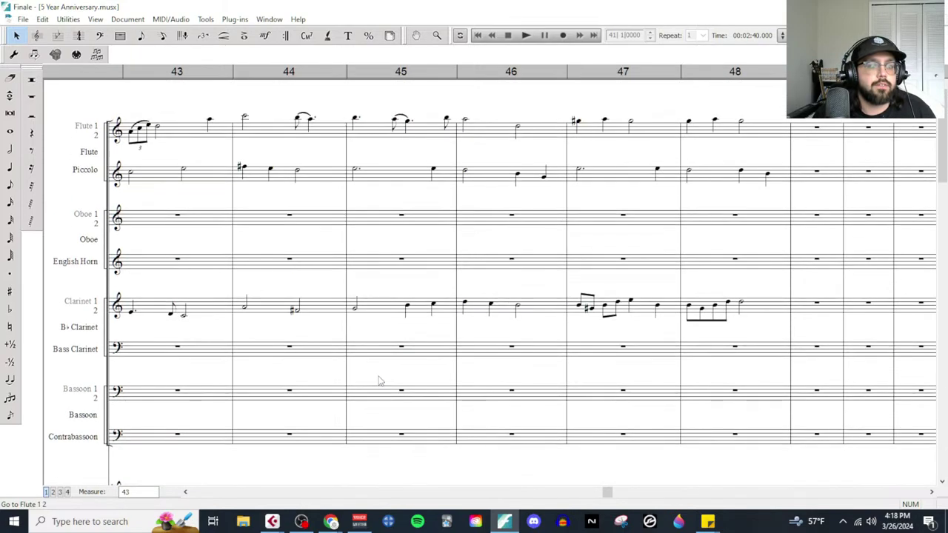
pyautogui.hscroll(-4, 379, 381)
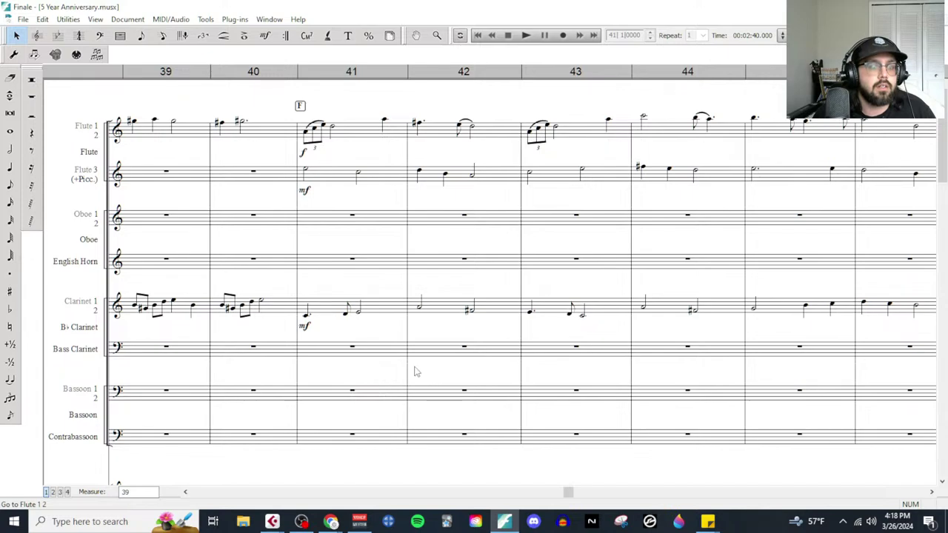
pyautogui.hscroll(6, 415, 372)
pyautogui.hscroll(-6, 416, 372)
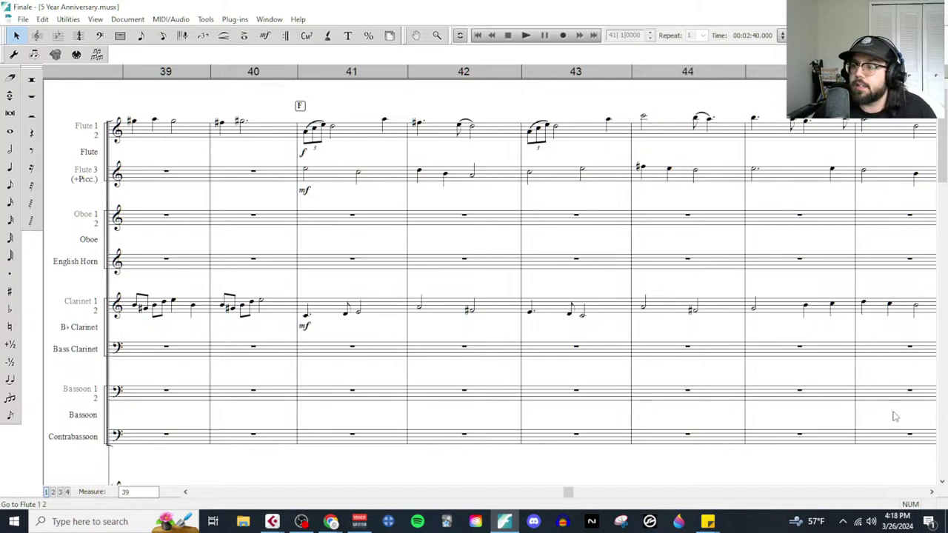
pyautogui.scroll(-15, 549, 356)
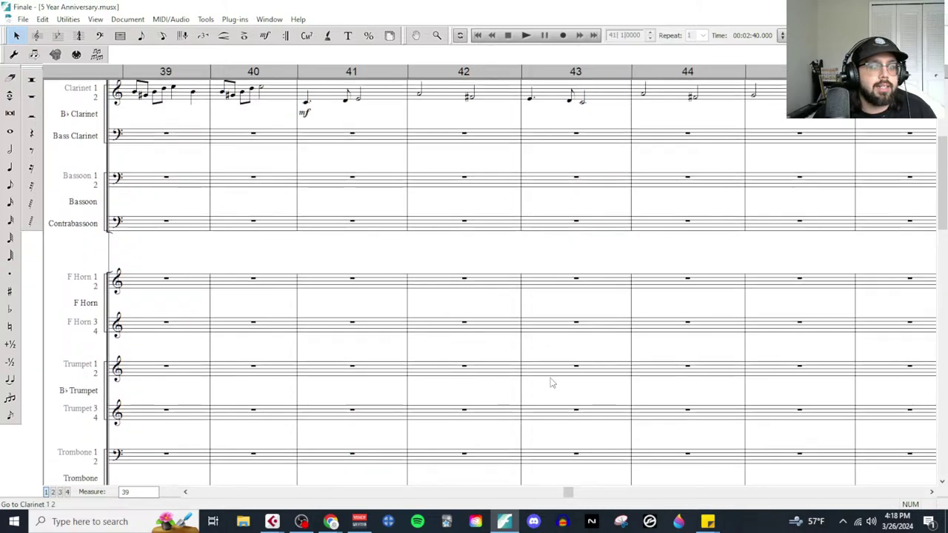
pyautogui.scroll(-5, 546, 382)
pyautogui.scroll(15, 531, 385)
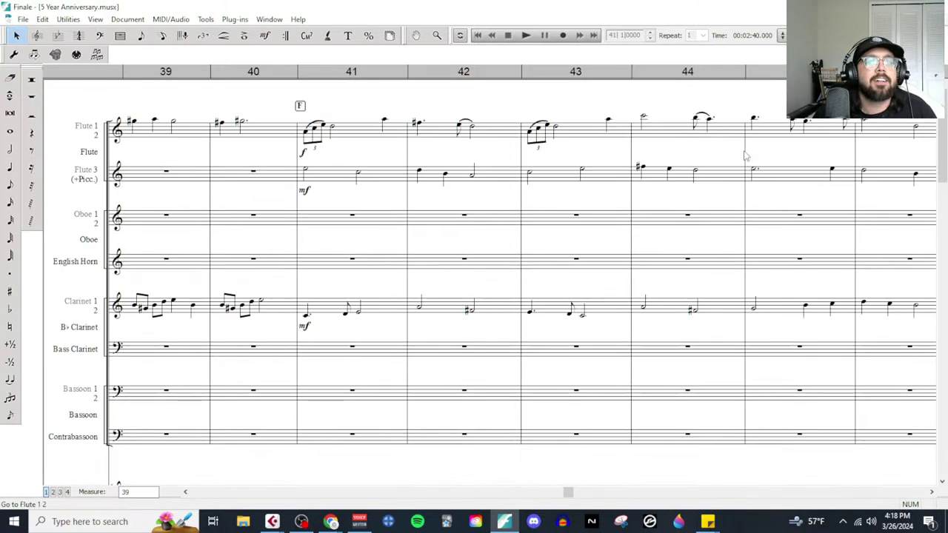
pyautogui.hscroll(10, 636, 299)
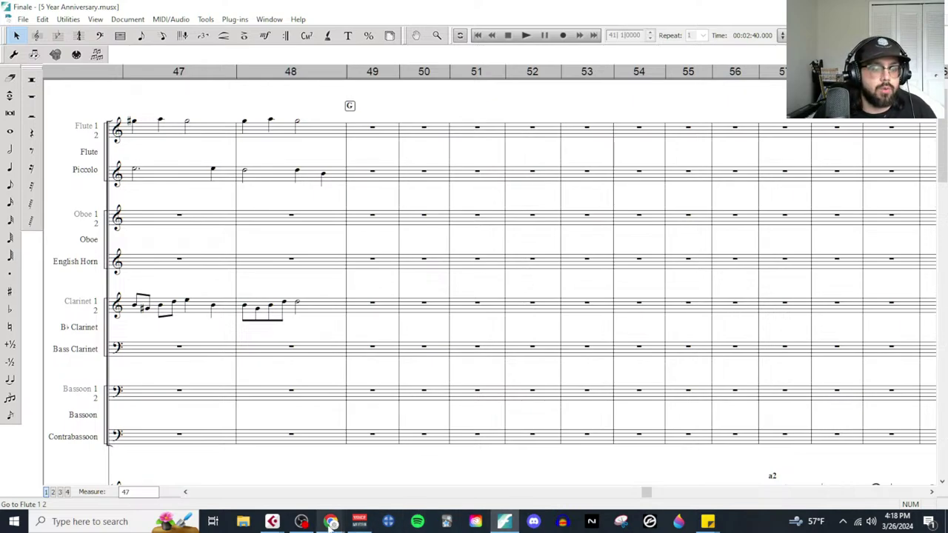
# Step: Add '= Horns' after C1's Chordal Melody in the composing plan, then return to Finale
pyautogui.moveTo(331, 522)
pyautogui.click(404, 478)
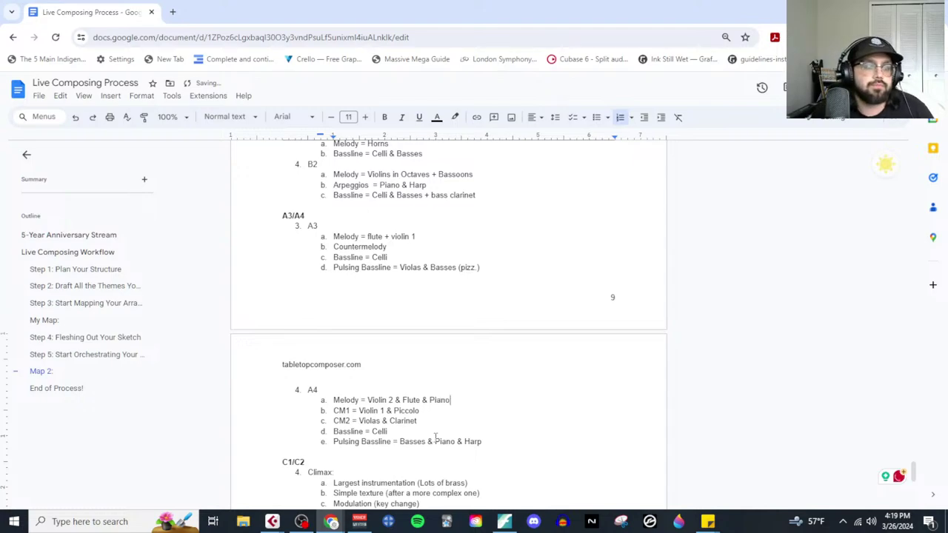
pyautogui.scroll(-3, 418, 475)
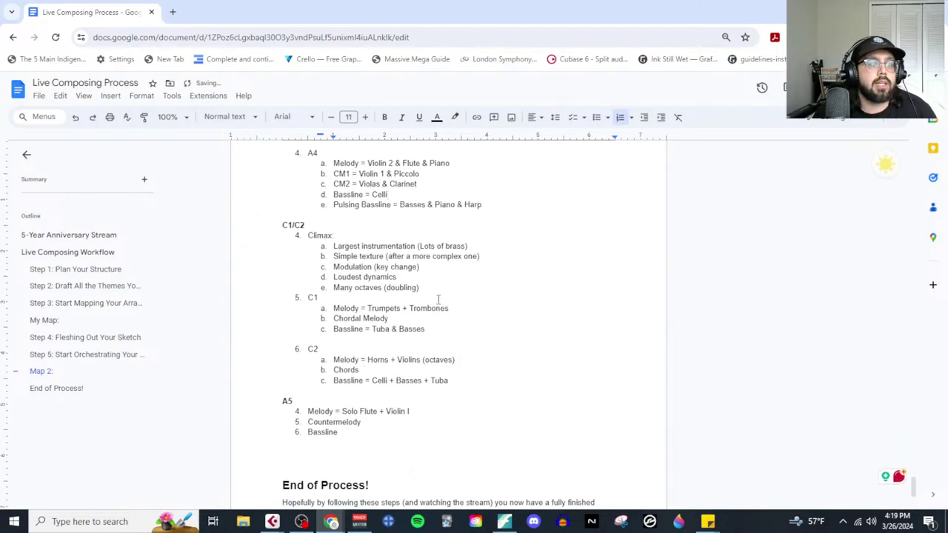
pyautogui.click(406, 318)
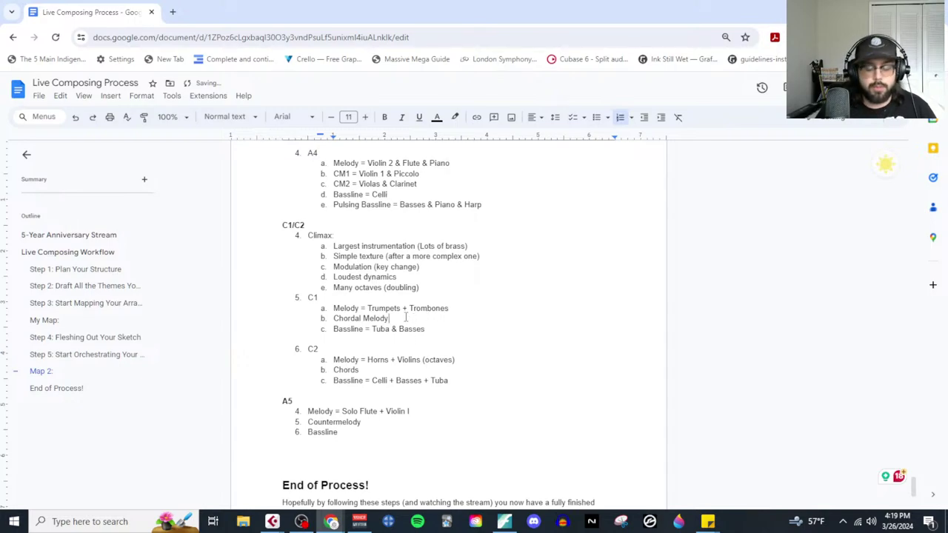
pyautogui.write('= Horns')
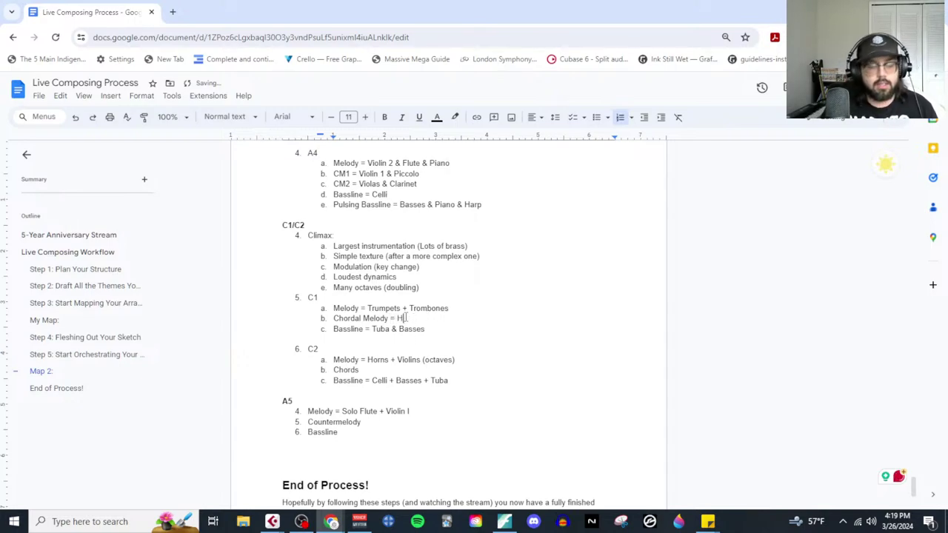
pyautogui.click(503, 522)
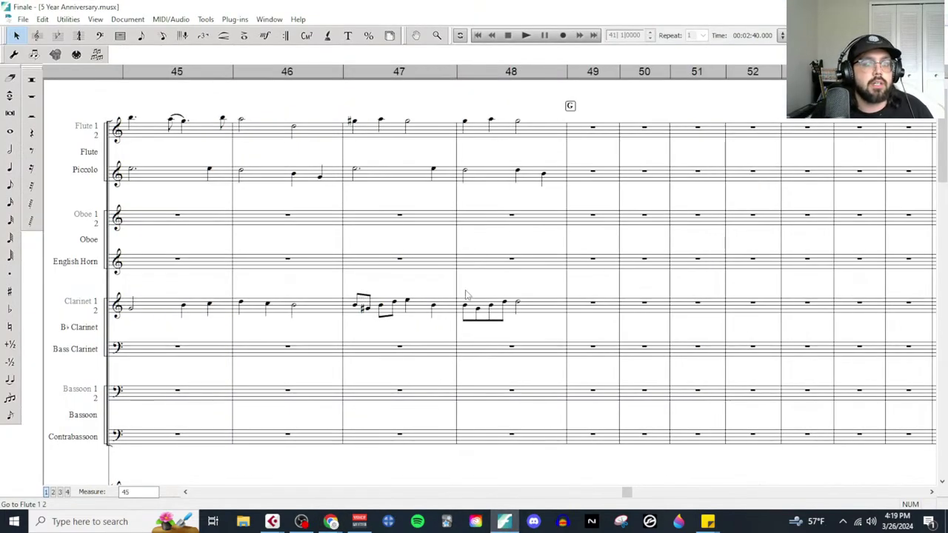
pyautogui.hscroll(3, 466, 296)
pyautogui.scroll(-1, 465, 297)
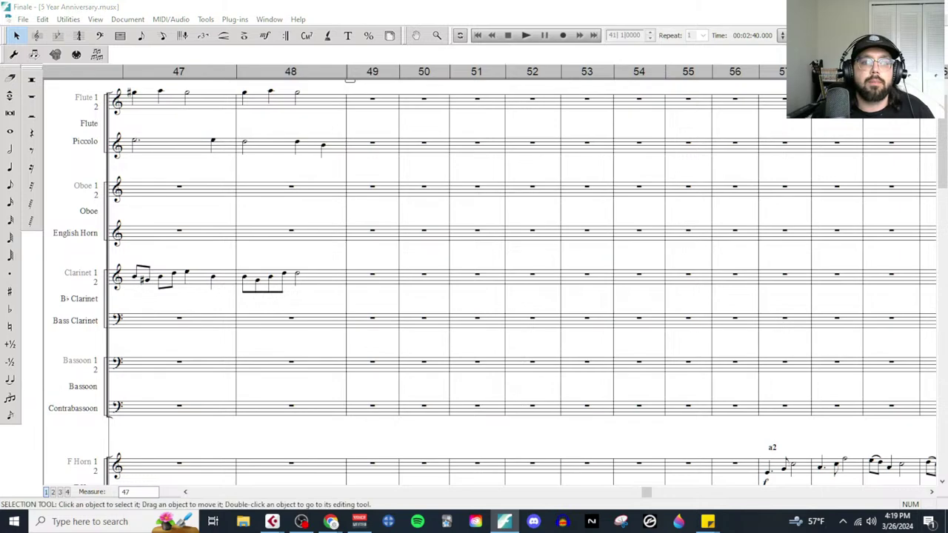
pyautogui.click(782, 35)
pyautogui.press('Escape')
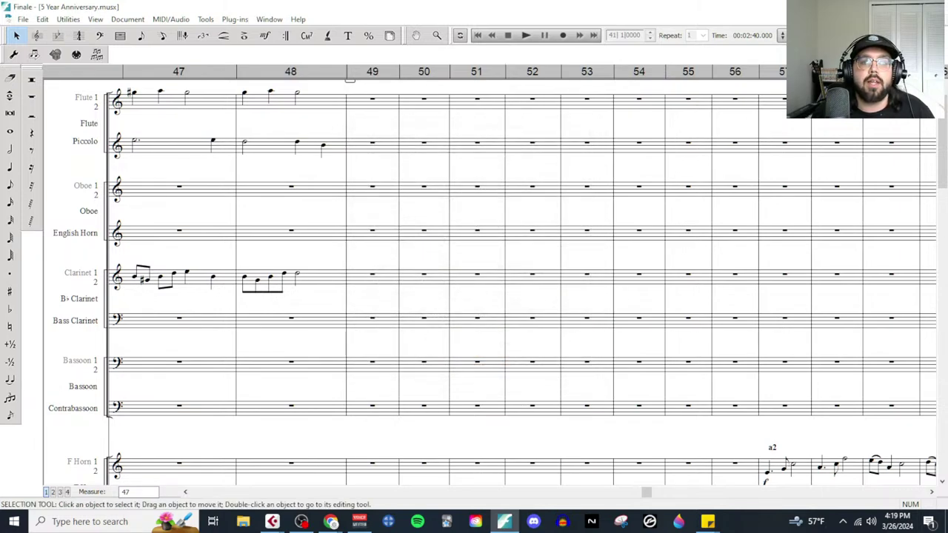
pyautogui.click(926, 19)
pyautogui.hotkey('ctrl', 'Tab')
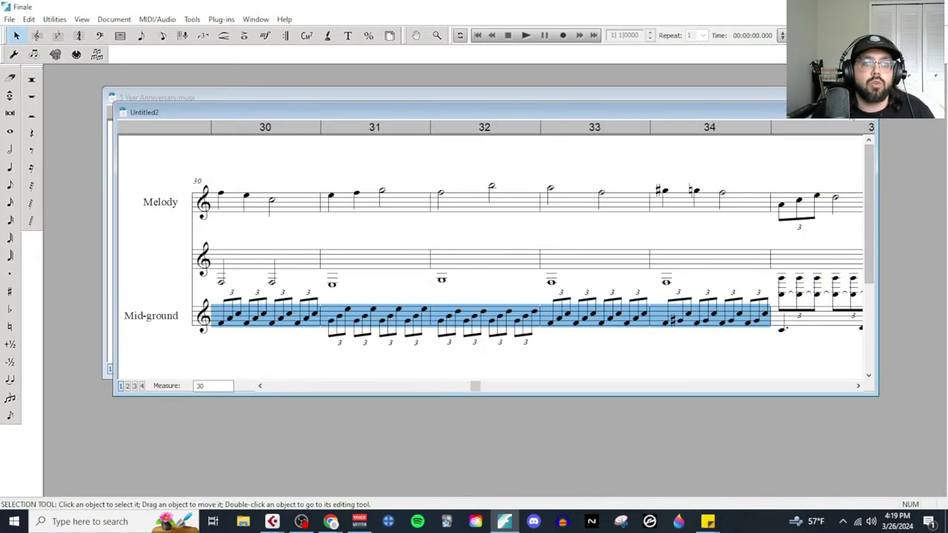
pyautogui.click(852, 103)
pyautogui.hscroll(5, 607, 260)
pyautogui.hscroll(10, 606, 261)
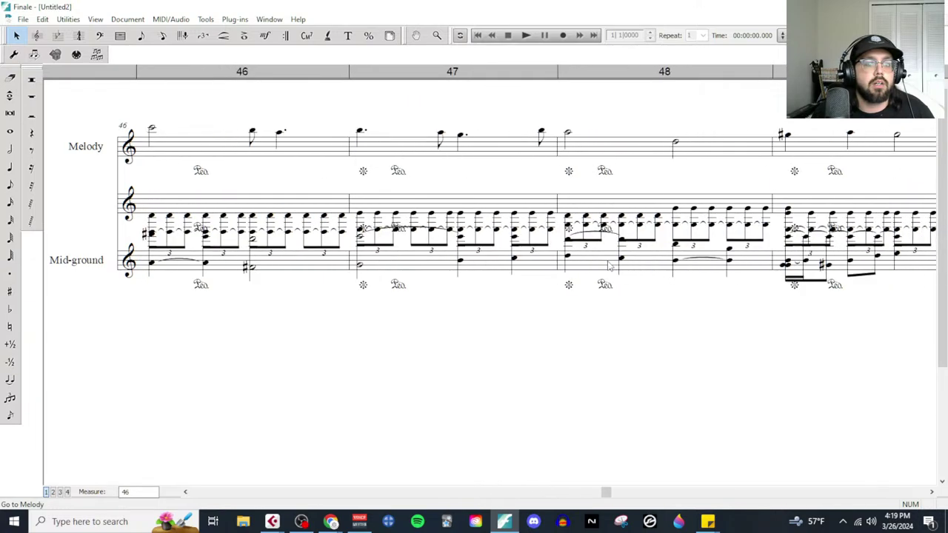
pyautogui.hscroll(-1, 610, 268)
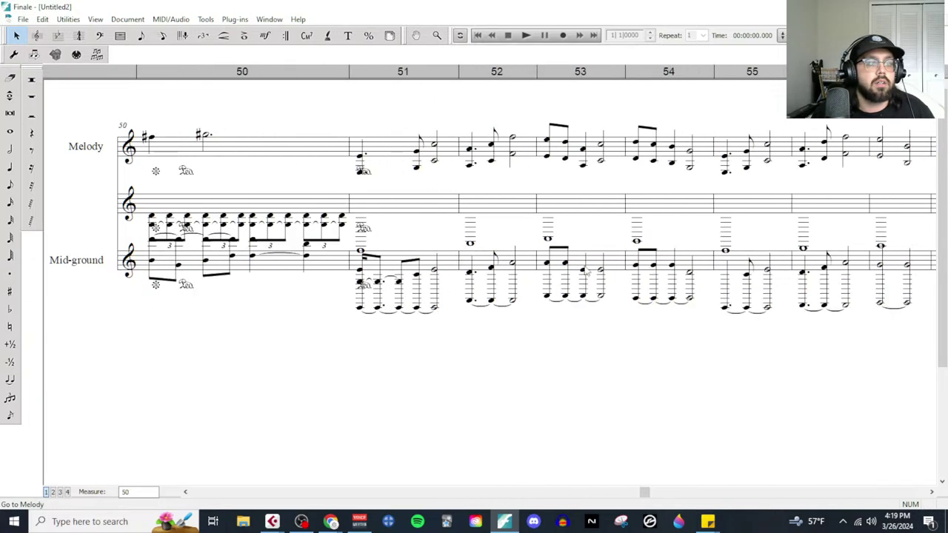
pyautogui.hscroll(1, 549, 275)
pyautogui.hscroll(3, 550, 274)
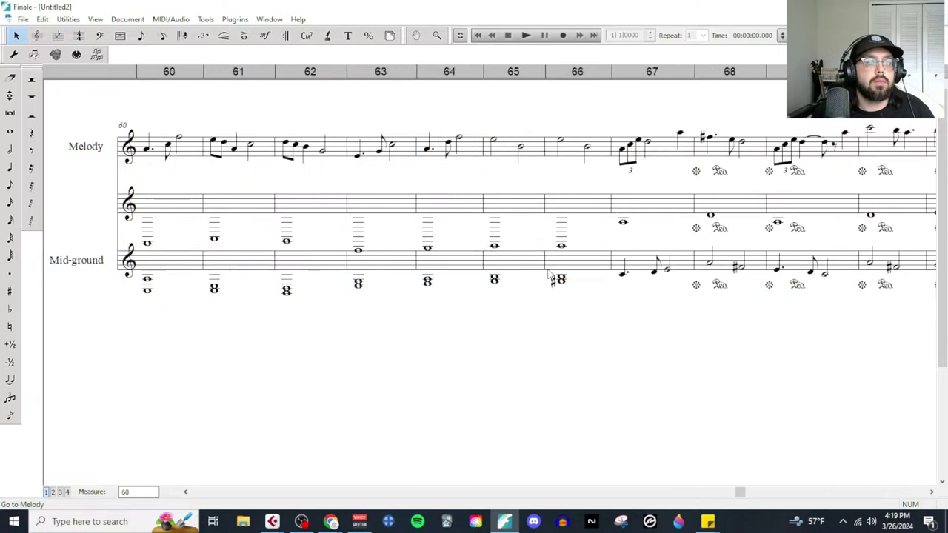
pyautogui.hotkey('ctrl', 'F5')
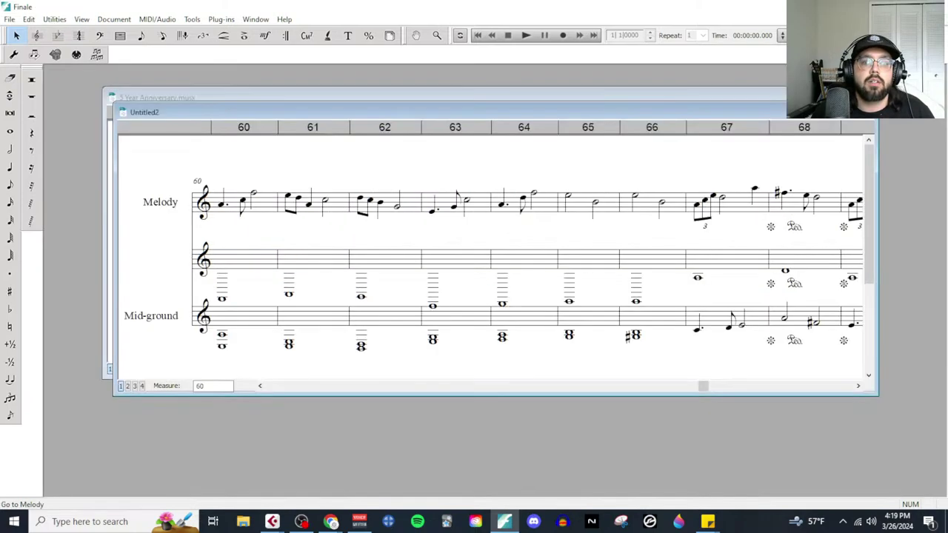
pyautogui.hotkey('ctrl', 'F6')
pyautogui.scroll(-3, 412, 269)
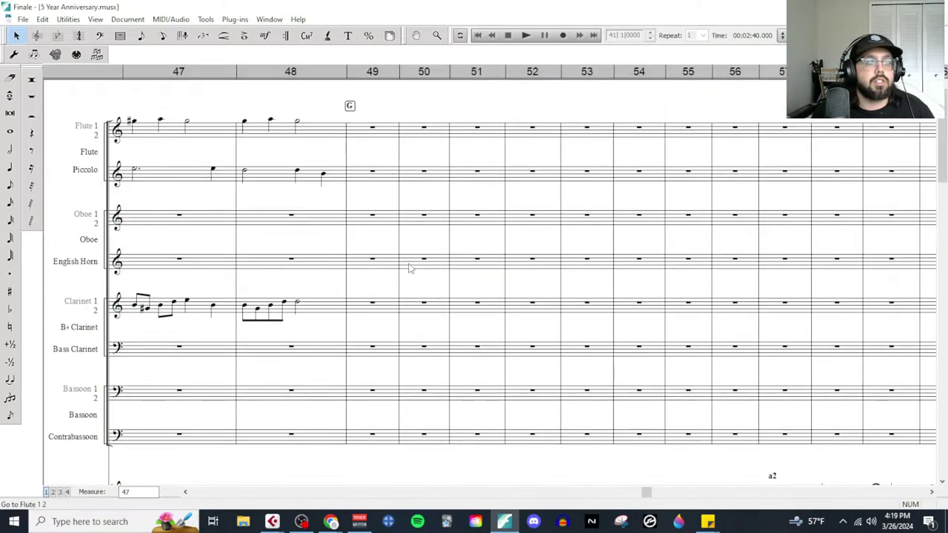
pyautogui.scroll(-2, 403, 303)
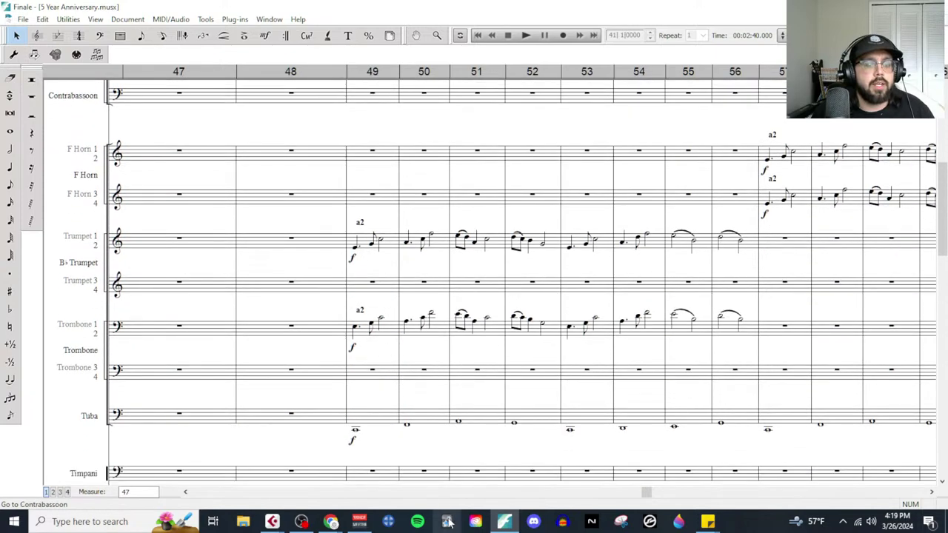
pyautogui.moveTo(272, 522)
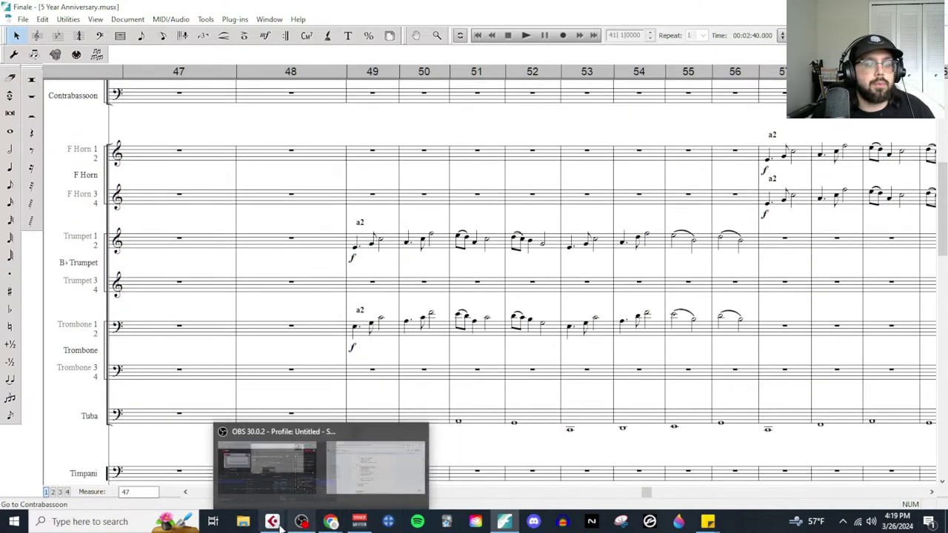
pyautogui.click(307, 465)
pyautogui.press('Escape')
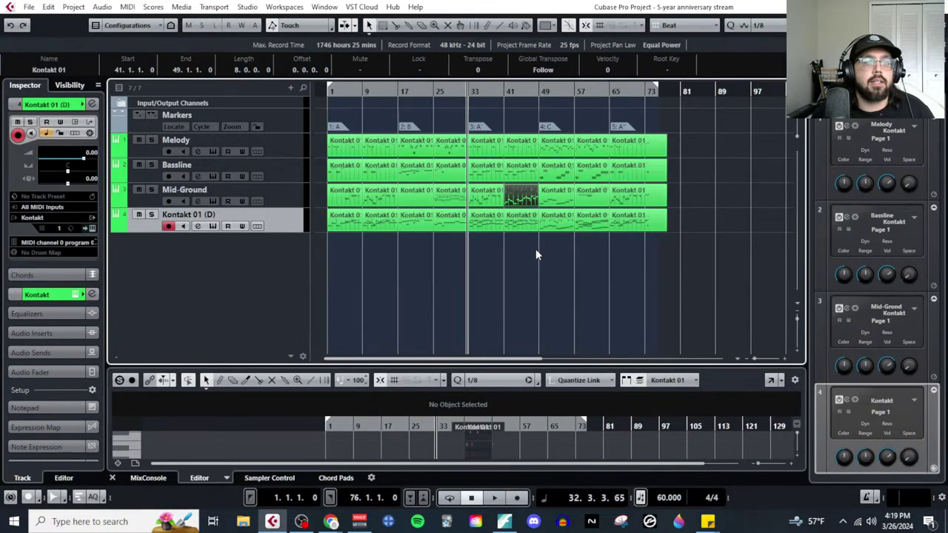
pyautogui.click(549, 206)
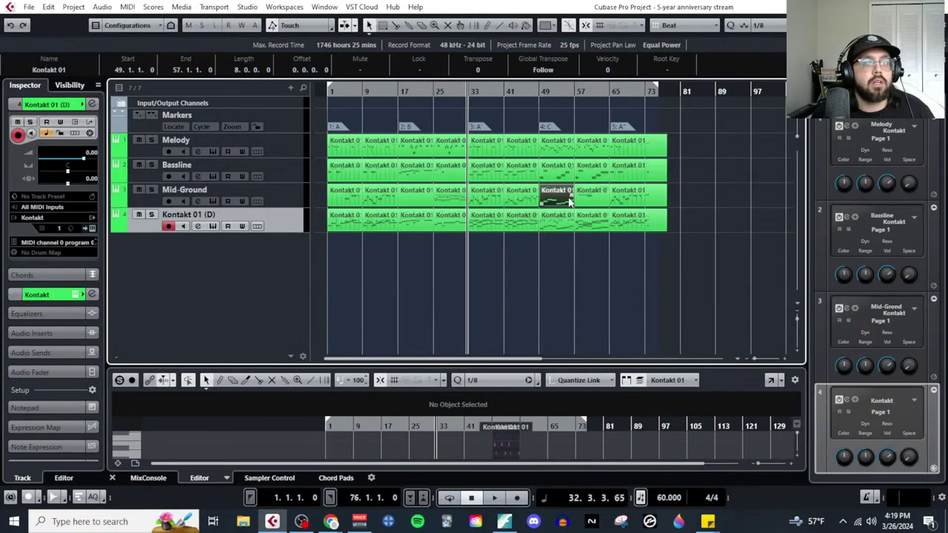
pyautogui.click(128, 7)
pyautogui.click(152, 20)
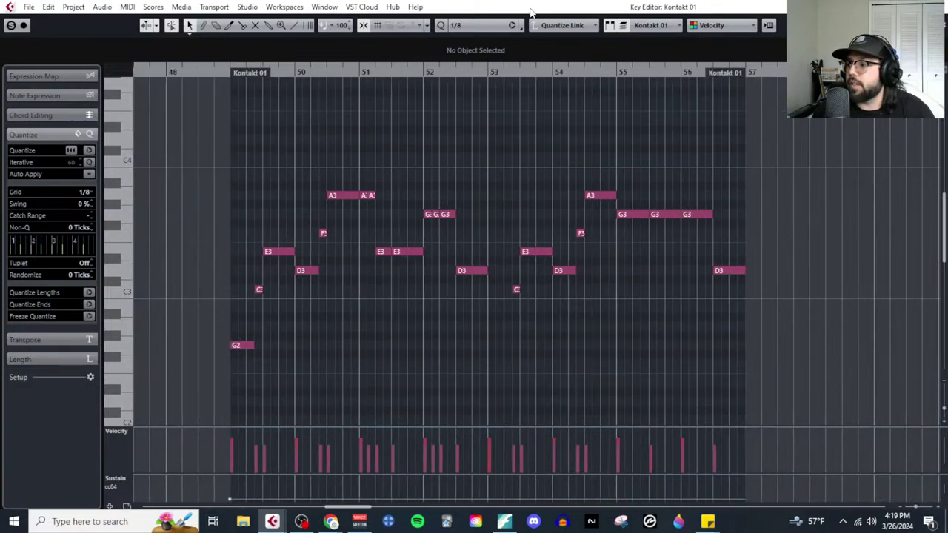
pyautogui.hotkey('ctrl', 'w')
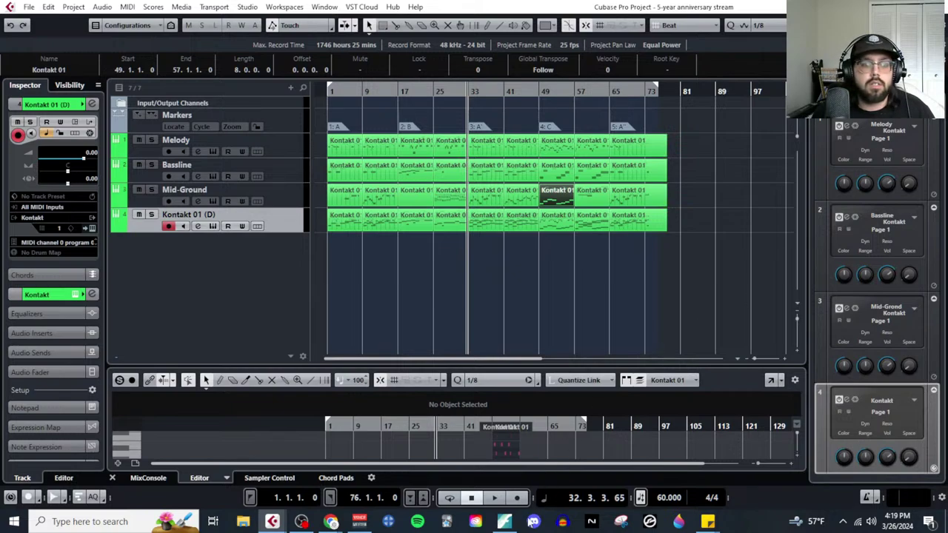
pyautogui.click(503, 521)
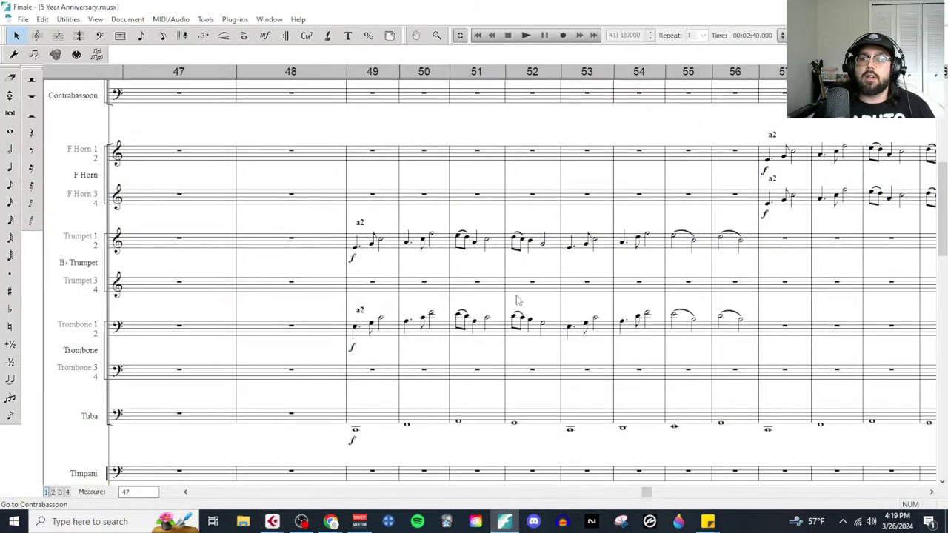
# Step: Enter an eighth note and a closing half note in Horn 3/4 measure 50
pyautogui.click(9, 167)
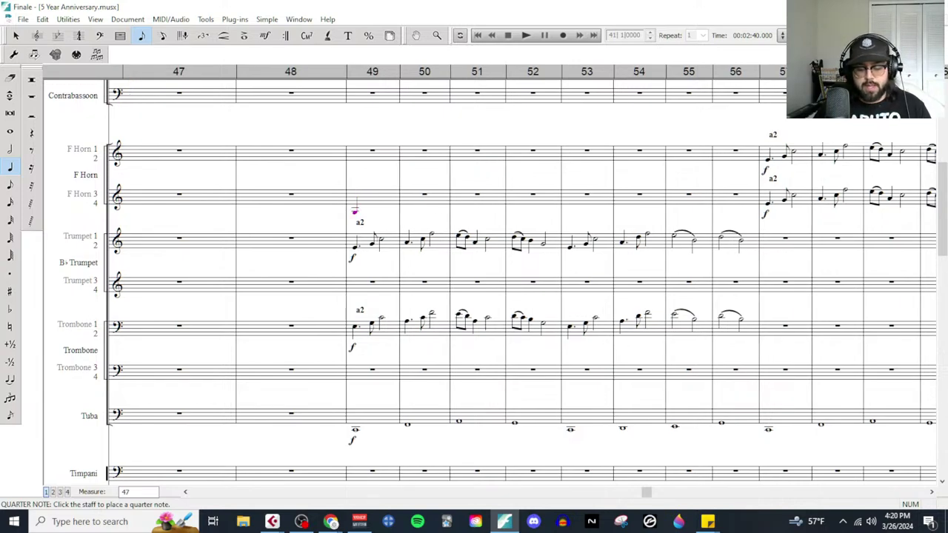
pyautogui.press('4')
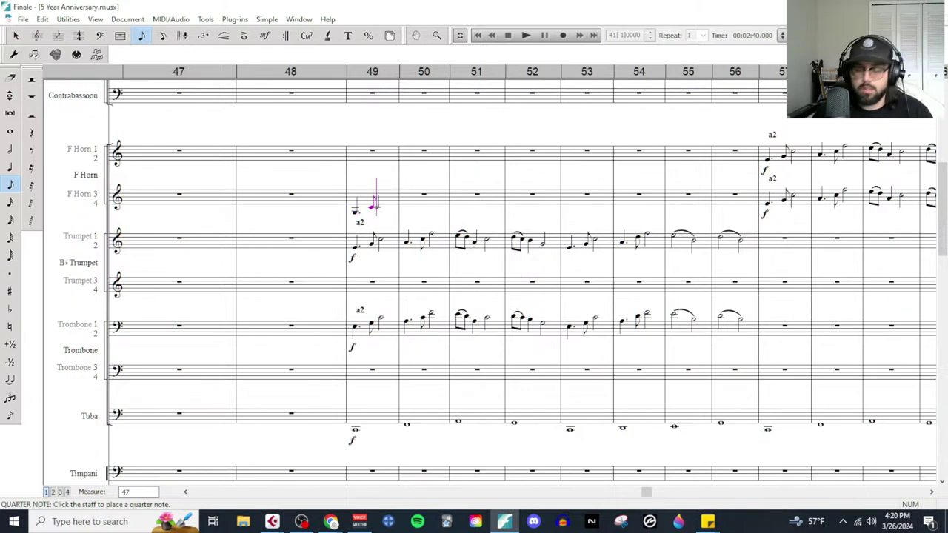
pyautogui.press('6')
pyautogui.press('5')
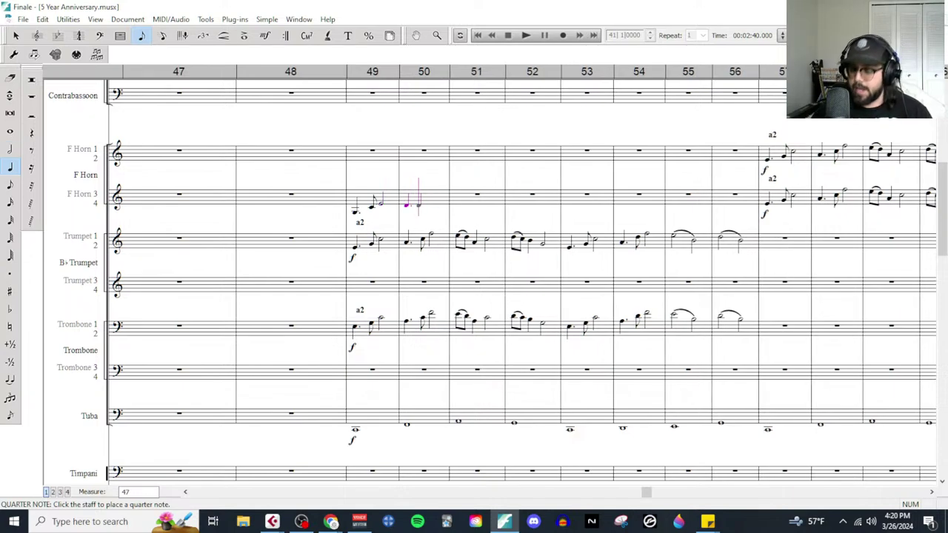
pyautogui.press('4')
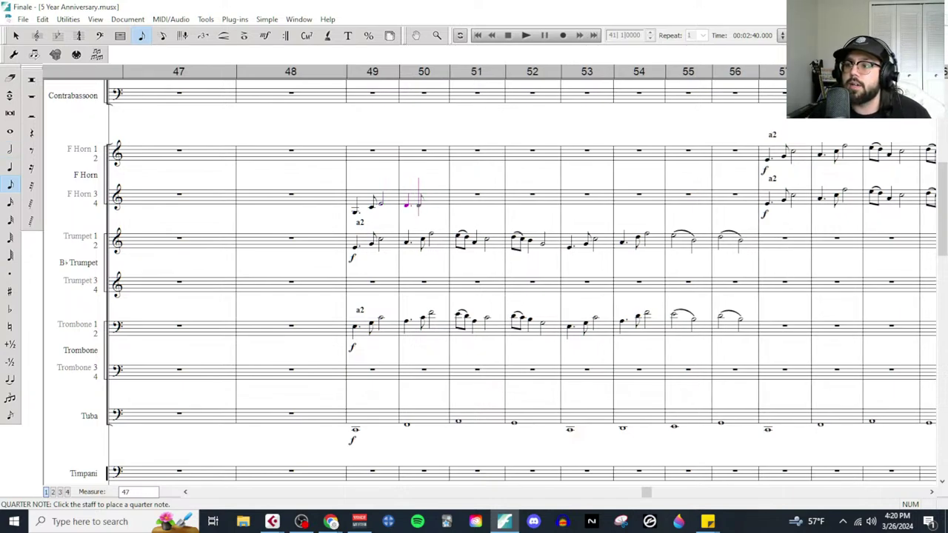
pyautogui.click(420, 200)
pyautogui.press('6')
pyautogui.click(430, 197)
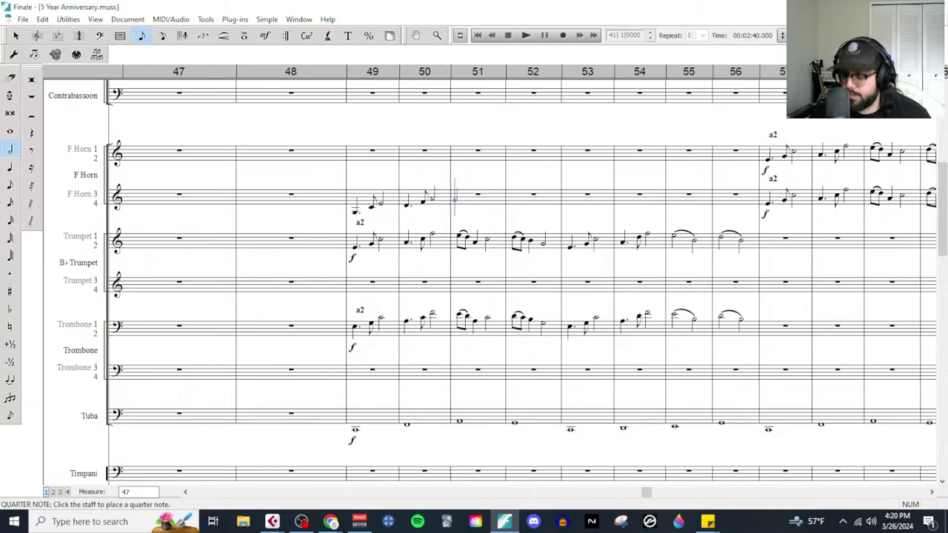
# Step: Enter three quarter notes and a closing half note in horn measure 51
pyautogui.press('5')
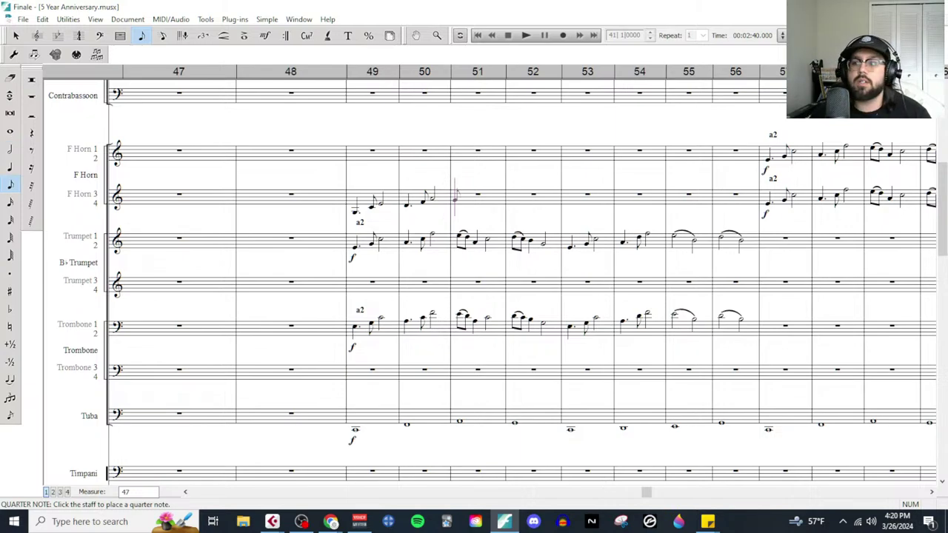
pyautogui.click(460, 200)
pyautogui.click(468, 200)
pyautogui.press('5')
pyautogui.click(474, 202)
pyautogui.press('6')
pyautogui.click(486, 201)
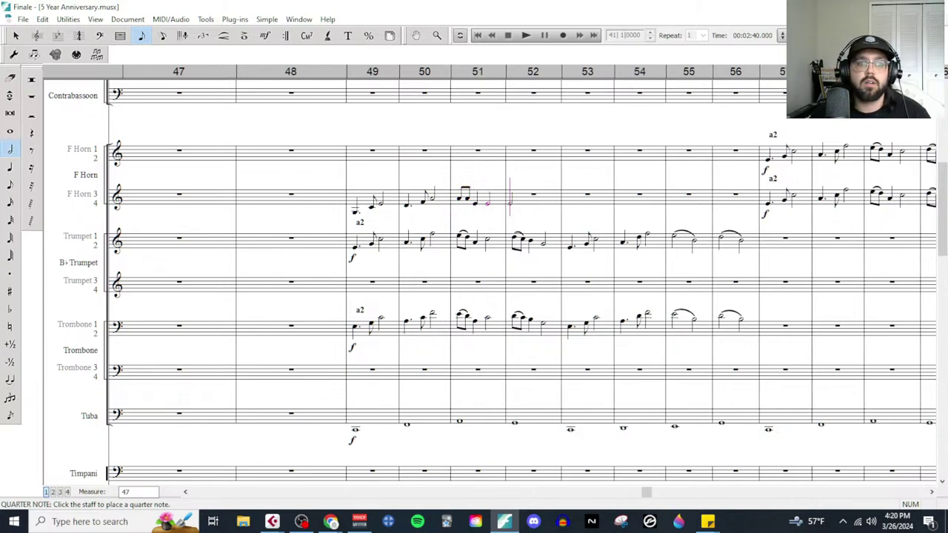
# Step: Enter two eighths, a quarter and a closing half note in horn measure 52
pyautogui.press('4')
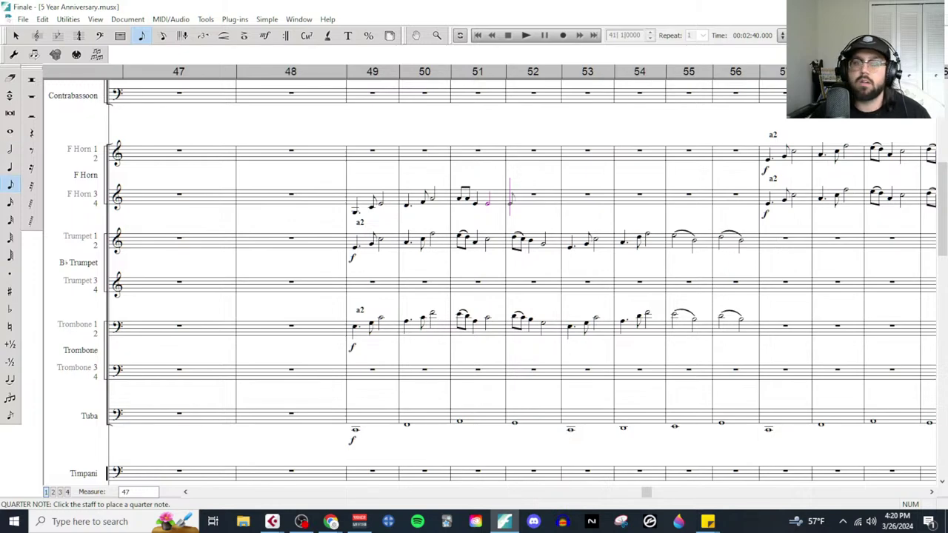
pyautogui.click(513, 199)
pyautogui.click(523, 198)
pyautogui.press('5')
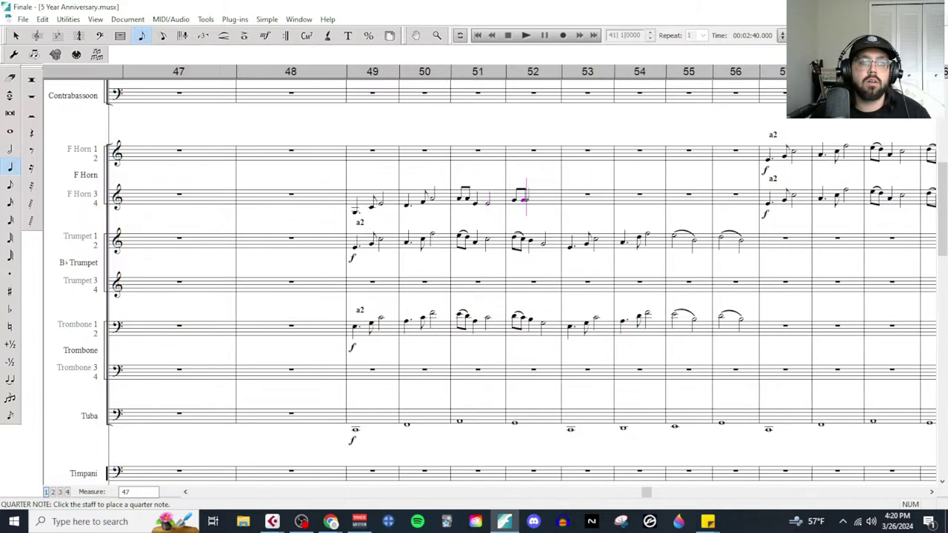
pyautogui.click(531, 200)
pyautogui.press('6')
pyautogui.click(541, 199)
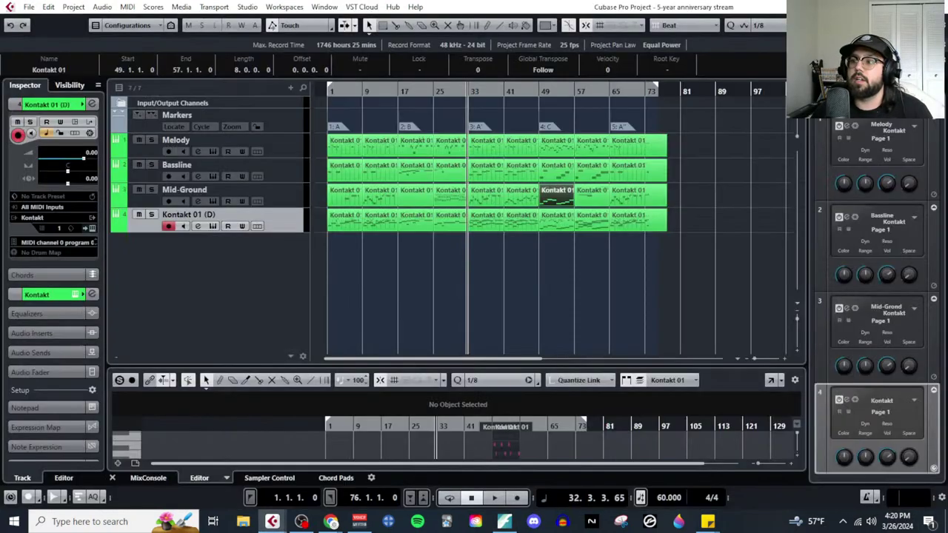
# Step: In Cubase, move the position to bar 53 and open Kontakt 01 in the Key Editor
pyautogui.hotkey('ctrl', 'e')
pyautogui.doubleClick(571, 53)
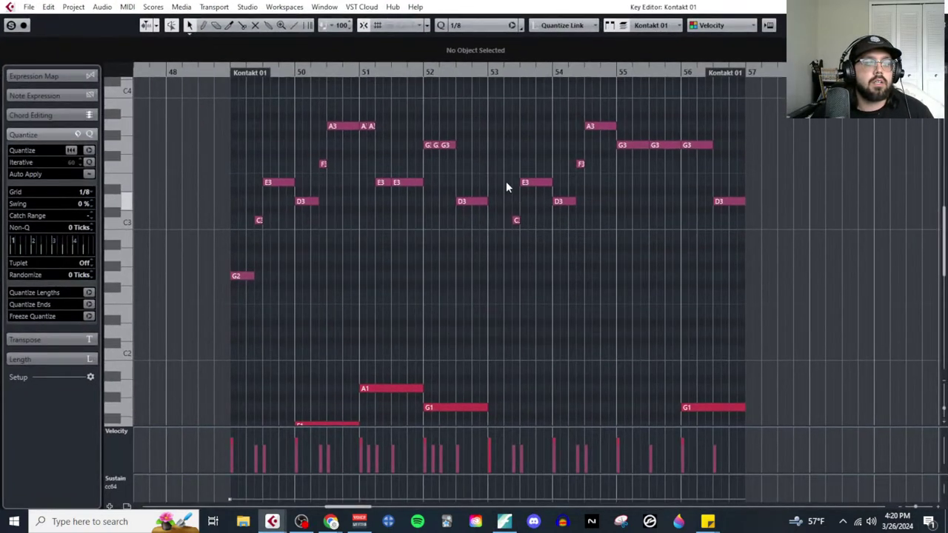
pyautogui.click(487, 74)
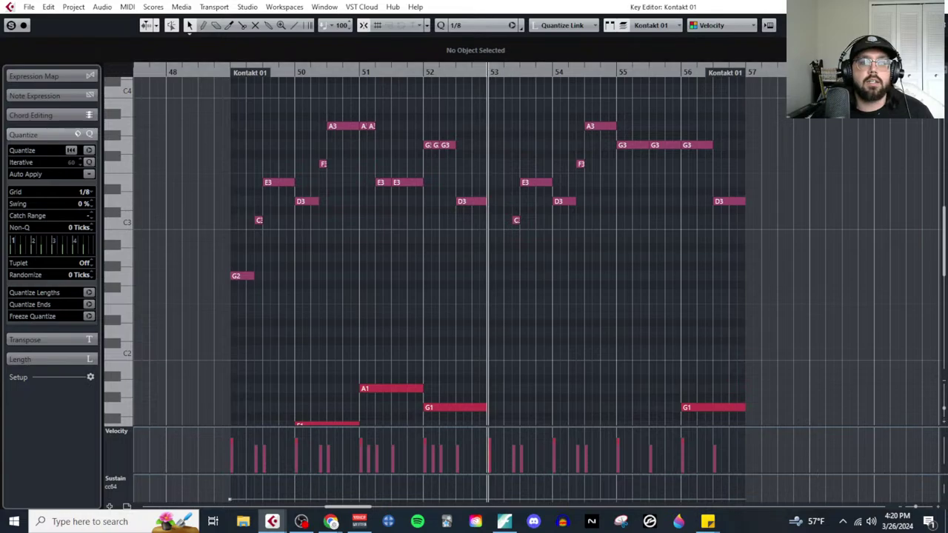
pyautogui.hotkey('ctrl', 'w')
pyautogui.click(128, 7)
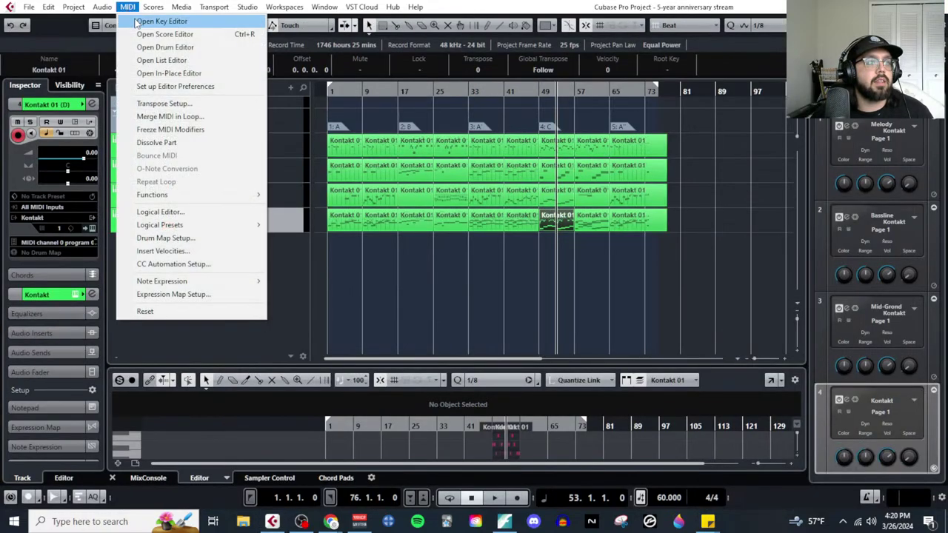
pyautogui.click(158, 17)
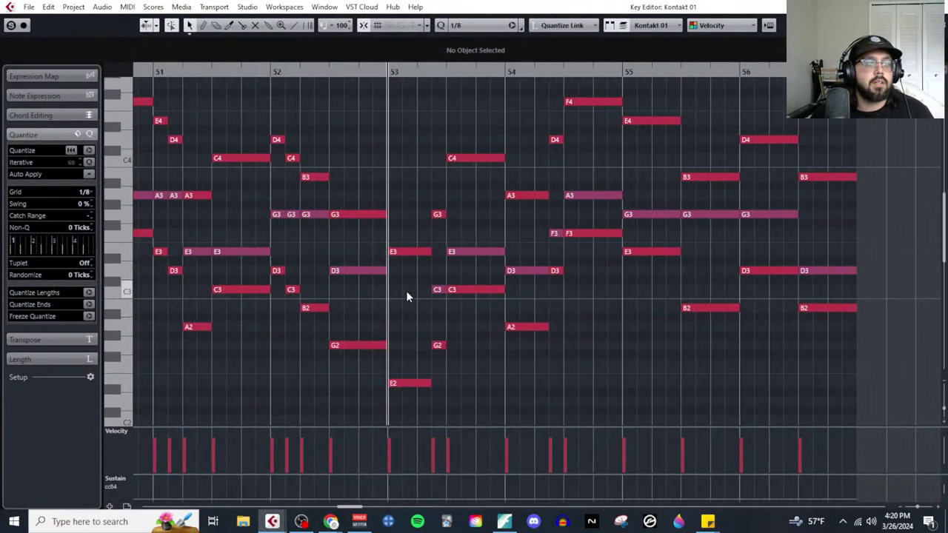
# Step: Draw a short note at the start of bar 53, transpose it to C3 and play it
pyautogui.click(437, 289)
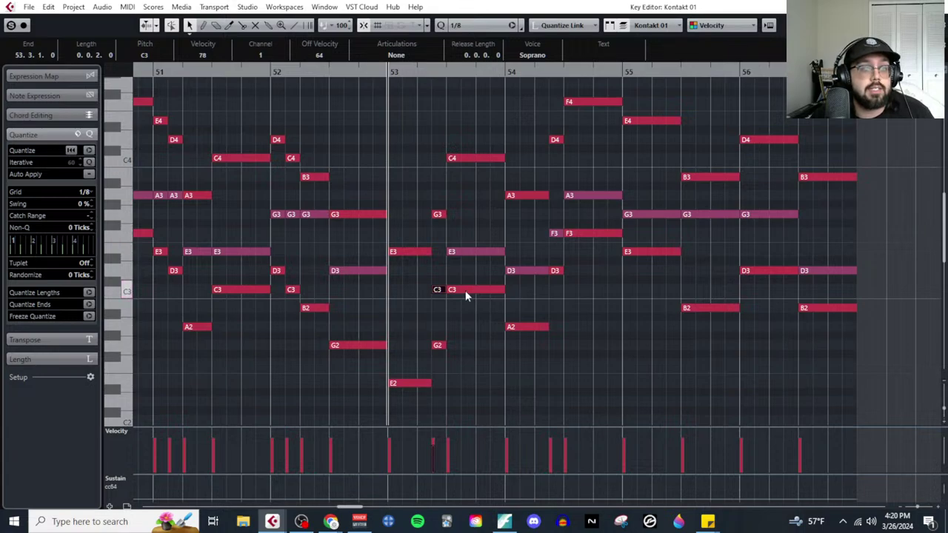
pyautogui.rightClick(398, 318)
pyautogui.click(410, 315)
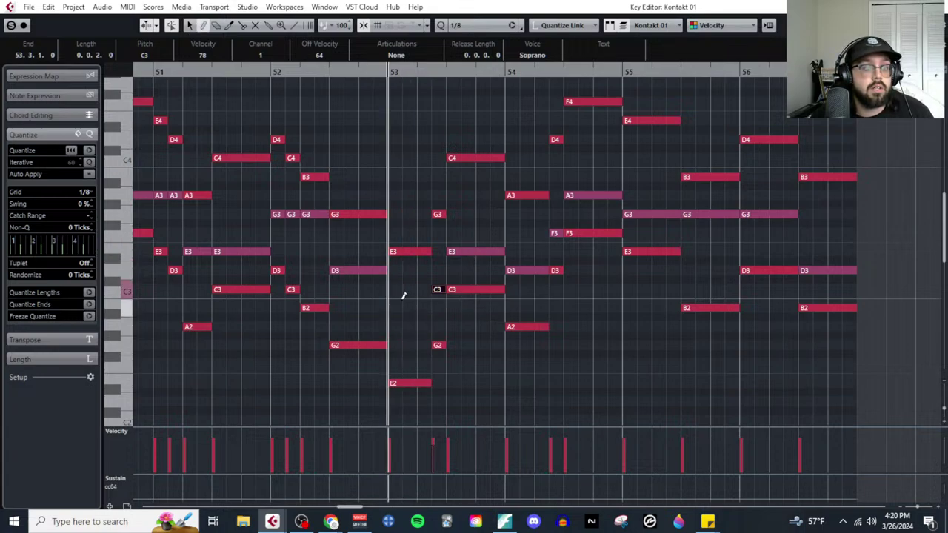
pyautogui.click(396, 327)
pyautogui.moveTo(398, 326); pyautogui.dragTo(430, 327)
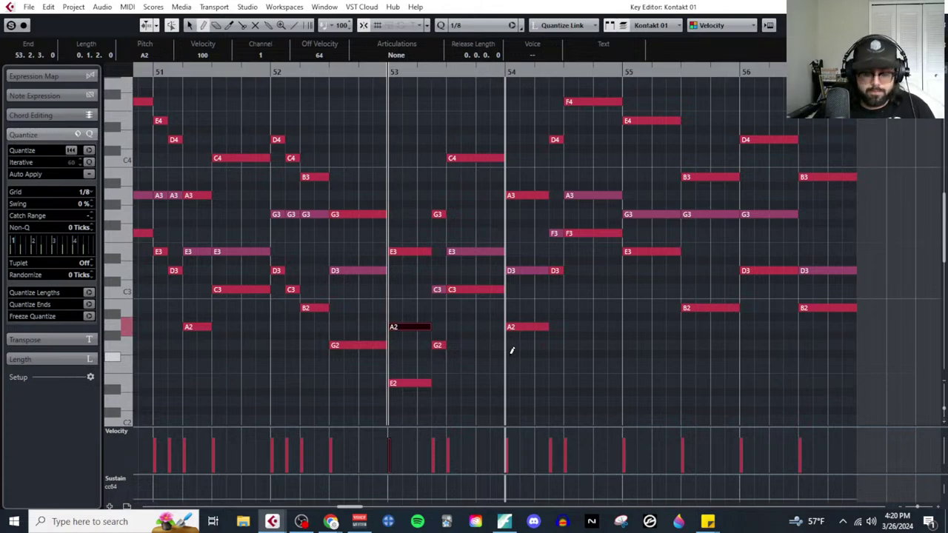
pyautogui.press('Down')
pyautogui.press('Up')
pyautogui.press('Up')
pyautogui.press('Up')
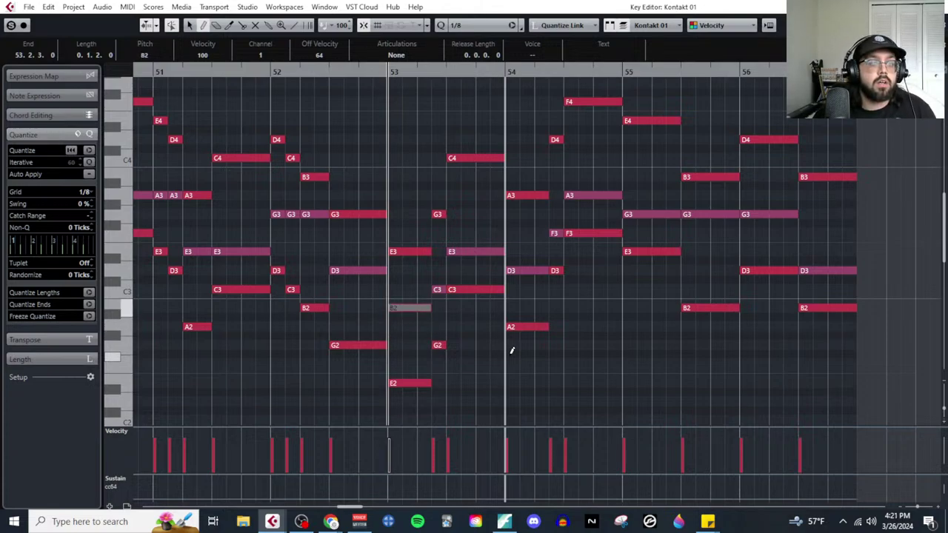
pyautogui.press('Up')
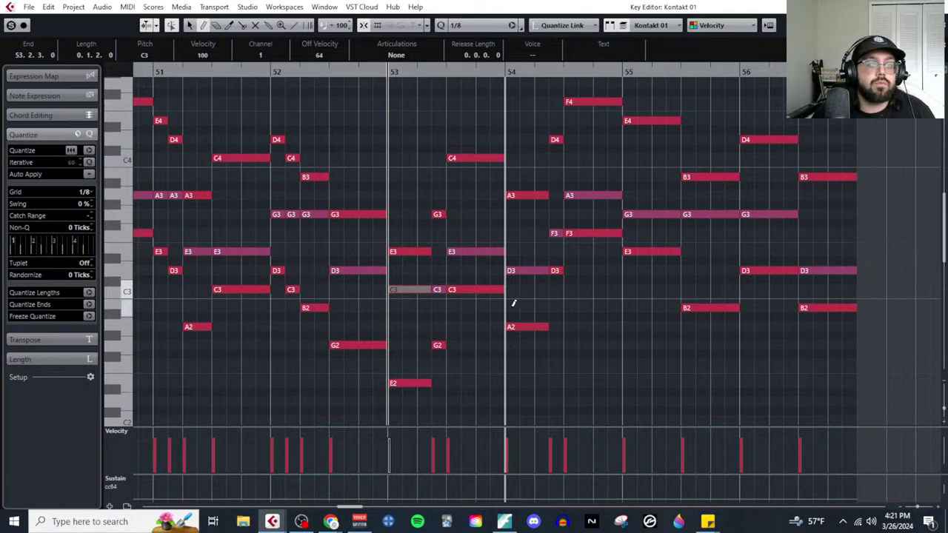
pyautogui.press('space')
# Step: Reopen the Key Editor as a floating window behind the project, then return to Finale
pyautogui.click(503, 521)
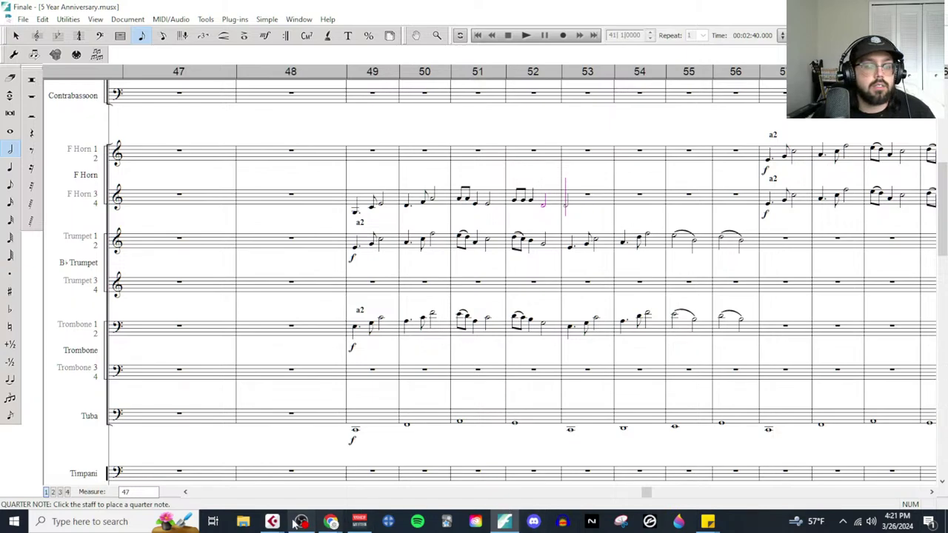
pyautogui.moveTo(272, 521)
pyautogui.click(333, 480)
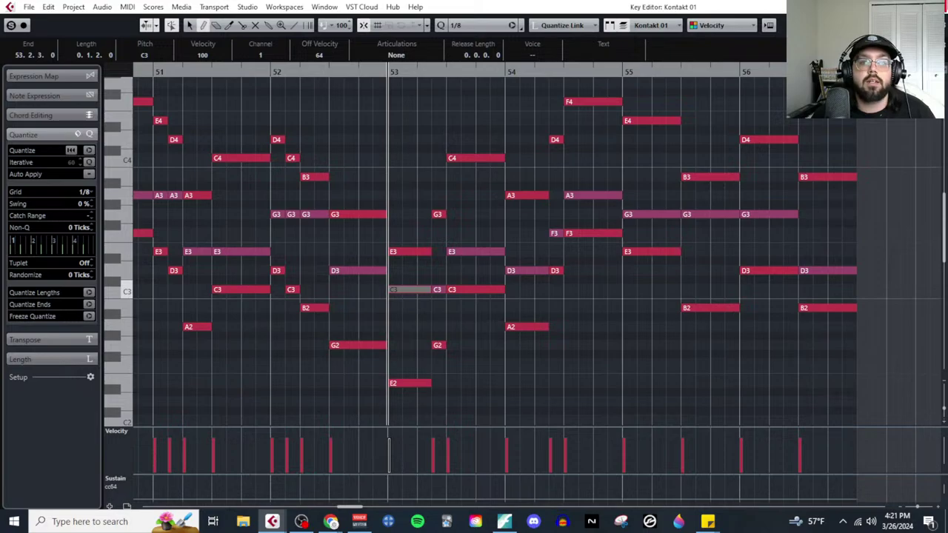
pyautogui.hotkey('alt', 'Tab')
pyautogui.click(154, 7)
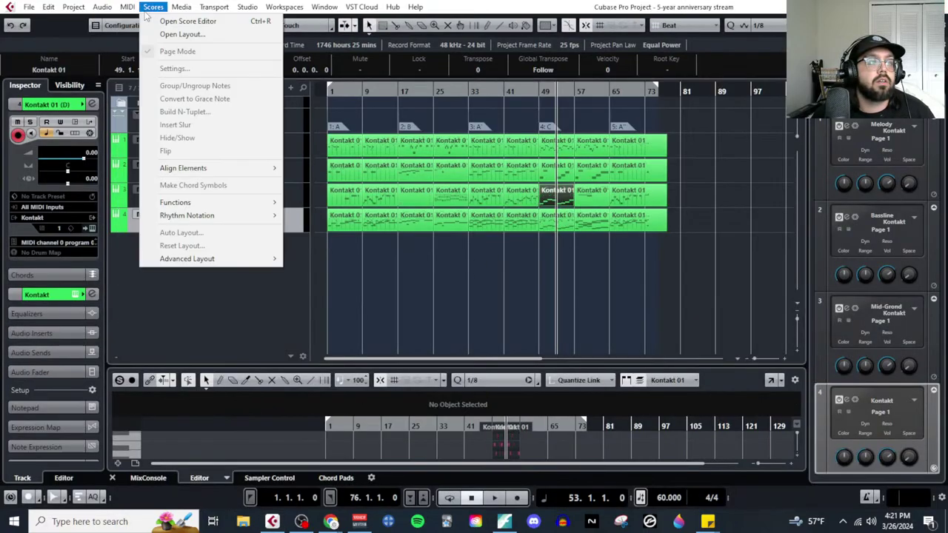
pyautogui.click(172, 21)
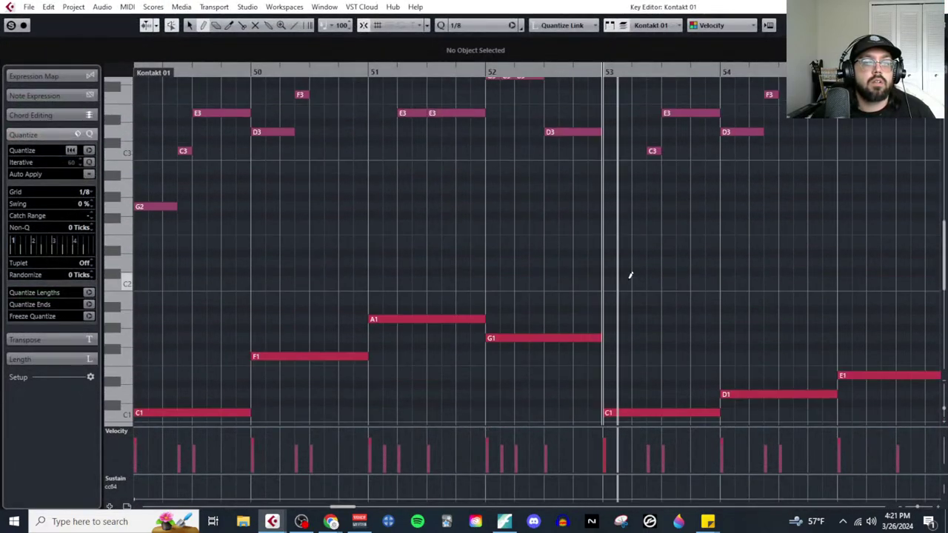
pyautogui.moveTo(741, 6); pyautogui.dragTo(777, 38)
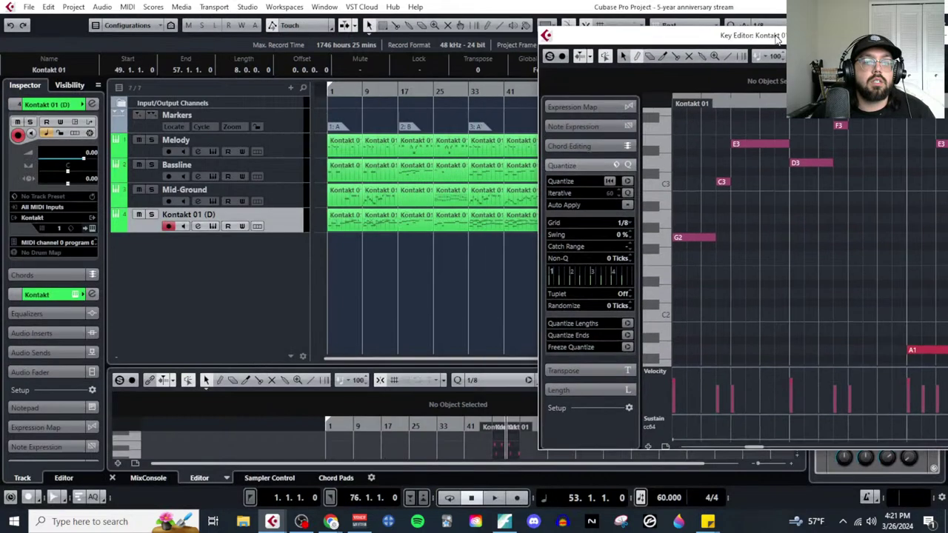
pyautogui.hotkey('alt', 'Tab')
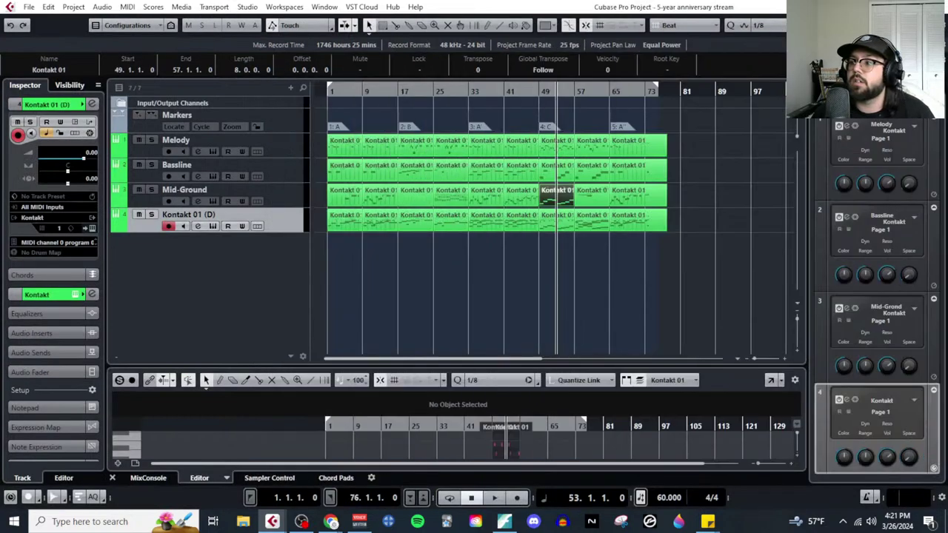
pyautogui.click(504, 521)
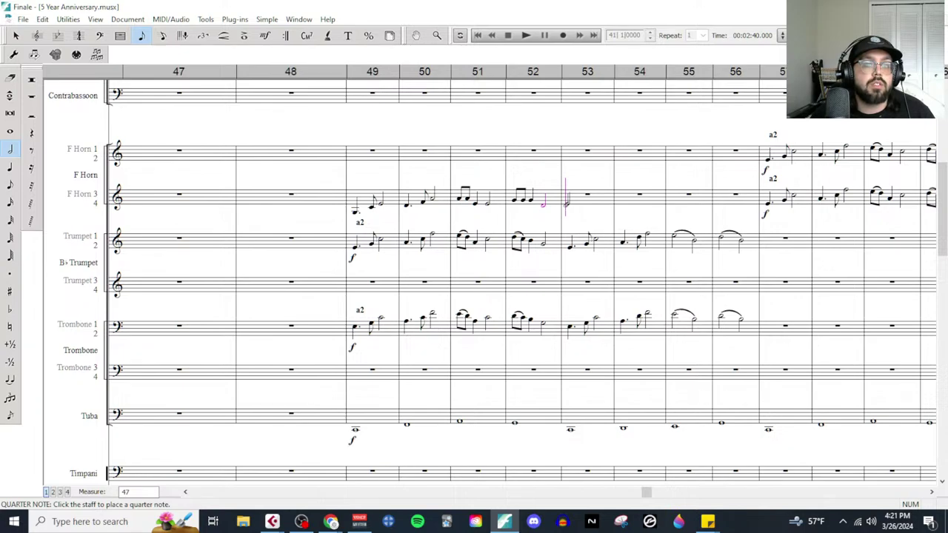
# Step: Enter a quarter, an eighth and a half note in Horn 3 measure 53
pyautogui.press('5')
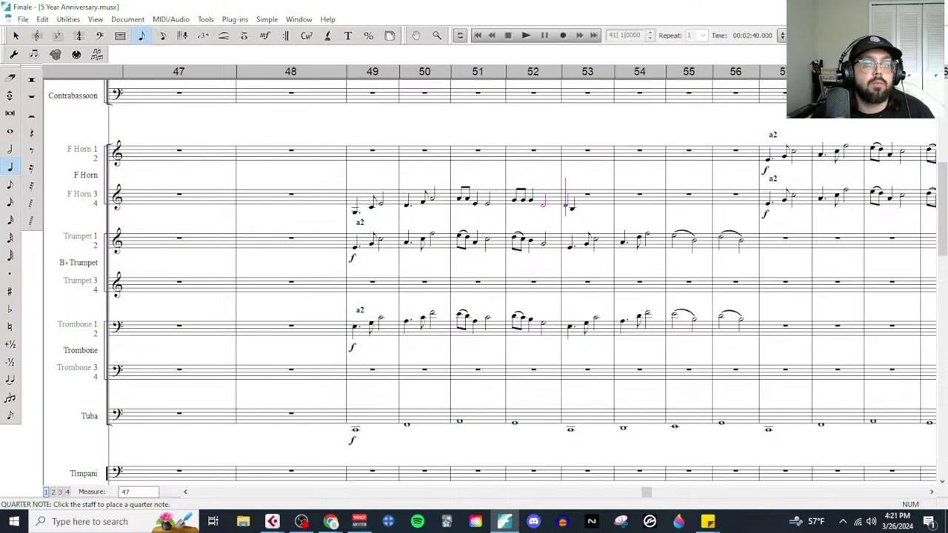
pyautogui.click(567, 205)
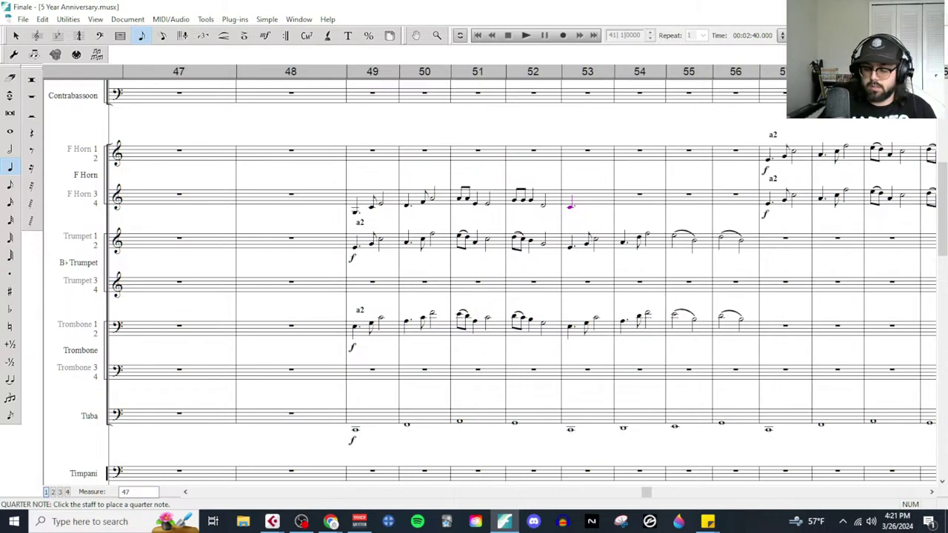
pyautogui.press('4')
pyautogui.click(589, 206)
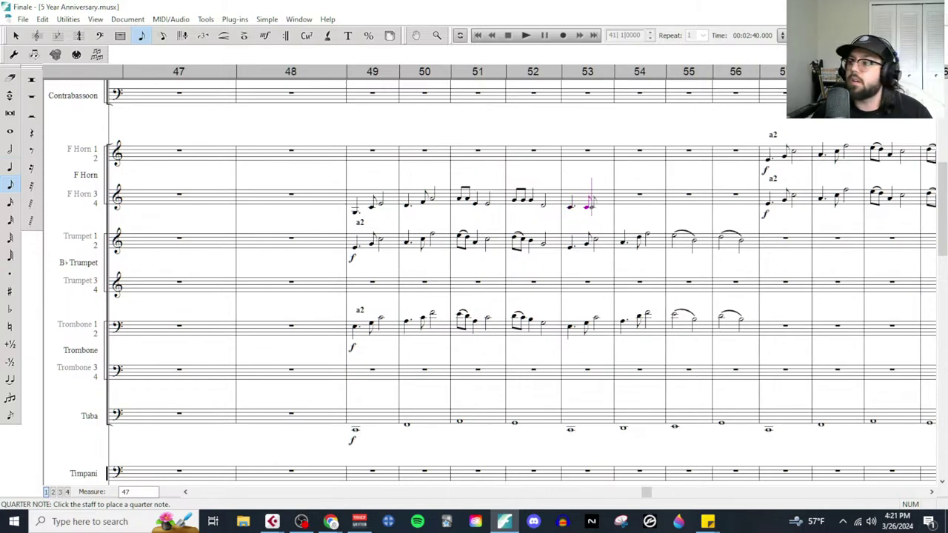
pyautogui.press('6')
pyautogui.click(598, 202)
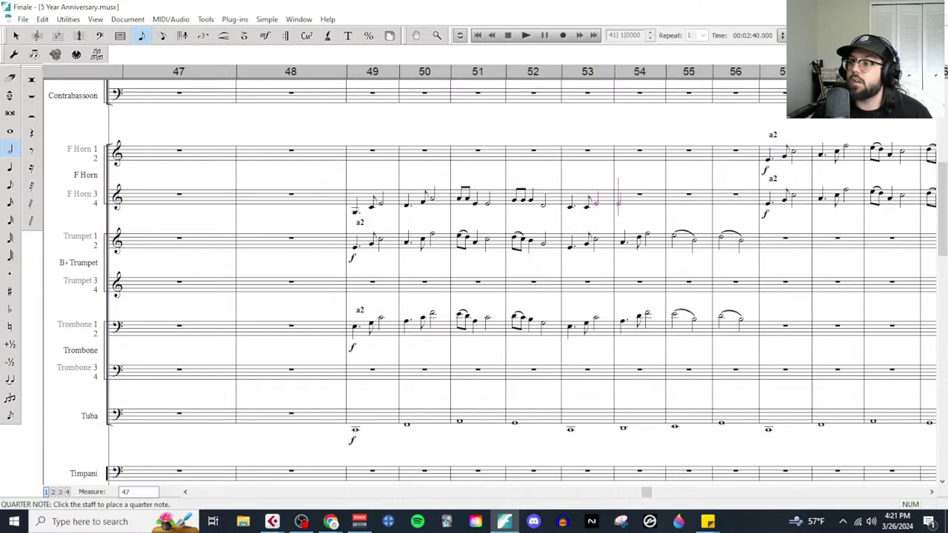
# Step: Enter measure 54's quarter, eighth and half notes, plus a half note opening measure 55
pyautogui.press('5')
pyautogui.click(621, 204)
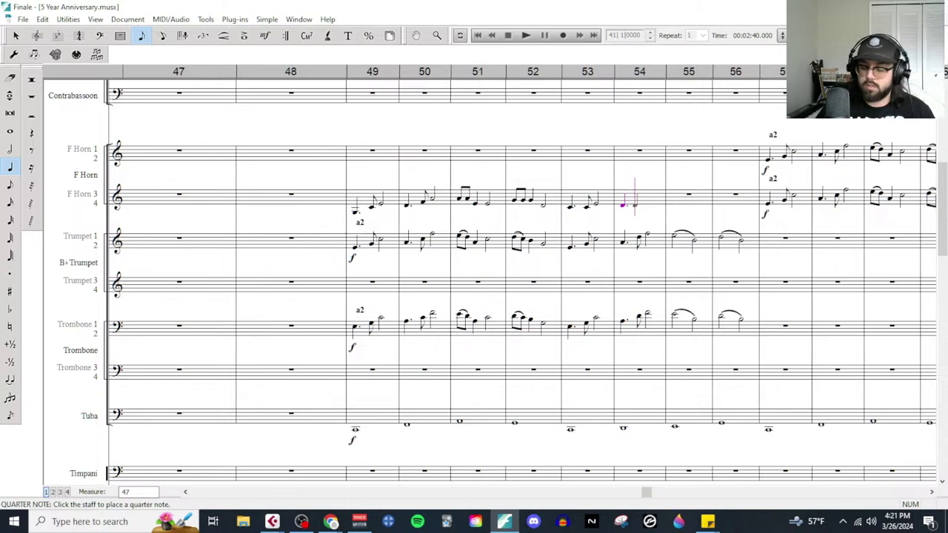
pyautogui.press('4')
pyautogui.click(640, 199)
pyautogui.press('6')
pyautogui.click(648, 197)
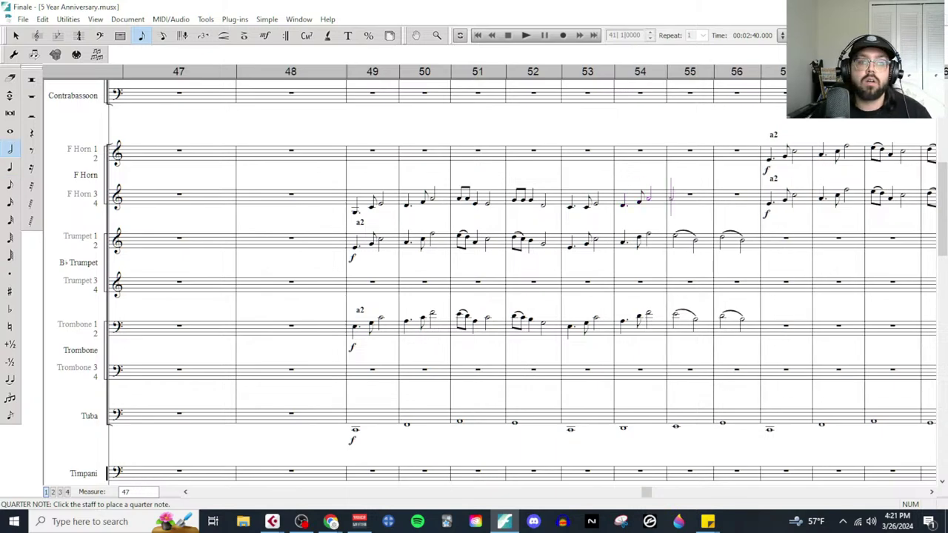
pyautogui.click(675, 198)
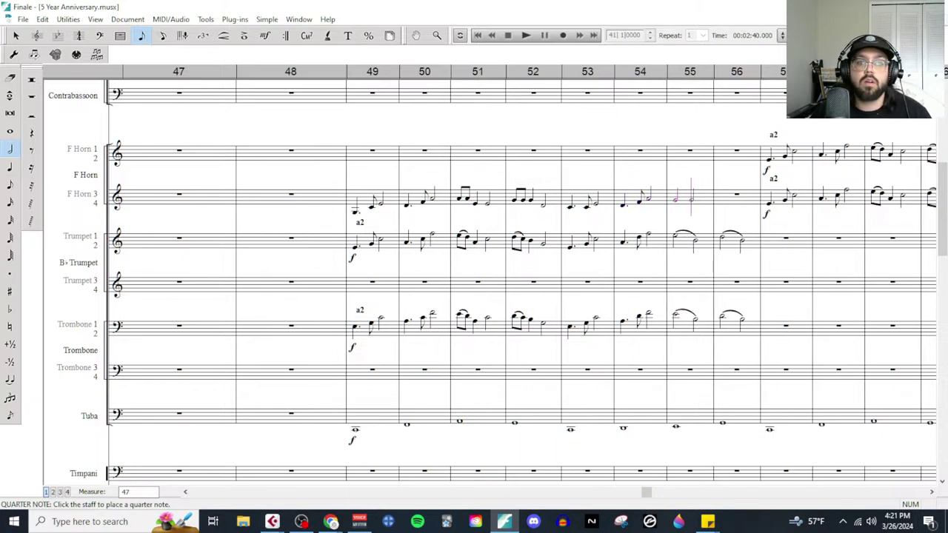
# Step: Add the two notes of Horn 3 measure 56 and open Playback Settings
pyautogui.hotkey('alt', 'Tab')
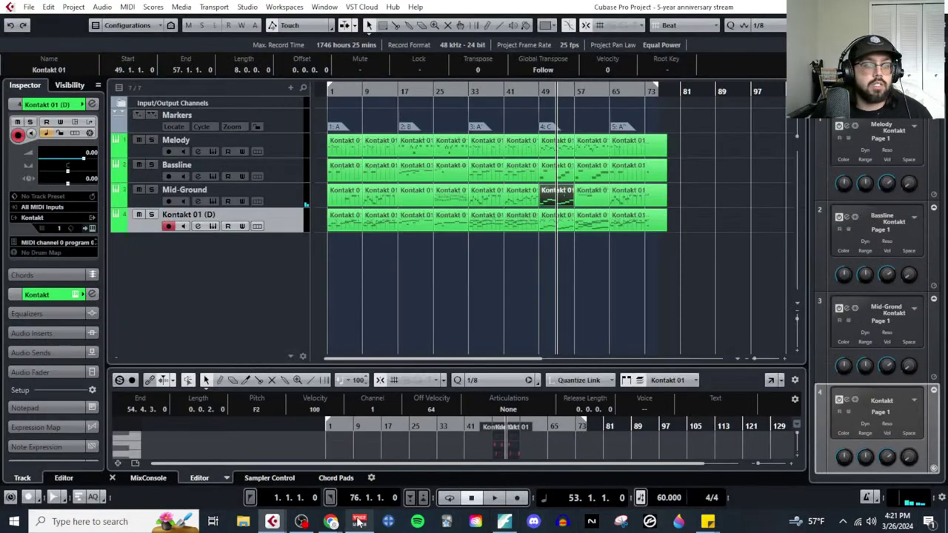
pyautogui.click(505, 522)
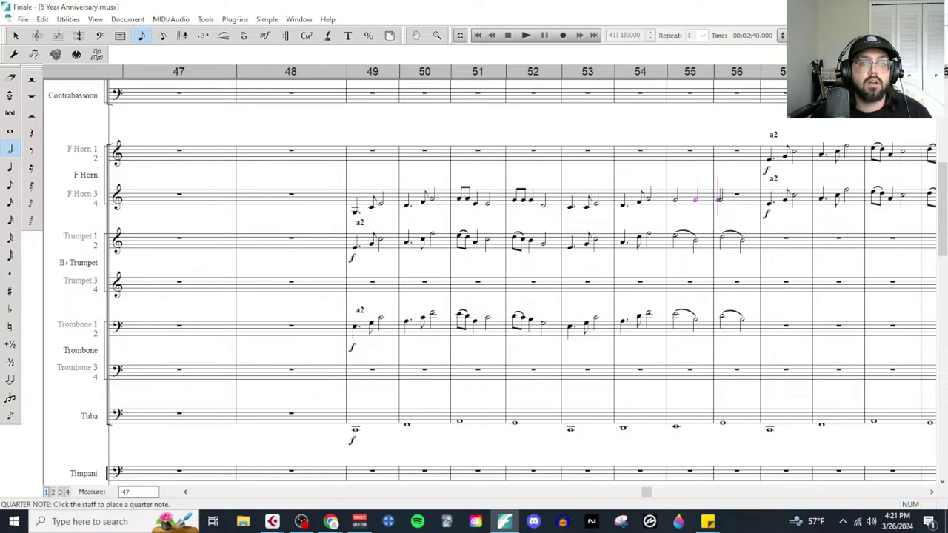
pyautogui.click(719, 197)
pyautogui.click(742, 199)
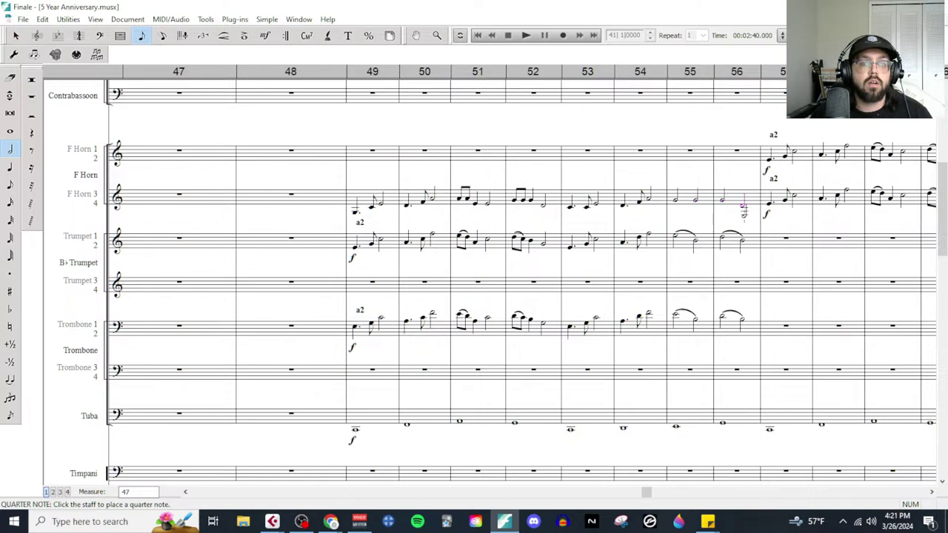
pyautogui.click(460, 34)
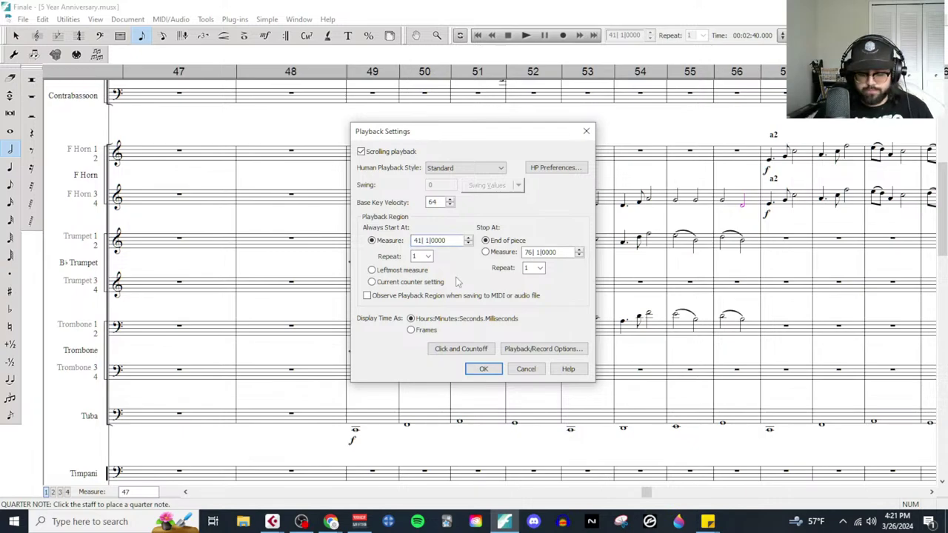
# Step: Set playback to always start at measure 49 and play the climax from there
pyautogui.write('49')
pyautogui.click(483, 369)
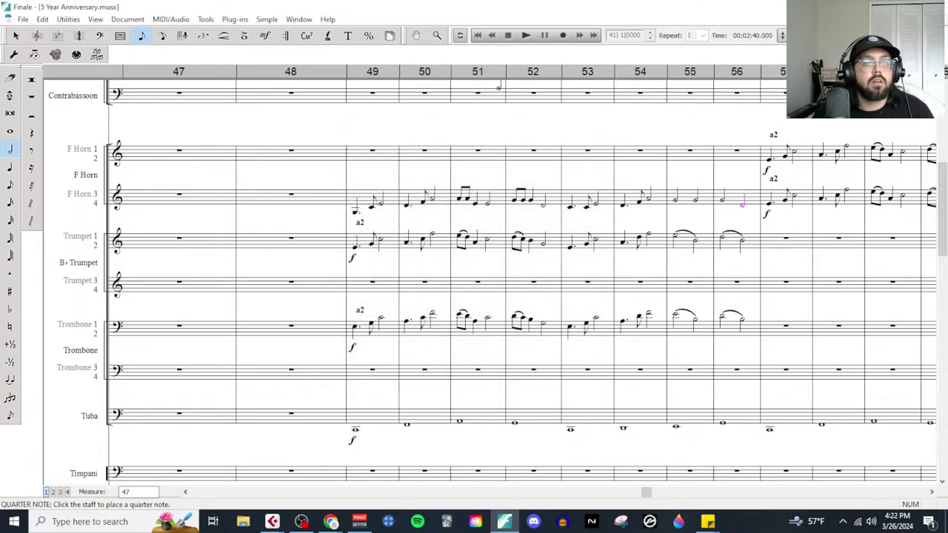
pyautogui.click(526, 36)
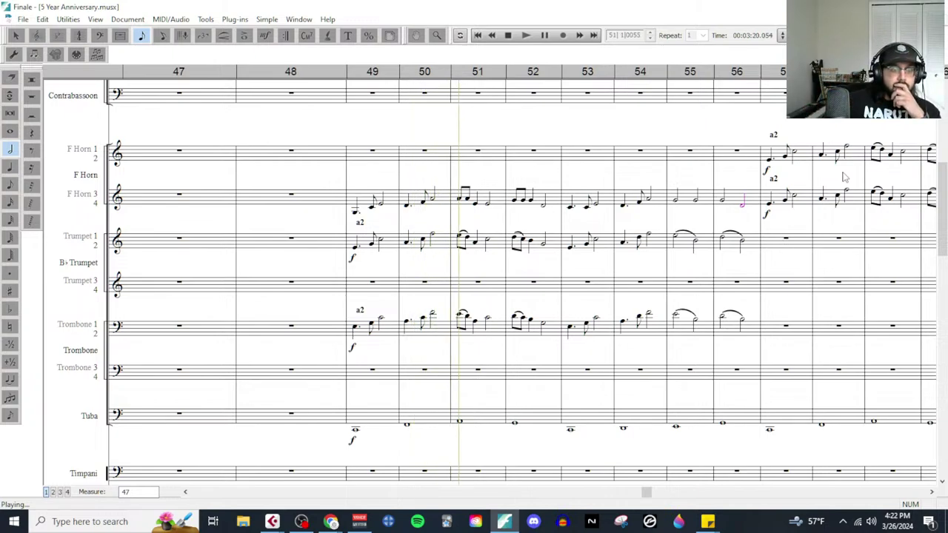
# Step: Place a forte dynamic on Horn 3-4 at measure 49
pyautogui.click(265, 35)
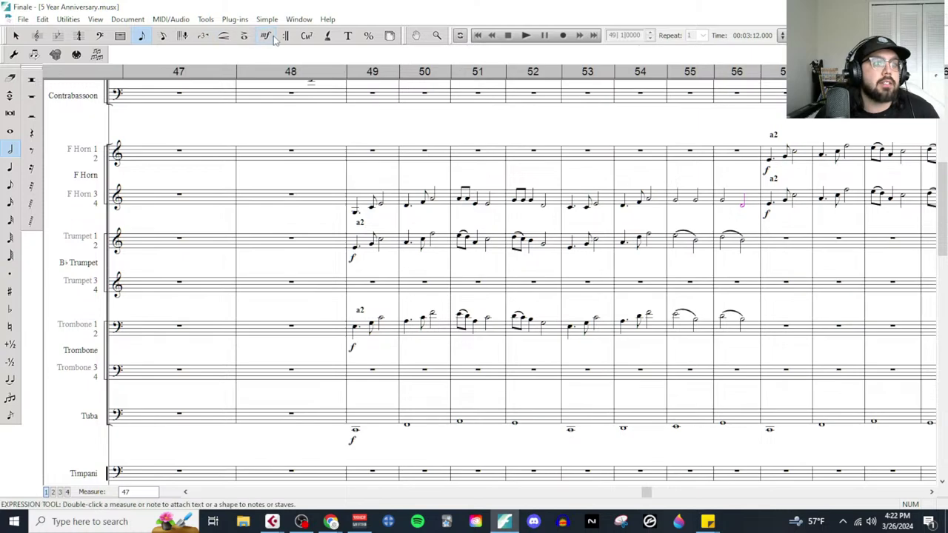
pyautogui.doubleClick(357, 188)
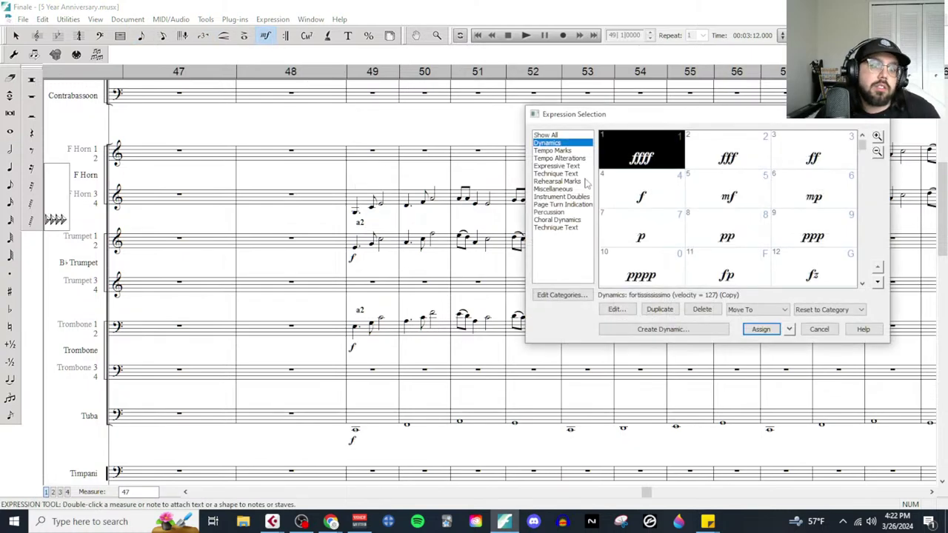
pyautogui.doubleClick(651, 200)
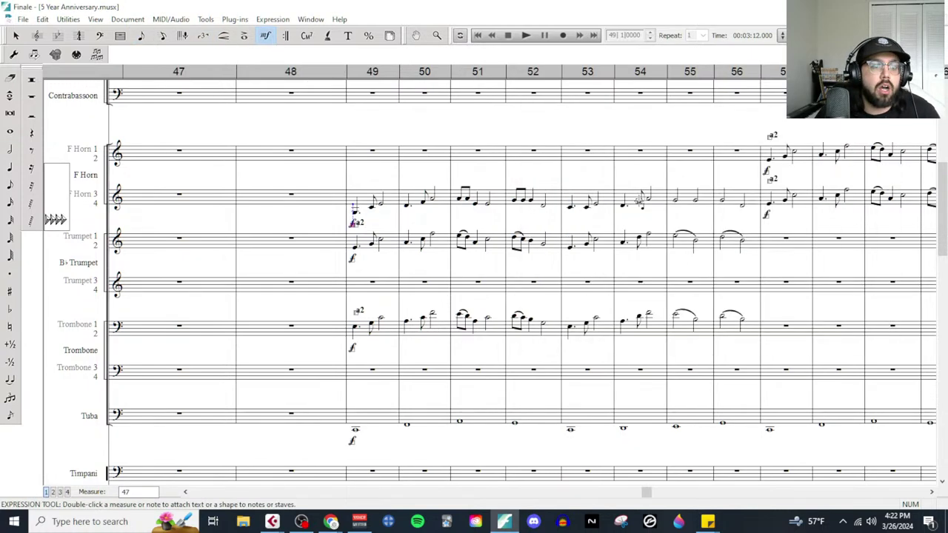
# Step: Add an 'a2' technique text marking above Horn 3-4 at measure 49
pyautogui.doubleClick(640, 200)
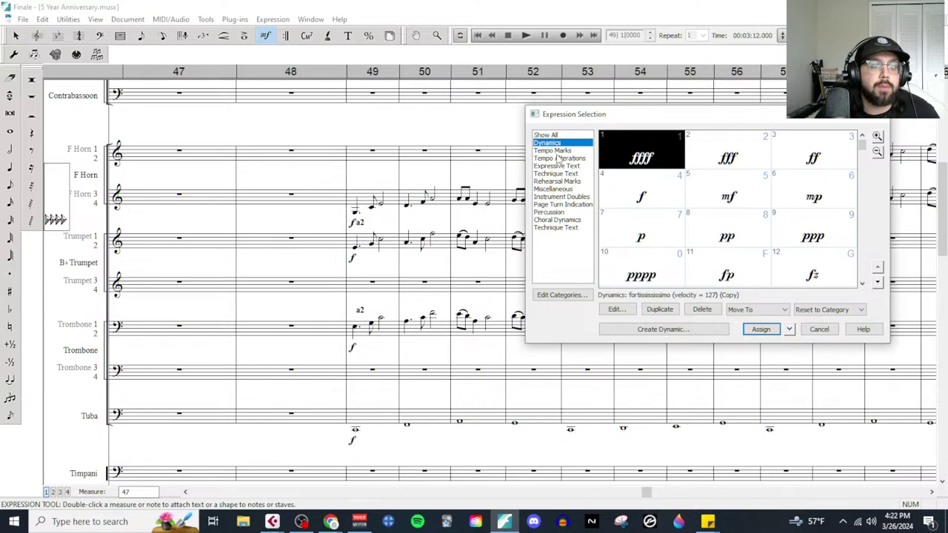
pyautogui.click(558, 167)
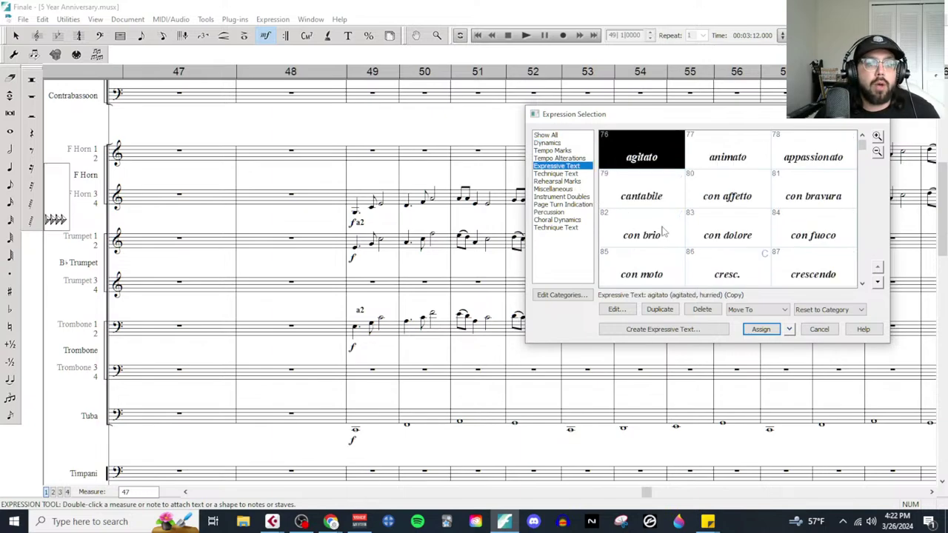
pyautogui.scroll(-2, 710, 259)
pyautogui.scroll(-2, 765, 257)
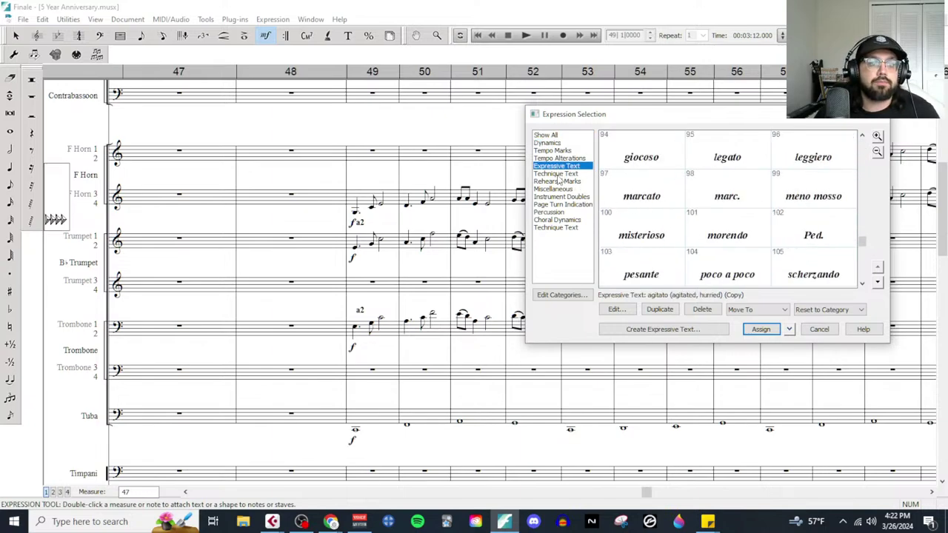
pyautogui.press('Down')
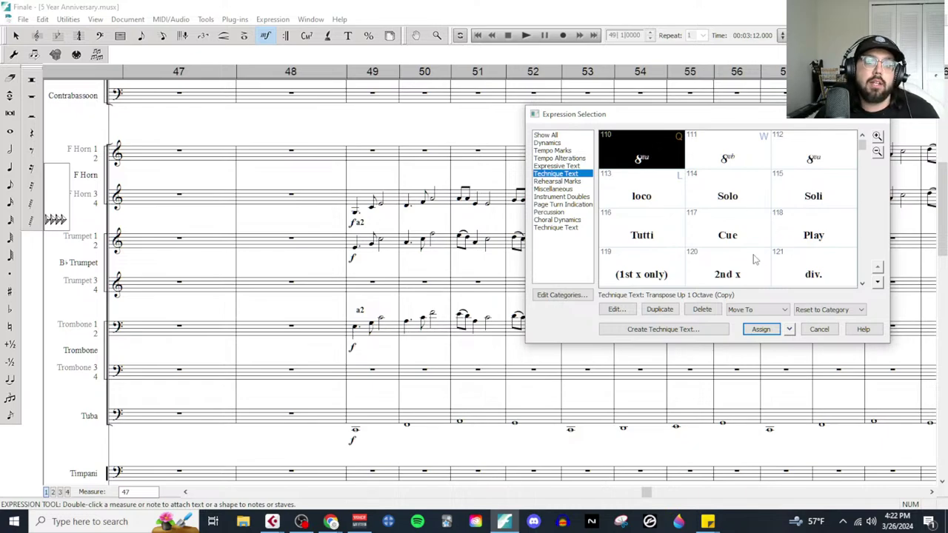
pyautogui.scroll(-2, 744, 258)
pyautogui.doubleClick(728, 237)
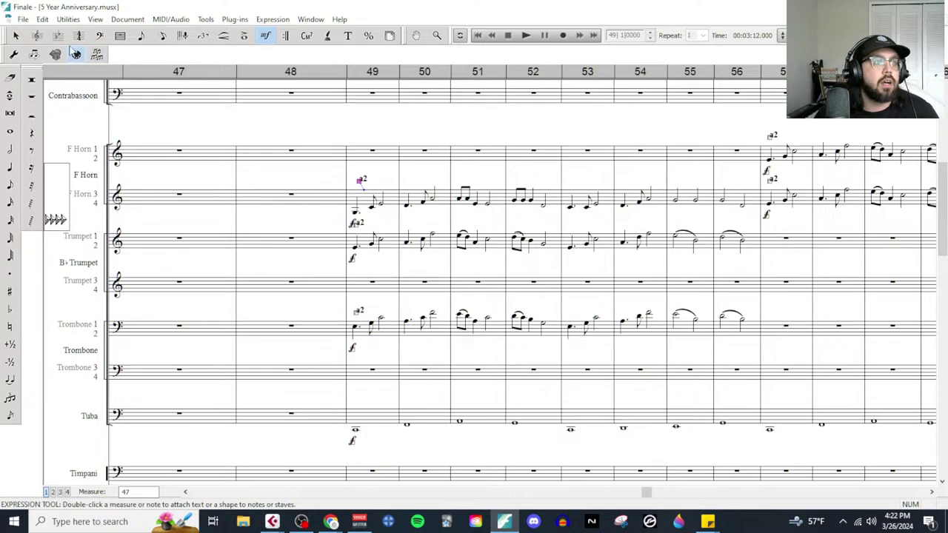
pyautogui.click(37, 35)
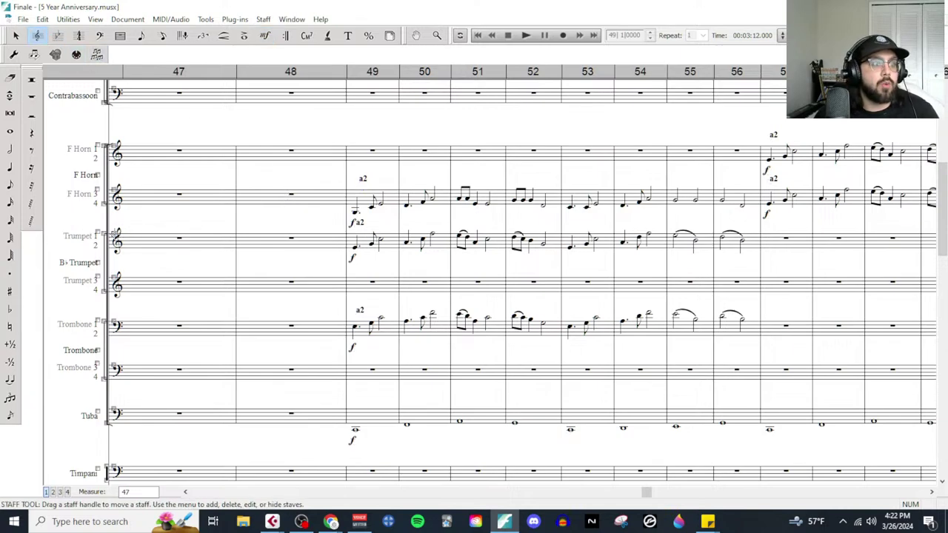
# Step: Lower the Trumpet 1-2 staff and copy Horn 3-4 measures 49–56 into Horn 1-2
pyautogui.moveTo(113, 235); pyautogui.dragTo(112, 260)
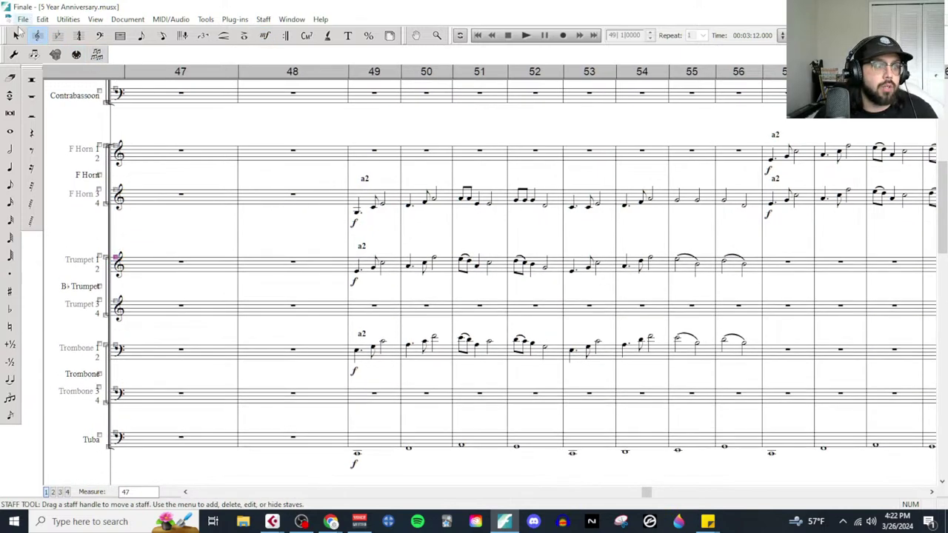
pyautogui.click(17, 34)
pyautogui.click(399, 197)
pyautogui.keyDown('shift'); pyautogui.click(753, 209); pyautogui.keyUp('shift')
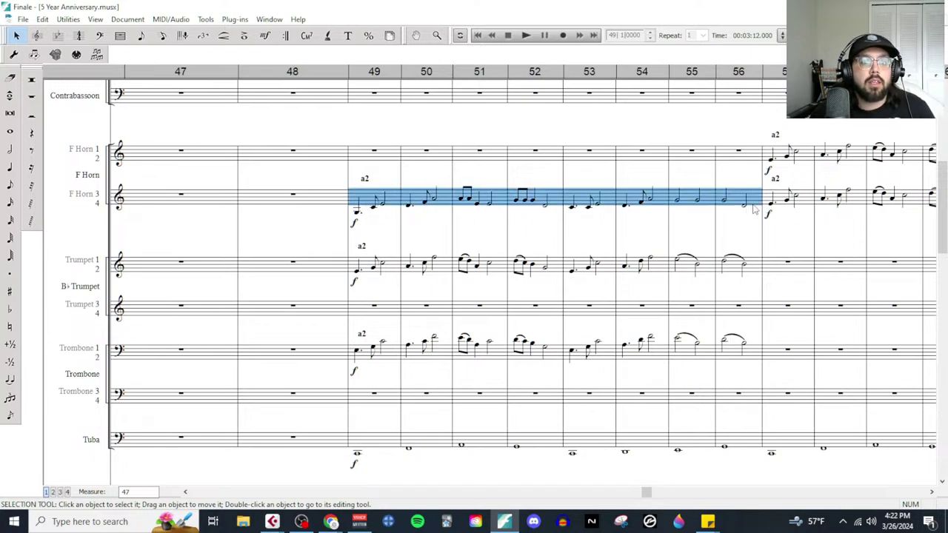
pyautogui.hotkey('ctrl', 'c')
pyautogui.click(359, 158)
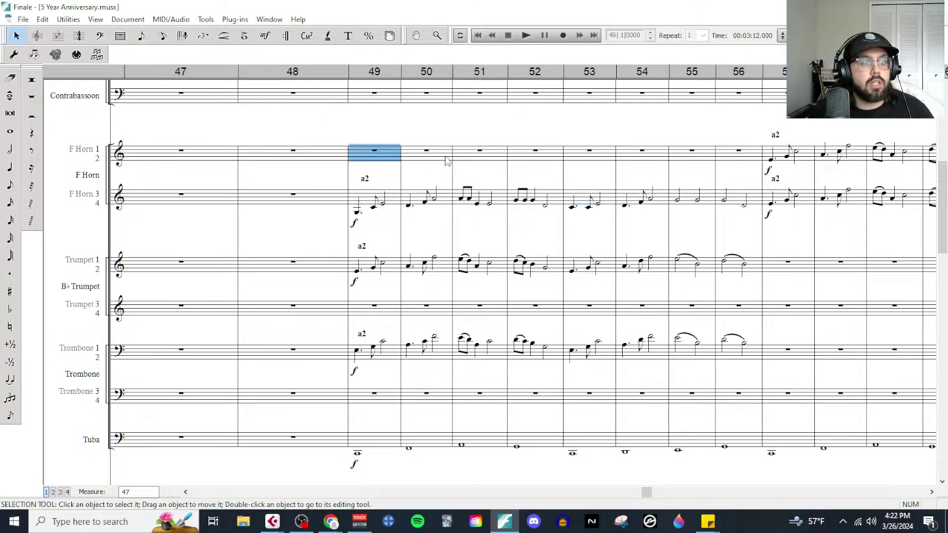
pyautogui.hotkey('ctrl', 'v')
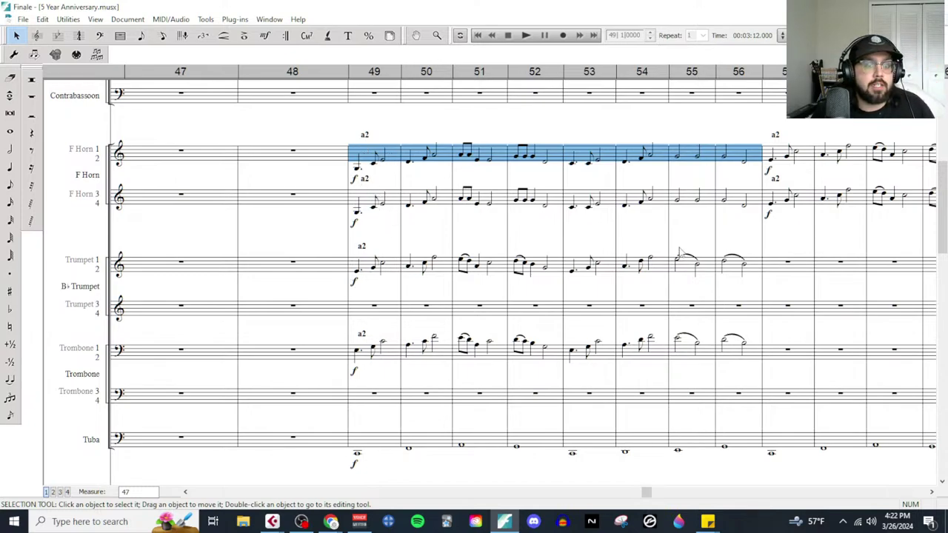
pyautogui.click(525, 36)
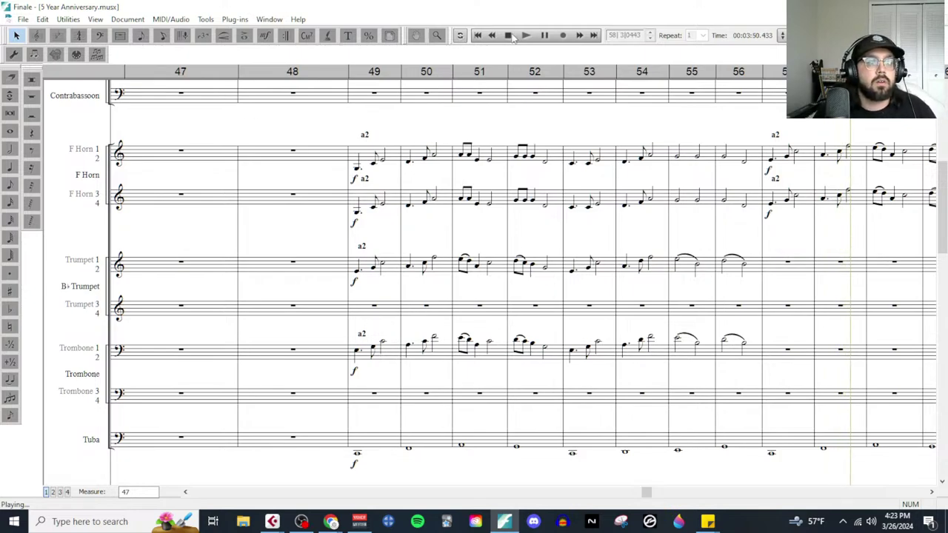
pyautogui.click(460, 36)
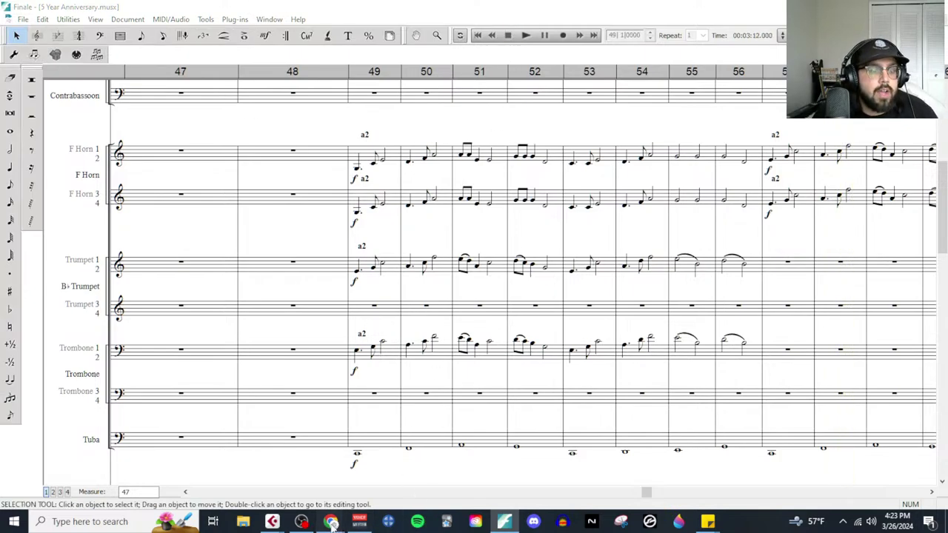
# Step: Highlight the C1 melody, chord and bassline lines in the composing plan, then go back to Cubase
pyautogui.moveTo(331, 521)
pyautogui.click(391, 474)
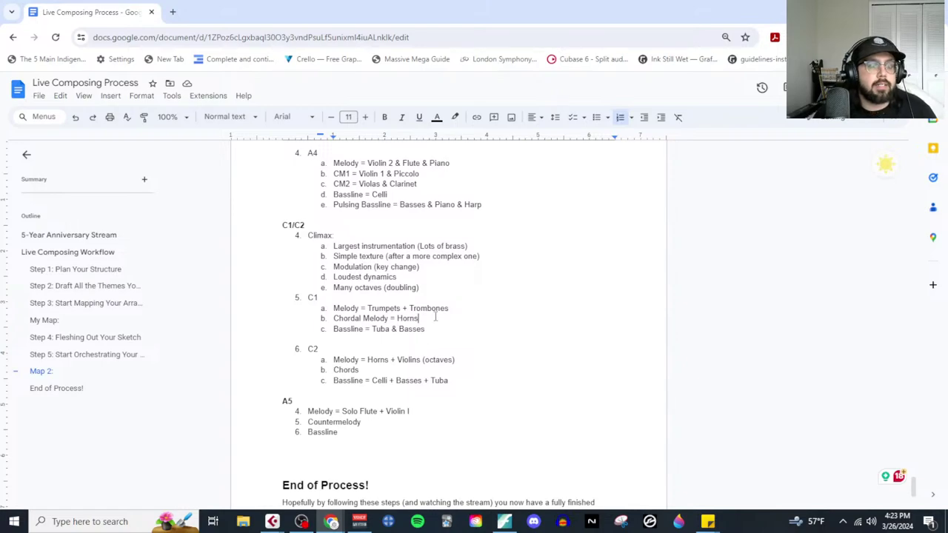
pyautogui.moveTo(433, 328); pyautogui.dragTo(333, 308)
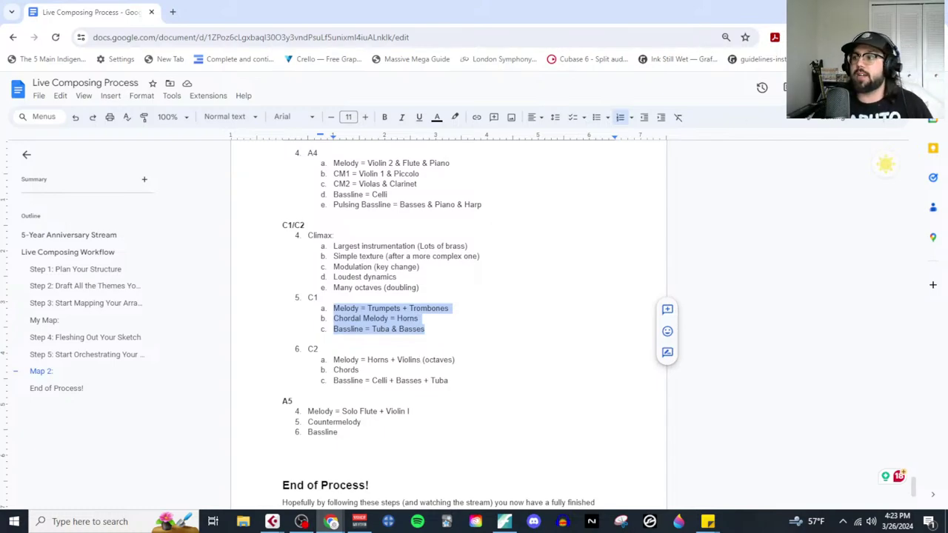
pyautogui.hotkey('alt', 'Tab')
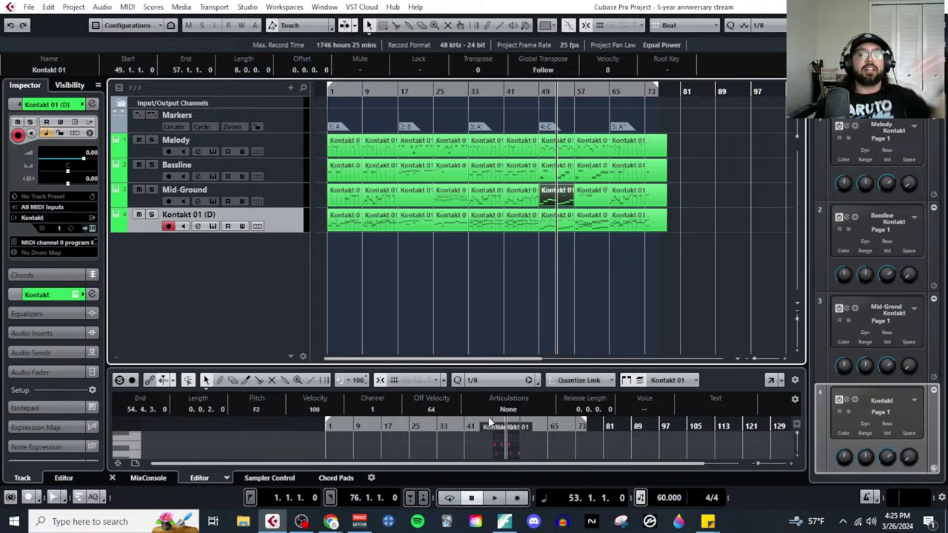
# Step: Return to Finale and scroll to the string staves around measures 39–46
pyautogui.moveTo(331, 520)
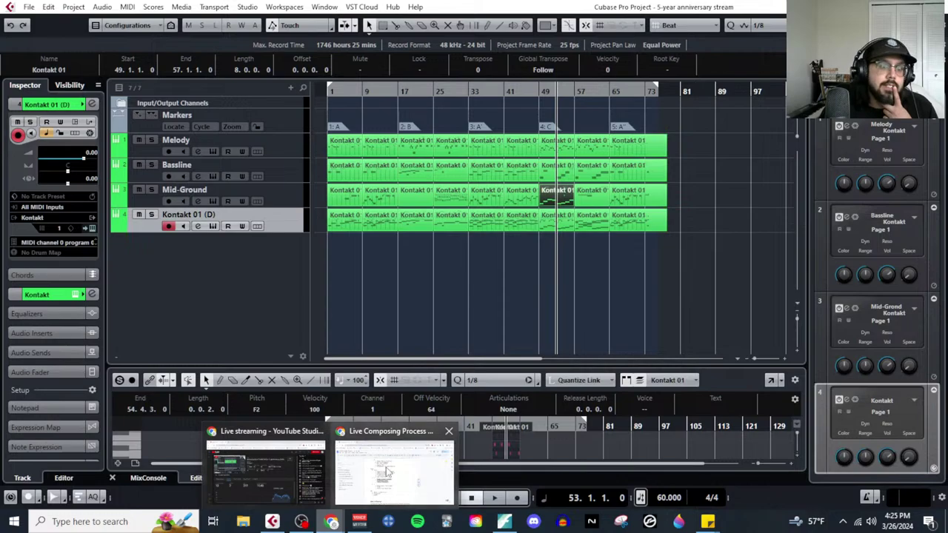
pyautogui.click(504, 521)
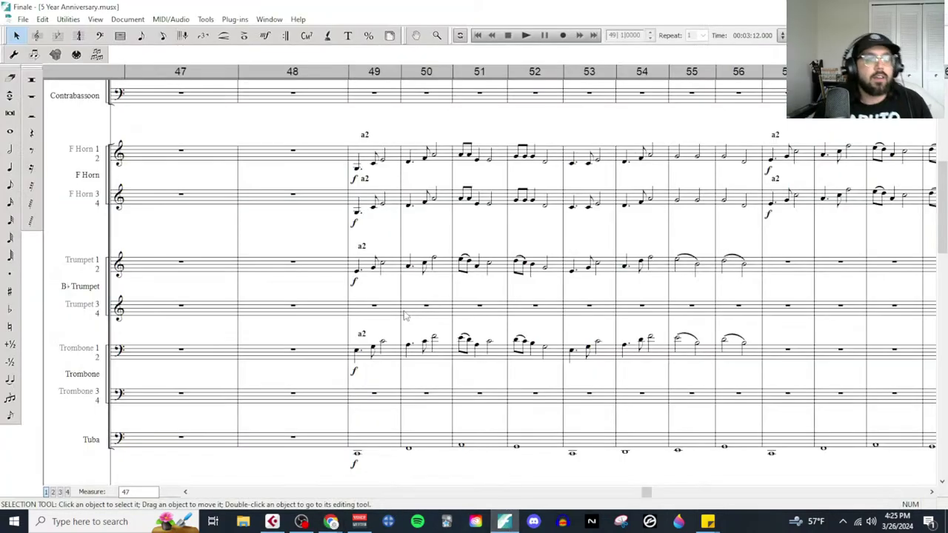
pyautogui.hscroll(-5, 393, 332)
pyautogui.scroll(3, 470, 357)
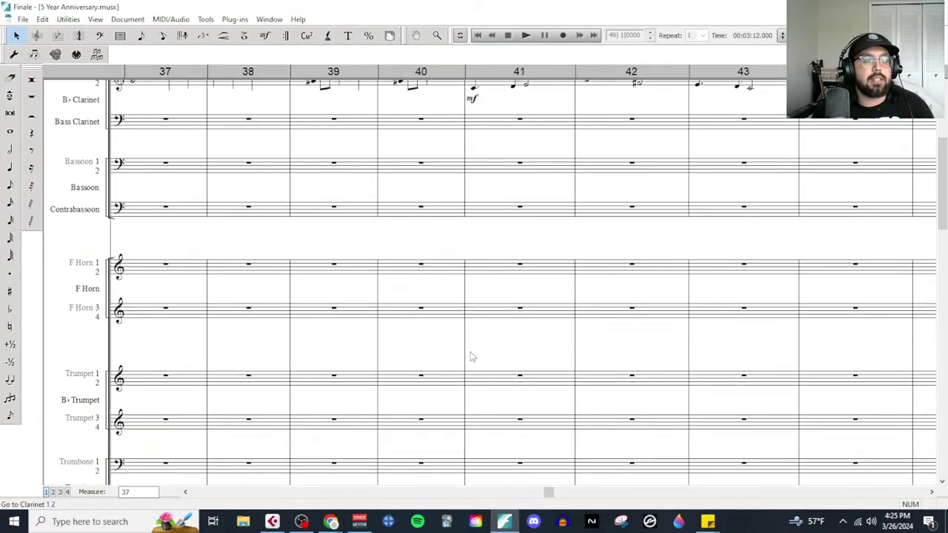
pyautogui.scroll(3, 470, 357)
pyautogui.hscroll(2, 574, 322)
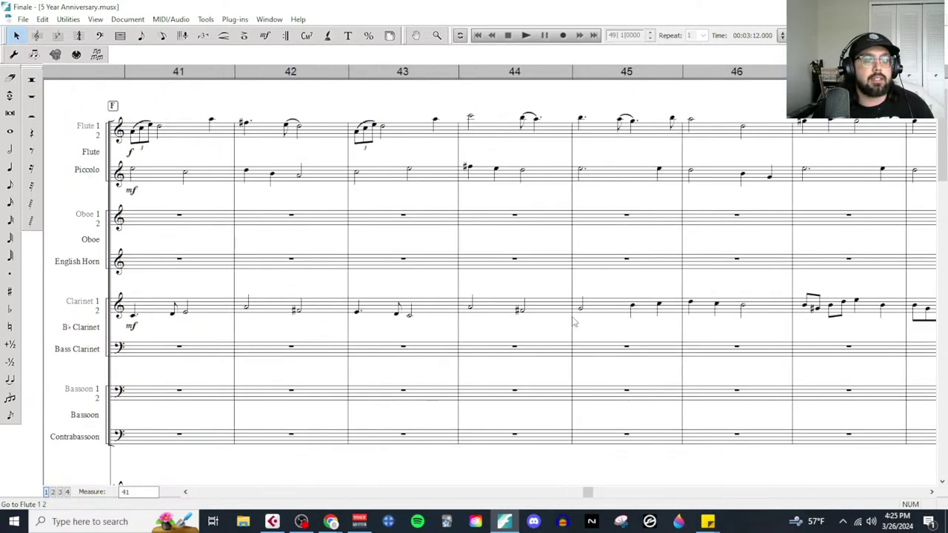
pyautogui.hscroll(-1, 518, 320)
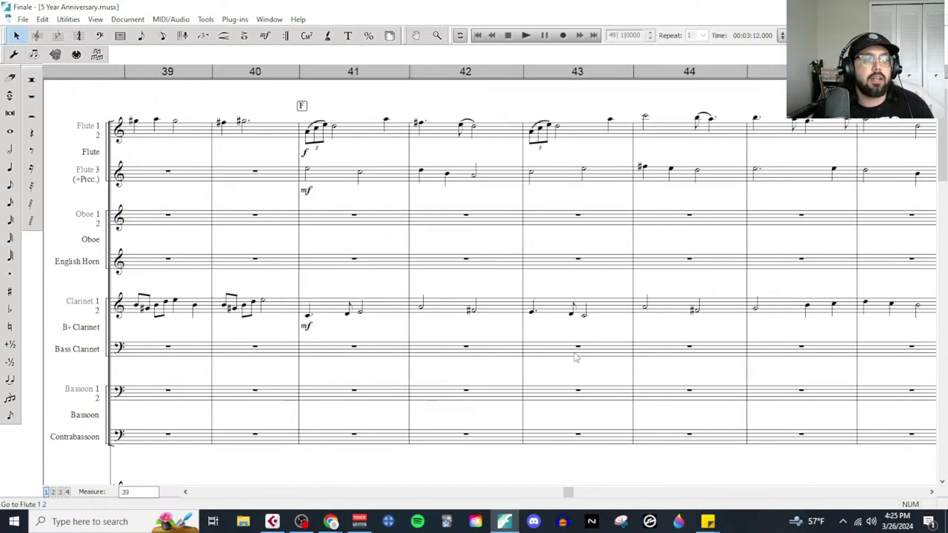
pyautogui.scroll(-10, 575, 349)
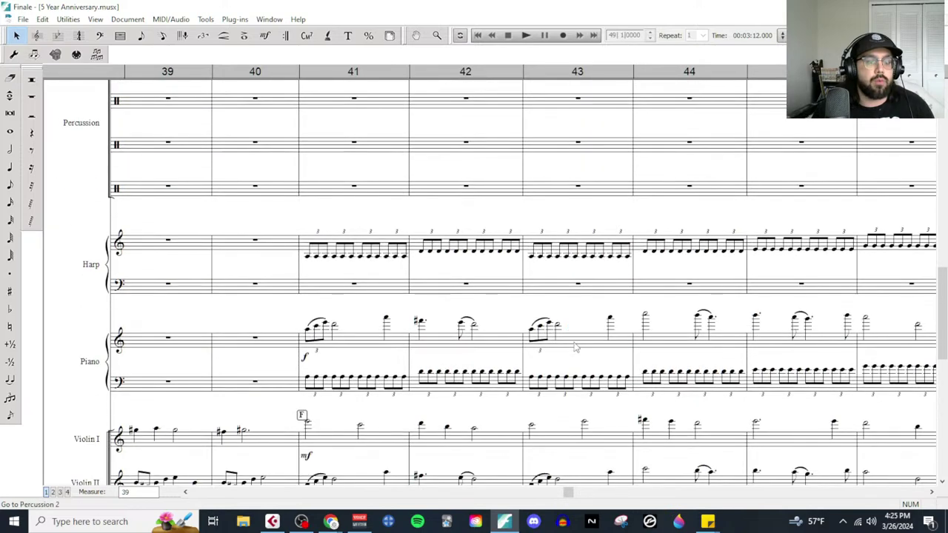
pyautogui.scroll(-5, 574, 348)
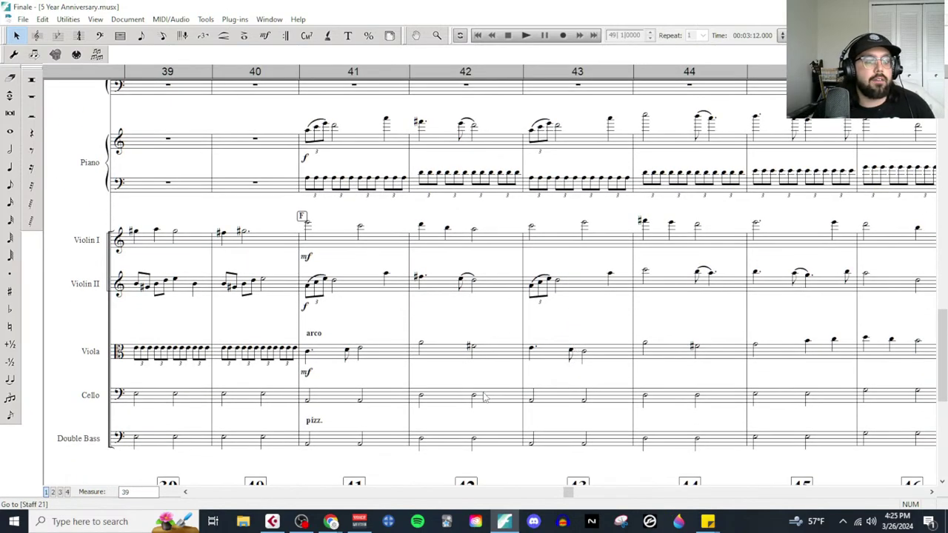
pyautogui.scroll(-1, 483, 398)
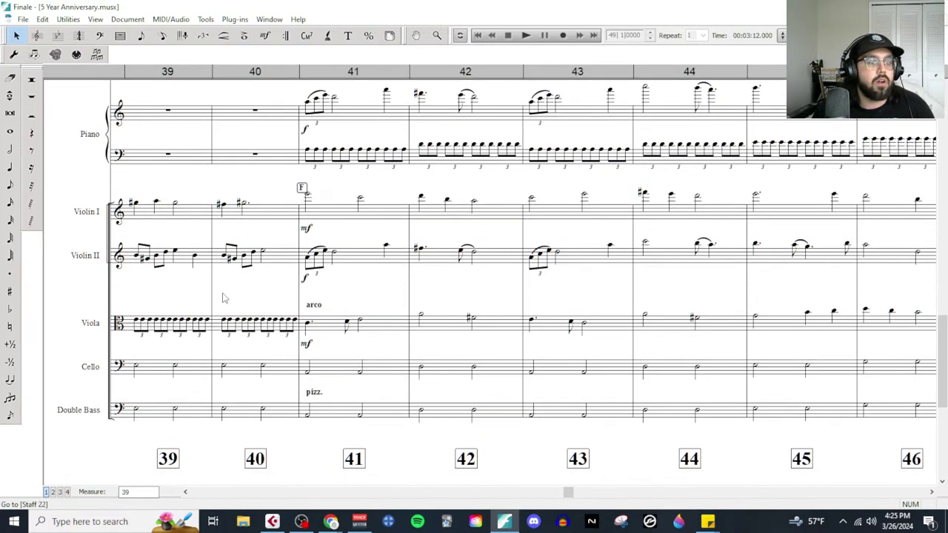
# Step: Enter a tied pair of quarter notes in cello measure 41
pyautogui.click(10, 166)
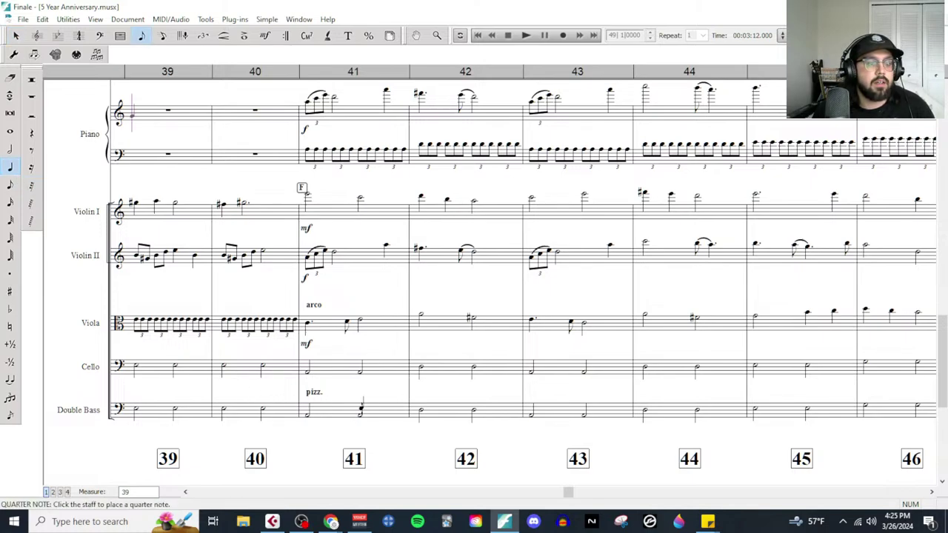
pyautogui.click(360, 370)
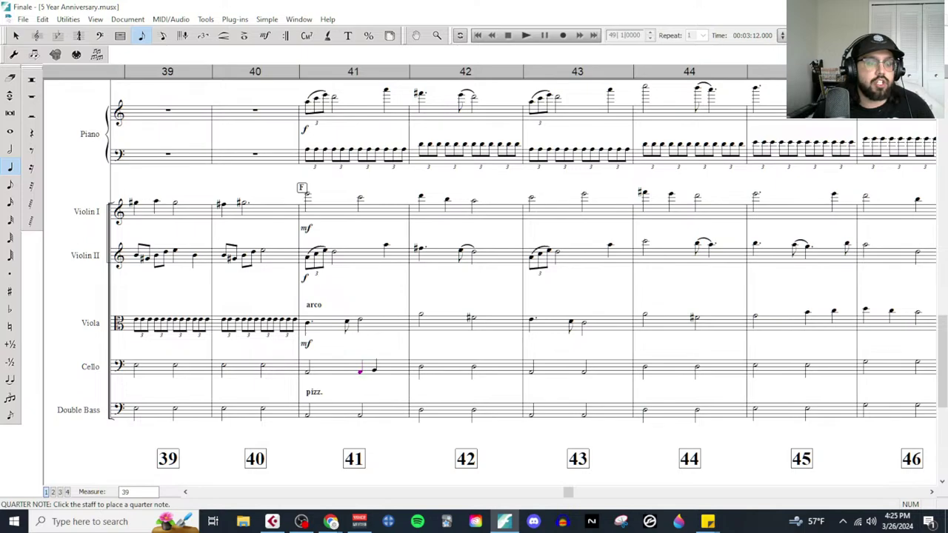
pyautogui.click(385, 371)
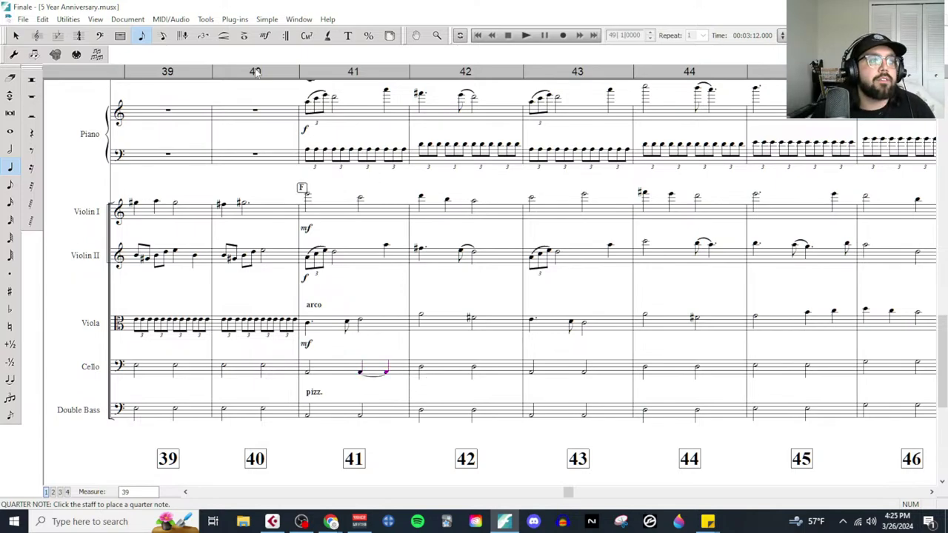
# Step: Draw a glissando from the cello's measure 41 note into measure 42, then bring up playback settings to start at 41
pyautogui.click(224, 36)
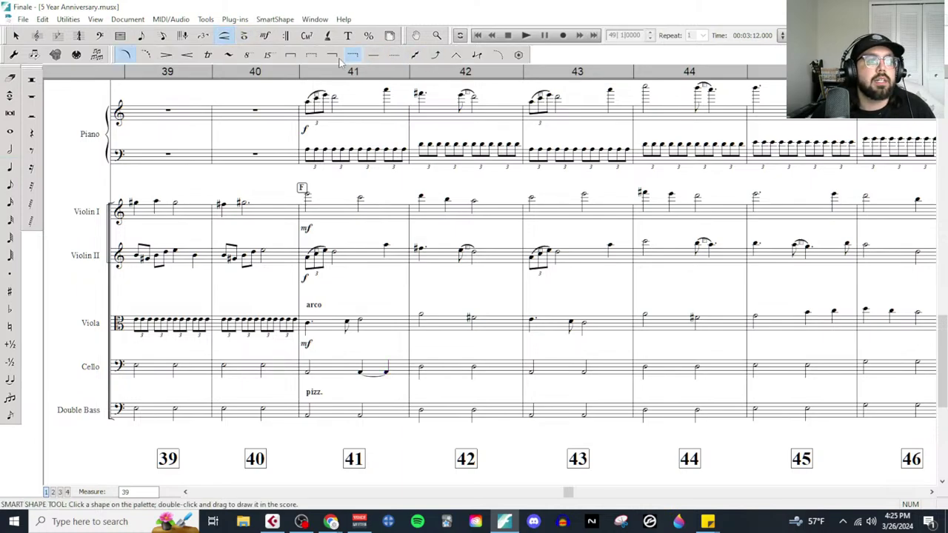
pyautogui.click(416, 55)
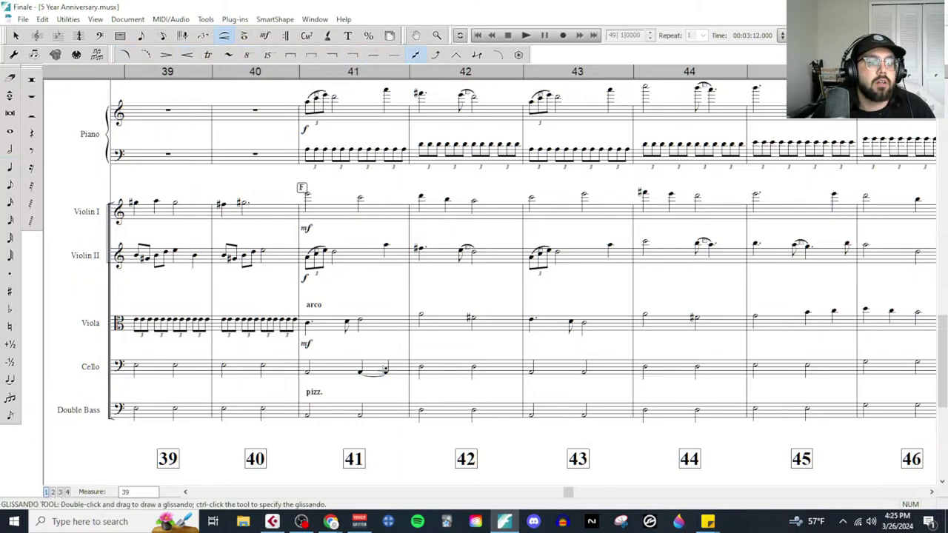
pyautogui.moveTo(385, 370); pyautogui.dragTo(422, 368)
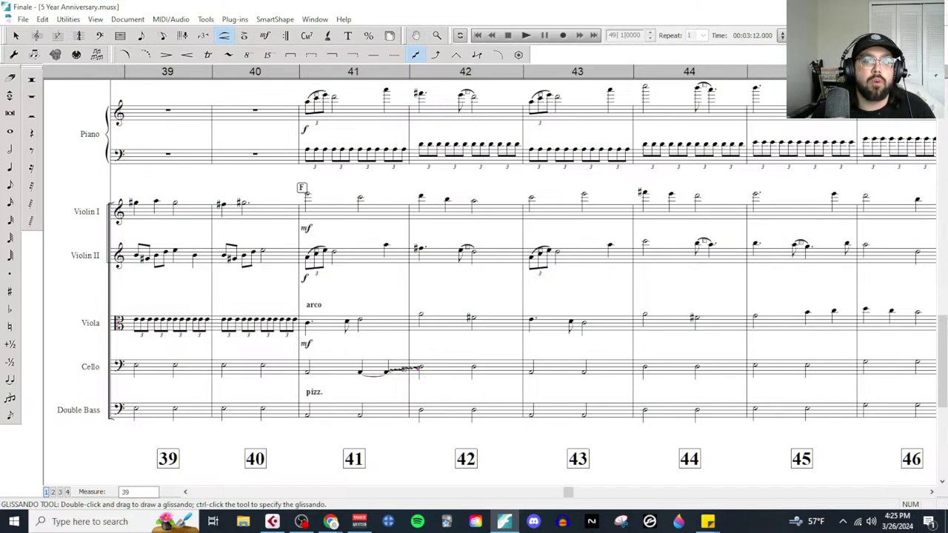
pyautogui.click(459, 35)
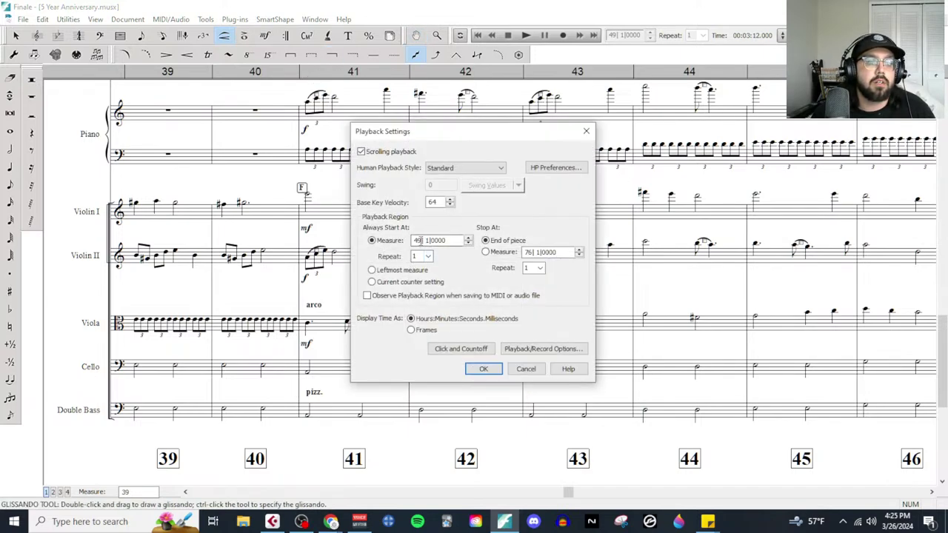
# Step: Play the passage from measure 41, then undo the cello tied notes and glissando
pyautogui.click(483, 368)
pyautogui.click(525, 34)
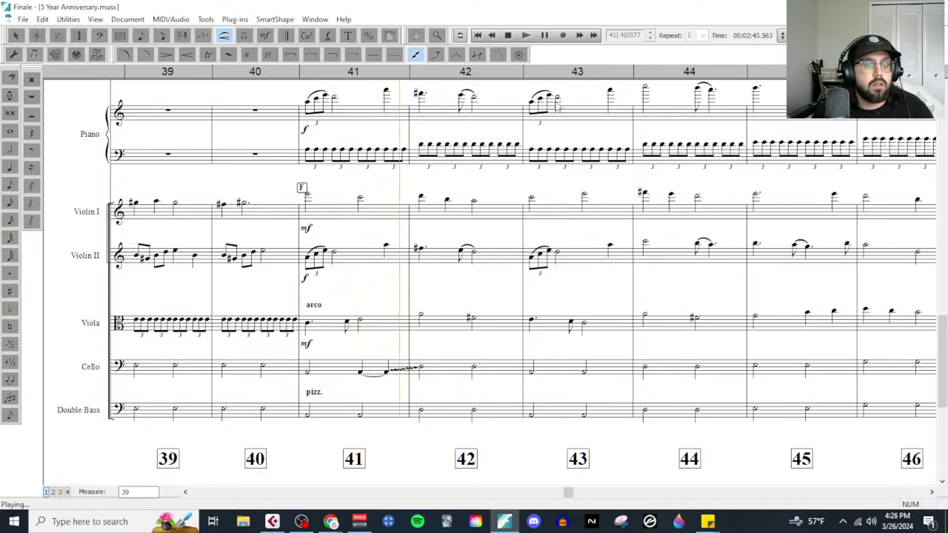
pyautogui.click(509, 35)
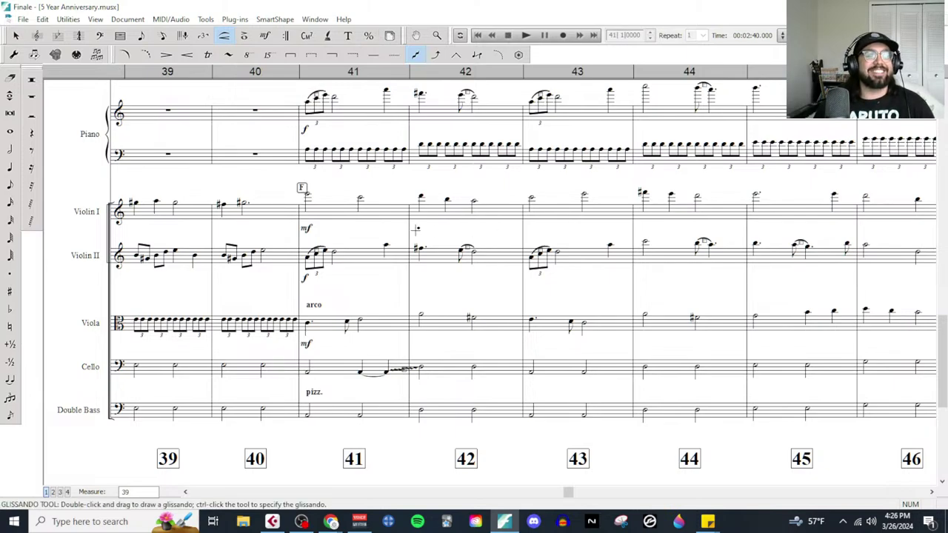
pyautogui.hotkey('ctrl', 'z')
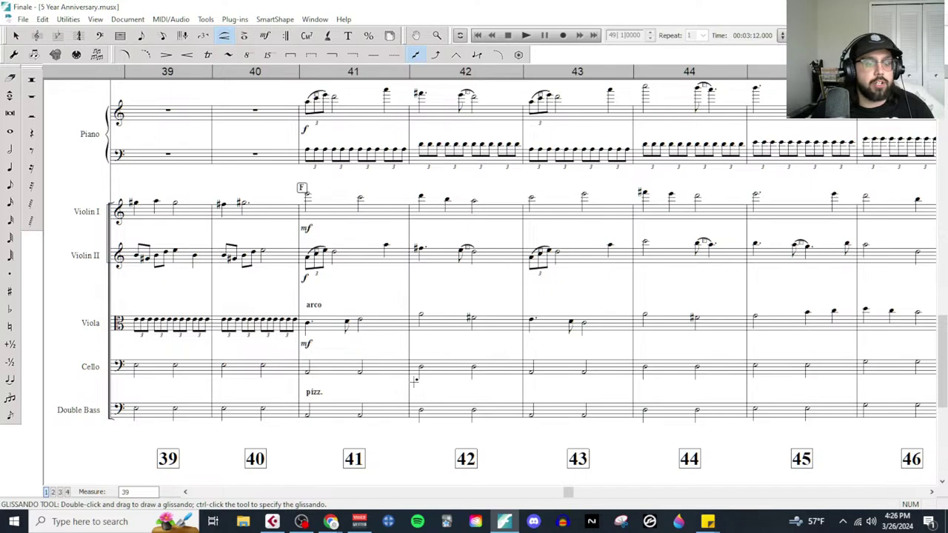
# Step: Enter tied quarter-note pairs in cello measures 45 through 48
pyautogui.click(11, 167)
pyautogui.hscroll(5, 729, 394)
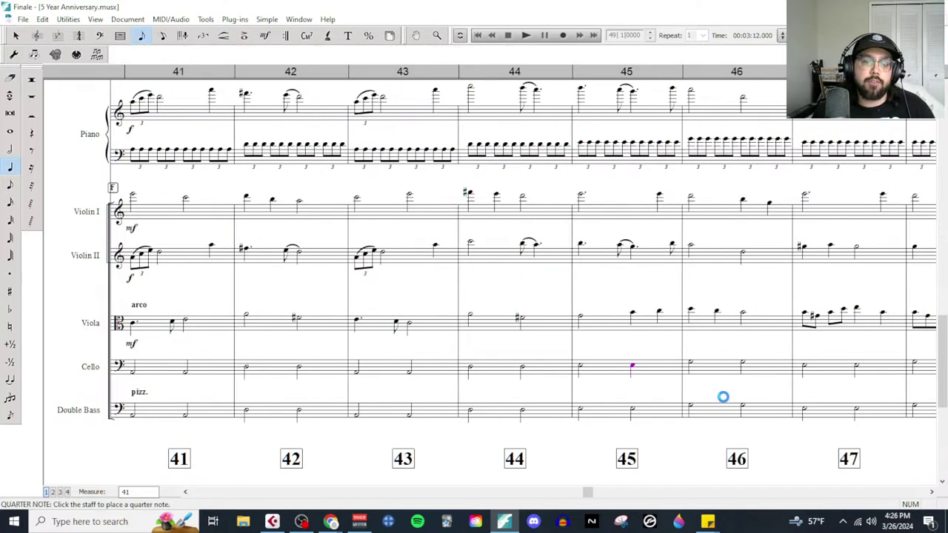
pyautogui.click(434, 366)
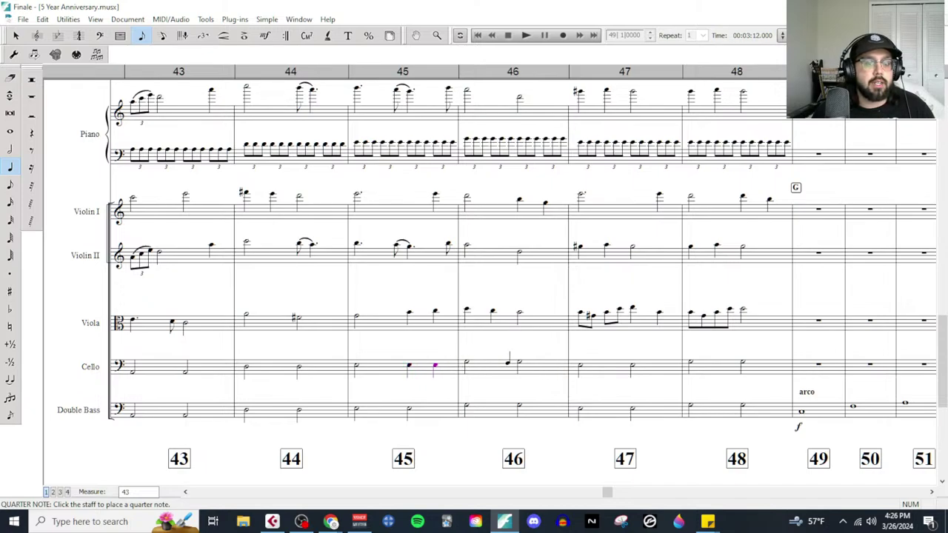
pyautogui.click(519, 362)
pyautogui.click(545, 363)
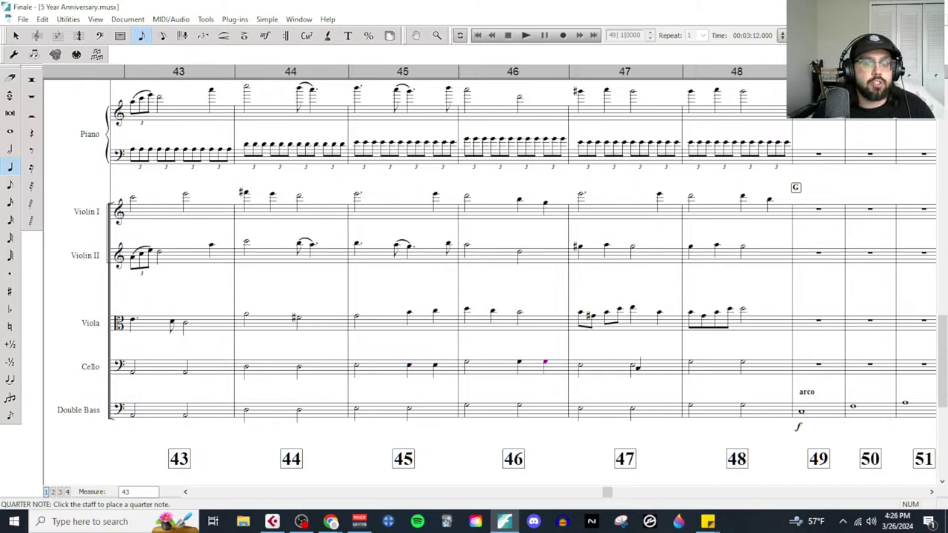
pyautogui.click(632, 367)
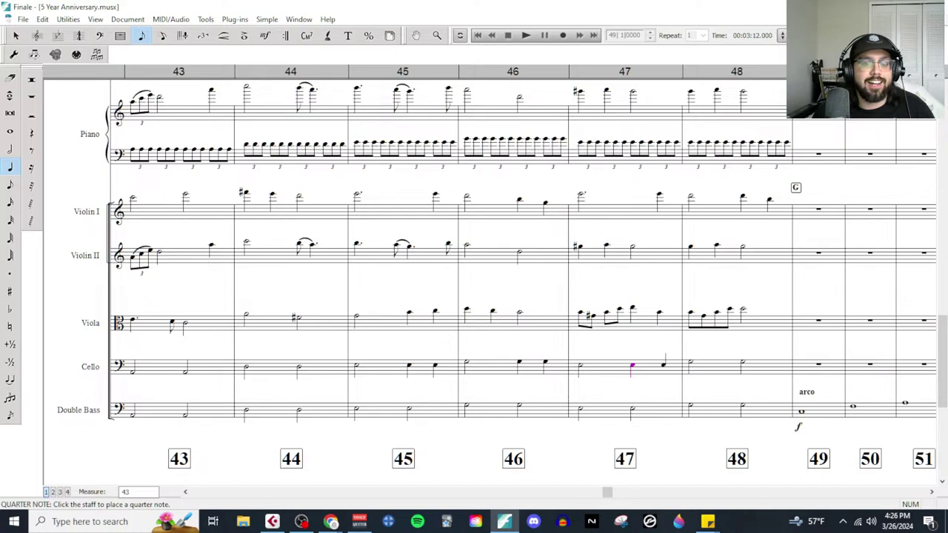
pyautogui.click(659, 366)
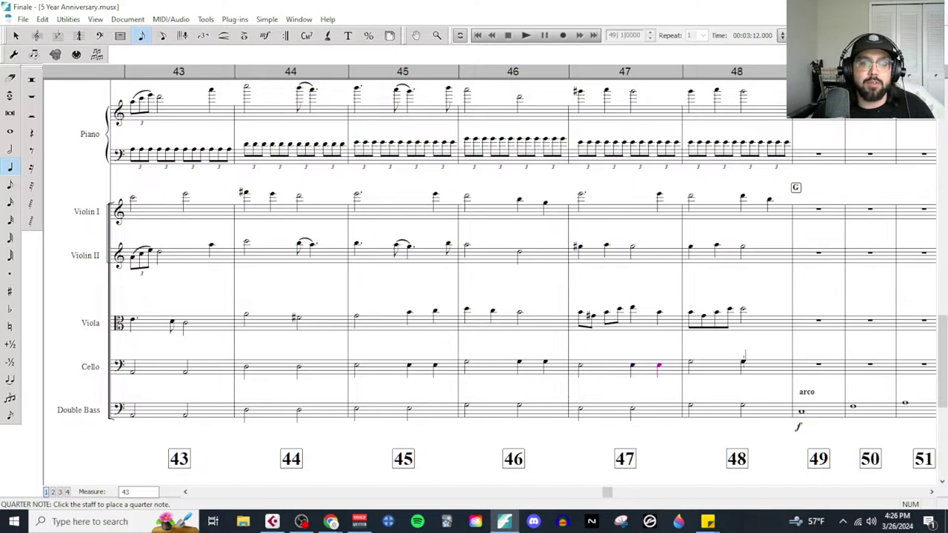
pyautogui.click(742, 362)
pyautogui.click(769, 363)
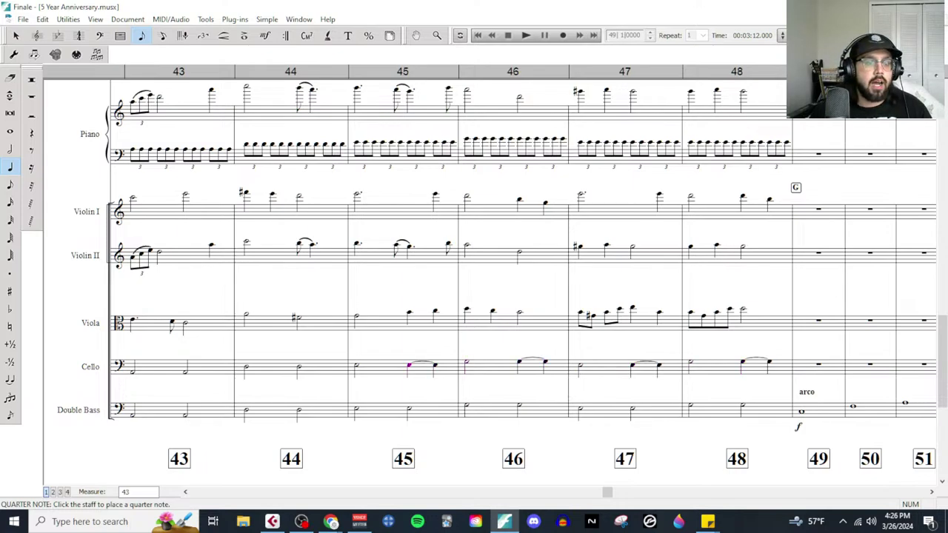
# Step: Draw glissandi from cello measures 45, 46 and 47 into each next bar, then play back
pyautogui.click(225, 37)
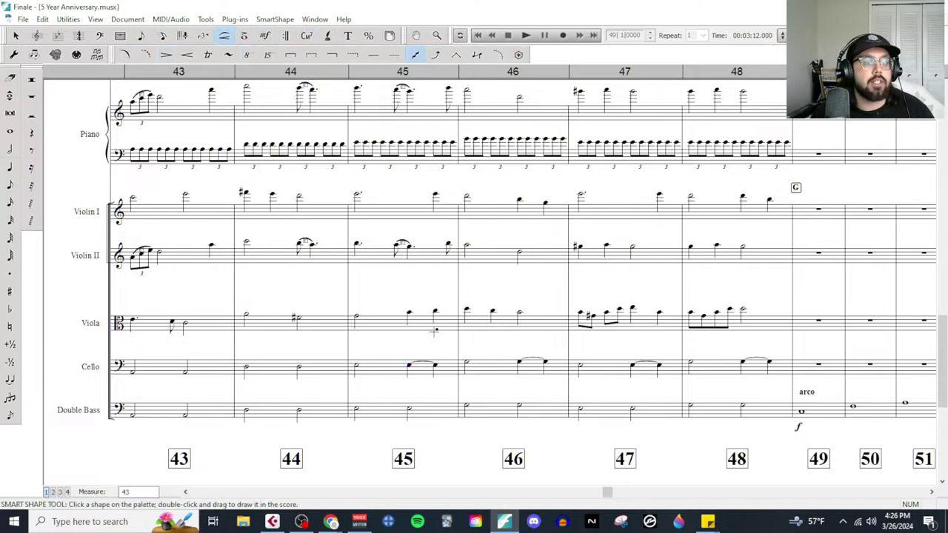
pyautogui.moveTo(436, 363); pyautogui.dragTo(469, 362)
pyautogui.moveTo(545, 360); pyautogui.dragTo(582, 364)
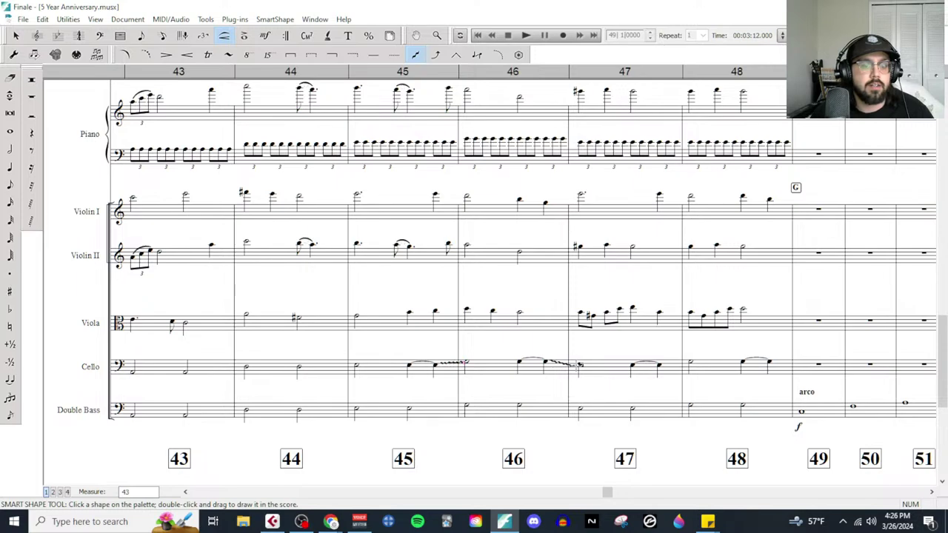
pyautogui.moveTo(659, 364); pyautogui.dragTo(693, 362)
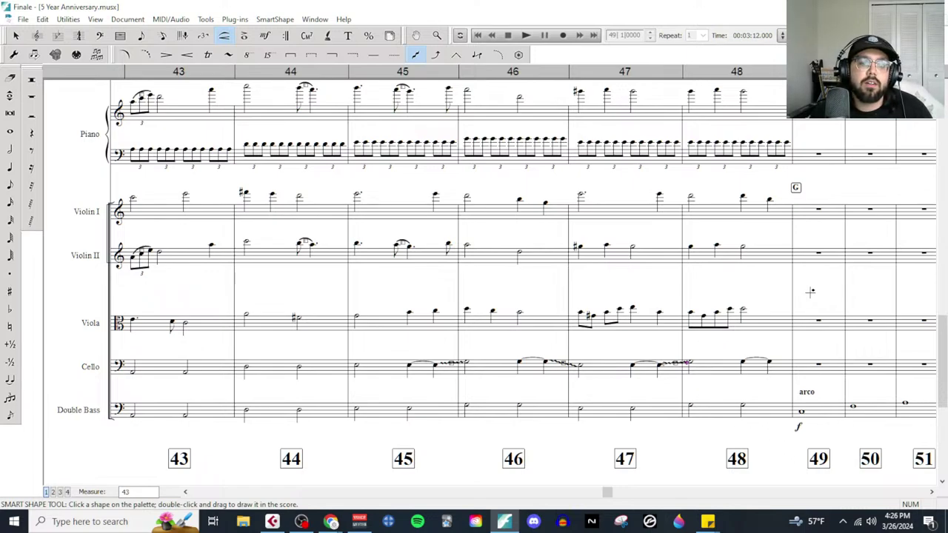
pyautogui.click(525, 35)
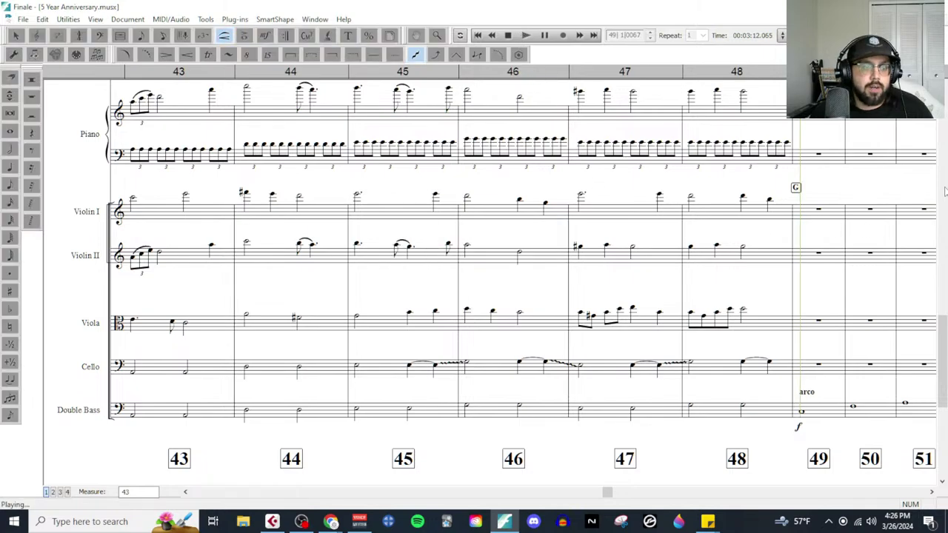
pyautogui.click(508, 35)
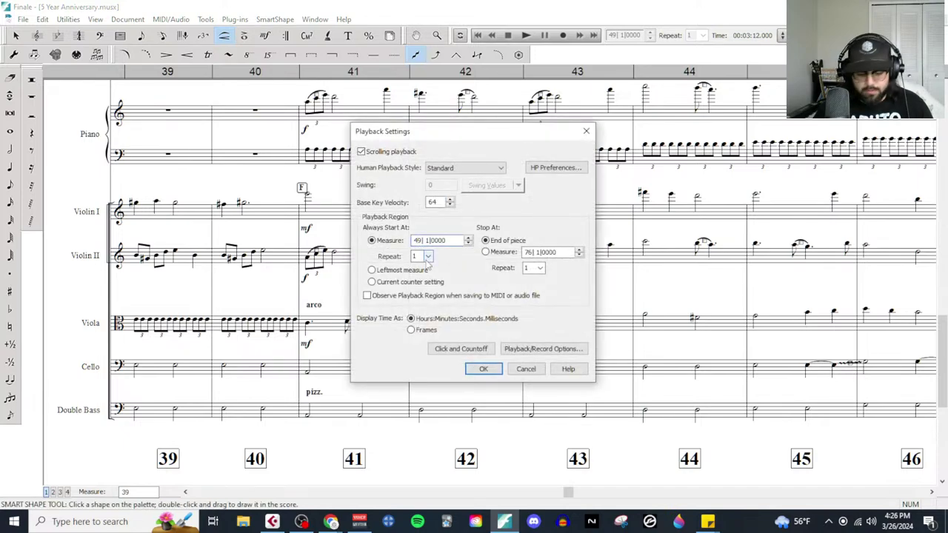
pyautogui.click(474, 368)
pyautogui.click(526, 35)
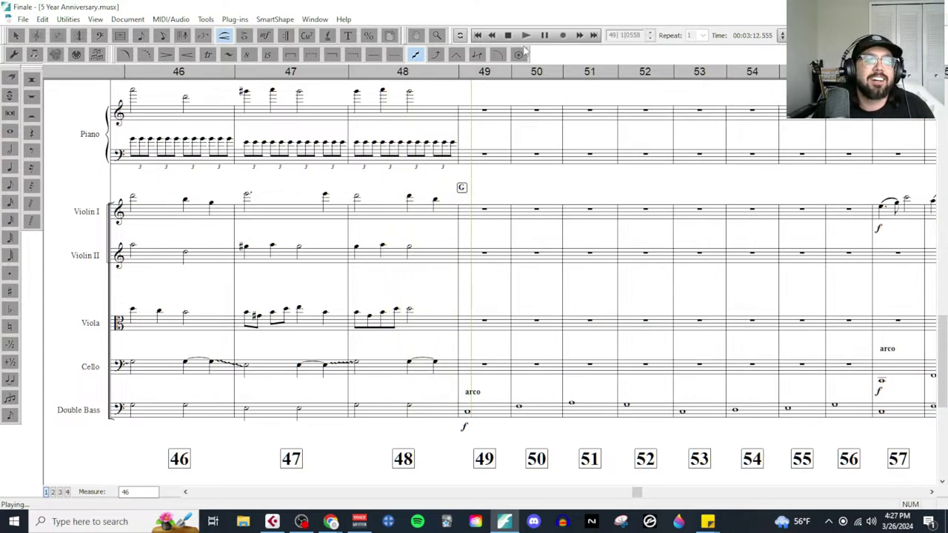
pyautogui.click(508, 35)
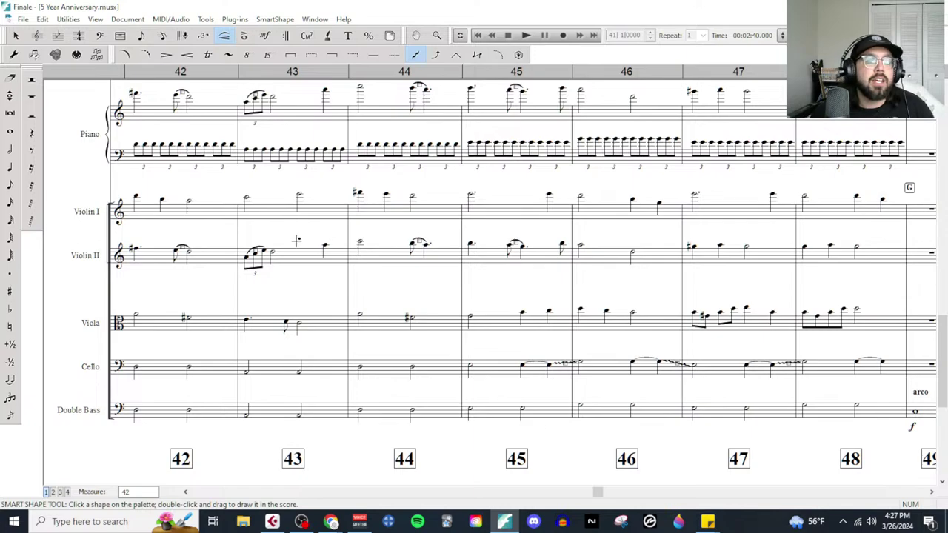
# Step: Enter the first Double Bass walking quarter notes, raising one note up a step
pyautogui.click(10, 167)
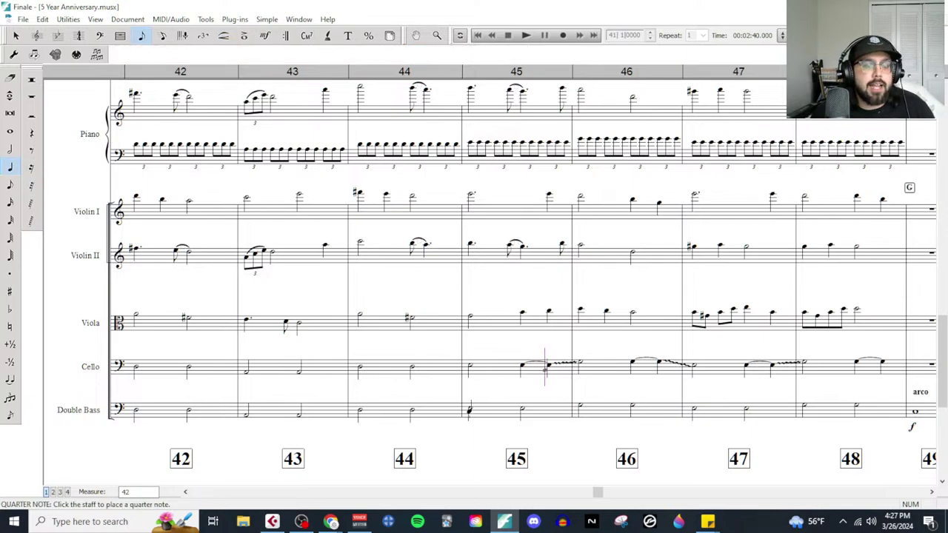
pyautogui.click(469, 409)
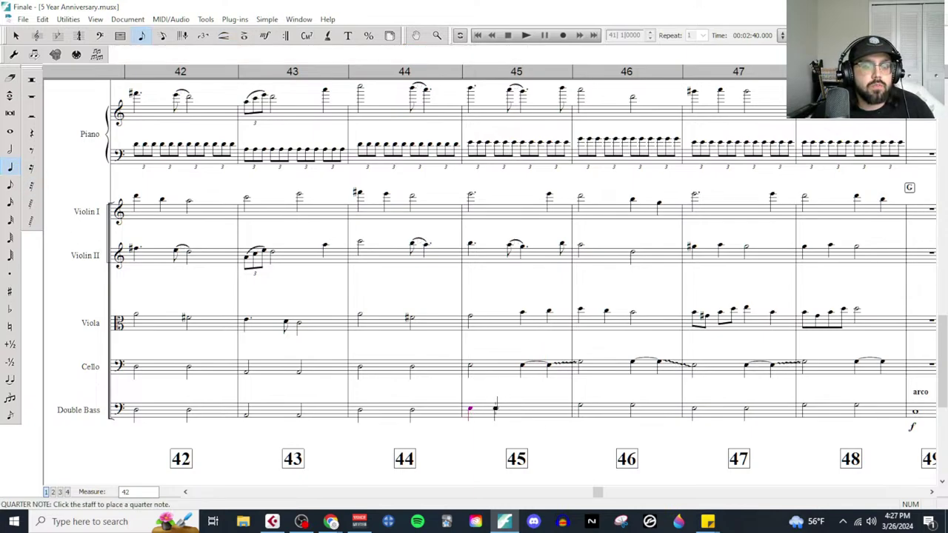
pyautogui.click(495, 408)
pyautogui.click(548, 409)
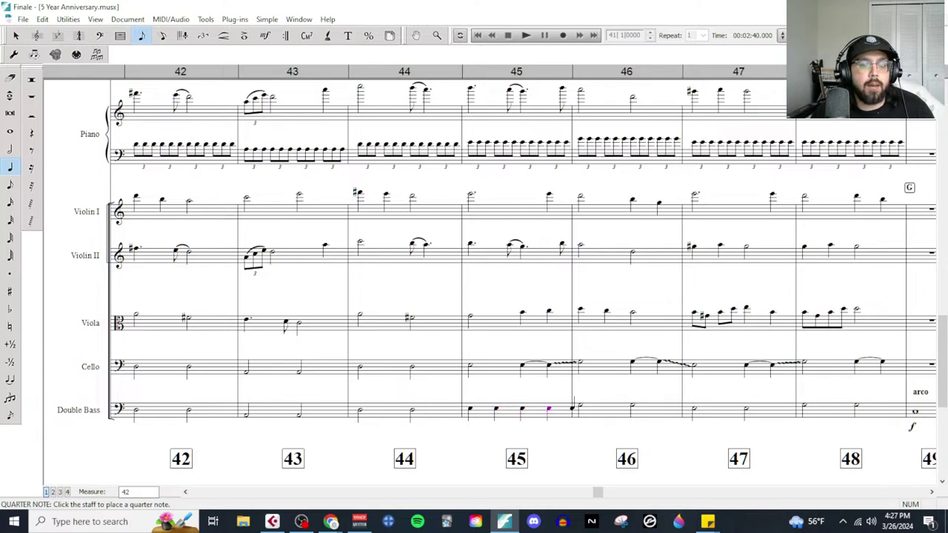
pyautogui.click(580, 408)
pyautogui.click(605, 405)
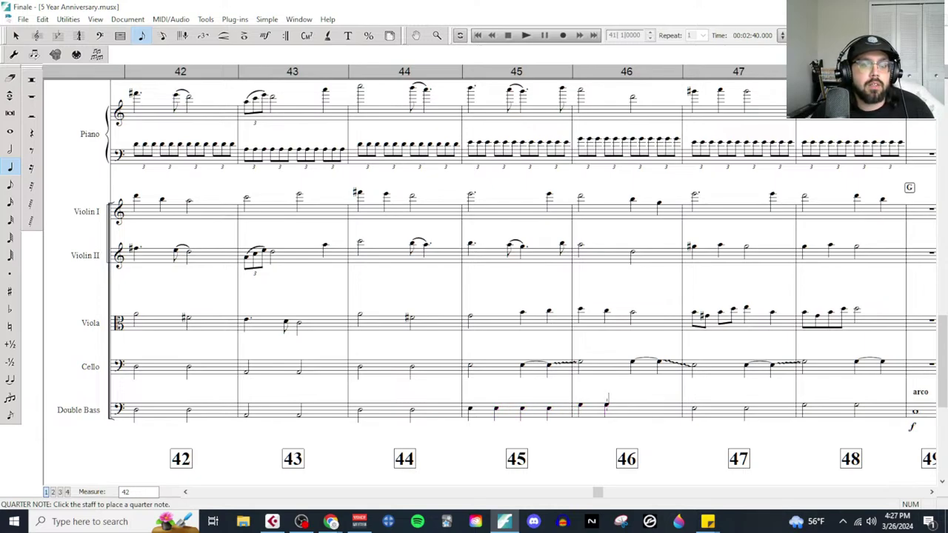
pyautogui.click(631, 415)
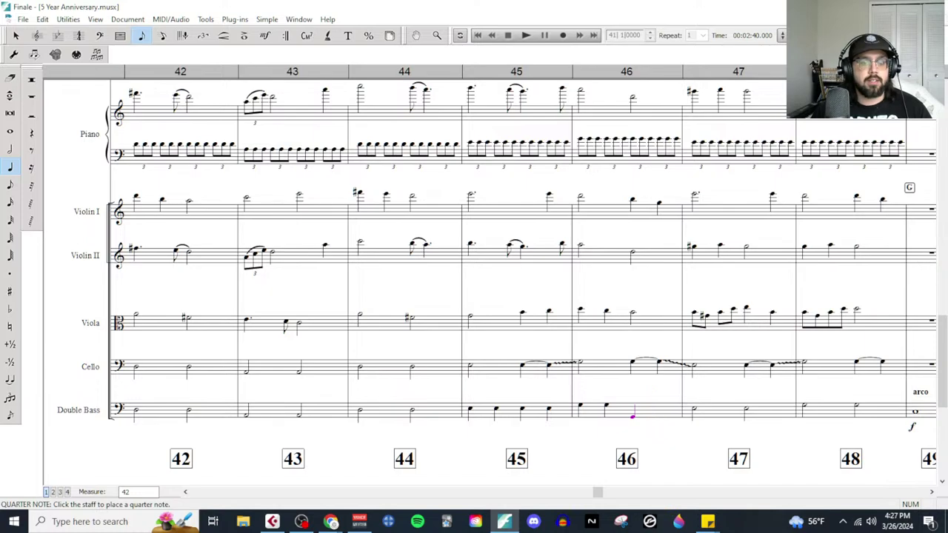
pyautogui.press('Up')
pyautogui.press('Up')
pyautogui.press('Up')
pyautogui.press('Up')
# Step: Add the remaining bass quarter notes through measure 48 and play back the score
pyautogui.click(655, 406)
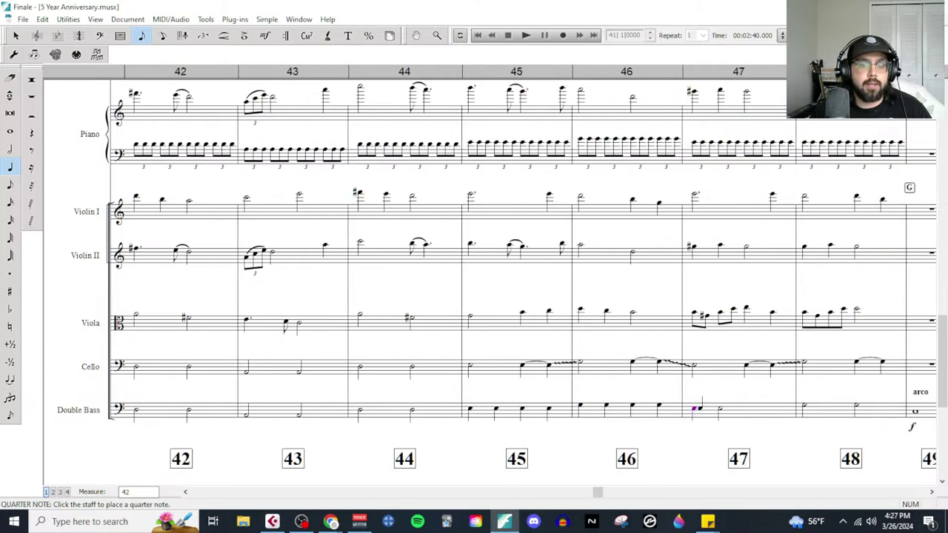
pyautogui.click(720, 408)
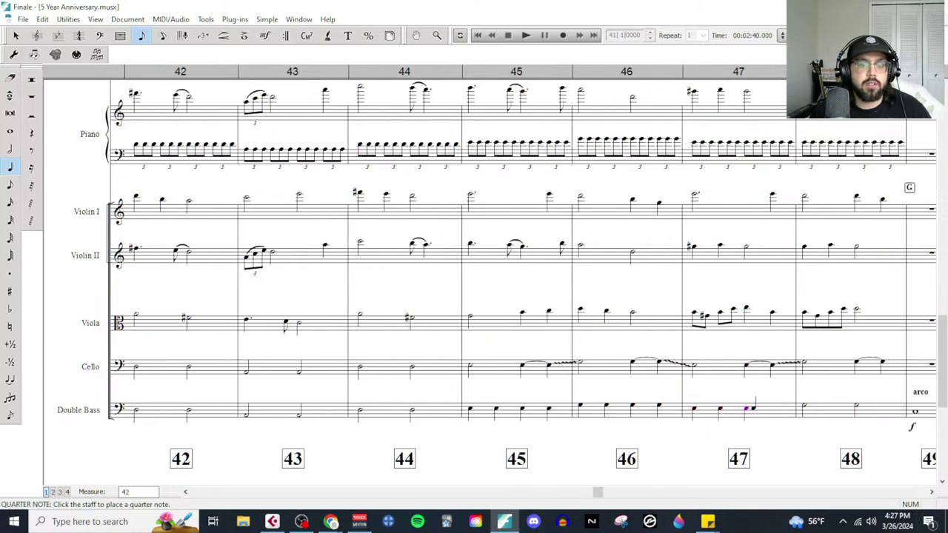
pyautogui.click(747, 416)
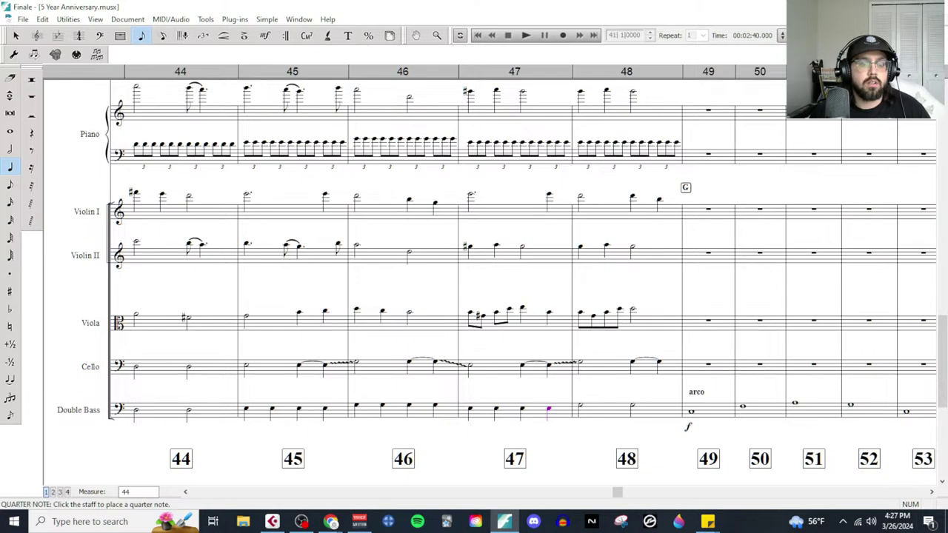
pyautogui.click(583, 405)
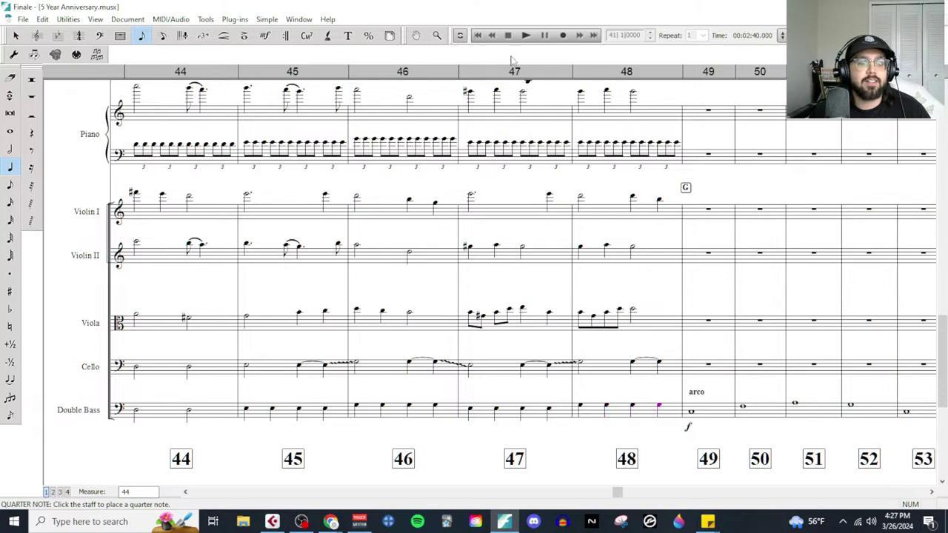
pyautogui.click(526, 35)
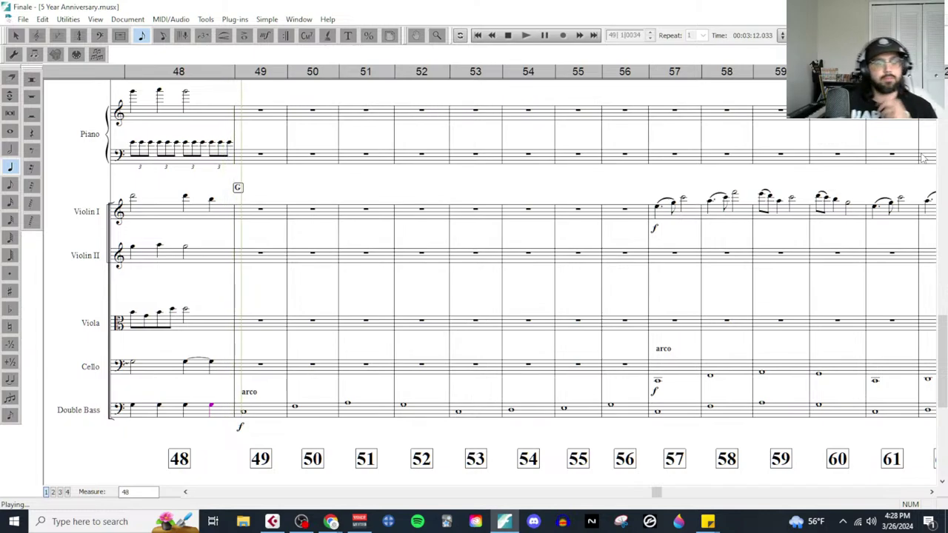
pyautogui.click(507, 35)
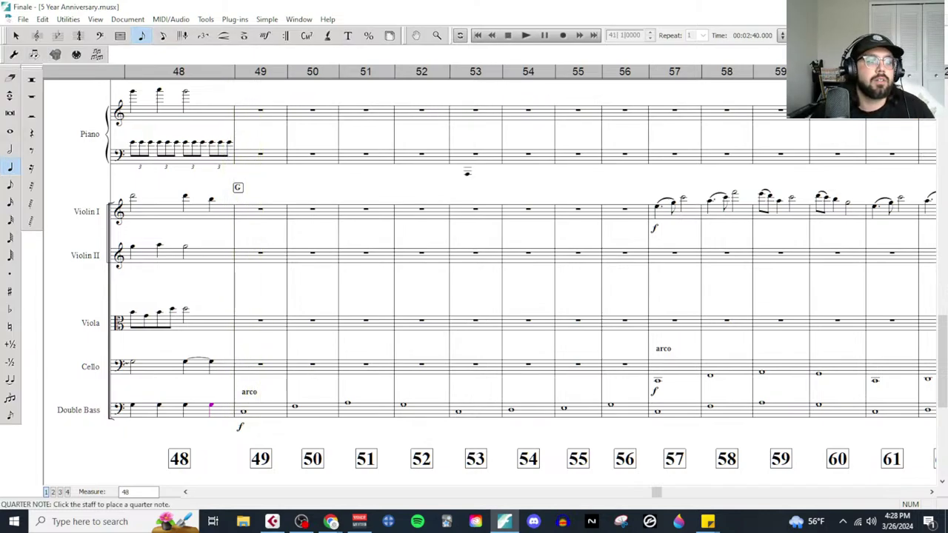
pyautogui.scroll(5, 297, 396)
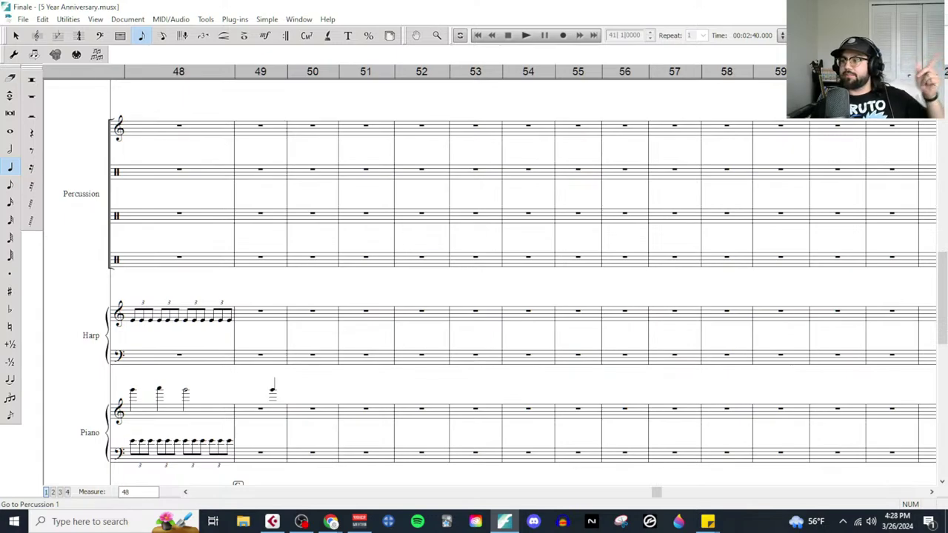
pyautogui.scroll(5, 222, 367)
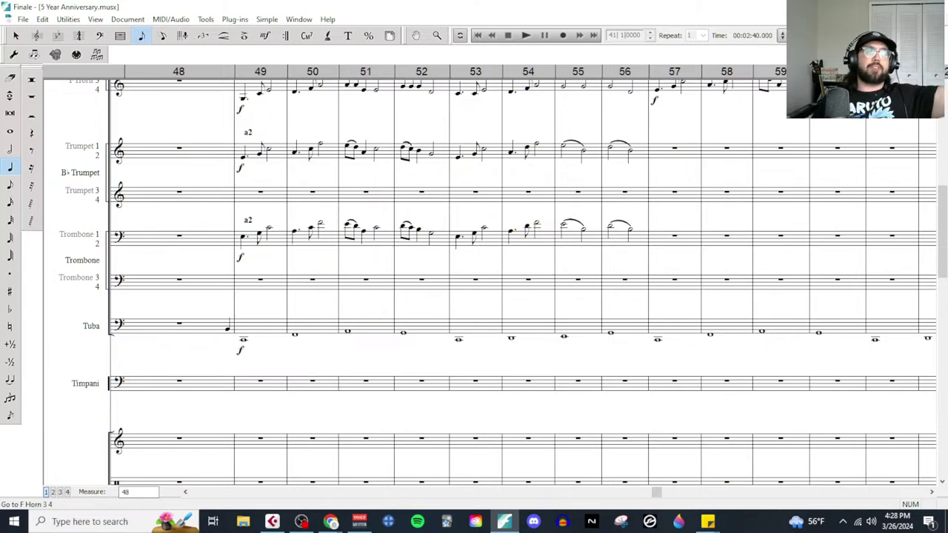
pyautogui.scroll(6, 582, 360)
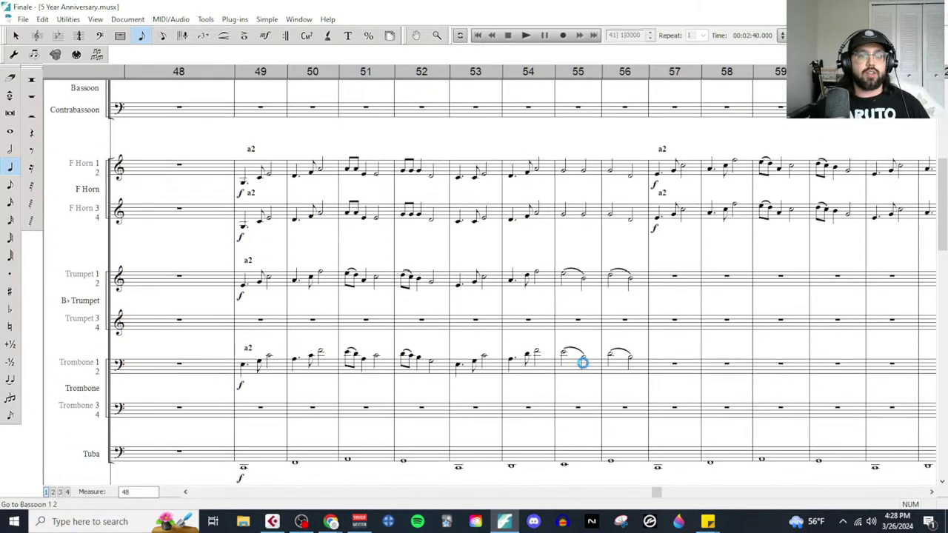
pyautogui.hscroll(6, 575, 428)
pyautogui.hscroll(-2, 578, 427)
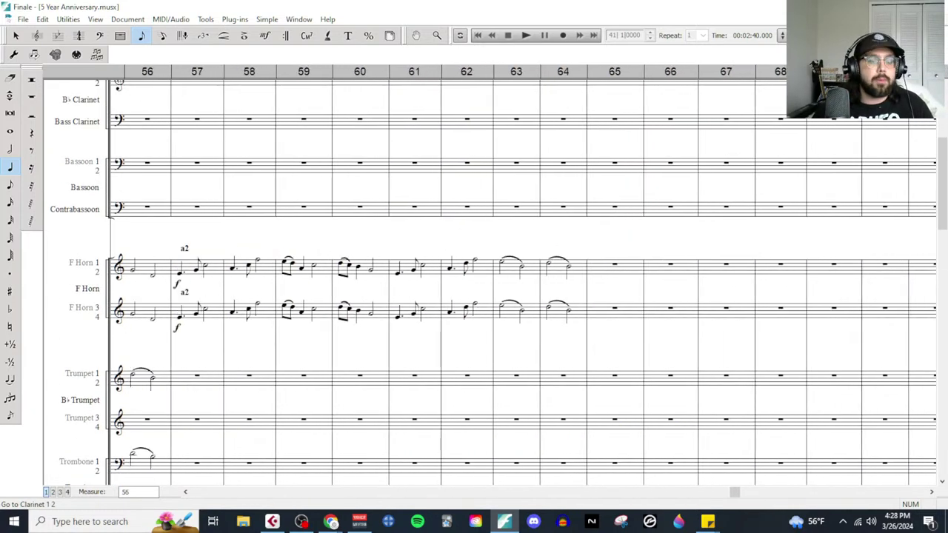
pyautogui.scroll(-3, 578, 427)
pyautogui.scroll(-6, 415, 407)
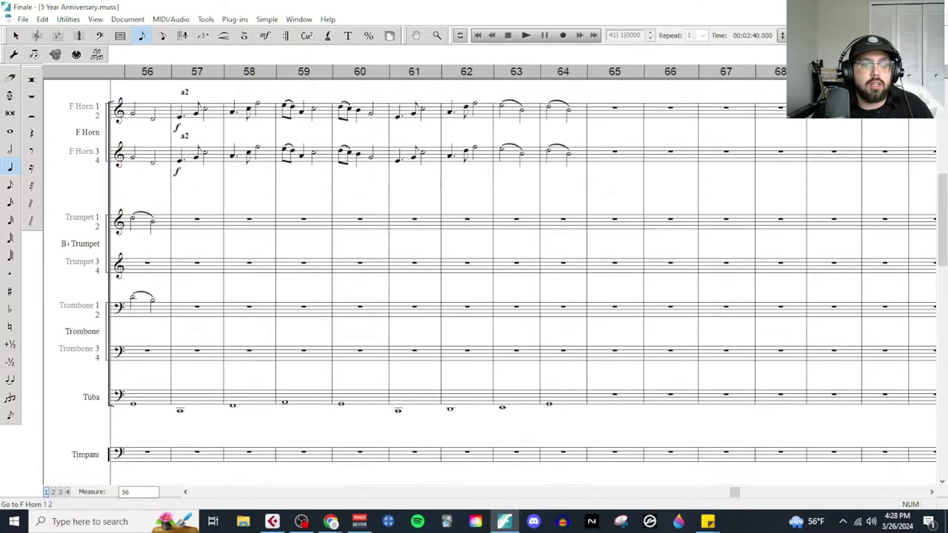
pyautogui.scroll(-10, 415, 407)
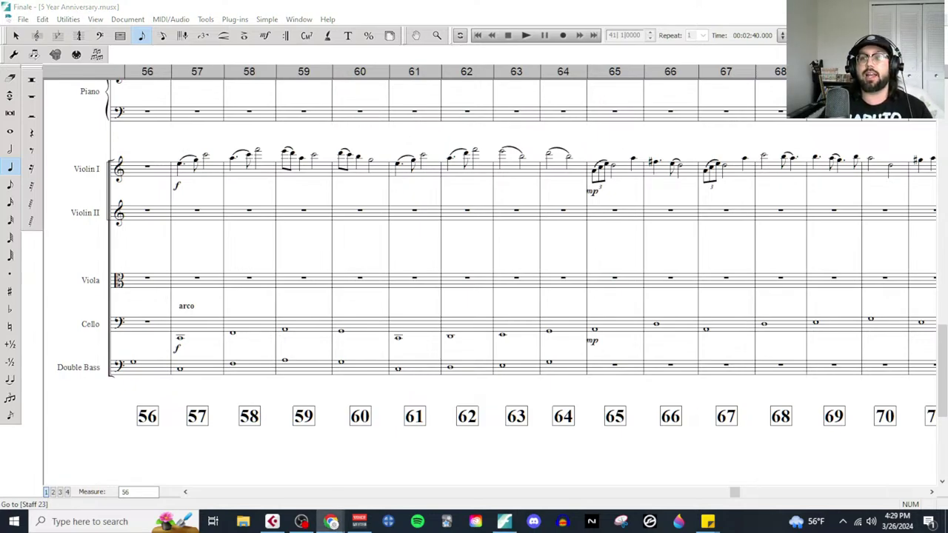
# Step: Bring the browser forward maximized and open the Music Composition Textbook product page
pyautogui.click(331, 522)
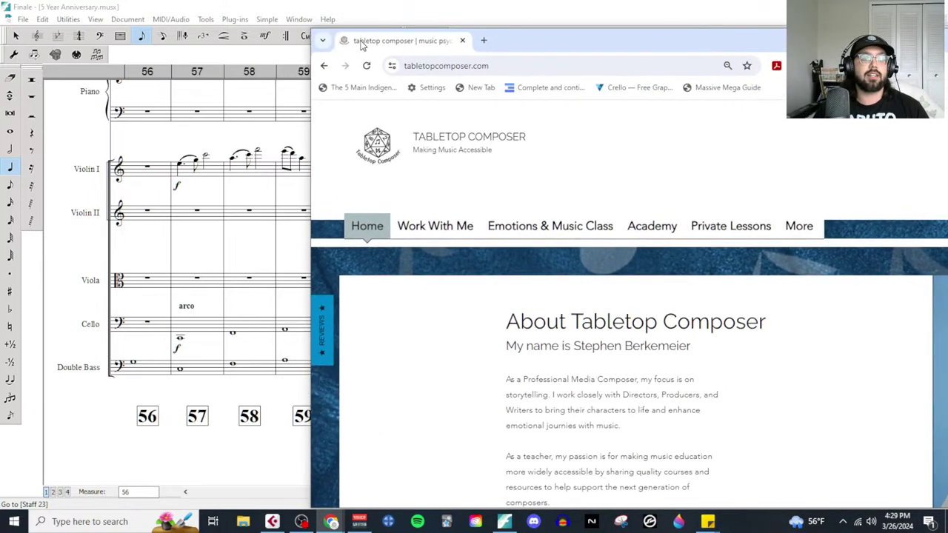
pyautogui.press('super+Up')
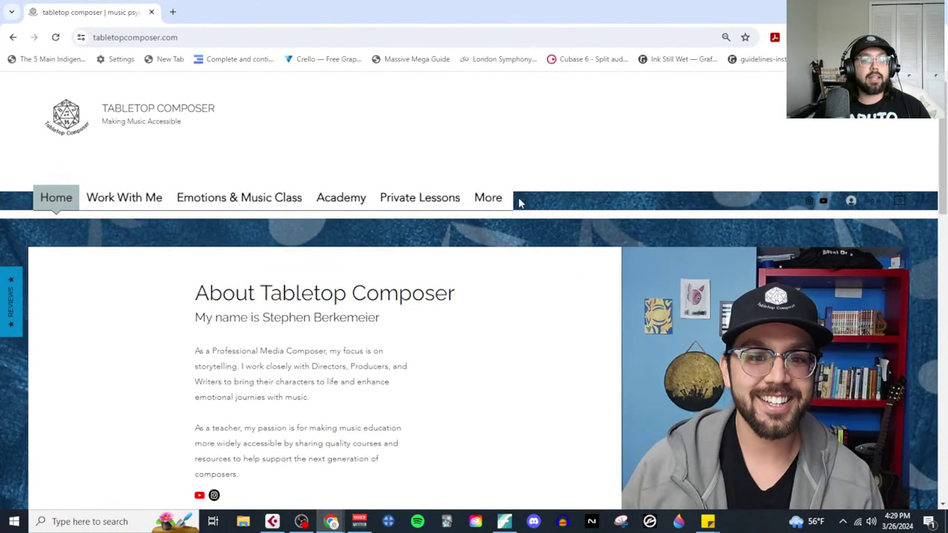
pyautogui.moveTo(518, 201)
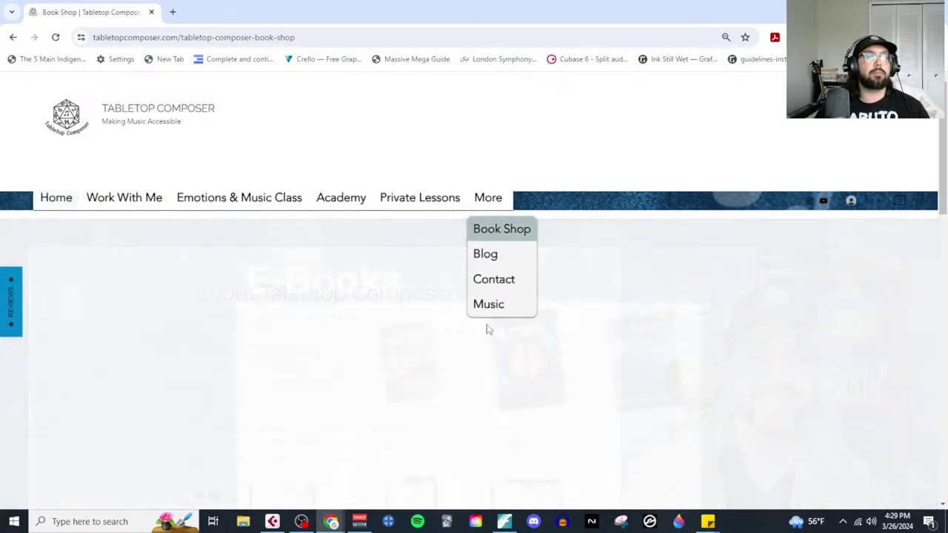
pyautogui.scroll(-2, 414, 297)
pyautogui.click(436, 274)
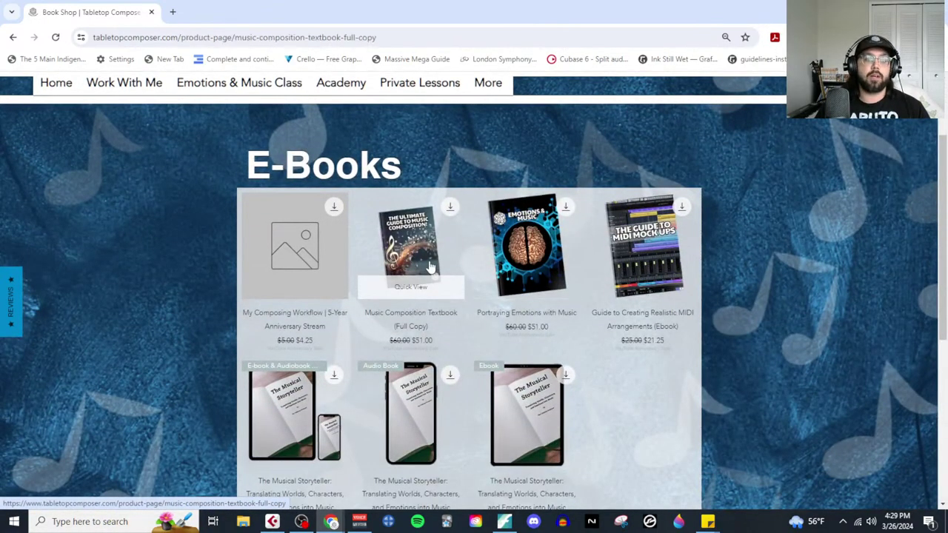
# Step: Copy the table-of-contents Drive link and paste it into a new tab
pyautogui.scroll(-1, 511, 359)
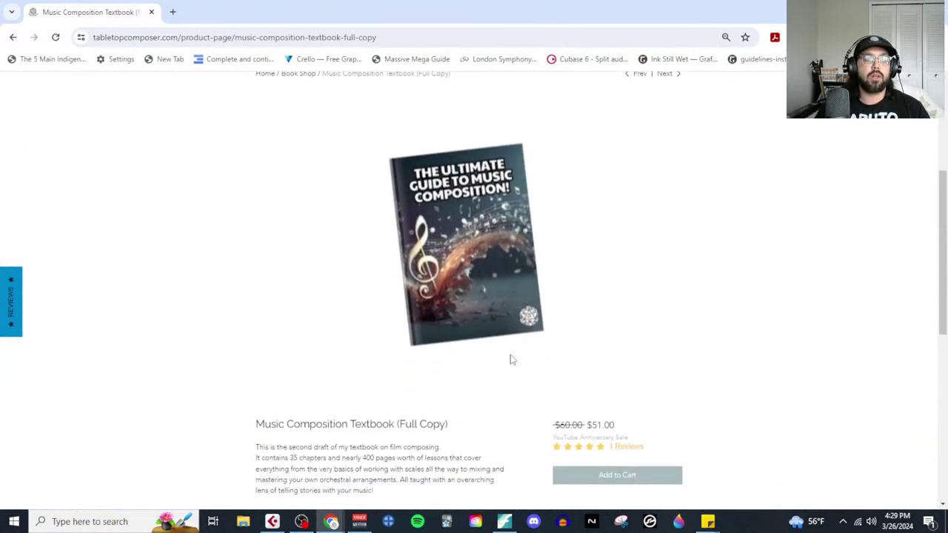
pyautogui.scroll(-2, 511, 360)
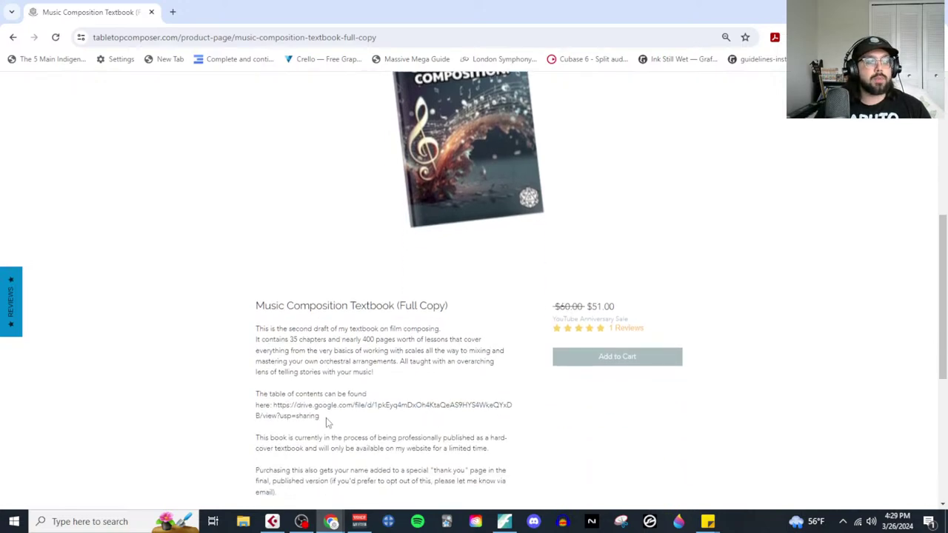
pyautogui.moveTo(328, 418); pyautogui.dragTo(272, 407)
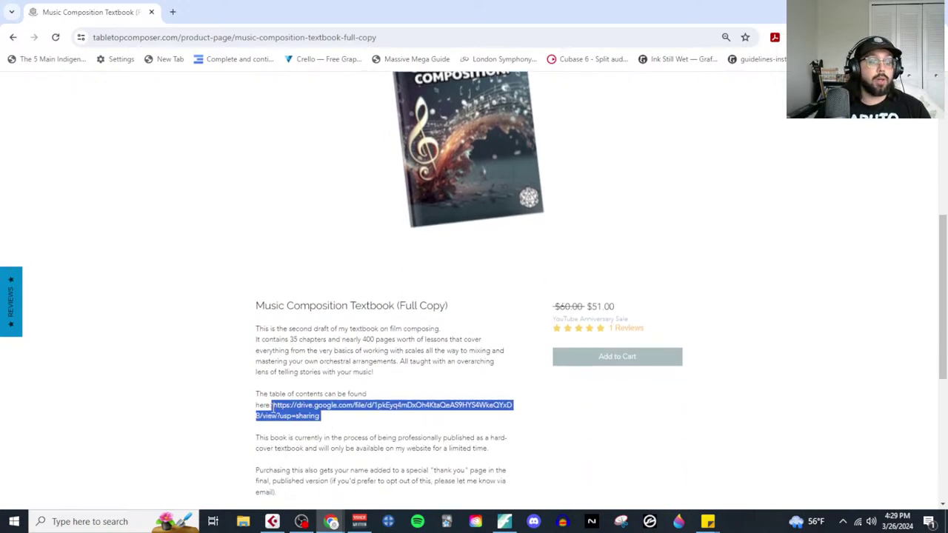
pyautogui.click(333, 422)
pyautogui.moveTo(328, 420); pyautogui.dragTo(275, 407)
pyautogui.hotkey('ctrl', 'c')
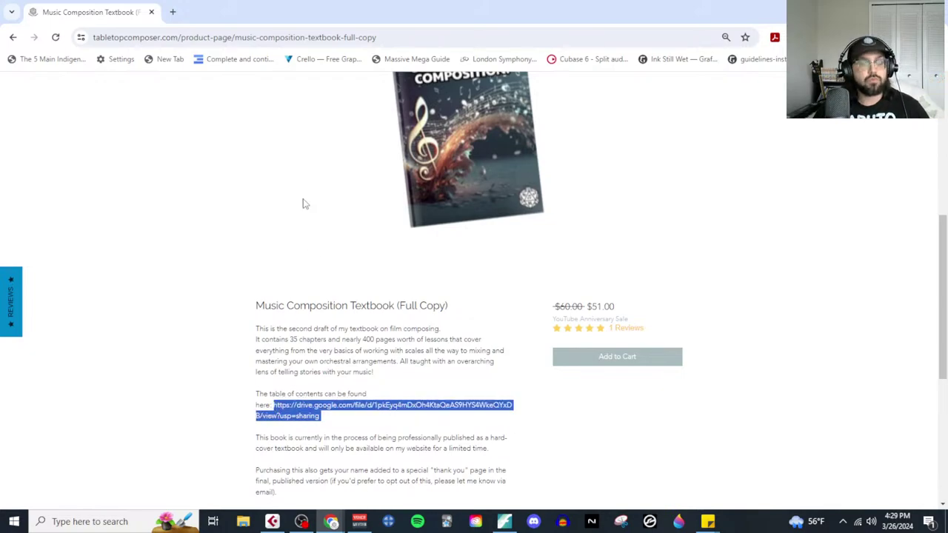
pyautogui.click(173, 13)
pyautogui.hotkey('ctrl', 'v')
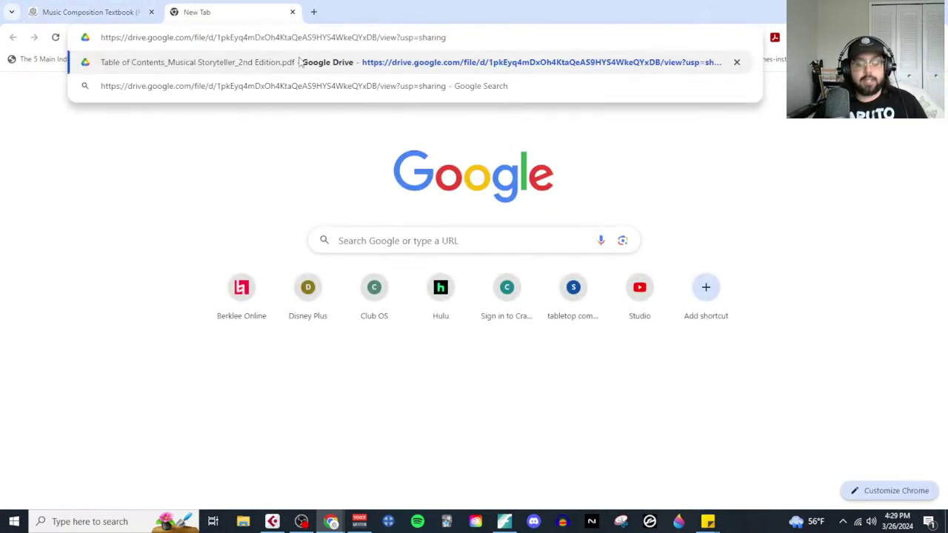
pyautogui.press('Return')
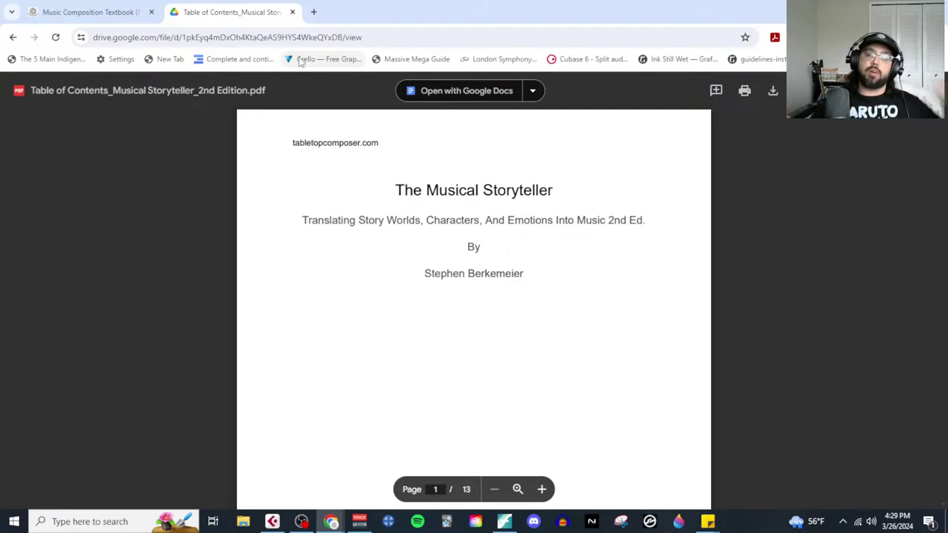
pyautogui.scroll(-2, 575, 252)
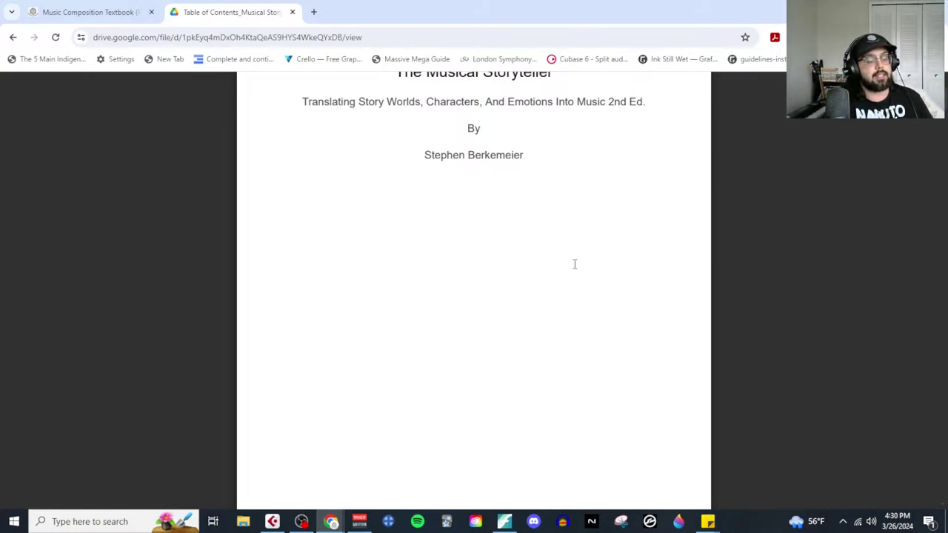
pyautogui.scroll(-10, 548, 297)
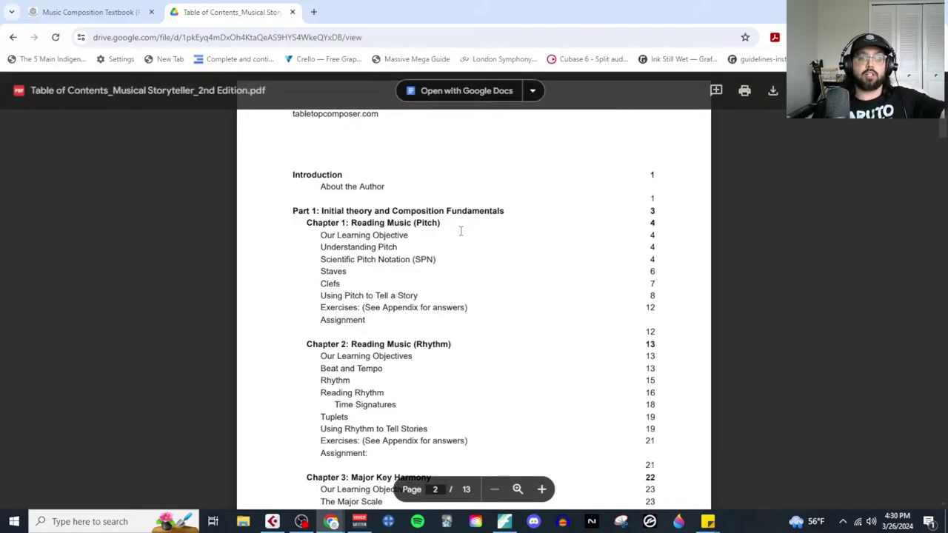
pyautogui.scroll(-1, 459, 278)
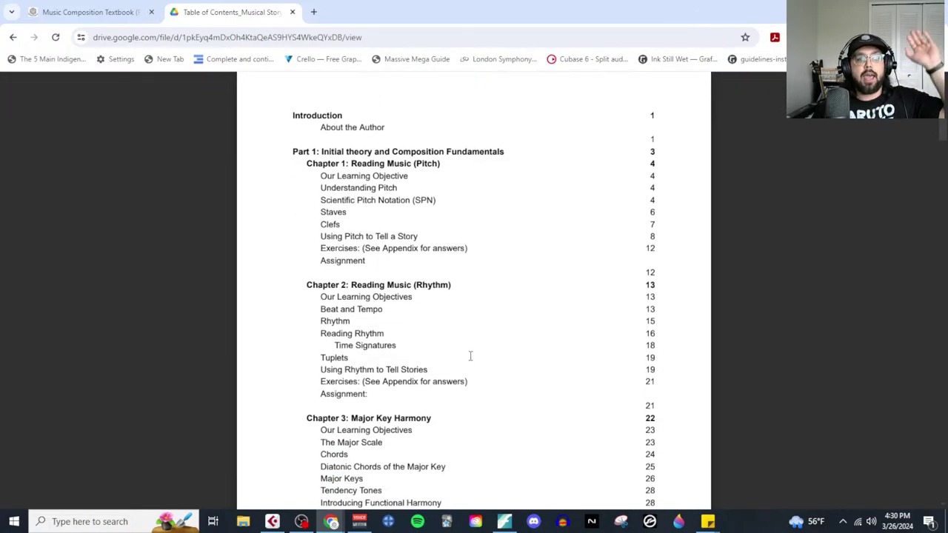
pyautogui.scroll(-20, 469, 356)
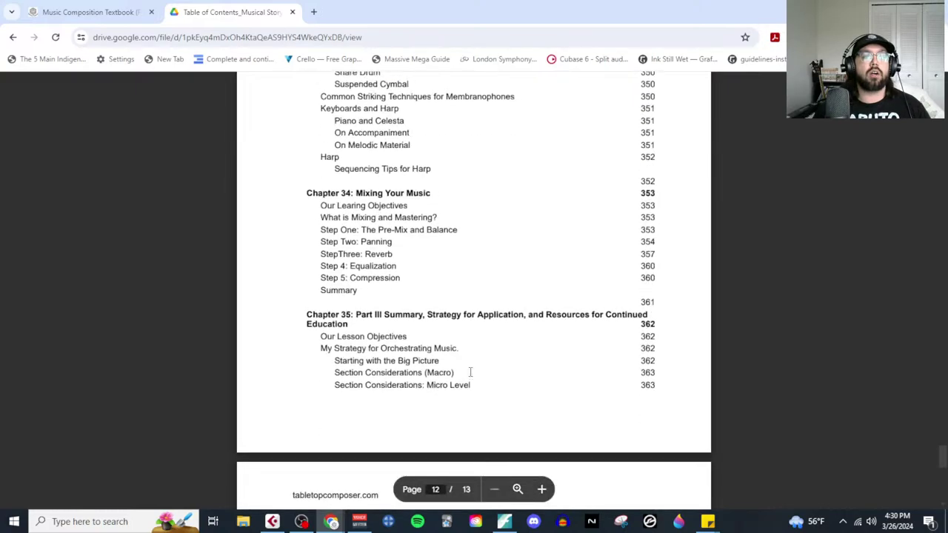
pyautogui.scroll(8, 470, 371)
pyautogui.scroll(-19, 469, 372)
pyautogui.scroll(8, 470, 372)
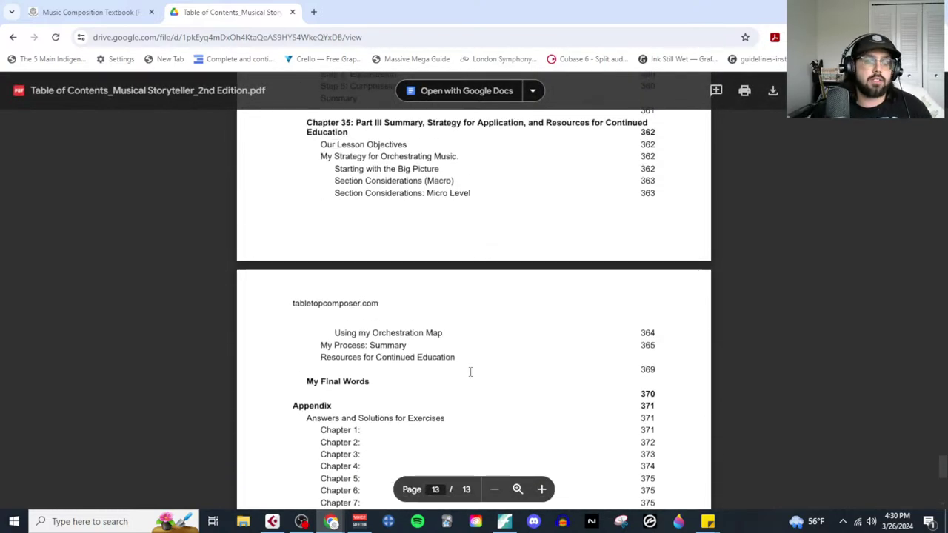
pyautogui.scroll(4, 470, 372)
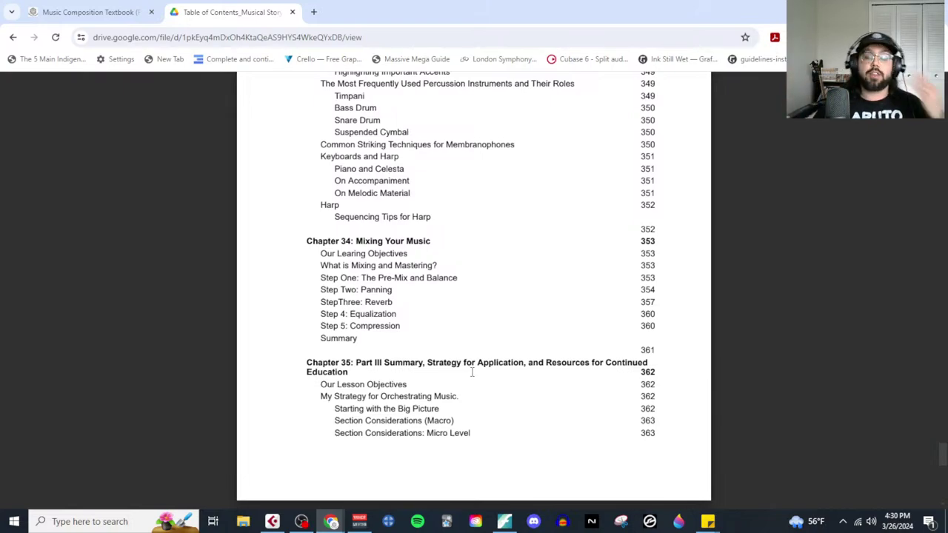
pyautogui.scroll(5, 445, 364)
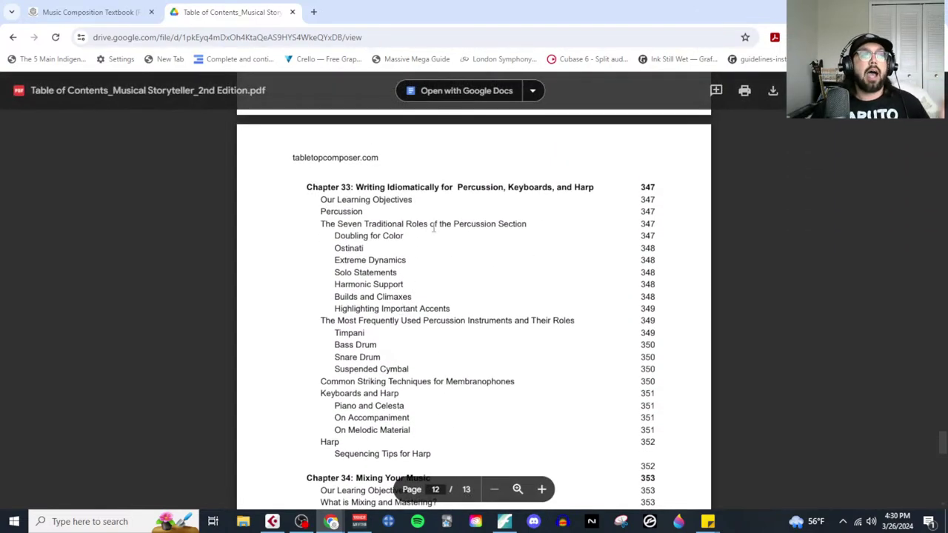
pyautogui.scroll(1, 433, 239)
pyautogui.scroll(-4, 416, 354)
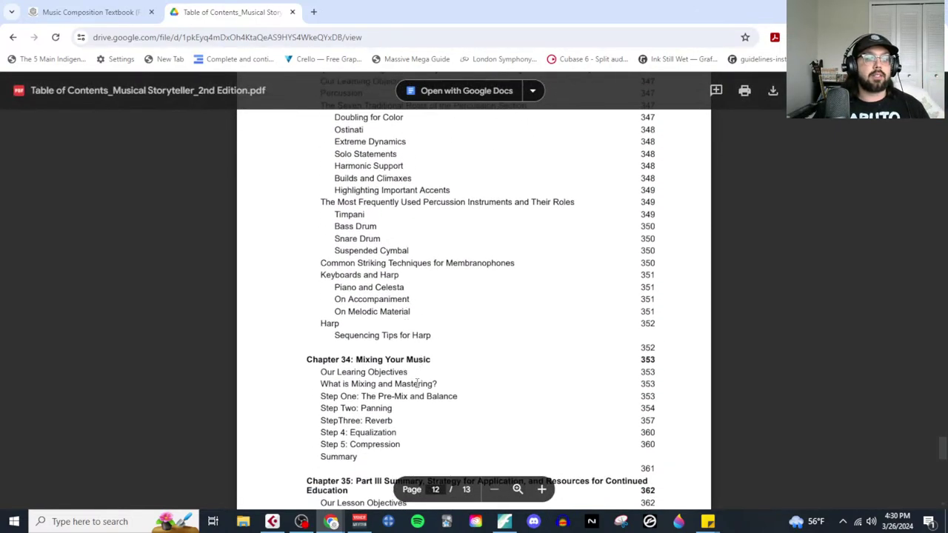
pyautogui.scroll(-3, 411, 404)
pyautogui.scroll(13, 439, 419)
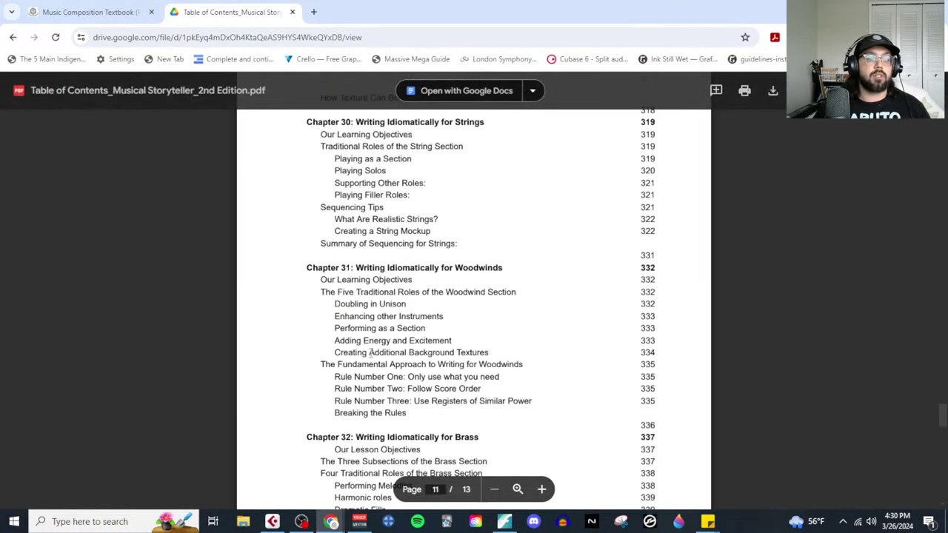
pyautogui.scroll(-4, 370, 352)
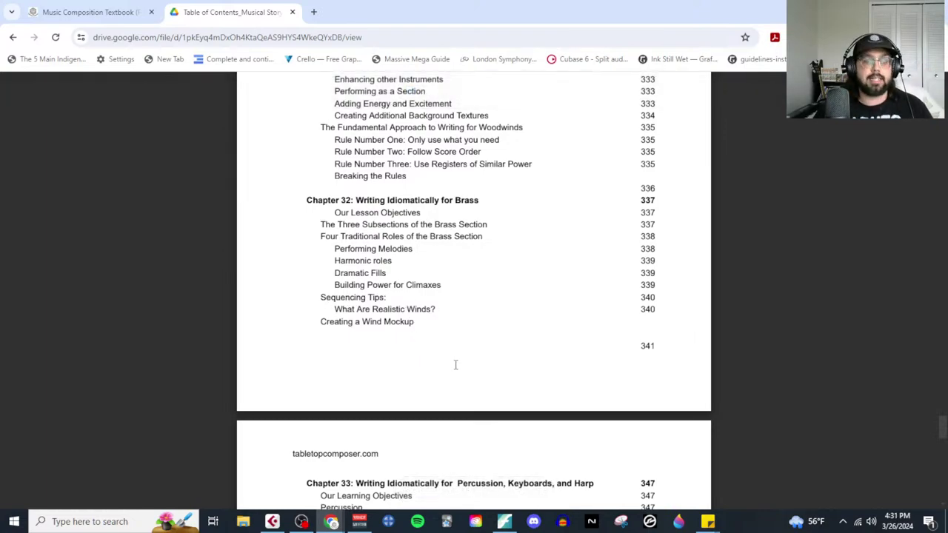
pyautogui.scroll(20, 454, 362)
pyautogui.scroll(20, 449, 369)
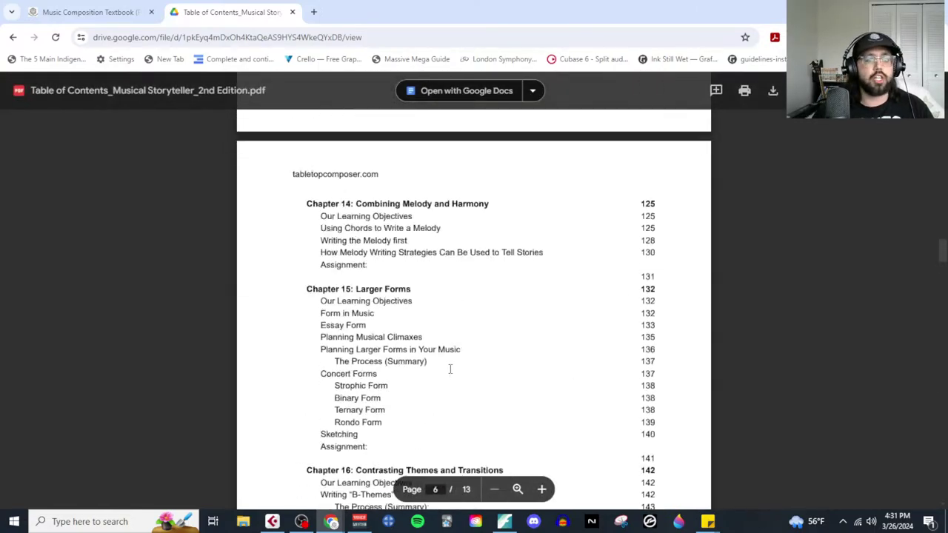
pyautogui.scroll(15, 450, 369)
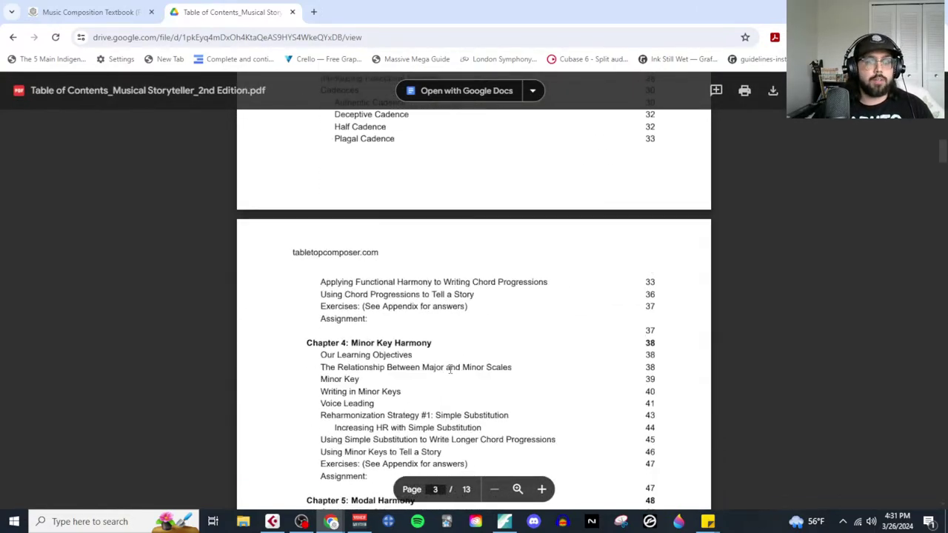
pyautogui.scroll(-8, 449, 368)
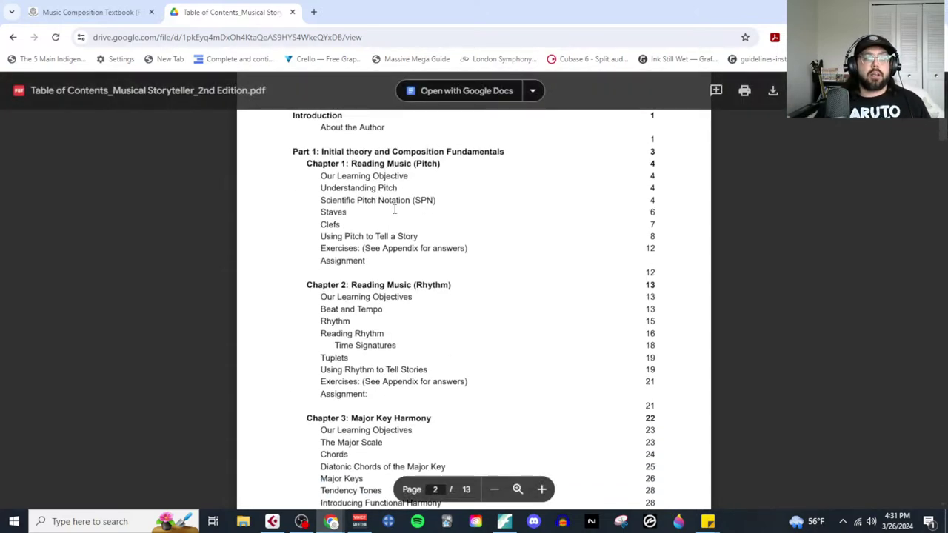
pyautogui.scroll(1, 419, 268)
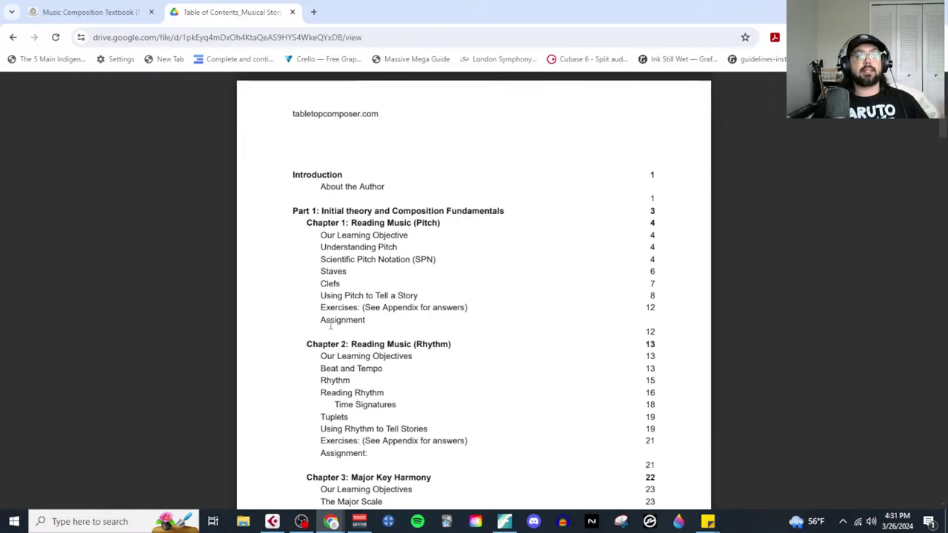
pyautogui.scroll(-3, 330, 326)
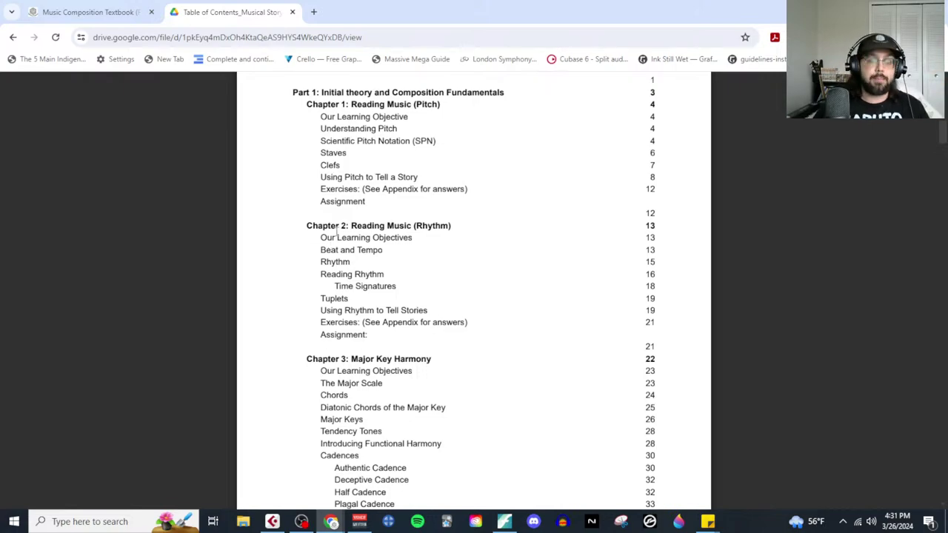
pyautogui.scroll(-3, 347, 307)
pyautogui.scroll(-20, 392, 381)
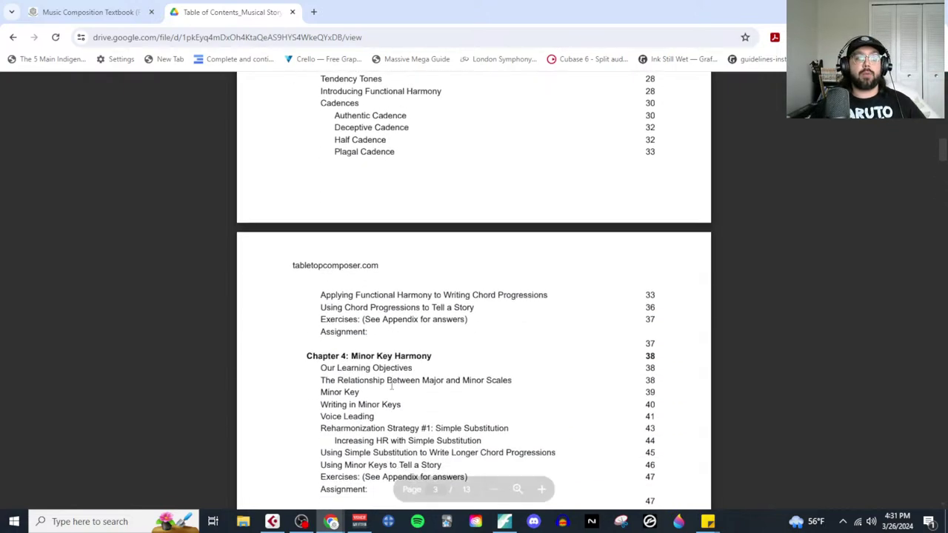
pyautogui.scroll(-5, 393, 380)
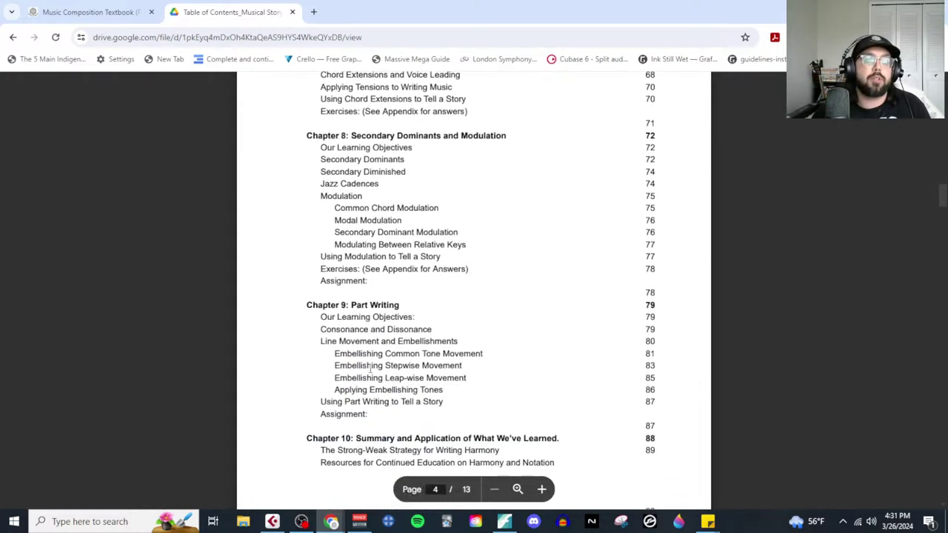
pyautogui.scroll(-12, 352, 357)
pyautogui.scroll(-15, 352, 357)
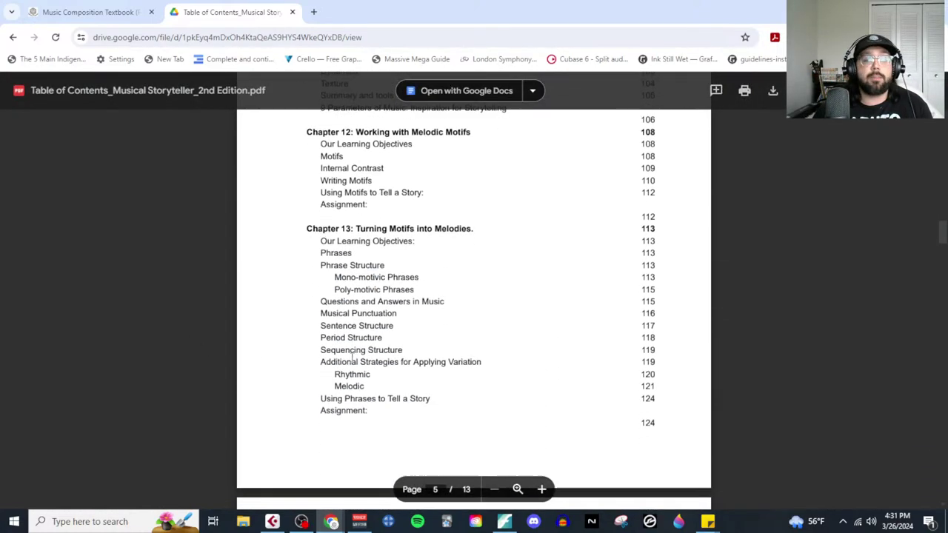
pyautogui.scroll(-8, 352, 358)
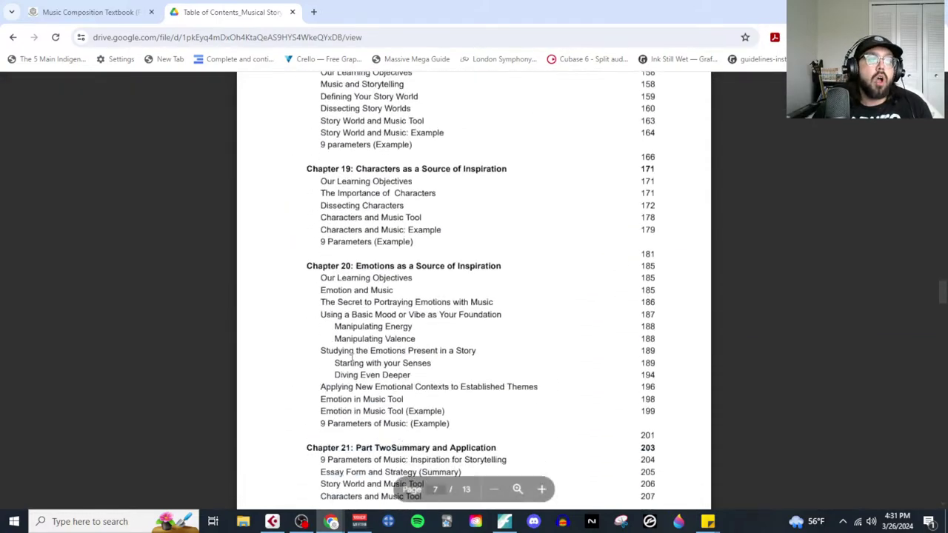
pyautogui.scroll(20, 313, 287)
pyautogui.scroll(9, 313, 287)
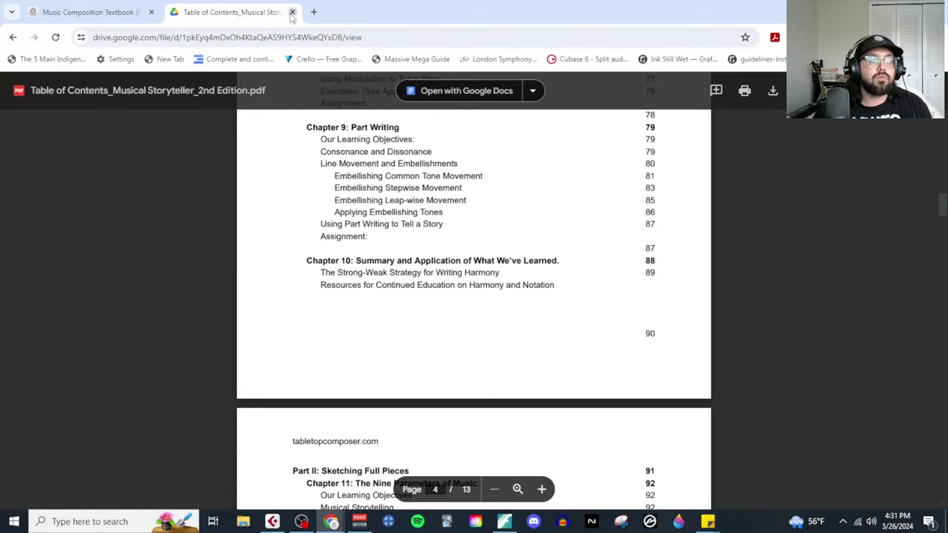
pyautogui.scroll(-4, 415, 230)
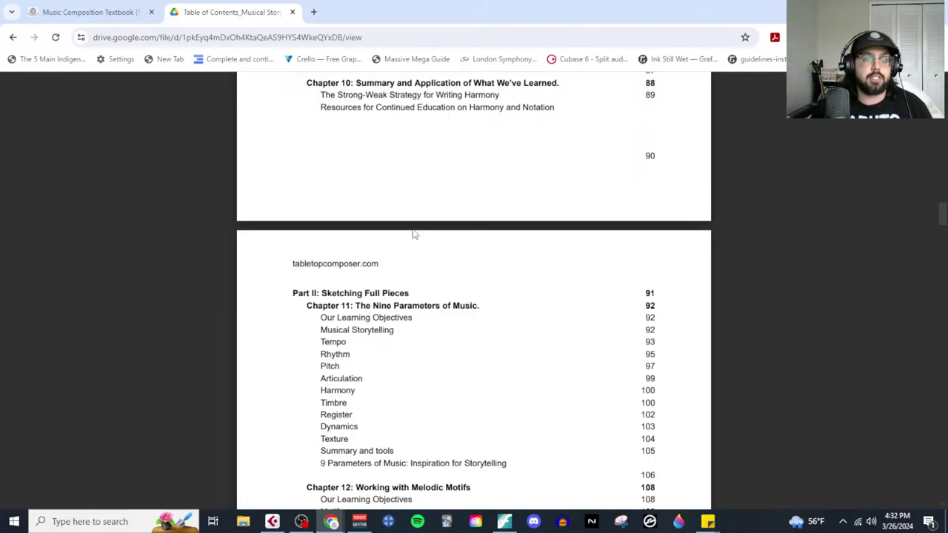
pyautogui.scroll(-5, 469, 347)
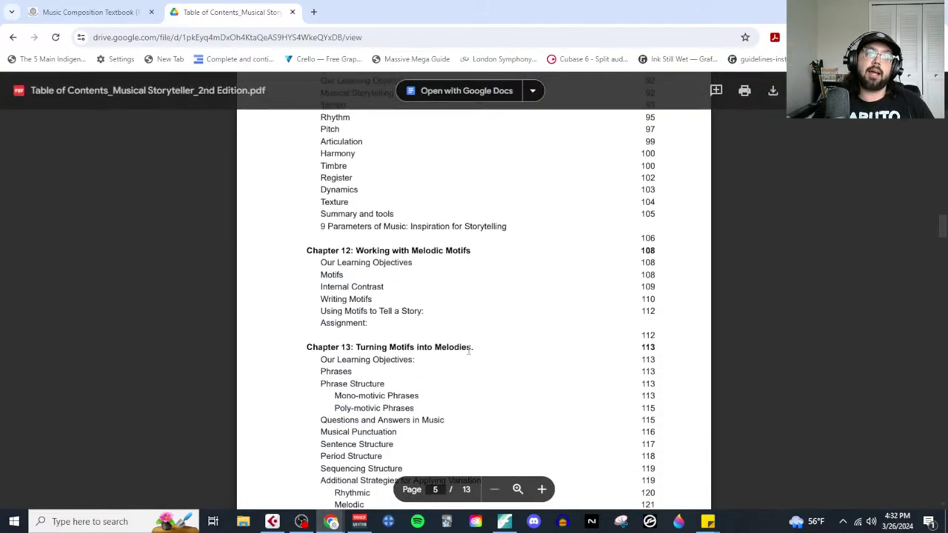
pyautogui.scroll(20, 469, 351)
pyautogui.scroll(-3, 469, 350)
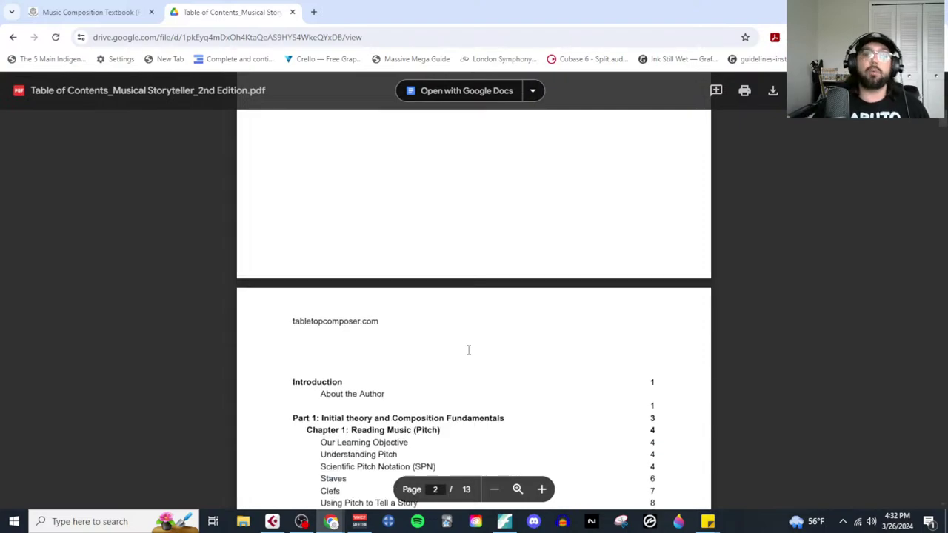
pyautogui.scroll(-4, 468, 351)
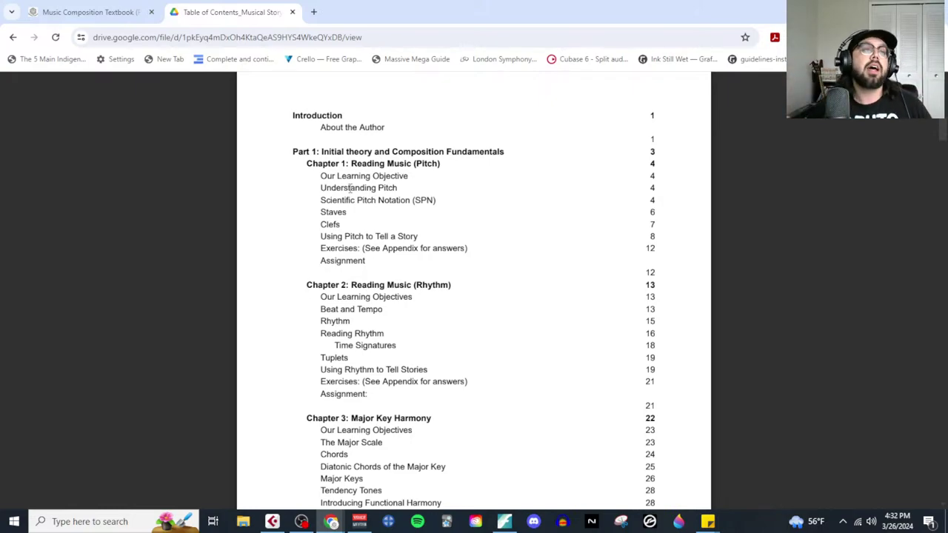
# Step: Close the table-of-contents PDF tab and go back to the Book Shop page
pyautogui.hotkey('ctrl', 'w')
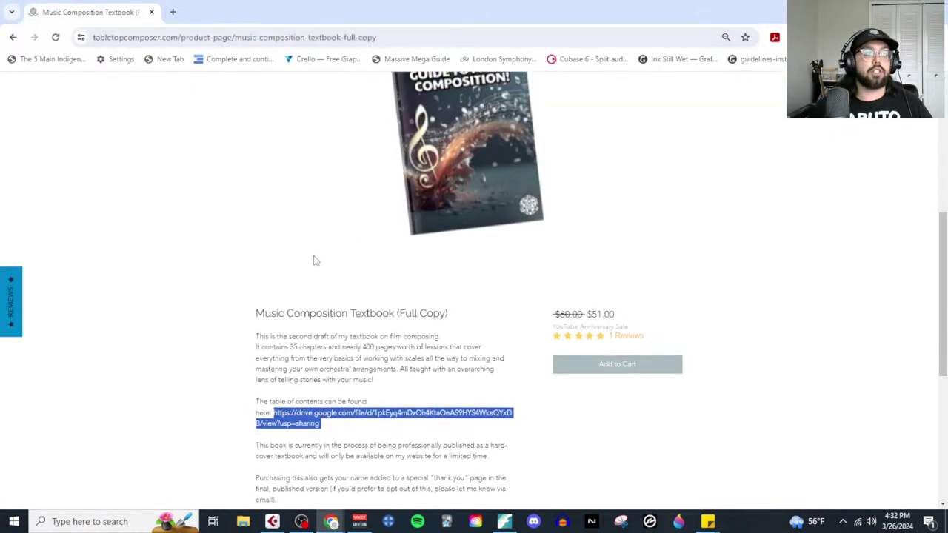
pyautogui.scroll(5, 314, 260)
pyautogui.scroll(-6, 314, 260)
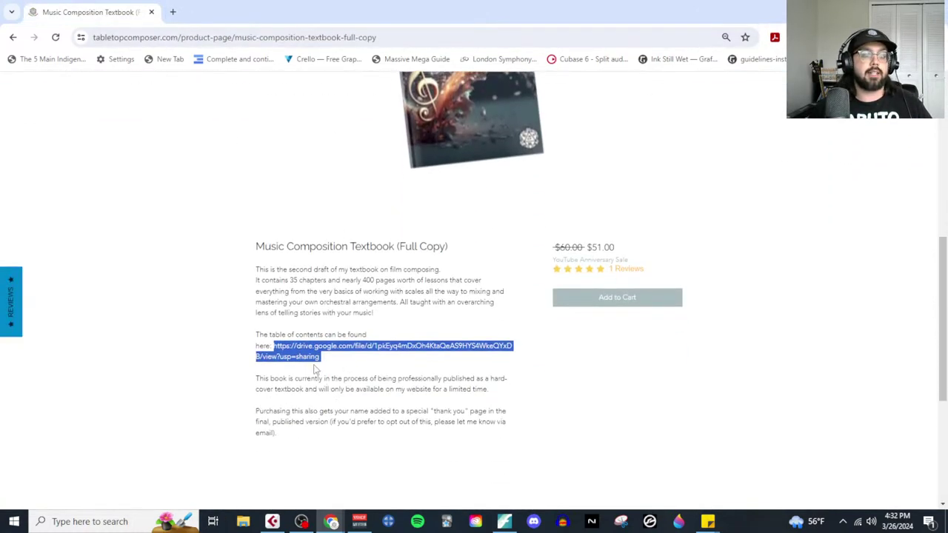
pyautogui.scroll(4, 313, 366)
pyautogui.scroll(-1, 508, 434)
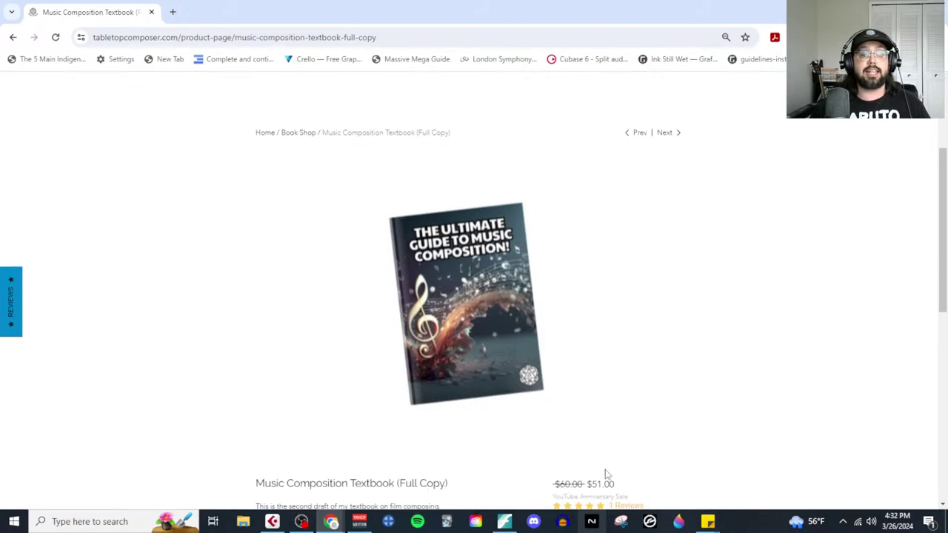
pyautogui.scroll(-2, 609, 448)
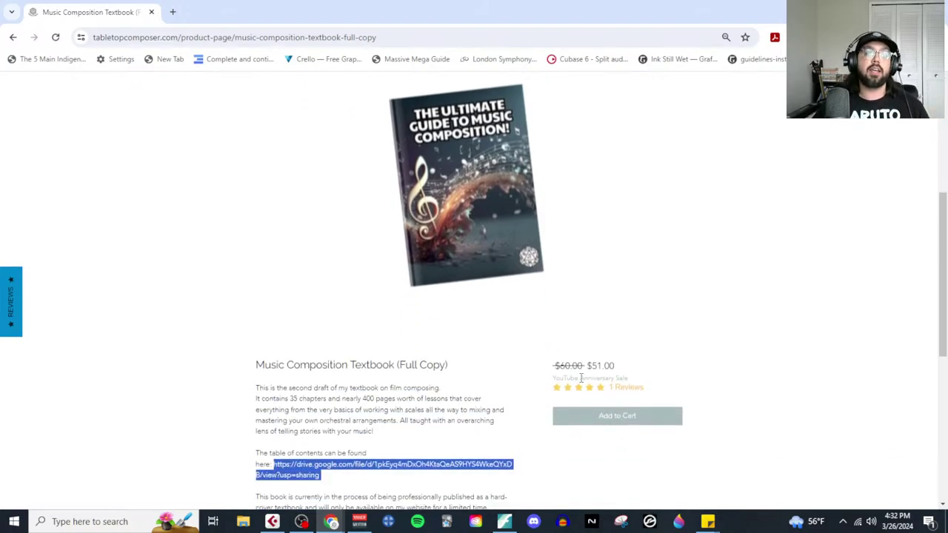
pyautogui.scroll(5, 463, 364)
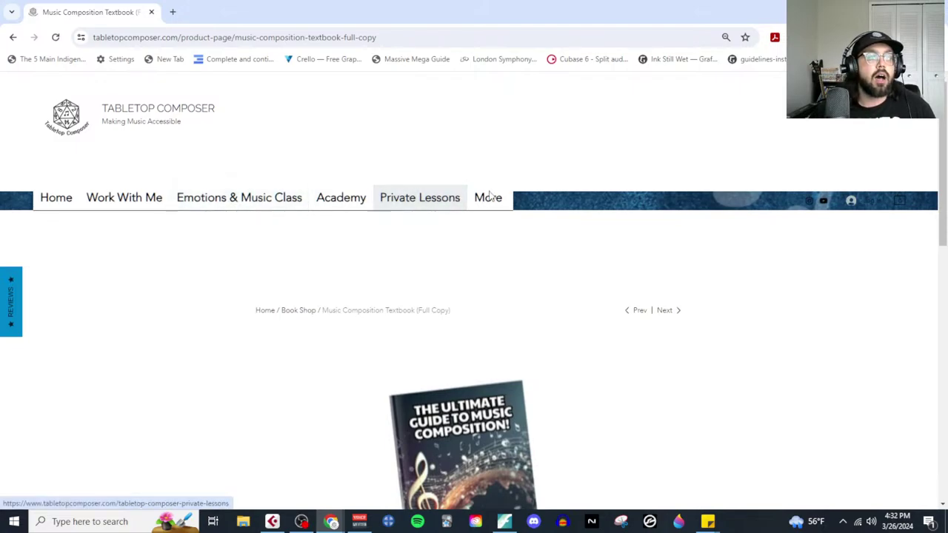
pyautogui.click(13, 37)
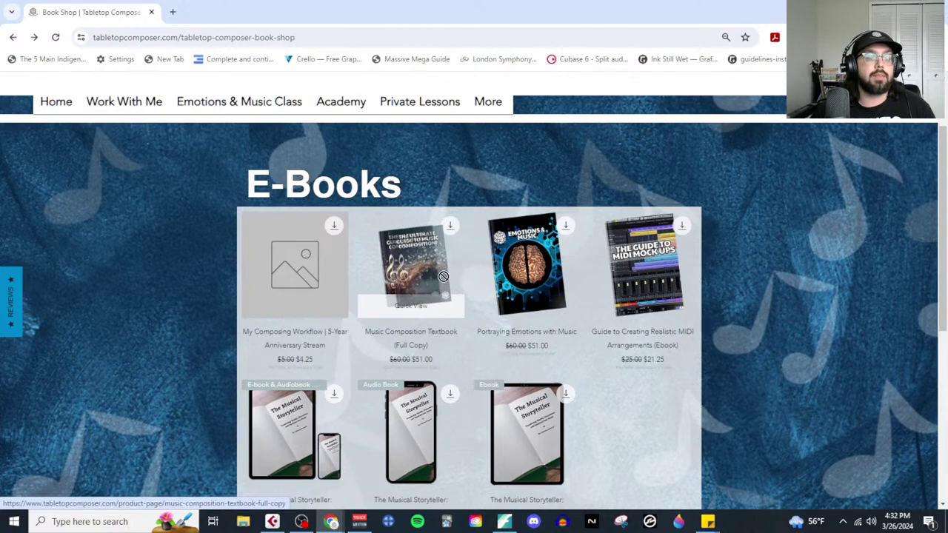
# Step: Open the Portraying Emotions with Music e-book page and scroll through its topics list
pyautogui.click(529, 274)
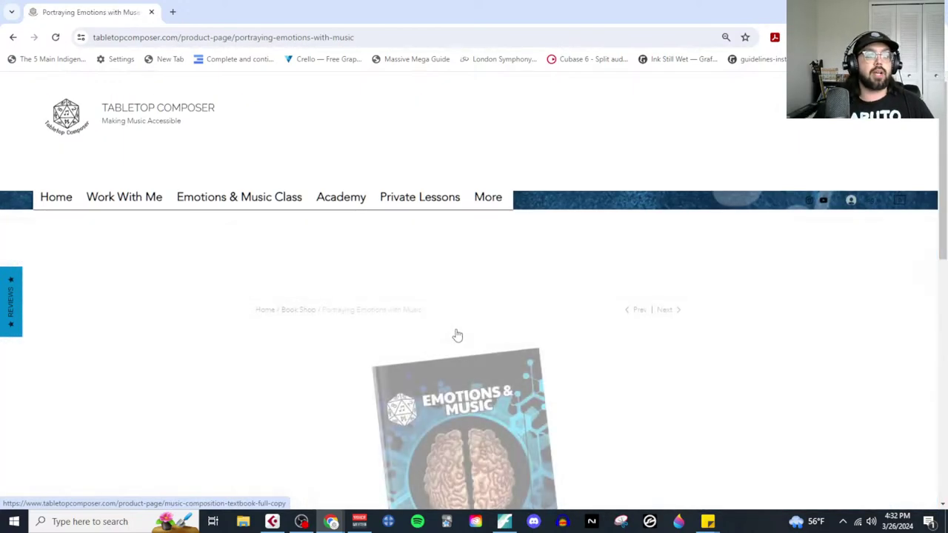
pyautogui.scroll(-5, 455, 334)
pyautogui.scroll(-1, 493, 376)
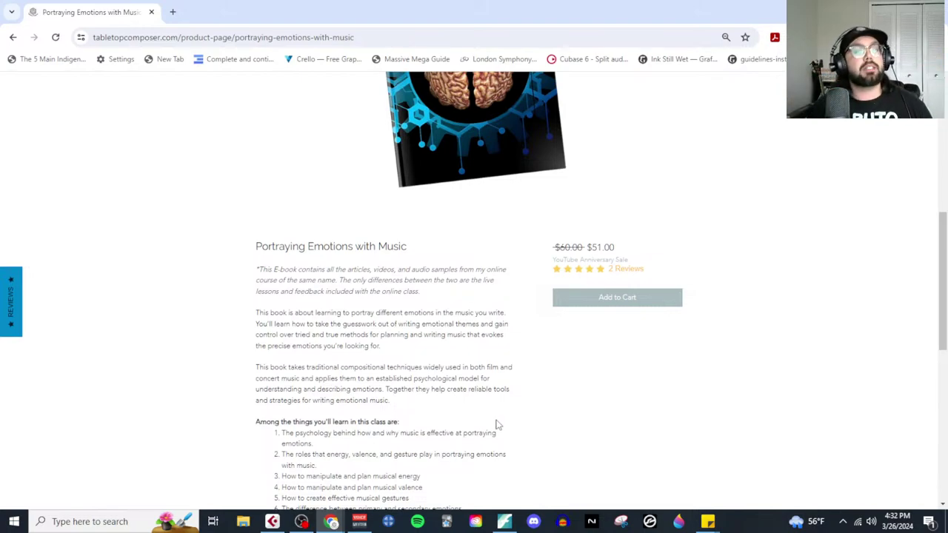
pyautogui.scroll(-2, 498, 425)
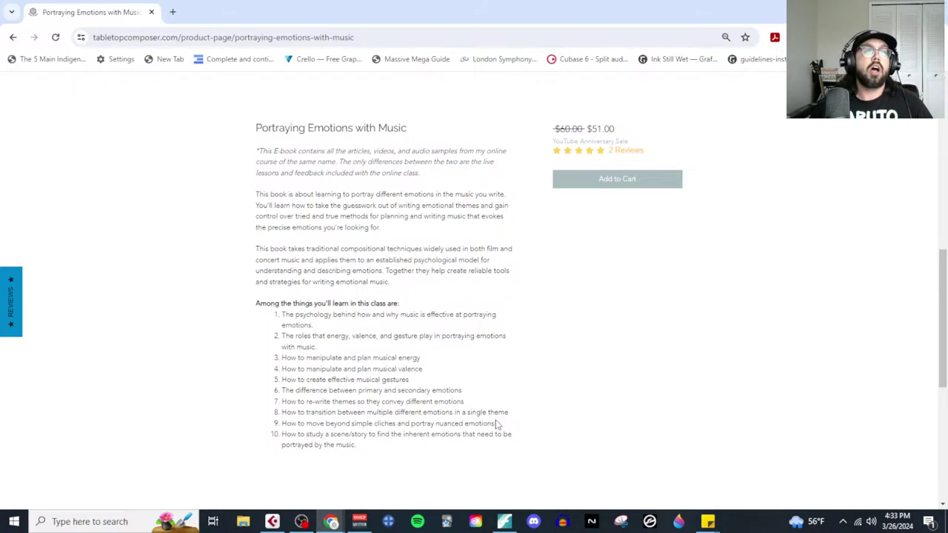
pyautogui.scroll(10, 370, 353)
# Step: Open the Emotions & Music Class page and scroll down to the testimonials
pyautogui.click(224, 198)
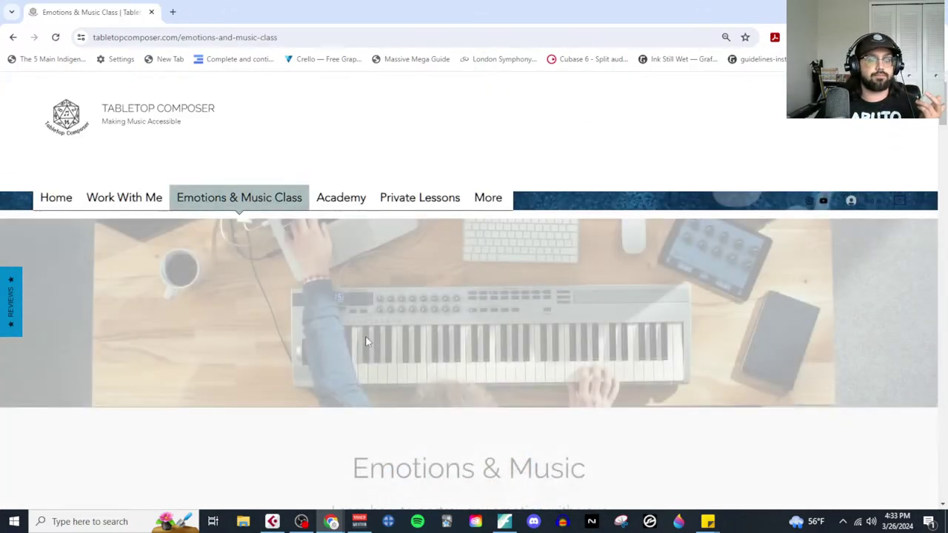
pyautogui.scroll(-4, 406, 334)
pyautogui.scroll(-3, 549, 388)
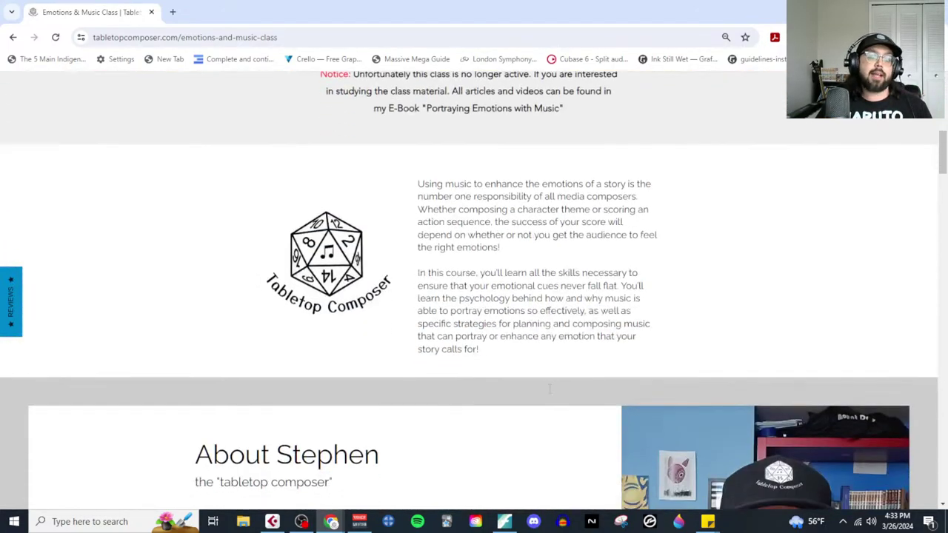
pyautogui.scroll(-7, 550, 388)
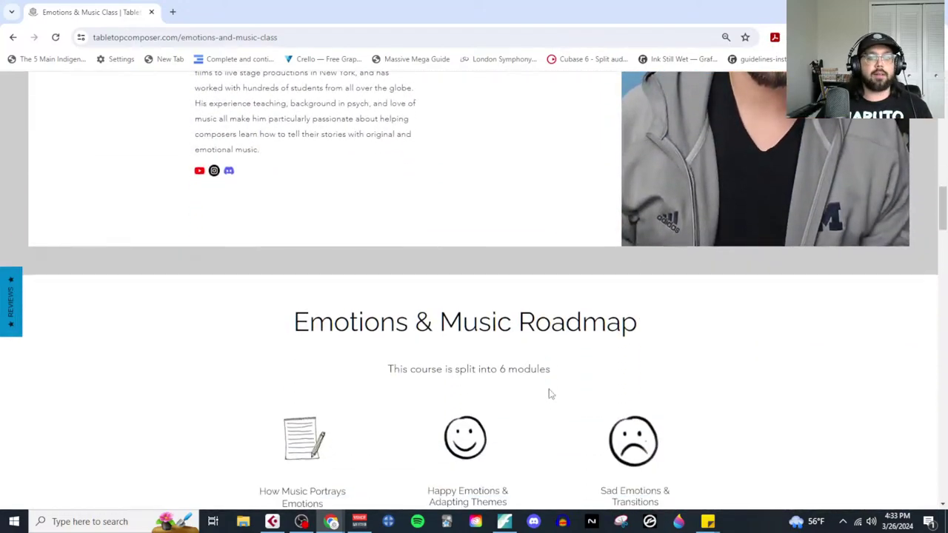
pyautogui.scroll(-9, 550, 394)
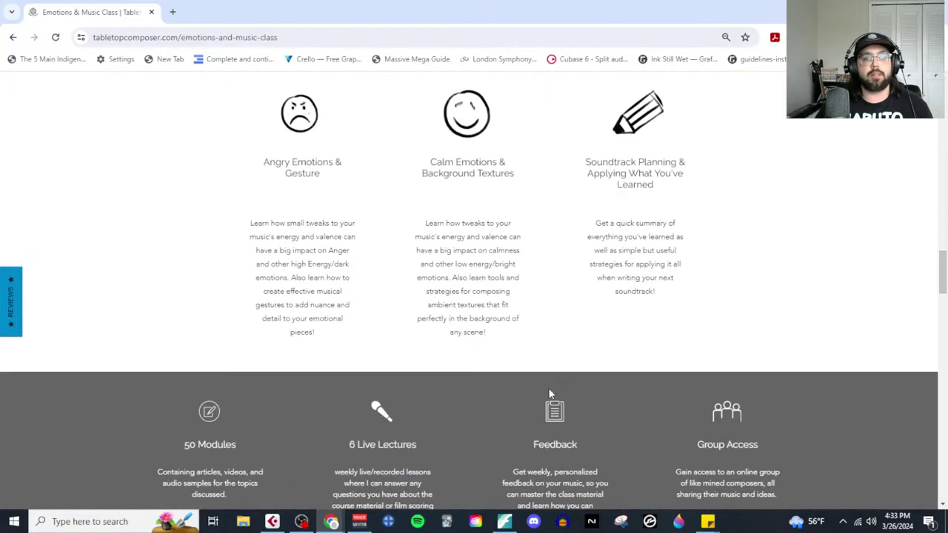
pyautogui.scroll(-6, 549, 394)
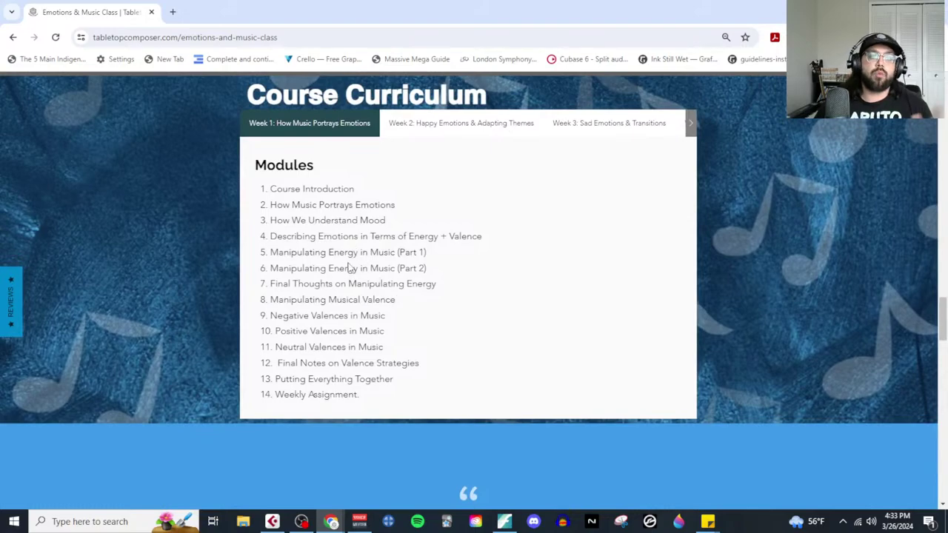
pyautogui.scroll(-5, 402, 269)
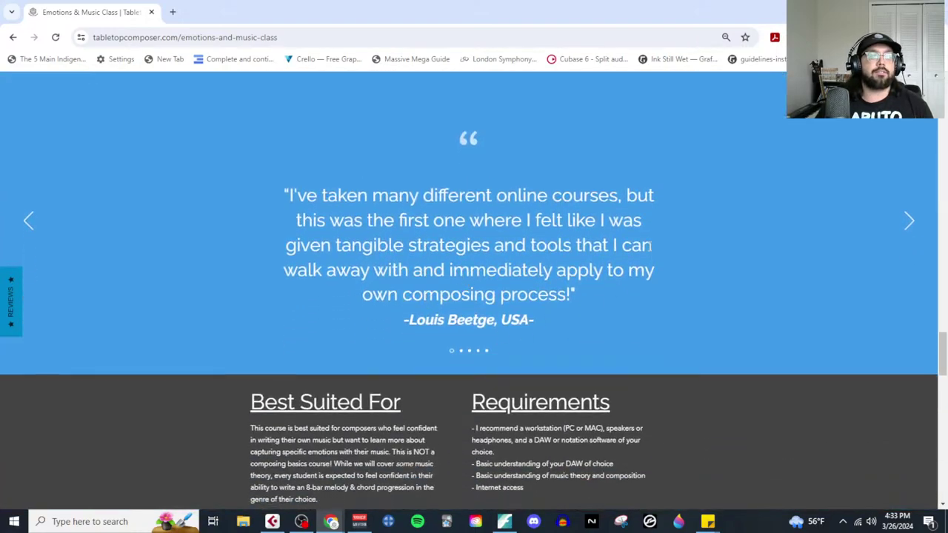
# Step: Advance through three student testimonials, then close the course page tab
pyautogui.click(909, 228)
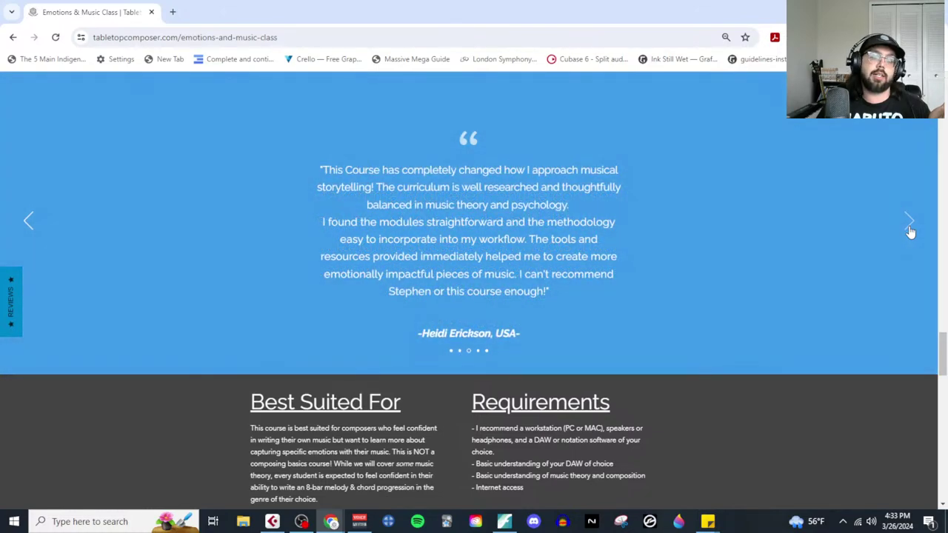
pyautogui.click(910, 229)
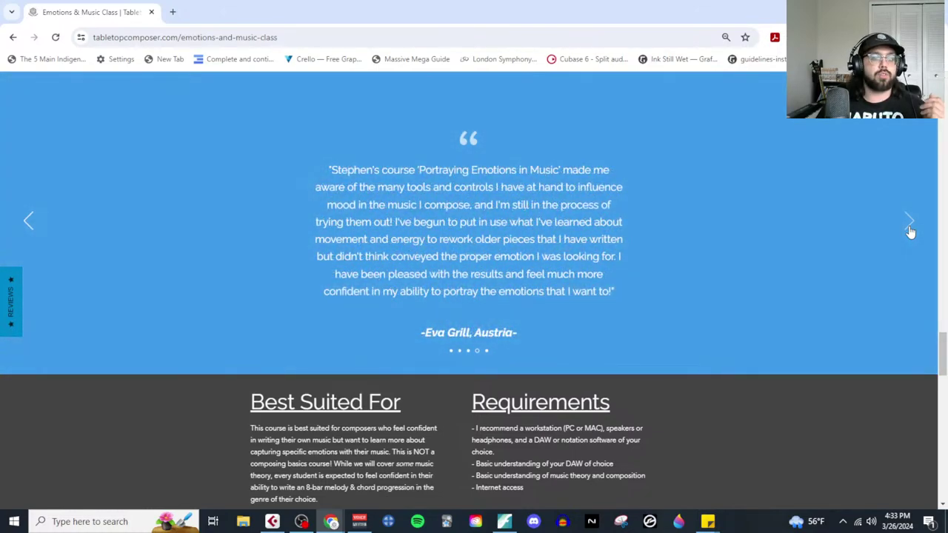
pyautogui.click(910, 229)
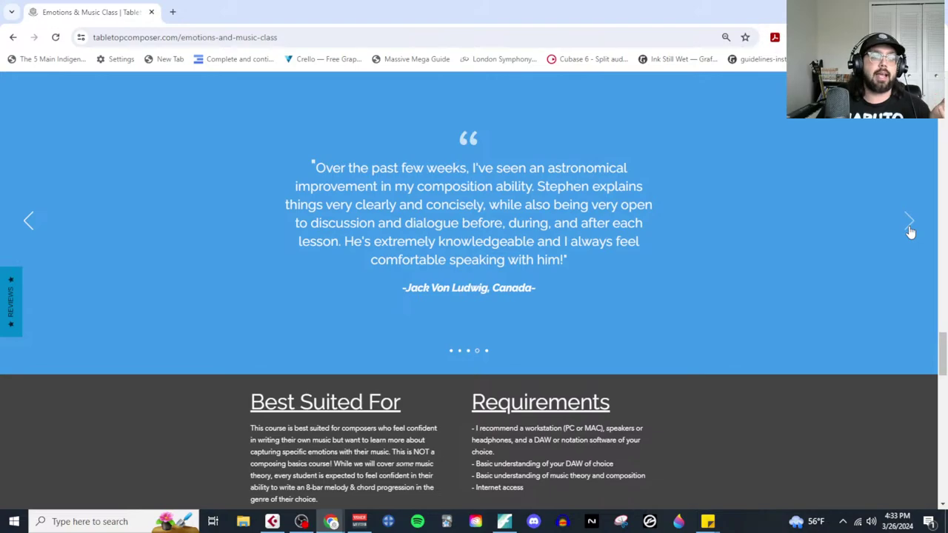
pyautogui.scroll(8, 341, 237)
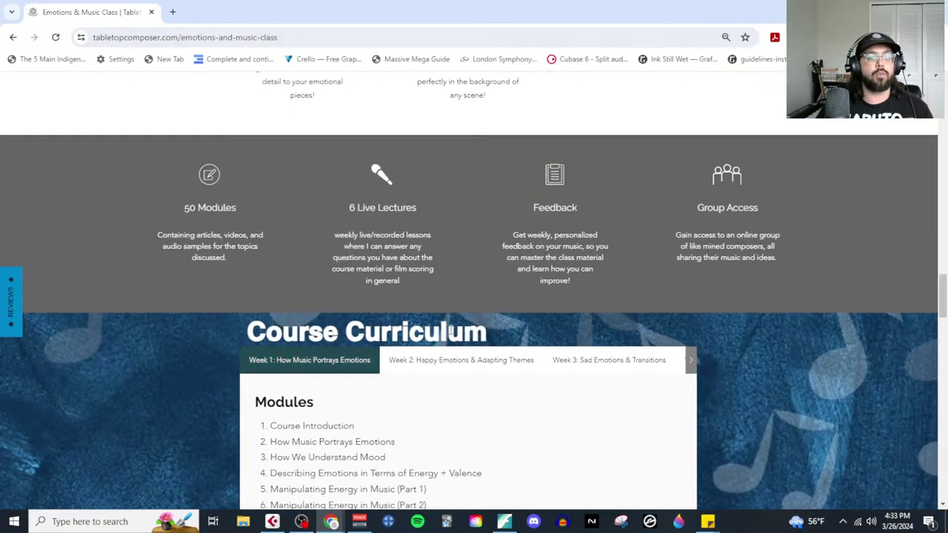
pyautogui.scroll(-3, 450, 331)
pyautogui.scroll(6, 449, 326)
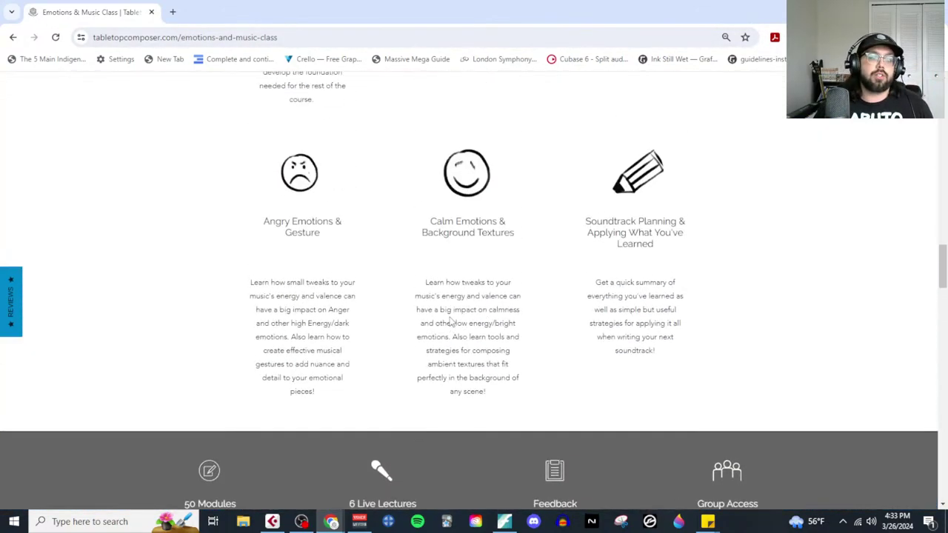
pyautogui.scroll(10, 375, 268)
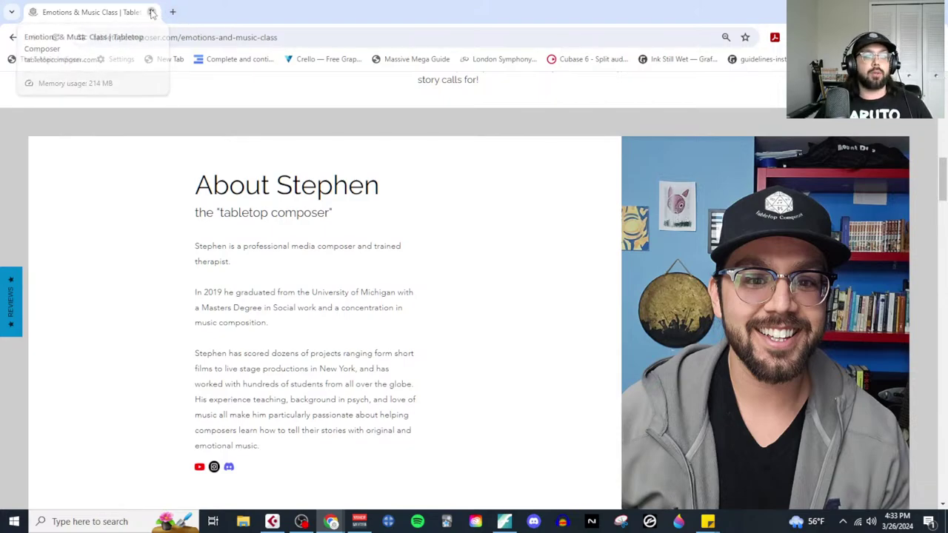
pyautogui.click(152, 12)
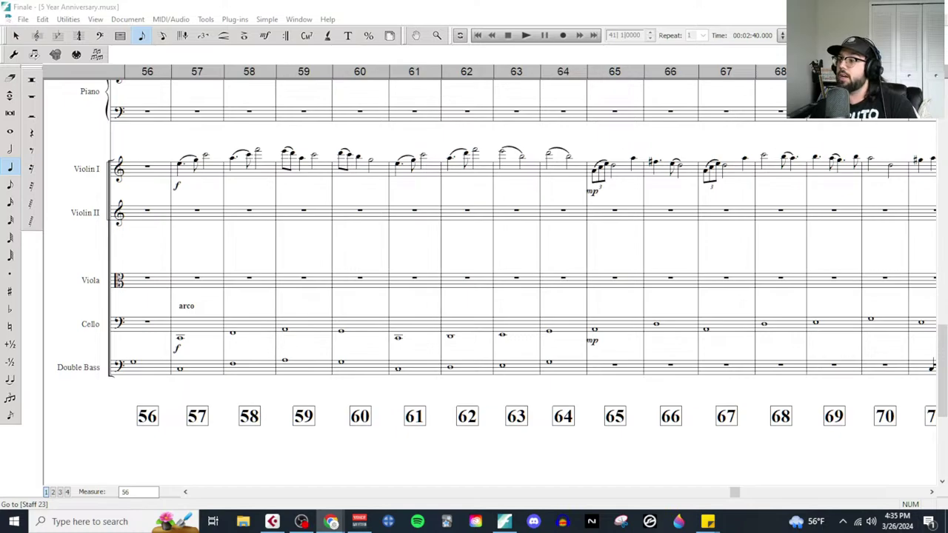
pyautogui.scroll(3, 484, 293)
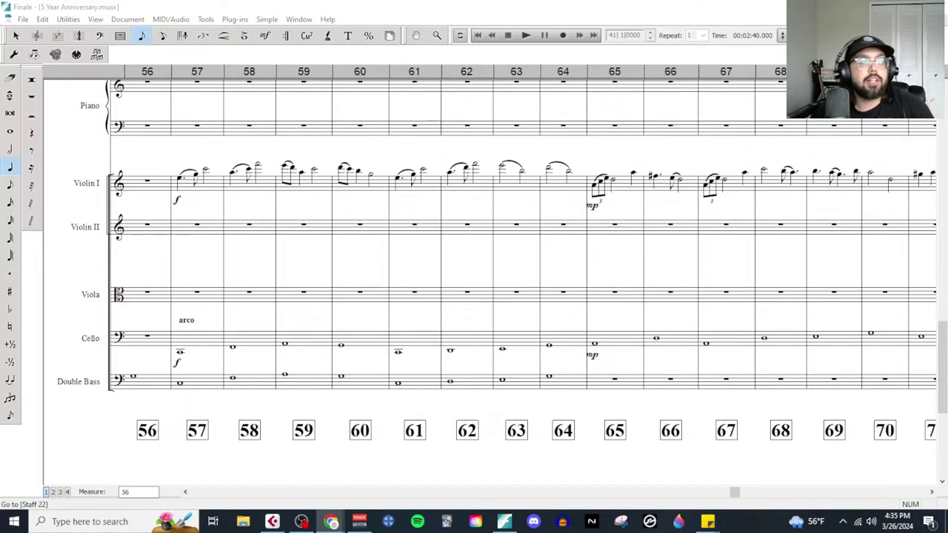
pyautogui.scroll(20, 482, 297)
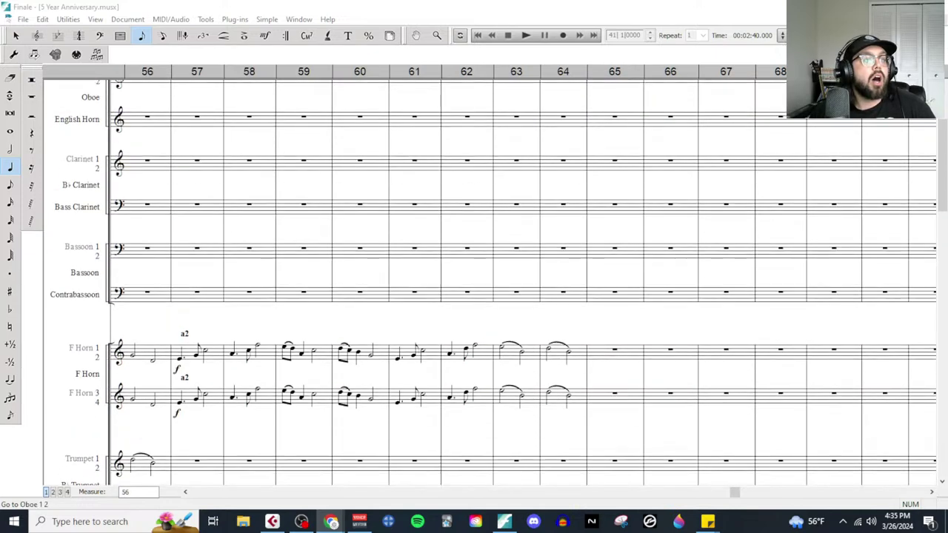
pyautogui.scroll(-4, 485, 293)
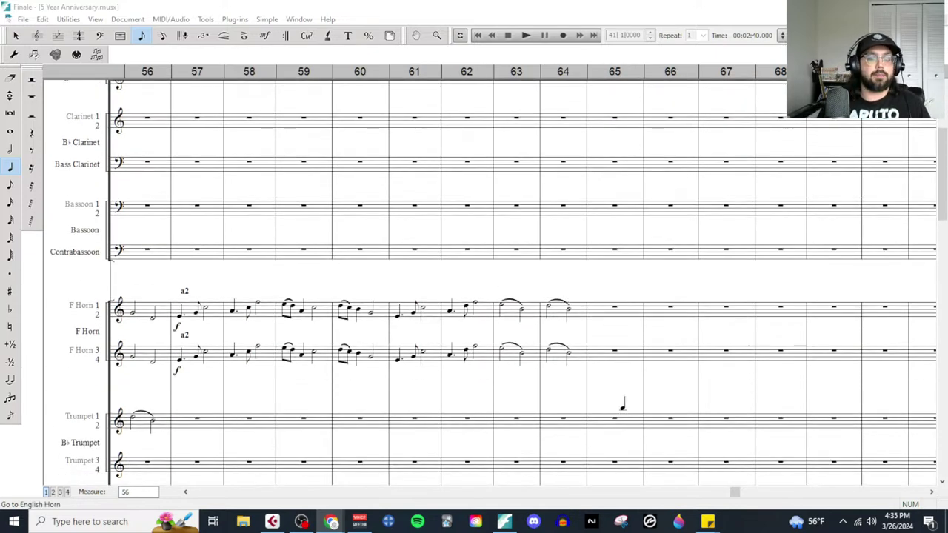
pyautogui.scroll(4, 630, 400)
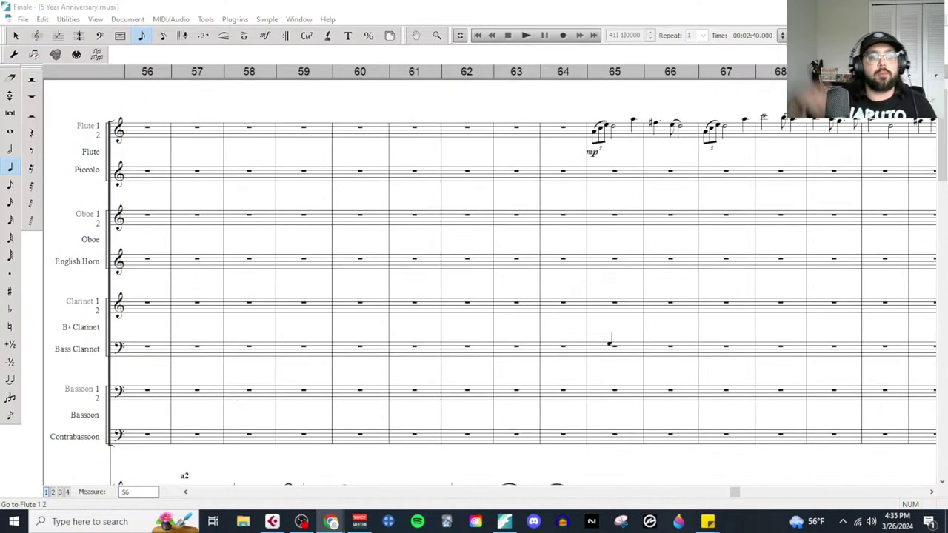
pyautogui.hscroll(2, 598, 346)
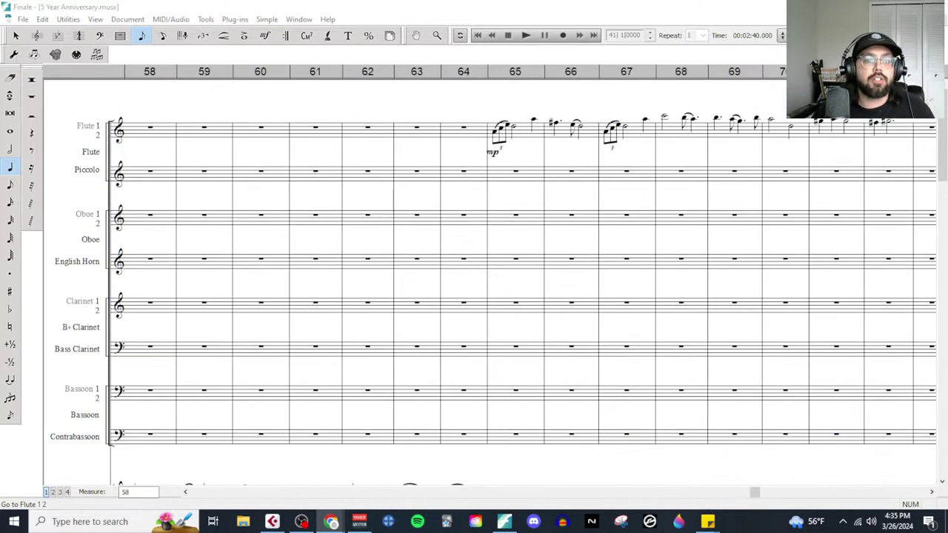
pyautogui.scroll(-10, 577, 374)
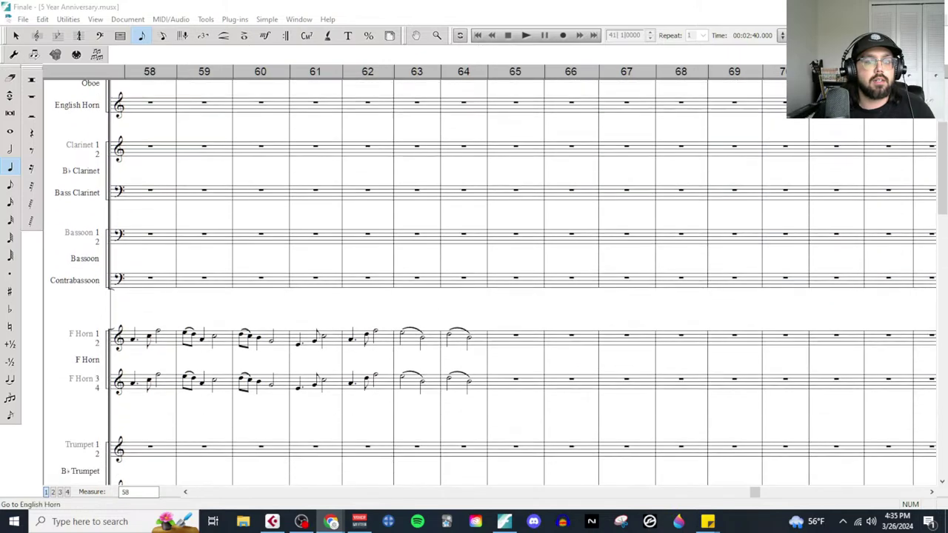
pyautogui.scroll(-12, 578, 374)
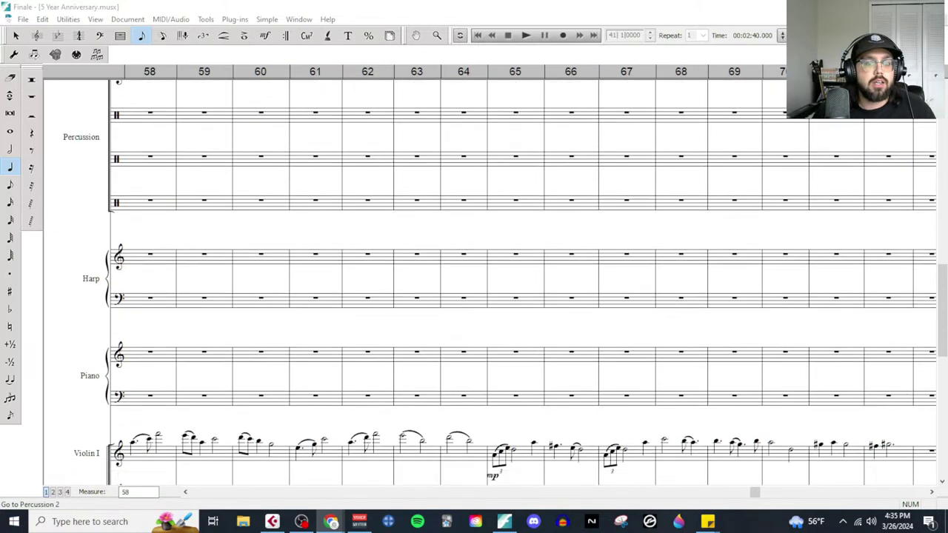
pyautogui.hscroll(-4, 577, 374)
pyautogui.scroll(-6, 573, 387)
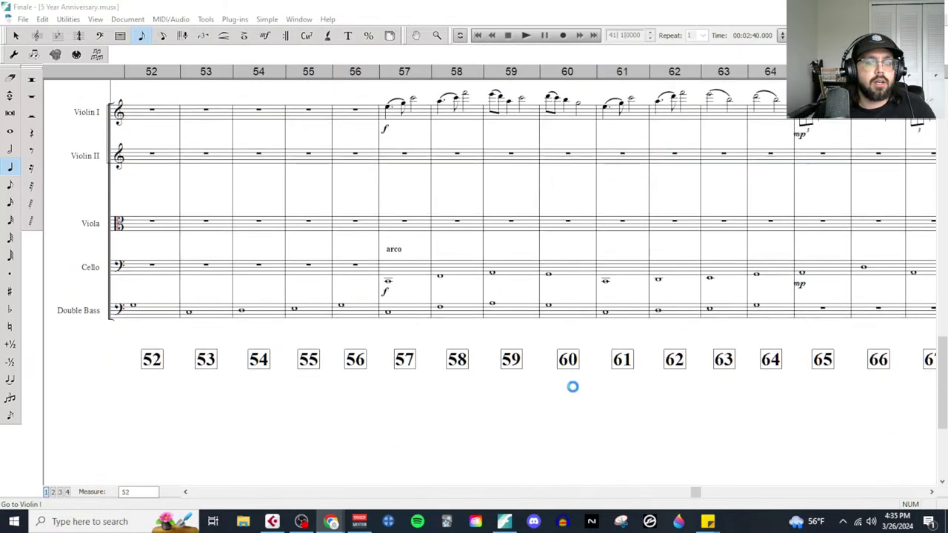
pyautogui.hscroll(6, 572, 387)
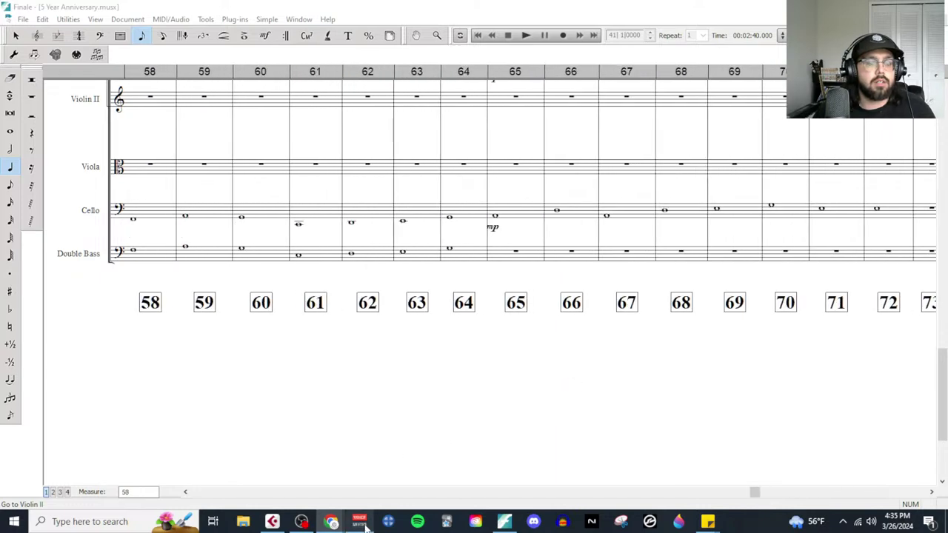
pyautogui.moveTo(331, 521)
pyautogui.click(358, 490)
pyautogui.press('Right')
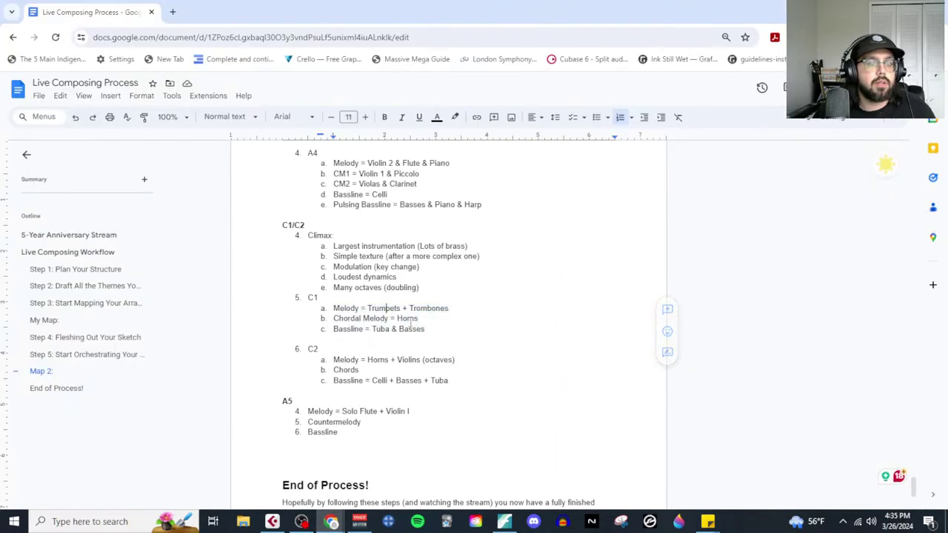
pyautogui.keyDown('shift'); pyautogui.click(335, 308); pyautogui.keyUp('shift')
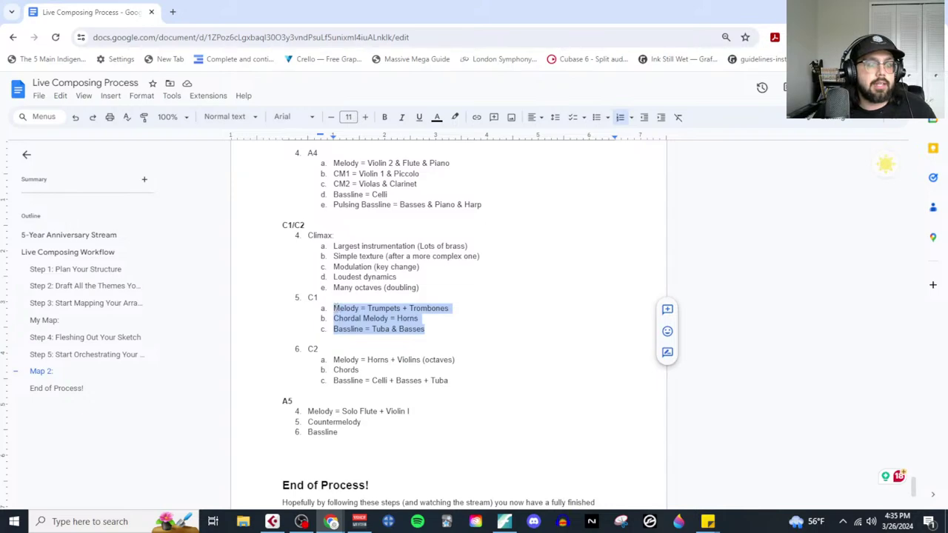
pyautogui.click(374, 369)
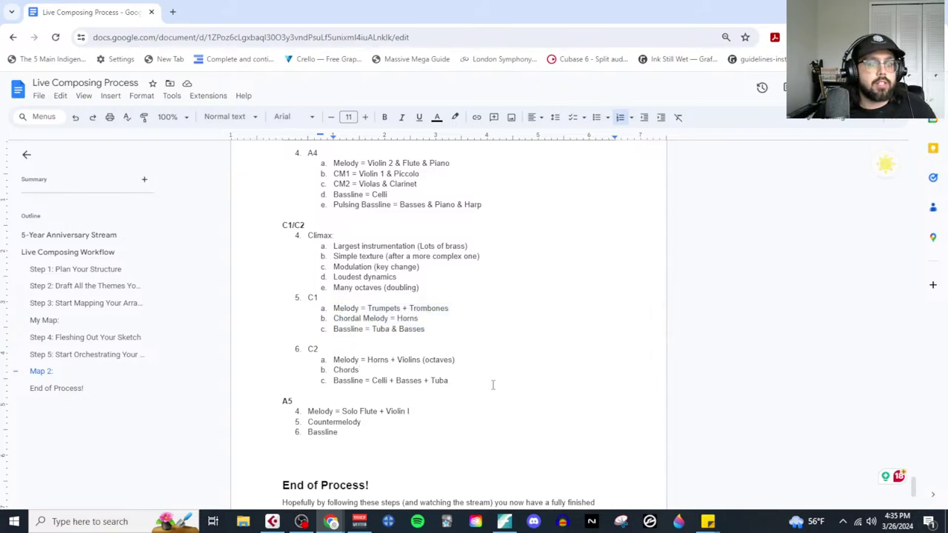
pyautogui.moveTo(492, 384); pyautogui.dragTo(332, 359)
pyautogui.click(385, 360)
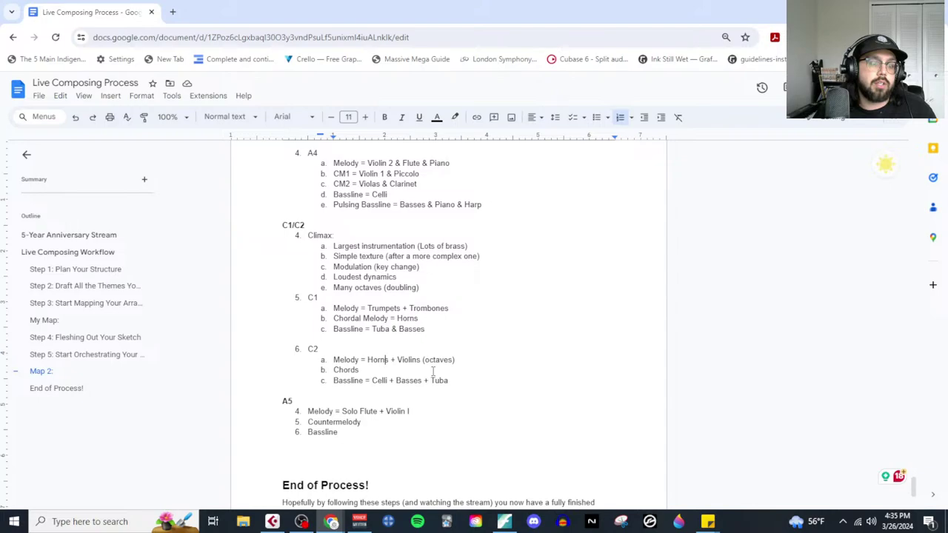
pyautogui.moveTo(449, 381); pyautogui.dragTo(377, 381)
pyautogui.click(384, 369)
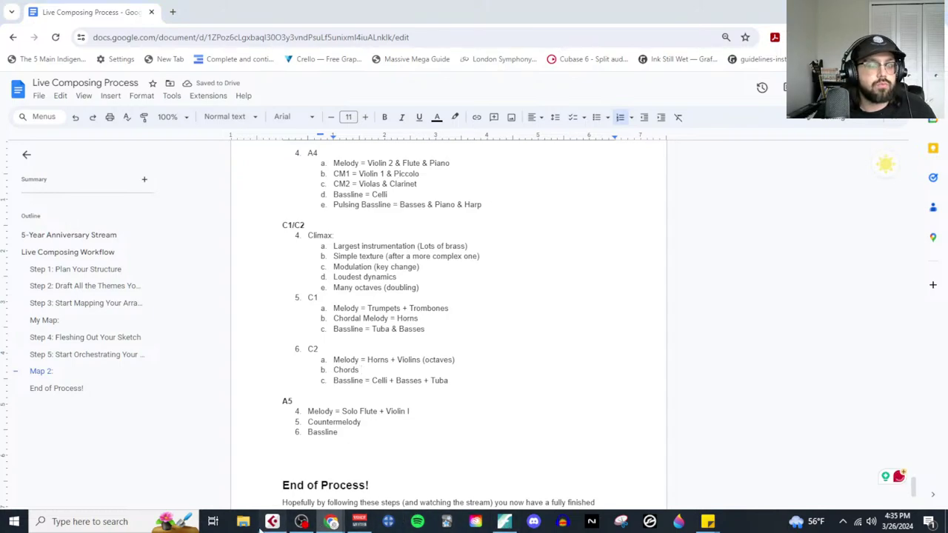
pyautogui.click(272, 521)
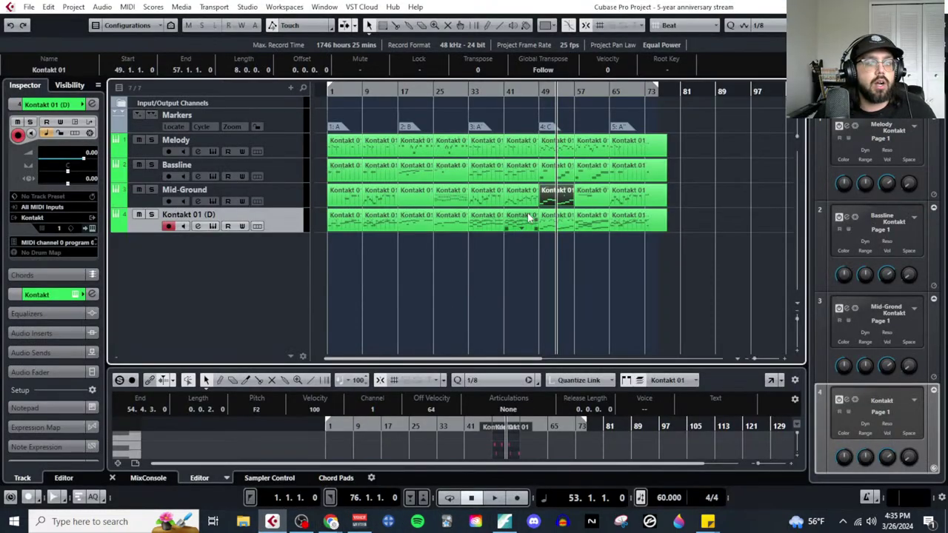
pyautogui.click(577, 204)
pyautogui.click(128, 7)
pyautogui.click(508, 272)
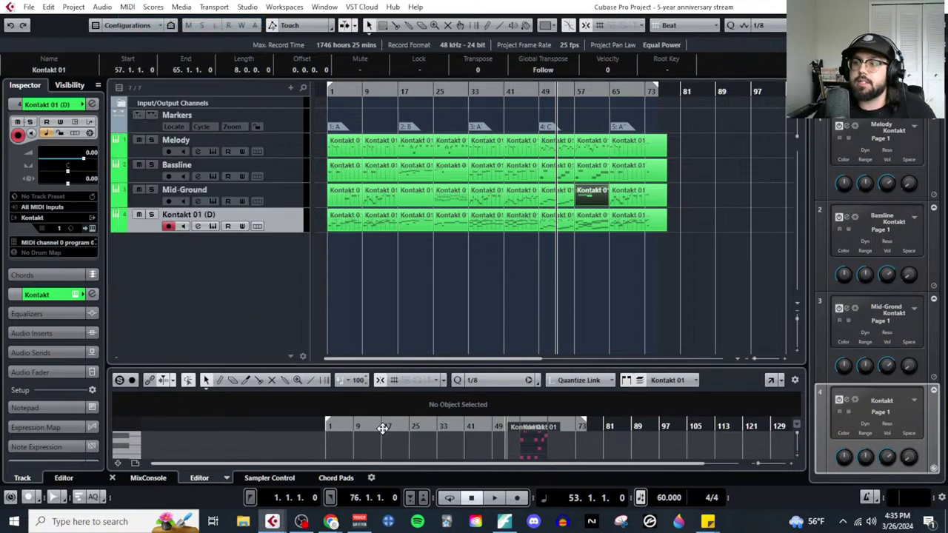
pyautogui.click(504, 521)
pyautogui.scroll(2, 563, 245)
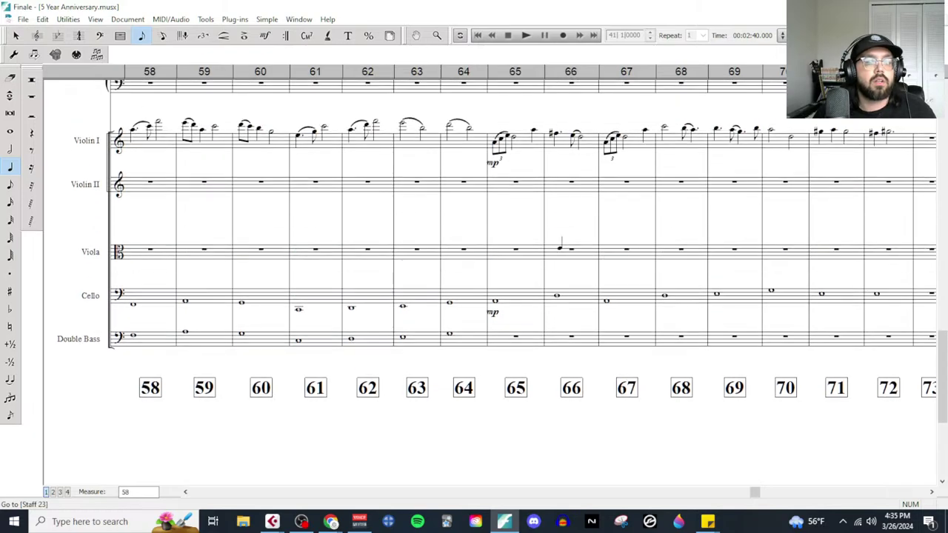
pyautogui.scroll(3, 374, 261)
pyautogui.hscroll(-3, 374, 260)
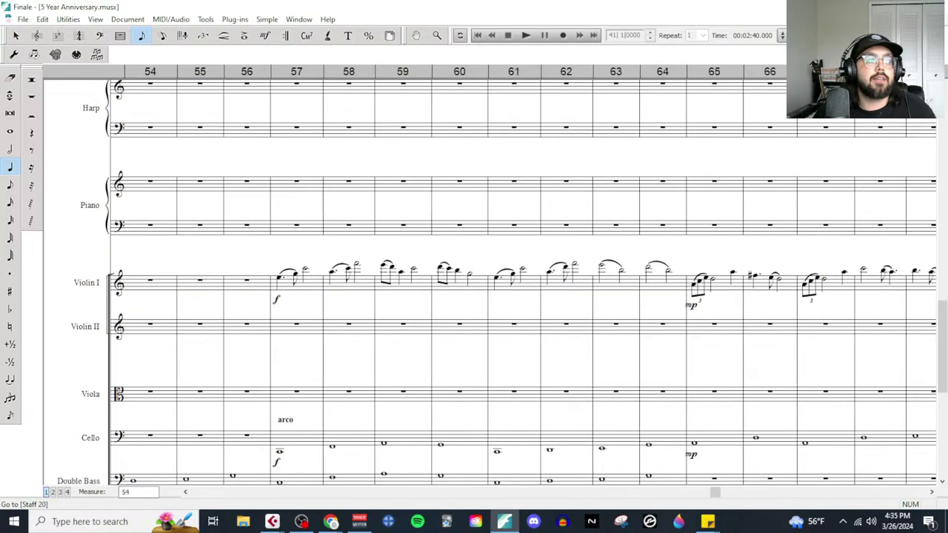
pyautogui.scroll(5, 374, 261)
pyautogui.scroll(3, 474, 282)
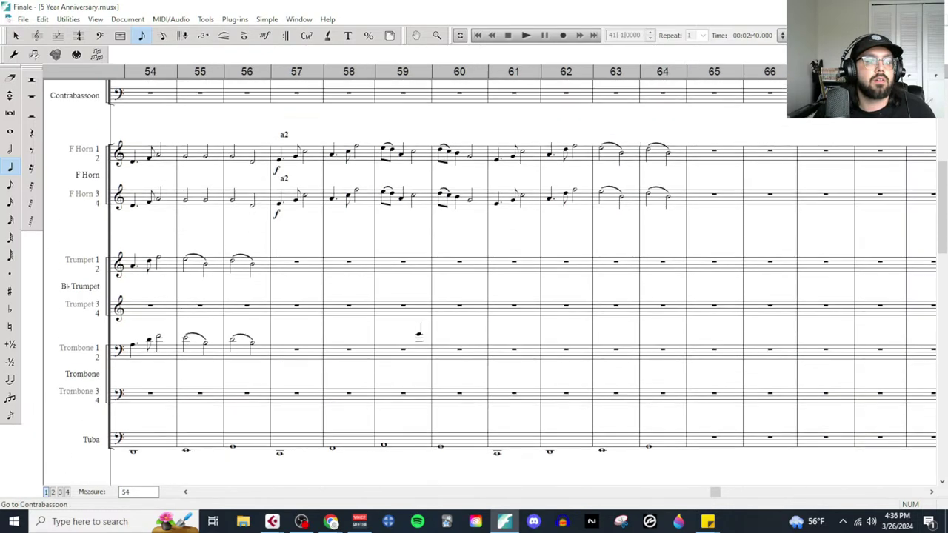
pyautogui.hscroll(4, 474, 282)
pyautogui.hscroll(-5, 474, 281)
pyautogui.hscroll(-3, 474, 281)
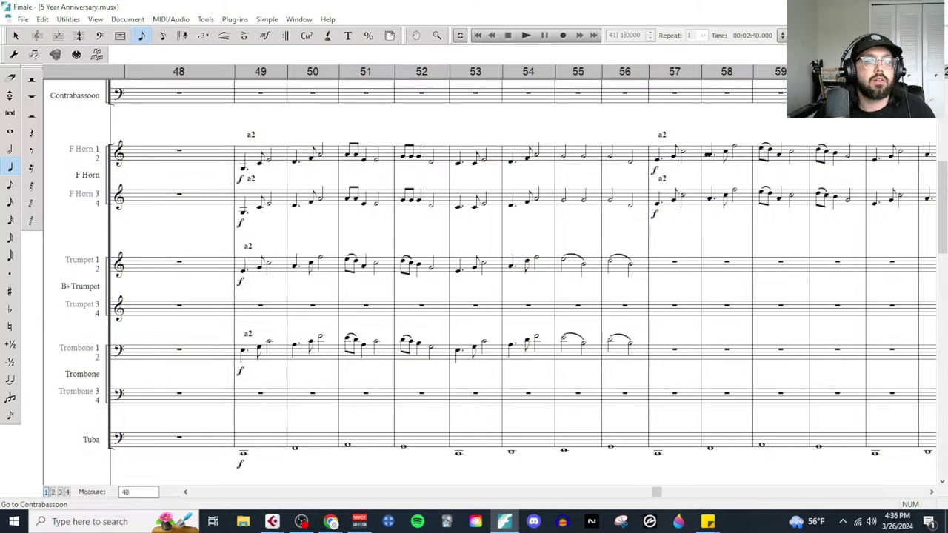
pyautogui.hscroll(2, 698, 188)
pyautogui.hscroll(-2, 548, 175)
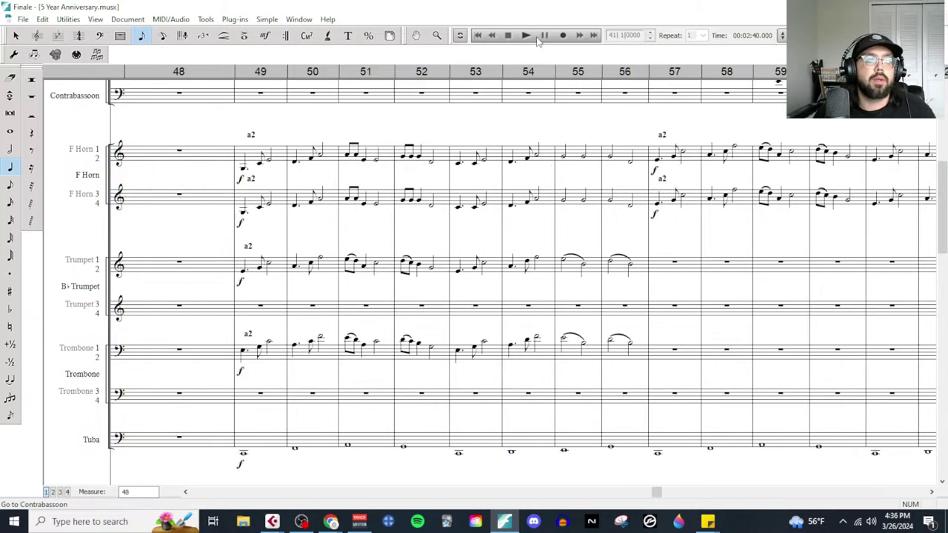
pyautogui.scroll(5, 391, 243)
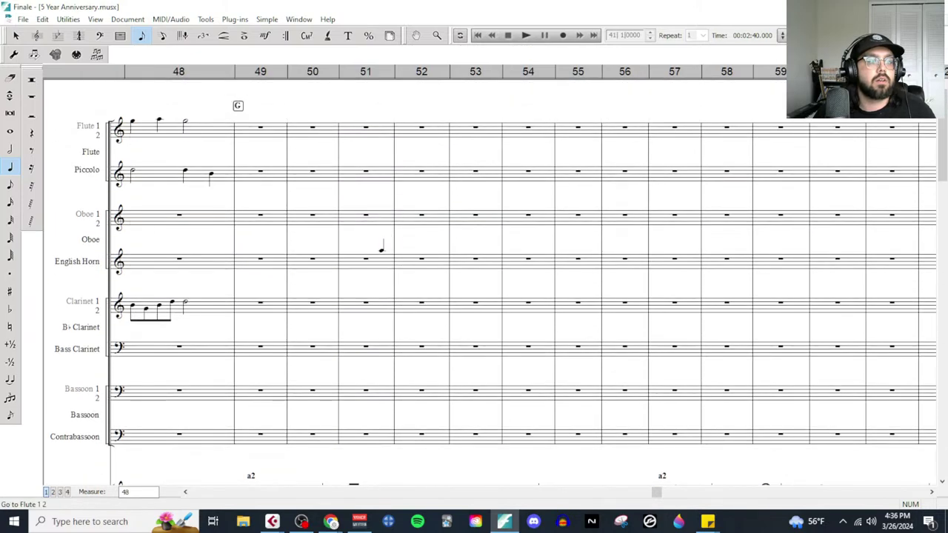
pyautogui.scroll(-5, 382, 248)
pyautogui.scroll(-1, 499, 282)
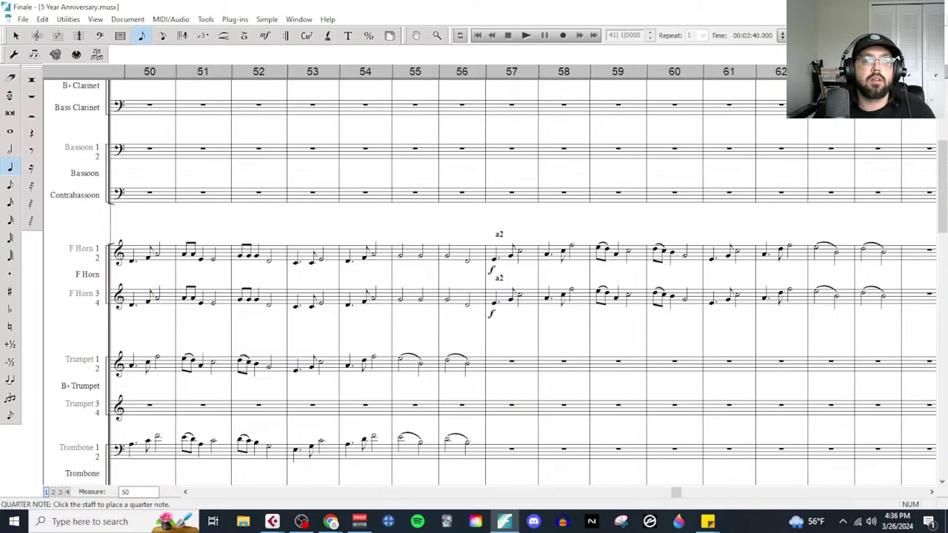
# Step: Confirm the playback start settings and play the score from measure 41
pyautogui.click(460, 35)
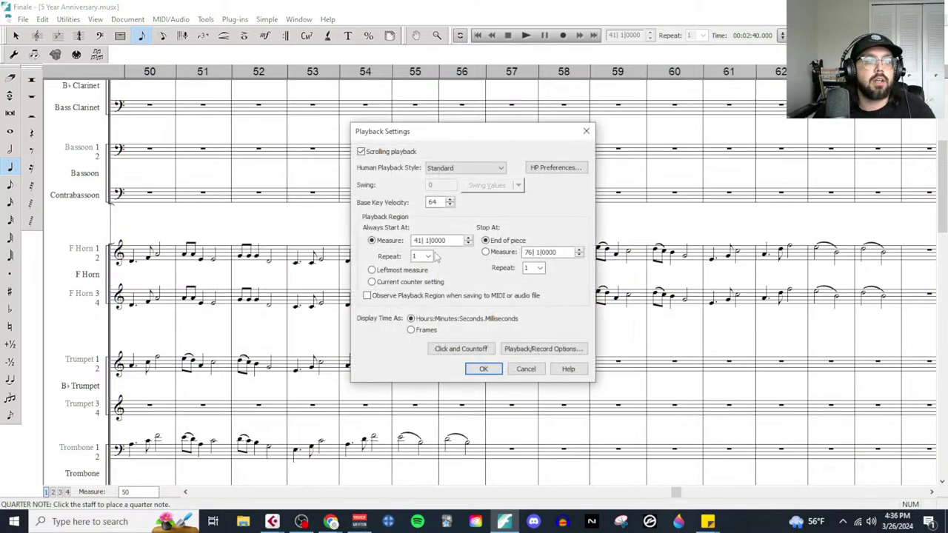
pyautogui.click(485, 369)
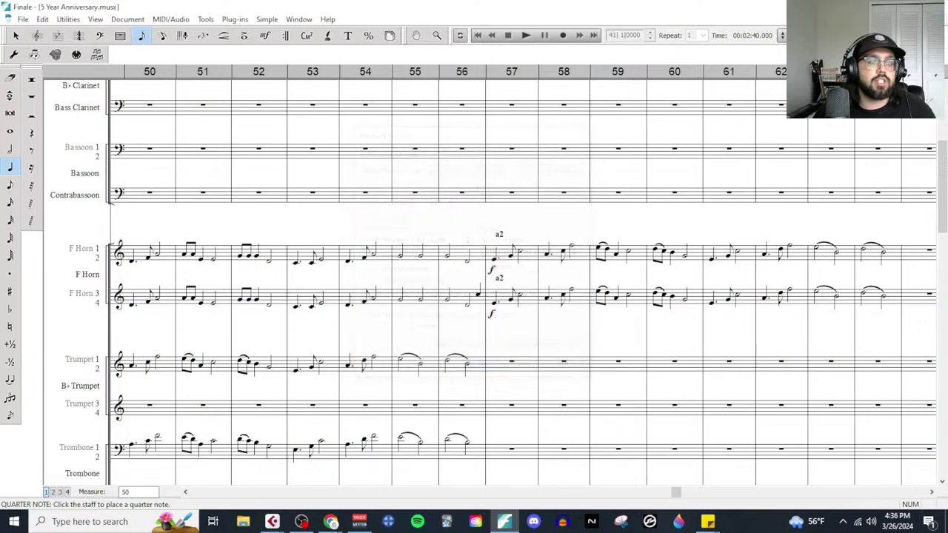
pyautogui.click(526, 36)
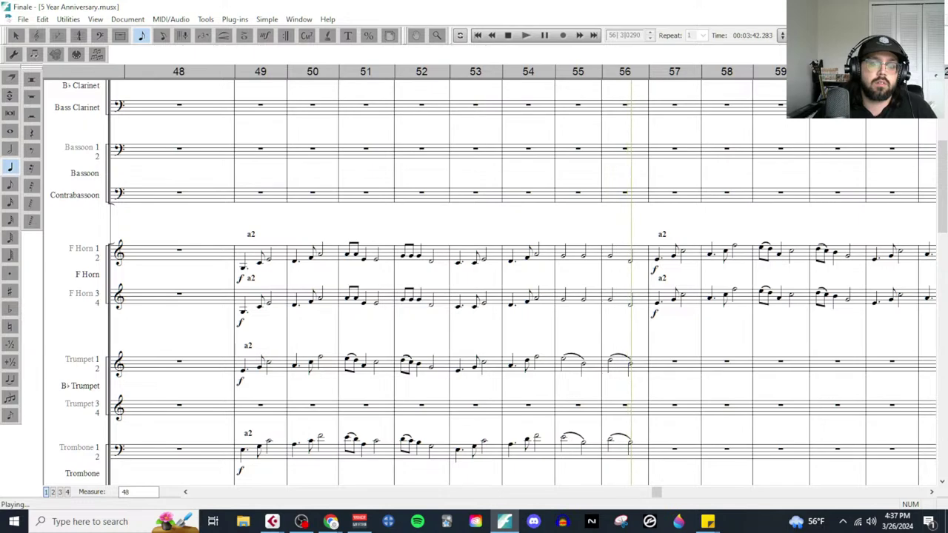
# Step: Stop playback and enter trombone whole-note chords in measures 57–64, sharpening a note in 64
pyautogui.click(508, 35)
pyautogui.scroll(-2, 678, 312)
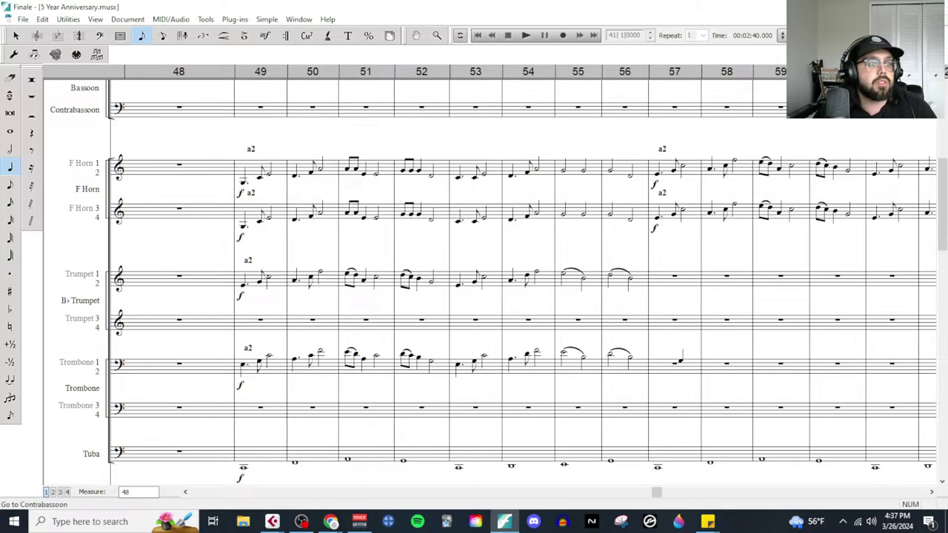
pyautogui.scroll(-1, 494, 282)
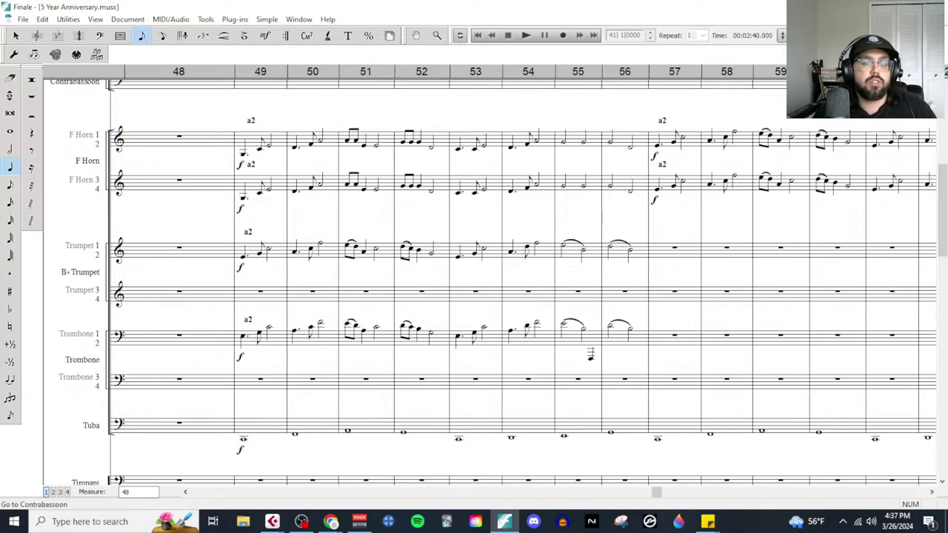
pyautogui.click(10, 150)
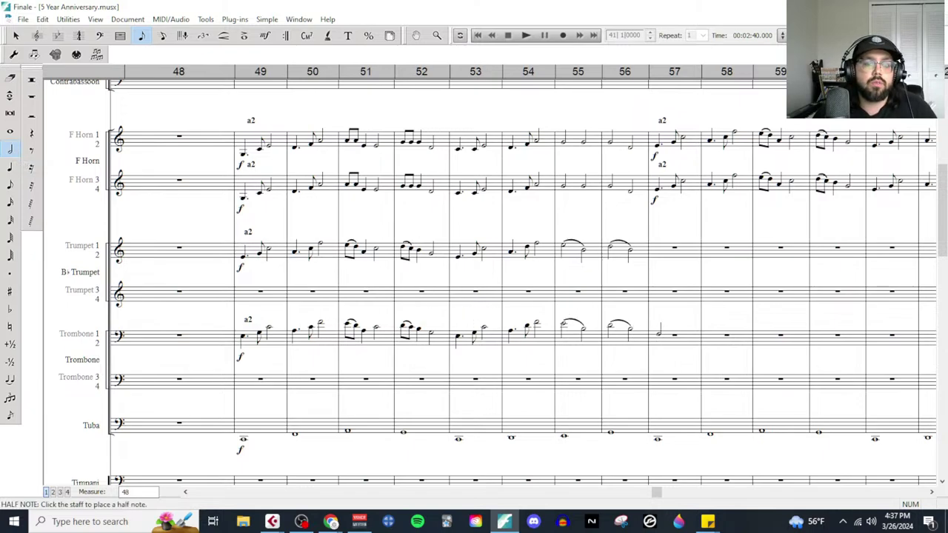
pyautogui.click(10, 131)
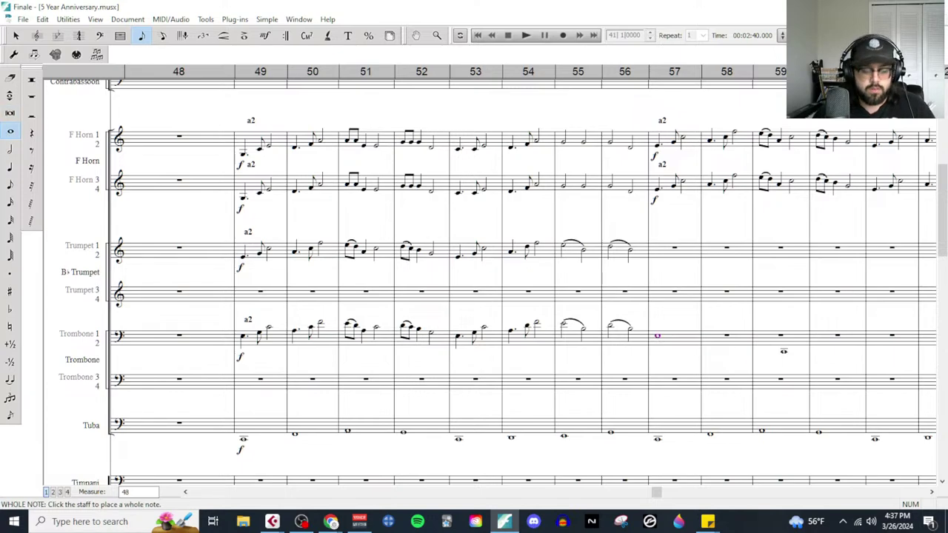
pyautogui.click(657, 331)
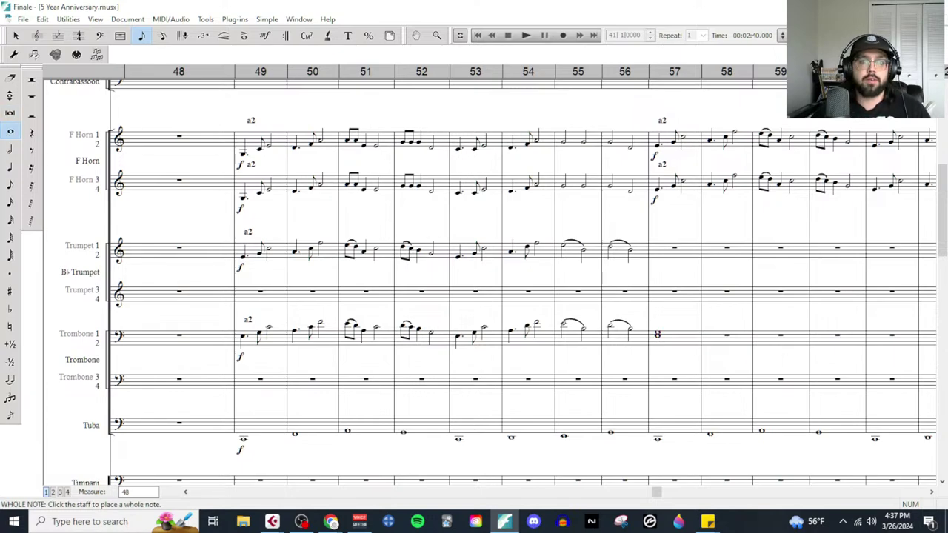
pyautogui.click(709, 339)
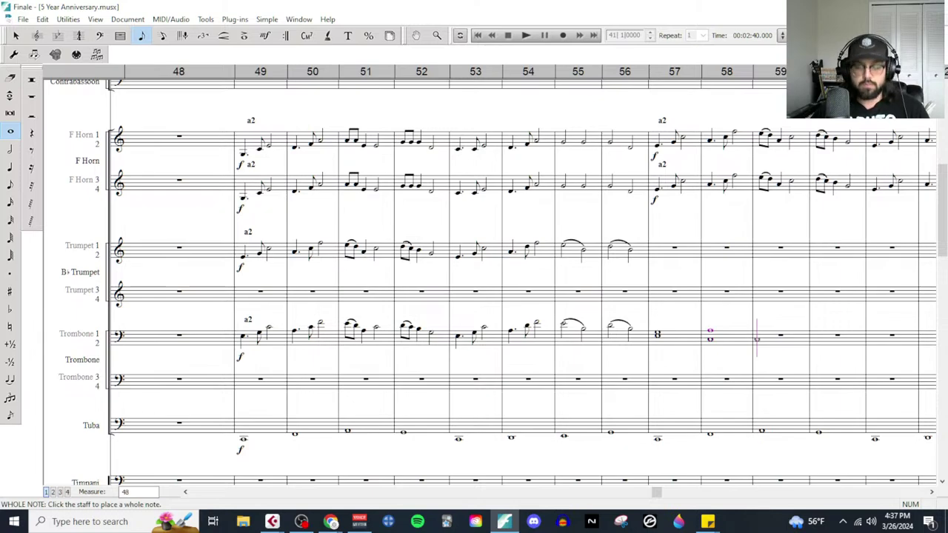
pyautogui.click(760, 339)
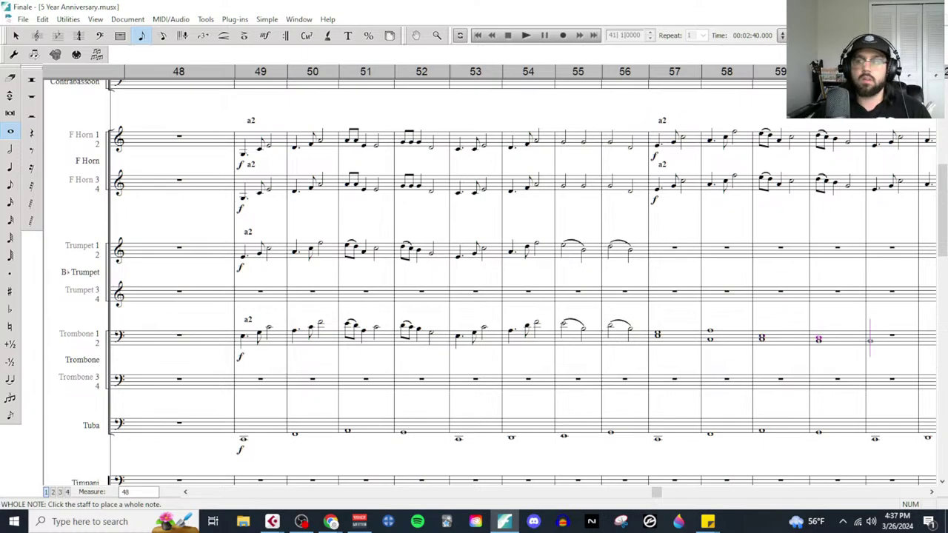
pyautogui.click(870, 340)
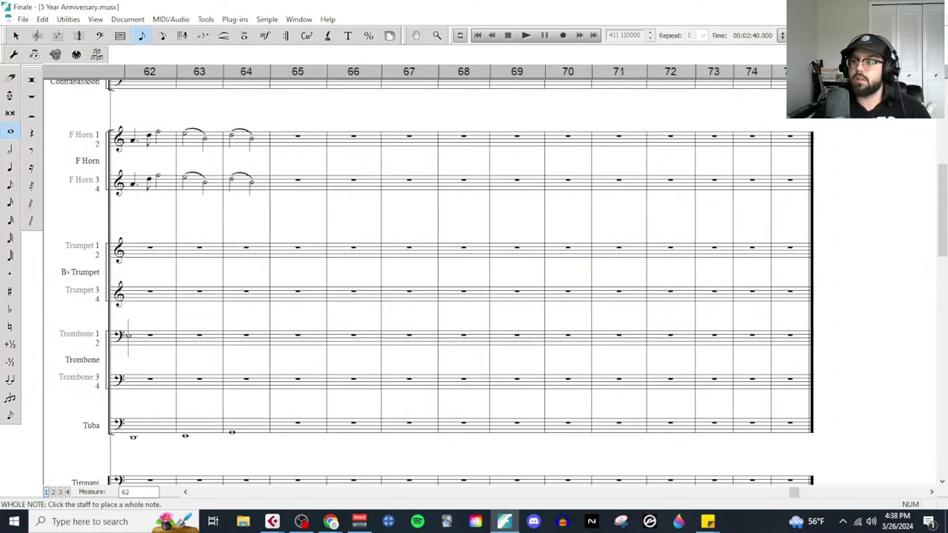
pyautogui.click(129, 334)
pyautogui.press('Return')
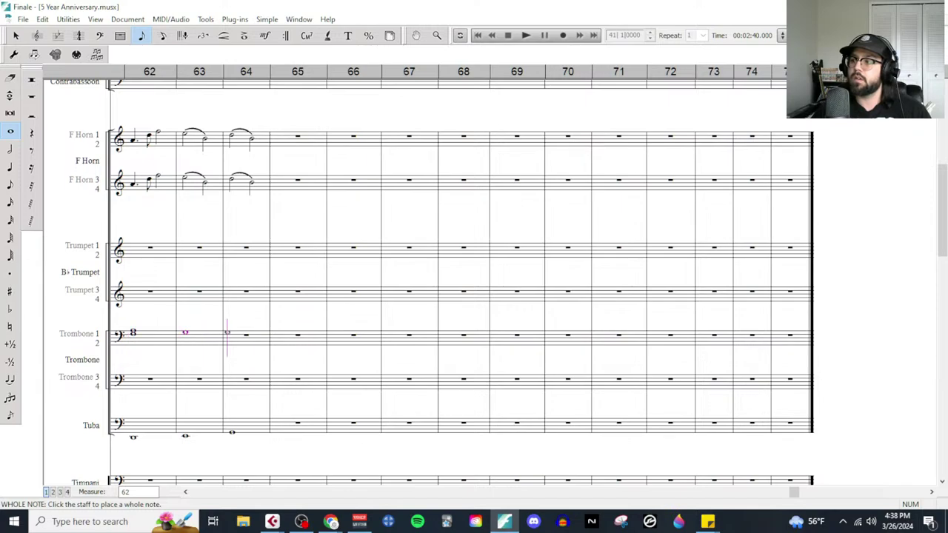
pyautogui.press('+')
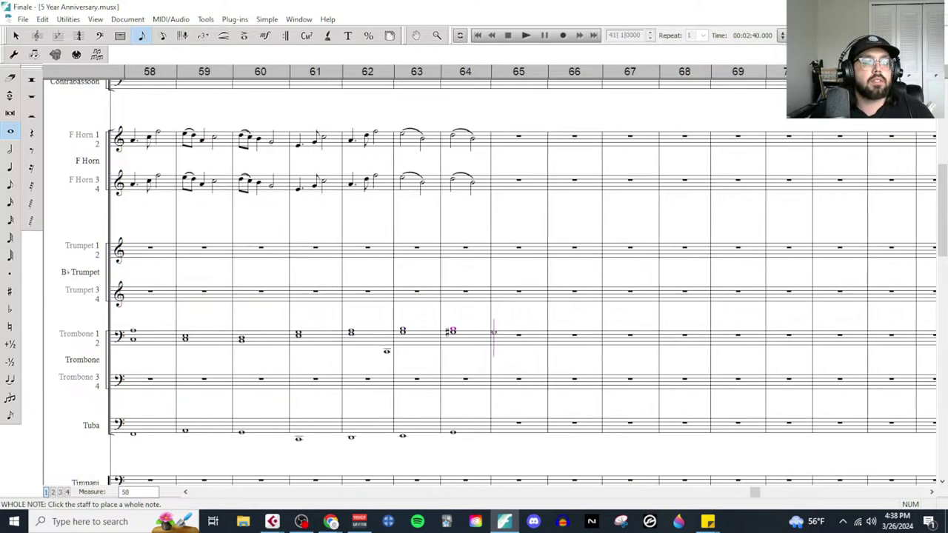
# Step: Open the Expression Selection dialog for the trombones at measure 57
pyautogui.scroll(-1, 474, 282)
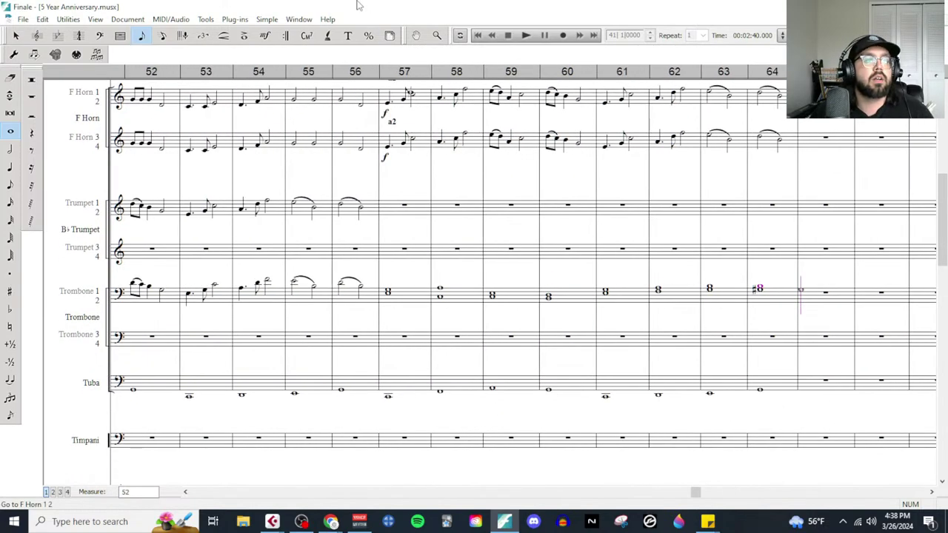
pyautogui.click(265, 35)
pyautogui.doubleClick(389, 283)
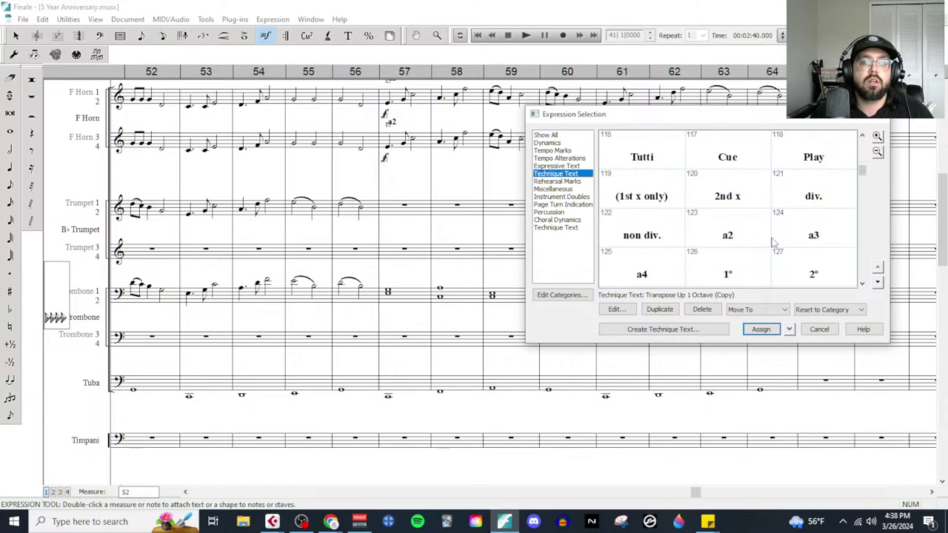
# Step: Browse the Technique Text markings and cancel without adding any to the trombones
pyautogui.scroll(-3, 743, 244)
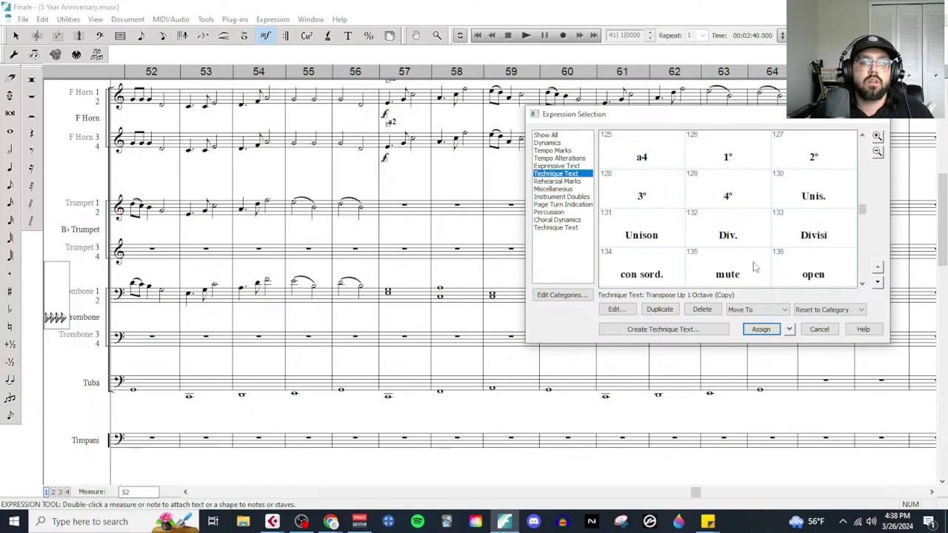
pyautogui.scroll(-1, 752, 269)
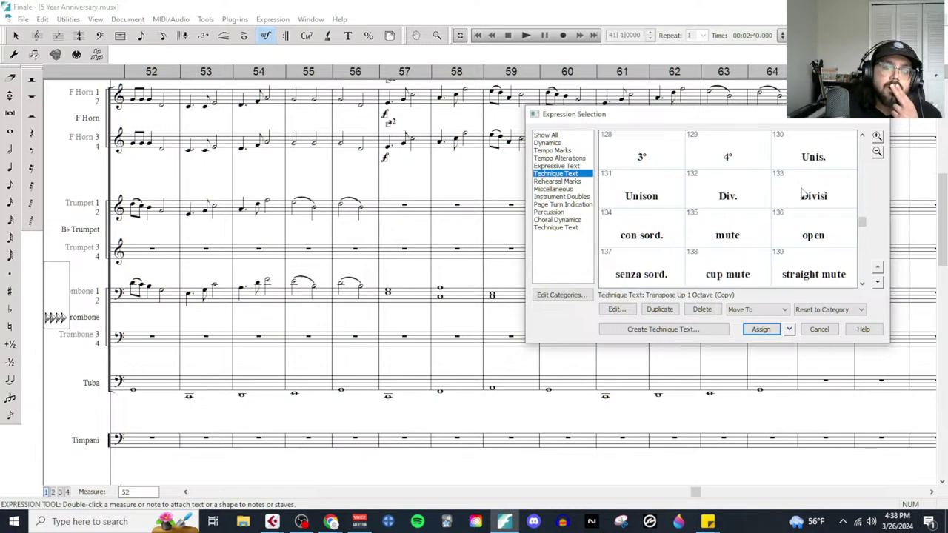
pyautogui.scroll(-2, 745, 261)
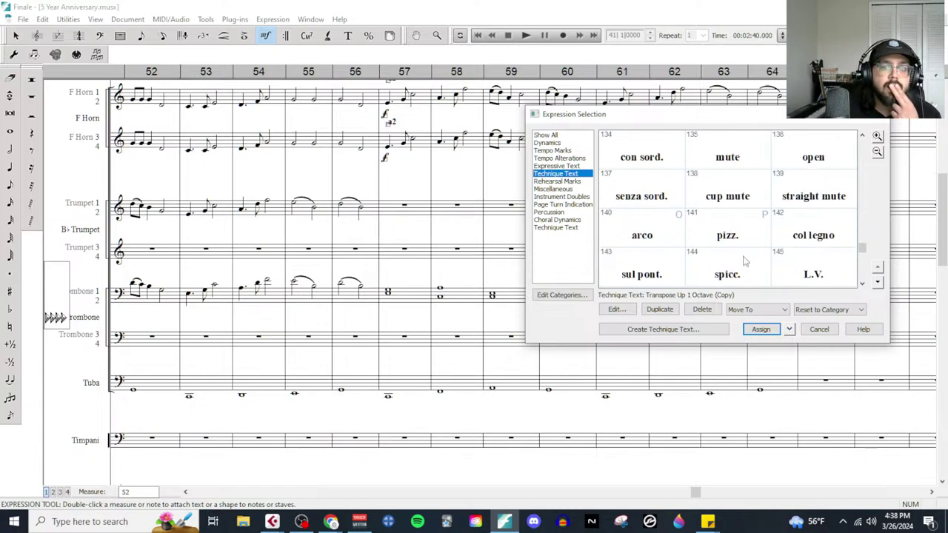
pyautogui.scroll(-2, 745, 260)
pyautogui.scroll(5, 745, 260)
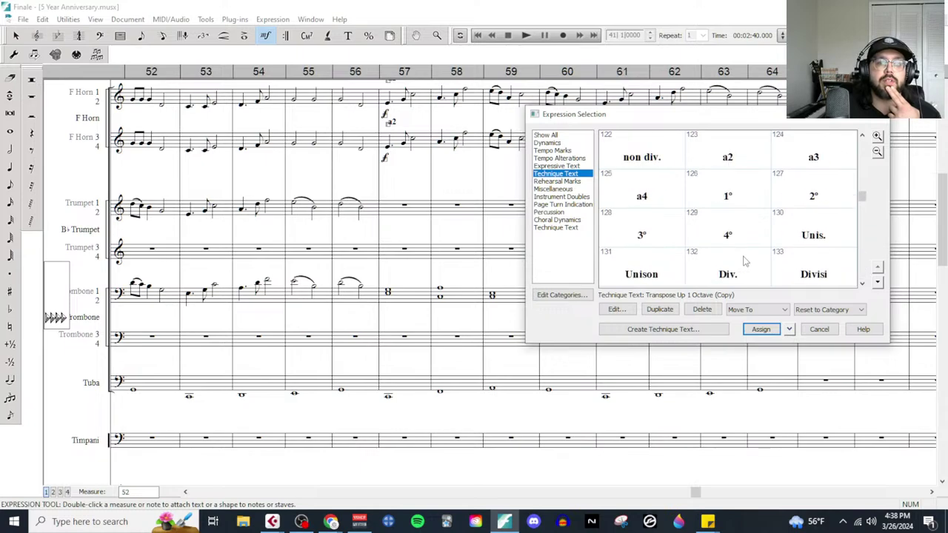
pyautogui.scroll(-1, 755, 236)
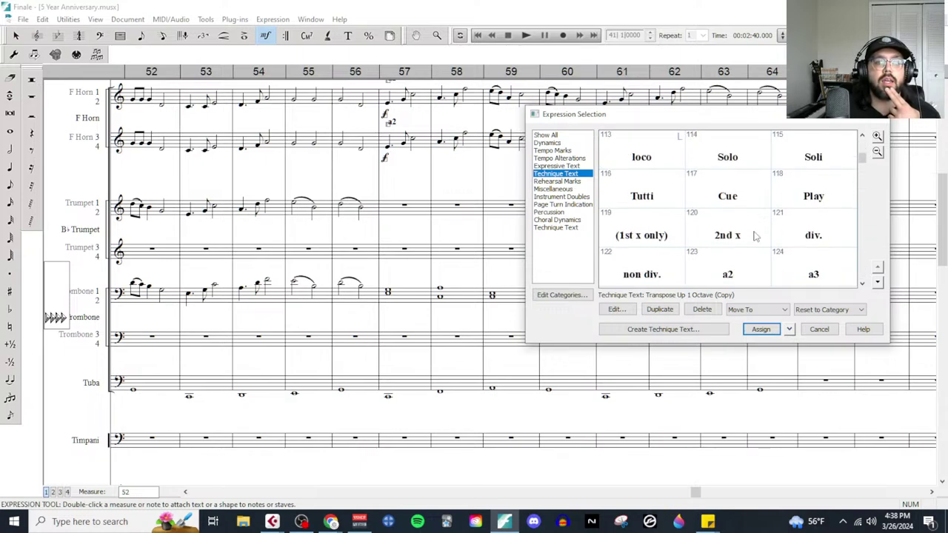
pyautogui.scroll(1, 755, 236)
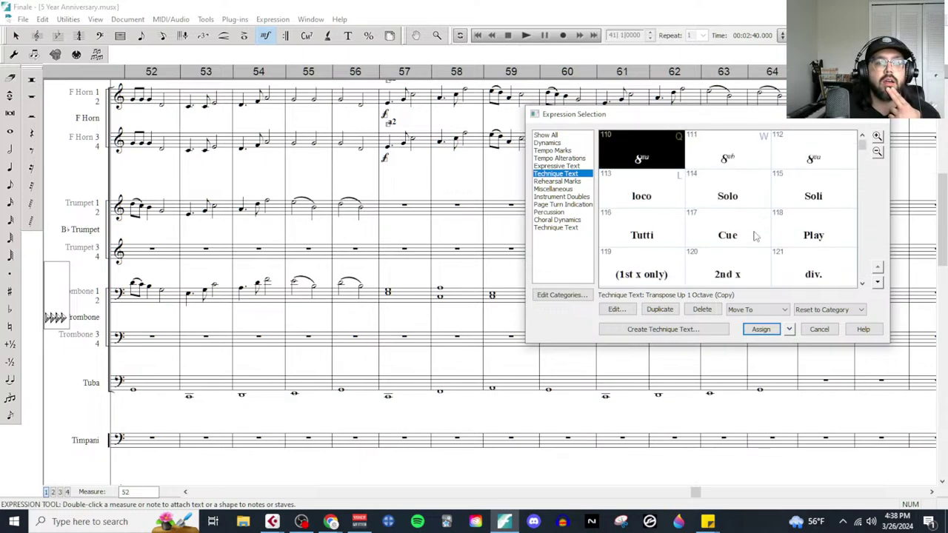
pyautogui.scroll(-1, 762, 257)
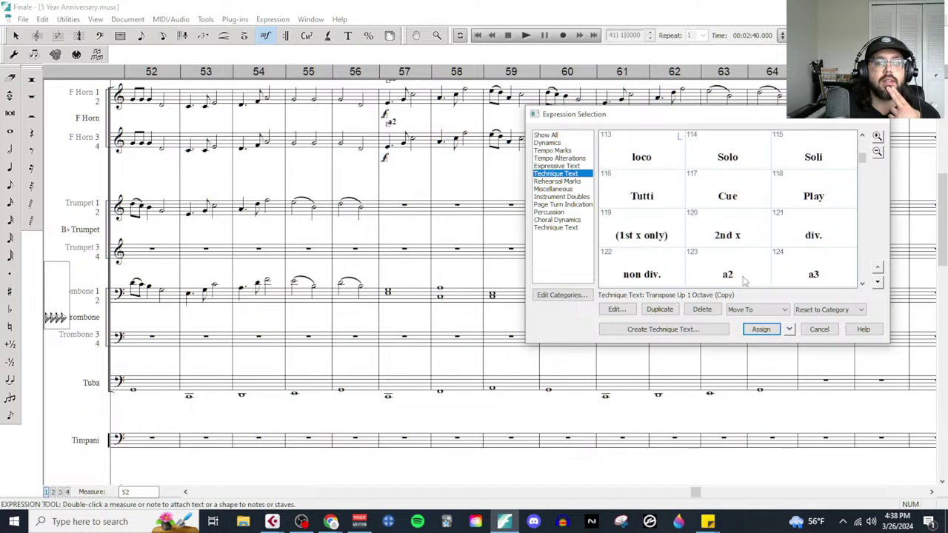
pyautogui.scroll(-1, 745, 279)
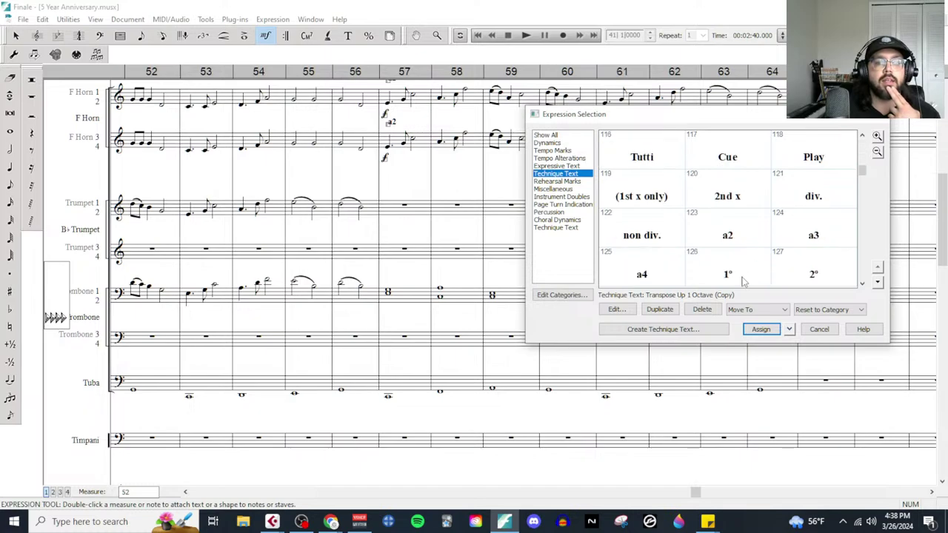
pyautogui.click(819, 329)
pyautogui.hscroll(-4, 418, 314)
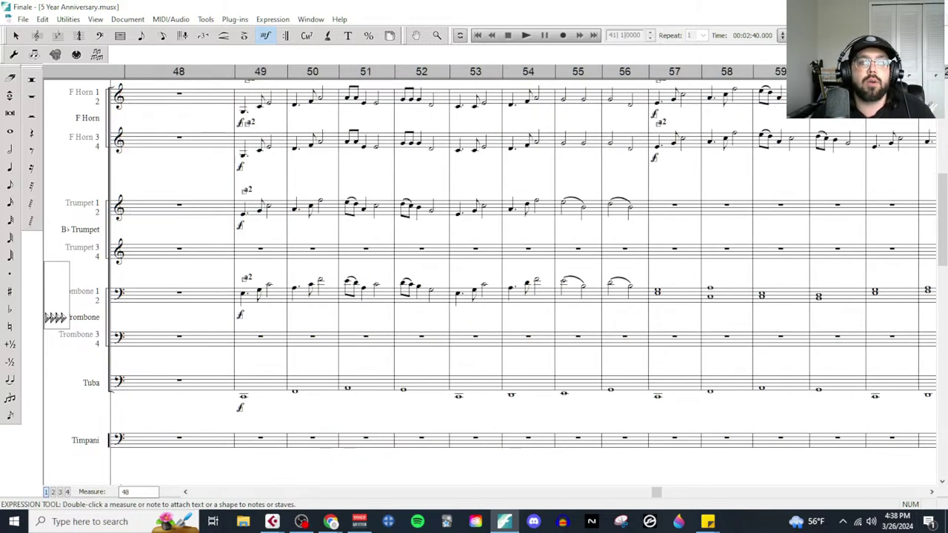
# Step: Play the score back from measure 49, then switch to the Cubase project
pyautogui.hotkey('ctrl', 'alt', 'space')
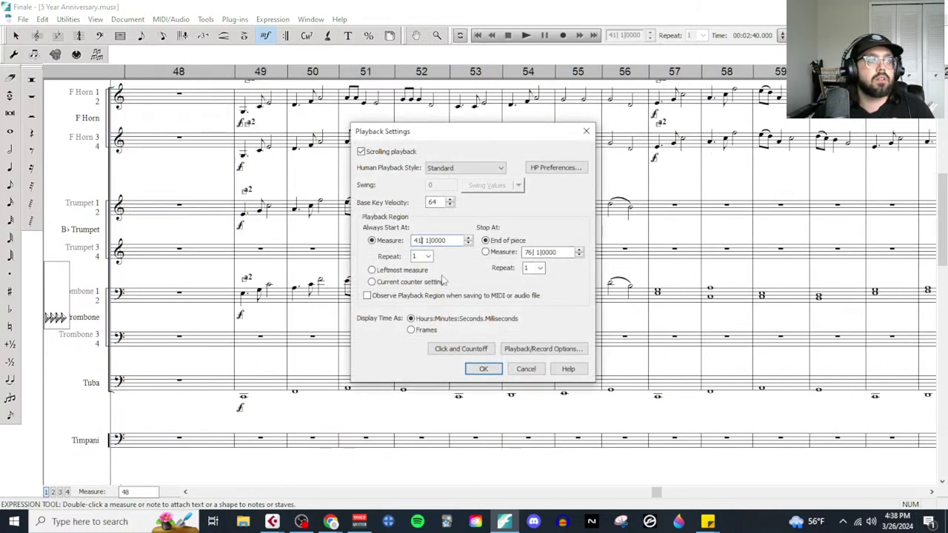
pyautogui.click(475, 368)
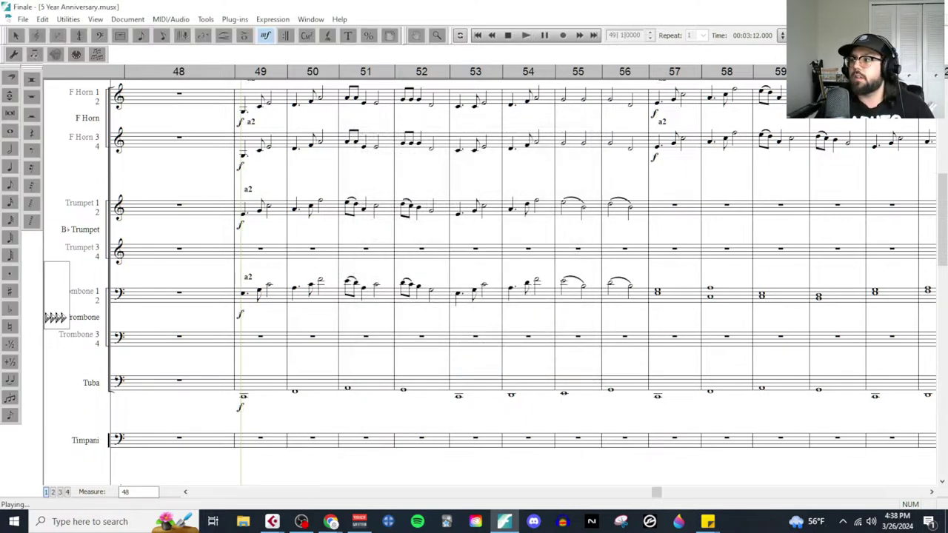
pyautogui.hotkey('alt', 'Tab')
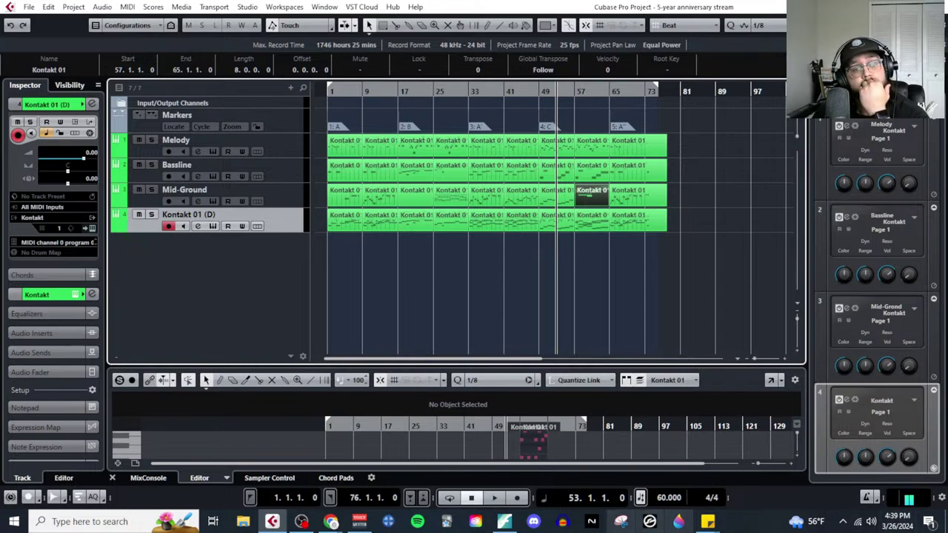
# Step: Stop the Finale score's playback and return to the Cubase project
pyautogui.click(504, 521)
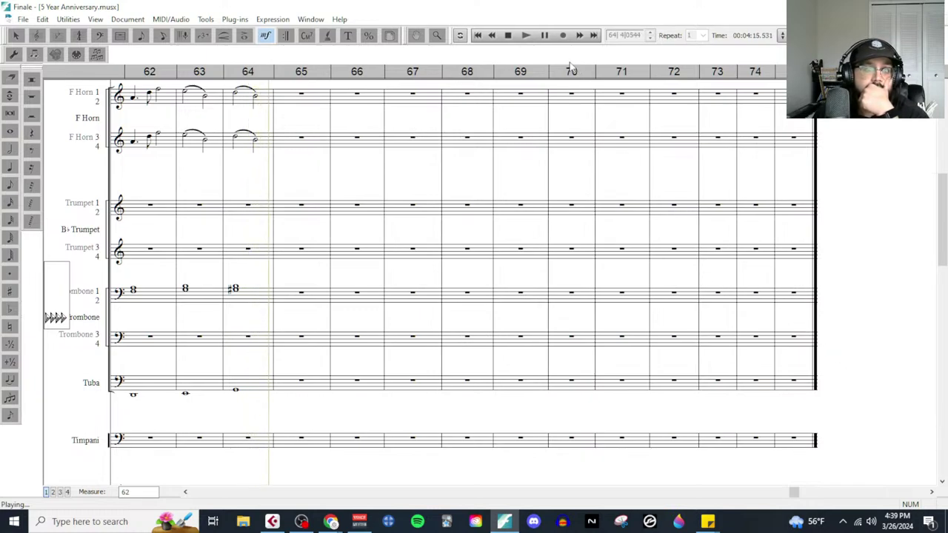
pyautogui.click(508, 37)
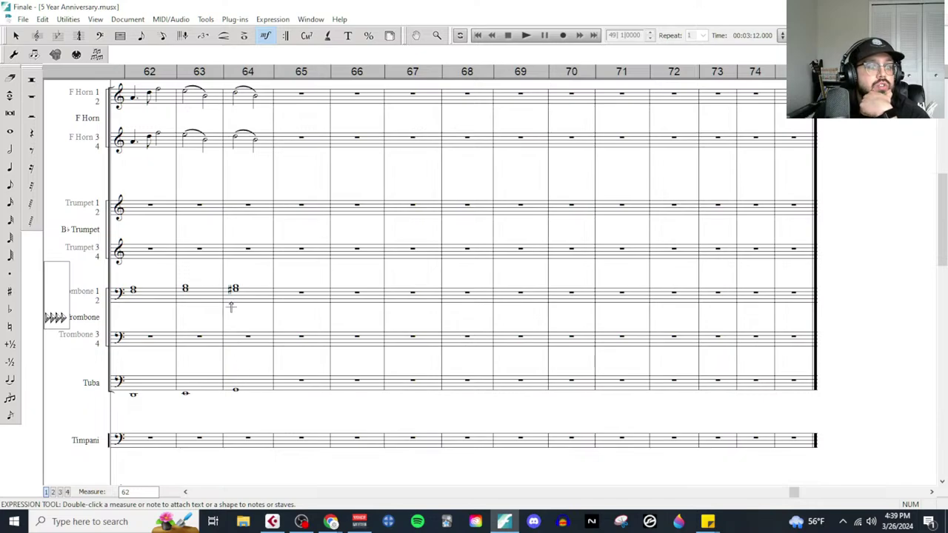
pyautogui.scroll(1, 241, 316)
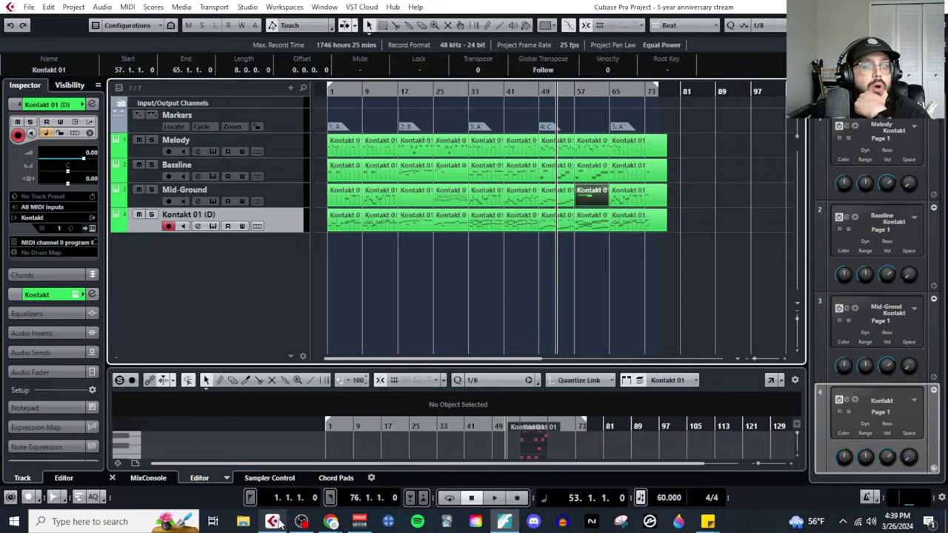
pyautogui.click(272, 522)
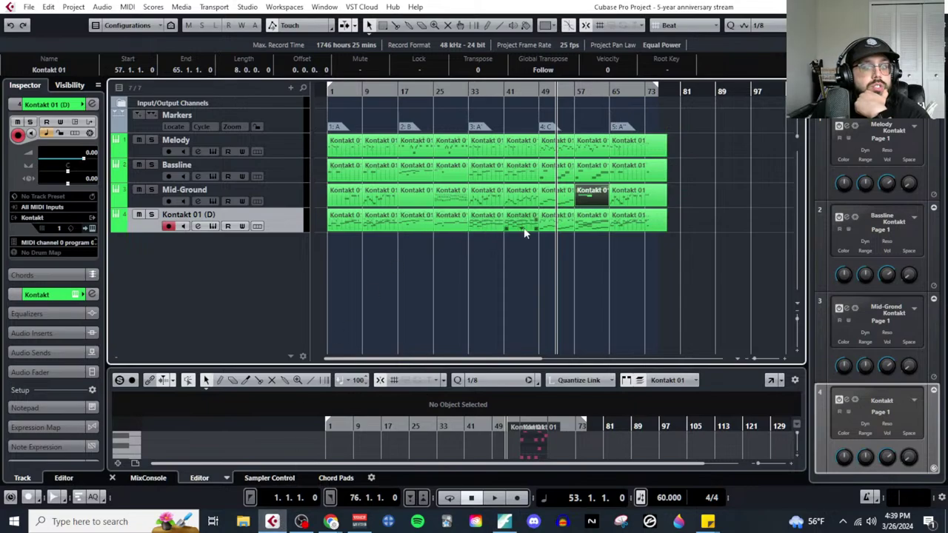
# Step: Open the Kontakt 01 part at bar 57 in the Key Editor
pyautogui.click(603, 223)
pyautogui.click(127, 7)
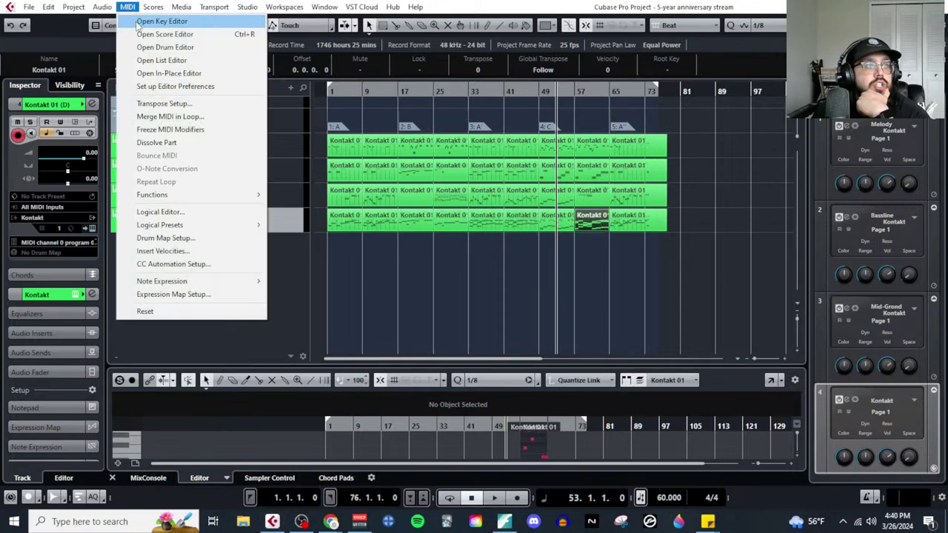
pyautogui.click(826, 168)
pyautogui.hotkey('ctrl', 'e')
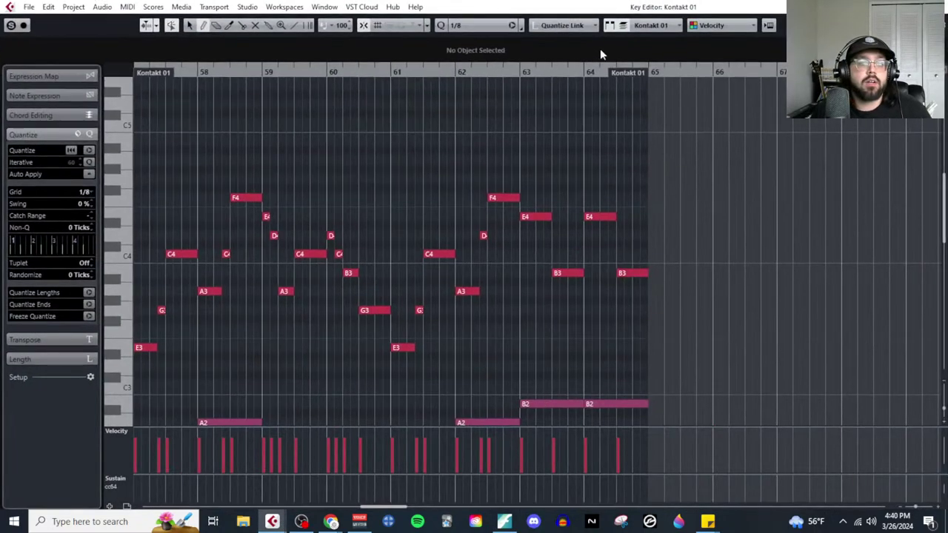
# Step: Review the low bass notes, placing the playback position around bar 64
pyautogui.scroll(-3, 622, 304)
pyautogui.scroll(3, 605, 280)
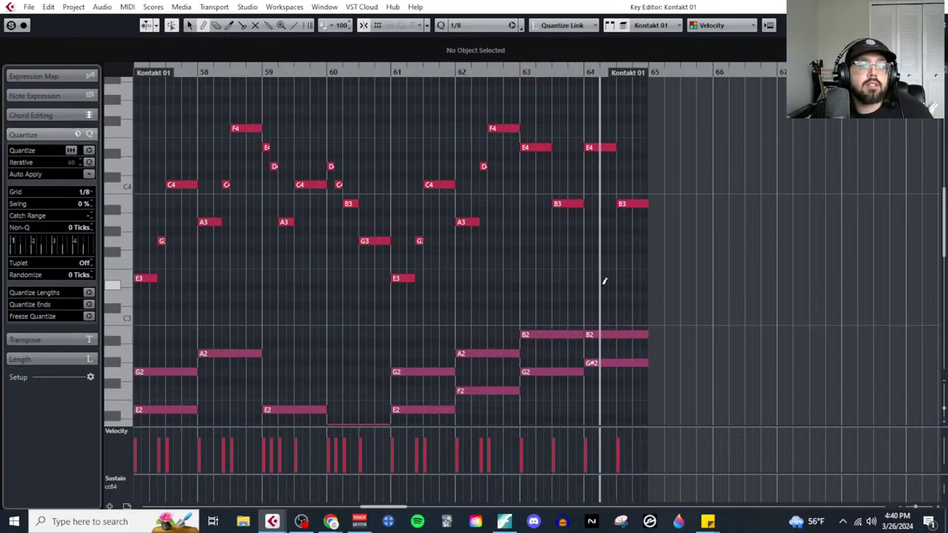
pyautogui.click(557, 177)
pyautogui.scroll(-4, 603, 227)
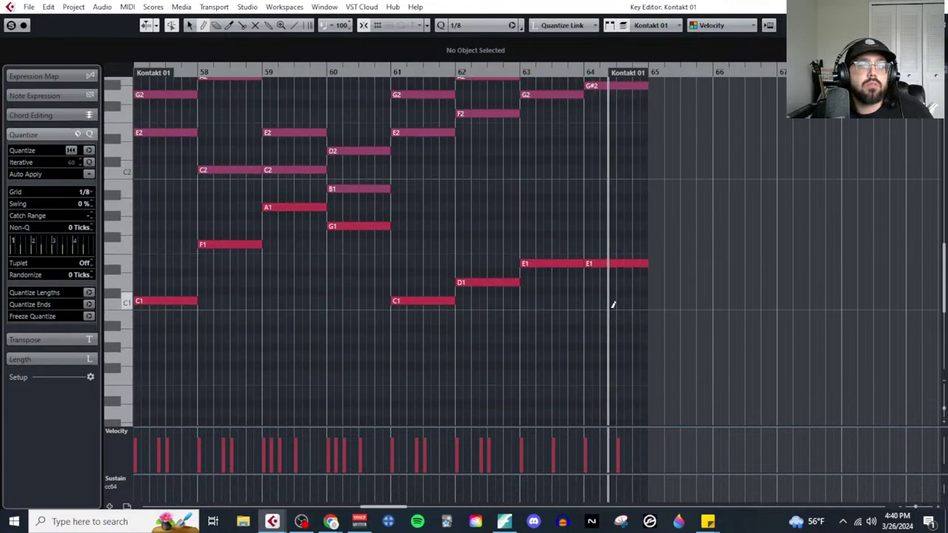
pyautogui.scroll(-2, 611, 319)
pyautogui.scroll(3, 609, 332)
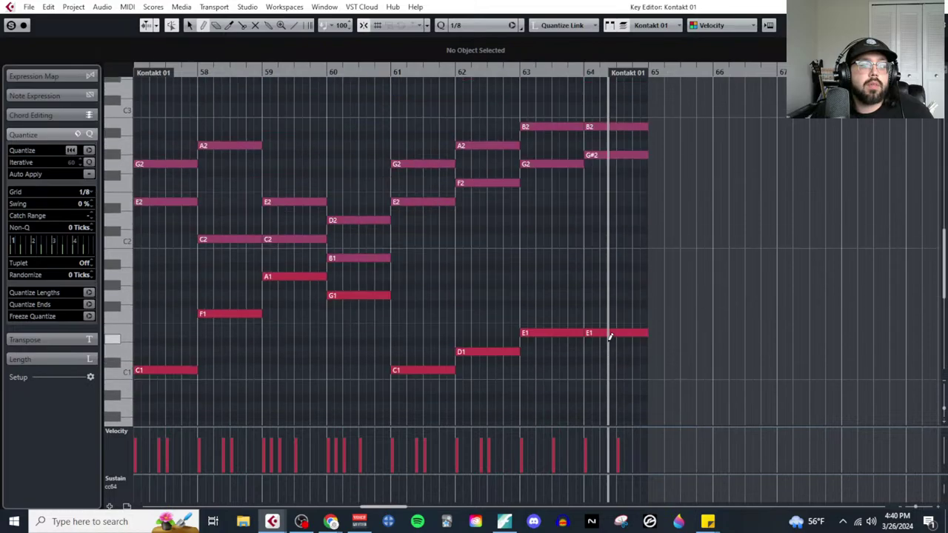
pyautogui.scroll(-1, 585, 311)
pyautogui.hscroll(-3, 556, 317)
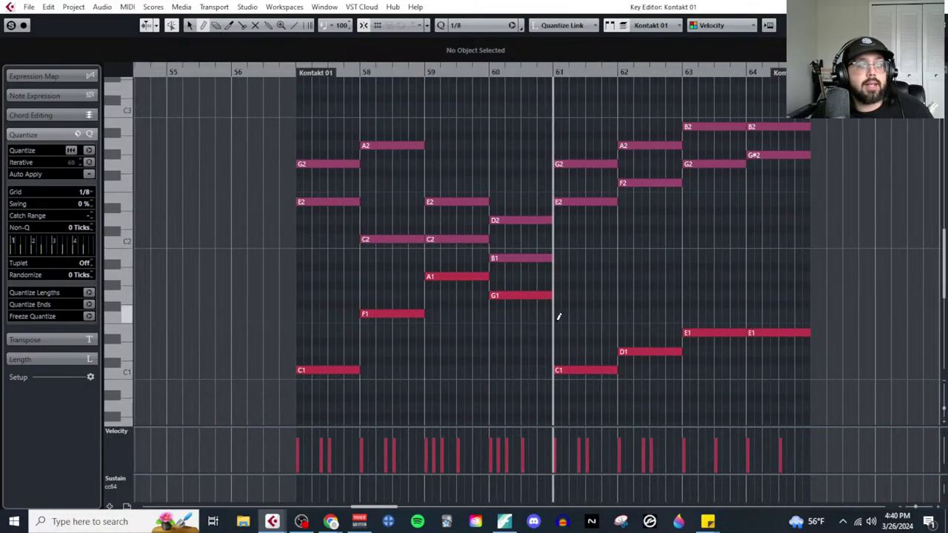
# Step: Compare the bassline against the Finale score
pyautogui.moveTo(331, 521)
pyautogui.moveTo(437, 471)
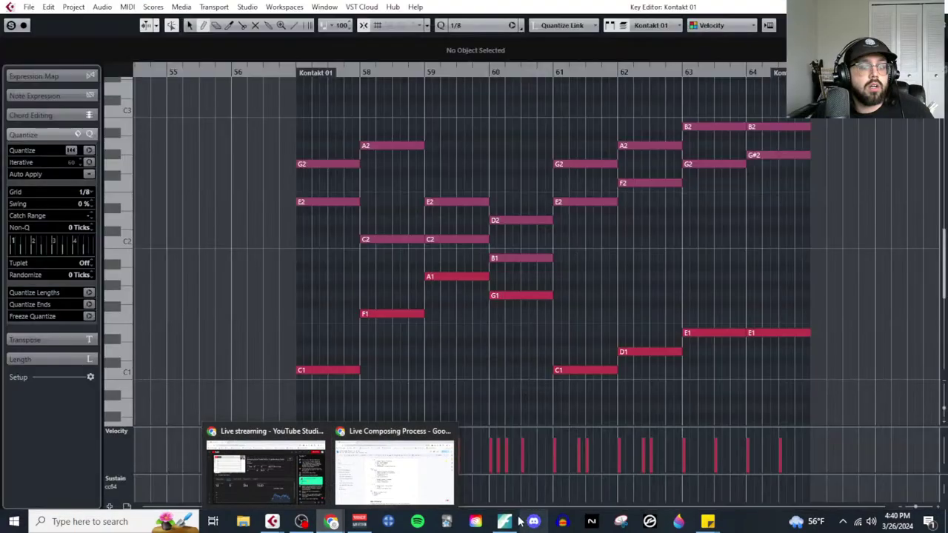
pyautogui.click(503, 521)
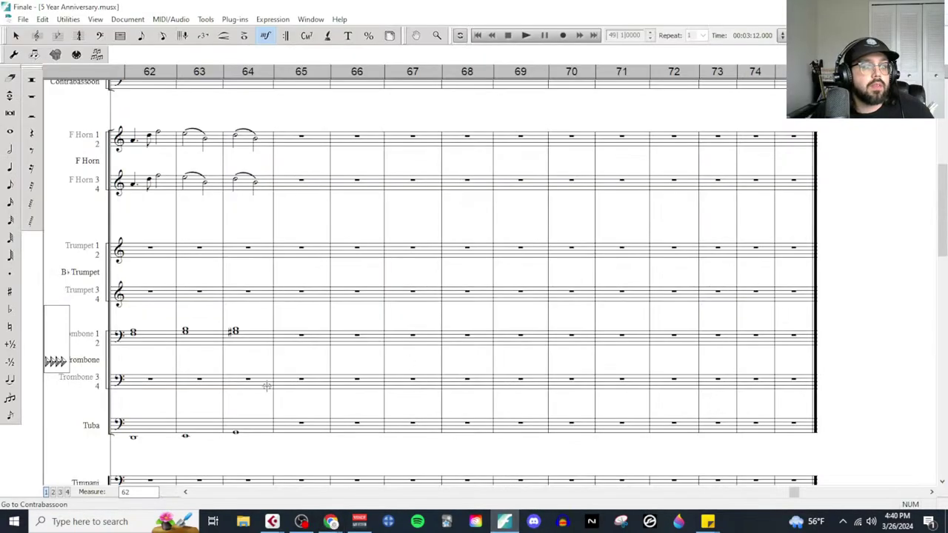
pyautogui.hscroll(-5, 267, 387)
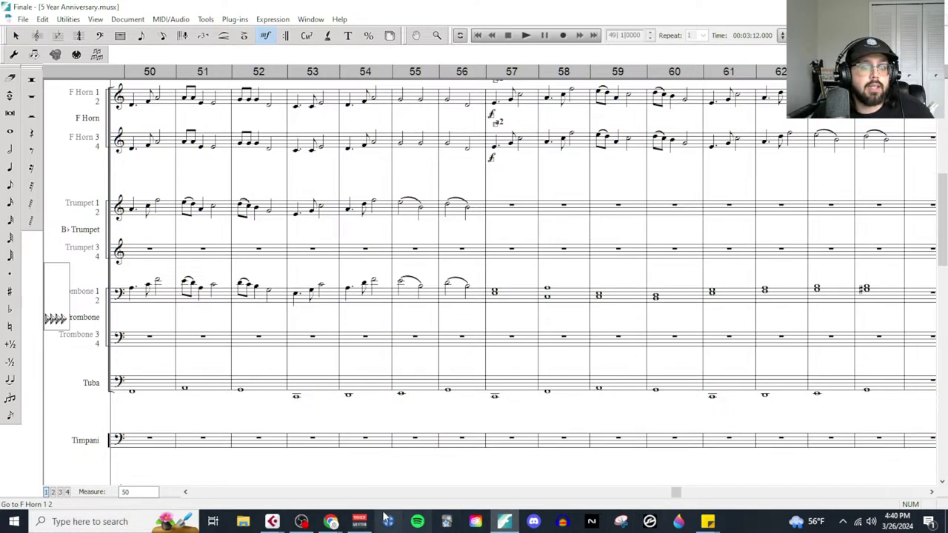
# Step: Recheck the Key Editor notes, close it, and return to the Finale score
pyautogui.moveTo(290, 524)
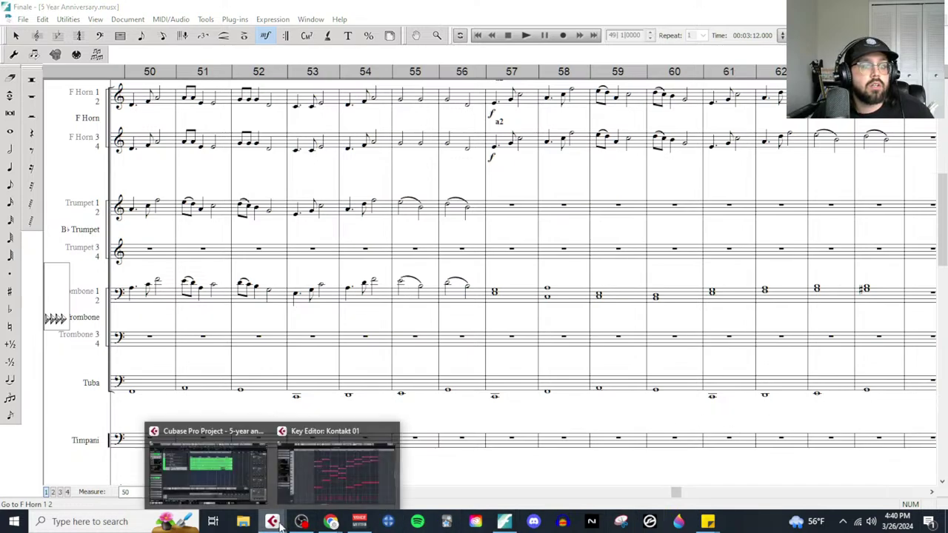
pyautogui.click(311, 489)
pyautogui.scroll(4, 462, 329)
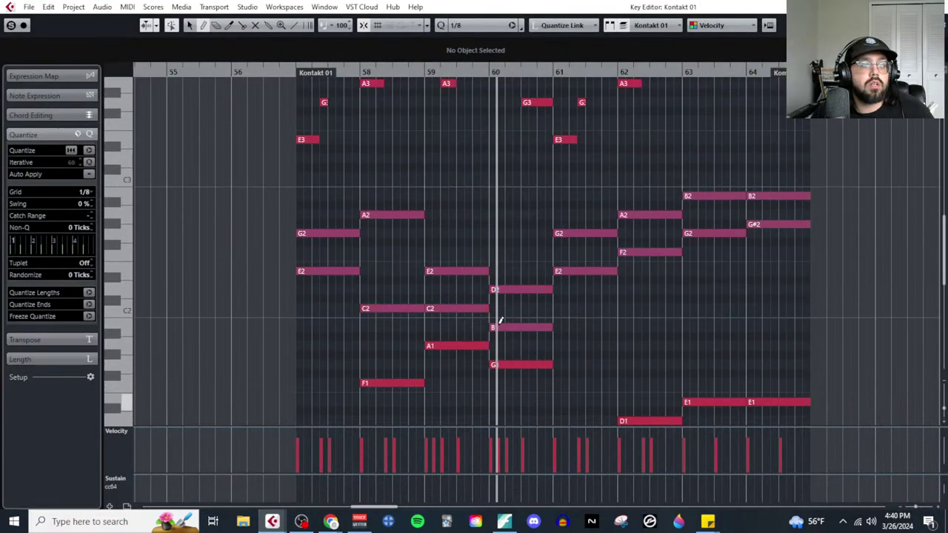
pyautogui.scroll(-4, 689, 260)
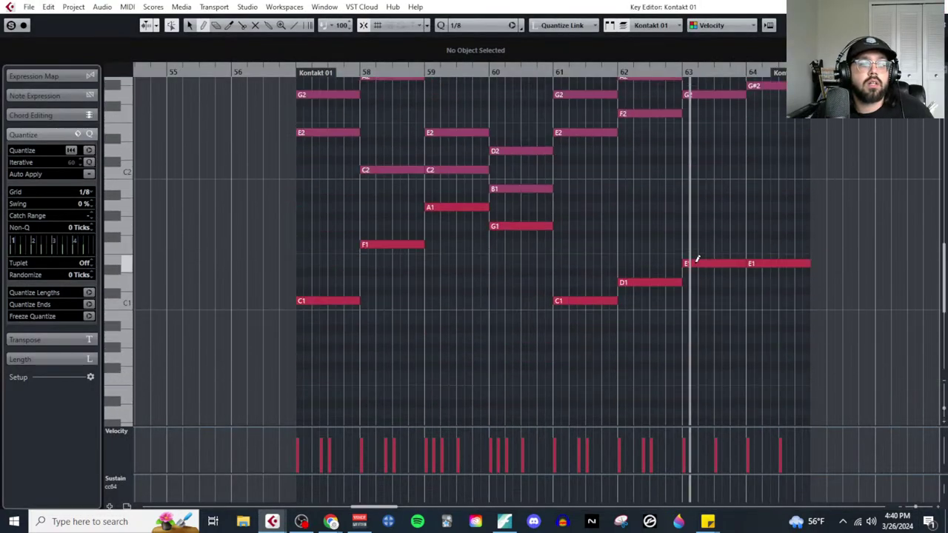
pyautogui.press('Escape')
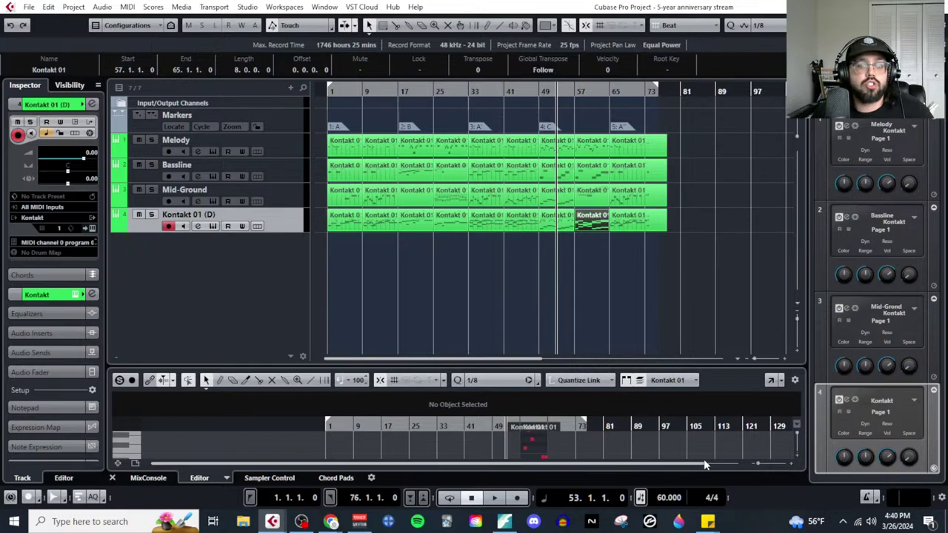
pyautogui.click(504, 521)
# Step: Select the whole note tool and scroll to measure 64 of the tuba, cello and double bass
pyautogui.scroll(5, 548, 258)
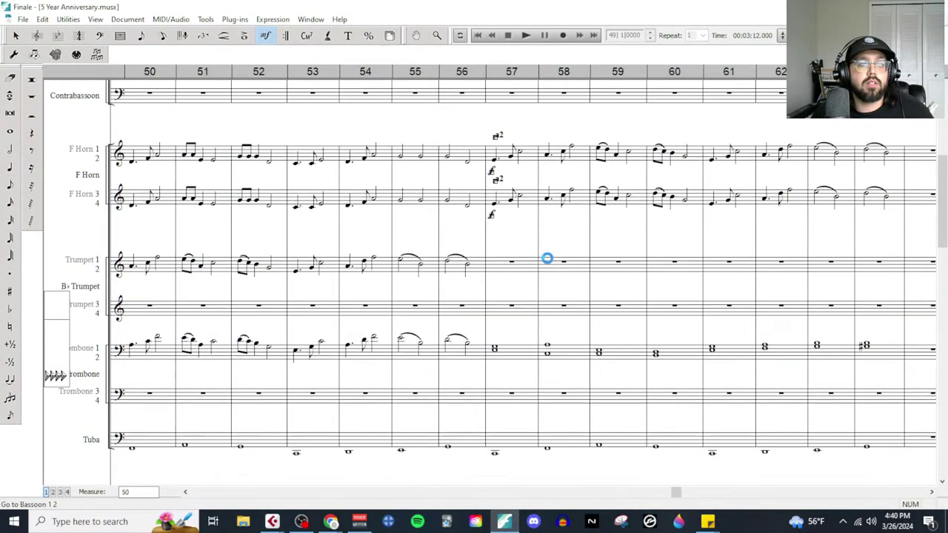
pyautogui.hscroll(2, 550, 279)
pyautogui.hscroll(2, 549, 279)
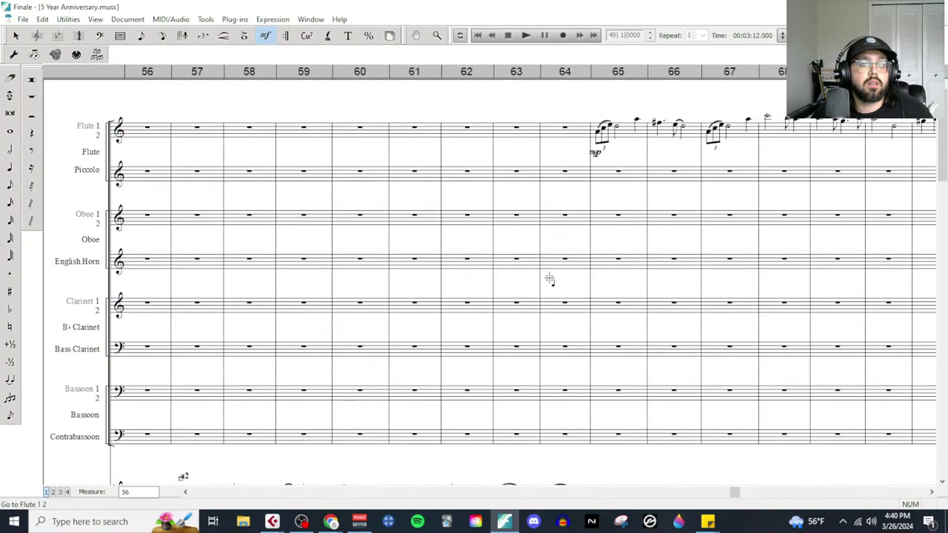
pyautogui.scroll(-6, 508, 360)
pyautogui.hscroll(-4, 444, 366)
pyautogui.scroll(-8, 479, 356)
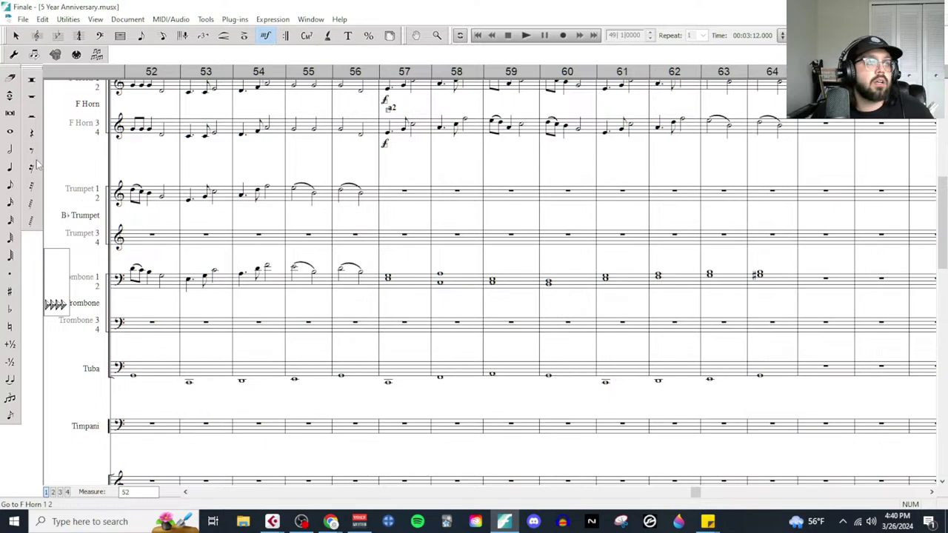
pyautogui.click(10, 132)
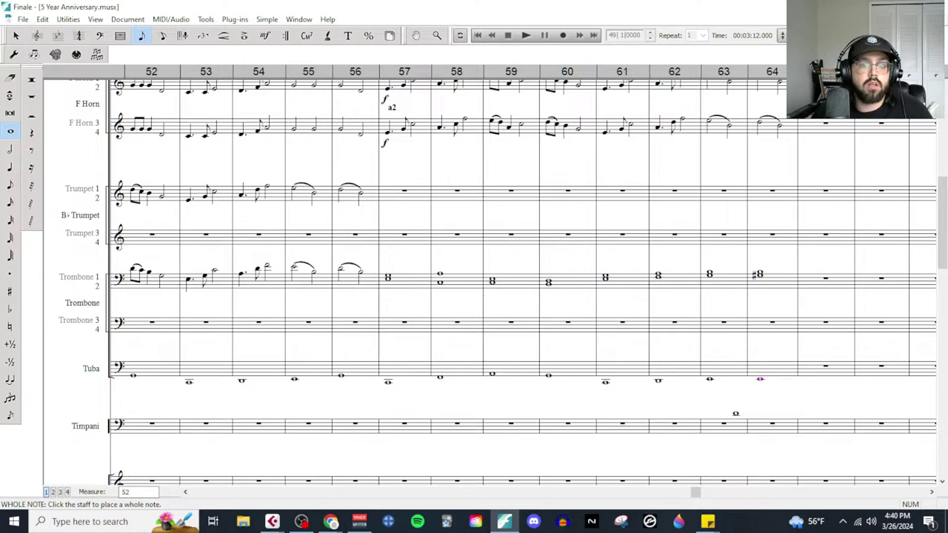
pyautogui.scroll(-8, 736, 413)
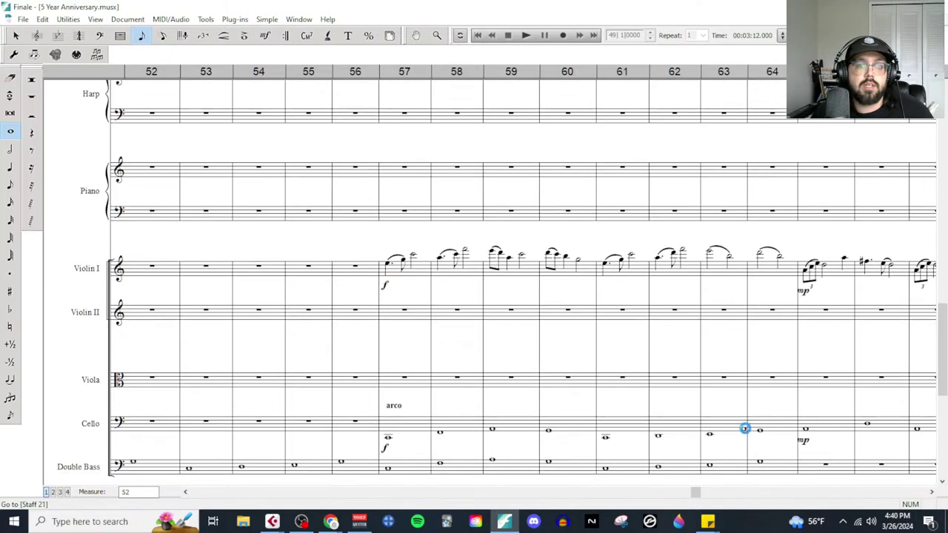
pyautogui.scroll(-3, 745, 428)
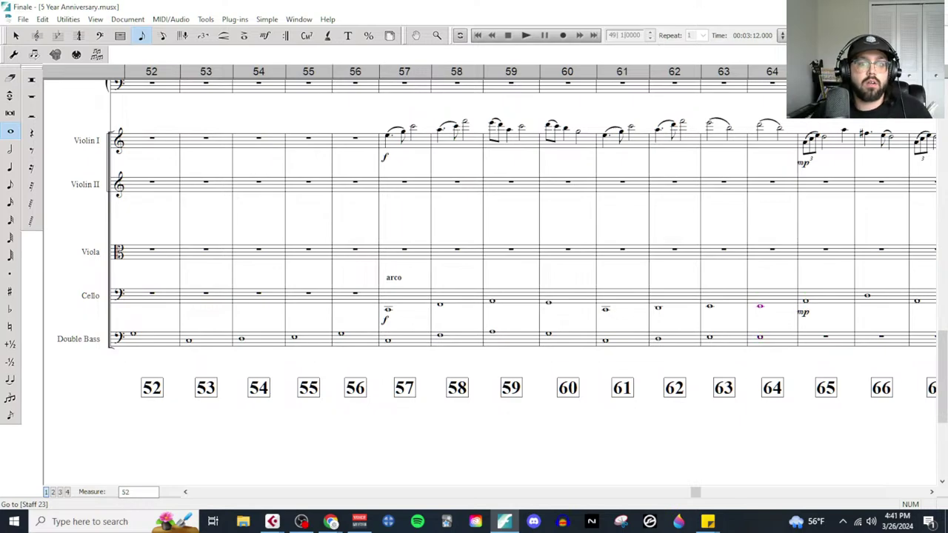
pyautogui.click(522, 39)
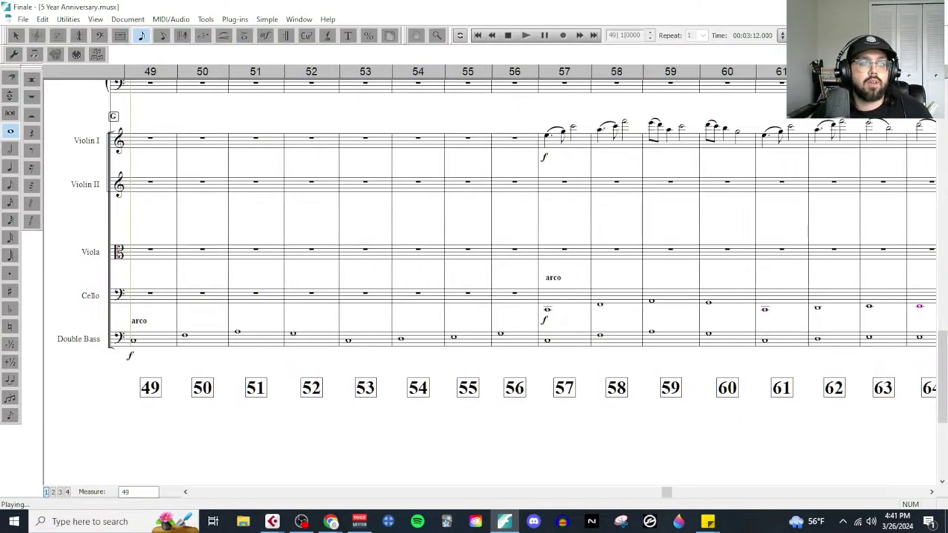
pyautogui.hotkey('alt', 'Tab')
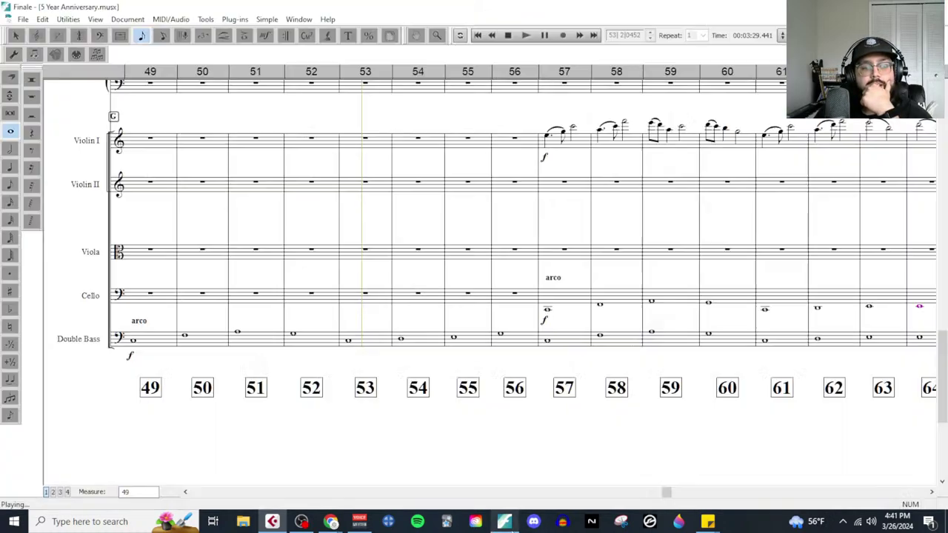
pyautogui.click(503, 522)
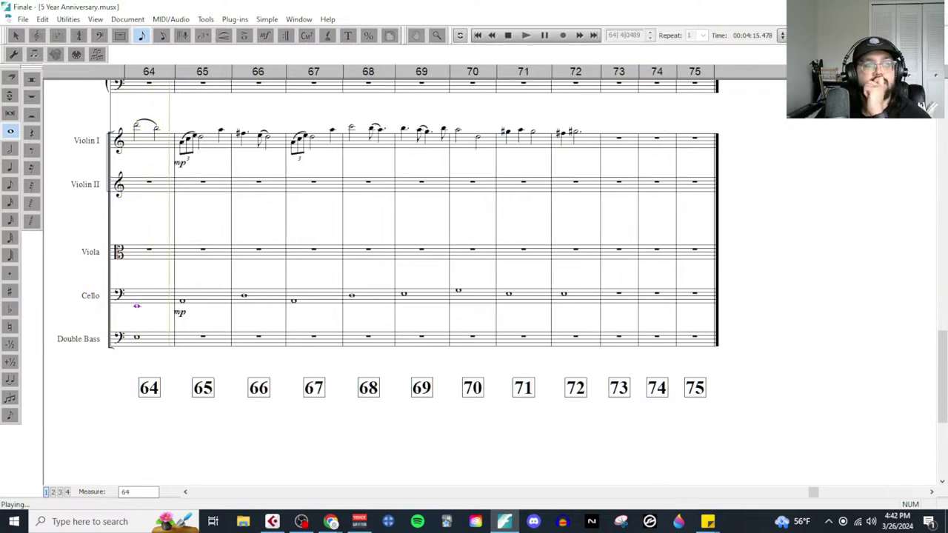
pyautogui.click(511, 35)
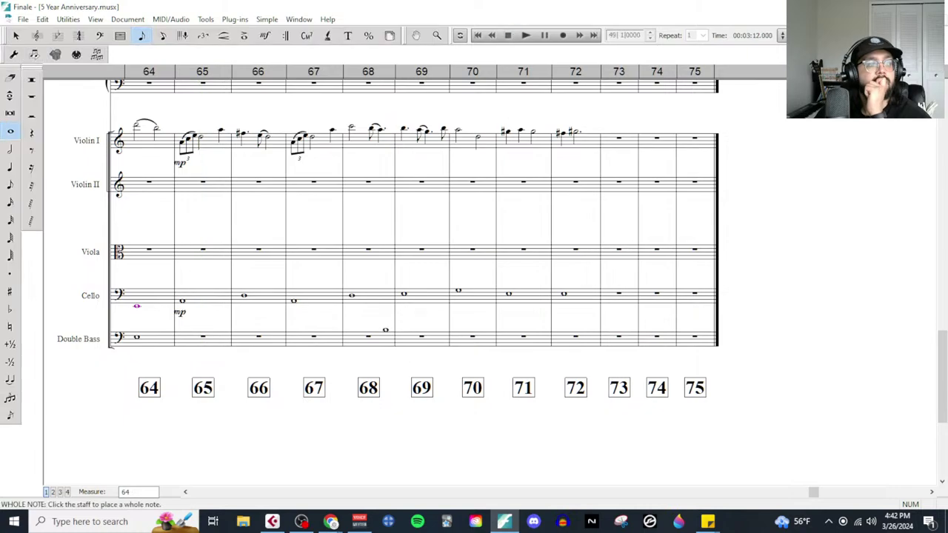
pyautogui.scroll(5, 314, 333)
pyautogui.scroll(1, 313, 334)
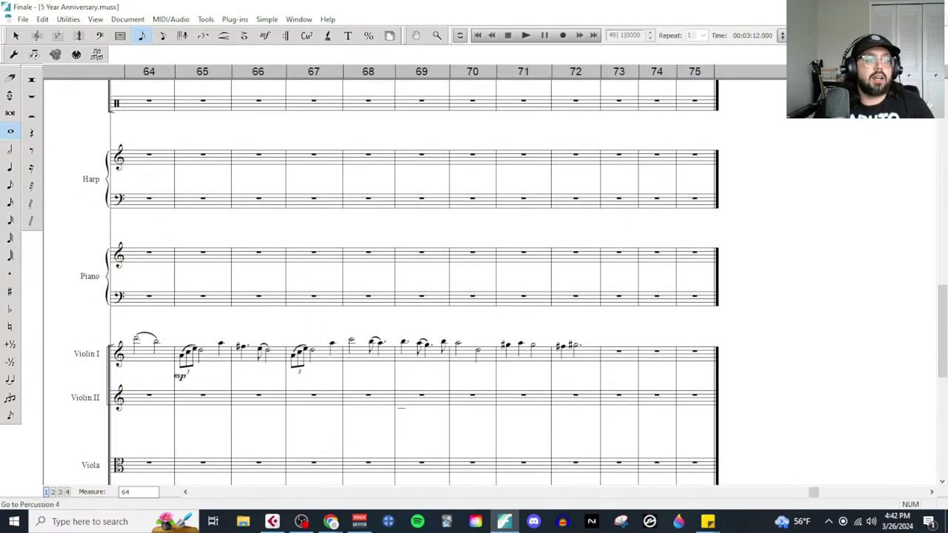
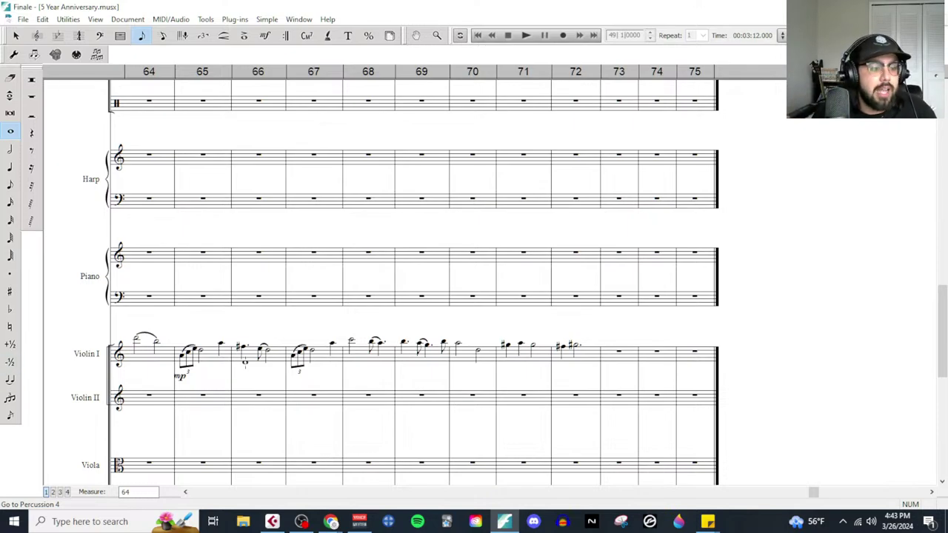
# Step: Scroll down to the Violin I melody over sustained cello and bass in measures 60–72
pyautogui.scroll(-4, 193, 337)
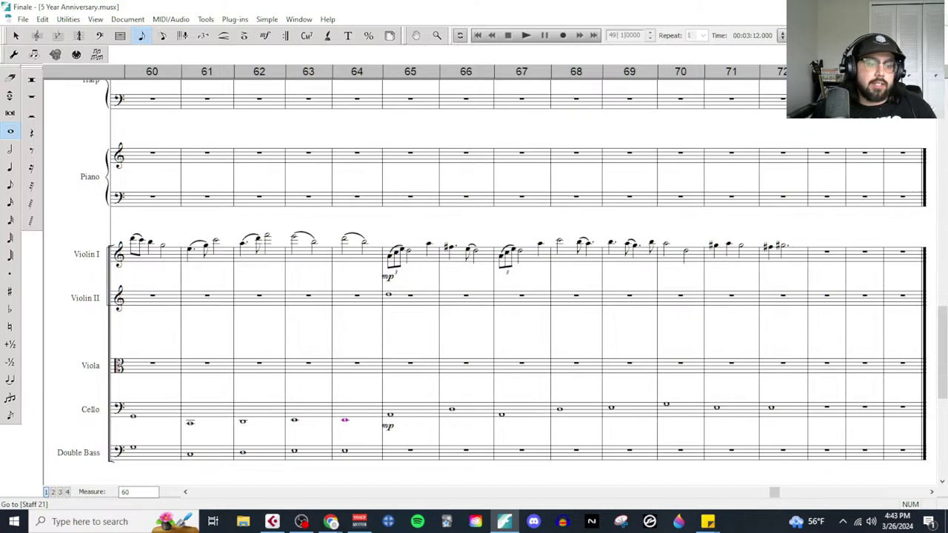
# Step: In the composing plan doc, add '= trombones' after Chords in C2
pyautogui.moveTo(331, 521)
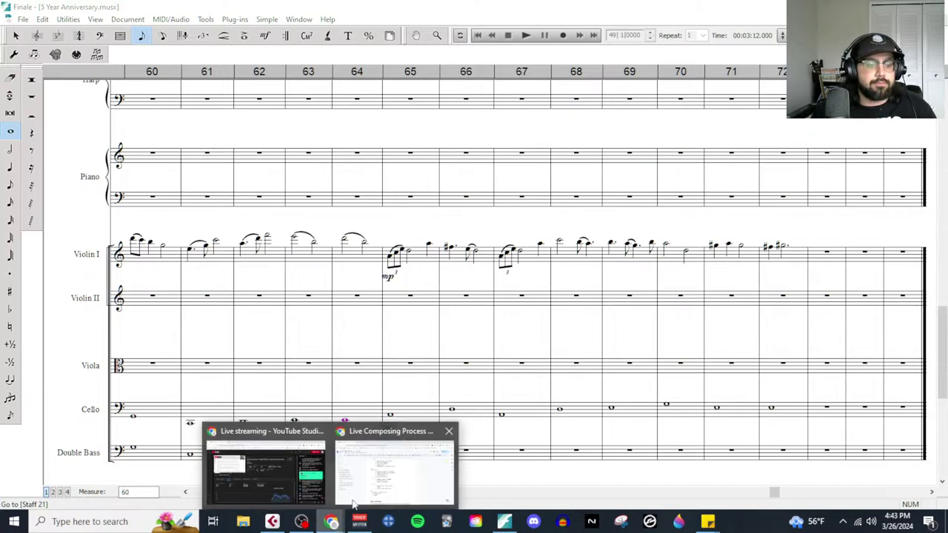
pyautogui.click(374, 481)
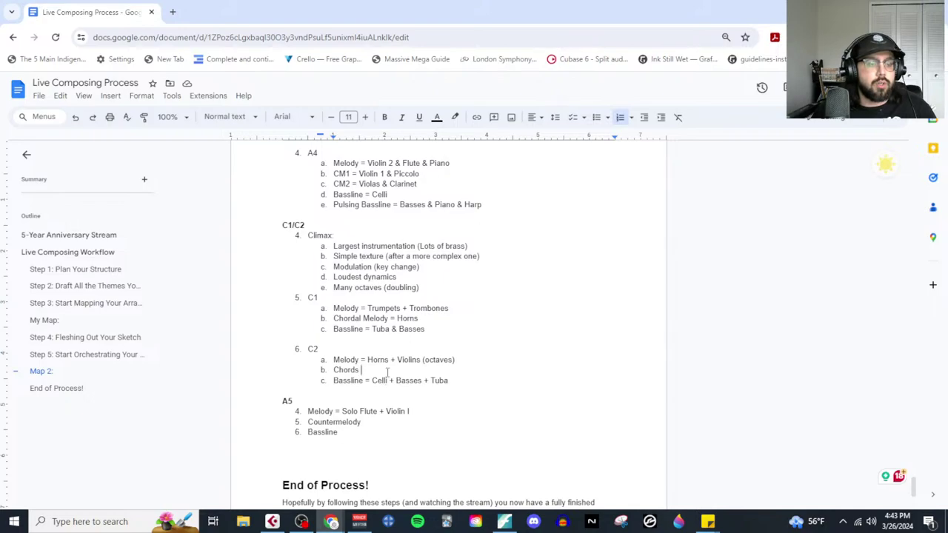
pyautogui.write('= trombones')
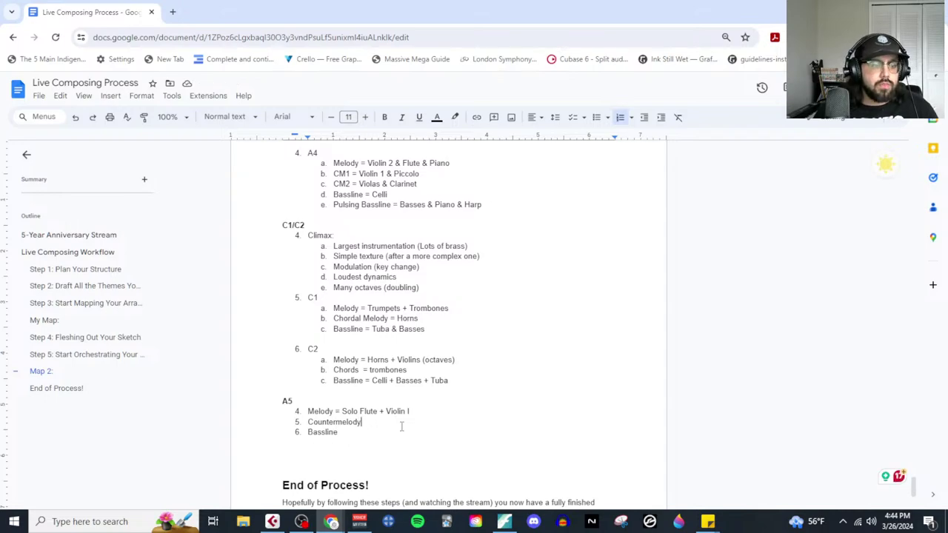
pyautogui.scroll(15, 364, 435)
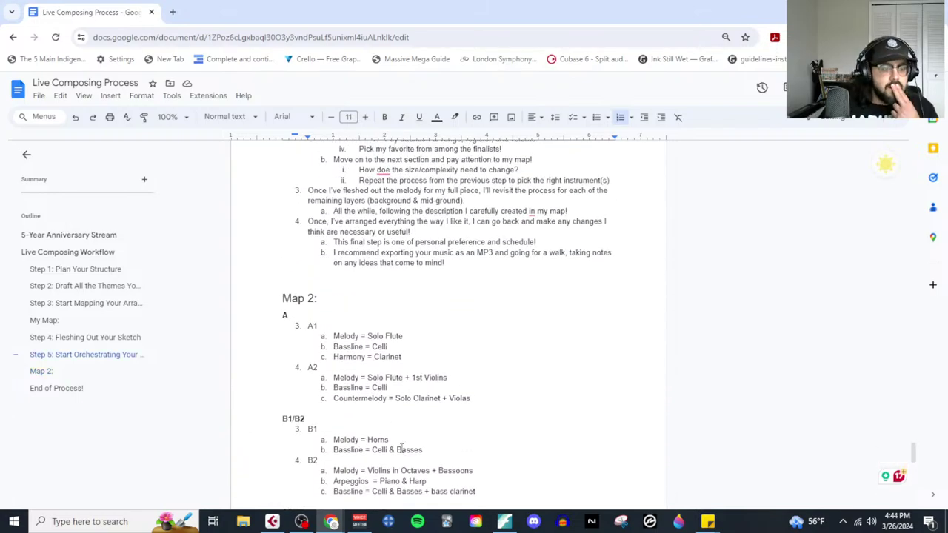
pyautogui.scroll(-4, 401, 447)
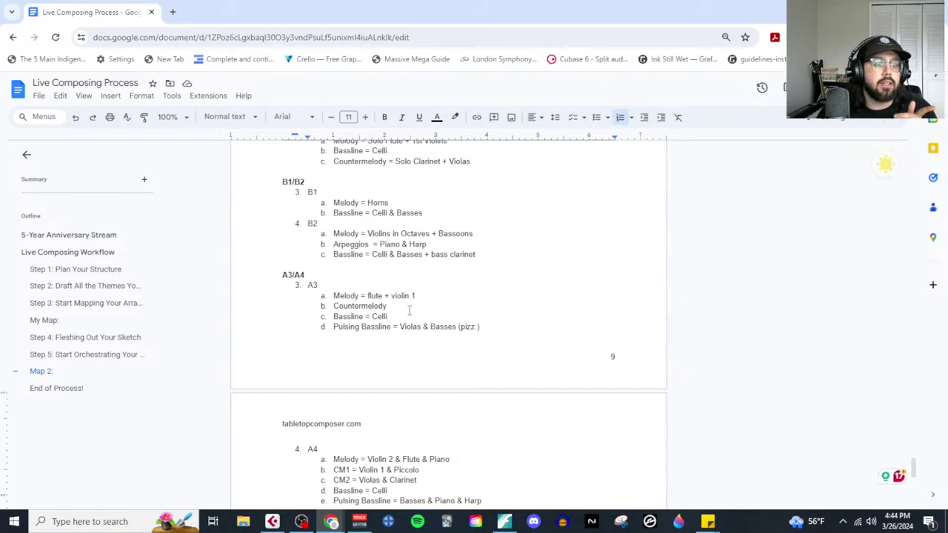
# Step: Add '= solo clarinet & violin 2' after Countermelody in A3
pyautogui.click(409, 310)
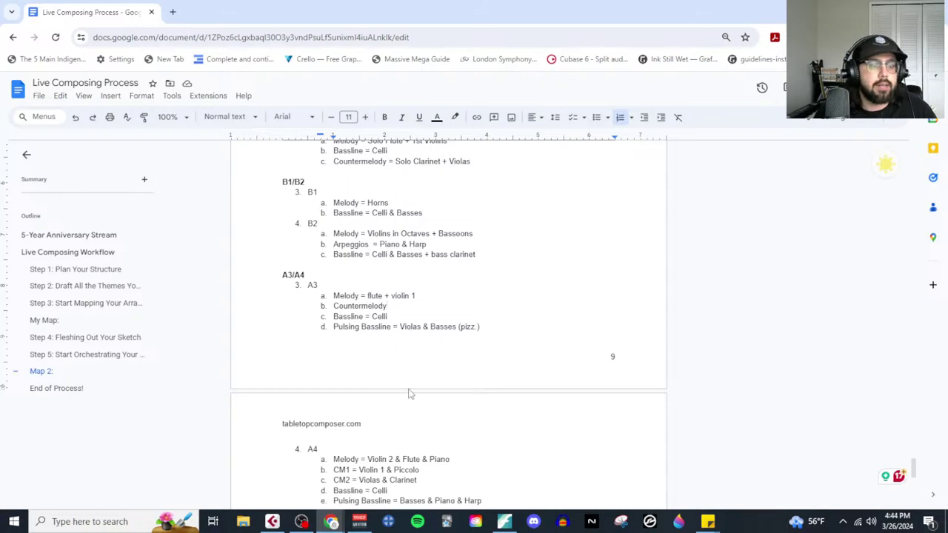
pyautogui.scroll(-2, 412, 374)
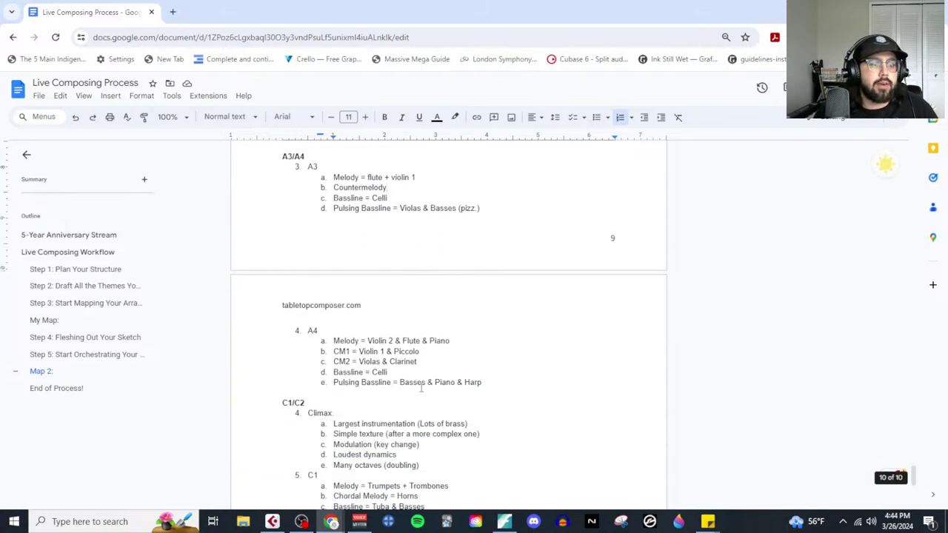
pyautogui.scroll(6, 420, 388)
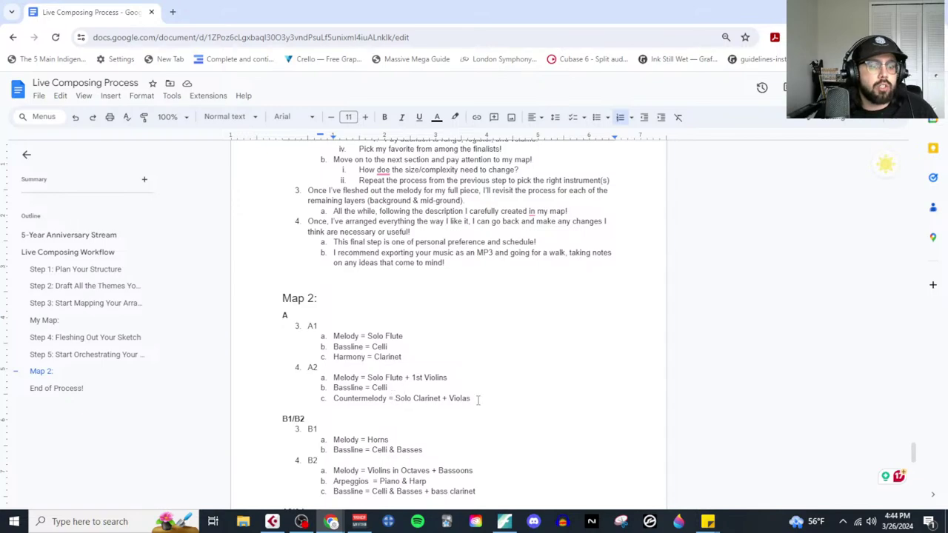
pyautogui.scroll(-5, 478, 400)
pyautogui.write('= solo cl')
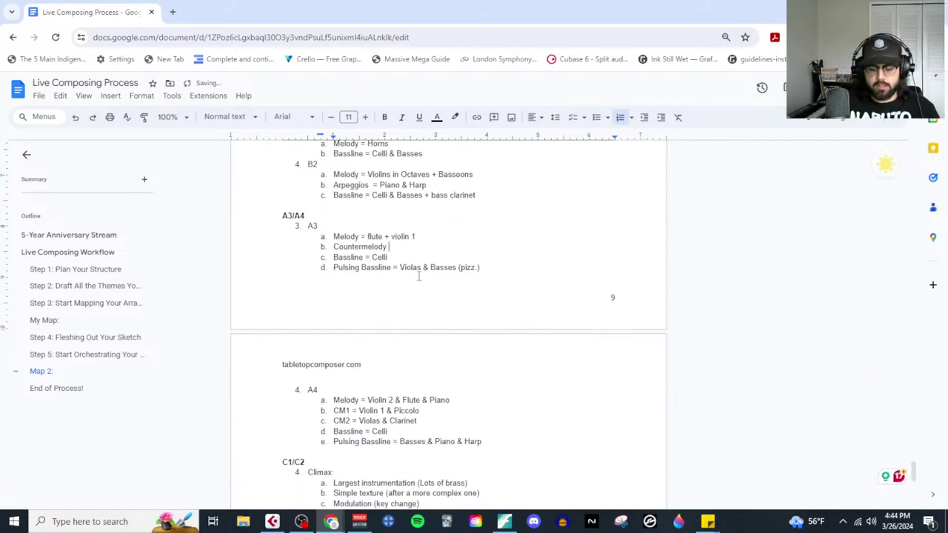
pyautogui.write('arinet ')
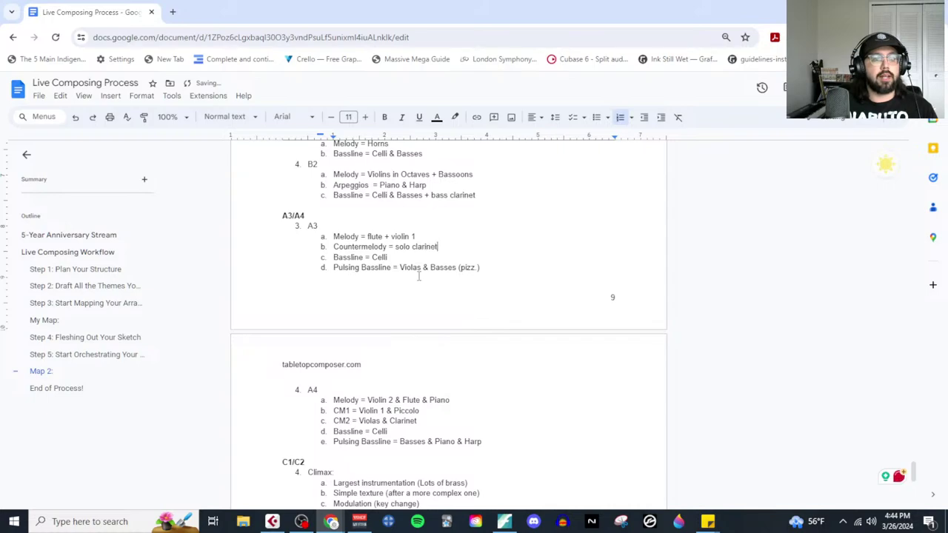
pyautogui.write('& violas')
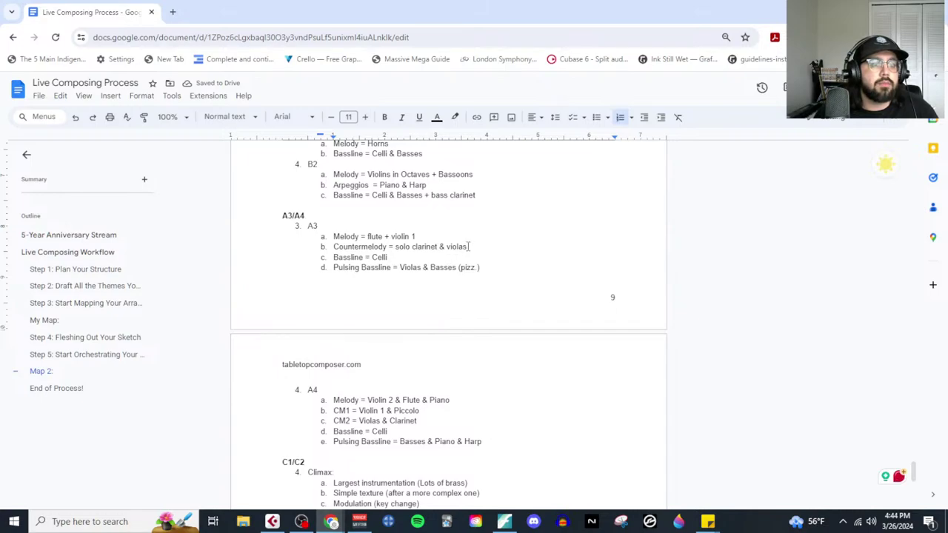
pyautogui.moveTo(468, 246); pyautogui.dragTo(456, 247)
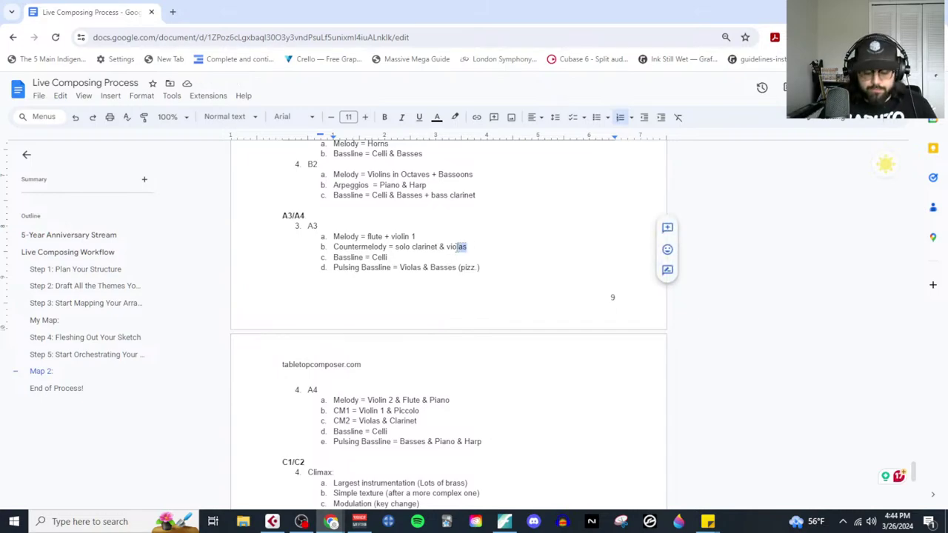
pyautogui.write('lin 2')
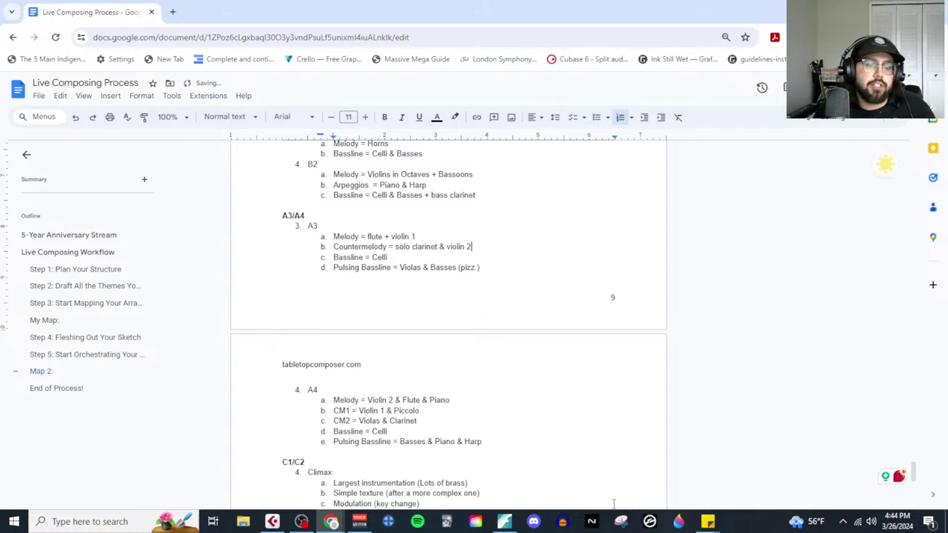
pyautogui.click(505, 522)
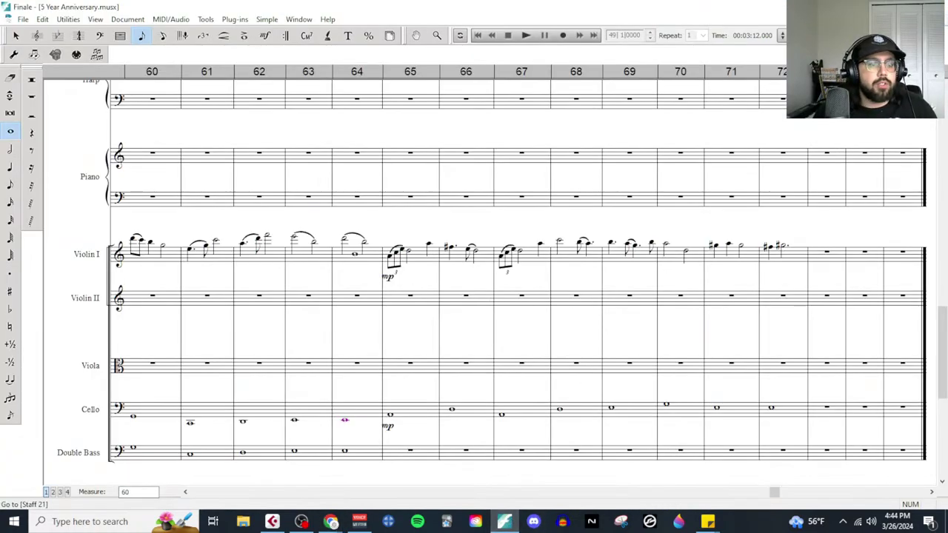
# Step: Select the clarinet line in measures 41–47
pyautogui.scroll(6, 421, 385)
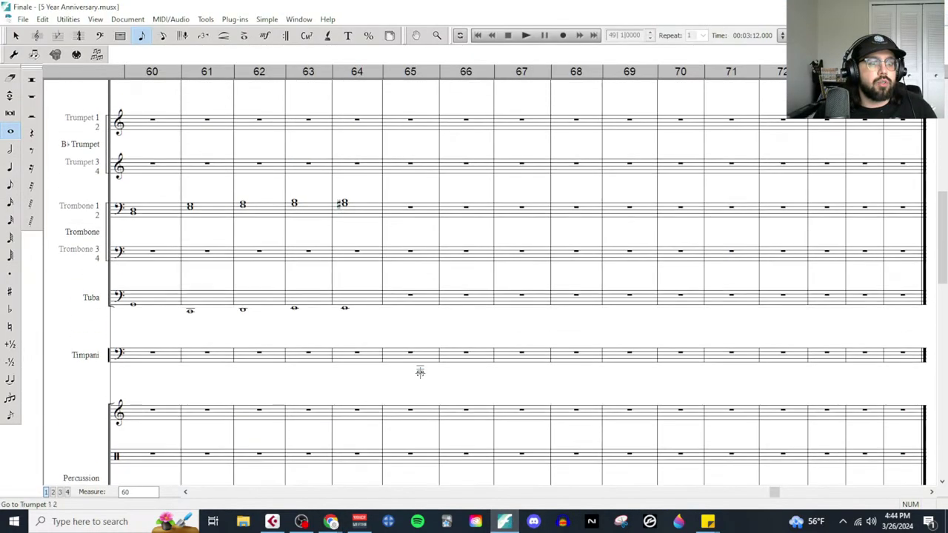
pyautogui.hscroll(-10, 420, 373)
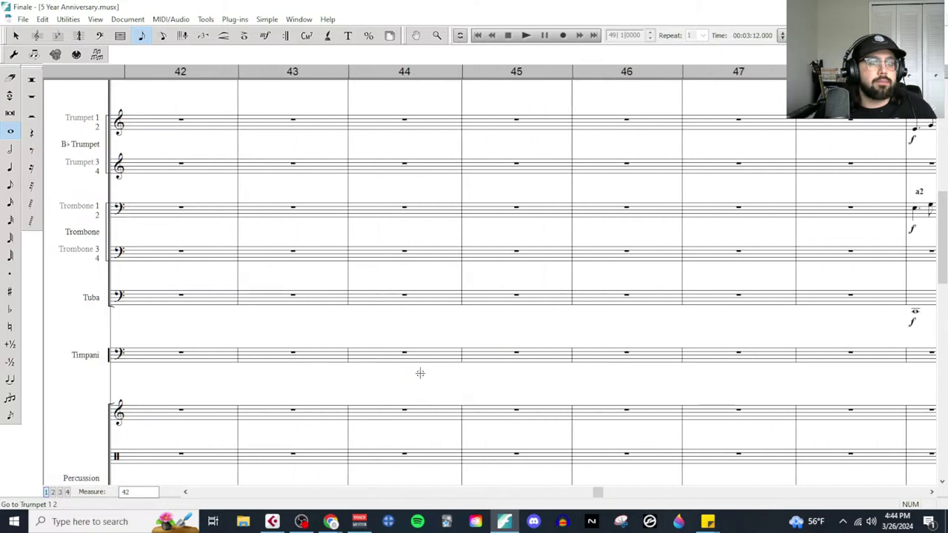
pyautogui.hscroll(5, 420, 372)
pyautogui.hscroll(-2, 420, 373)
pyautogui.scroll(6, 420, 373)
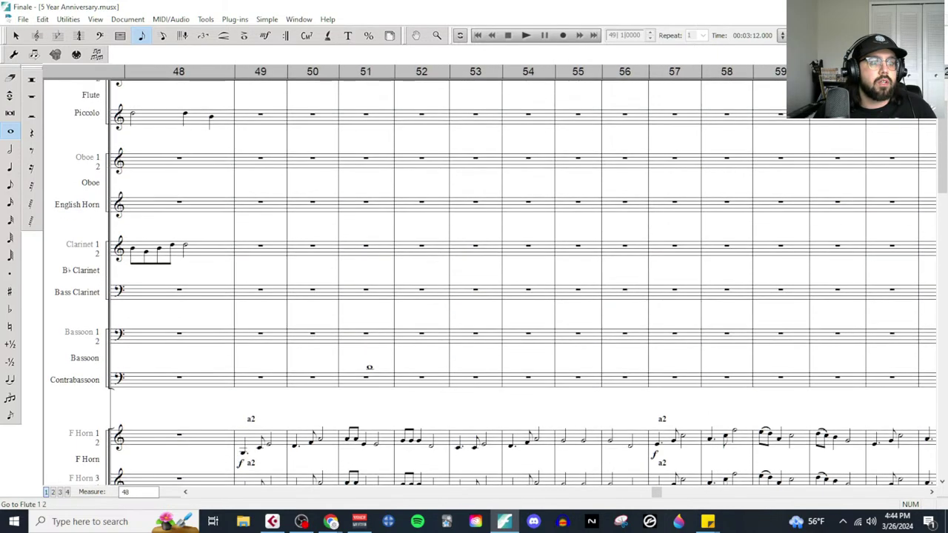
pyautogui.hscroll(-5, 368, 367)
pyautogui.scroll(2, 369, 366)
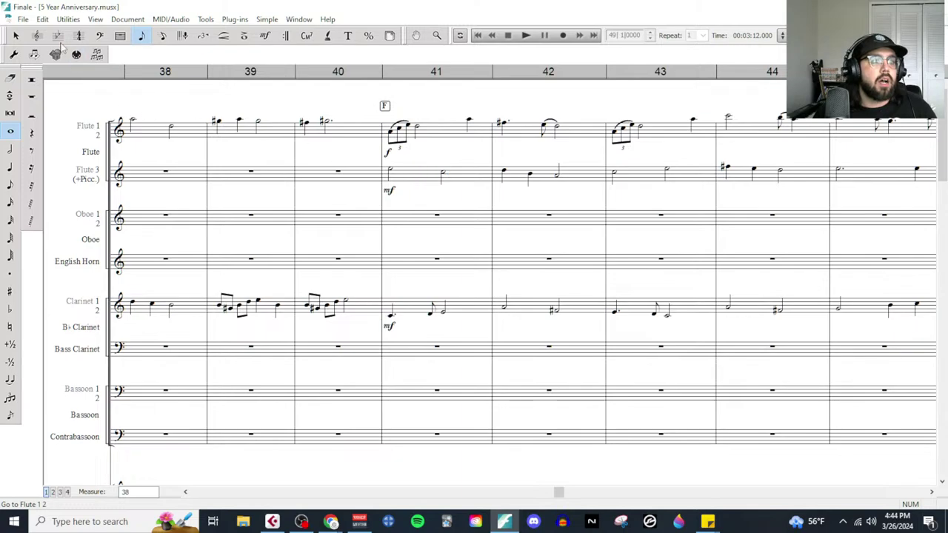
pyautogui.click(16, 36)
pyautogui.click(410, 311)
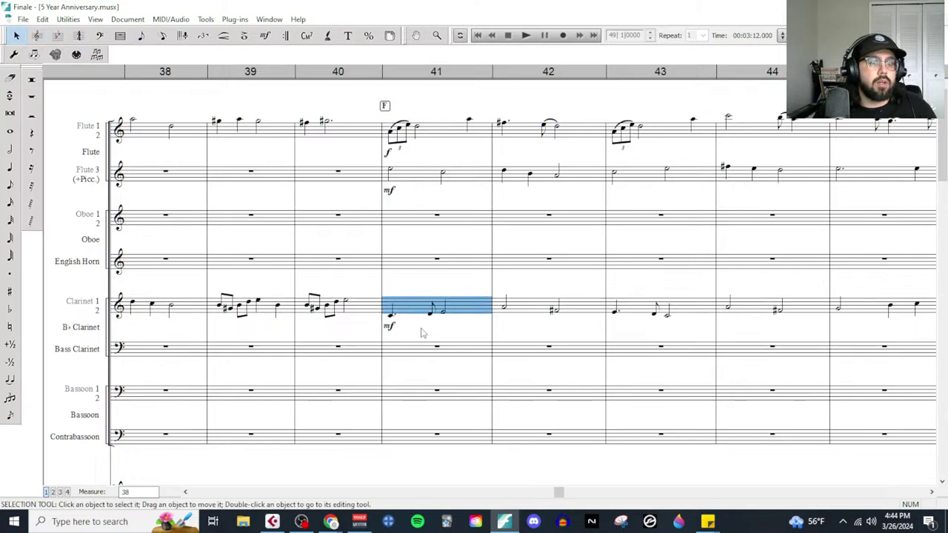
pyautogui.hscroll(2, 421, 332)
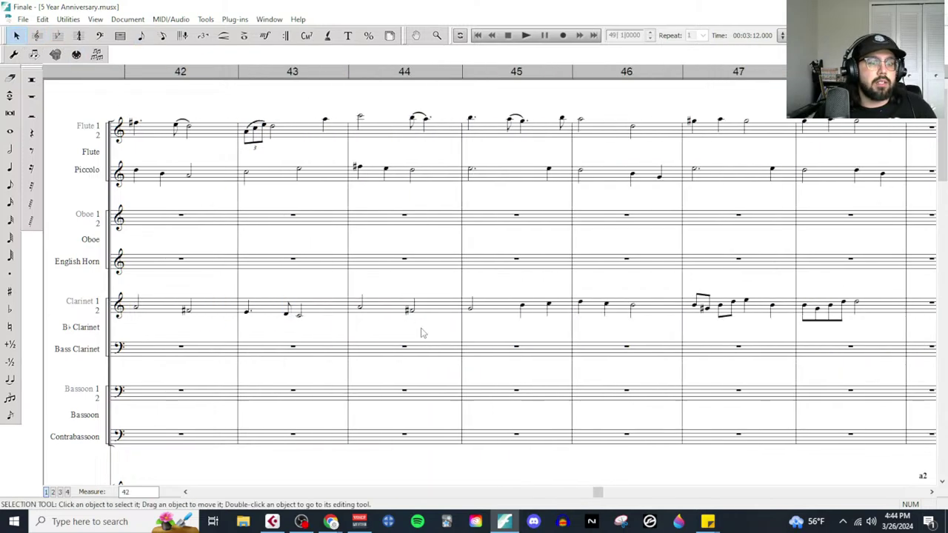
pyautogui.keyDown('shift'); pyautogui.click(863, 309); pyautogui.keyUp('shift')
# Step: Paste the clarinet line into Clarinet measures 65–72
pyautogui.hscroll(10, 760, 321)
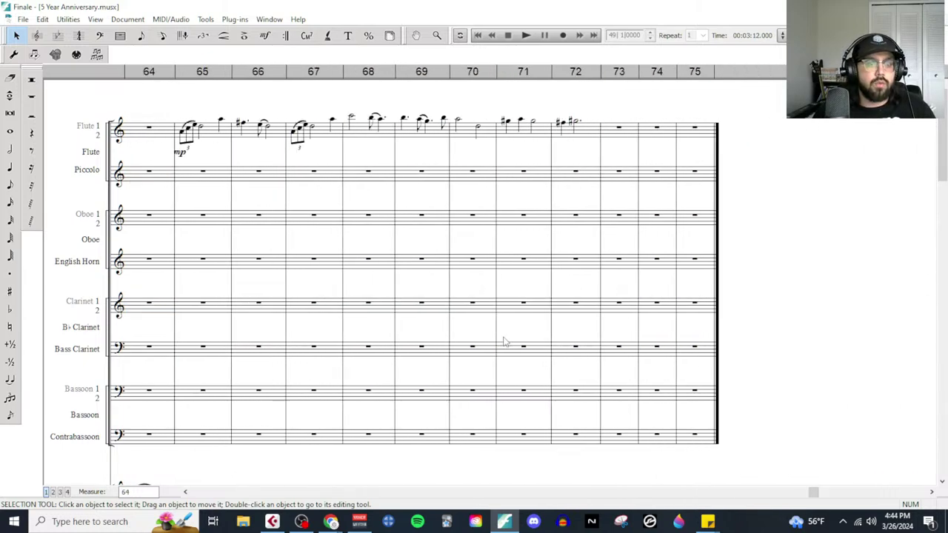
pyautogui.scroll(-6, 503, 342)
pyautogui.scroll(-1, 195, 389)
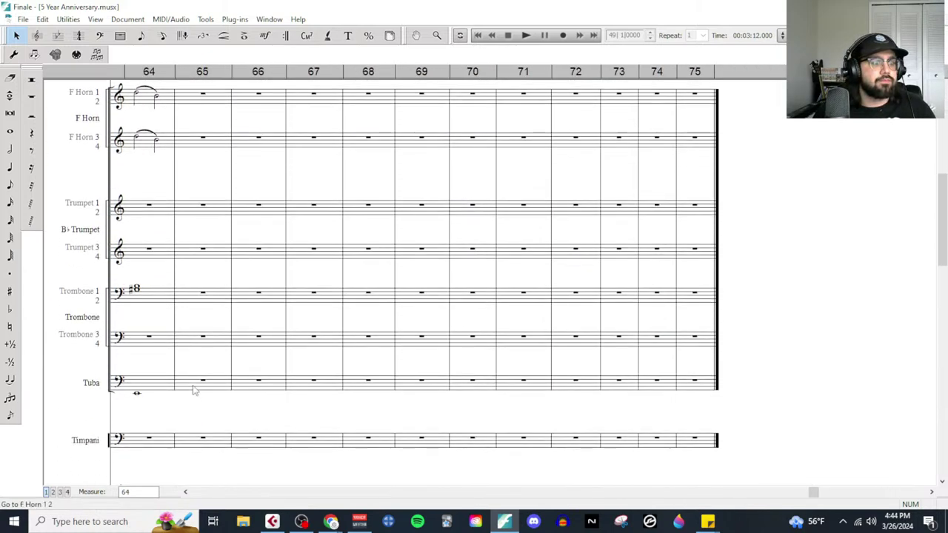
pyautogui.scroll(6, 191, 382)
pyautogui.click(205, 219)
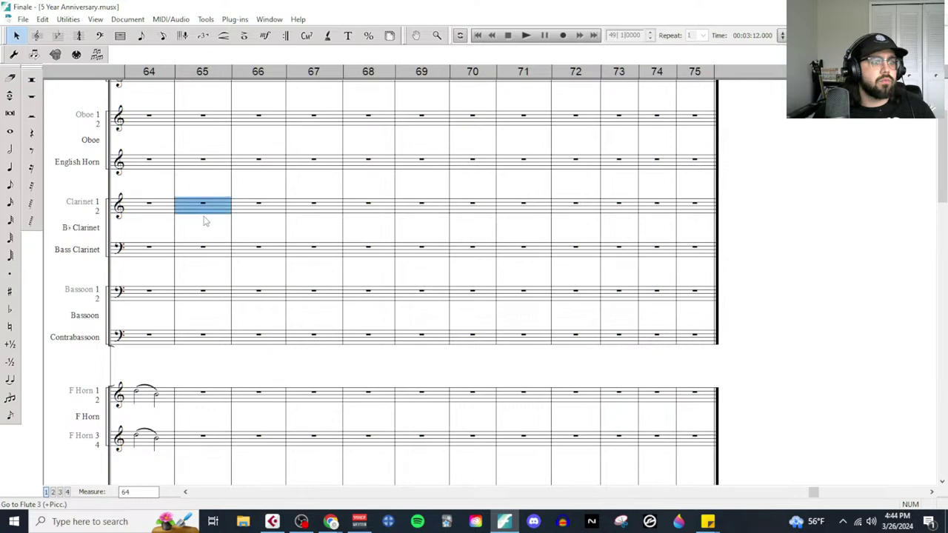
pyautogui.scroll(2, 205, 219)
pyautogui.hotkey('ctrl', 'v')
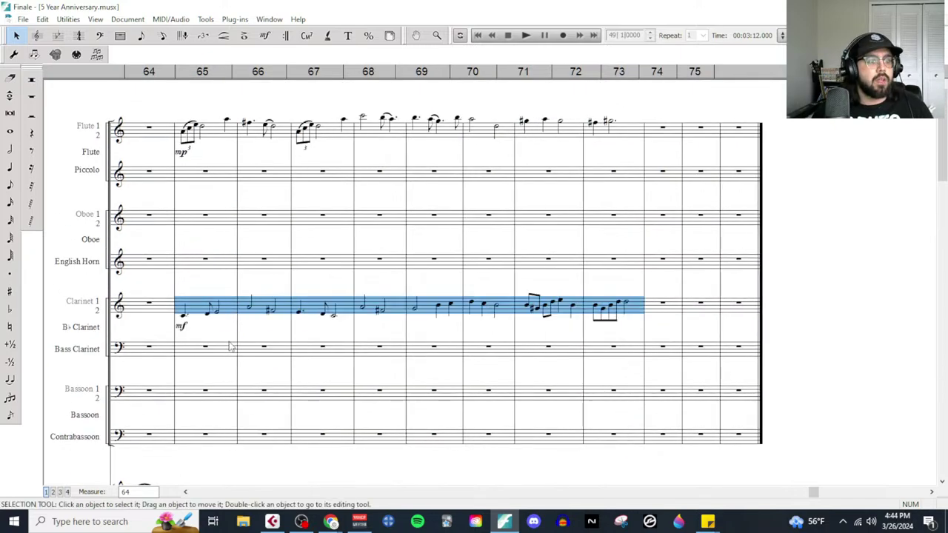
# Step: Select the Bass Clarinet at measure 65 and look over the surrounding staves
pyautogui.click(230, 346)
pyautogui.scroll(-1, 259, 343)
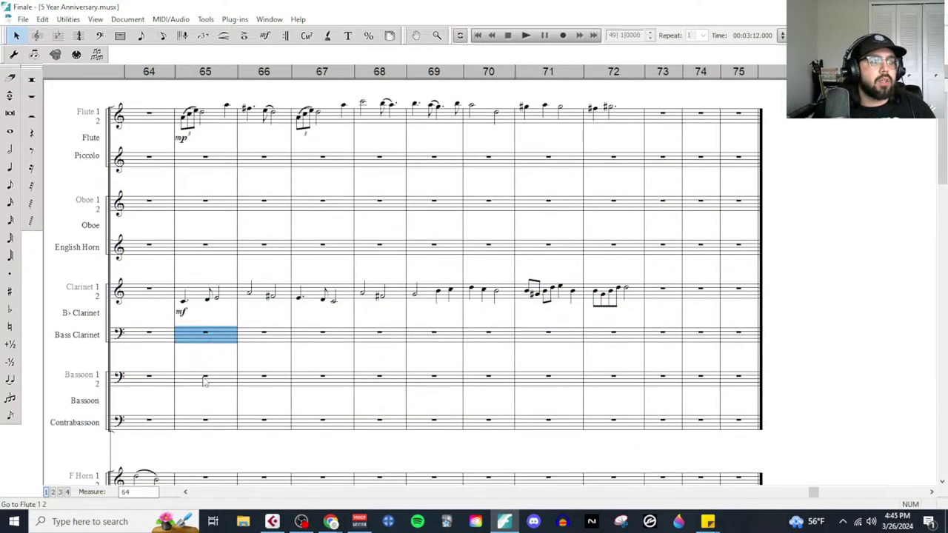
pyautogui.scroll(-8, 205, 381)
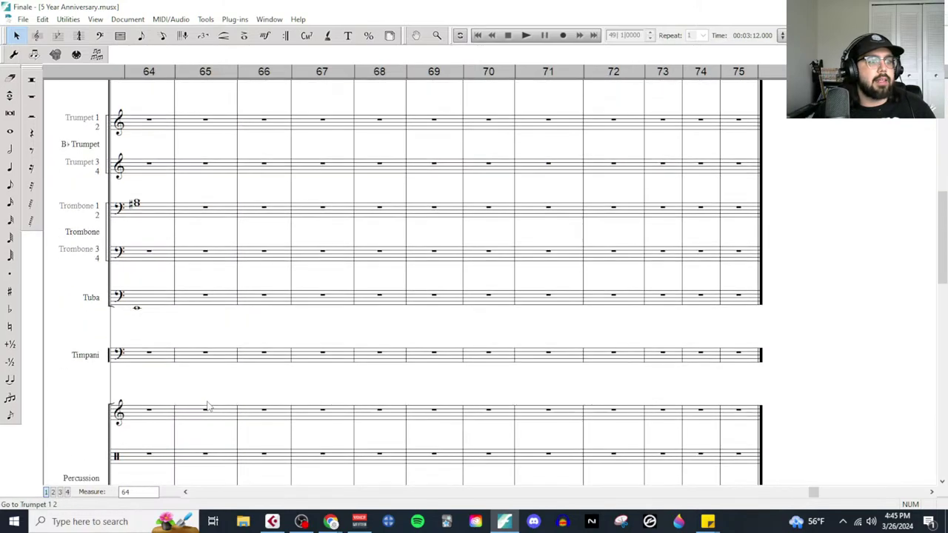
pyautogui.scroll(-6, 208, 404)
pyautogui.scroll(8, 234, 392)
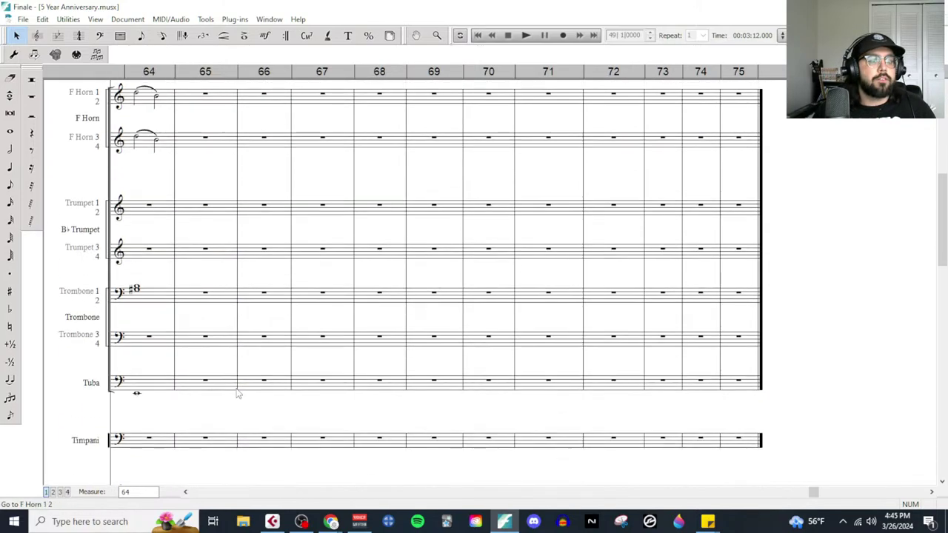
pyautogui.scroll(5, 237, 395)
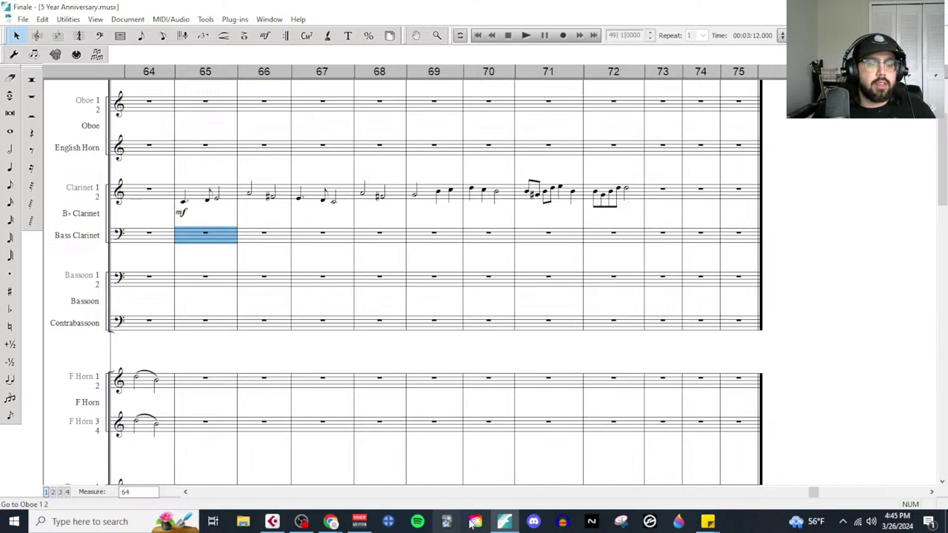
# Step: Open the last Mid-Ground part at bar 65 in Cubase's Key Editor, zoomed in horizontally
pyautogui.click(272, 521)
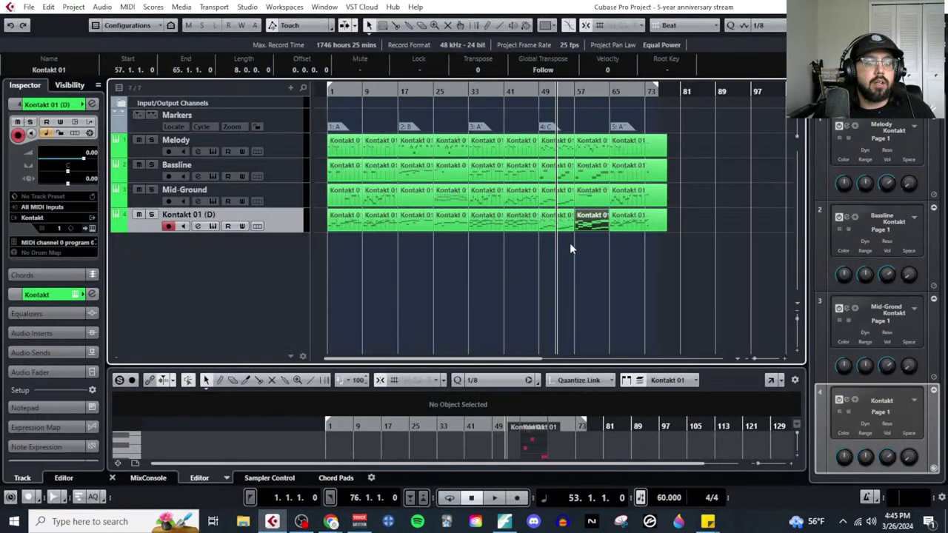
pyautogui.click(639, 202)
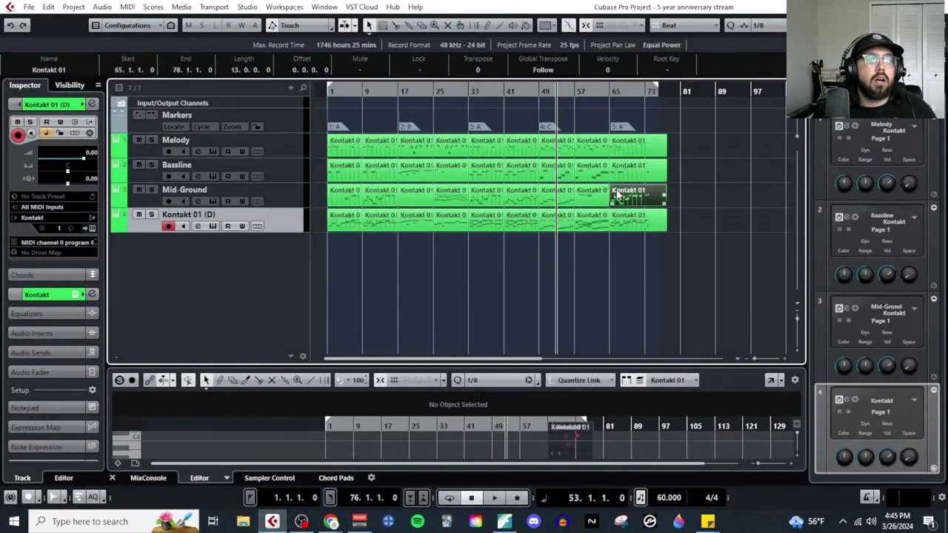
pyautogui.click(127, 7)
pyautogui.click(140, 20)
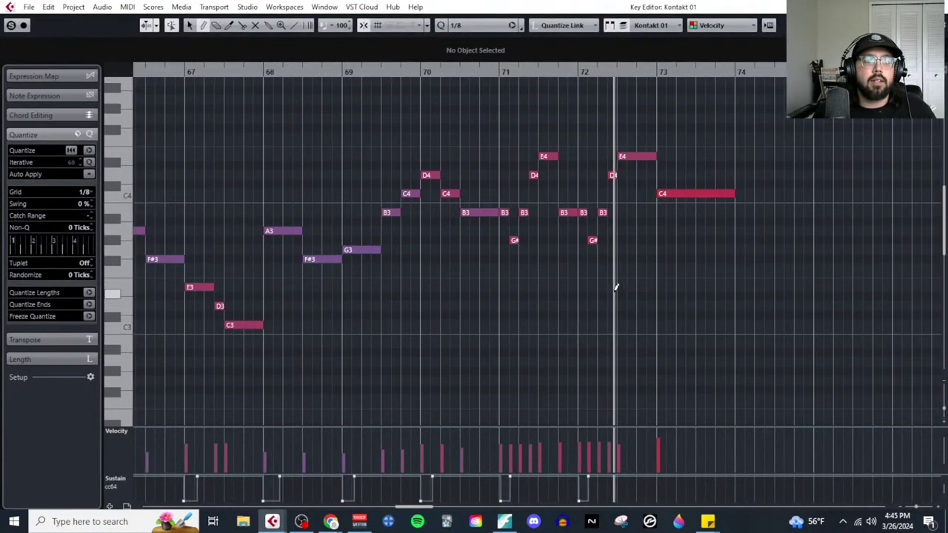
pyautogui.press('h')
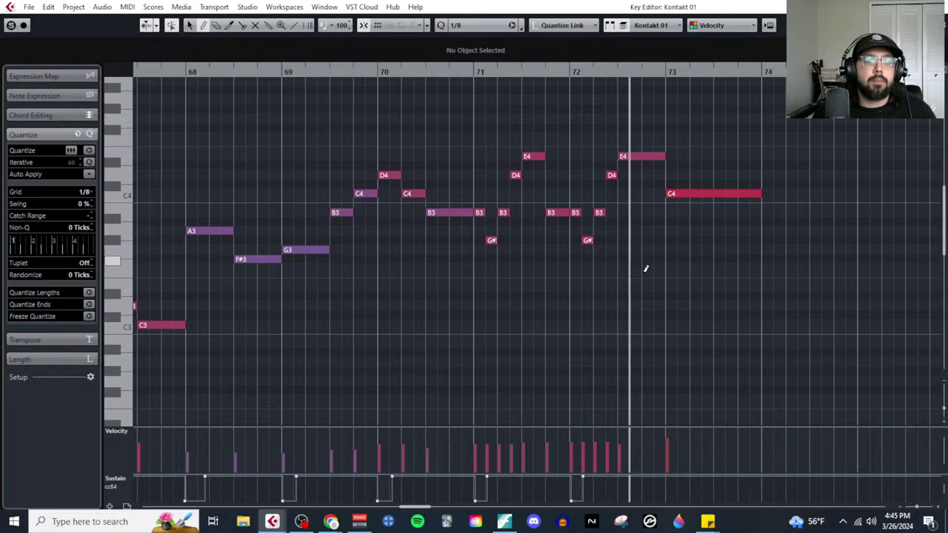
pyautogui.click(505, 521)
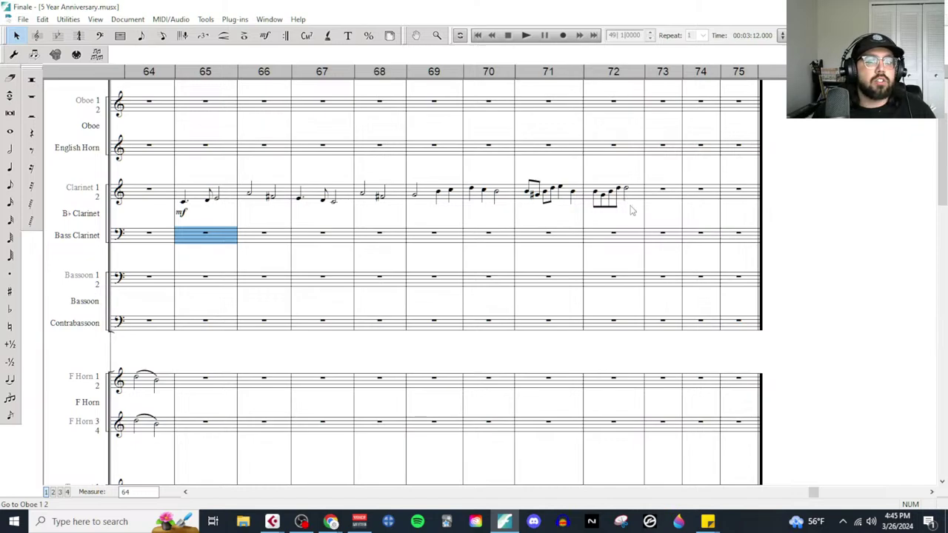
# Step: Add a half note at the end of Clarinet measure 72 and a whole note in measure 73
pyautogui.hotkey('ctrl', 'alt', '6')
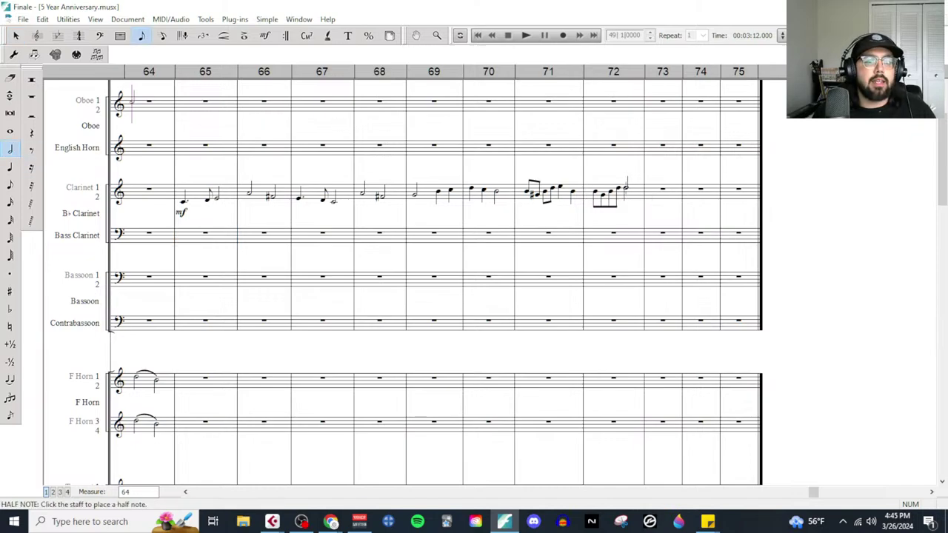
pyautogui.click(625, 188)
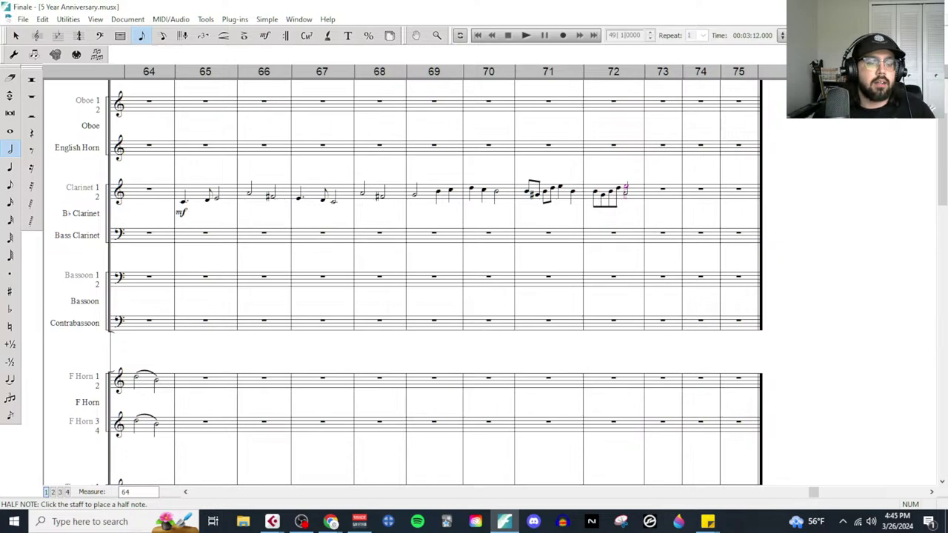
pyautogui.press('Escape')
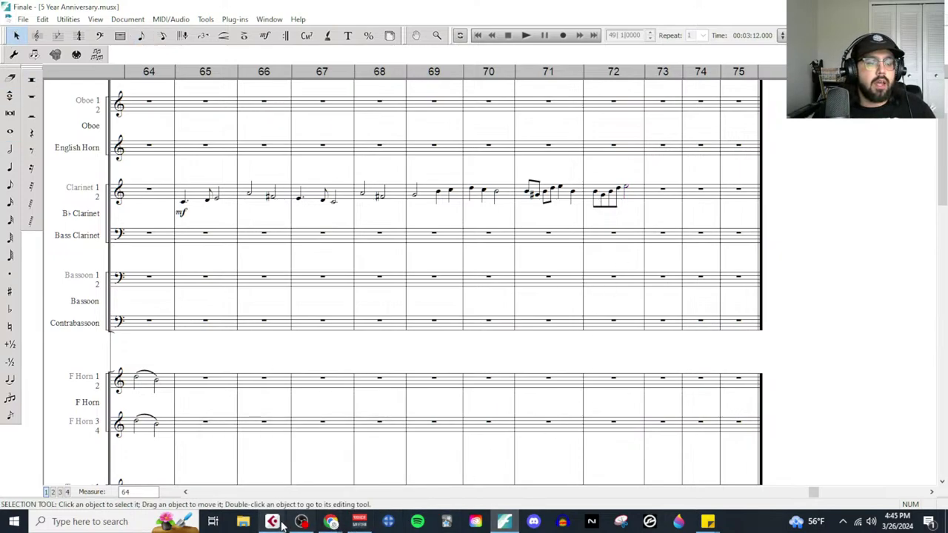
pyautogui.moveTo(275, 522)
pyautogui.click(348, 460)
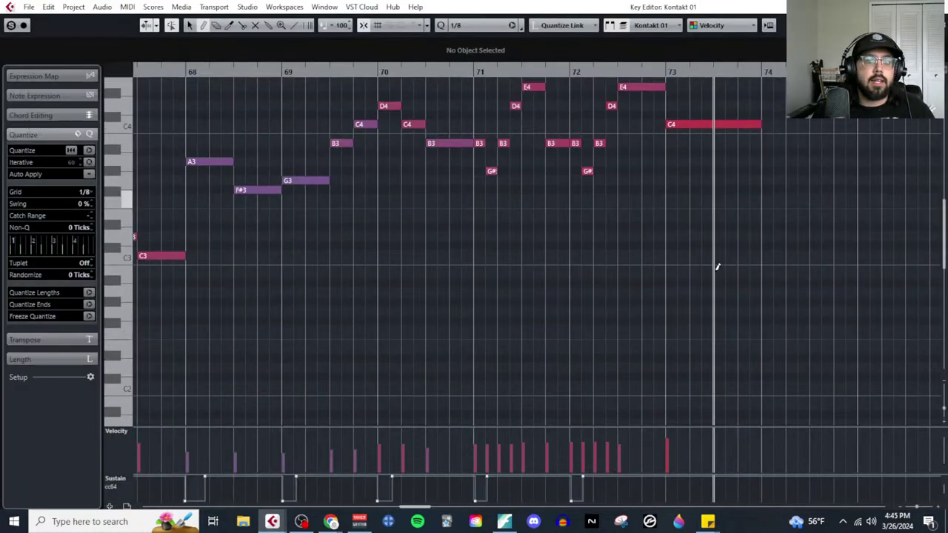
pyautogui.click(504, 521)
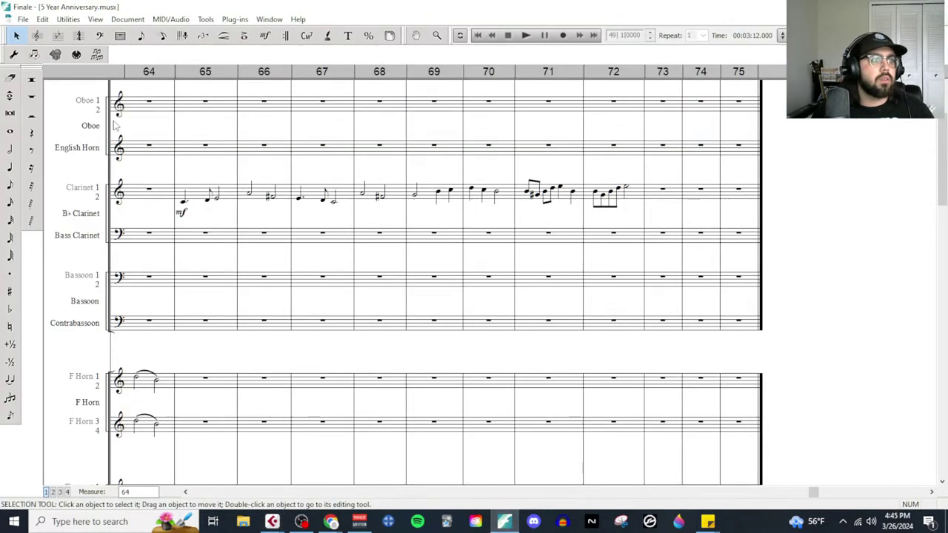
pyautogui.click(10, 131)
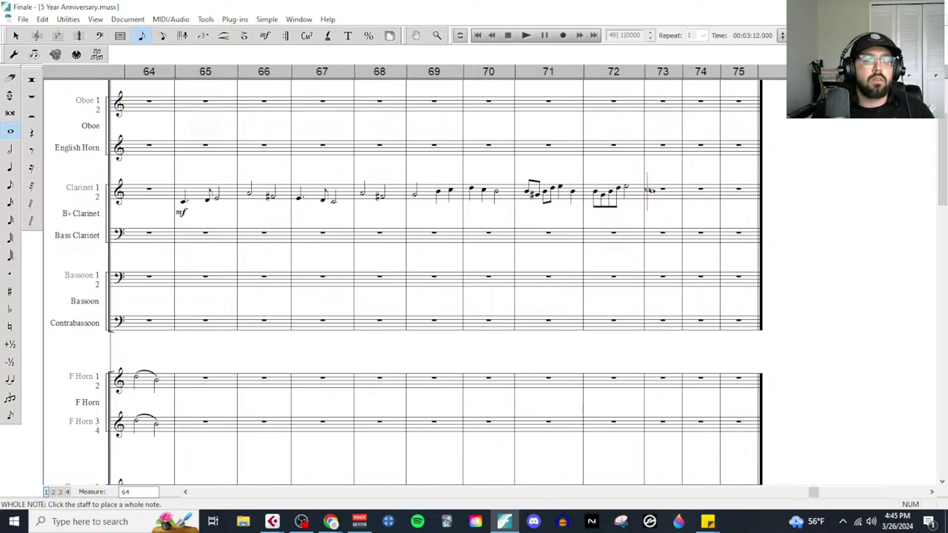
pyautogui.click(652, 191)
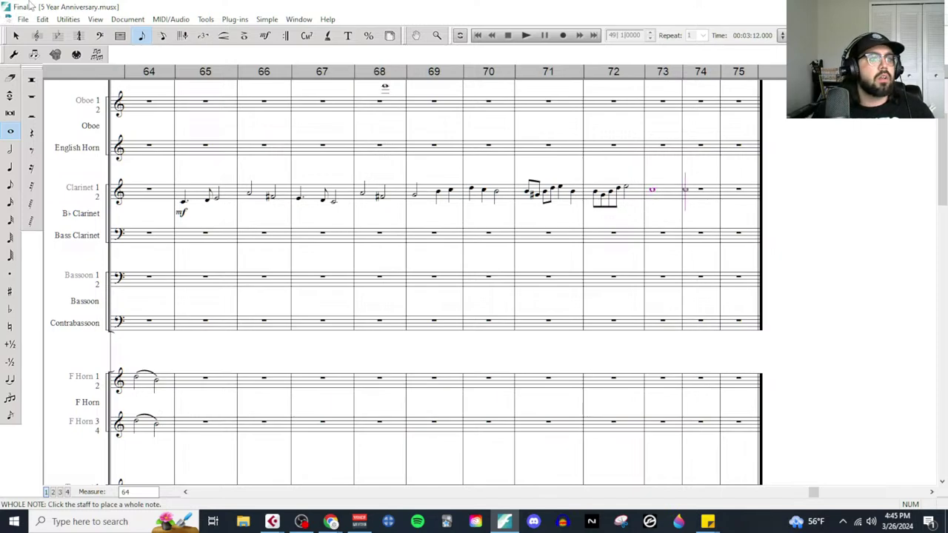
# Step: Copy Clarinet measures 65–73 and paste them into Violin II at measure 65
pyautogui.click(16, 35)
pyautogui.click(185, 191)
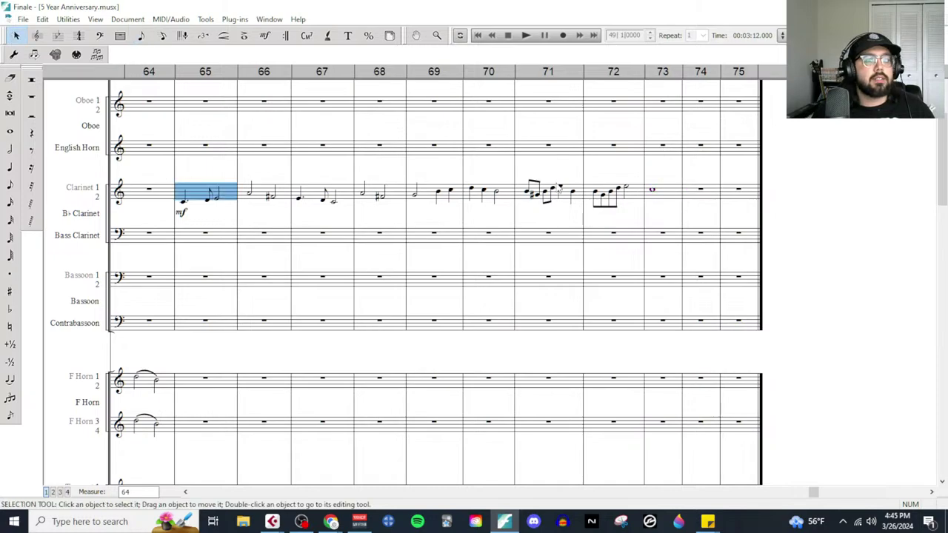
pyautogui.keyDown('shift'); pyautogui.click(653, 194); pyautogui.keyUp('shift')
pyautogui.scroll(-5, 244, 407)
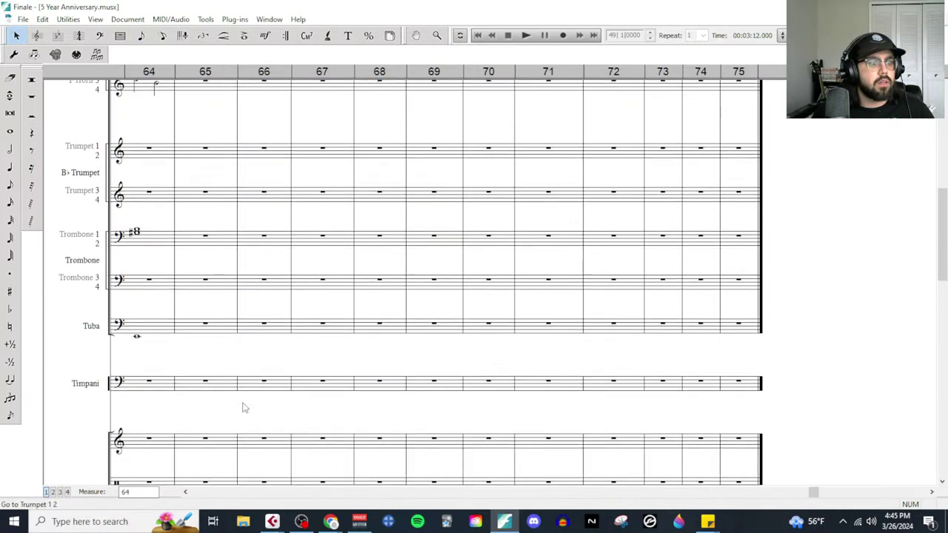
pyautogui.scroll(-15, 244, 406)
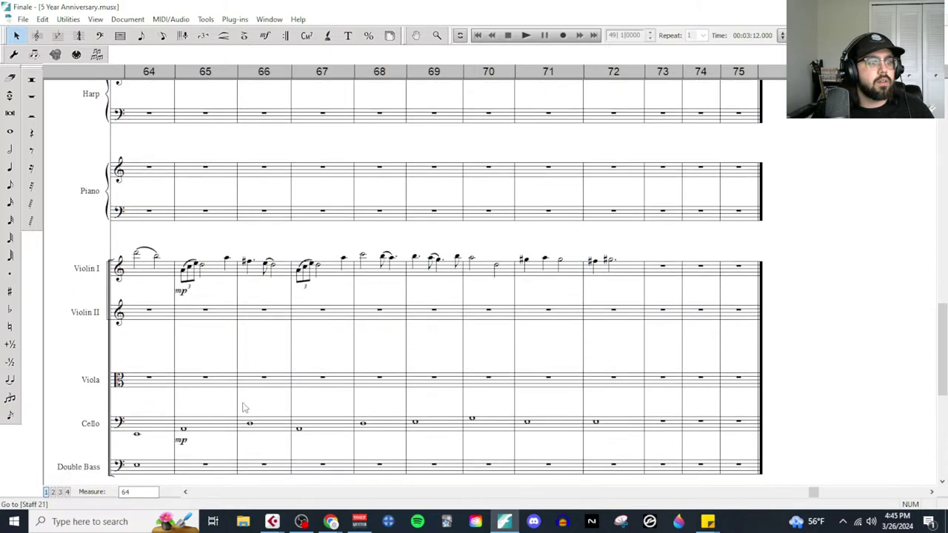
pyautogui.click(223, 320)
pyautogui.hotkey('ctrl', 'v')
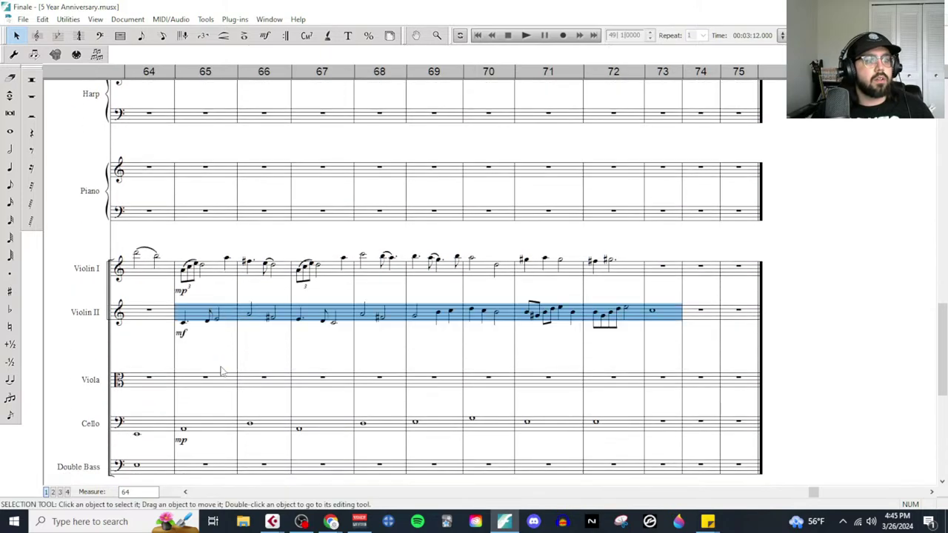
pyautogui.click(238, 361)
pyautogui.scroll(15, 292, 359)
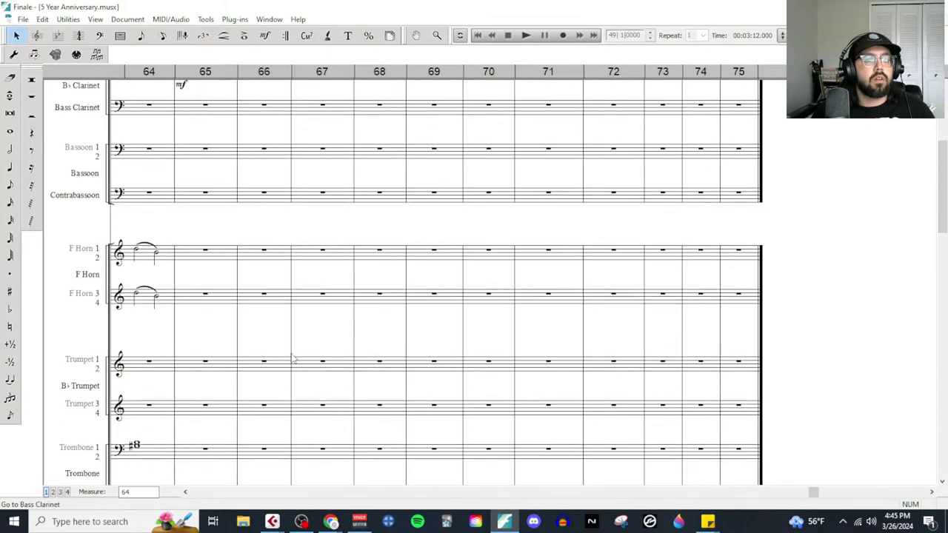
pyautogui.scroll(5, 292, 359)
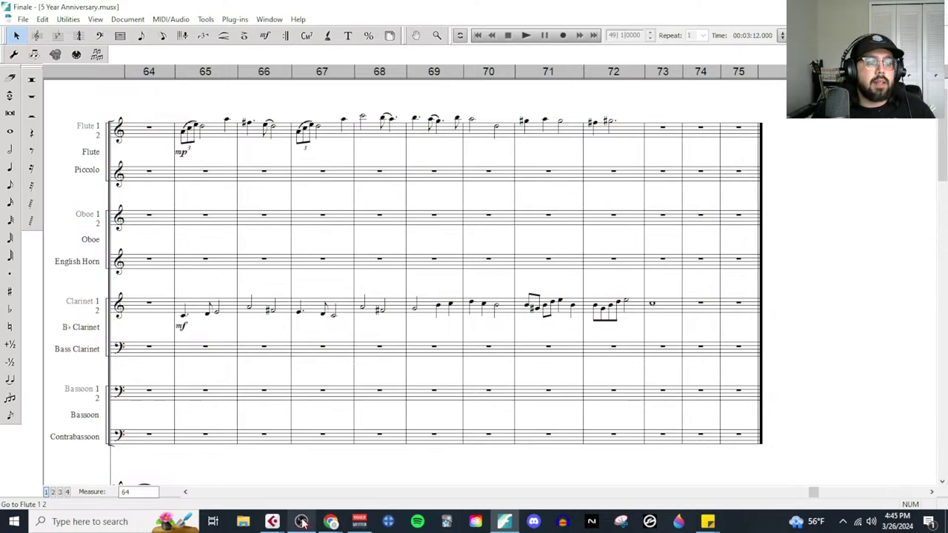
# Step: Open the last Kontakt 01 (D) part from bar 65 in the Key Editor and view bars 68–74
pyautogui.moveTo(301, 523)
pyautogui.click(200, 467)
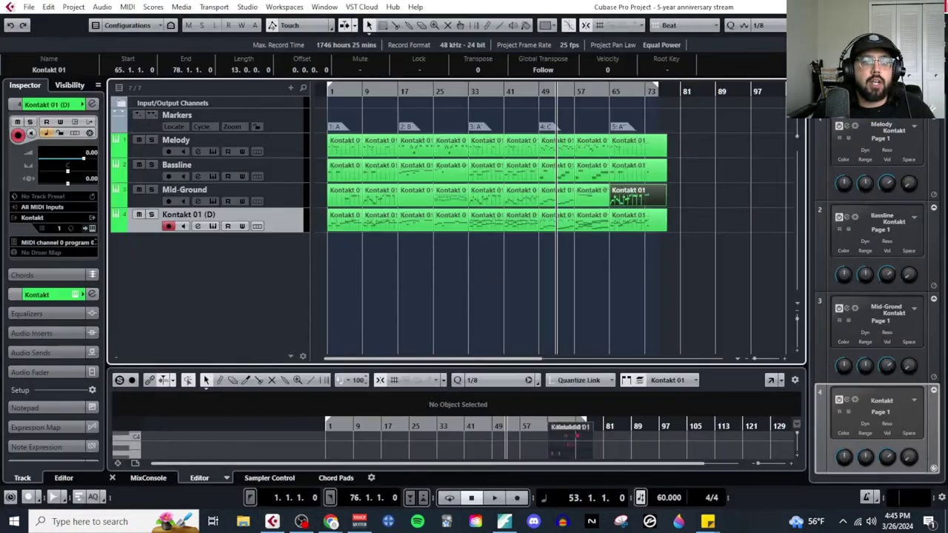
pyautogui.click(622, 222)
pyautogui.click(128, 7)
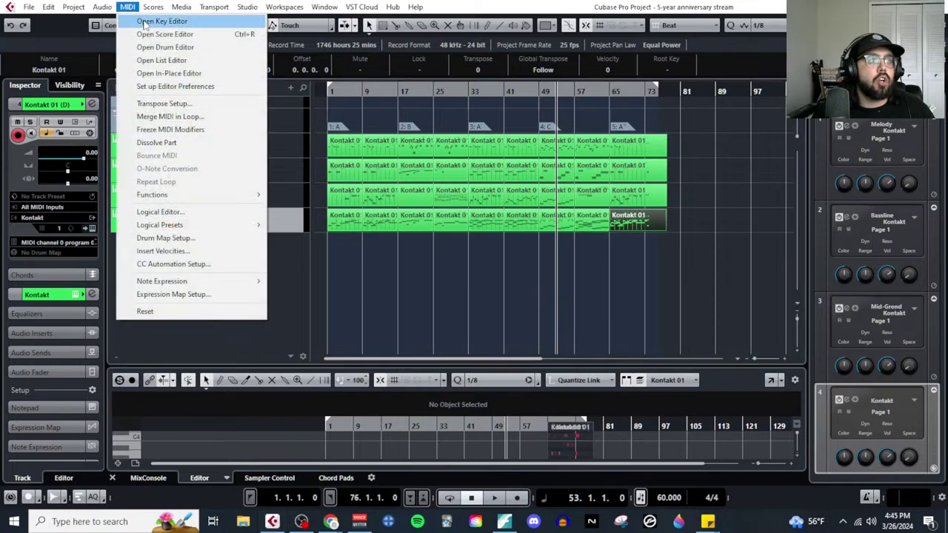
pyautogui.click(146, 23)
pyautogui.hscroll(4, 658, 244)
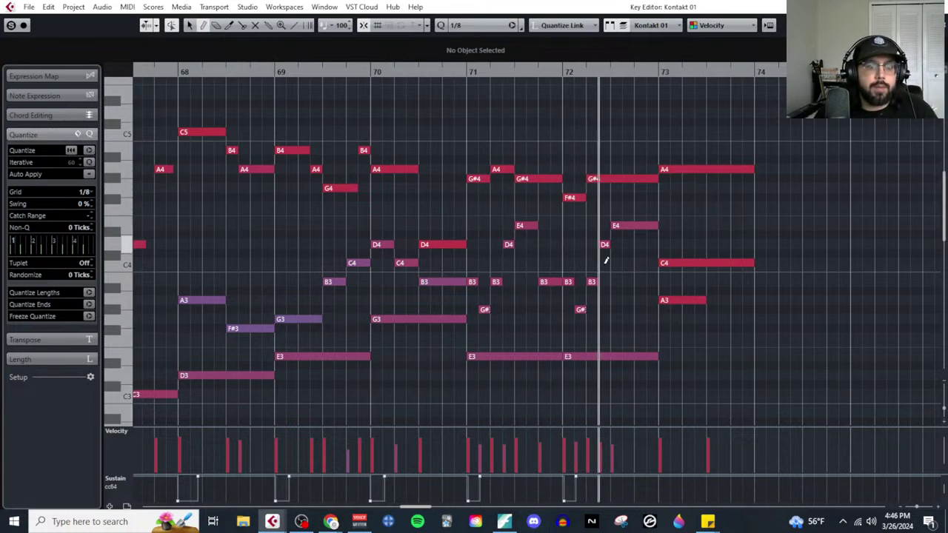
pyautogui.click(500, 522)
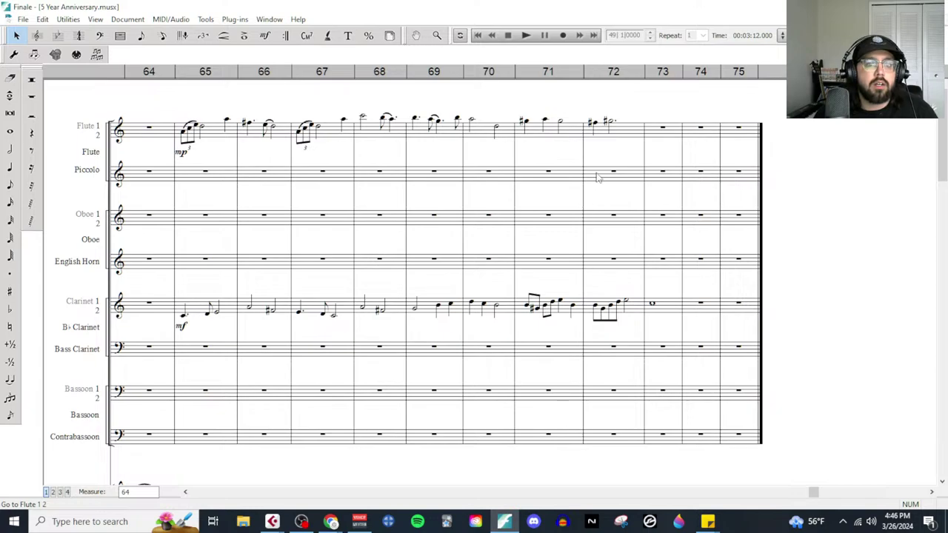
# Step: Place a whole note in Flute measure 73, checking the Cubase note editor for reference
pyautogui.click(10, 131)
pyautogui.click(653, 119)
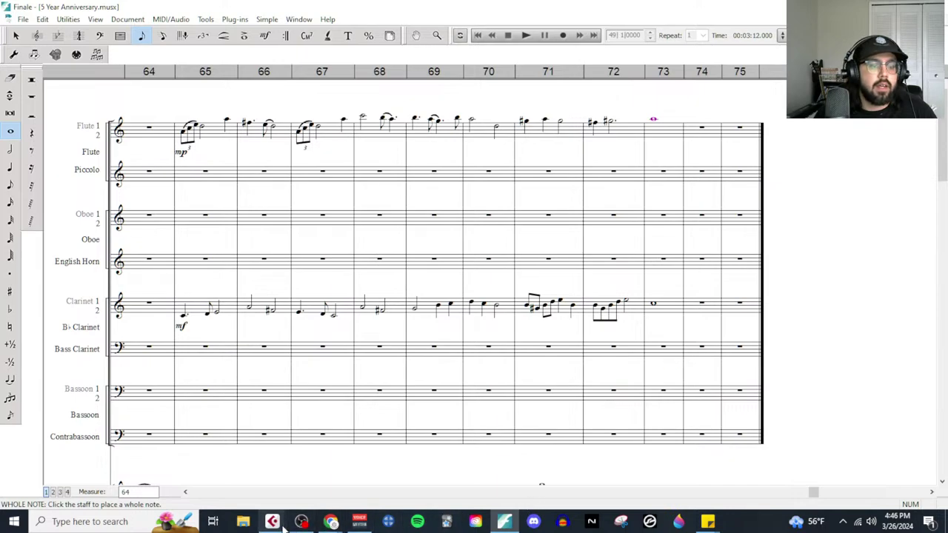
pyautogui.moveTo(272, 522)
pyautogui.click(337, 470)
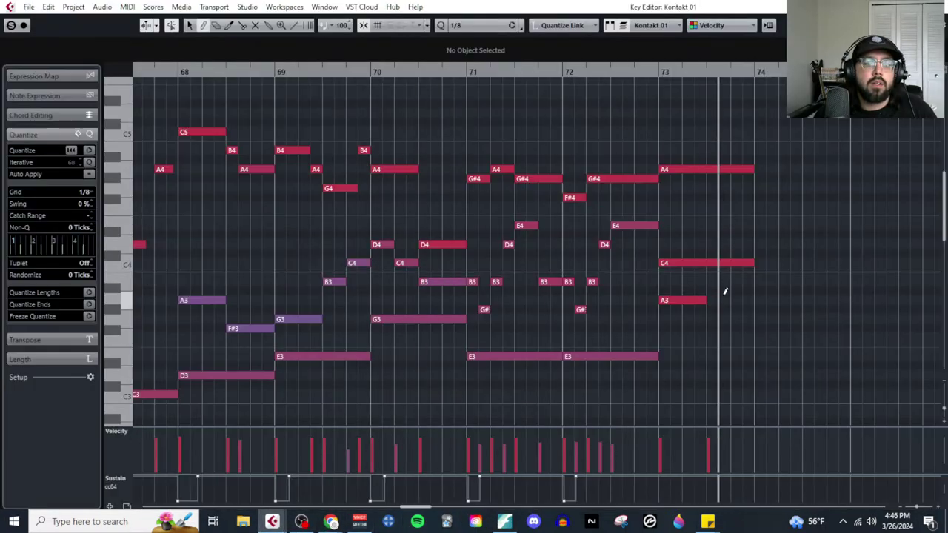
pyautogui.scroll(-3, 725, 290)
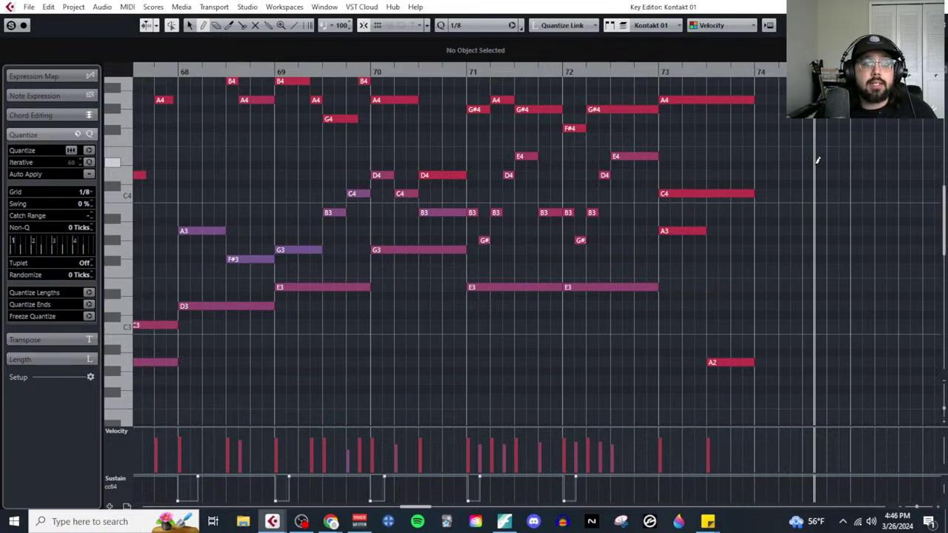
pyautogui.click(504, 522)
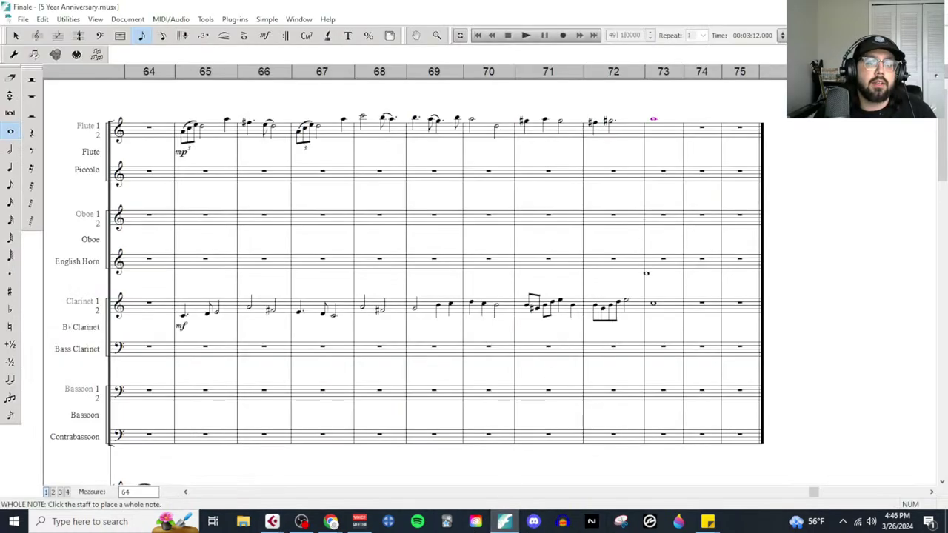
# Step: Enter half notes in Cello measure 73
pyautogui.scroll(-15, 653, 119)
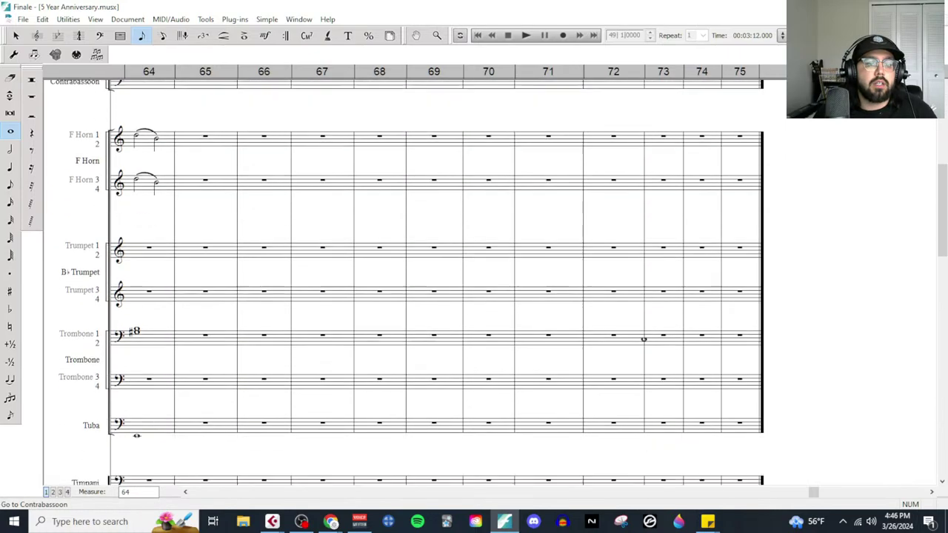
pyautogui.scroll(-5, 639, 391)
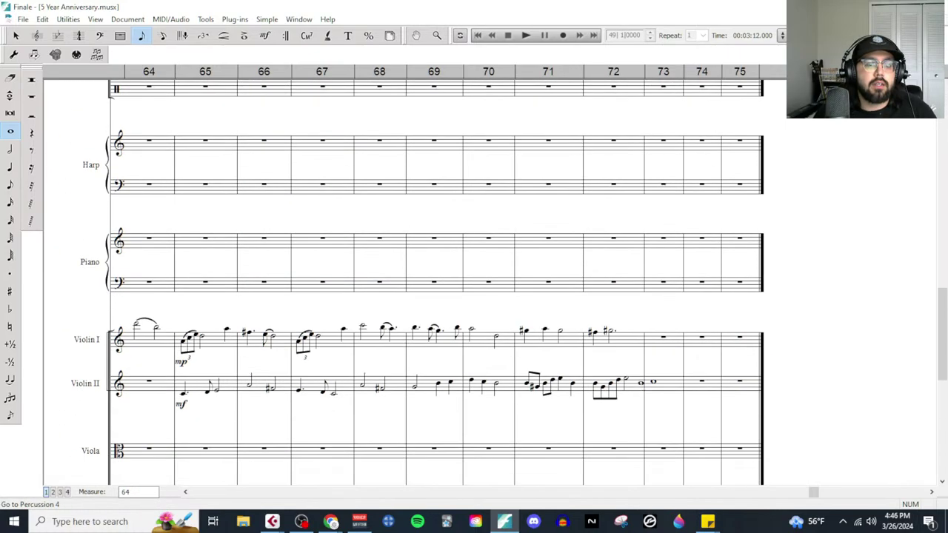
pyautogui.scroll(-5, 655, 409)
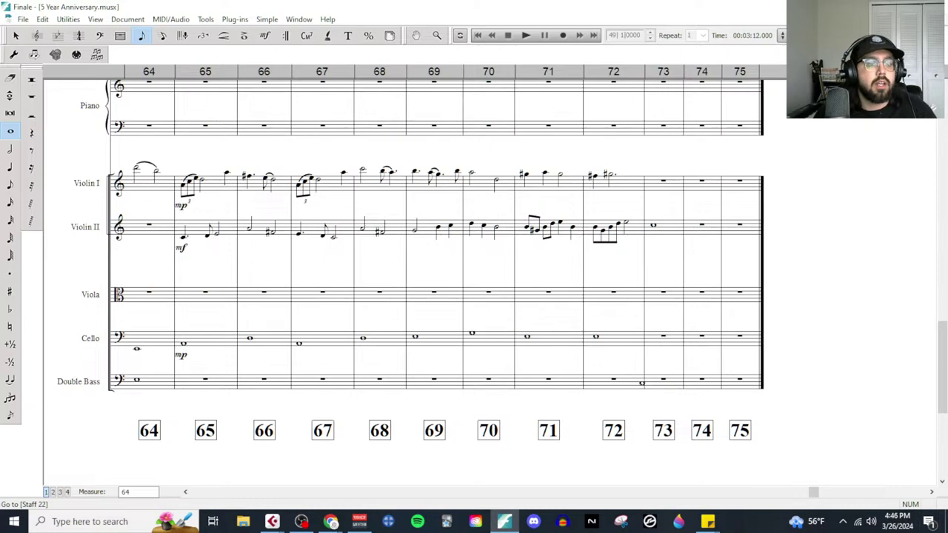
pyautogui.click(10, 151)
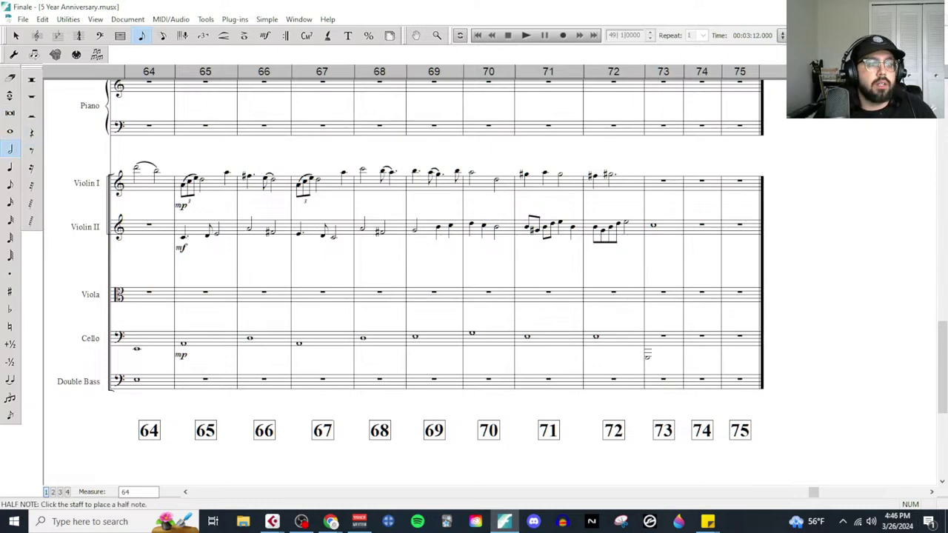
pyautogui.click(650, 331)
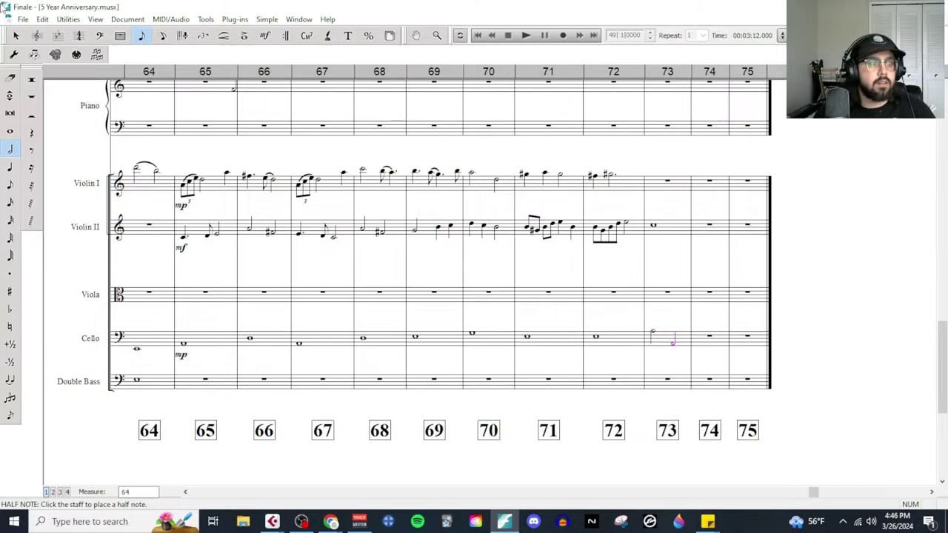
pyautogui.click(15, 36)
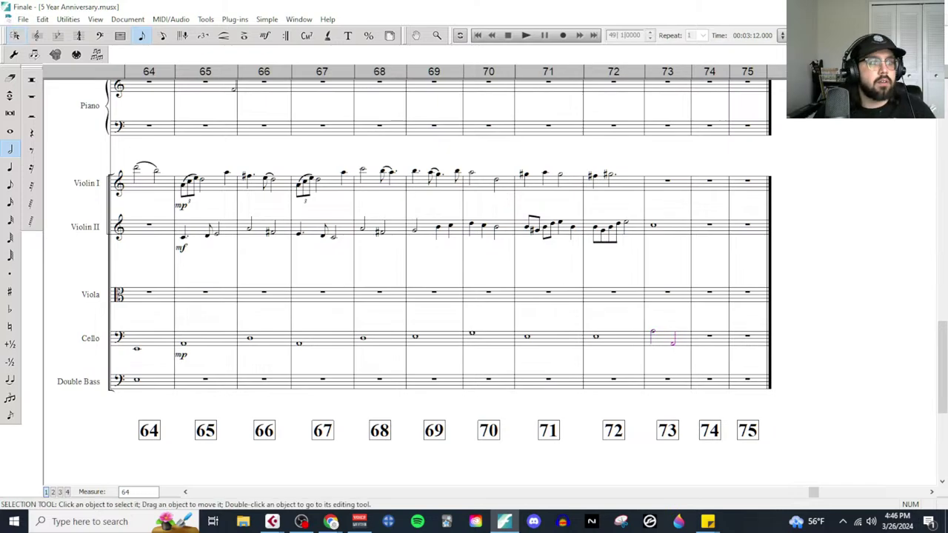
# Step: Set playback to always start at measure 65 and play through to the end
pyautogui.click(526, 36)
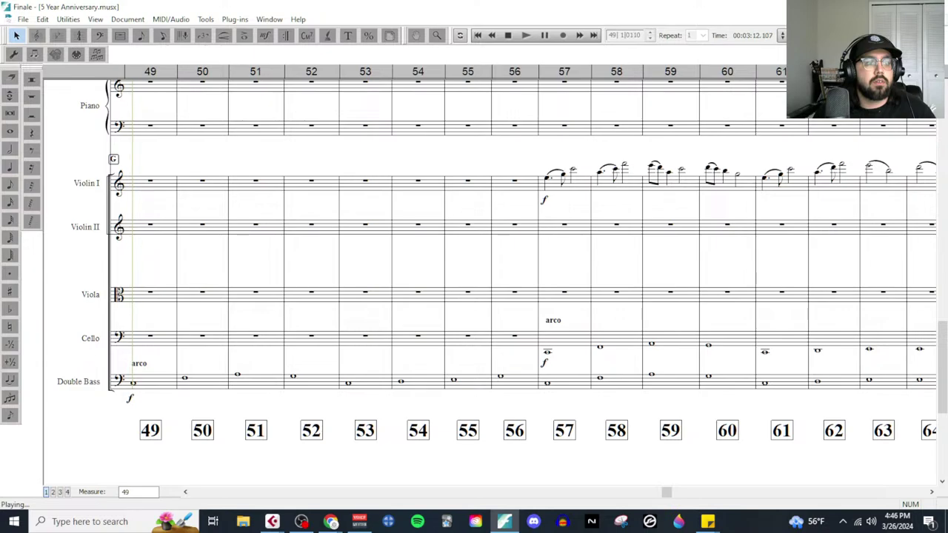
pyautogui.click(508, 36)
pyautogui.click(459, 36)
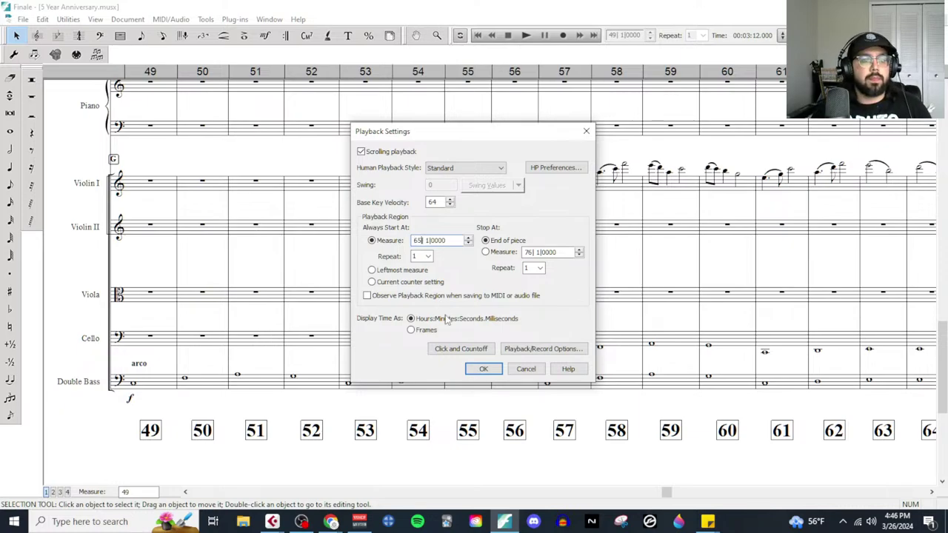
pyautogui.click(482, 369)
pyautogui.click(526, 36)
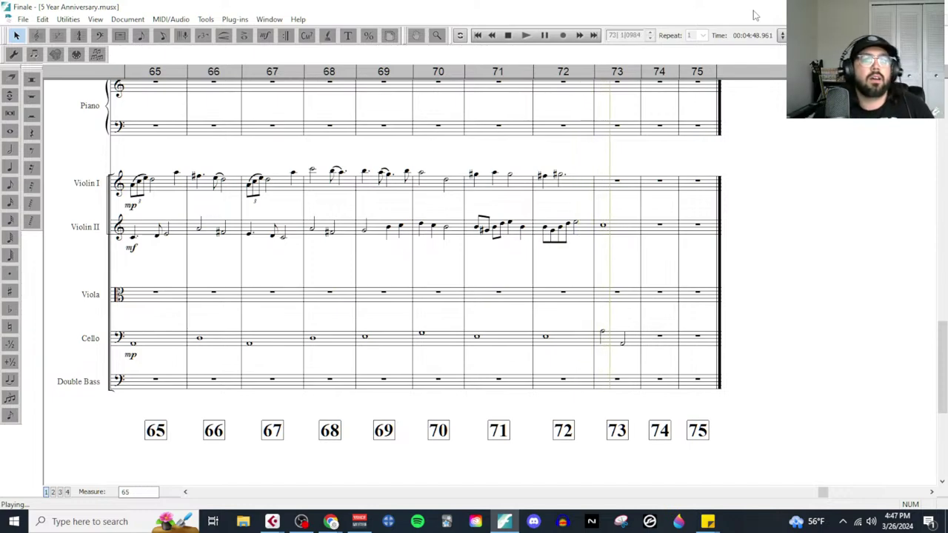
pyautogui.click(508, 35)
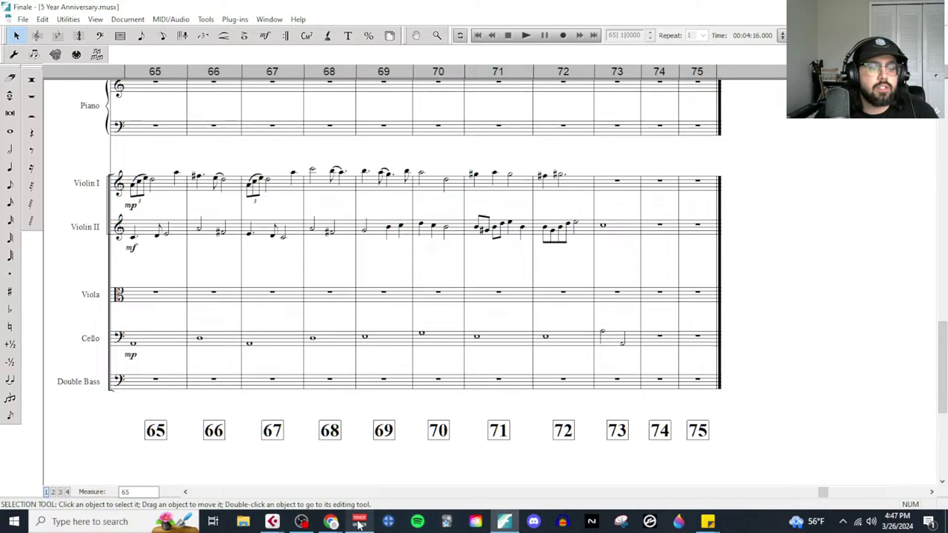
# Step: Scroll the composing plan to the A4 and C1/C2 orchestration, then glance at Cubase's key editor
pyautogui.moveTo(327, 528)
pyautogui.click(391, 482)
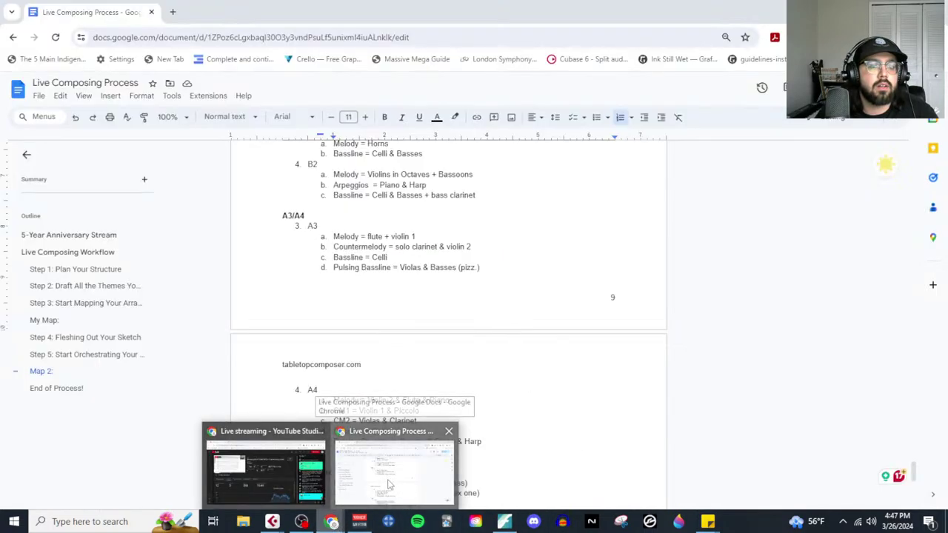
pyautogui.scroll(-5, 457, 441)
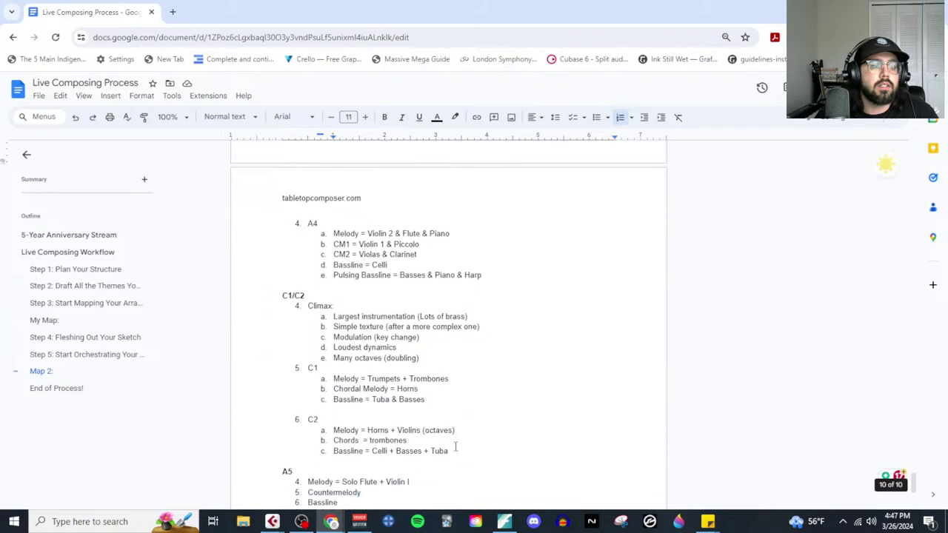
pyautogui.moveTo(273, 521)
pyautogui.click(375, 476)
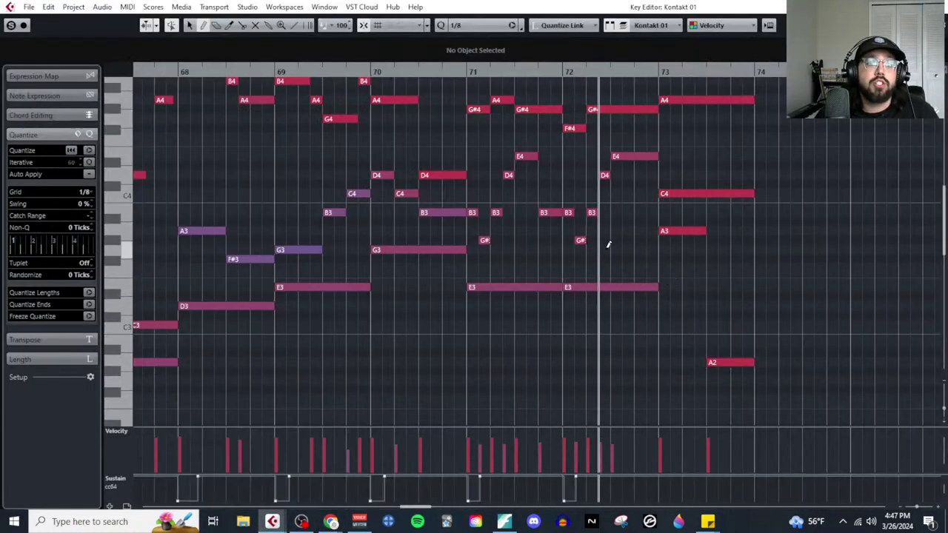
pyautogui.click(500, 521)
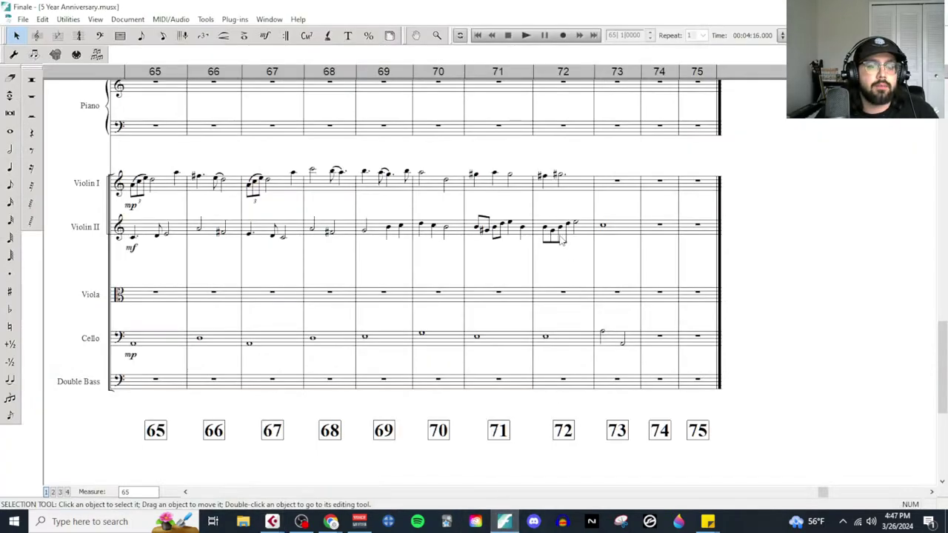
# Step: Rework the eighth notes in measure 72 of Violin II and the clarinets
pyautogui.click(11, 186)
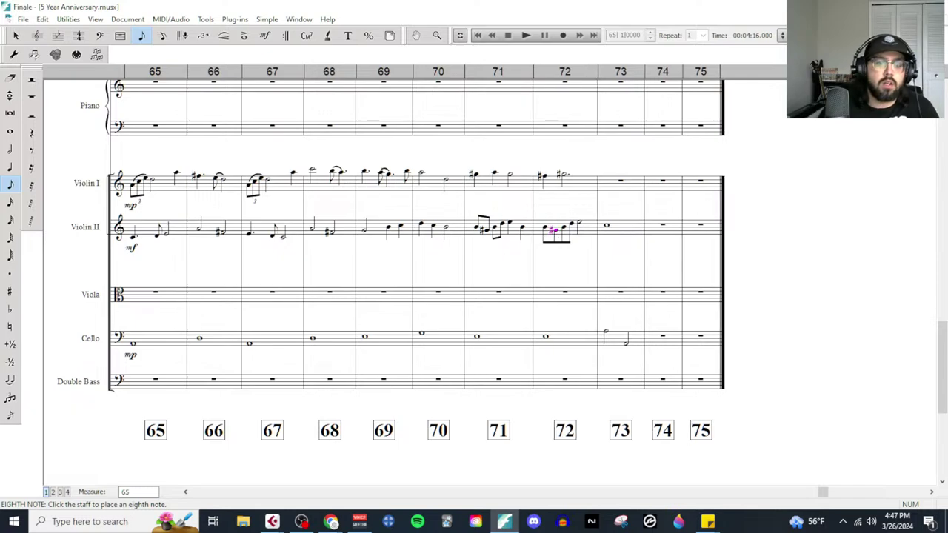
pyautogui.scroll(3, 544, 230)
pyautogui.click(15, 36)
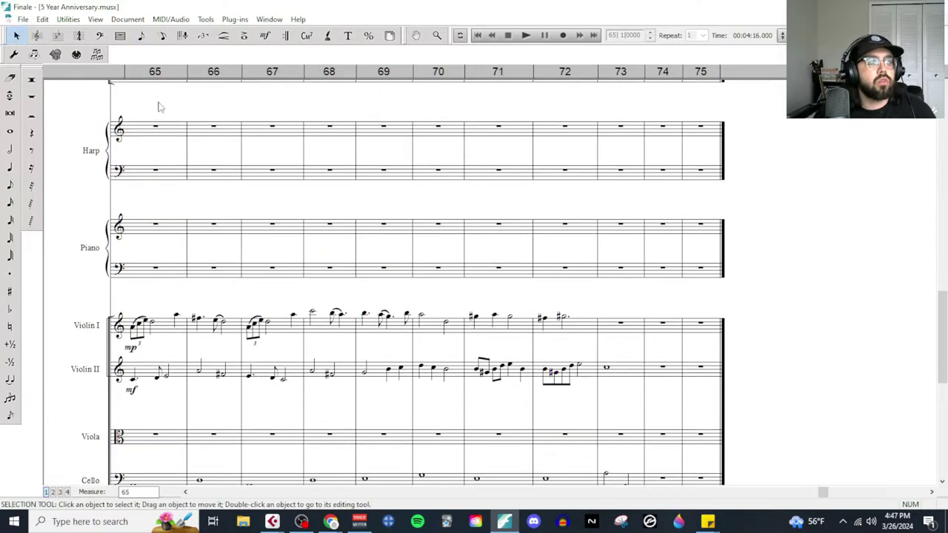
pyautogui.scroll(15, 533, 297)
pyautogui.scroll(4, 552, 314)
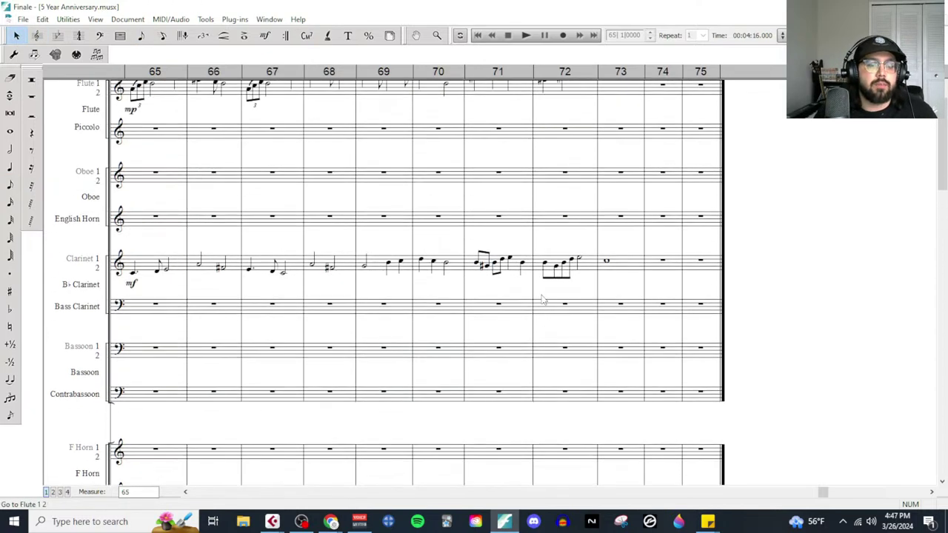
pyautogui.click(11, 185)
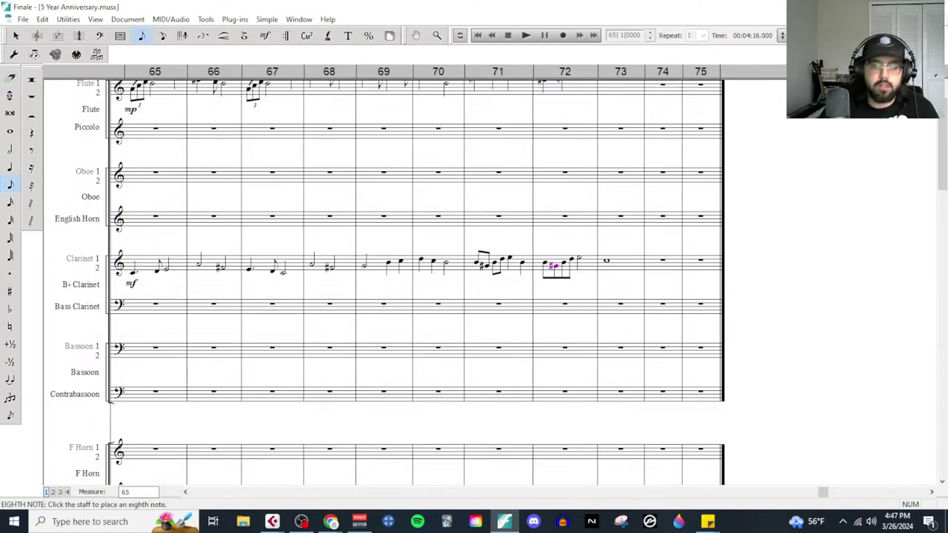
pyautogui.scroll(1, 386, 166)
pyautogui.press('Escape')
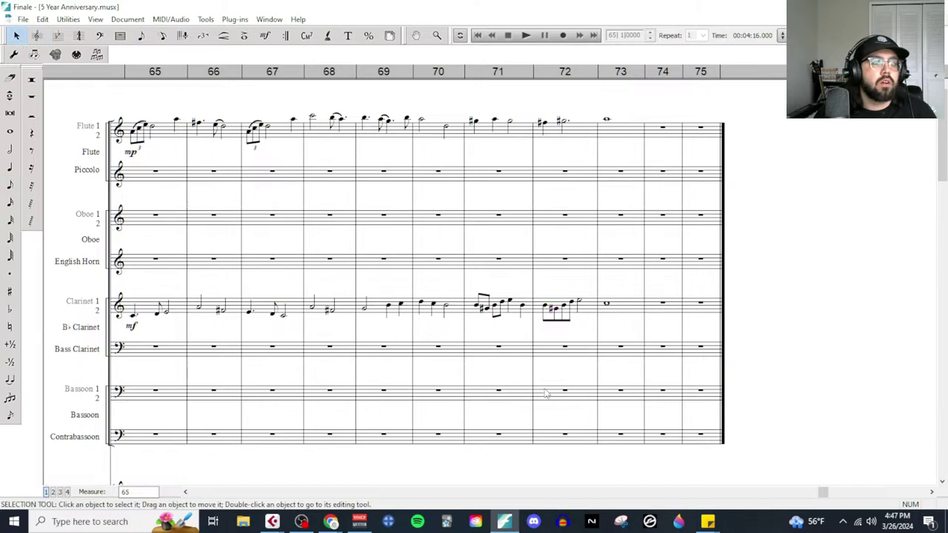
# Step: Open Playback Settings and set the start measure to 1
pyautogui.scroll(-15, 543, 388)
pyautogui.scroll(-8, 544, 388)
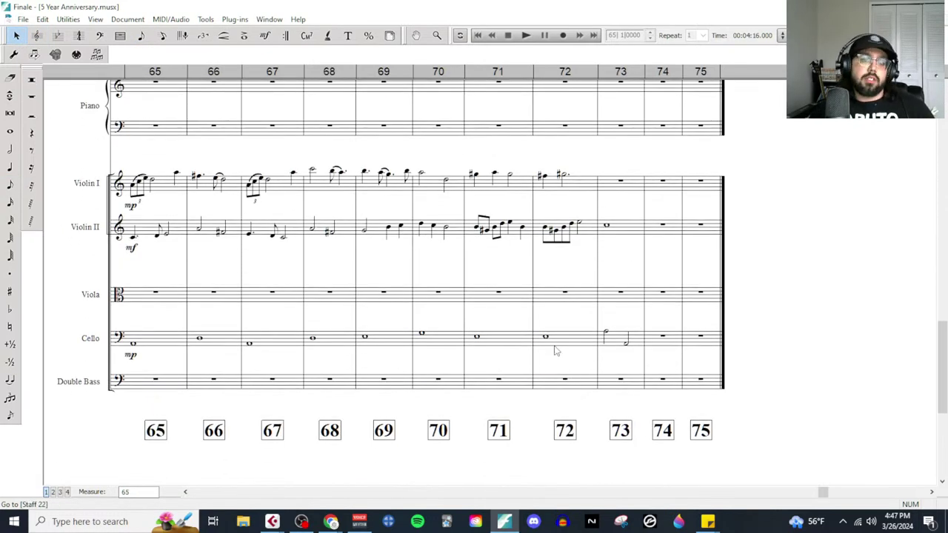
pyautogui.hotkey('ctrl', 'shift', 'space')
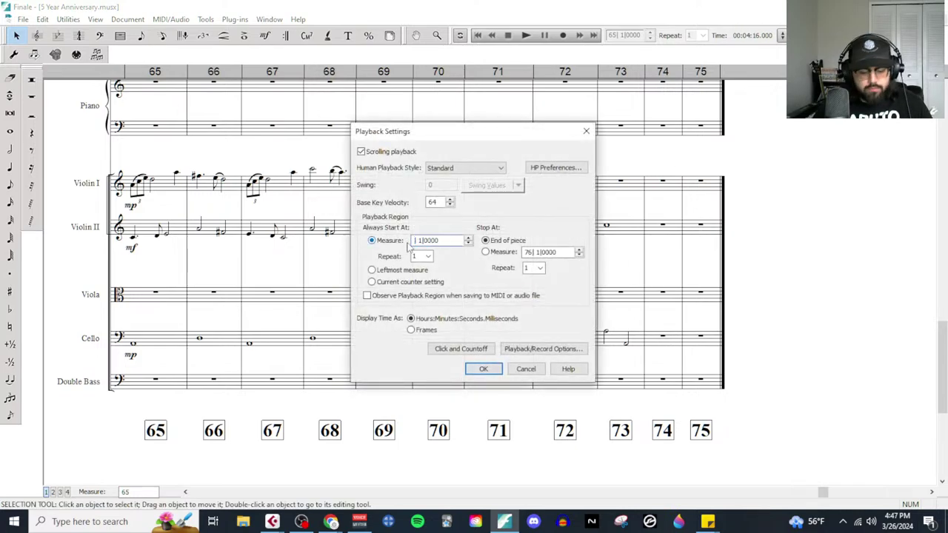
# Step: Confirm playback from measure 1 and return to the opening at rehearsal mark A
pyautogui.click(485, 371)
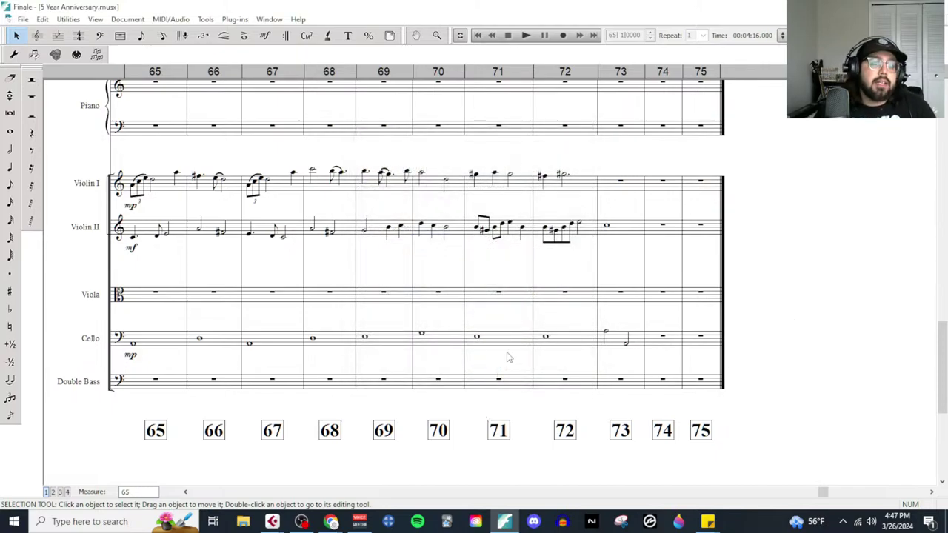
pyautogui.press('space')
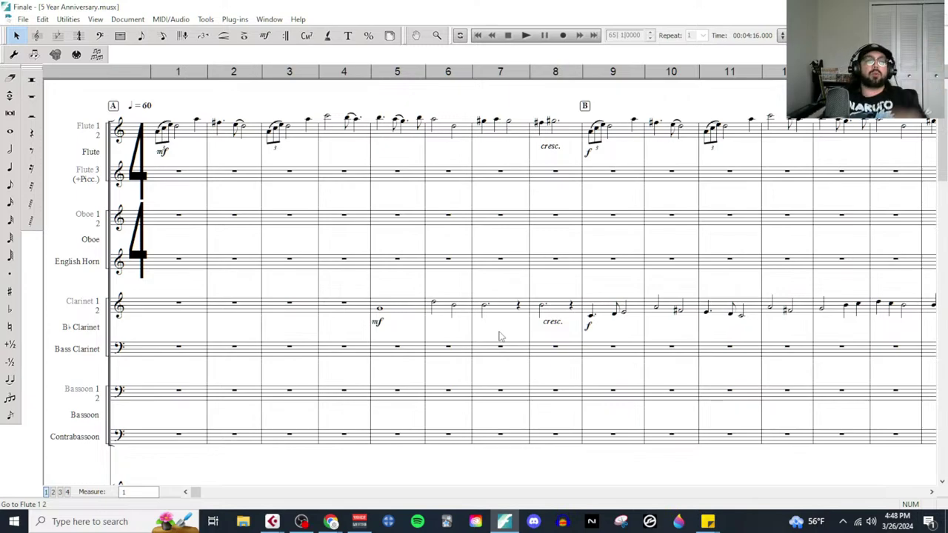
# Step: Play the score from measure 1 through to about measure 74
pyautogui.click(525, 36)
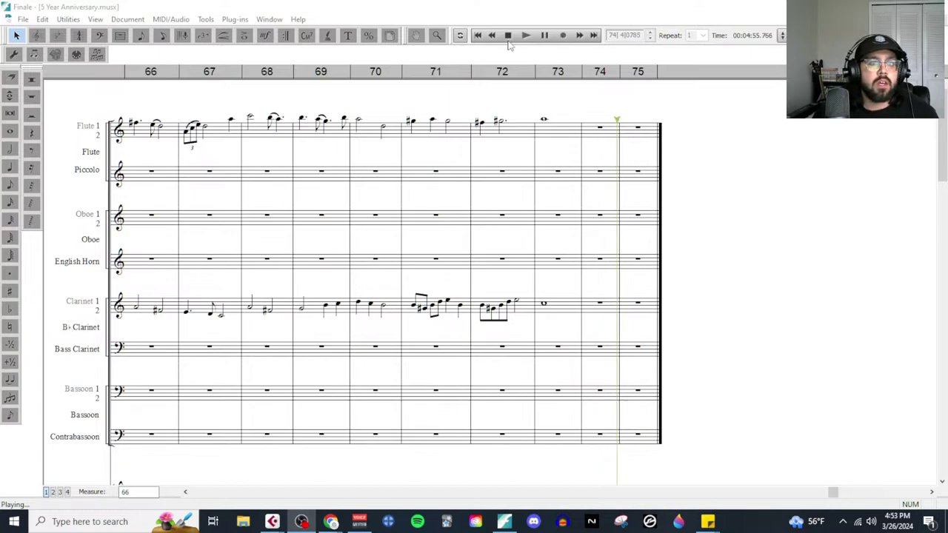
# Step: Stop playback and scroll back to measure 1 at rehearsal mark A
pyautogui.click(504, 37)
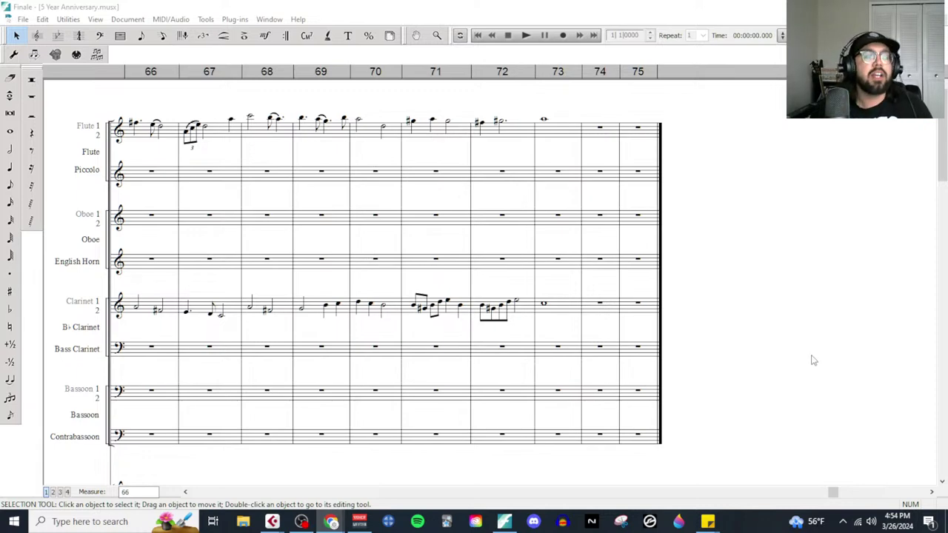
pyautogui.hscroll(-15, 640, 379)
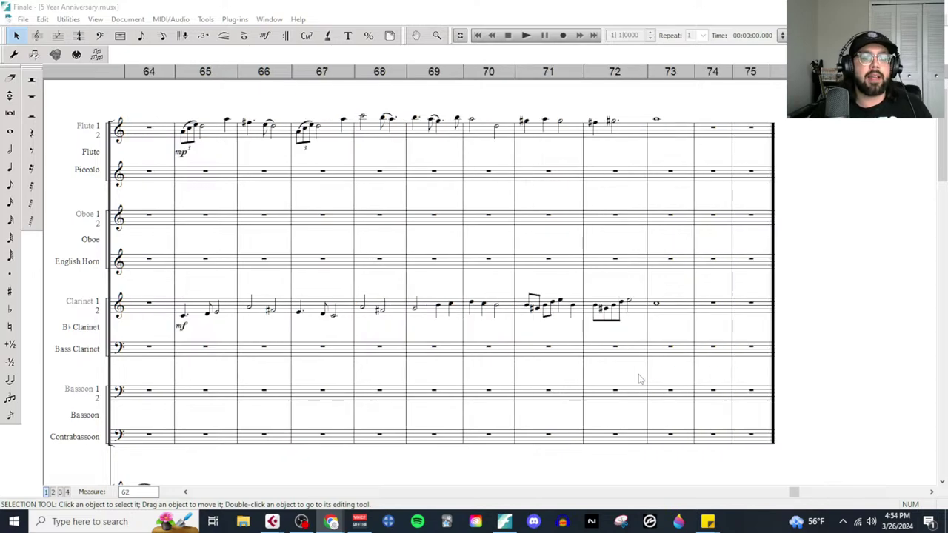
pyautogui.hscroll(-10, 640, 379)
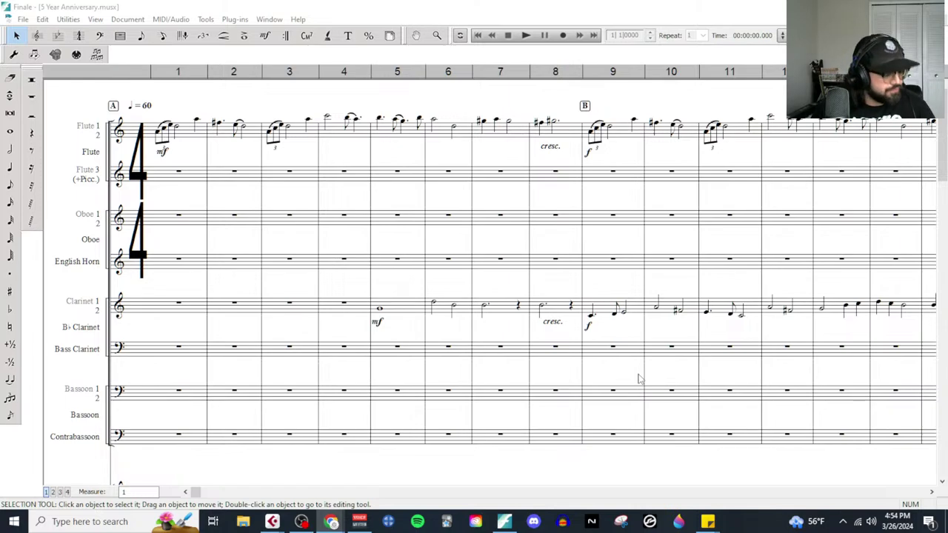
# Step: Play the score from measure 14 into measure 17, then stop it
pyautogui.hscroll(3, 706, 320)
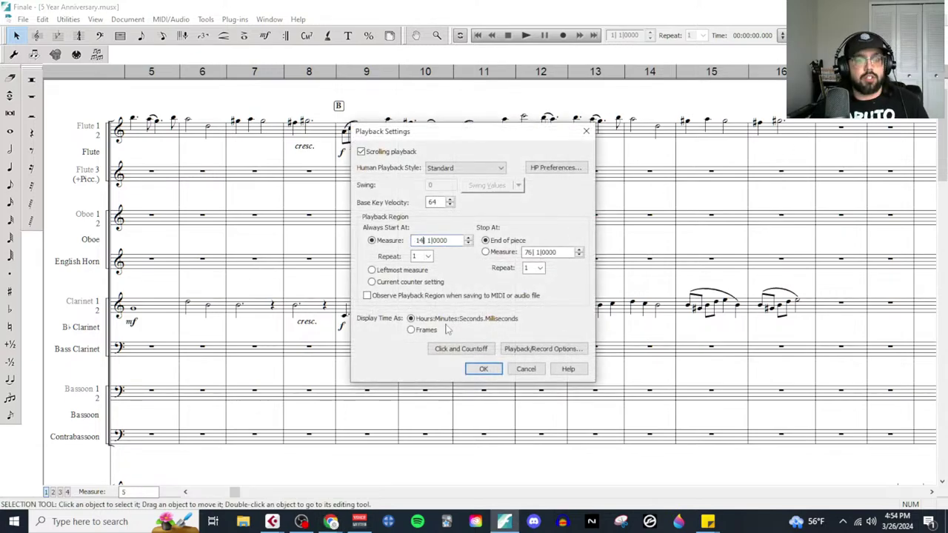
pyautogui.click(483, 370)
pyautogui.click(526, 36)
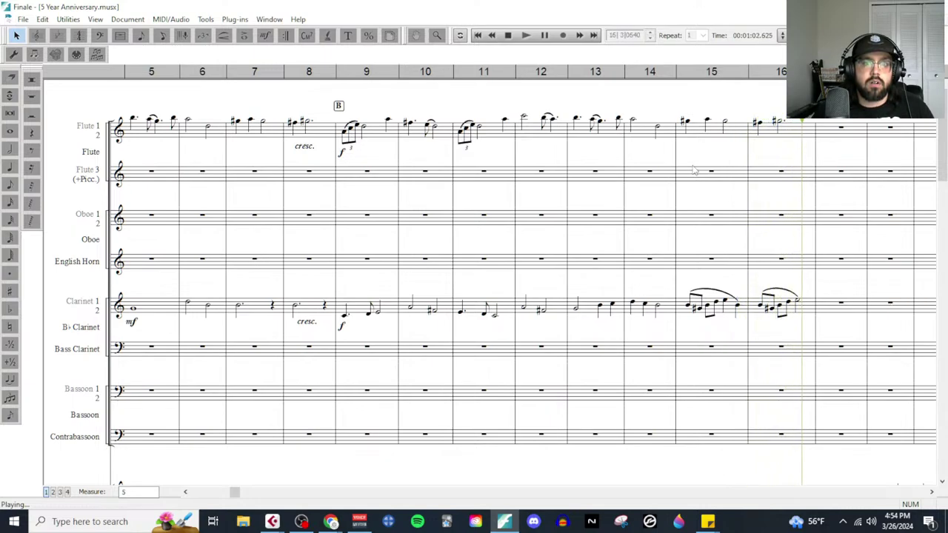
pyautogui.click(508, 35)
pyautogui.scroll(-2, 865, 260)
pyautogui.scroll(-20, 849, 329)
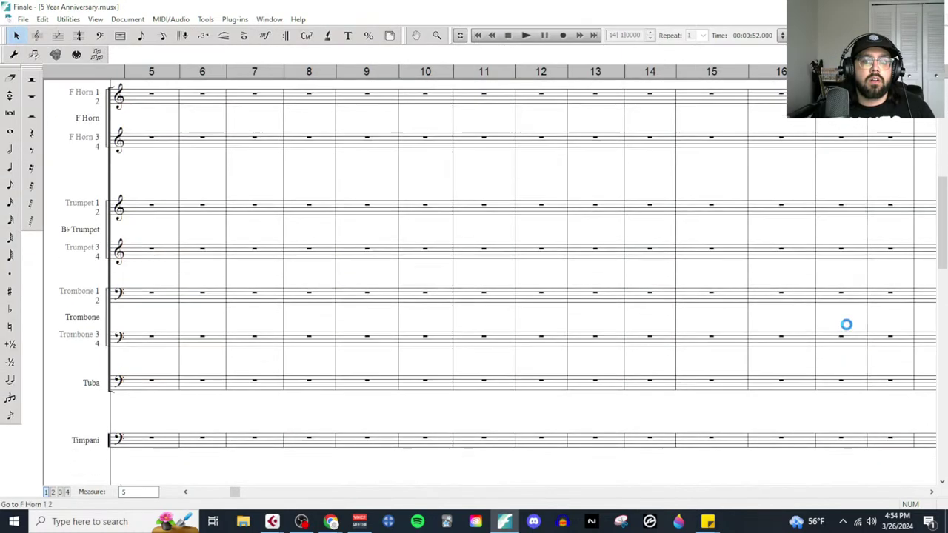
pyautogui.scroll(-6, 849, 329)
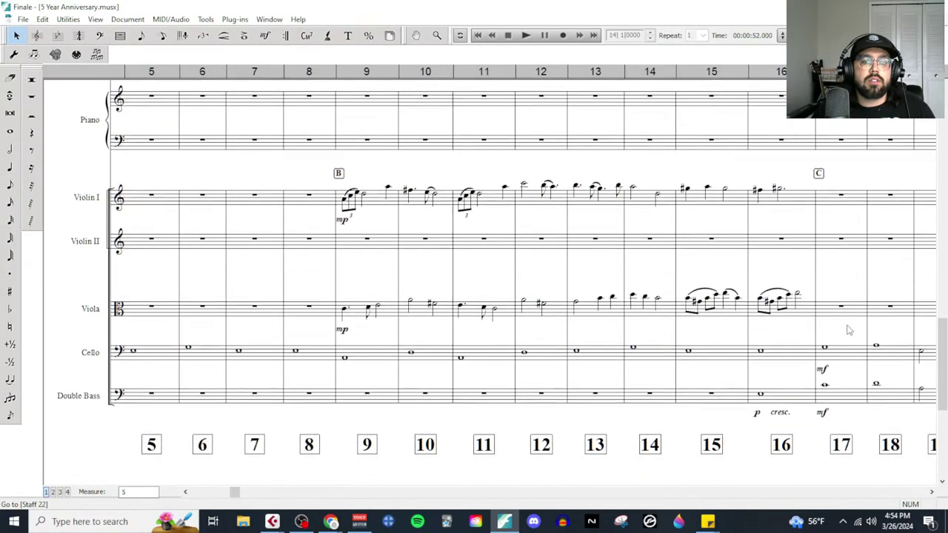
pyautogui.hscroll(3, 814, 340)
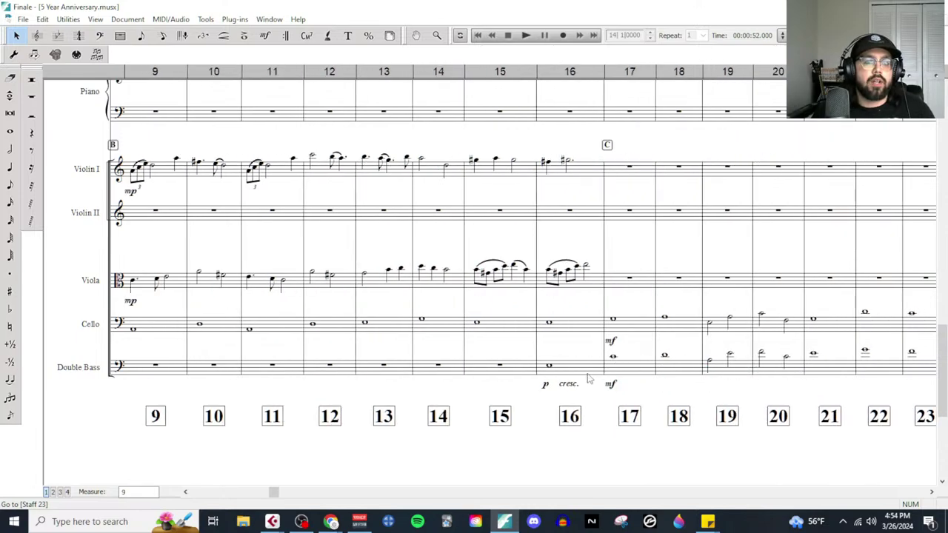
pyautogui.scroll(20, 625, 371)
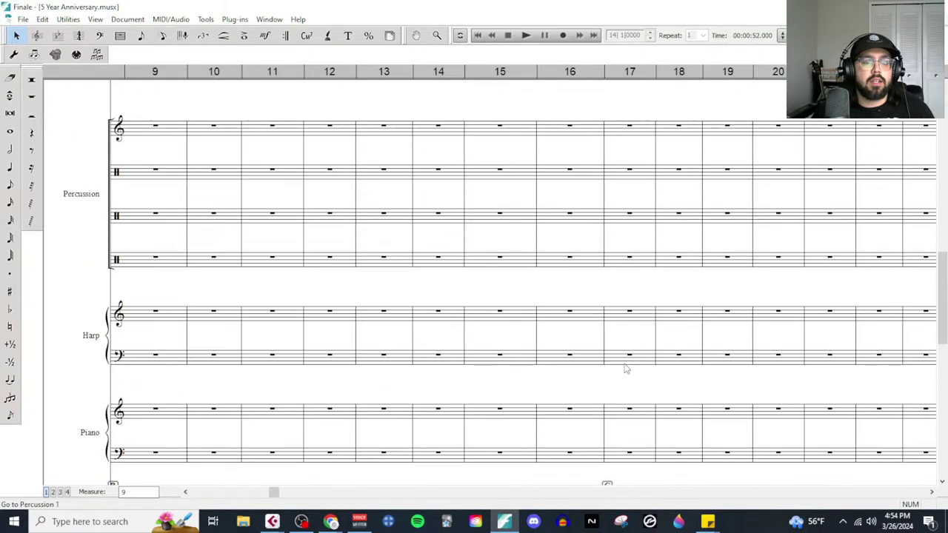
pyautogui.scroll(3, 624, 371)
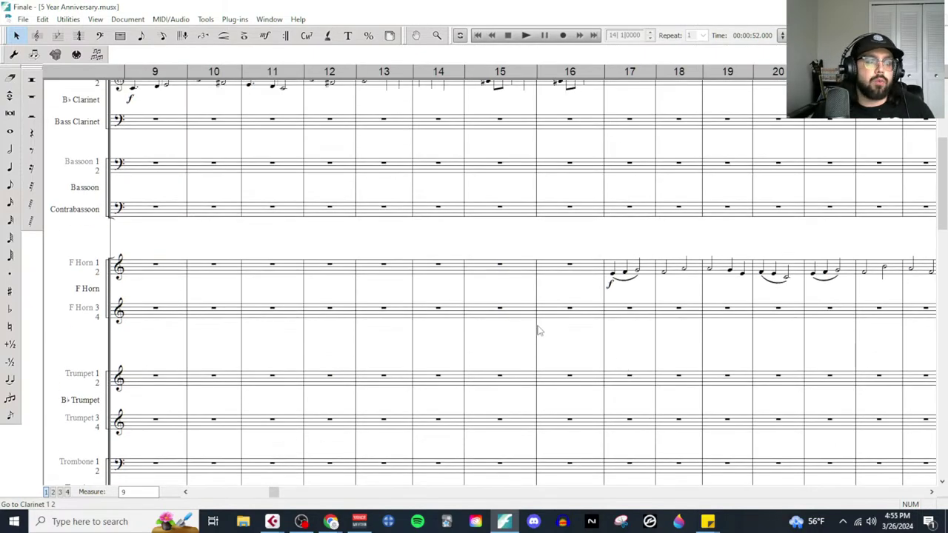
pyautogui.scroll(6, 589, 332)
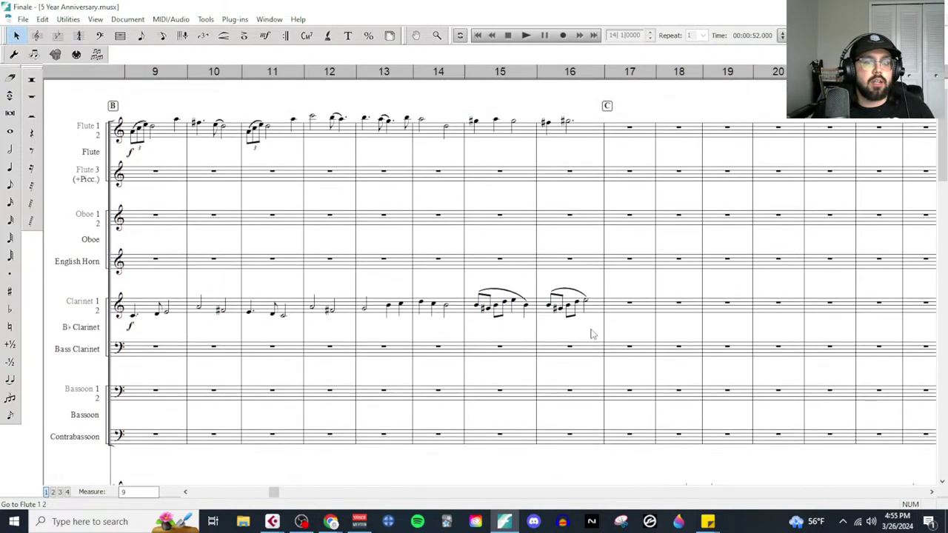
pyautogui.scroll(-4, 634, 323)
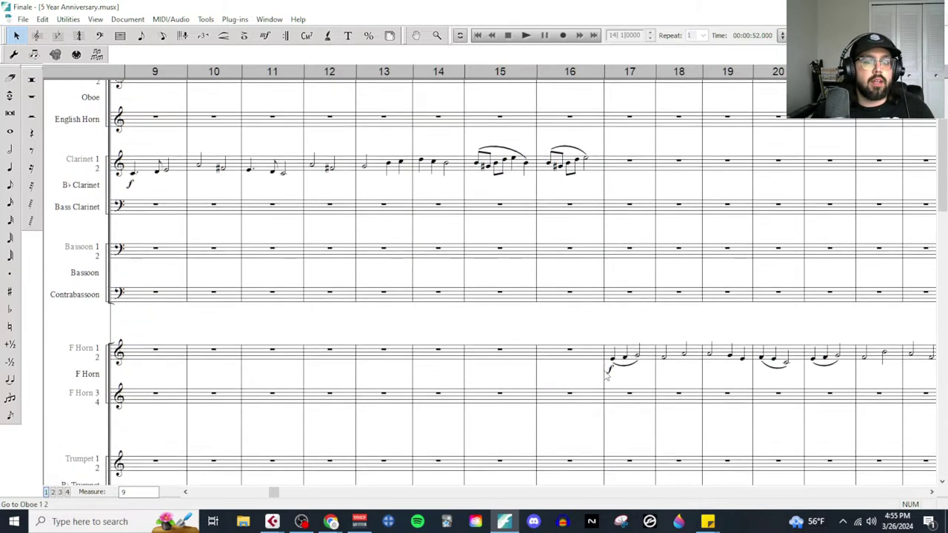
pyautogui.scroll(4, 609, 368)
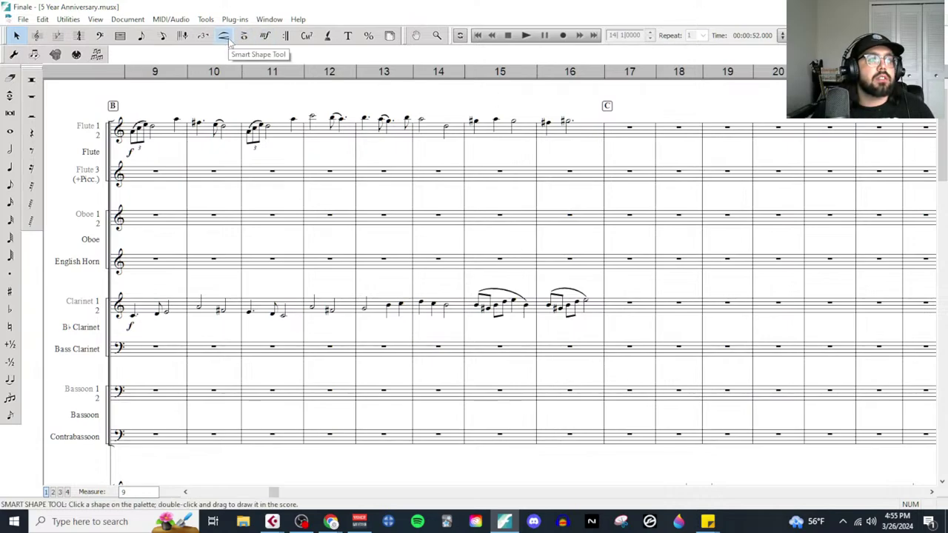
# Step: Add a dim. expressive text marking under the flute staff in measure 16
pyautogui.click(264, 35)
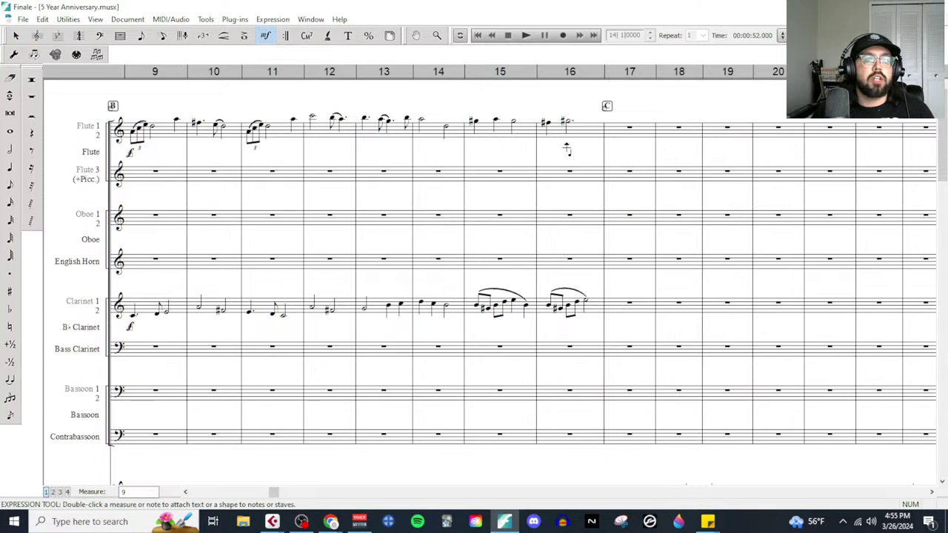
pyautogui.doubleClick(566, 148)
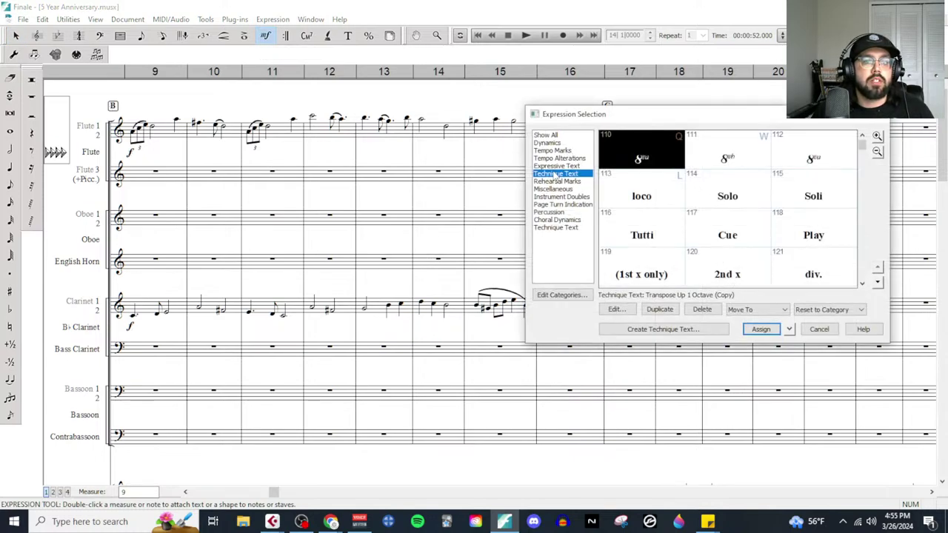
pyautogui.scroll(-3, 772, 252)
pyautogui.scroll(-3, 755, 252)
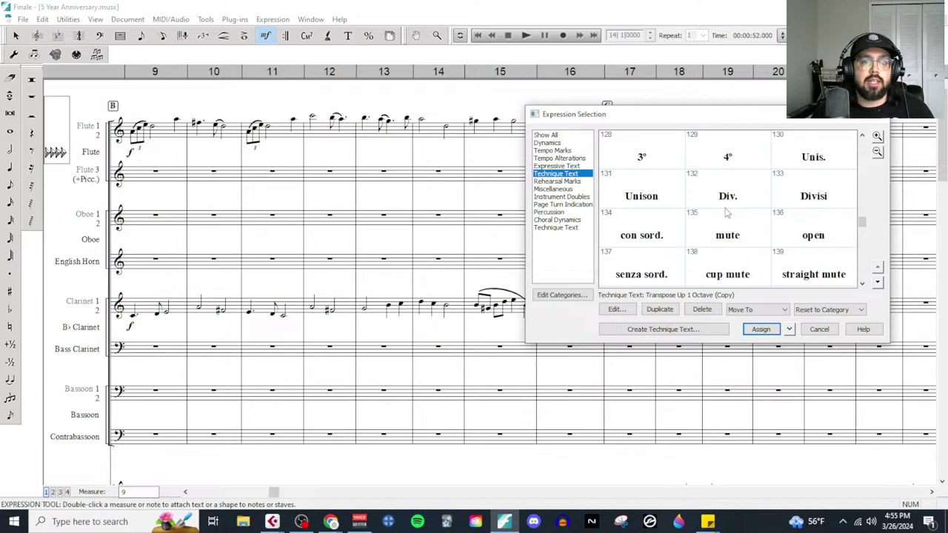
pyautogui.scroll(-2, 758, 248)
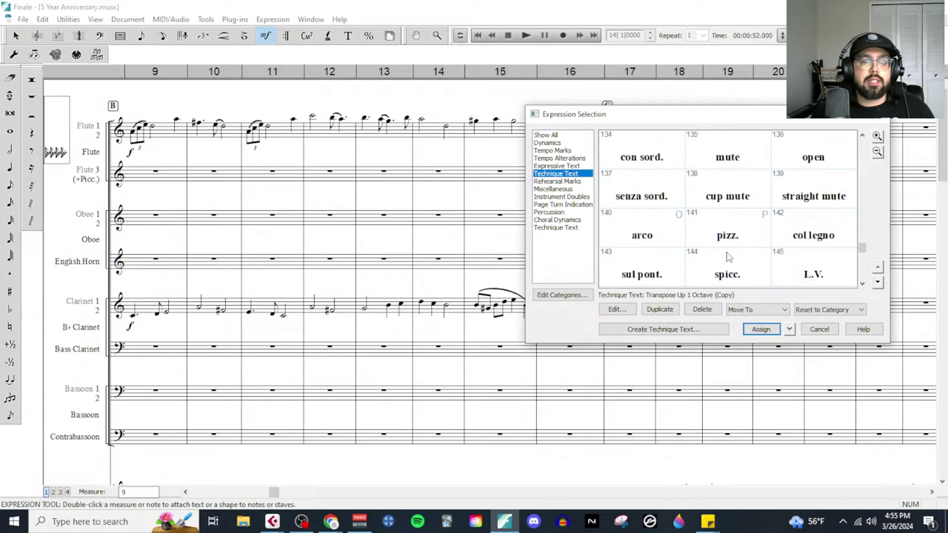
pyautogui.scroll(-2, 726, 256)
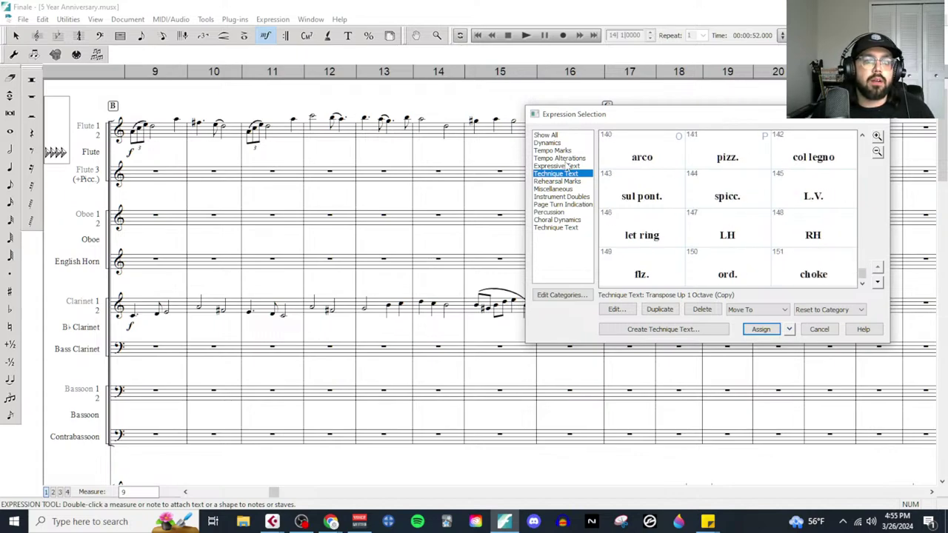
pyautogui.click(568, 165)
pyautogui.scroll(-2, 729, 267)
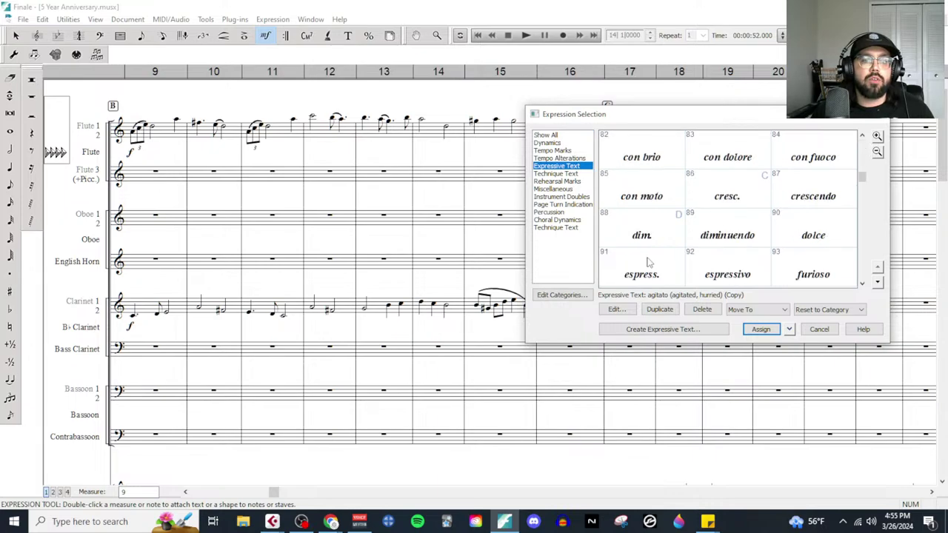
pyautogui.doubleClick(649, 244)
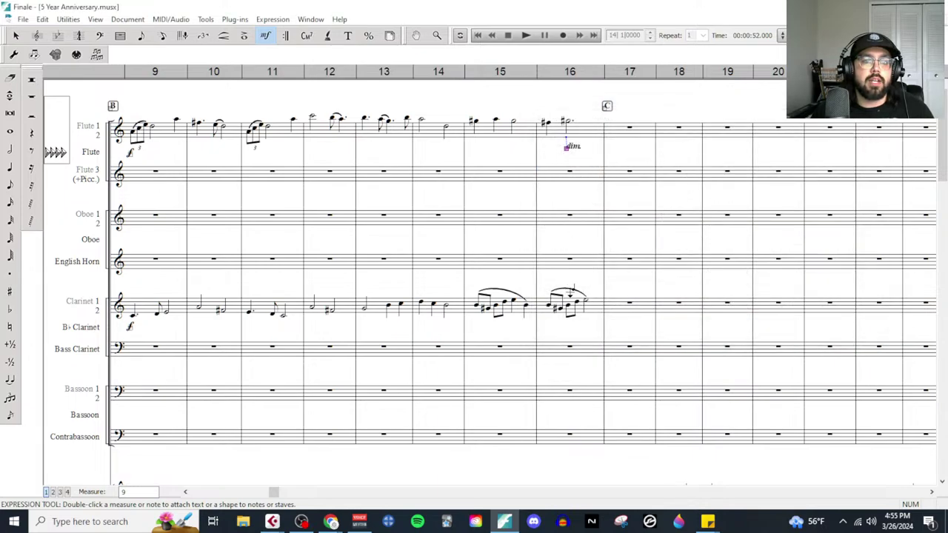
# Step: Add the same dim. marking under the clarinet staff in measure 16
pyautogui.doubleClick(548, 324)
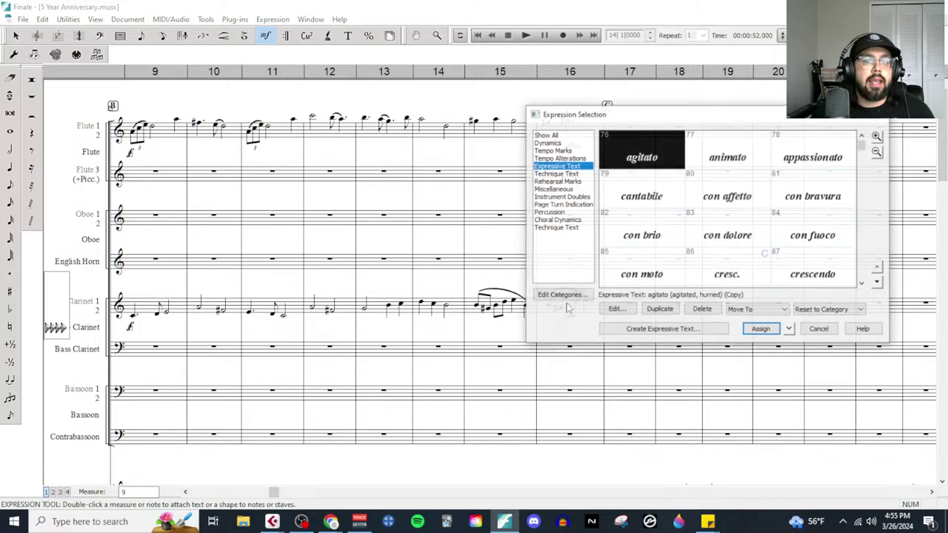
pyautogui.scroll(-1, 726, 276)
pyautogui.doubleClick(641, 274)
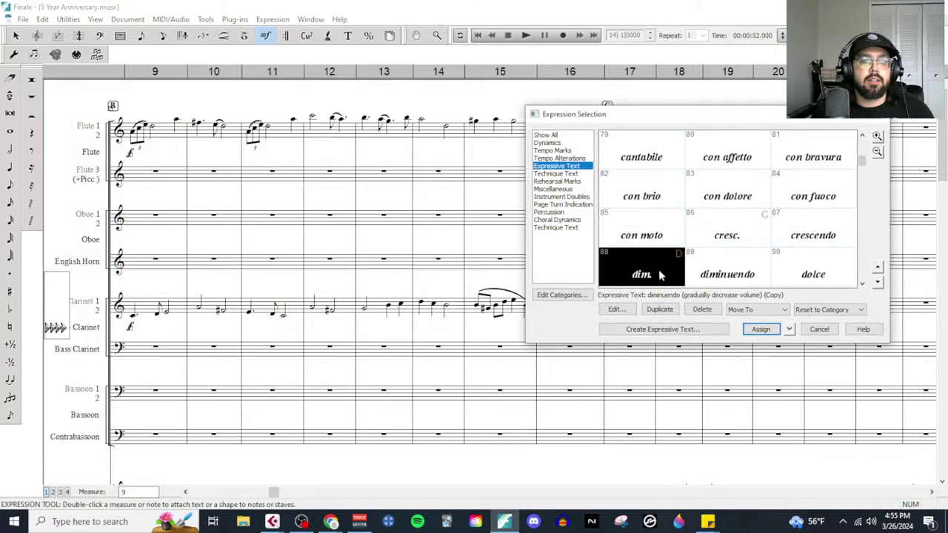
pyautogui.scroll(-3, 634, 316)
pyautogui.scroll(-10, 635, 319)
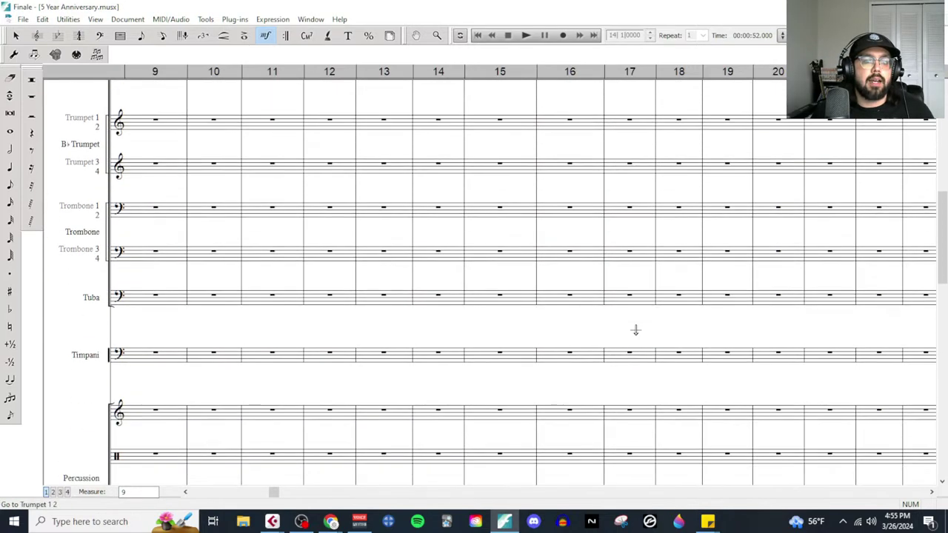
# Step: Bring the strings around measure 11 into view and play back past rehearsal mark C
pyautogui.scroll(-5, 635, 336)
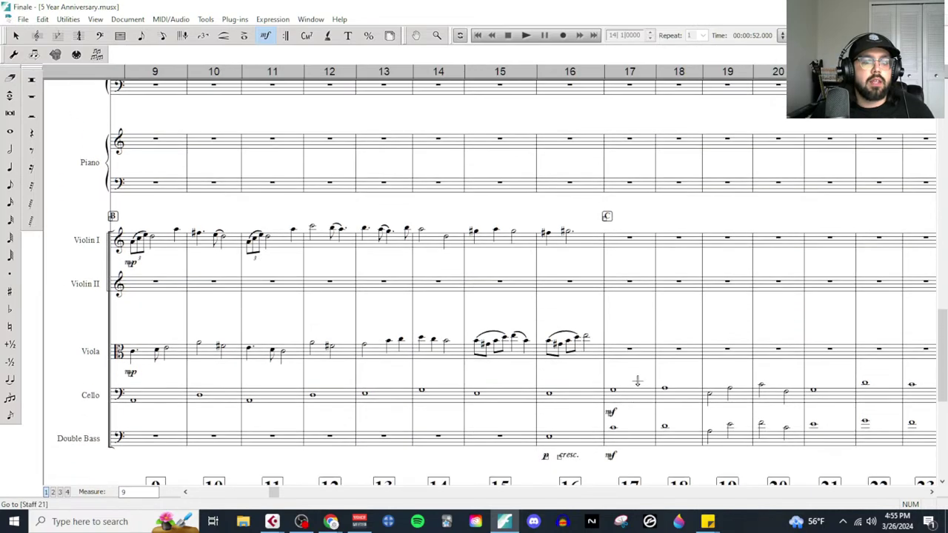
pyautogui.hscroll(-8, 611, 427)
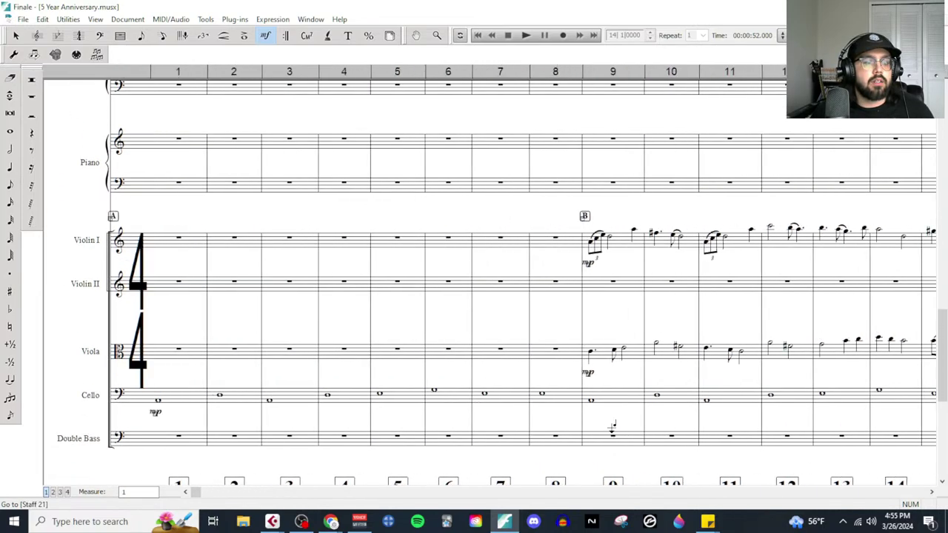
pyautogui.hscroll(10, 614, 427)
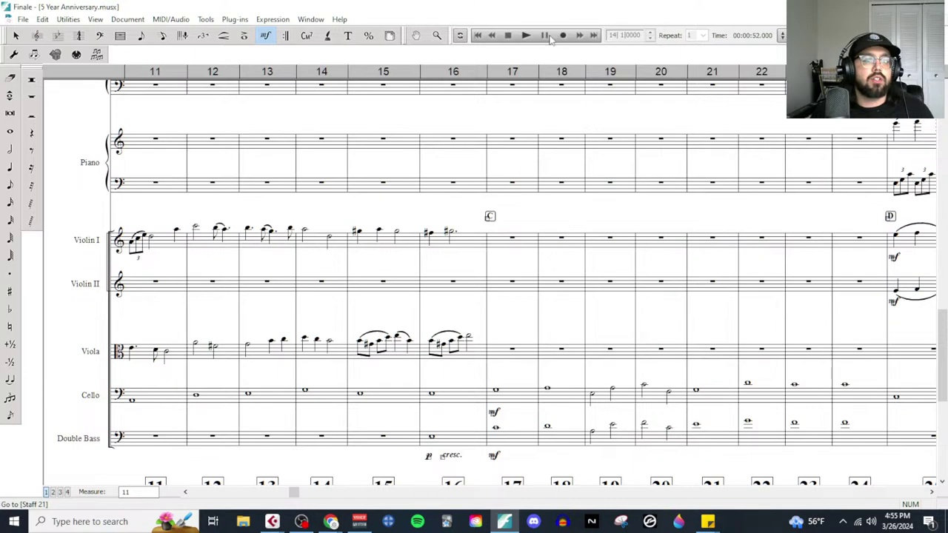
pyautogui.click(525, 35)
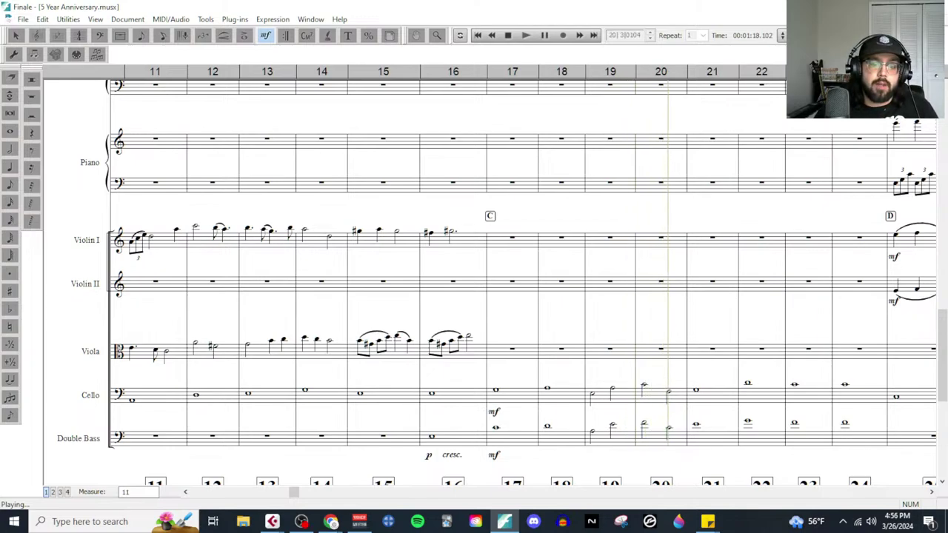
# Step: Stop playback and copy the F Horn 1-2 measures 21–24 onto Trumpet 1-2
pyautogui.click(508, 35)
pyautogui.scroll(15, 725, 365)
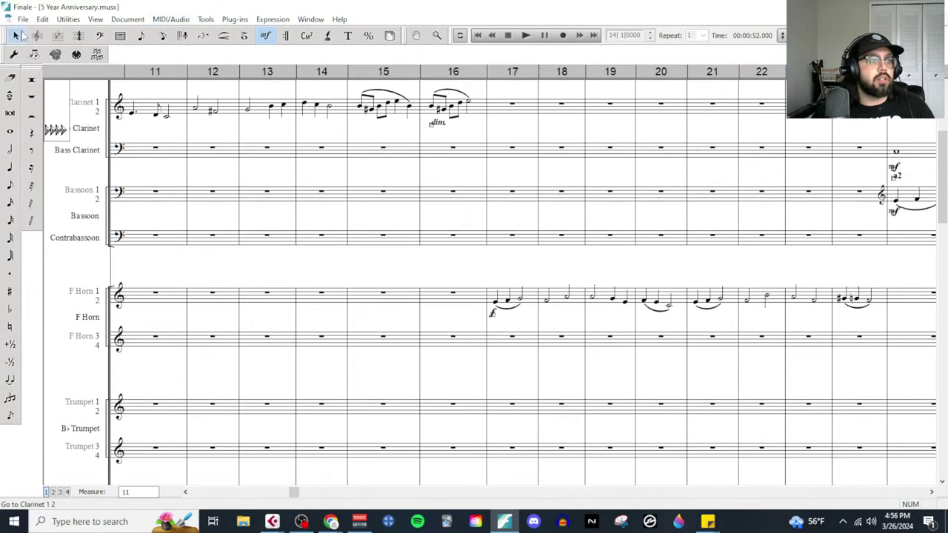
pyautogui.click(18, 35)
pyautogui.moveTo(733, 303); pyautogui.dragTo(880, 303)
pyautogui.scroll(5, 648, 247)
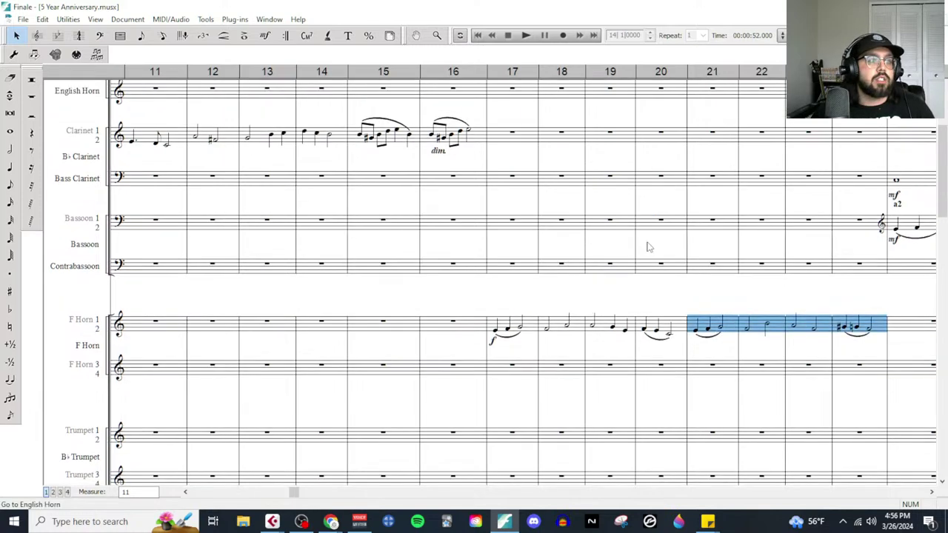
pyautogui.scroll(-3, 655, 264)
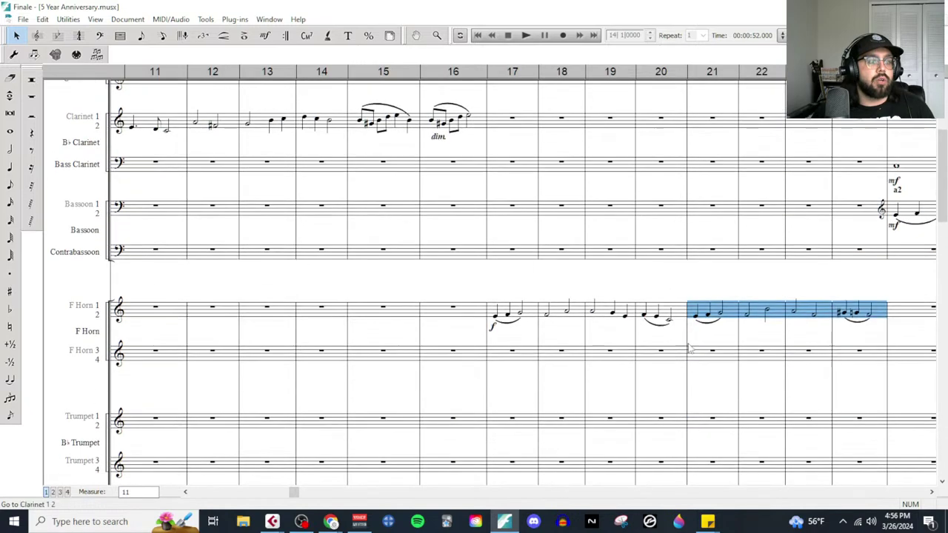
pyautogui.click(713, 388)
pyautogui.hotkey('ctrl', 'v')
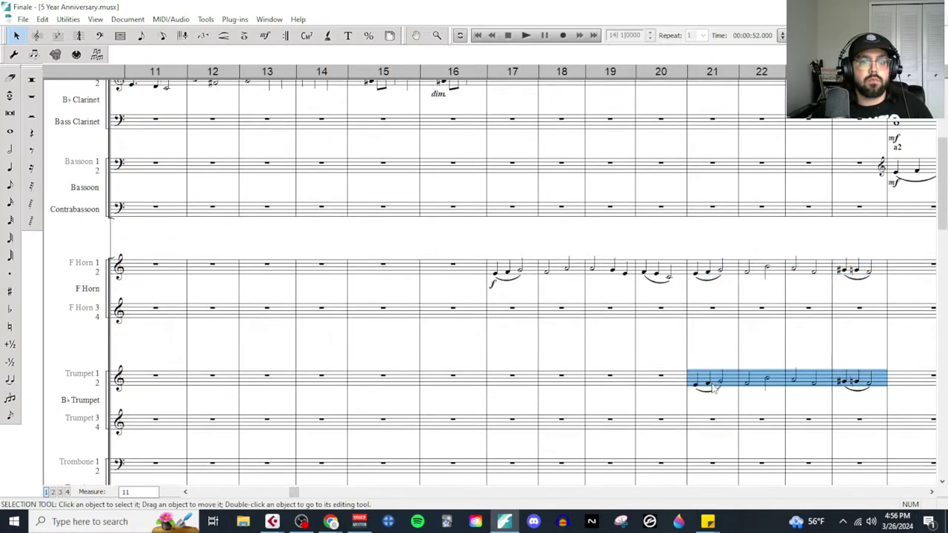
pyautogui.click(742, 357)
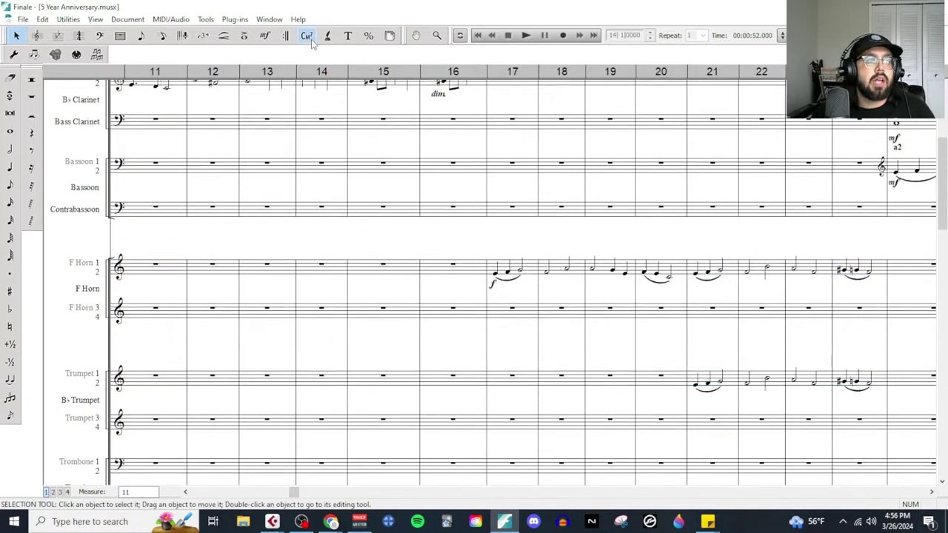
# Step: Place an mf dynamic under the Trumpet 1-2 note in measure 21
pyautogui.click(265, 36)
pyautogui.doubleClick(695, 368)
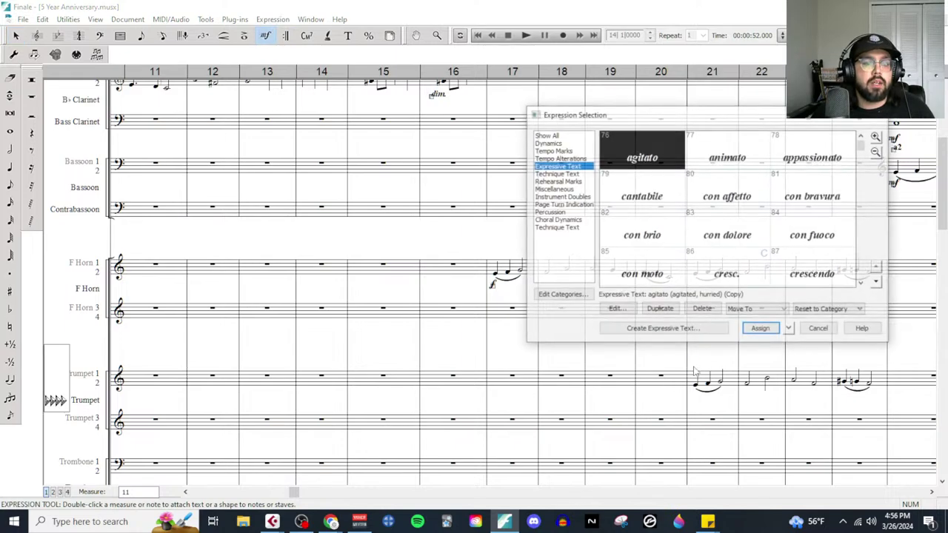
pyautogui.click(548, 143)
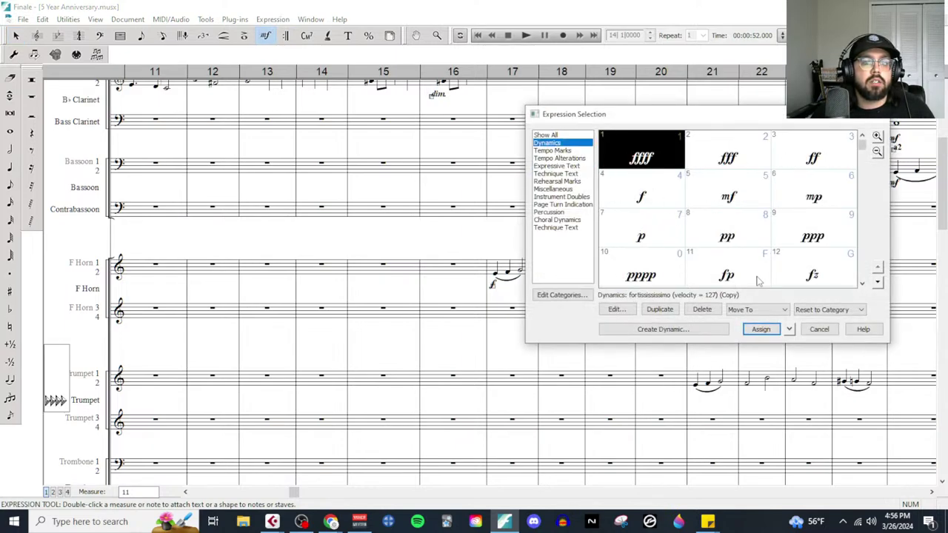
pyautogui.doubleClick(738, 208)
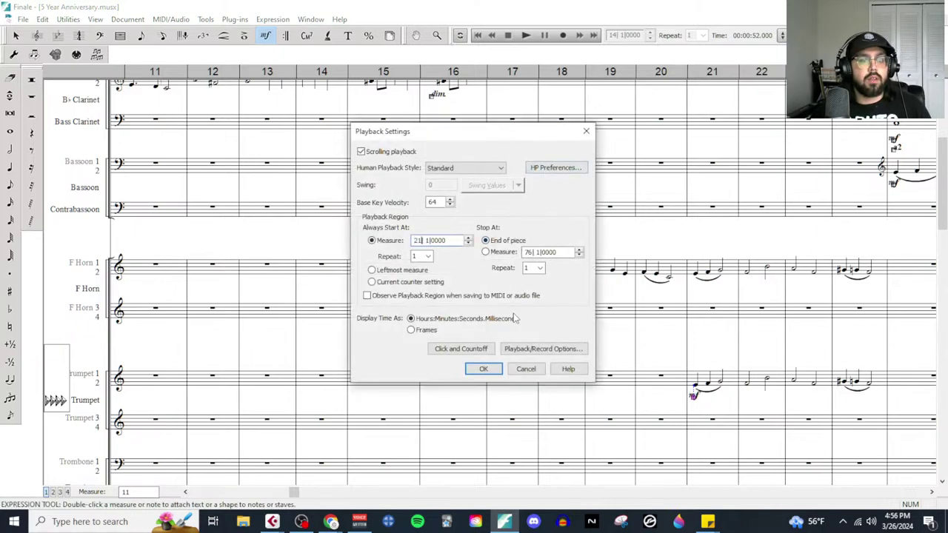
# Step: Play the score from measure 21, then stop it
pyautogui.click(482, 369)
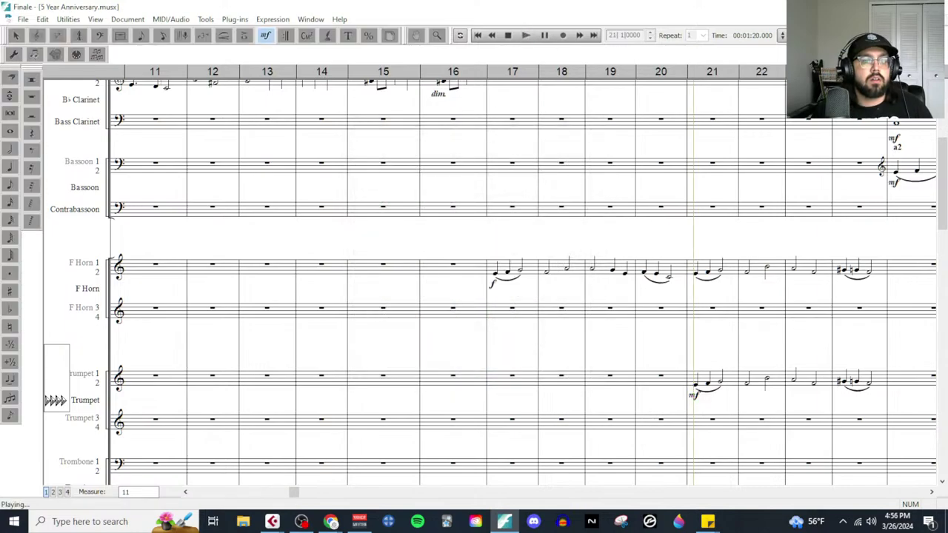
pyautogui.click(552, 38)
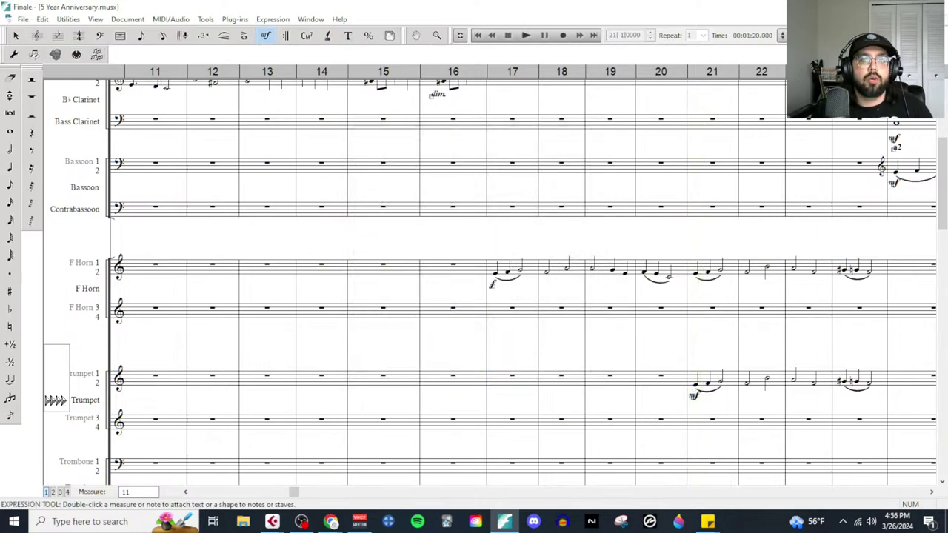
pyautogui.click(459, 35)
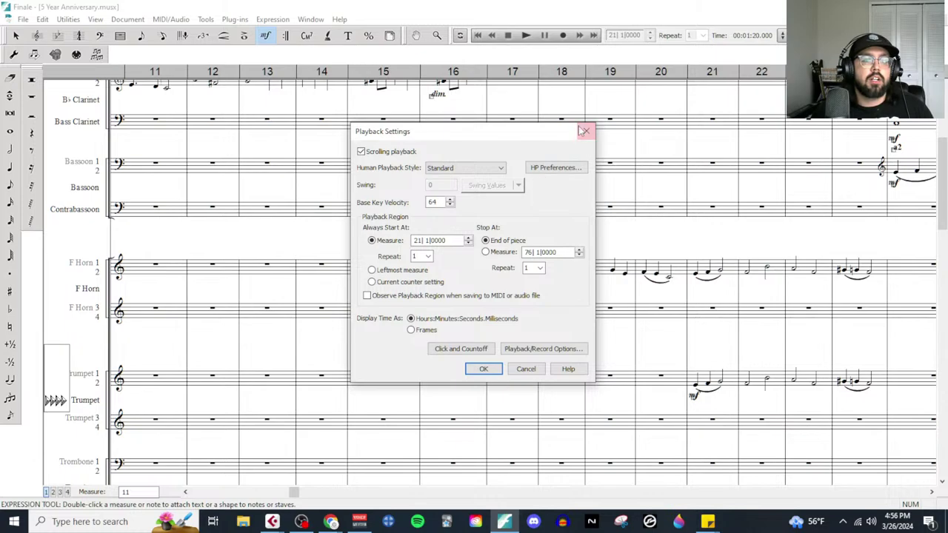
pyautogui.click(583, 131)
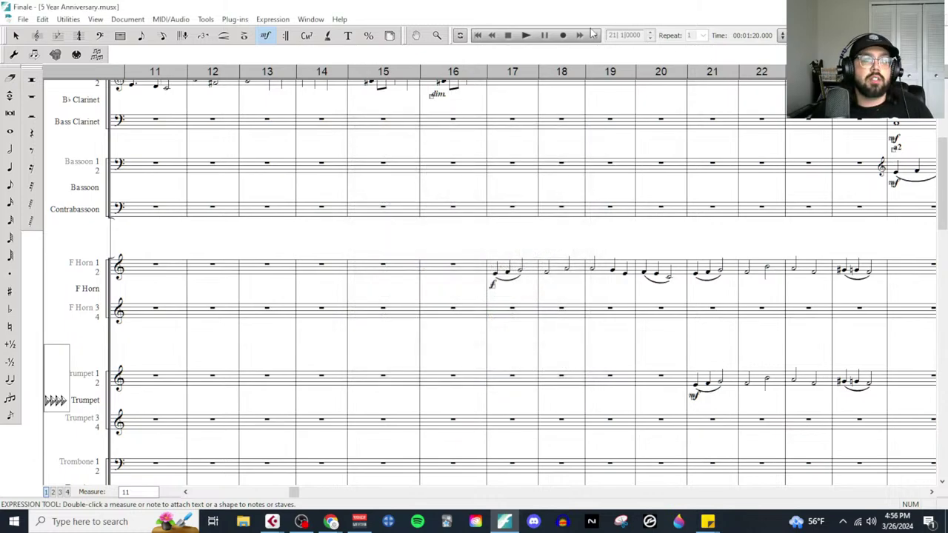
# Step: Set playback to start at measure 17, play the score, then stop
pyautogui.click(459, 35)
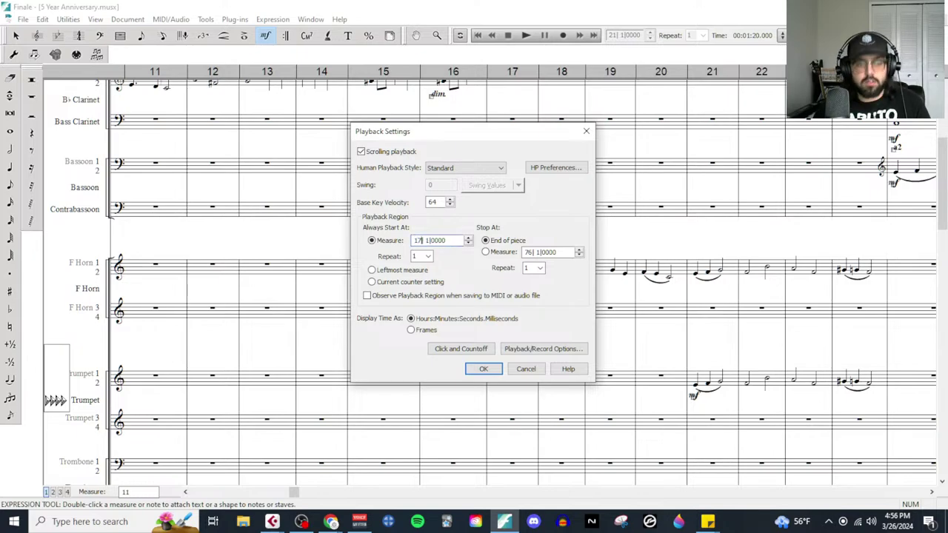
pyautogui.click(483, 369)
pyautogui.click(526, 35)
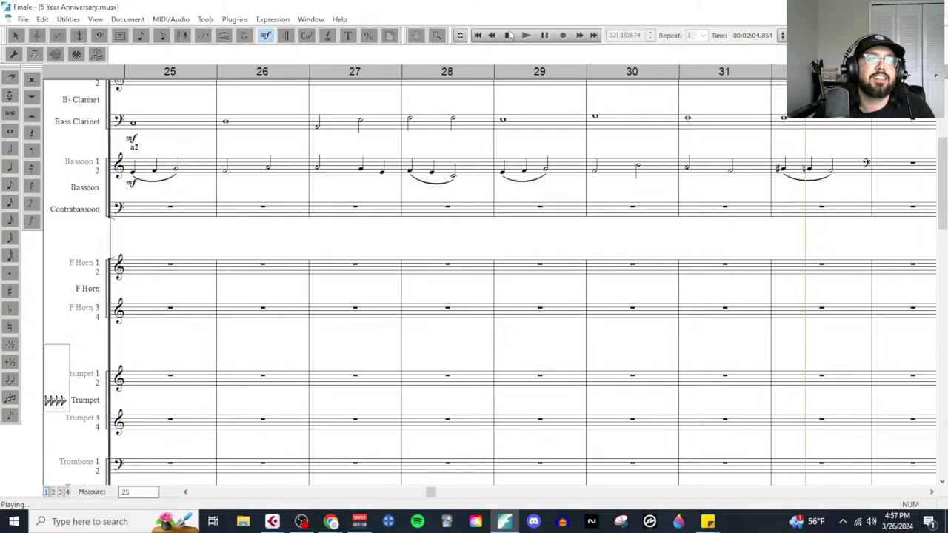
pyautogui.click(507, 35)
pyautogui.scroll(3, 476, 331)
pyautogui.scroll(2, 476, 331)
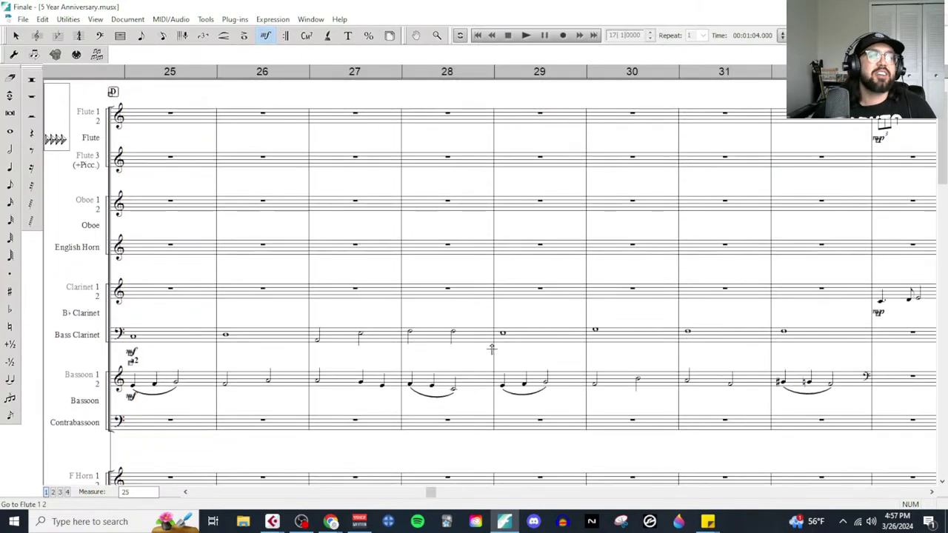
pyautogui.scroll(-1, 536, 353)
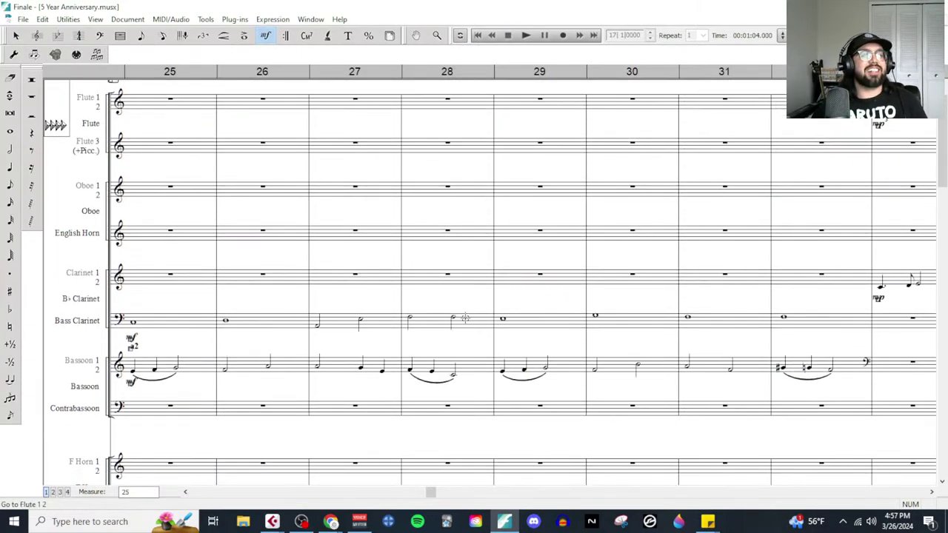
pyautogui.hscroll(-2, 465, 318)
pyautogui.scroll(1, 496, 366)
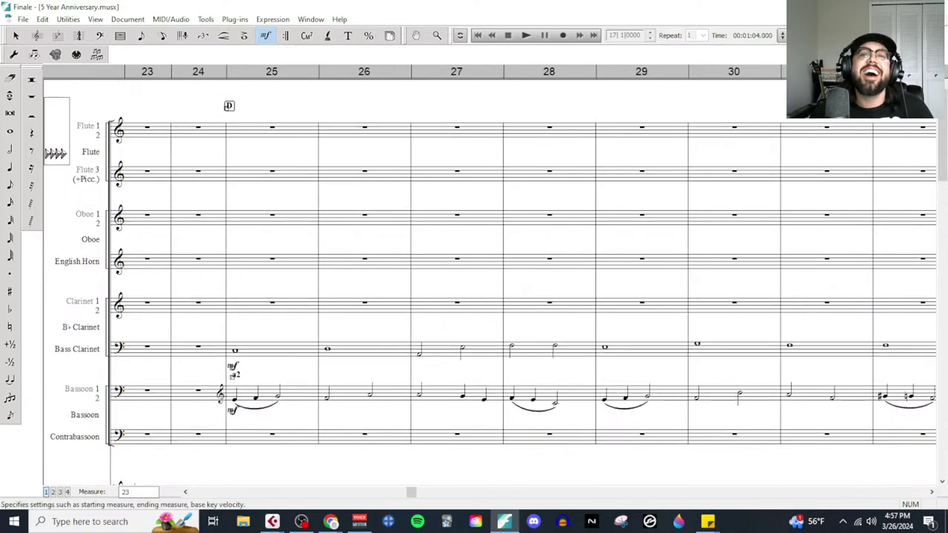
# Step: Set Always Start At Measure to 25 and play into measure 33
pyautogui.click(459, 35)
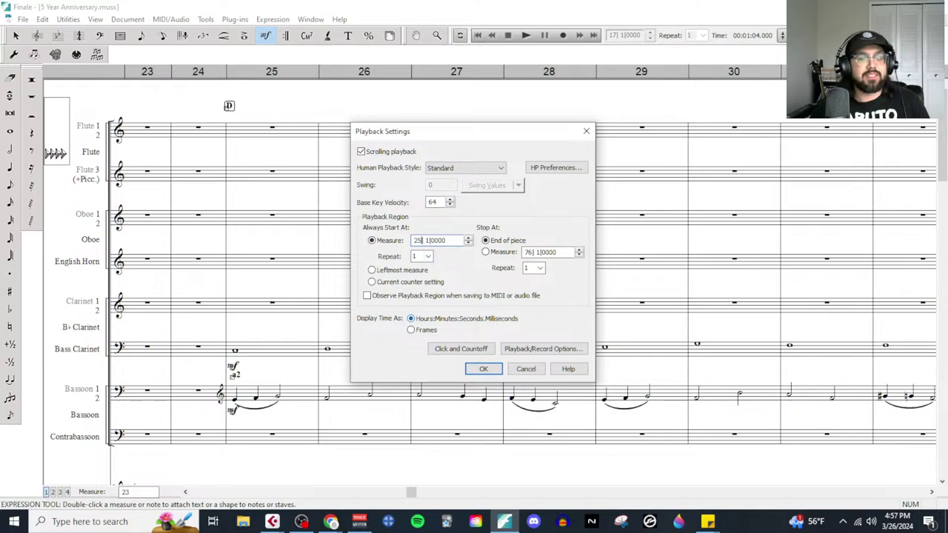
pyautogui.click(484, 369)
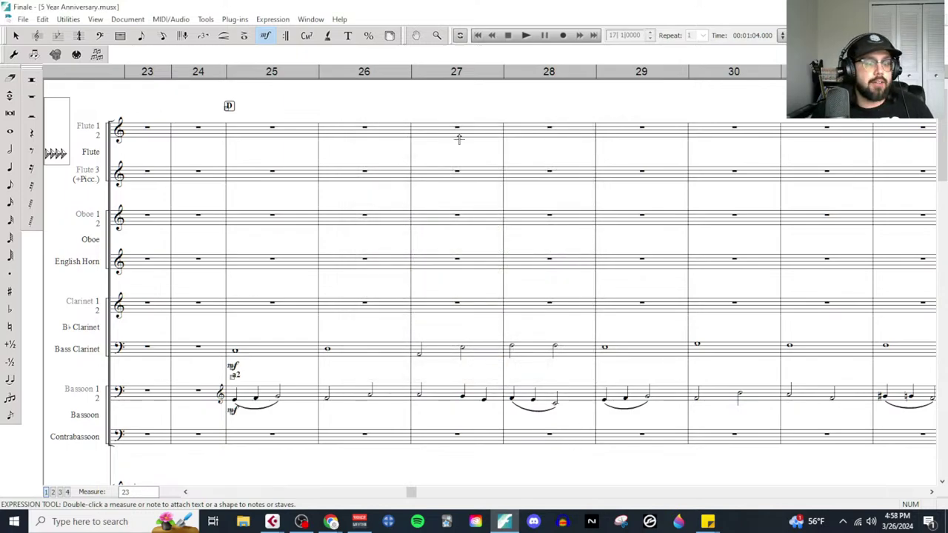
pyautogui.click(526, 36)
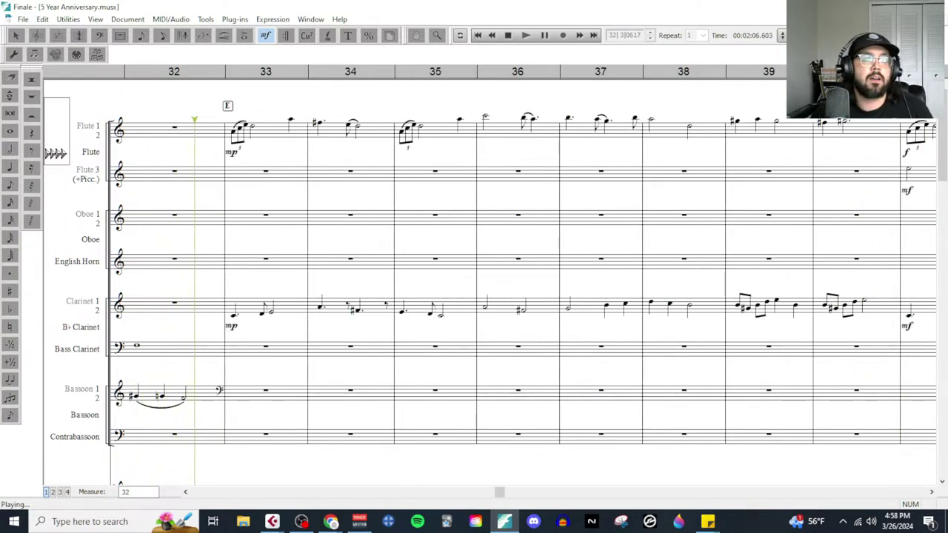
# Step: Stop playback and bring Double Bass measures 29–30 into view
pyautogui.click(508, 36)
pyautogui.scroll(-5, 408, 338)
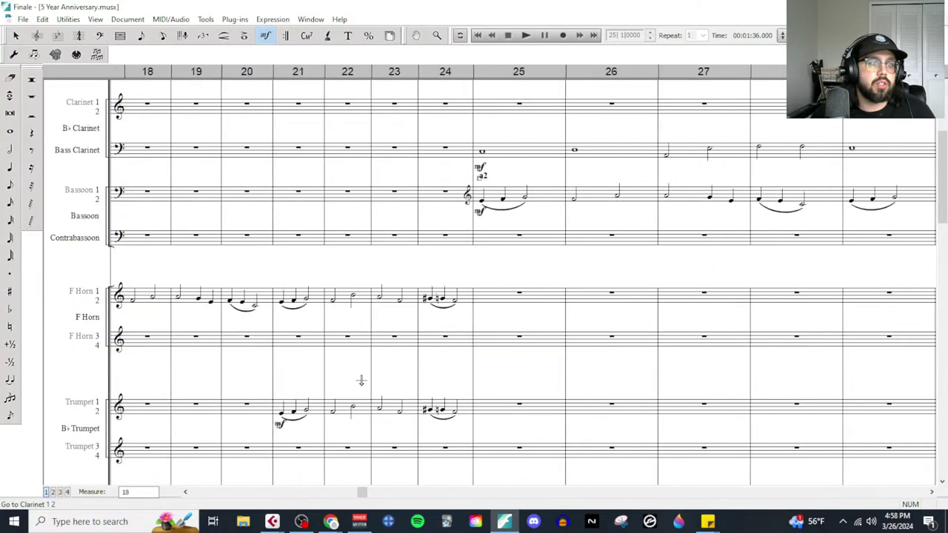
pyautogui.hscroll(2, 361, 380)
pyautogui.scroll(1, 439, 359)
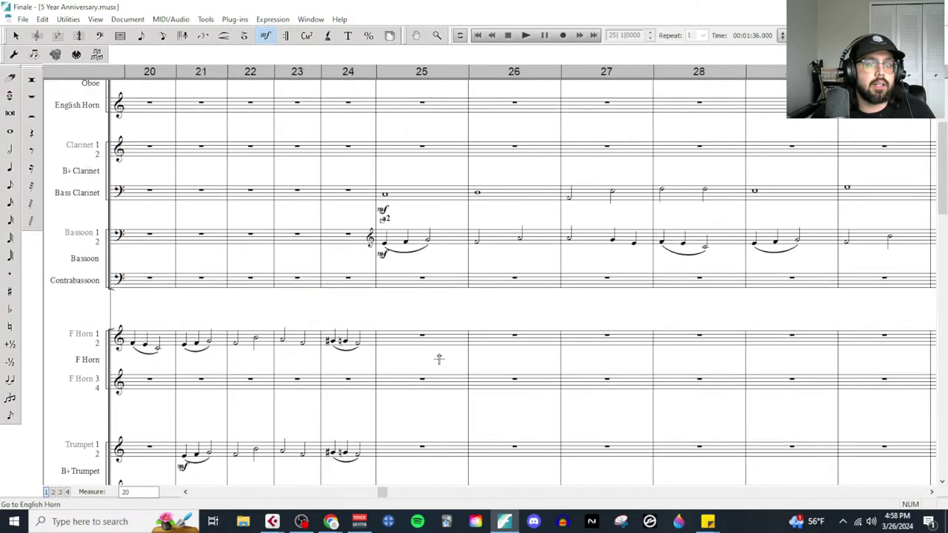
pyautogui.hscroll(2, 528, 377)
pyautogui.scroll(-5, 533, 383)
pyautogui.scroll(-8, 551, 428)
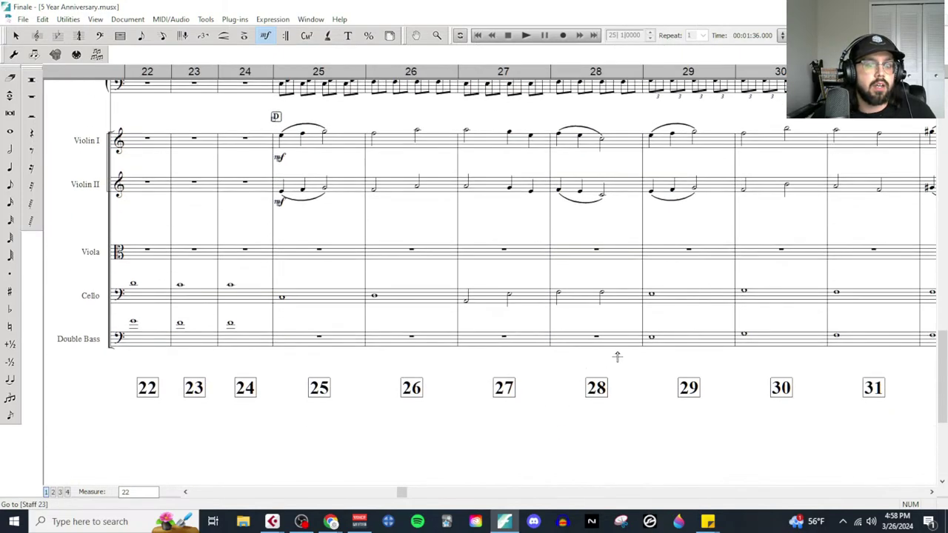
pyautogui.hscroll(2, 657, 346)
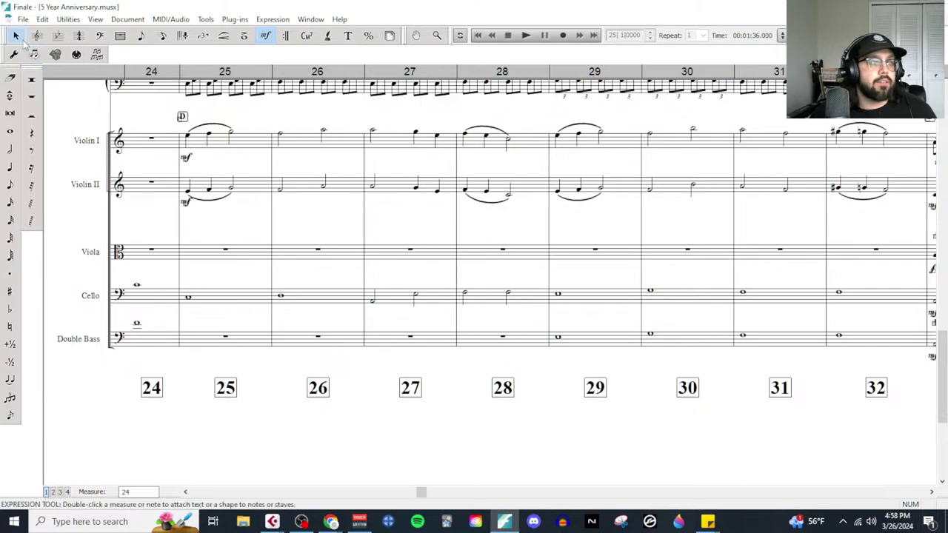
# Step: Clear the Double Bass whole notes in measures 29–30, leaving rests
pyautogui.press('Escape')
pyautogui.moveTo(596, 345); pyautogui.dragTo(698, 344)
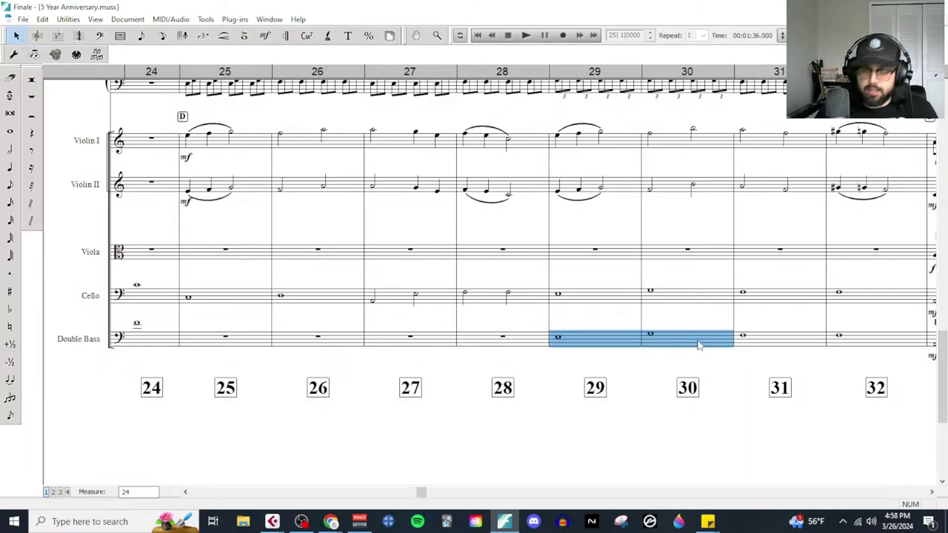
pyautogui.press('Delete')
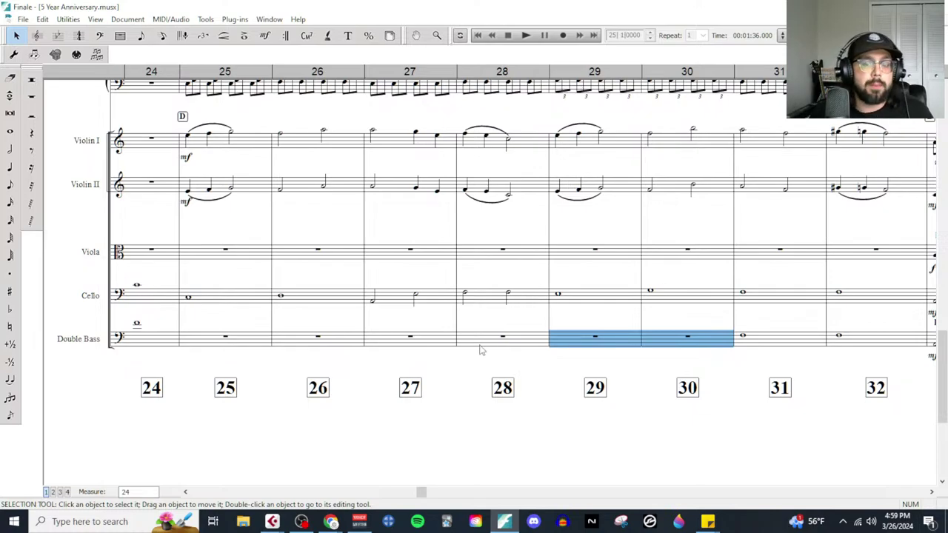
# Step: Start playback from measure 25 to hear the Double Bass resting in measures 29–30
pyautogui.click(526, 36)
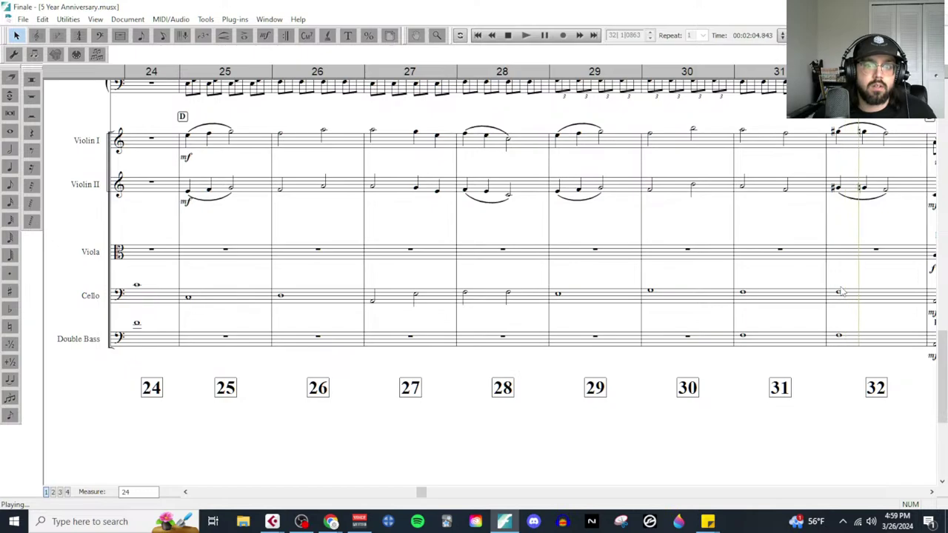
pyautogui.click(506, 35)
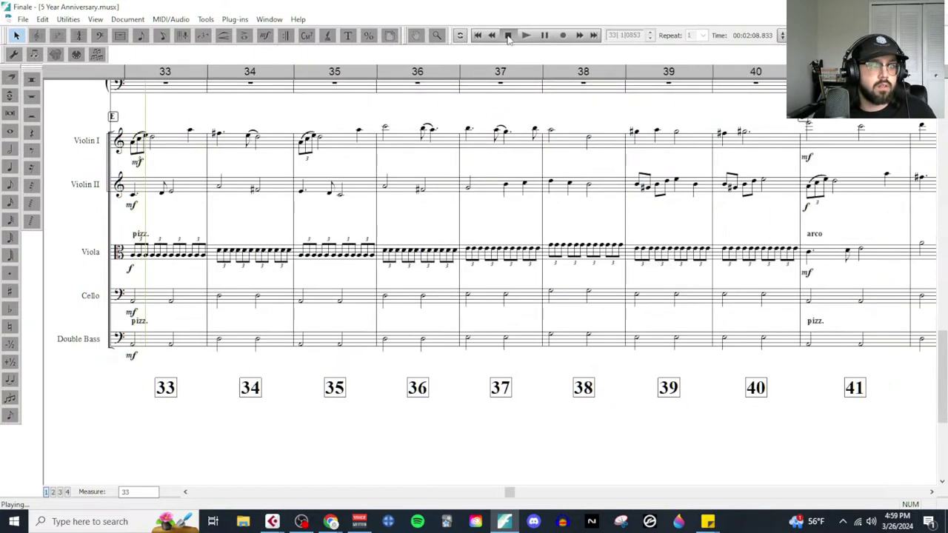
pyautogui.hscroll(-4, 361, 204)
pyautogui.scroll(1, 432, 268)
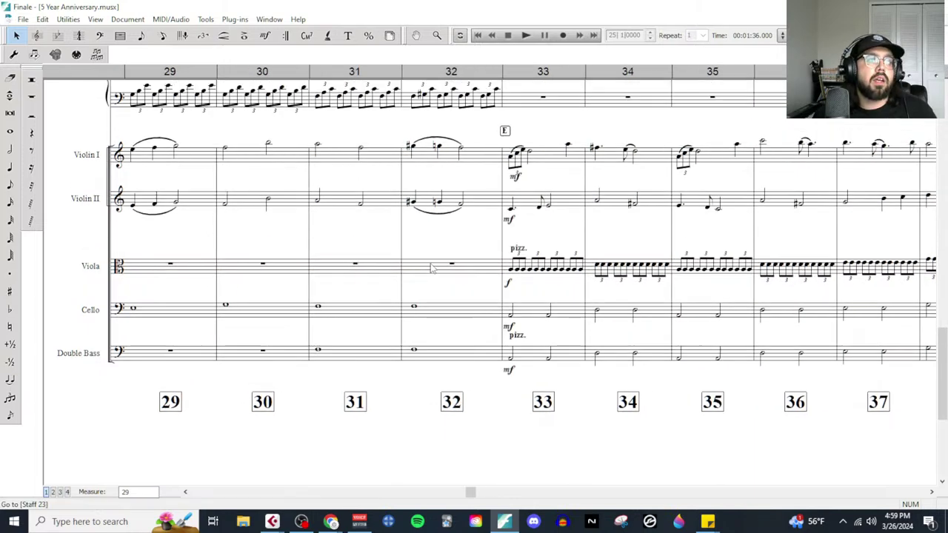
pyautogui.scroll(3, 433, 268)
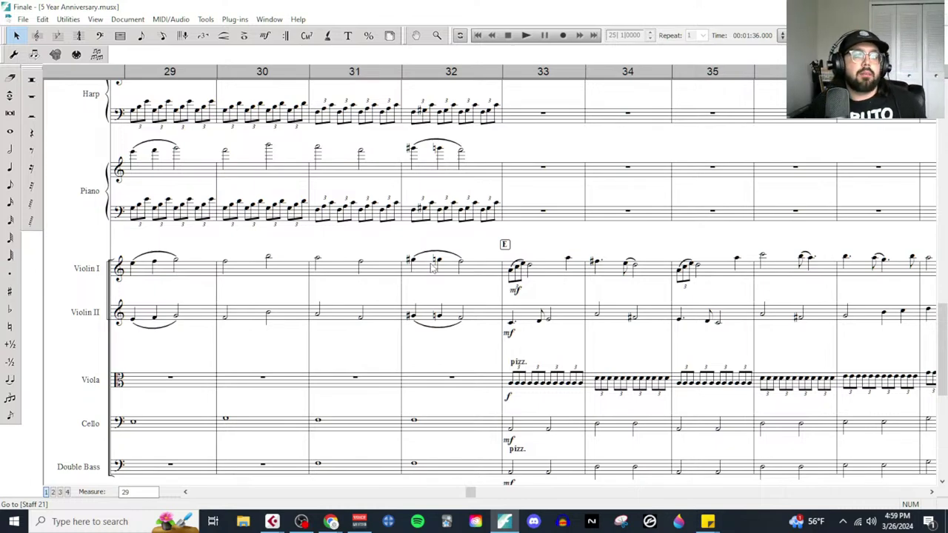
pyautogui.scroll(9, 456, 386)
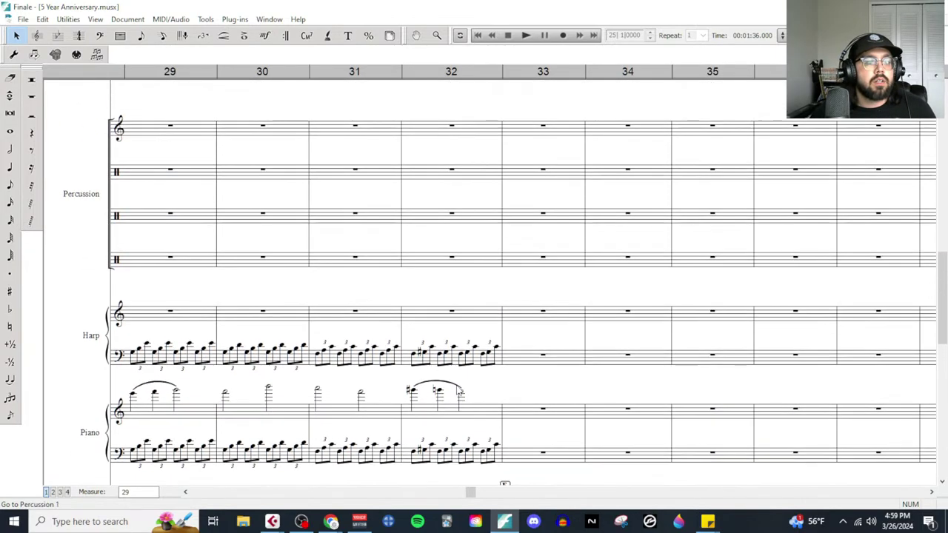
pyautogui.scroll(4, 457, 391)
pyautogui.scroll(-15, 457, 390)
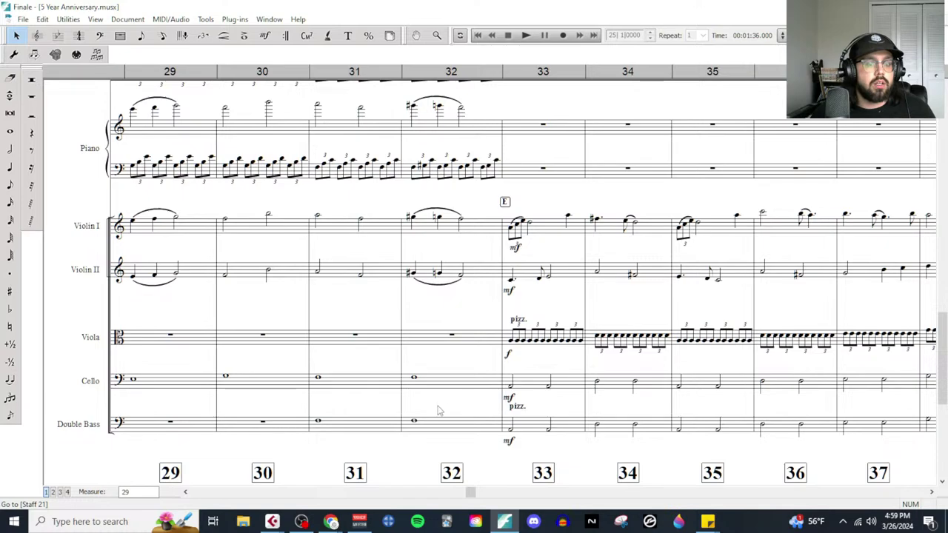
pyautogui.hscroll(-5, 404, 400)
pyautogui.hscroll(10, 403, 400)
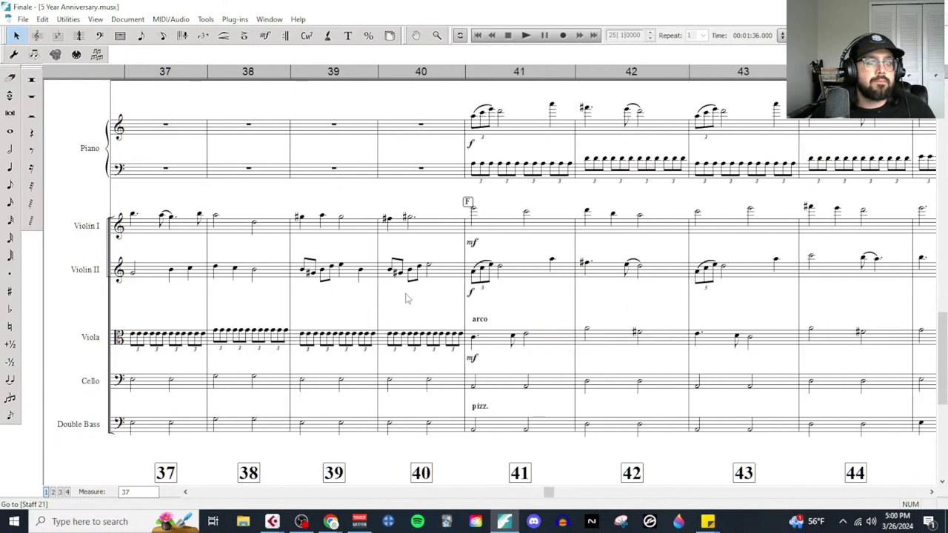
pyautogui.scroll(1, 406, 299)
pyautogui.scroll(2, 406, 302)
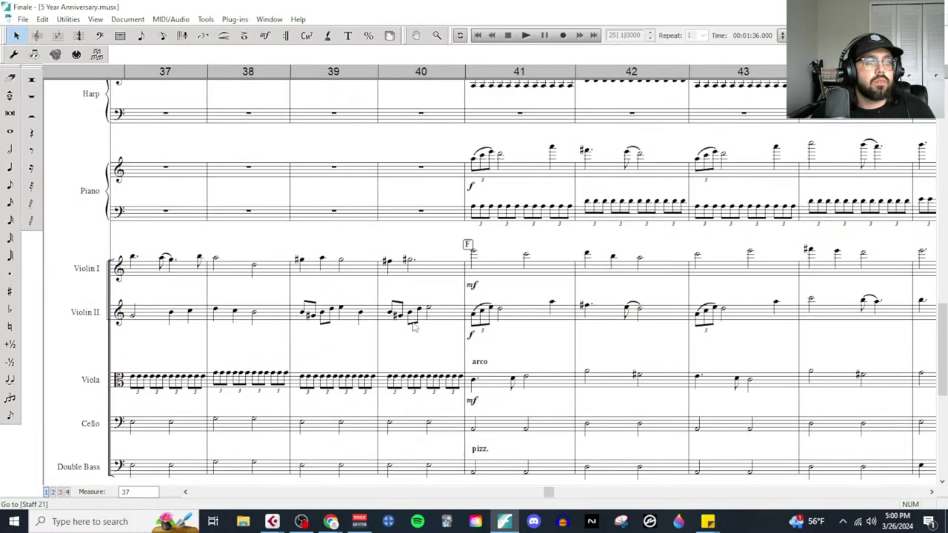
# Step: Draw slurs over the Violin II and Clarinet note groups in measures 39–40, removing a misplaced one
pyautogui.click(223, 37)
pyautogui.click(126, 55)
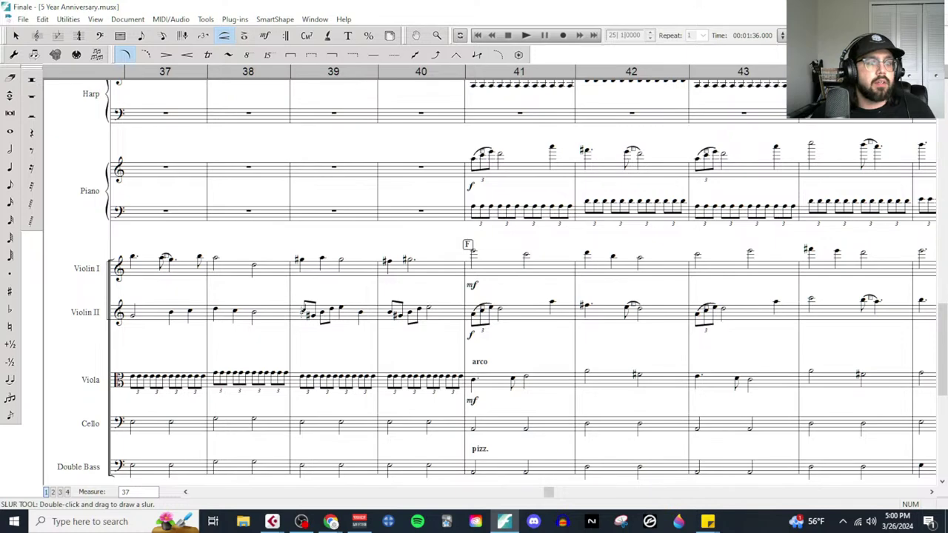
pyautogui.moveTo(341, 307); pyautogui.dragTo(408, 304)
pyautogui.scroll(10, 388, 321)
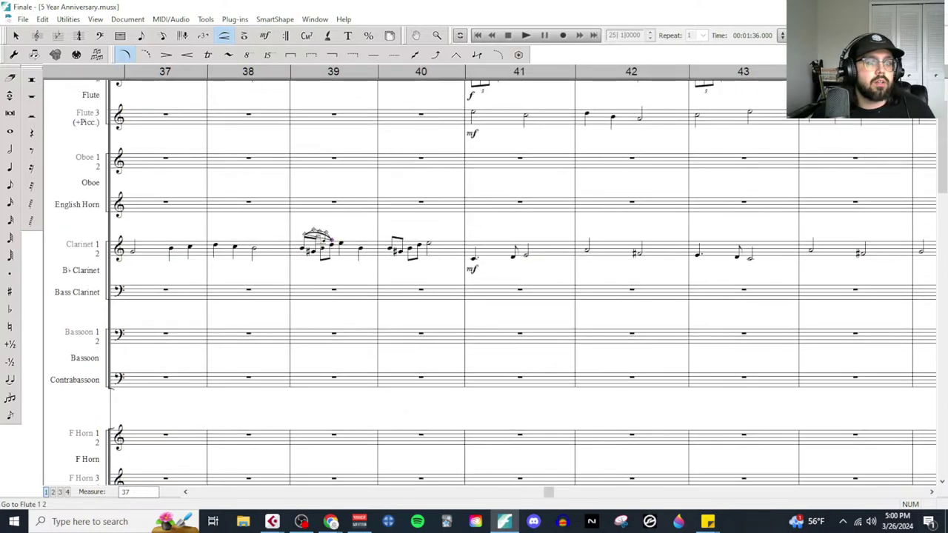
pyautogui.press('Delete')
pyautogui.moveTo(302, 247); pyautogui.dragTo(360, 244)
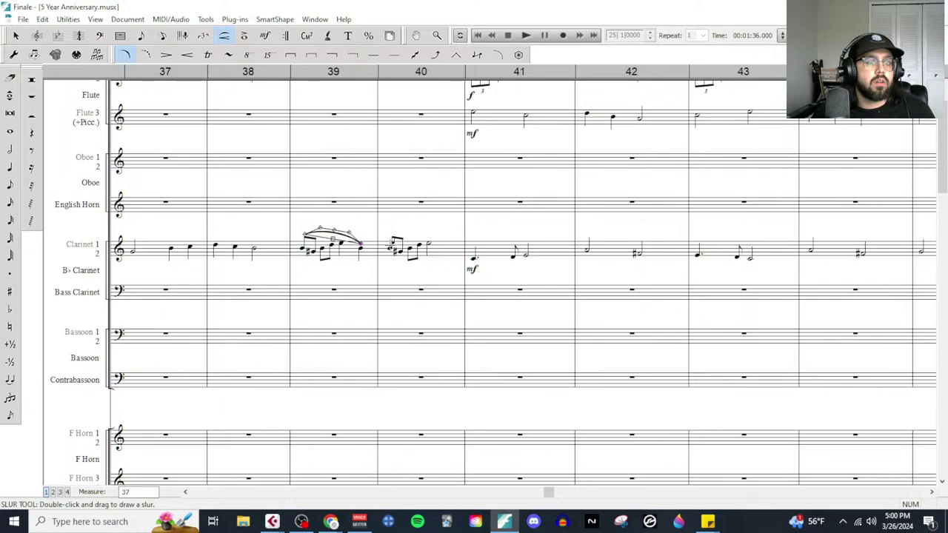
pyautogui.scroll(1, 444, 239)
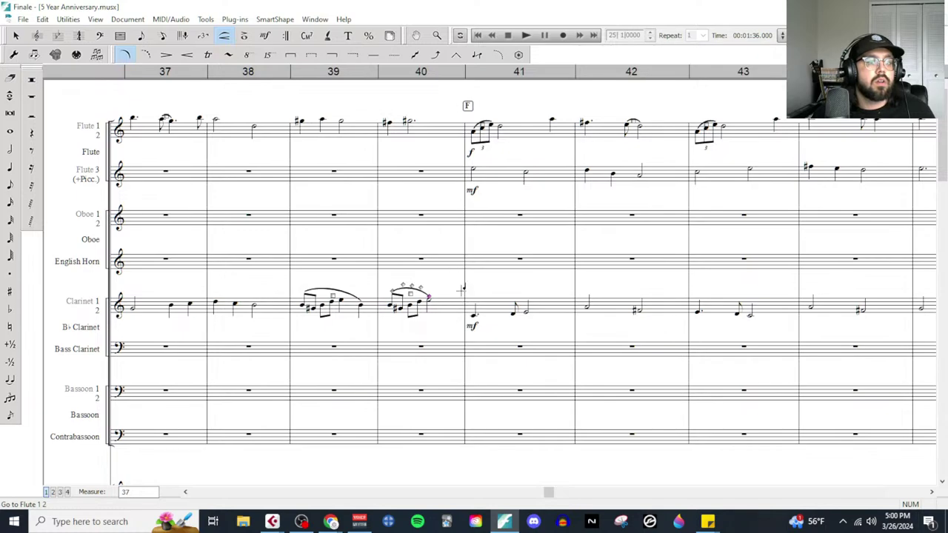
# Step: Place a dim. expression from Expressive Text under the Clarinet at measure 40
pyautogui.click(264, 36)
pyautogui.doubleClick(388, 326)
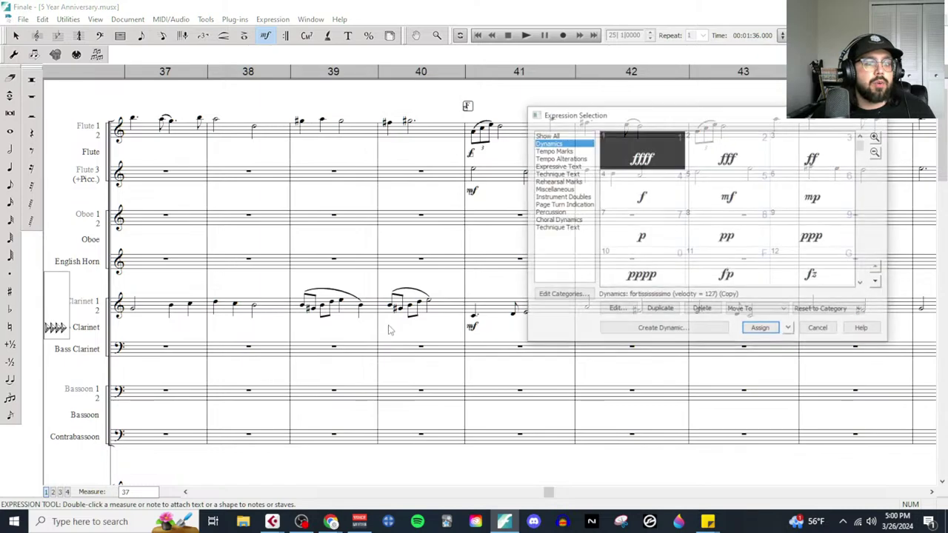
pyautogui.click(554, 151)
pyautogui.click(548, 143)
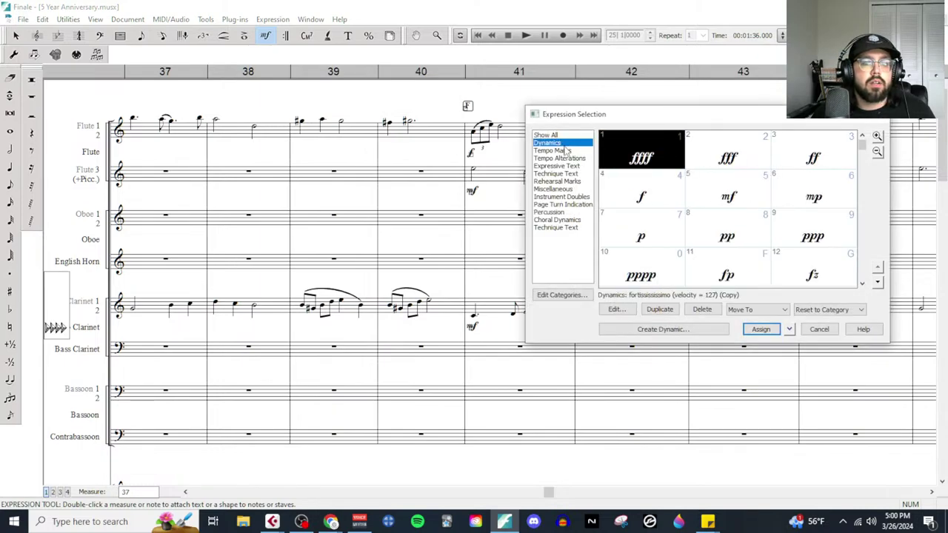
pyautogui.scroll(-5, 728, 250)
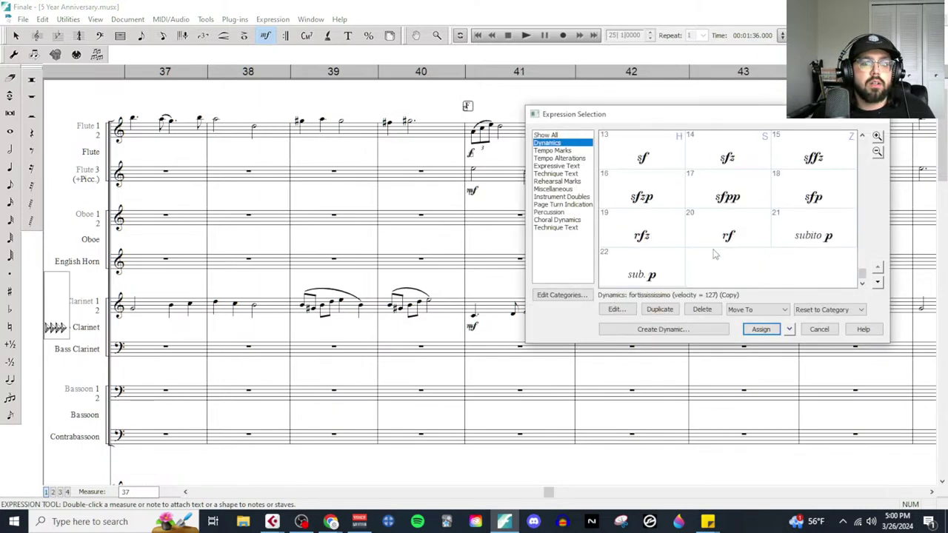
pyautogui.click(563, 166)
pyautogui.scroll(-3, 726, 275)
pyautogui.doubleClick(649, 199)
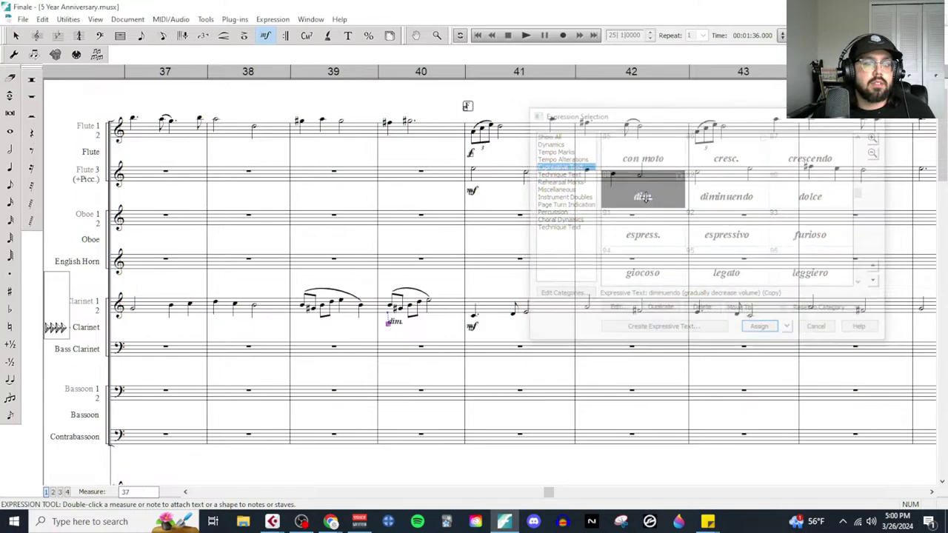
# Step: Add dim. to the Flute staff at measure 40
pyautogui.doubleClick(388, 143)
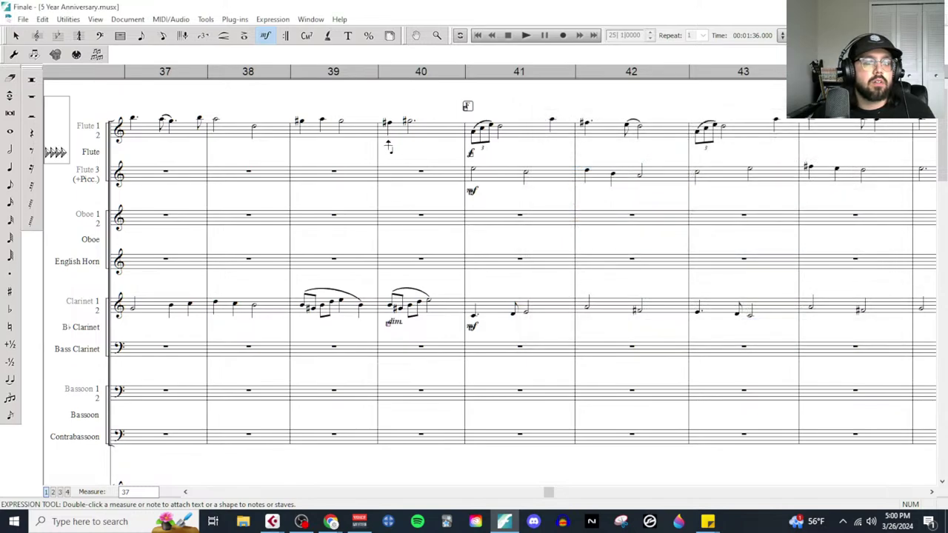
pyautogui.scroll(-3, 644, 268)
pyautogui.doubleClick(641, 166)
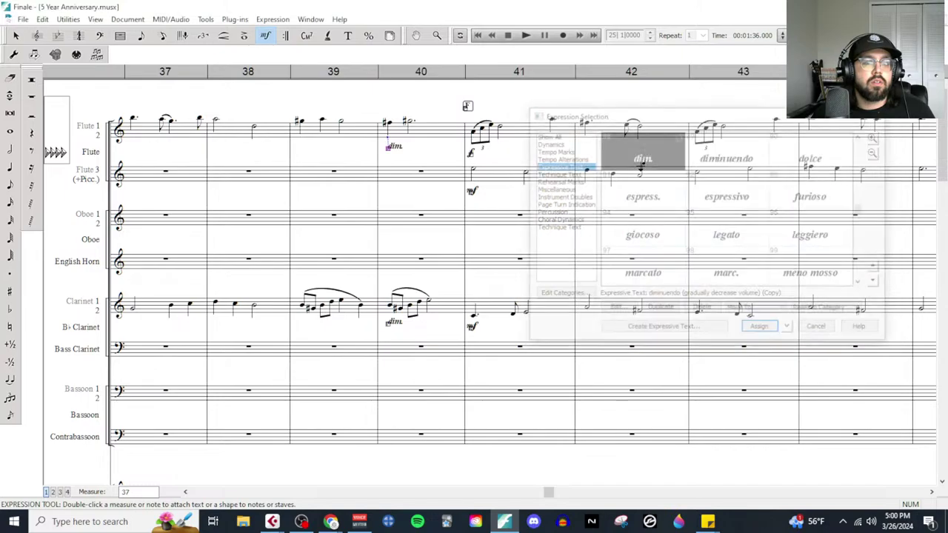
pyautogui.scroll(-12, 413, 385)
pyautogui.scroll(-8, 412, 405)
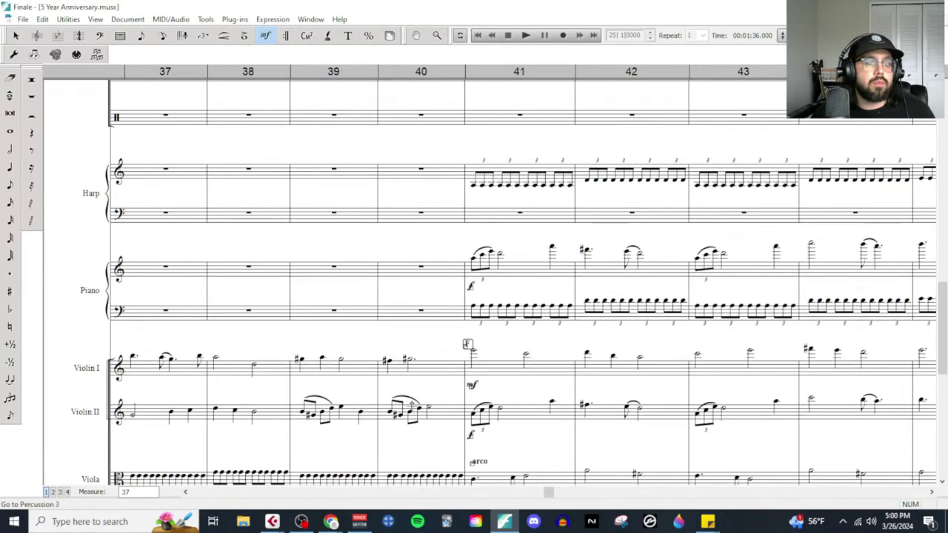
# Step: Add dim. under Violin II at measure 40
pyautogui.doubleClick(388, 326)
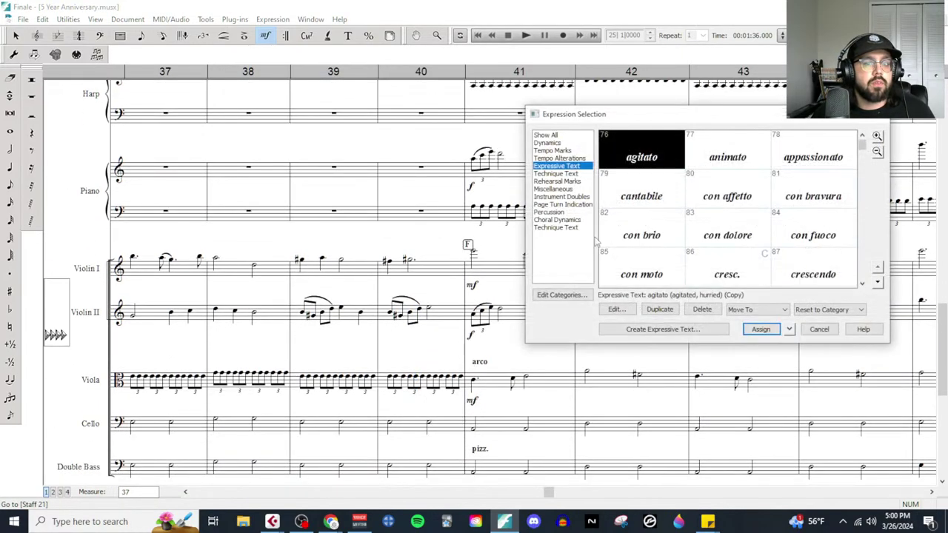
pyautogui.scroll(-5, 639, 255)
pyautogui.scroll(2, 656, 198)
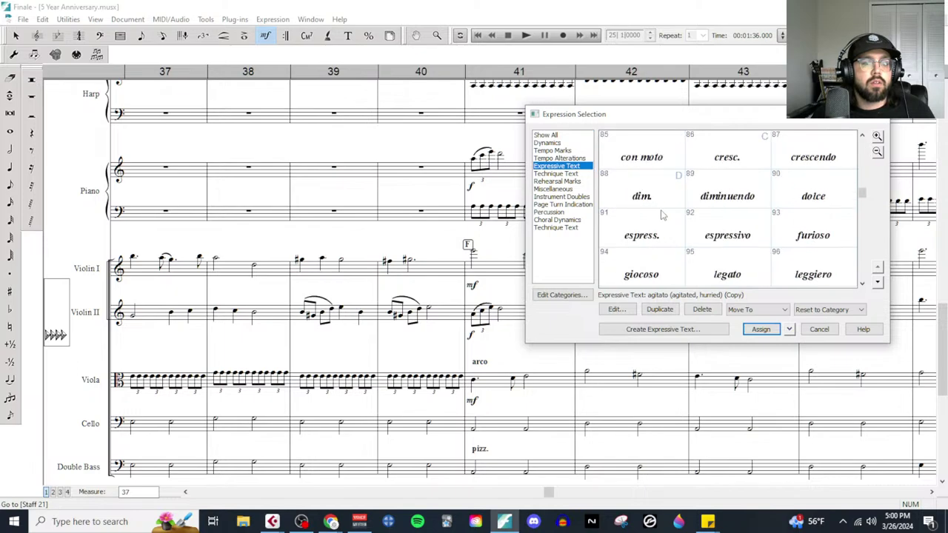
pyautogui.doubleClick(648, 207)
pyautogui.scroll(-1, 418, 411)
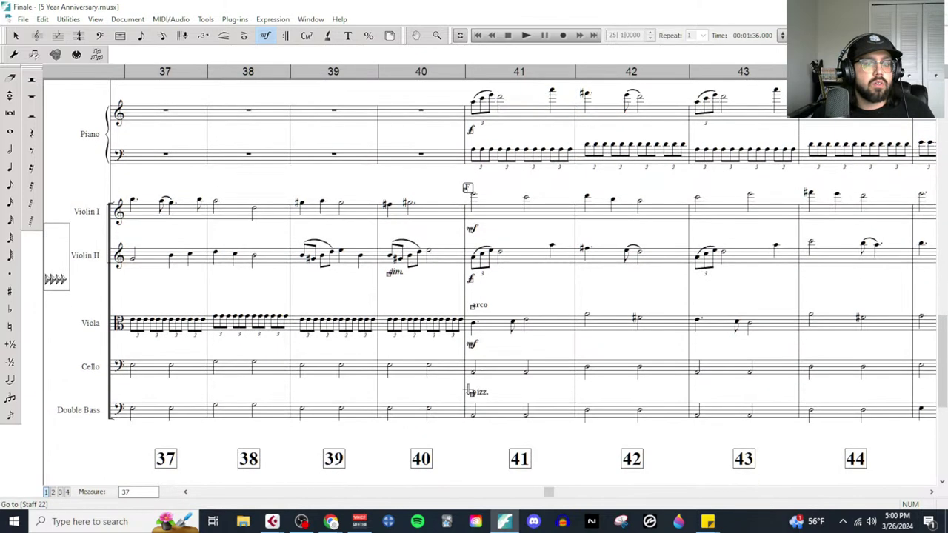
# Step: Replay from measure 25 to hear the dim. markings, then stop and return to the top
pyautogui.click(524, 37)
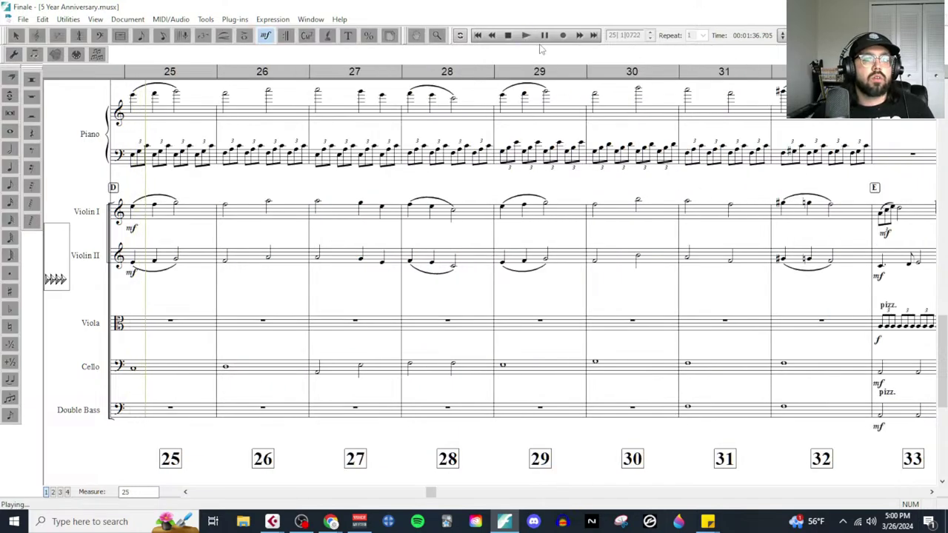
pyautogui.press('space')
pyautogui.click(796, 34)
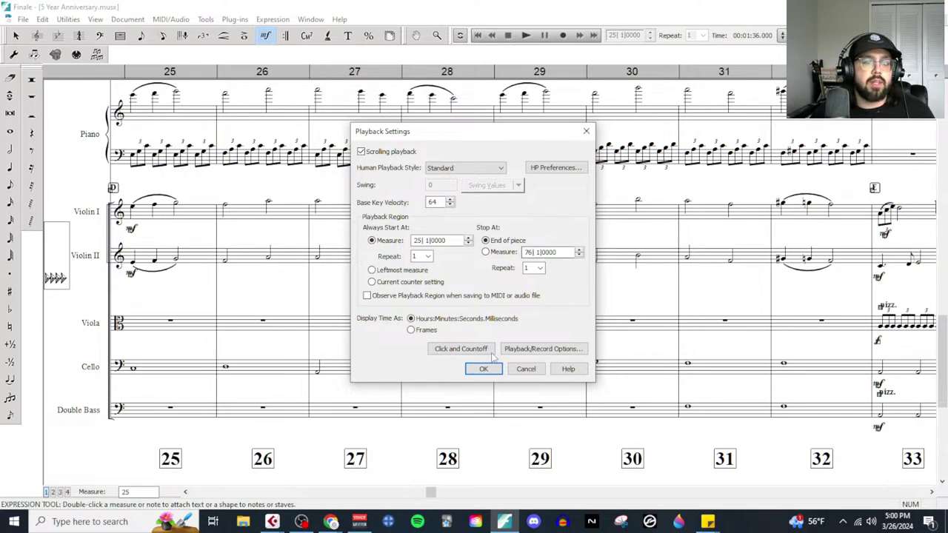
pyautogui.click(483, 369)
pyautogui.click(525, 35)
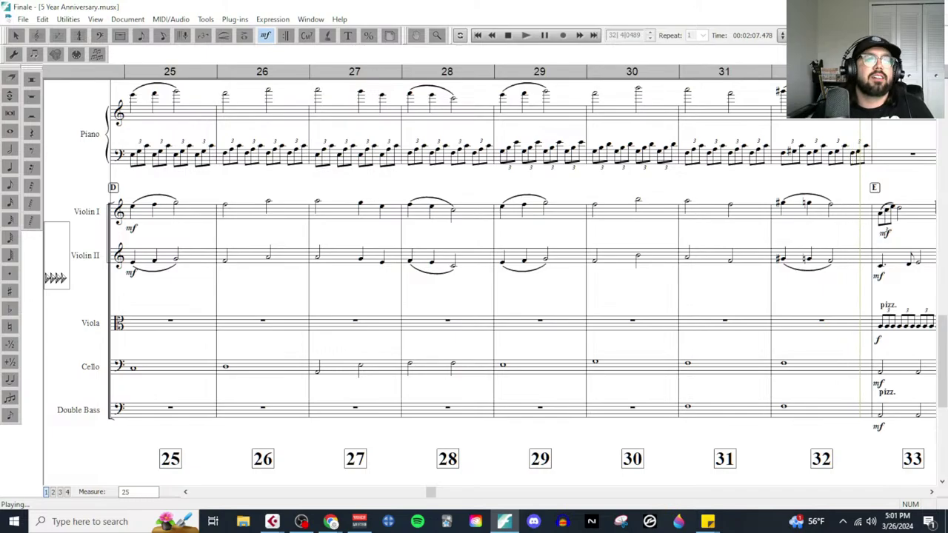
pyautogui.click(509, 35)
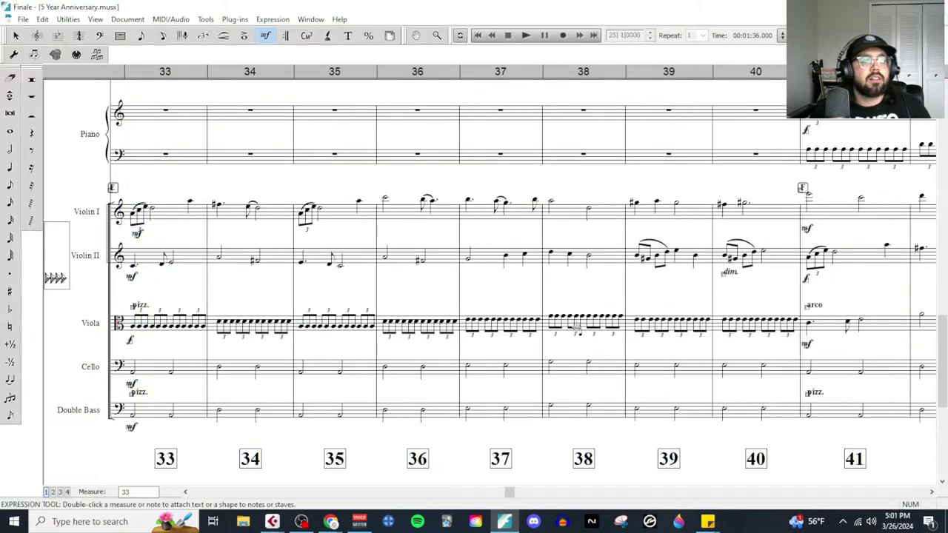
pyautogui.scroll(10, 756, 373)
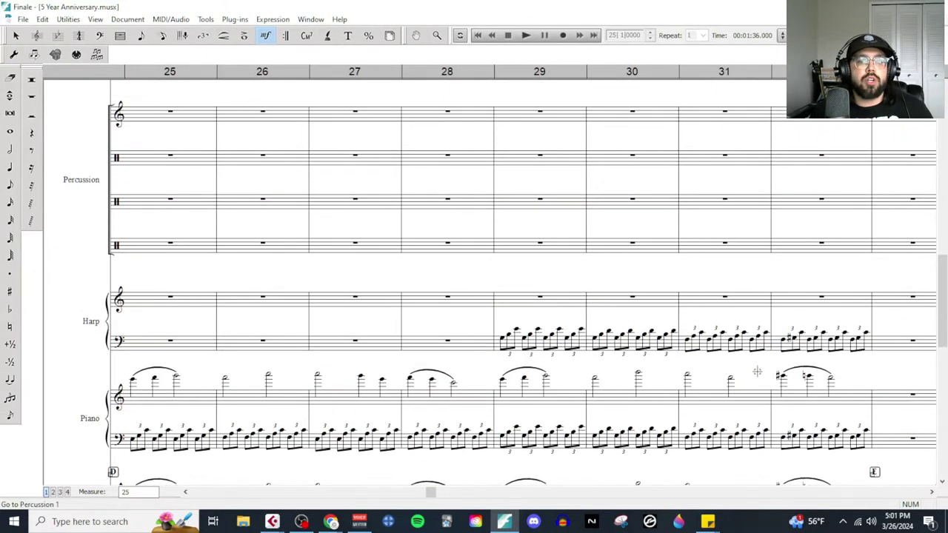
pyautogui.scroll(10, 758, 373)
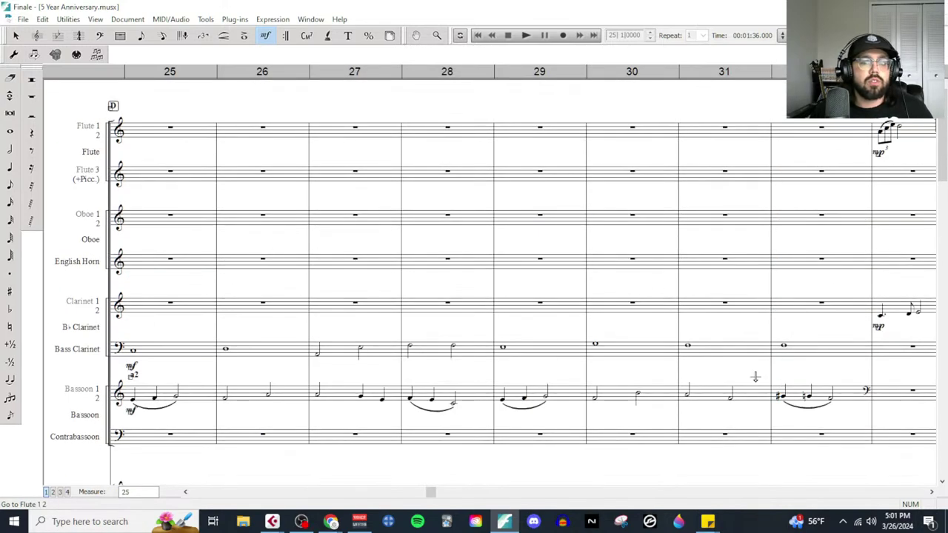
# Step: Make measure 32 two half notes in Bass Clarinet, Cello and Double Bass; set playback start to 29
pyautogui.click(10, 149)
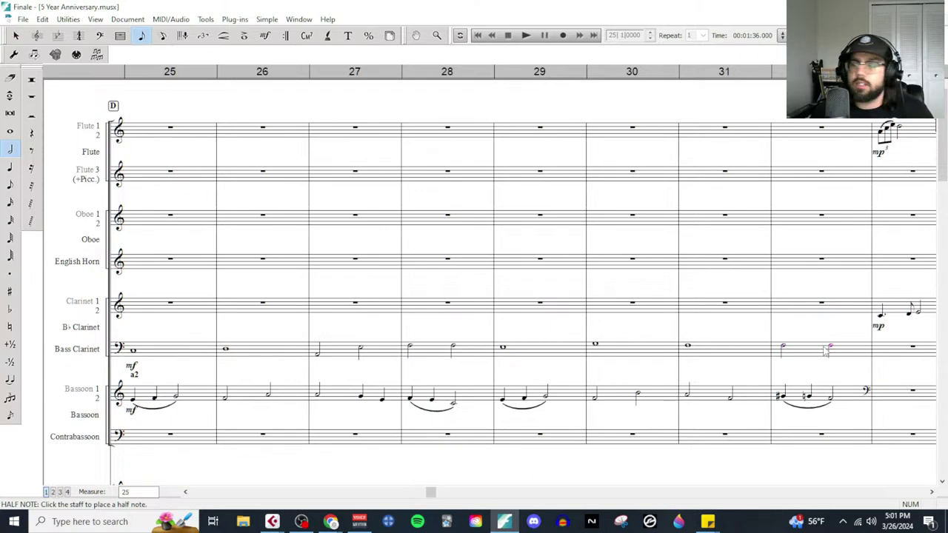
pyautogui.scroll(-12, 829, 347)
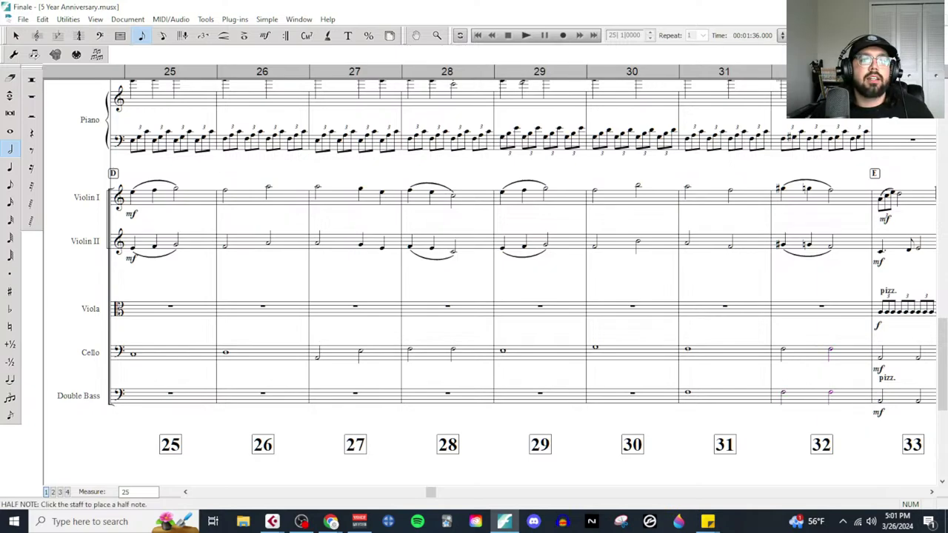
pyautogui.hotkey('ctrl', 'alt', 'space')
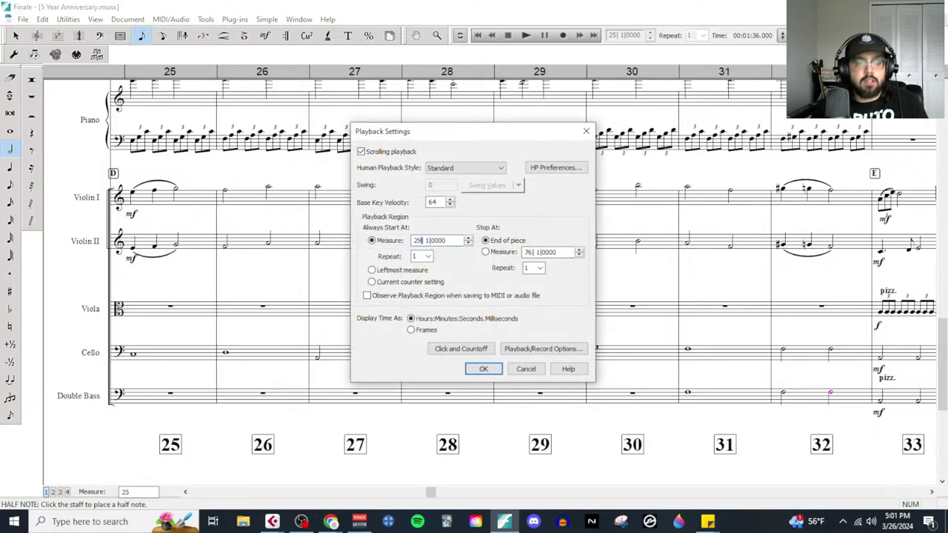
# Step: Start playback from measure 29 and let it run until the strings reach measure 41
pyautogui.click(483, 369)
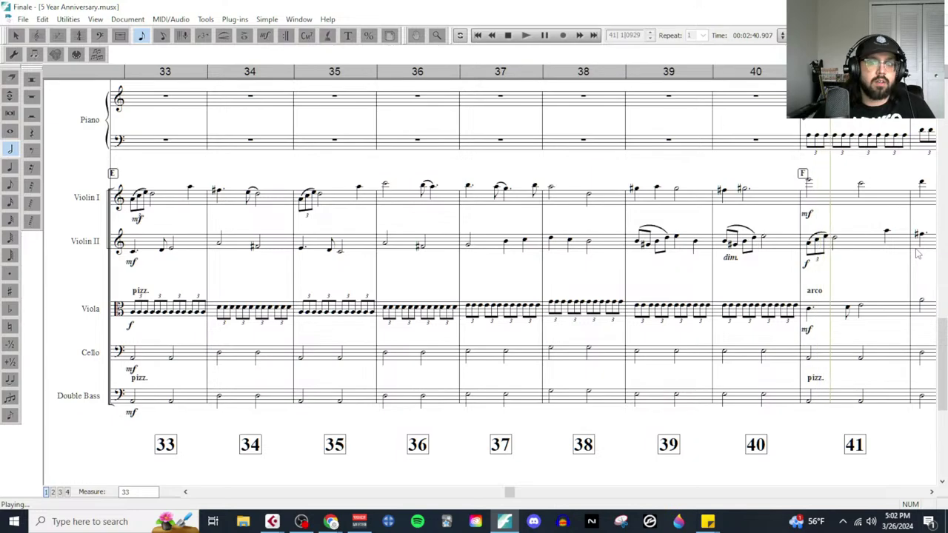
# Step: Stop playback and scroll back to the upper staves around measure 40
pyautogui.click(508, 34)
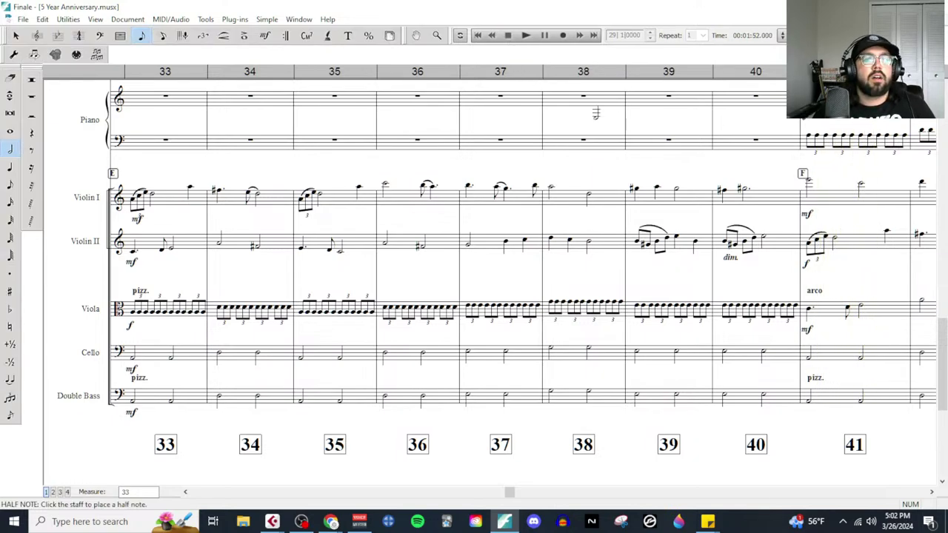
pyautogui.scroll(3, 770, 260)
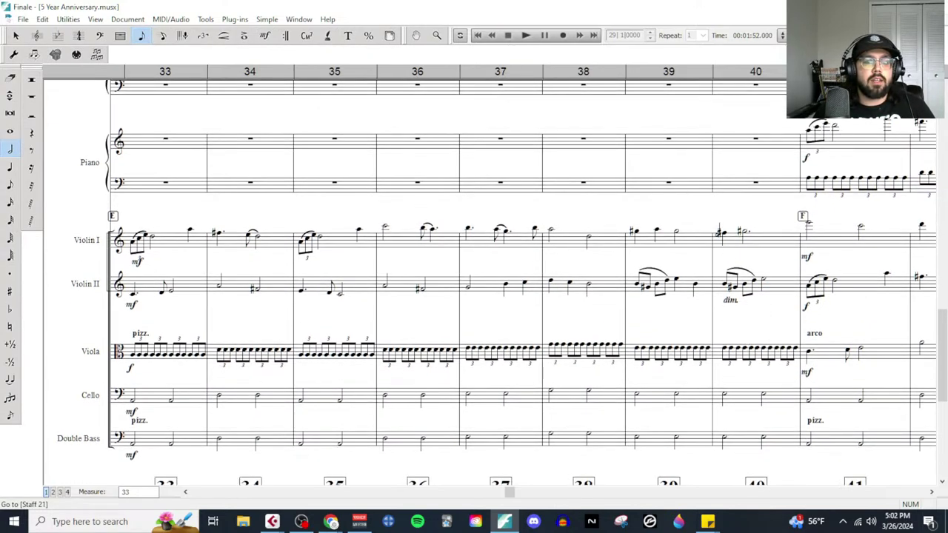
pyautogui.scroll(5, 738, 310)
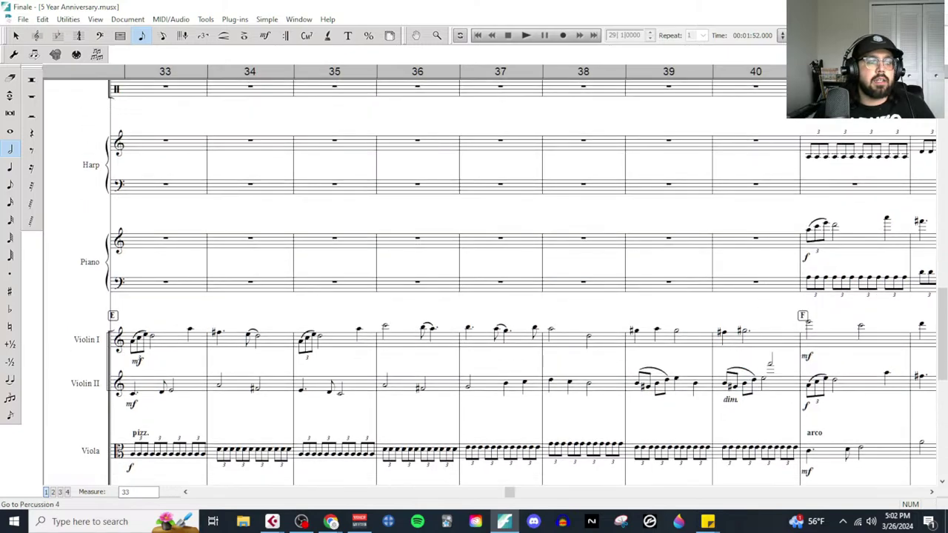
pyautogui.scroll(20, 778, 326)
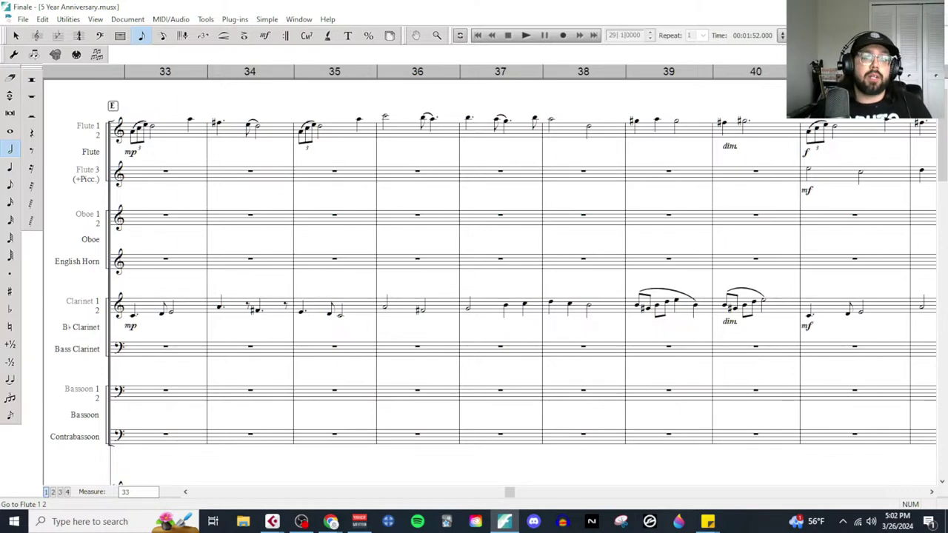
pyautogui.hscroll(2, 474, 282)
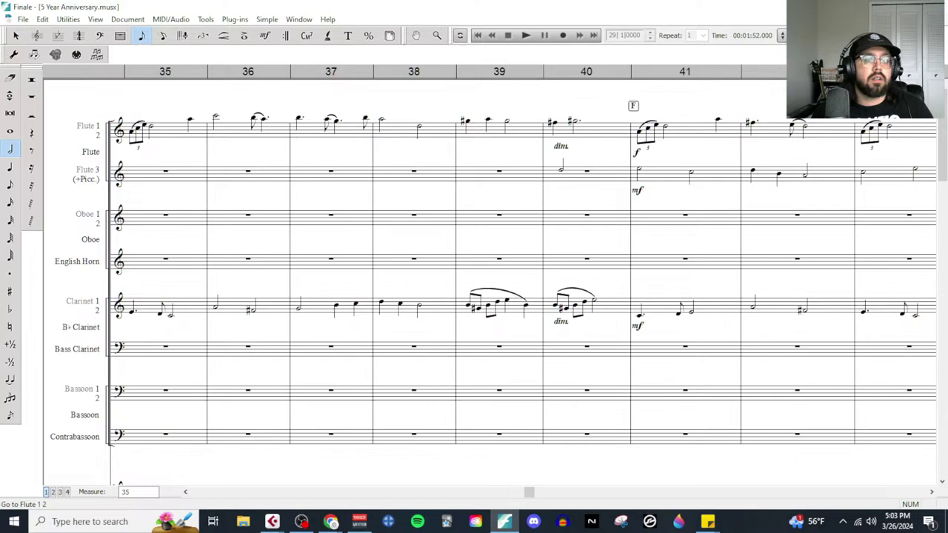
# Step: Leave note entry and add cresc. under Flute 1 at measure 40
pyautogui.click(16, 34)
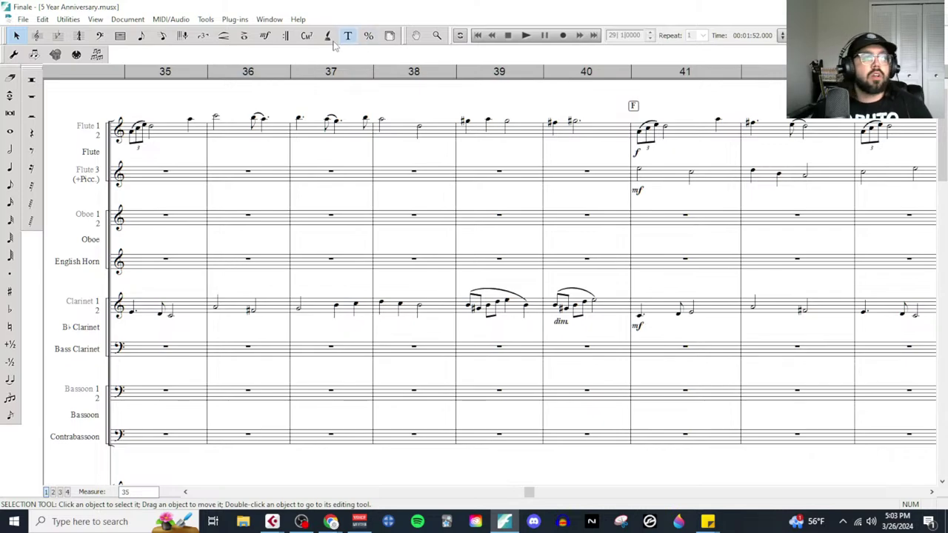
pyautogui.click(265, 35)
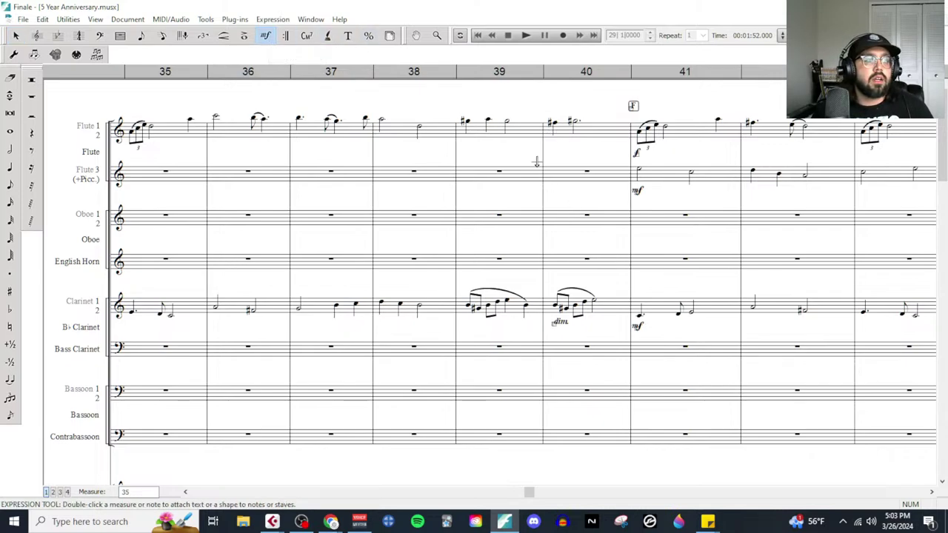
pyautogui.hscroll(-2, 537, 161)
pyautogui.doubleClick(721, 109)
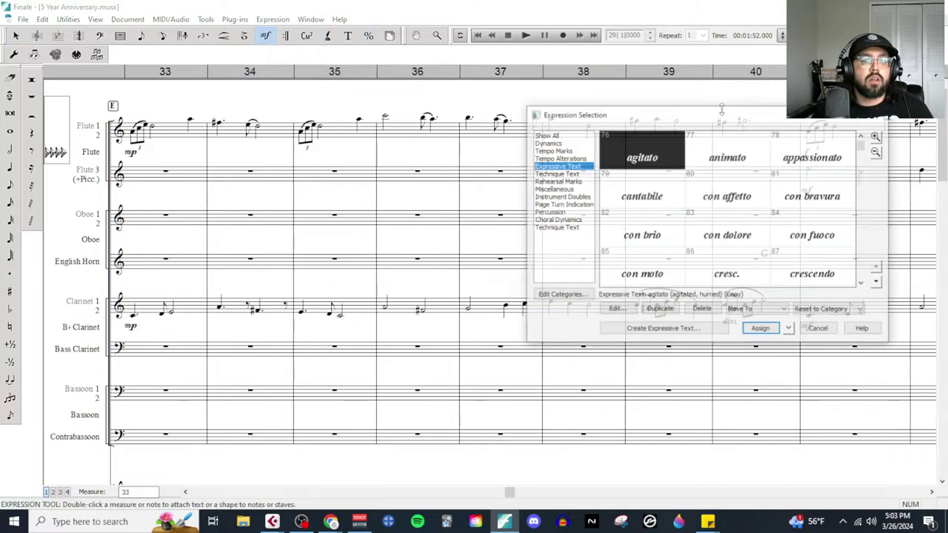
pyautogui.doubleClick(722, 272)
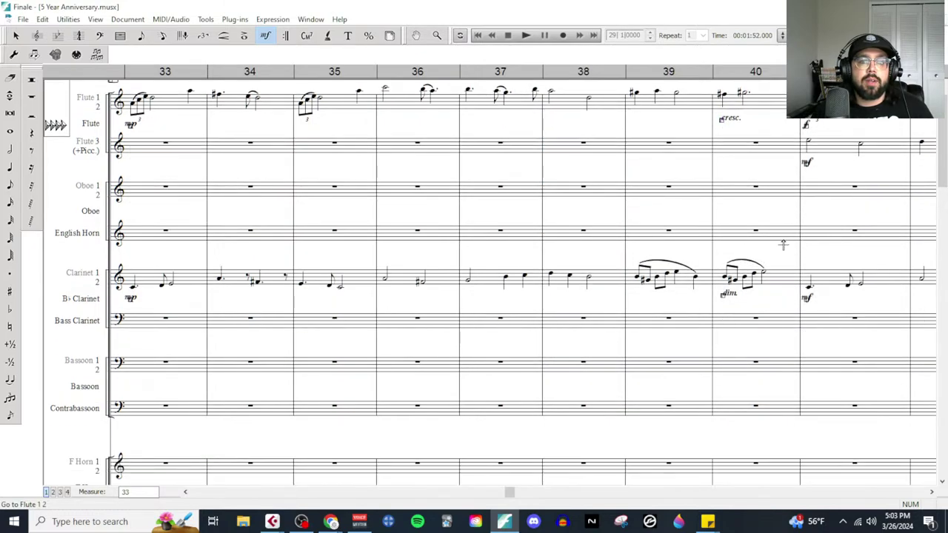
# Step: Add cresc. under Violin I and Cello at measure 40
pyautogui.scroll(-12, 735, 316)
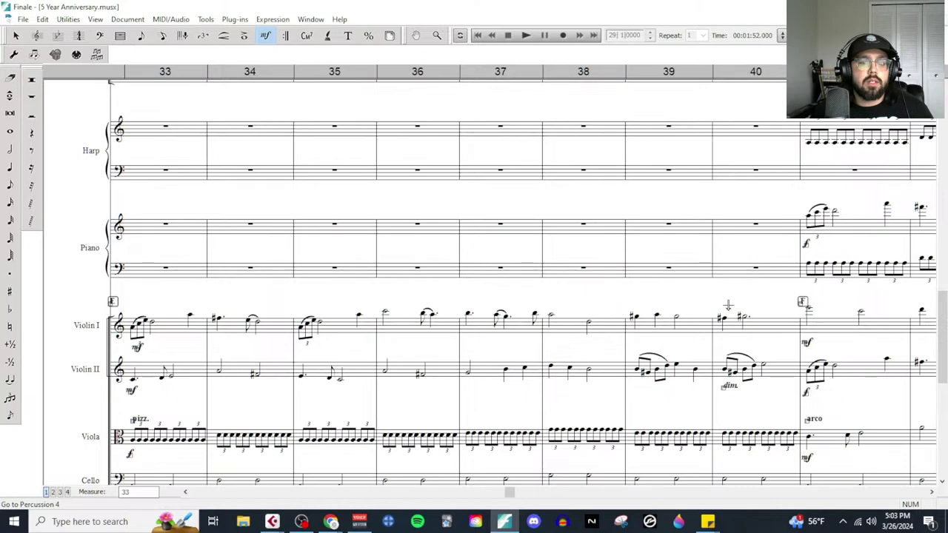
pyautogui.doubleClick(727, 308)
pyautogui.doubleClick(730, 333)
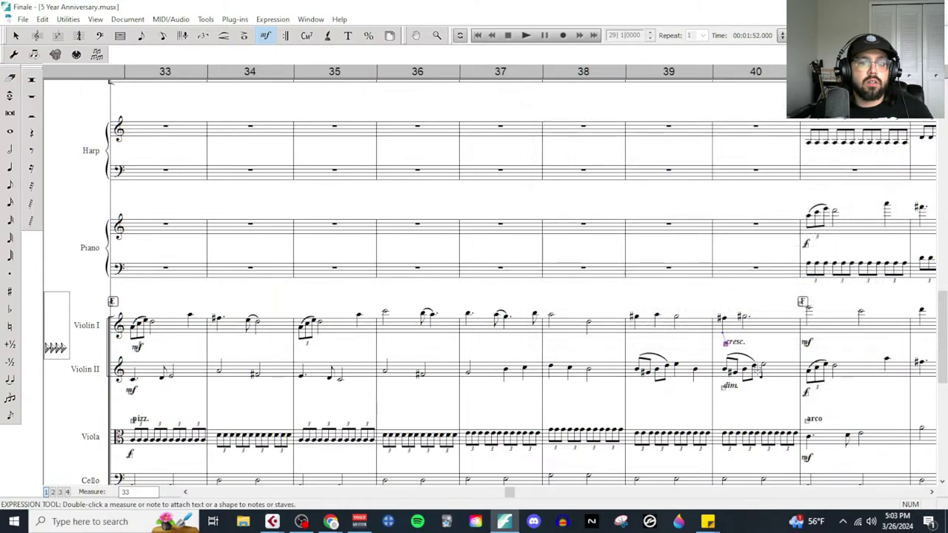
pyautogui.scroll(-3, 750, 384)
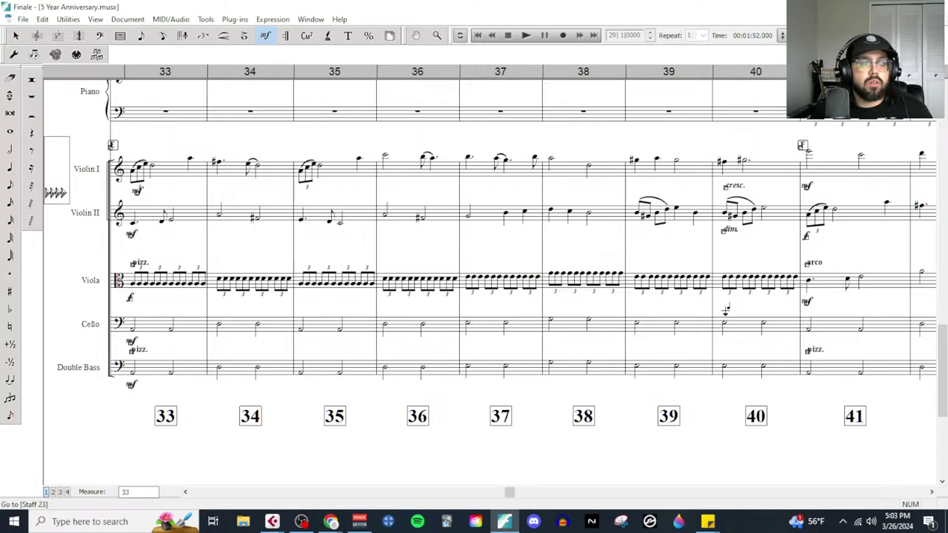
pyautogui.doubleClick(725, 309)
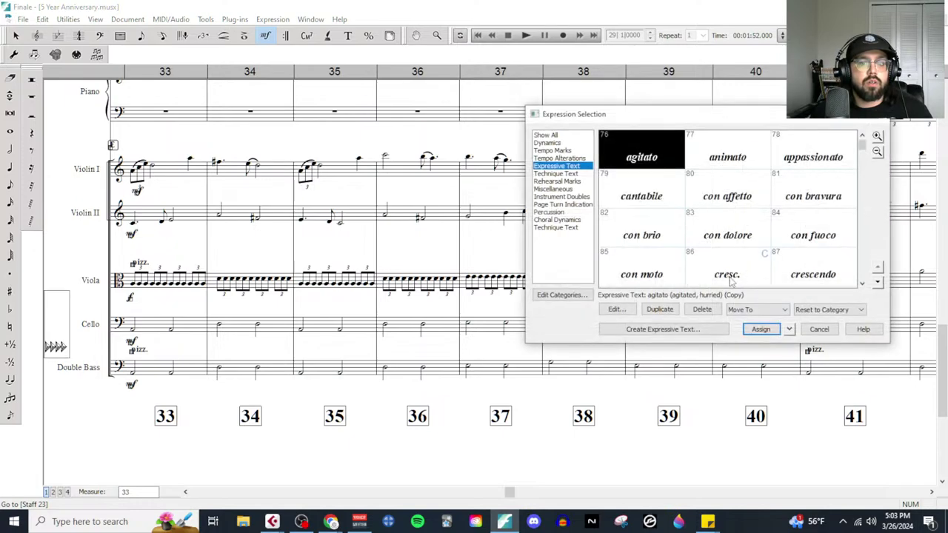
pyautogui.doubleClick(729, 276)
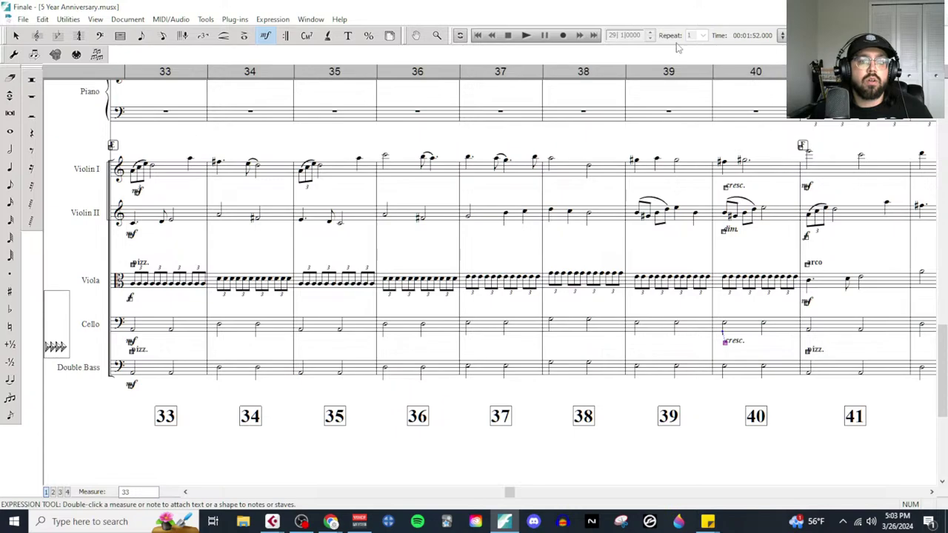
# Step: Play from measure 29 to hear the cresc. markings in Flute 1, Violin I and Cello
pyautogui.click(526, 35)
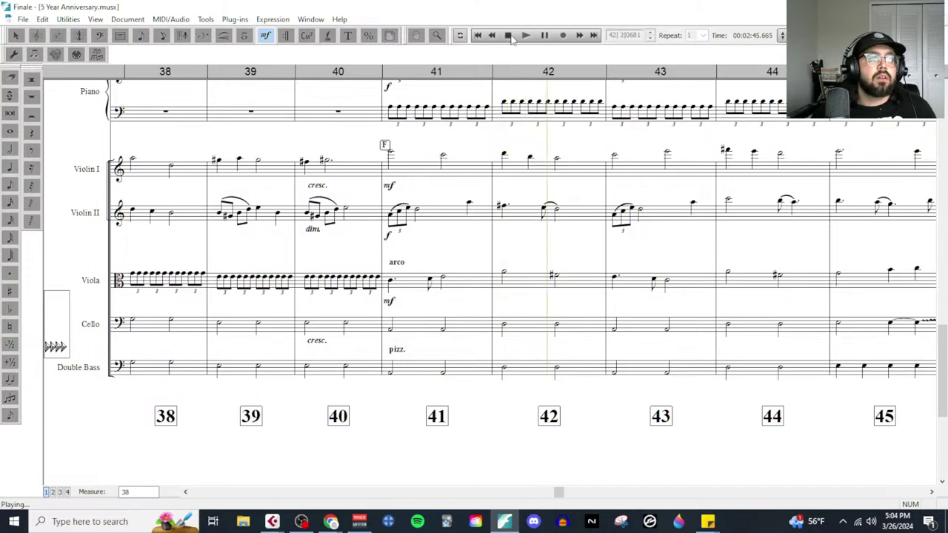
# Step: Stop playback and add cresc. under the viola at measure 40
pyautogui.click(509, 35)
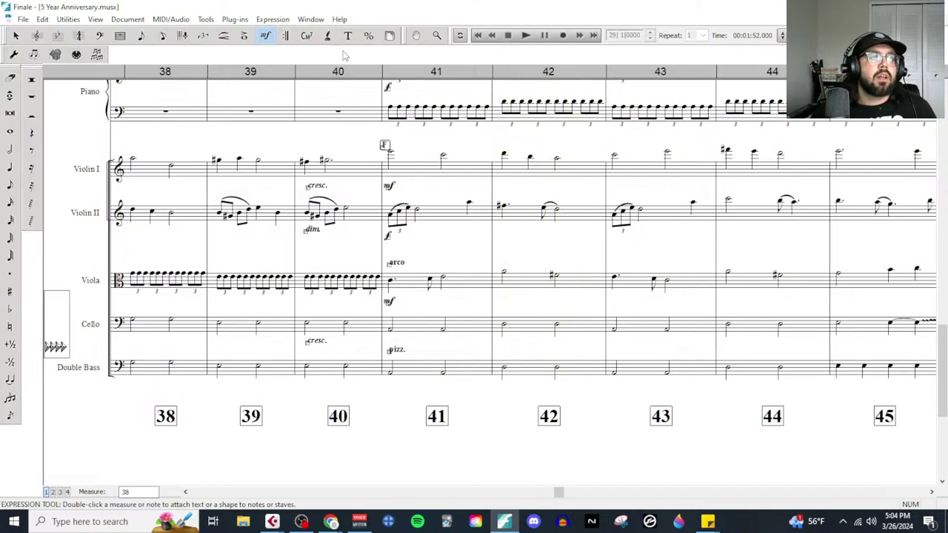
pyautogui.doubleClick(448, 229)
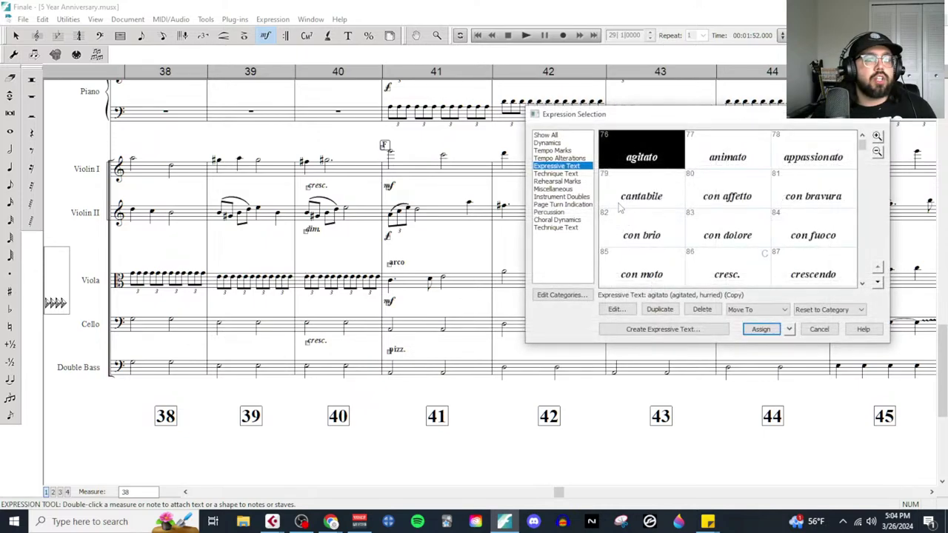
pyautogui.doubleClick(704, 276)
# Step: Give the harp an mf dynamic at measure 41
pyautogui.scroll(5, 311, 356)
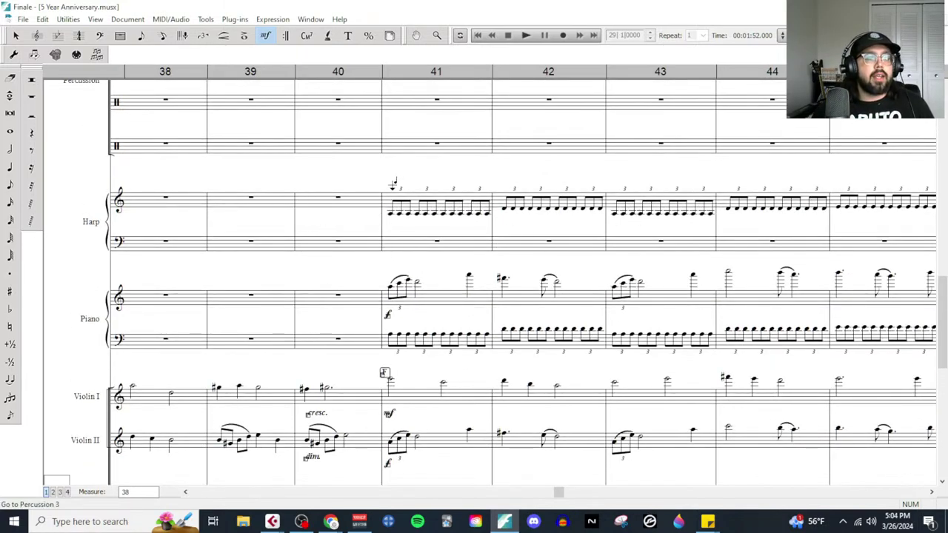
pyautogui.doubleClick(393, 184)
pyautogui.click(555, 143)
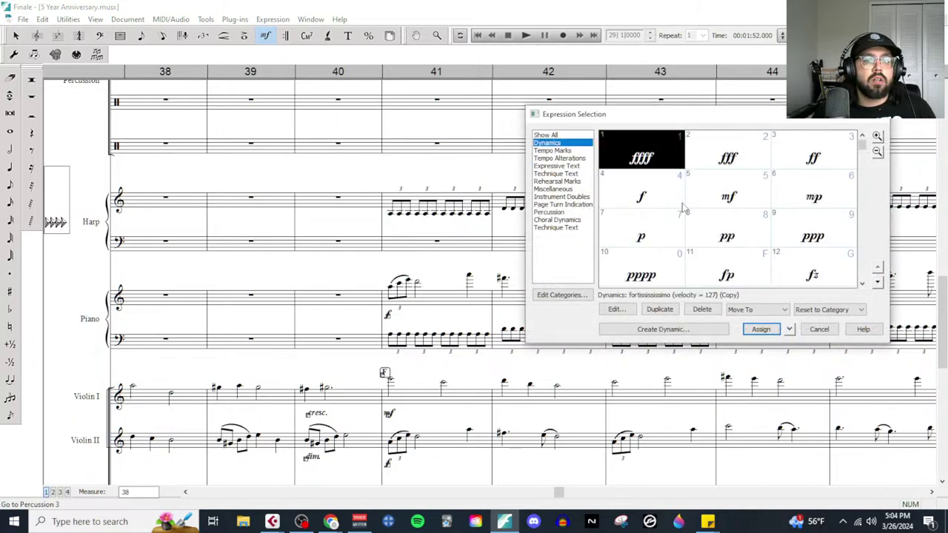
pyautogui.doubleClick(759, 194)
pyautogui.scroll(10, 448, 289)
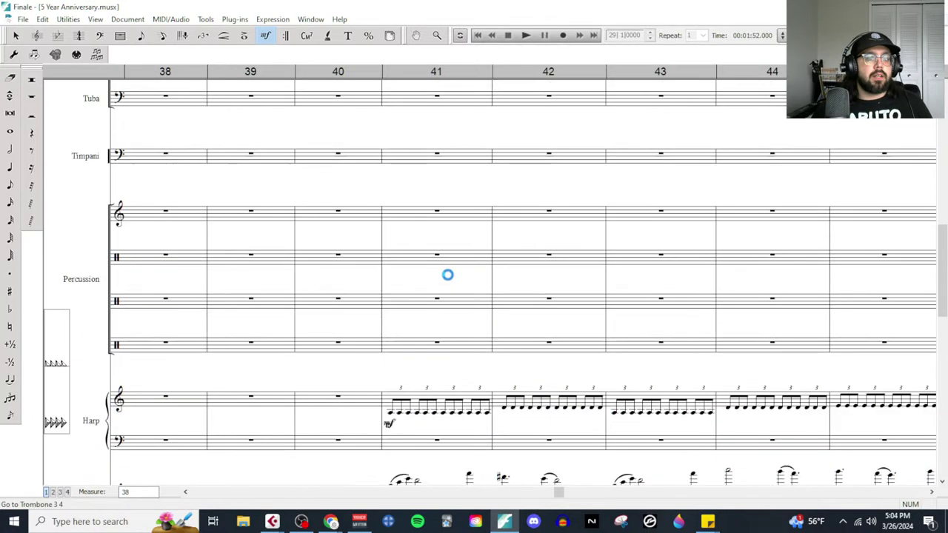
pyautogui.scroll(10, 446, 312)
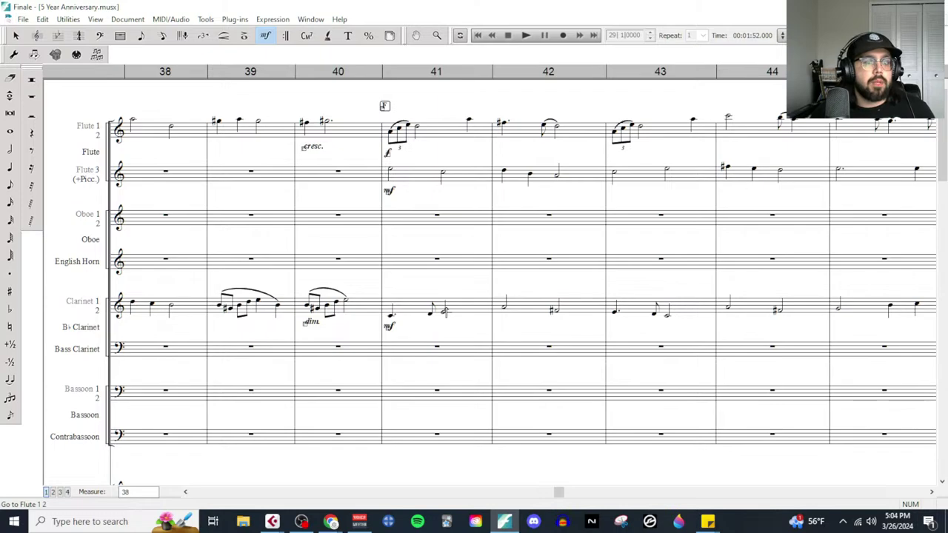
pyautogui.scroll(-5, 440, 361)
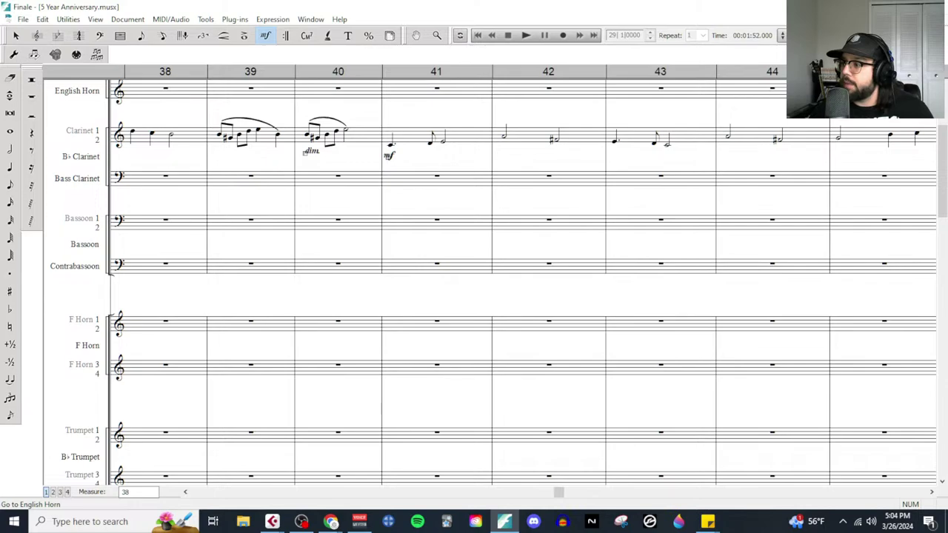
pyautogui.scroll(-1, 654, 346)
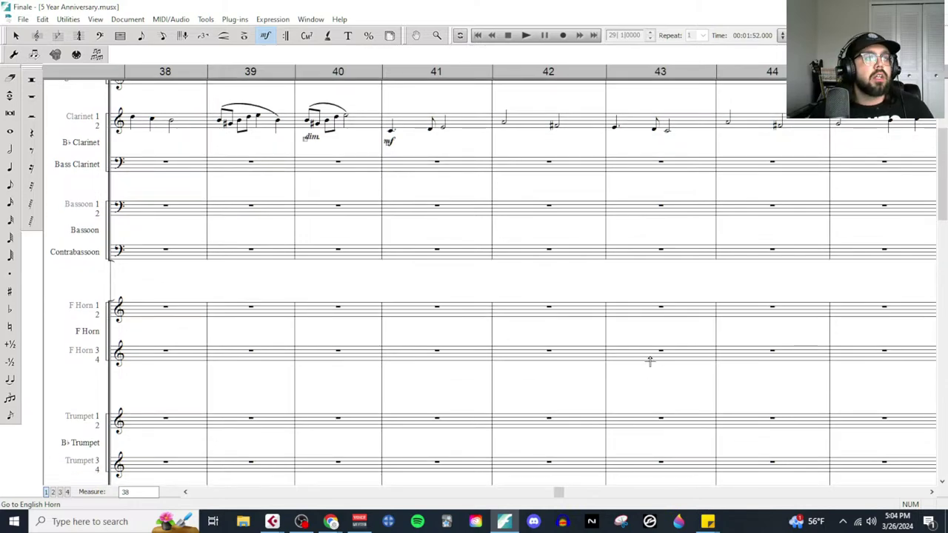
pyautogui.hscroll(-10, 649, 355)
pyautogui.scroll(5, 457, 294)
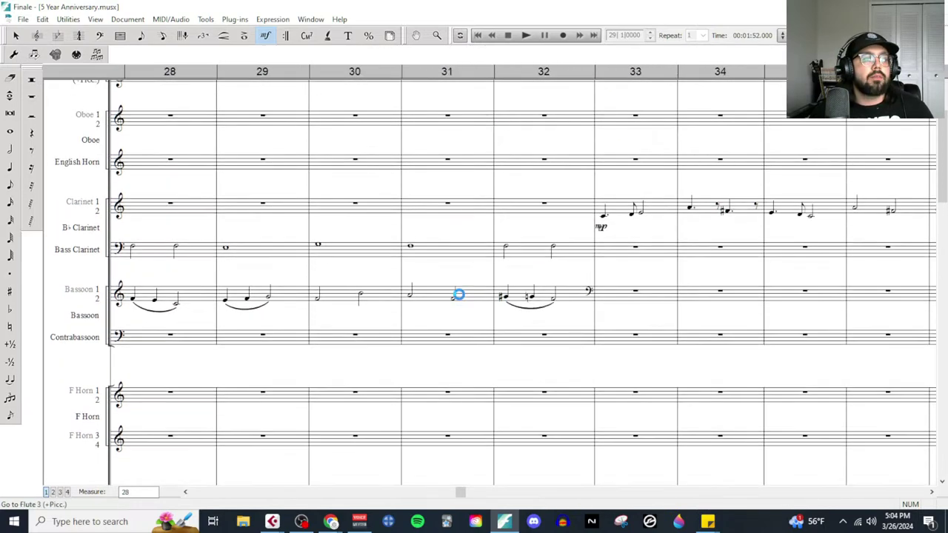
pyautogui.scroll(-20, 433, 375)
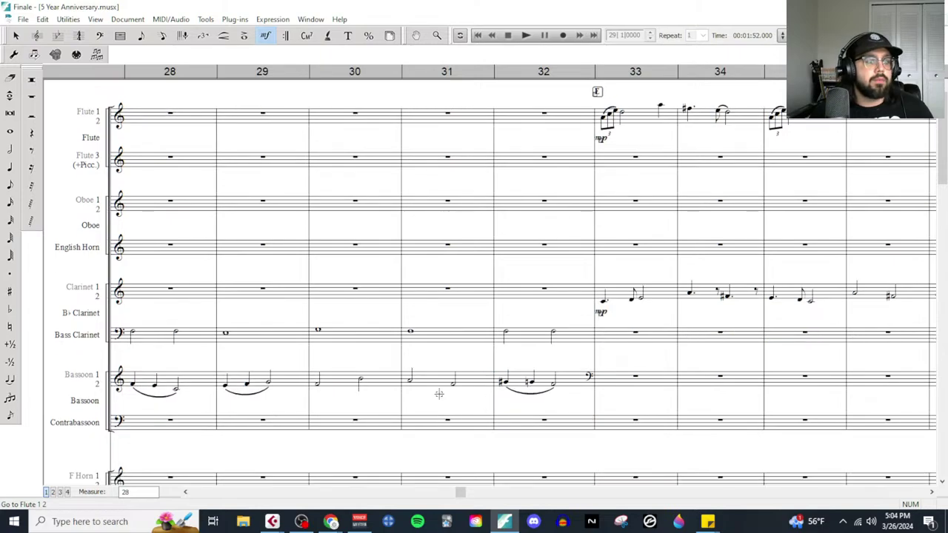
pyautogui.scroll(-8, 439, 403)
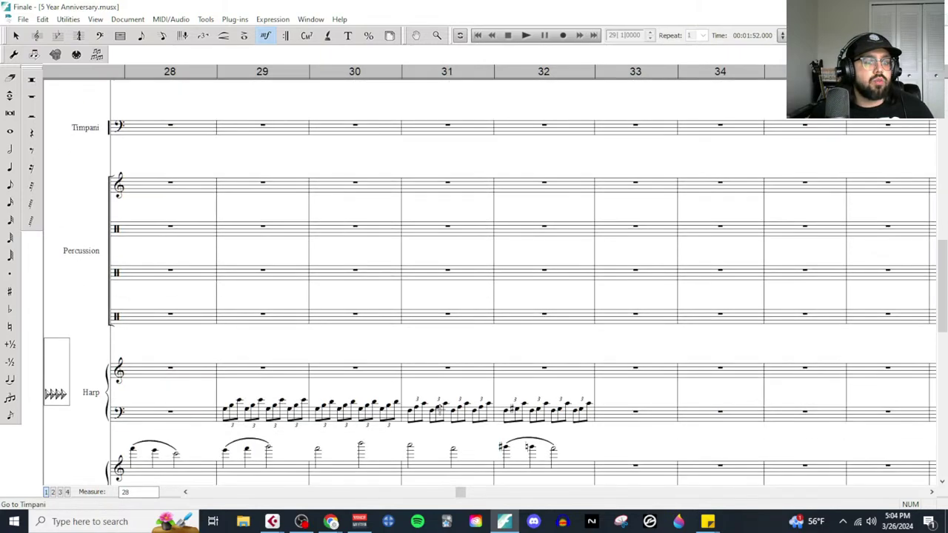
pyautogui.scroll(-3, 440, 322)
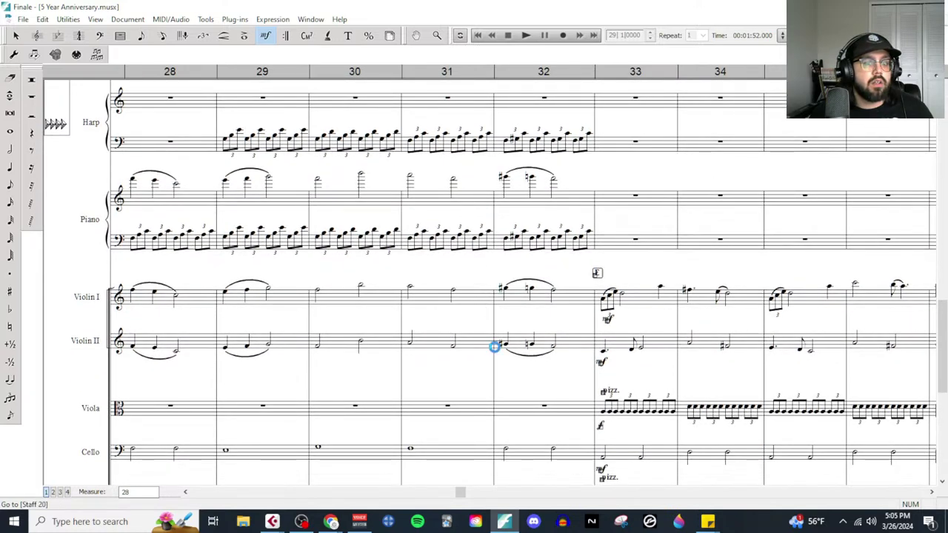
pyautogui.scroll(-3, 494, 347)
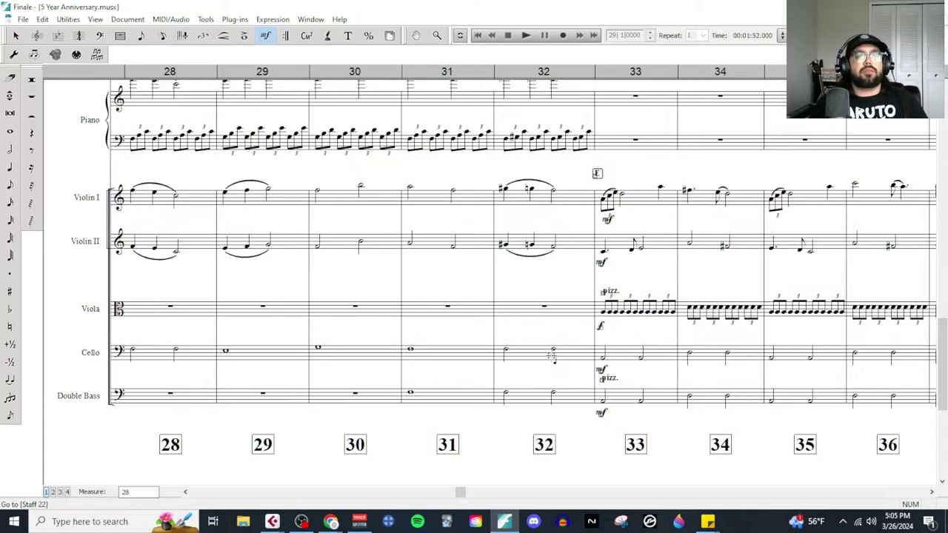
pyautogui.hscroll(10, 672, 313)
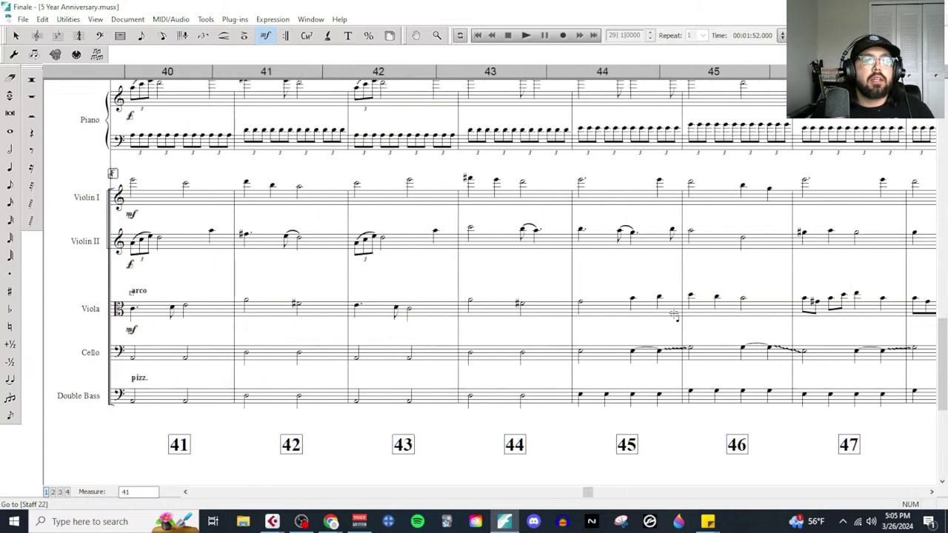
pyautogui.hscroll(-3, 432, 346)
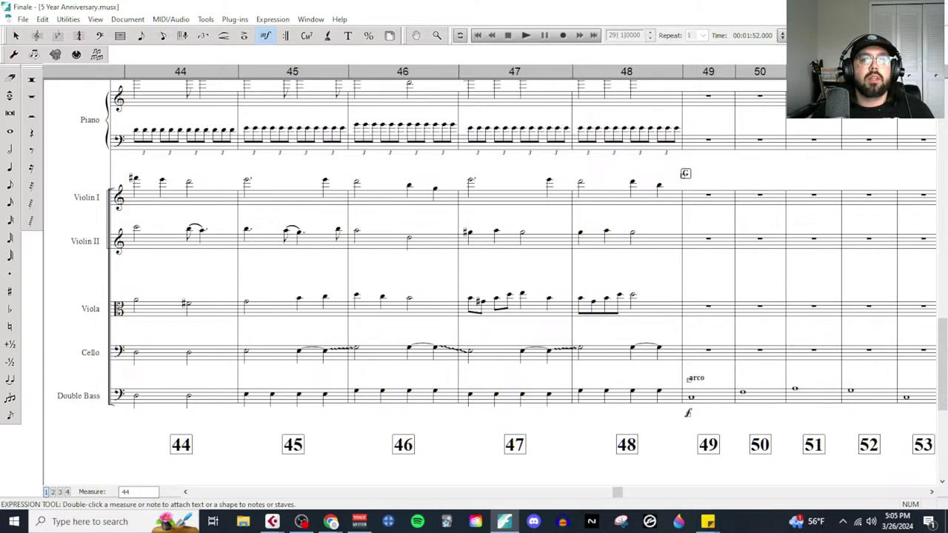
# Step: Play the score from measure 44 up to rehearsal mark G, then stop playback
pyautogui.click(459, 34)
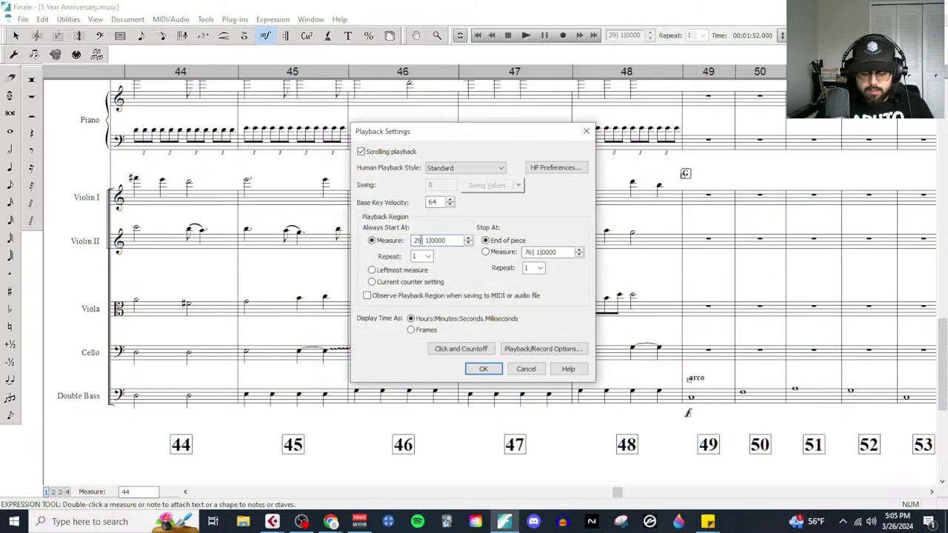
pyautogui.press('Return')
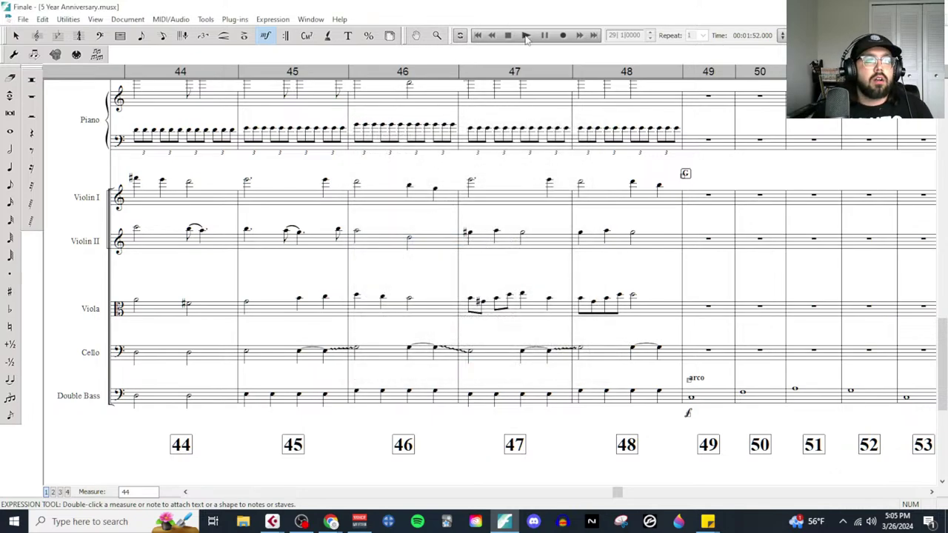
pyautogui.click(525, 36)
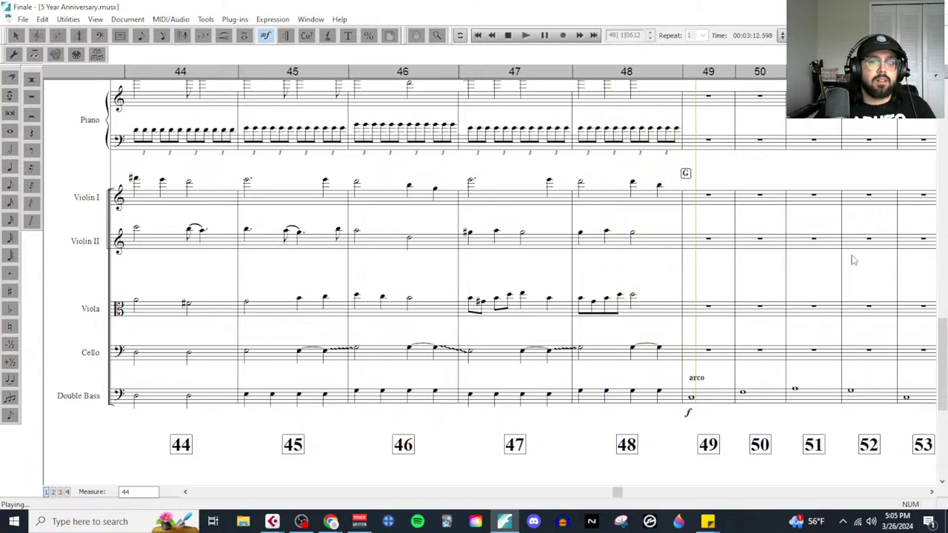
pyautogui.click(508, 35)
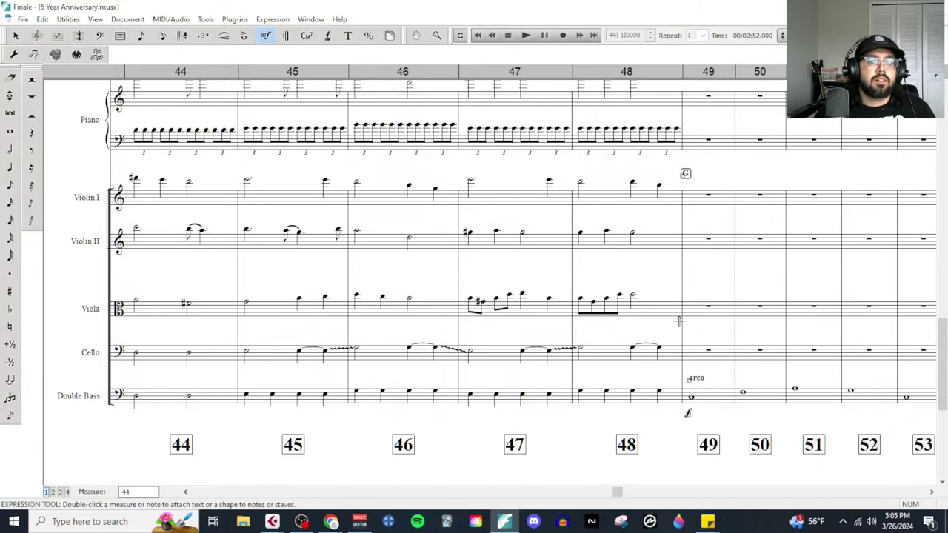
pyautogui.scroll(2, 679, 350)
pyautogui.scroll(15, 682, 362)
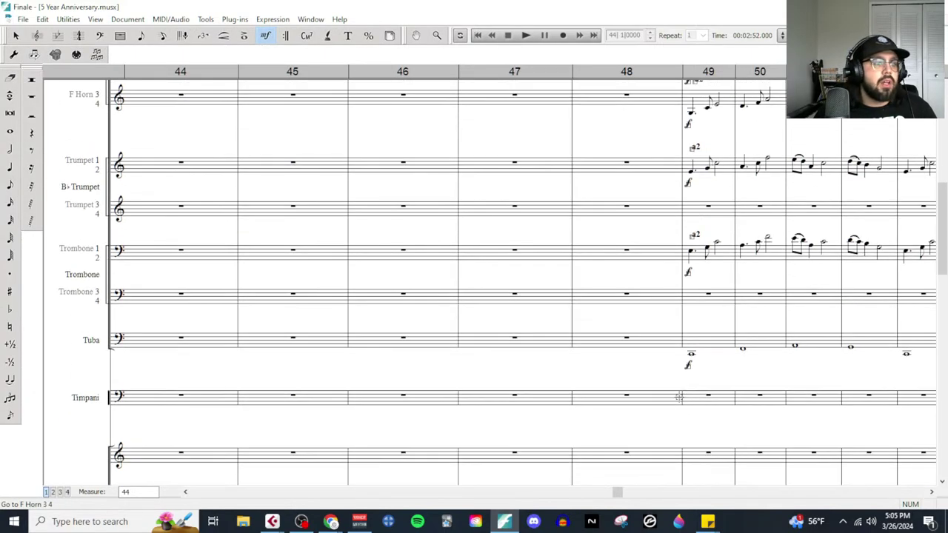
# Step: Enter a whole note in Tuba measure 48 and drag the Tuba's forte under it
pyautogui.scroll(2, 674, 391)
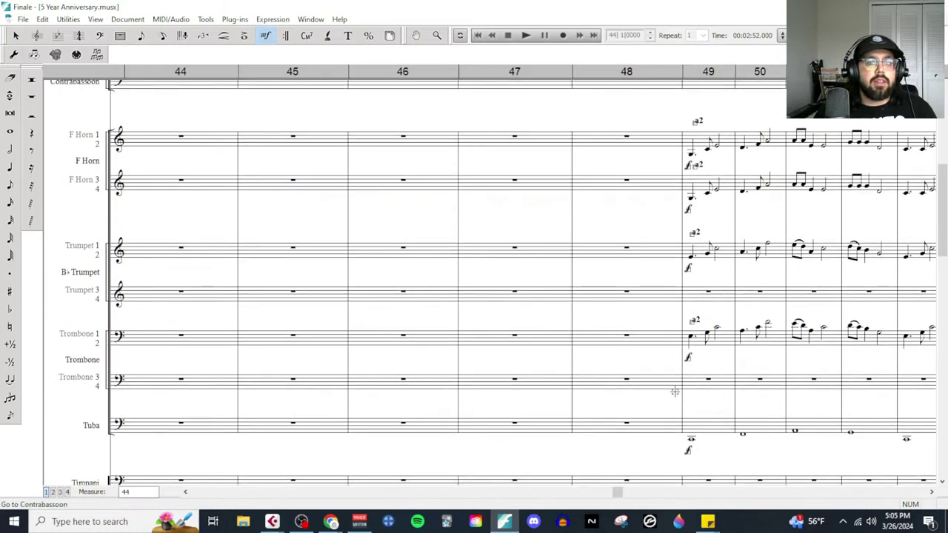
pyautogui.scroll(-12, 674, 391)
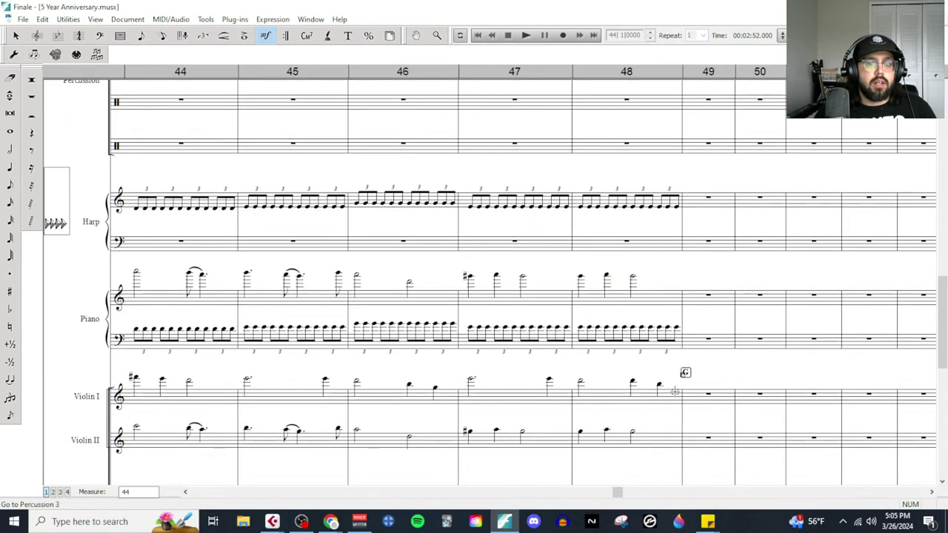
pyautogui.scroll(-5, 675, 391)
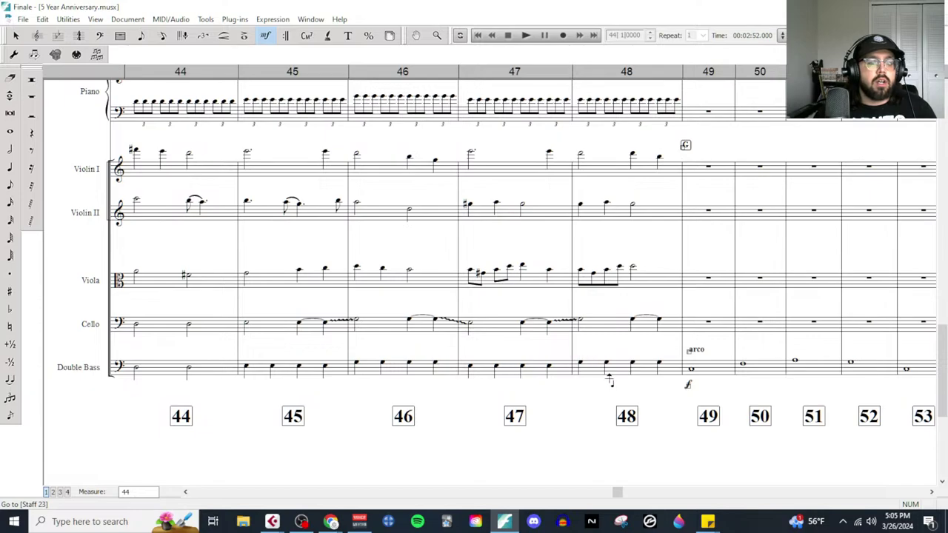
pyautogui.scroll(17, 612, 381)
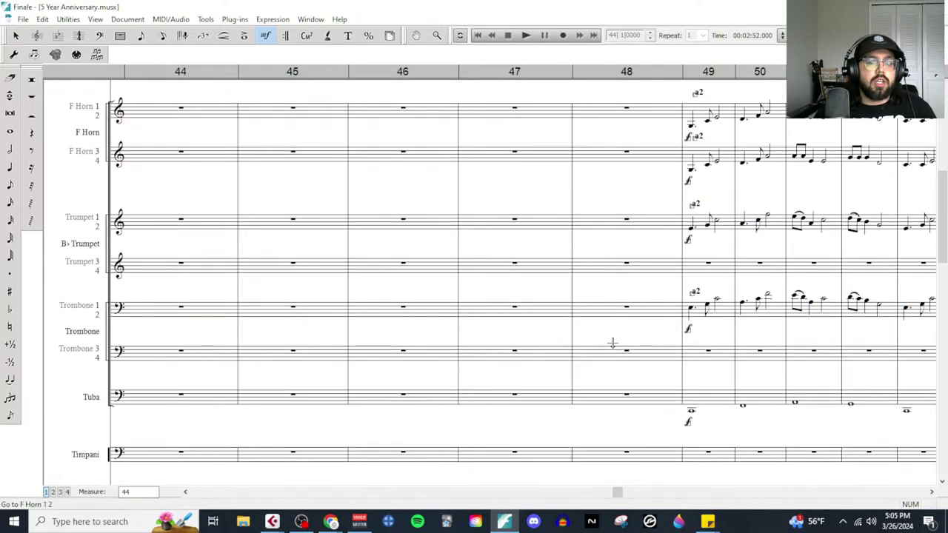
pyautogui.click(10, 132)
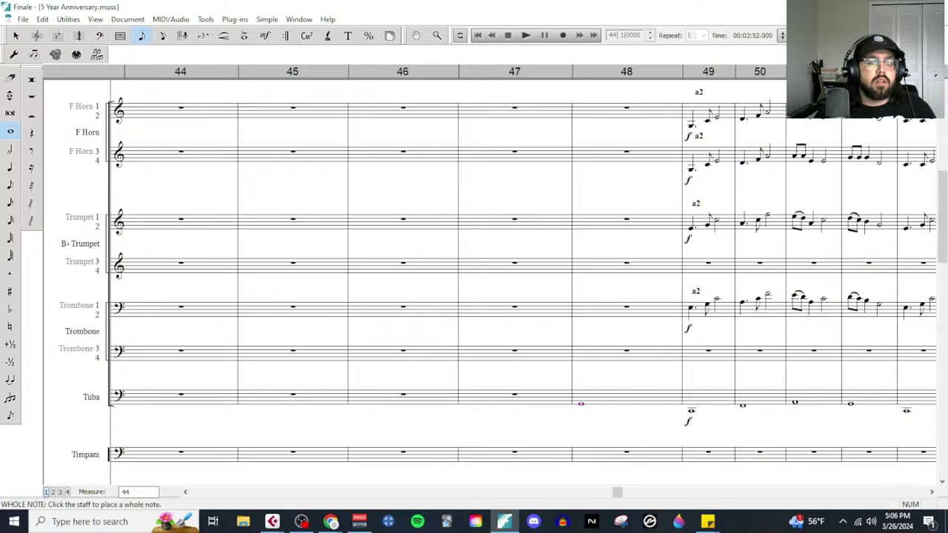
pyautogui.click(16, 35)
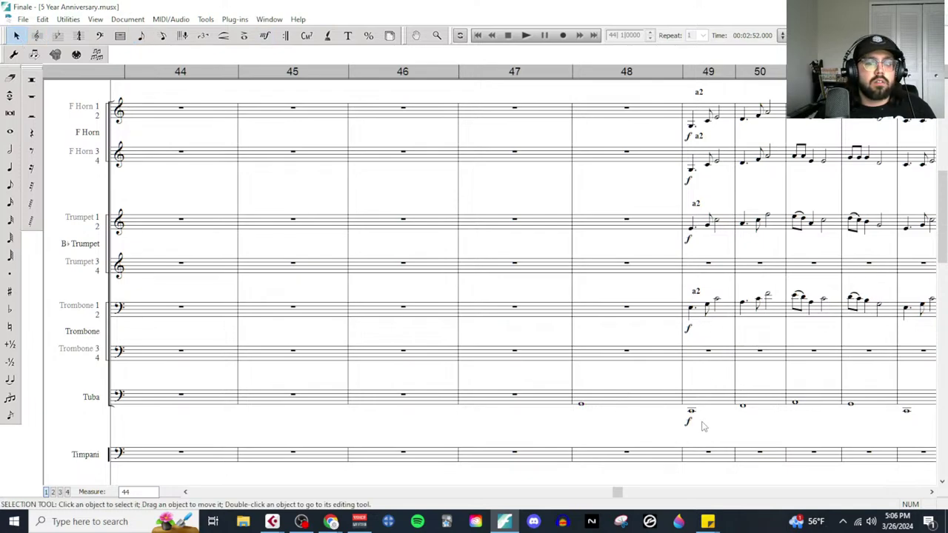
pyautogui.moveTo(594, 423); pyautogui.dragTo(584, 427)
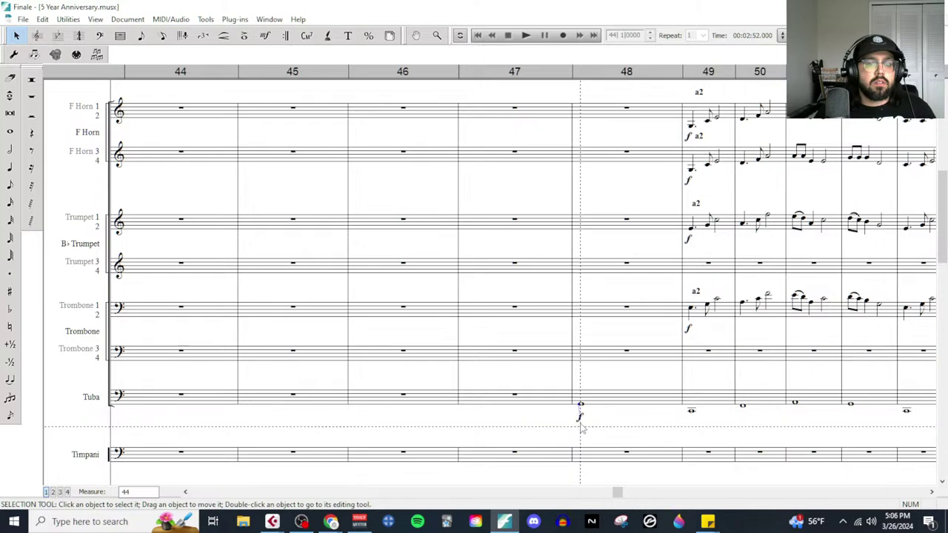
# Step: Play from measure 44 through the new Tuba entry, then stop playback
pyautogui.click(526, 37)
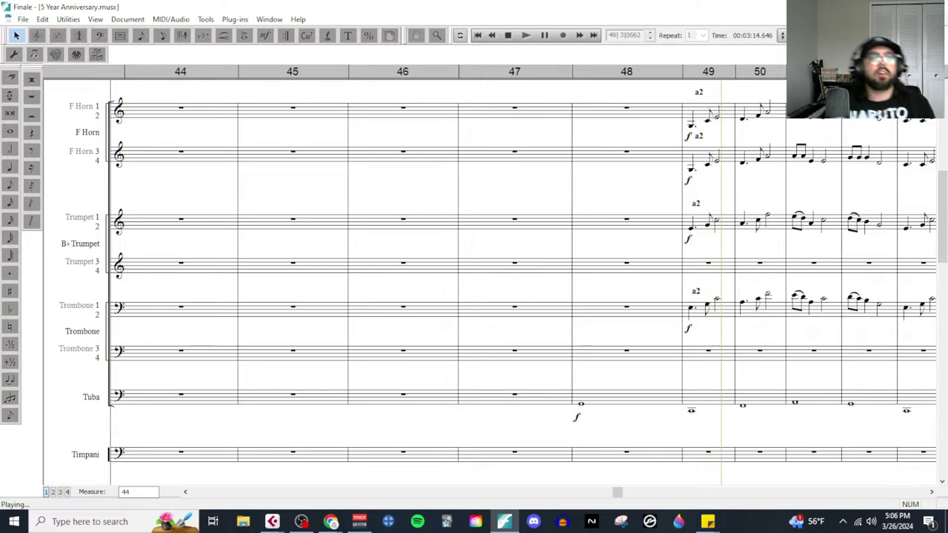
pyautogui.click(508, 35)
pyautogui.scroll(5, 627, 258)
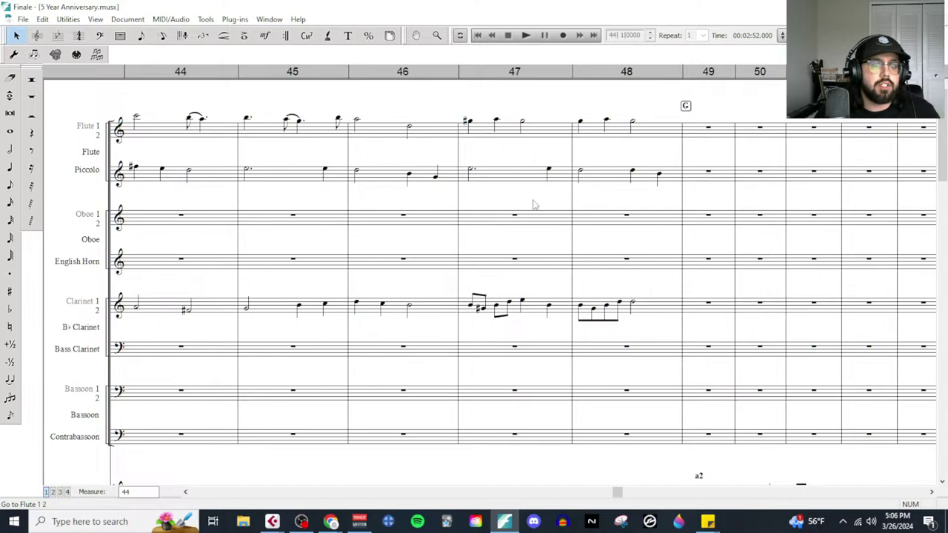
# Step: Draw slurs over the clarinet notes in measures 47 and 48
pyautogui.click(224, 37)
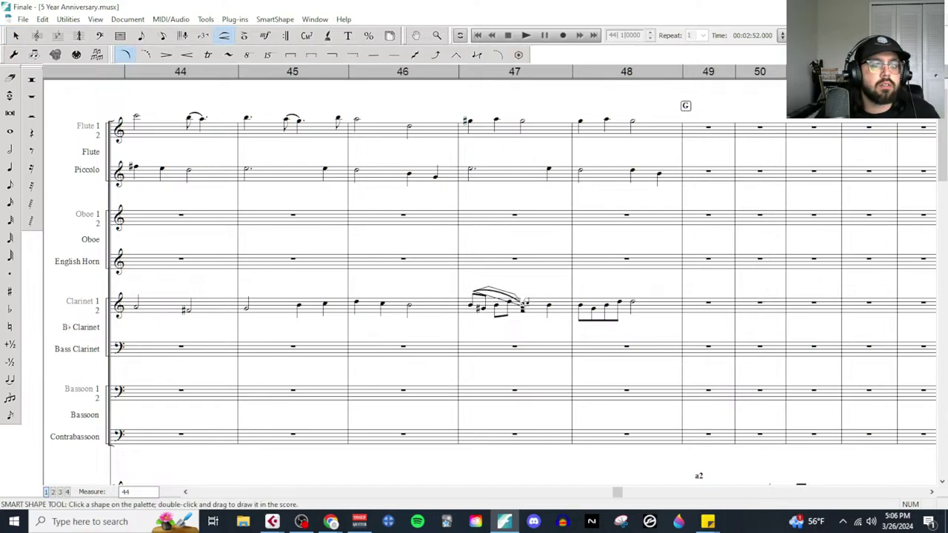
pyautogui.moveTo(548, 308); pyautogui.dragTo(549, 302)
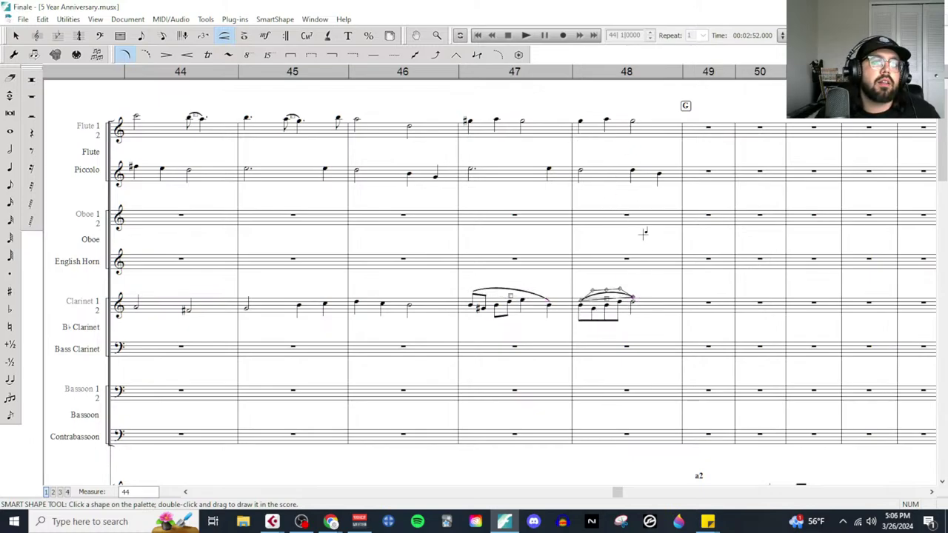
pyautogui.scroll(-10, 644, 233)
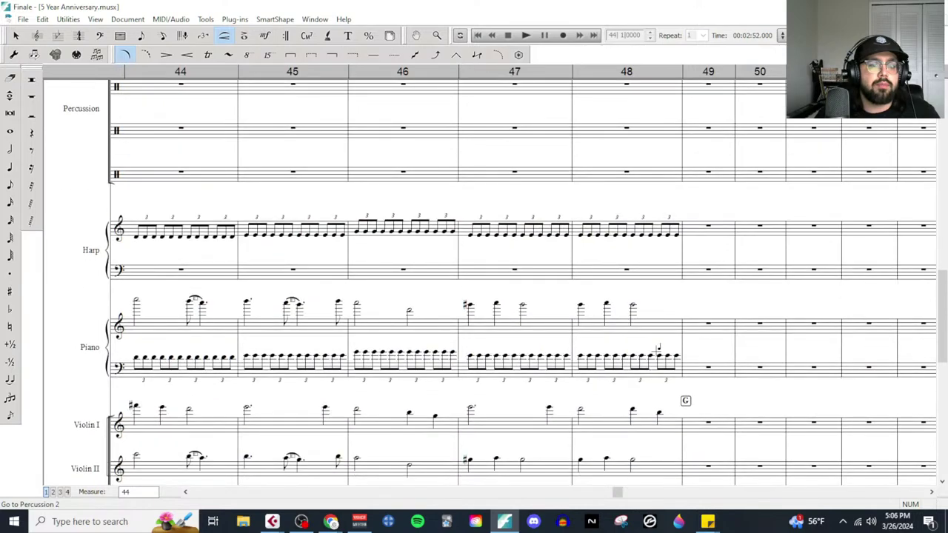
pyautogui.scroll(-3, 642, 379)
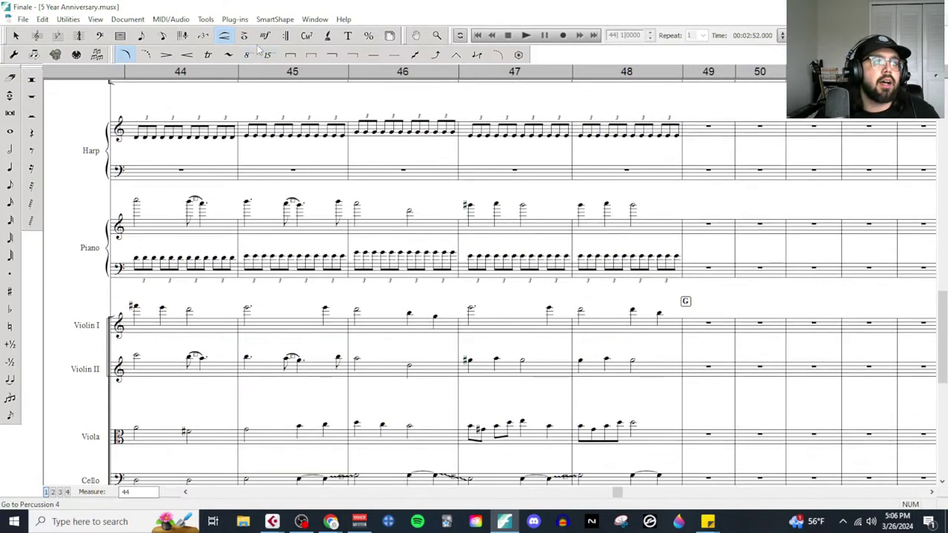
# Step: Place dim. from Expressive Text under the Harp and Piano in measure 48
pyautogui.click(265, 36)
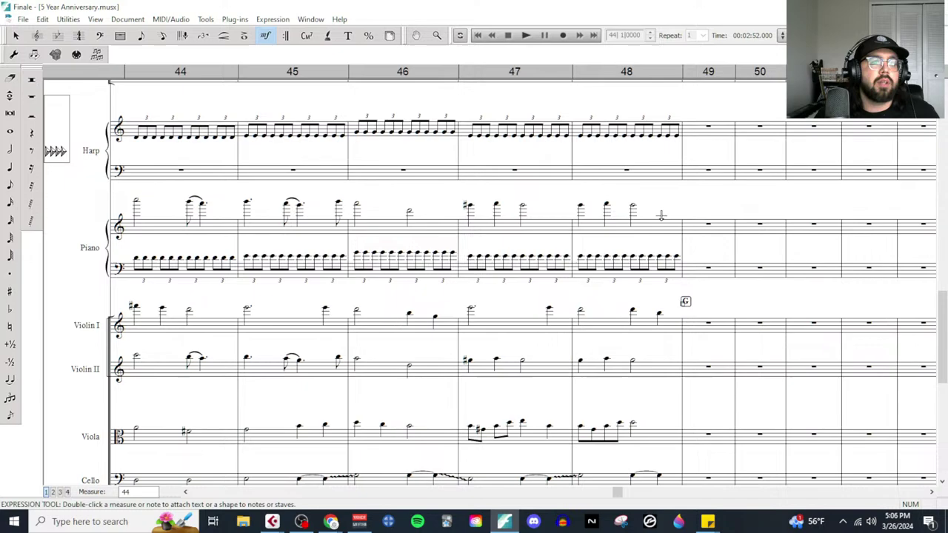
pyautogui.doubleClick(634, 150)
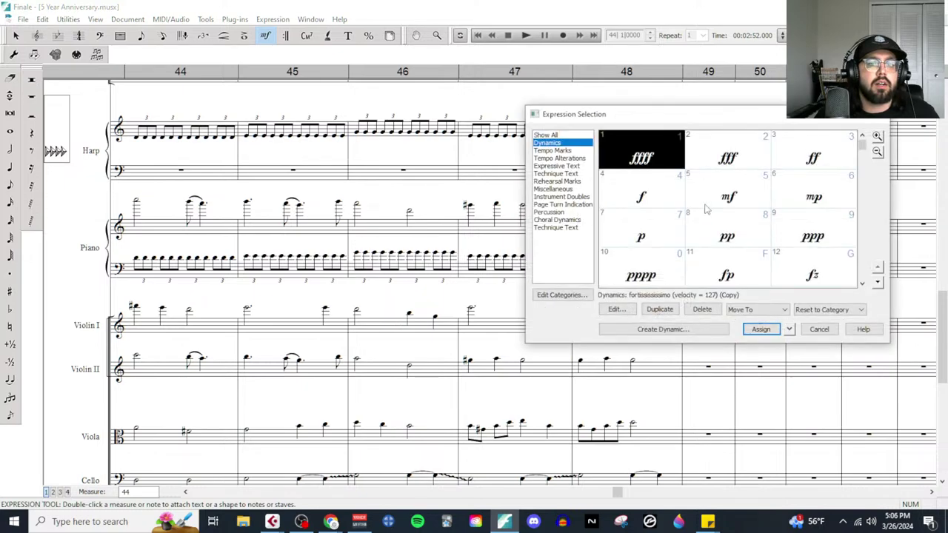
pyautogui.click(564, 175)
pyautogui.press('Up')
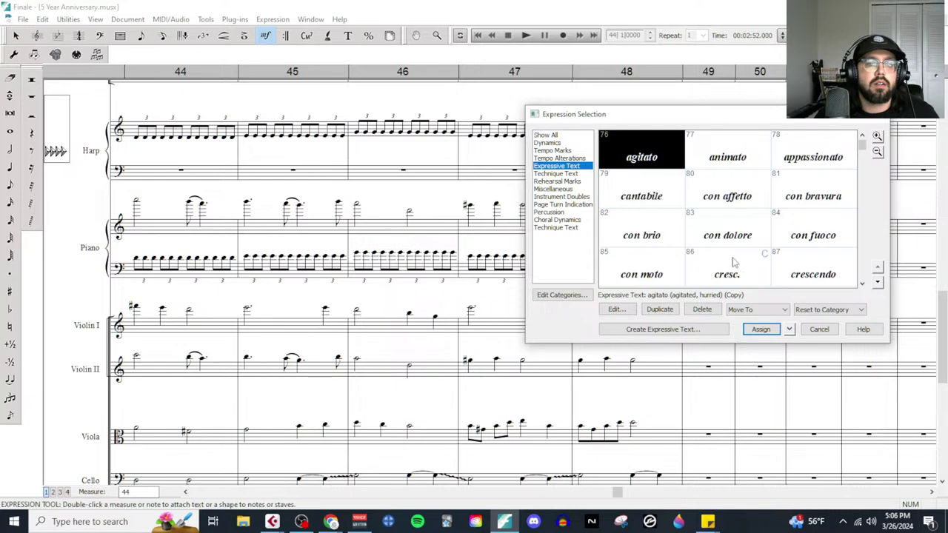
pyautogui.scroll(-2, 733, 261)
pyautogui.doubleClick(642, 236)
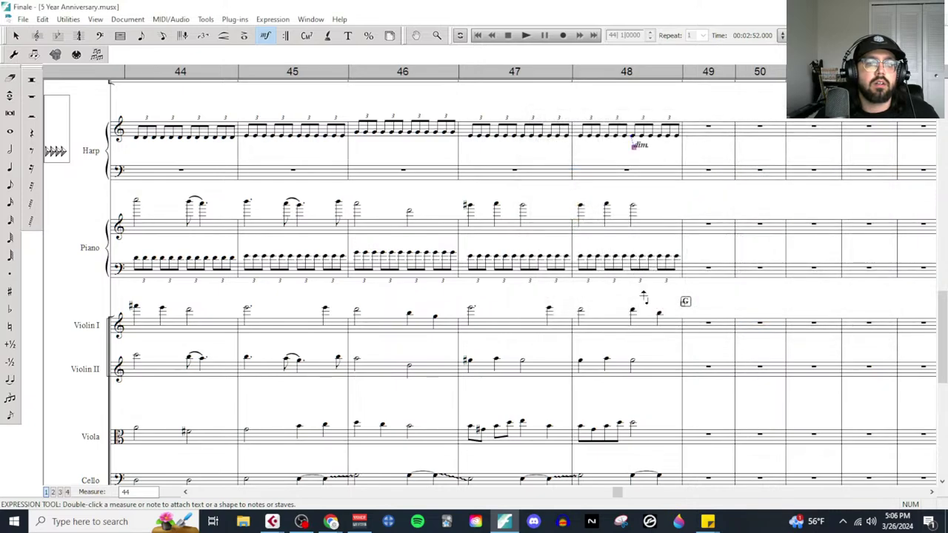
pyautogui.doubleClick(633, 287)
pyautogui.scroll(-3, 646, 267)
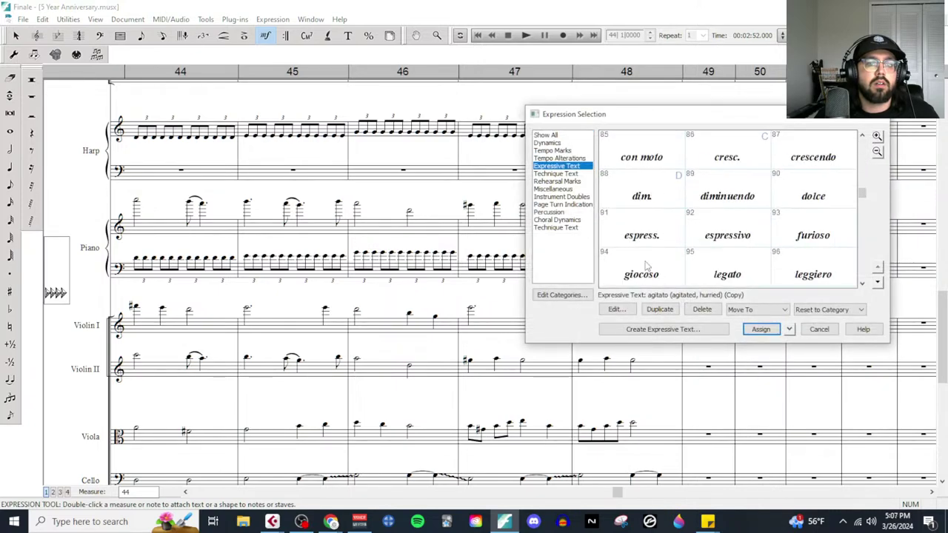
pyautogui.doubleClick(641, 196)
pyautogui.scroll(-5, 631, 326)
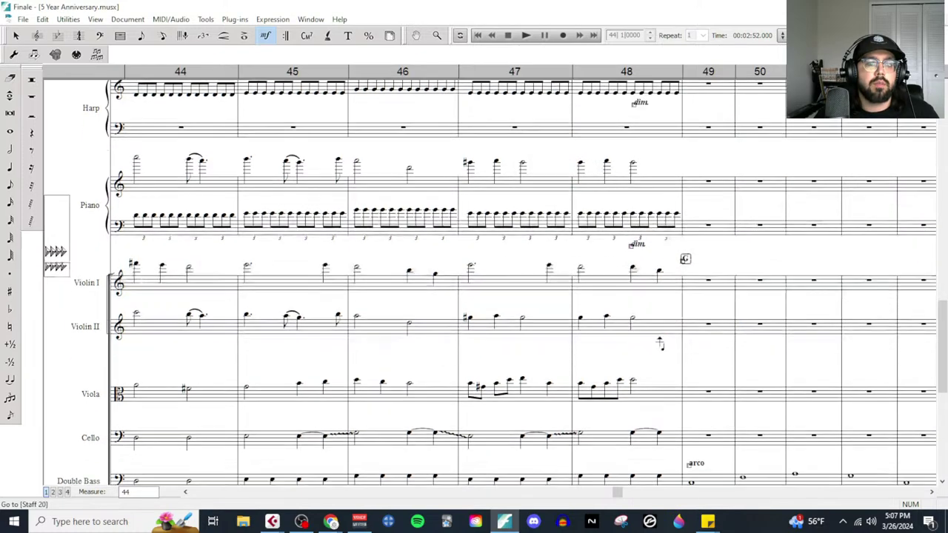
# Step: Place dim. under the Viola in measure 48
pyautogui.click(223, 35)
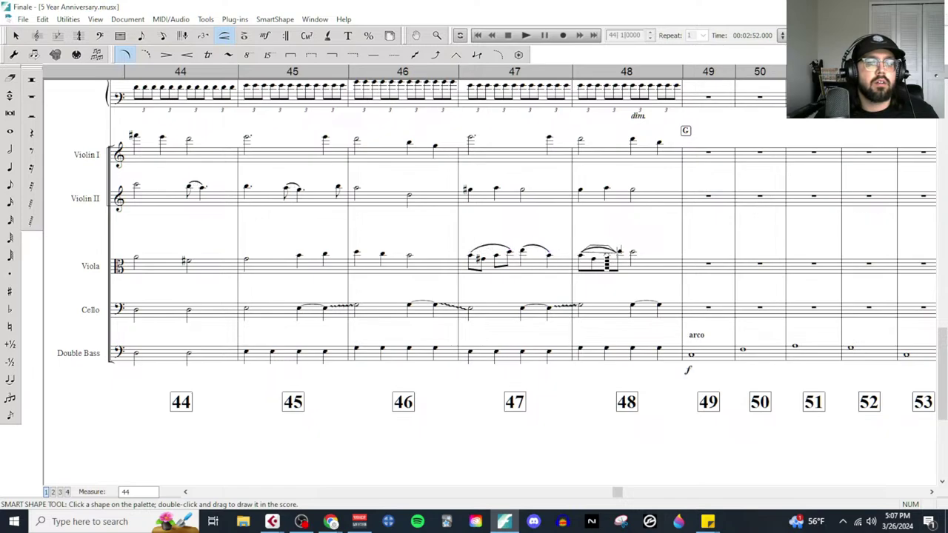
pyautogui.click(264, 36)
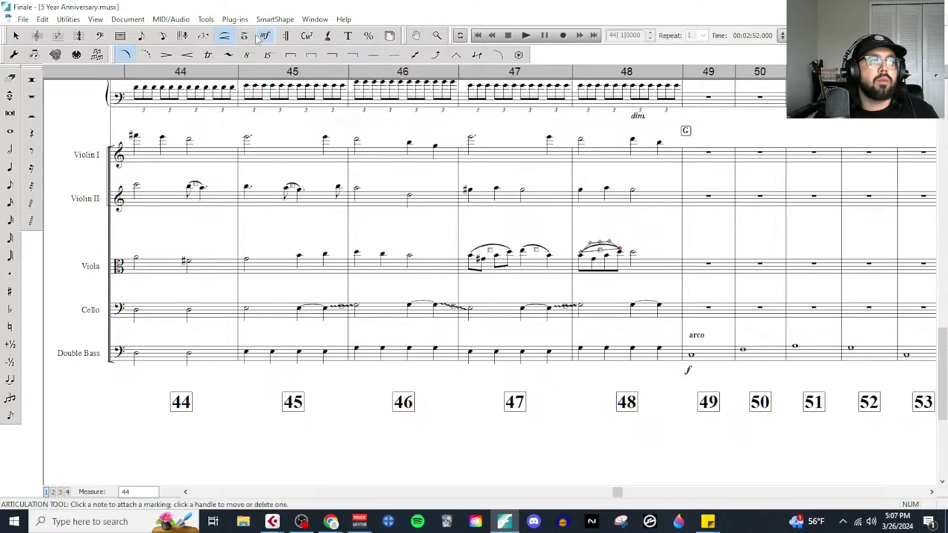
pyautogui.doubleClick(626, 280)
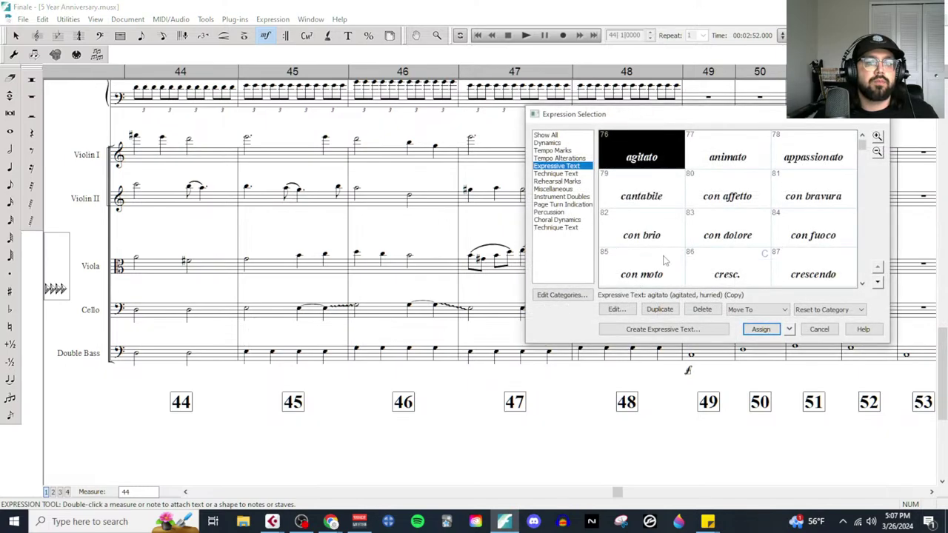
pyautogui.scroll(-1, 651, 220)
pyautogui.doubleClick(646, 275)
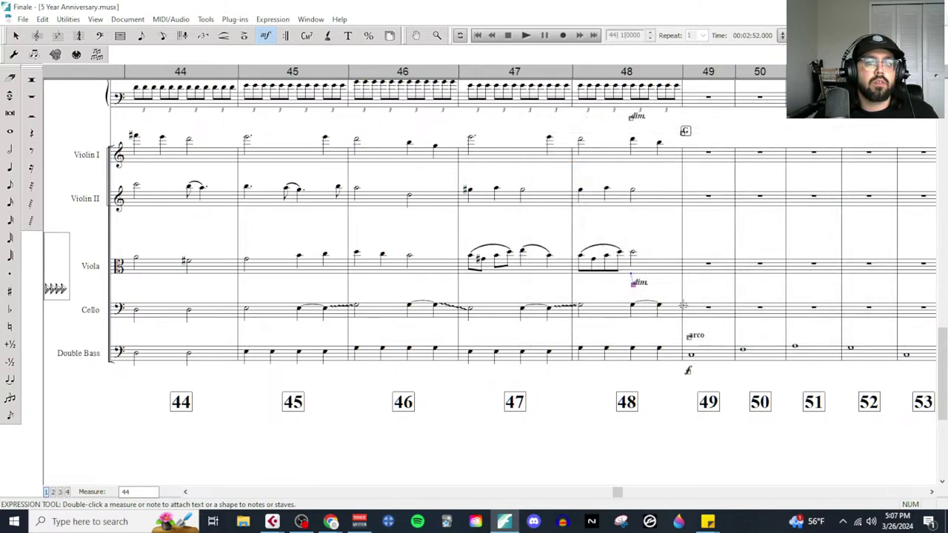
# Step: Add dim. under the clarinet and flute in measure 48
pyautogui.scroll(2, 660, 298)
pyautogui.scroll(3, 660, 297)
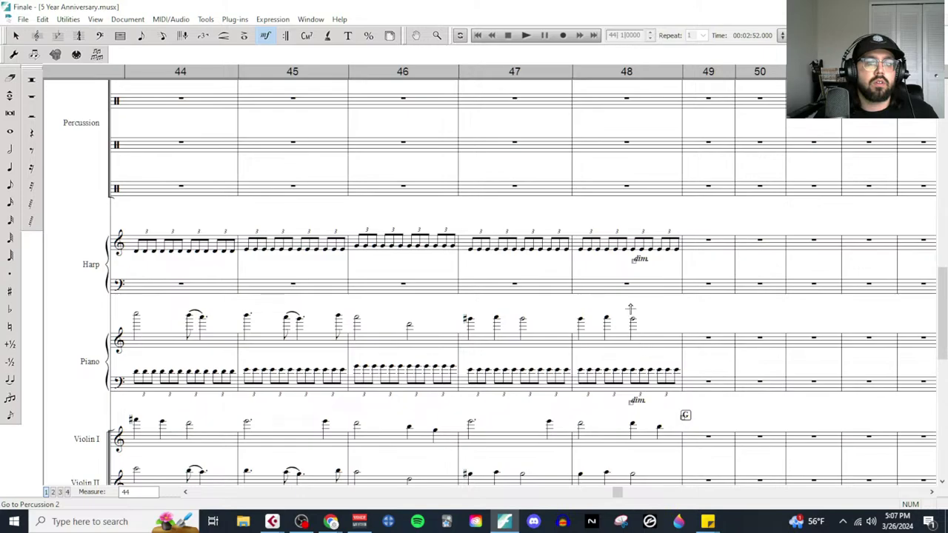
pyautogui.scroll(15, 631, 309)
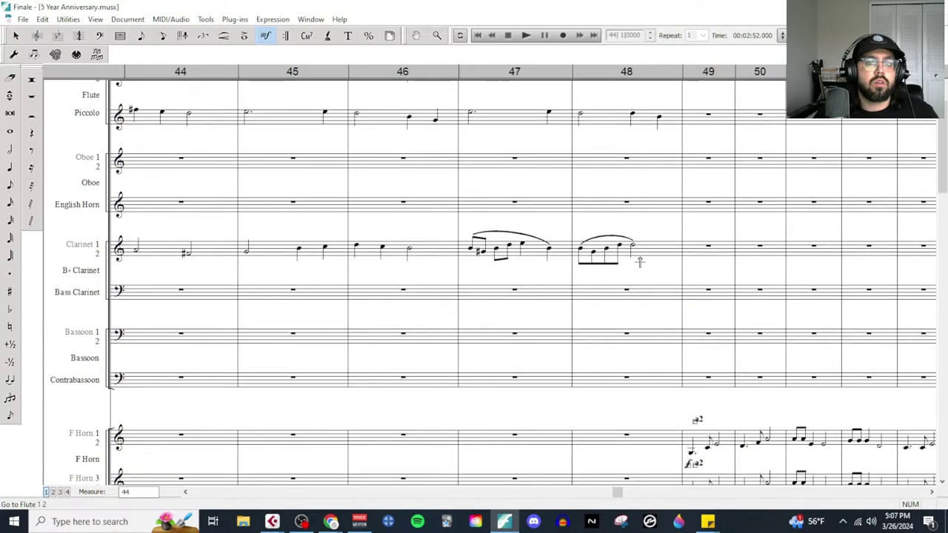
pyautogui.click(630, 268)
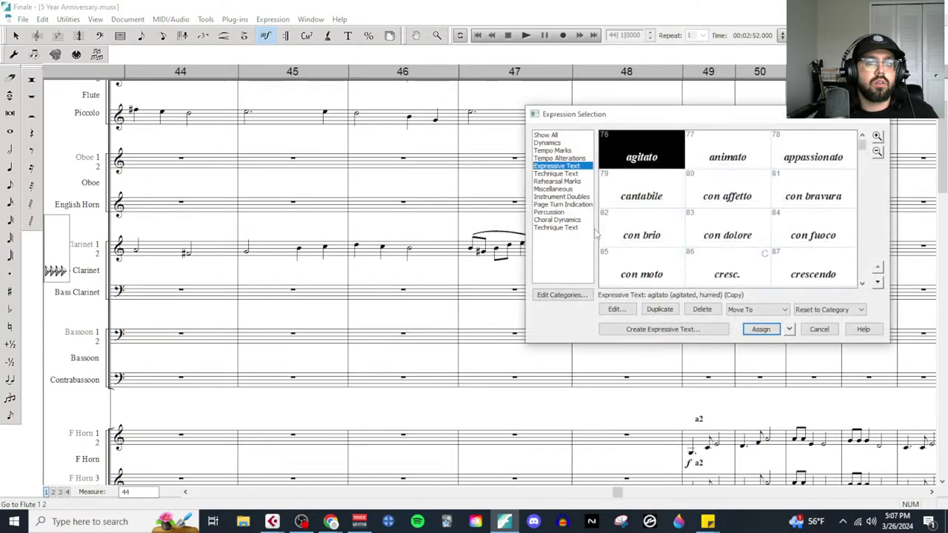
pyautogui.scroll(-2, 647, 257)
pyautogui.doubleClick(641, 233)
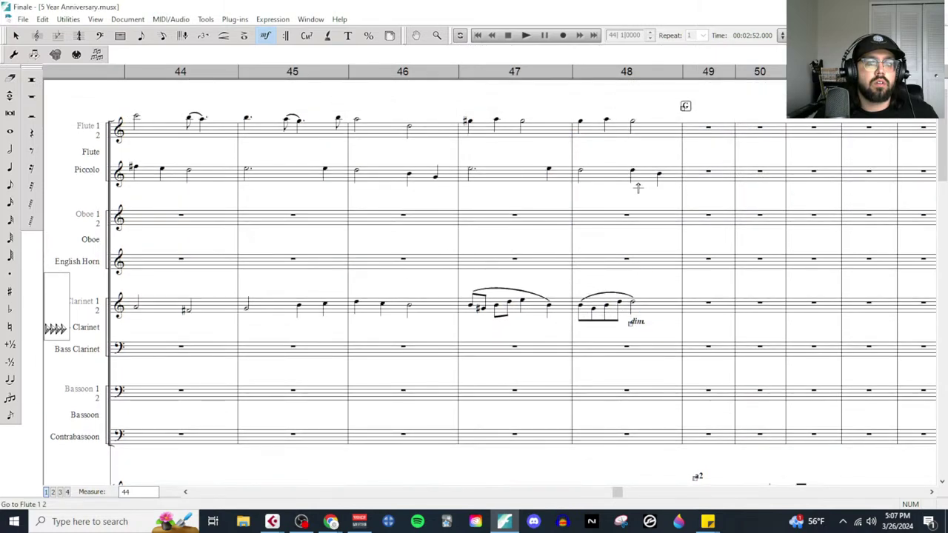
pyautogui.click(630, 143)
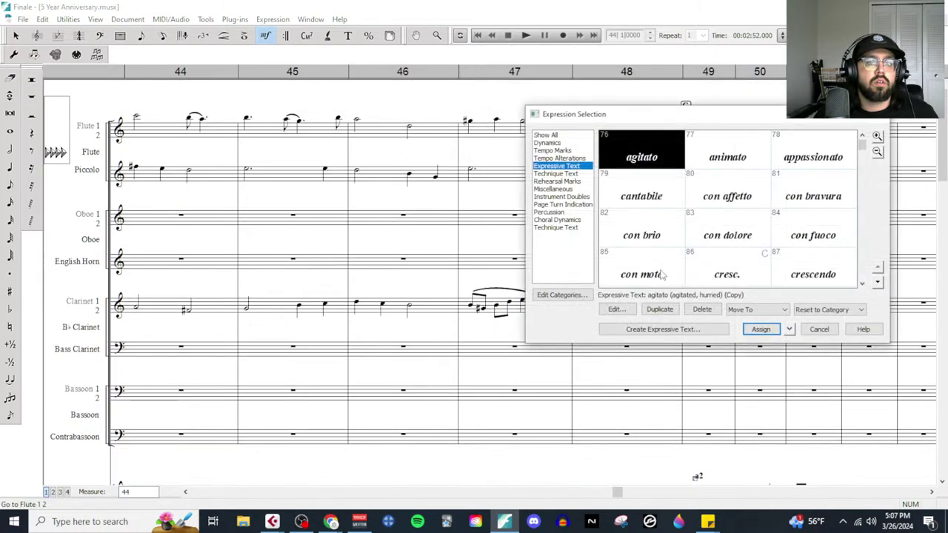
pyautogui.scroll(-2, 661, 263)
pyautogui.doubleClick(652, 241)
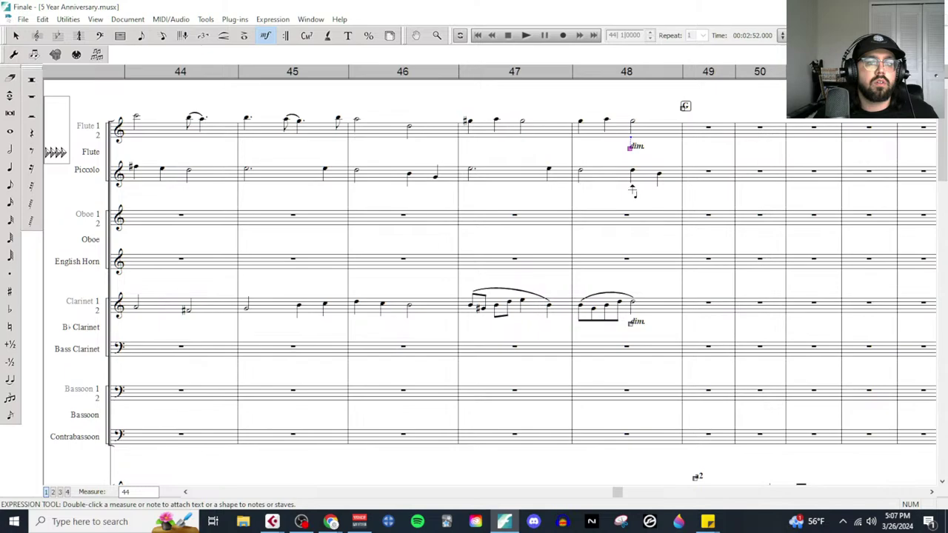
# Step: Add dim. under the piccolo in measure 48 and start playback
pyautogui.click(631, 191)
pyautogui.scroll(-2, 658, 264)
pyautogui.click(648, 233)
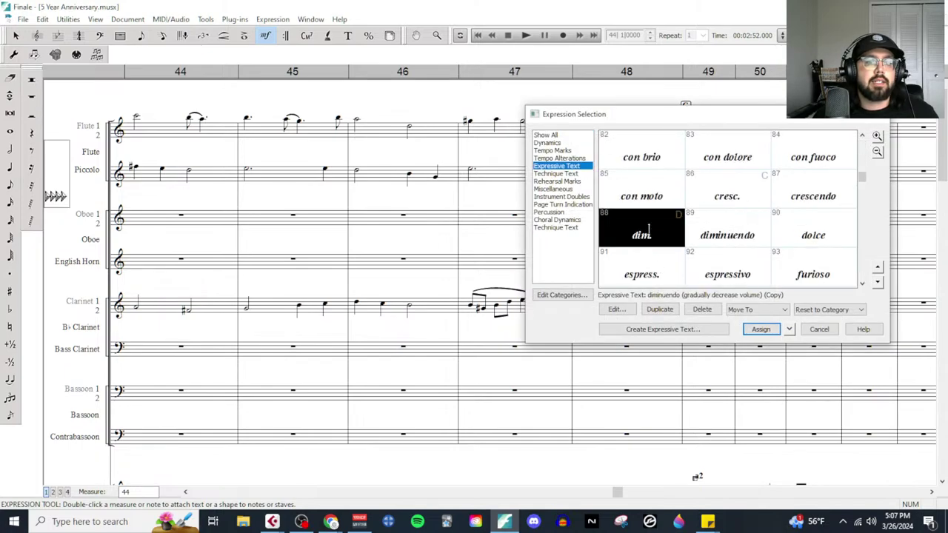
pyautogui.doubleClick(648, 233)
pyautogui.click(523, 44)
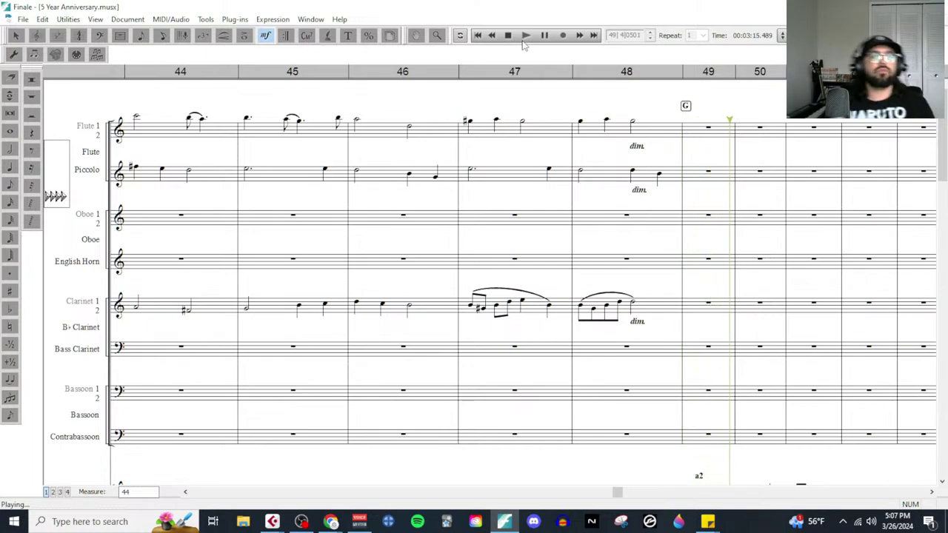
# Step: Stop playback and change the playback start measure from 44 to 53
pyautogui.click(510, 37)
pyautogui.scroll(-10, 677, 321)
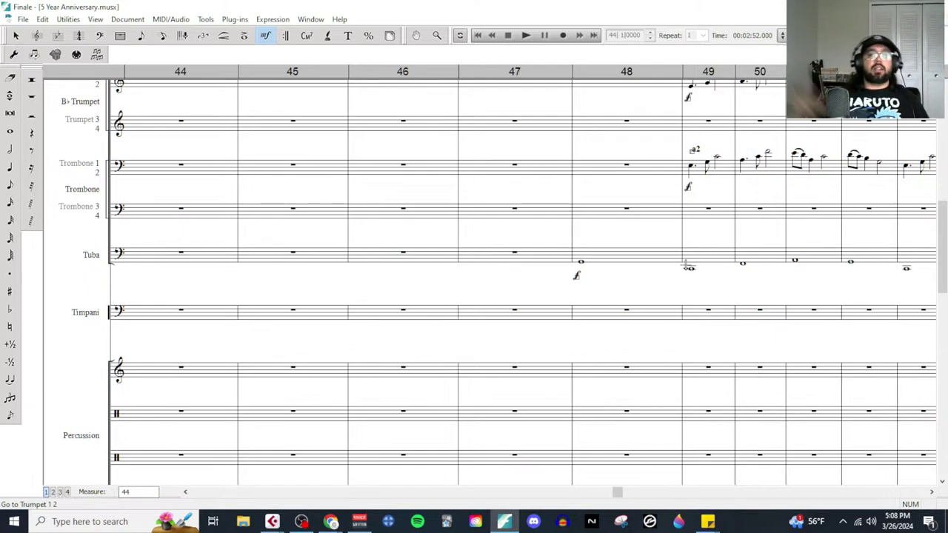
pyautogui.scroll(3, 716, 297)
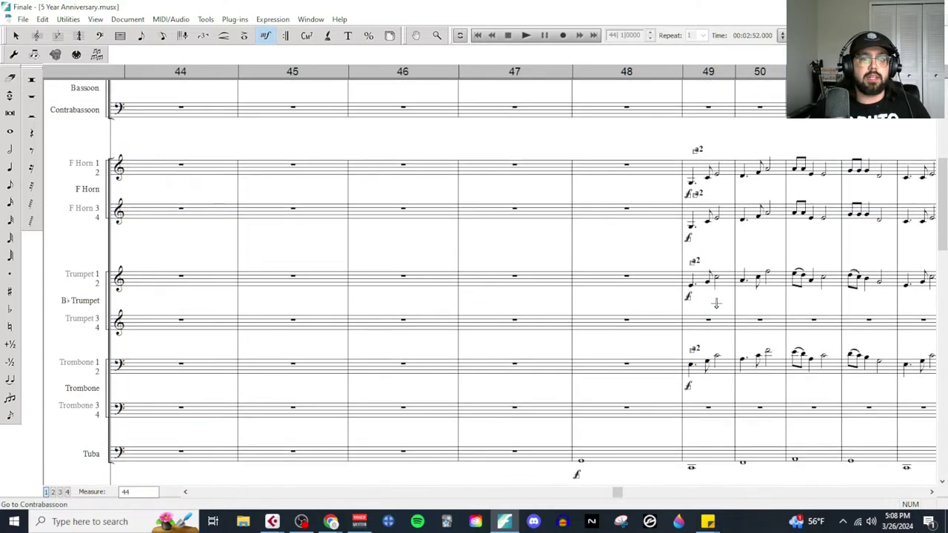
pyautogui.hscroll(3, 724, 339)
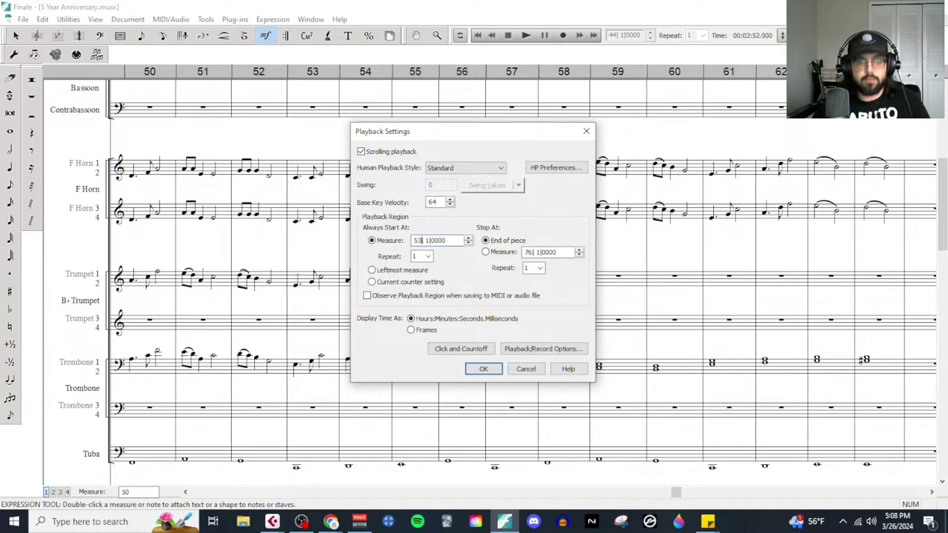
# Step: Play the score from measure 53, then stop playback
pyautogui.press('Return')
pyautogui.click(525, 36)
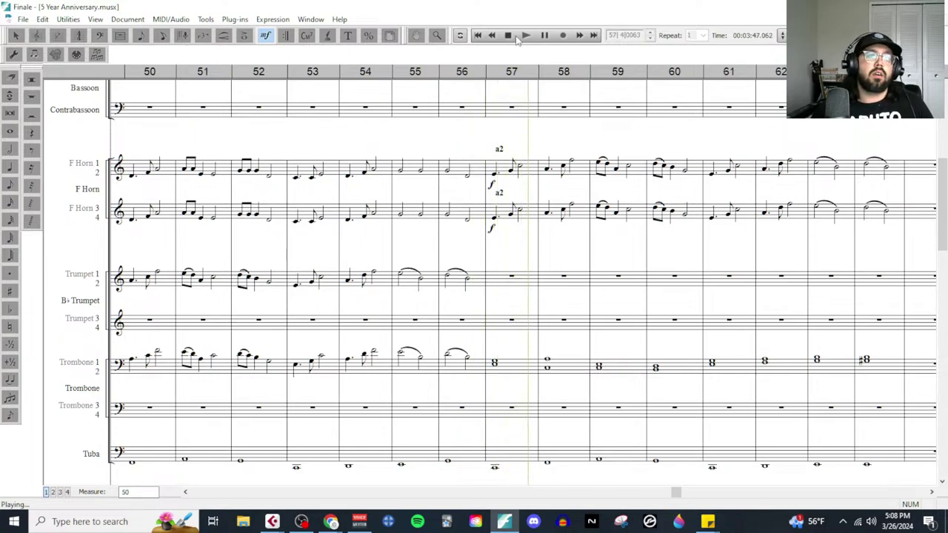
pyautogui.click(508, 35)
# Step: Give the Cello a whole note in measure 56 and move its arco marking there
pyautogui.scroll(-10, 518, 431)
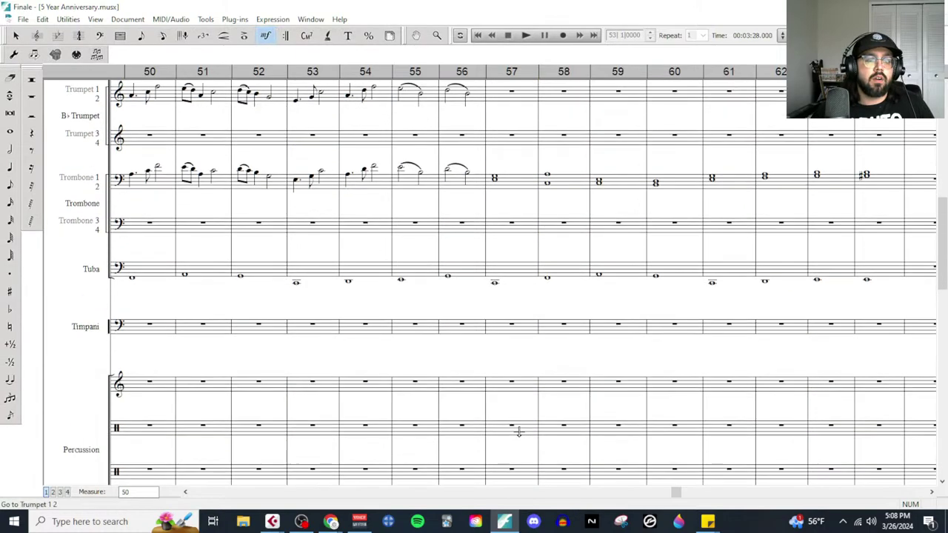
pyautogui.scroll(-5, 519, 432)
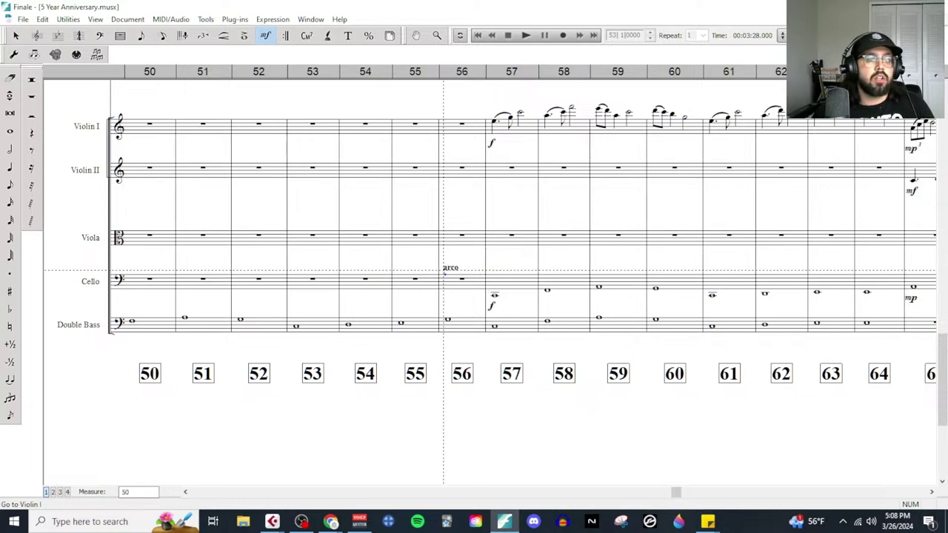
pyautogui.click(9, 132)
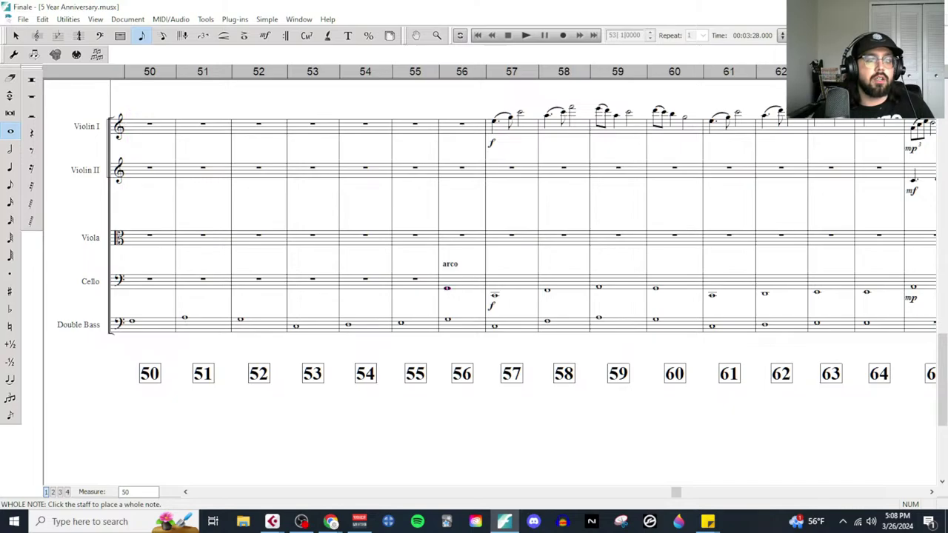
pyautogui.scroll(6, 539, 288)
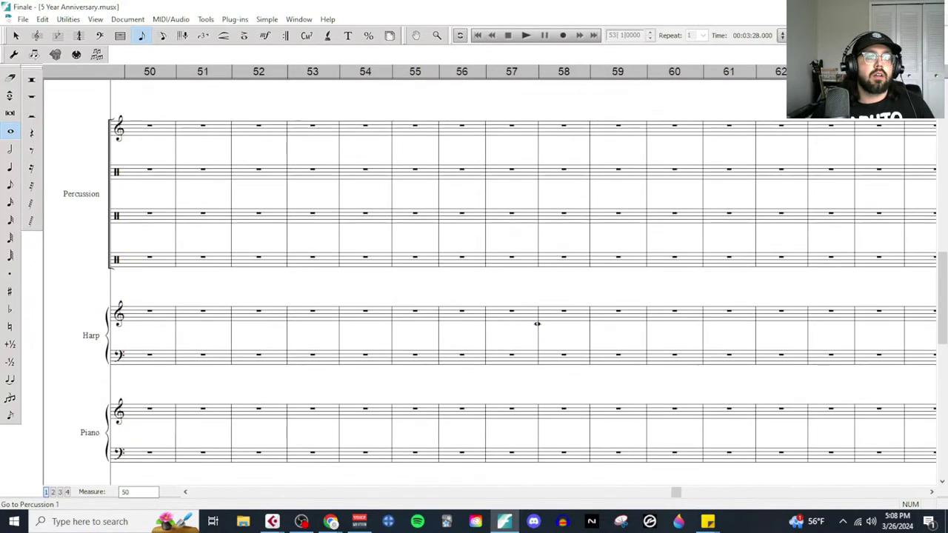
pyautogui.scroll(5, 537, 323)
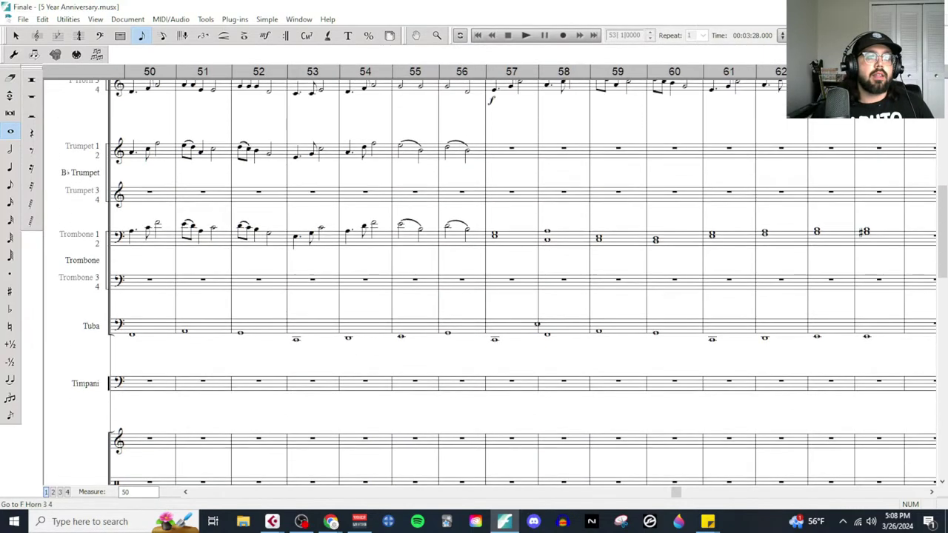
pyautogui.click(16, 35)
pyautogui.scroll(4, 435, 349)
# Step: Place dim. under the trumpets and trombones in measure 56
pyautogui.scroll(-2, 450, 366)
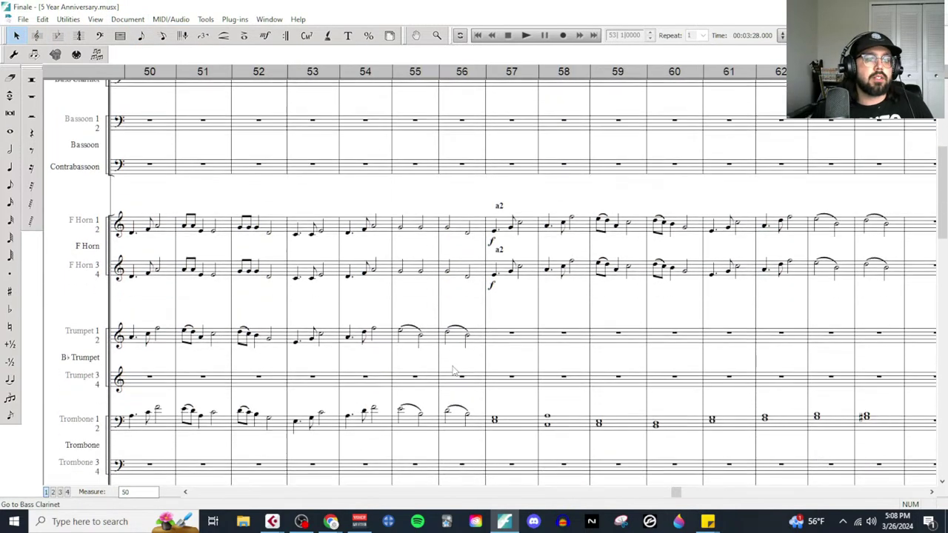
pyautogui.click(266, 37)
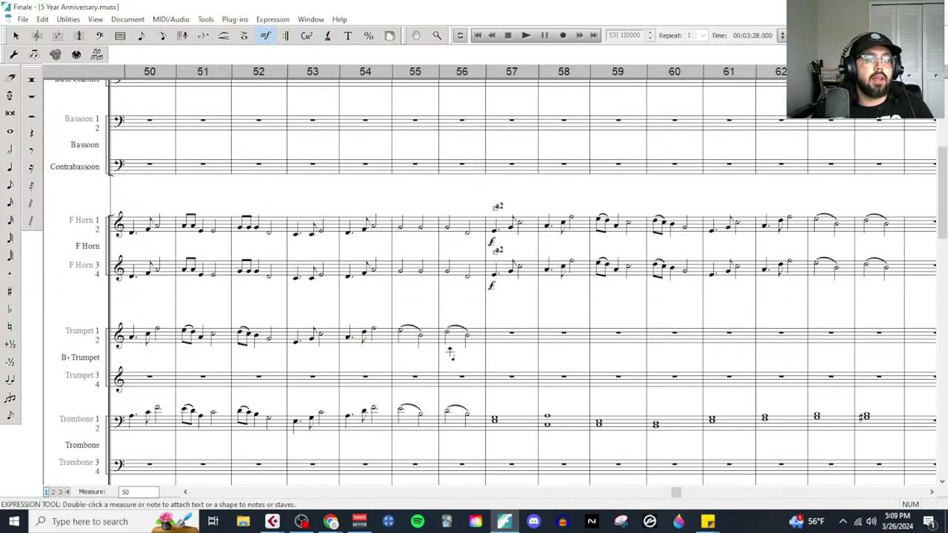
pyautogui.doubleClick(449, 353)
pyautogui.scroll(-2, 648, 278)
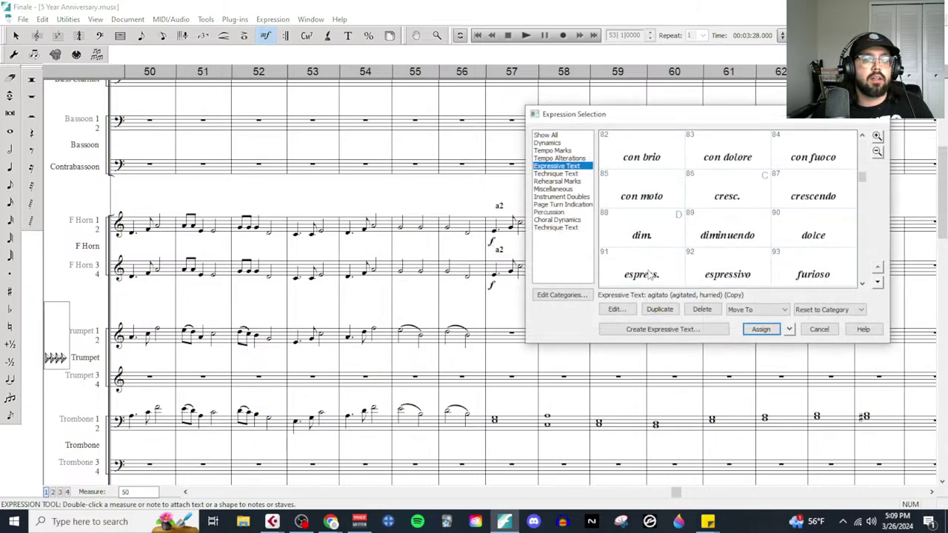
pyautogui.click(647, 275)
pyautogui.doubleClick(647, 244)
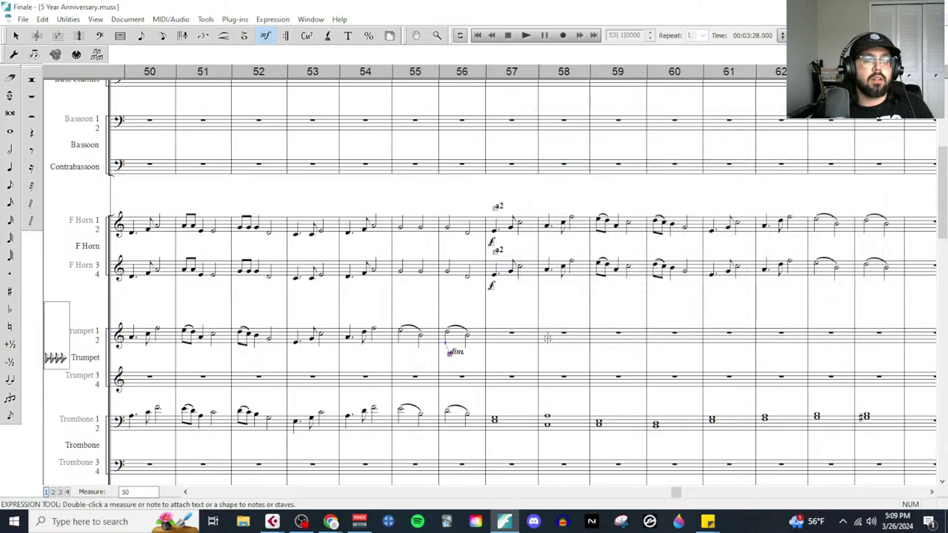
pyautogui.doubleClick(446, 438)
pyautogui.scroll(-1, 642, 270)
pyautogui.doubleClick(641, 274)
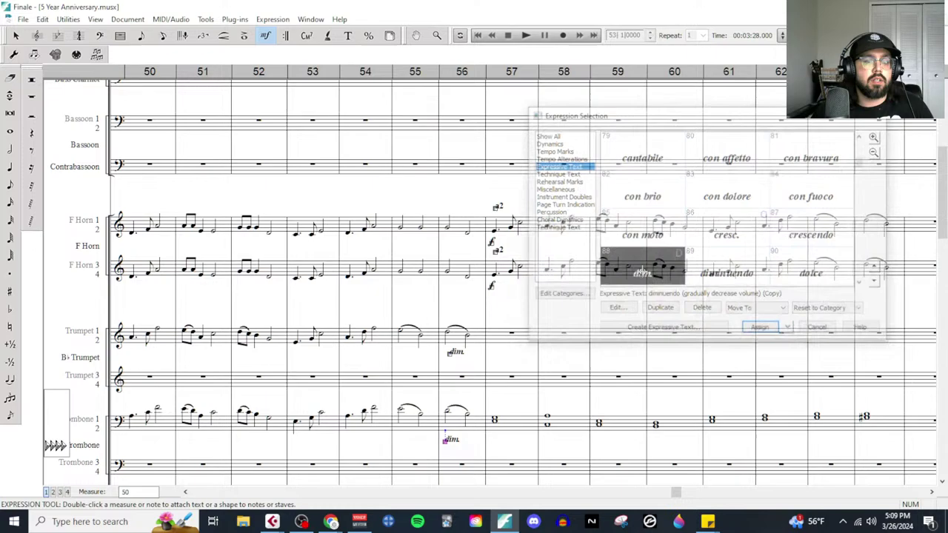
# Step: Add an mf dynamic to the score and restart playback
pyautogui.doubleClick(497, 404)
pyautogui.click(552, 151)
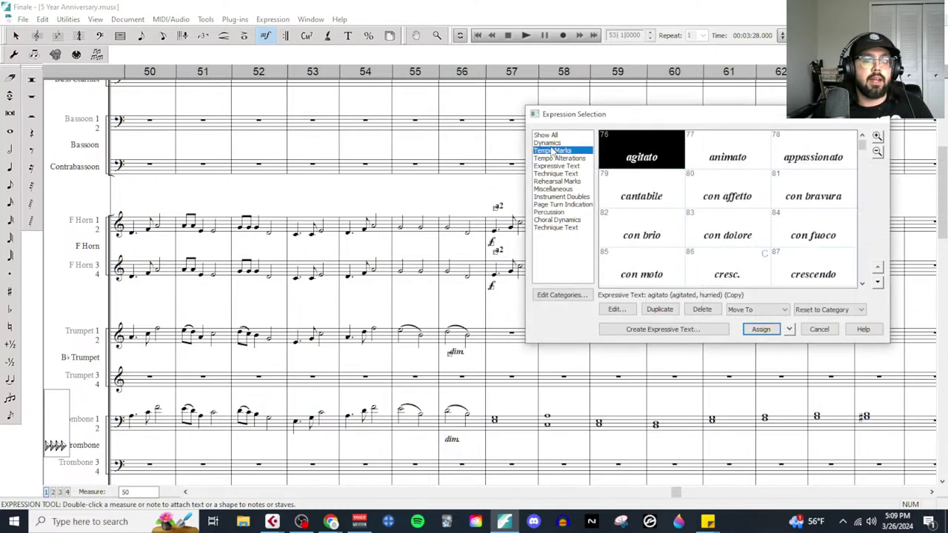
pyautogui.click(551, 143)
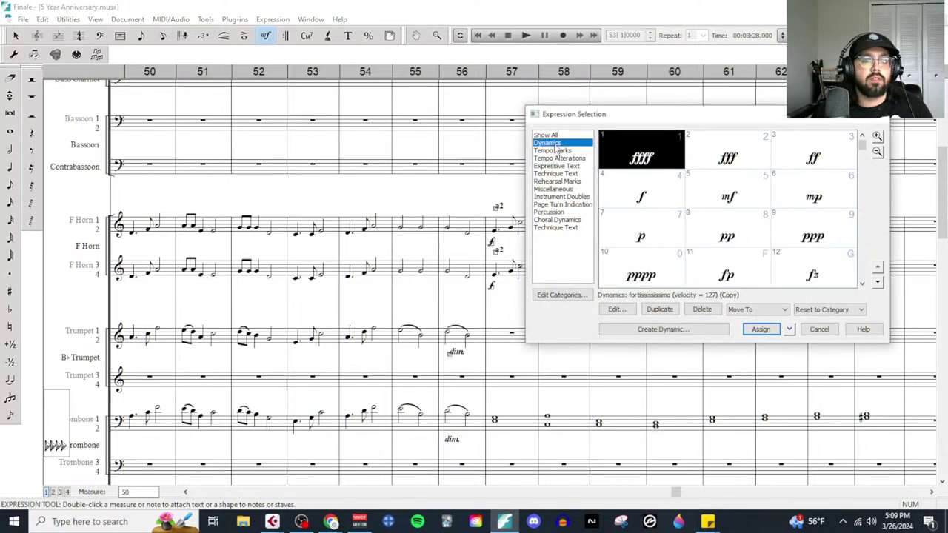
pyautogui.doubleClick(715, 194)
pyautogui.press('space')
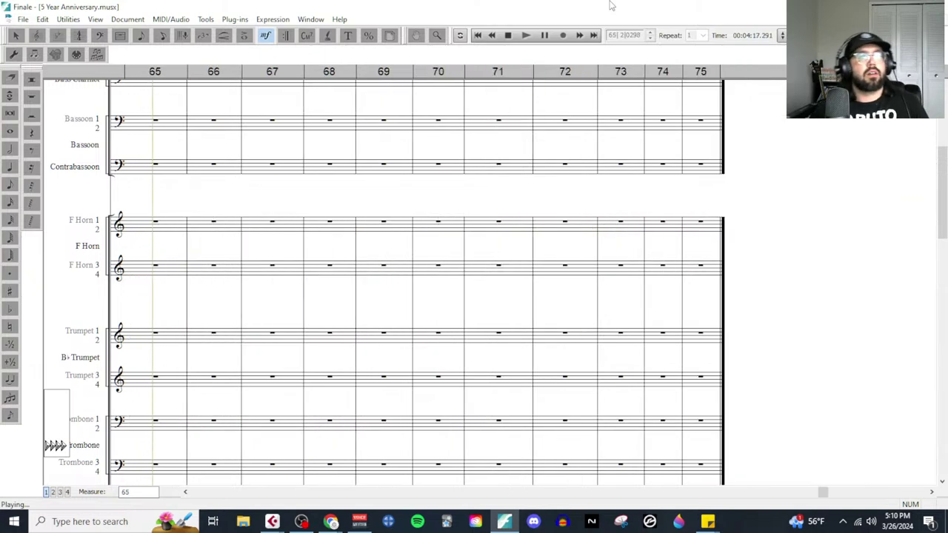
# Step: Stop playback and place dim. under the F Horn and Horn 3-4 in measure 63
pyautogui.click(508, 36)
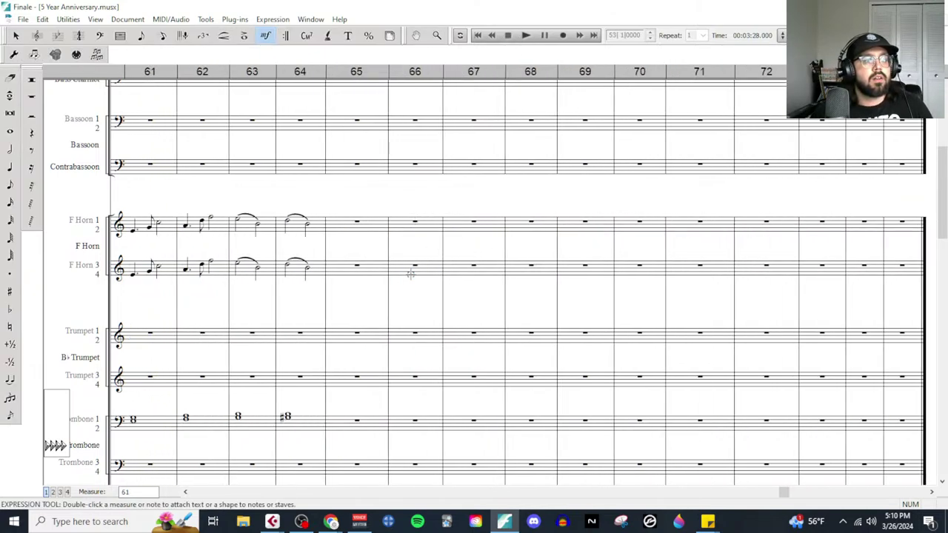
pyautogui.scroll(5, 363, 319)
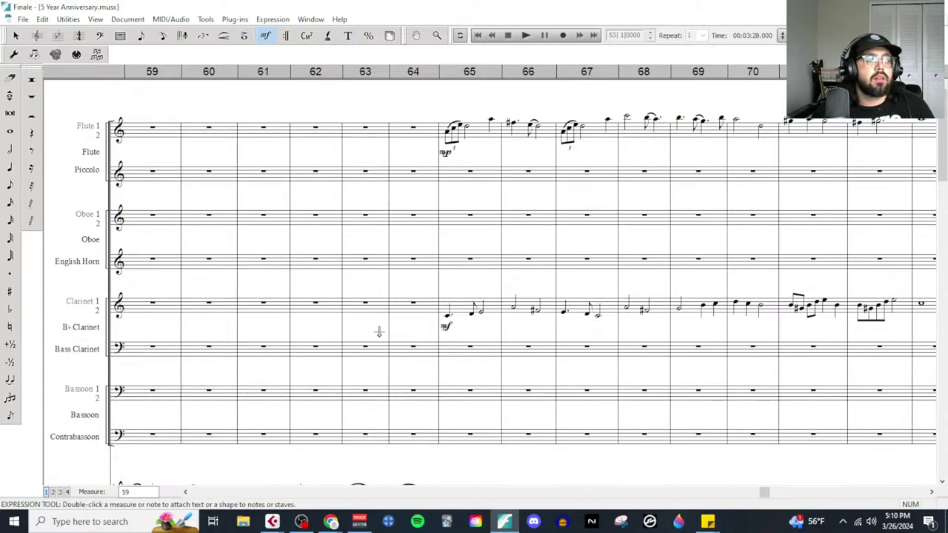
pyautogui.scroll(-3, 377, 348)
pyautogui.click(352, 331)
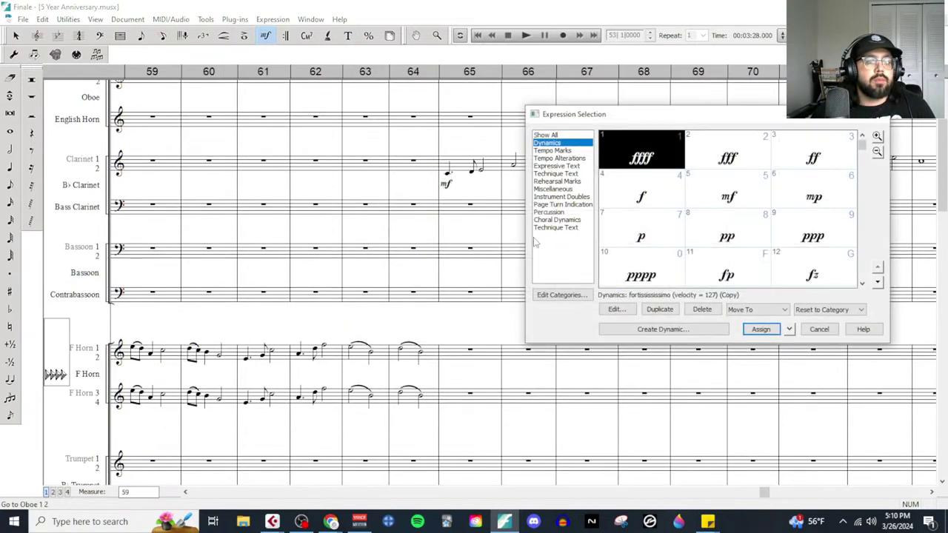
pyautogui.click(551, 151)
pyautogui.click(556, 166)
pyautogui.scroll(-2, 663, 256)
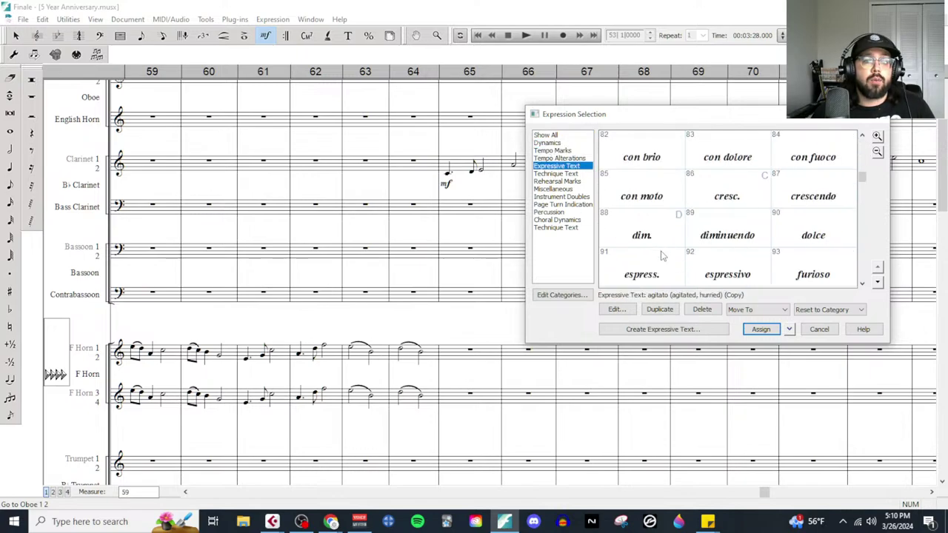
pyautogui.doubleClick(650, 233)
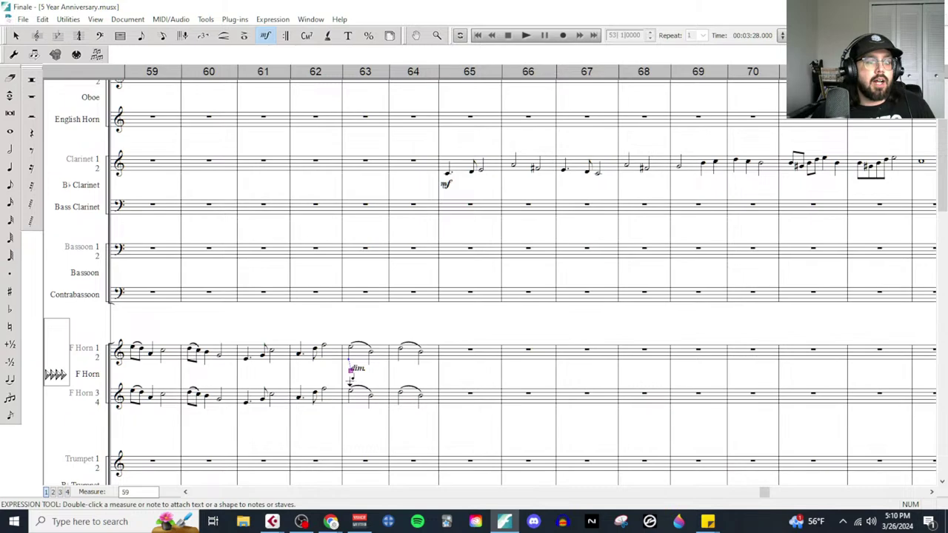
pyautogui.doubleClick(353, 397)
pyautogui.scroll(-2, 665, 270)
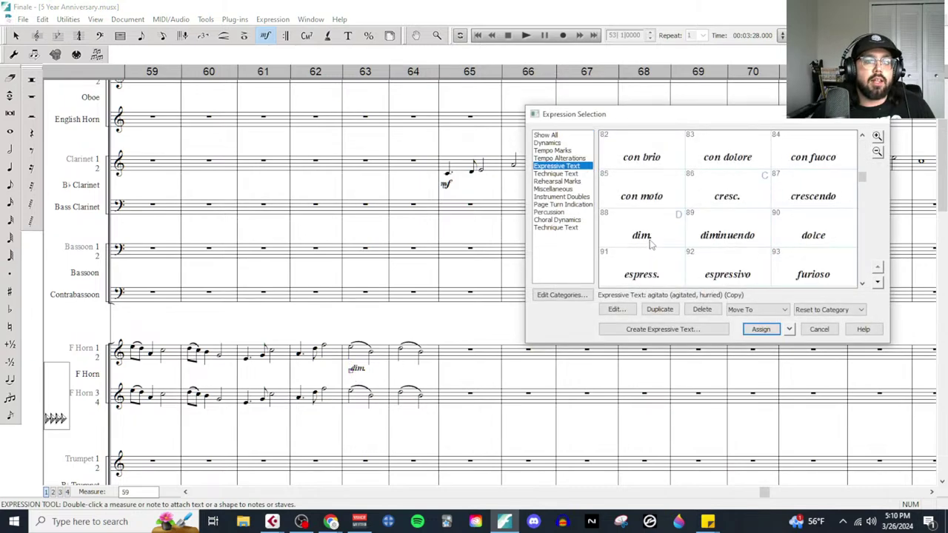
pyautogui.doubleClick(649, 239)
# Step: Add dim. under Trombone 1-2 and the Tuba in measure 63
pyautogui.scroll(-5, 378, 396)
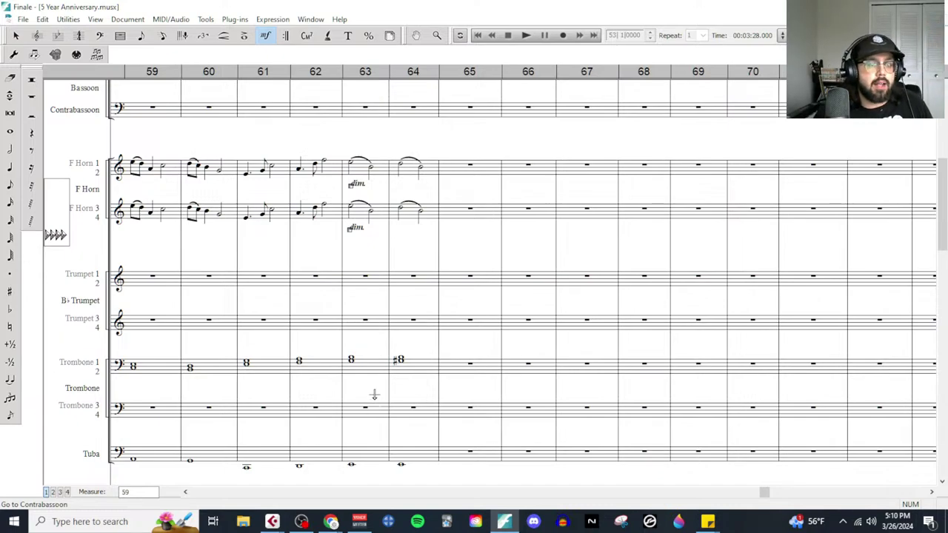
pyautogui.doubleClick(354, 348)
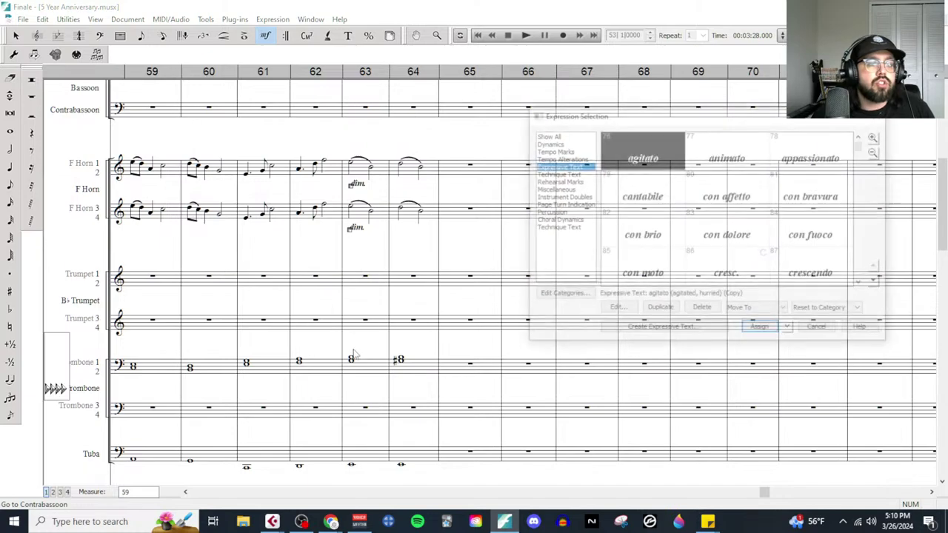
pyautogui.scroll(-1, 651, 239)
pyautogui.doubleClick(643, 263)
pyautogui.scroll(-4, 371, 391)
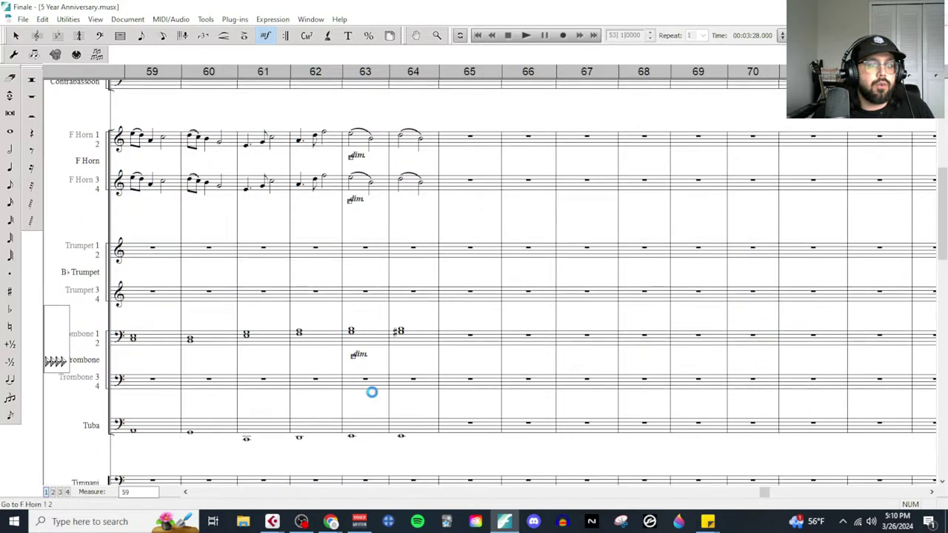
pyautogui.doubleClick(353, 309)
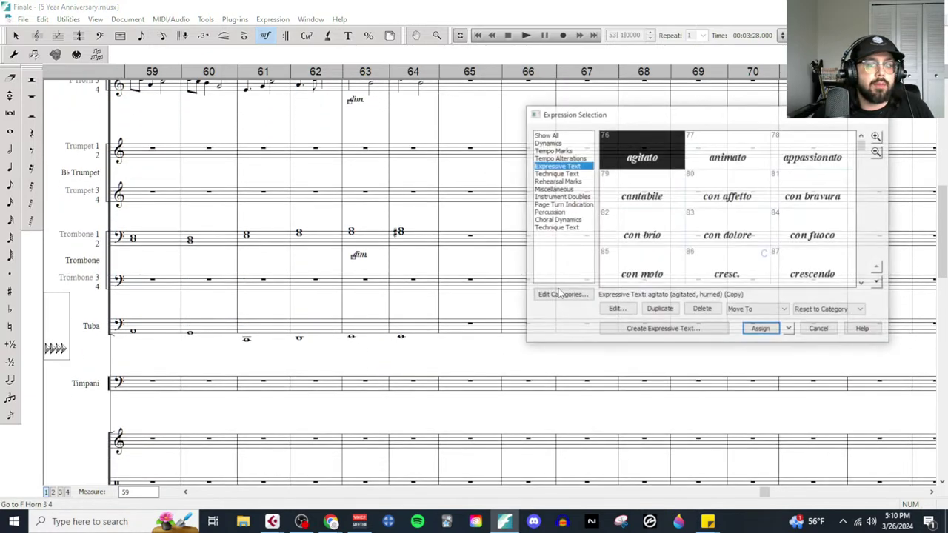
pyautogui.scroll(-2, 657, 264)
pyautogui.doubleClick(648, 238)
# Step: Add dim. under the Double Bass and Cello in measure 63
pyautogui.scroll(-15, 366, 391)
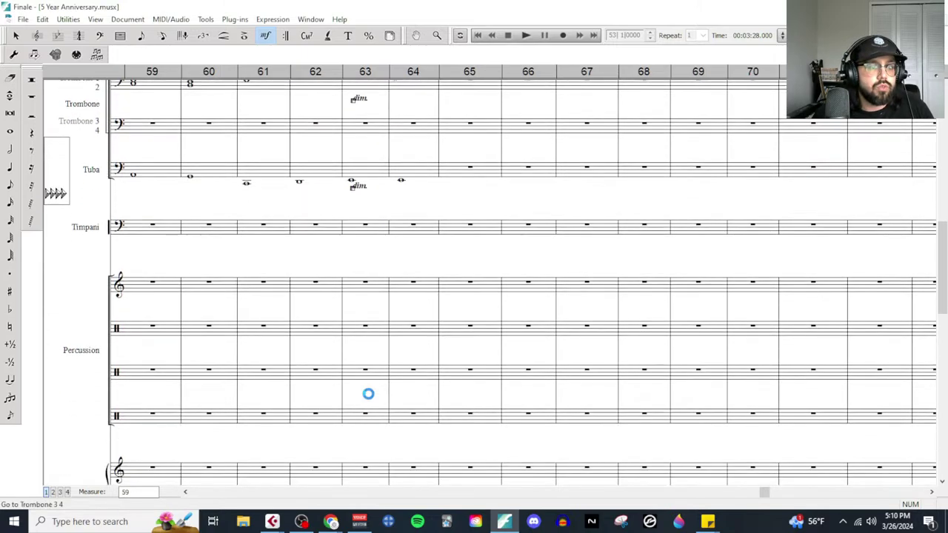
pyautogui.scroll(-4, 375, 396)
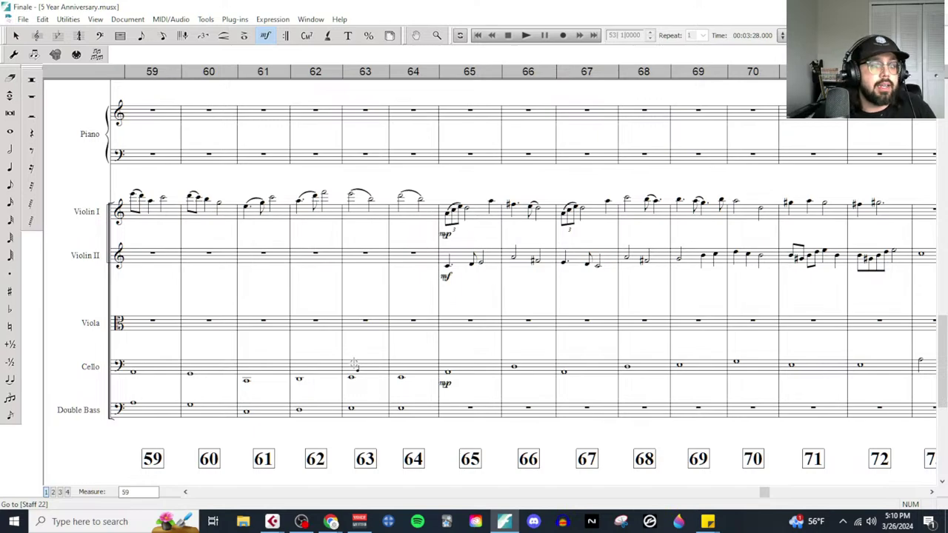
pyautogui.doubleClick(351, 391)
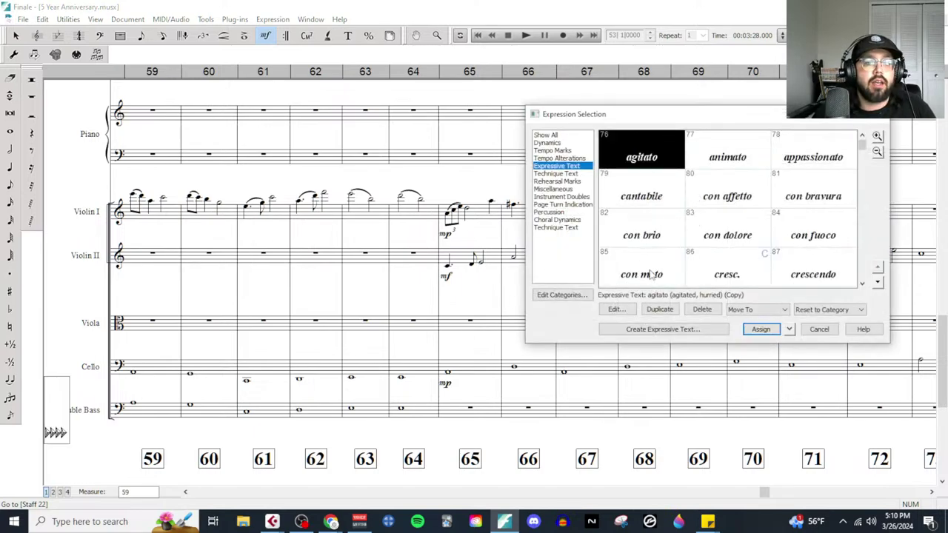
pyautogui.scroll(-1, 650, 275)
pyautogui.doubleClick(650, 274)
pyautogui.doubleClick(353, 357)
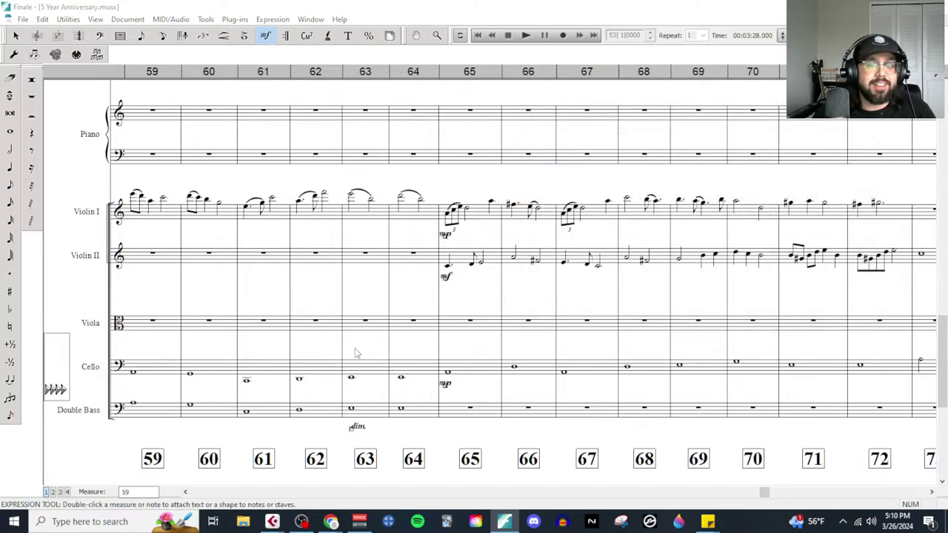
pyautogui.scroll(-2, 658, 257)
pyautogui.doubleClick(654, 245)
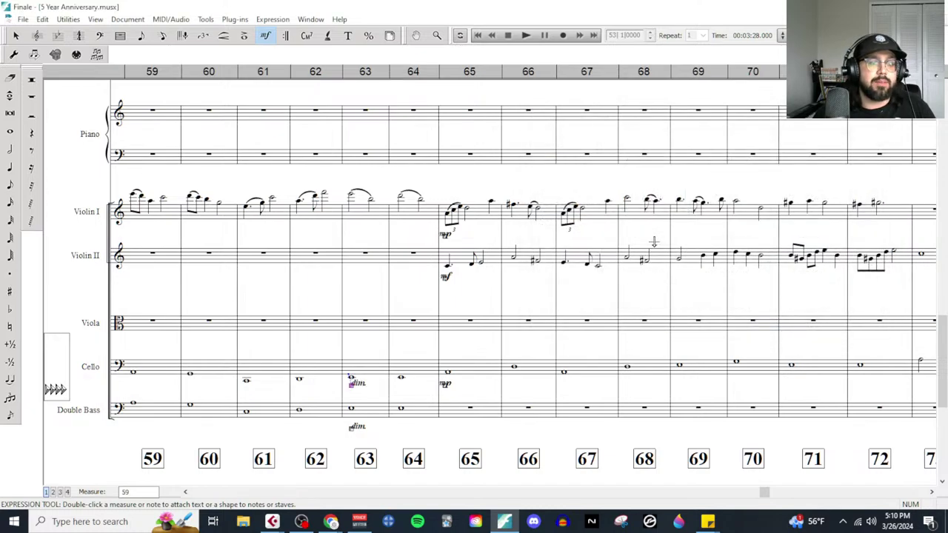
# Step: Briefly preview the dim. passage and check the playback settings
pyautogui.click(526, 36)
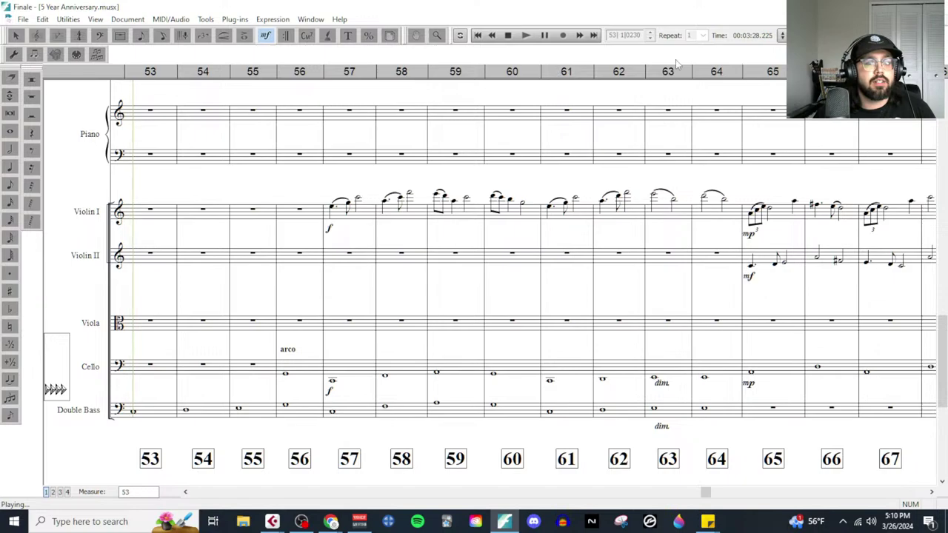
pyautogui.press('space')
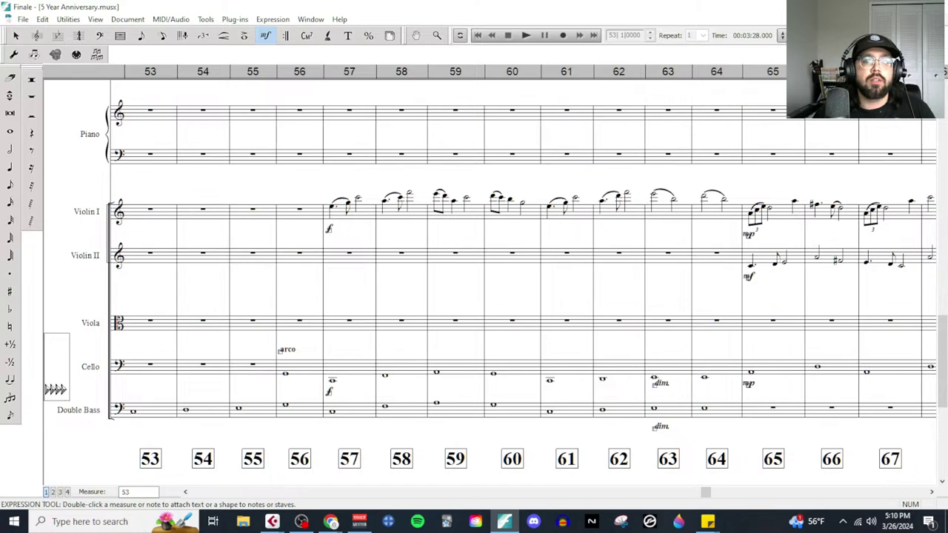
pyautogui.hotkey('alt', 'm')
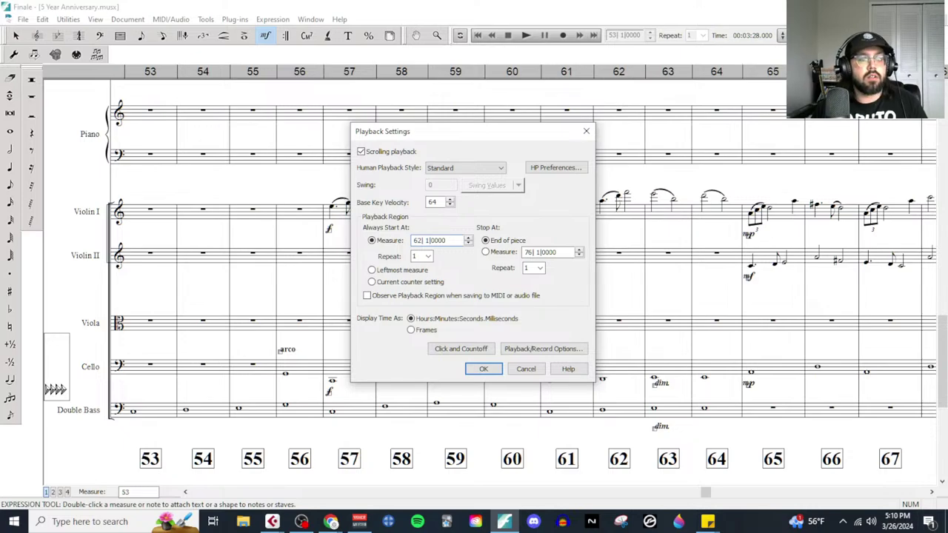
pyautogui.press('Return')
# Step: Play the passage through, stop, and set playback to always start at measure 1
pyautogui.click(525, 35)
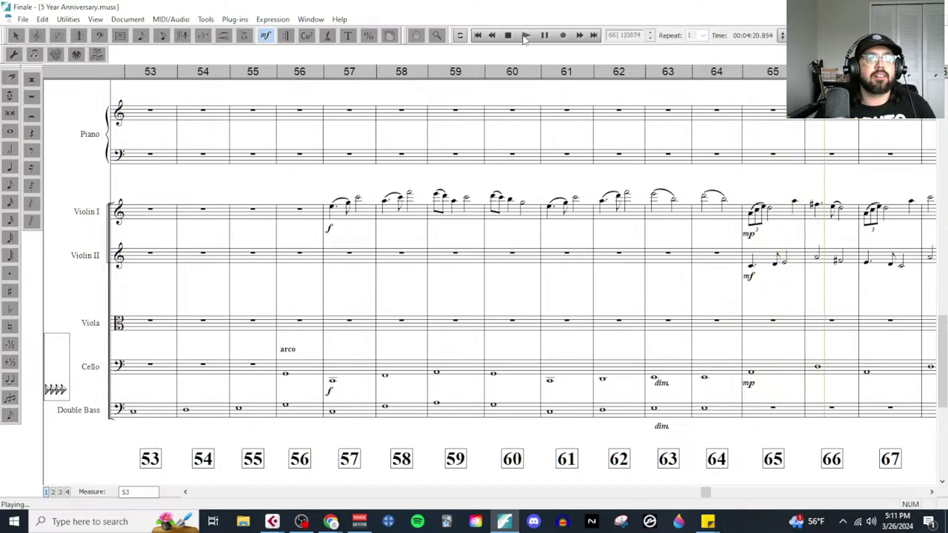
pyautogui.click(509, 36)
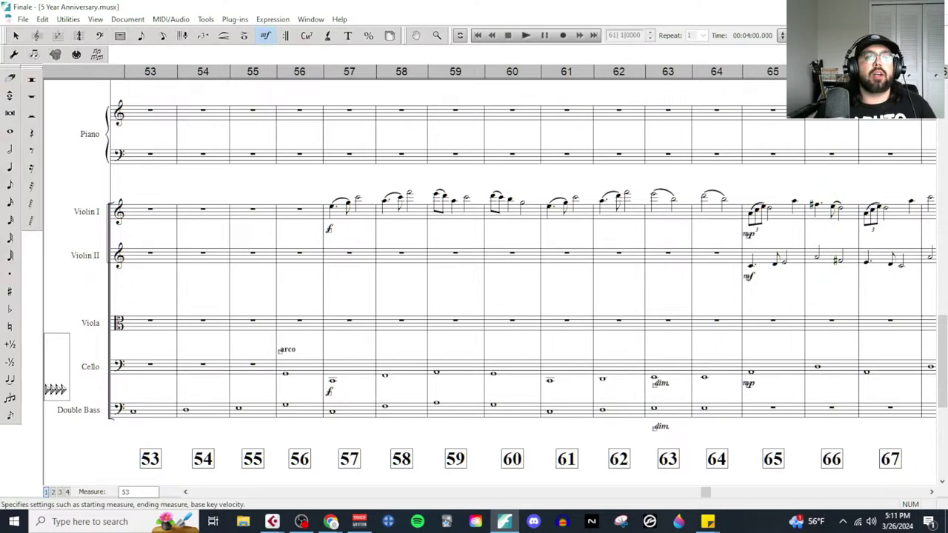
pyautogui.click(459, 36)
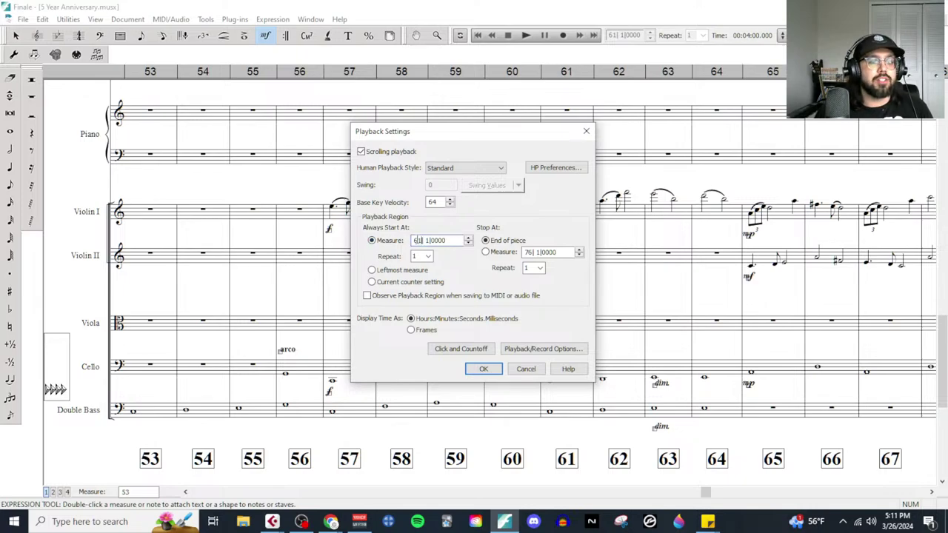
pyautogui.click(483, 368)
# Step: Scroll back to measure 1 of '5 Year Anniversary' and start playback of the full score
pyautogui.scroll(15, 486, 385)
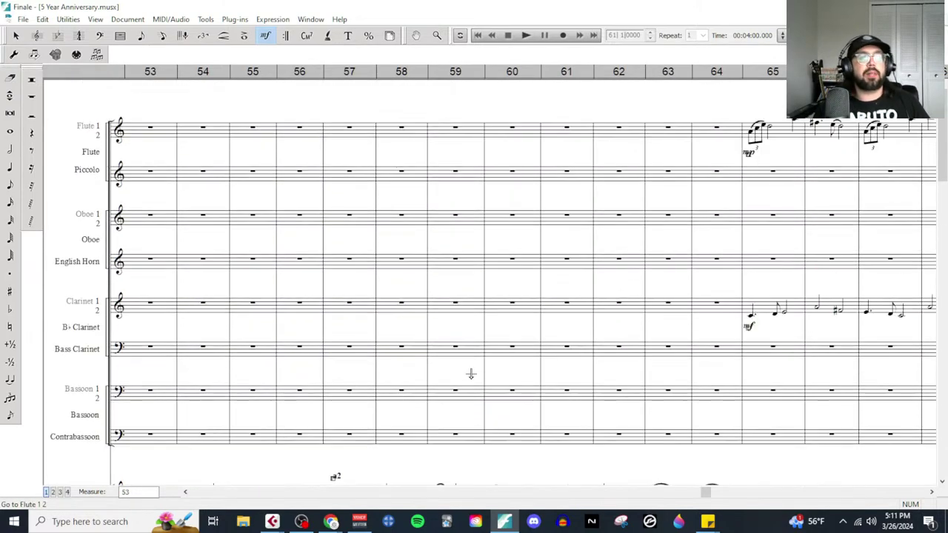
pyautogui.hscroll(-20, 464, 366)
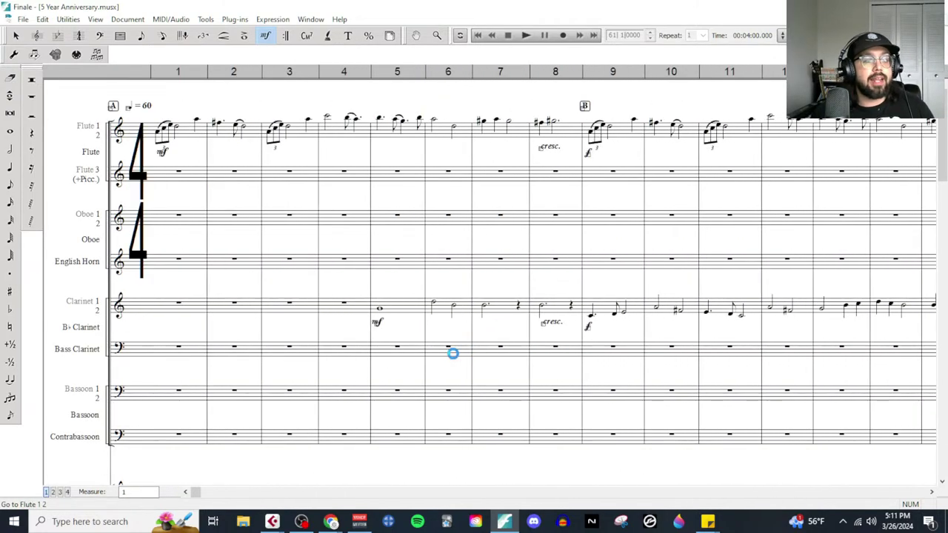
pyautogui.scroll(-12, 367, 261)
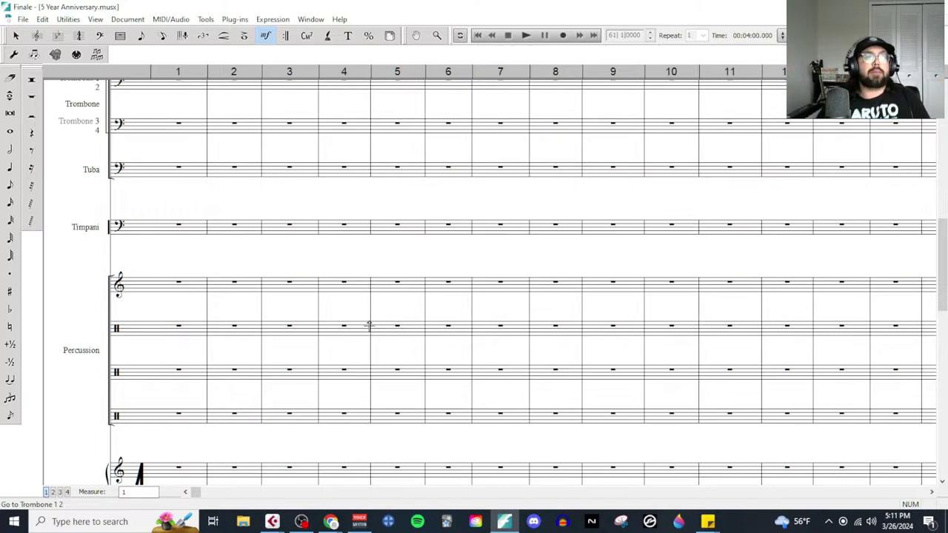
pyautogui.scroll(10, 165, 268)
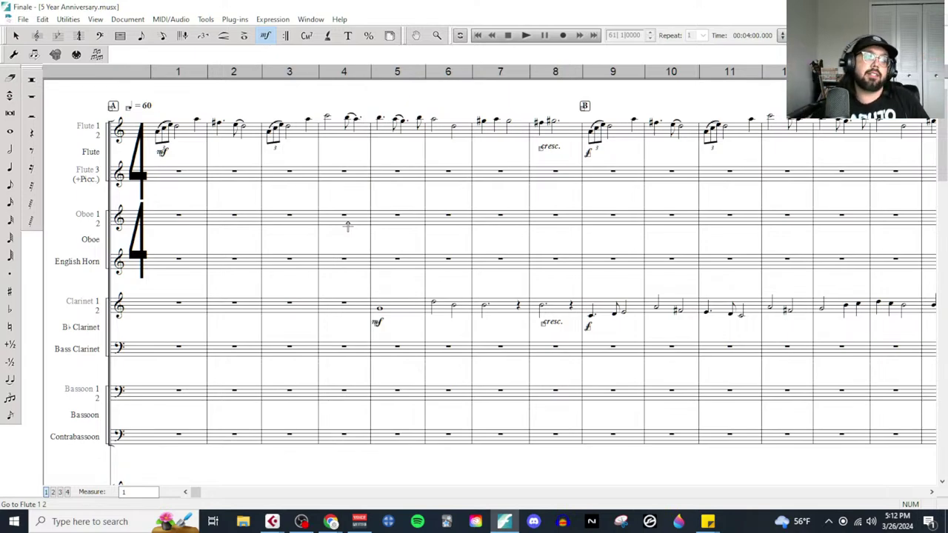
pyautogui.scroll(-1, 310, 220)
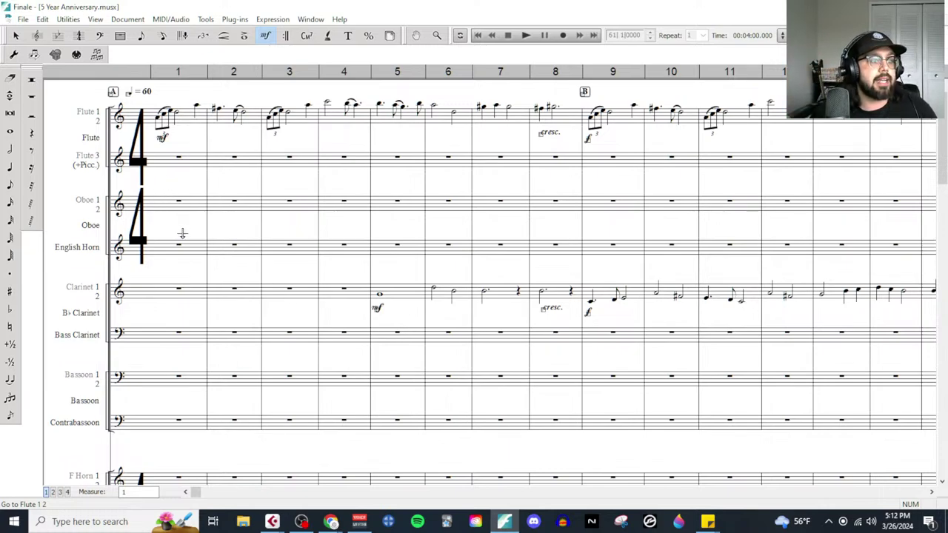
pyautogui.scroll(-10, 251, 251)
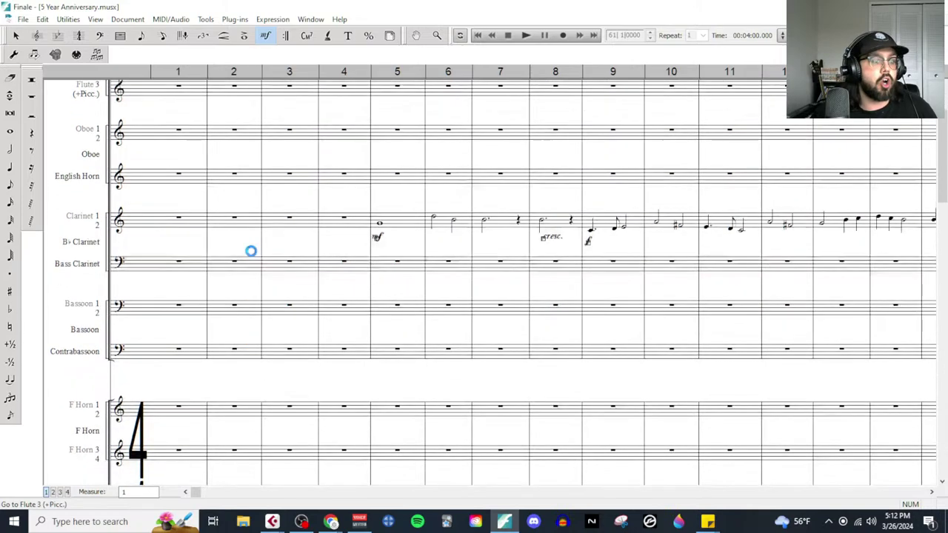
pyautogui.scroll(-10, 275, 329)
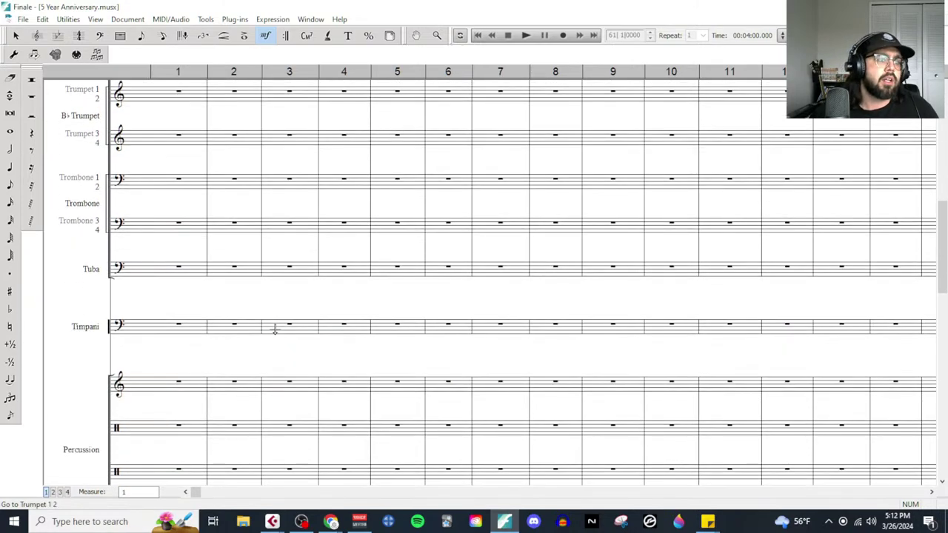
pyautogui.scroll(-4, 275, 330)
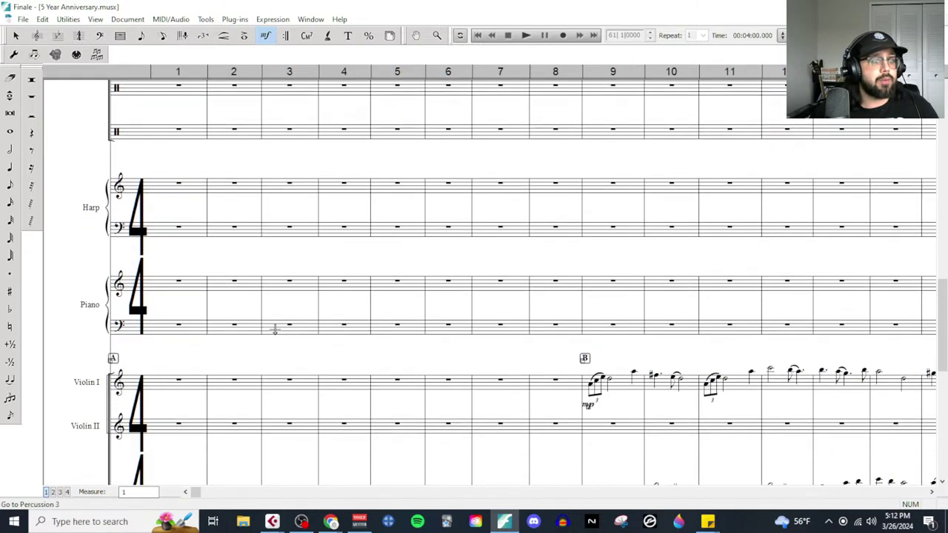
pyautogui.scroll(-5, 362, 320)
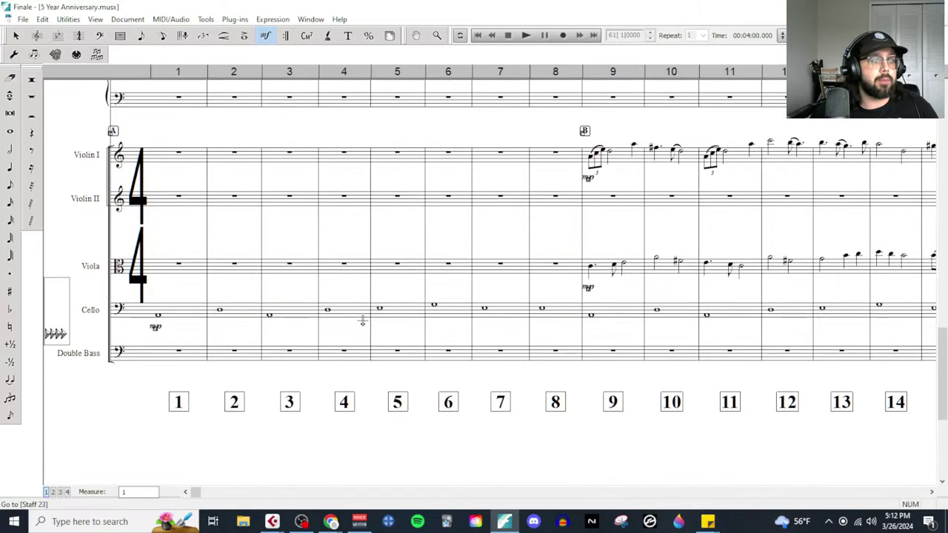
pyautogui.scroll(15, 350, 360)
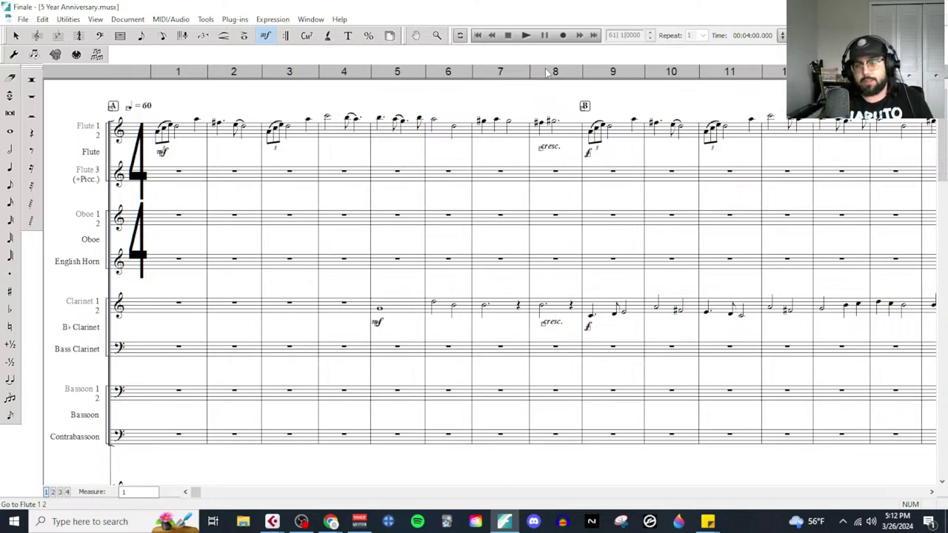
pyautogui.click(525, 36)
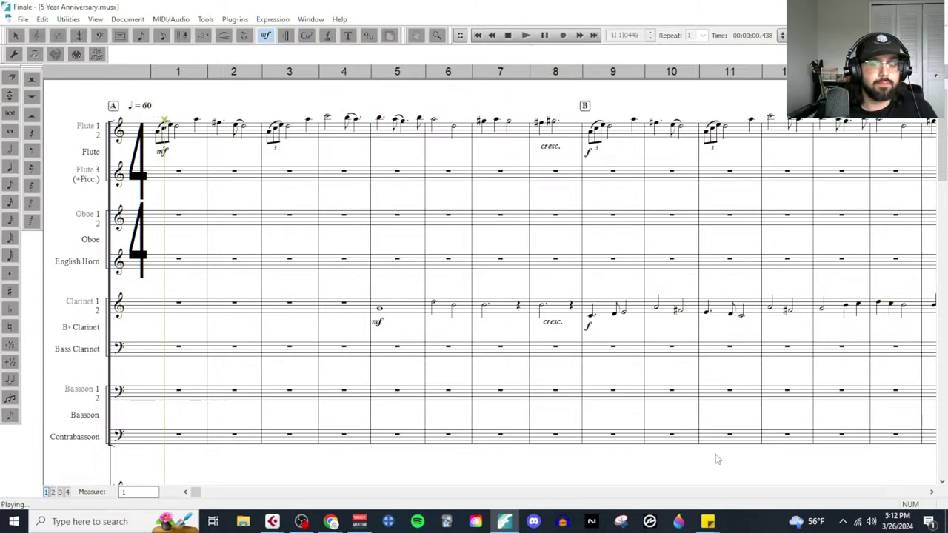
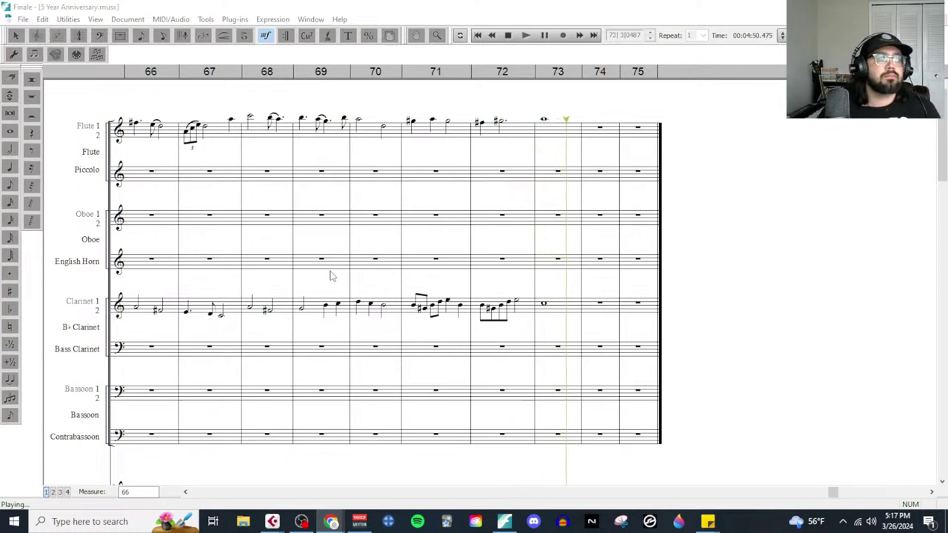
# Step: Stop playback of the 5 Year Anniversary score
pyautogui.click(509, 37)
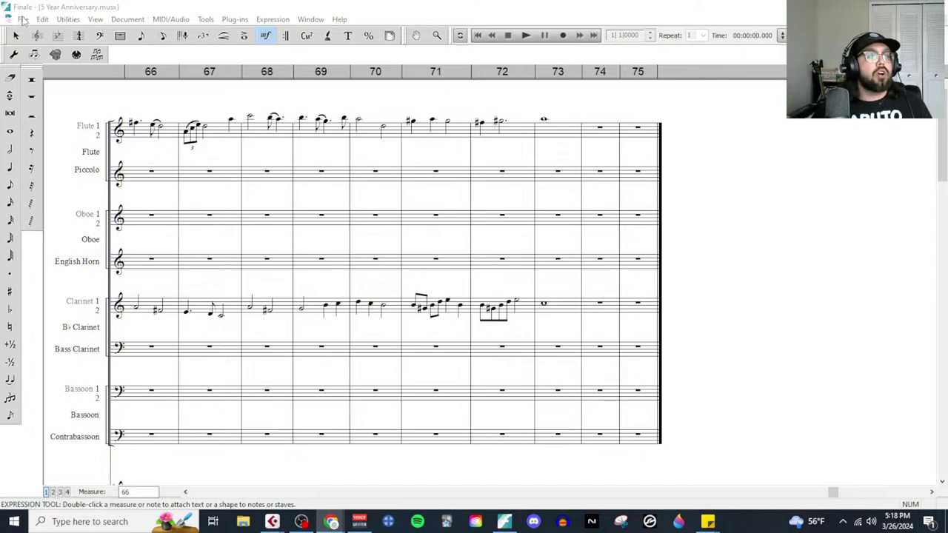
# Step: Save the score, start a MIDI File export but cancel it, and switch to Cubase
pyautogui.click(23, 20)
pyautogui.click(44, 108)
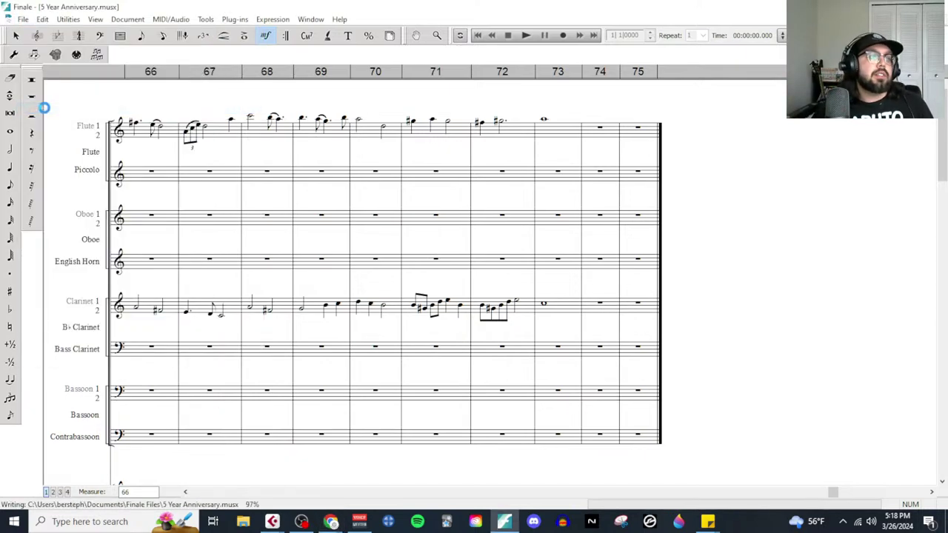
pyautogui.click(23, 19)
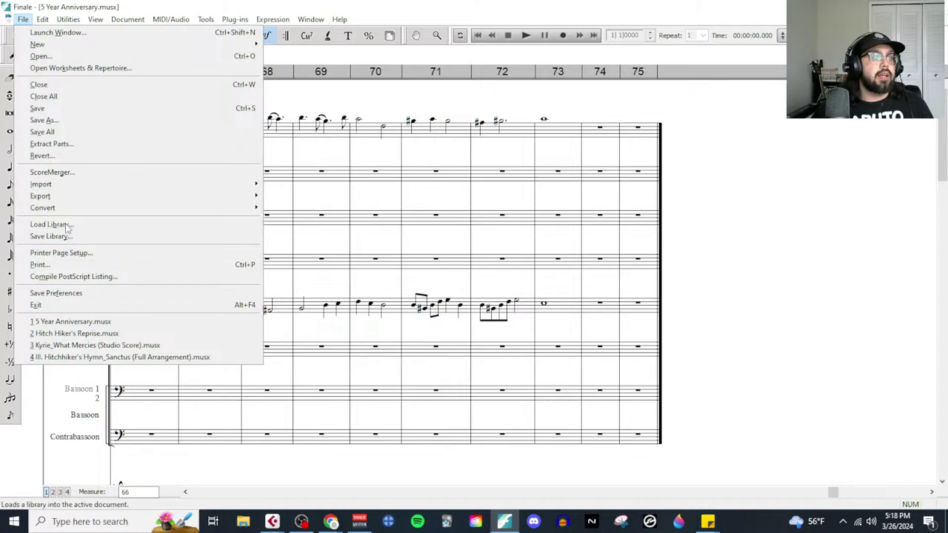
pyautogui.moveTo(67, 195)
pyautogui.click(344, 231)
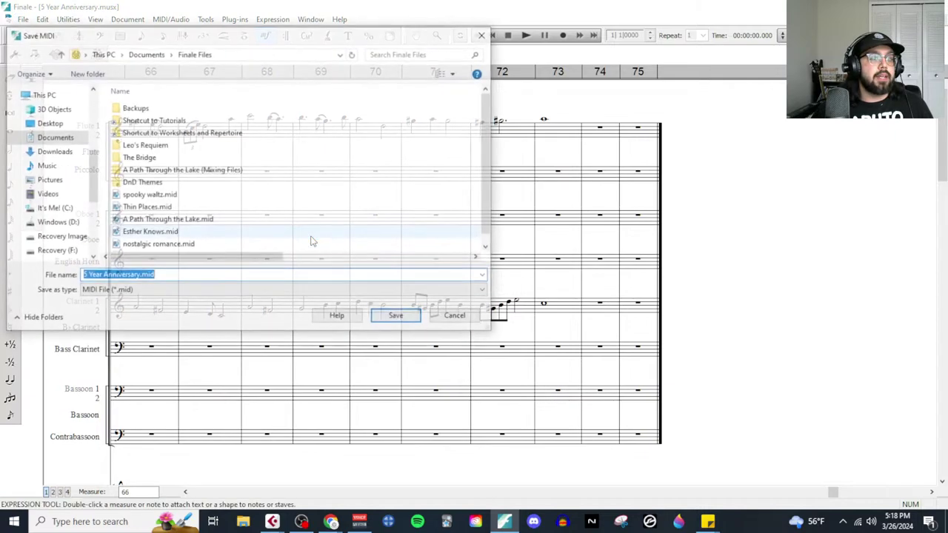
pyautogui.click(455, 315)
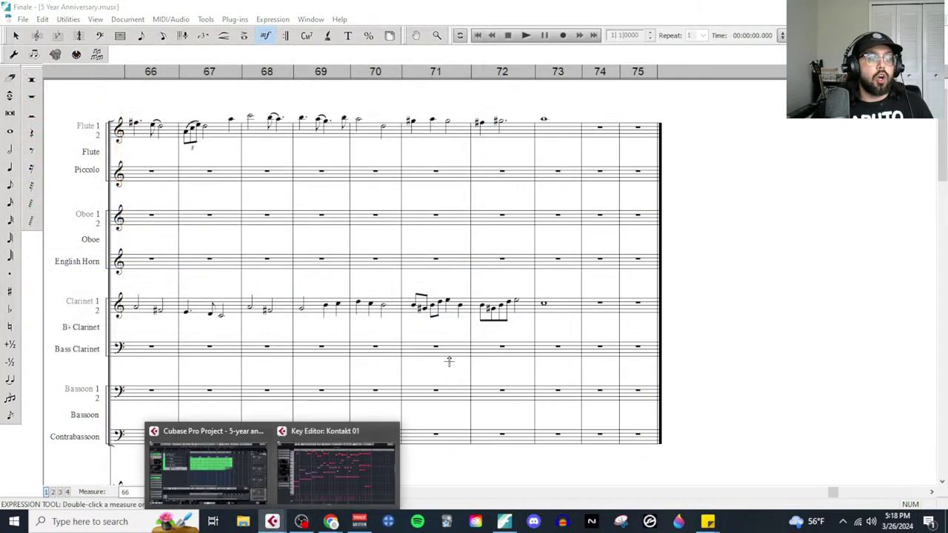
pyautogui.click(337, 467)
# Step: Close the Kontakt 01 Key Editor to view the Cubase arrangement, then return to Finale
pyautogui.click(945, 6)
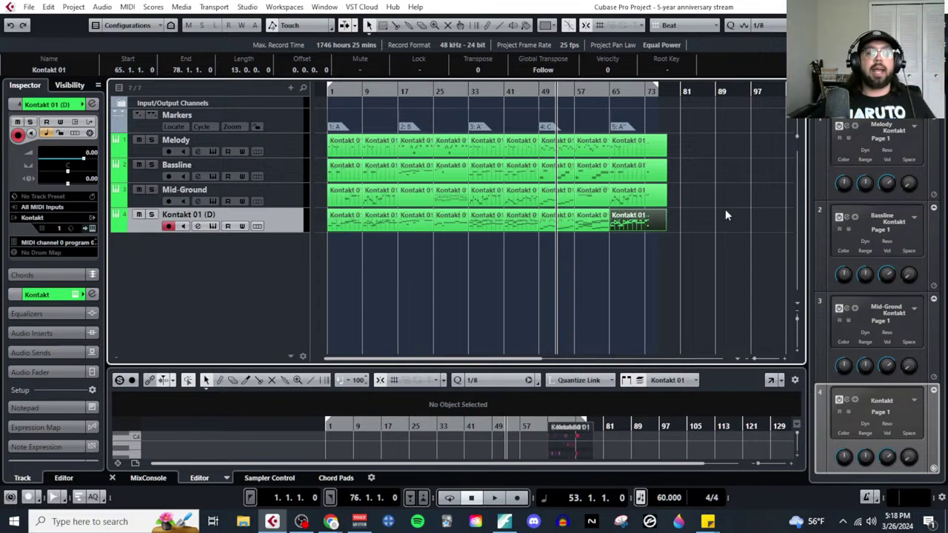
pyautogui.moveTo(331, 521)
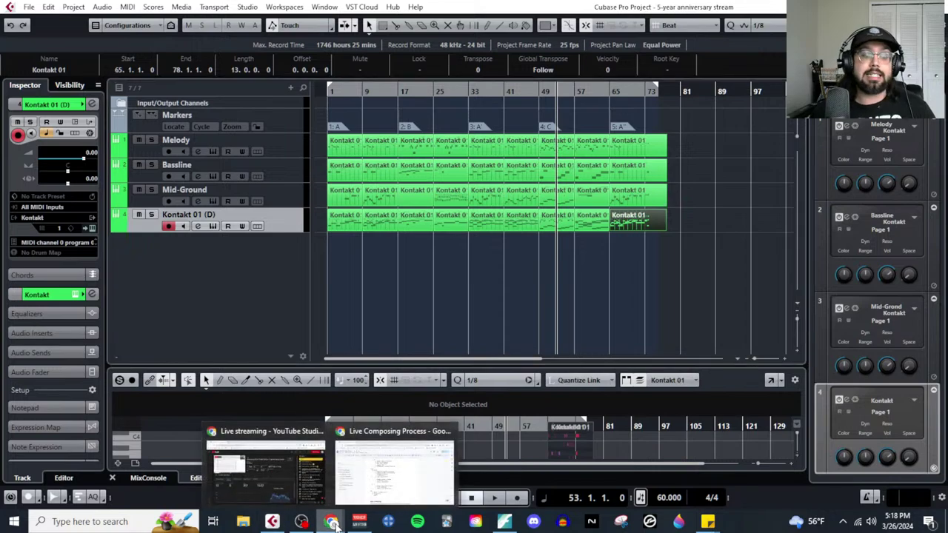
pyautogui.click(503, 521)
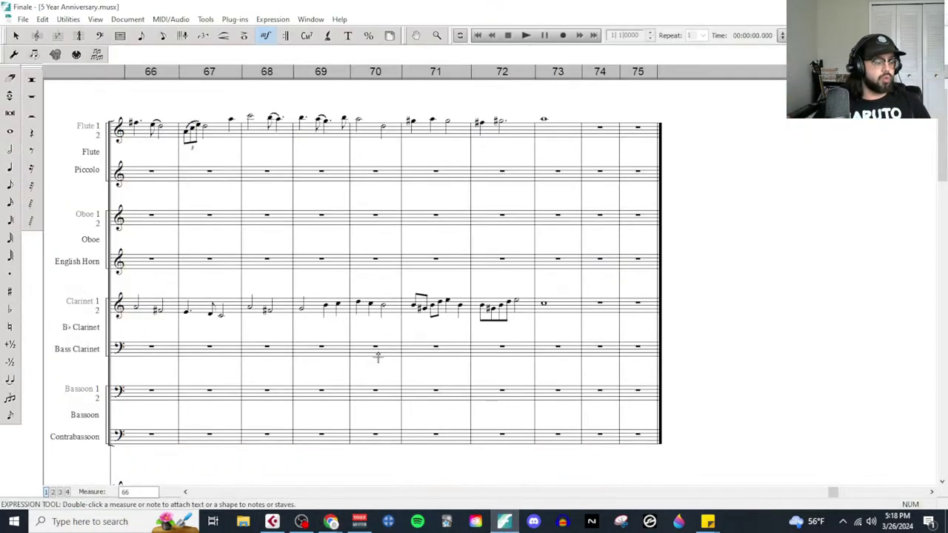
# Step: Scroll the score to measures 46–54 around rehearsal mark G, then bring up Chrome
pyautogui.hscroll(-10, 328, 320)
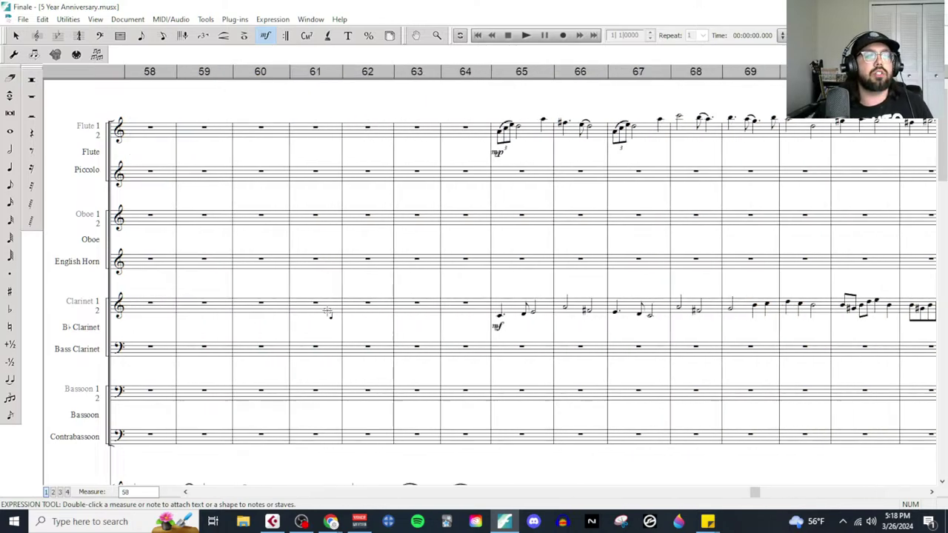
pyautogui.hscroll(3, 419, 328)
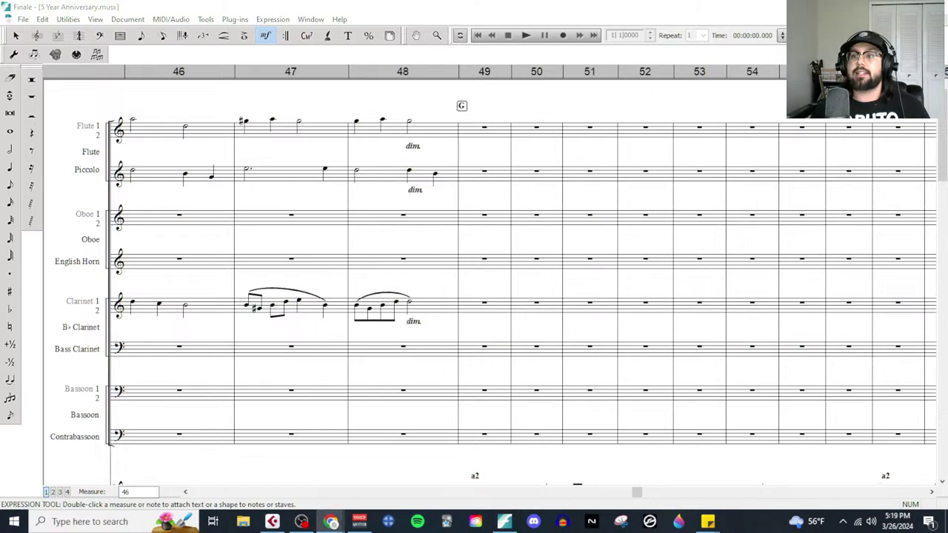
pyautogui.click(330, 521)
# Step: Load tabletopcomposer.com in the browser and maximize the window
pyautogui.write('tabletopcomposer.com')
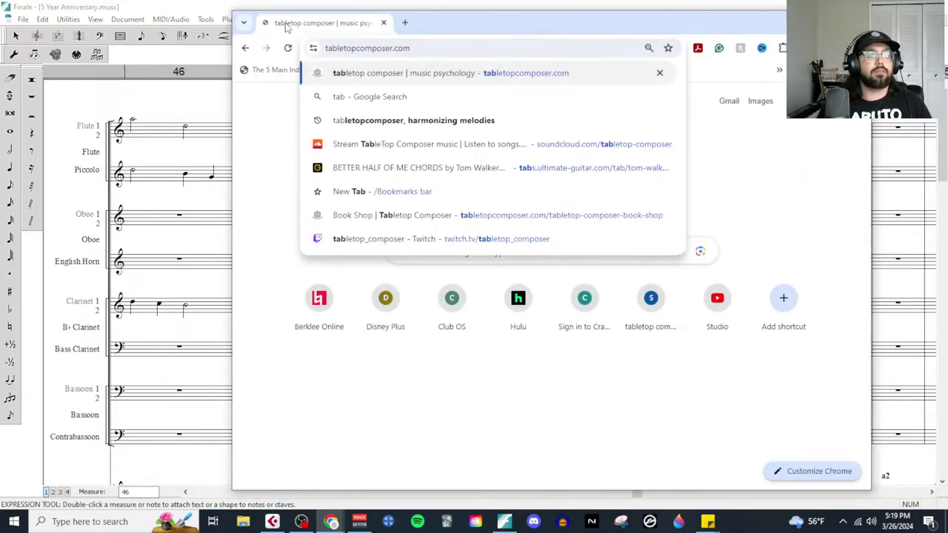
pyautogui.press('Return')
pyautogui.press('super+Up')
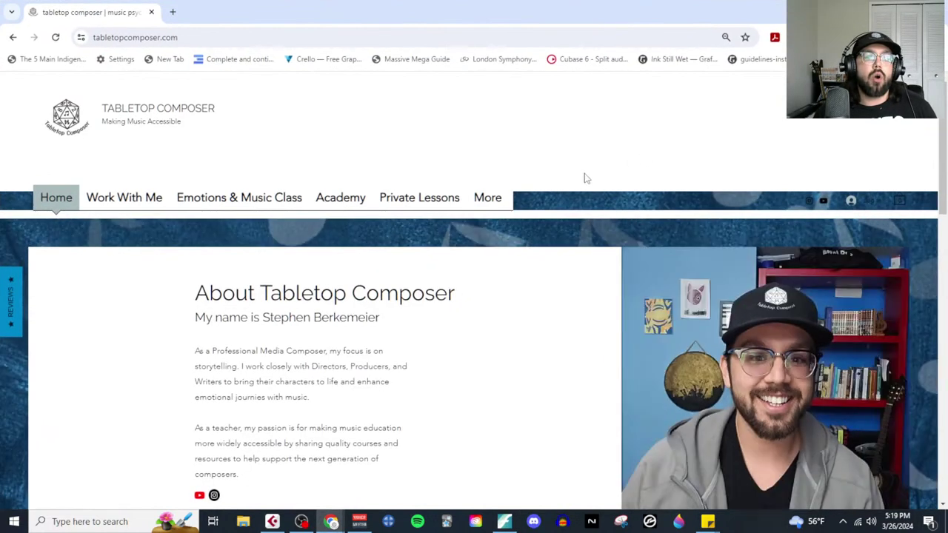
# Step: From the Book Shop, open the Music Composition Textbook (Full Copy) product page, priced at $51.00
pyautogui.moveTo(489, 200)
pyautogui.click(496, 230)
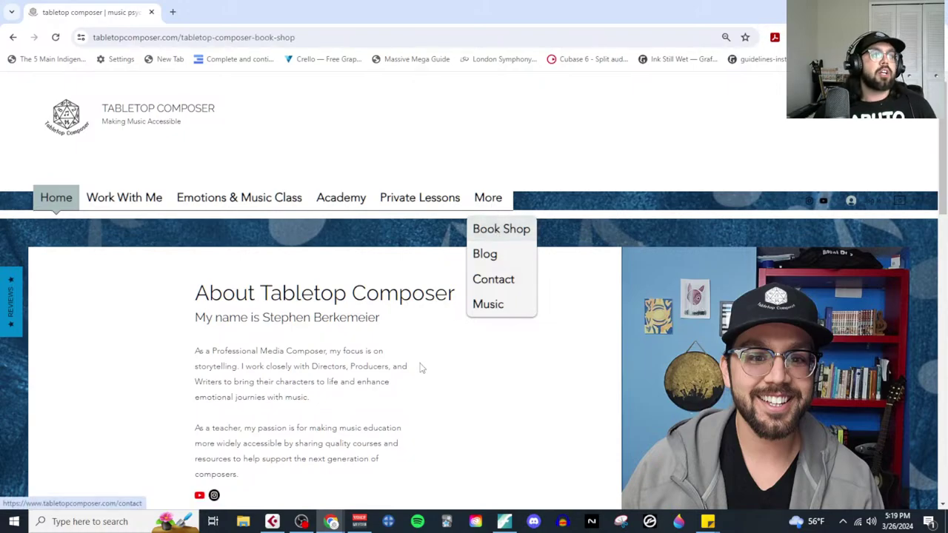
pyautogui.scroll(-5, 432, 356)
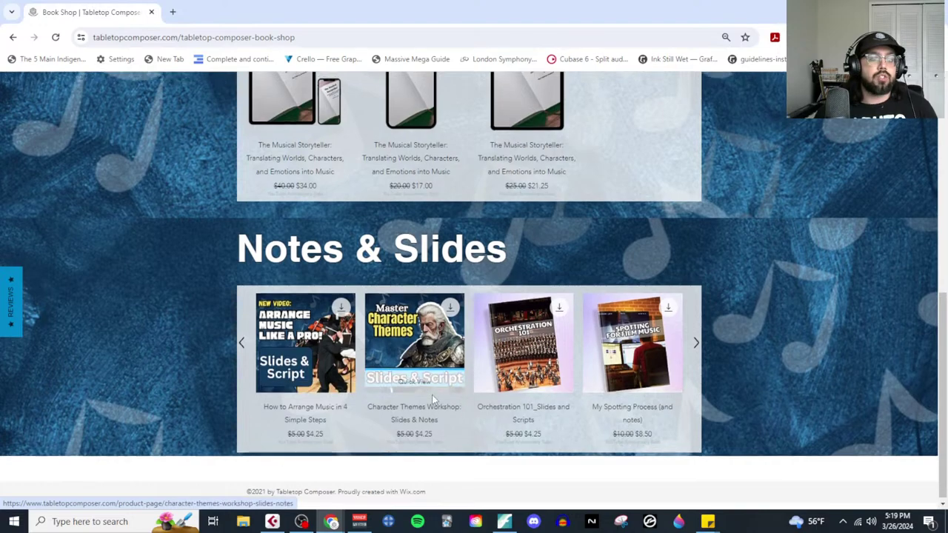
pyautogui.scroll(5, 432, 395)
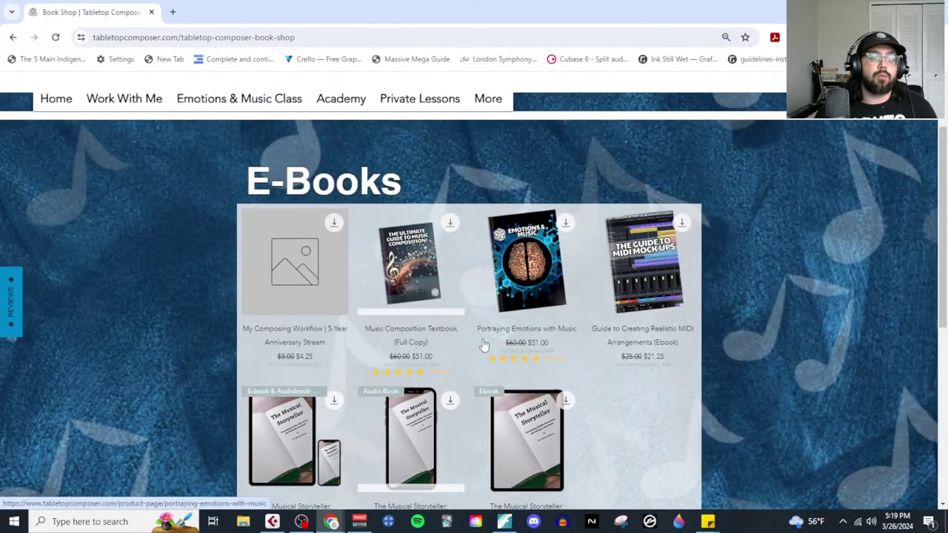
pyautogui.click(434, 266)
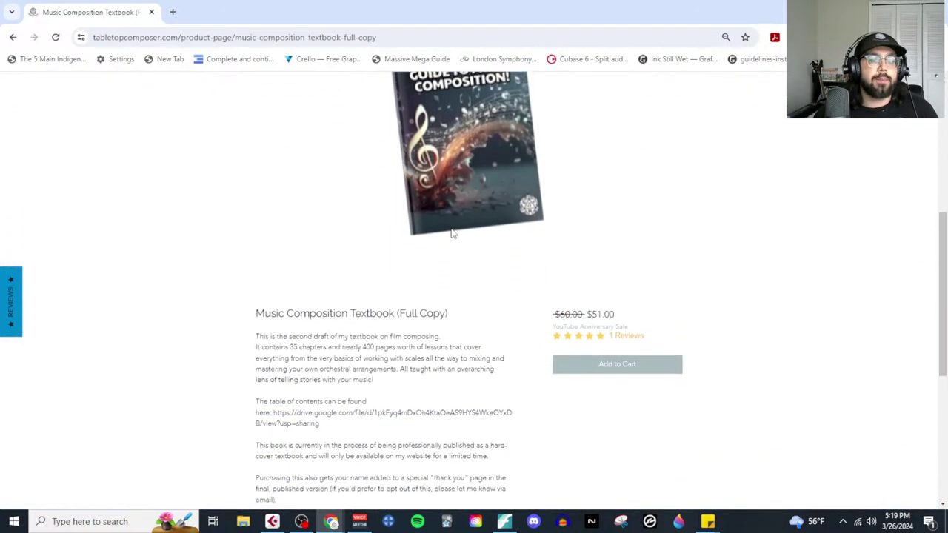
pyautogui.scroll(-2, 494, 407)
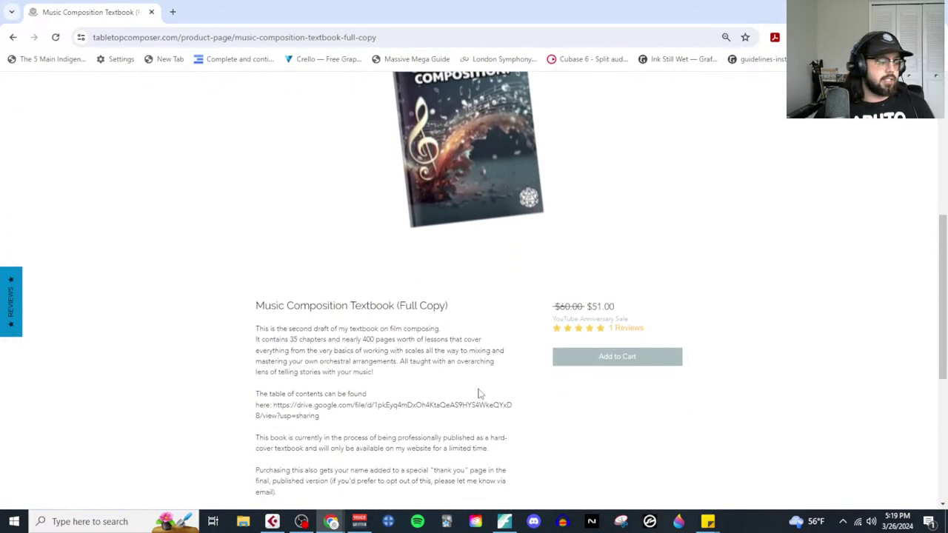